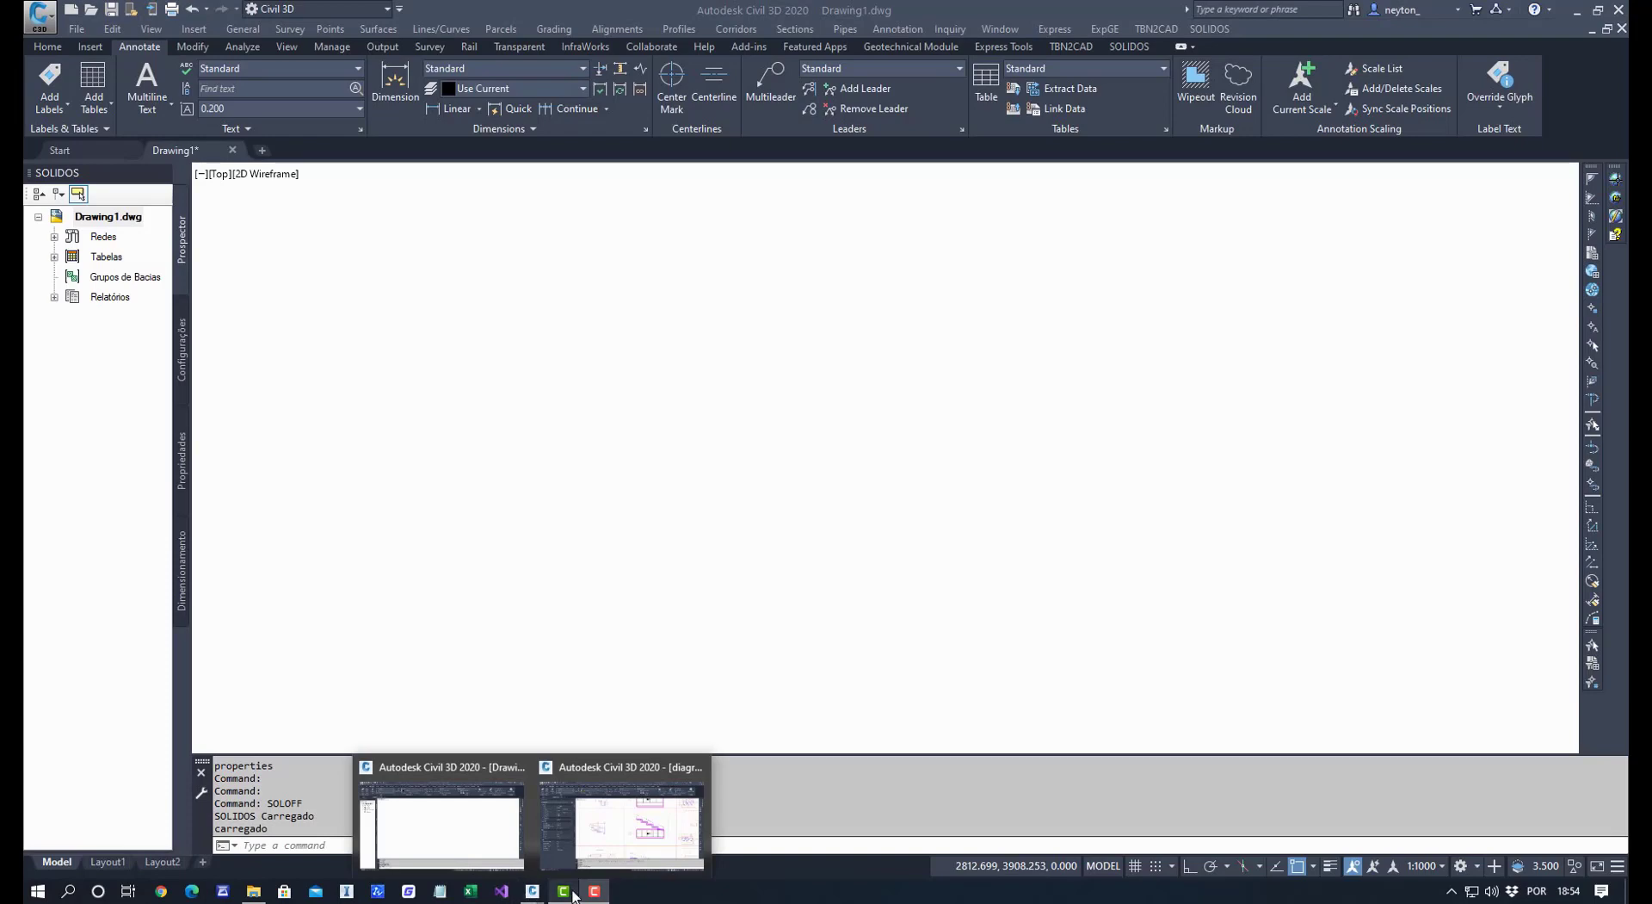
Switch to the diagramacao.dwg drawing and examine the dimensioned profile diagram of the stepped channel.
click(661, 827)
middle_drag(641, 558, 780, 552)
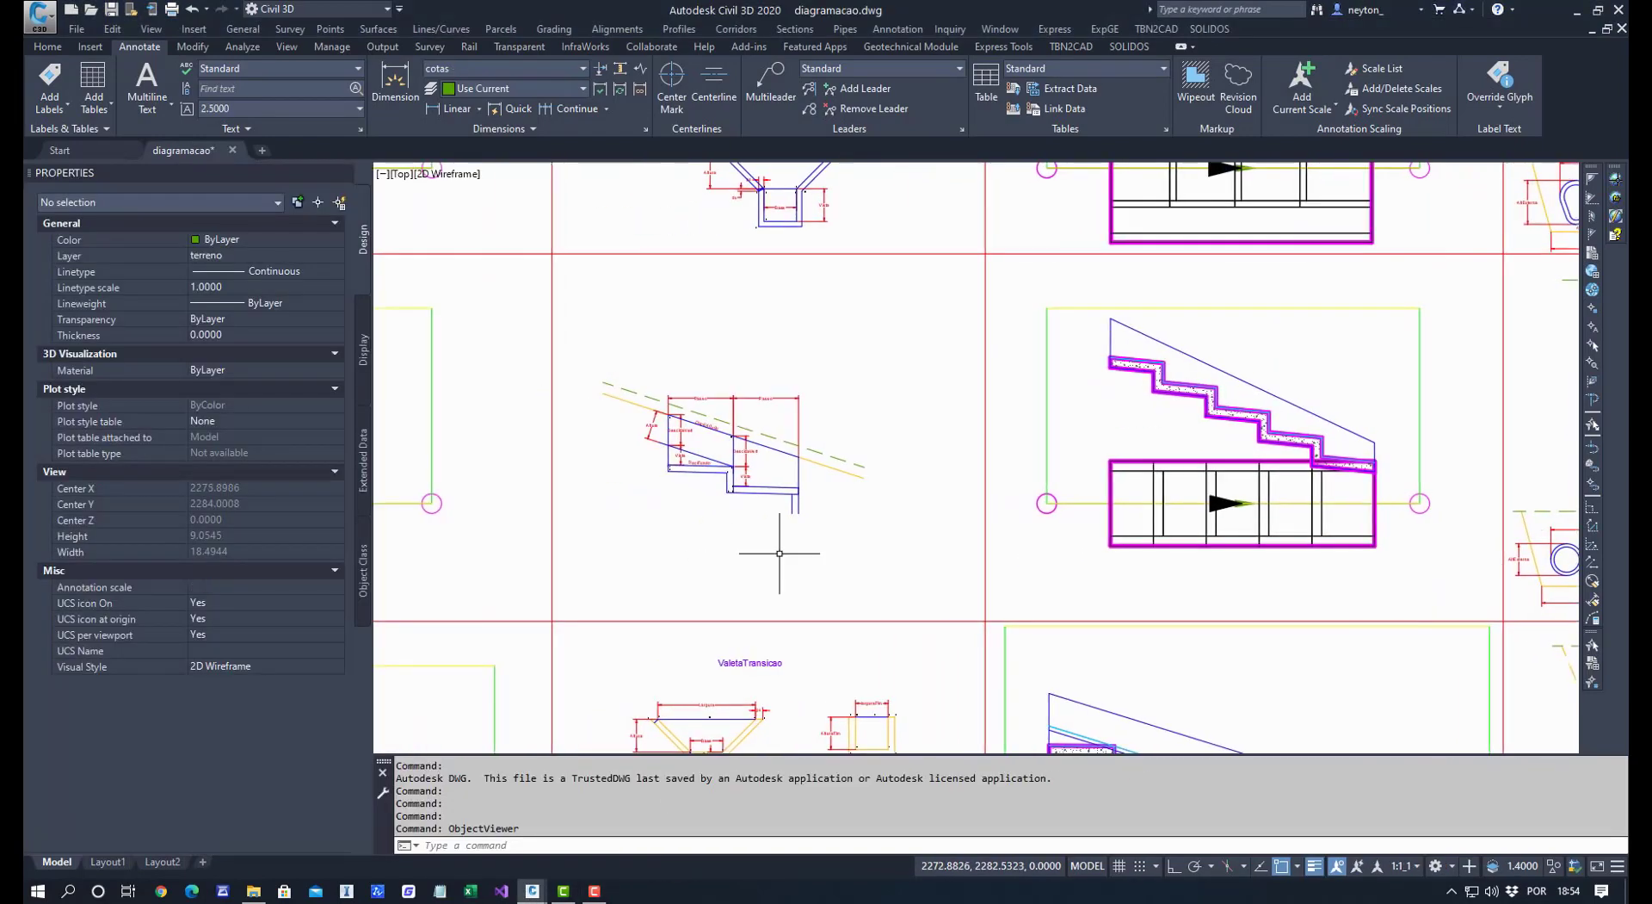
scroll(689, 499, up, 6)
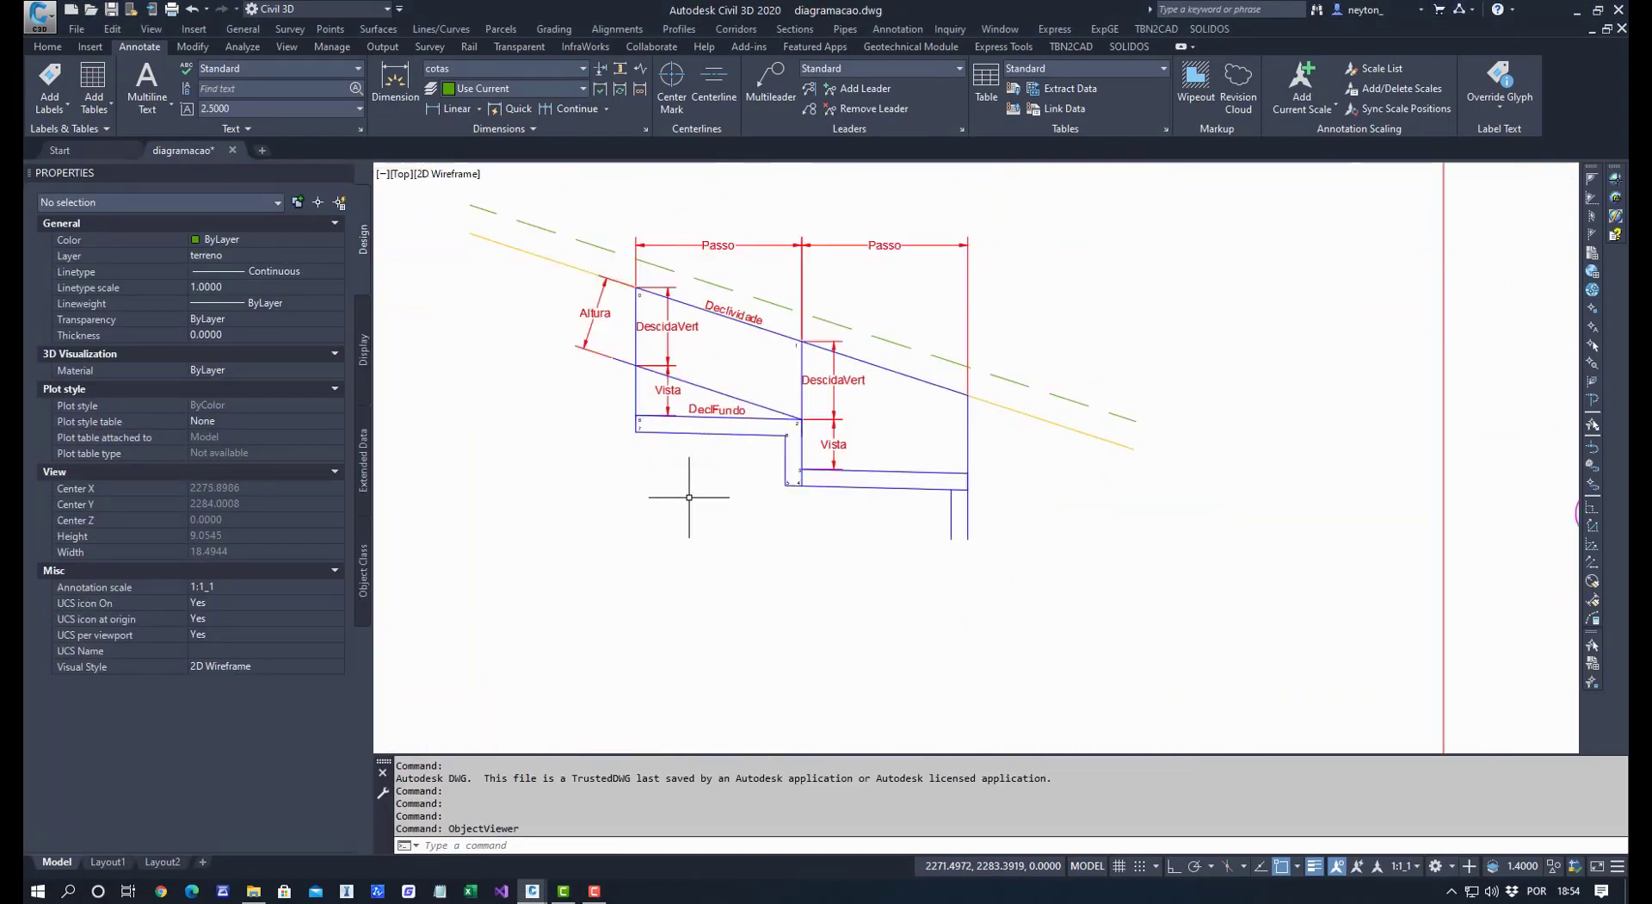
middle_drag(738, 671, 757, 586)
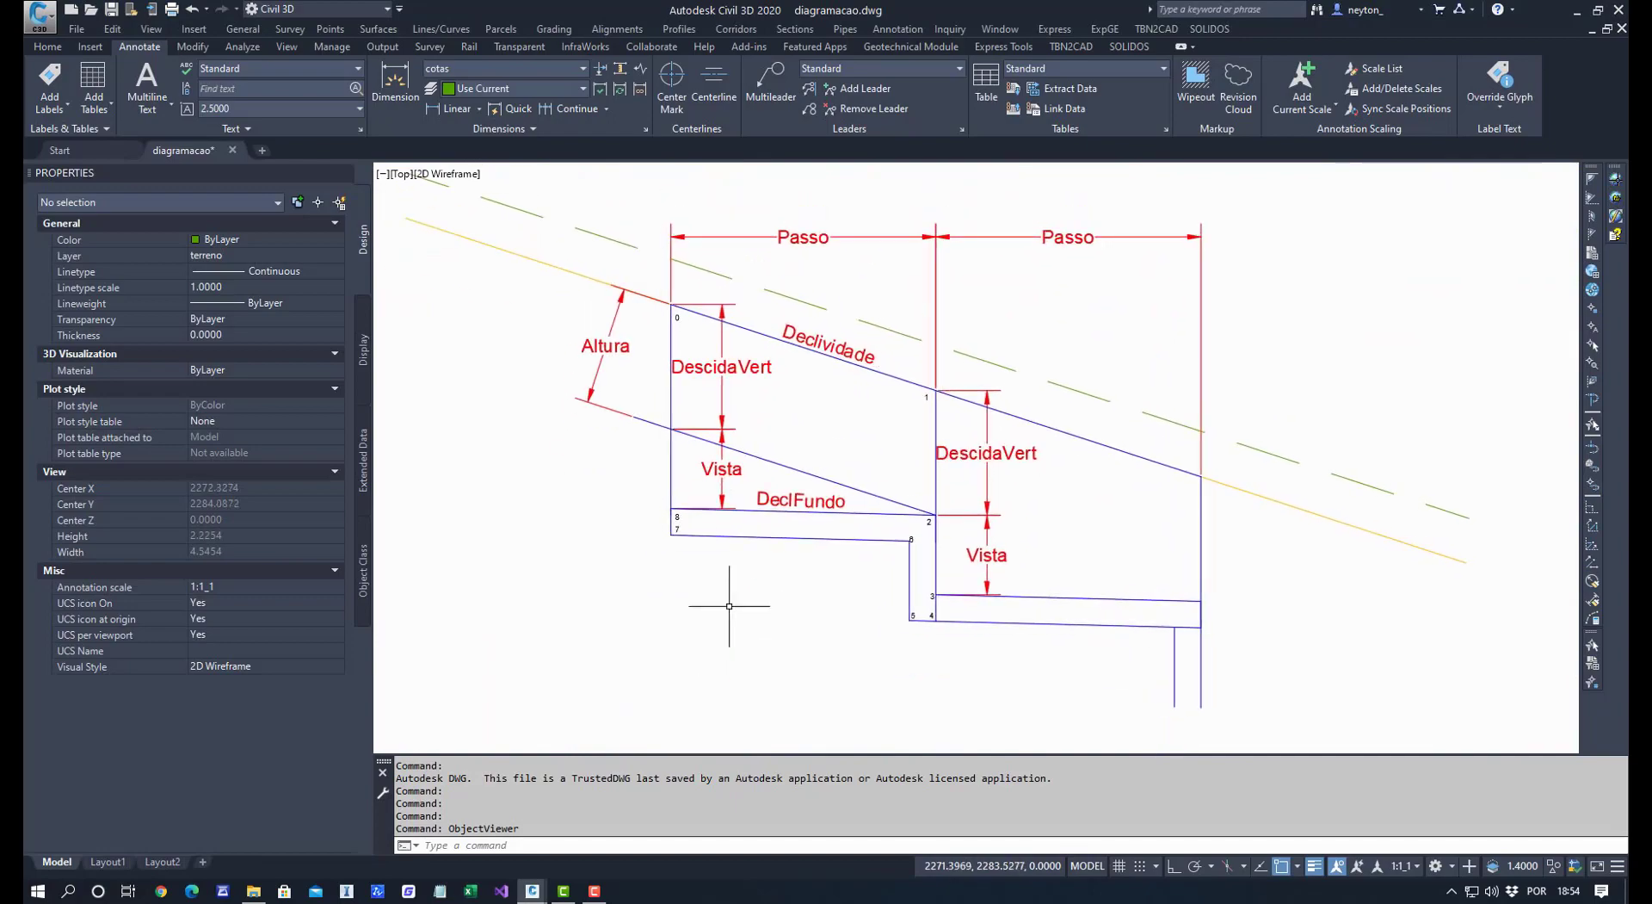
scroll(731, 607, down, 10)
mouse_move(846, 461)
middle_down()
mouse_move(1074, 371)
mouse_move(975, 391)
middle_up()
scroll(981, 398, up, 10)
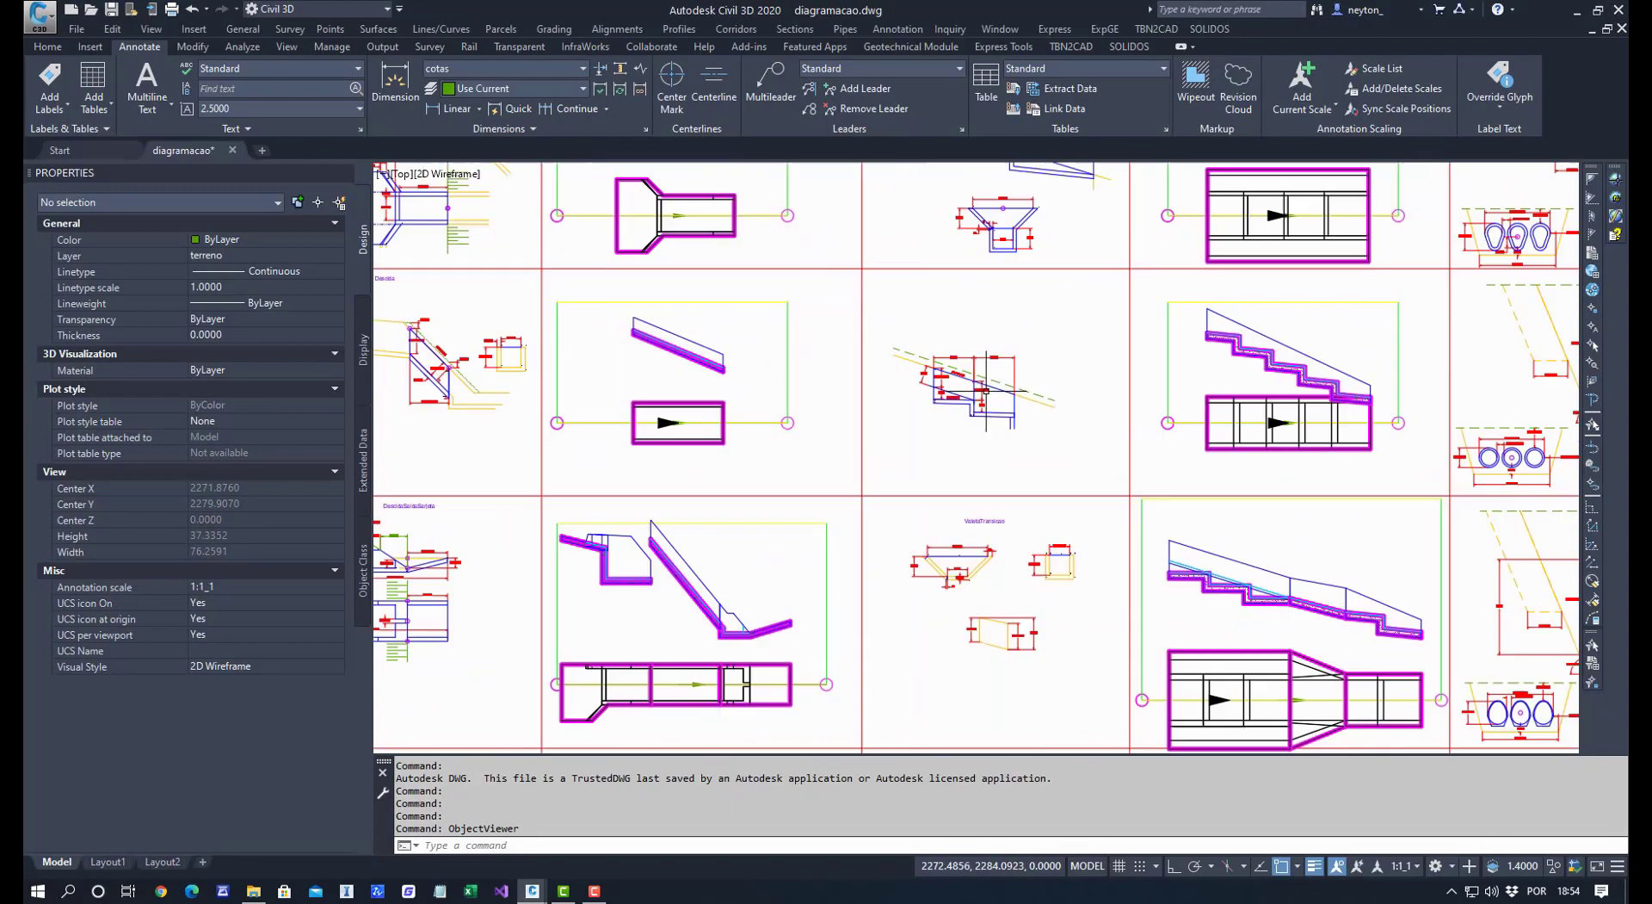
scroll(870, 529, up, 5)
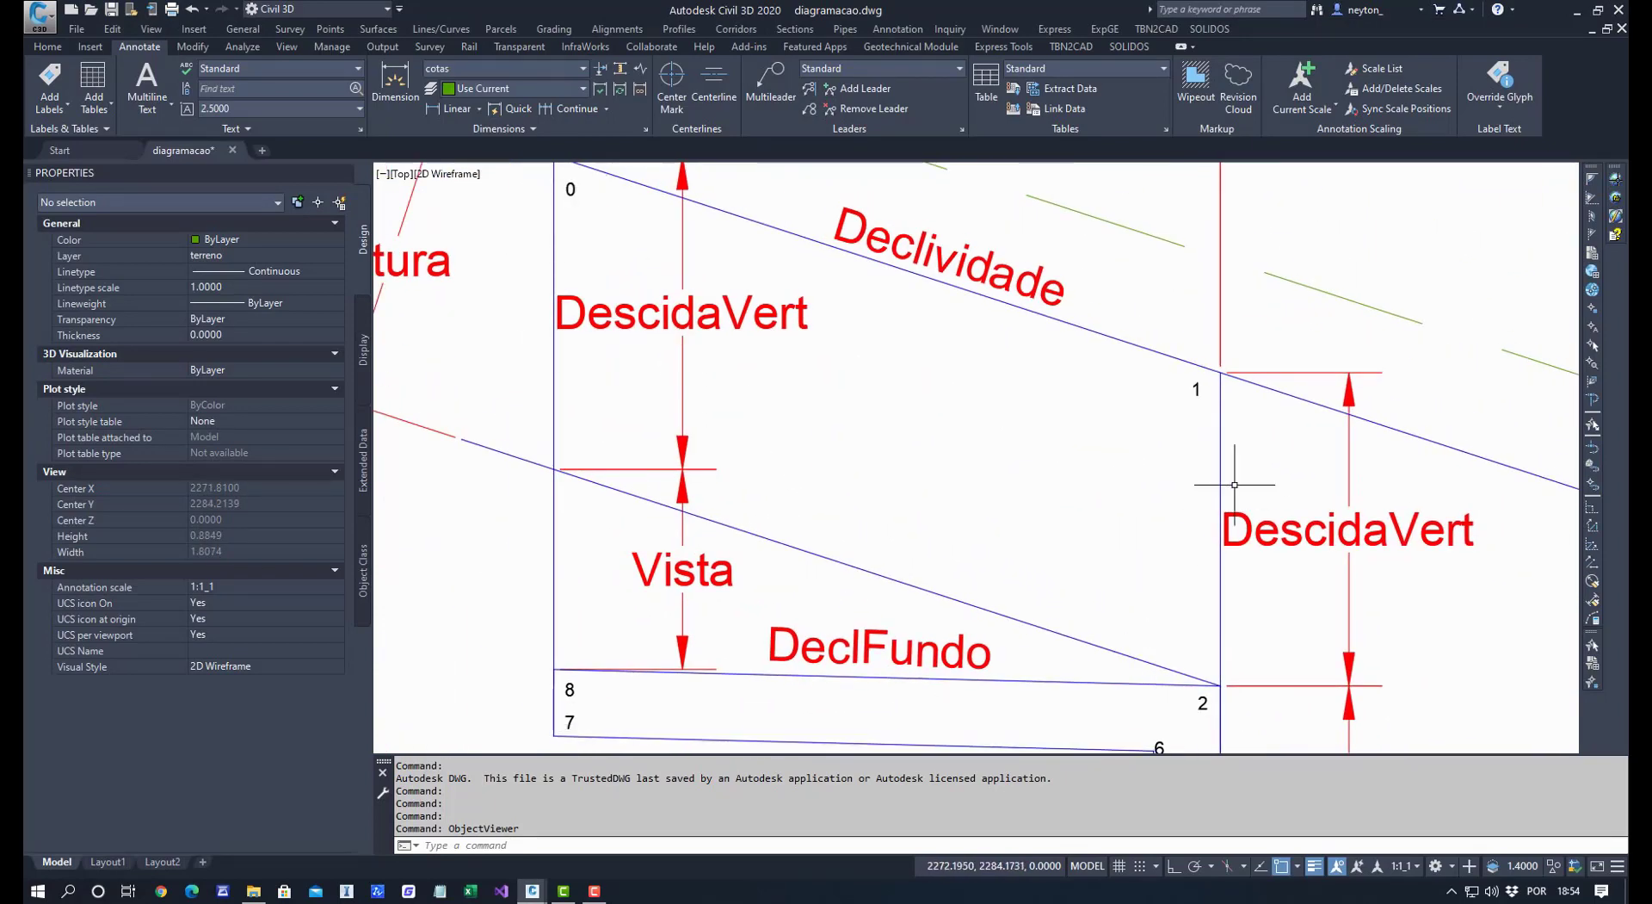
Check the Declividade and DescidaVert labels in the stepped channel diagram.
click(946, 254)
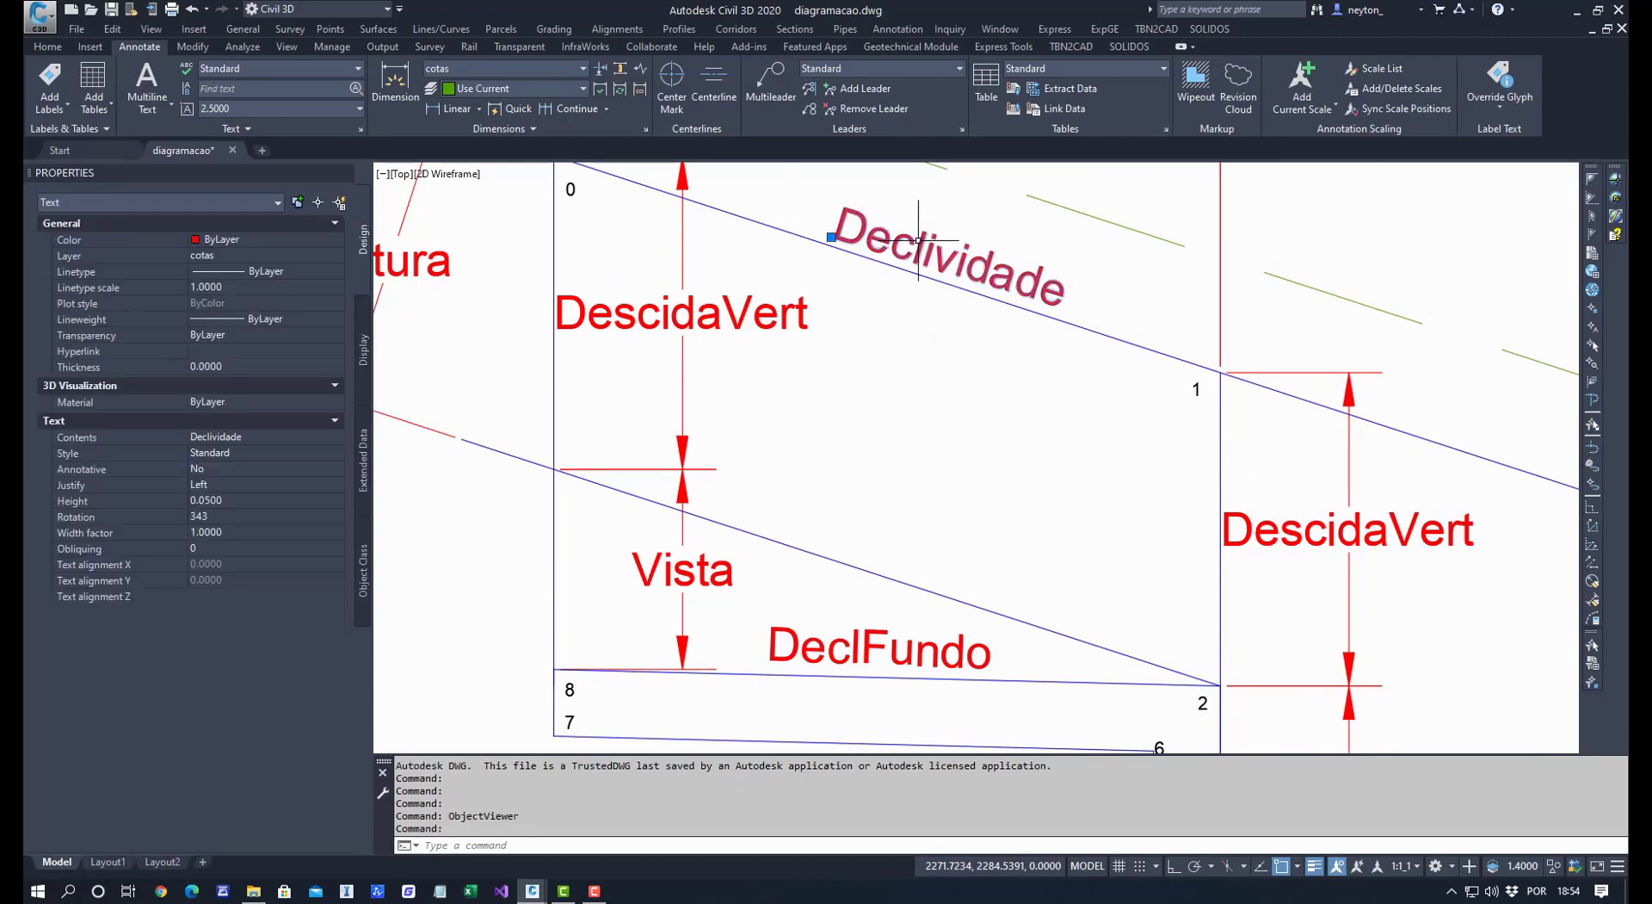
click(741, 301)
key(Escape)
key(Escape)
scroll(752, 350, down, 5)
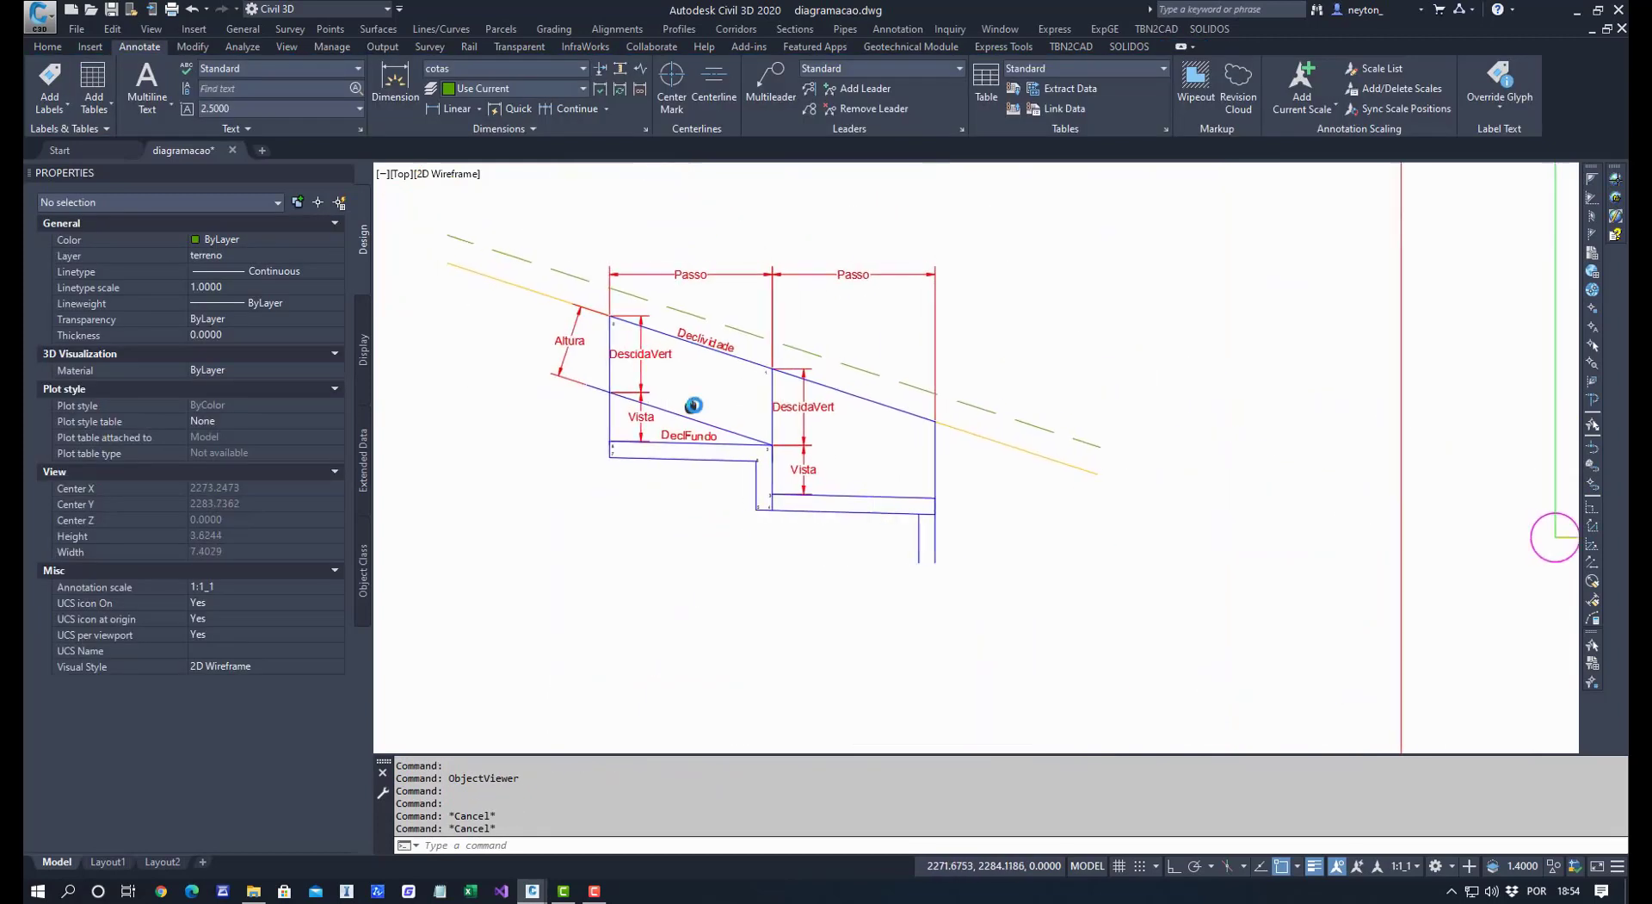
scroll(739, 406, down, 2)
Inspect the stepped channel's plan block from an oblique 3D angle in the Object Viewer.
middle_drag(889, 513, 766, 516)
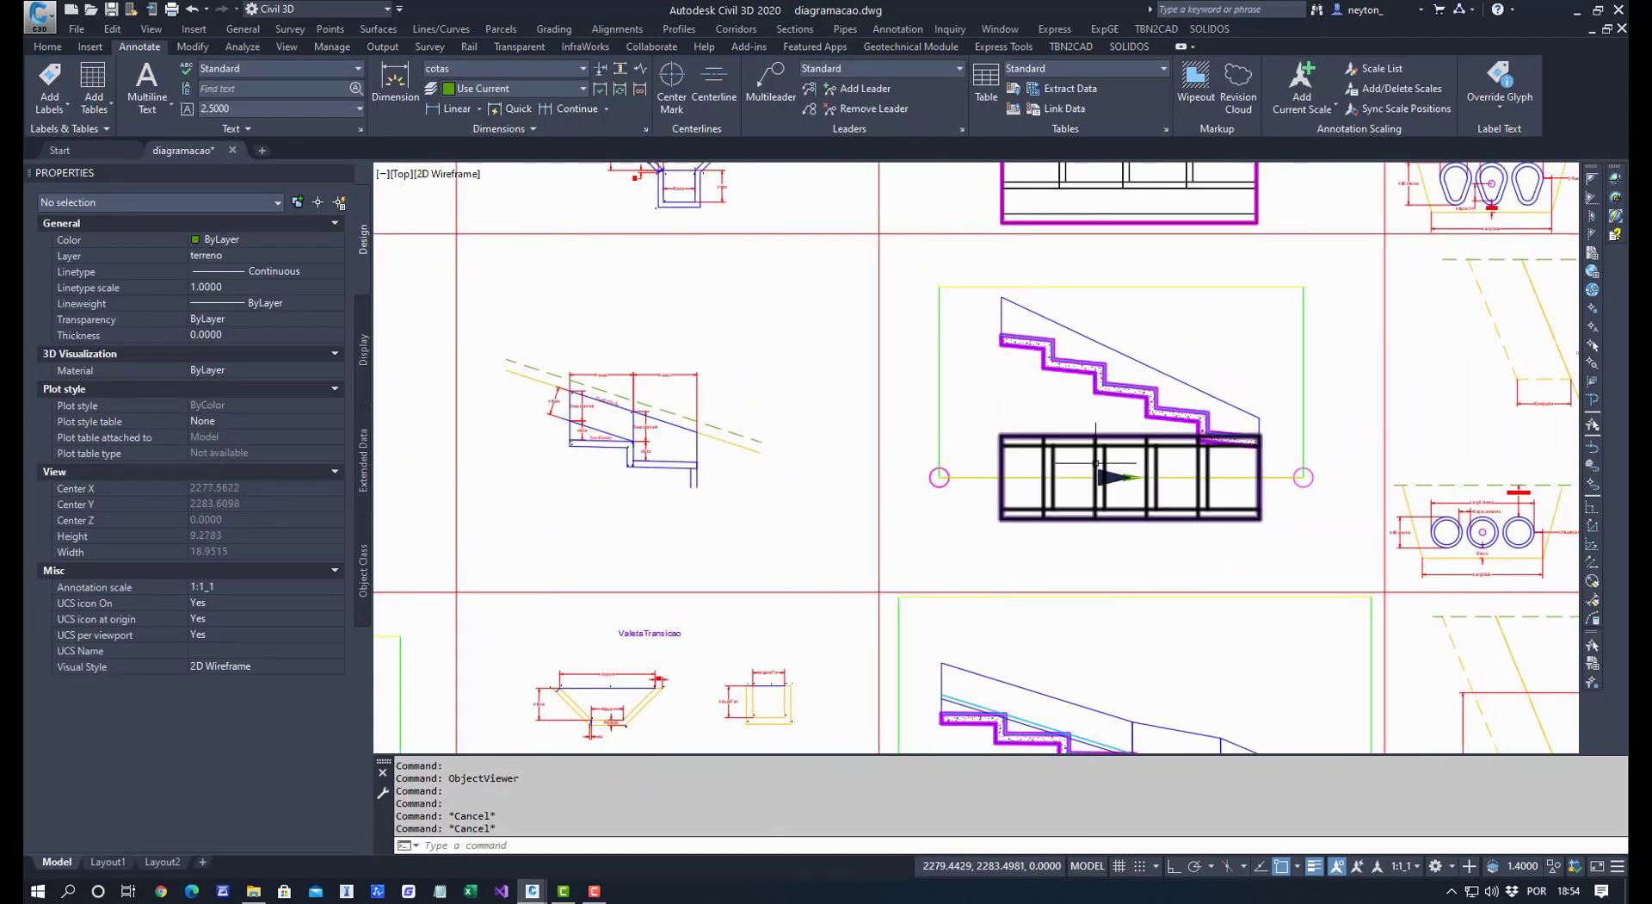
click(1091, 443)
click(1071, 454)
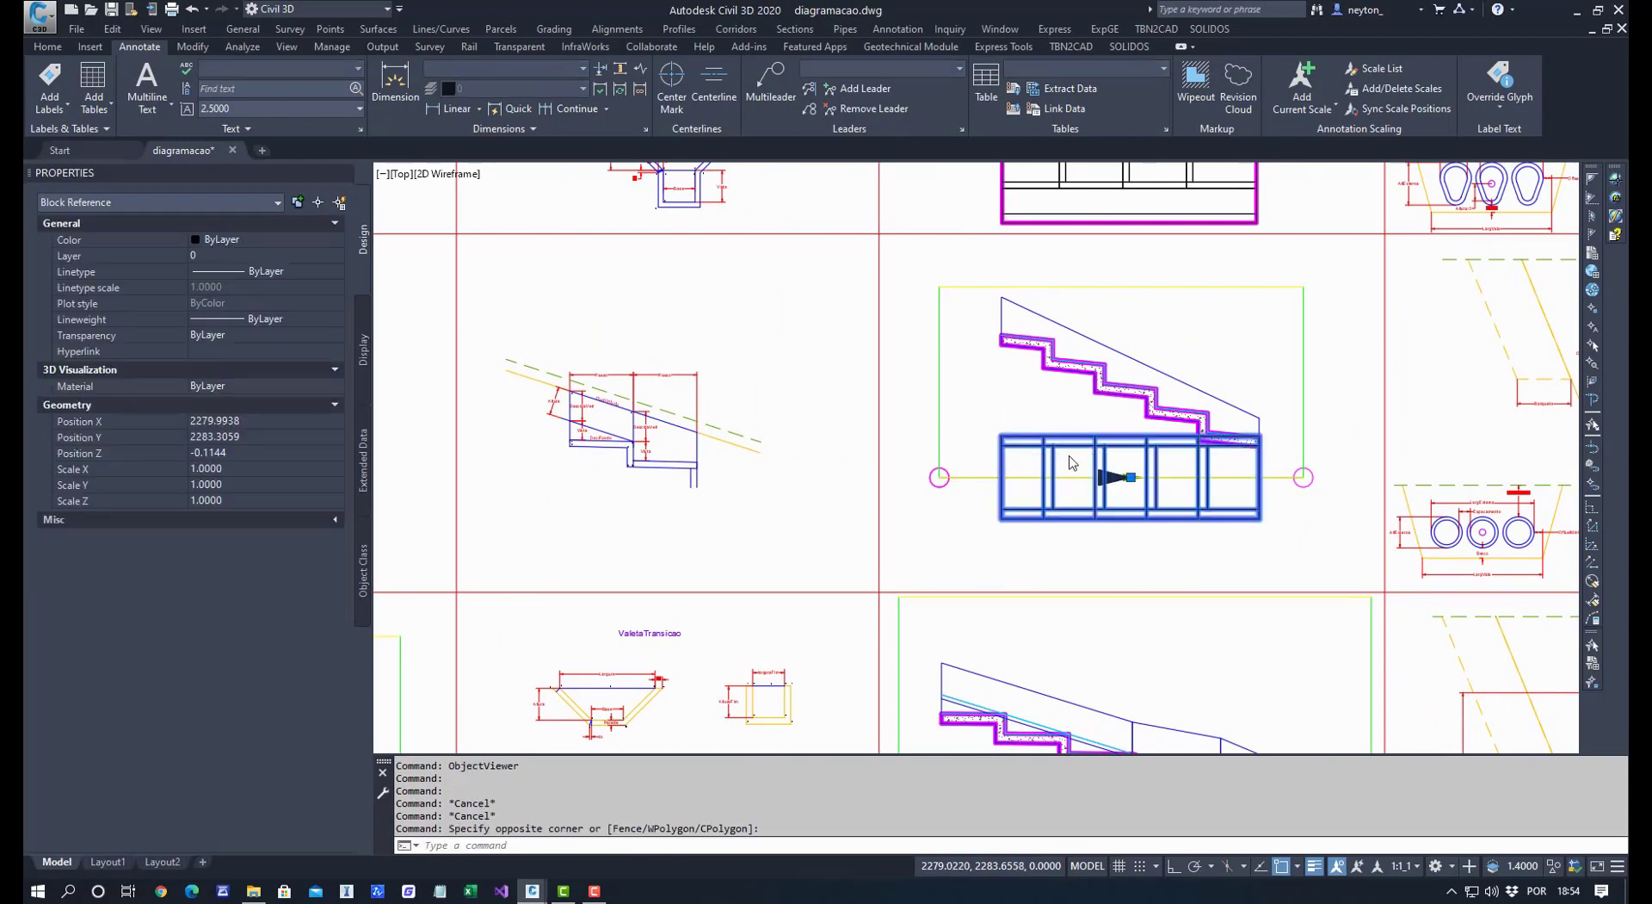
right_click(1069, 456)
click(1159, 750)
drag(1044, 395, 902, 562)
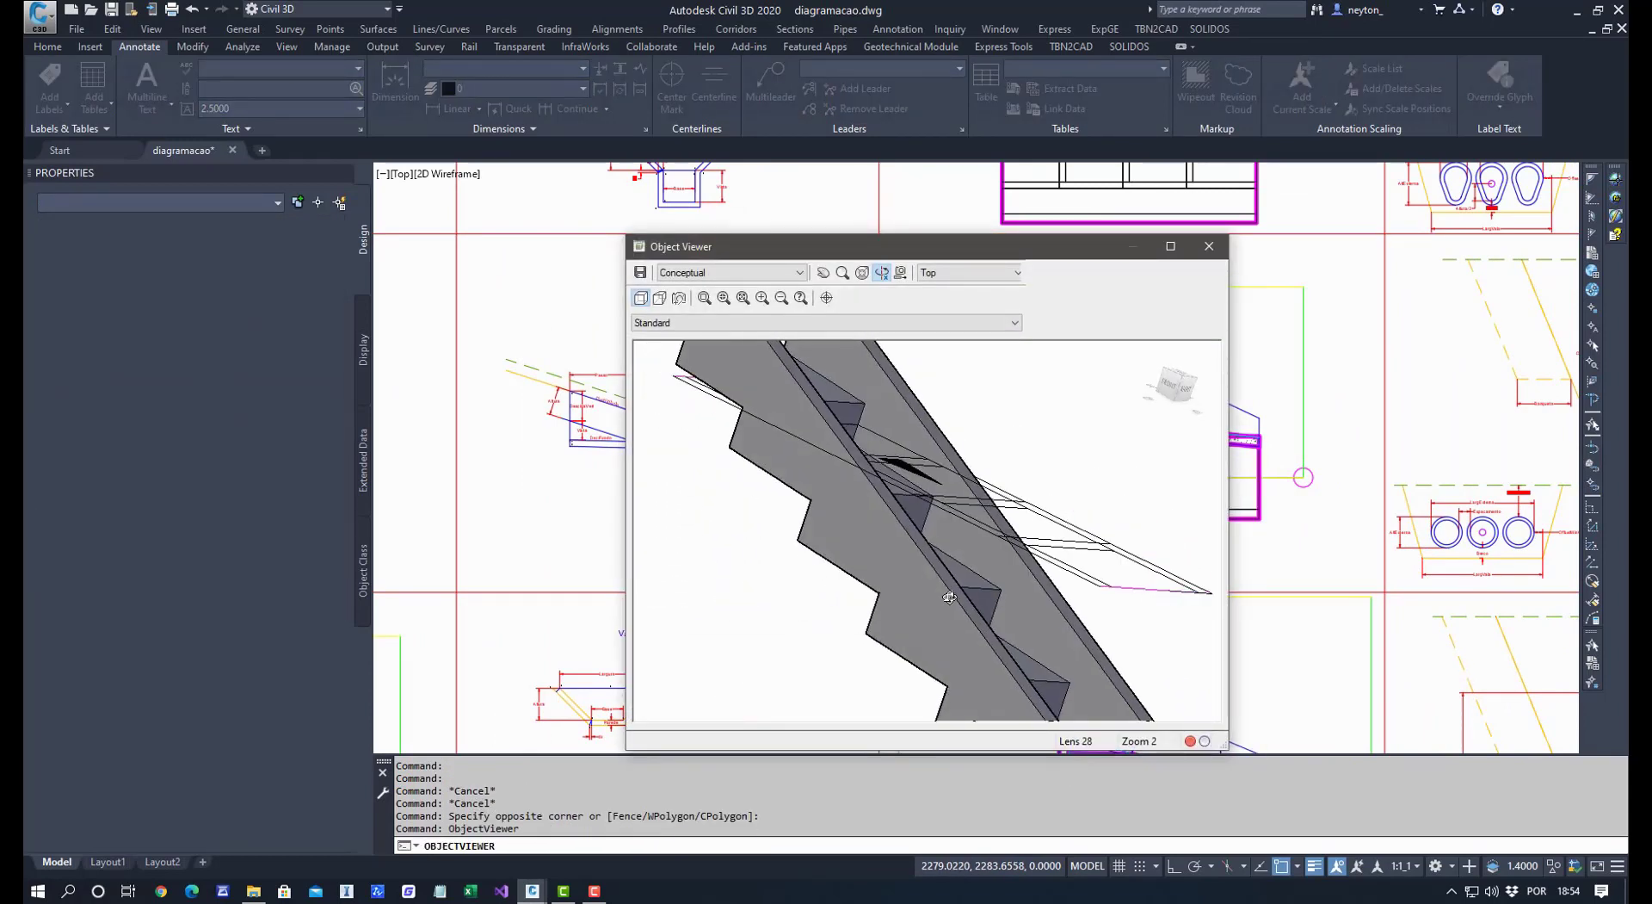
key(Escape)
key(Escape)
Examine the concrete step profile beside the plan block and compare it with the dimensioned channel diagram.
scroll(1272, 430, up, 5)
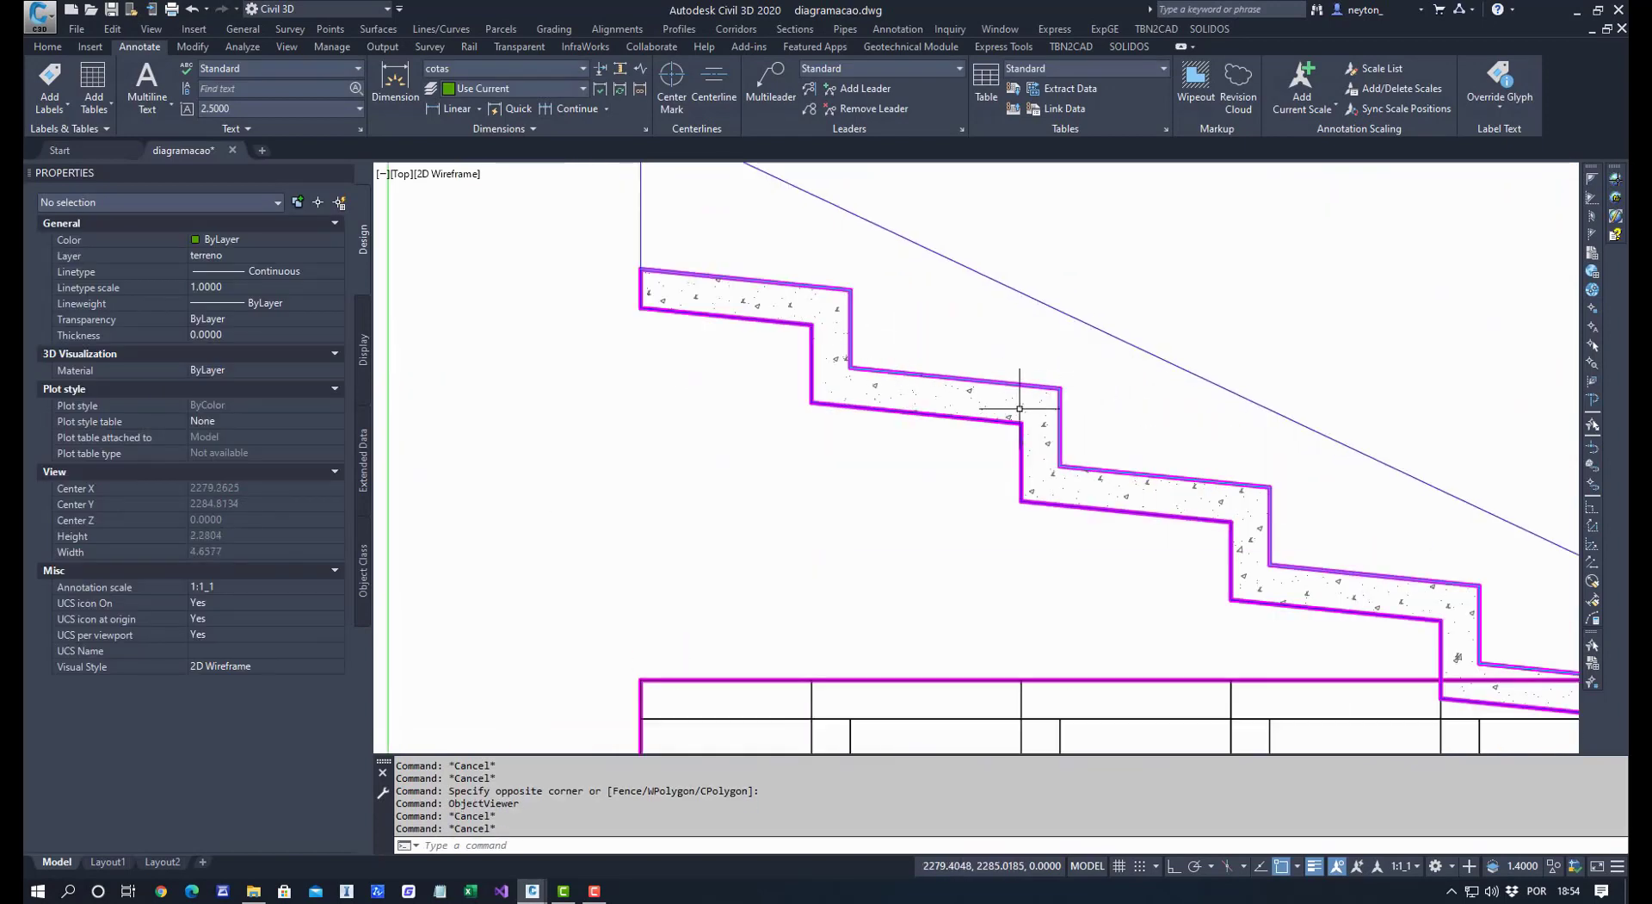
scroll(1245, 546, down, 4)
middle_drag(746, 462, 1205, 535)
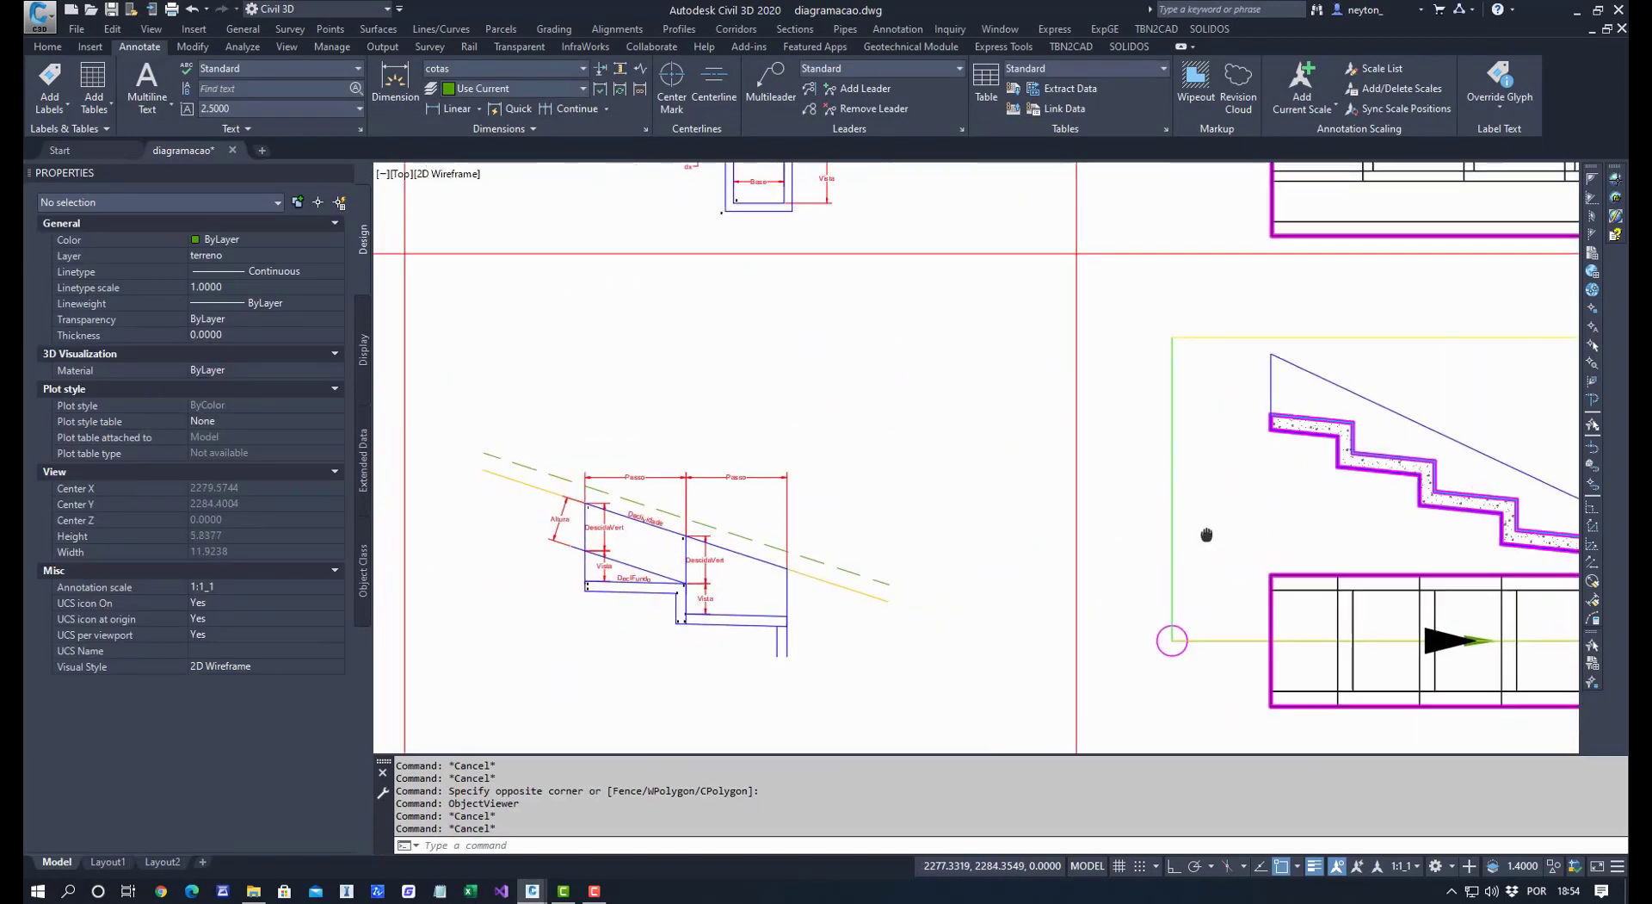
scroll(1007, 429, down, 2)
scroll(919, 449, up, 4)
mouse_move(841, 504)
middle_down()
mouse_move(919, 448)
mouse_move(1043, 488)
middle_up()
scroll(919, 448, up, 2)
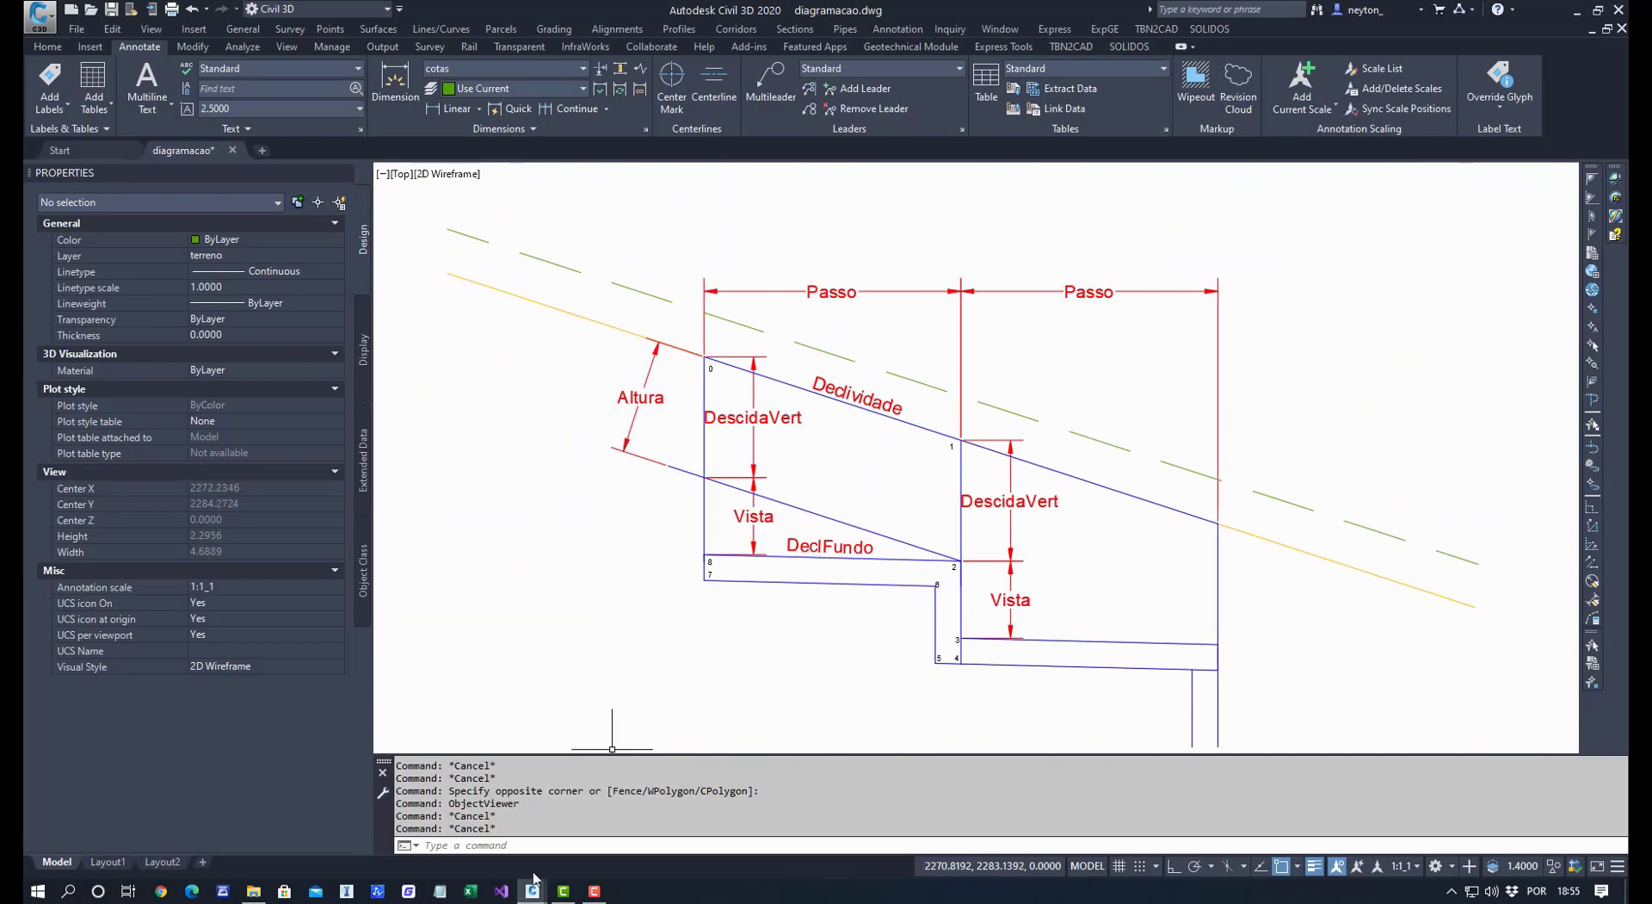
Switch back to Drawing1.dwg and start a new Dispositivos Lineares custom section in a maximized Solids Builder.
click(532, 895)
click(443, 825)
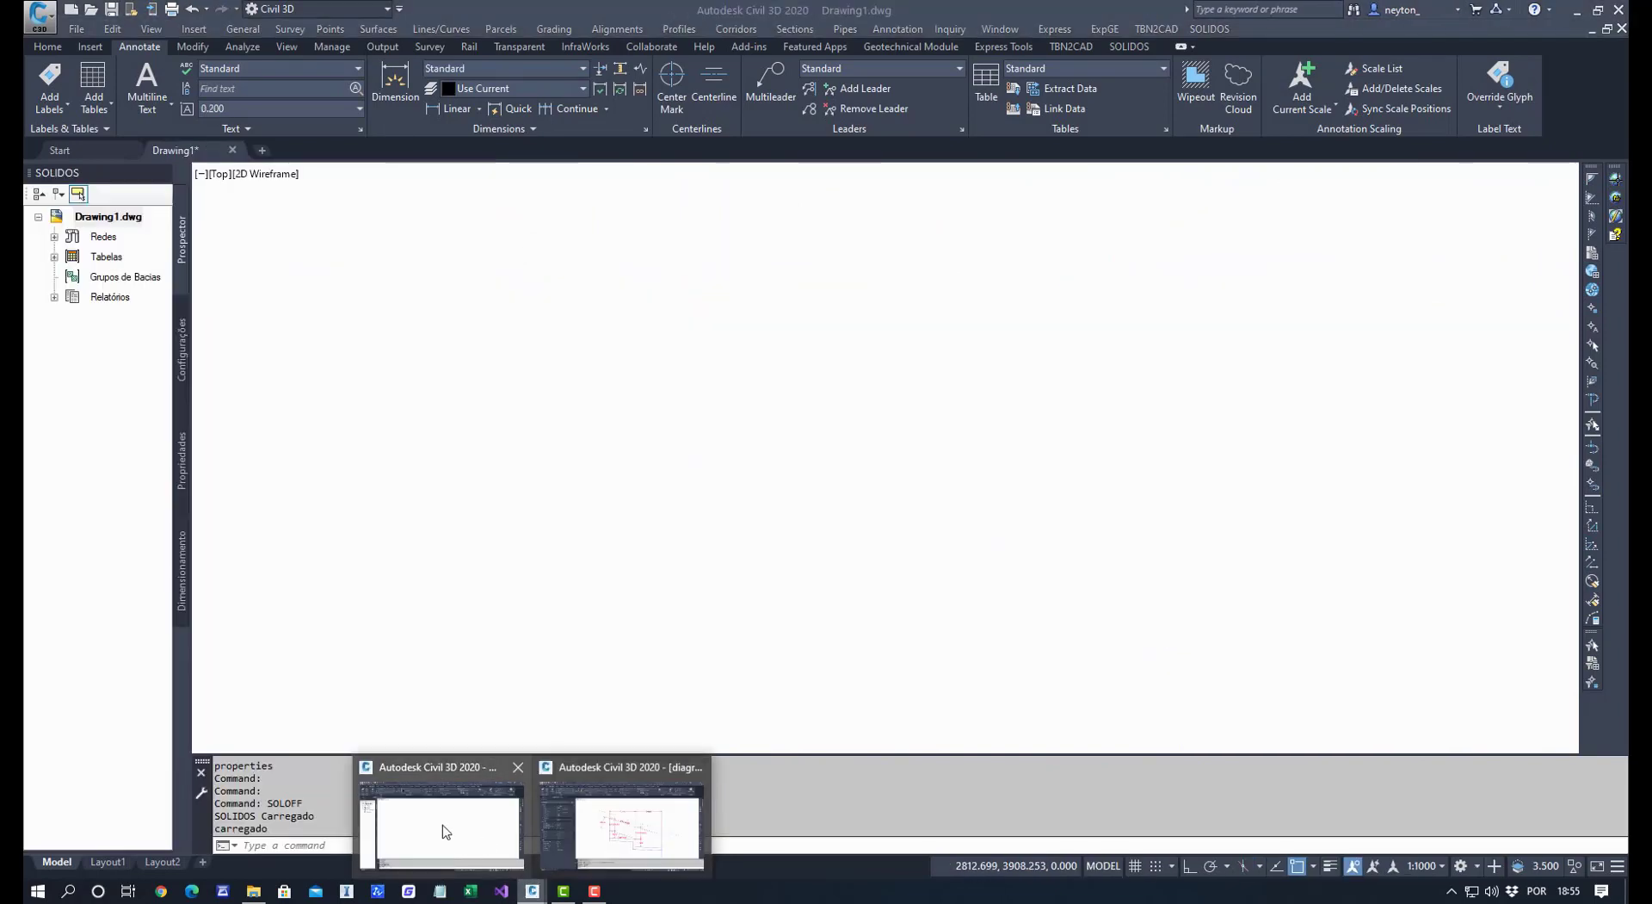
click(182, 349)
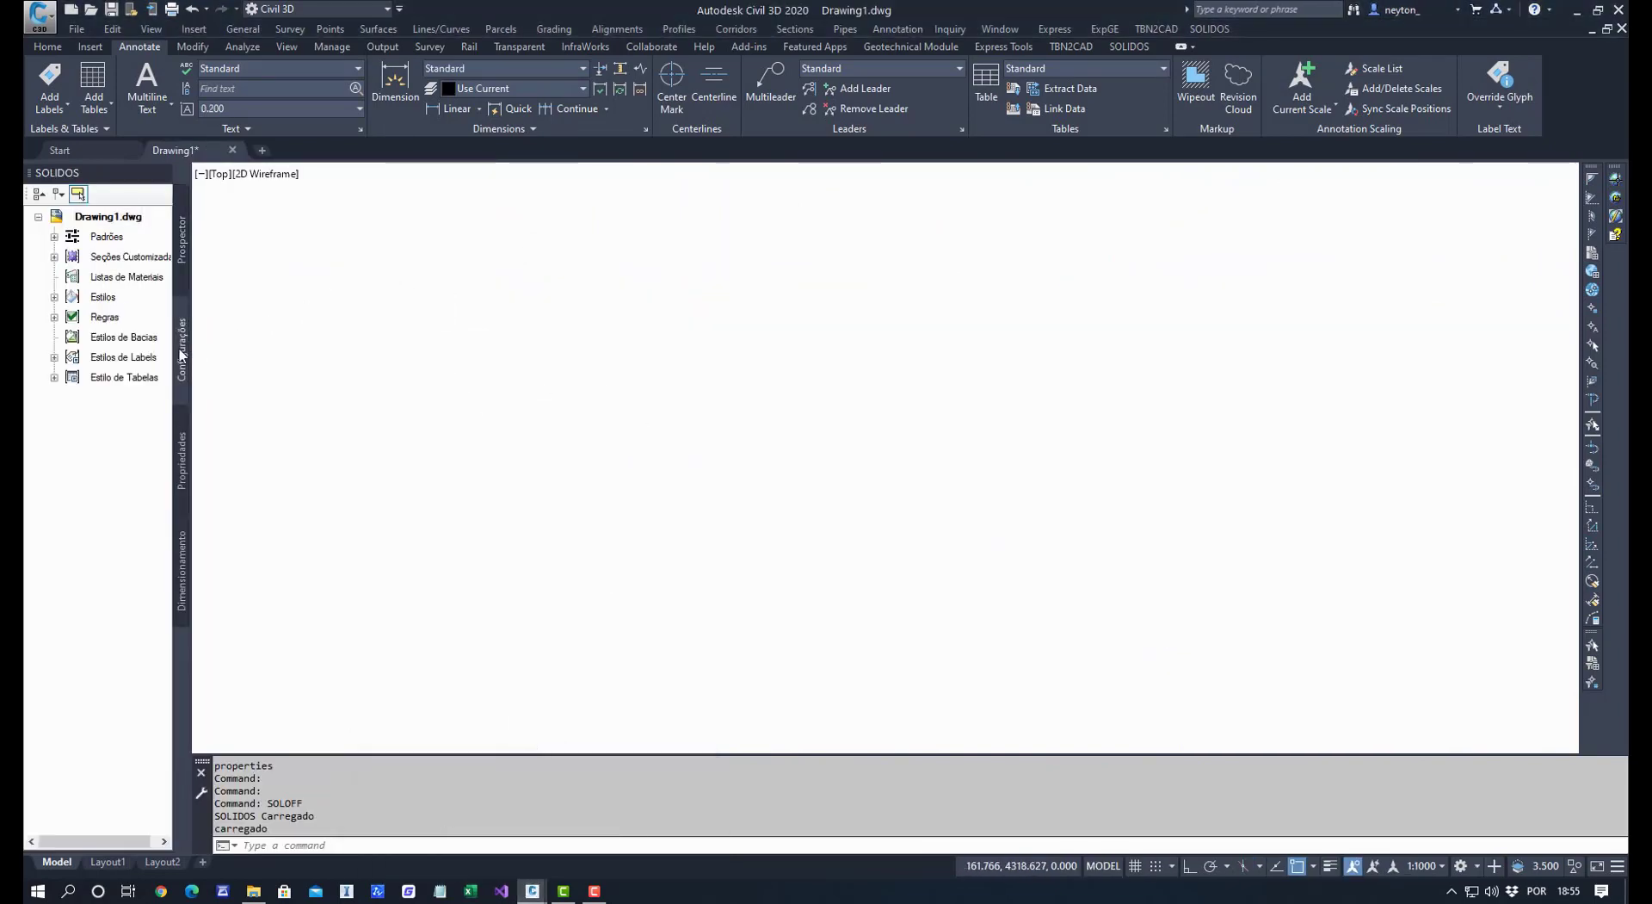
click(108, 216)
click(54, 256)
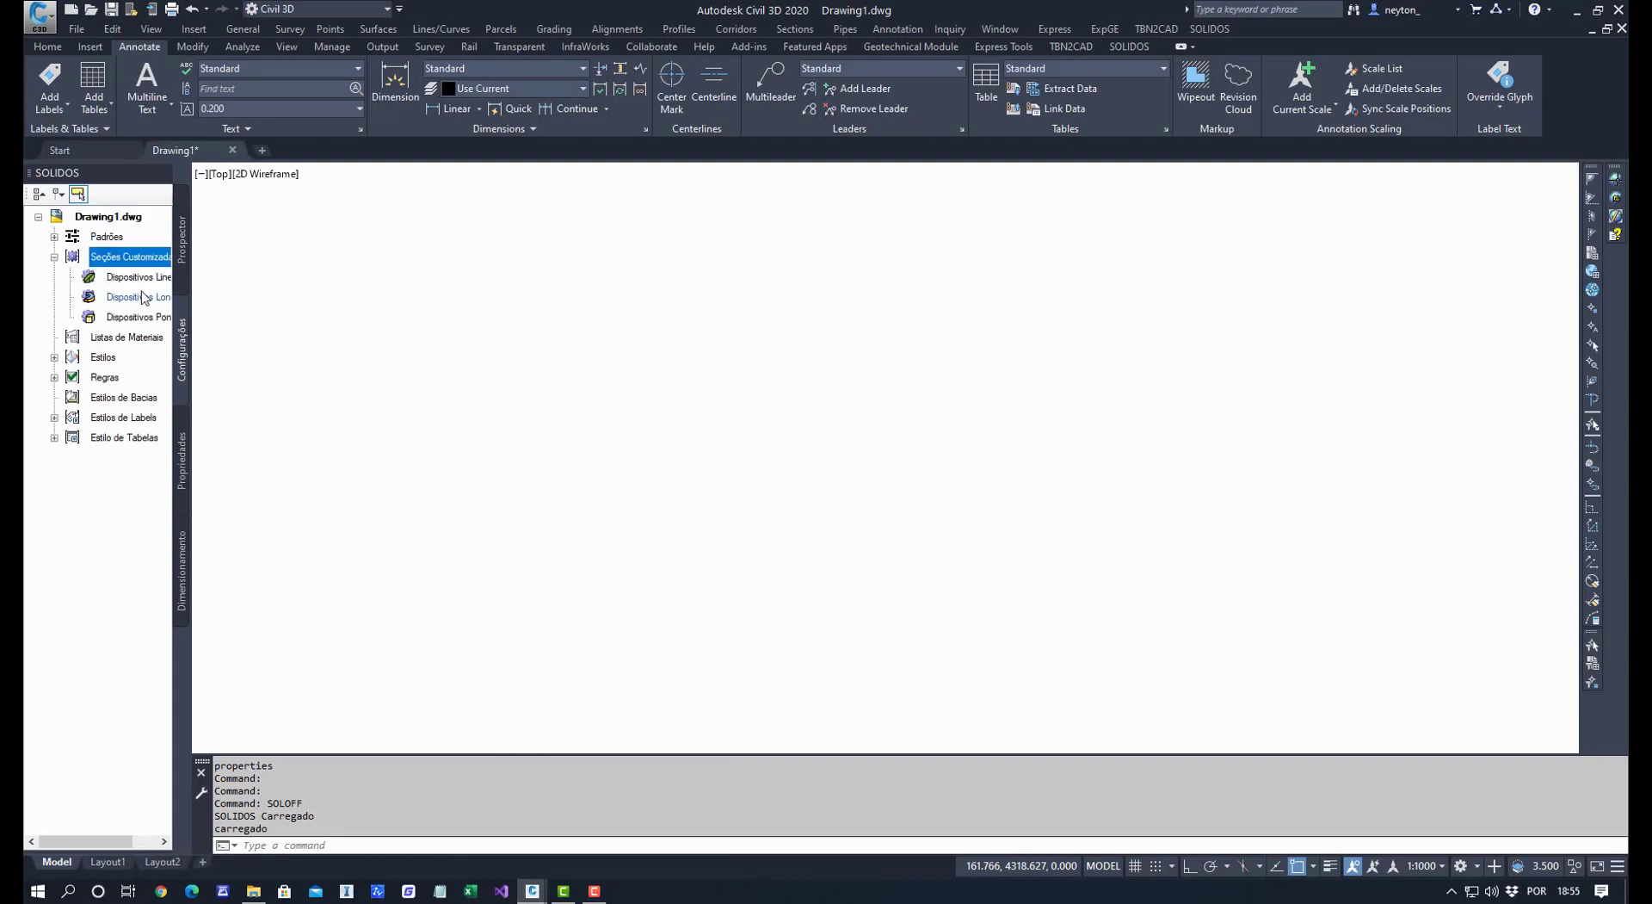
drag(191, 314, 372, 314)
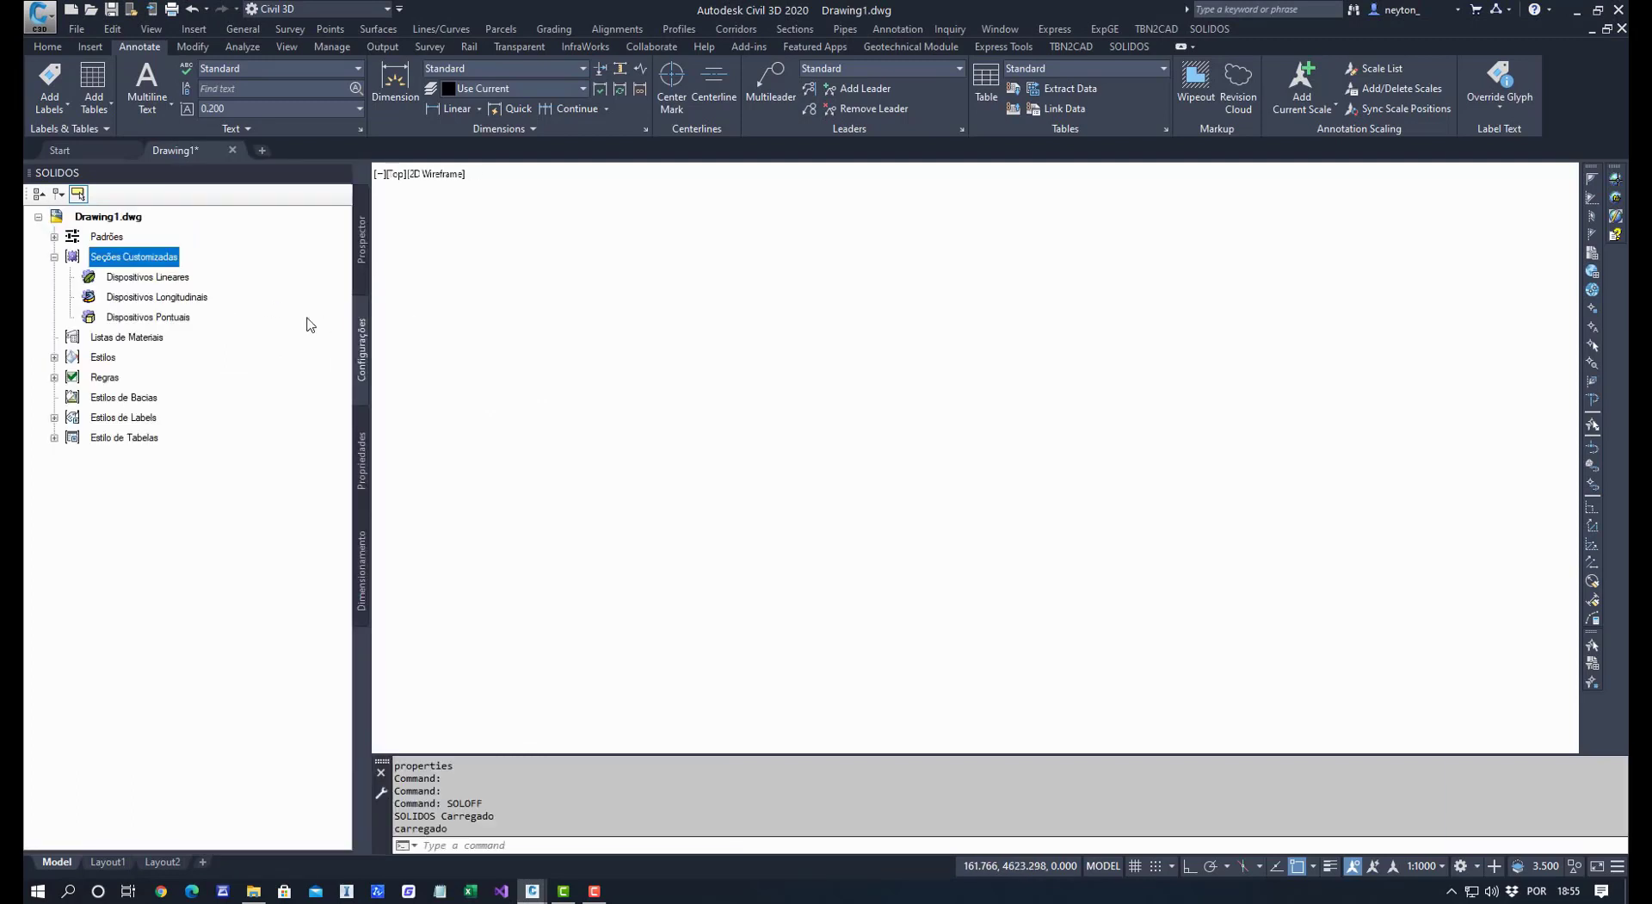
right_click(161, 278)
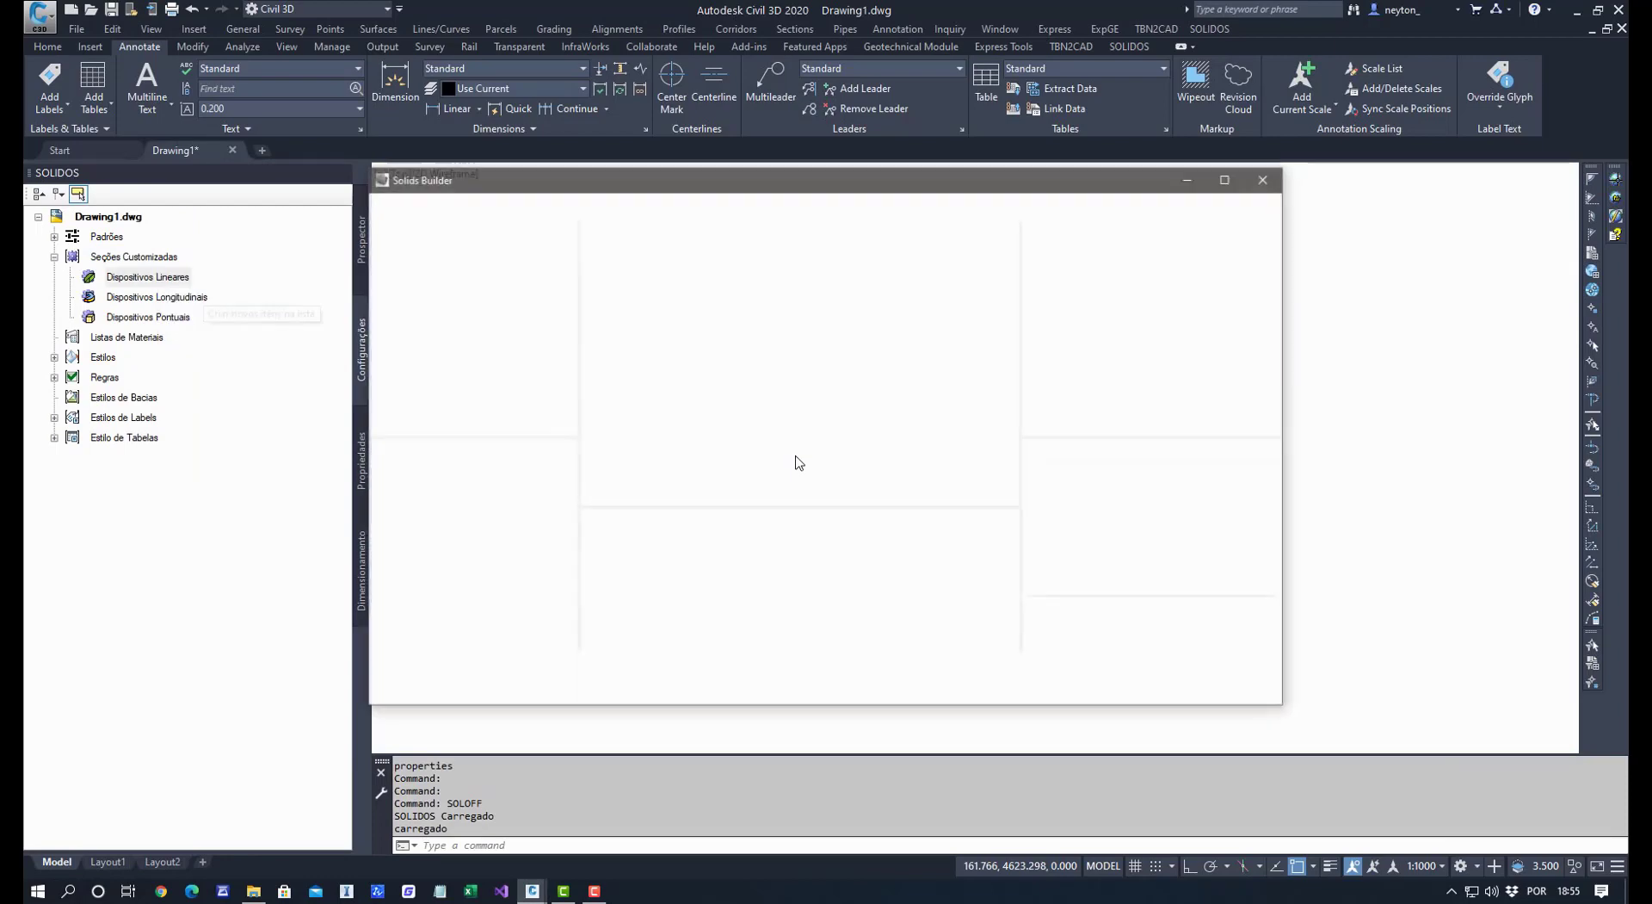
click(1227, 181)
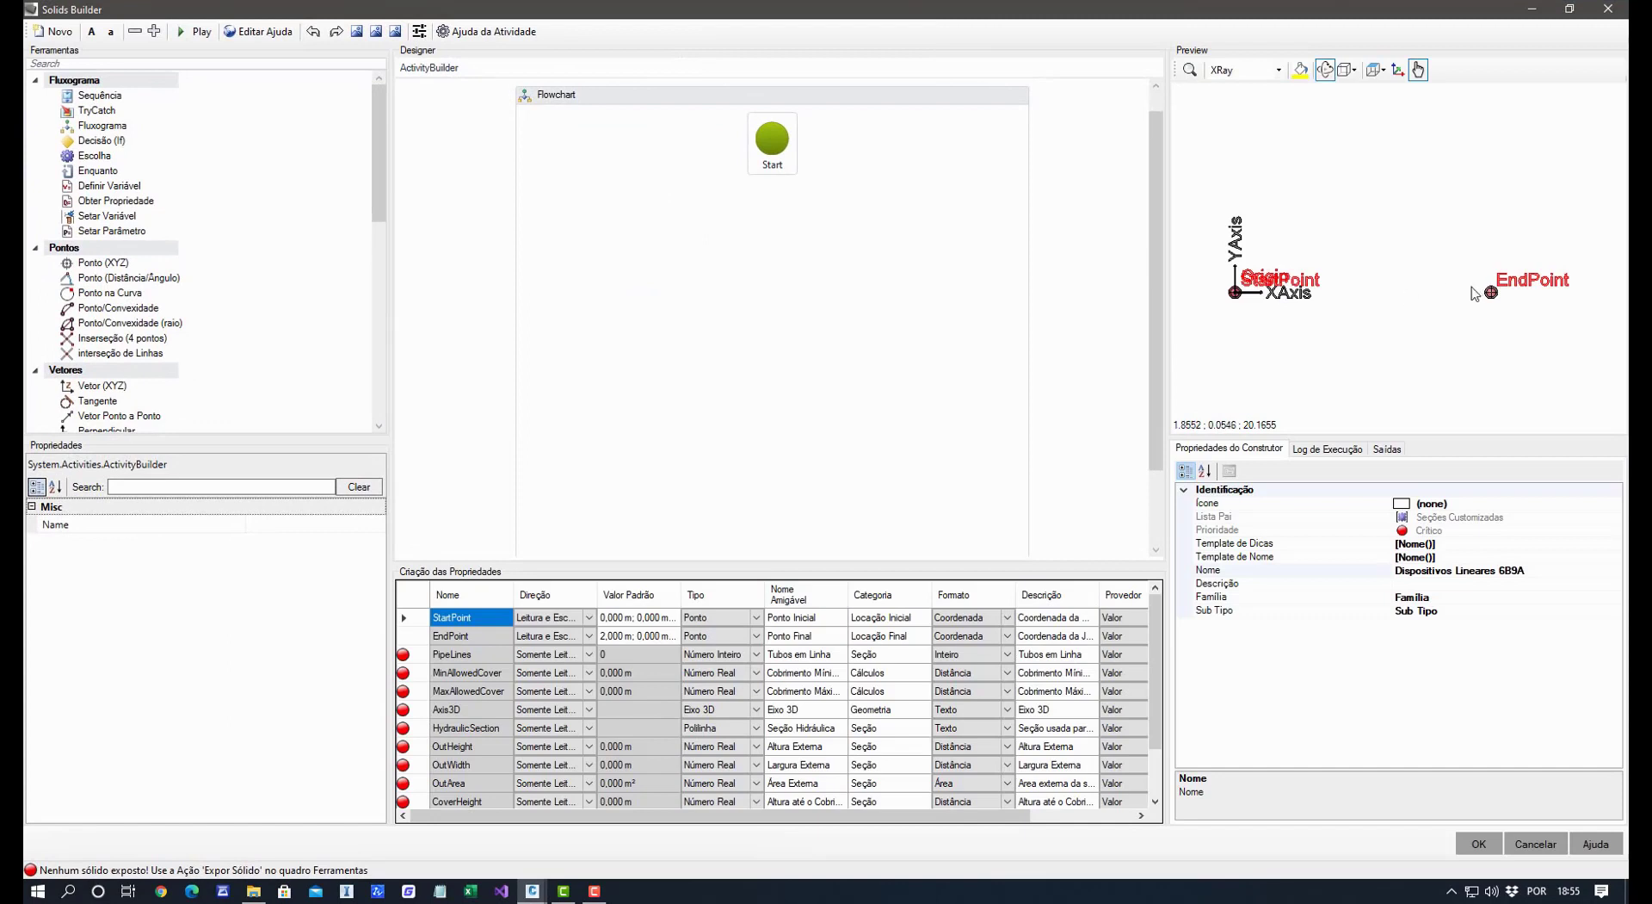
Set the StartPoint default to 0; 2; 0 m and the EndPoint default to 5; 0; -1 m, and fit both in the preview.
click(646, 620)
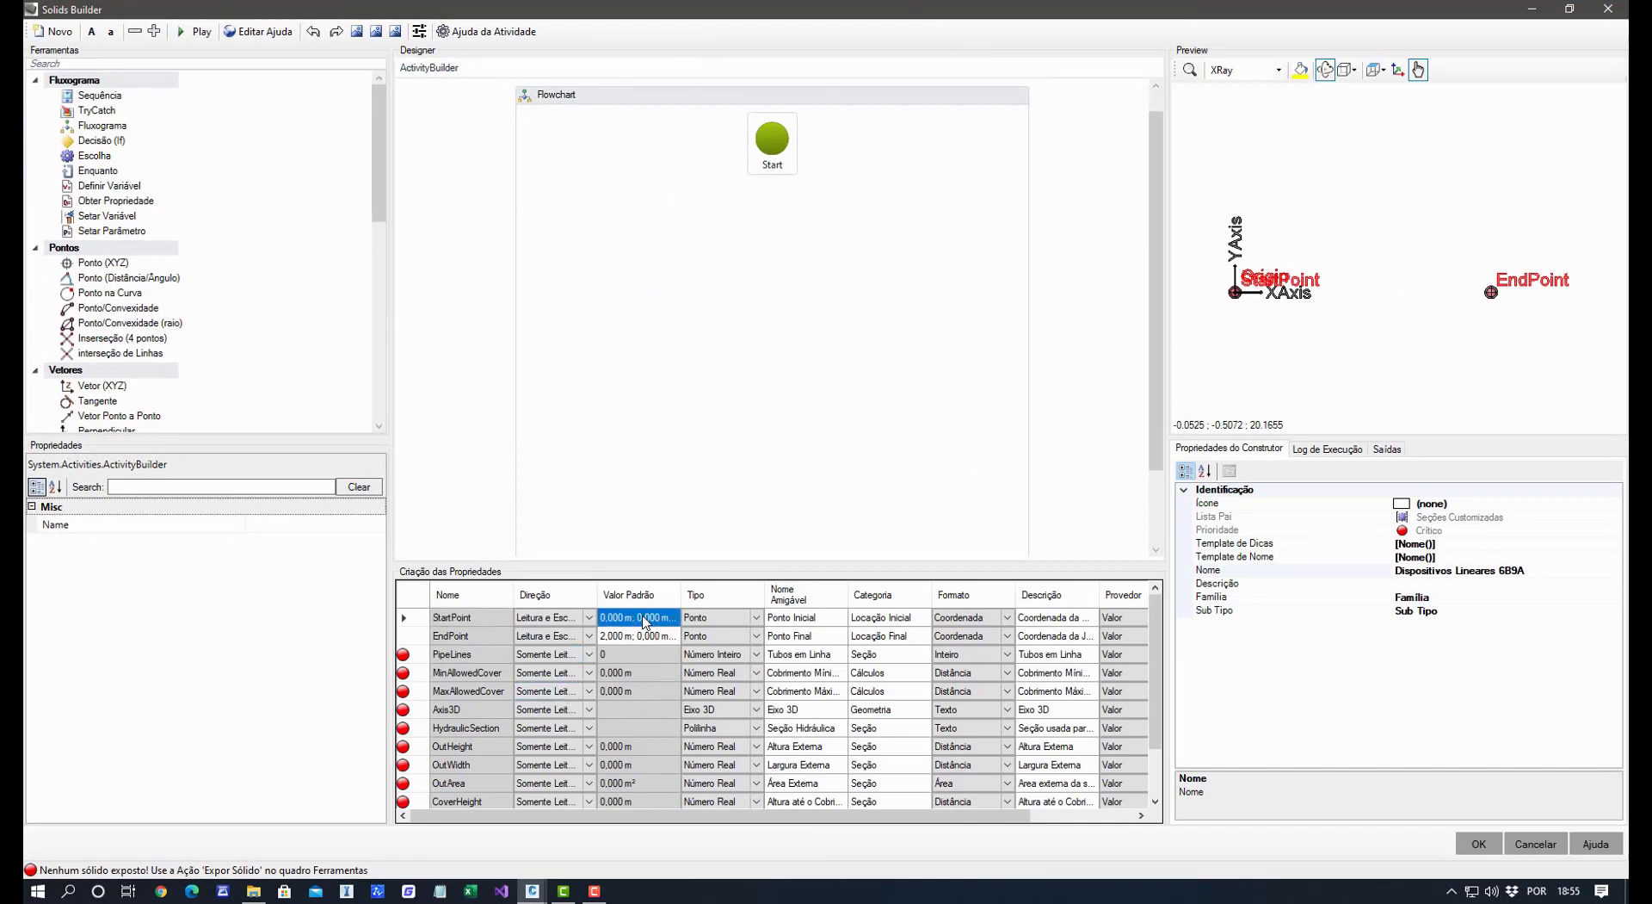
click(616, 617)
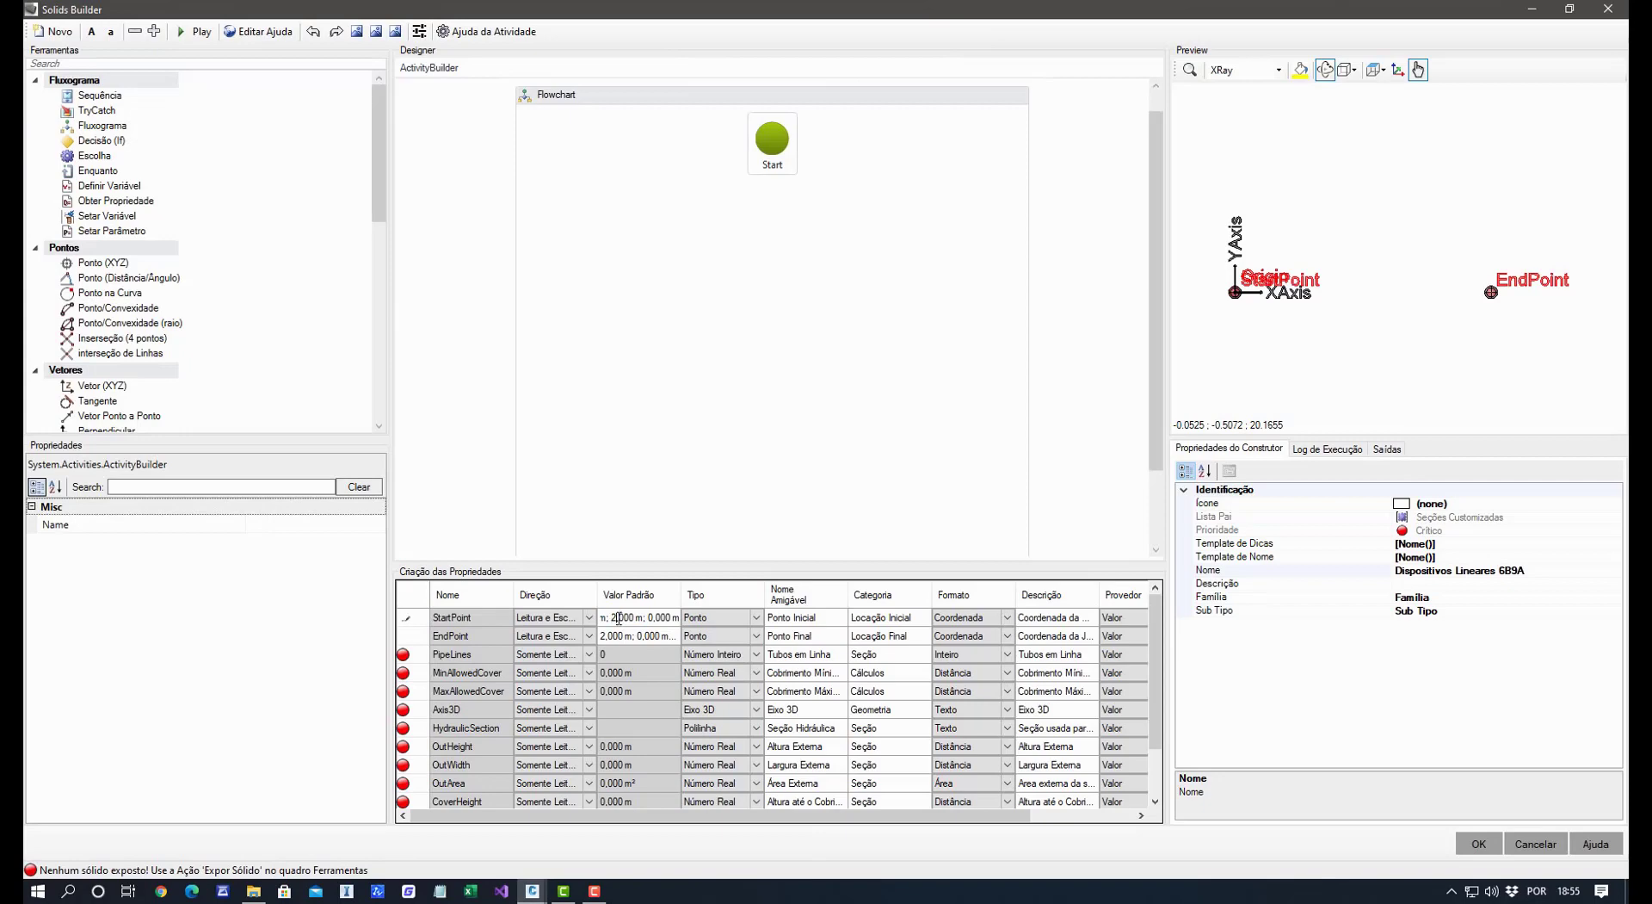
click(618, 635)
click(605, 636)
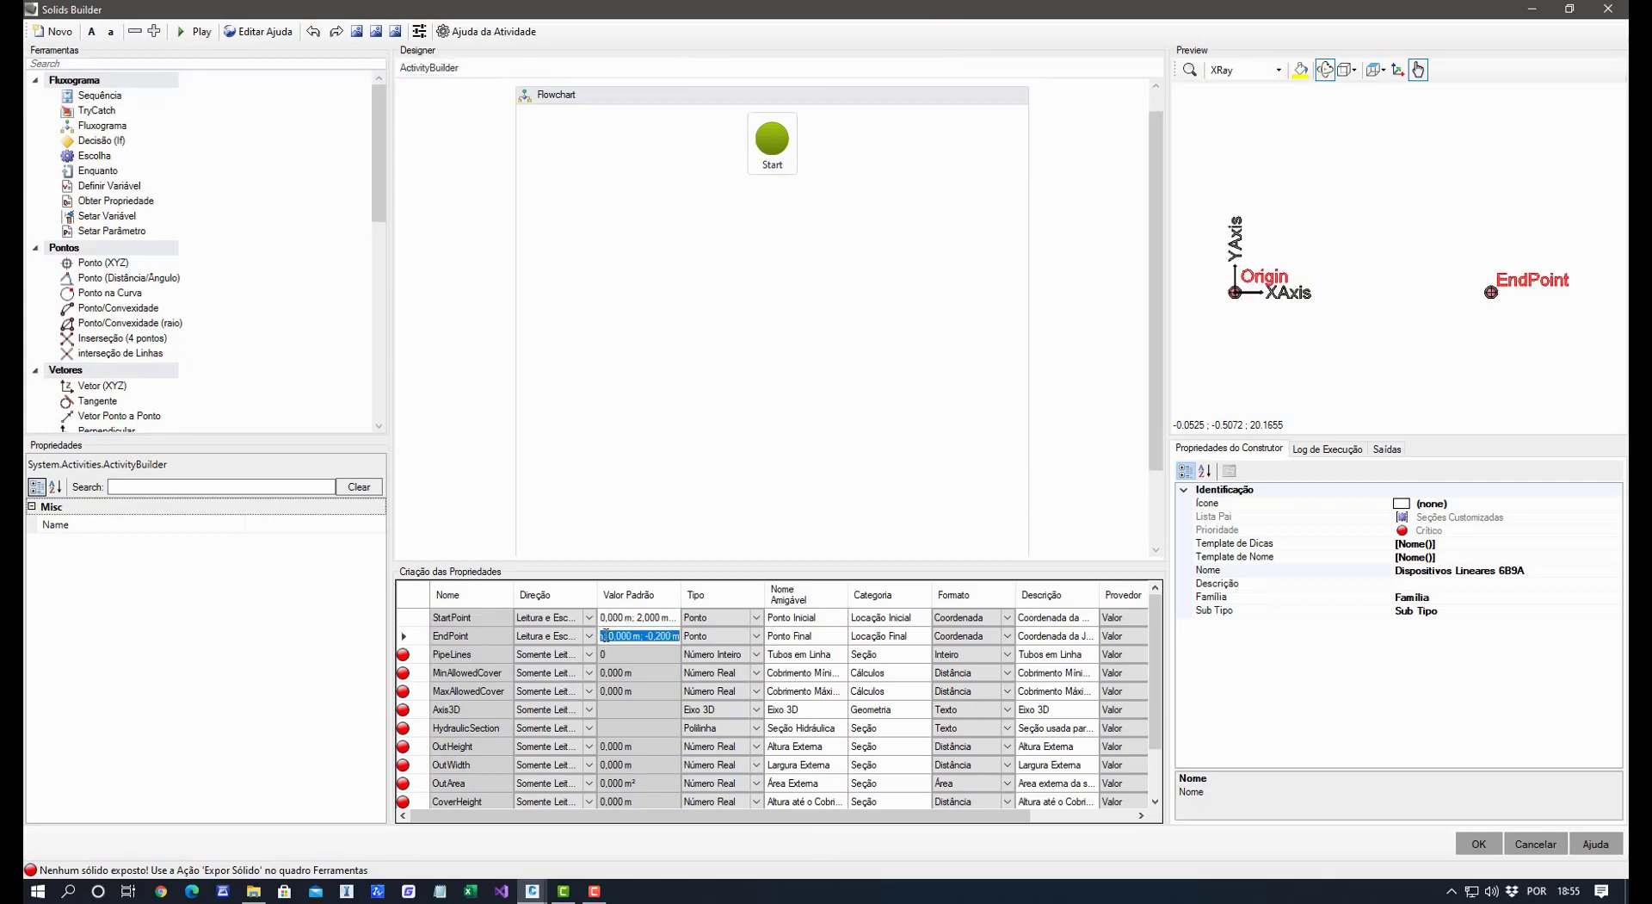
drag(682, 594, 801, 594)
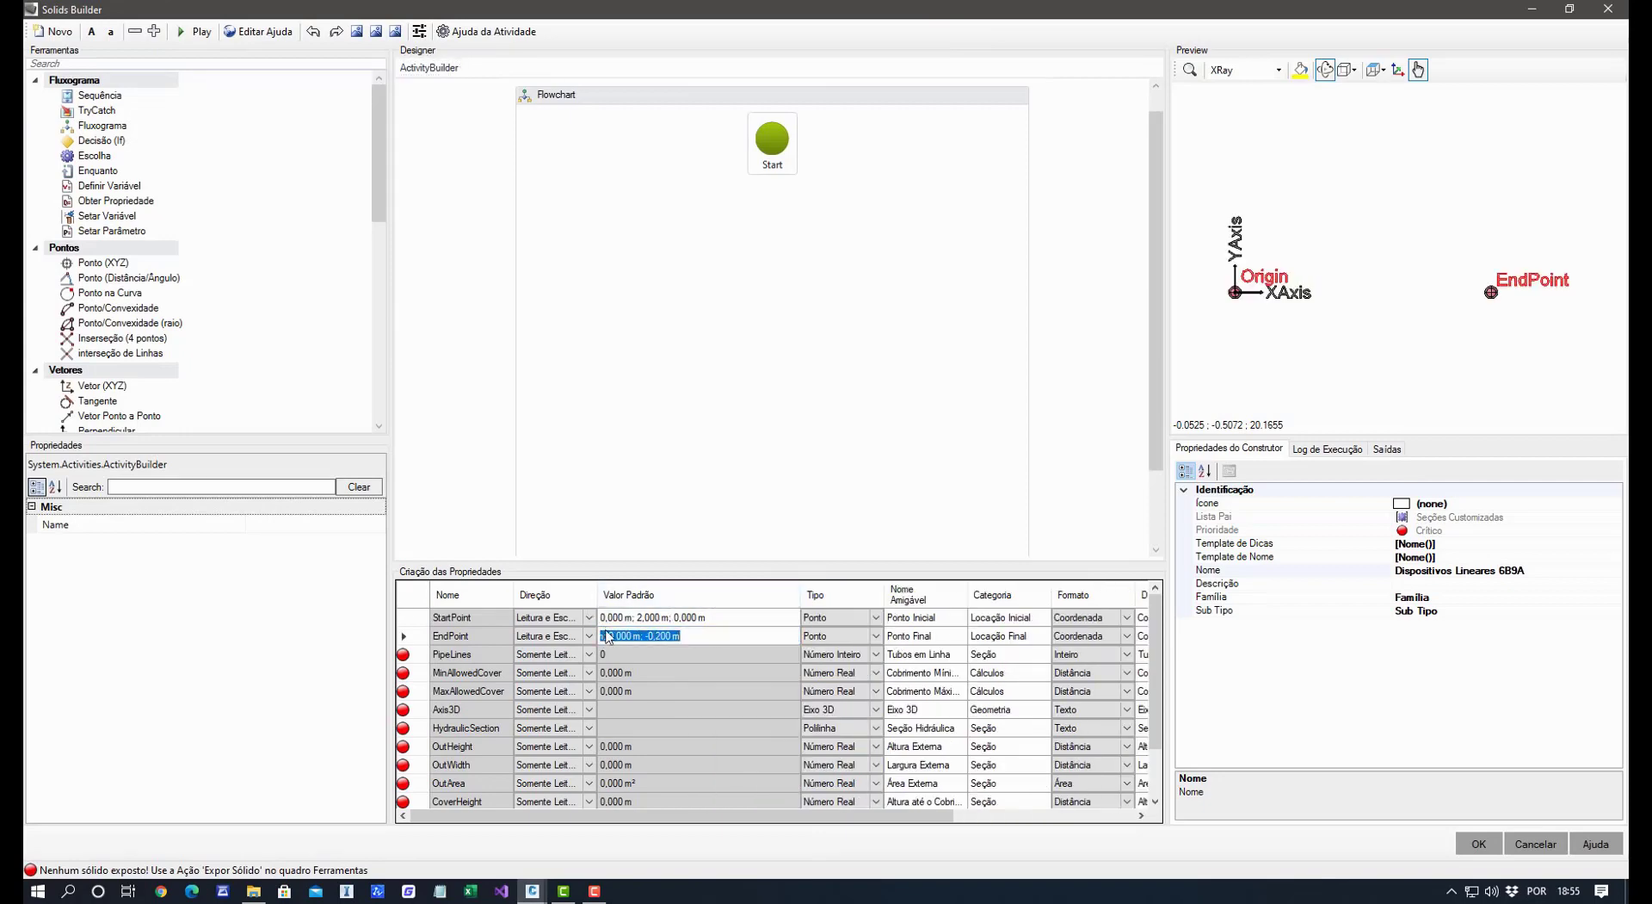
text(5;0;-1)
key(Return)
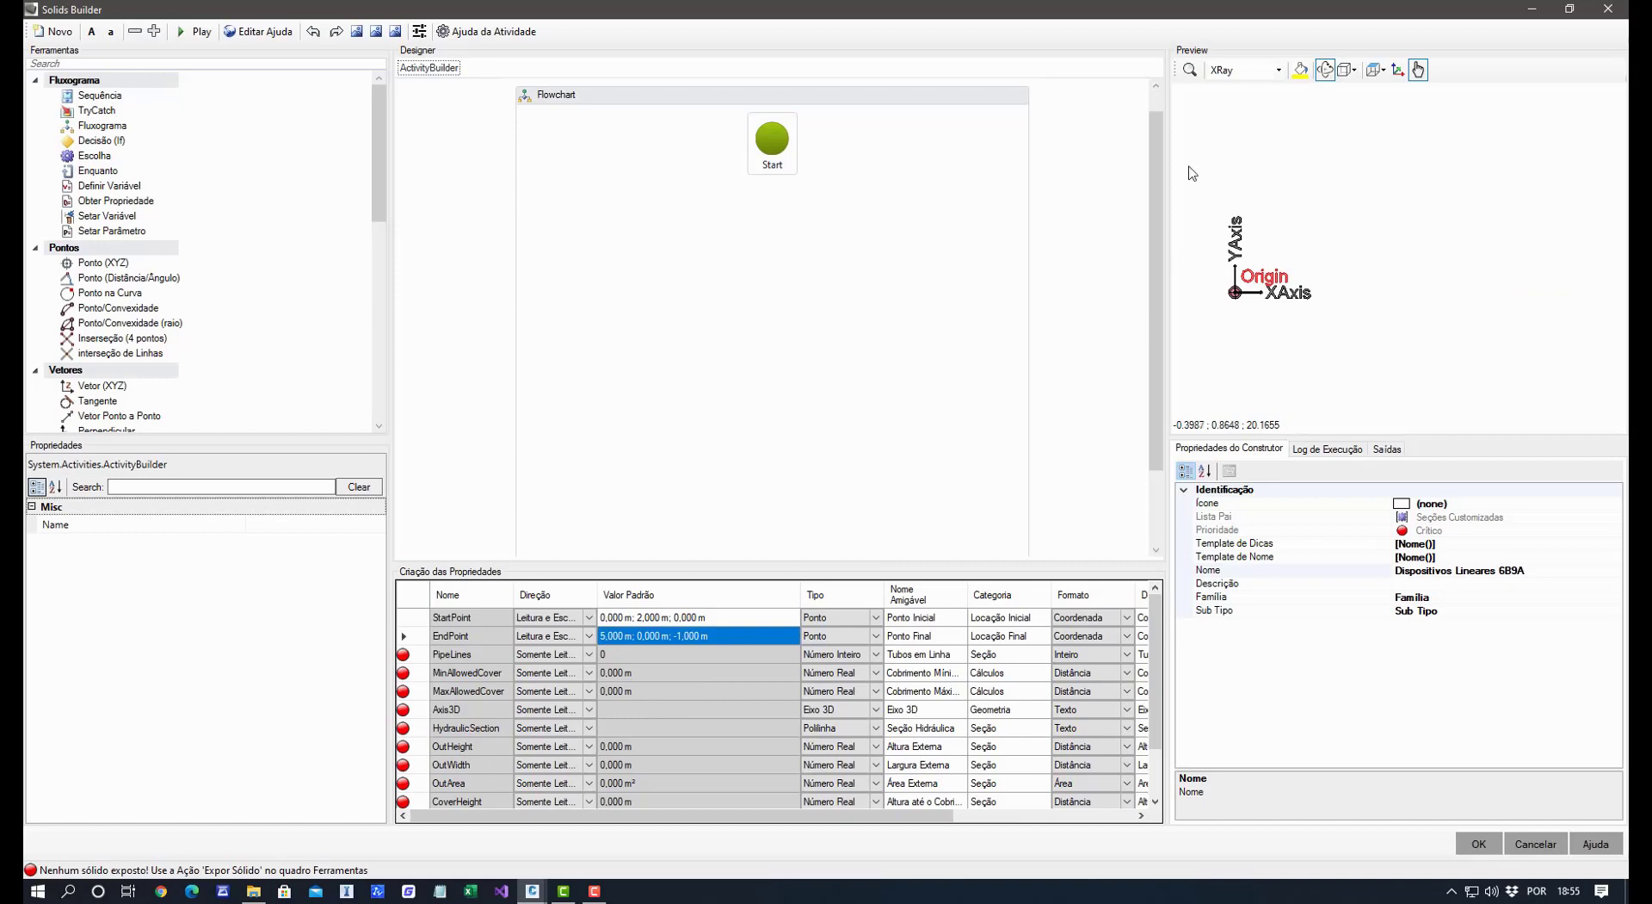
click(1192, 70)
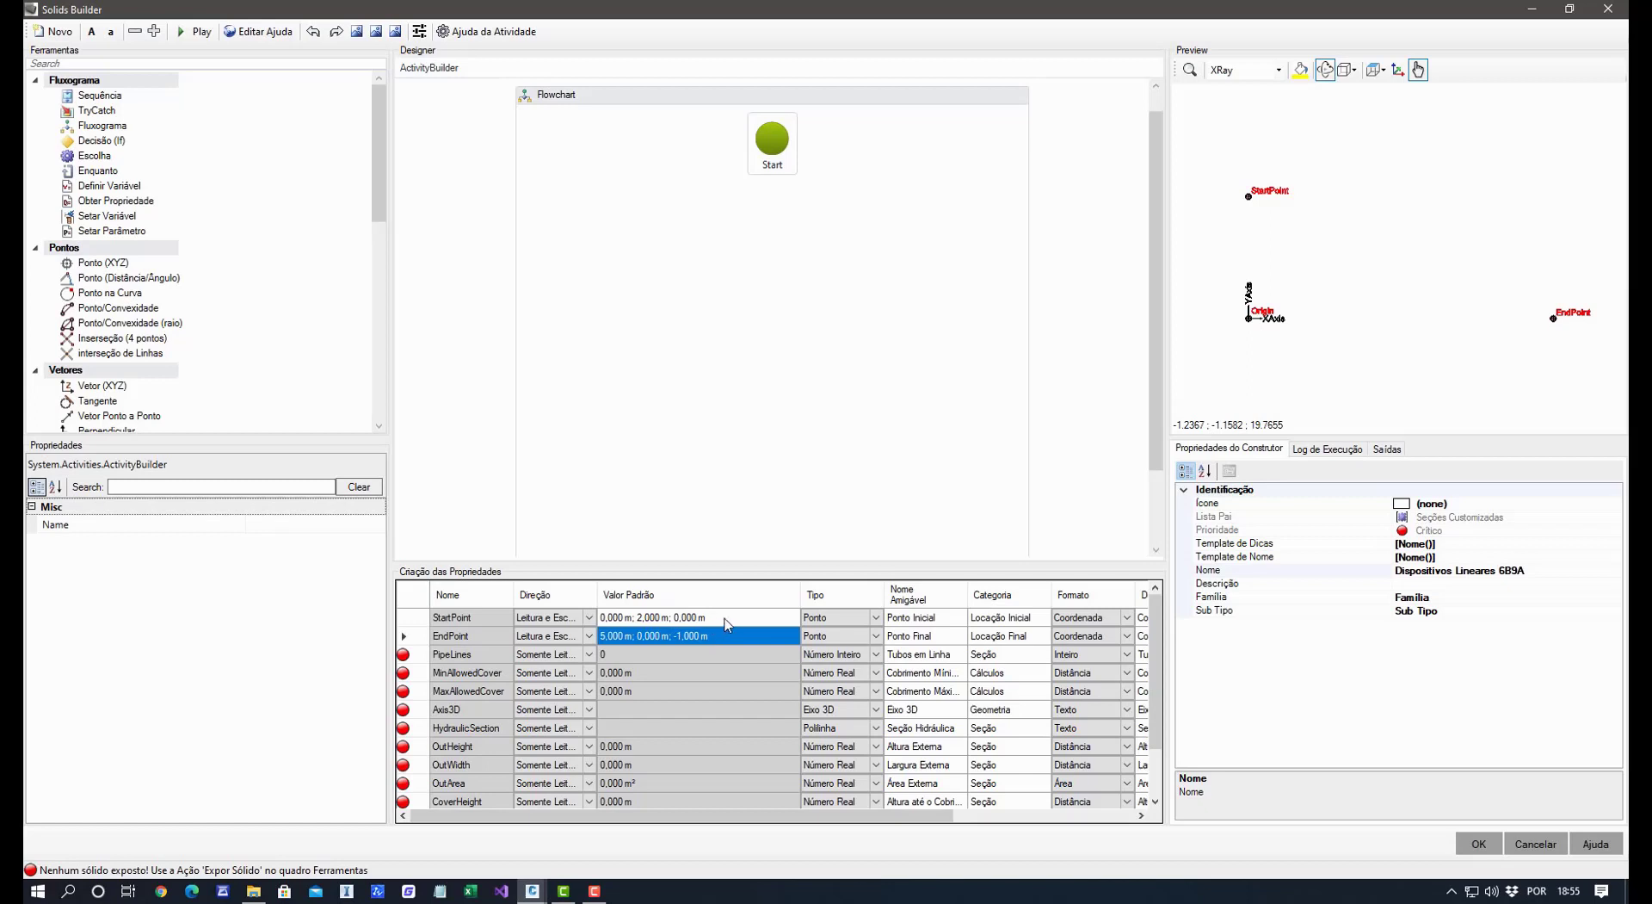
Set the StartPoint default value to 2; 0; 0 m.
click(643, 617)
click(603, 617)
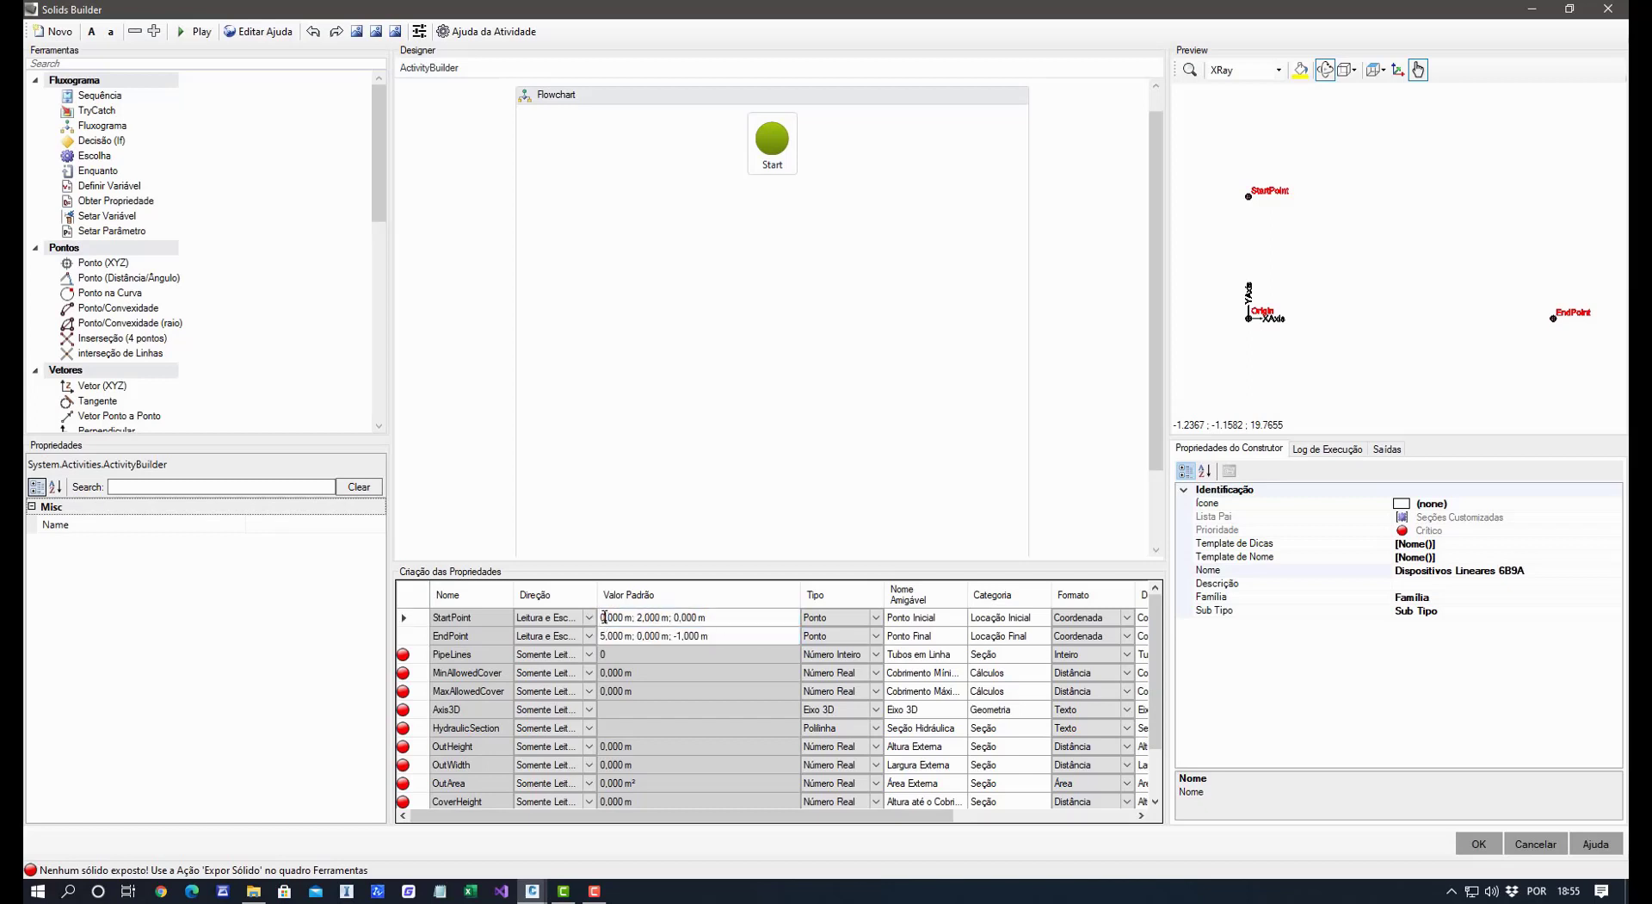
key(BackSpace)
text(3)
key(BackSpace)
text(2)
key(Return)
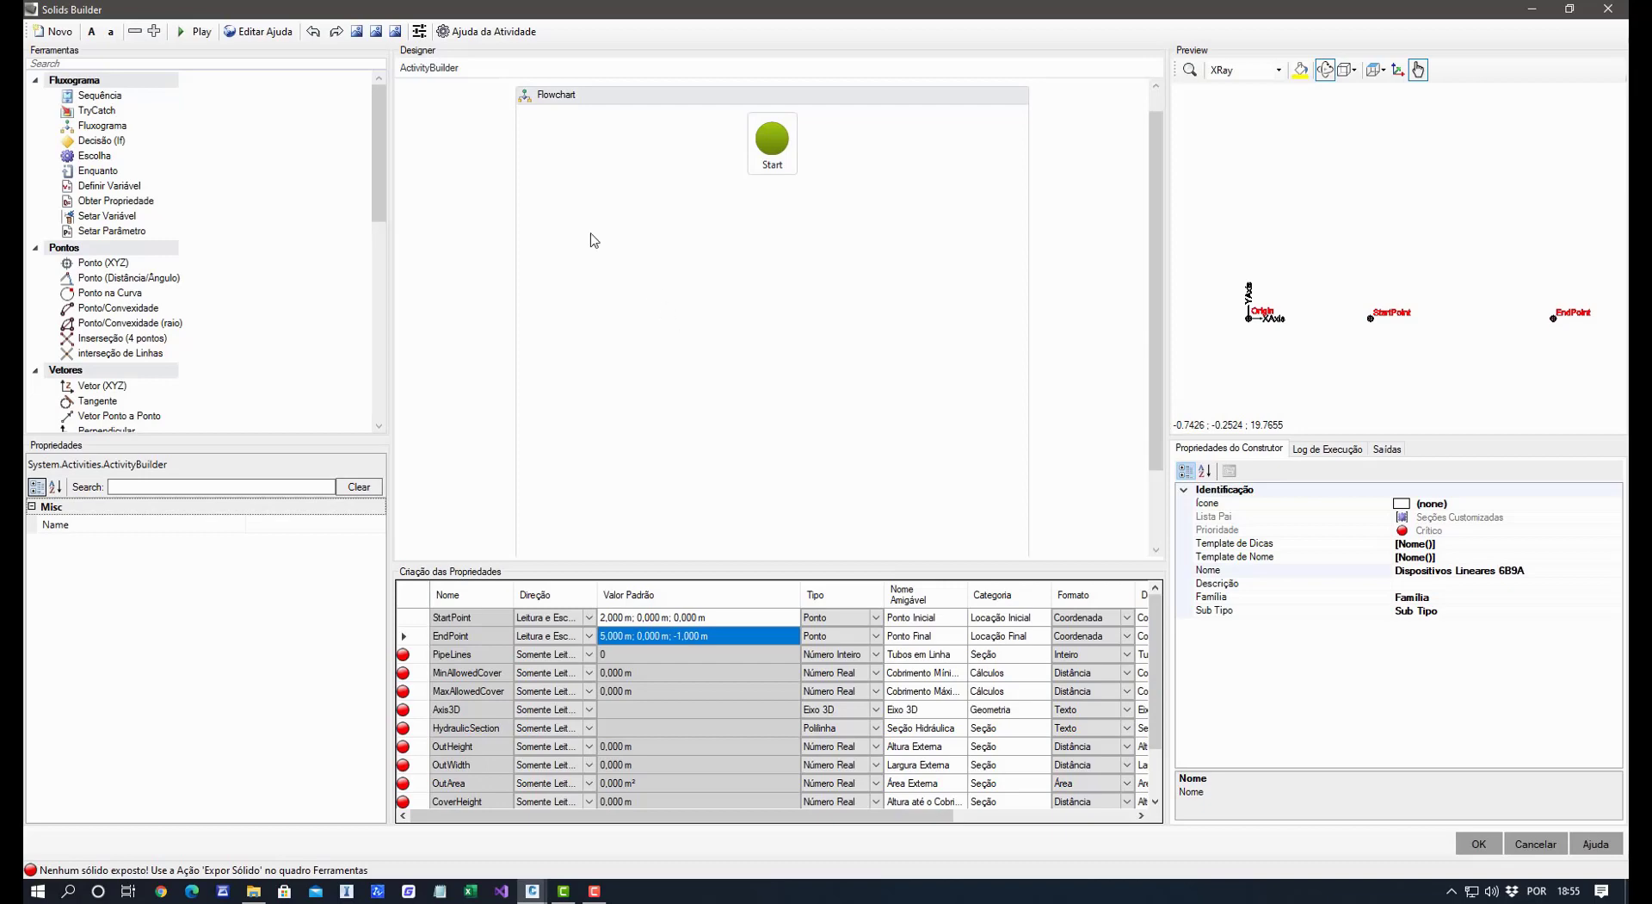
Add a Sequência activity to the flowchart, name it variaveis and open it.
drag(101, 97, 568, 234)
click(312, 524)
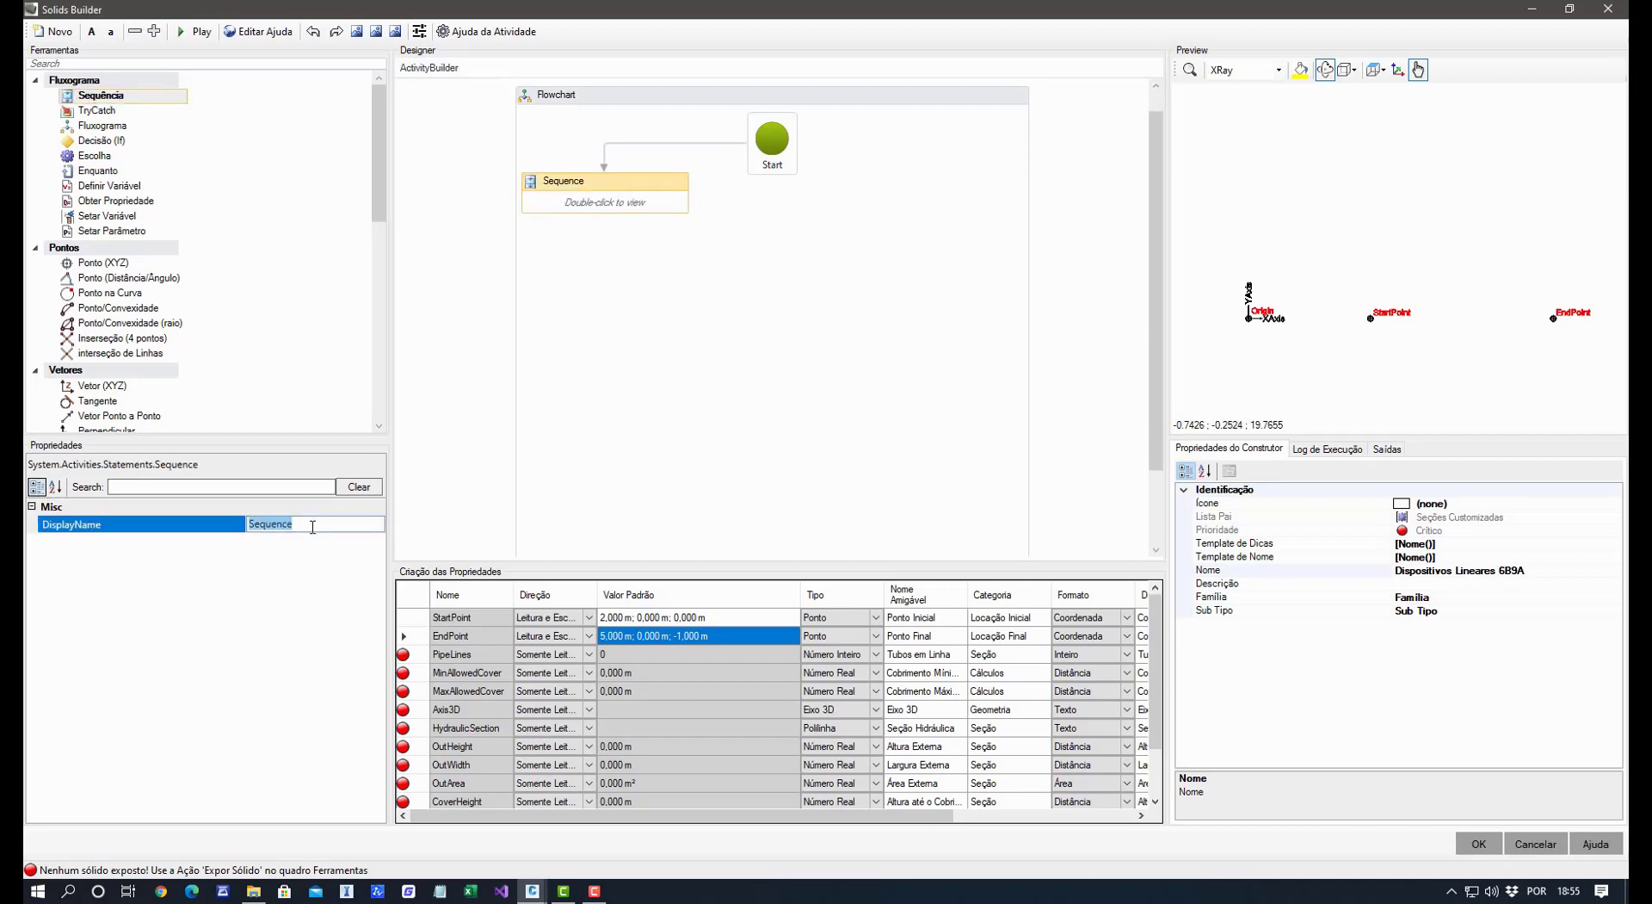
text(V)
key(Return)
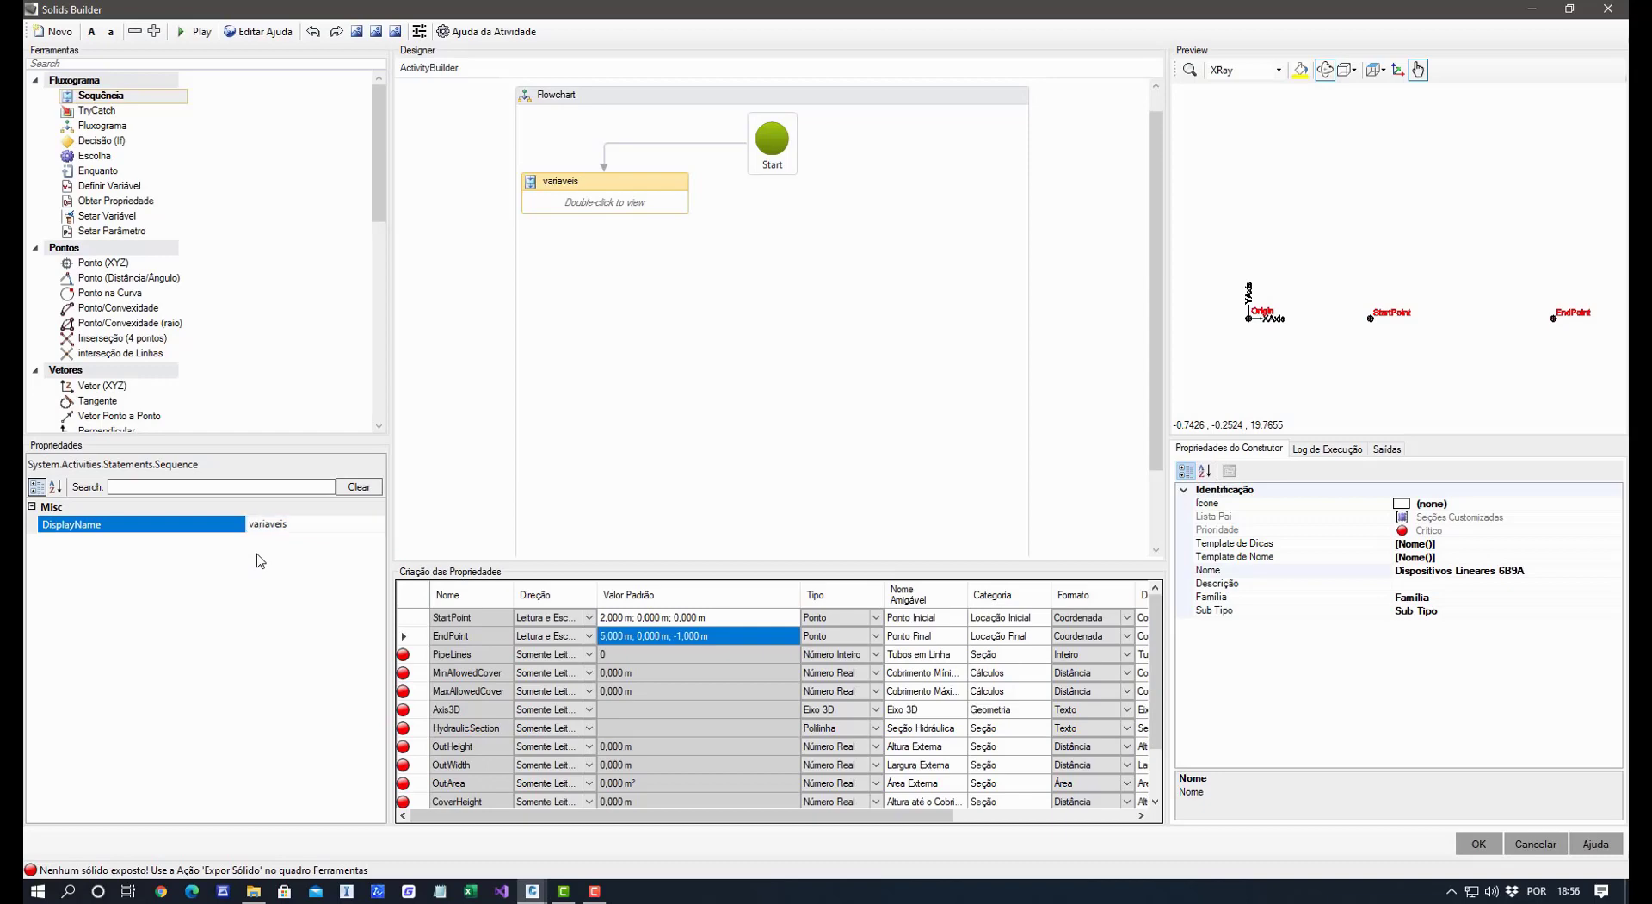
double_click(666, 215)
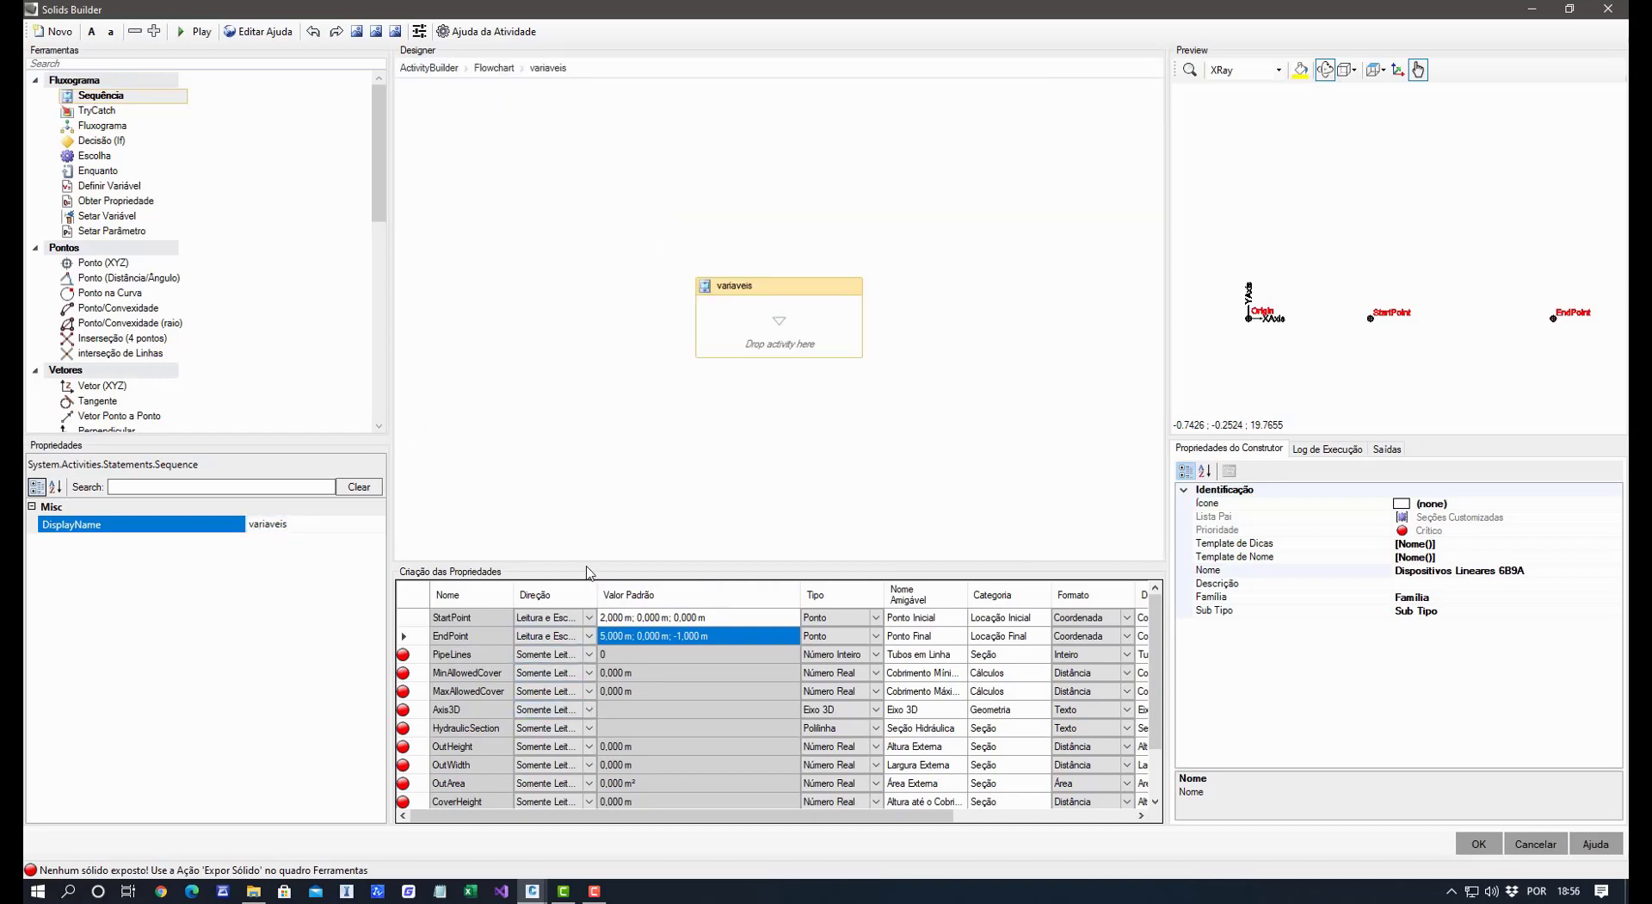
Enlarge the property table and add a NumDeg property of type Número Inteiro.
drag(589, 565, 579, 465)
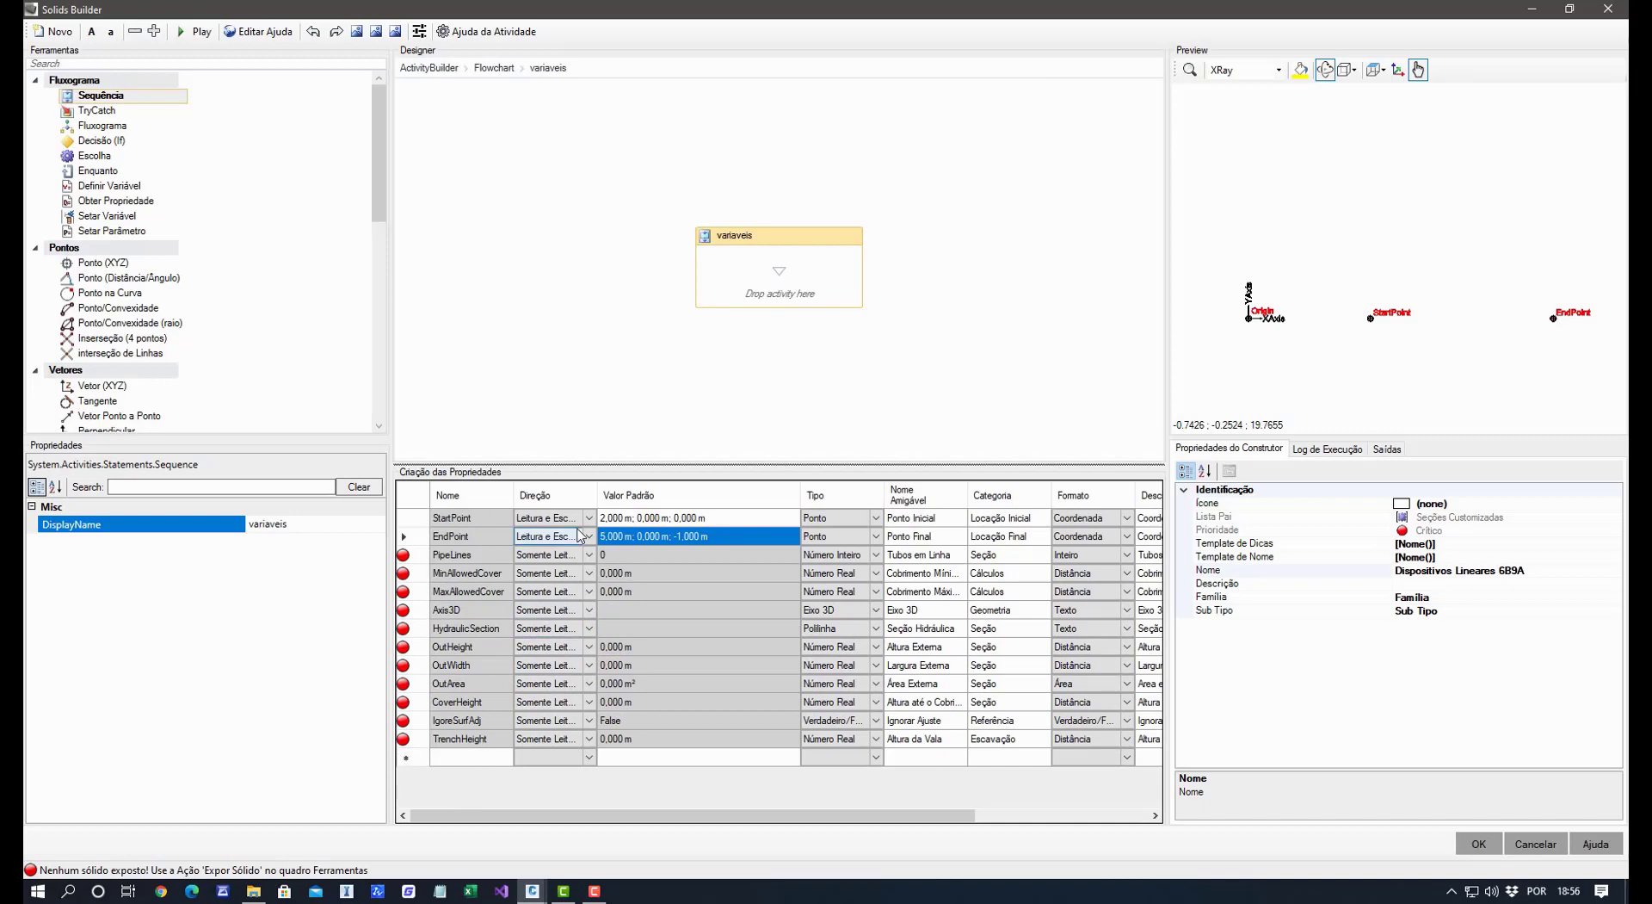
click(498, 759)
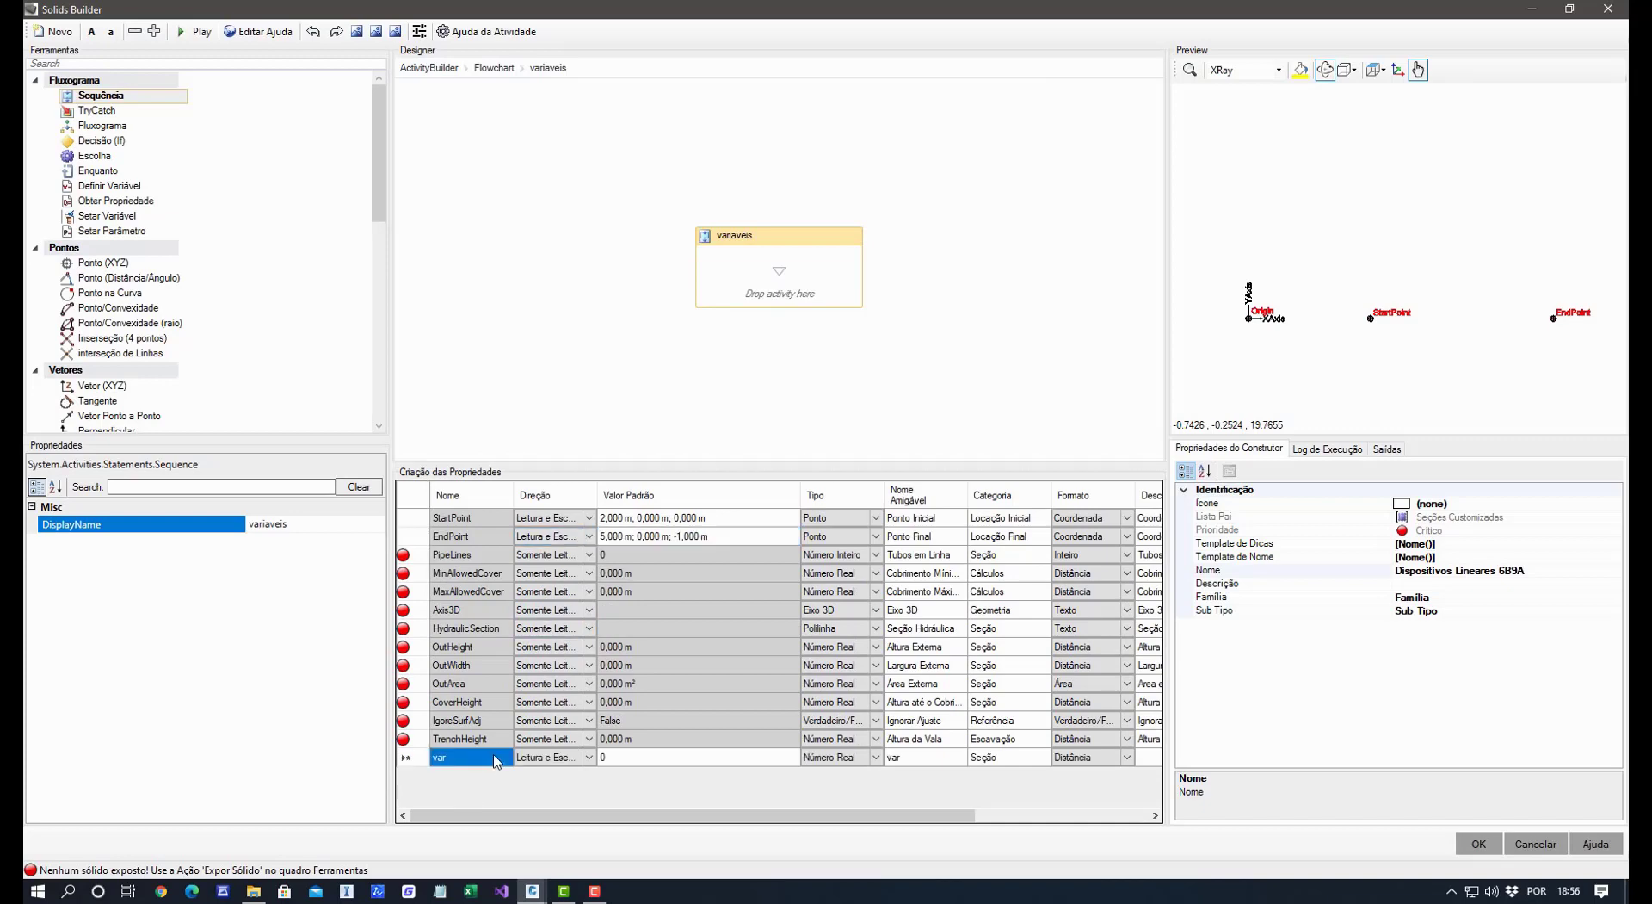
text(NumDeg)
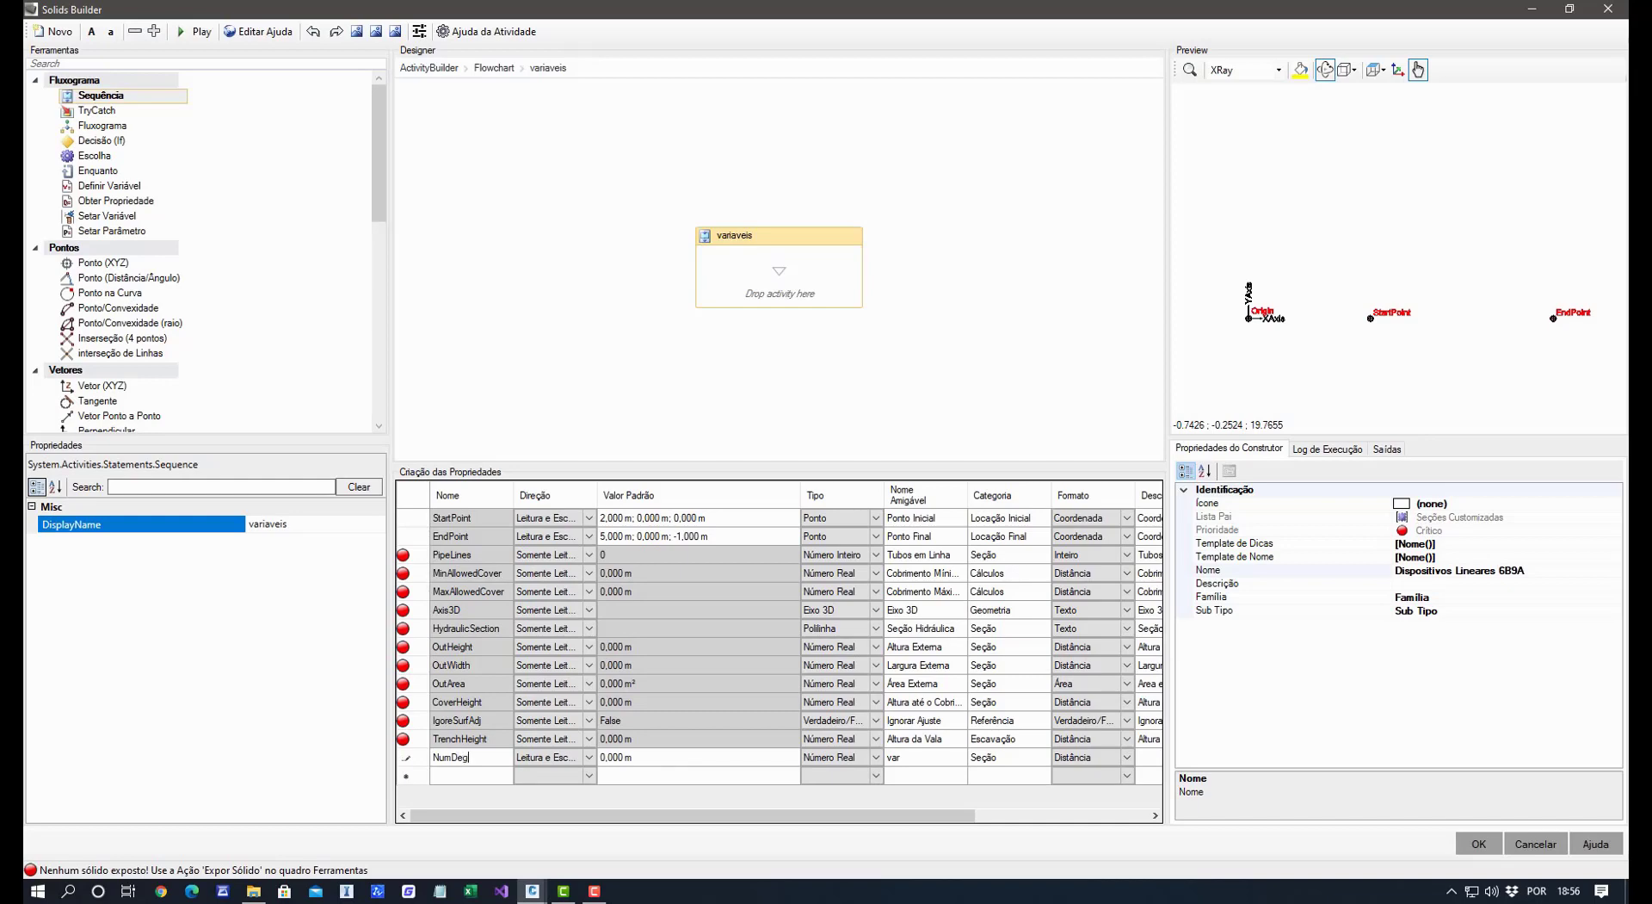
click(869, 757)
click(876, 757)
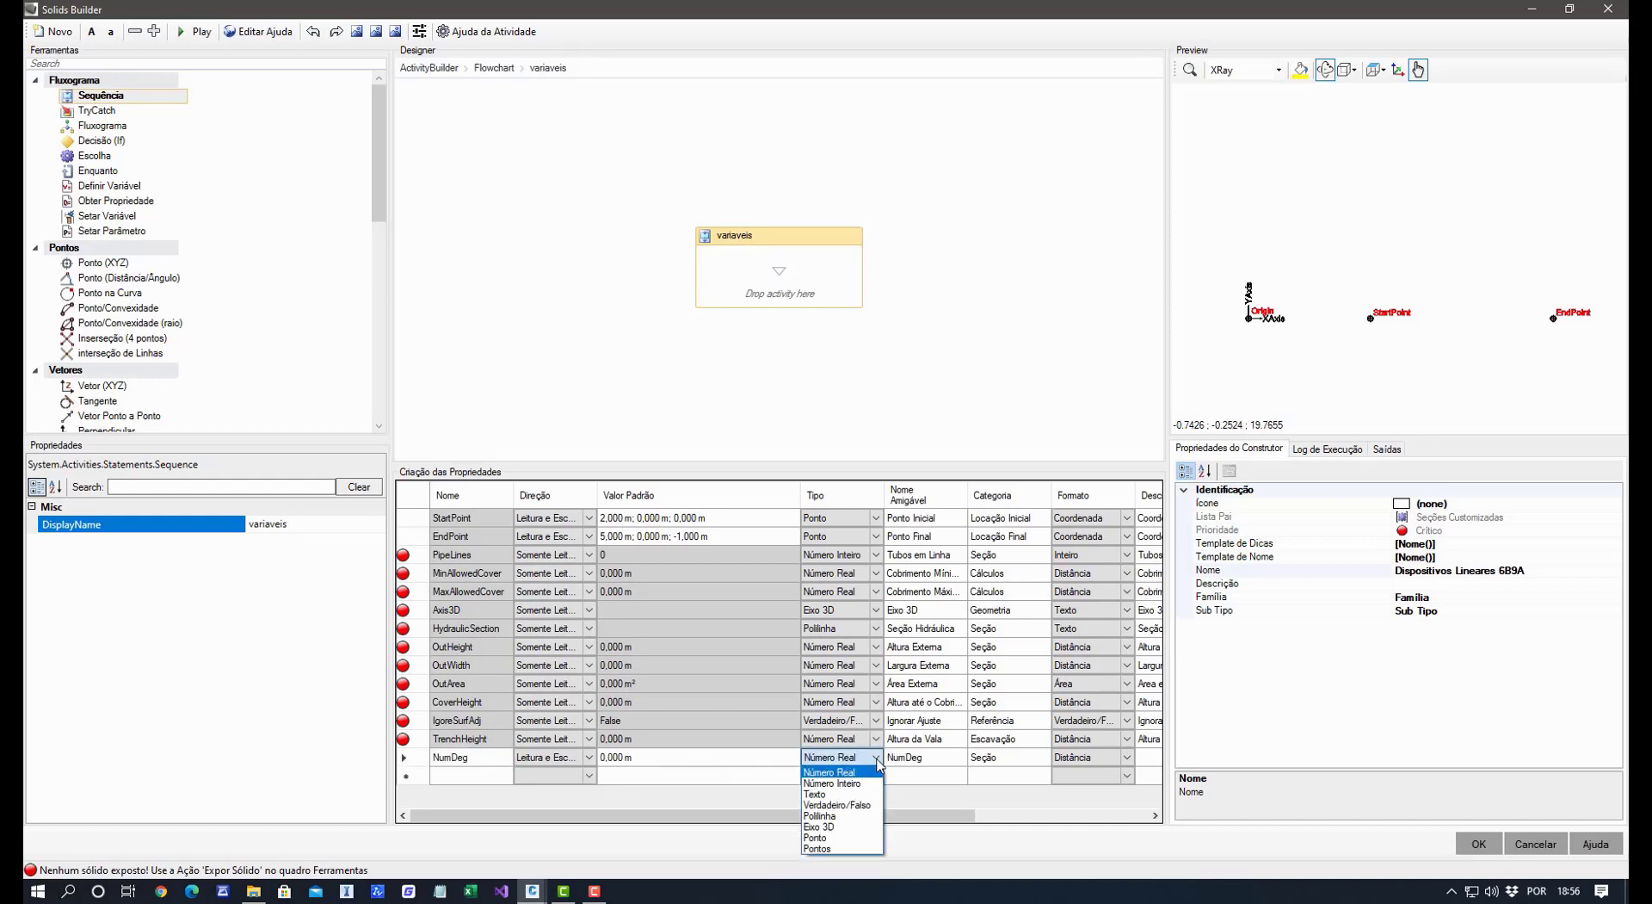
click(853, 784)
click(760, 765)
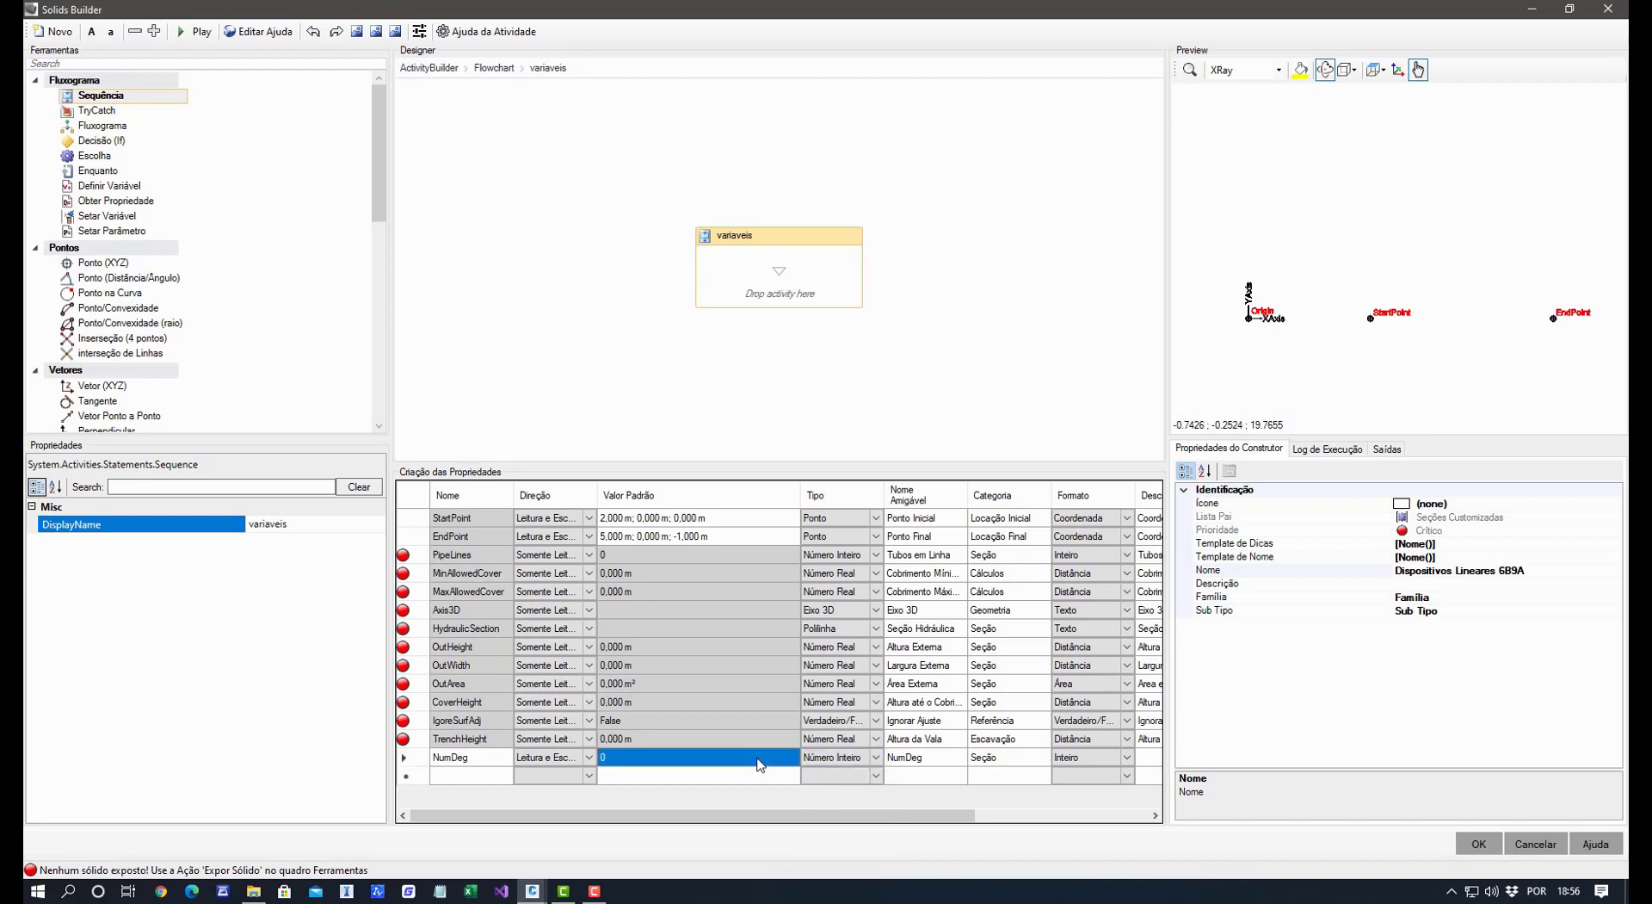
Make the NumDeg property read-only by setting its direction to Somente Leitura.
click(571, 758)
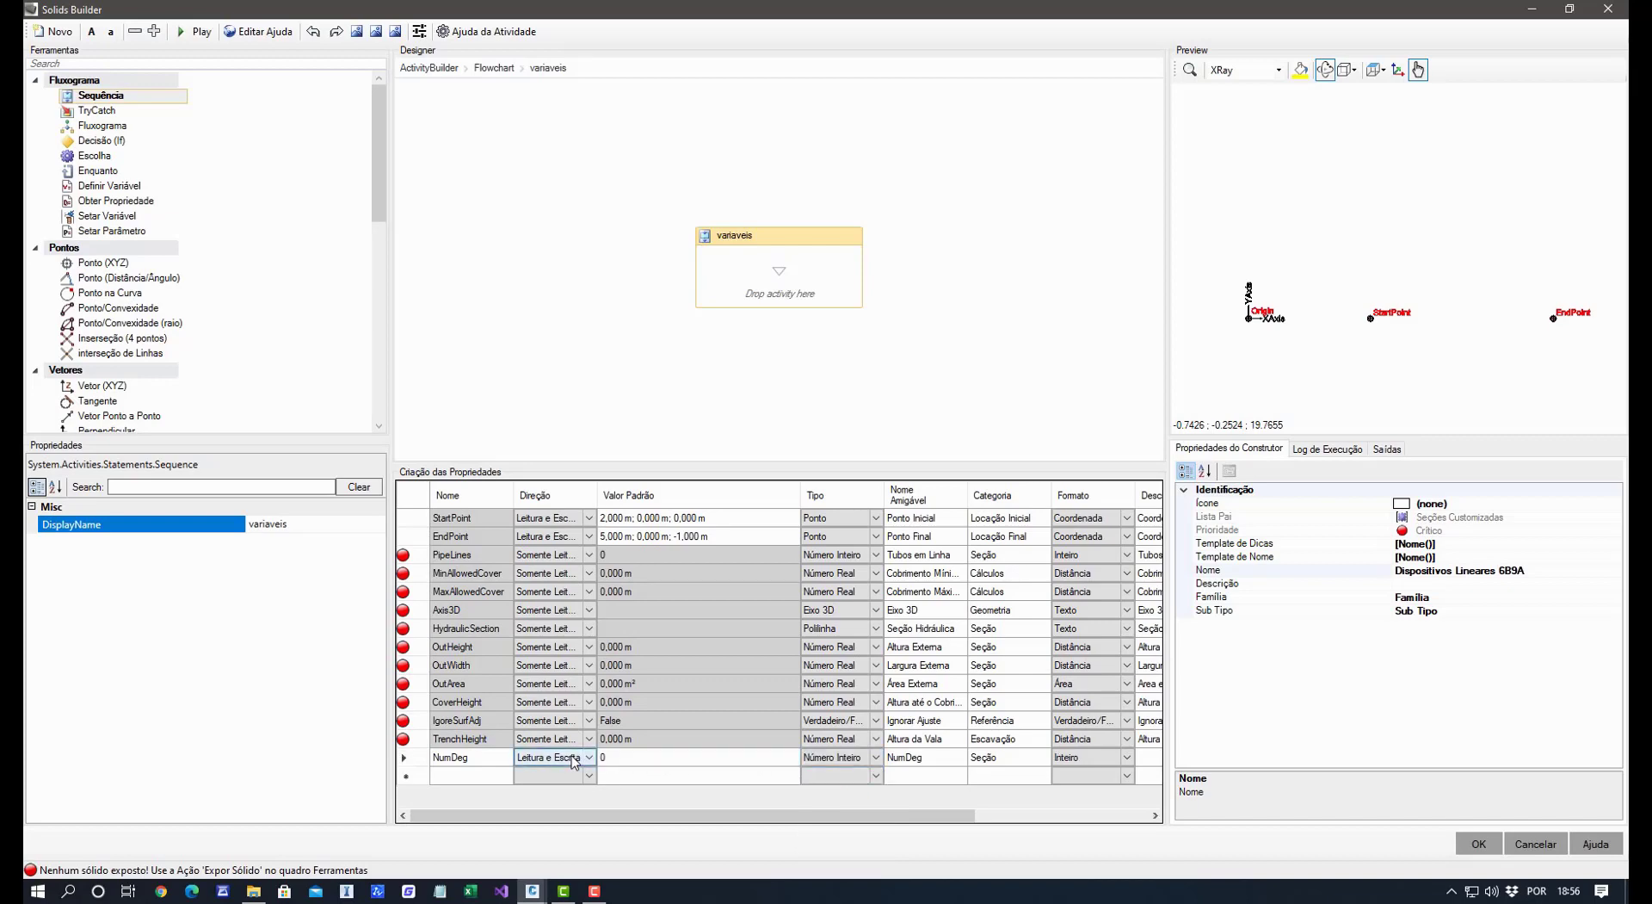
click(571, 761)
click(547, 772)
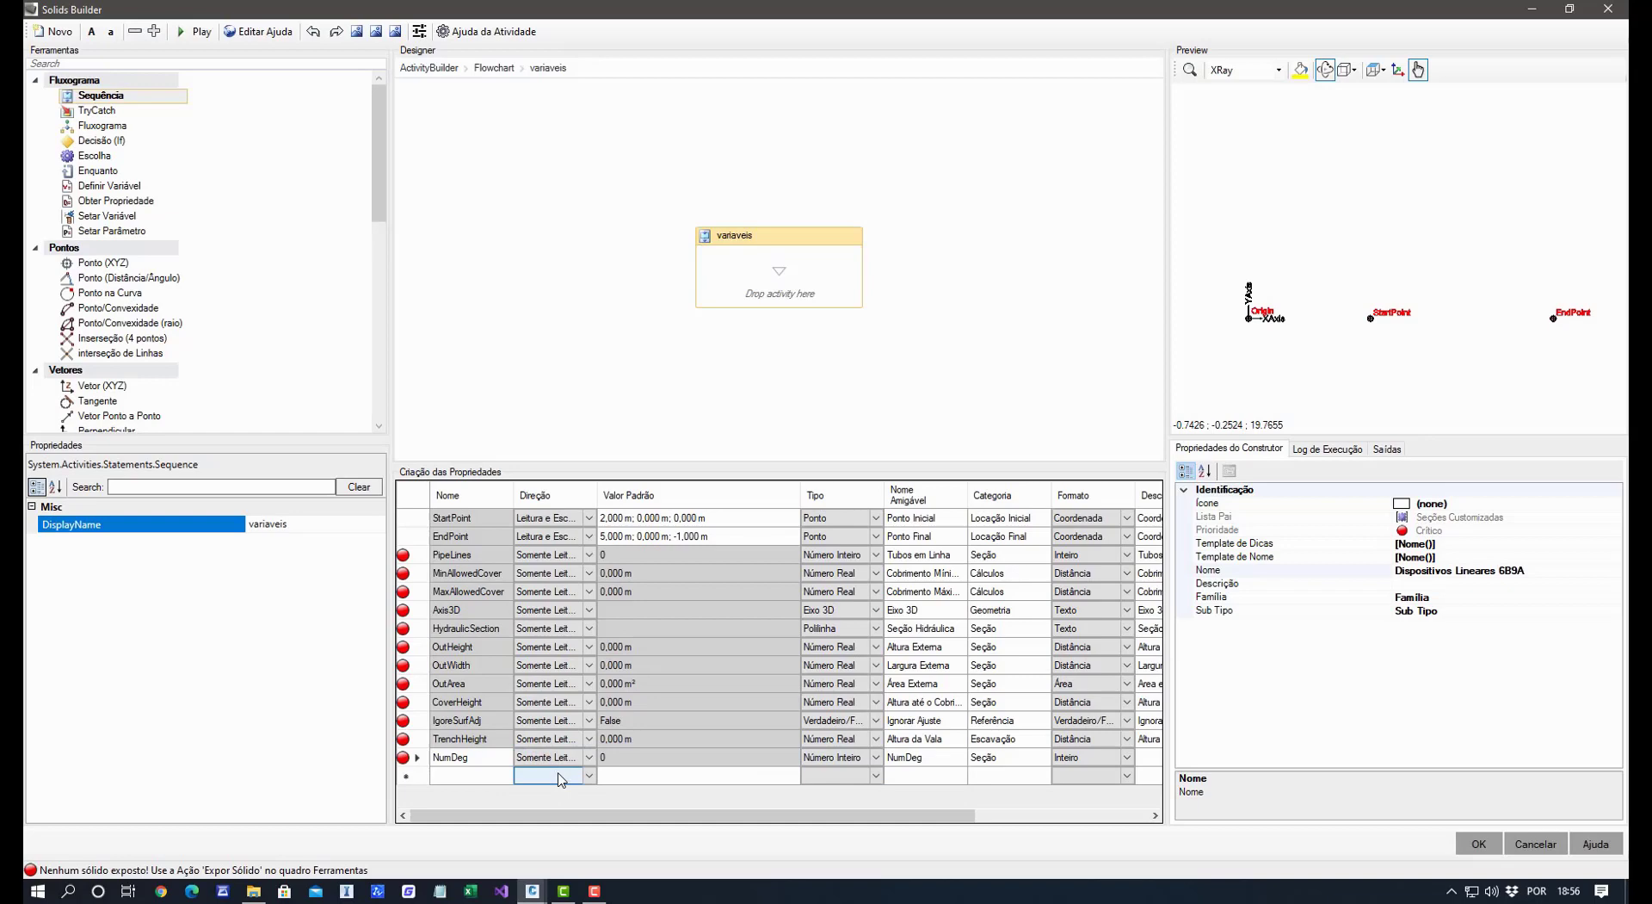
click(480, 762)
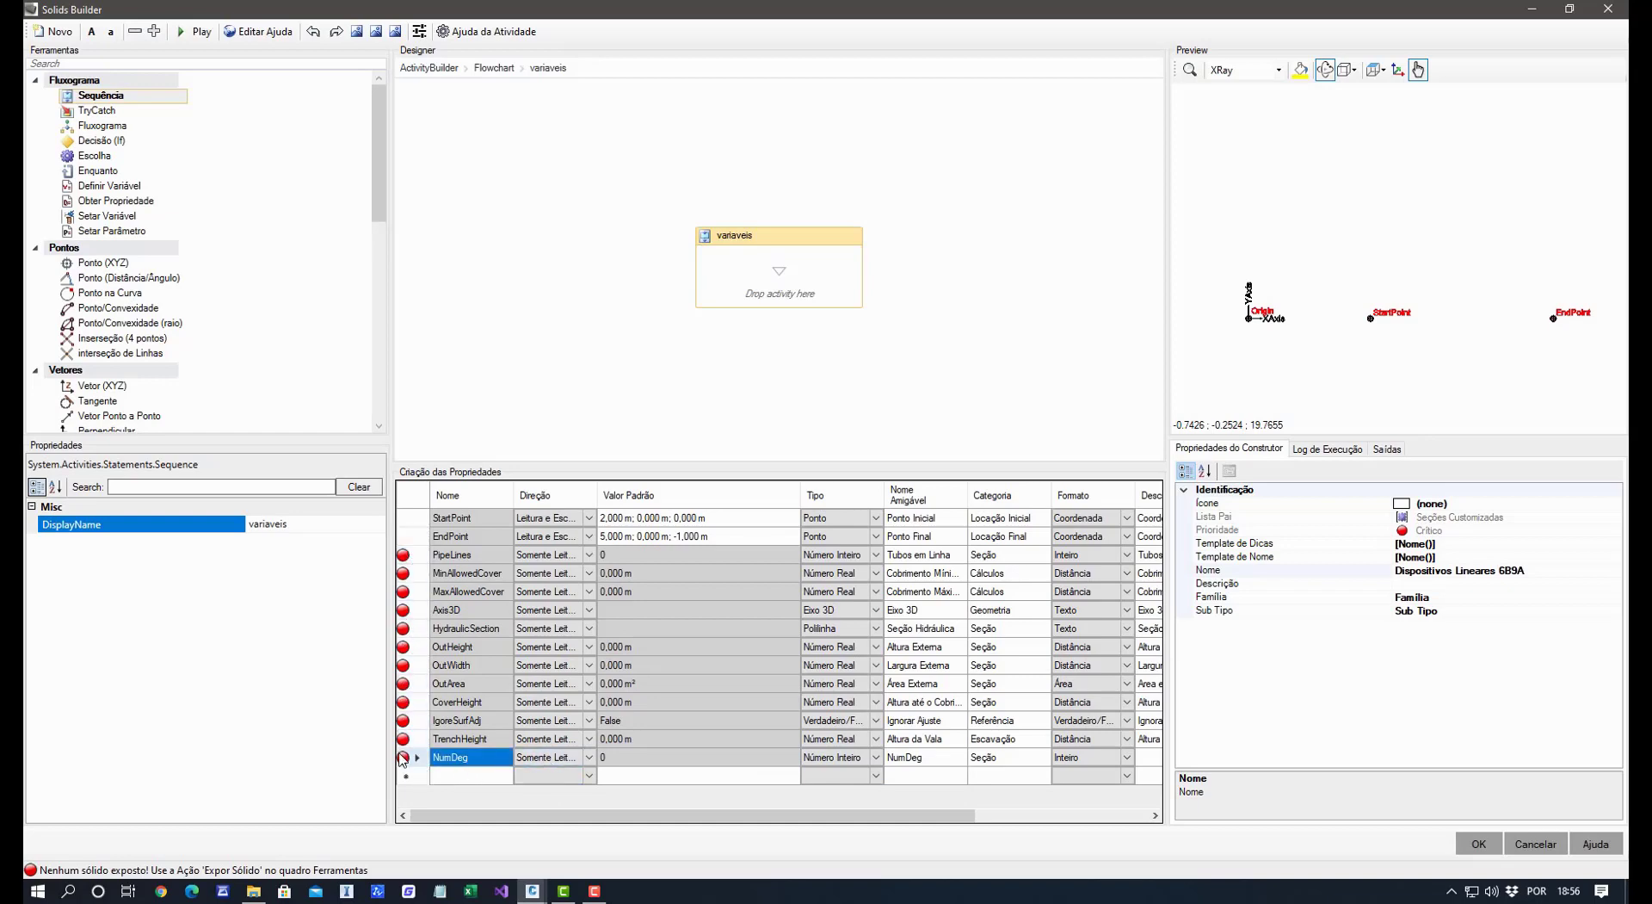
mouse_move(401, 759)
Add a Linha activity to the variaveis sequence, with StartPoint as Ponto 1 and EndPoint as Ponto 2.
scroll(198, 312, down, 5)
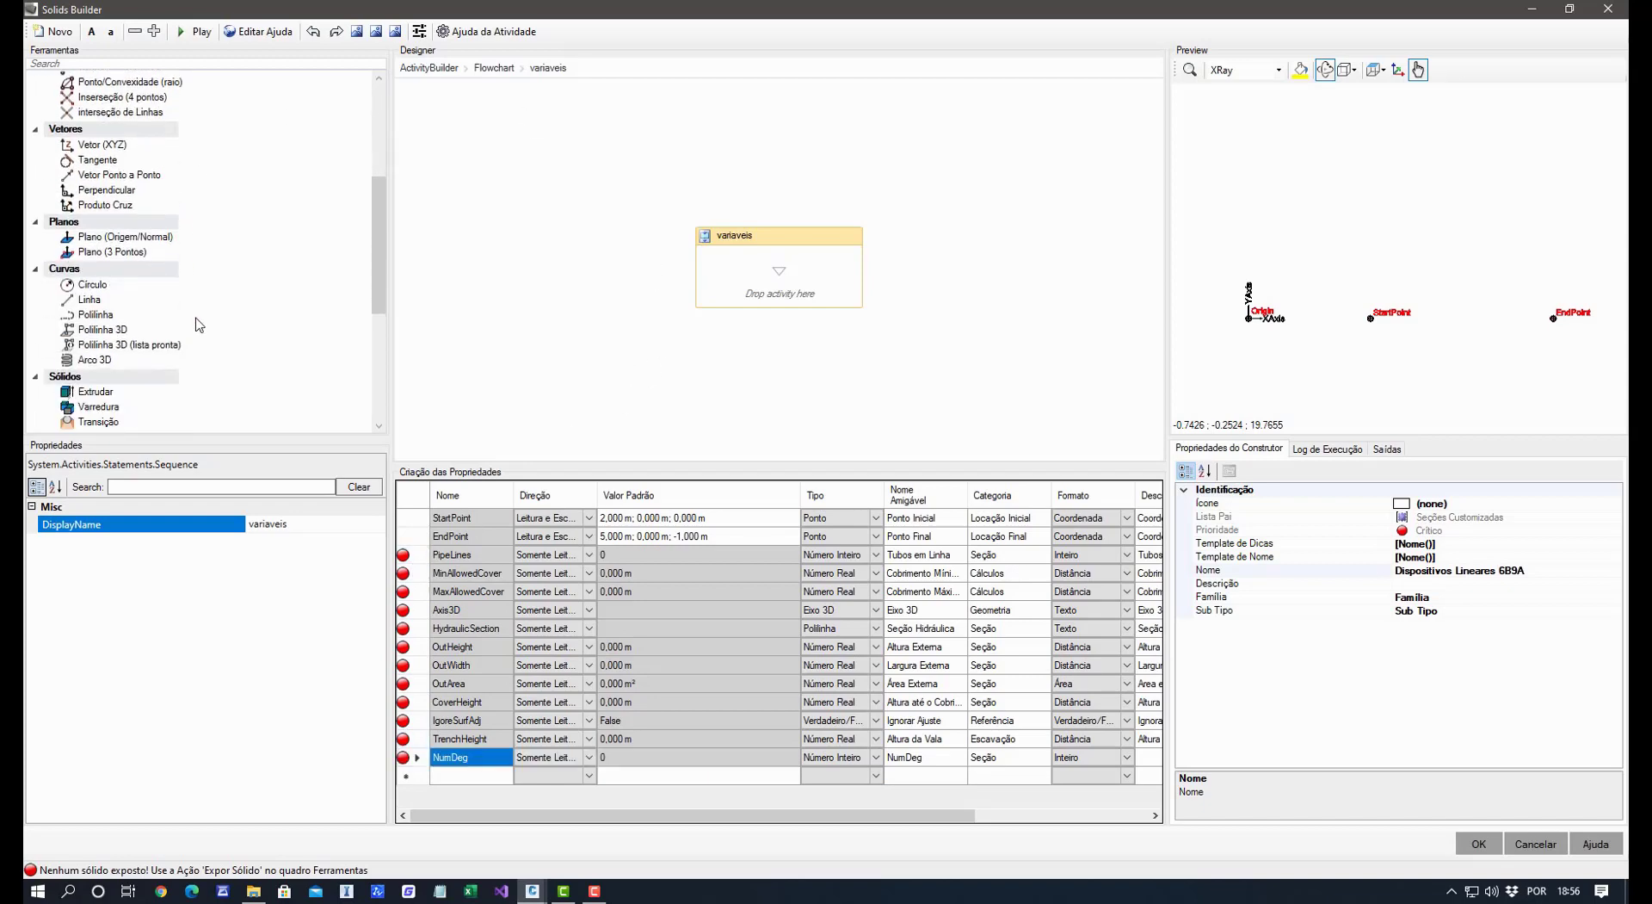
drag(93, 305, 745, 297)
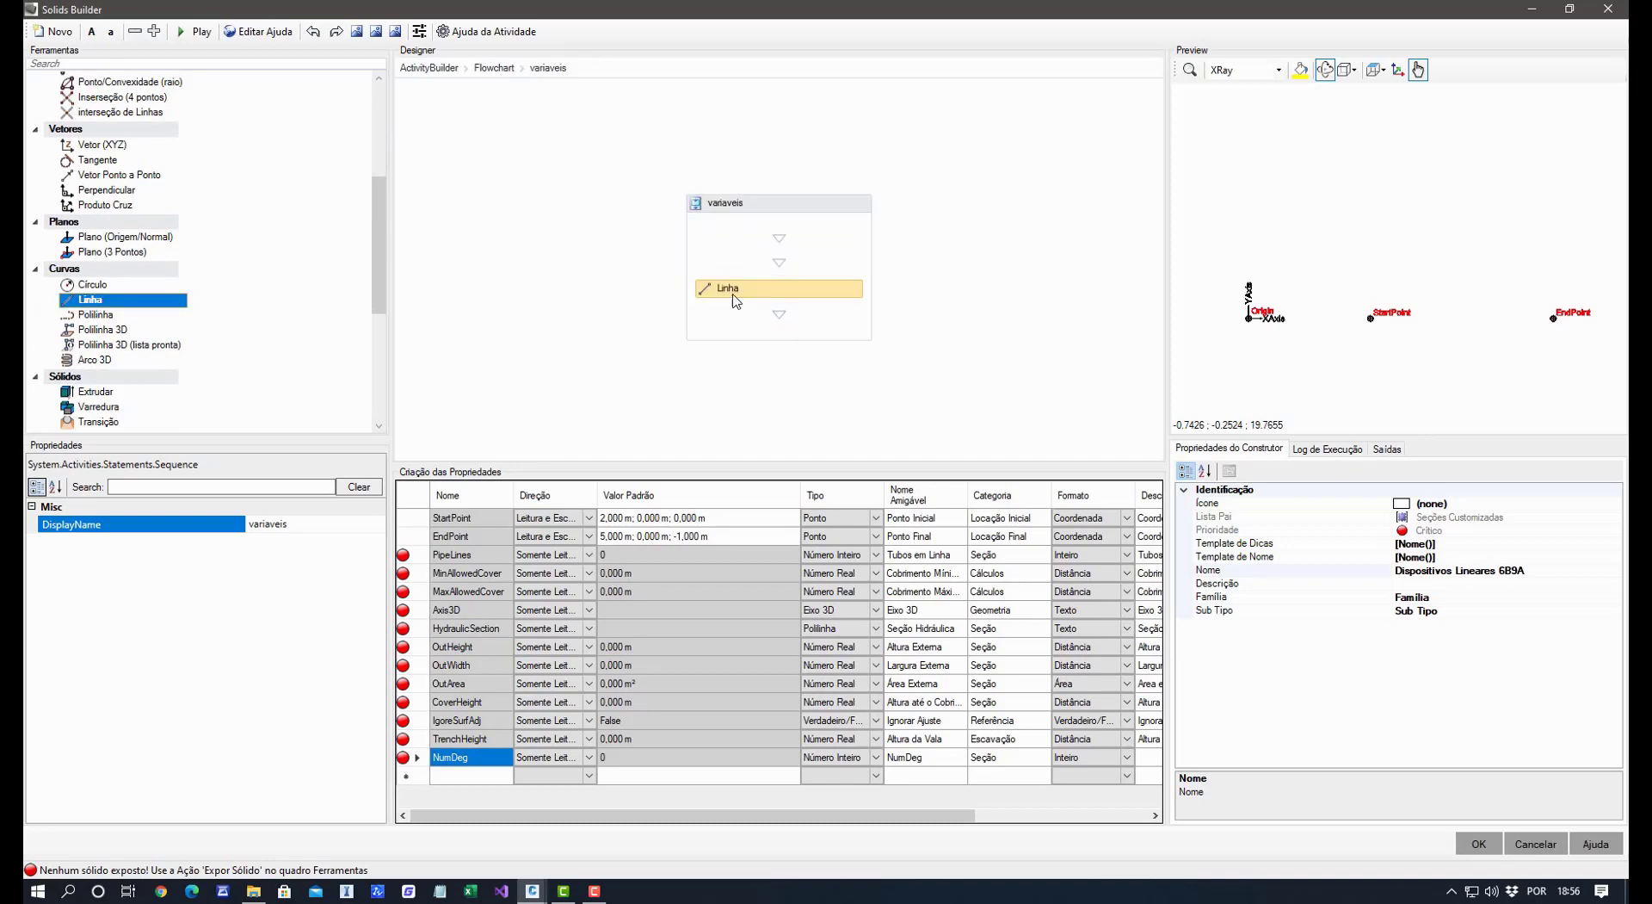
click(32, 507)
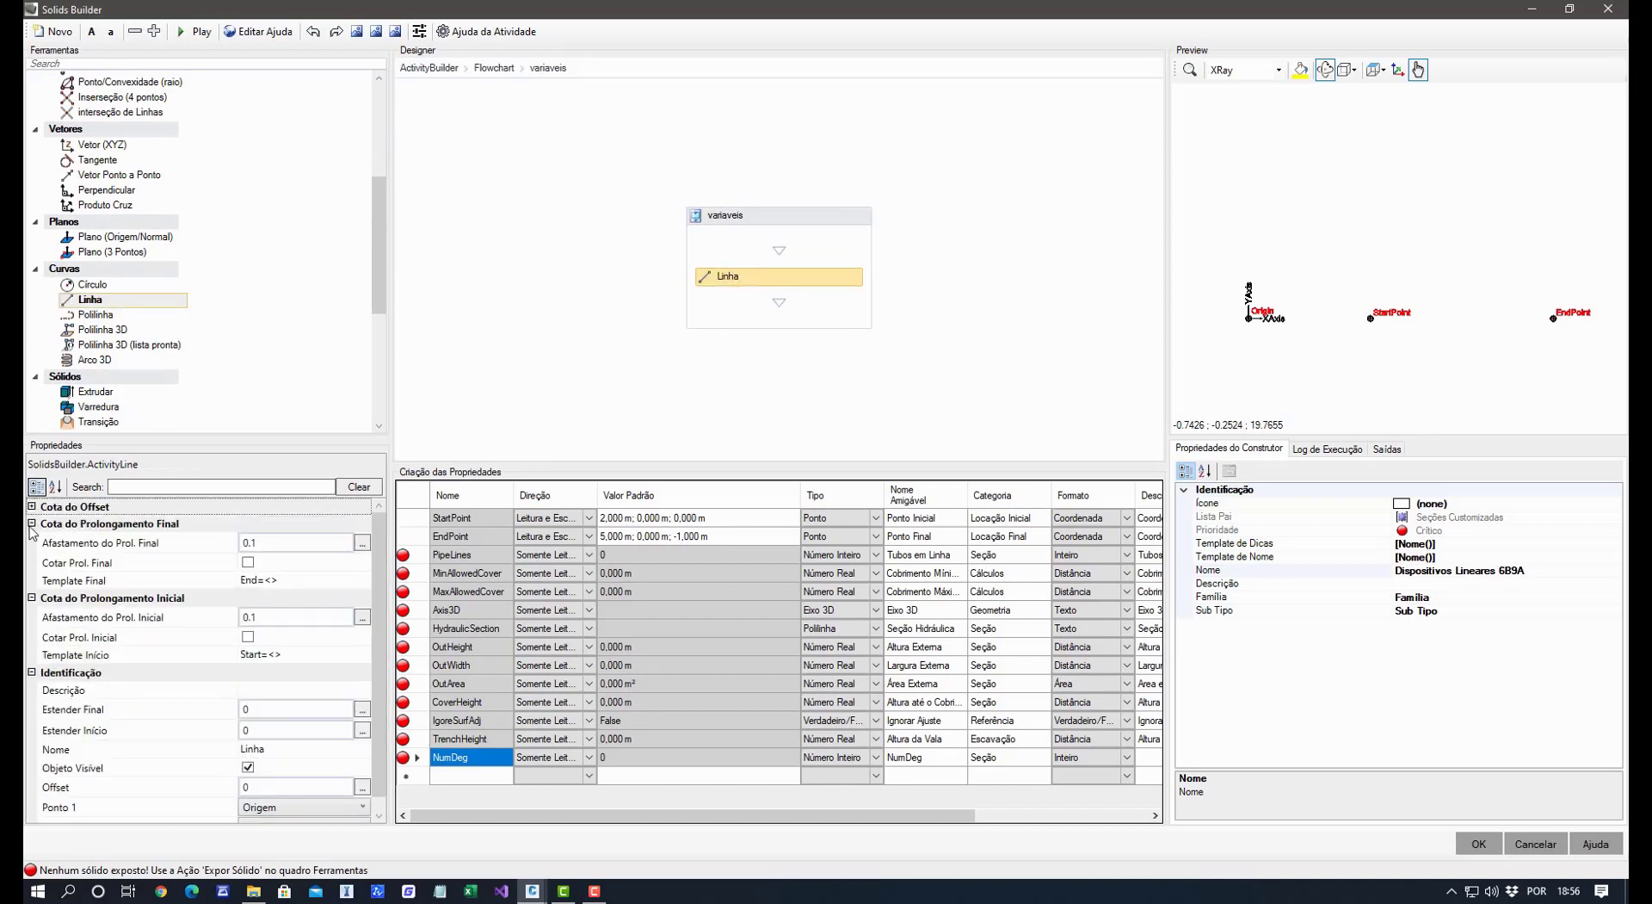
click(32, 523)
click(32, 539)
click(314, 695)
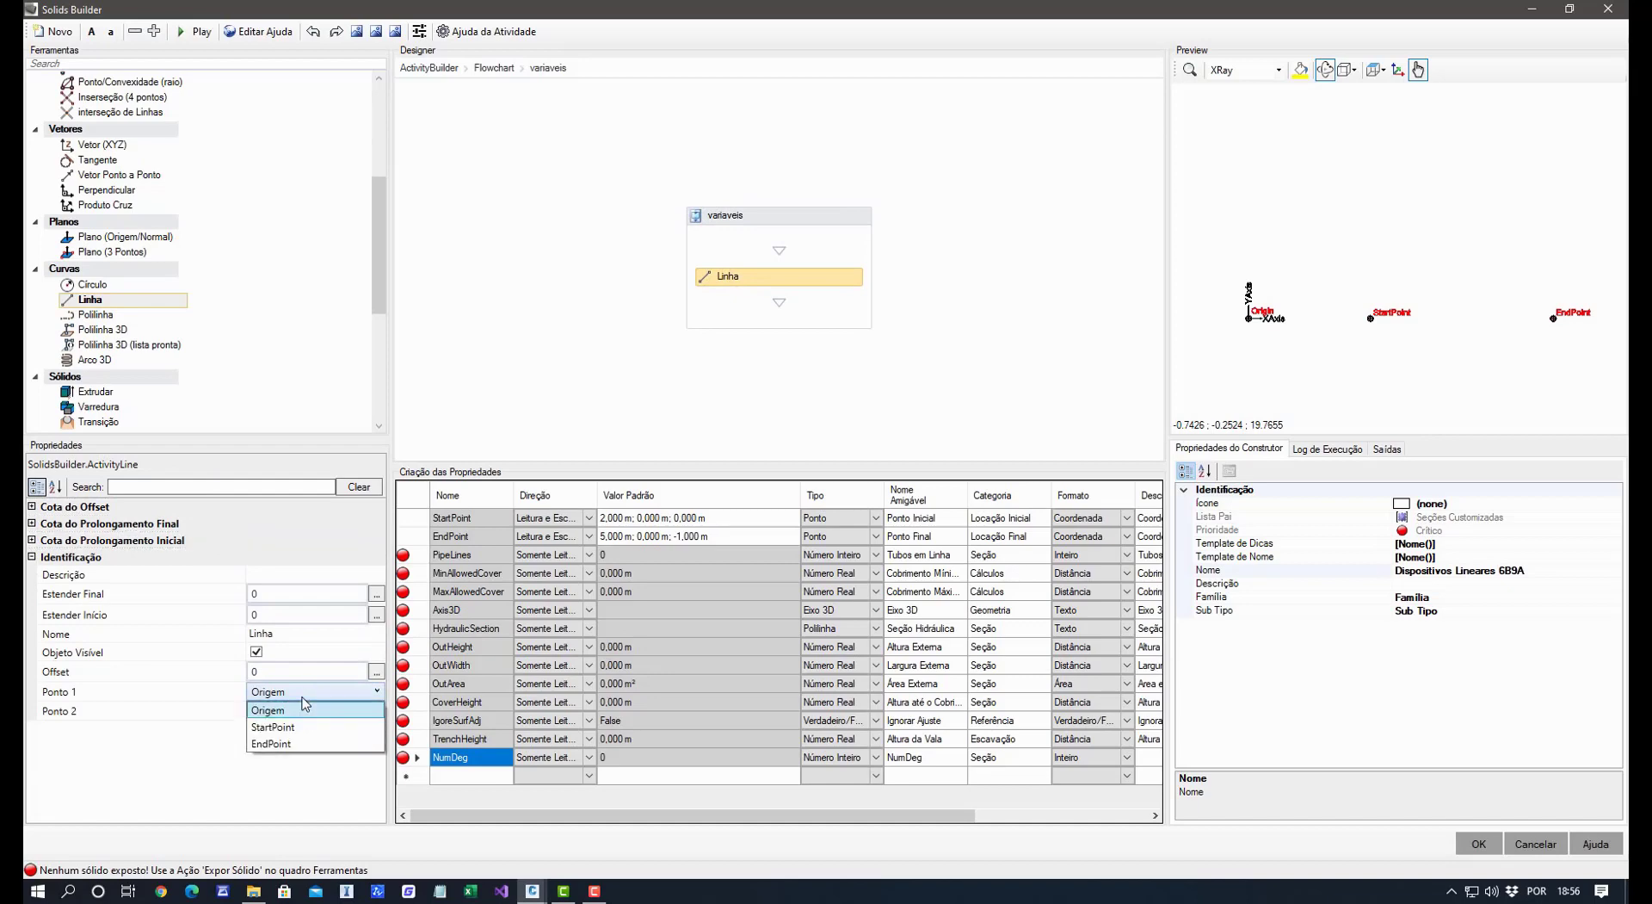
click(288, 724)
click(278, 711)
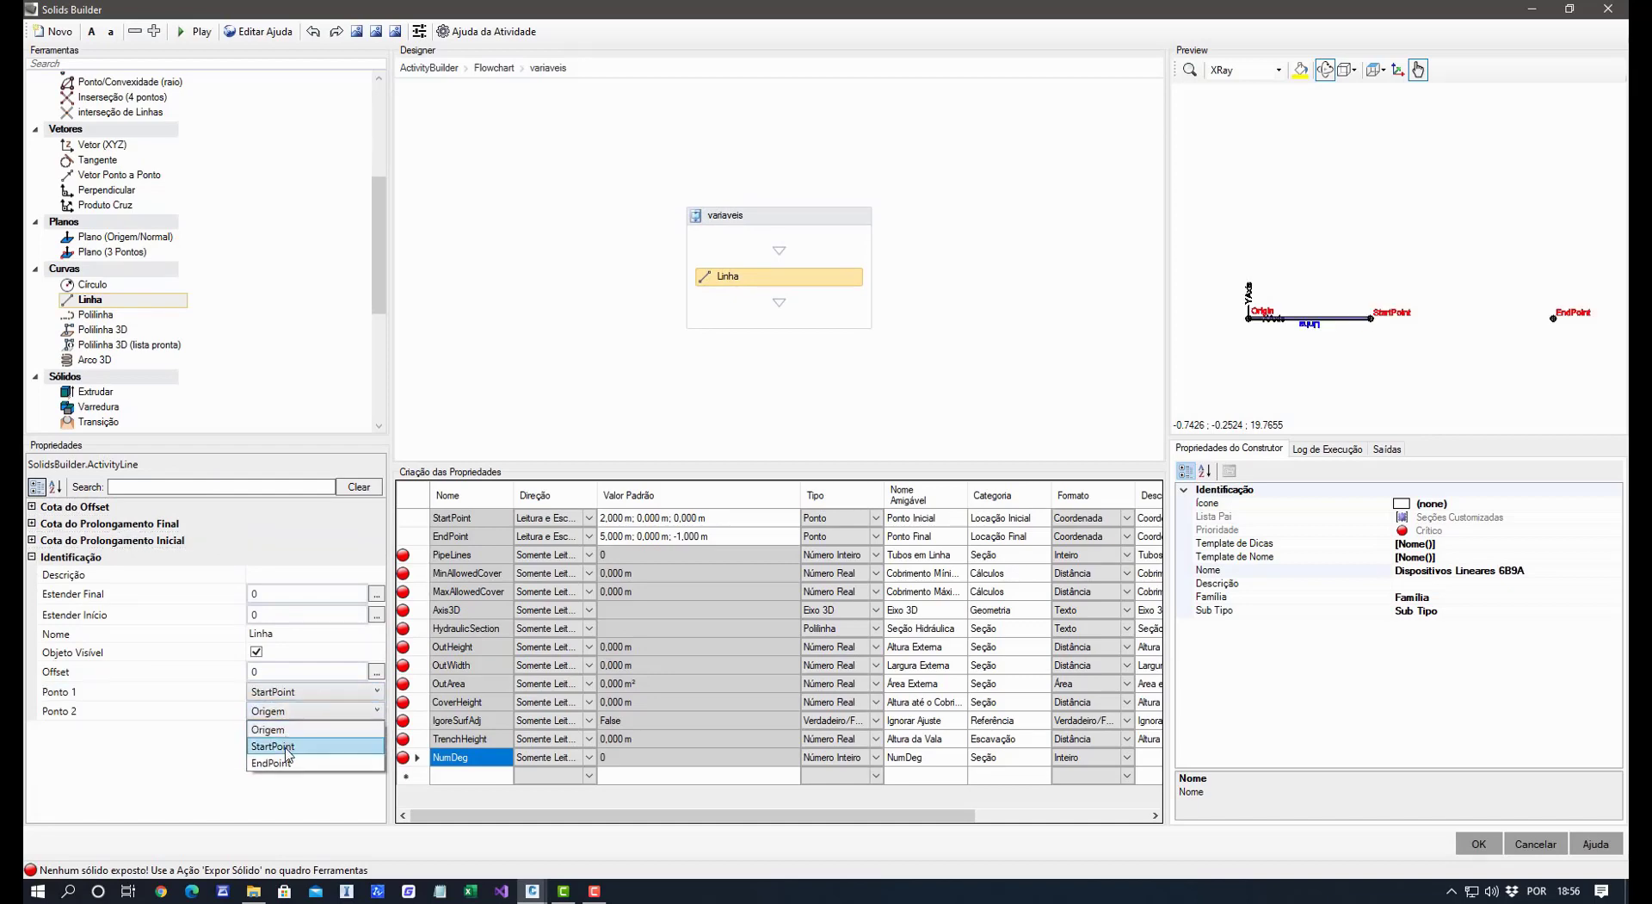
click(271, 758)
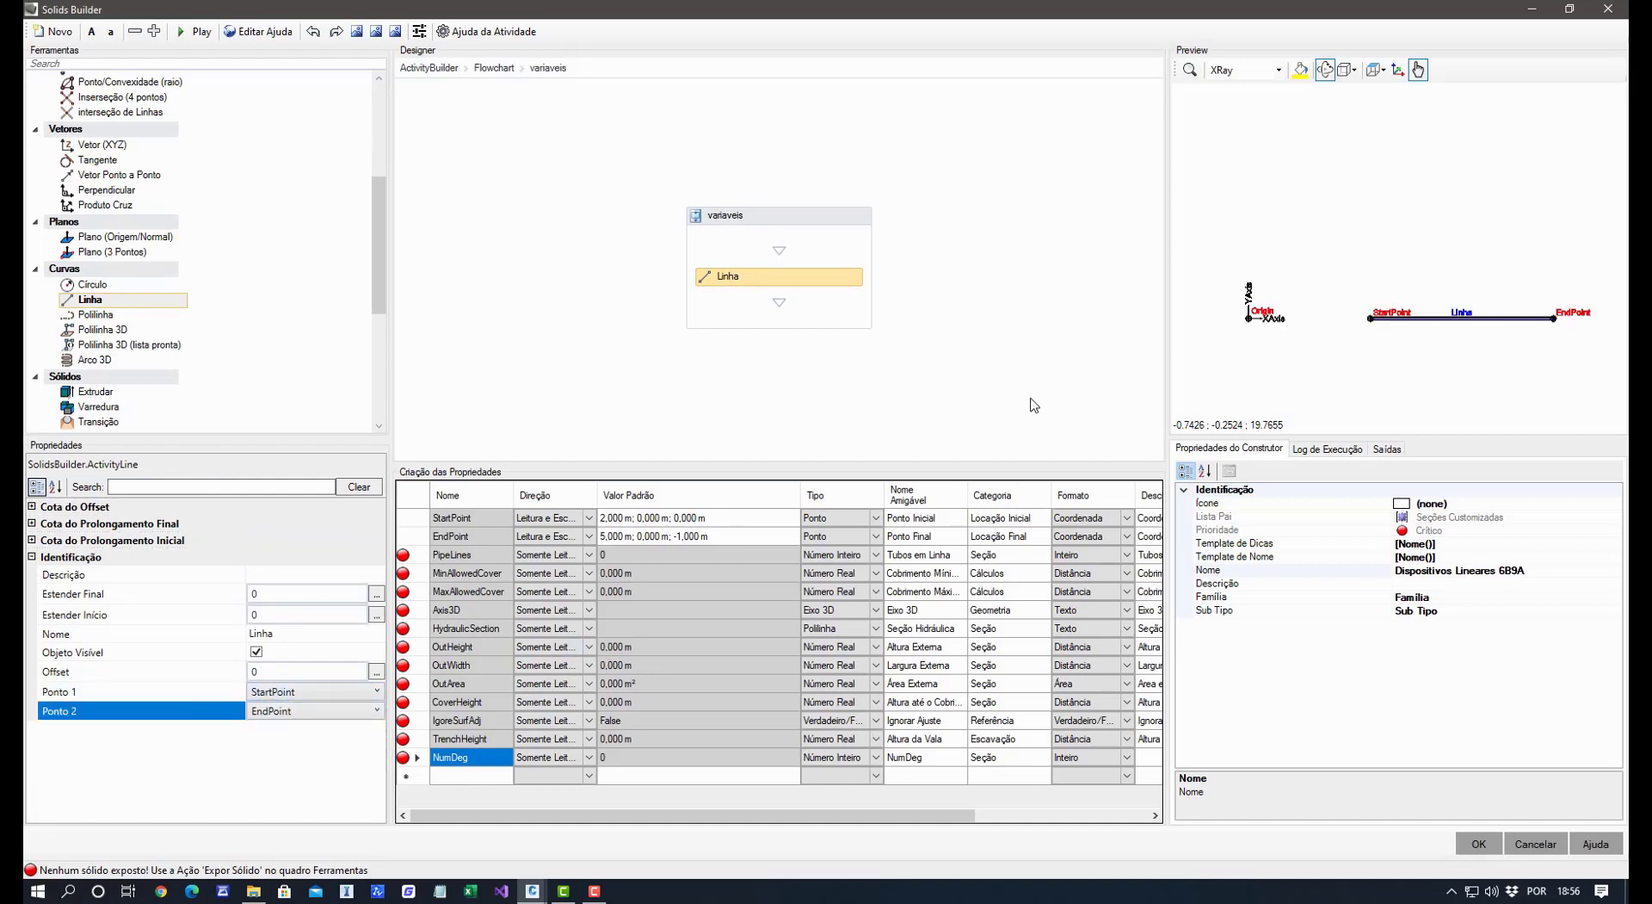
drag(1394, 388, 1306, 267)
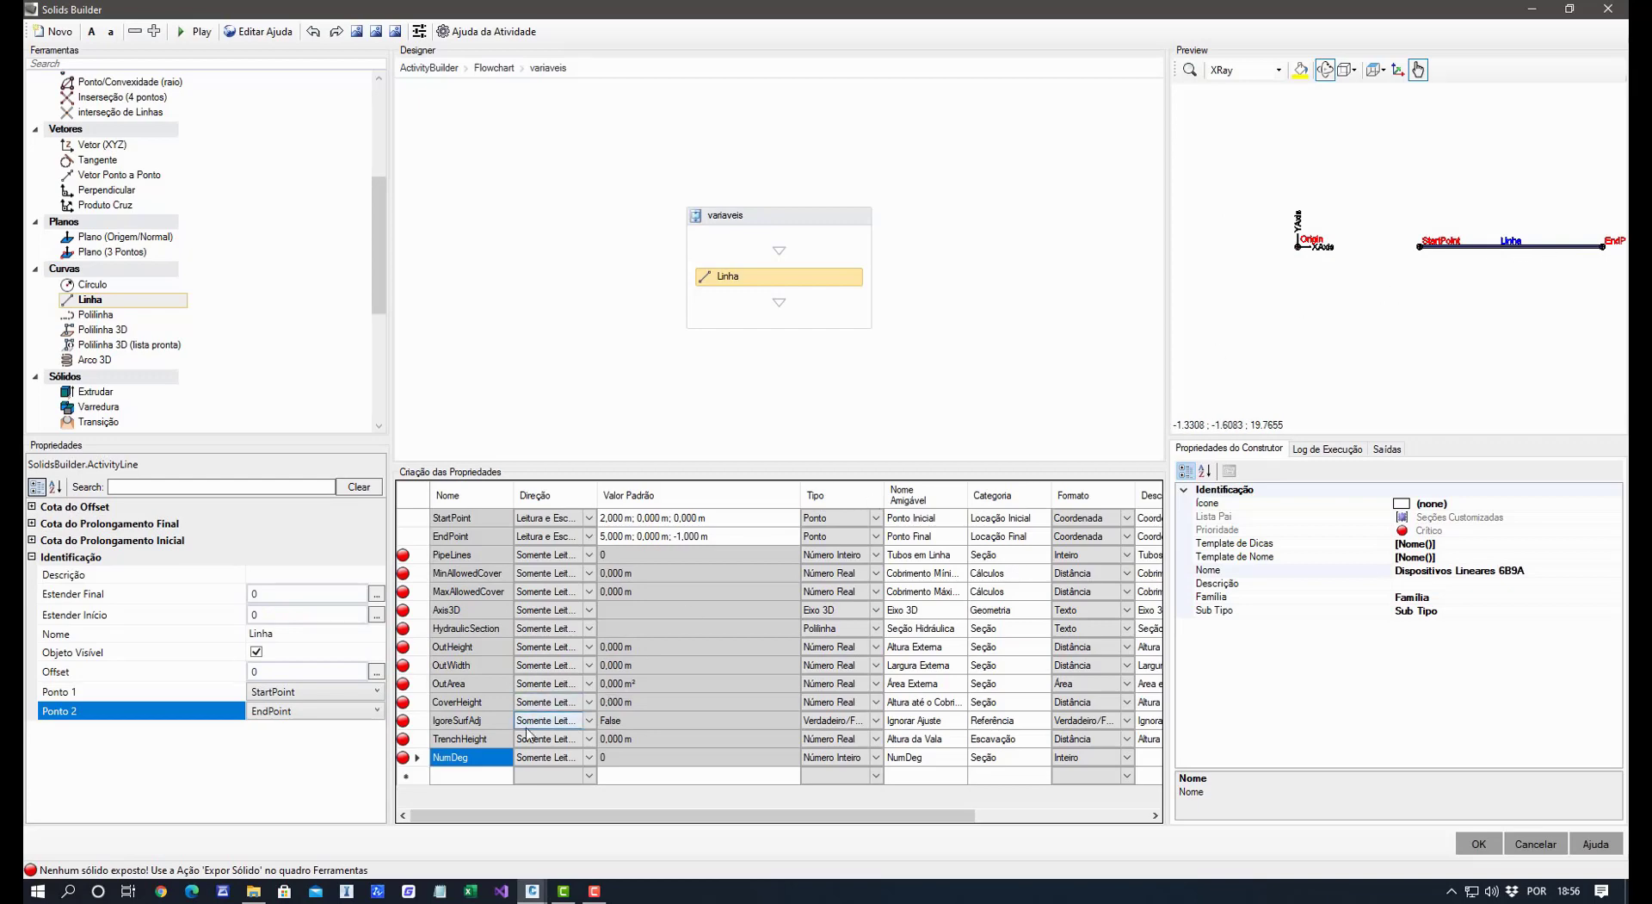
Add an Altura property to the property table with a default value of 0.5 m.
click(491, 776)
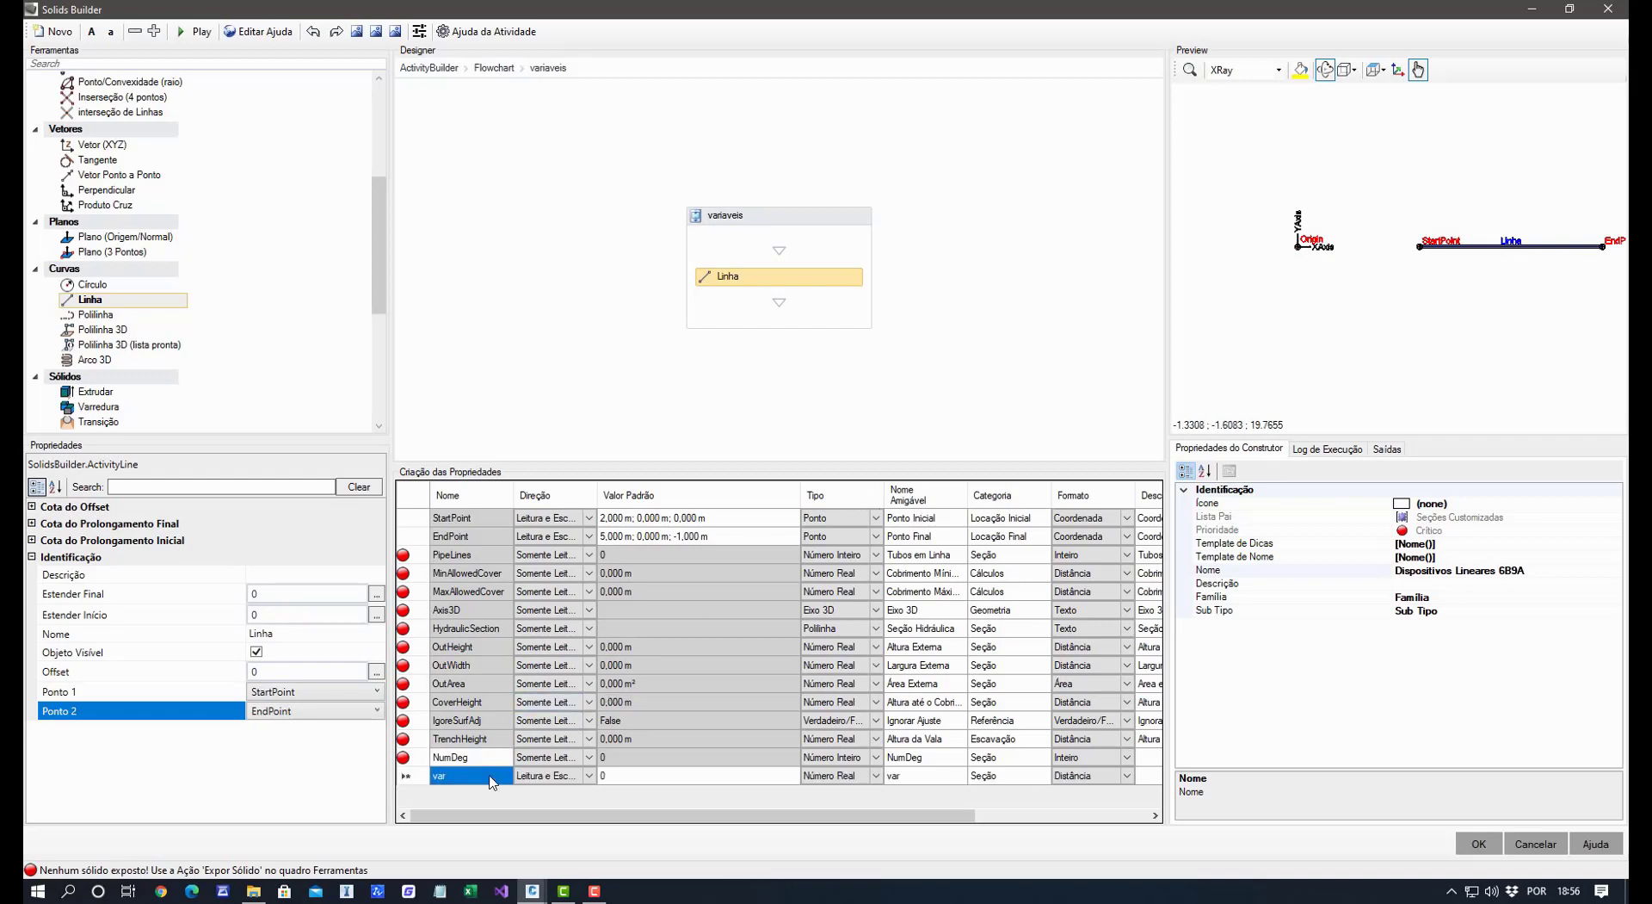
text(Altura)
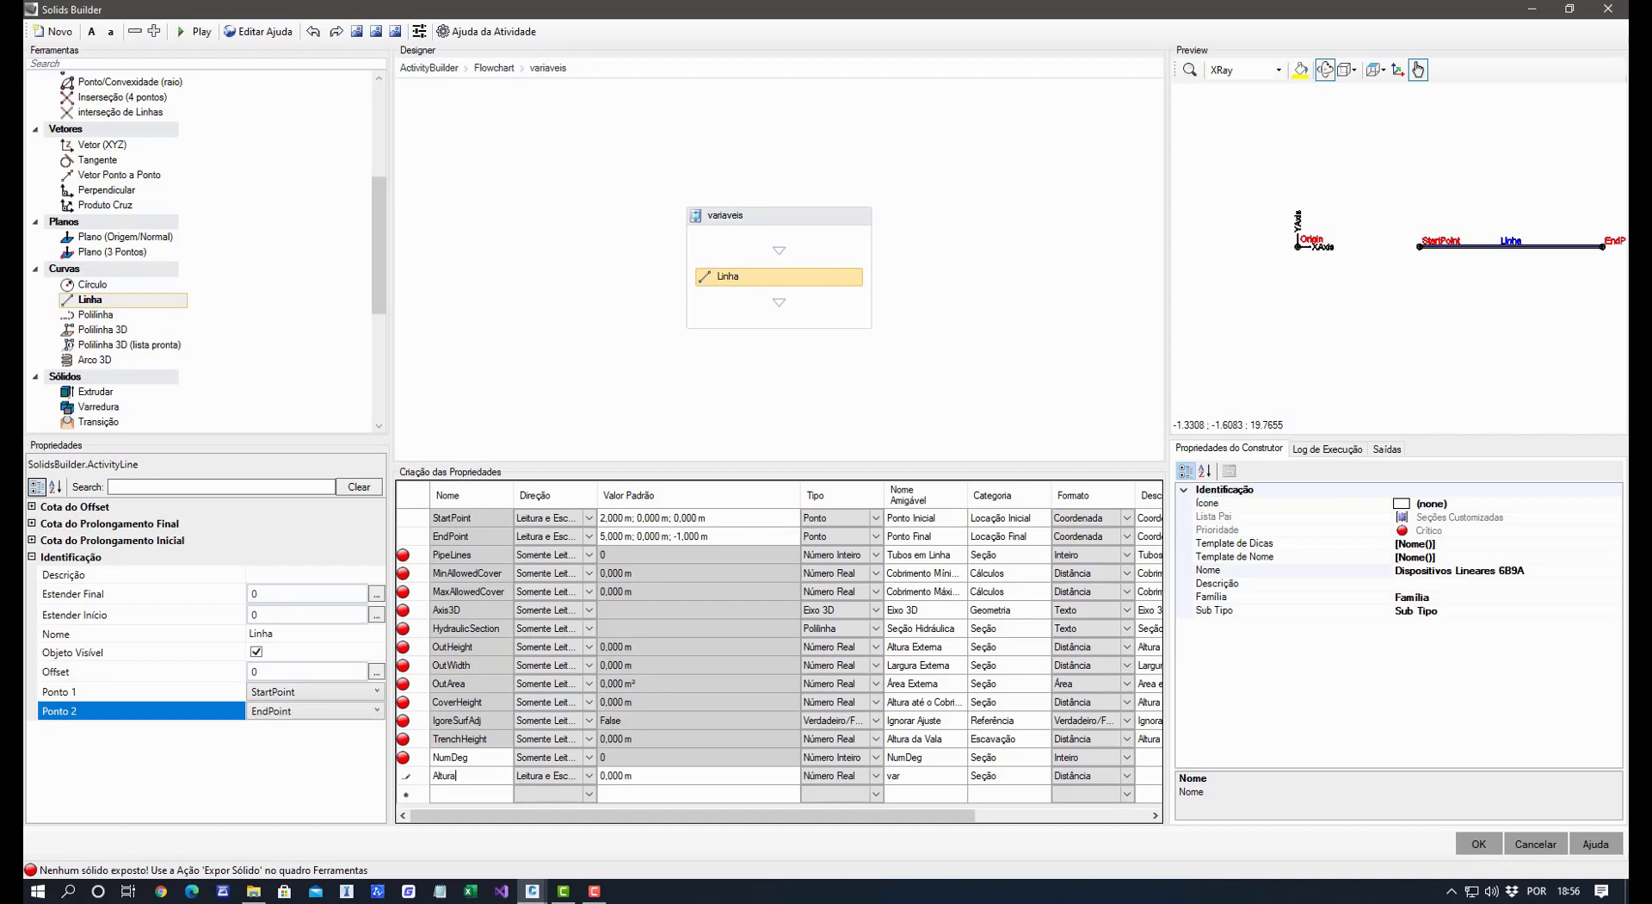
key(Return)
click(642, 779)
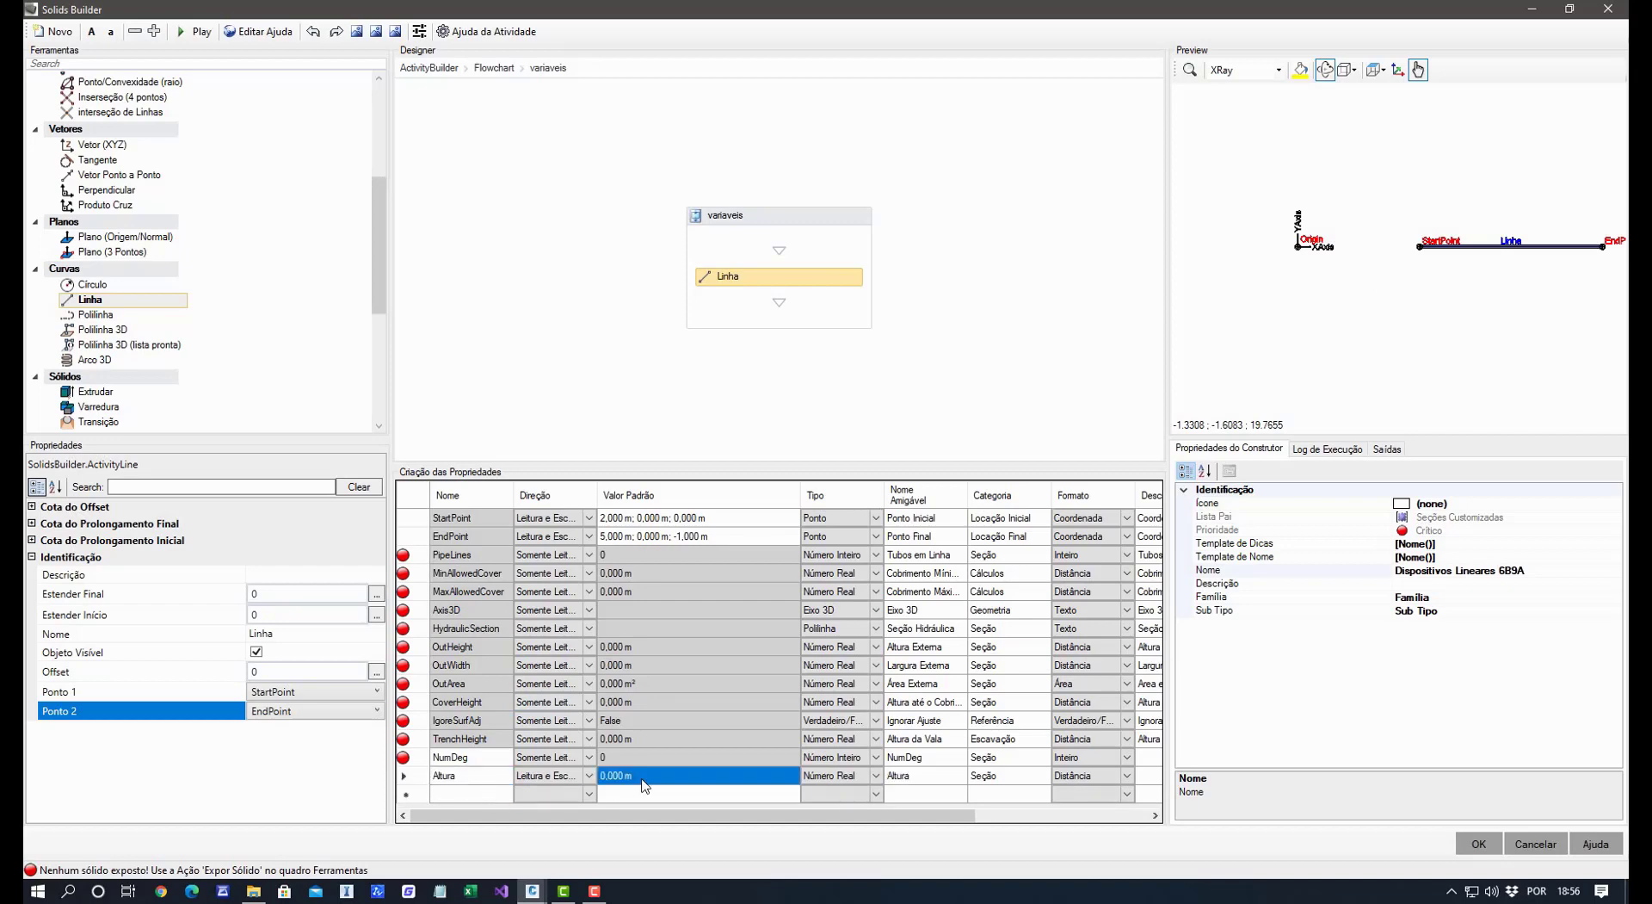
text(0.5)
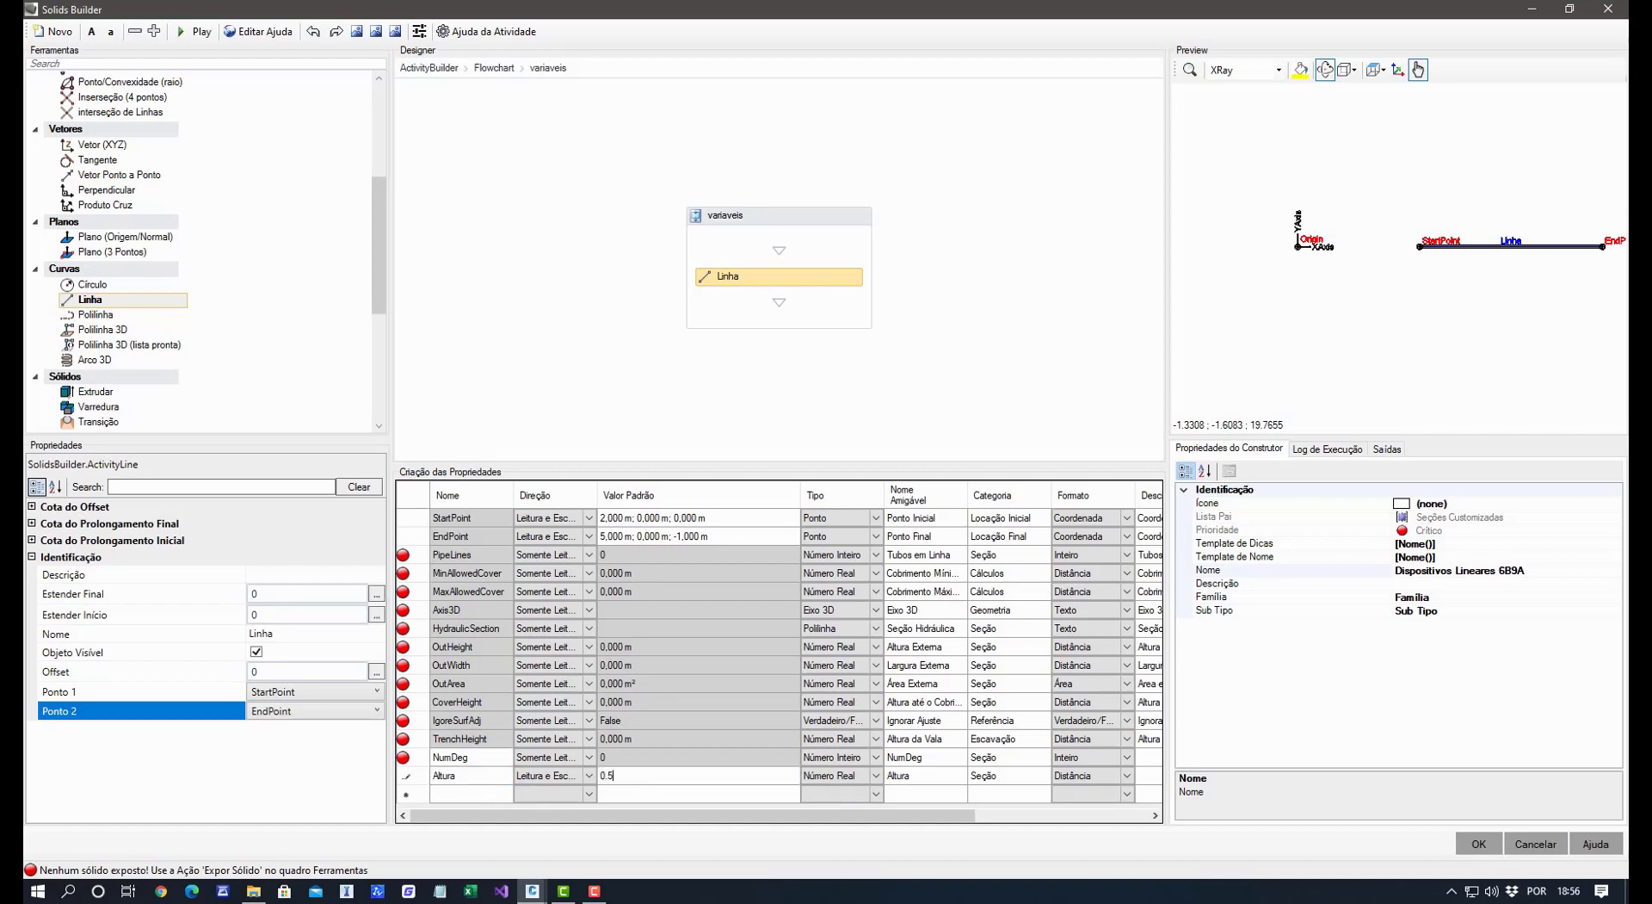
key(Return)
click(479, 780)
Switch to diagramacao.dwg in Civil 3D and examine the Altura and DescidaVert dimensions of the stepped channel.
click(534, 893)
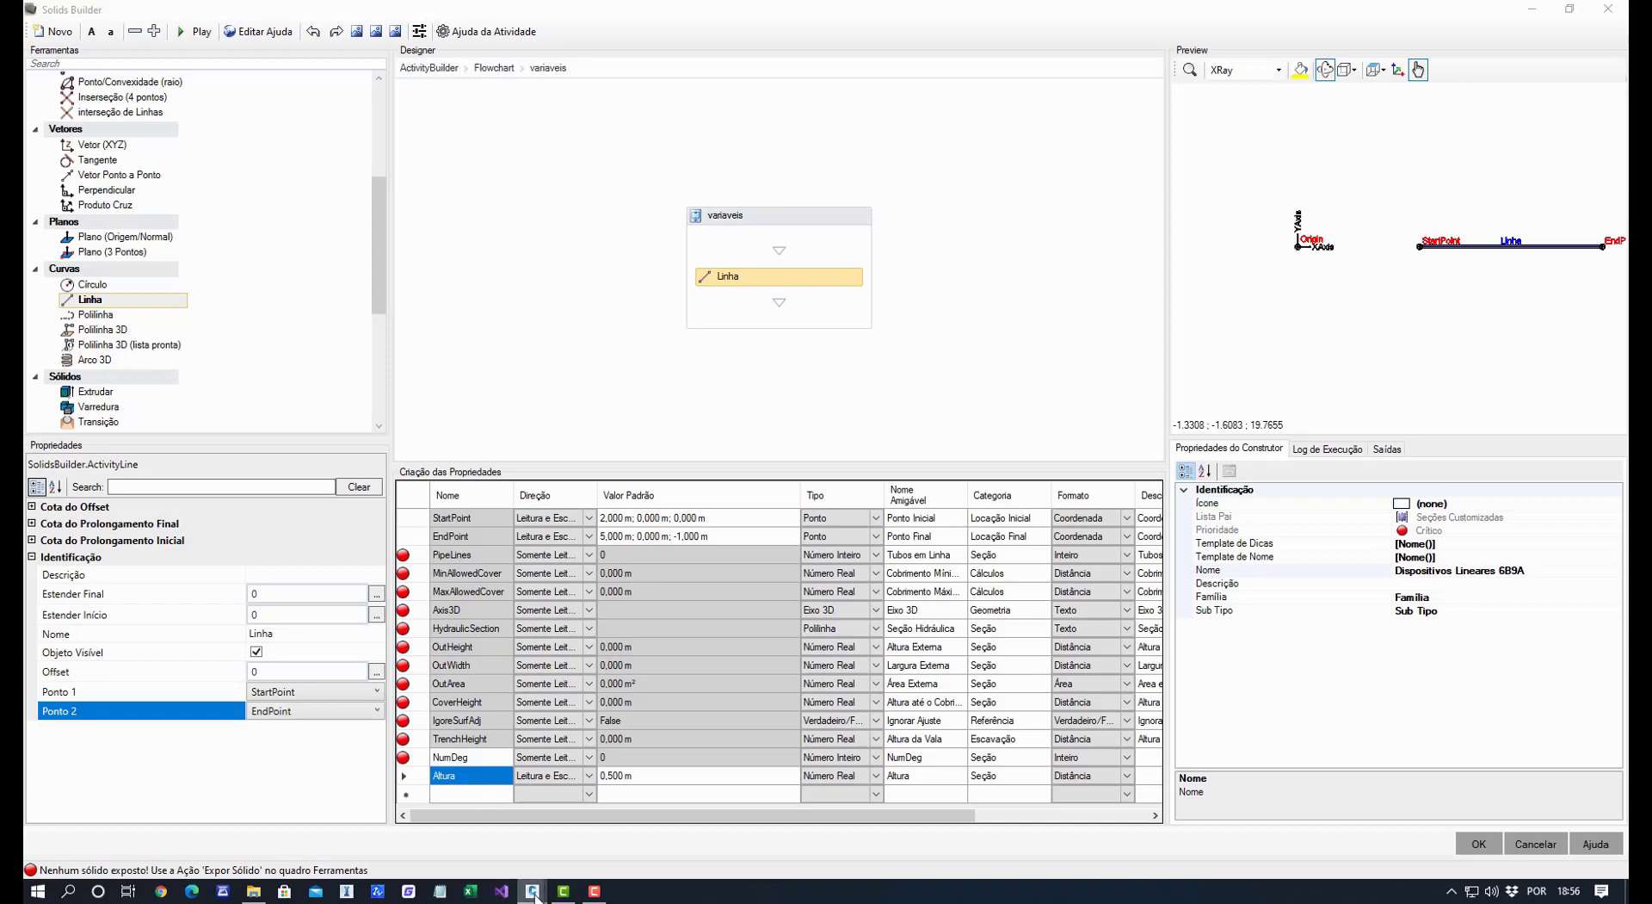
click(559, 833)
middle_drag(628, 468, 678, 386)
click(684, 352)
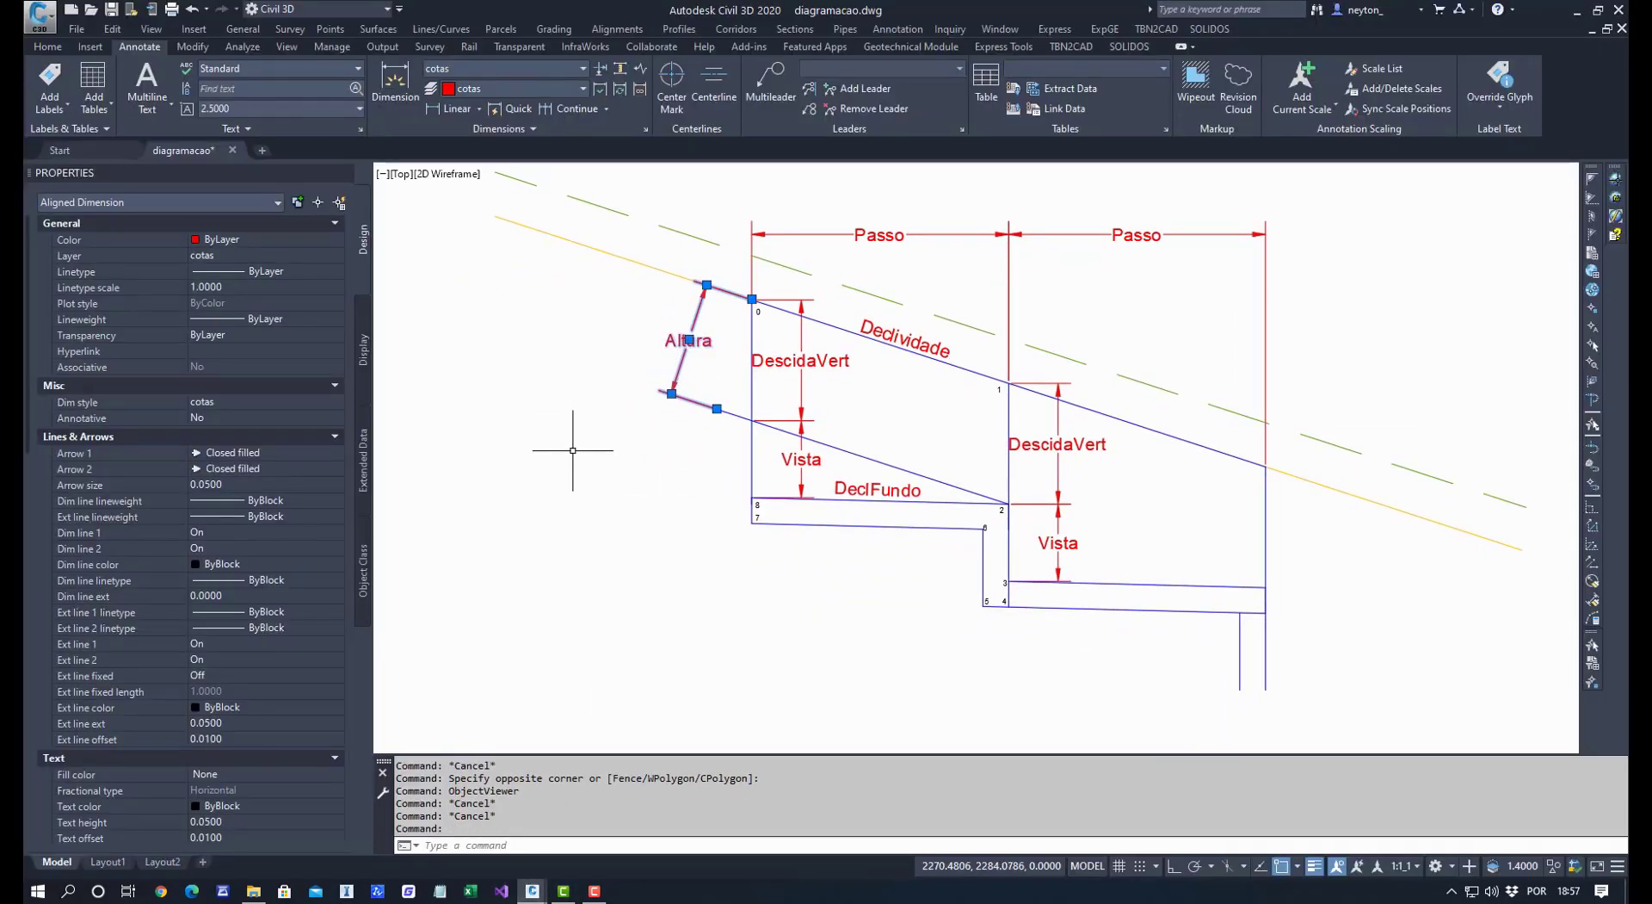
middle_drag(612, 457, 641, 493)
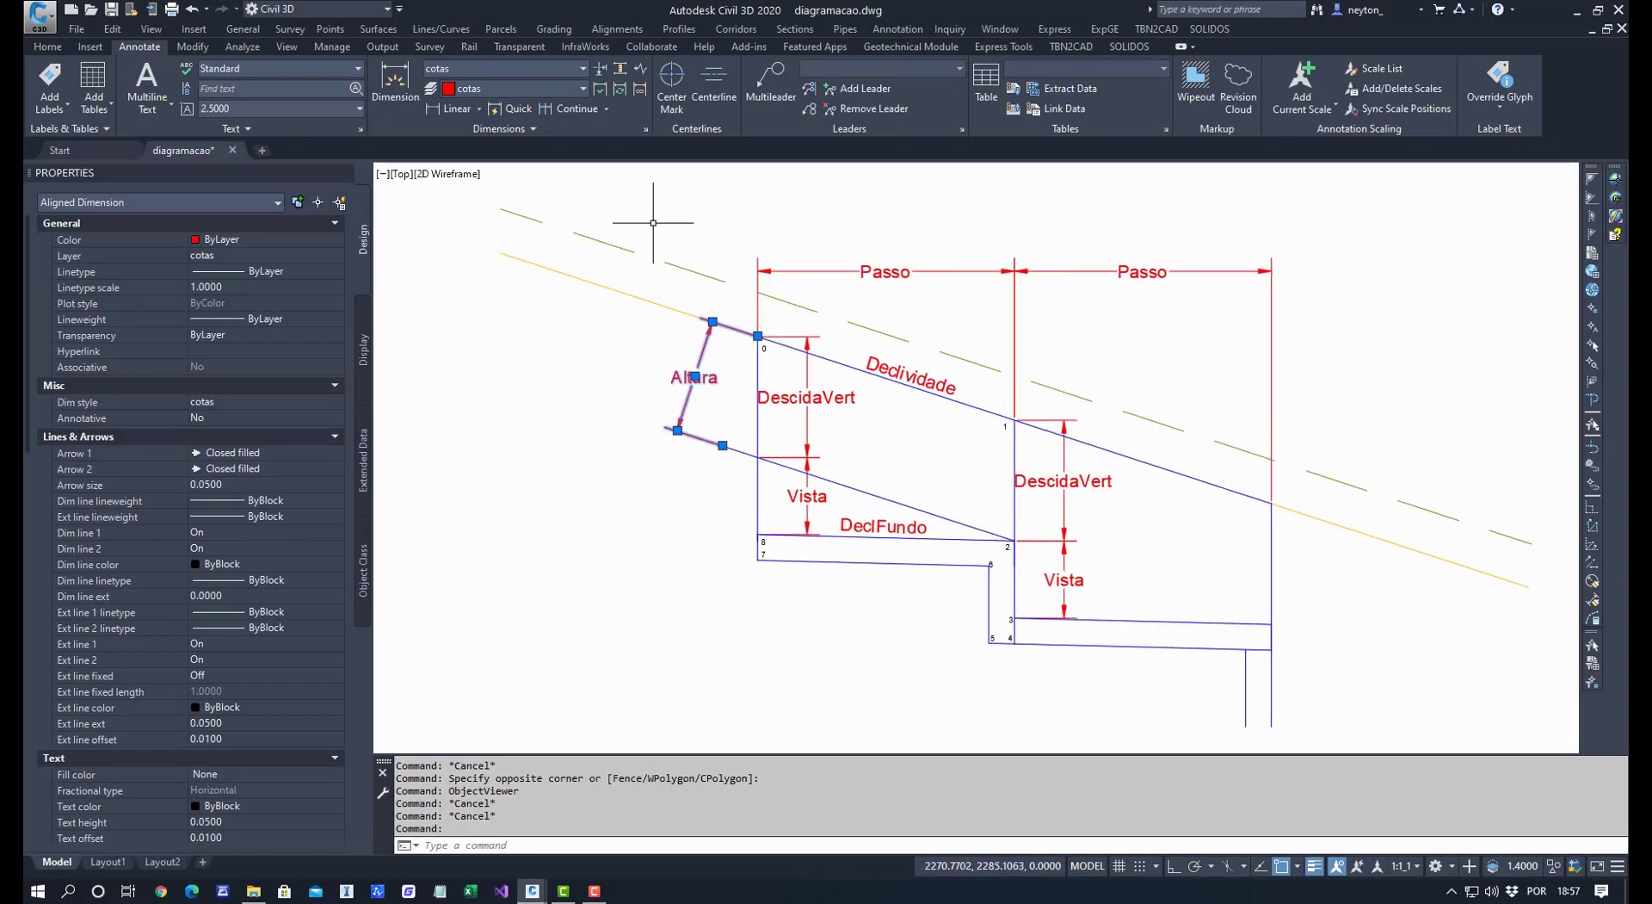
key(Escape)
click(834, 394)
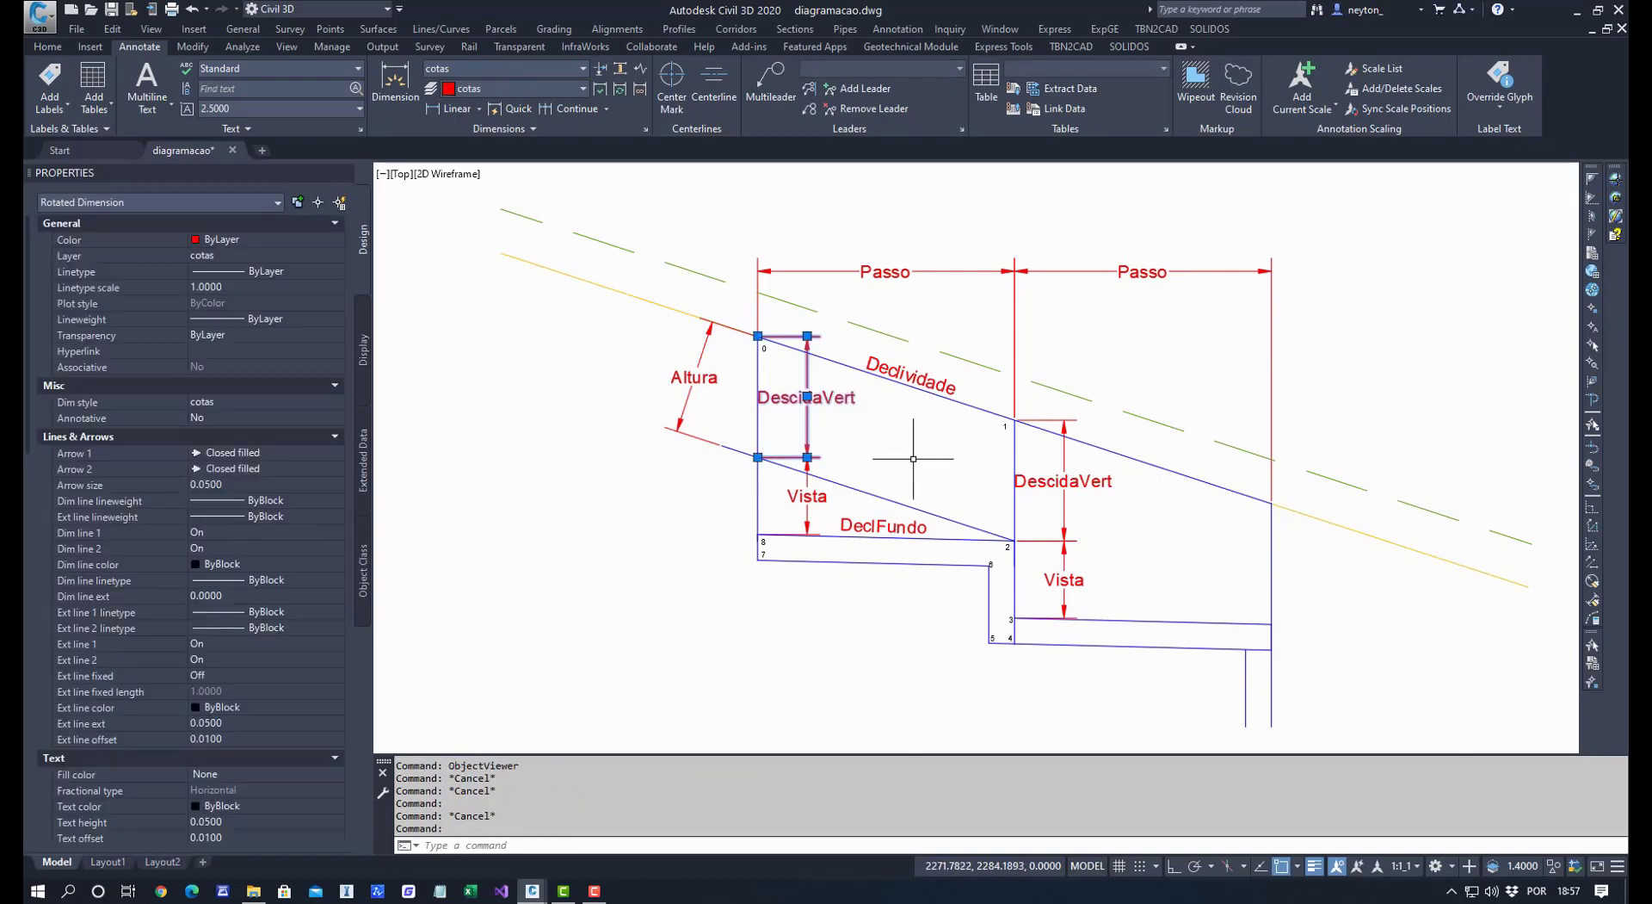
key(Escape)
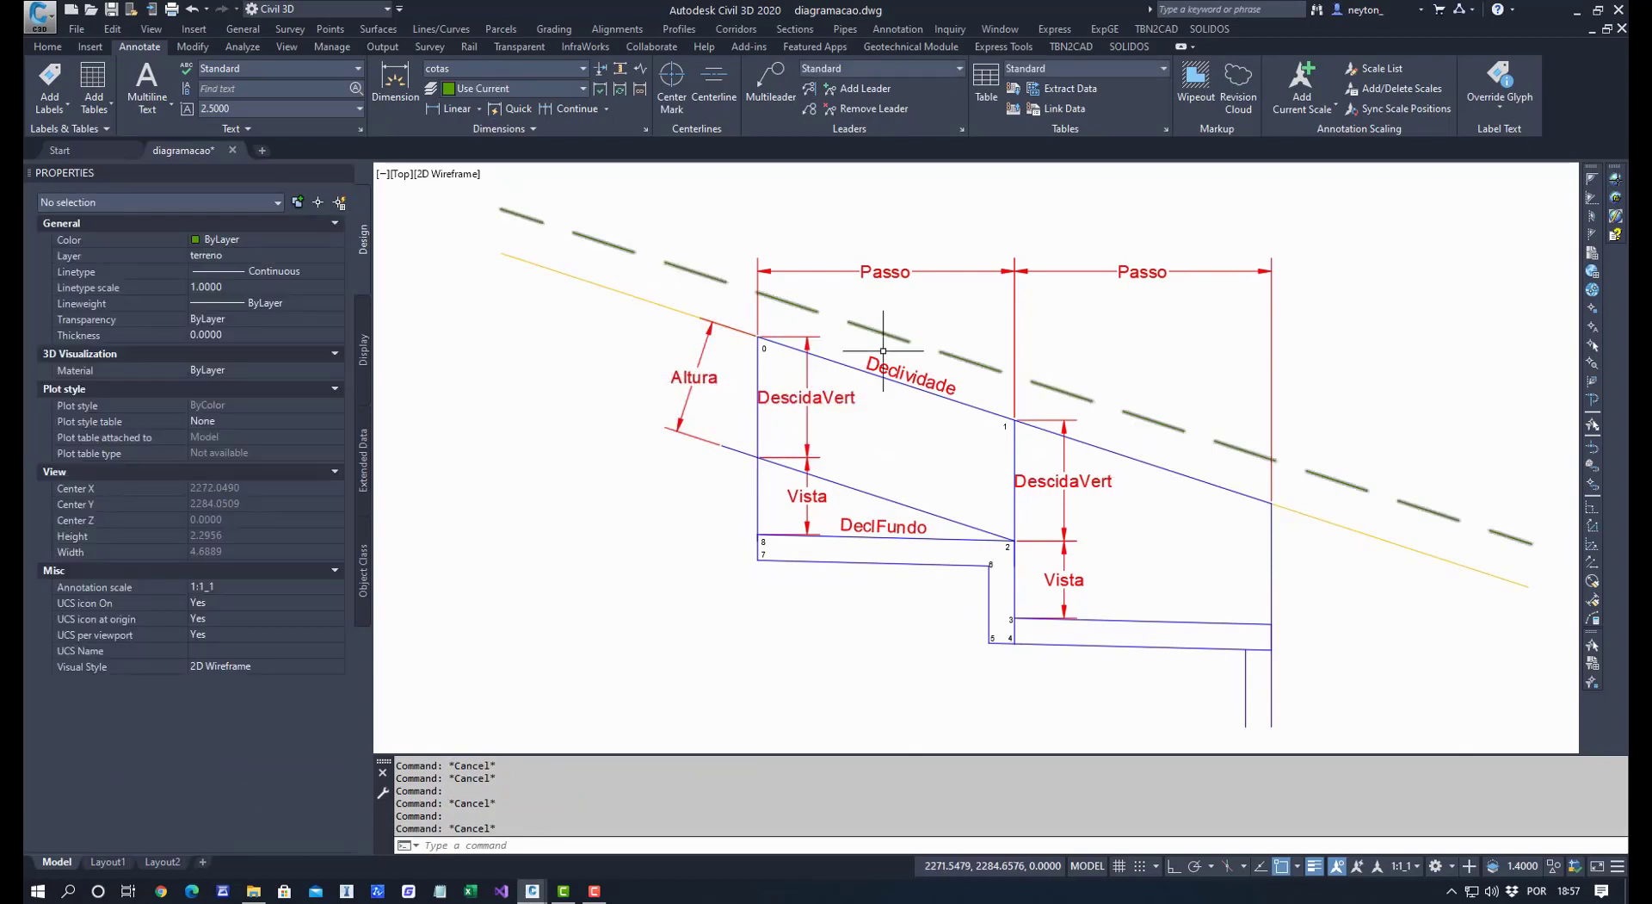
Switch back to Solids Builder and add a Largura property with a default value of 0.5 m.
mouse_move(533, 890)
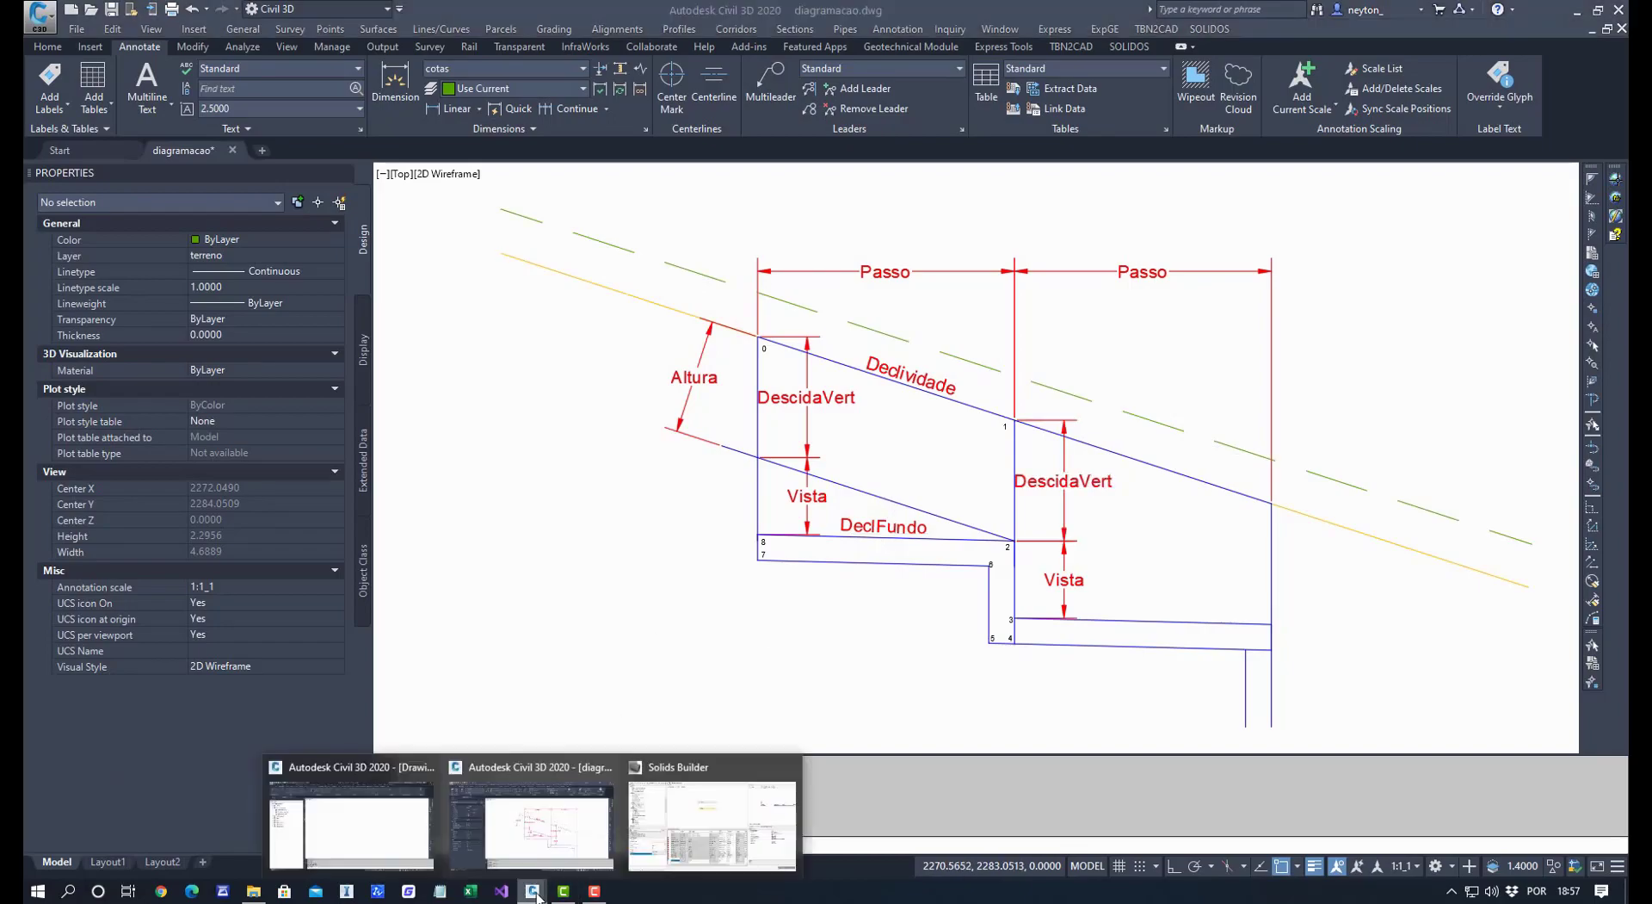
click(736, 809)
click(470, 795)
text(var)
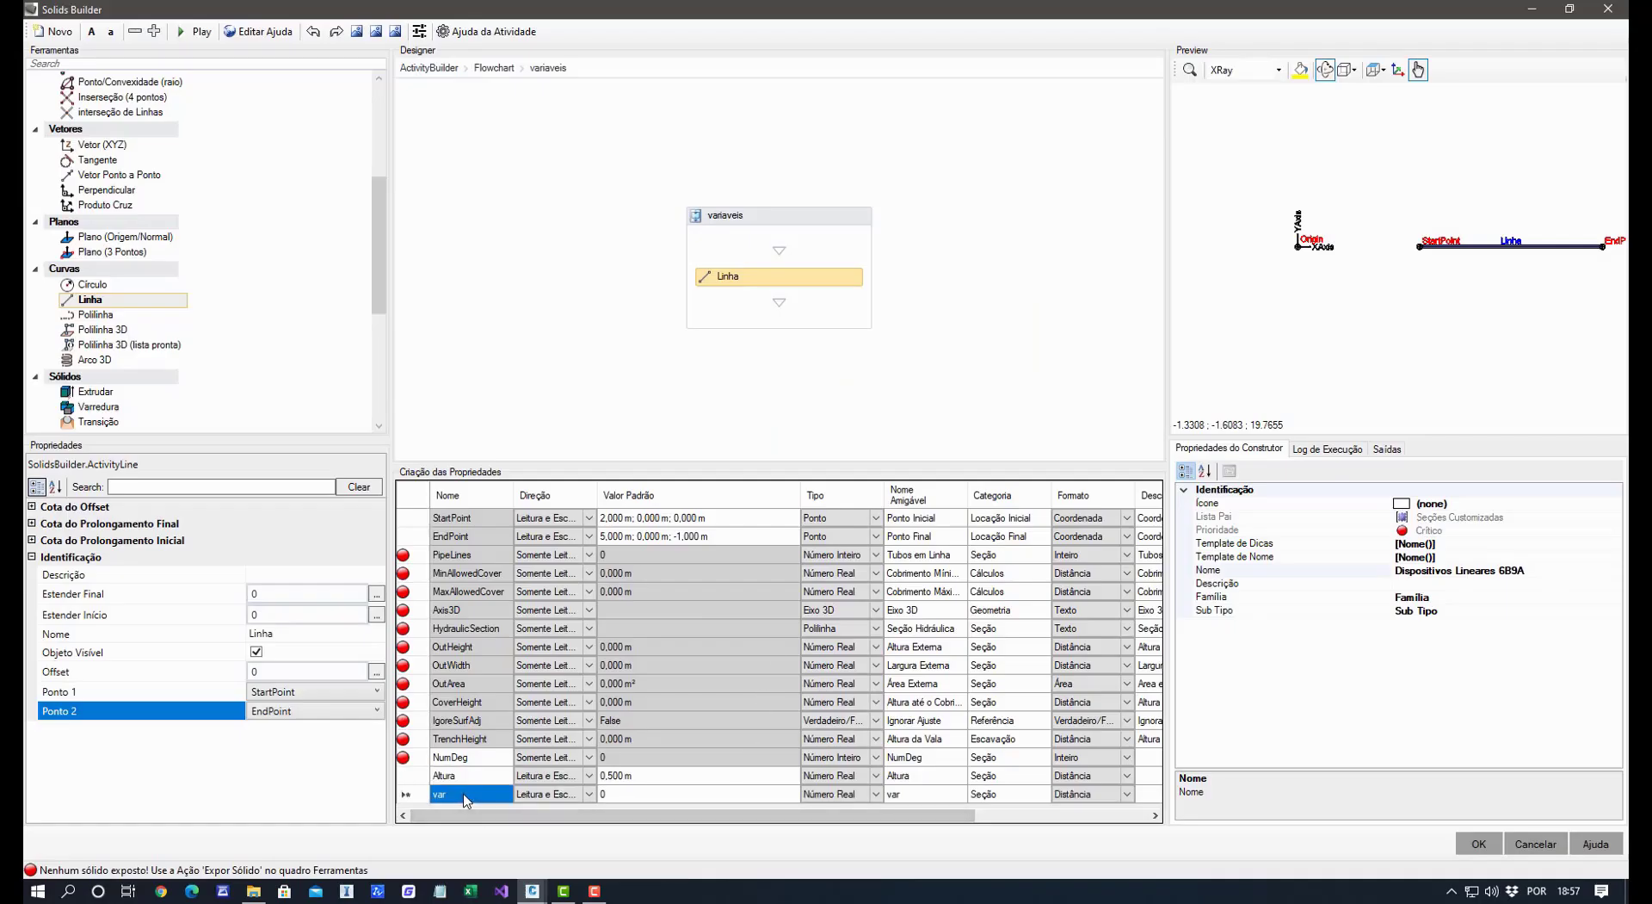
text(Largura)
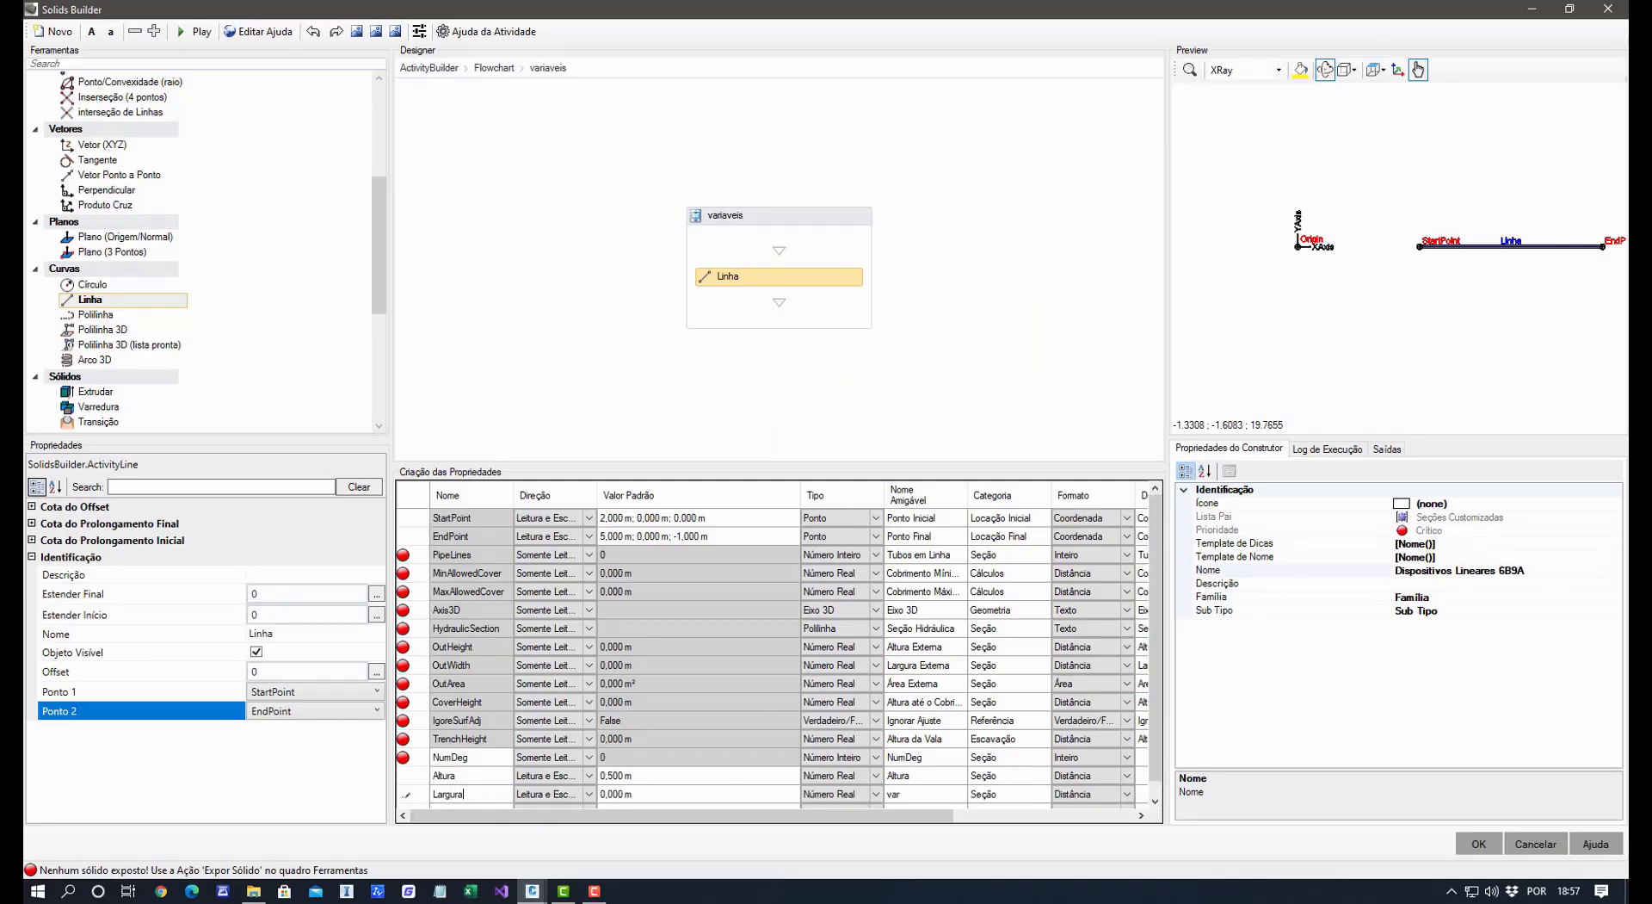
click(658, 795)
text(0)
click(468, 792)
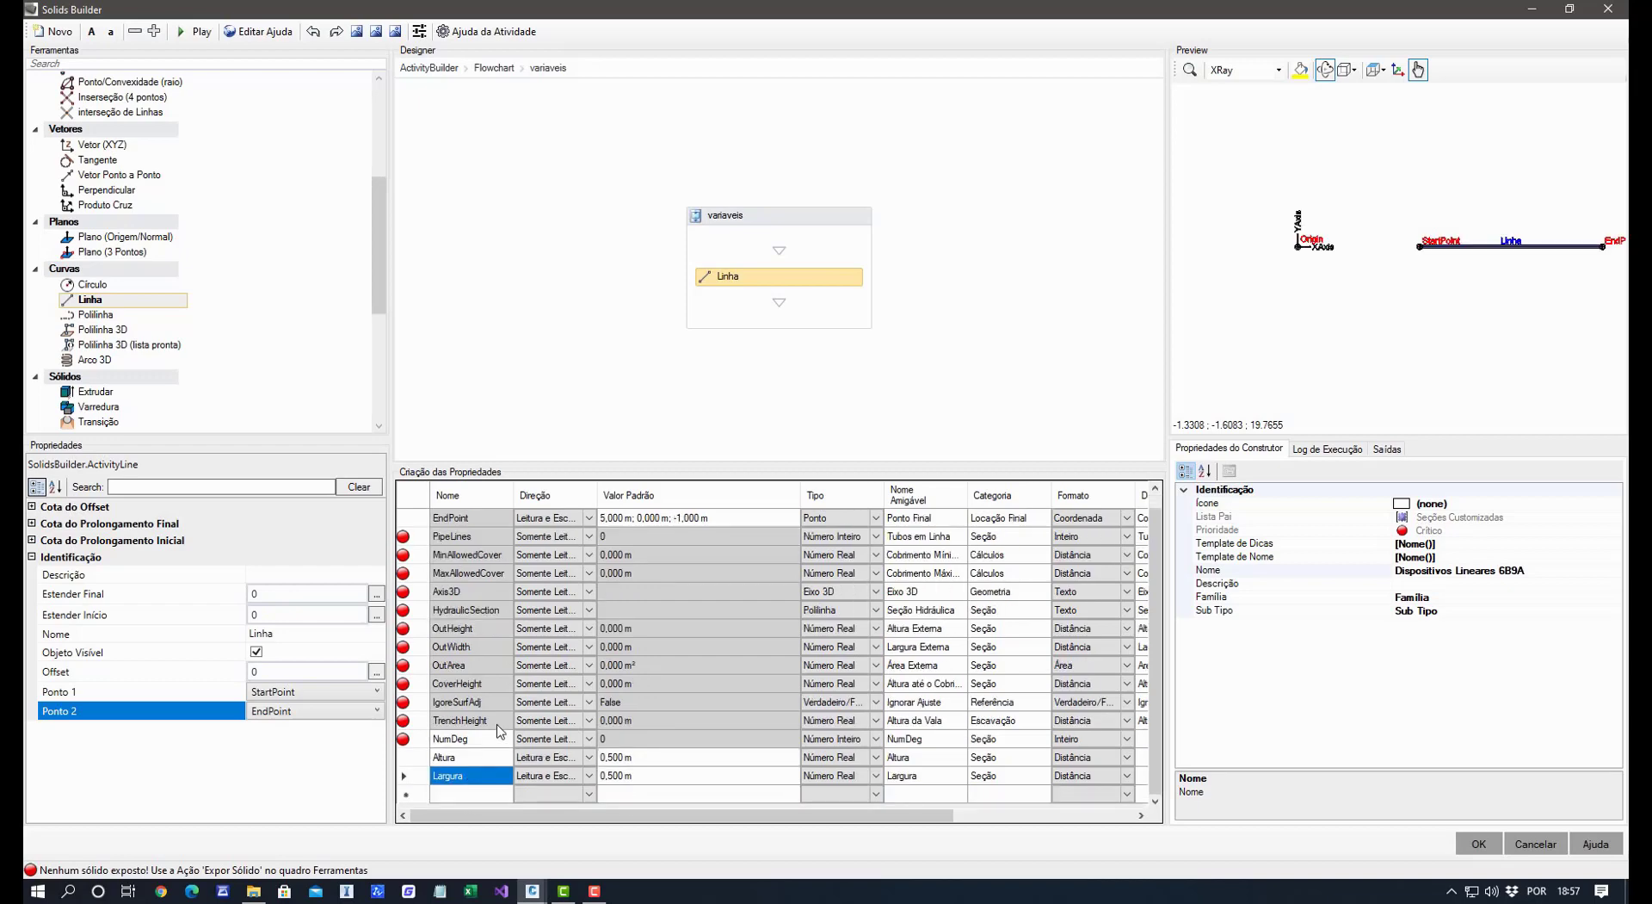
Add a Vista property to the property table with a default value of 0.3 m.
click(473, 794)
text(V)
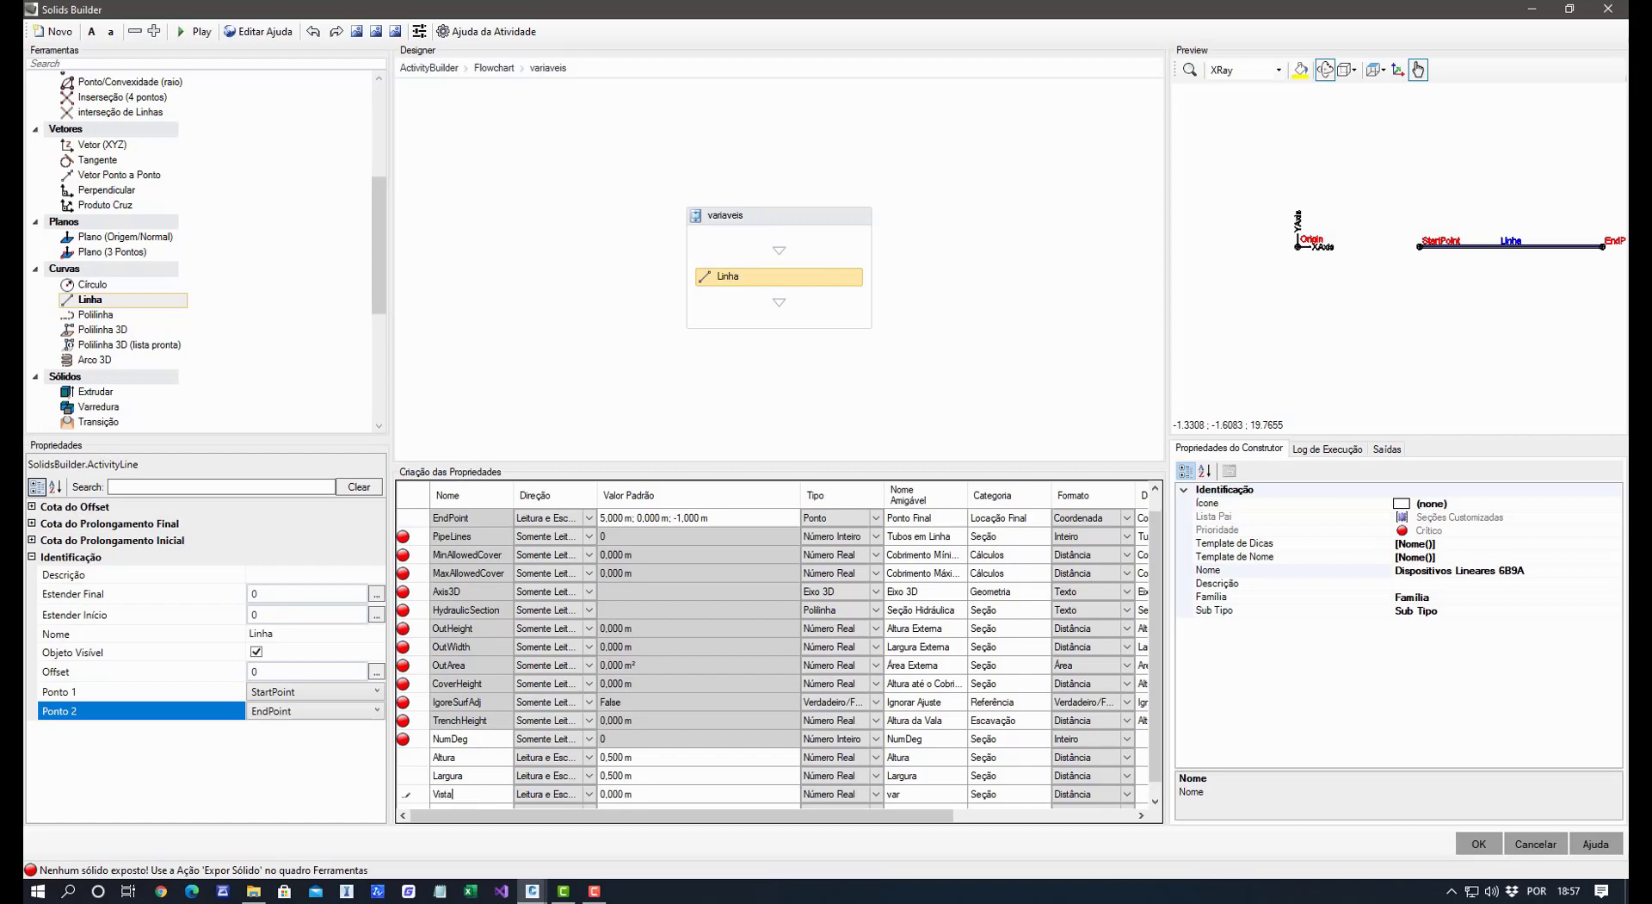
text(ista)
click(682, 795)
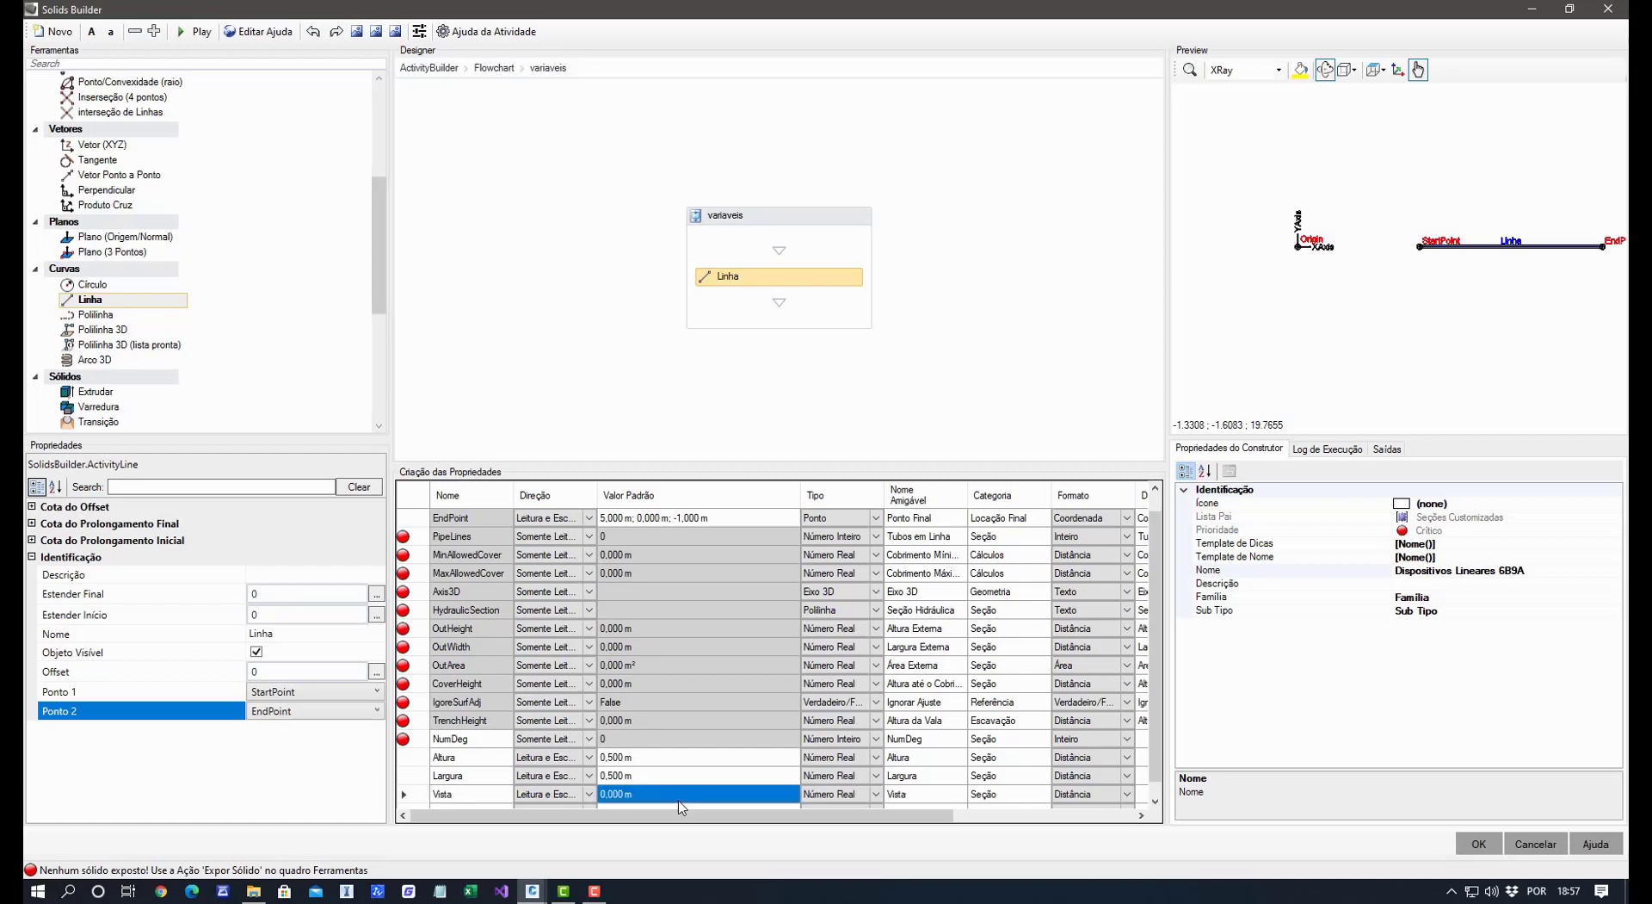
text(0.3)
key(Return)
Add a DeclFundo property with the Taxa format and a default value of 5 %.
click(490, 792)
scroll(489, 772, down, 1)
click(457, 794)
text(DeclFundo)
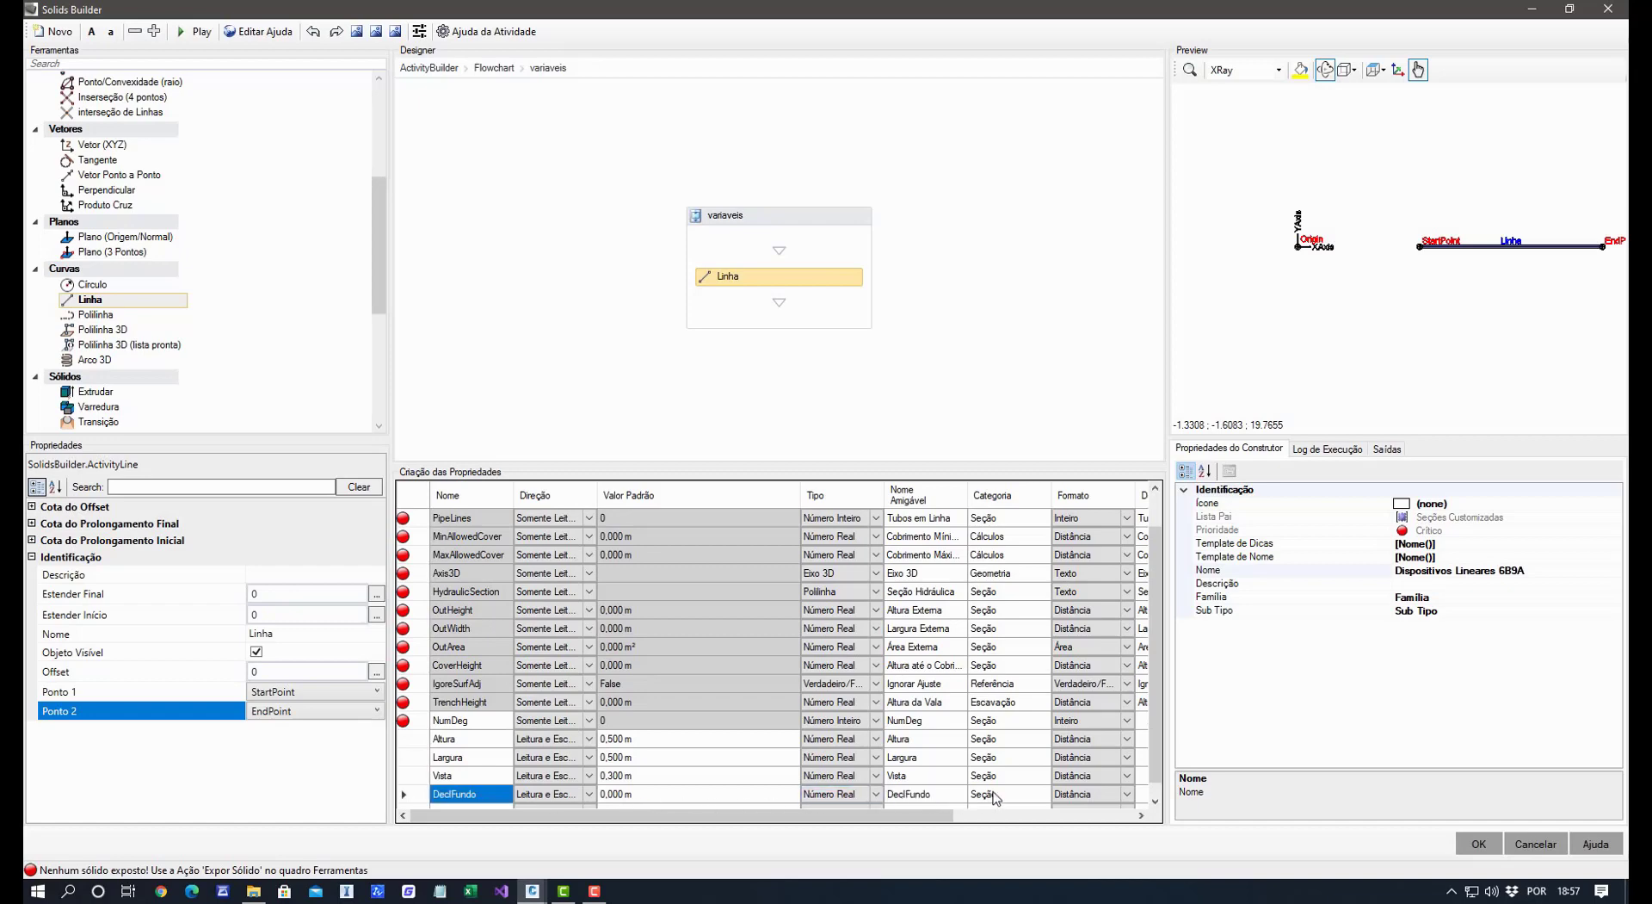
click(1091, 794)
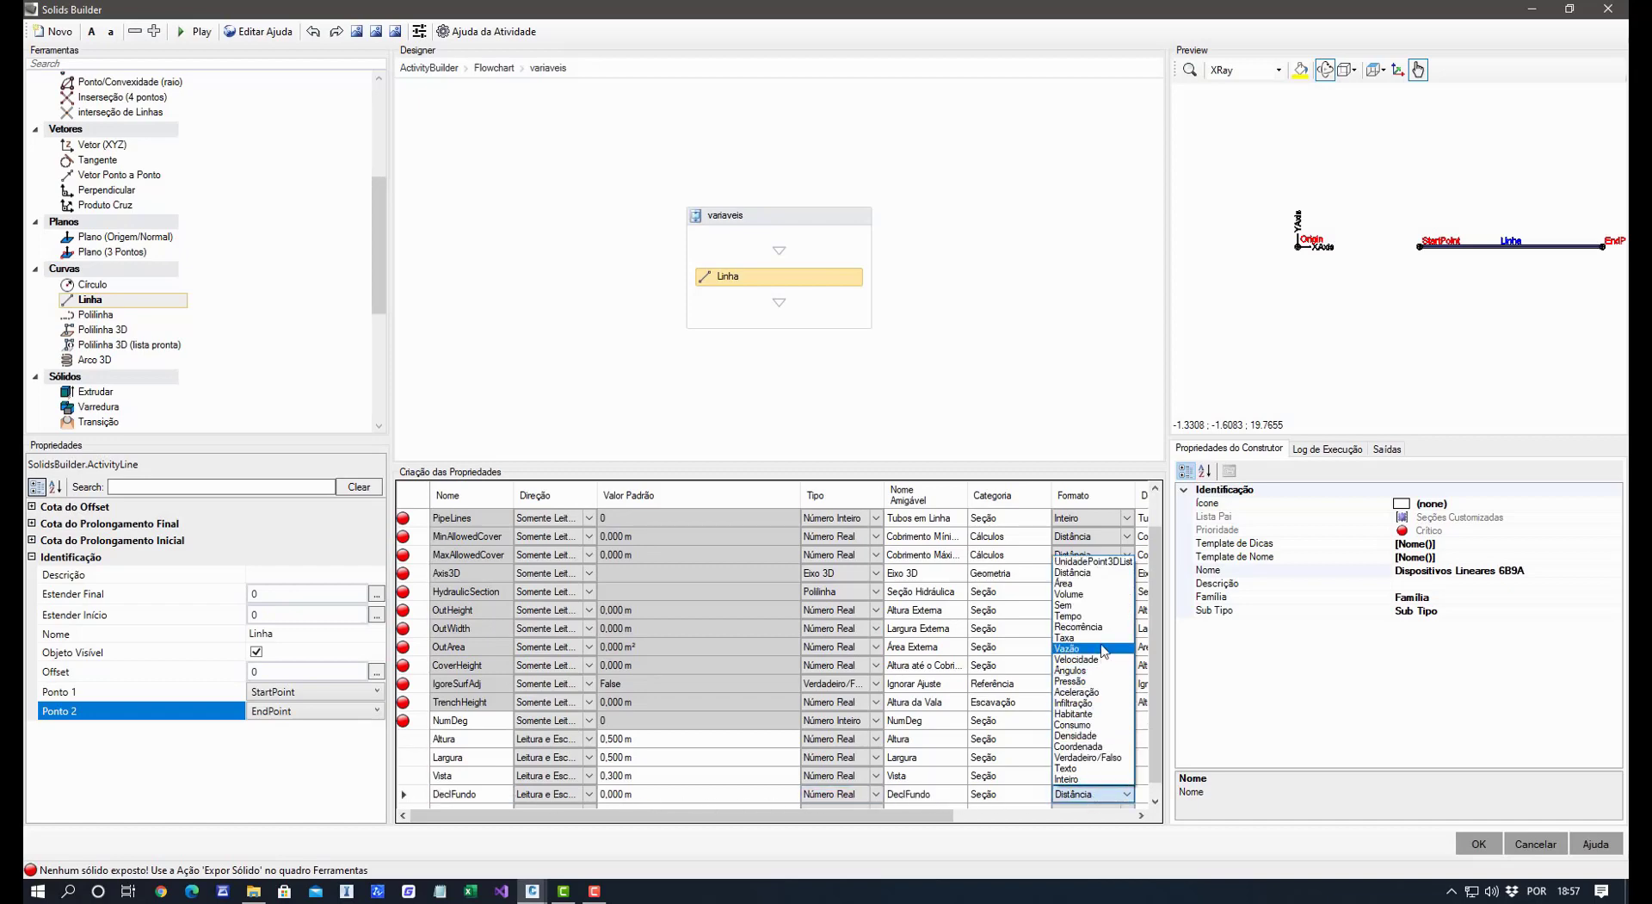
click(1068, 638)
click(699, 793)
text(5)
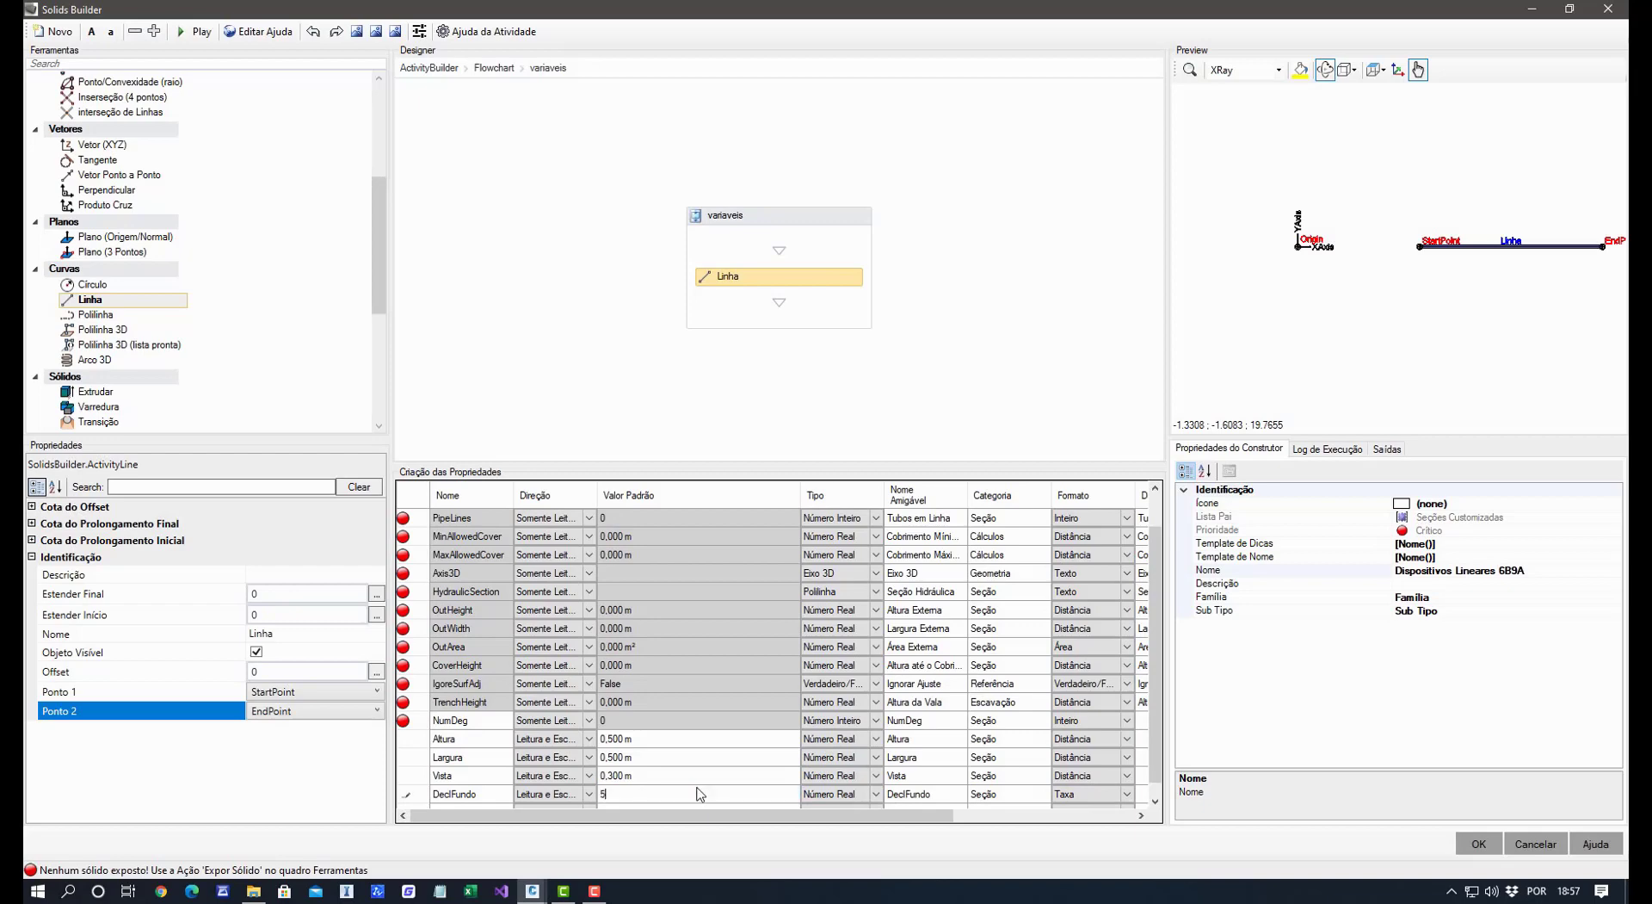
key(Return)
click(469, 793)
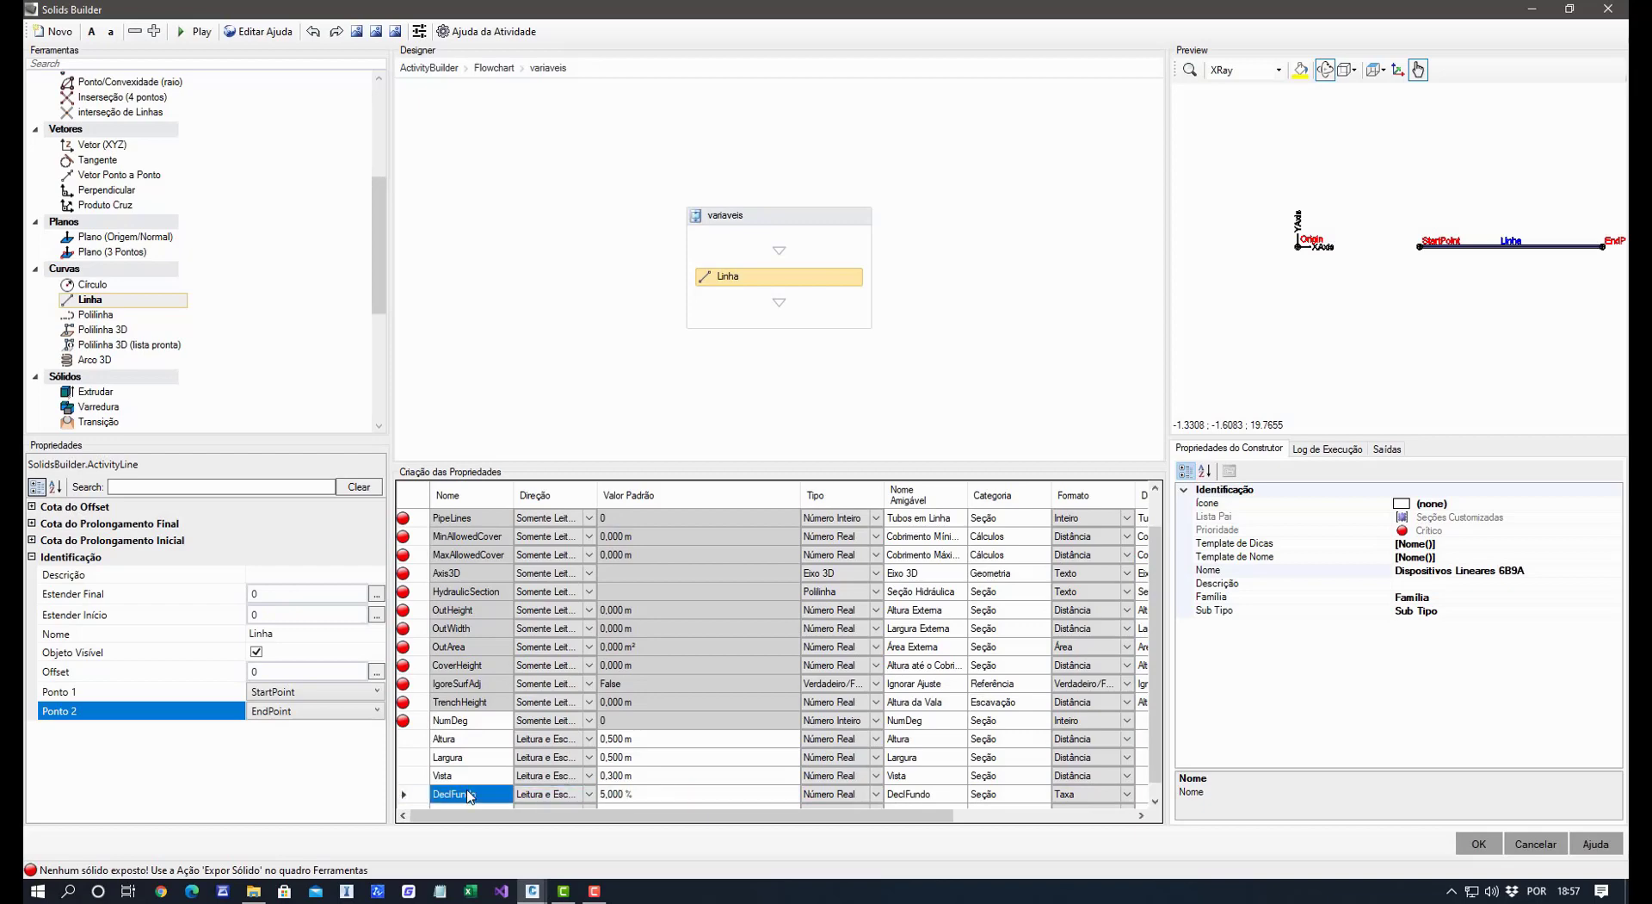
scroll(486, 762, down, 1)
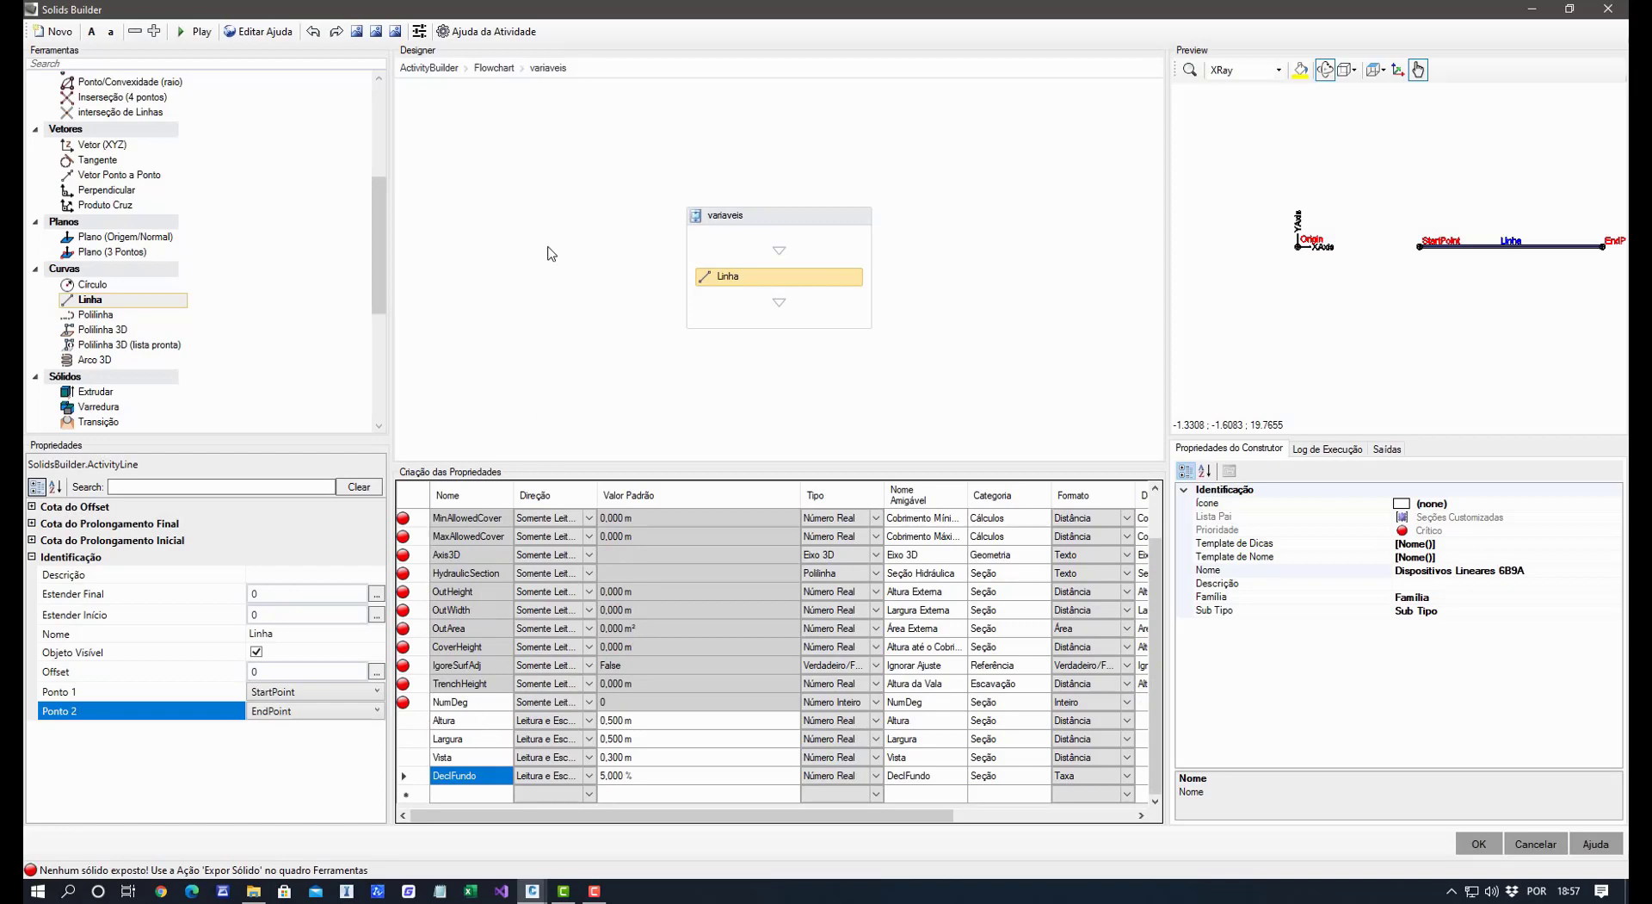
Switch to diagramacao.dwg in Civil 3D and examine the Passo, Vista, Declividade and DeclFundo labels of the stepped channel.
click(533, 891)
click(476, 861)
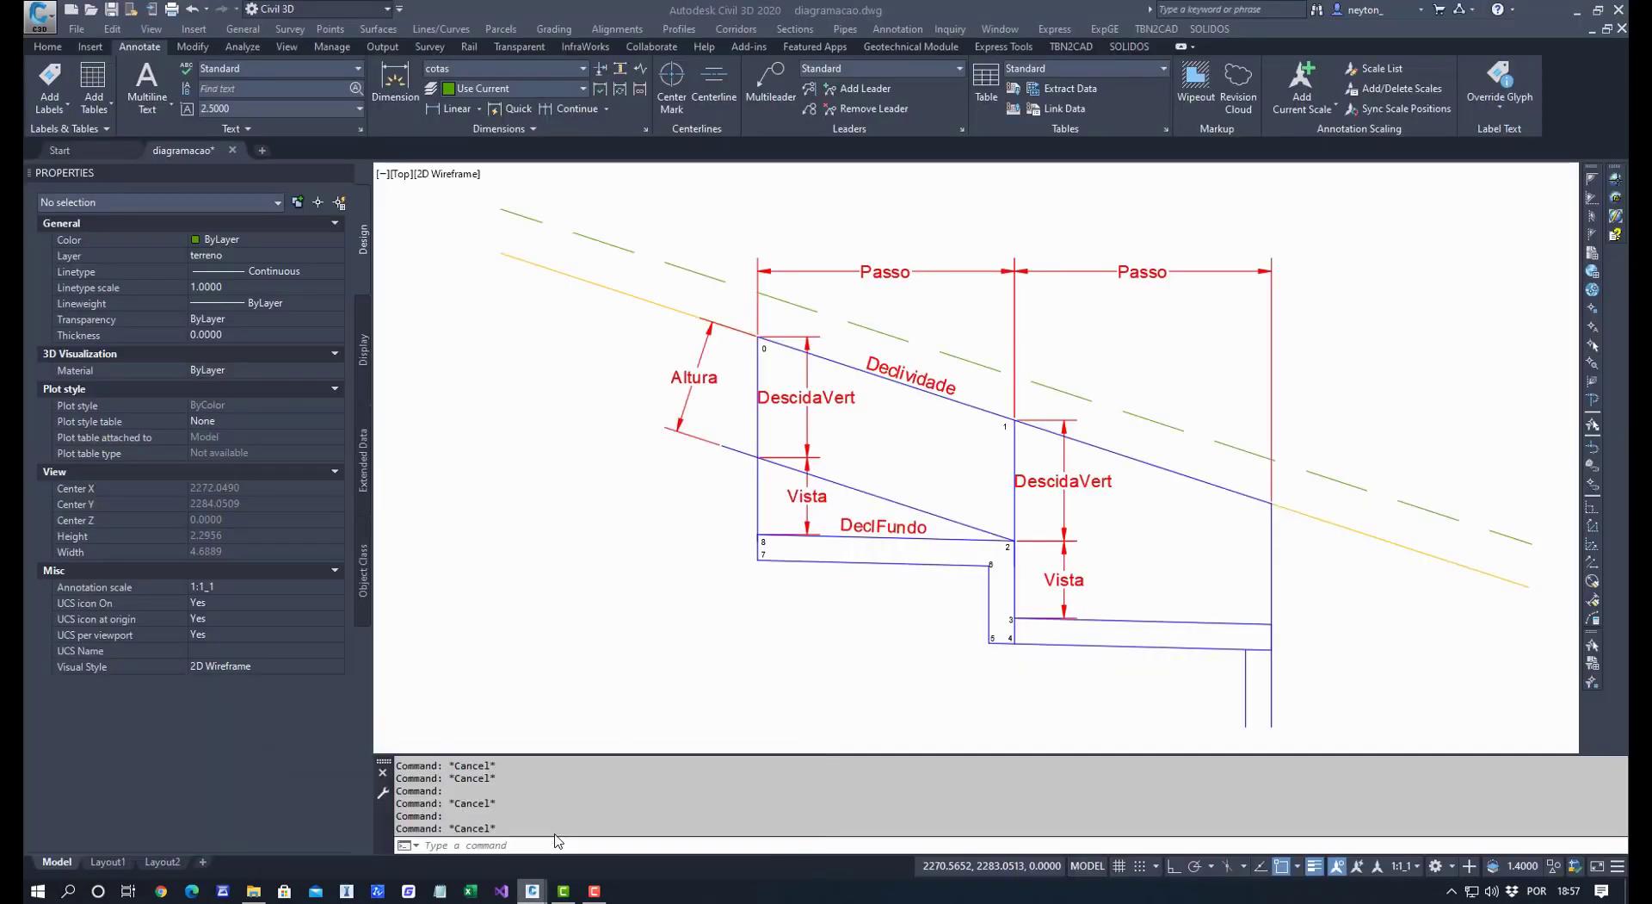
scroll(654, 280, up, 3)
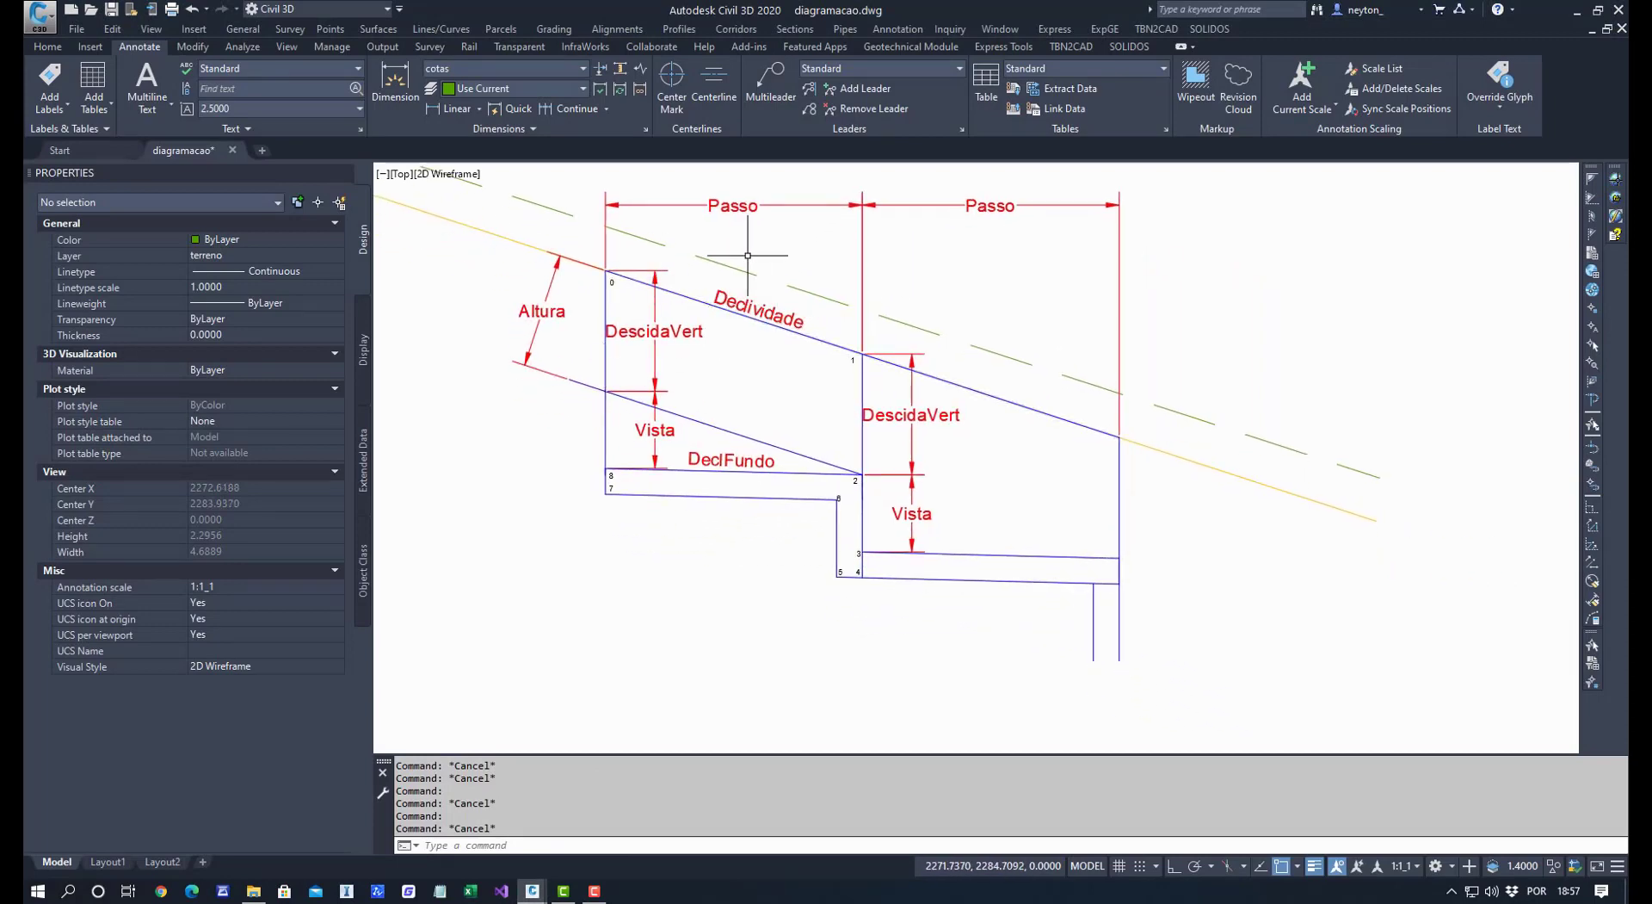
click(736, 207)
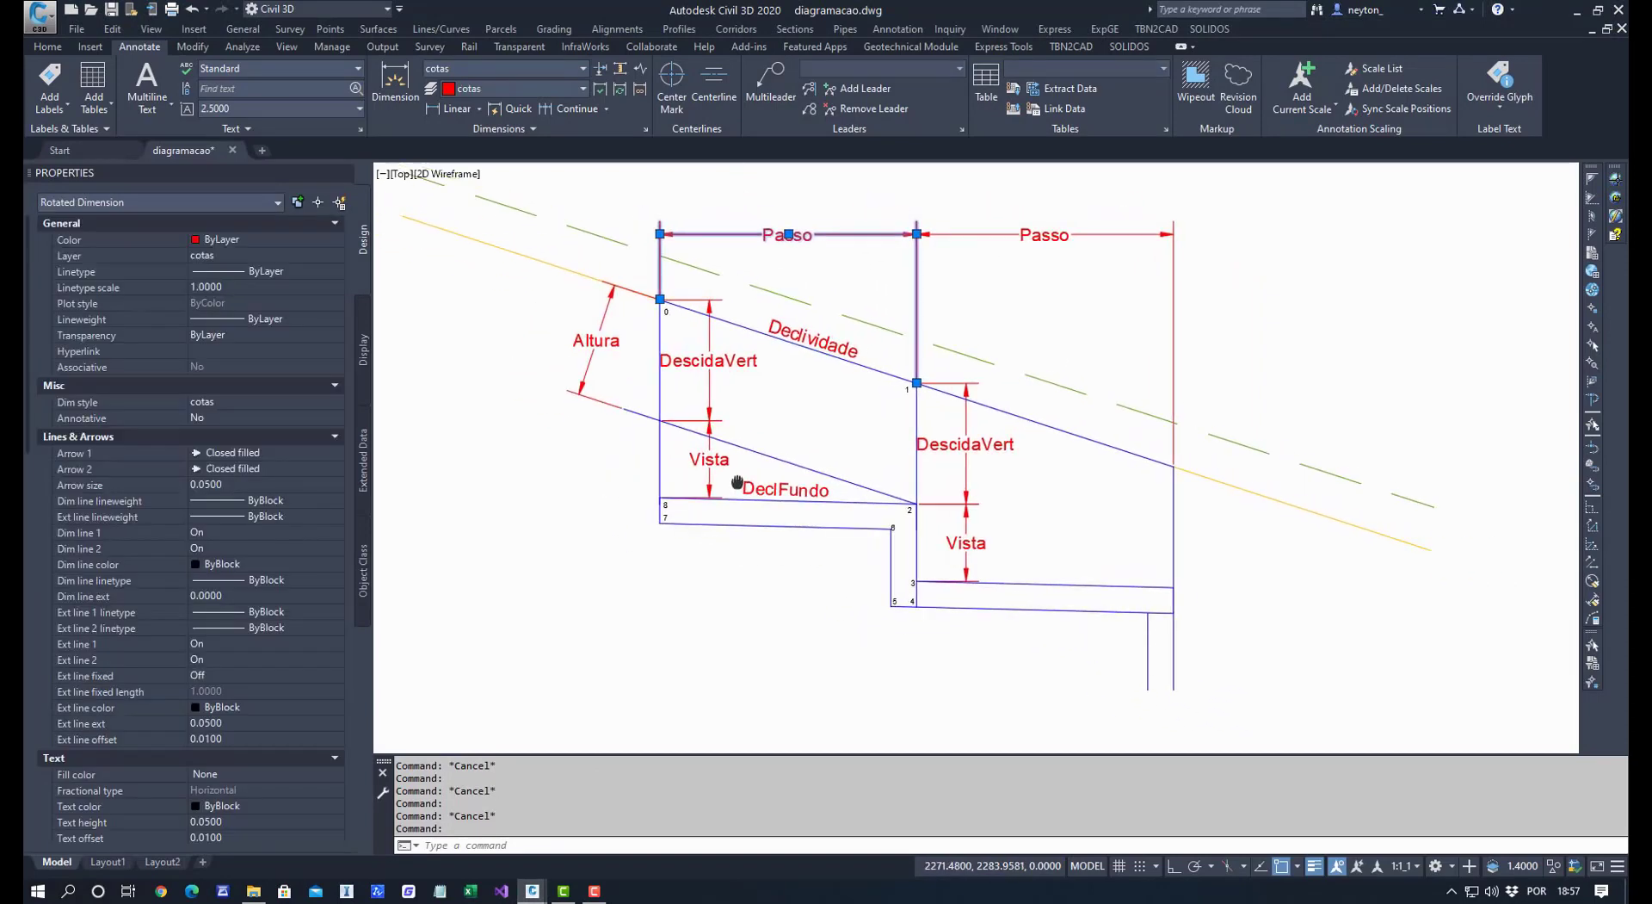
mouse_move(694, 441)
middle_down()
mouse_move(748, 469)
mouse_move(747, 561)
middle_up()
key(Escape)
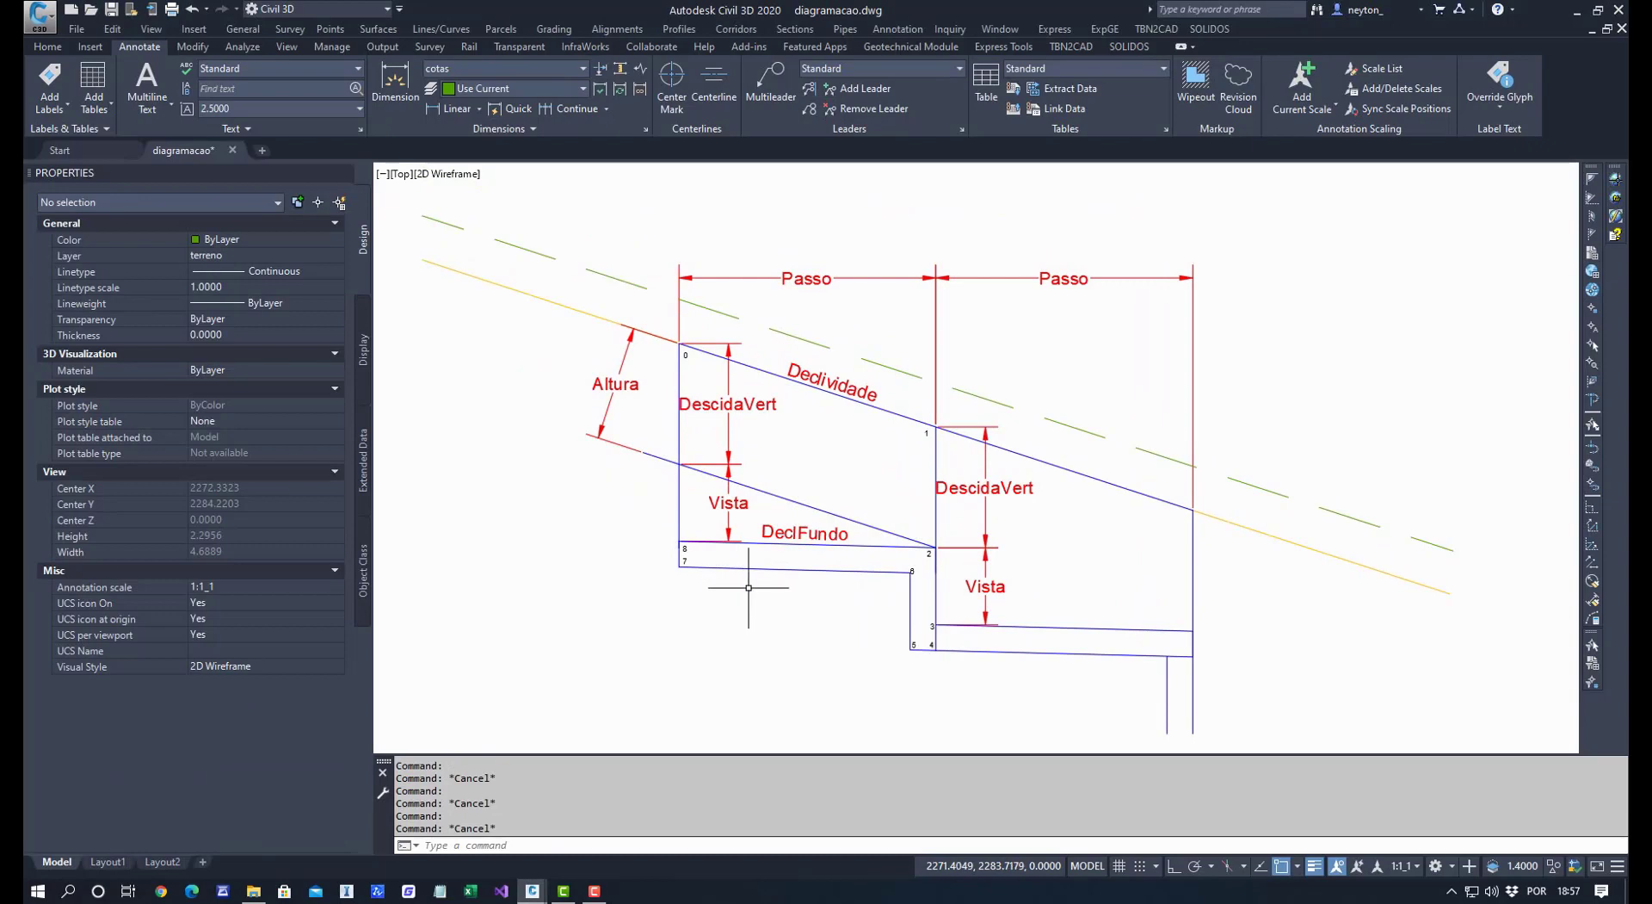
click(731, 510)
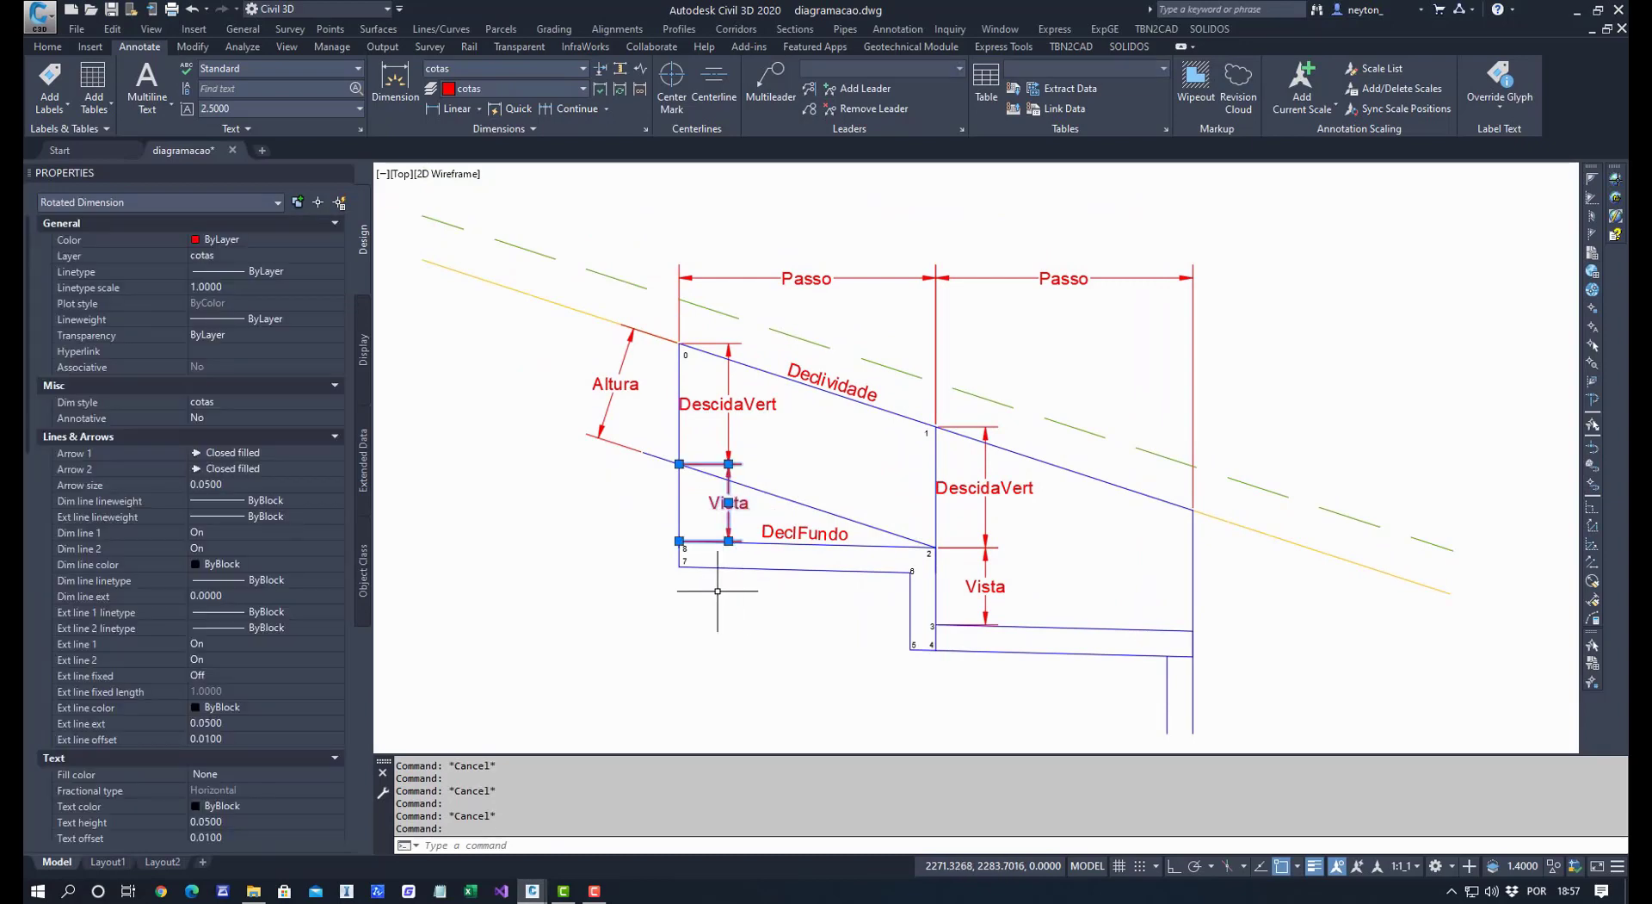
key(Escape)
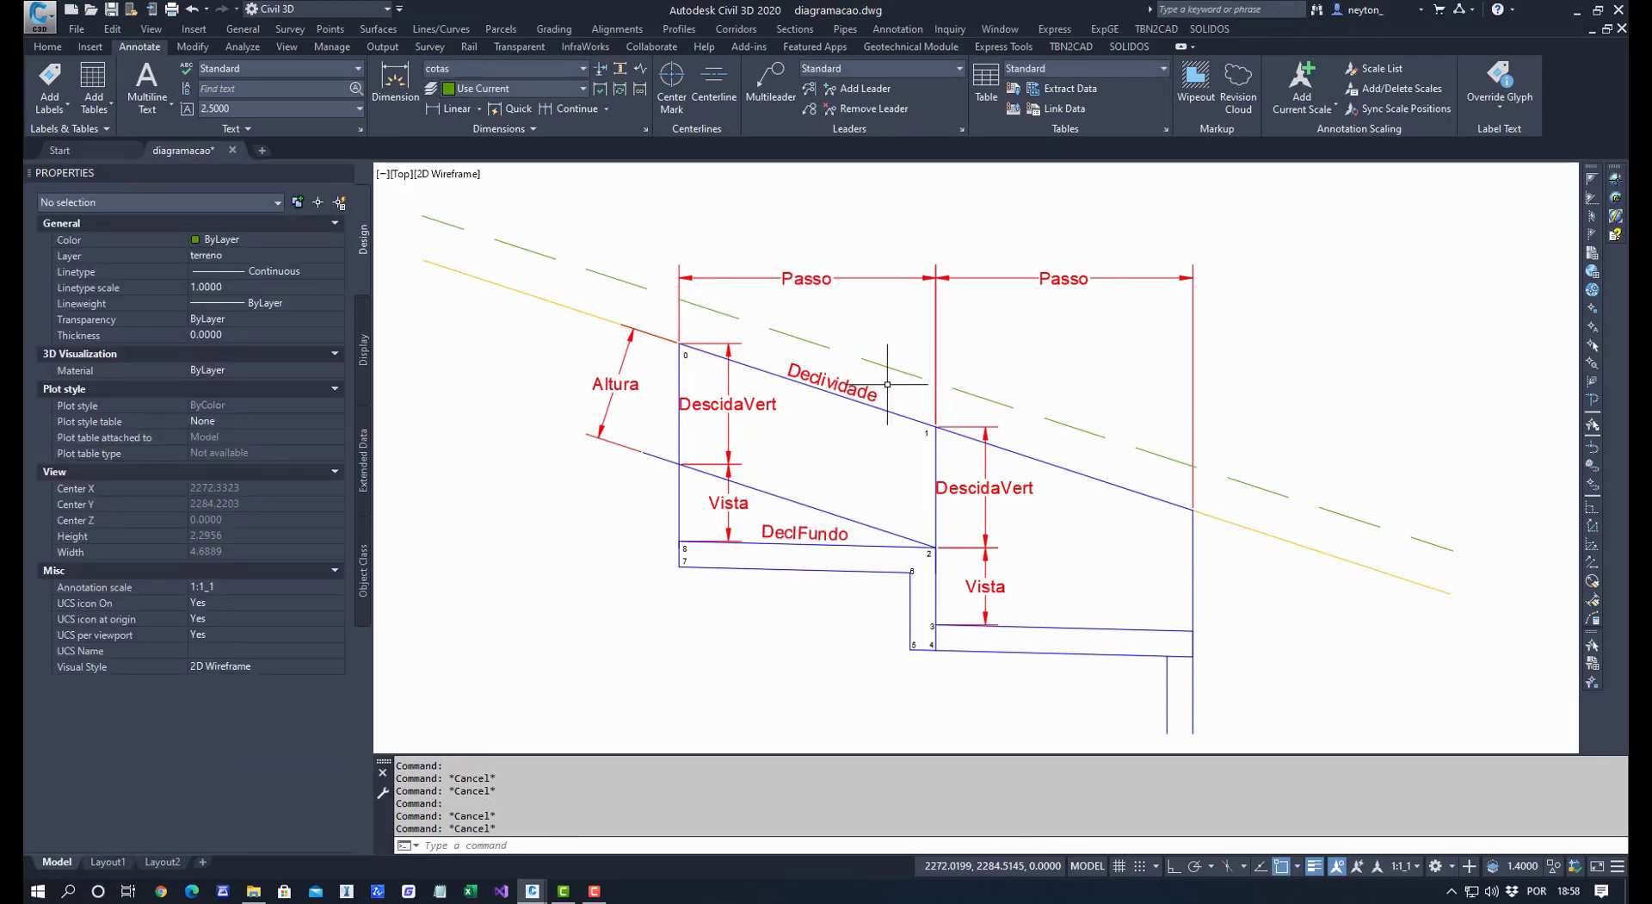
middle_drag(822, 483, 833, 466)
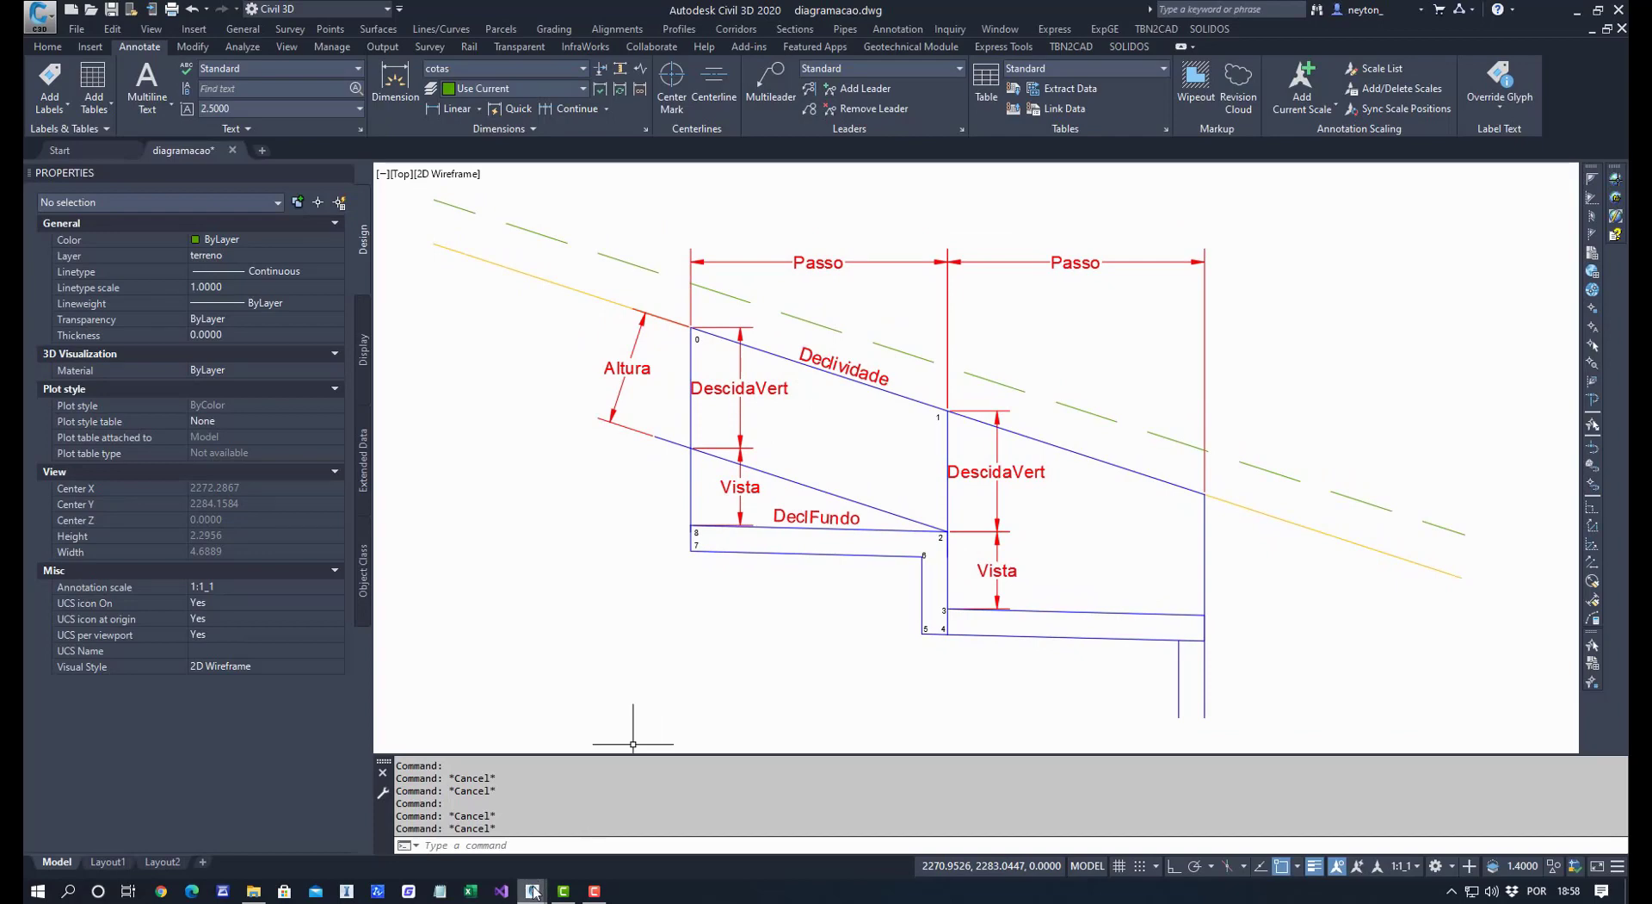
Switch back to Solids Builder and add a Número Real variable named Declividade after Linha in the variaveis sequence.
mouse_move(539, 889)
click(742, 814)
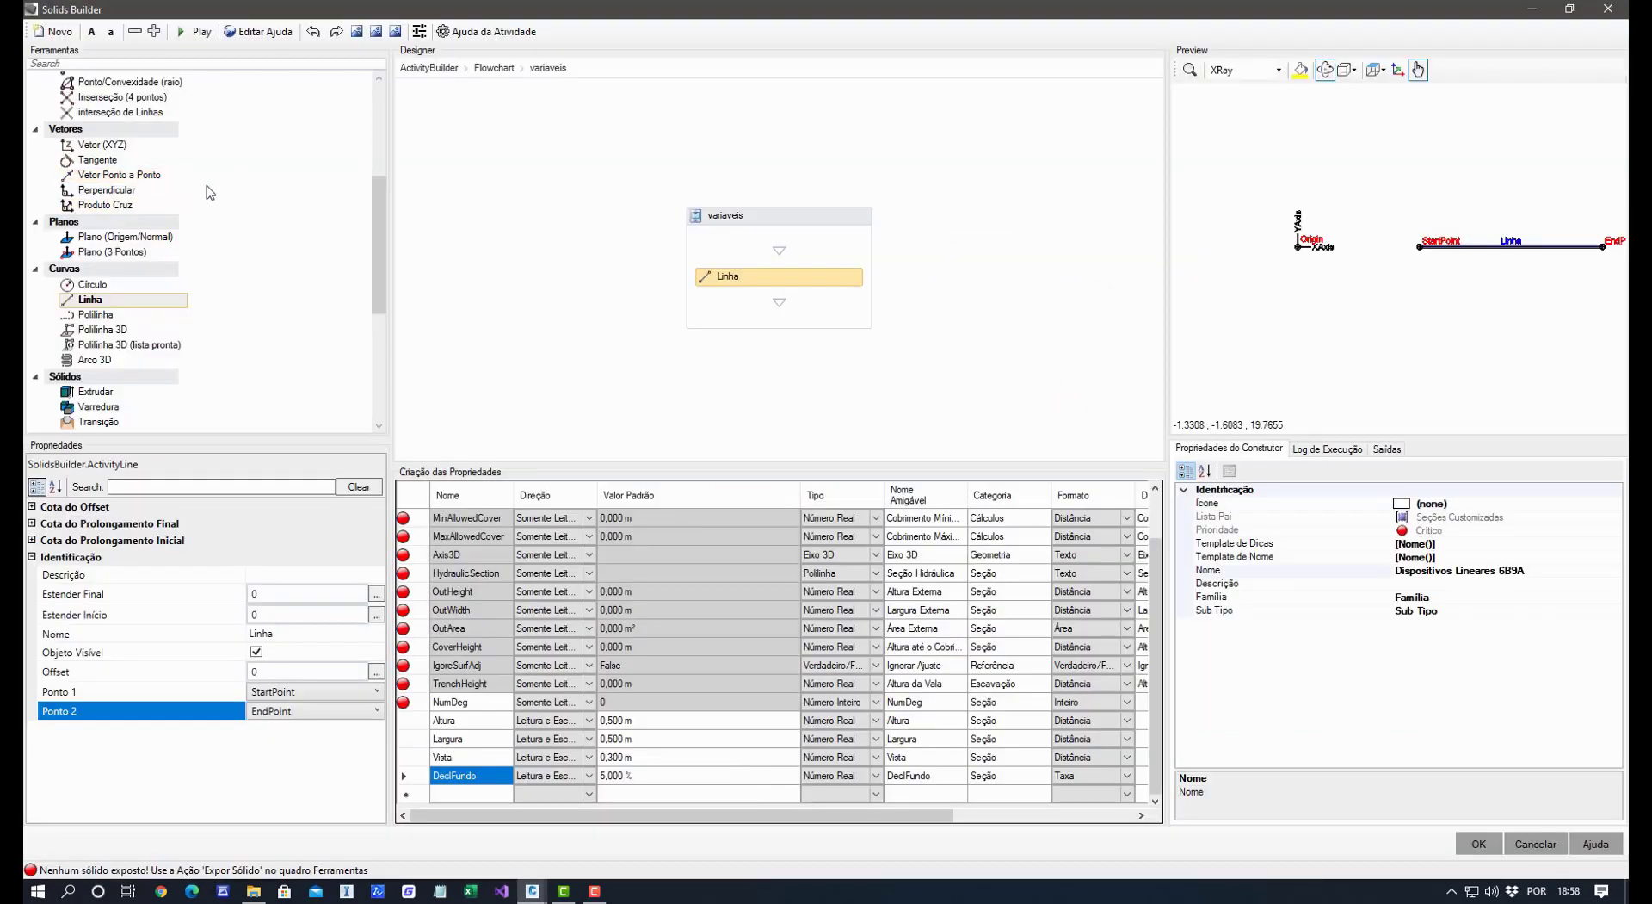
scroll(198, 224, up, 5)
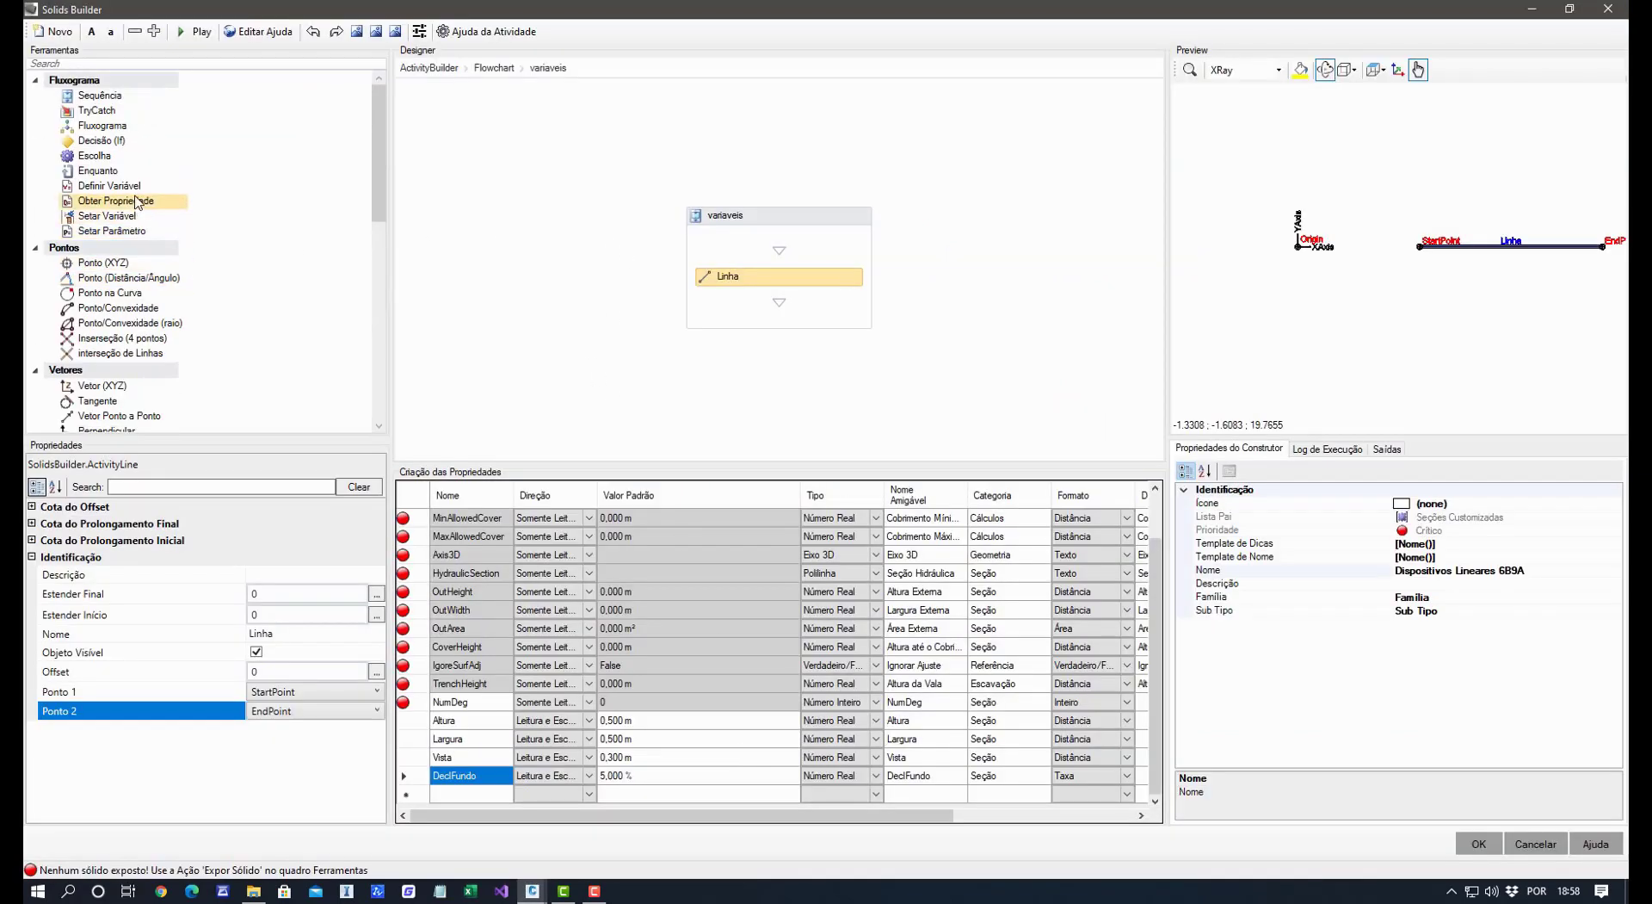
drag(129, 186, 727, 330)
click(303, 566)
click(302, 566)
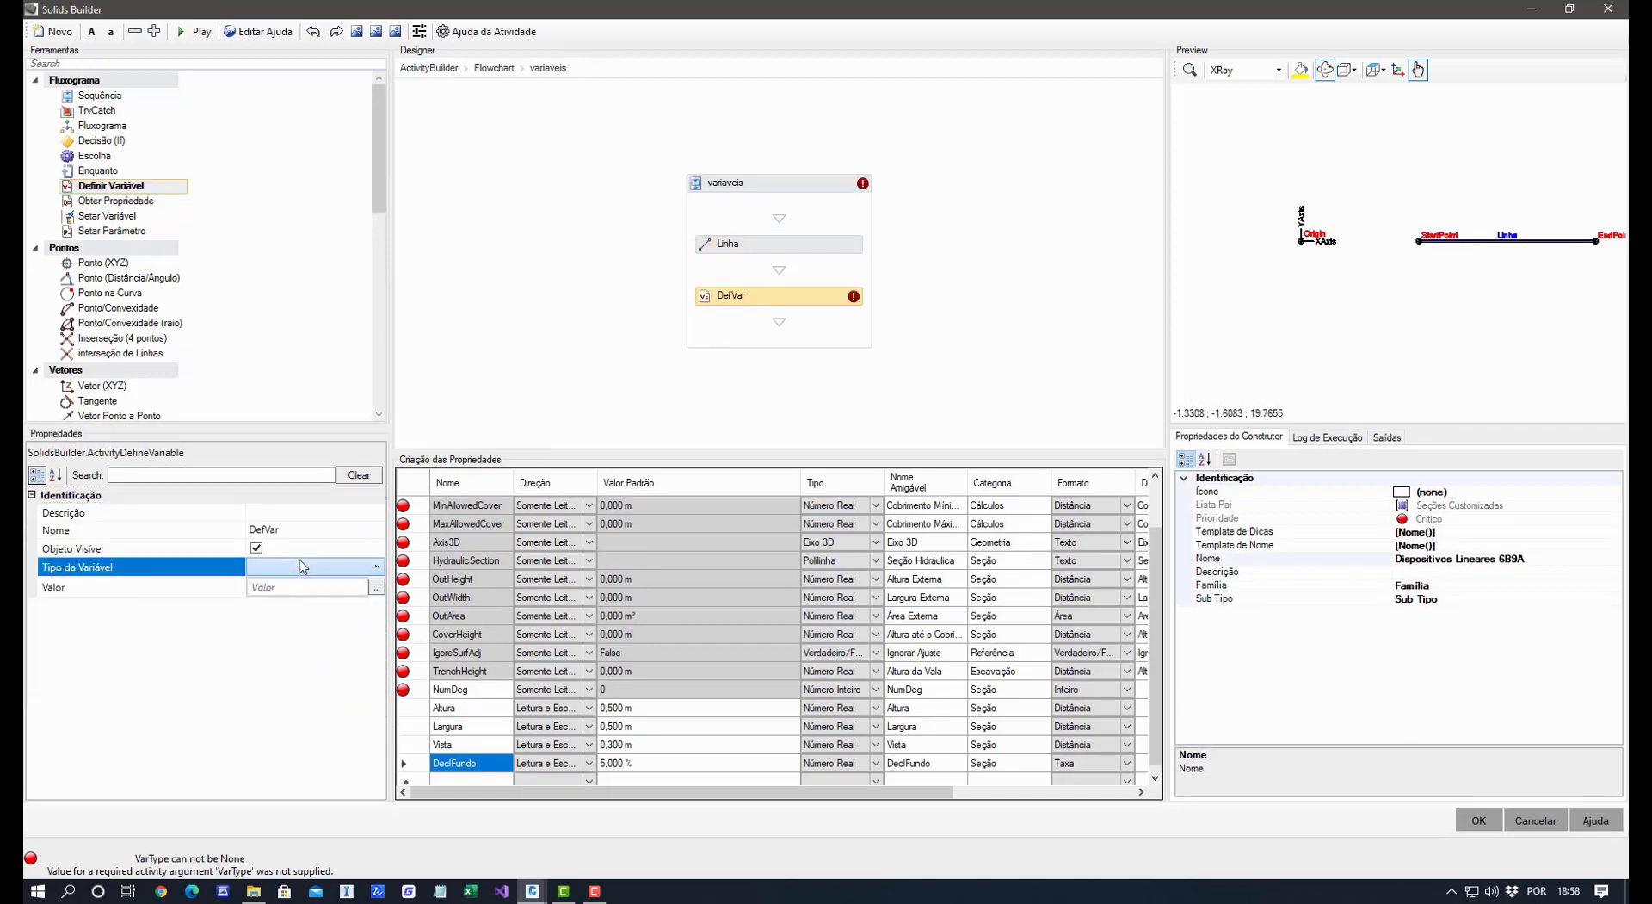
click(302, 565)
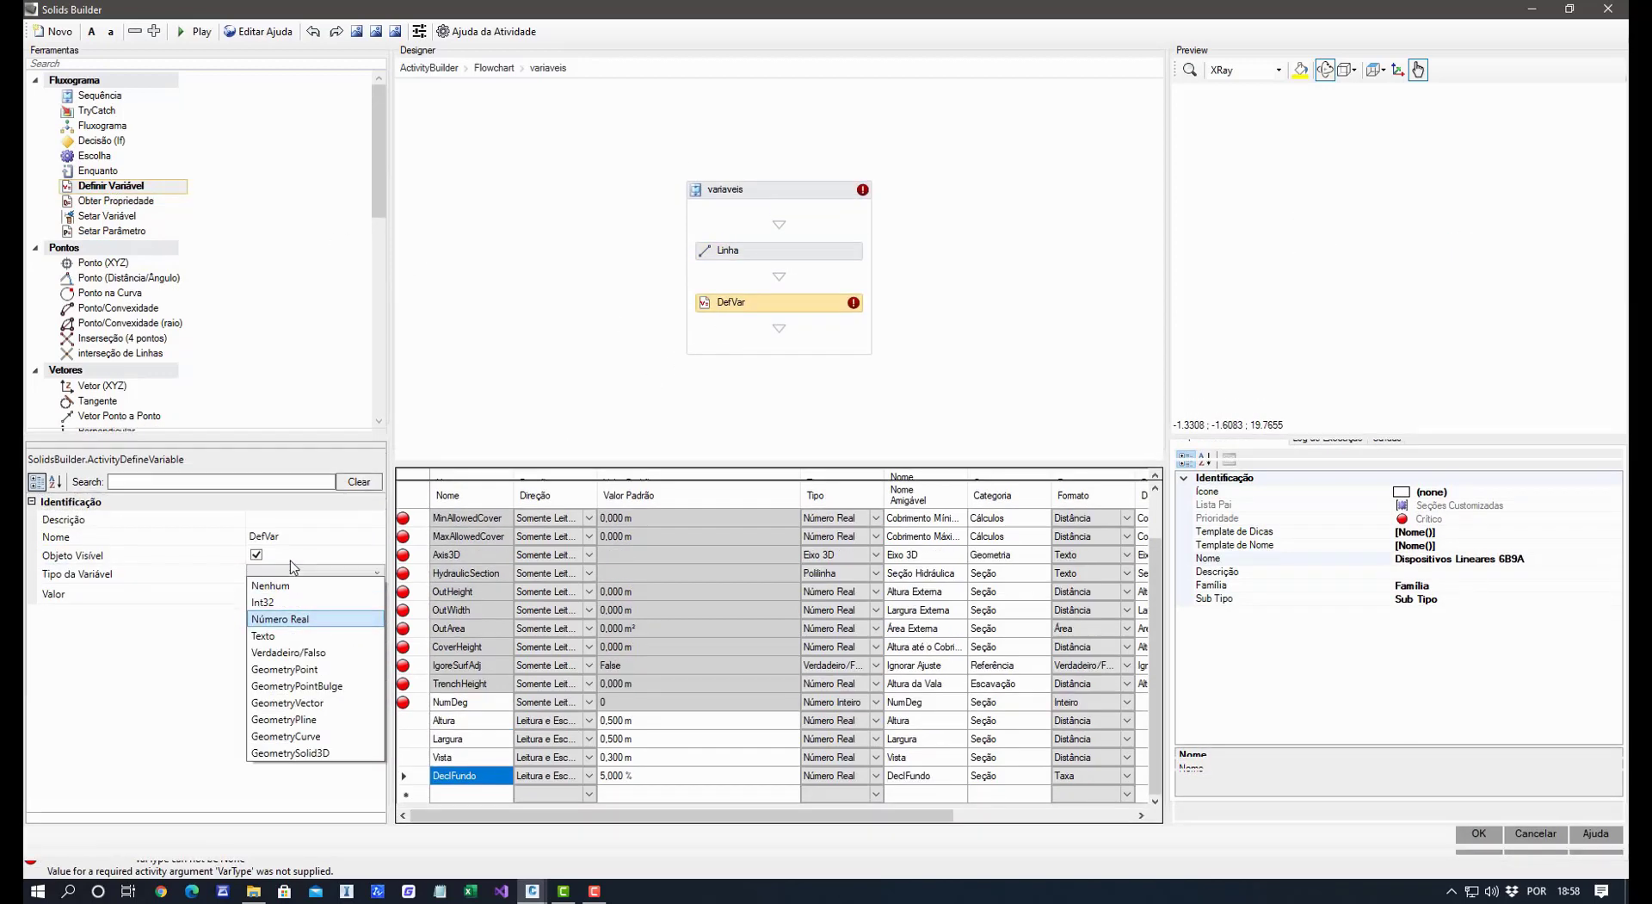
click(280, 619)
click(307, 536)
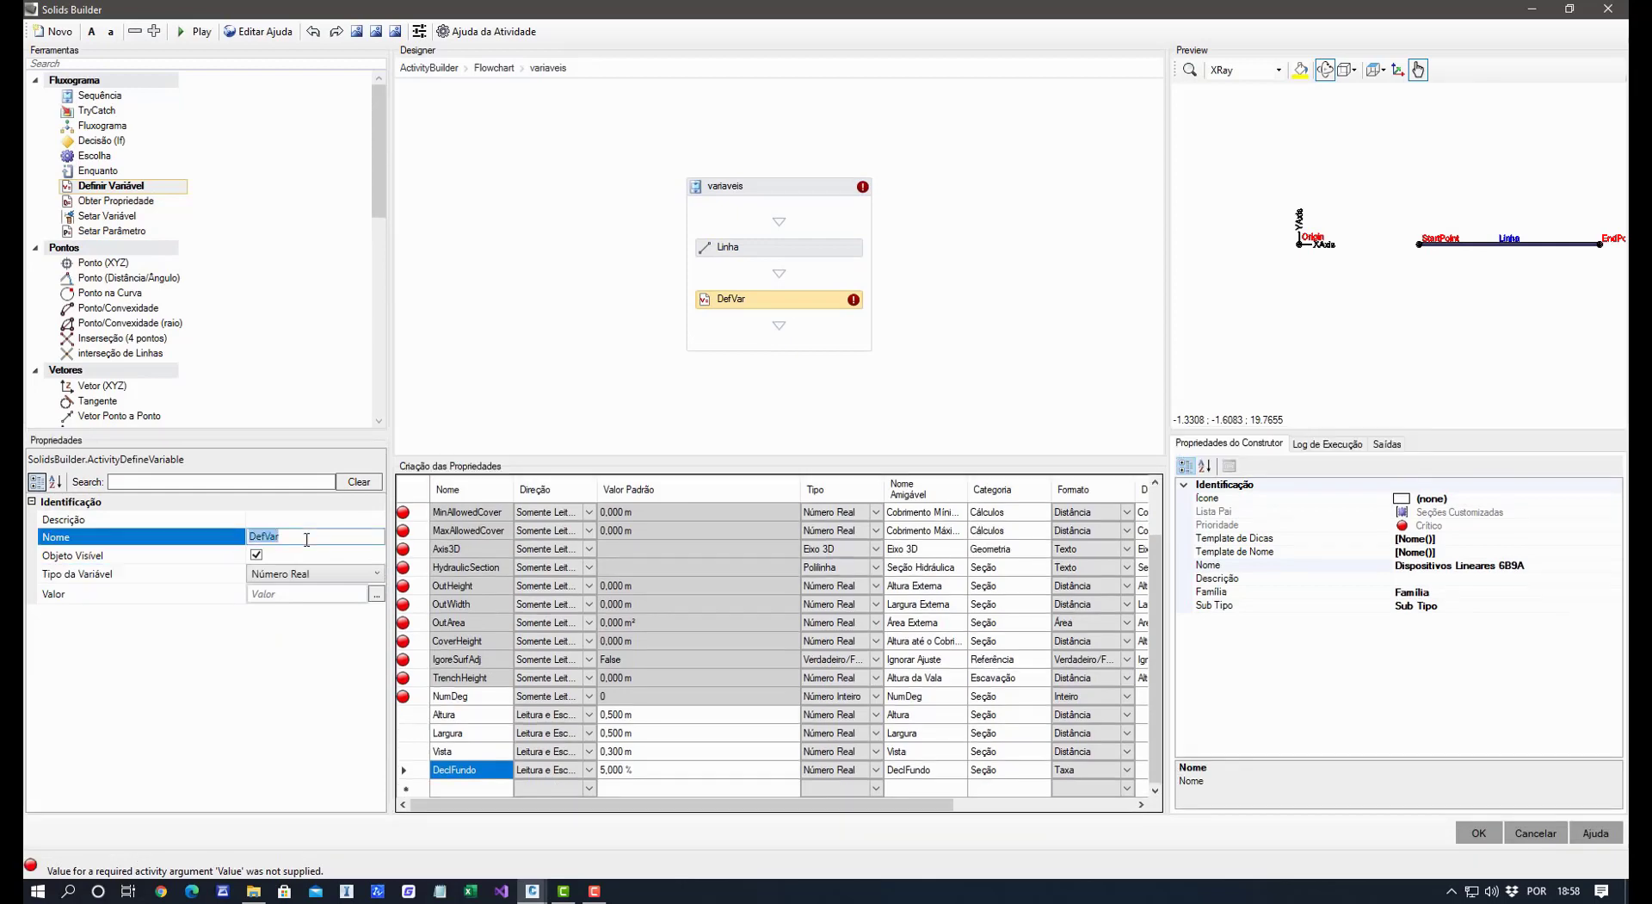
text(Declividade)
click(289, 597)
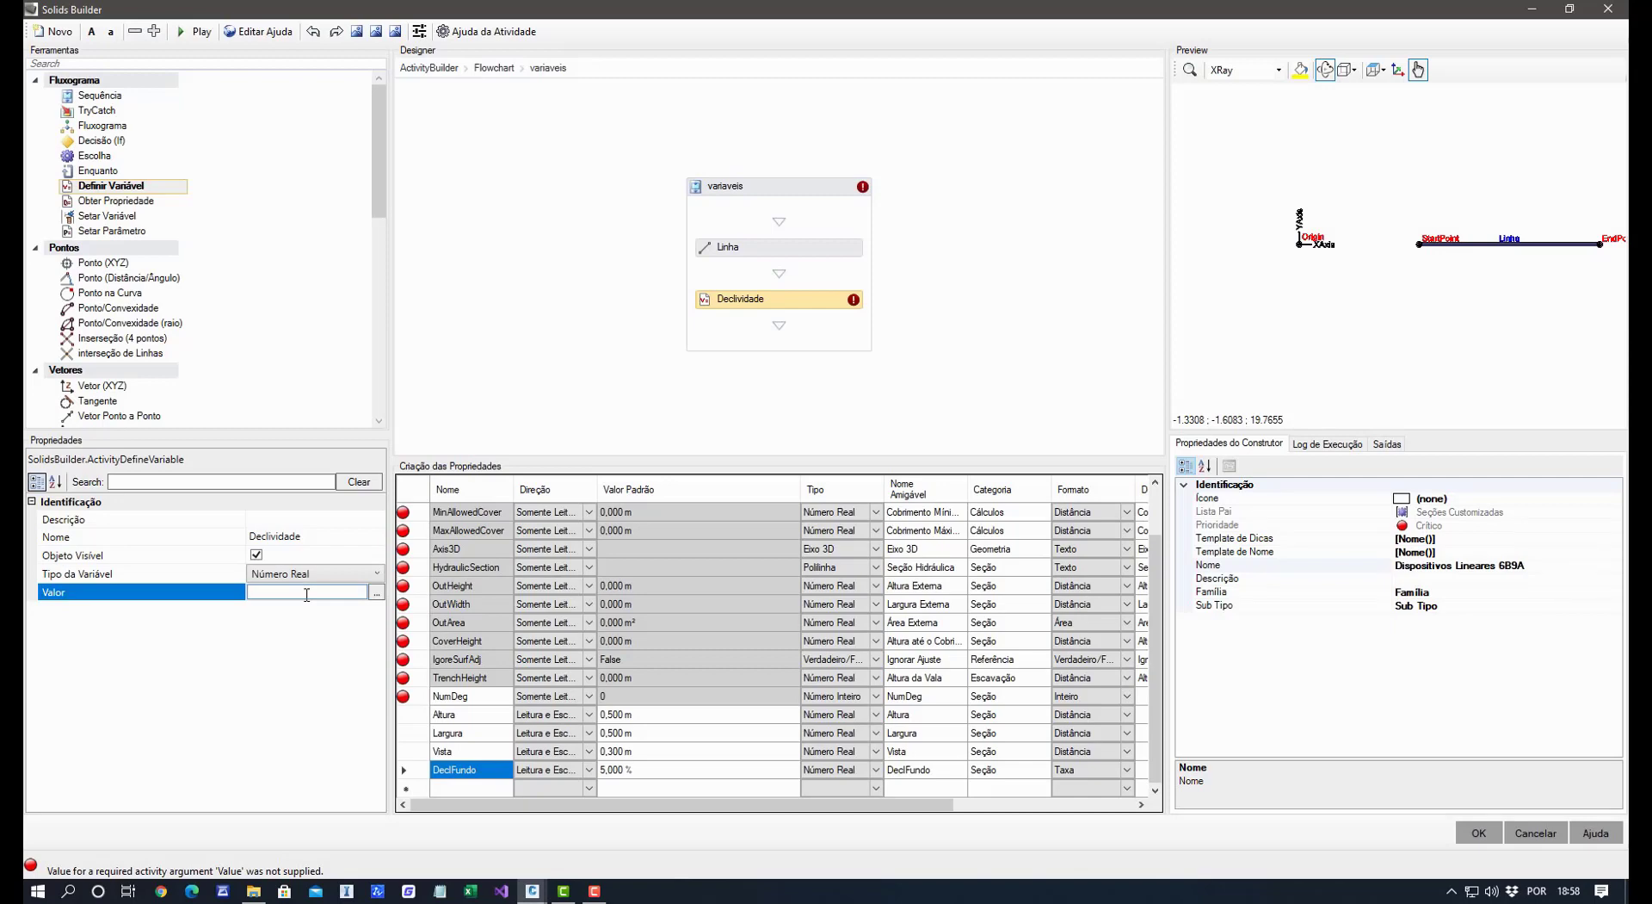
Insert a Número Real variable named comprimento2D between Linha and Declividade in the variaveis sequence.
click(143, 188)
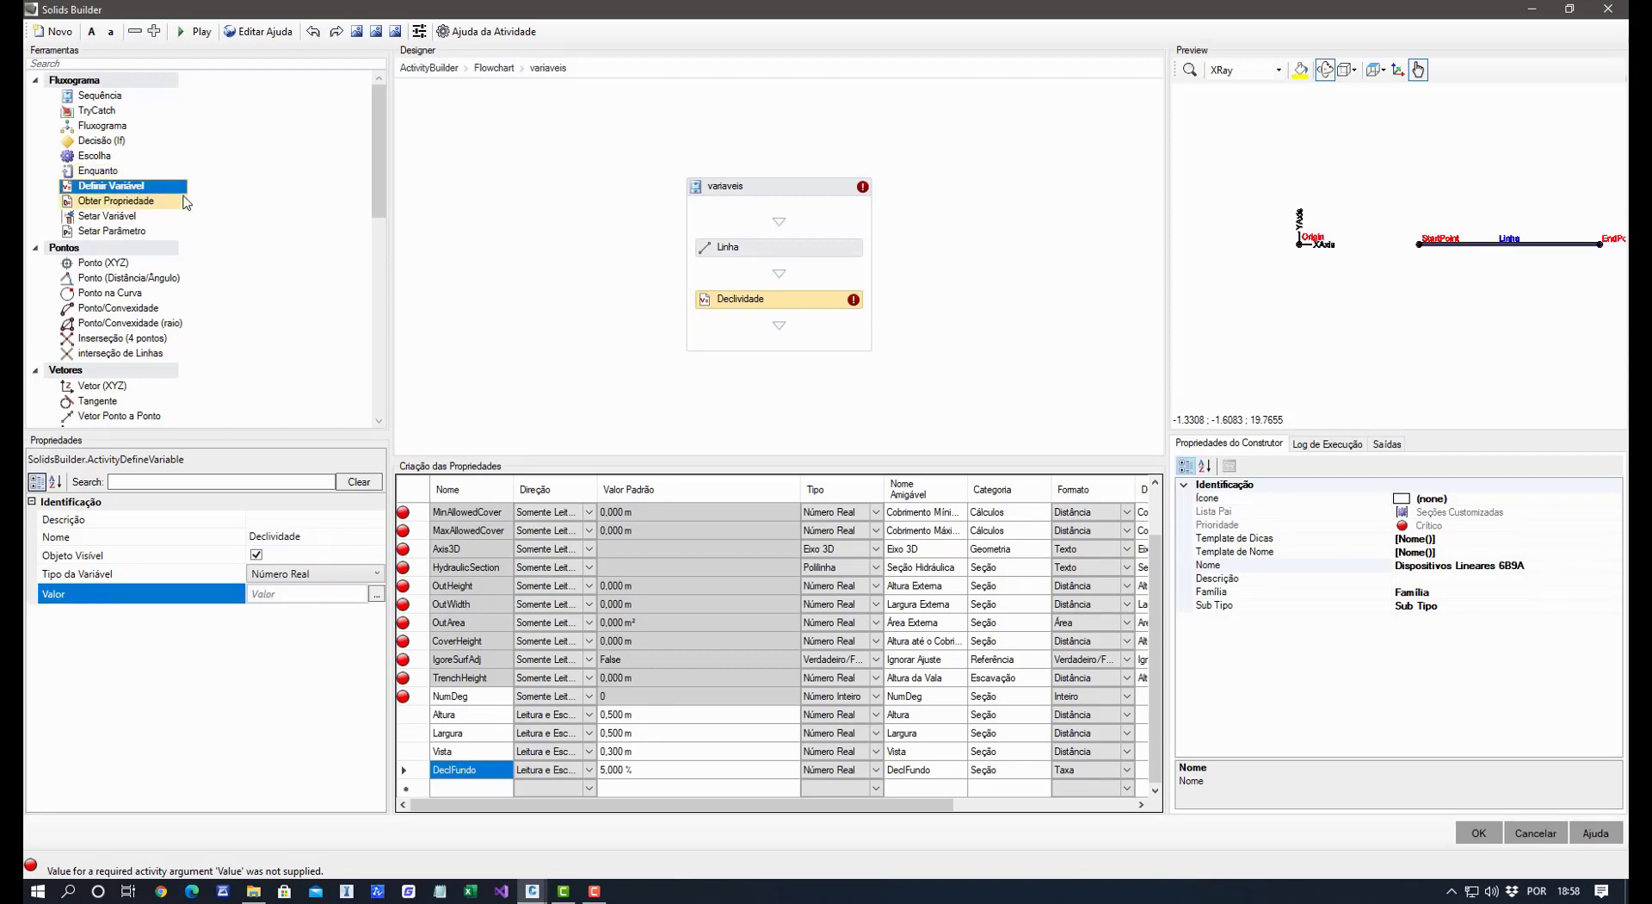
drag(154, 188, 779, 276)
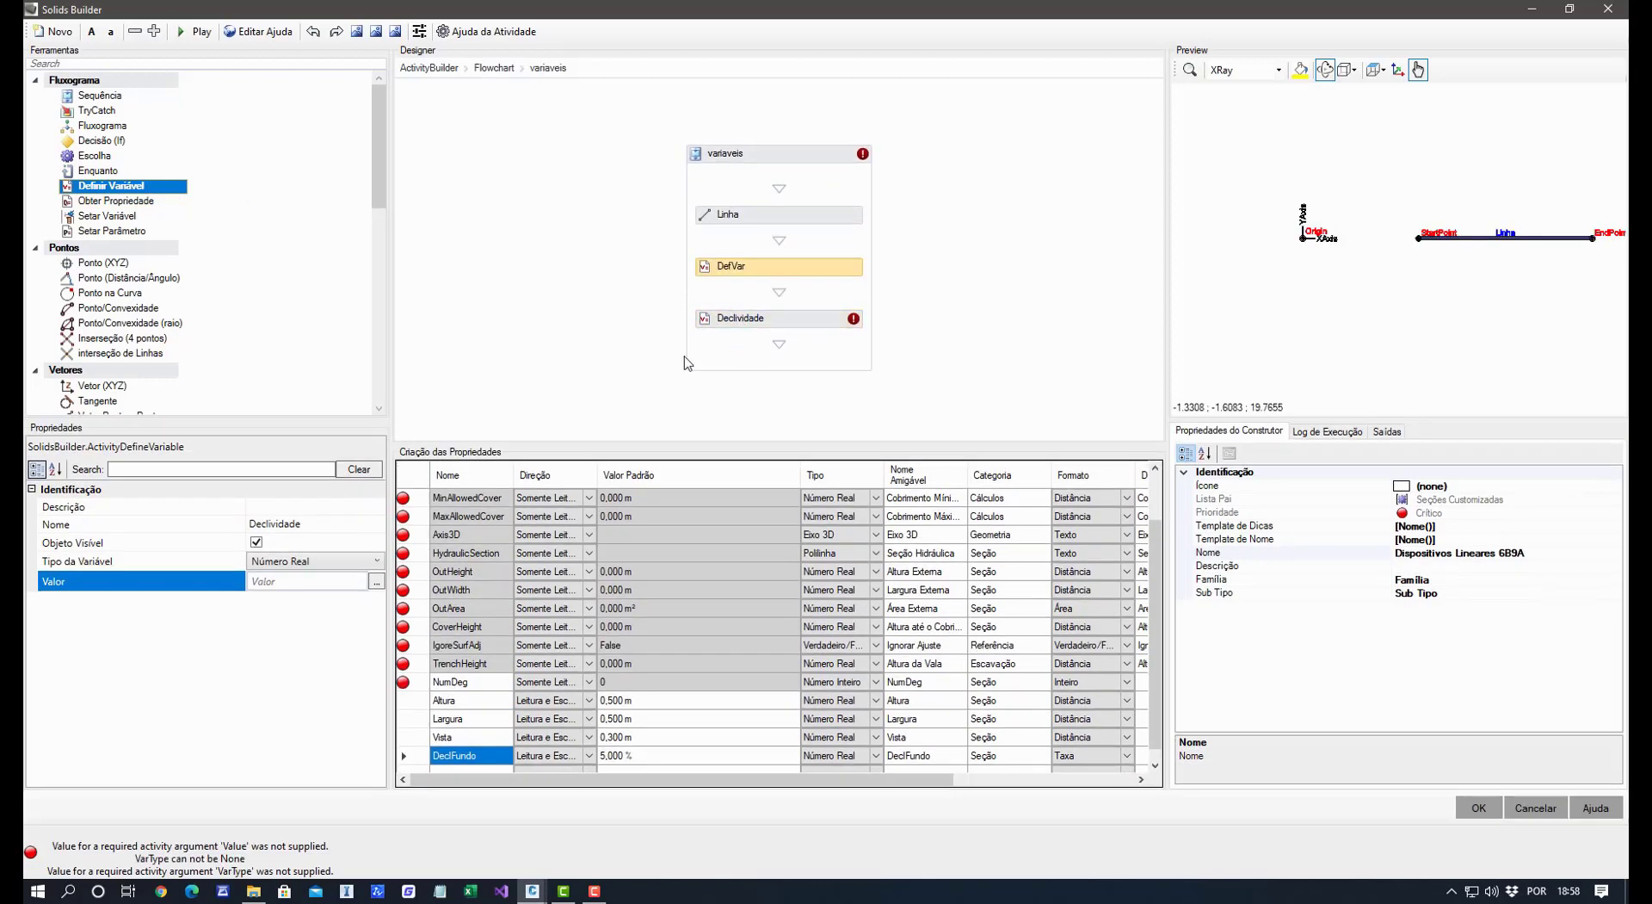
click(295, 524)
text(comprimento2D)
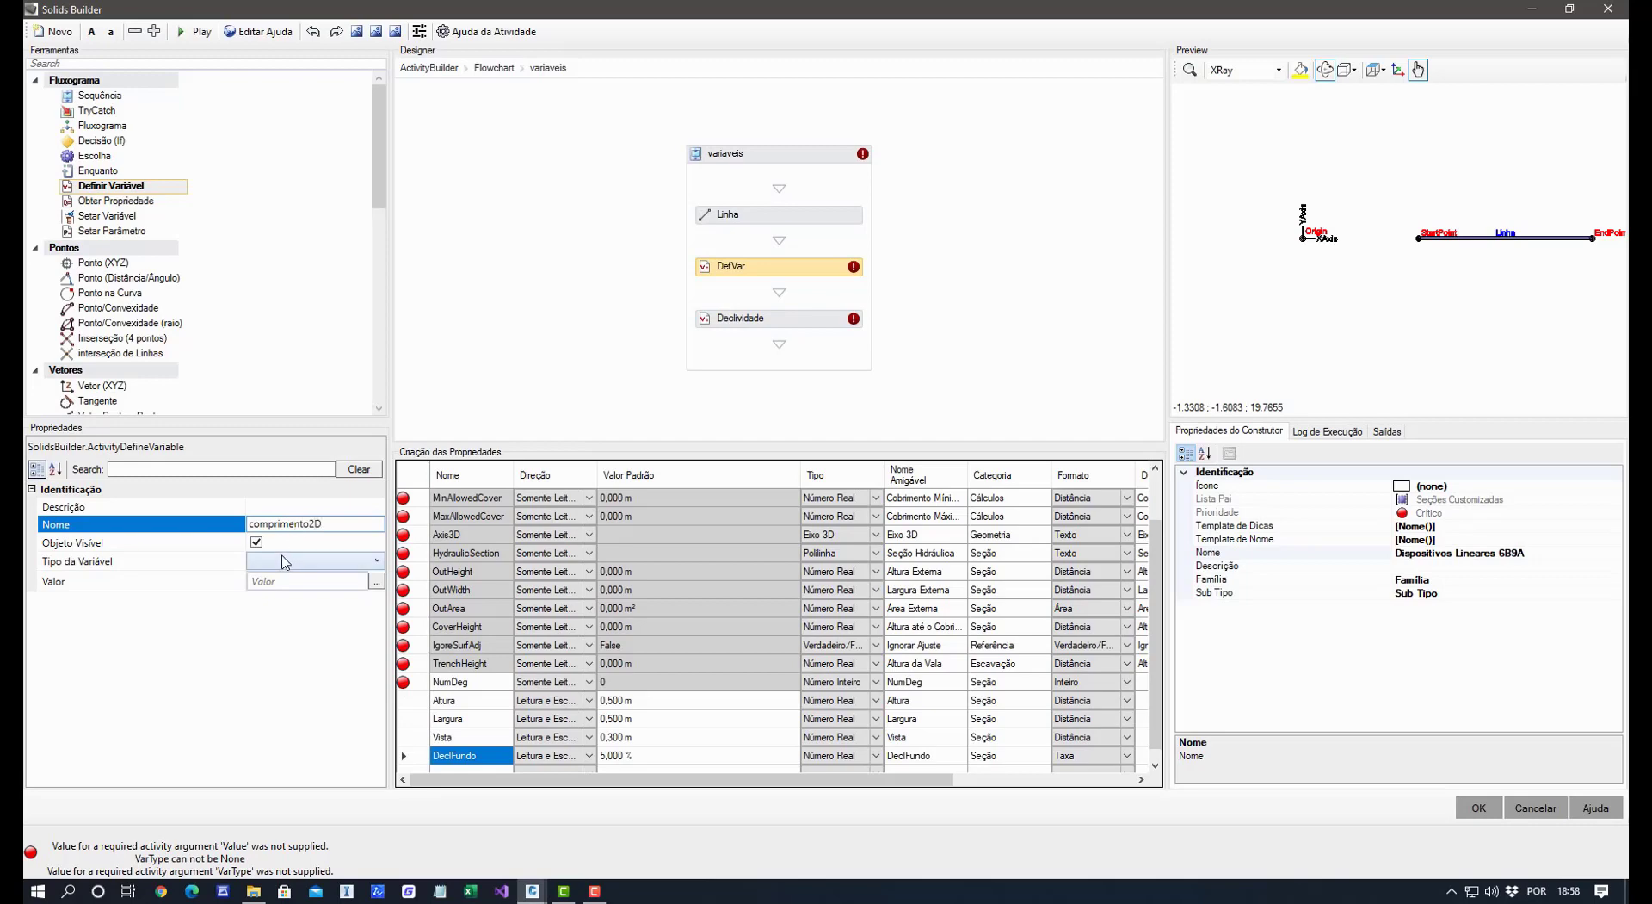
click(285, 562)
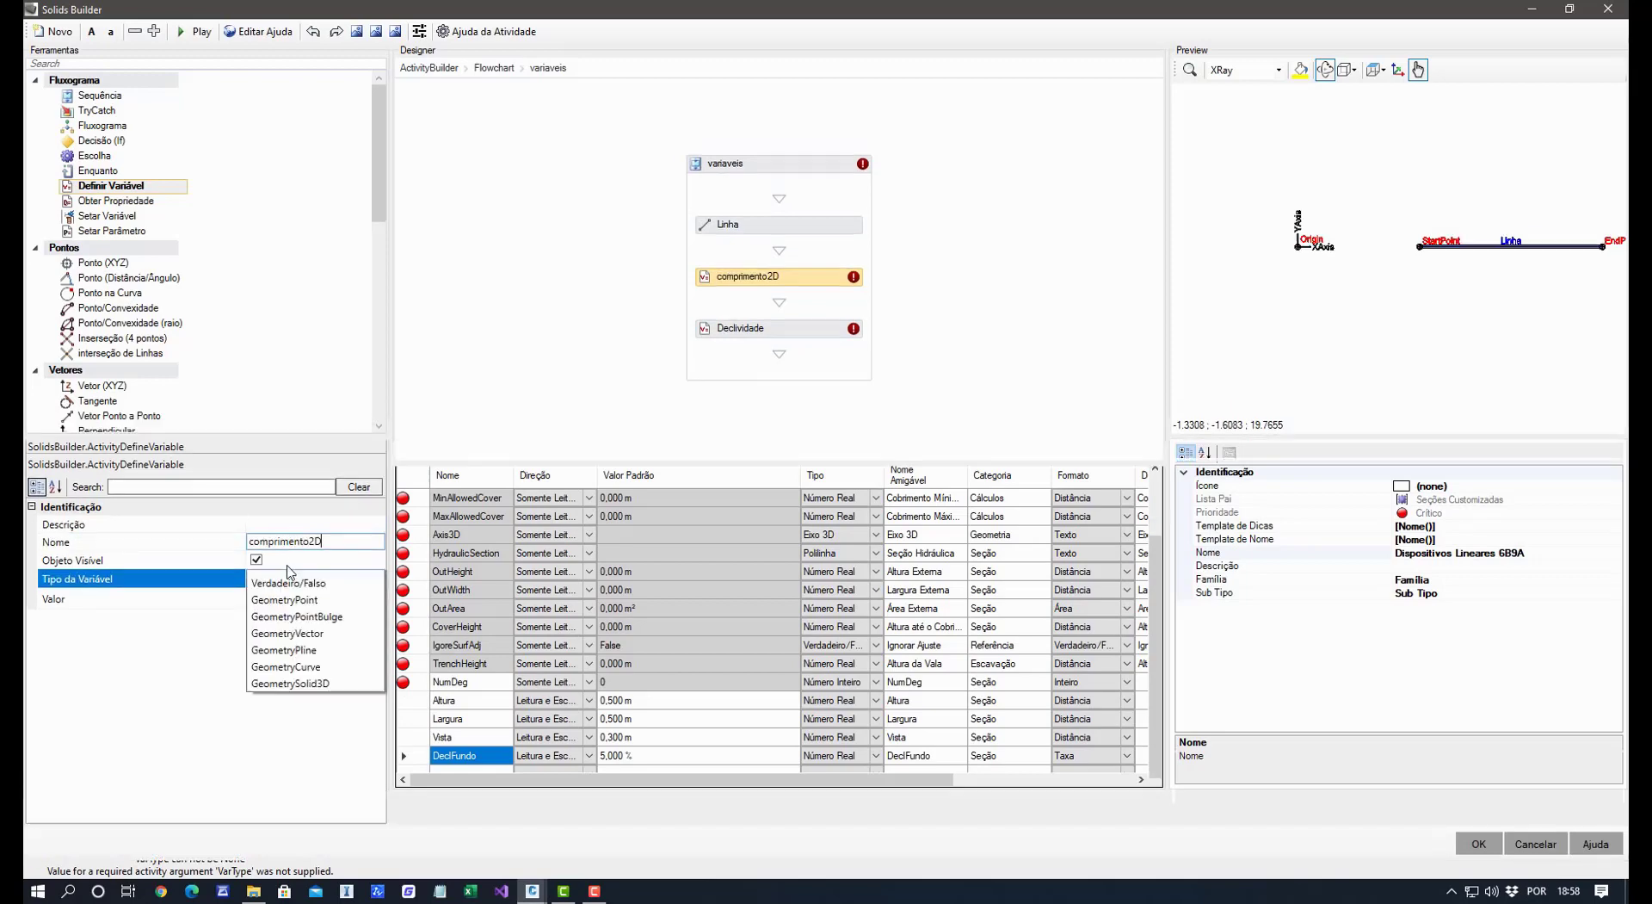
click(333, 612)
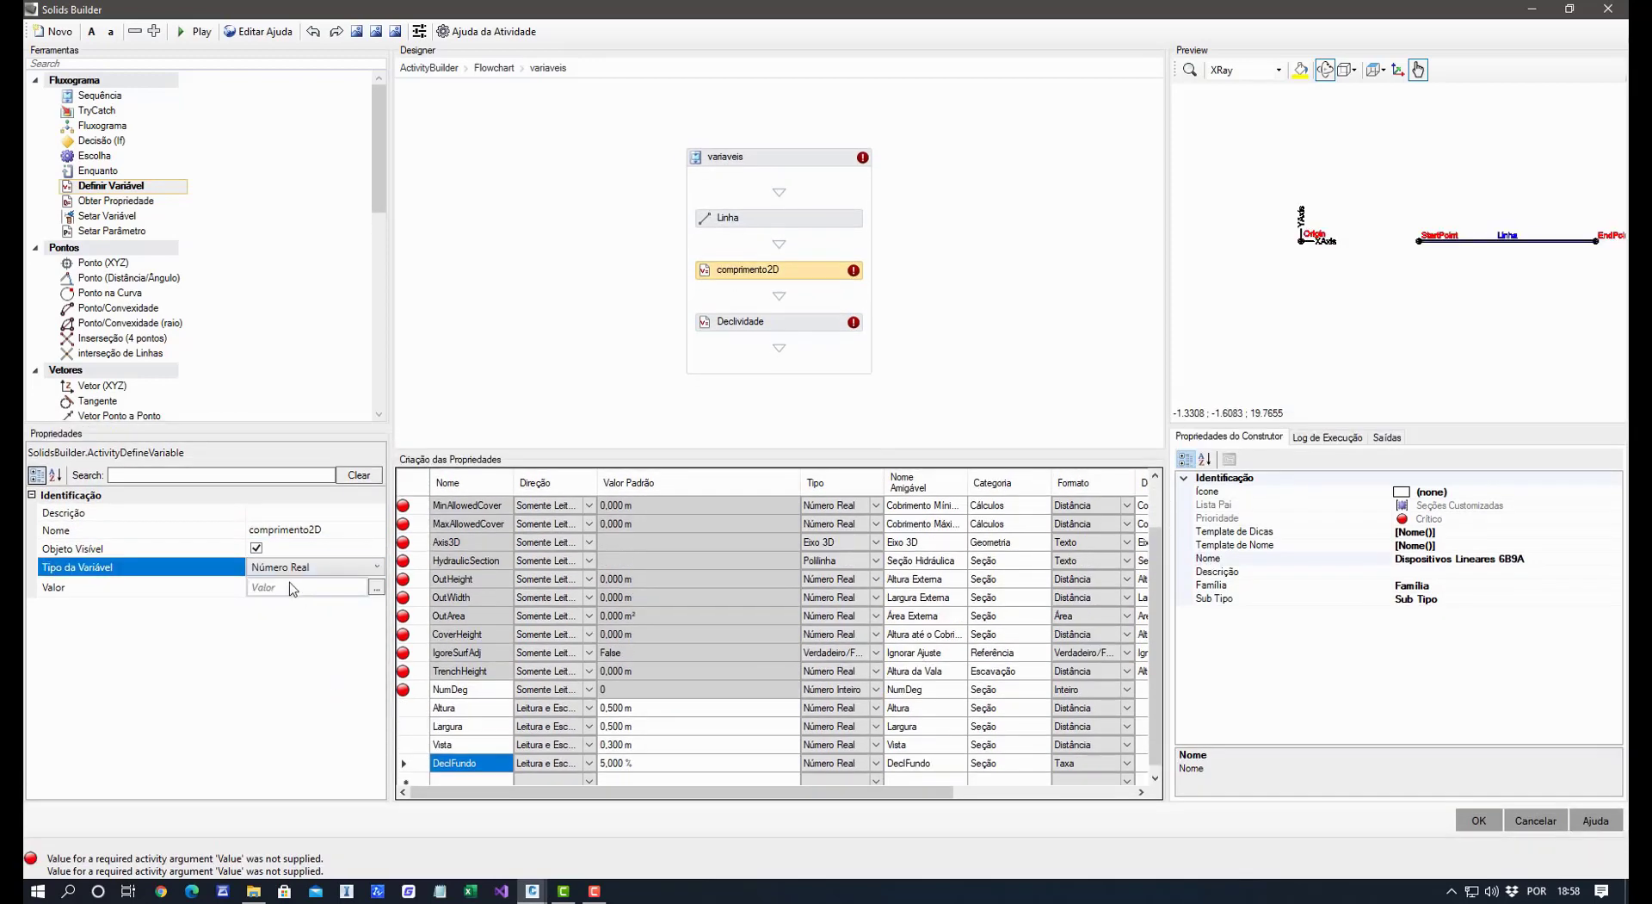
Widen the value column of the properties and set the comprimento2D variable's value to StartPoint.Distance2D(EndPoint).
click(281, 587)
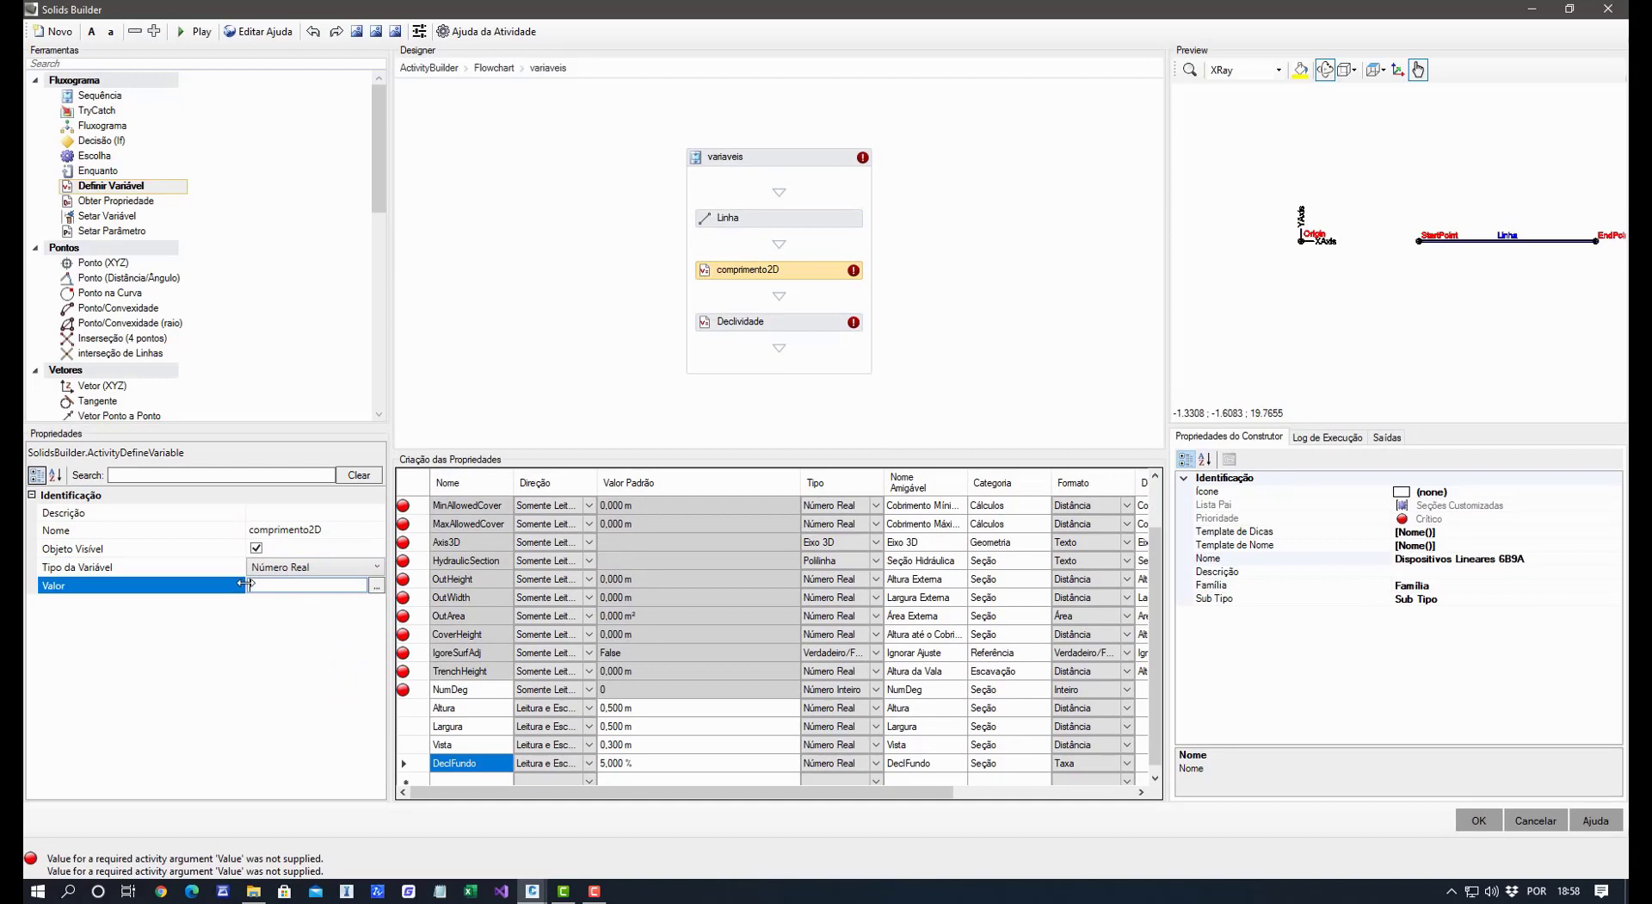
drag(245, 587, 148, 586)
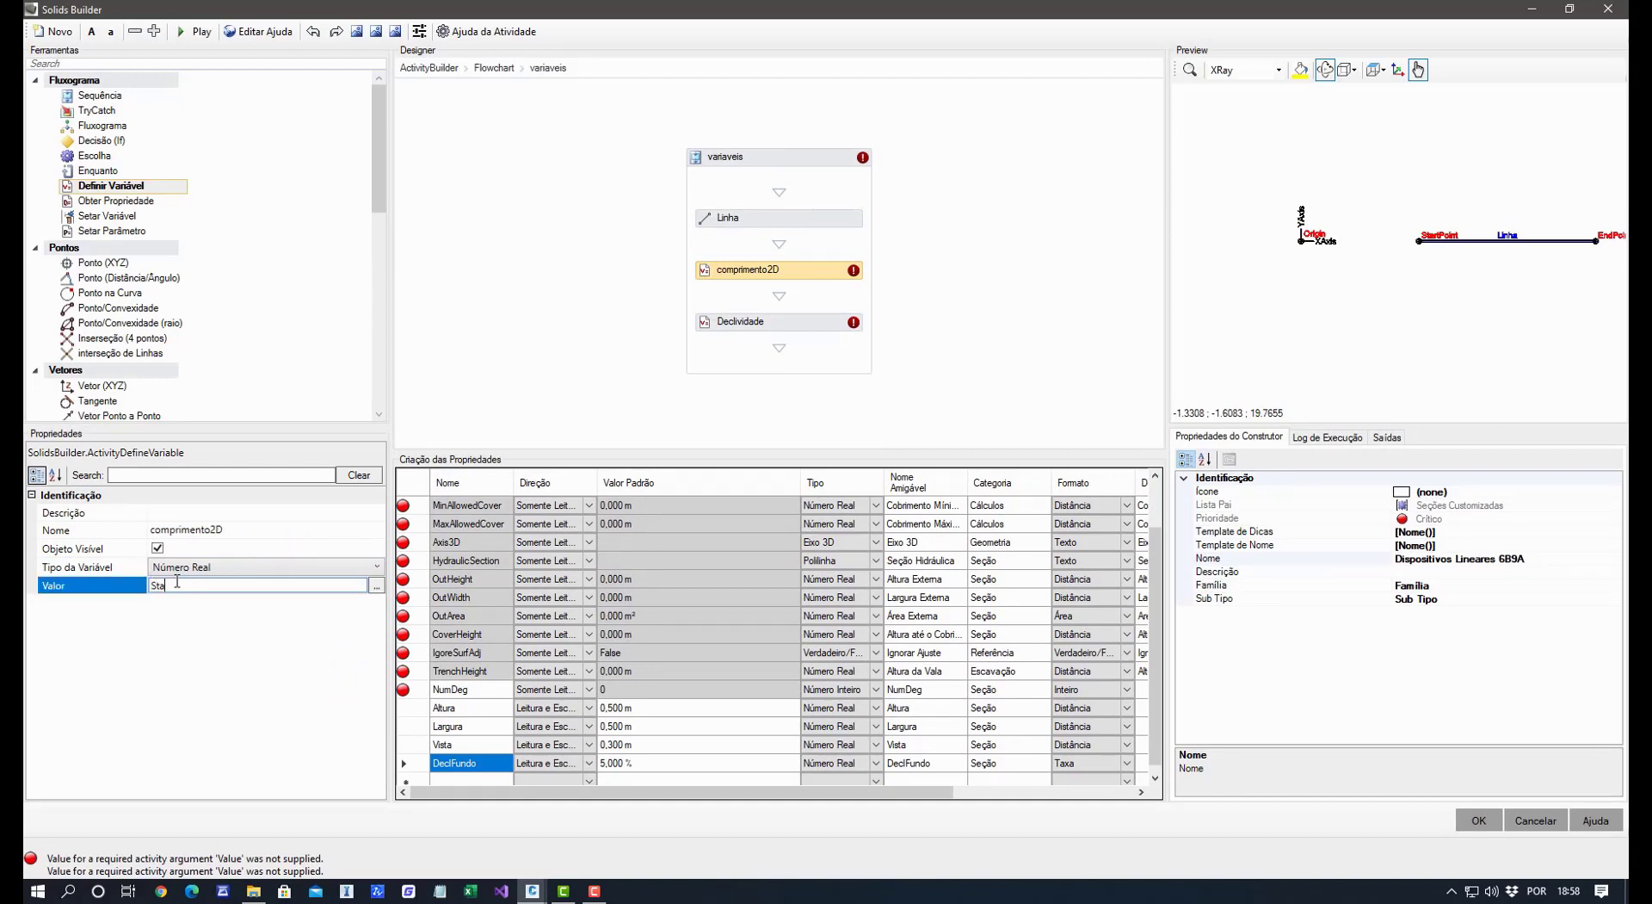
text(StartPoint.Distance2D(EndPoint)
click(282, 667)
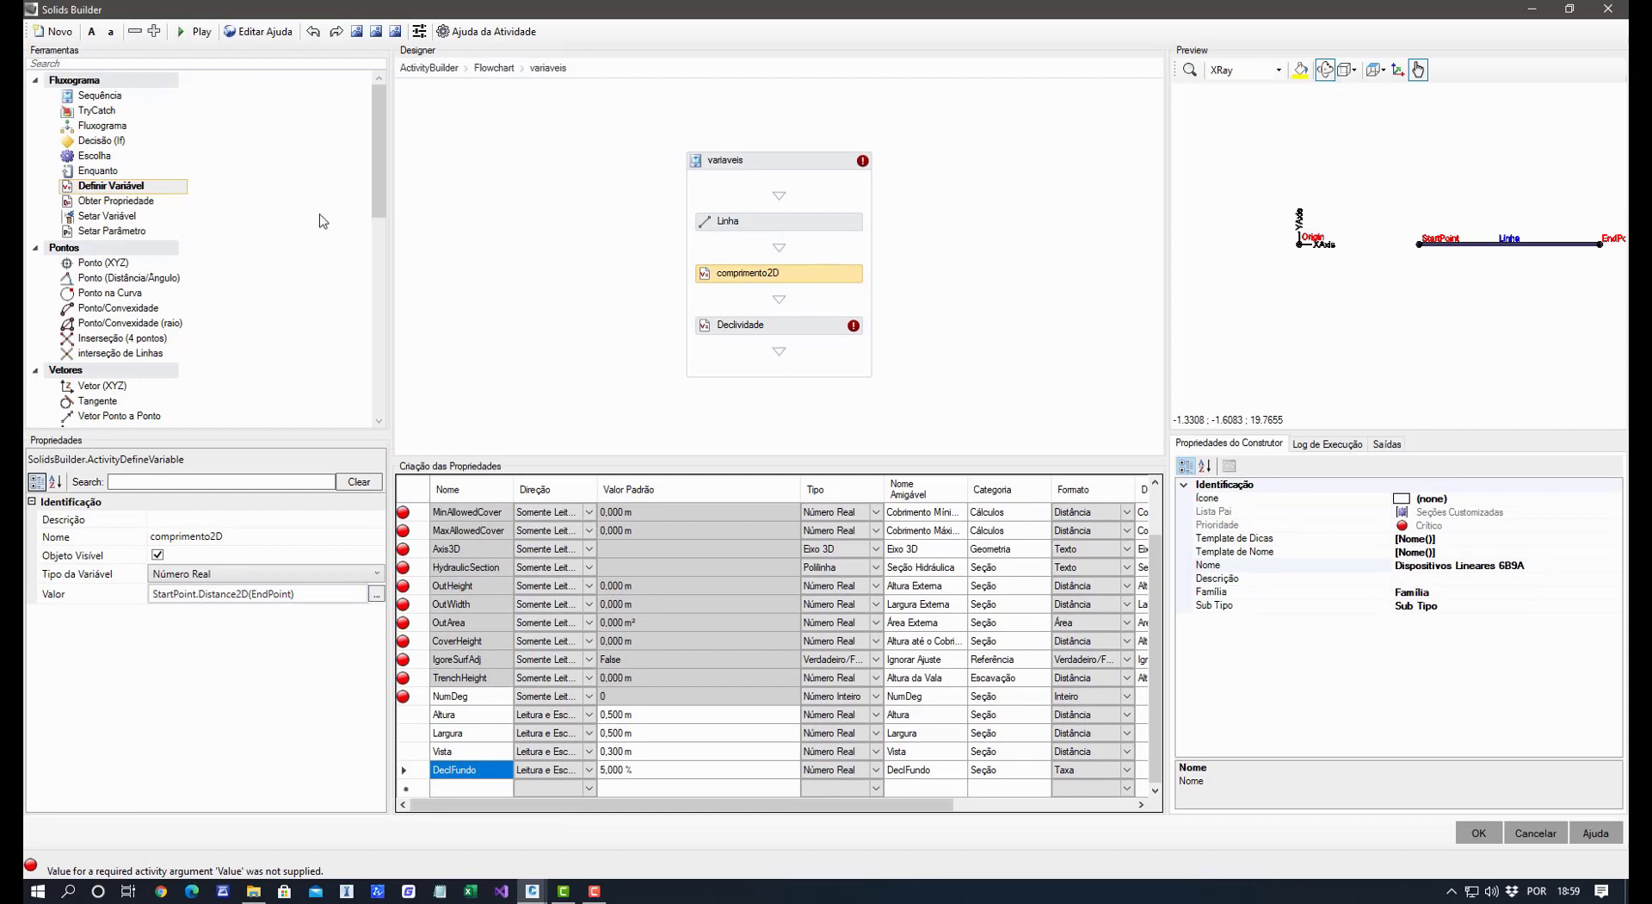
Insert a Número Real variable named deltah between comprimento2D and Declividade with the value StartPoint.Z-EndPoint.Z.
drag(116, 186, 779, 301)
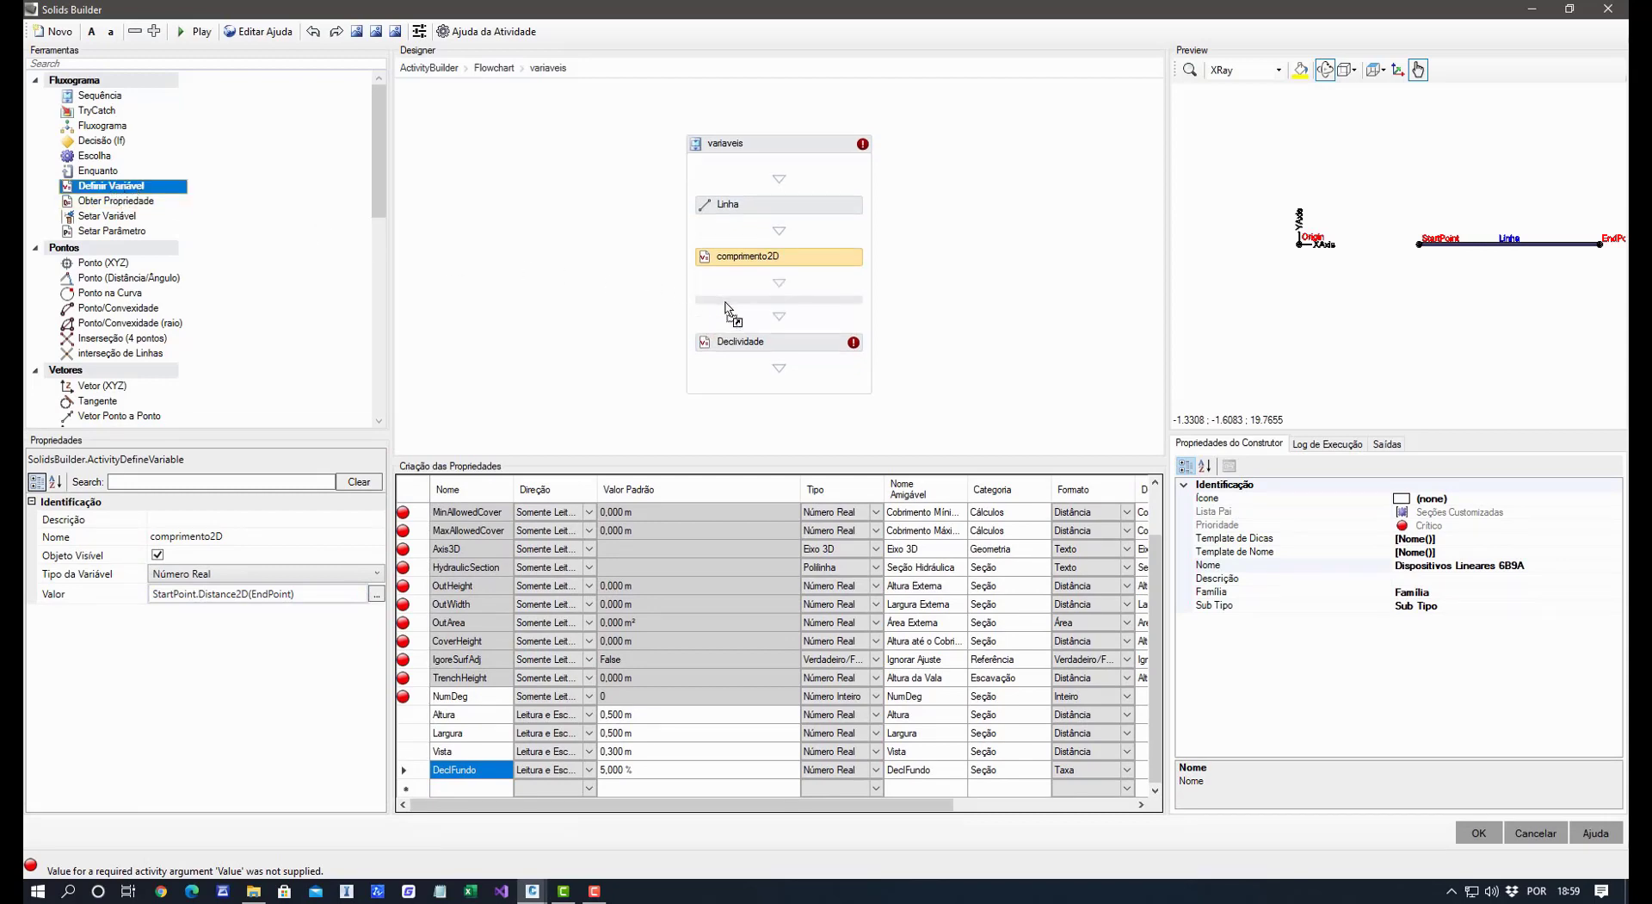
click(195, 524)
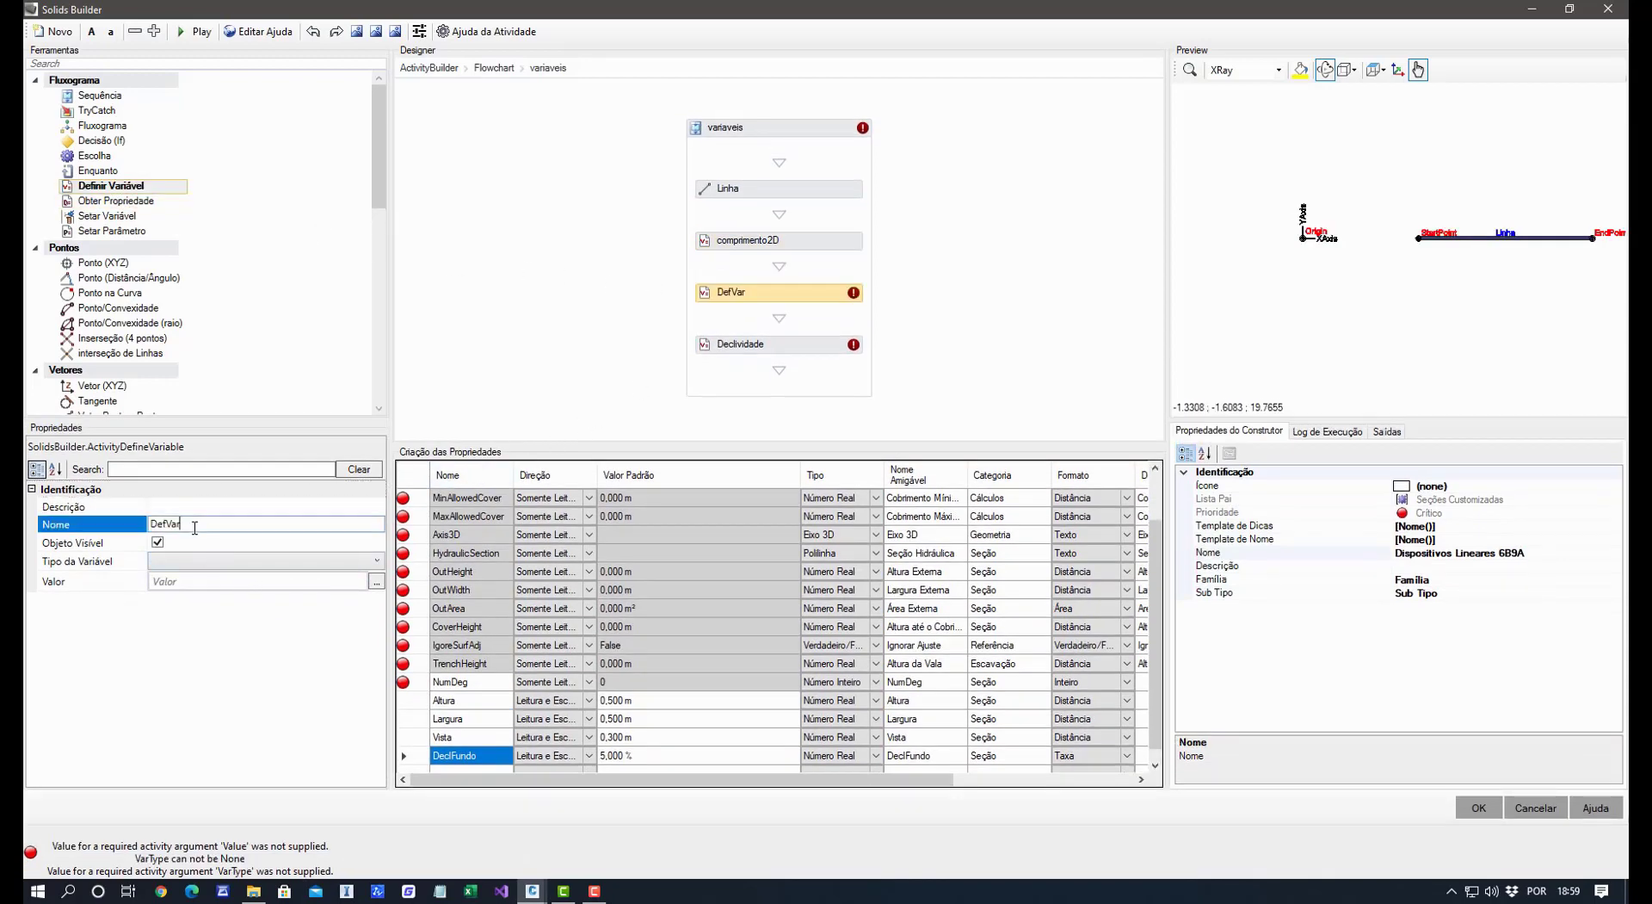
text(deltah)
click(224, 561)
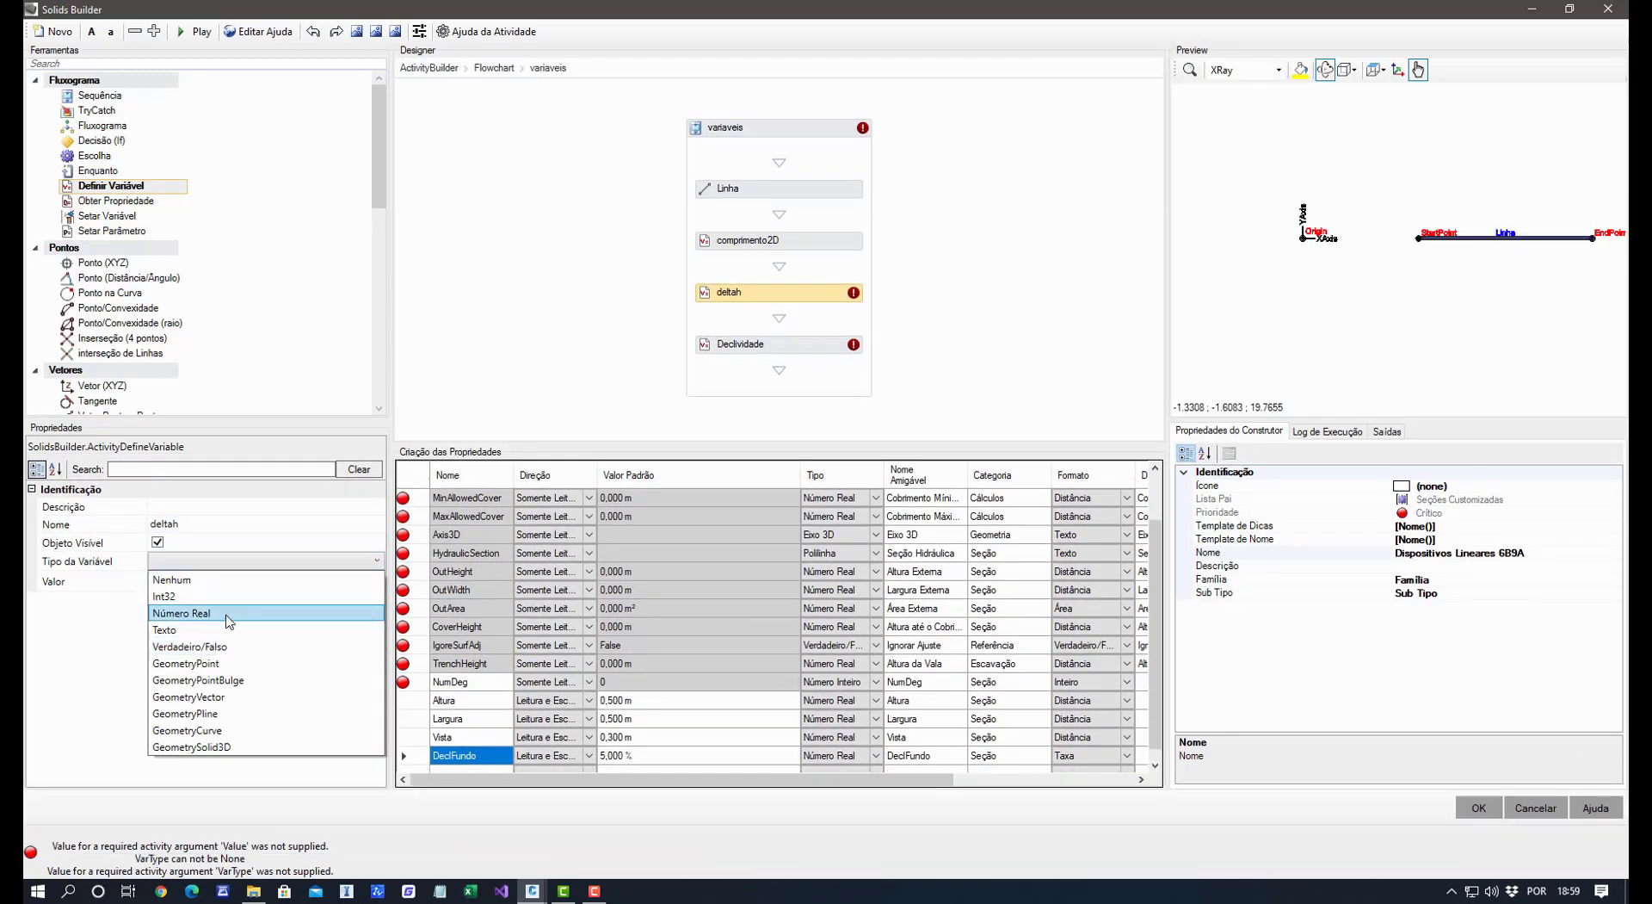
click(228, 613)
click(186, 584)
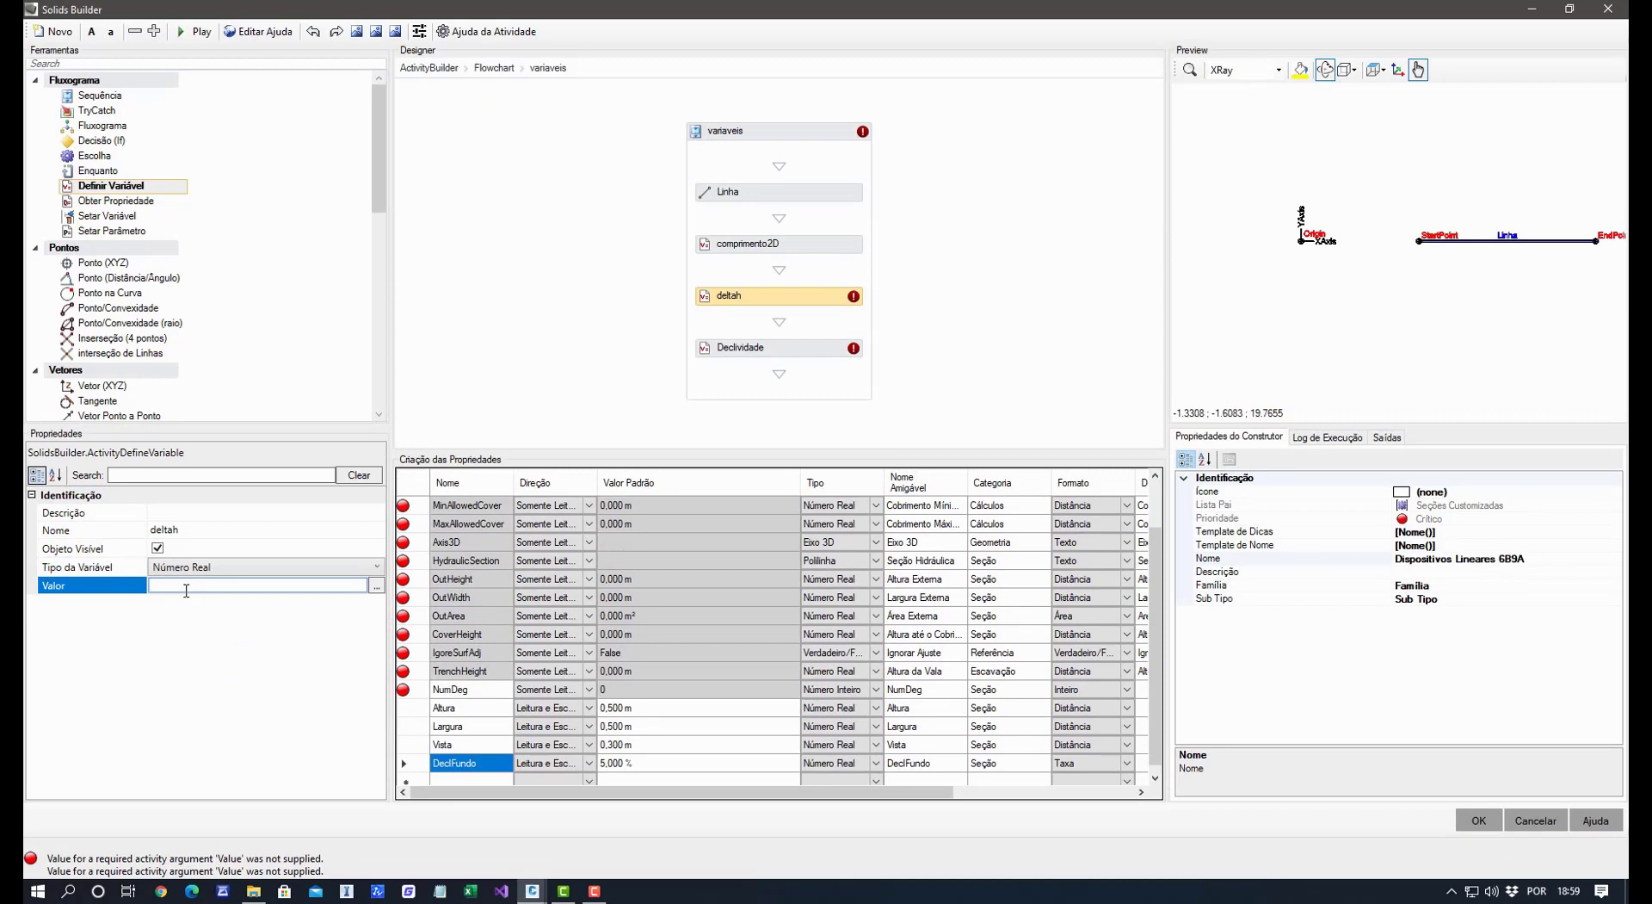
text(StartPoint.Z-EndPoint.Z)
key(Return)
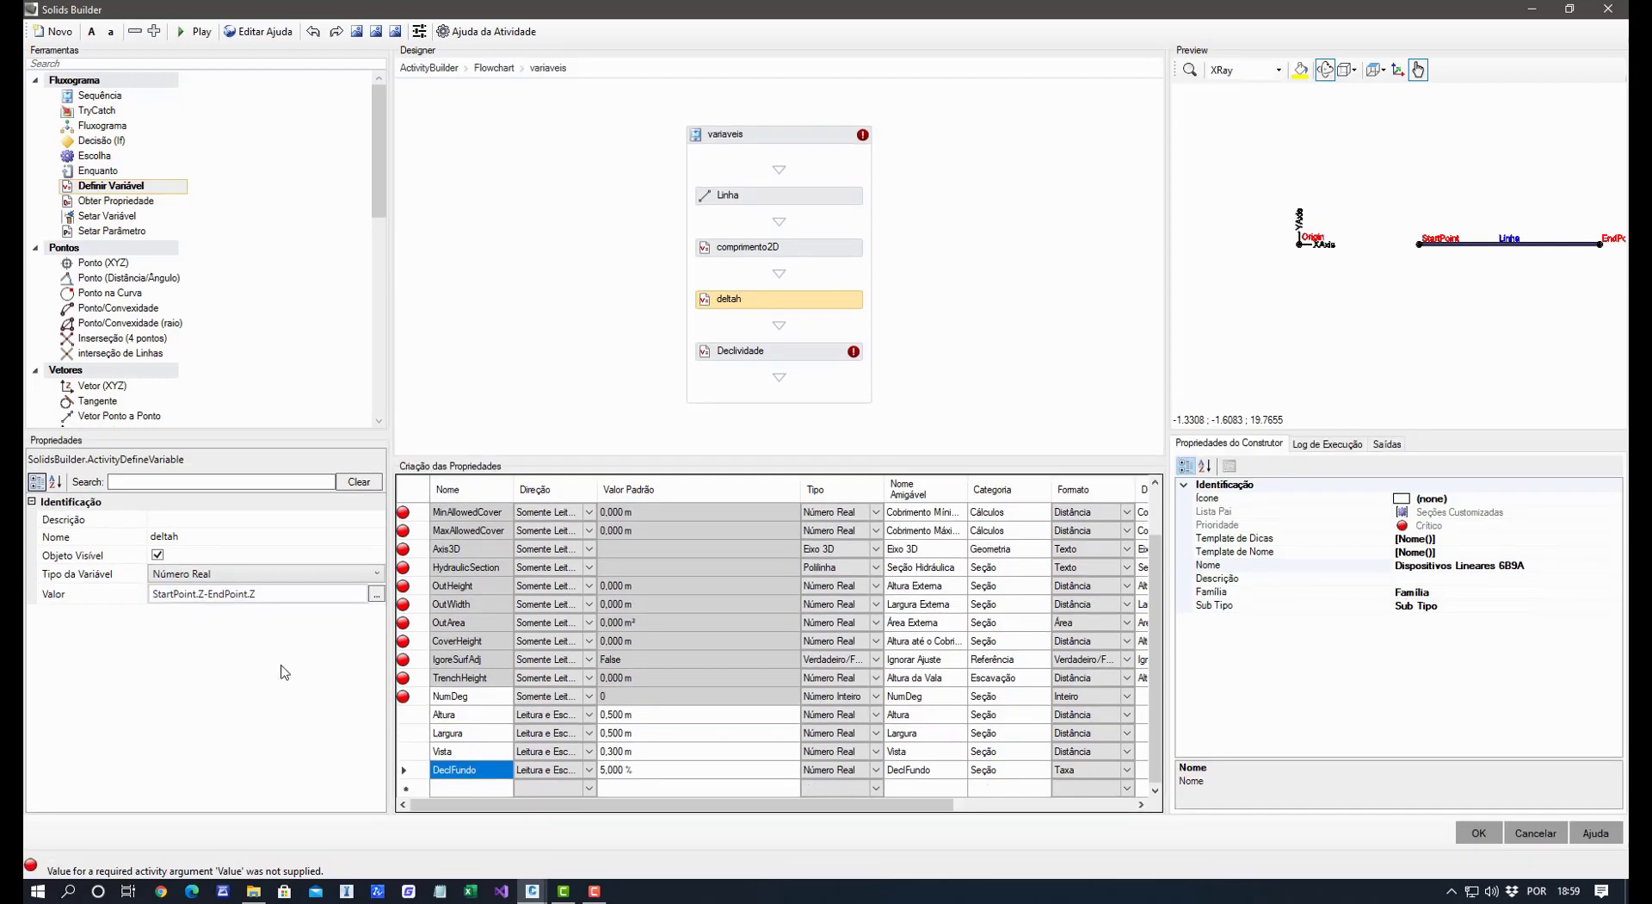
Set the value of the Declividade variable to the expression deltah / comporimento2d.
click(799, 354)
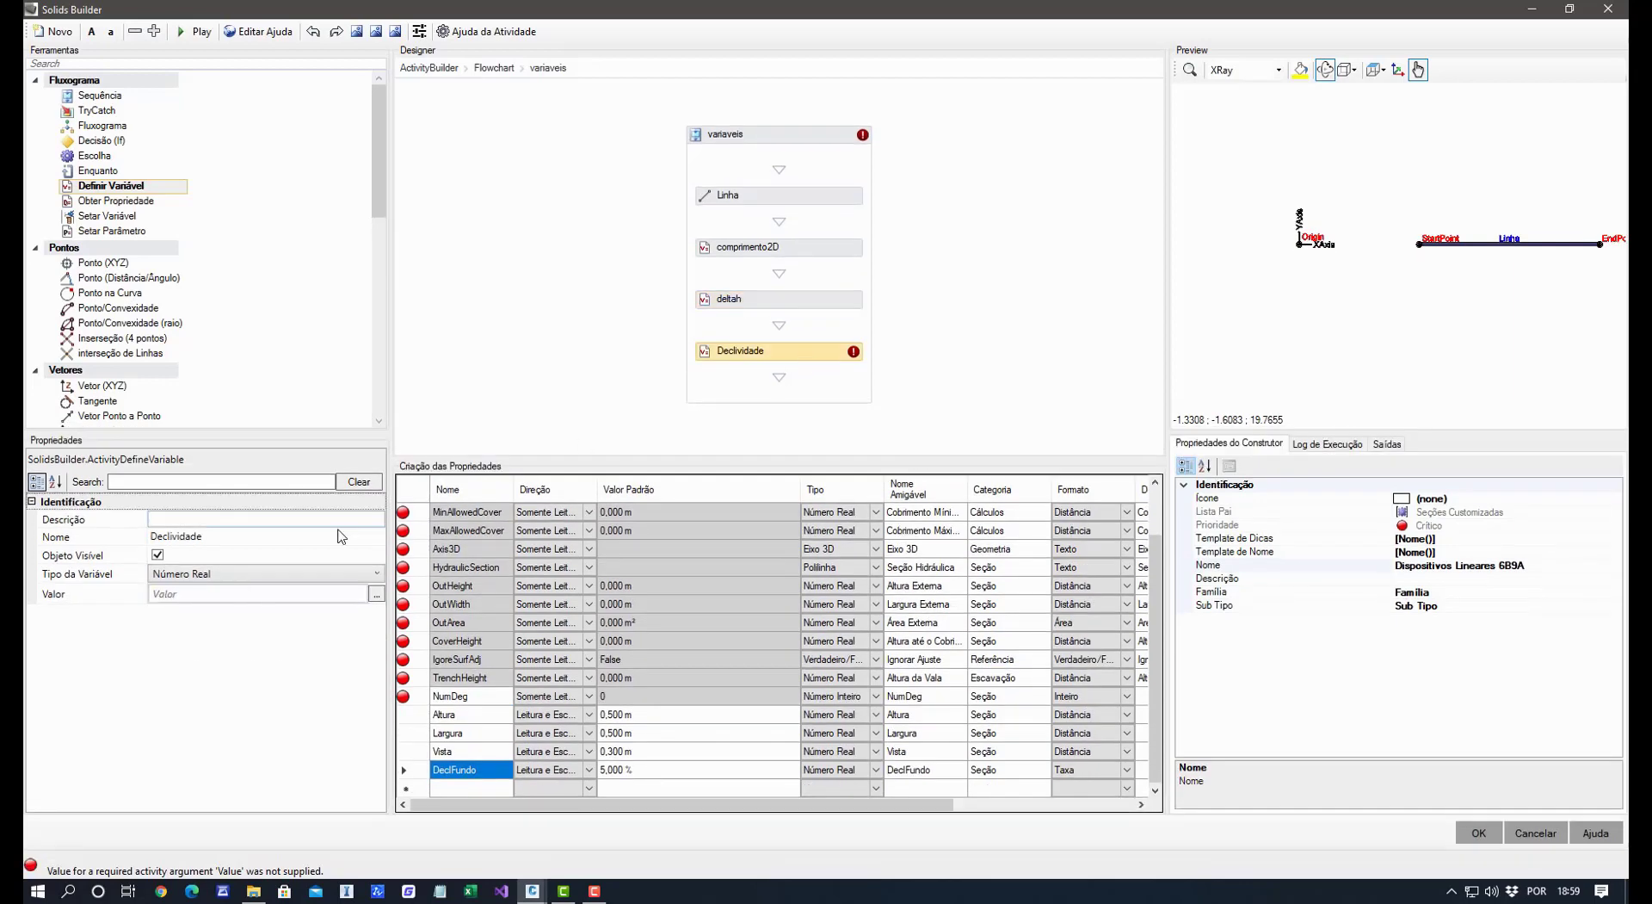
click(204, 593)
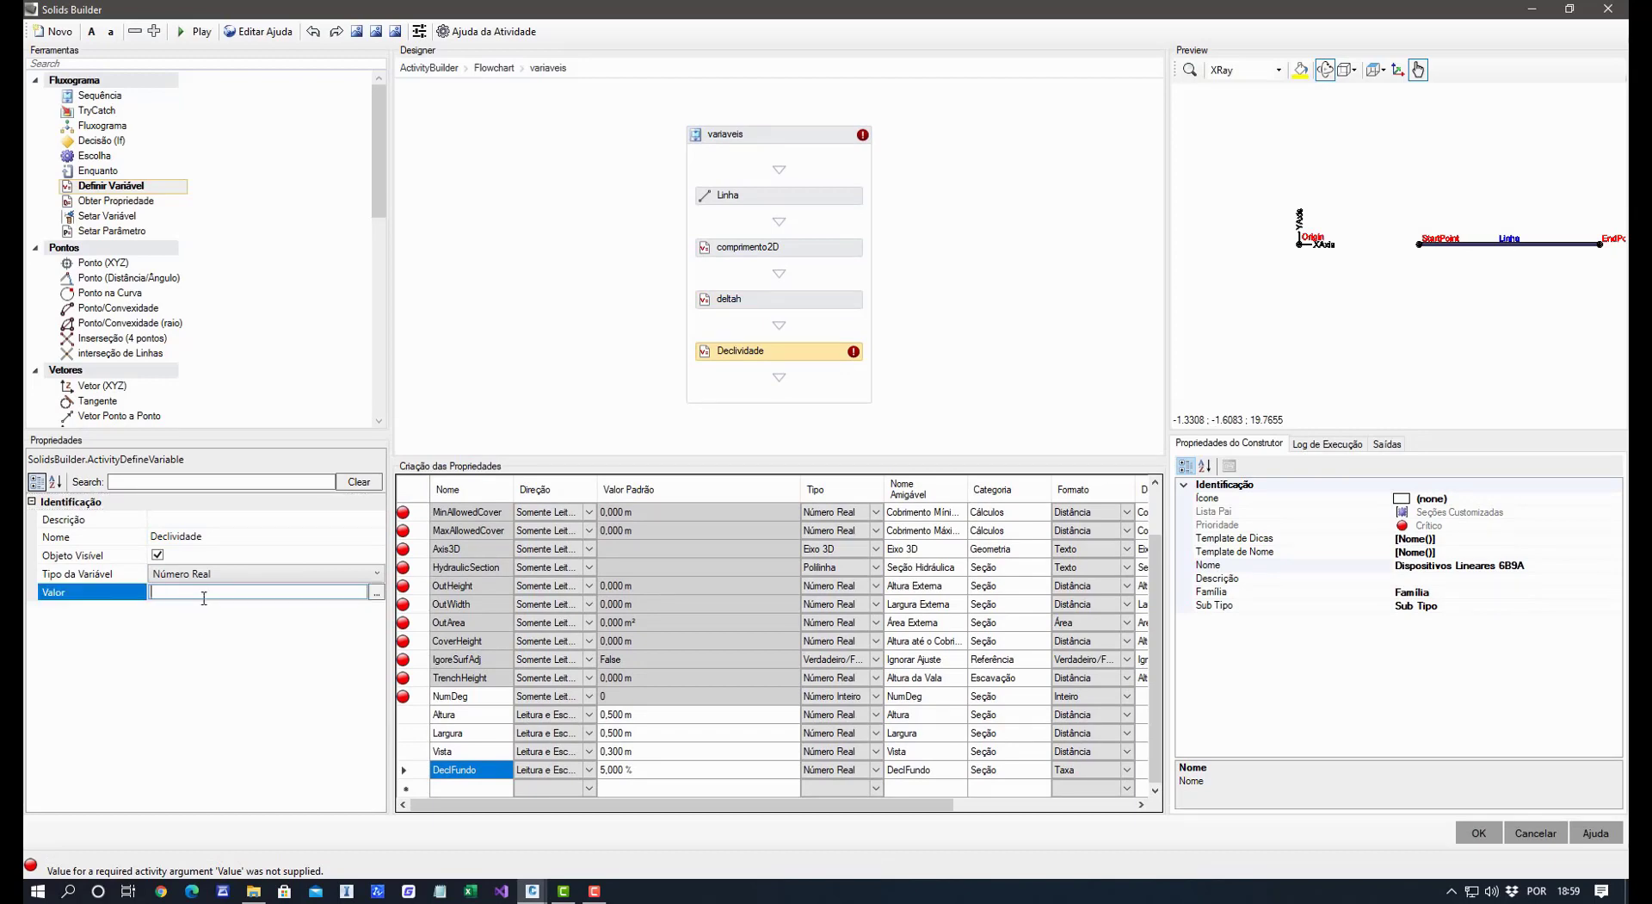
text(comporimento2)
text(delt)
click(228, 690)
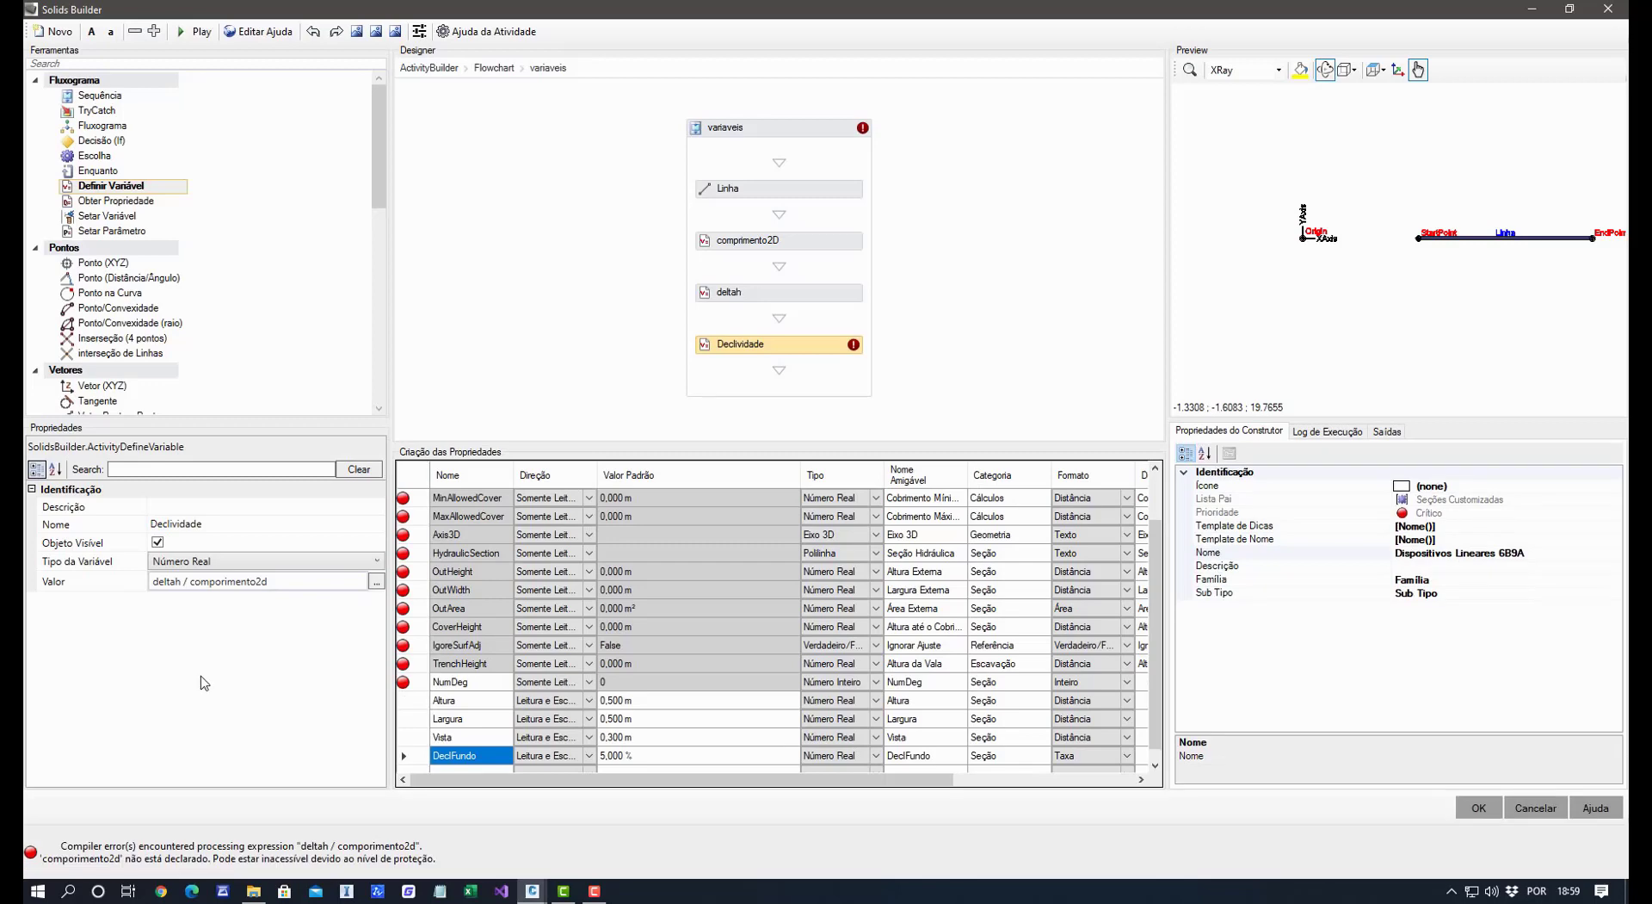
Correct the divisor in the Declividade expression by copying the name of the comprimento2D variable into it.
mouse_move(855, 350)
click(791, 242)
click(245, 526)
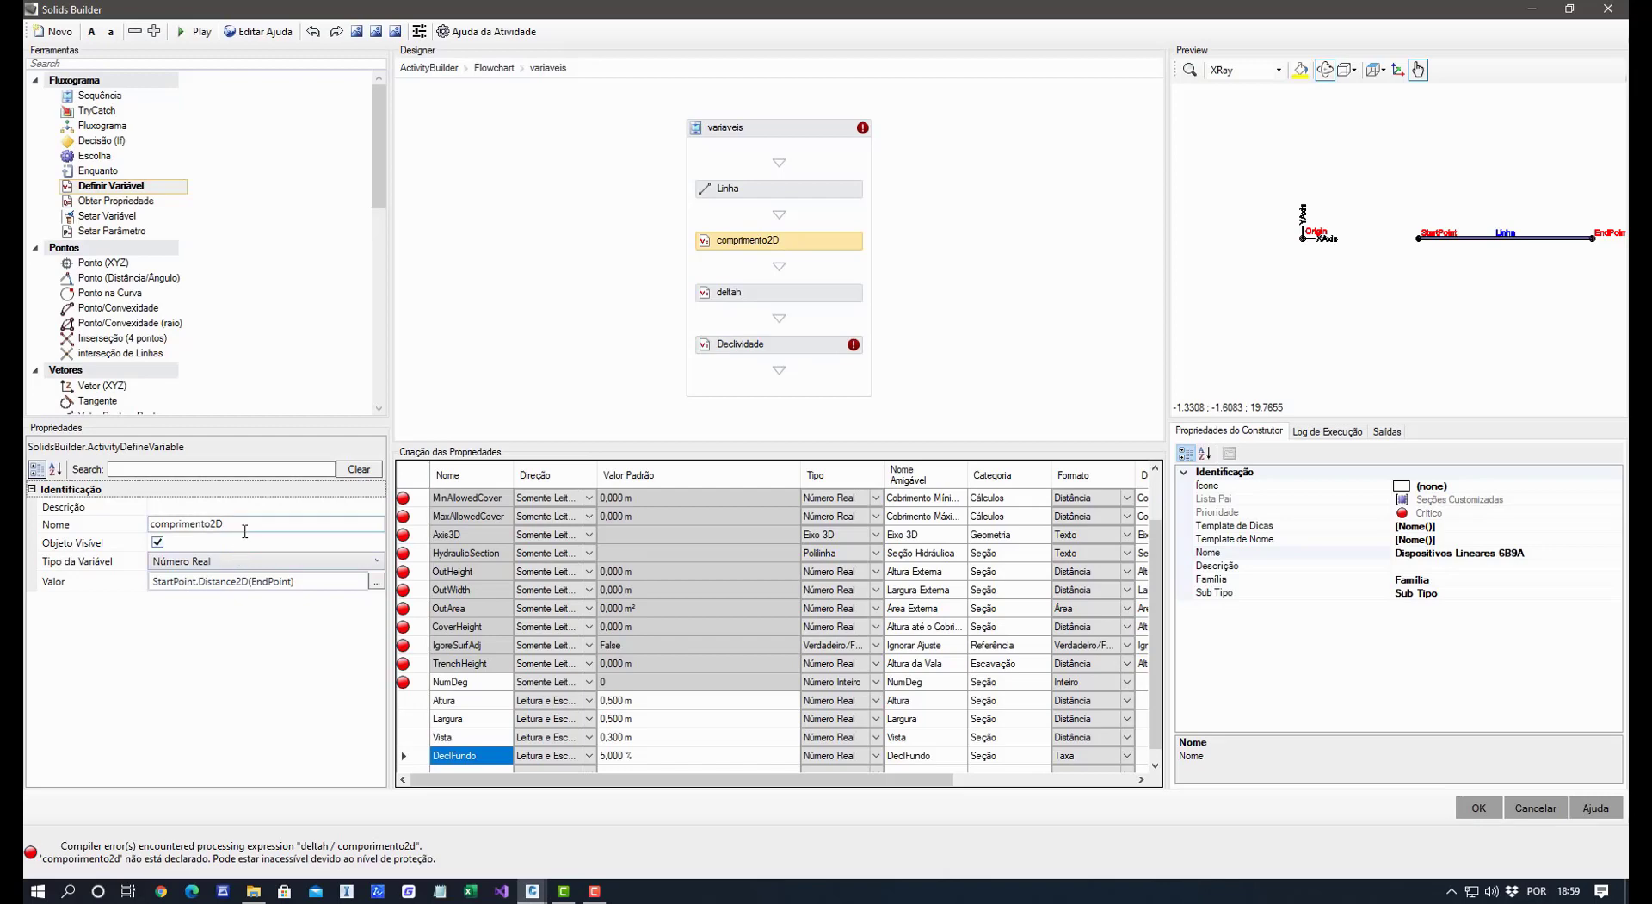
click(245, 530)
key(ctrl+c)
click(217, 641)
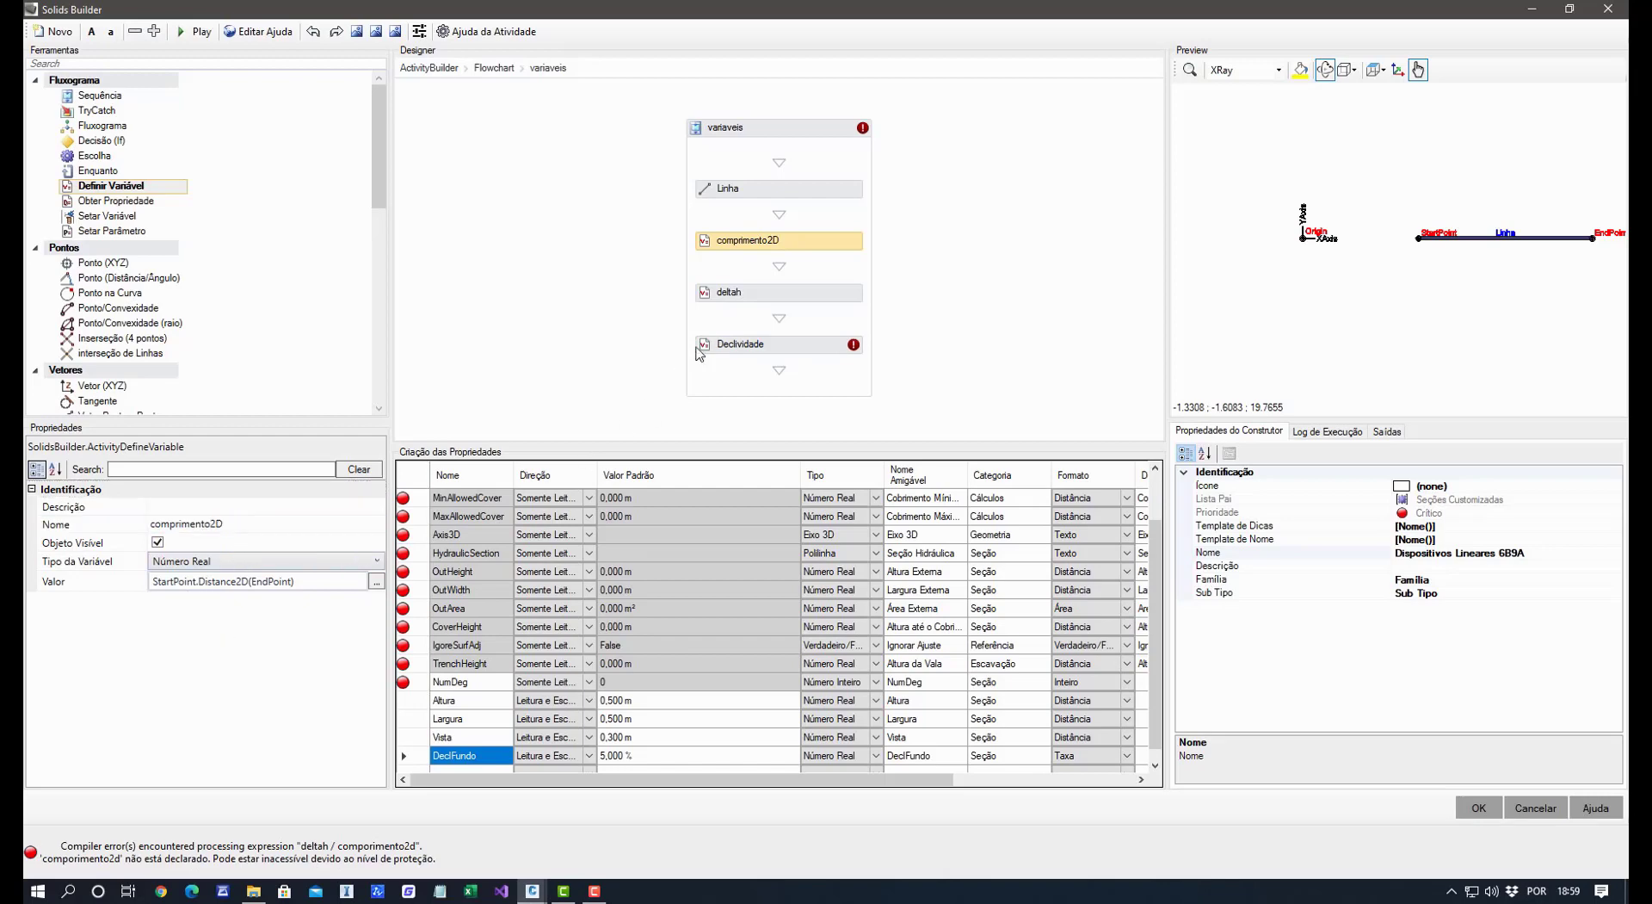
click(740, 345)
click(286, 583)
double_click(241, 580)
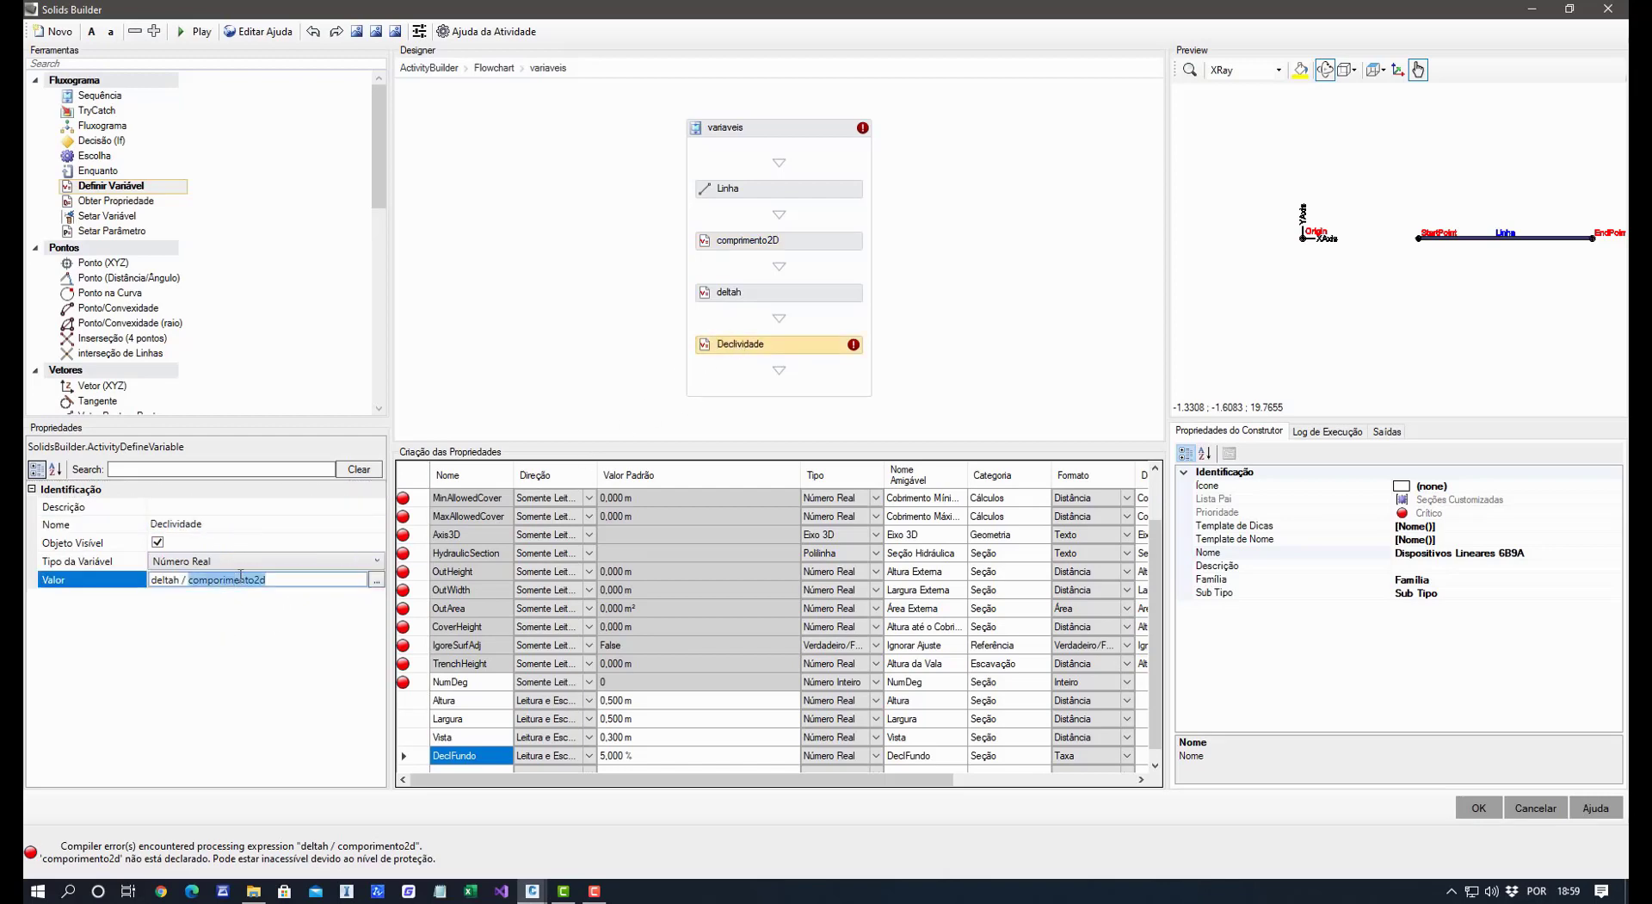
key(ctrl+v)
click(225, 656)
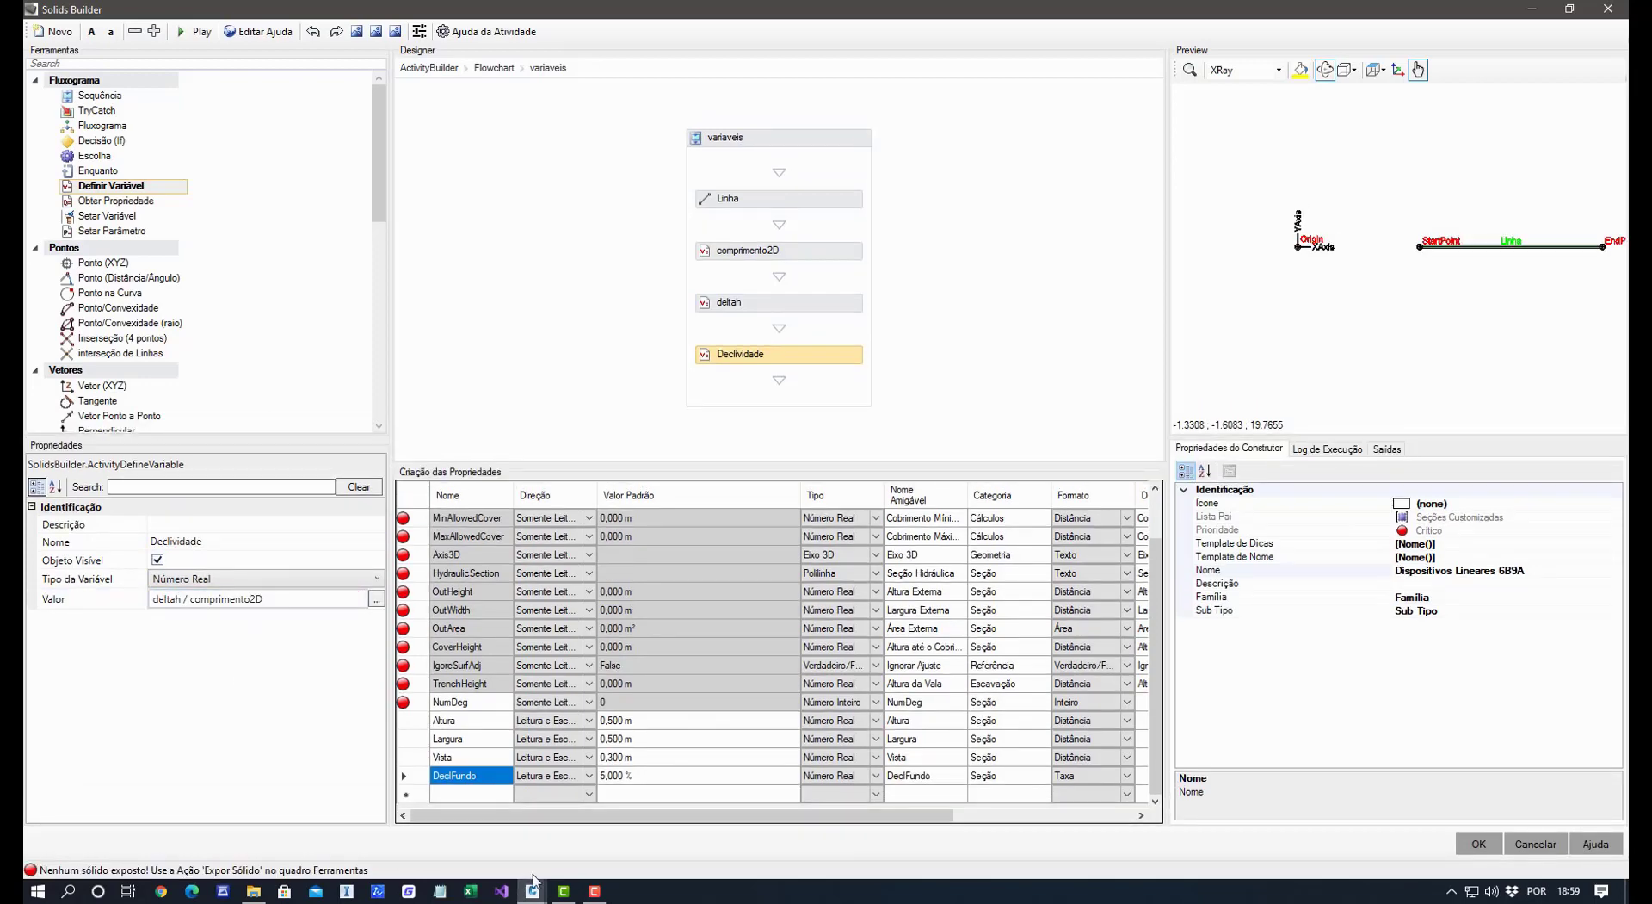
Switch to the Civil 3D reference diagram and examine the DescidaVert and Altura dimensions beside point 0.
mouse_move(534, 886)
click(546, 830)
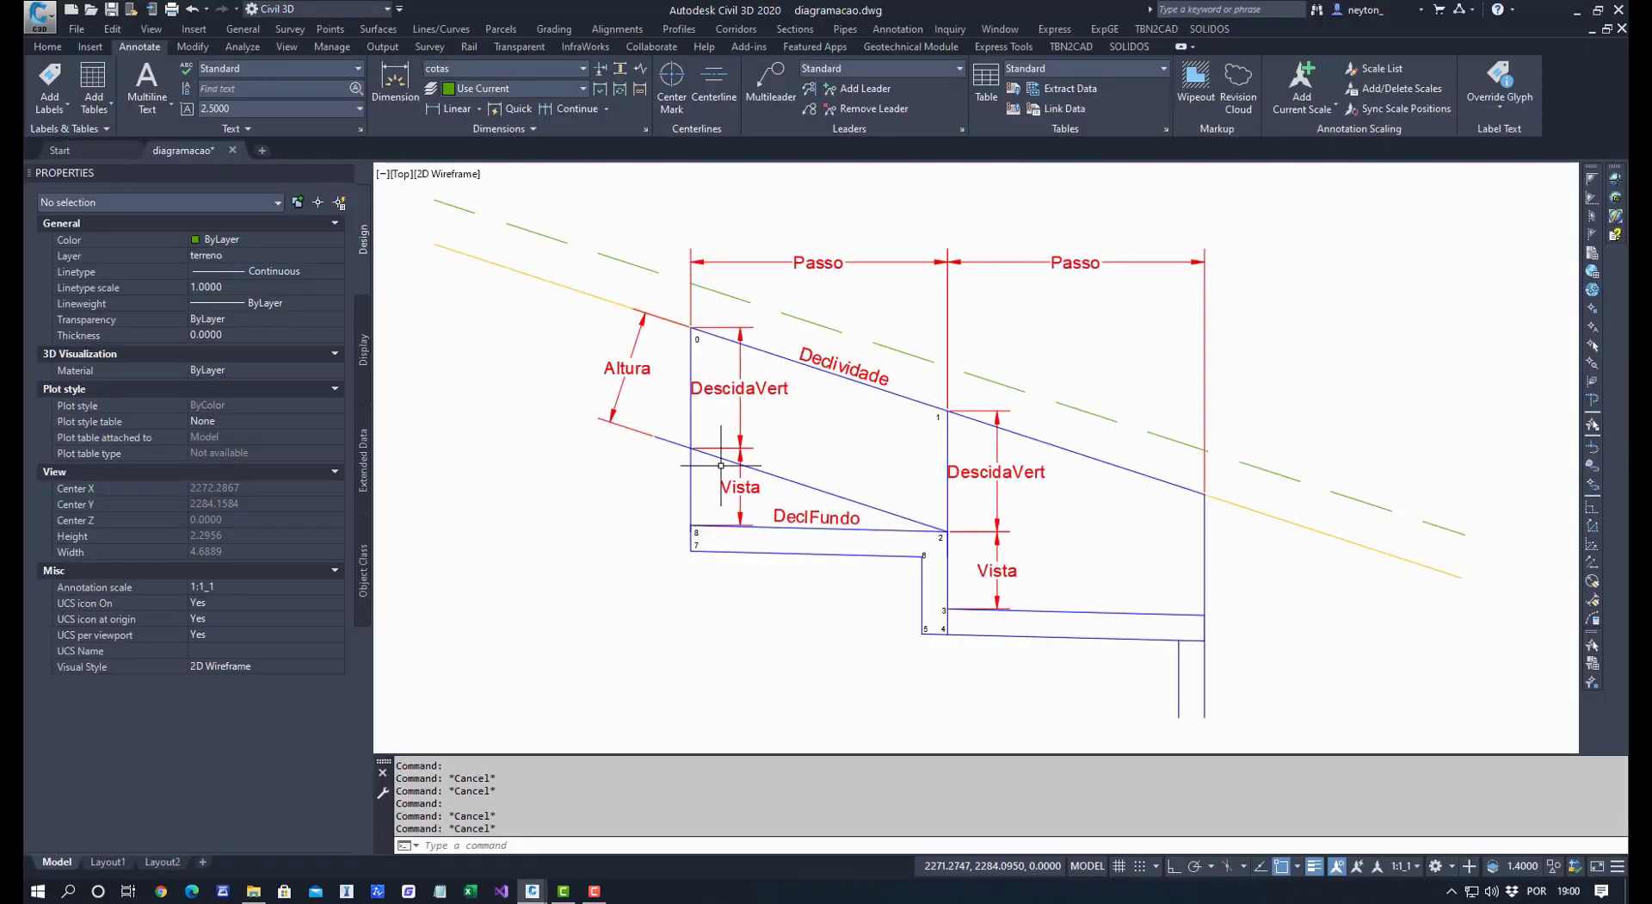
click(740, 400)
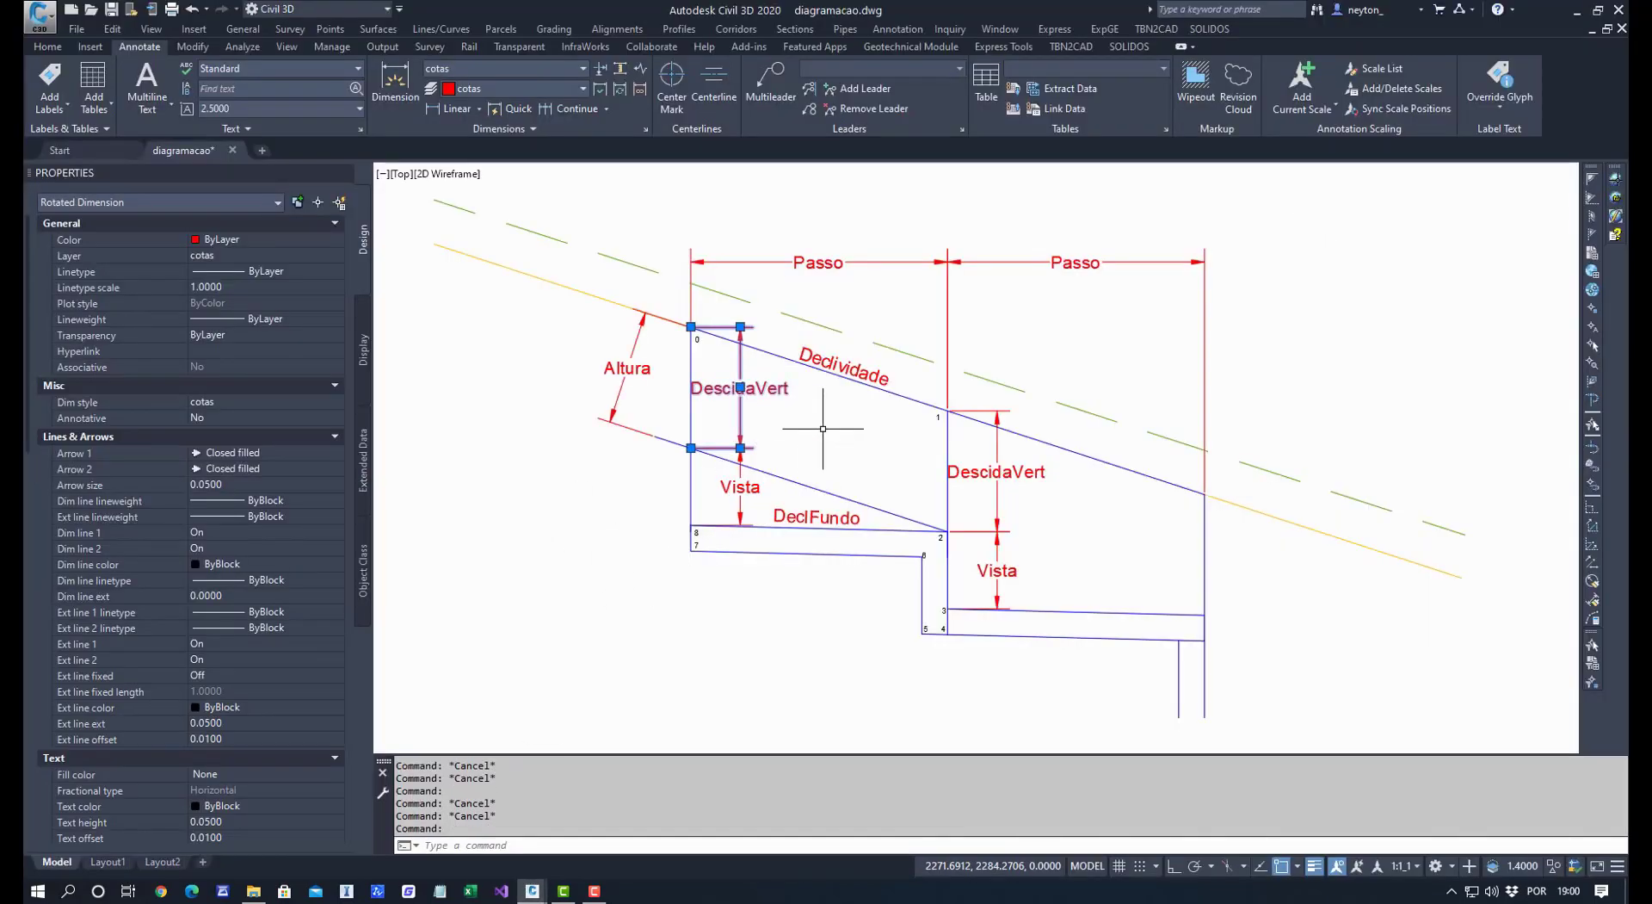
key(Escape)
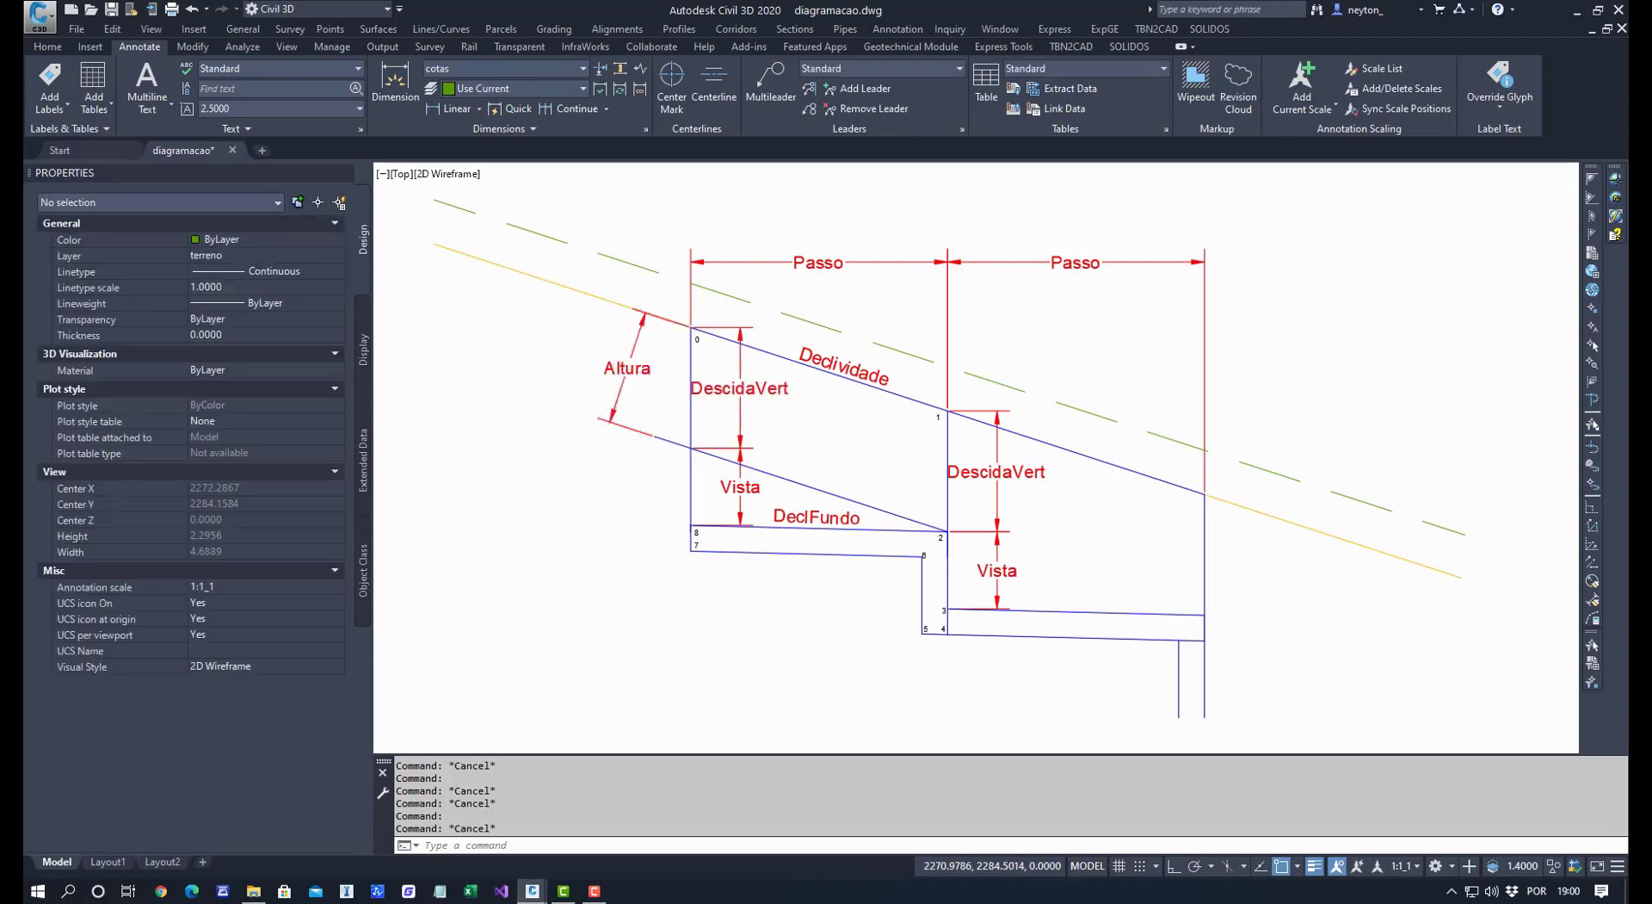
click(624, 412)
key(Escape)
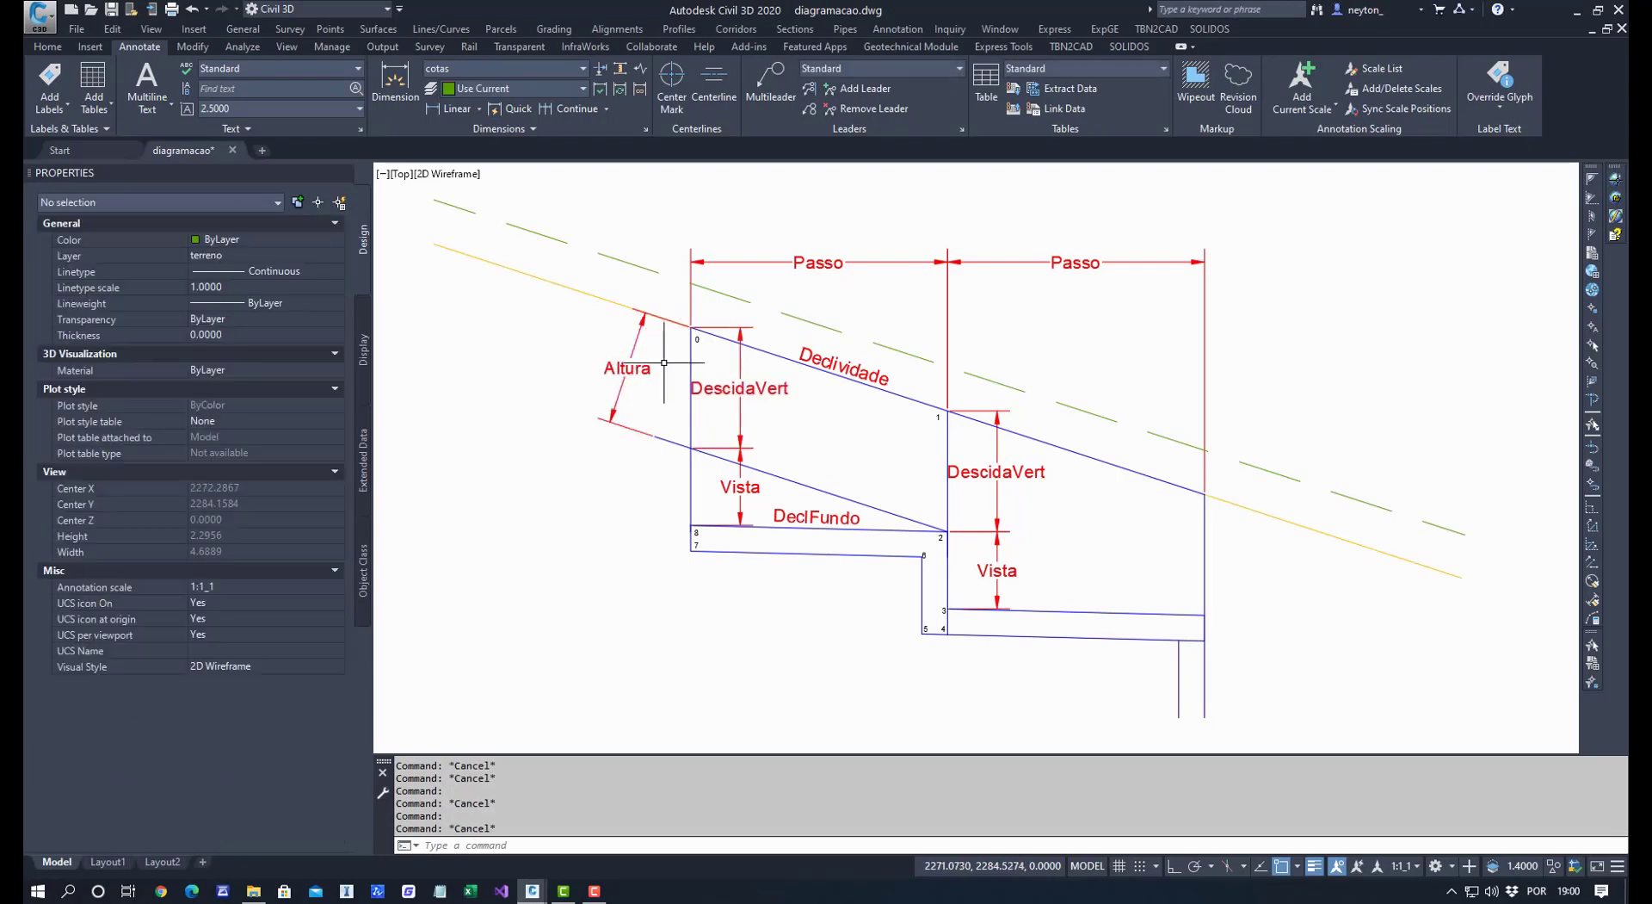
Draw a line from point 0 perpendicular to the lower extension line of the Altura dimension.
text(l)
key(Return)
click(691, 328)
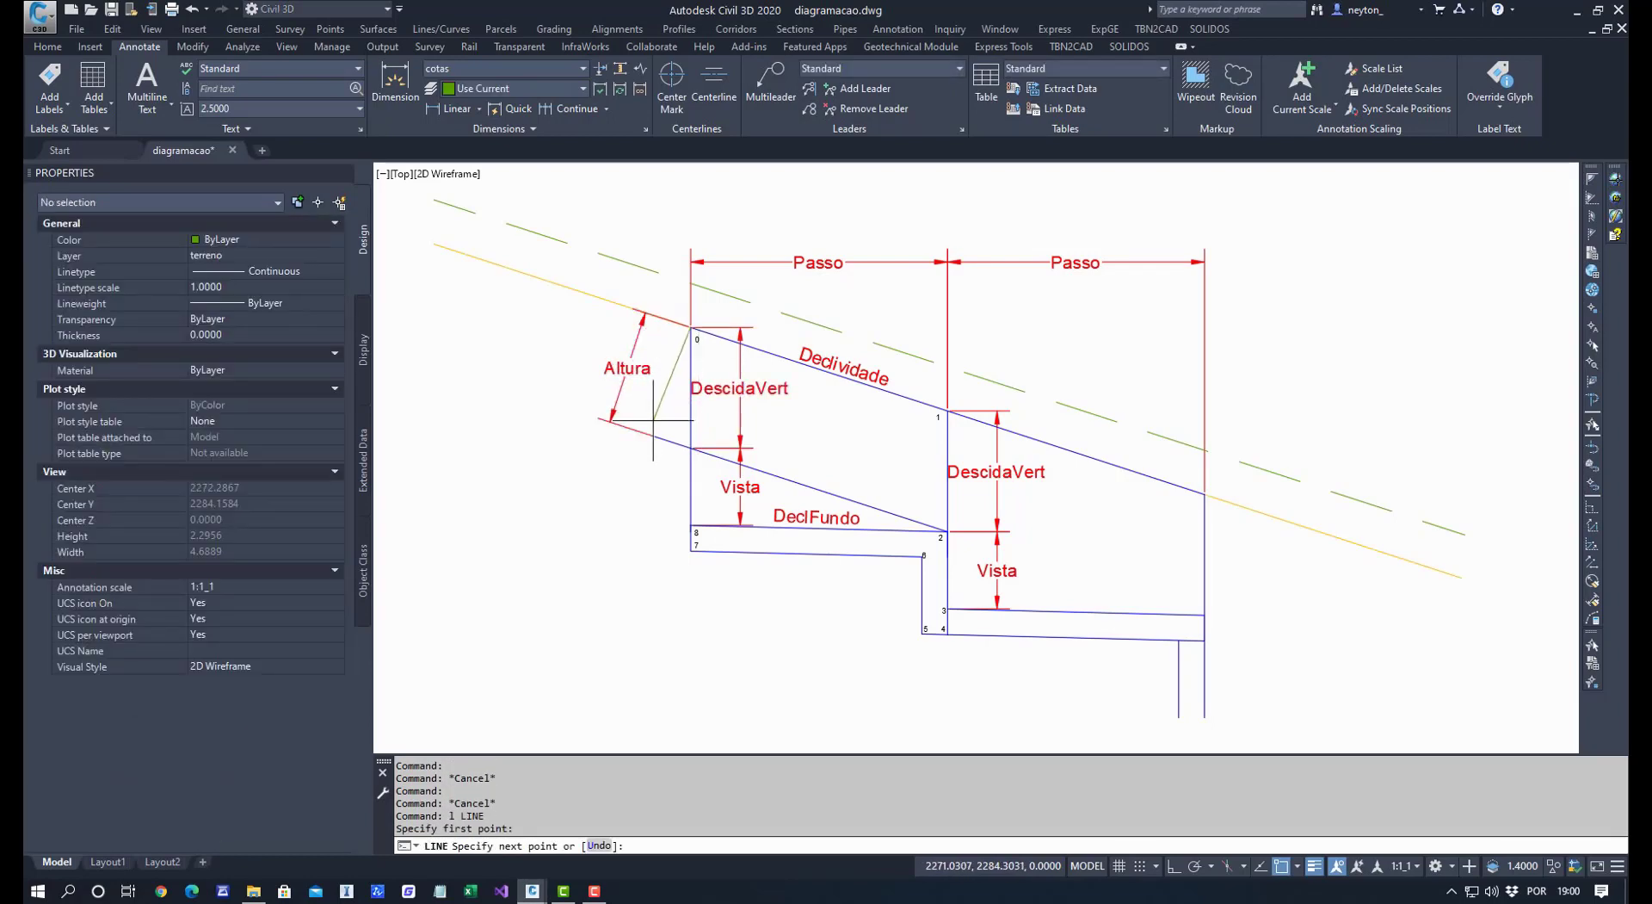
shift+right_click(613, 426)
click(671, 680)
click(656, 430)
key(Escape)
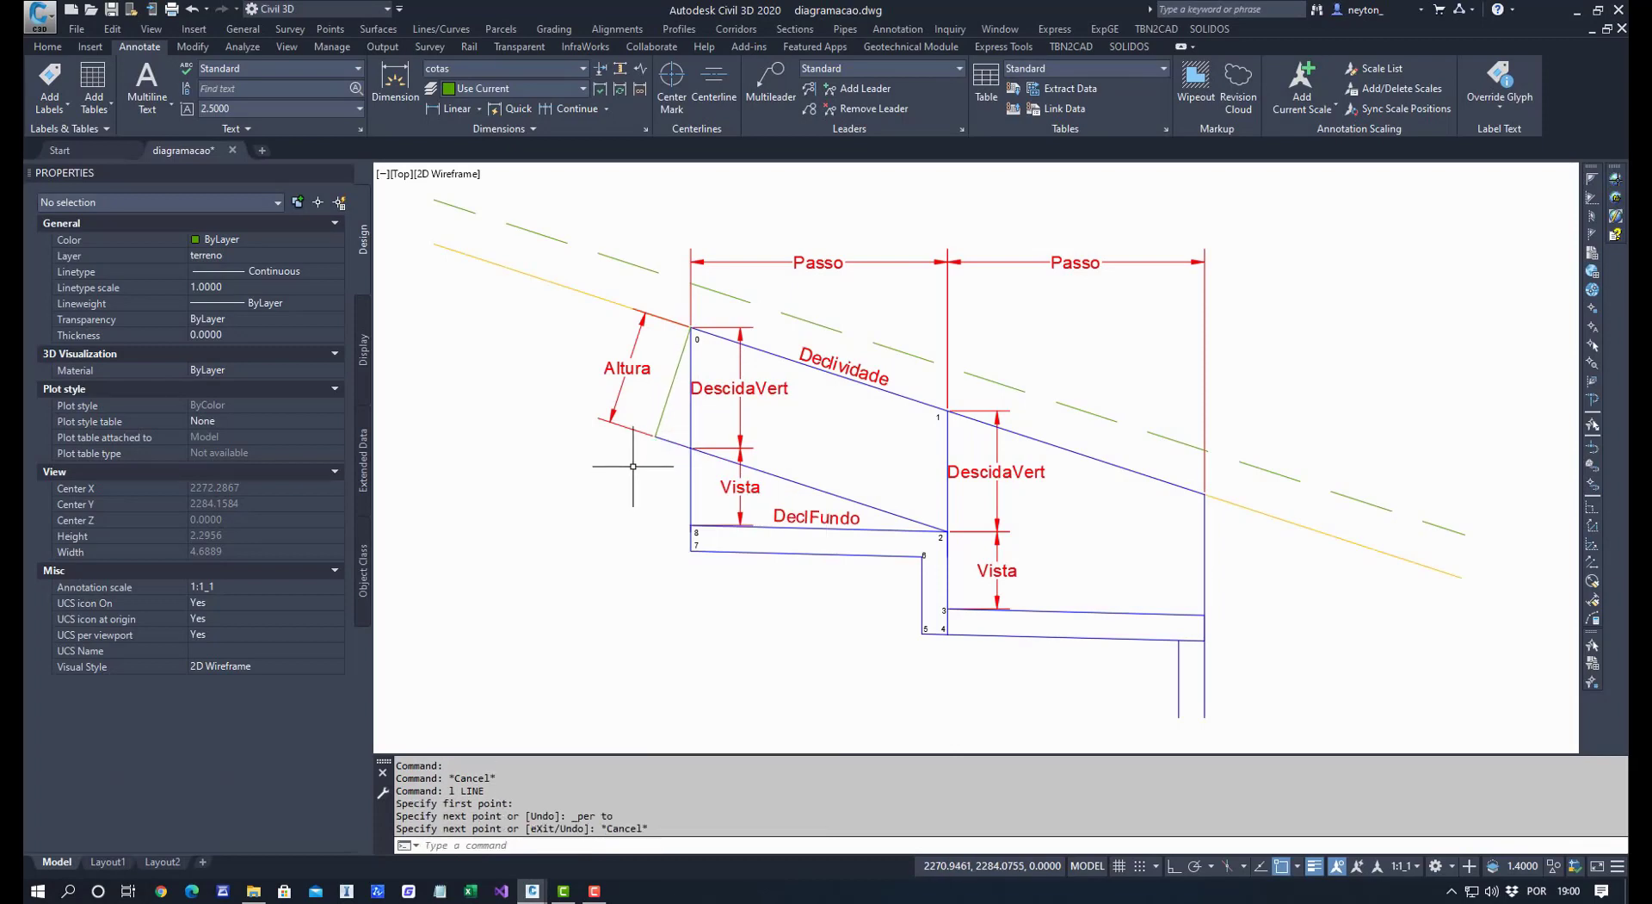
Compare the new perpendicular line with the vertical edge below point 0.
click(669, 397)
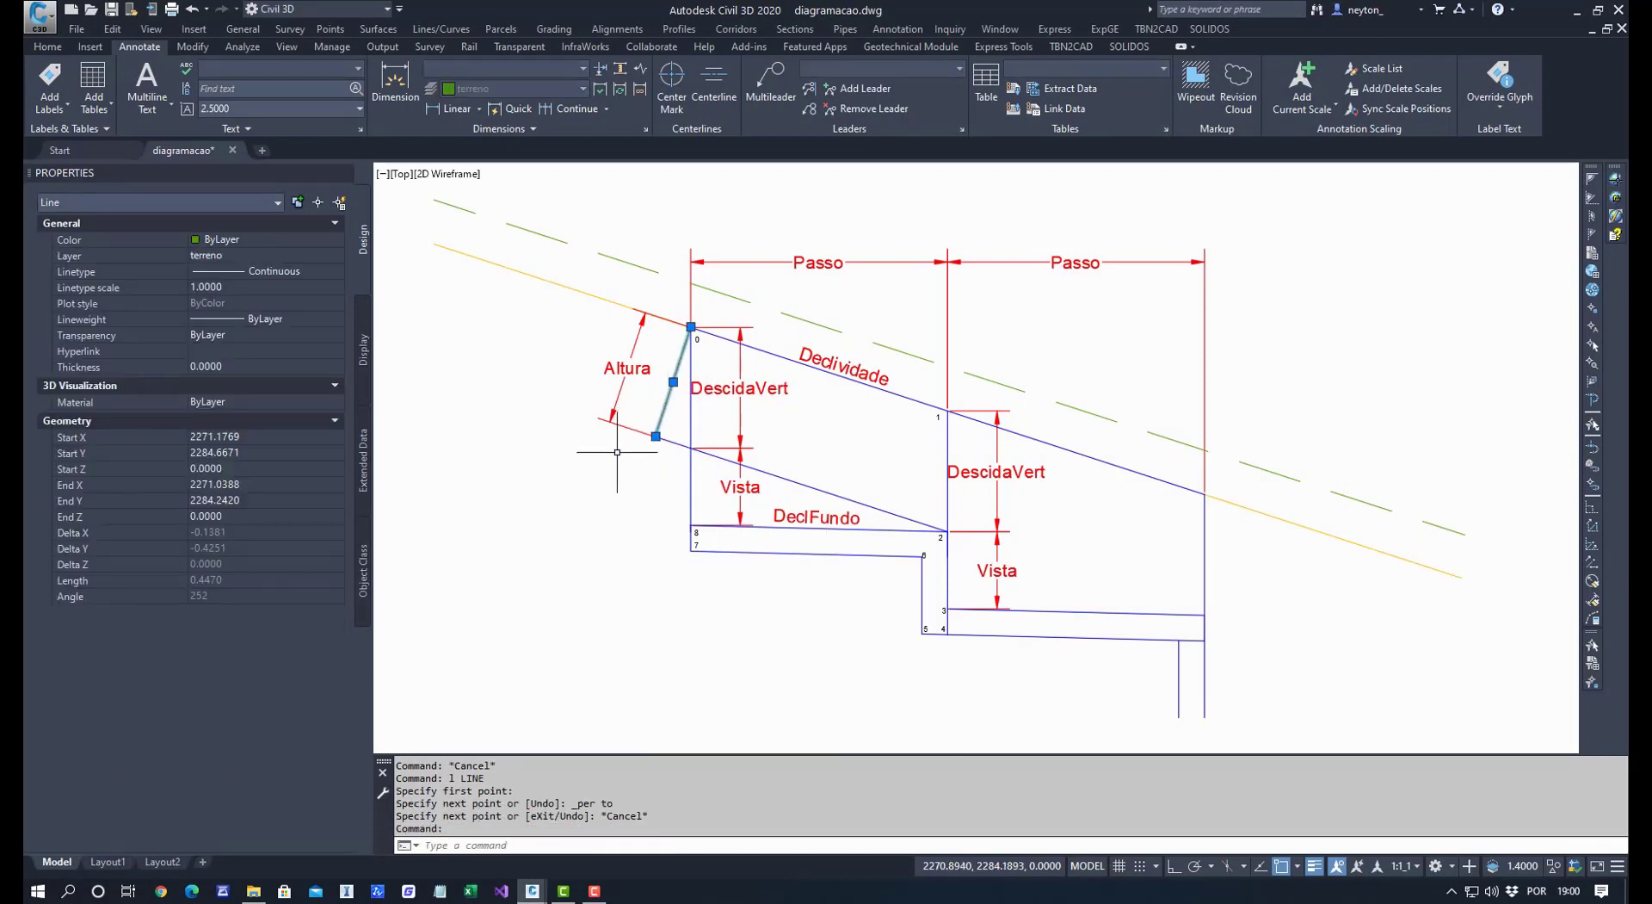
key(Escape)
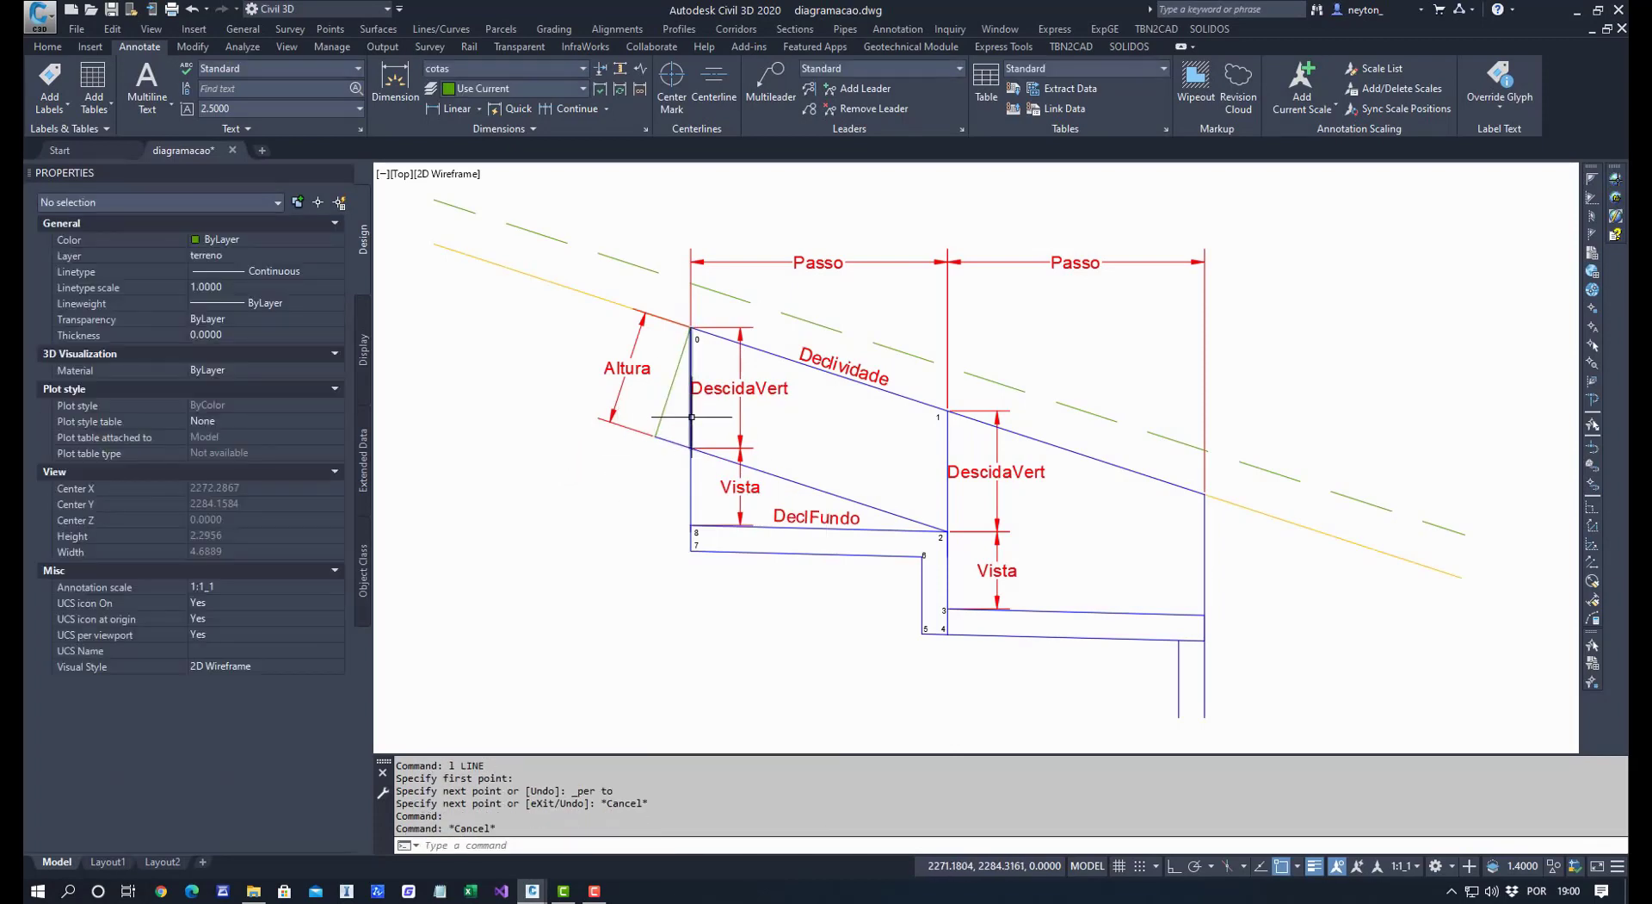
click(689, 408)
key(Escape)
key(Escape)
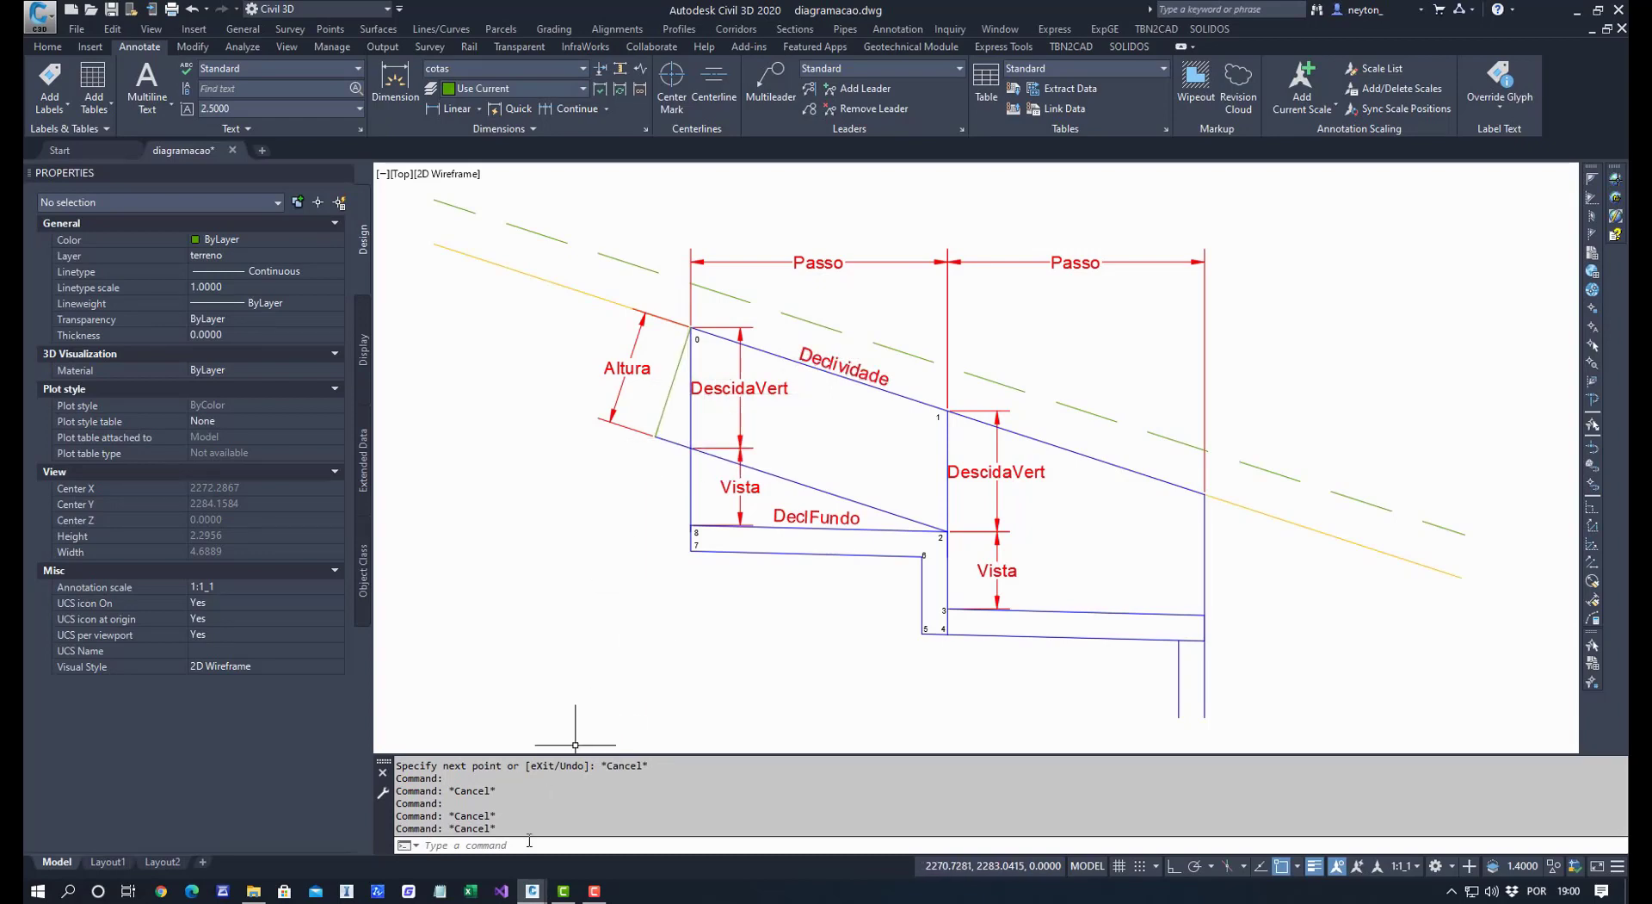
Switch back to Solids Builder and add a property named DescidaVertical below DeclFundo.
mouse_move(533, 891)
click(721, 764)
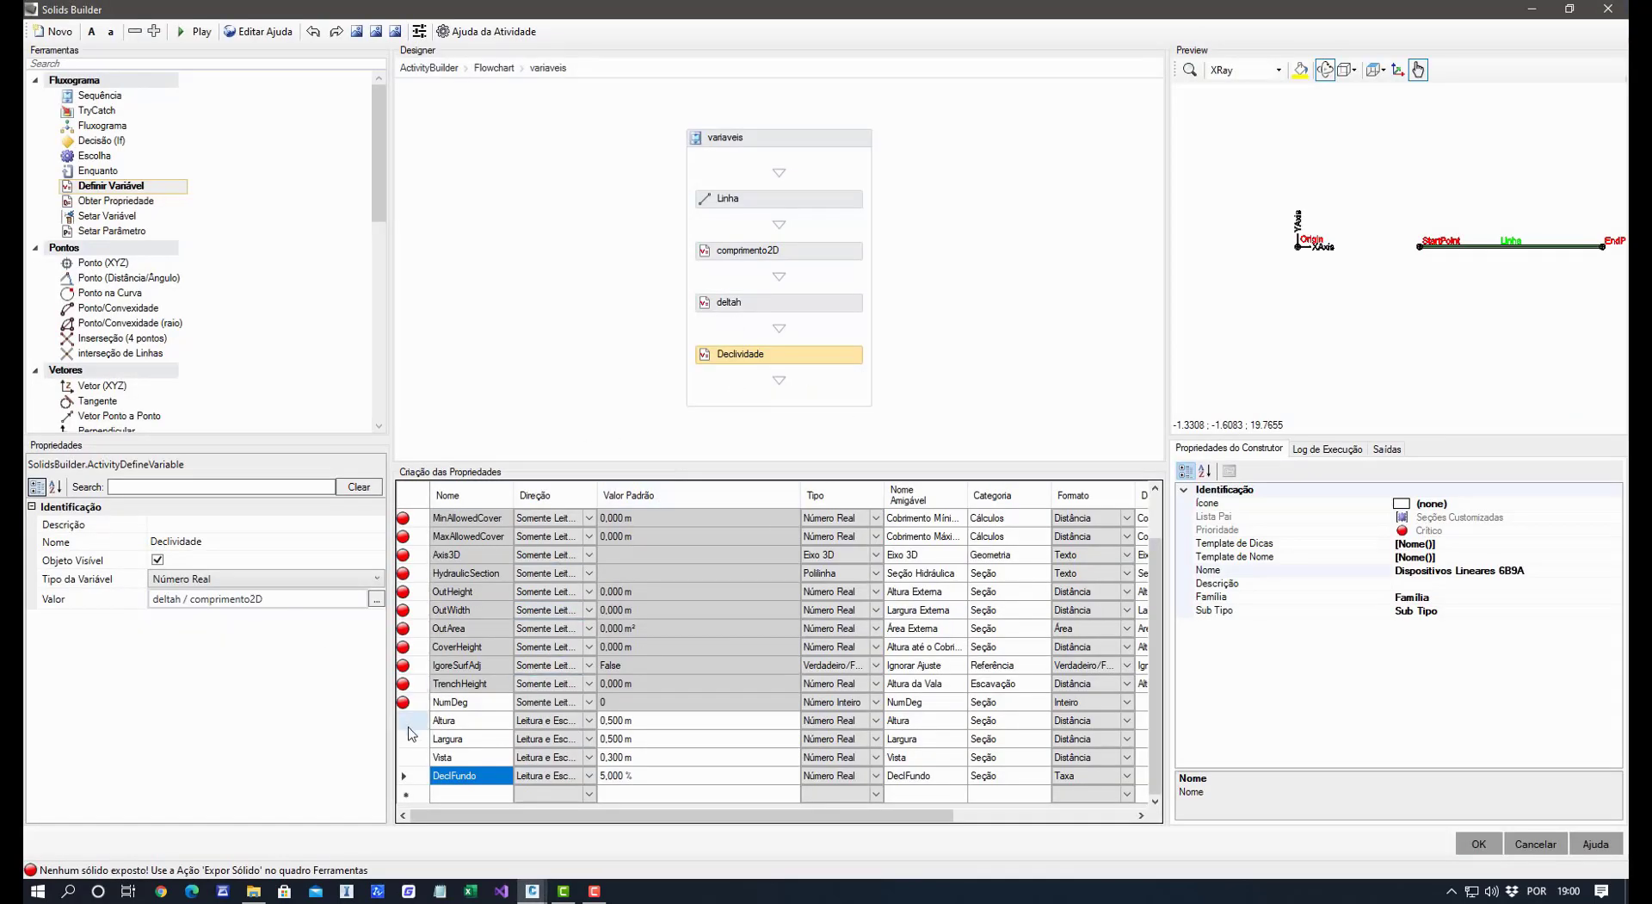
click(472, 793)
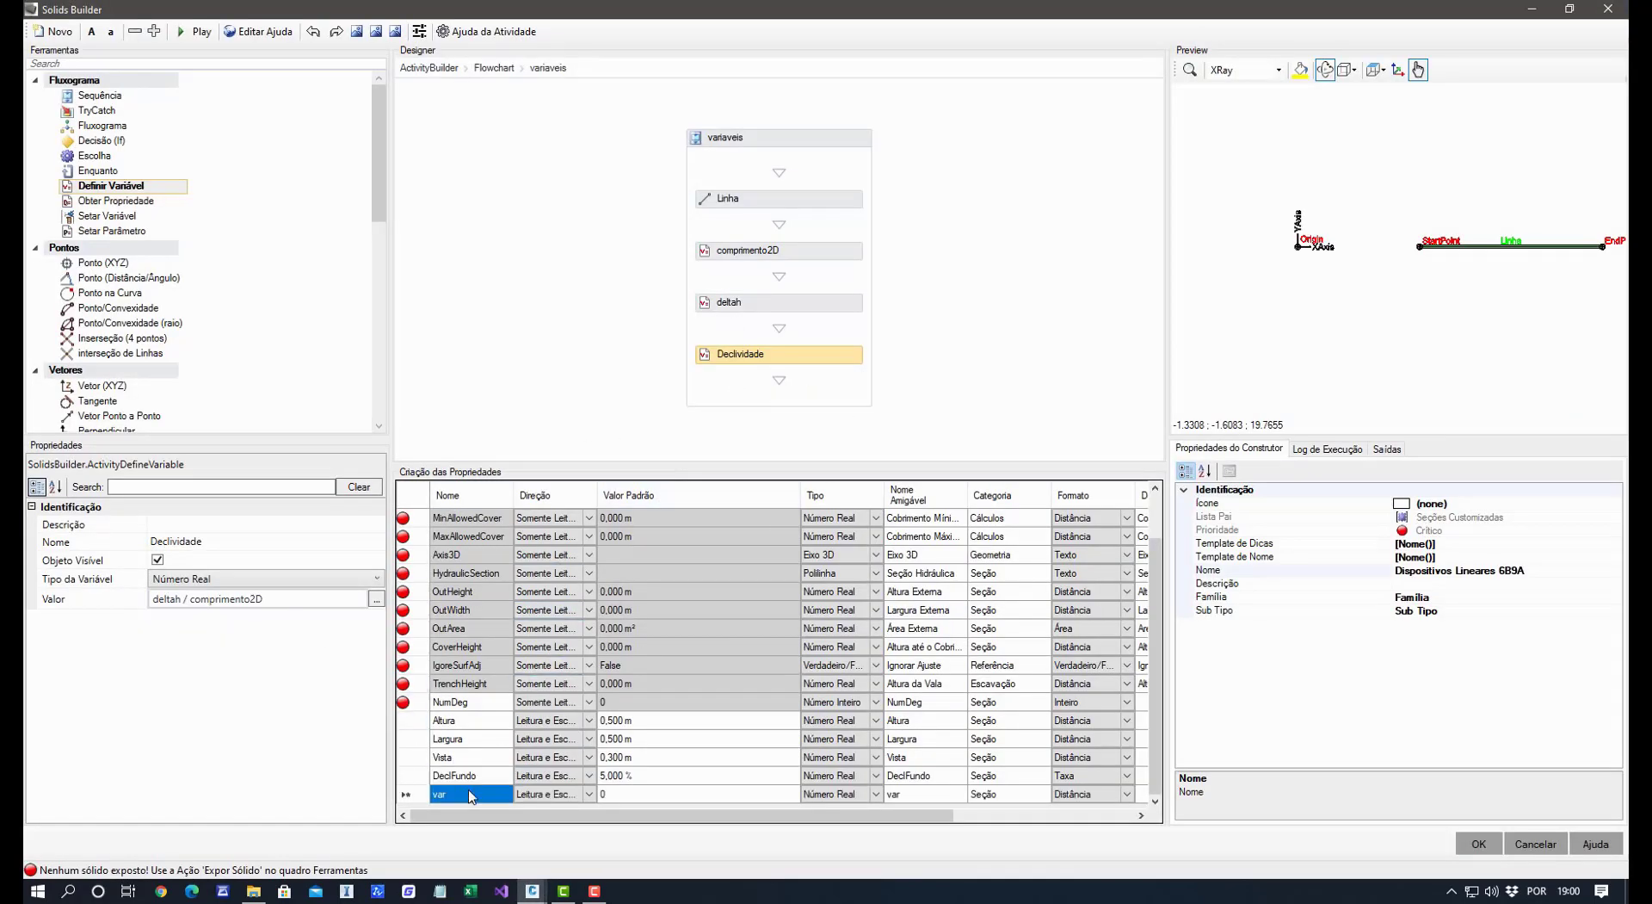
text(Des)
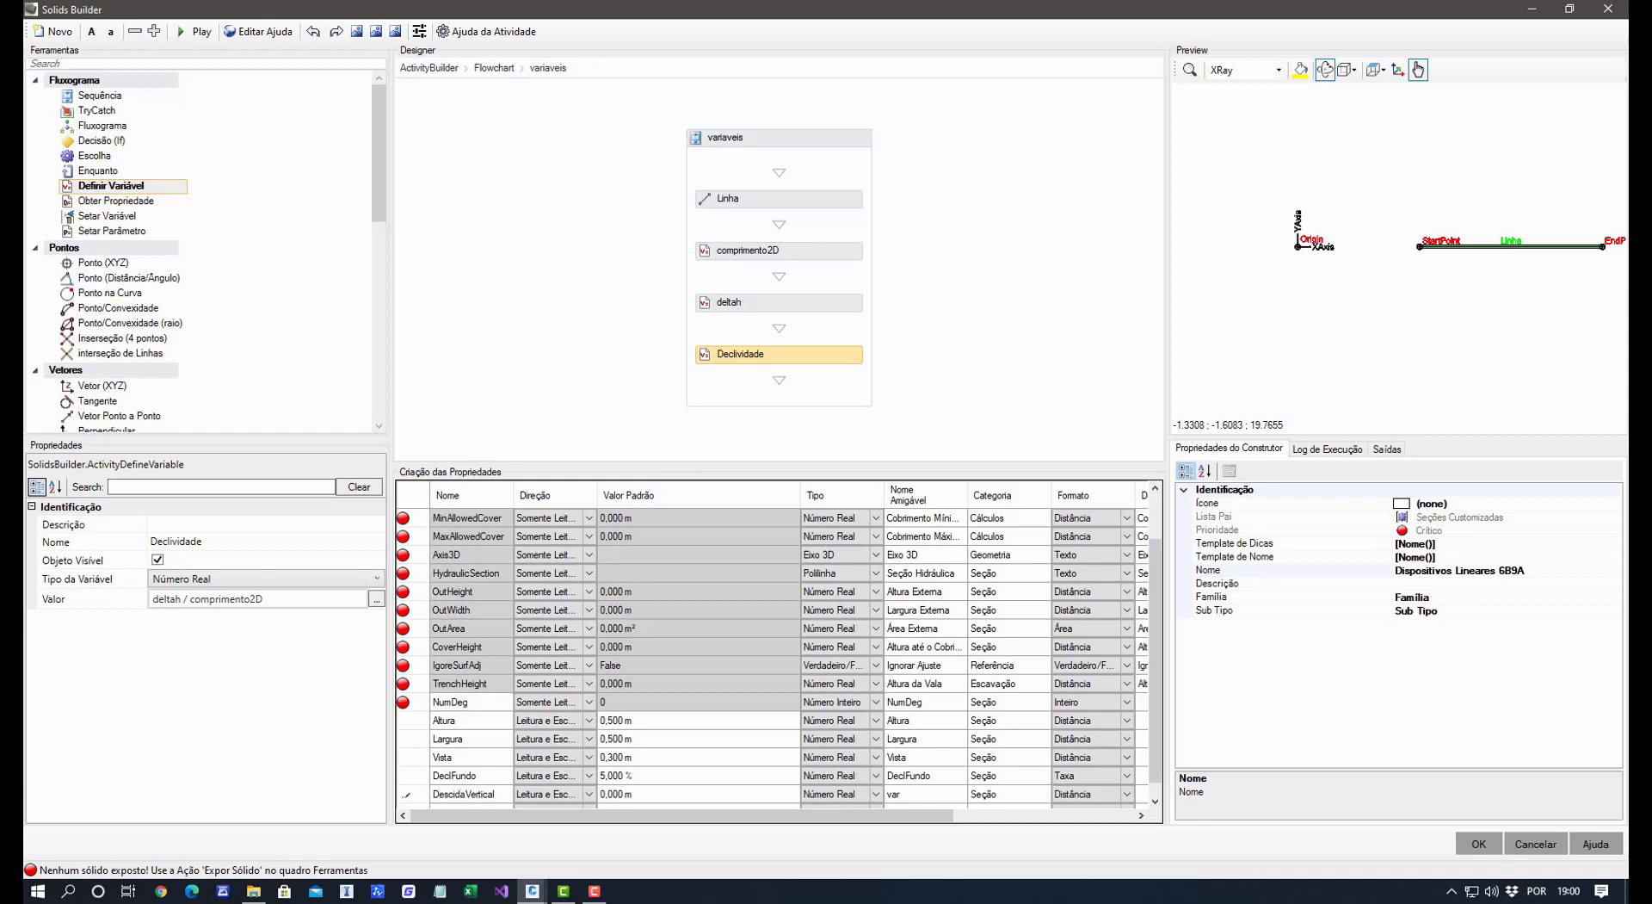
text(cidaVertical)
key(Return)
click(672, 793)
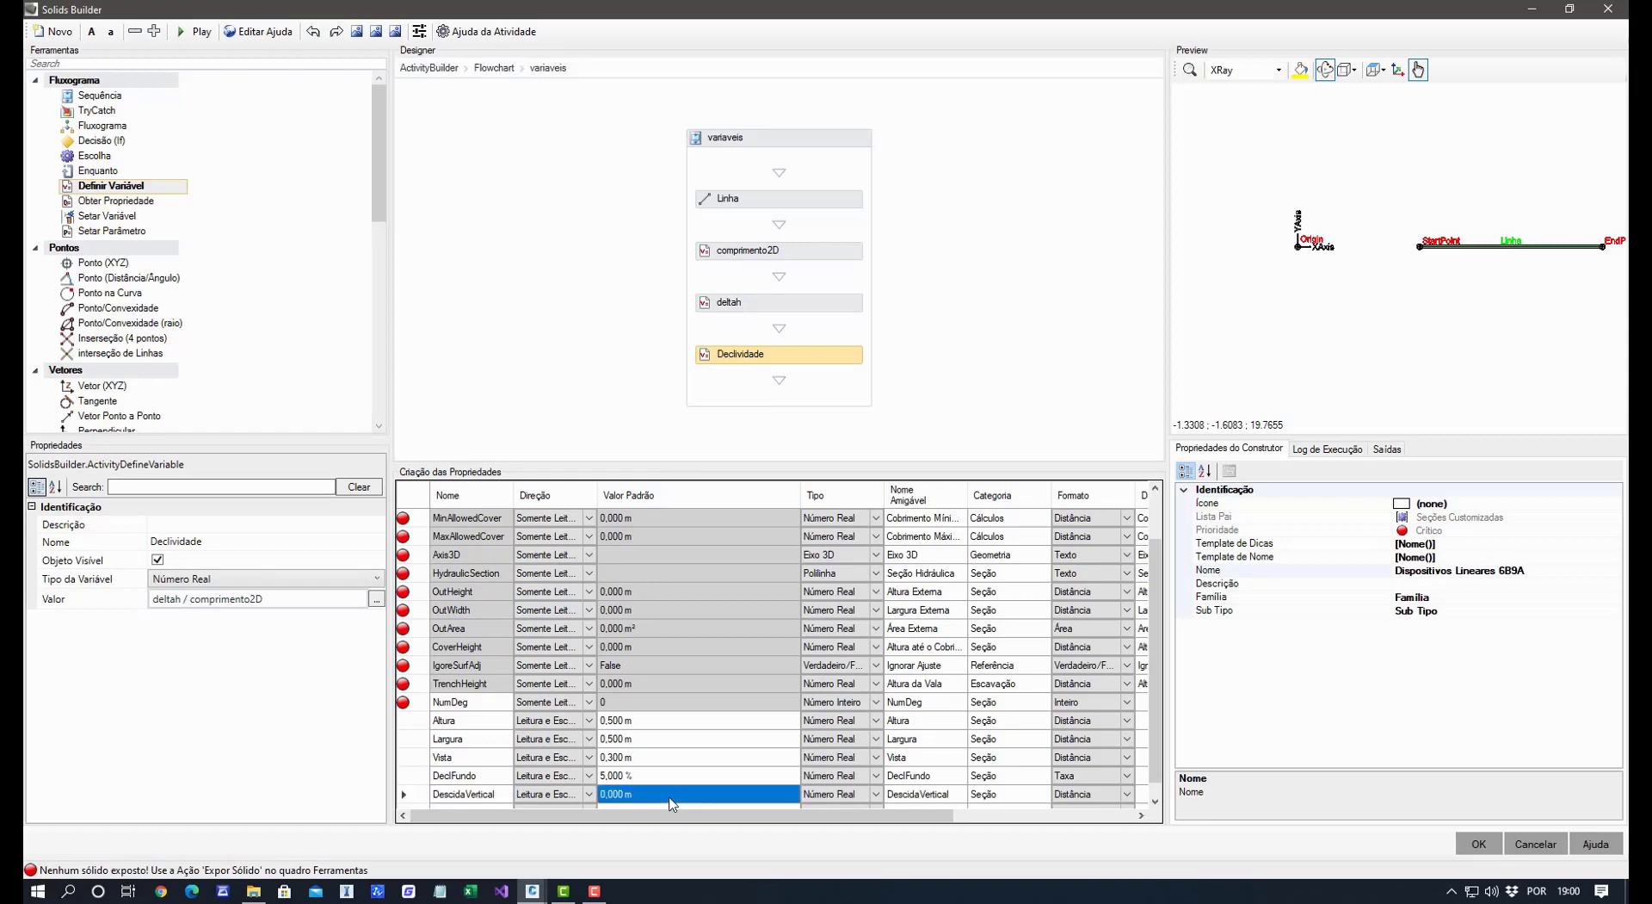
click(469, 797)
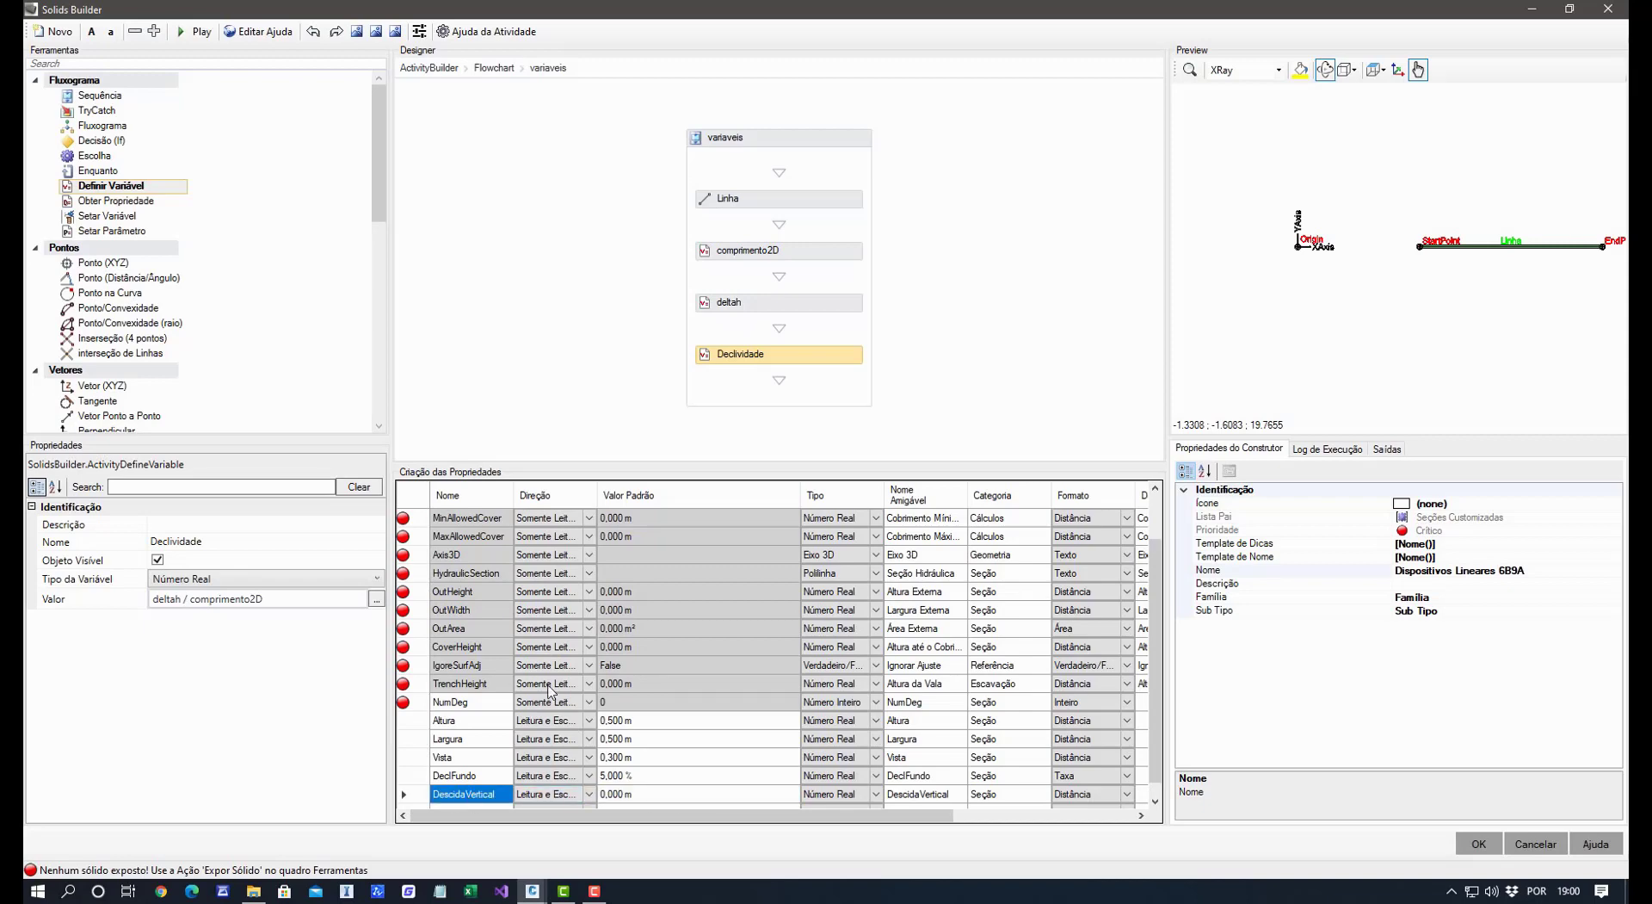
Set the direction of the DescidaVertical property to read-only (Somente Leitura).
click(800, 254)
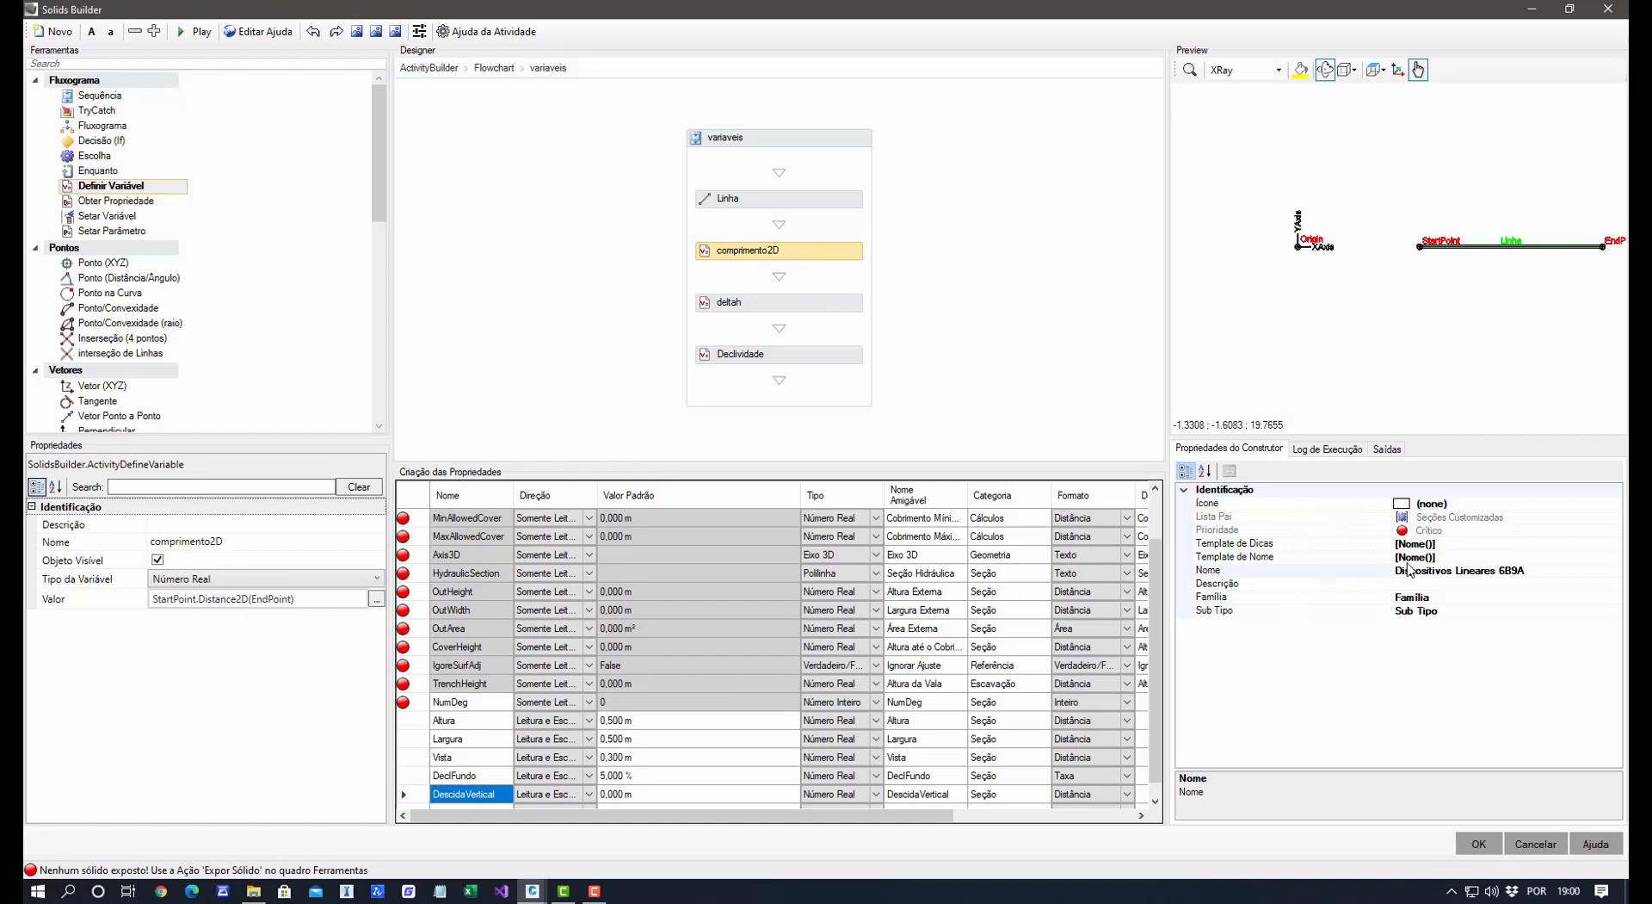
click(578, 795)
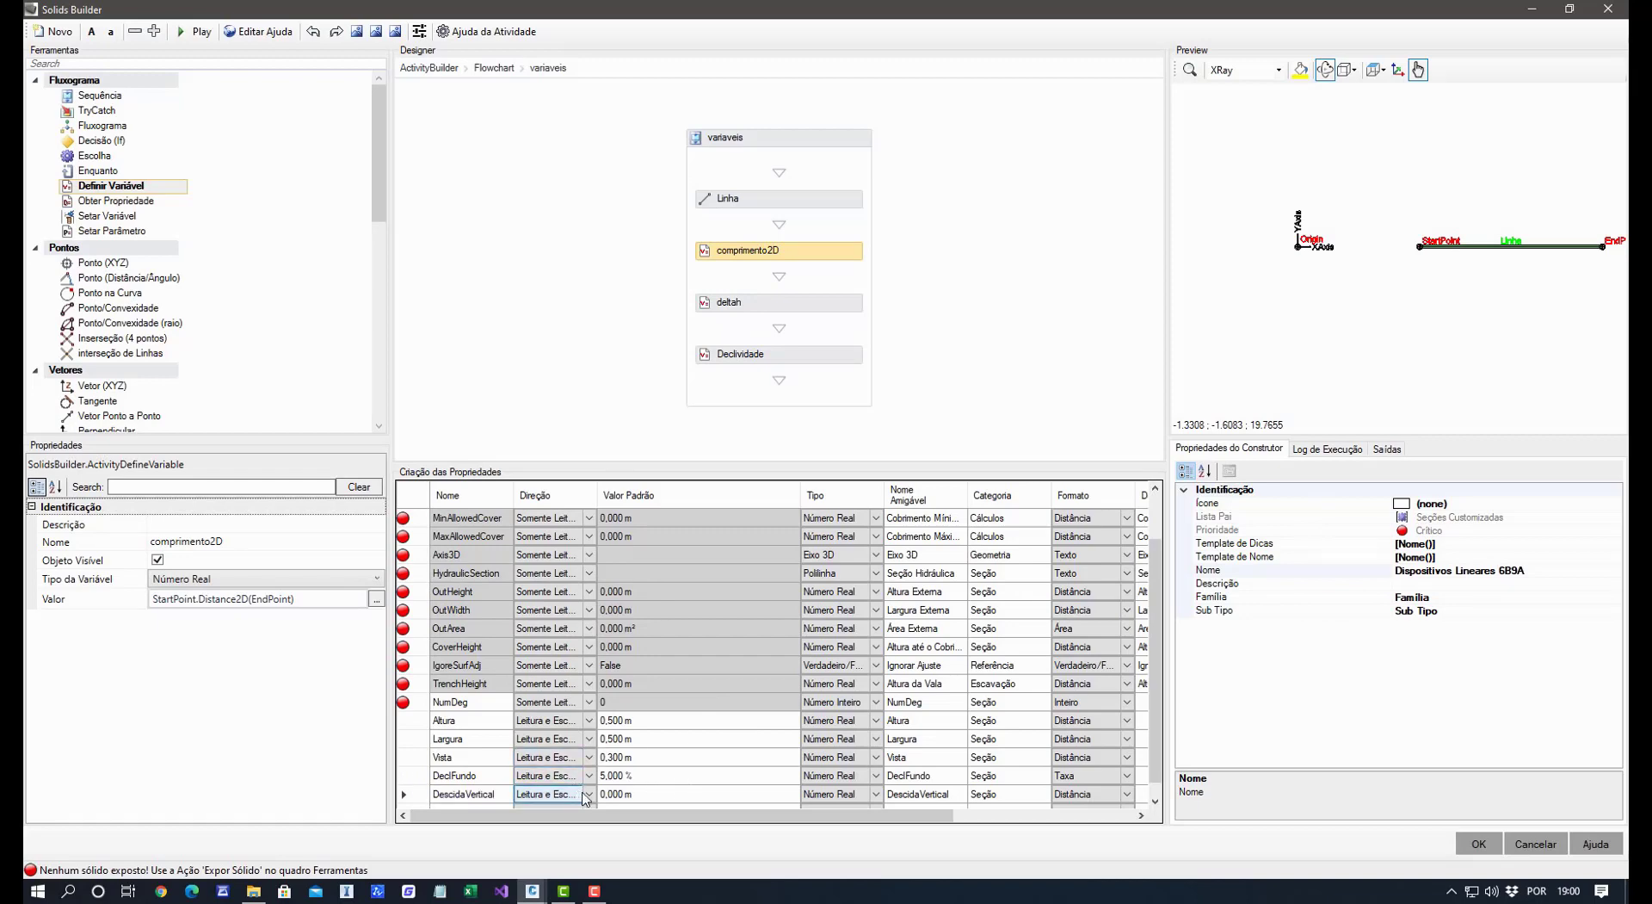
click(578, 794)
click(542, 807)
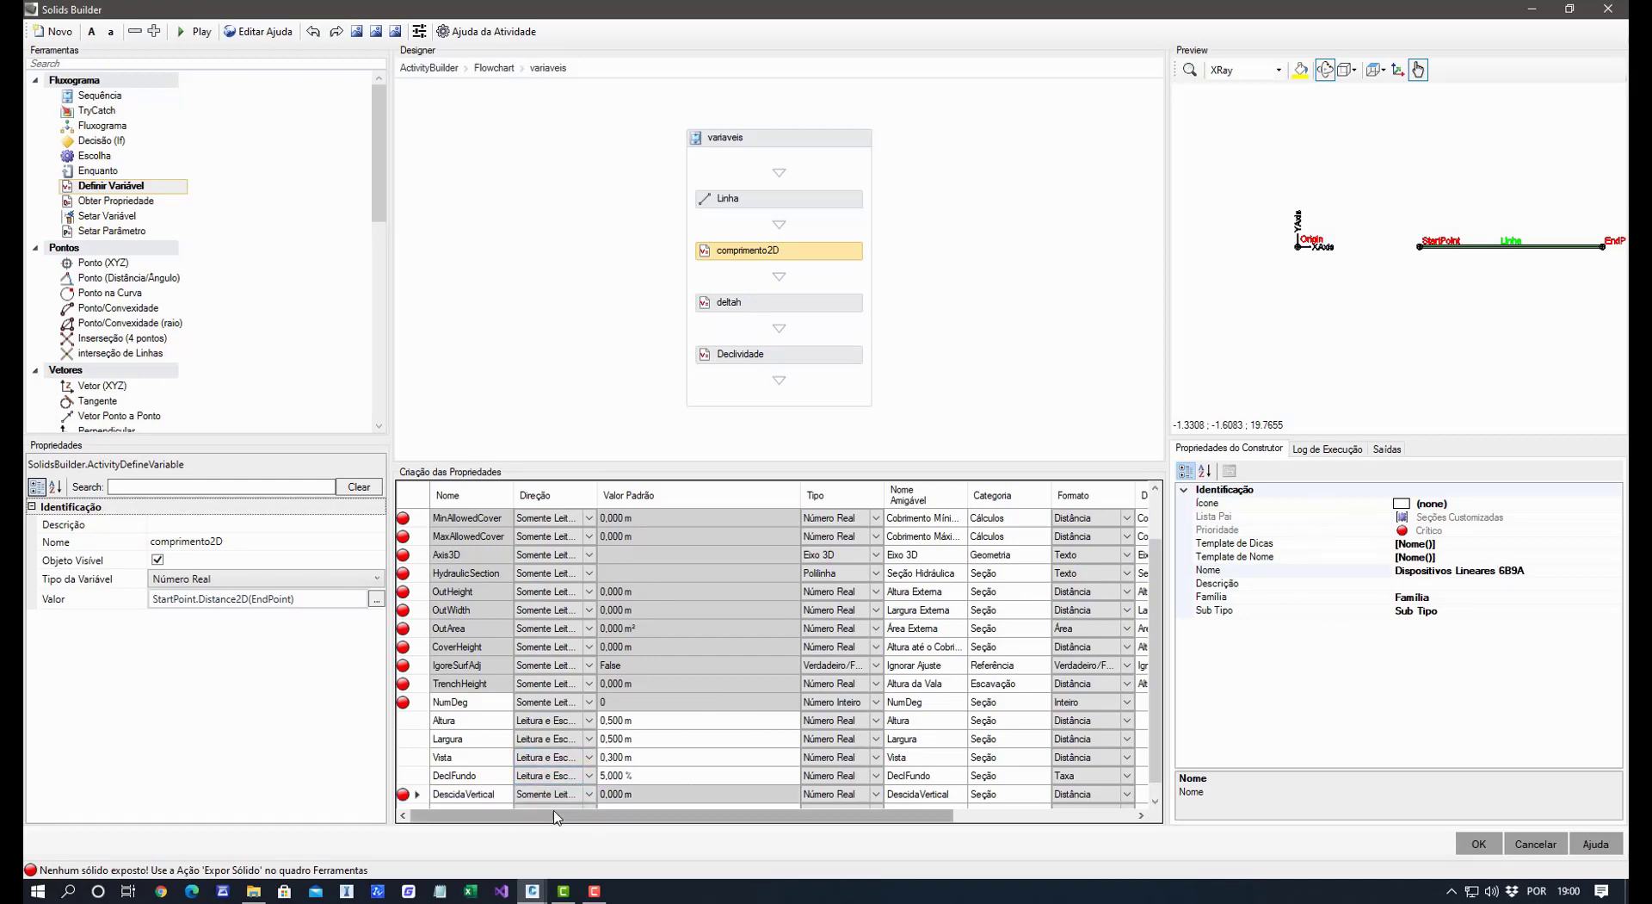
click(479, 794)
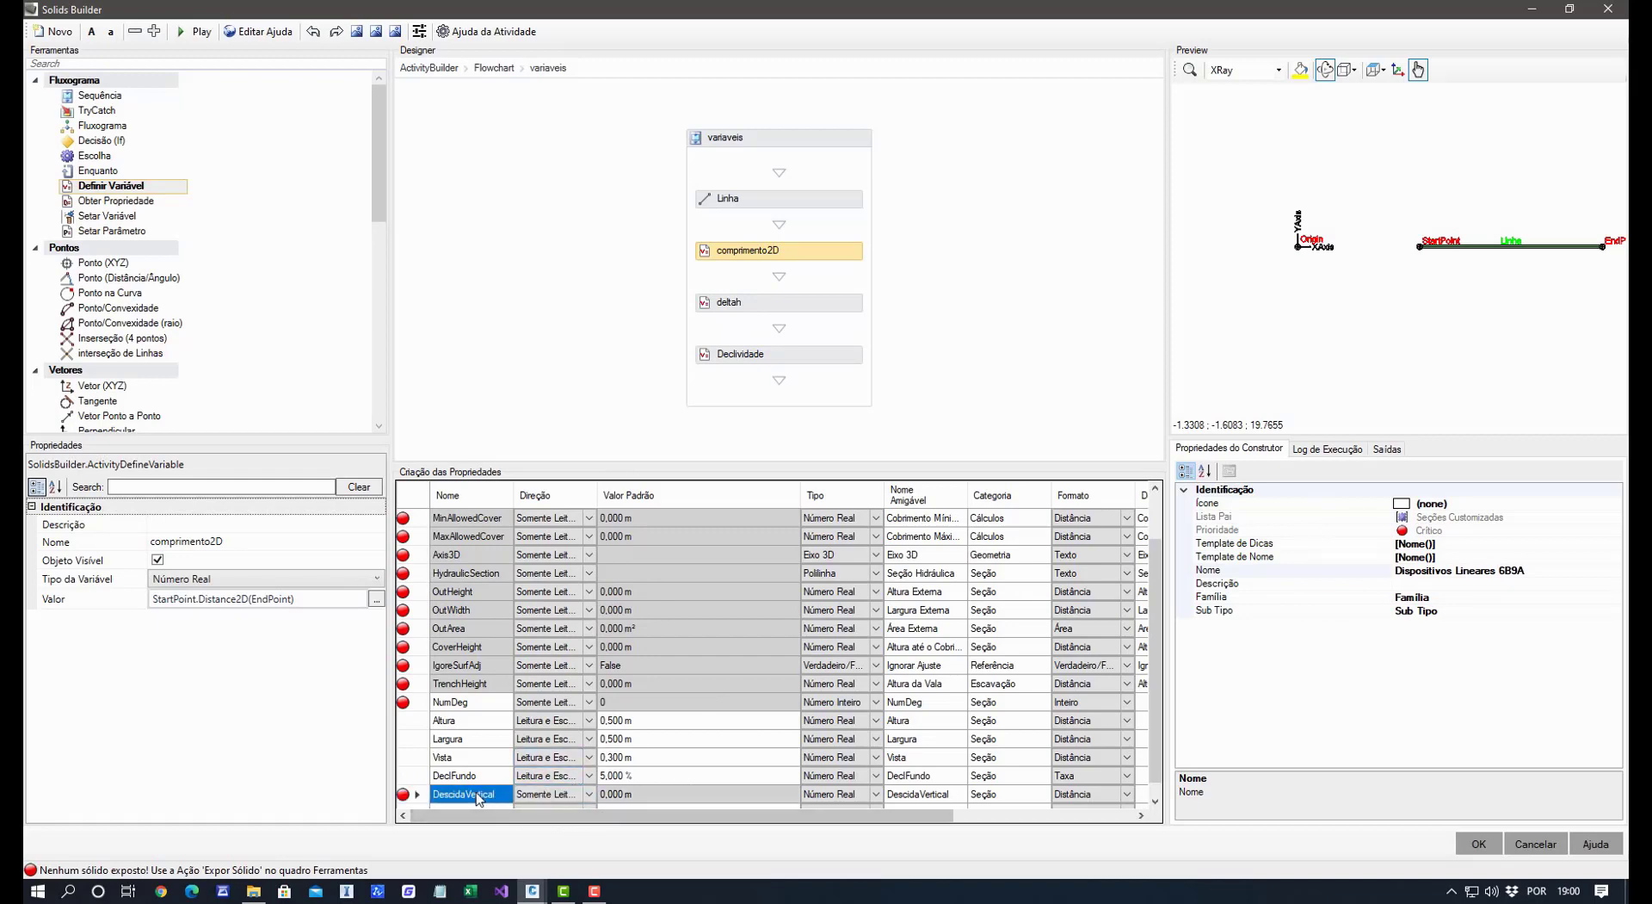
Add a Setar Parâmetro activity after Declividade in the variaveis sequence and make DescidaVertical its target parameter.
click(113, 232)
drag(112, 233, 737, 414)
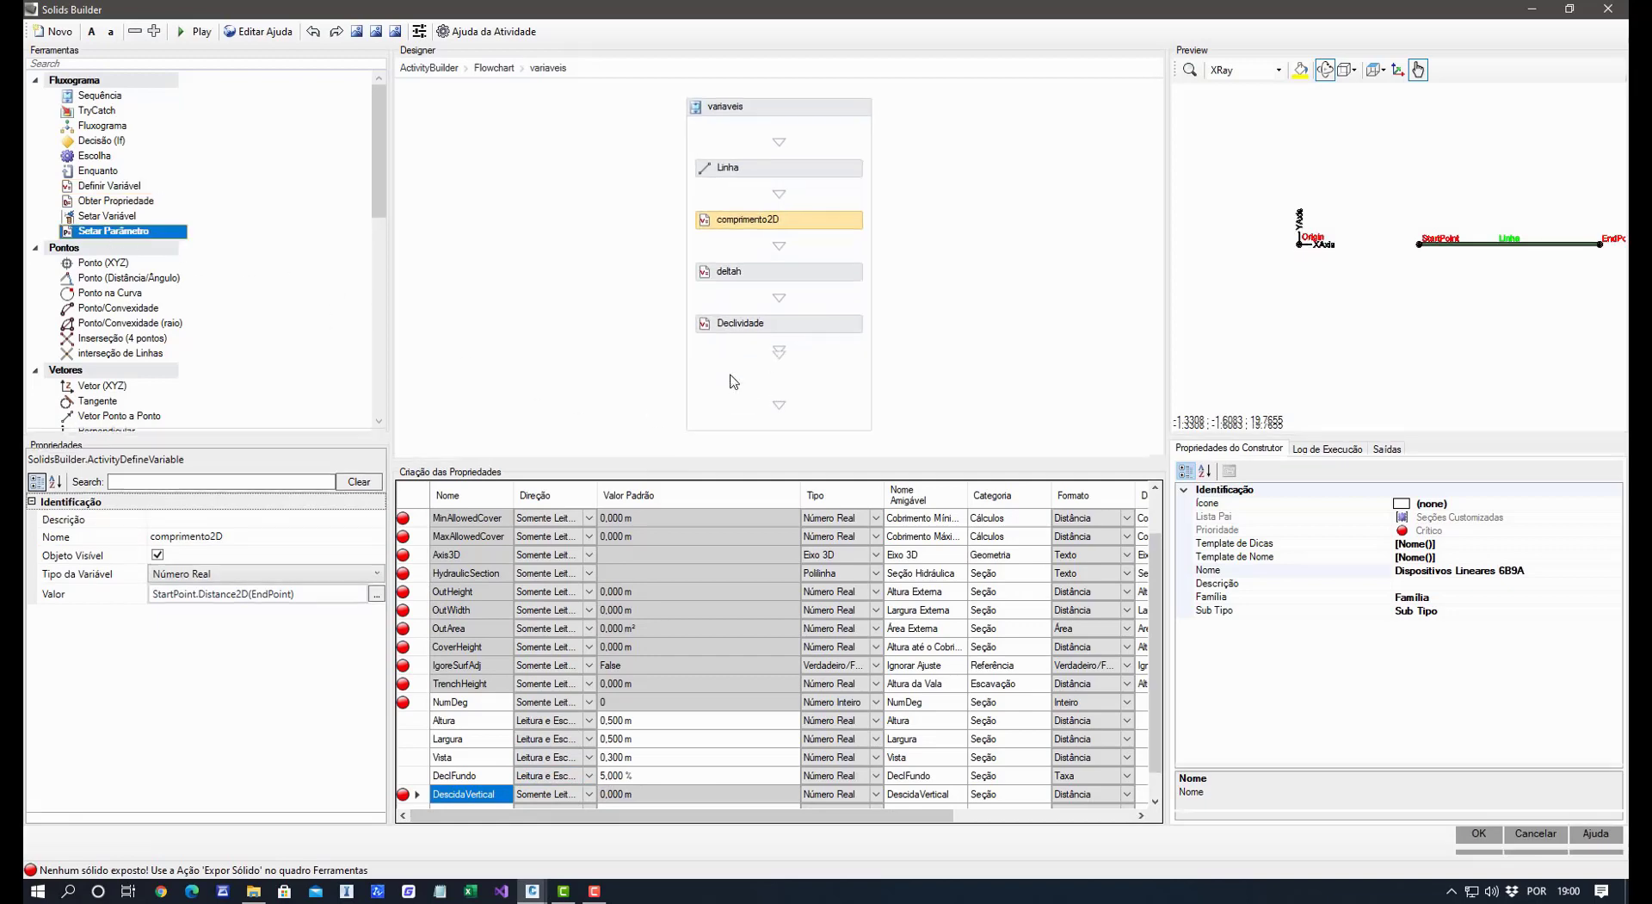
click(229, 538)
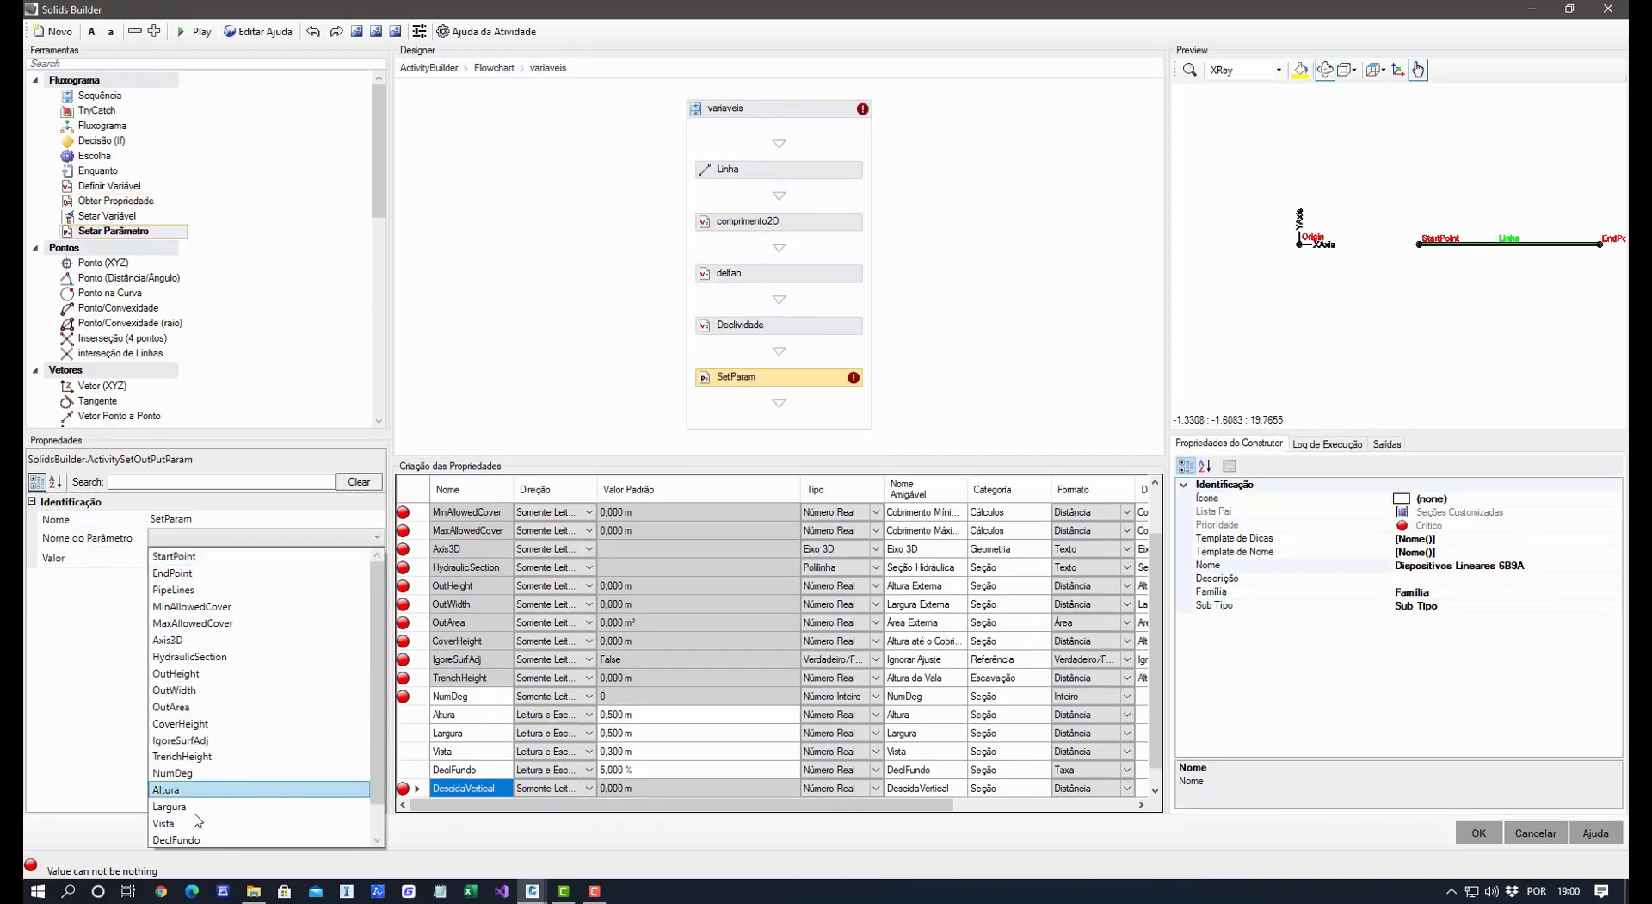
scroll(254, 766, down, 1)
click(222, 824)
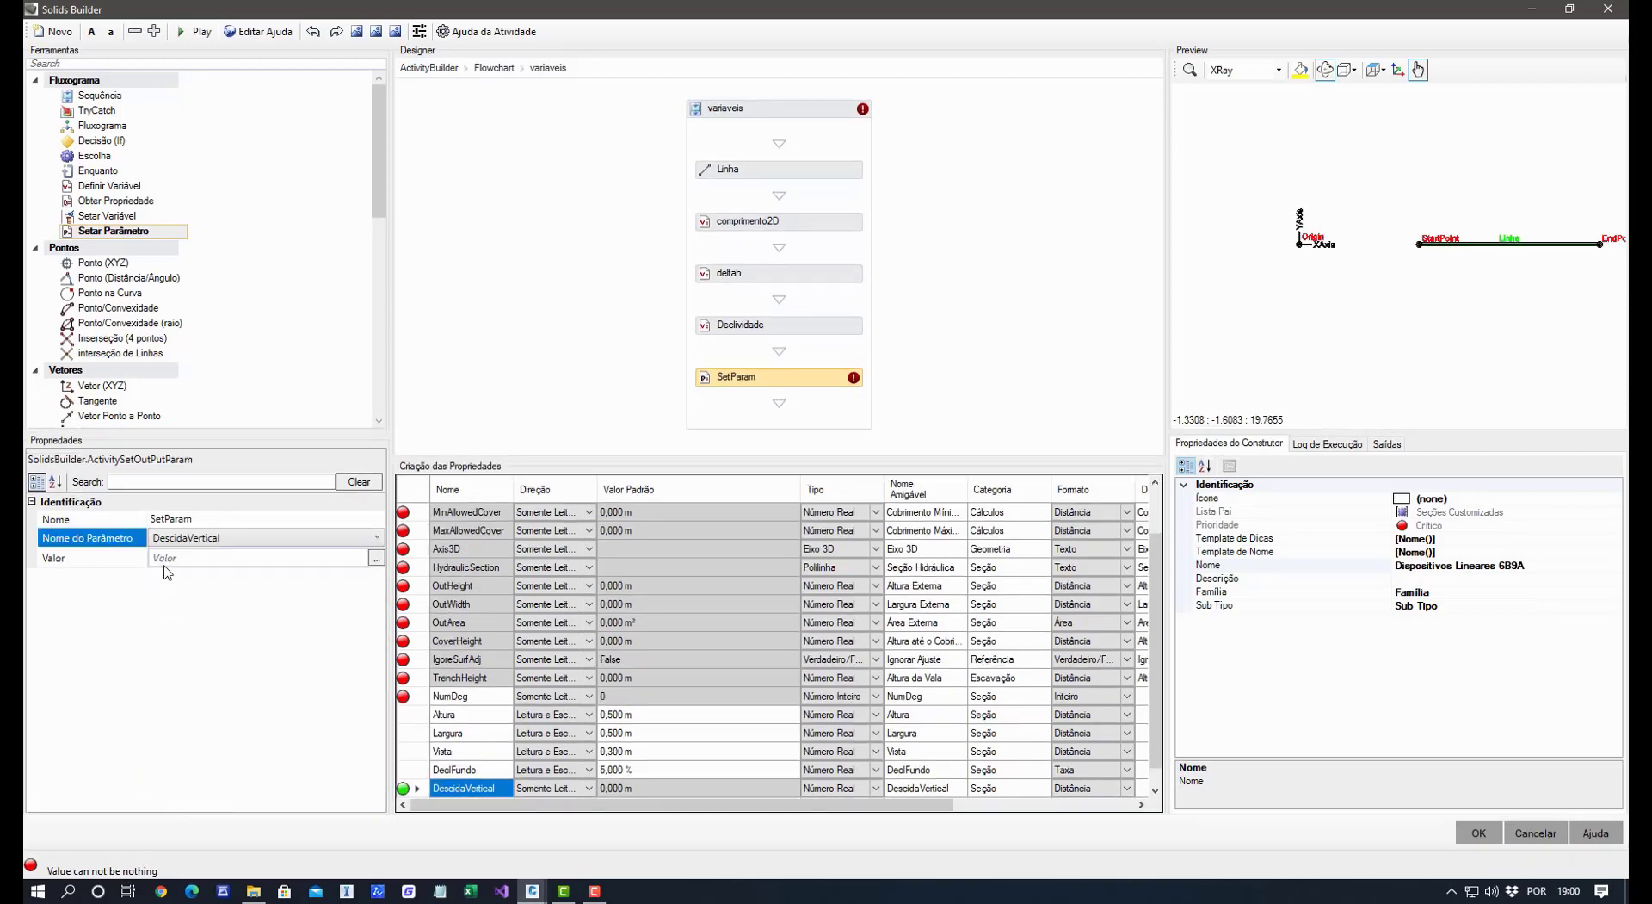
Rename the Altura property as AltDescida and copy its new name.
click(190, 556)
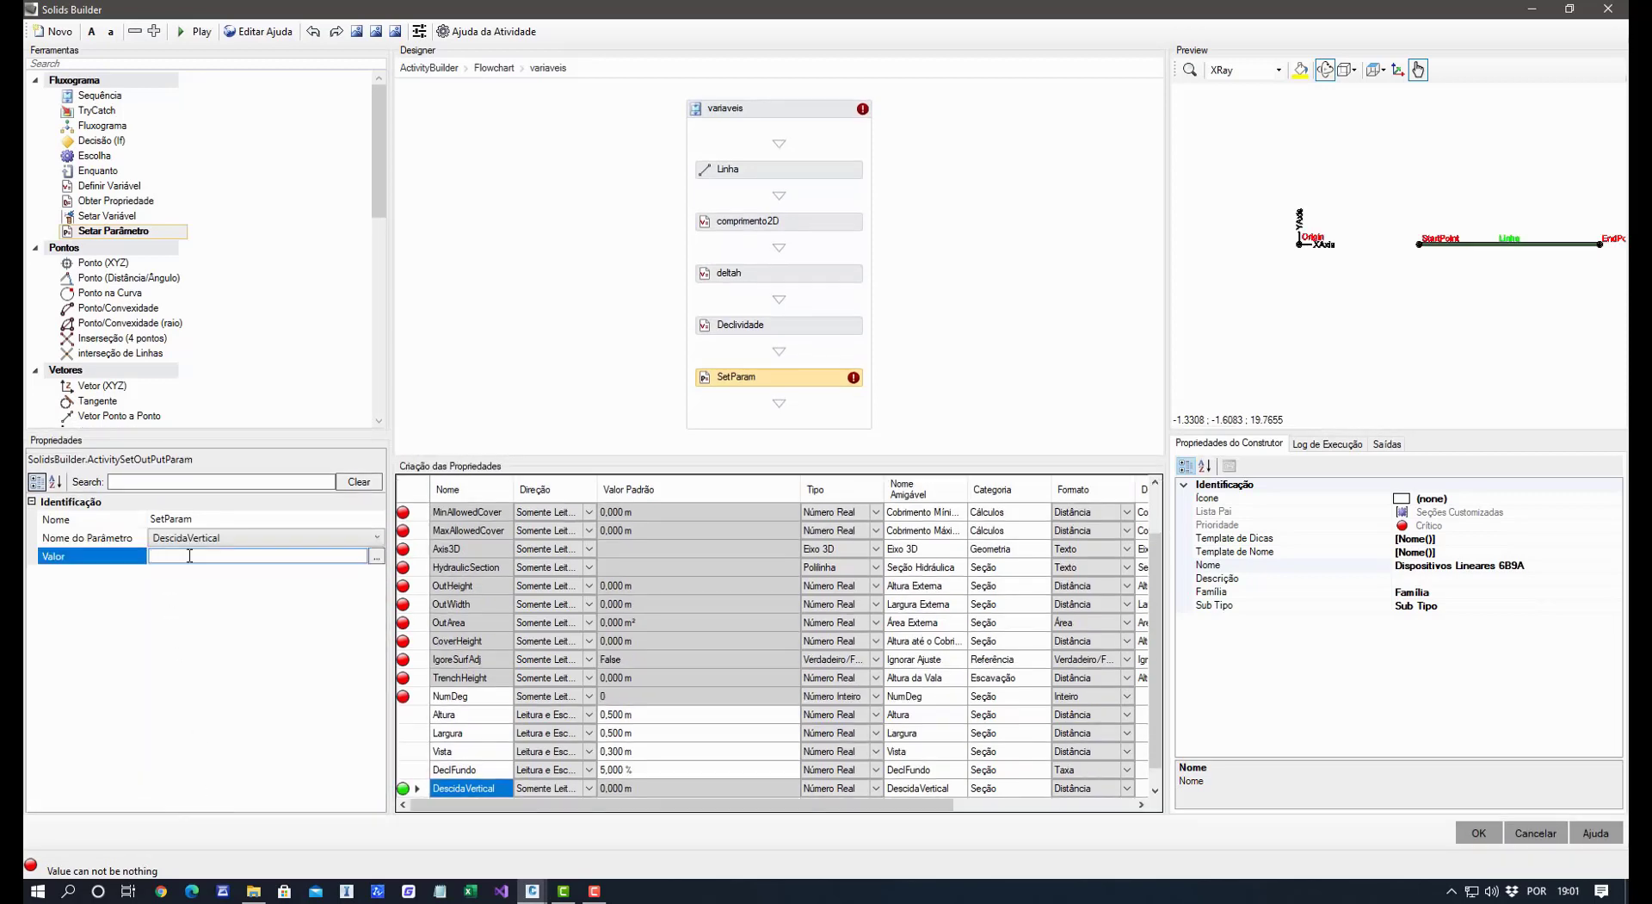
click(465, 723)
click(491, 715)
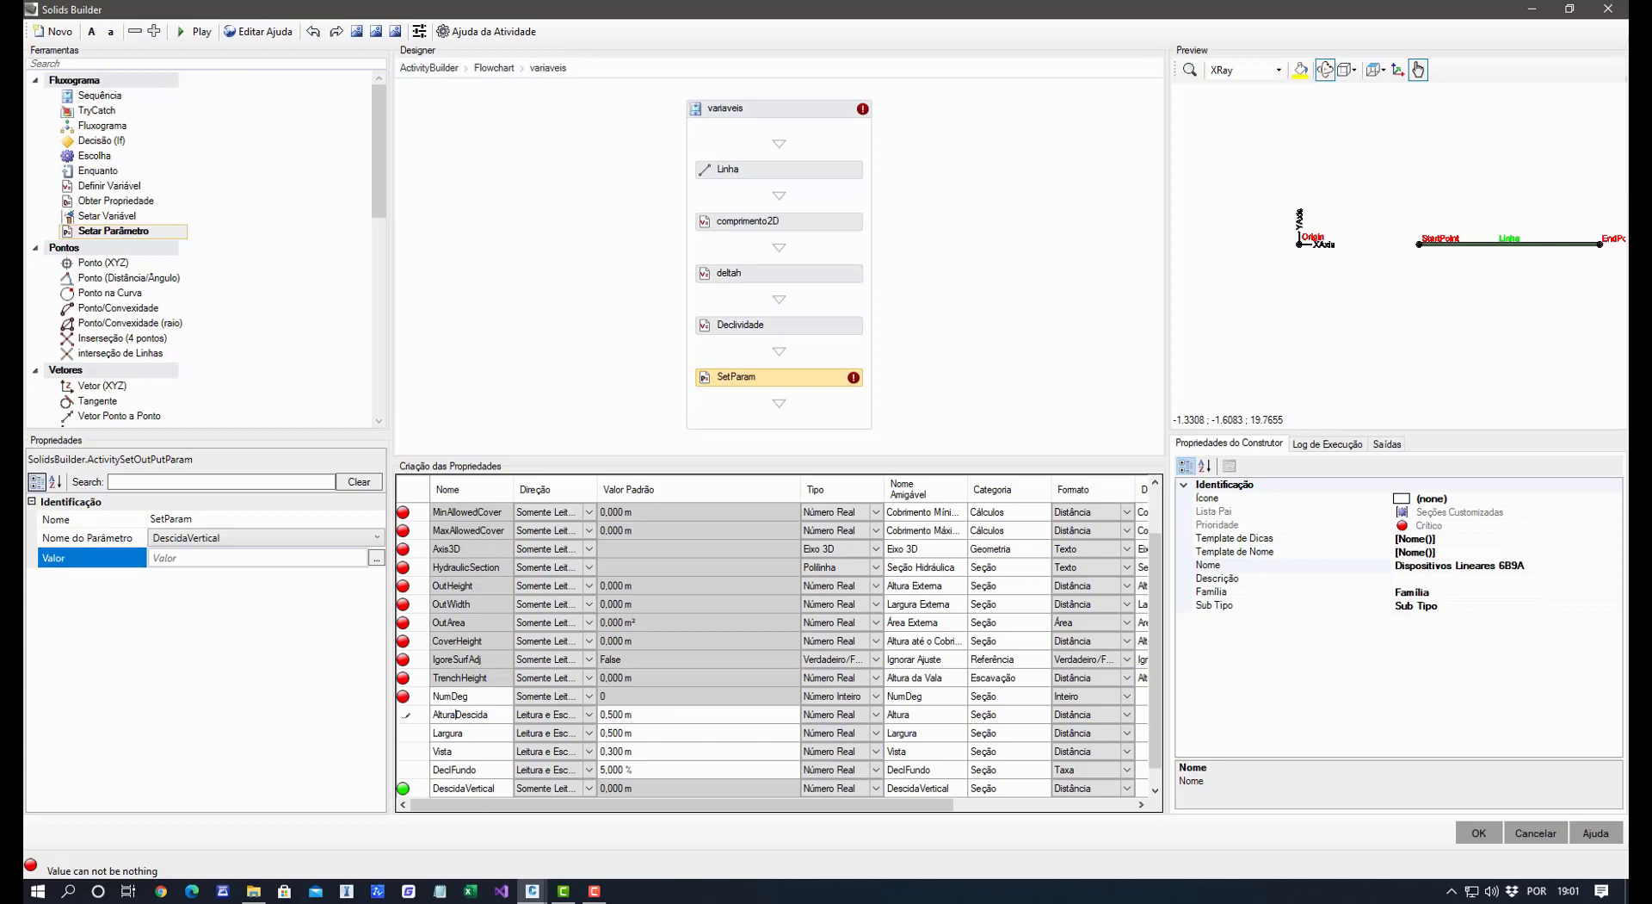
key(BackSpace)
key(BackSpace)
key(BackSpace)
double_click(434, 715)
key(ctrl+c)
key(Return)
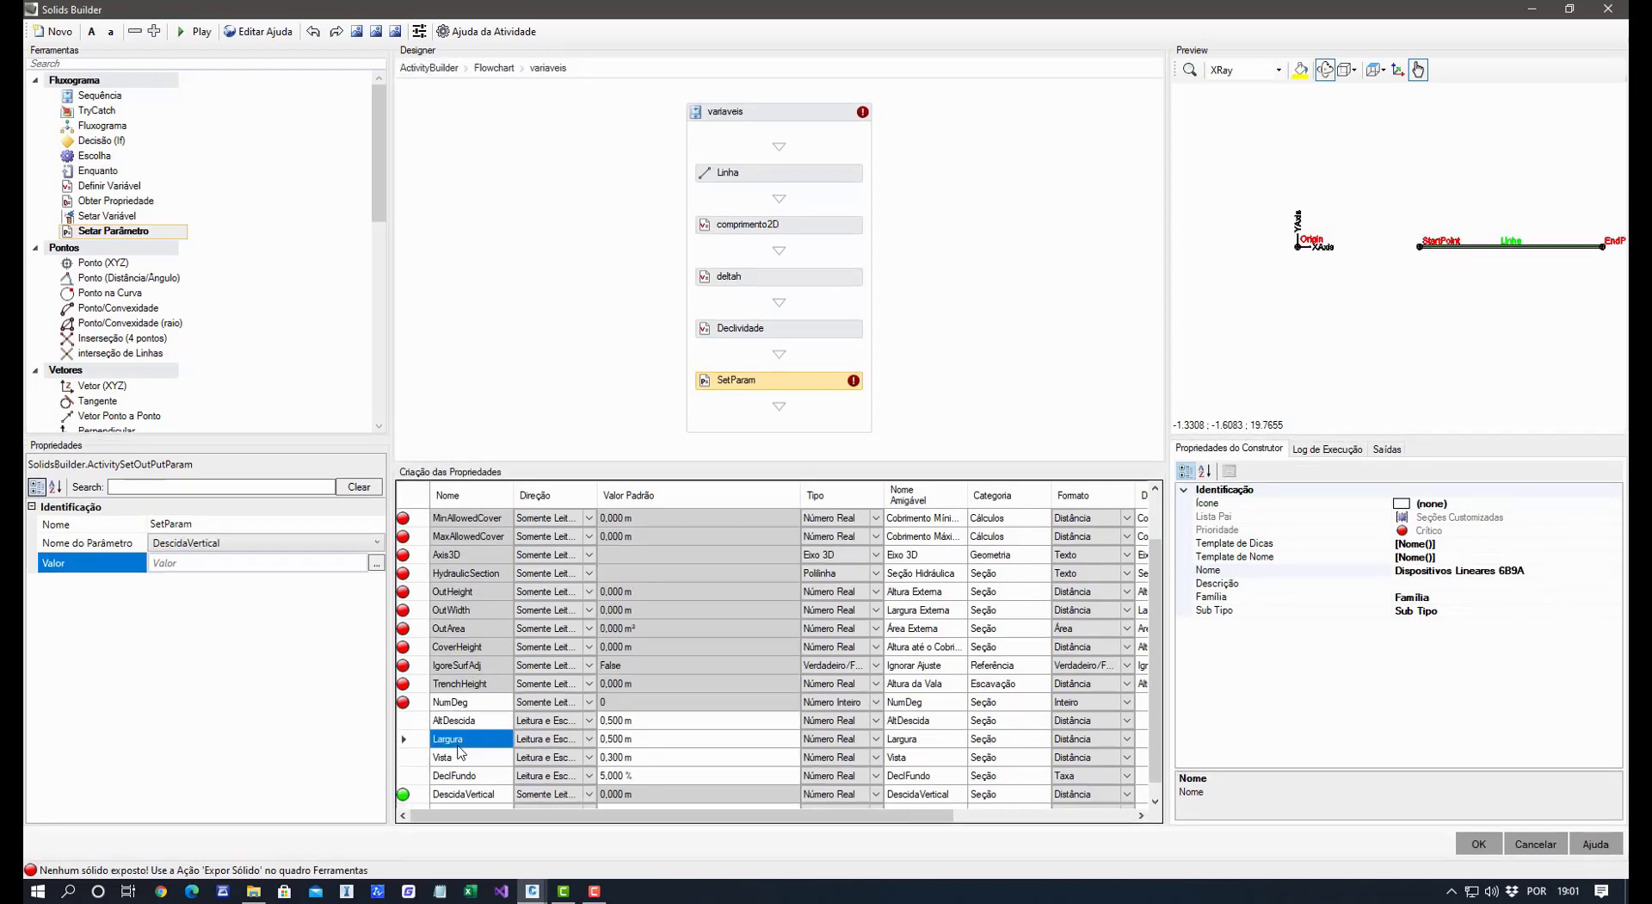
Set the SetParam value to AltDescida / Math.Cos ( Math.Atan (Declividade)) and widen the value column to show the full expression.
click(221, 565)
key(ctrl+v)
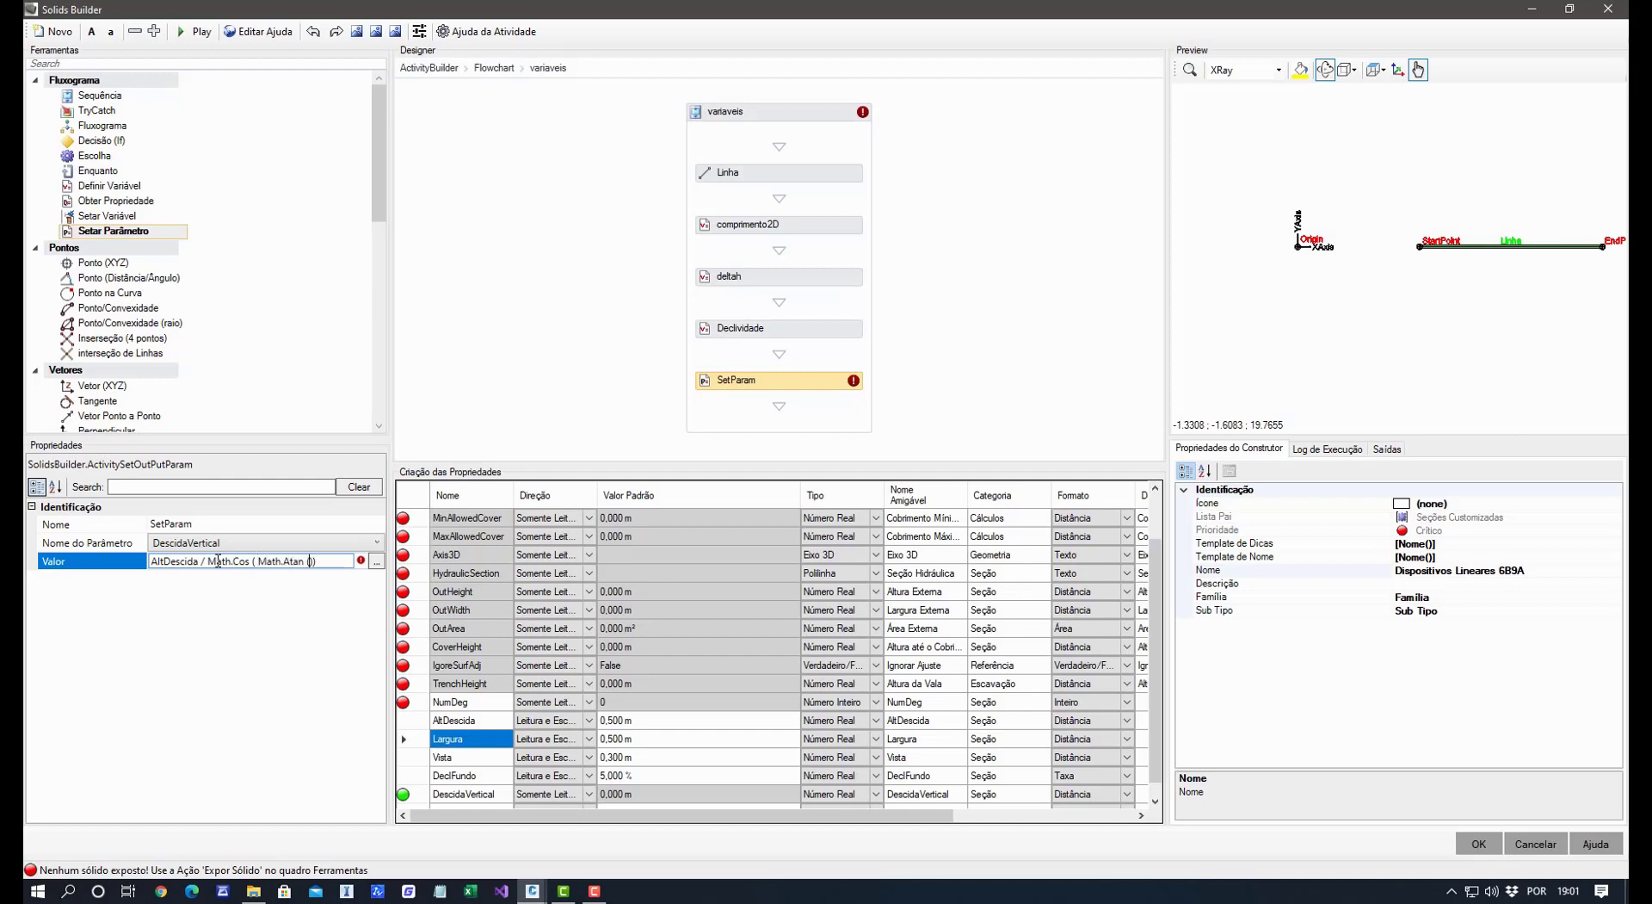
text(clividade)
key(Return)
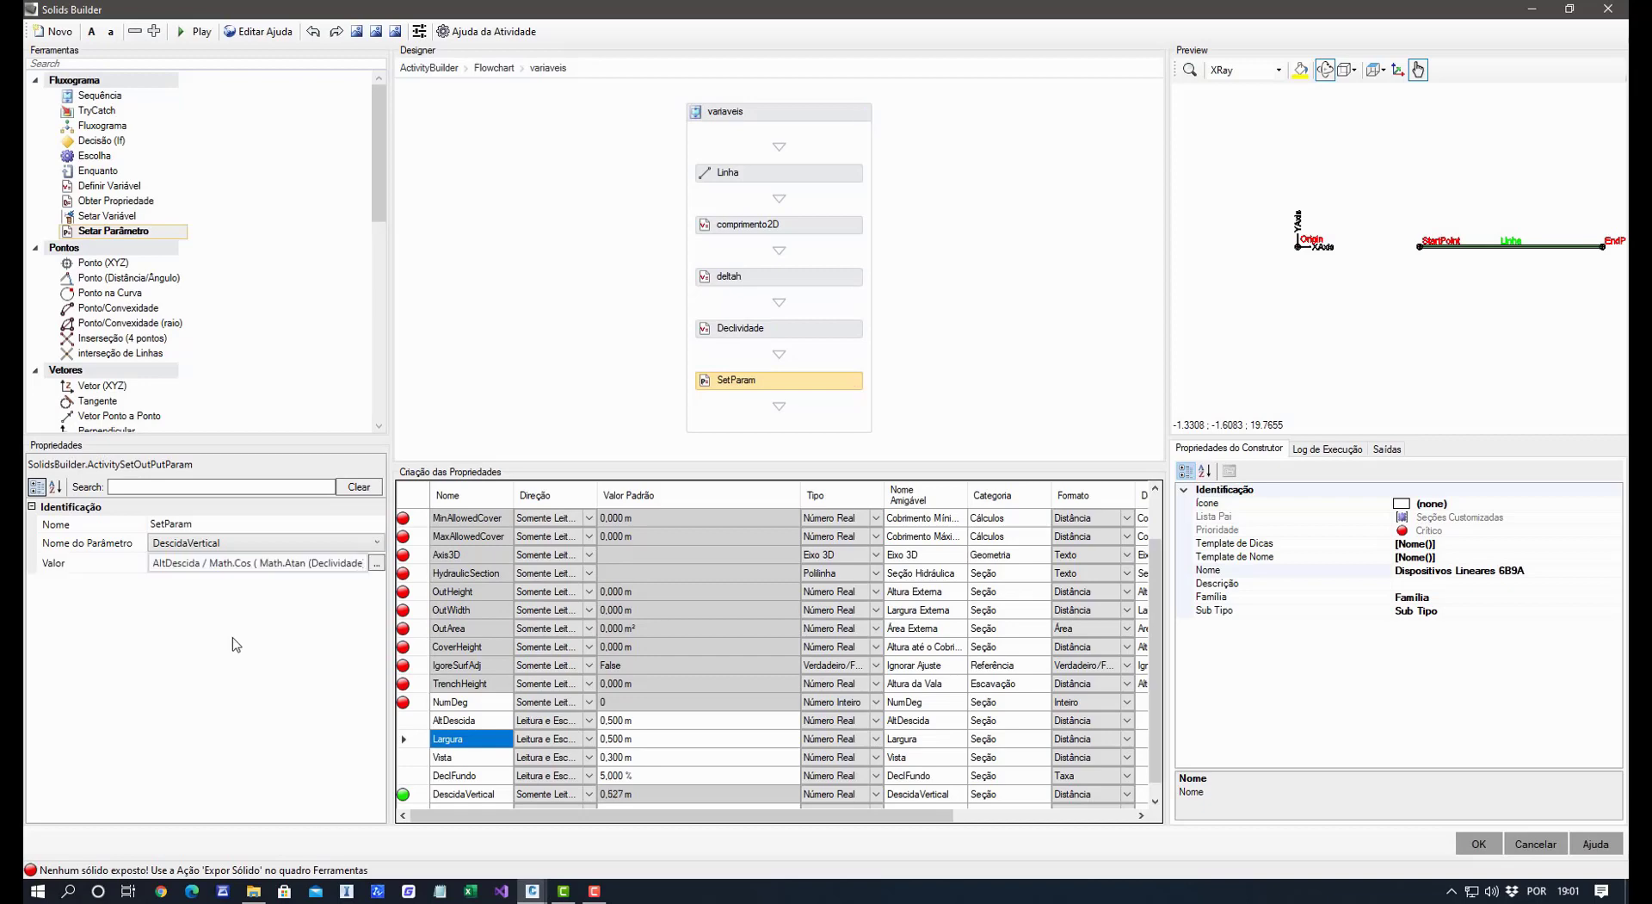
drag(135, 568, 95, 568)
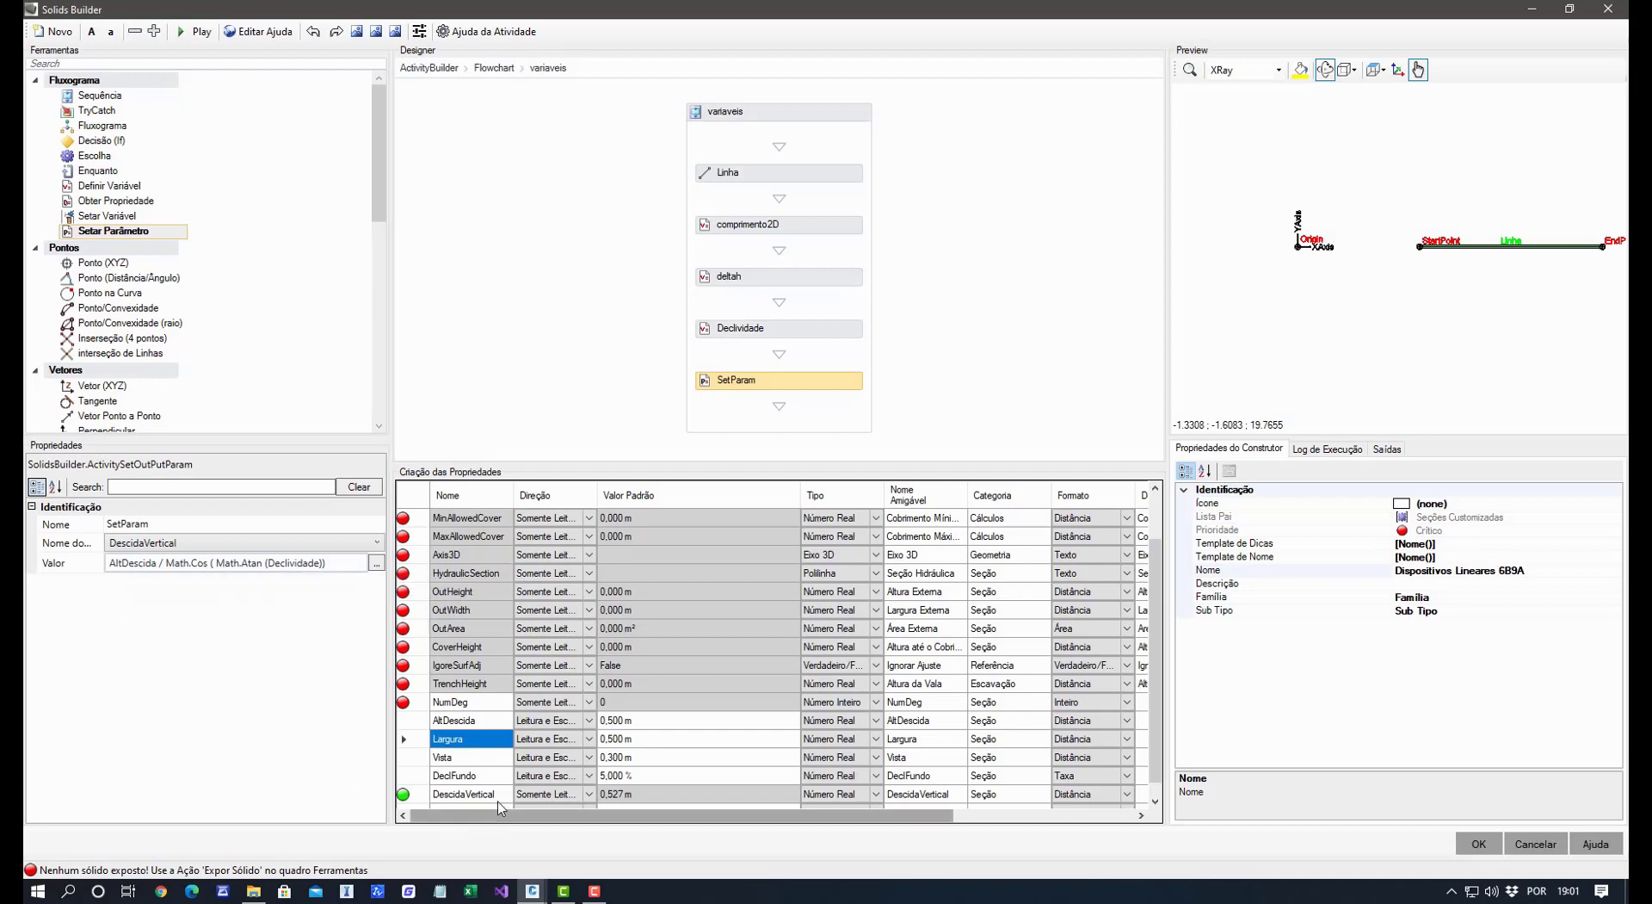
Check the calculated DescidaVertical value and rename the SetParam activity as Calcular Altura Vertical.
click(469, 796)
click(642, 797)
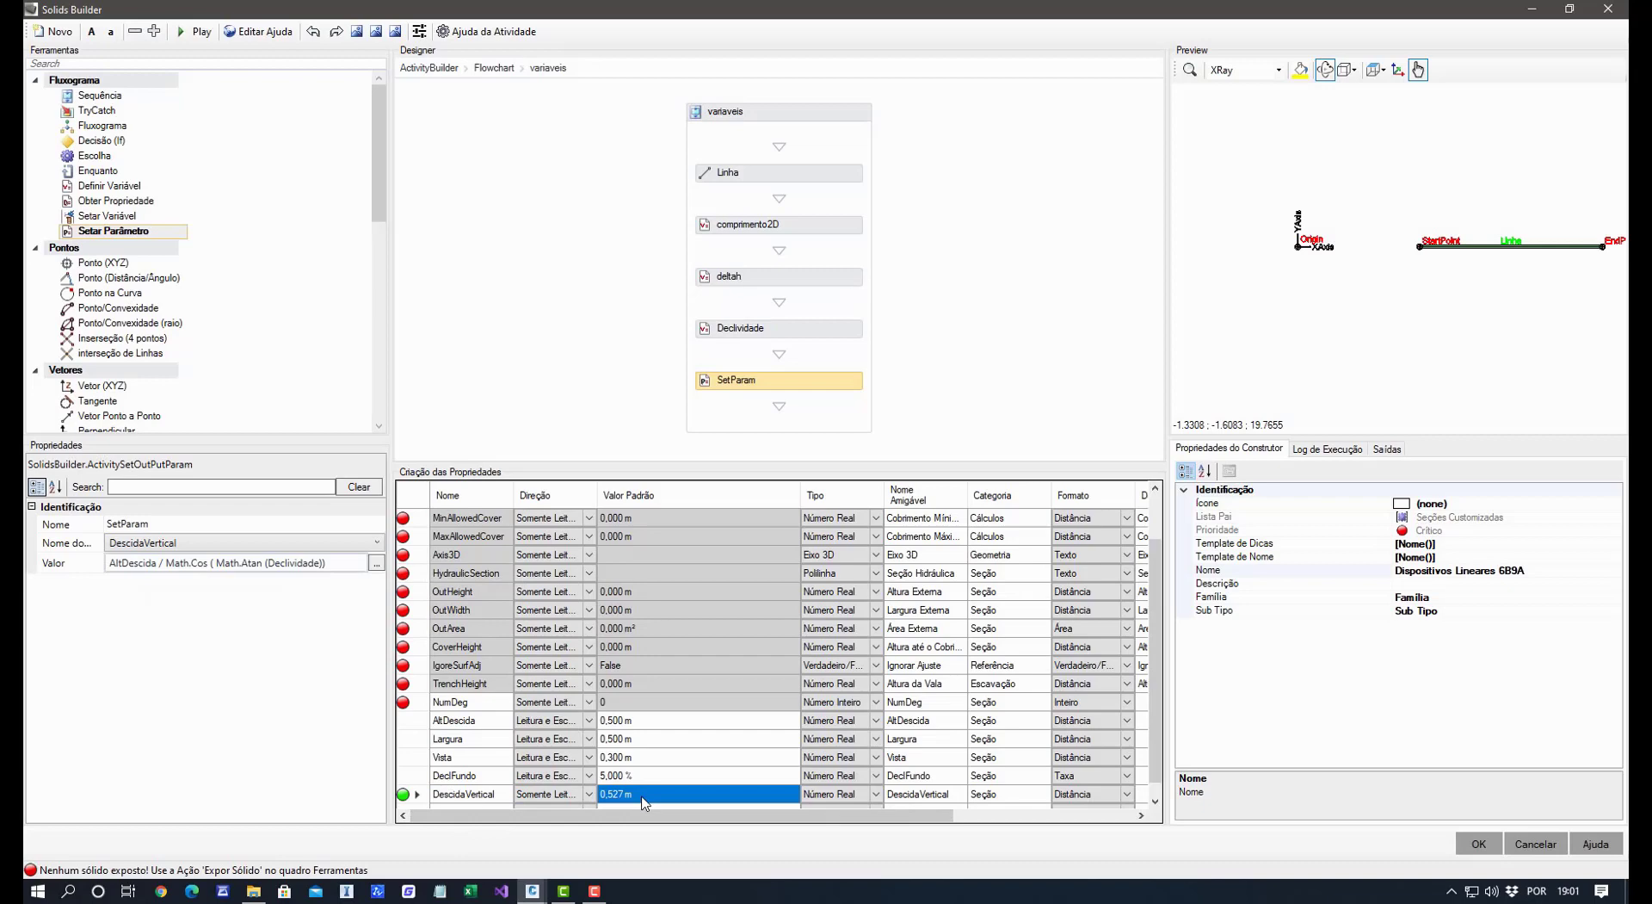
click(206, 524)
text(Calcular Altura Vertical)
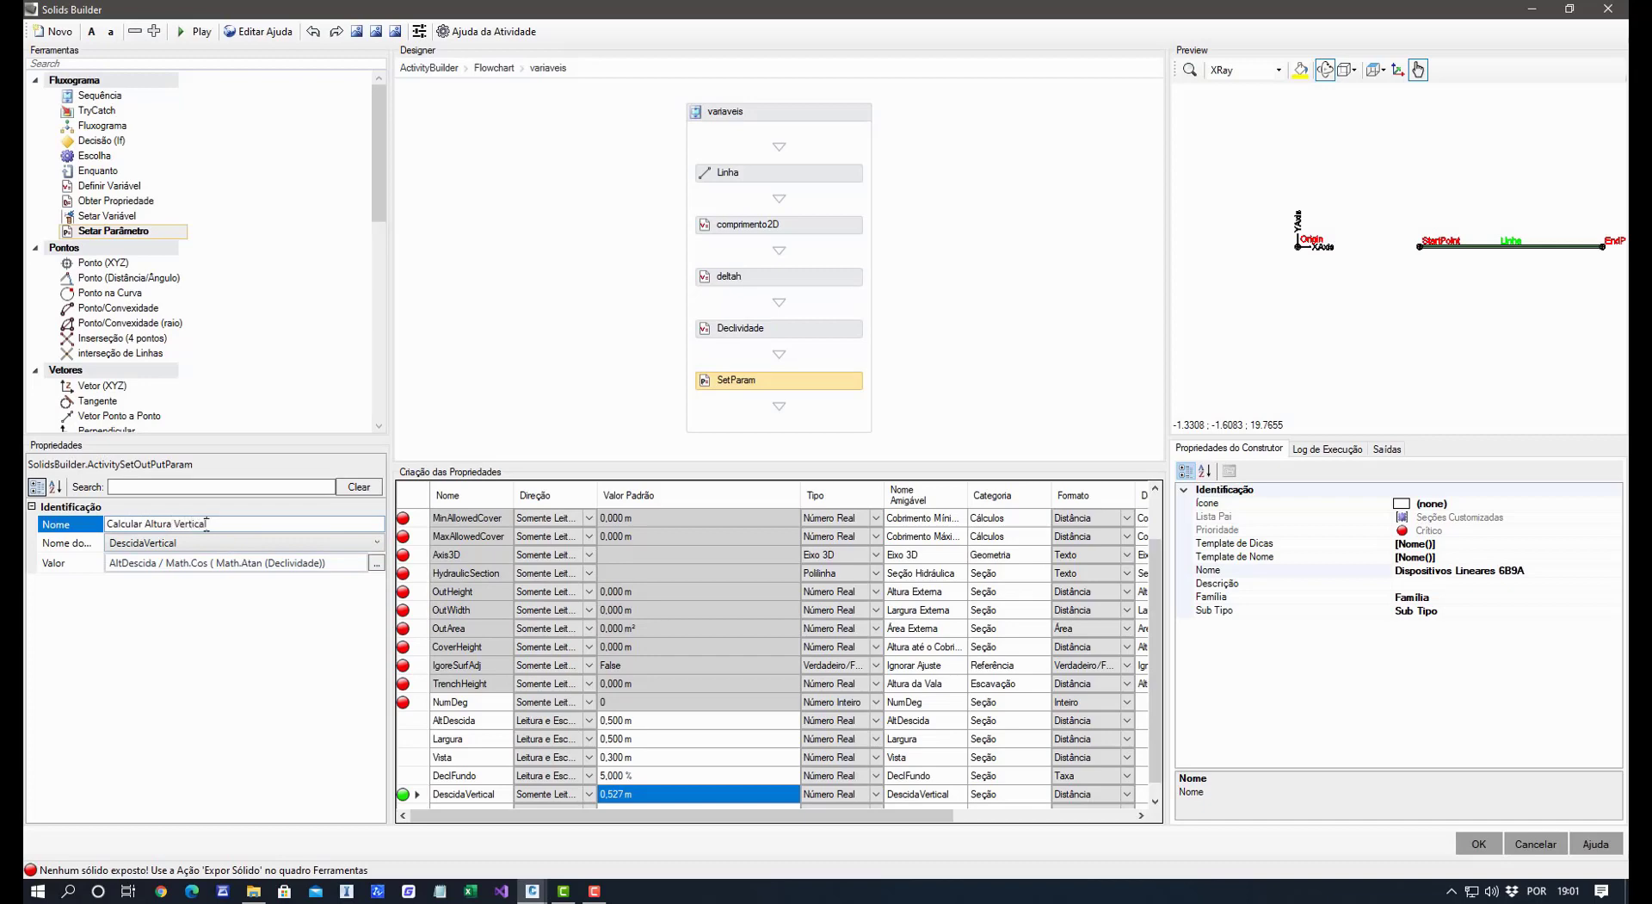
key(Return)
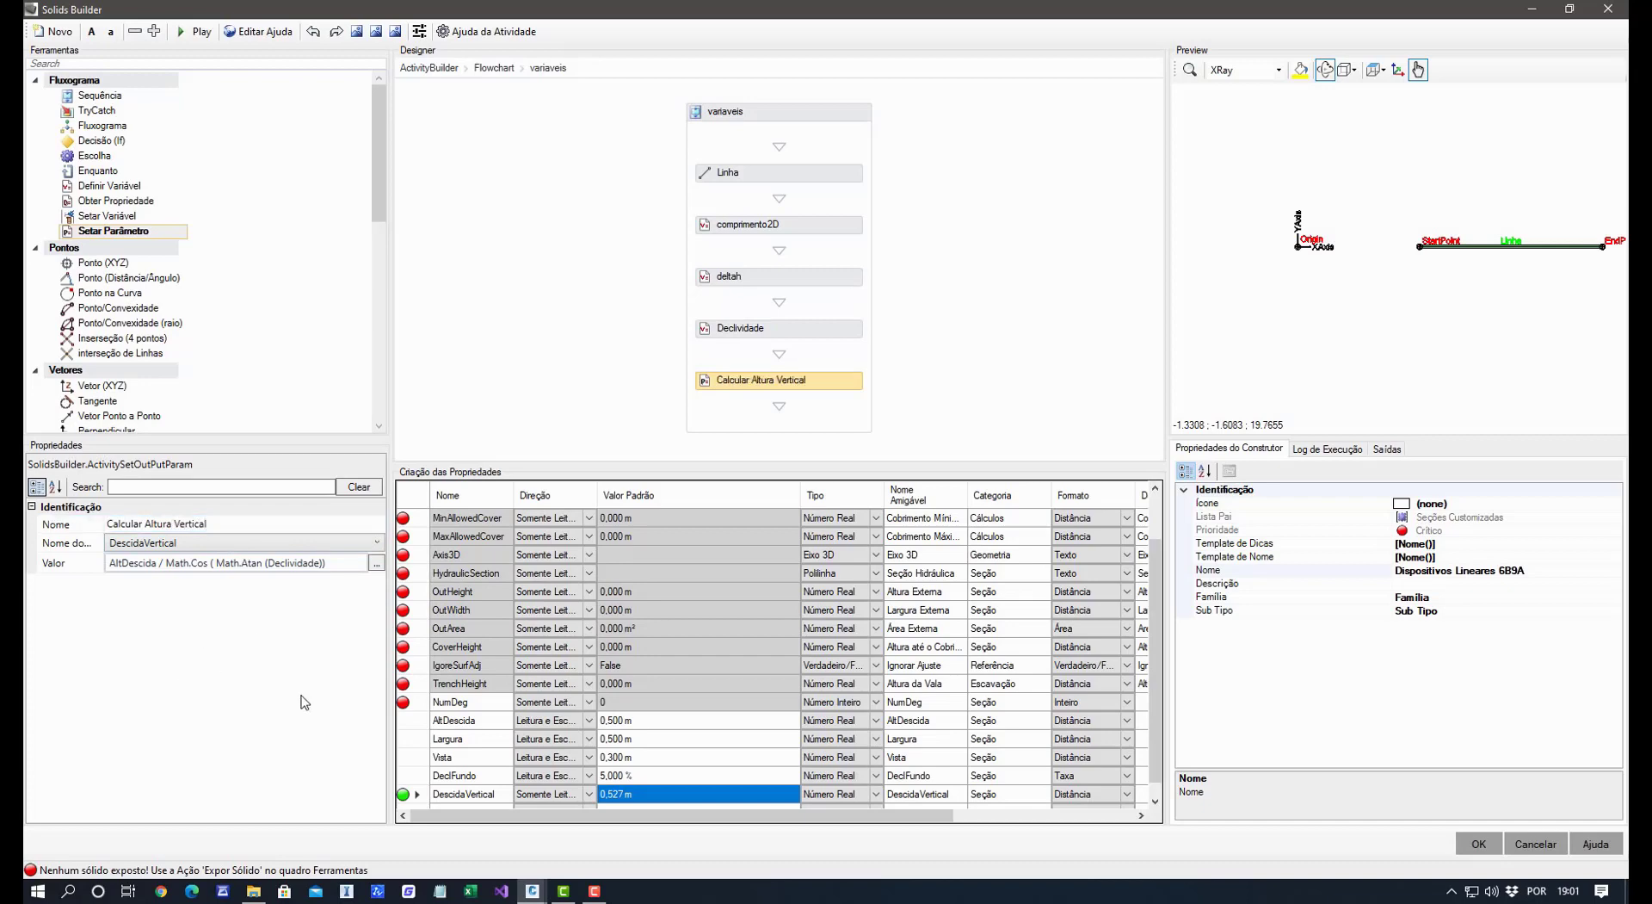
Switch to the Civil 3D reference diagram and examine the Vista and Passo dimensions of the first step.
mouse_move(532, 890)
click(545, 839)
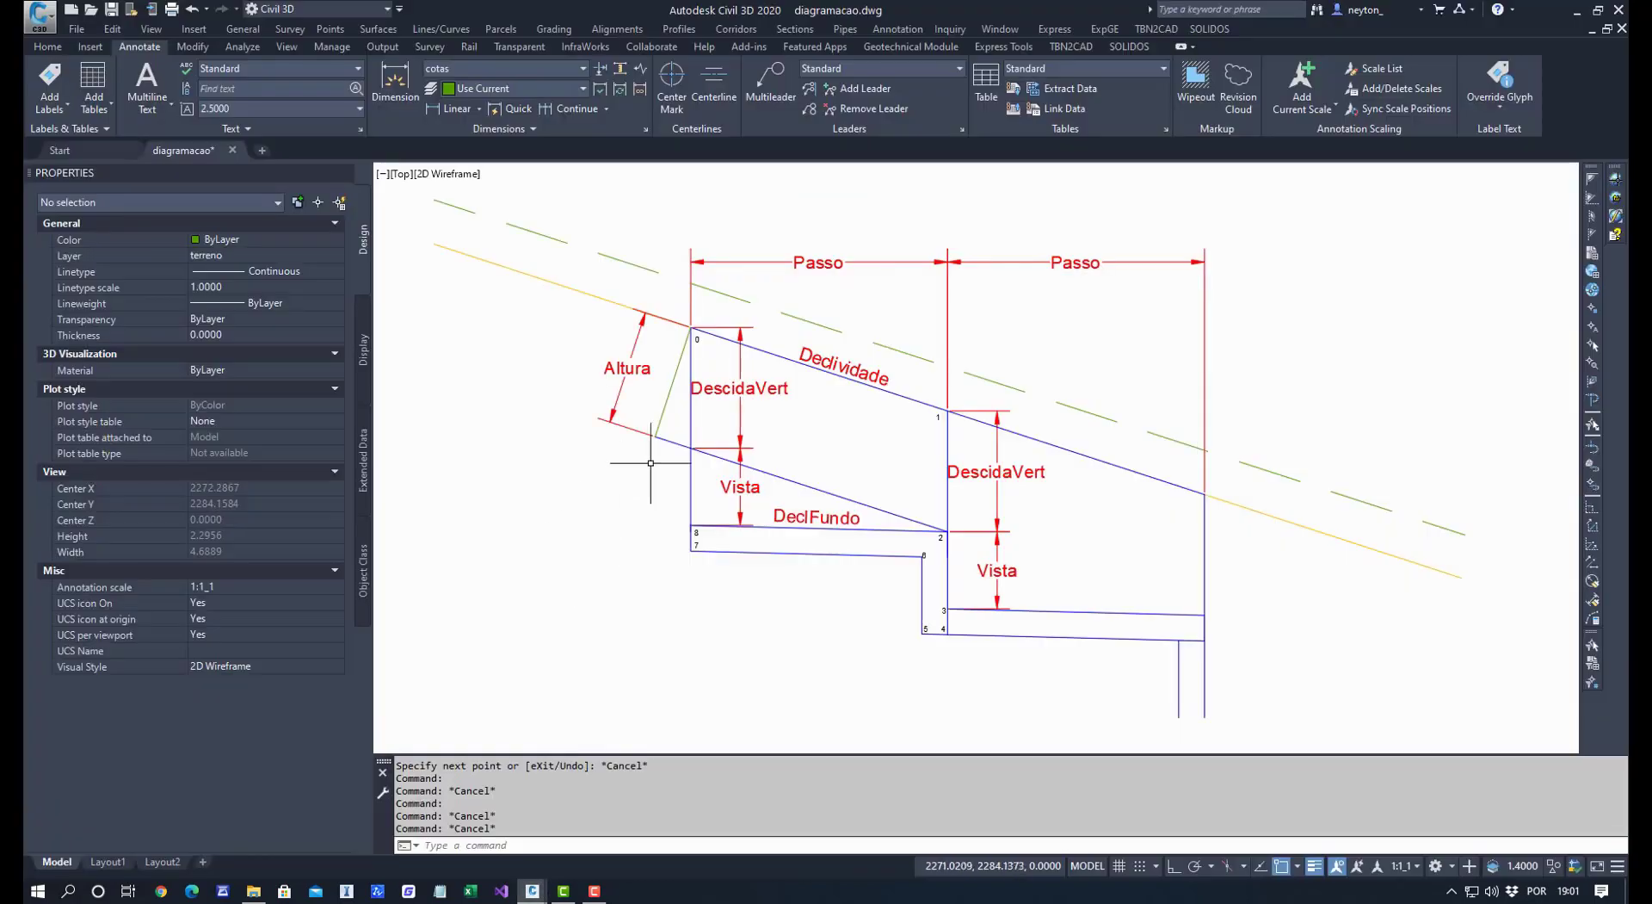
mouse_move(620, 510)
middle_down()
mouse_move(572, 512)
mouse_move(620, 534)
middle_up()
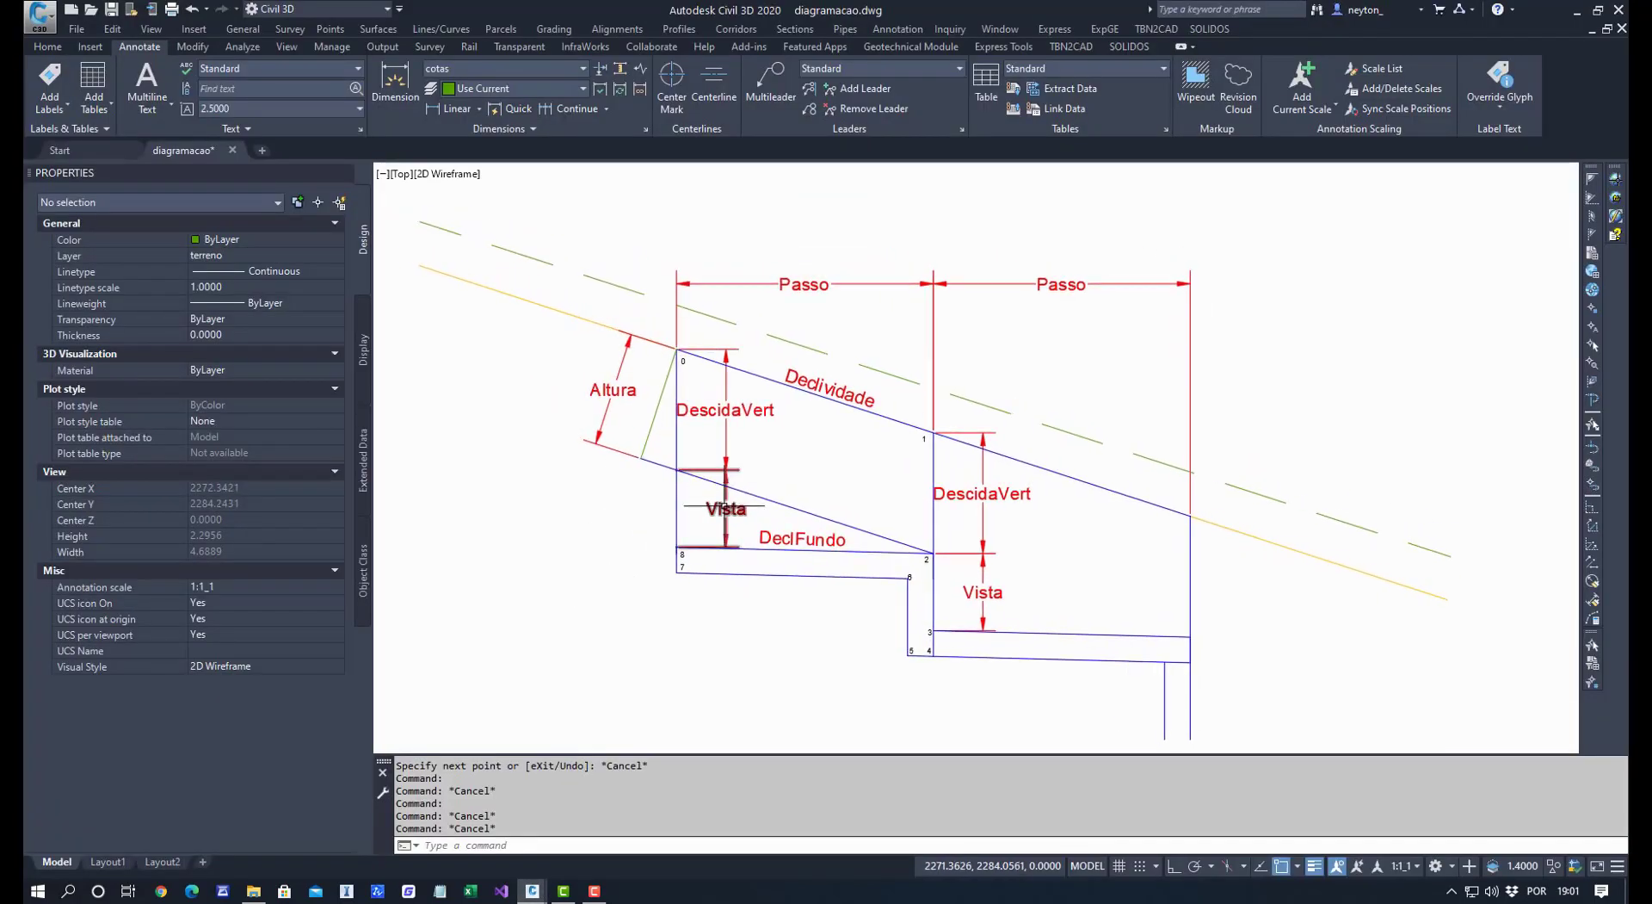
click(725, 509)
key(Escape)
key(Escape)
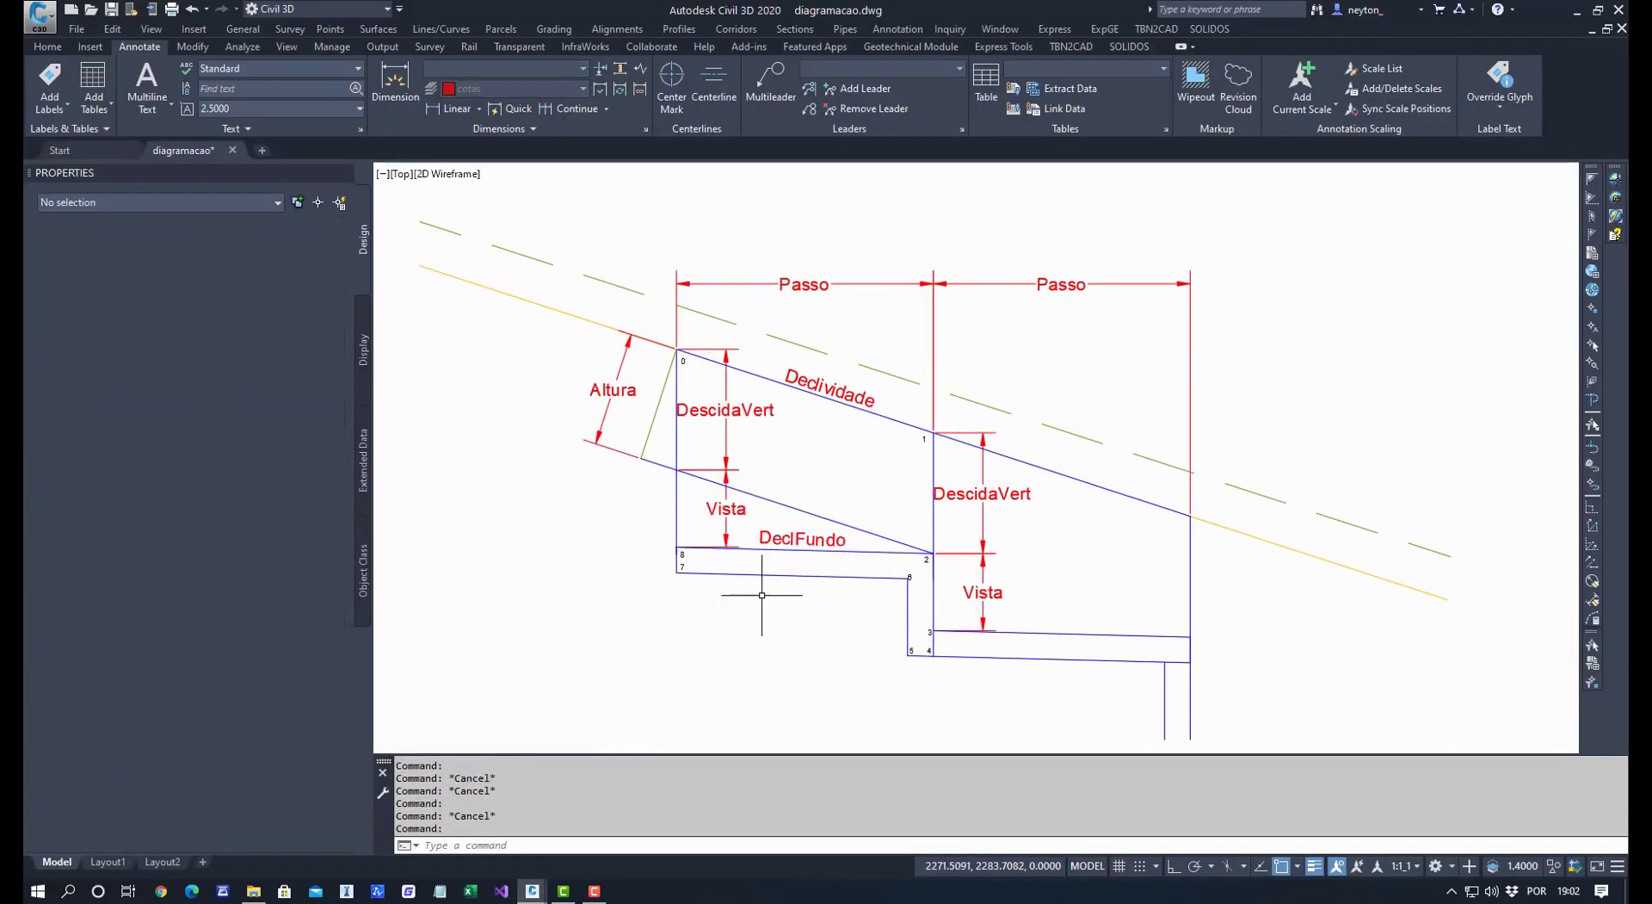
click(793, 283)
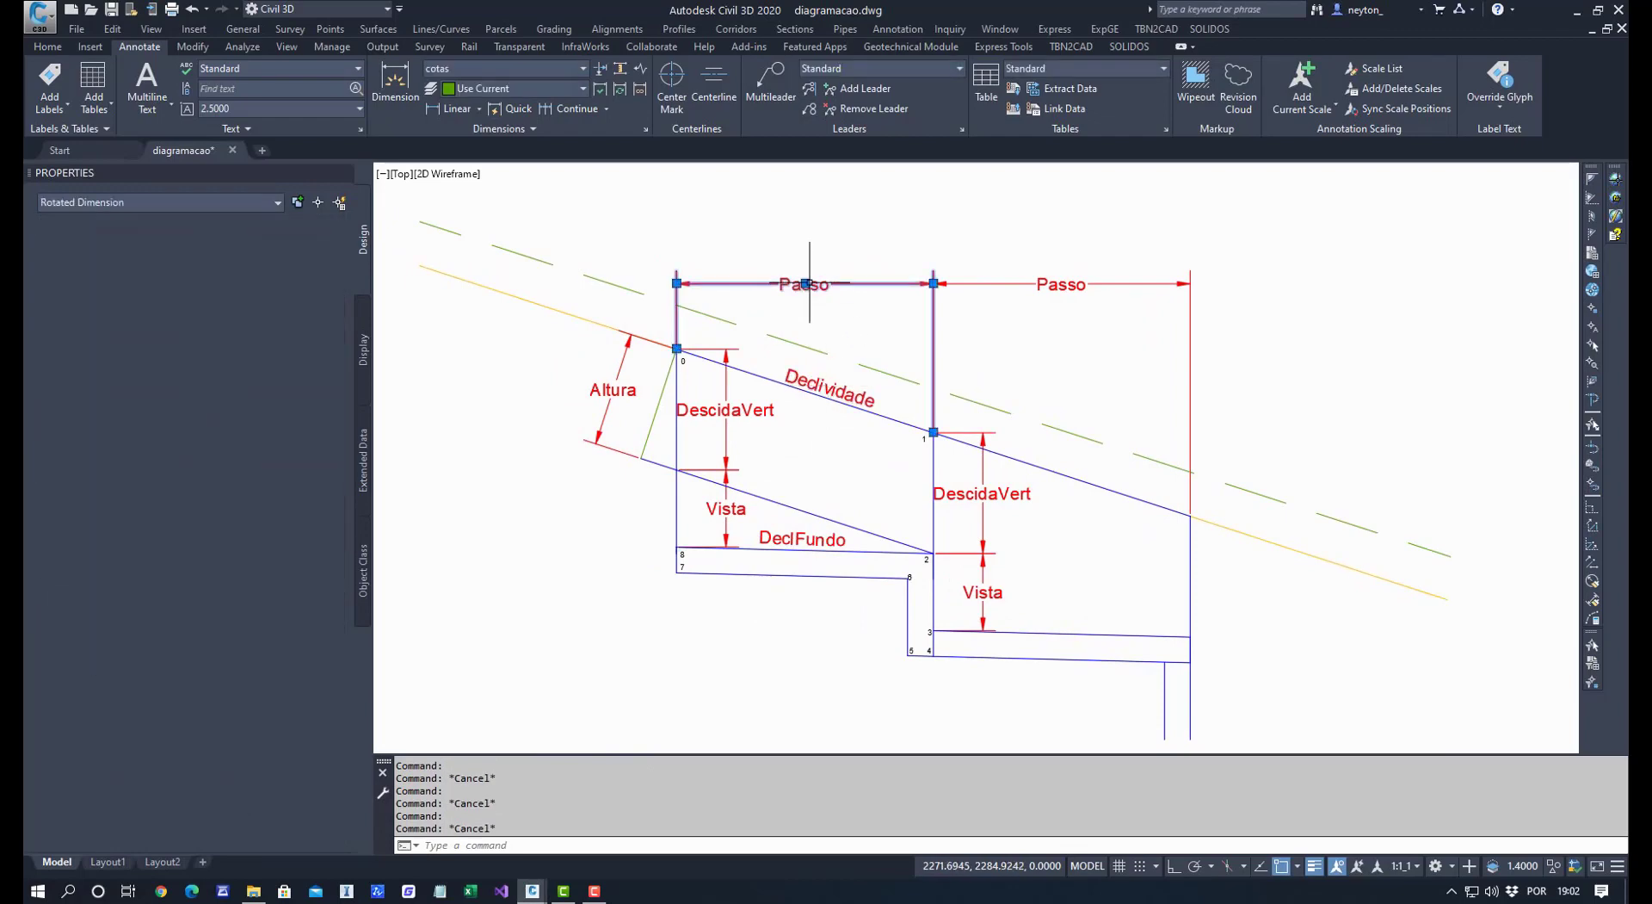
key(Escape)
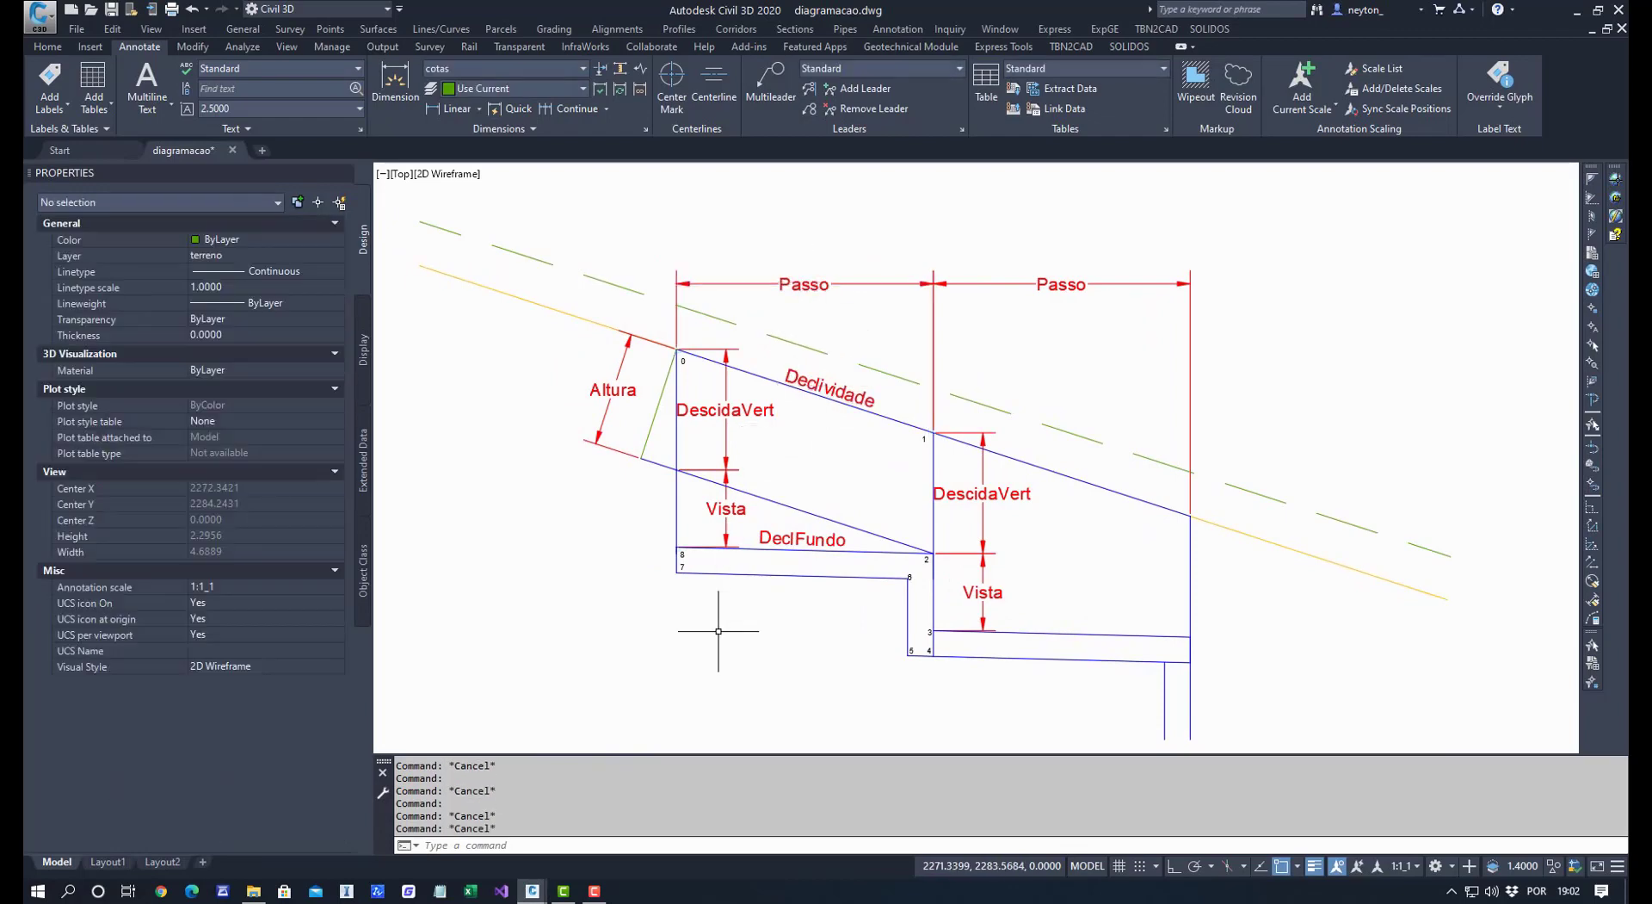
Return to Solids Builder, add a Setar Parâmetro activity after Calcular Altura Vertical and assign it to the NumDeg parameter.
mouse_move(758, 646)
middle_down()
mouse_move(789, 603)
mouse_move(782, 627)
middle_up()
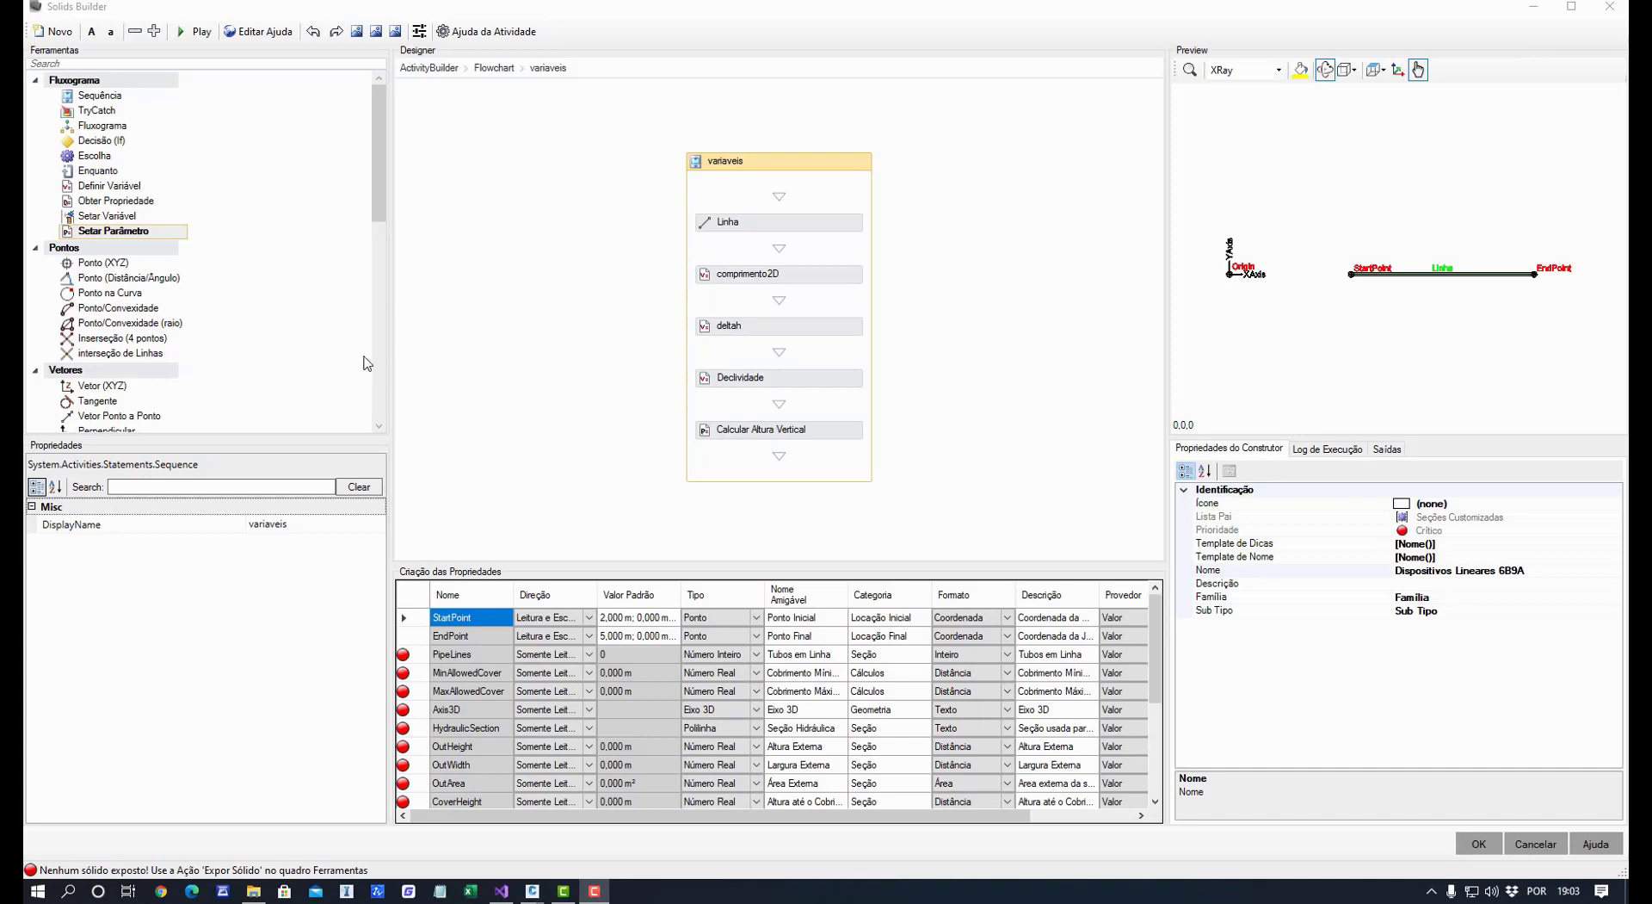
scroll(487, 672, down, 1)
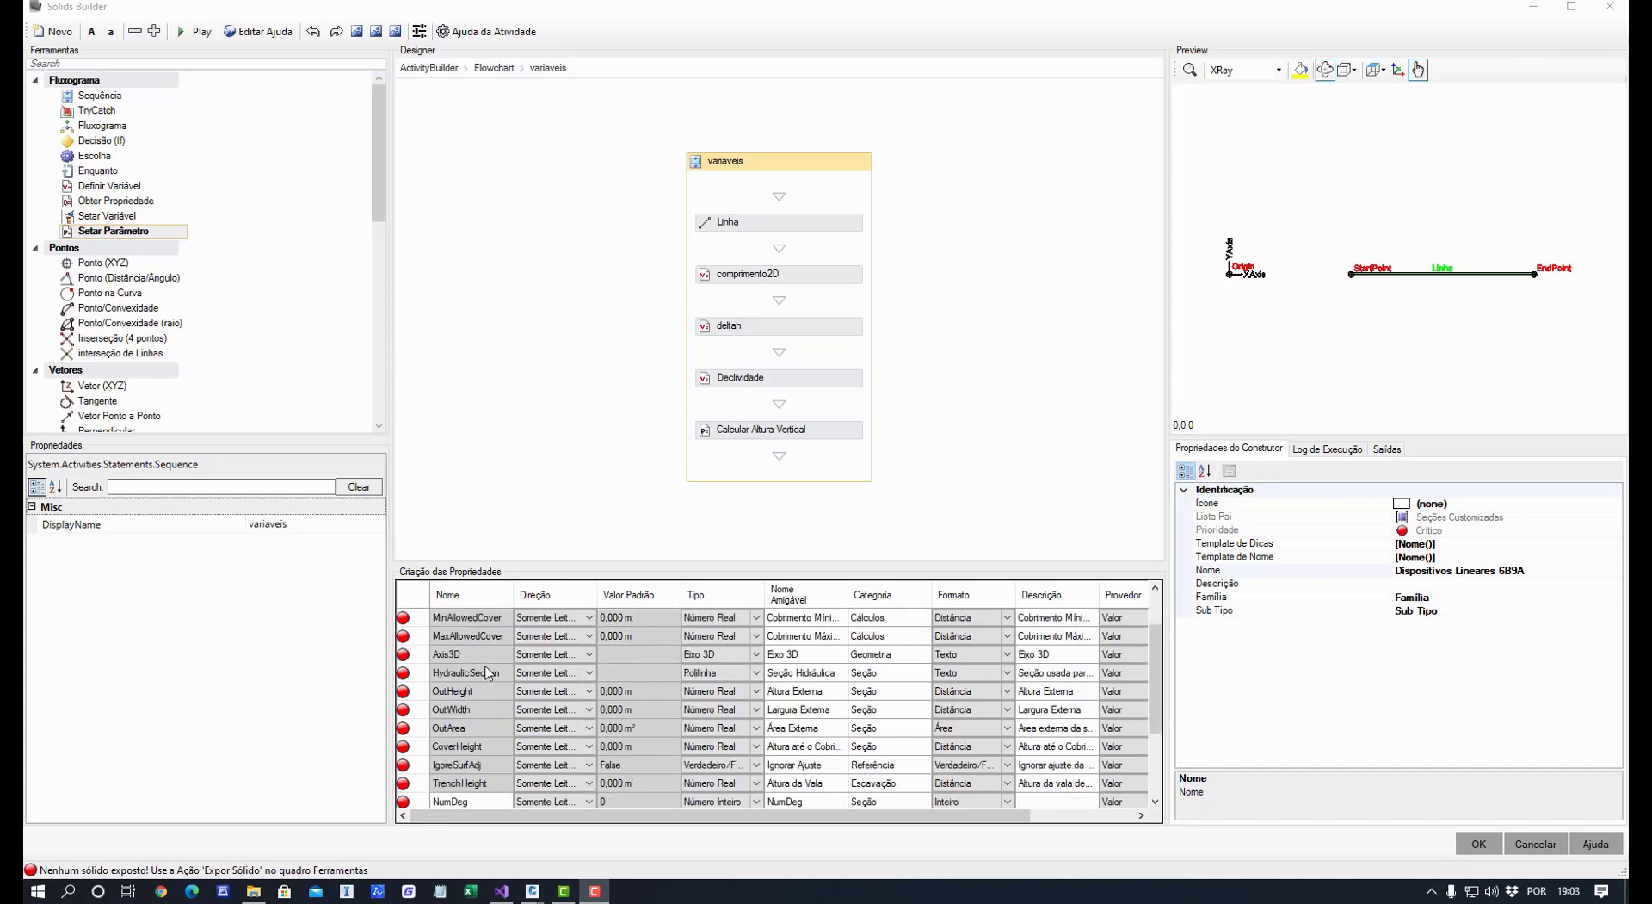
scroll(487, 673, down, 2)
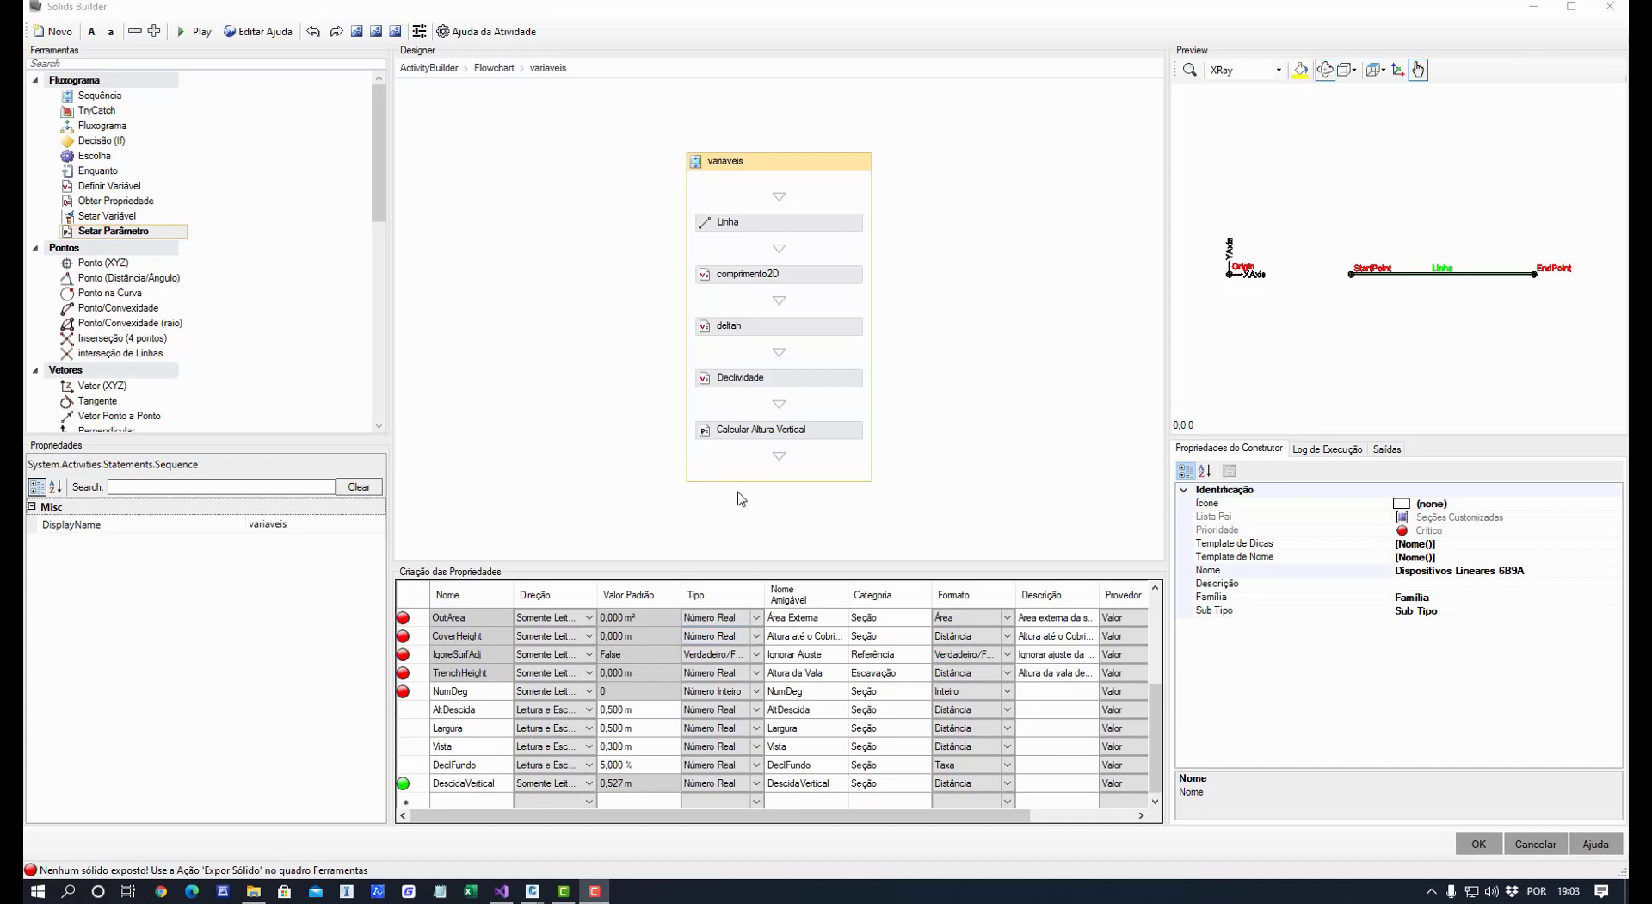
drag(164, 234, 749, 460)
click(297, 518)
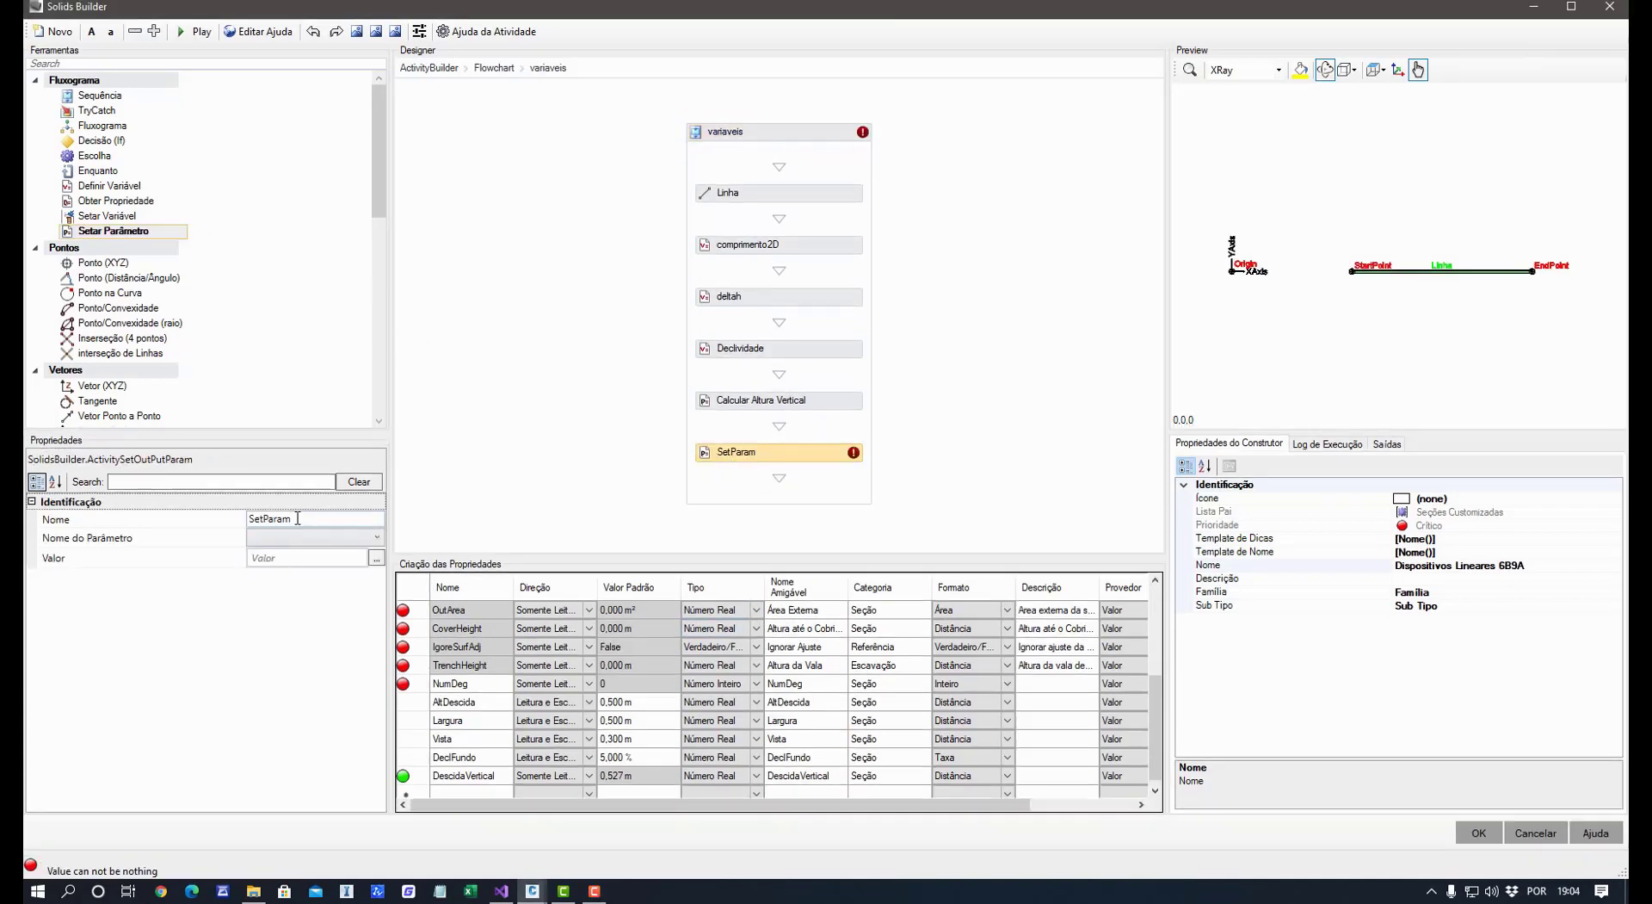
click(298, 537)
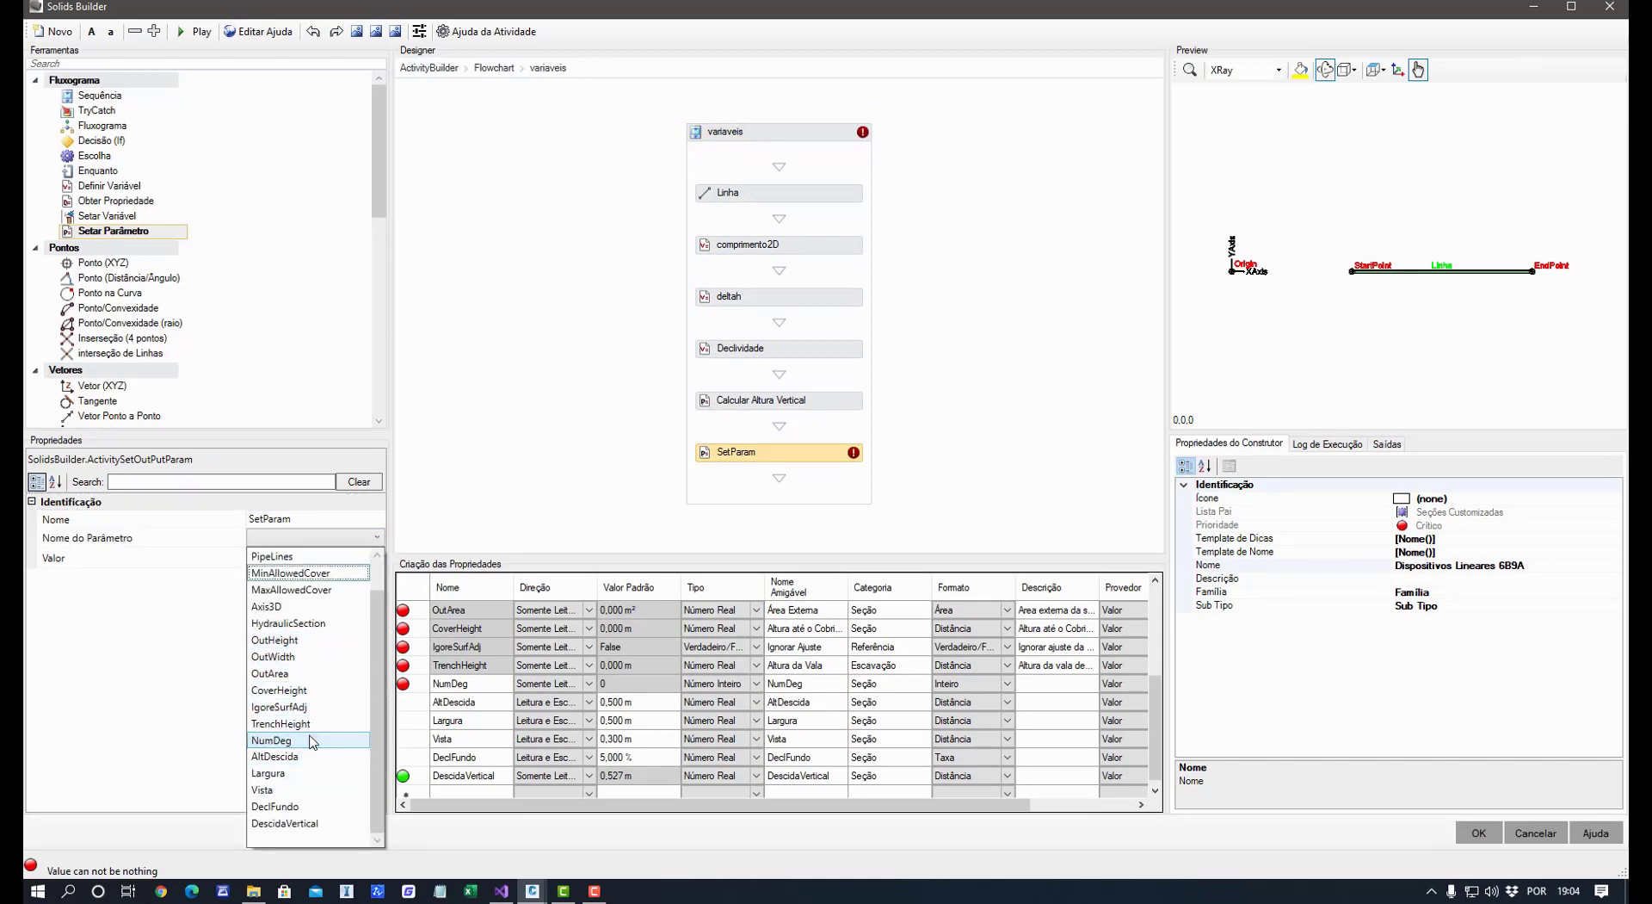
click(469, 723)
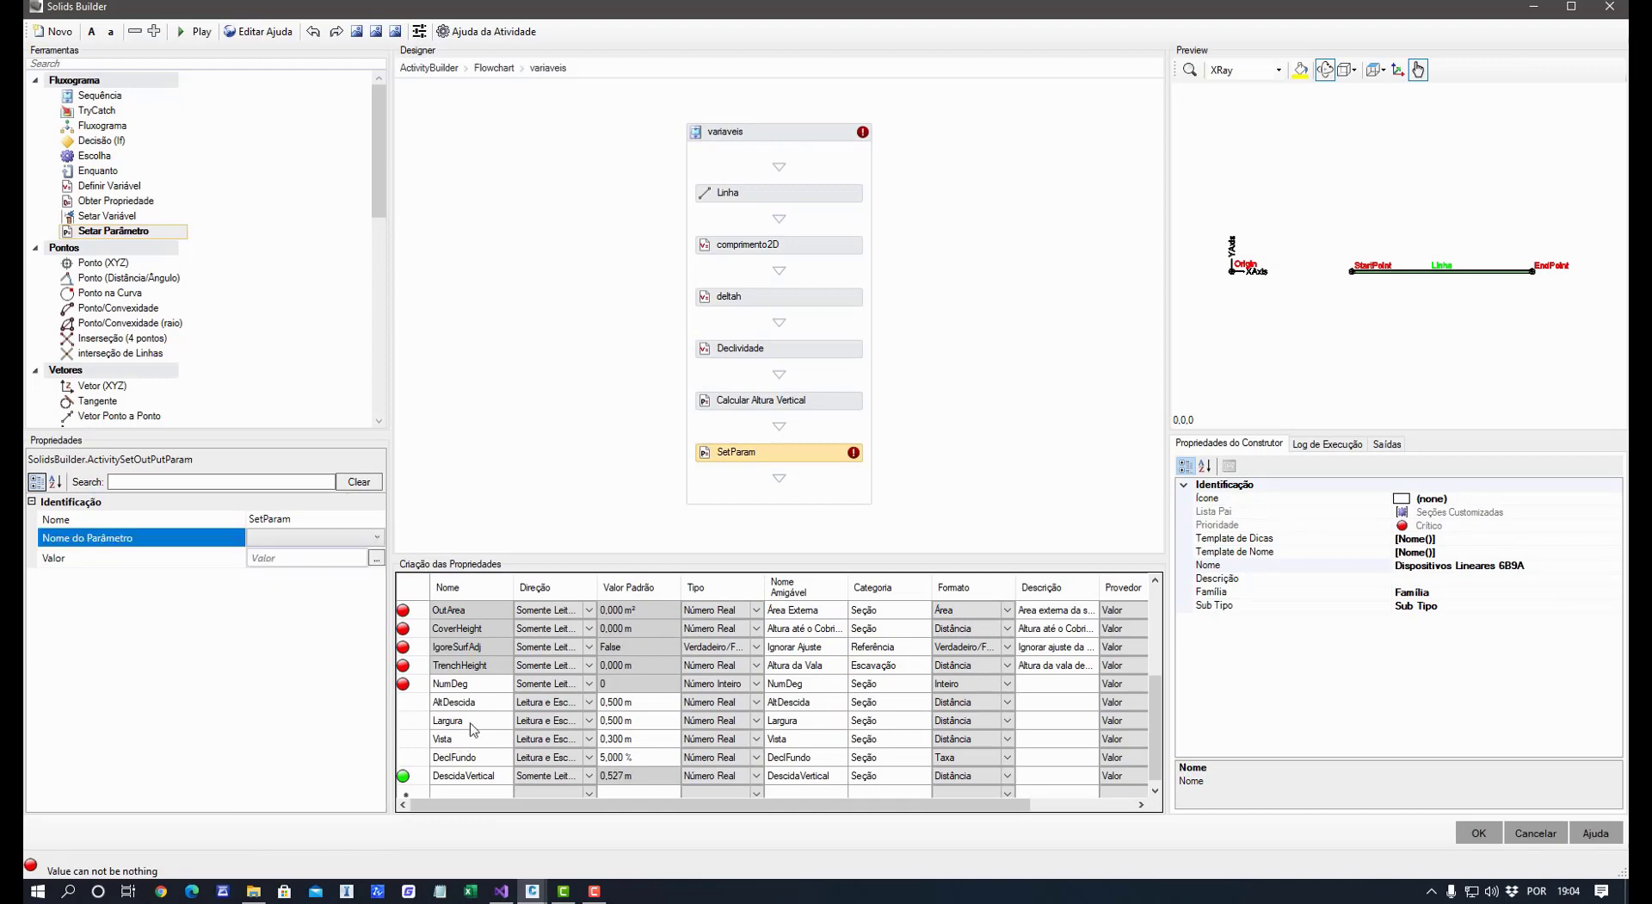
click(481, 699)
click(490, 683)
click(329, 538)
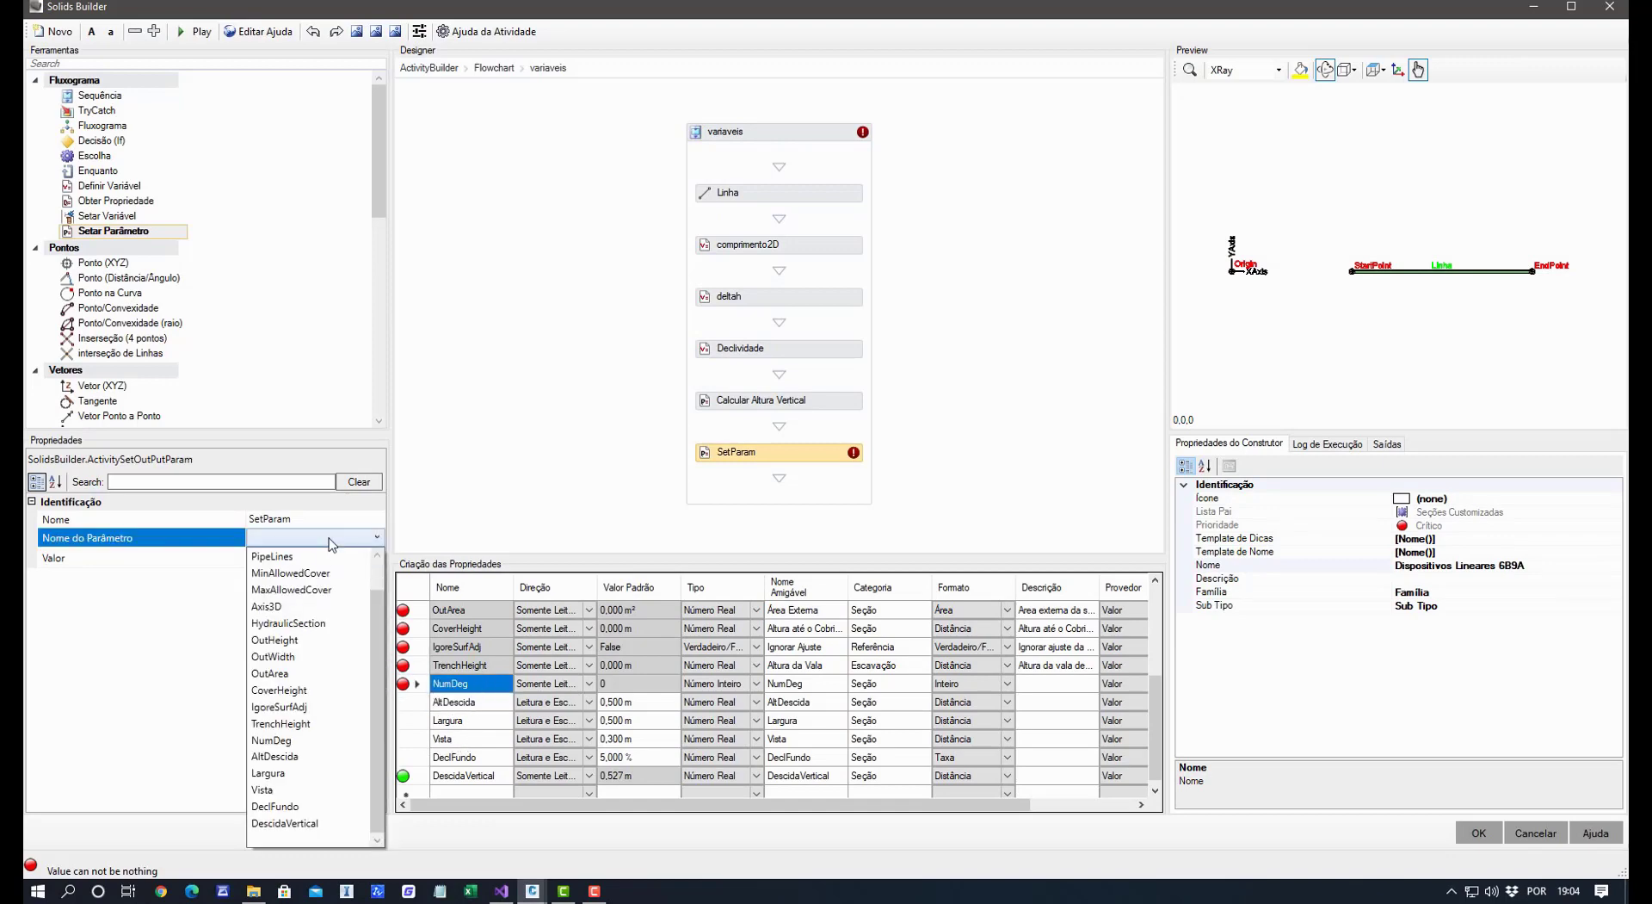
click(274, 739)
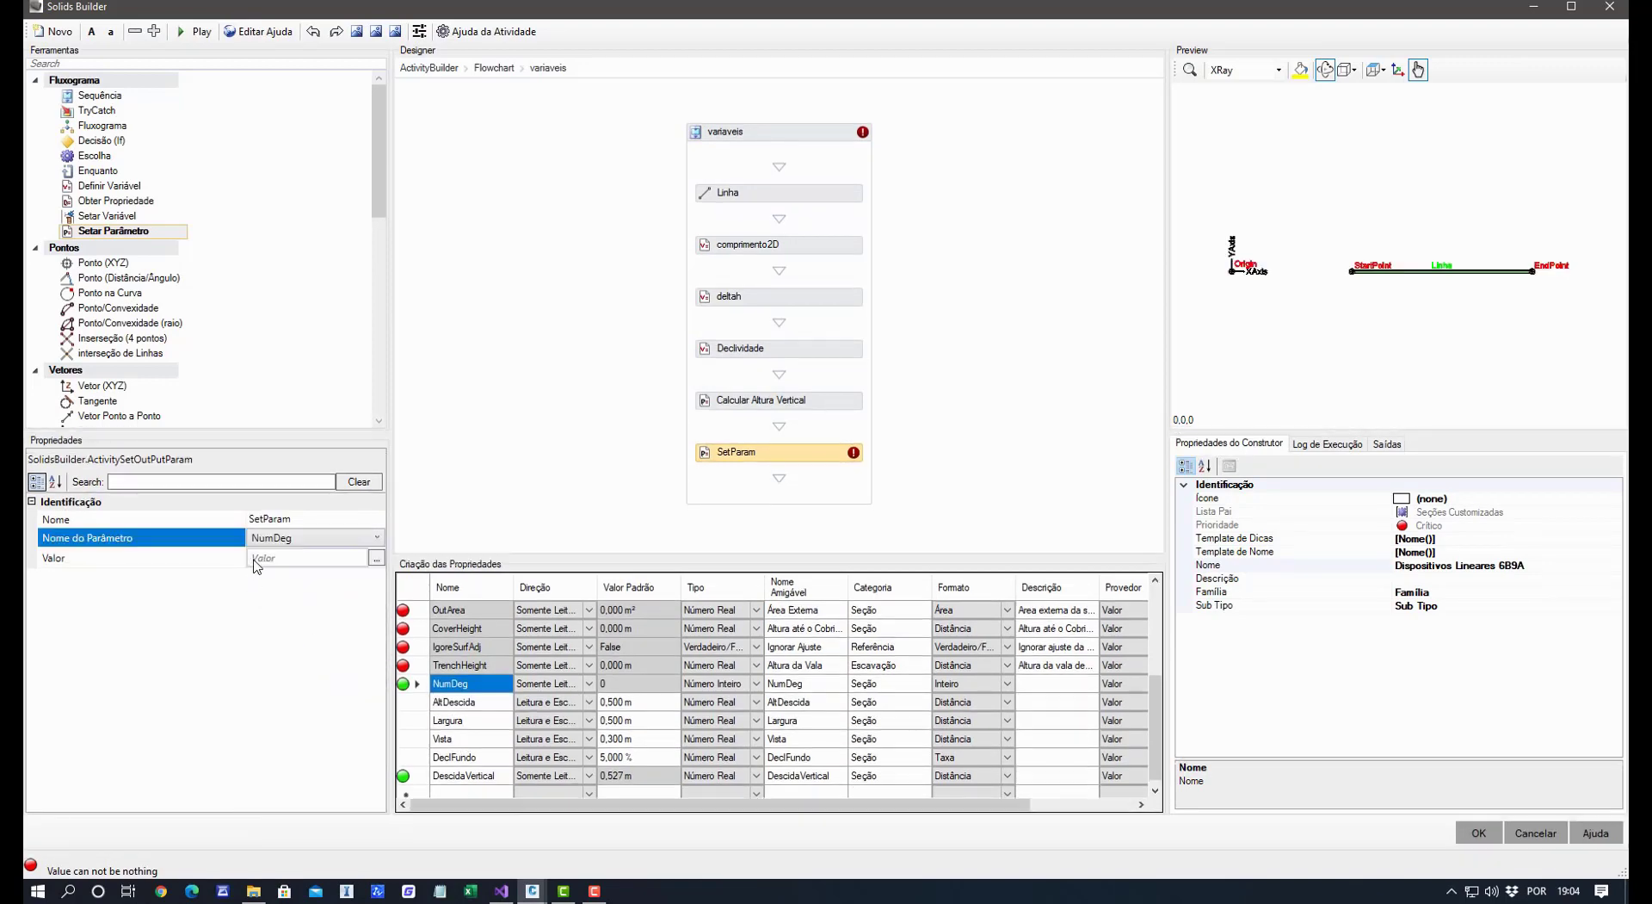
Widen the value column and set the NumDeg activity's value to Math.Round((deltah - DeclFundo * compr) / Vista).
drag(246, 557, 105, 557)
click(162, 558)
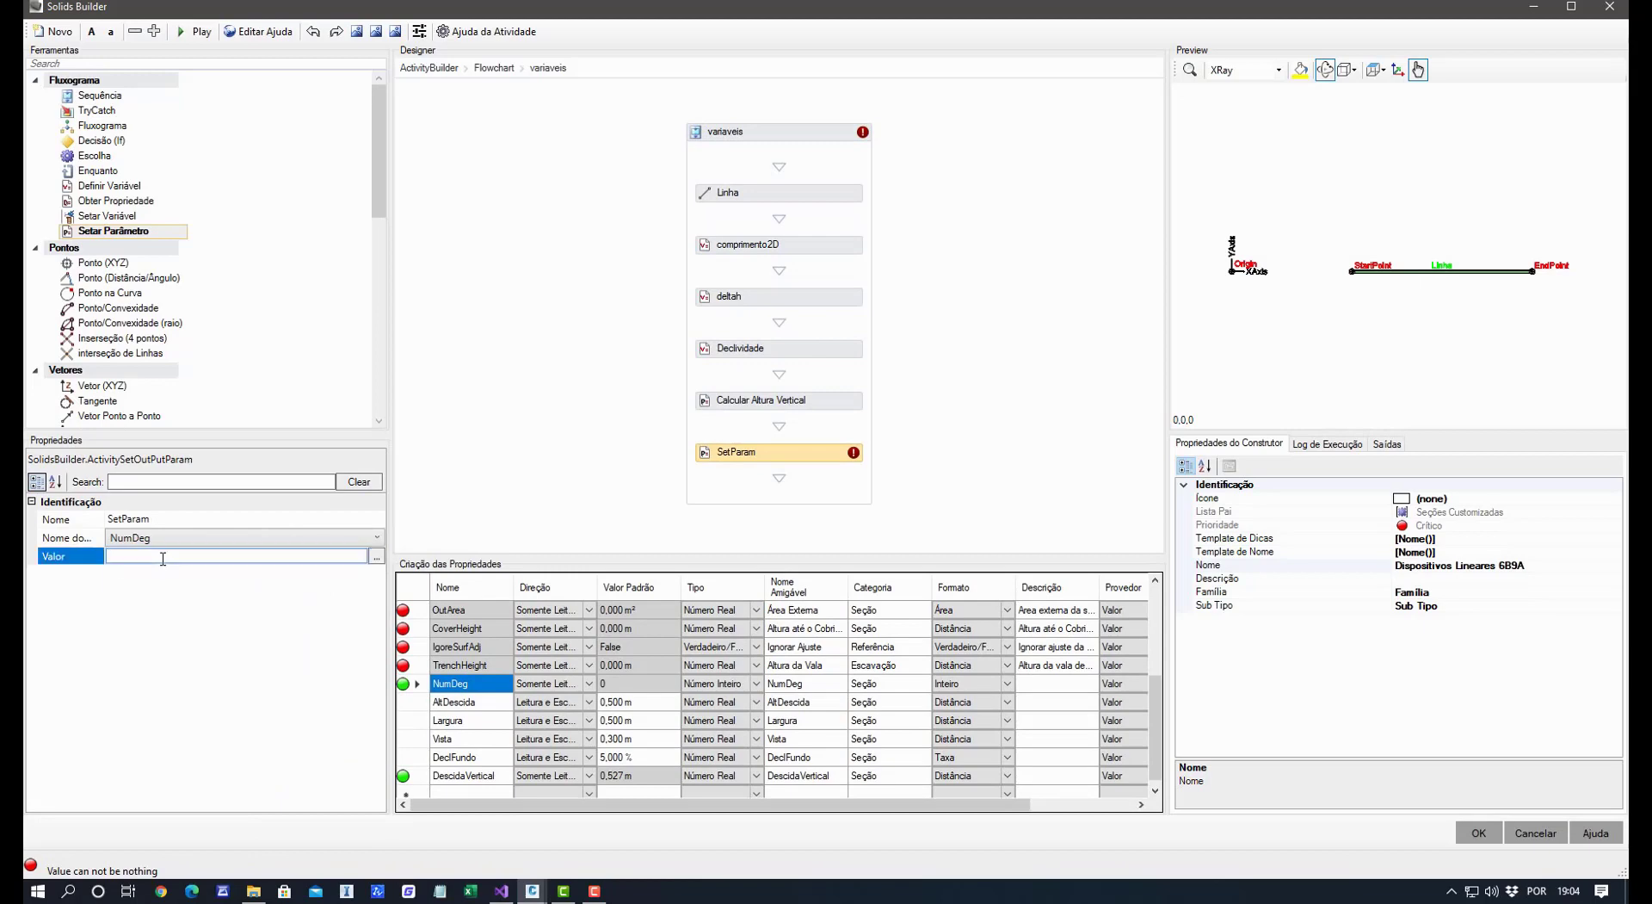
text(Math.Round((deltah - DeclFundo * compr) / Vista))
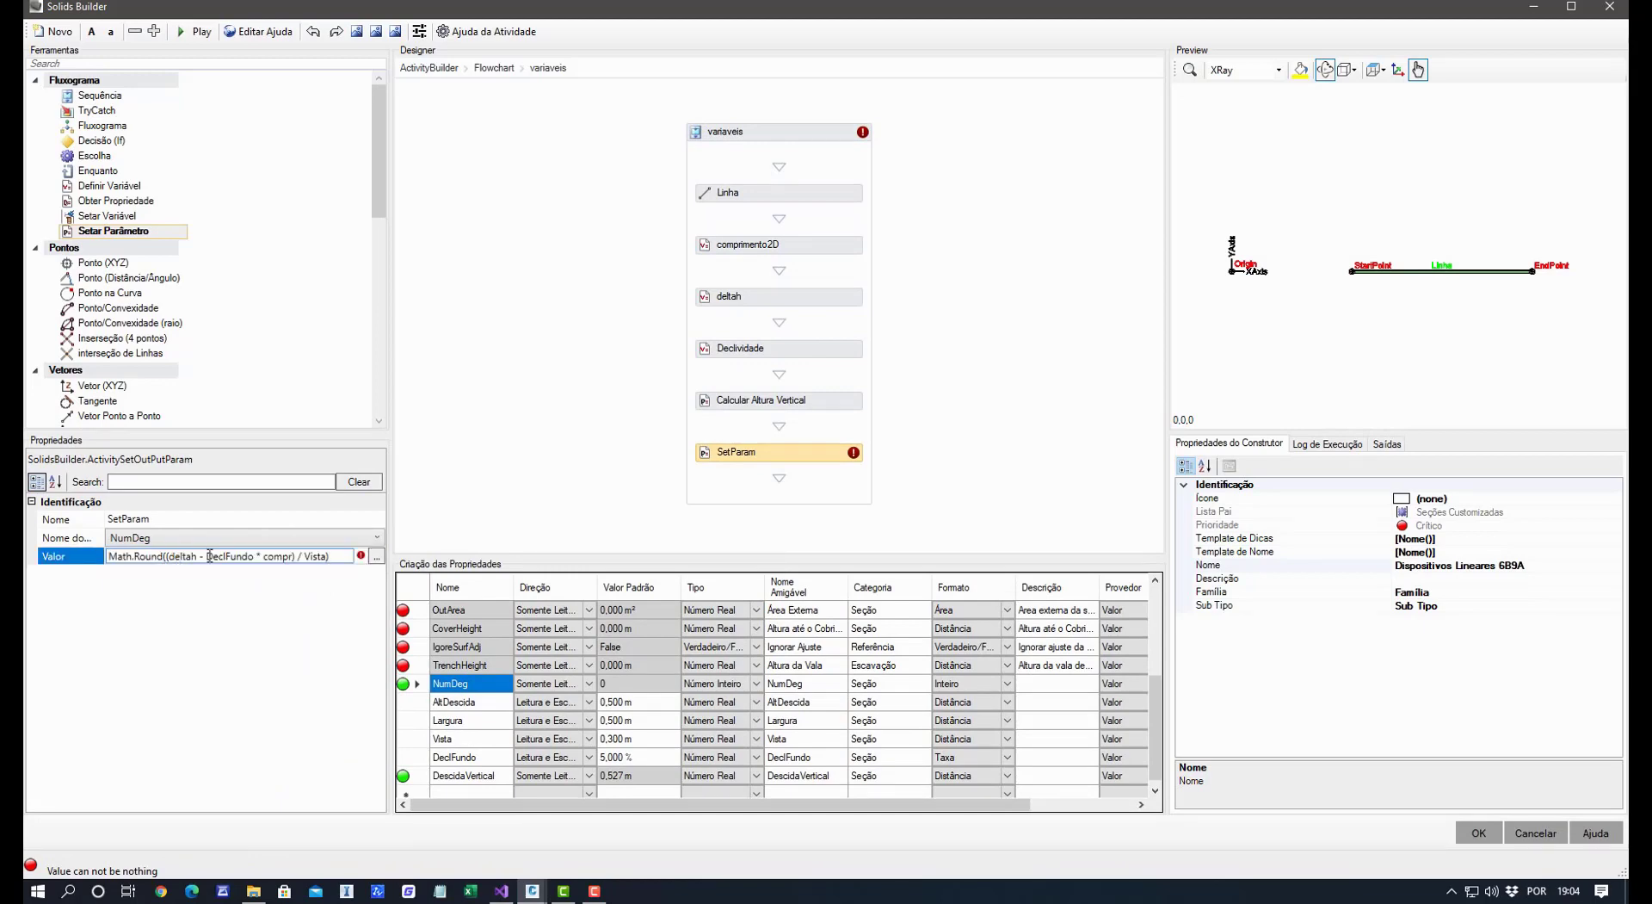
click(210, 608)
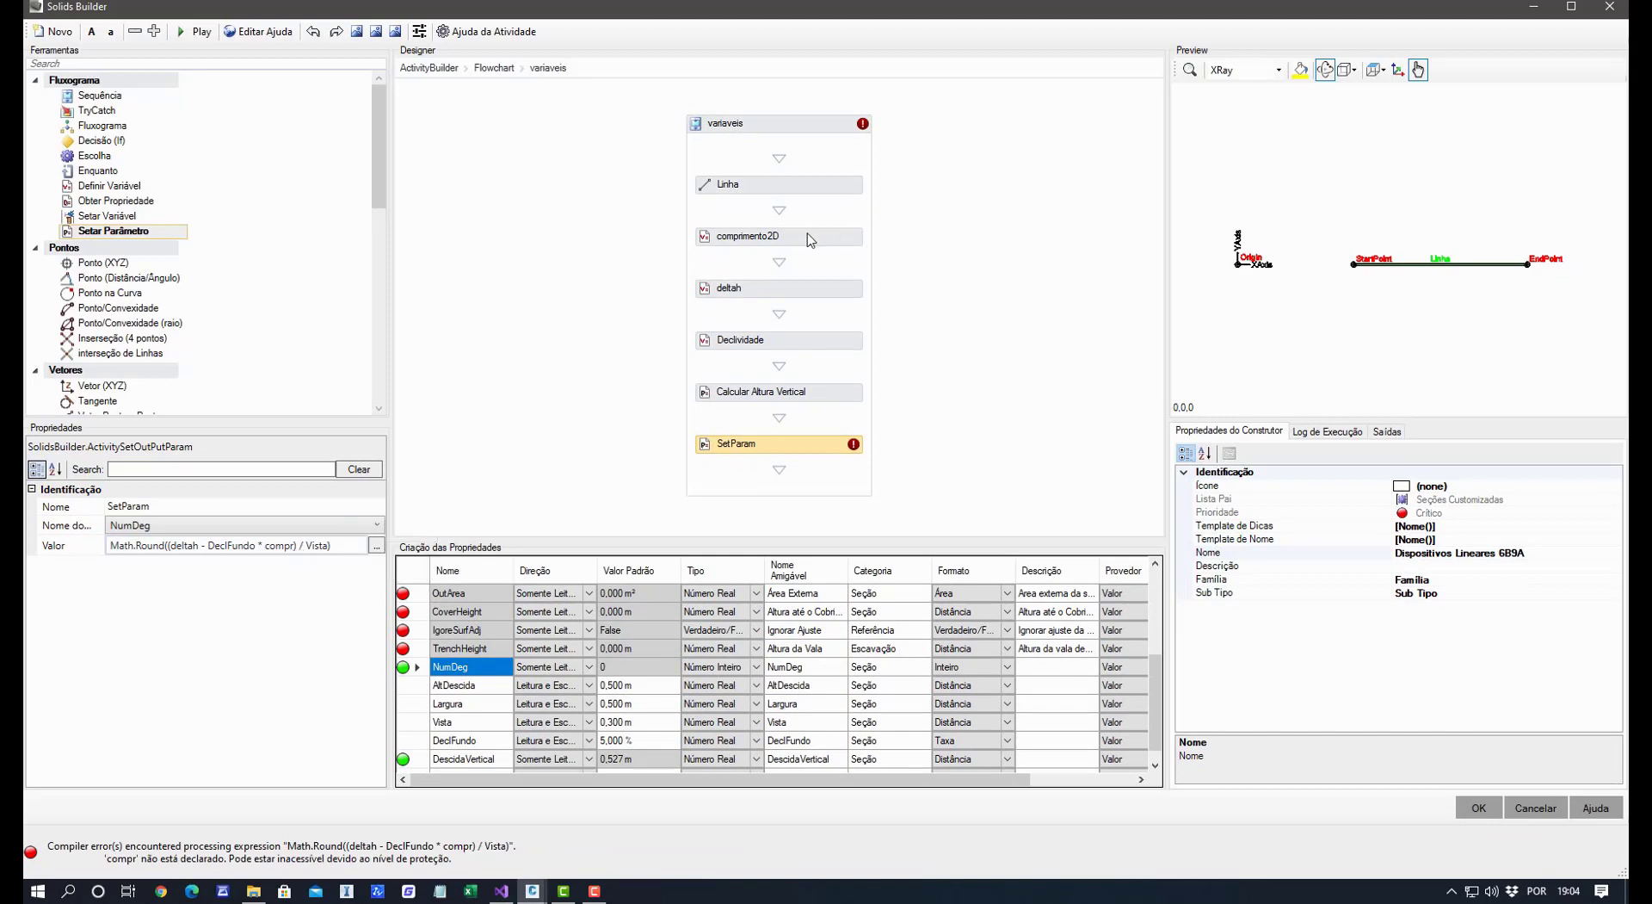
Rename the comprimento2D variable as compr.
click(779, 236)
click(185, 524)
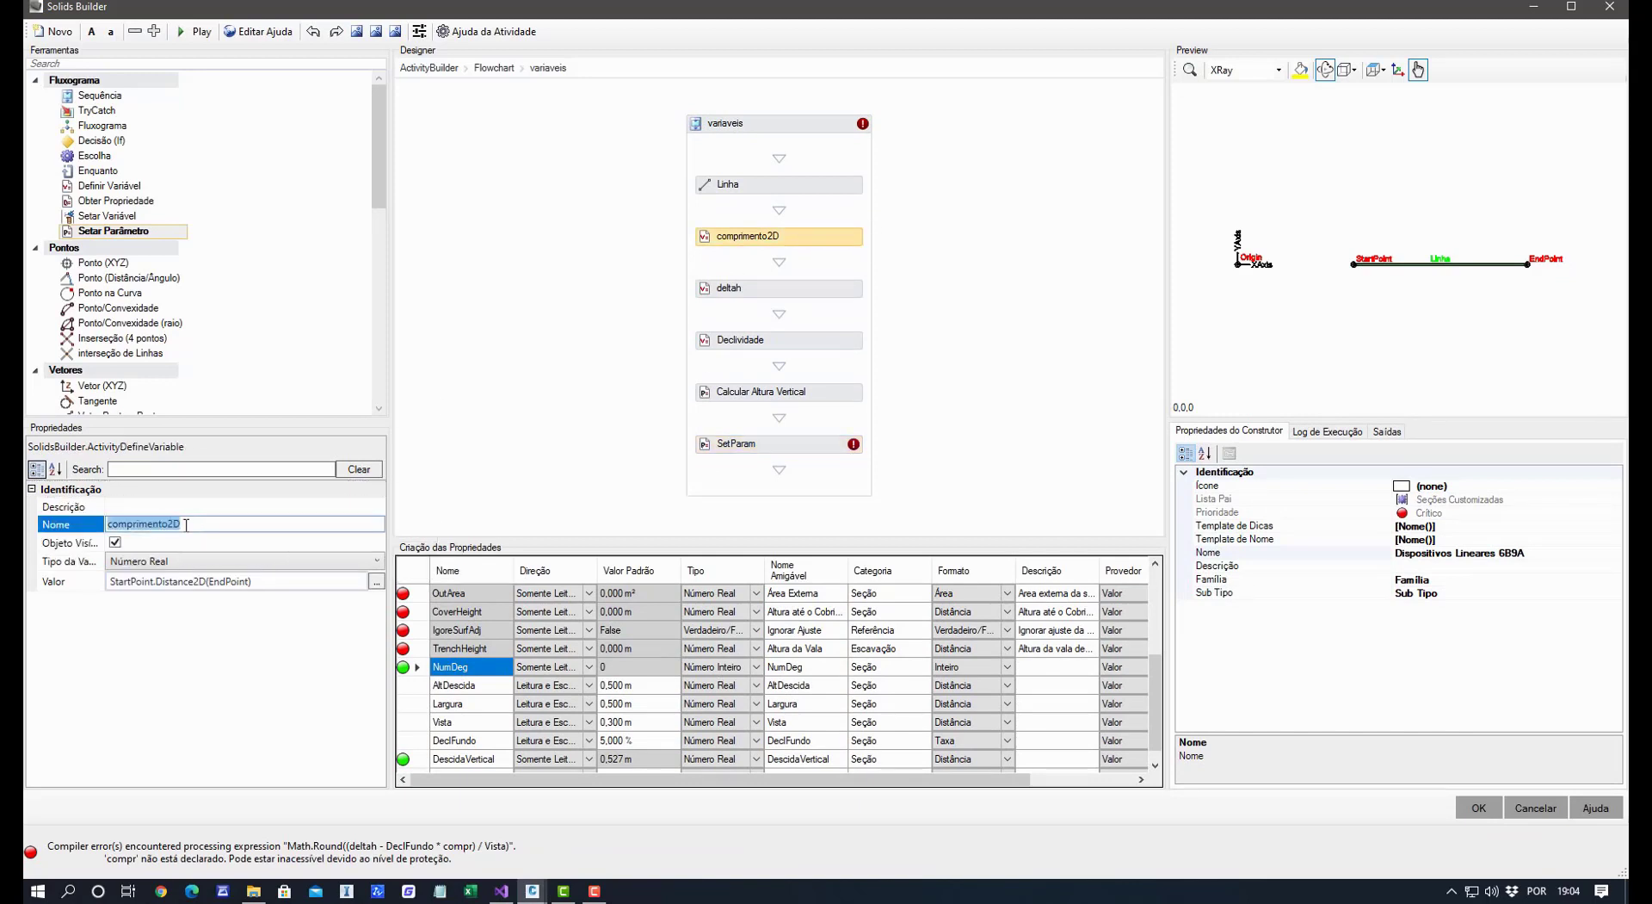
click(185, 526)
drag(137, 523, 207, 524)
key(BackSpace)
click(205, 656)
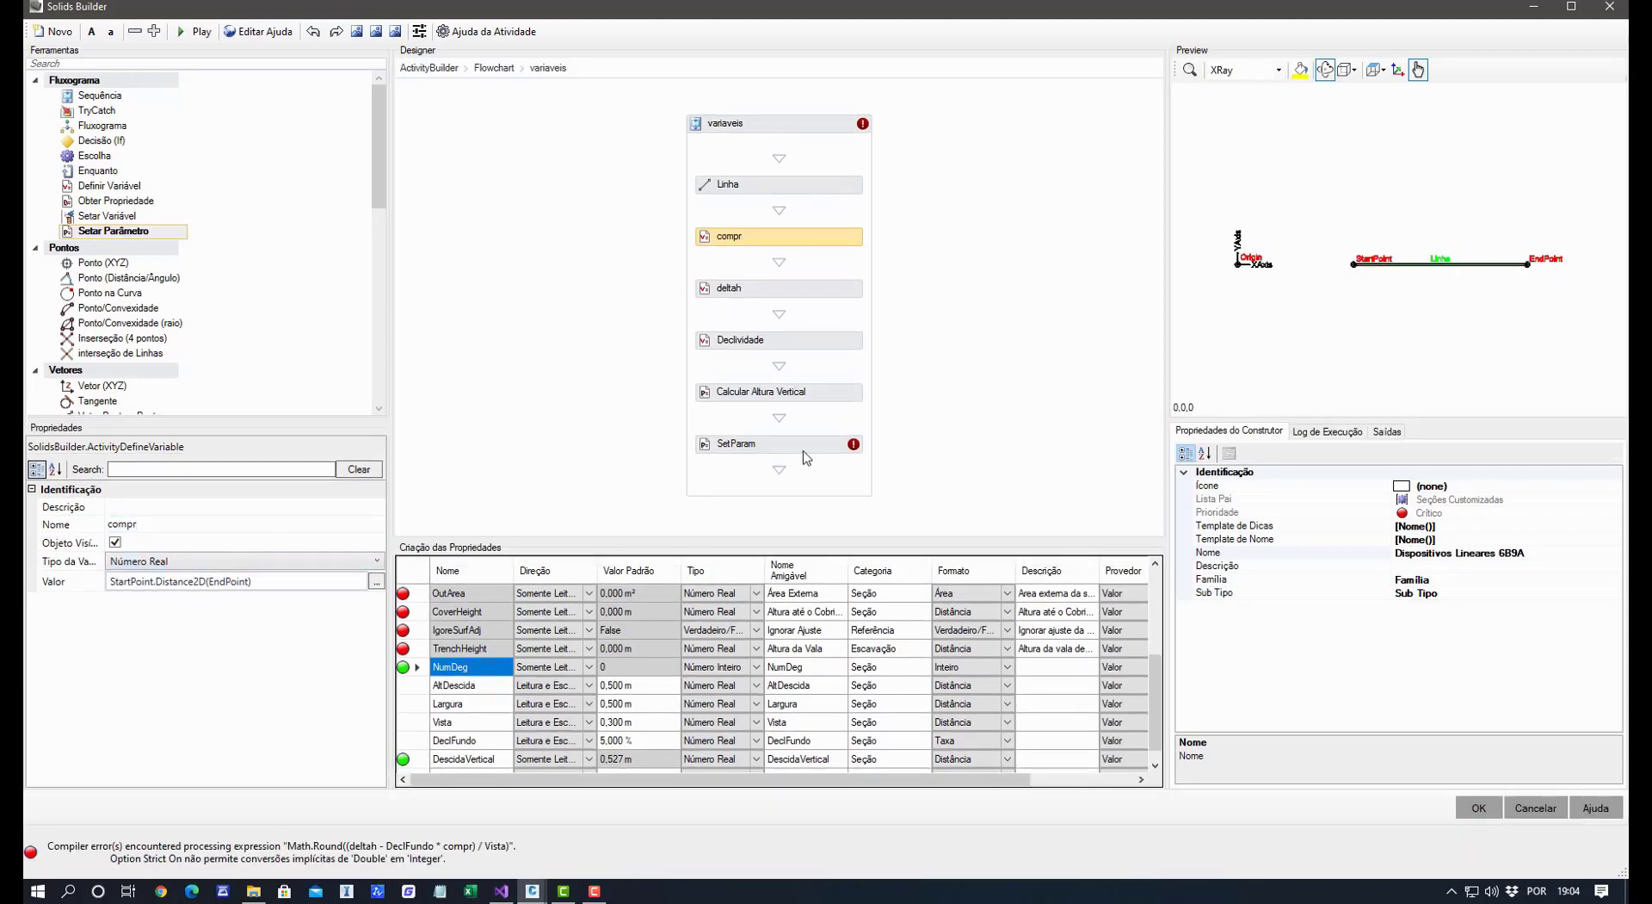
Convert the NumDeg expression to an integer: CInt( Math.Round((deltah - DeclFundo * compr) /Vista) ).
click(803, 447)
click(266, 544)
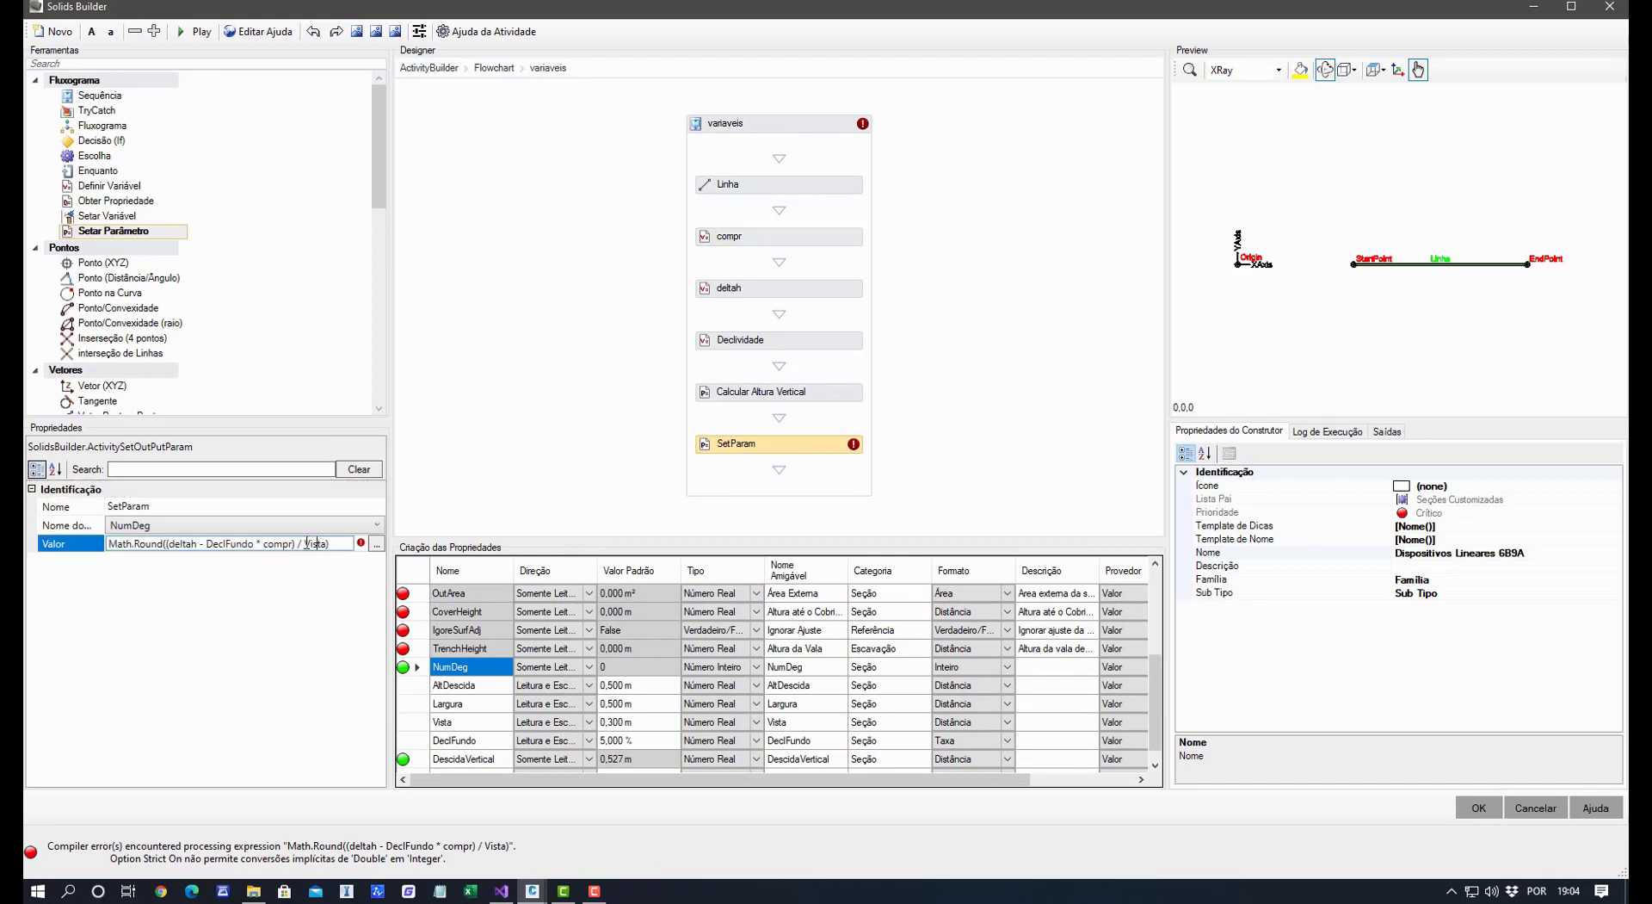
key(BackSpace)
key(Return)
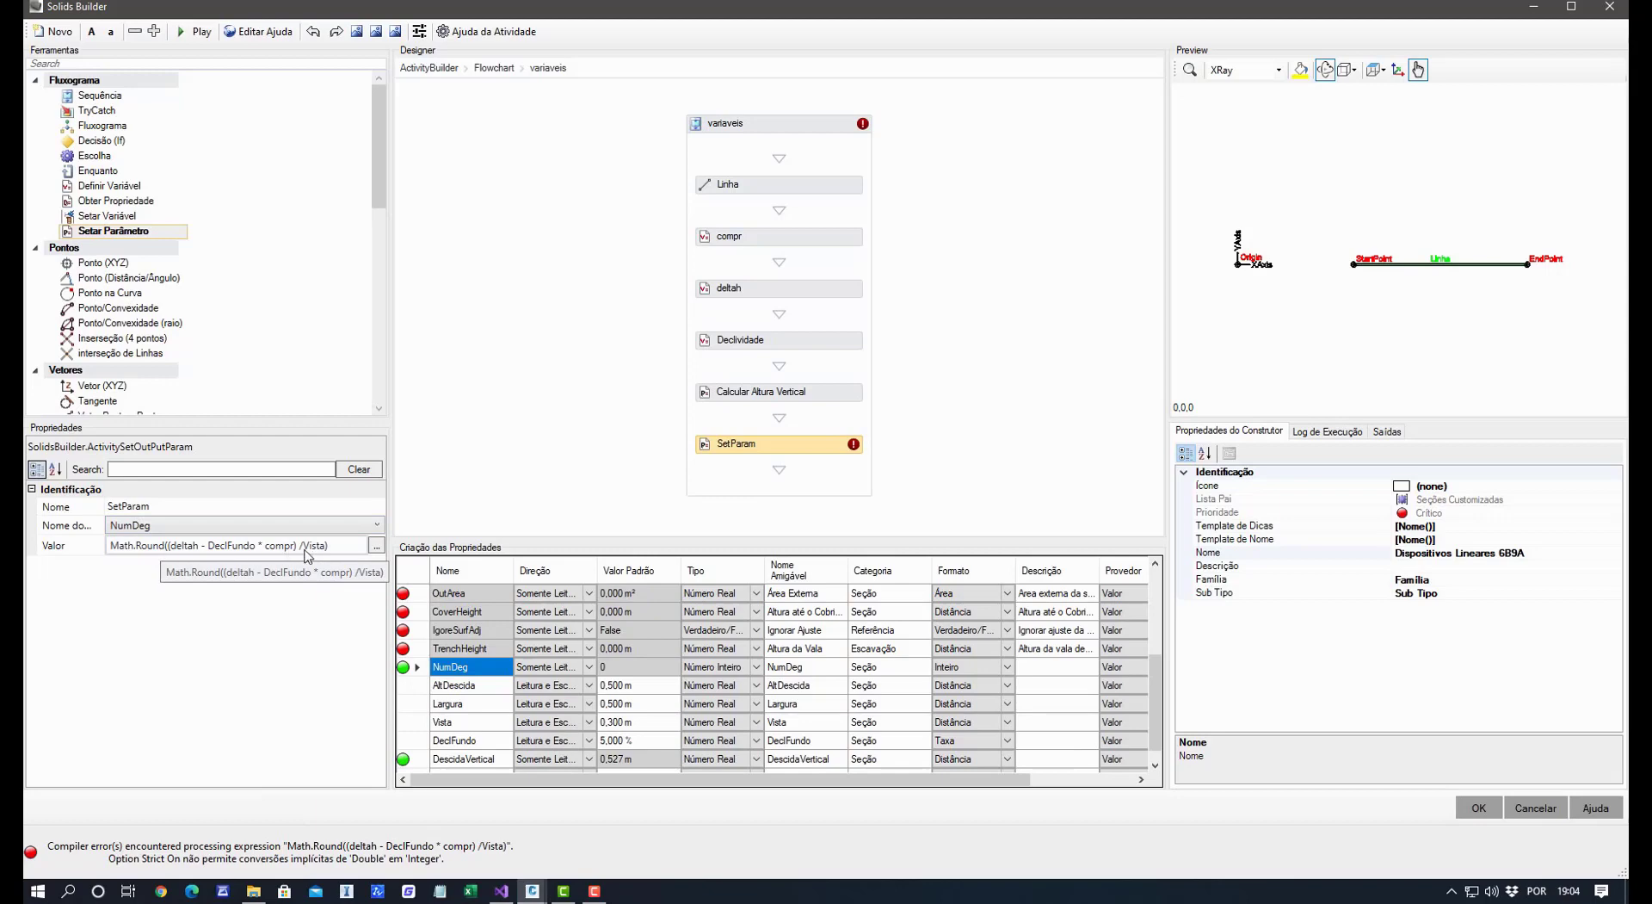
click(114, 551)
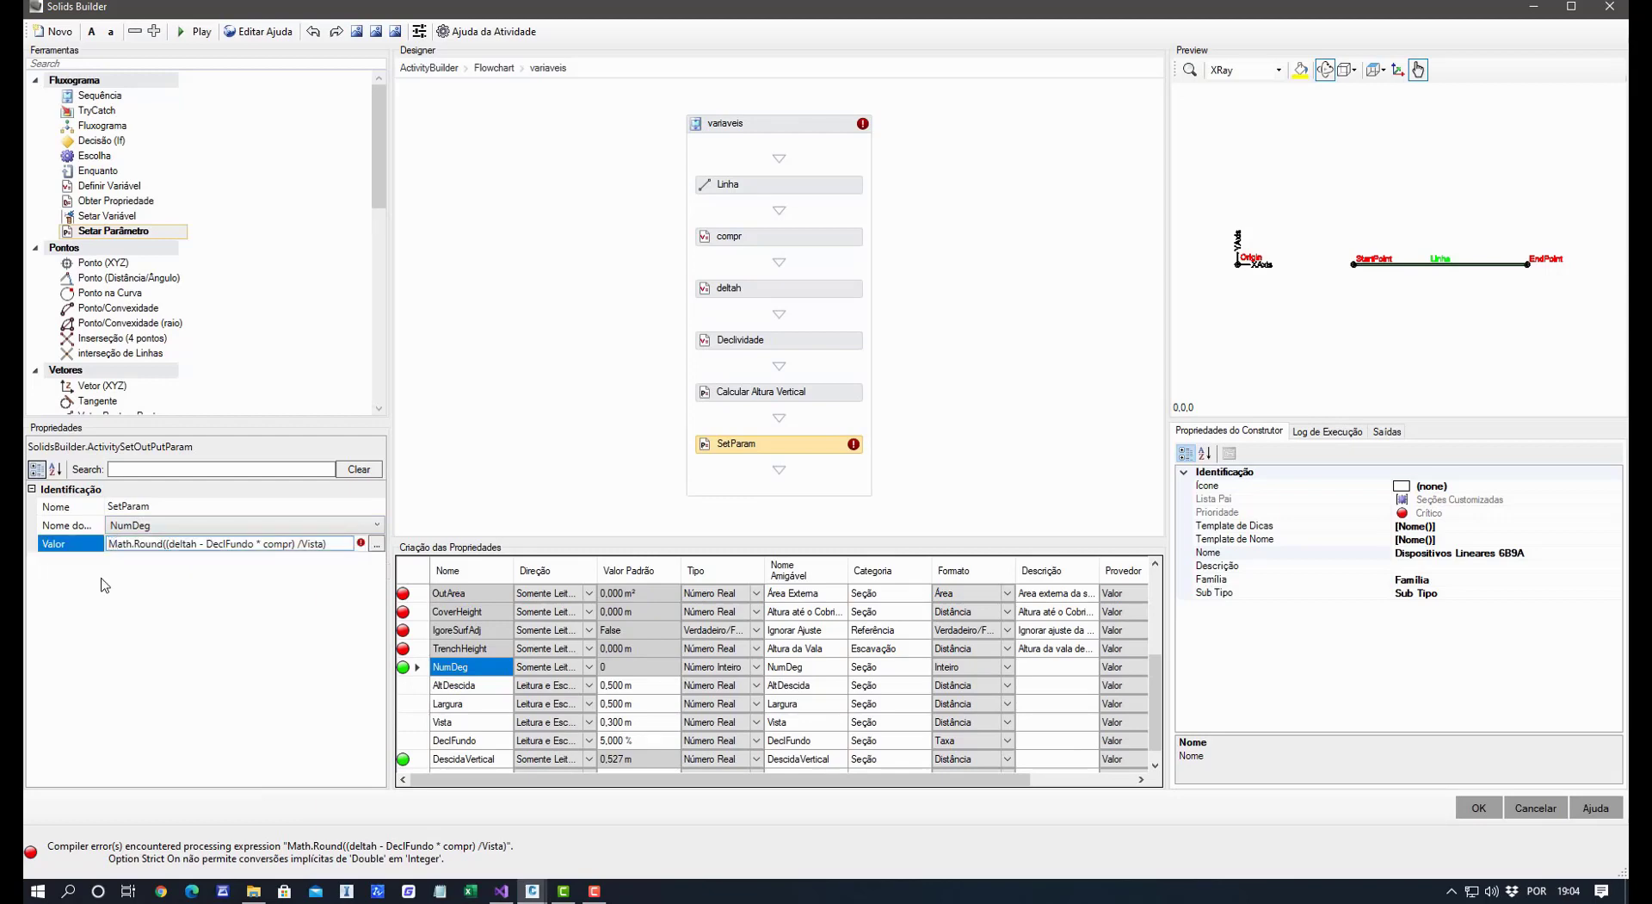
text(CInt()
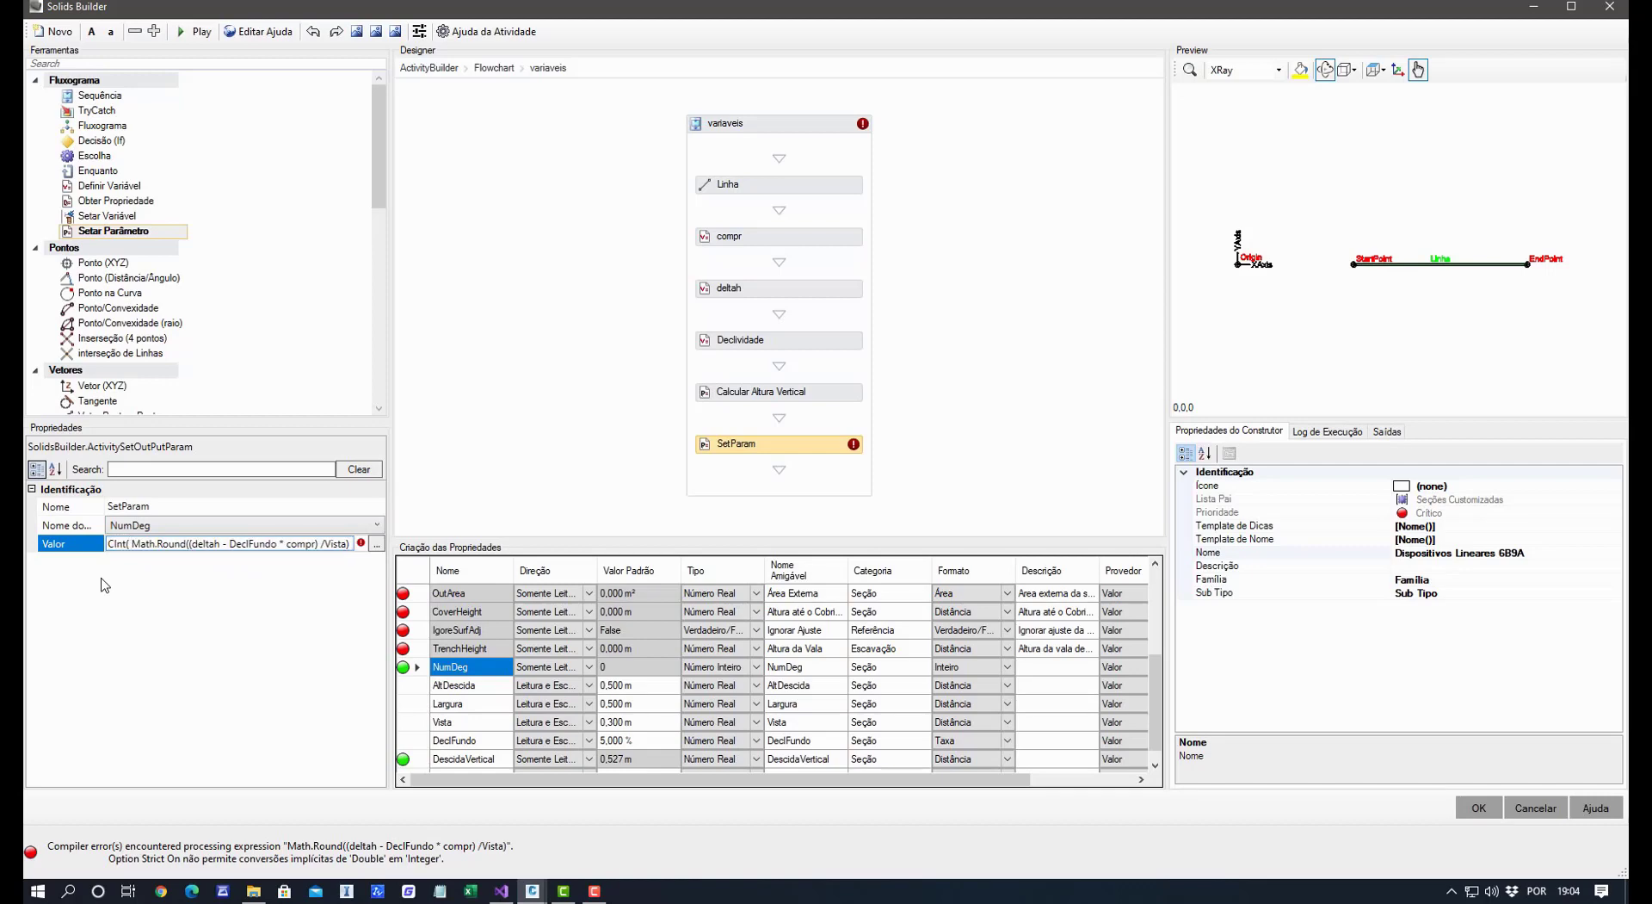
text( ))
key(Return)
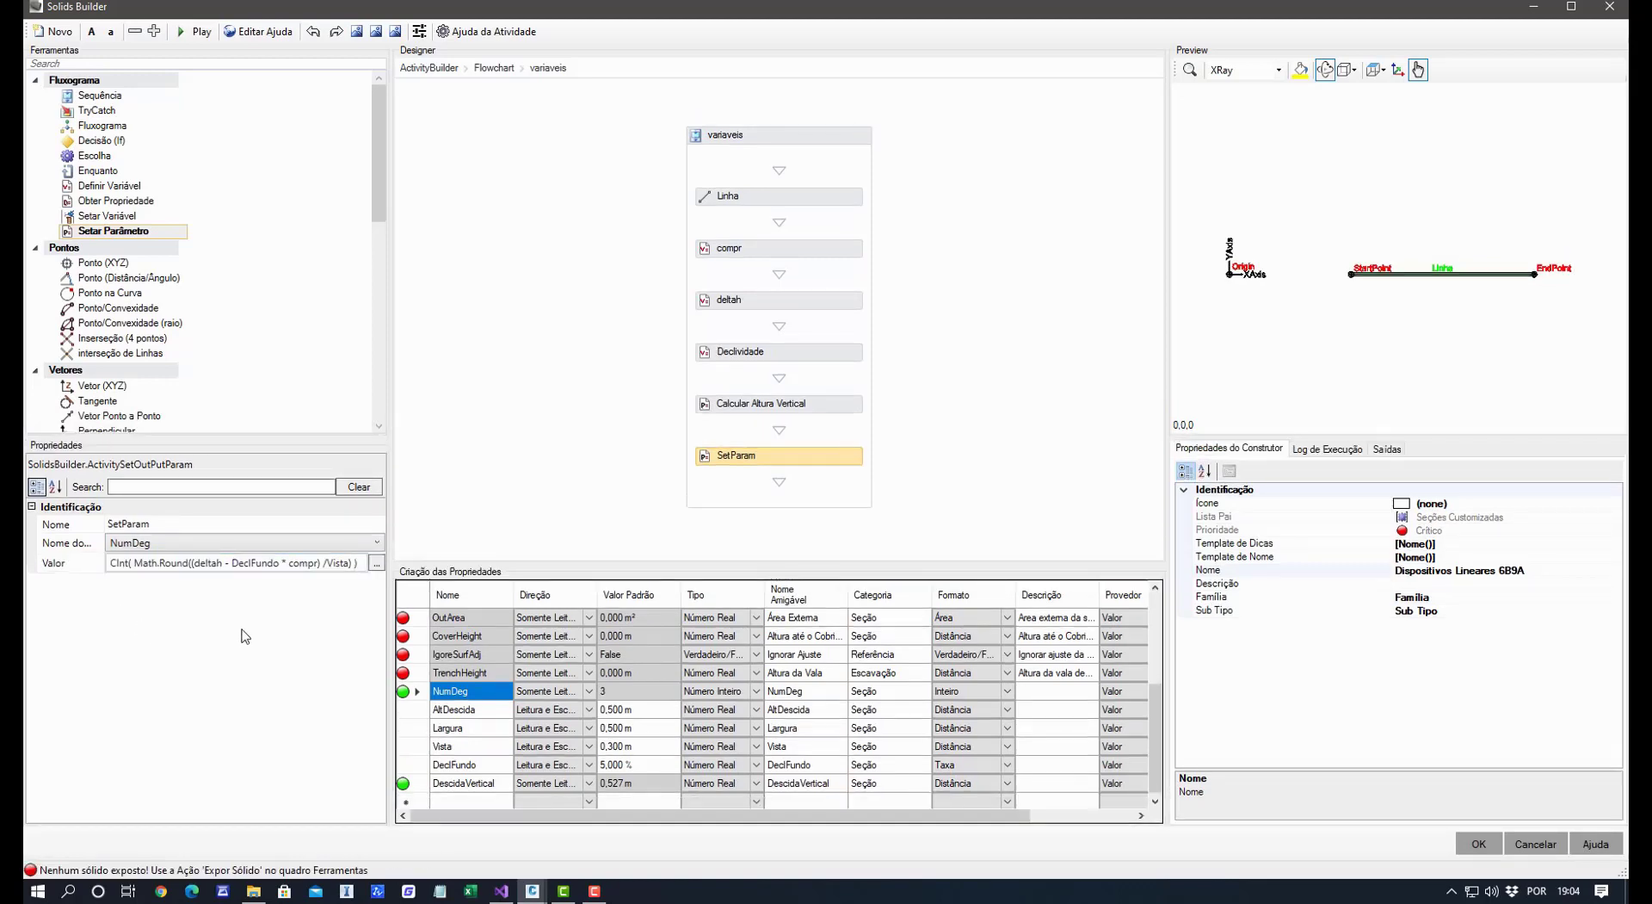
Widen the activity properties pane and the Valor Padrão column, and review the calculated NumDeg value.
drag(391, 603, 501, 597)
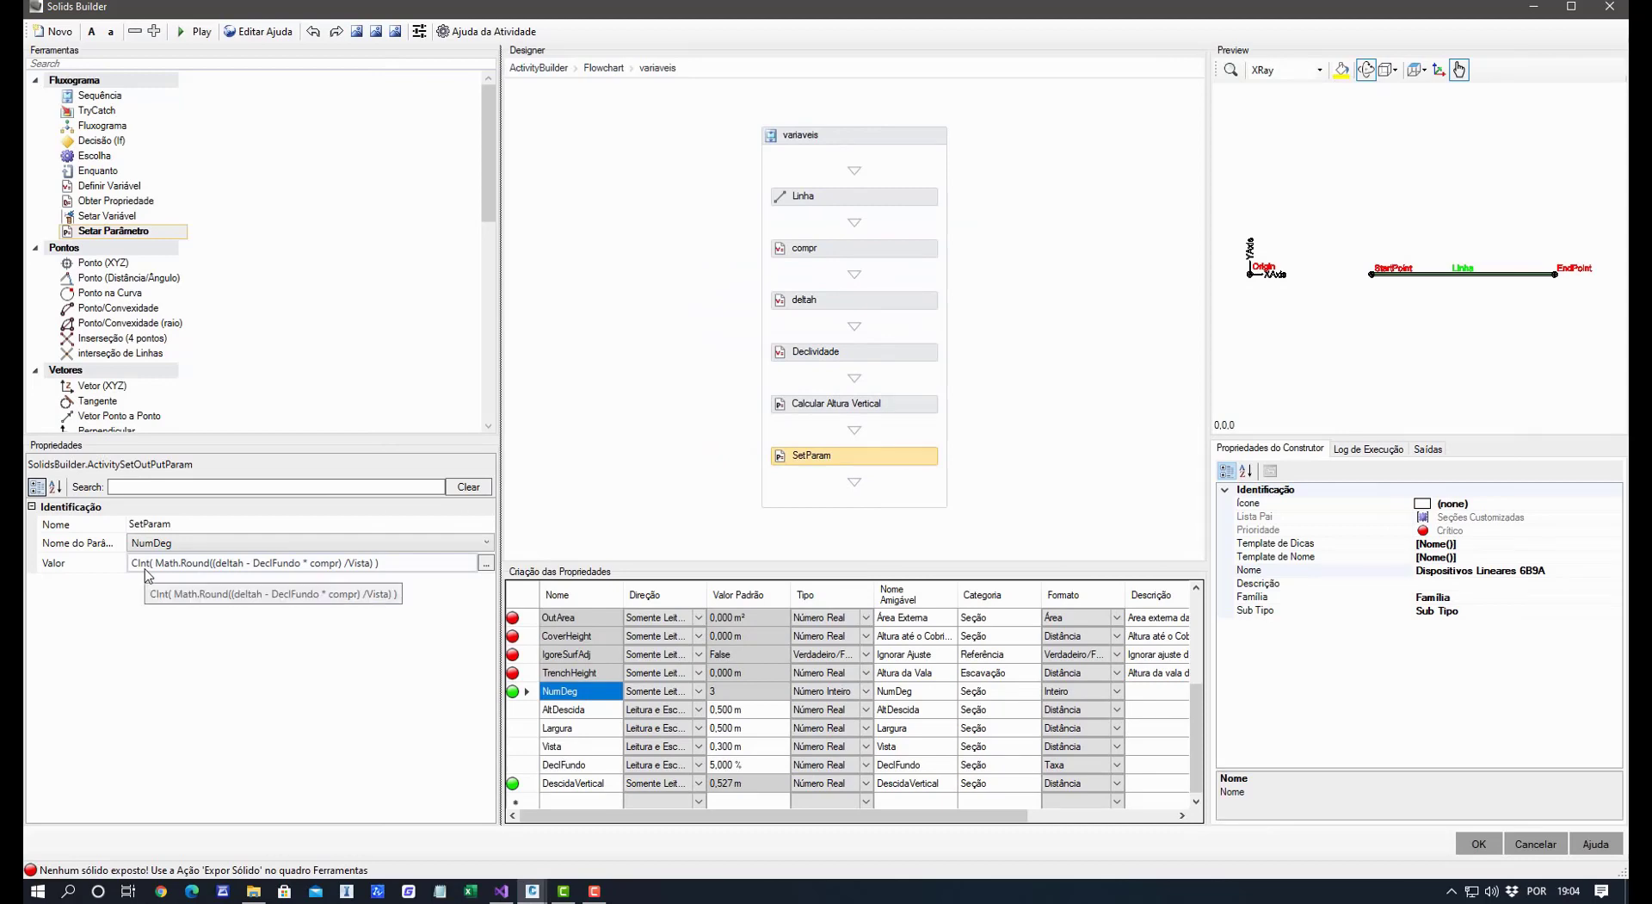
click(728, 693)
scroll(736, 727, up, 3)
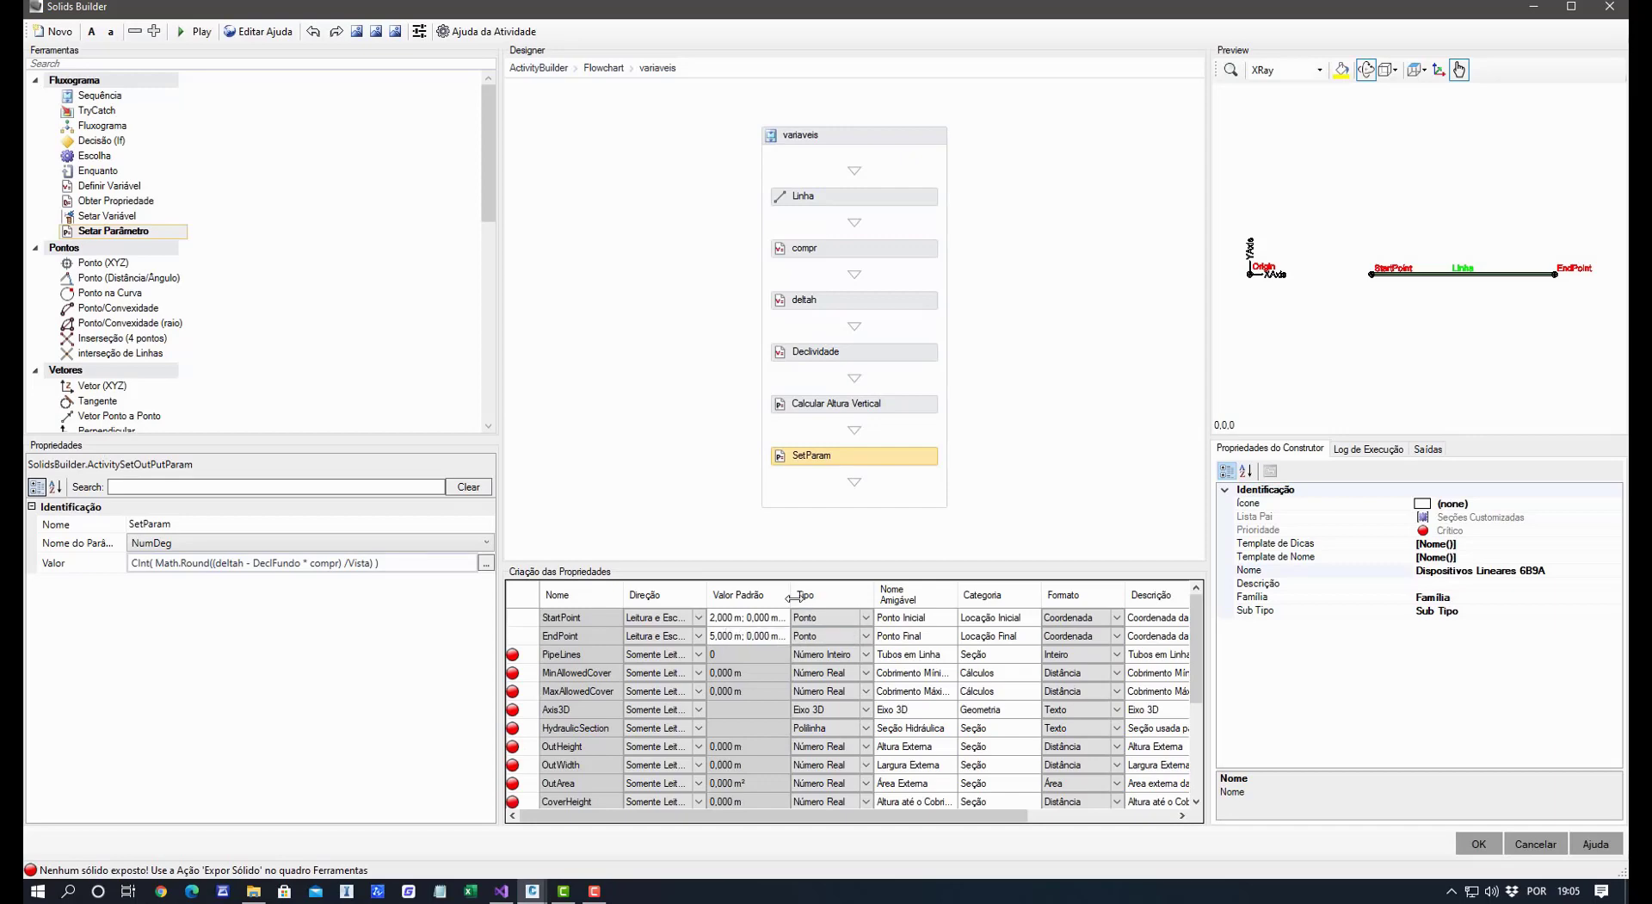
drag(796, 596, 859, 595)
scroll(856, 701, down, 5)
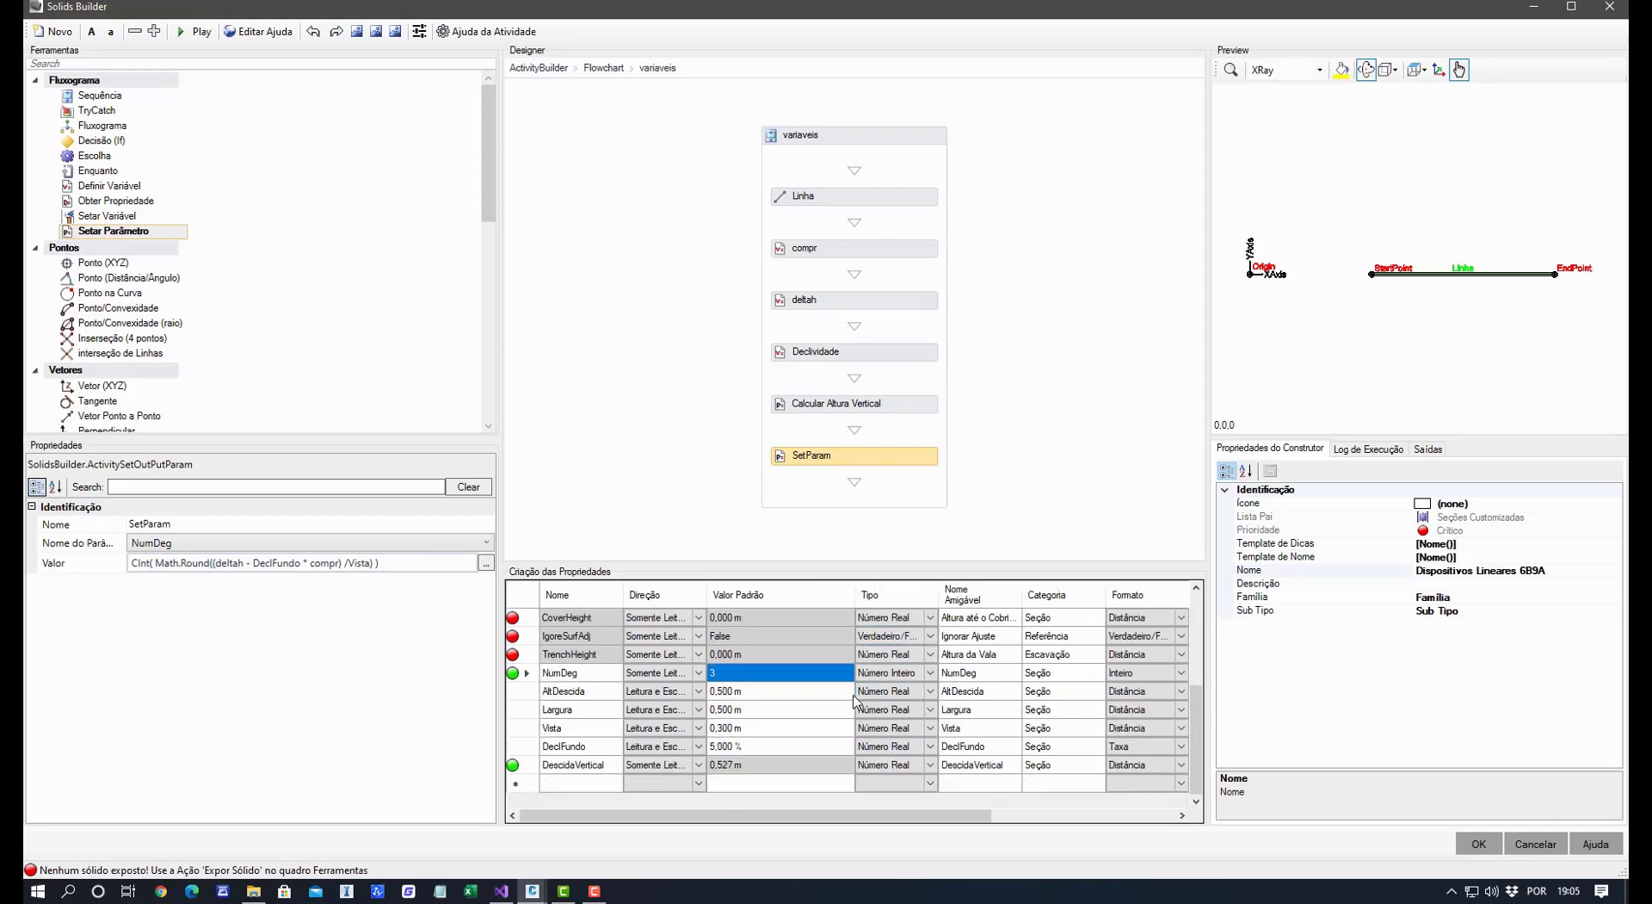
Check the Vista and NumDeg defaults and set the DeclFundo default value to 0 %.
click(773, 730)
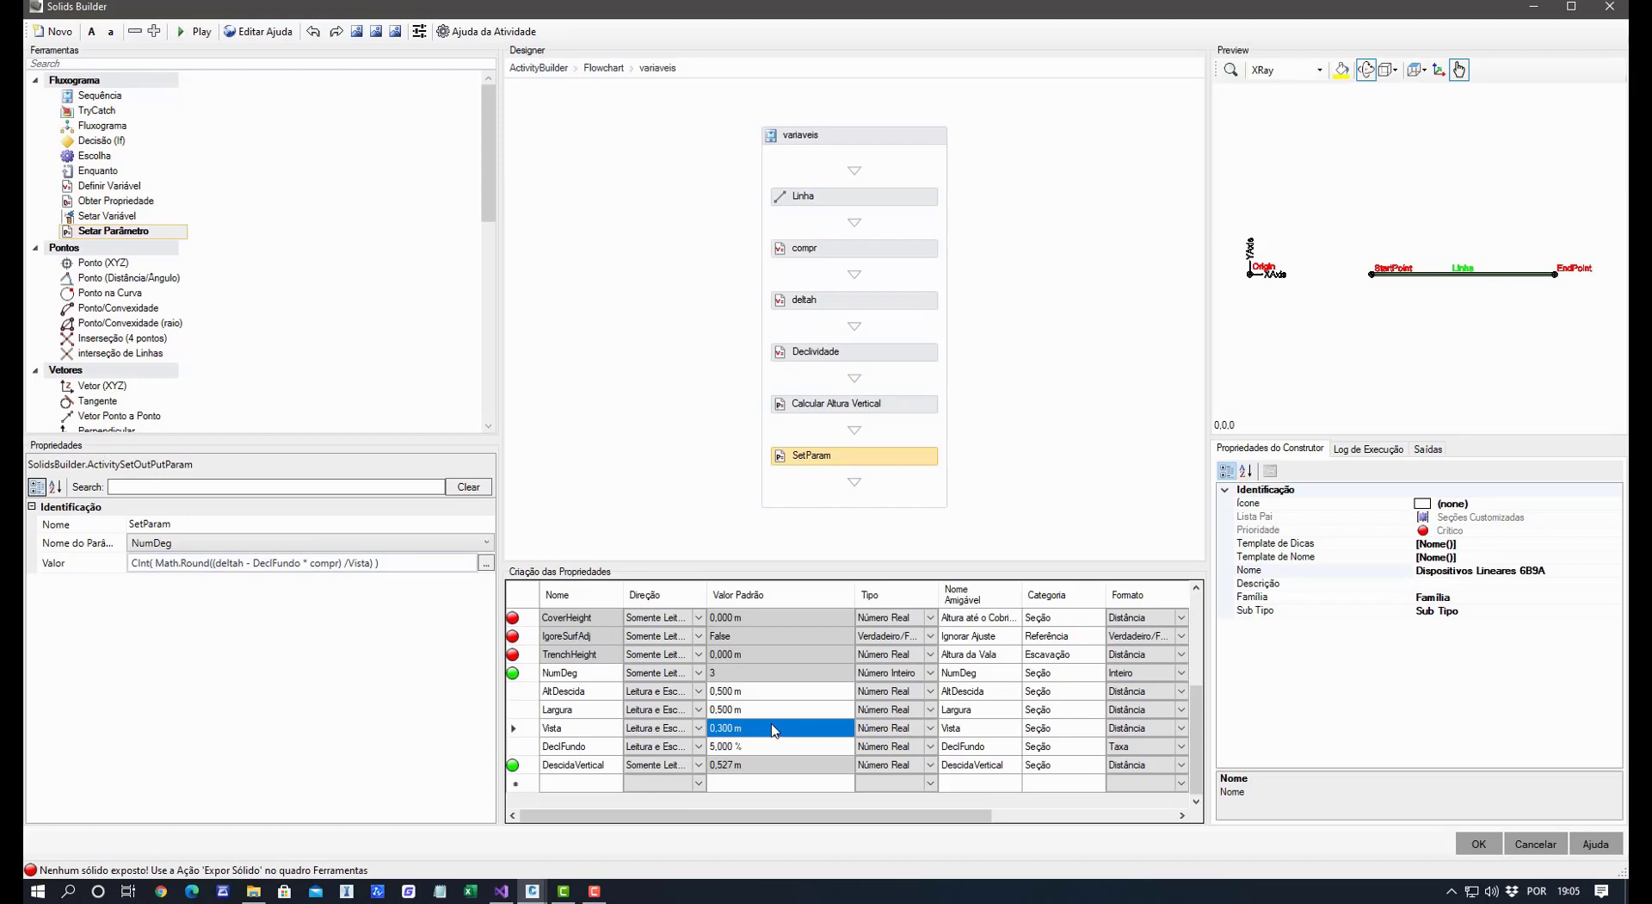
click(786, 675)
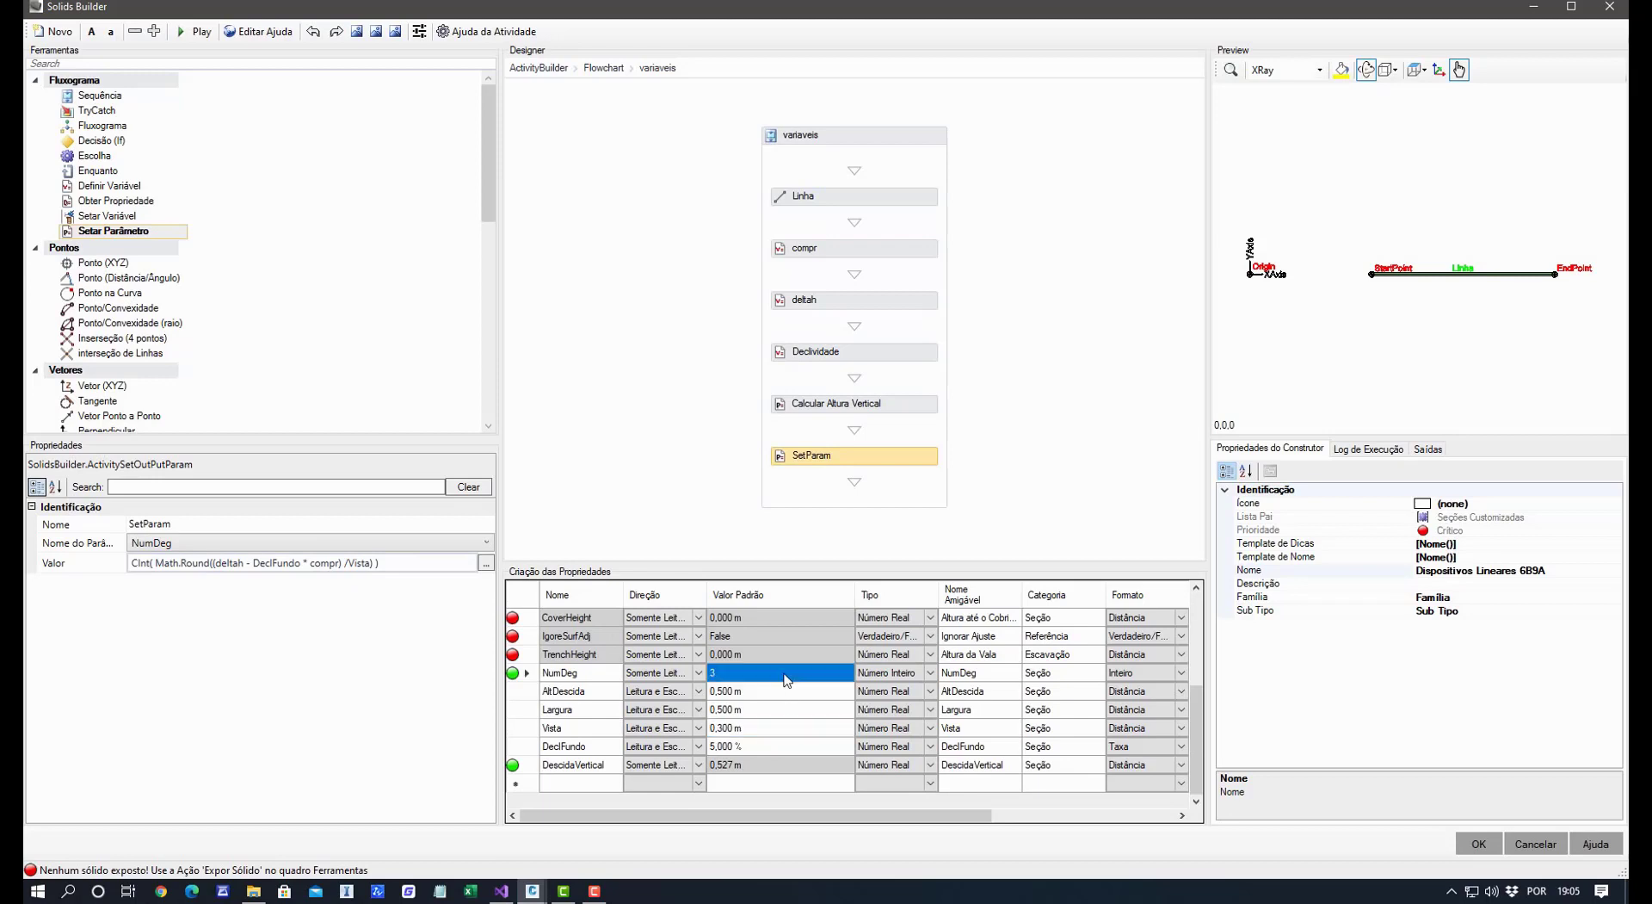
click(752, 747)
text(0)
click(772, 731)
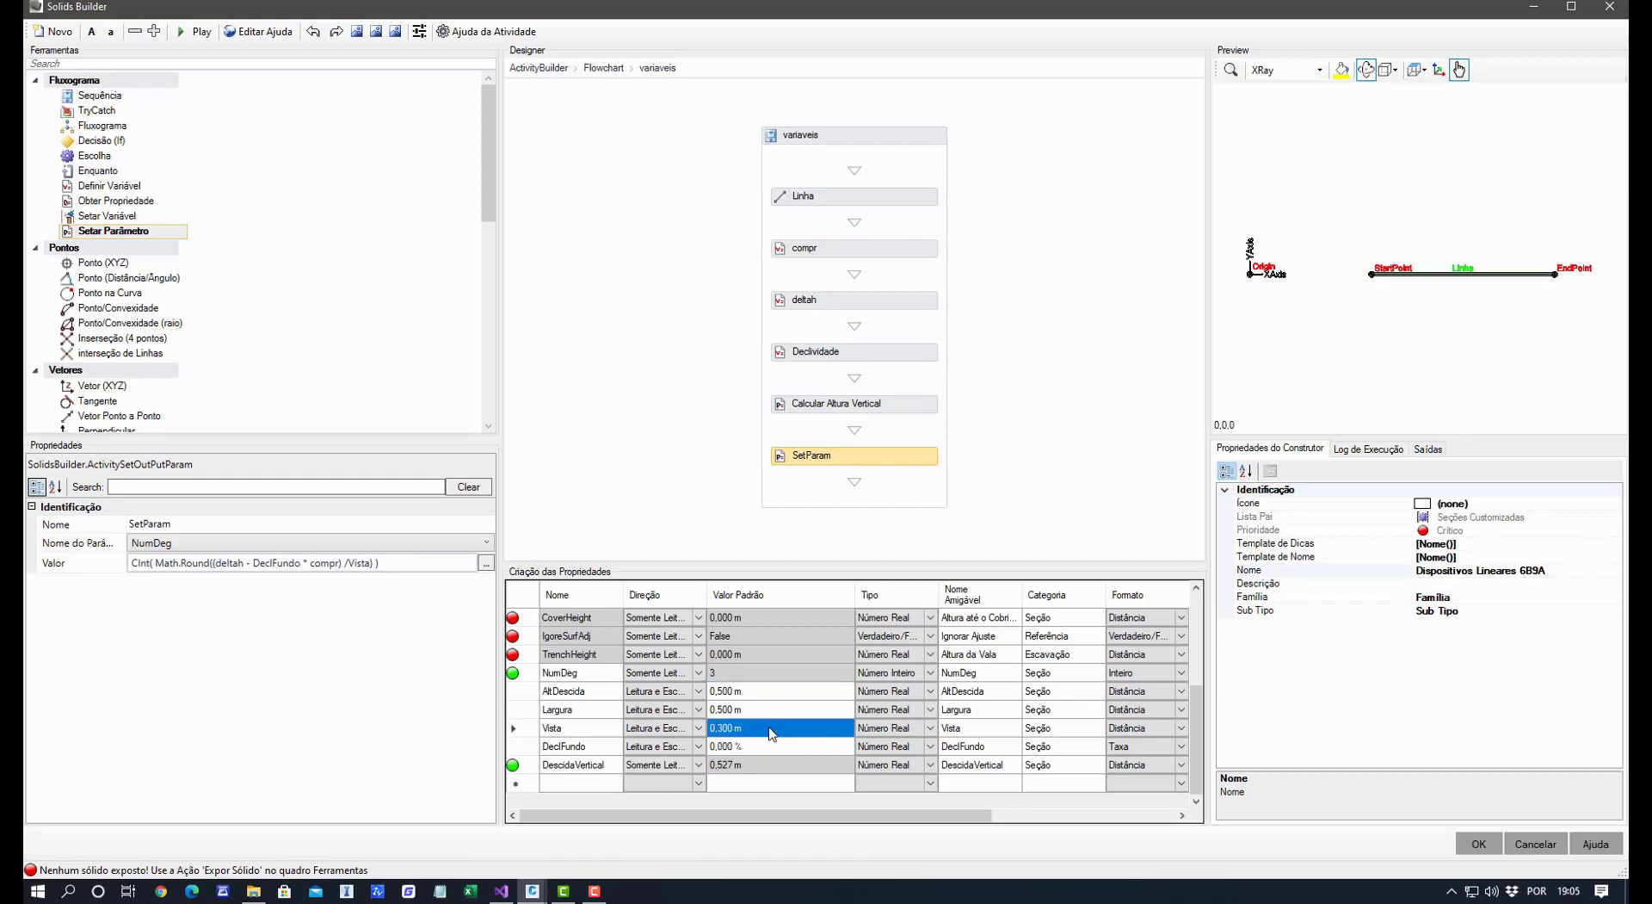
click(788, 711)
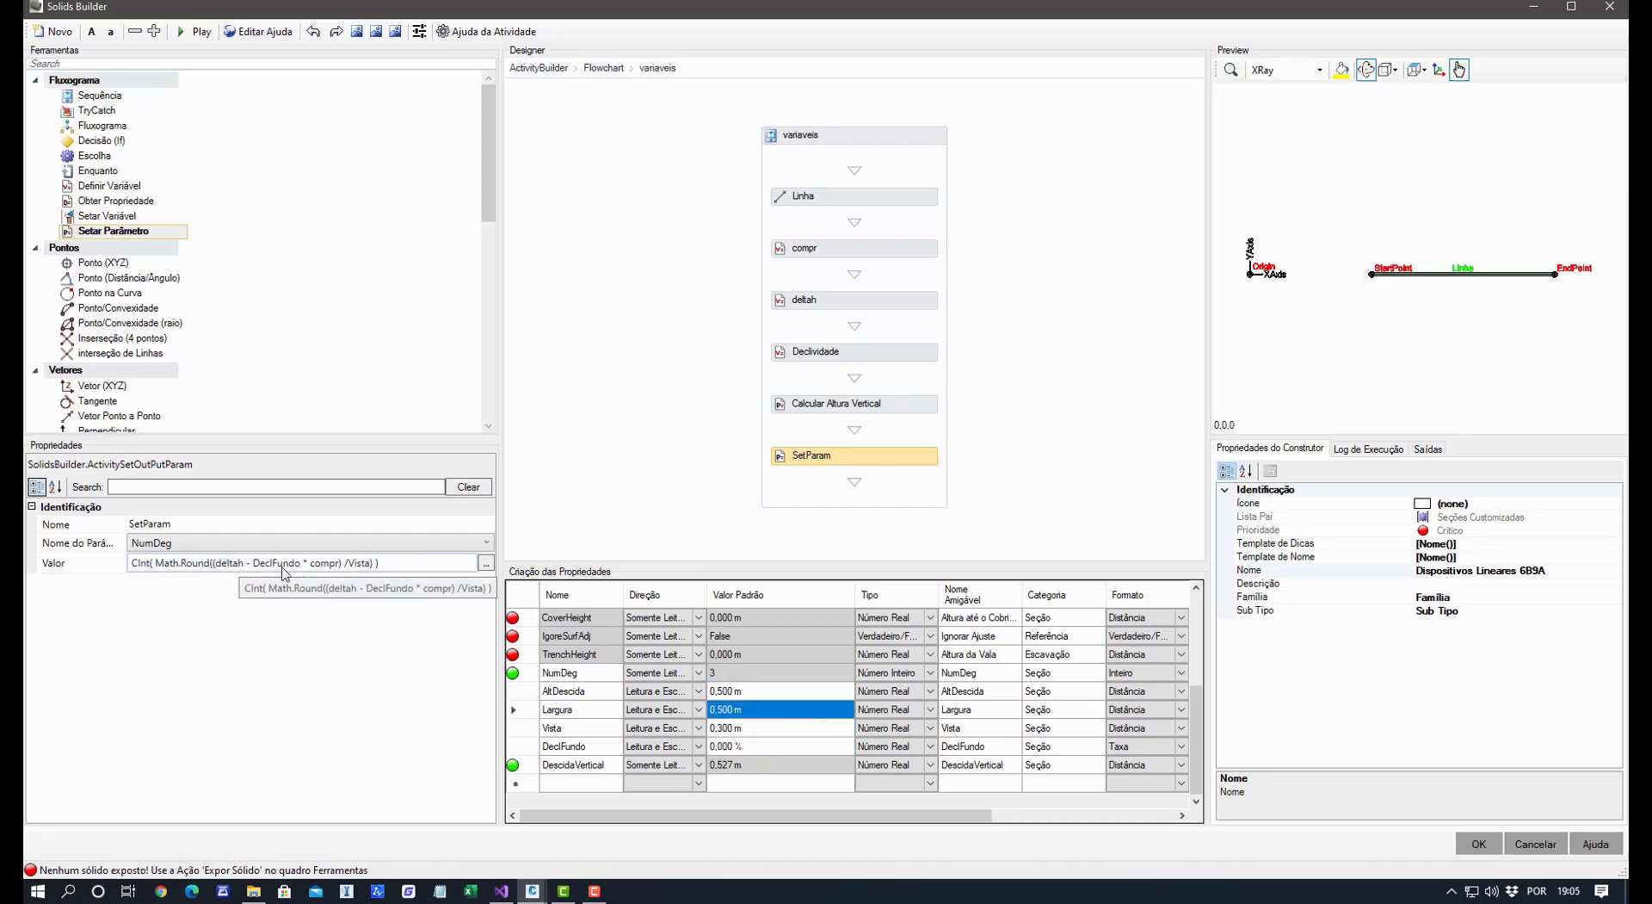
Review the expressions of deltah, Declividade, Calcular Altura Vertical and SetParam, and check the NumDeg value.
click(907, 301)
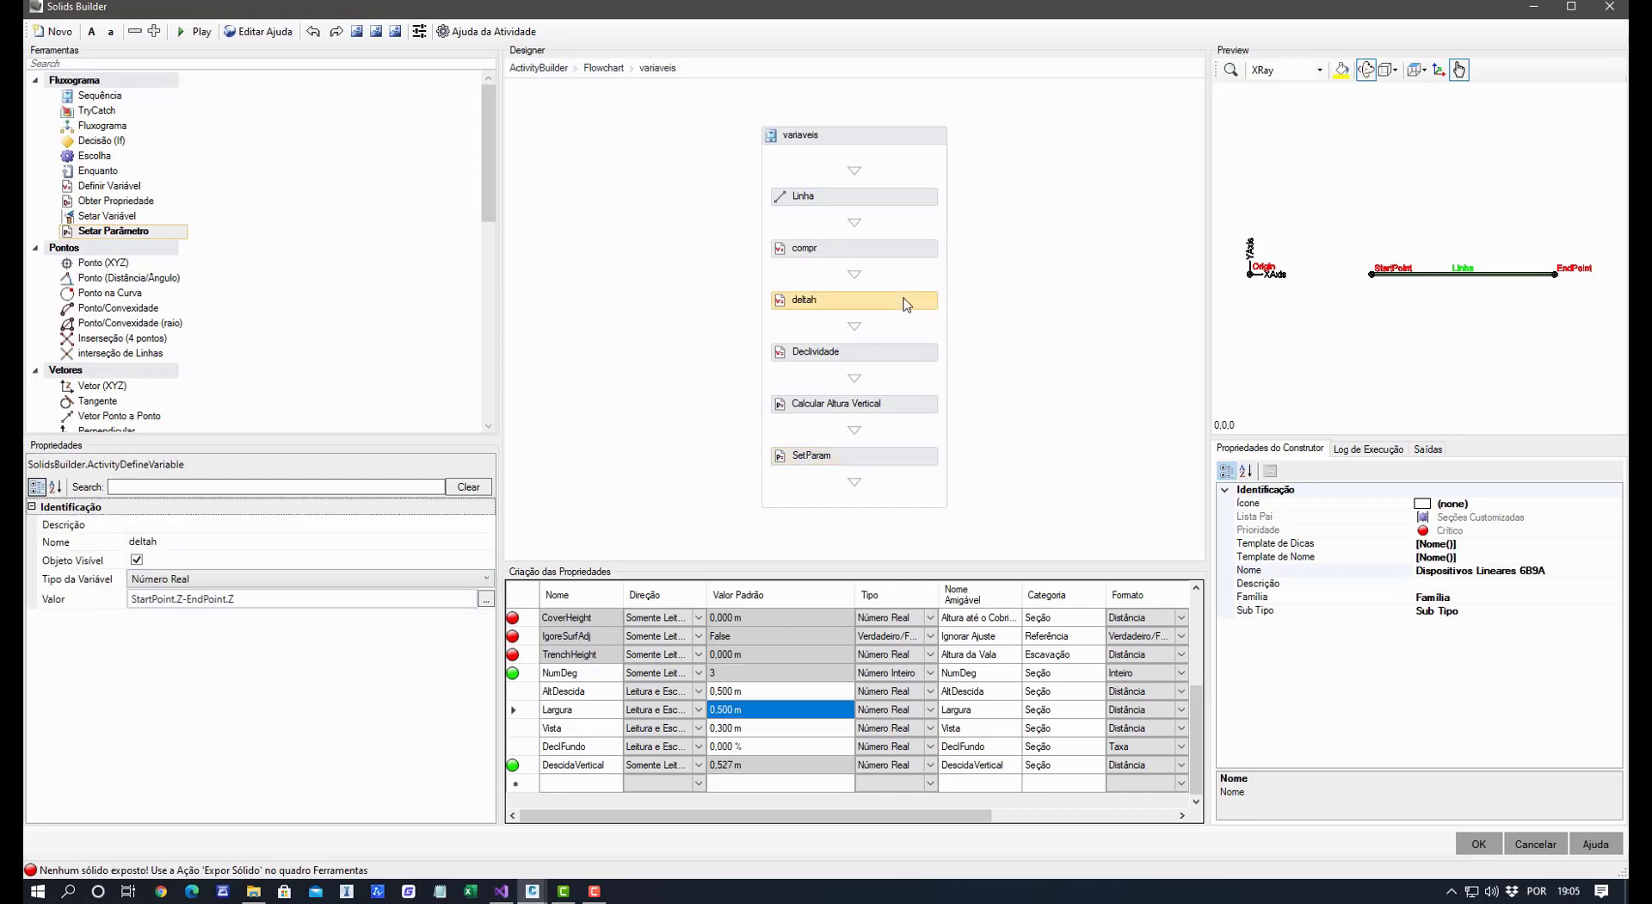
click(893, 362)
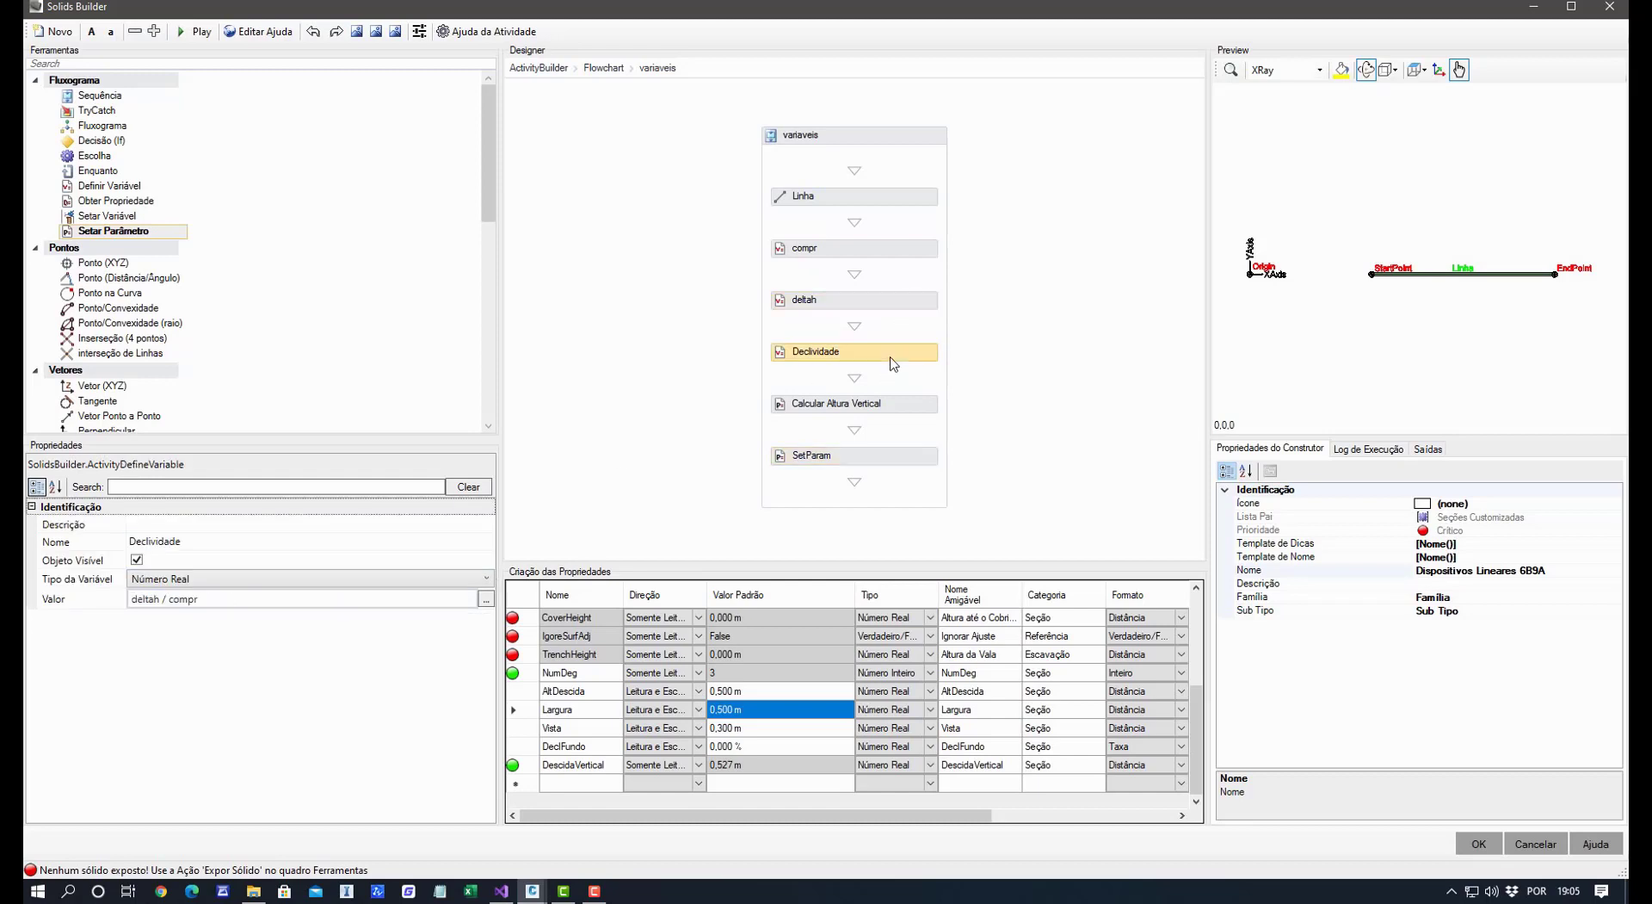
click(892, 408)
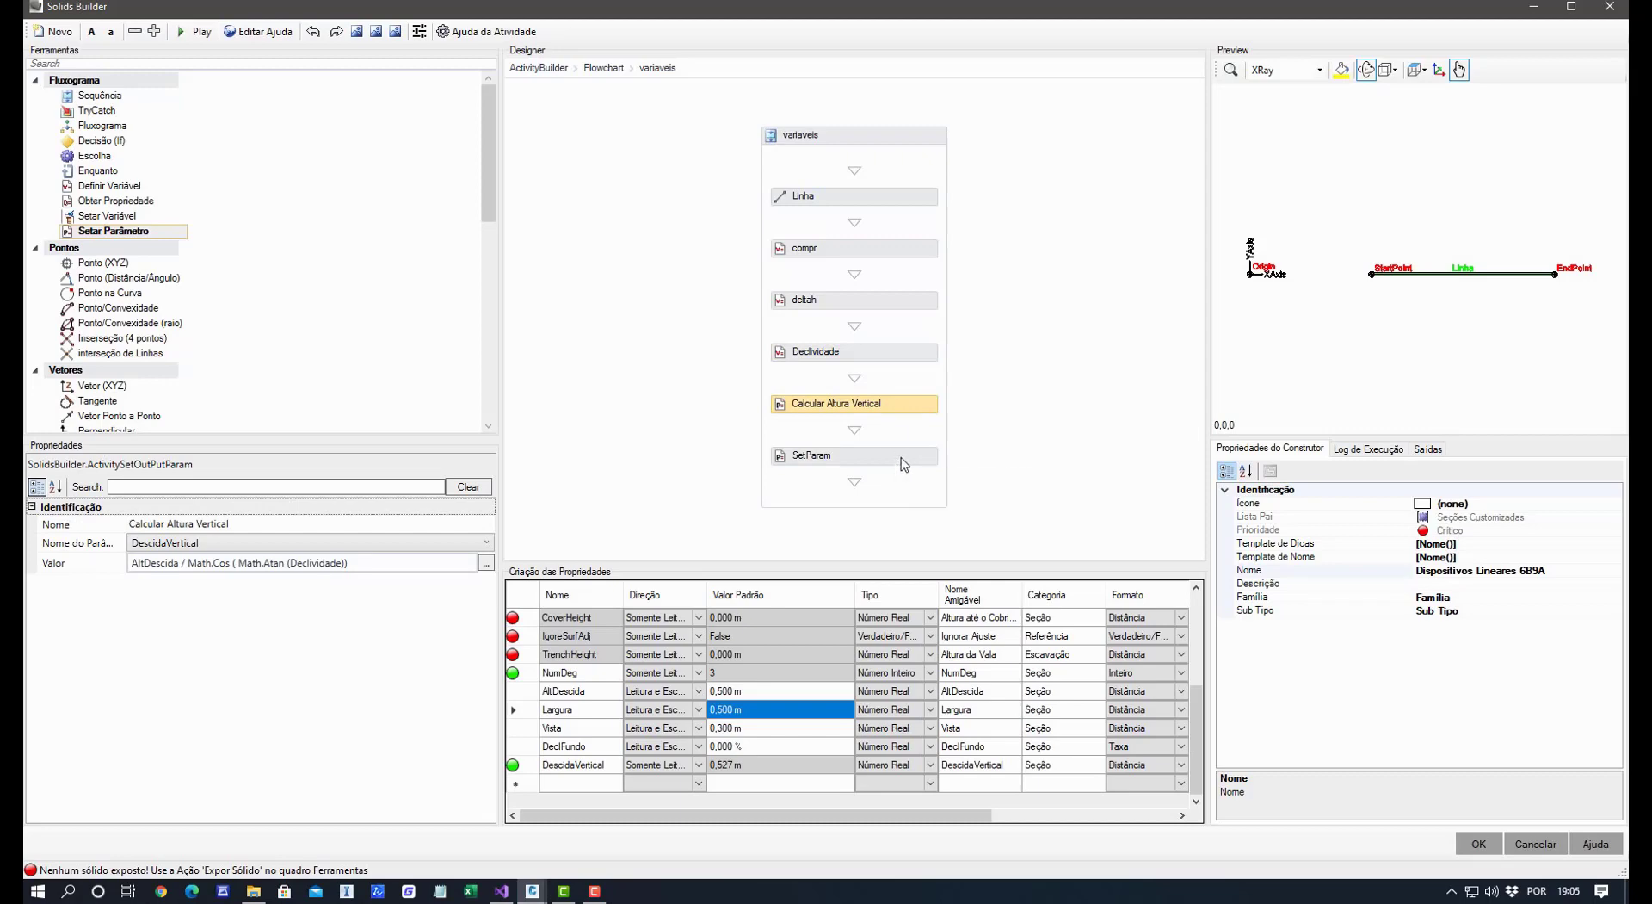
click(899, 463)
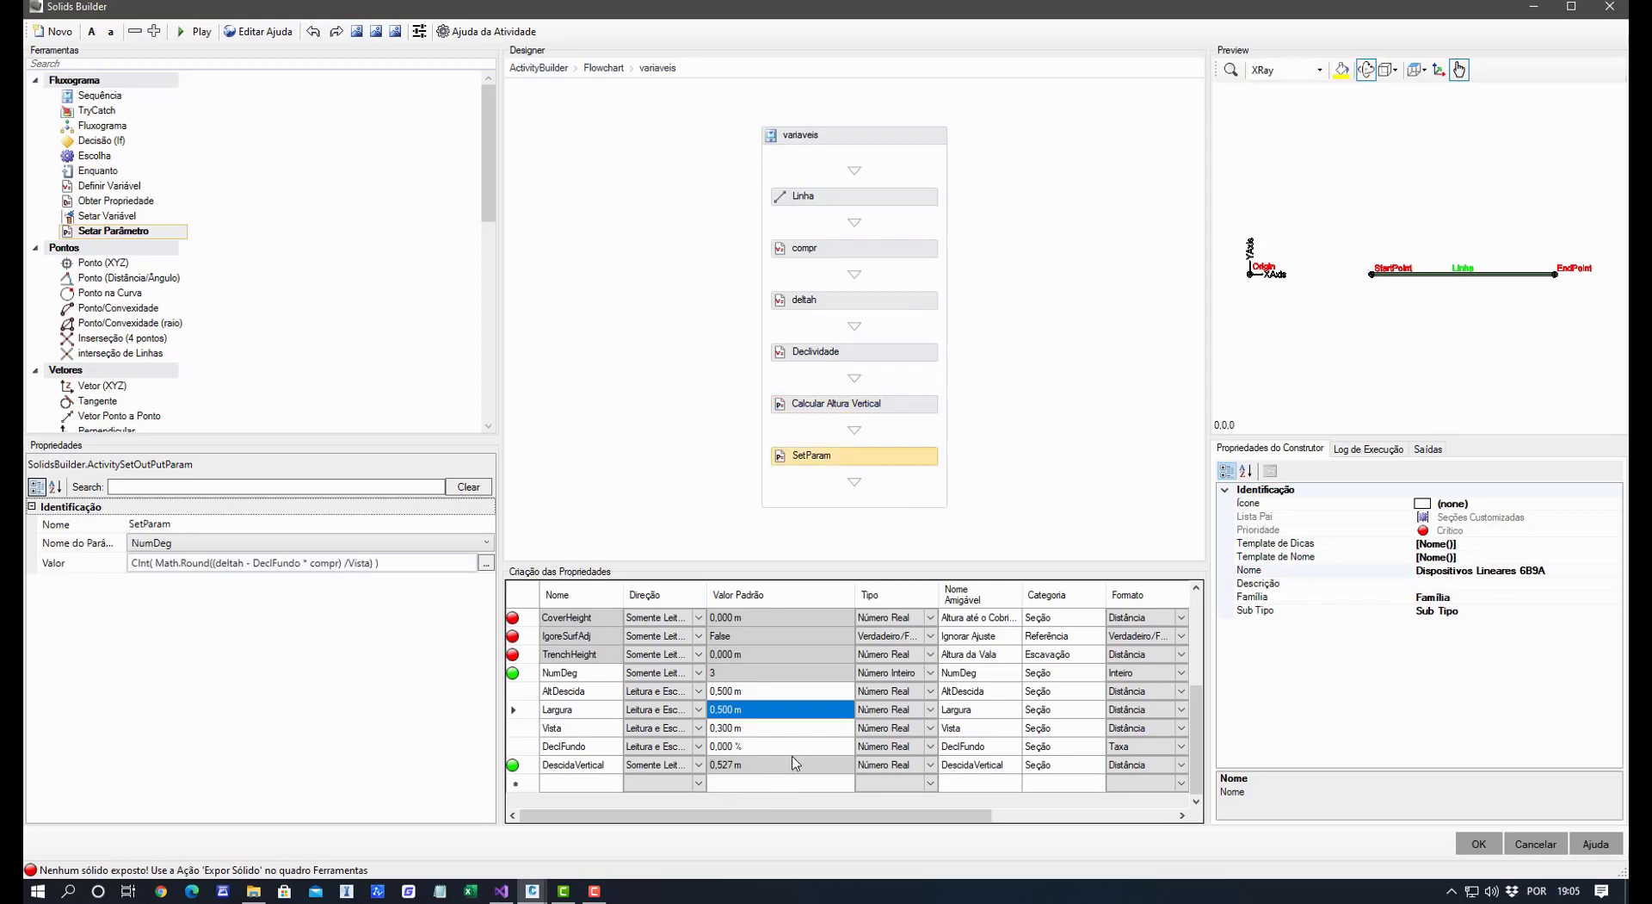
click(783, 674)
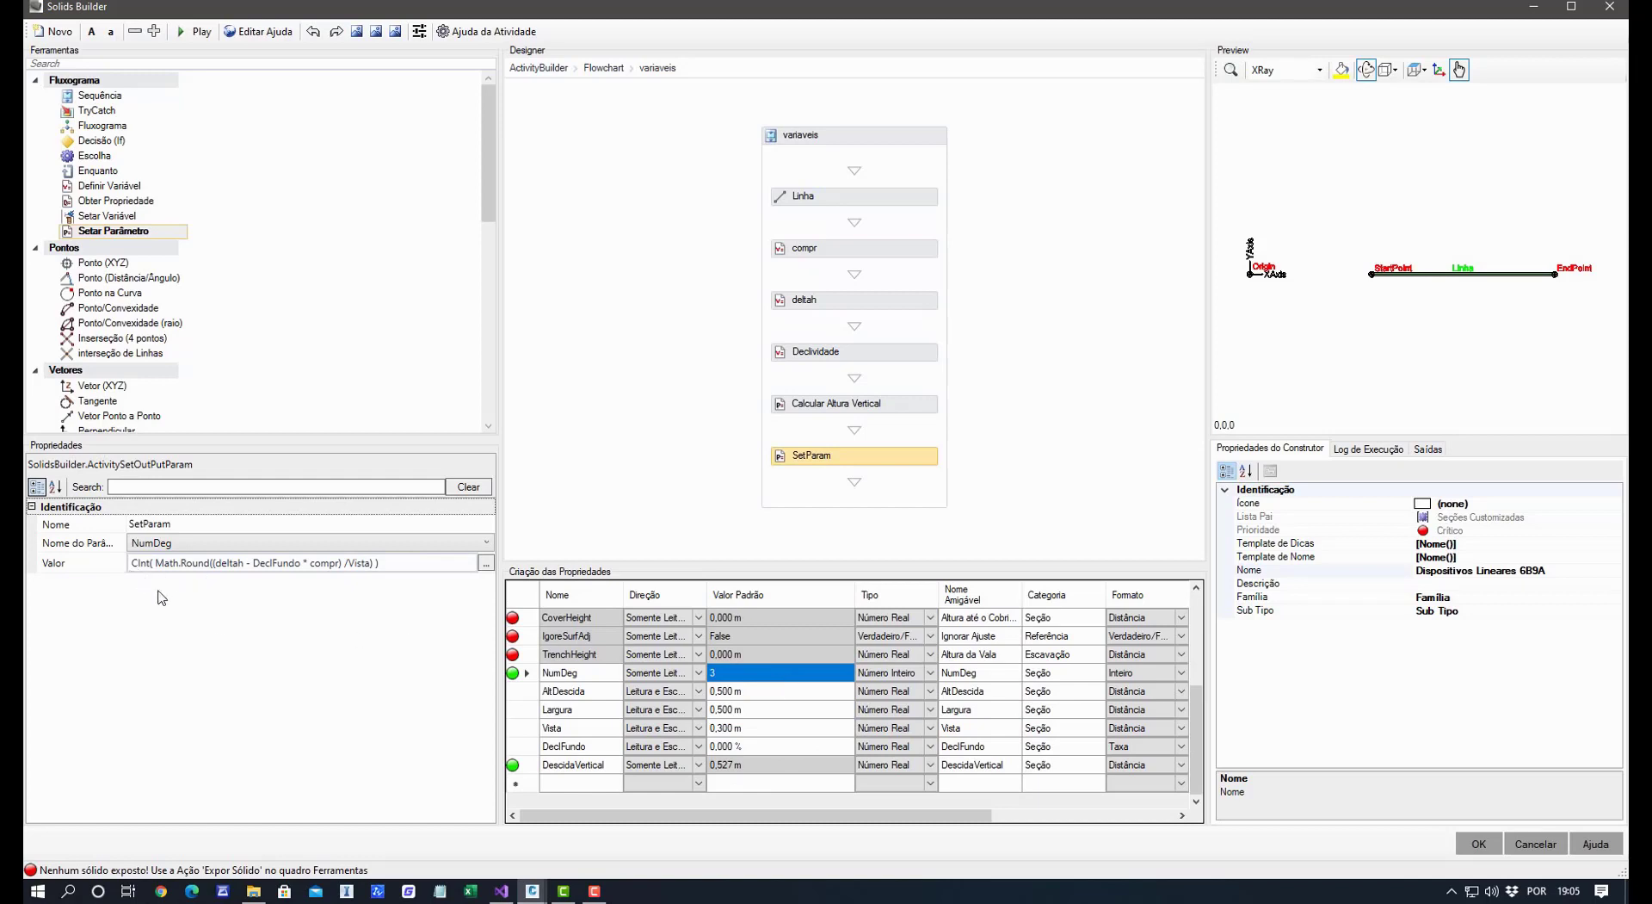
Enforce a minimum of 1 on NumDeg by enclosing its expression in Math.Max(1, ...).
click(136, 562)
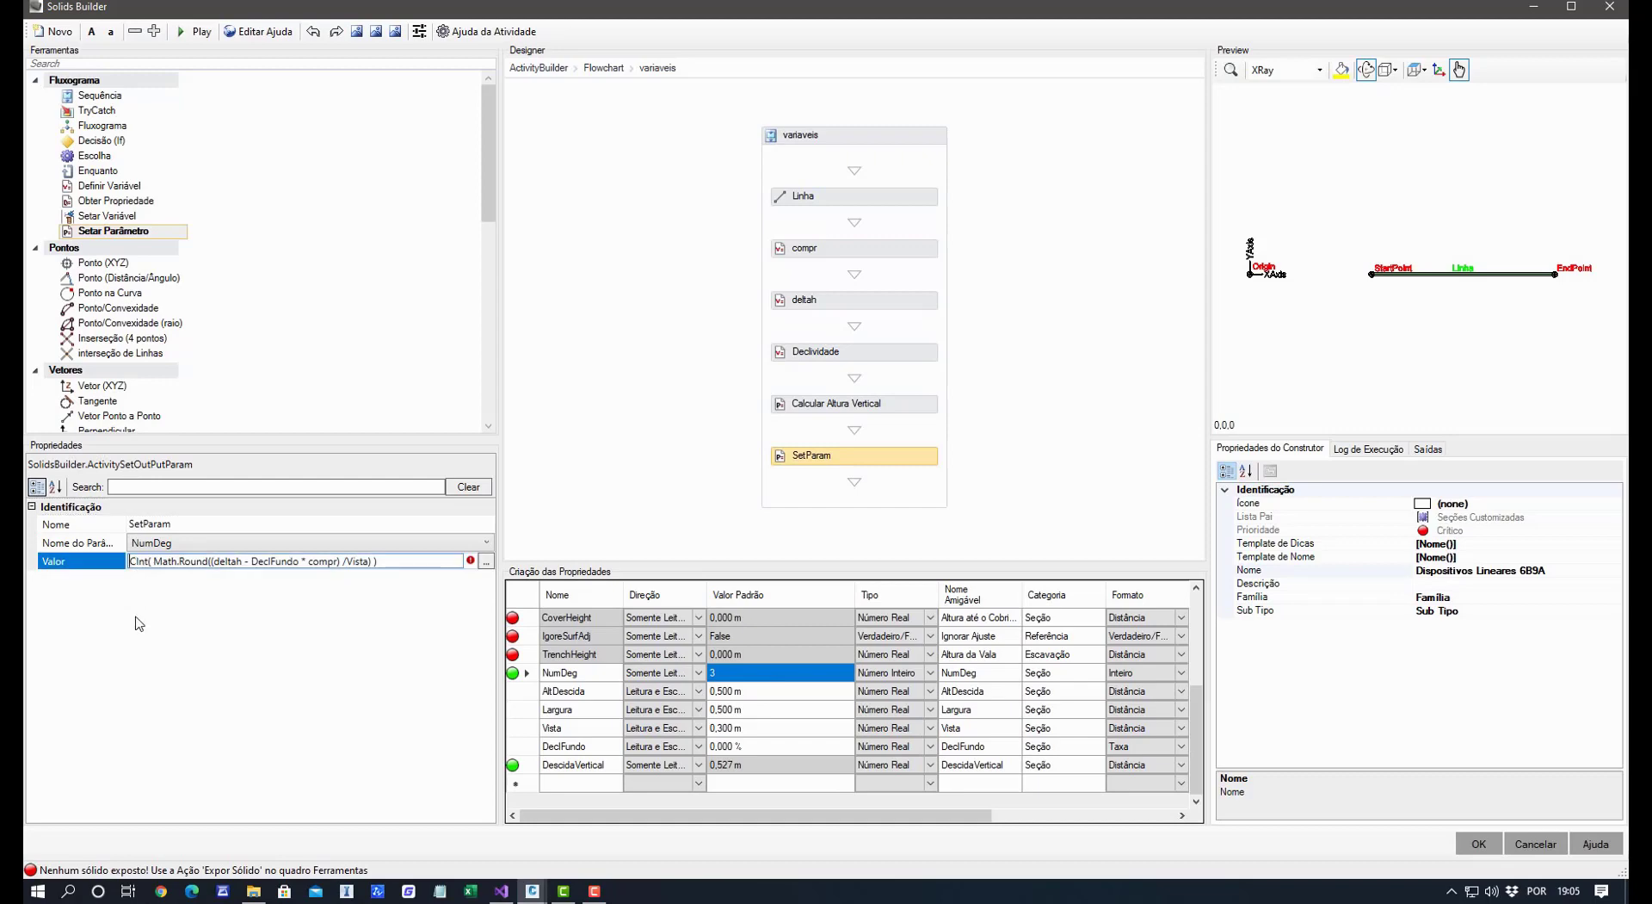
text(math.Max)
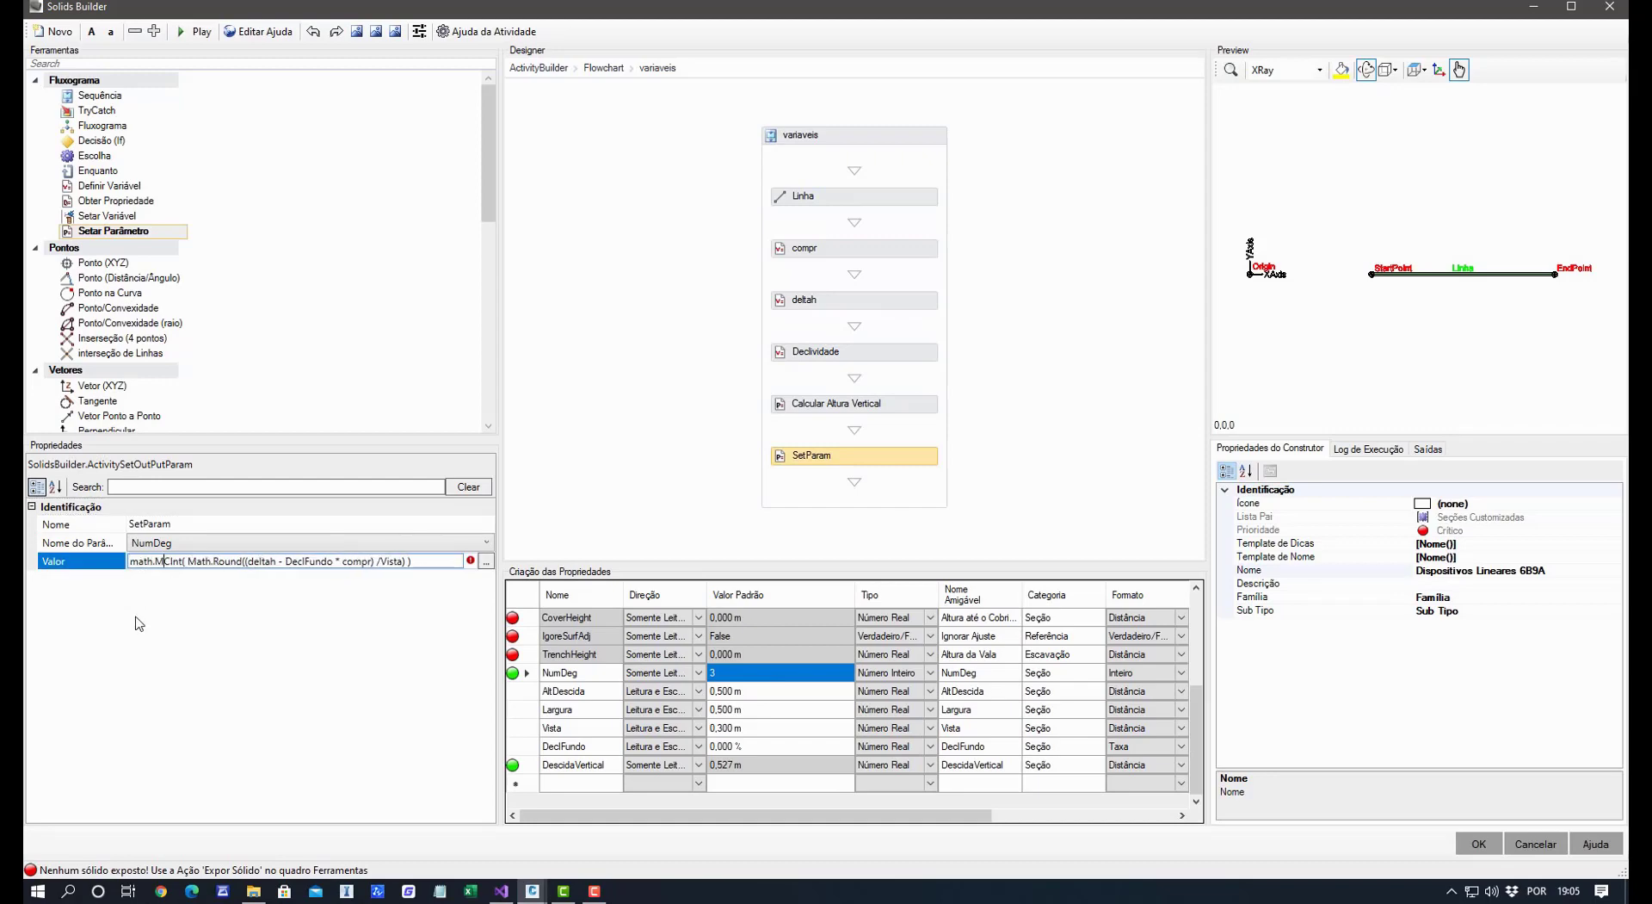
text((1, )
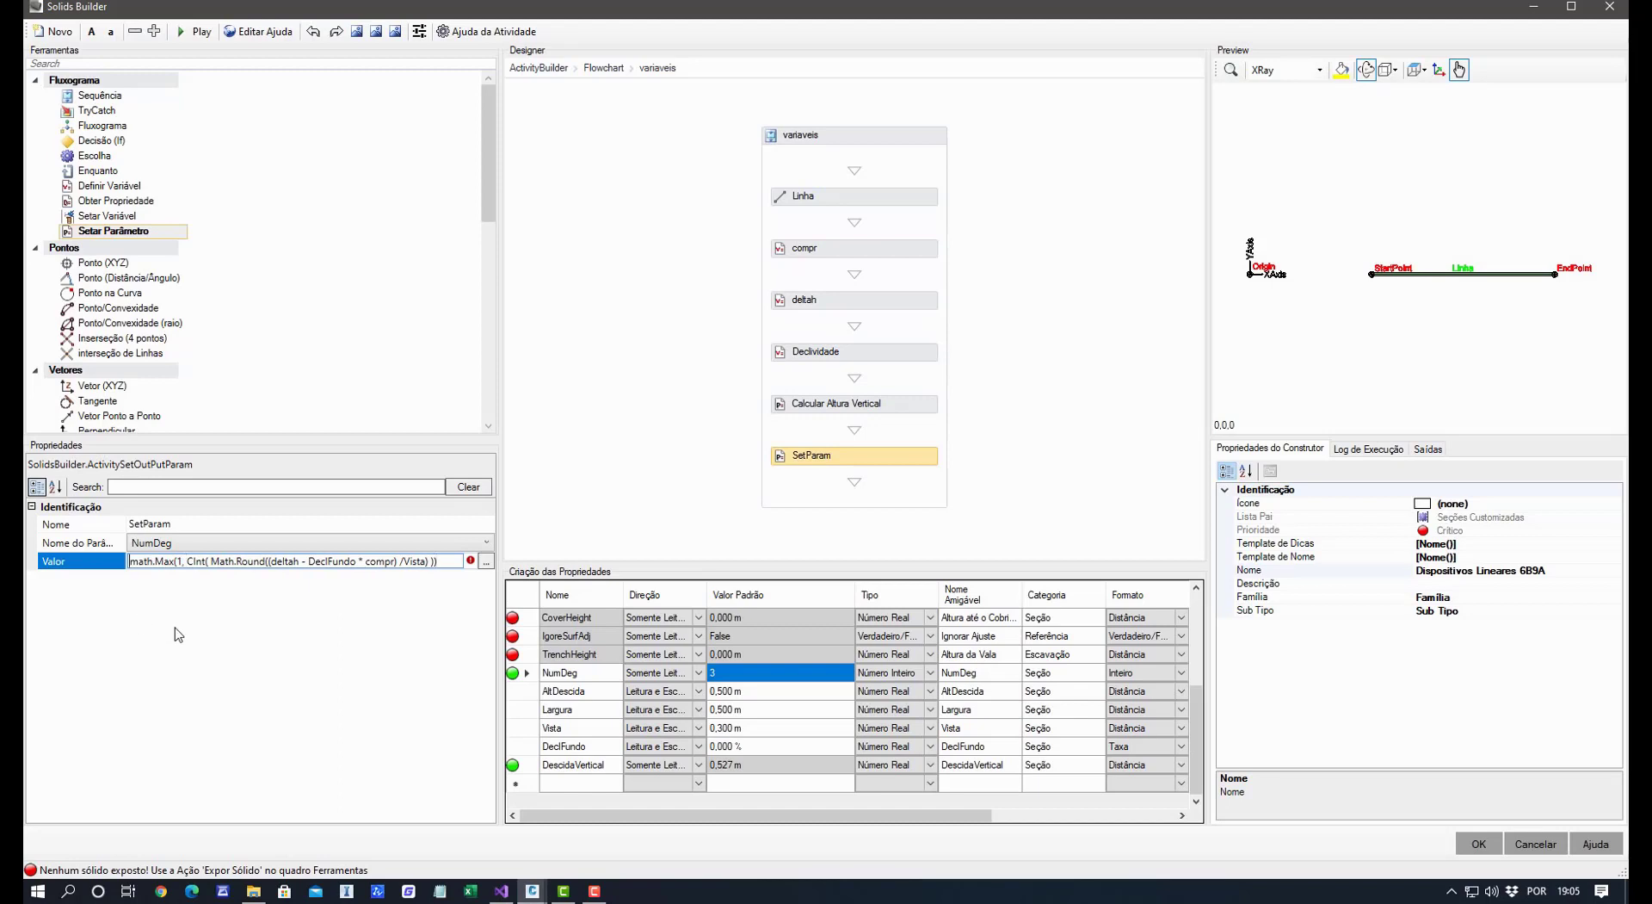
text(M)
Cap NumDeg at 100 by enclosing its Math.Max expression in math.Min(100, ...).
text(math.)
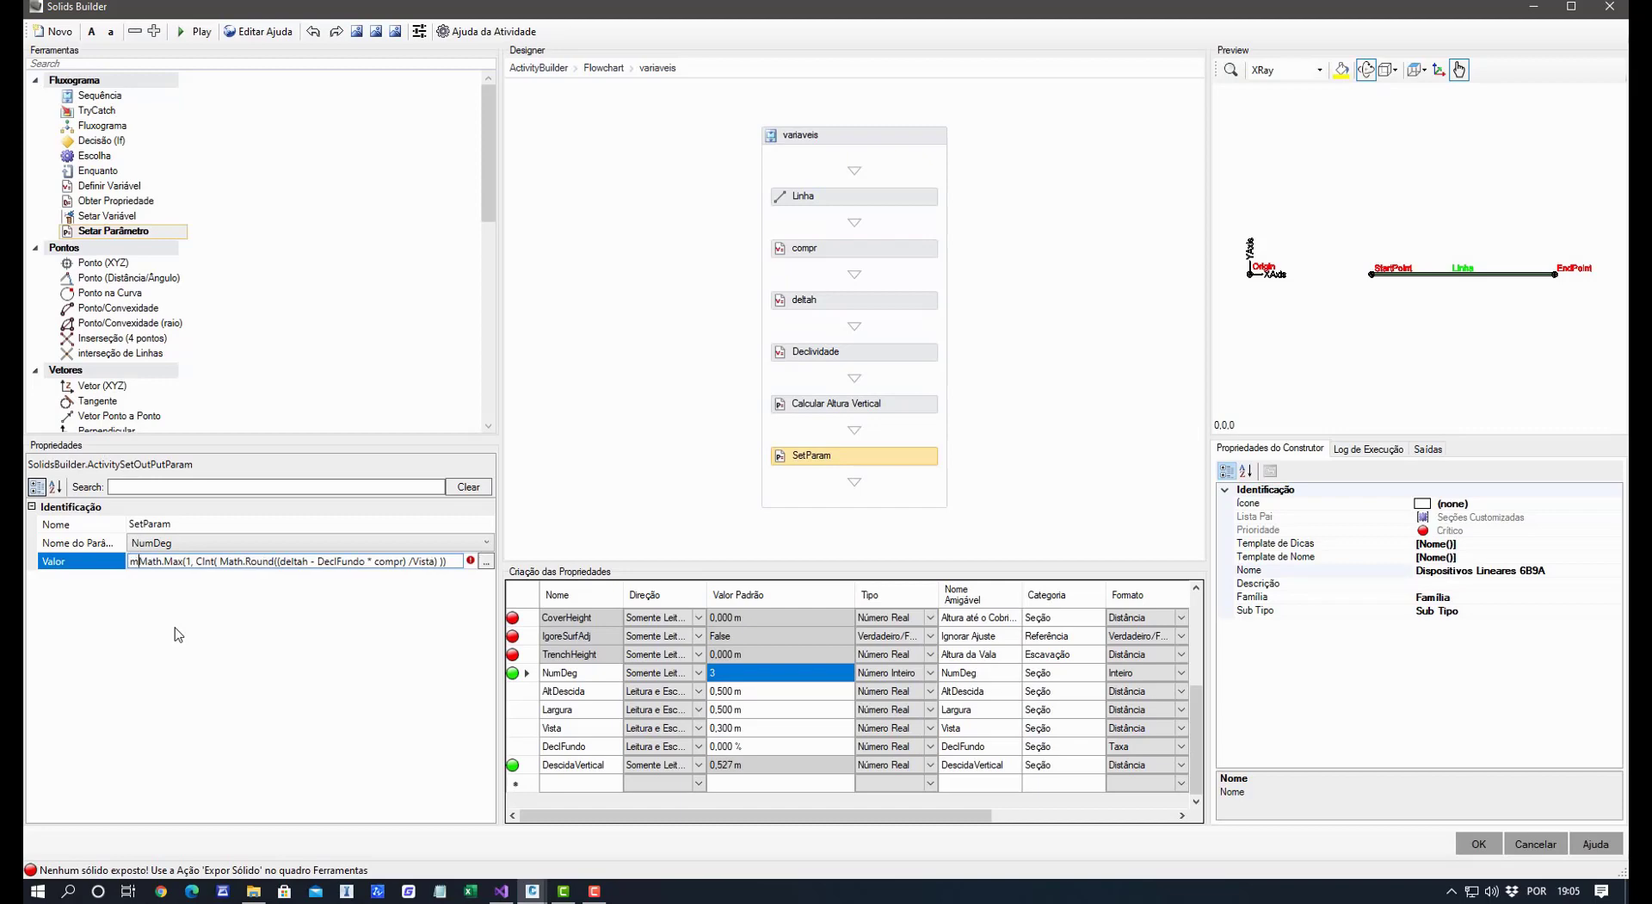
text(n)
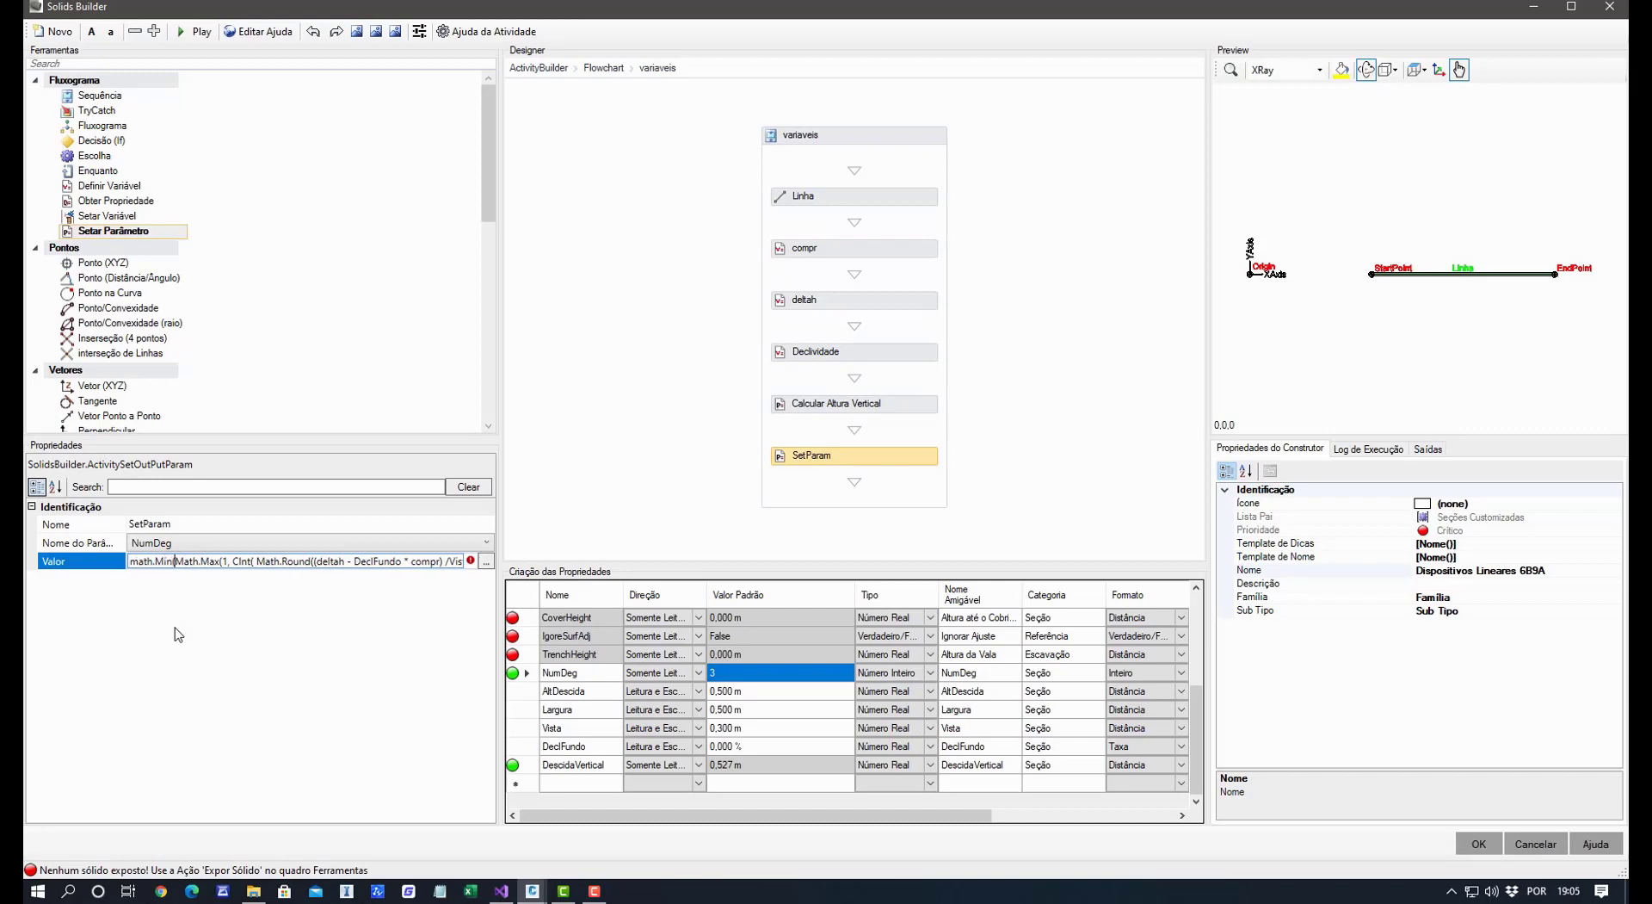
text((100)
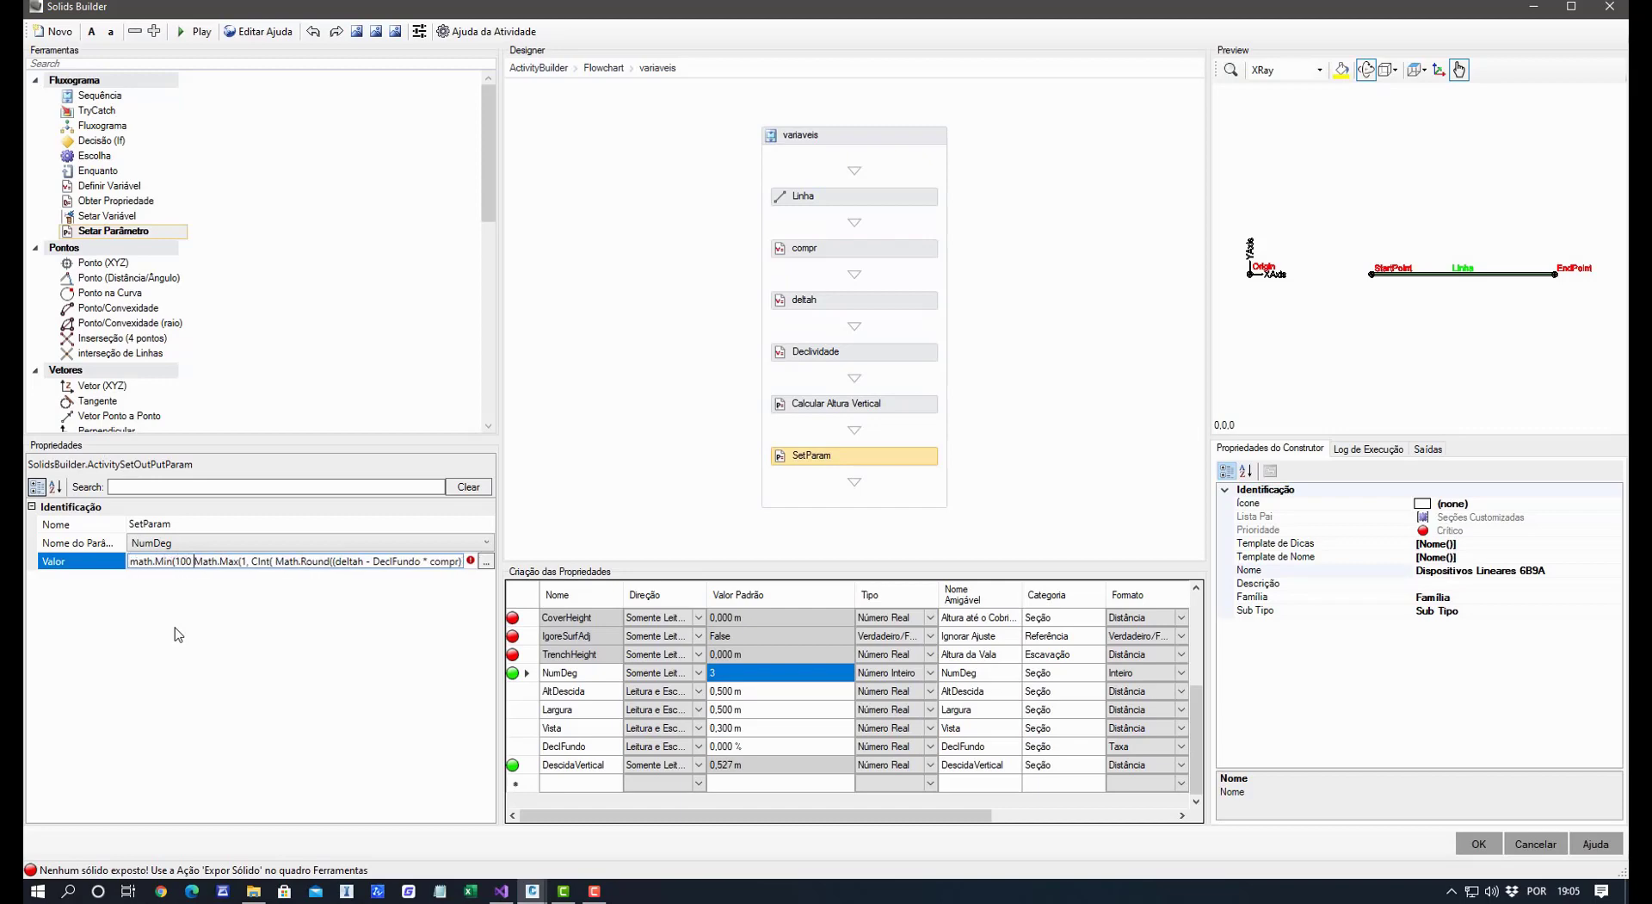
text( ,)
key(End)
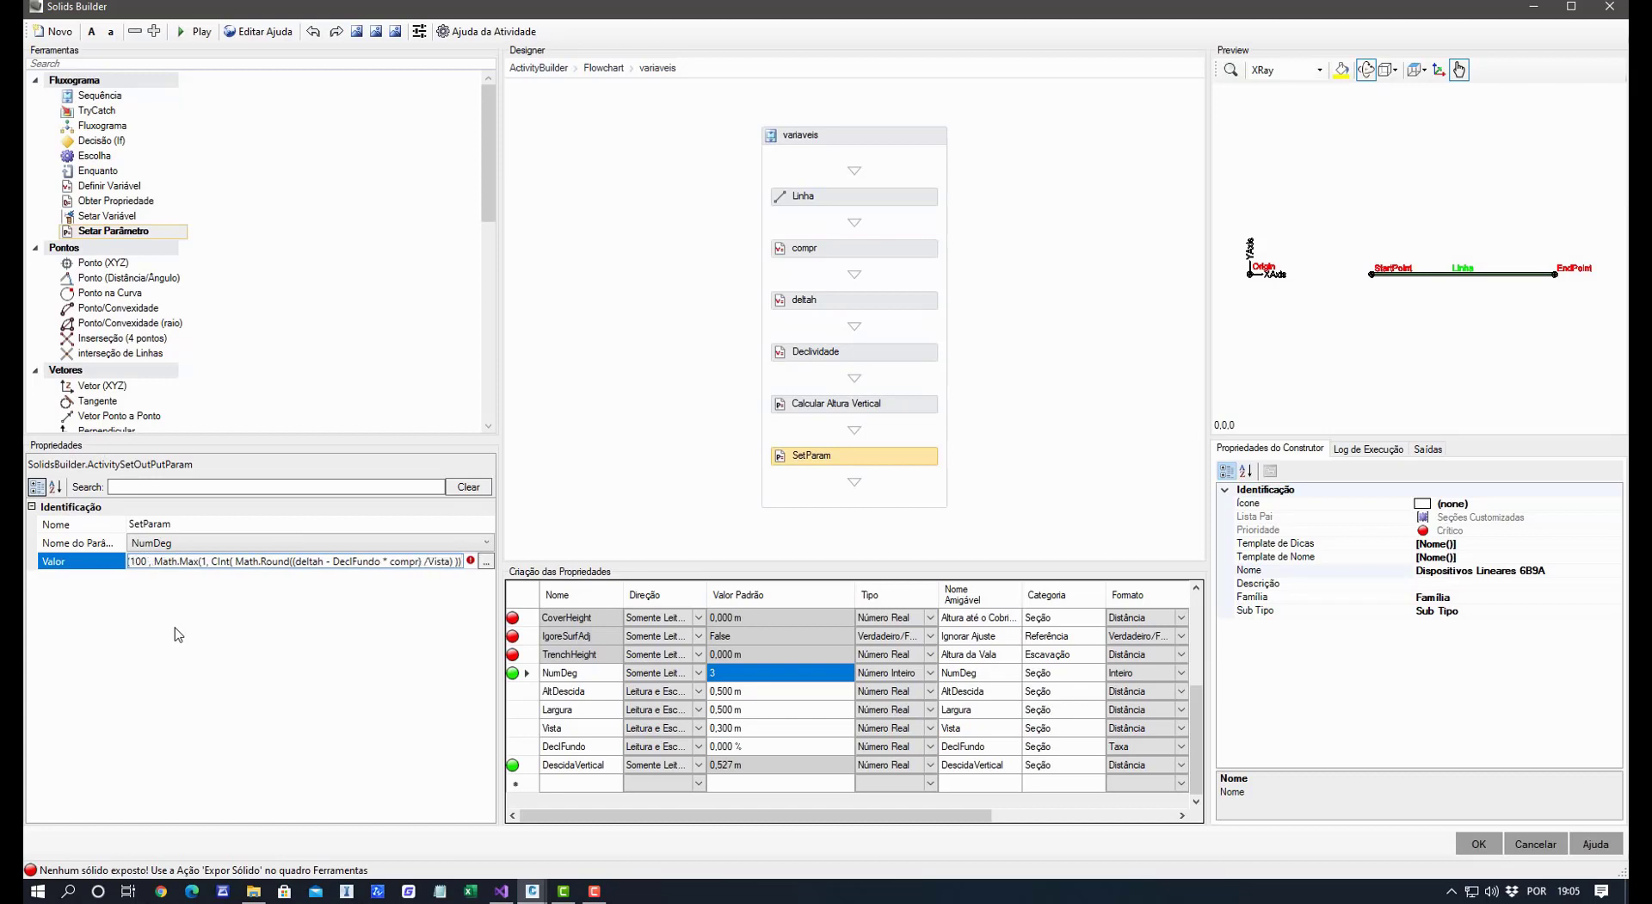
text())
key(Return)
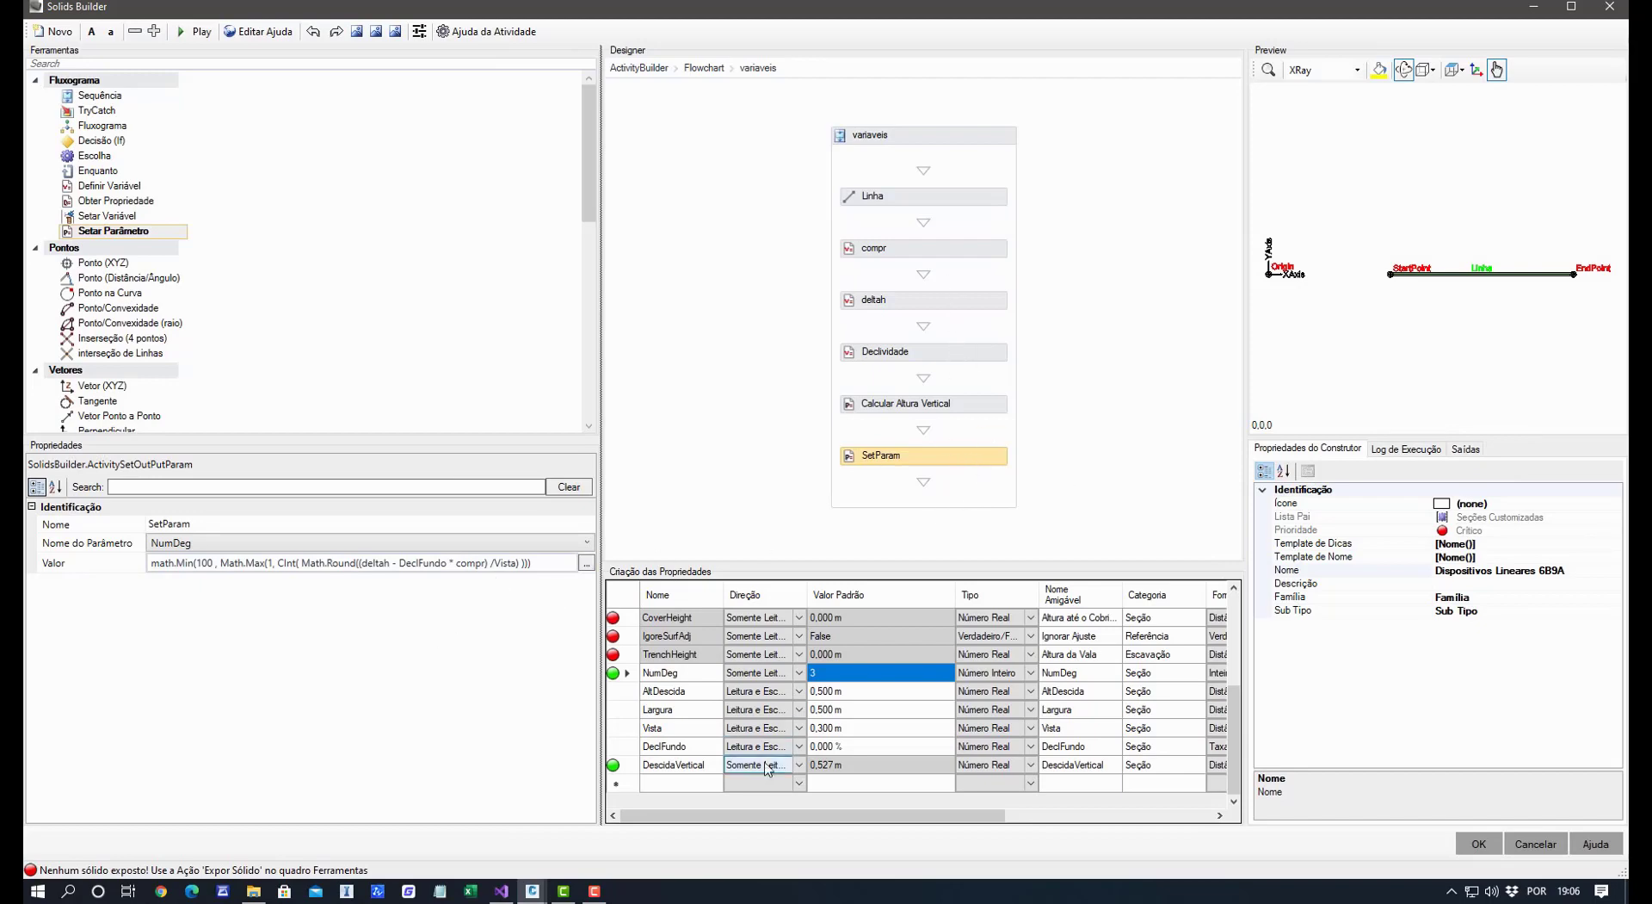
Review the EndPoint and Vista defaults, set the DeclFundo default value to 5 %, and check NumDeg.
click(697, 728)
scroll(887, 693, up, 3)
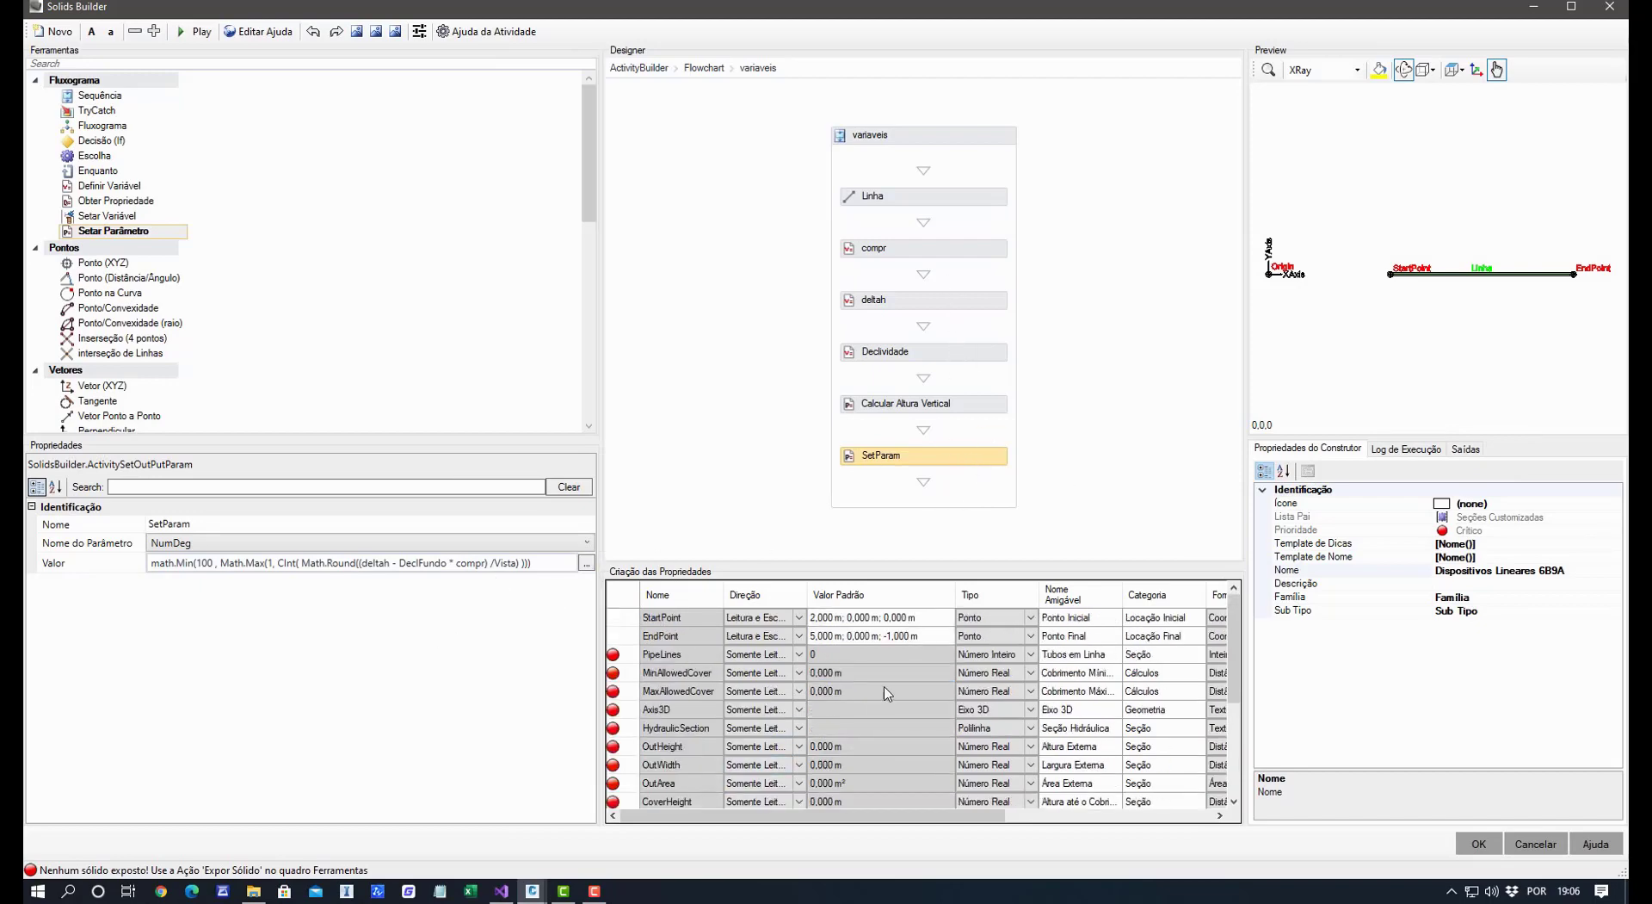
click(912, 640)
click(896, 638)
click(904, 674)
scroll(905, 677, down, 4)
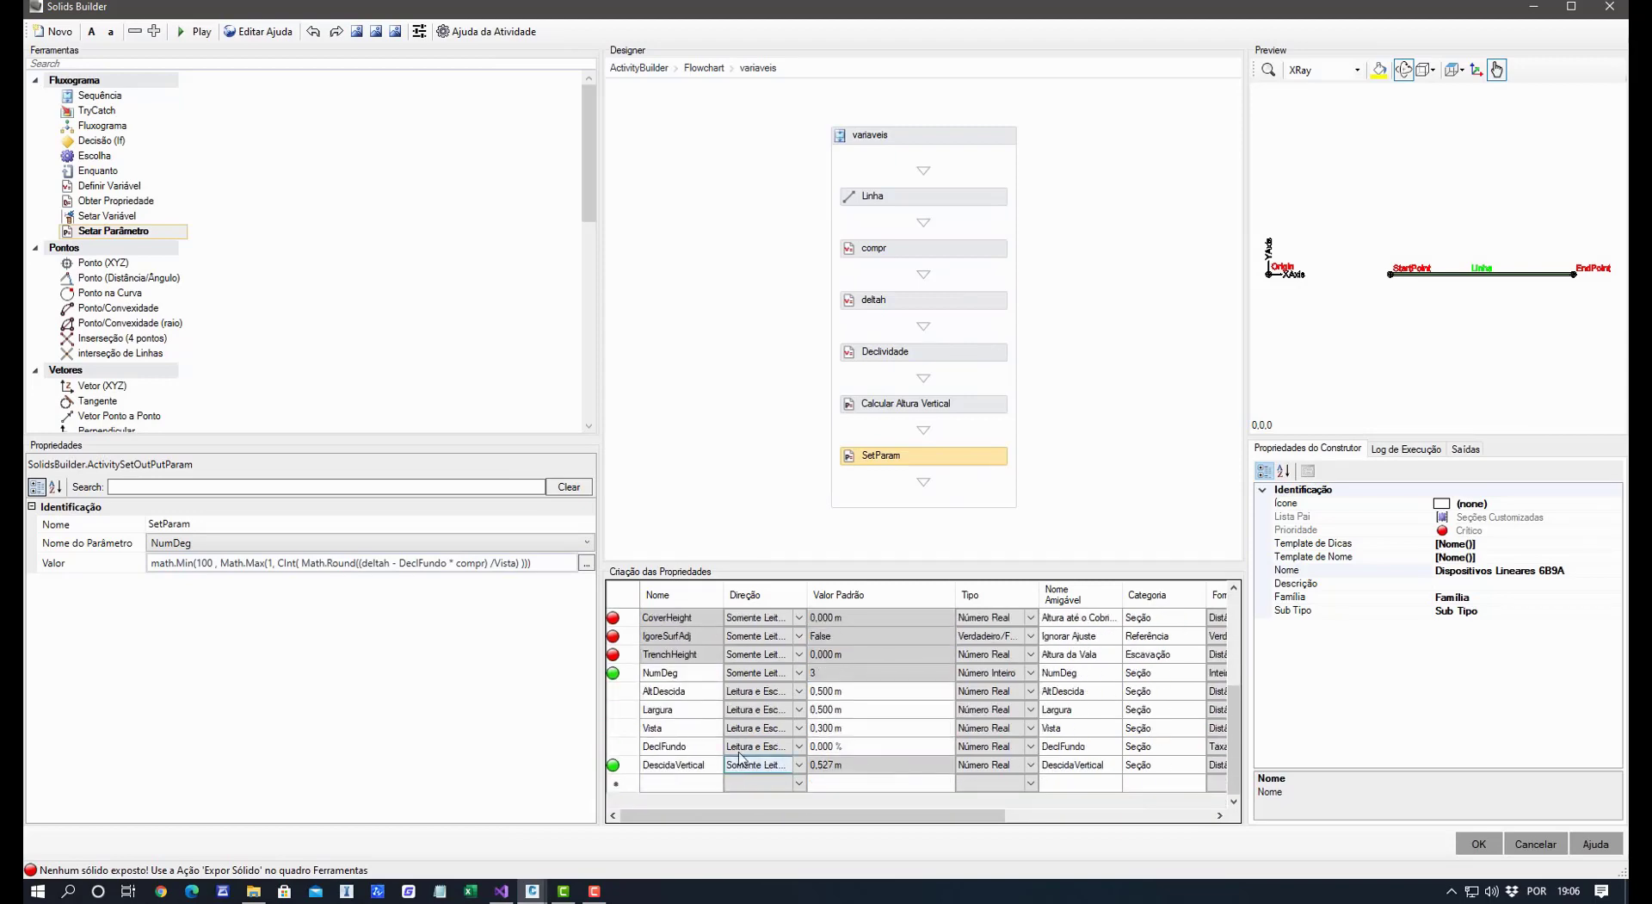
click(858, 733)
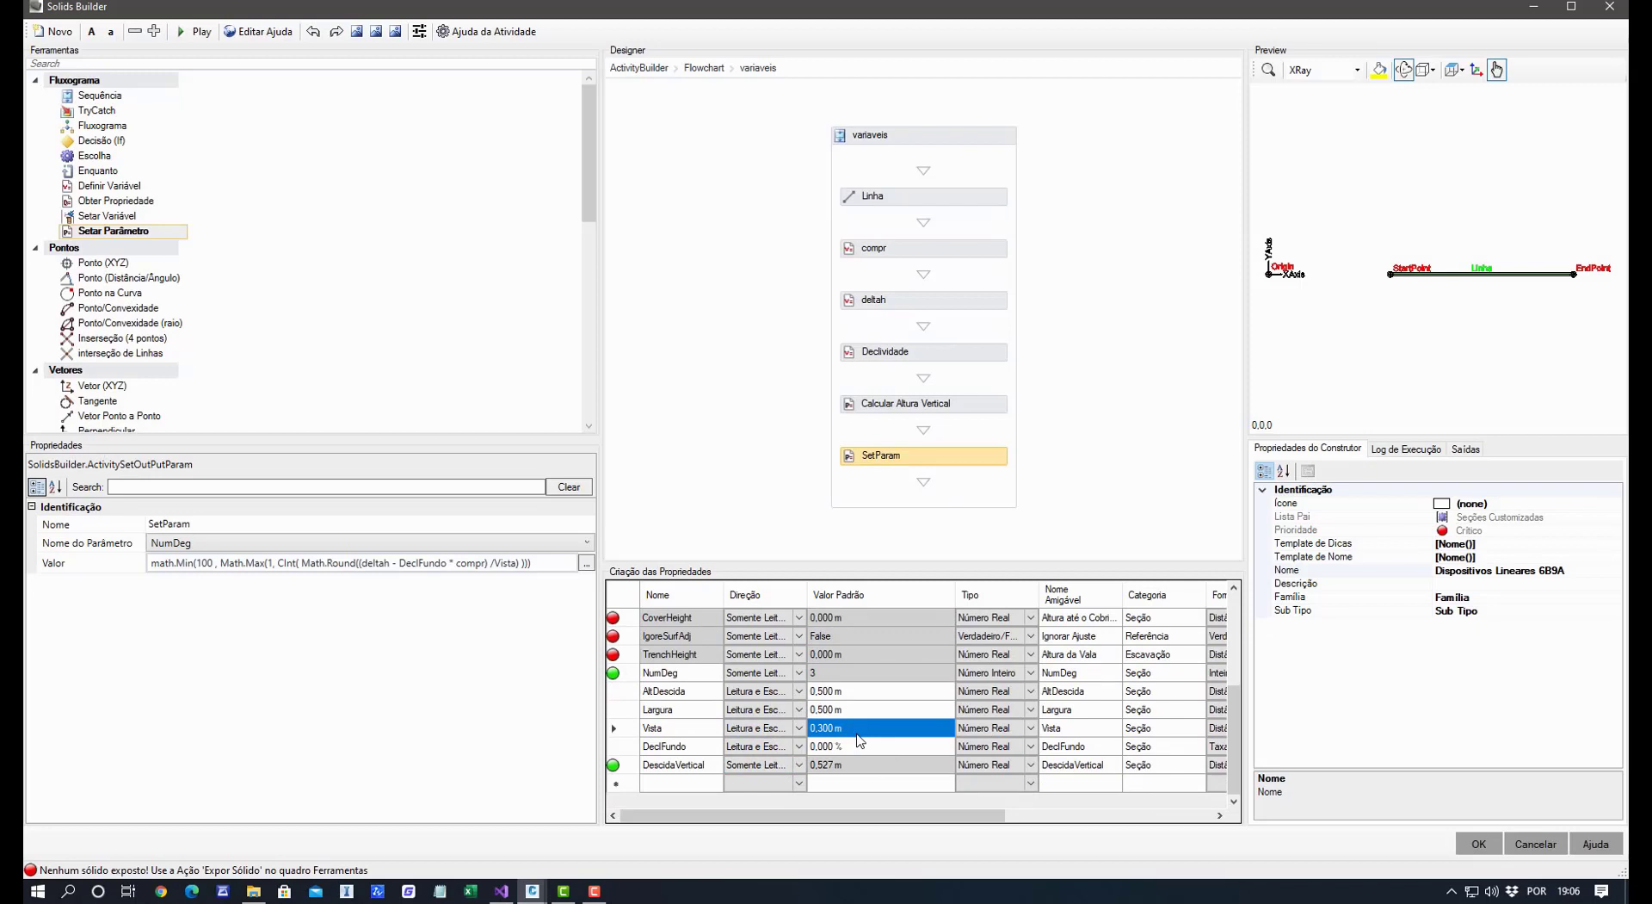
click(857, 747)
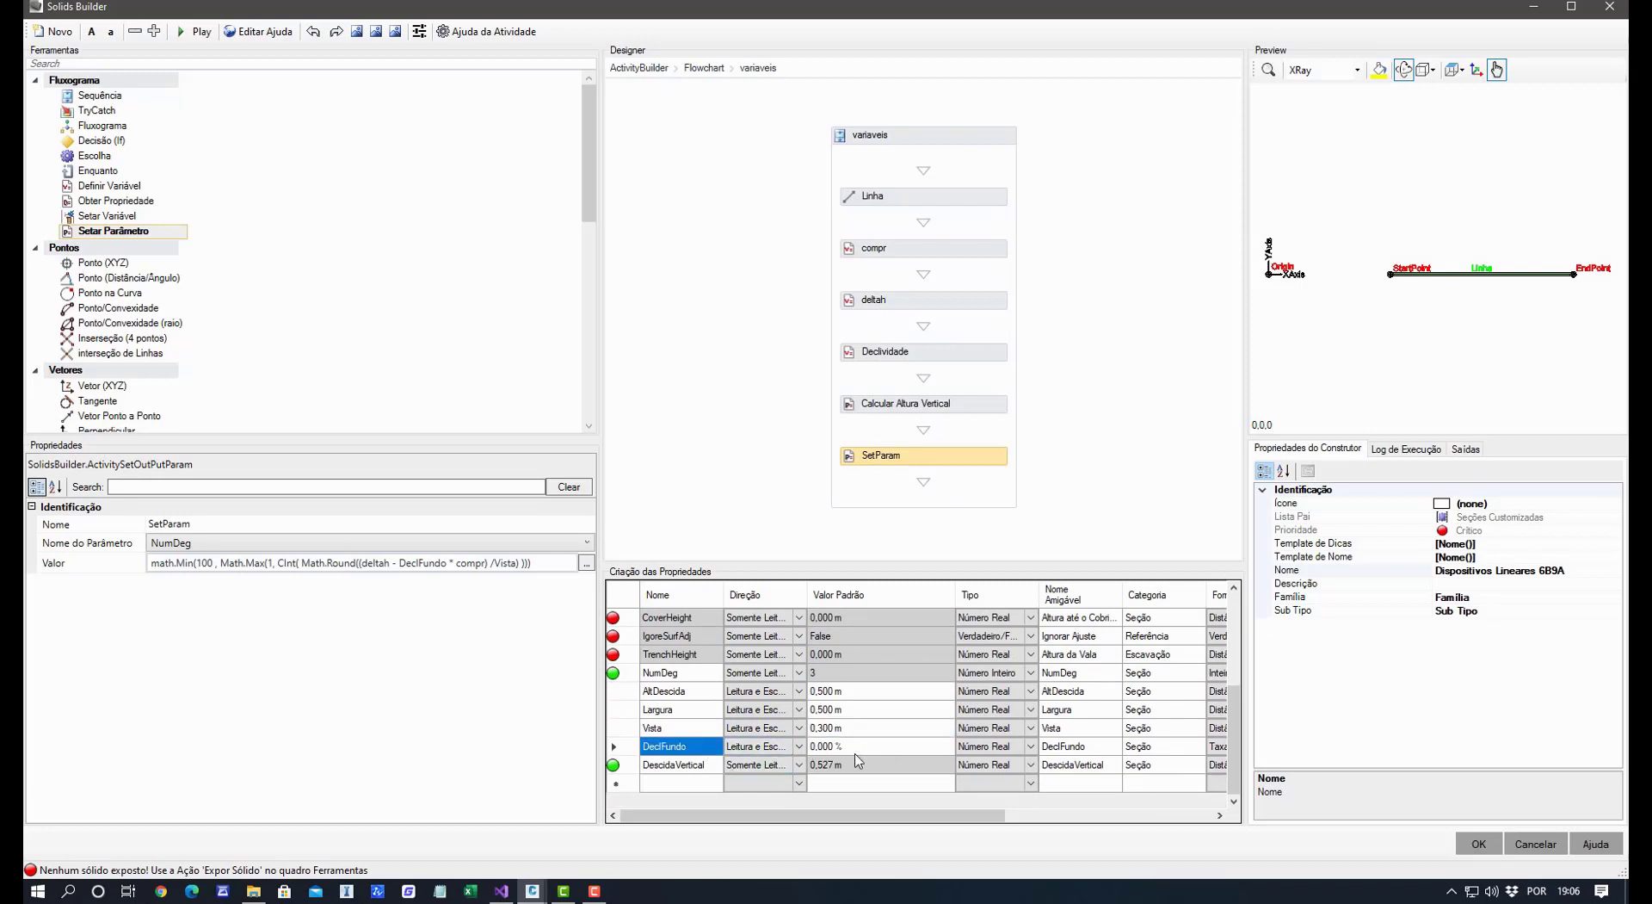
text(5)
drag(871, 739, 877, 677)
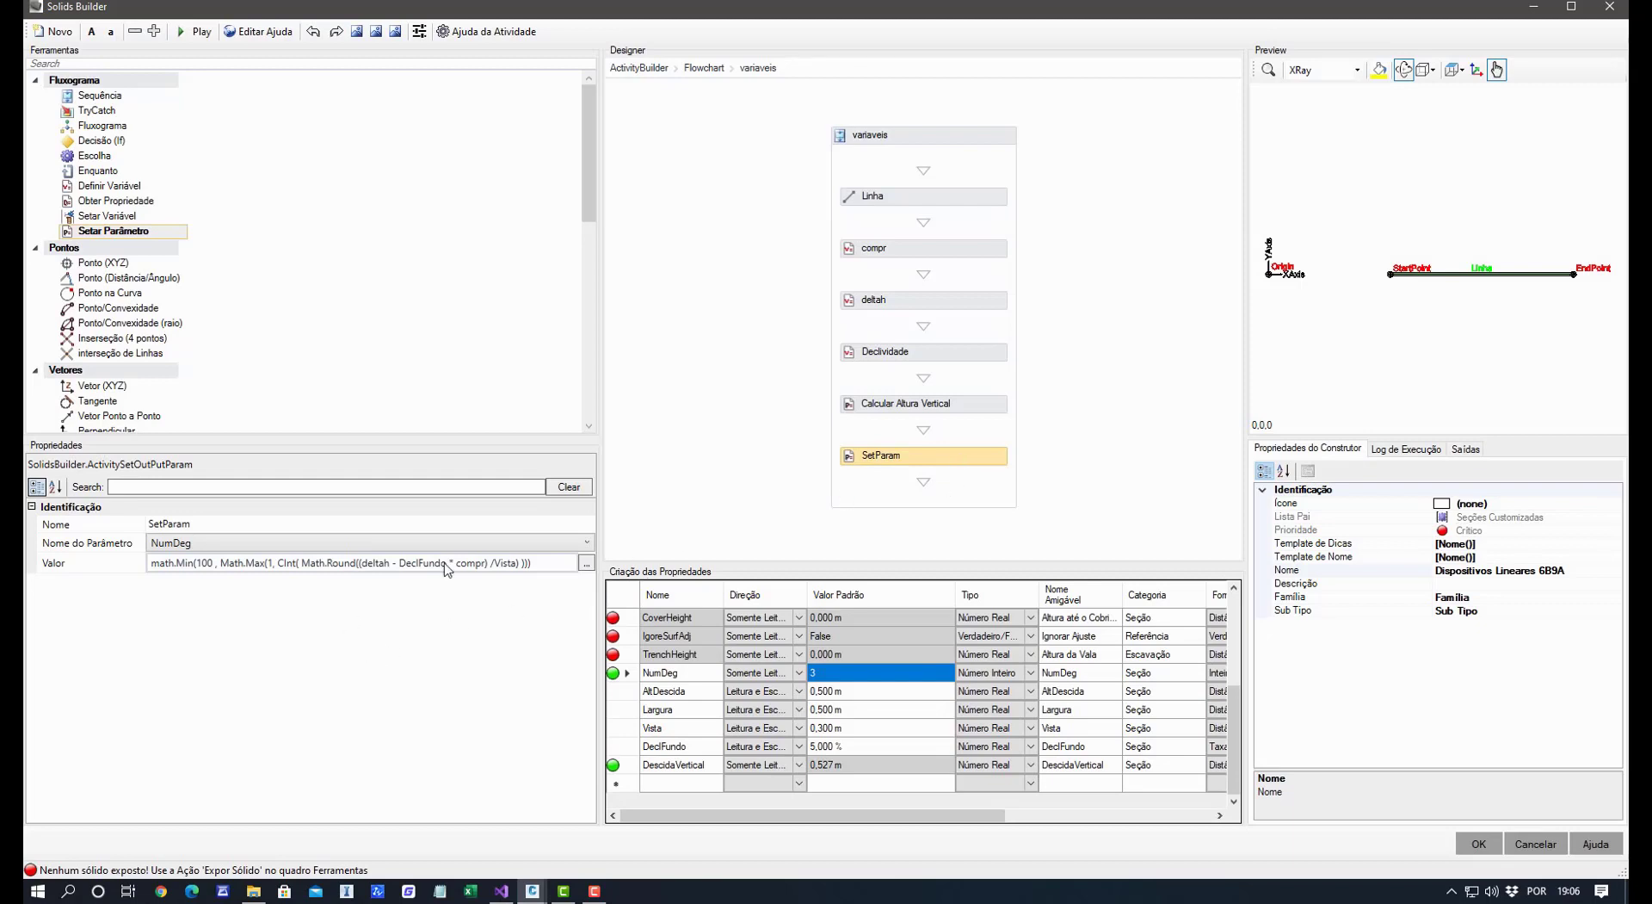
Rename the SetParam activity that calculates NumDeg as "Calcular numero de degraus".
click(202, 523)
text(S)
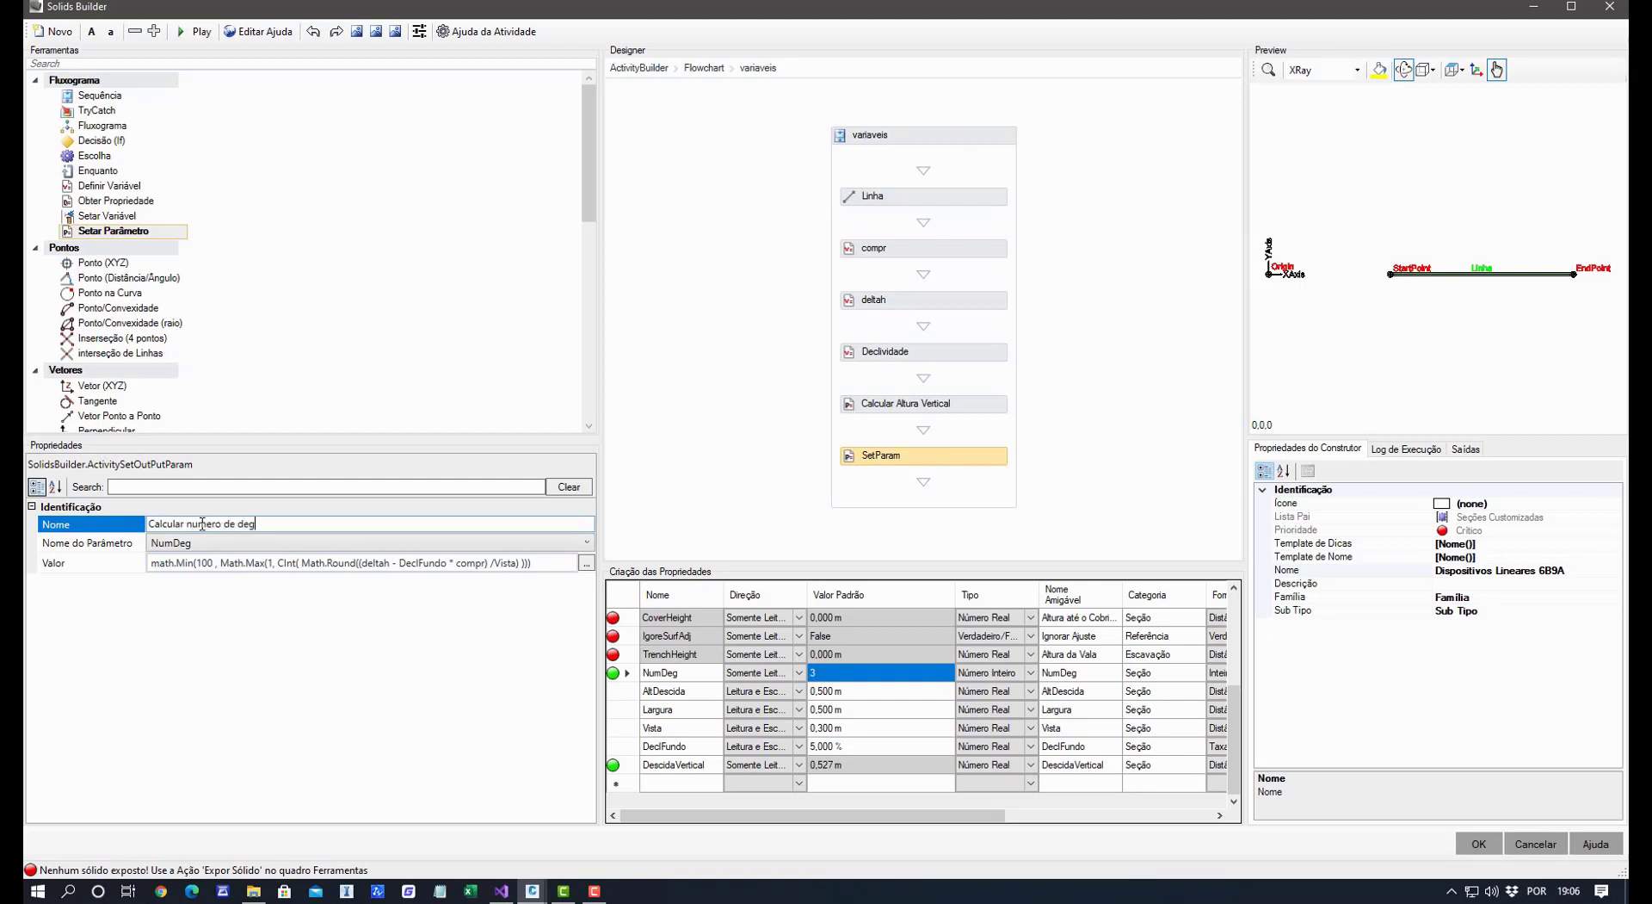
click(250, 663)
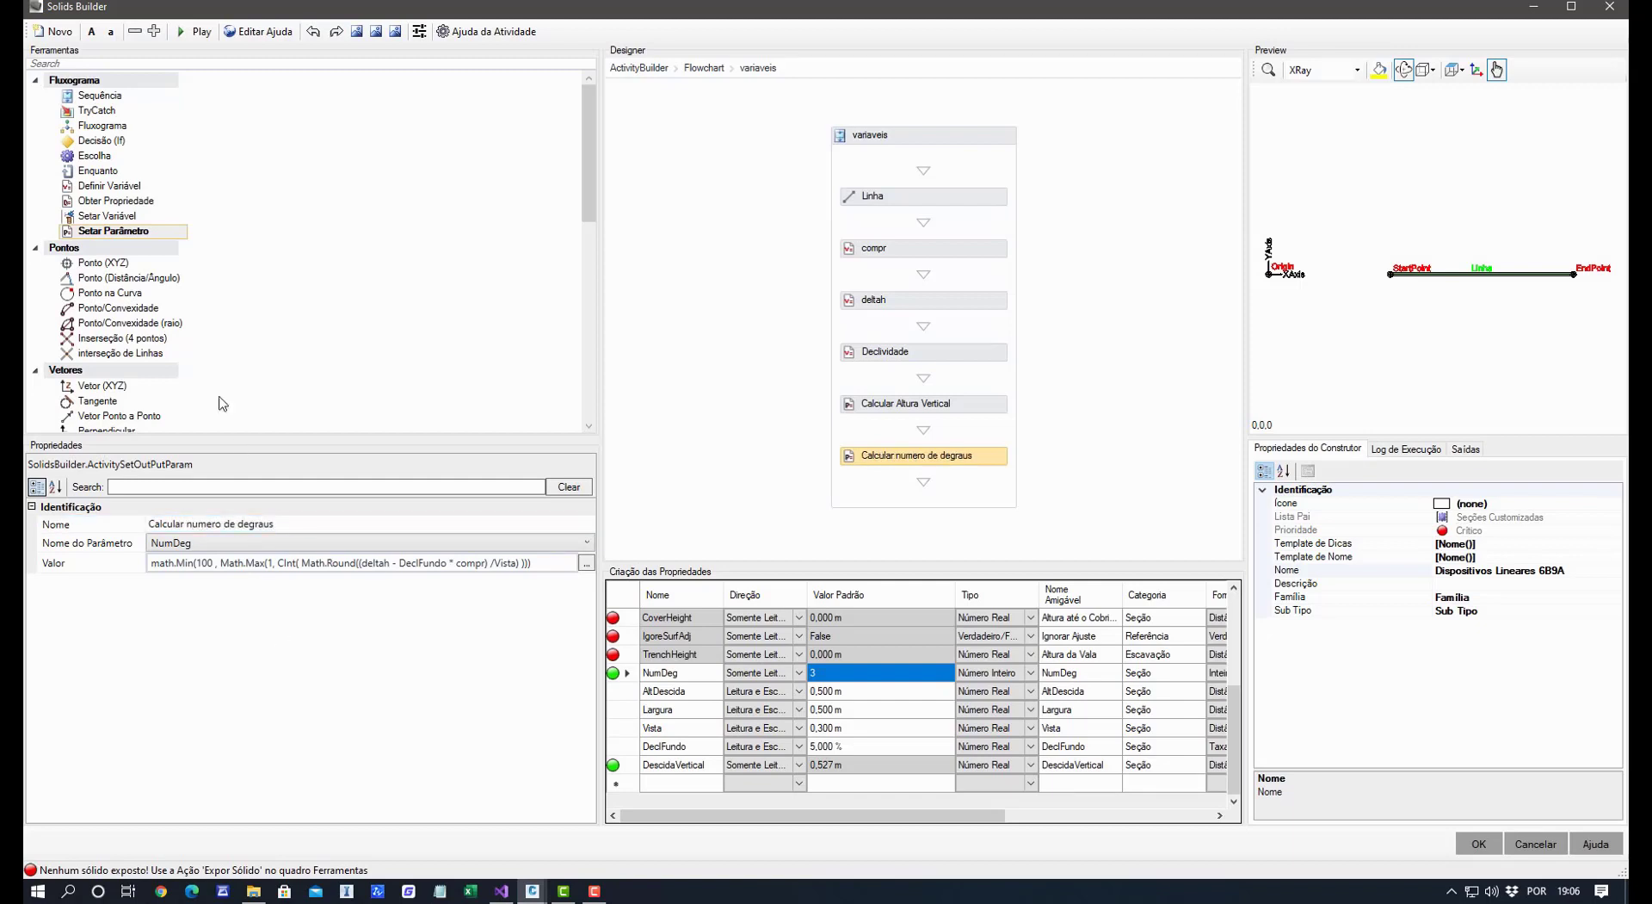
Add a Setar Parâmetro activity at the end of the variaveis sequence and create a read-only distance property named Passo.
click(129, 232)
drag(121, 234, 819, 492)
click(678, 777)
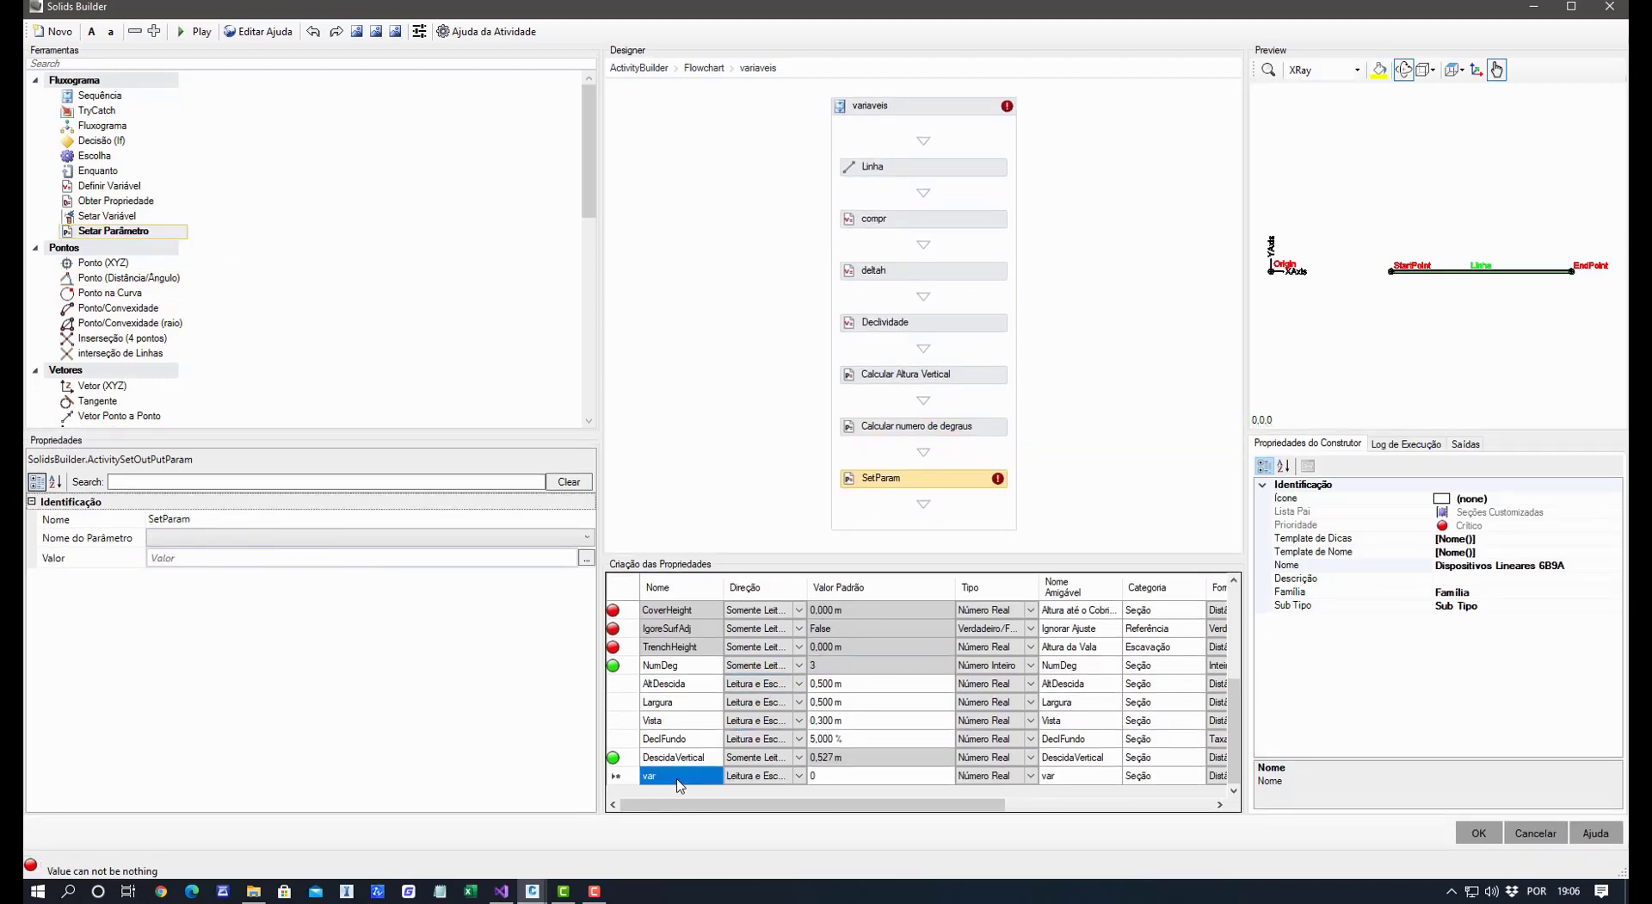
text(Passo)
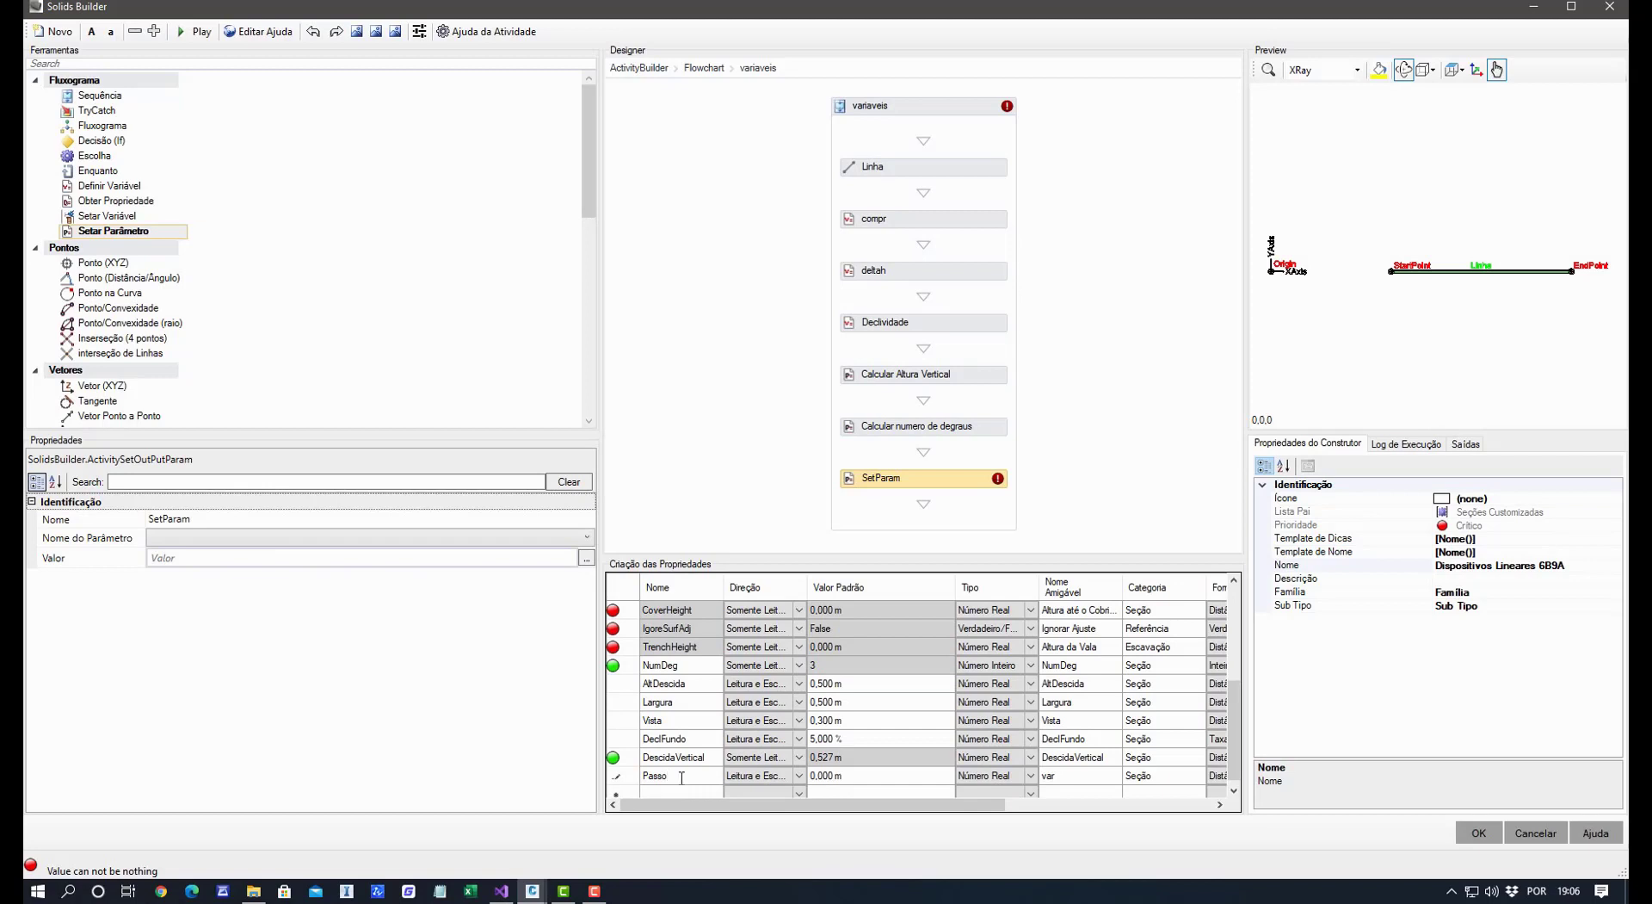
key(Return)
click(775, 802)
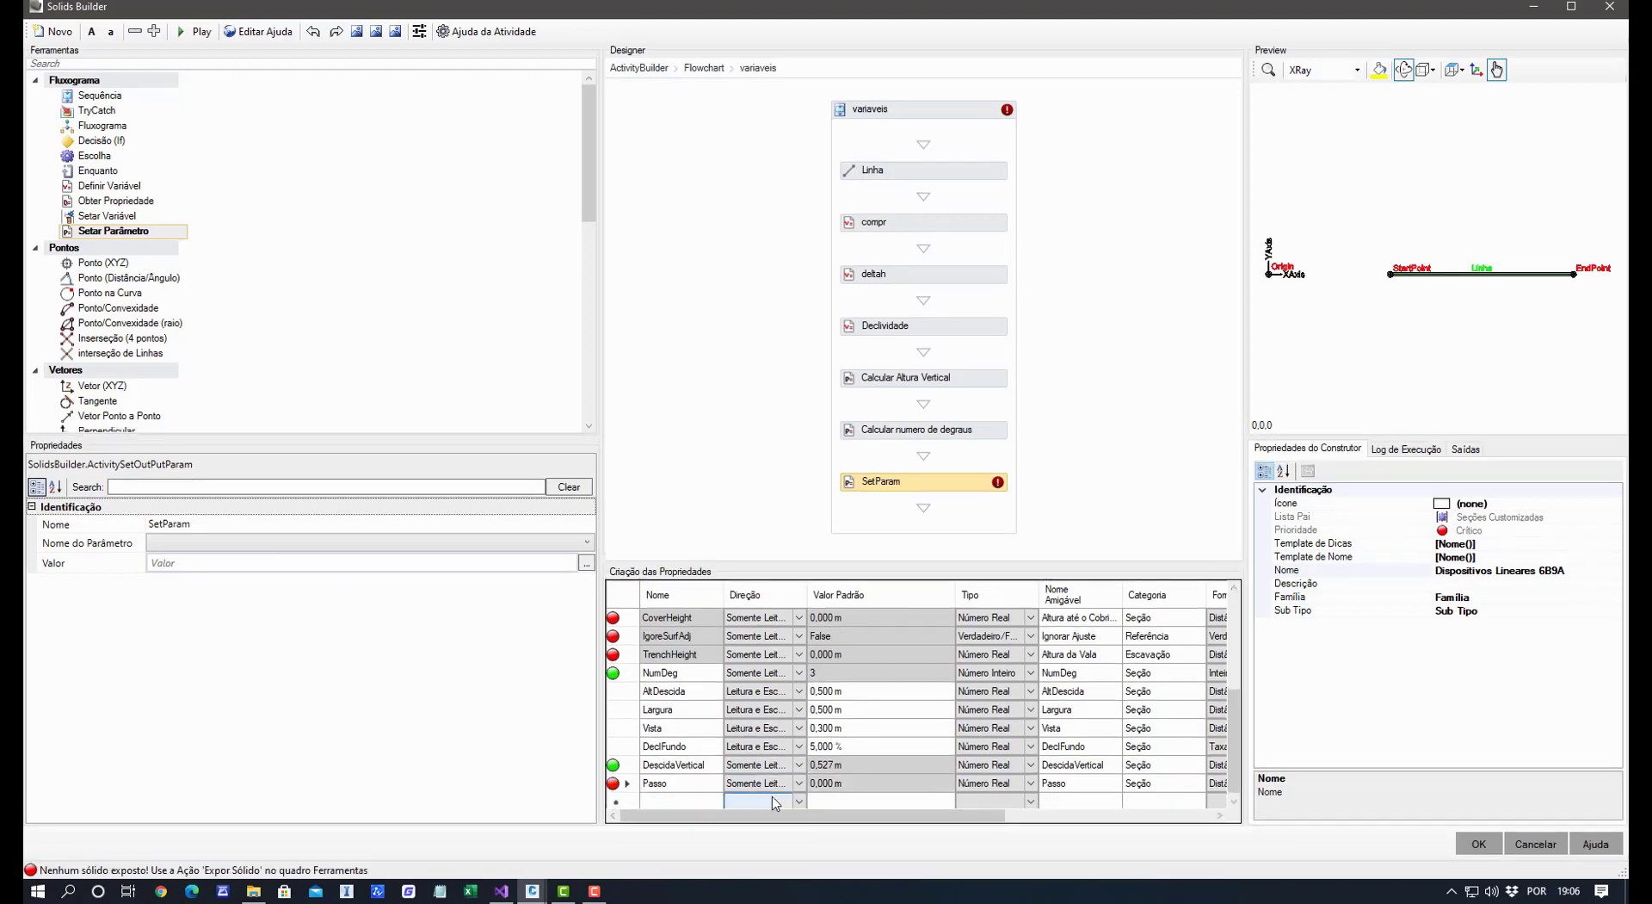
click(852, 784)
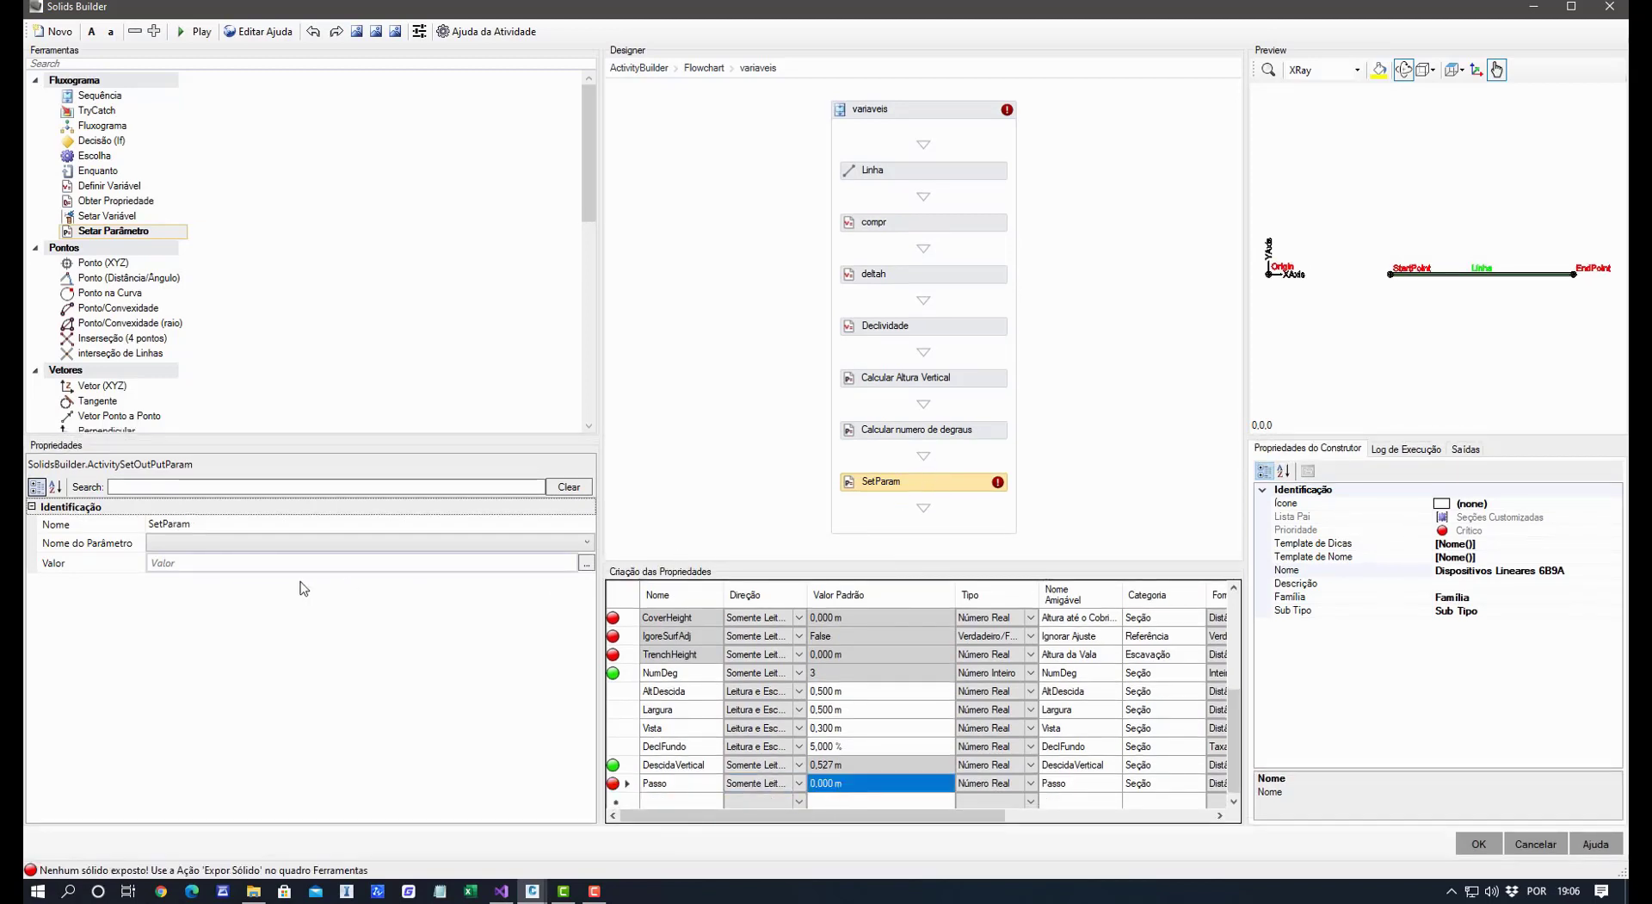
Assign the new SetParam activity to the Passo parameter with the value expression compr / NumDeg.
click(247, 543)
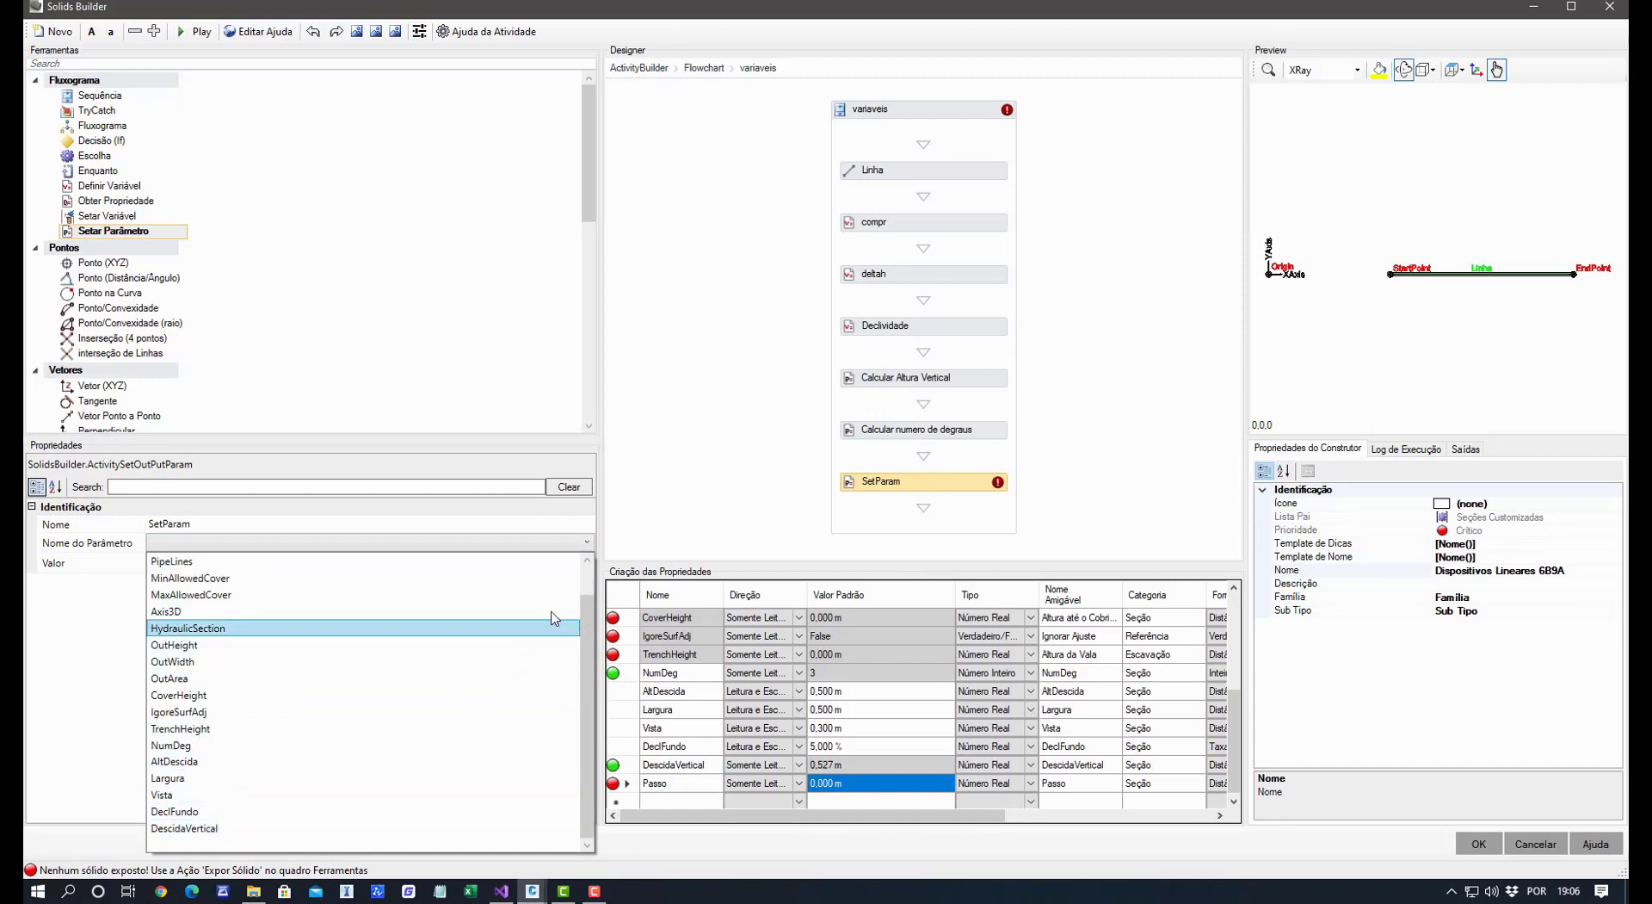
click(898, 446)
click(909, 436)
click(903, 481)
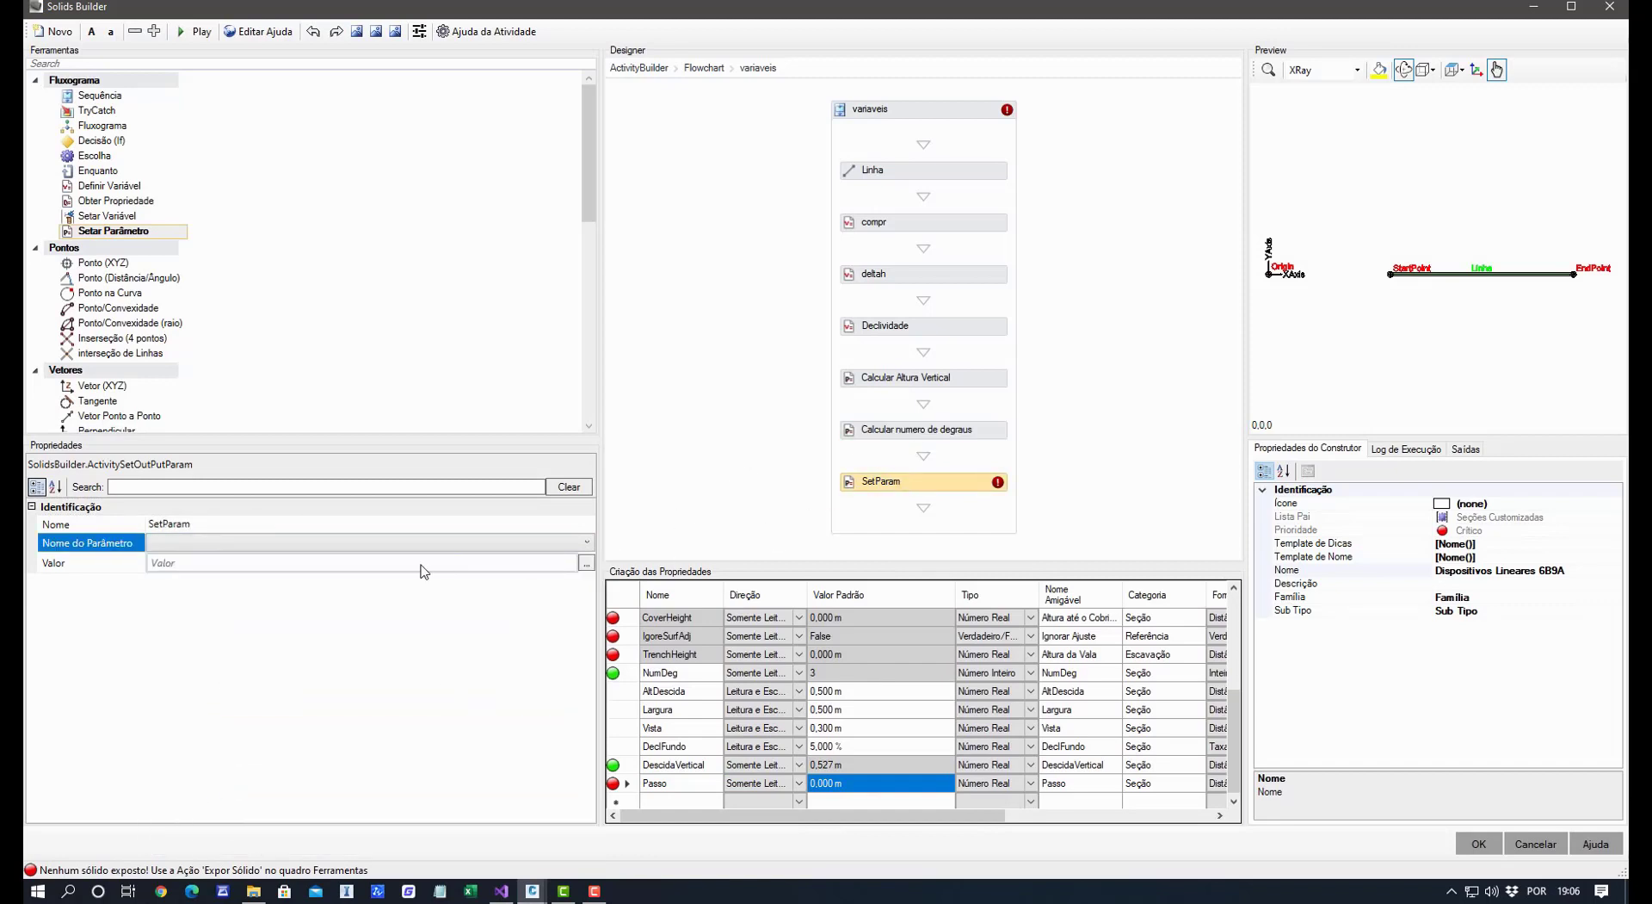
click(422, 542)
scroll(391, 689, down, 3)
click(258, 829)
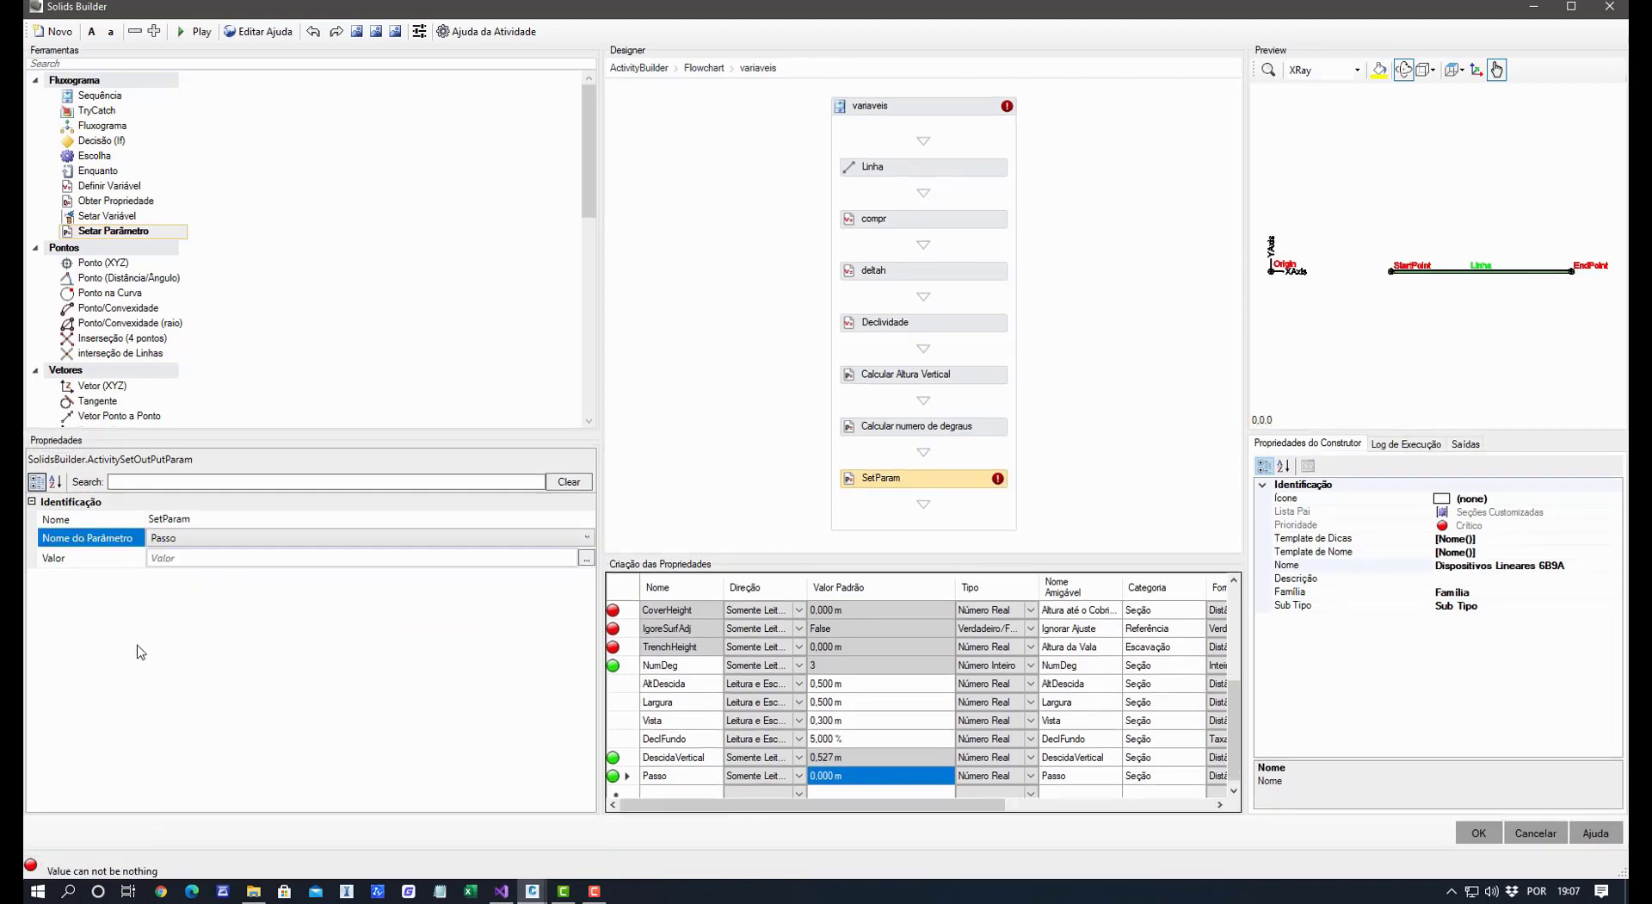
click(200, 559)
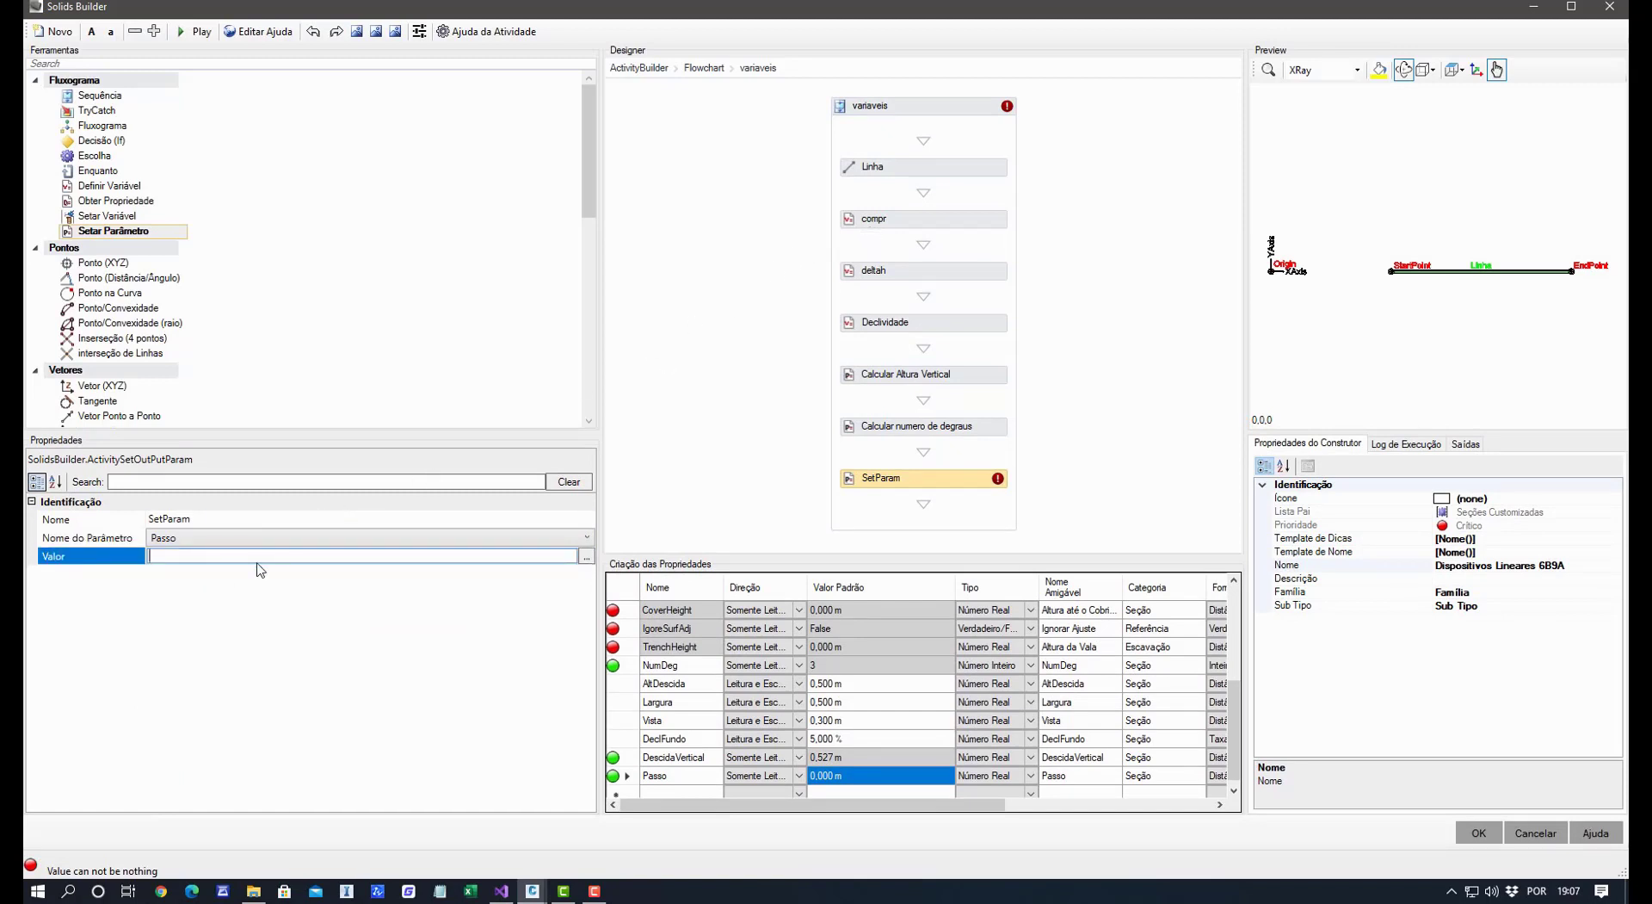
text(compr / NumDeg)
click(256, 635)
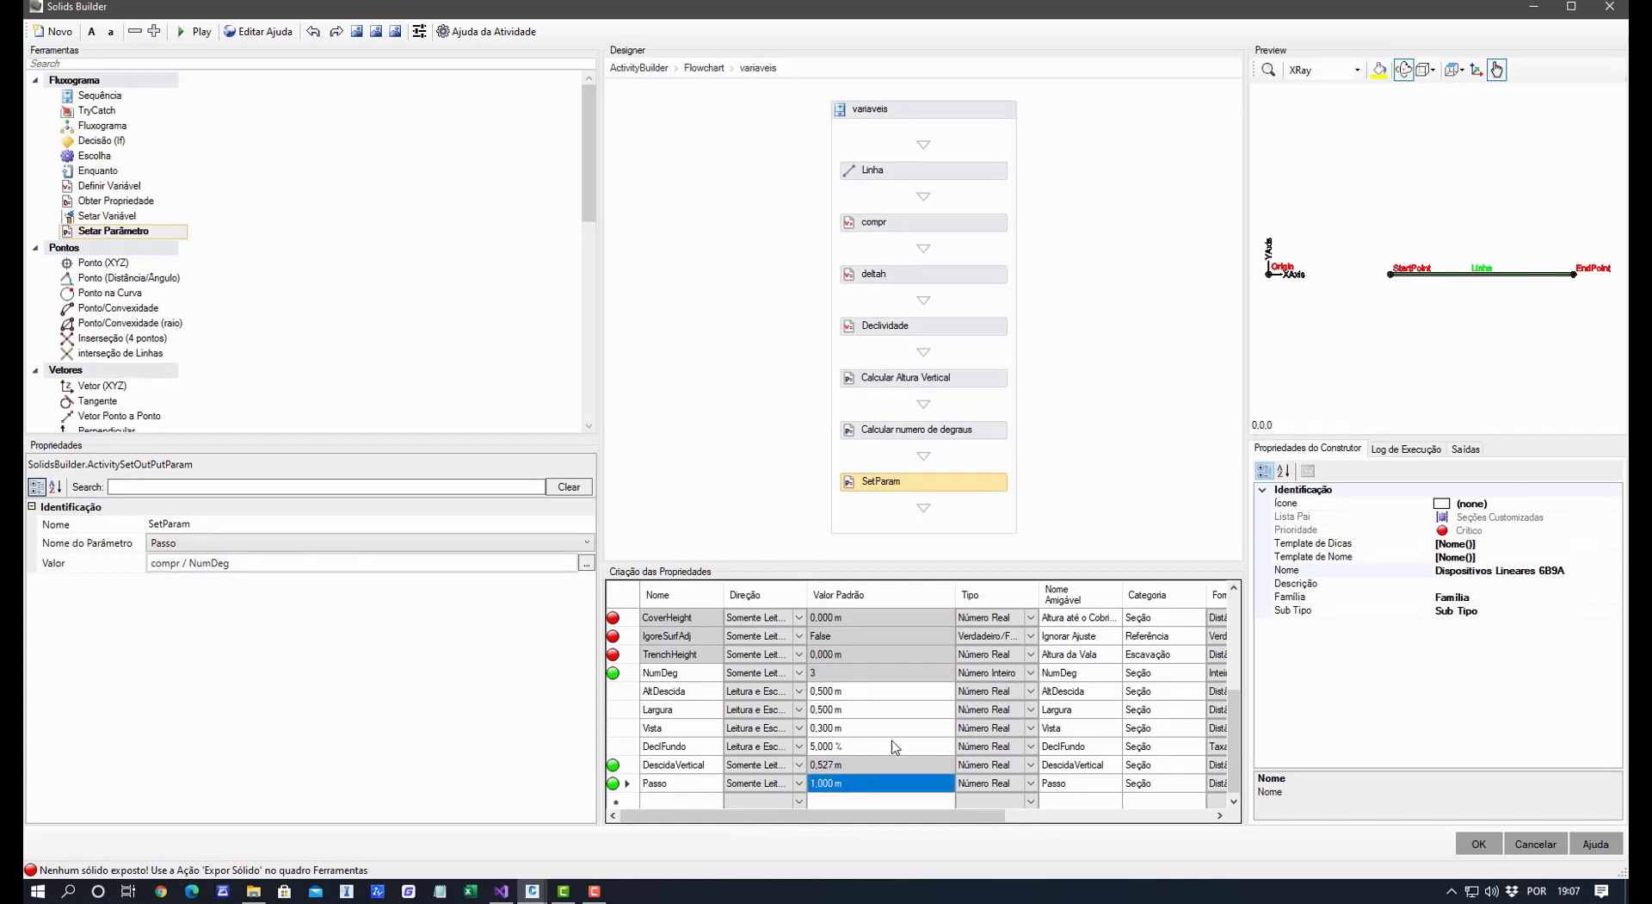
Check Passo against the start and end points, and switch to Civil 3D to examine the Passo dimension and point 1 in the step diagram.
scroll(895, 739, up, 4)
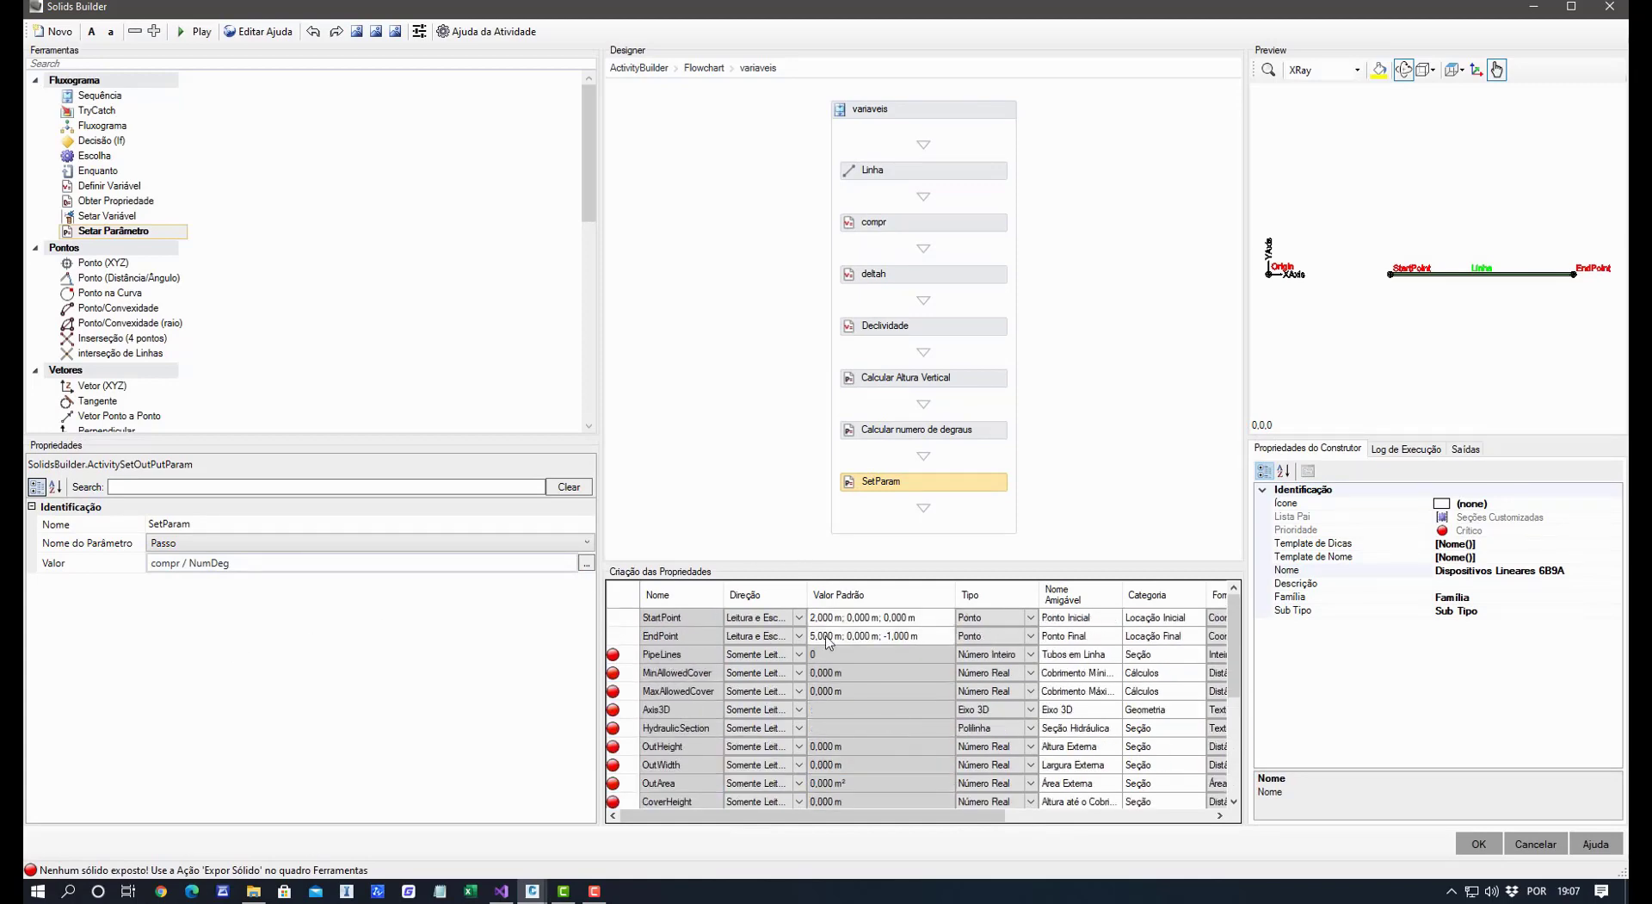
scroll(895, 705, down, 5)
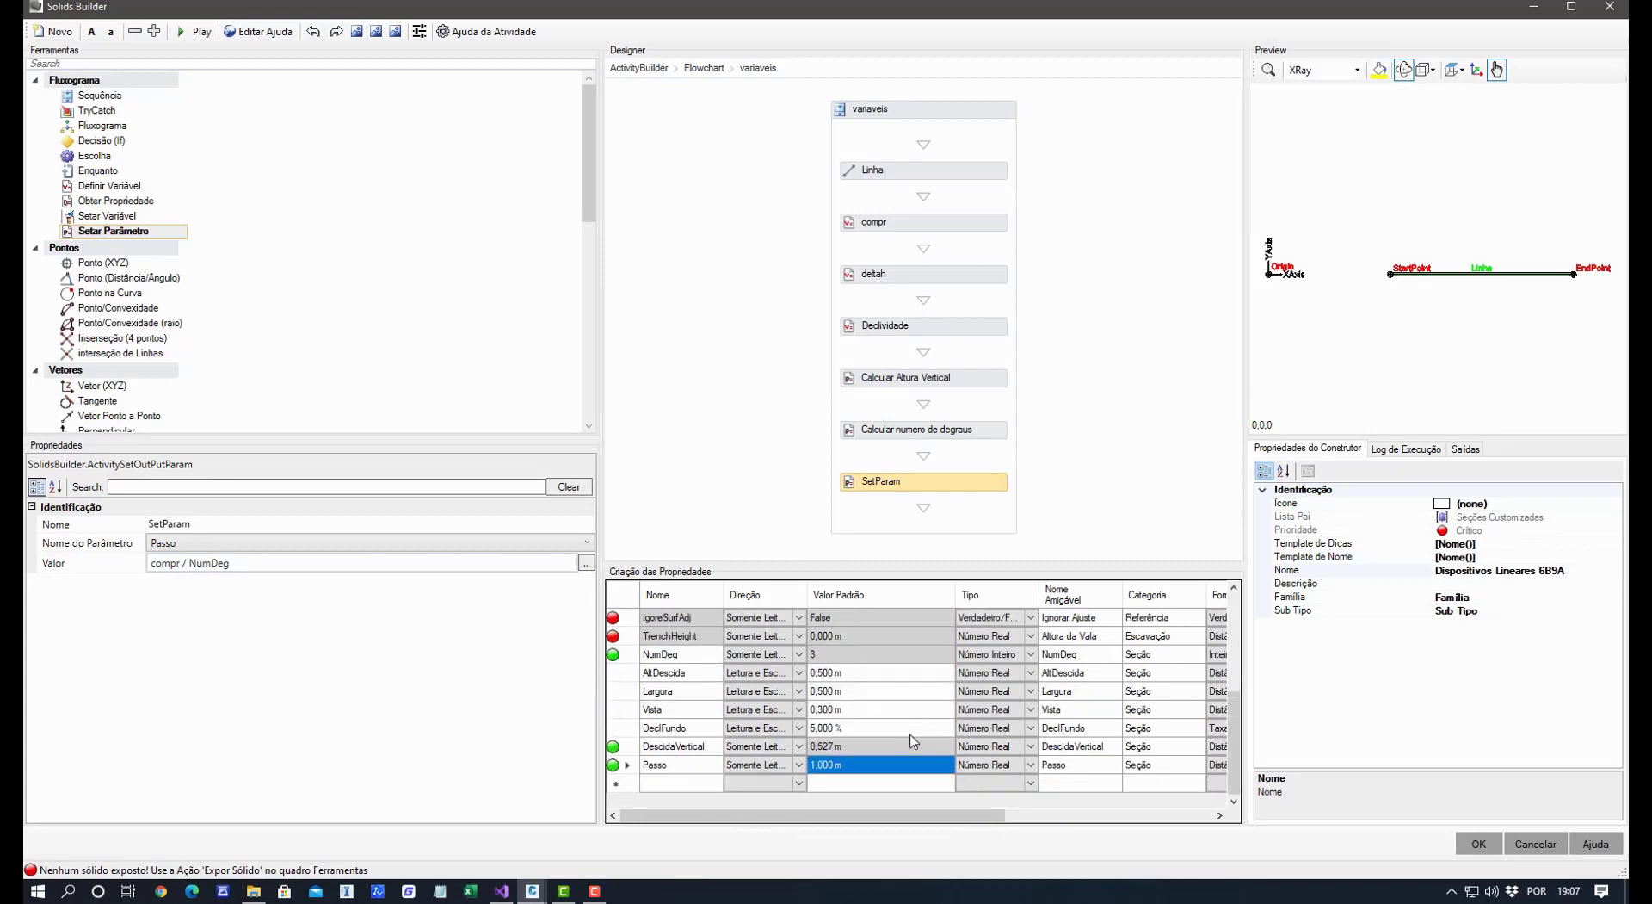
drag(1294, 357, 1417, 322)
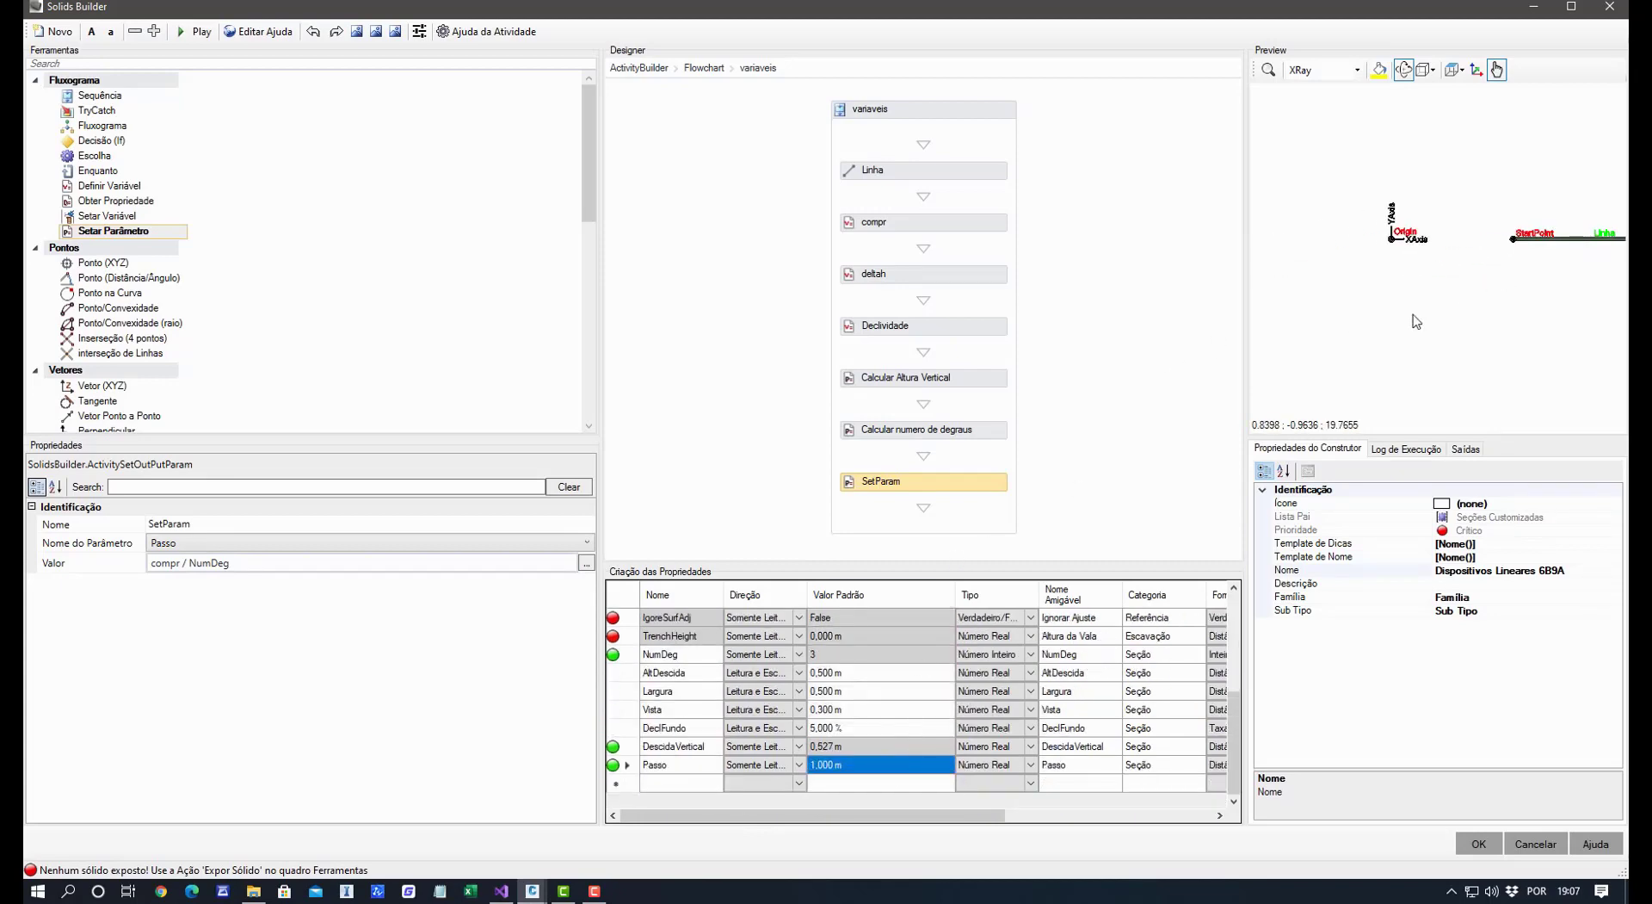
mouse_move(532, 891)
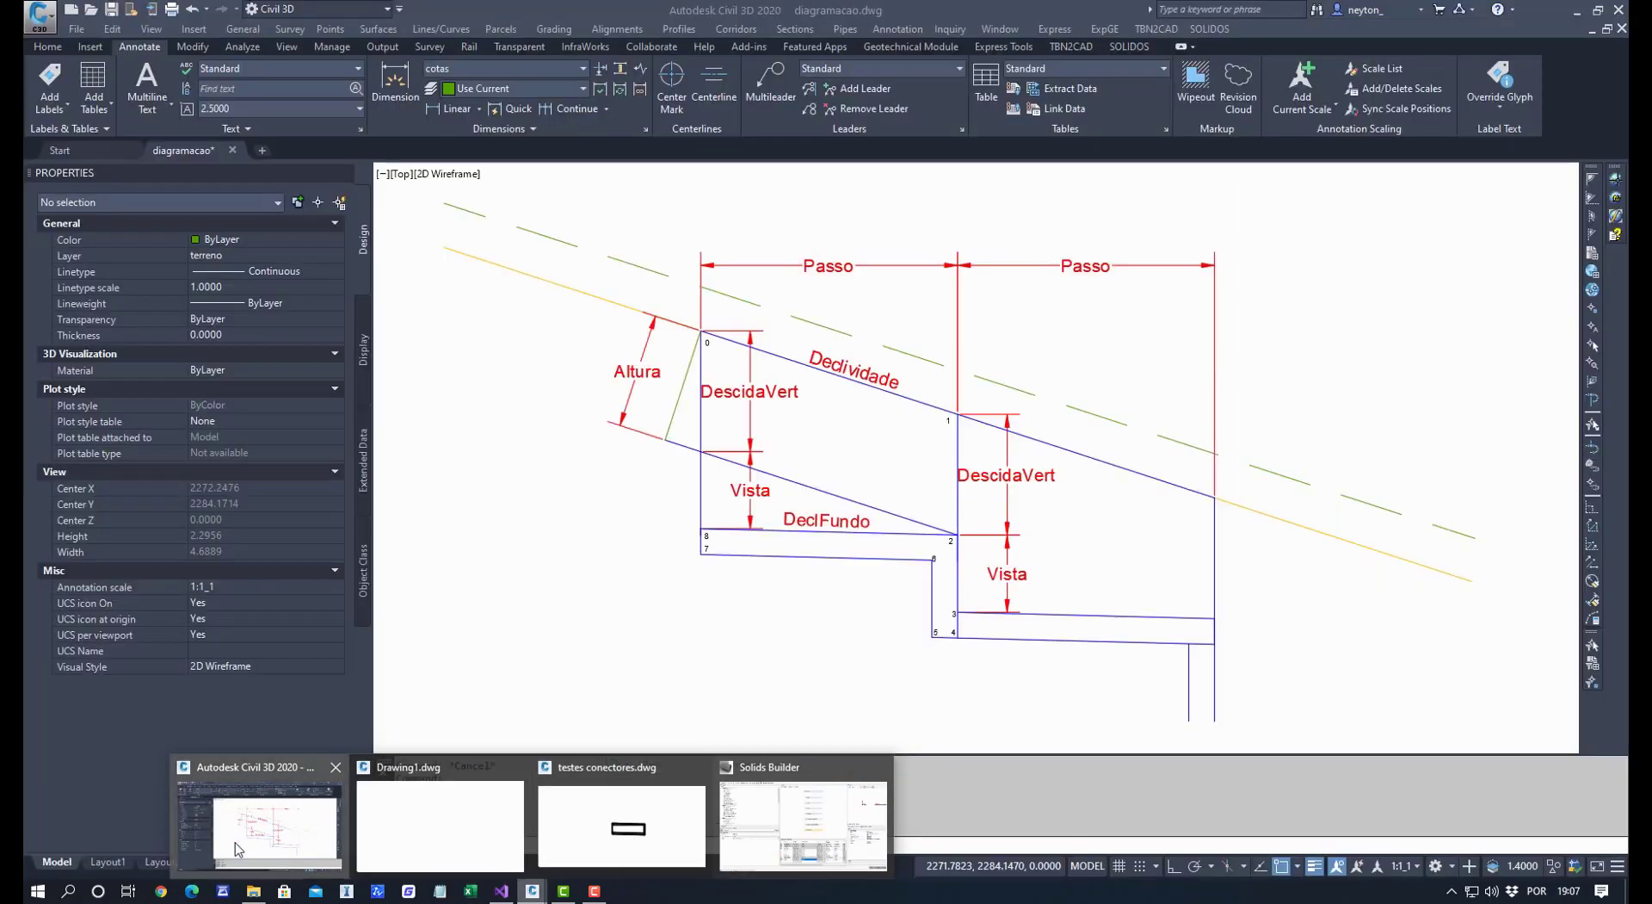
click(324, 826)
middle_drag(707, 545, 720, 493)
scroll(726, 565, down, 2)
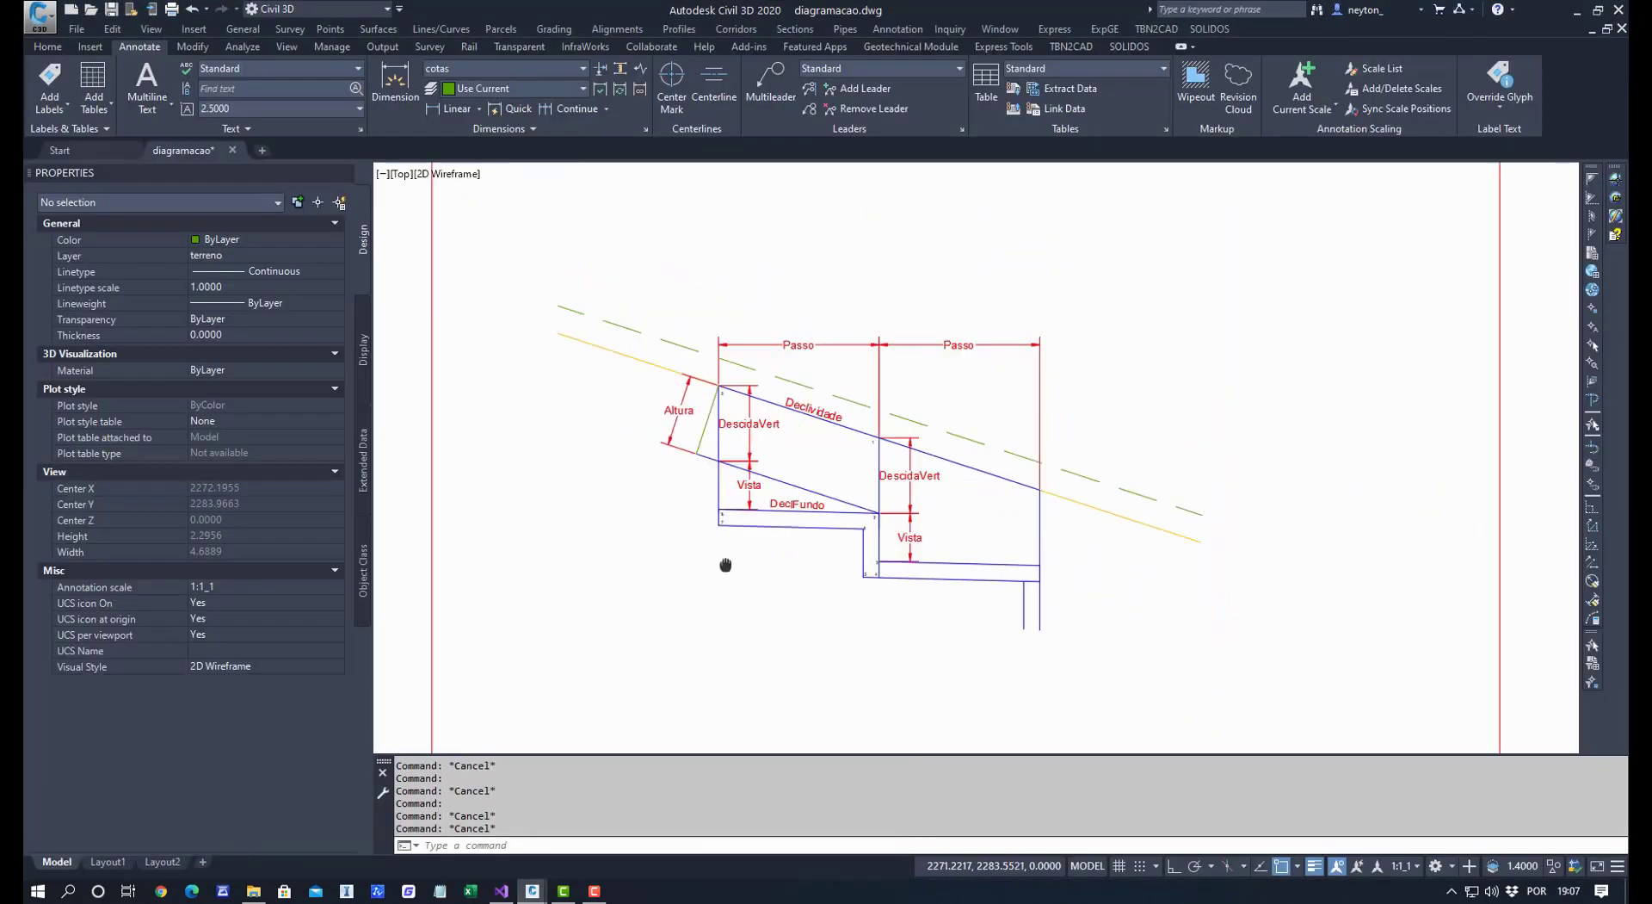
middle_drag(726, 565, 786, 620)
scroll(786, 619, up, 2)
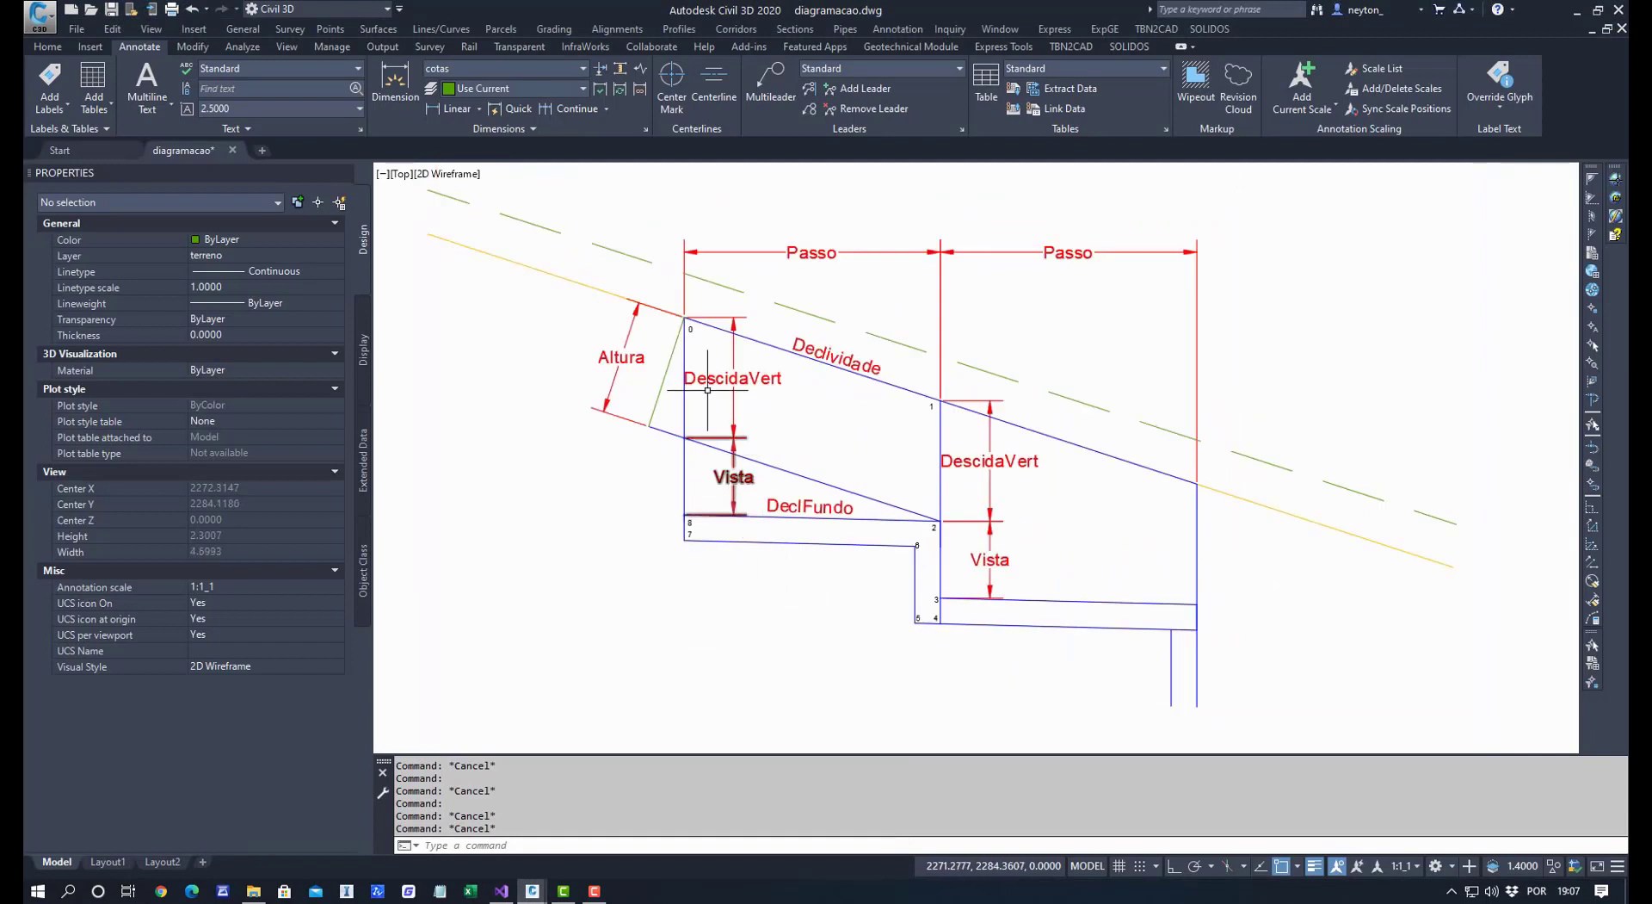
click(659, 278)
key(Escape)
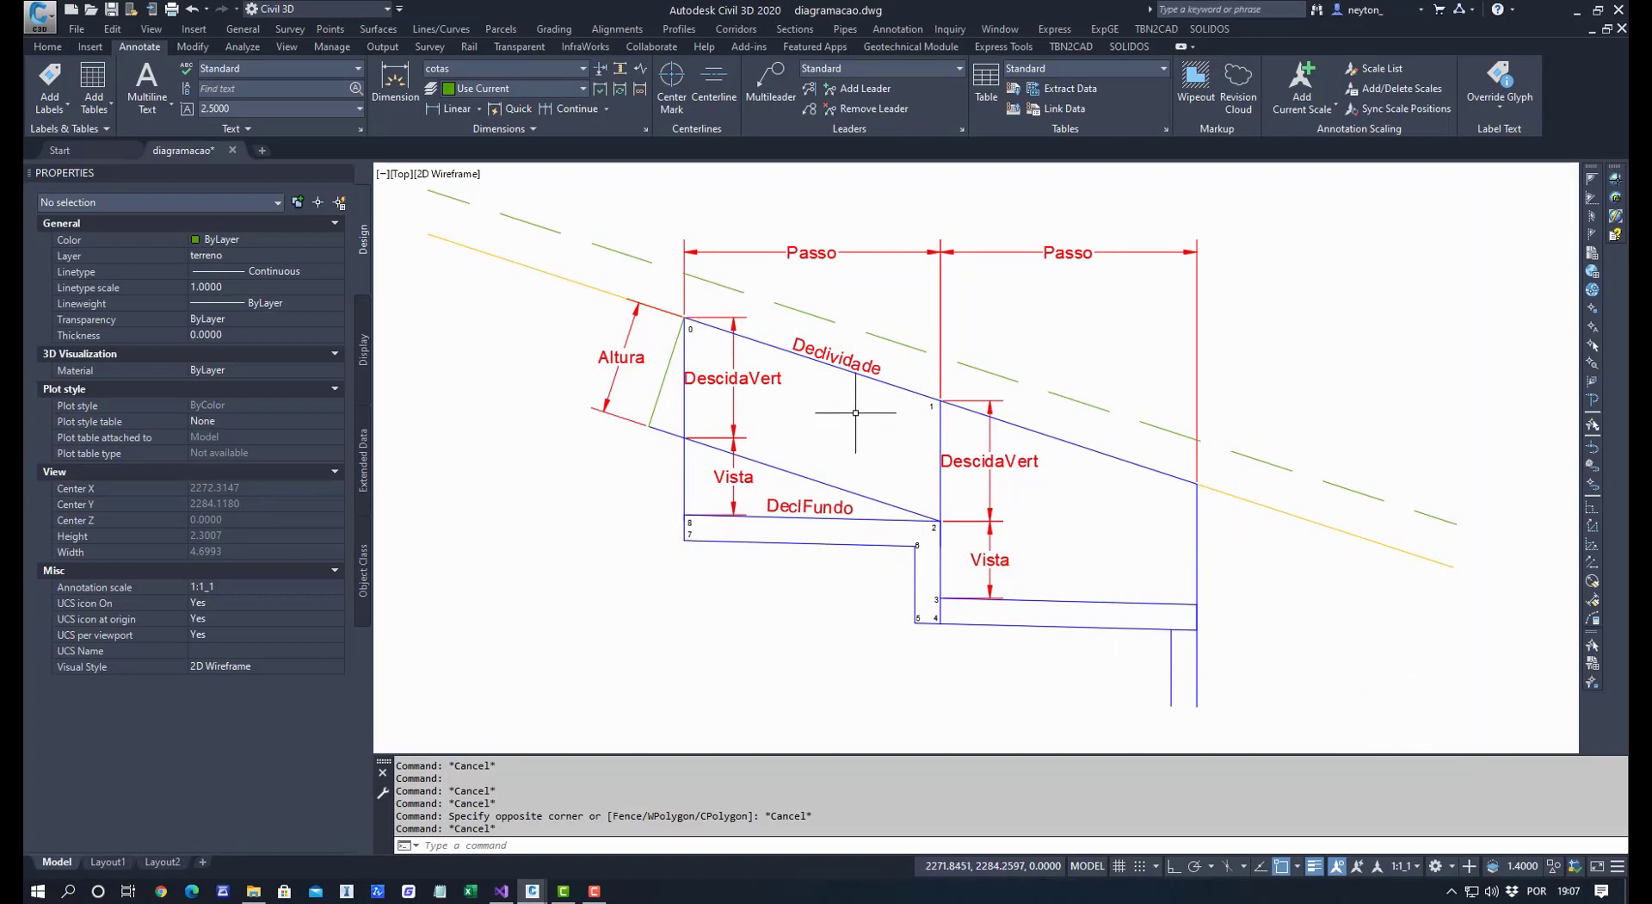
scroll(913, 456, up, 1)
scroll(914, 456, down, 1)
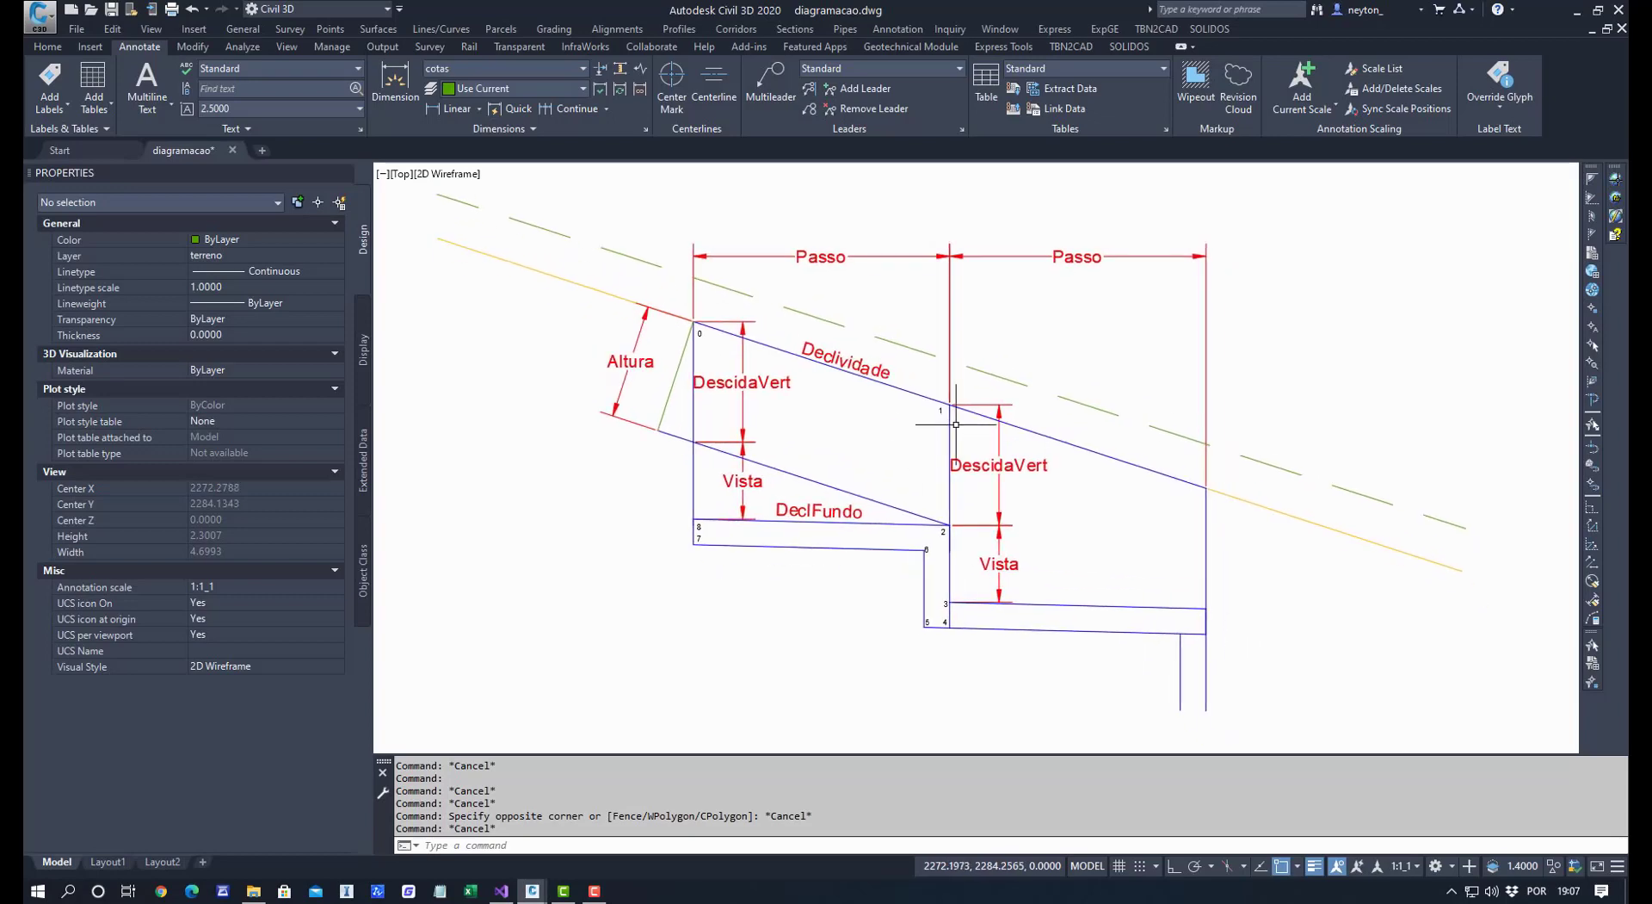
click(948, 410)
click(944, 411)
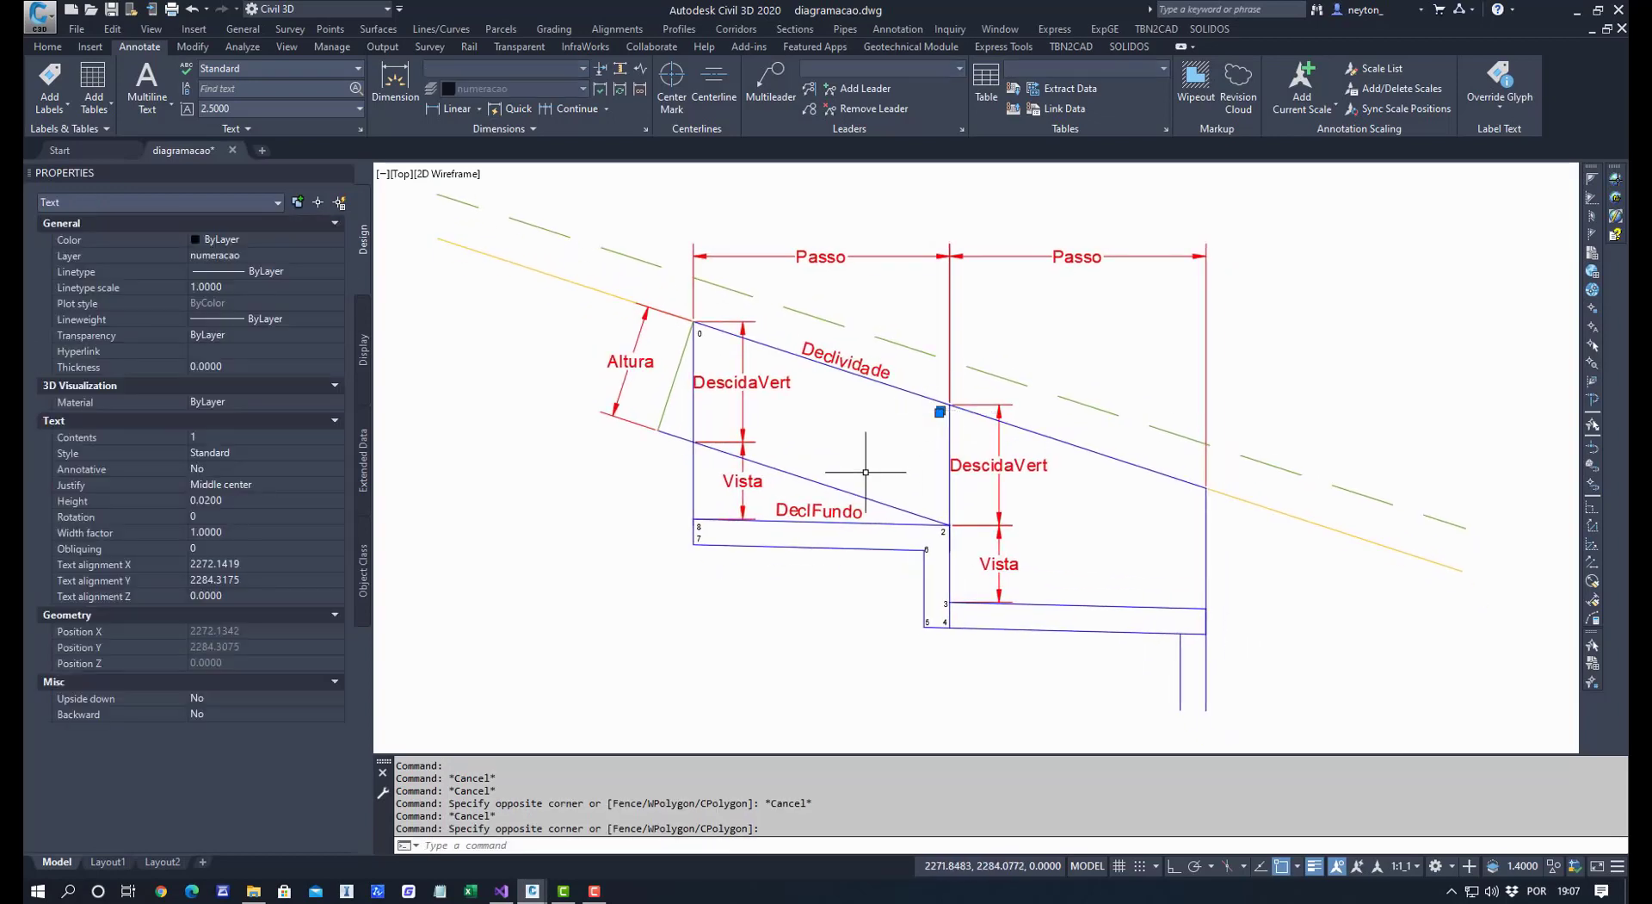
key(Escape)
key(Escape)
click(843, 278)
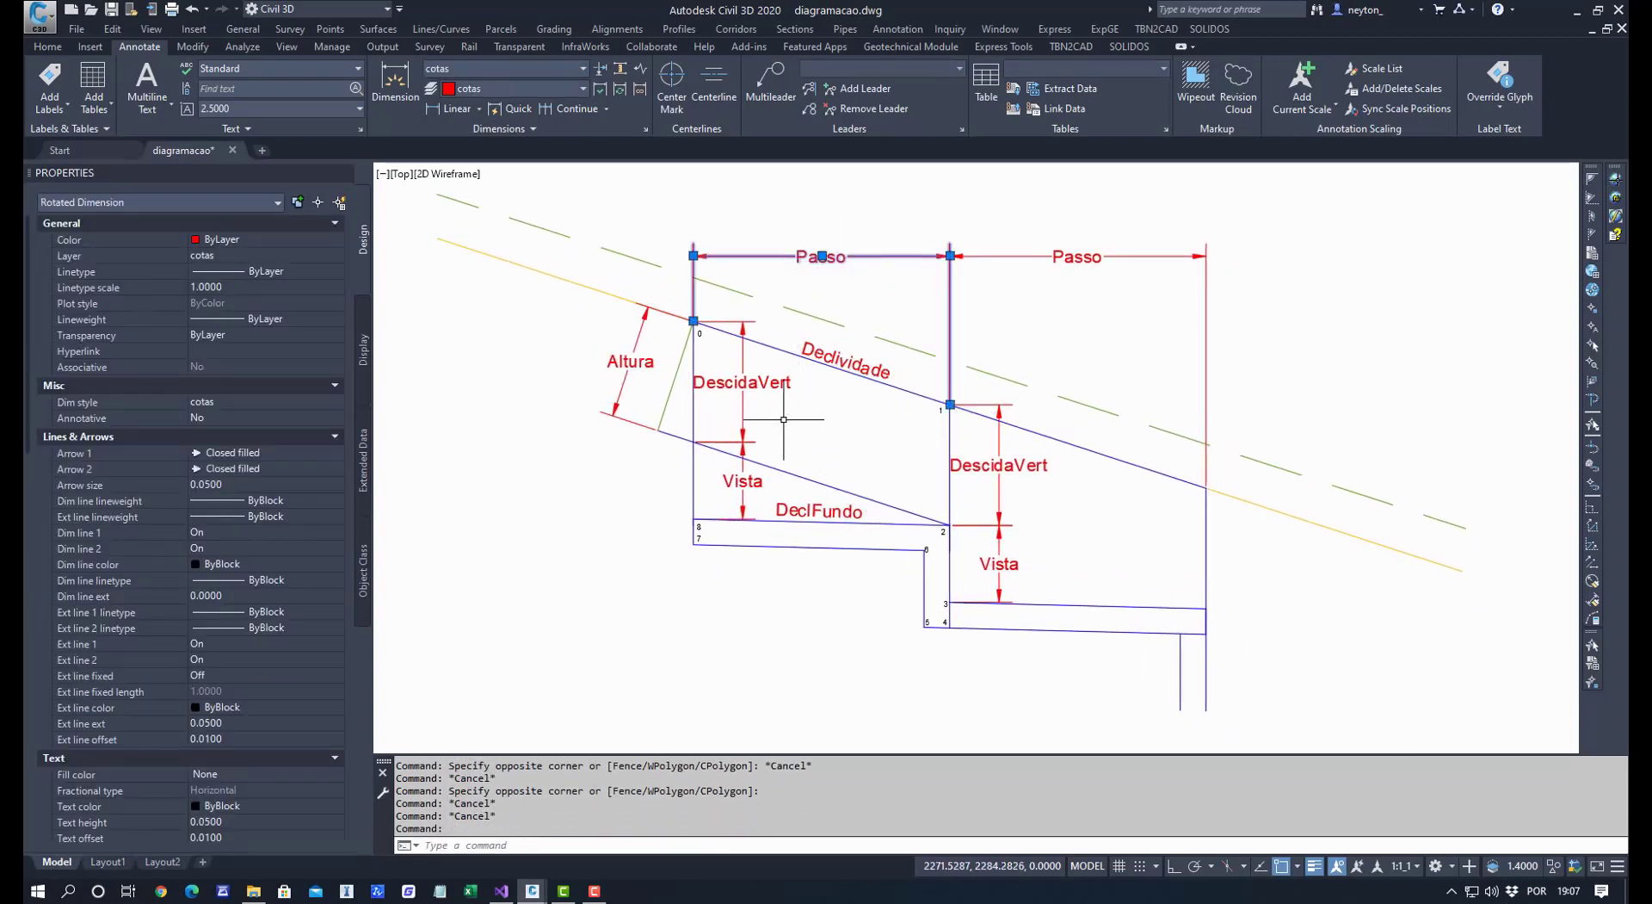
key(Escape)
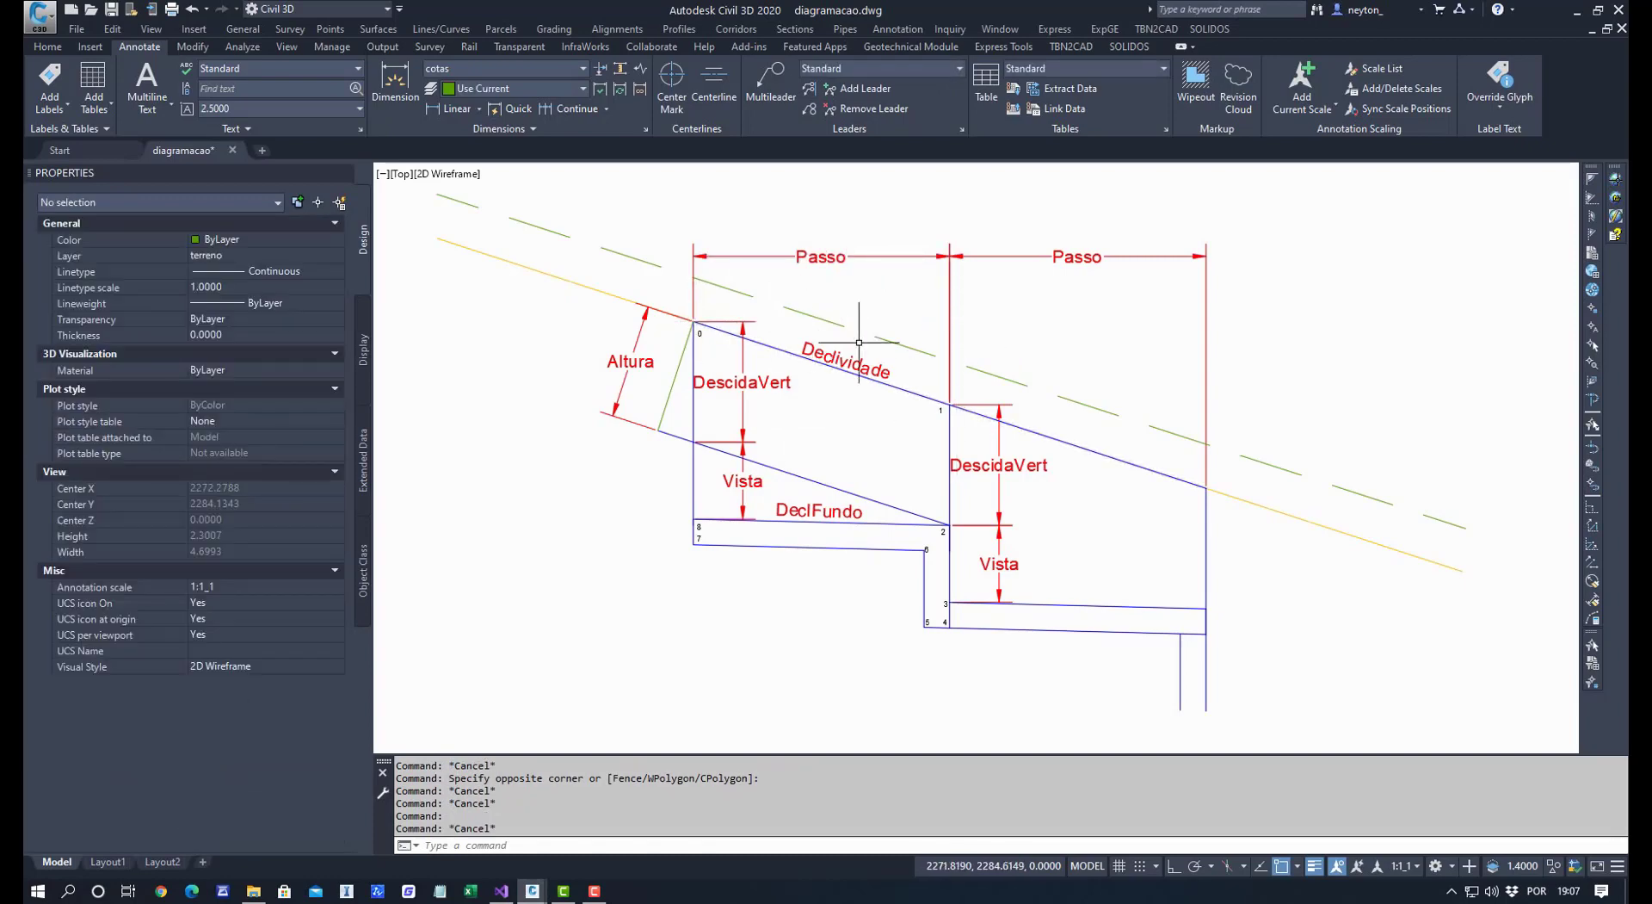
Switch back to Solids Builder and rename the activity that sets Passo as "Calcular Passo".
mouse_move(533, 891)
click(787, 809)
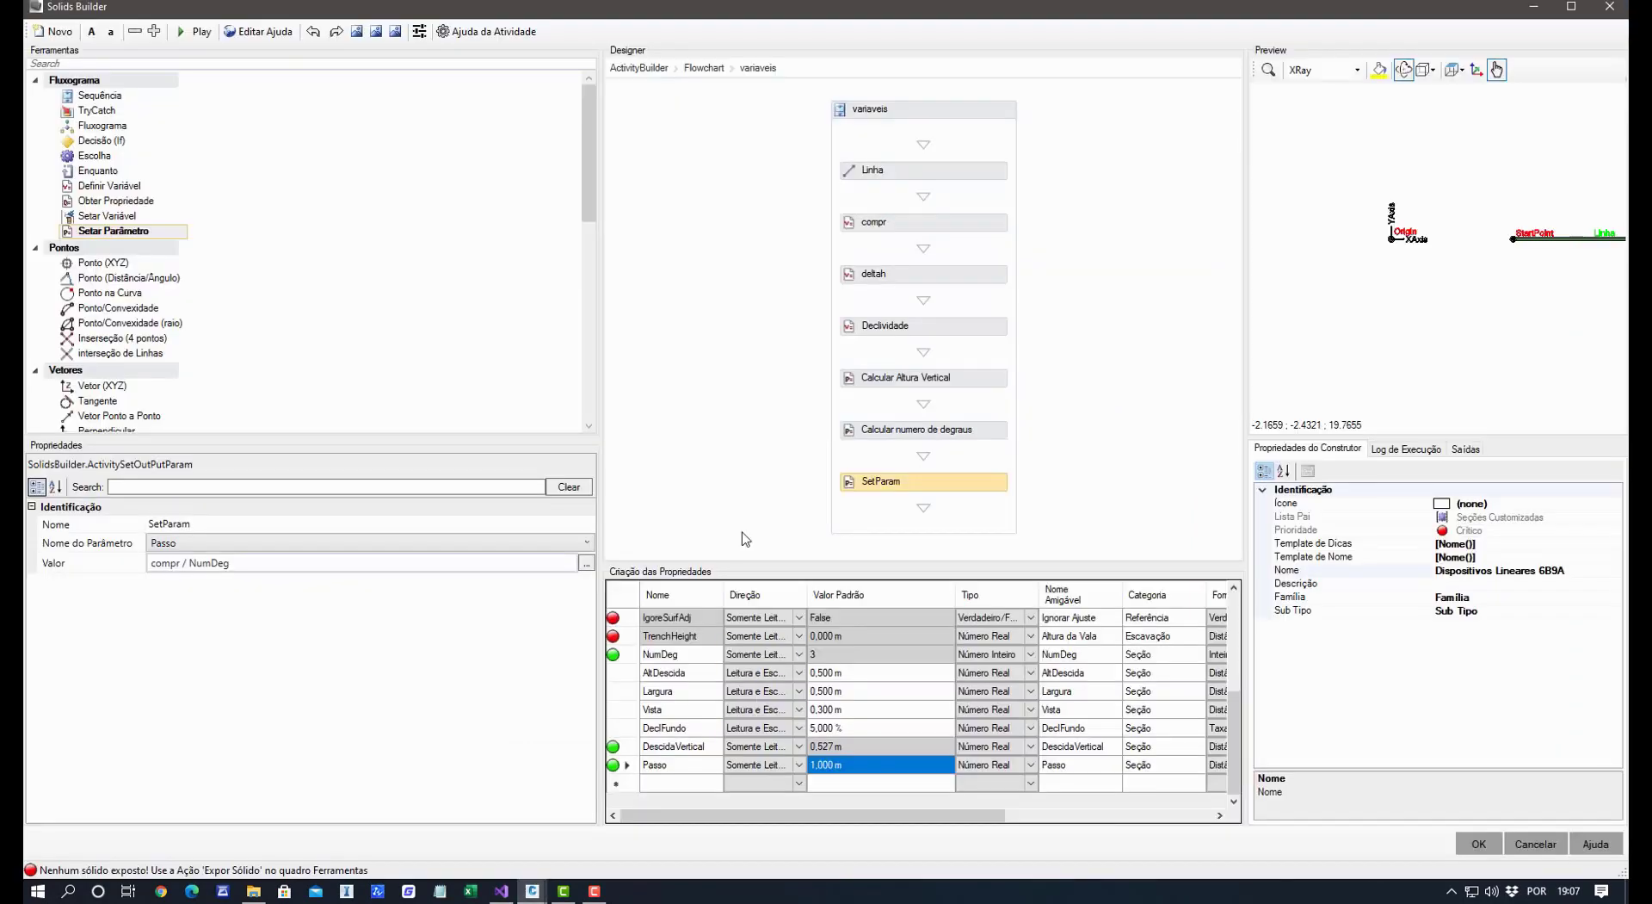
click(259, 525)
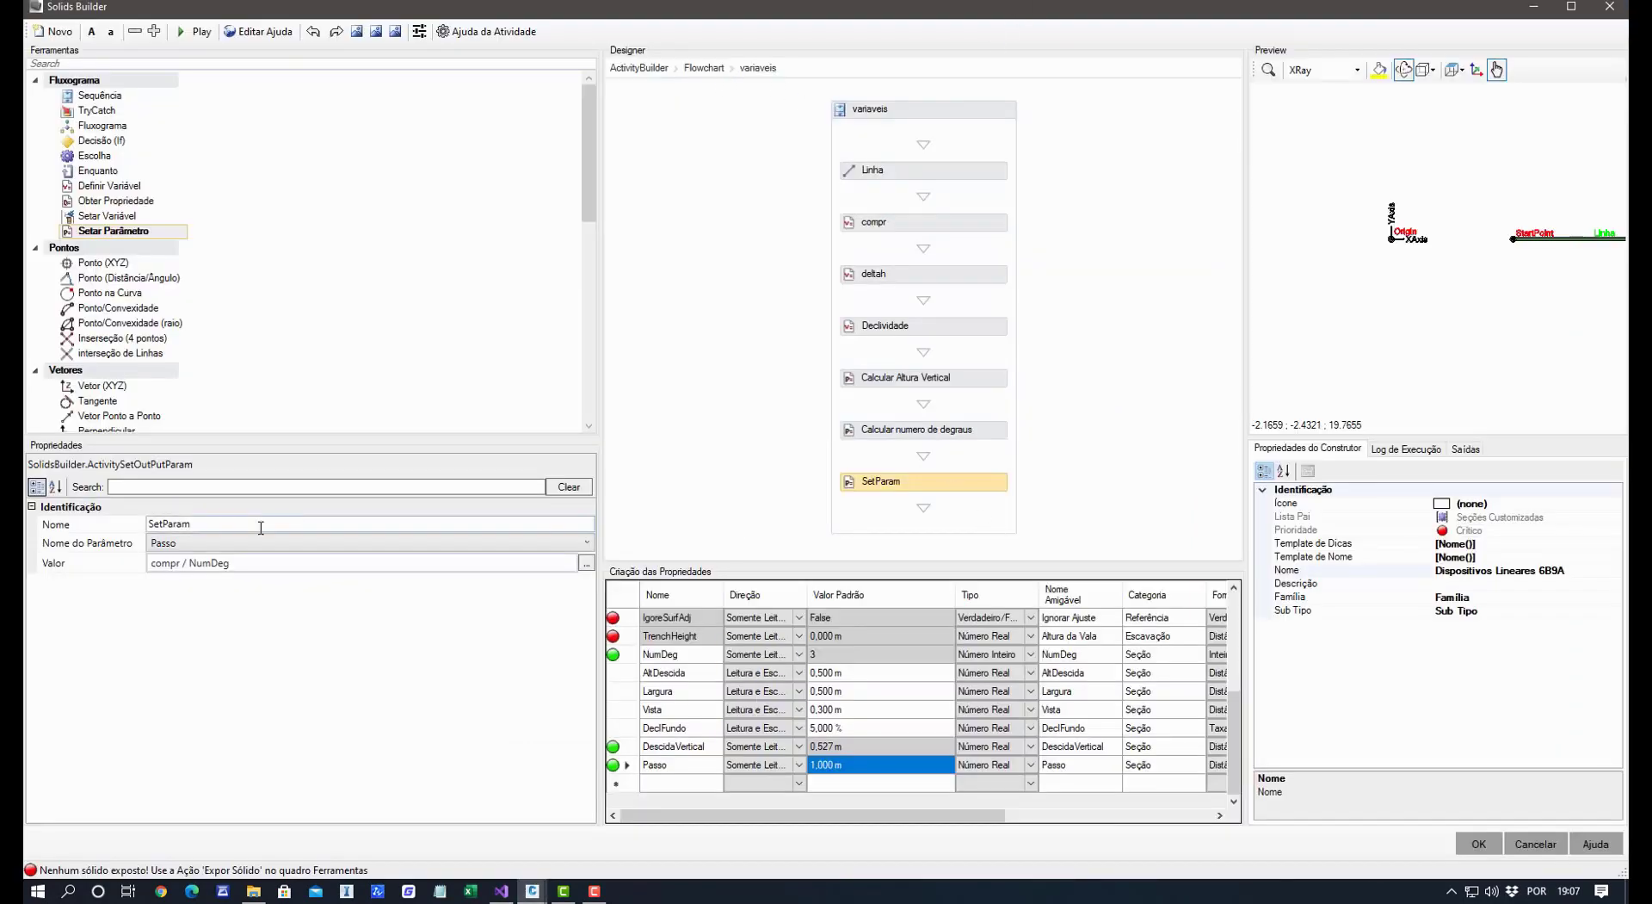
double_click(240, 532)
text(Calcular Passo)
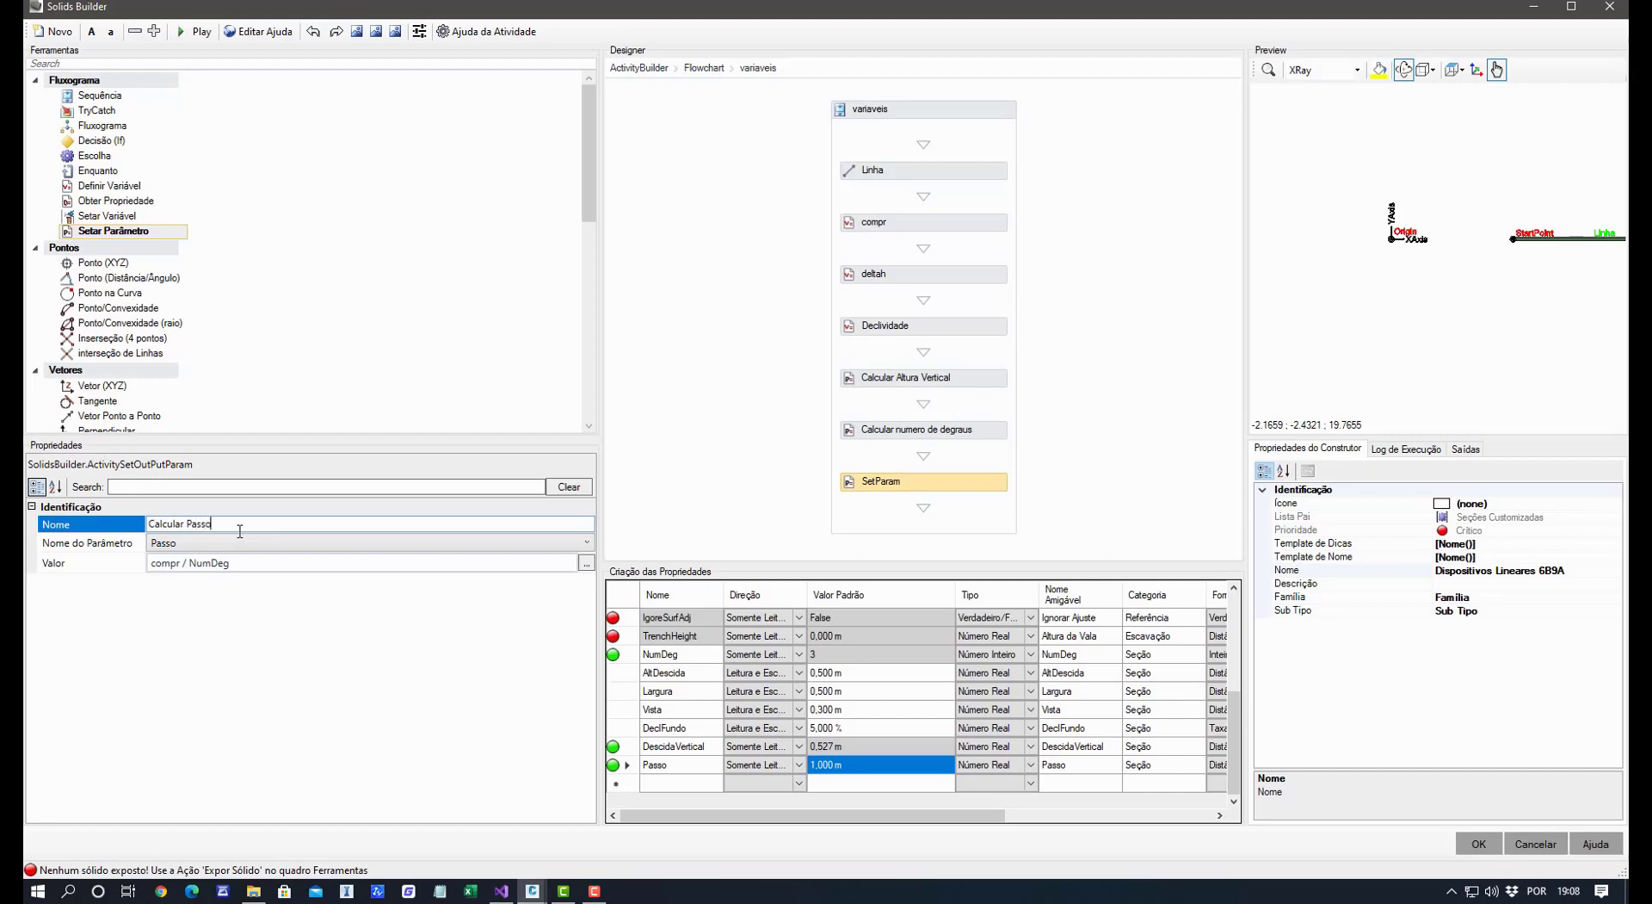
Return to the flowchart, add a sequence connected after variaveis, and open it and rename it Pontos.
click(235, 590)
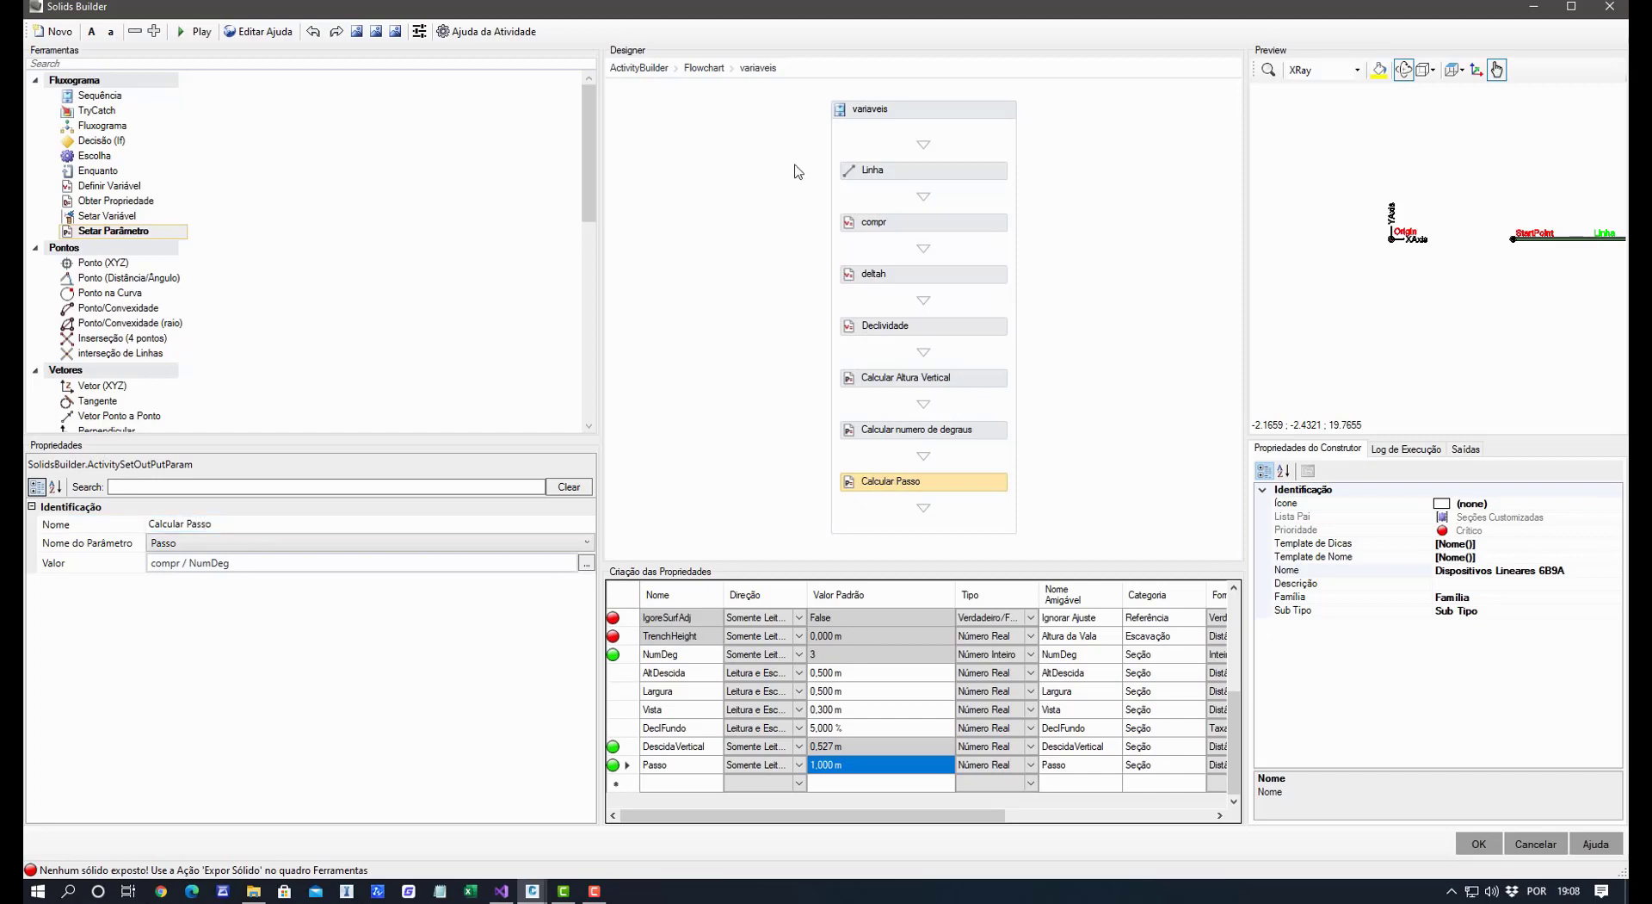
click(704, 68)
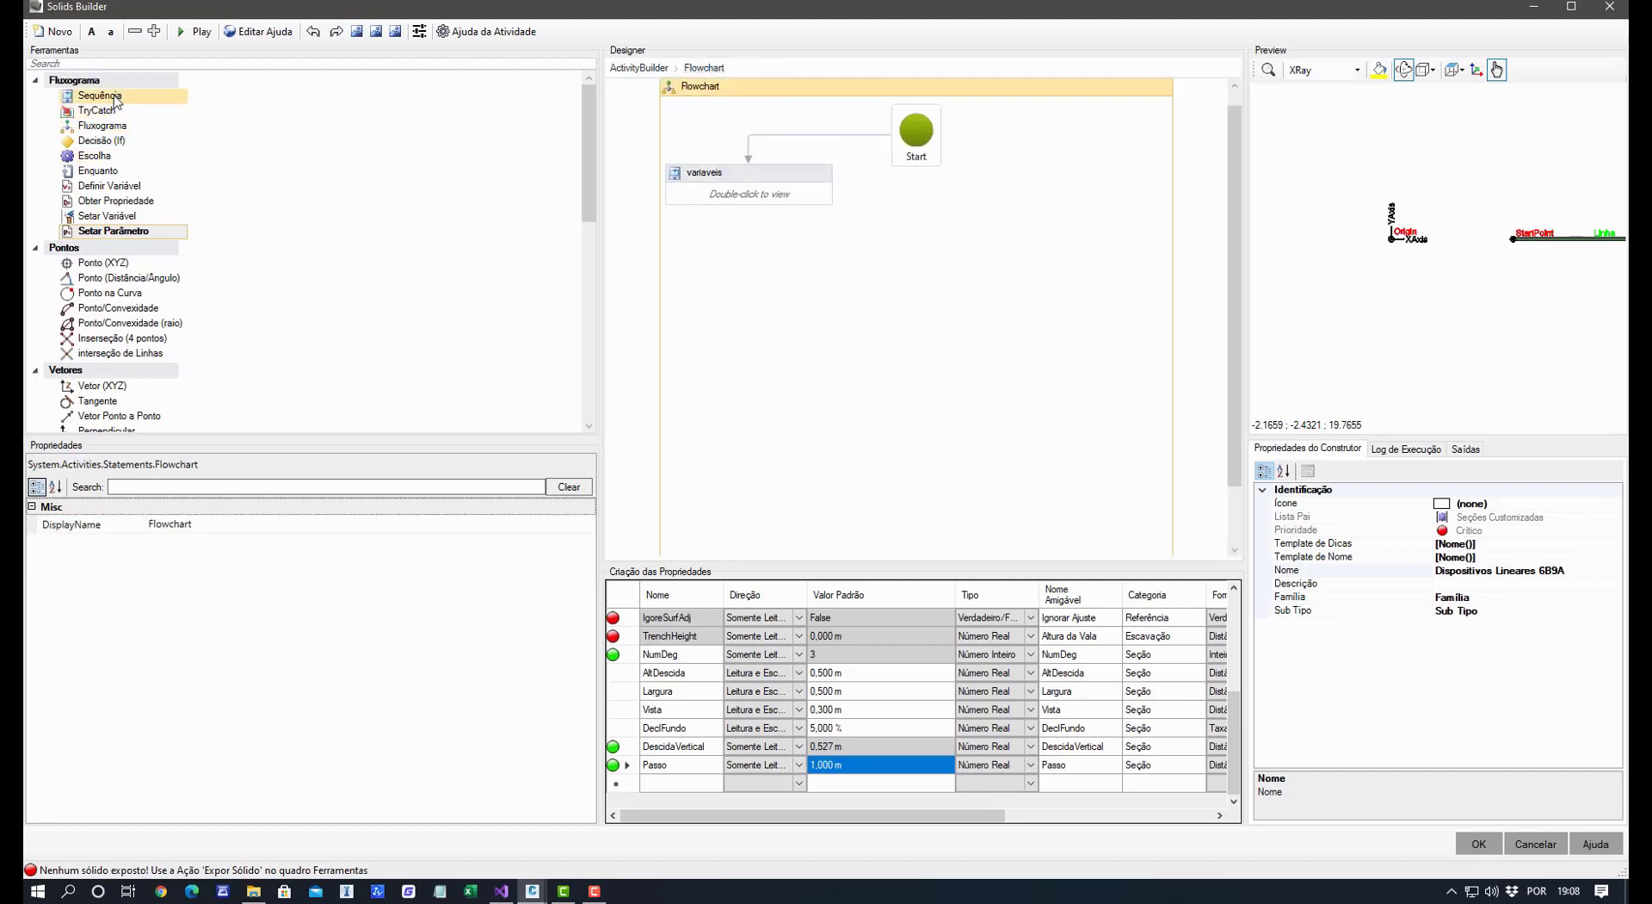
drag(116, 101, 748, 244)
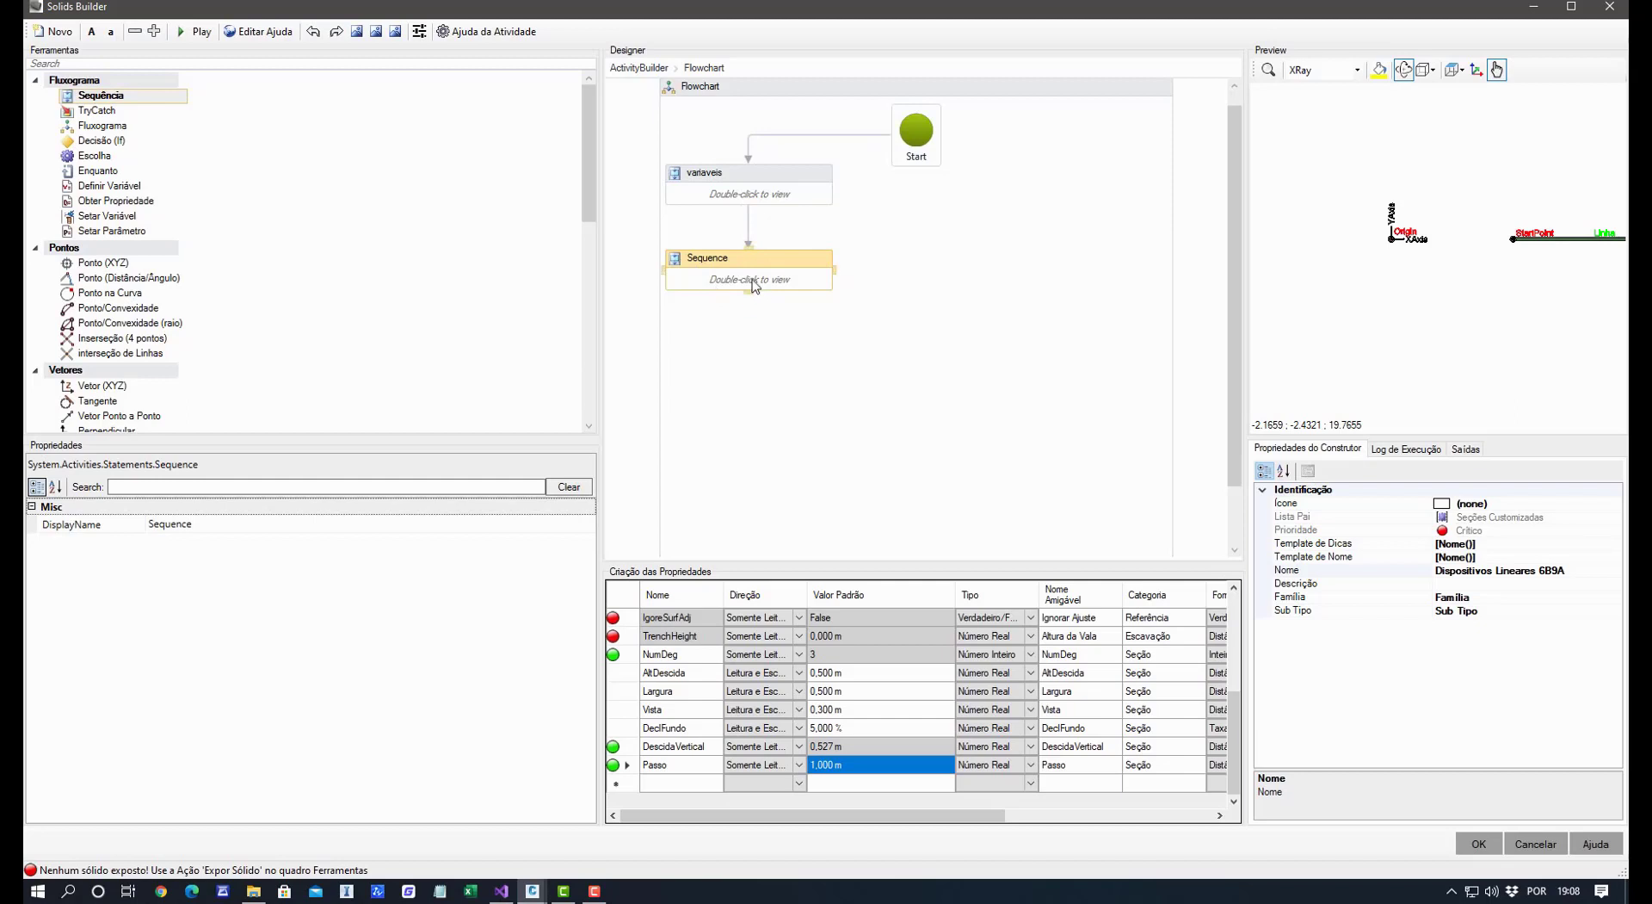
double_click(753, 282)
click(294, 523)
text(Pontos)
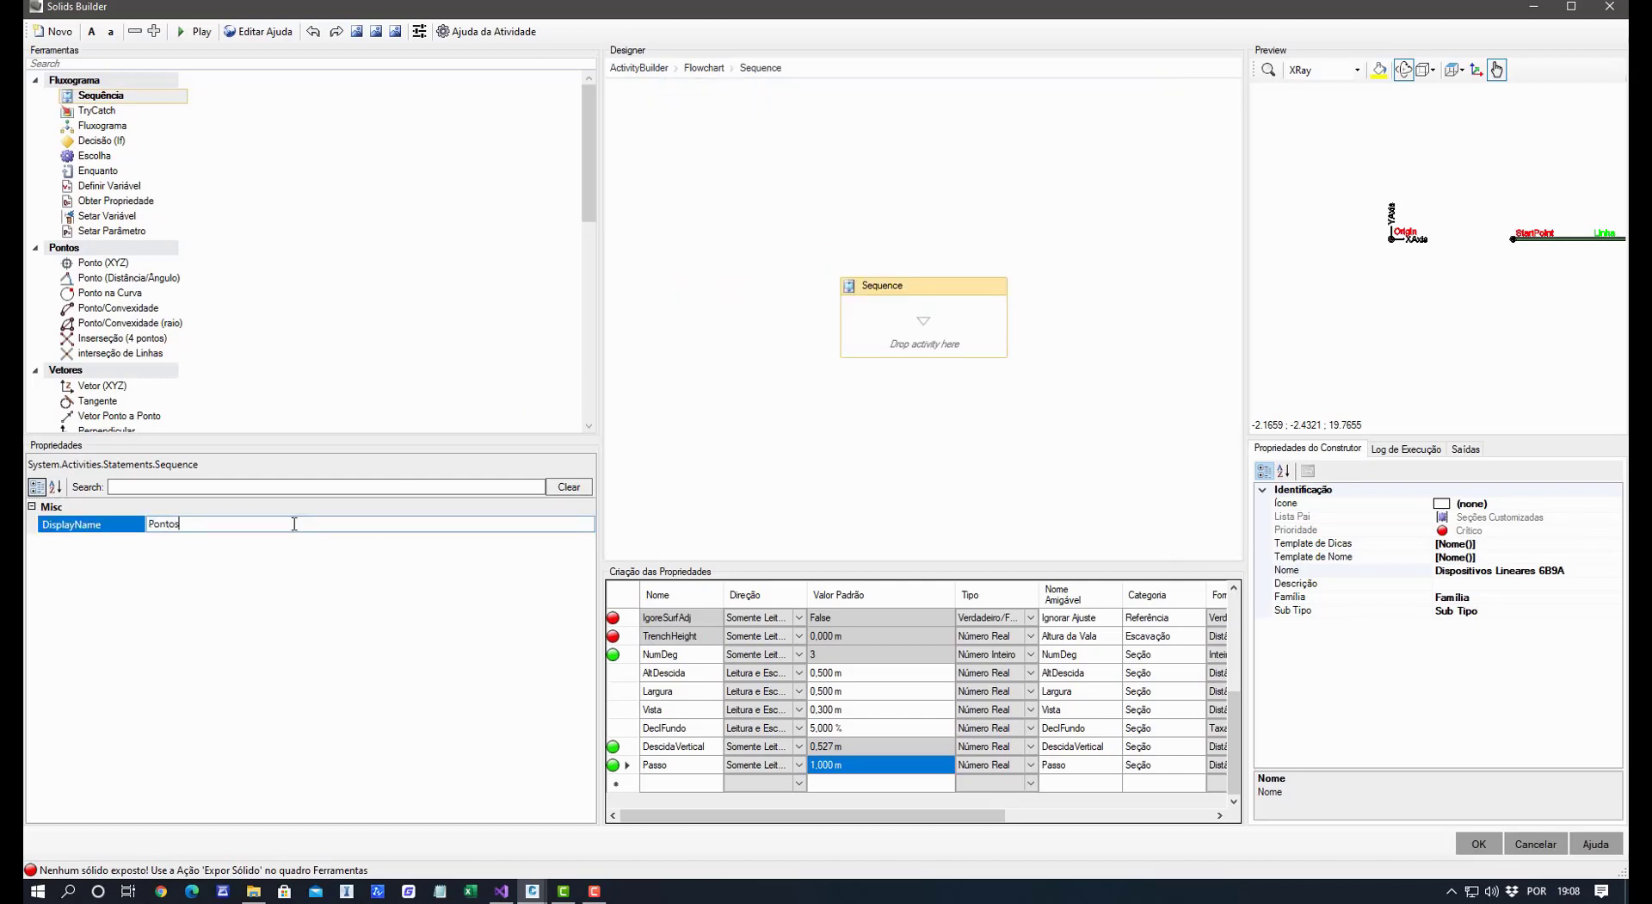
click(251, 569)
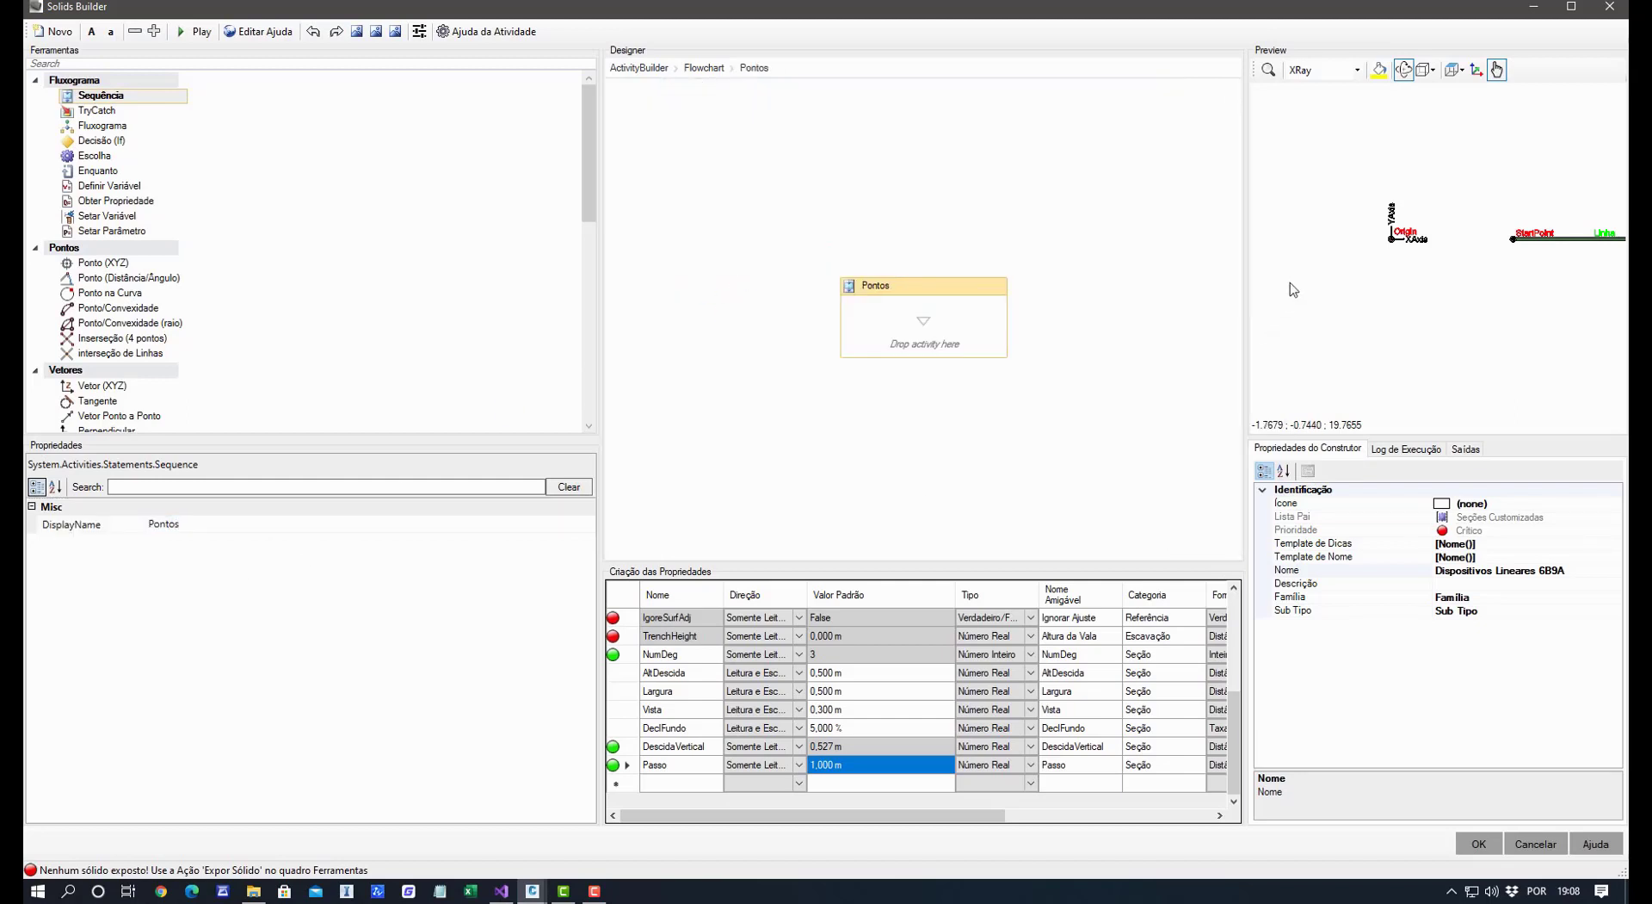
Add a Ponto (XYZ) activity to the Pontos sequence, collapse its X, Y and Z dimension property groups, and name it P1.
drag(104, 263, 917, 336)
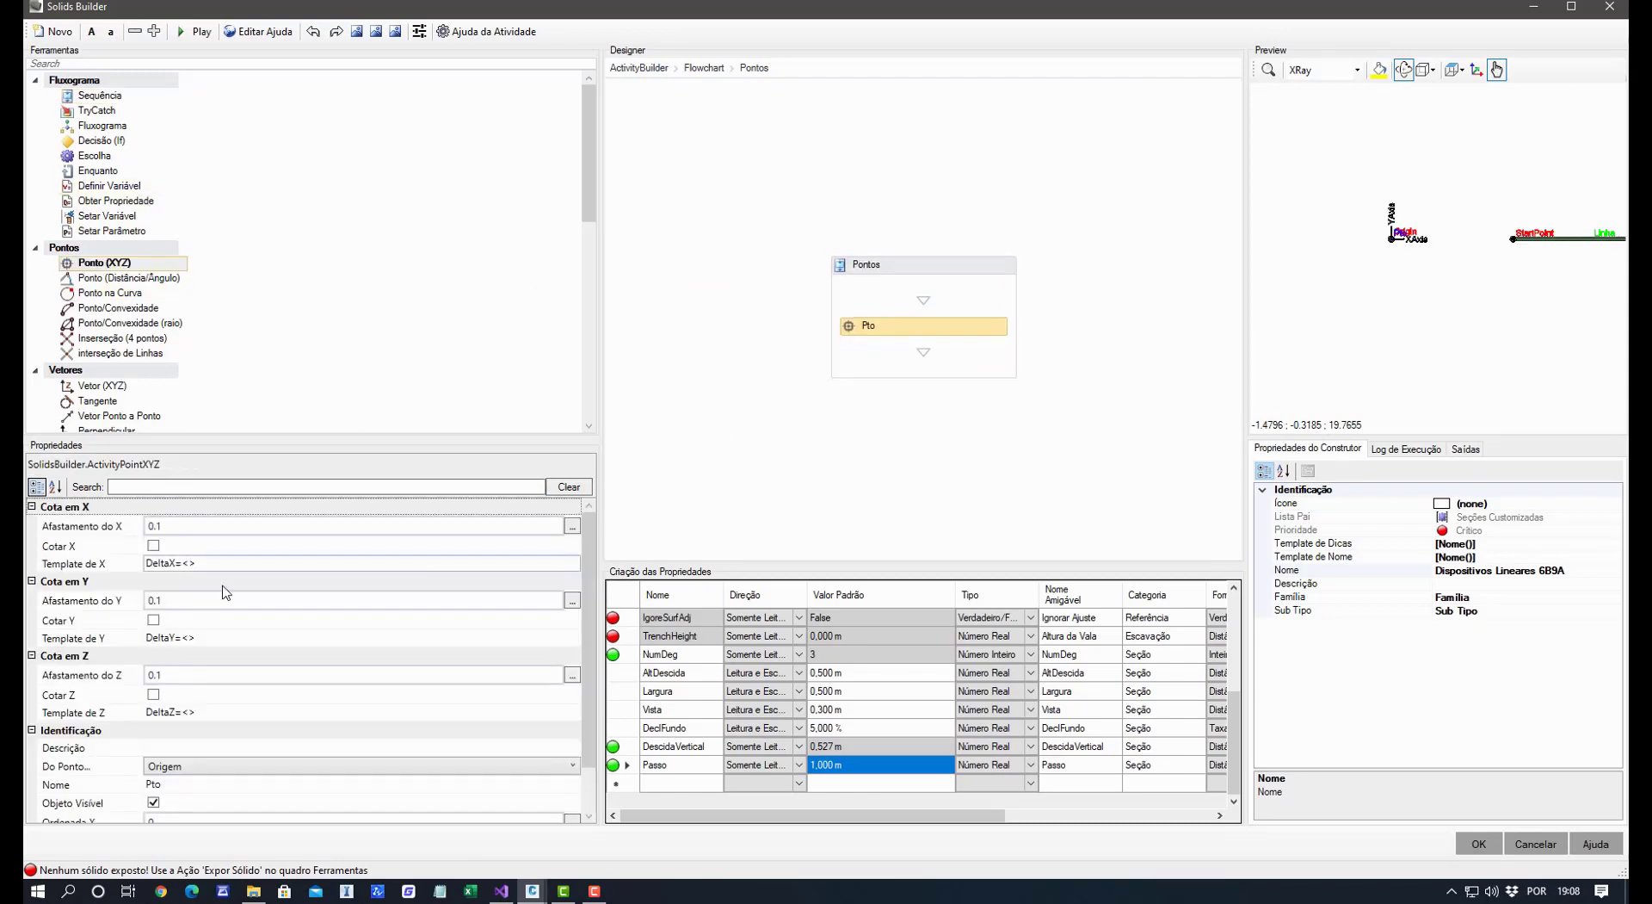
click(32, 507)
click(32, 523)
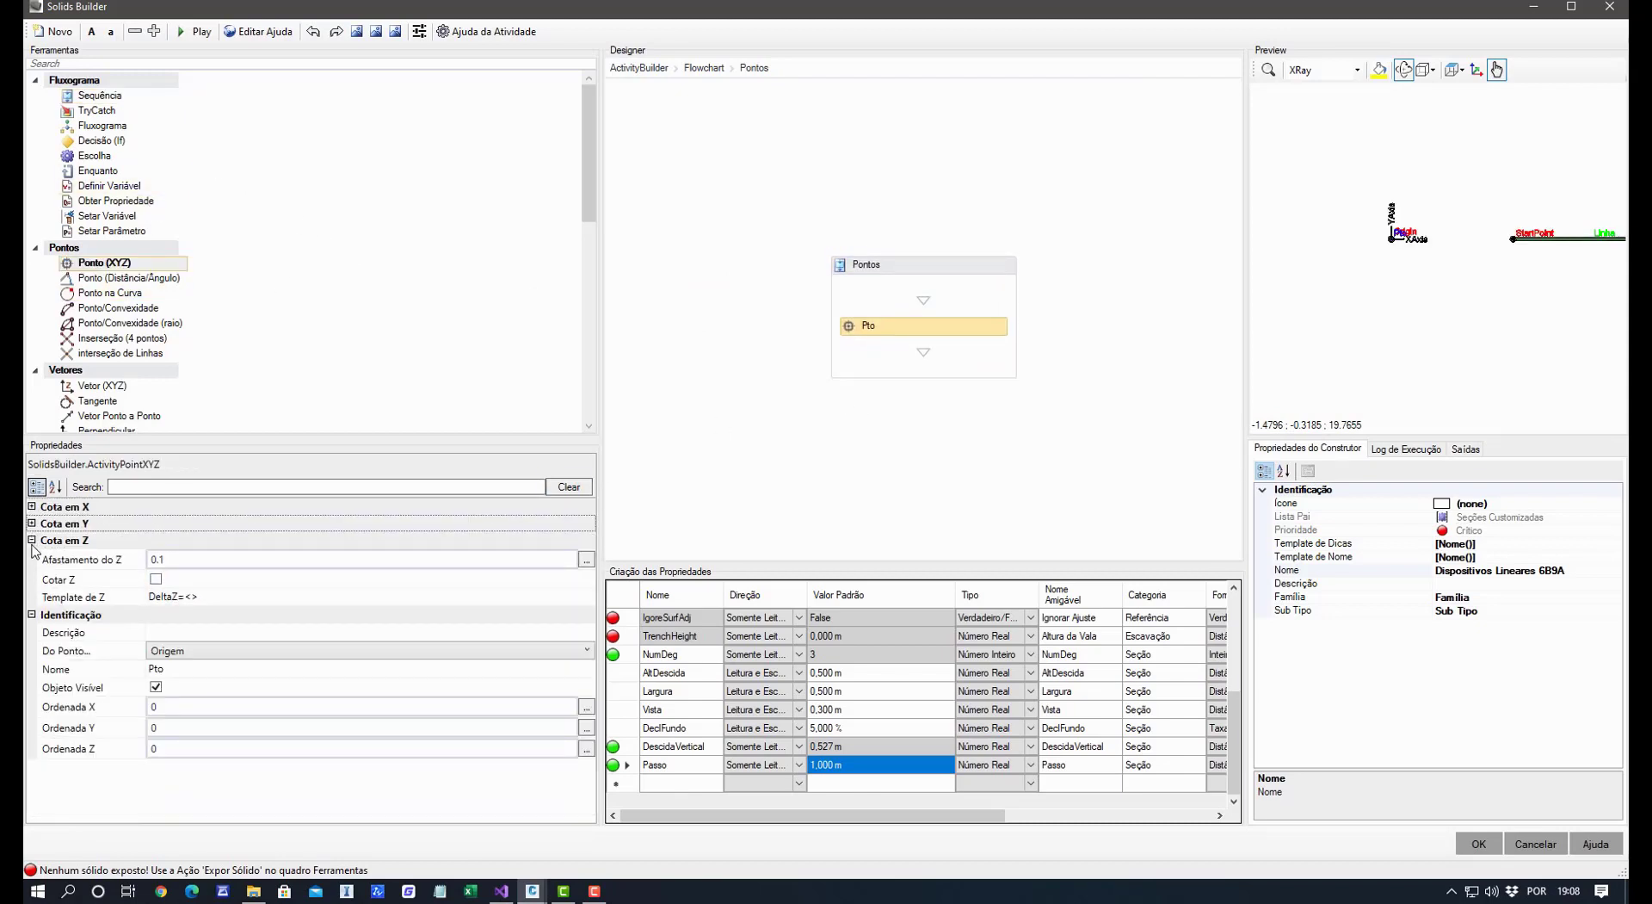
click(31, 539)
click(203, 609)
double_click(196, 607)
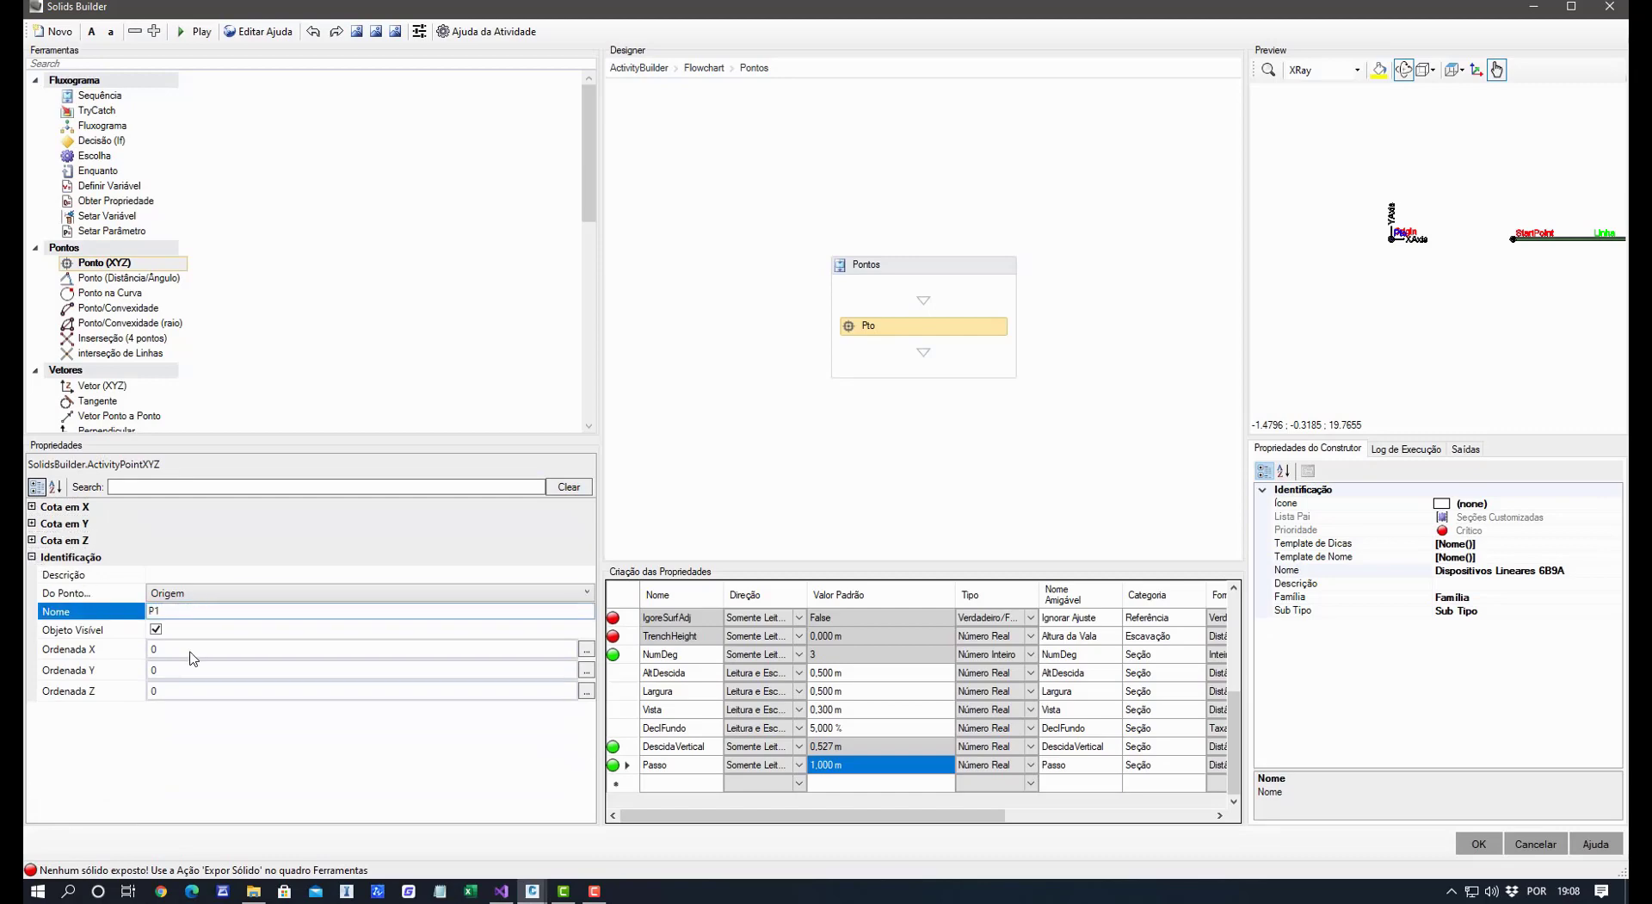
Set P1's X ordinate to Passo and its Y ordinate to -Passo * Declividade, and check its placement in the preview.
click(191, 649)
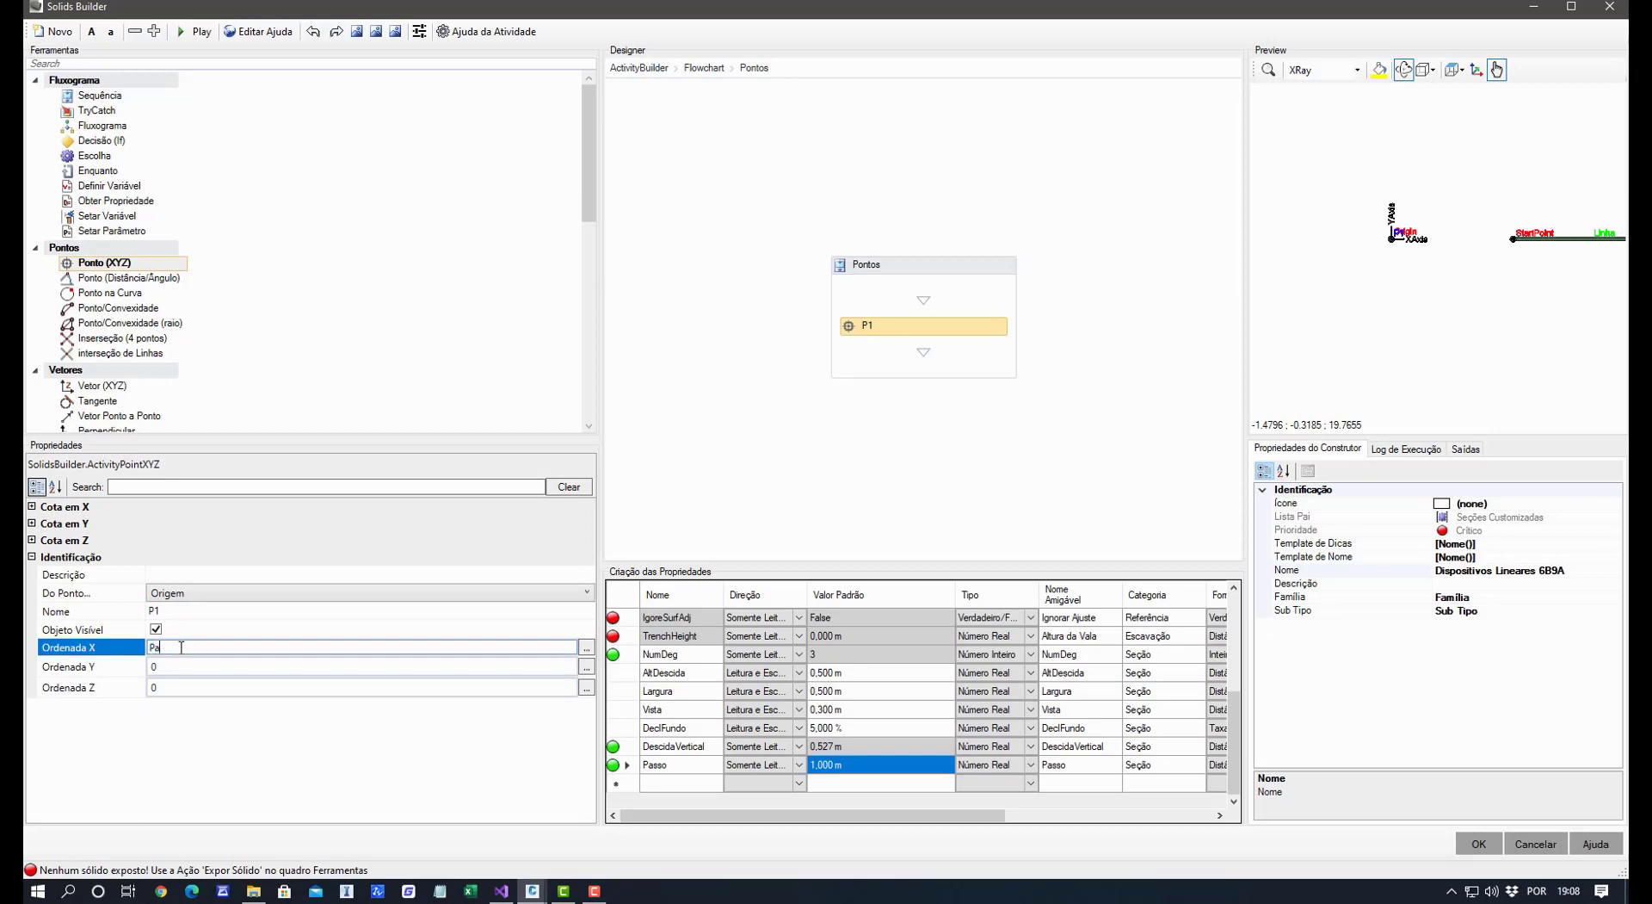
click(189, 667)
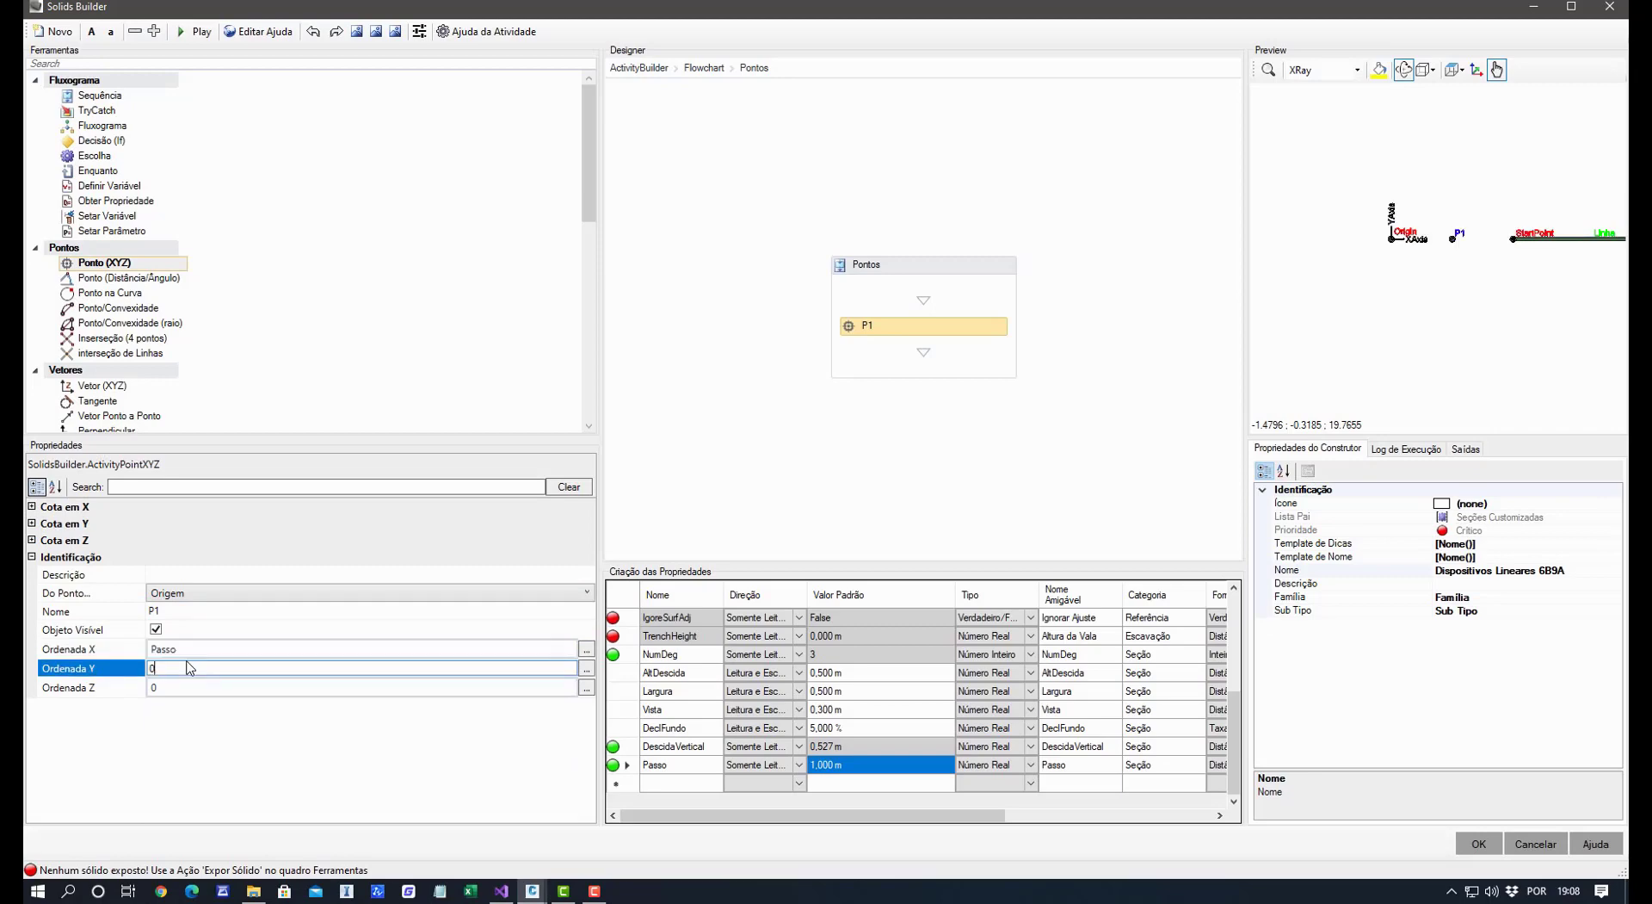
text(-Passo * Declividade)
click(242, 775)
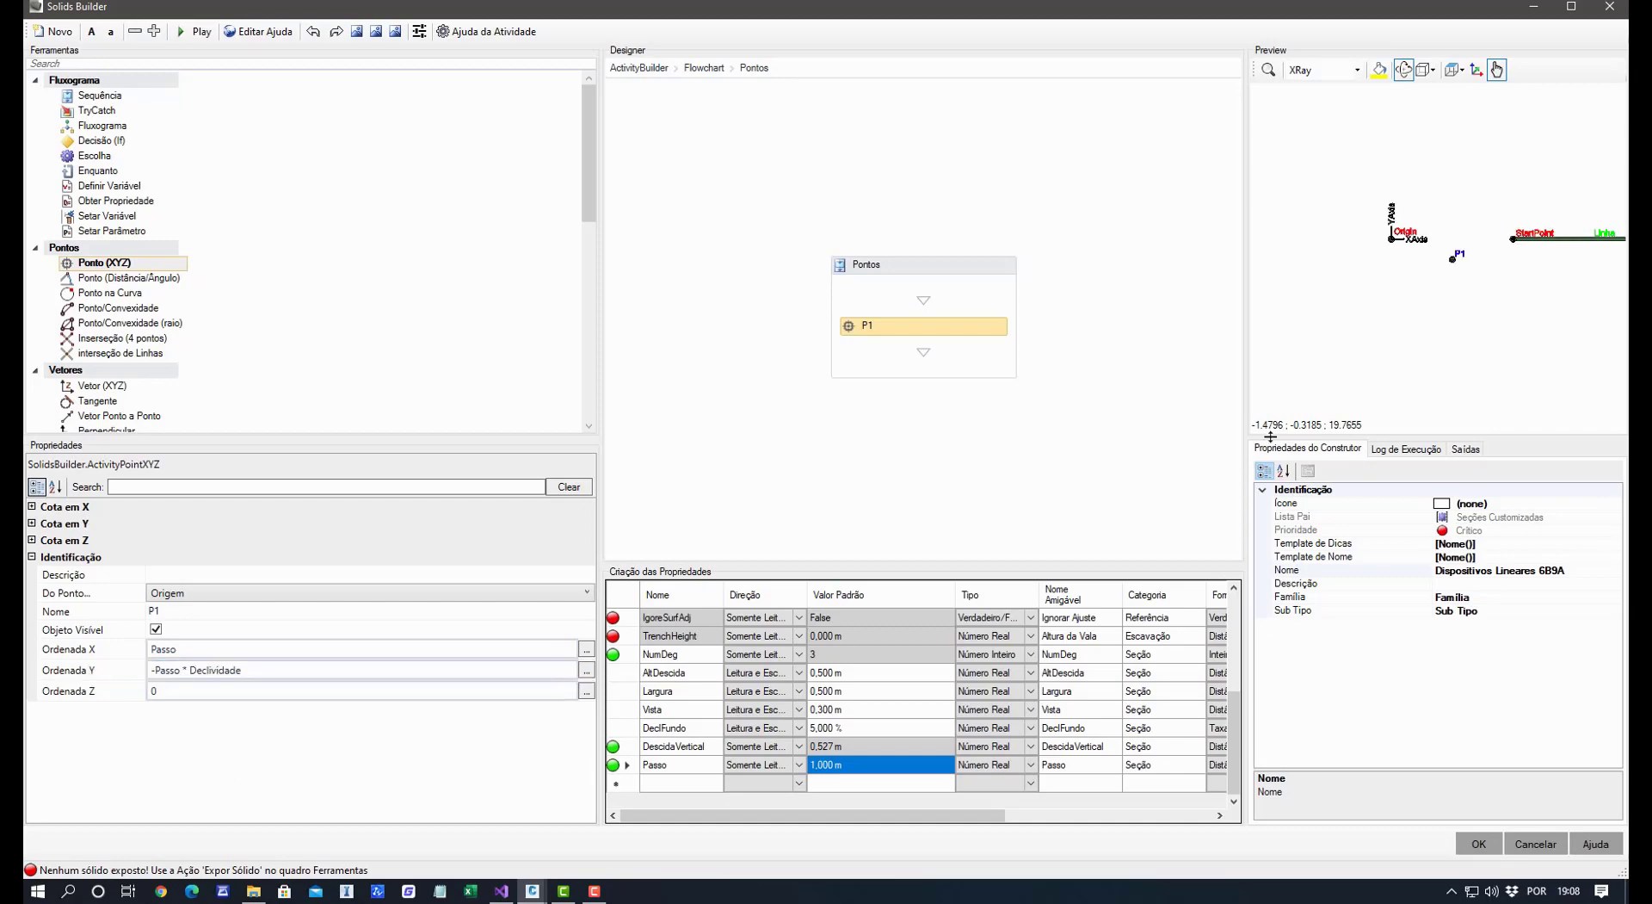
scroll(1431, 294, up, 5)
middle_drag(1429, 286, 1450, 272)
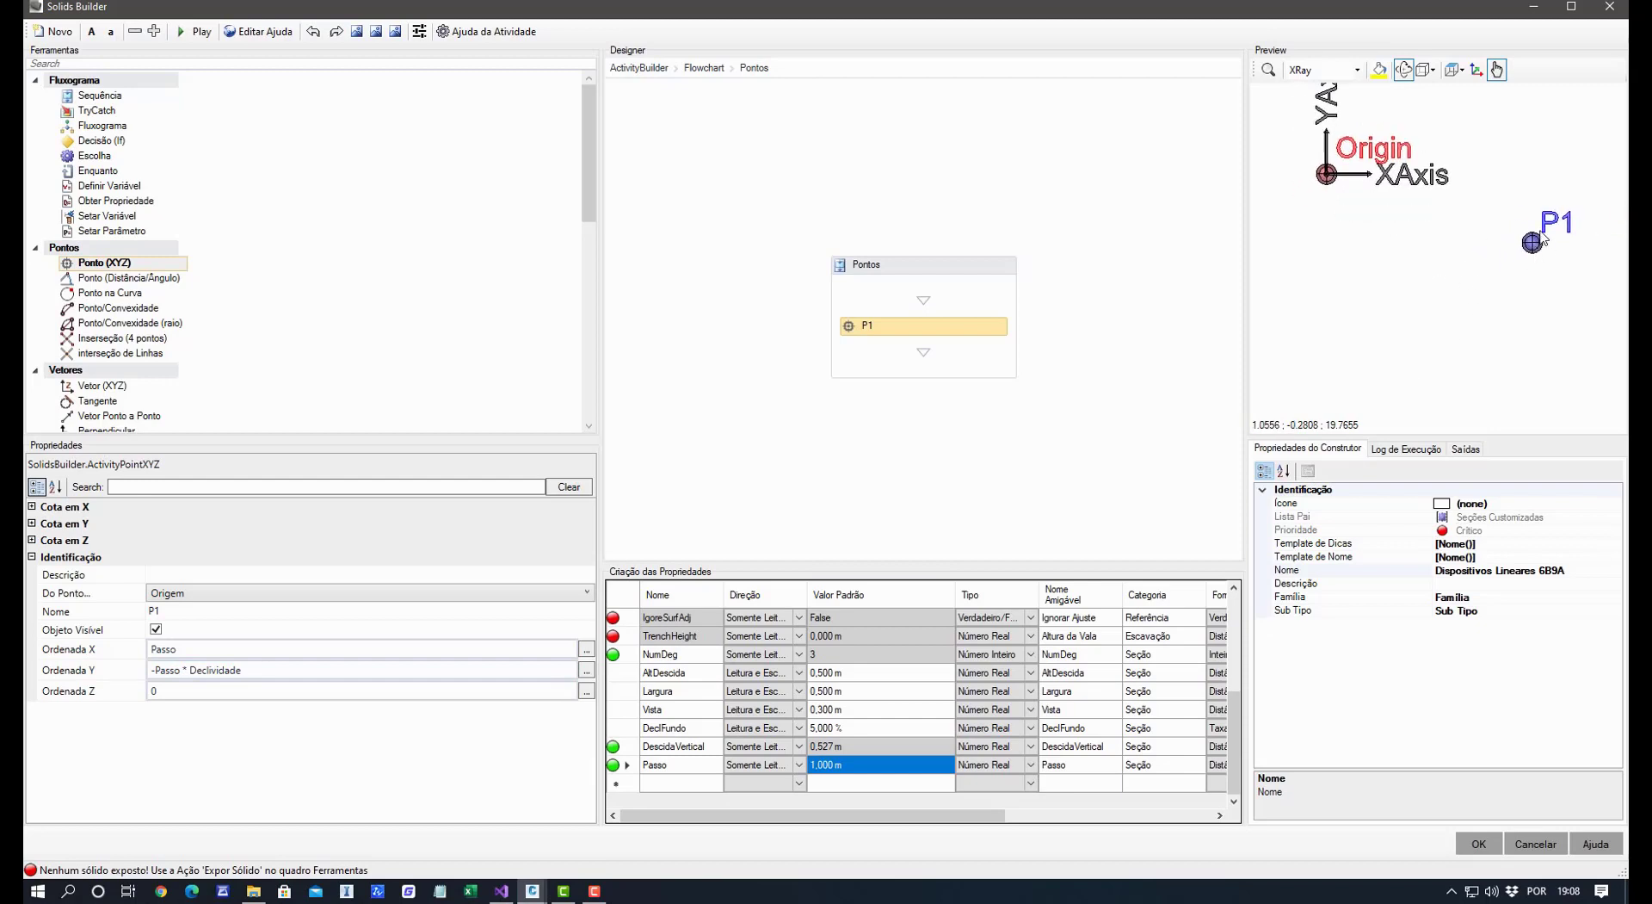
Add a second Ponto (XYZ) activity after P1, name it P2 and use P1 as its base point.
drag(104, 262, 899, 370)
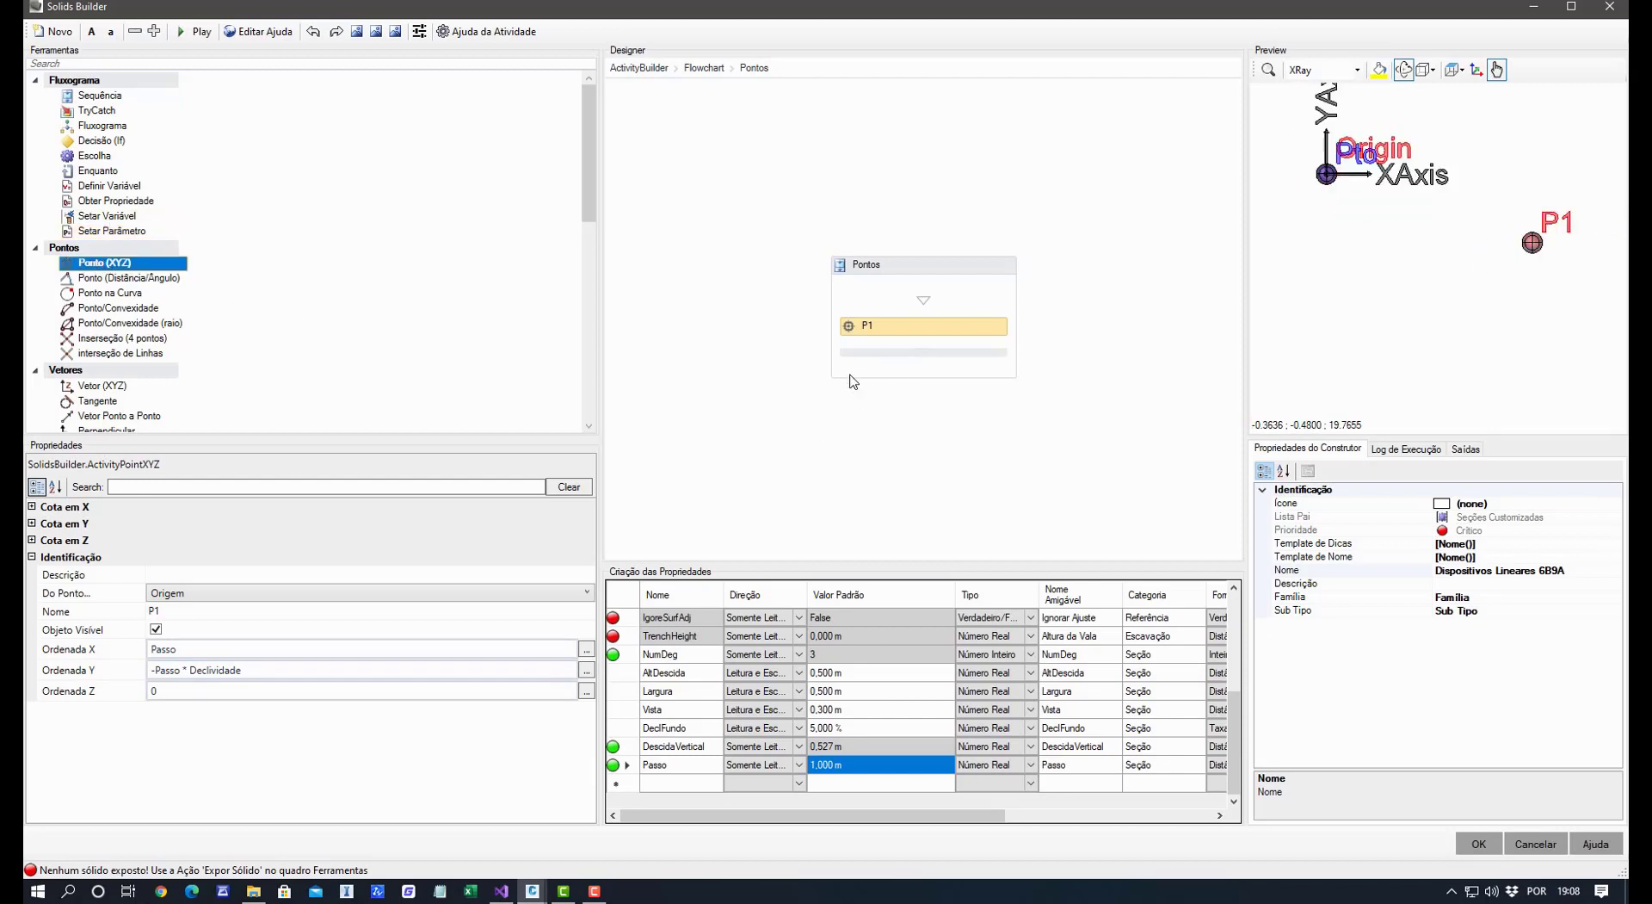
click(190, 610)
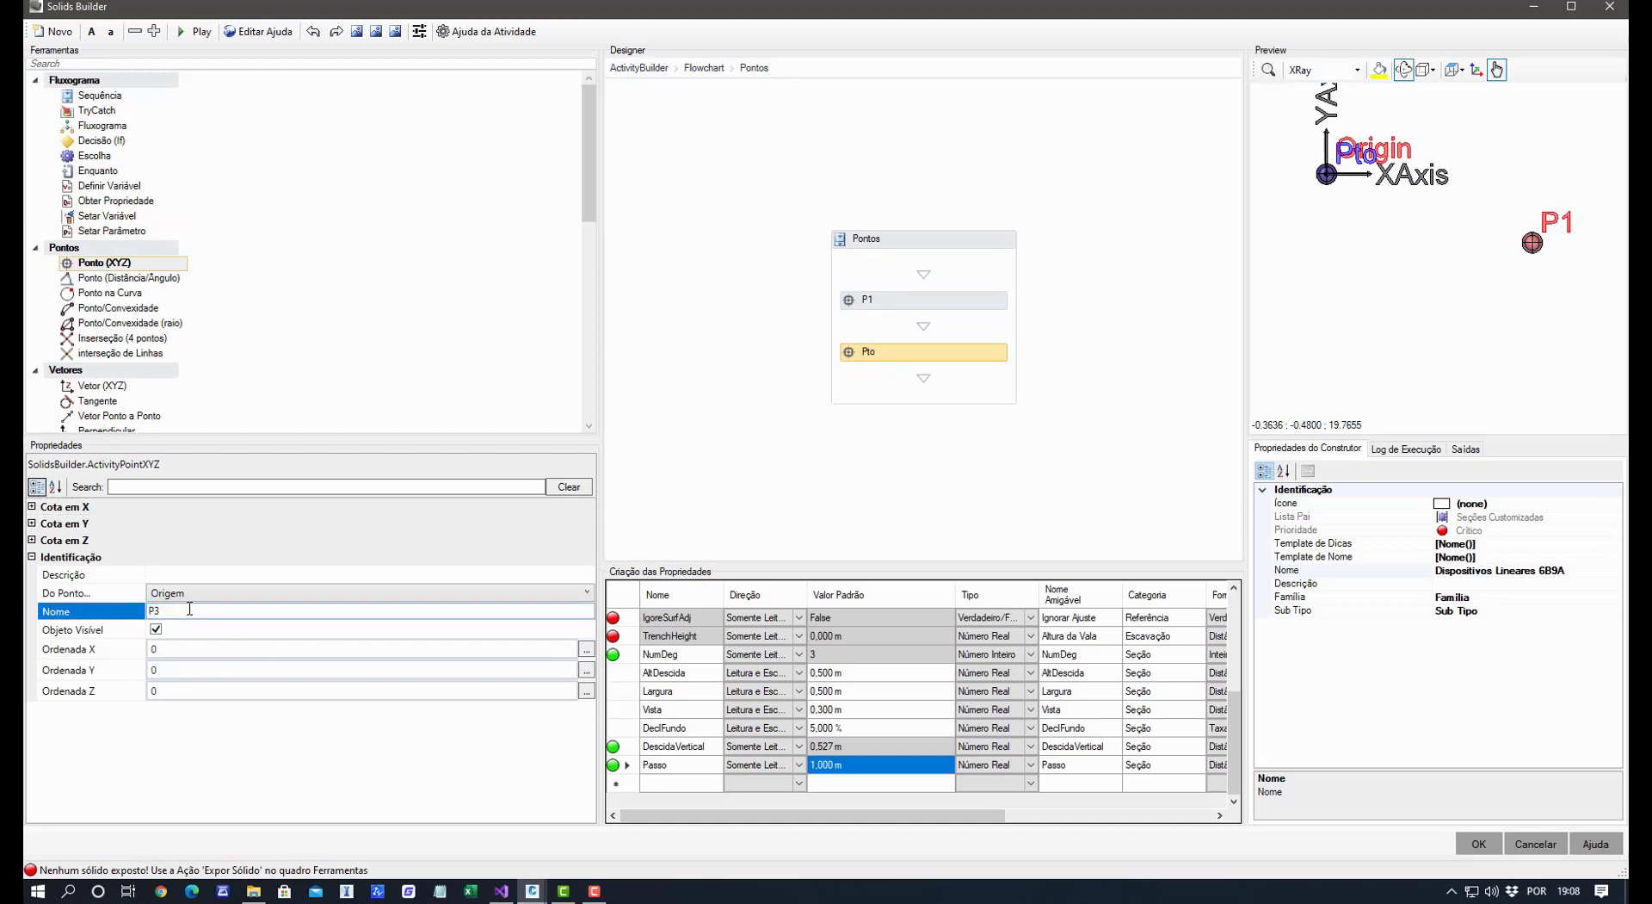
click(206, 593)
click(206, 593)
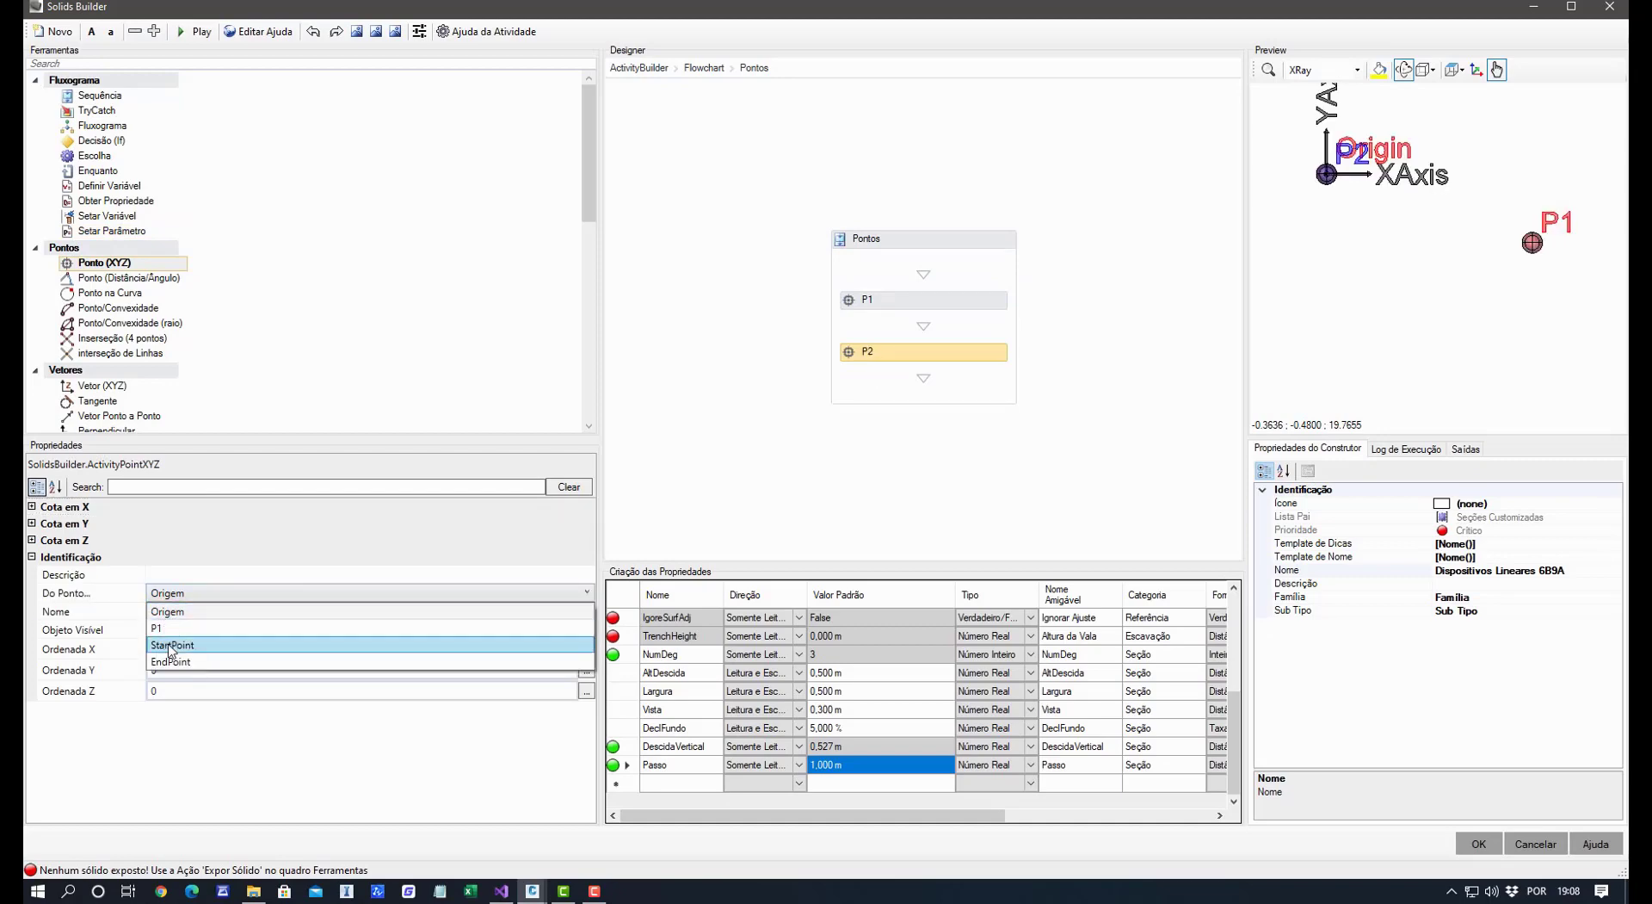
click(176, 628)
Check point 2 in the Civil 3D step diagram, and back in Solids Builder set P2's Y ordinate to -DescidaVertical.
mouse_move(533, 891)
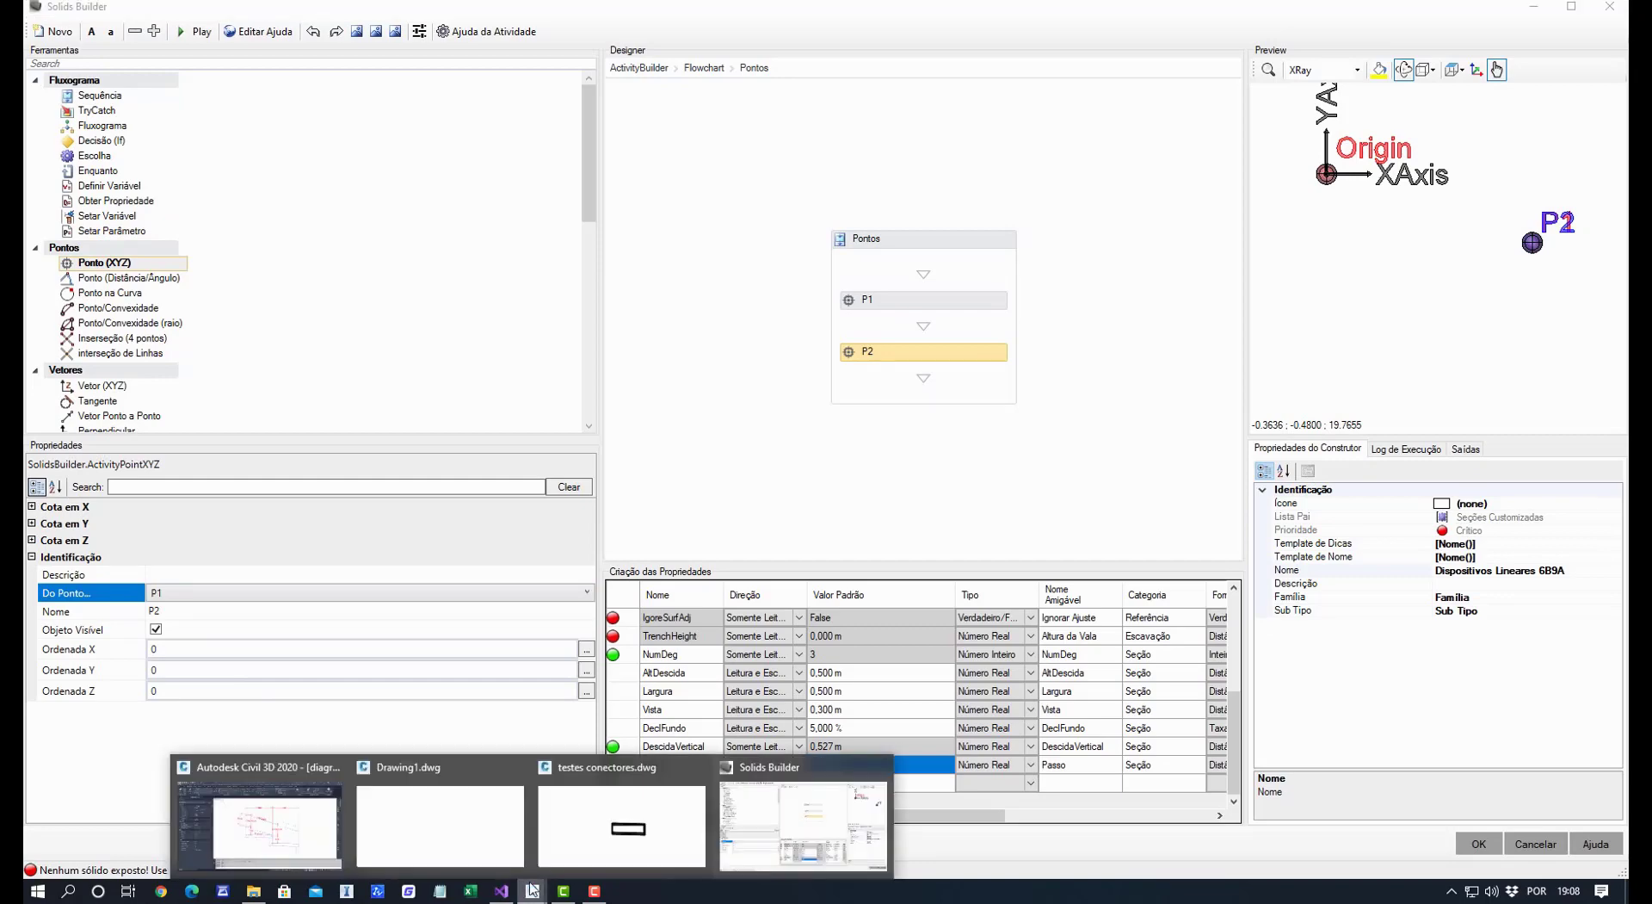
click(305, 840)
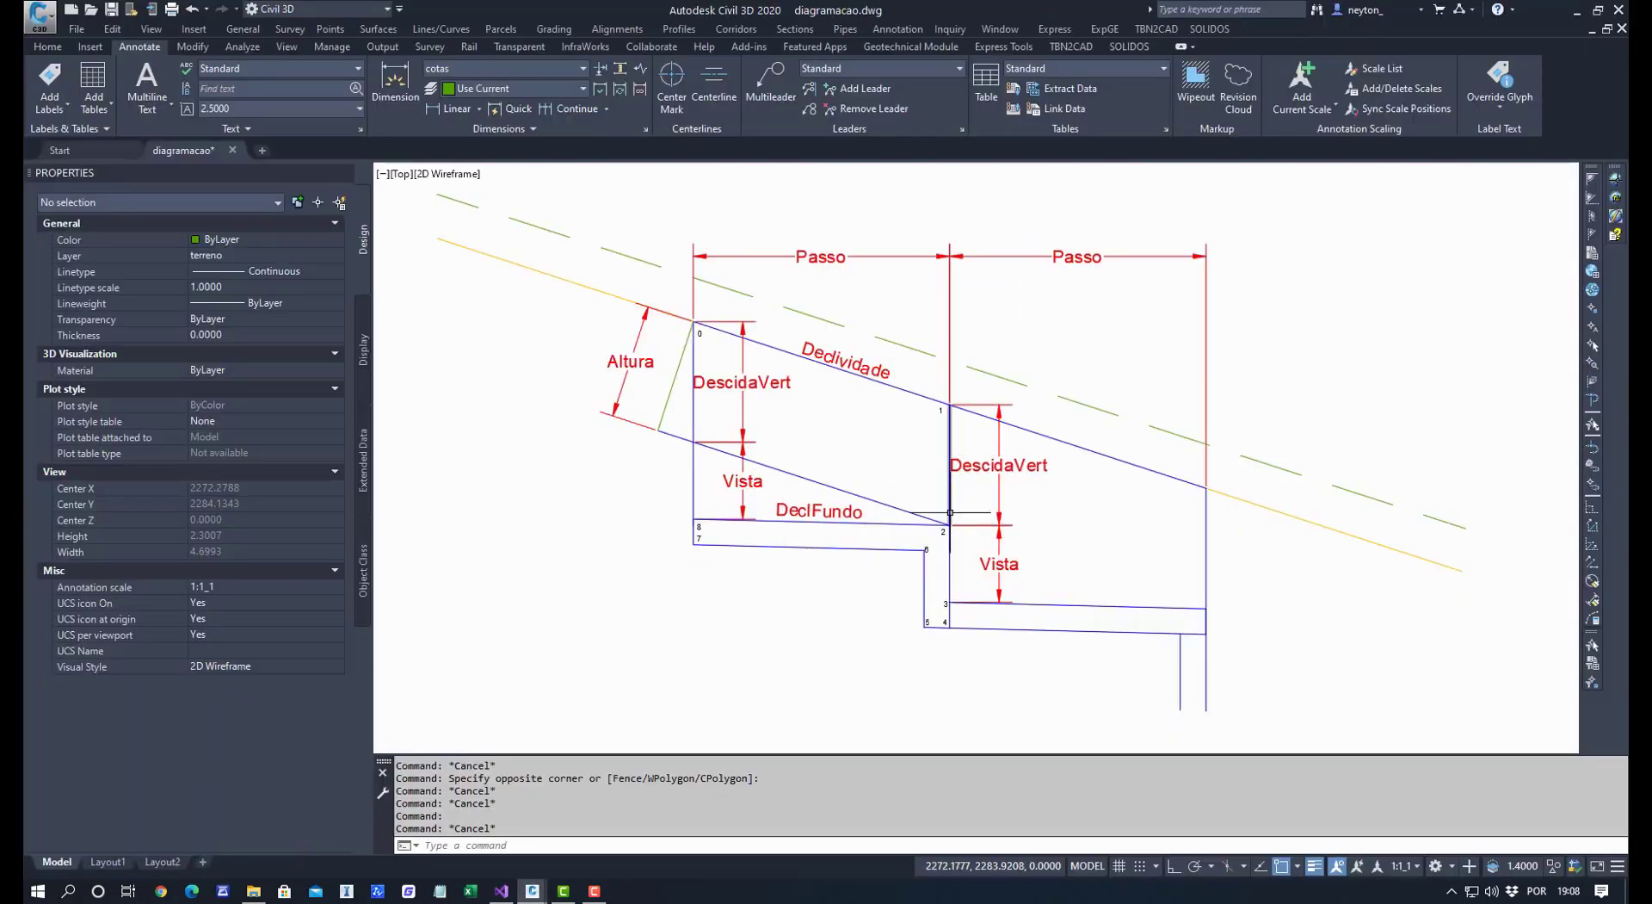
mouse_move(533, 890)
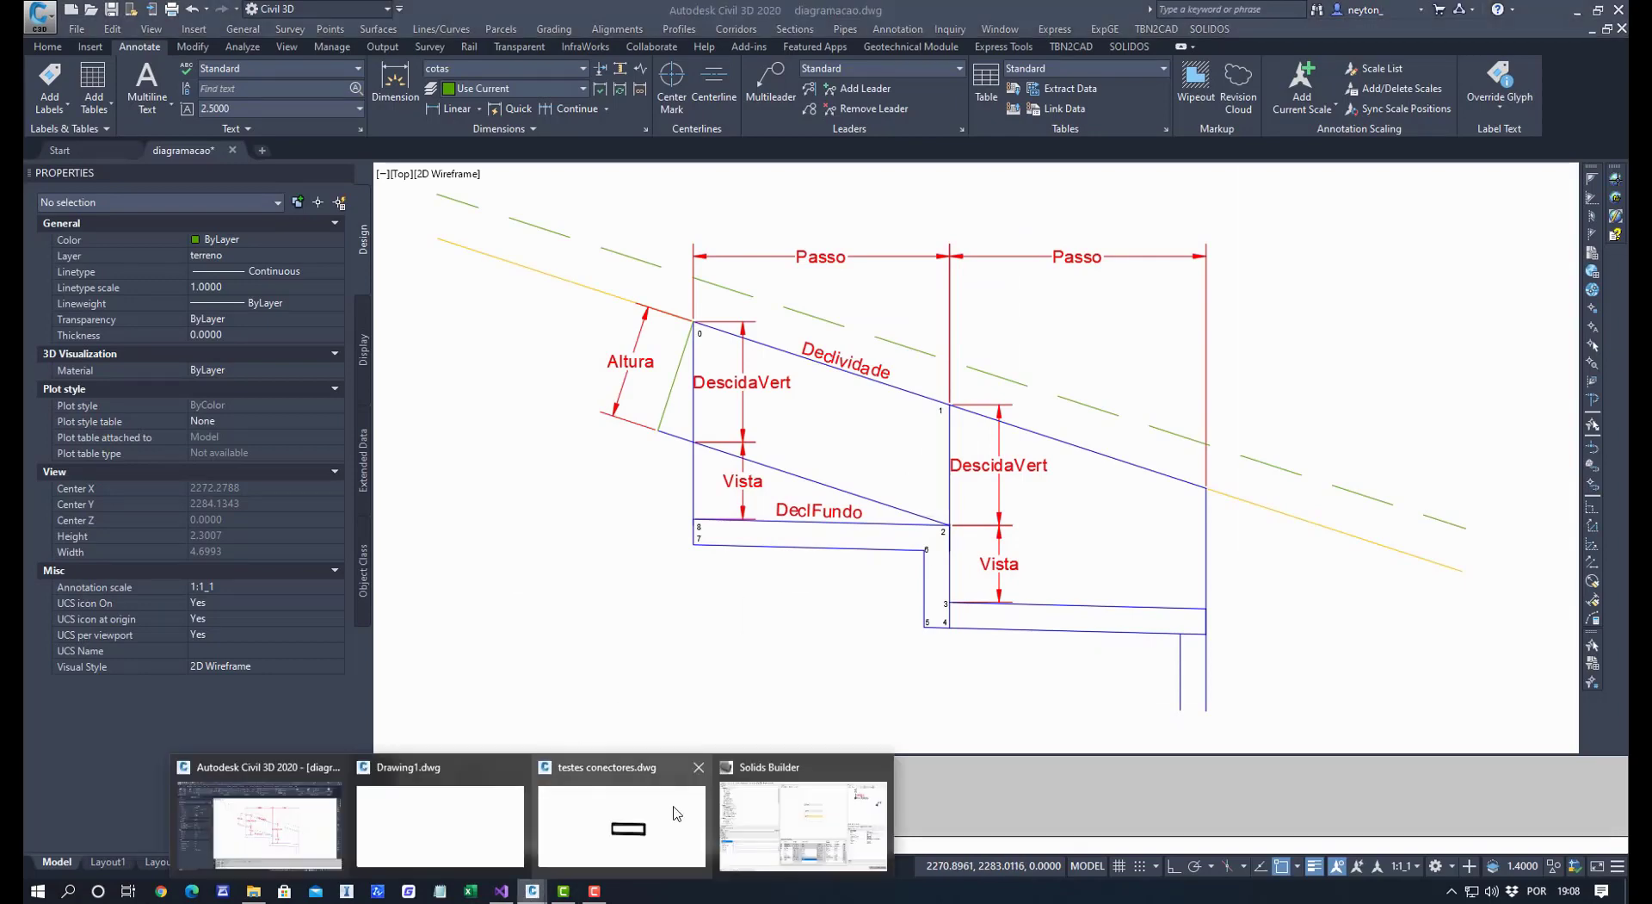
click(808, 797)
click(177, 669)
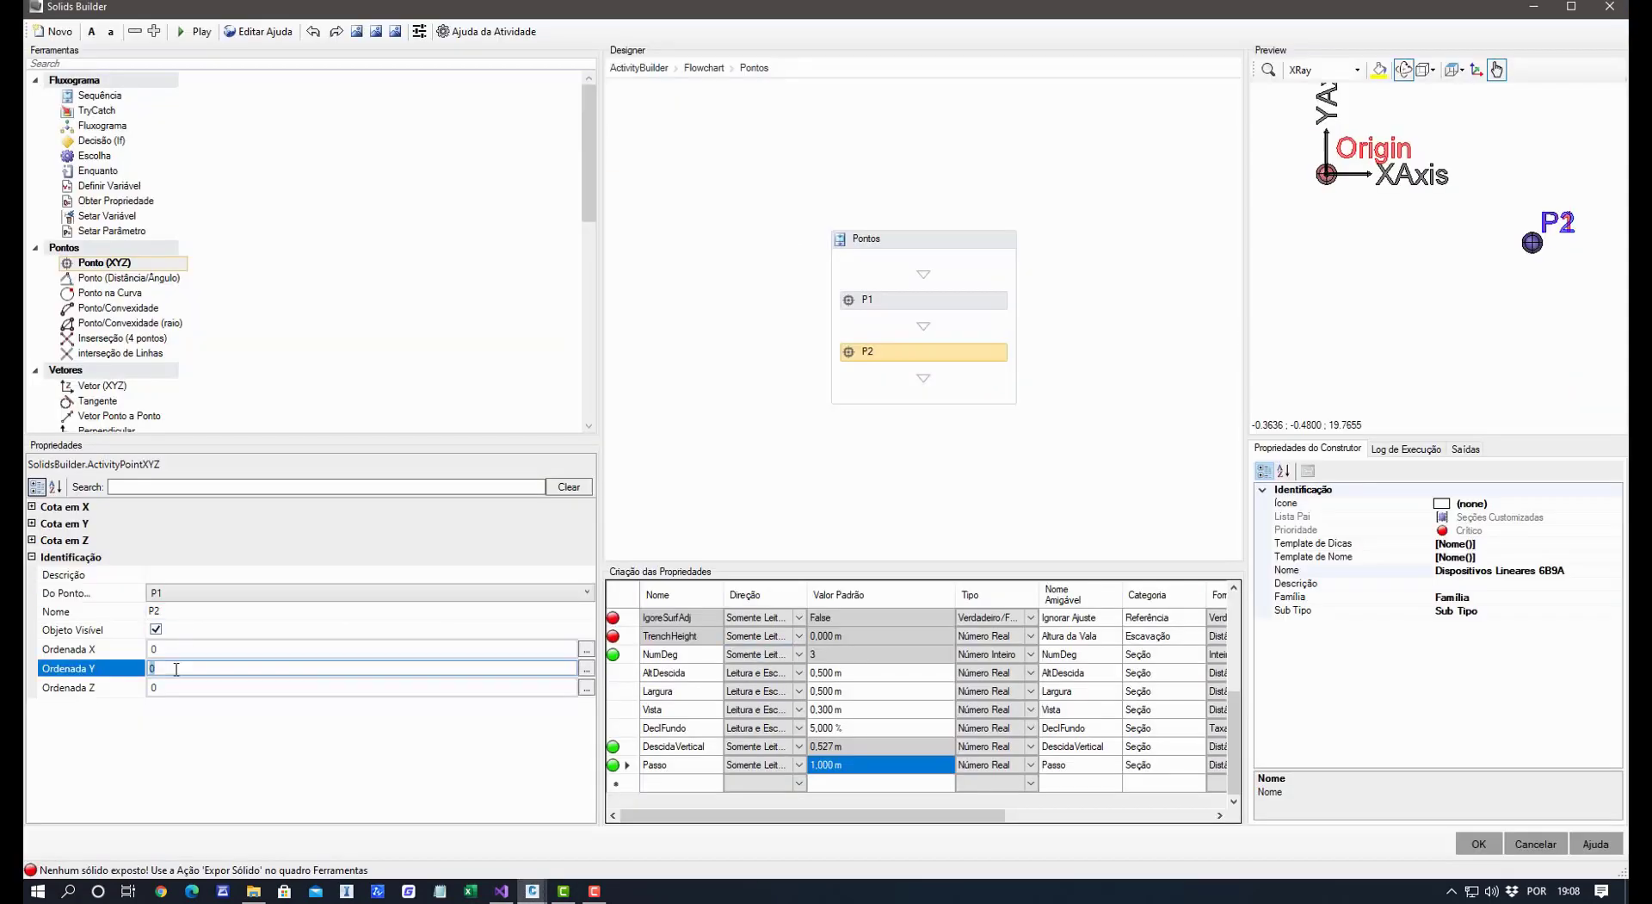
text(-DescidaVertical)
click(231, 779)
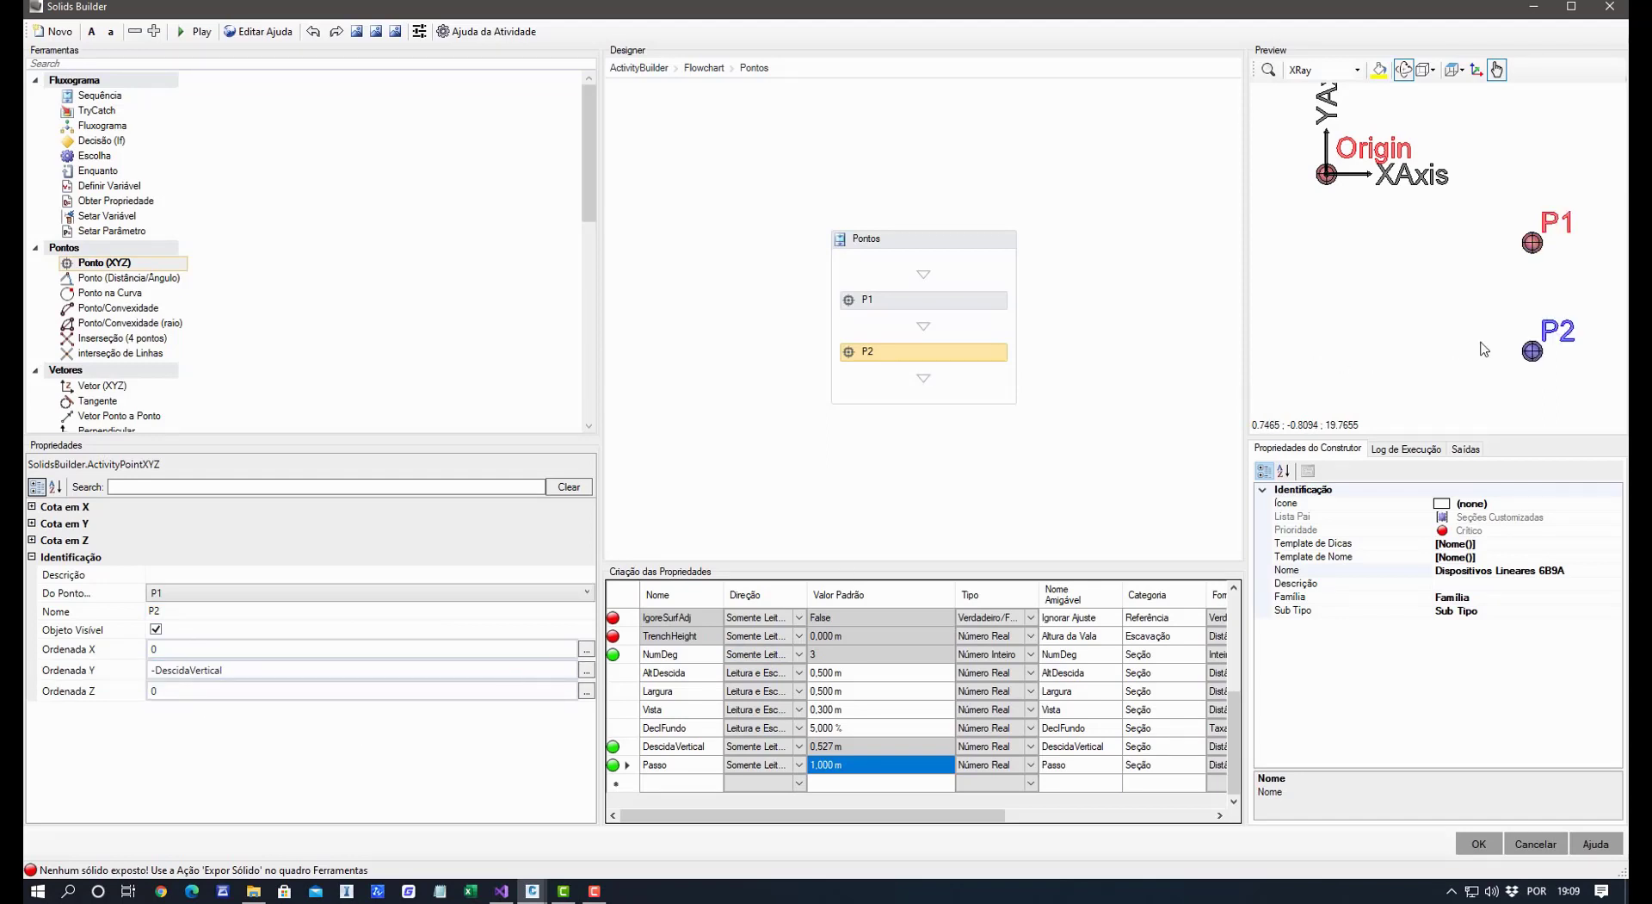
Add a third Ponto (XYZ) activity after P2, and switch to Civil 3D to examine the Vista dimension between points 2 and 3.
drag(112, 262, 874, 387)
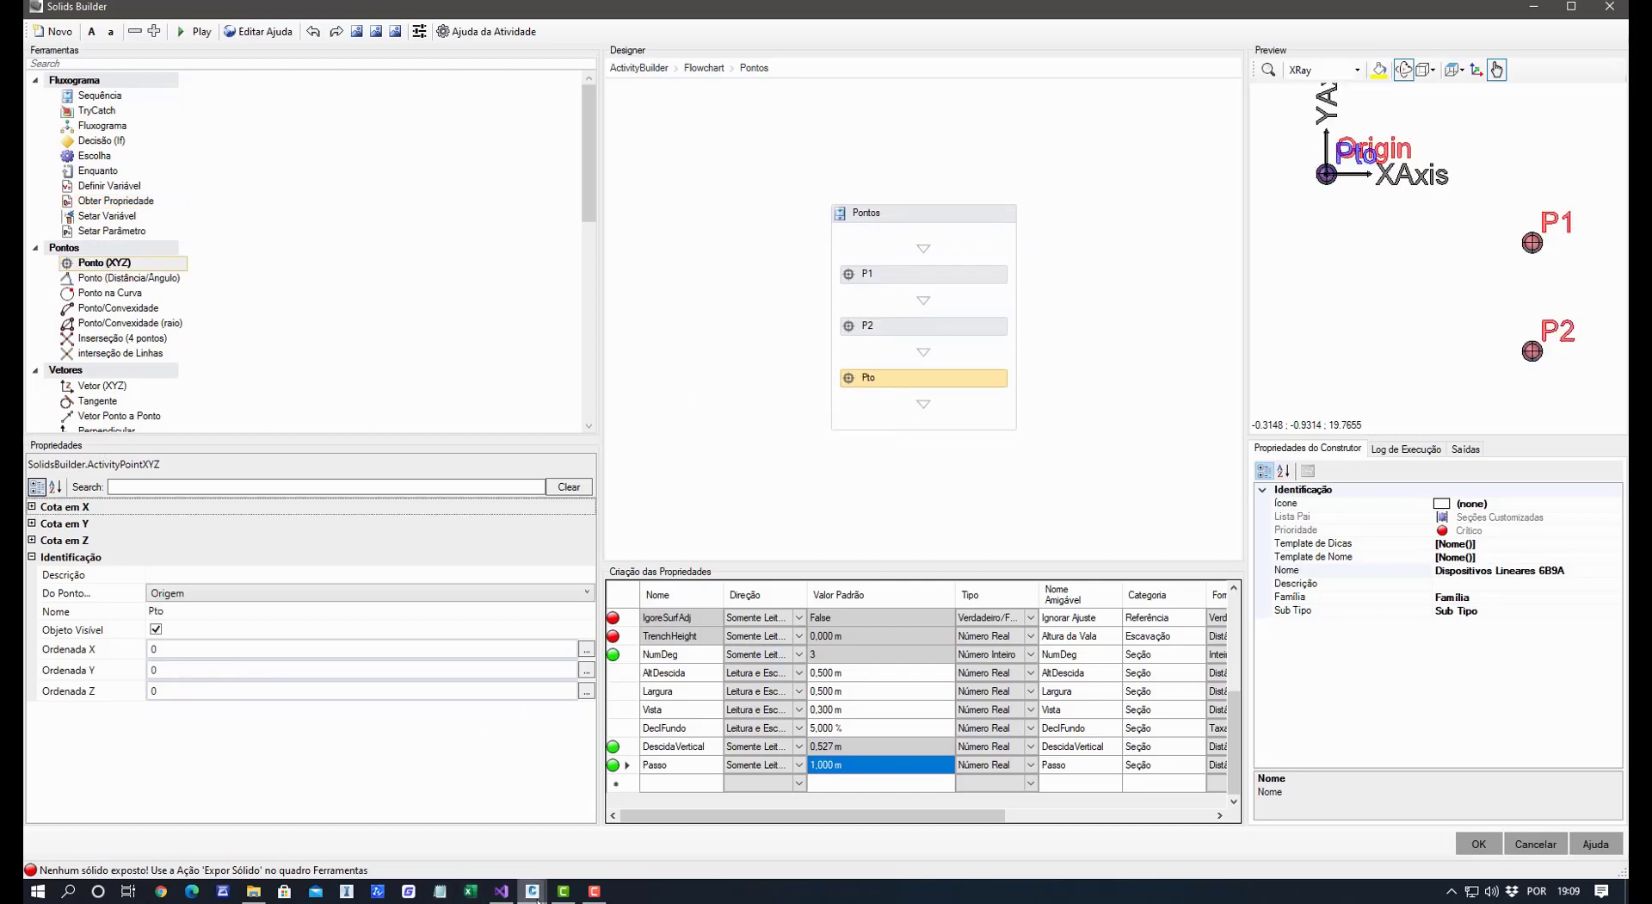
mouse_move(520, 879)
click(325, 788)
scroll(1000, 479, up, 5)
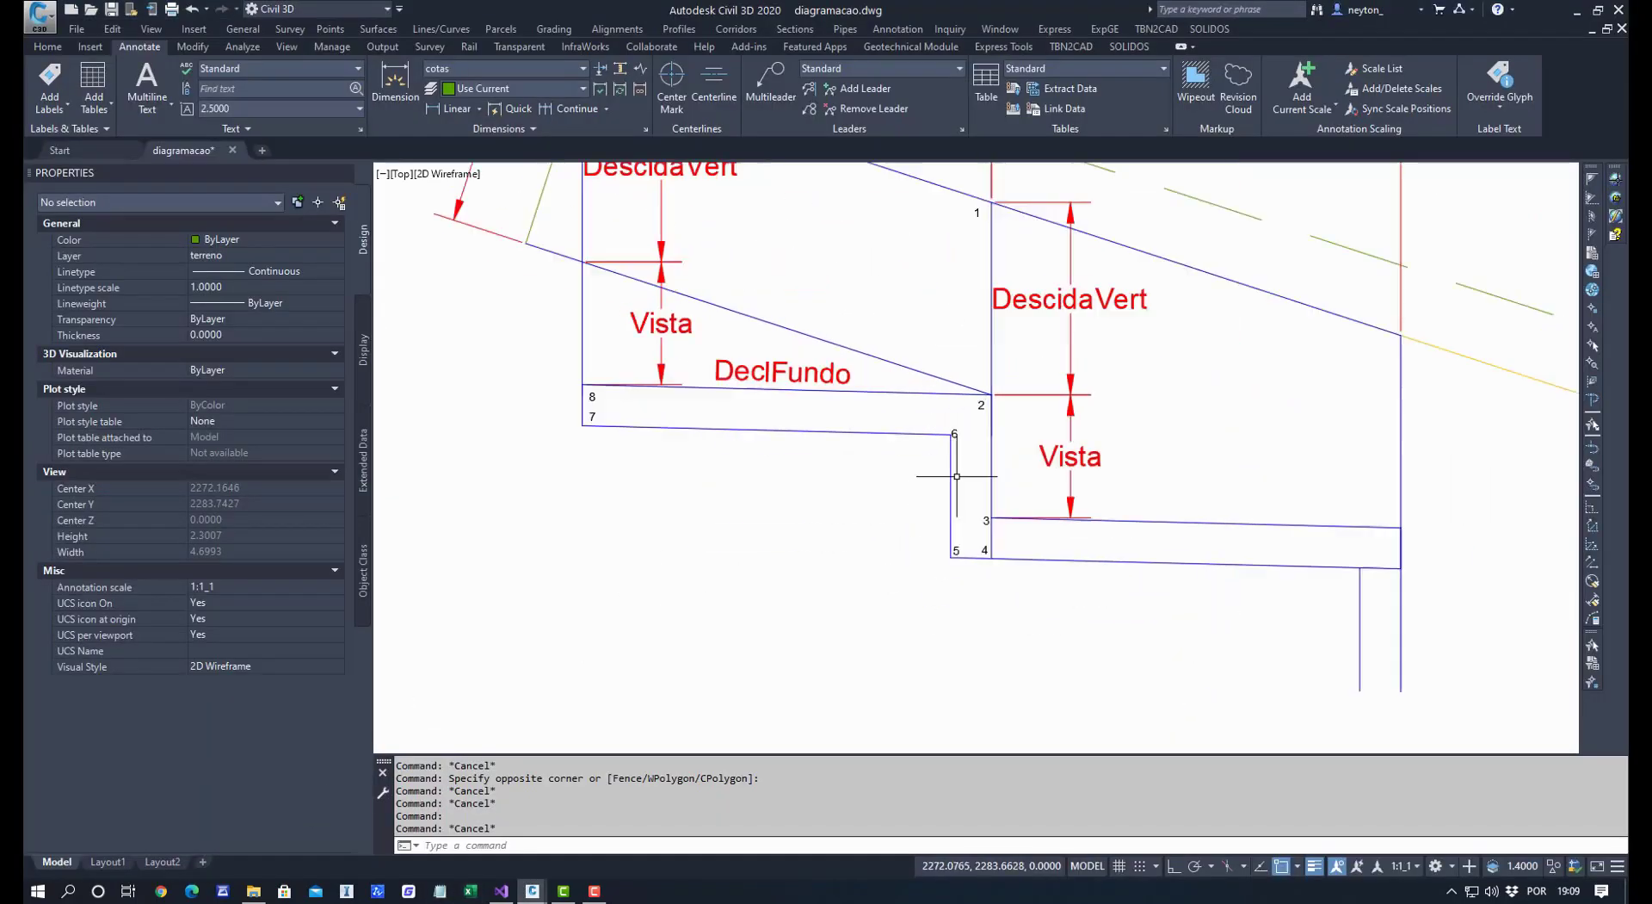
middle_drag(1000, 480, 1013, 527)
scroll(1034, 603, down, 2)
mouse_move(1035, 603)
middle_down()
mouse_move(1067, 649)
mouse_move(1035, 645)
middle_up()
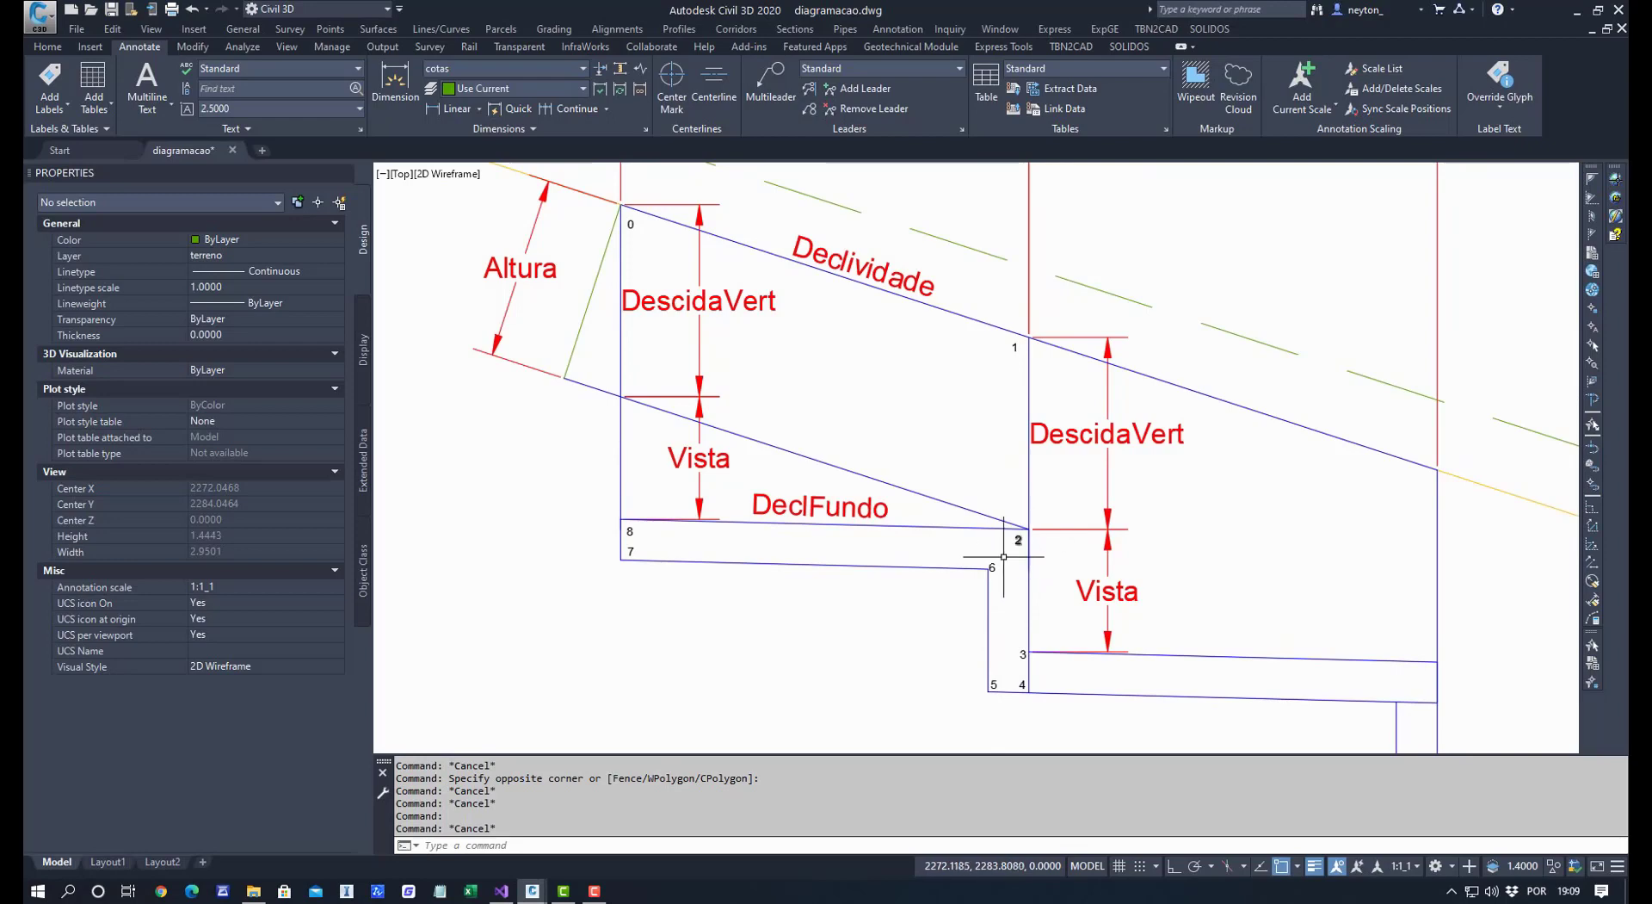
click(1072, 517)
click(1062, 553)
key(Escape)
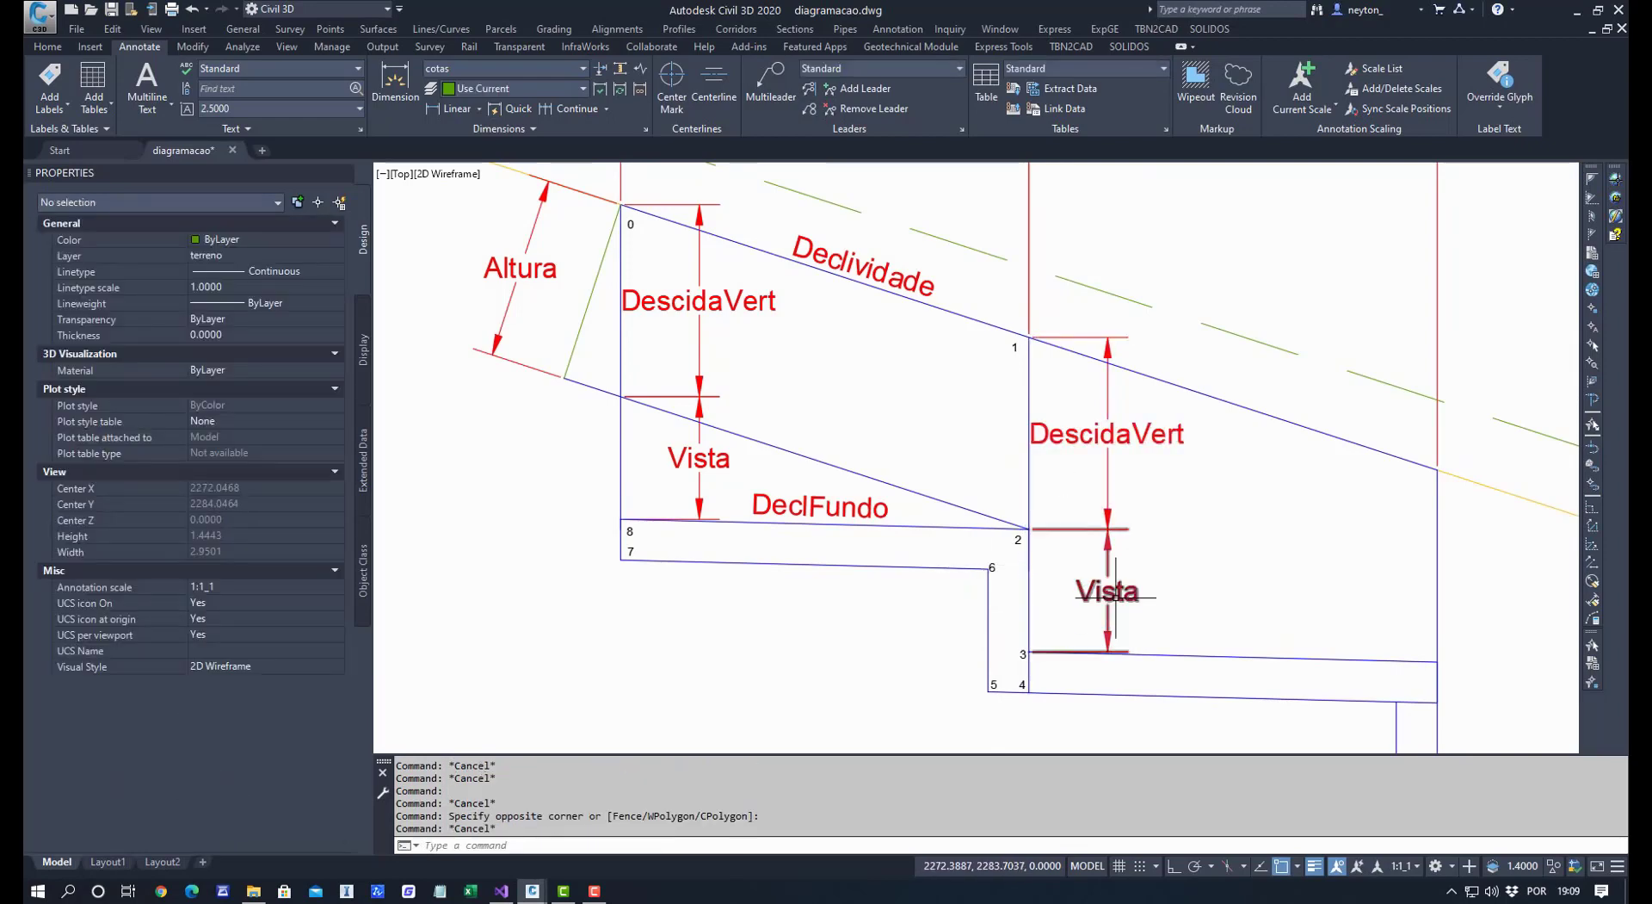
click(1110, 587)
key(Escape)
key(Escape)
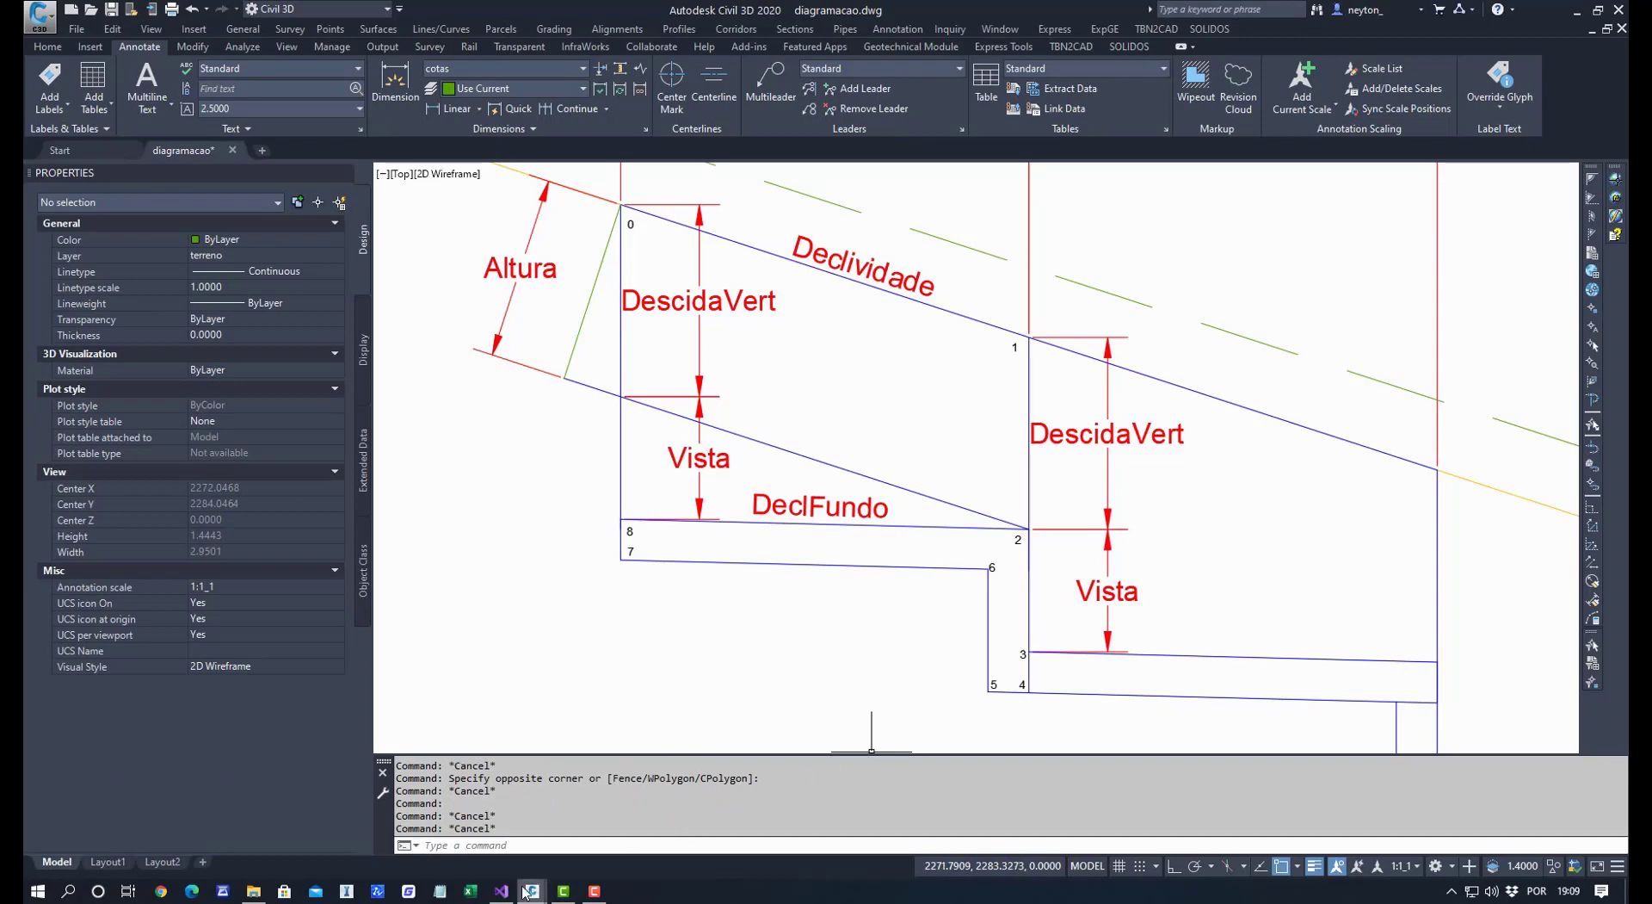
Switch back to Solids Builder, name the new point P3 and use P2 as its base point.
mouse_move(527, 893)
click(866, 822)
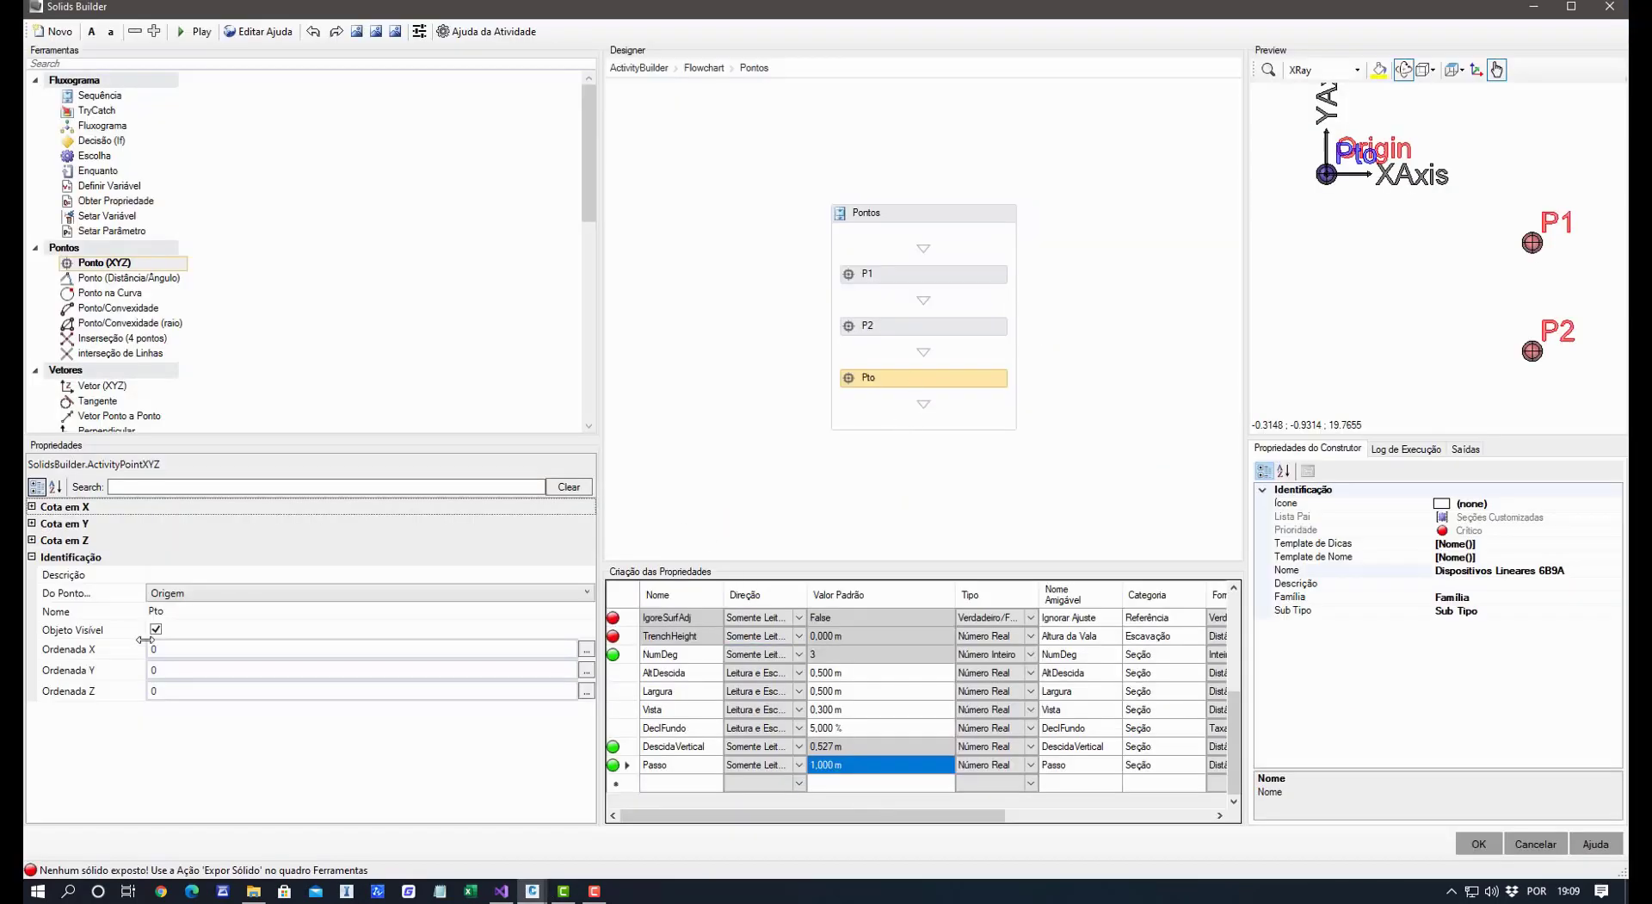
click(192, 608)
text(P3)
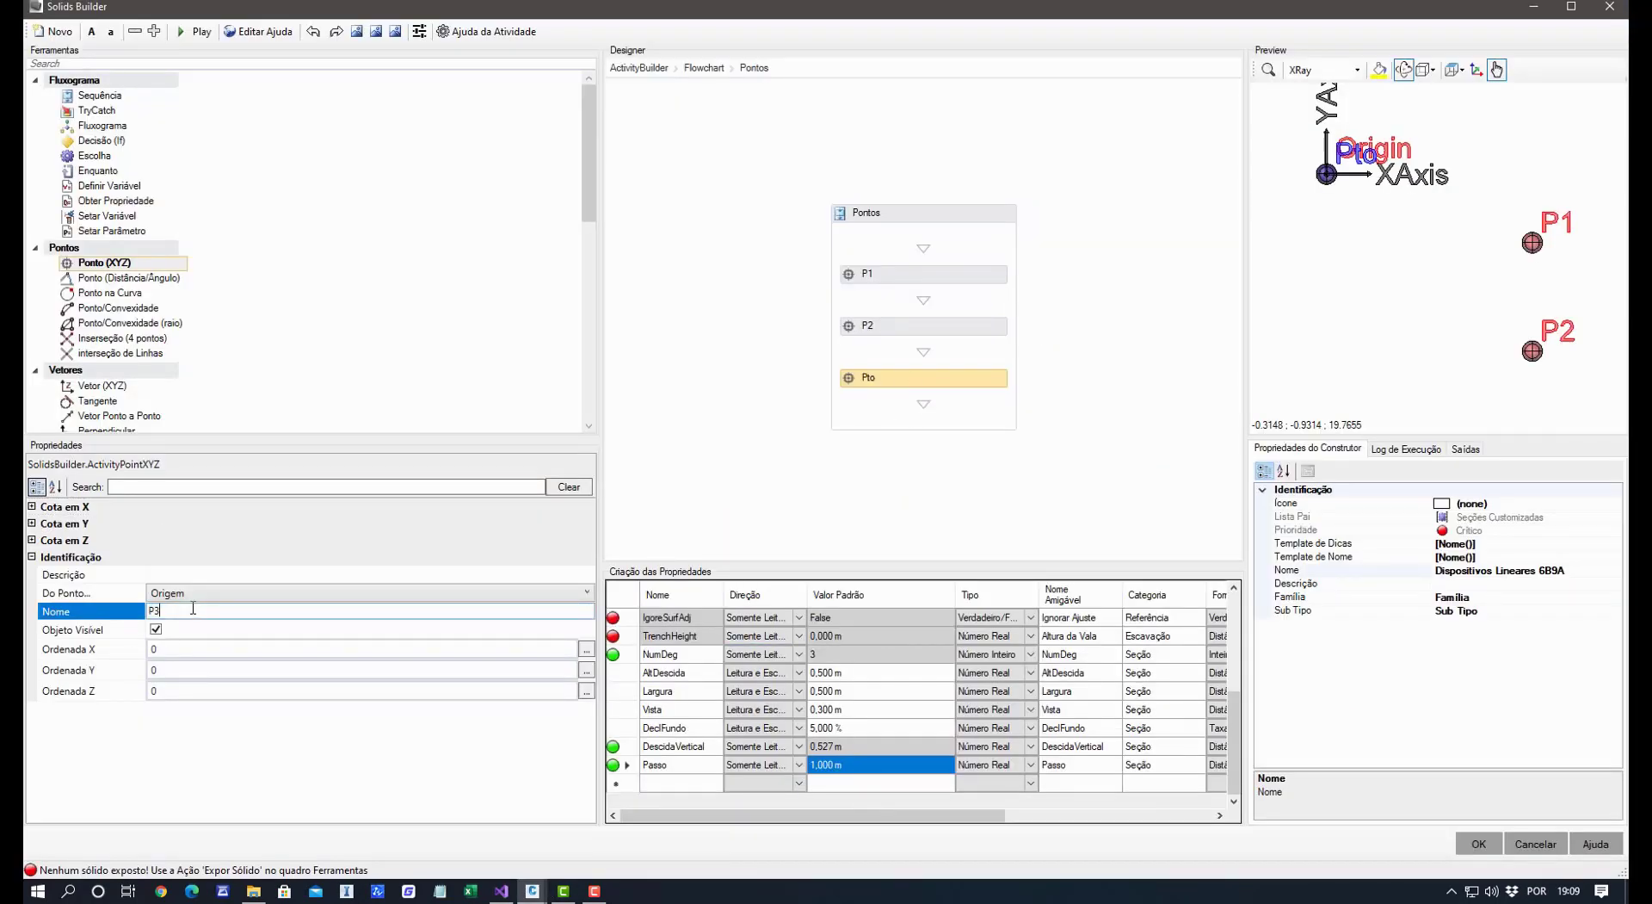
key(Return)
click(208, 591)
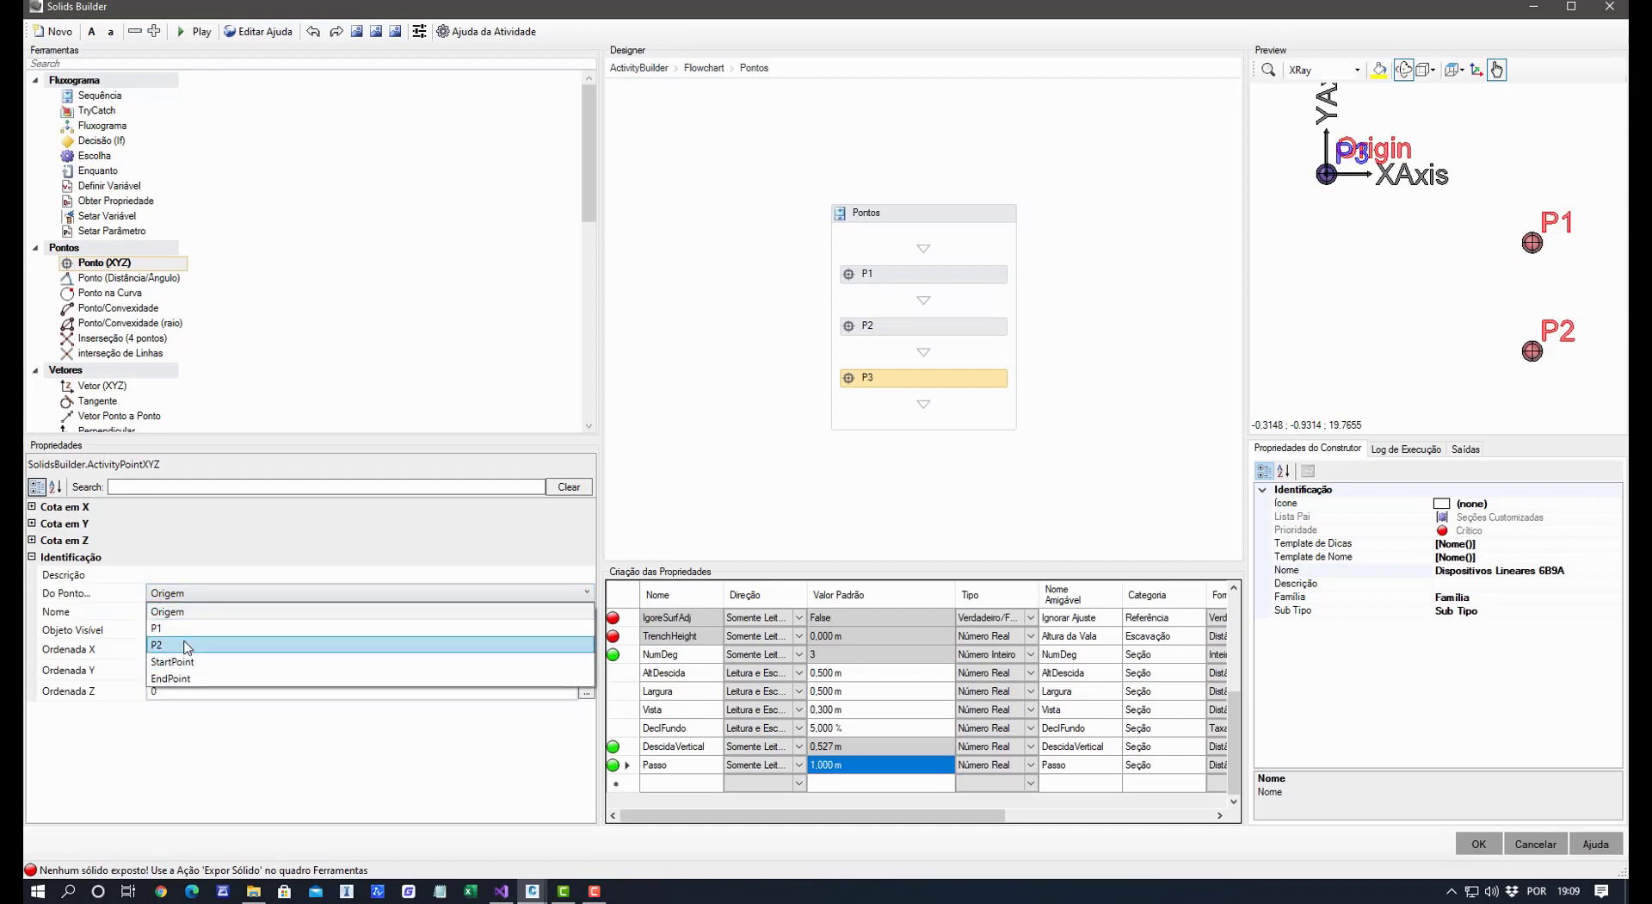
click(185, 645)
Set P3's Y ordinate to -Vista.
click(177, 667)
text(-)
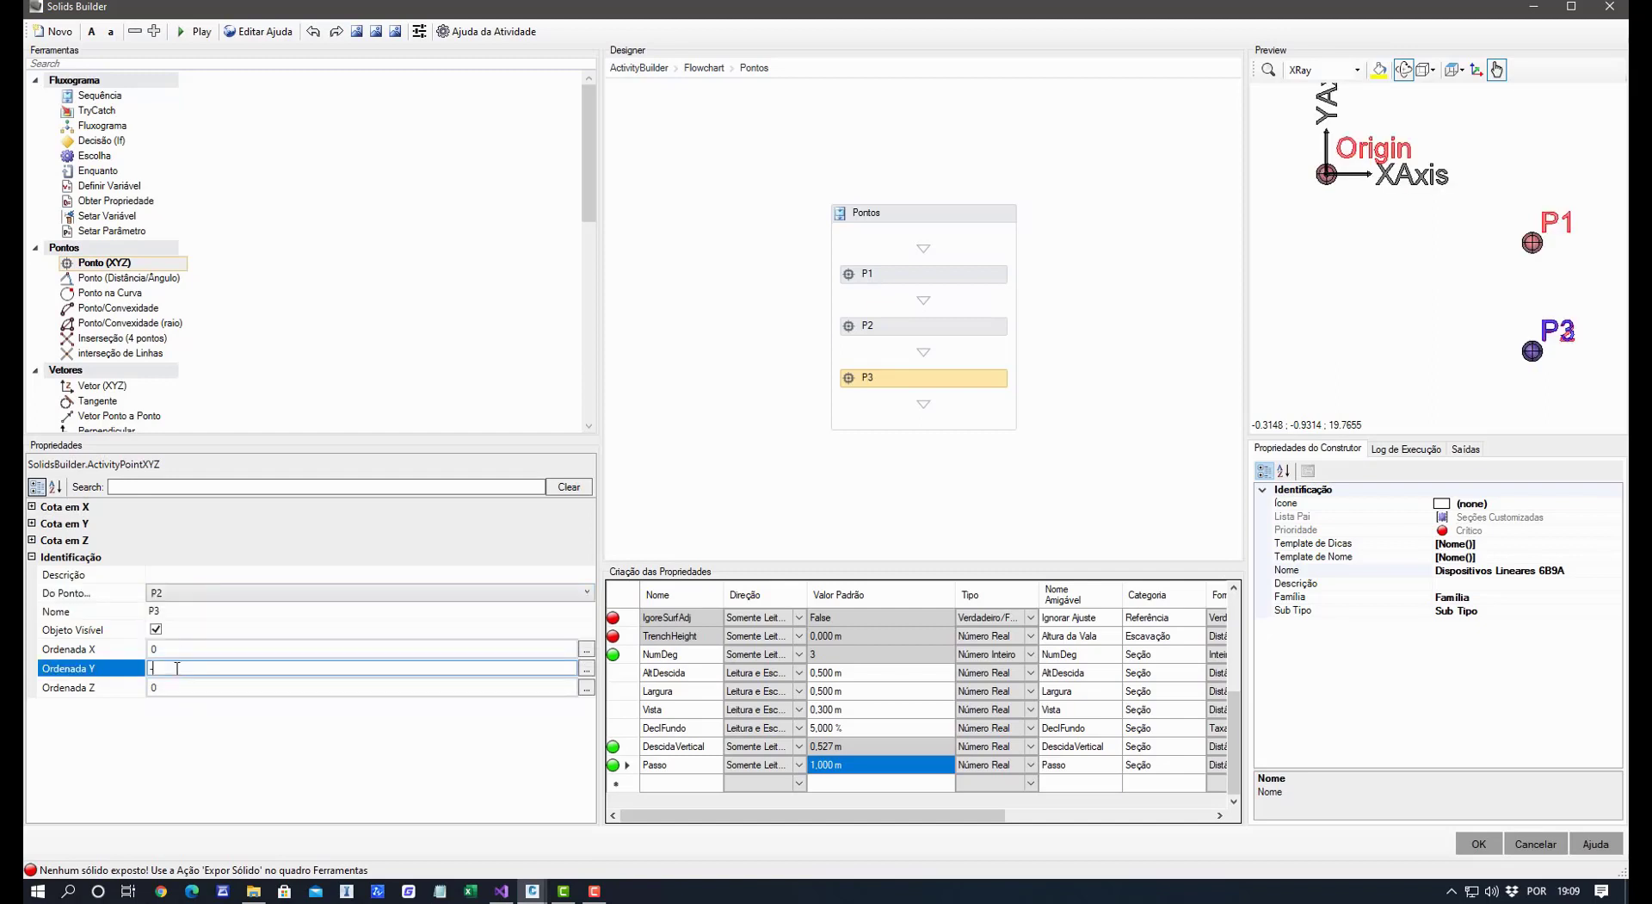
text(Vista)
key(Return)
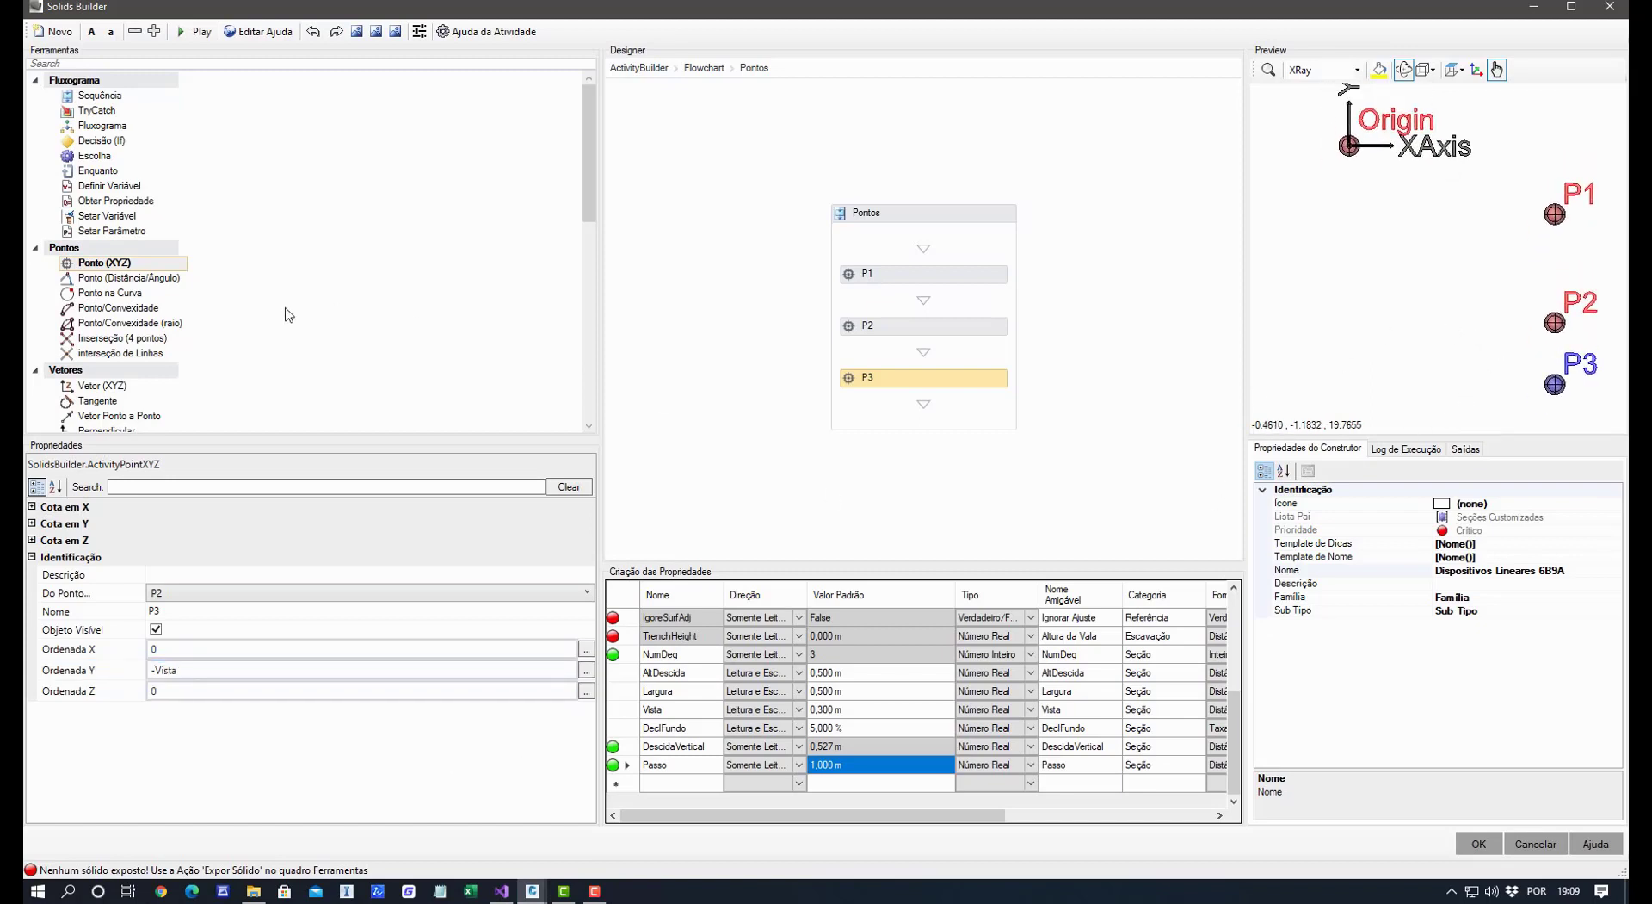
Add a fourth Ponto (XYZ) activity after P3, name it P4 and use P3 as its base point.
drag(138, 265, 878, 425)
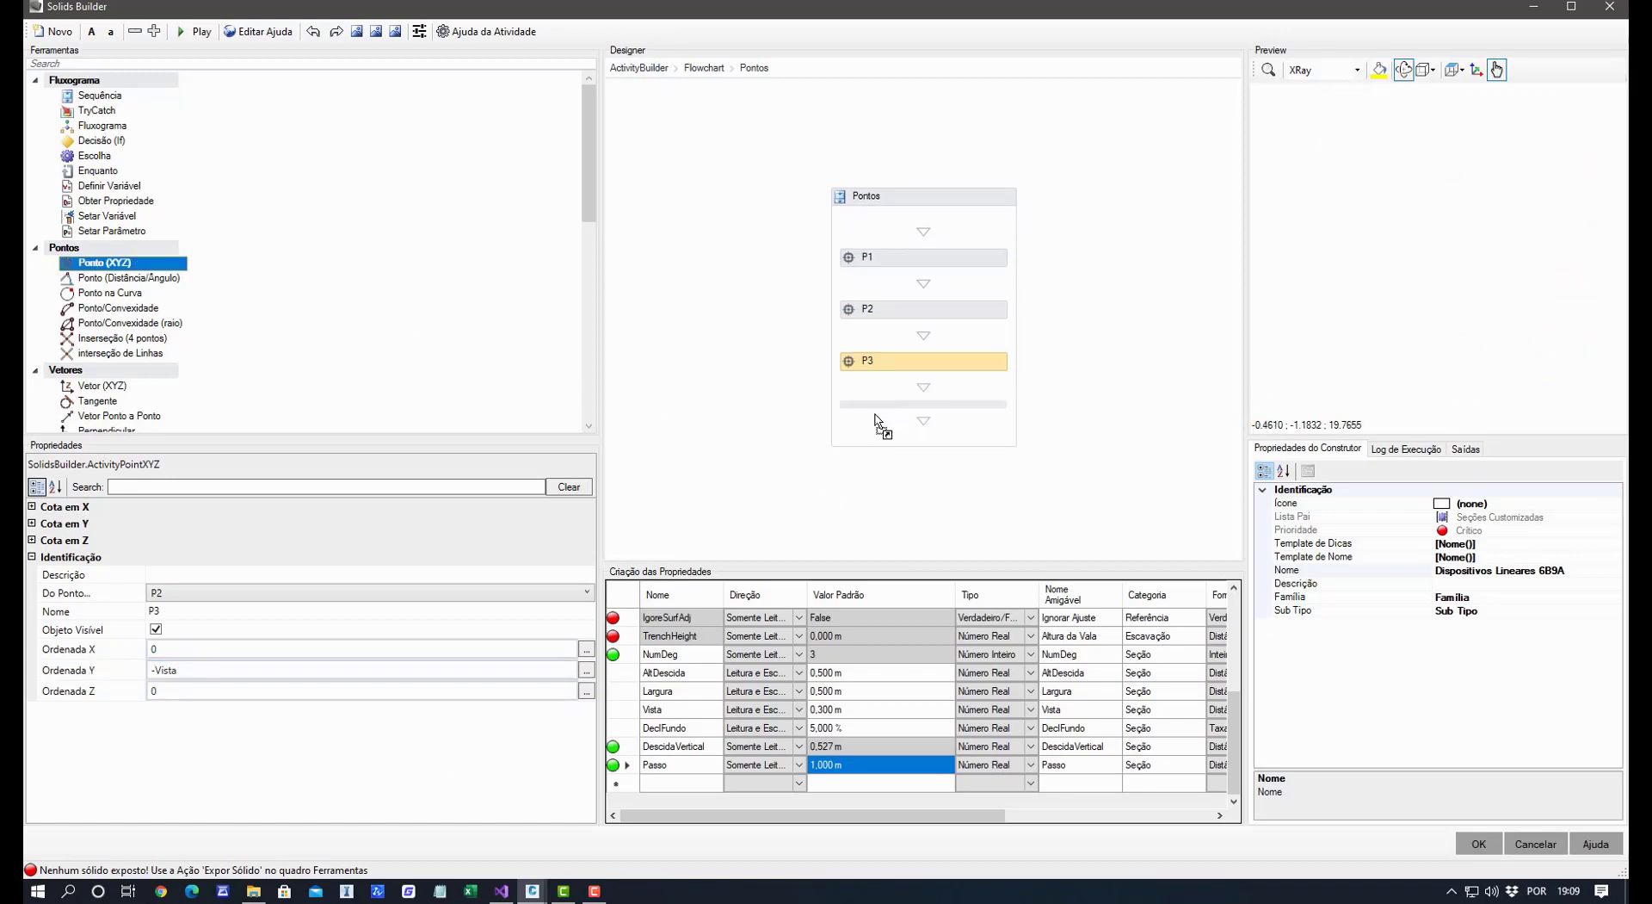
click(175, 610)
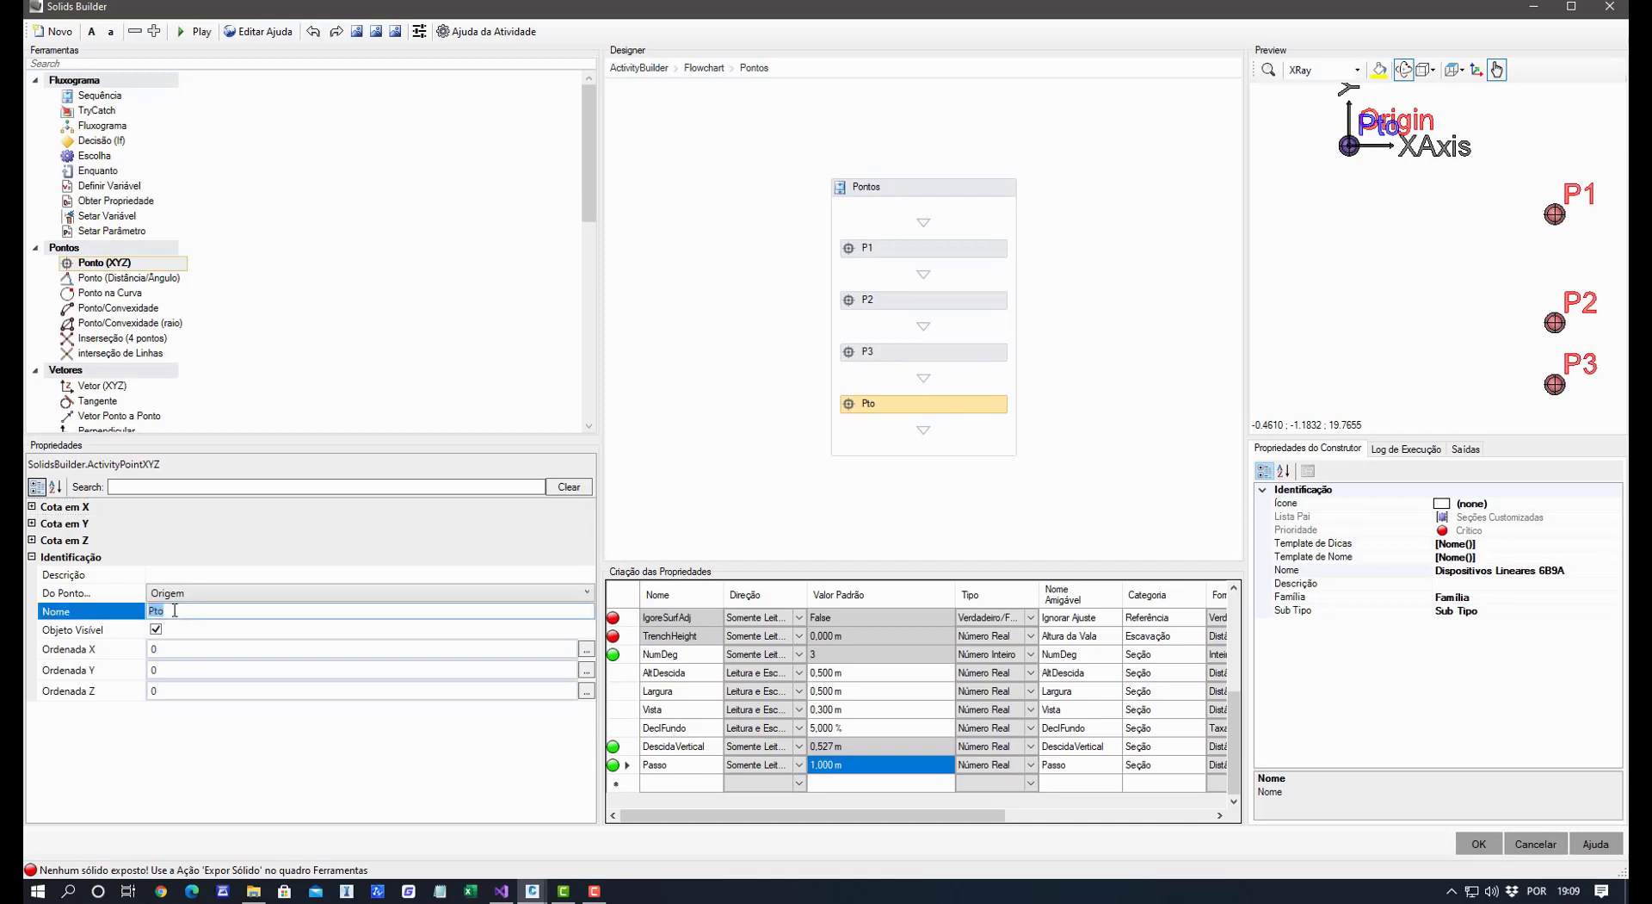
text(P4)
click(203, 592)
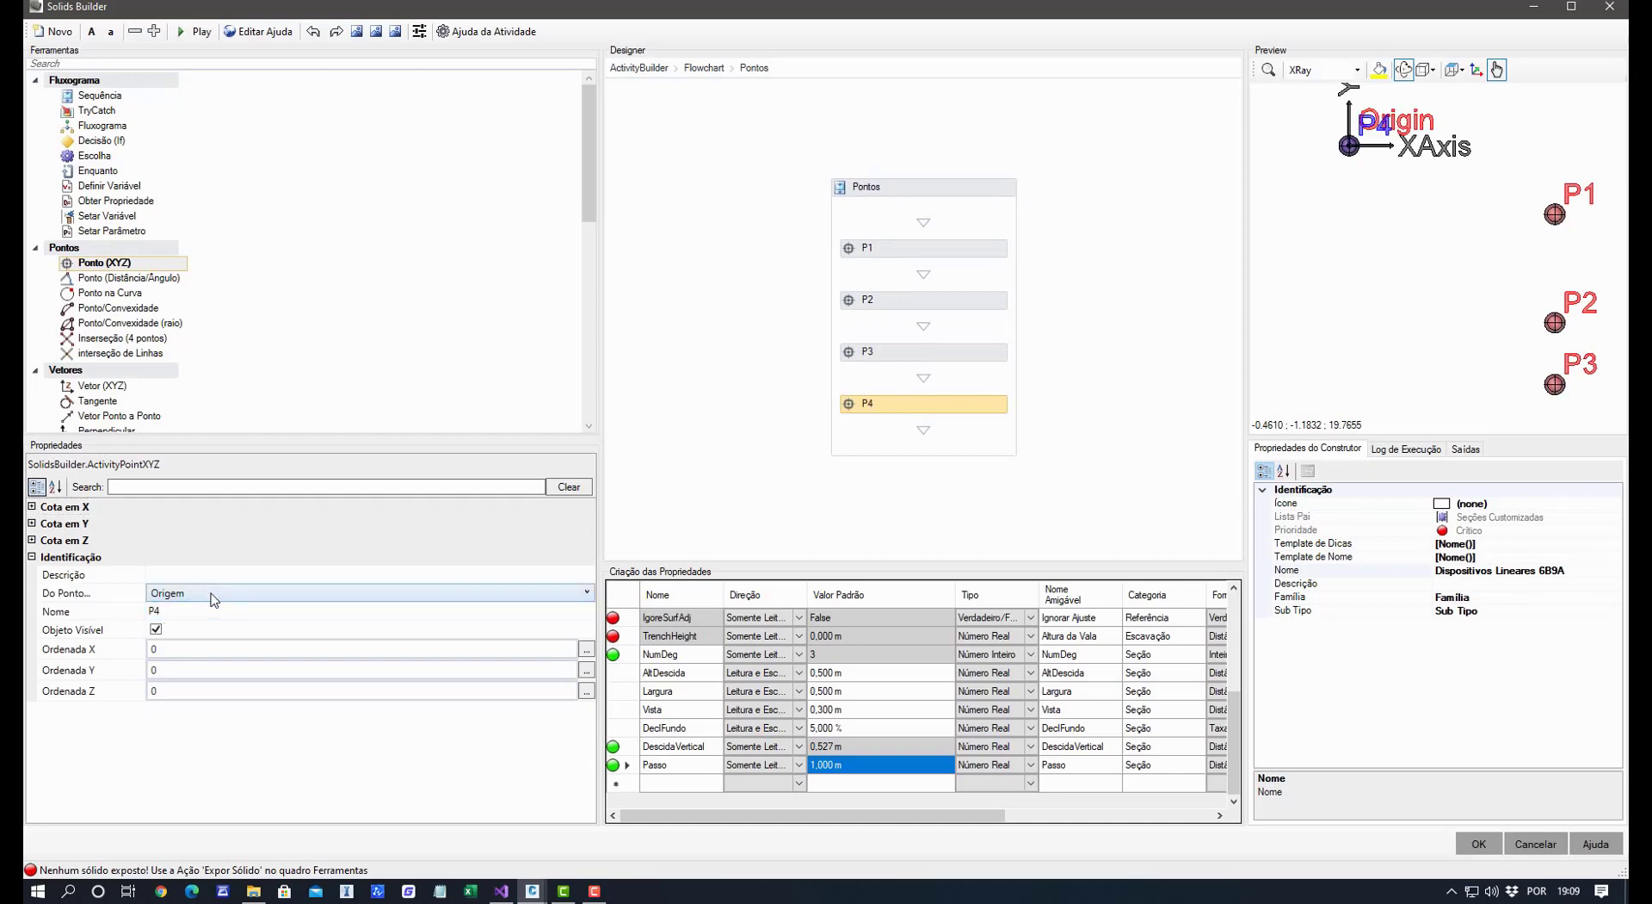
click(203, 592)
click(188, 661)
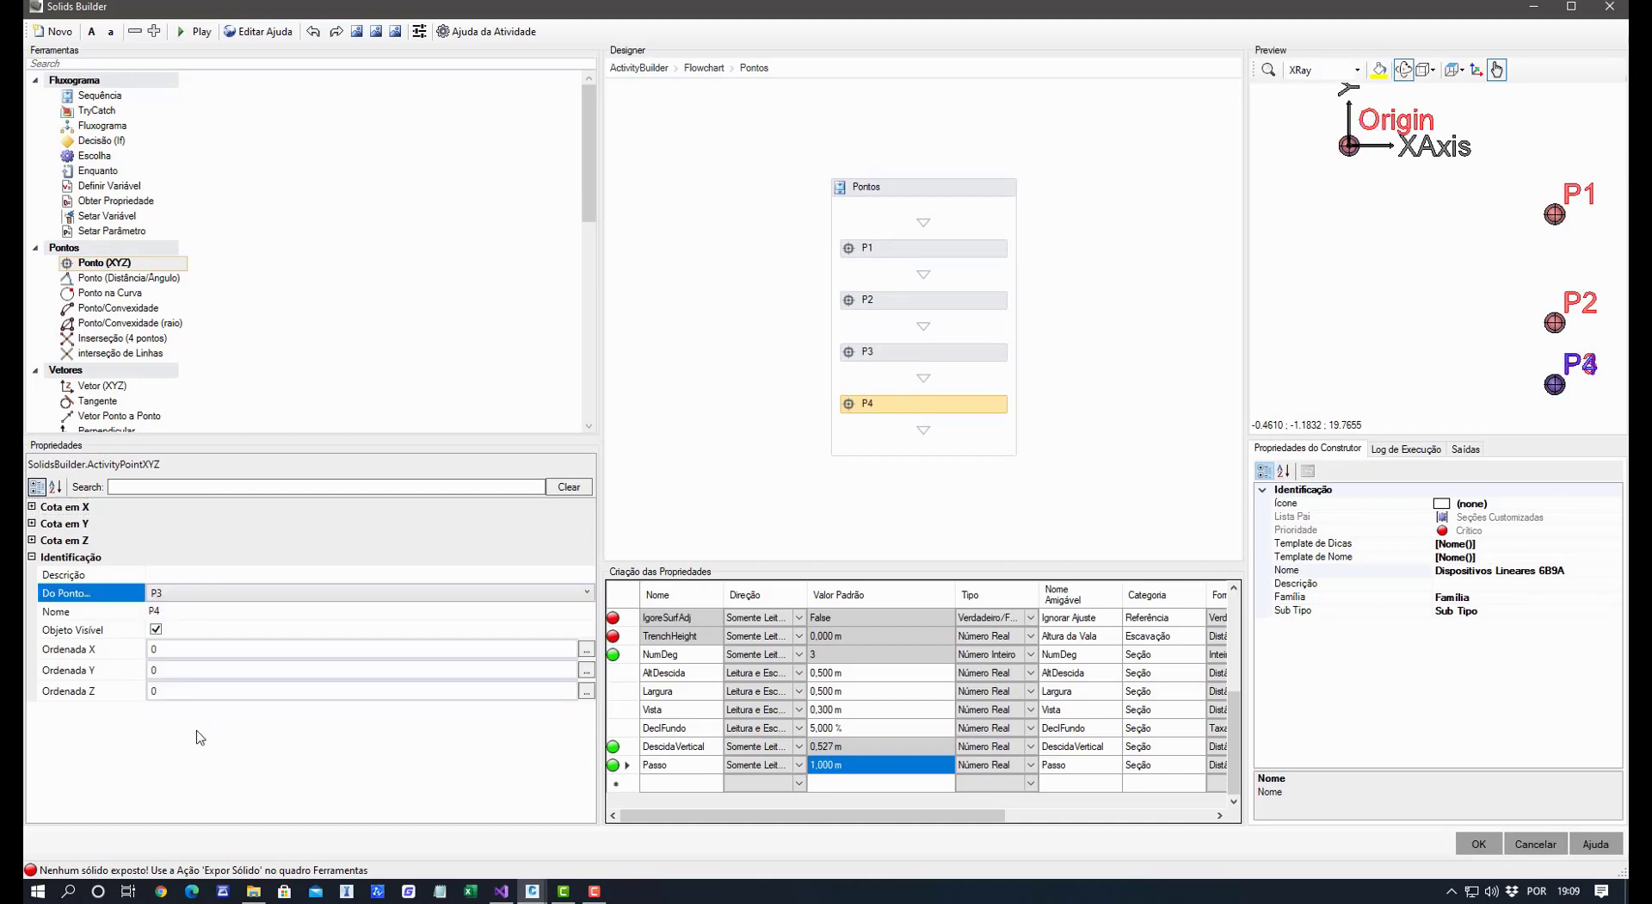
Switch to the Civil 3D diagram and examine the wall corner around points 3, 4 and 5.
mouse_move(533, 891)
click(258, 821)
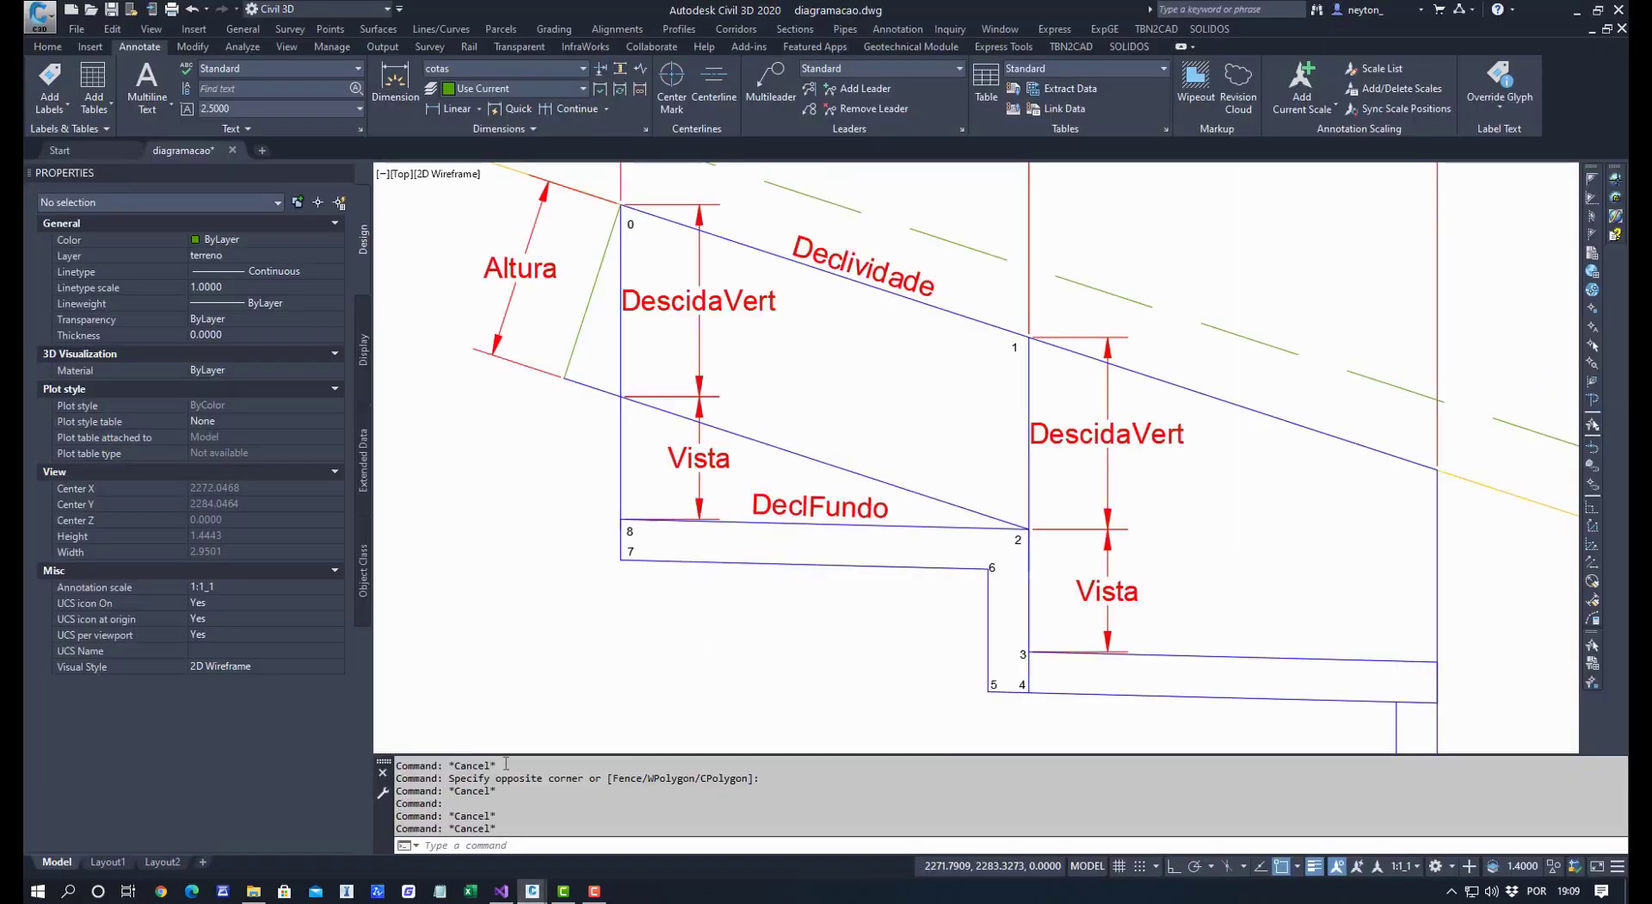
scroll(1025, 593, up, 5)
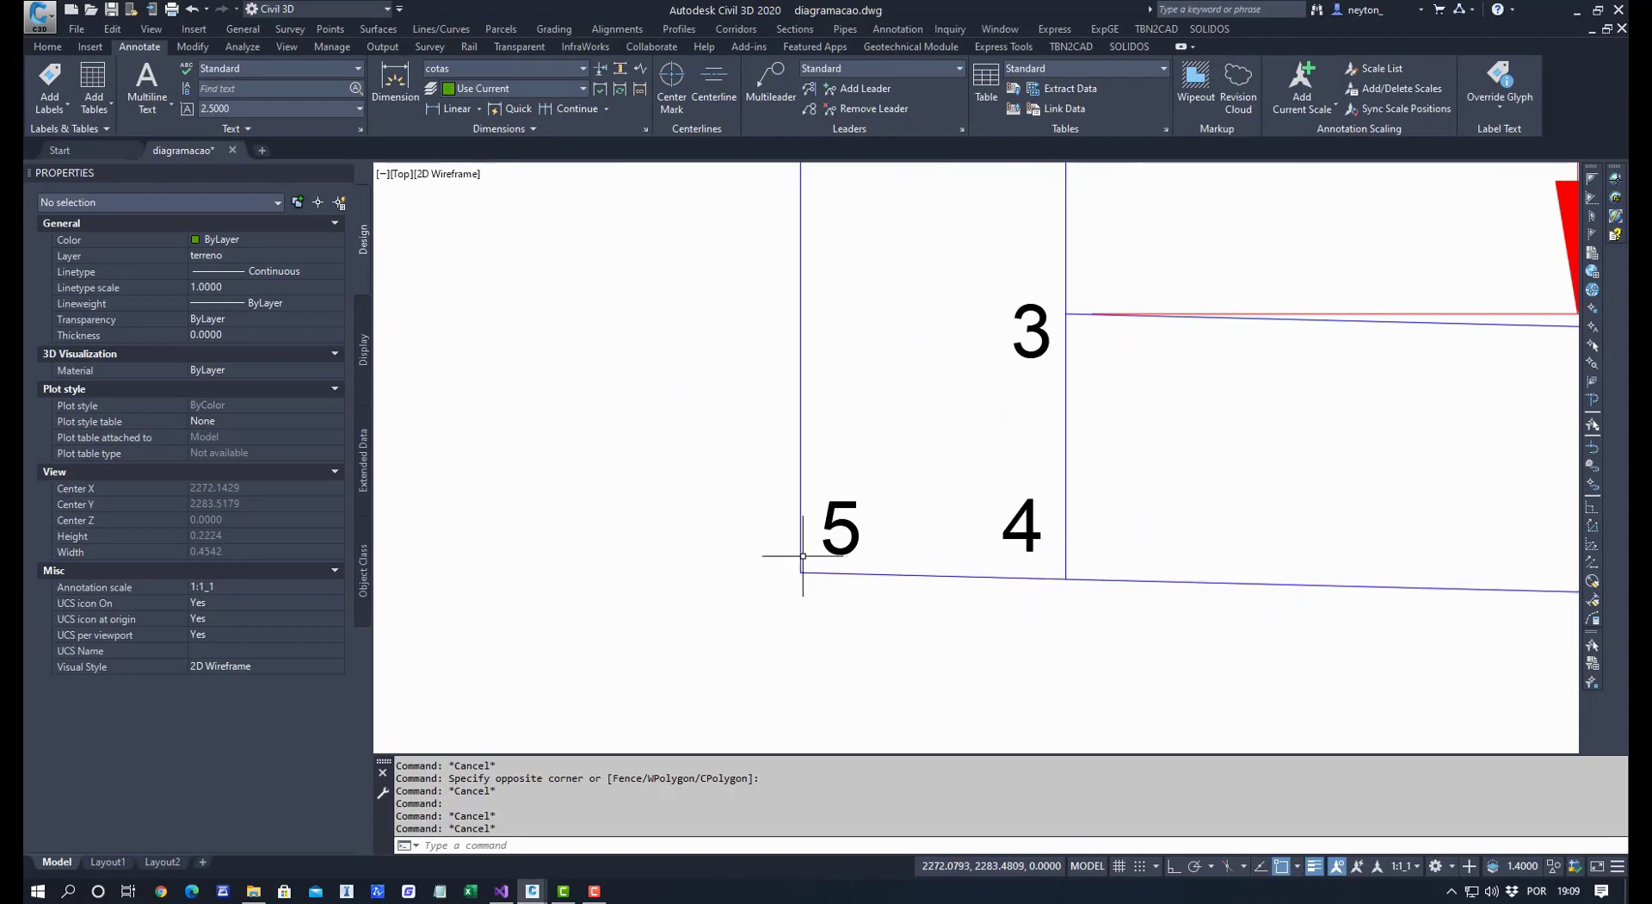
scroll(778, 558, down, 5)
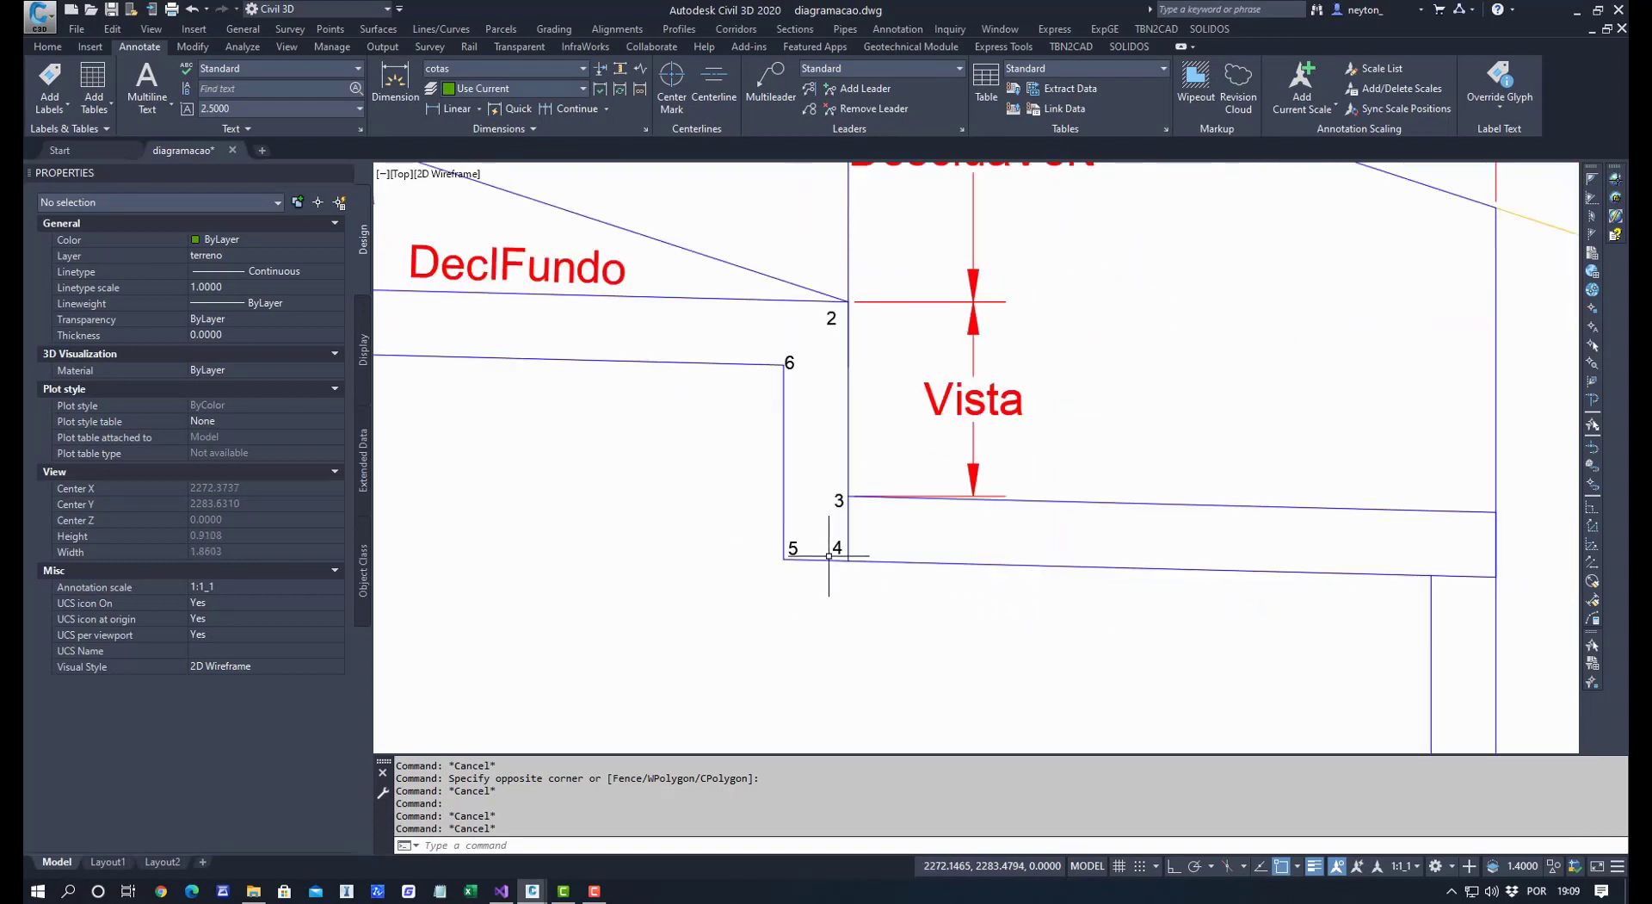
middle_drag(823, 560, 810, 610)
Switch back to Solids Builder and create a Parede property with a default value of 0,150 m.
click(530, 897)
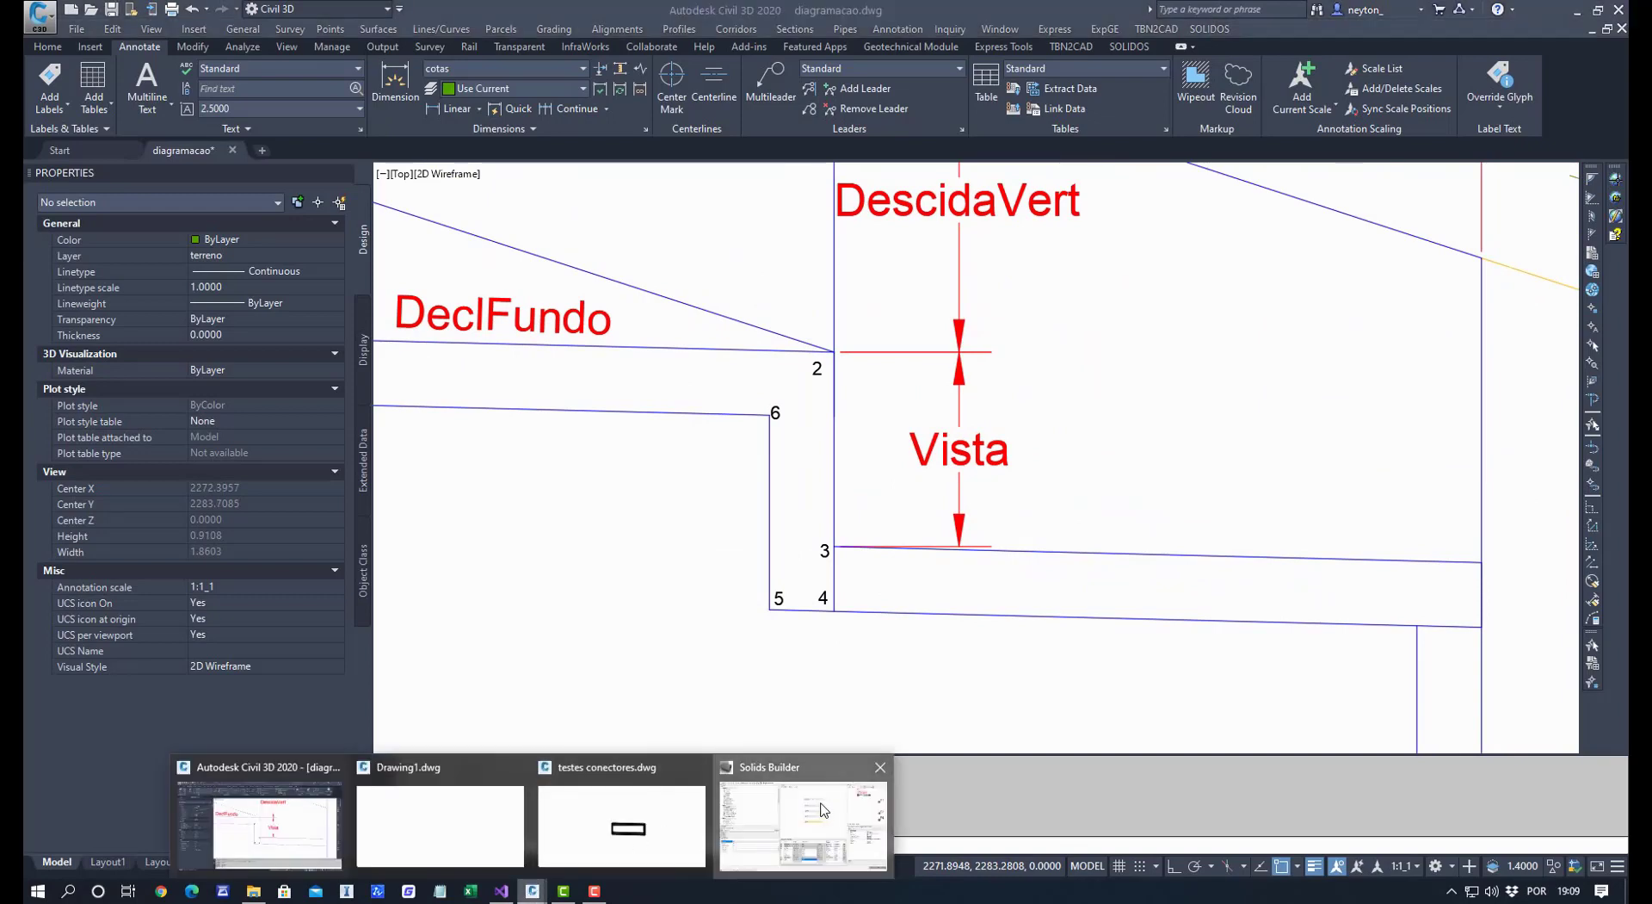
click(753, 821)
double_click(694, 784)
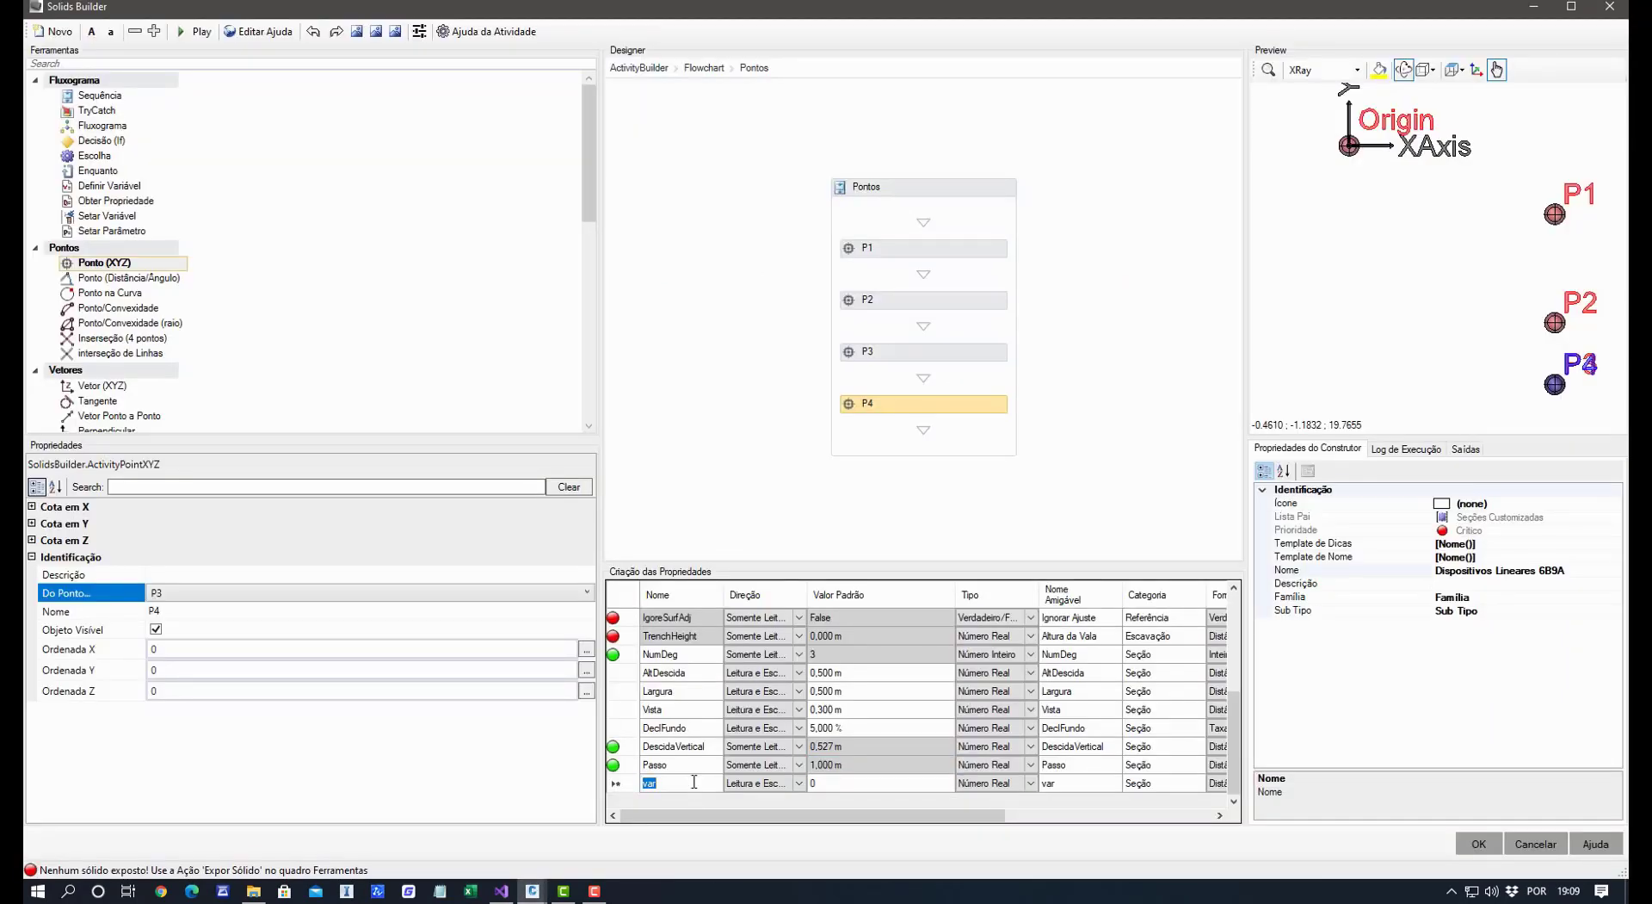
text(Par)
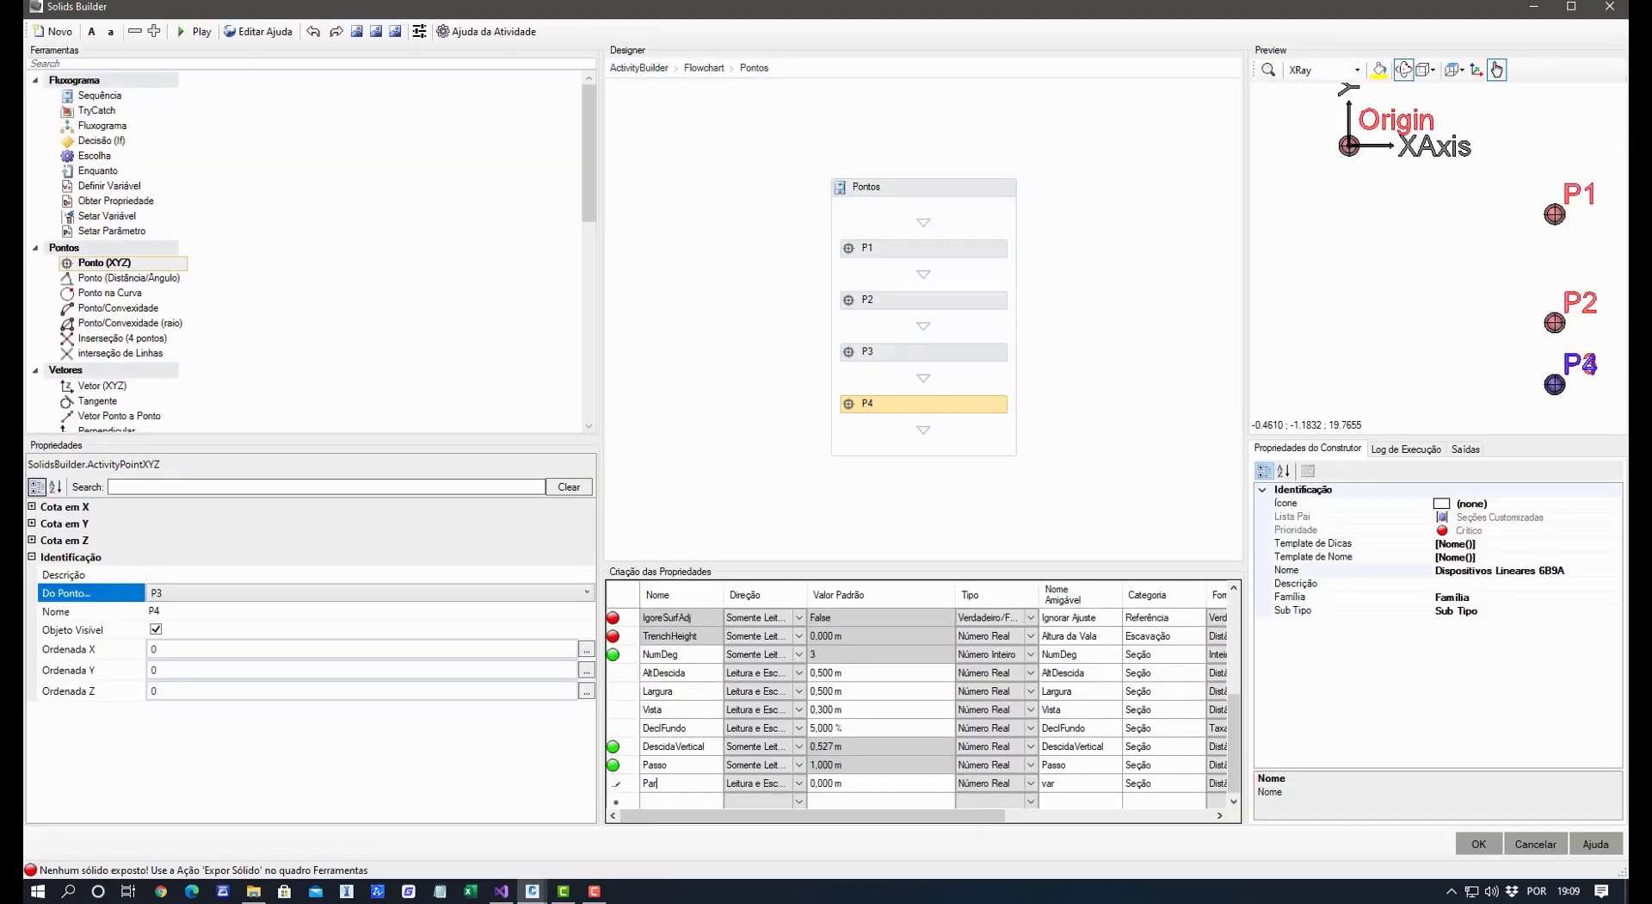
text(ade)
click(880, 783)
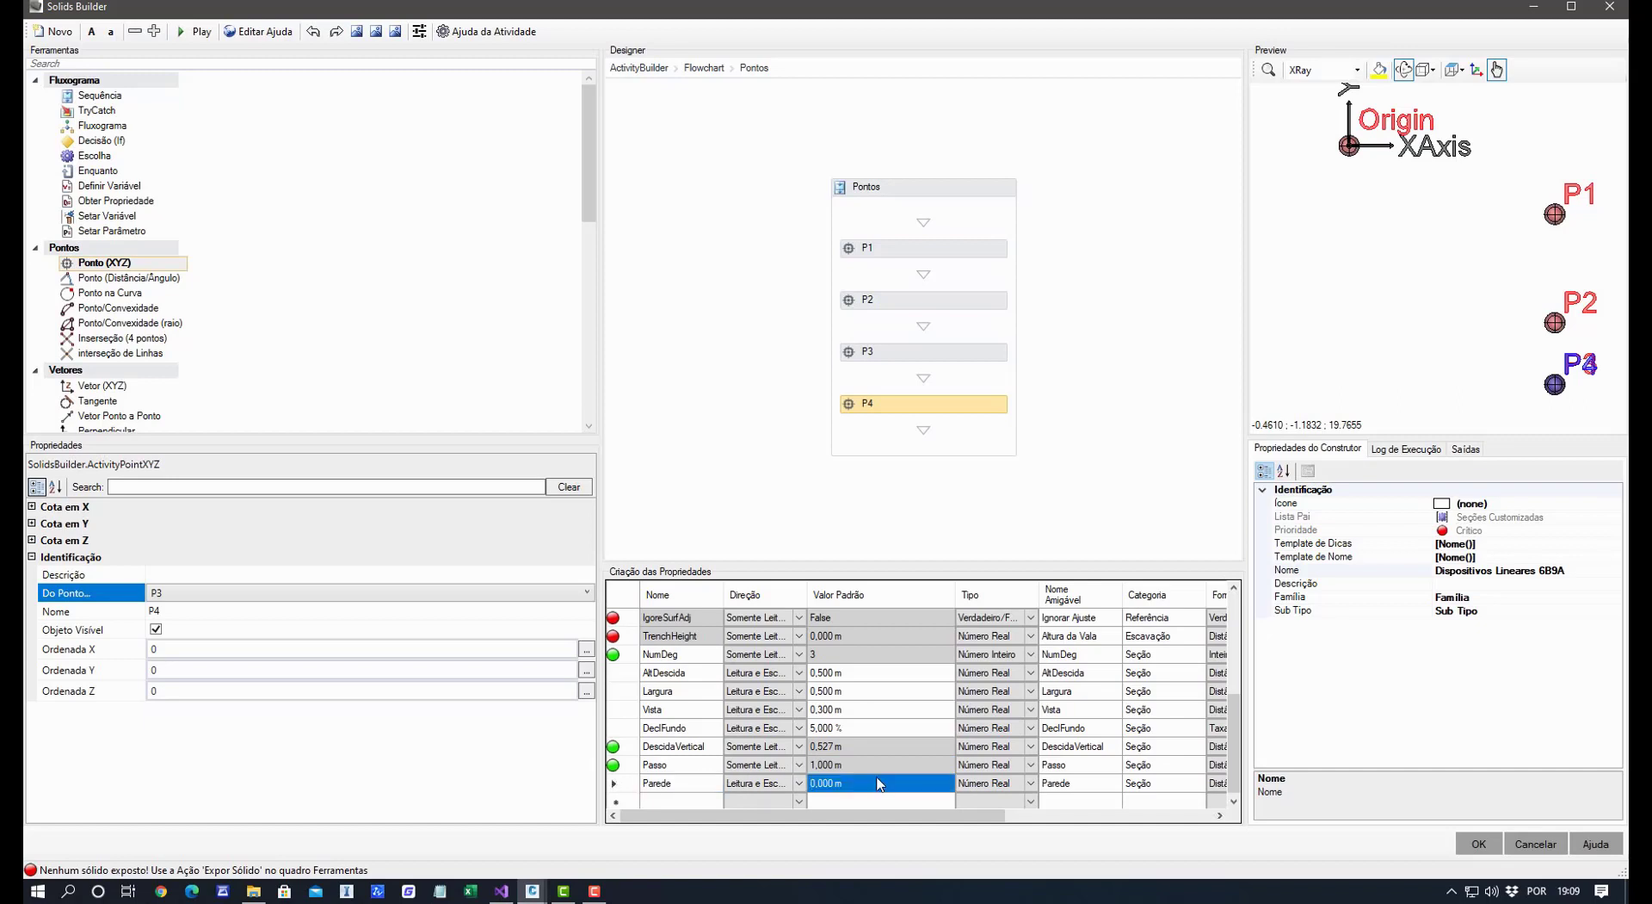
text(0,1)
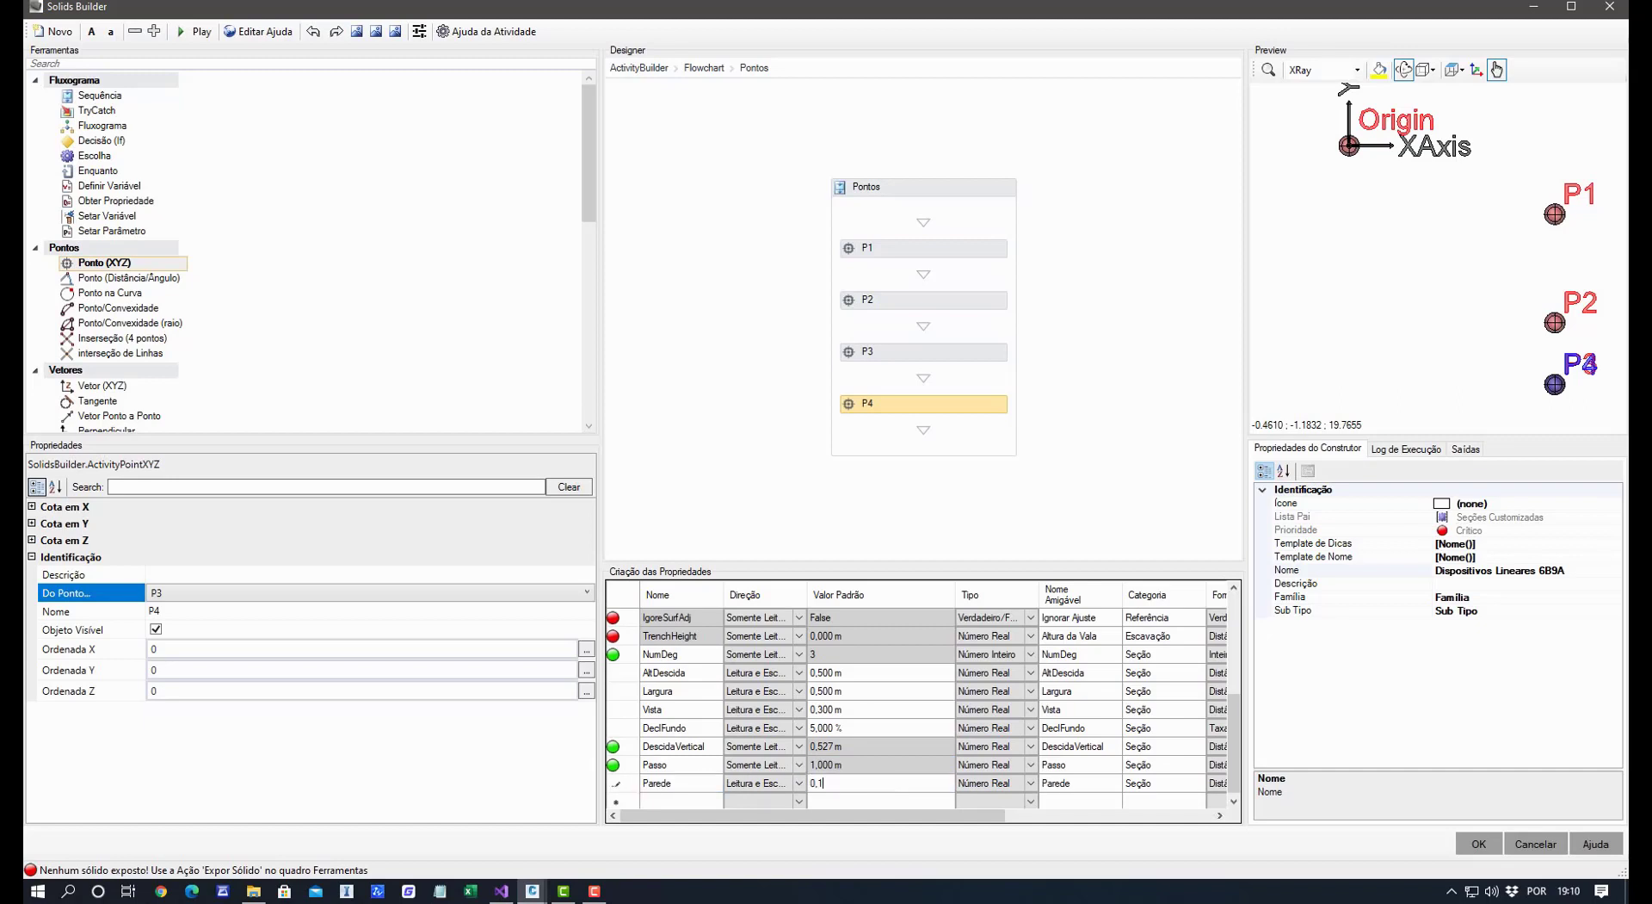
click(949, 747)
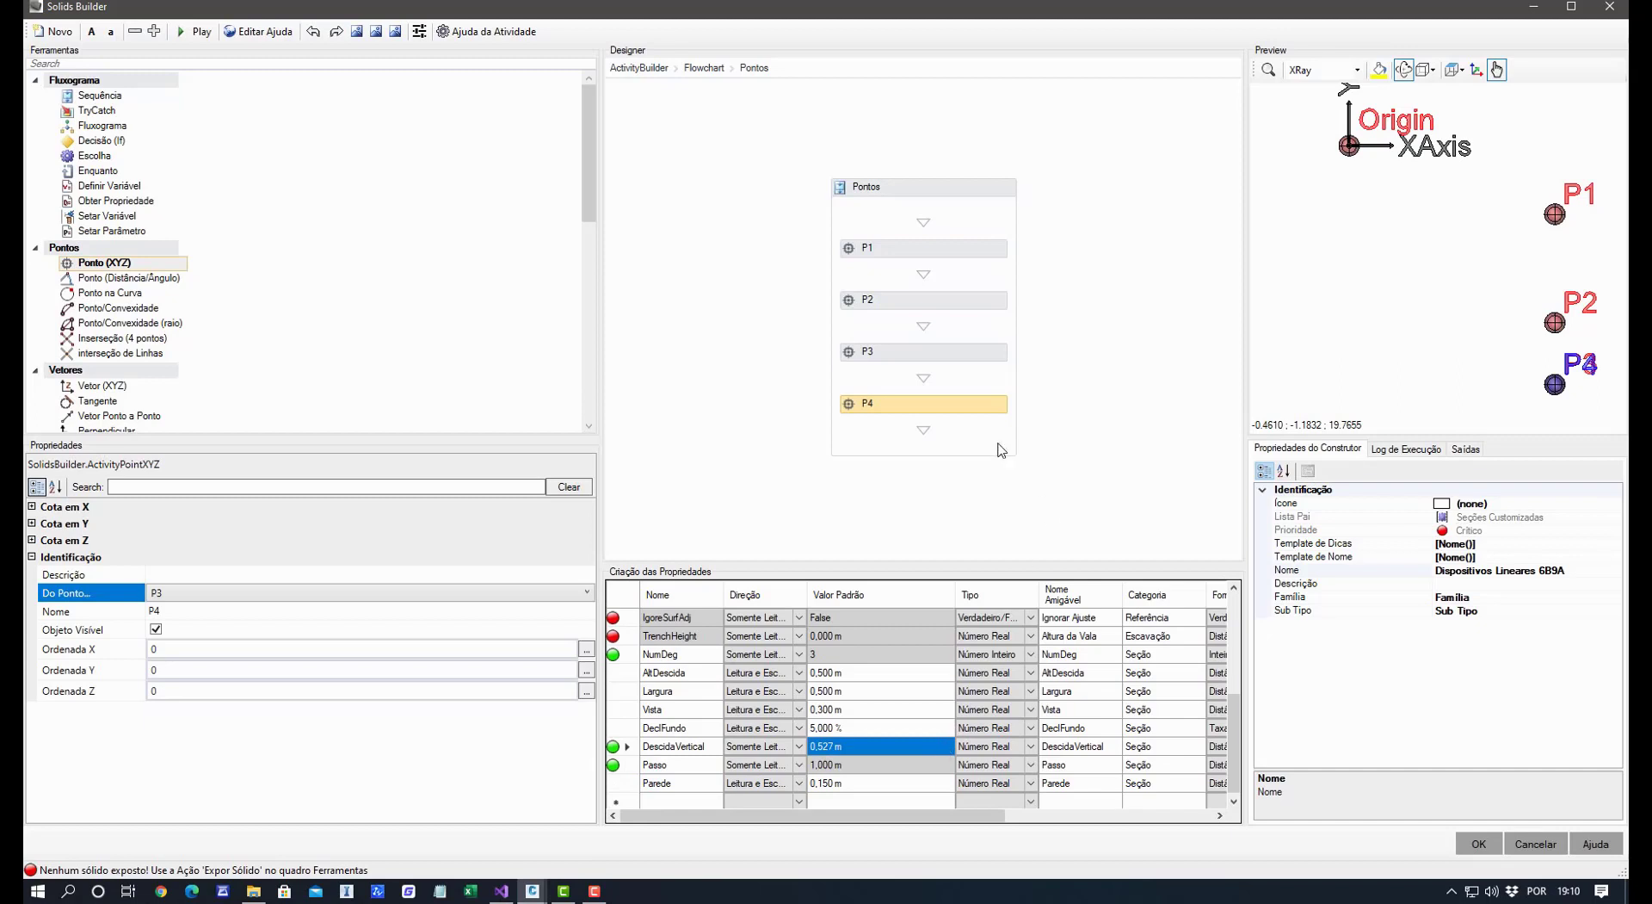
Set P4's X ordinate to -Parede and its Y ordinate to Parede * DeclFundo.
click(203, 648)
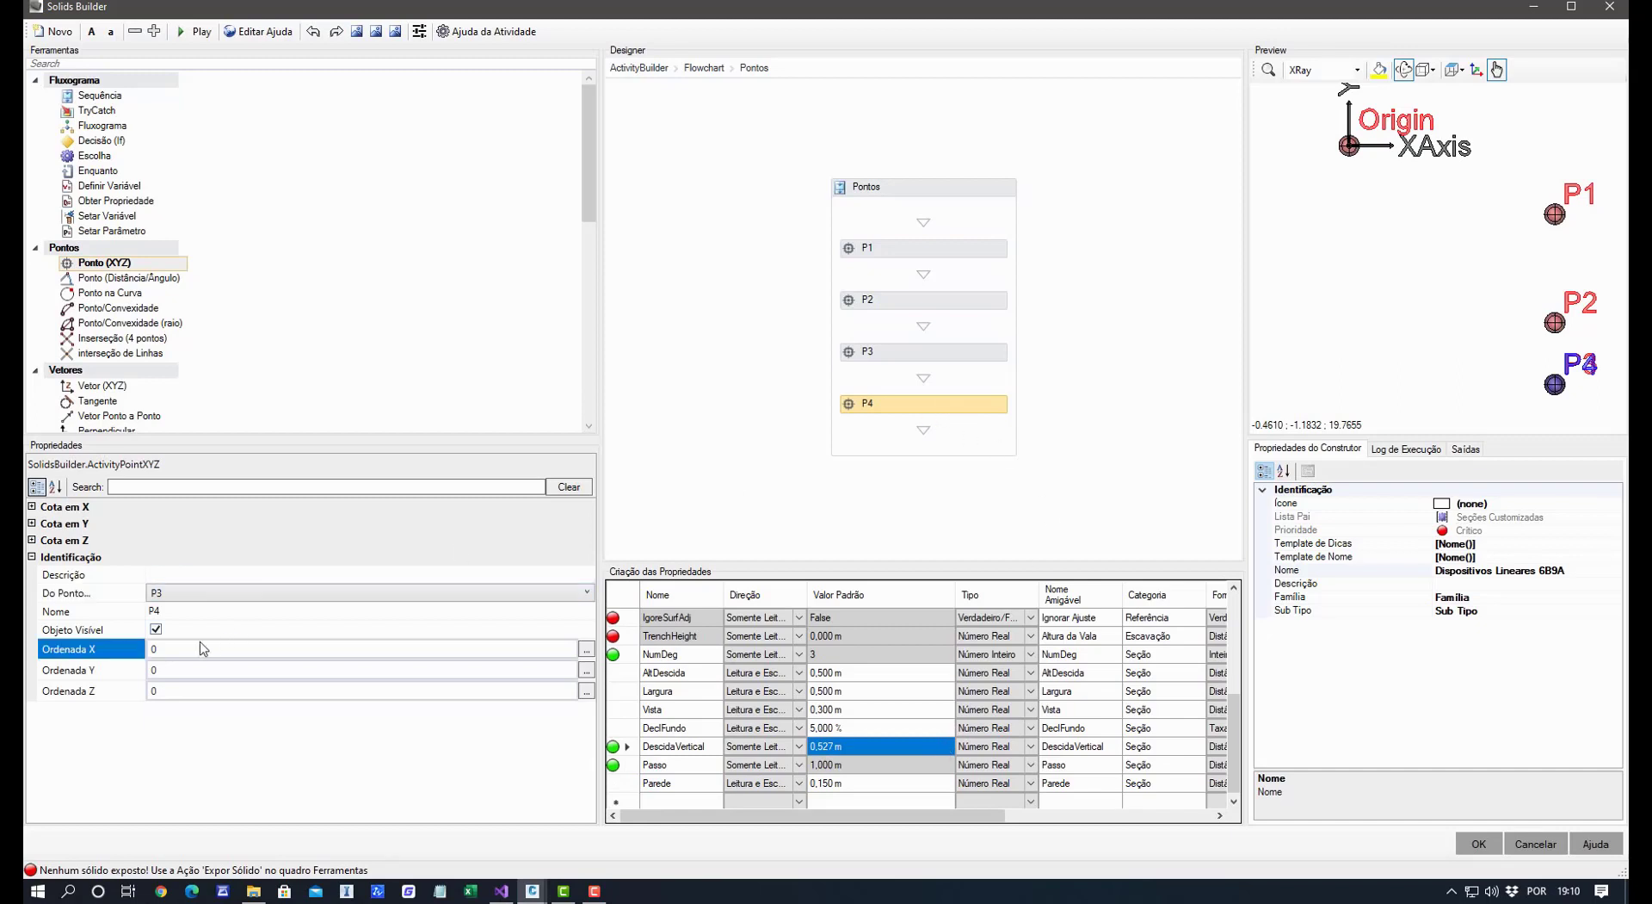
click(192, 648)
text(-Parede)
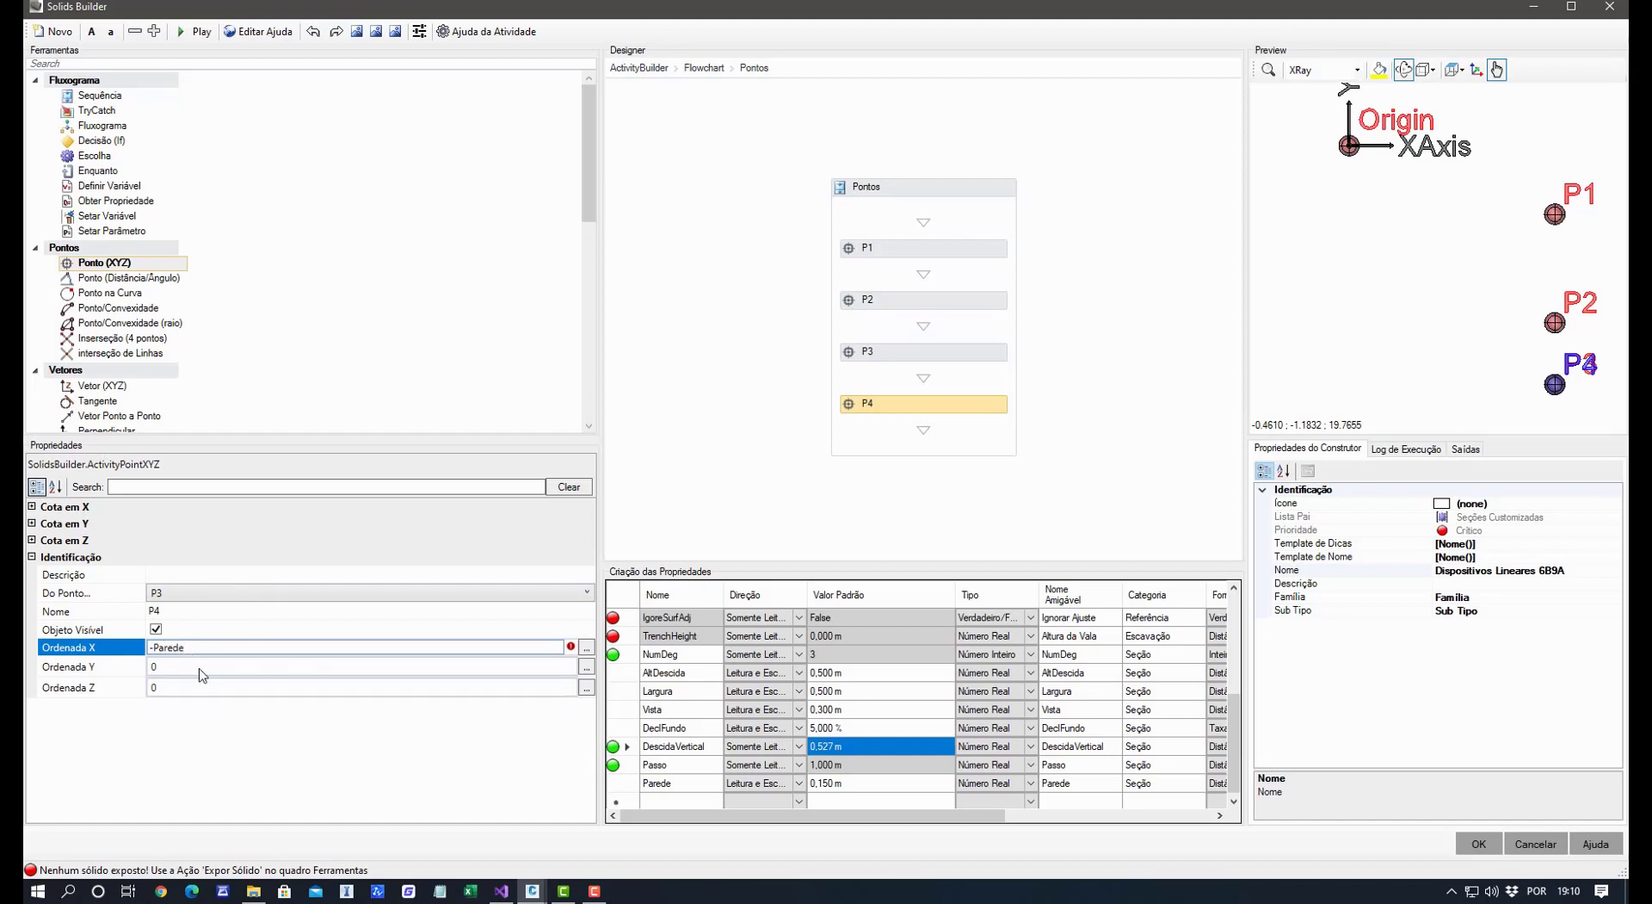
click(199, 663)
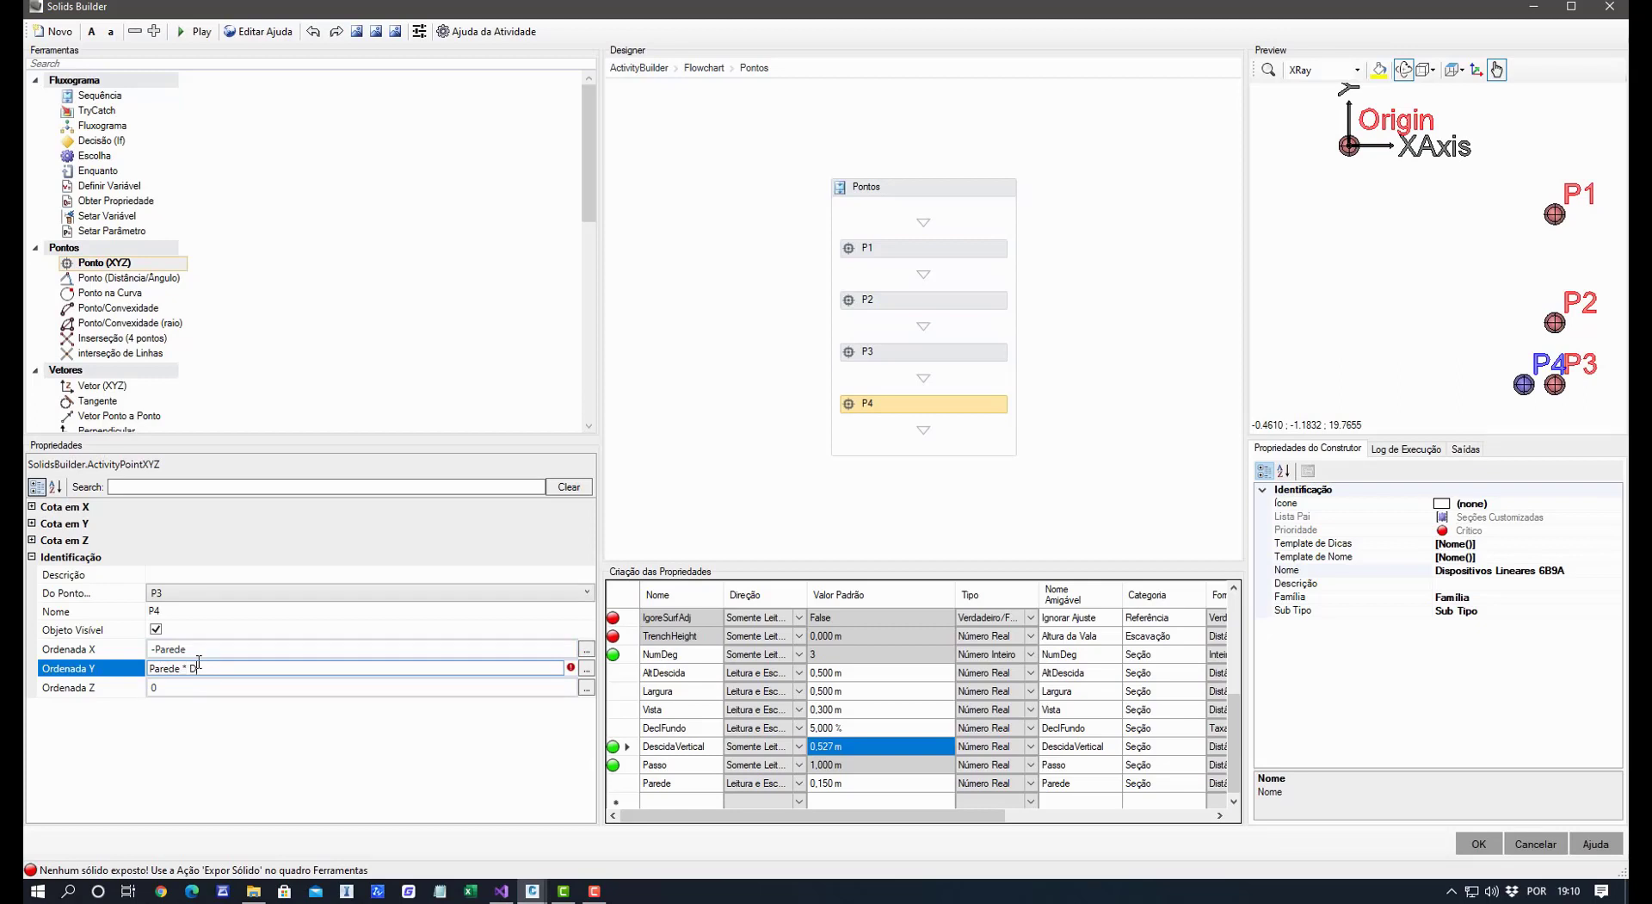
click(243, 747)
click(680, 704)
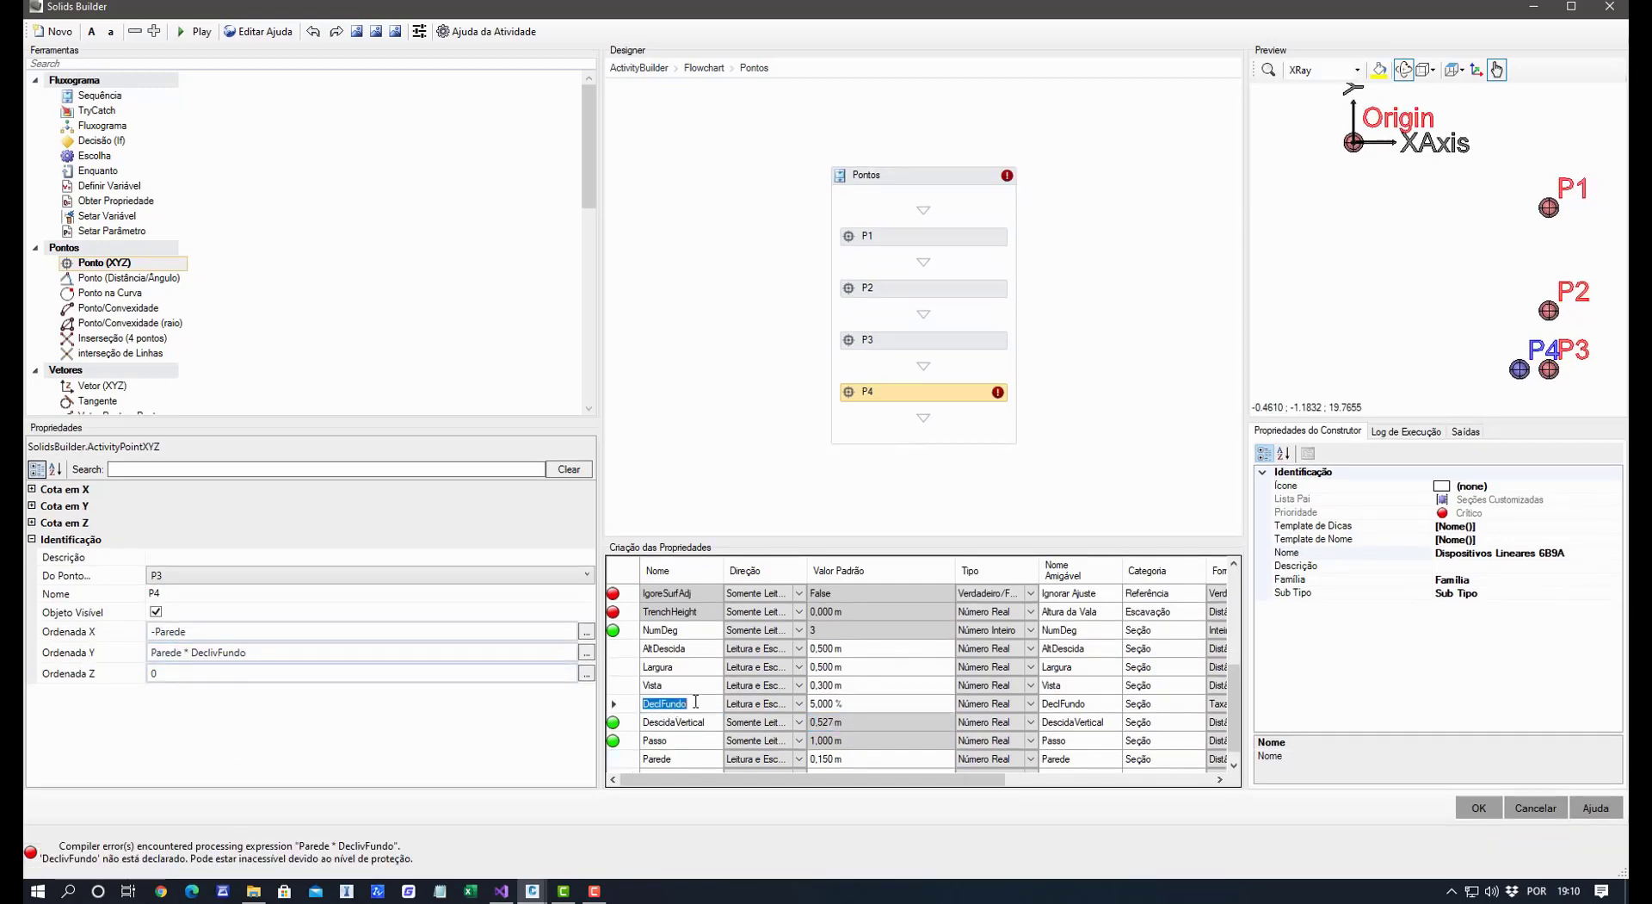
click(254, 651)
double_click(254, 650)
text(DeclFundo)
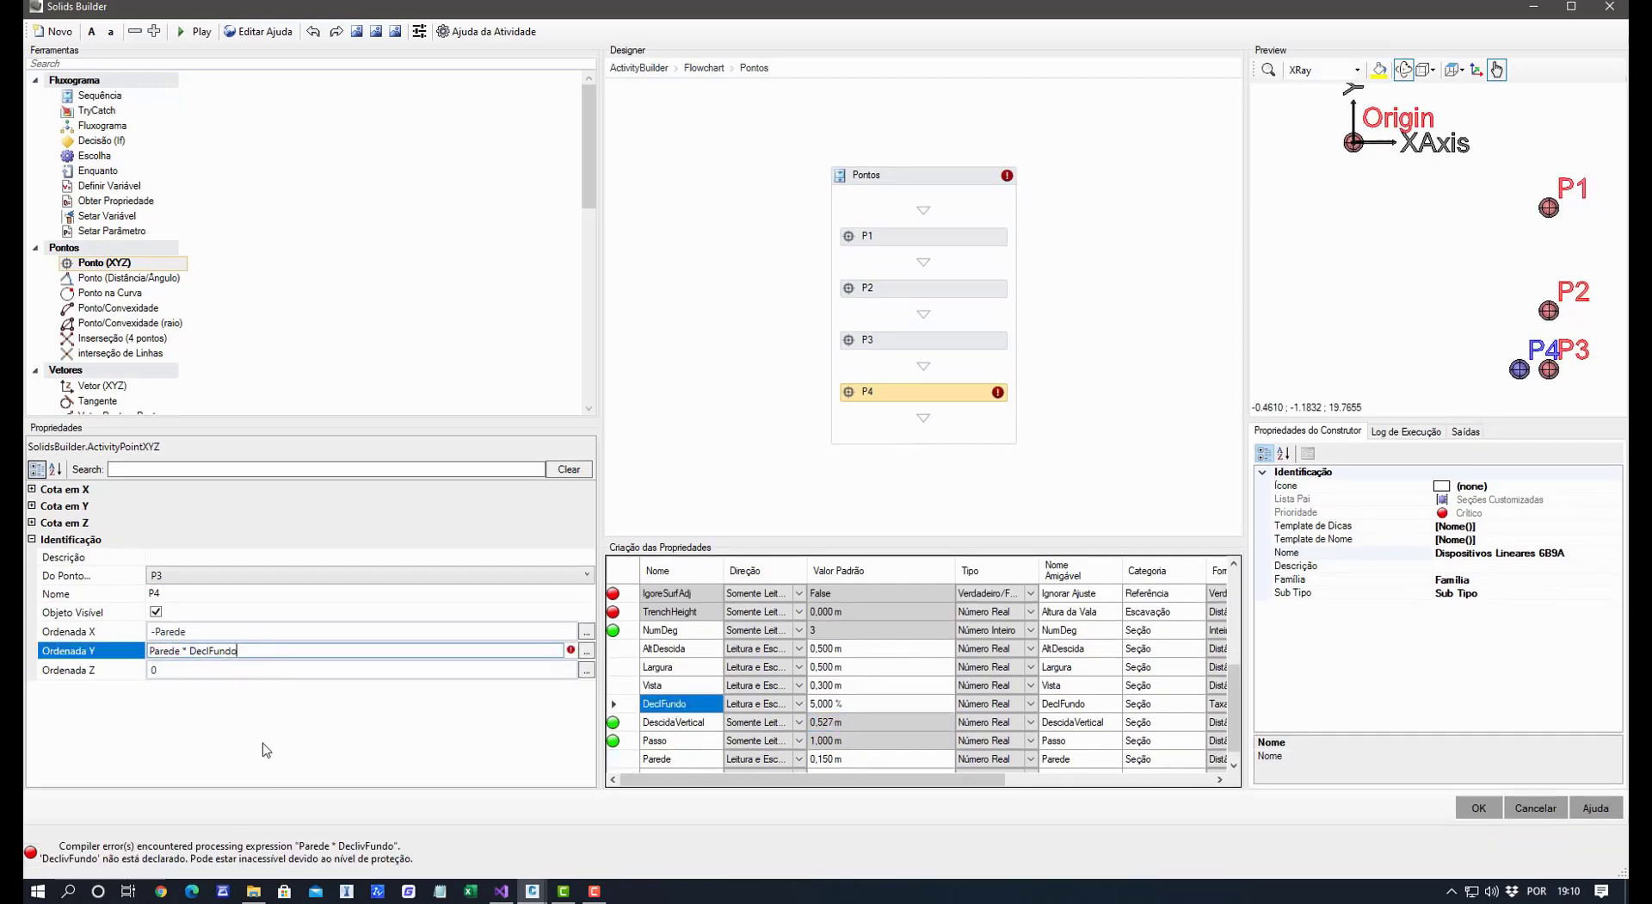
click(267, 748)
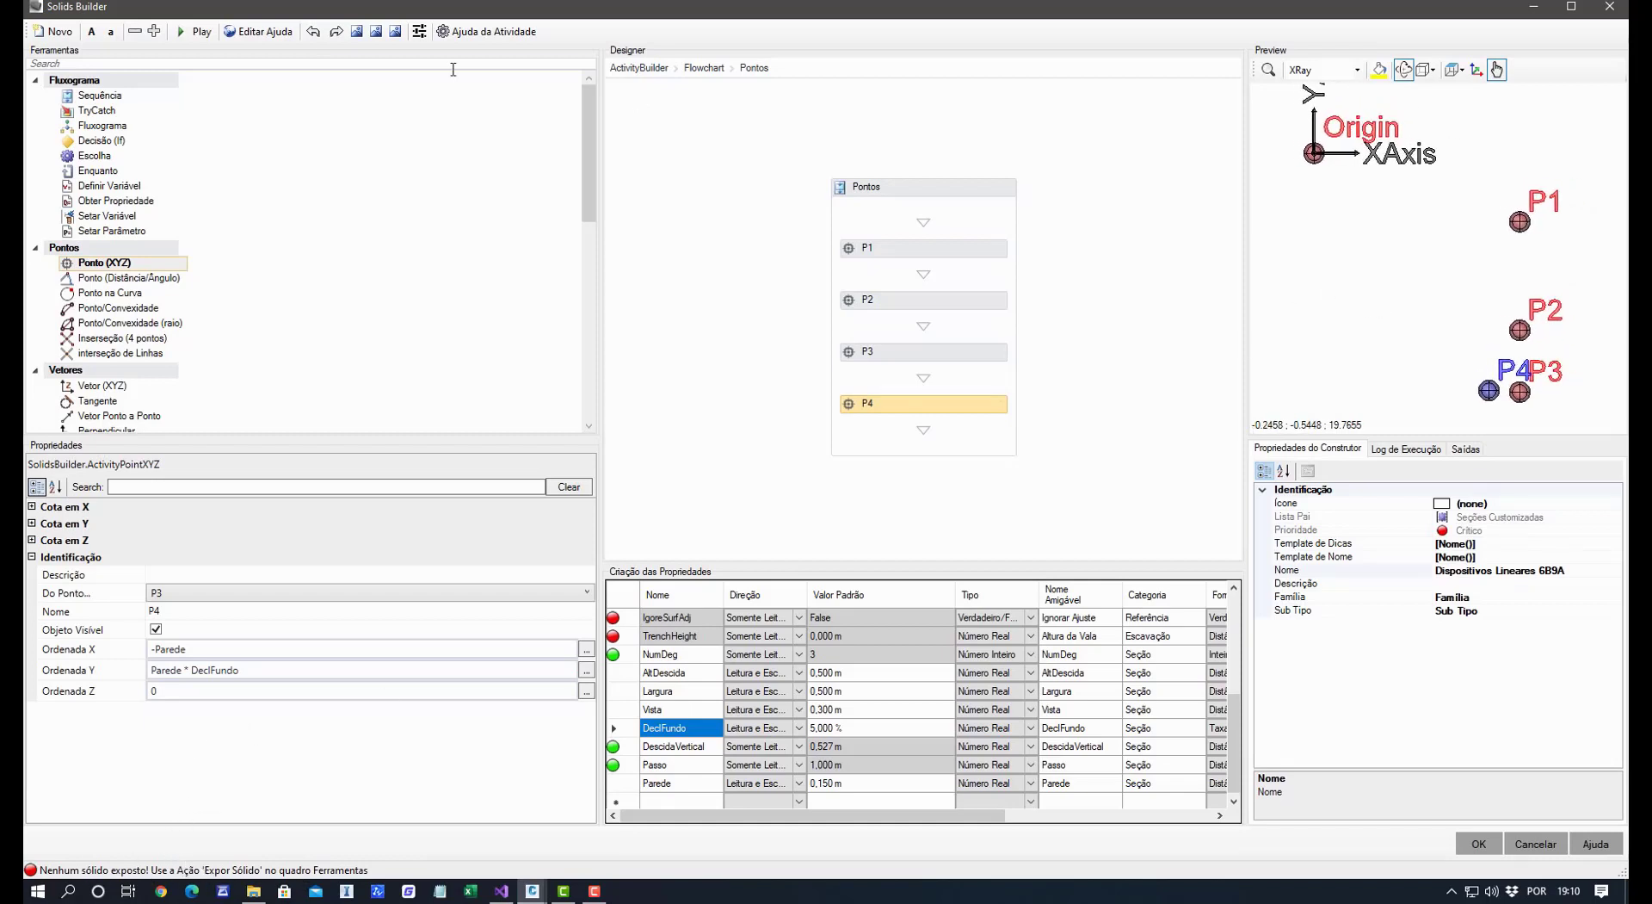
Reduce the text size of the preview labels by two increments.
click(109, 35)
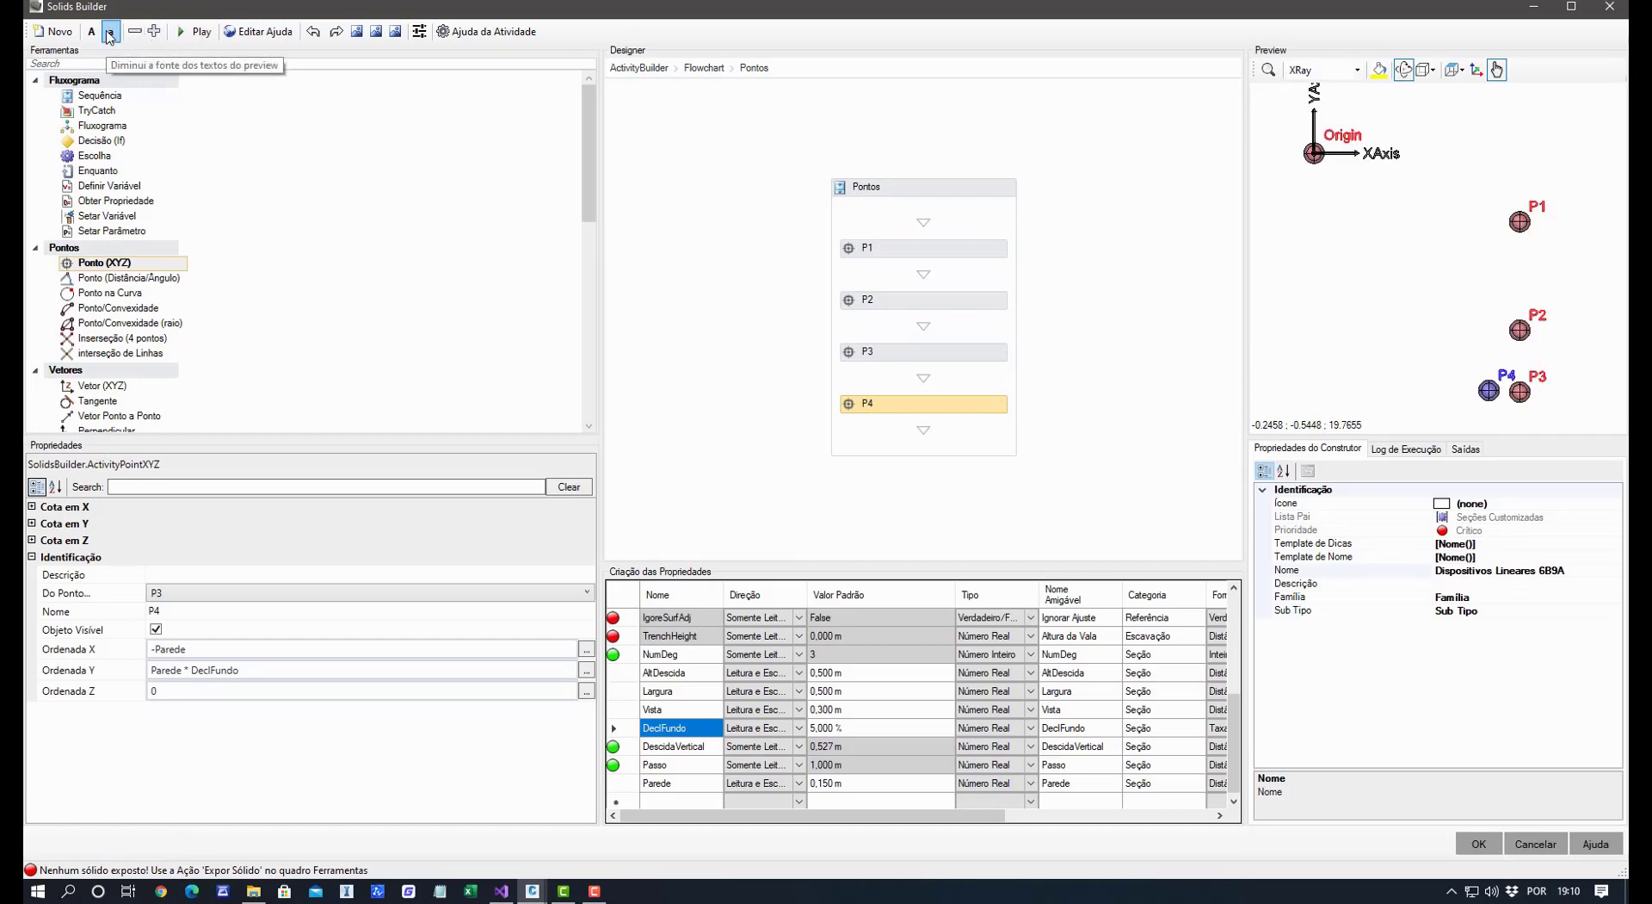
click(110, 34)
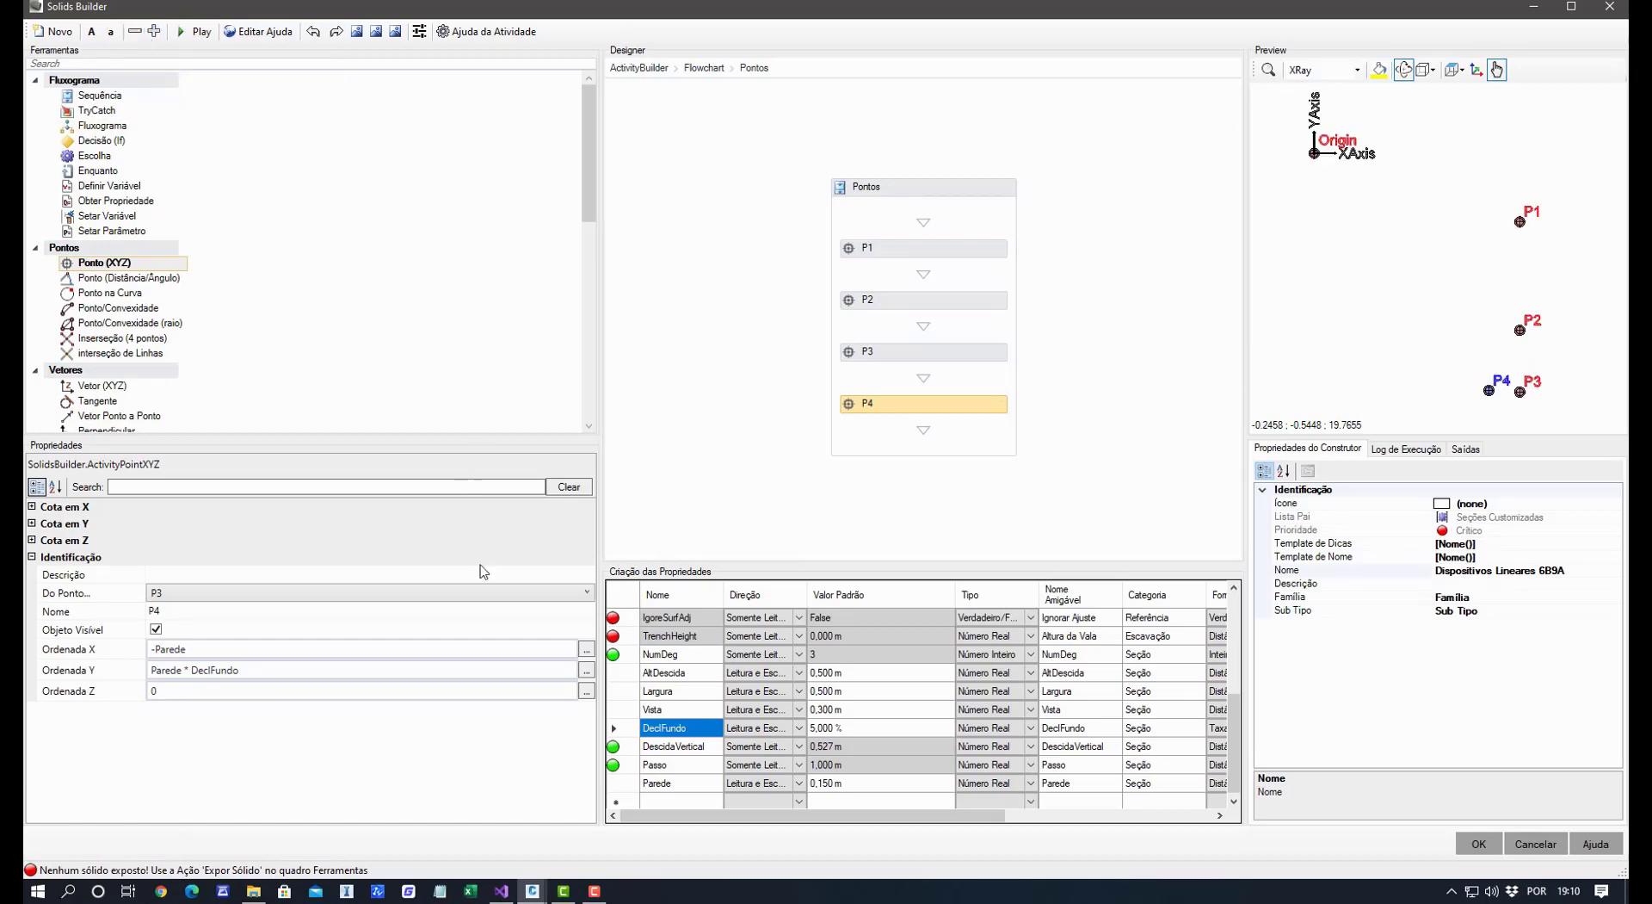
Switch to the Civil 3D diagram to examine point 4 relative to point 3, and return to Solids Builder.
click(531, 892)
click(418, 828)
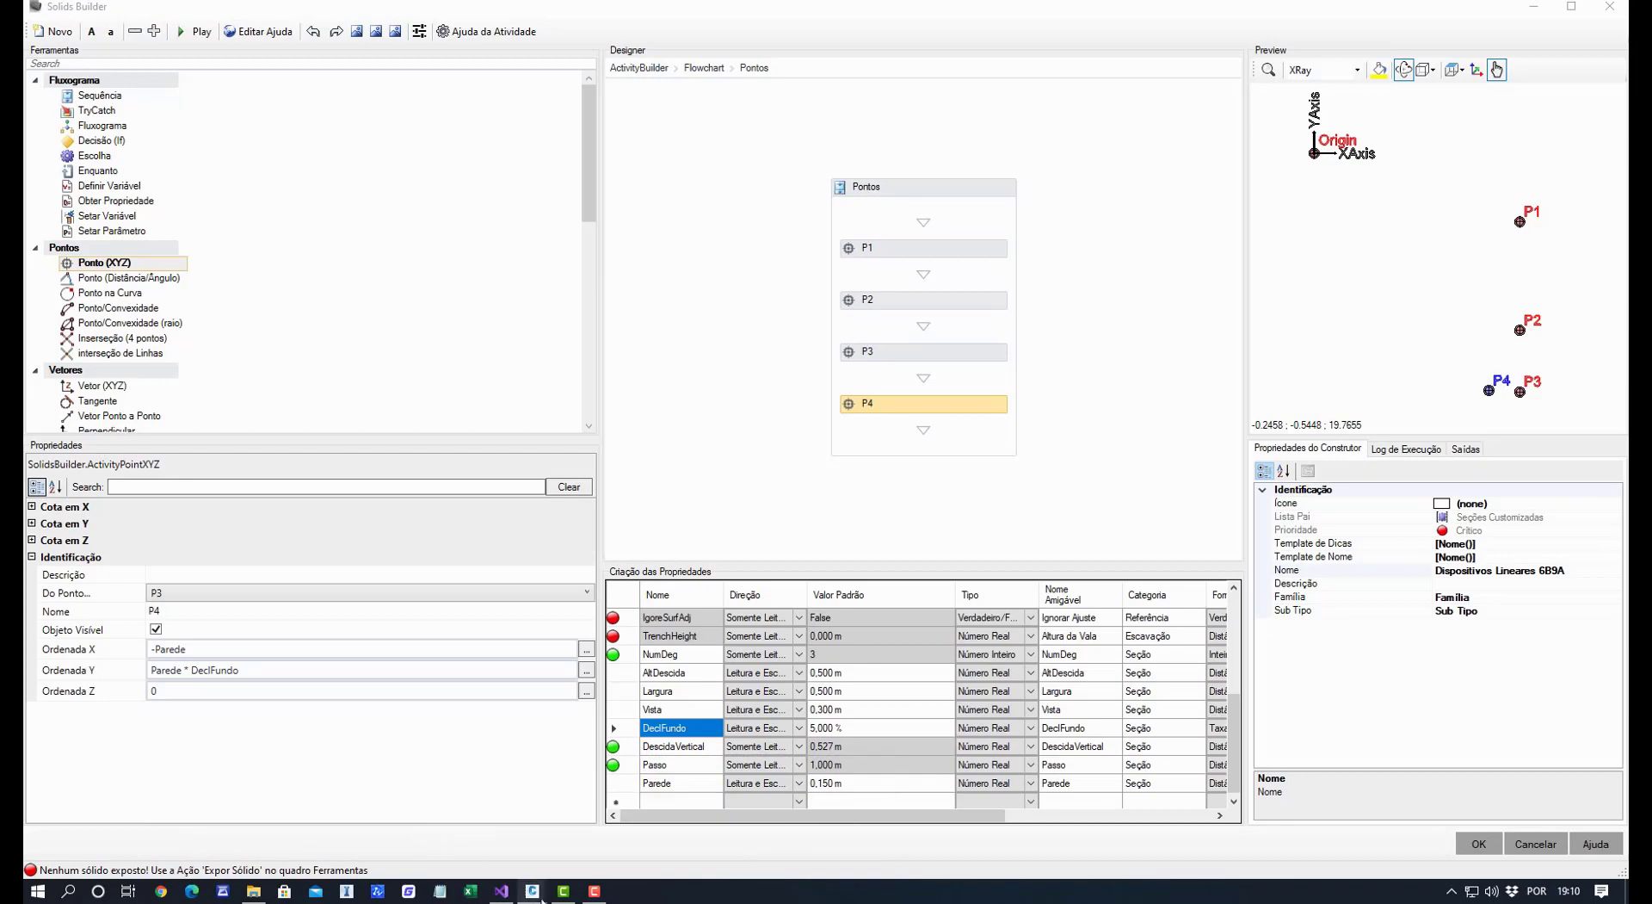
mouse_move(540, 895)
click(258, 818)
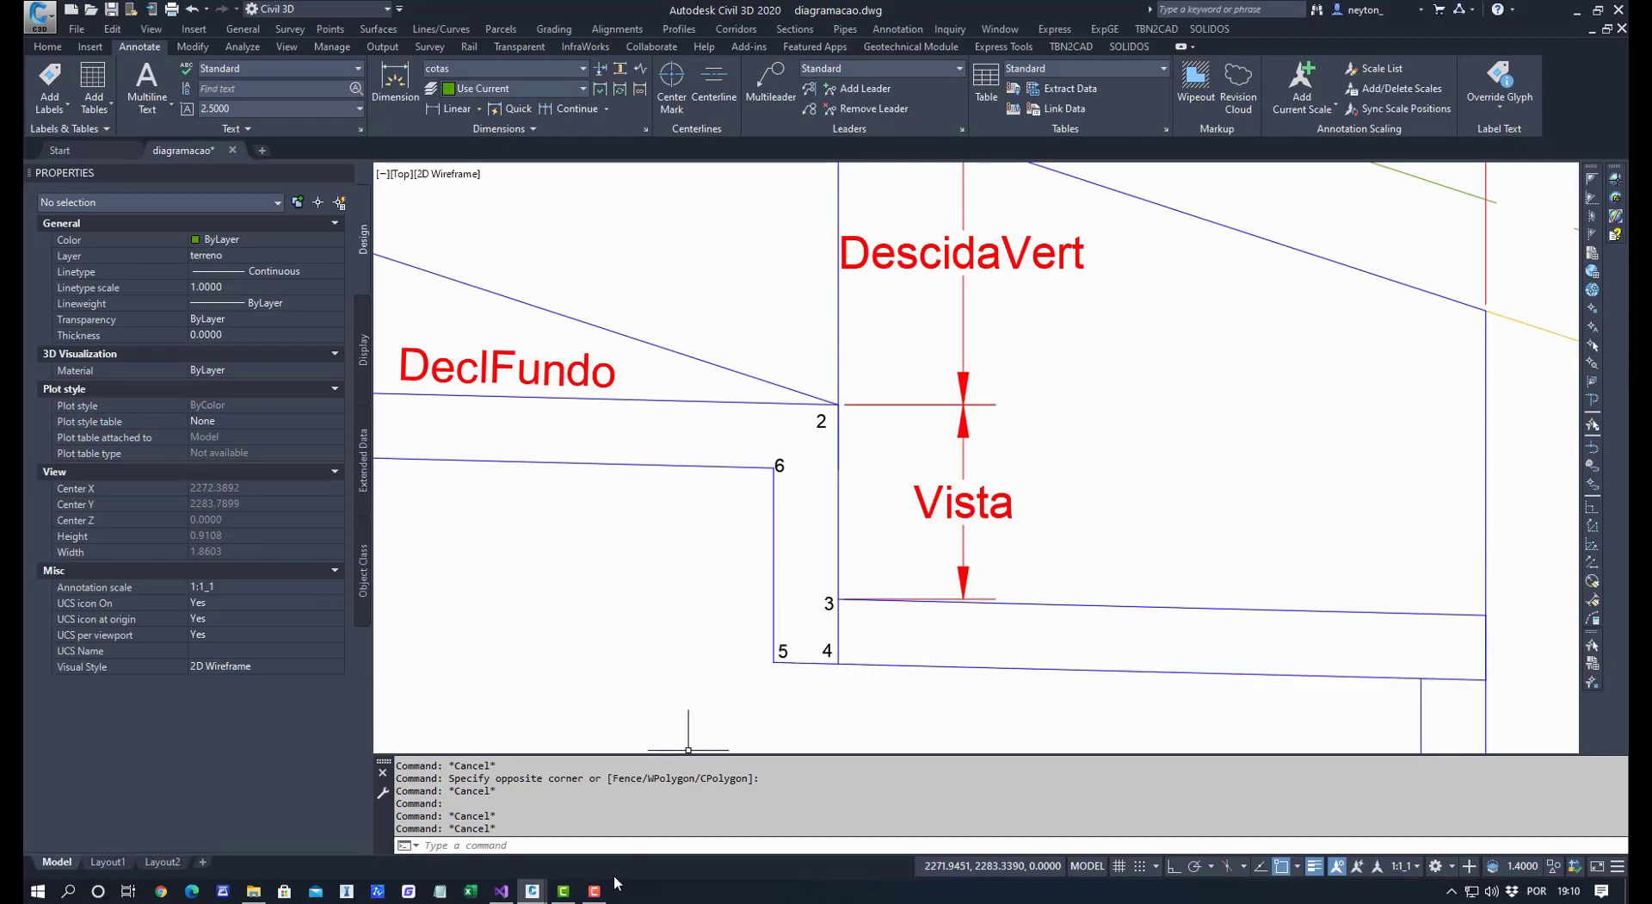
mouse_move(535, 900)
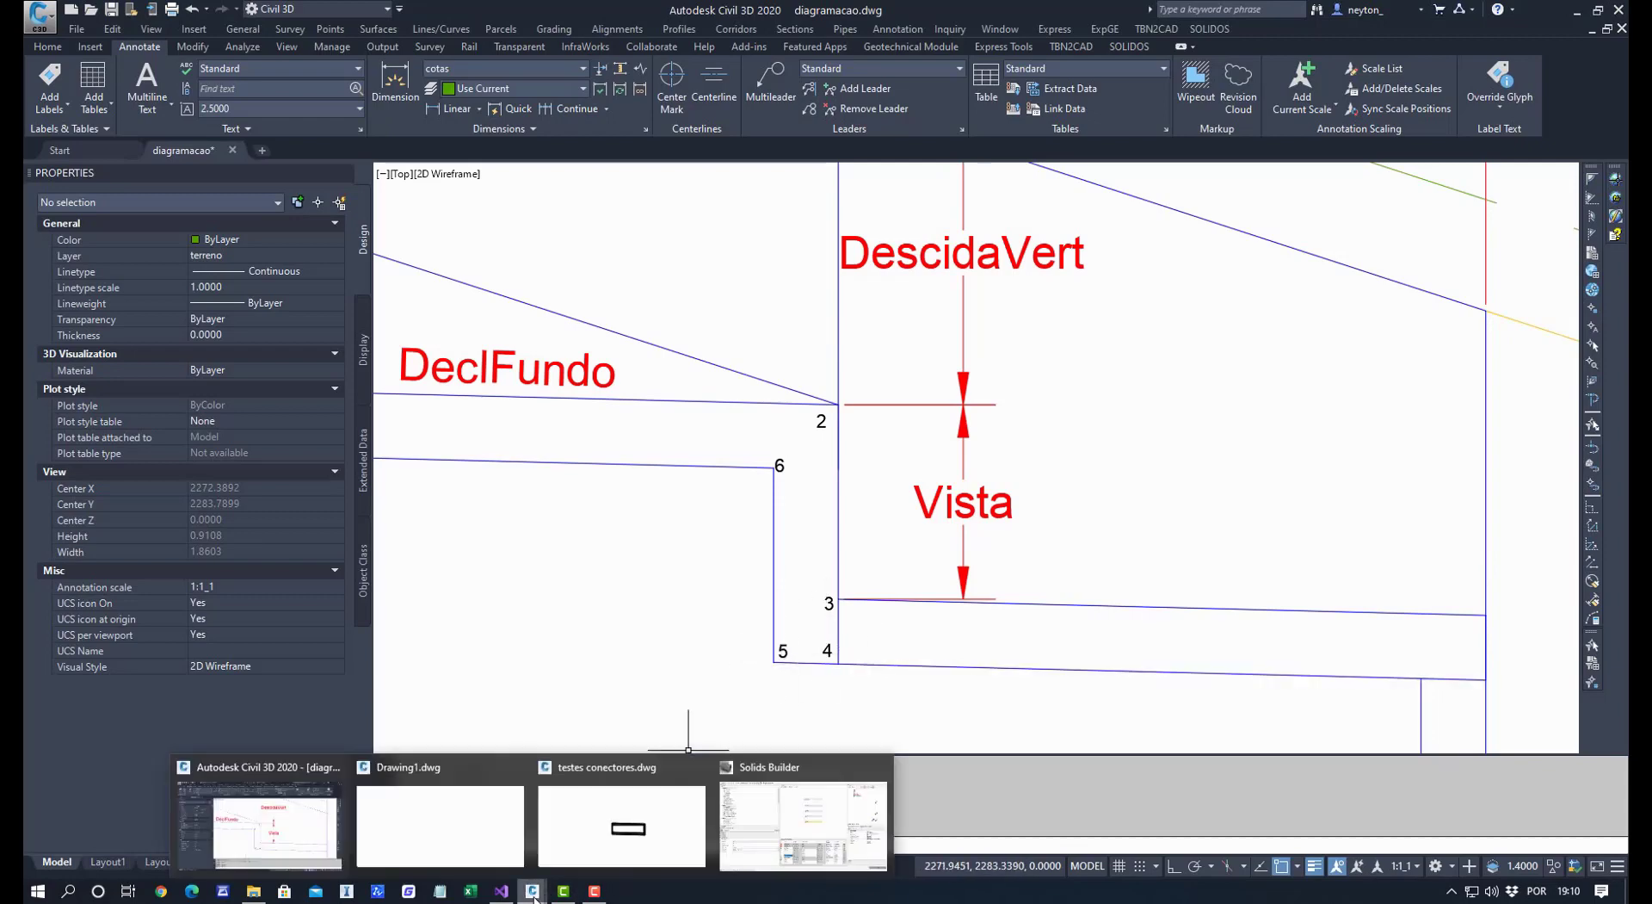
click(771, 809)
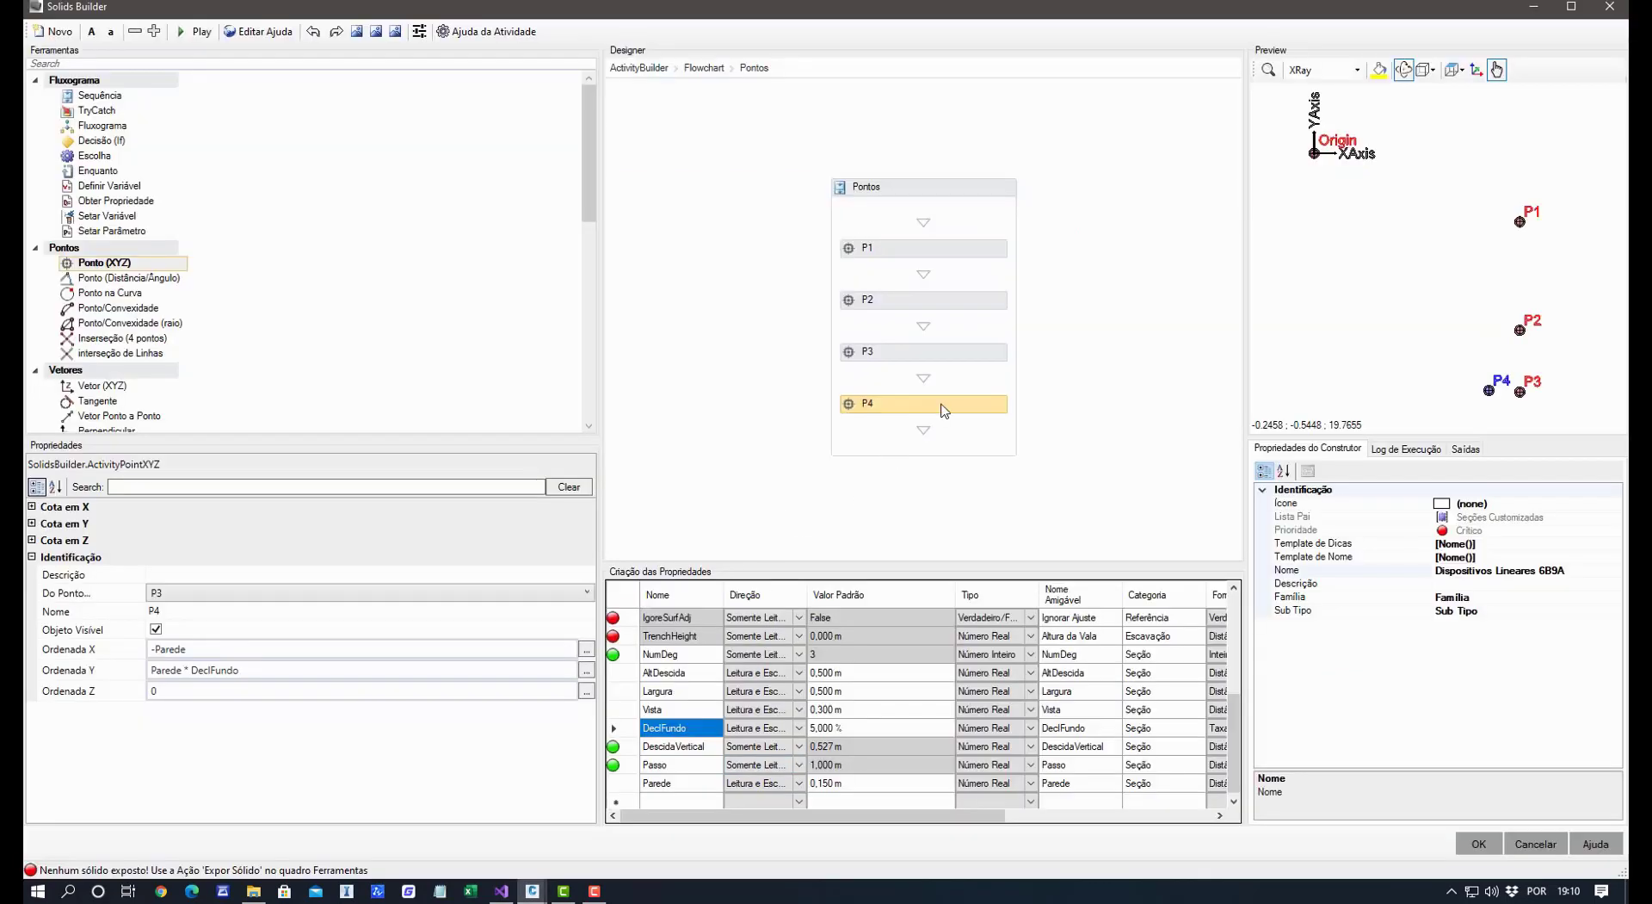
mouse_move(533, 892)
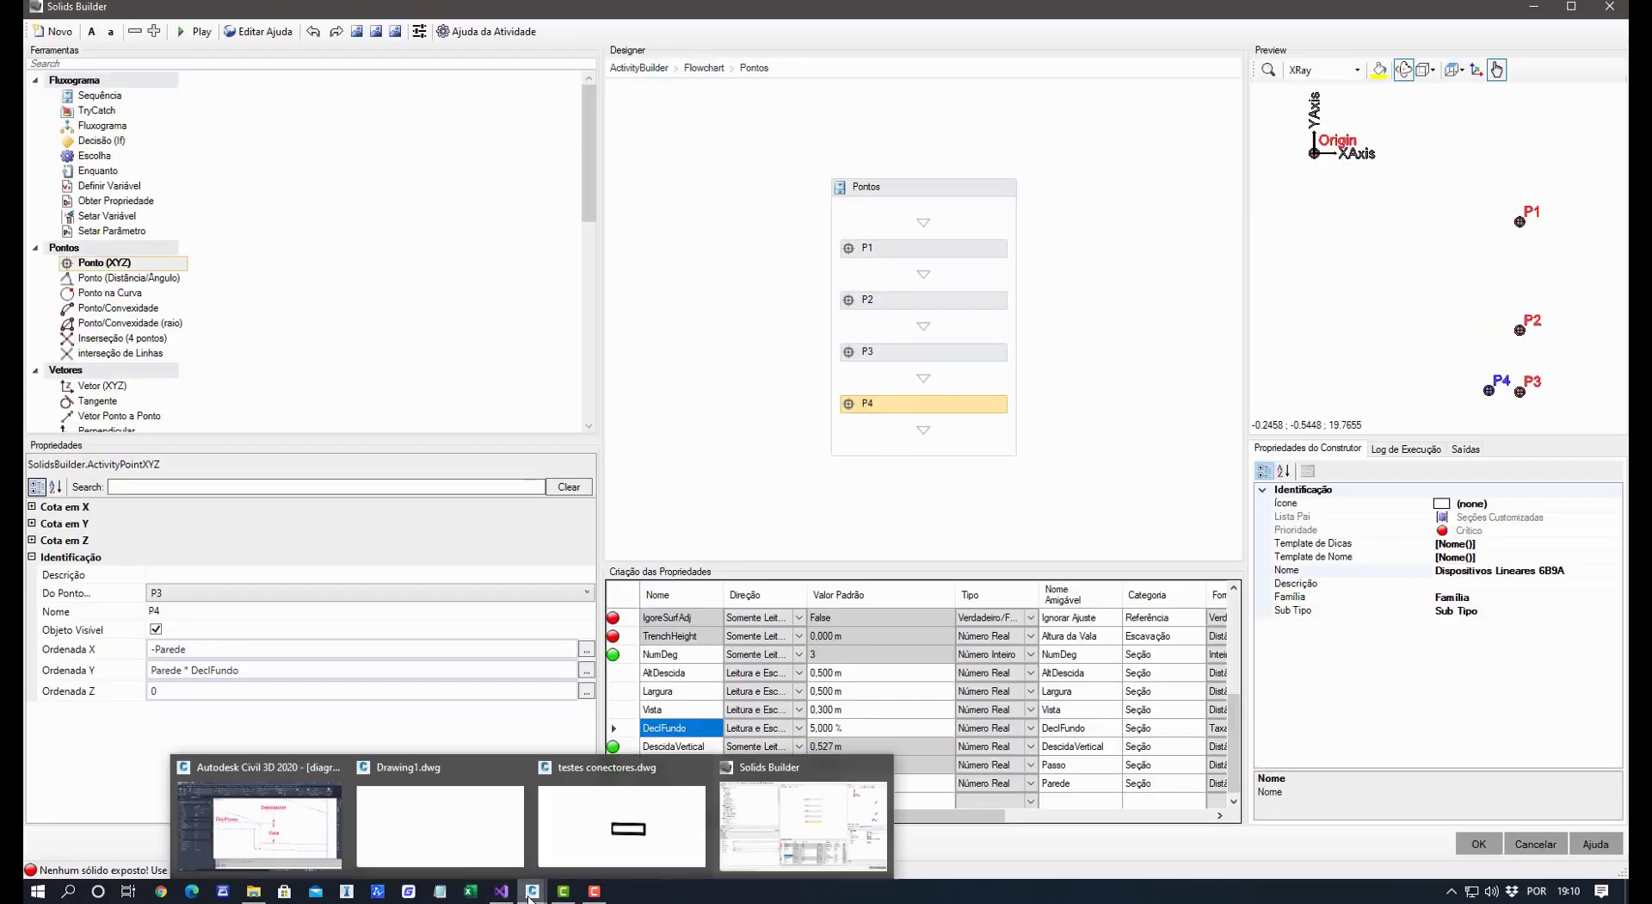
click(809, 828)
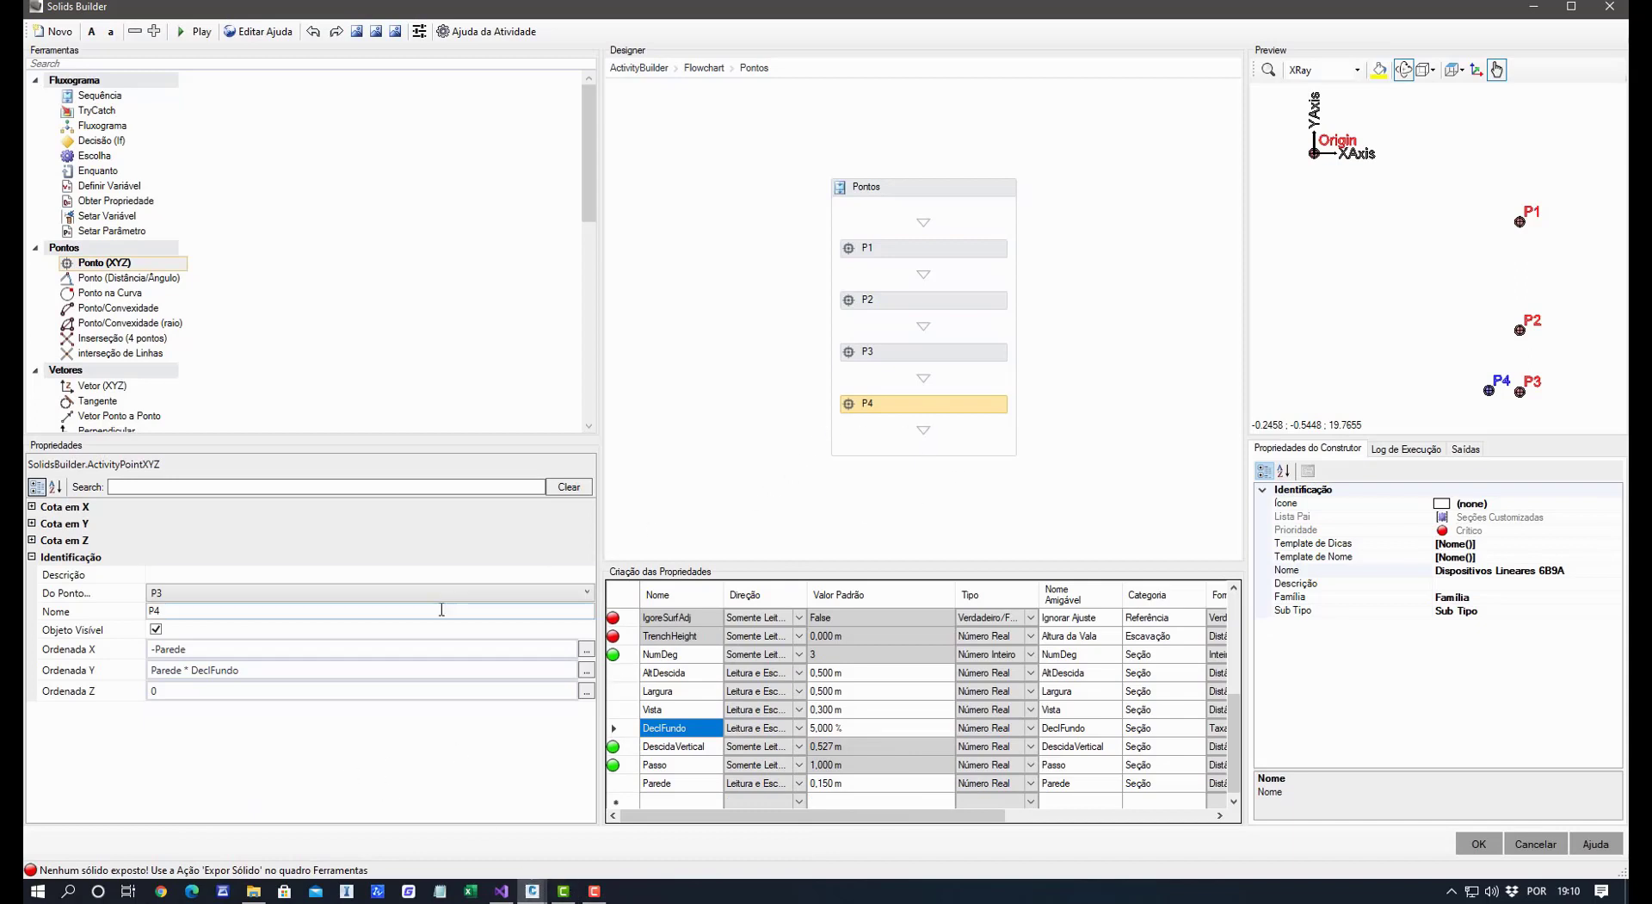
Replace P4's Y ordinate with Parede and set its X ordinate to 0.
click(244, 672)
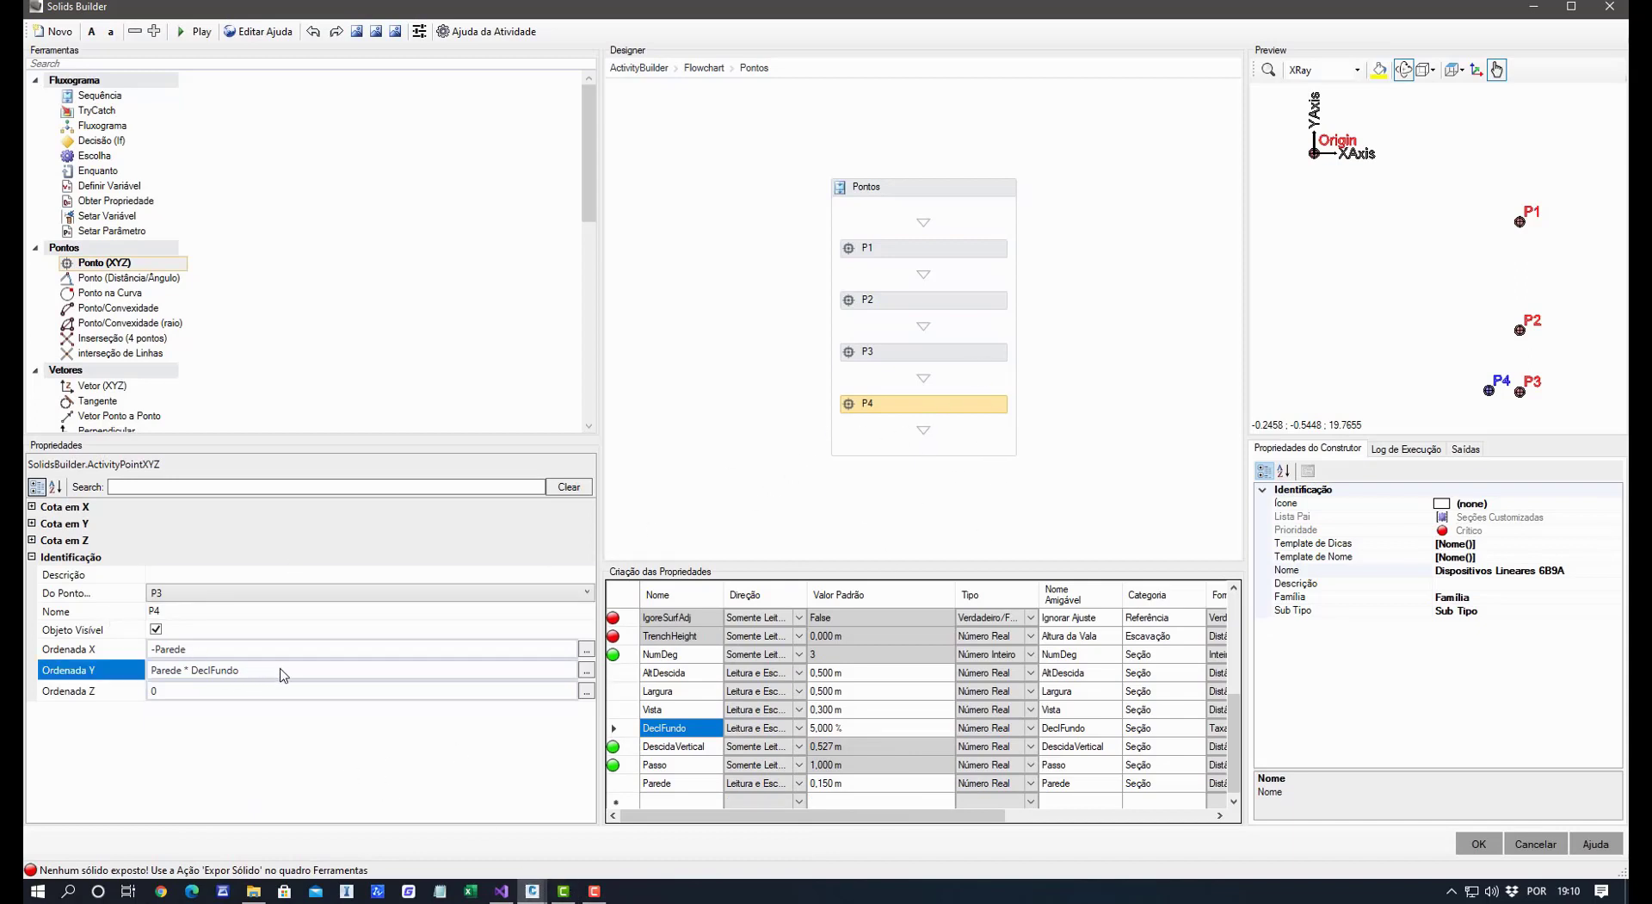
drag(273, 670, 26, 669)
key(Delete)
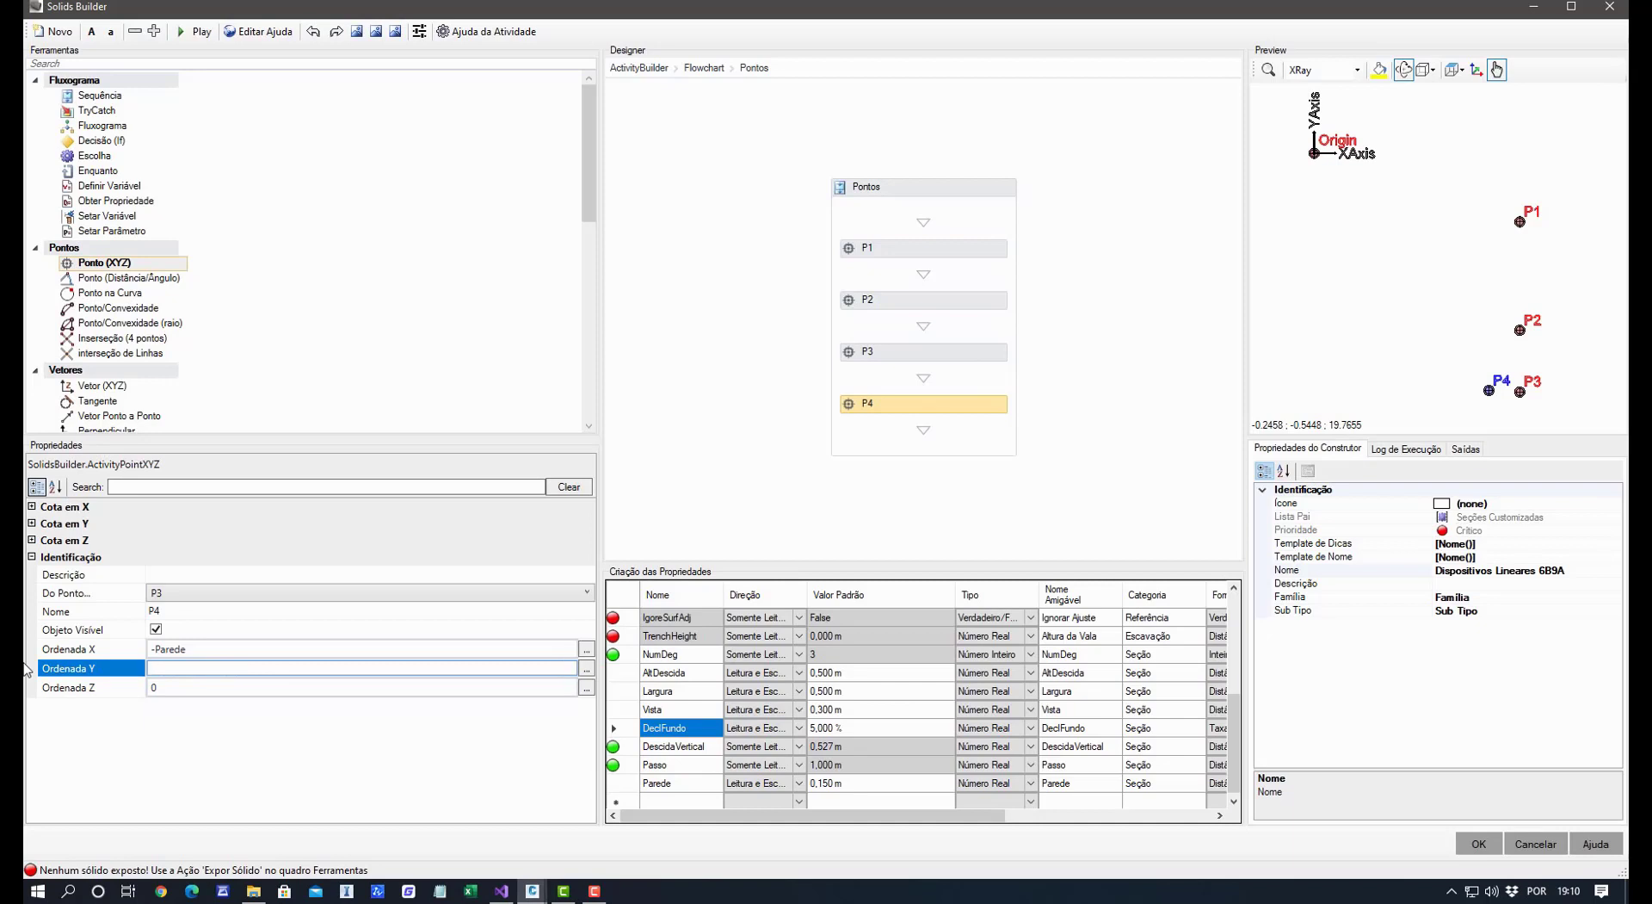
text(Parede)
click(209, 649)
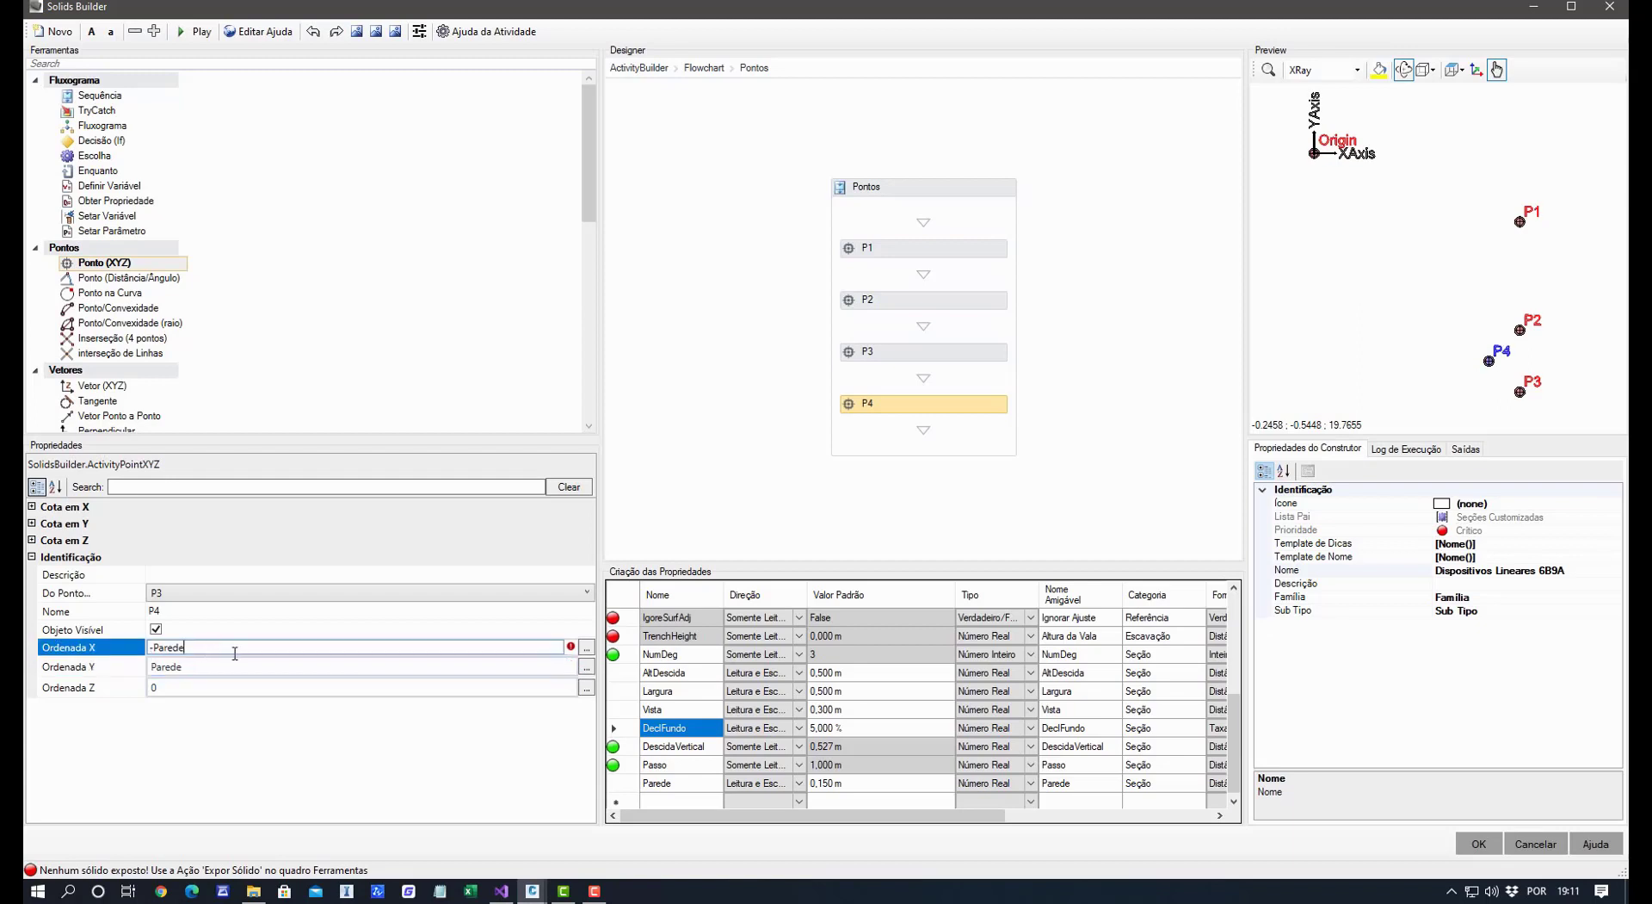
key(ctrl+a)
text(0)
Set P4's Y ordinate to Parede / Math.Cos (Math.Atan (DeclFundo)).
click(205, 668)
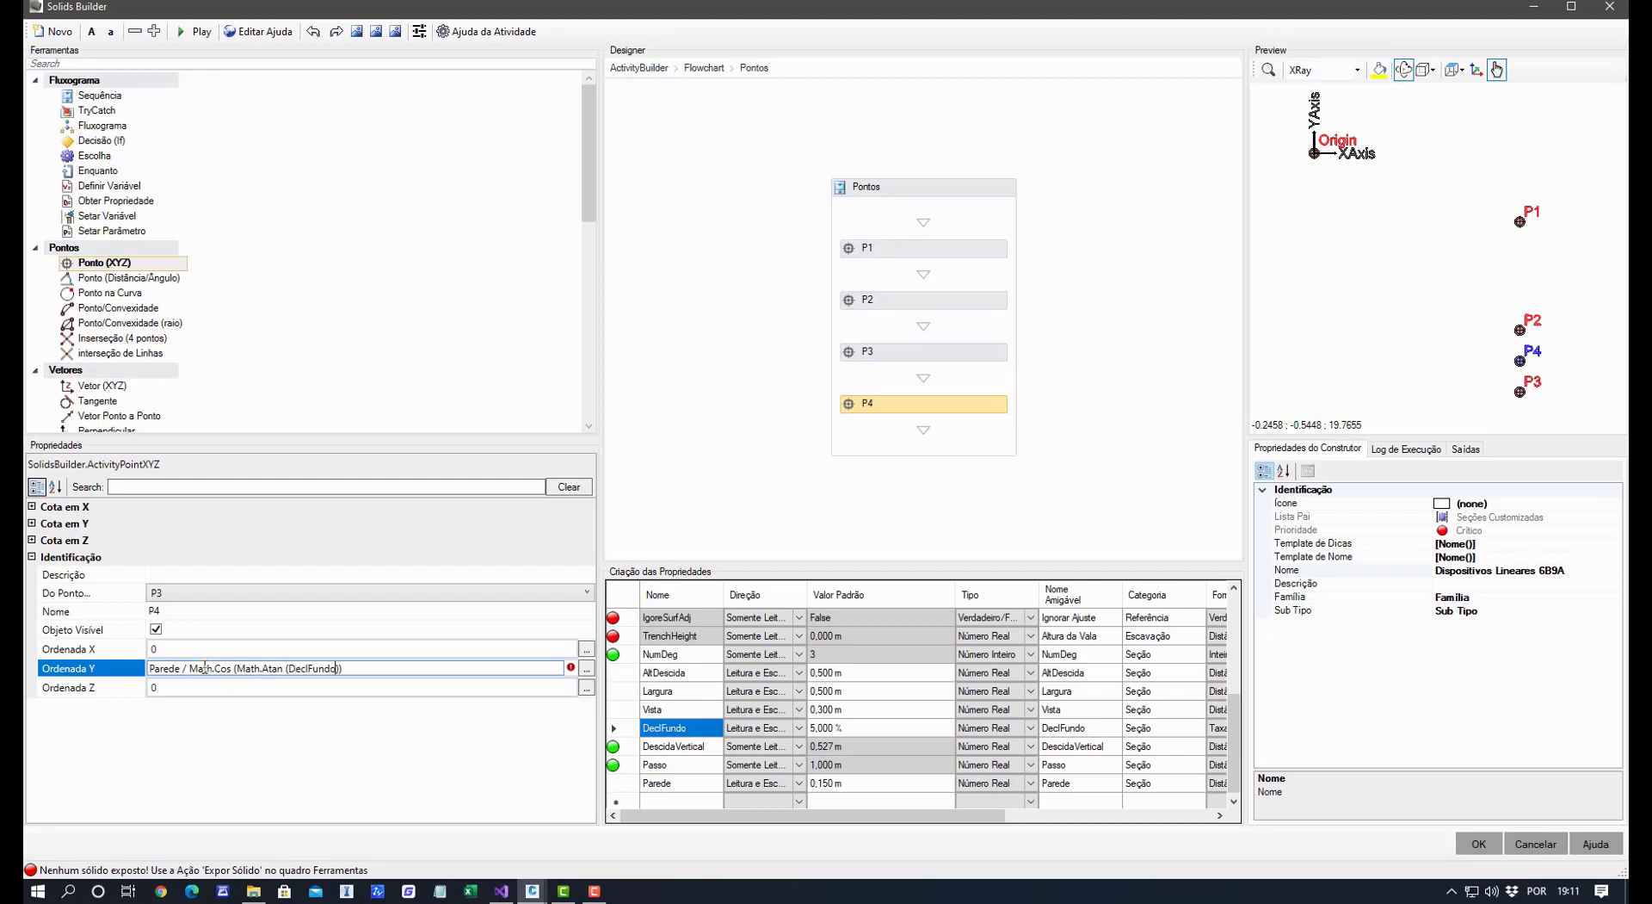
click(312, 669)
double_click(314, 669)
double_click(272, 669)
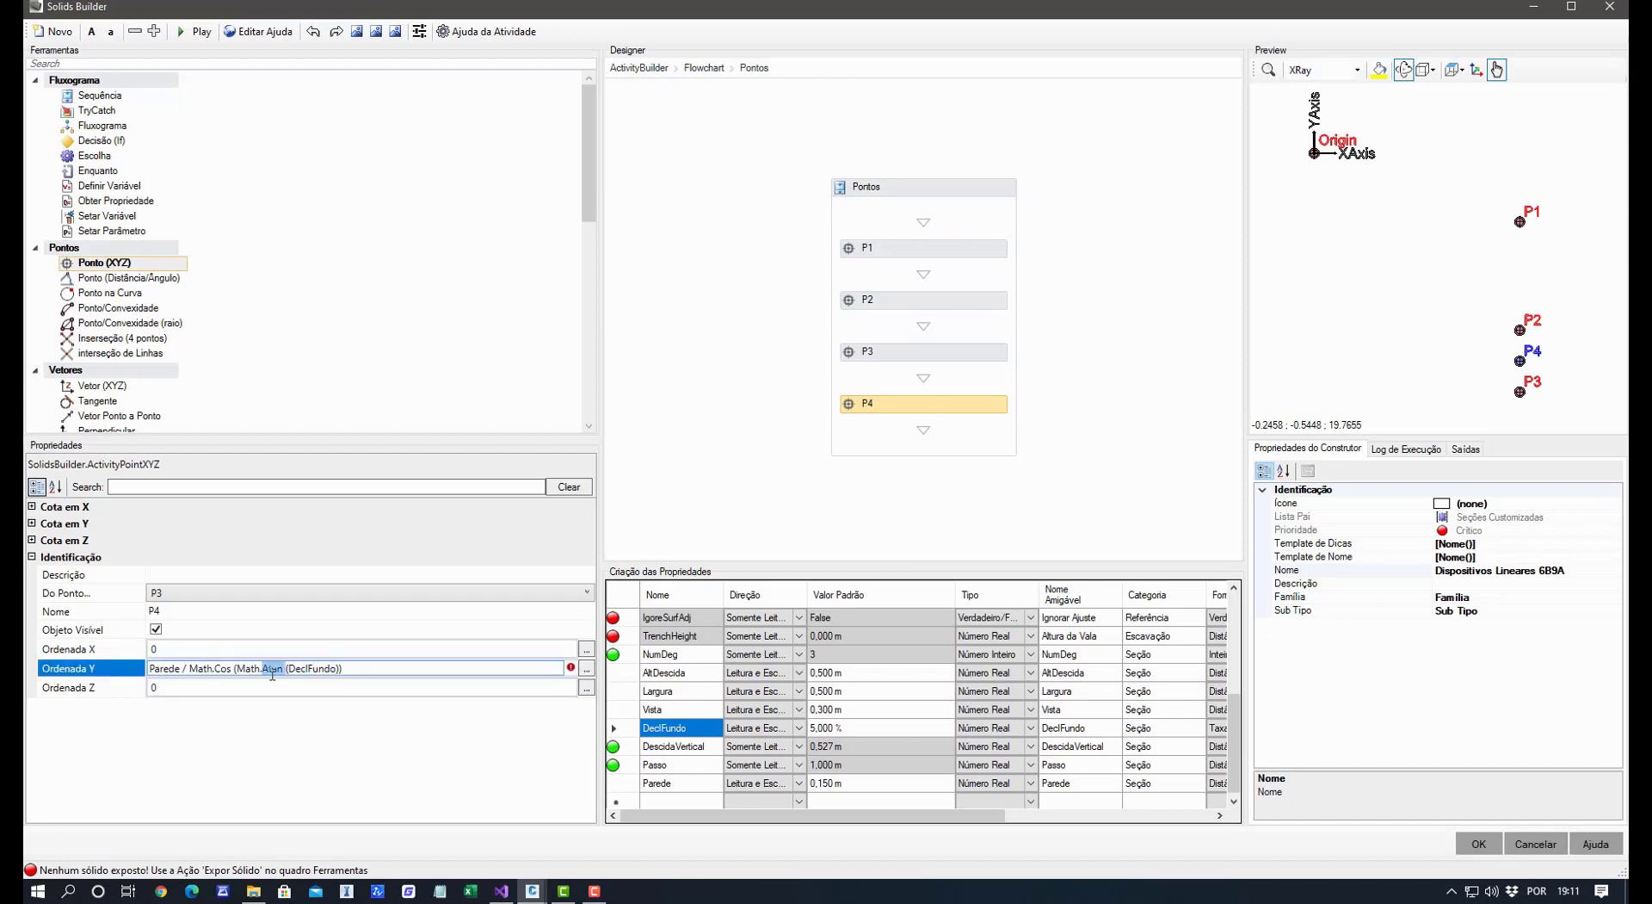
double_click(223, 667)
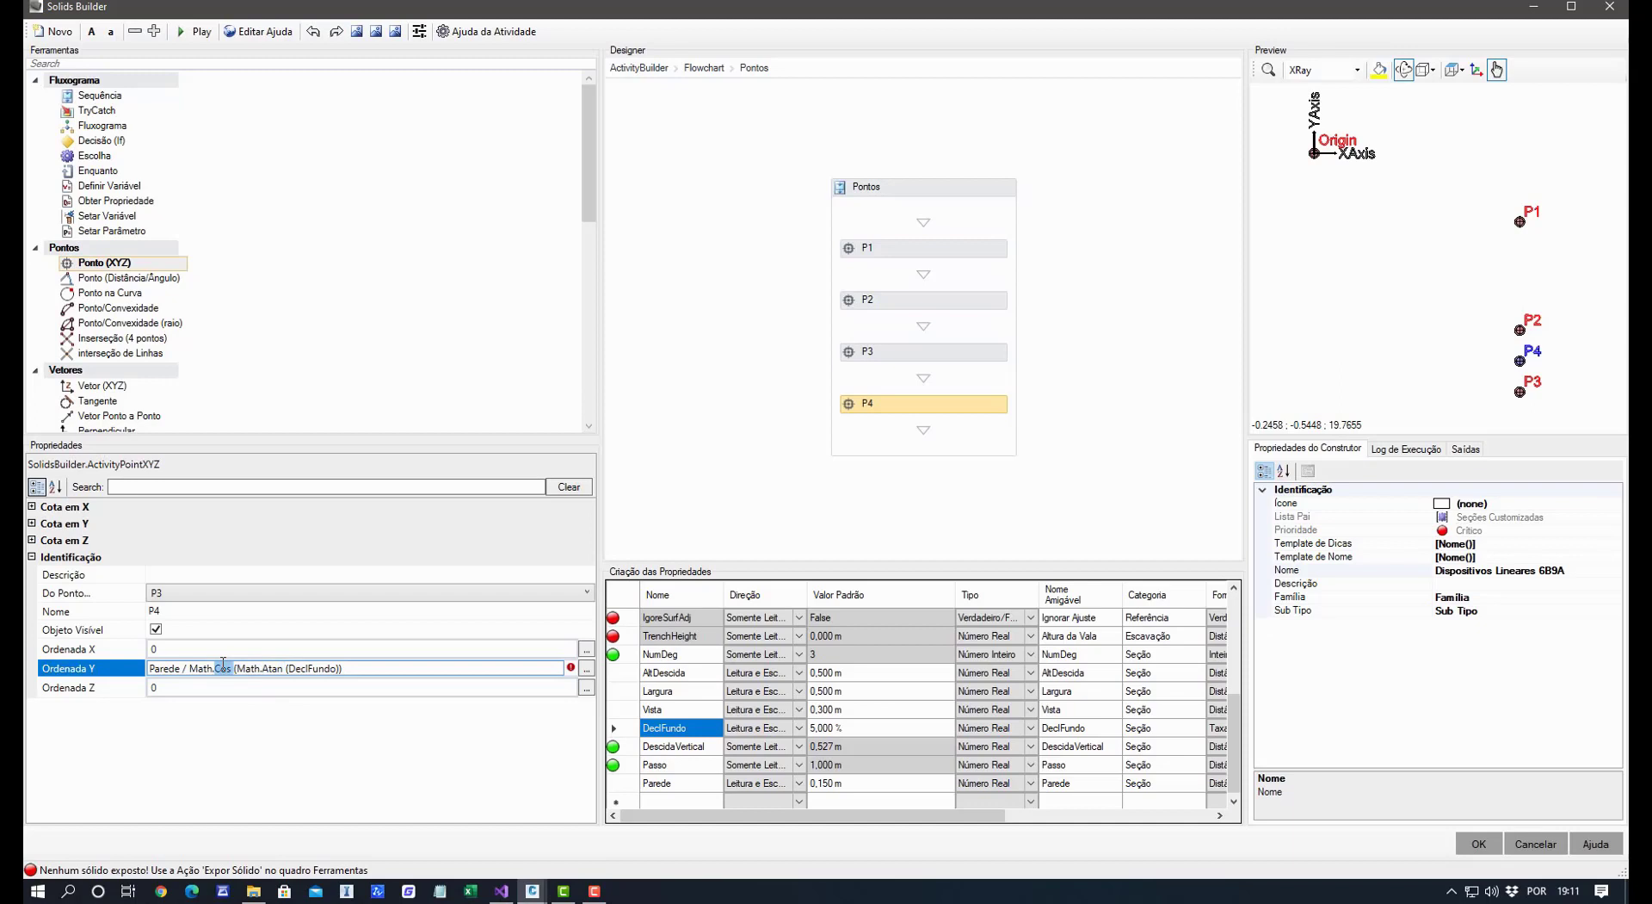
double_click(166, 667)
click(238, 747)
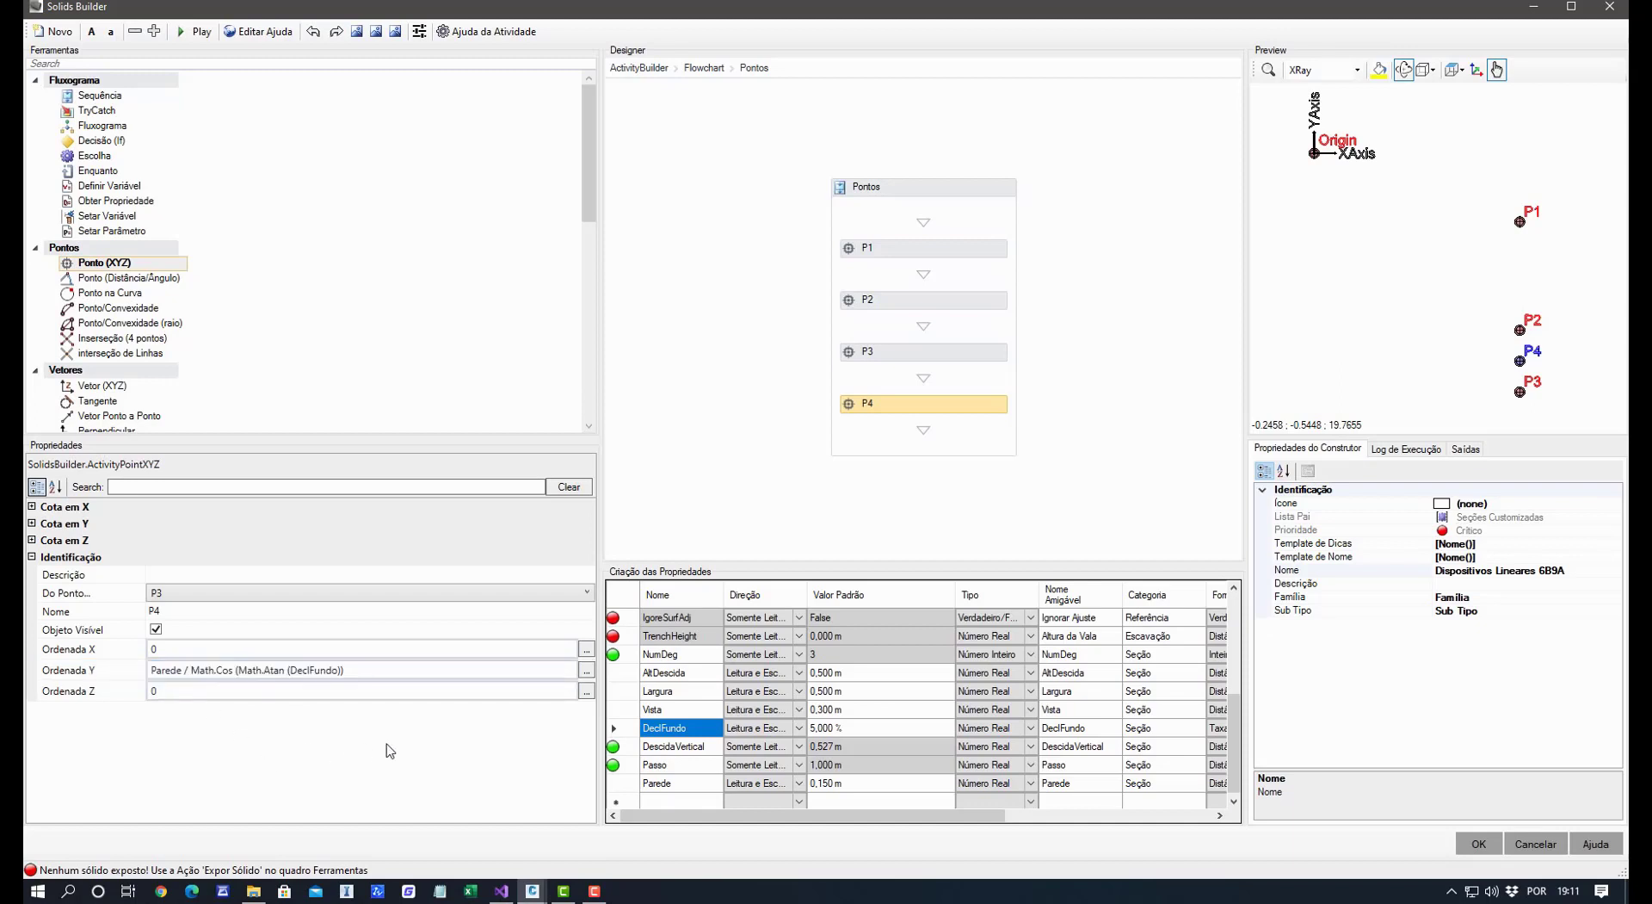
Make P4's Y ordinate negative: -Parede / Math.Cos (Math.Atan (DeclFundo)).
click(393, 668)
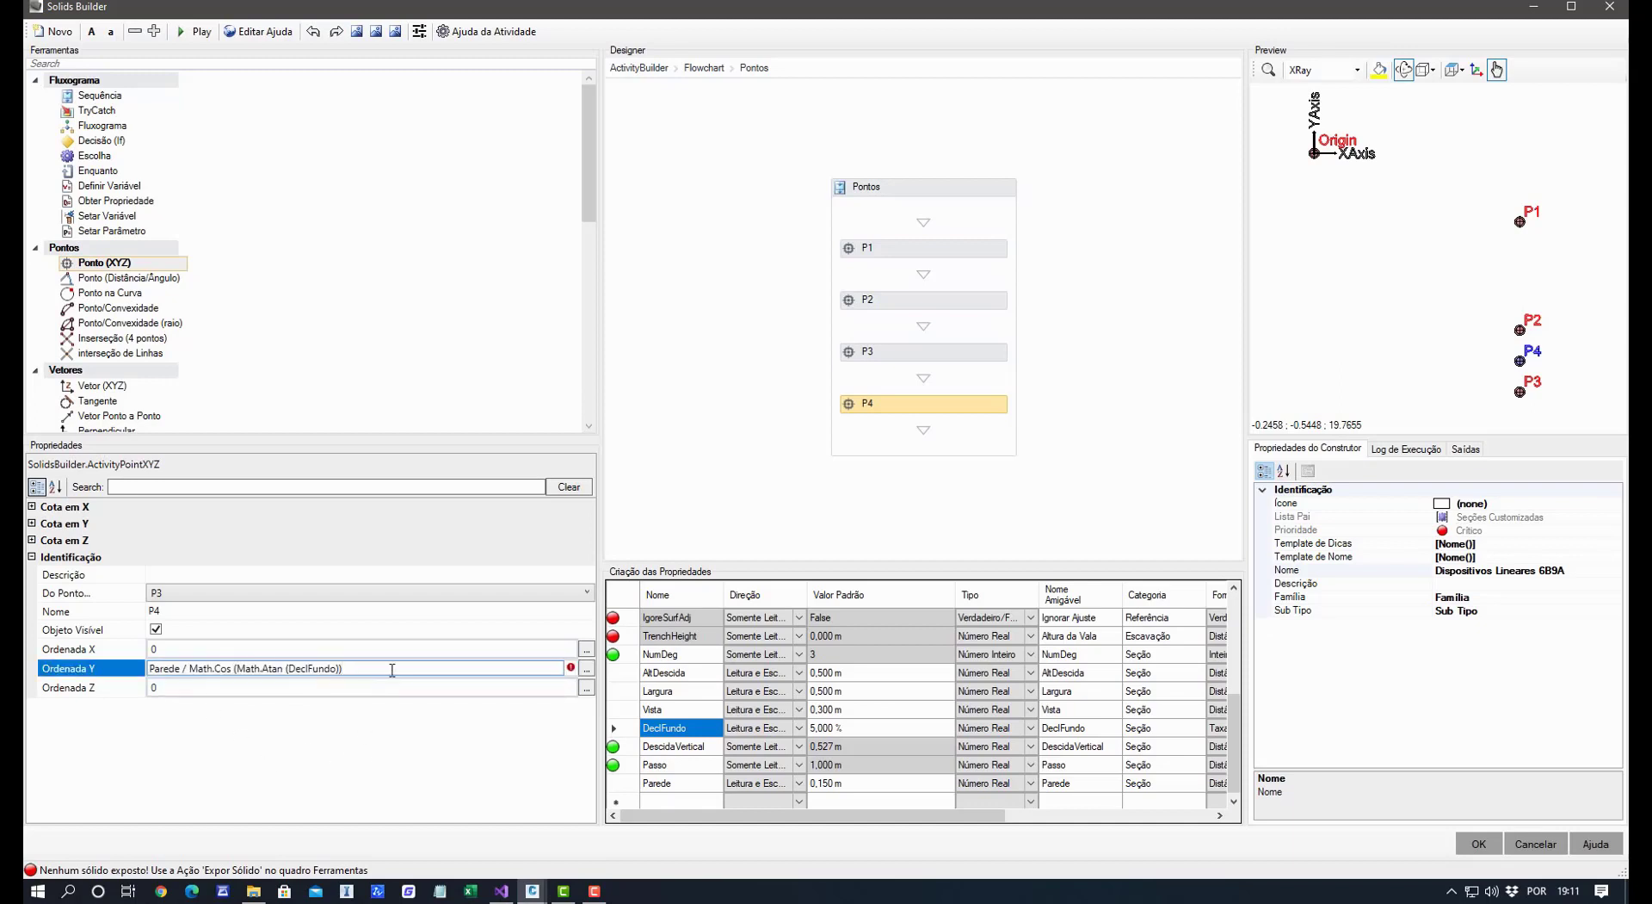
click(690, 747)
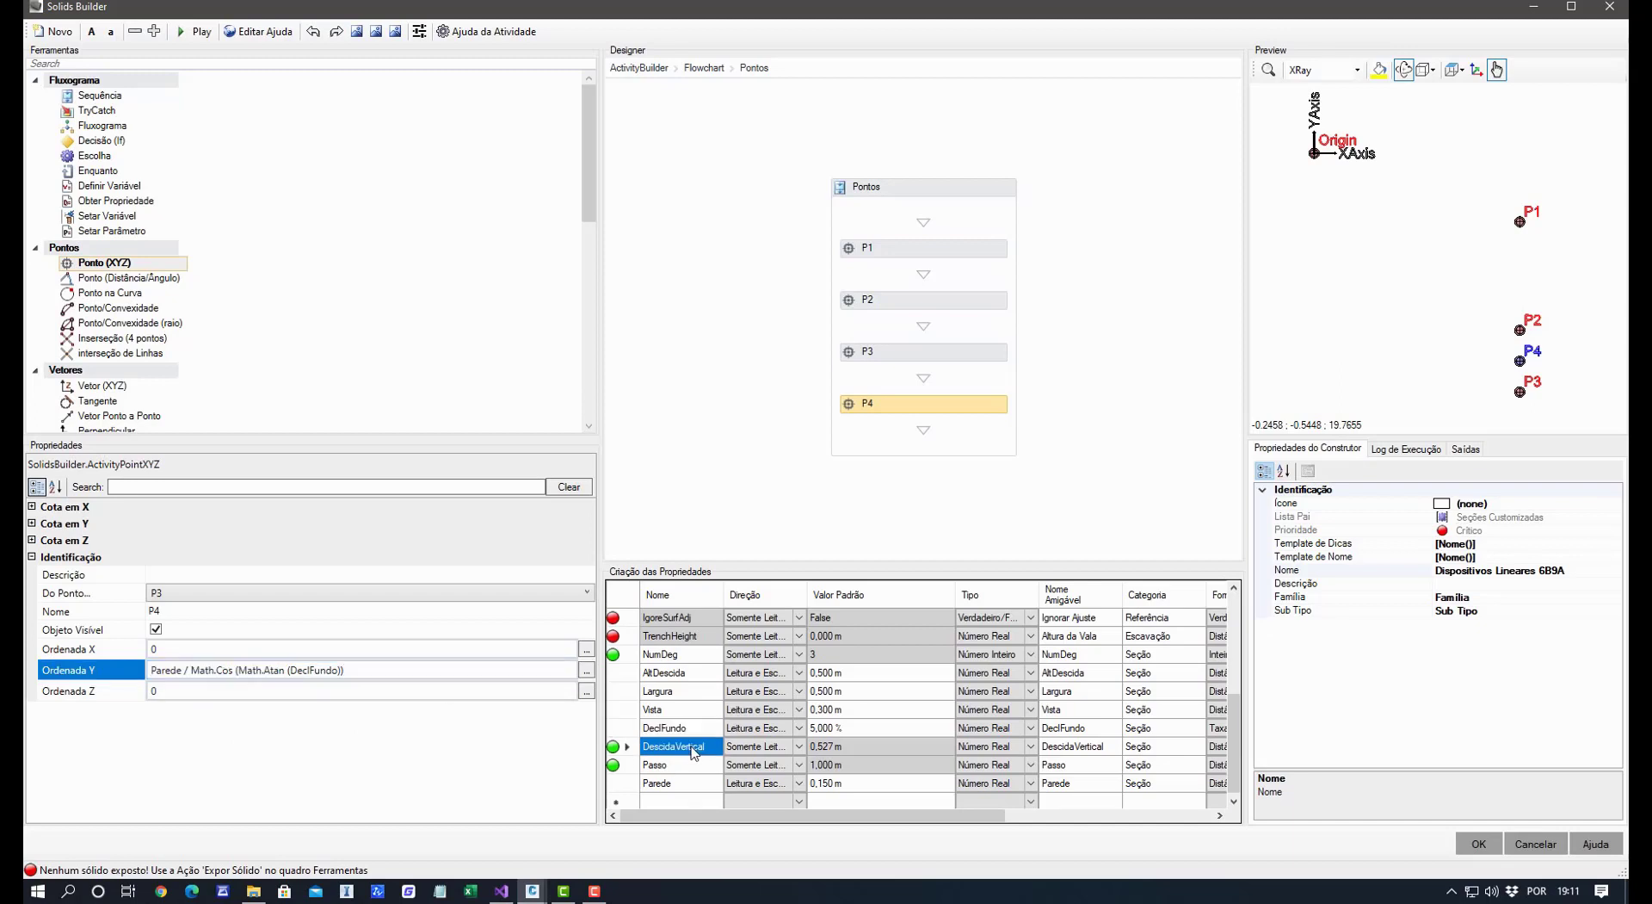
click(156, 669)
text(-)
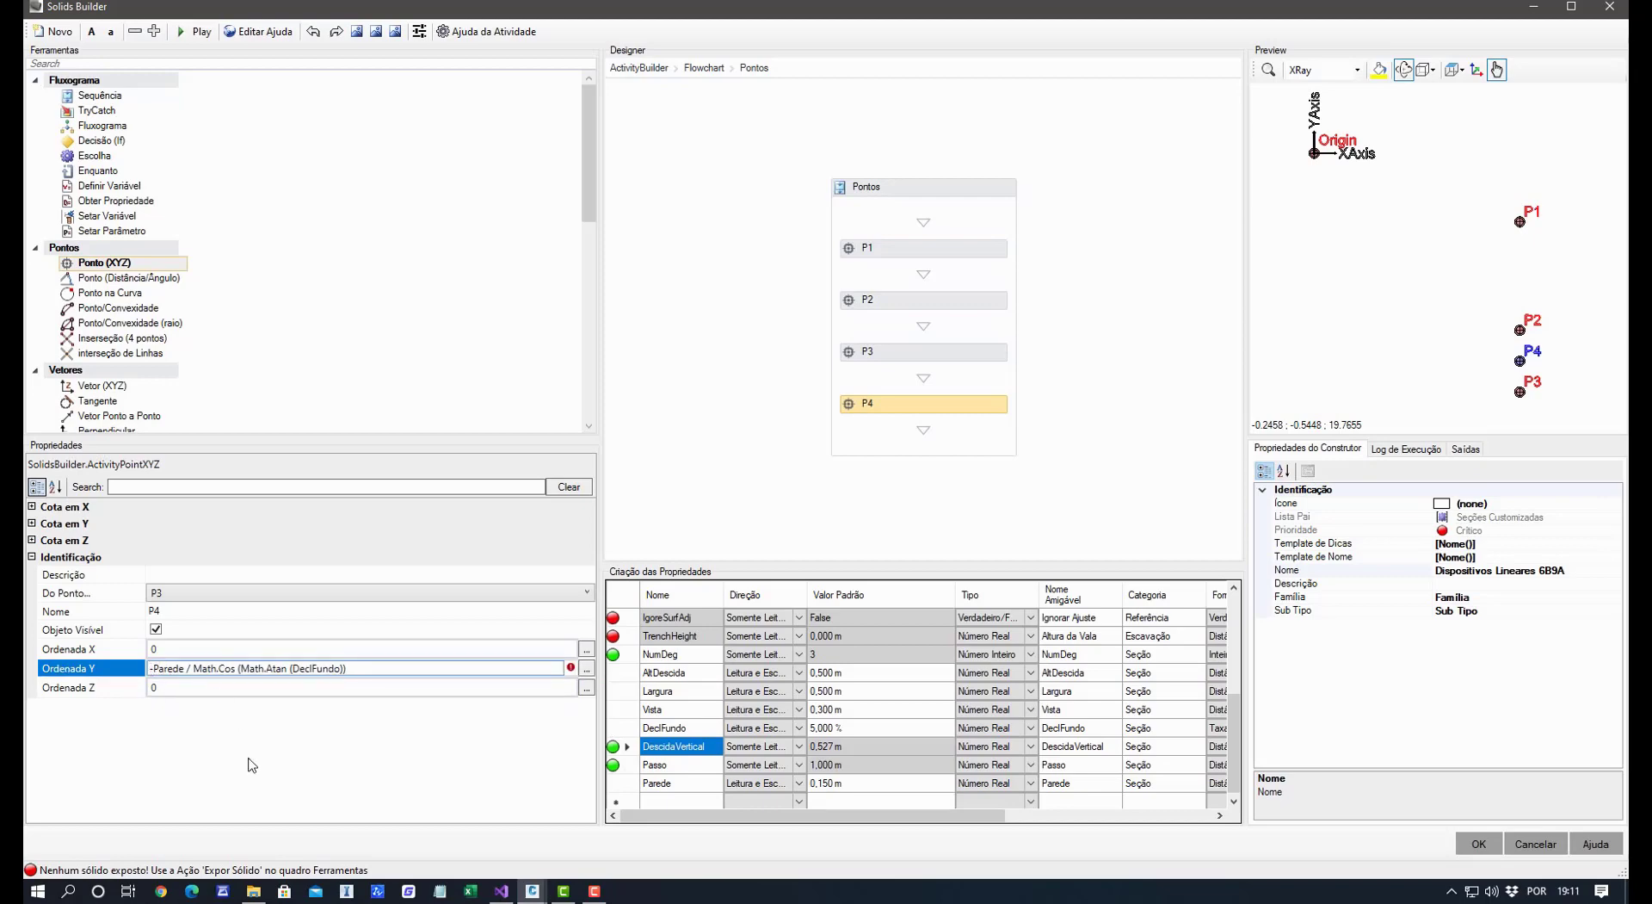
key(Return)
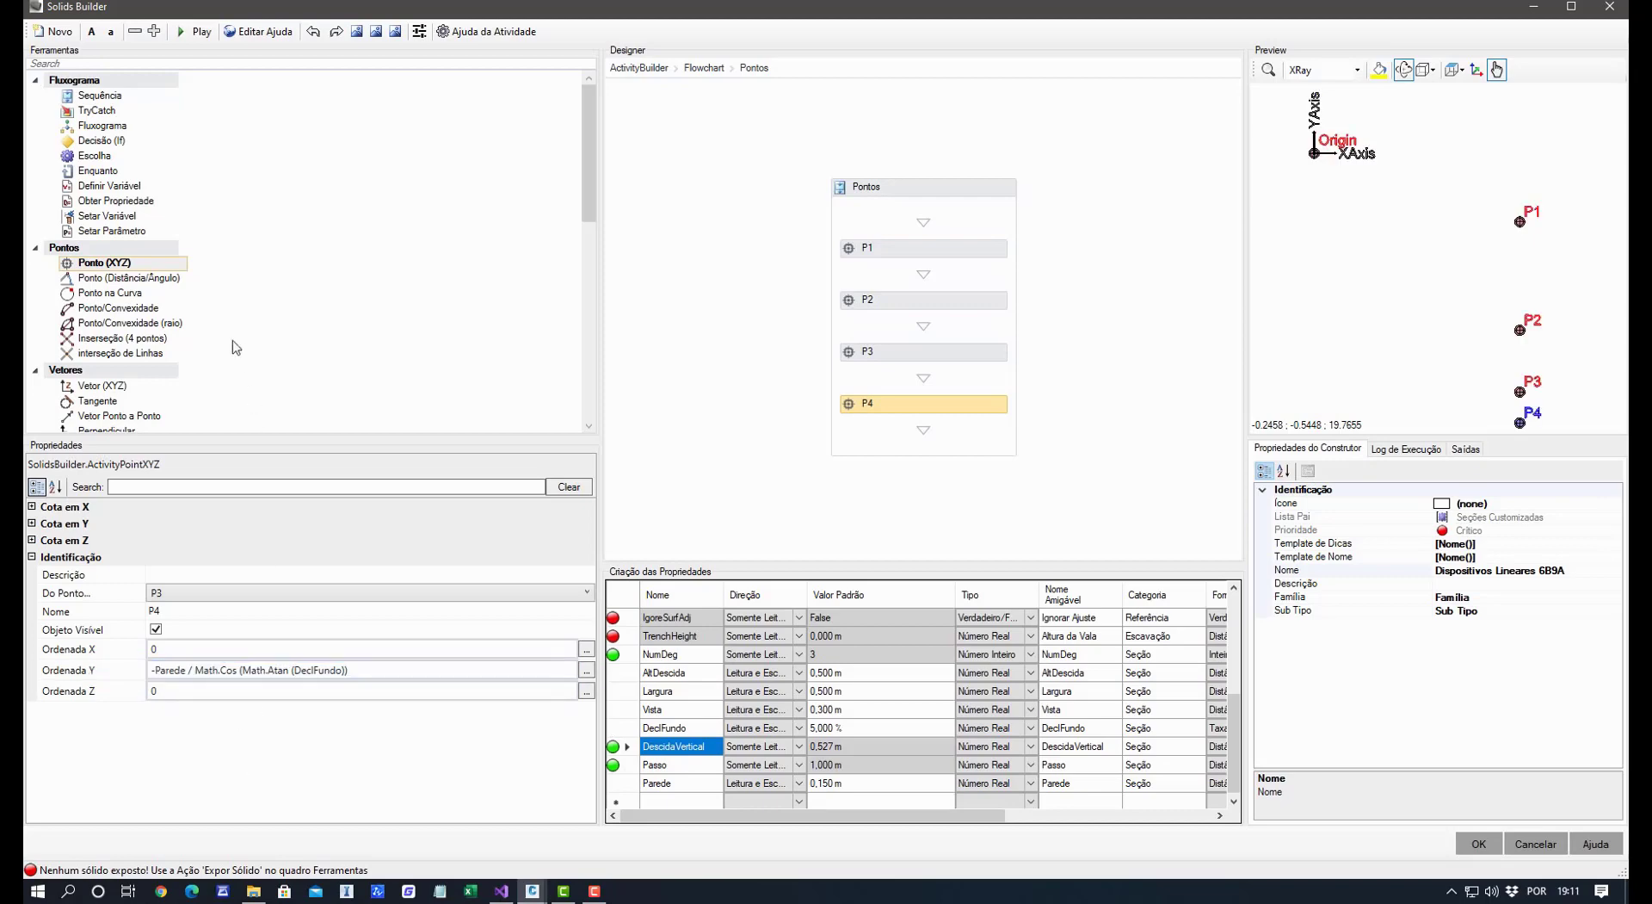
Add an XYZ point after P4 in the Pontos sequence, name it P5 and base it on P4.
drag(126, 264, 892, 433)
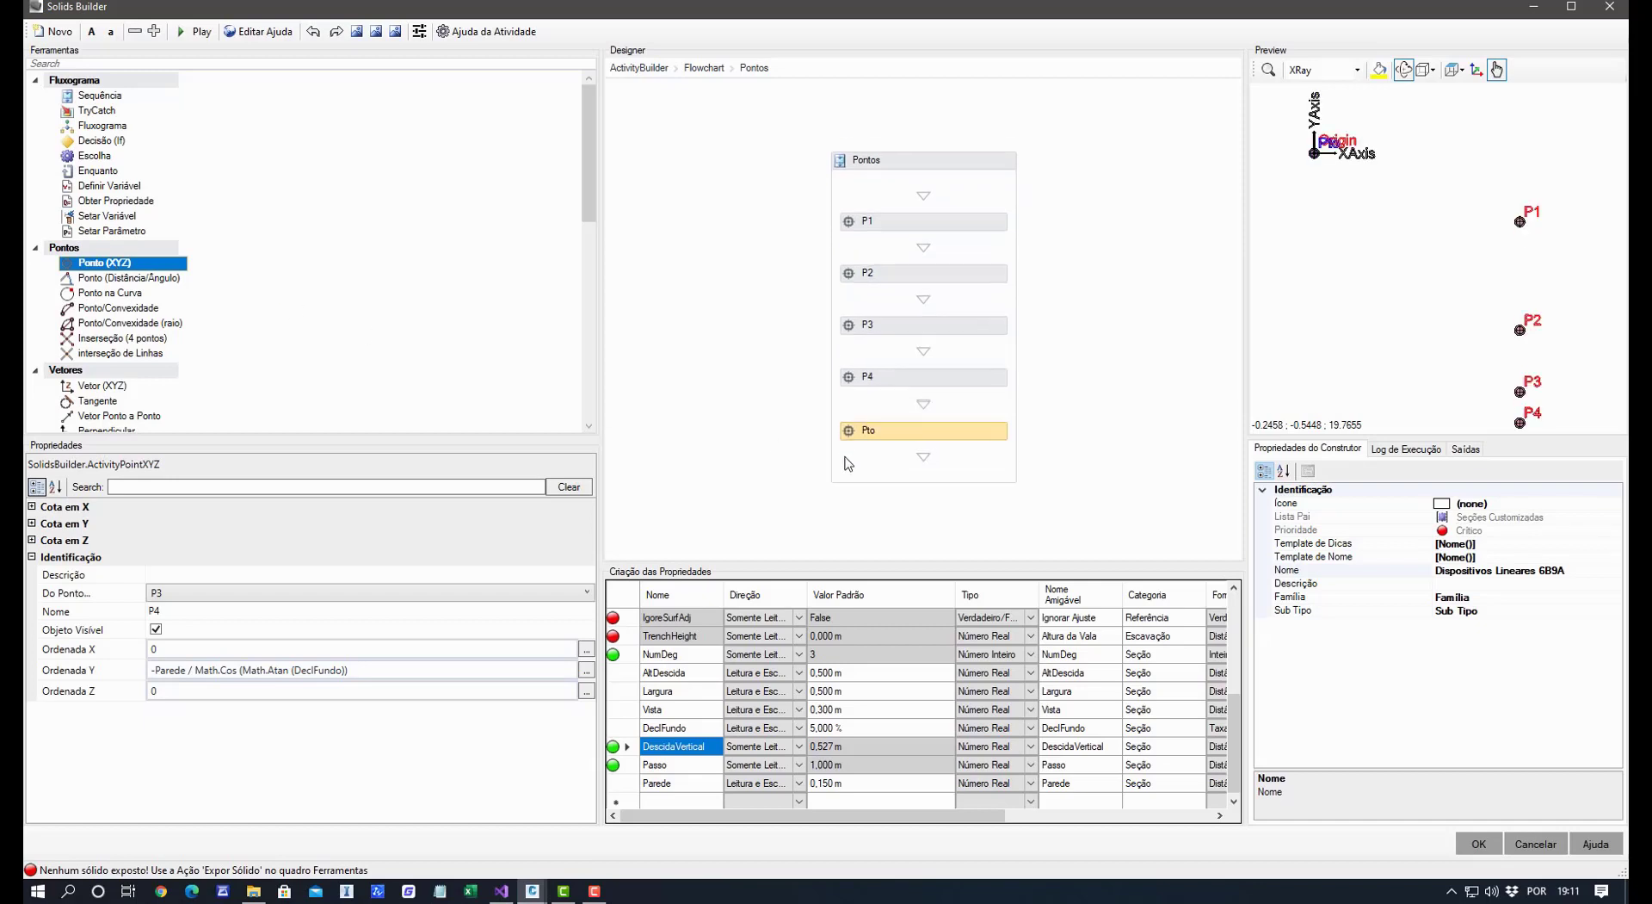
click(176, 612)
text(P)
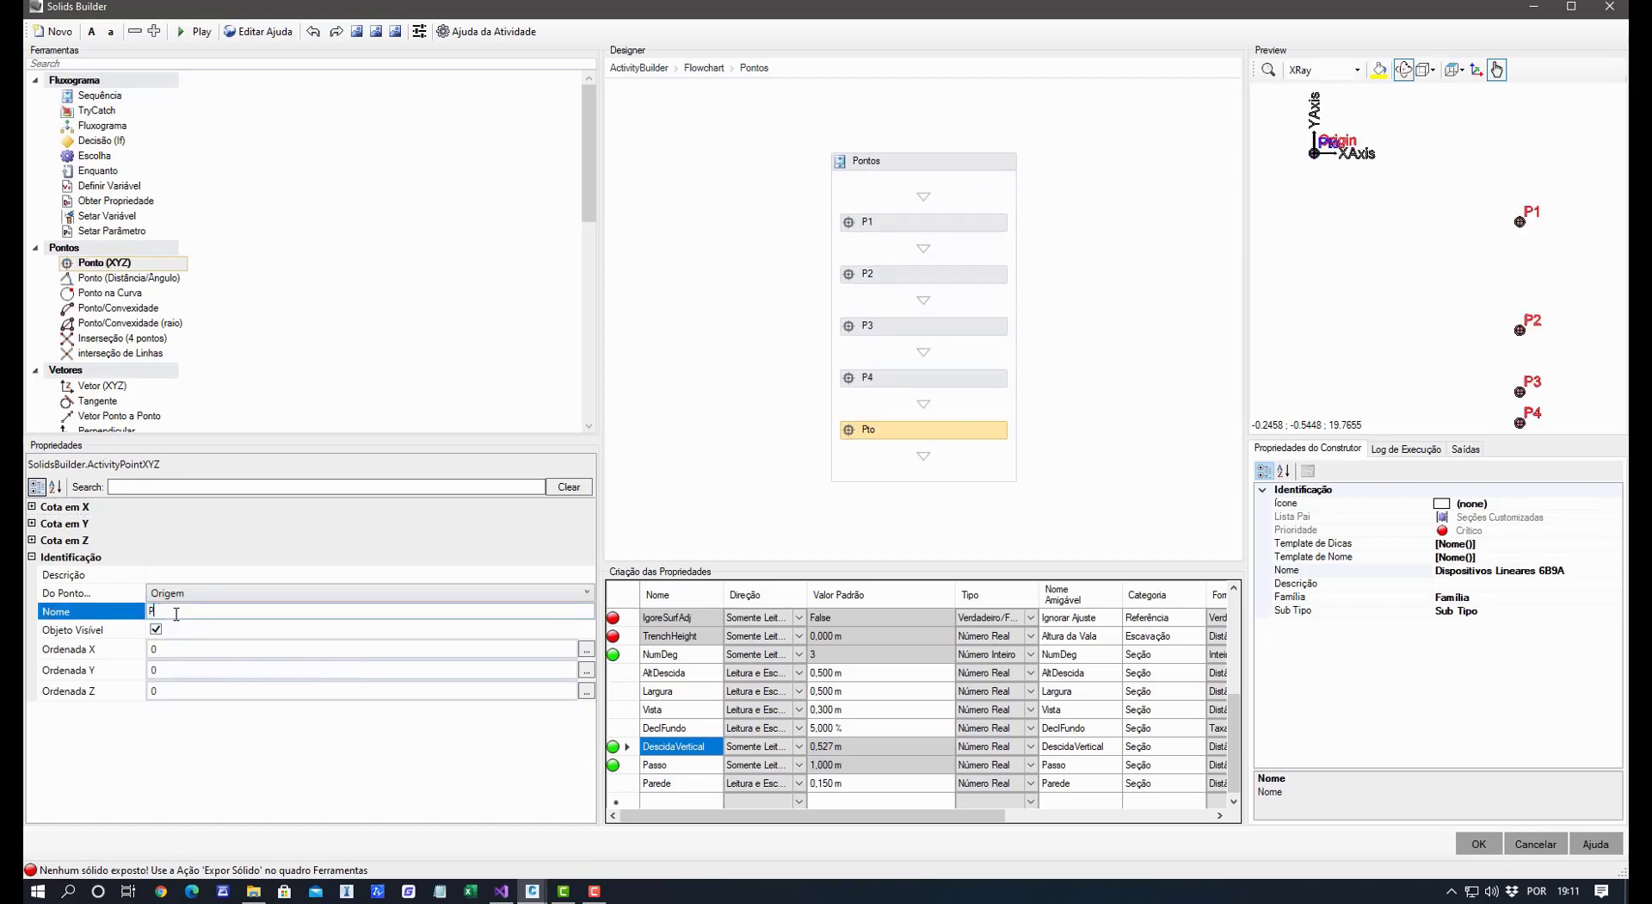
text(5)
click(187, 596)
click(187, 596)
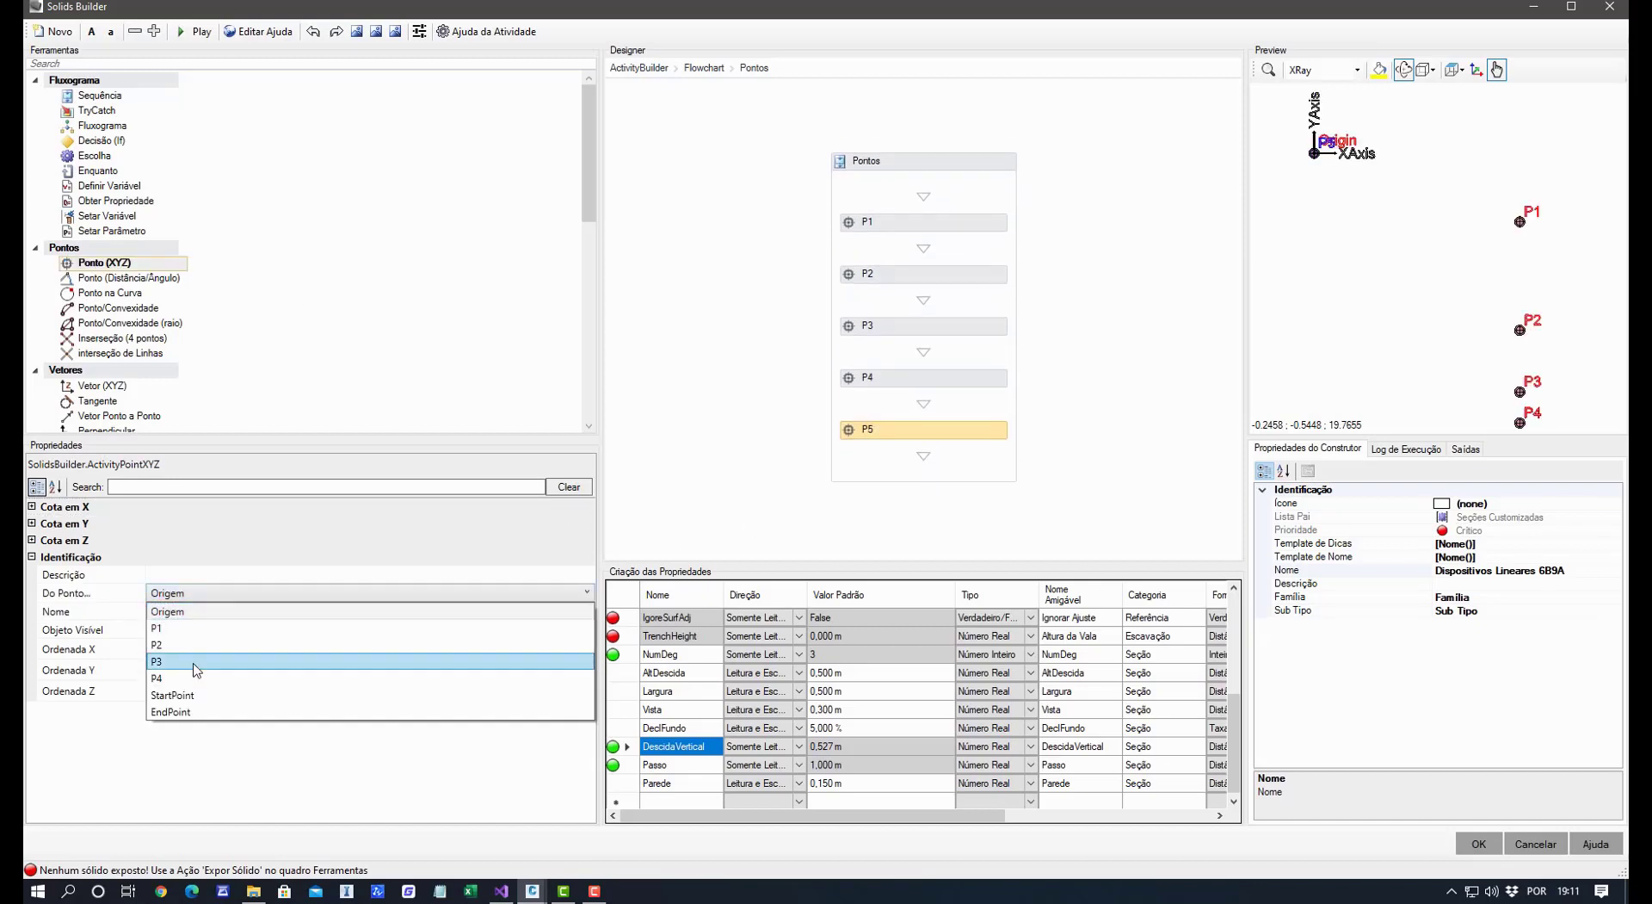
click(185, 680)
Set P5's X ordinate to Parede and its Y ordinate to Parede * DeclFundo.
click(177, 650)
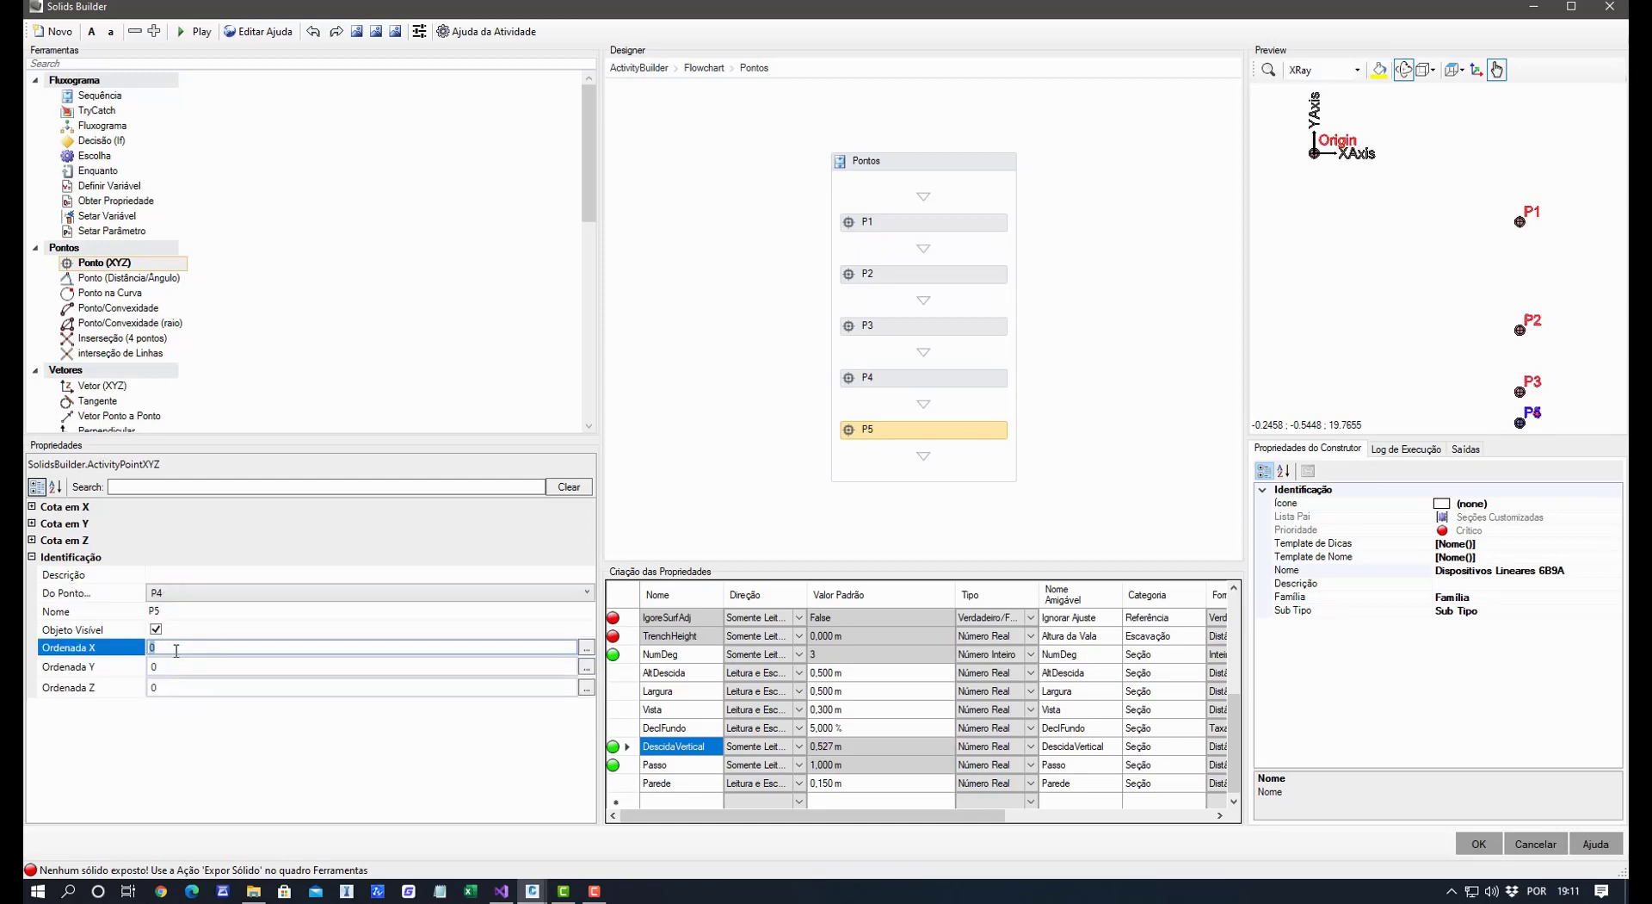
text(Parede)
click(188, 666)
text(Parede)
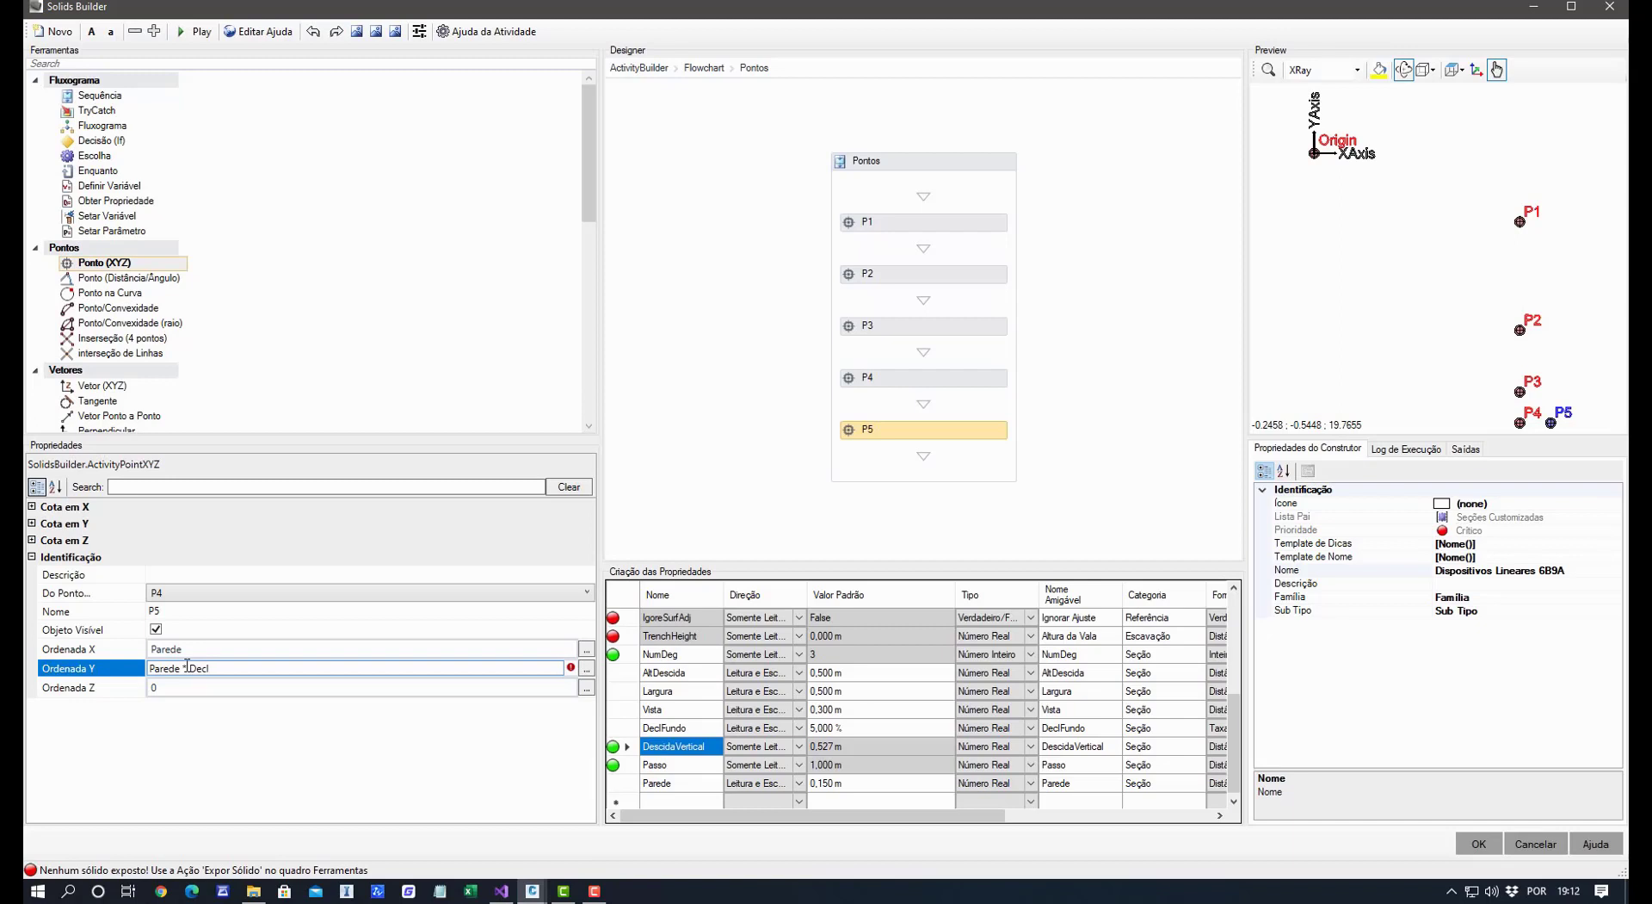
click(237, 736)
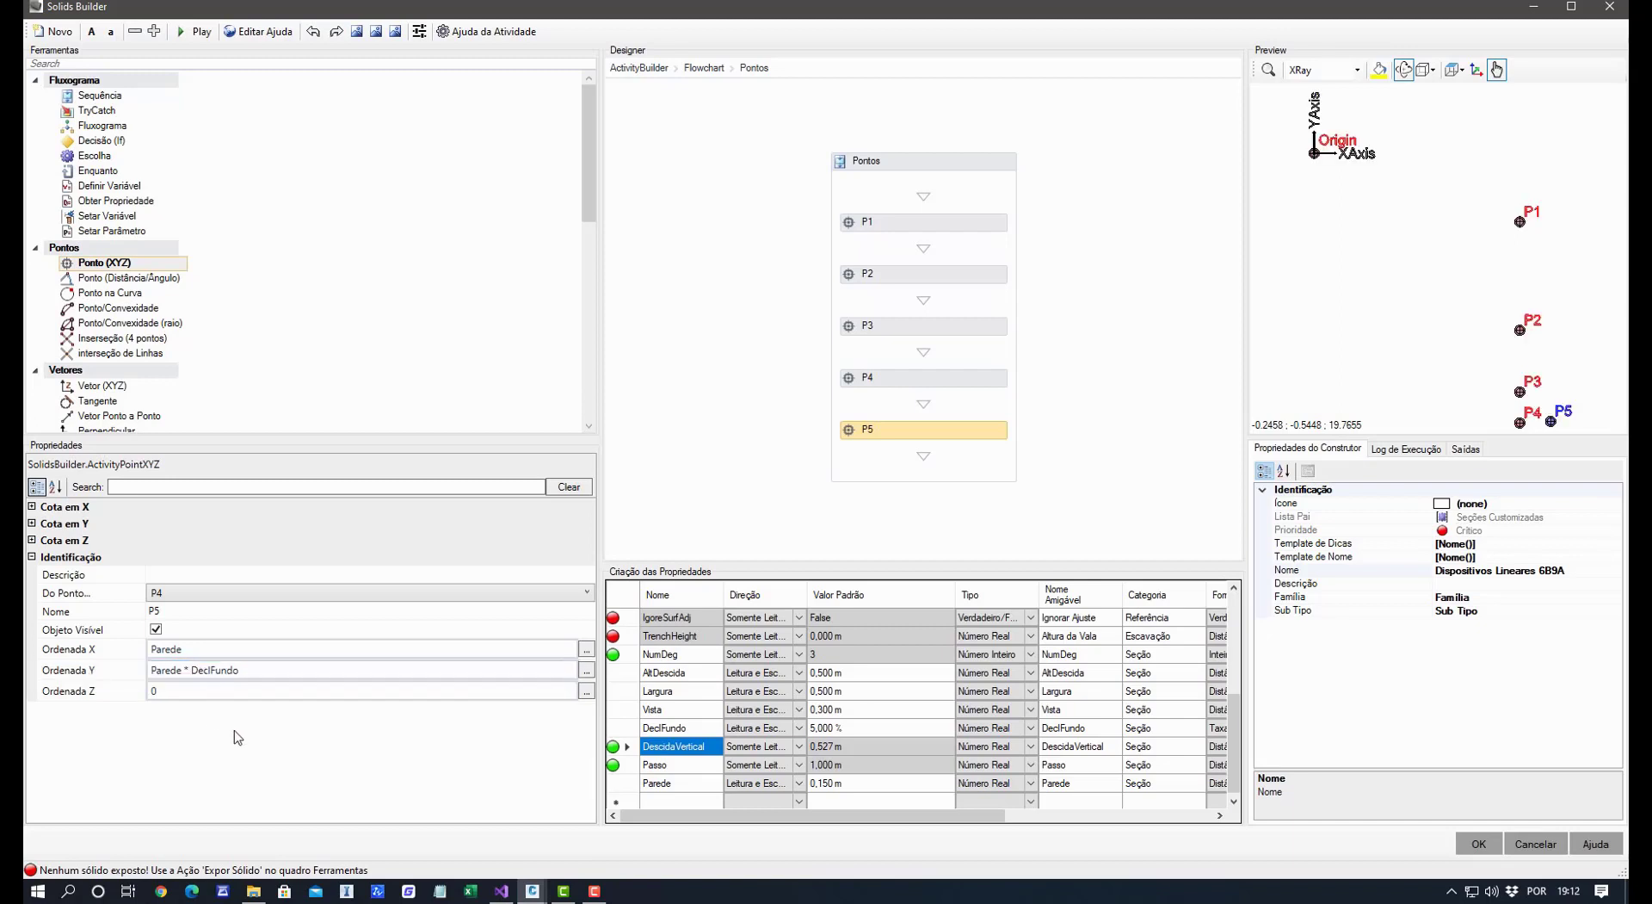
Make P5's X ordinate negative: -Parede.
click(168, 647)
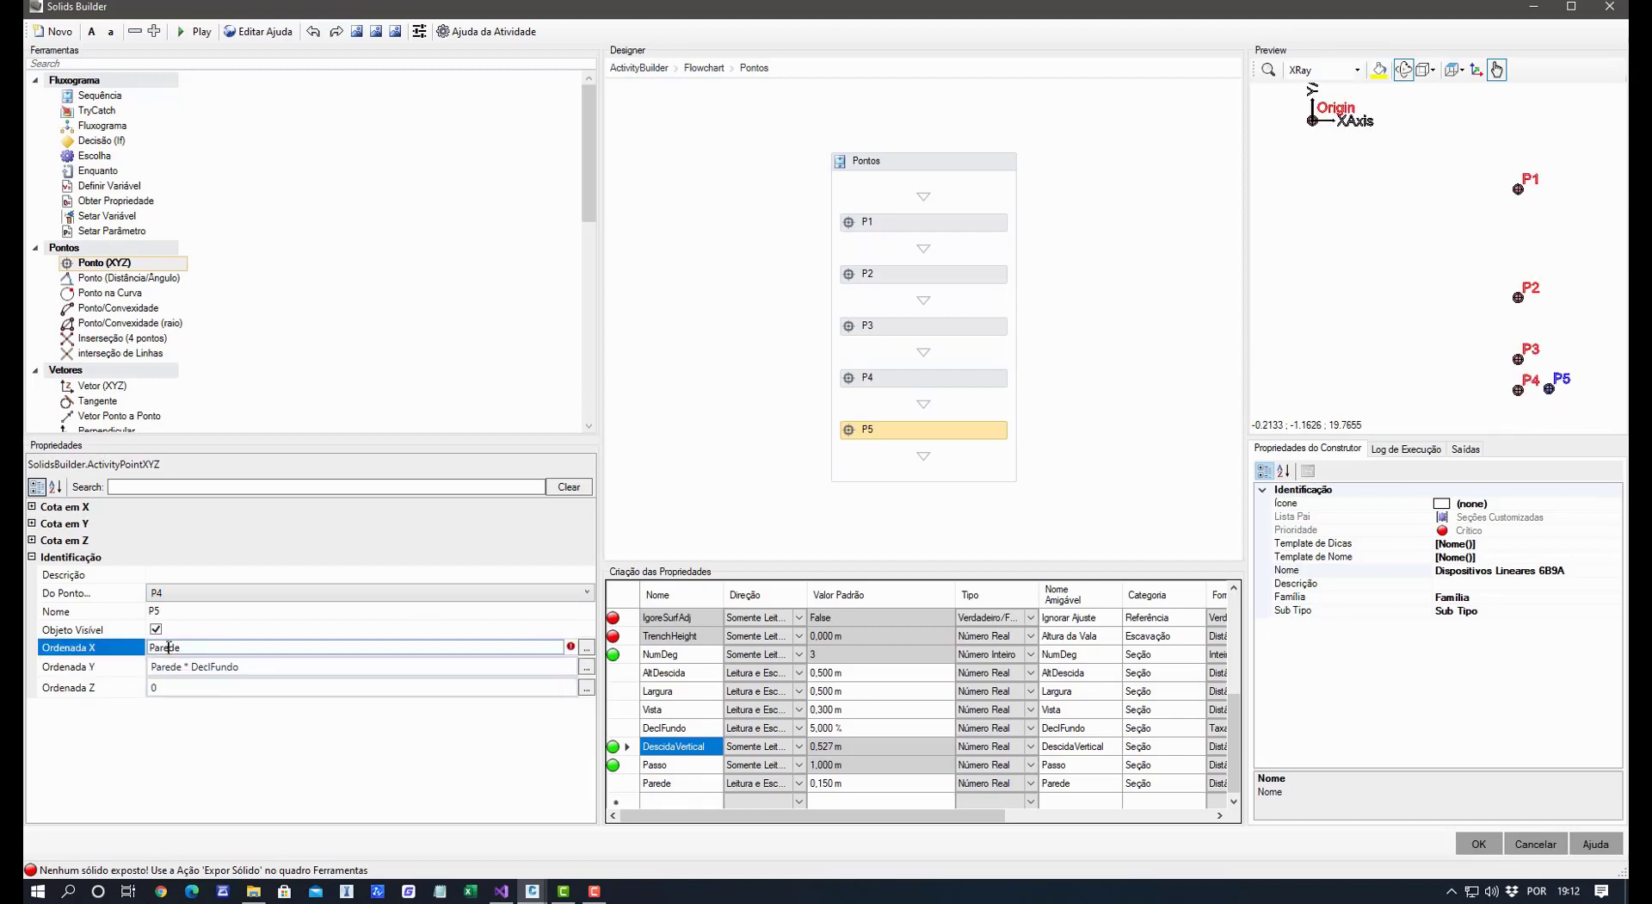
click(155, 647)
text(-)
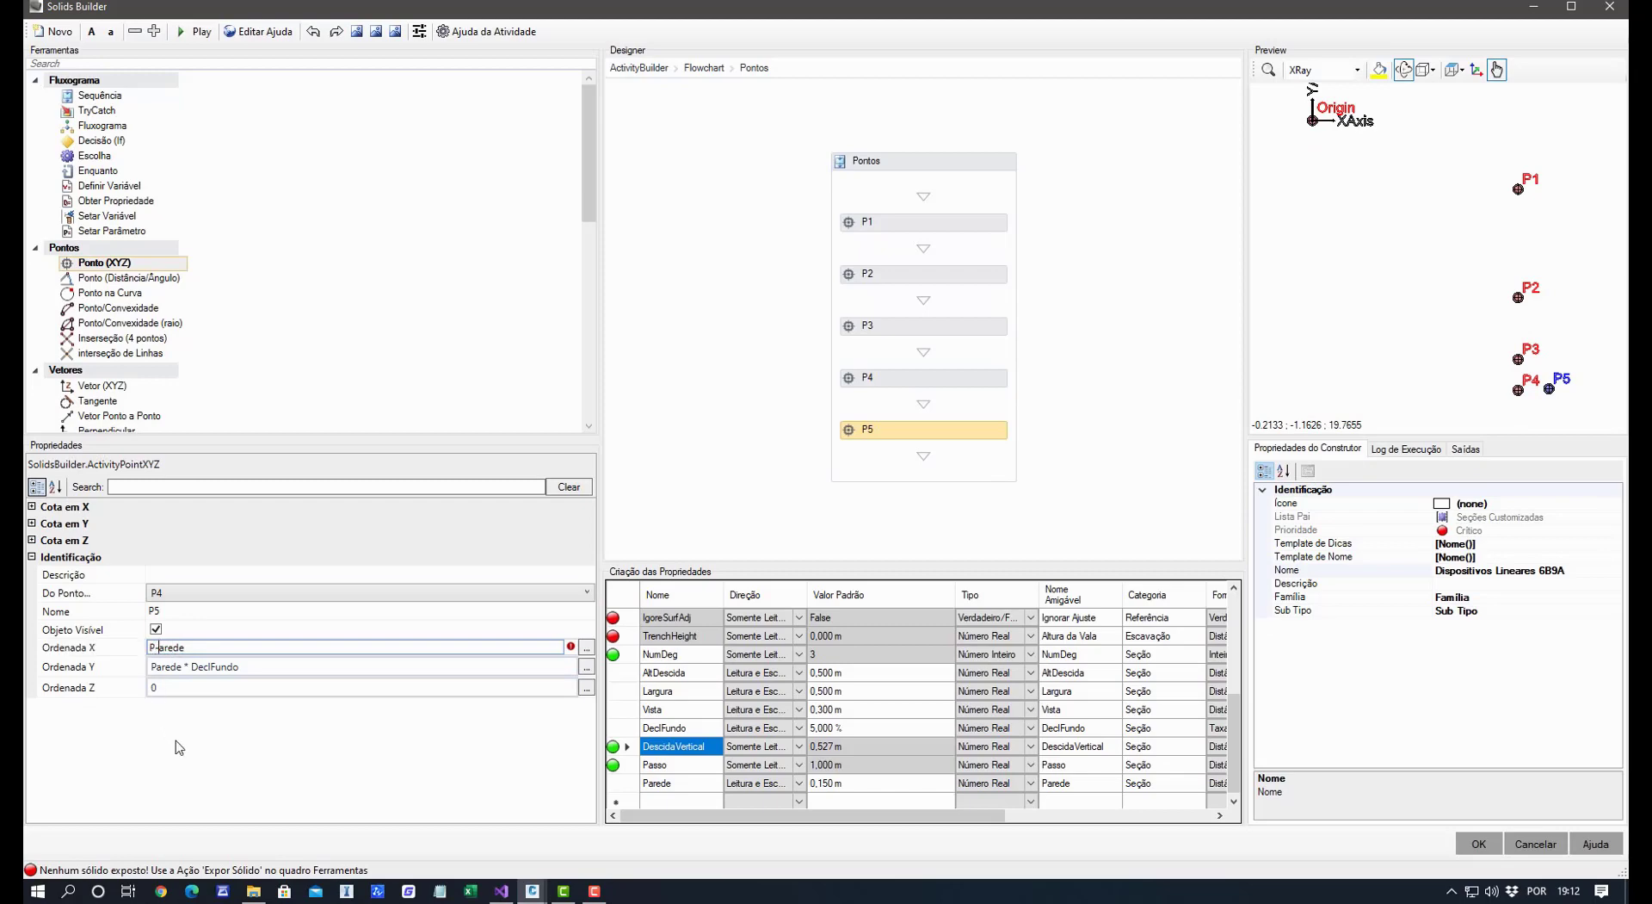
key(BackSpace)
text(-)
key(Return)
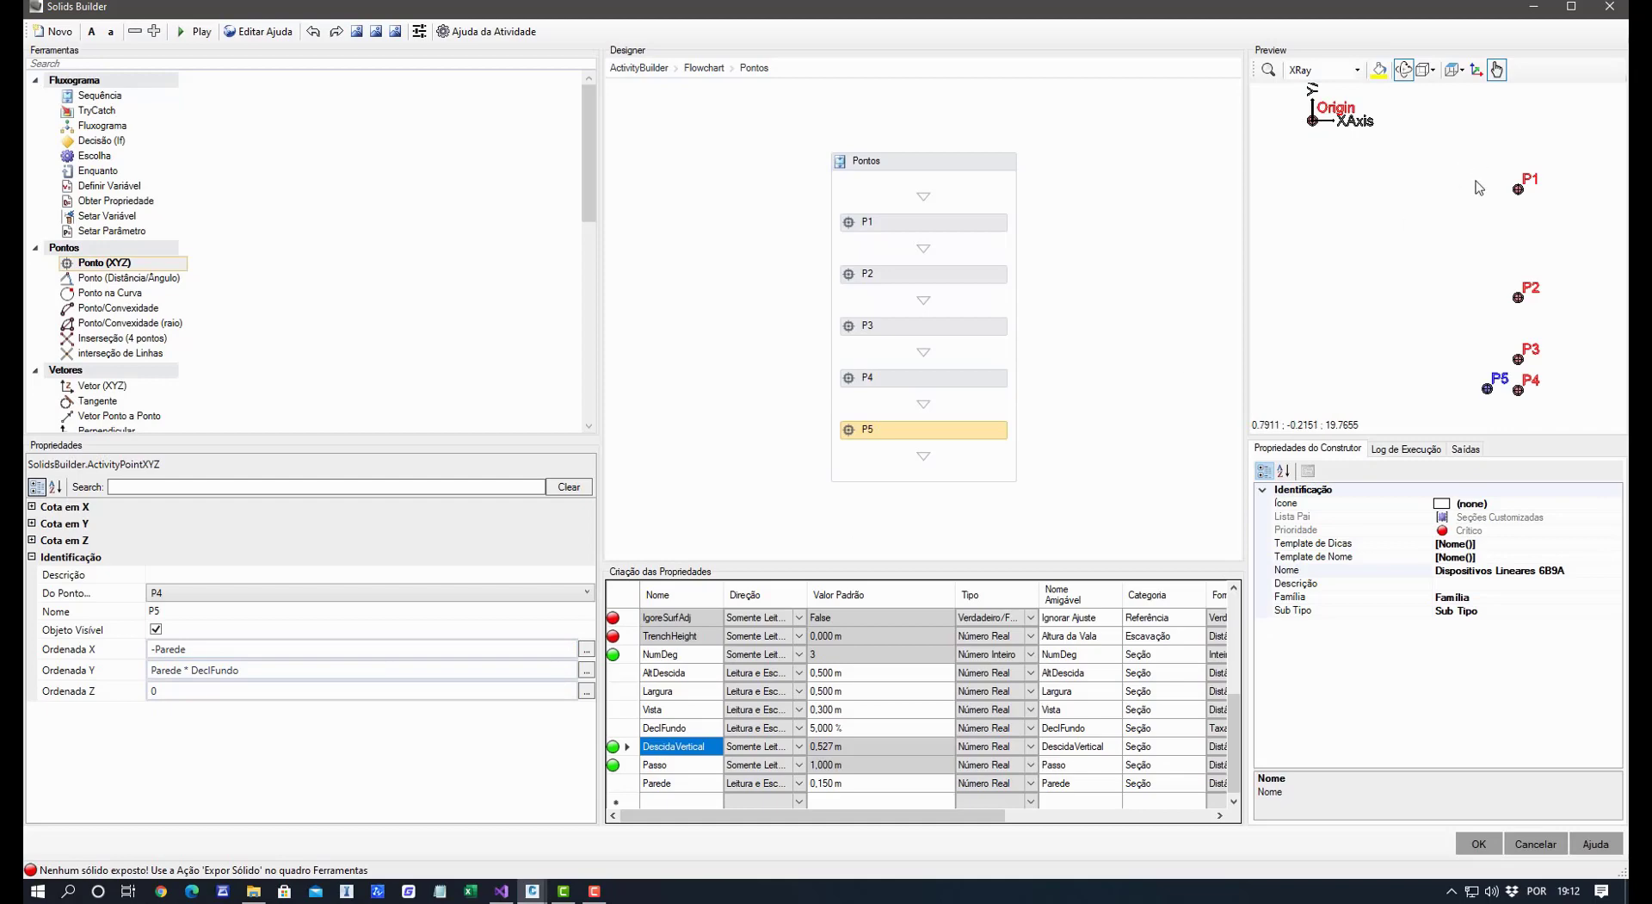
drag(1472, 227, 1498, 250)
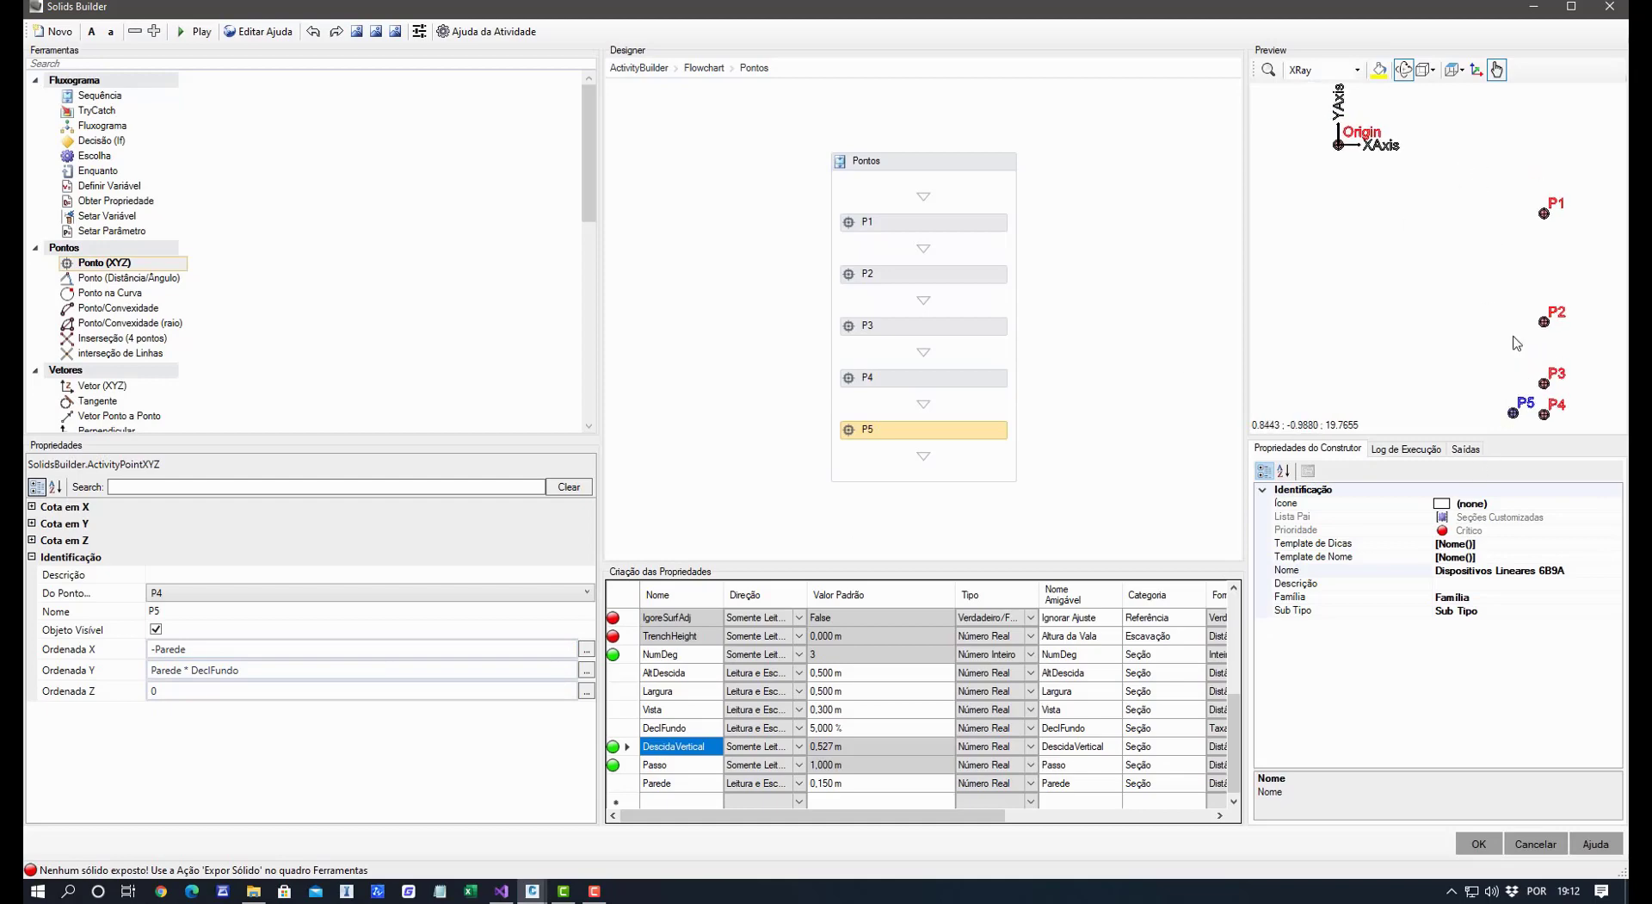
Switch to the Civil 3D diagram and copy the Vista dimension from point 2 to point 6.
mouse_move(533, 891)
click(447, 818)
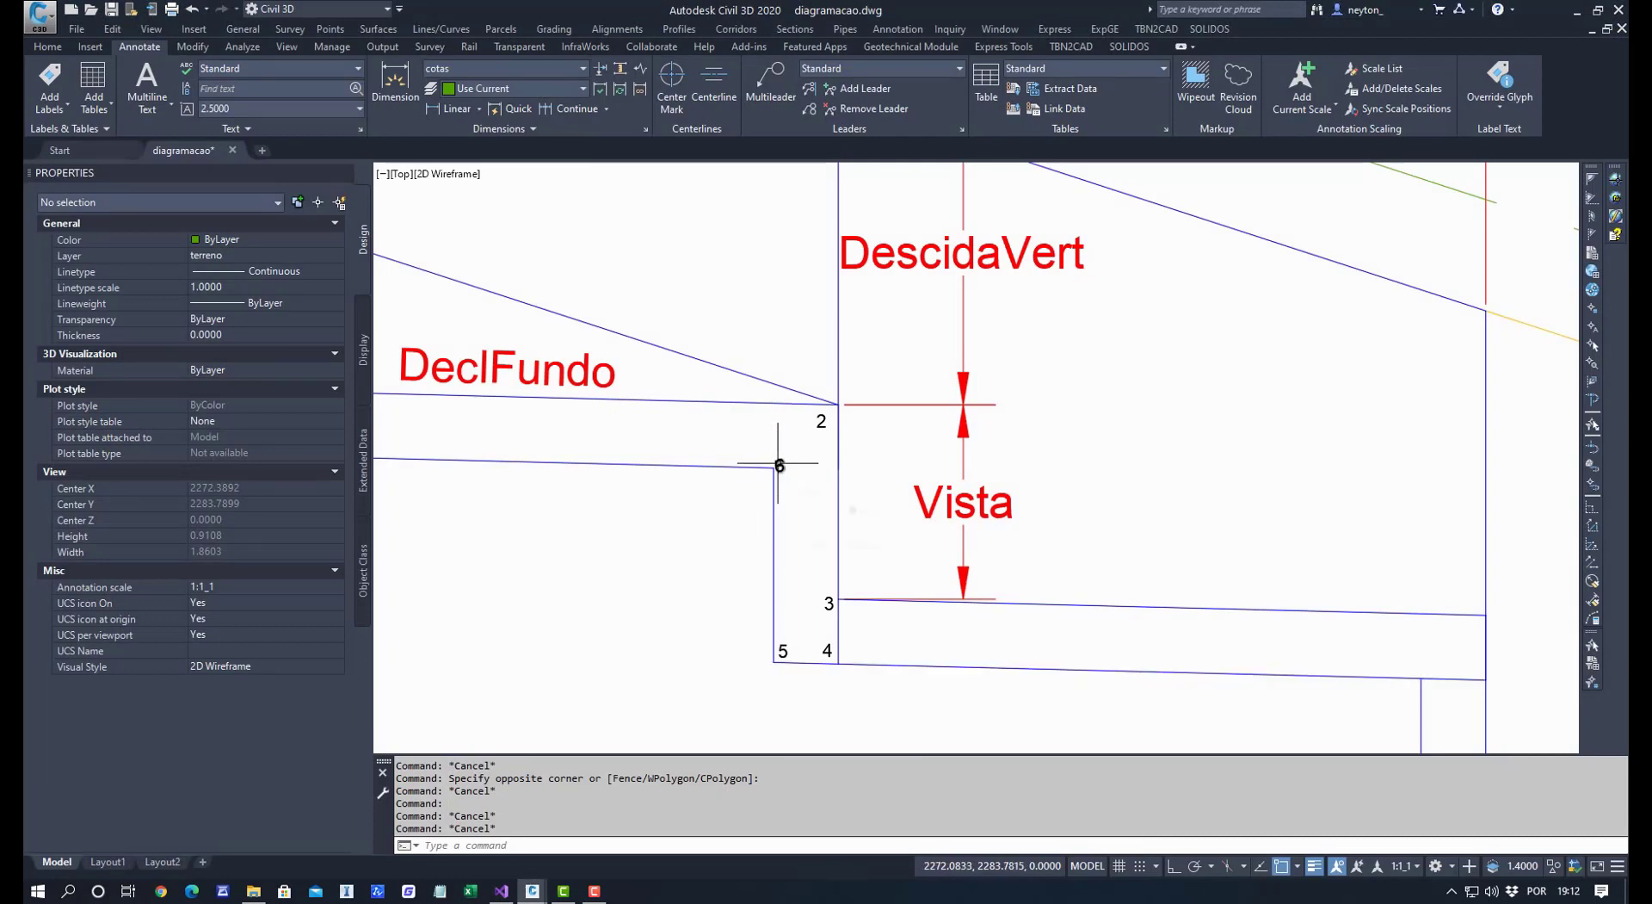
click(963, 453)
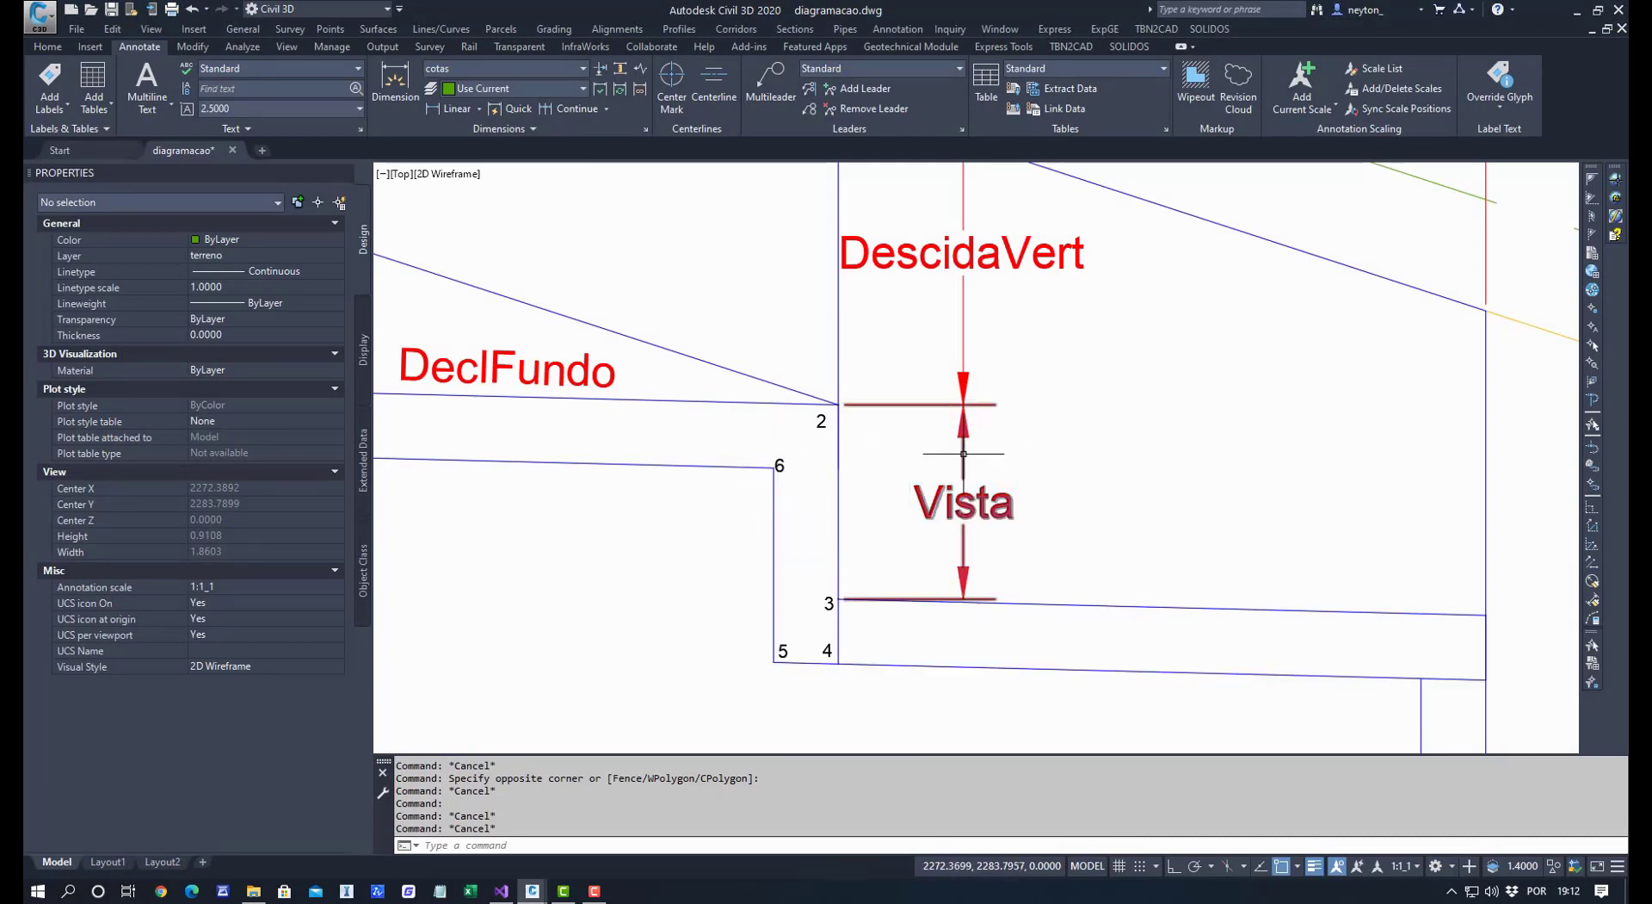
text(c)
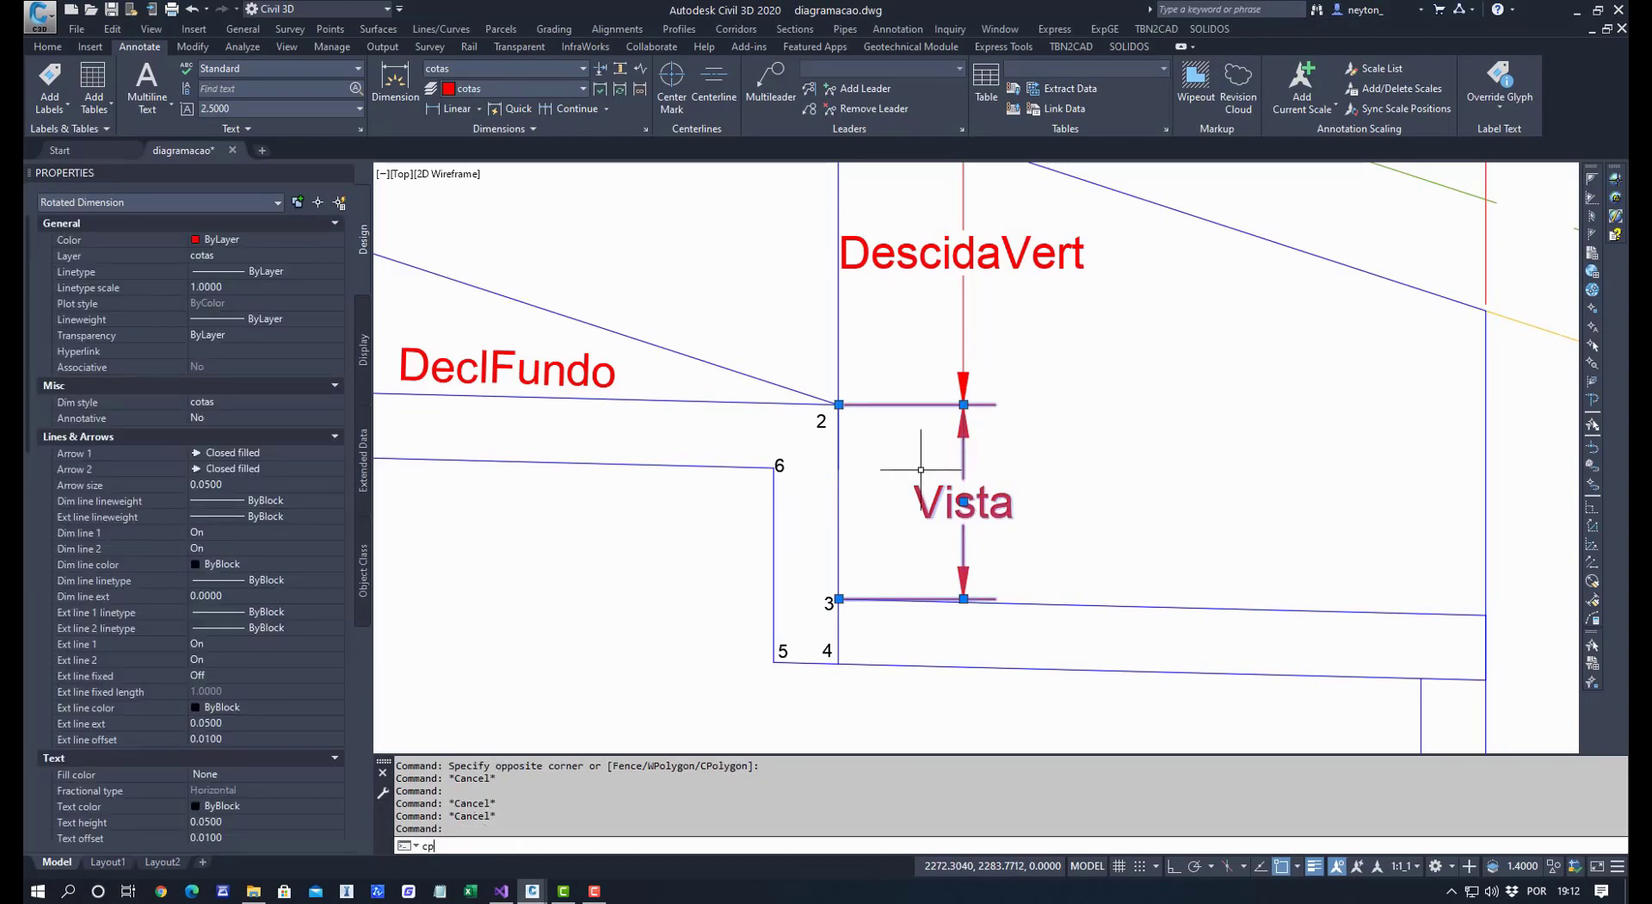
text(p)
key(Return)
key(F3)
key(F3)
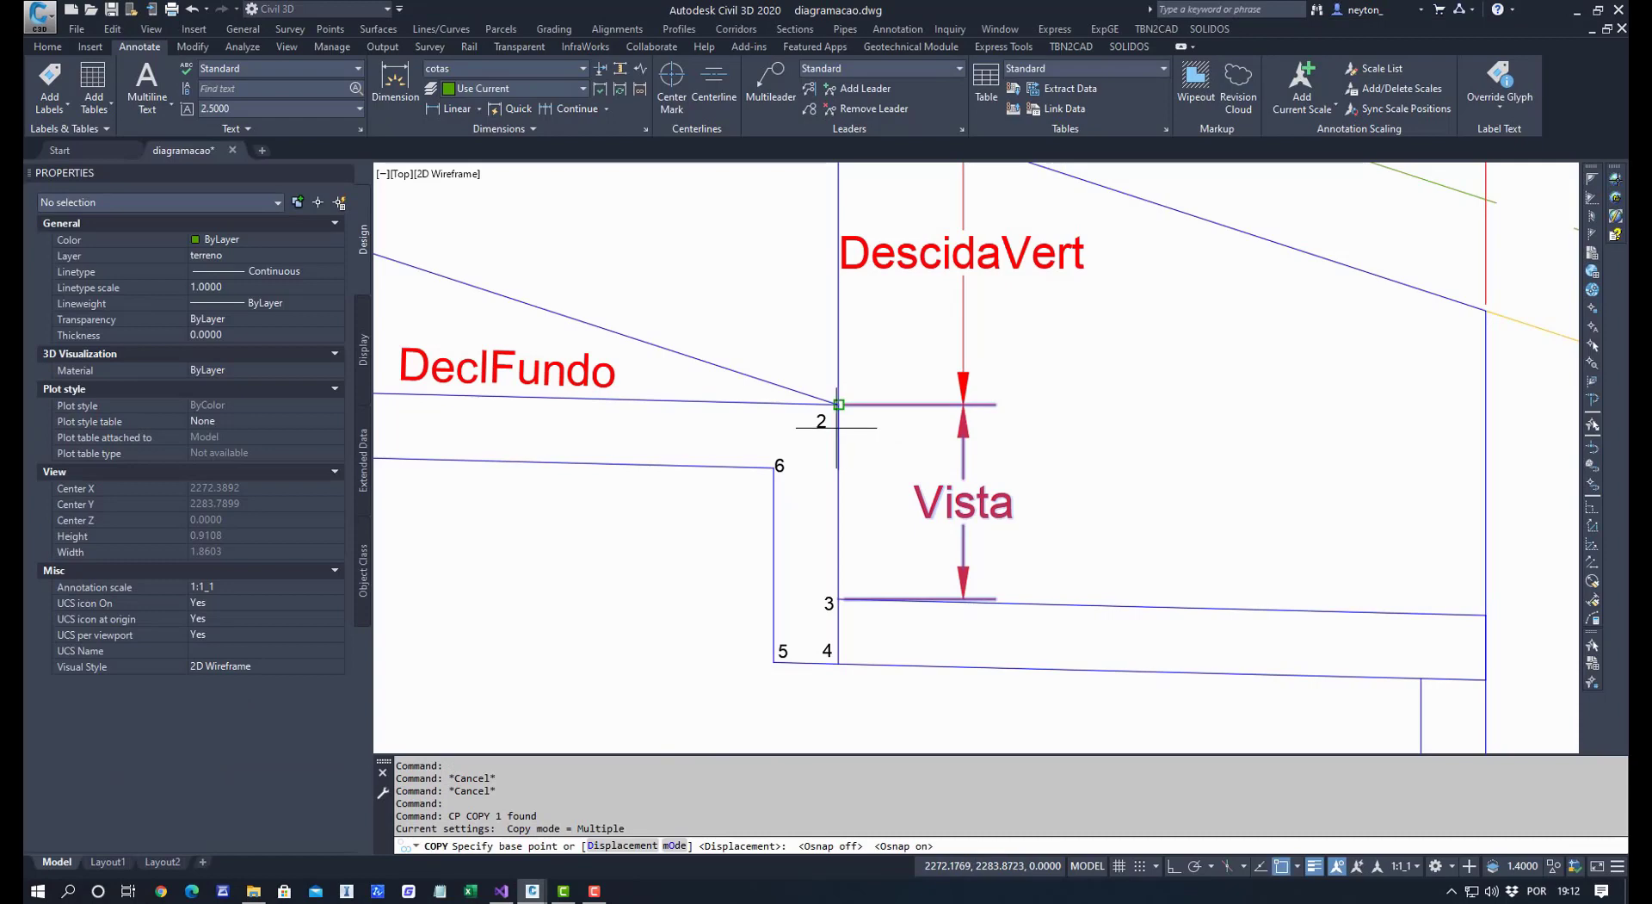
click(838, 404)
click(773, 466)
key(Escape)
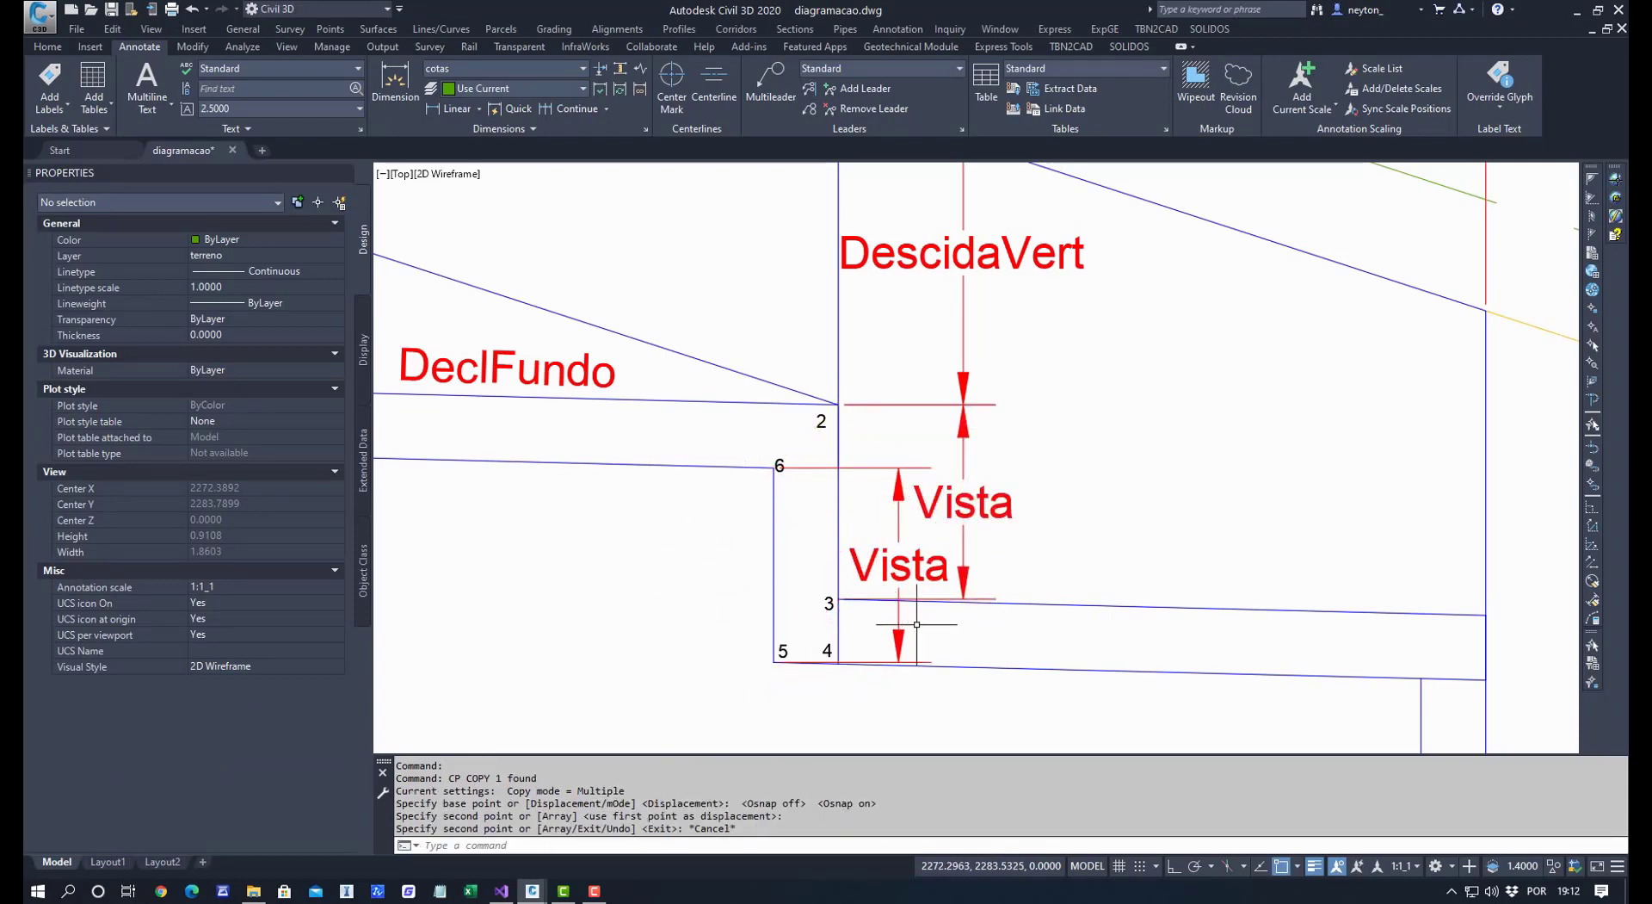
Move the copied Vista dimension line to the outer side of the 5–6 wall line, clear of the profile.
click(898, 602)
click(898, 566)
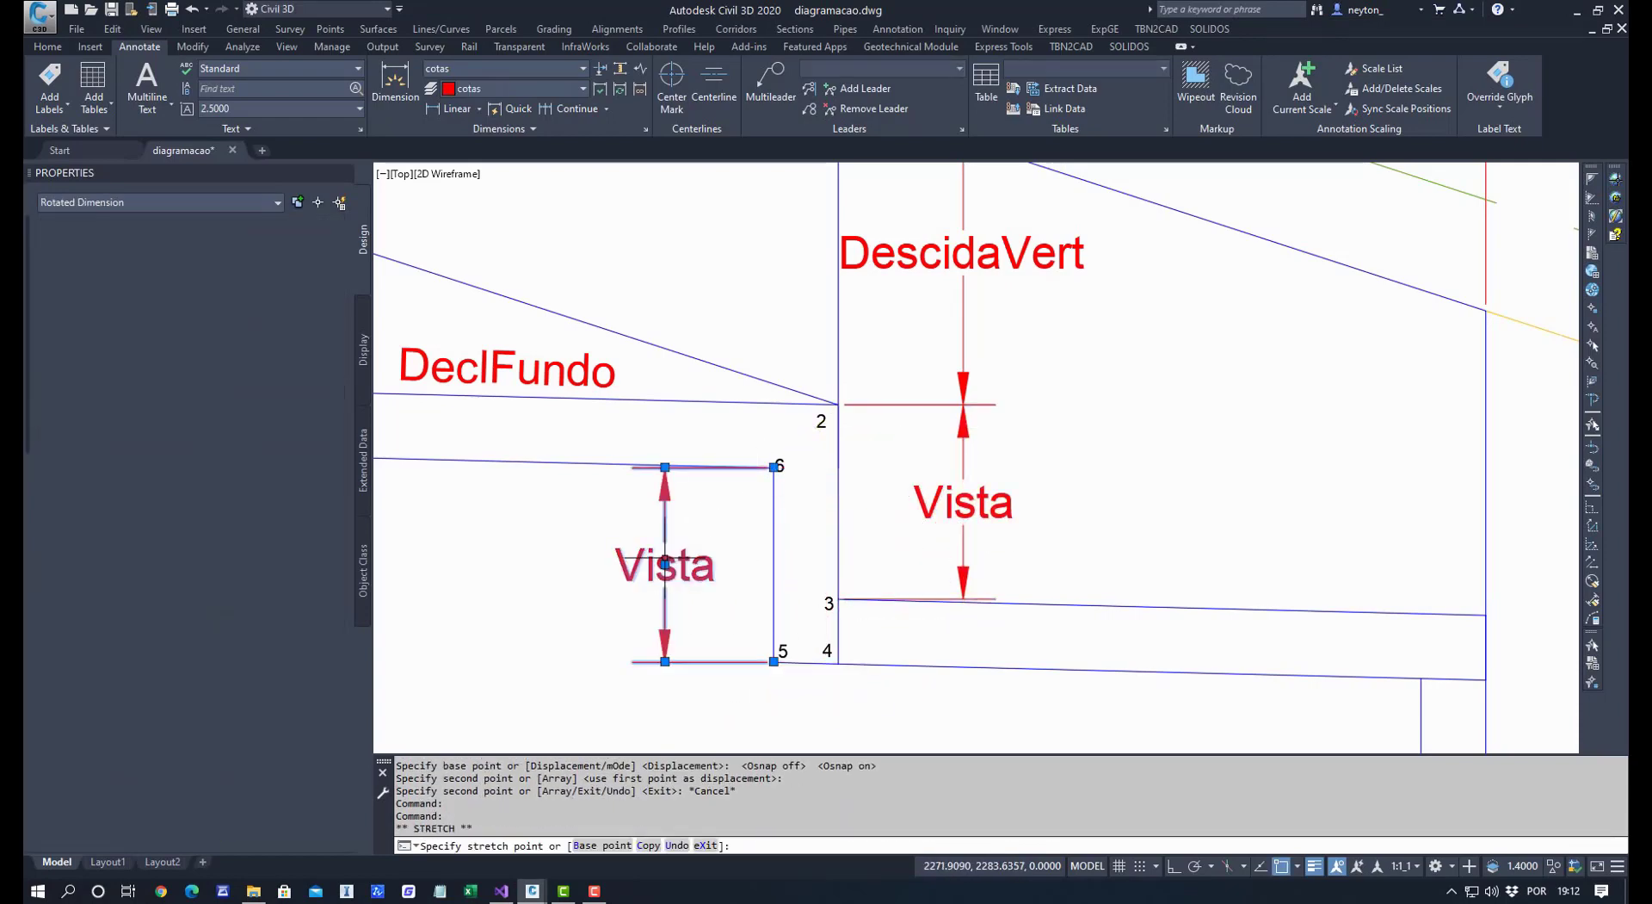
click(664, 564)
key(Escape)
key(Escape)
key(Escape)
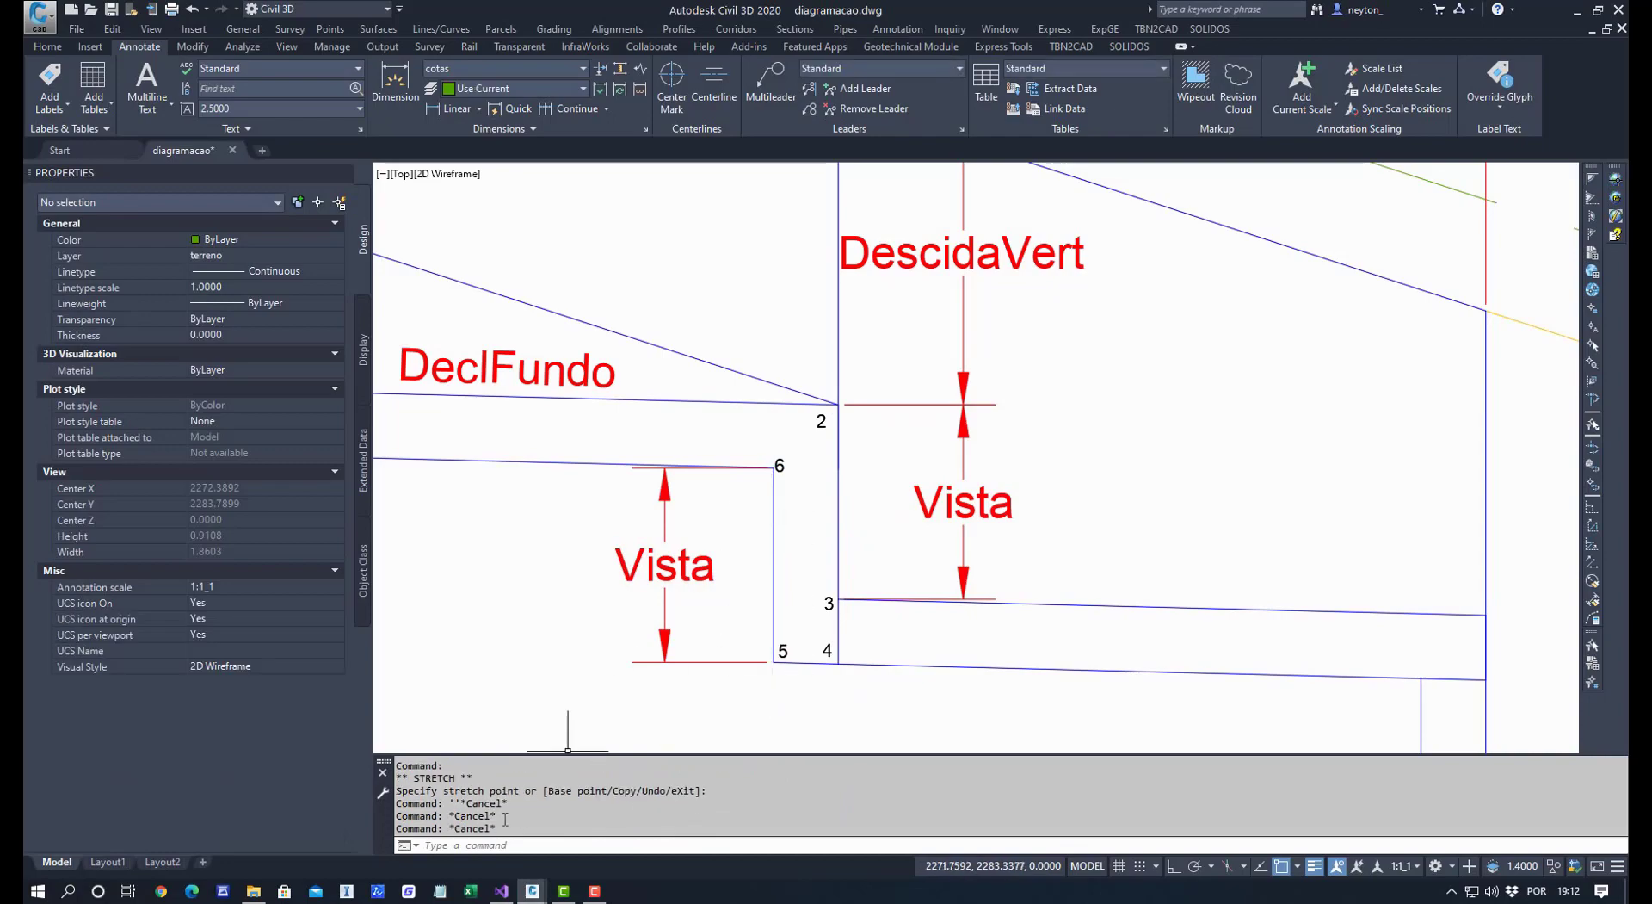
Return to Solids Builder and add an XYZ point after P5, named P6 and based on P5.
click(501, 891)
click(517, 880)
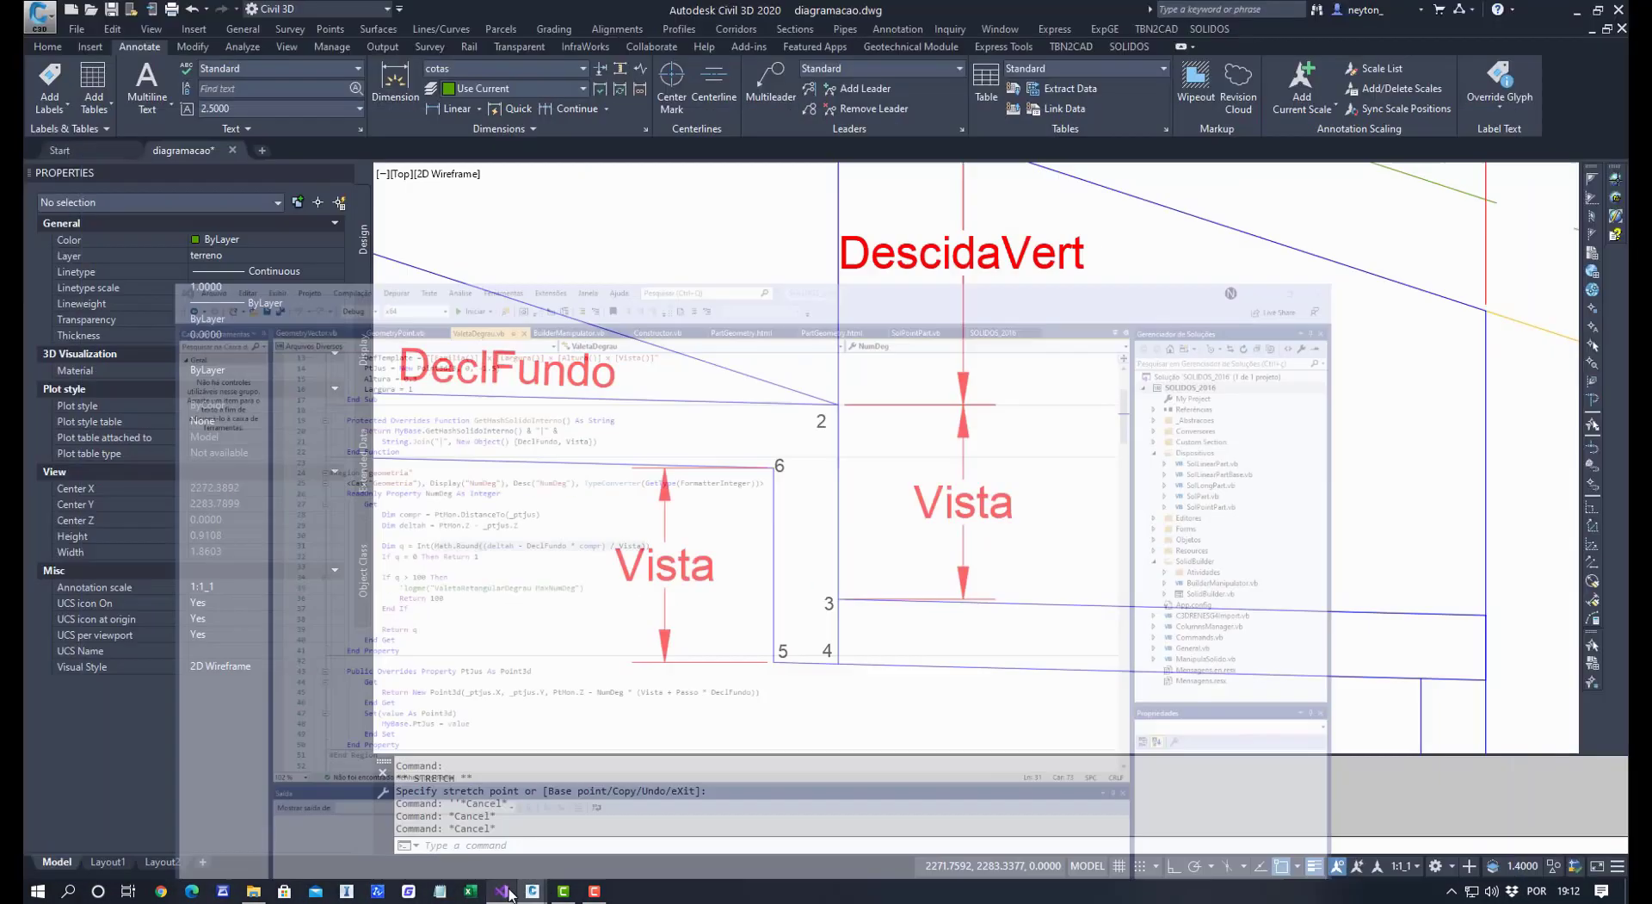
mouse_move(533, 891)
click(774, 826)
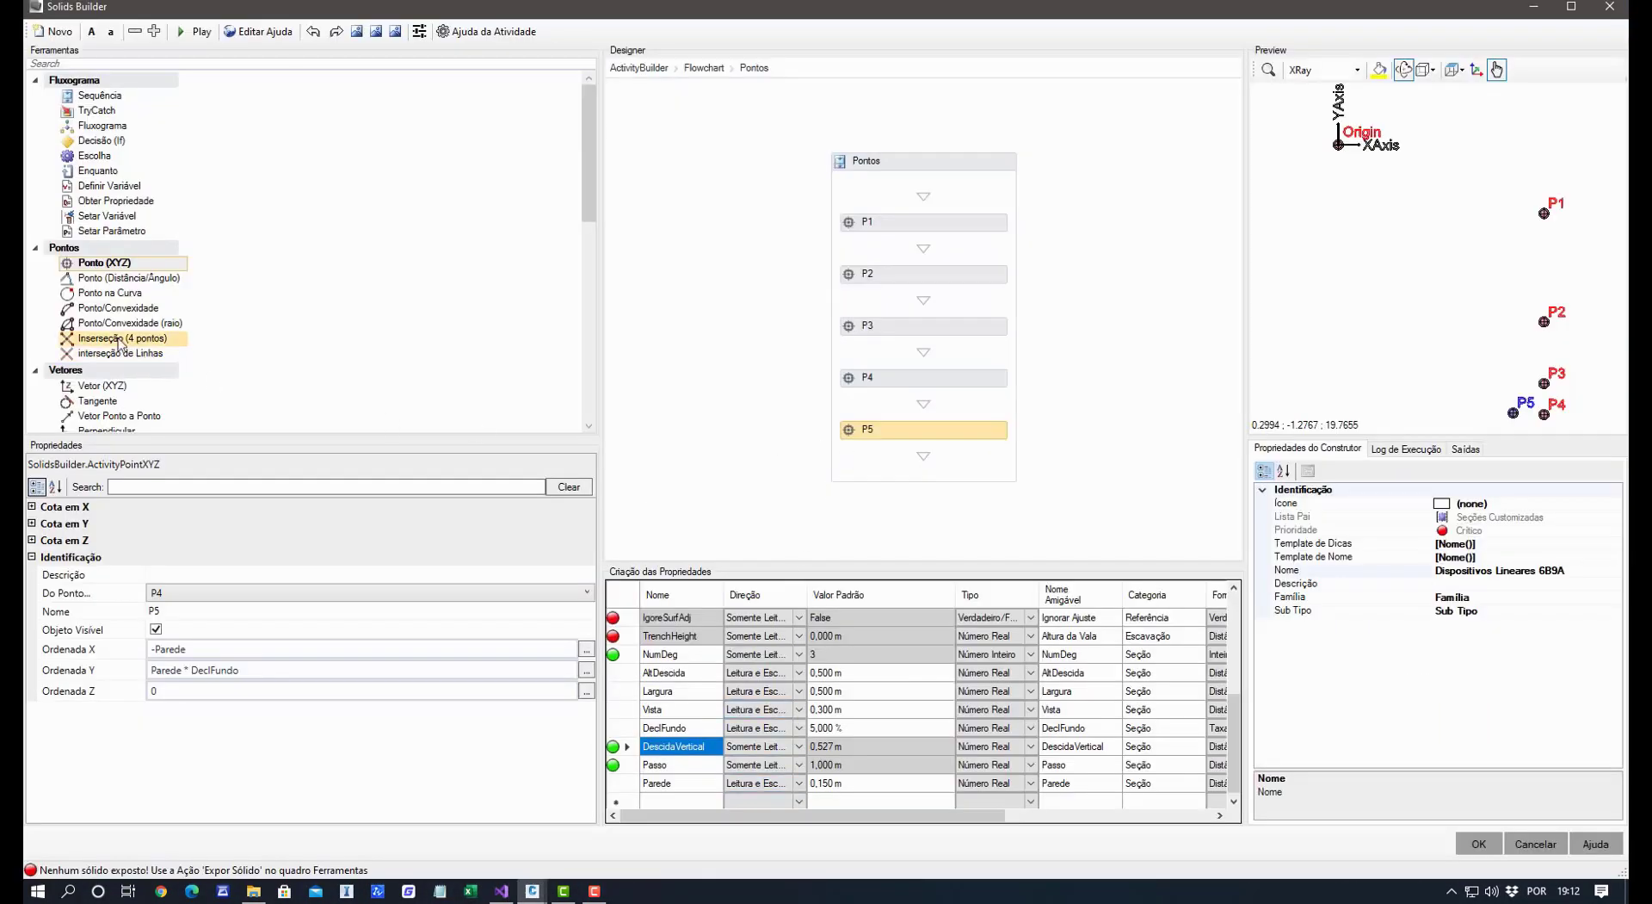
drag(104, 263, 874, 466)
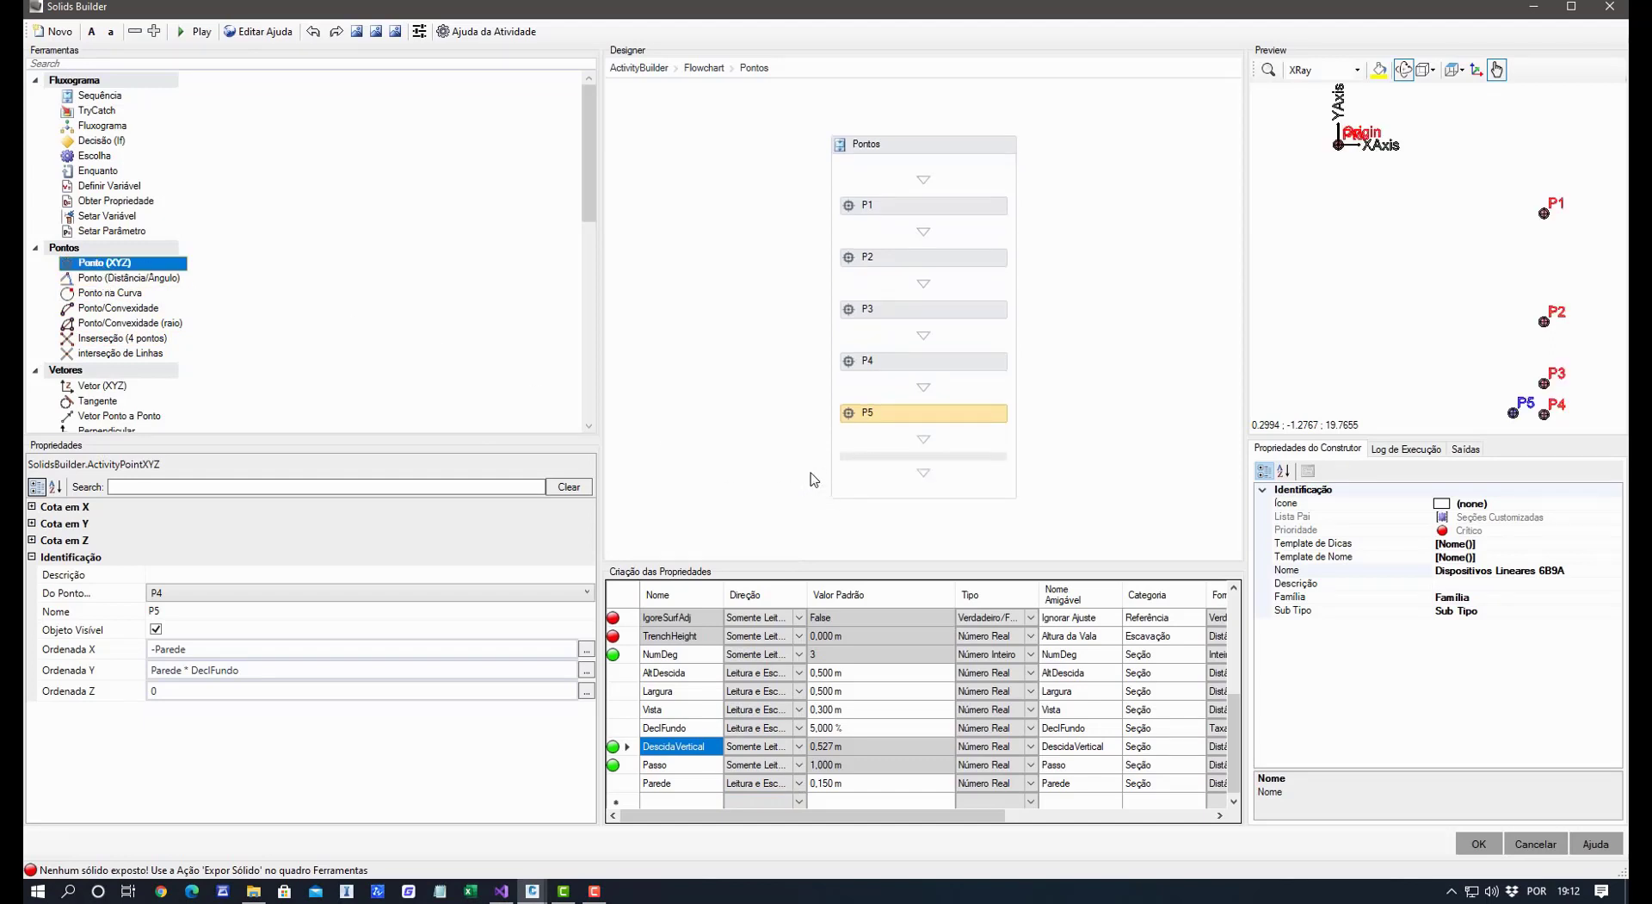
click(190, 614)
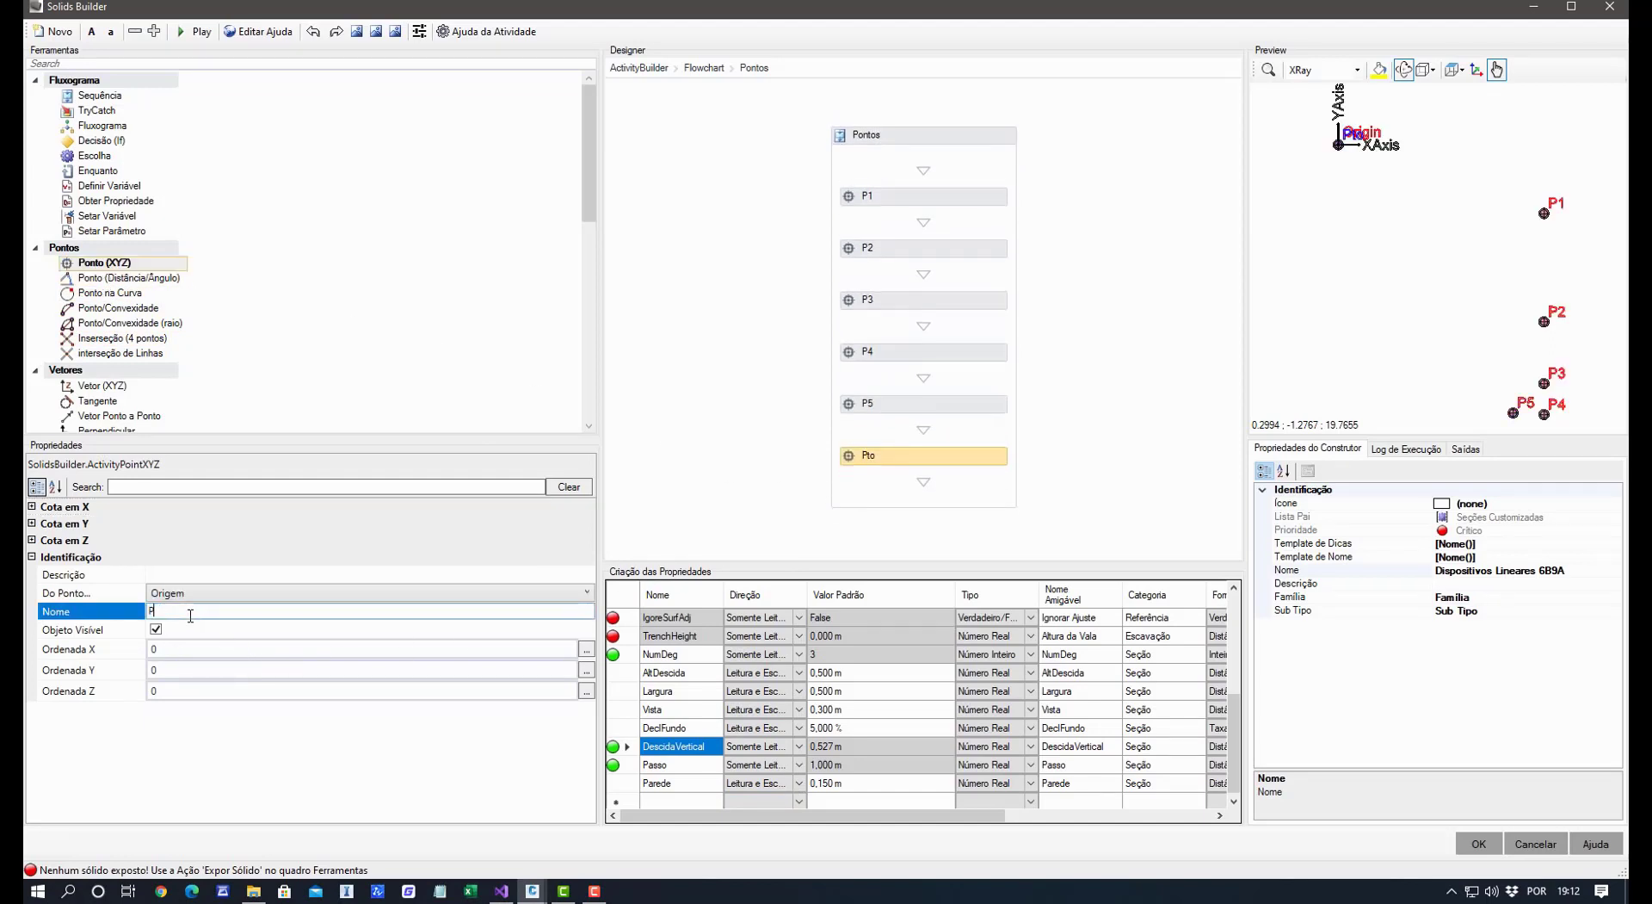
text(P6)
click(190, 600)
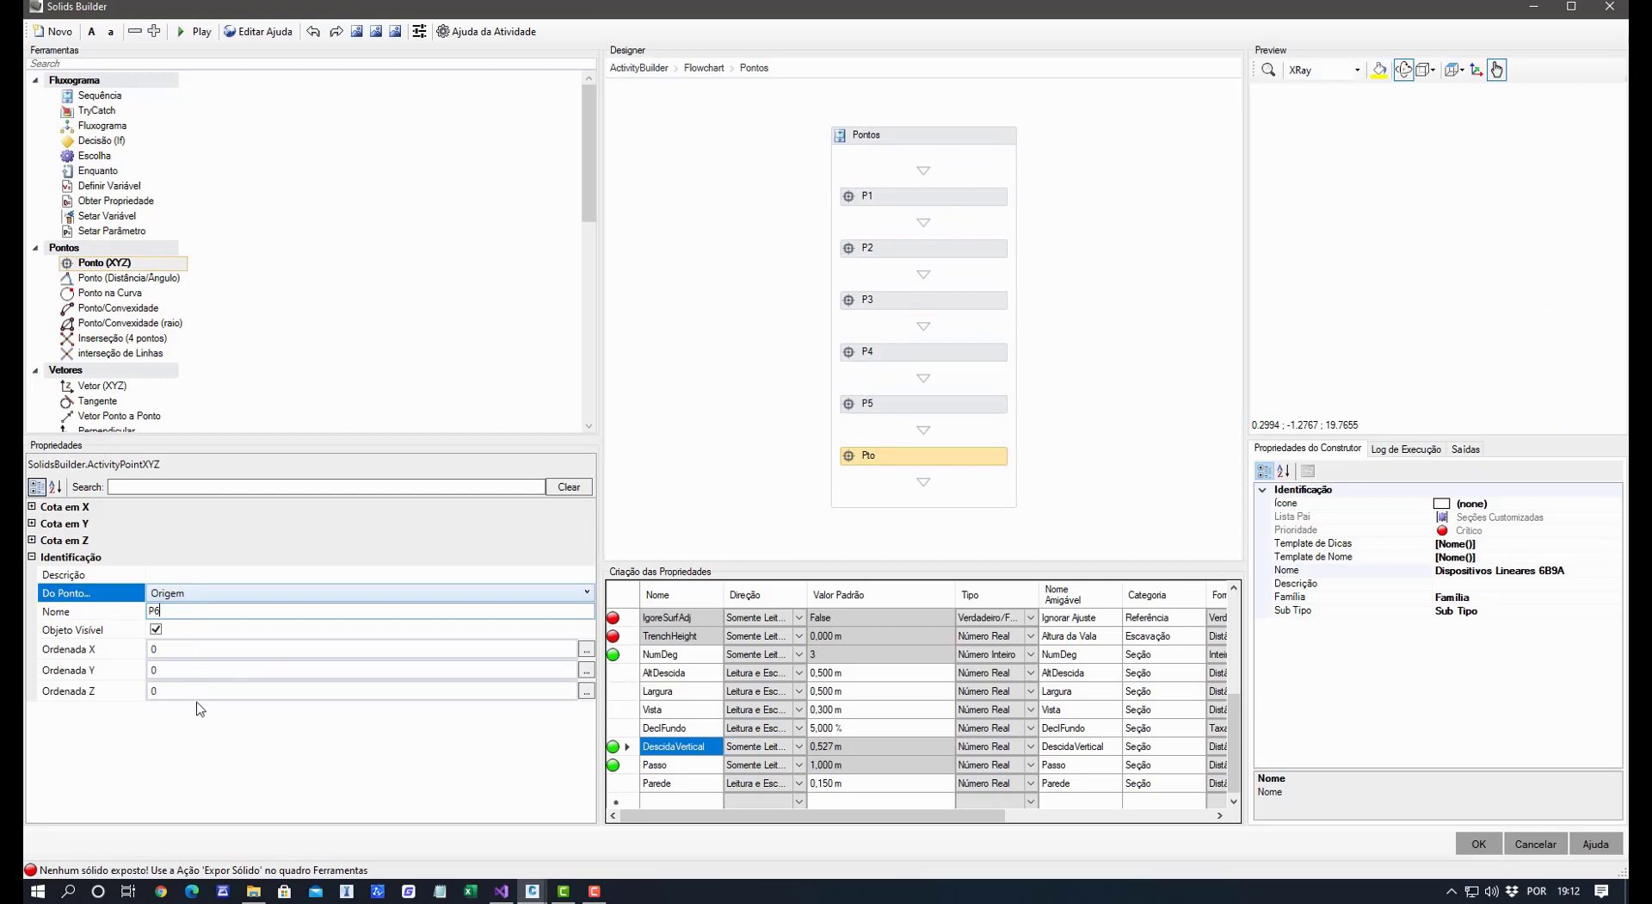
click(194, 690)
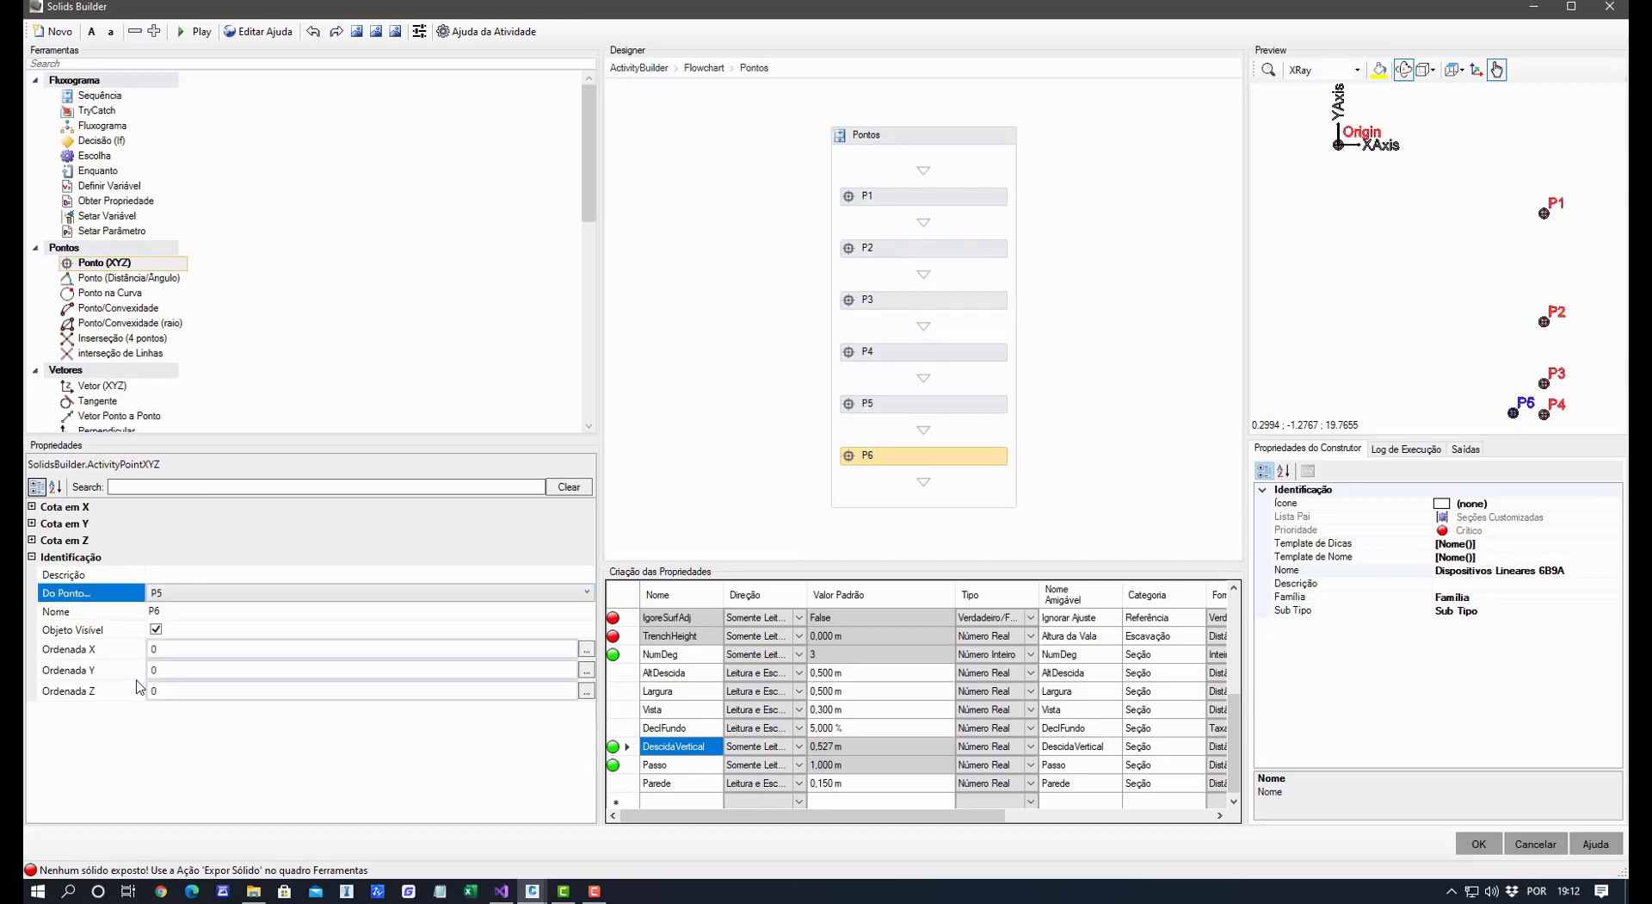
Set P6's Y ordinate to Vista.
click(182, 672)
text(Vista)
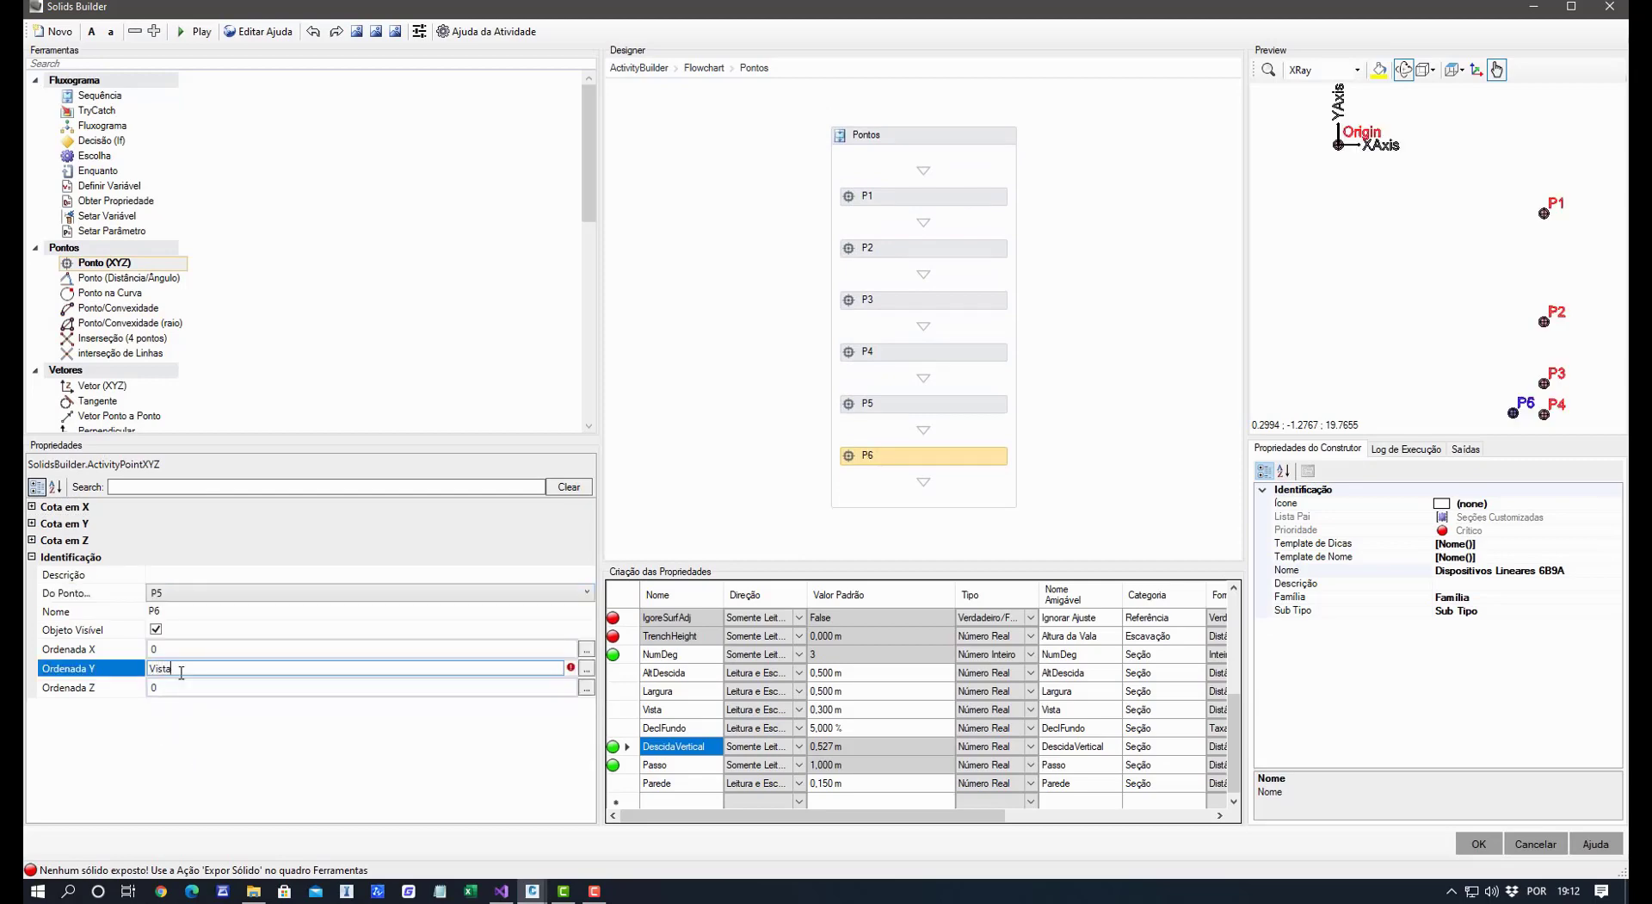
key(Return)
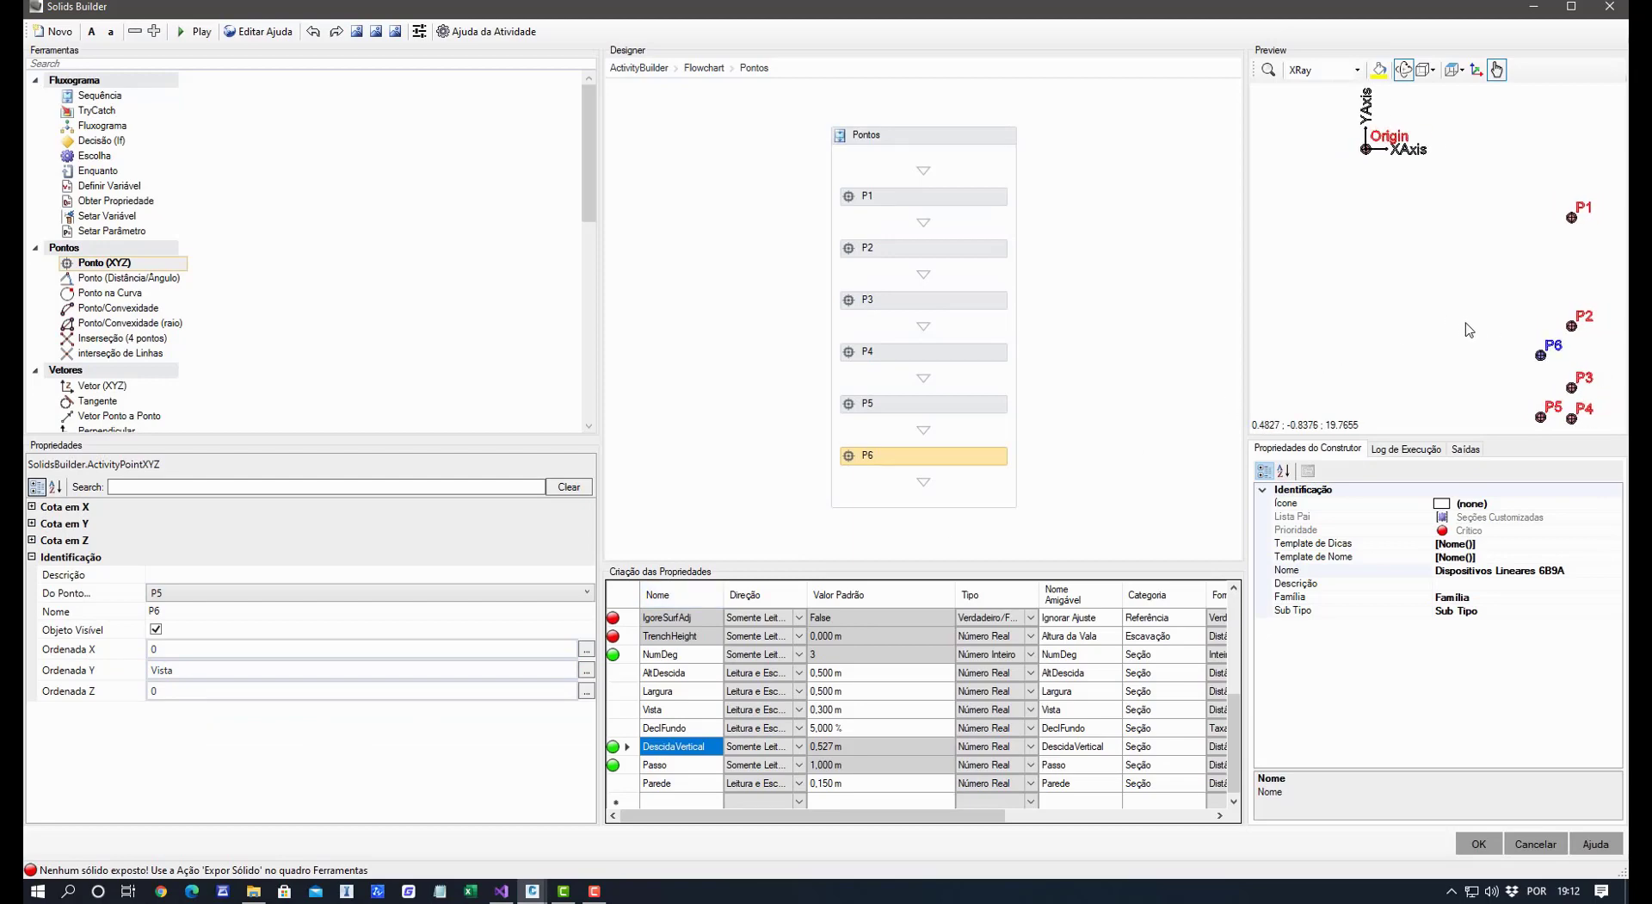
Switch to the Civil 3D diagram to examine points 7 and 8 relative to points 6 and 0, and return to Solids Builder.
mouse_move(532, 891)
click(258, 809)
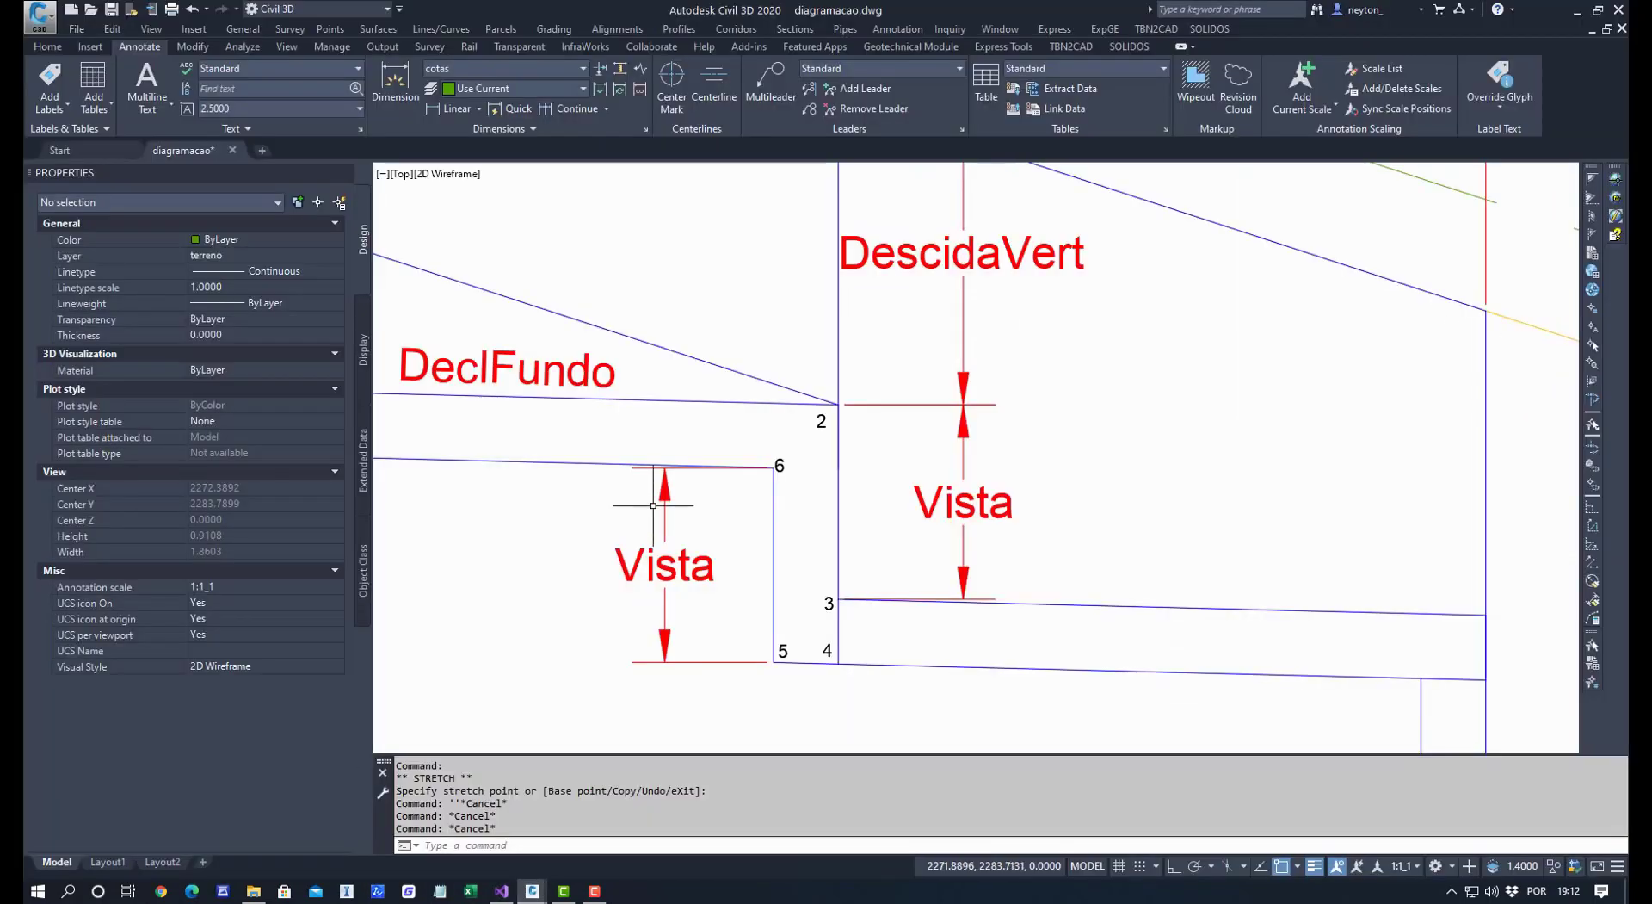
mouse_move(605, 533)
middle_down()
mouse_move(1003, 542)
mouse_move(992, 556)
middle_up()
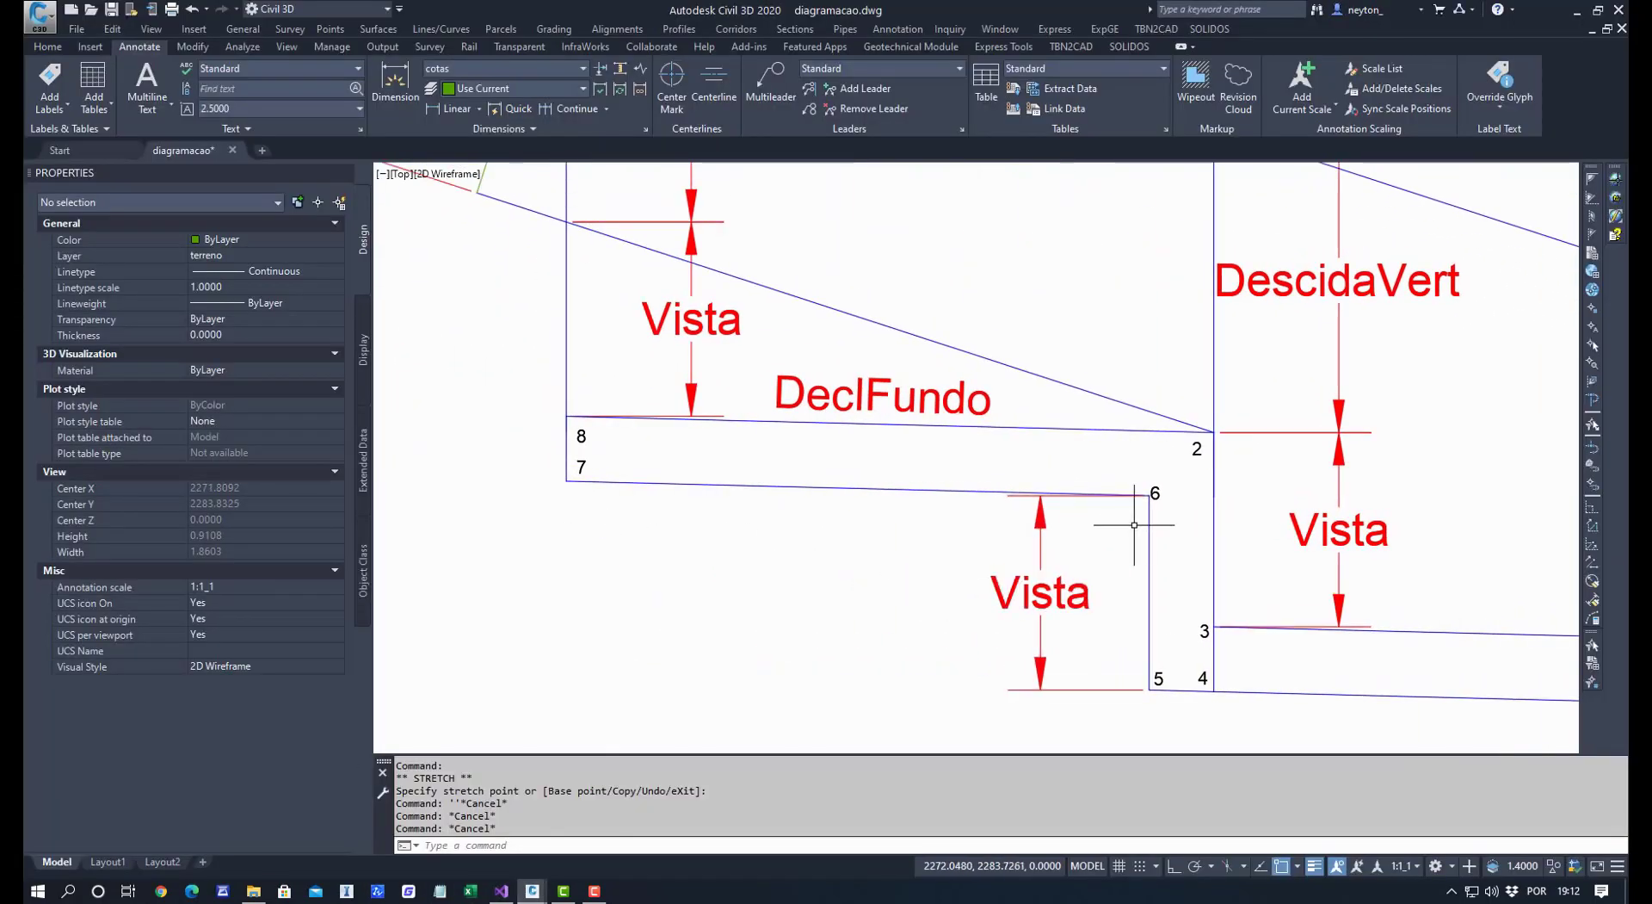
scroll(590, 553, down, 4)
scroll(654, 599, up, 2)
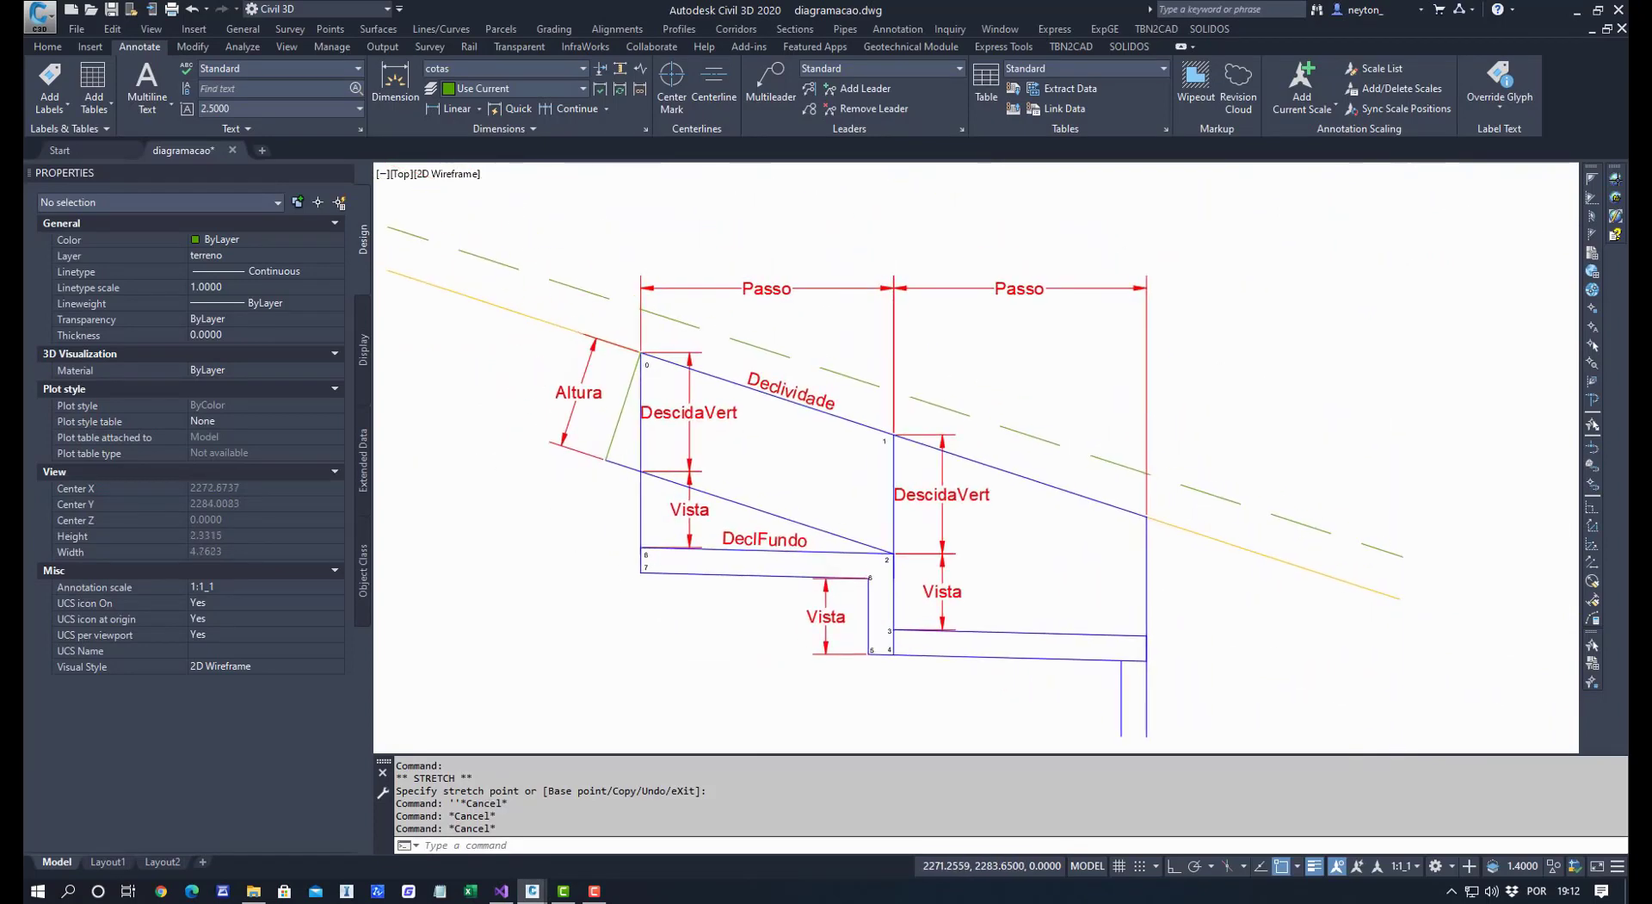
middle_drag(645, 590, 651, 617)
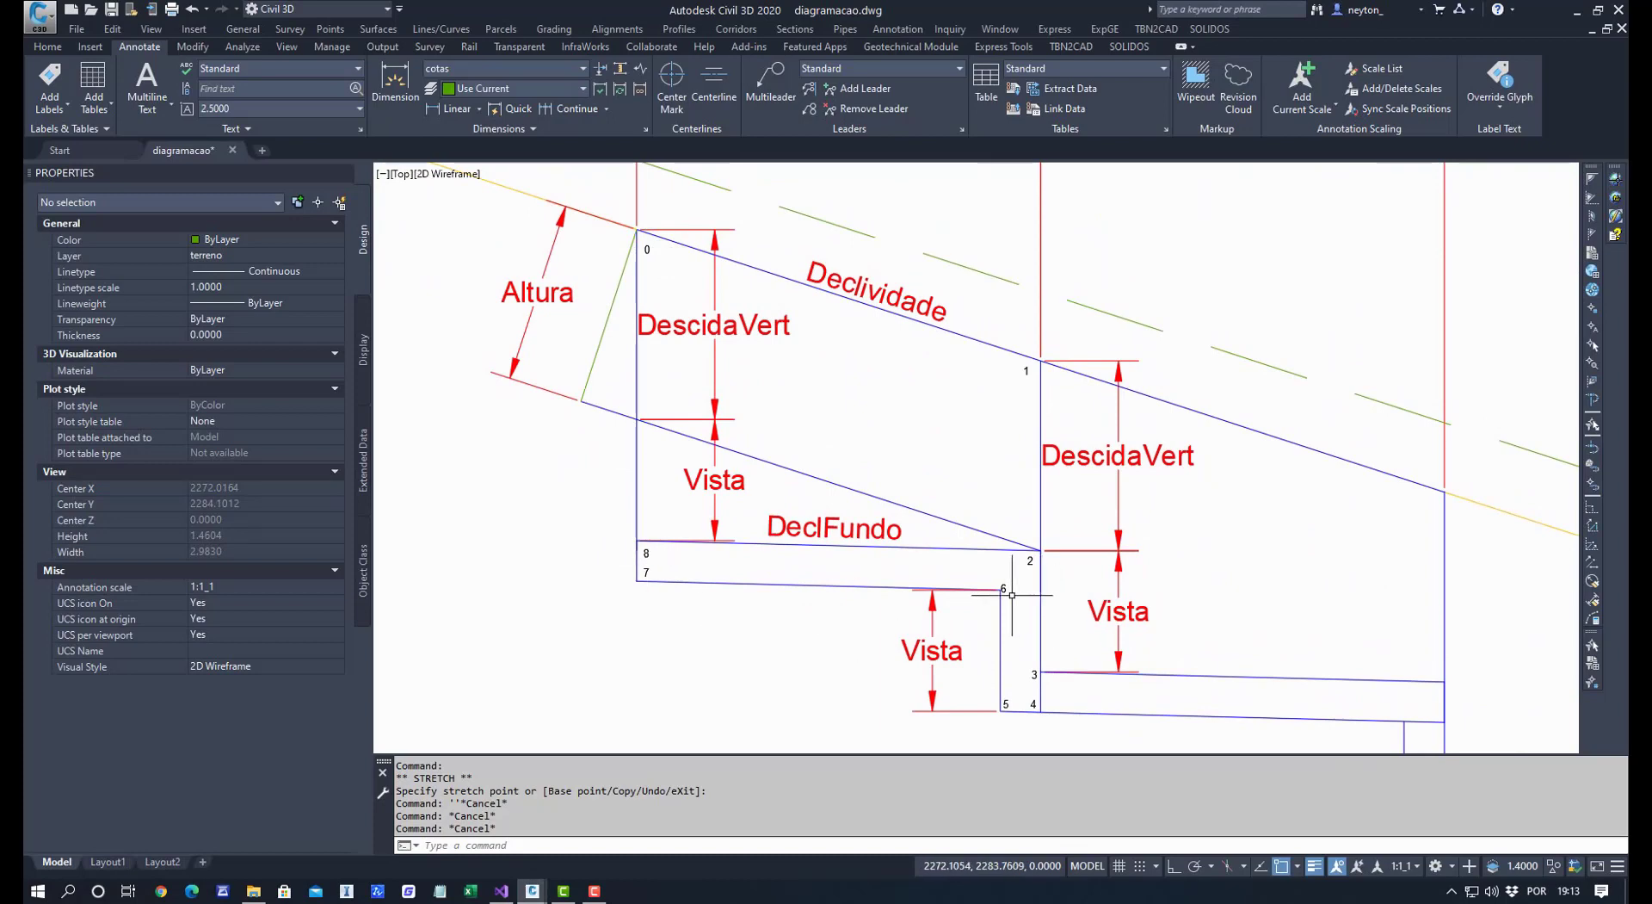
scroll(682, 584, down, 2)
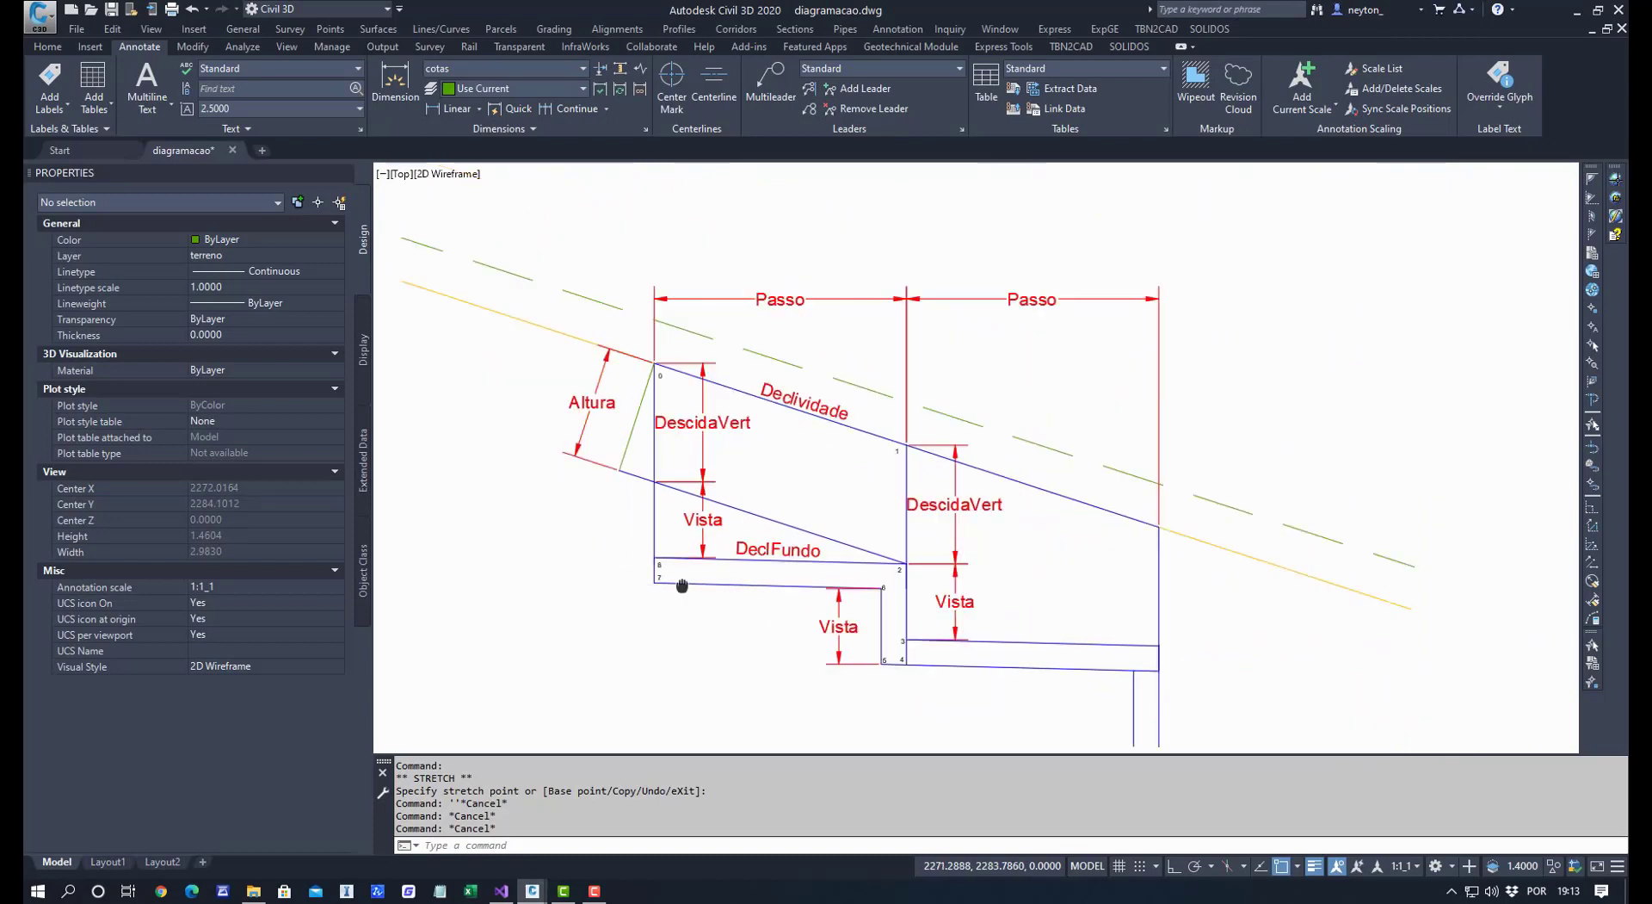
middle_drag(683, 584, 685, 612)
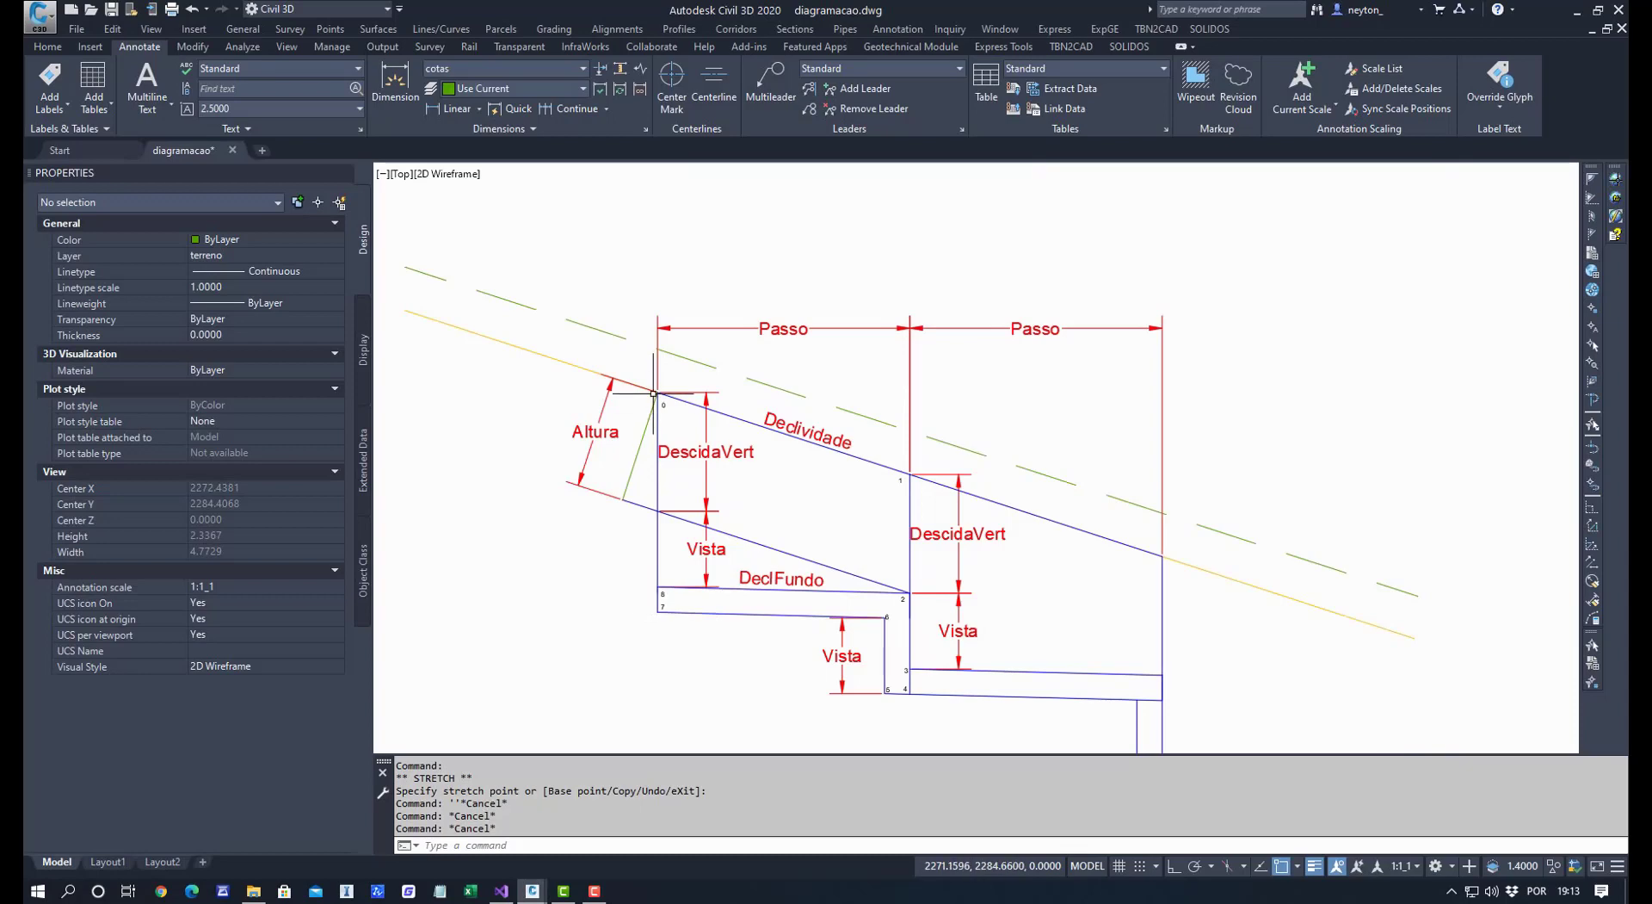
scroll(653, 591, up, 2)
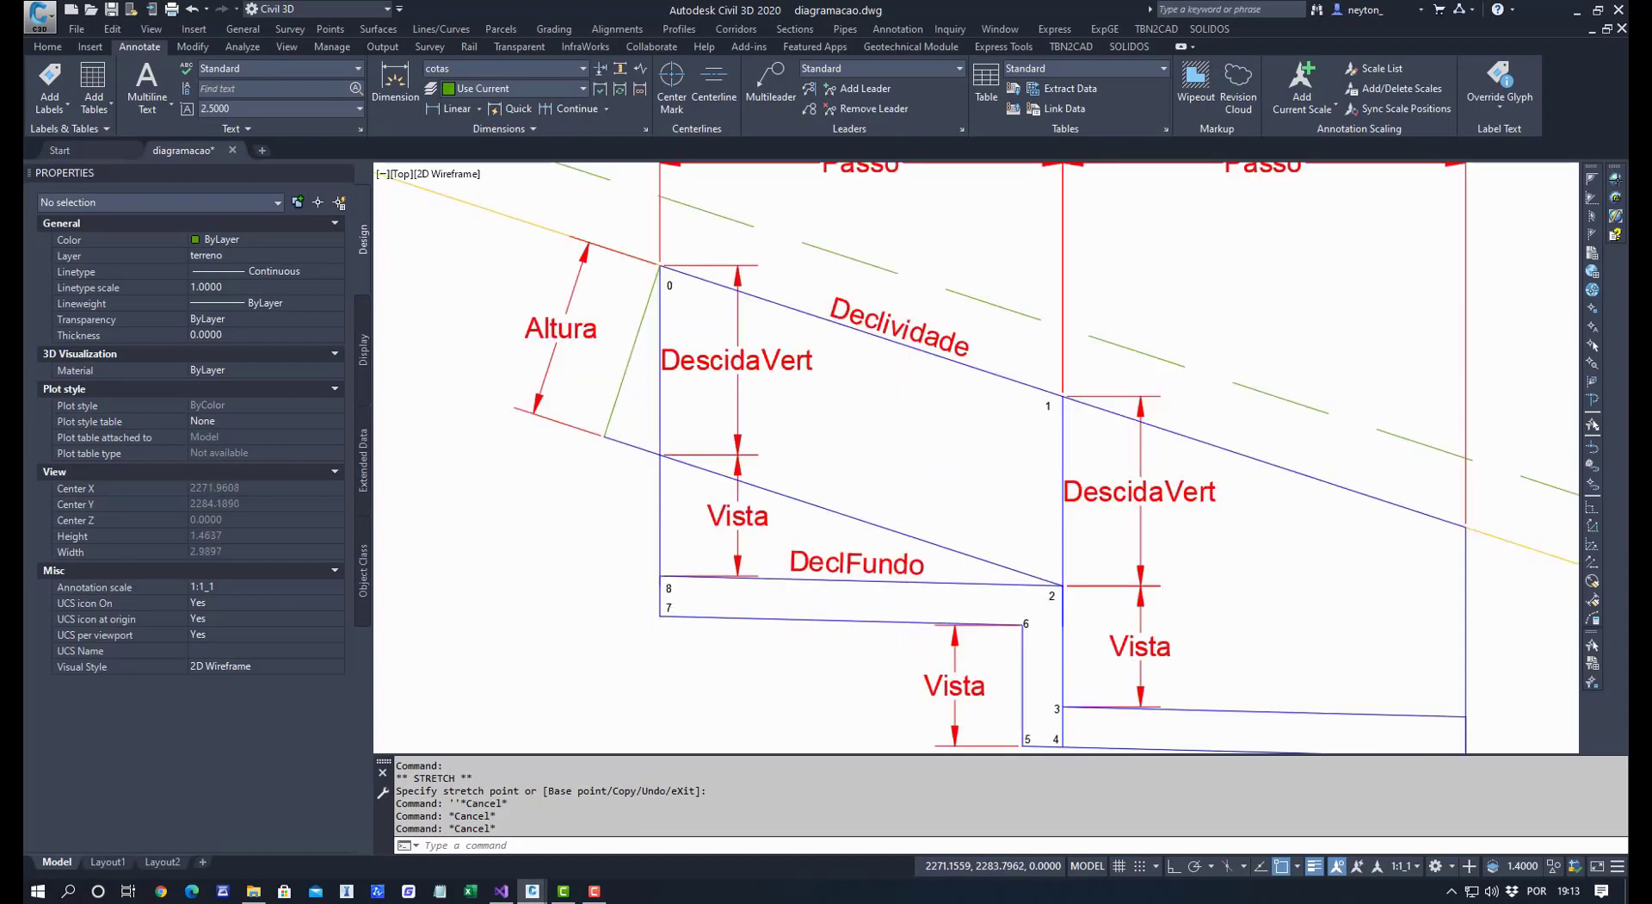
scroll(655, 615, up, 6)
scroll(663, 594, down, 4)
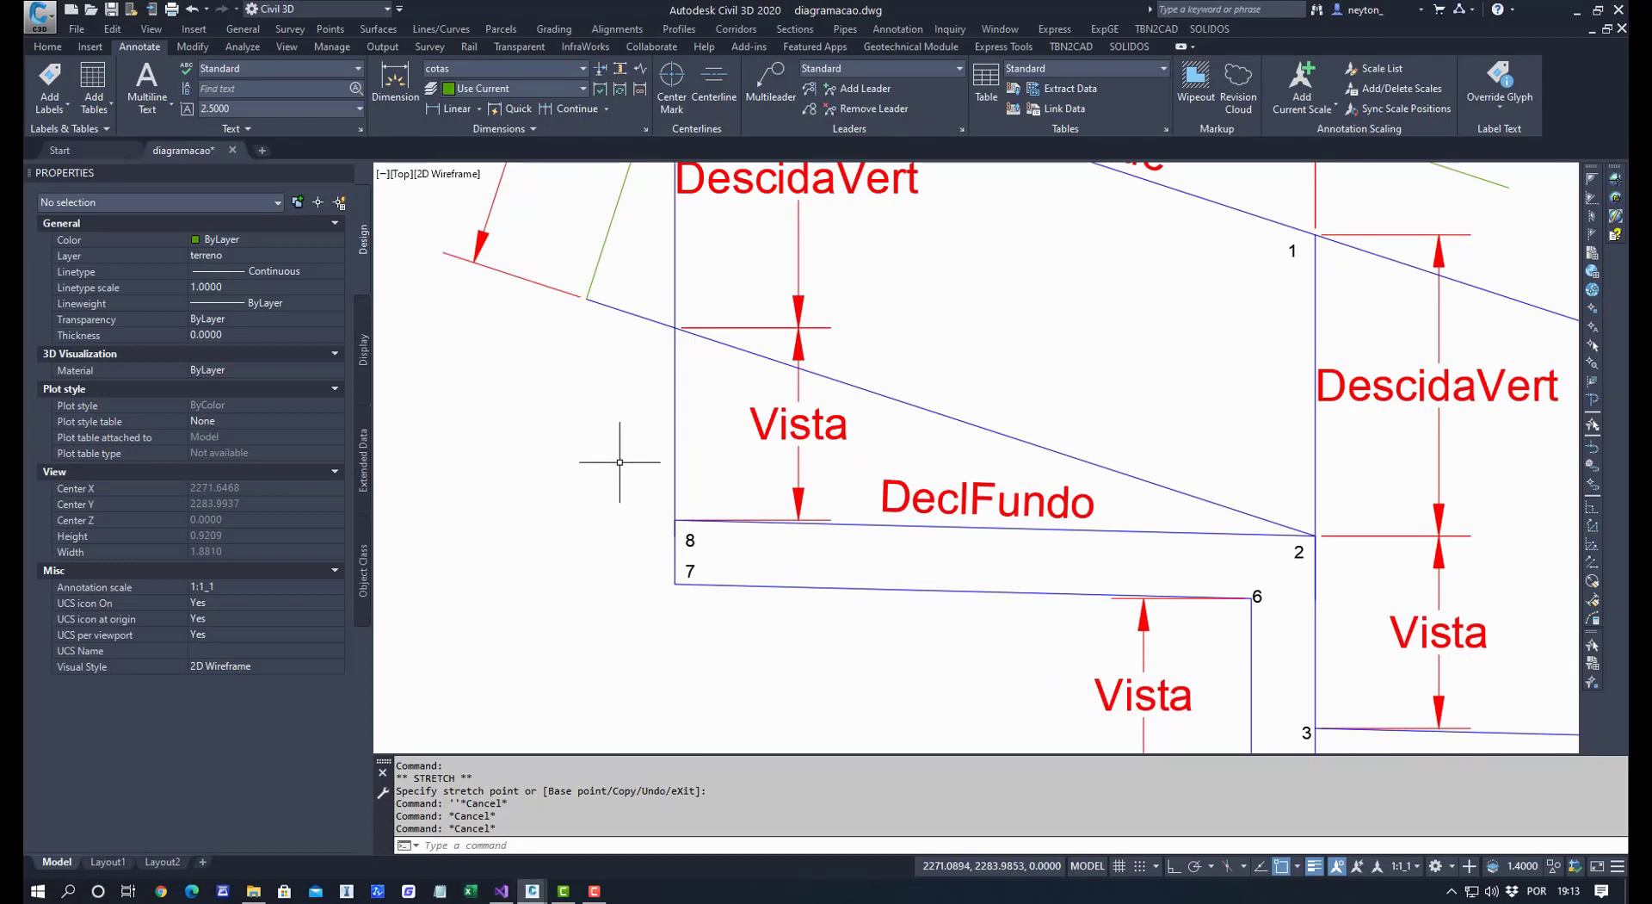
scroll(619, 462, down, 2)
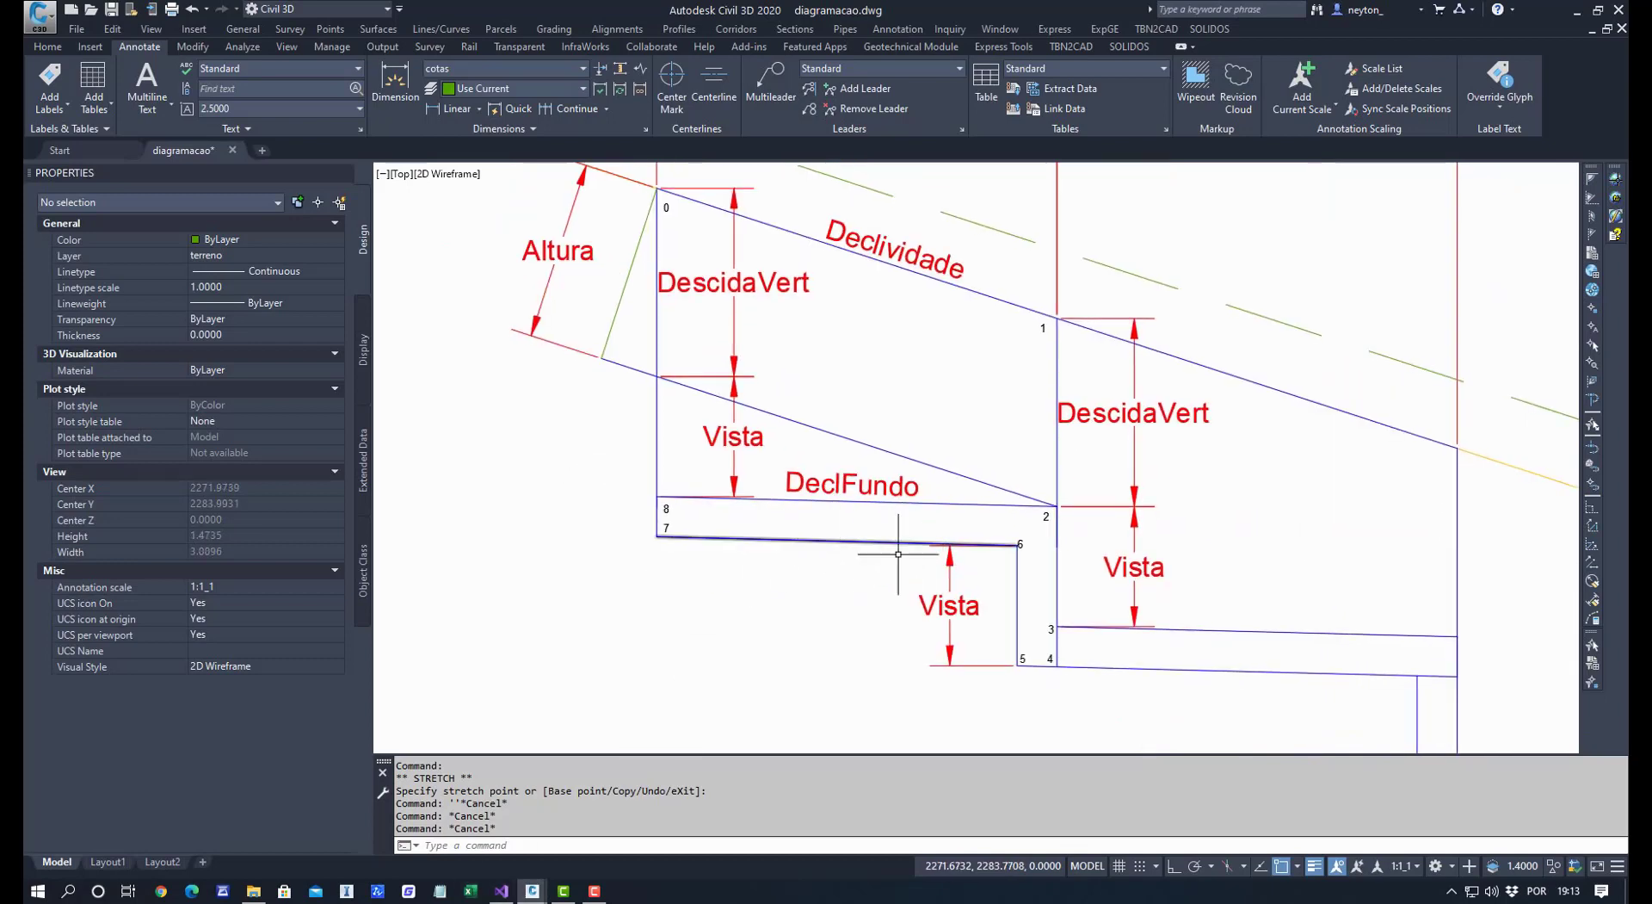
mouse_move(533, 891)
click(611, 818)
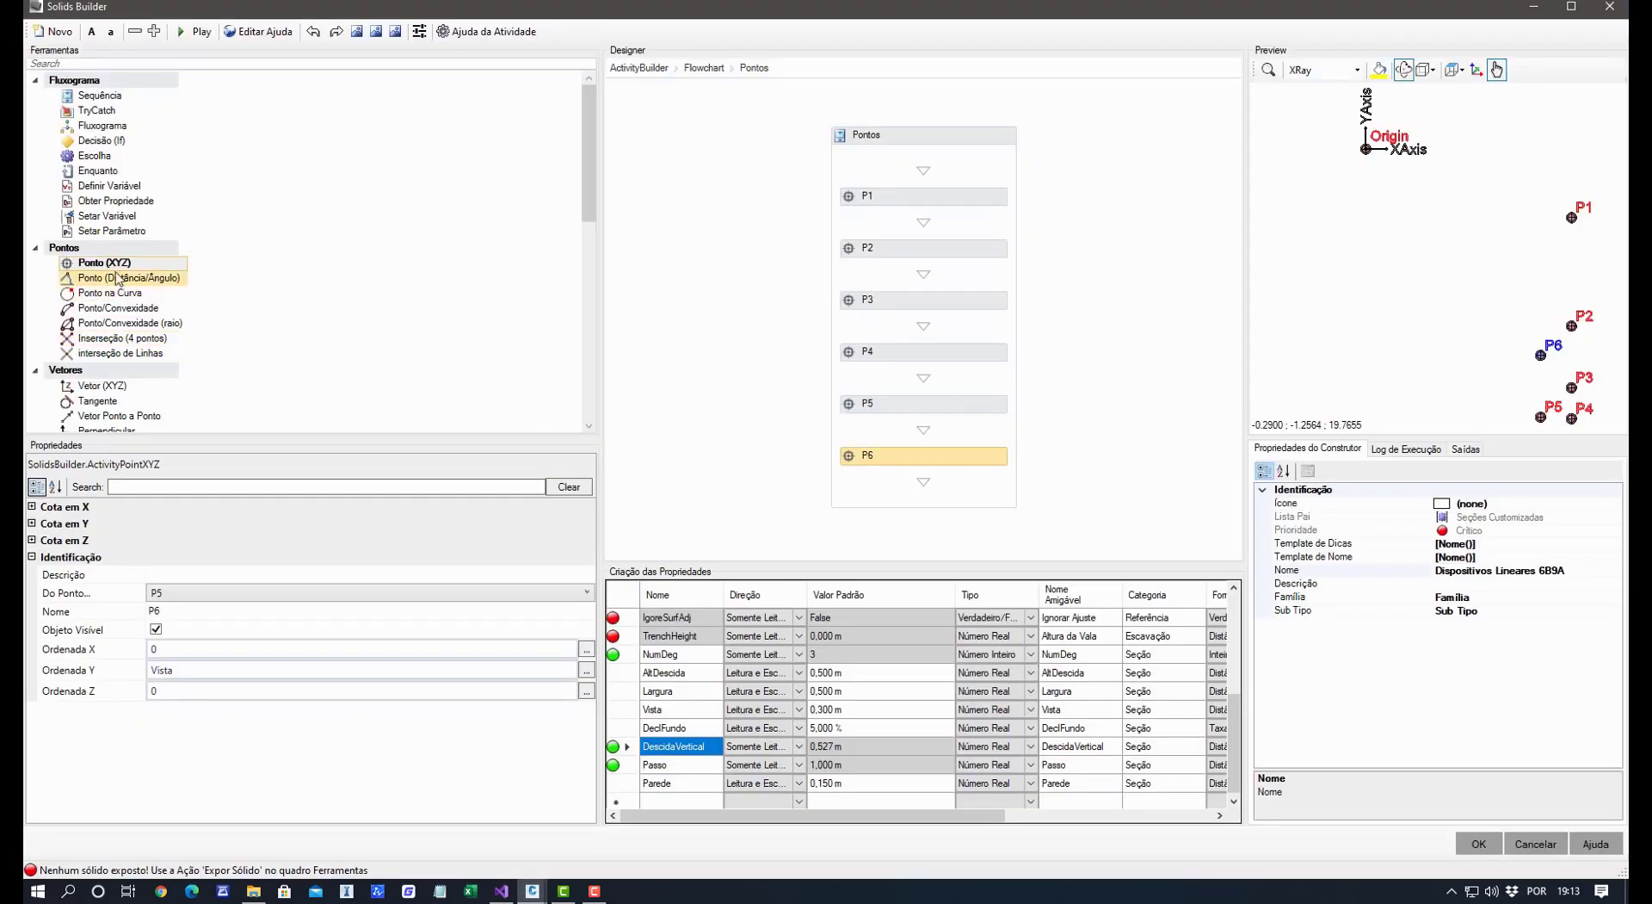
Add an XYZ point after P6 in the Pontos sequence, named P7 and based on P6.
drag(96, 263, 863, 505)
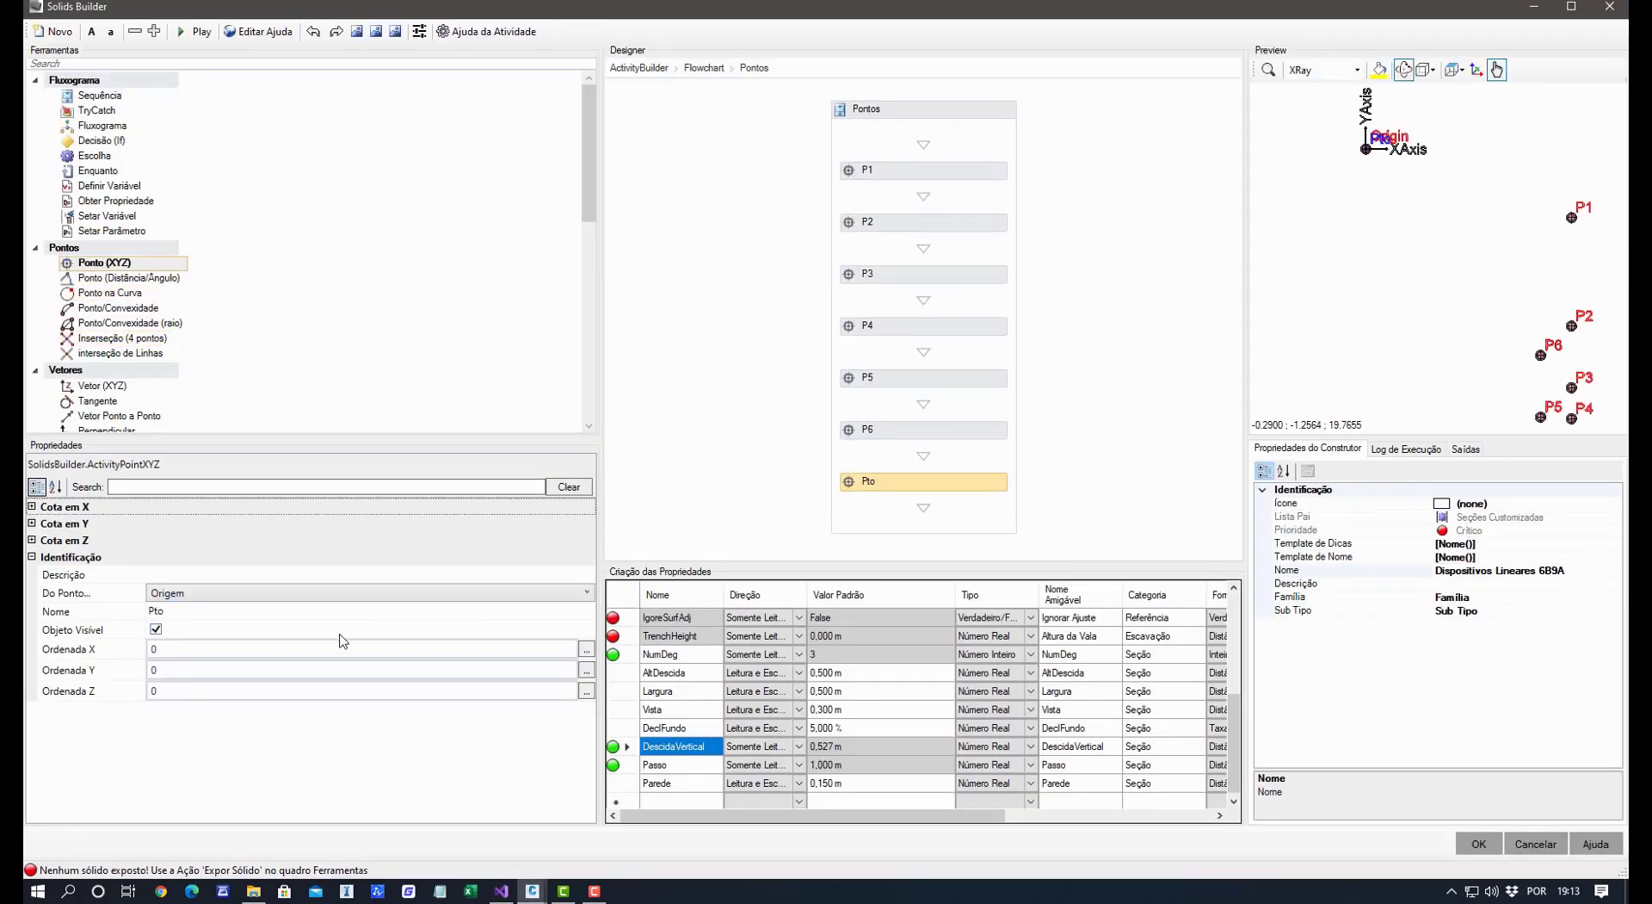
click(178, 607)
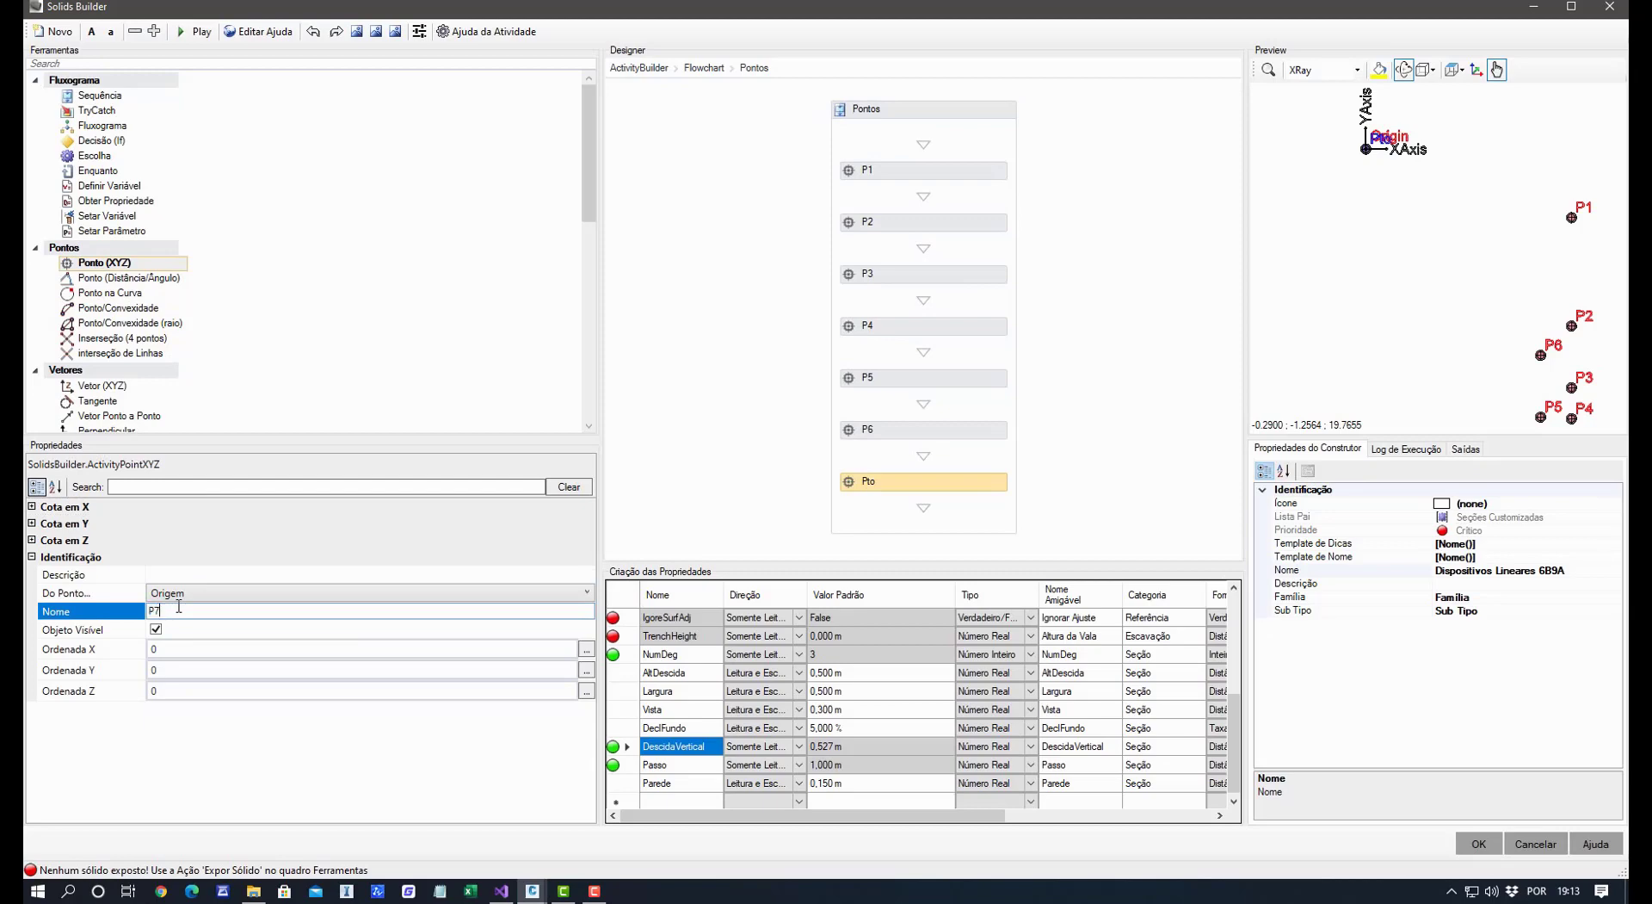
text(P7)
click(185, 594)
click(185, 594)
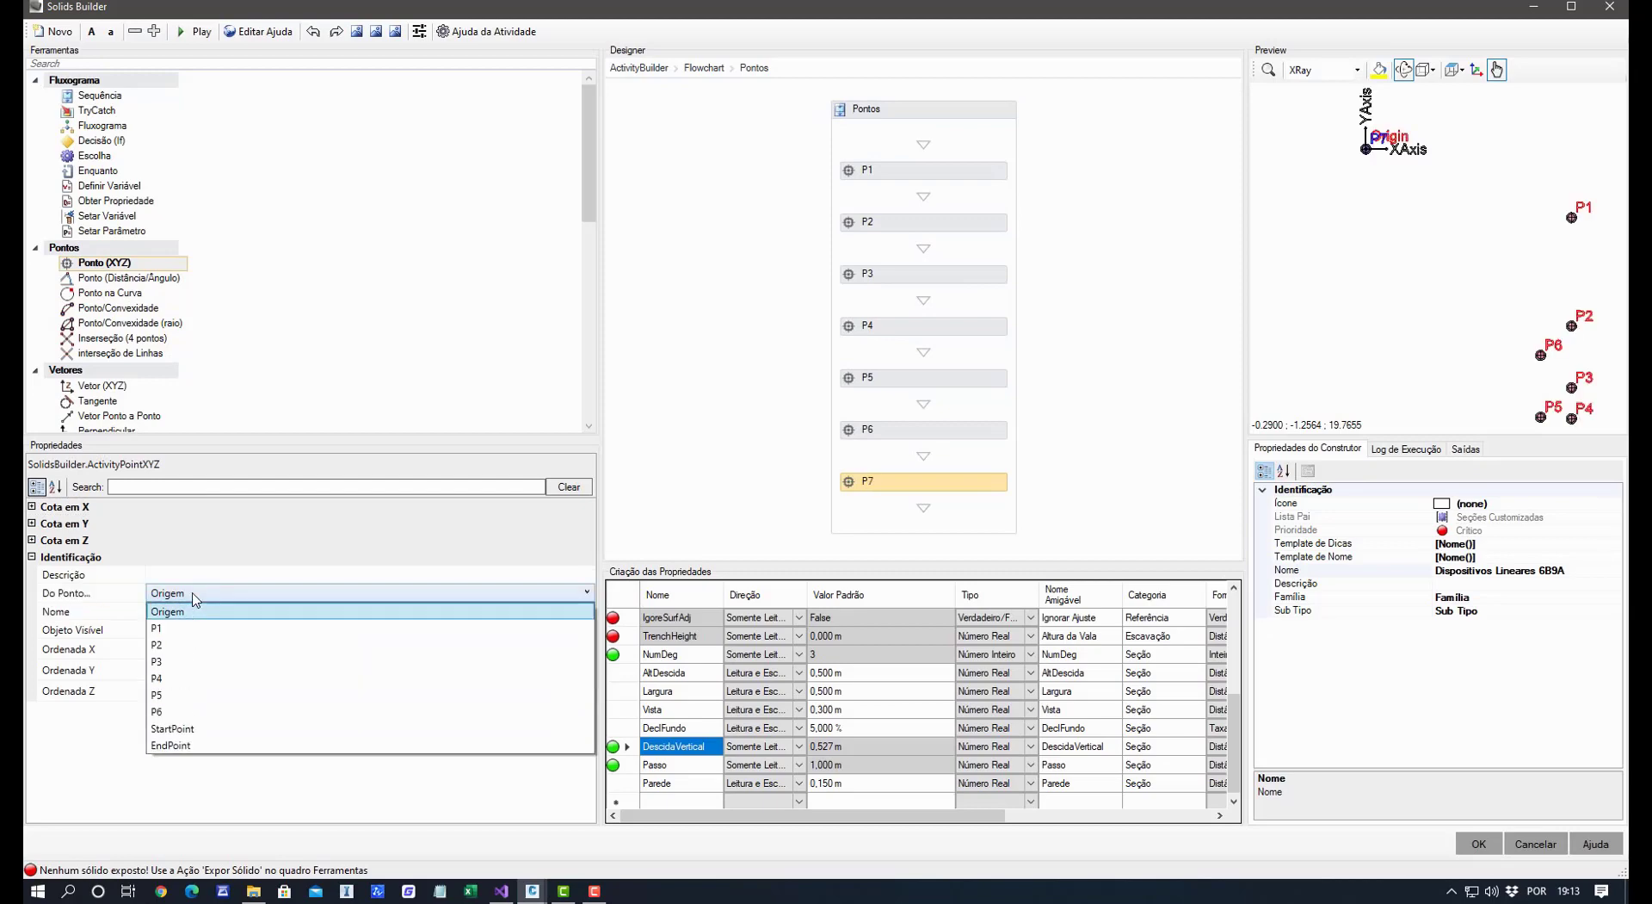
click(181, 712)
Set P7's X ordinate to the expression - Passo + Parede.
click(188, 648)
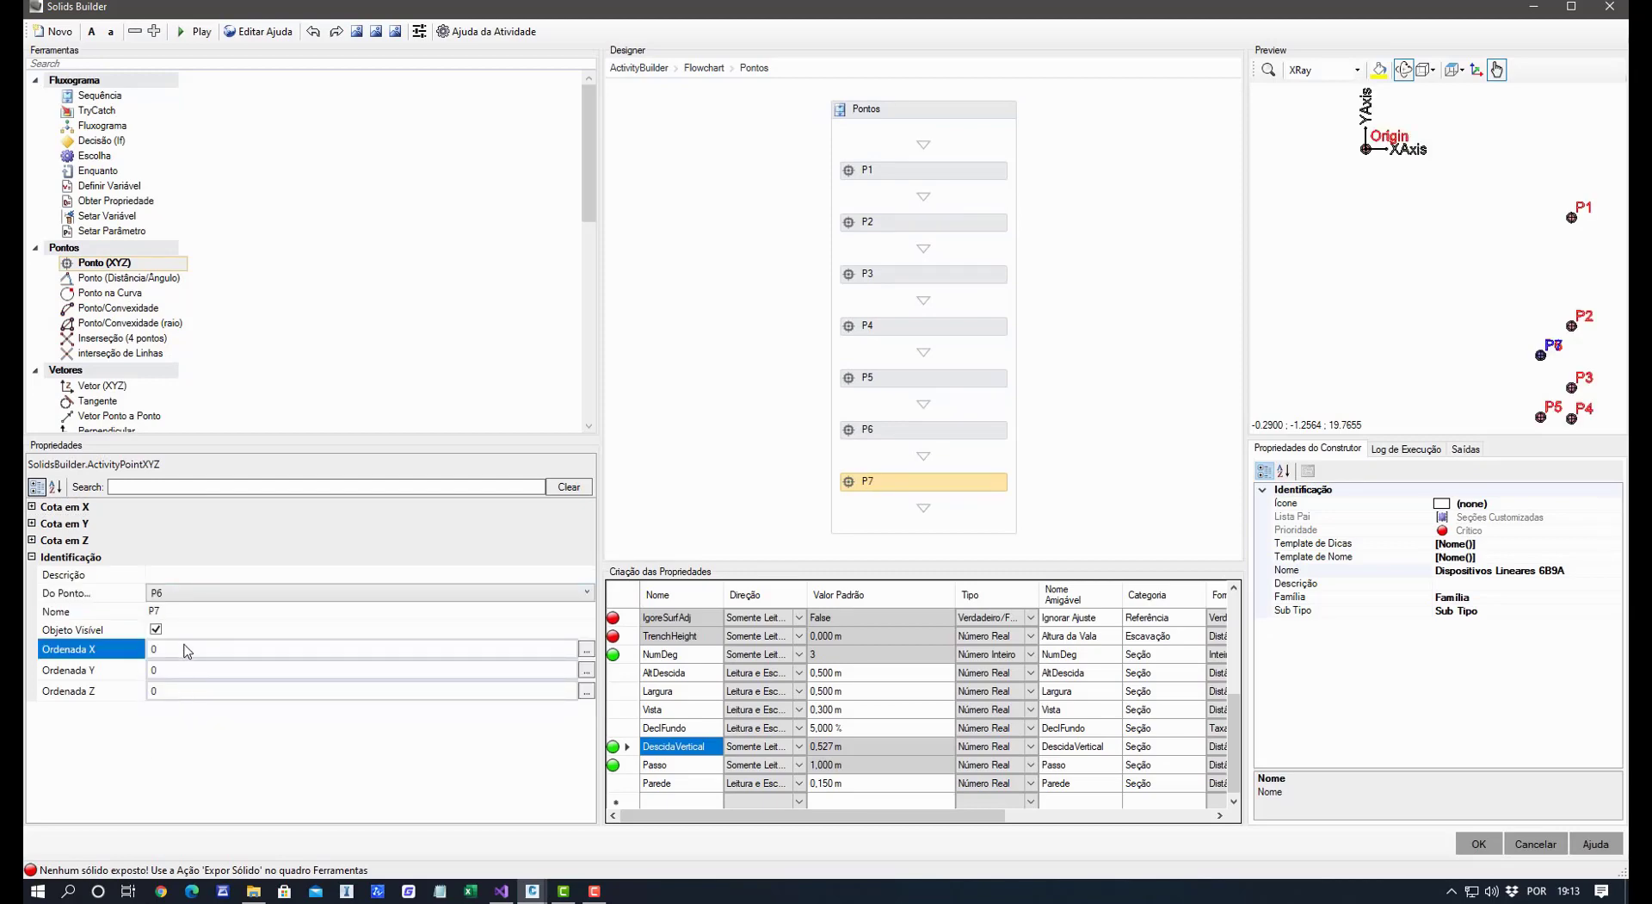
click(185, 646)
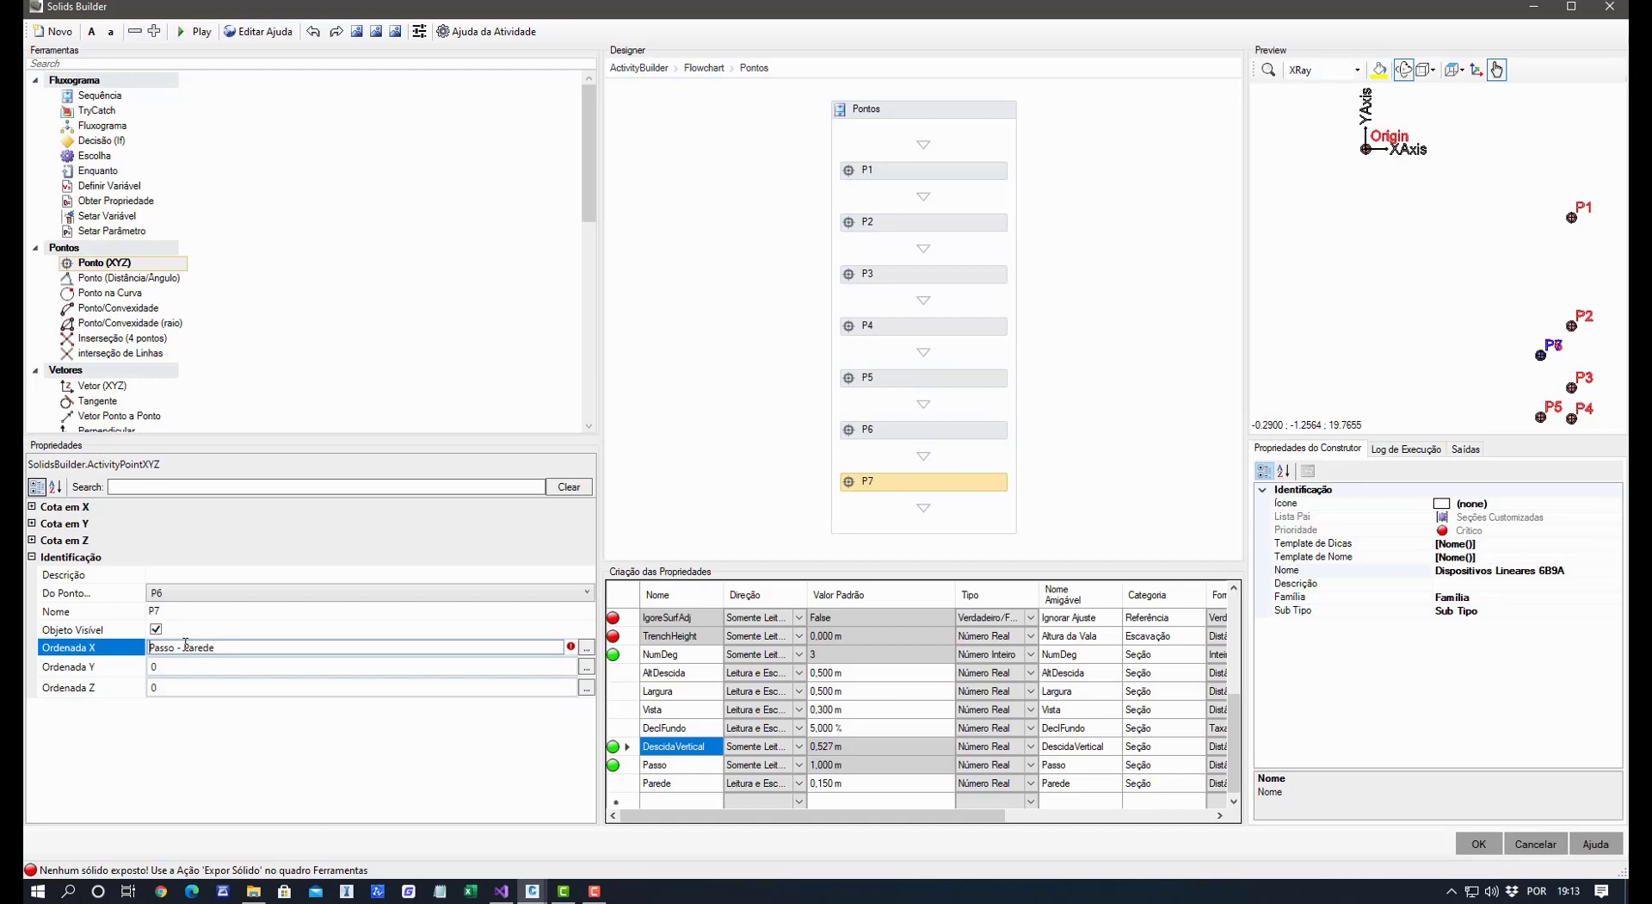
text(-)
key(Delete)
text(+)
key(Return)
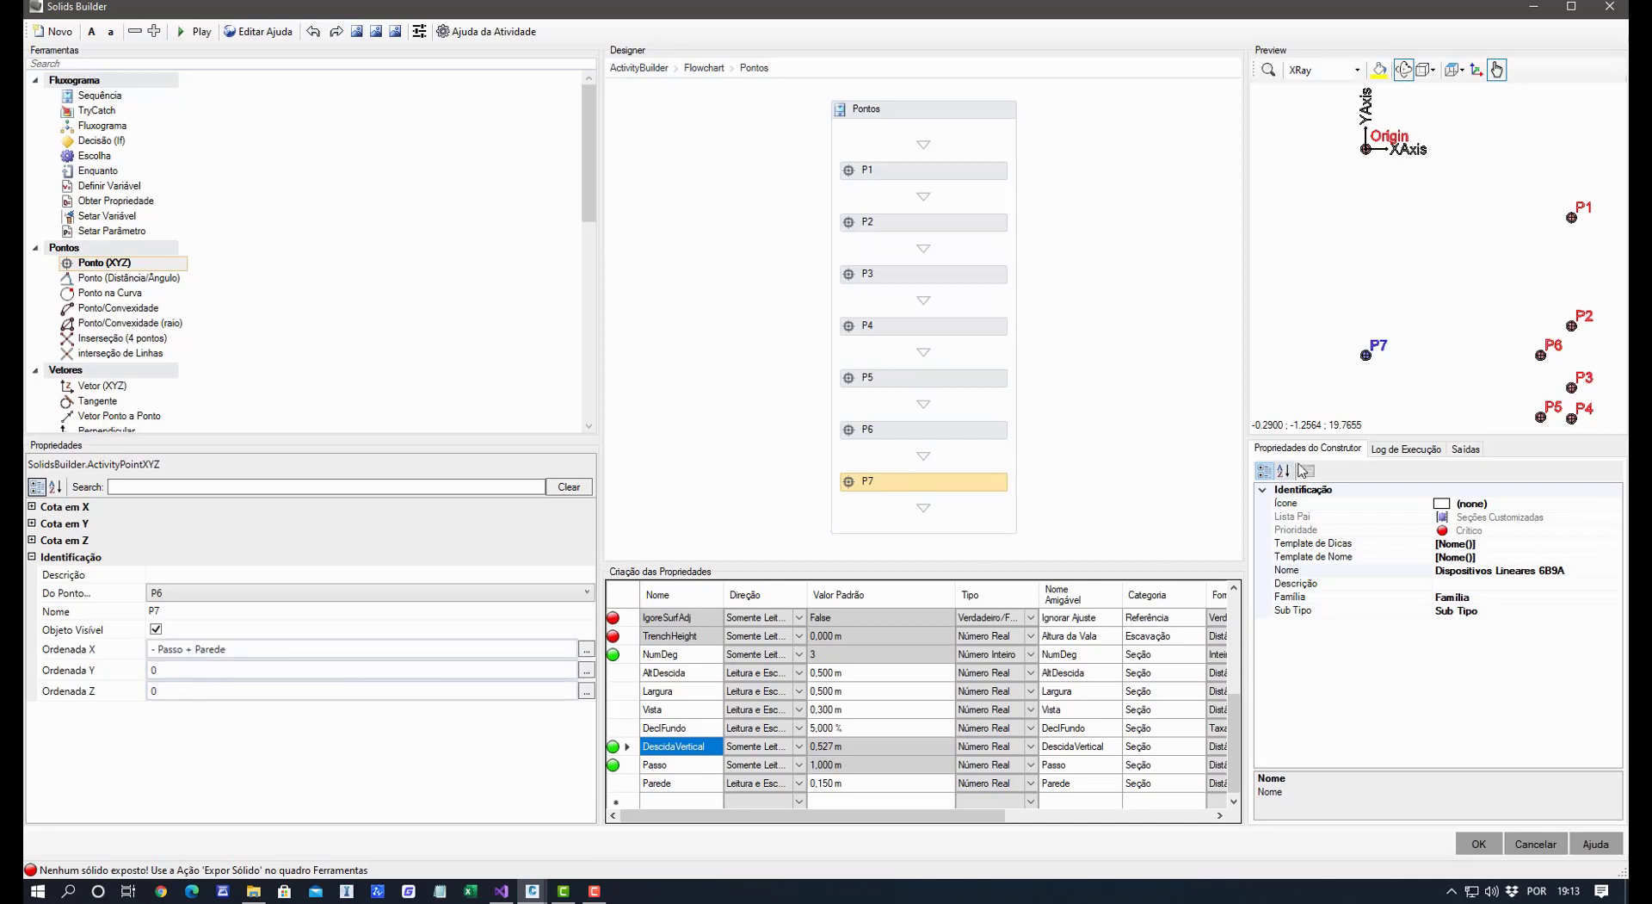
Set P7's Y ordinate to the expression DeclFundo * (Passo - Parede).
click(265, 648)
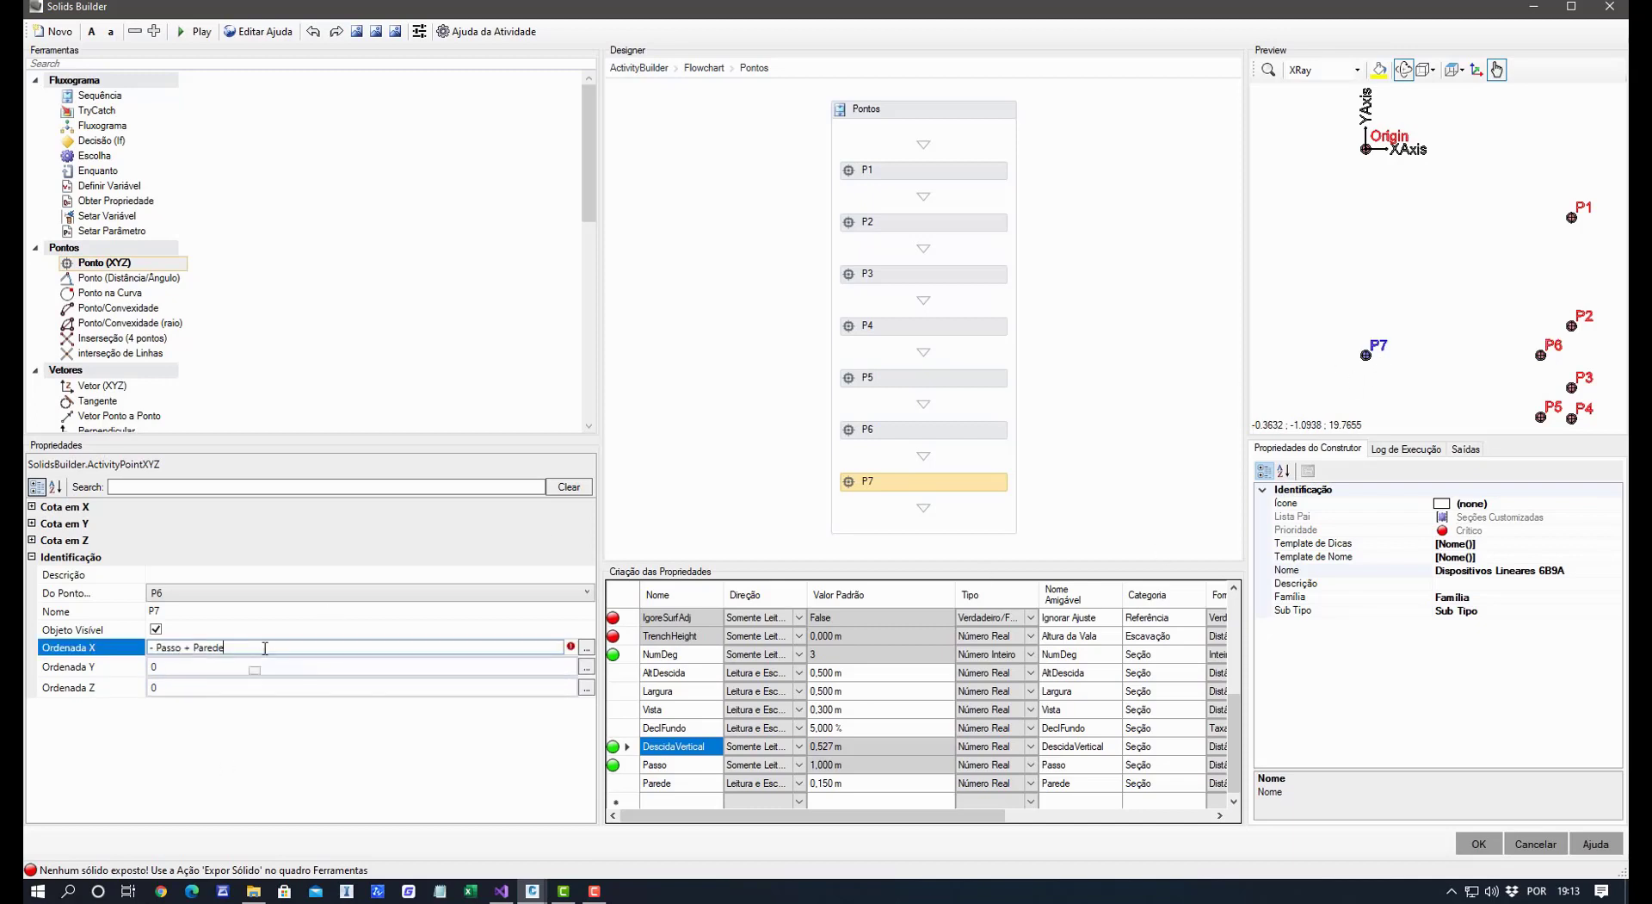
click(226, 669)
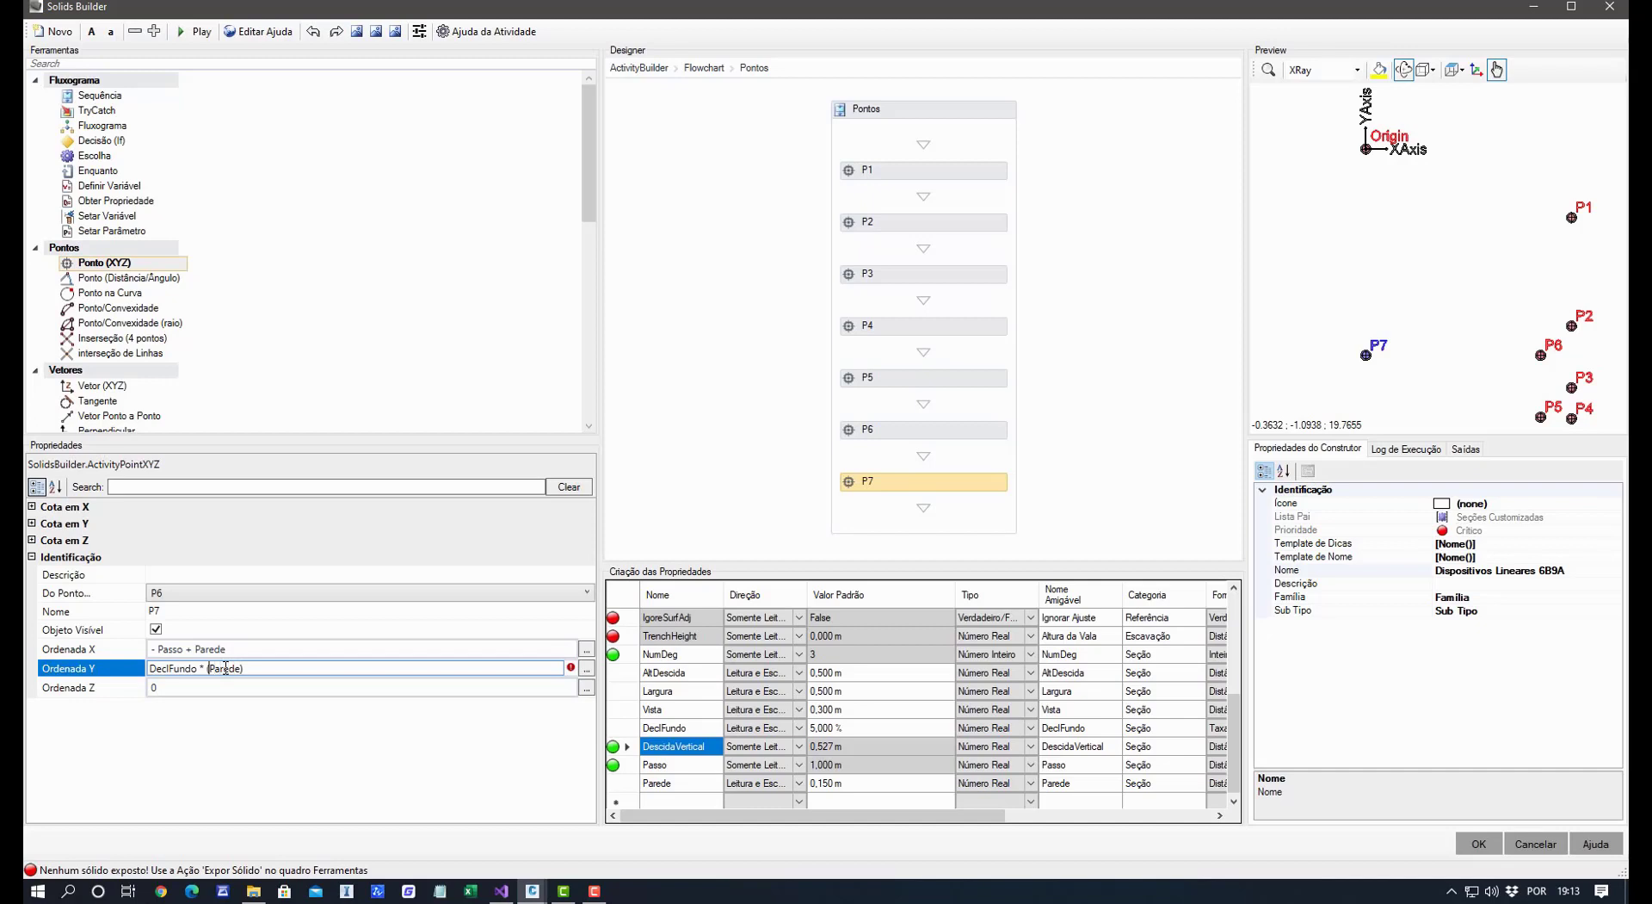
text(Passo - Pa)
key(Return)
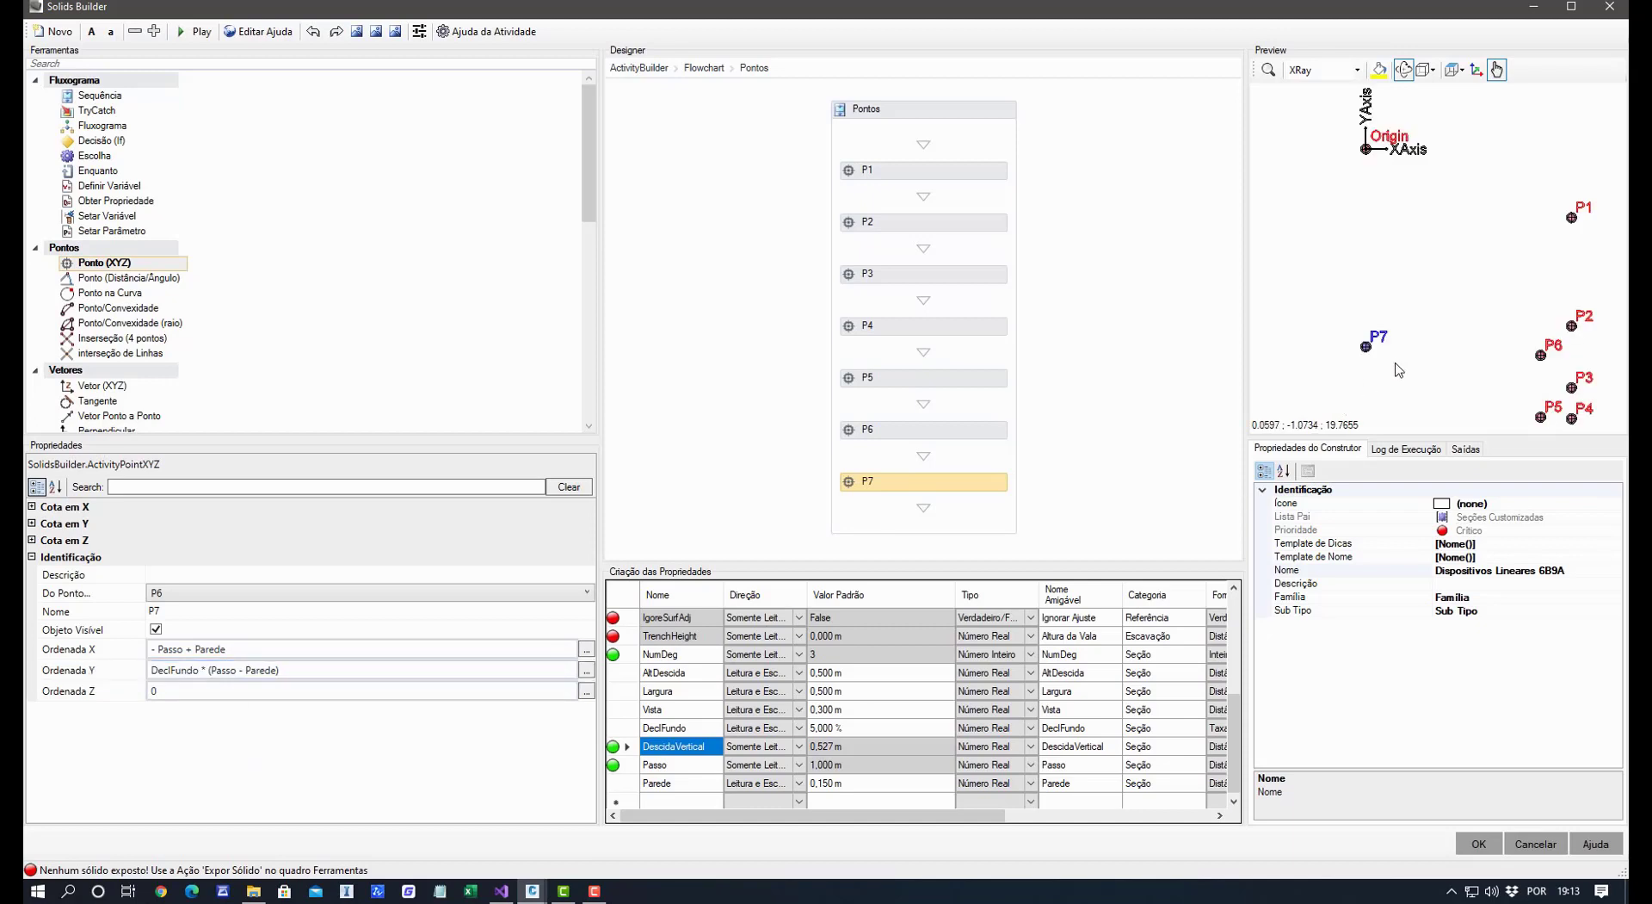
click(866, 729)
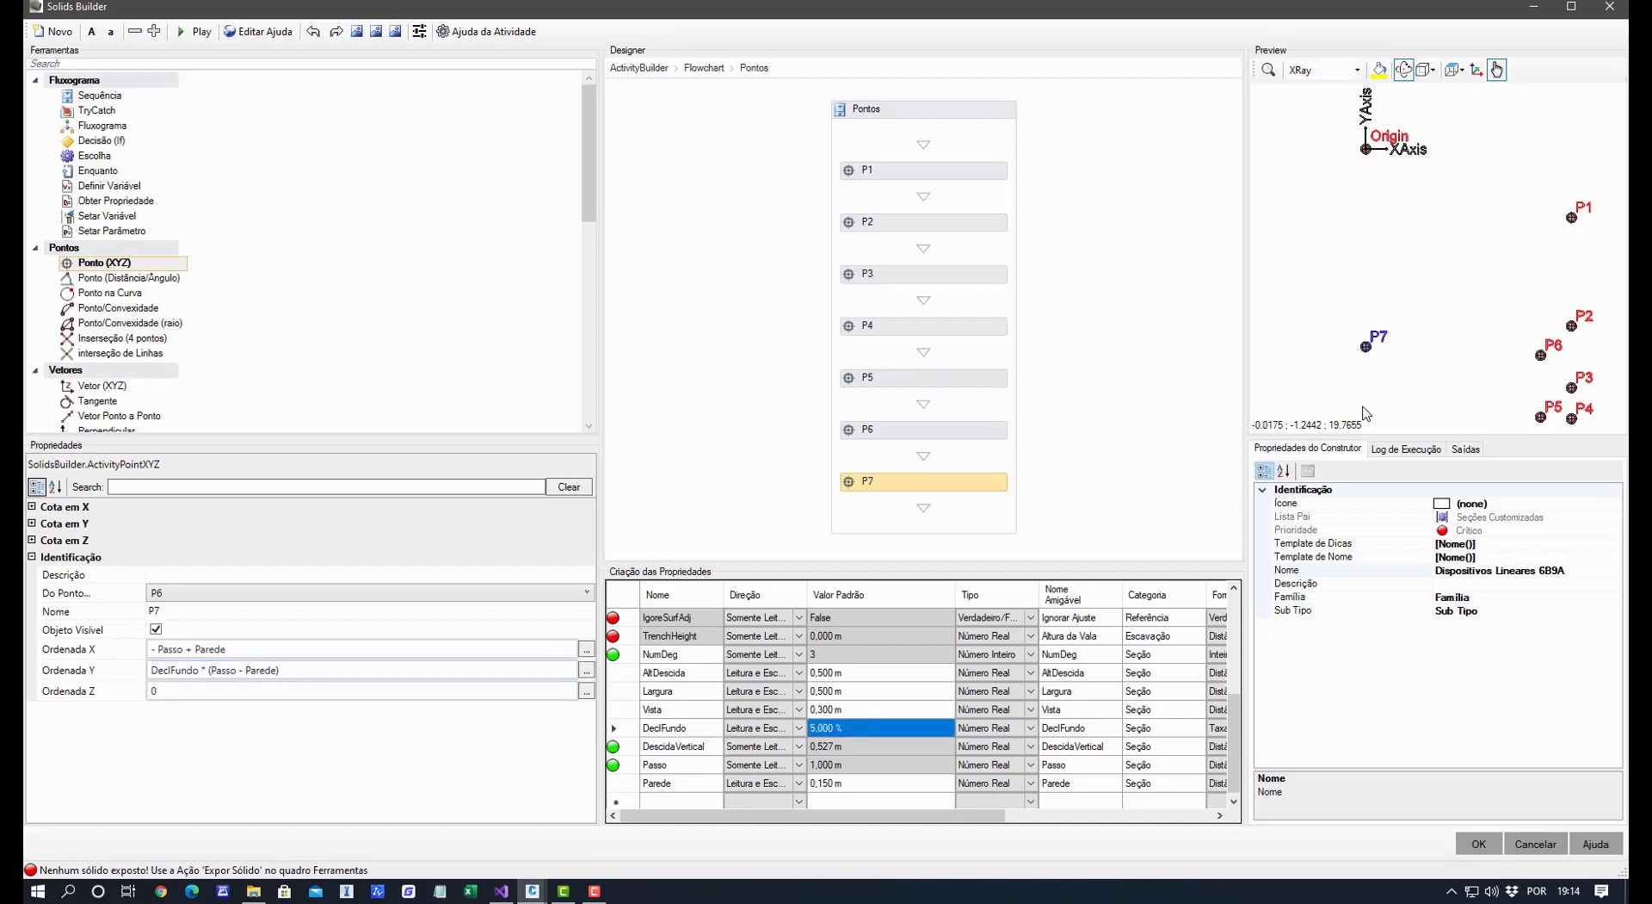
mouse_move(1434, 220)
mouse_down()
mouse_move(1446, 300)
mouse_move(1408, 208)
mouse_up()
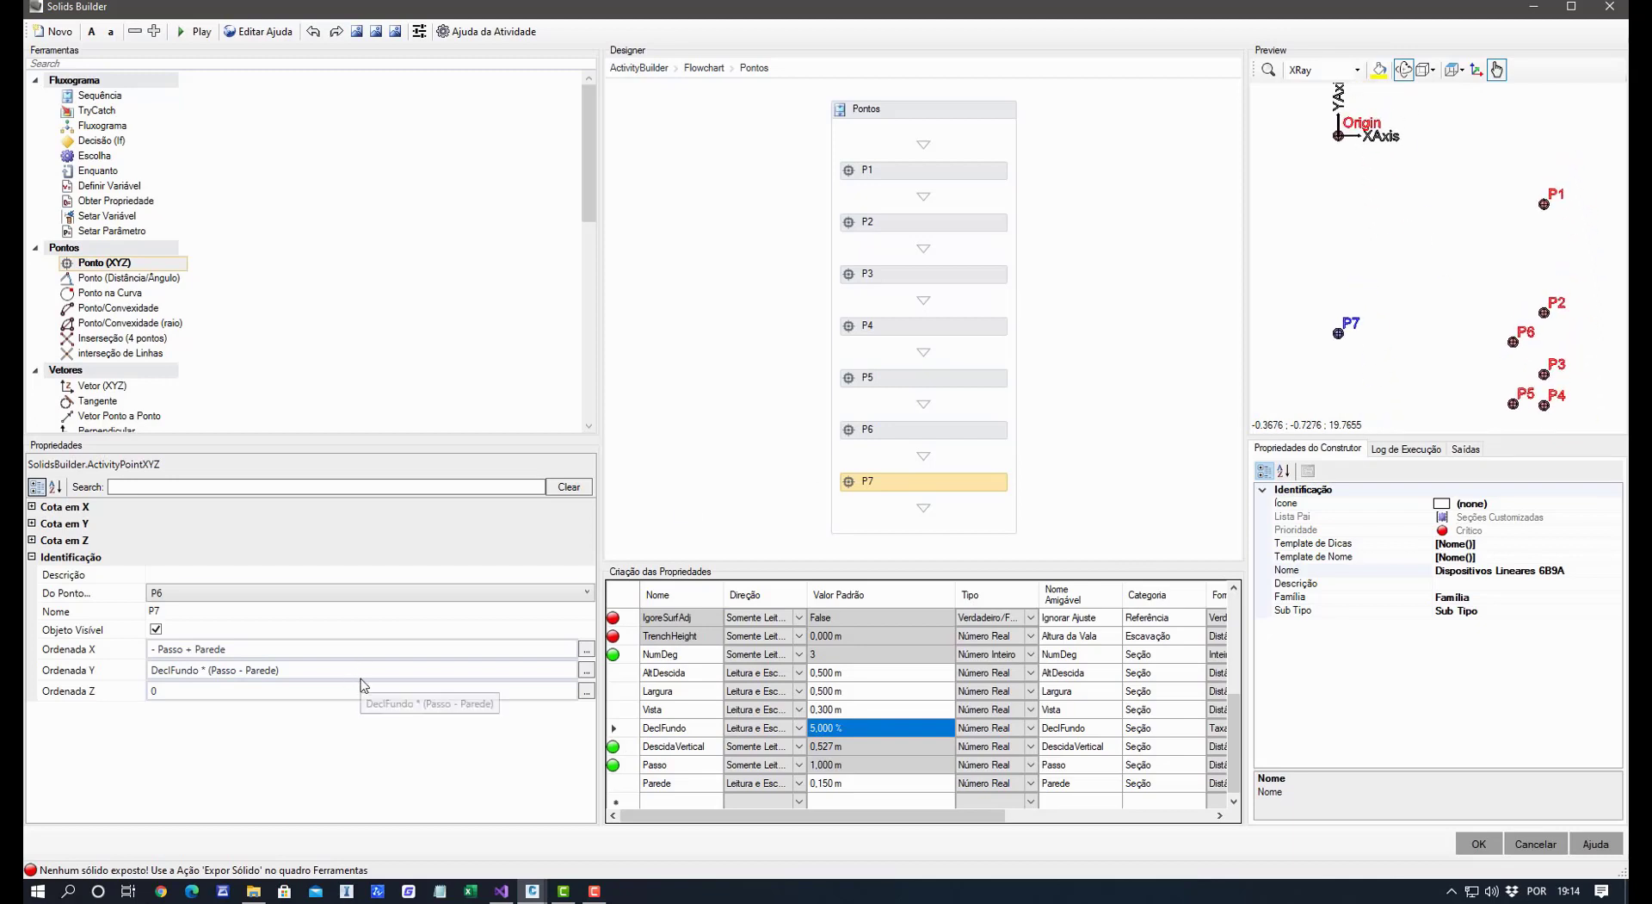
Add an XYZ point after P7 in the Pontos sequence, named P8 and based on P7.
click(133, 265)
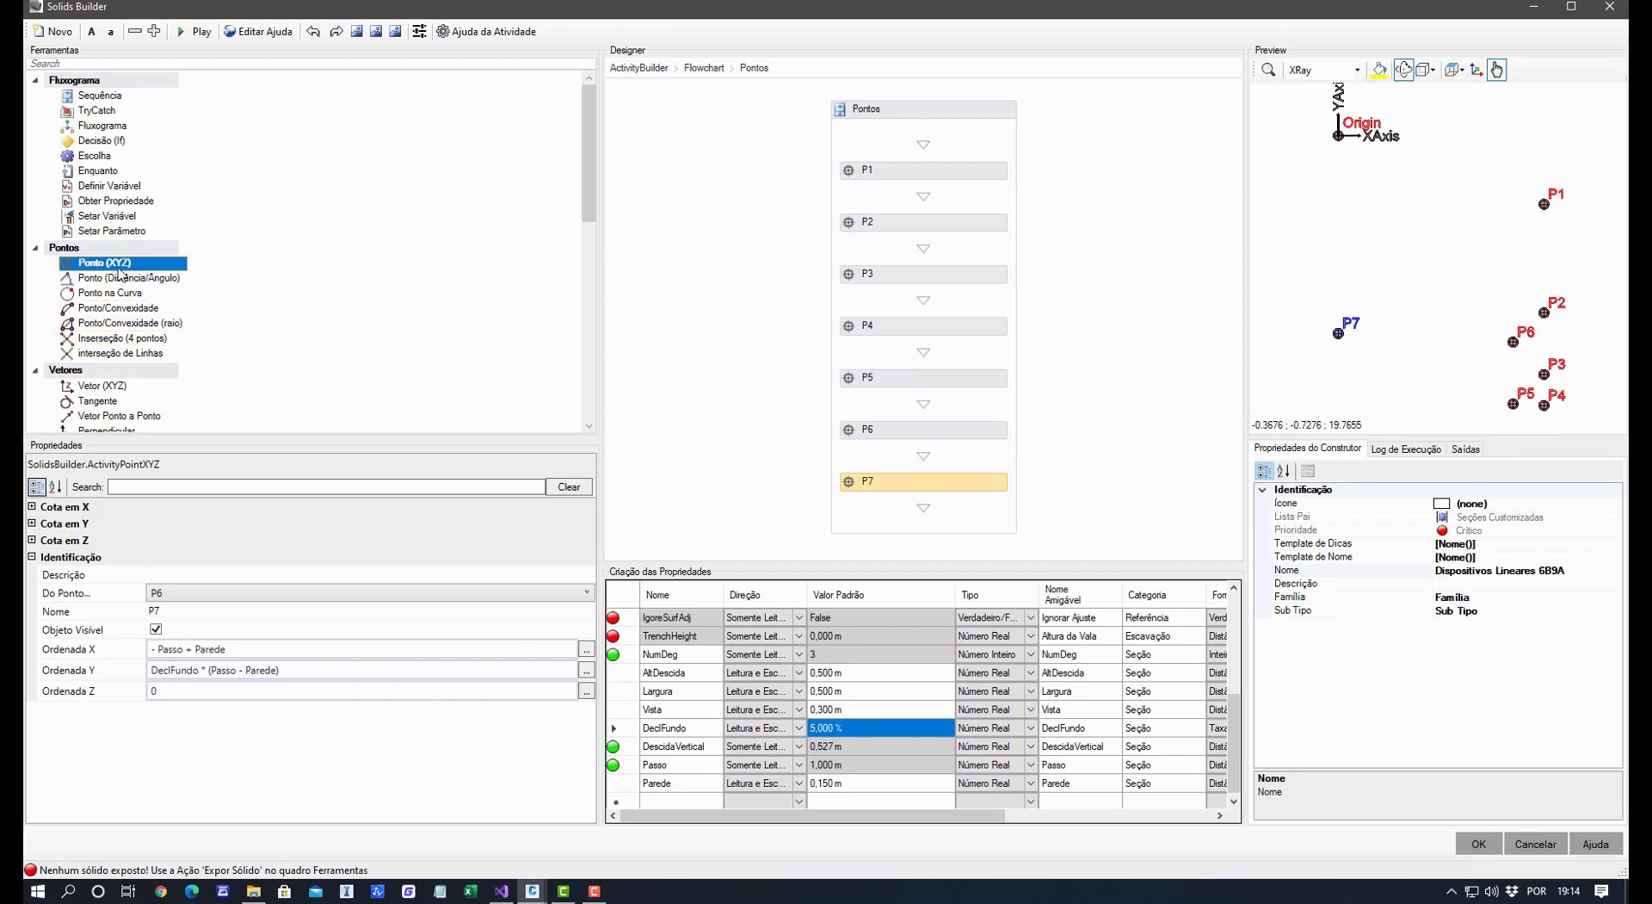
drag(109, 265, 860, 508)
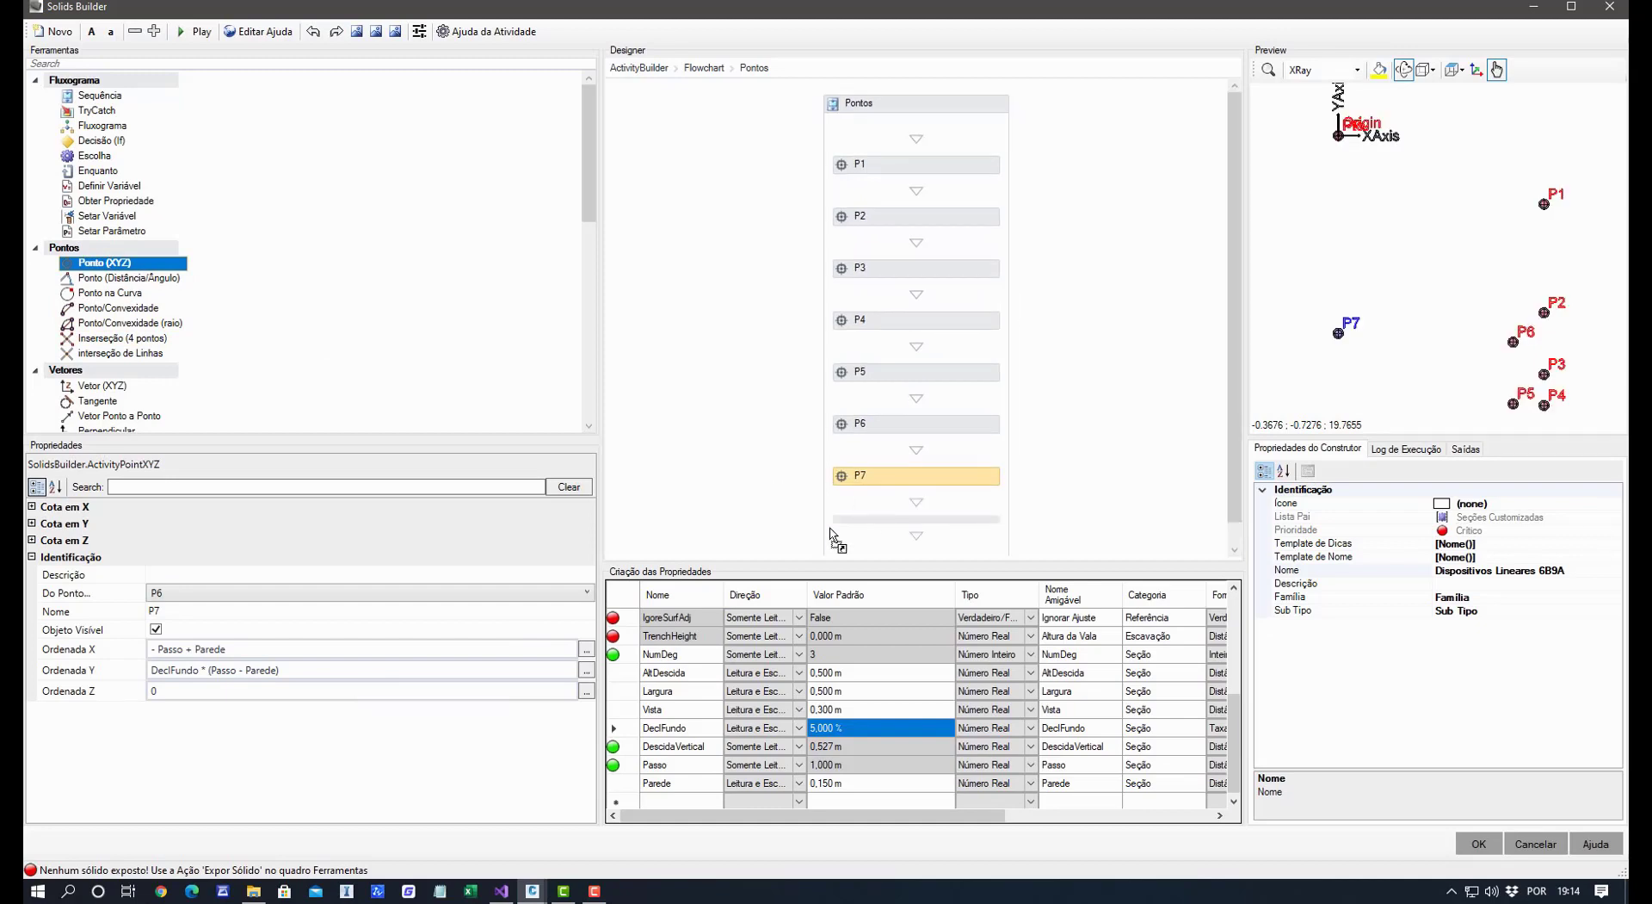
click(193, 609)
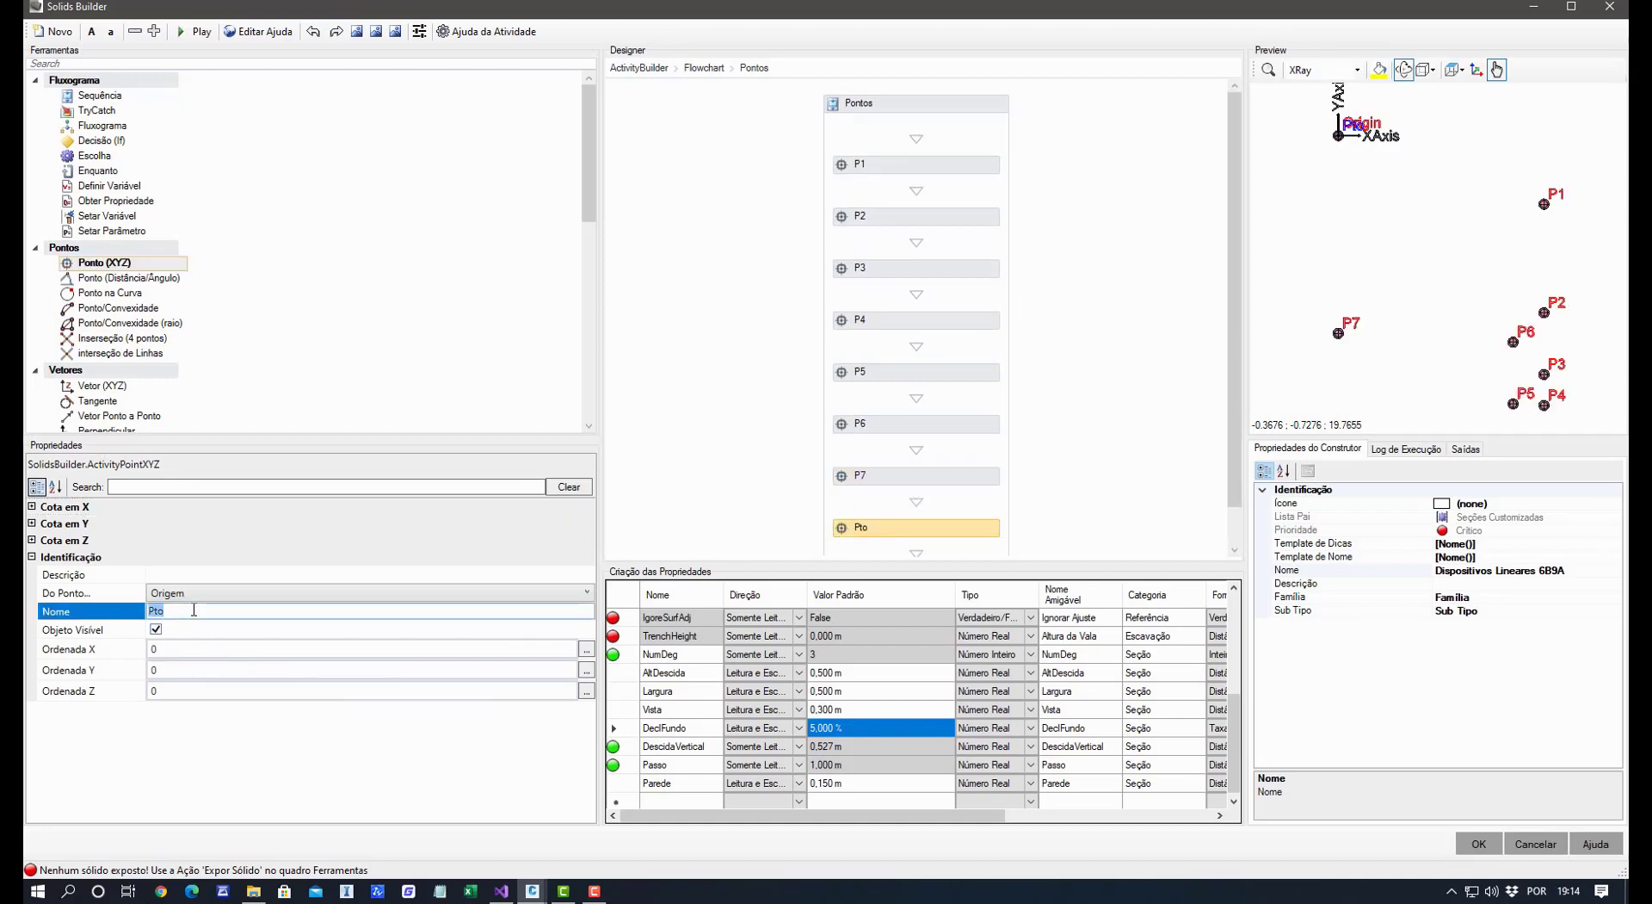
click(228, 593)
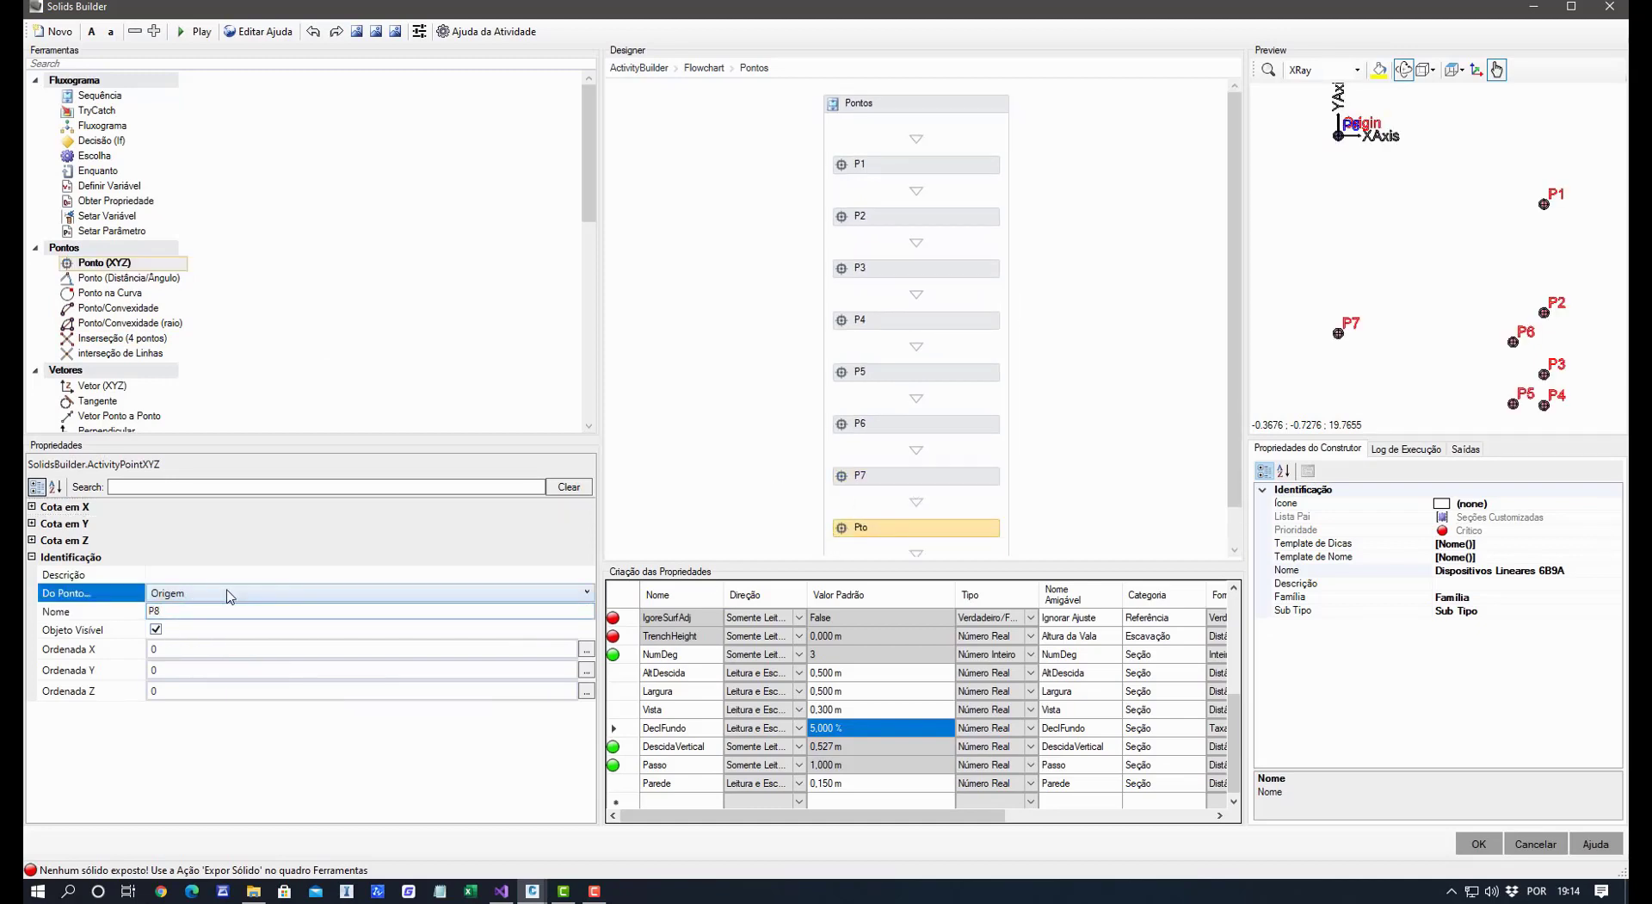
click(228, 594)
click(182, 733)
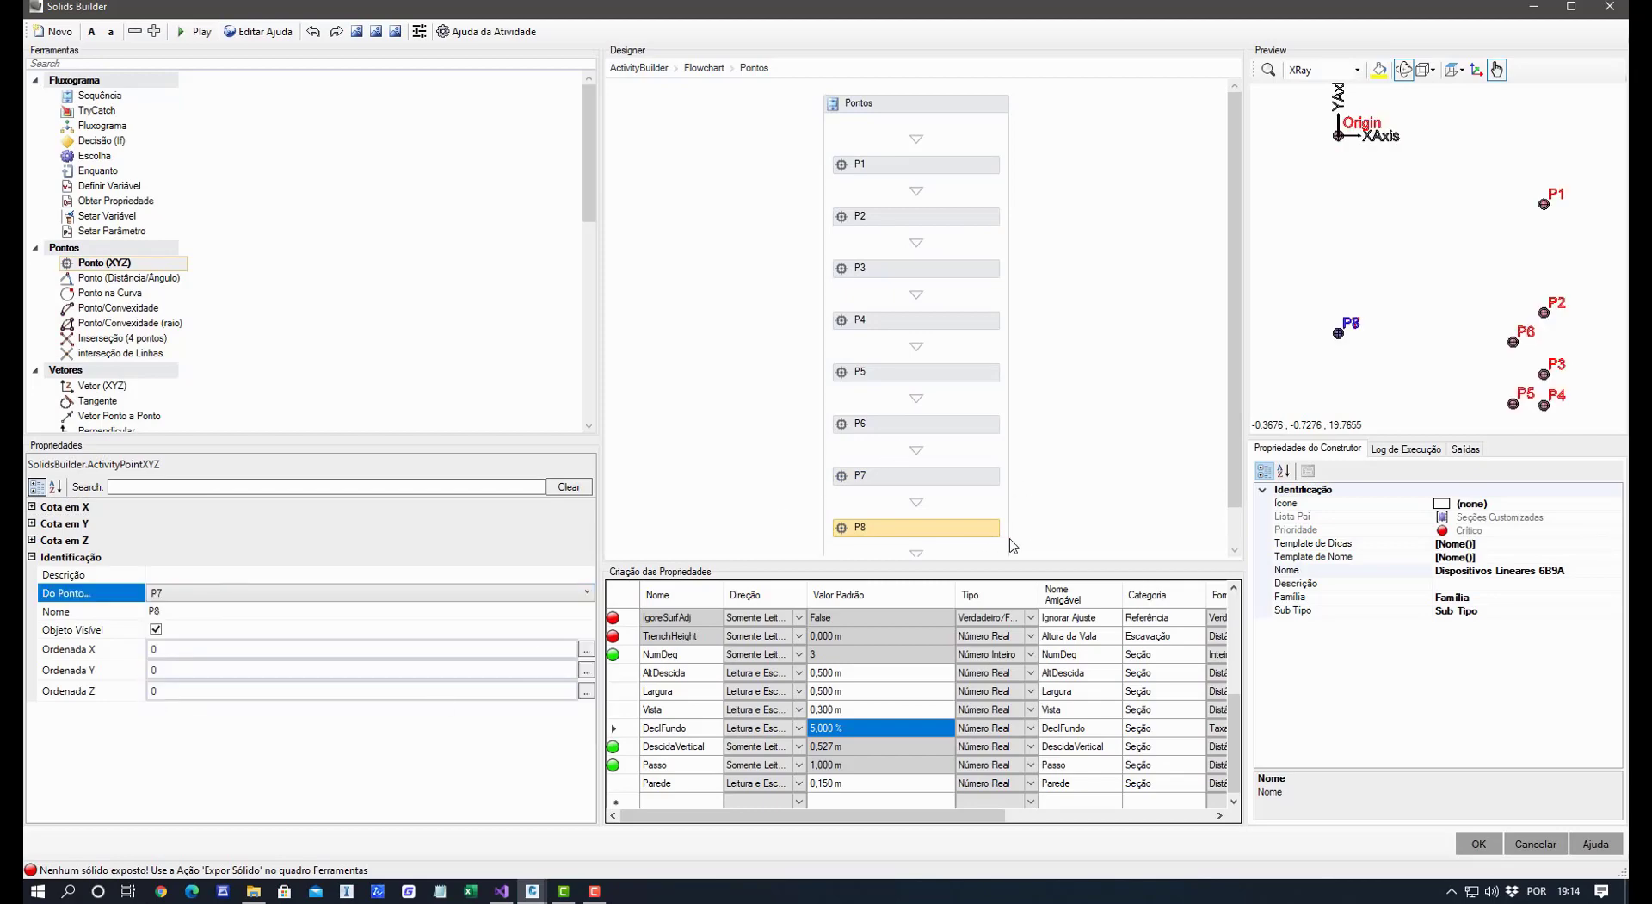
Copy P4's Y ordinate expression to P8 without its minus sign, giving Parede / Math.Cos (Math.Atan (DeclFundo)).
scroll(1104, 428, down, 2)
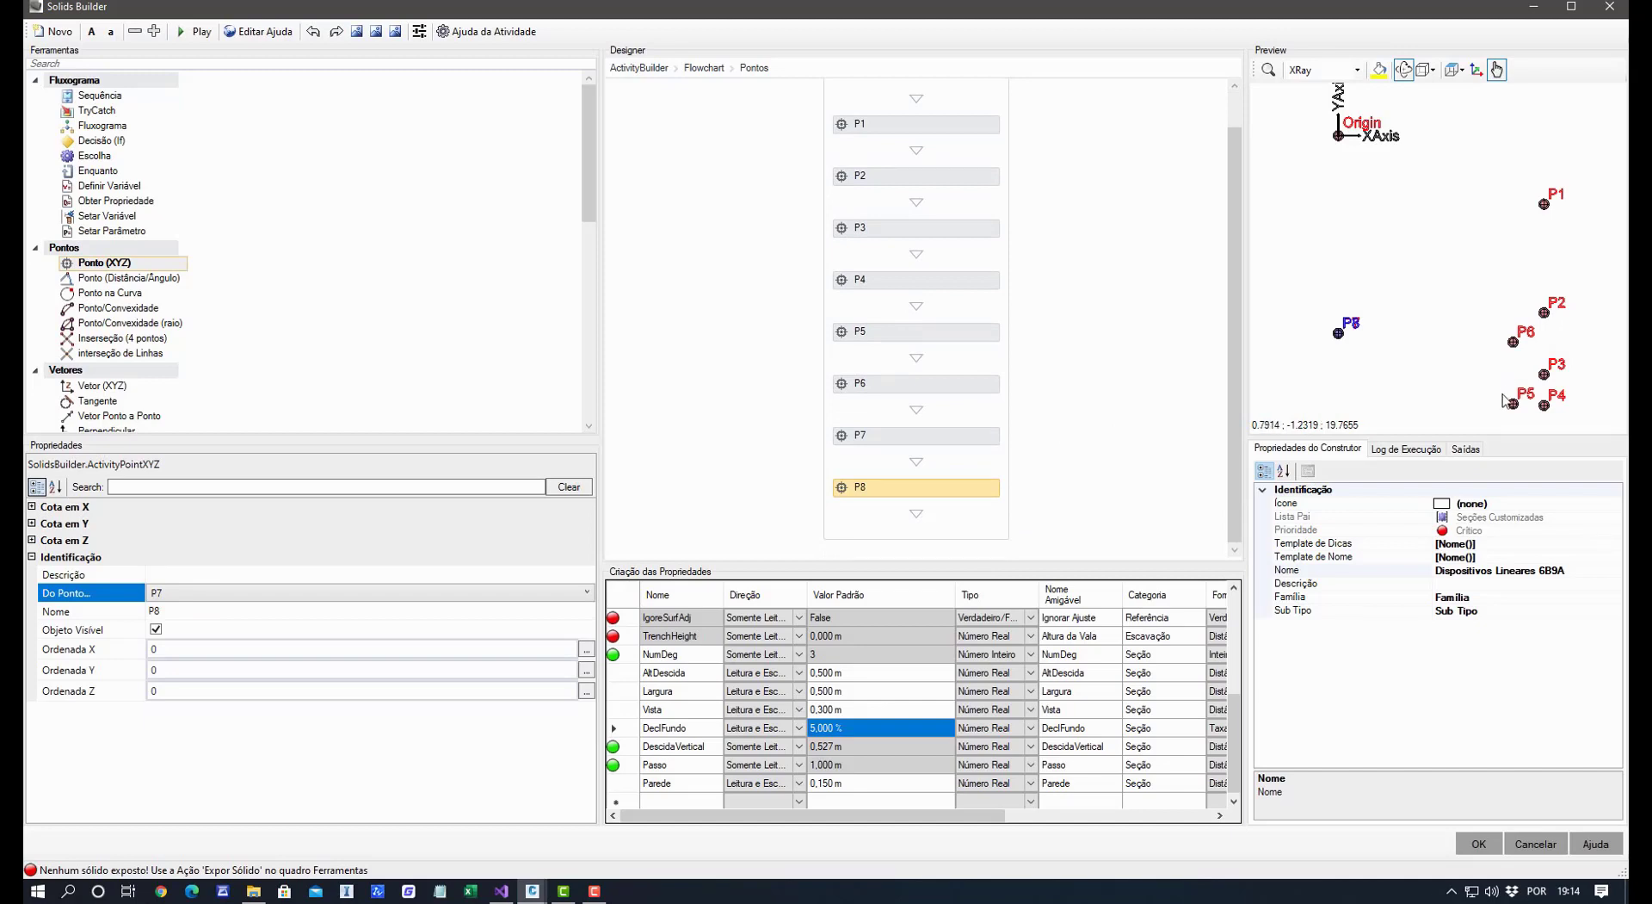
click(939, 282)
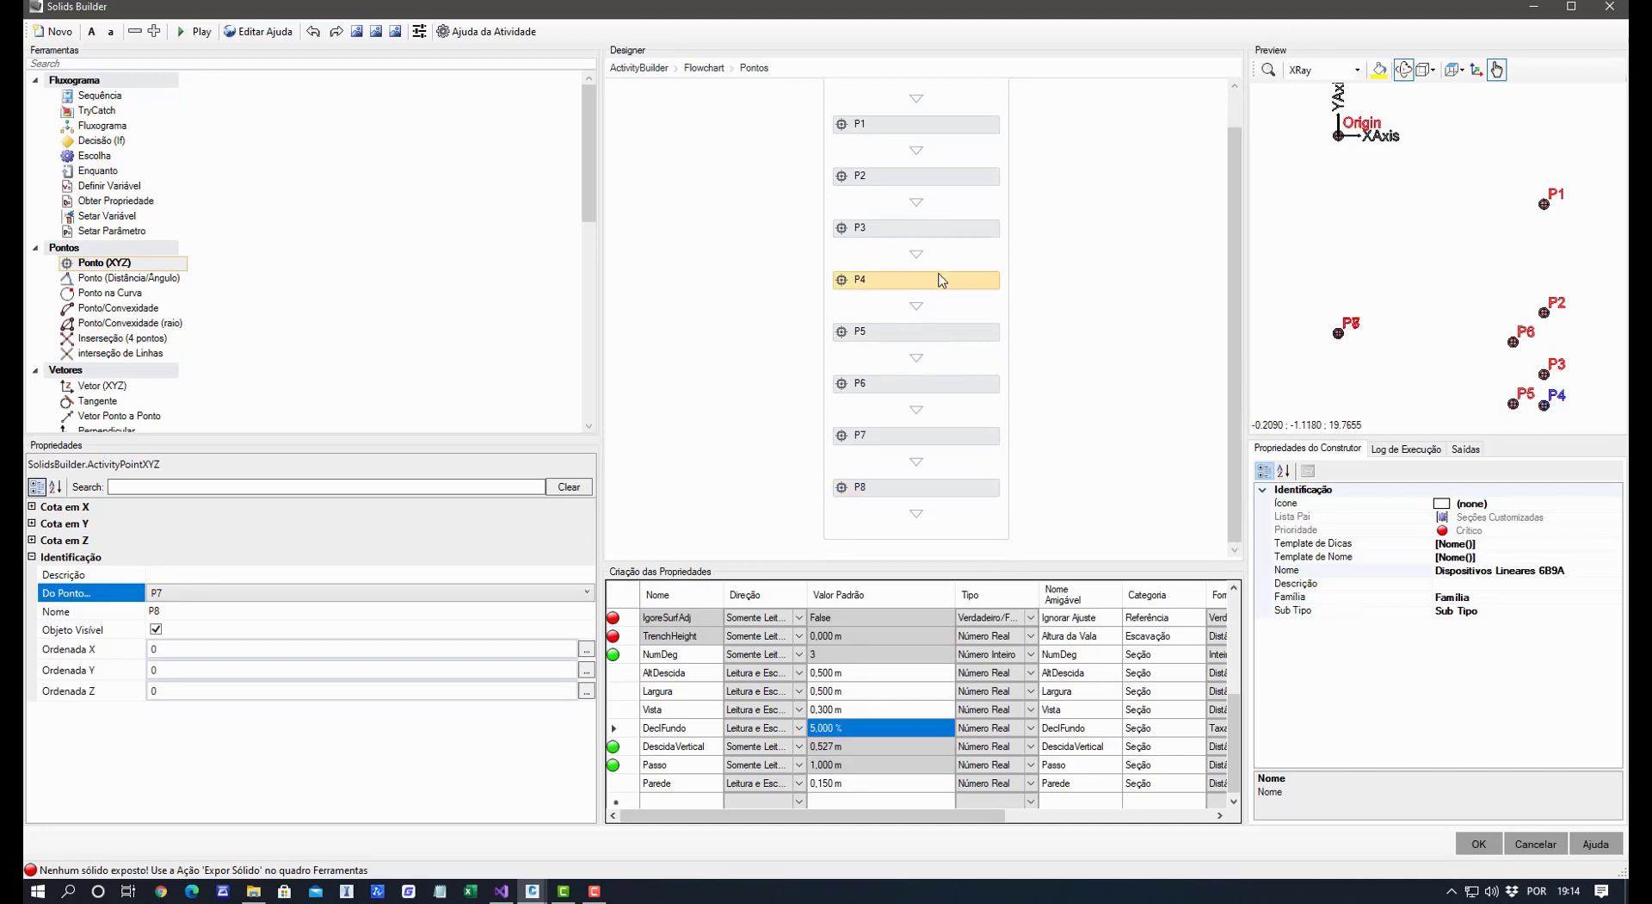
drag(350, 670, 94, 666)
key(ctrl+c)
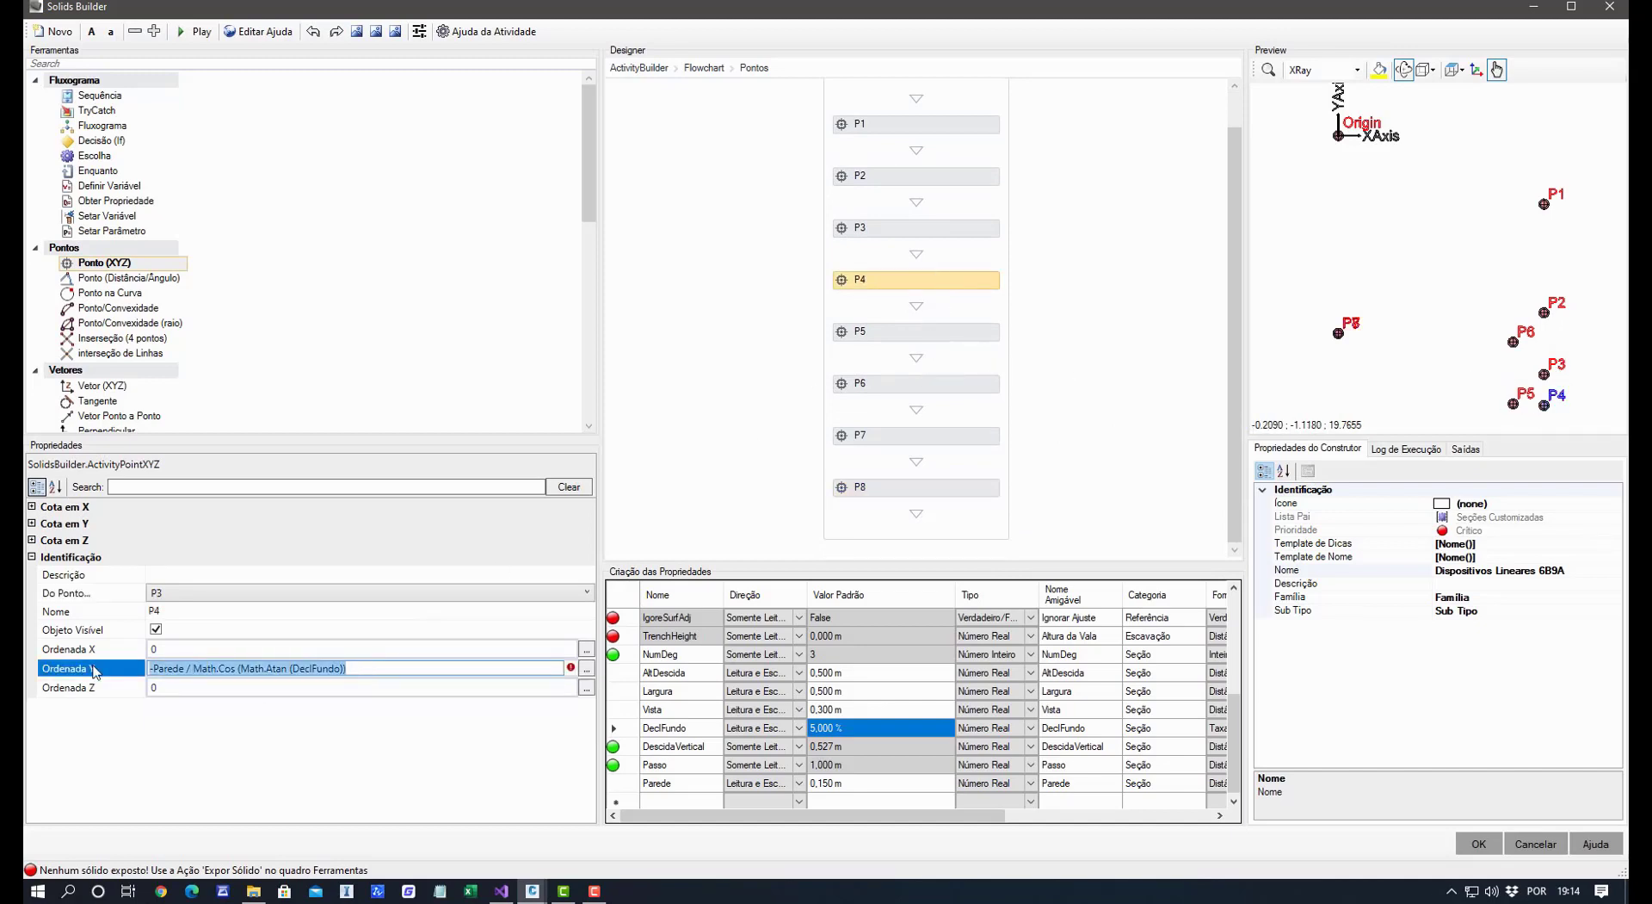
click(216, 752)
click(952, 489)
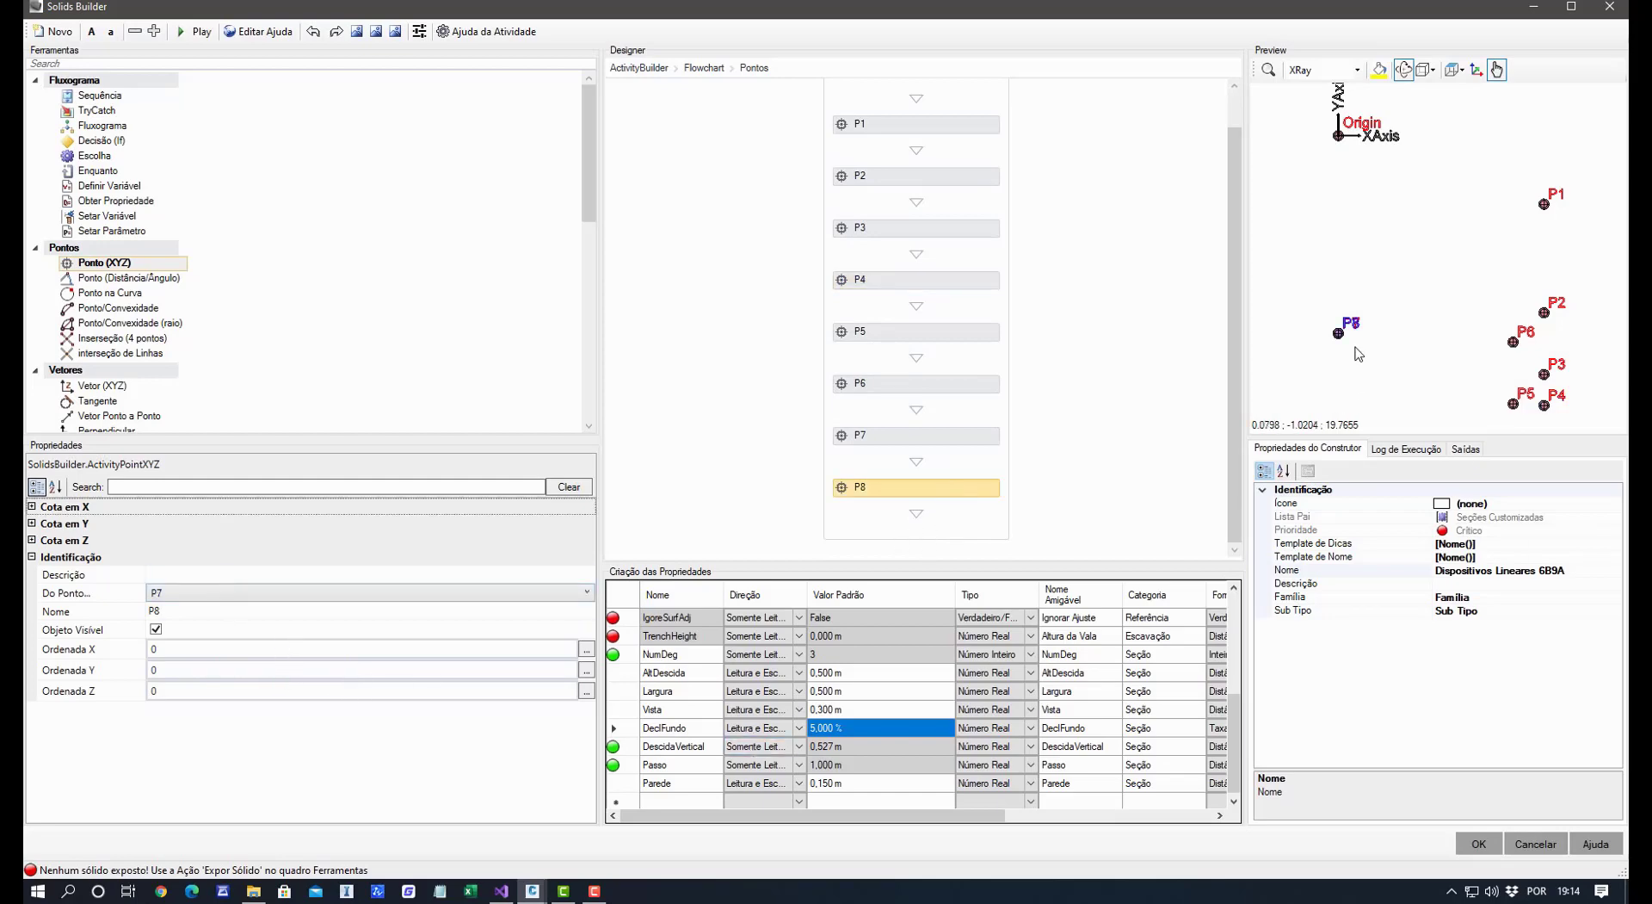
click(175, 676)
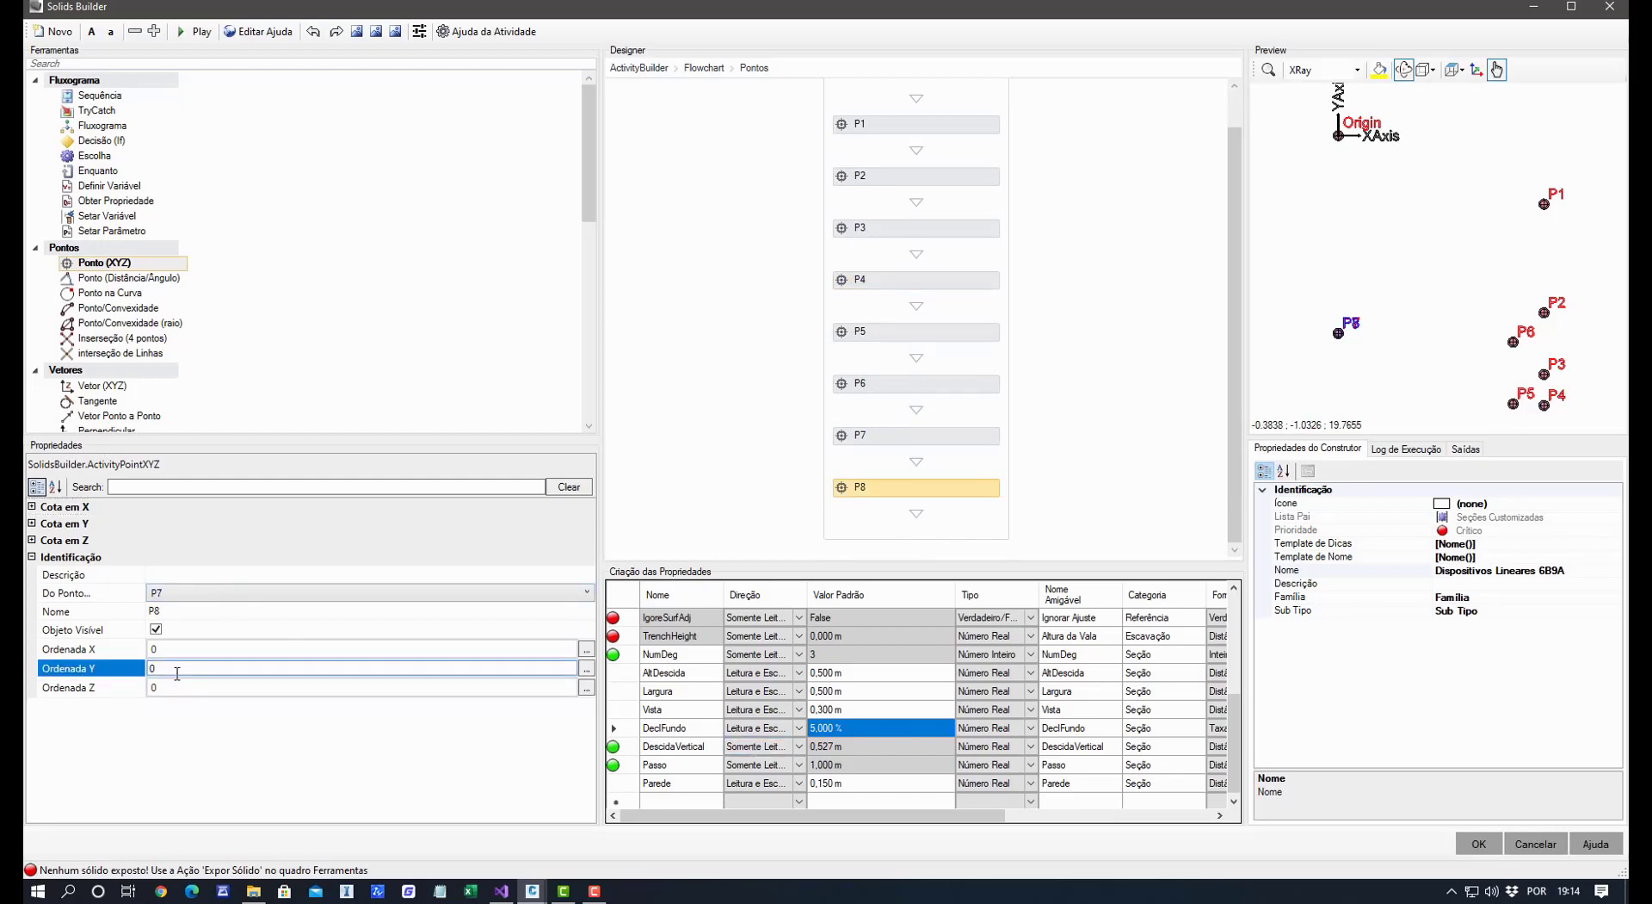
key(ctrl+v)
key(Delete)
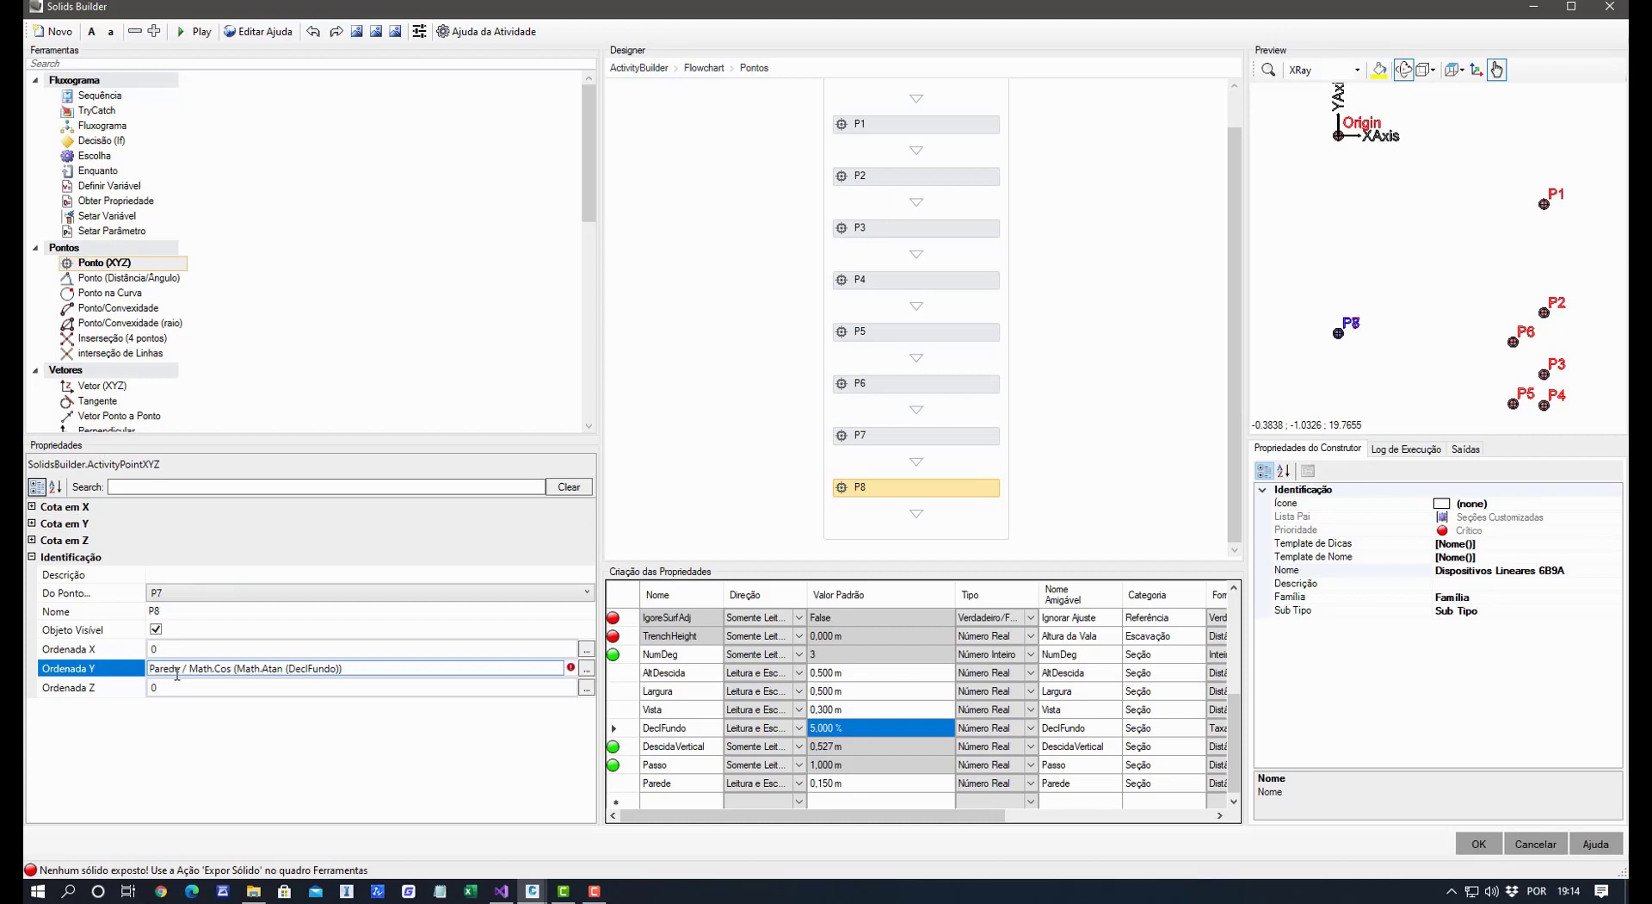
click(263, 752)
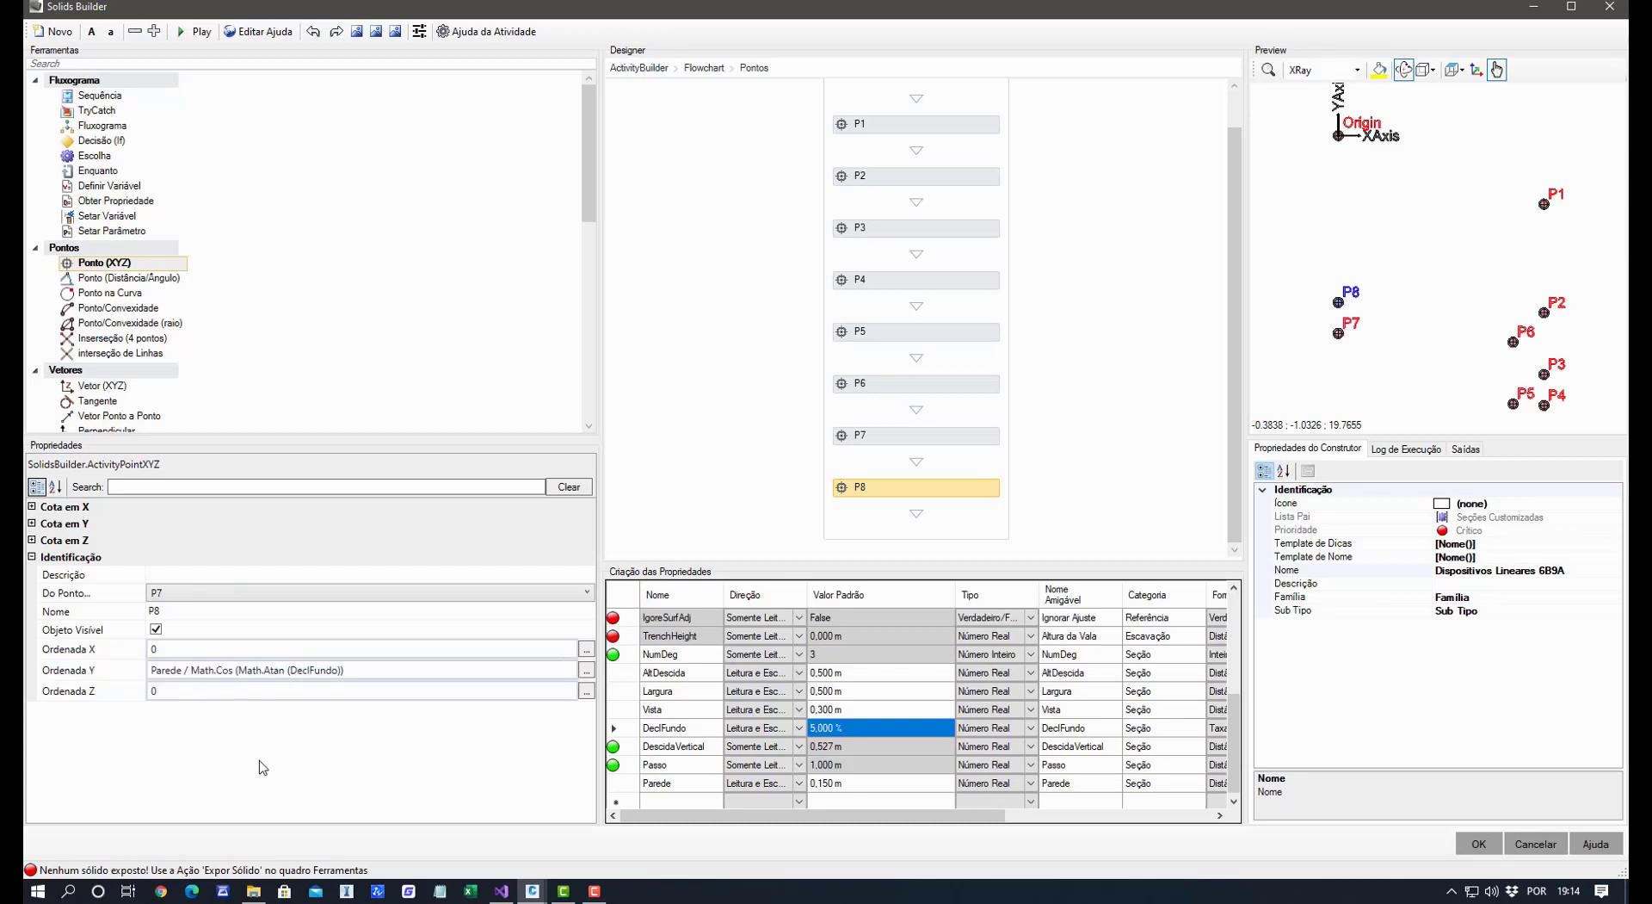
drag(1366, 368, 1372, 372)
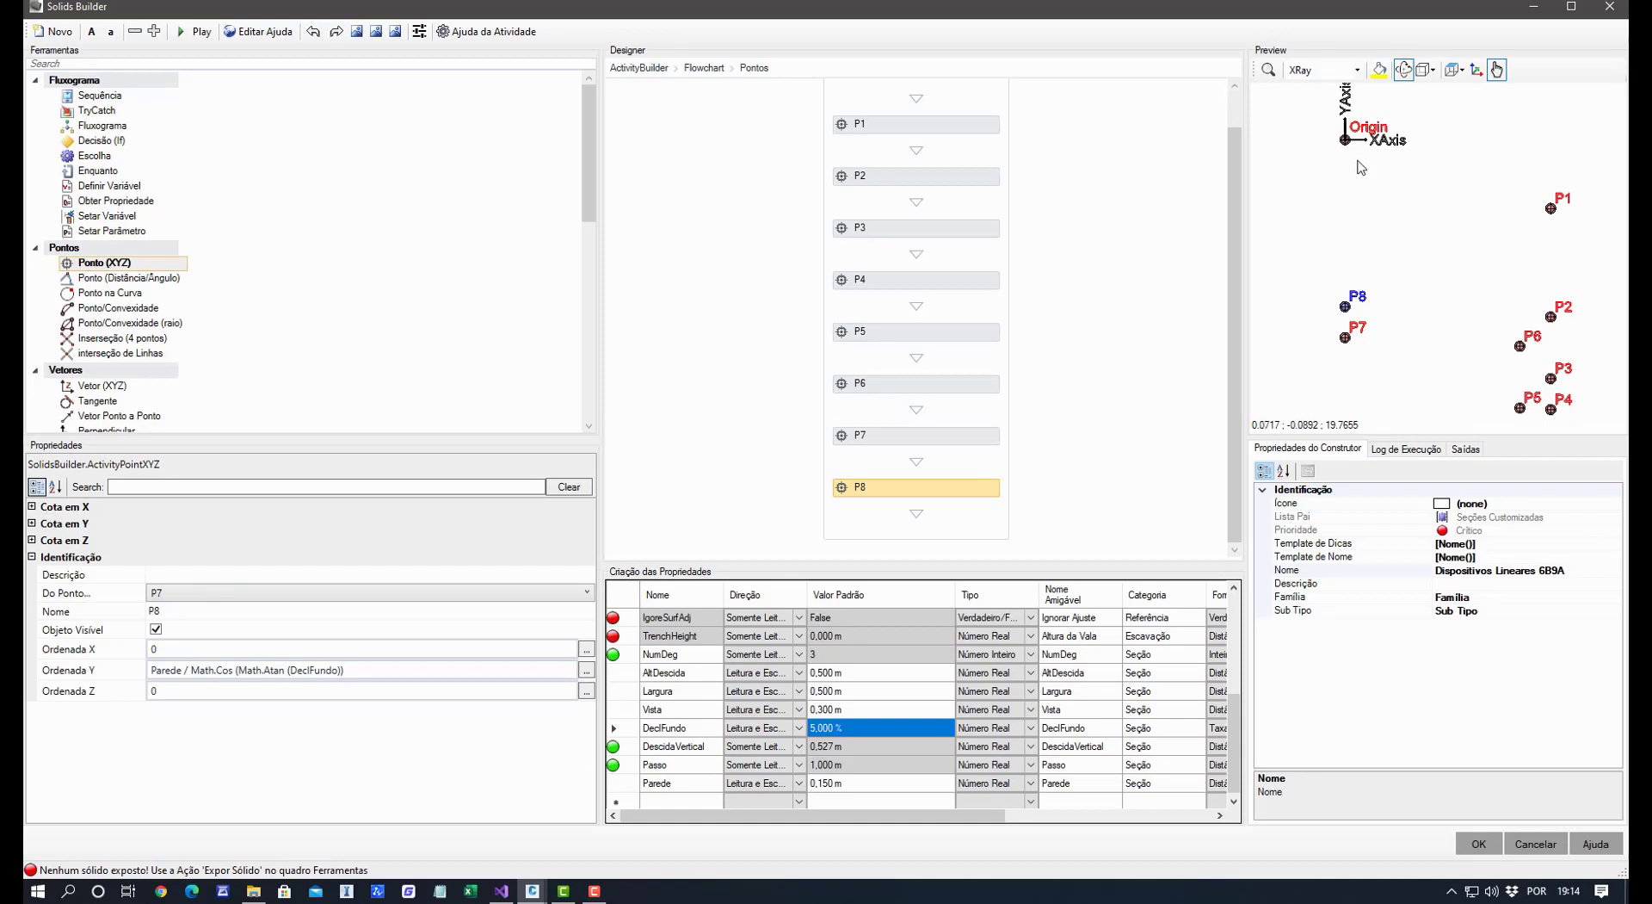
scroll(809, 134, up, 1)
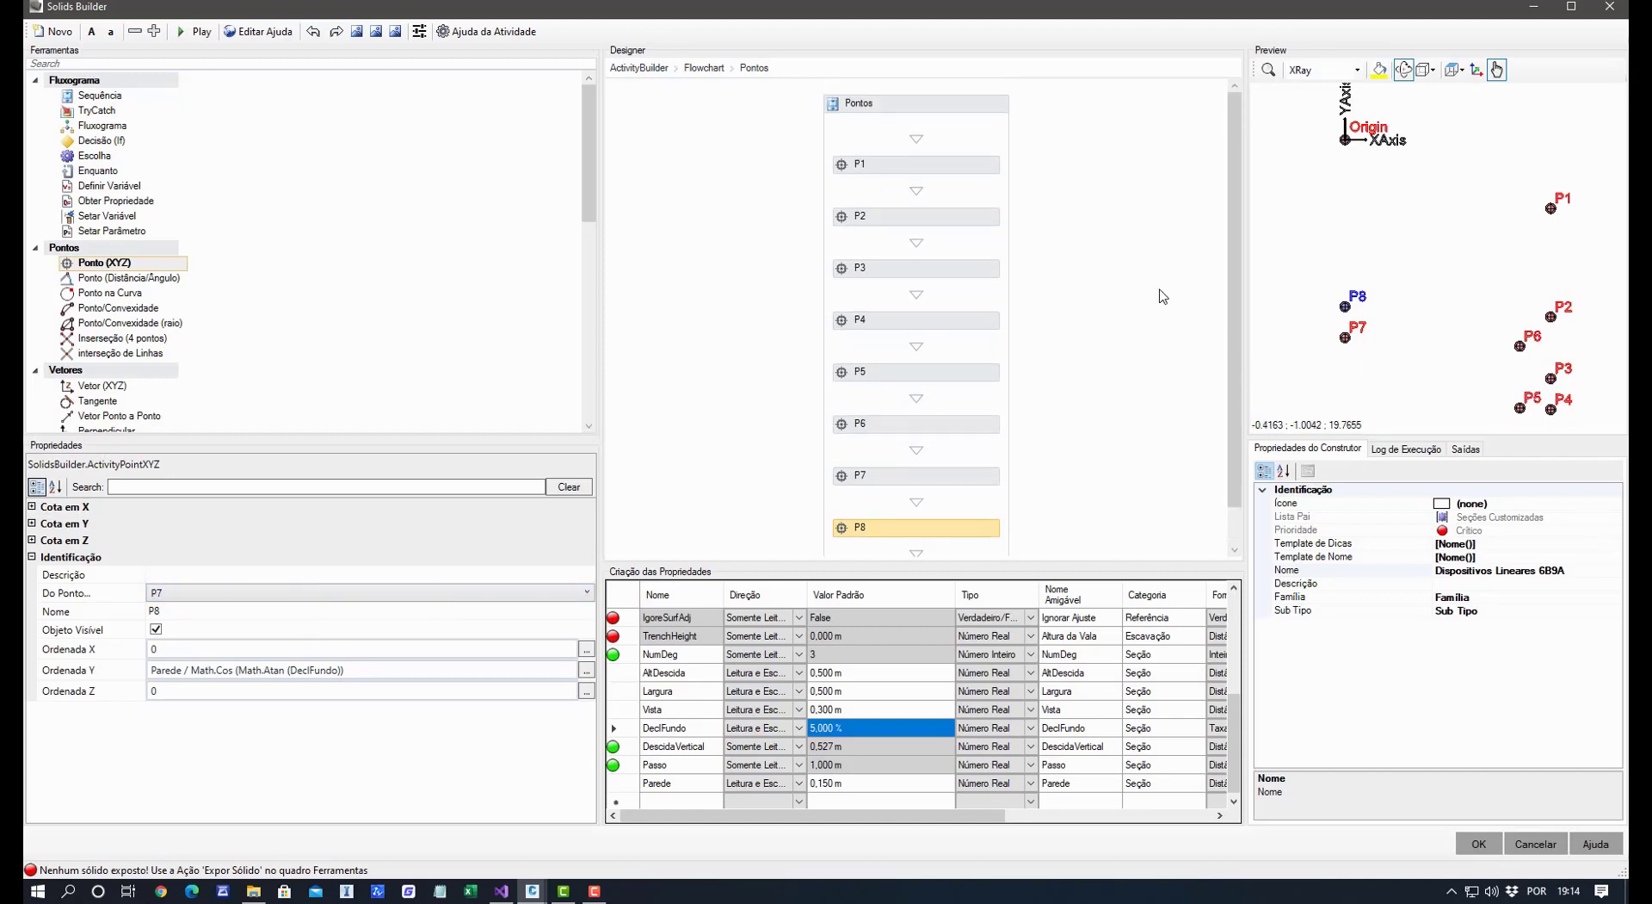
Switch to the Civil 3D diagram and draw a closed polyline through points 0, 1, 2 and 8.
mouse_move(568, 891)
click(258, 817)
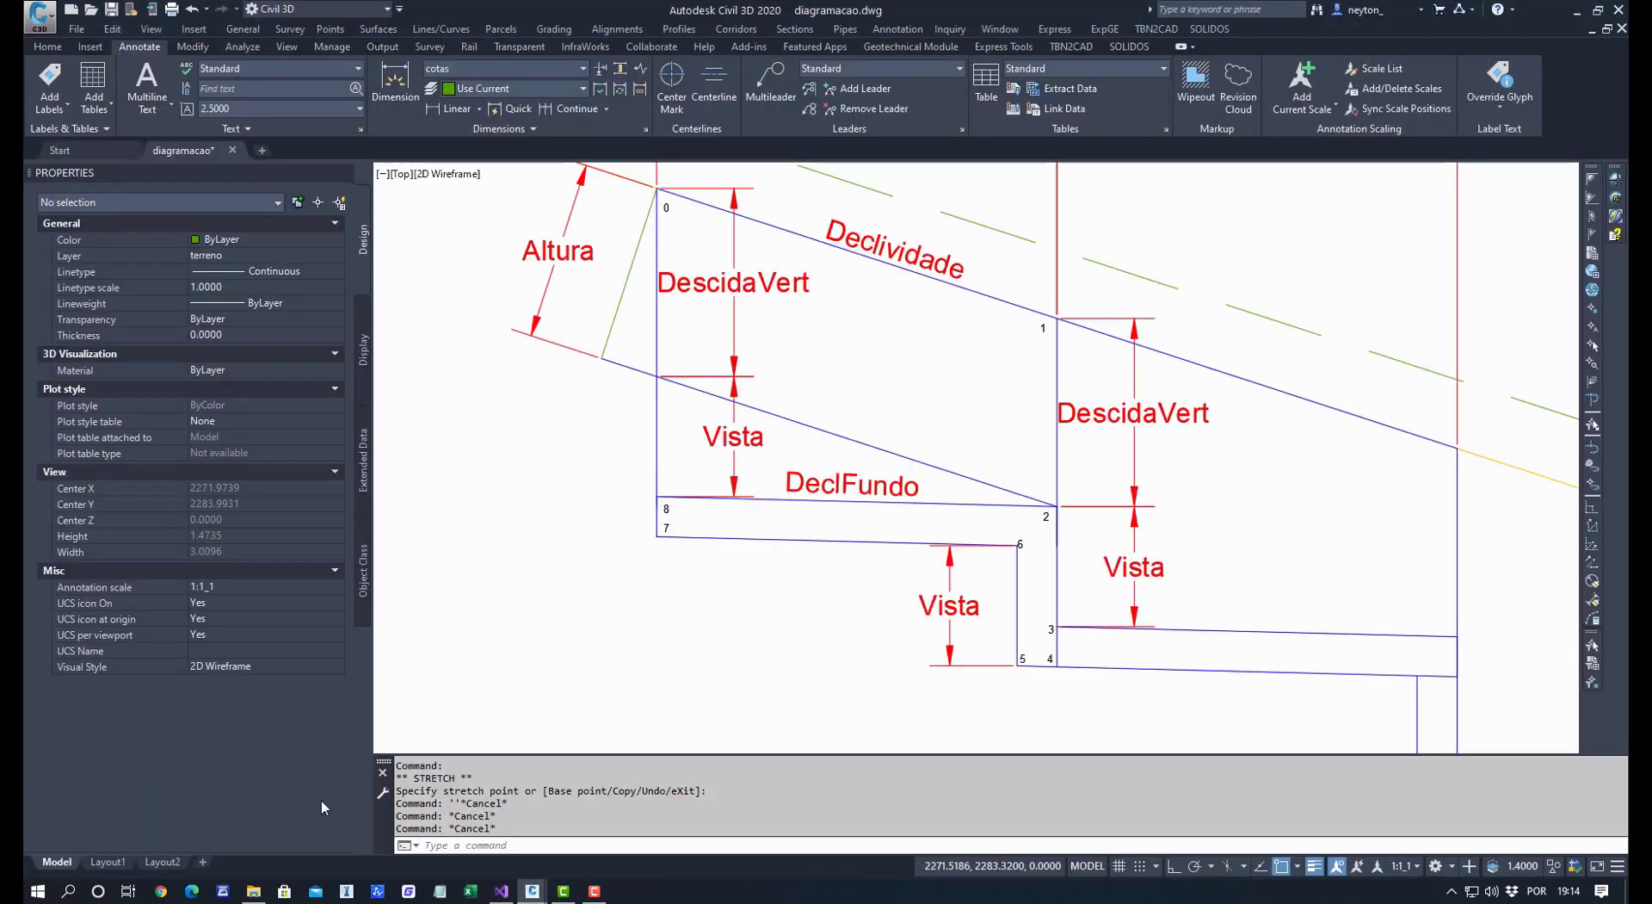
middle_drag(583, 540, 584, 601)
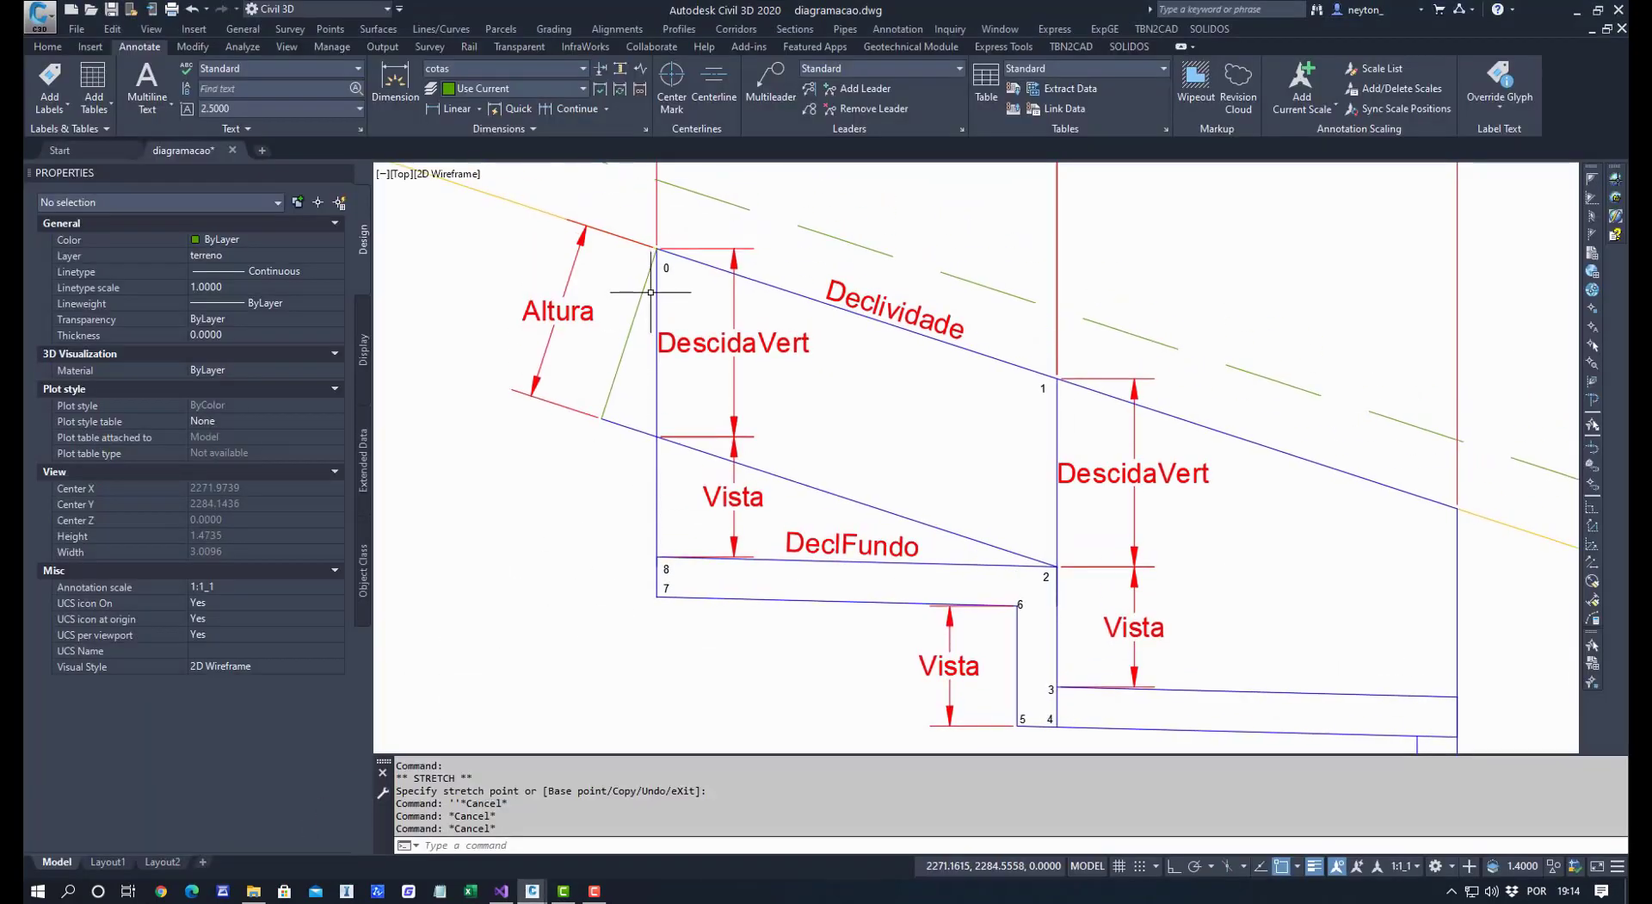
text(pl)
key(Return)
click(656, 248)
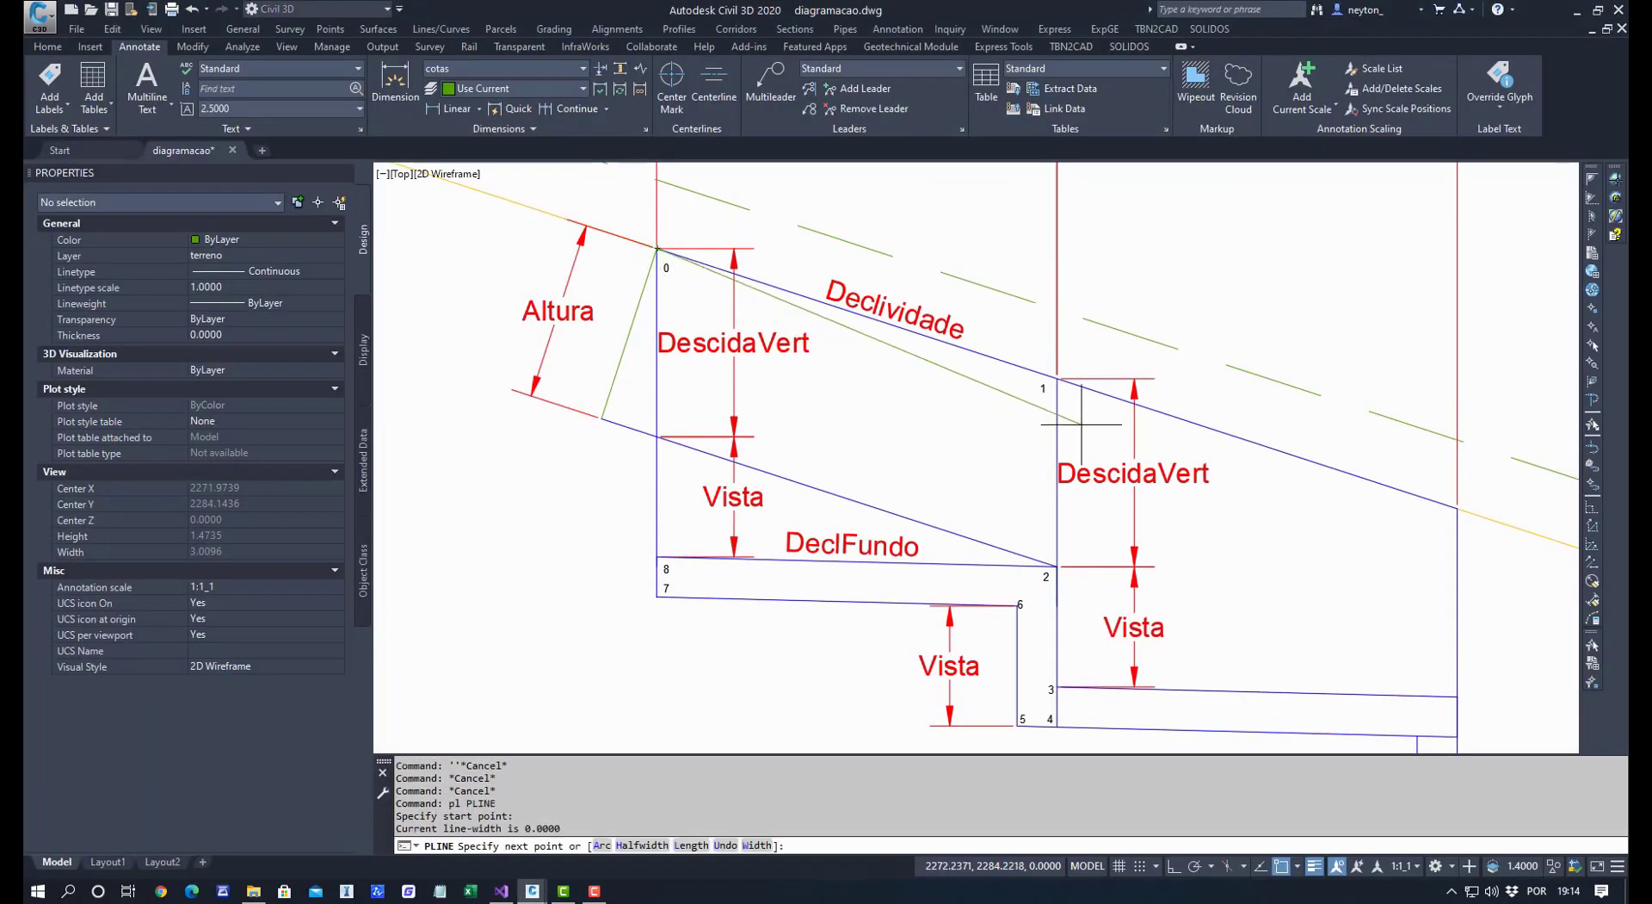
click(1057, 379)
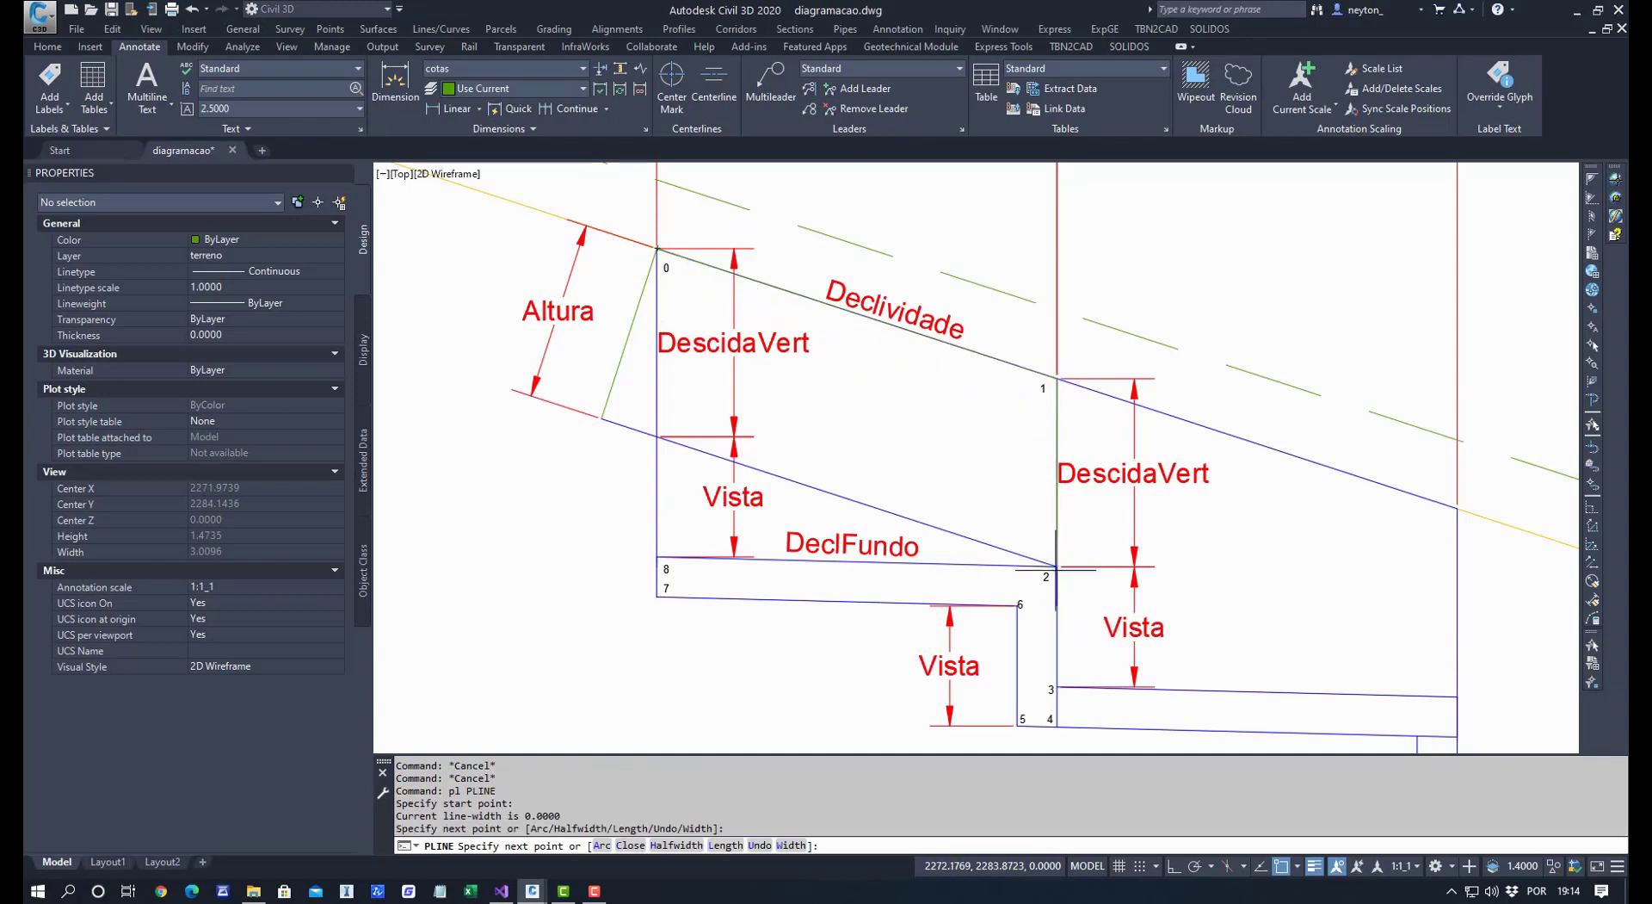
click(1057, 566)
click(656, 557)
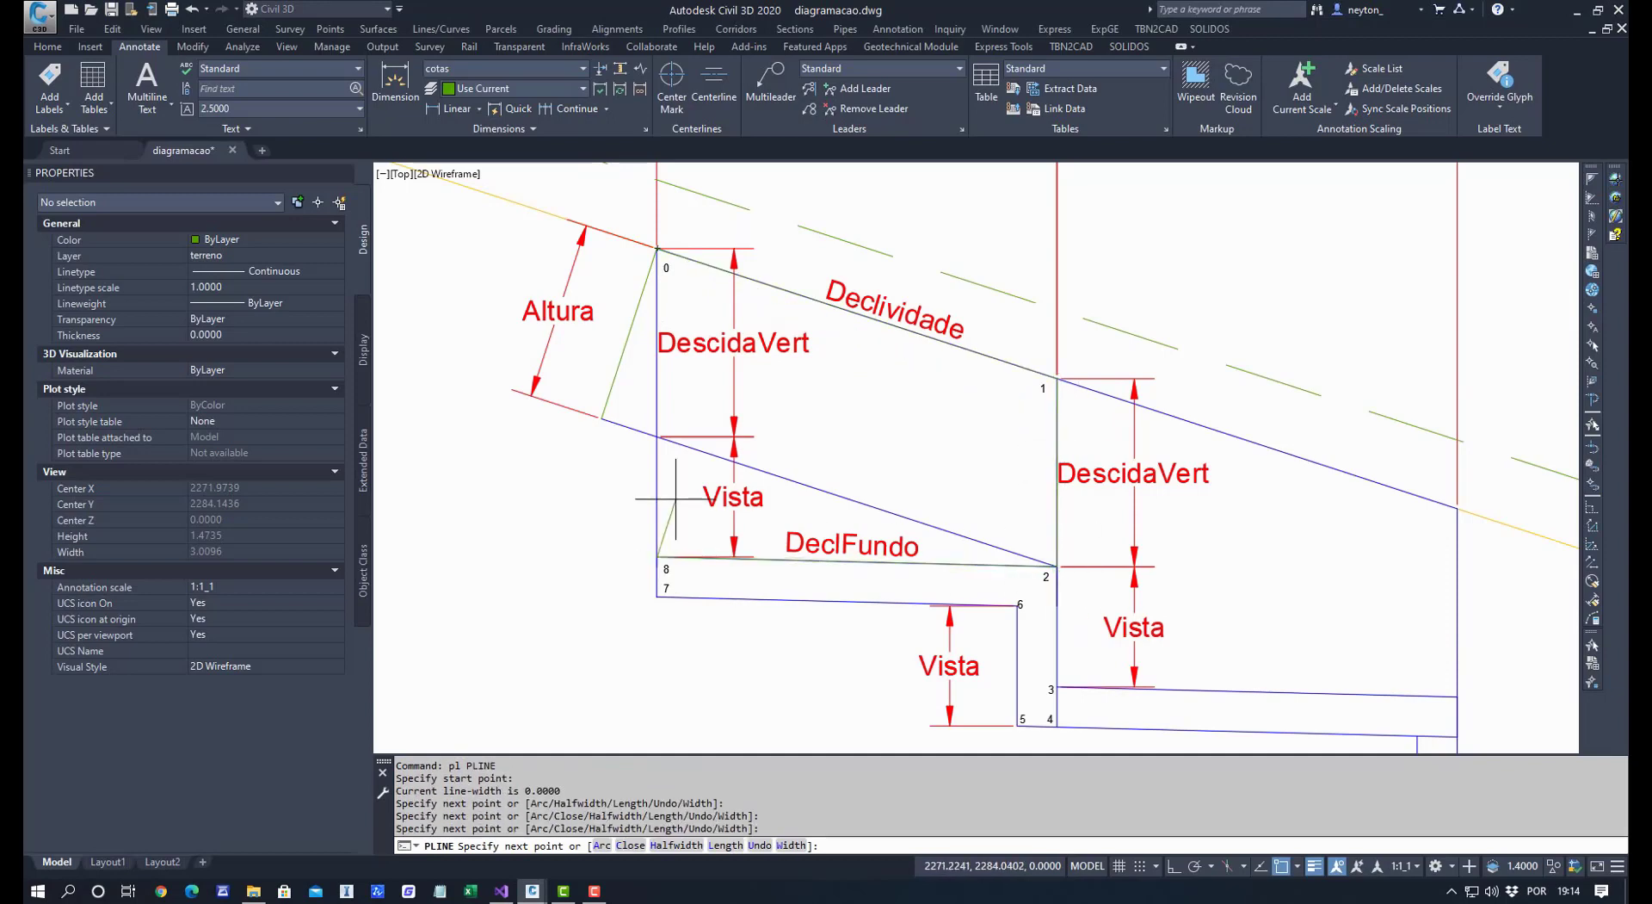
text(c)
key(Return)
click(657, 503)
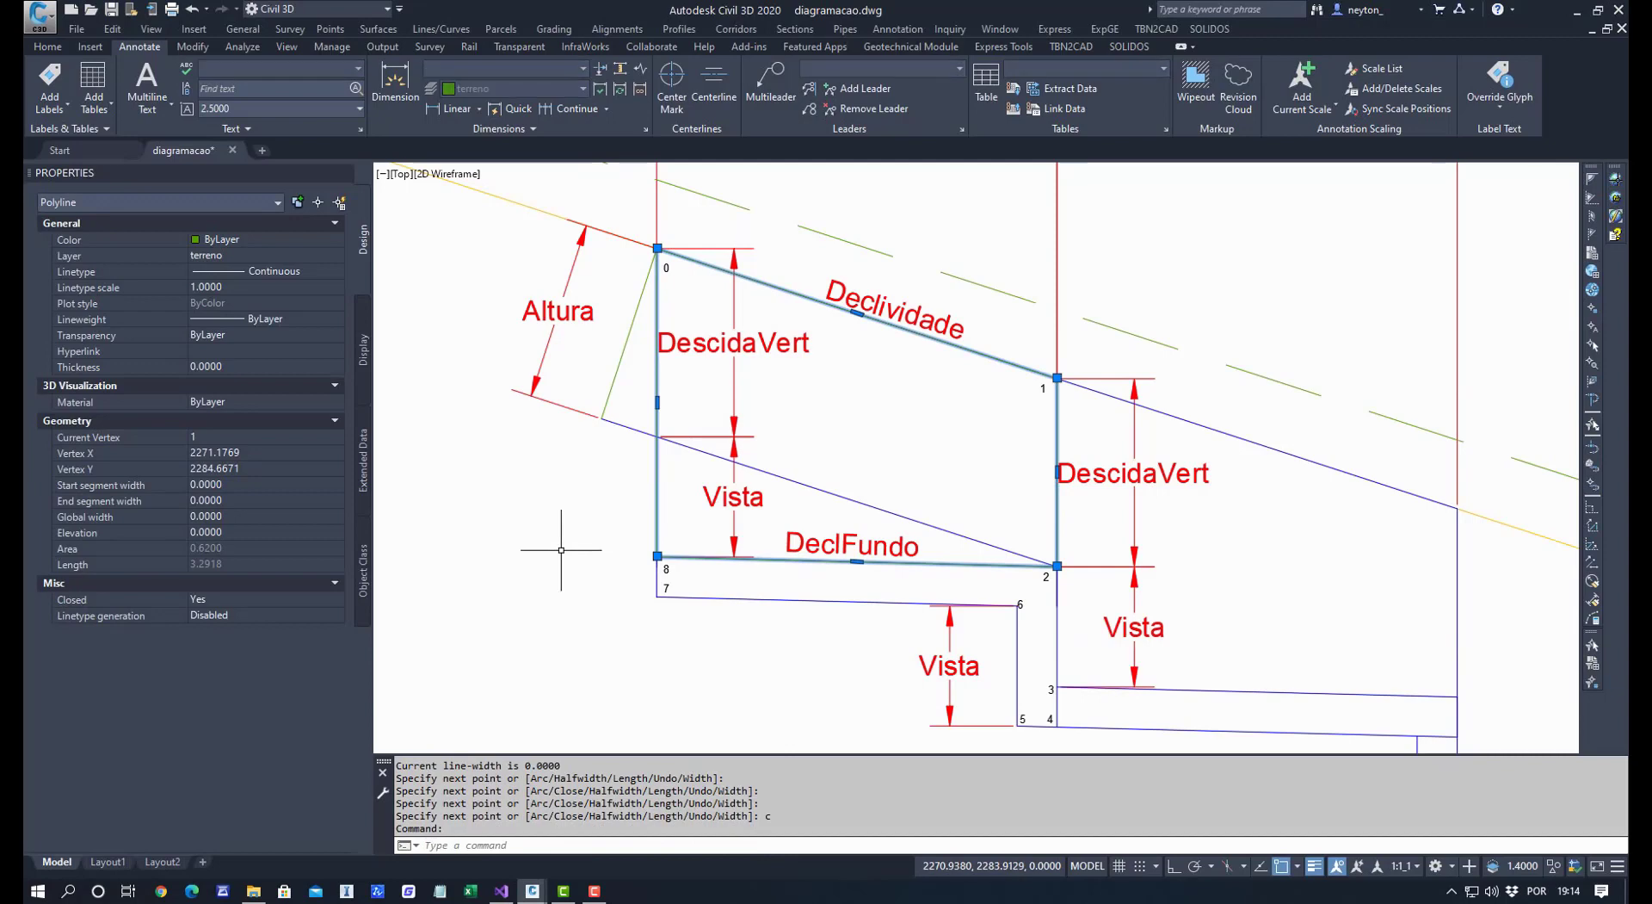
key(Escape)
Draw a closed polyline through points 8, 2, 4, 5, 6 and 7 of the diagram and select it to check the outline.
text(pl)
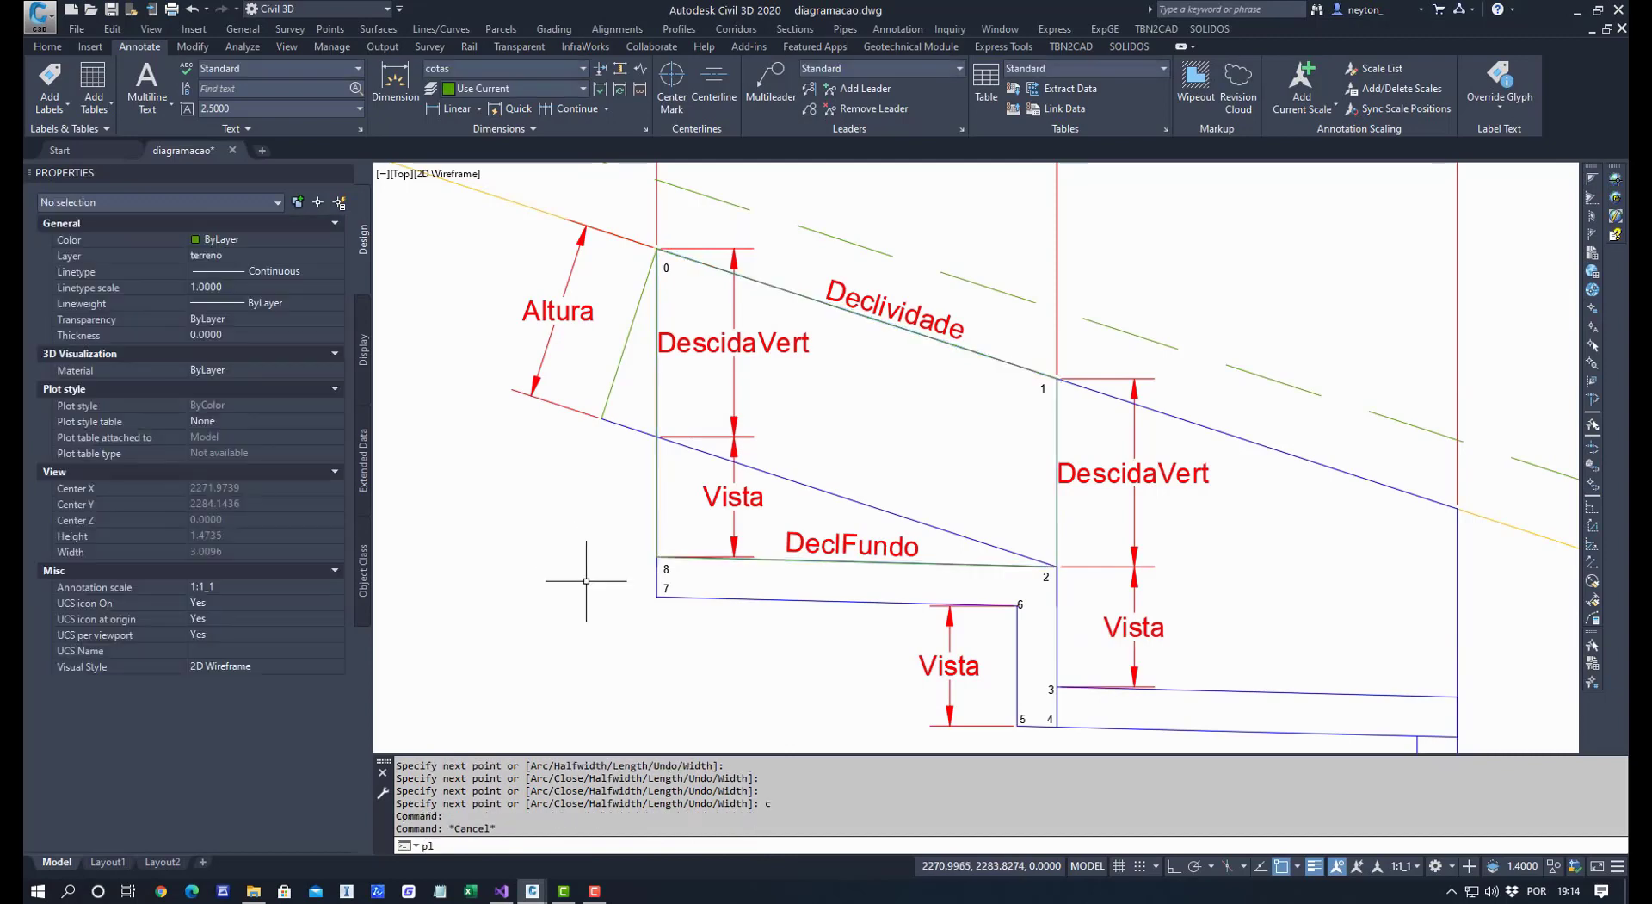
key(Return)
click(658, 557)
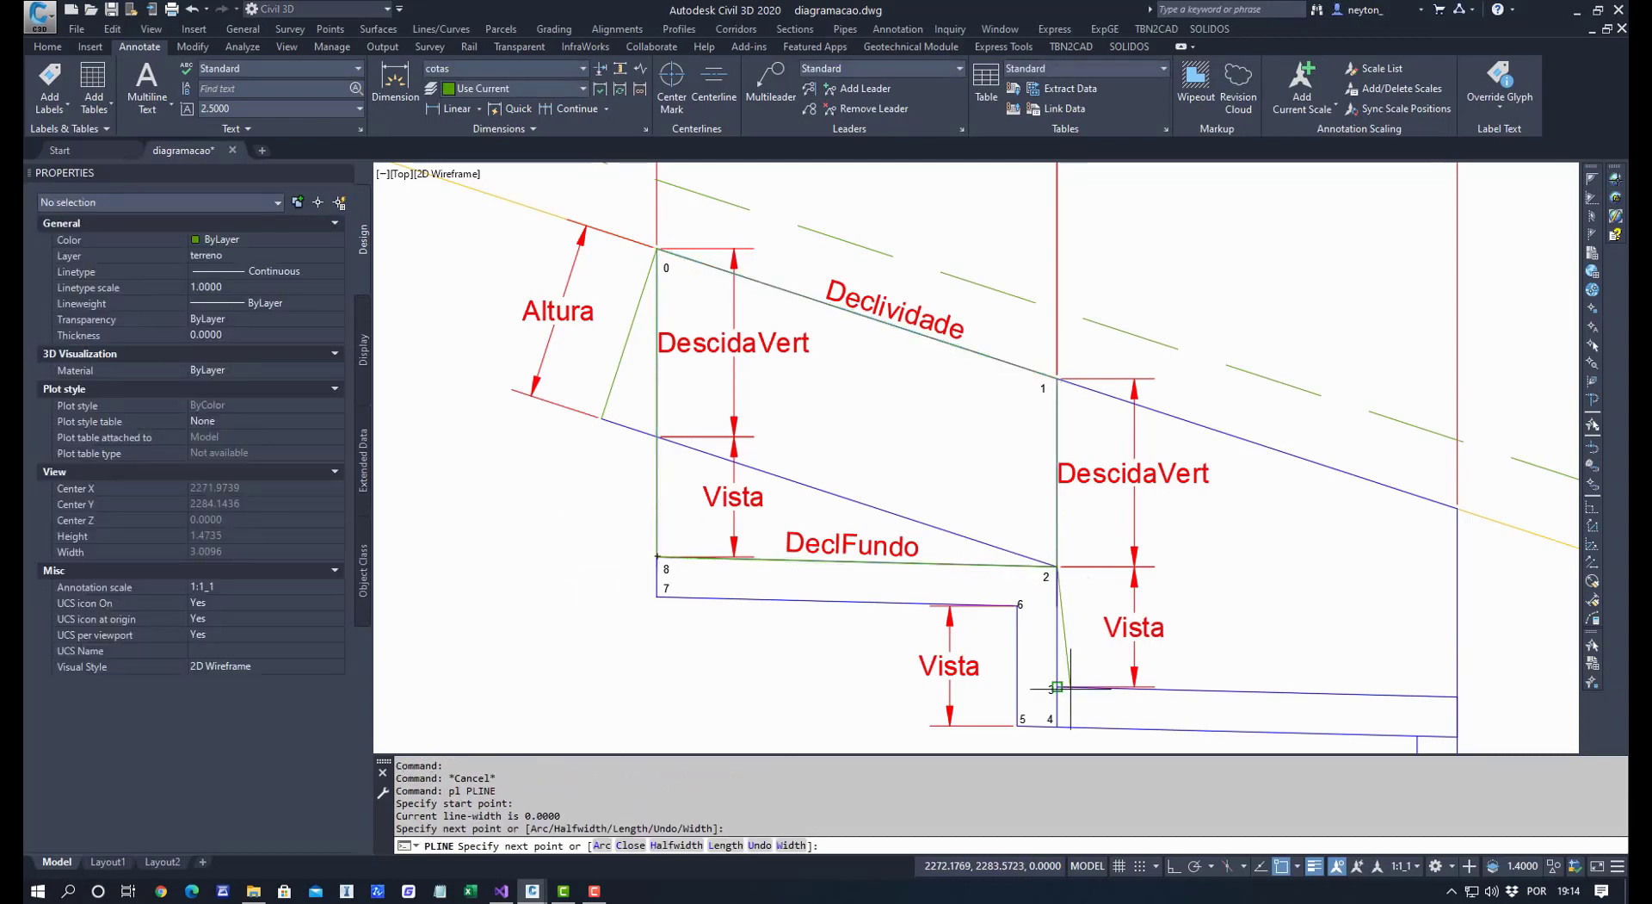
click(1056, 726)
click(1017, 725)
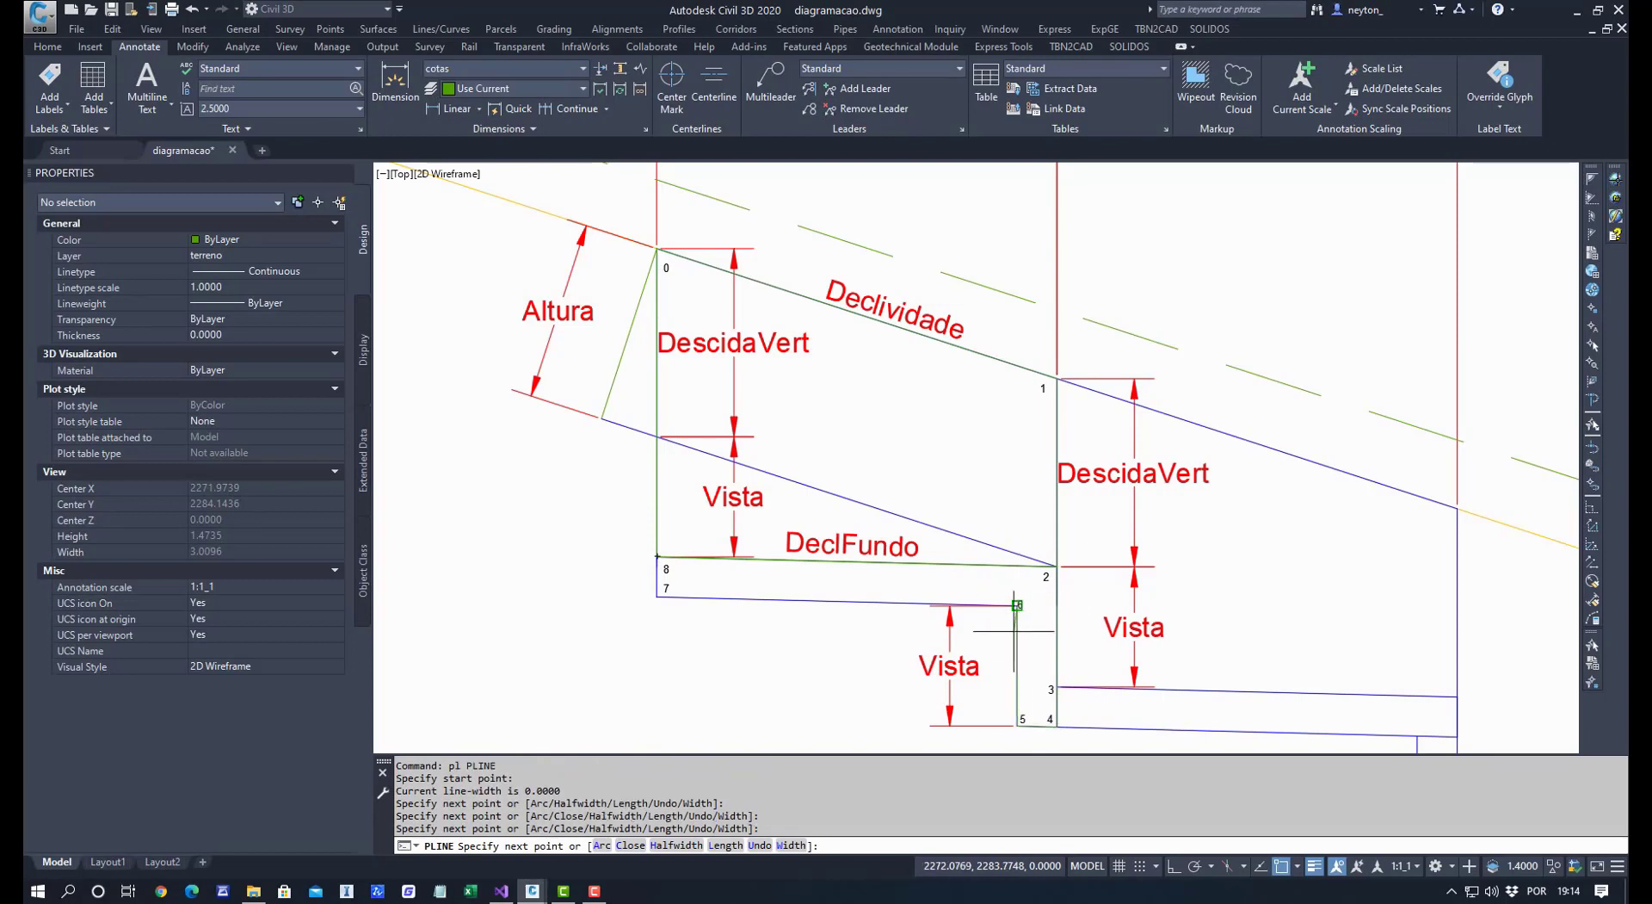
click(1019, 605)
click(678, 597)
text(v)
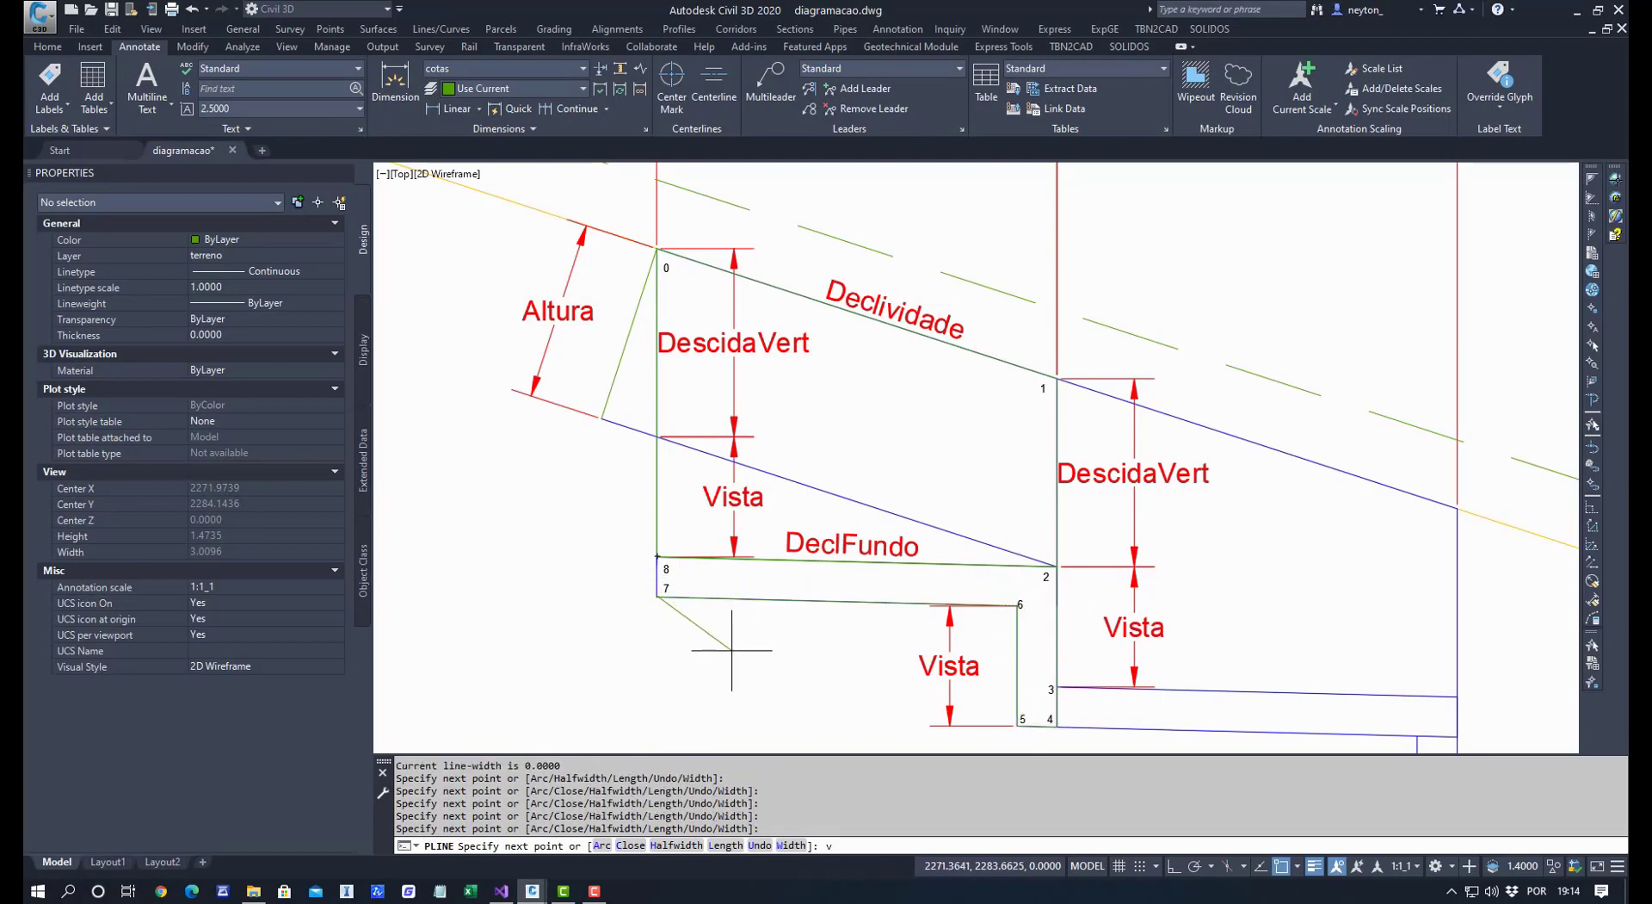
text(c)
key(Return)
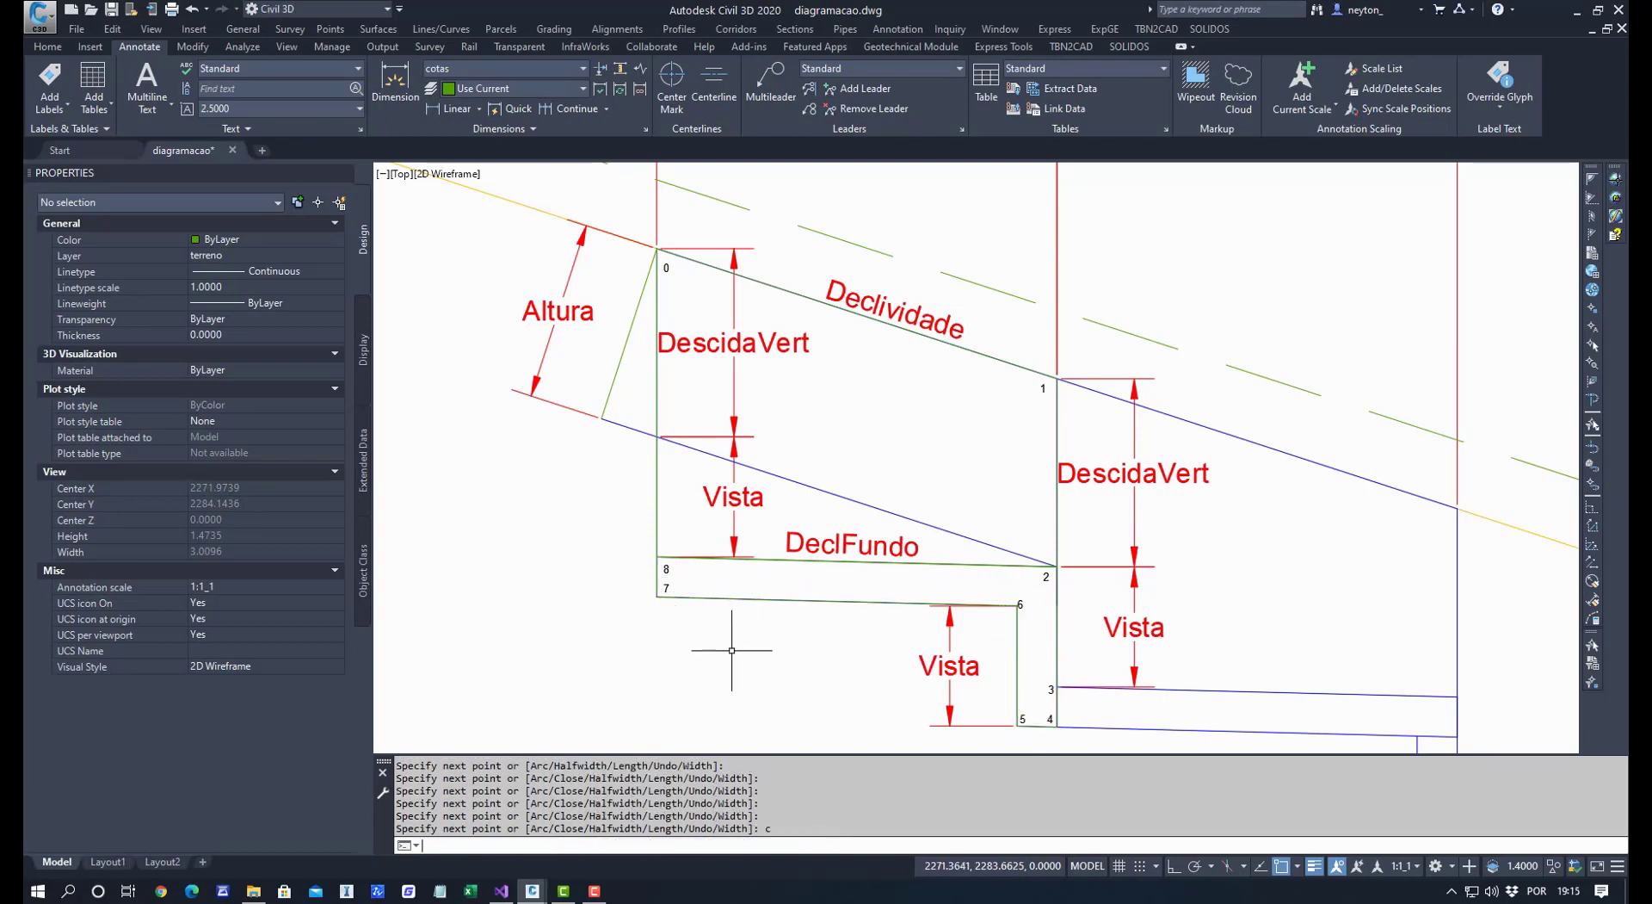
click(738, 599)
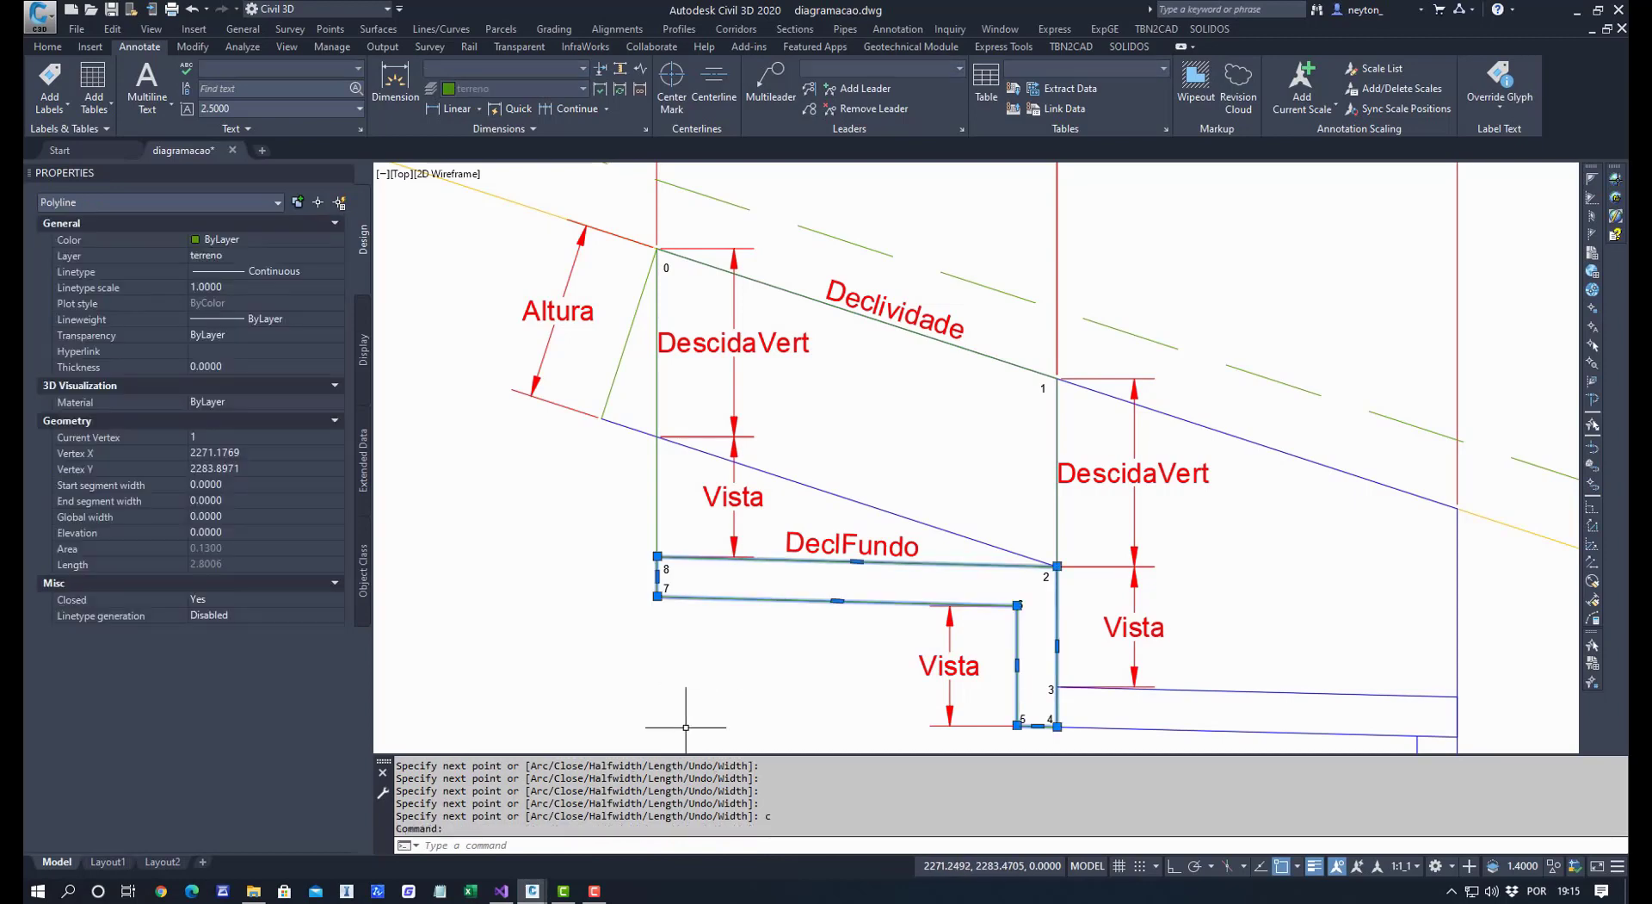
key(Escape)
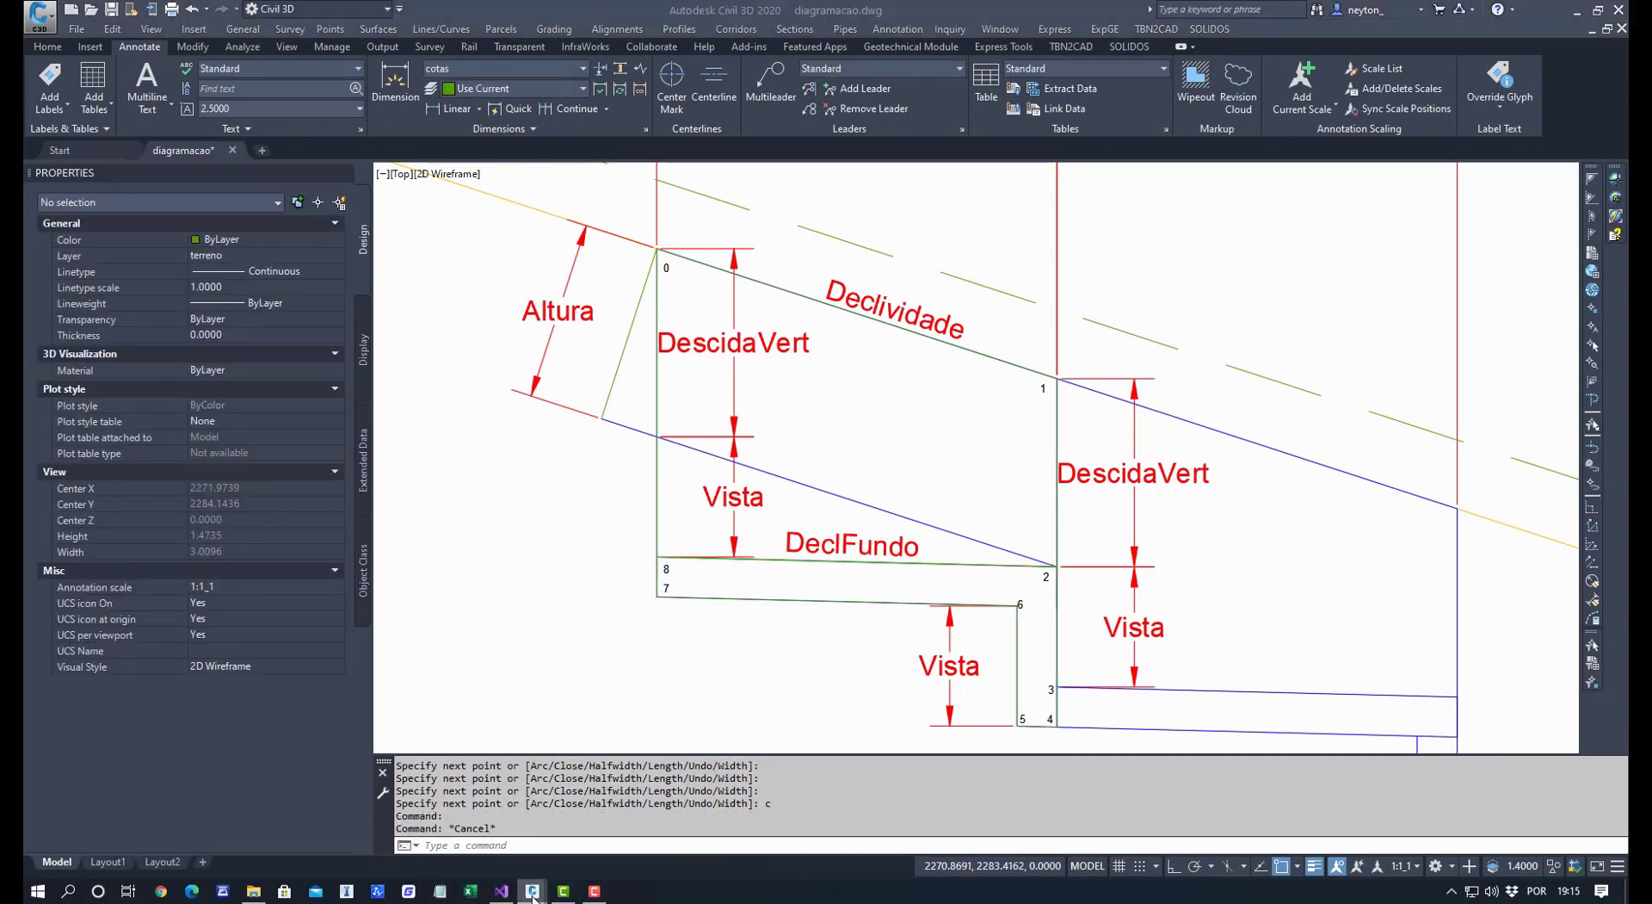
Switch to Solids Builder and add a Polilinha after P8 in the Pontos sequence, named plParede.
mouse_move(534, 895)
click(794, 799)
scroll(889, 419, down, 1)
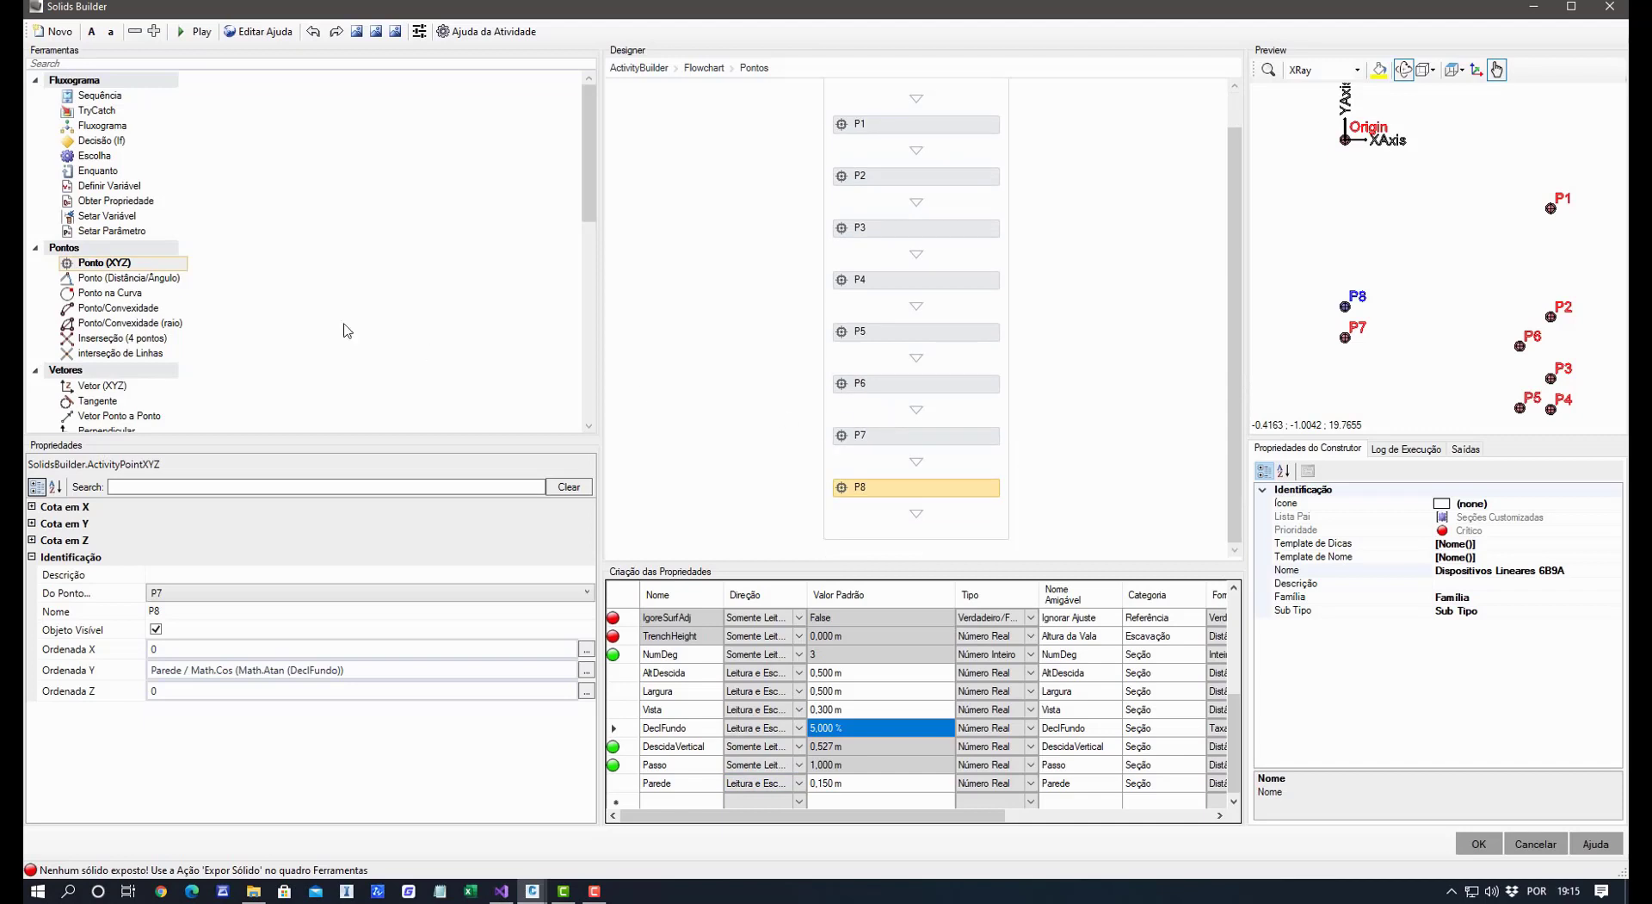
scroll(129, 293, down, 5)
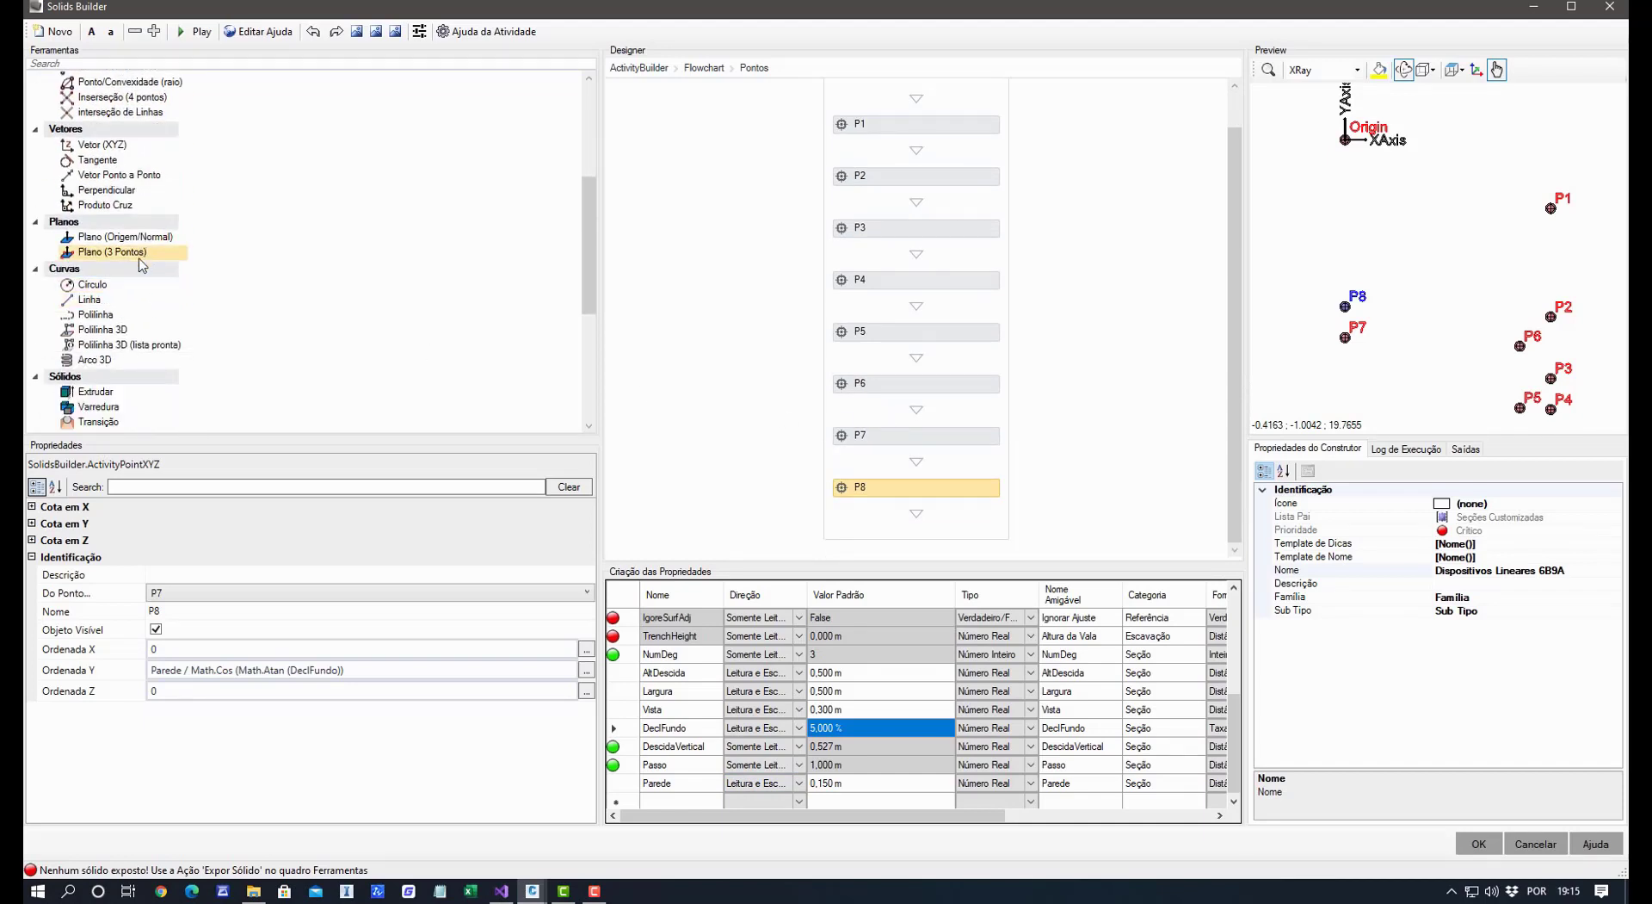
drag(96, 315, 822, 553)
click(194, 600)
double_click(193, 601)
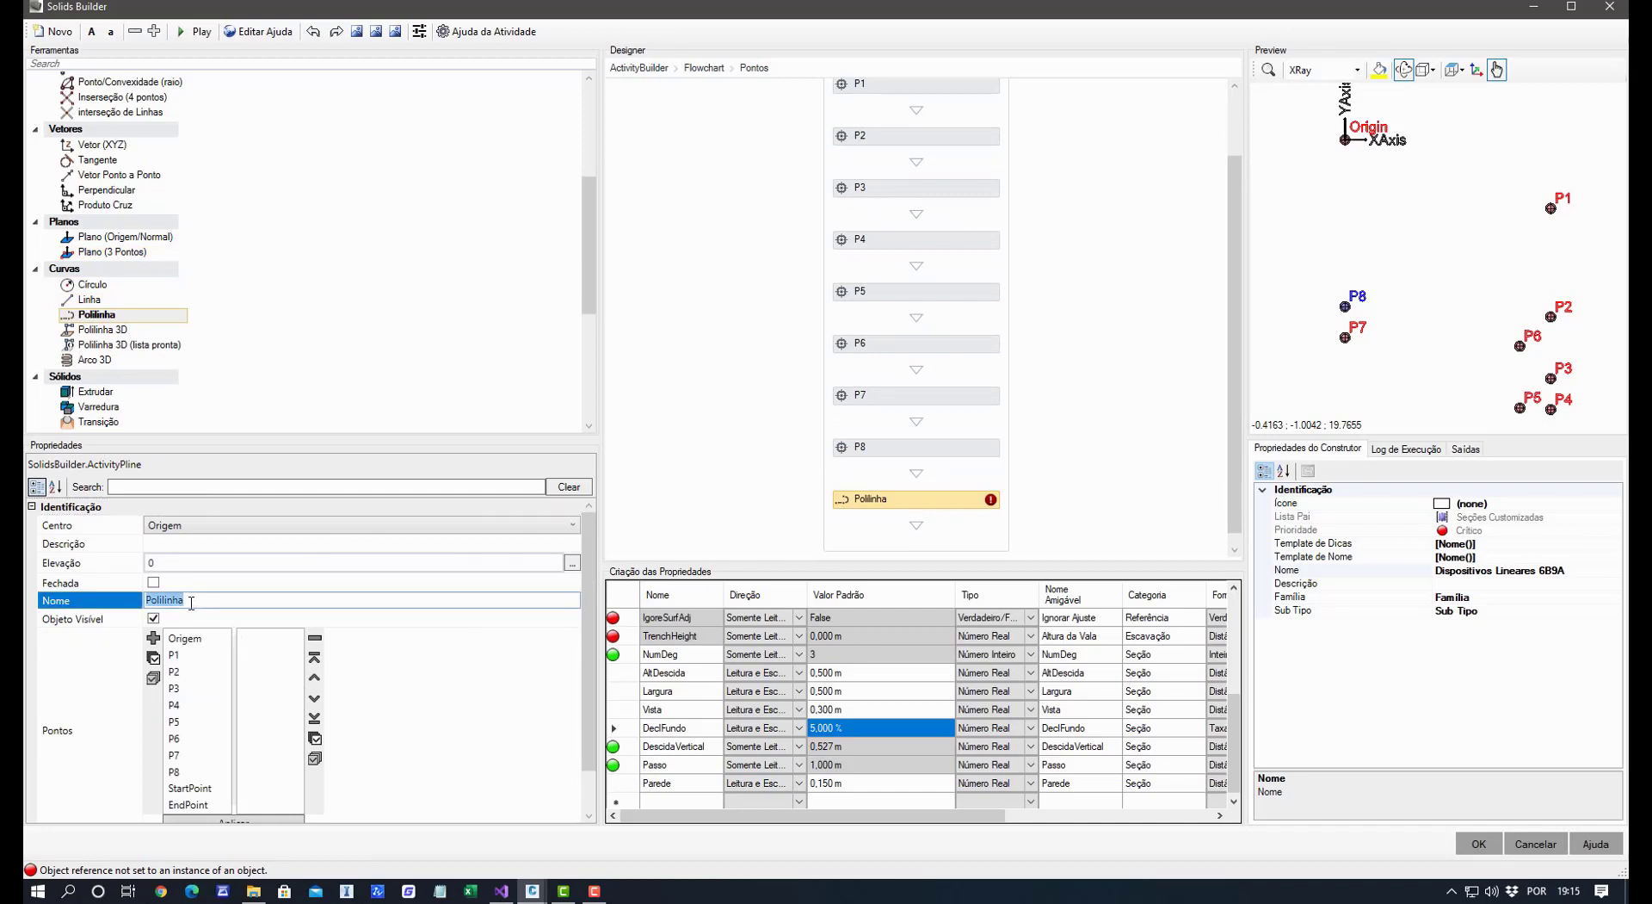
text(plParede)
key(Return)
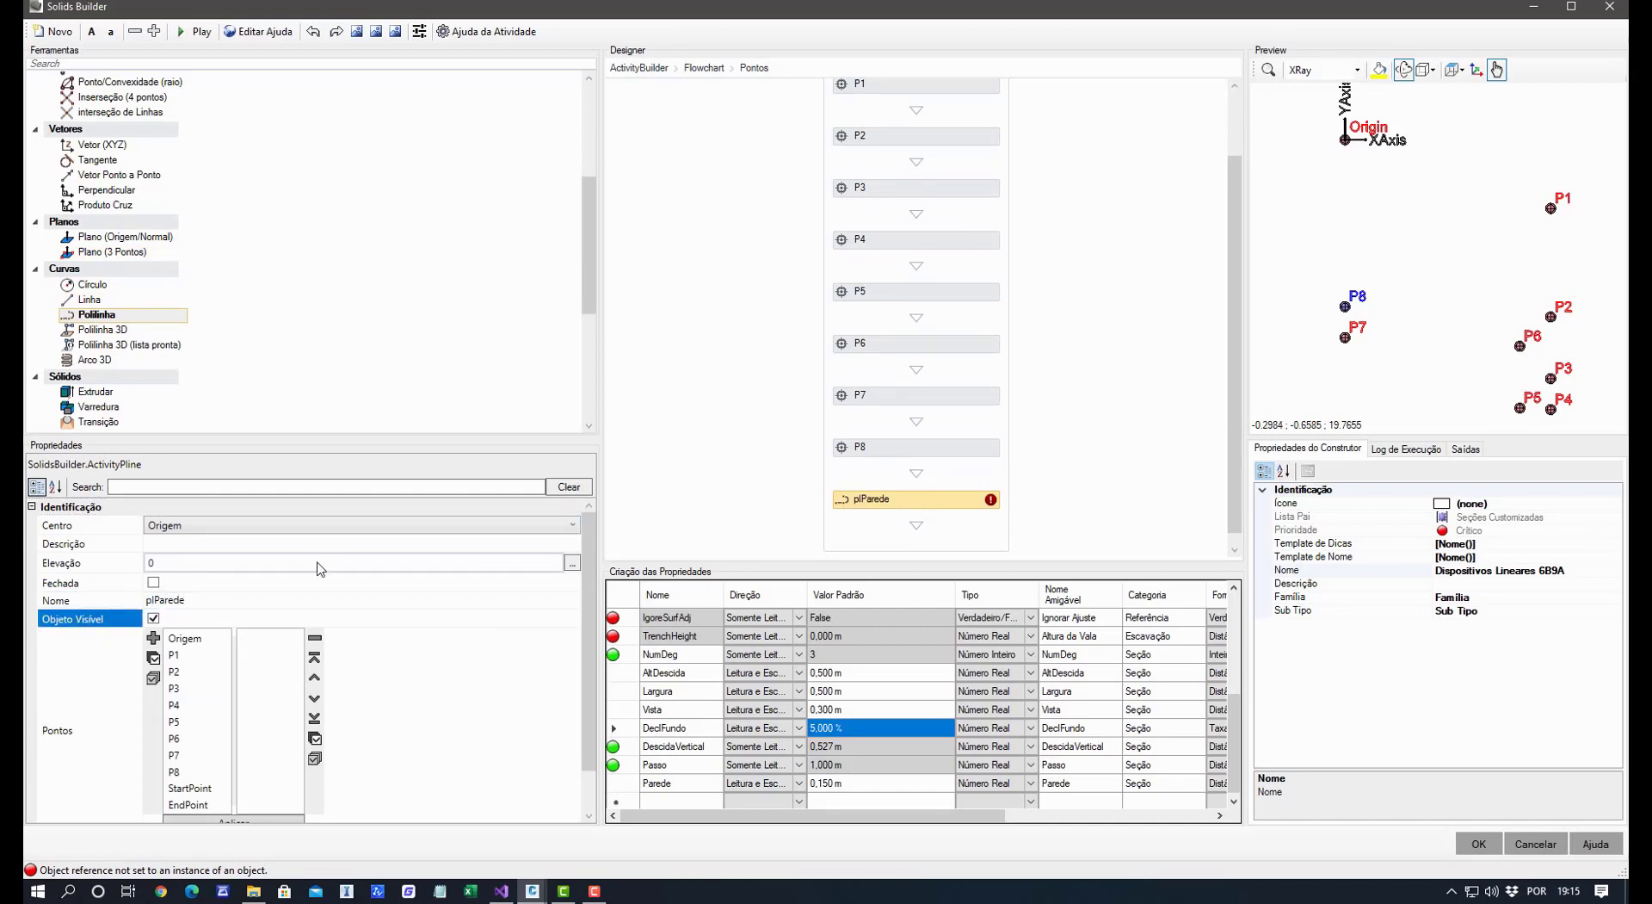
Define plParede as a closed polyline through Origem, P1, P2 and P8, and apply the point list.
click(202, 641)
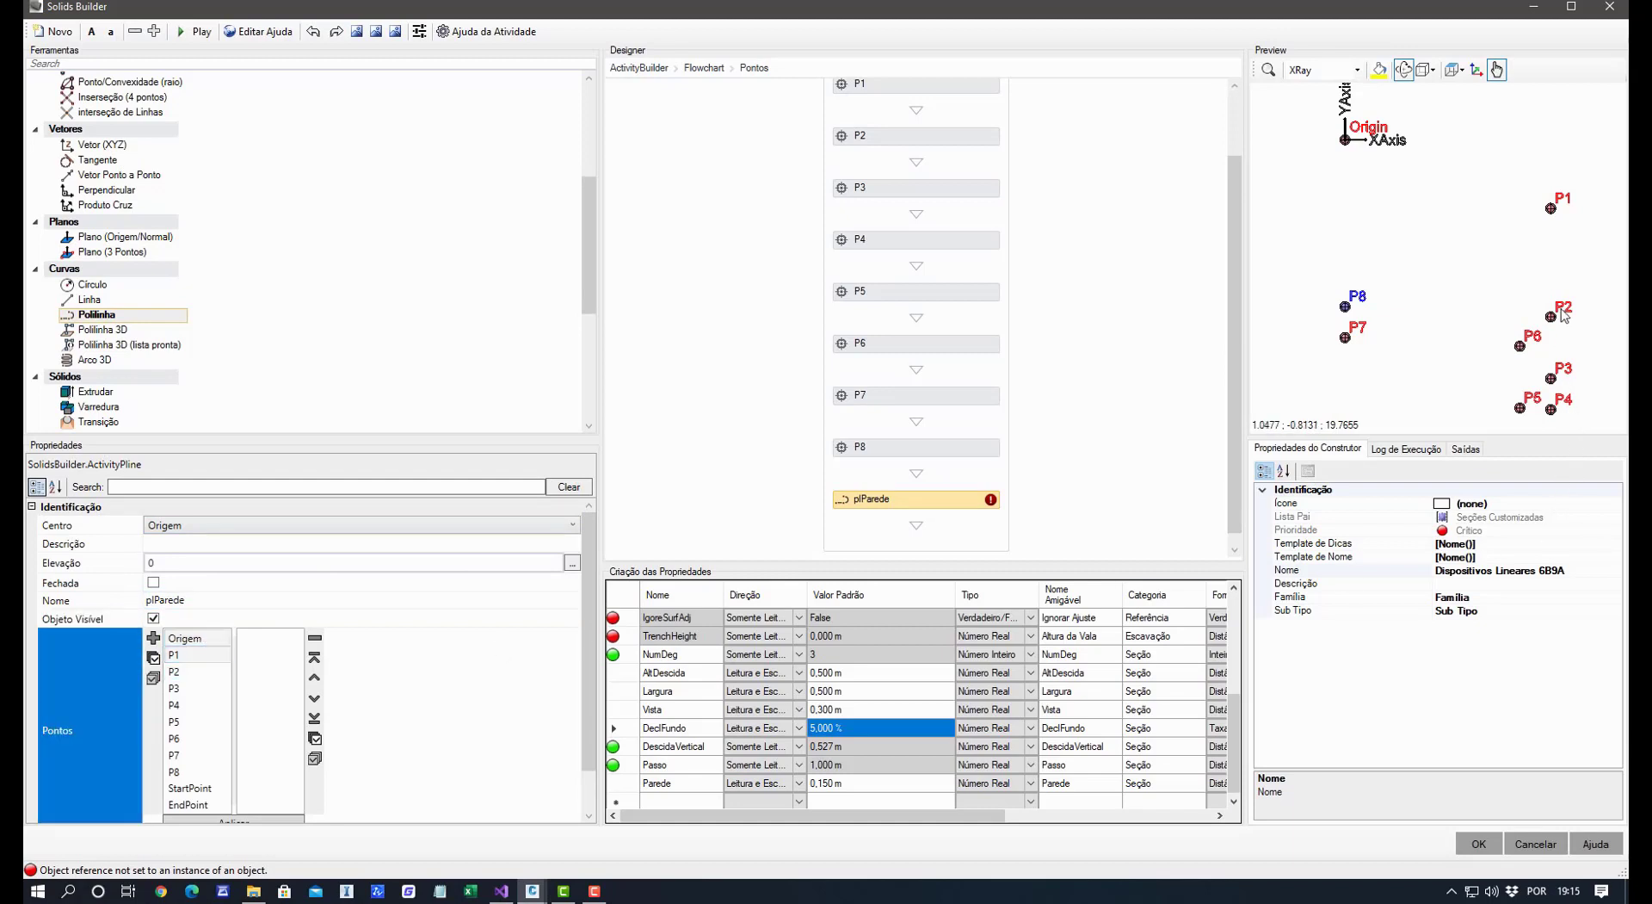
shift+click(202, 672)
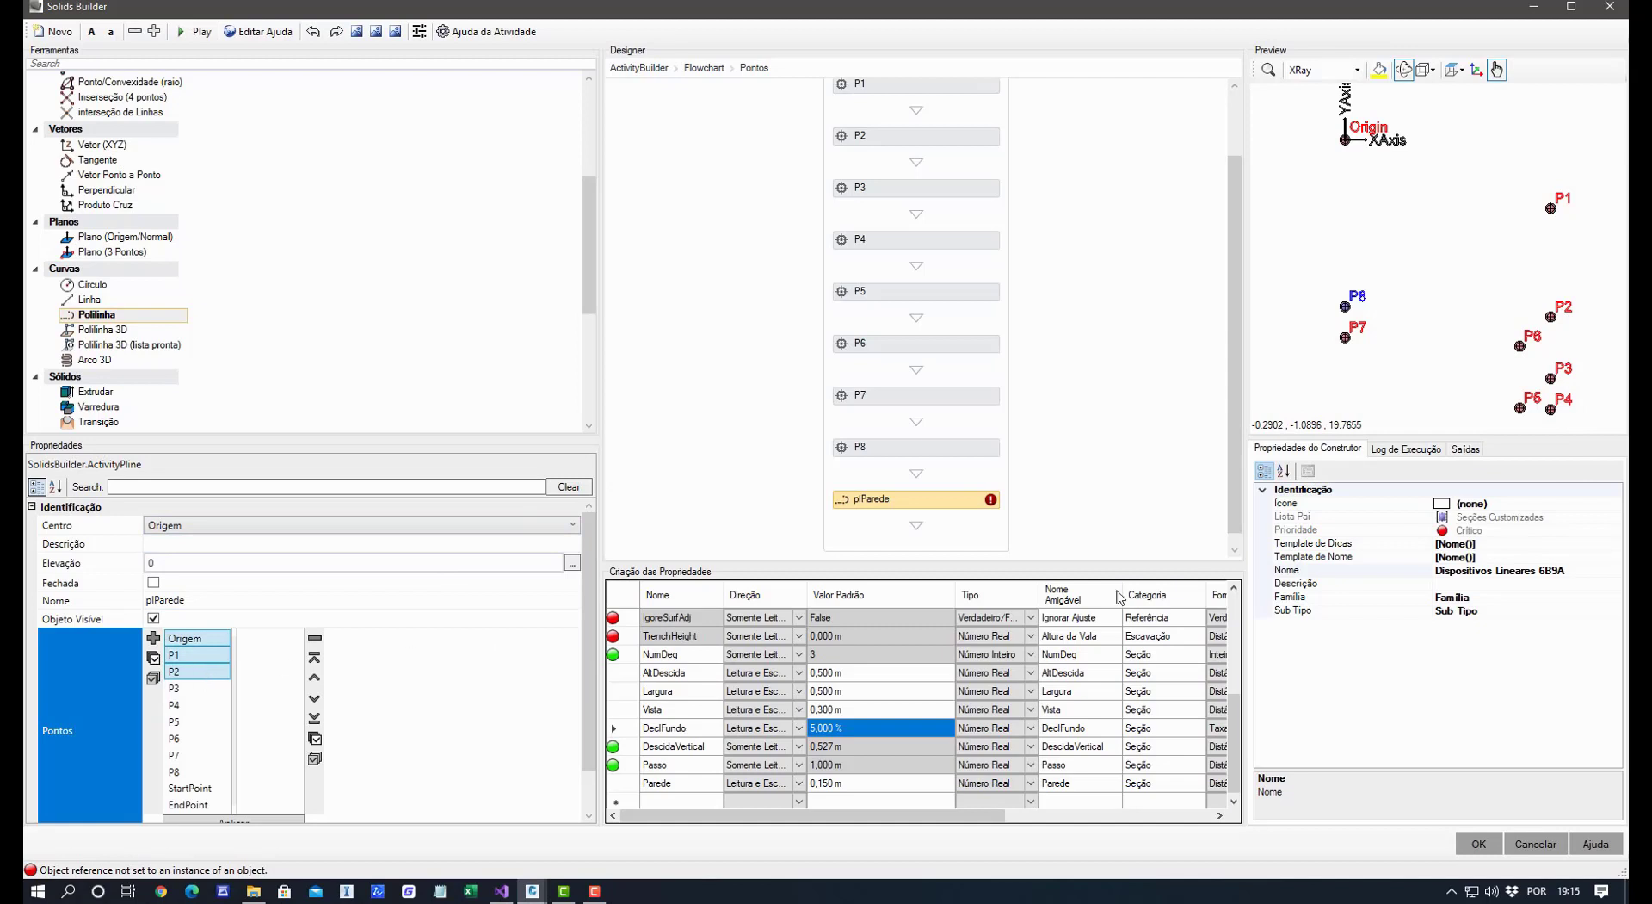
ctrl+click(182, 774)
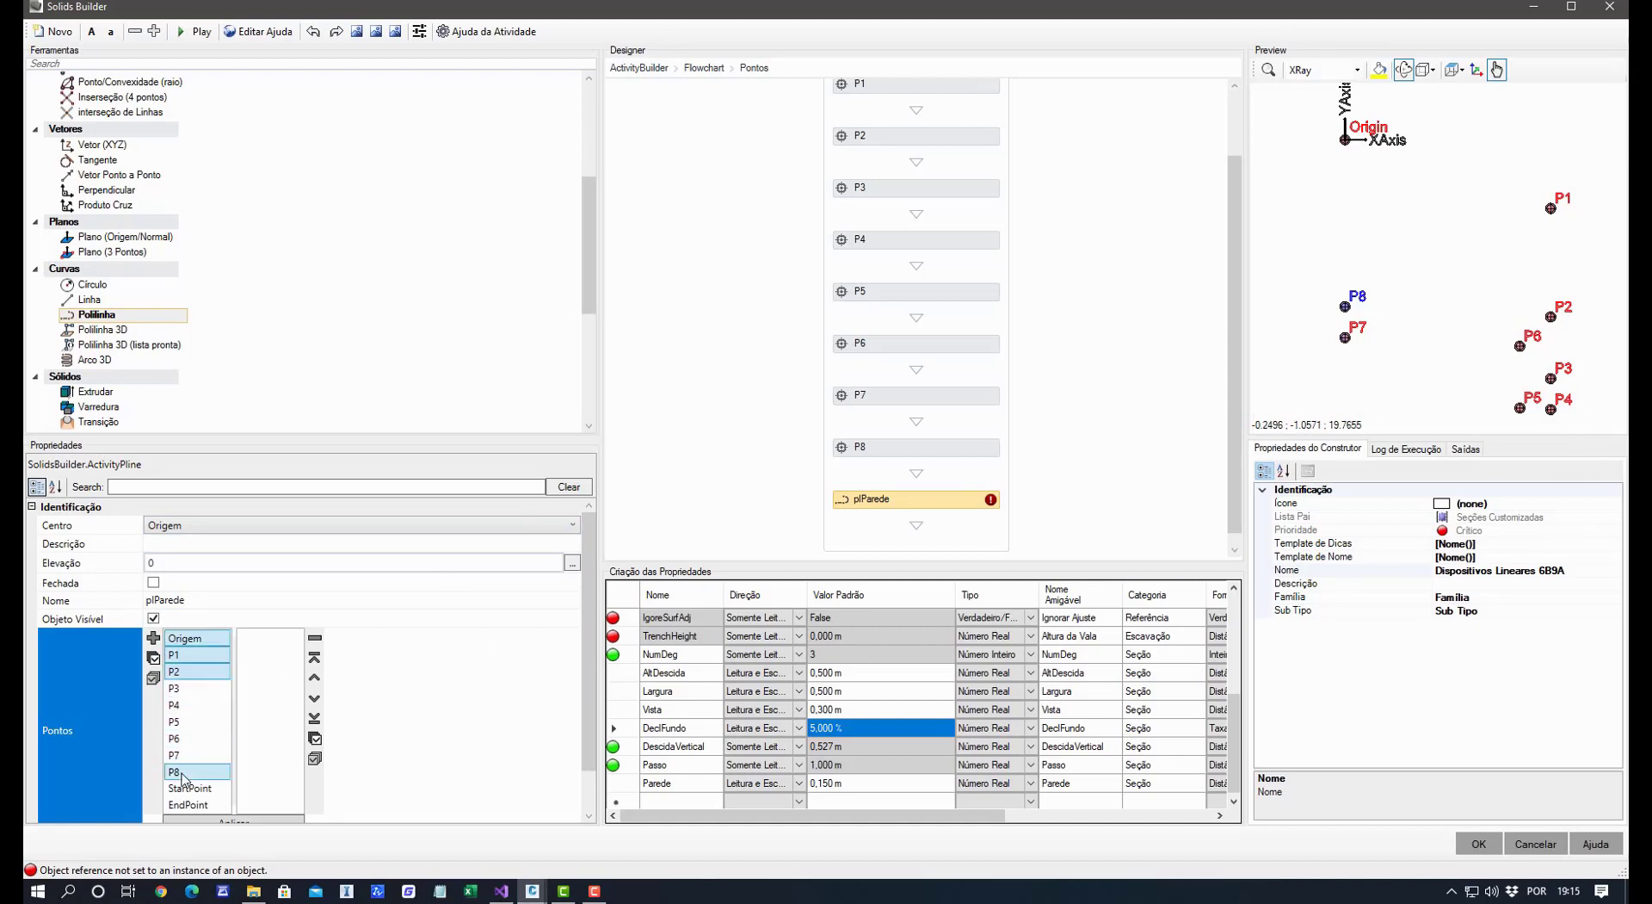
click(153, 639)
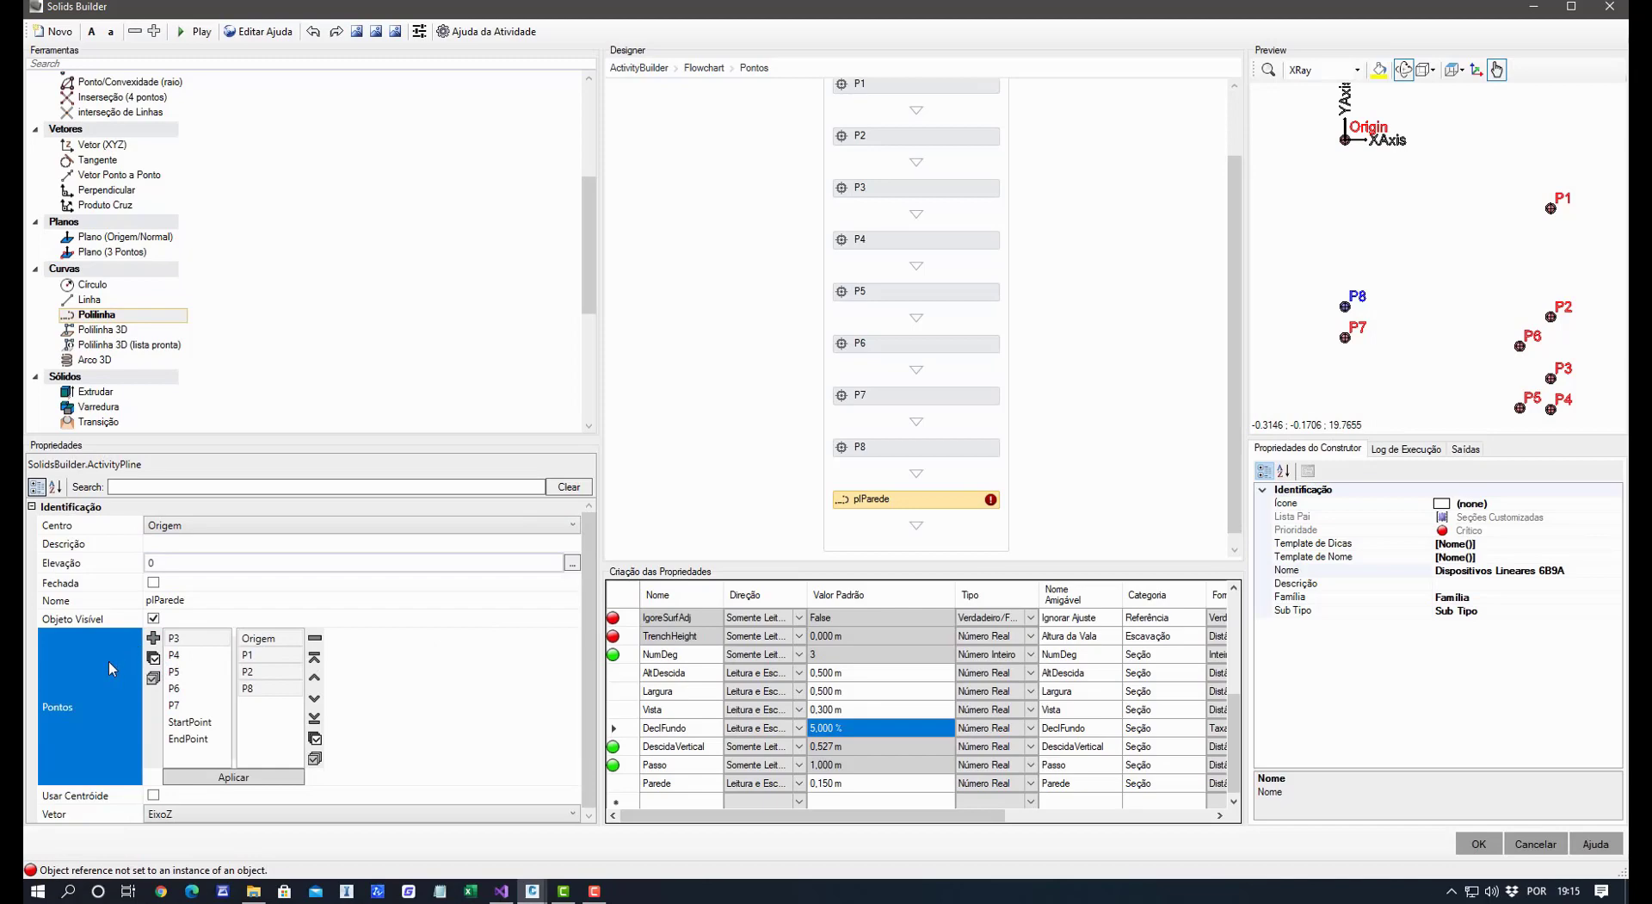
click(153, 583)
click(209, 777)
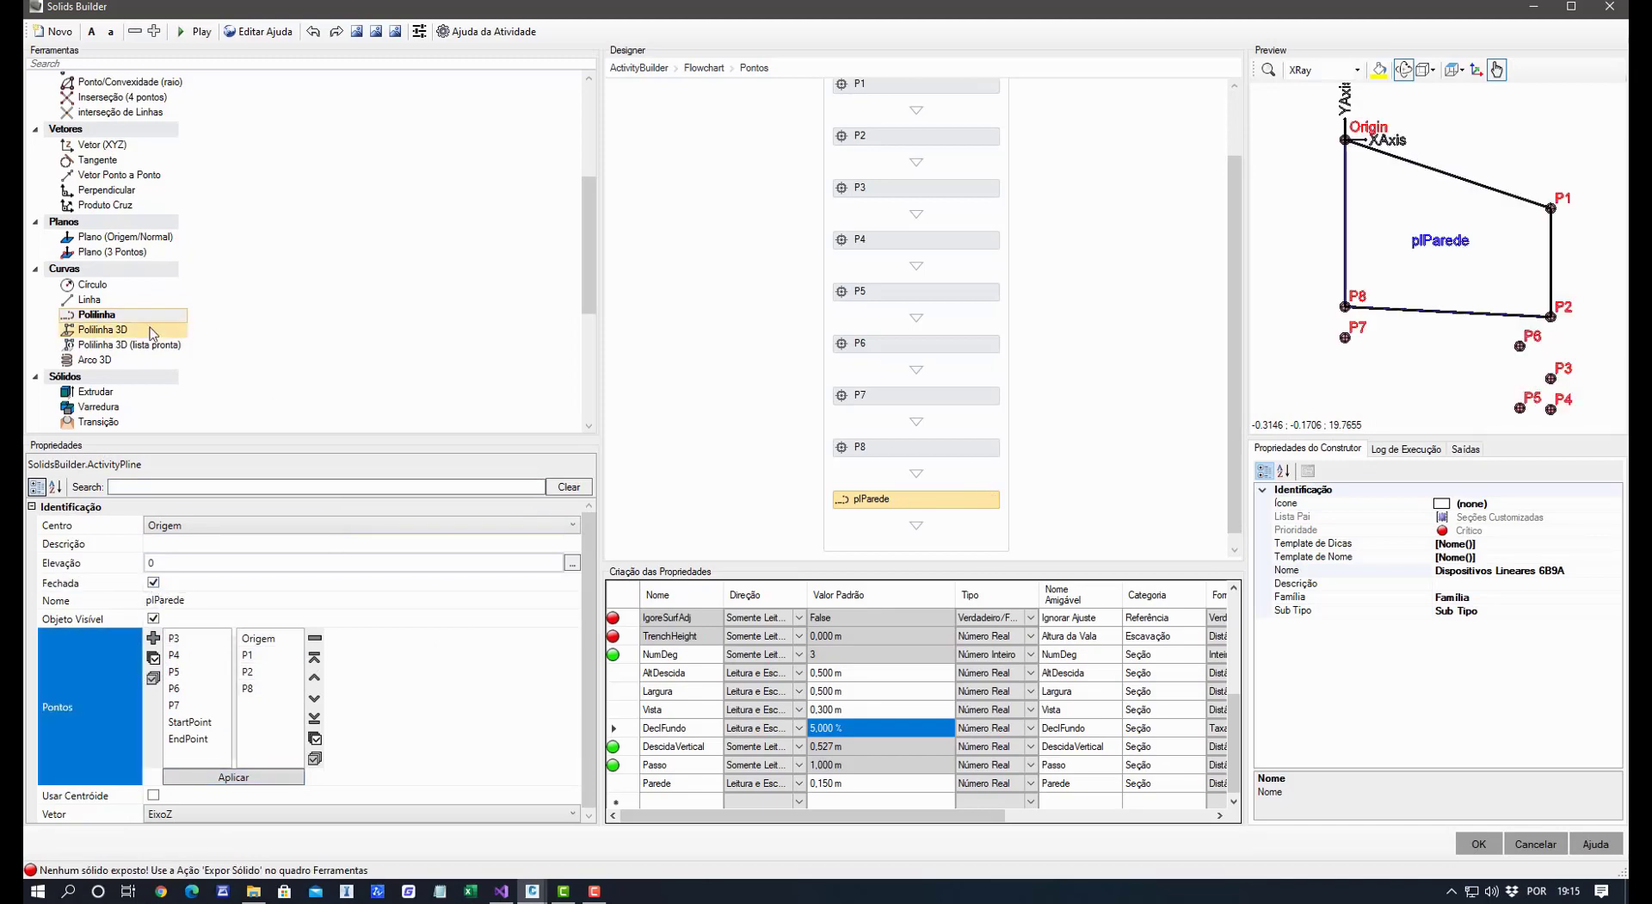
Add another Polilinha after plParede in the sequence and name it plFundo.
click(97, 317)
drag(97, 318, 879, 506)
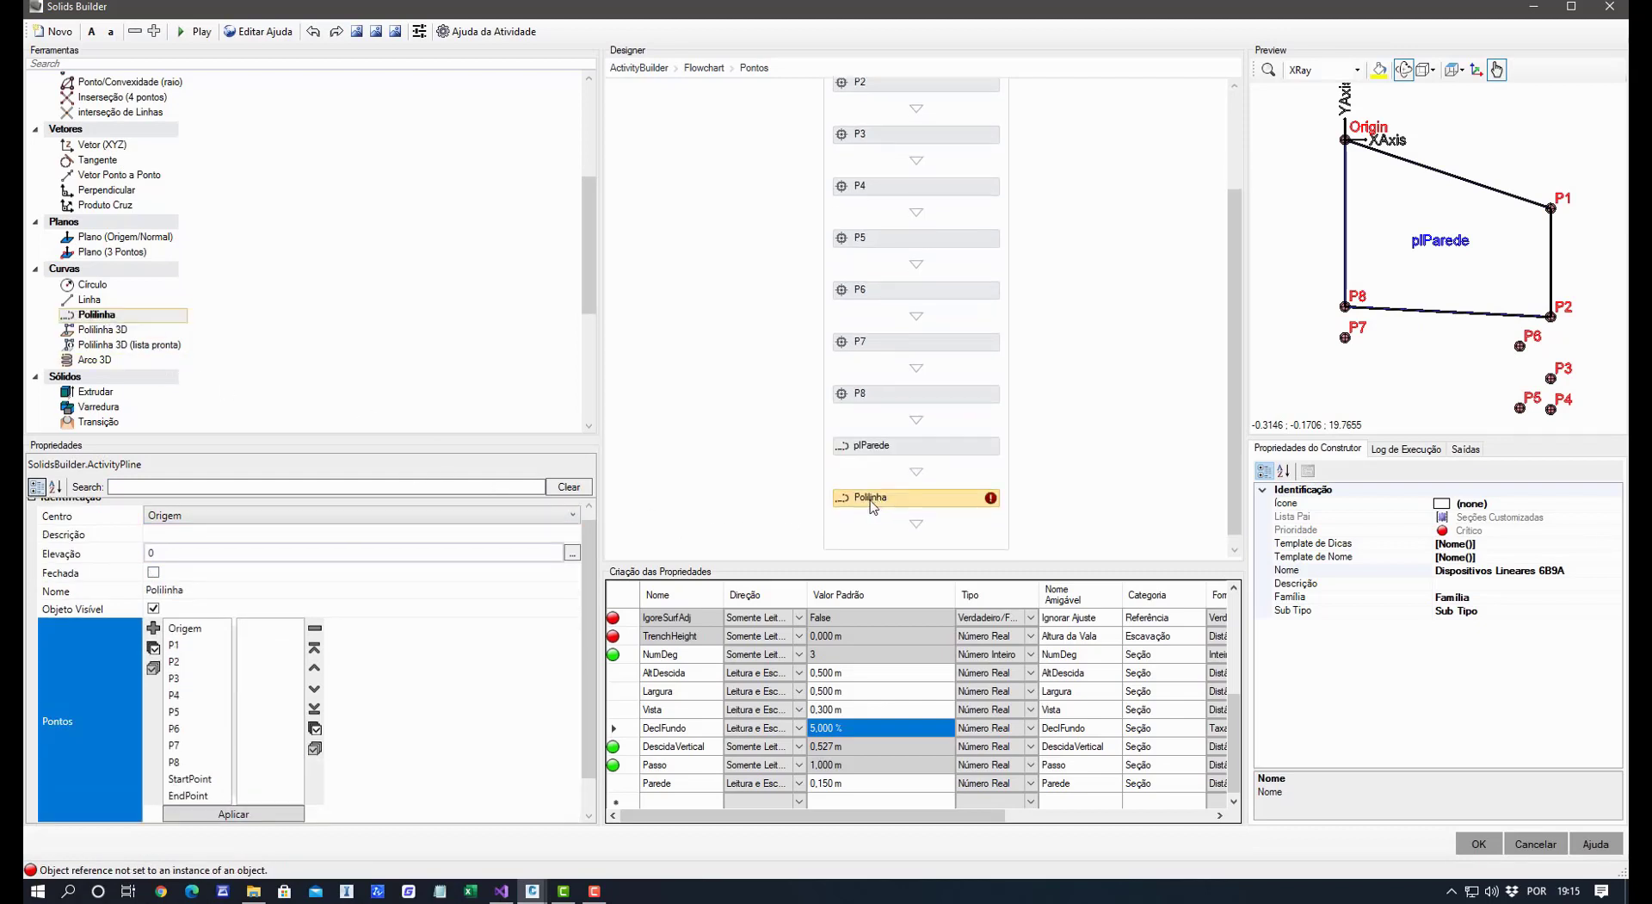
click(204, 589)
text(plFundo)
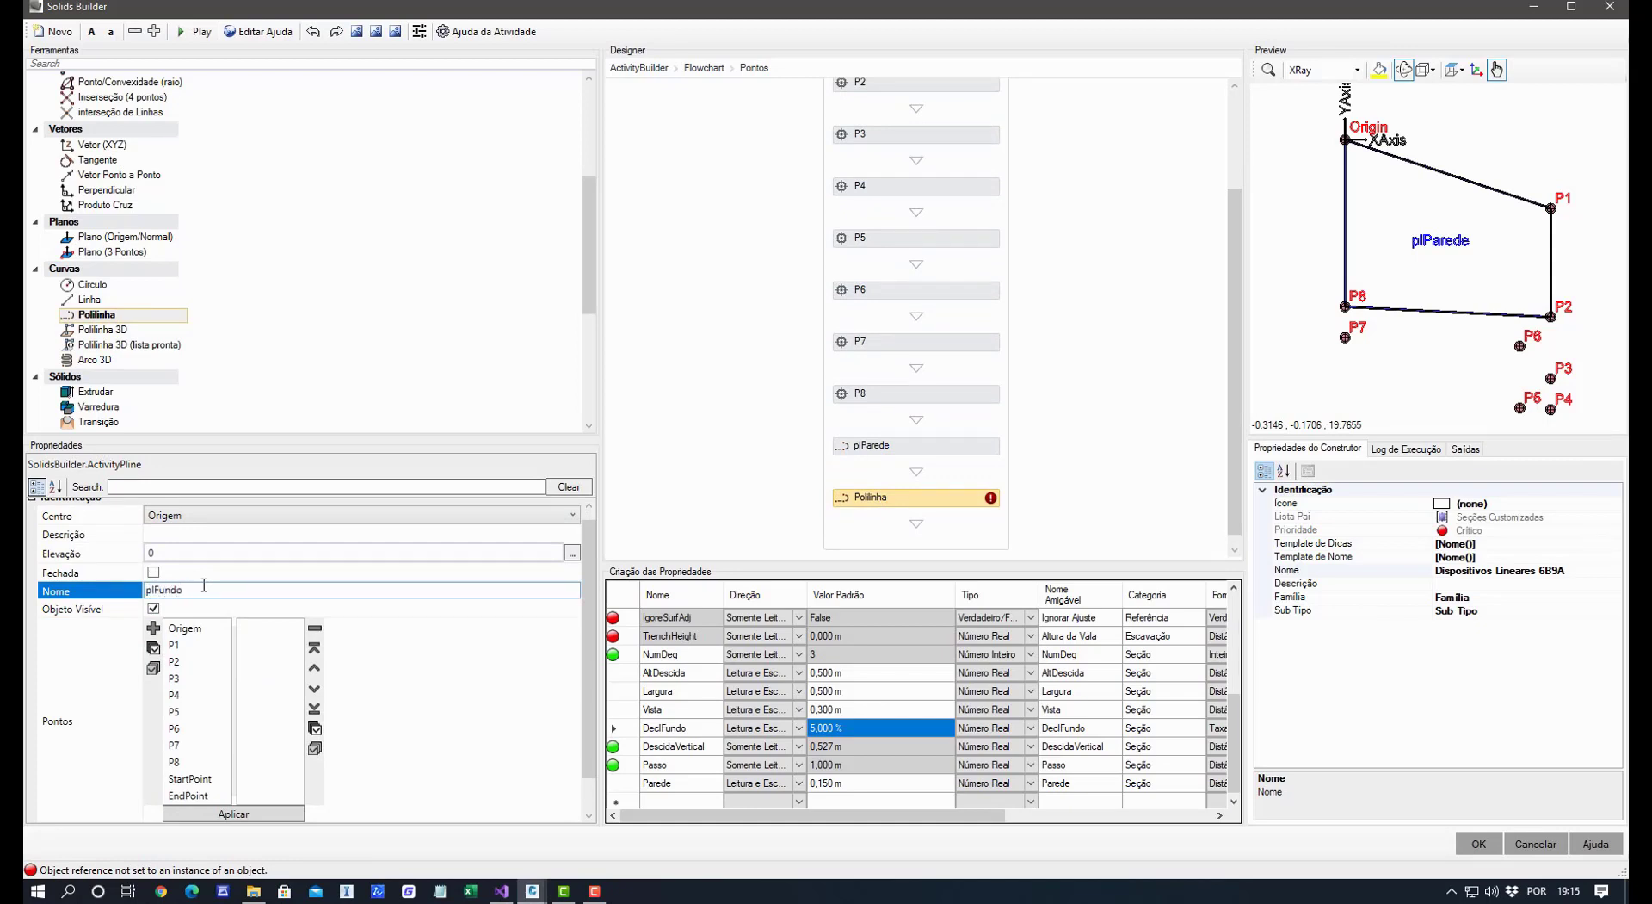
key(Return)
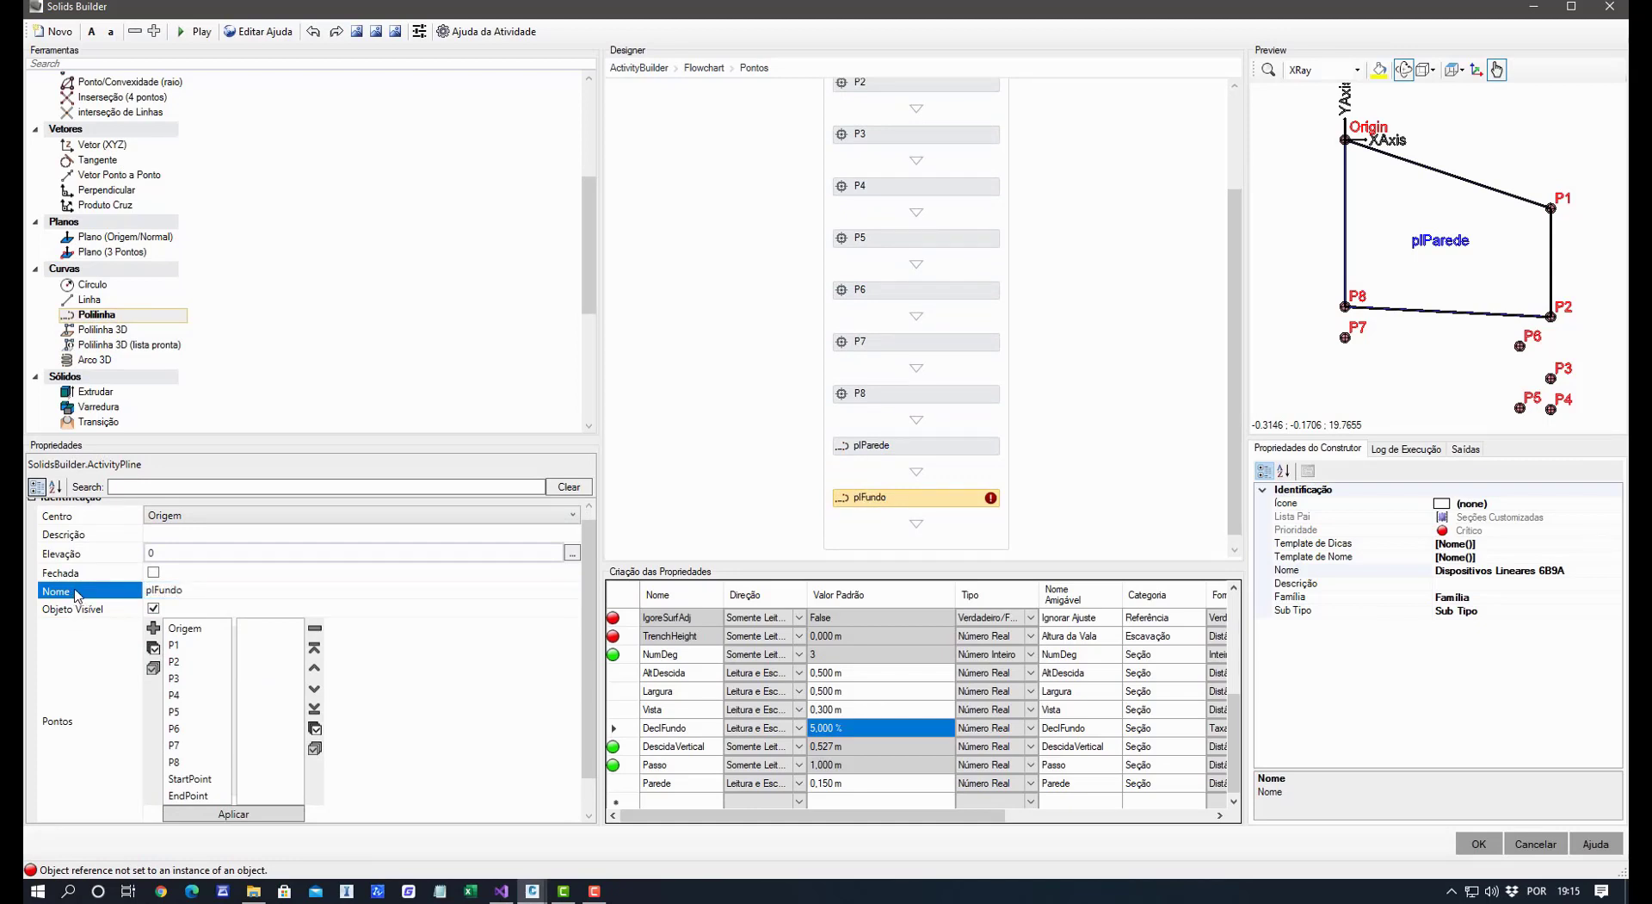
Define plFundo as a closed polyline through P8, P2, P4, P5, P6 and P7, and apply the point list.
click(186, 762)
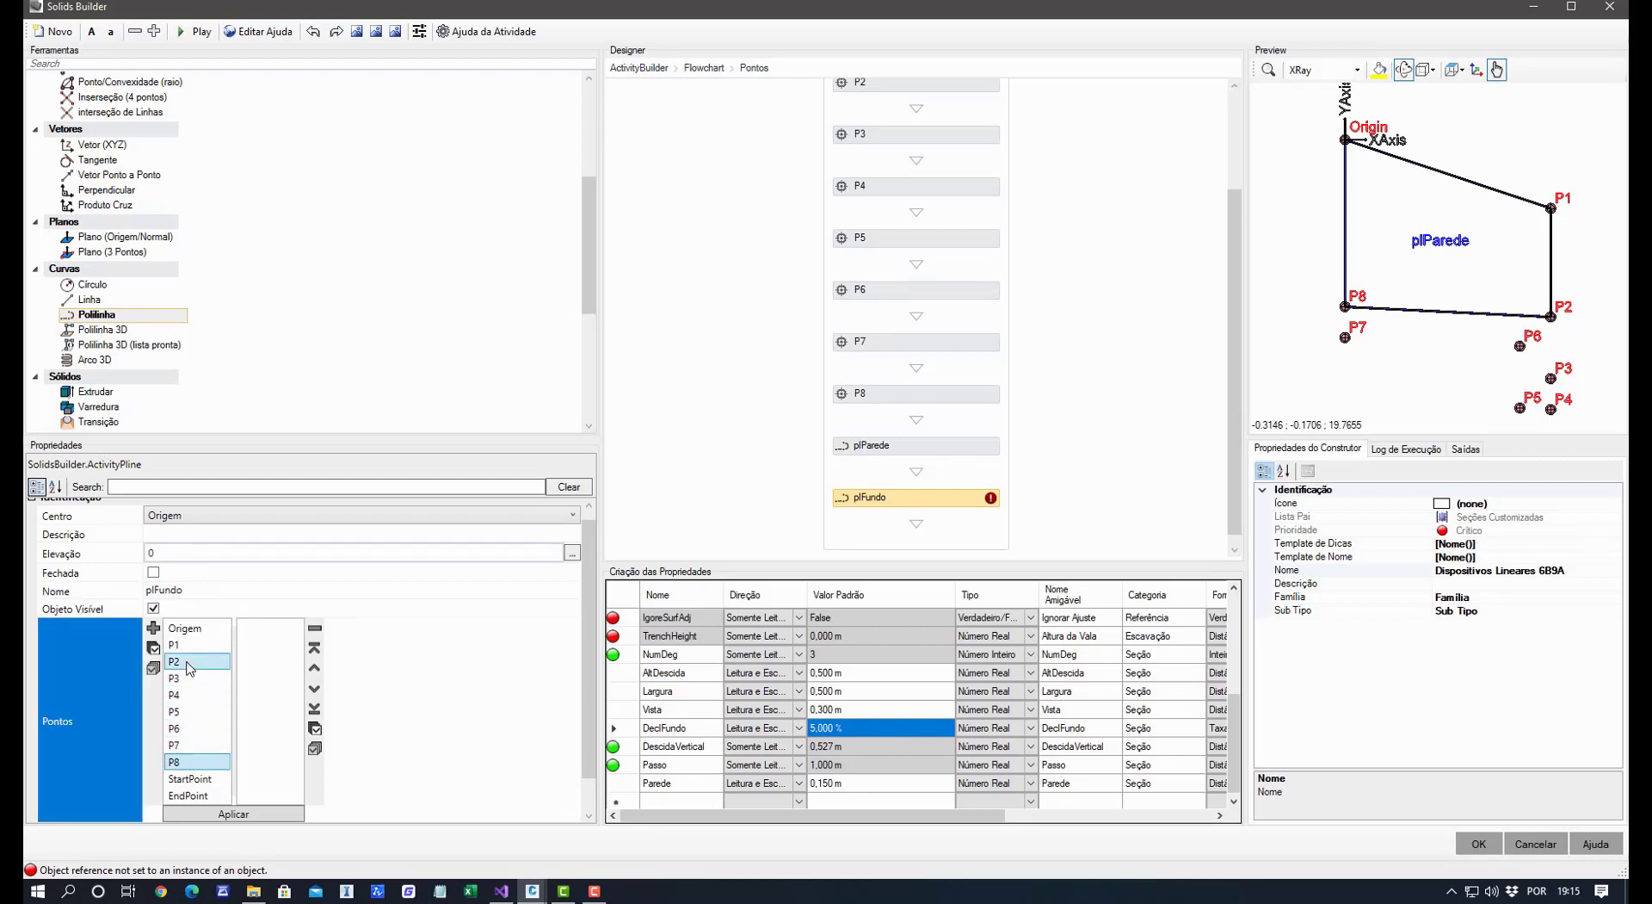
click(187, 696)
click(183, 713)
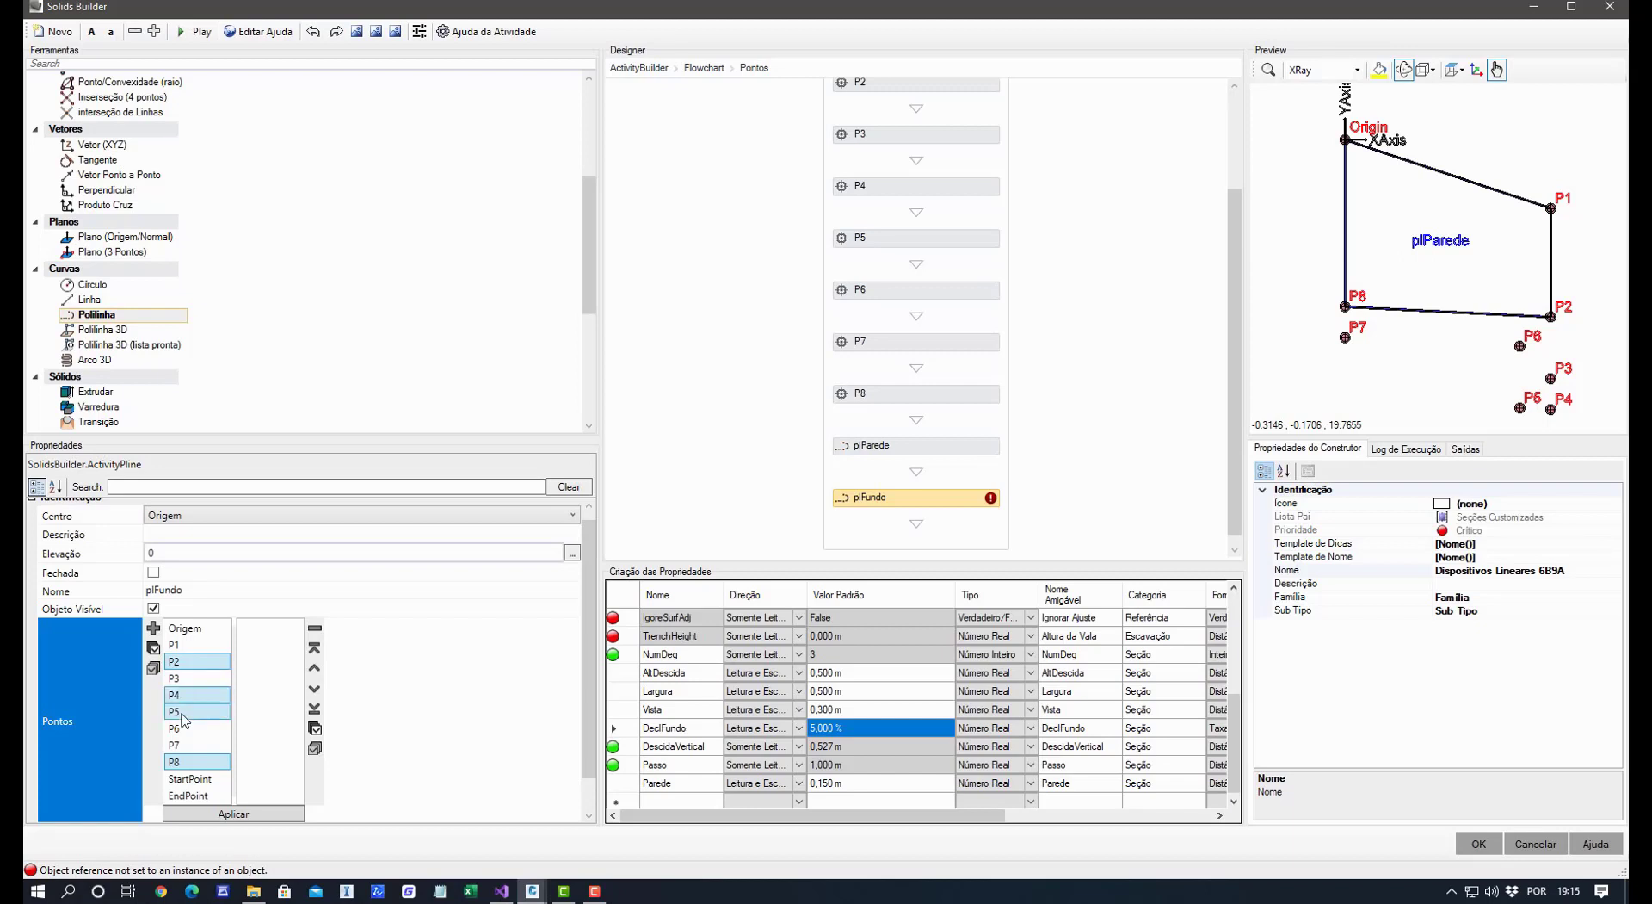
click(185, 728)
ctrl+click(177, 745)
click(154, 628)
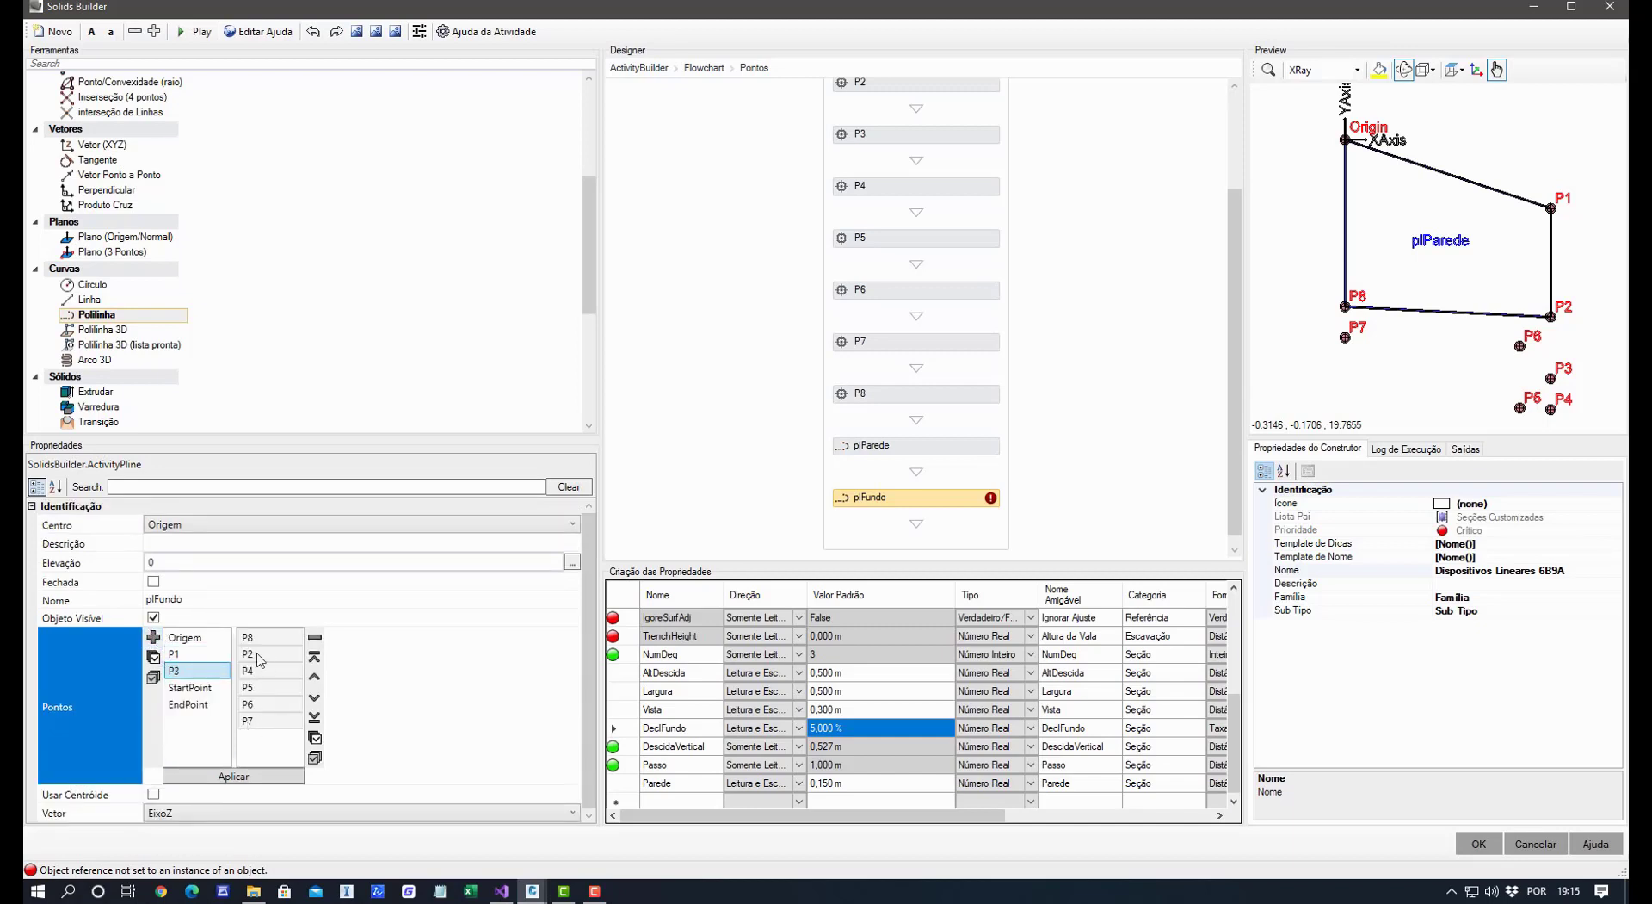
click(254, 778)
click(153, 582)
click(223, 777)
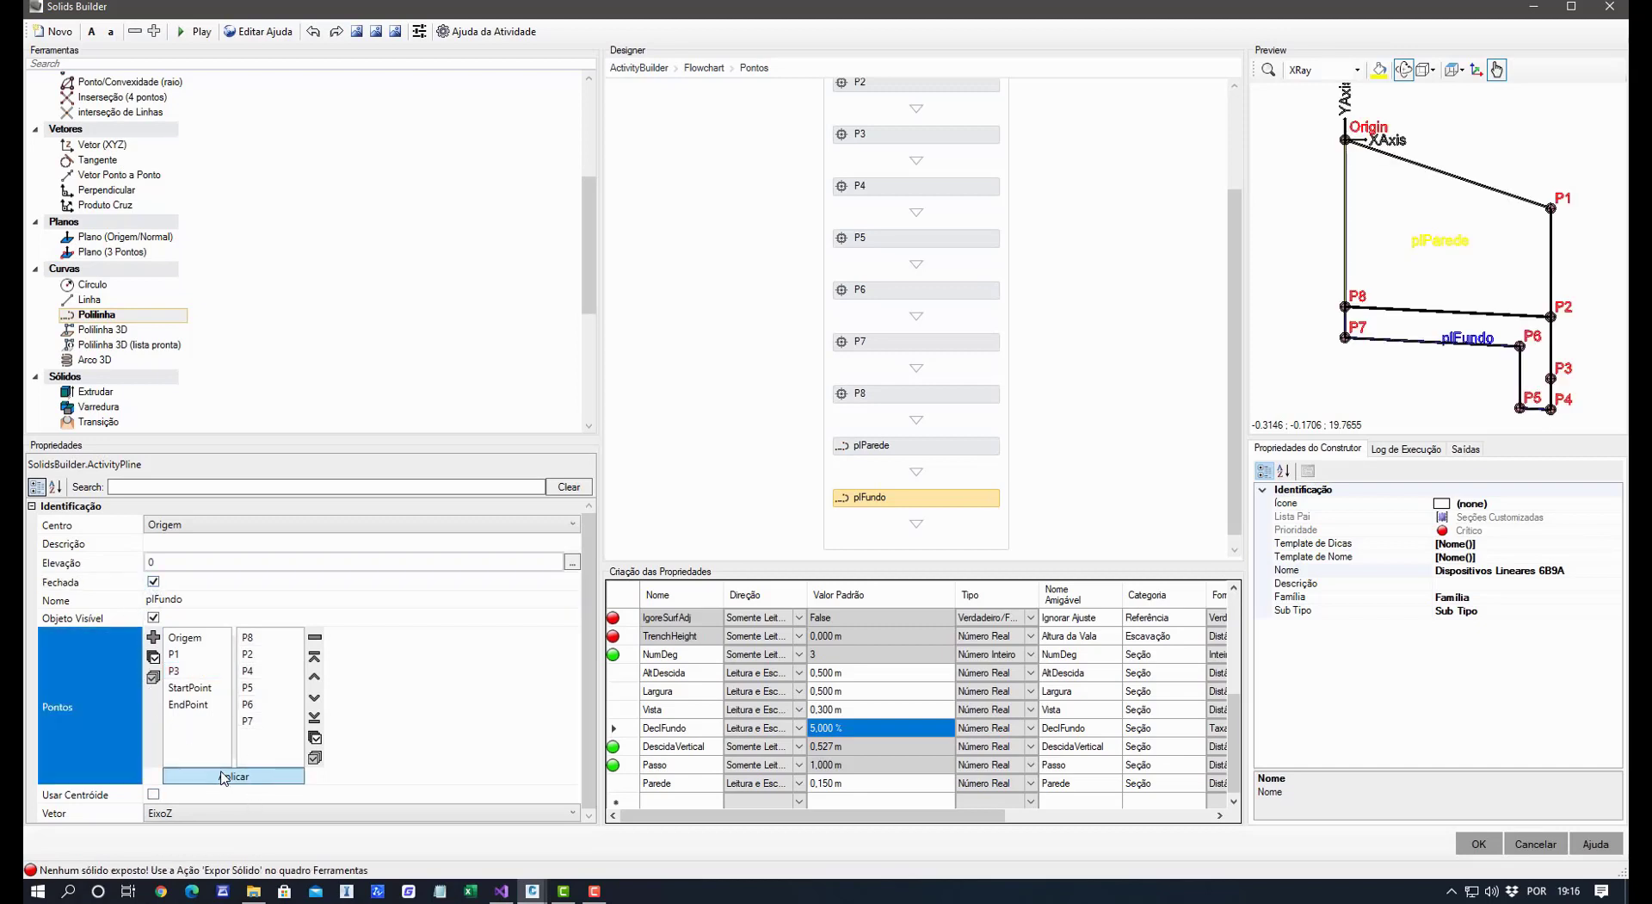
Set plParede's elevation to the expression -Largura/2.
drag(1437, 349, 1479, 382)
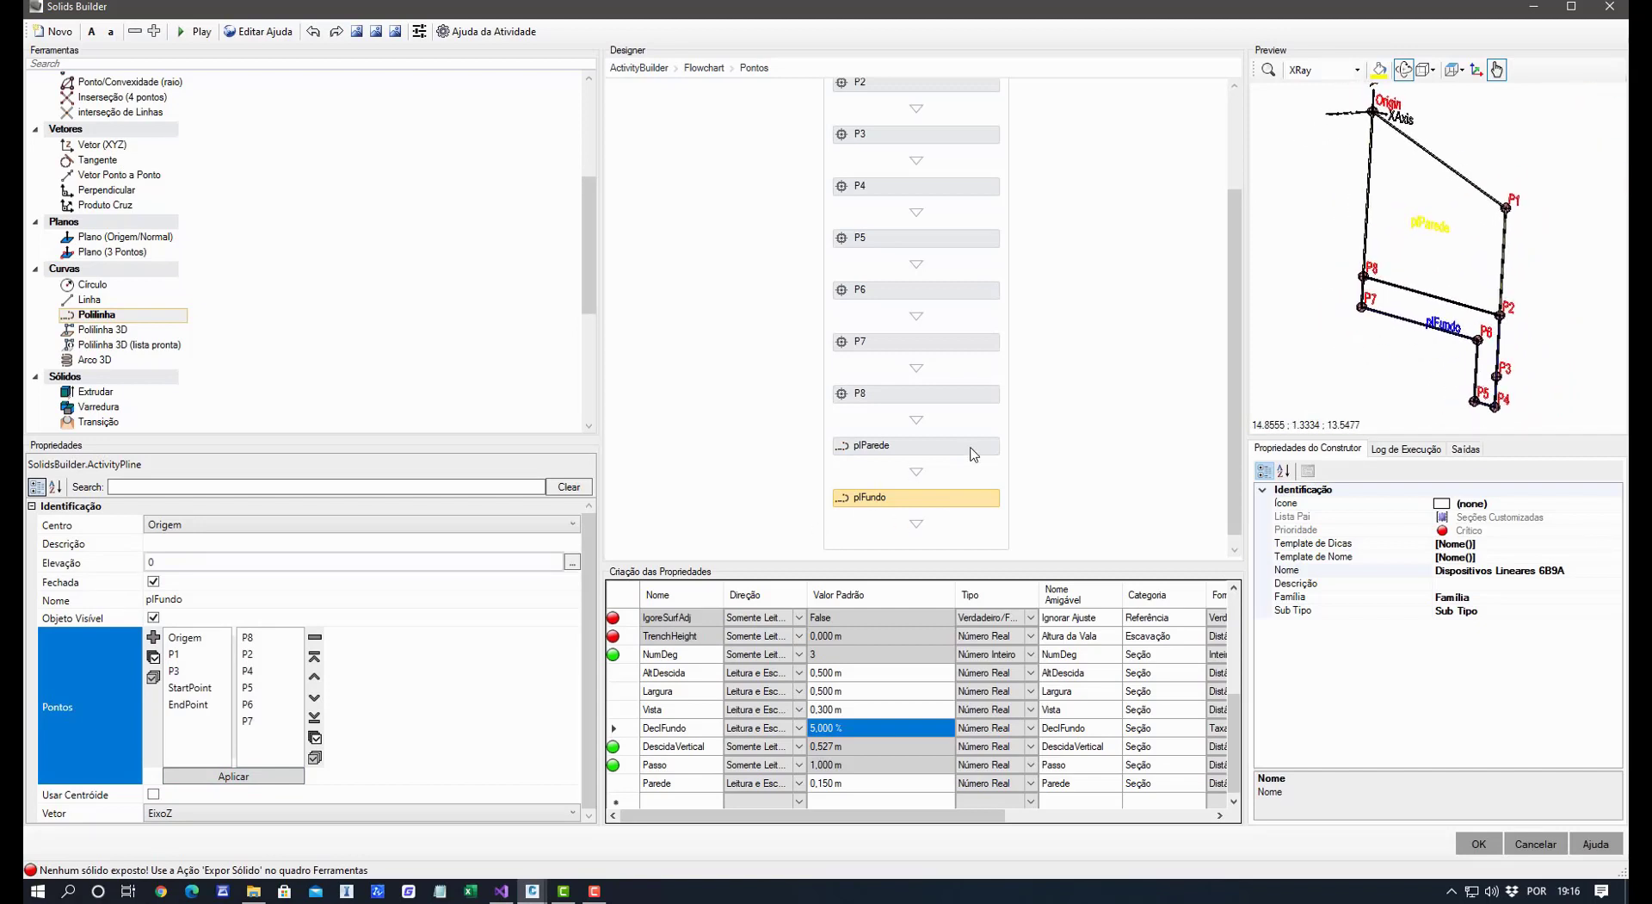
click(973, 454)
click(176, 562)
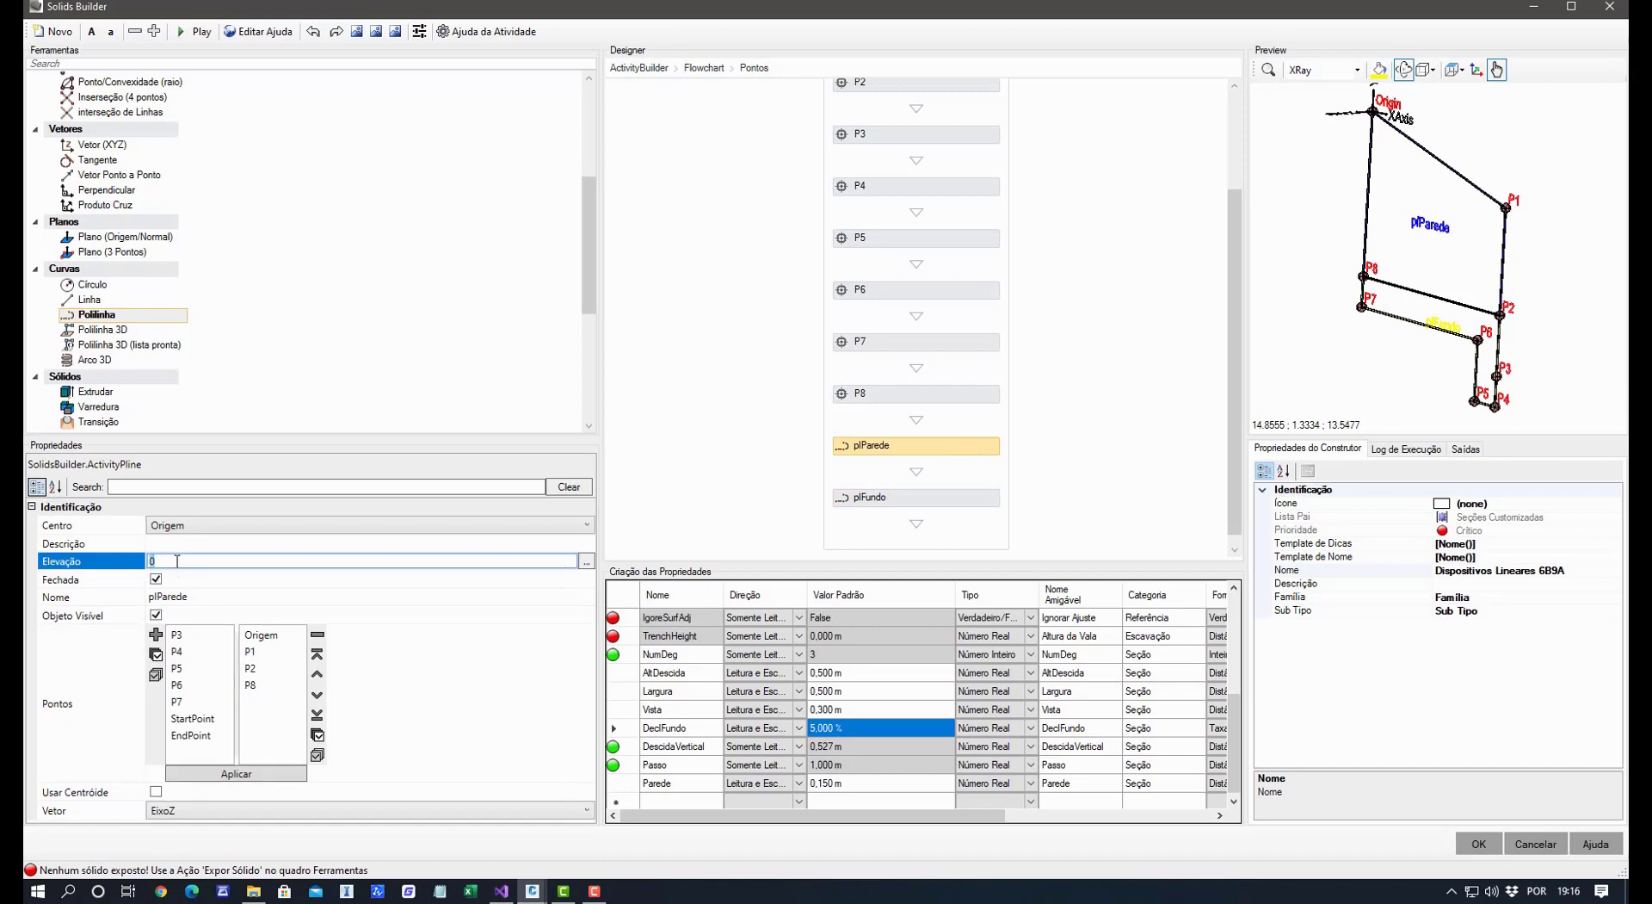
text(-Largura/2)
key(Return)
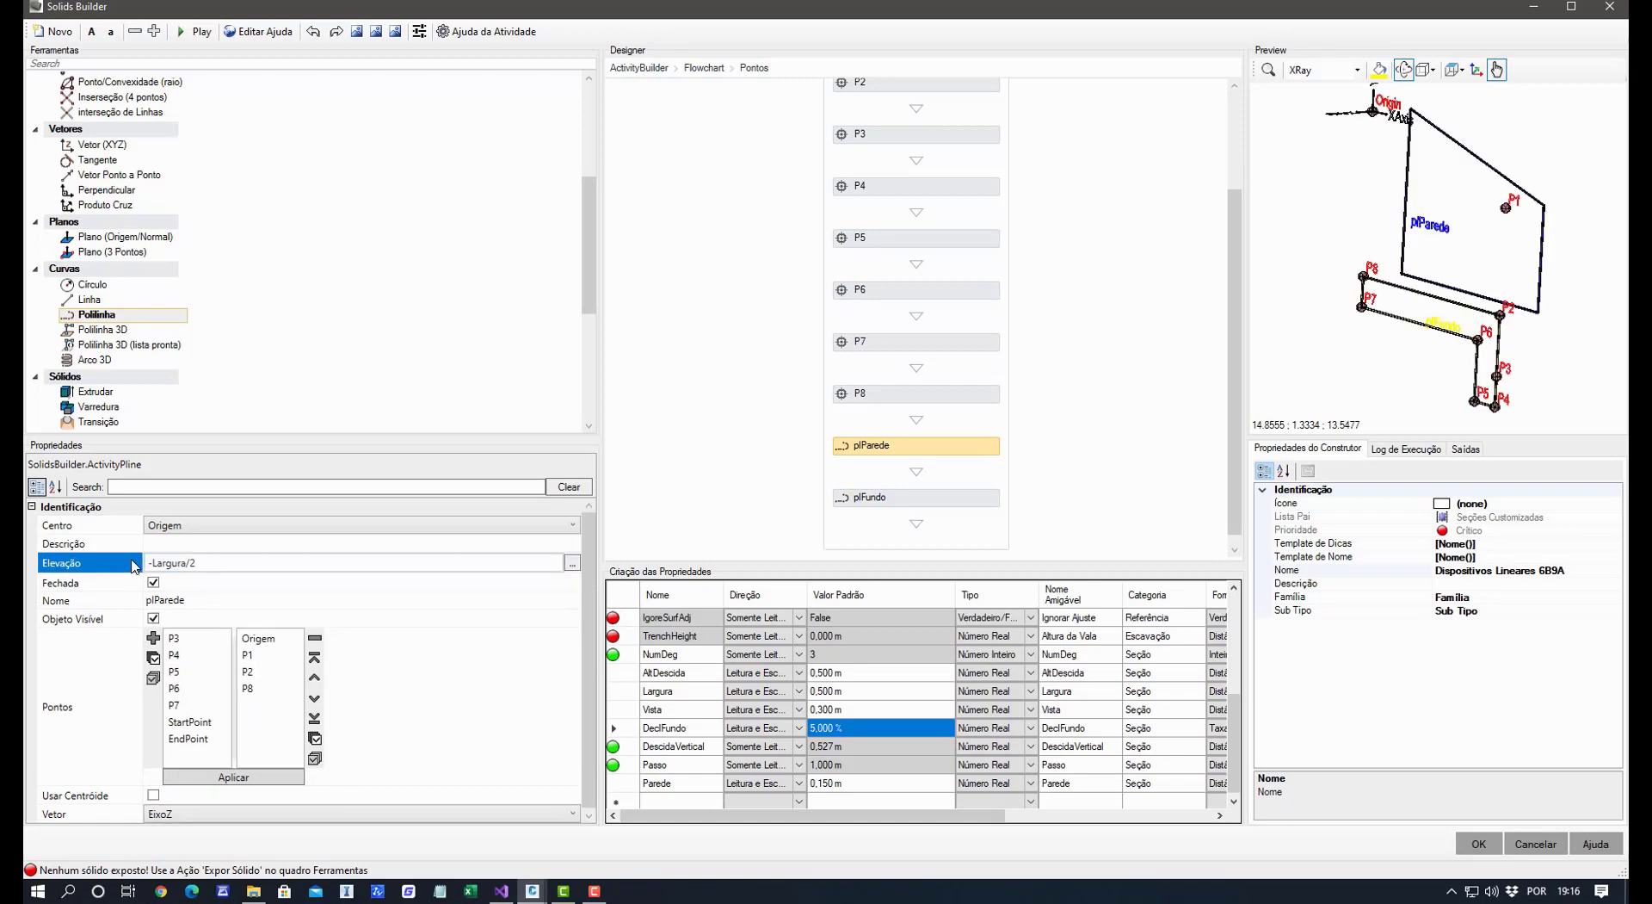
Set plFundo's elevation to the expression -Largura/2-Parede.
click(957, 499)
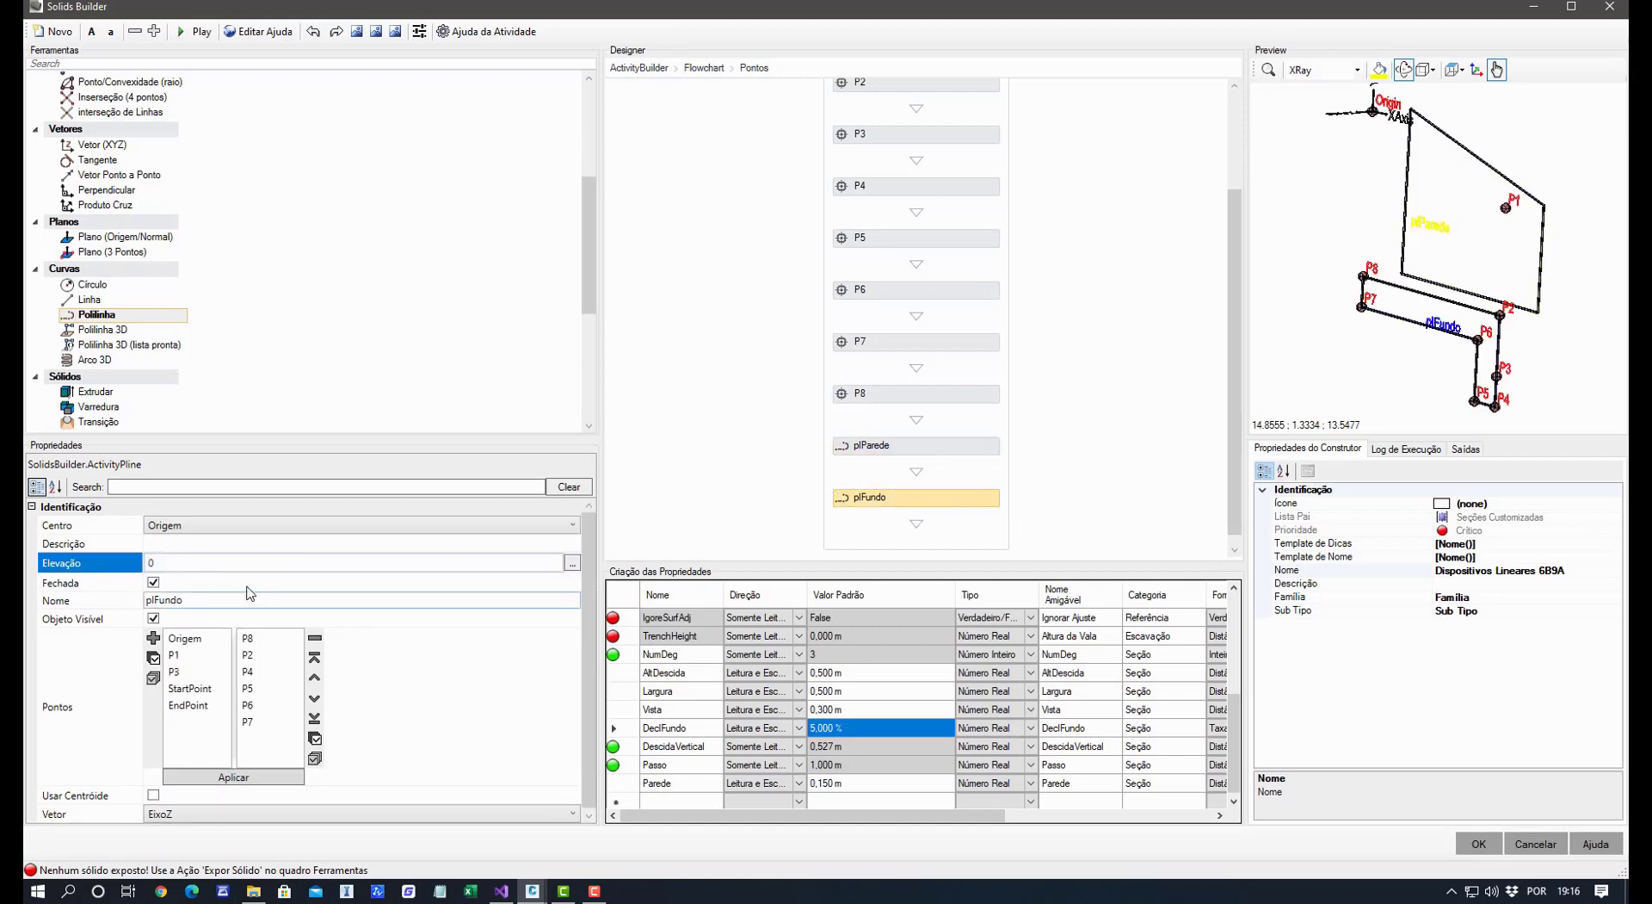
click(204, 560)
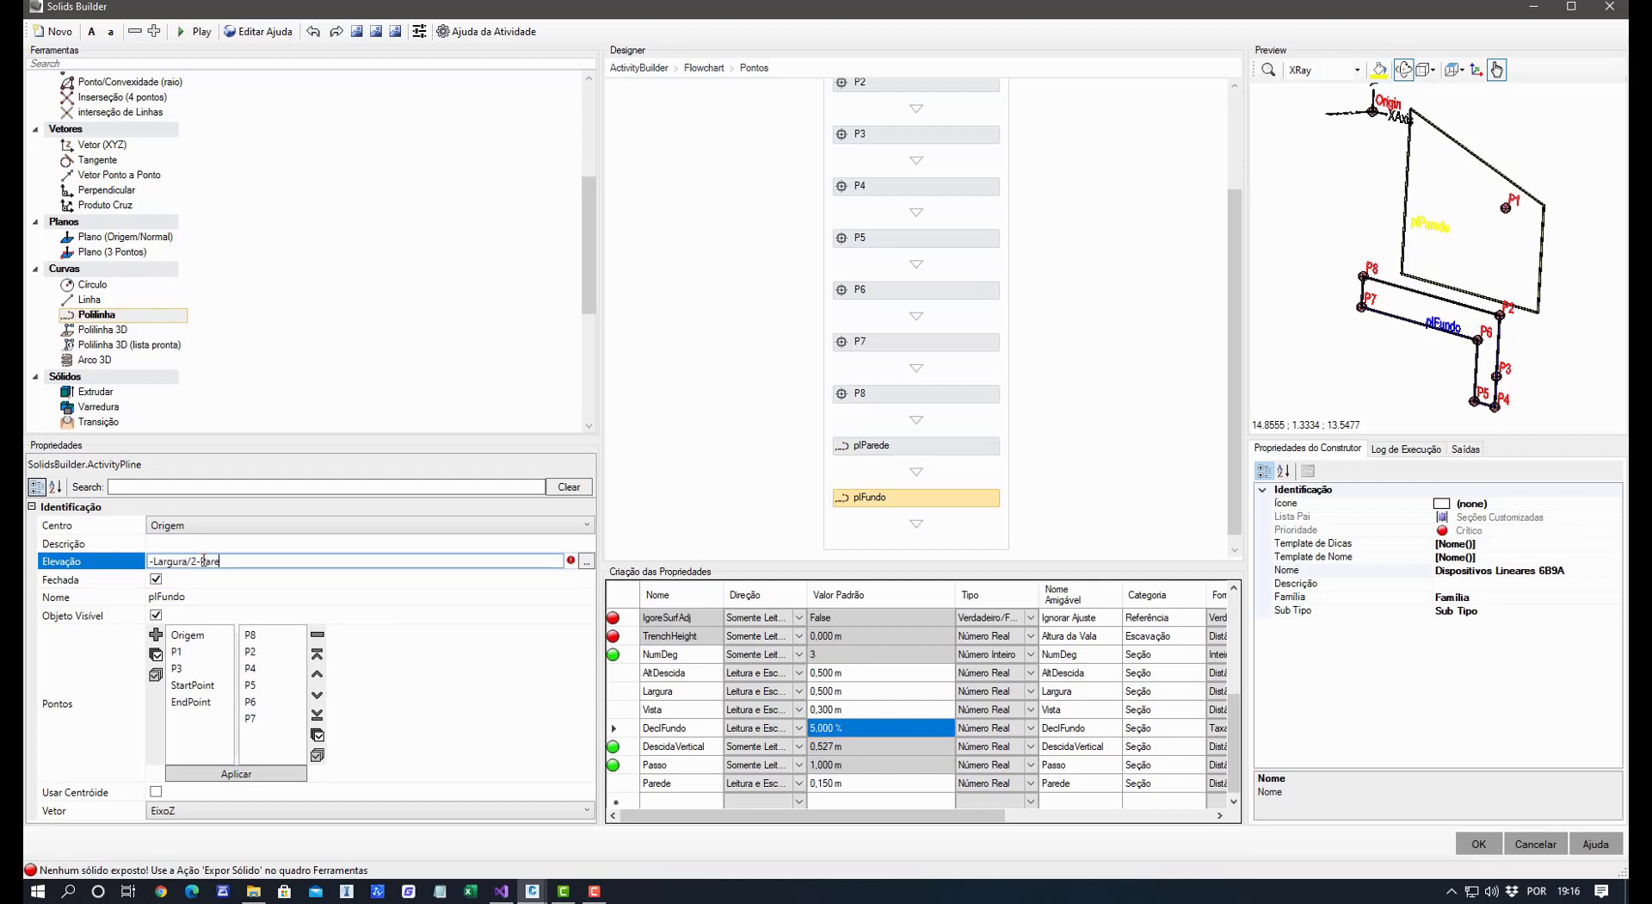
key(Return)
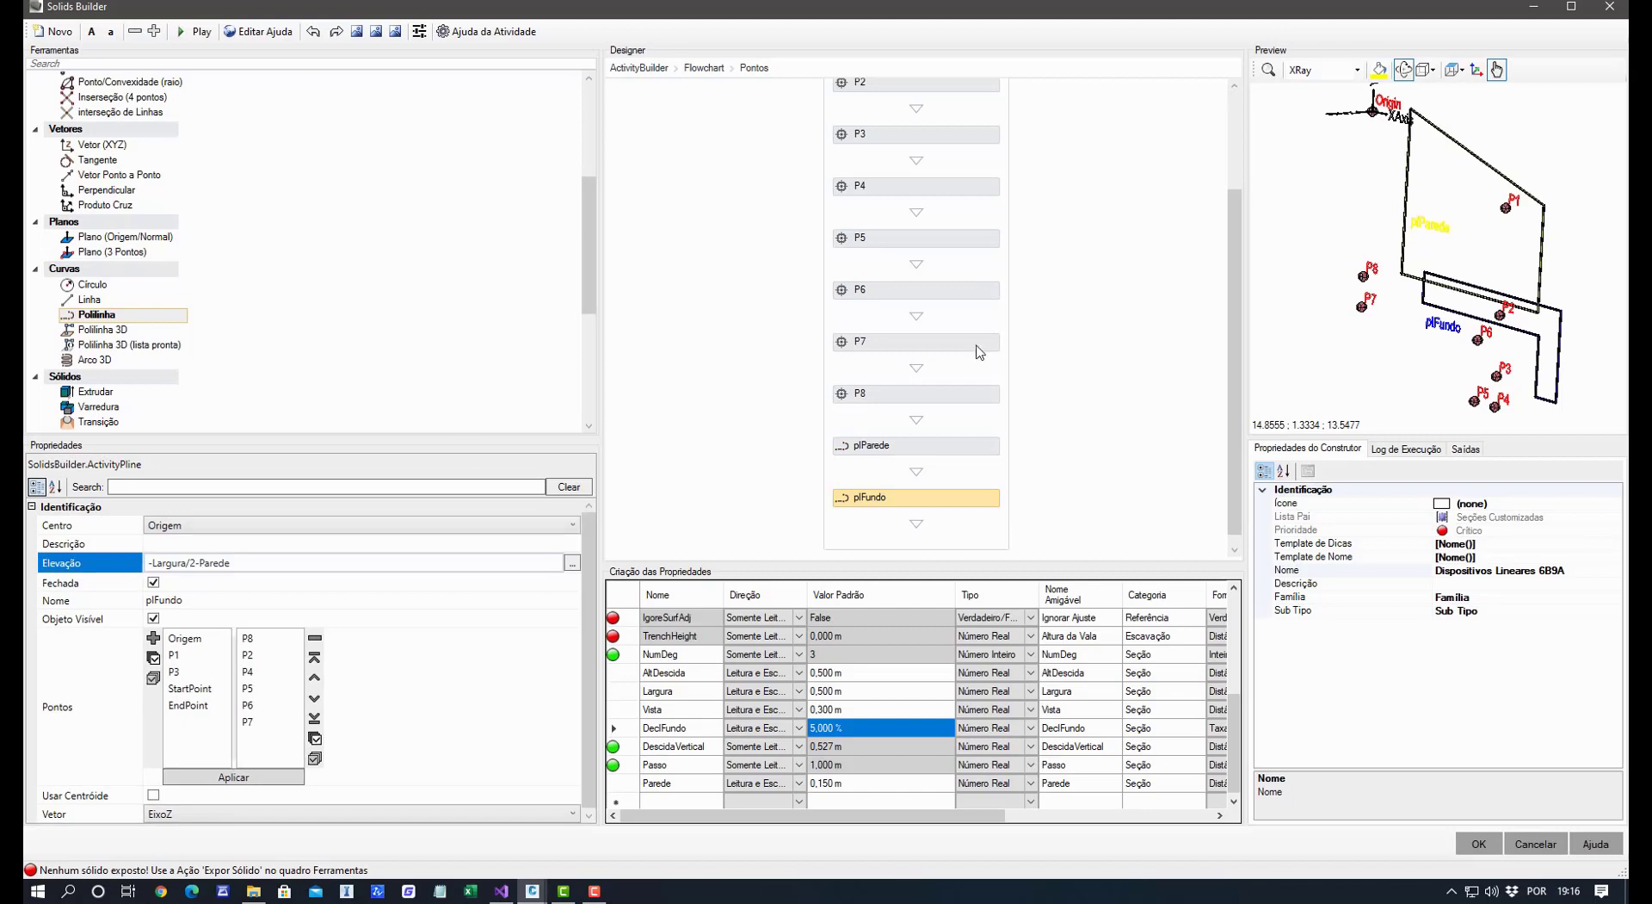
Add an Extrudar solid after plFundo, named ExtrParedeEsq, with plParede as the figure to extrude.
drag(1373, 338, 1392, 282)
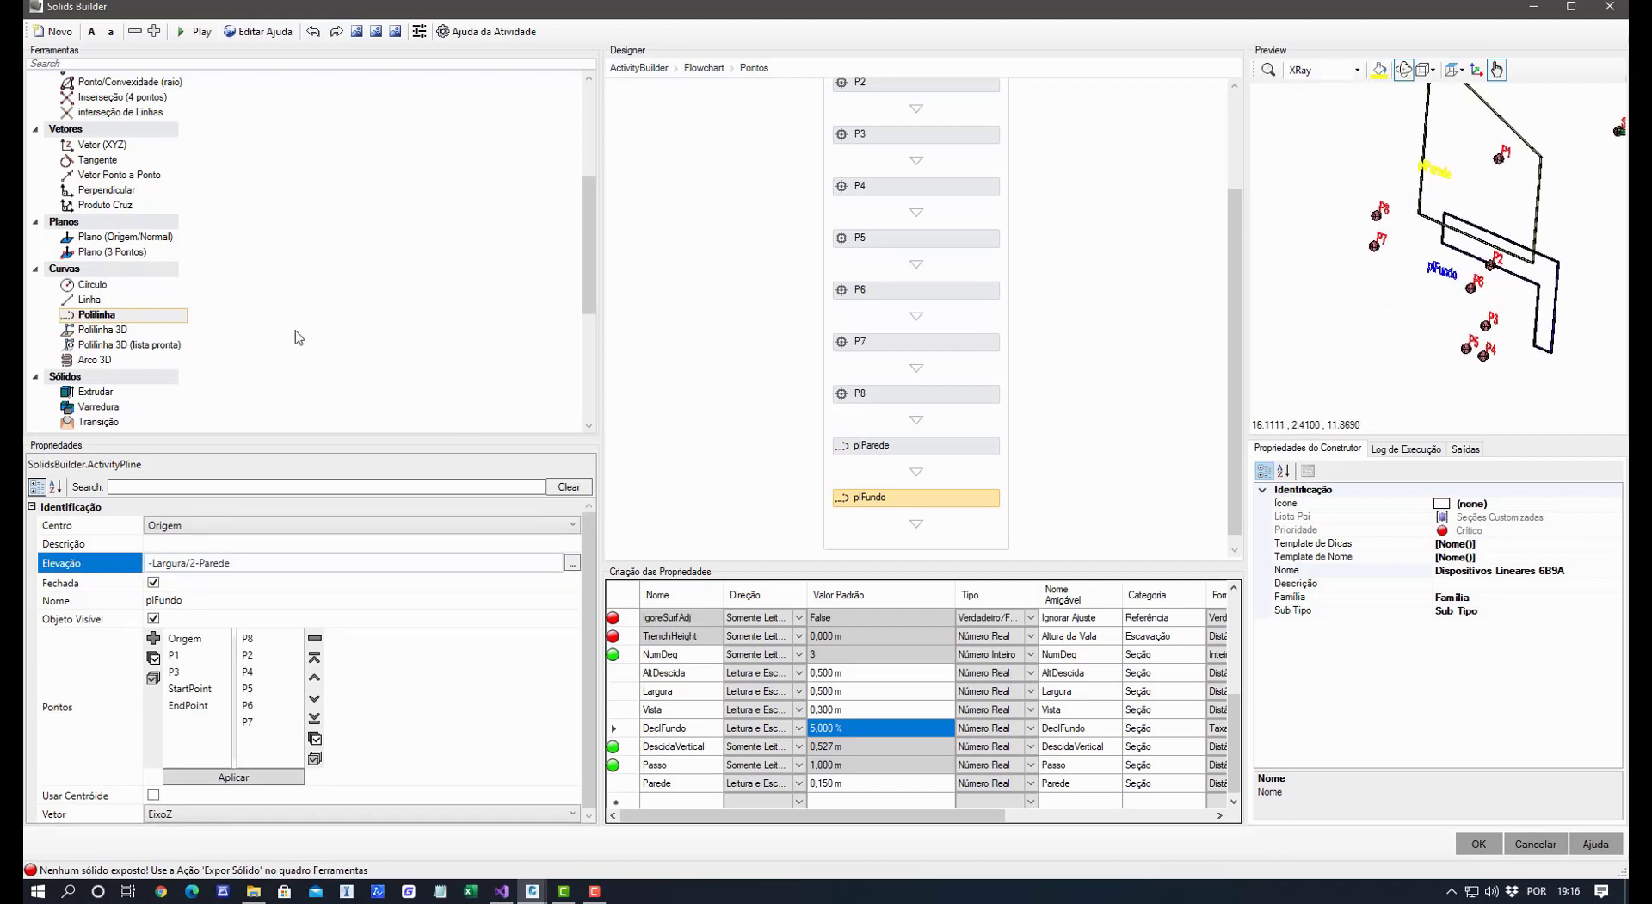
scroll(230, 324, down, 3)
click(116, 232)
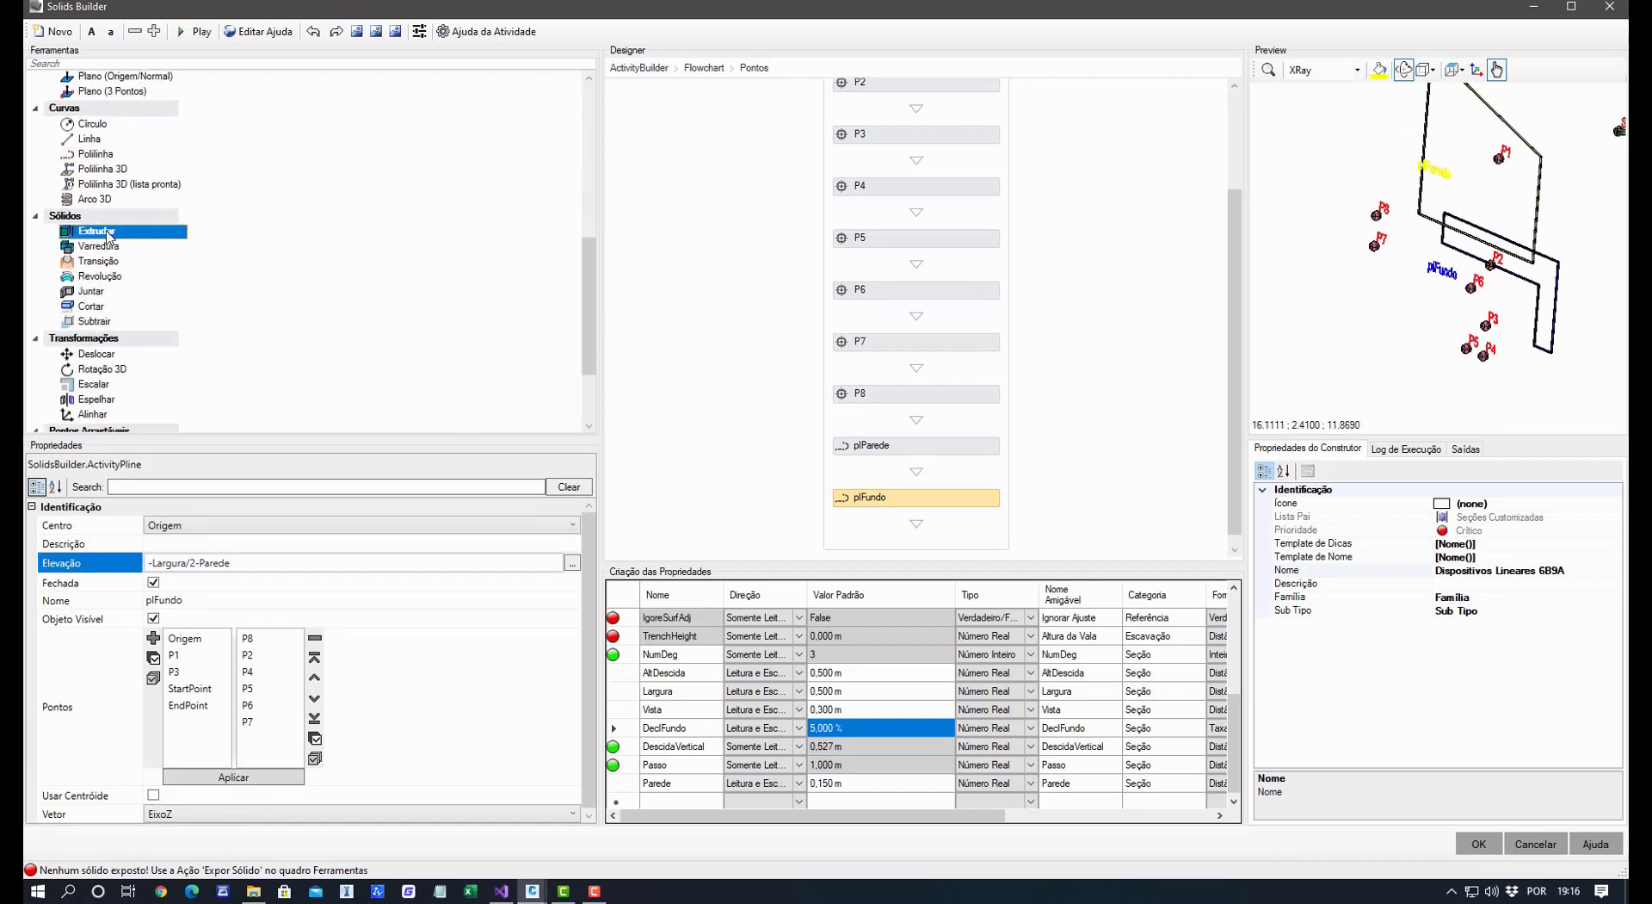
drag(107, 234, 877, 499)
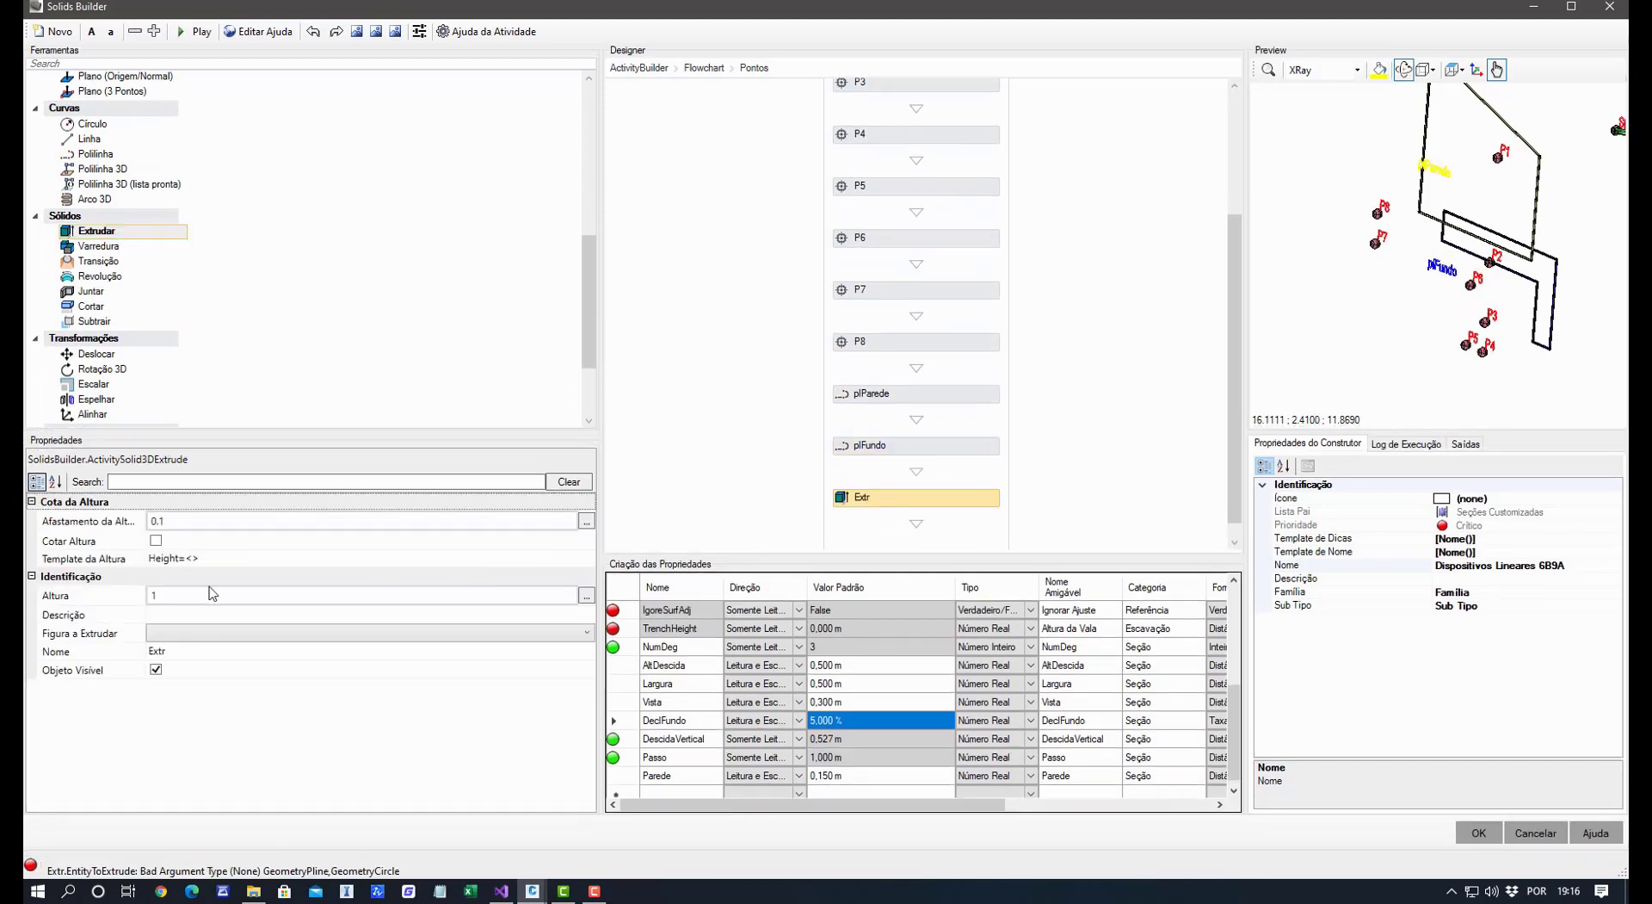
click(191, 651)
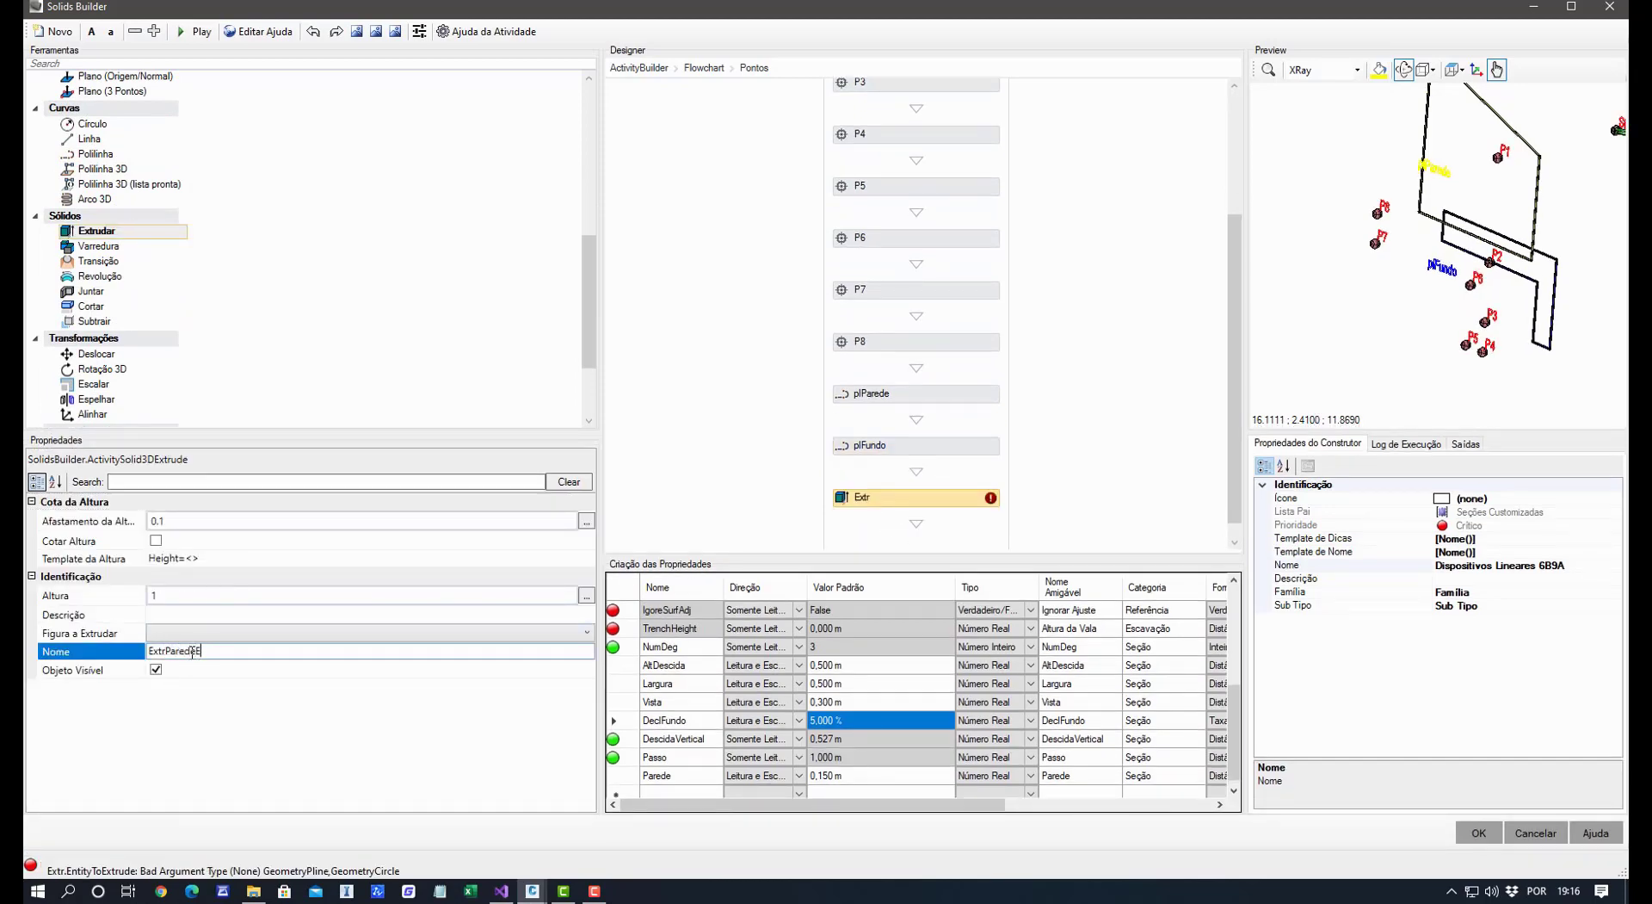
click(200, 635)
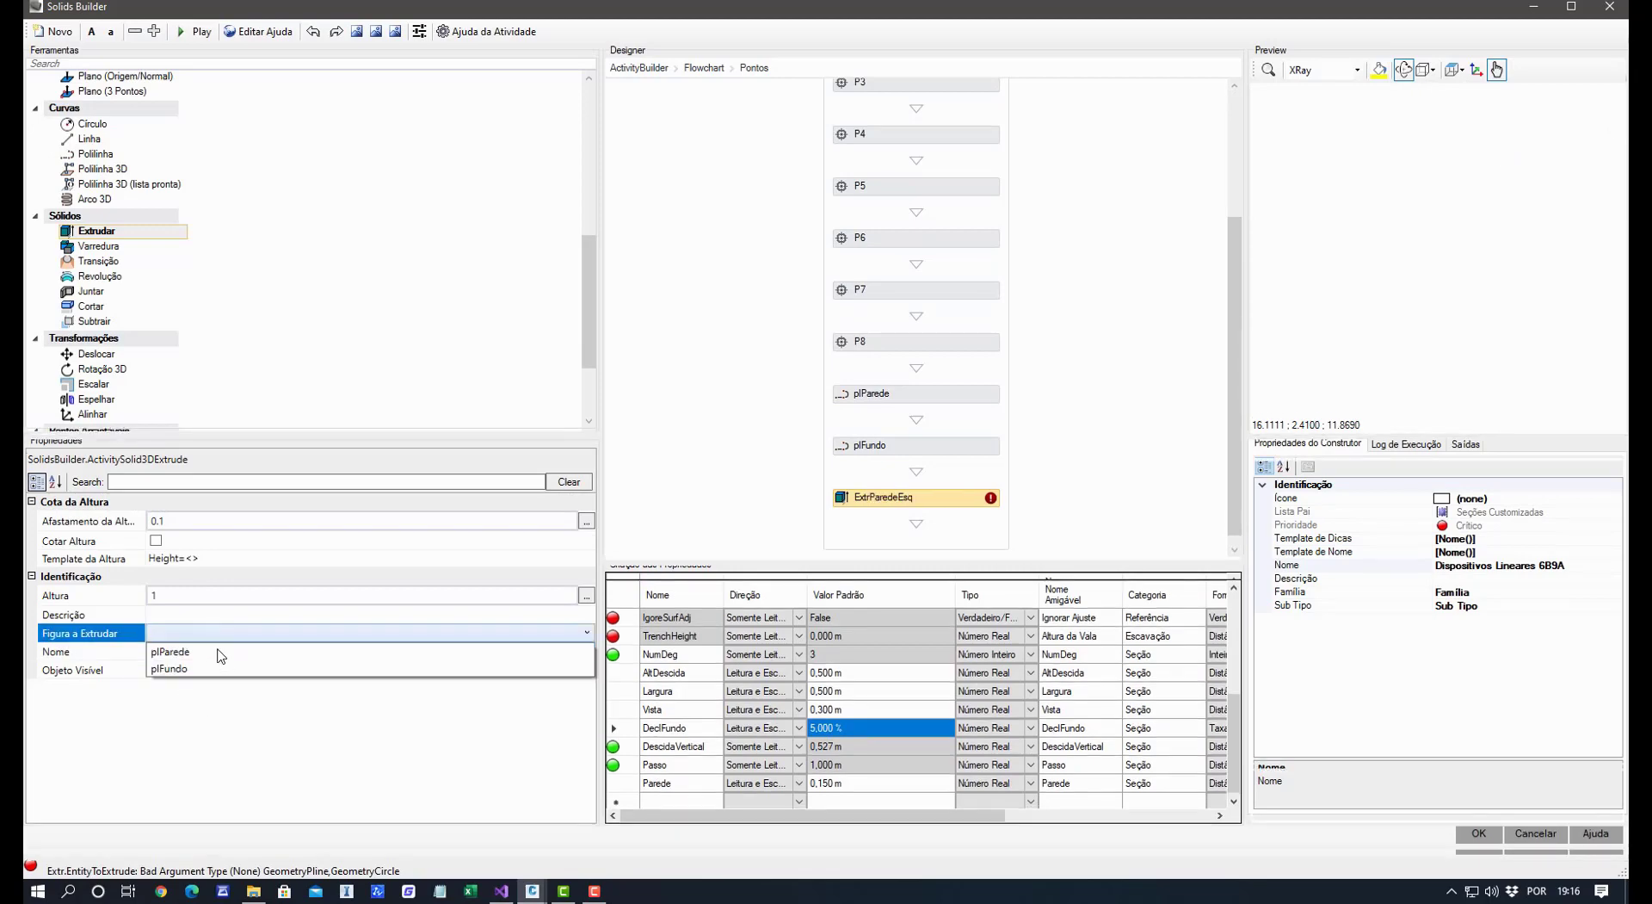
click(172, 652)
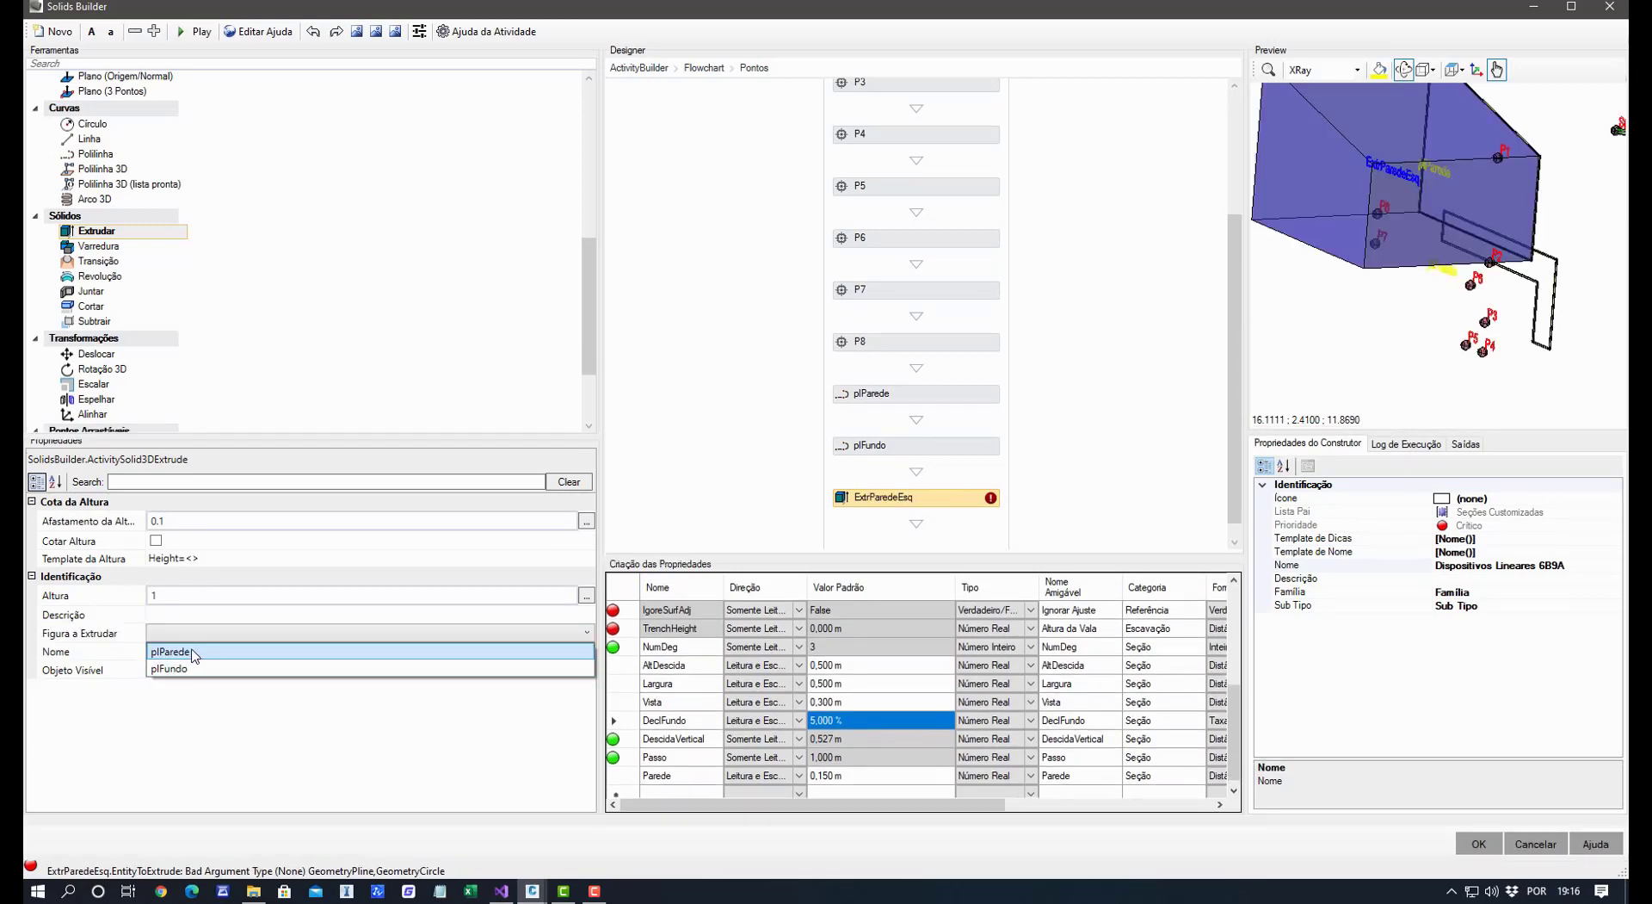
Set ExtrParedeEsq's height to the expression -Parede.
click(180, 598)
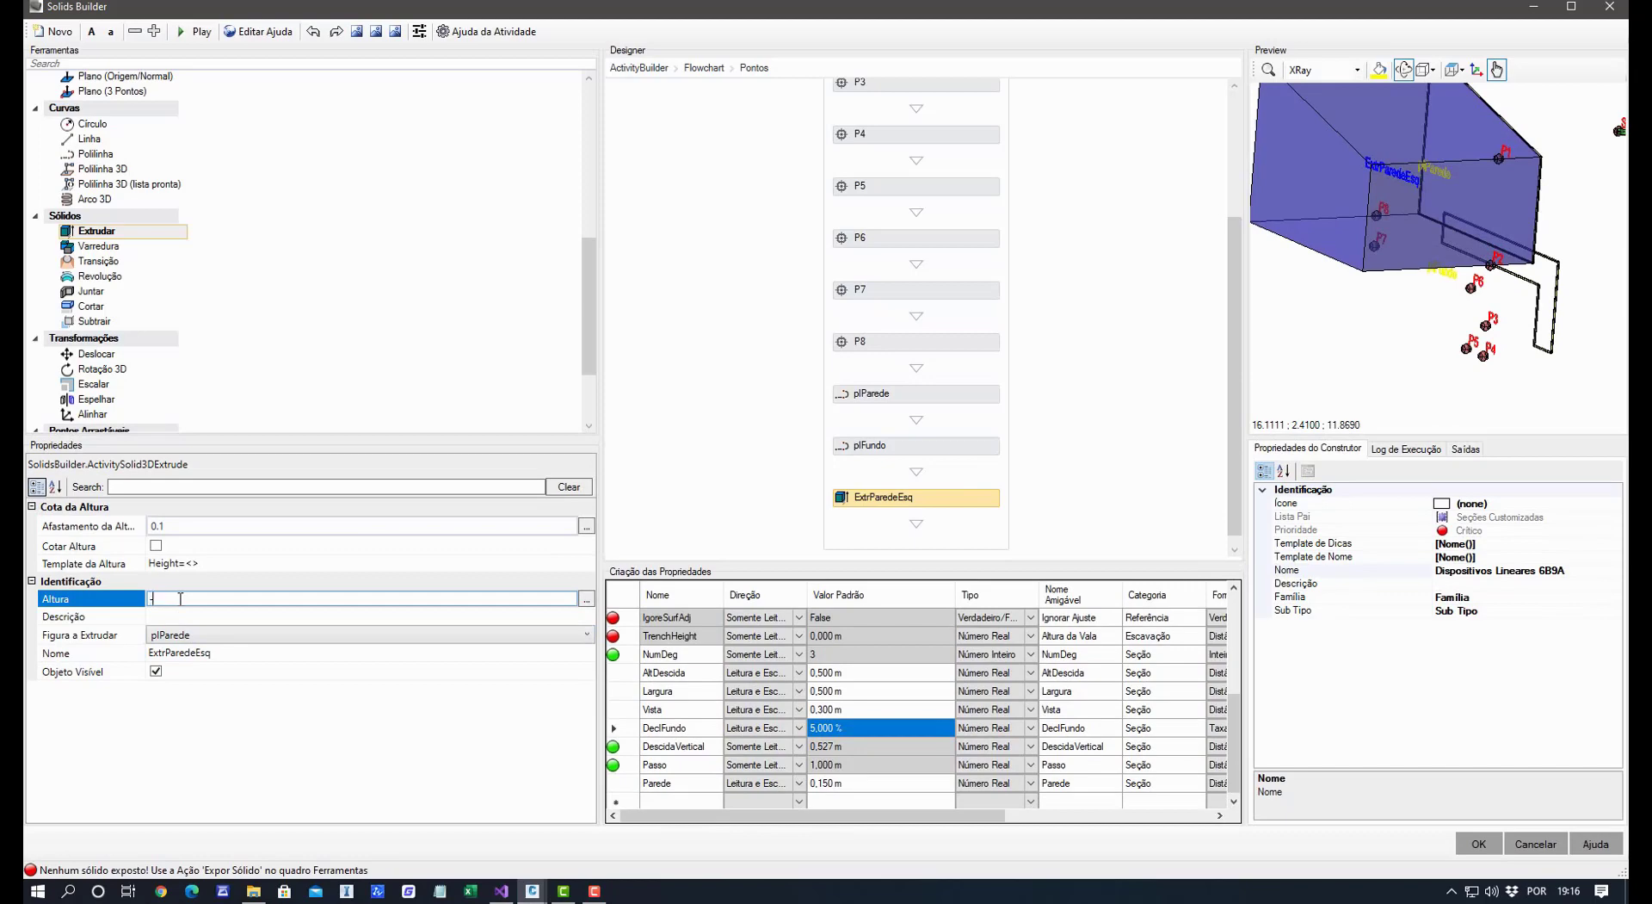
key(Return)
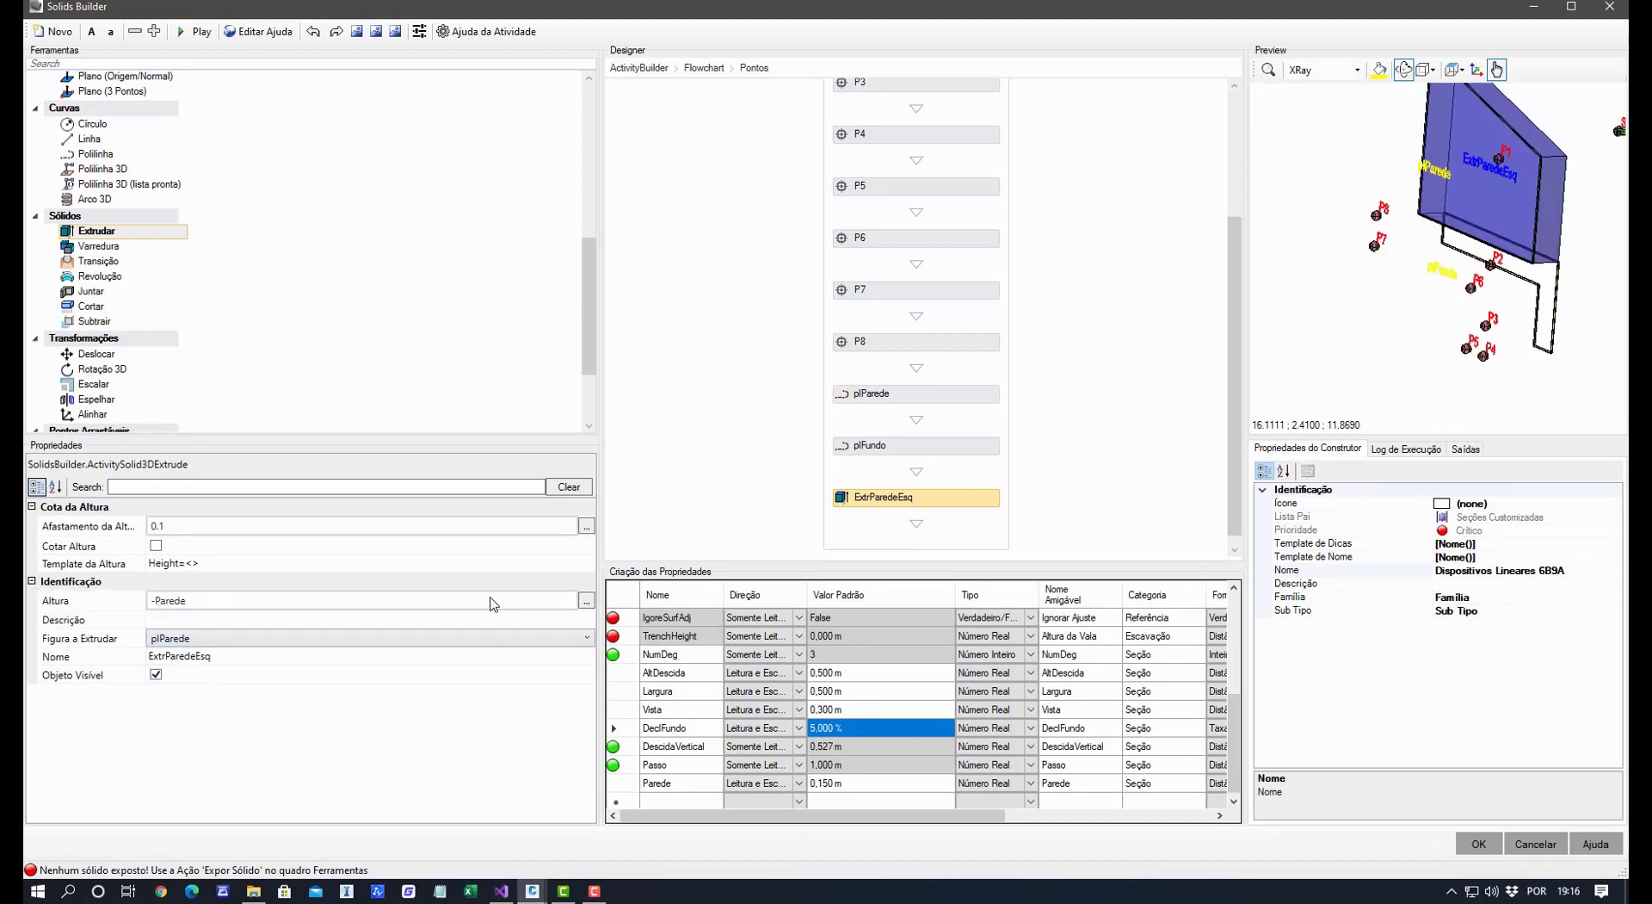
Add an Extrudar solid after ExtrParedeEsq that extrudes plFundo with the height expression Largura+2*Parede.
drag(97, 232, 874, 517)
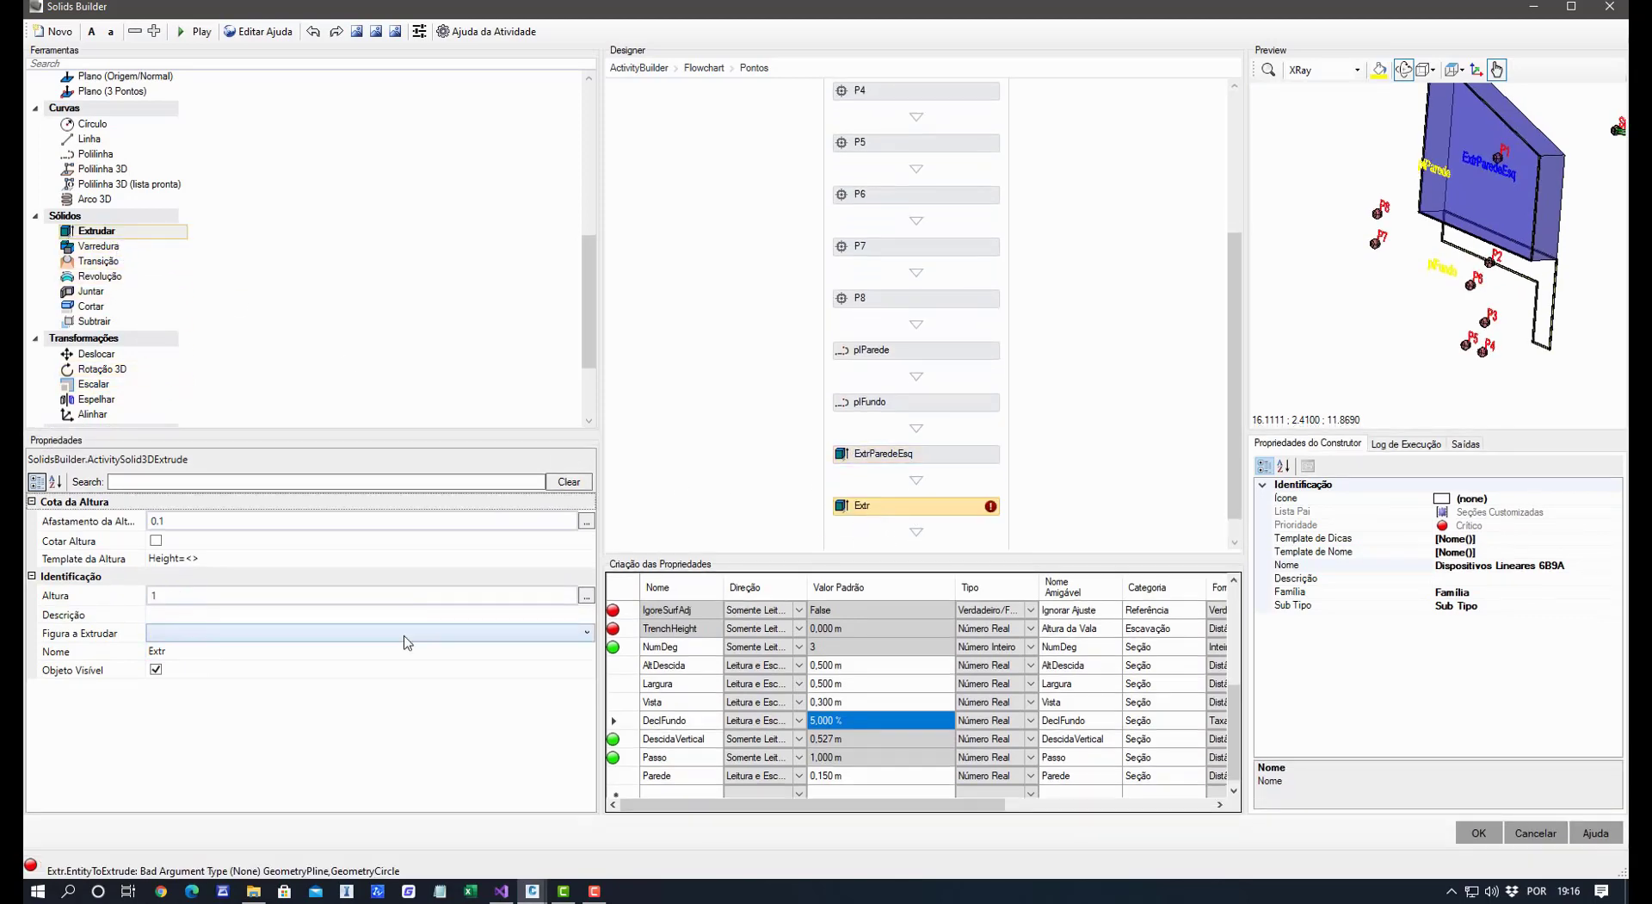
click(240, 635)
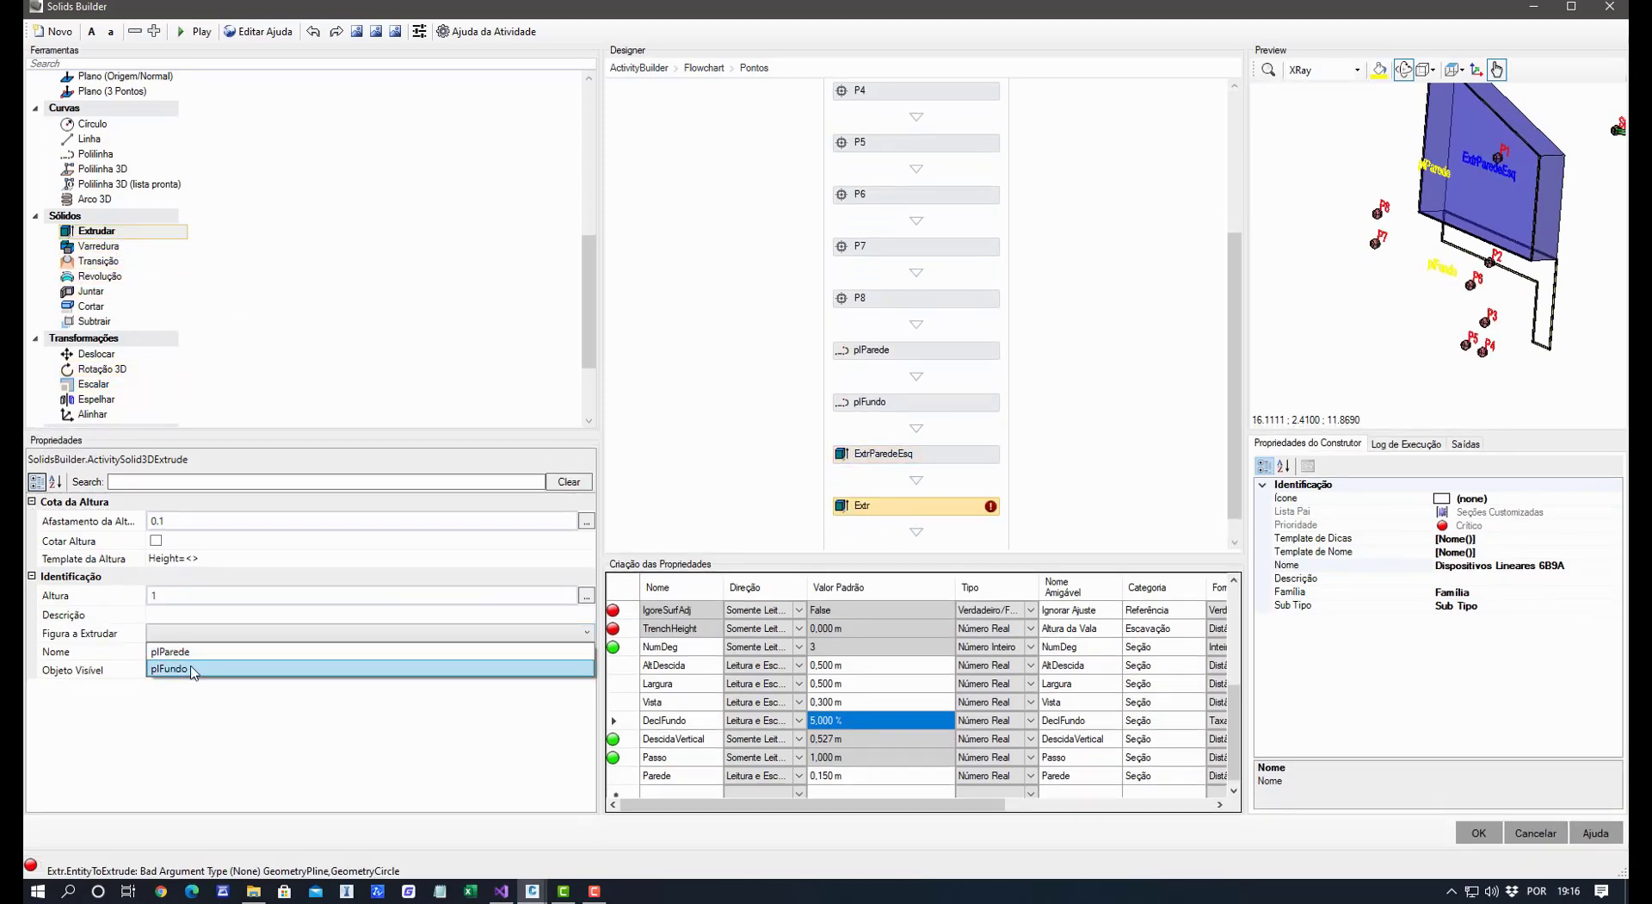
click(193, 670)
click(172, 600)
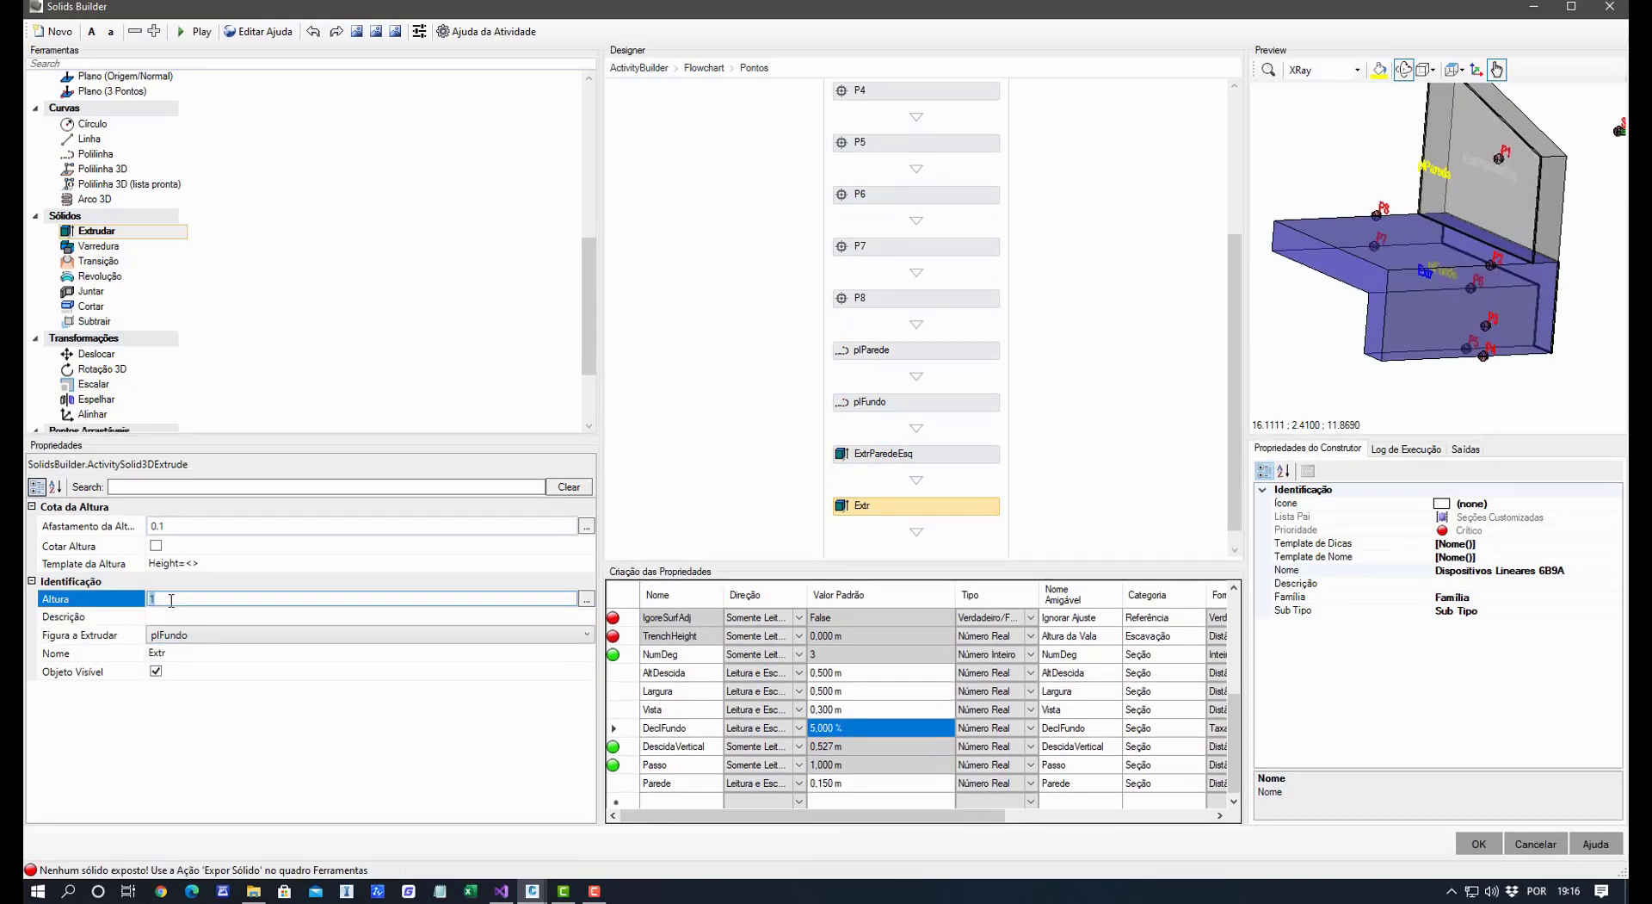
text(Largura+2*Parede)
key(Return)
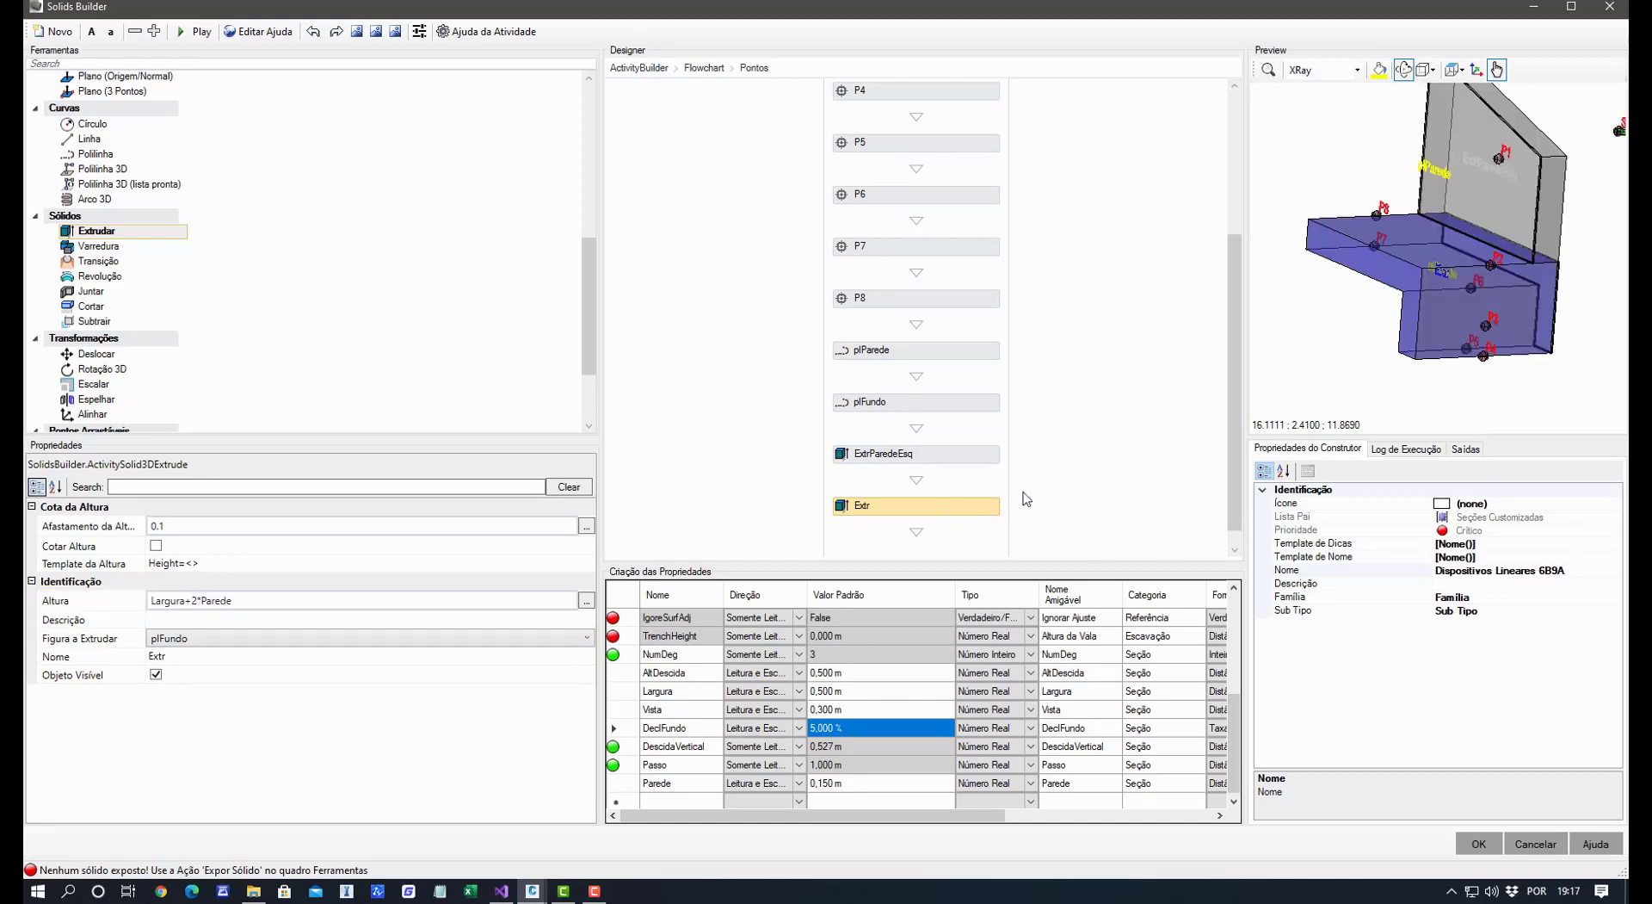
Rename the floor extrusion as ExtPiso.
click(168, 657)
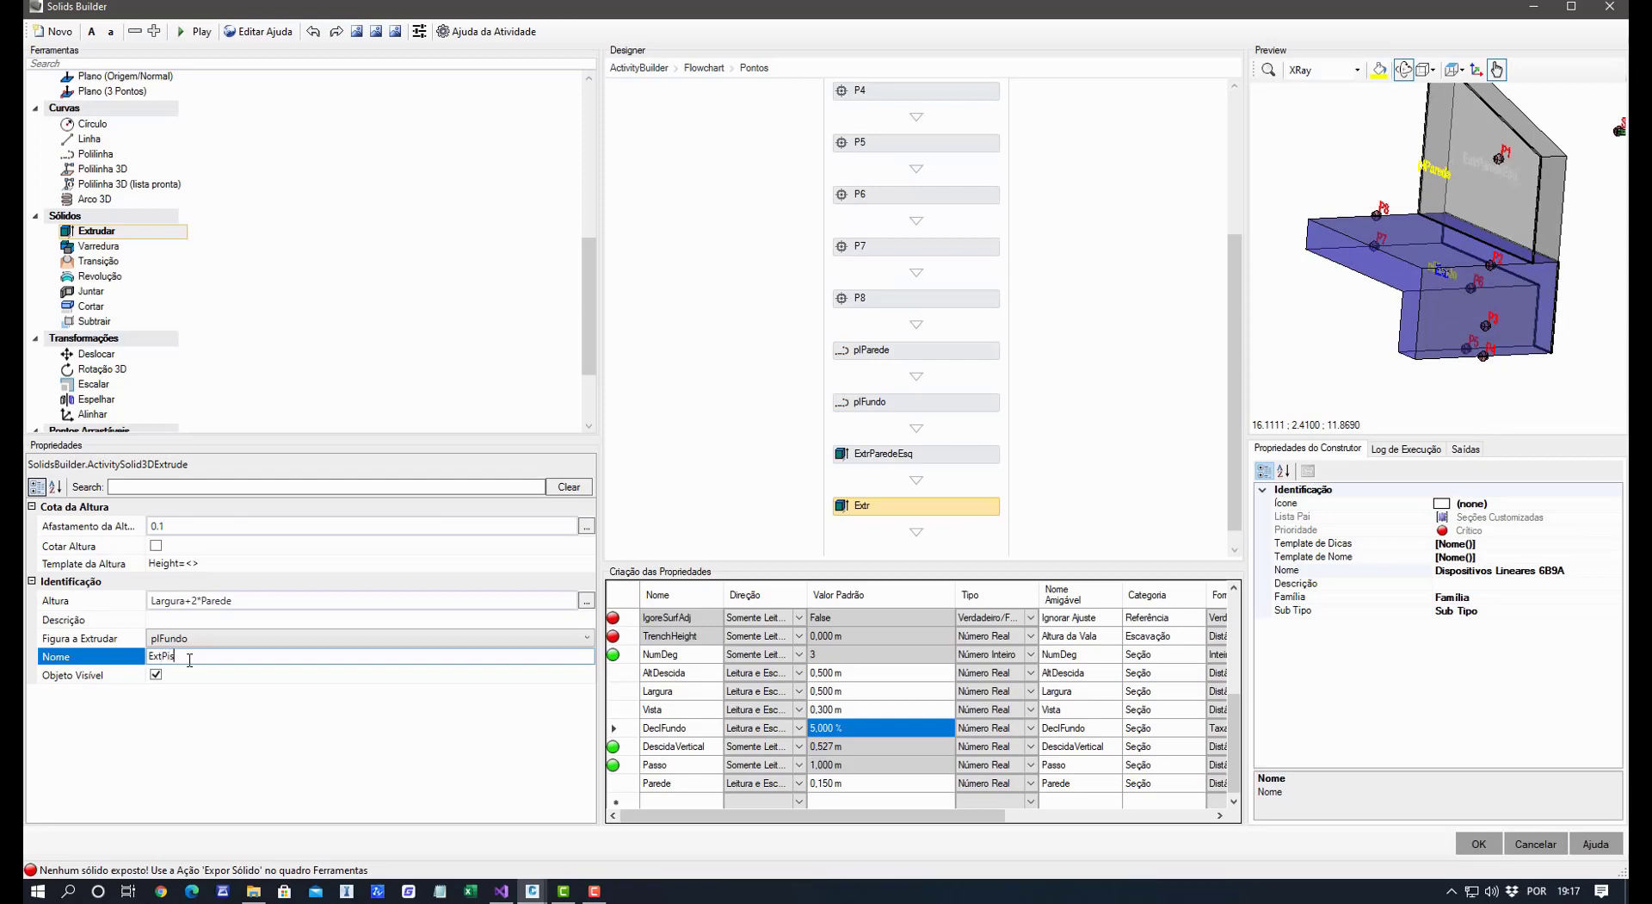
text(Piso)
key(Return)
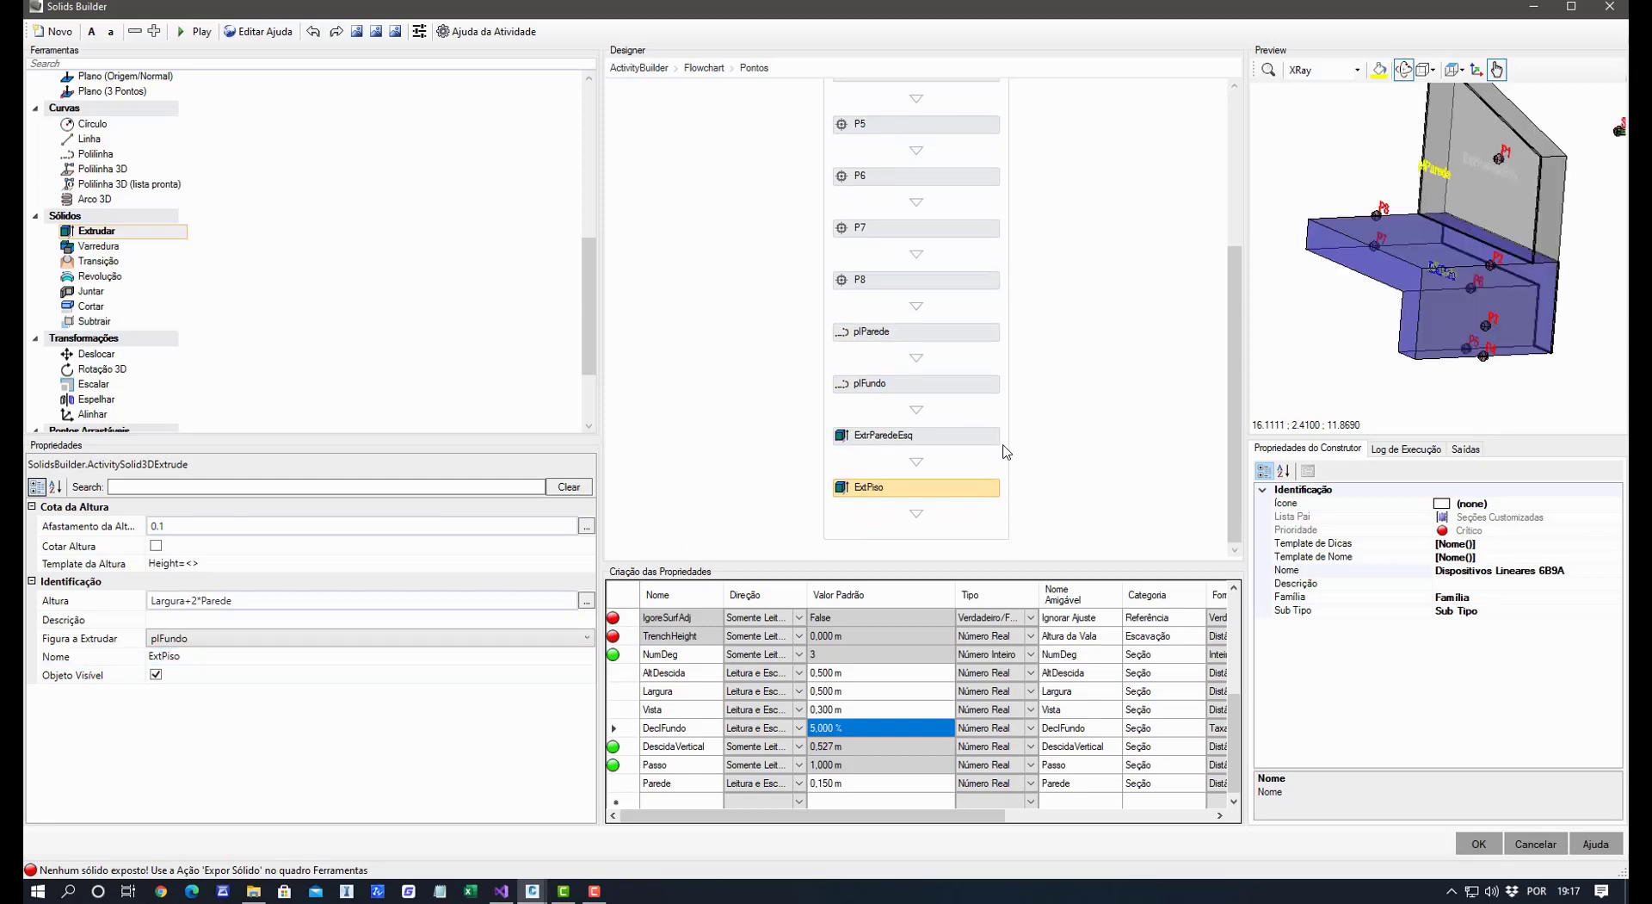
Add a Vetor (XYZ) activity after ExtPiso in the flowchart.
scroll(189, 319, down, 3)
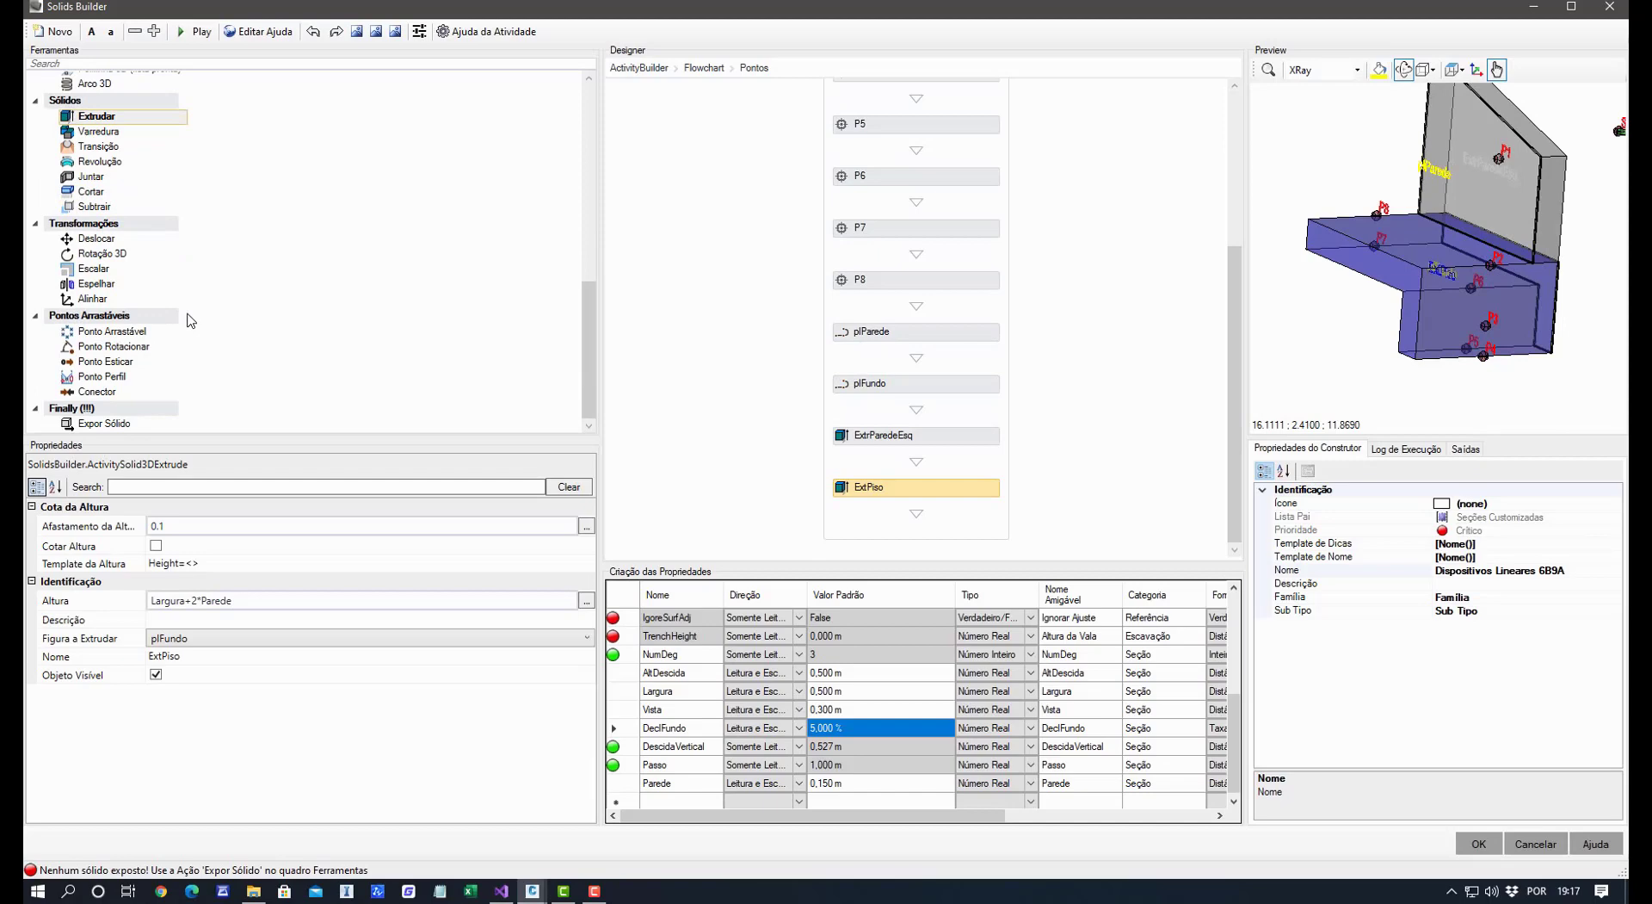
click(121, 241)
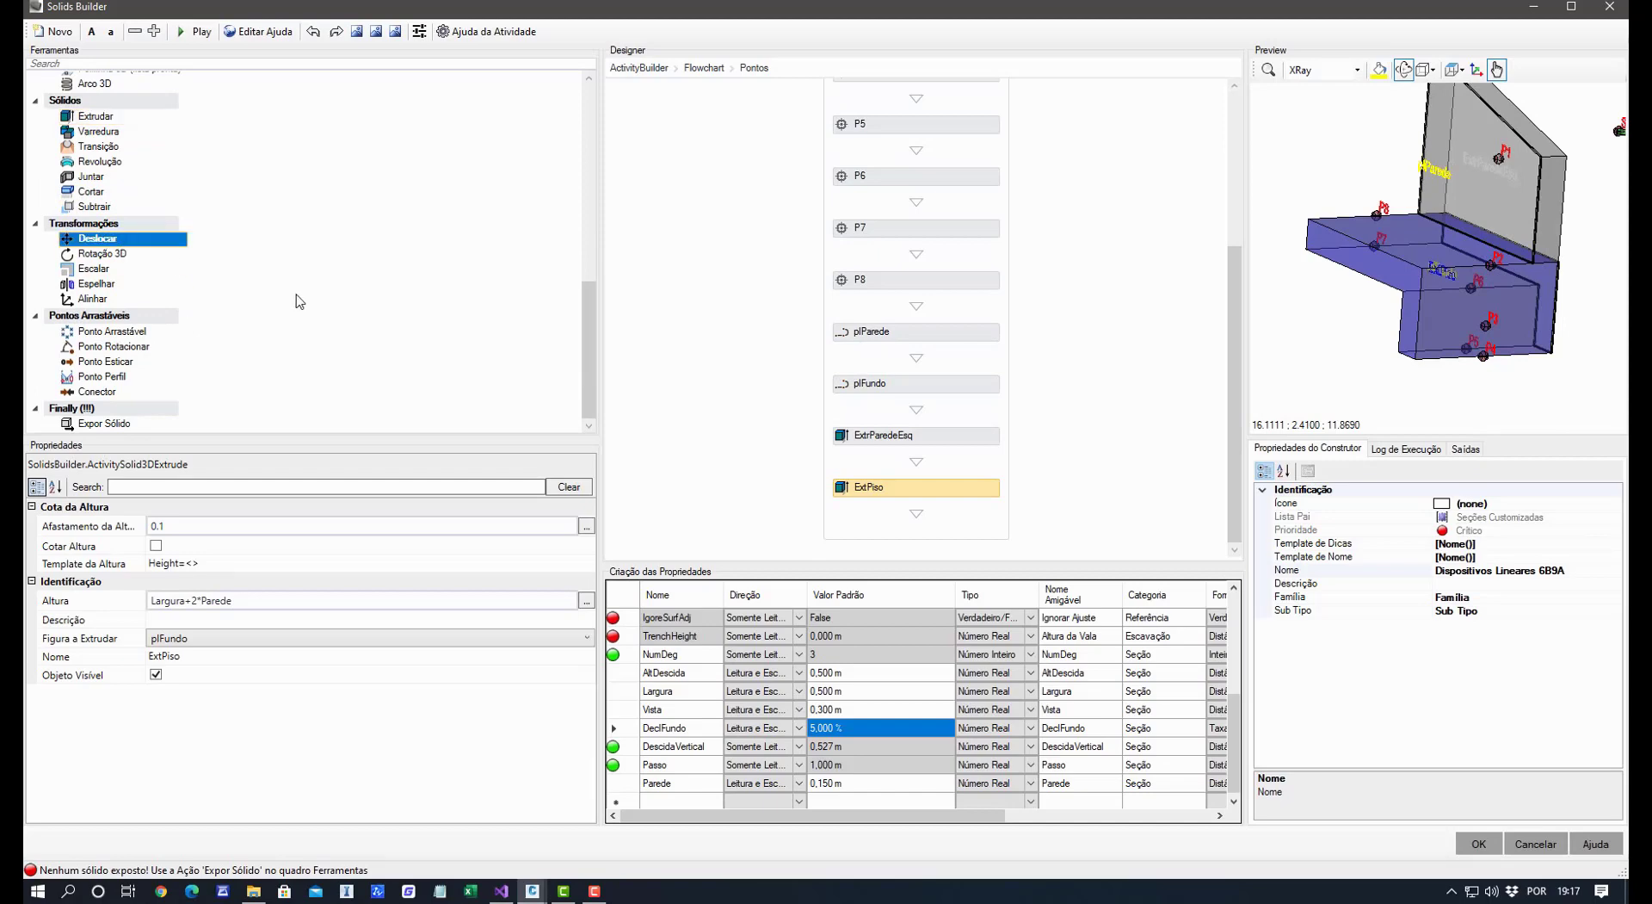
scroll(300, 301, up, 4)
scroll(303, 301, up, 4)
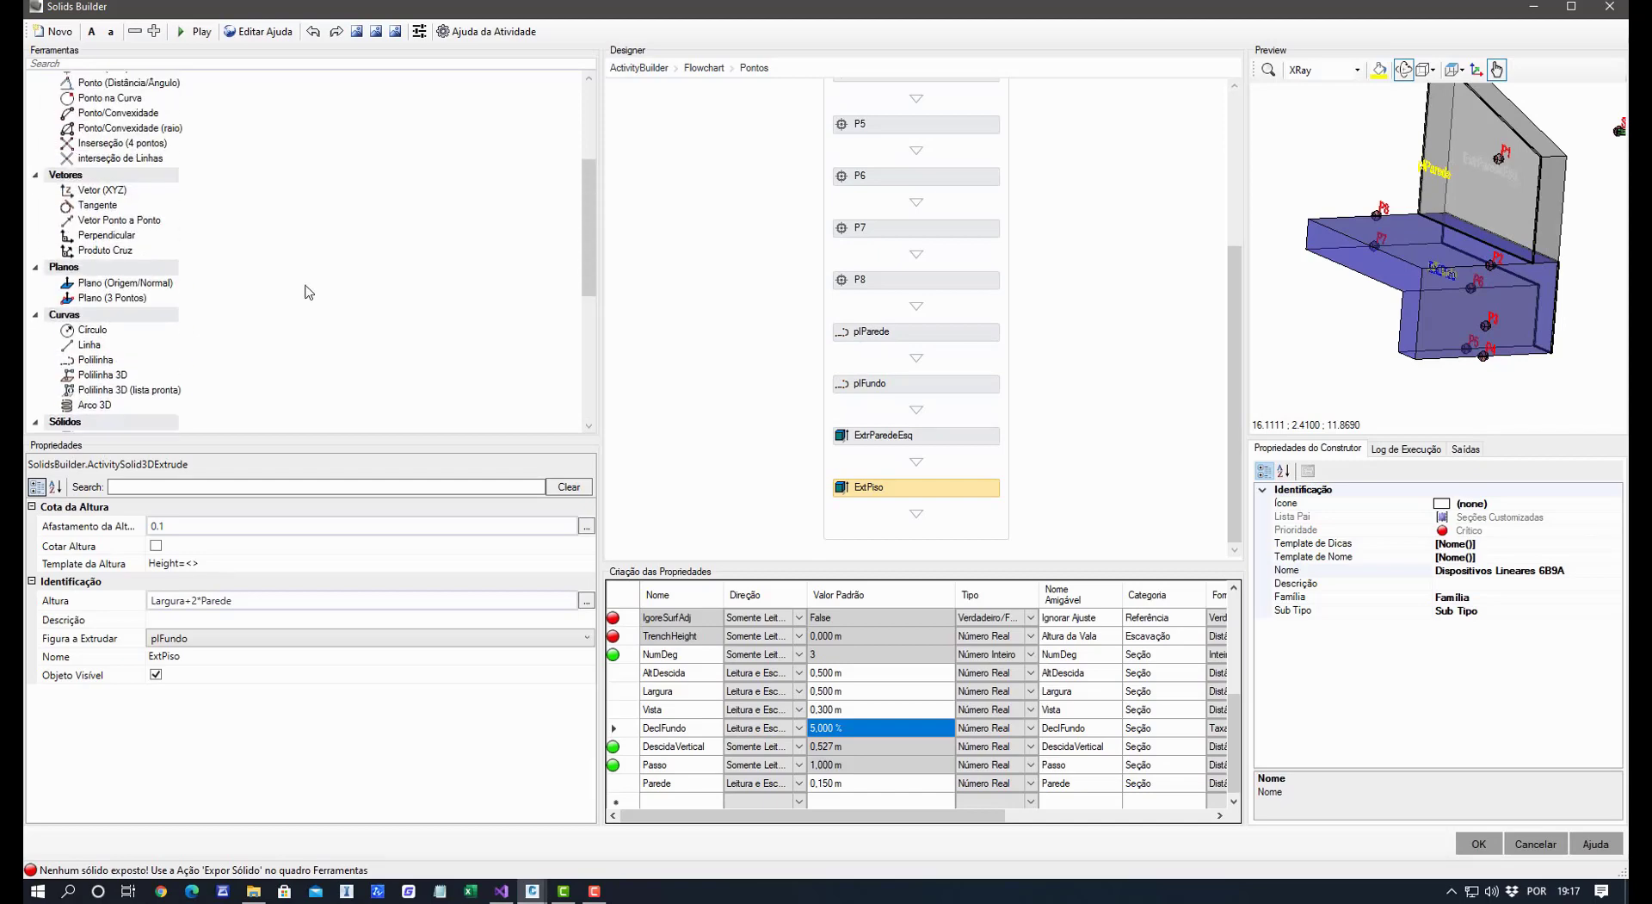
drag(107, 191, 886, 531)
Set the vector's Z ordinate to the expression Largura+Parede and its X ordinate to 0.
scroll(1352, 283, down, 5)
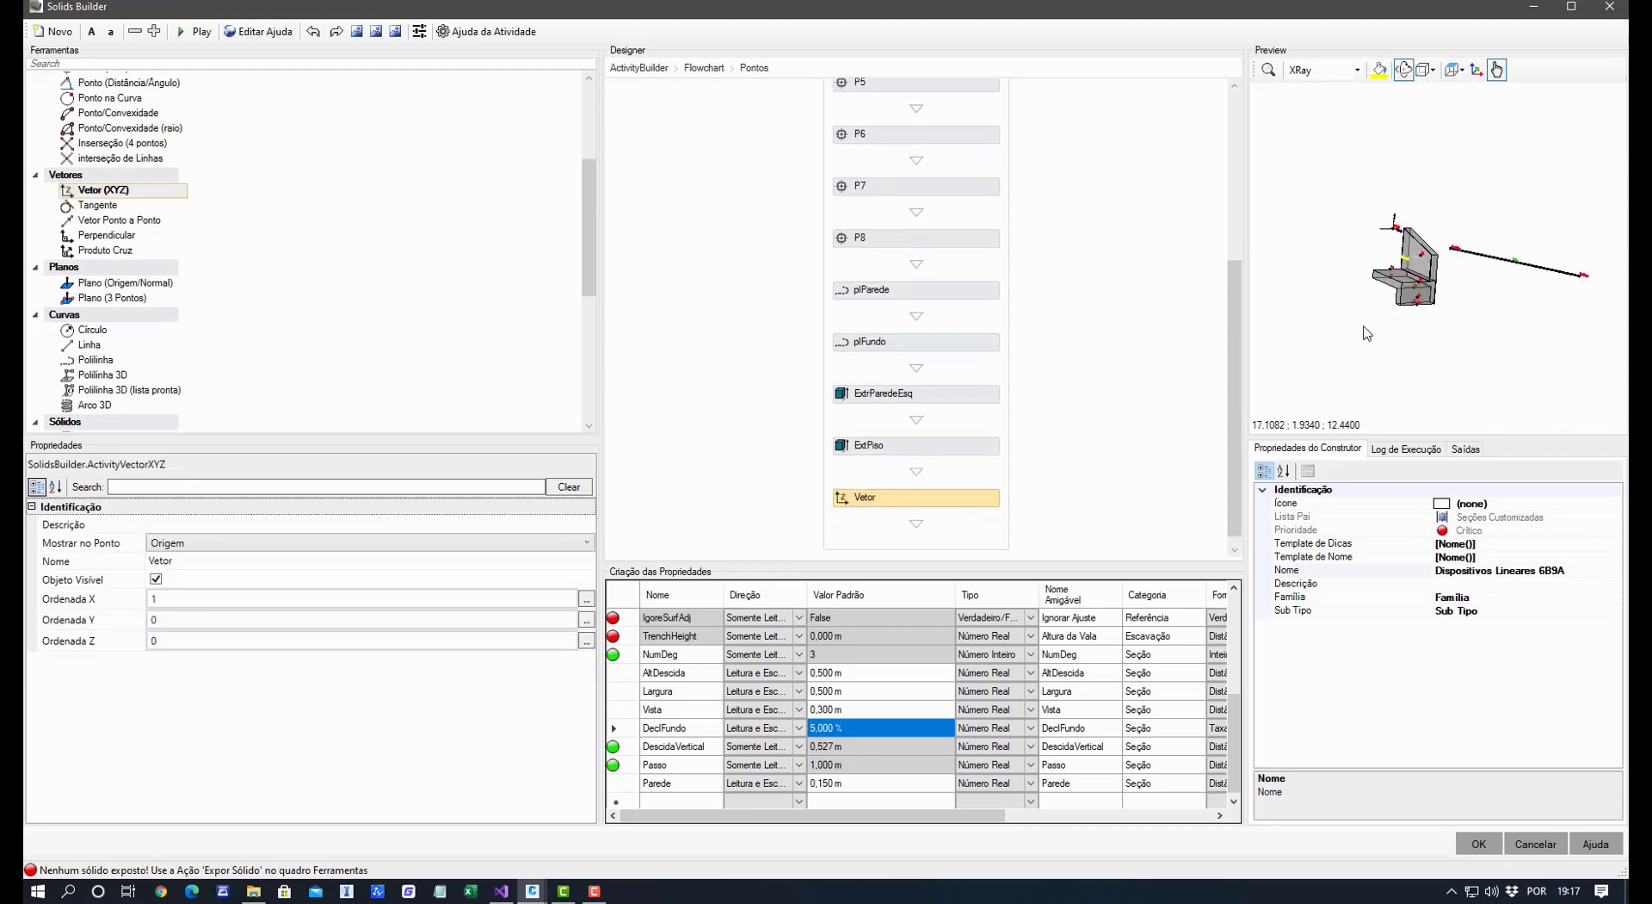
scroll(1403, 210, up, 8)
middle_drag(1343, 369, 1432, 274)
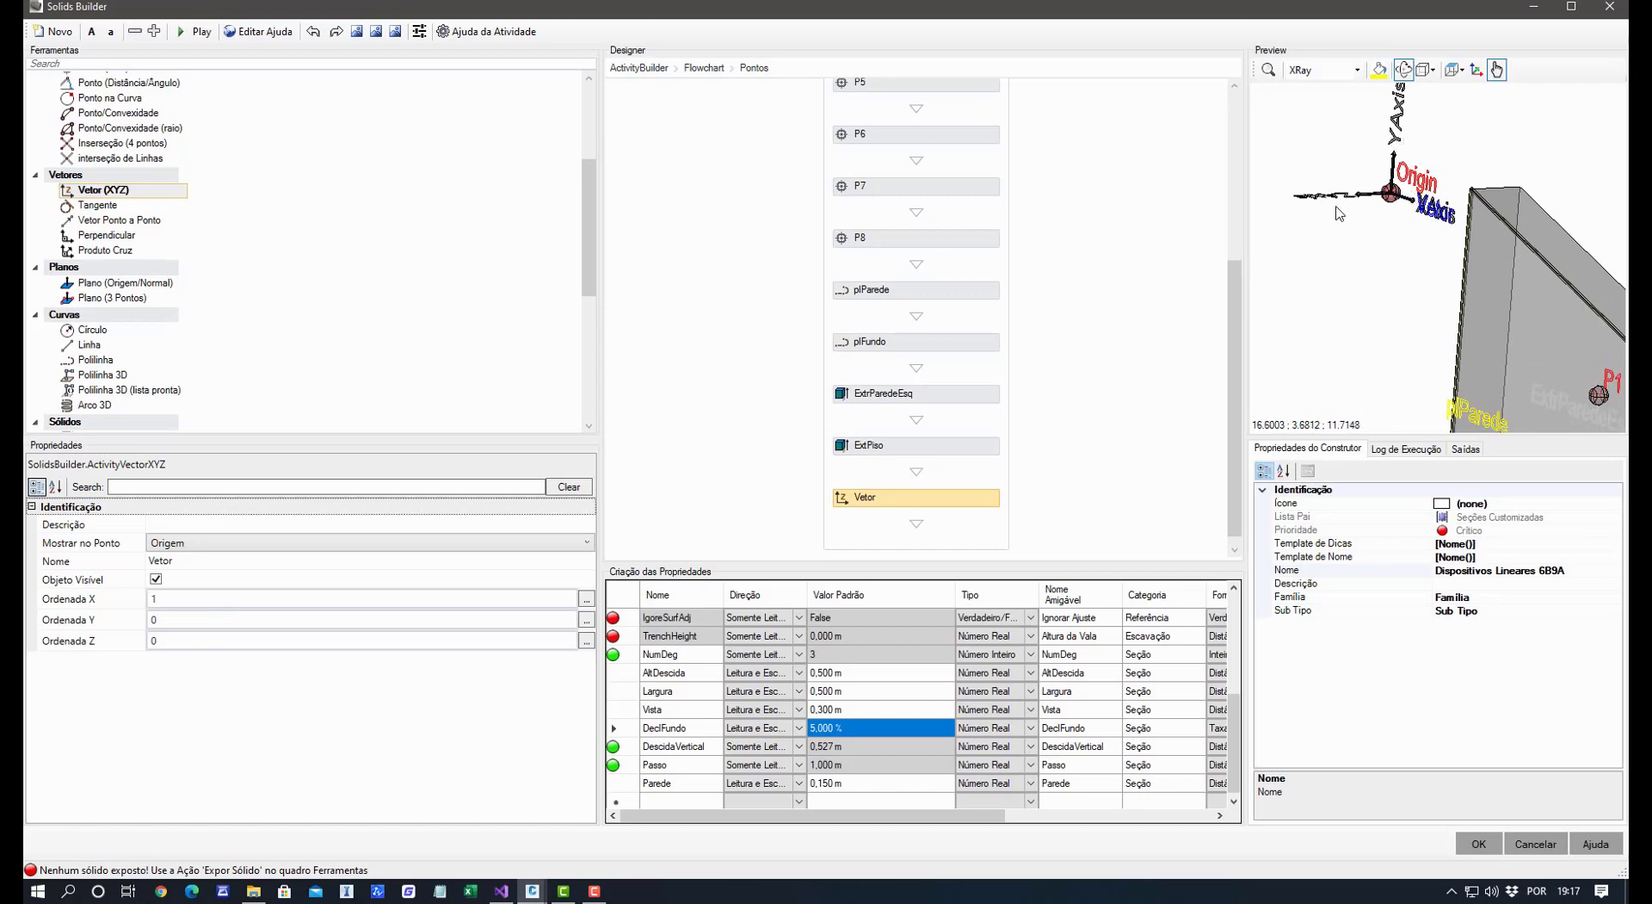
scroll(1347, 245, down, 5)
click(197, 640)
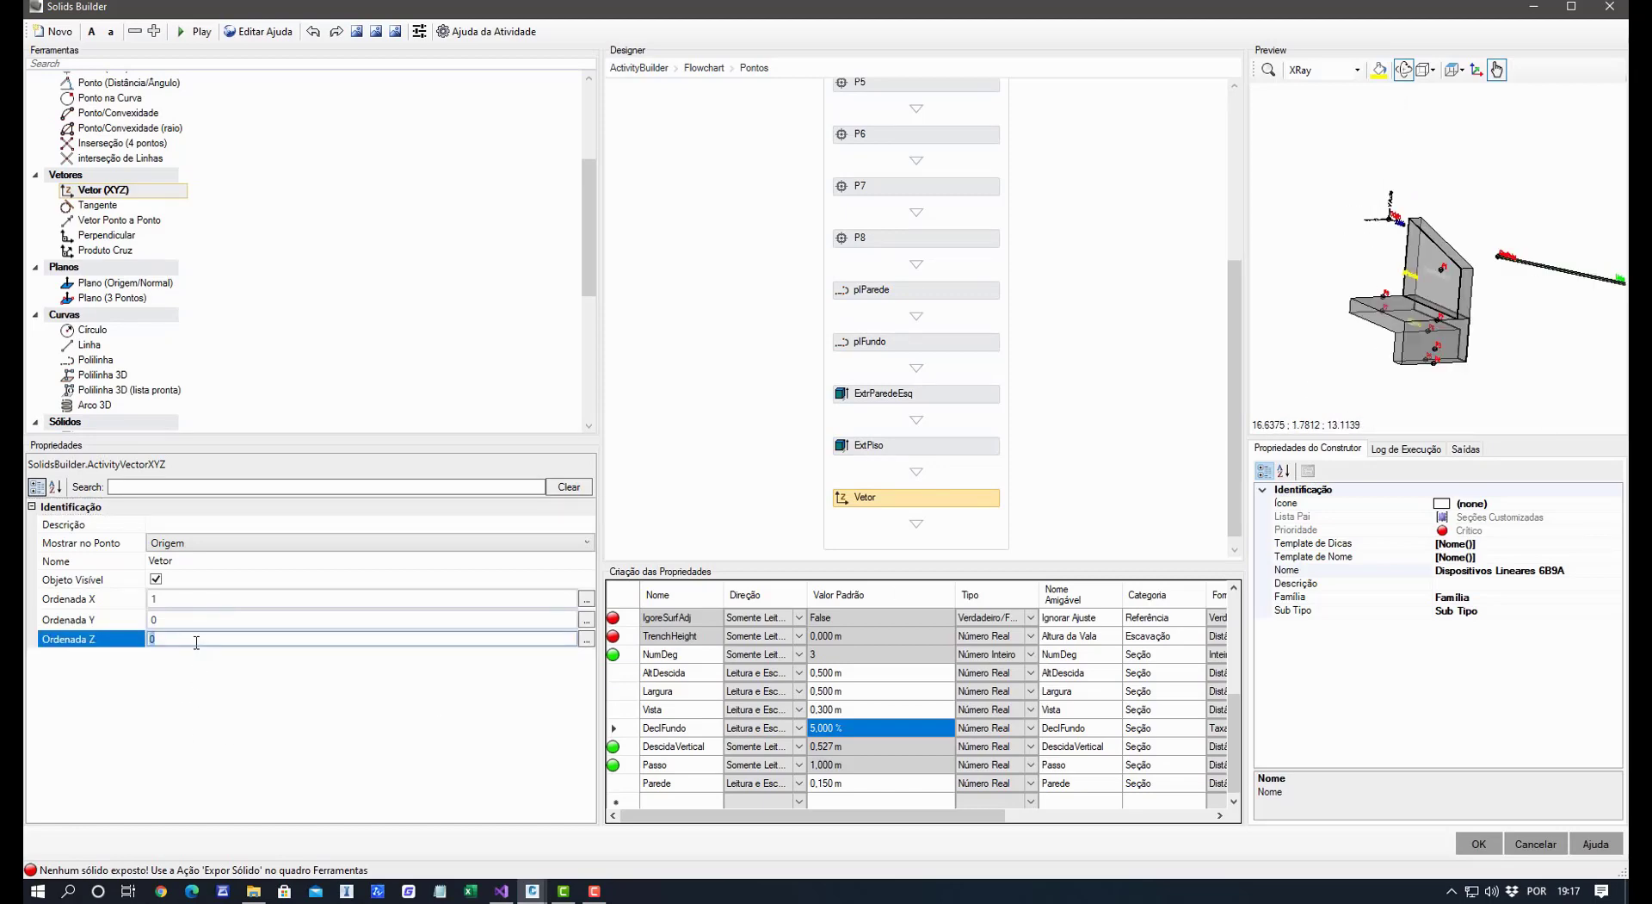
text(Largura+Parede)
click(178, 598)
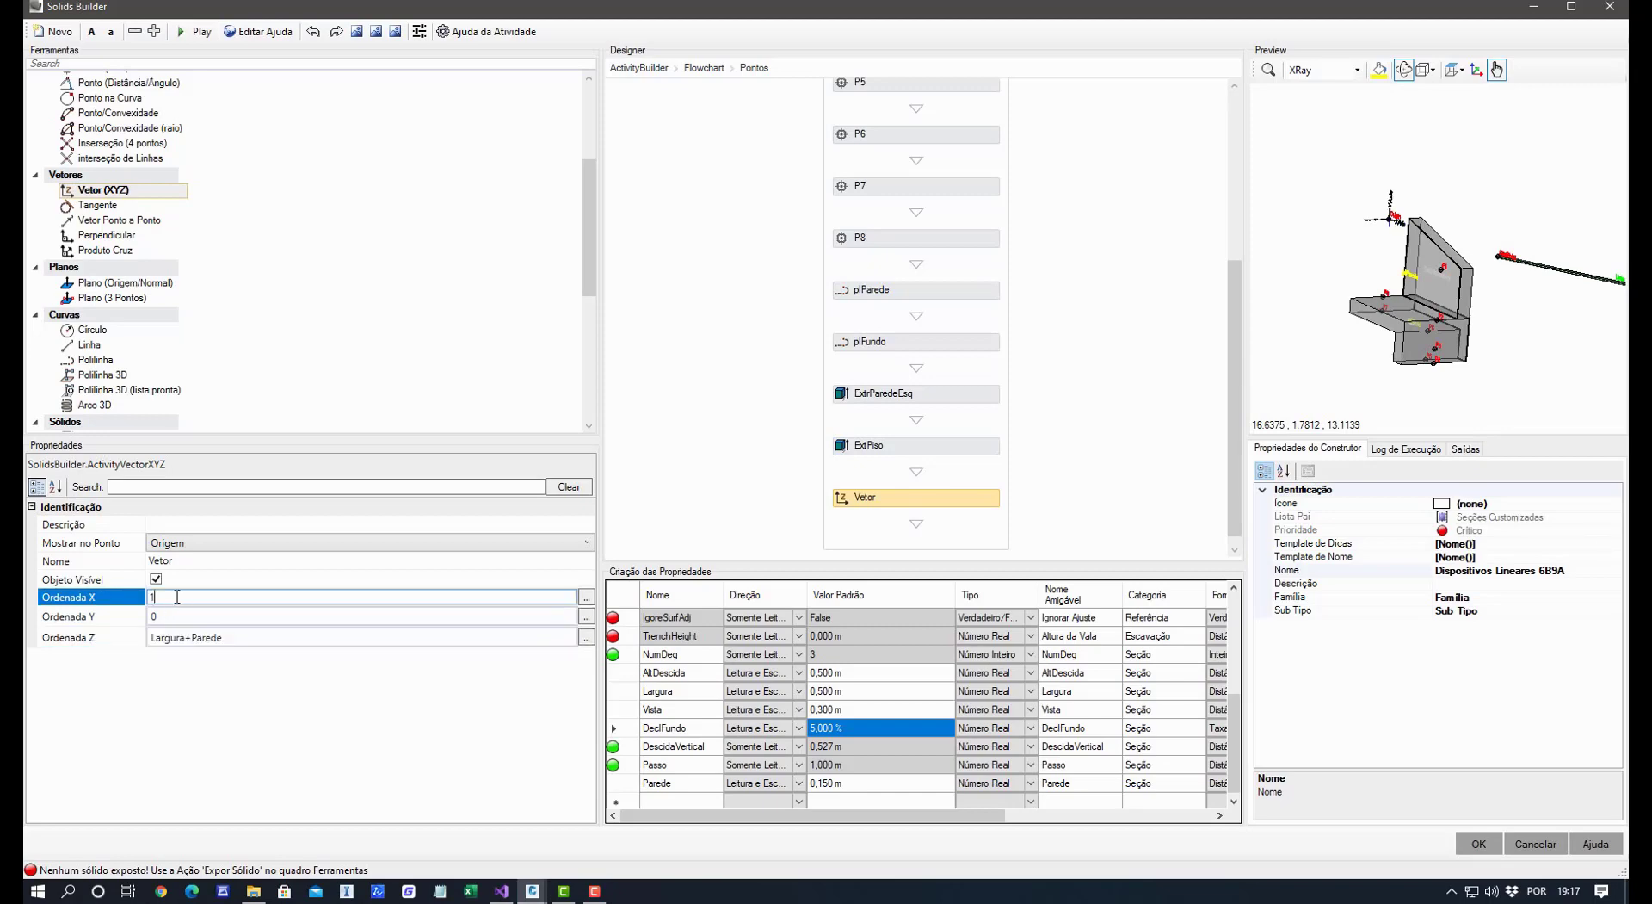
click(214, 721)
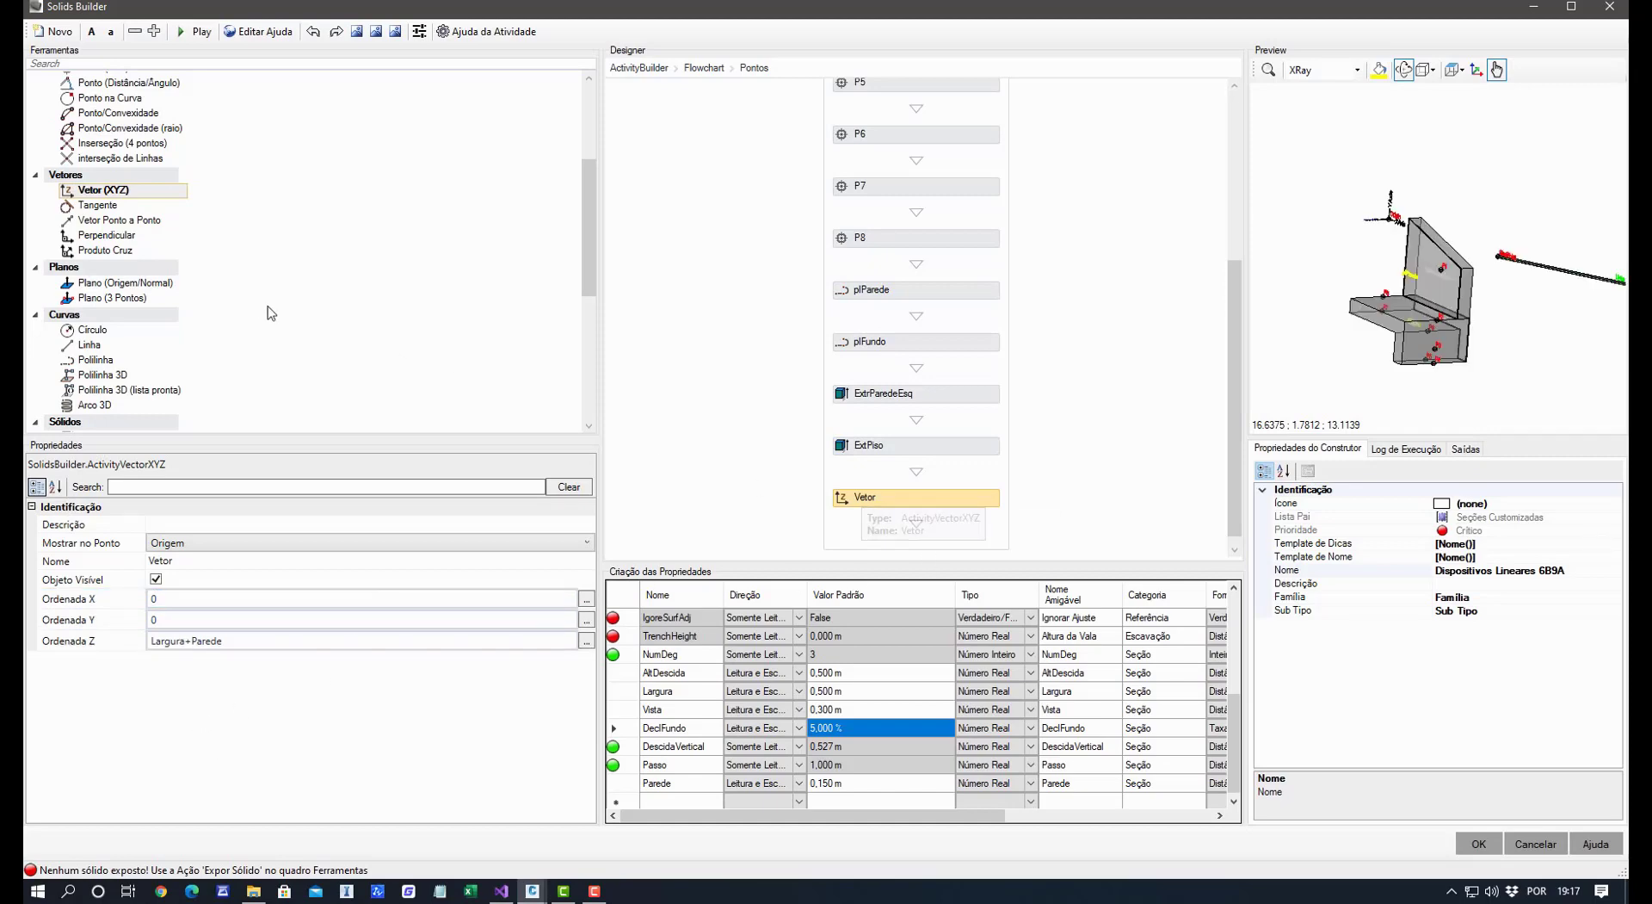
Add a Deslocar transformation after Vetor and name it DelParedeDir.
scroll(266, 309, down, 4)
scroll(127, 317, down, 4)
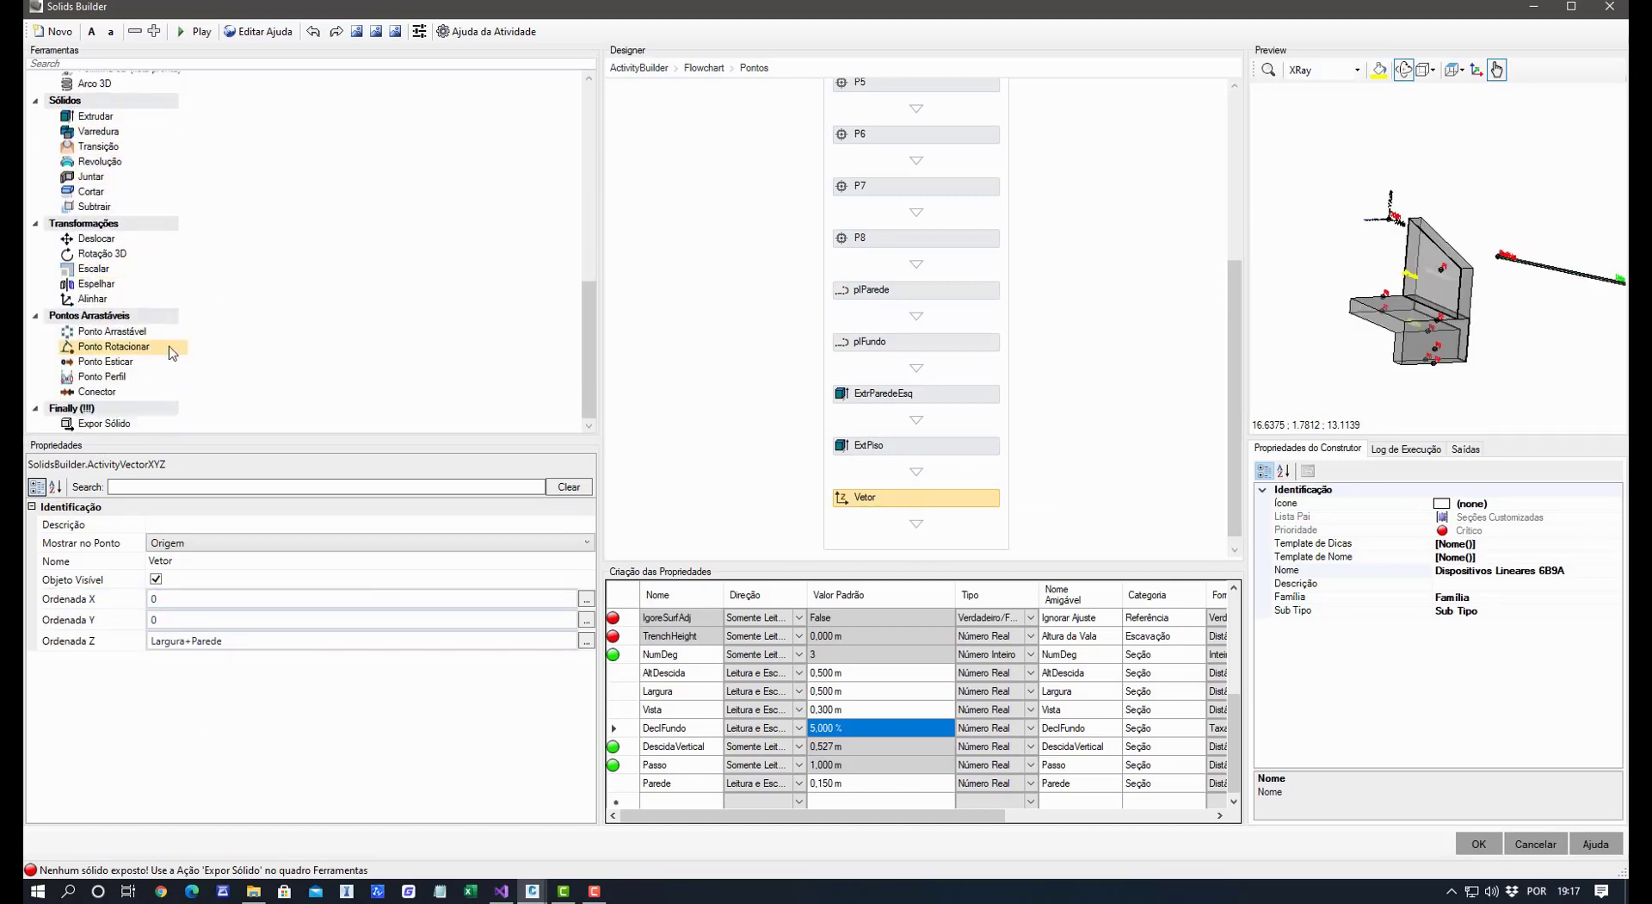
drag(116, 241, 886, 516)
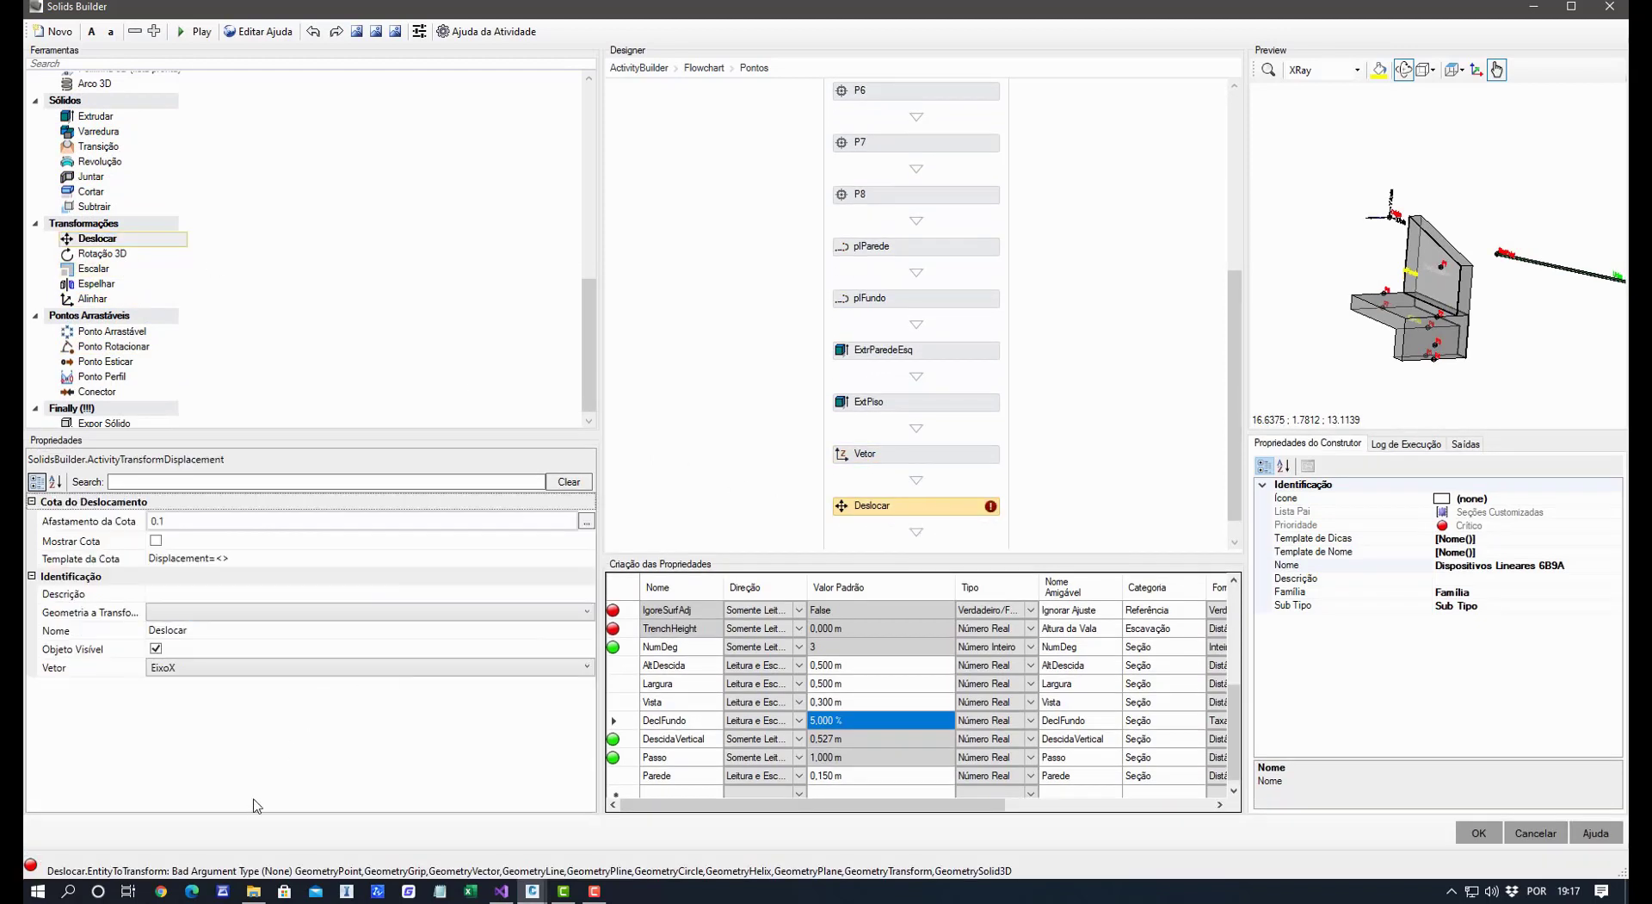
click(223, 631)
double_click(223, 631)
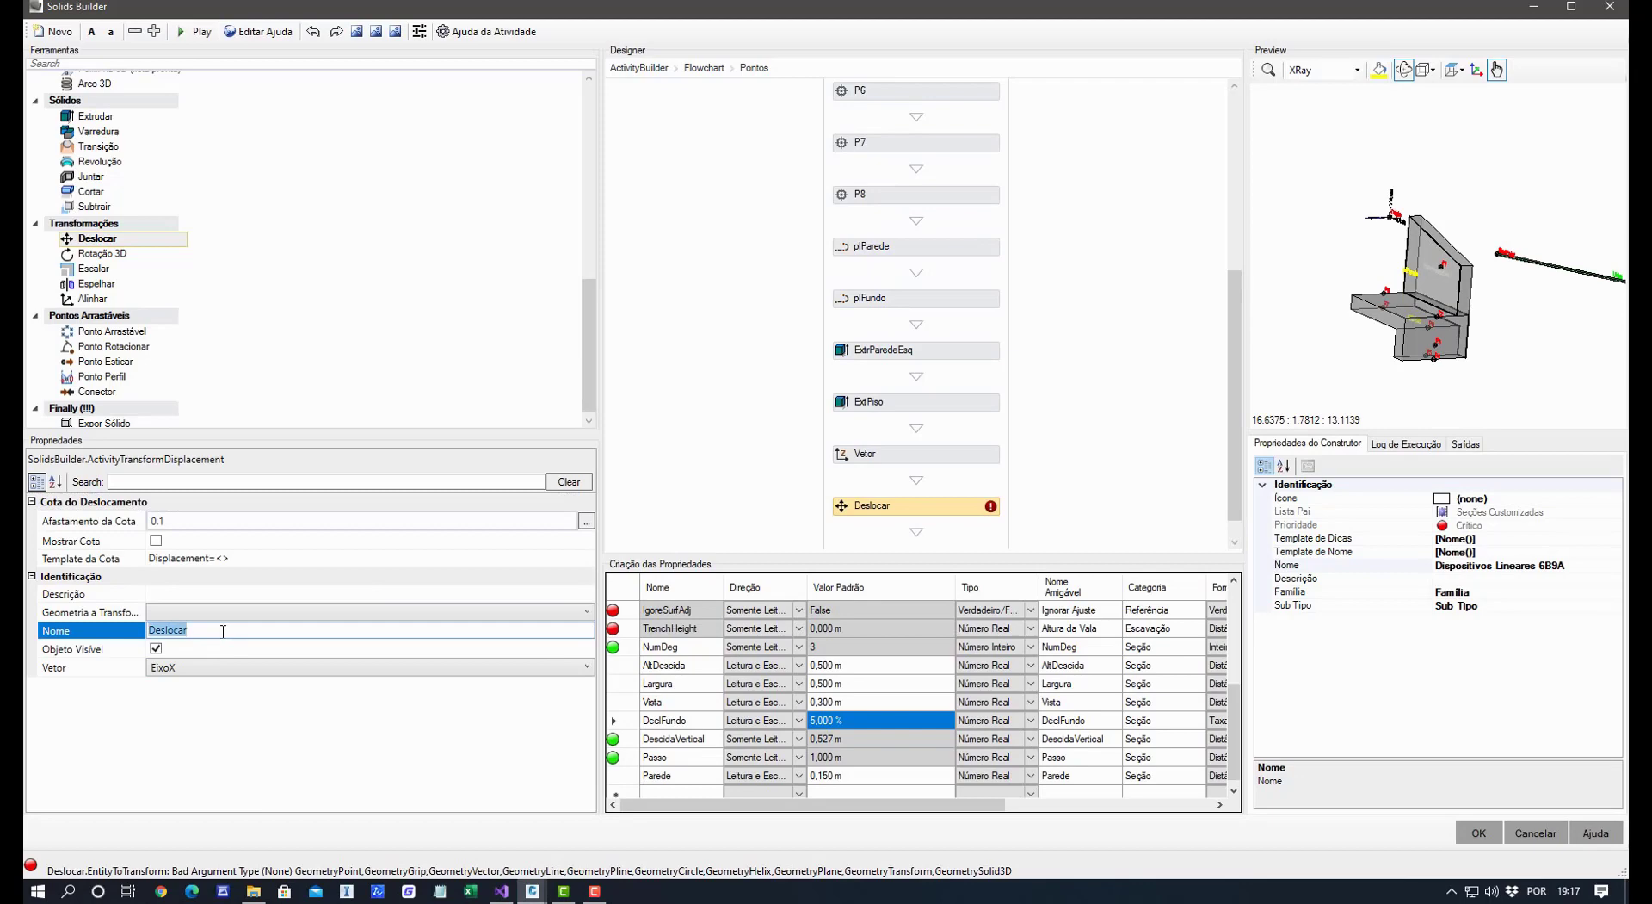
text(DelParedeDir)
key(Return)
Set DelParedeDir to displace the ExtrParedeEsq geometry along the vector Vetor.
click(198, 667)
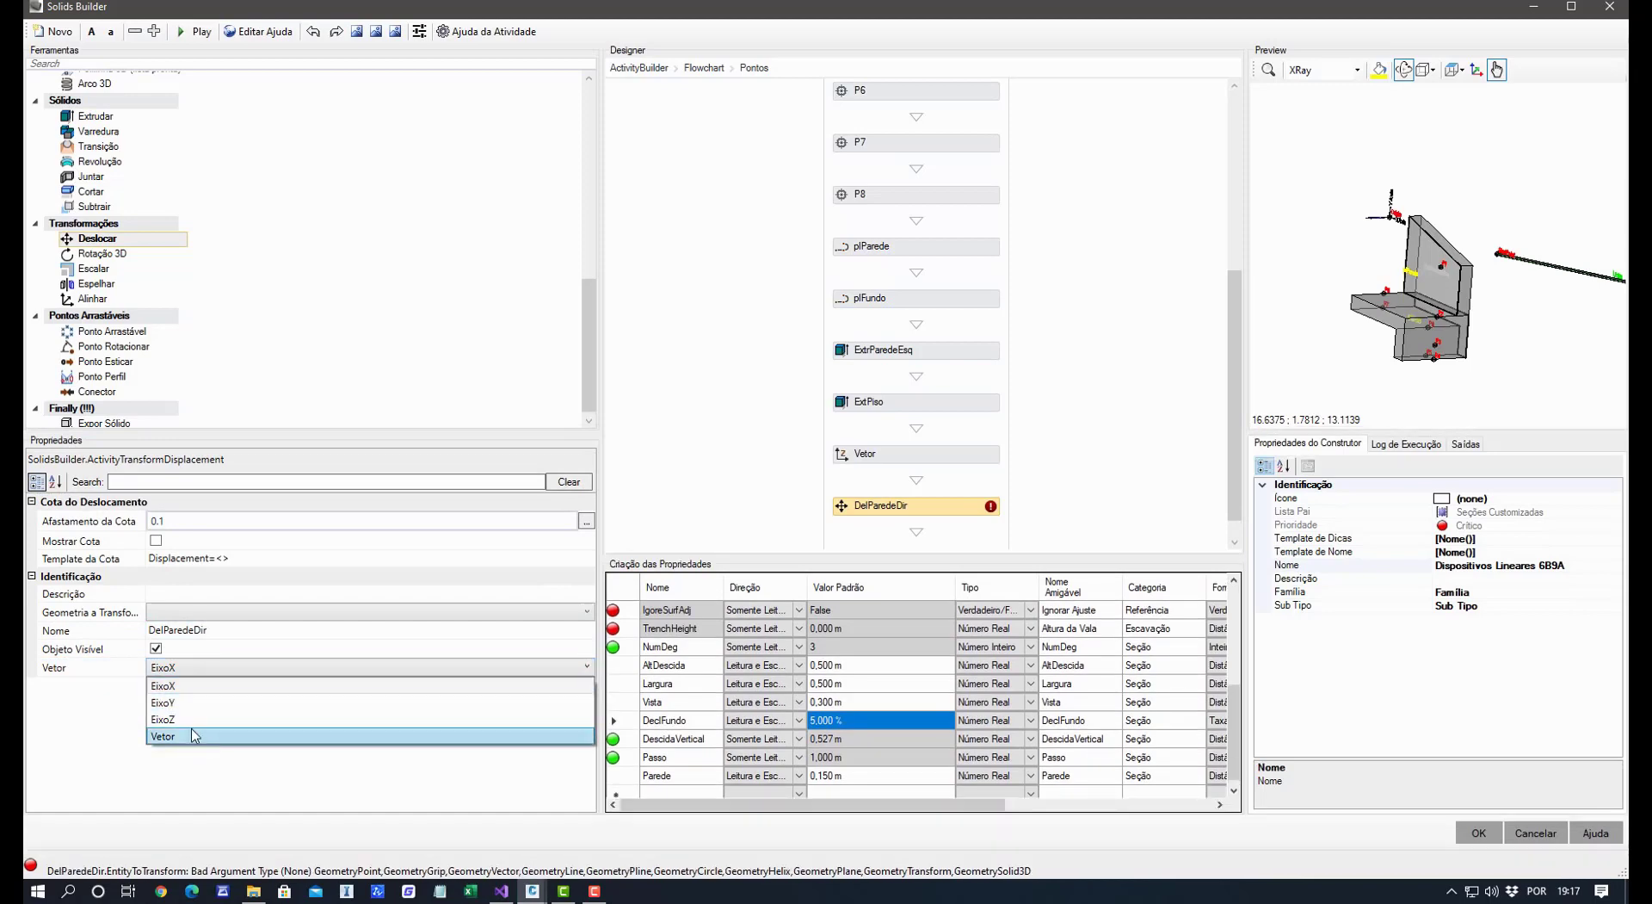
click(193, 735)
click(183, 617)
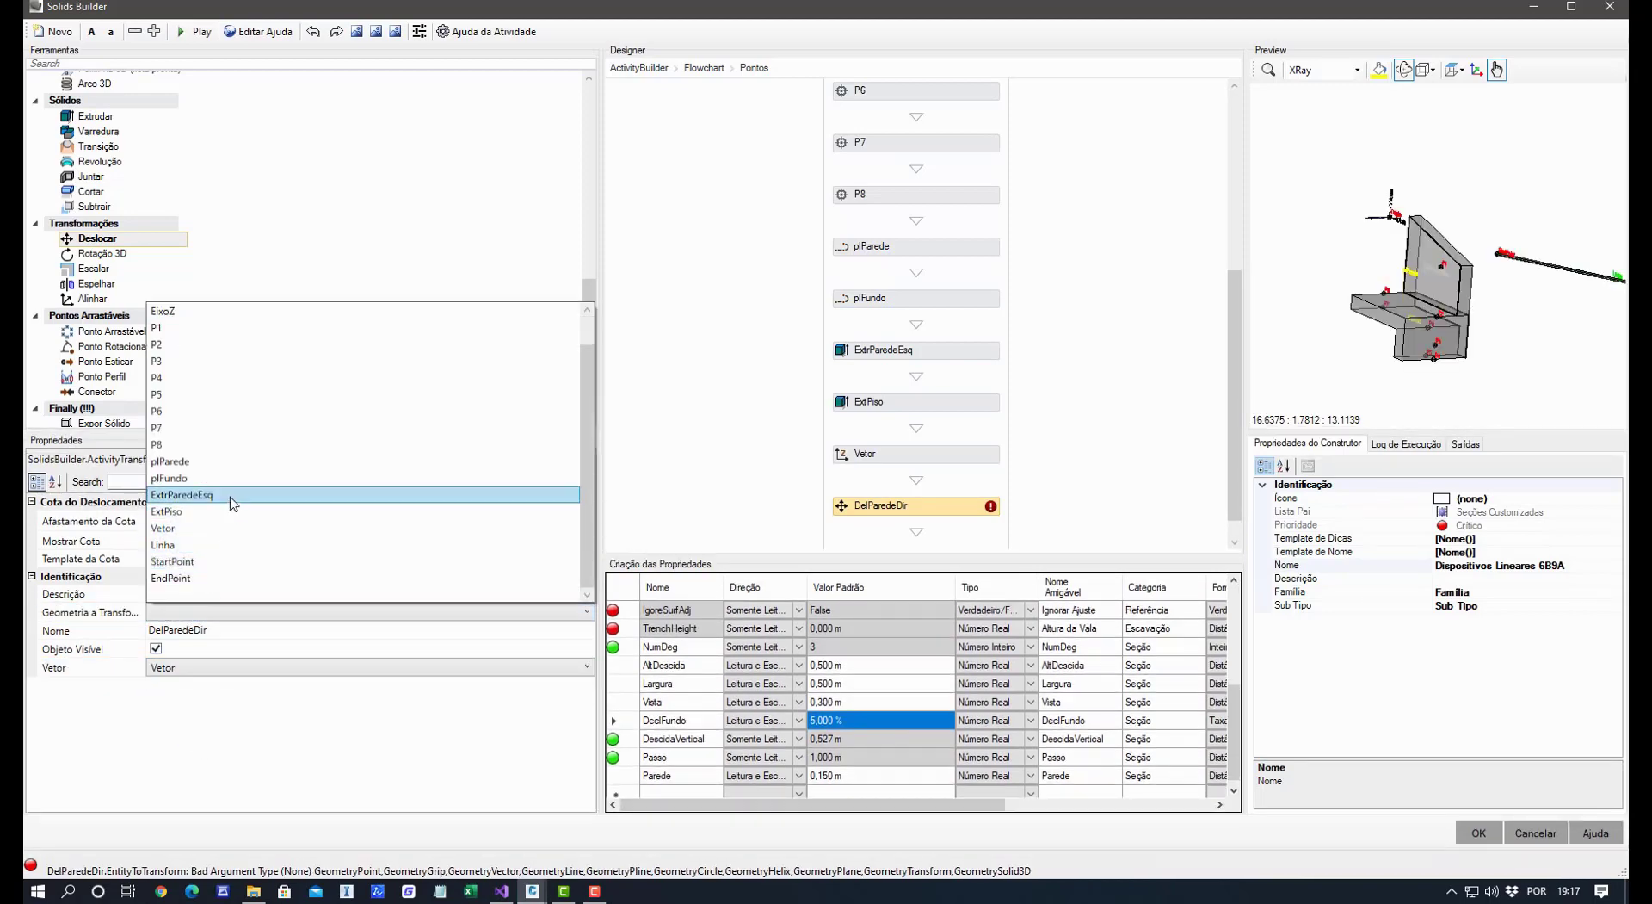
click(231, 502)
Examine the displaced wall in the 3D preview against the origin, the original wall and the floor.
drag(1324, 355, 1272, 358)
drag(1380, 358, 1458, 351)
scroll(1458, 354, up, 5)
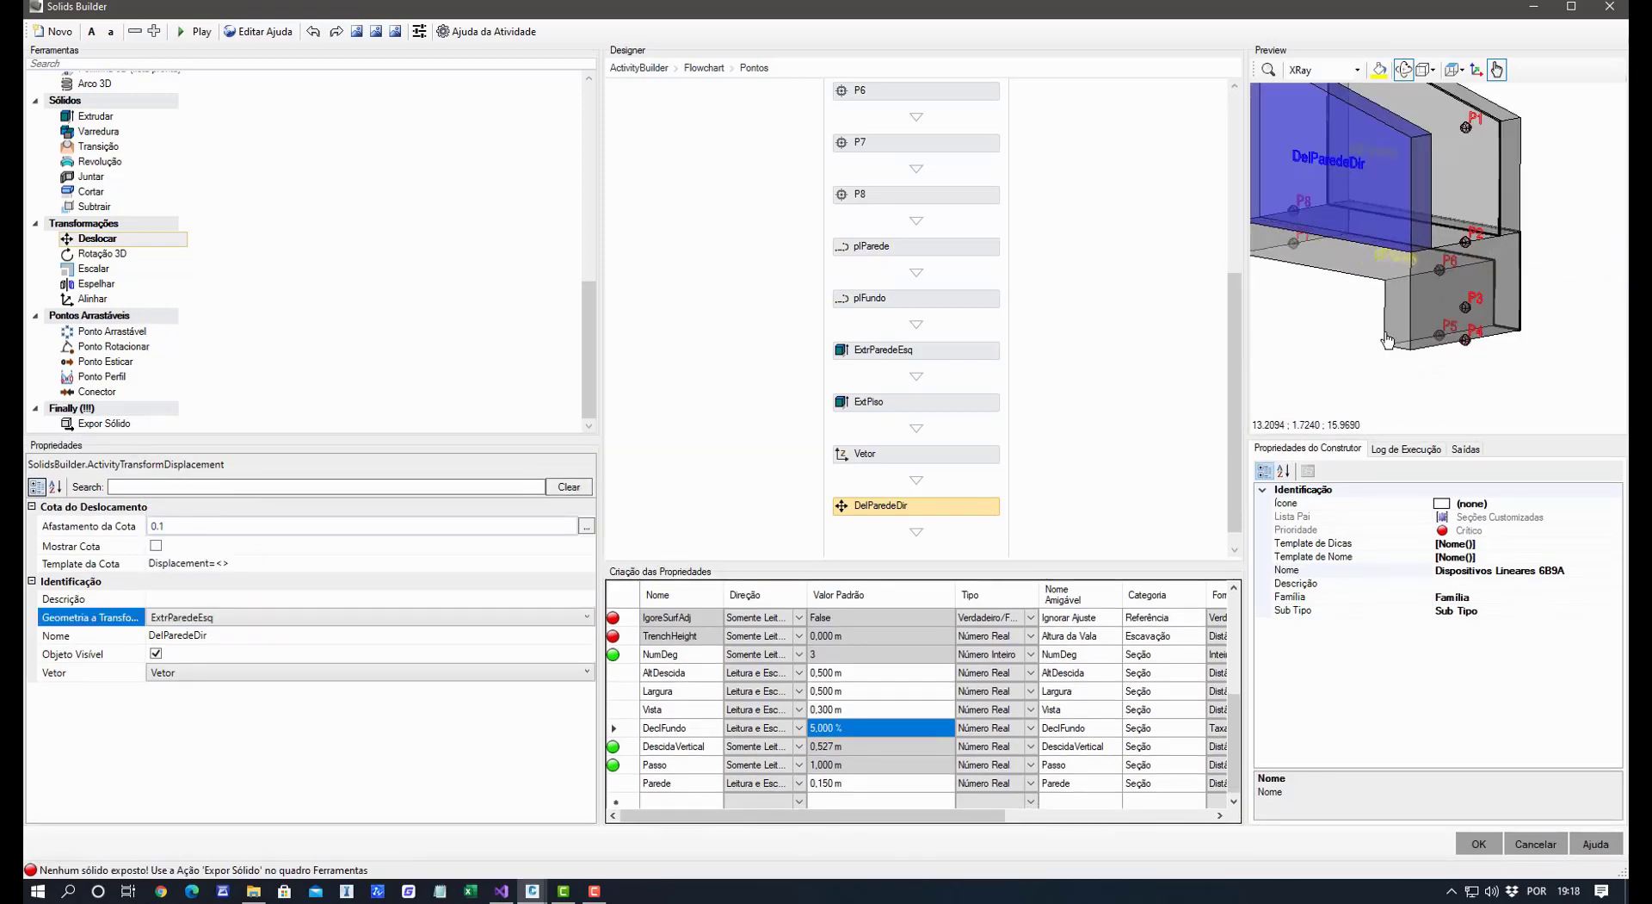
scroll(1401, 336, down, 2)
scroll(1401, 335, up, 3)
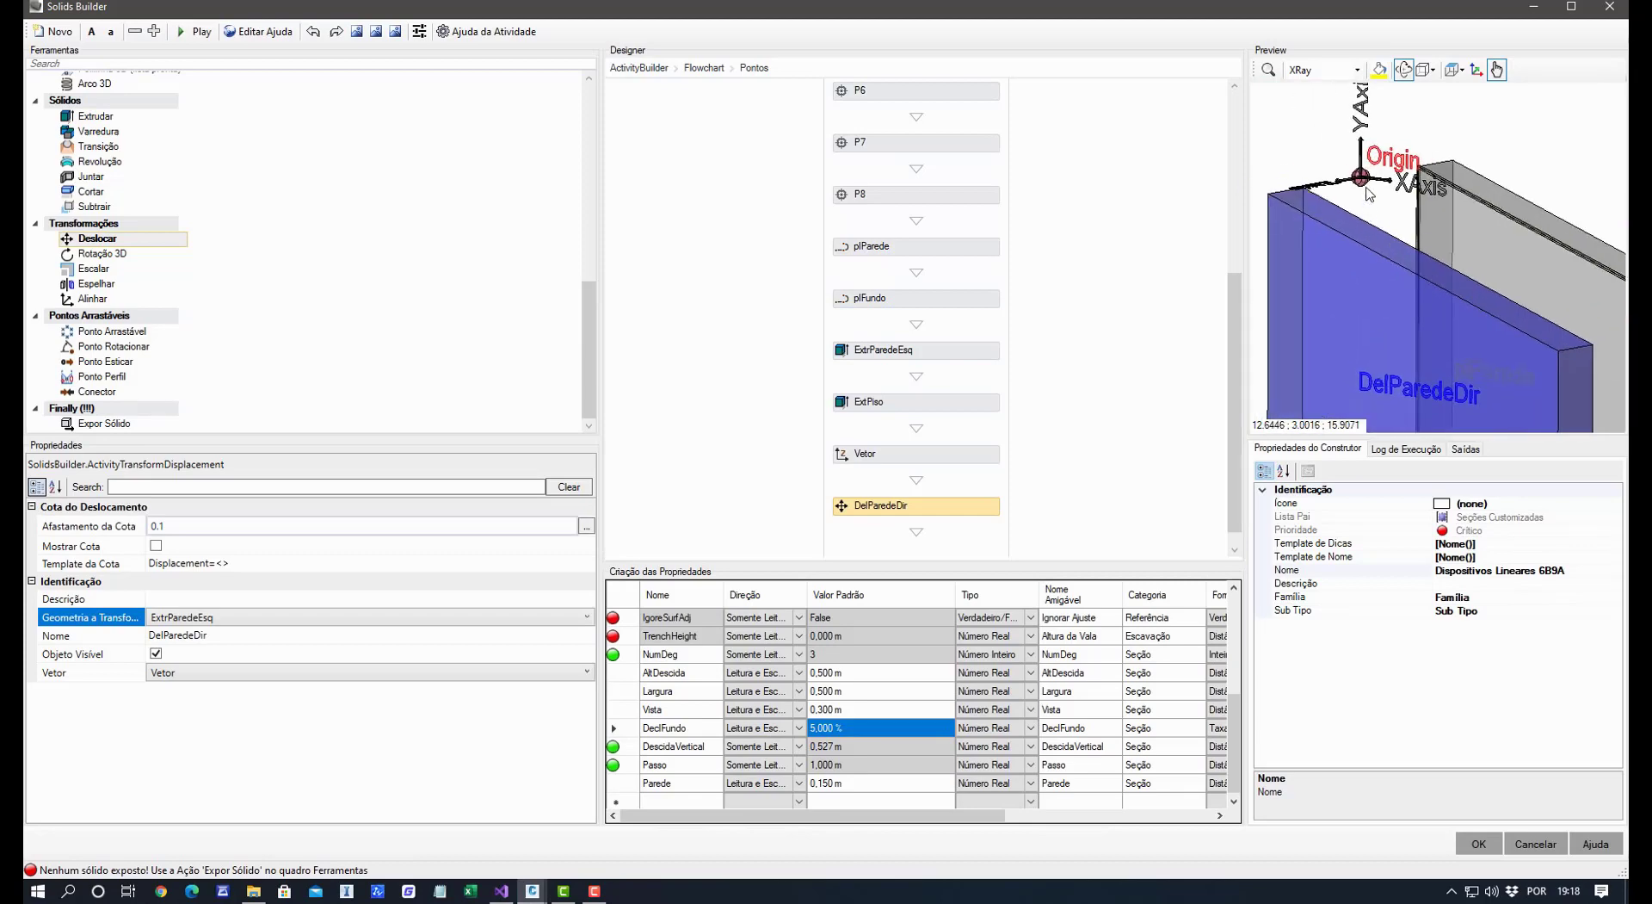
scroll(1278, 117, down, 3)
middle_drag(1278, 117, 1373, 203)
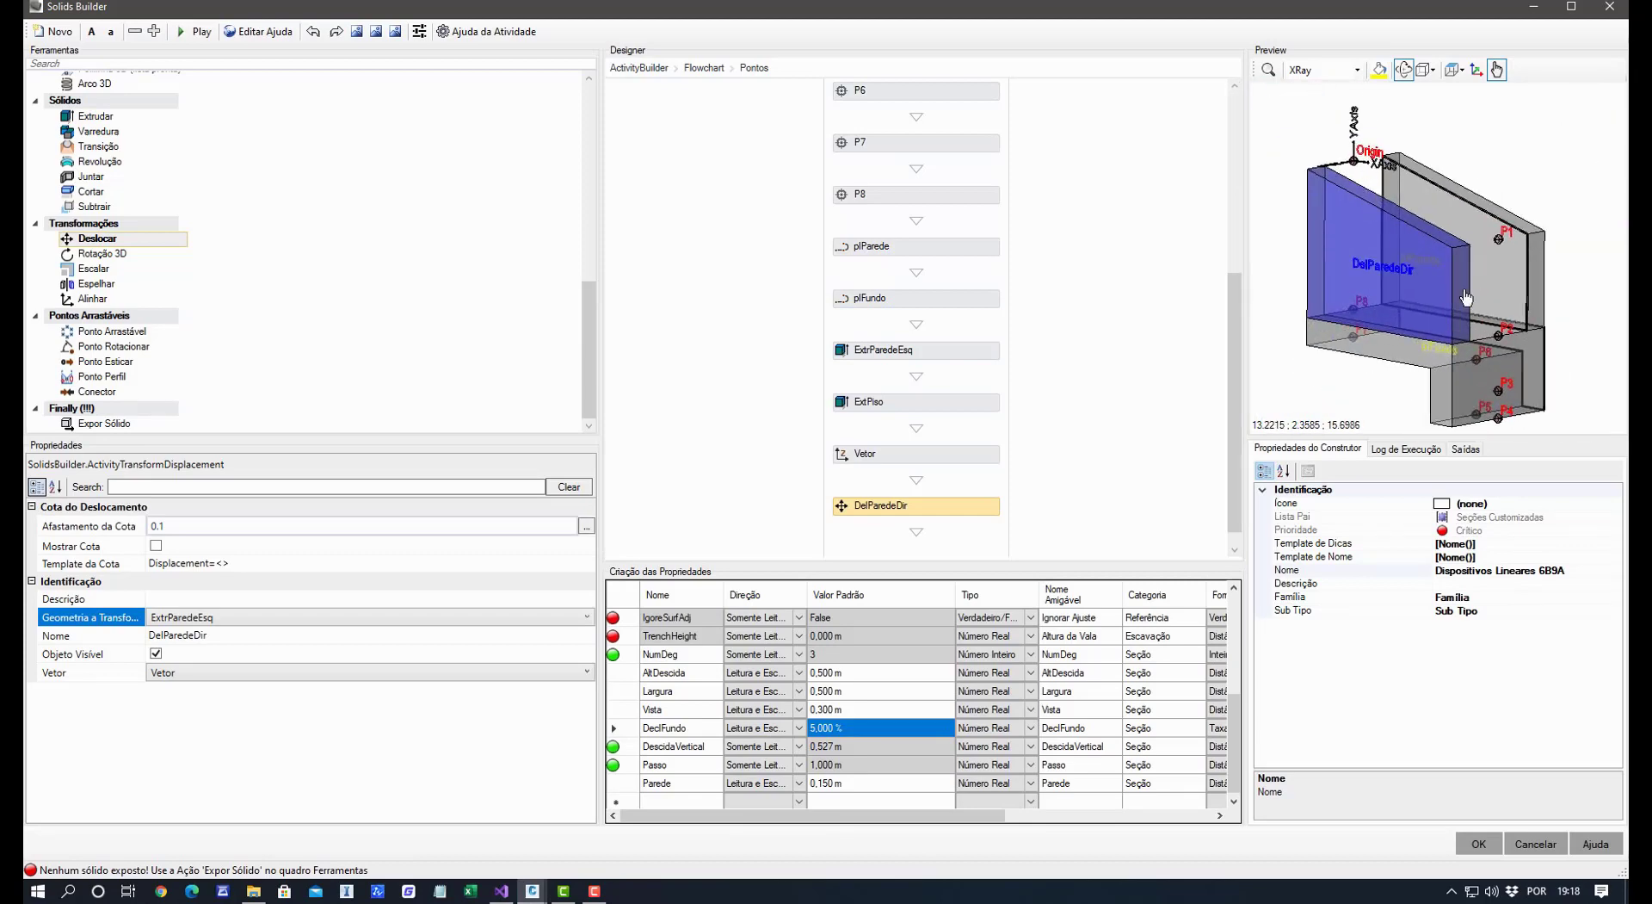
mouse_move(1466, 298)
mouse_down()
mouse_move(1347, 287)
mouse_move(1461, 329)
mouse_up()
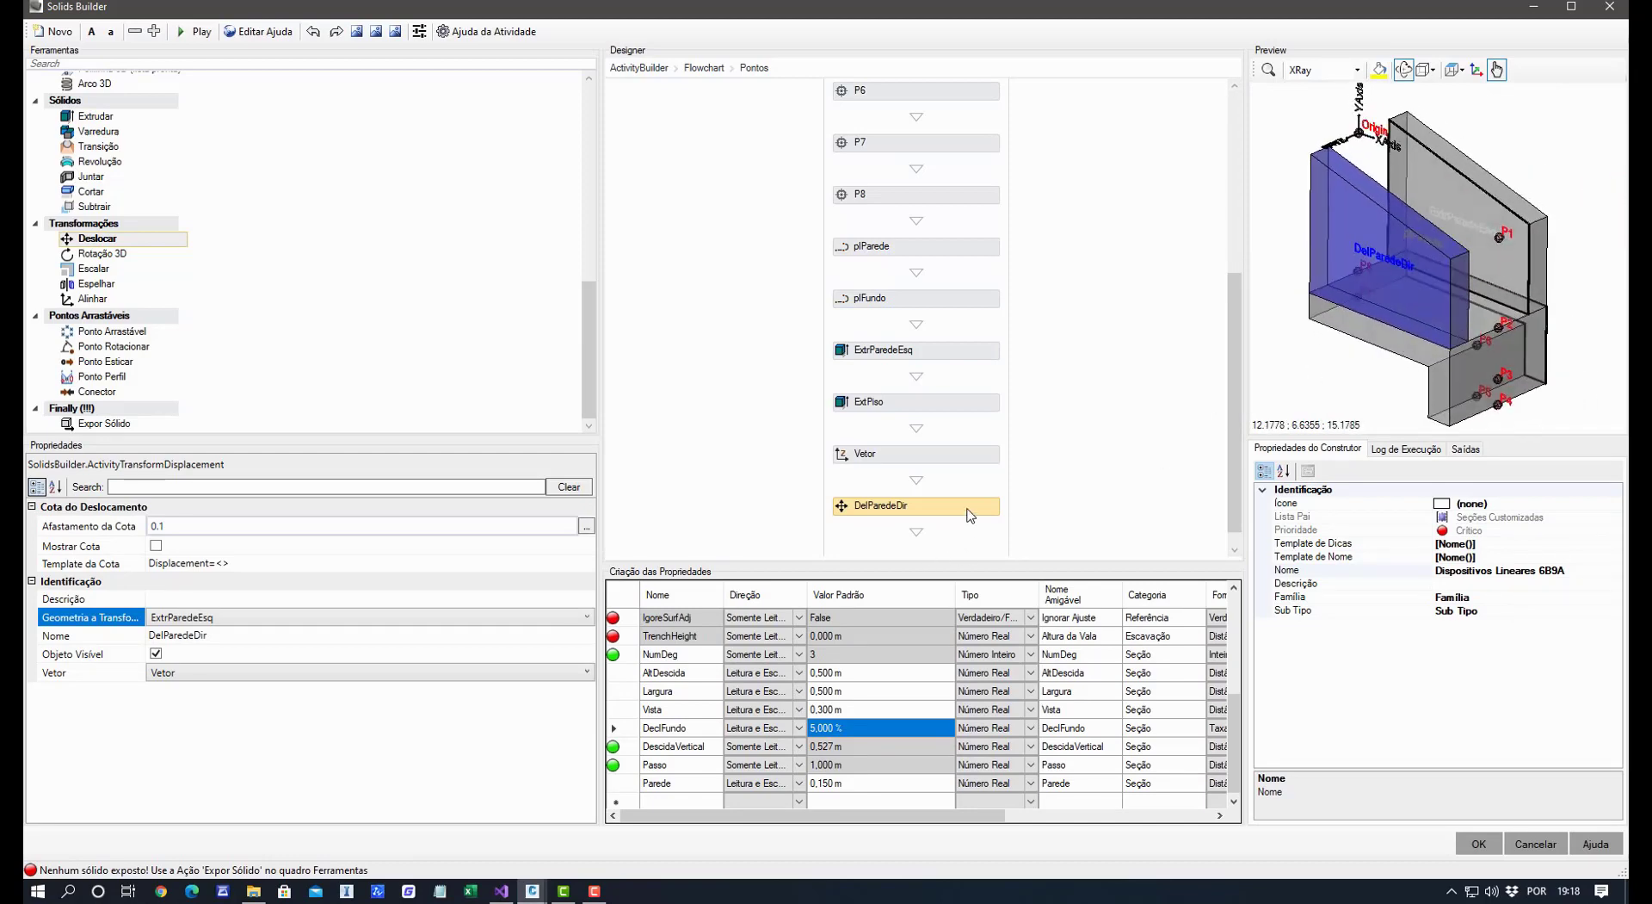
Add a Juntar solid activity after DelParedeDir in the flowchart.
scroll(970, 514, down, 1)
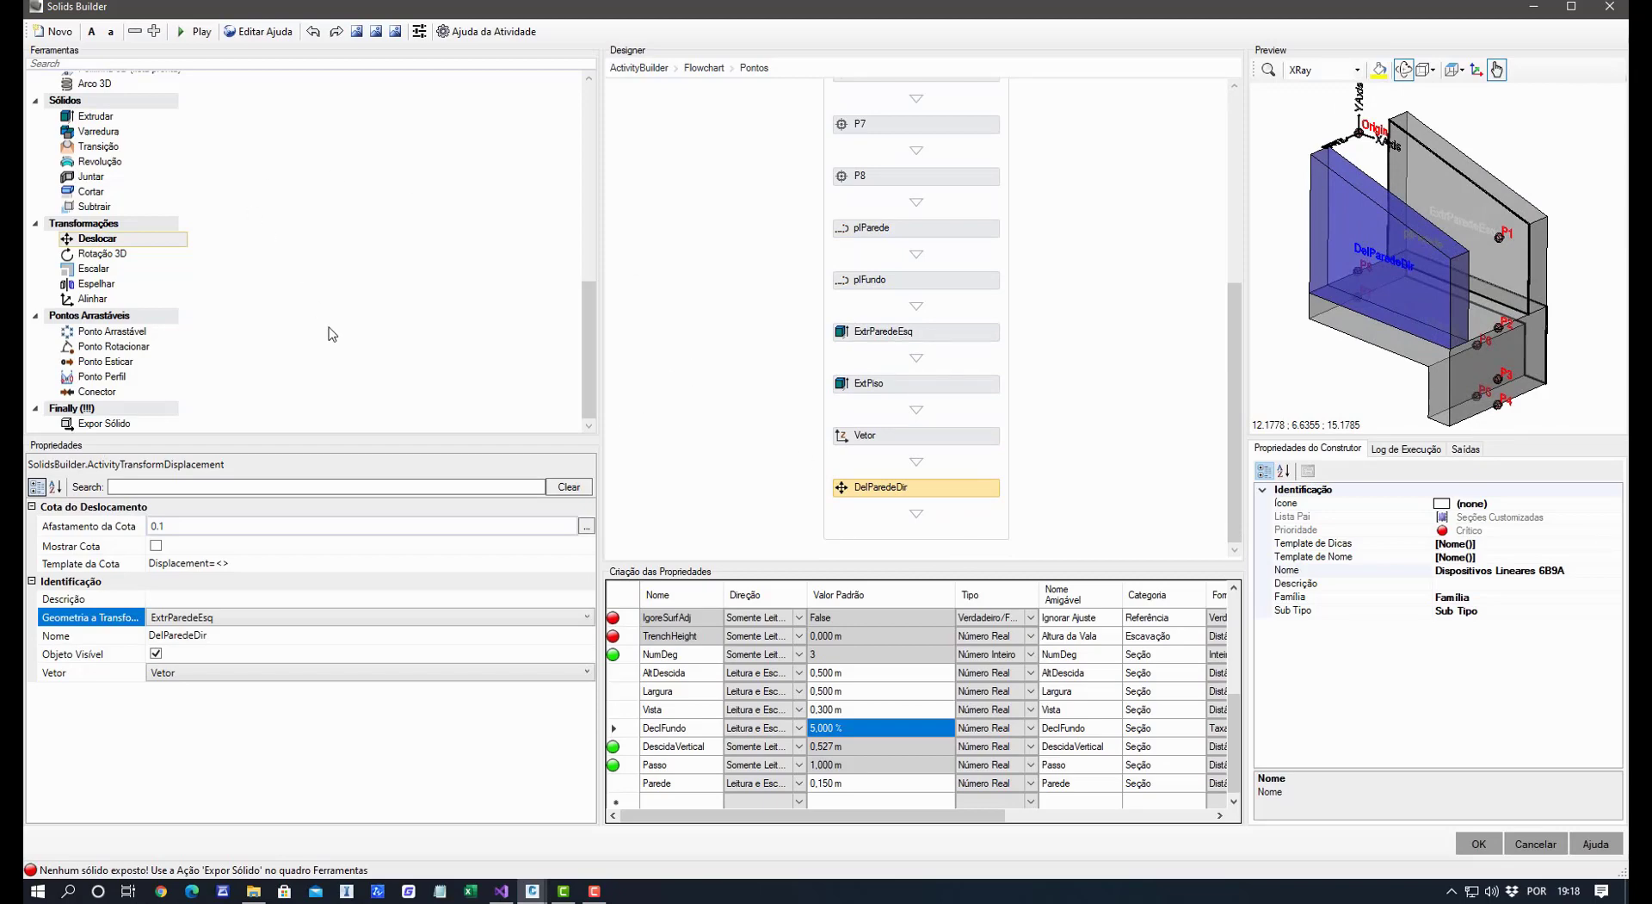
click(104, 192)
drag(95, 176, 884, 495)
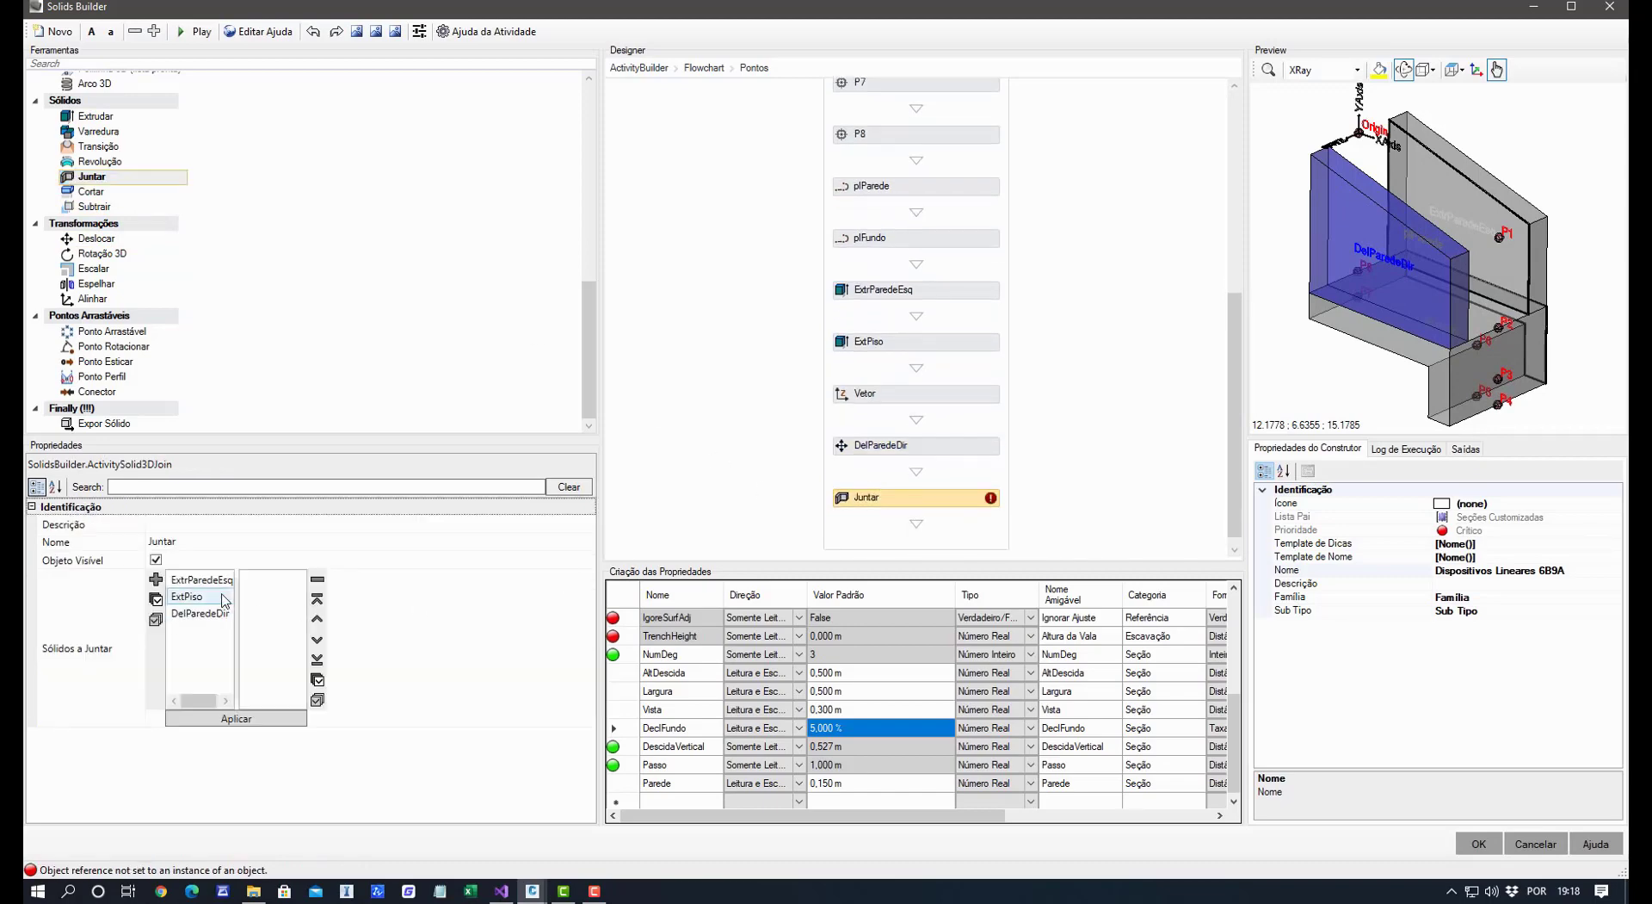
Add the solids ExtrParedeEsq, ExtPiso and DelParedeDir to the Juntar activity's join list and apply it.
click(195, 600)
click(155, 581)
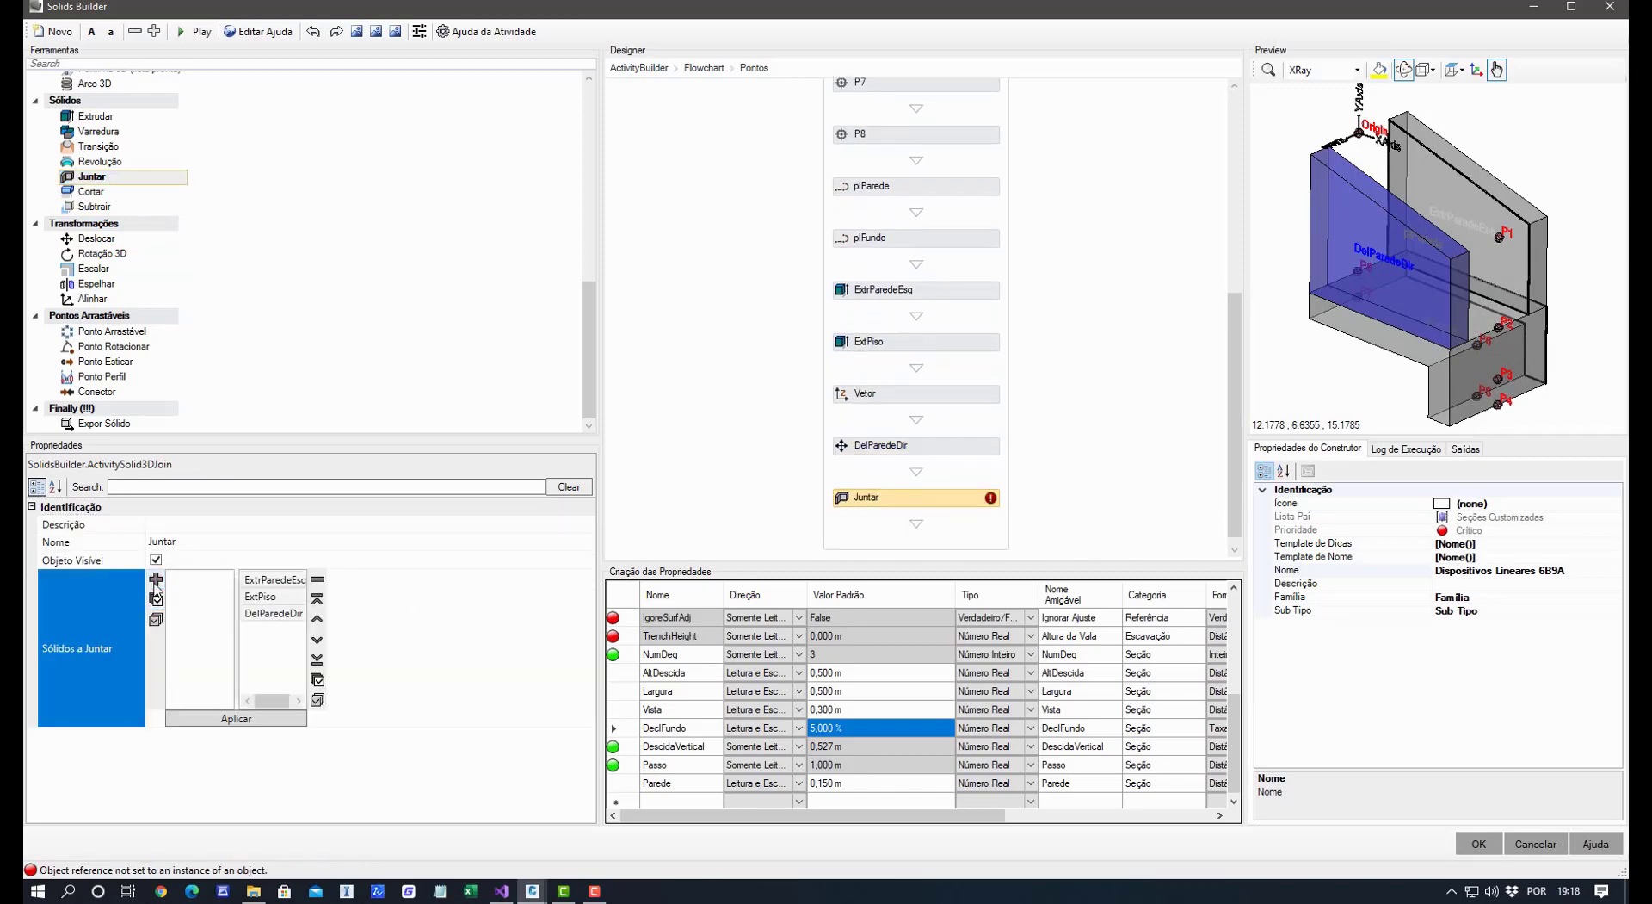
click(217, 718)
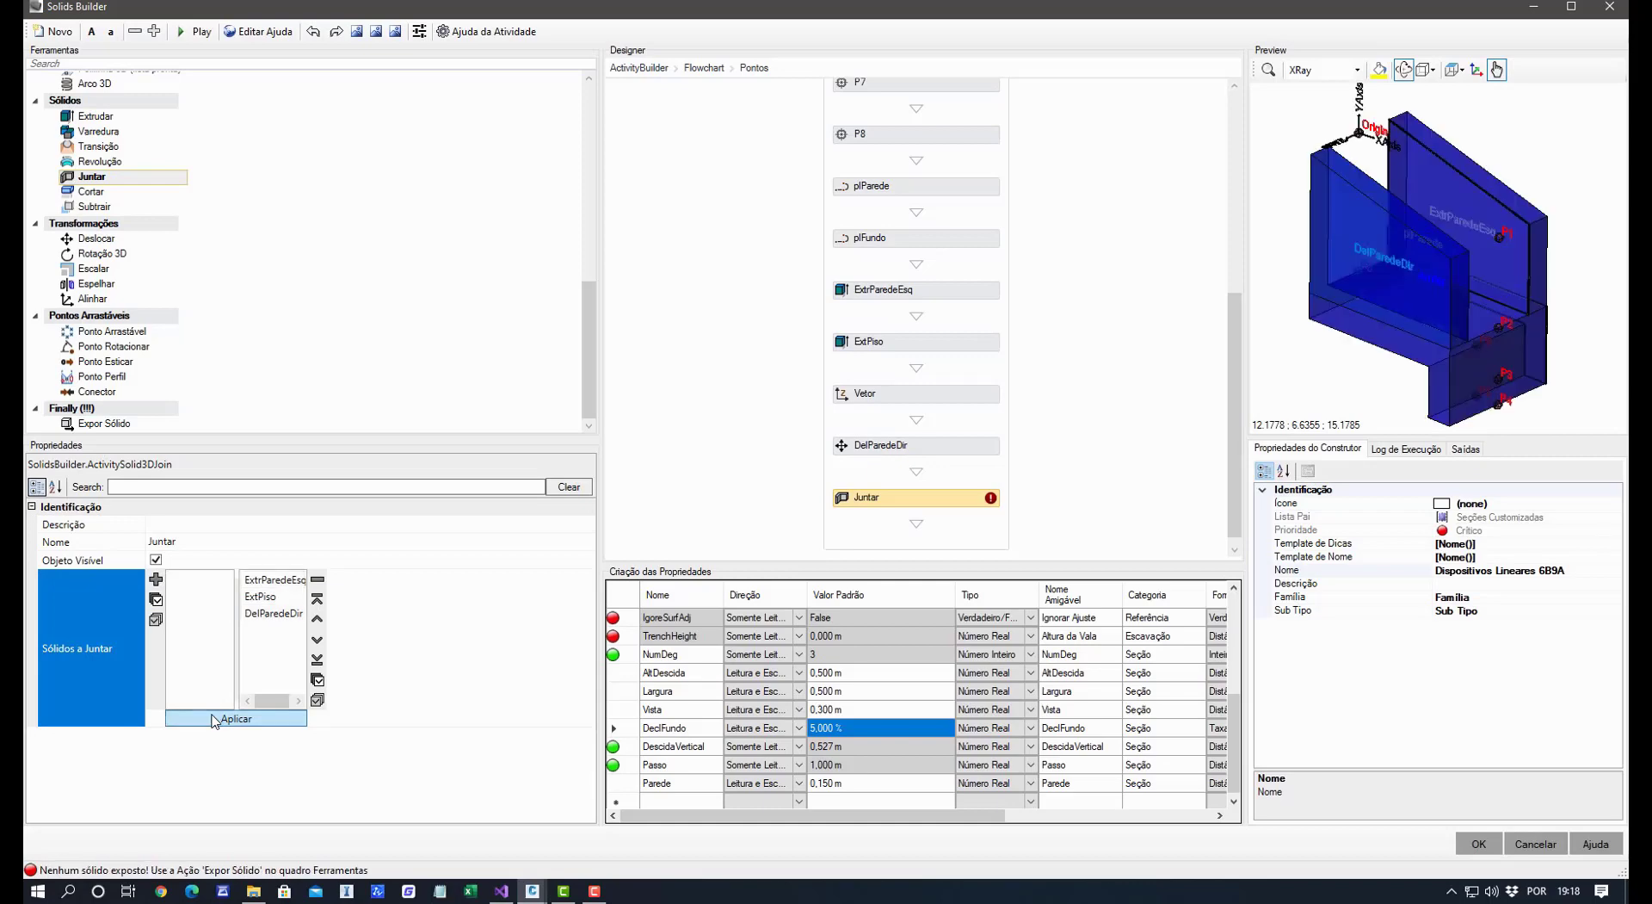
Examine the joined solid's position relative to the path line's StartPoint in the top view of the preview.
scroll(1382, 379, down, 5)
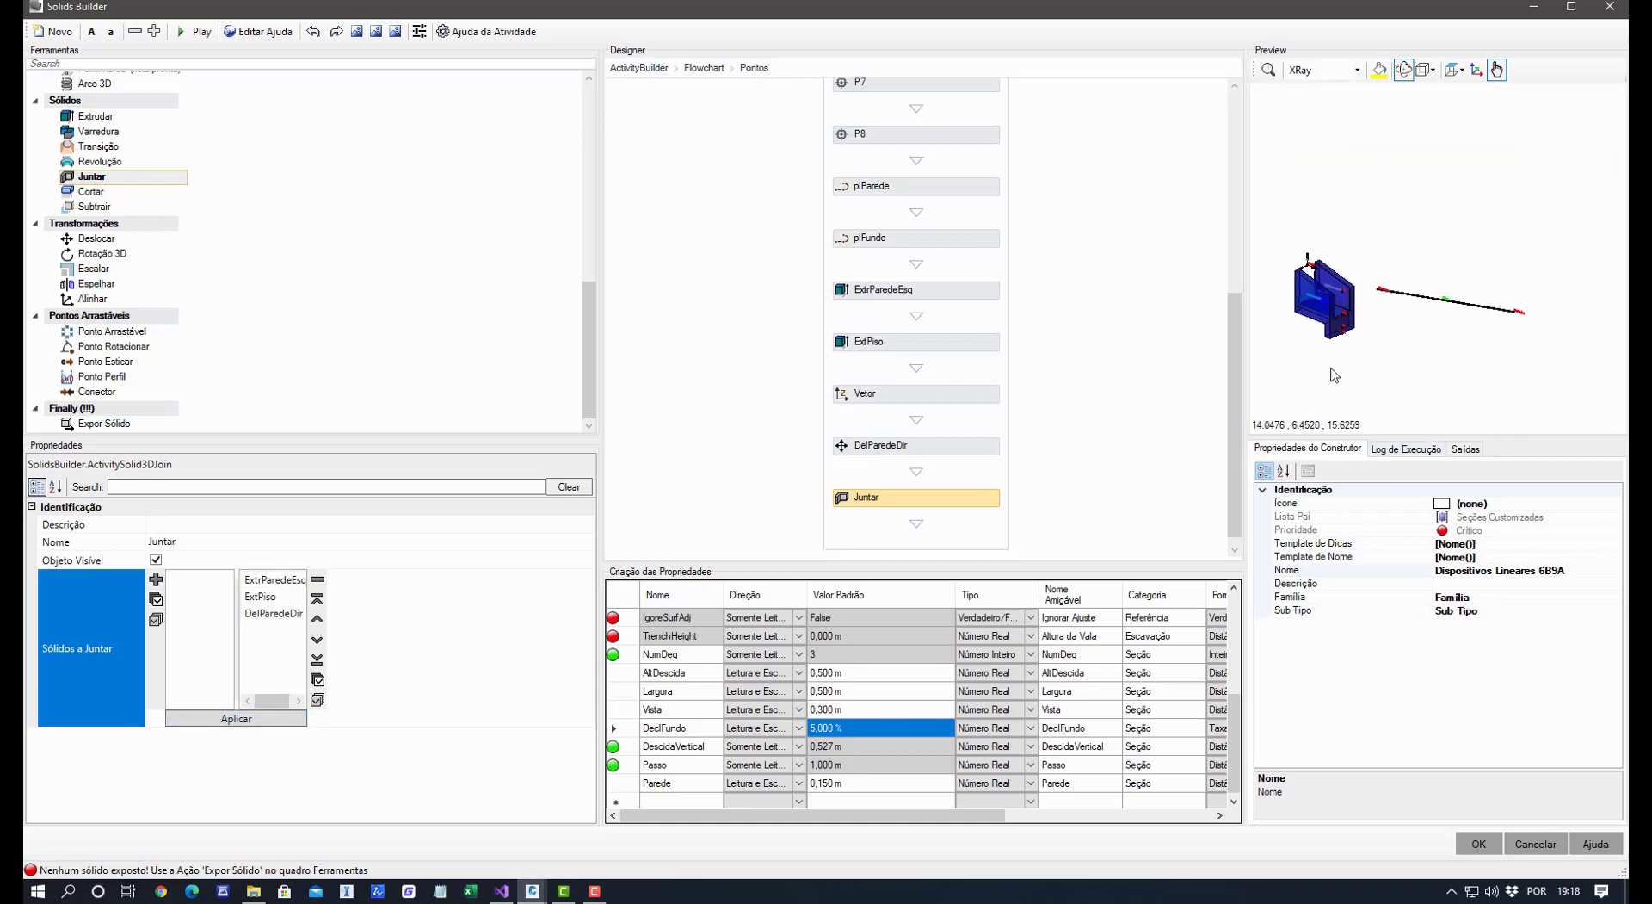
click(1458, 69)
click(1473, 90)
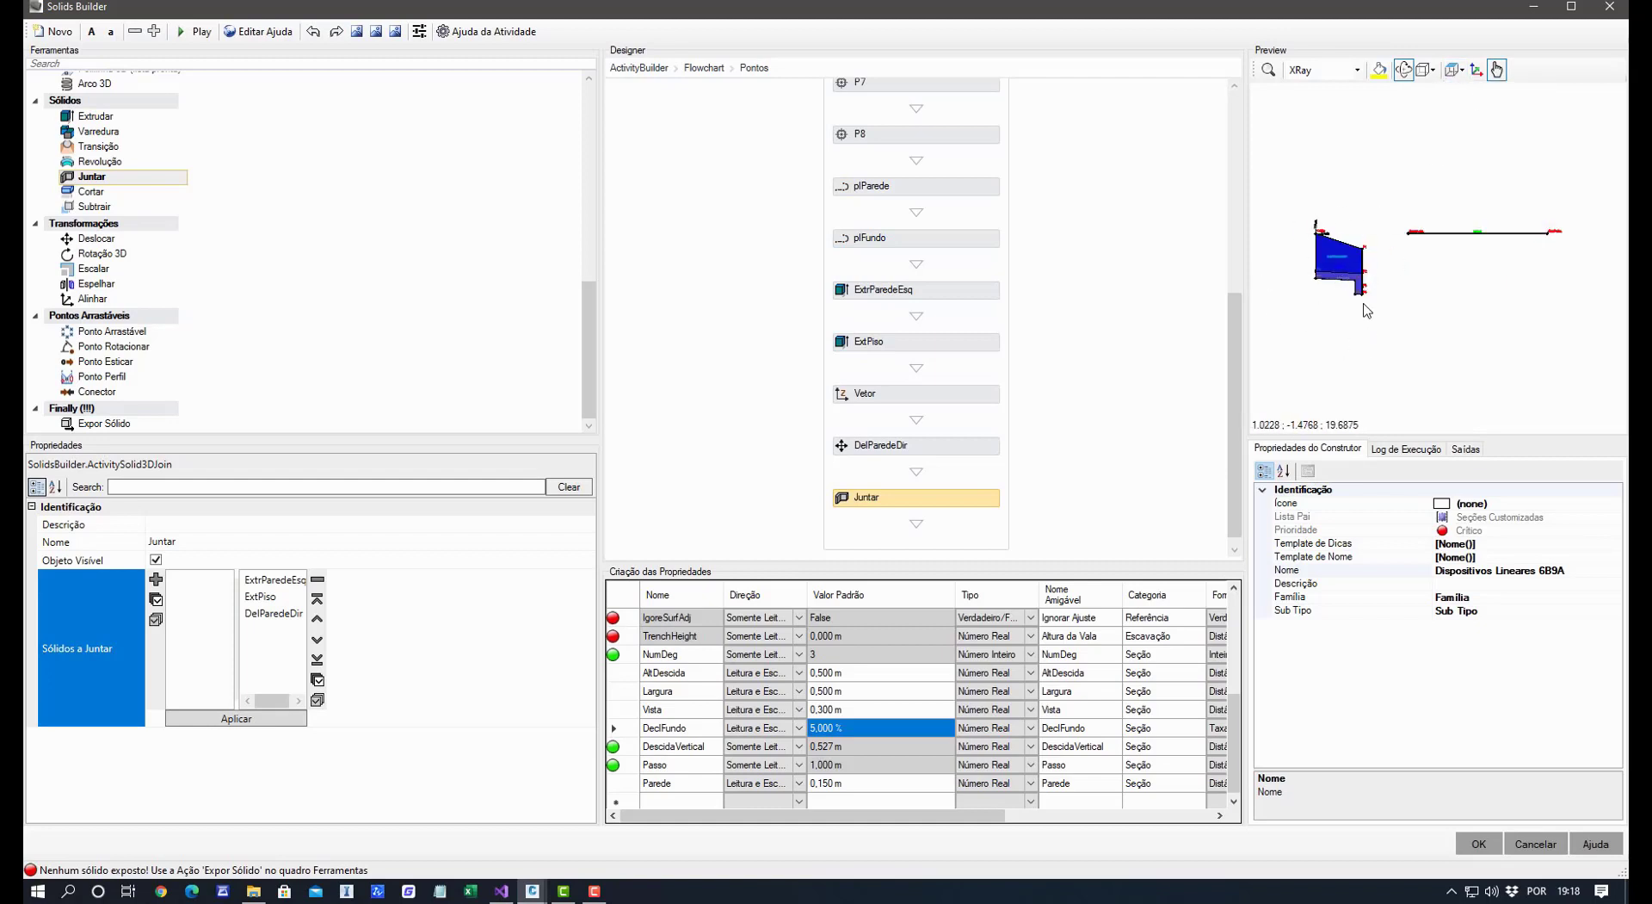
scroll(1334, 291, up, 6)
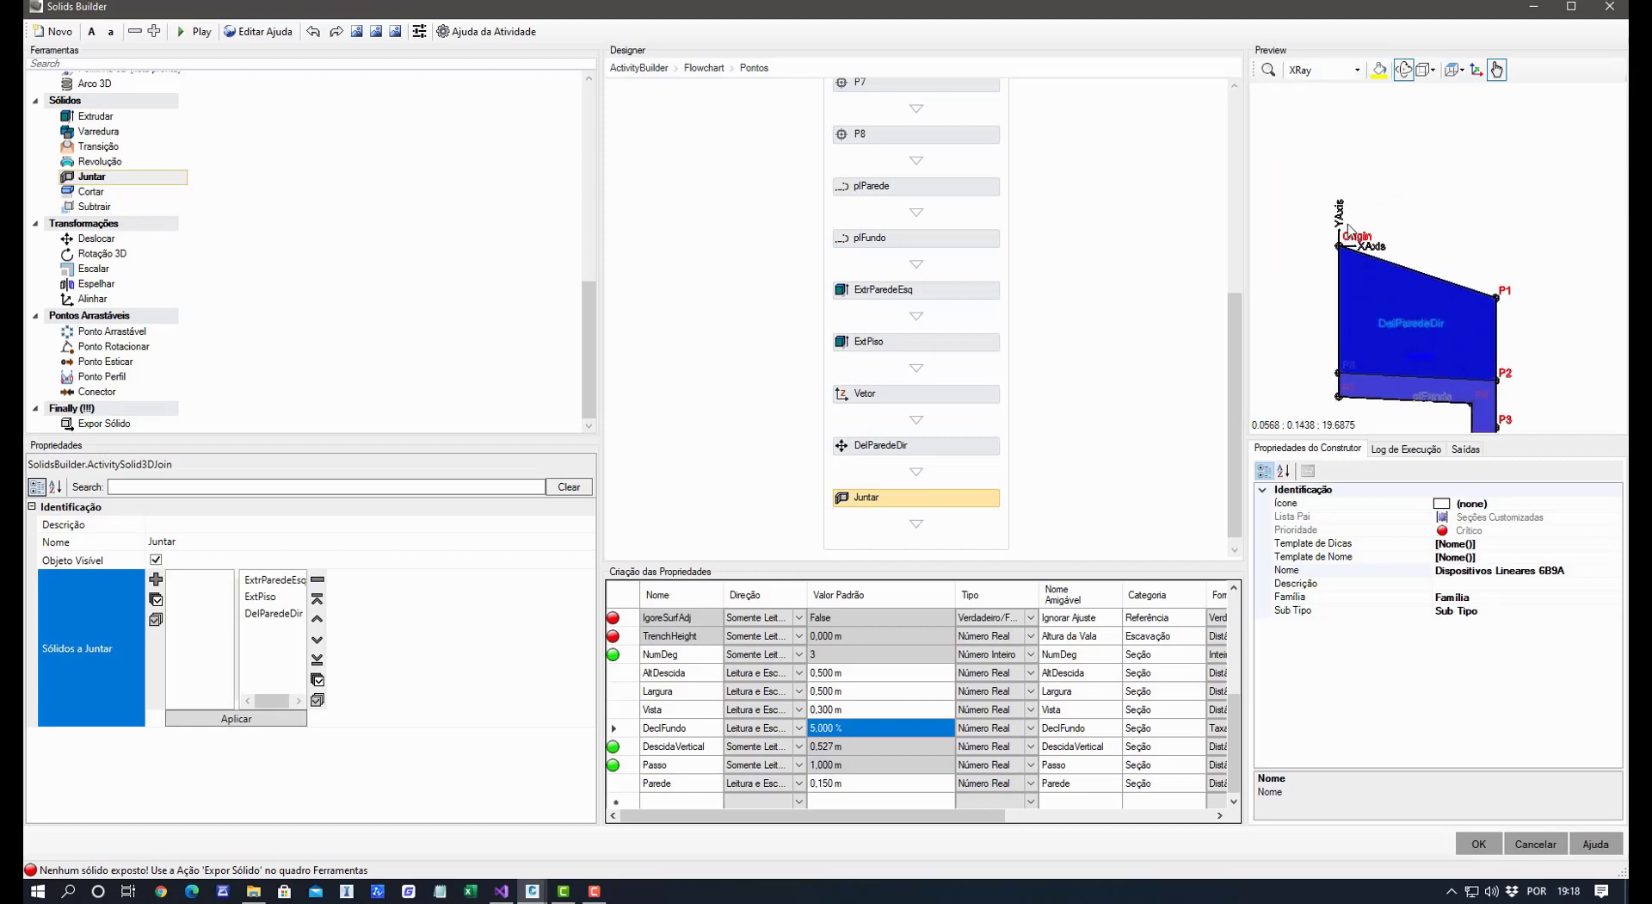
scroll(1332, 215, down, 5)
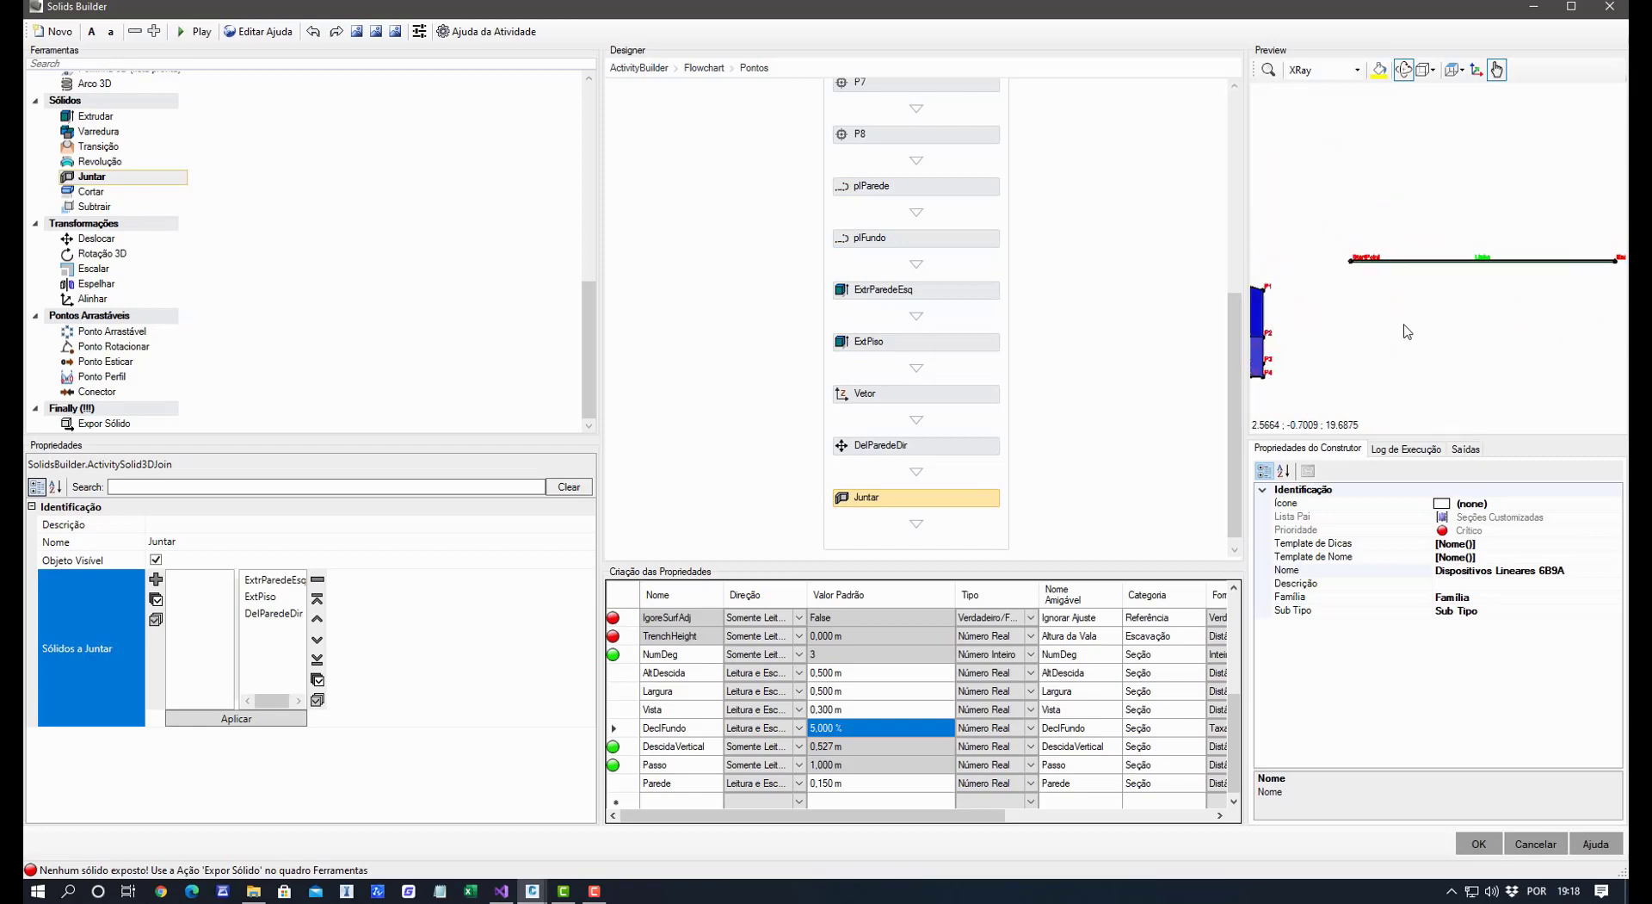
middle_drag(1391, 310, 1503, 305)
scroll(1322, 300, up, 3)
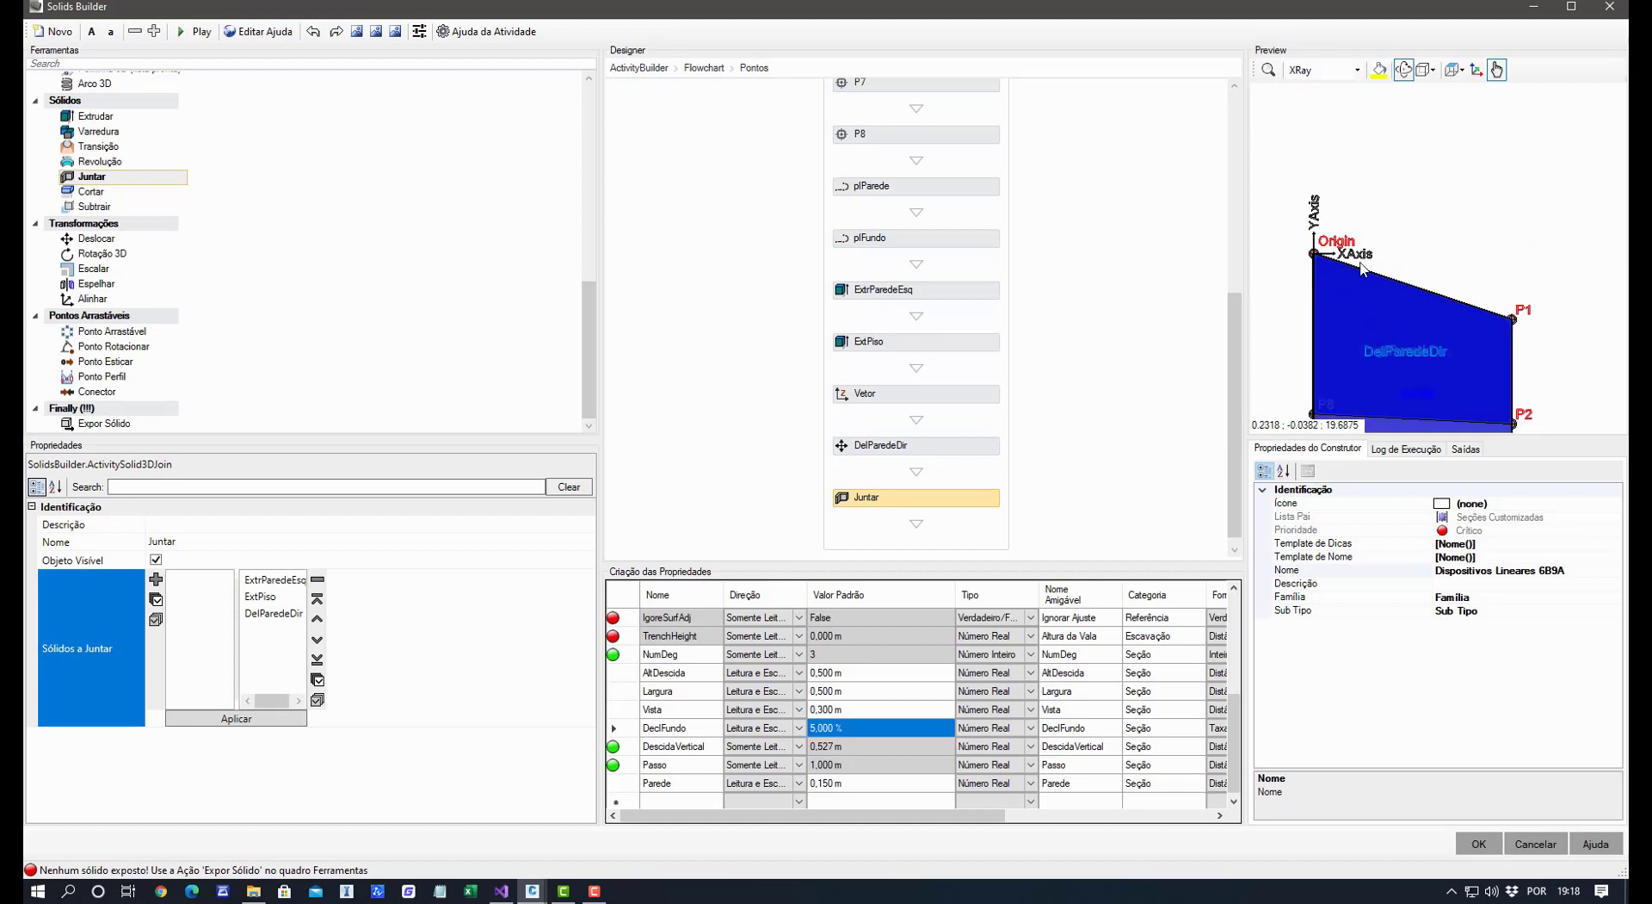
middle_drag(1455, 271, 1201, 256)
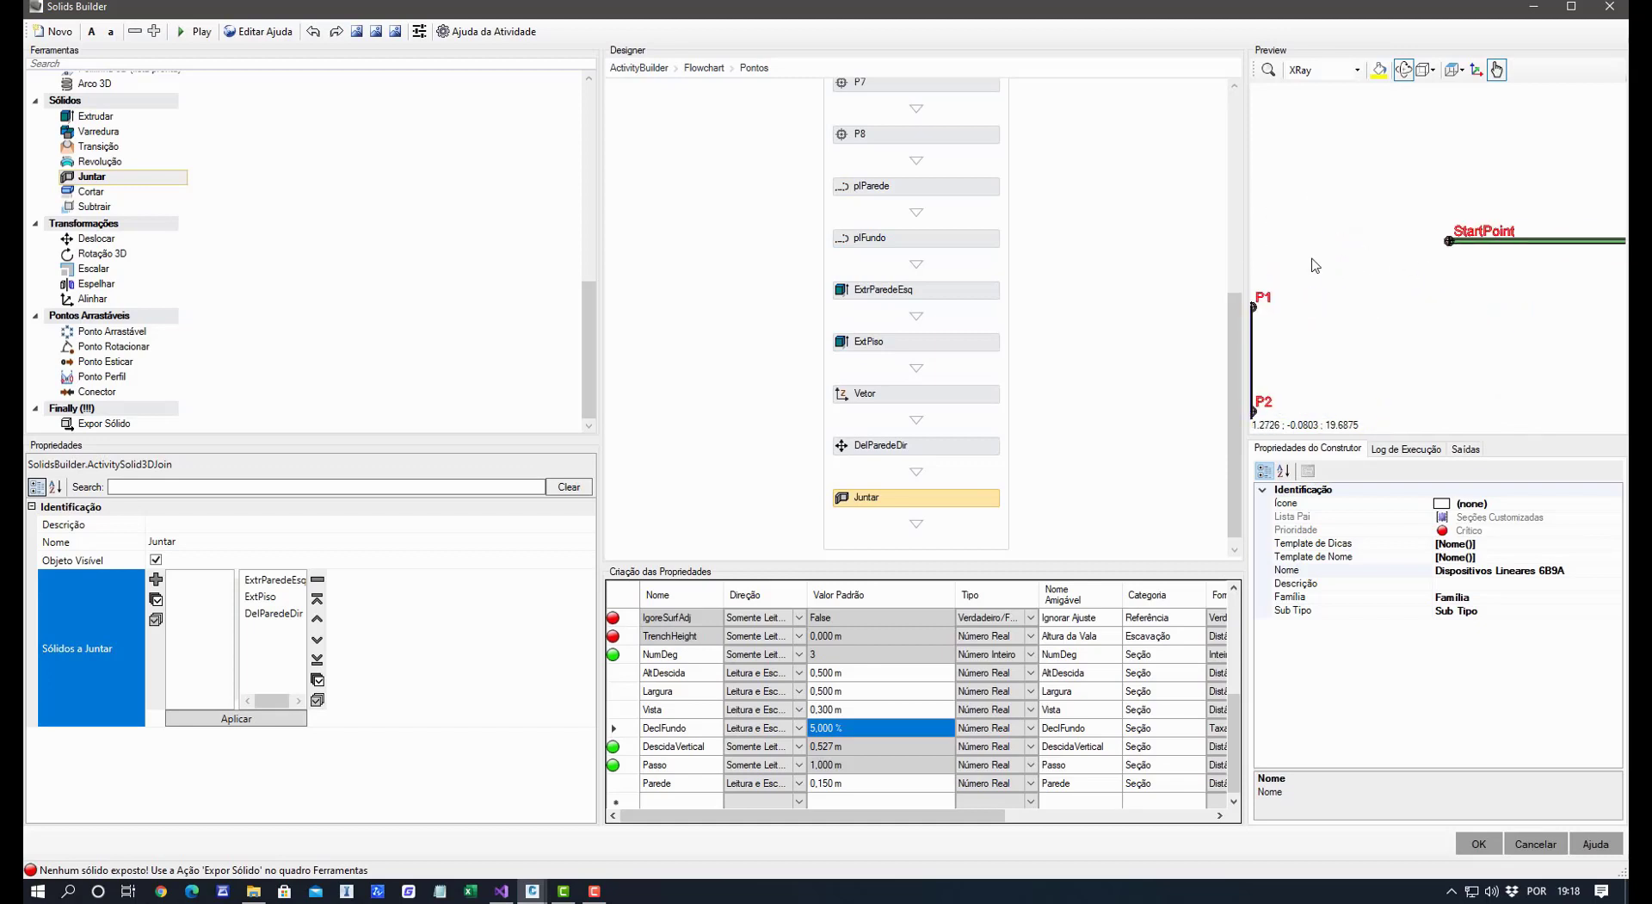
middle_drag(1314, 261, 1366, 262)
middle_drag(1590, 320, 1254, 319)
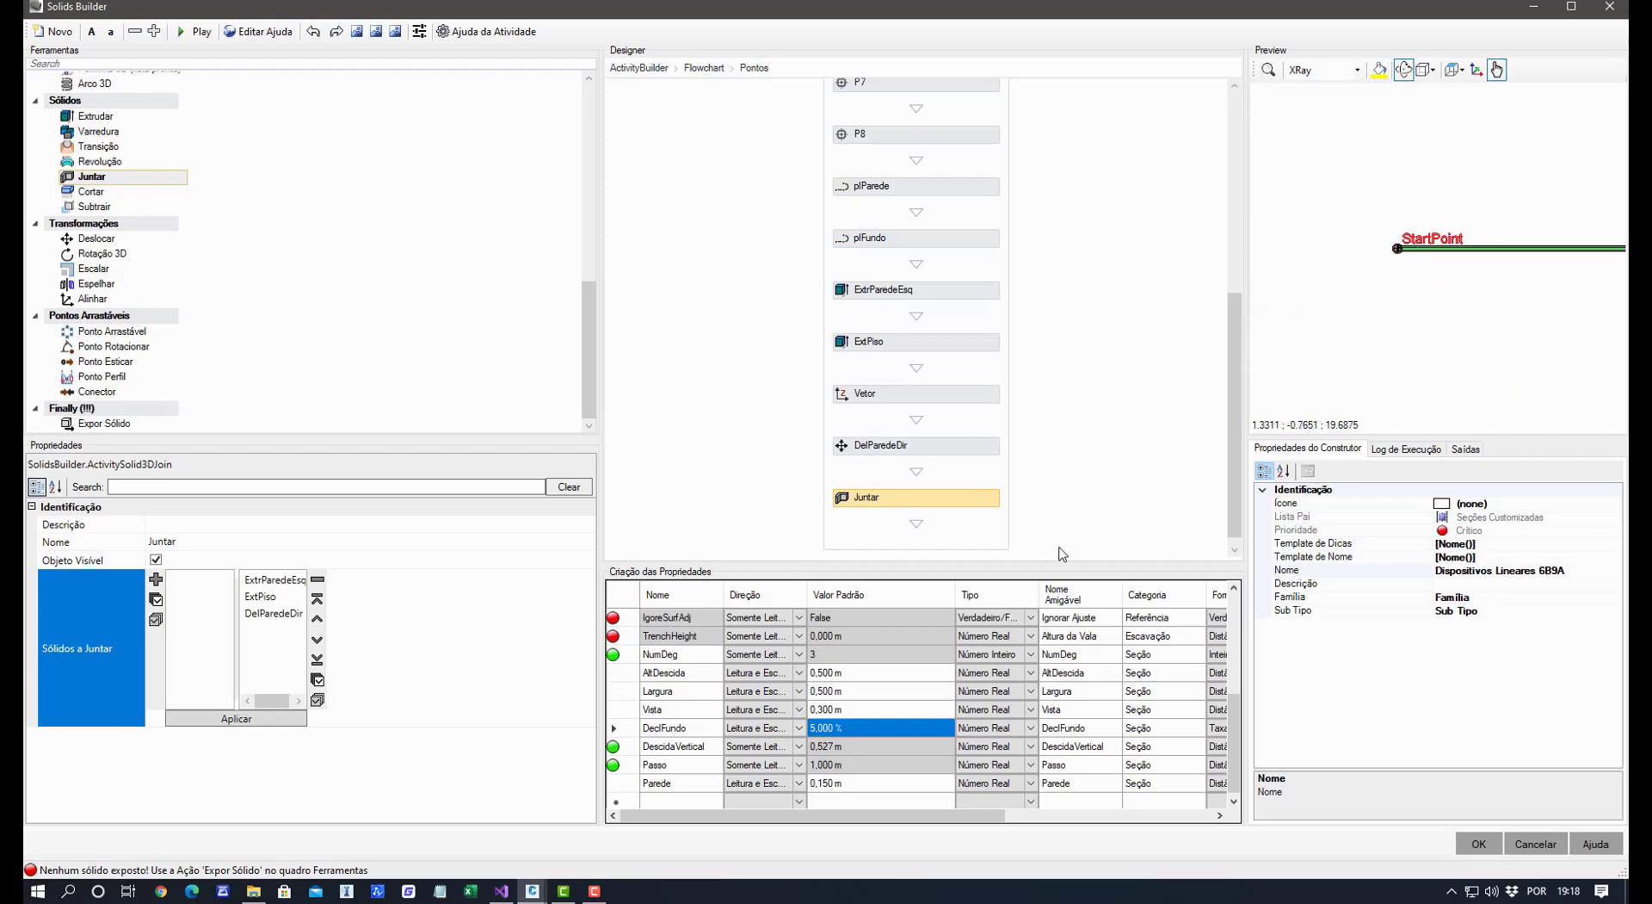
scroll(1119, 414, down, 1)
Add a new Sequence below the Pontos sequence in the main flowchart and open it for editing.
click(704, 69)
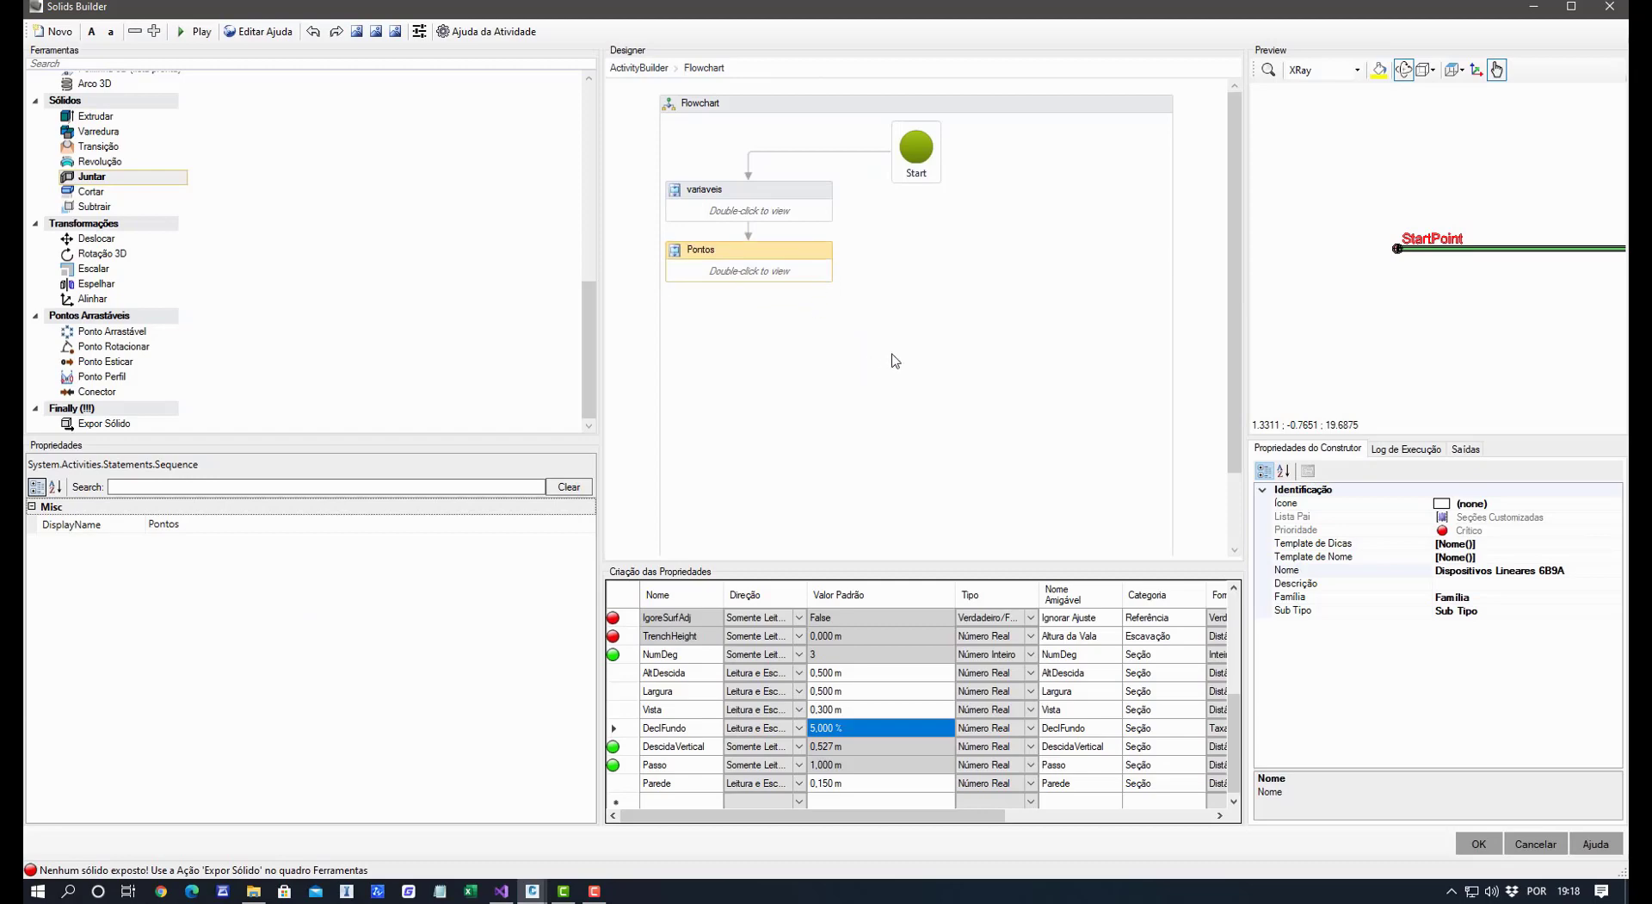
scroll(166, 183, up, 6)
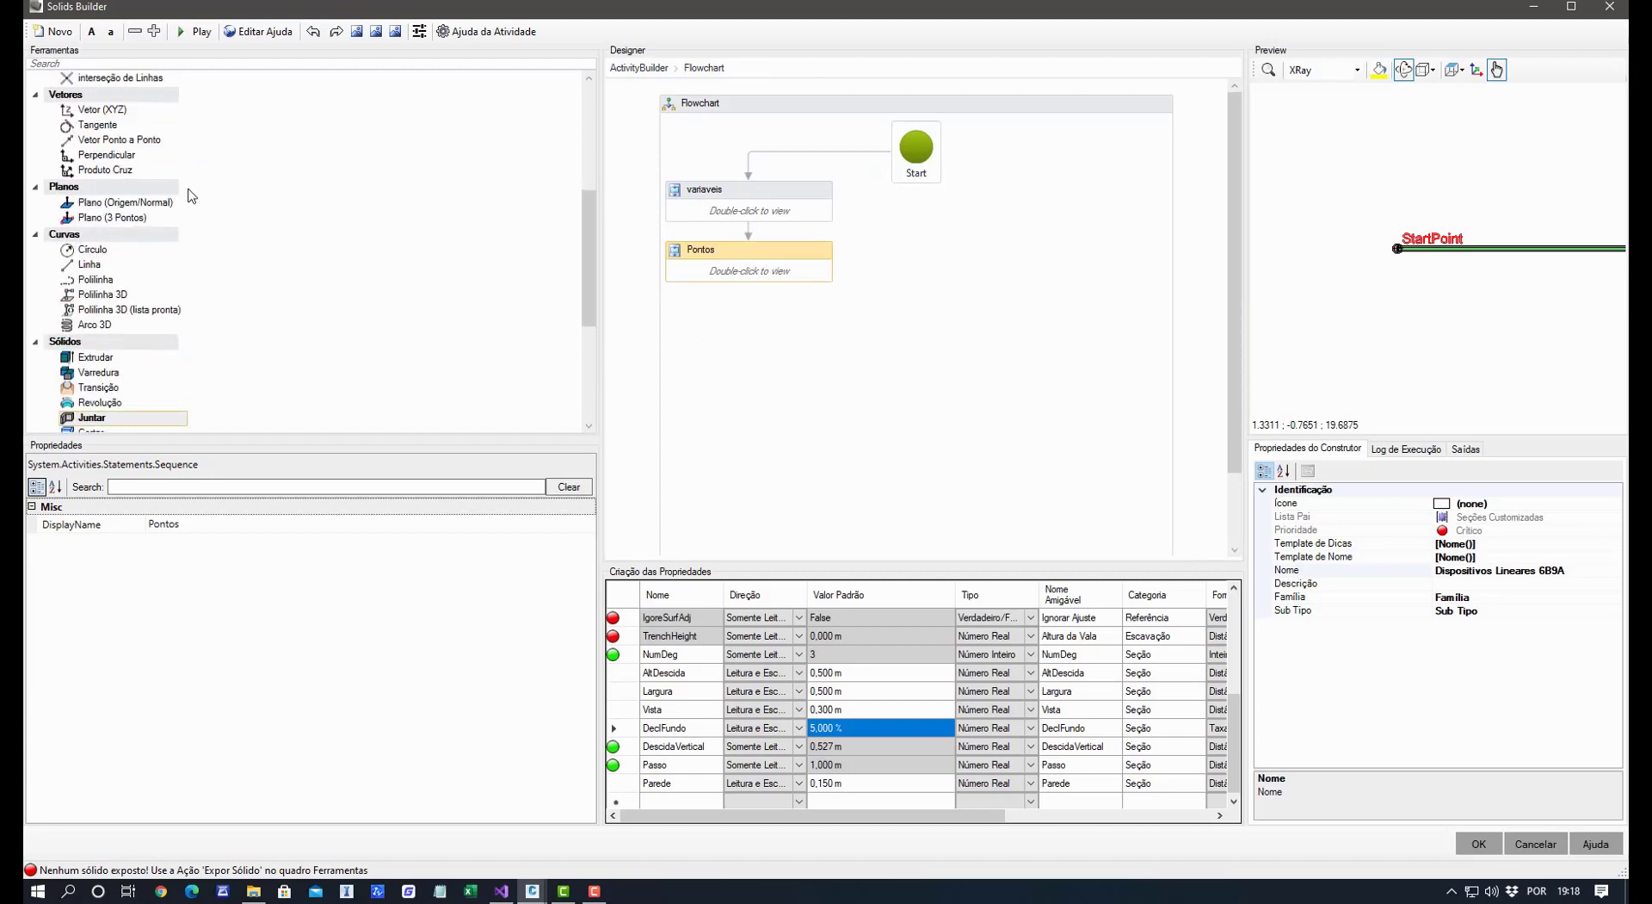
drag(103, 96, 779, 344)
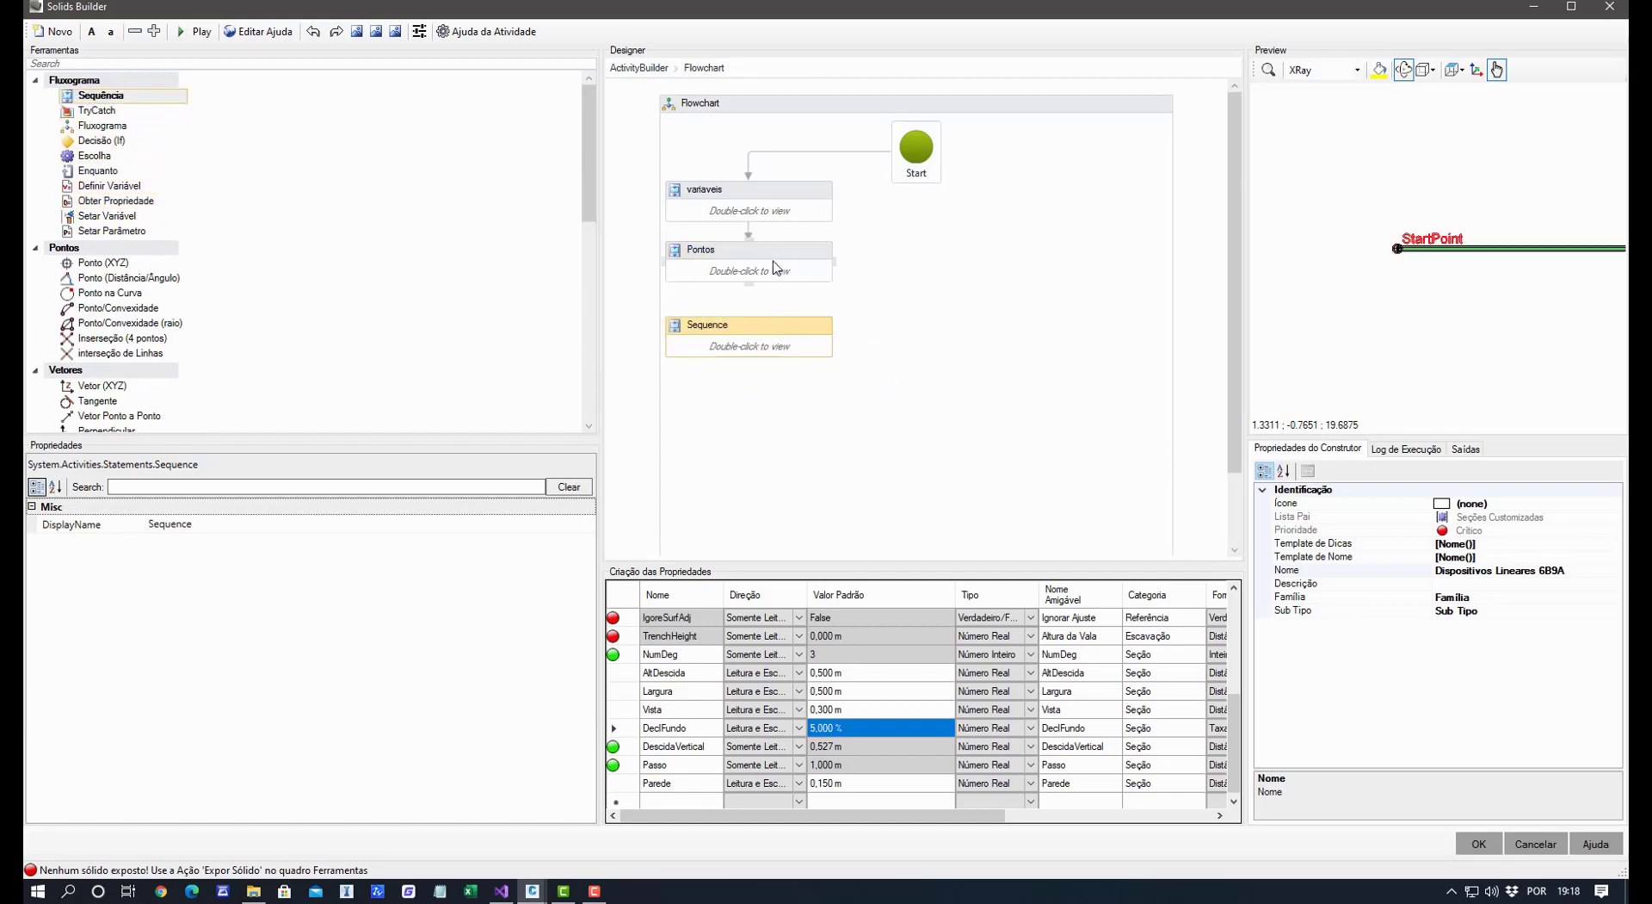
double_click(778, 346)
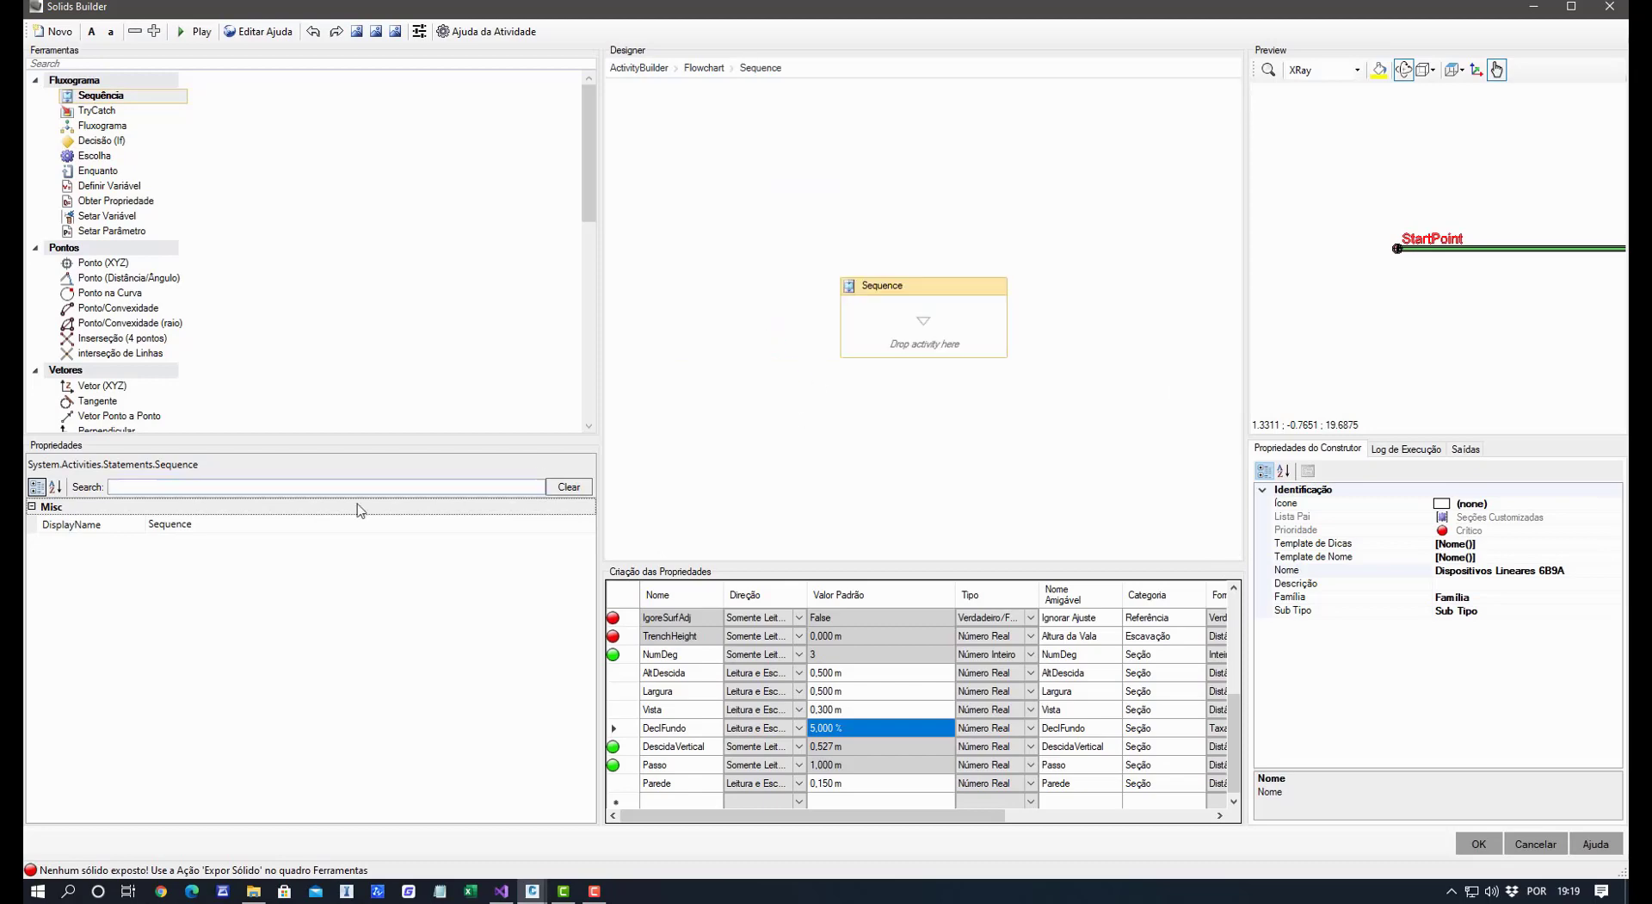
scroll(192, 218, down, 10)
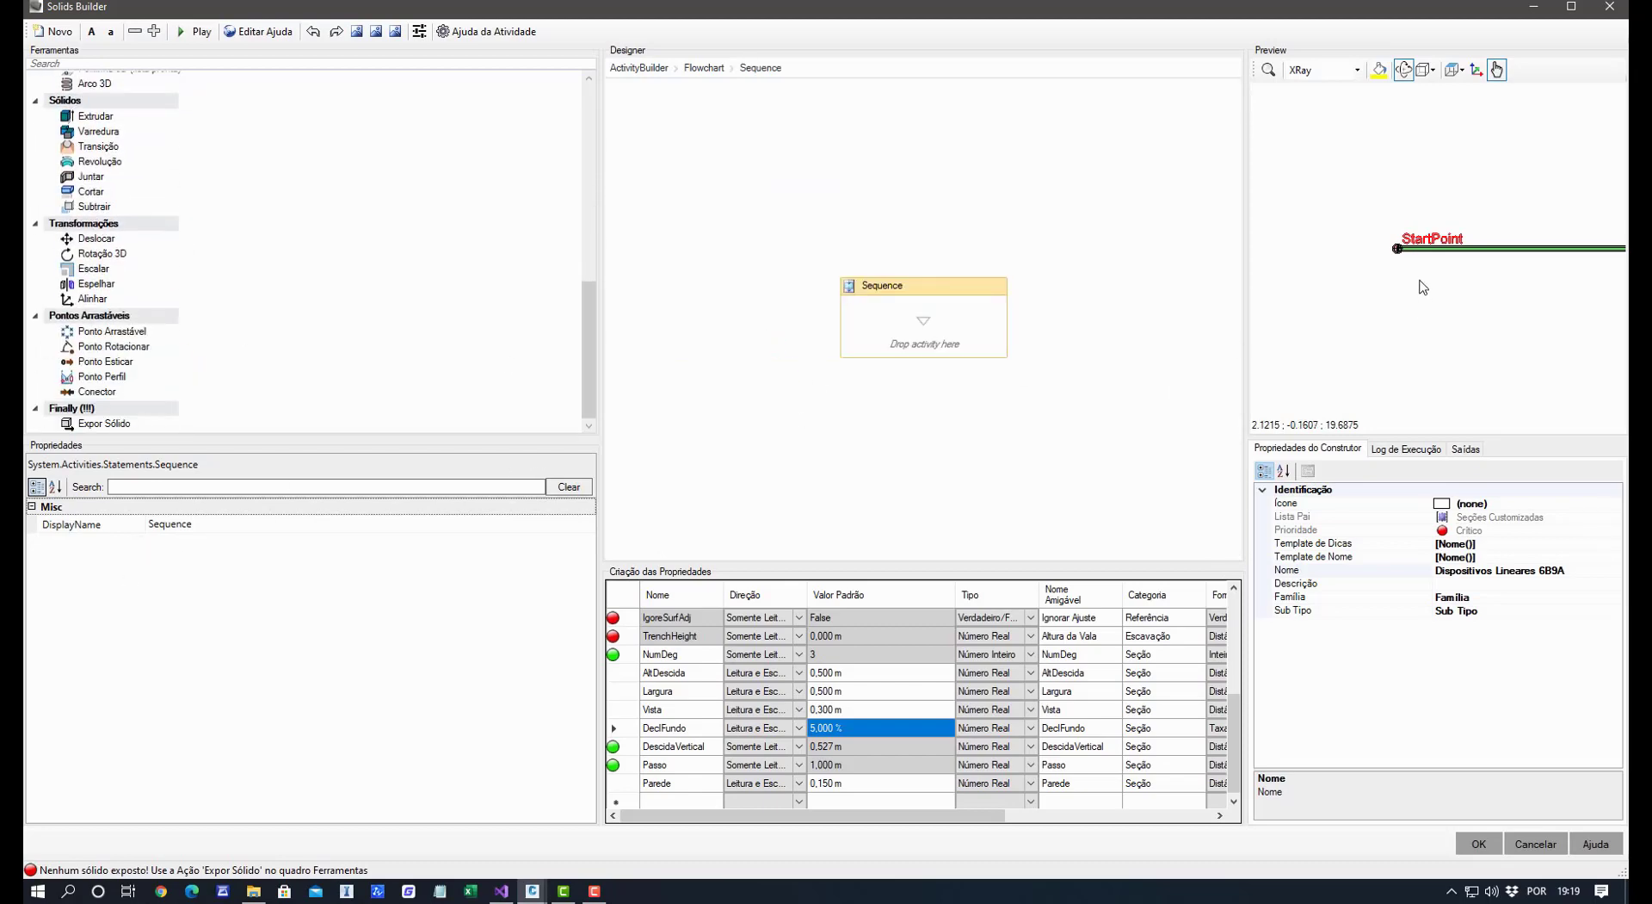
middle_drag(1393, 323, 1363, 331)
drag(1396, 330, 1373, 277)
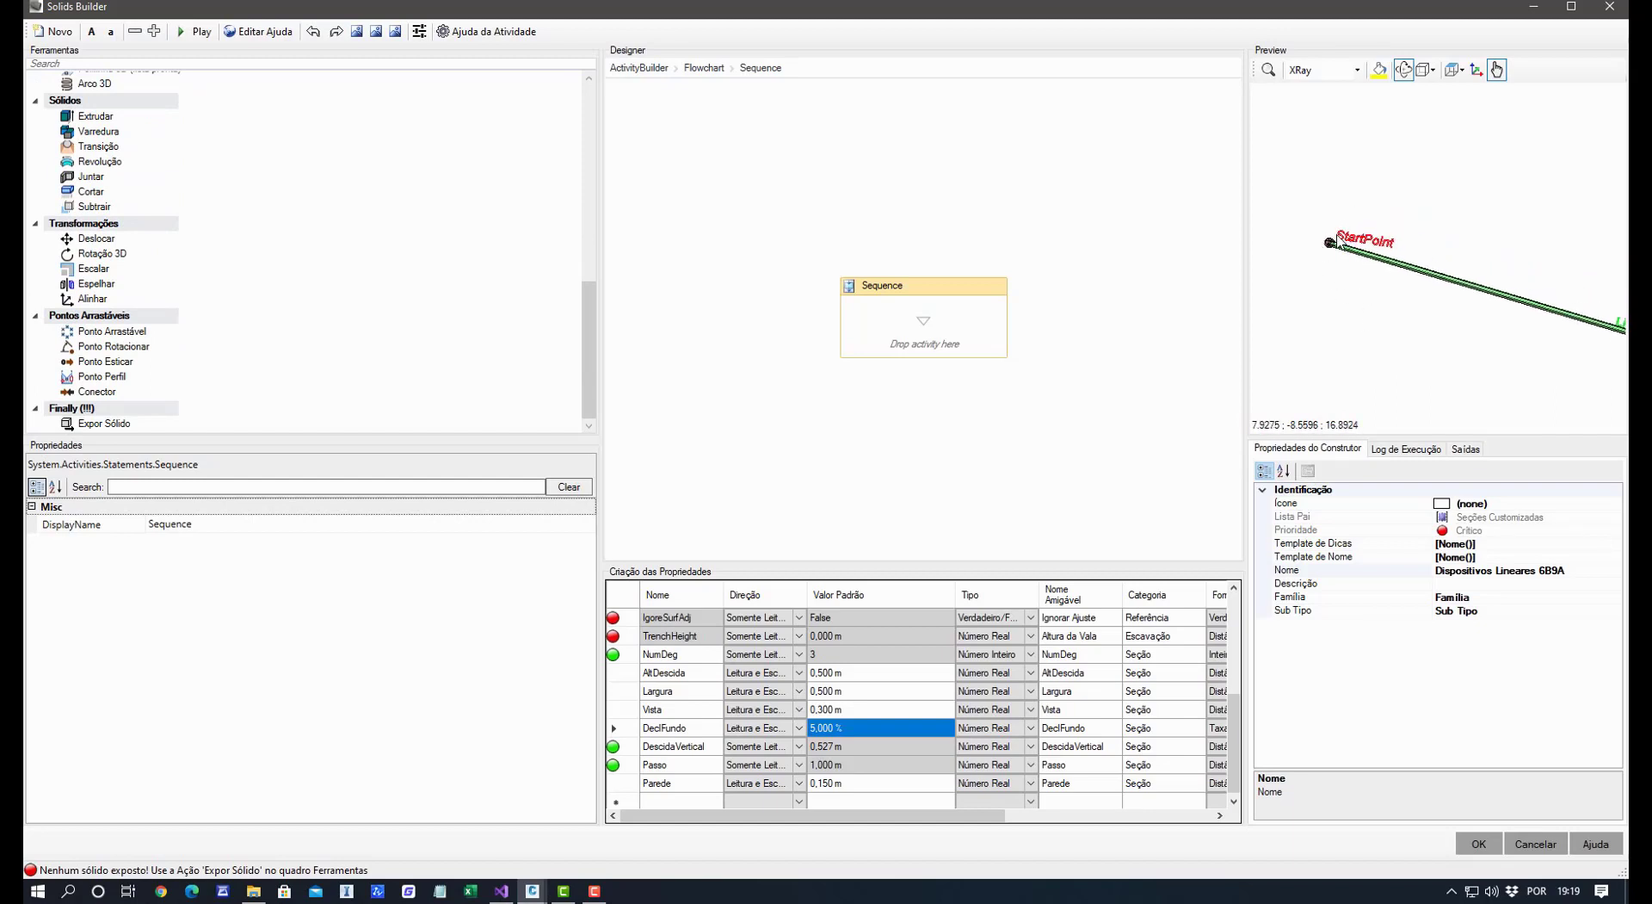
scroll(177, 221, up, 9)
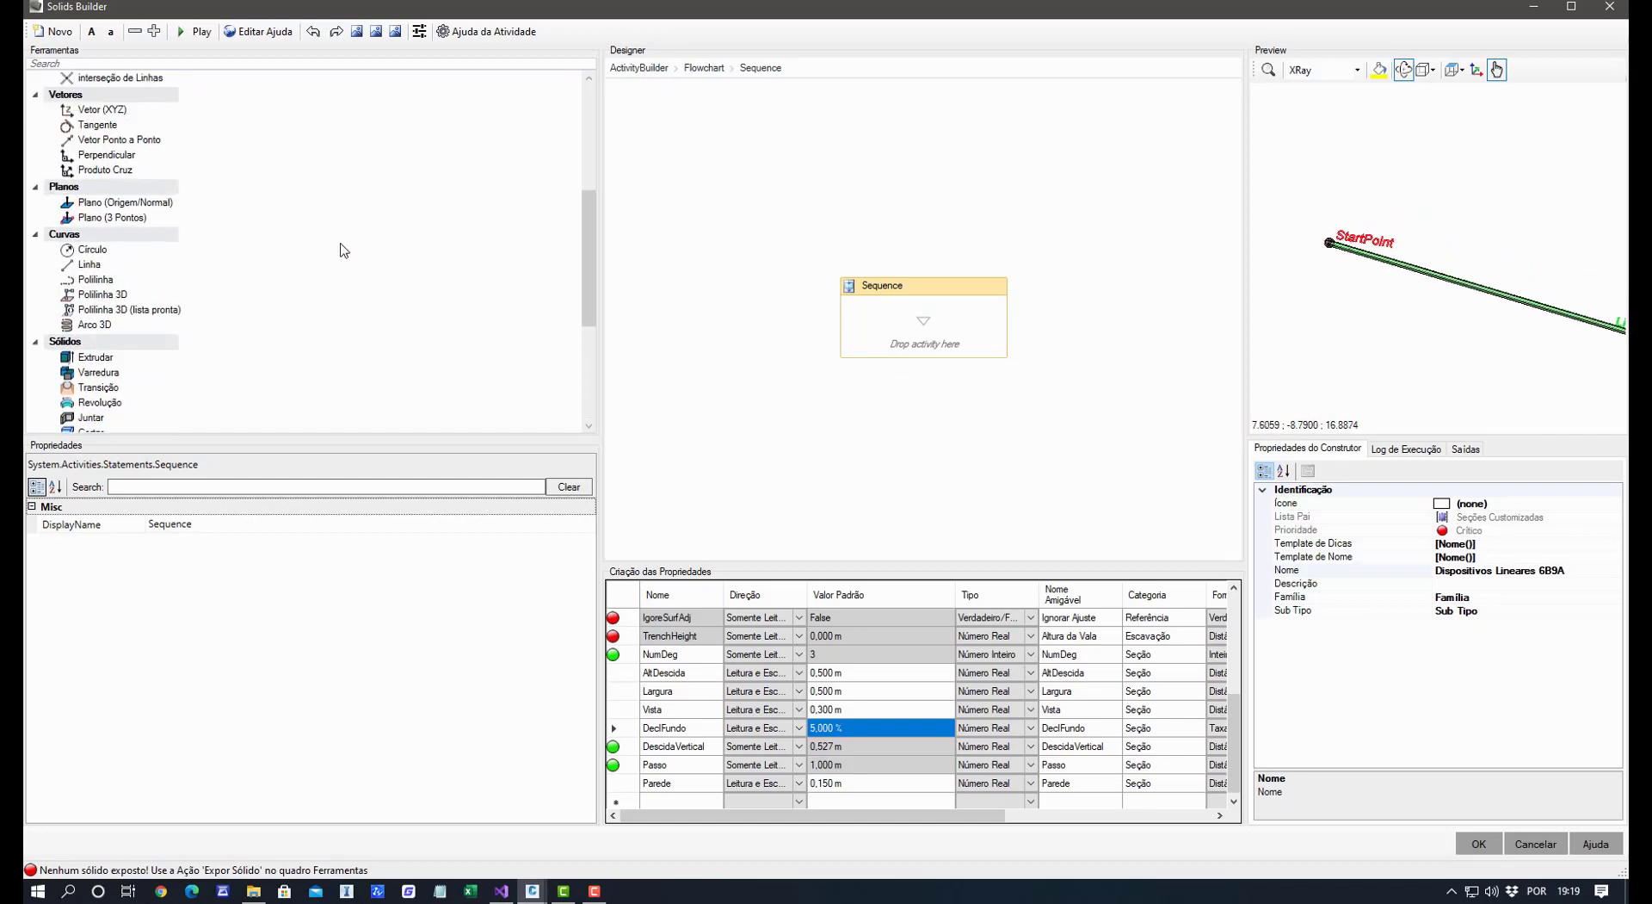
click(112, 271)
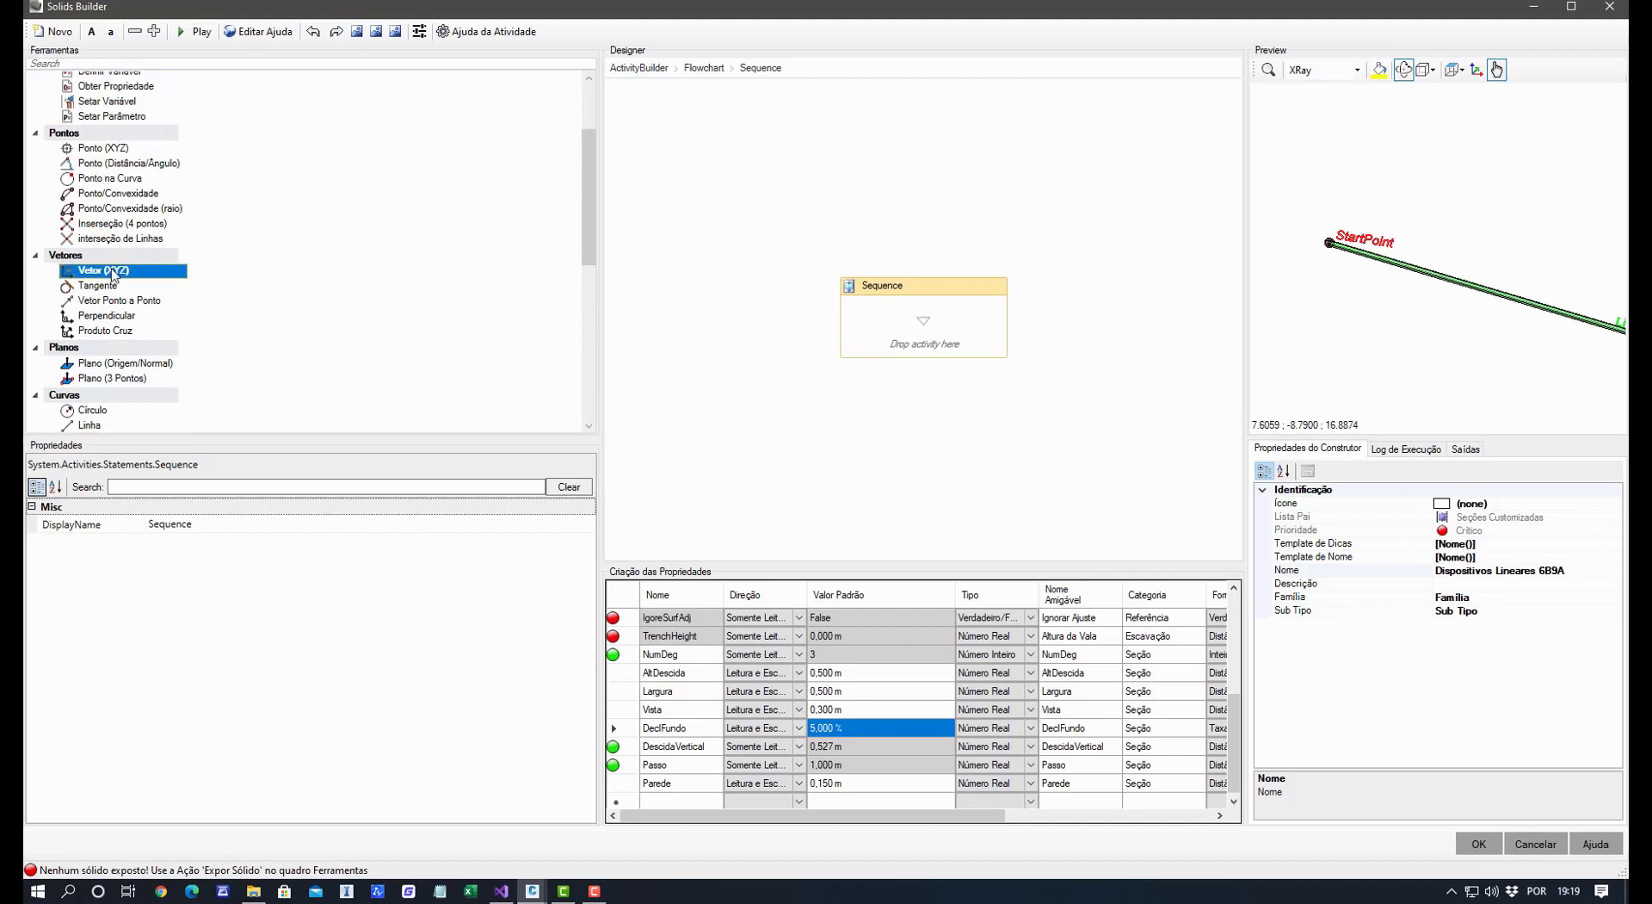
drag(108, 274, 941, 325)
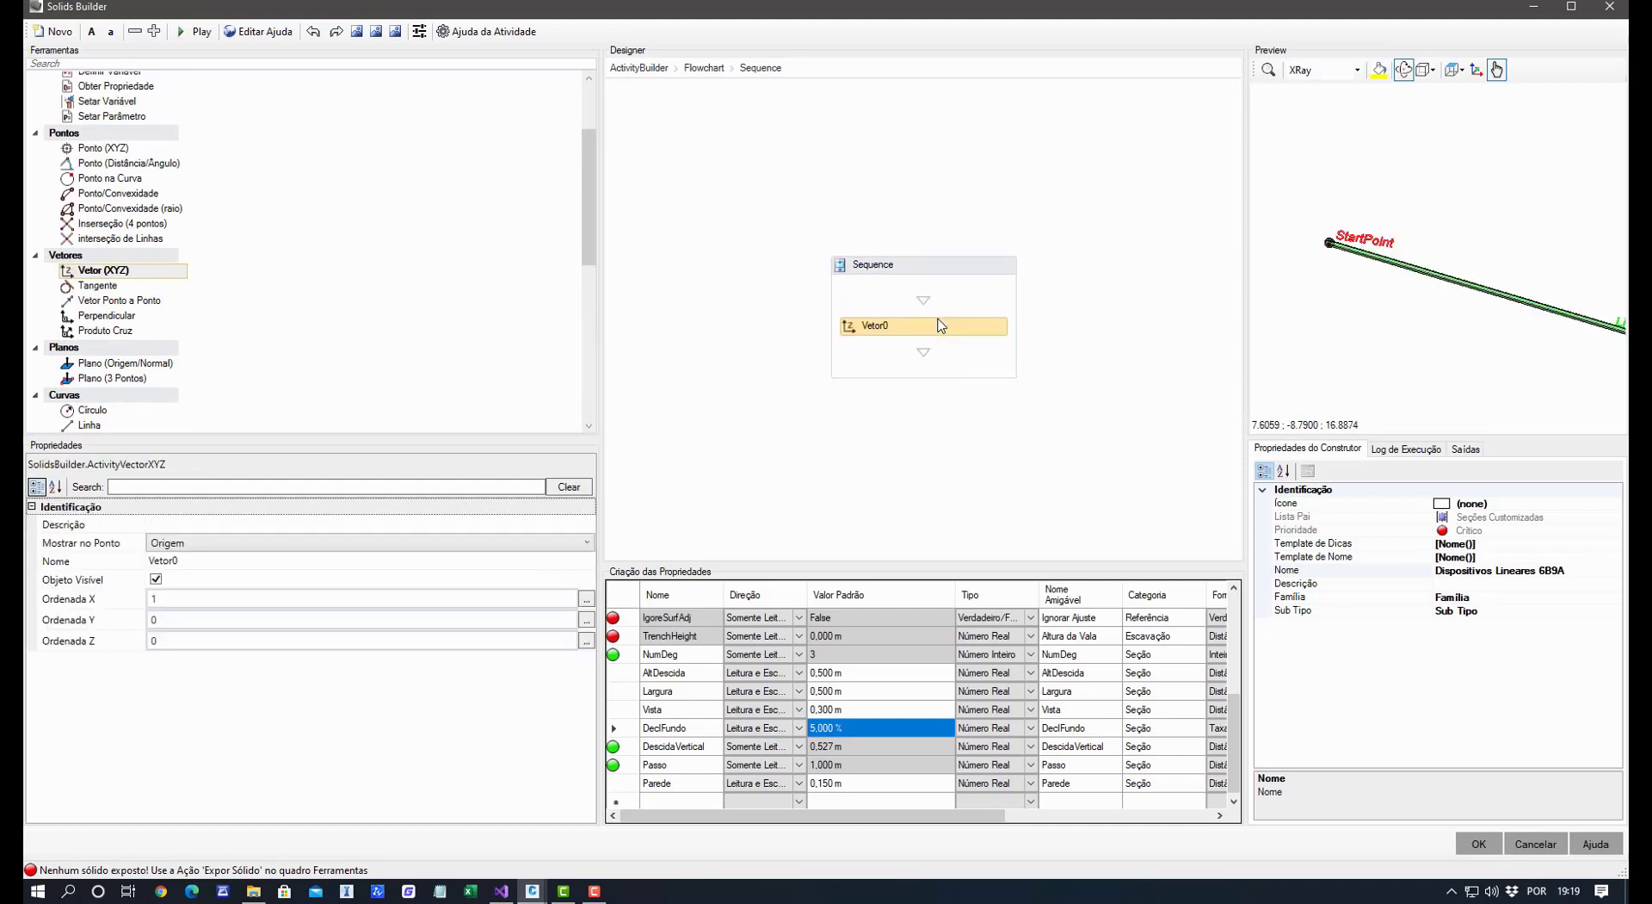
key(Delete)
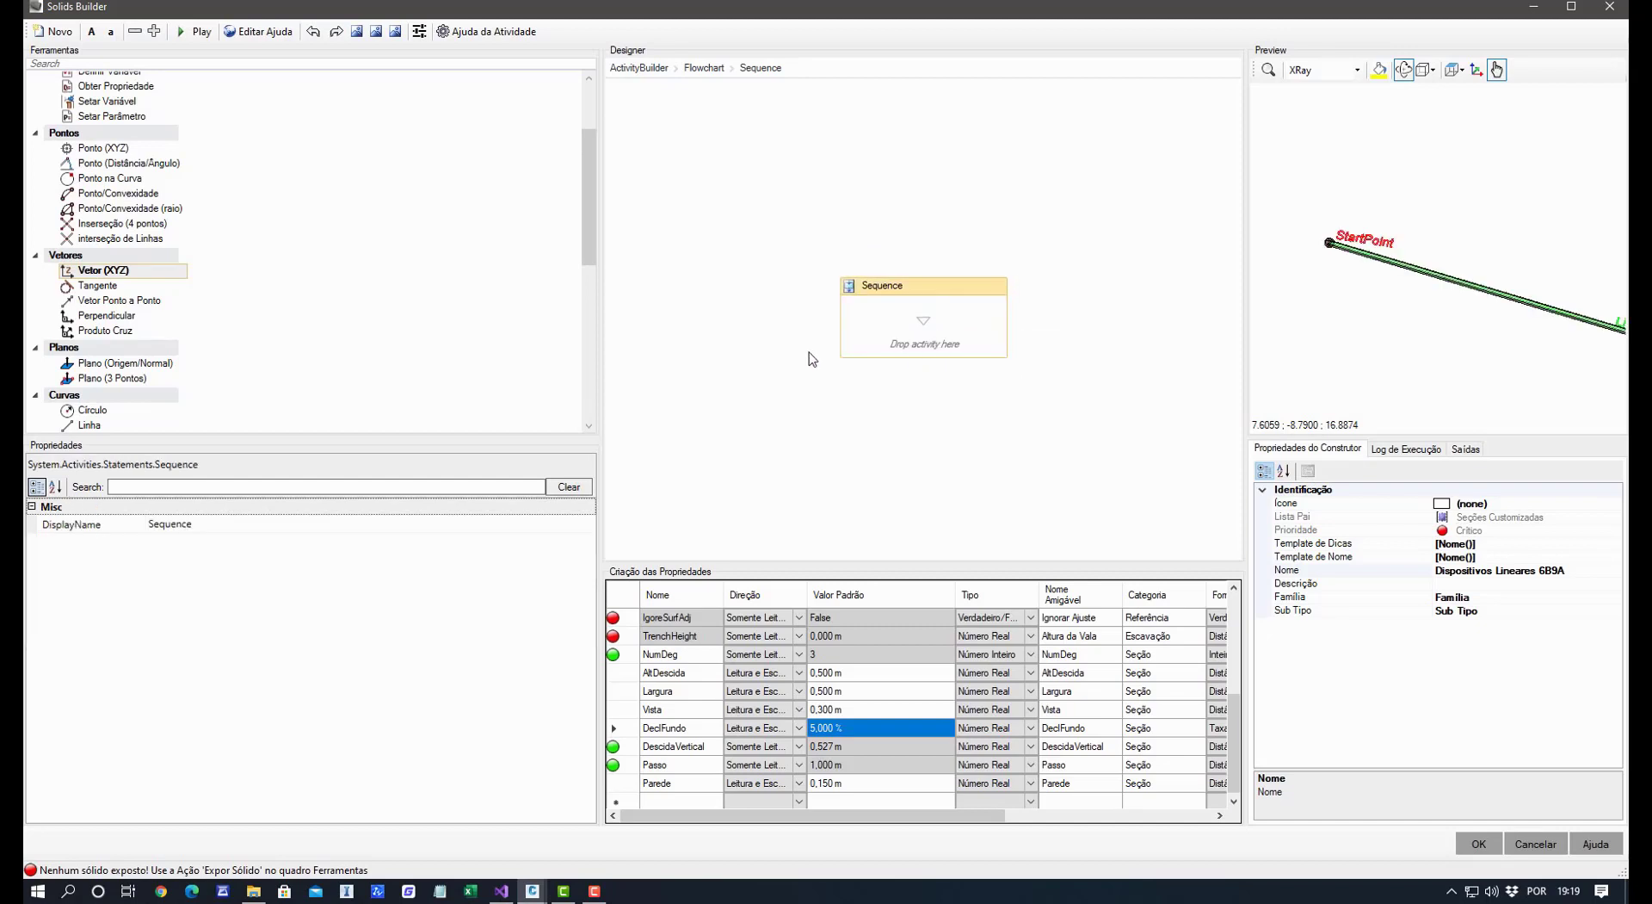
Add a Tangente vector to the new sequence with Linha as its path curve and a parameter value of 0.
click(105, 288)
drag(106, 295, 930, 329)
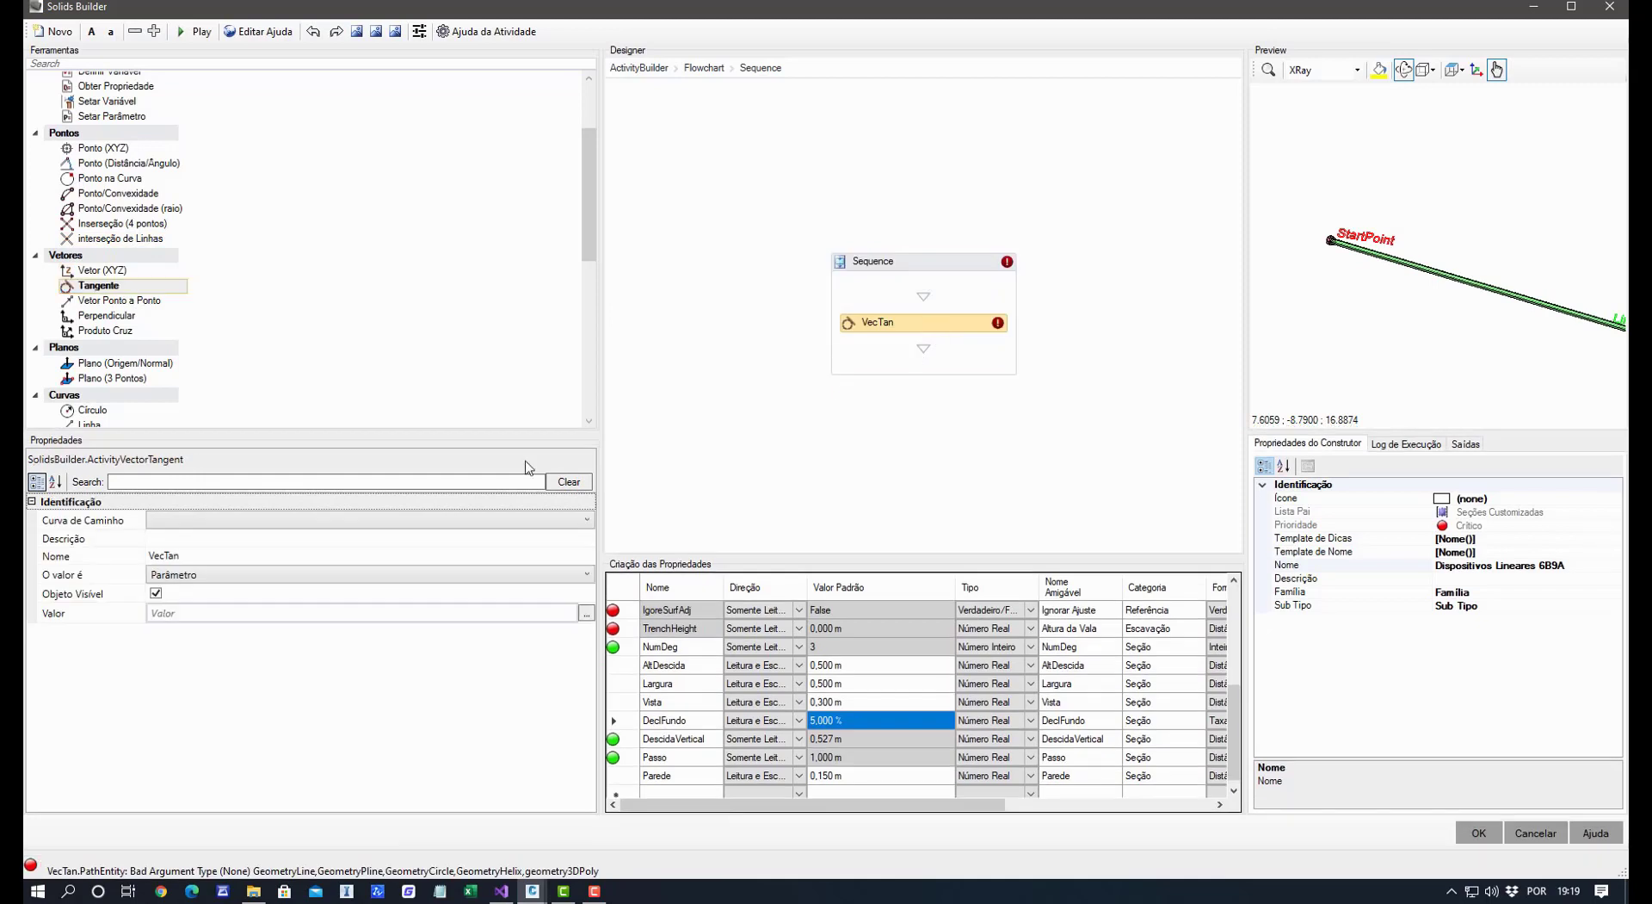
click(196, 520)
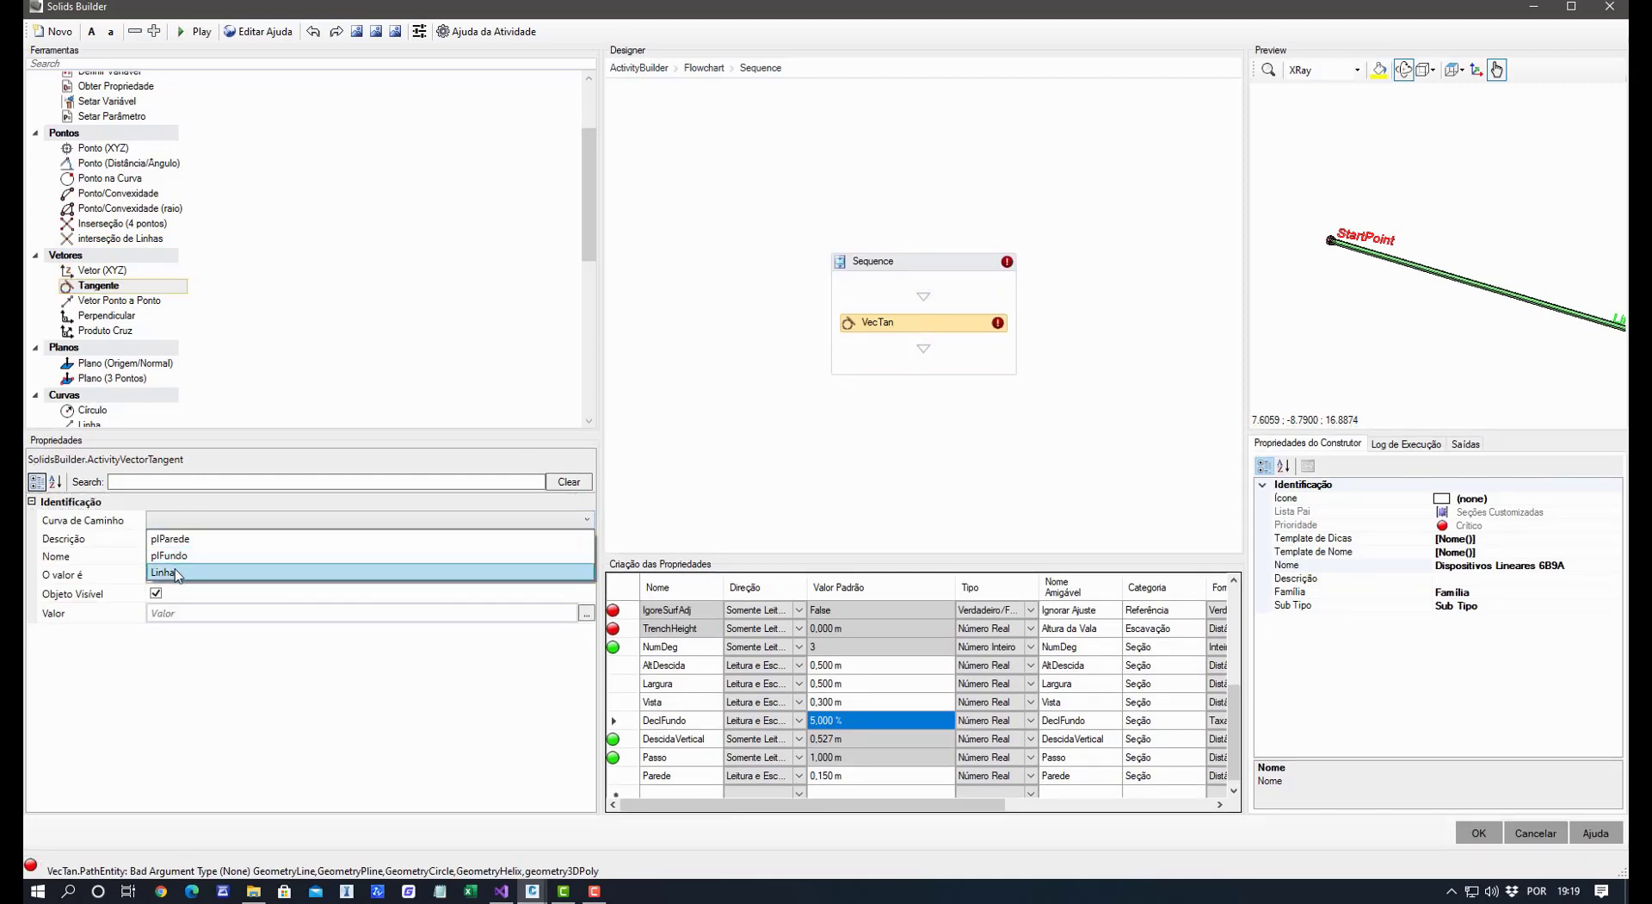
click(218, 575)
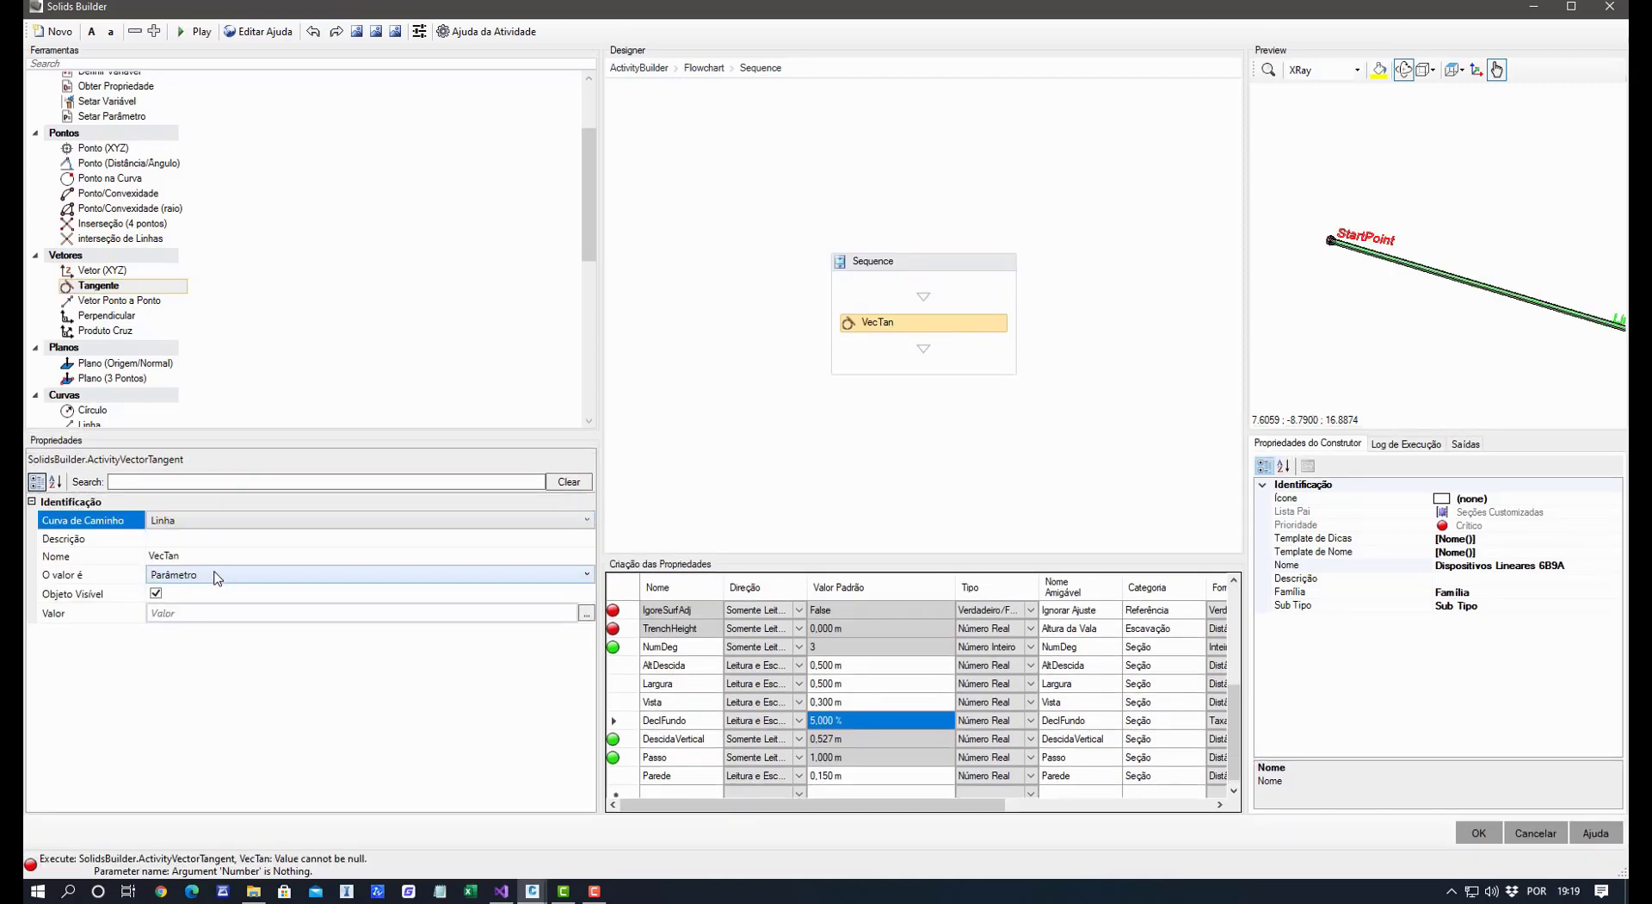
click(216, 613)
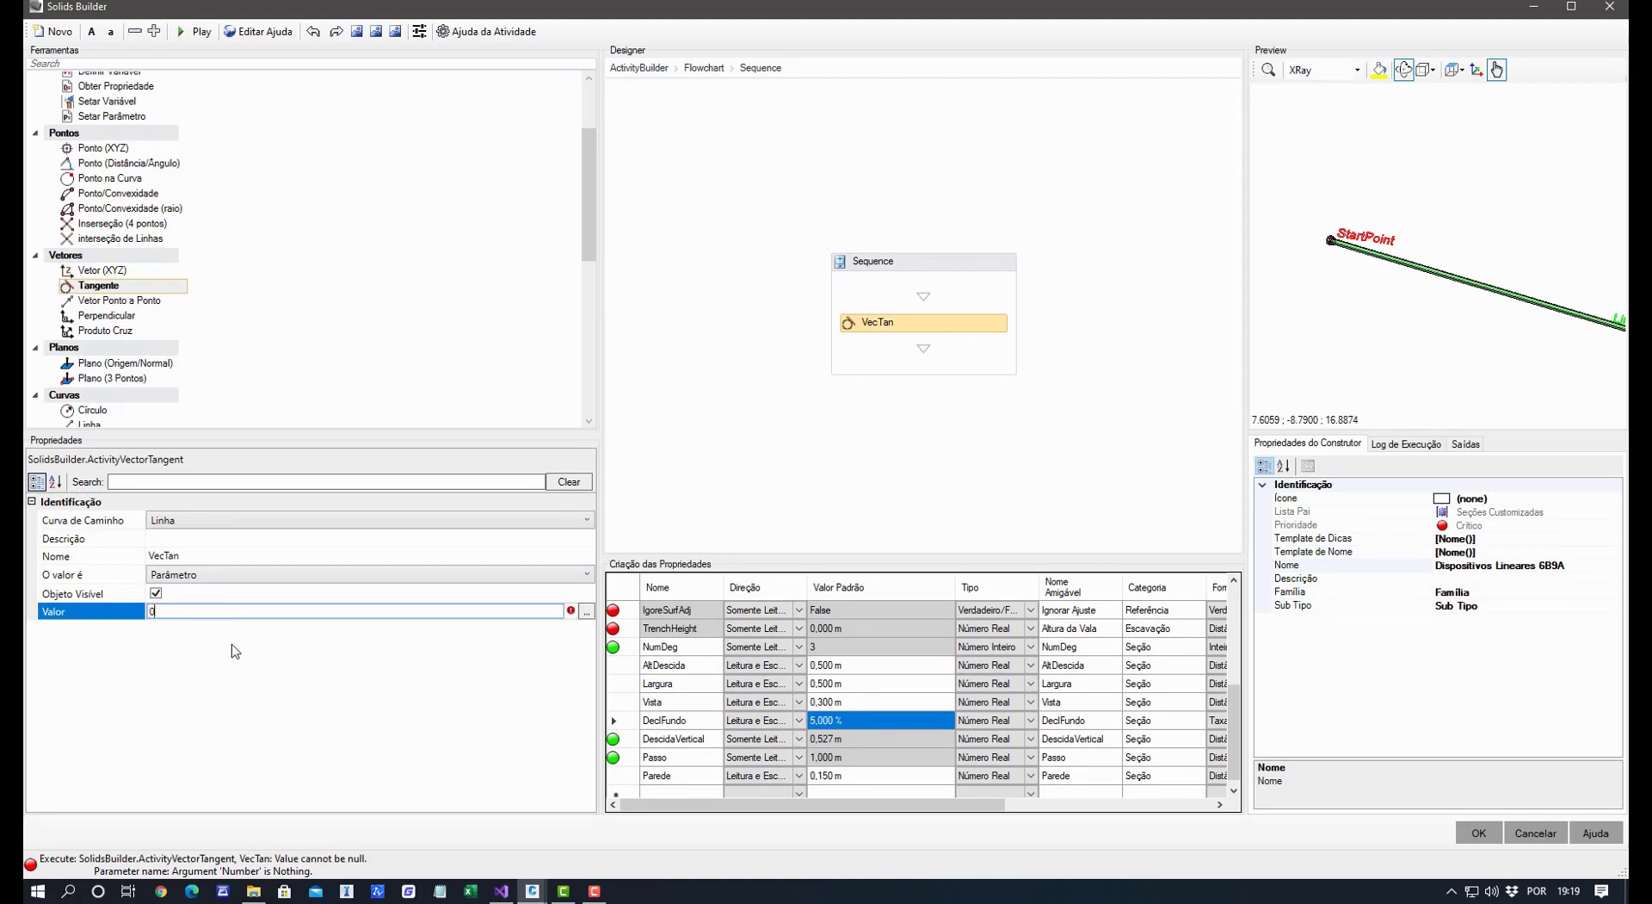
key(Return)
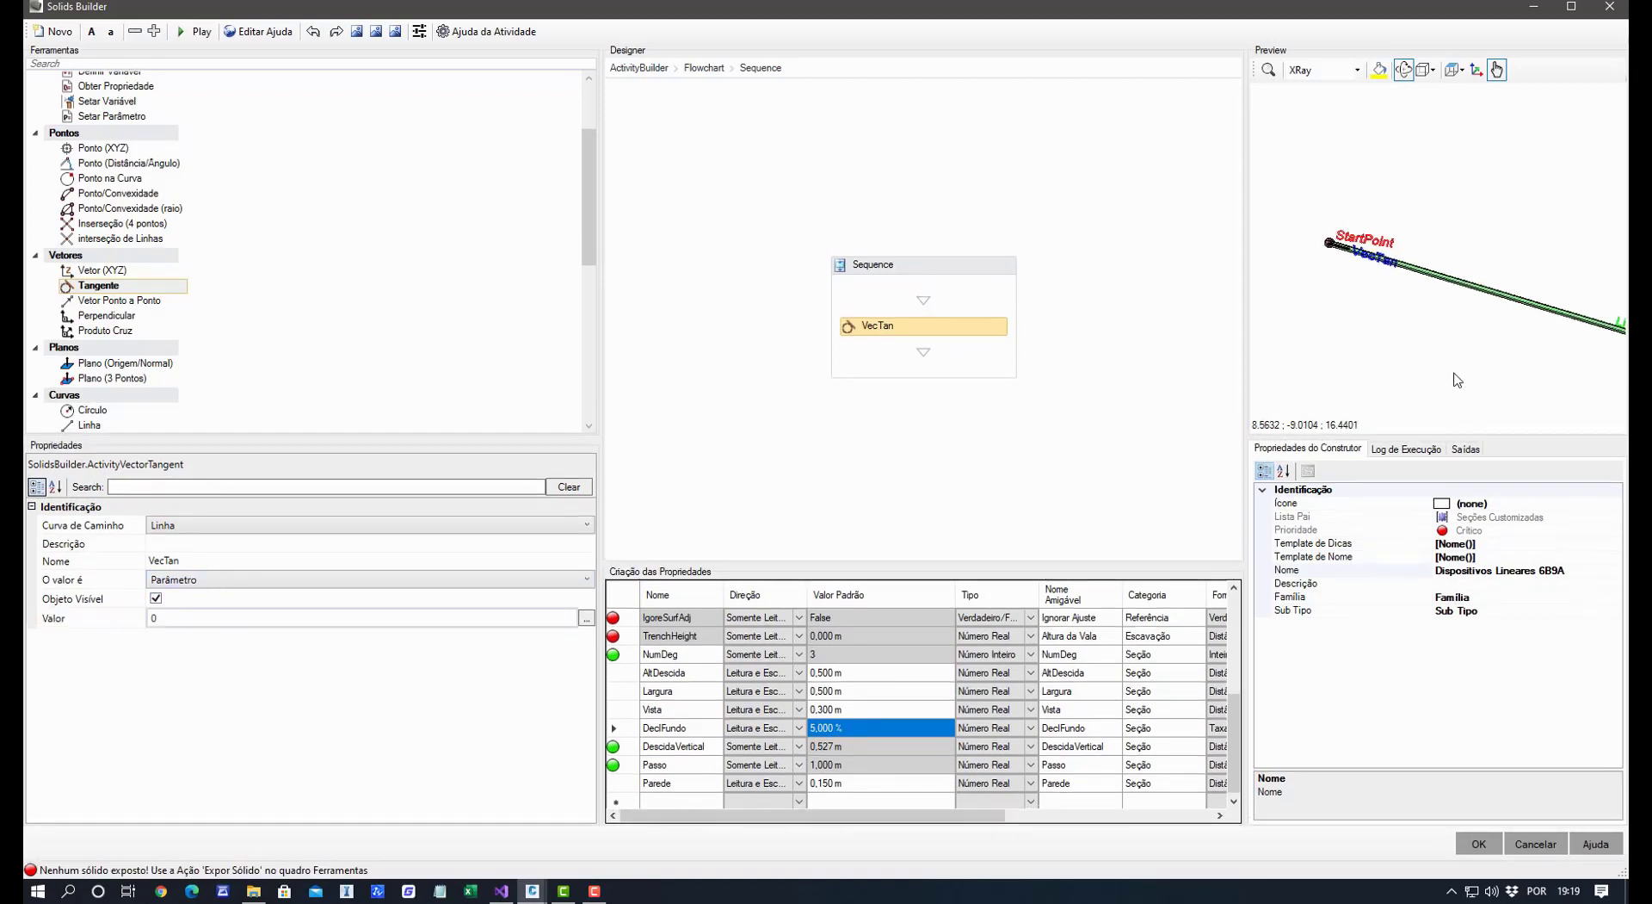
Add a Vetor (XYZ) after the VecTan activity and have it displayed at StartPoint.
click(1456, 69)
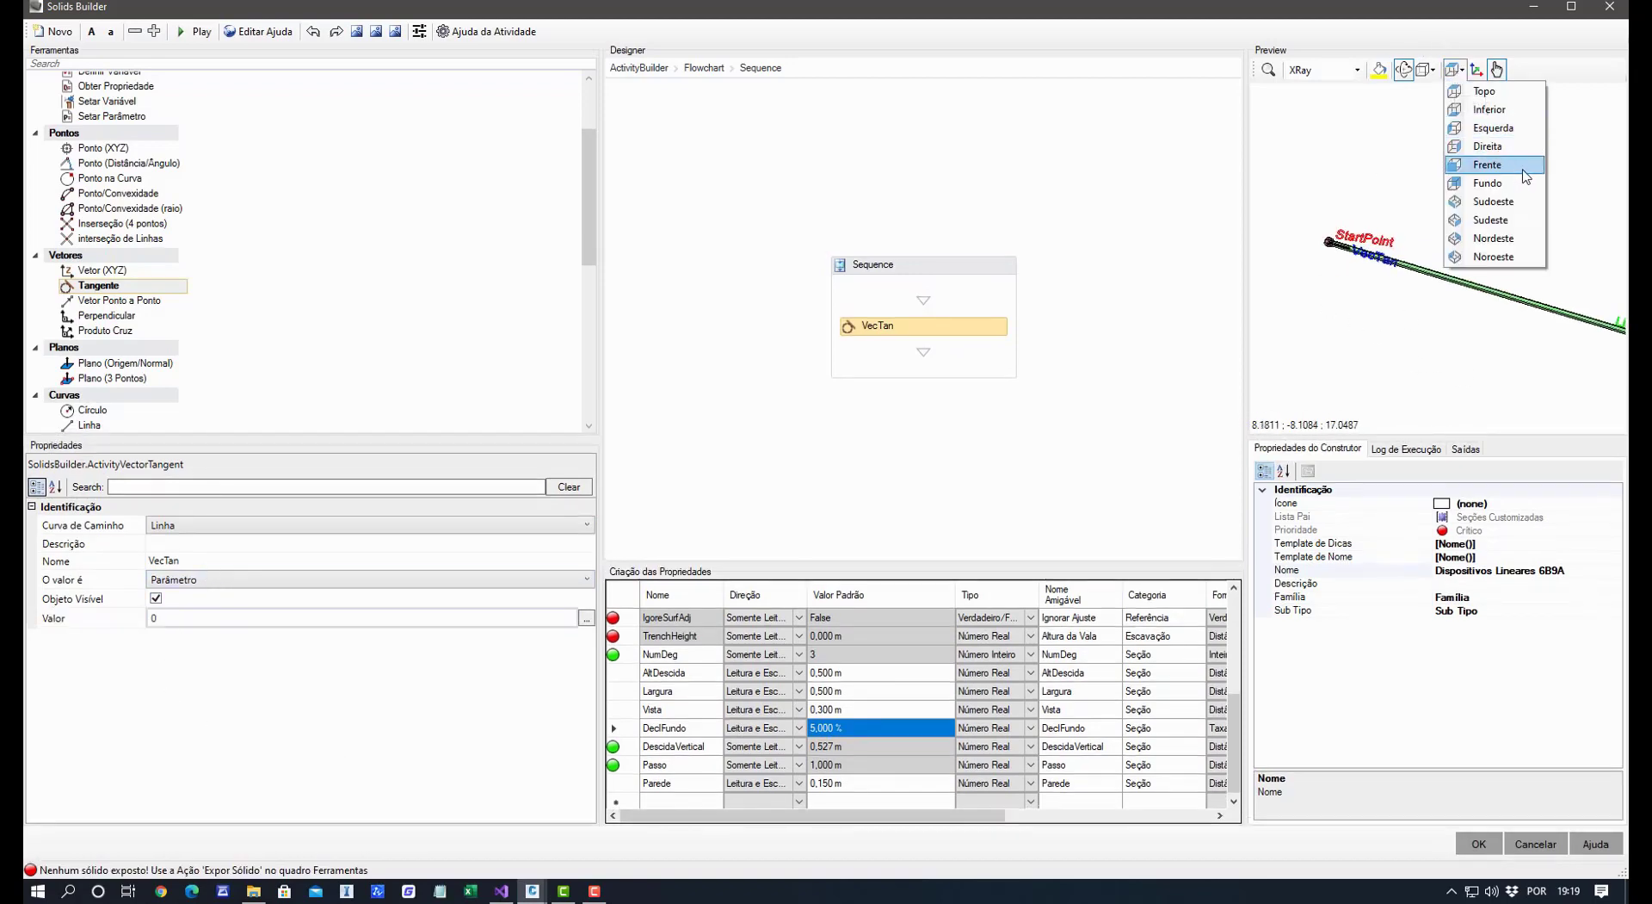
click(1523, 170)
scroll(1414, 296, down, 2)
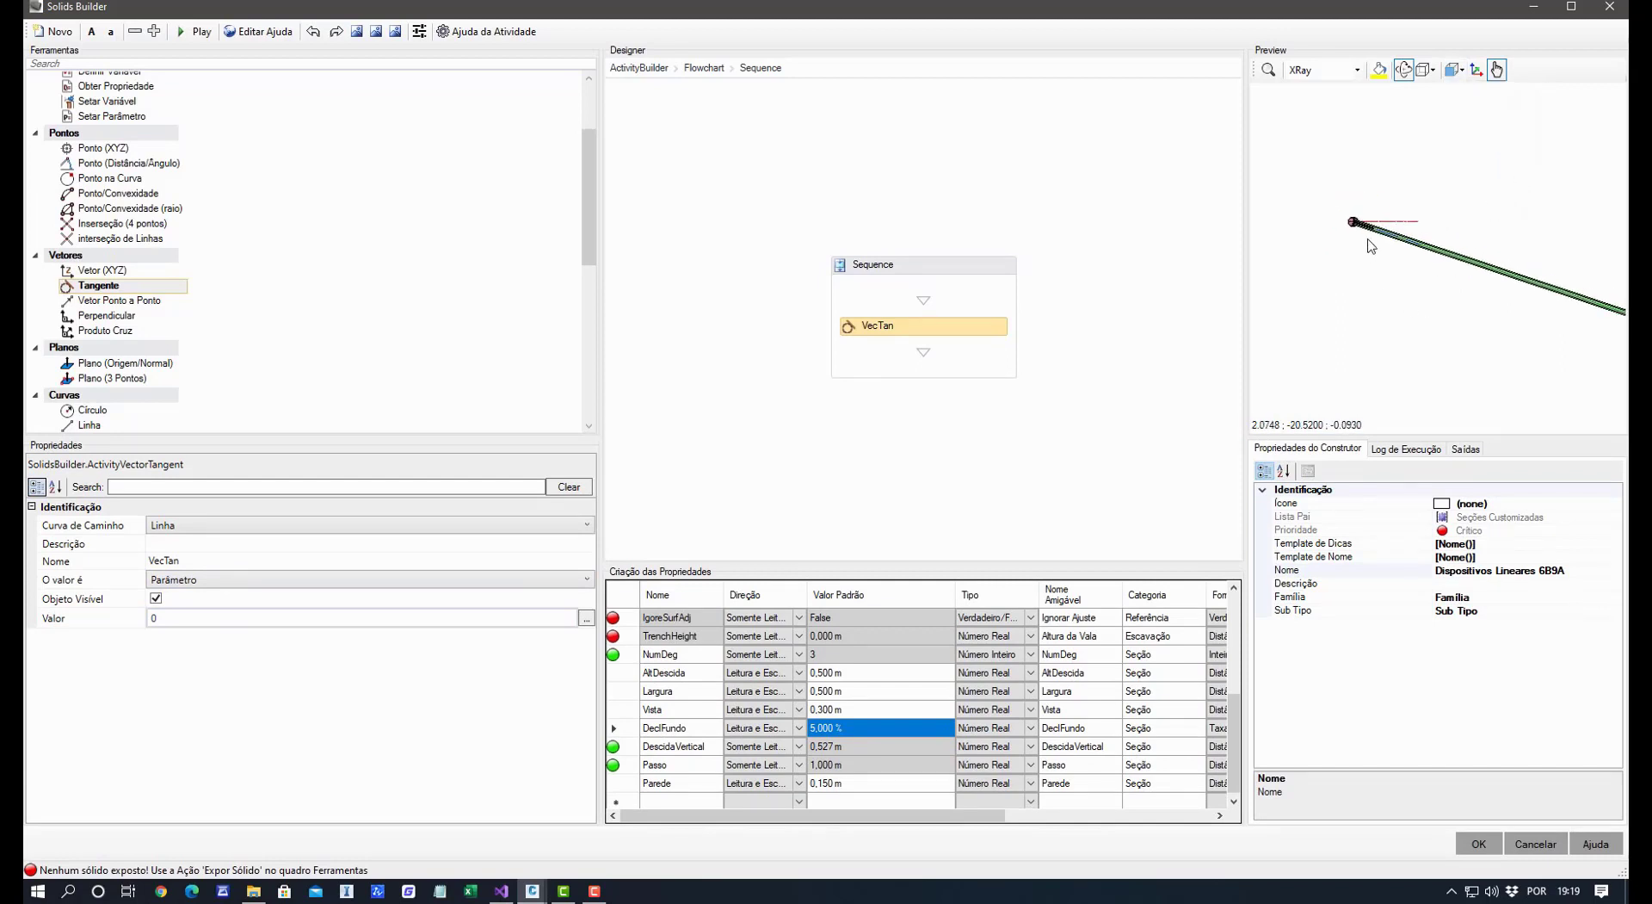
scroll(1366, 239, up, 8)
middle_drag(1403, 224, 1428, 386)
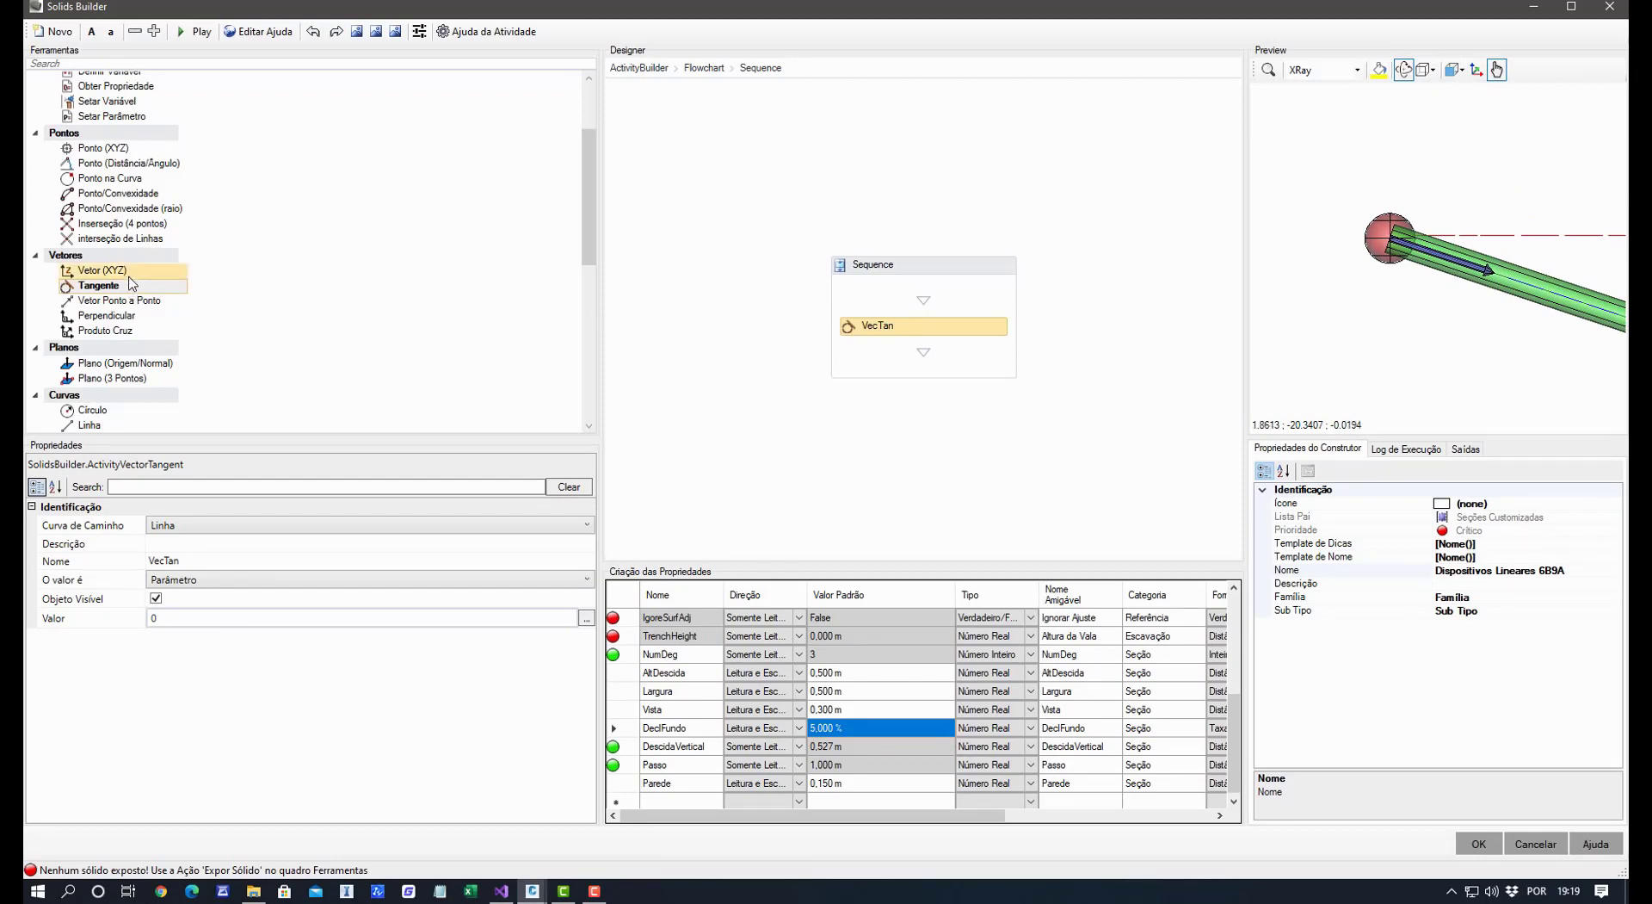
click(116, 272)
drag(97, 272, 874, 355)
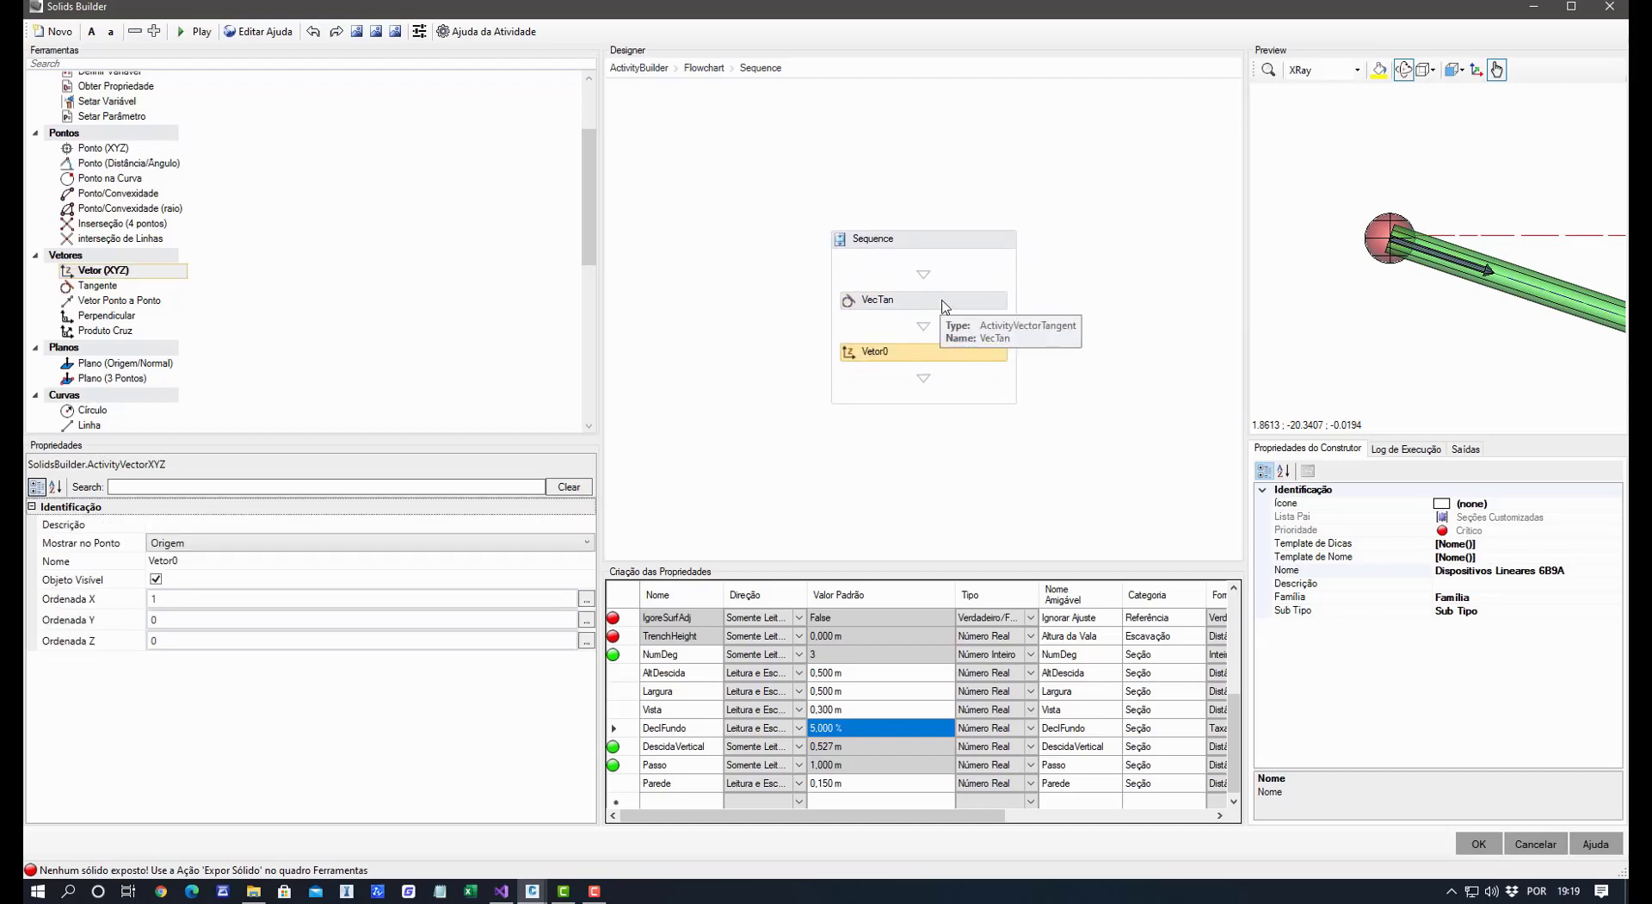
click(215, 542)
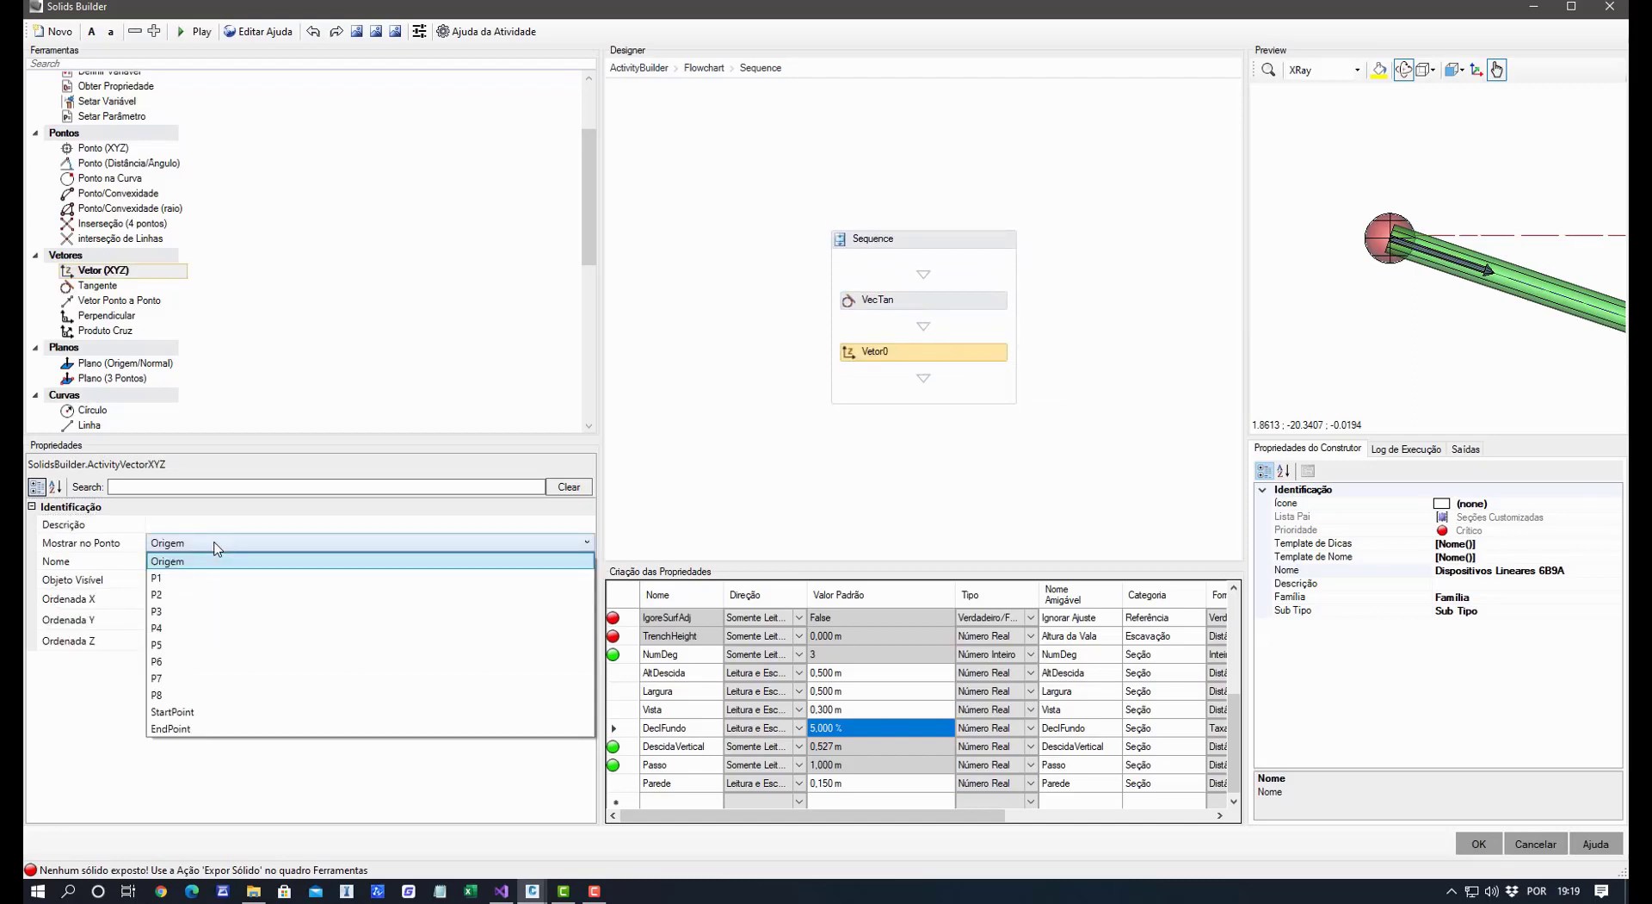
click(214, 544)
click(217, 544)
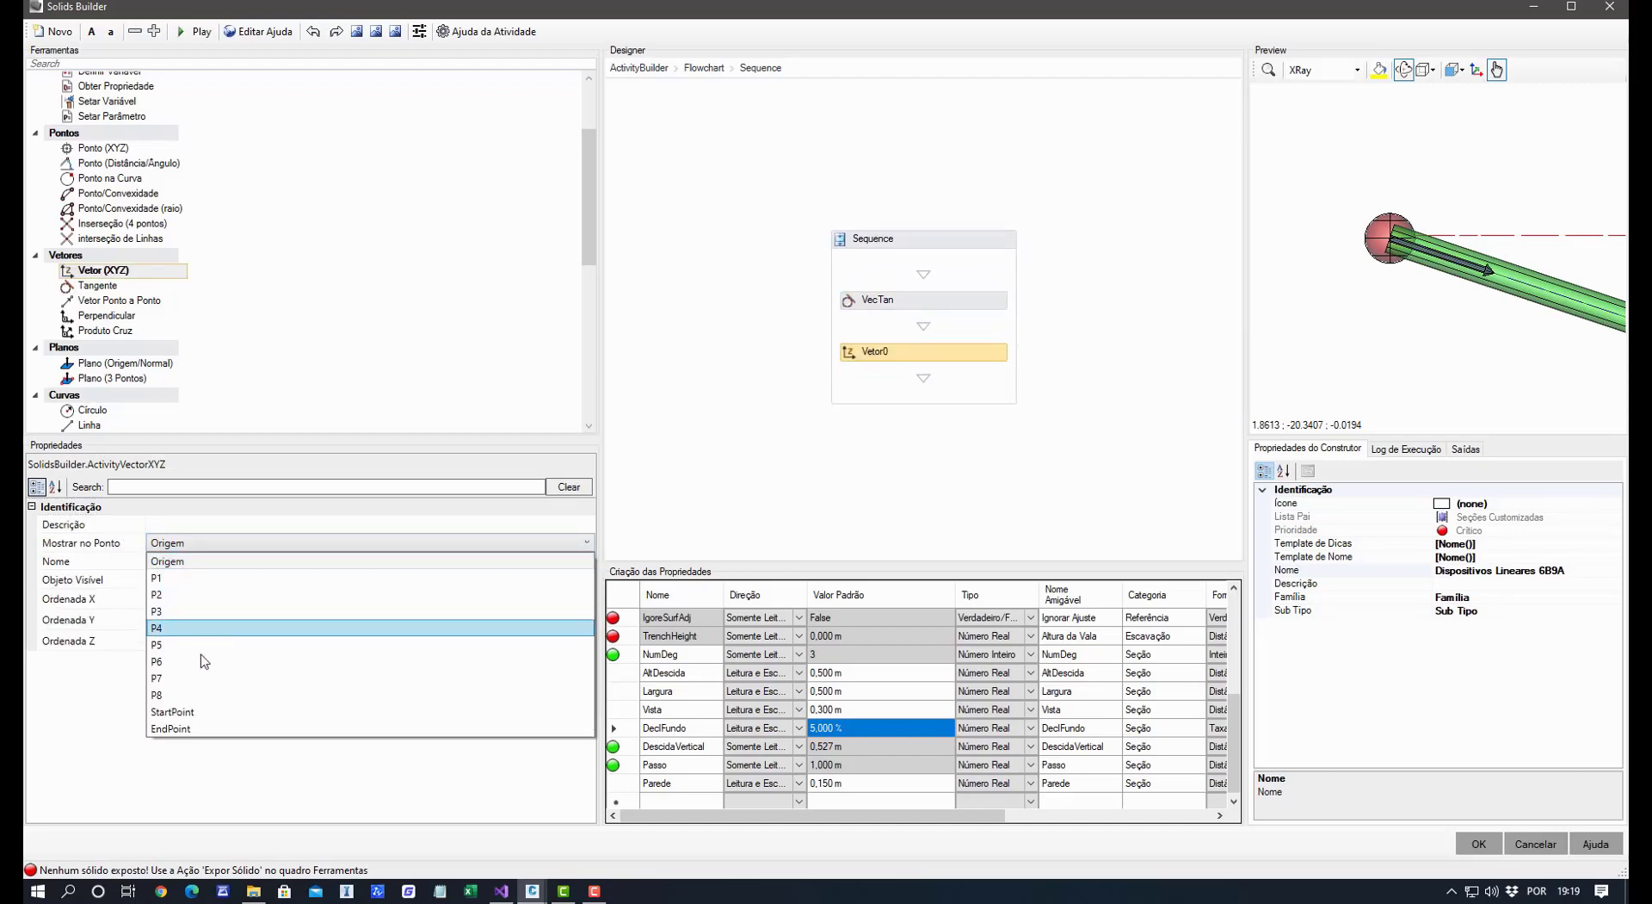
click(191, 710)
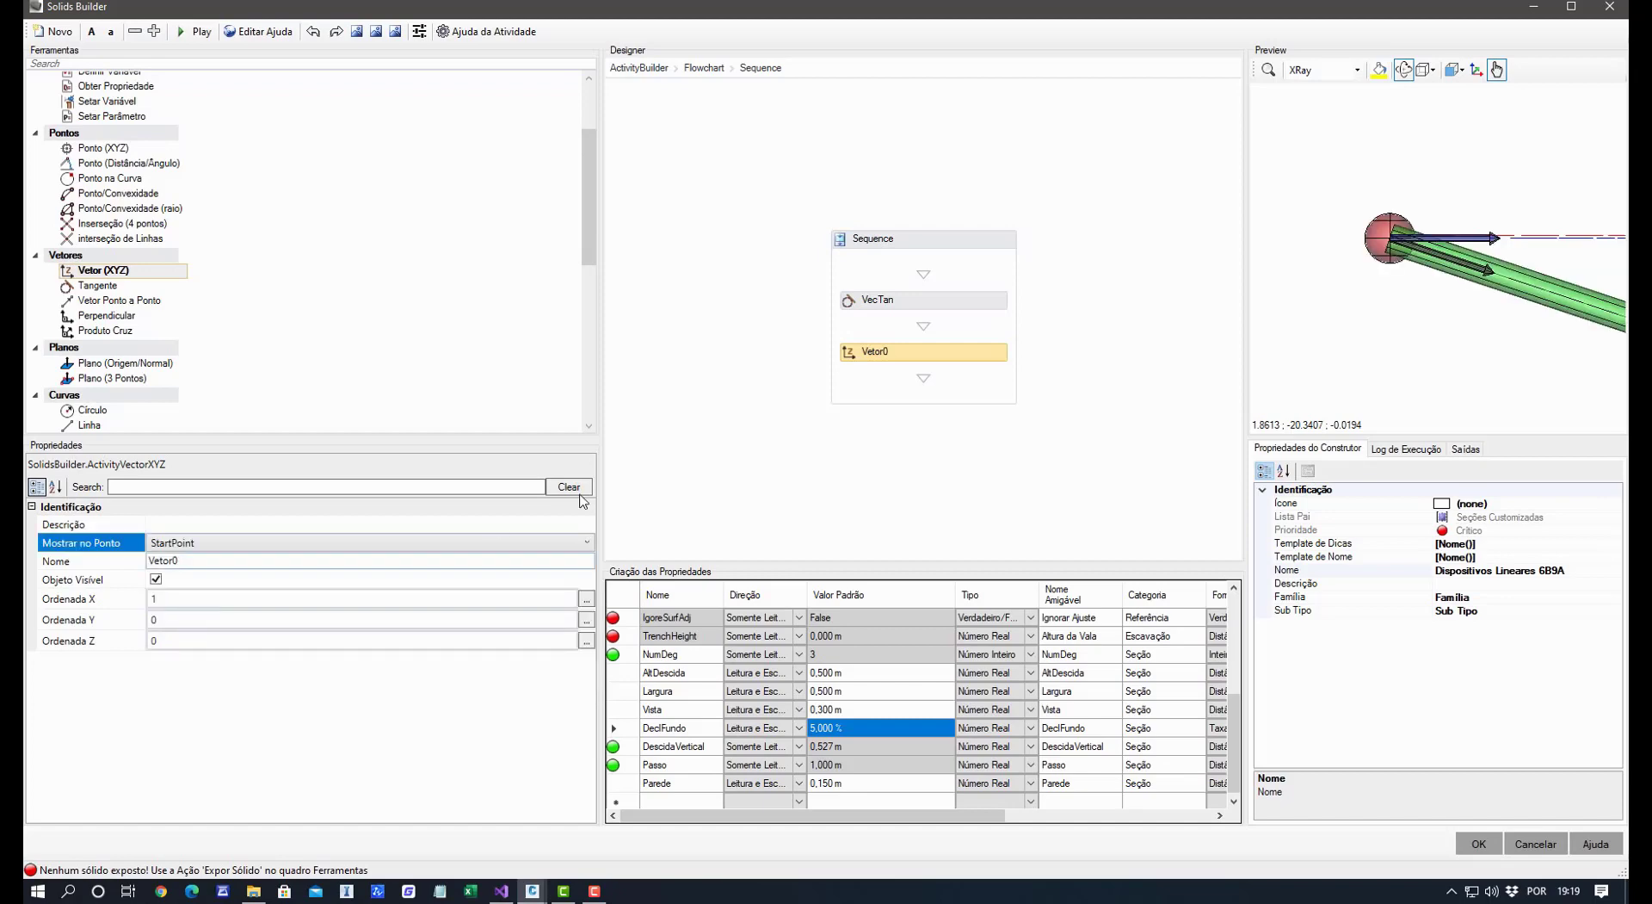
Rename the Vetor0 activity as VecTanXY, reusing the name of the VecTan vector.
click(943, 300)
click(217, 560)
key(ctrl+c)
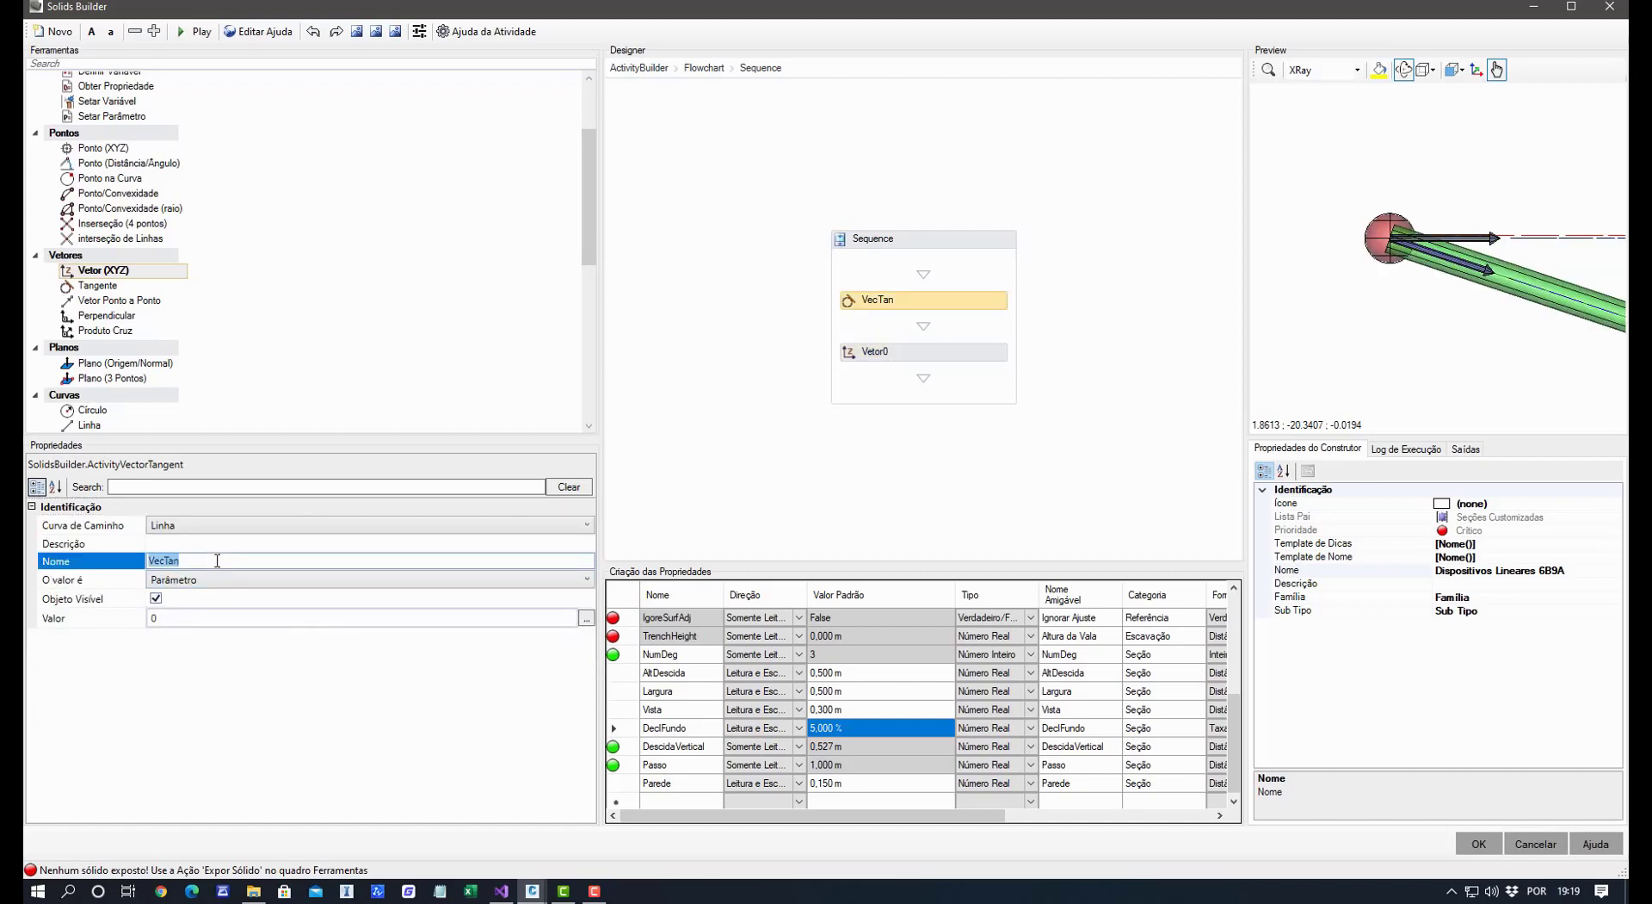
click(961, 351)
click(200, 561)
double_click(201, 560)
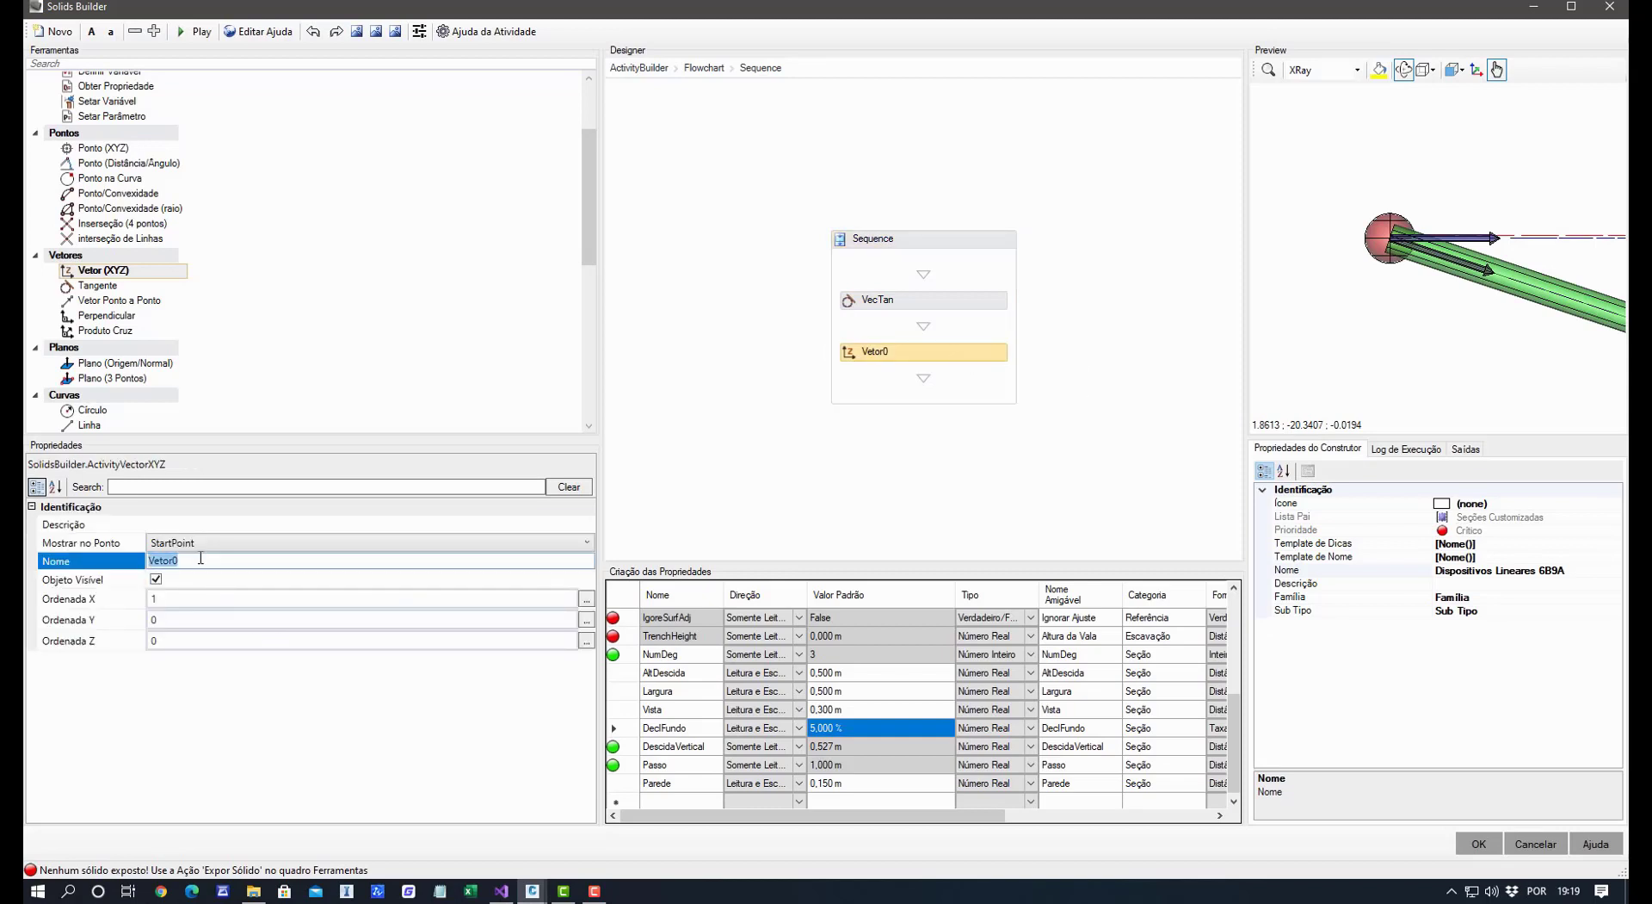
key(ctrl+v)
text(XY)
Set the X ordinate of VecTanXY to VecTan.X and its Y ordinate to VecTan.Y.
click(198, 598)
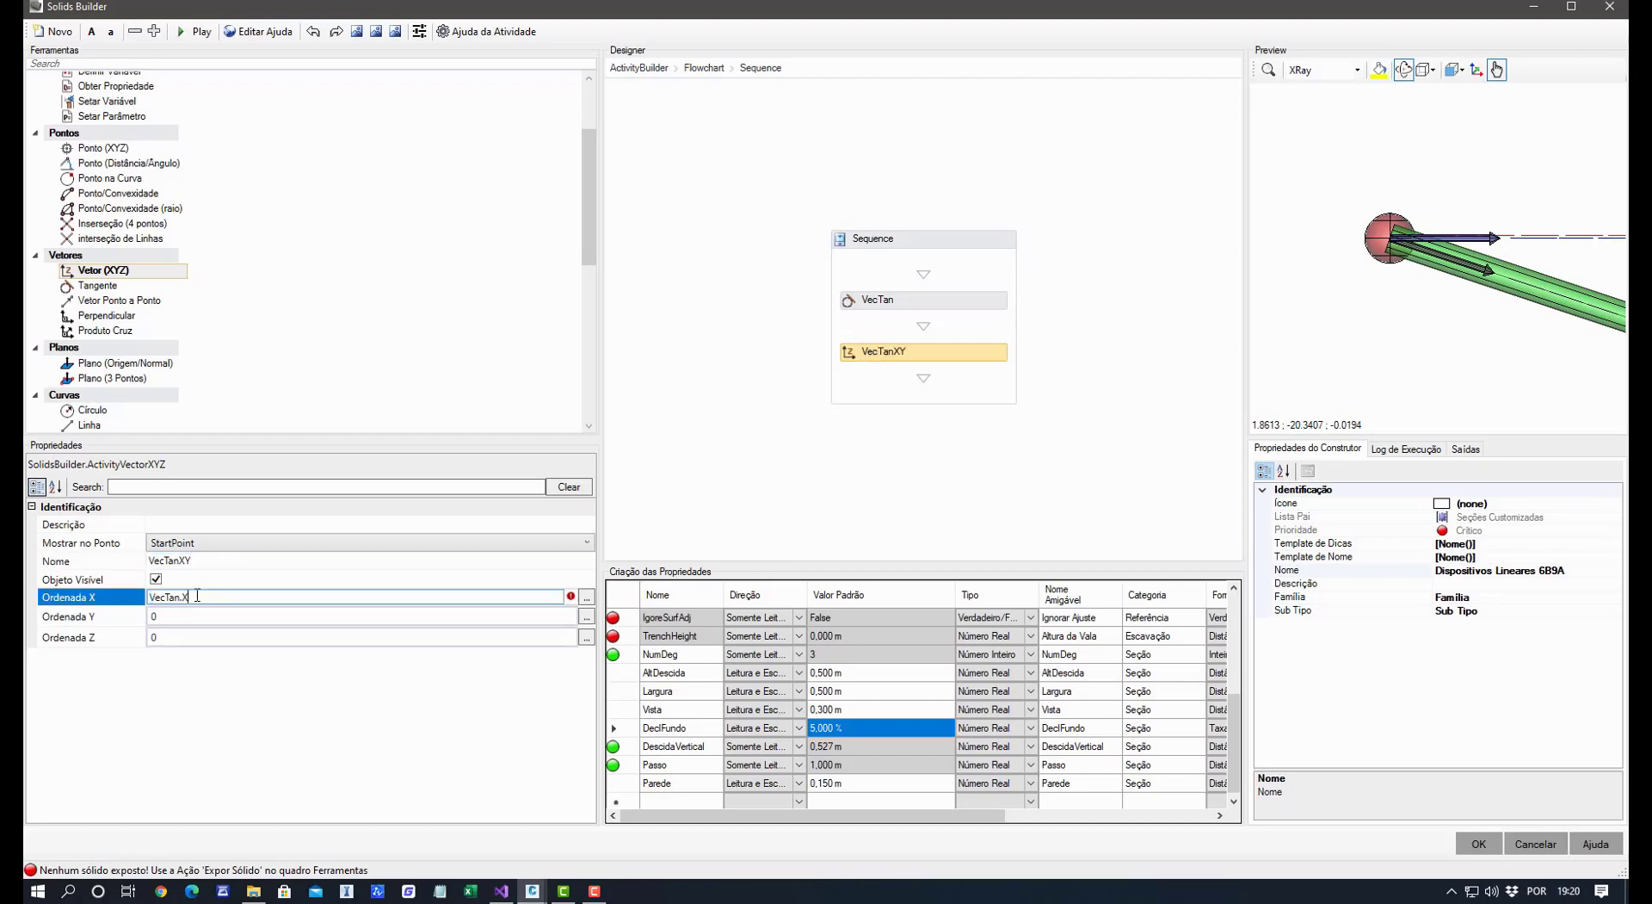
click(238, 616)
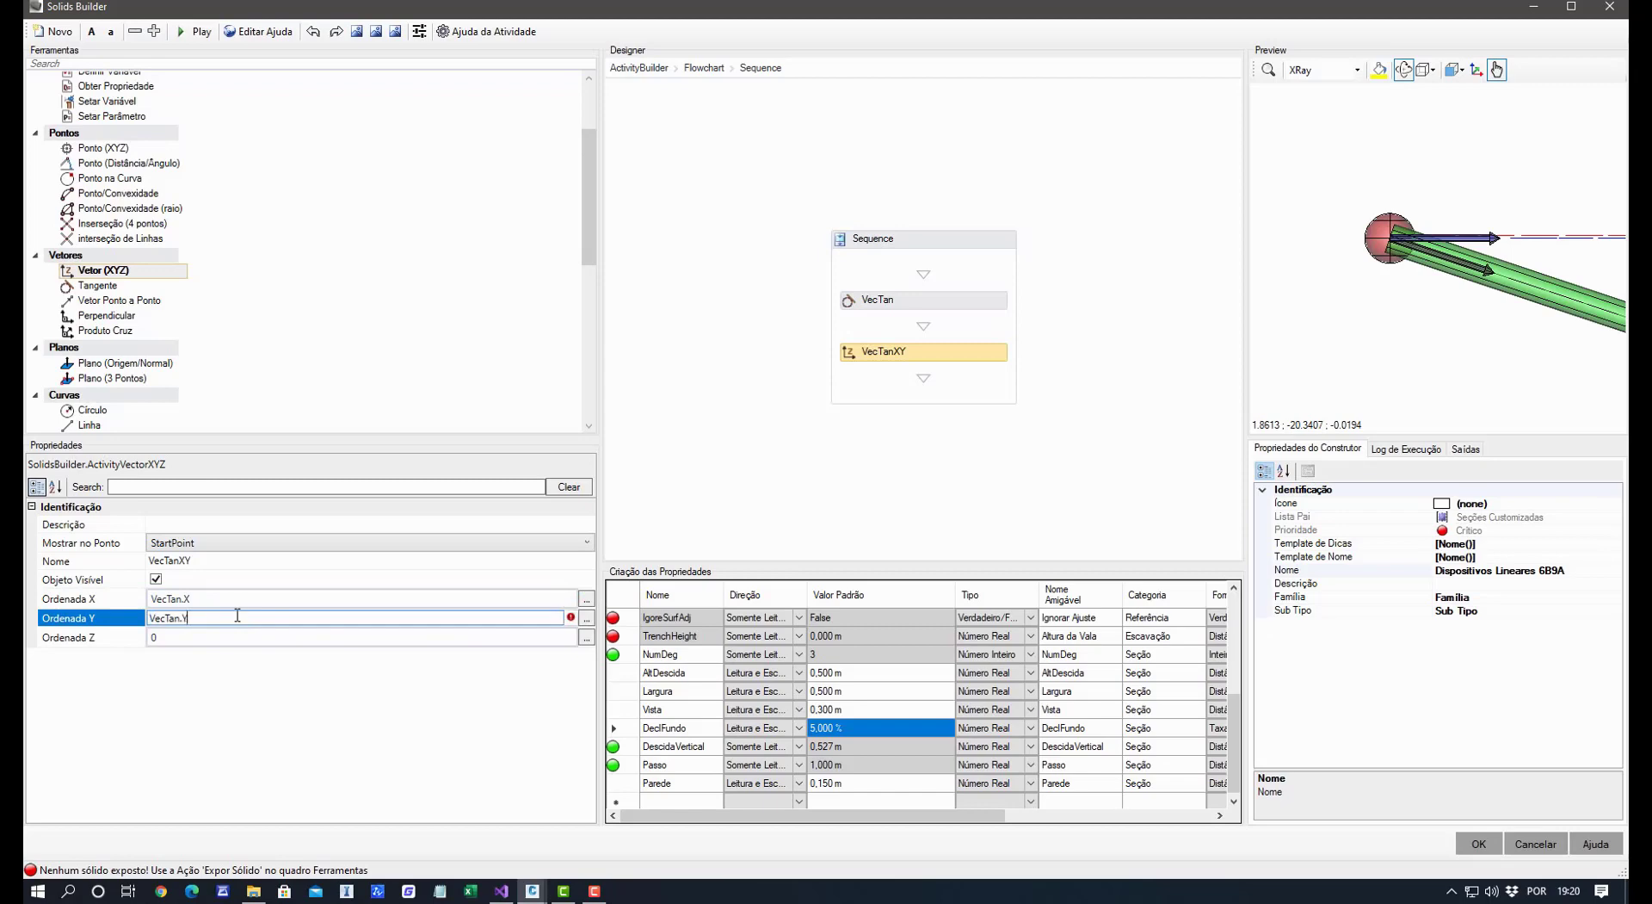
click(229, 638)
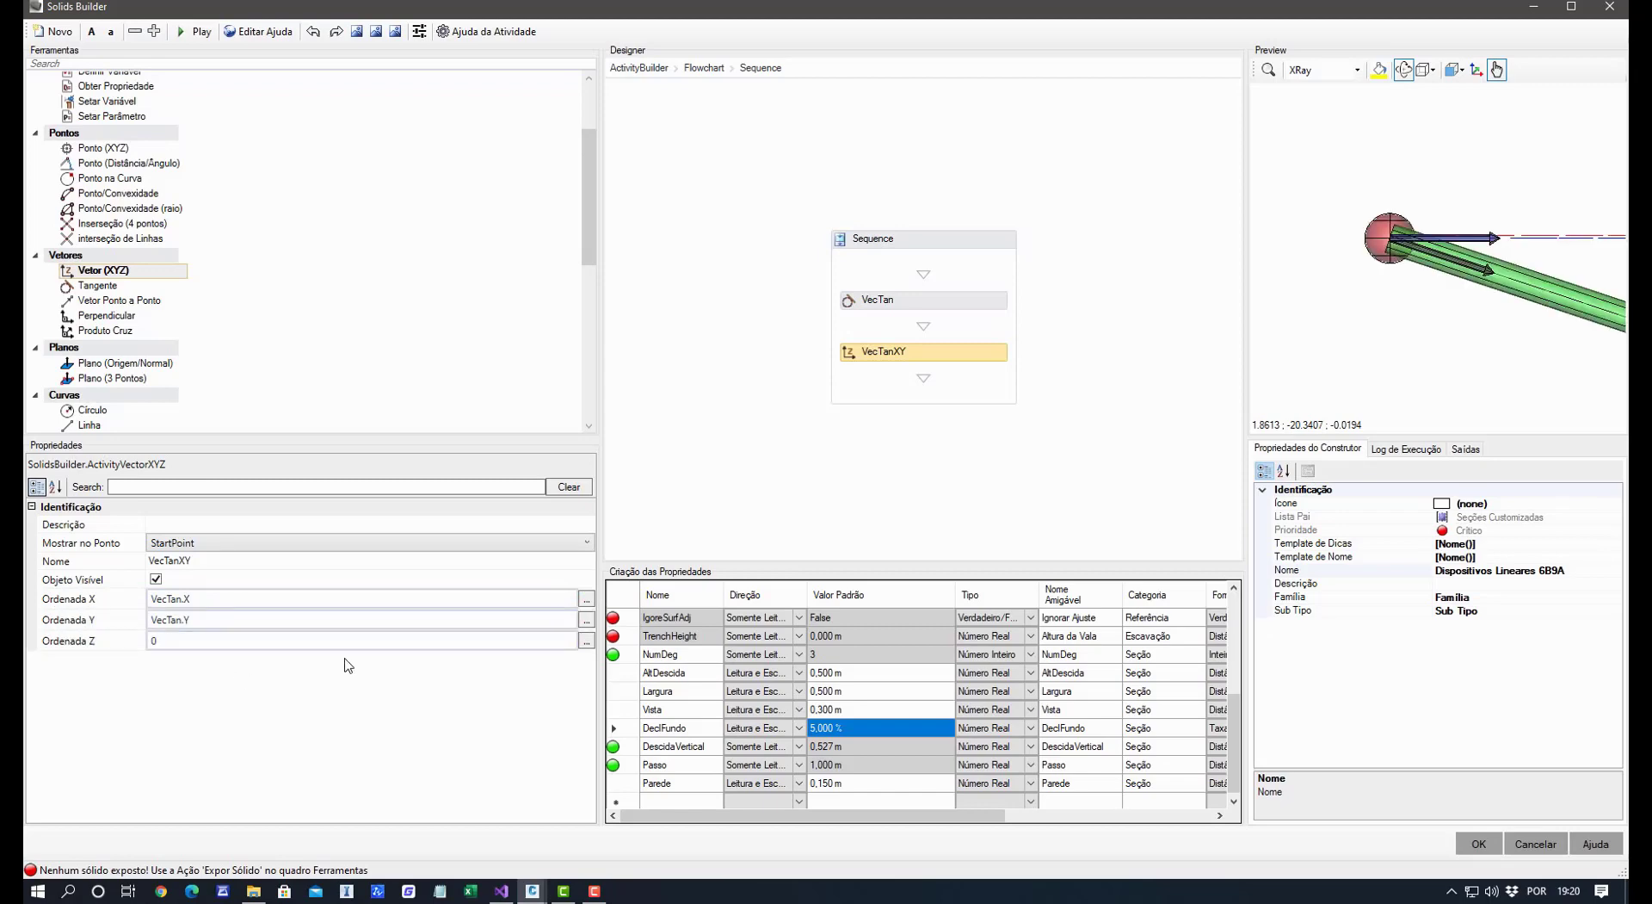
Add a Perpendicular vector after VecTanXY in the sequence, with VecTanXY as its source vector.
drag(1465, 347, 1442, 383)
mouse_move(1489, 361)
middle_down()
mouse_move(1339, 360)
mouse_move(1462, 346)
middle_up()
scroll(1387, 276, down, 3)
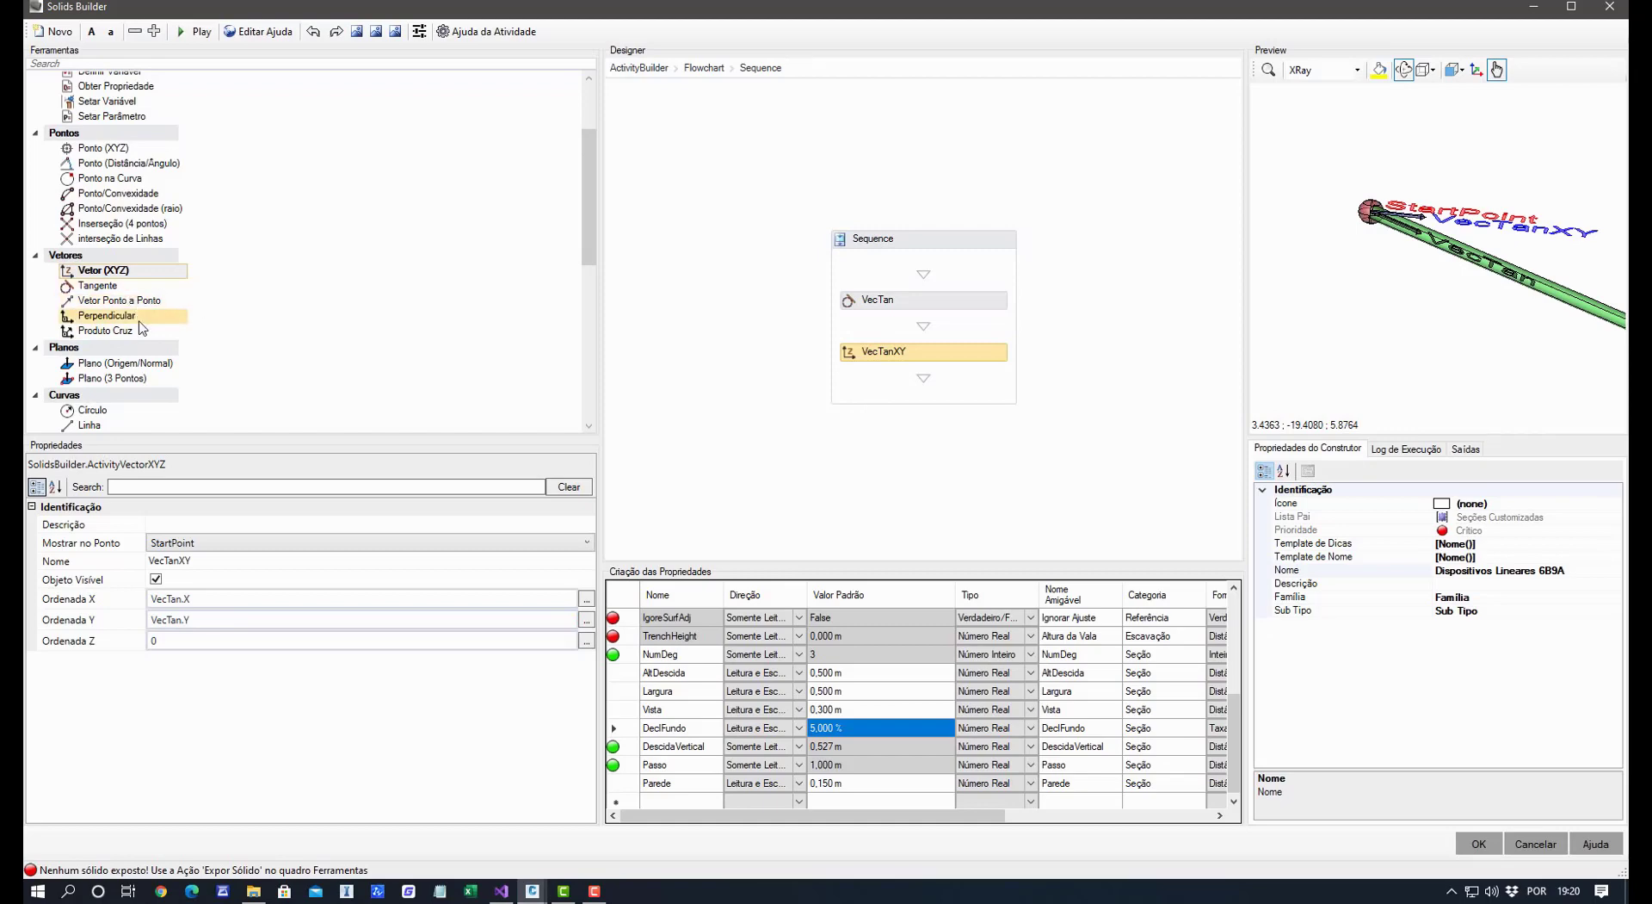
click(134, 316)
drag(545, 365, 852, 389)
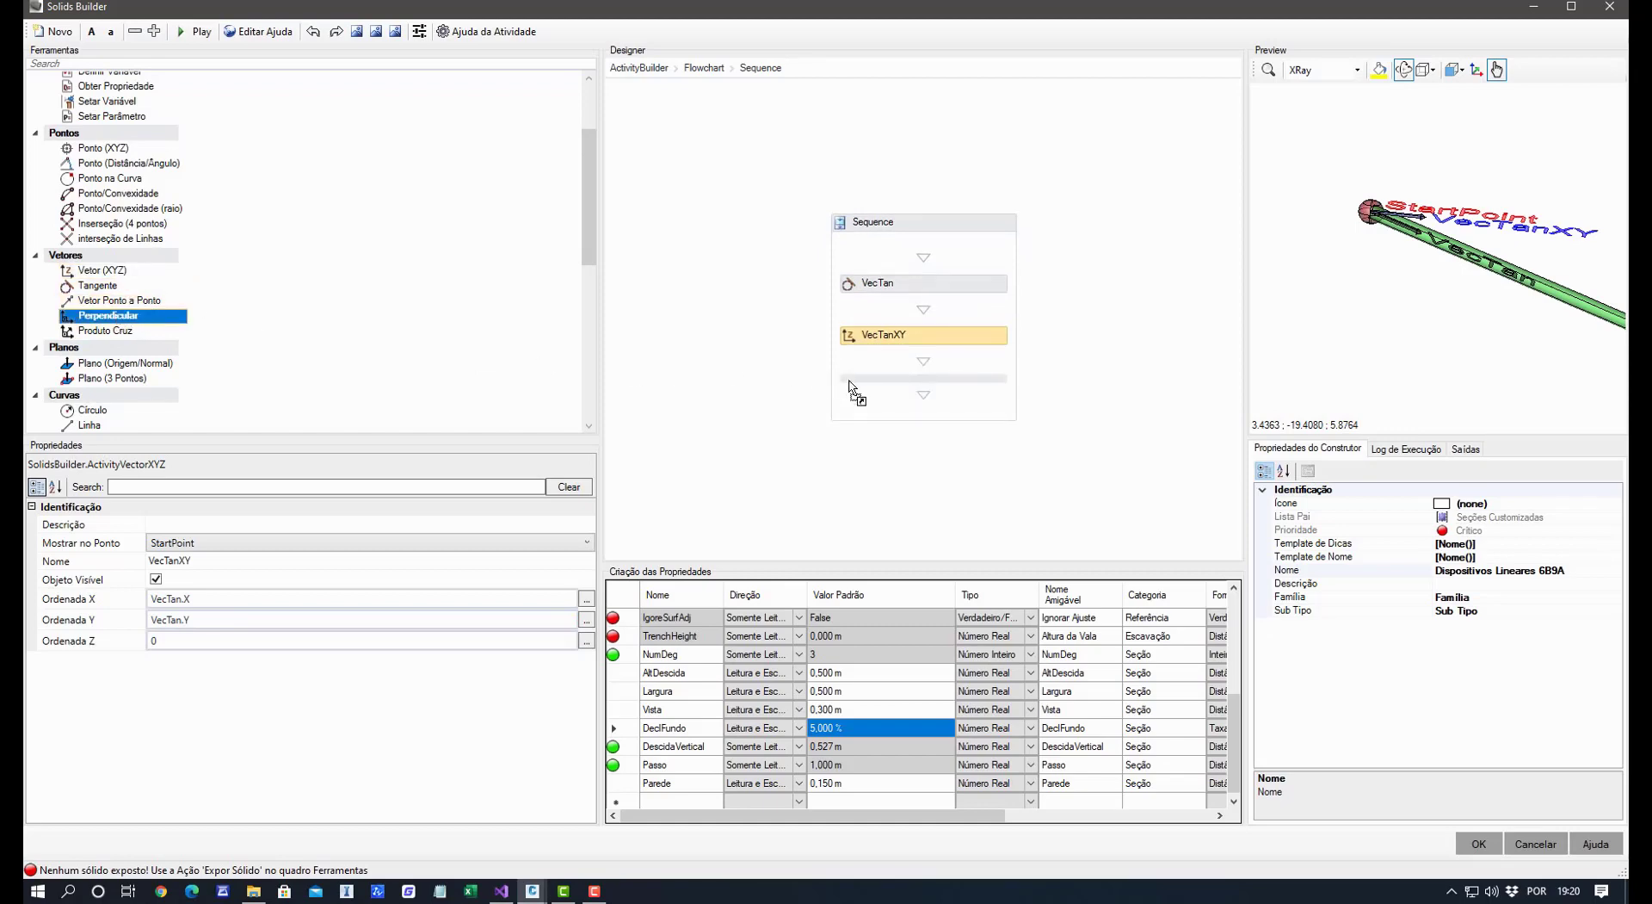
click(249, 578)
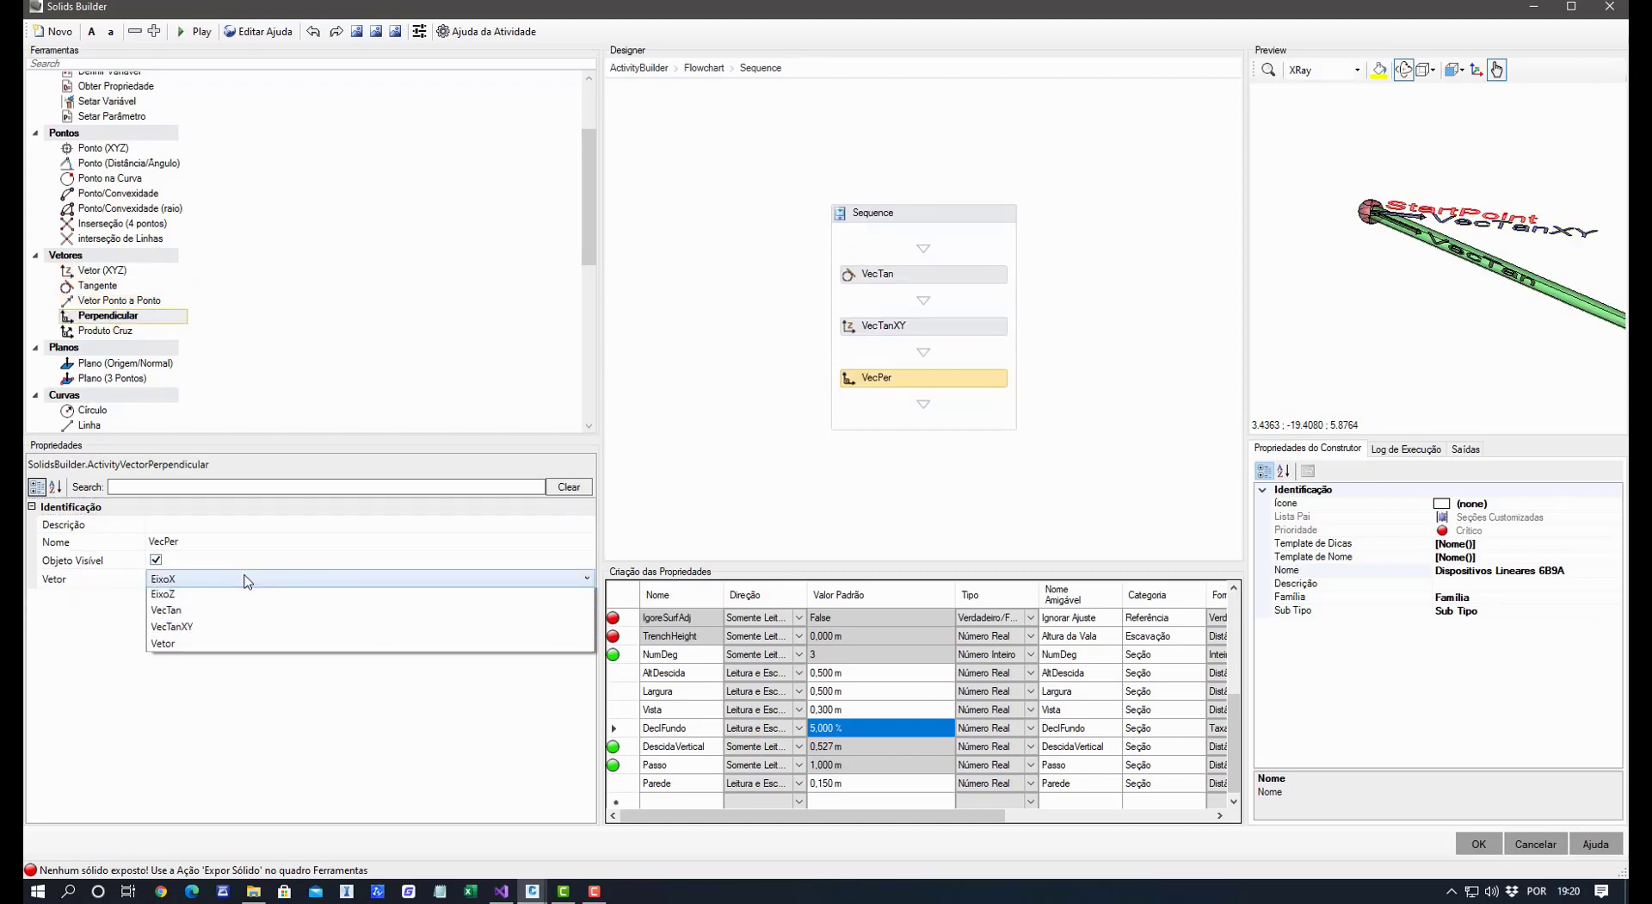
click(209, 665)
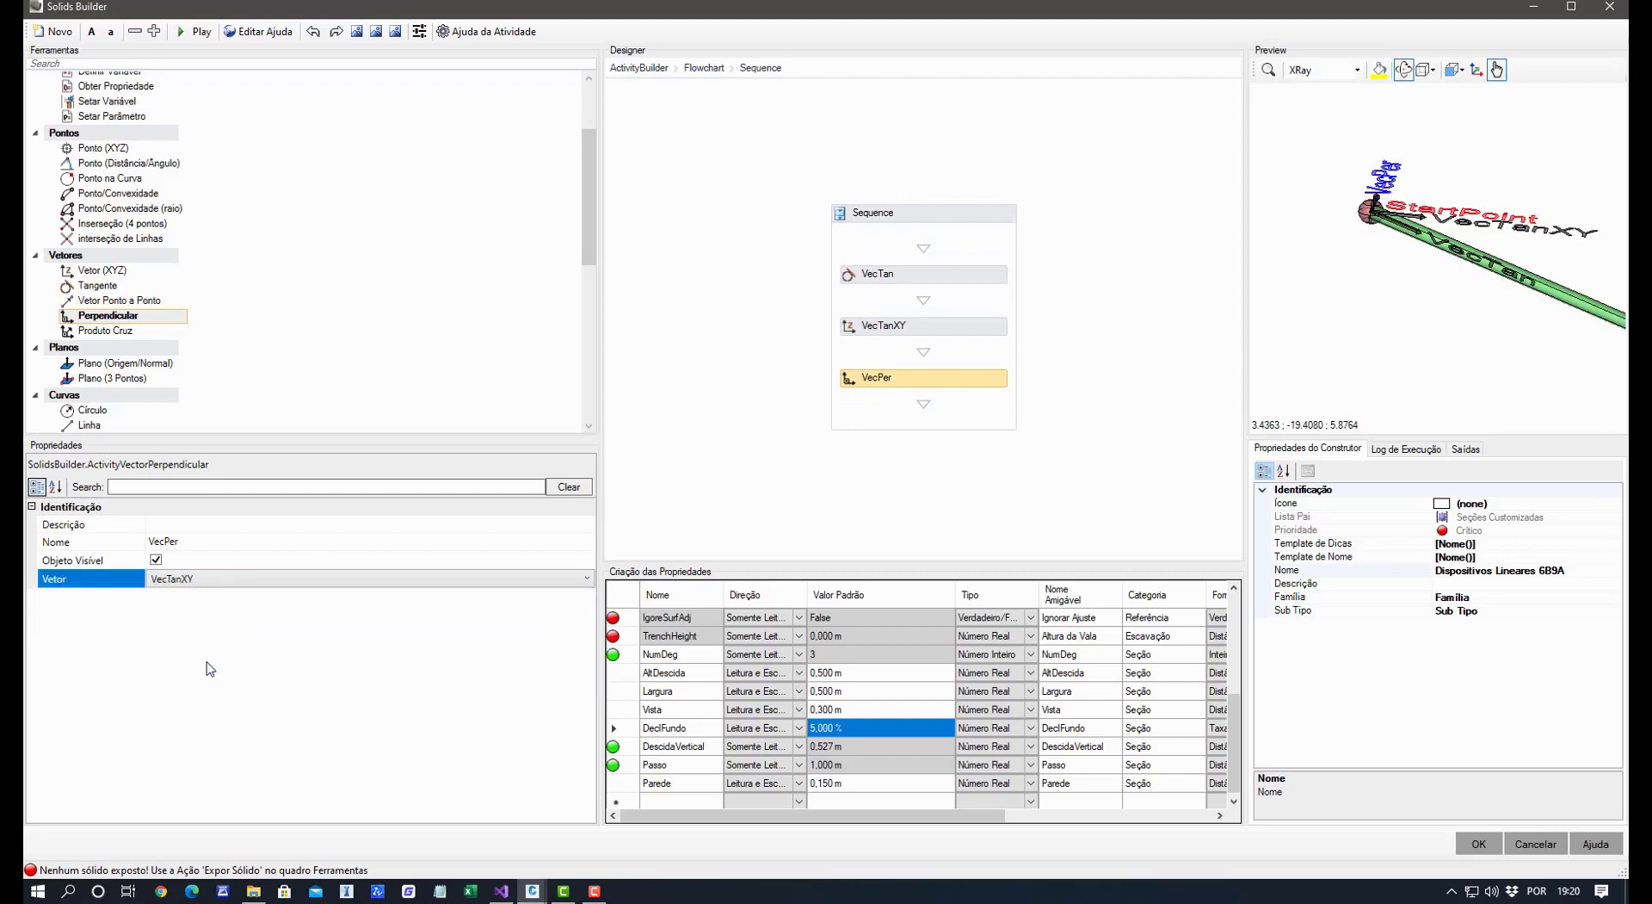
Add a Produto Cruz vector after VecPer with VecTanXY as Vetor A and VecPer as Vetor B.
scroll(1402, 359, up, 5)
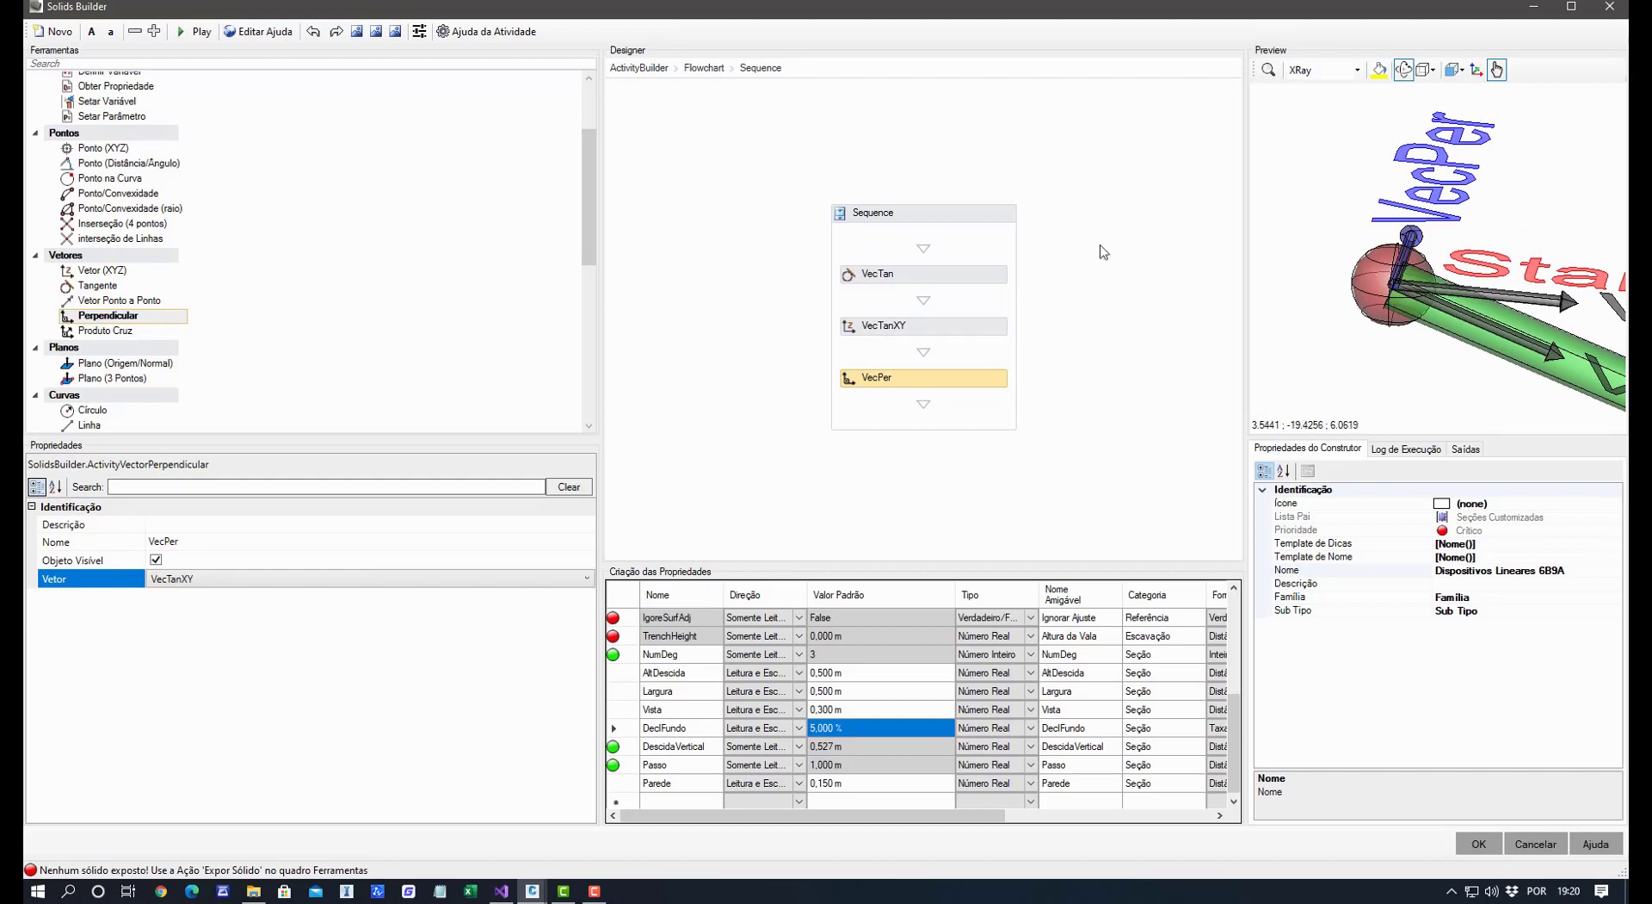
click(151, 335)
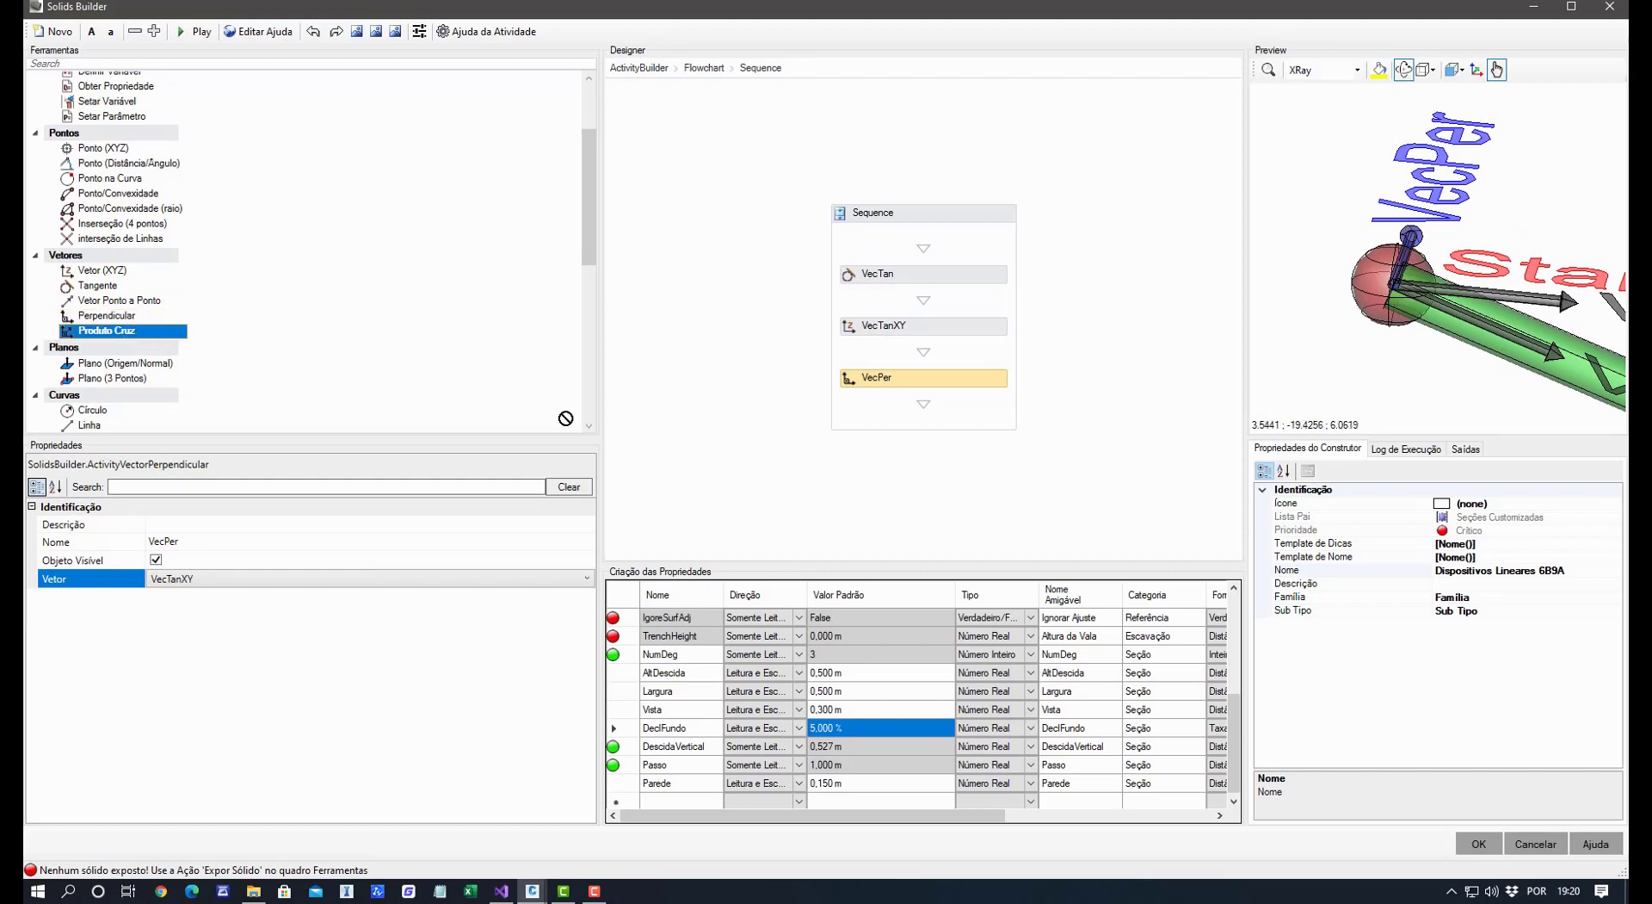
drag(566, 418, 915, 420)
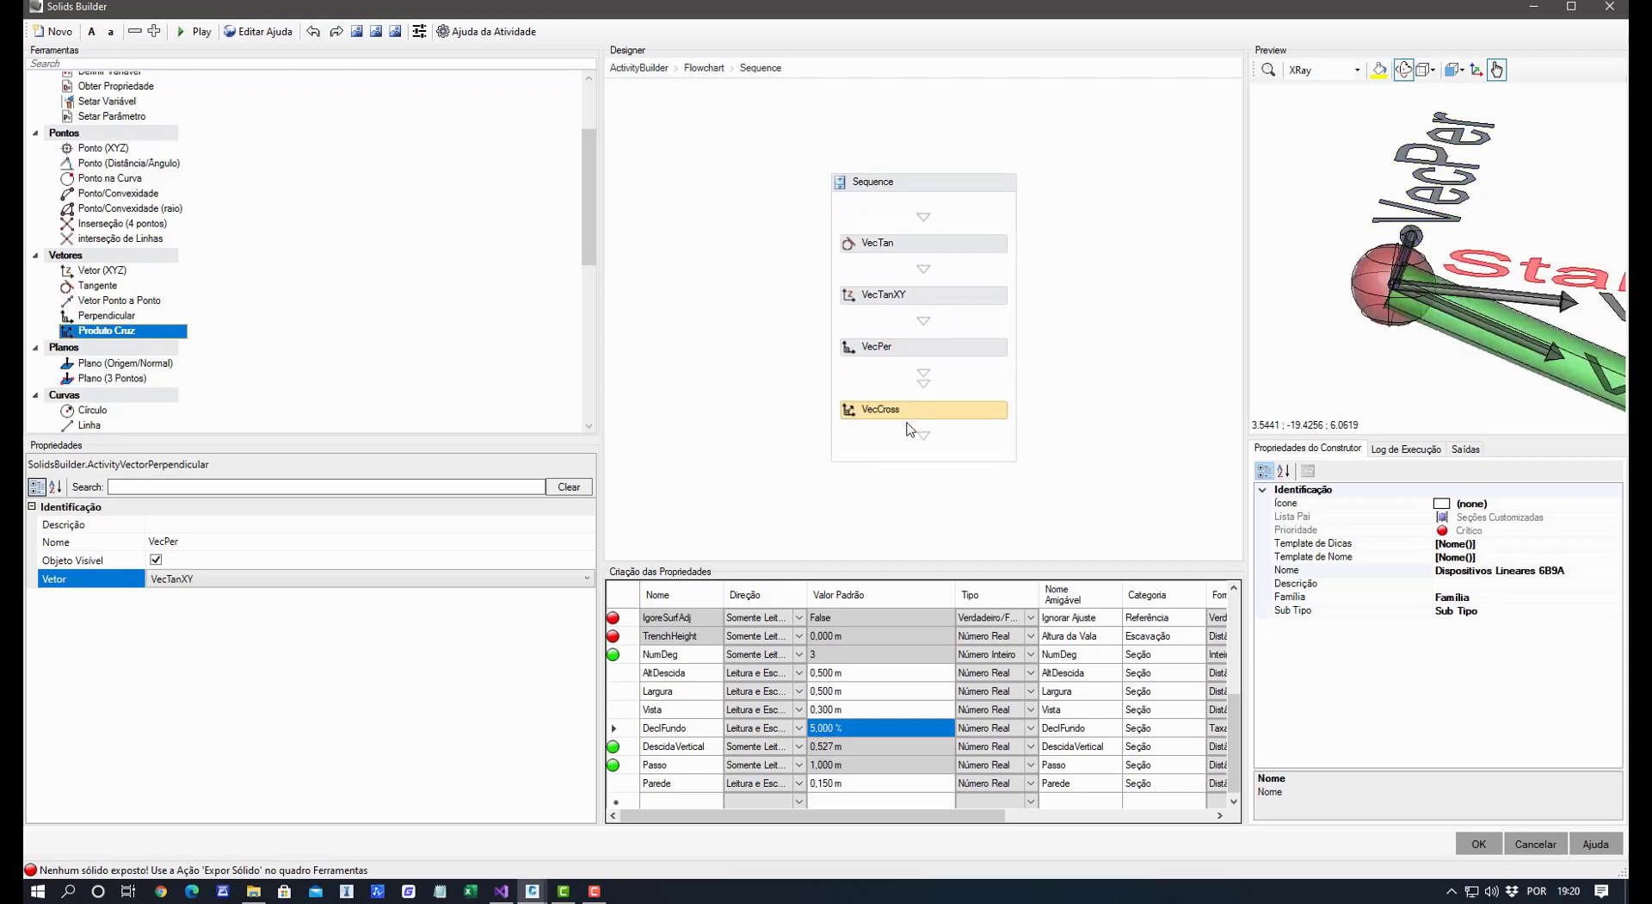
click(238, 580)
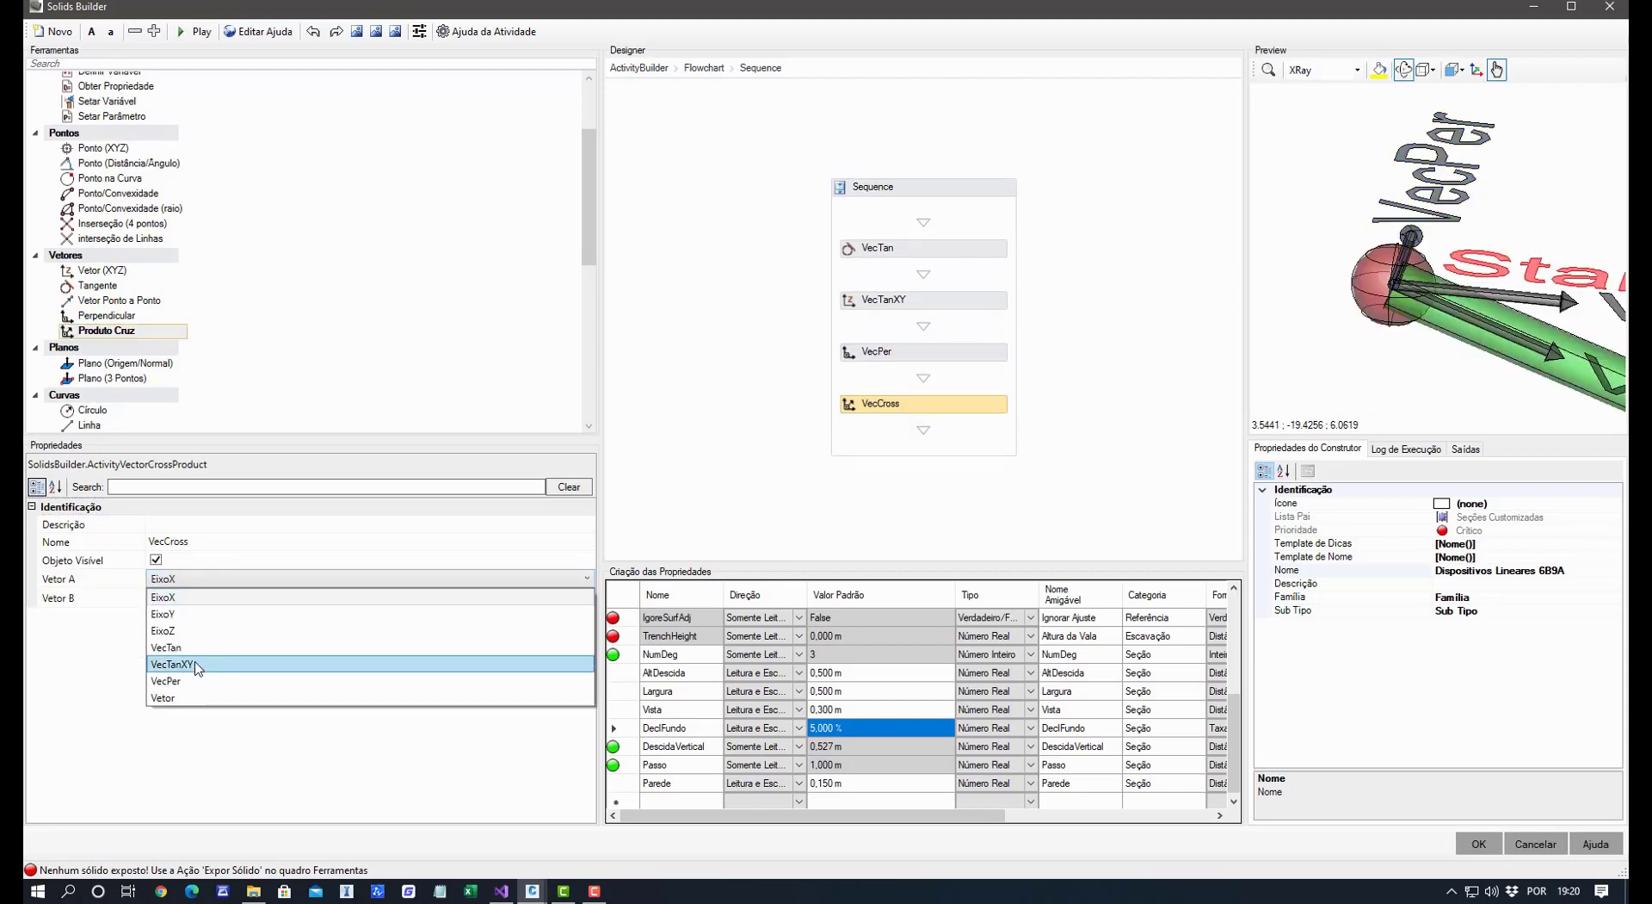
click(197, 665)
click(206, 597)
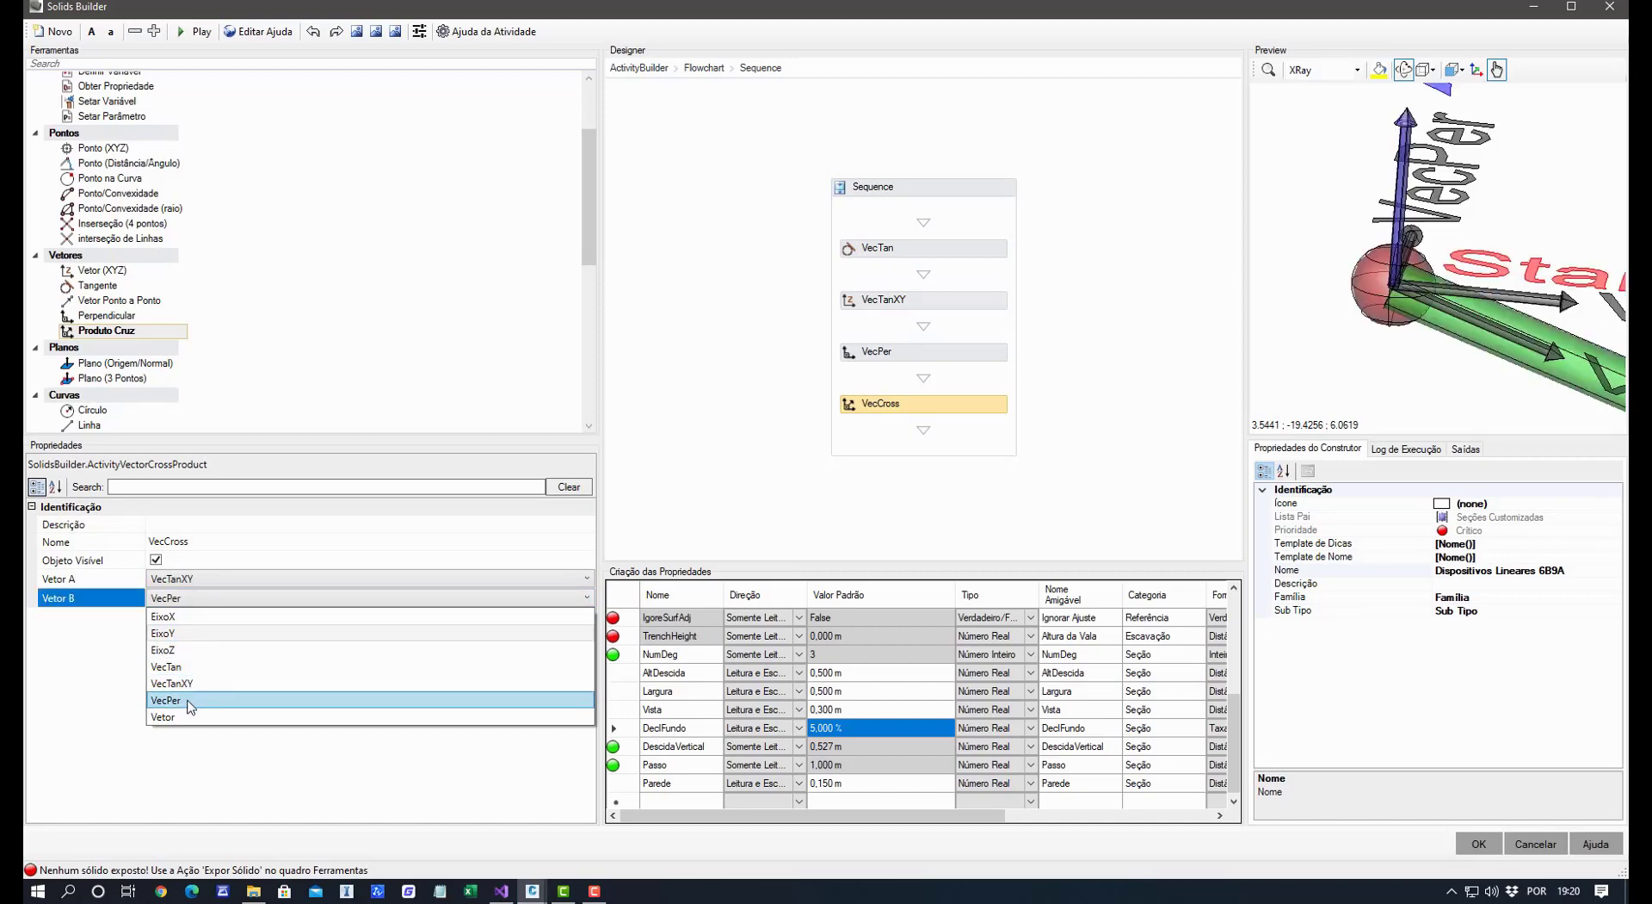
click(188, 700)
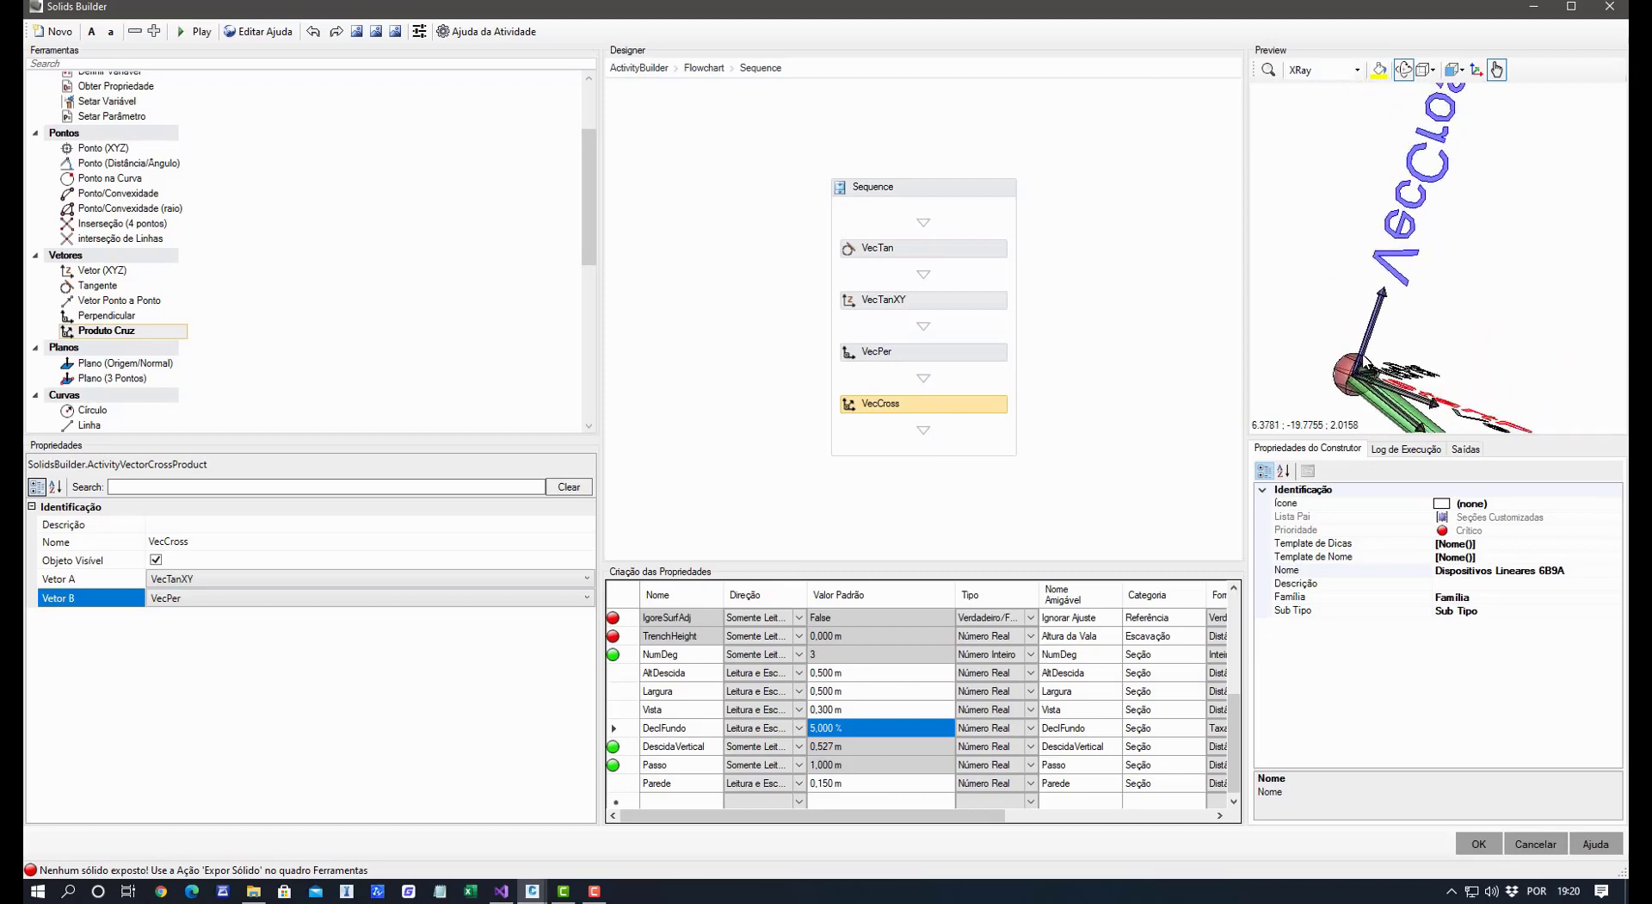
Examine the joined solid's position relative to the new vectors at StartPoint, in 3D and in the top view.
scroll(1343, 241, down, 6)
scroll(1454, 229, down, 3)
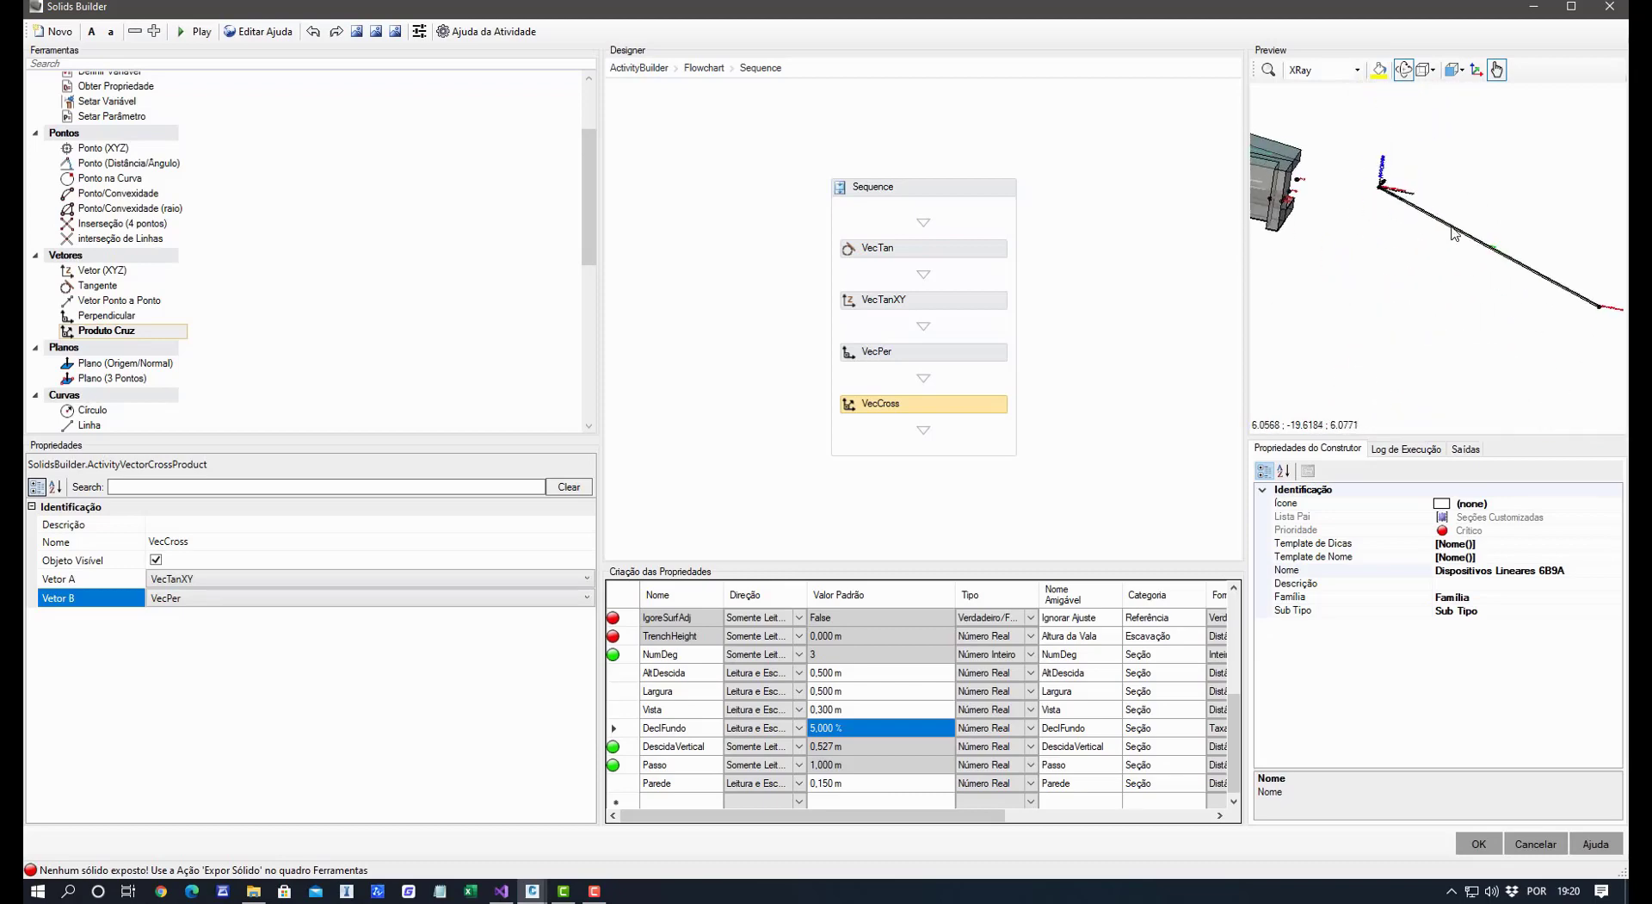
scroll(1406, 200, up, 5)
scroll(1540, 293, down, 5)
scroll(1539, 292, down, 3)
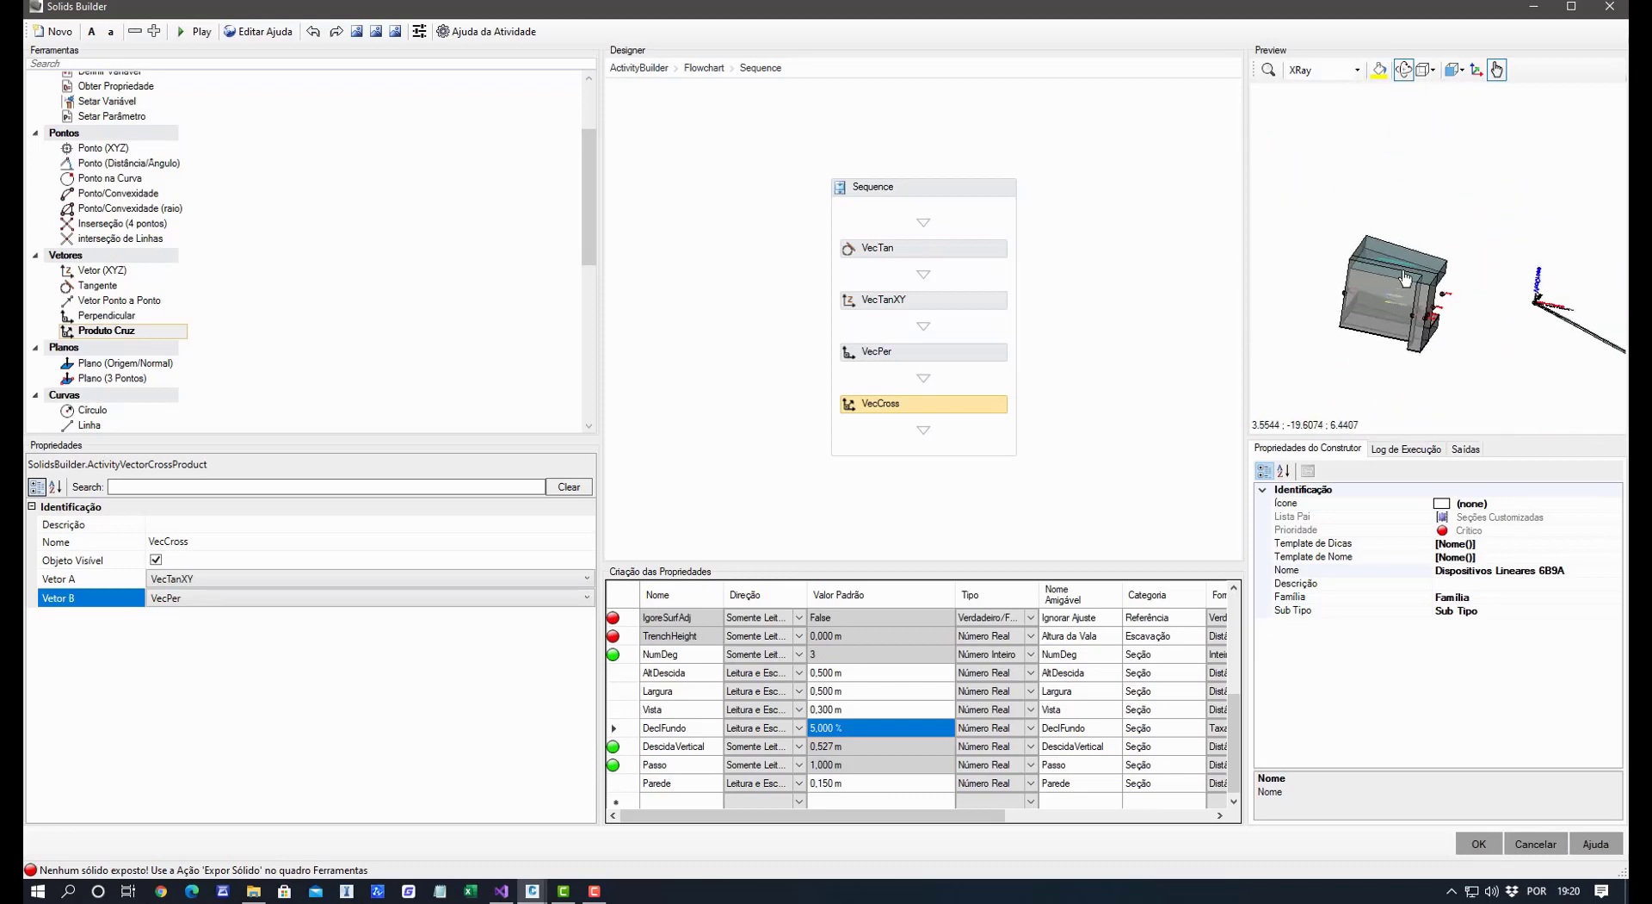
click(1456, 70)
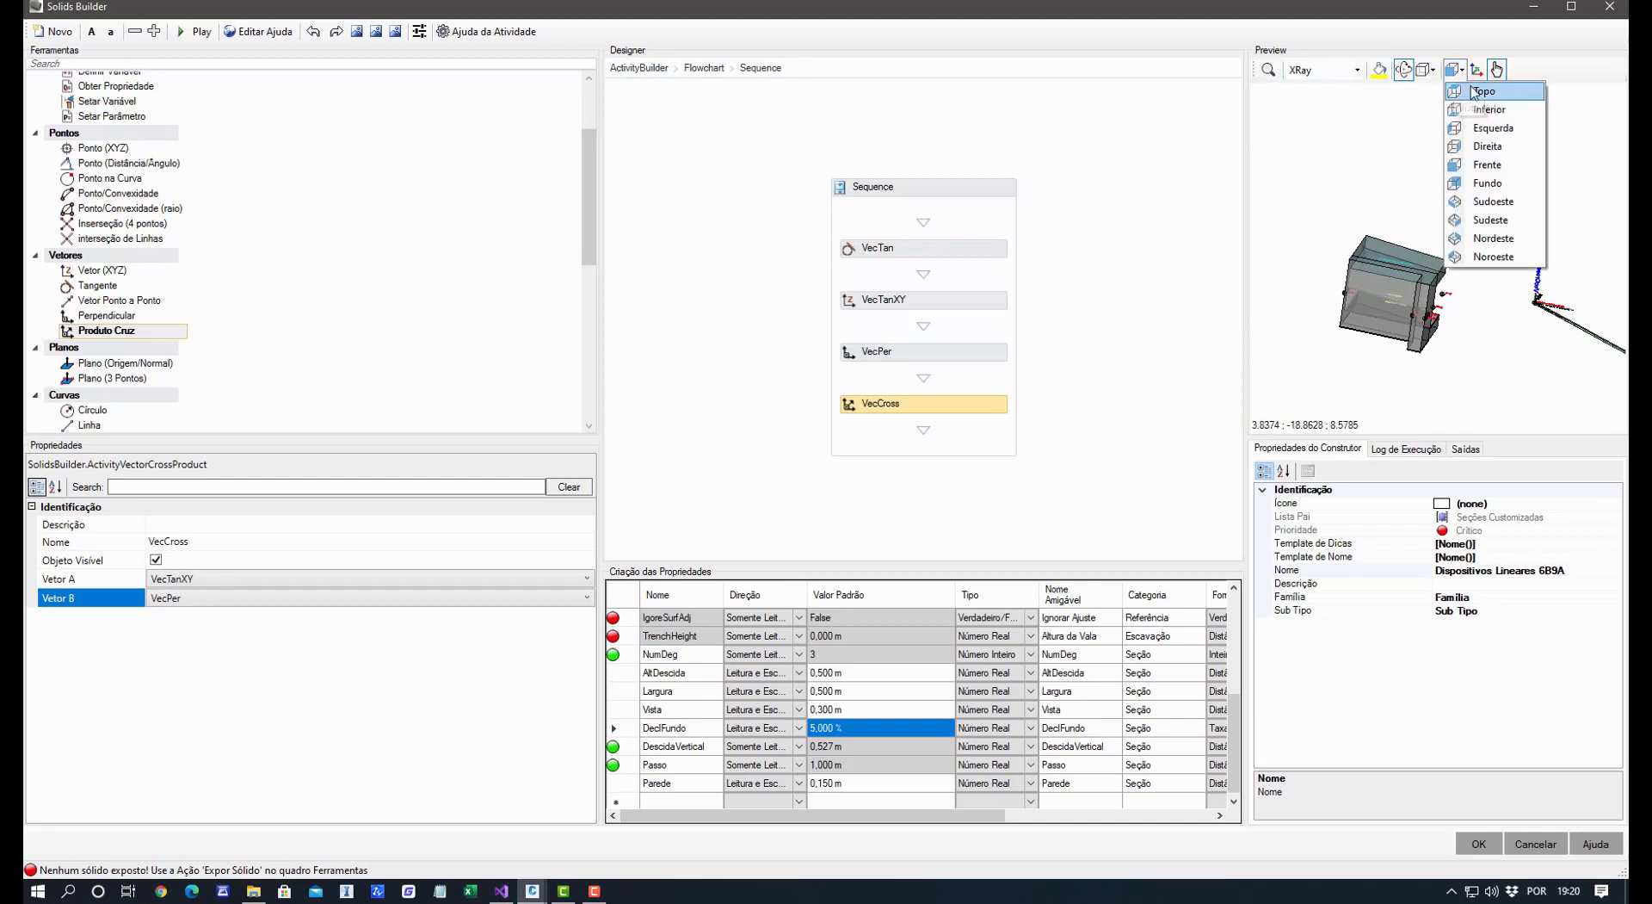
click(1470, 105)
middle_drag(1408, 284, 1523, 286)
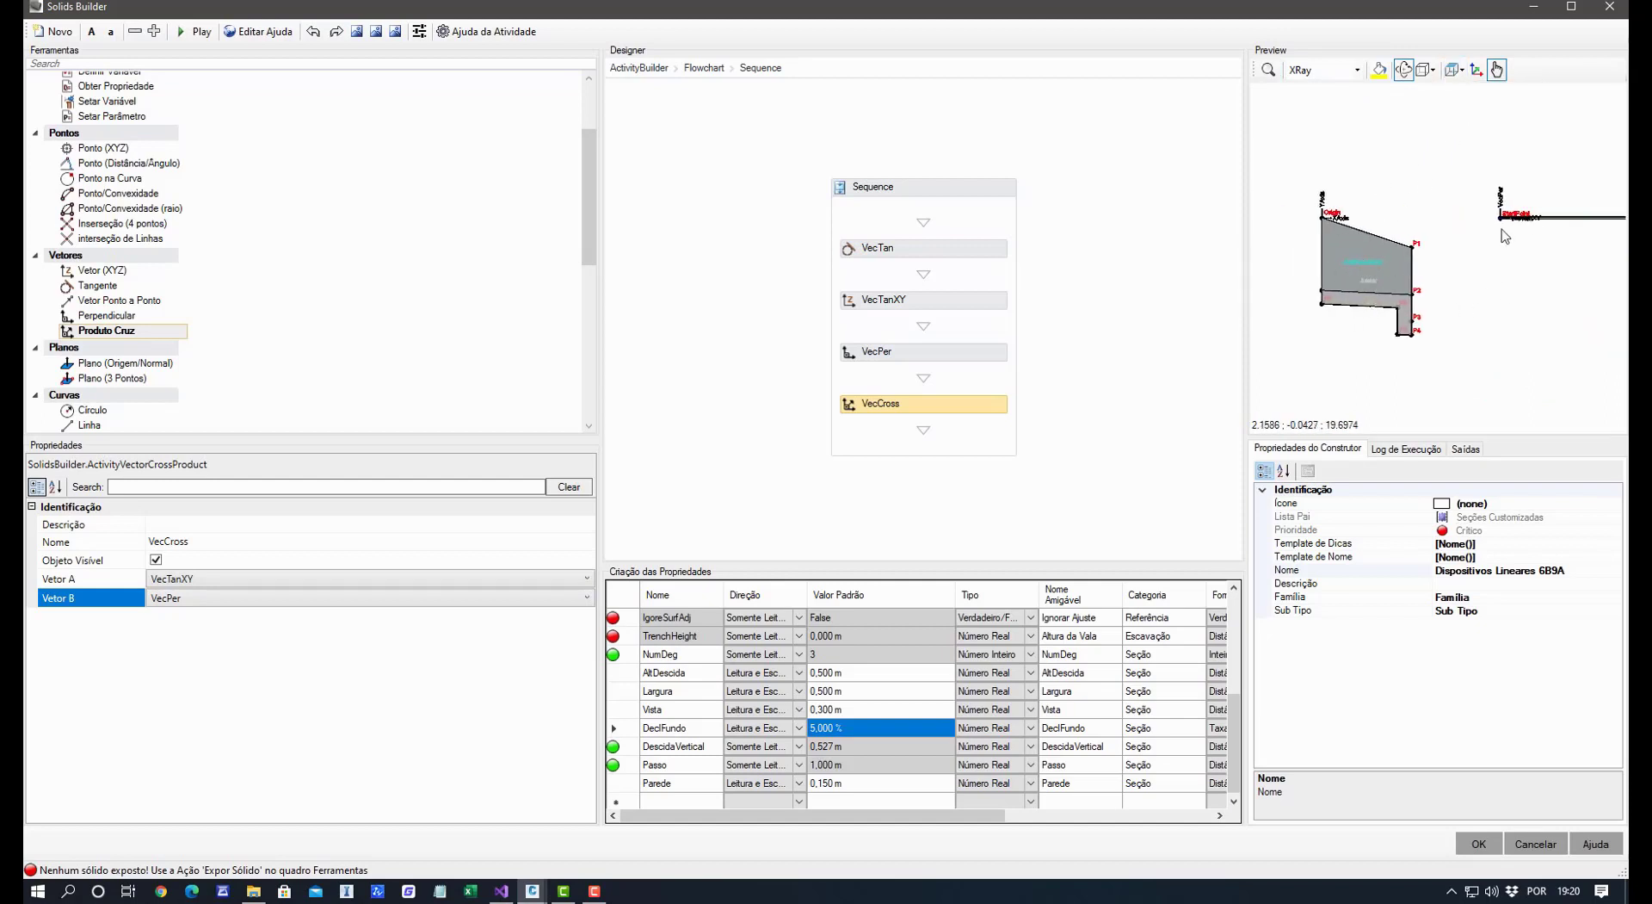
Add an Alinhar transformation after VecCross with Juntar as the geometry to transform.
scroll(245, 320, down, 6)
scroll(217, 332, down, 3)
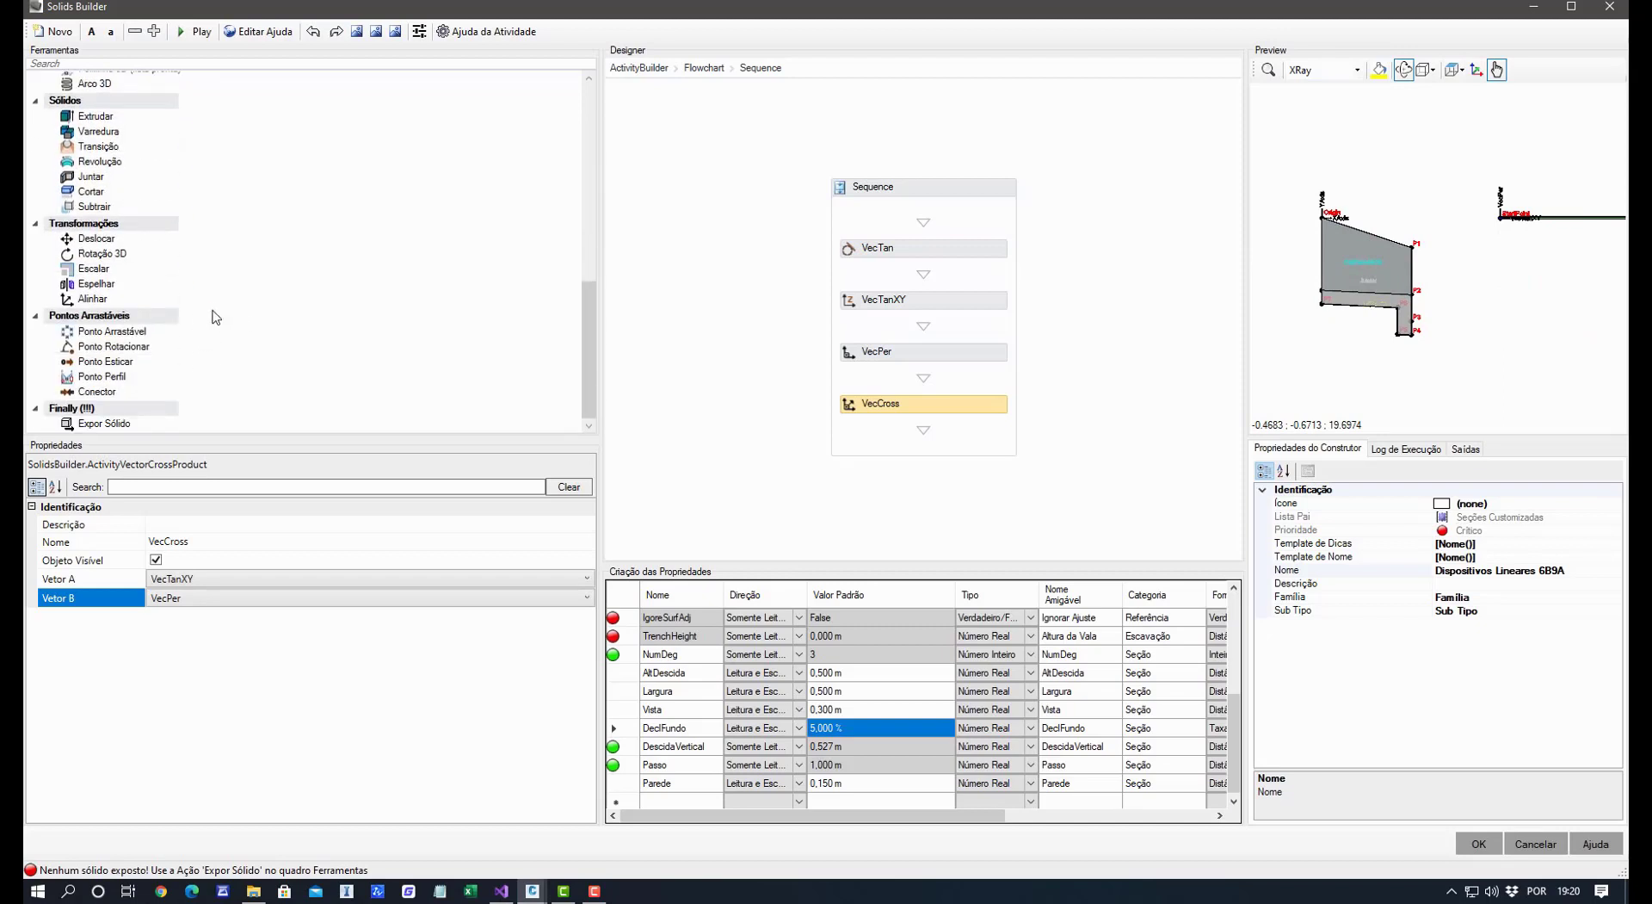
click(101, 299)
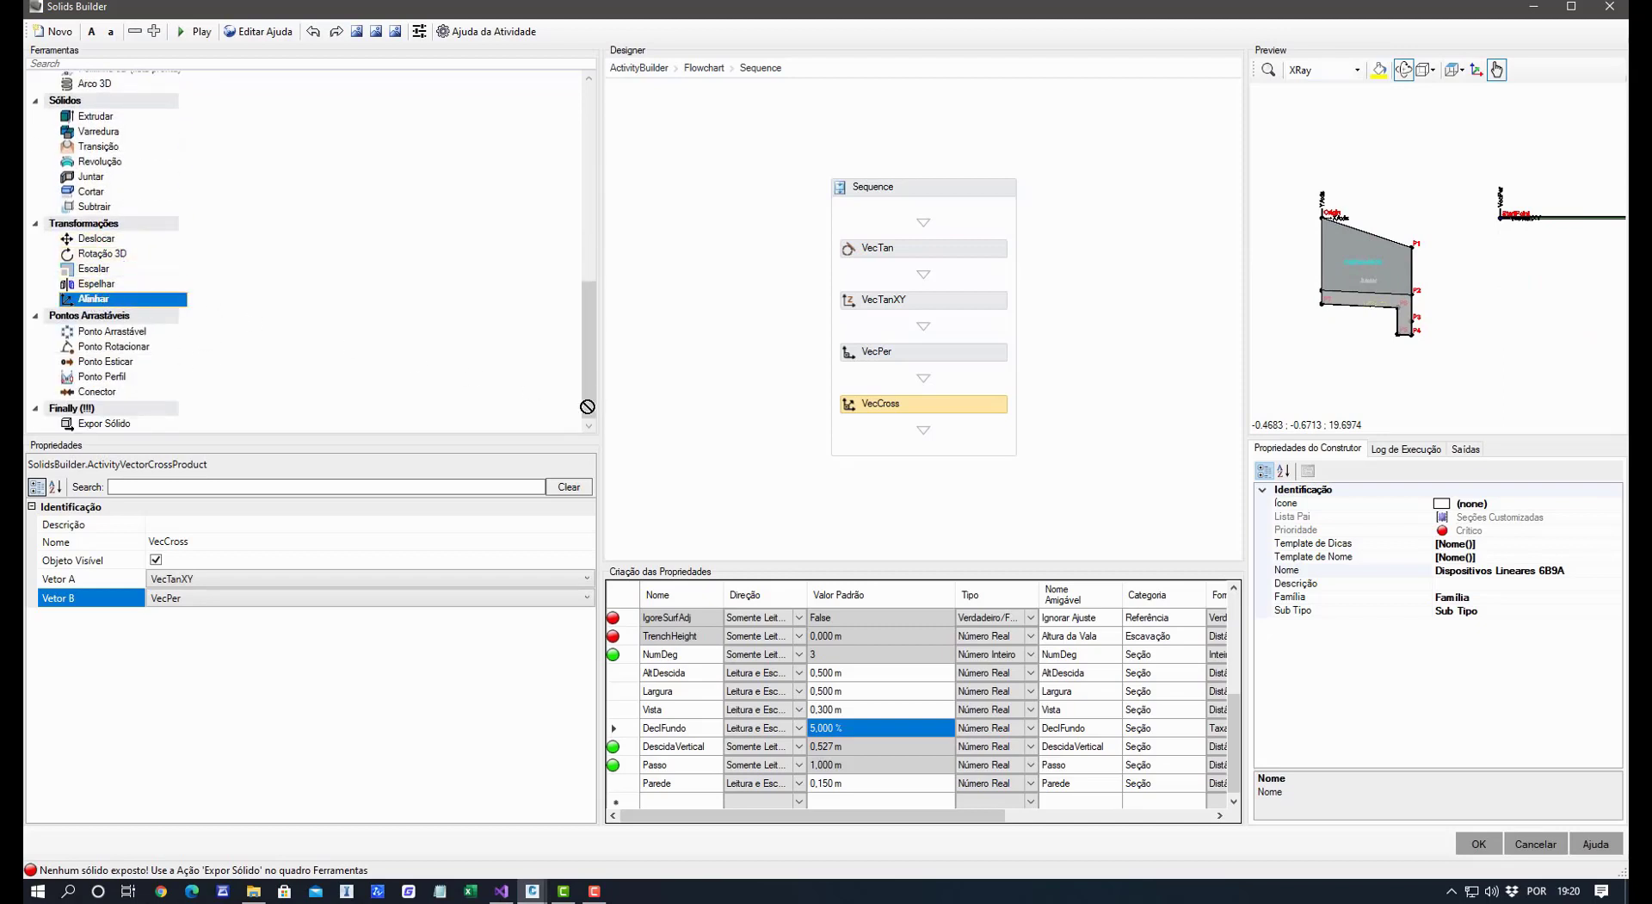
drag(588, 406, 873, 454)
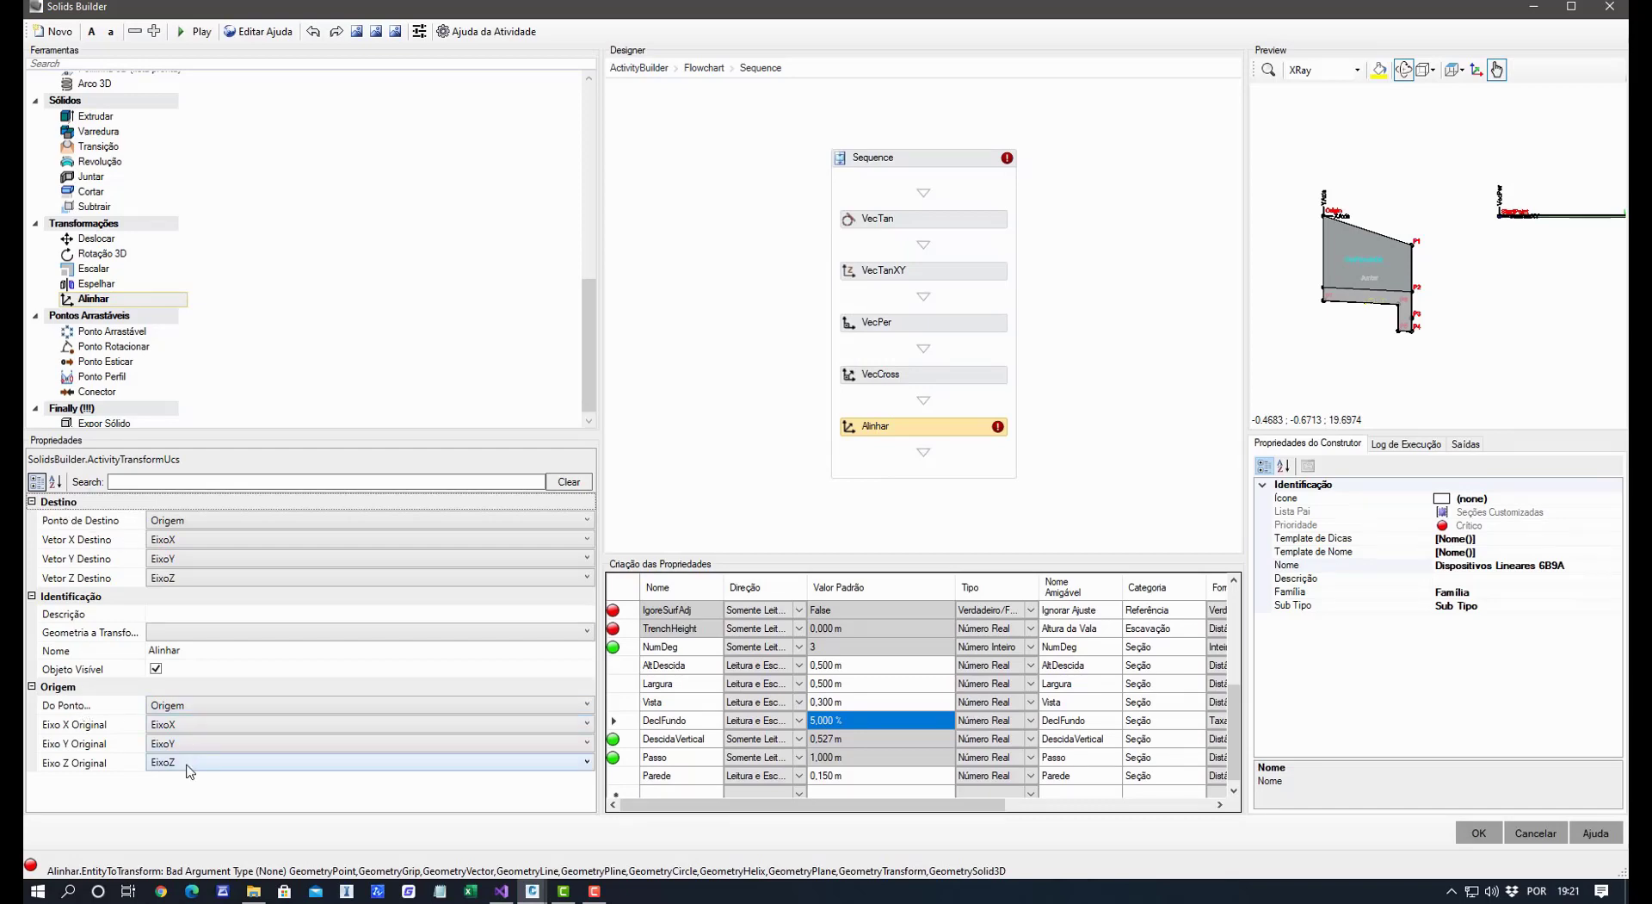
click(174, 633)
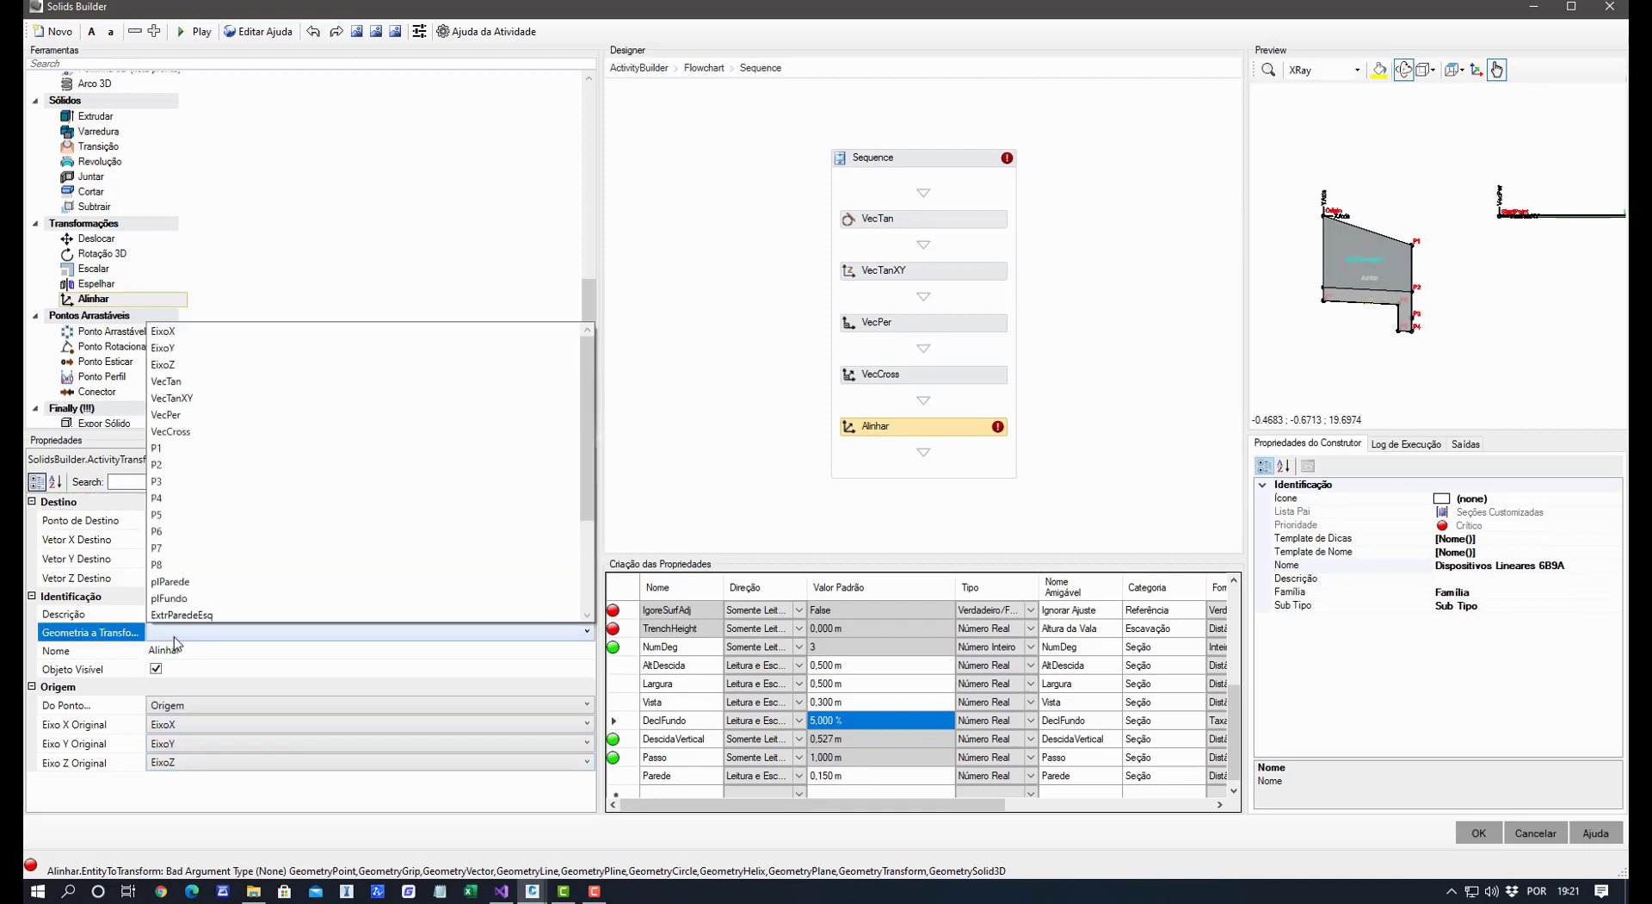
scroll(258, 565, down, 3)
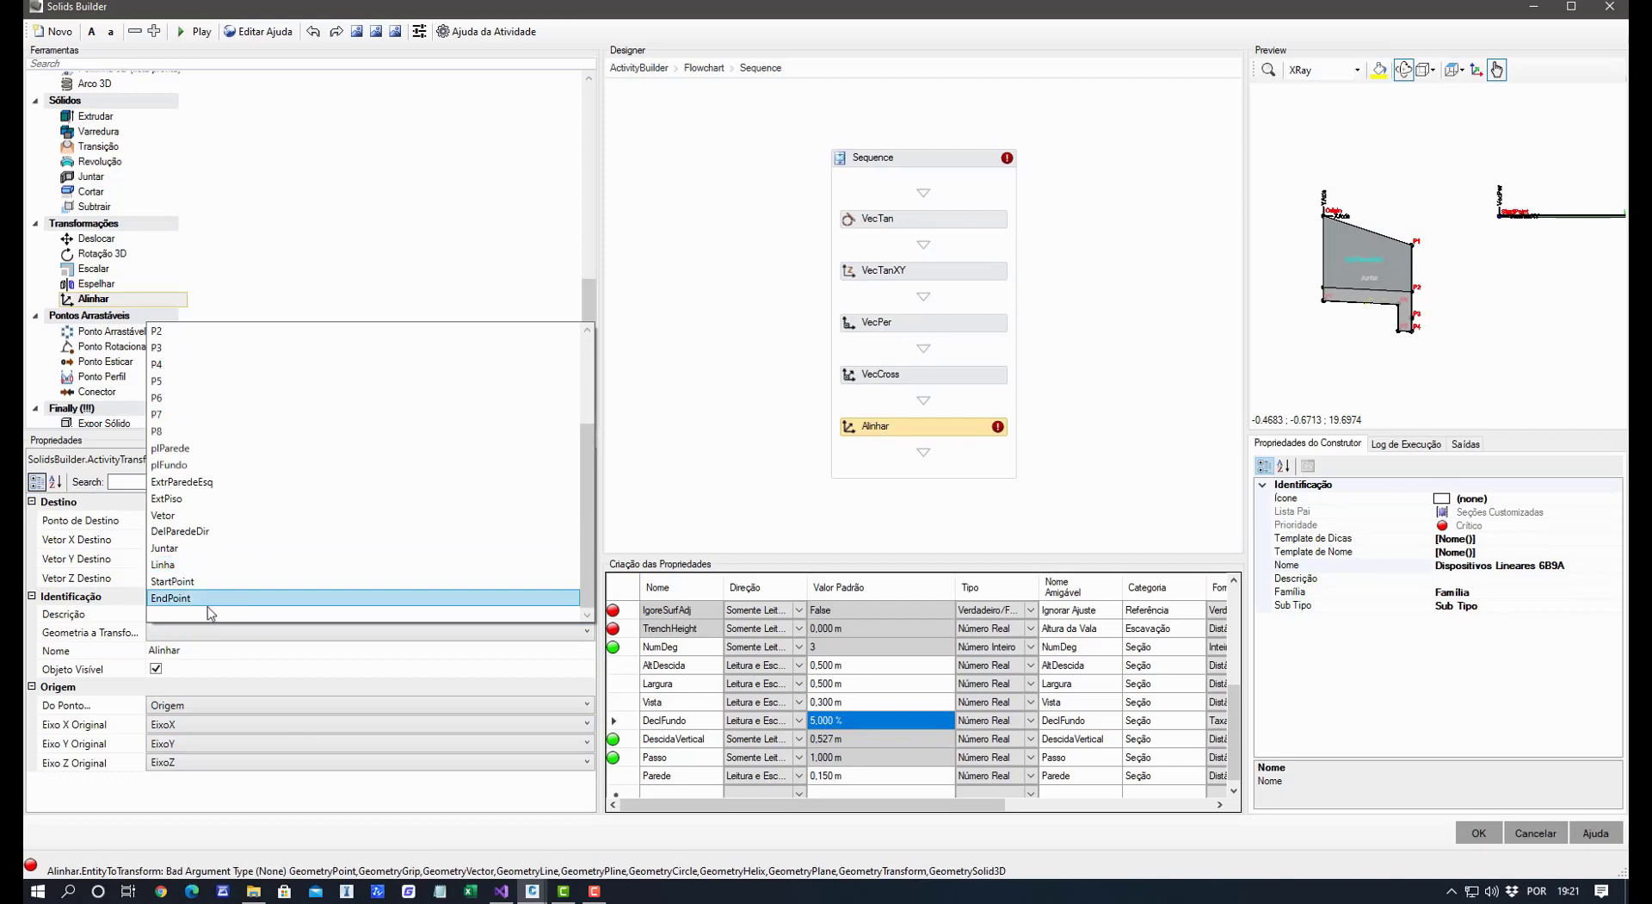
click(189, 548)
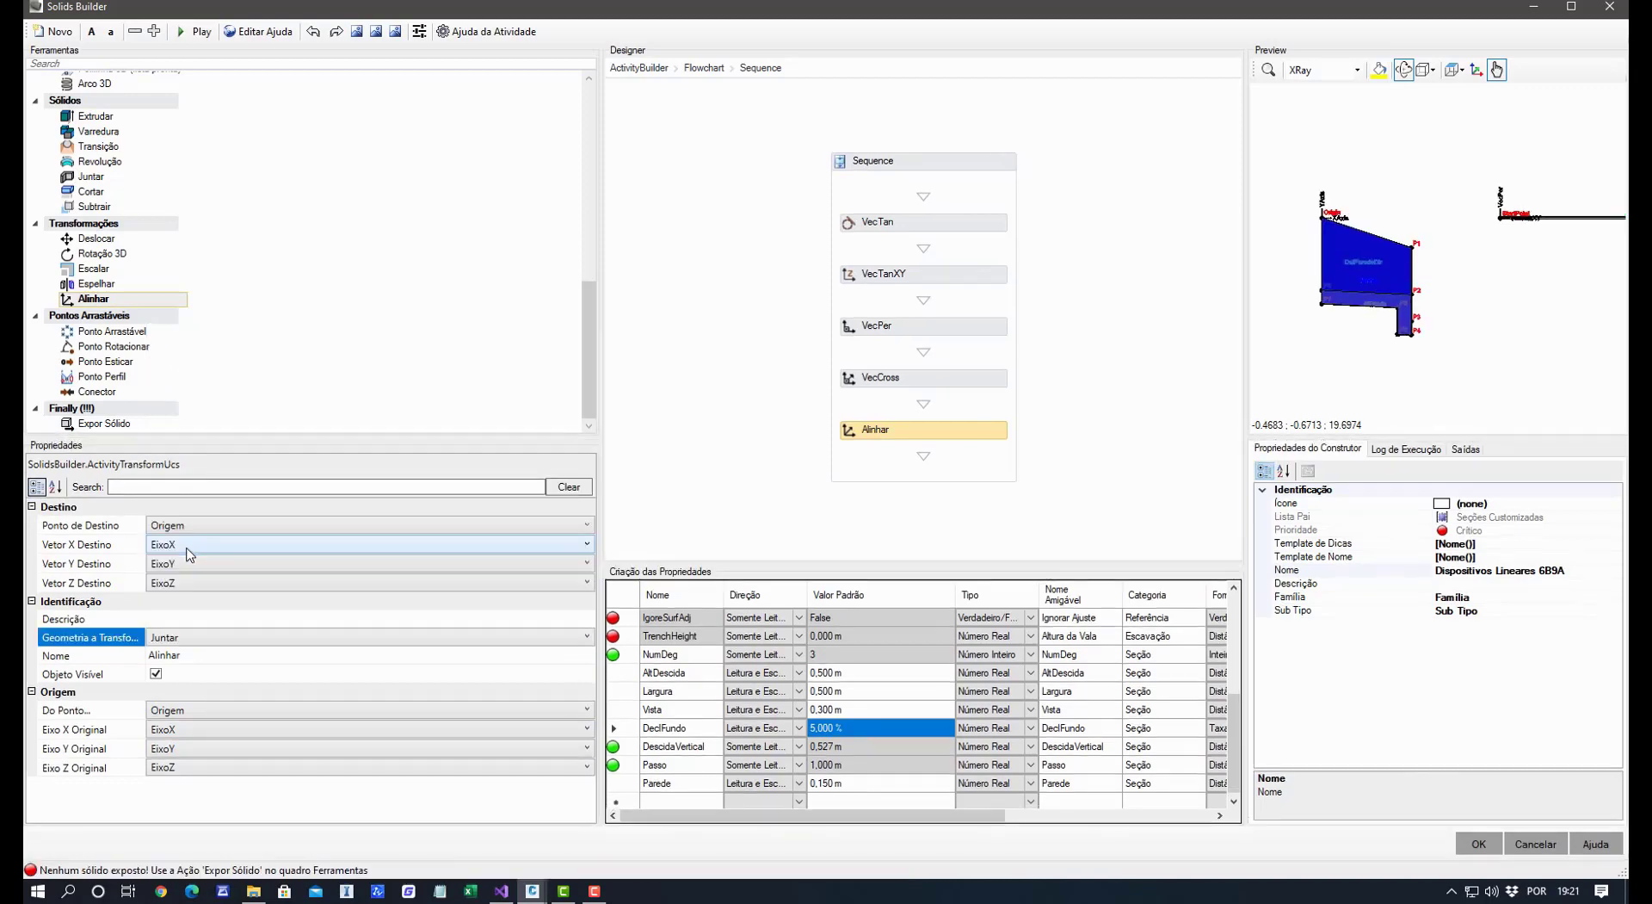
Set the destination point of the Alinhar transformation to StartPoint.
click(117, 528)
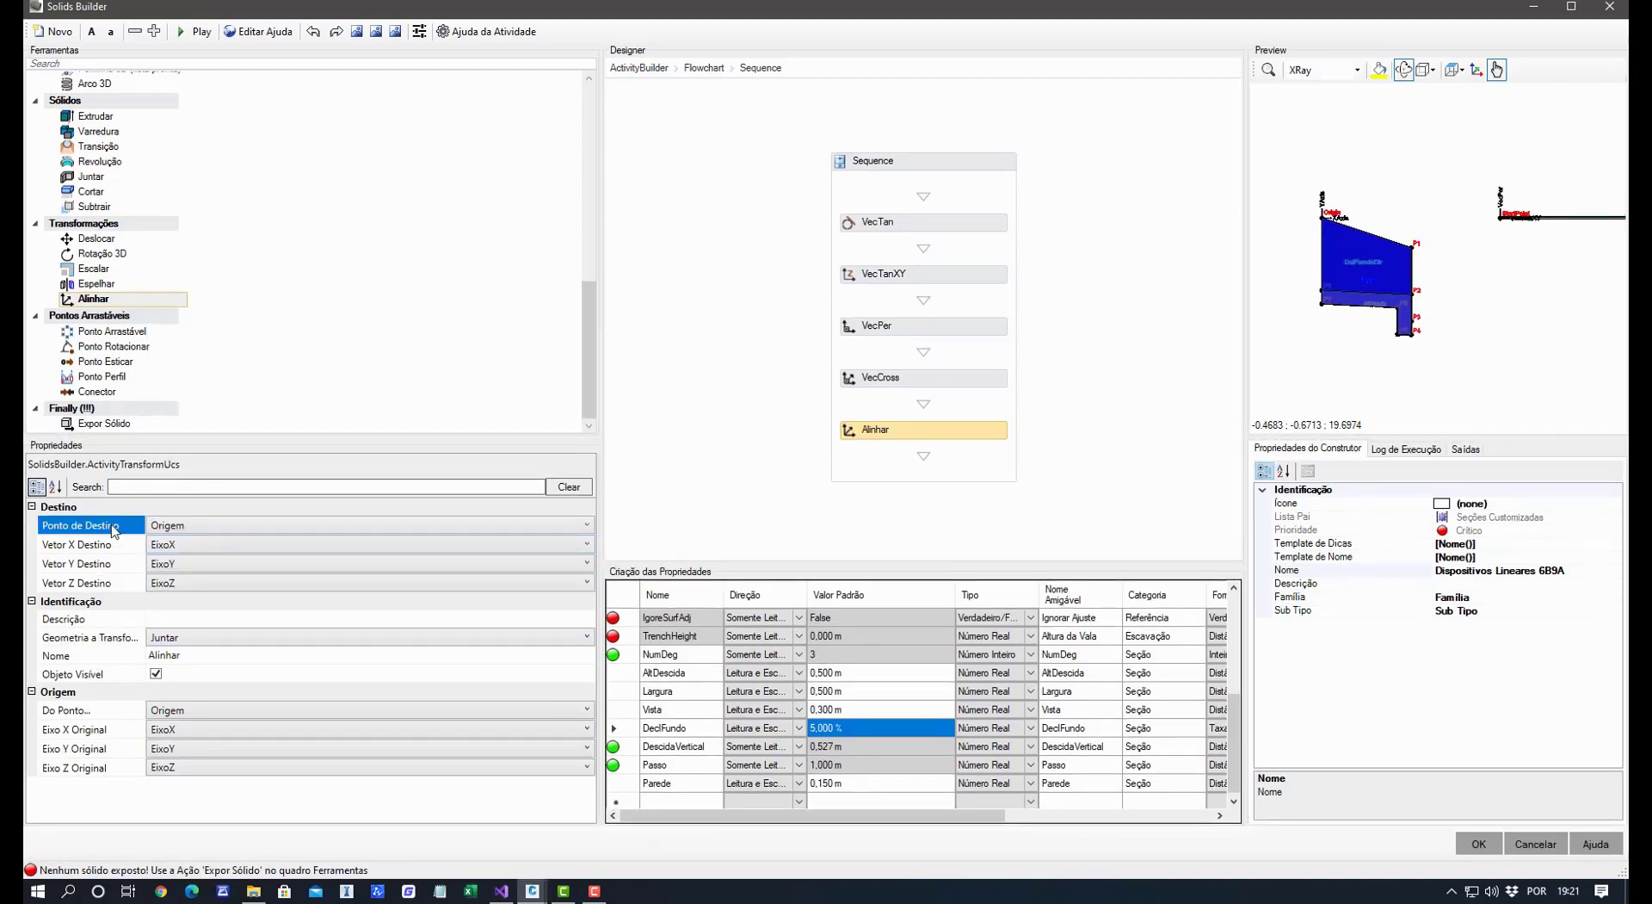
click(231, 529)
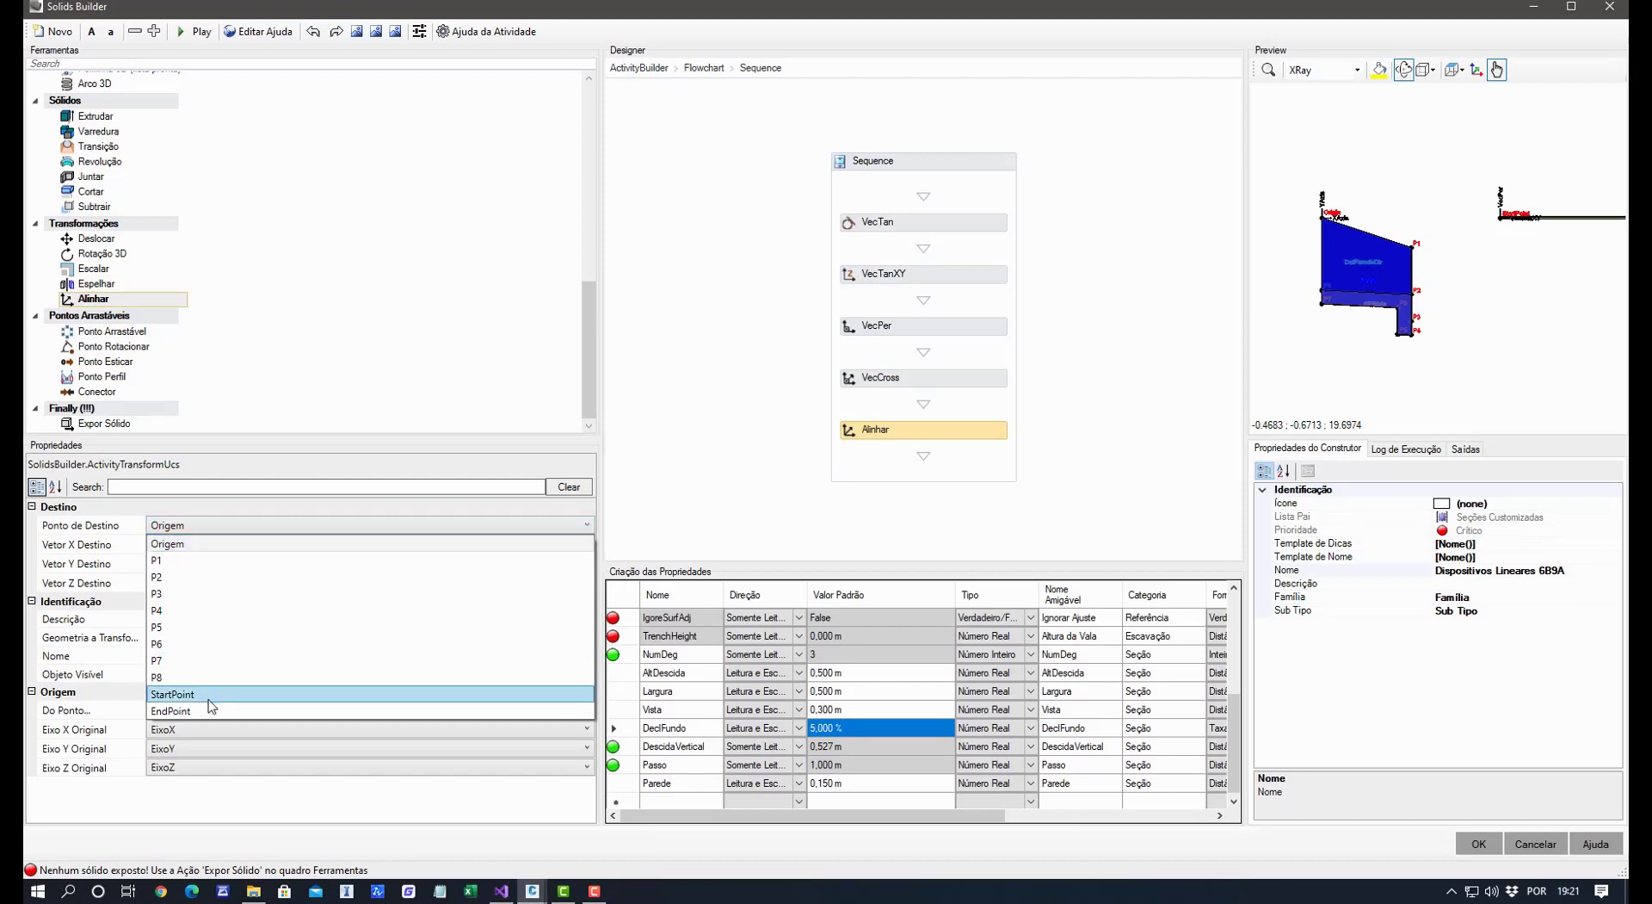
click(208, 695)
Enlarge the preview and examine the aligned solid against the original solid and path line in top and isometric views.
scroll(1433, 332, down, 2)
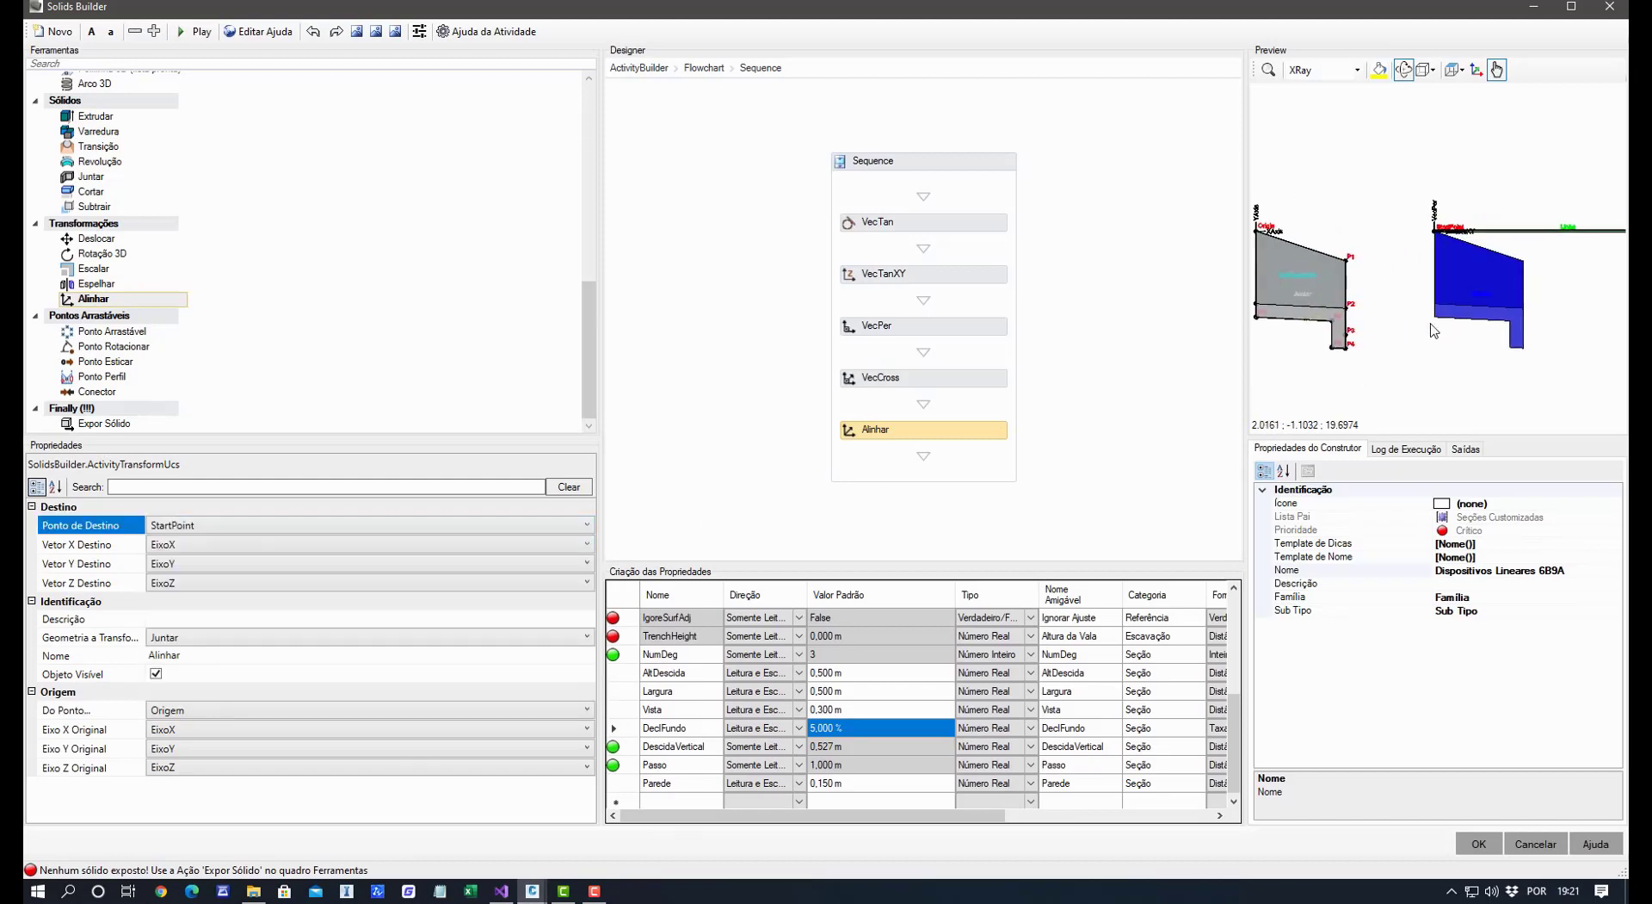
drag(1246, 183, 1095, 206)
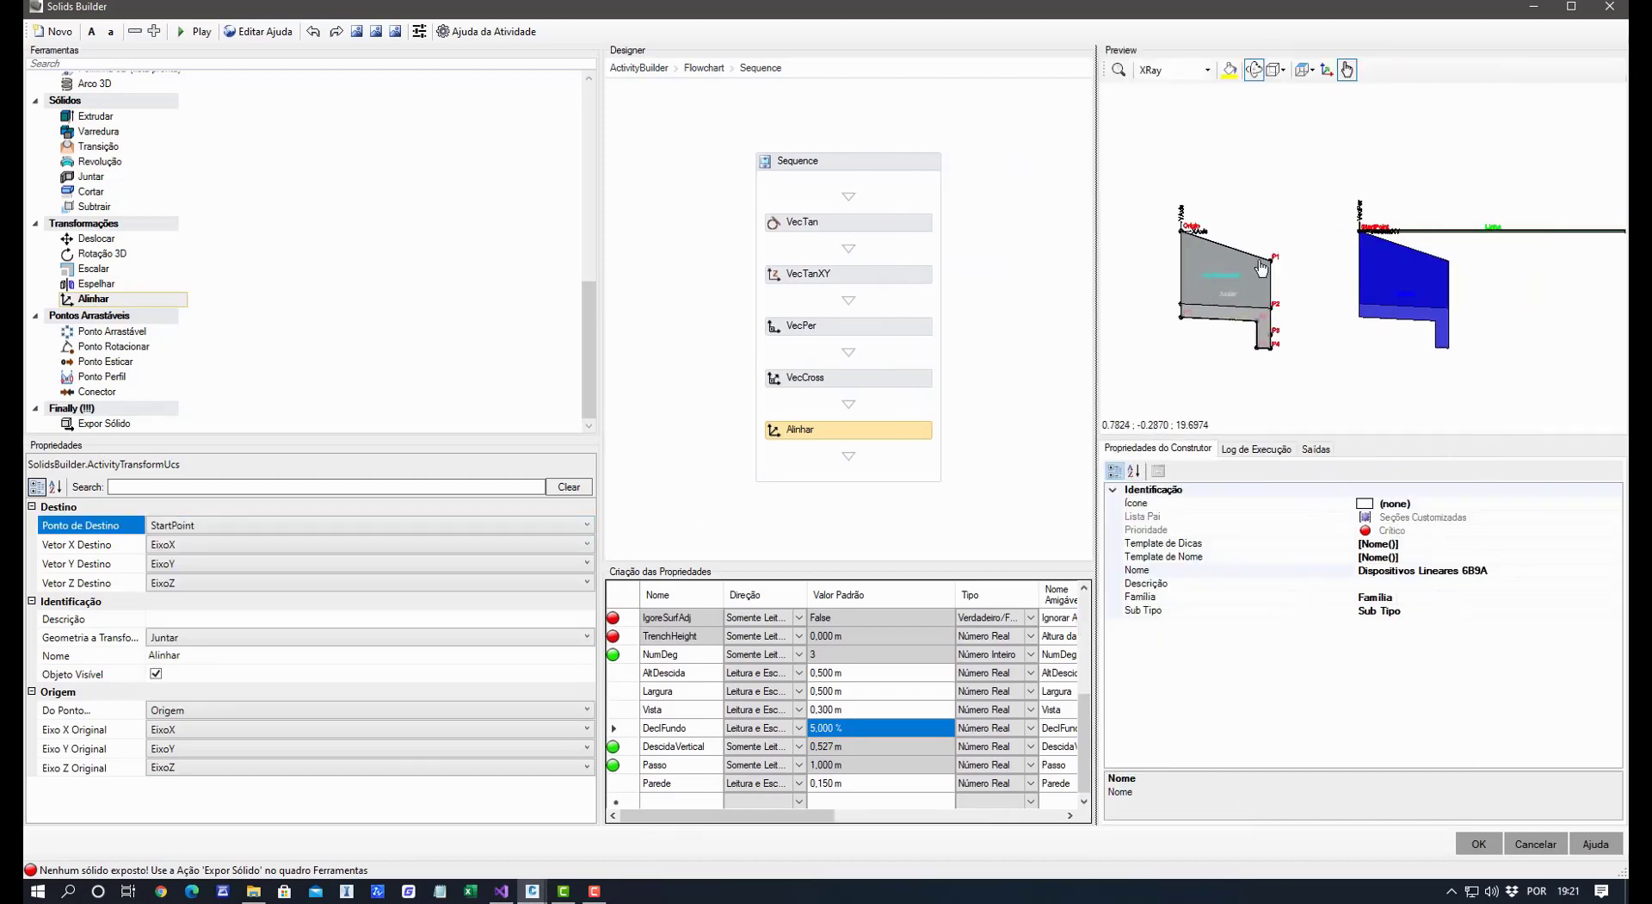
drag(1262, 268, 1351, 344)
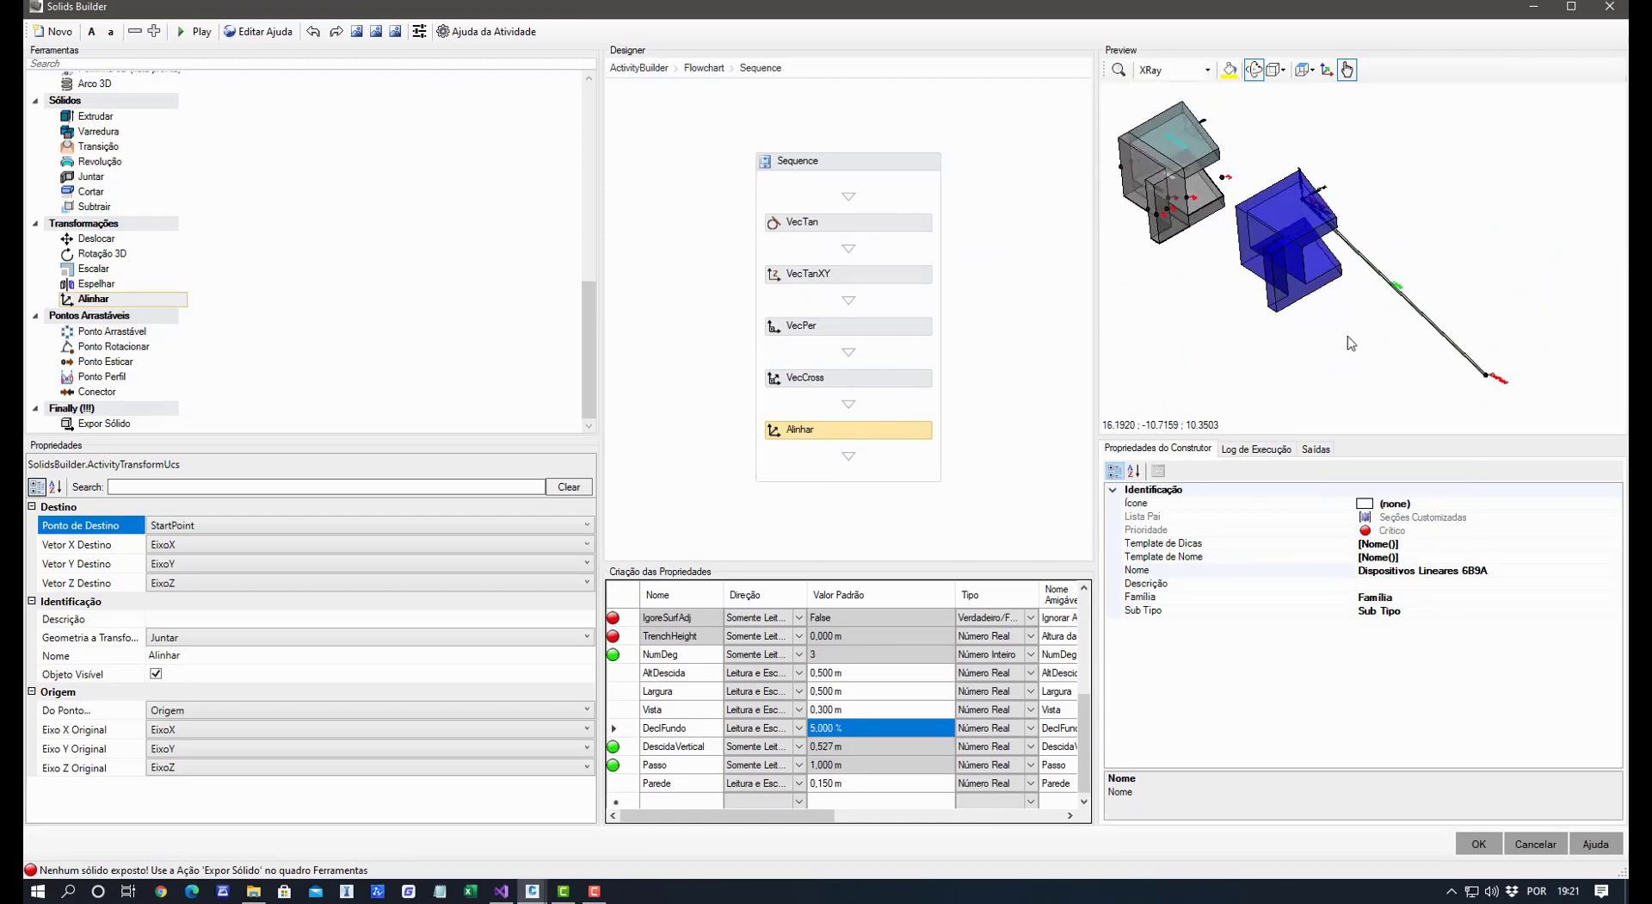
middle_drag(1342, 337, 1378, 364)
click(1119, 70)
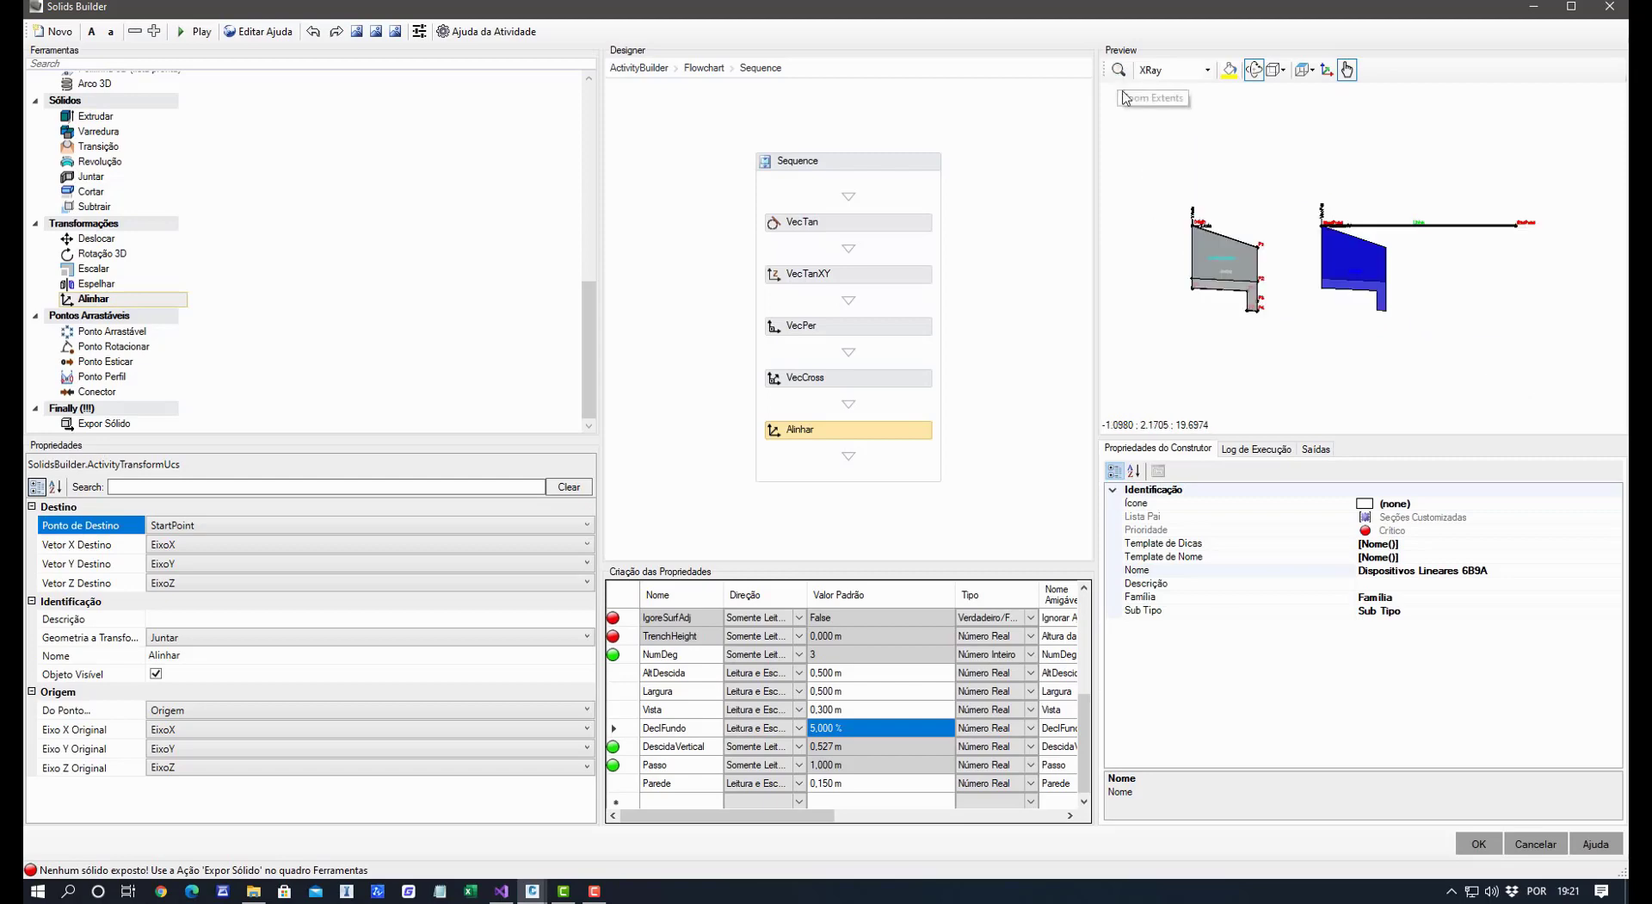
click(1308, 70)
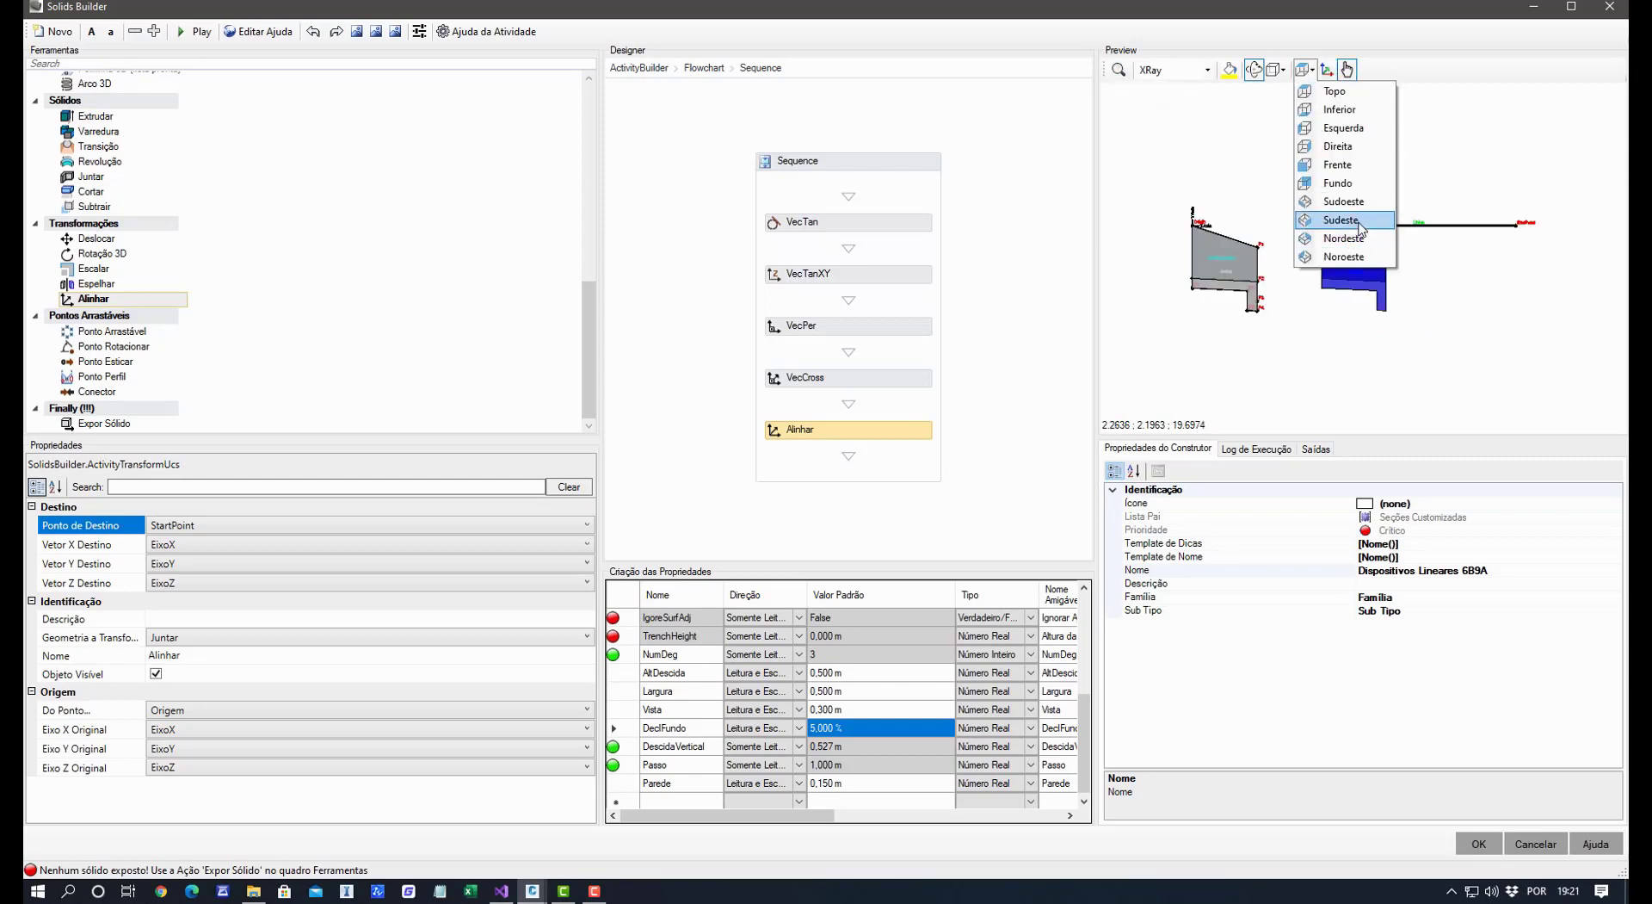
click(1360, 231)
scroll(1291, 260, up, 10)
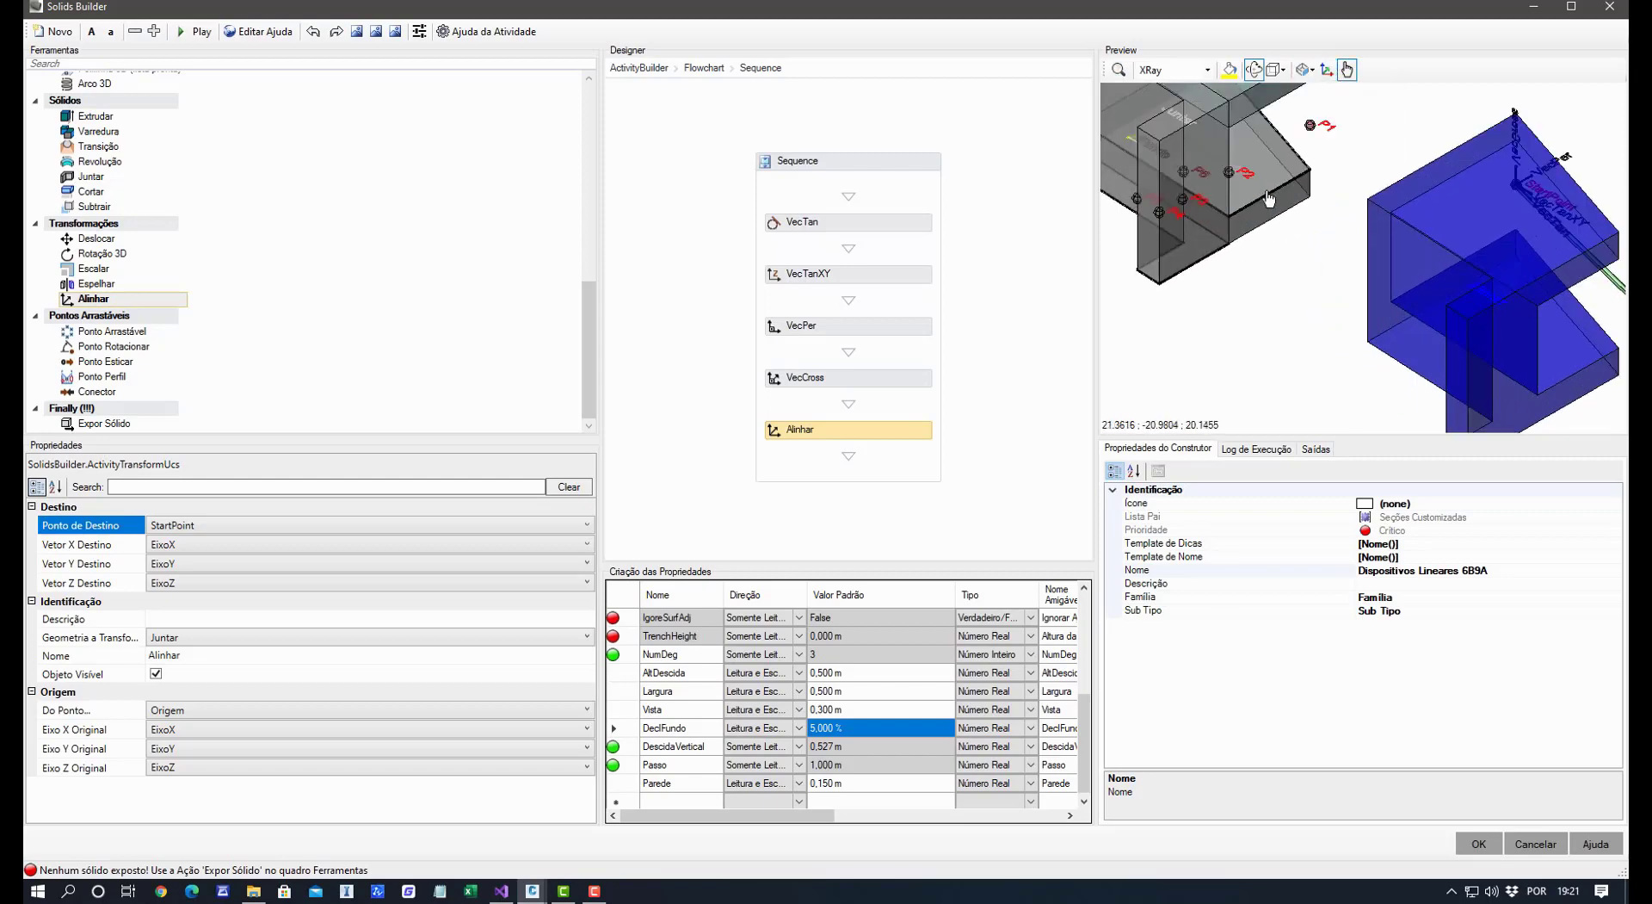
scroll(1303, 263, down, 5)
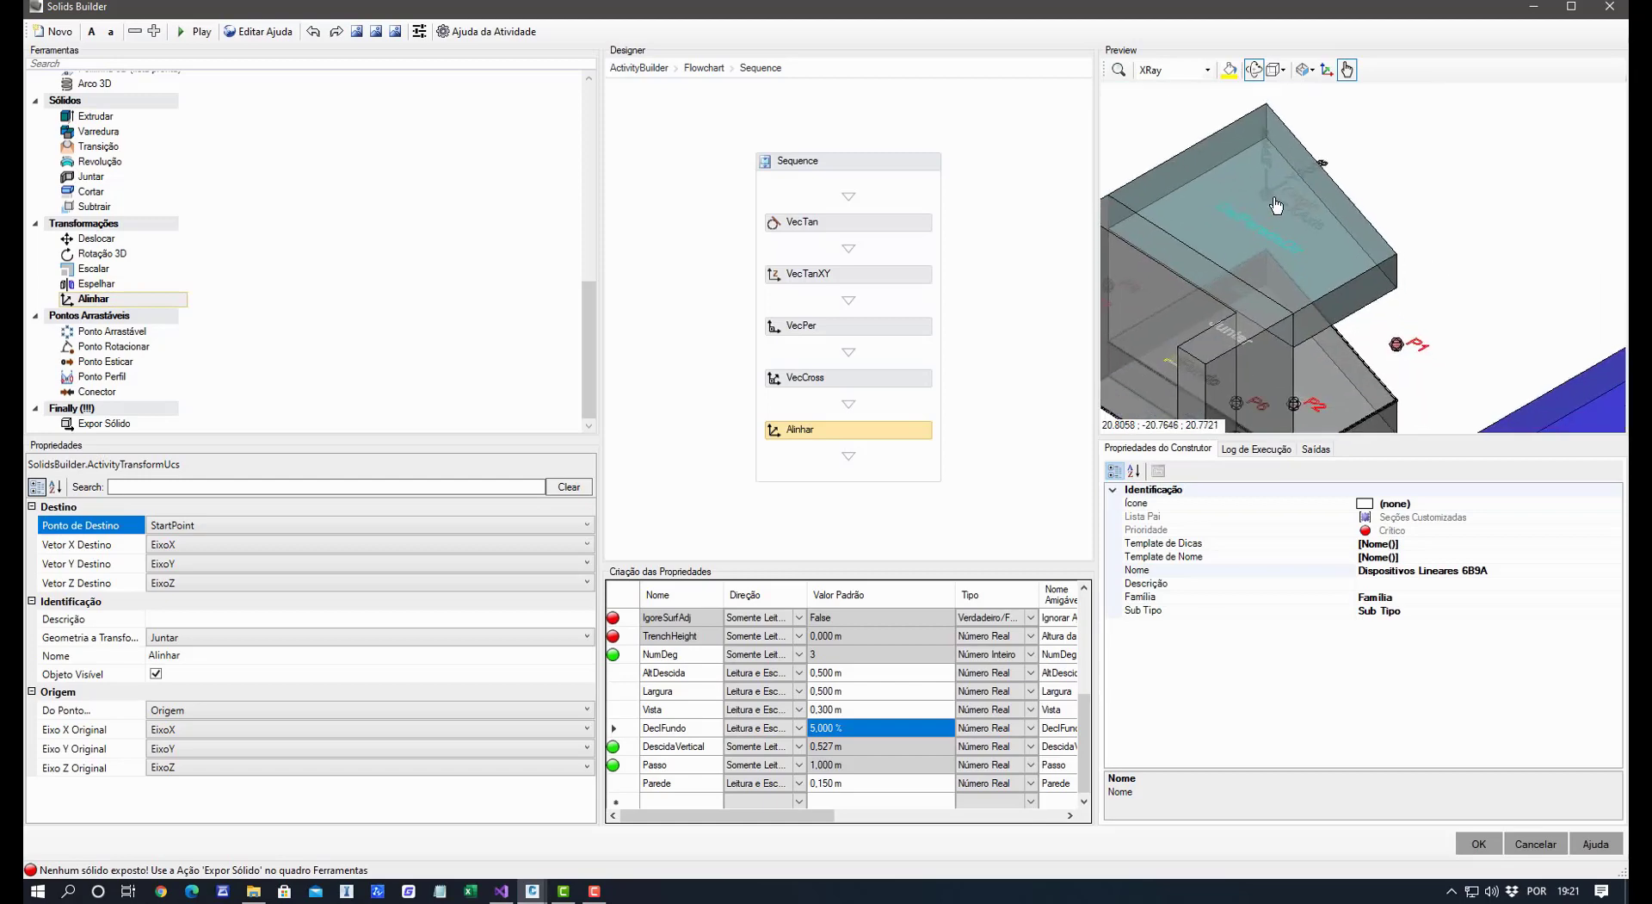
scroll(1407, 318, down, 4)
middle_drag(1364, 252, 1219, 148)
scroll(1373, 227, up, 6)
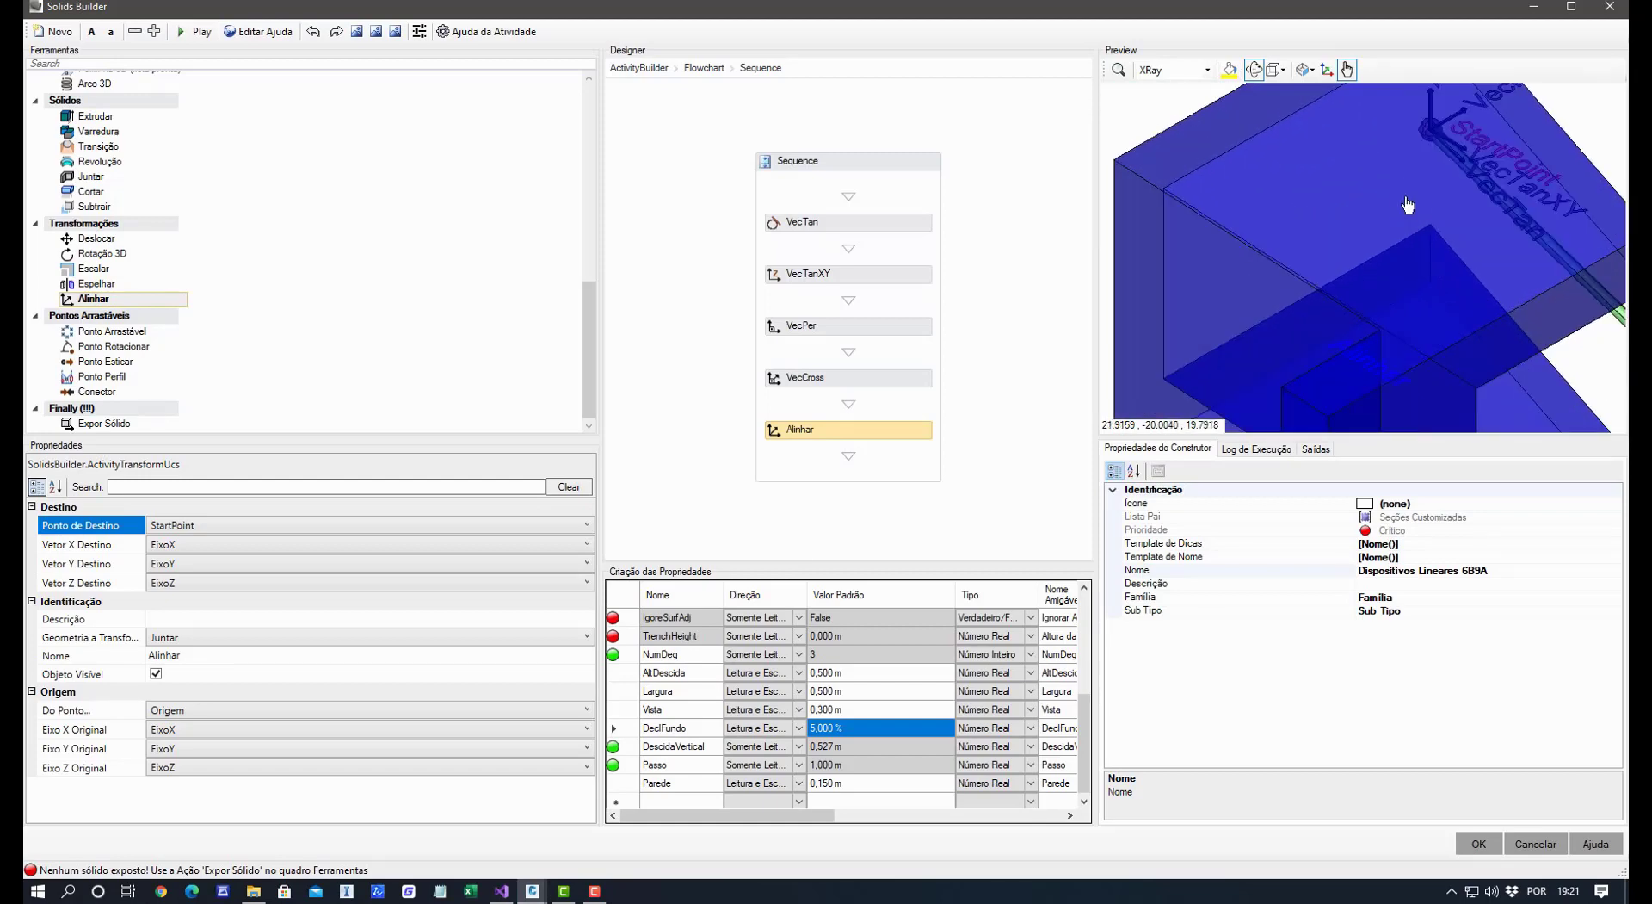
Set the X destination vector of the Alinhar transformation to VecTanXY.
middle_drag(1406, 204, 1282, 258)
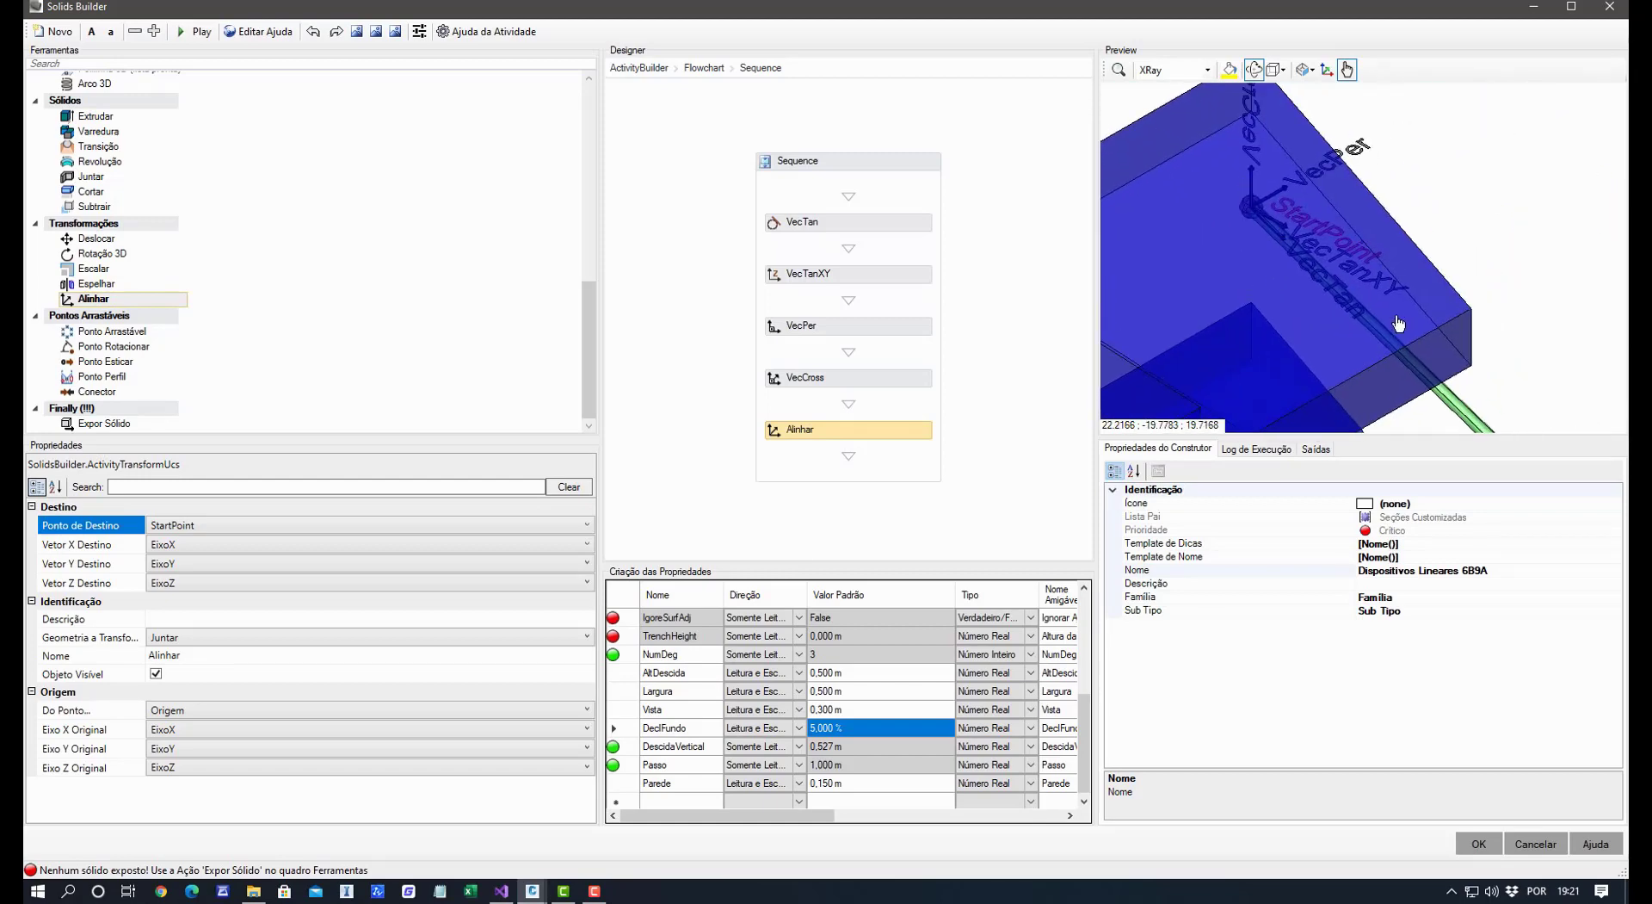
click(181, 545)
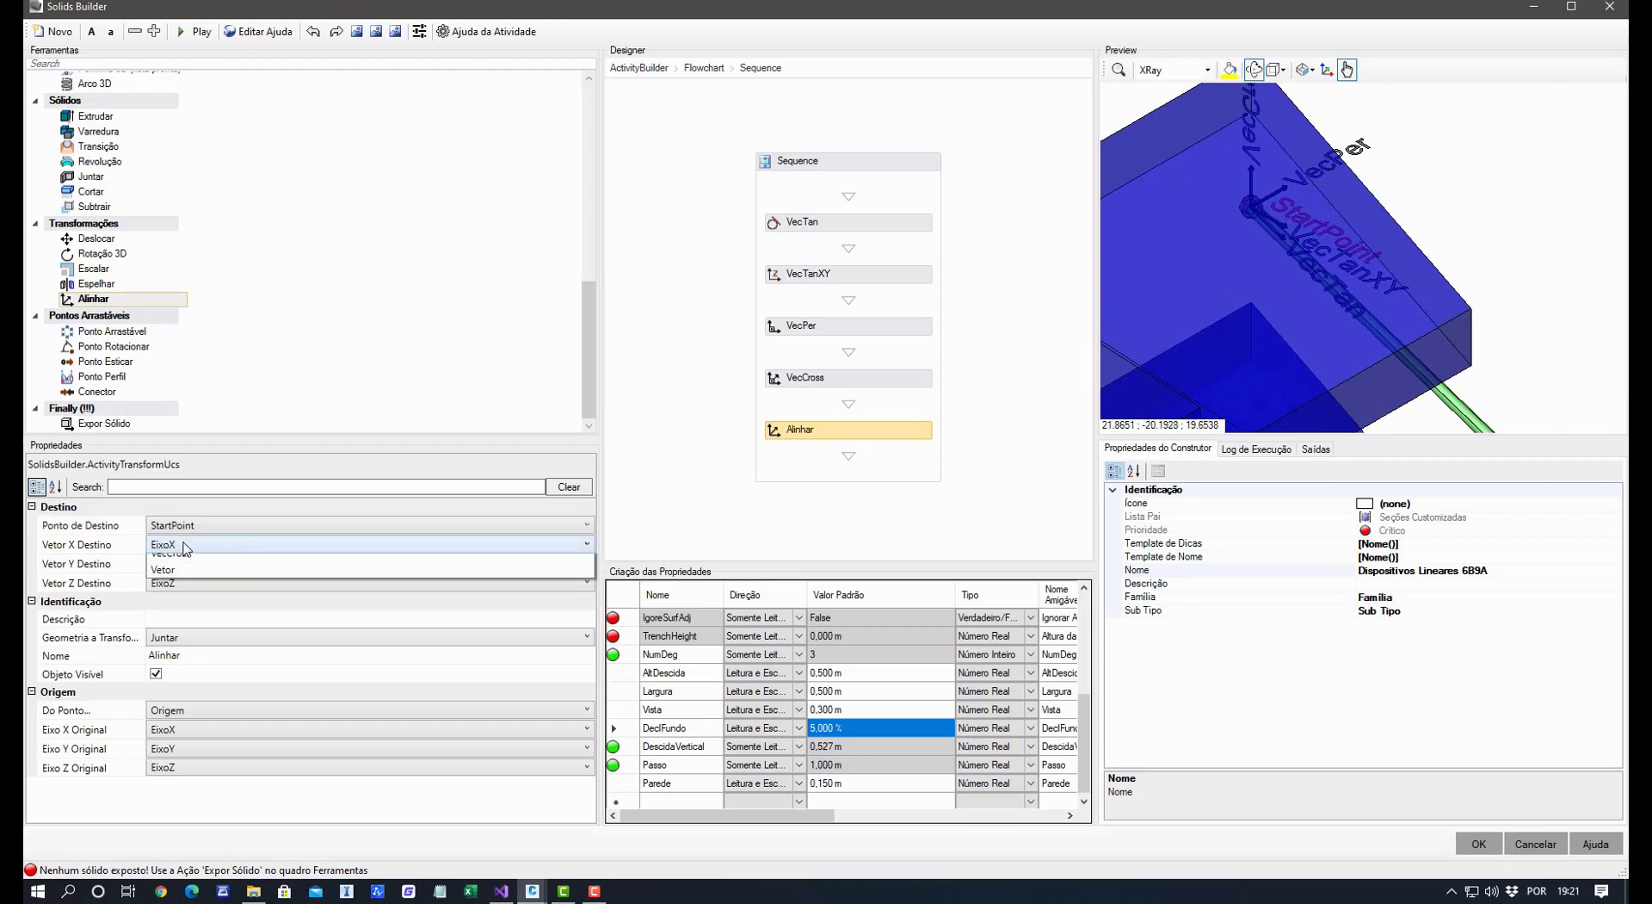
click(209, 631)
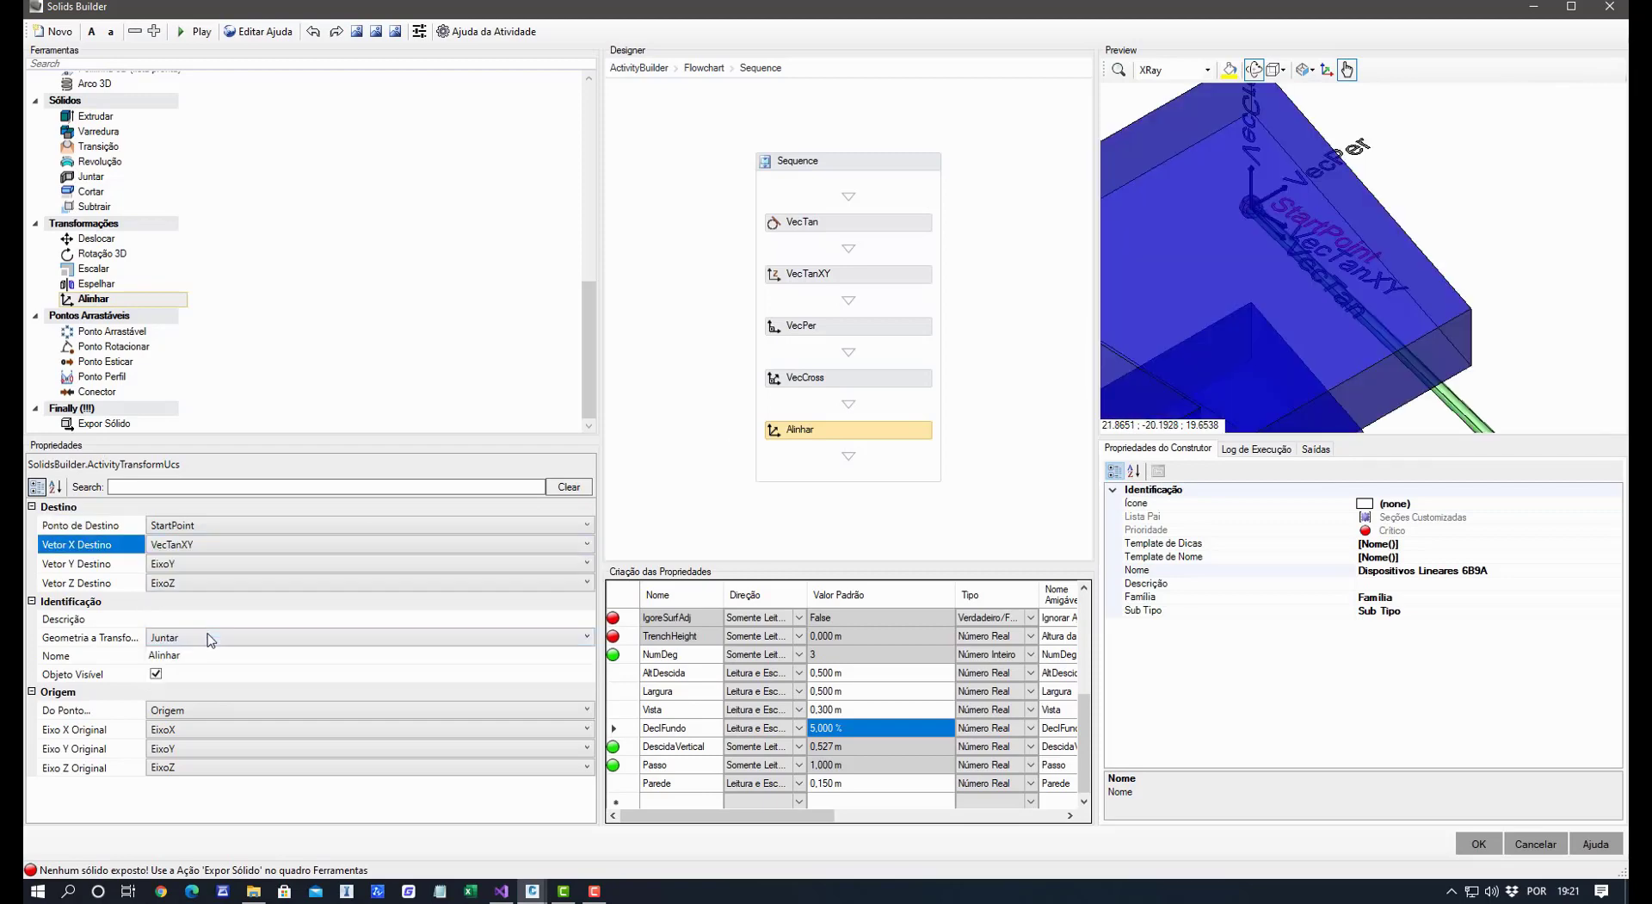
Examine the transformed solid's orientation against the original solid and the path line.
middle_drag(1179, 243, 1525, 435)
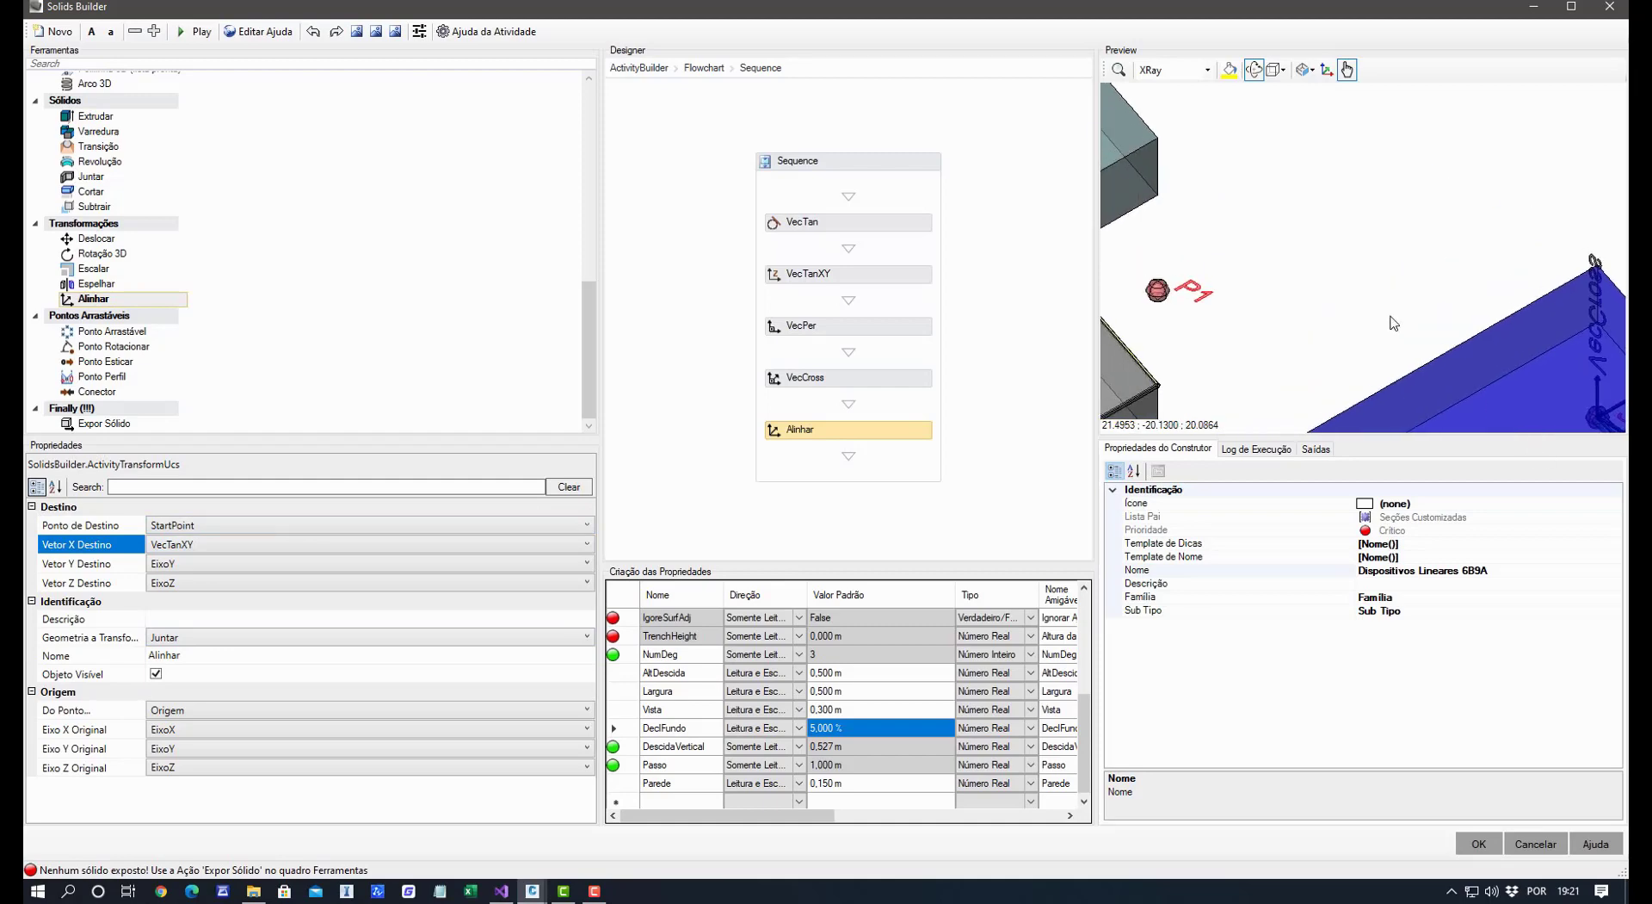
scroll(1395, 321, down, 6)
middle_drag(1351, 271, 1428, 243)
scroll(1368, 207, up, 4)
middle_drag(1388, 183, 1365, 269)
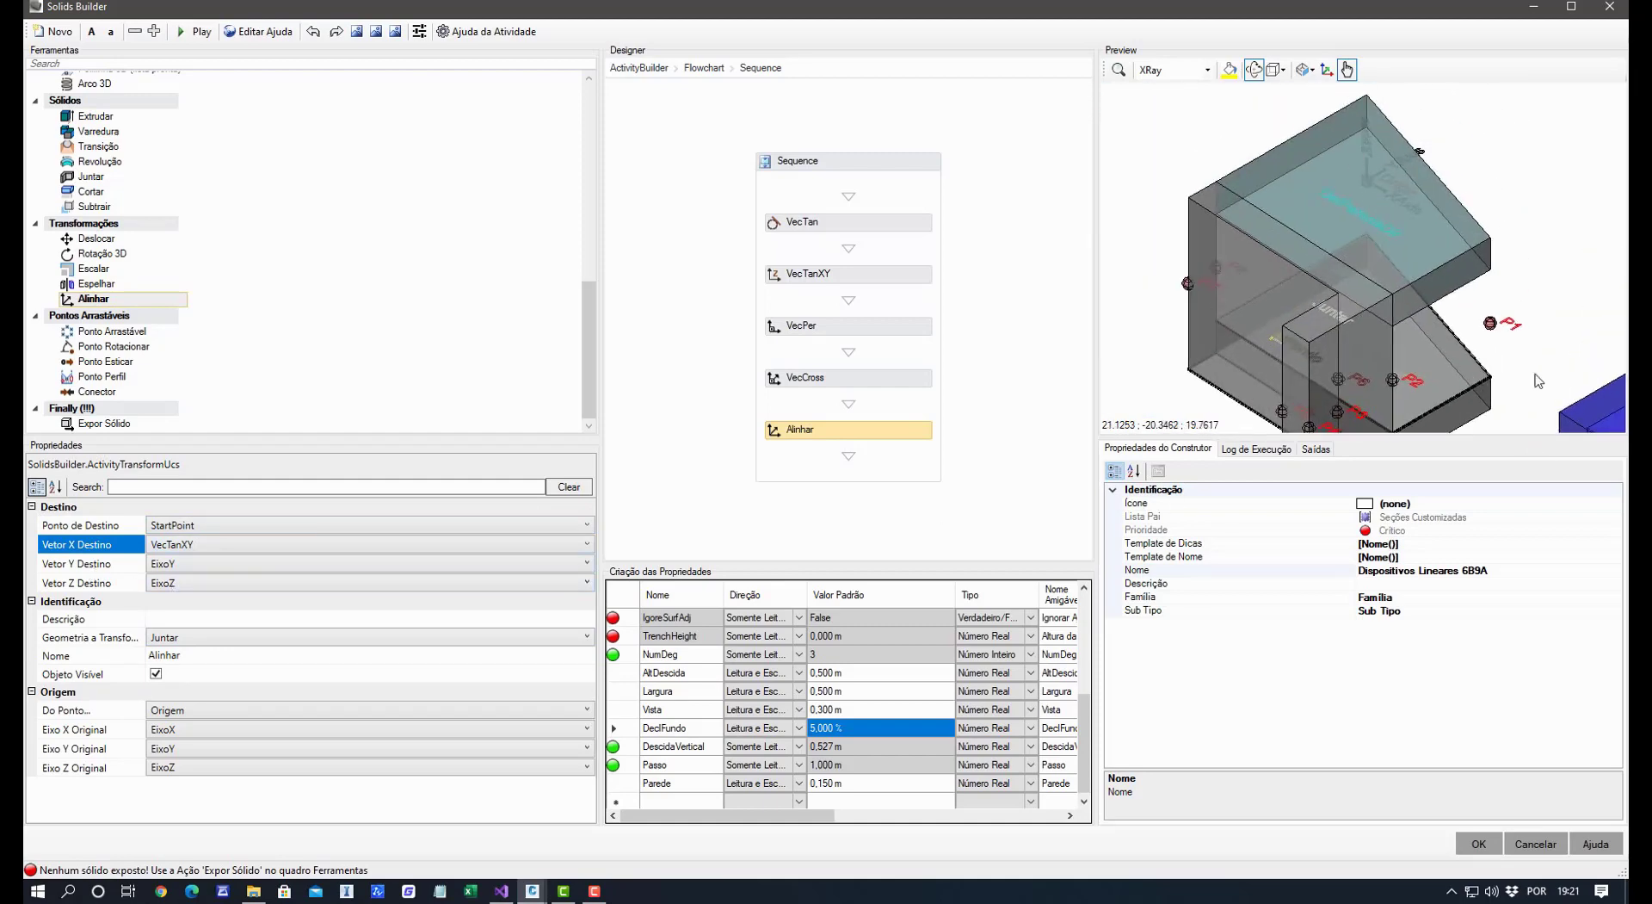
middle_drag(1542, 315, 1112, 100)
middle_drag(1410, 300, 1417, 247)
Set the Alinhar transformation's Z destination vector to VecPer and its Y destination vector to VecCross.
click(186, 582)
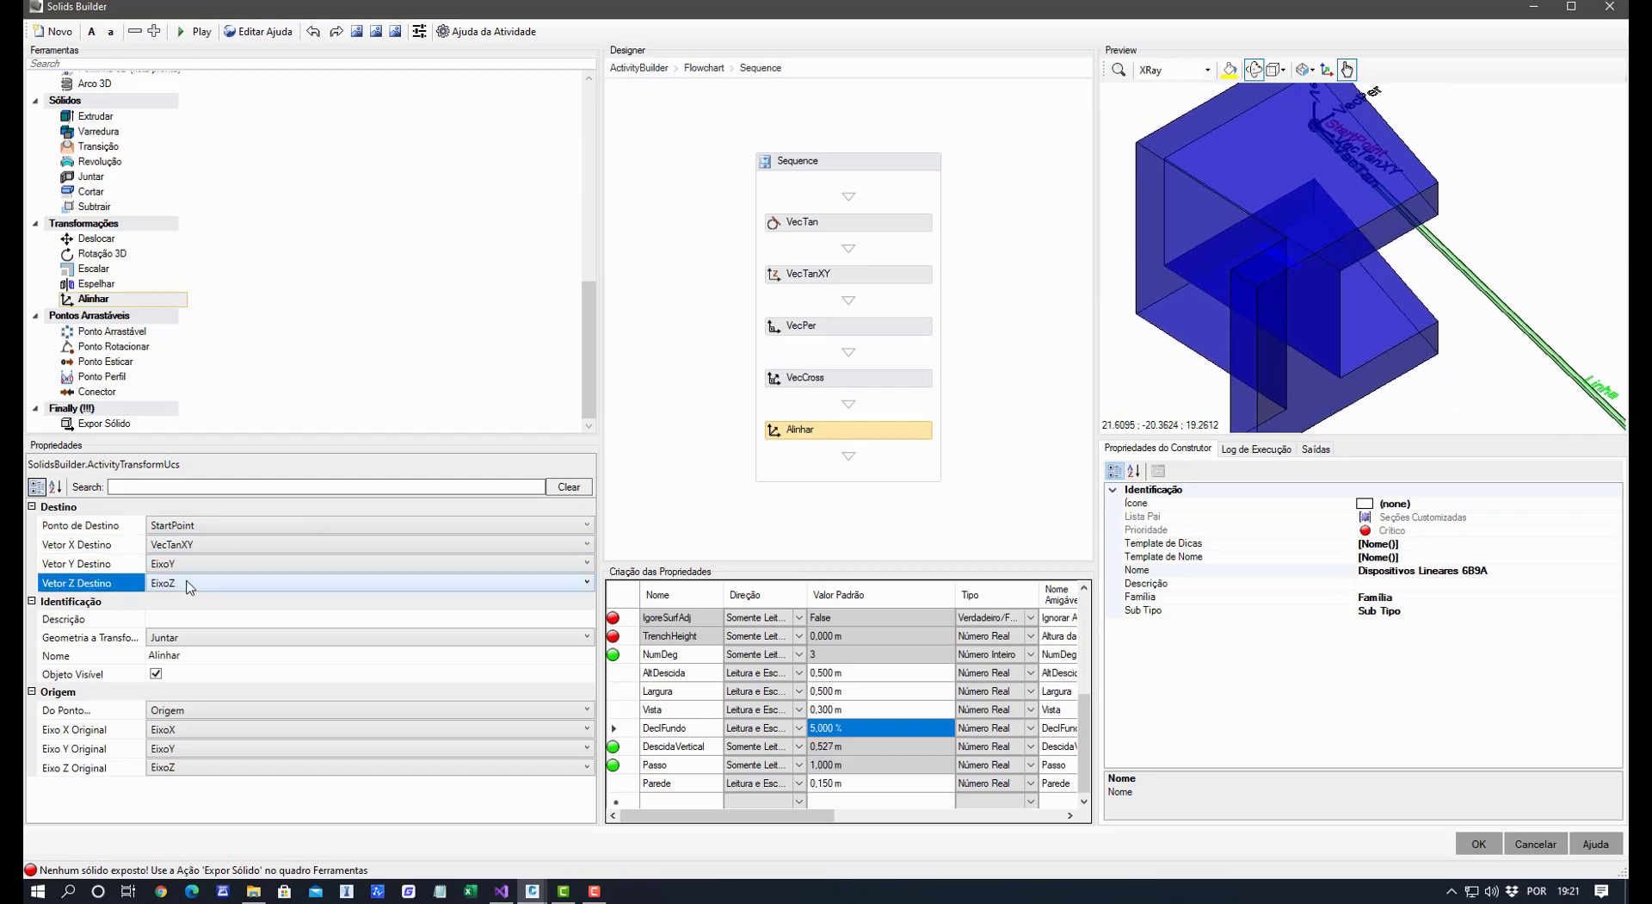
click(190, 584)
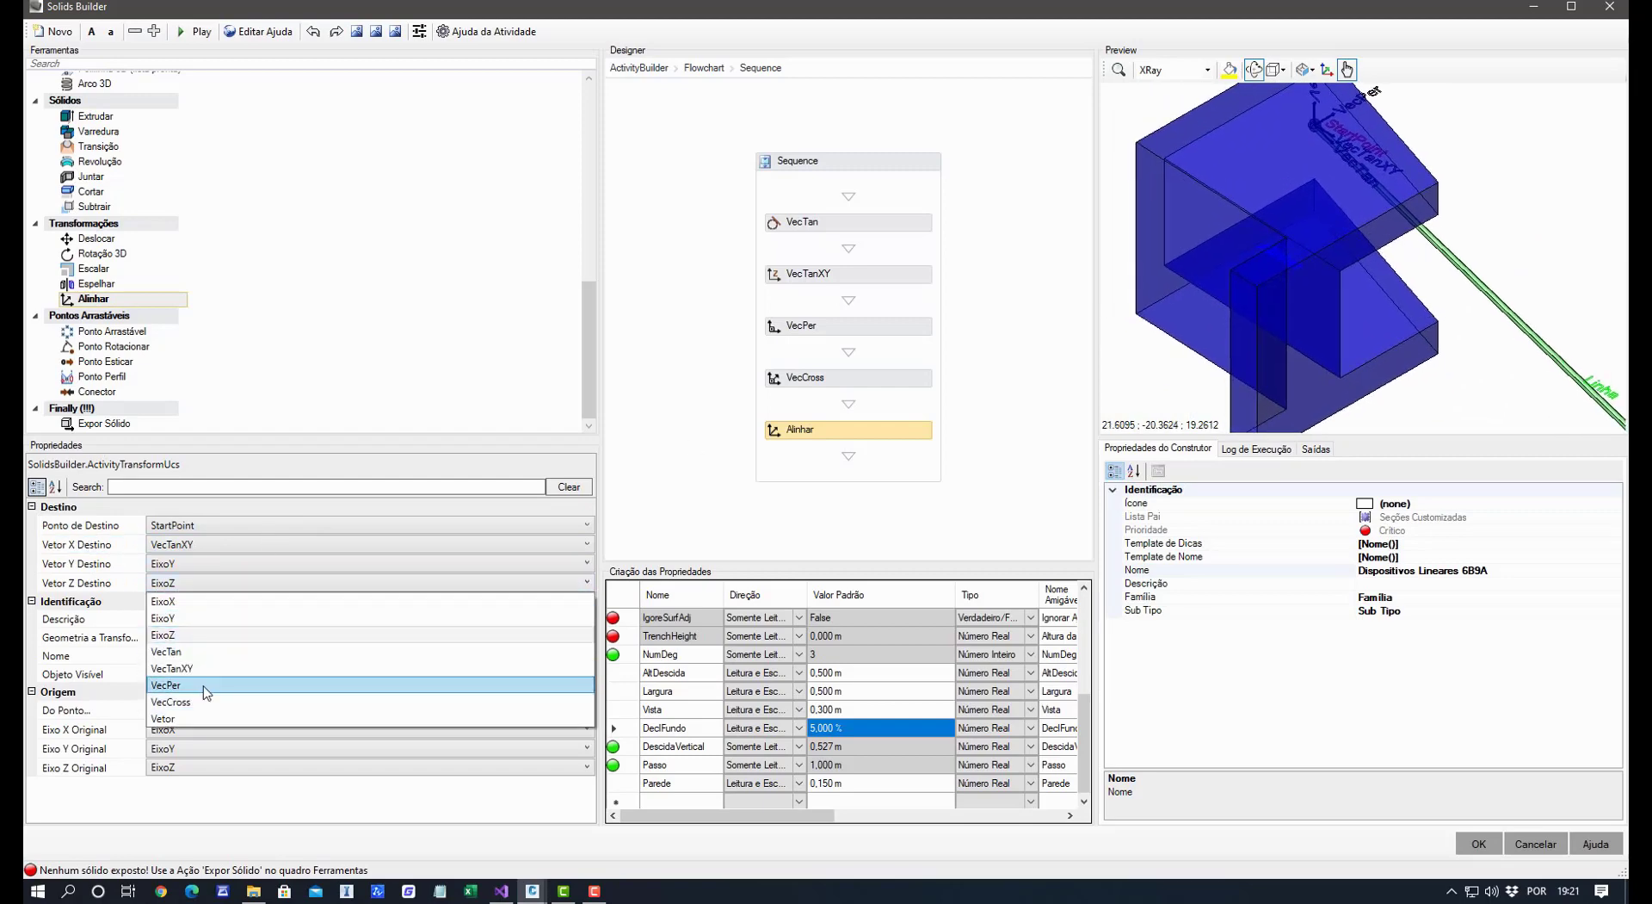
click(207, 686)
click(196, 564)
click(196, 564)
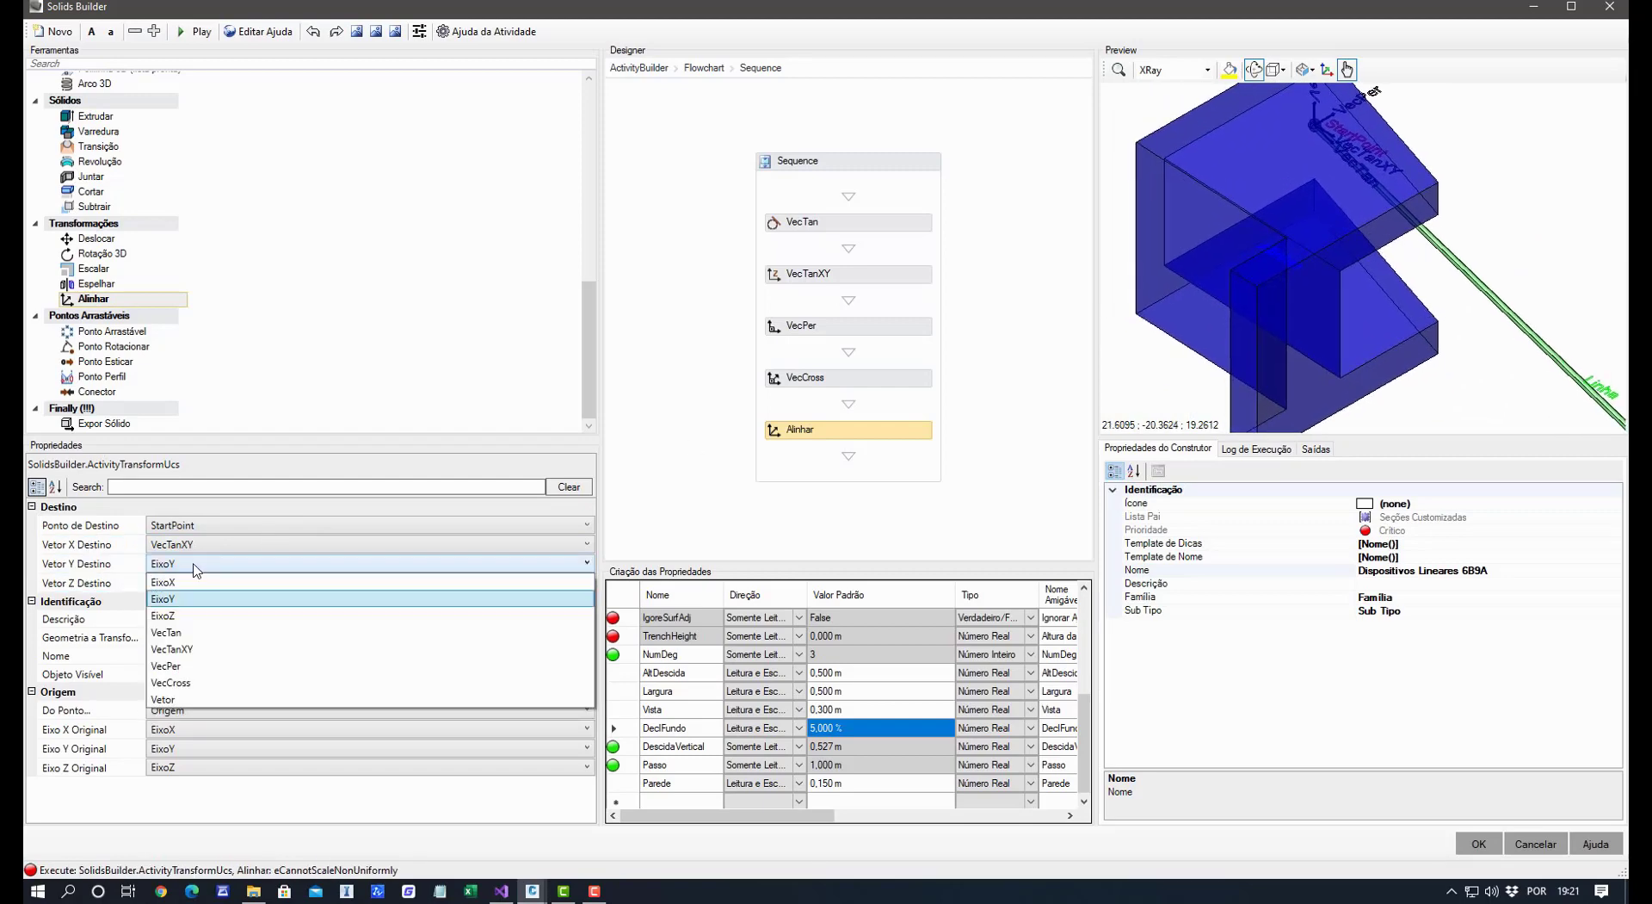
click(204, 684)
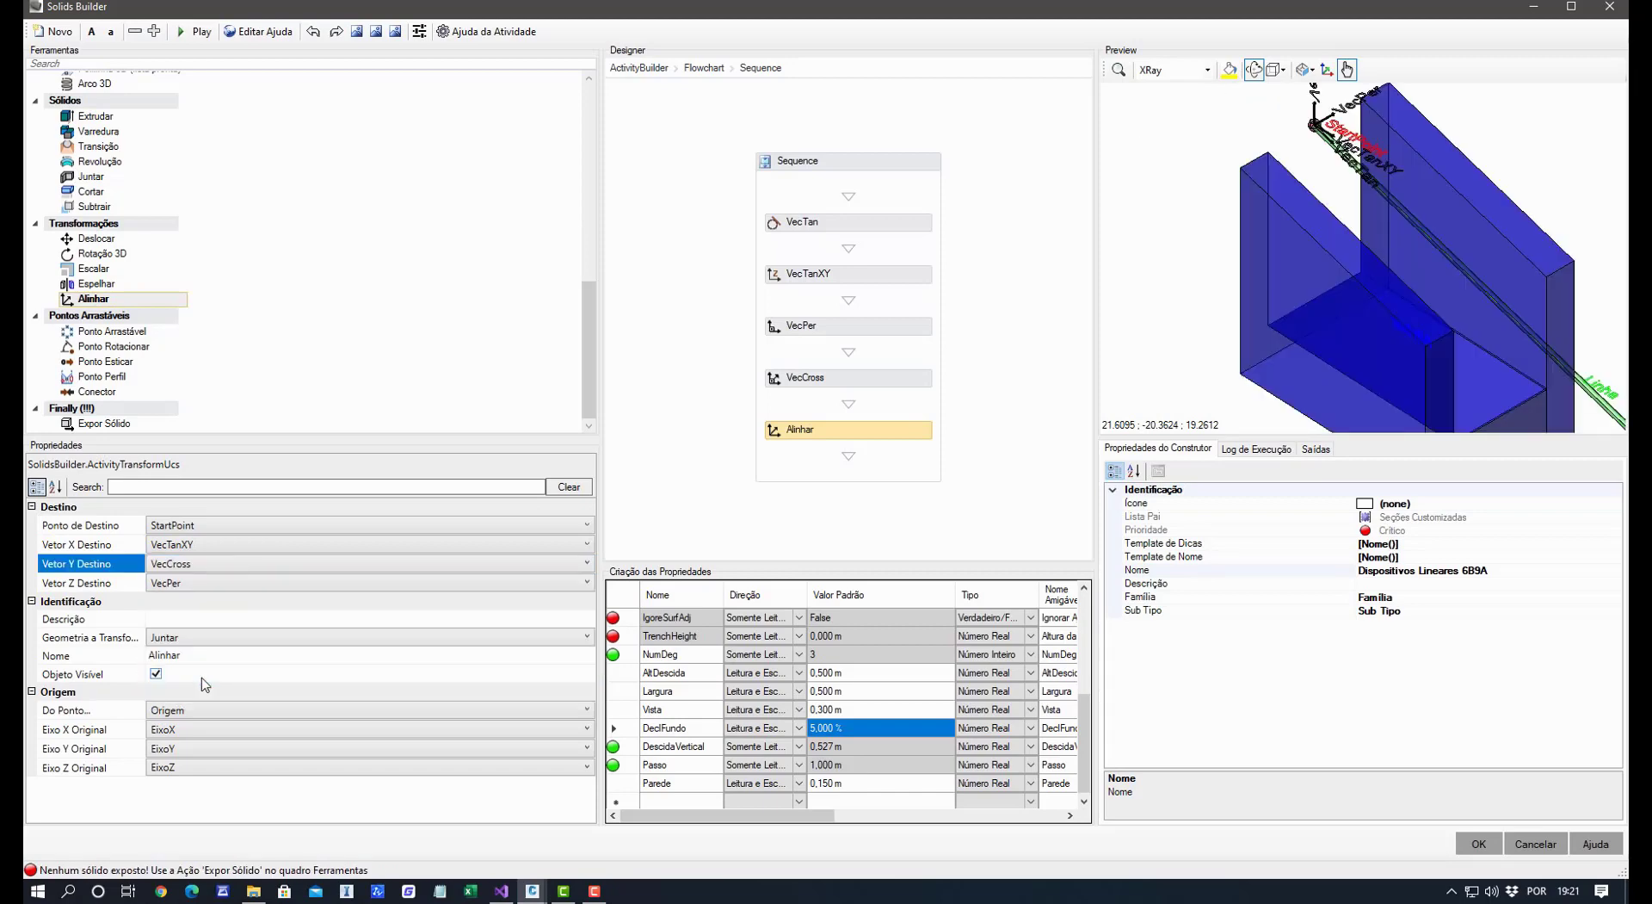
Examine how the realigned solid follows the path line in the front view and in 3D.
scroll(1301, 254, down, 6)
middle_drag(1300, 254, 1282, 153)
scroll(1265, 151, up, 3)
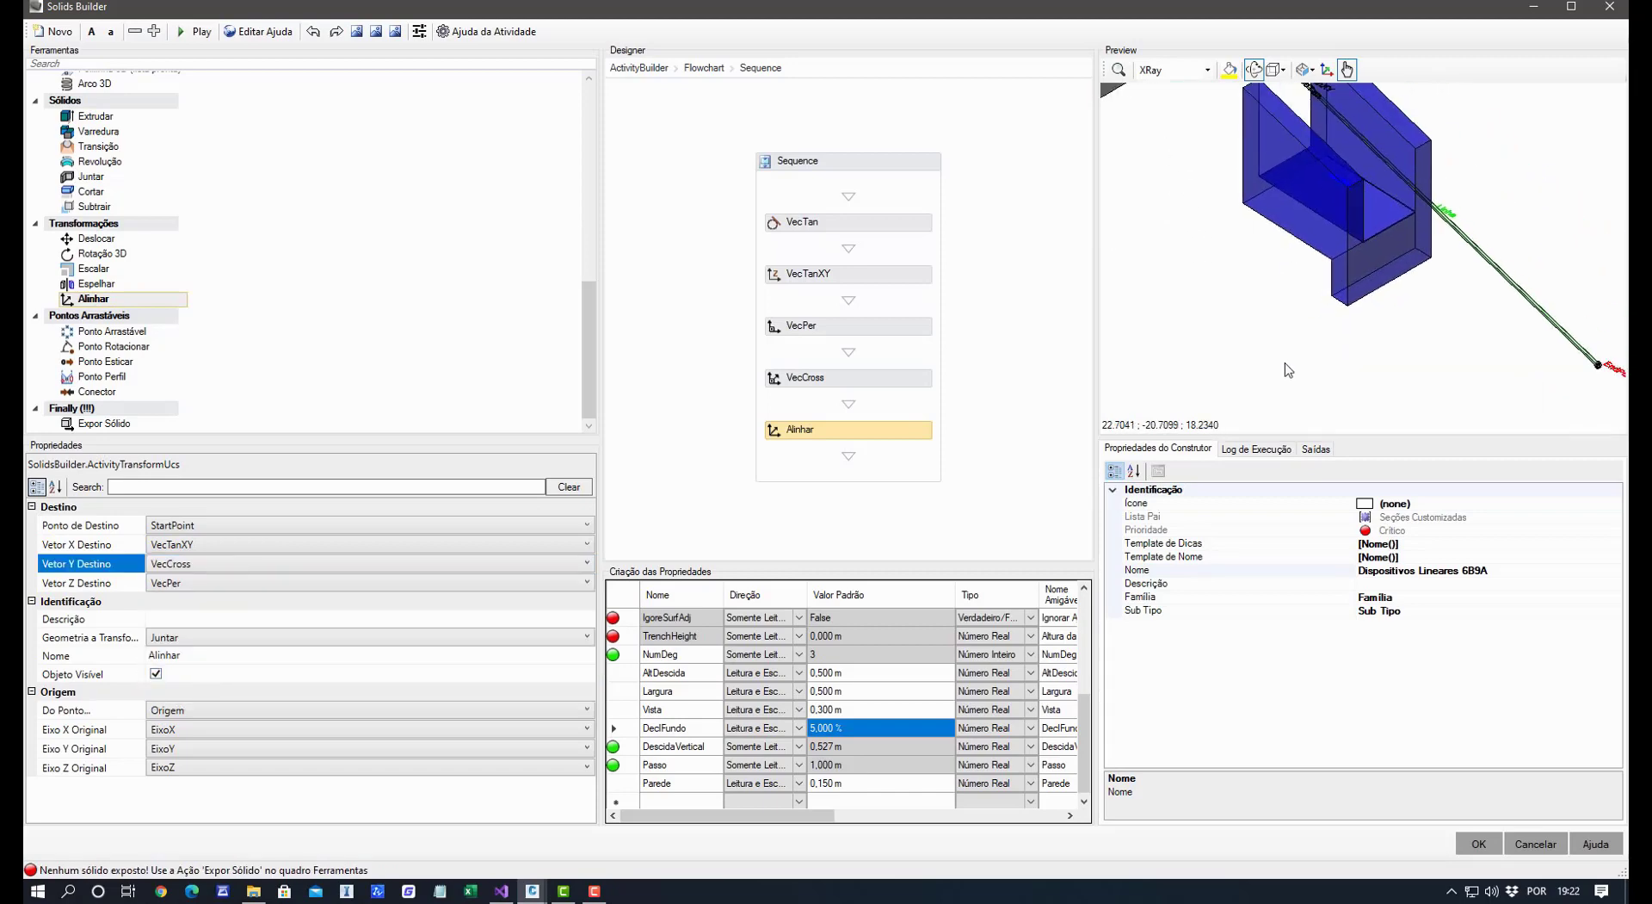
scroll(1300, 324, down, 3)
middle_drag(1298, 318, 1297, 381)
click(1310, 70)
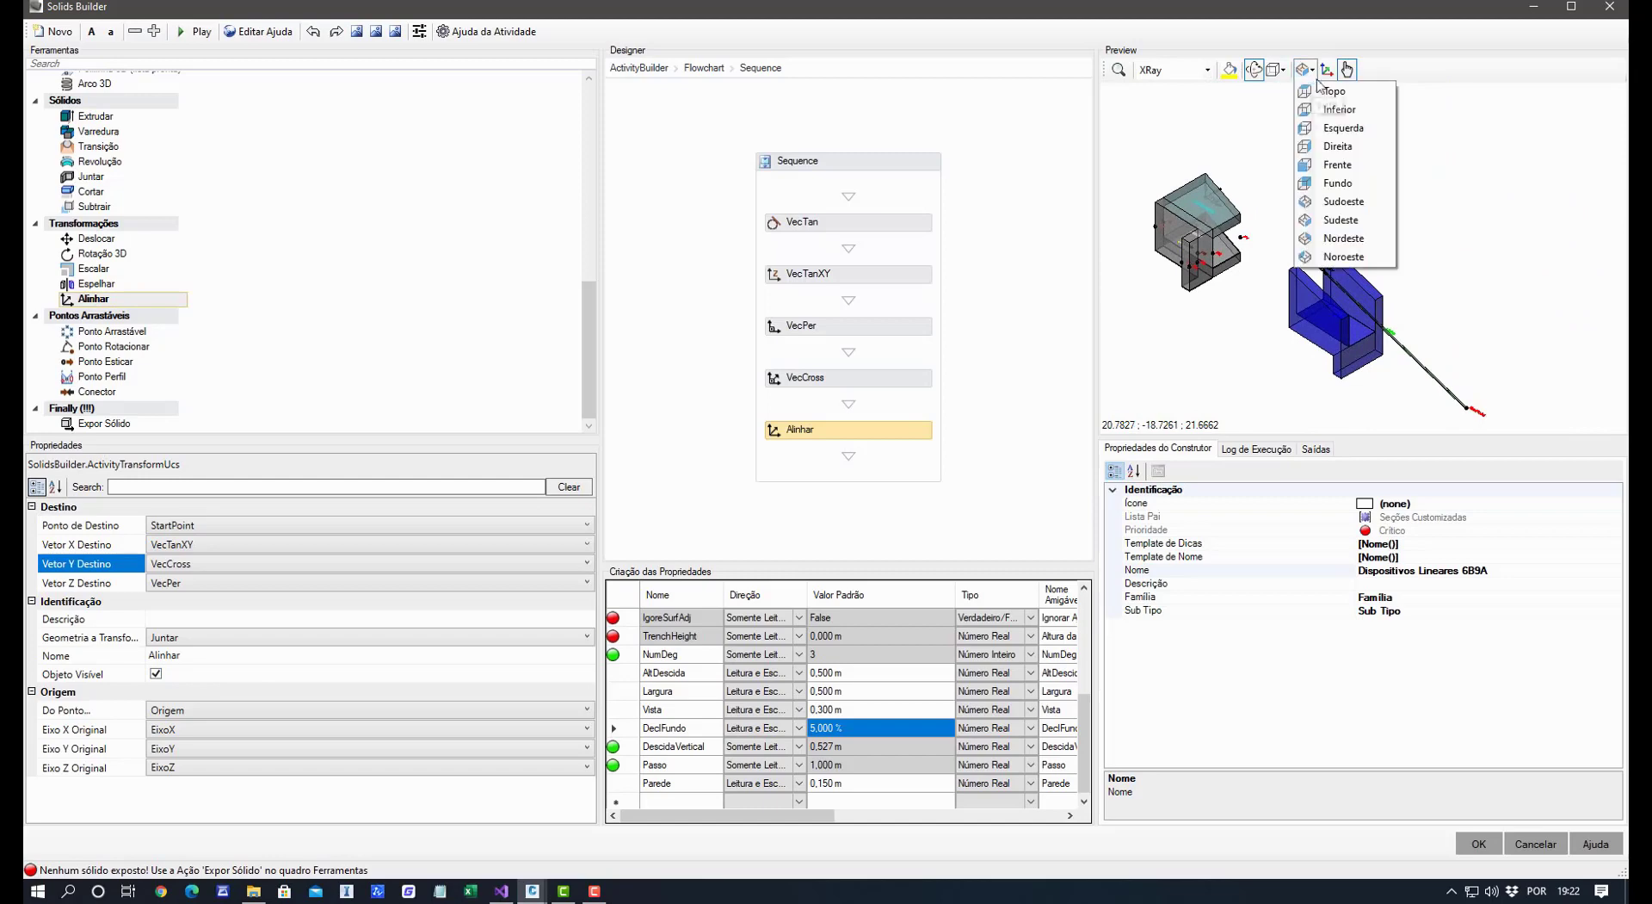
click(1378, 165)
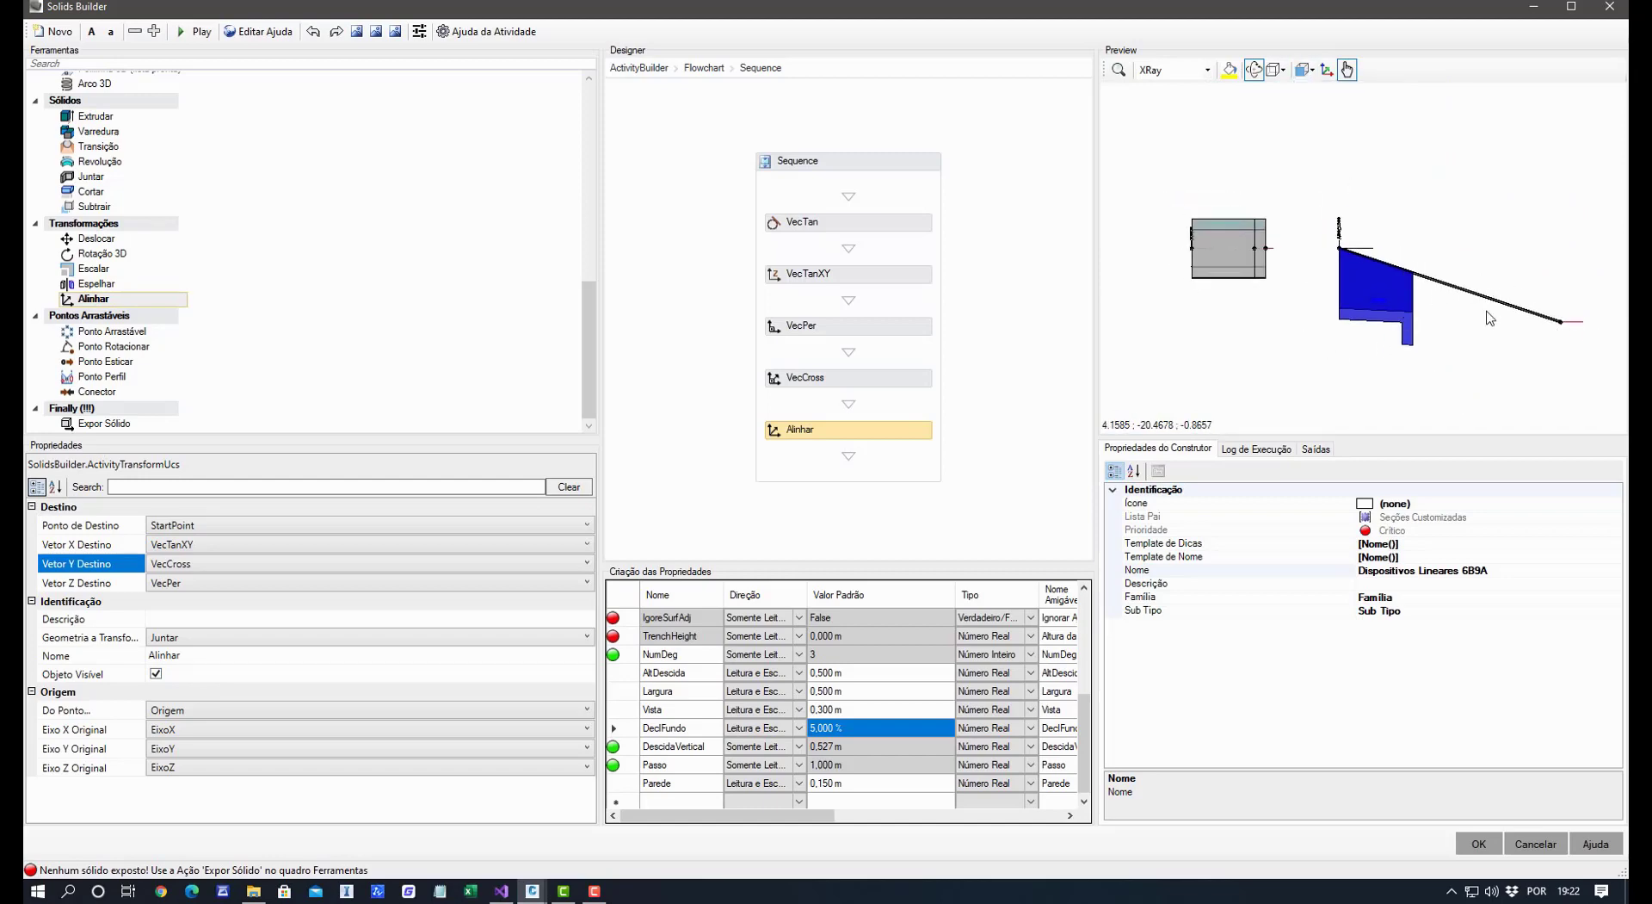
scroll(1363, 261, up, 7)
scroll(1256, 251, down, 8)
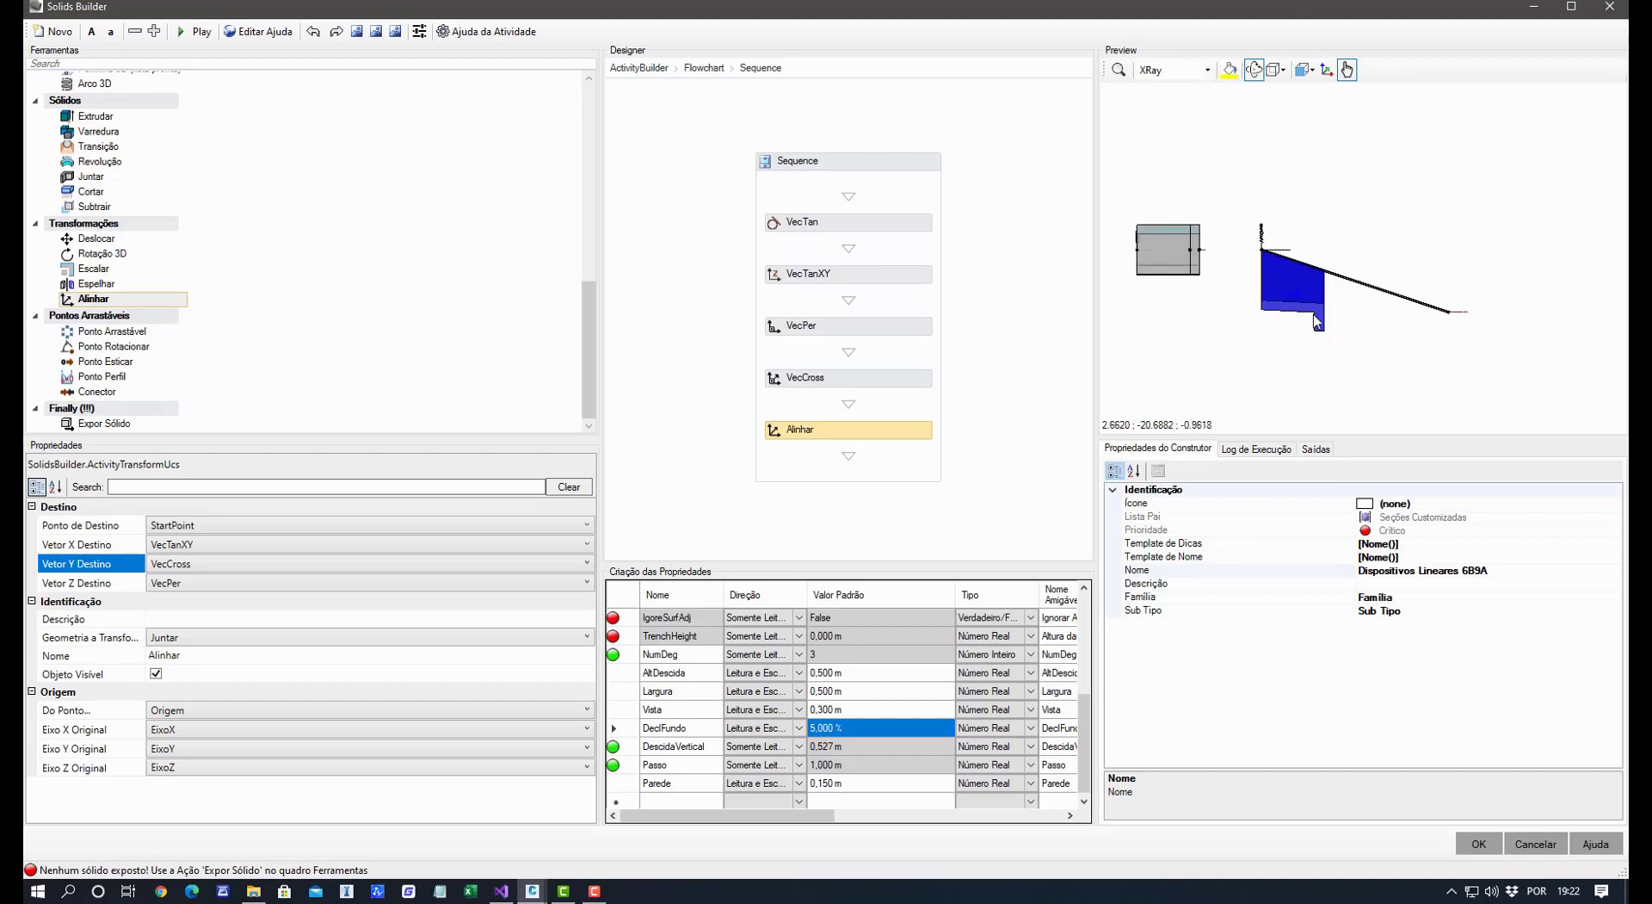
drag(1315, 315, 1260, 303)
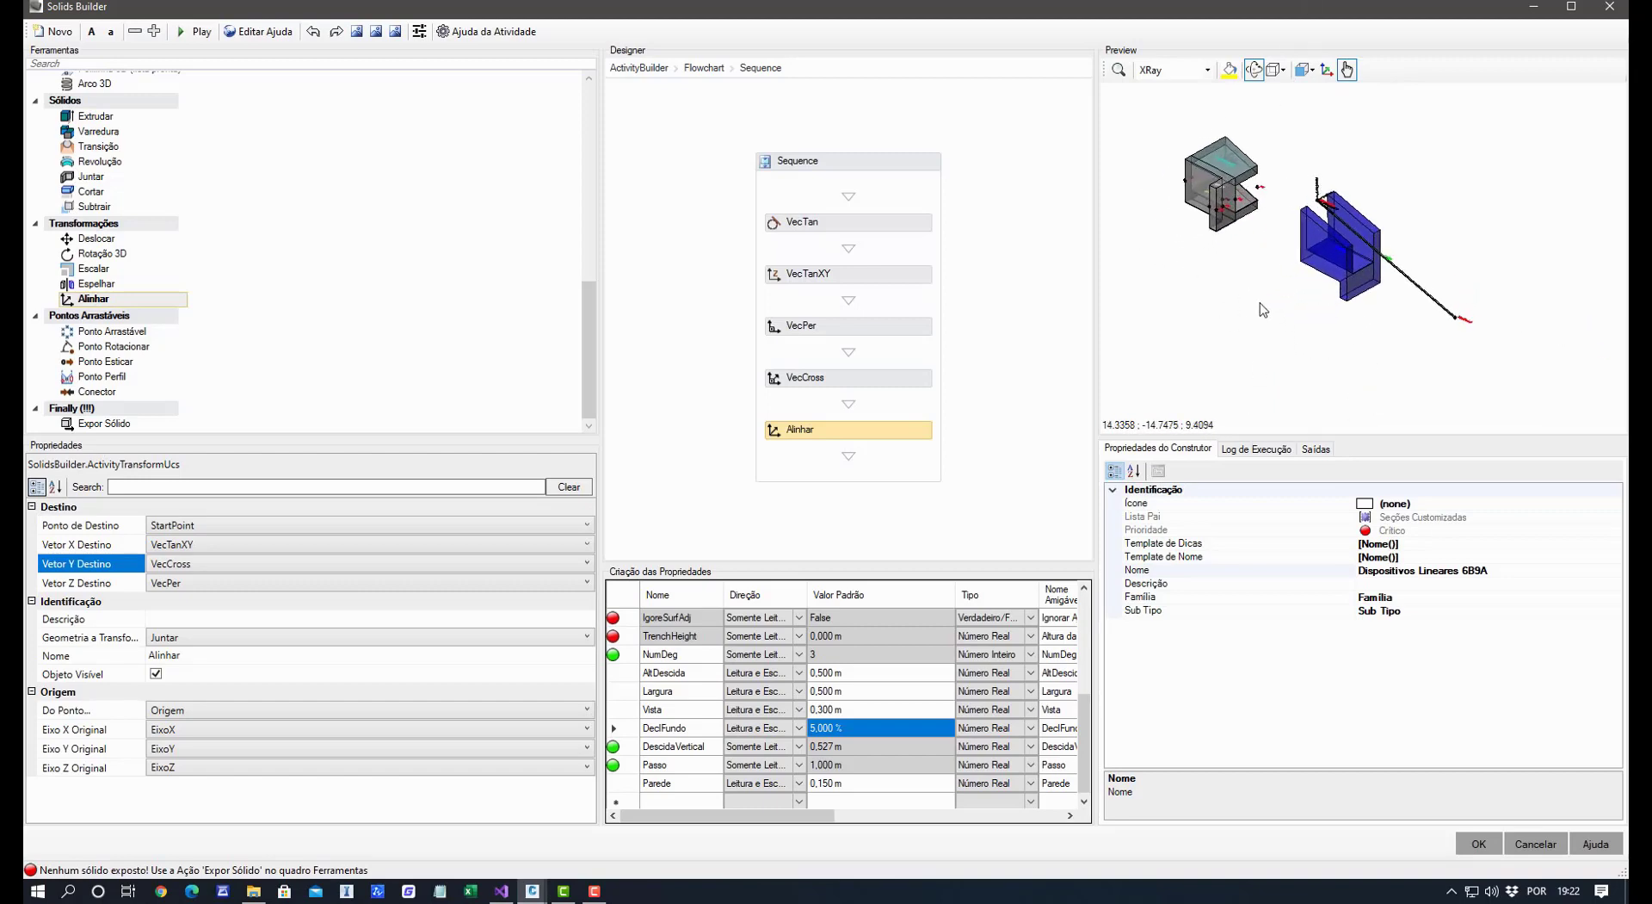
middle_drag(1320, 347, 1277, 335)
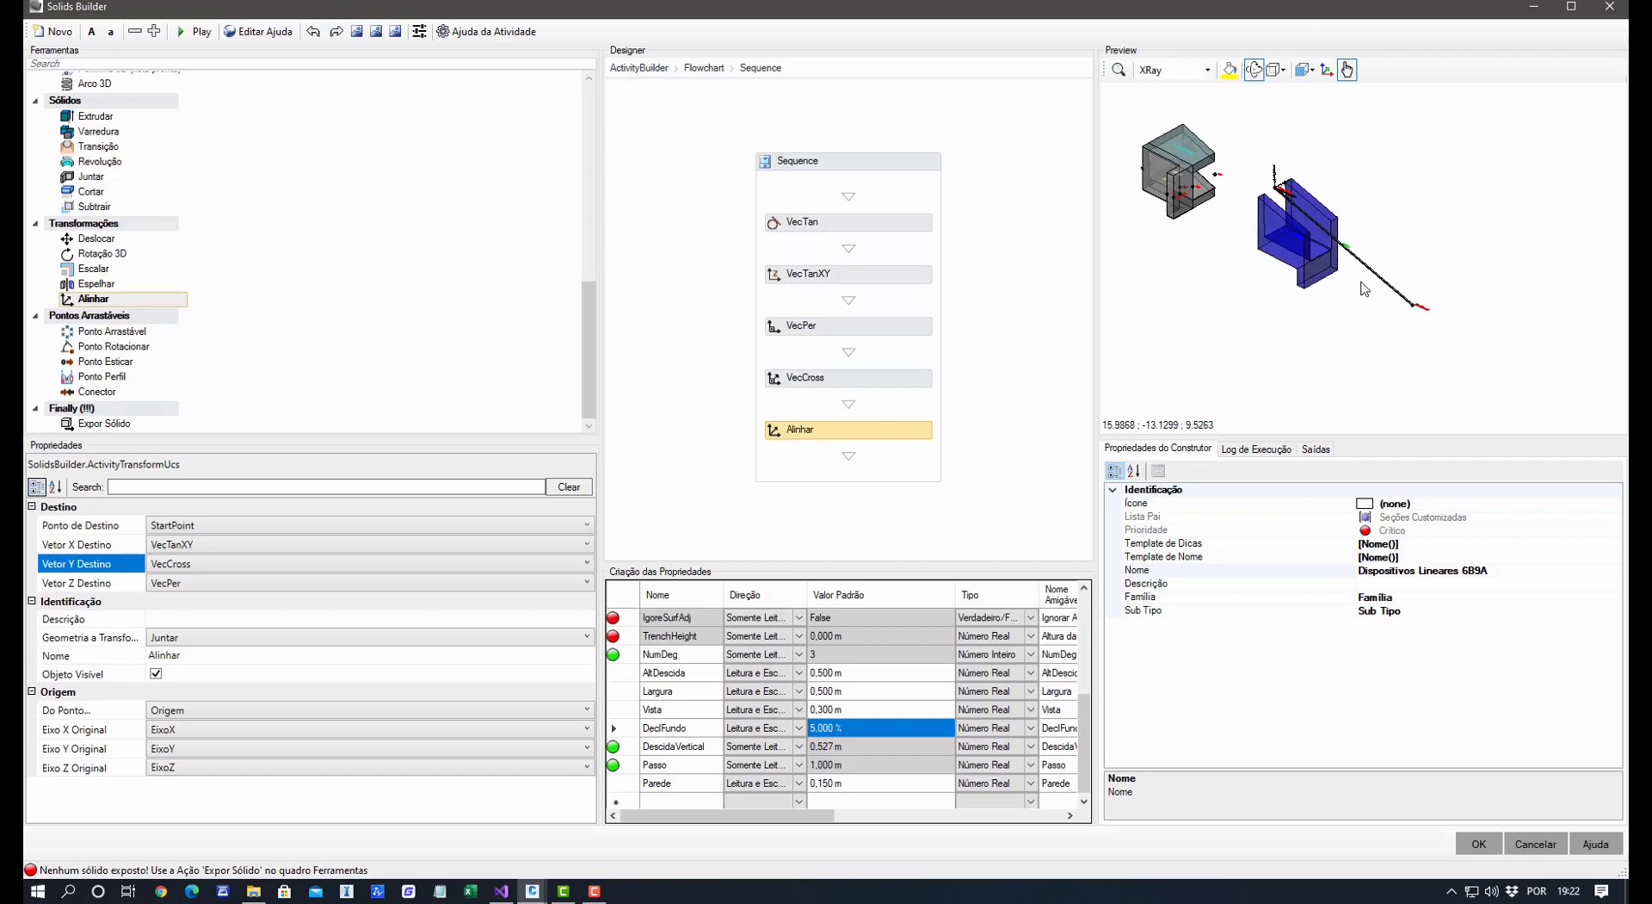
Set EndPoint's default value to 8,000 m; 0,000 m; -1,500 m and check the NumDeg property.
scroll(849, 695, up, 5)
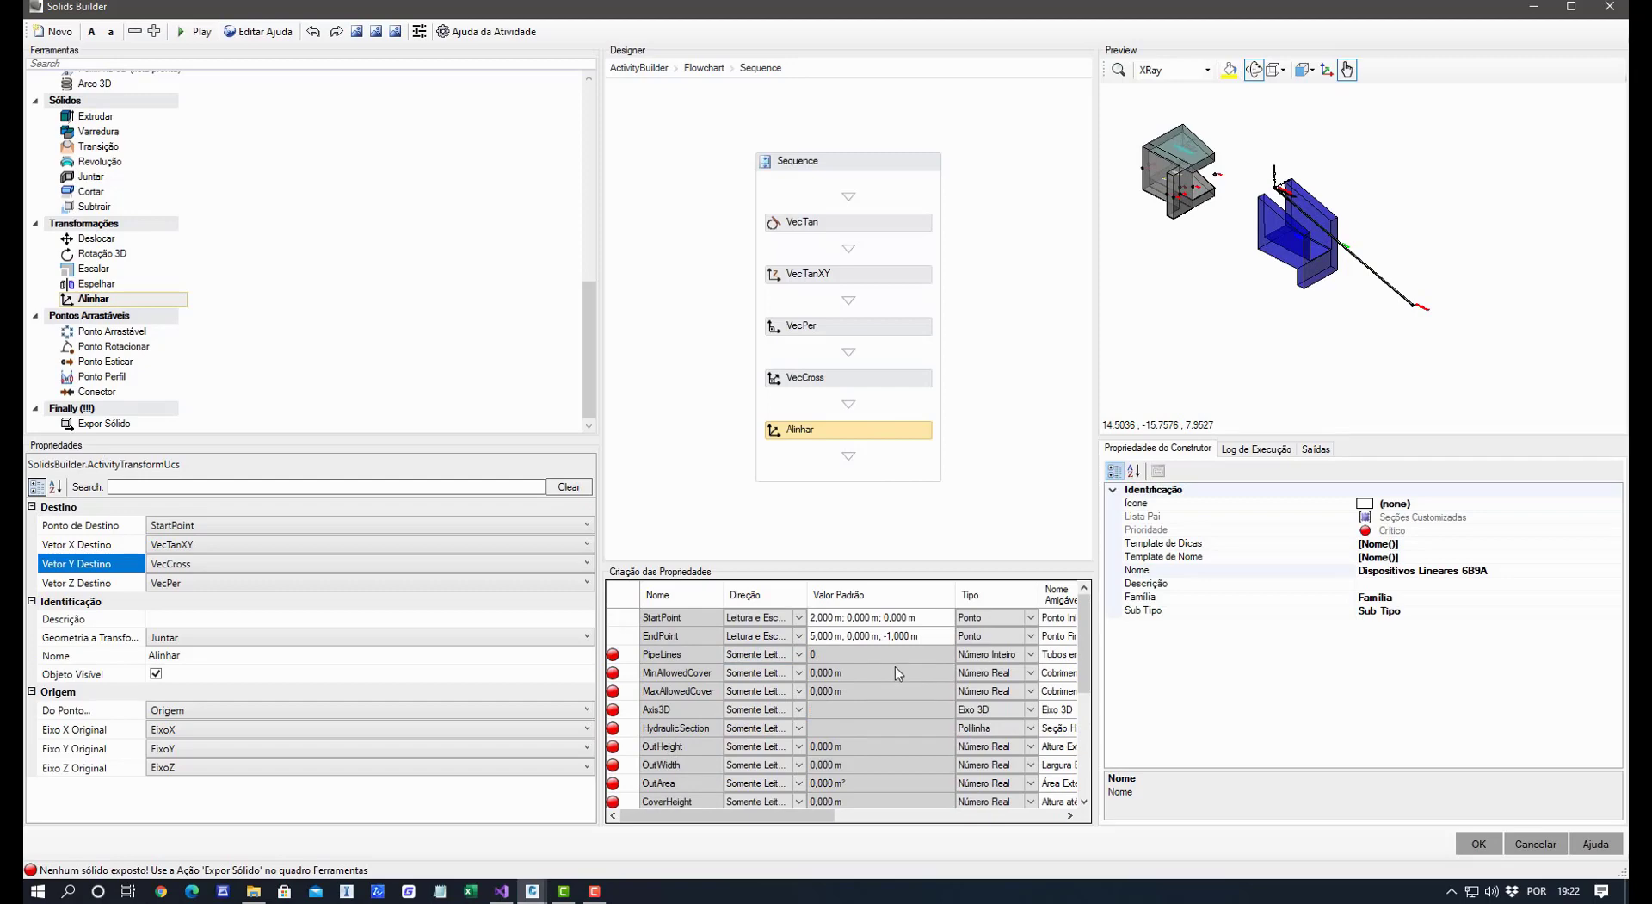
click(829, 640)
click(818, 636)
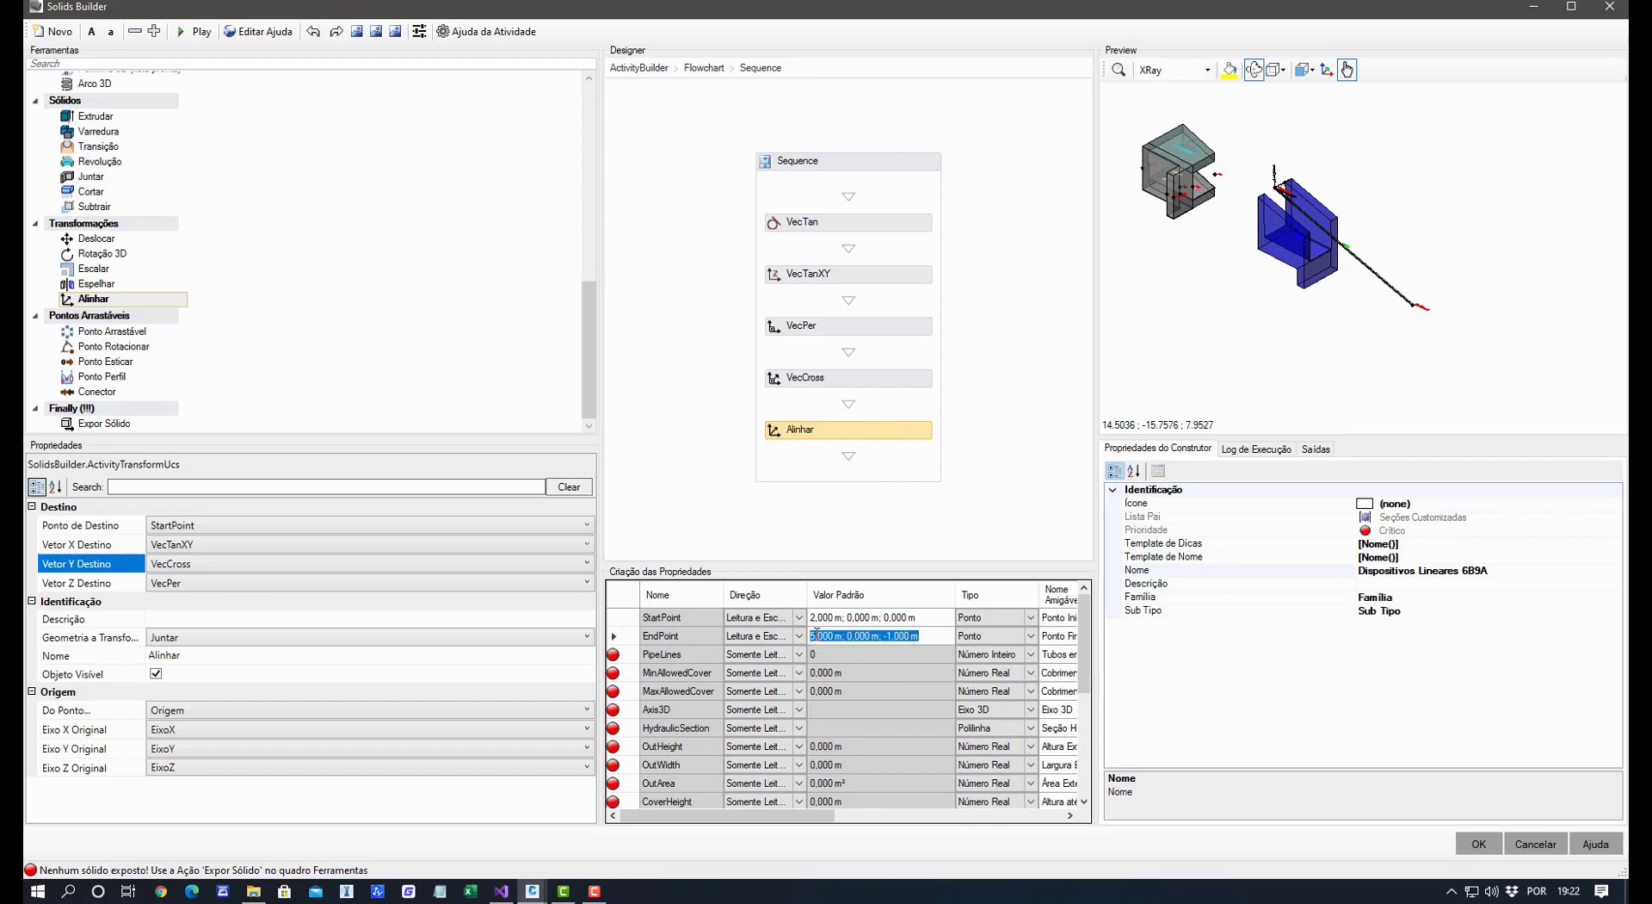
click(813, 635)
click(917, 675)
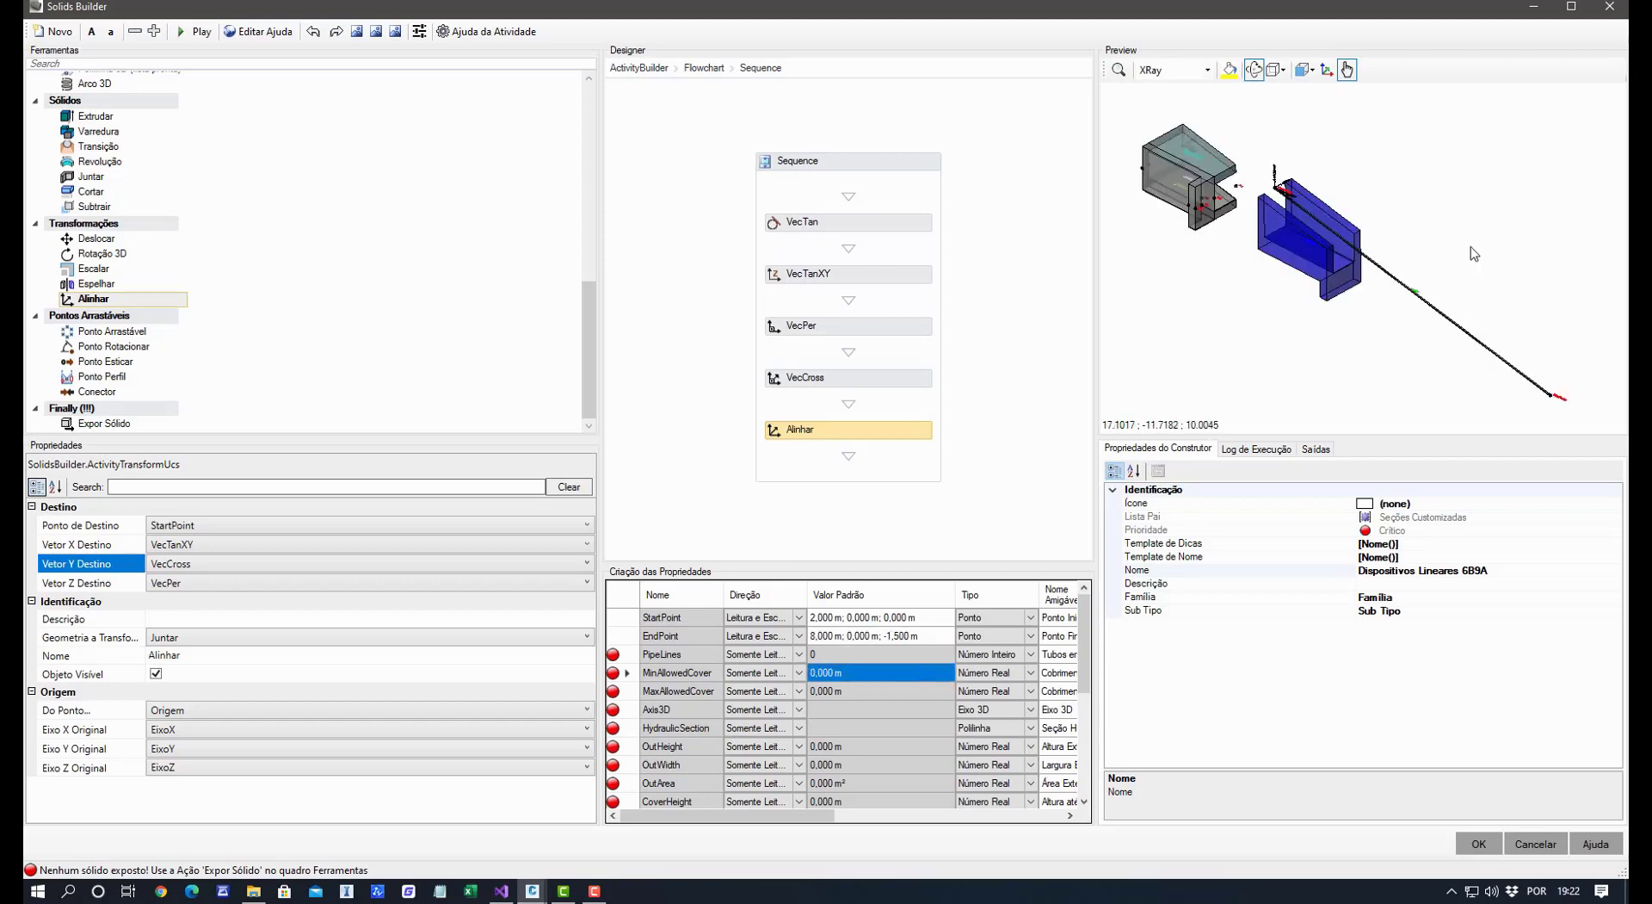
drag(1326, 373, 1390, 364)
scroll(879, 695, down, 3)
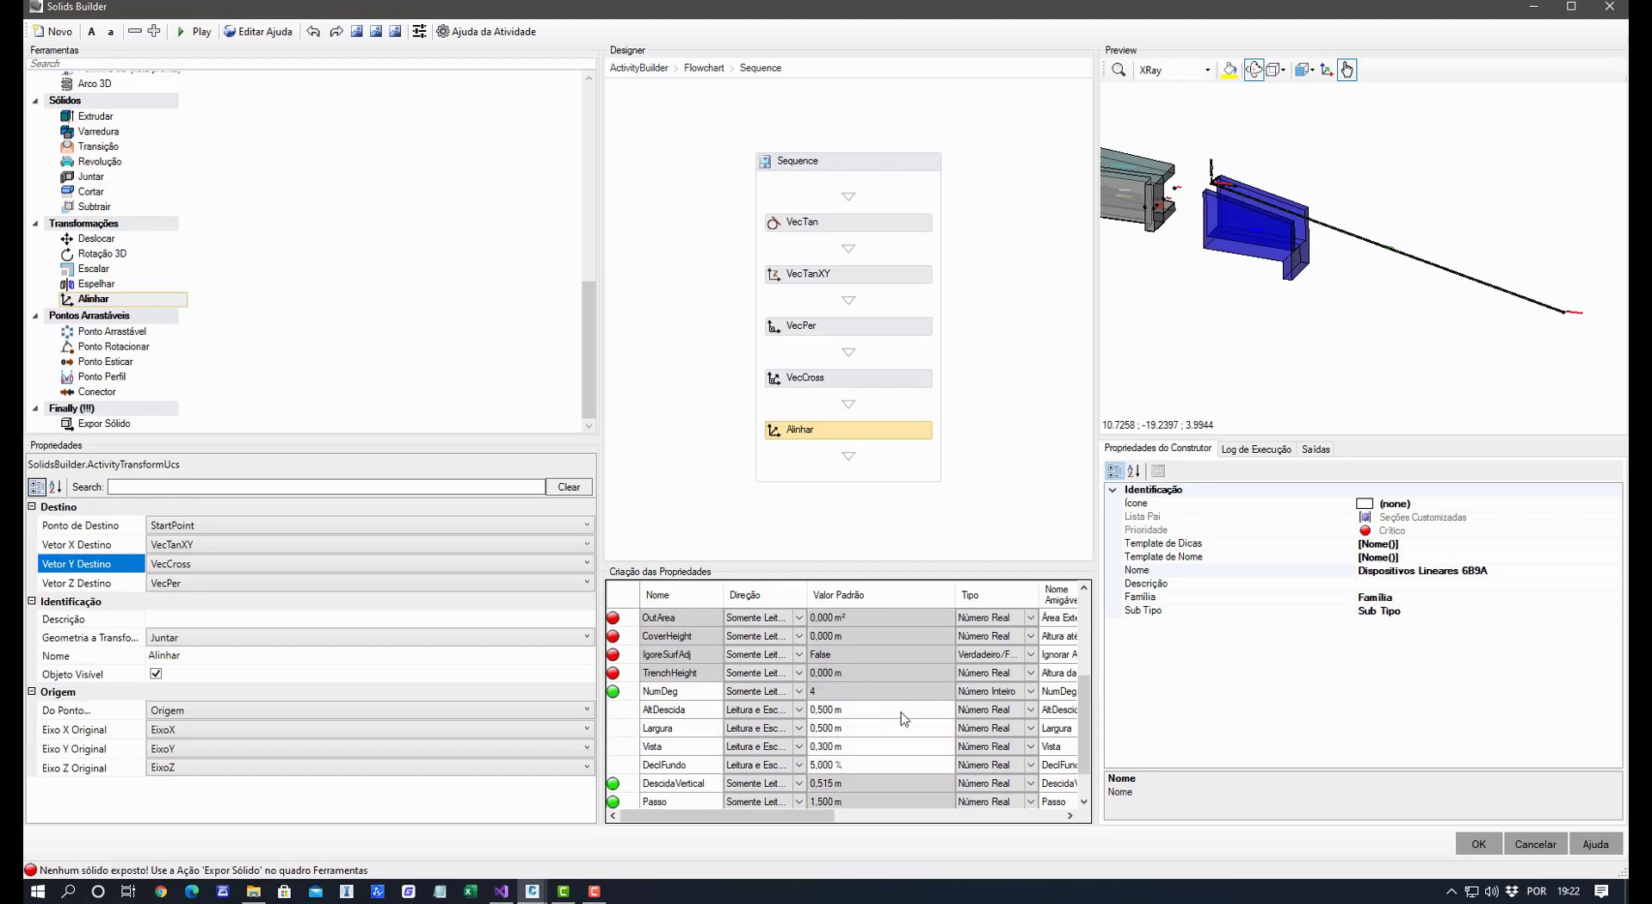
click(879, 693)
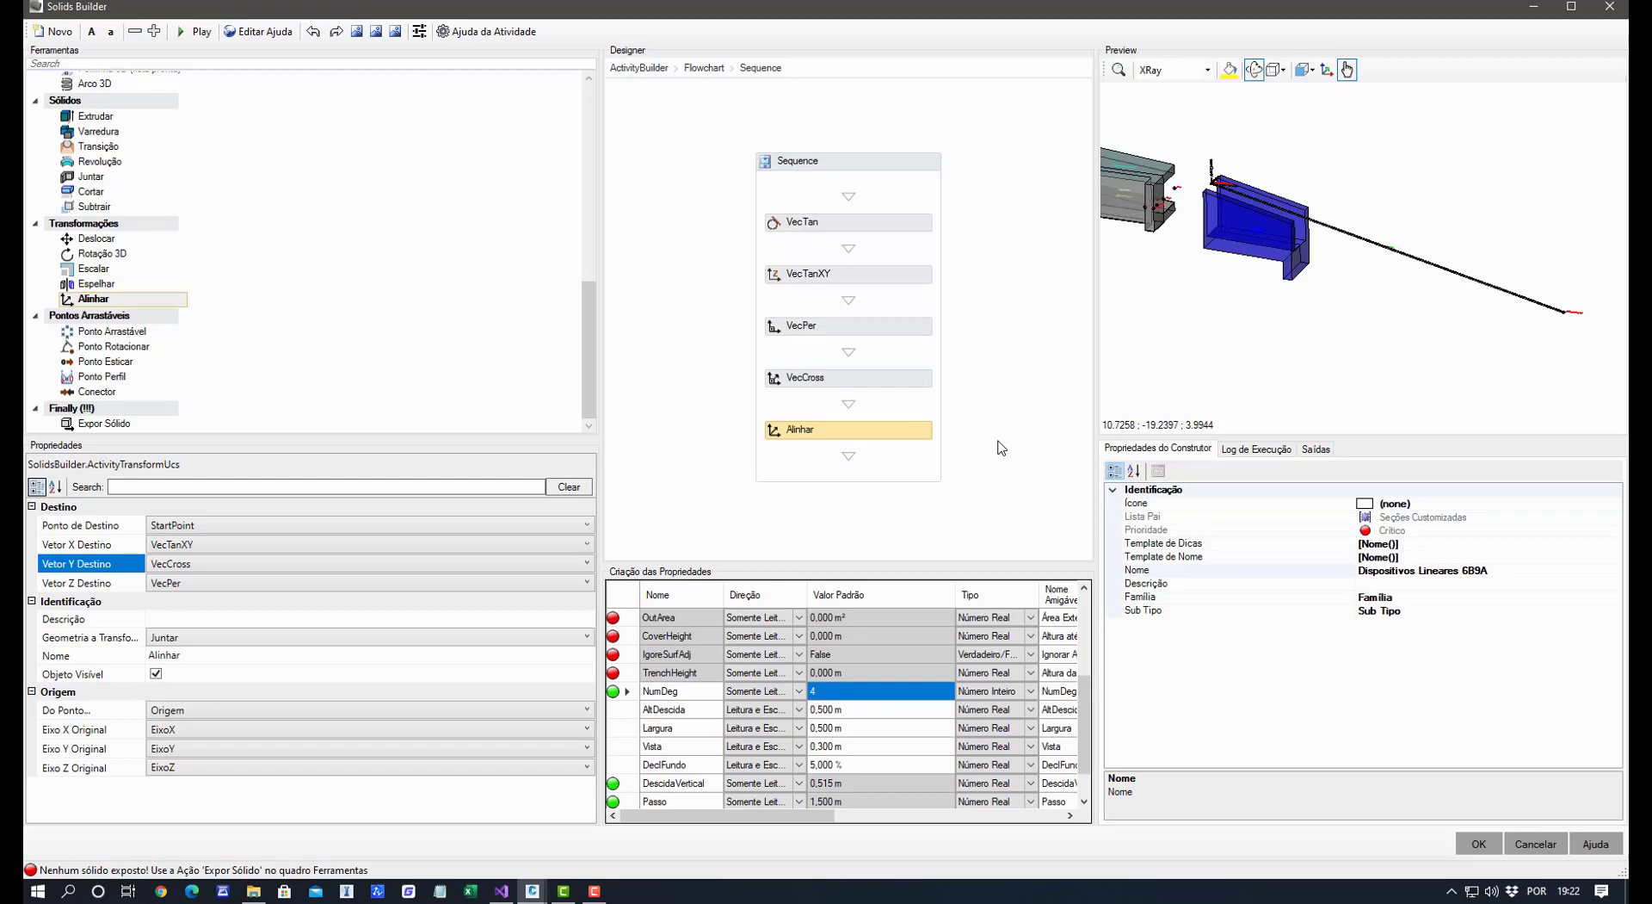
Add a Definir Variável activity after Alinhar and name it cotador.
scroll(303, 310, up, 10)
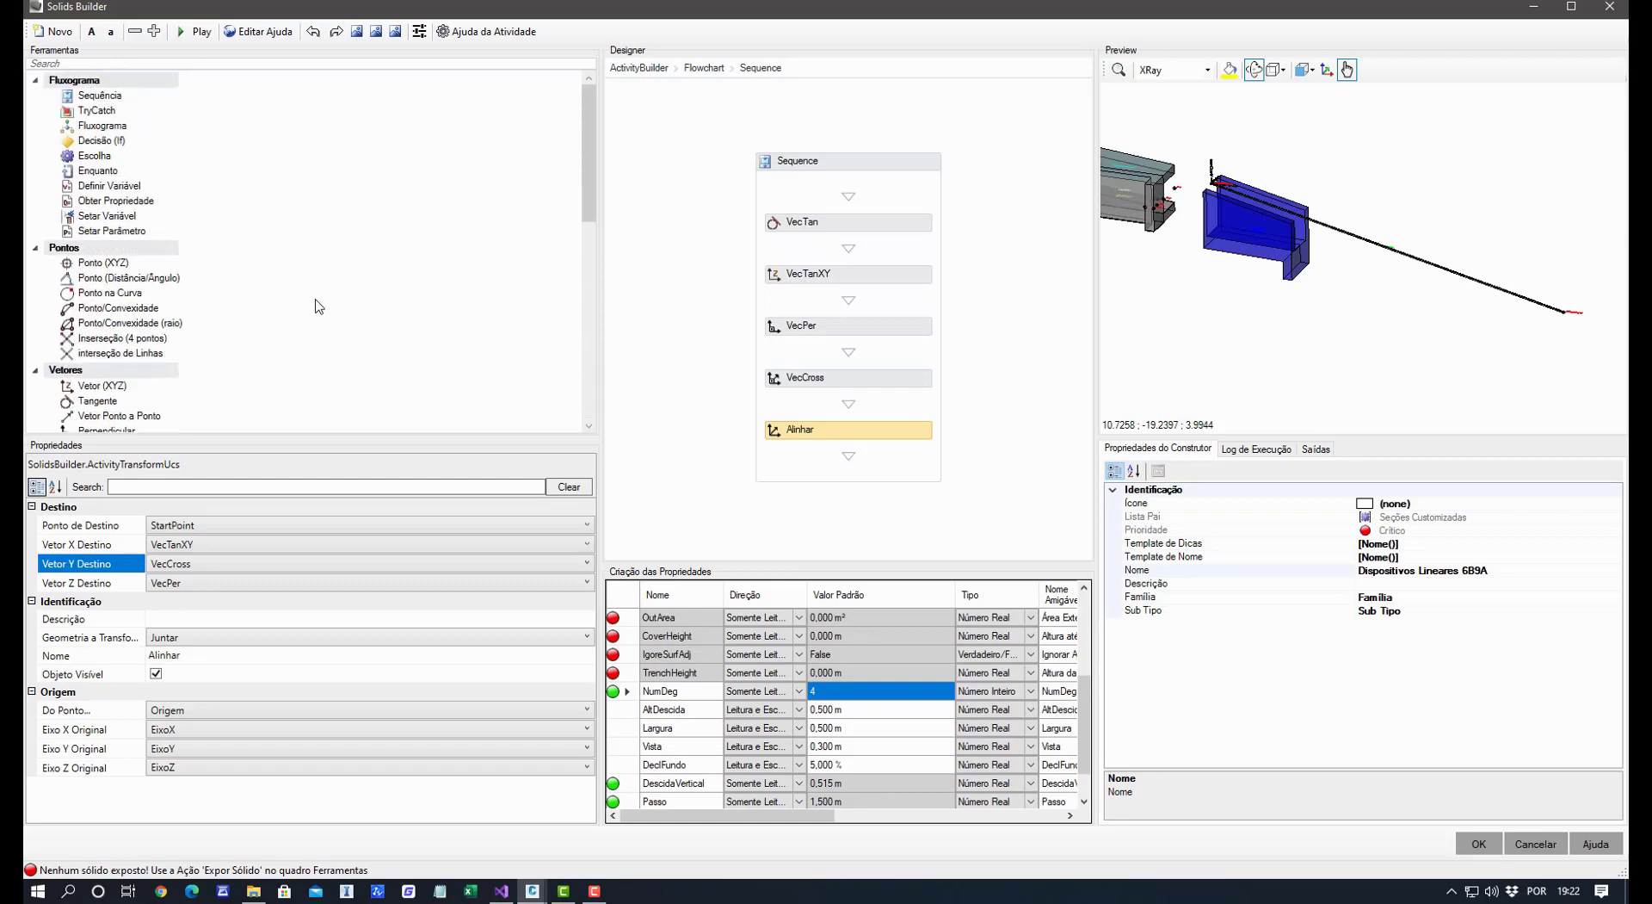
click(134, 187)
drag(135, 189, 790, 467)
click(210, 531)
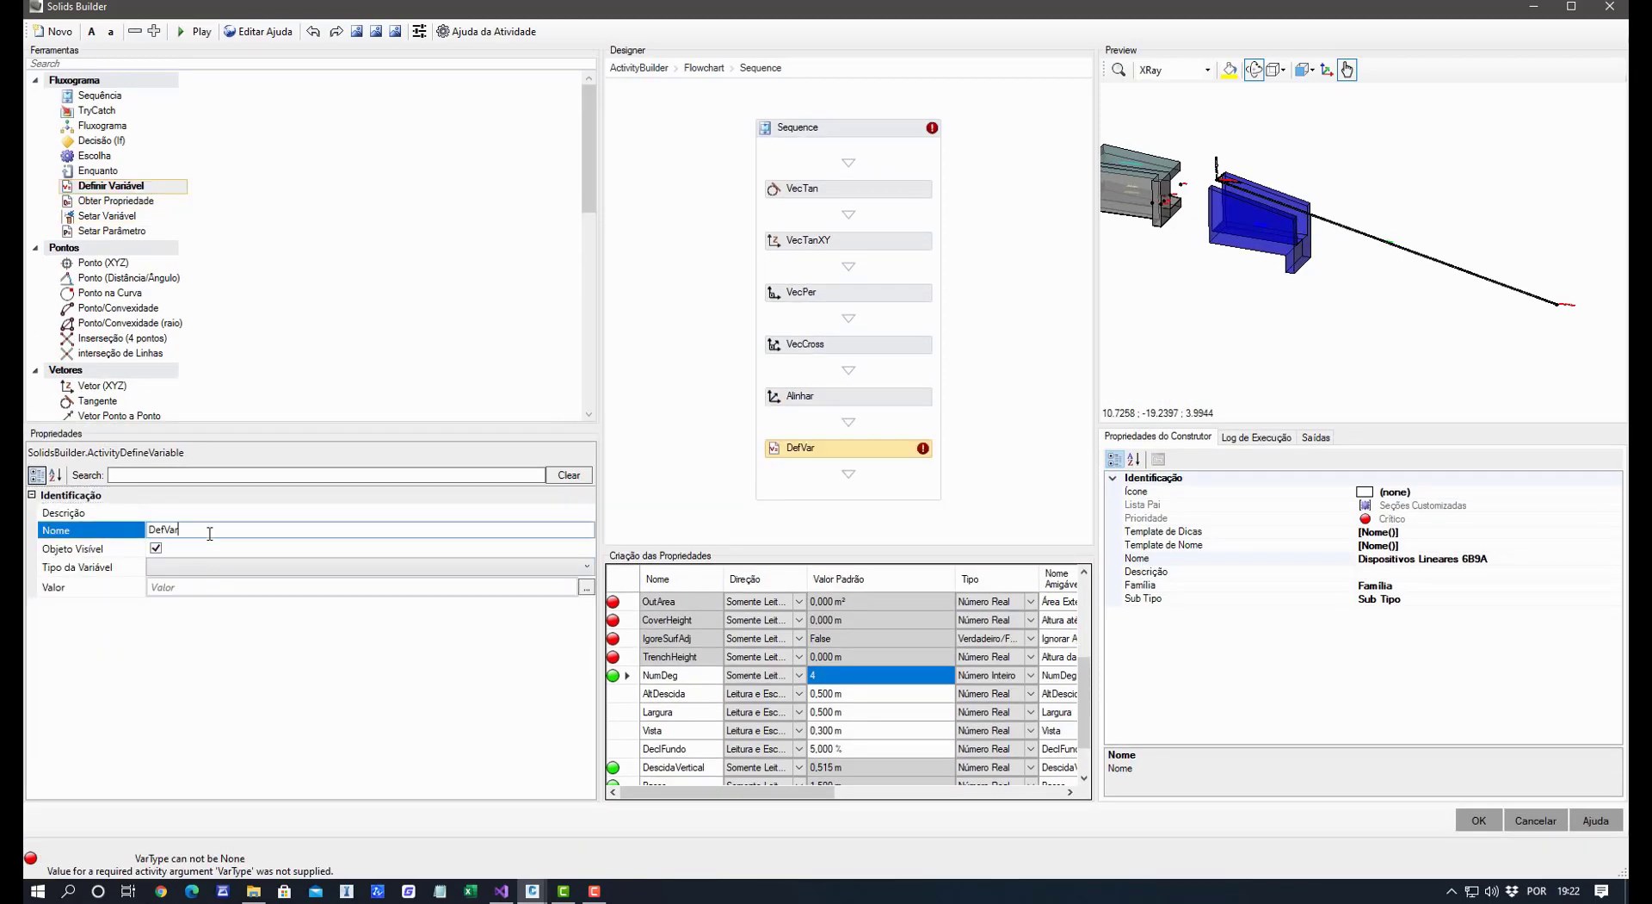
text(cotador)
Set the new variable's value to 0 and its type to Int32.
click(204, 589)
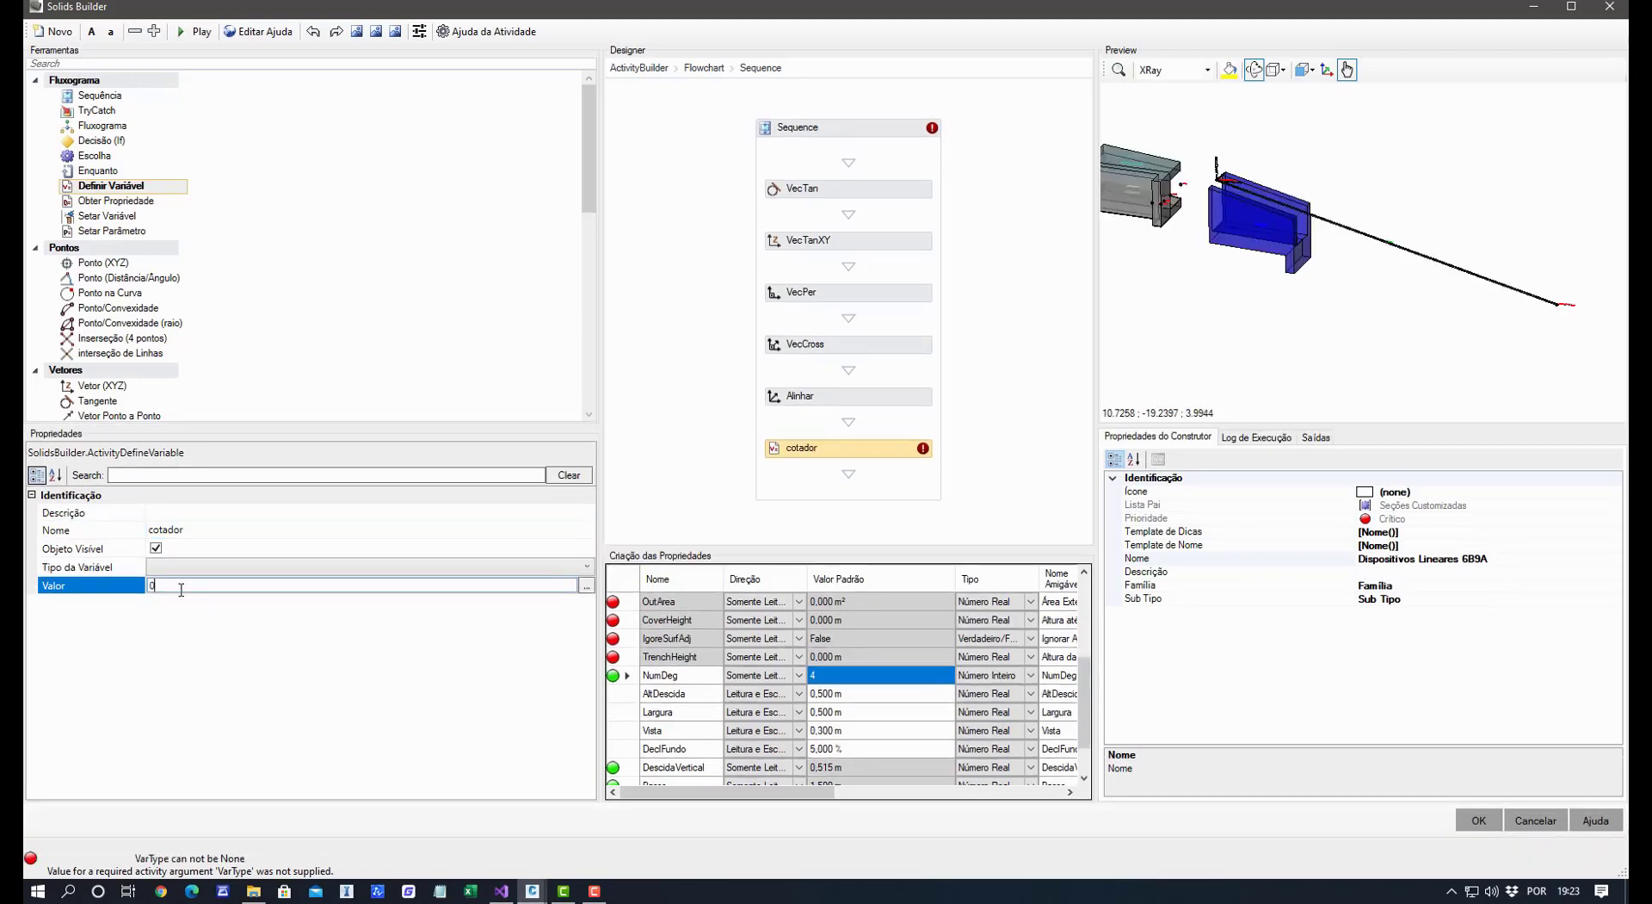
click(185, 567)
click(185, 566)
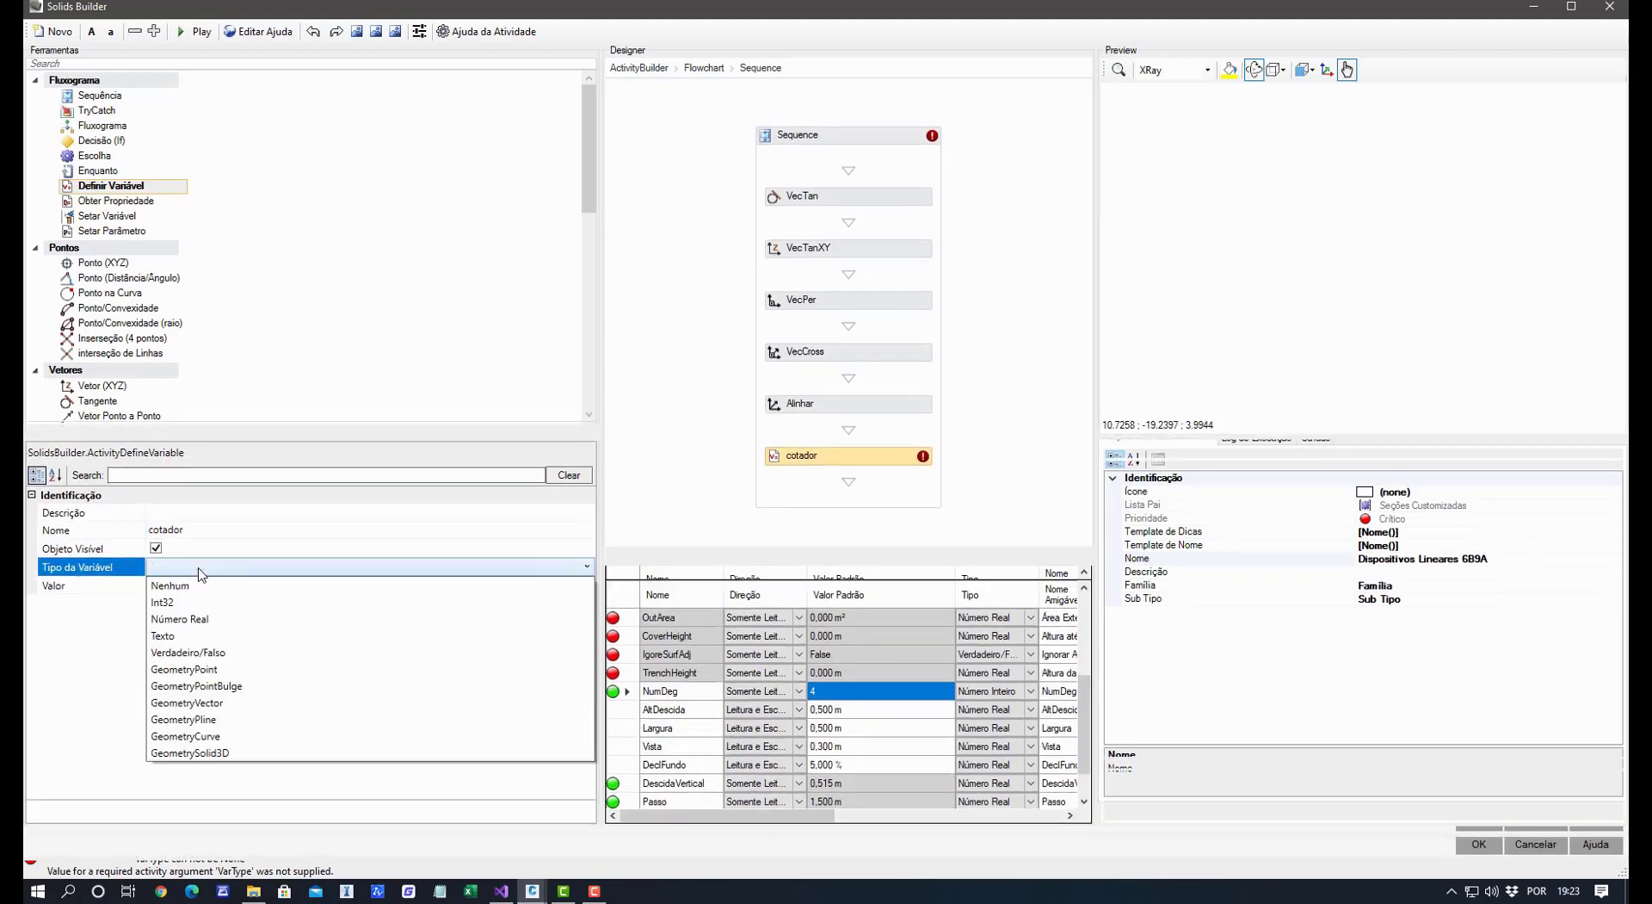
click(190, 609)
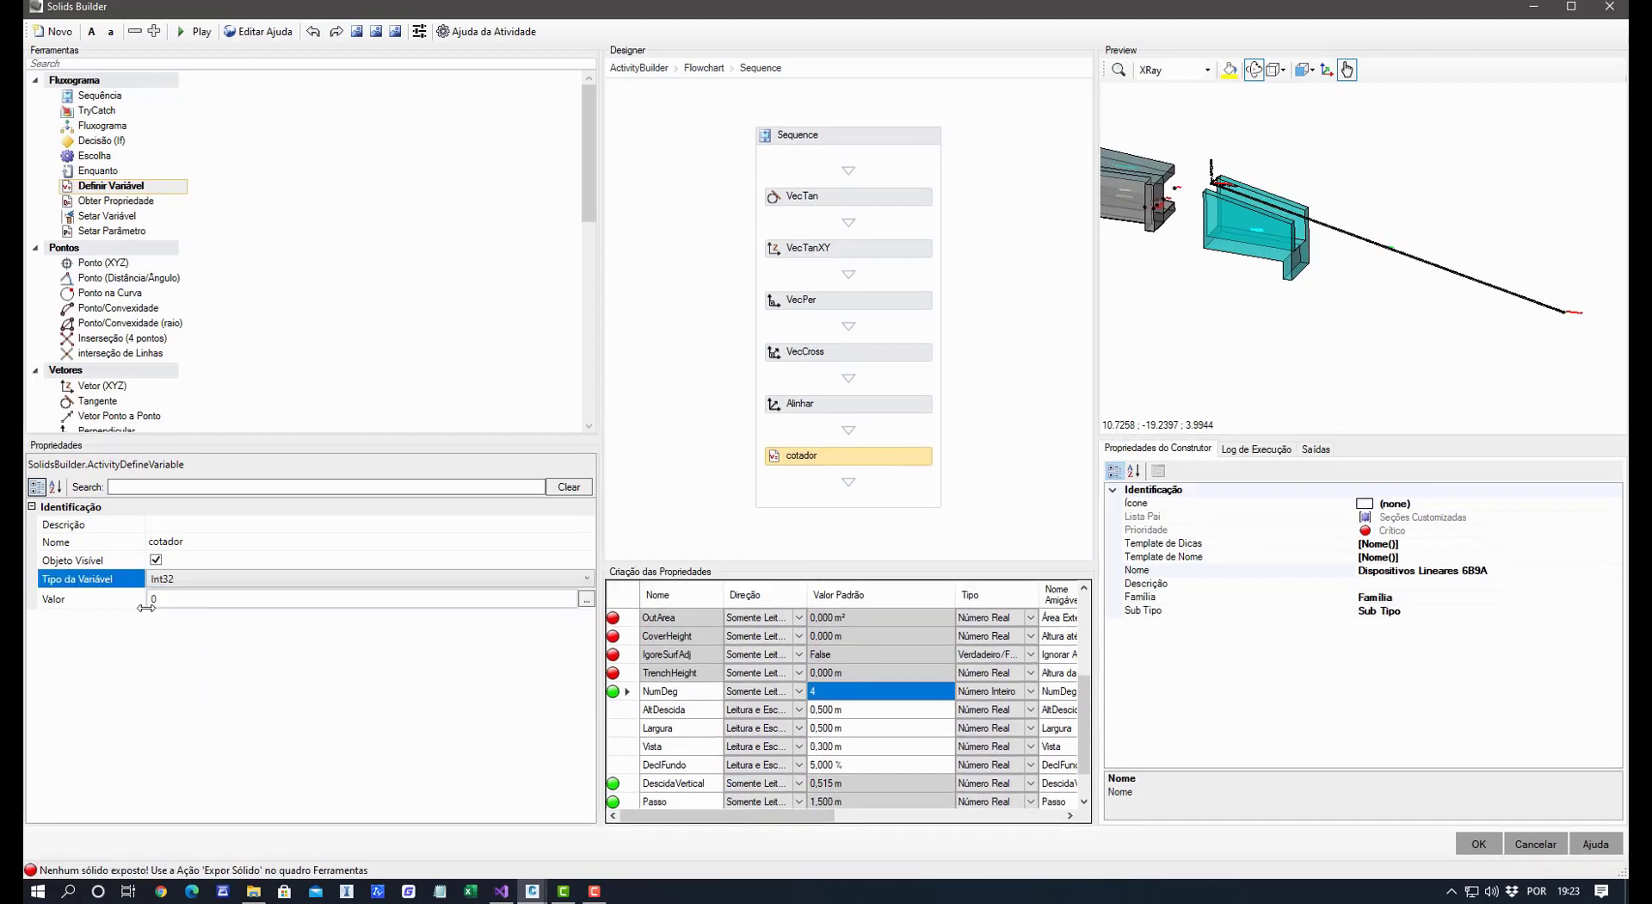
Correct the counter variable's name to contador.
click(156, 541)
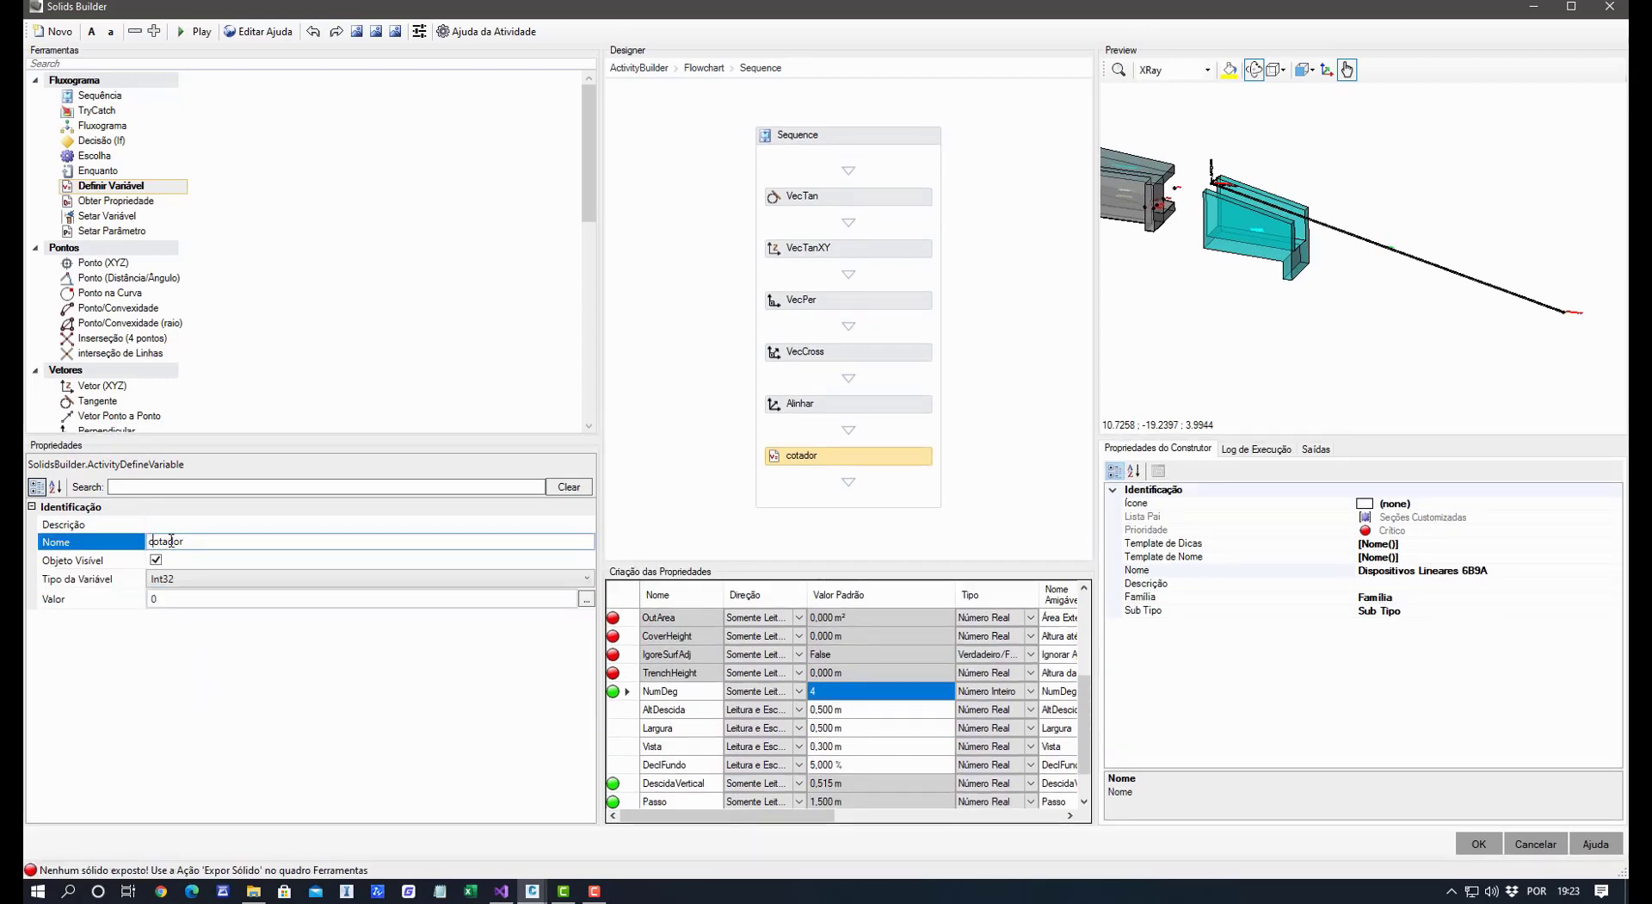
text(n)
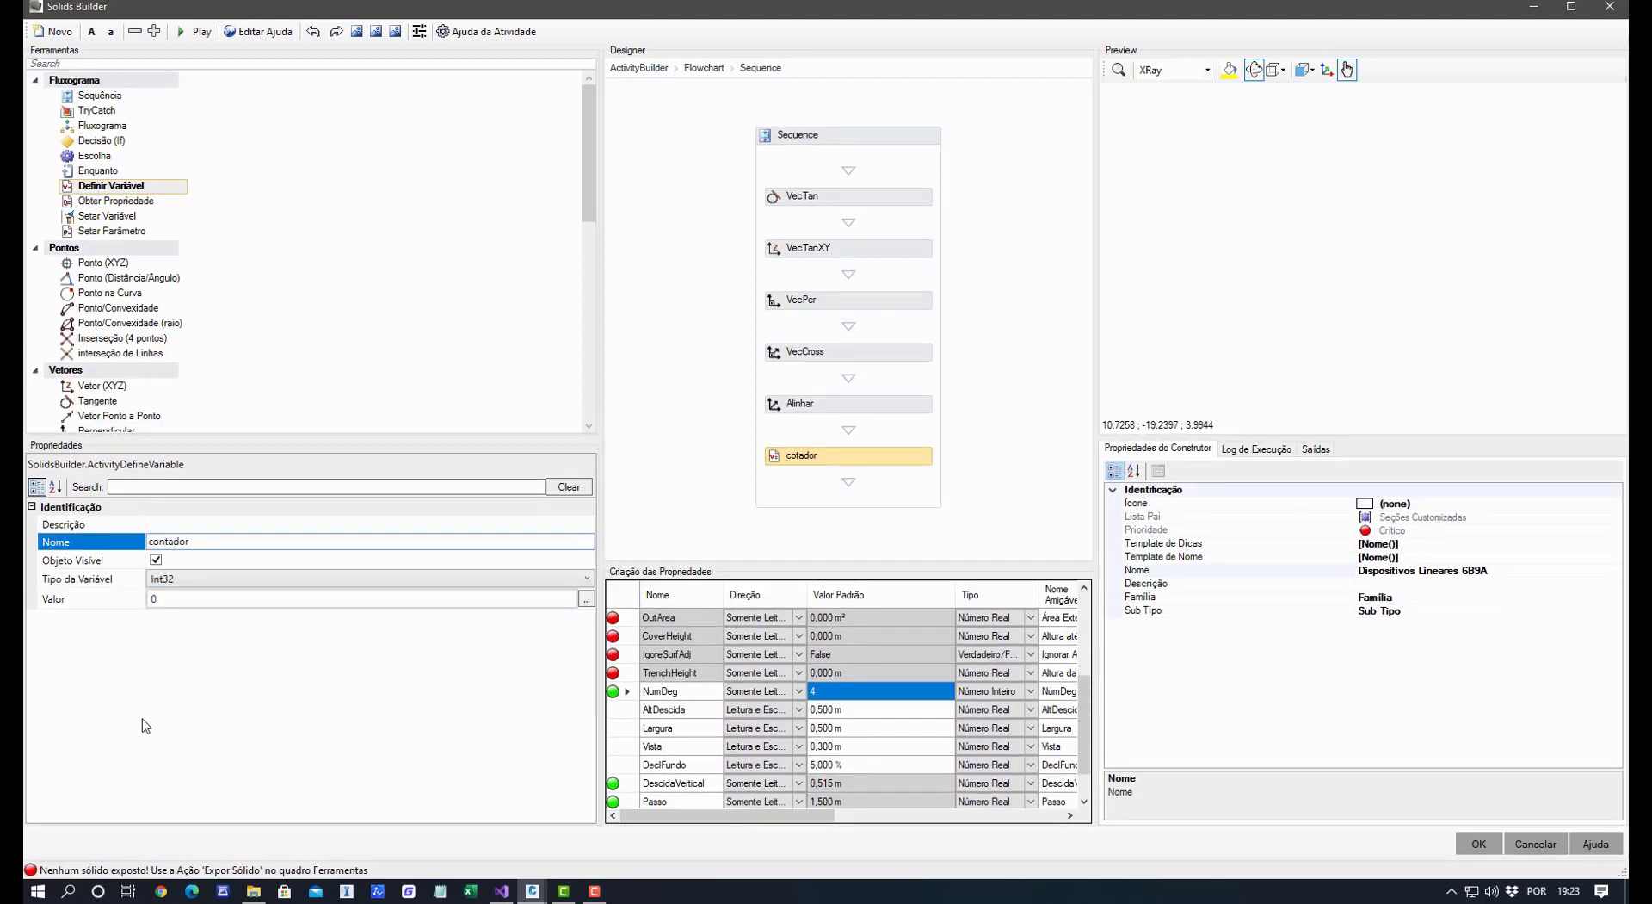
click(150, 728)
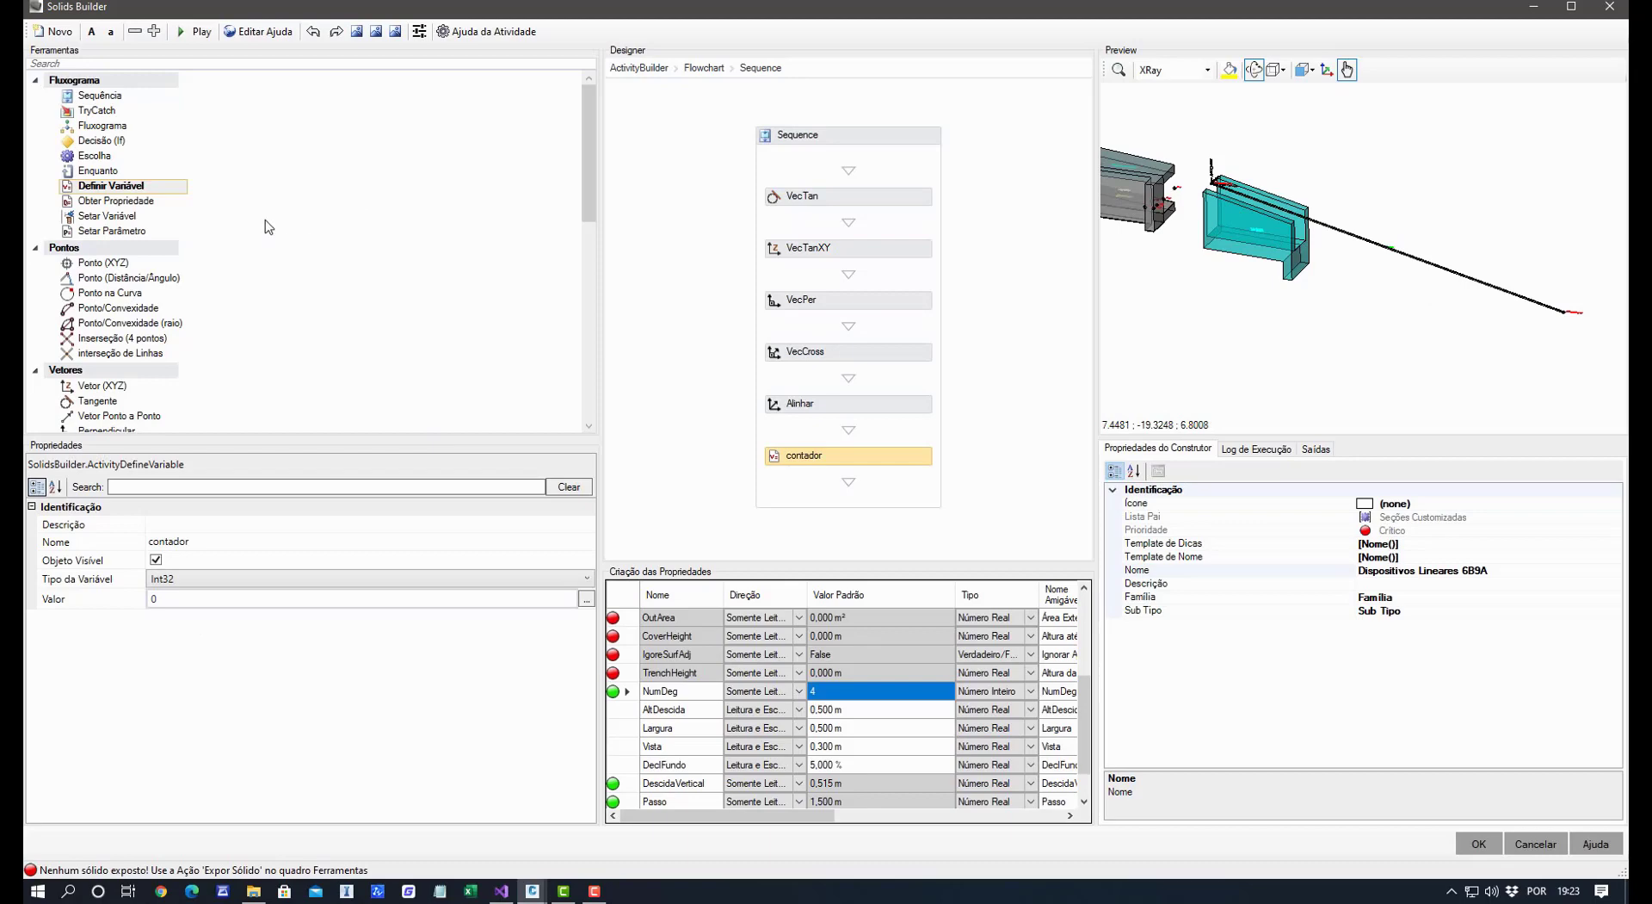
Add a second Definir Variável activity after contador and name it soma.
drag(121, 187, 788, 497)
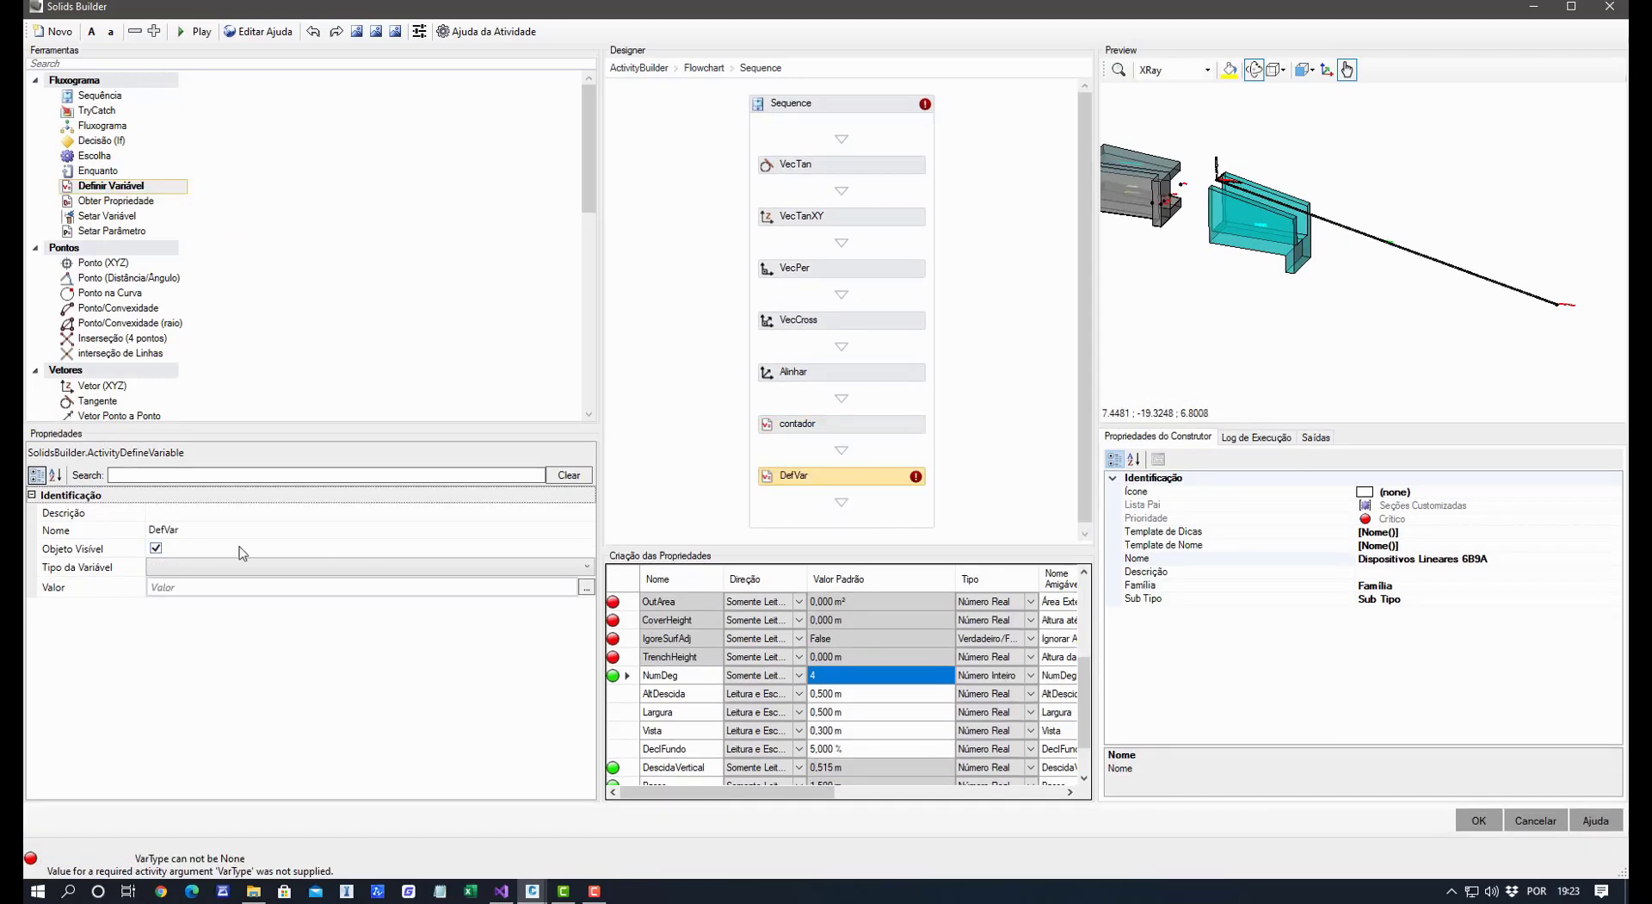
click(216, 526)
double_click(217, 524)
text(soma)
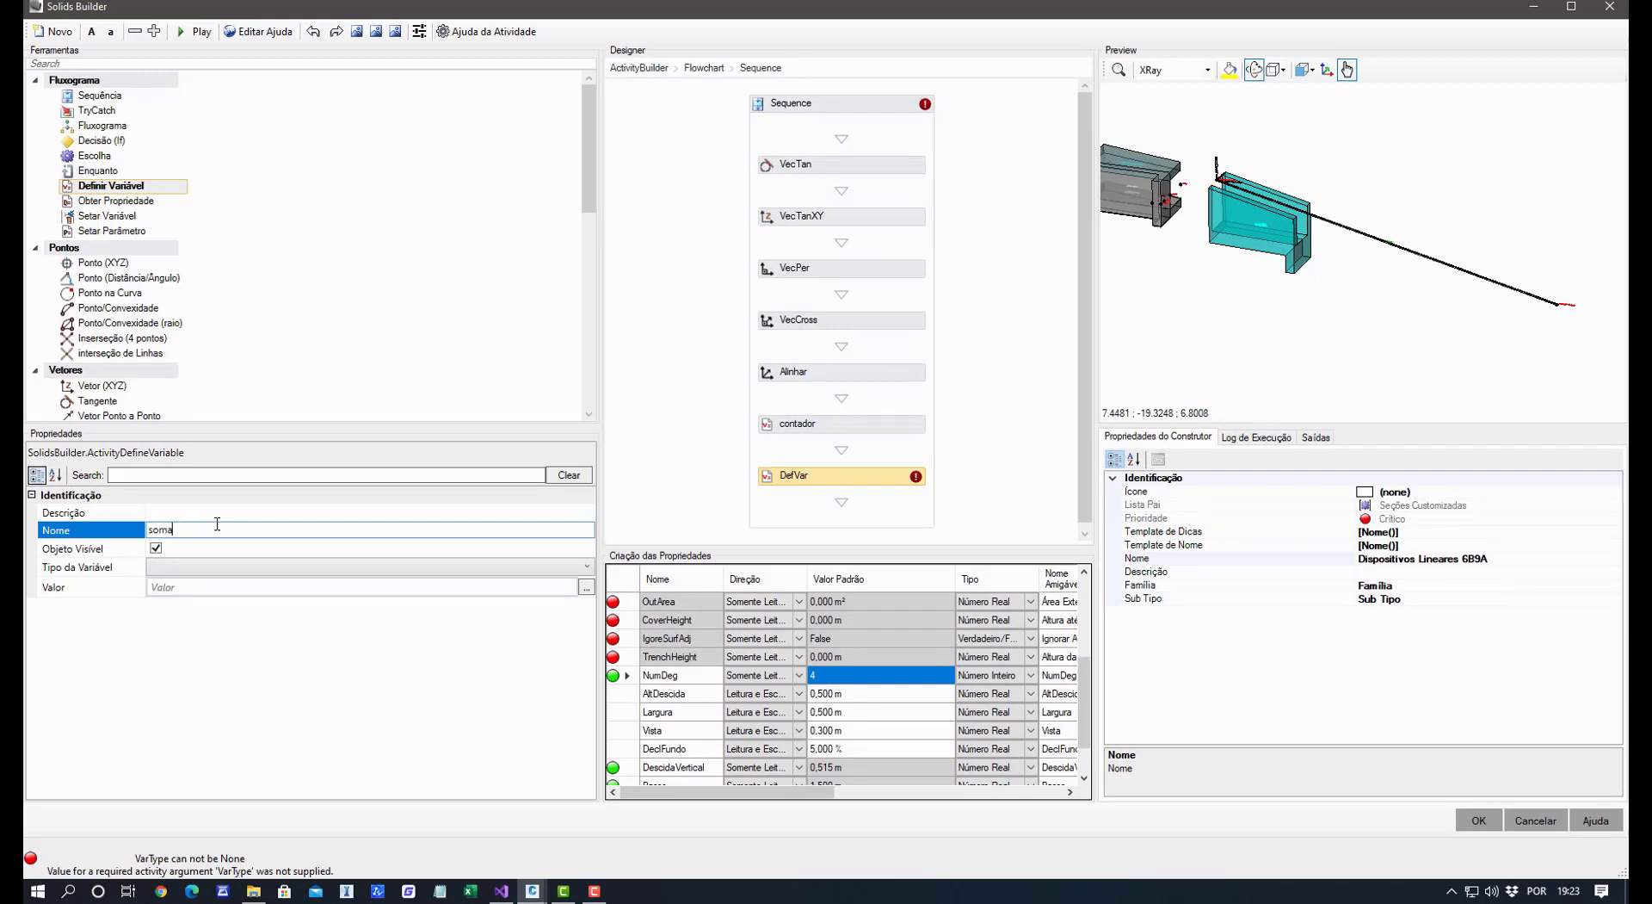
Set the soma variable's type to GeometrySolid3D and its value to Nothing.
click(238, 566)
click(239, 567)
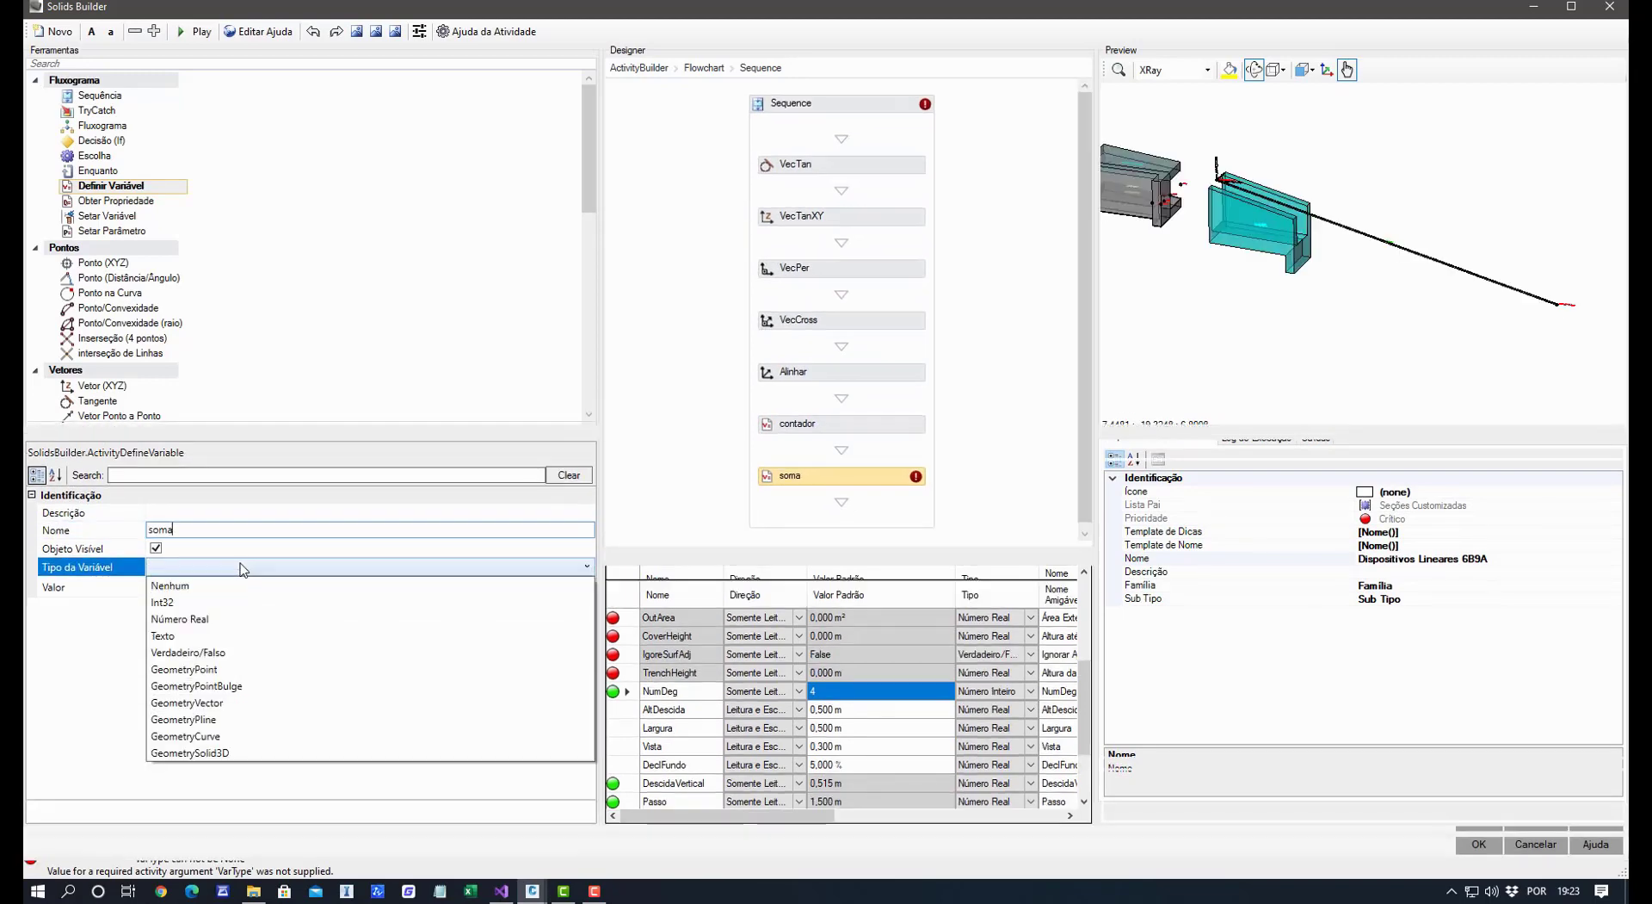
click(242, 570)
click(241, 569)
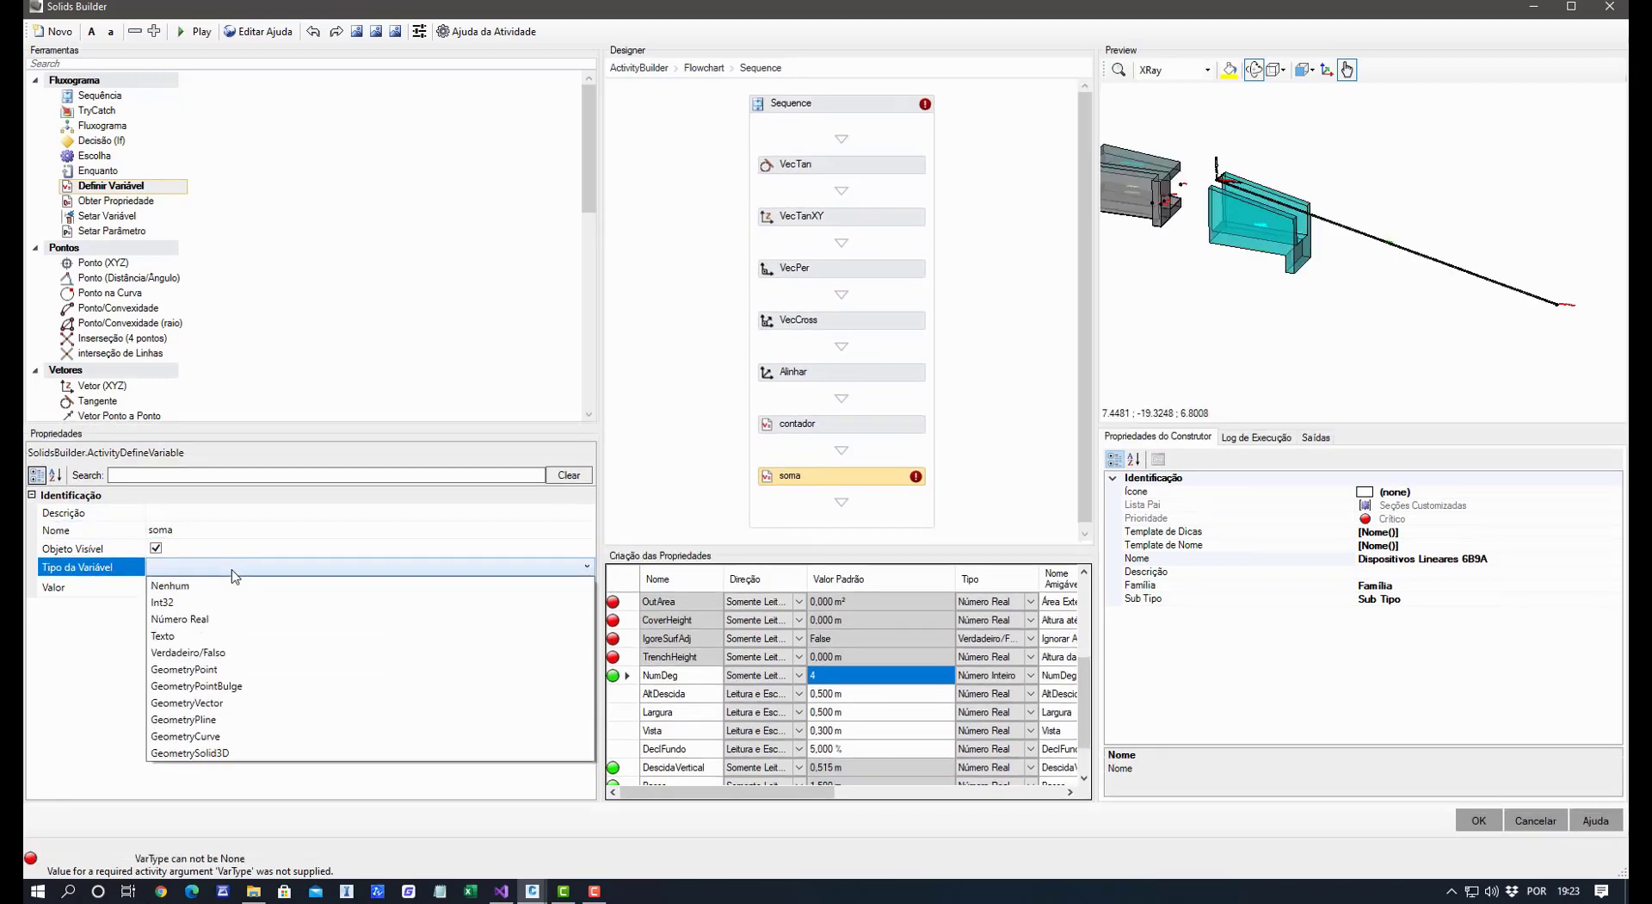
click(244, 751)
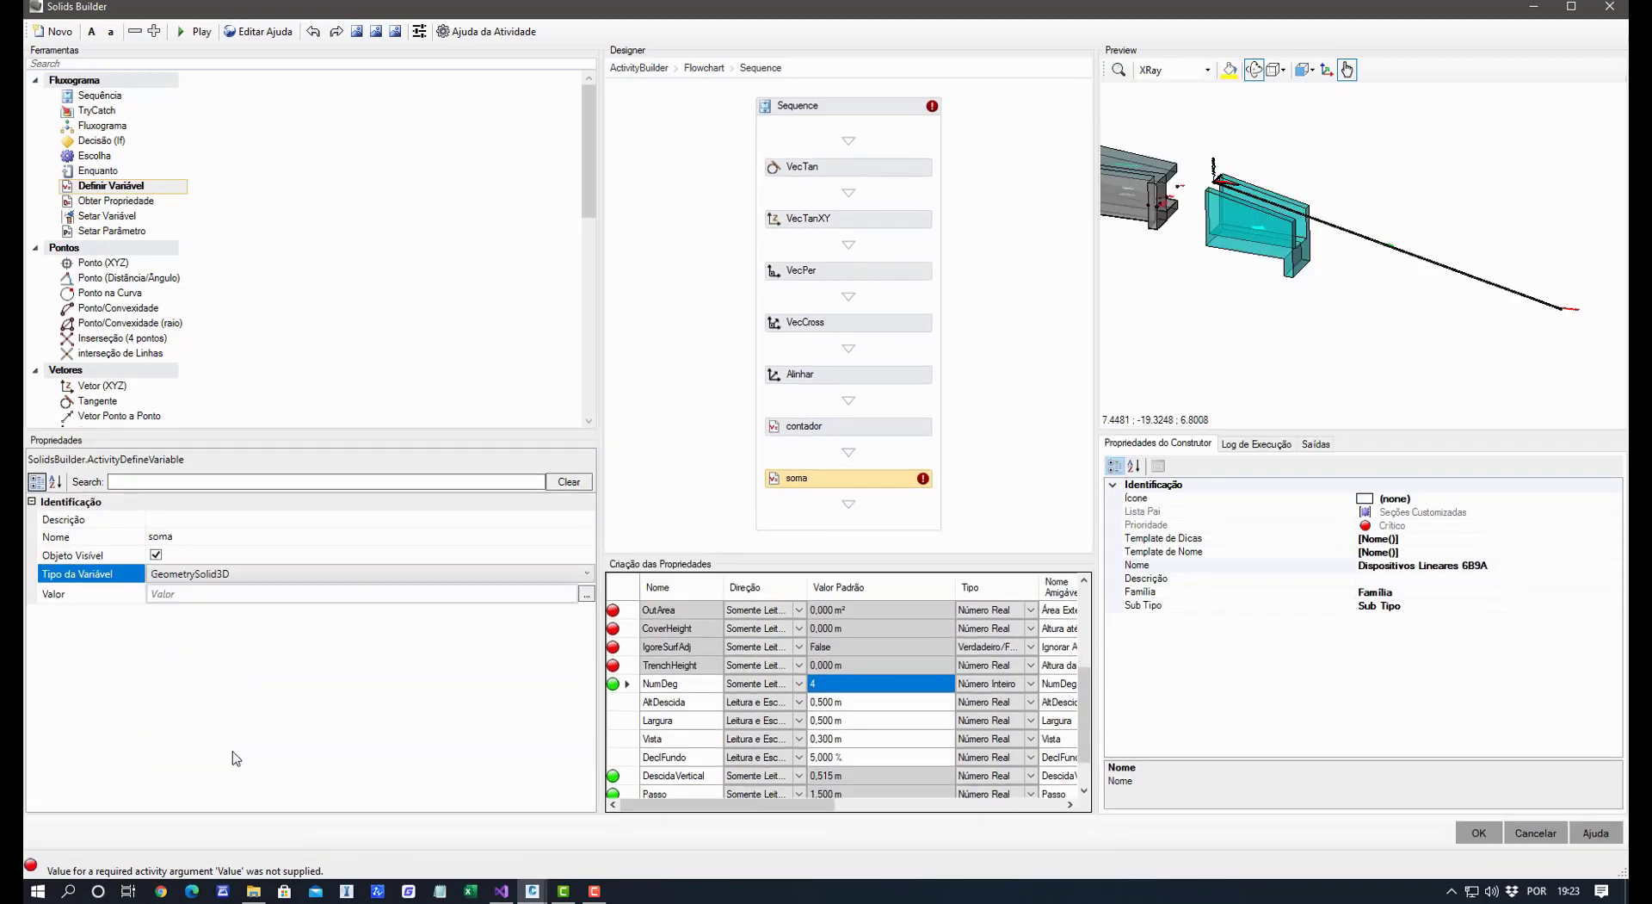
click(194, 593)
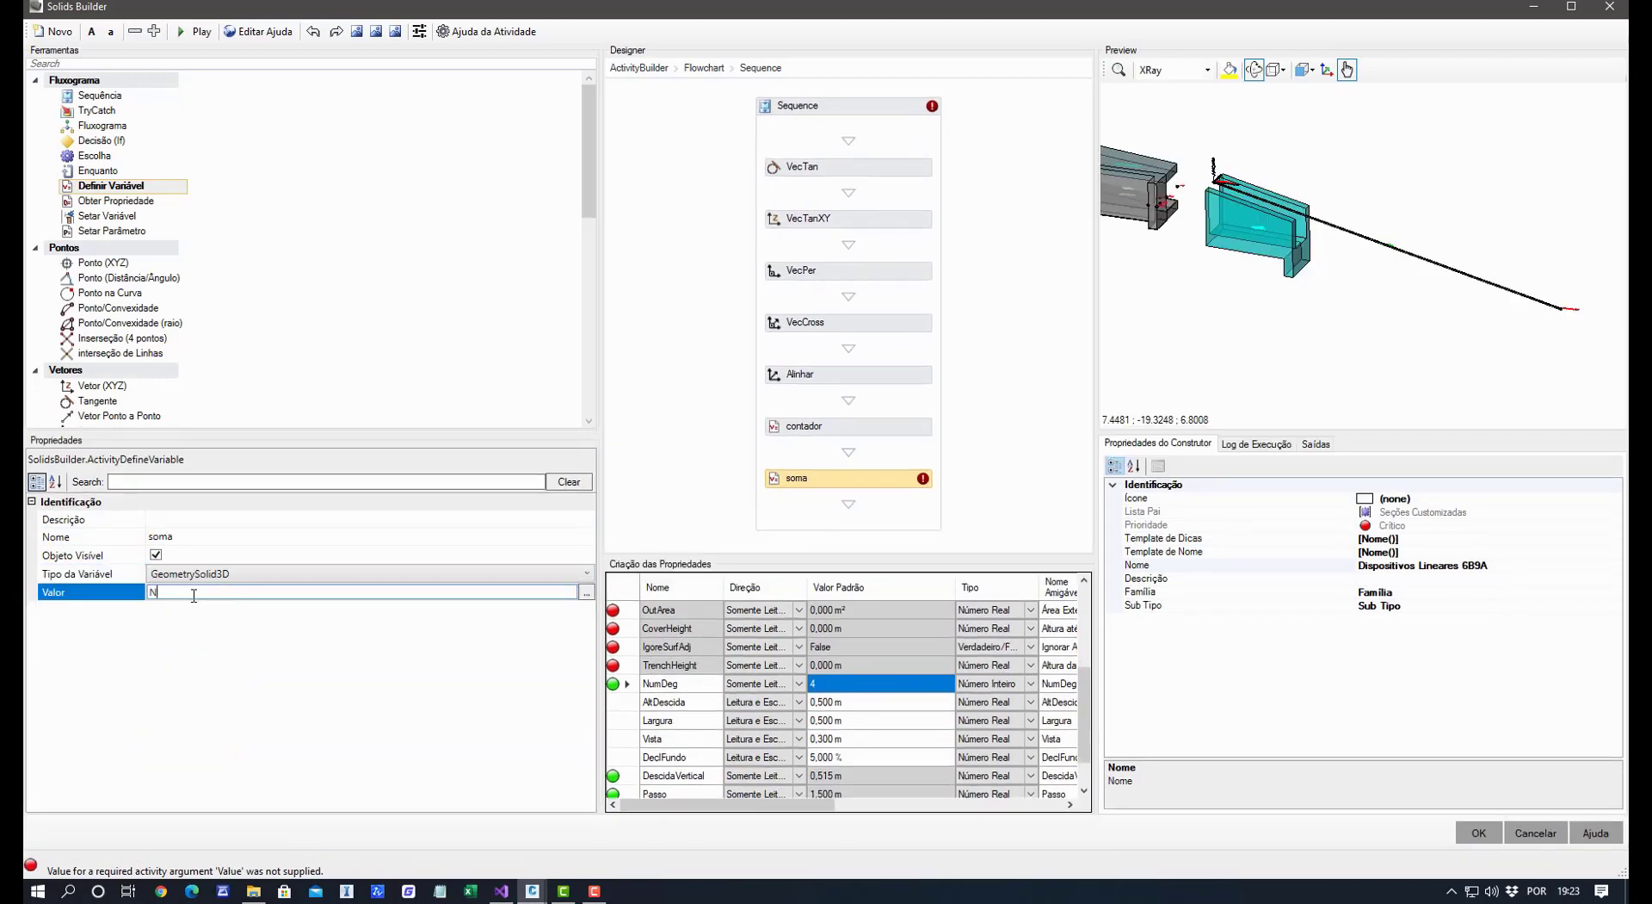
text(Nothing)
key(Return)
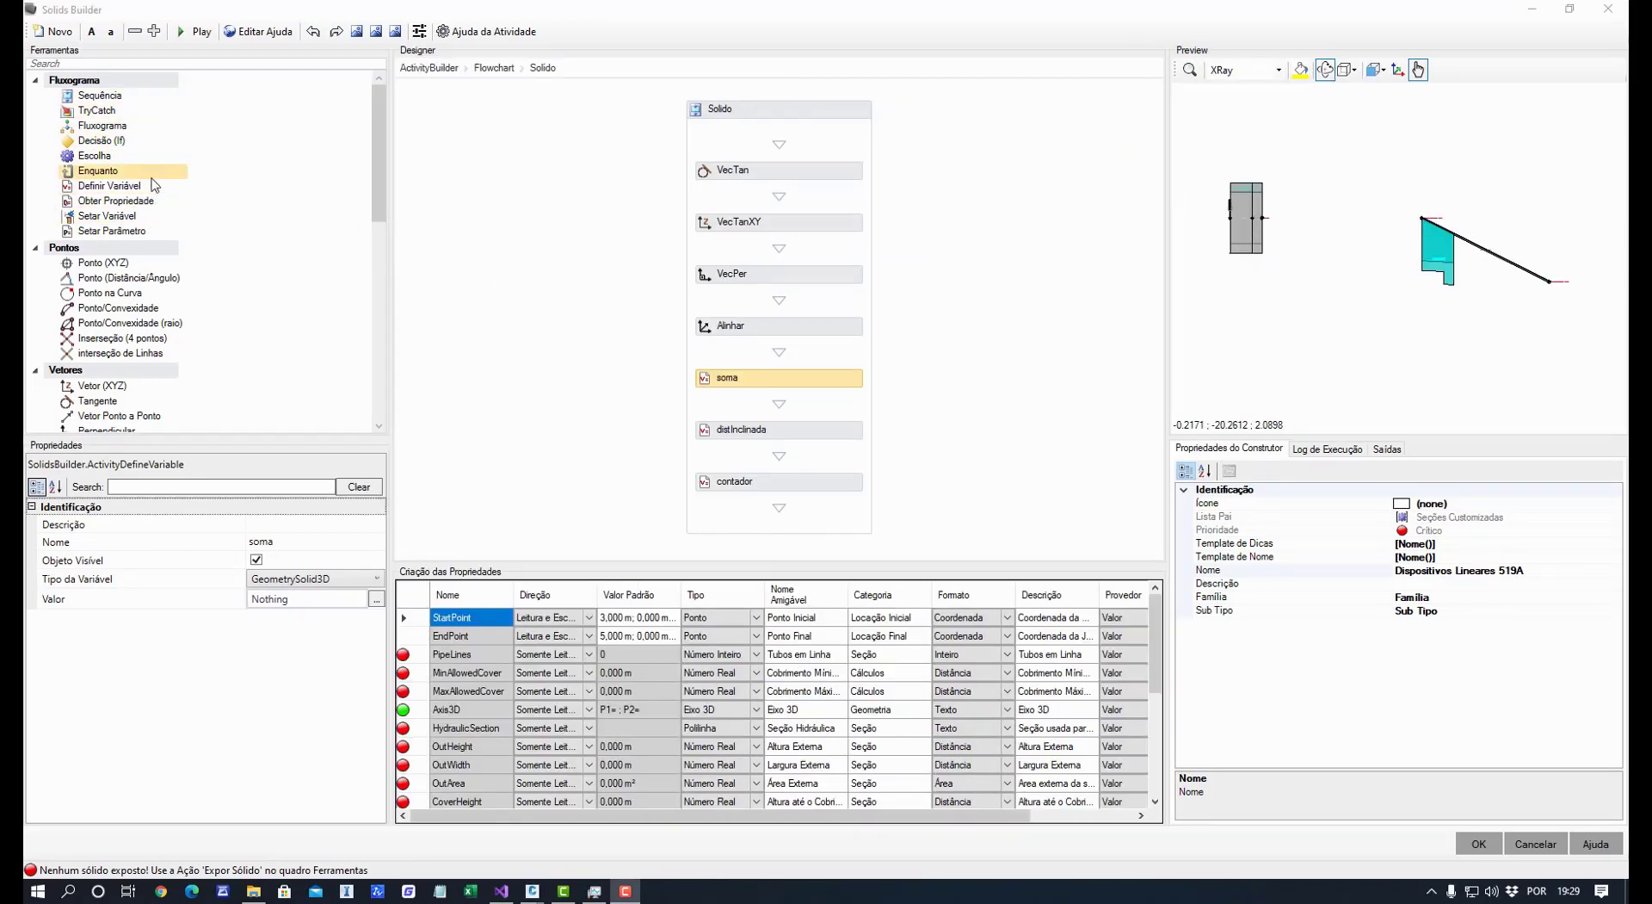
Add an Enquanto loop after contador with the condition False and place a Sequência activity in its body.
click(99, 172)
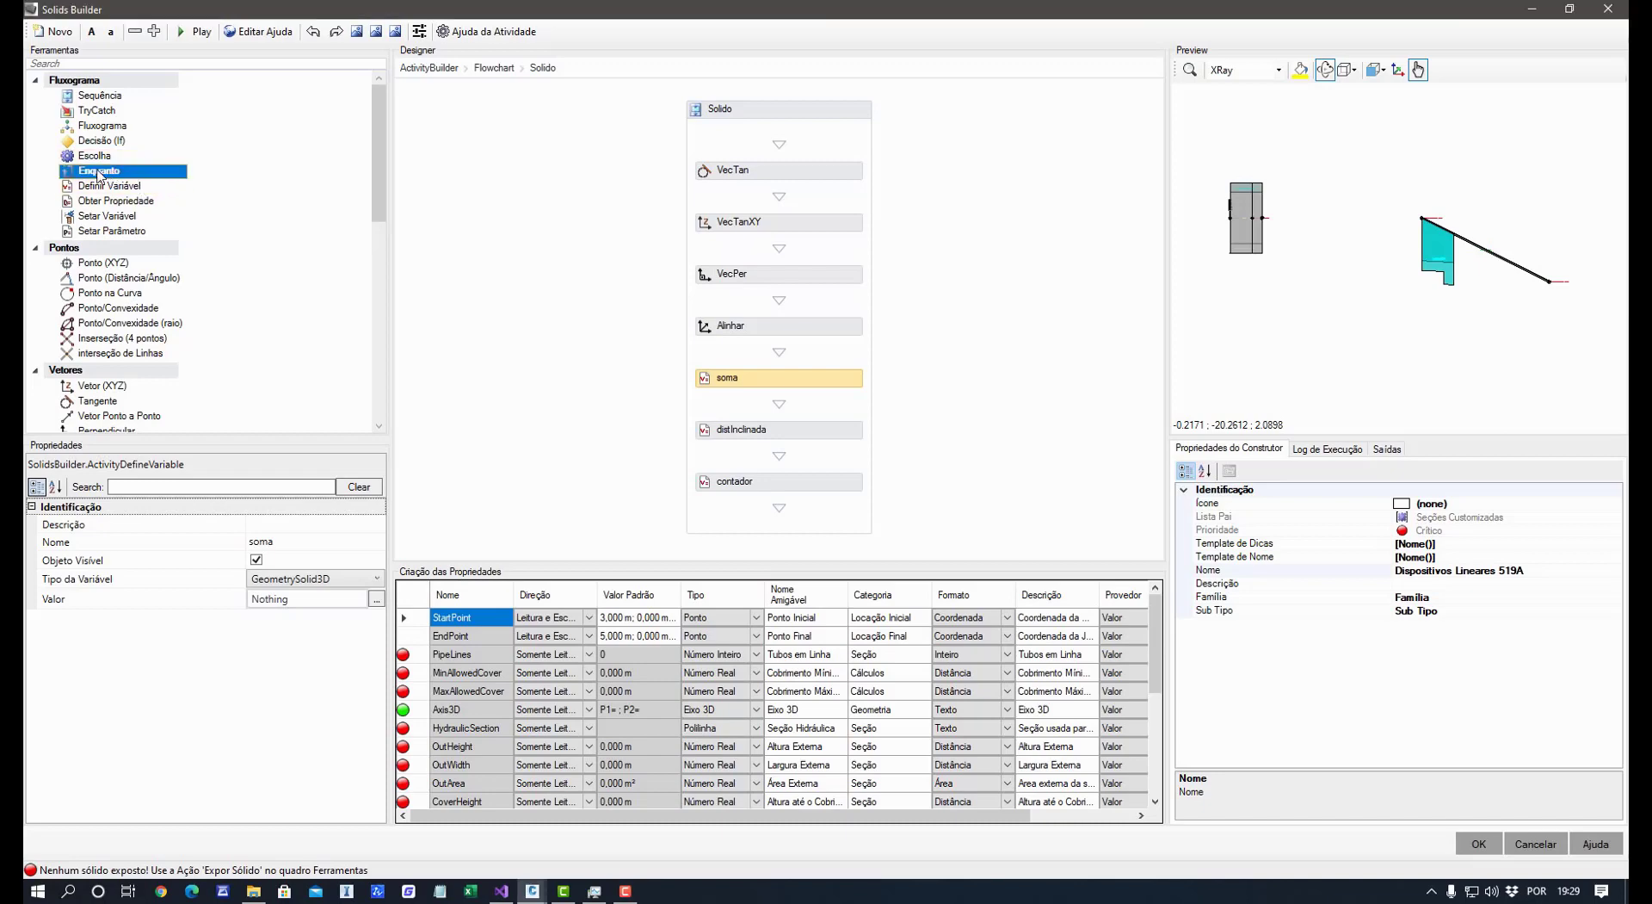
drag(99, 174, 737, 516)
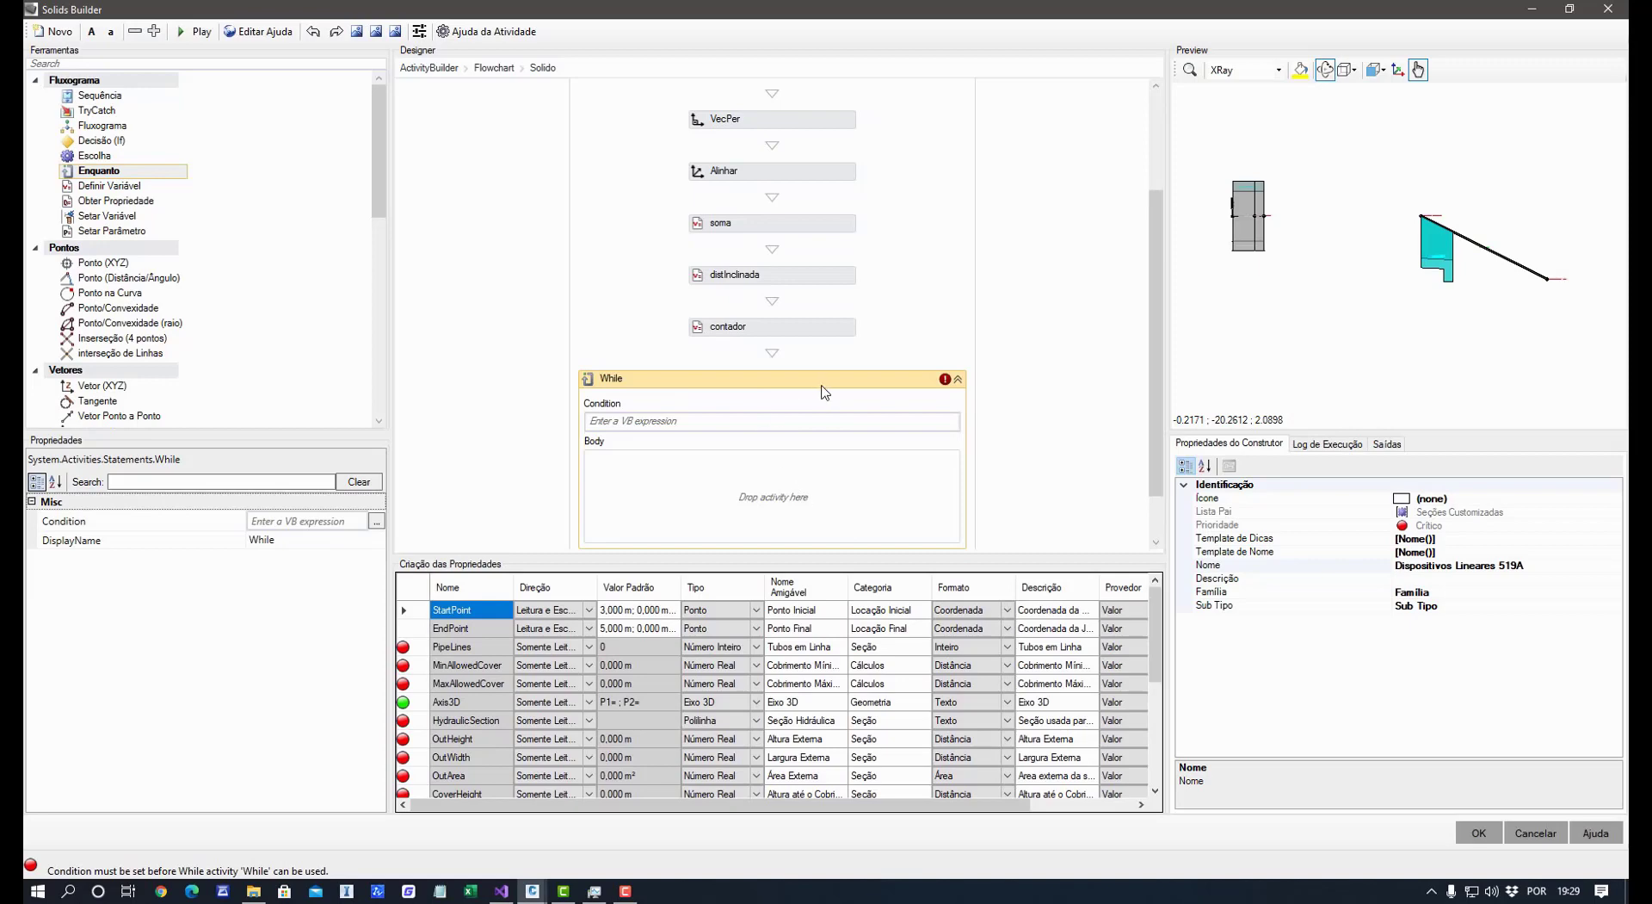
click(722, 421)
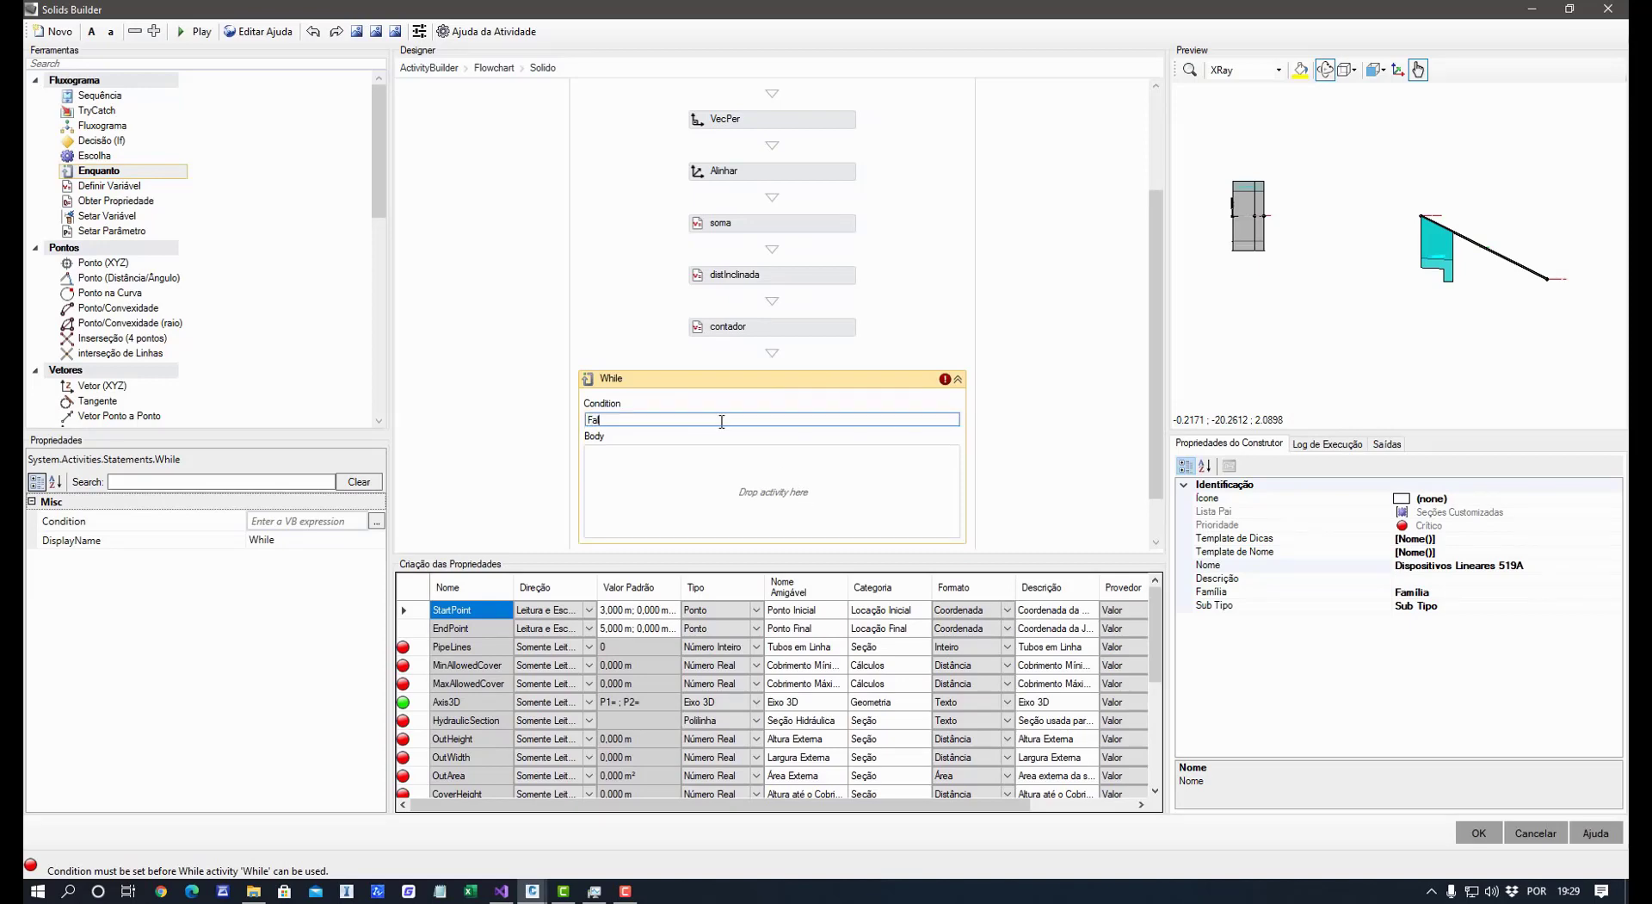
text(False)
click(680, 513)
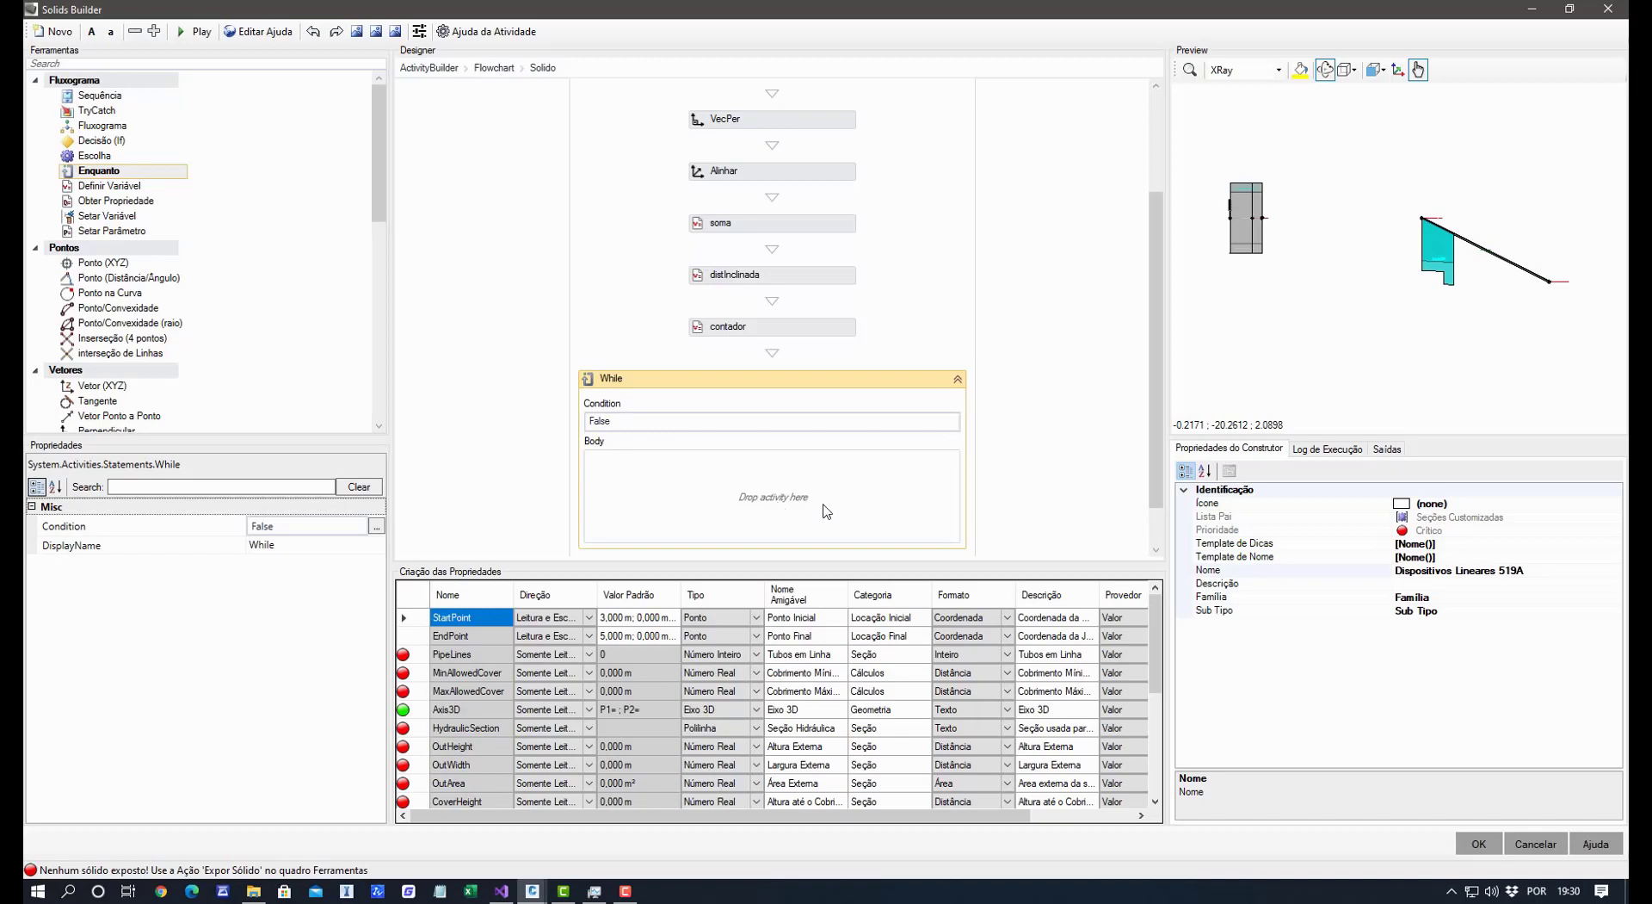
click(96, 98)
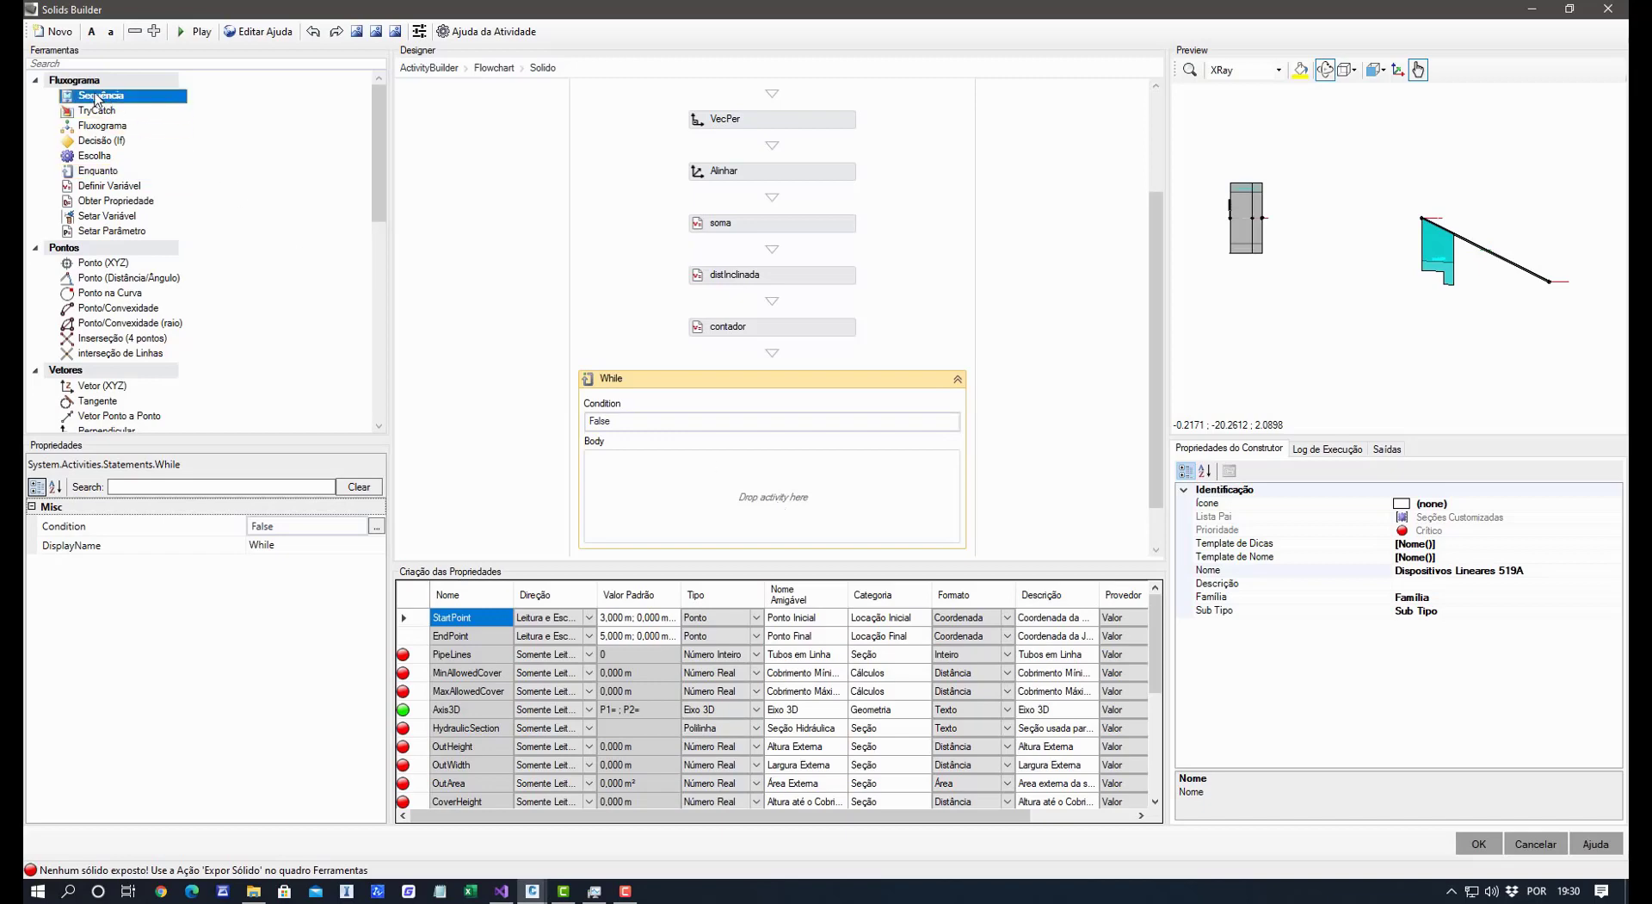
drag(96, 99, 758, 514)
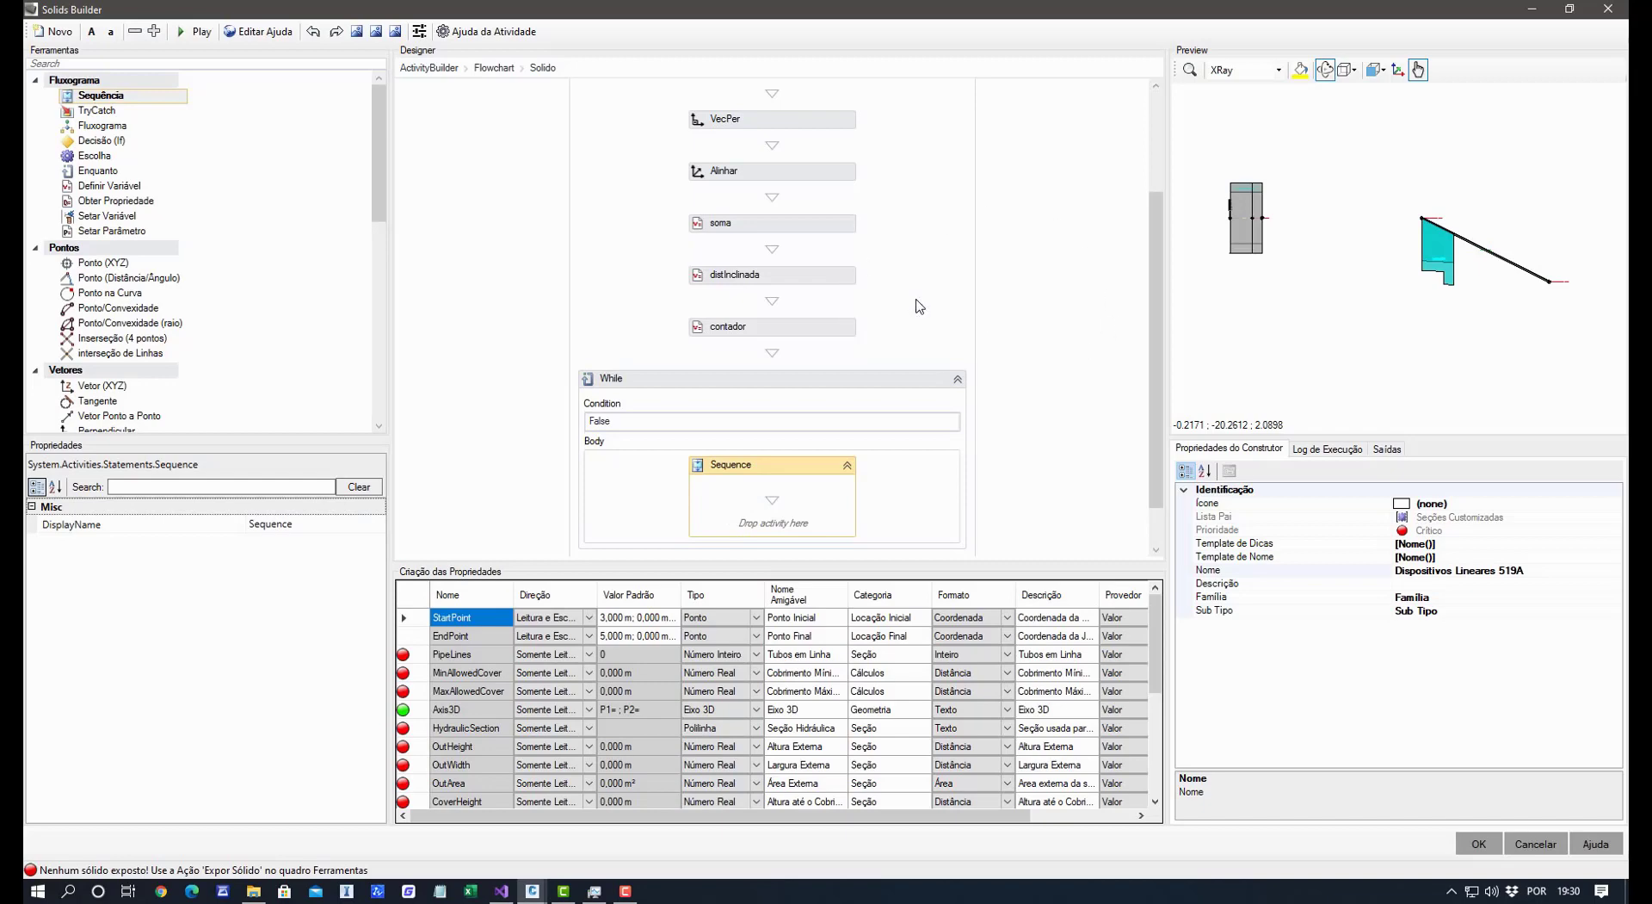
Review the distInclinada variable's value expression and the contador variable's settings.
click(829, 281)
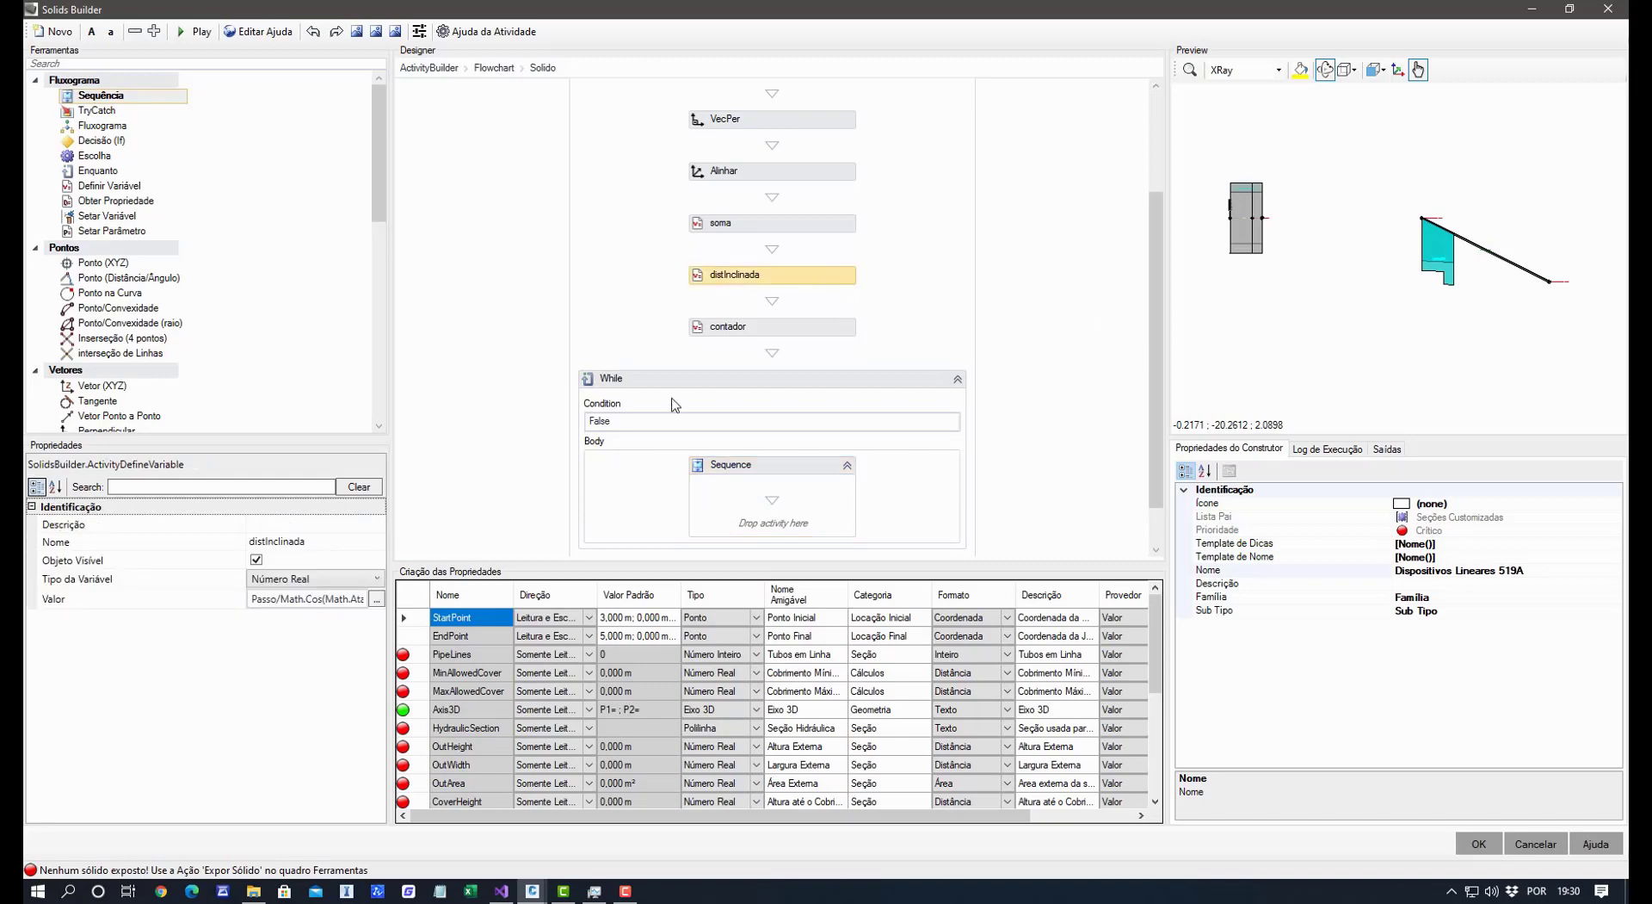
drag(247, 602, 143, 598)
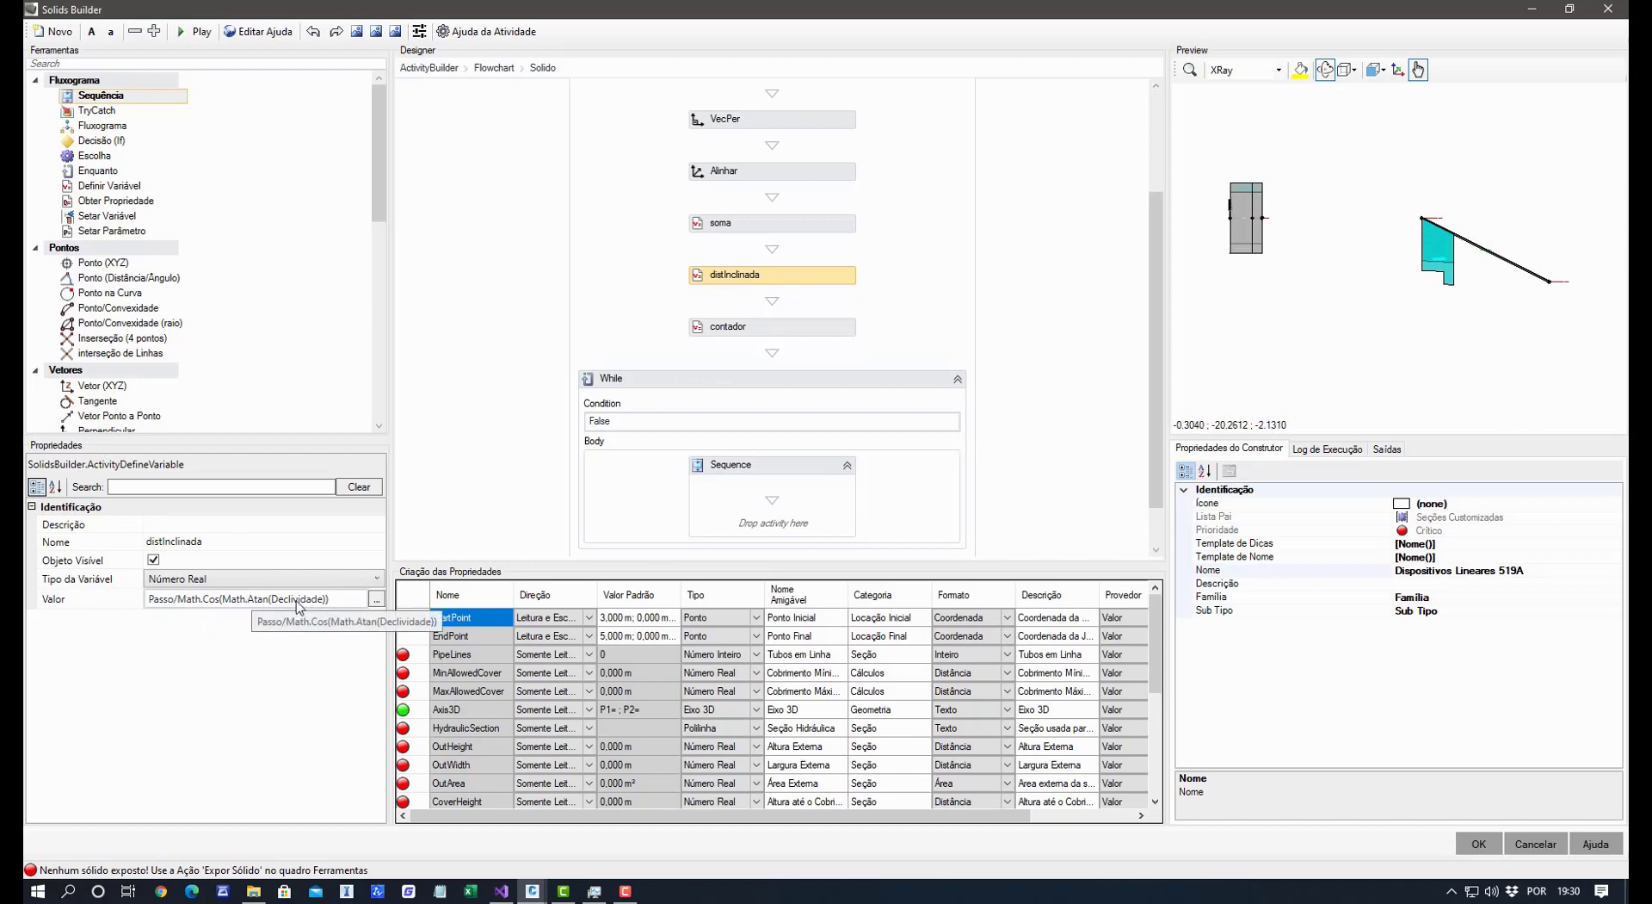
click(169, 596)
double_click(164, 596)
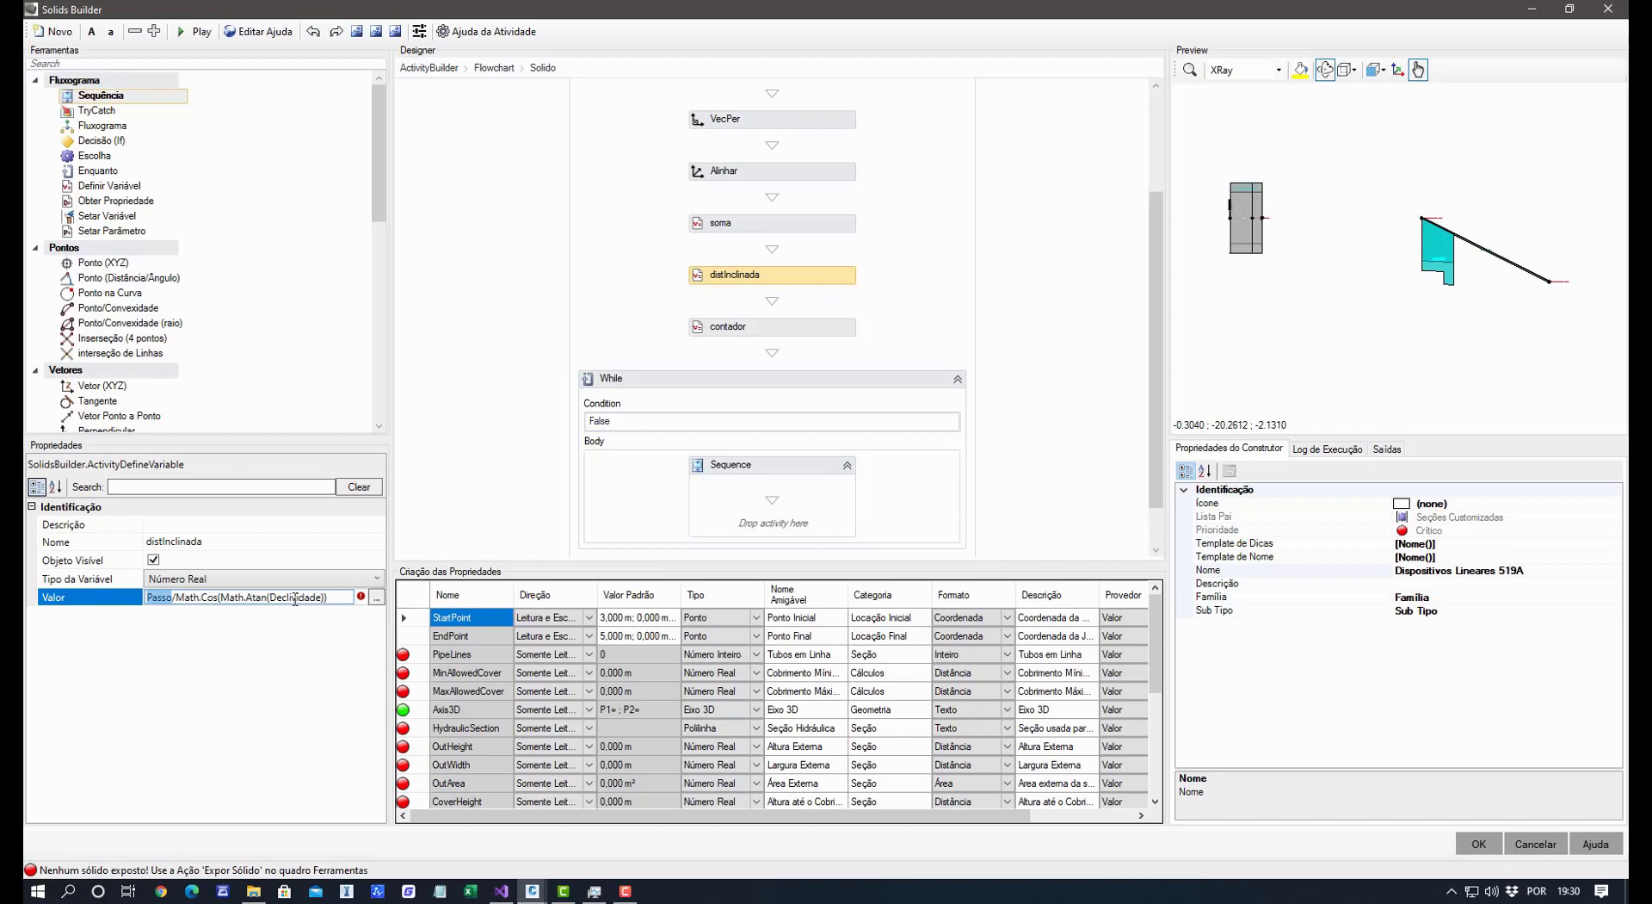
click(241, 651)
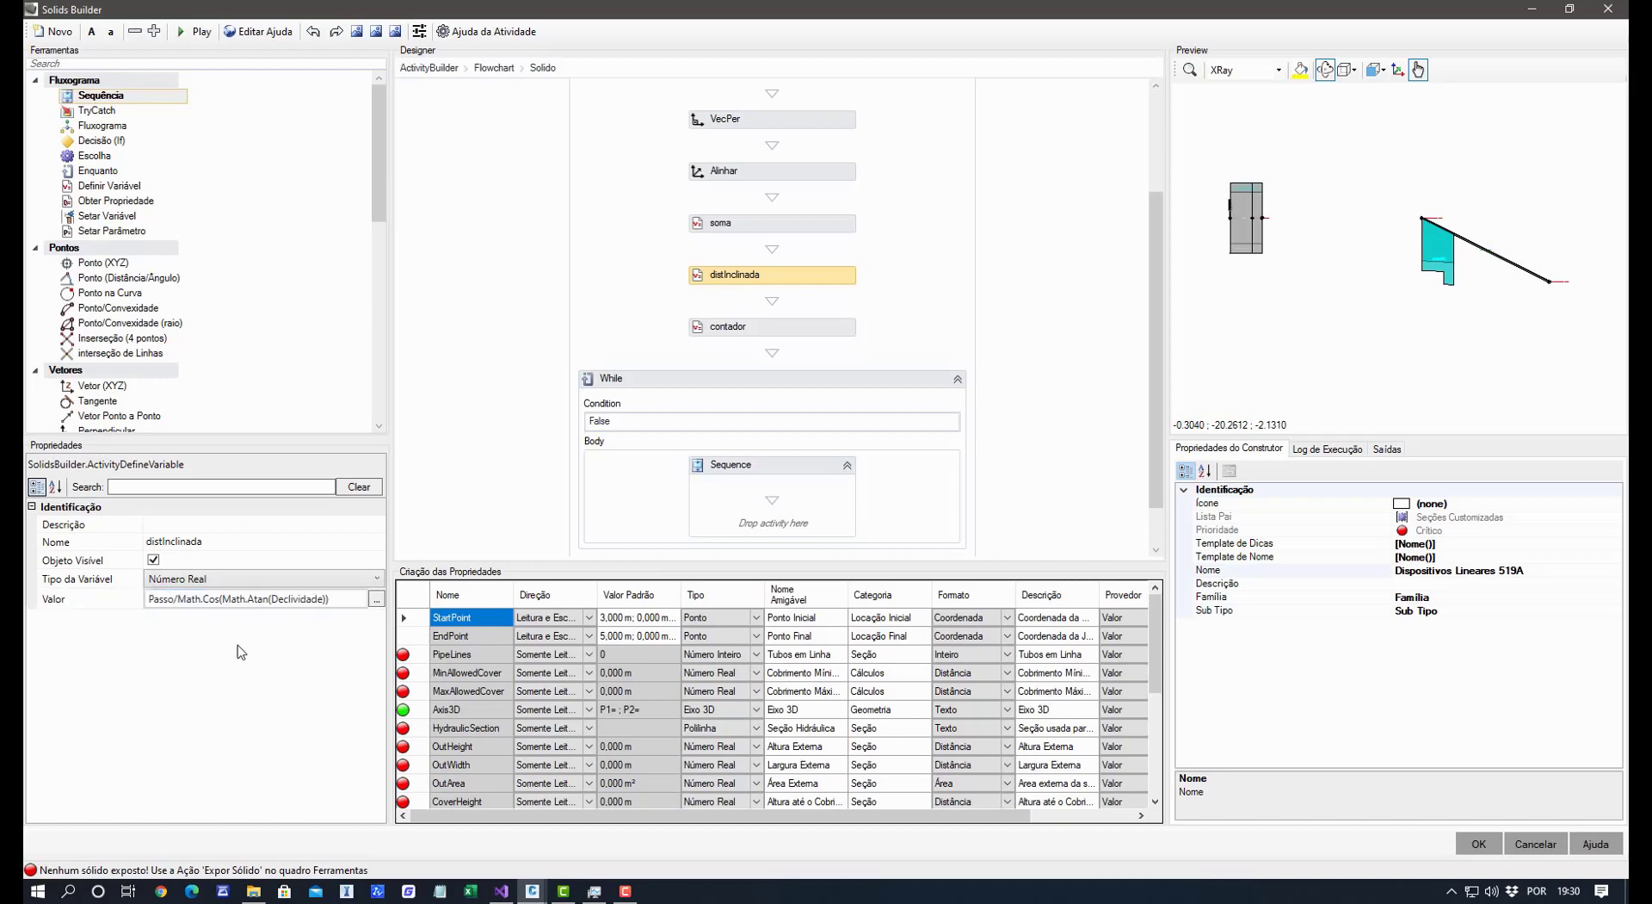
click(188, 596)
drag(175, 596, 357, 607)
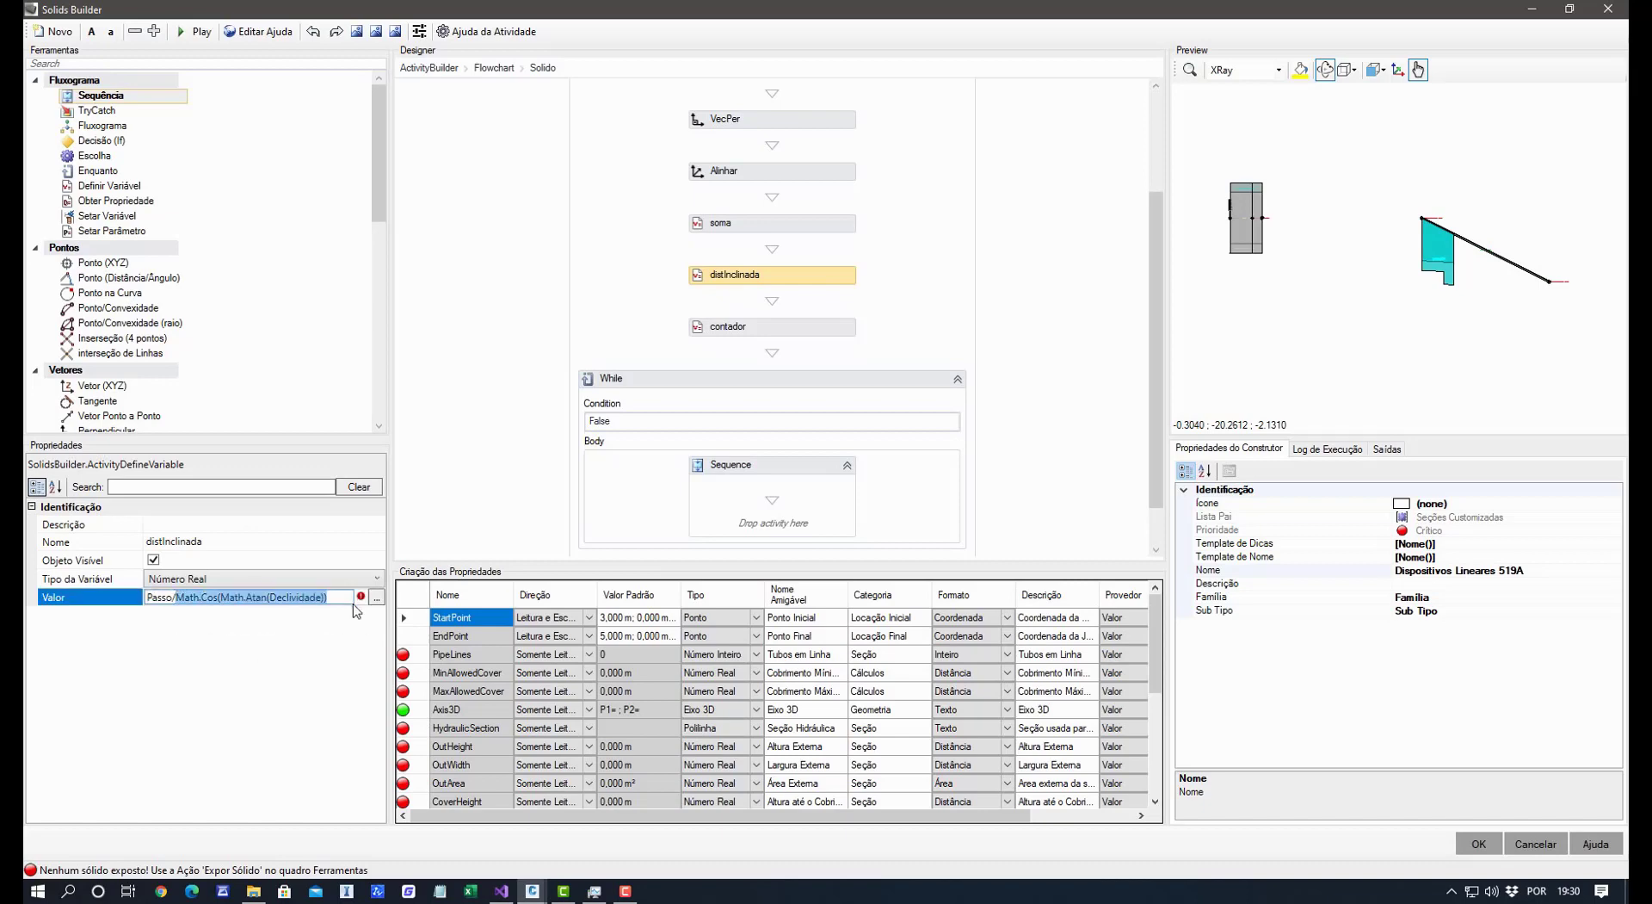
click(220, 709)
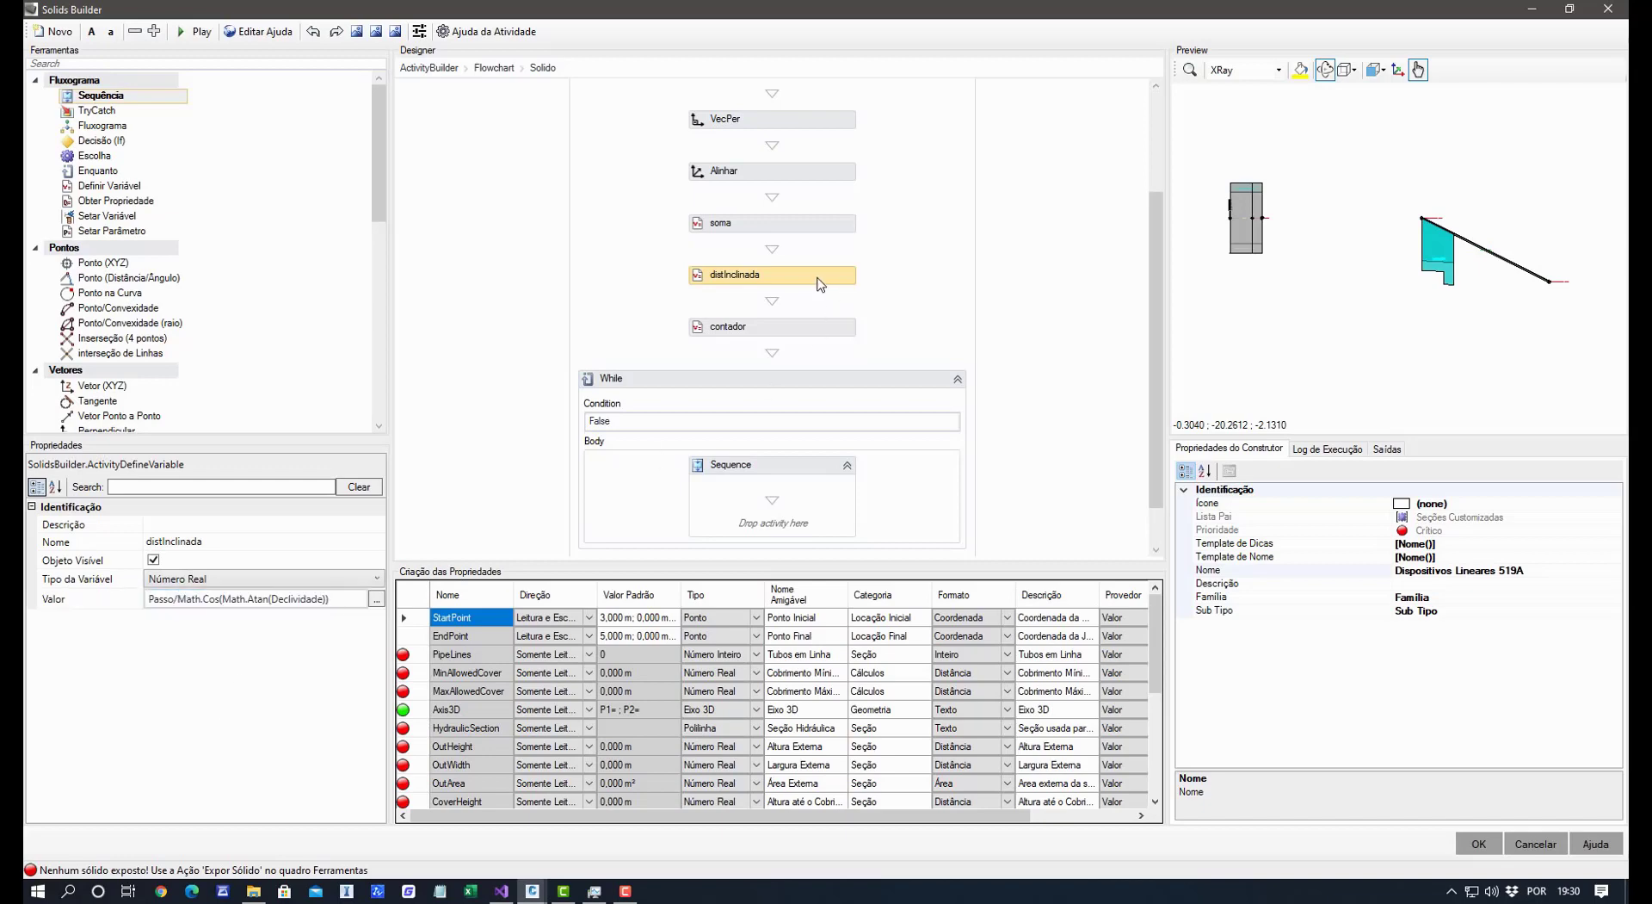
click(816, 327)
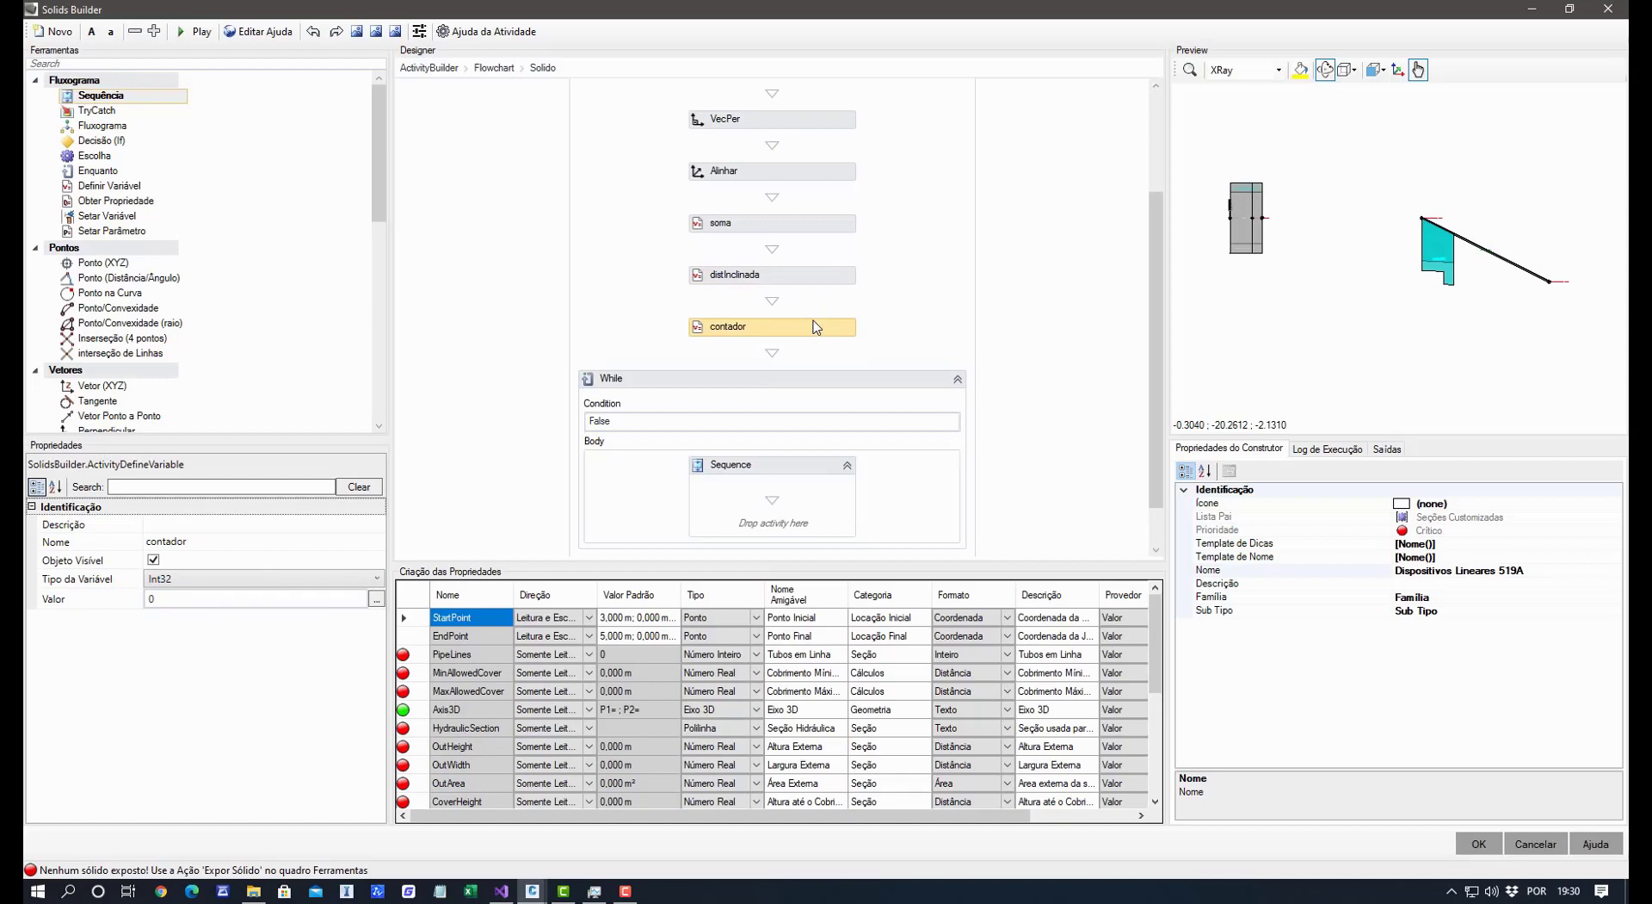
Add a Setar Variável activity inside the loop's sequence that sets contador to contador + 1.
click(131, 231)
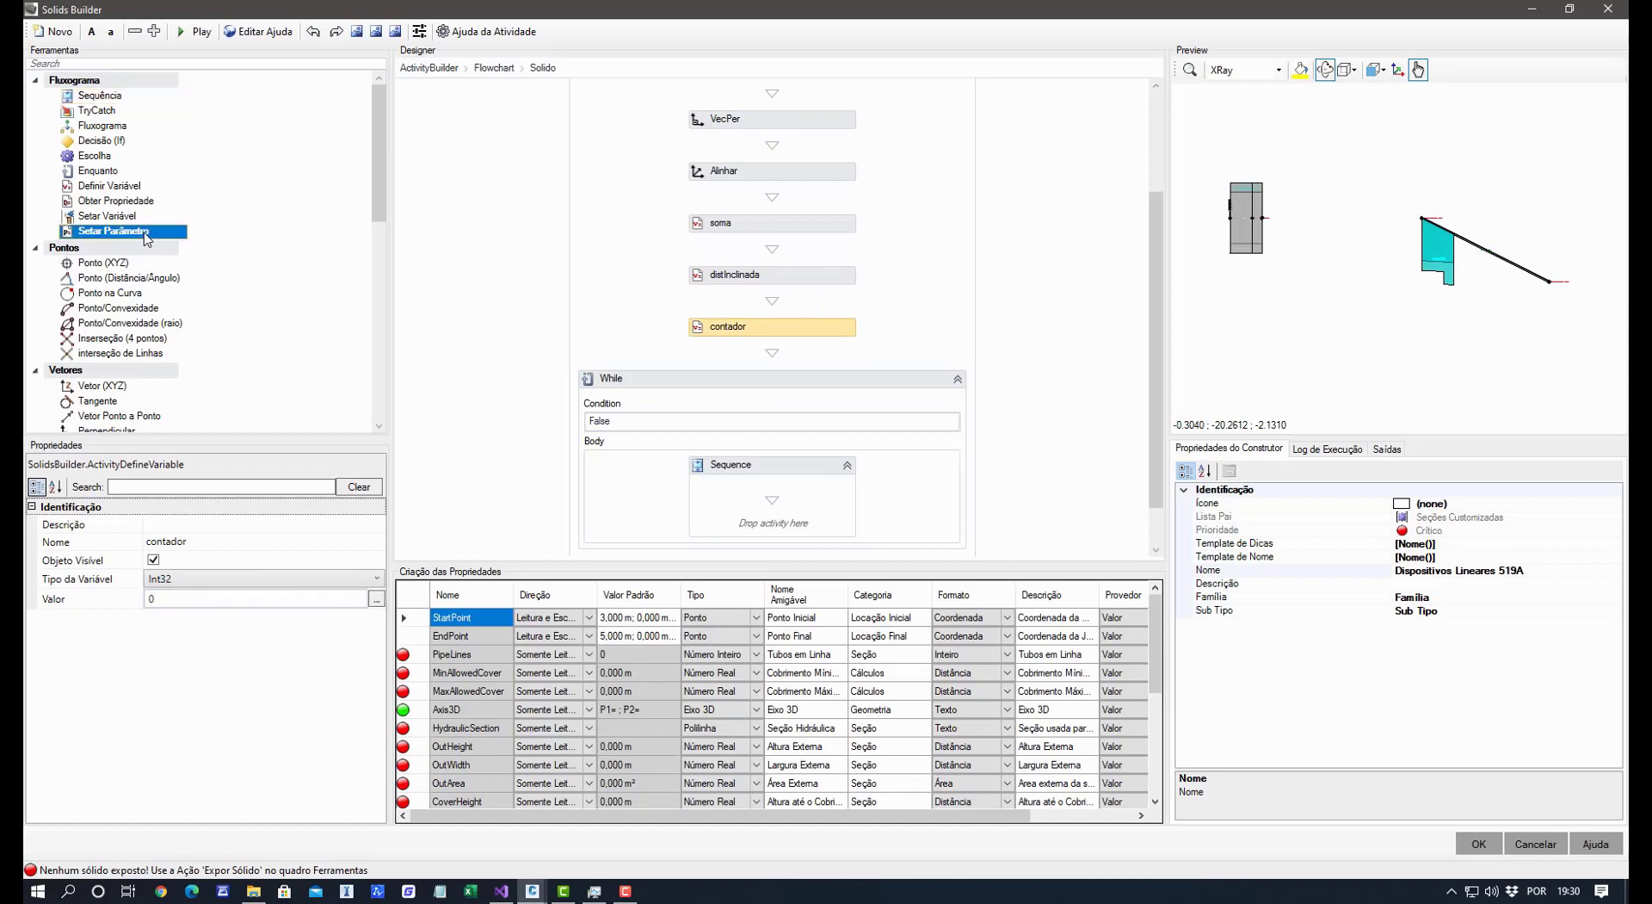
click(110, 185)
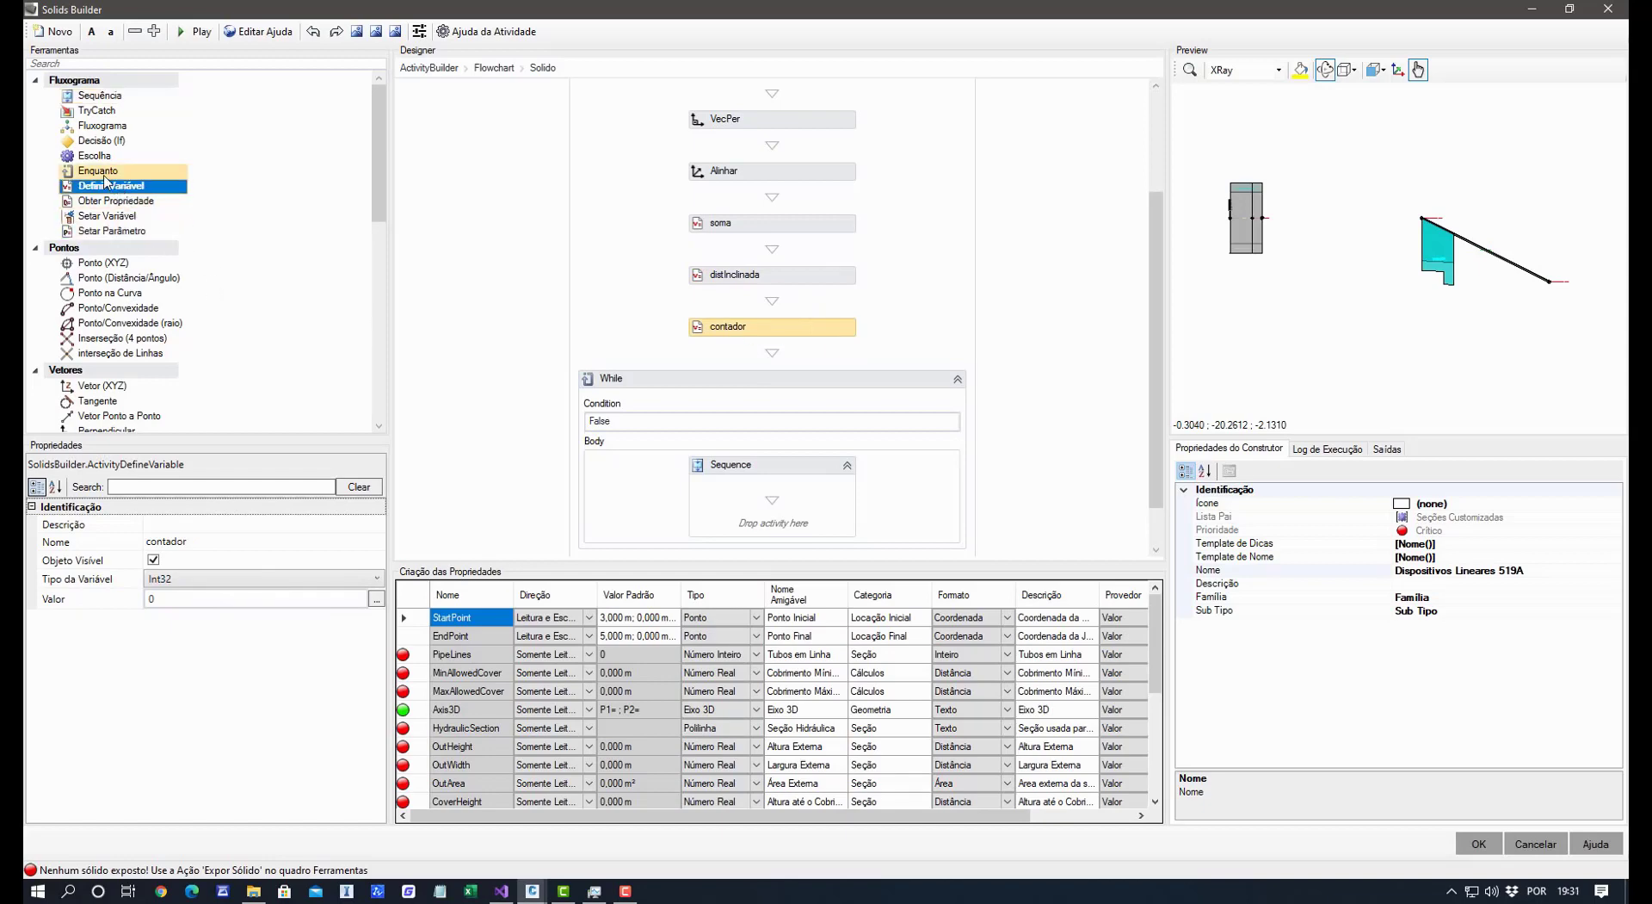
drag(108, 215, 747, 519)
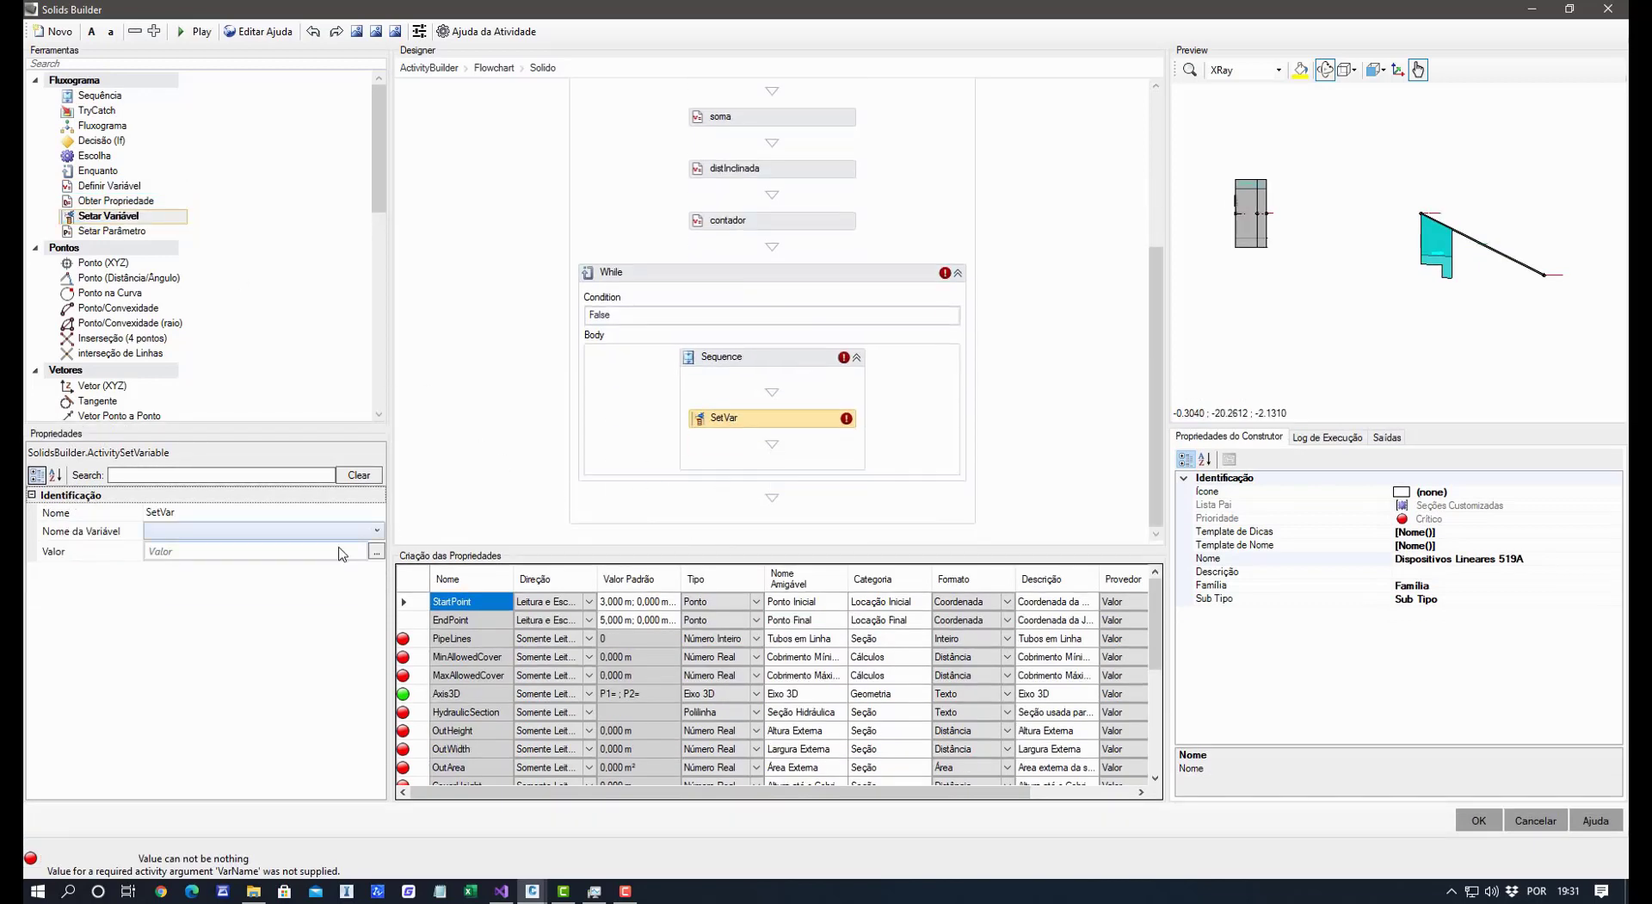
click(249, 532)
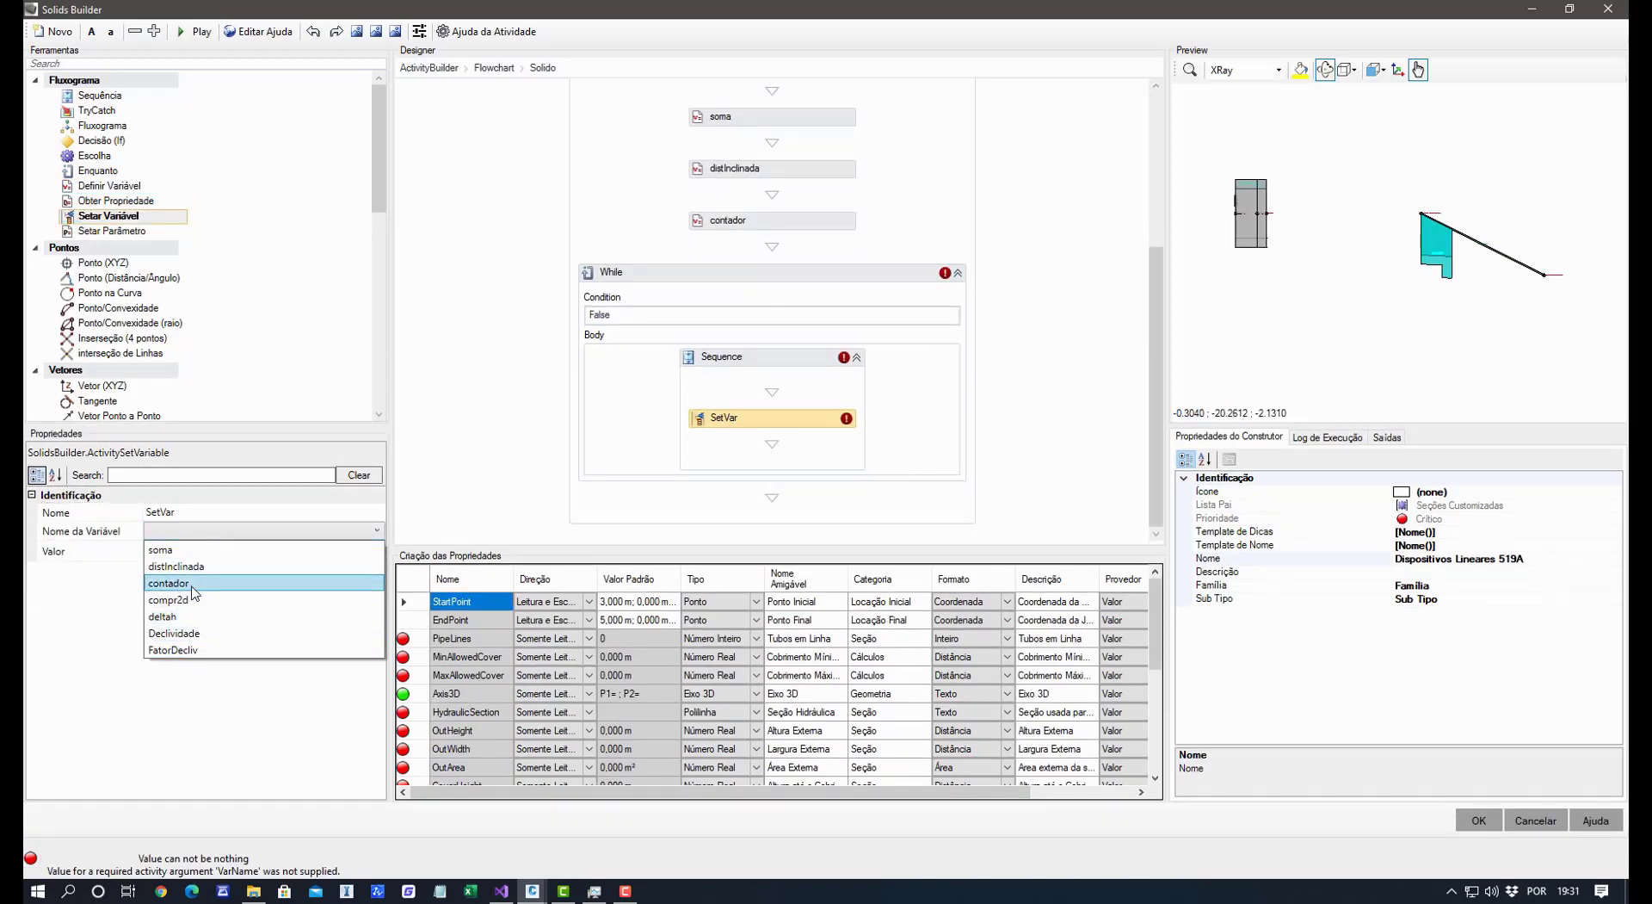
click(169, 563)
click(194, 555)
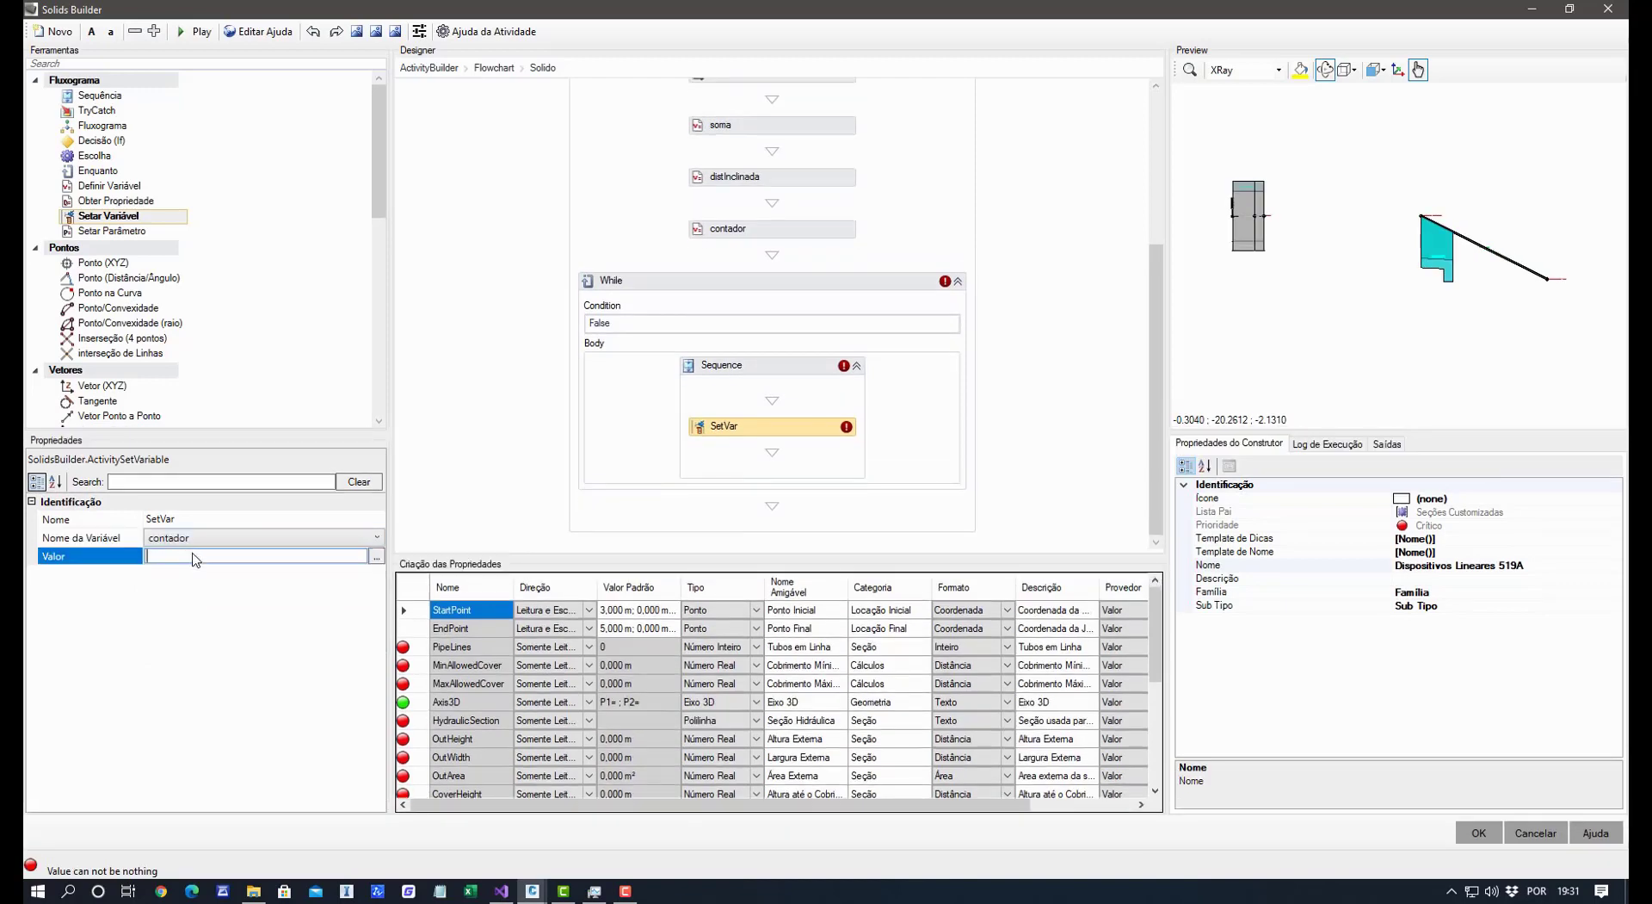
text(contador + 1)
click(199, 682)
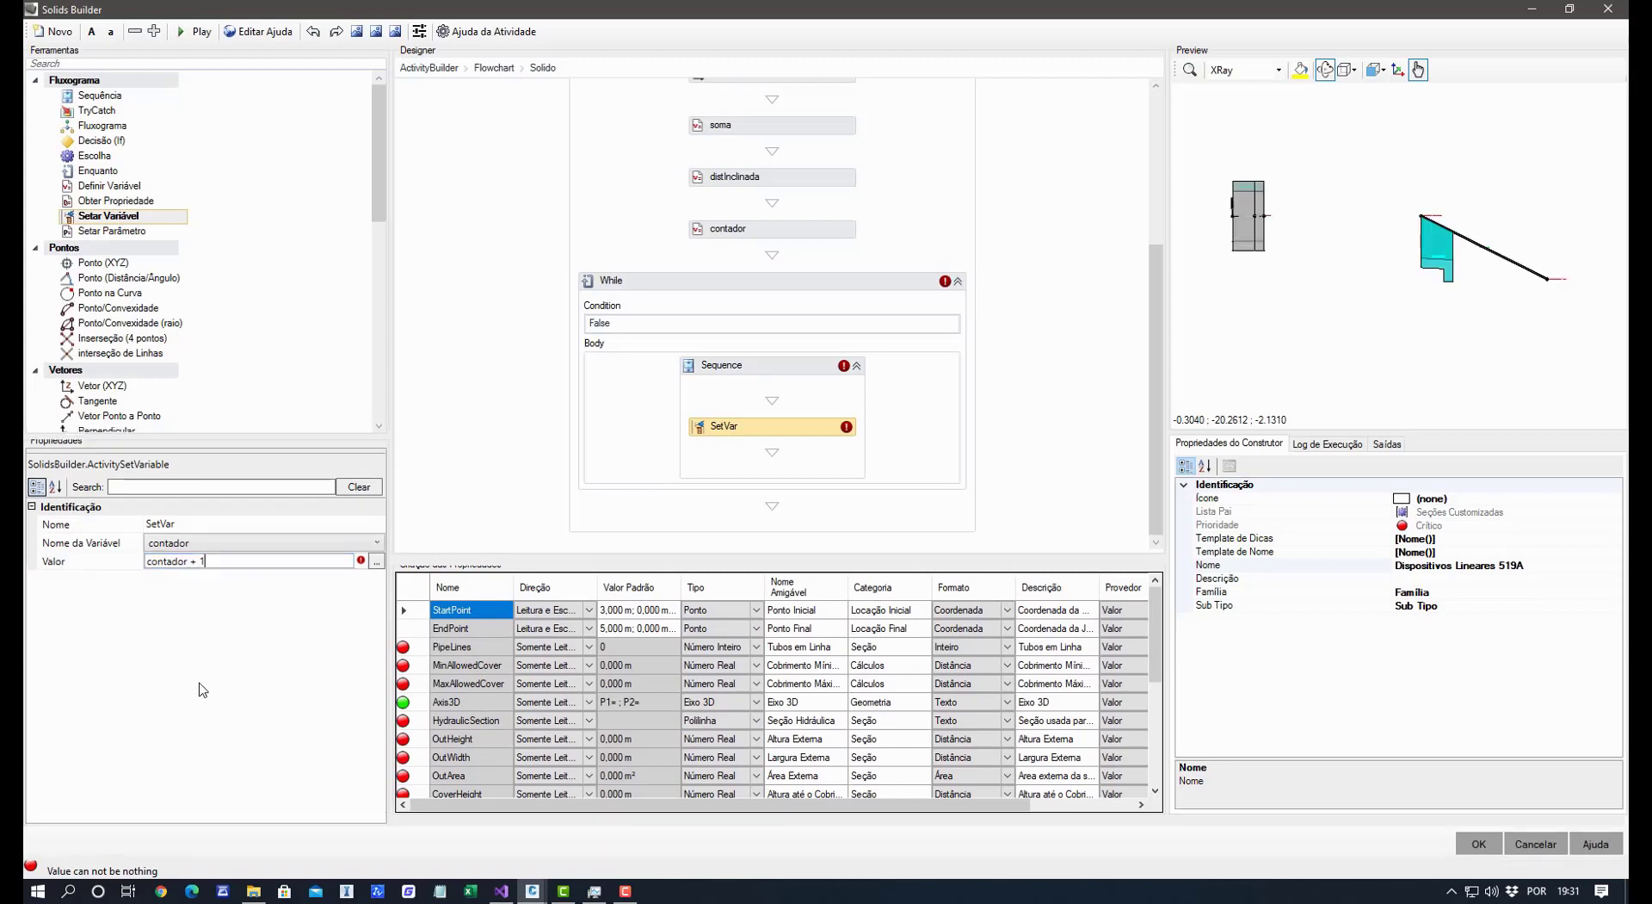
Set the While loop's condition to contador < NumDeg and check the NumDeg property's default value.
click(623, 331)
double_click(623, 332)
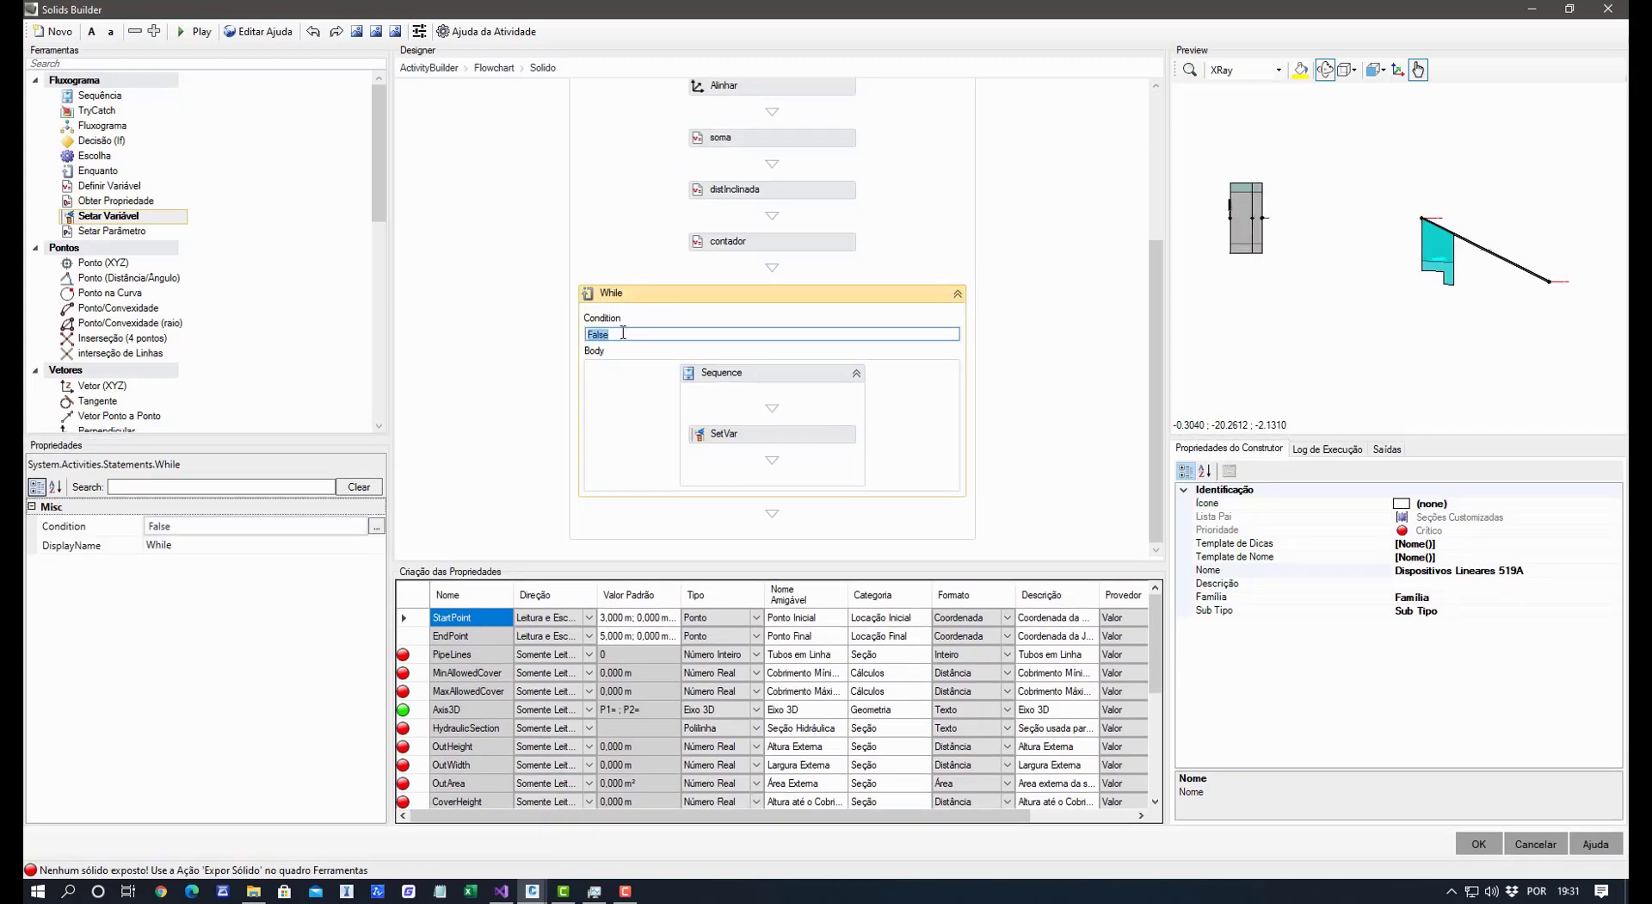
text(con)
text(tador < NumDeg)
click(631, 414)
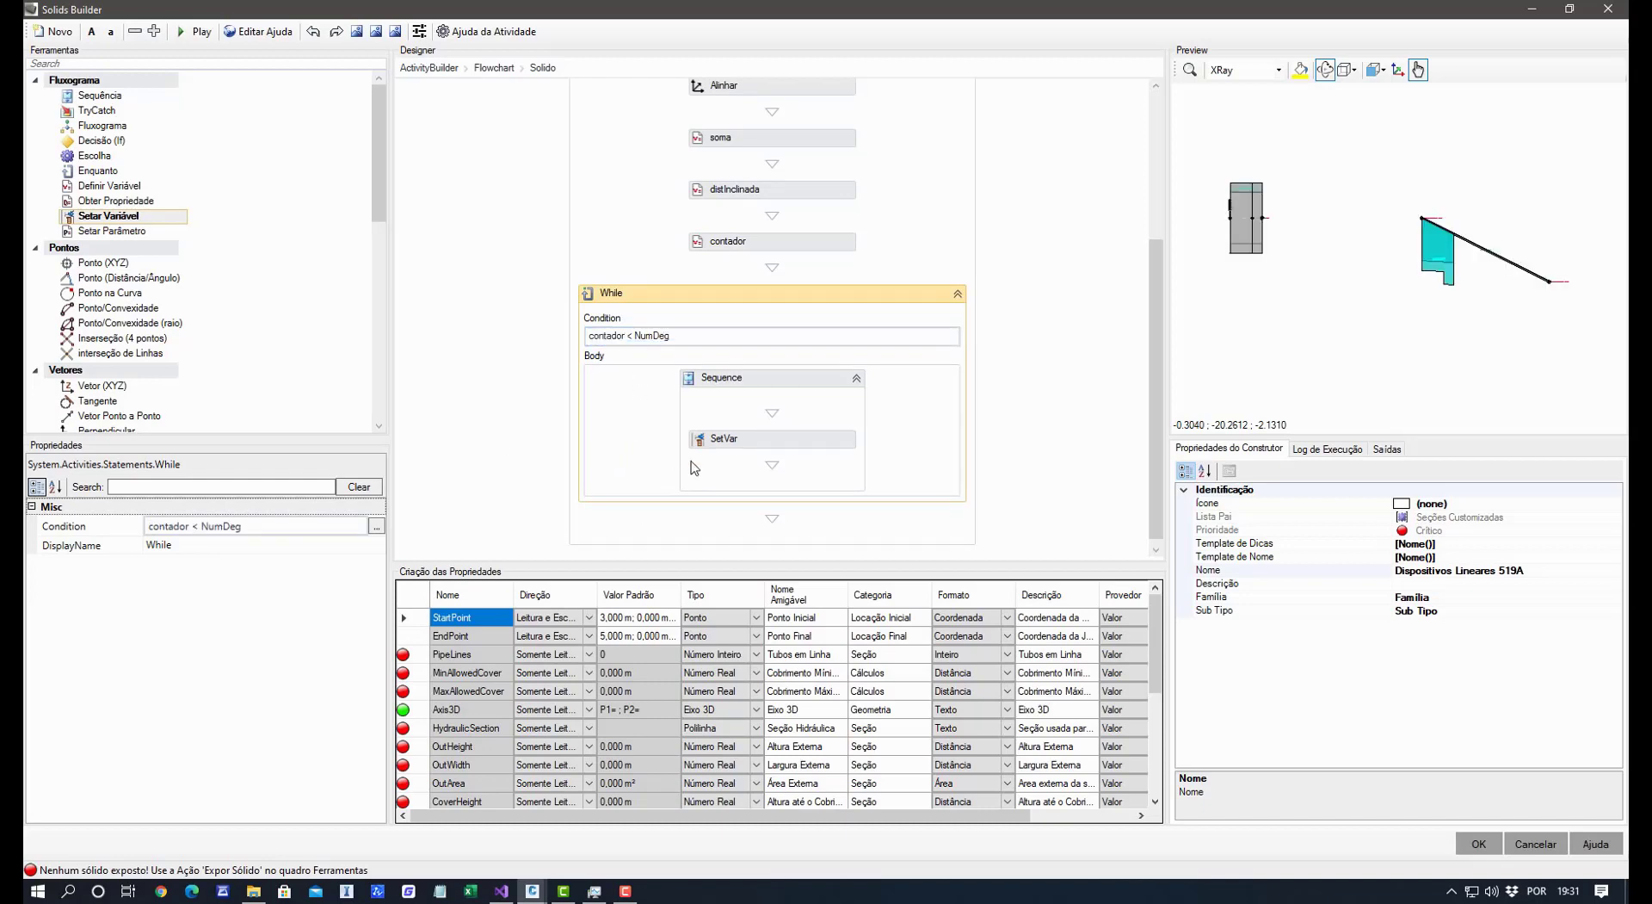
scroll(680, 732, down, 6)
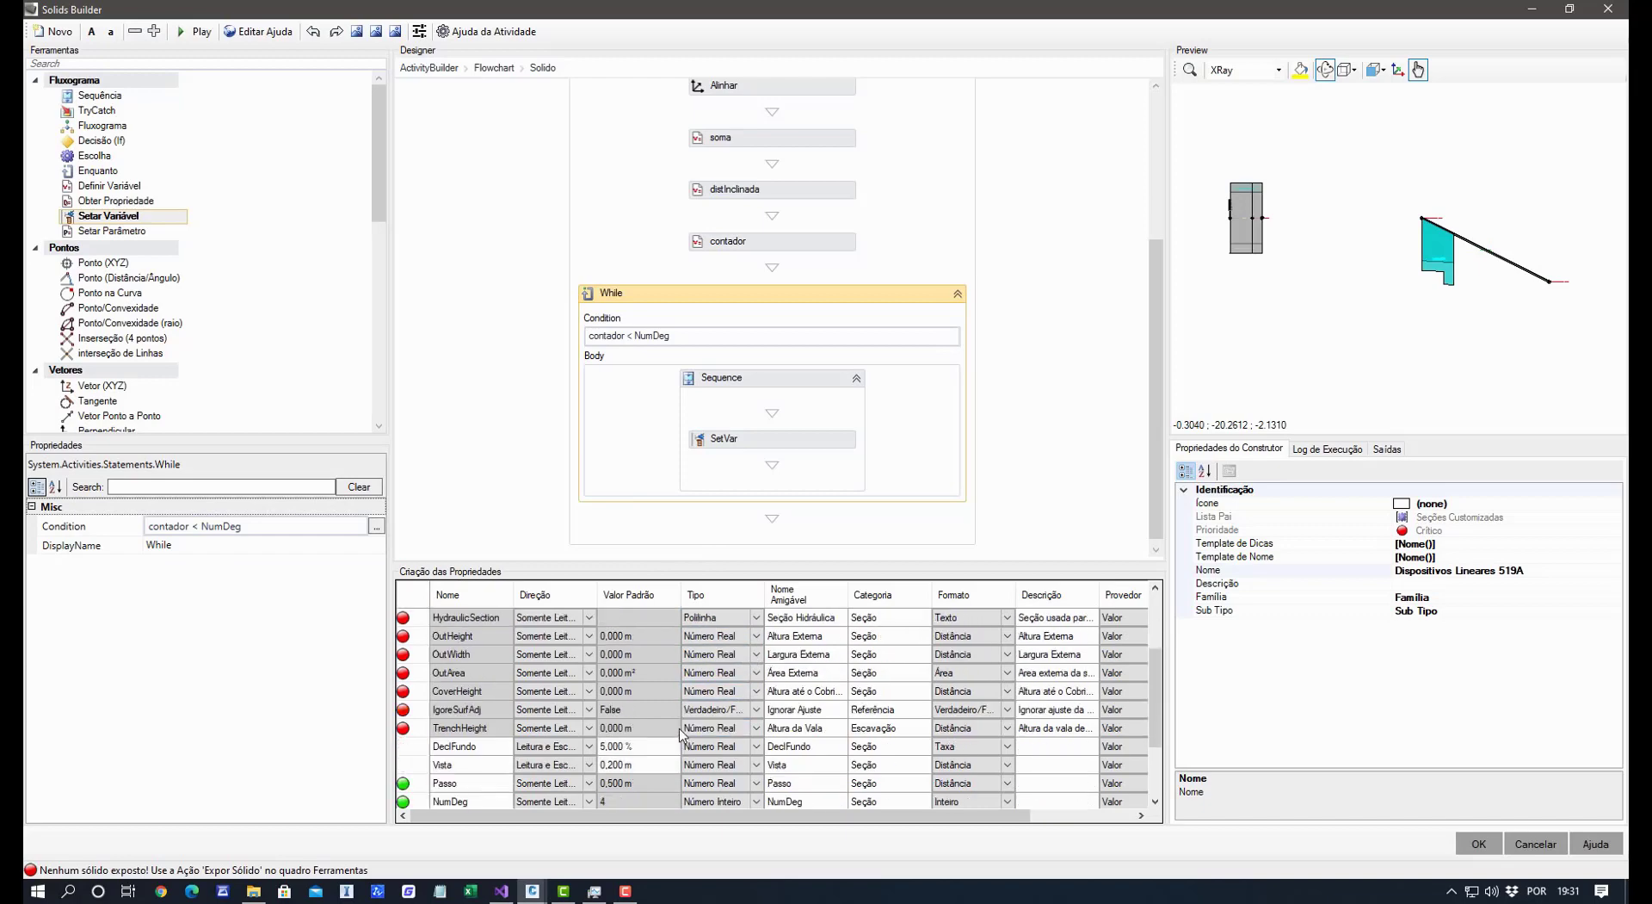
click(634, 695)
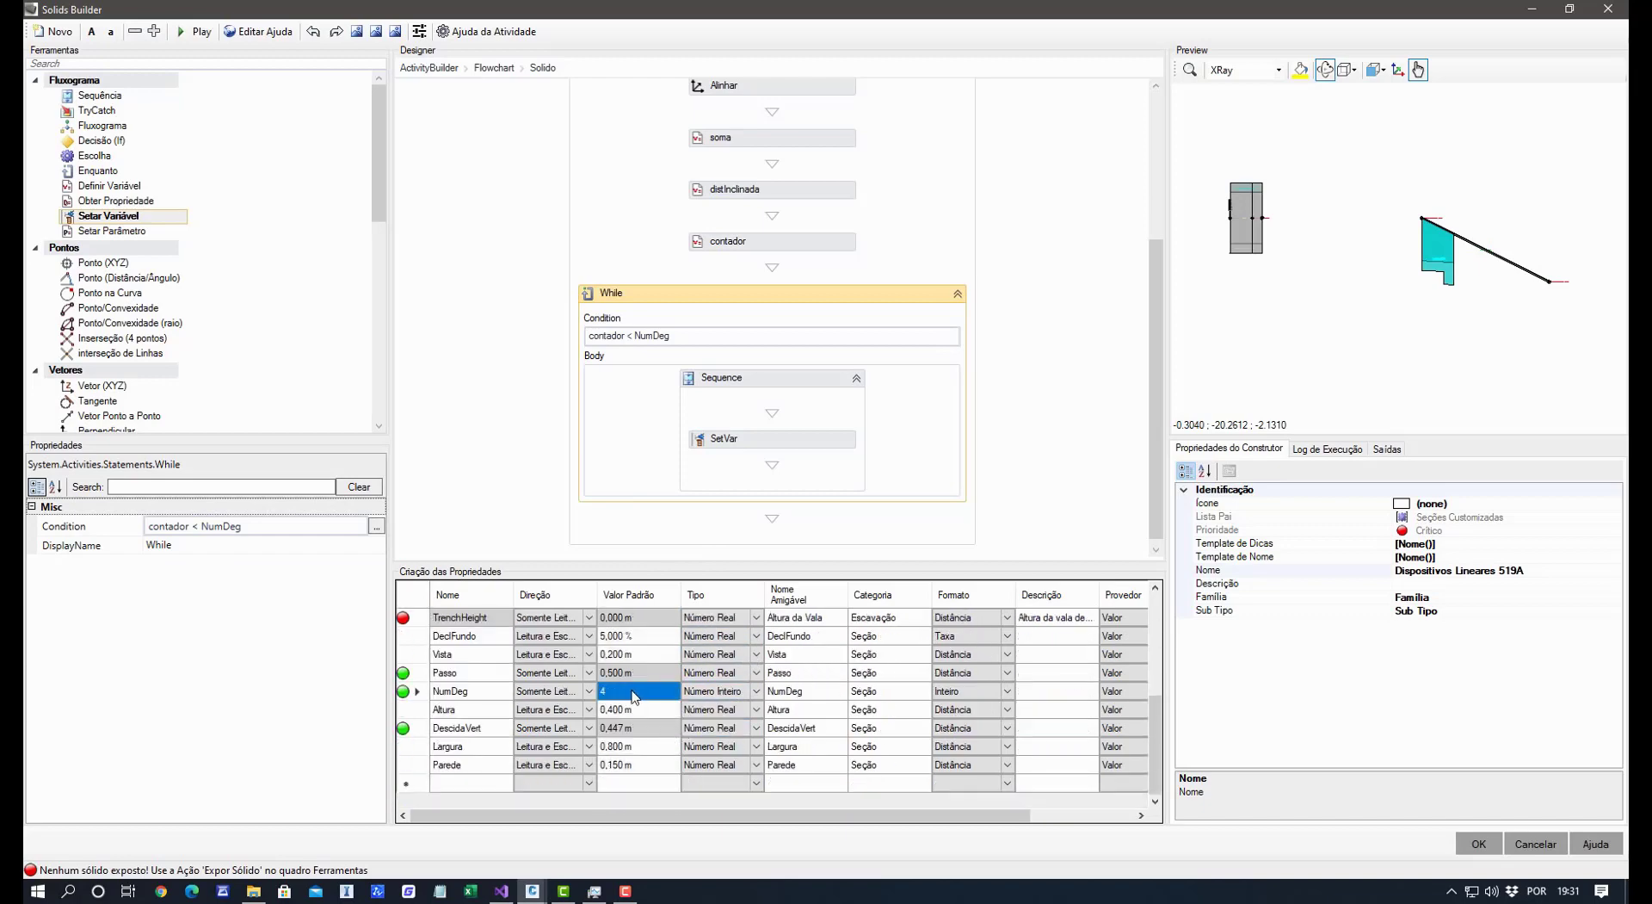
scroll(634, 696, up, 1)
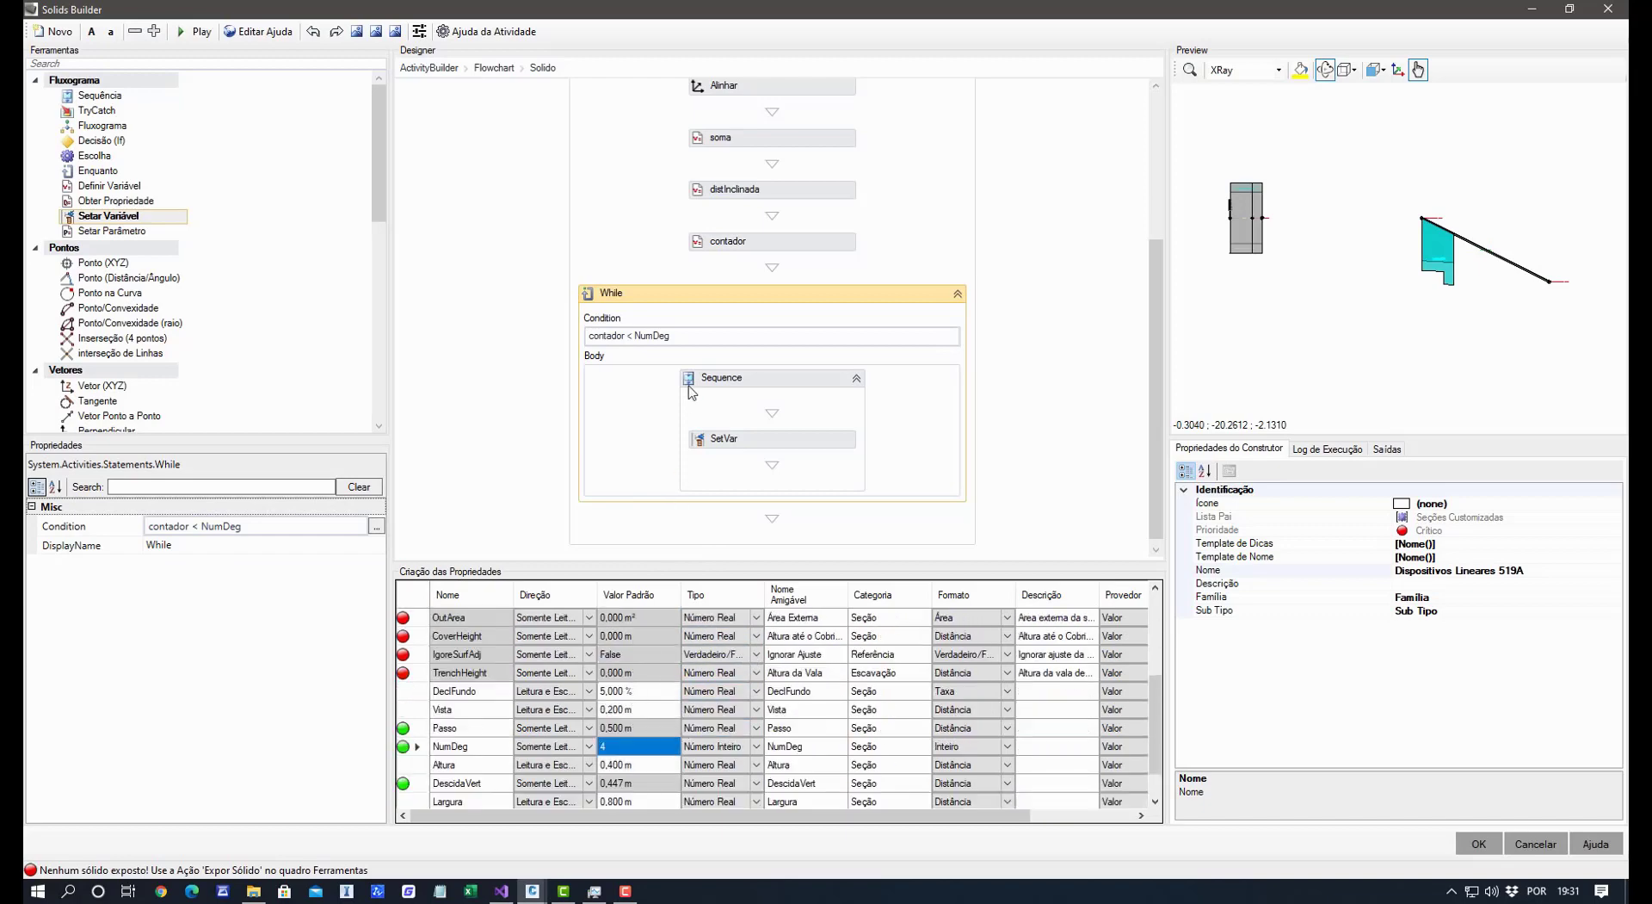
Rename the SetVar activity in the loop's sequence as incrementa o contador.
click(819, 443)
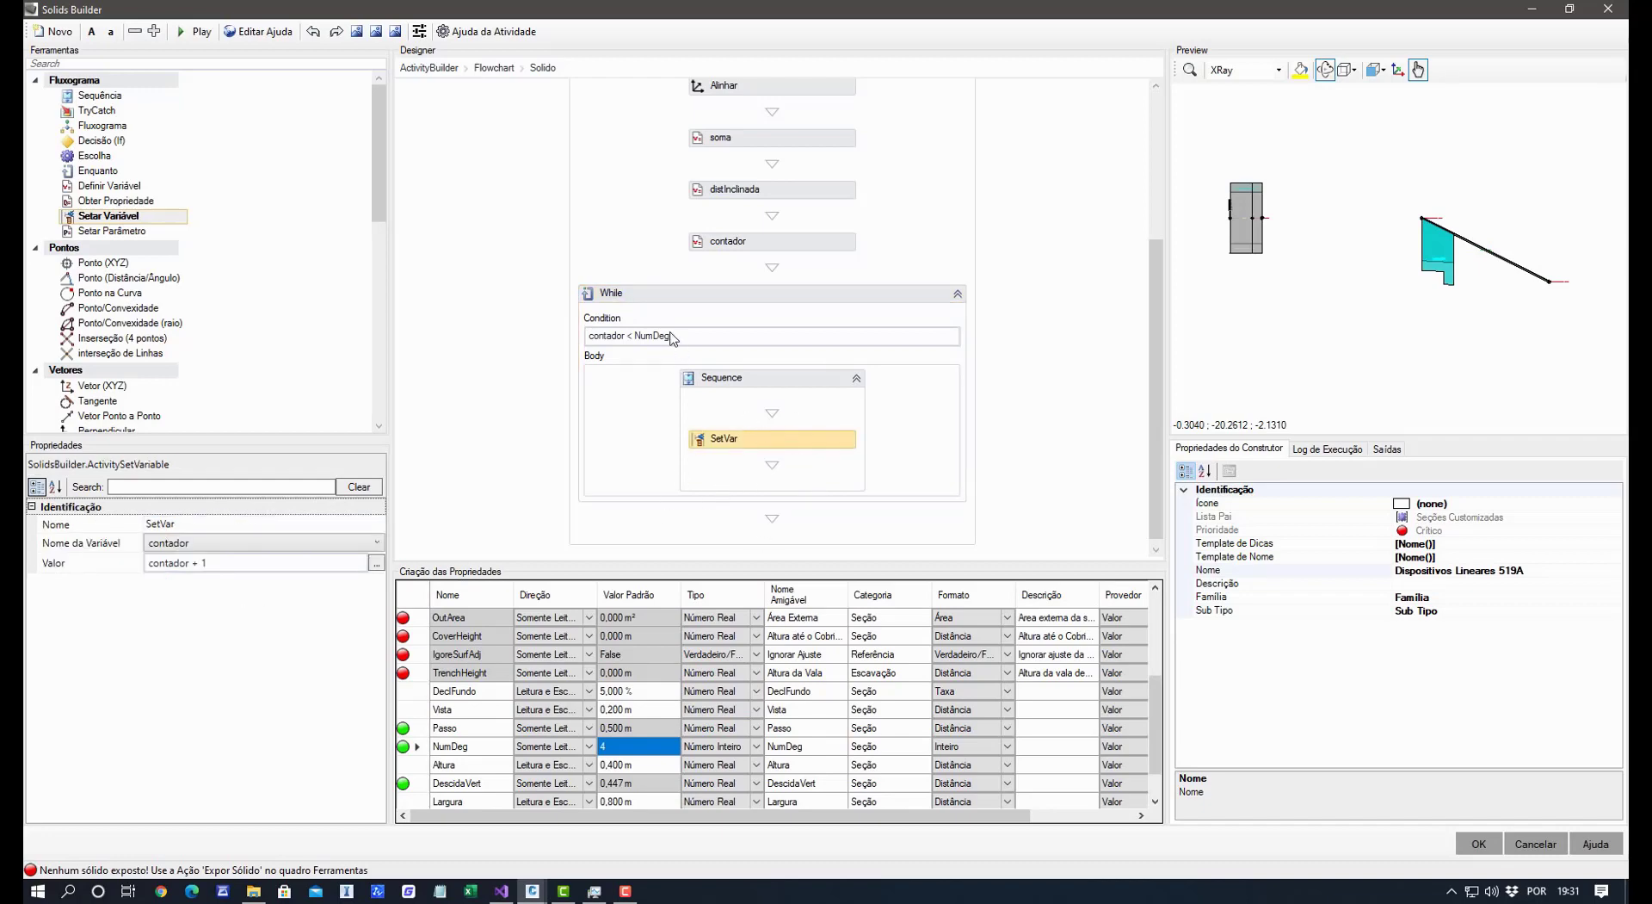
double_click(199, 524)
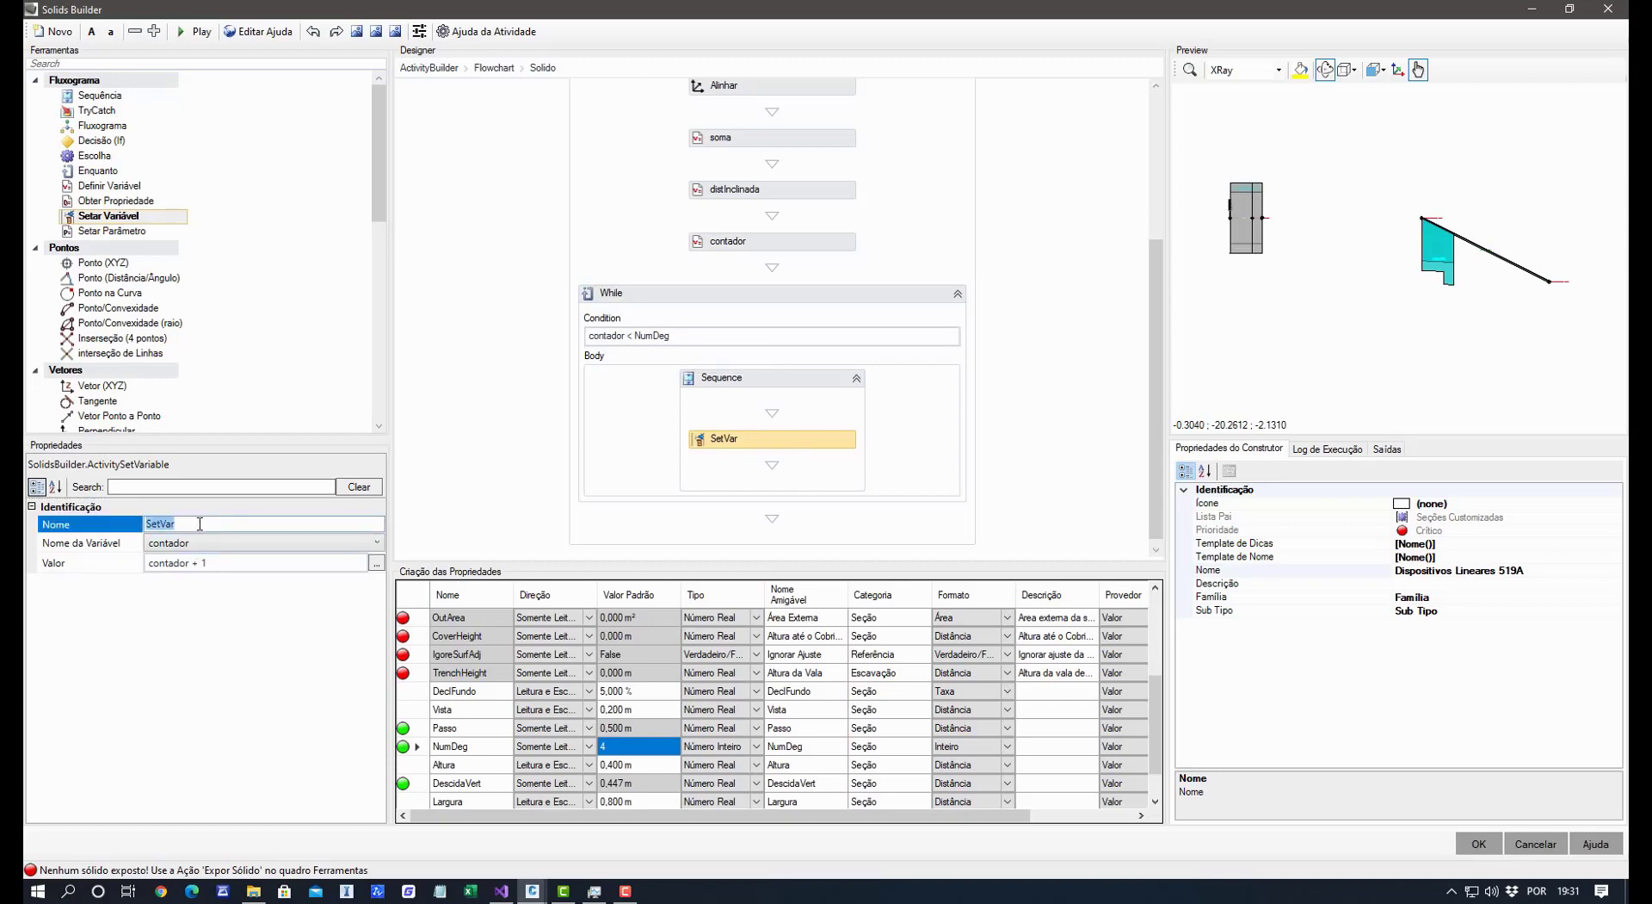
text(inc)
text(rementa o contado)
key(Return)
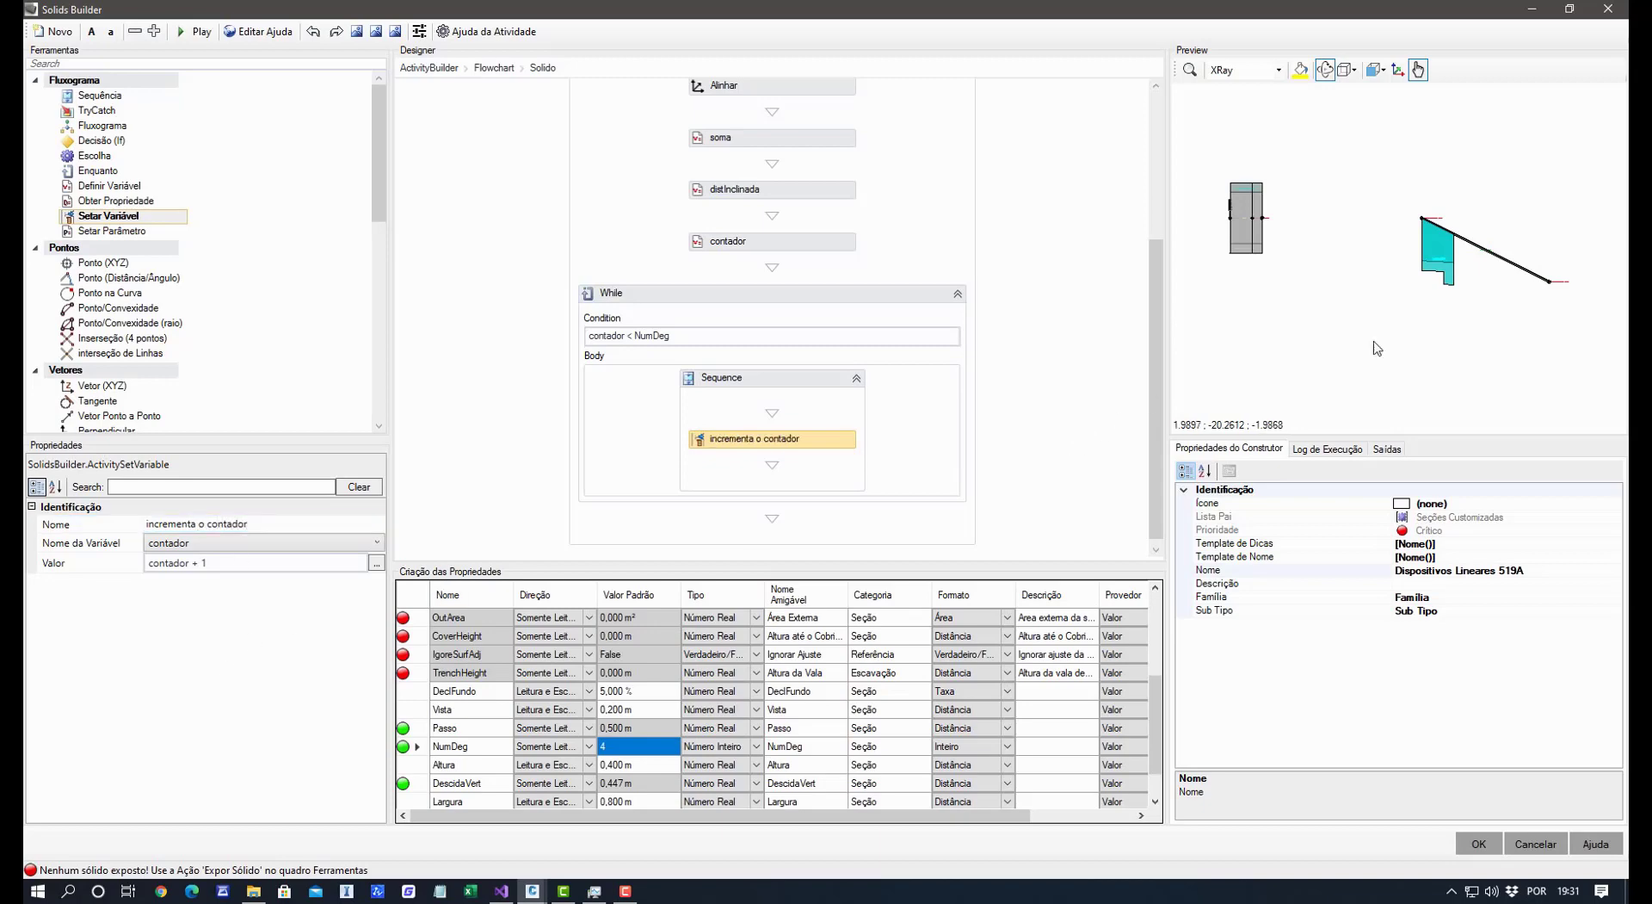
Inspect the aligned solid in a 3D view and review the soma variable's settings.
drag(1371, 346, 1274, 347)
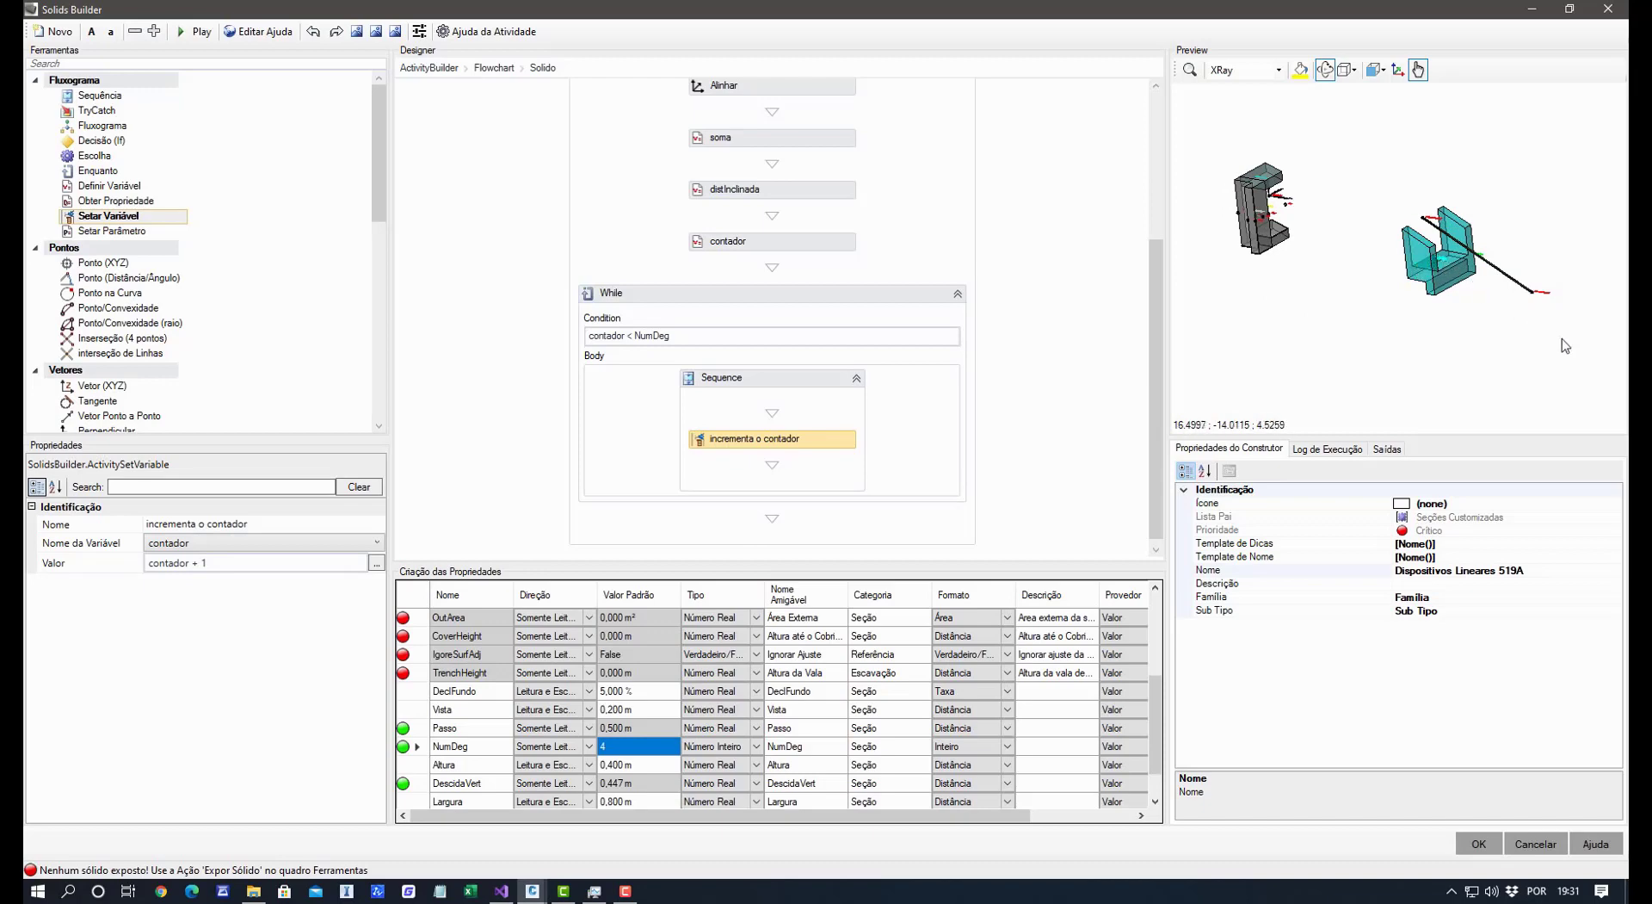
drag(1414, 322, 1408, 253)
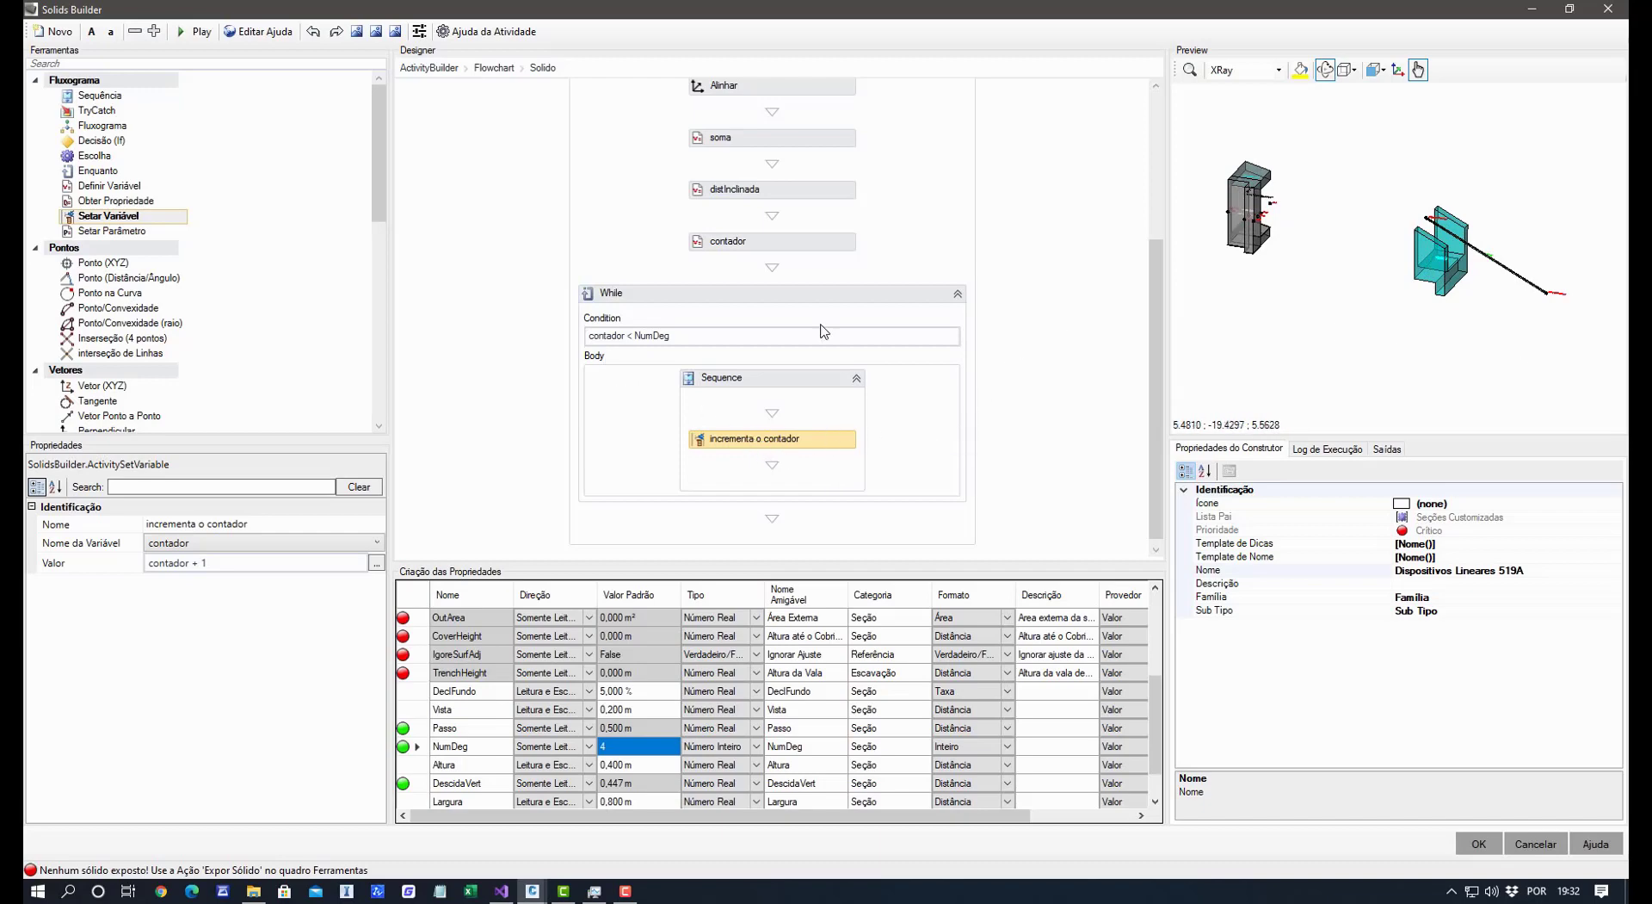
click(813, 141)
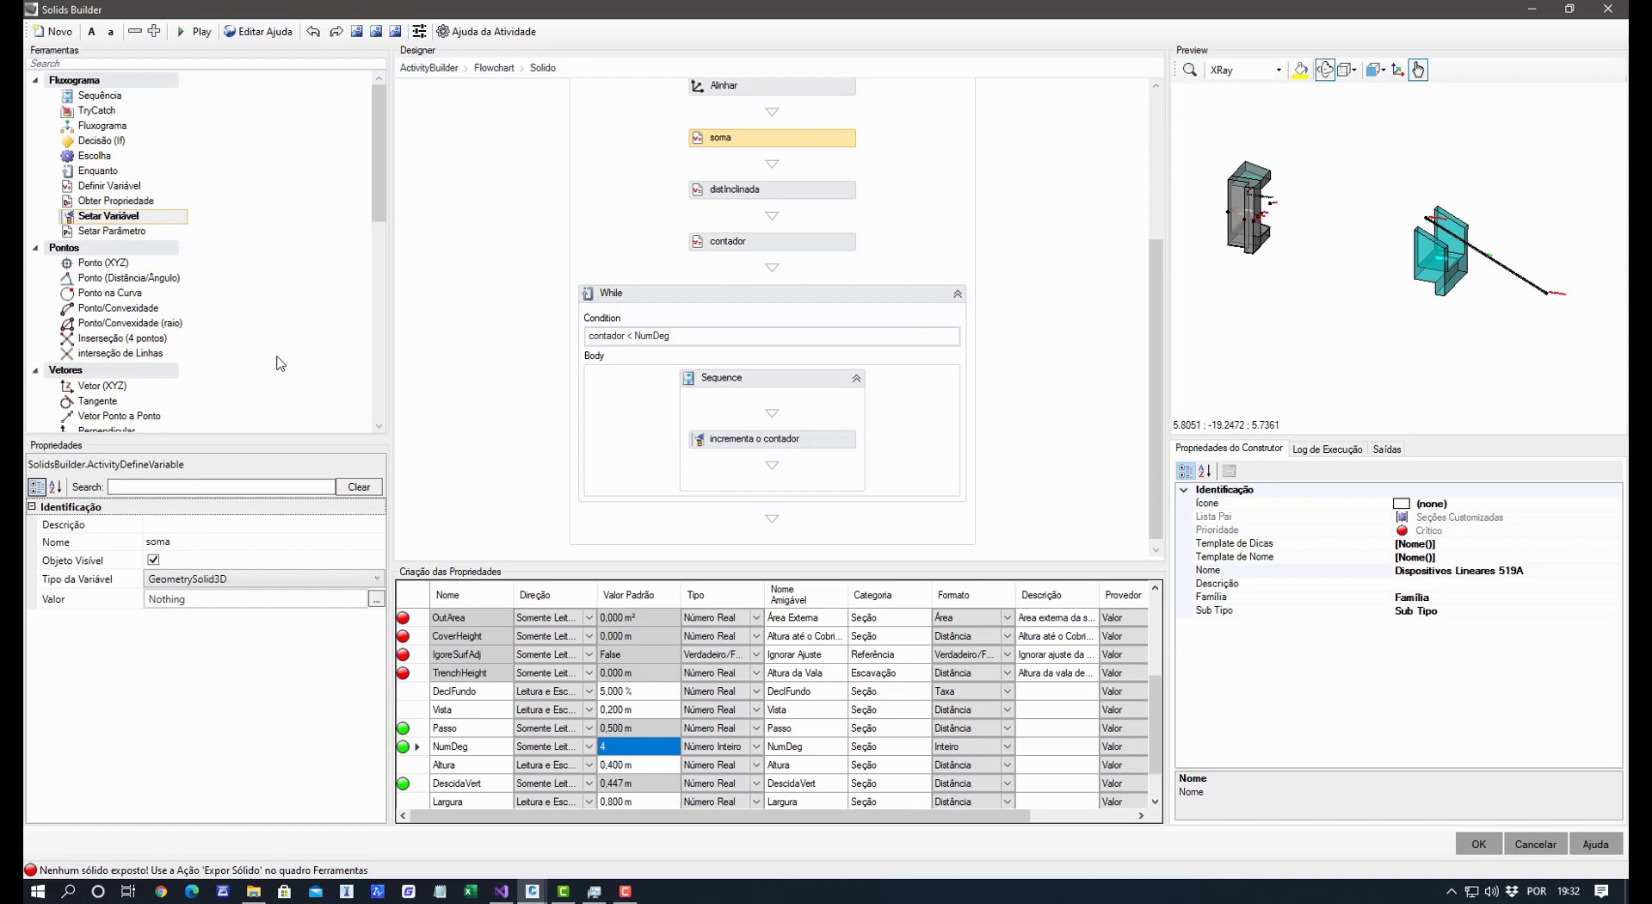
Look through the available activities for the Deslocar transformation and the Vetor (XYZ) activity.
scroll(277, 360, down, 3)
scroll(276, 359, down, 1)
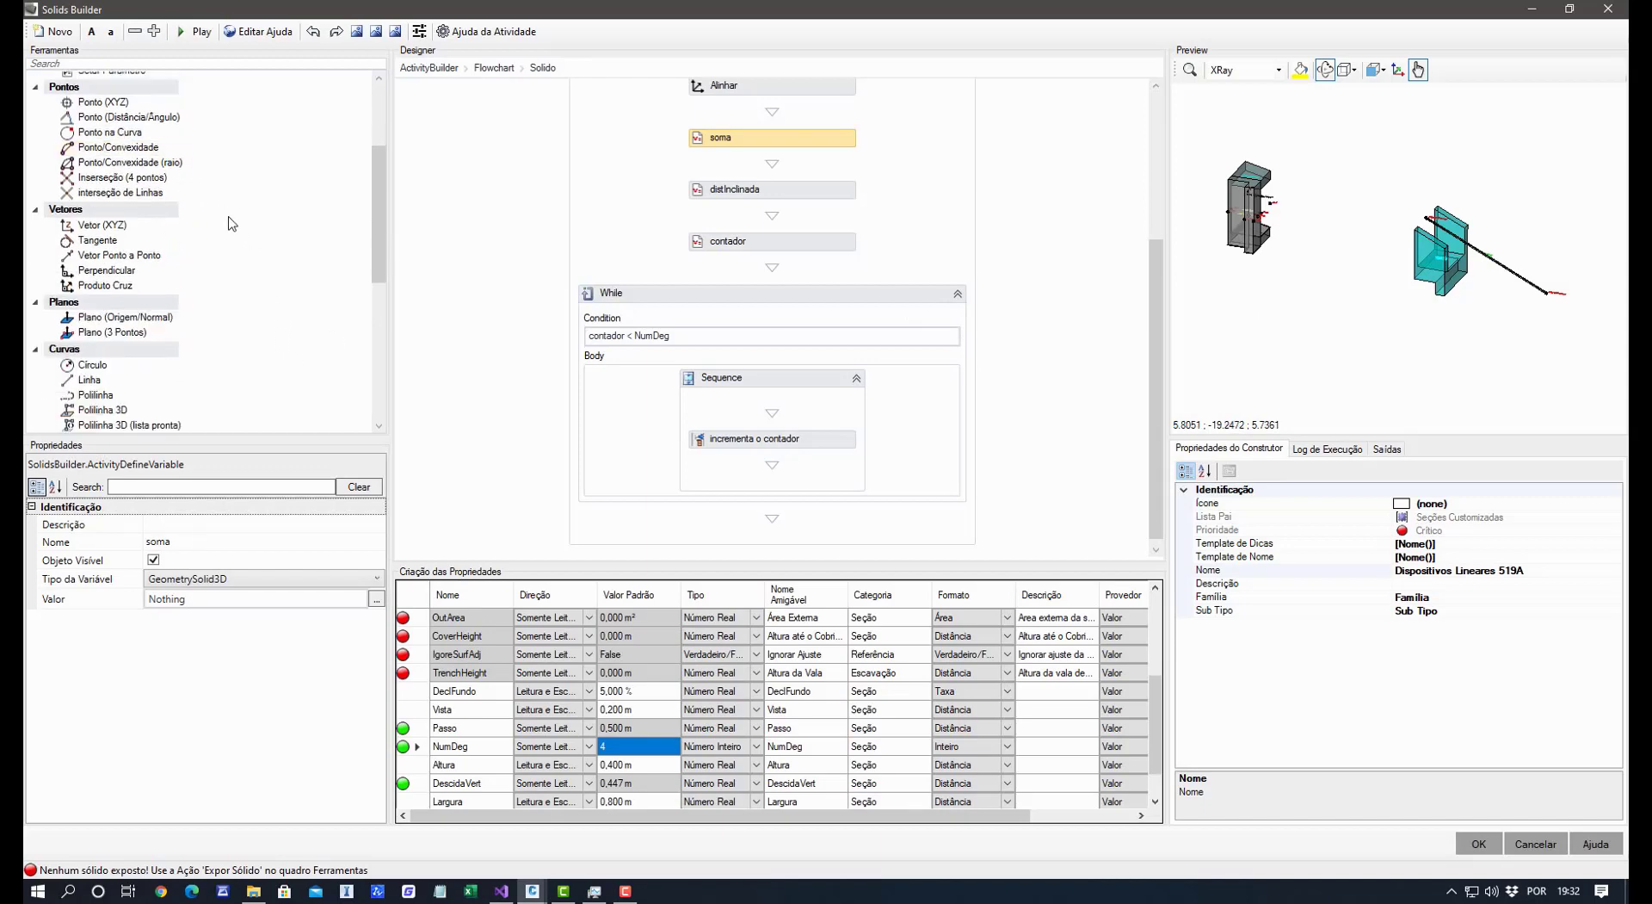
scroll(207, 307, down, 1)
scroll(208, 307, down, 1)
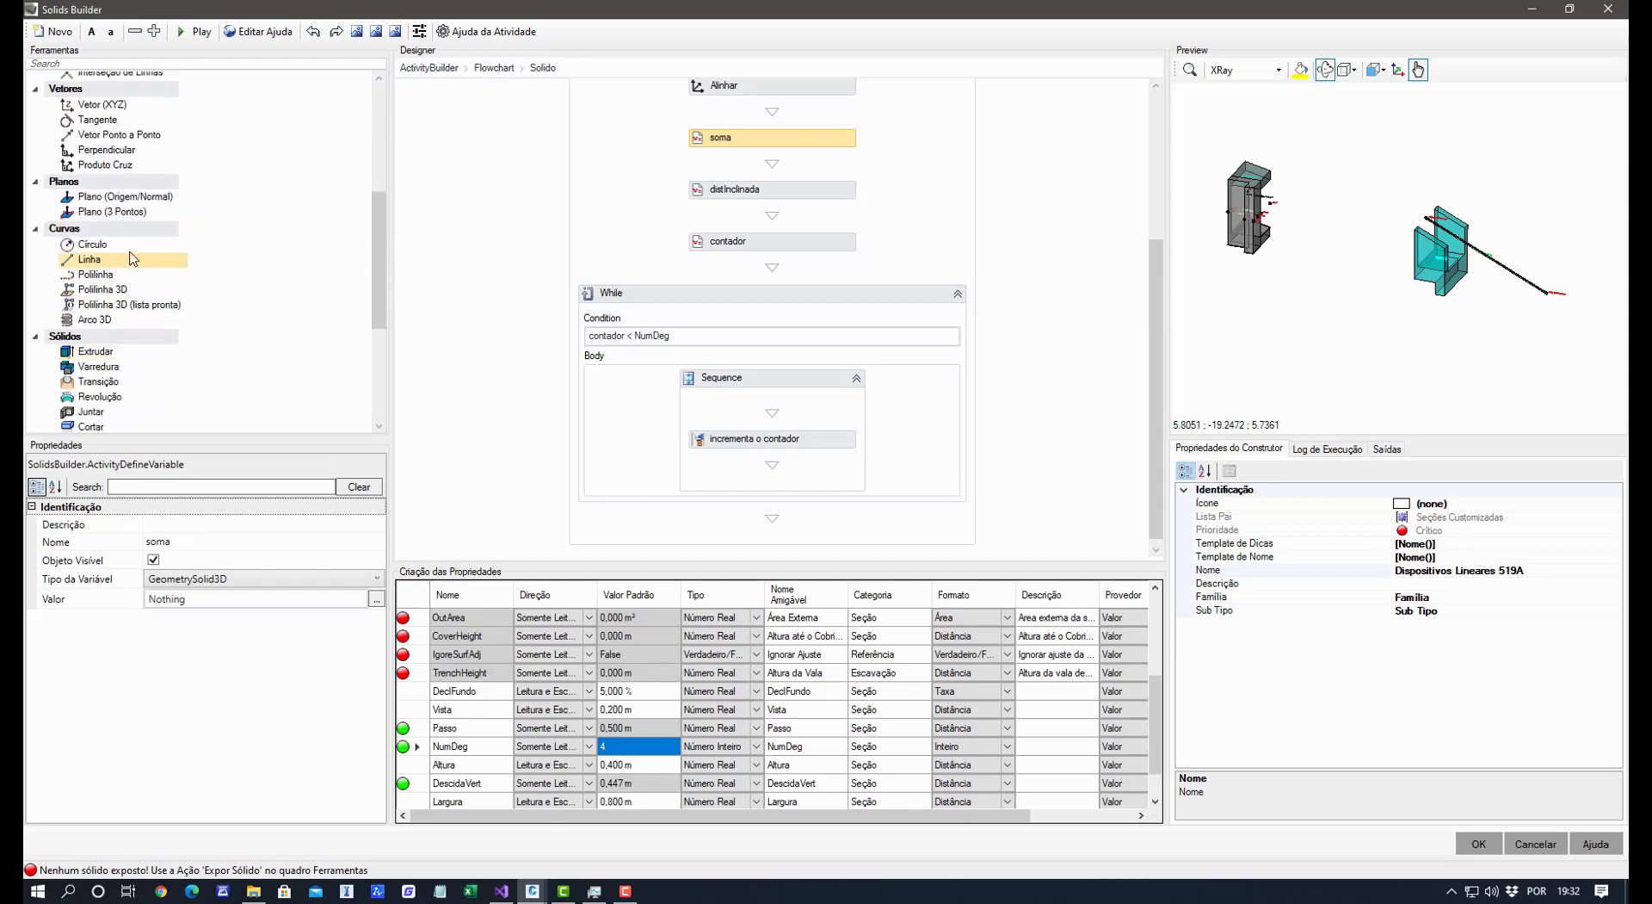
scroll(204, 306, down, 6)
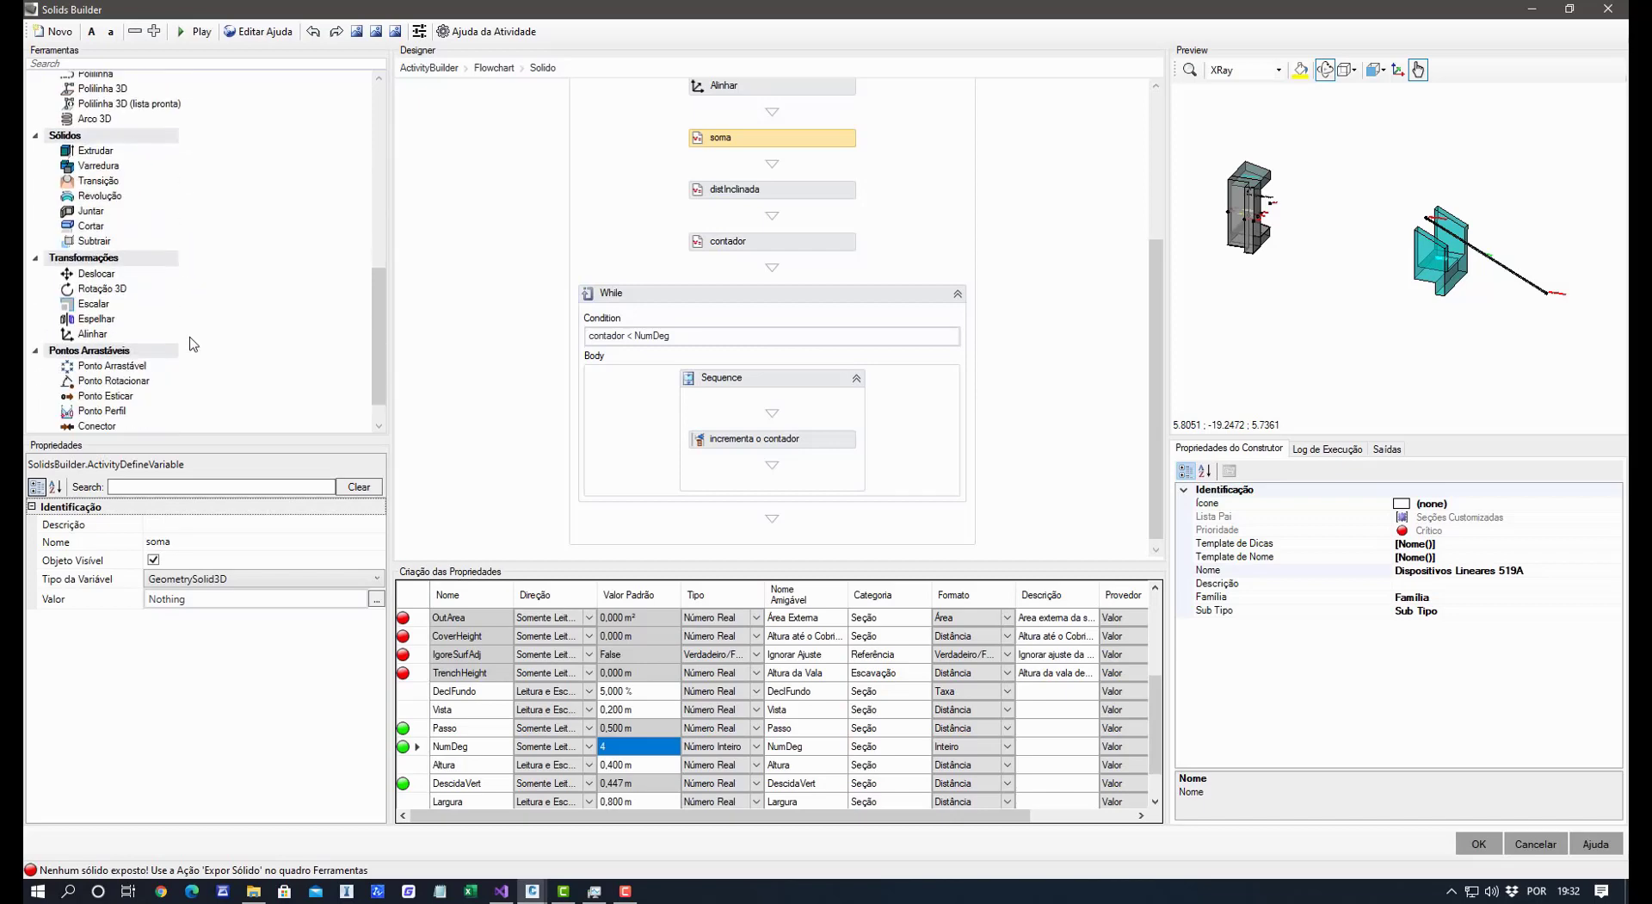
click(110, 277)
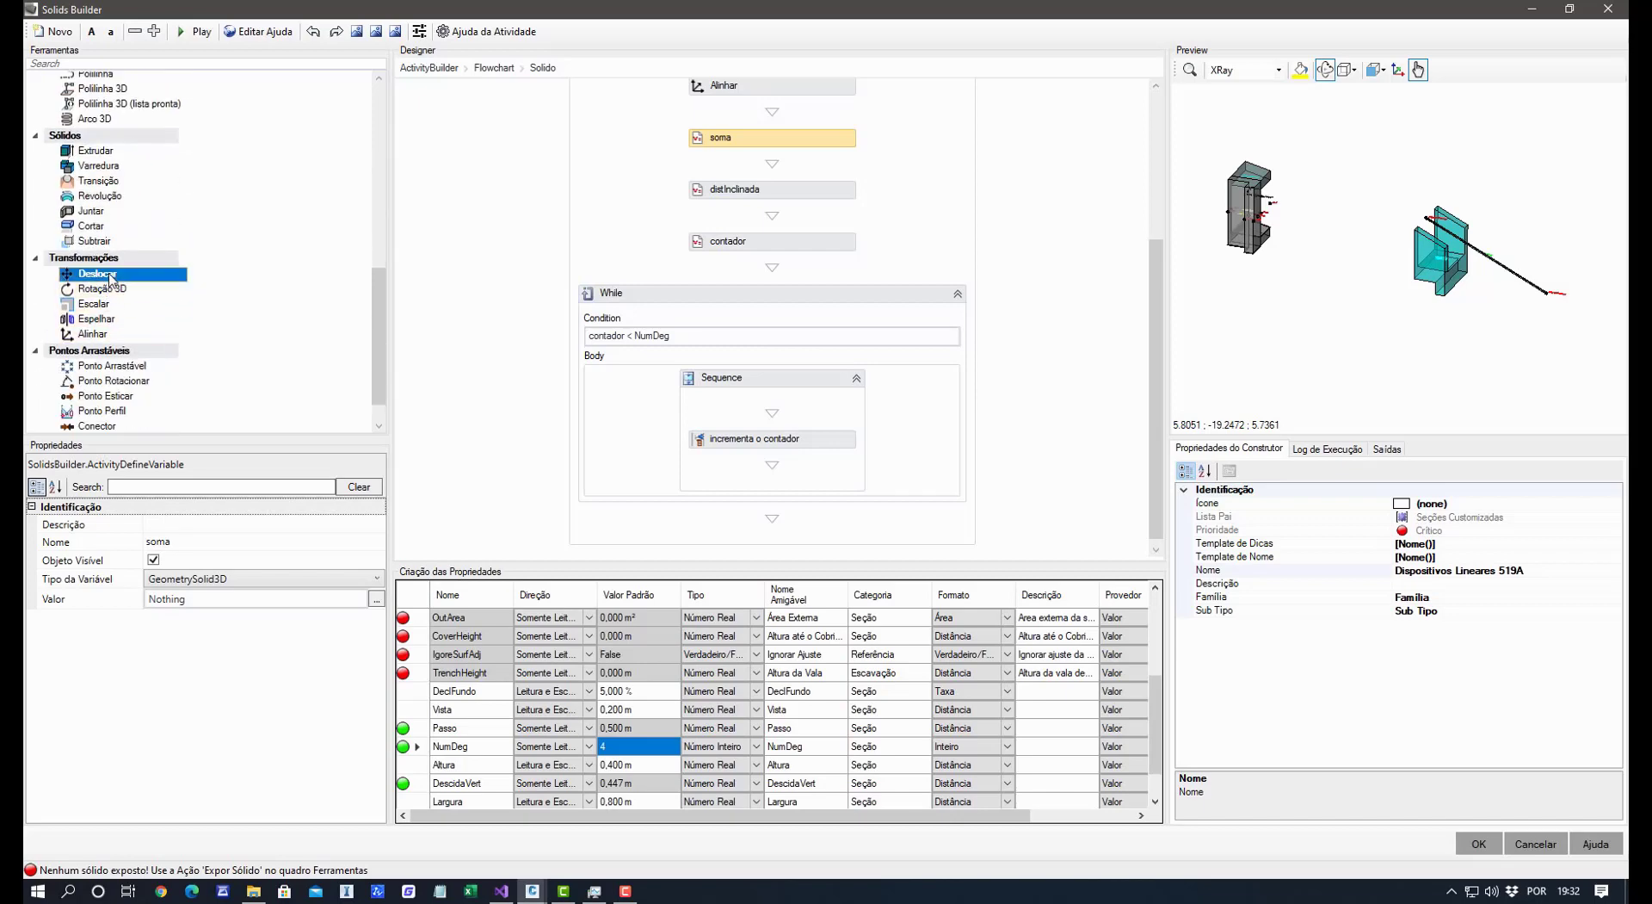
click(1412, 257)
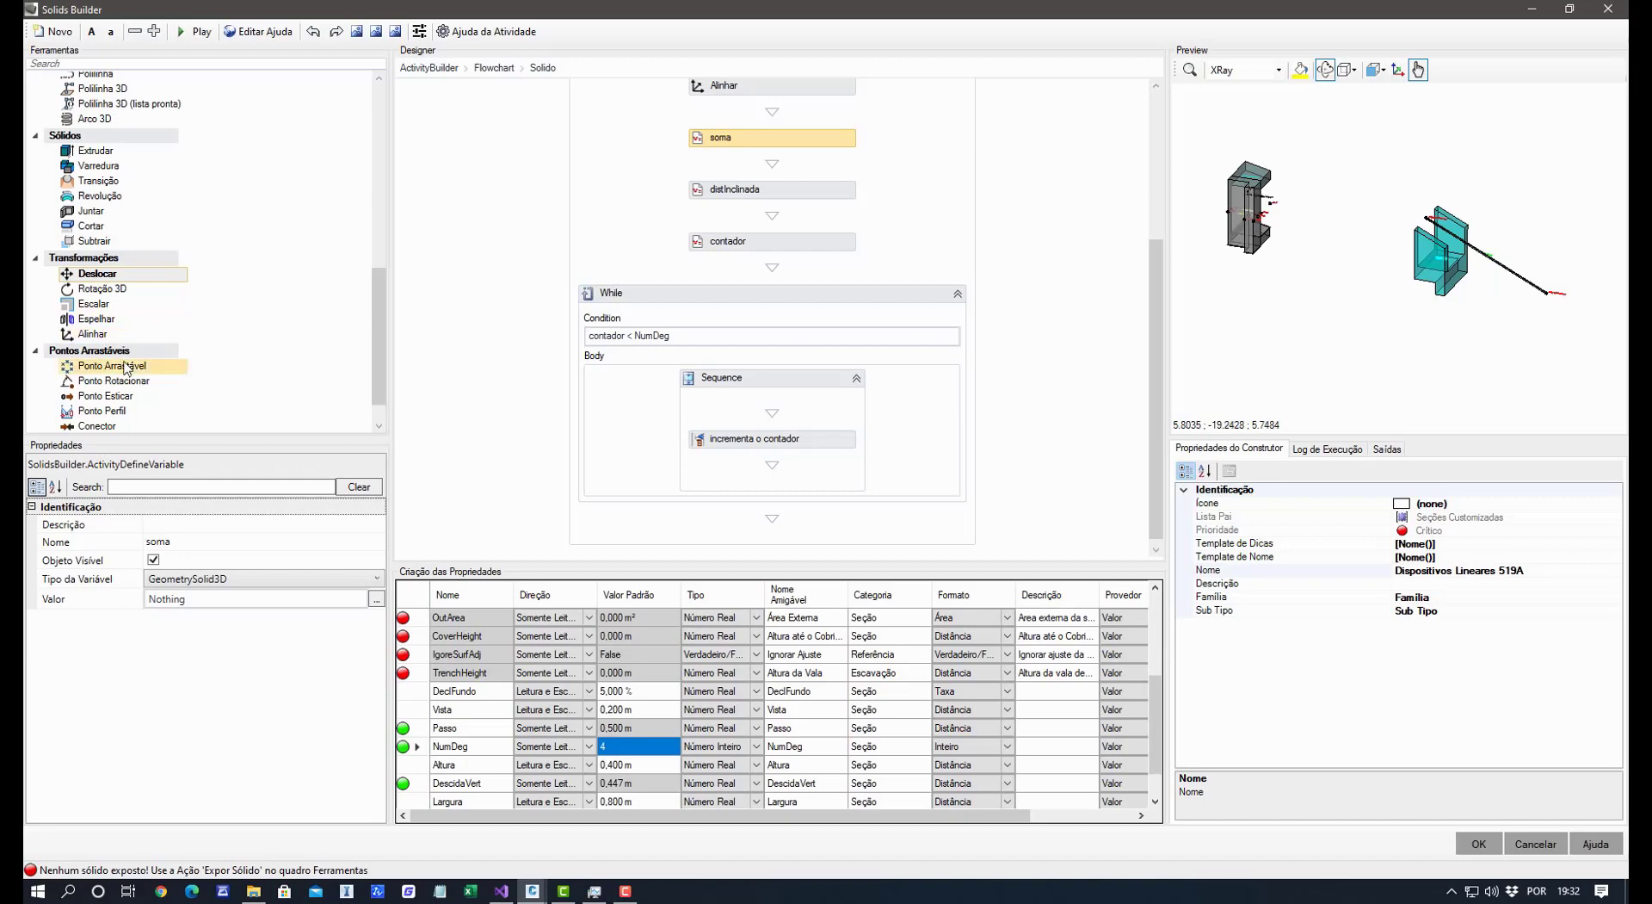
scroll(207, 258, up, 7)
scroll(245, 288, up, 1)
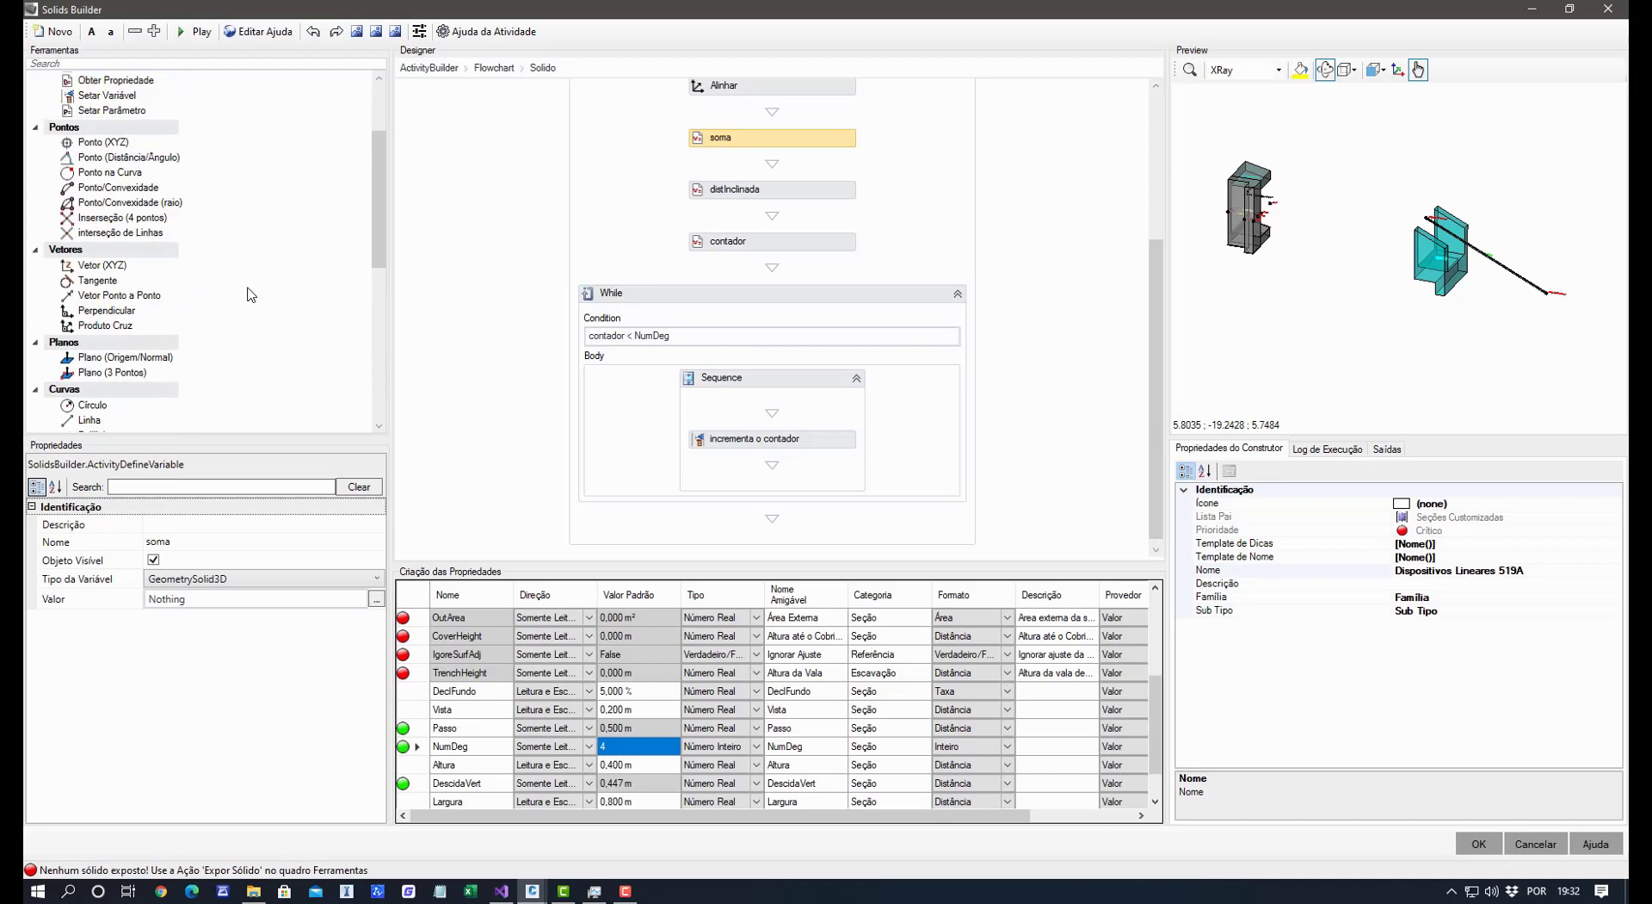
click(133, 268)
scroll(177, 258, up, 3)
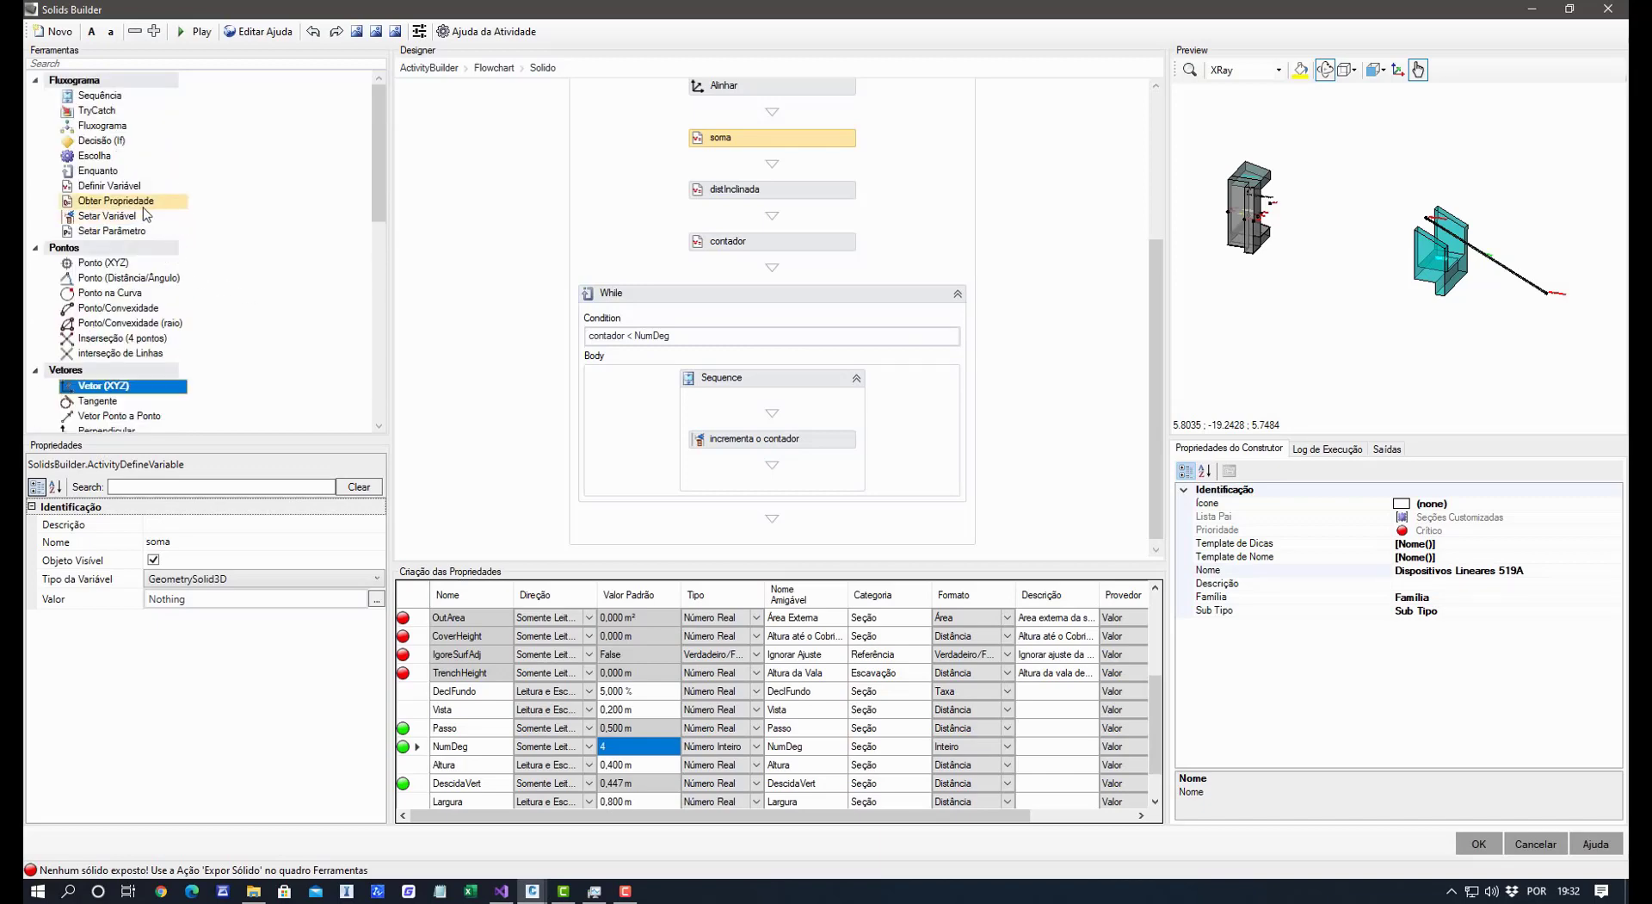
Add a Definir Variável activity before incrementa o contador in the loop's sequence, named vetorDesloca with type GeometryVector.
drag(135, 187, 762, 434)
click(235, 531)
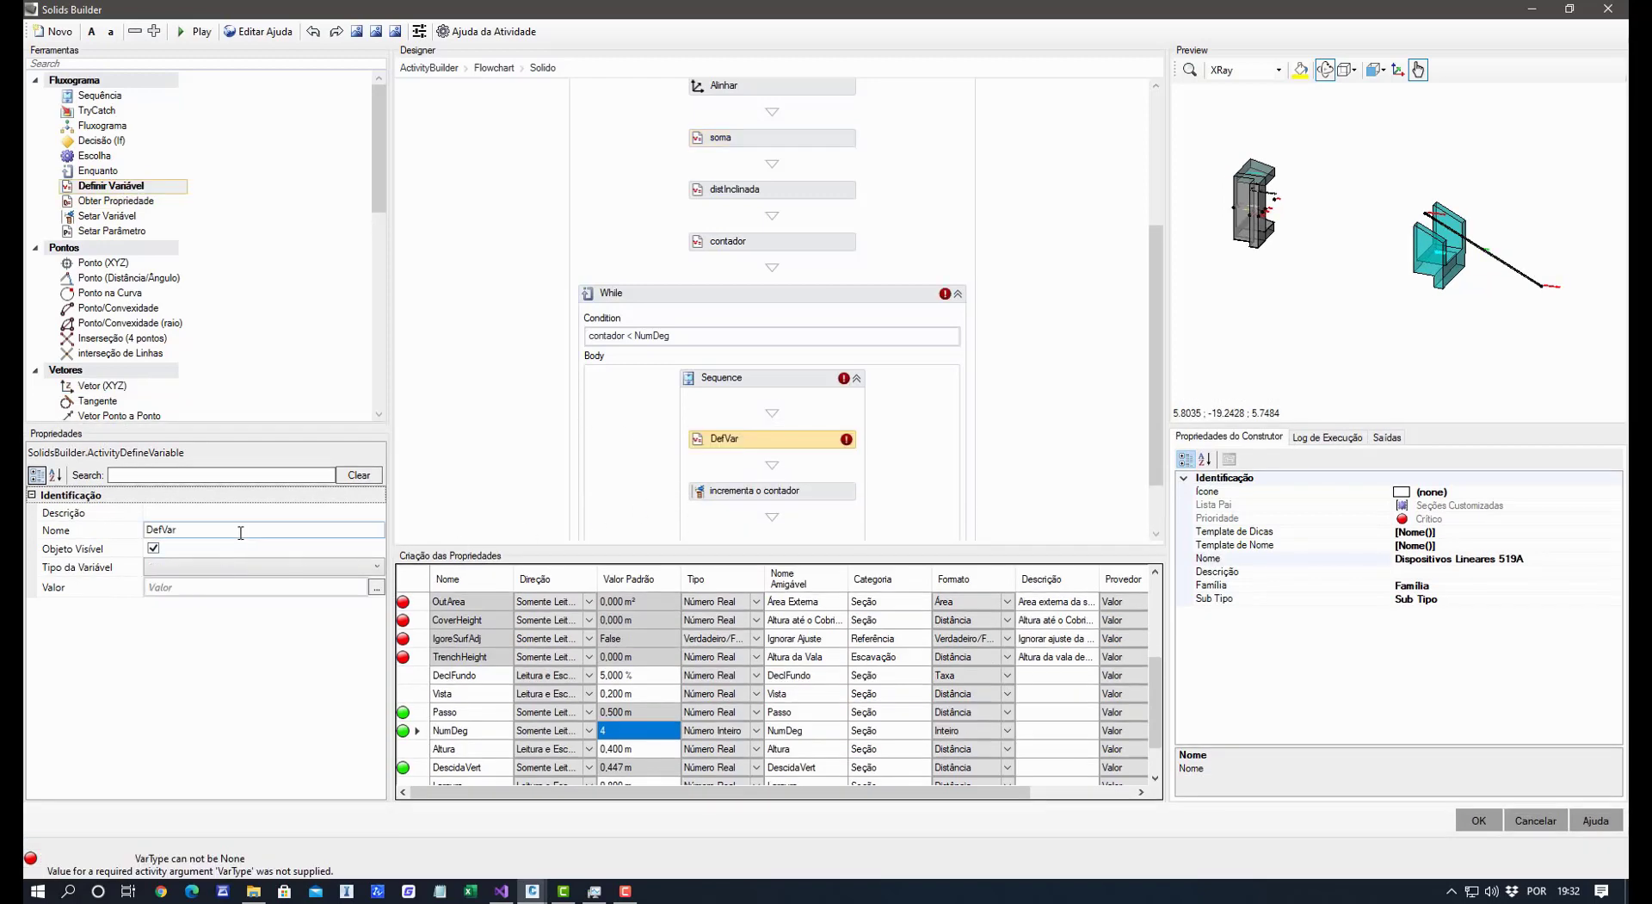
text(vetorDesloc)
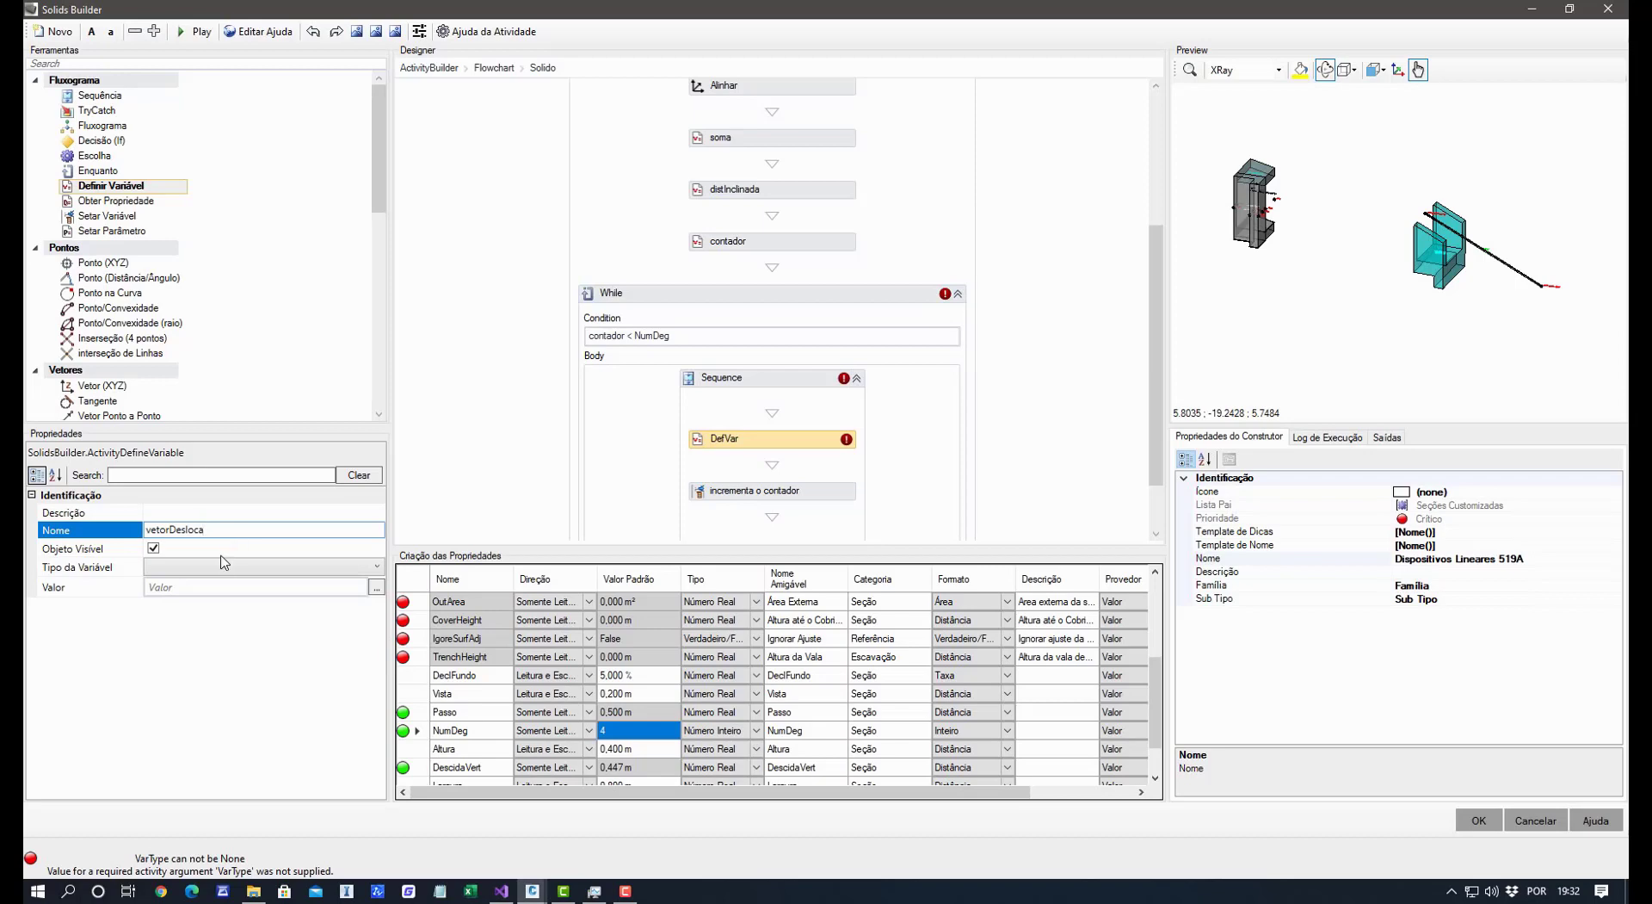
click(223, 564)
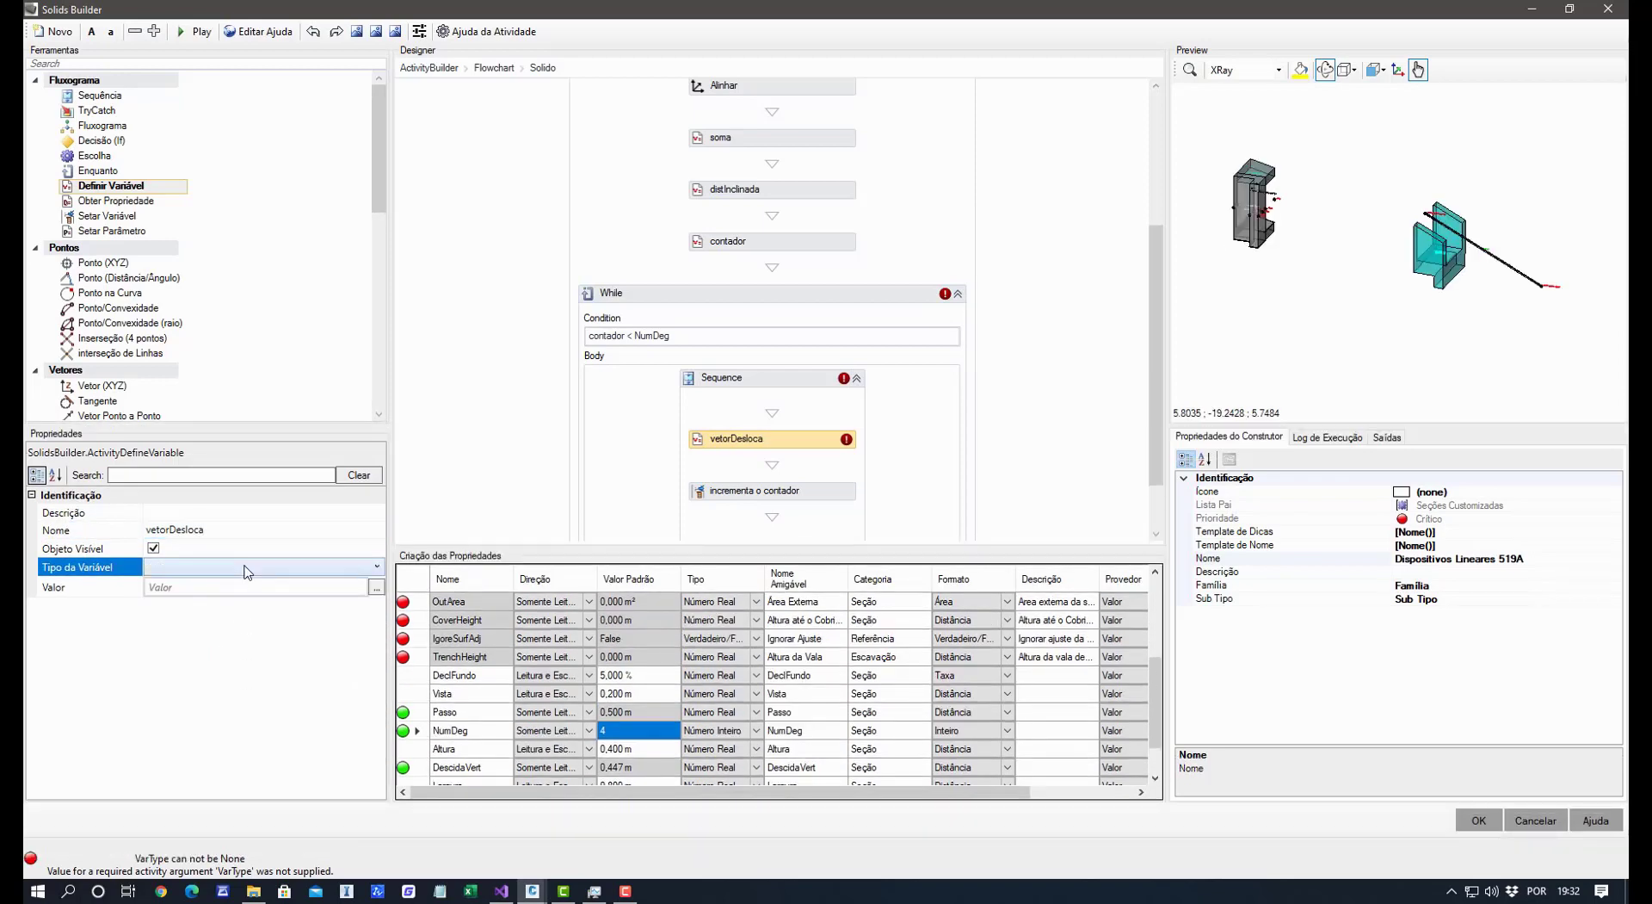
click(247, 570)
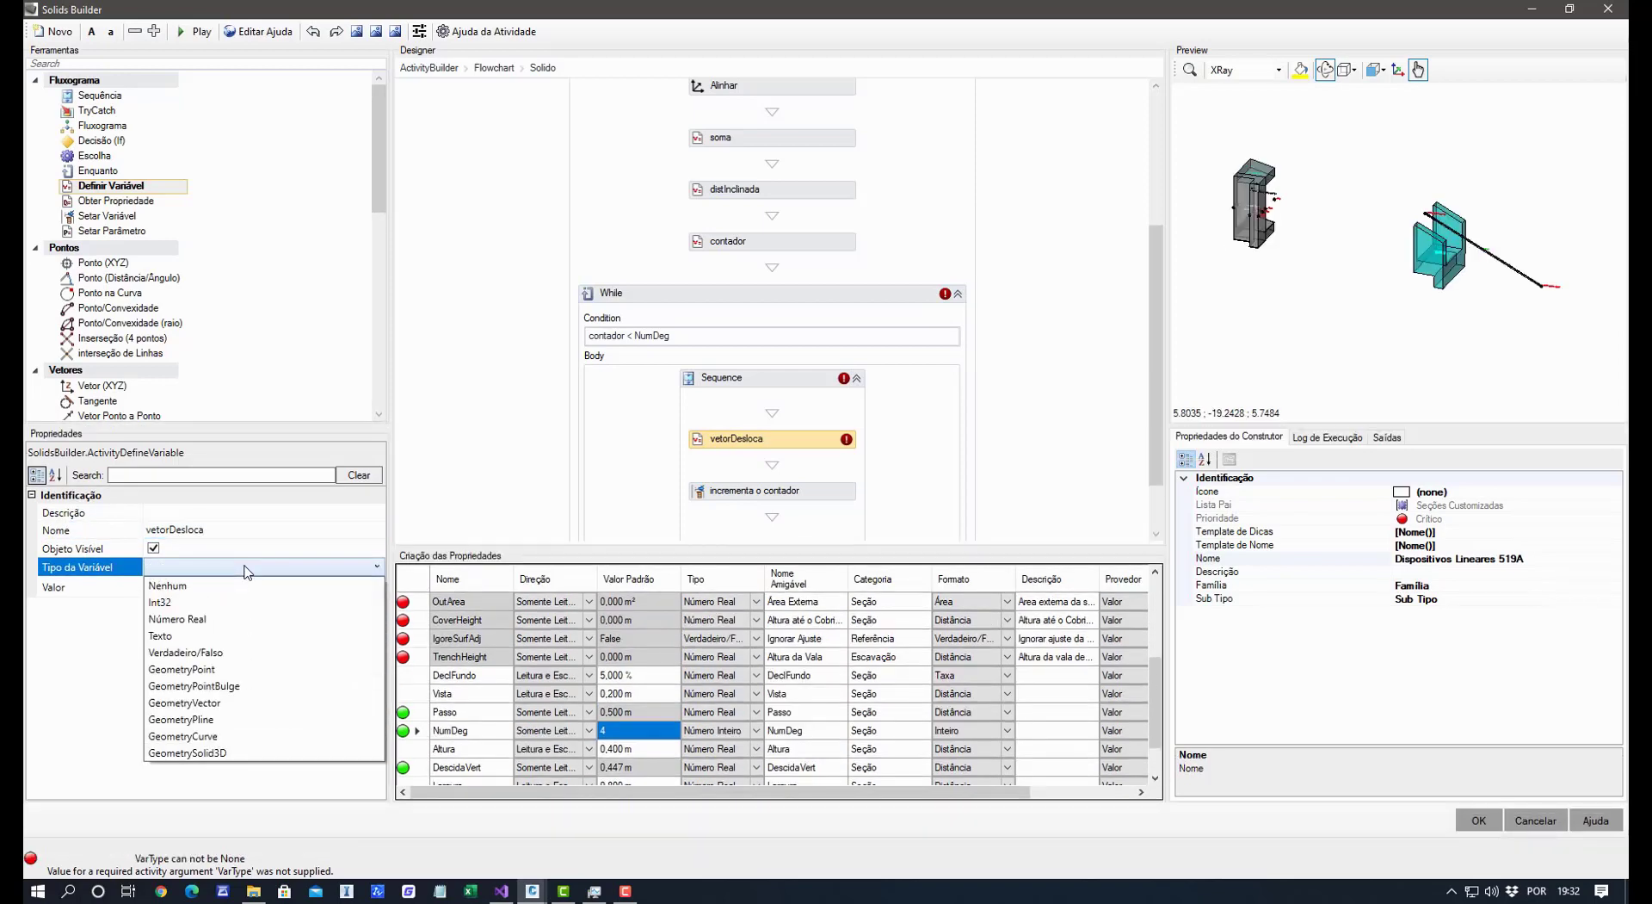
click(265, 704)
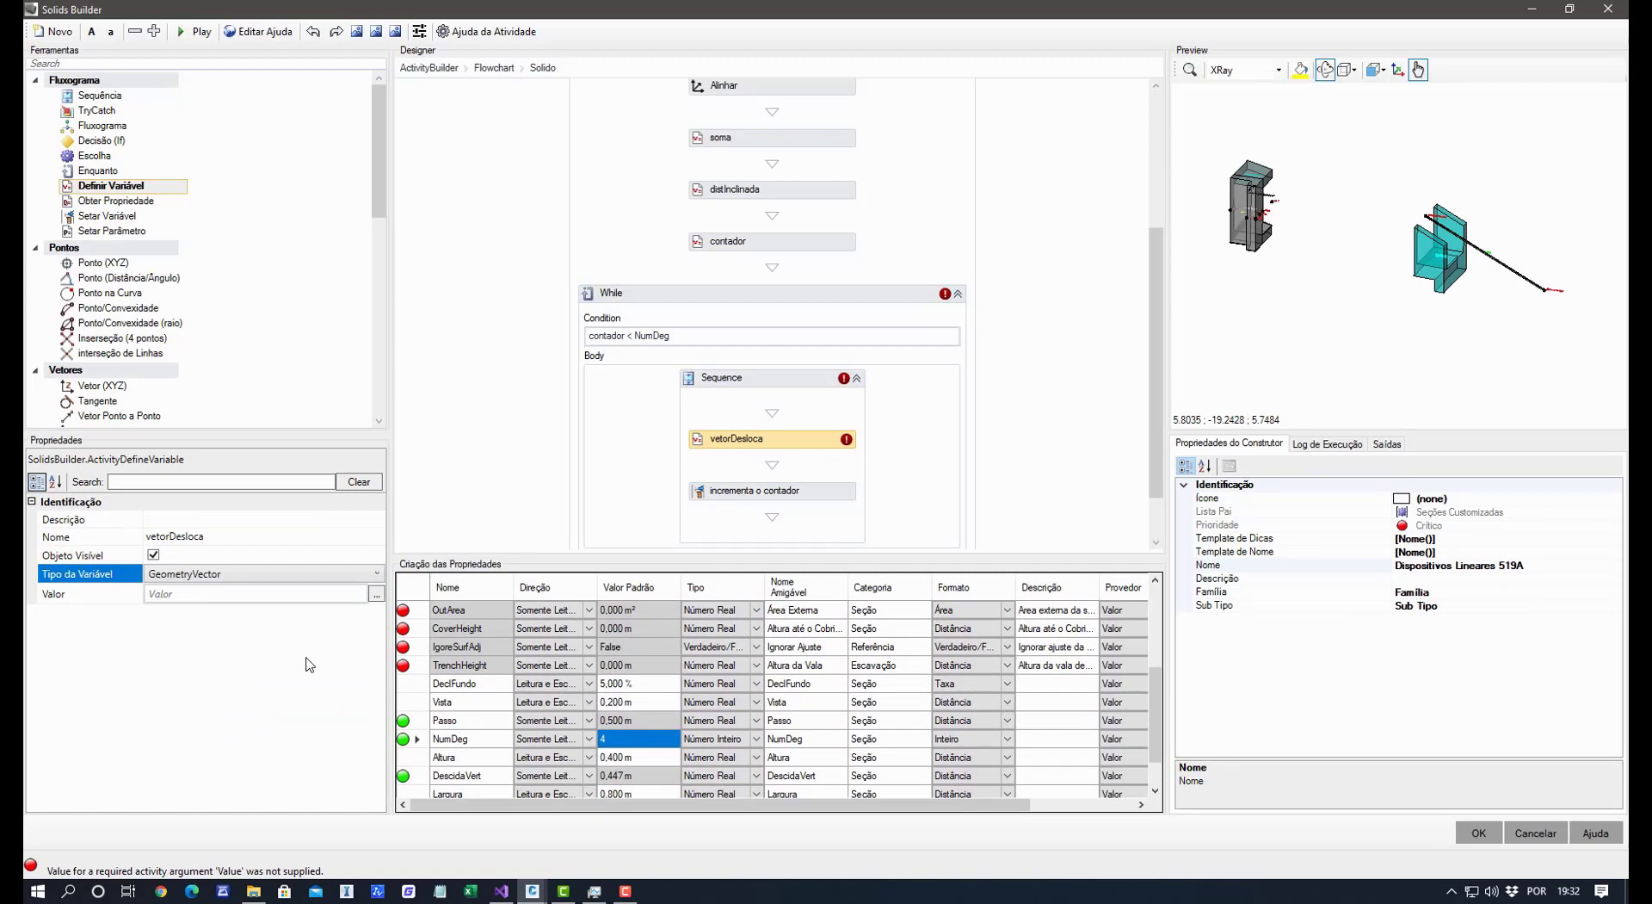
Check the tangent vector activity's name and try to set vetorDesloca's value to VetTan/VetTan.Length.
drag(143, 596, 129, 597)
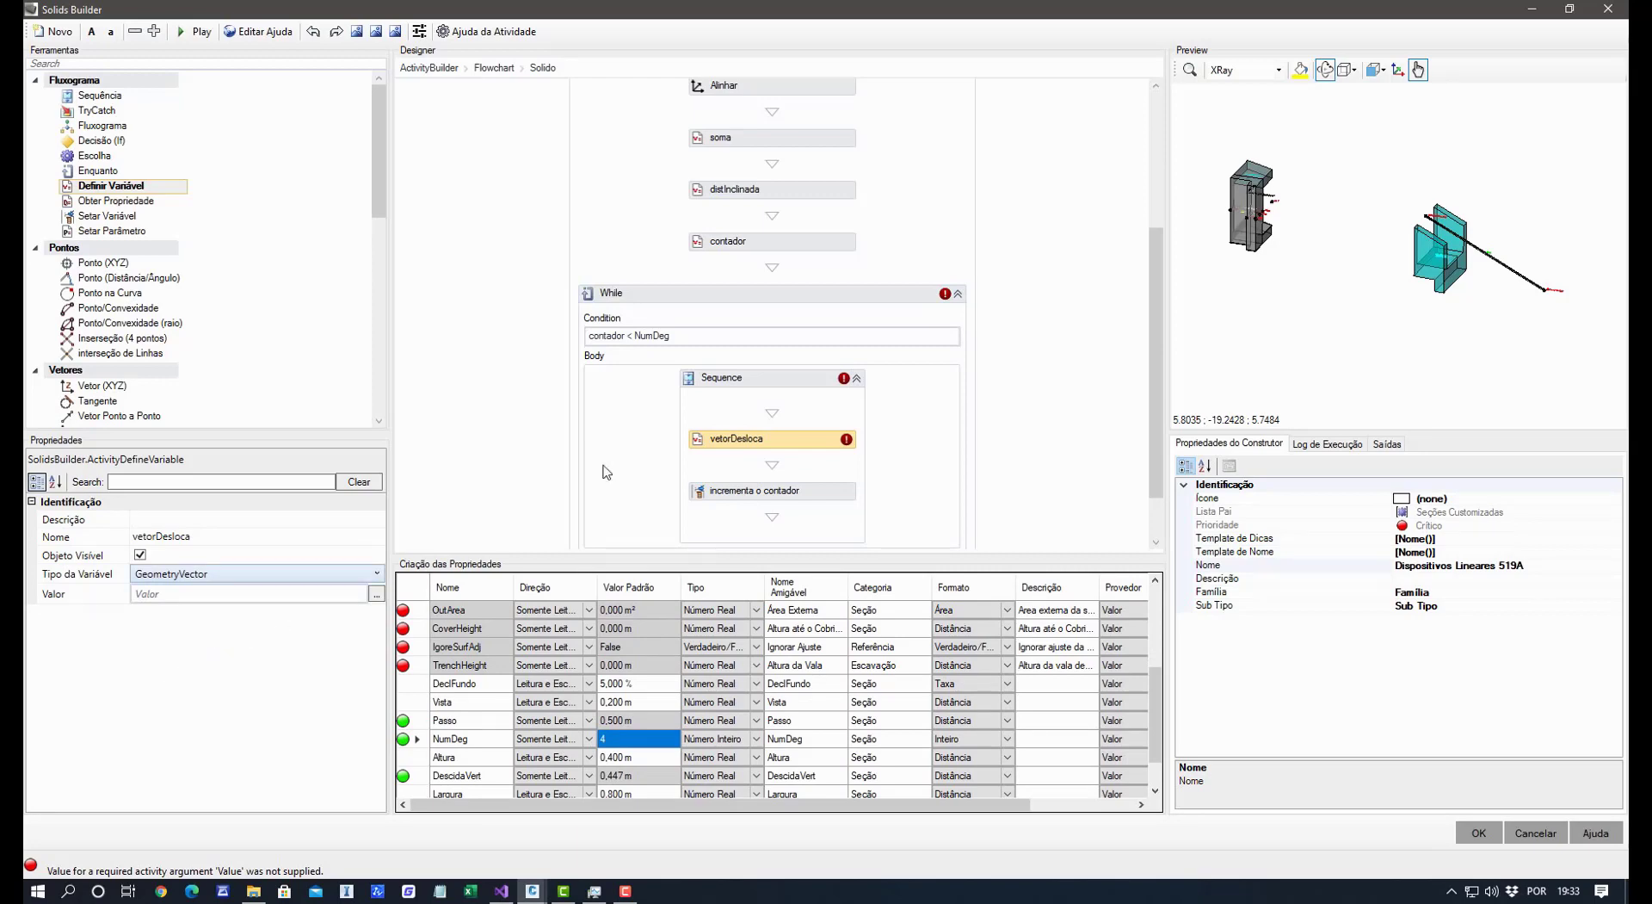
scroll(841, 266, up, 5)
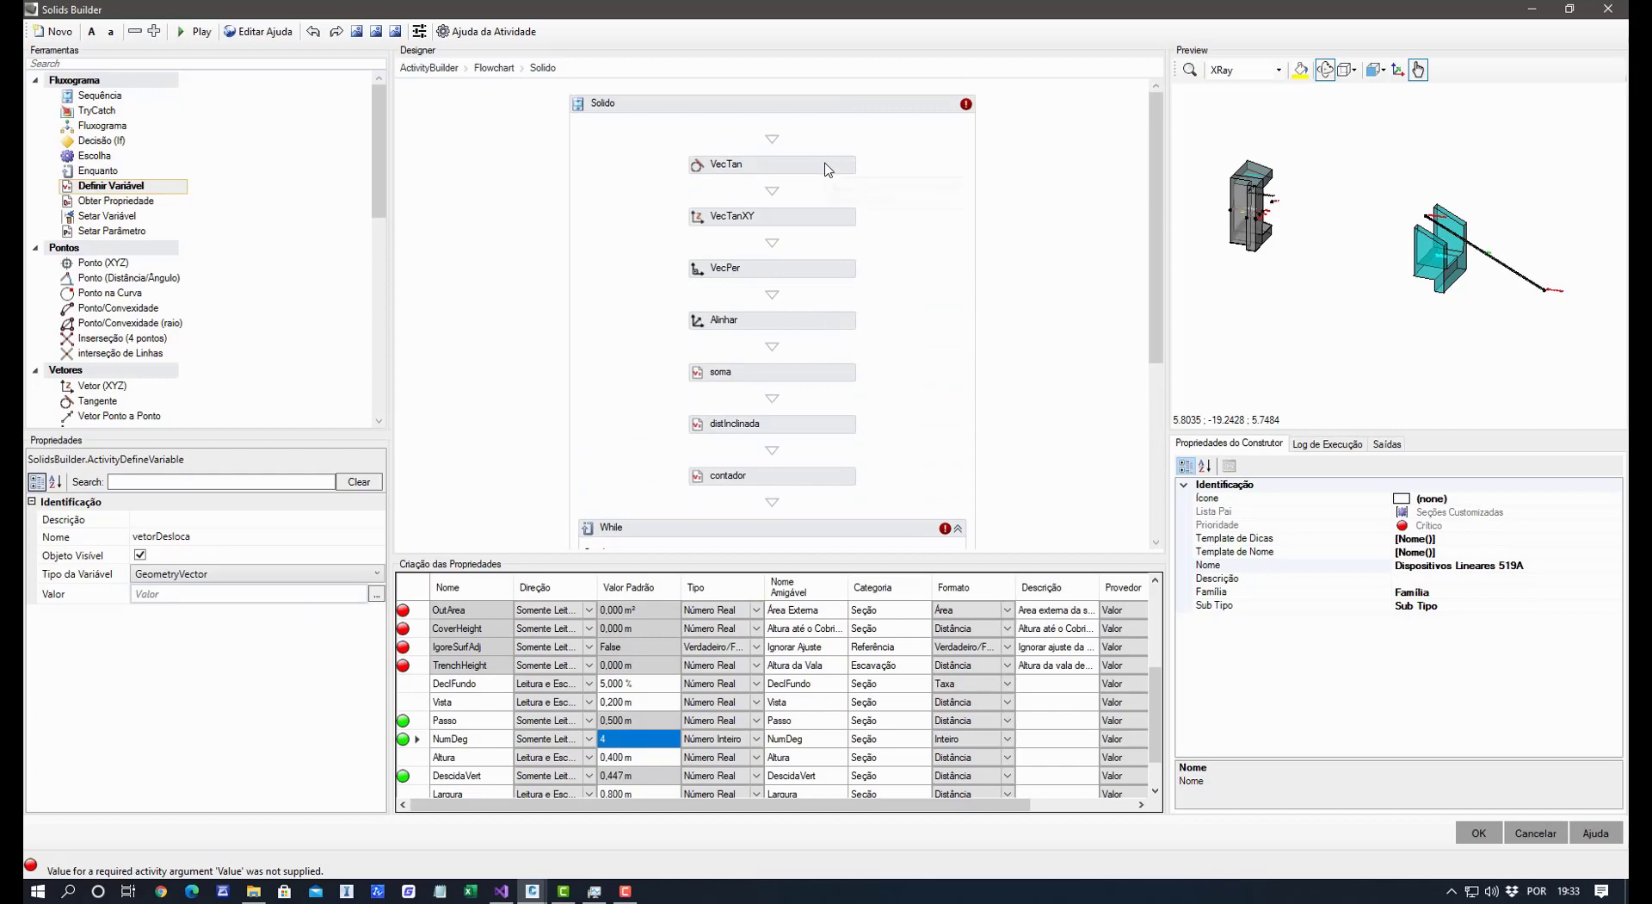
click(826, 167)
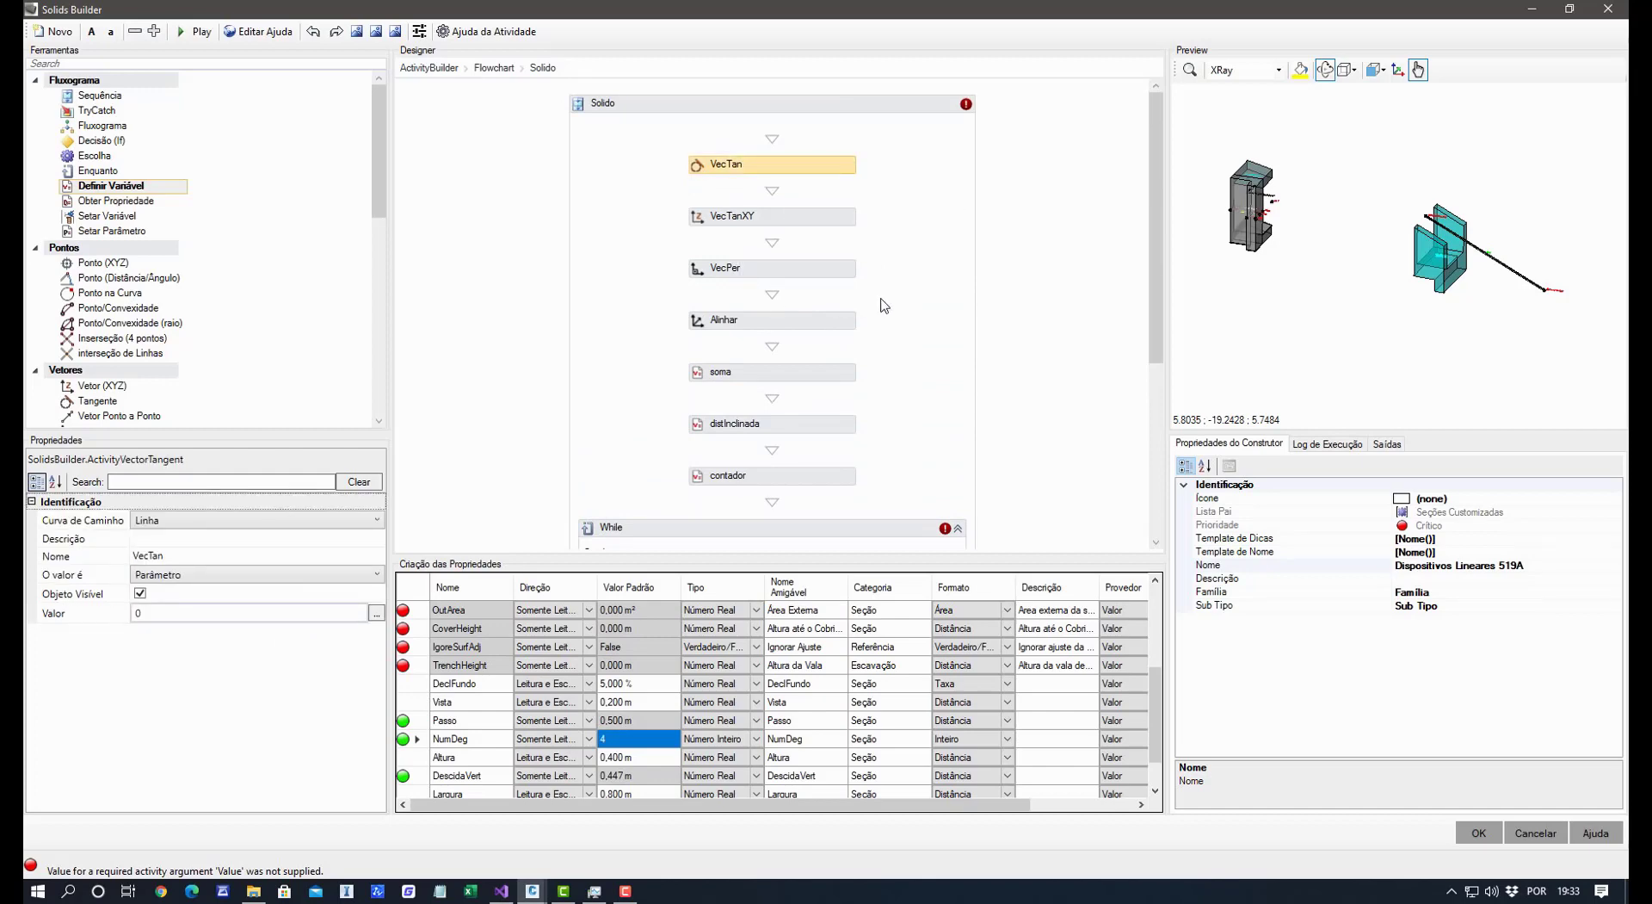
scroll(895, 404, down, 5)
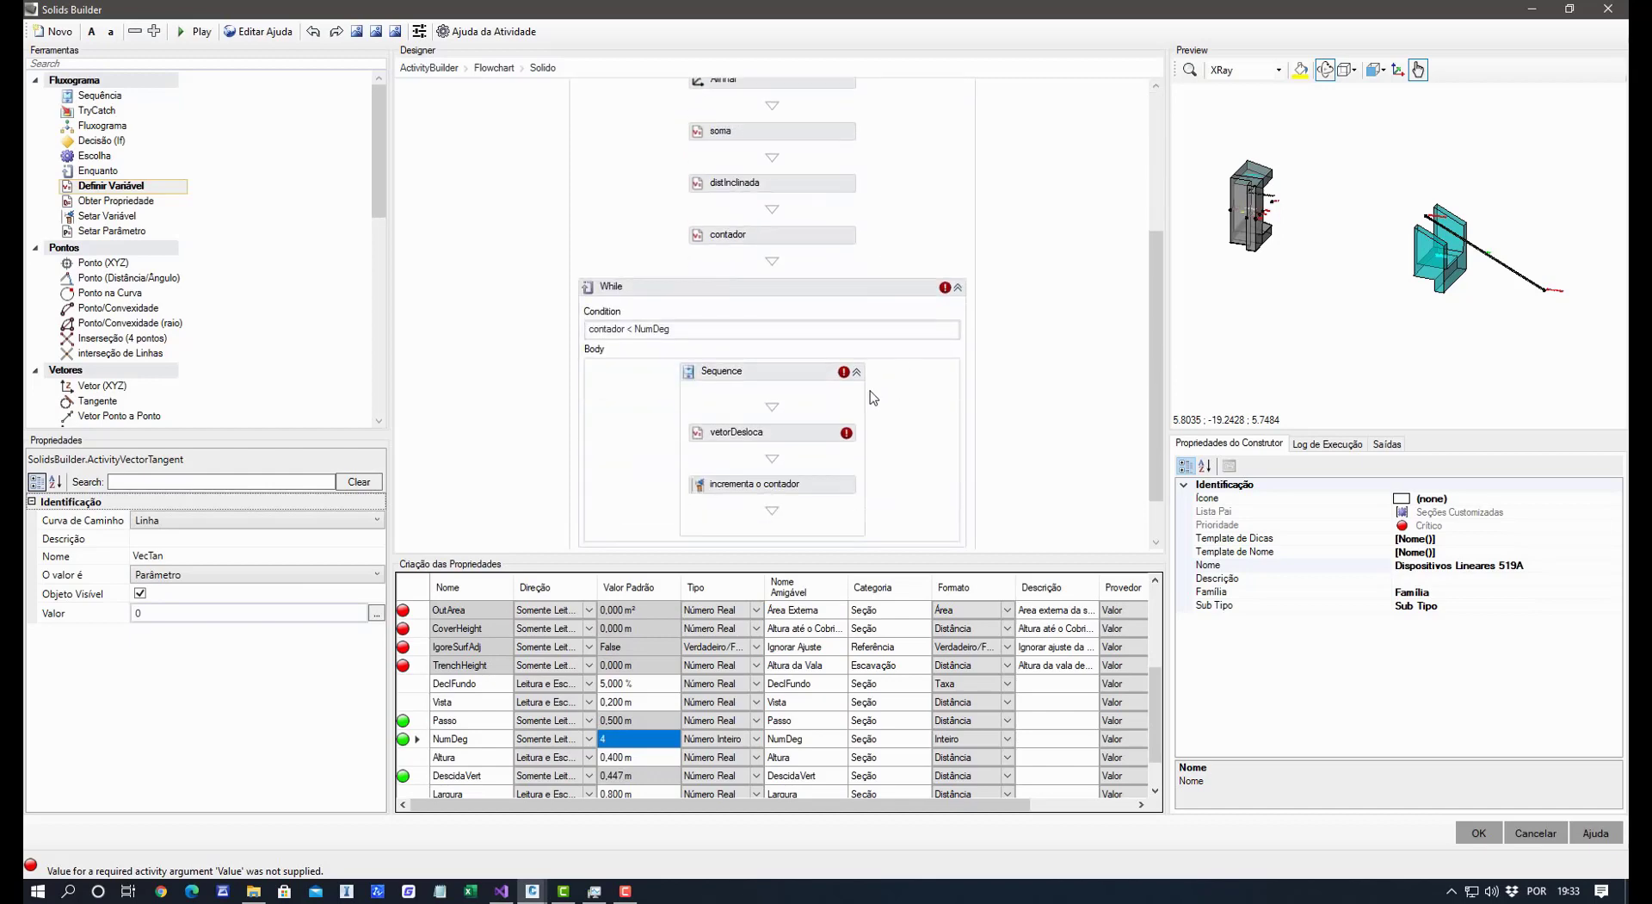
click(825, 440)
click(199, 593)
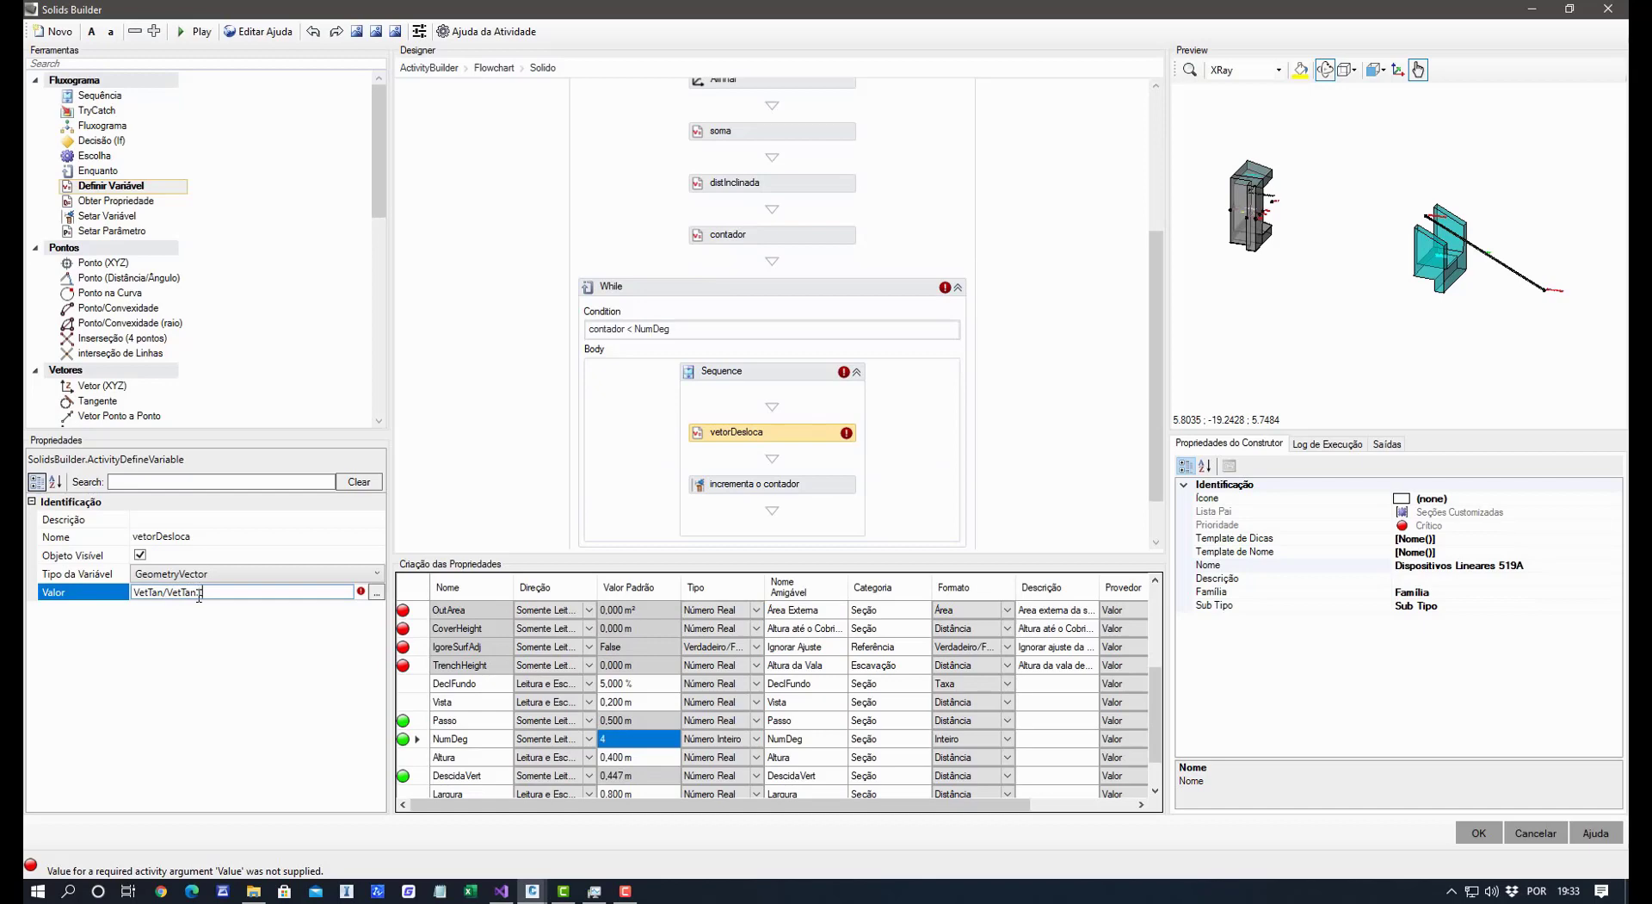
click(211, 622)
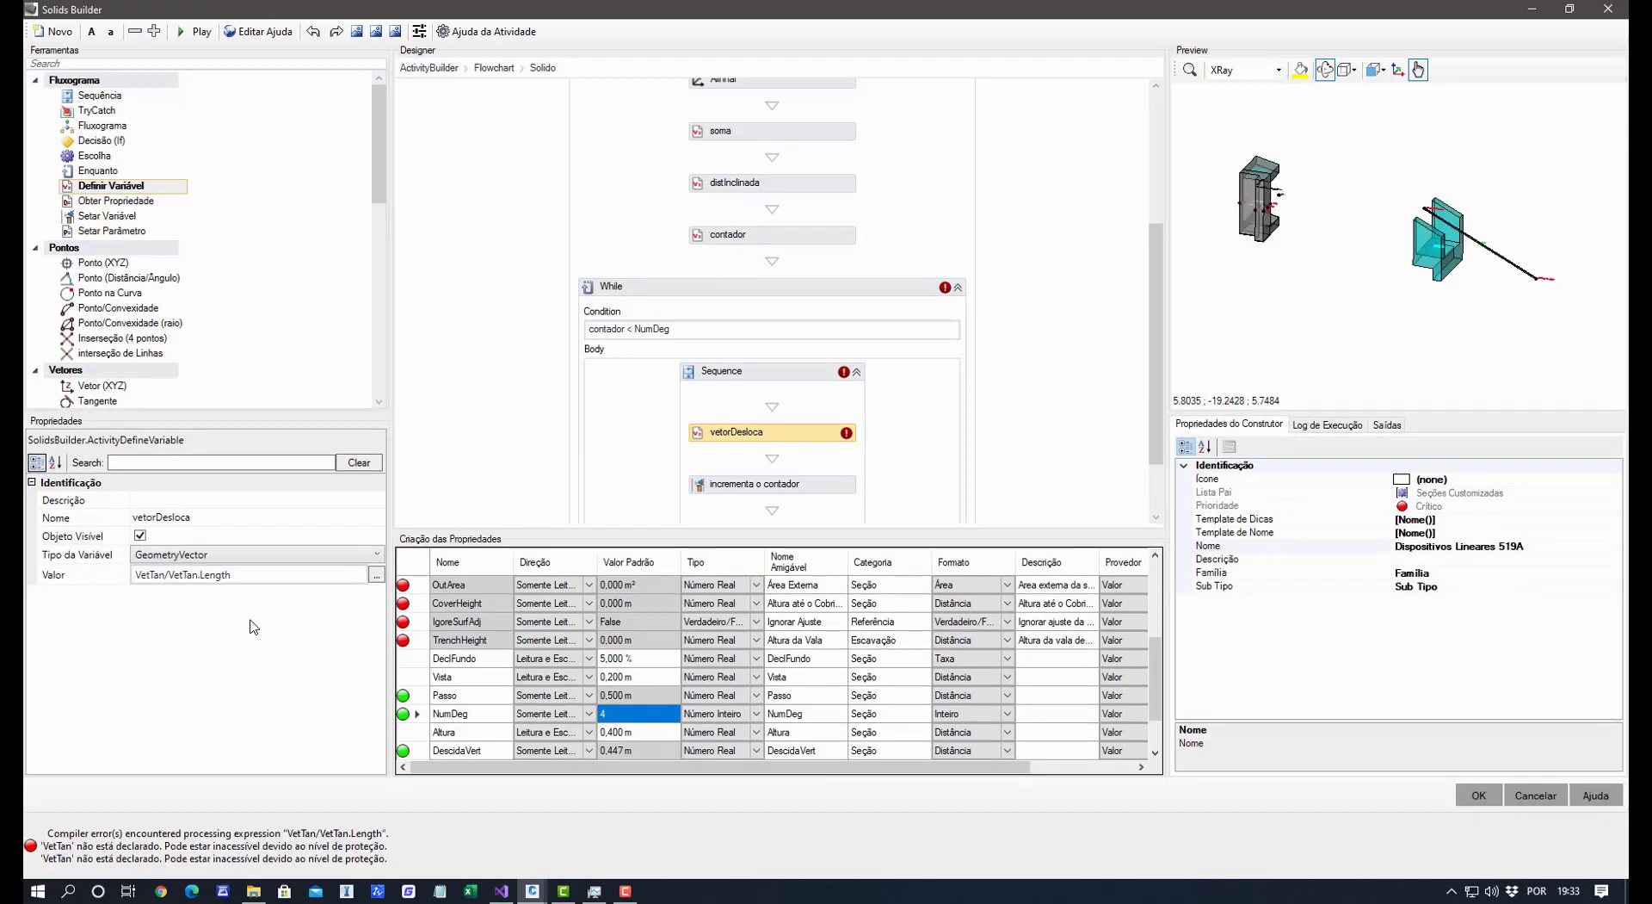
Correct the vector name in vetorDesloca's value so the expression reads VecTan/VecTan.Length.
click(154, 573)
scroll(762, 246, up, 3)
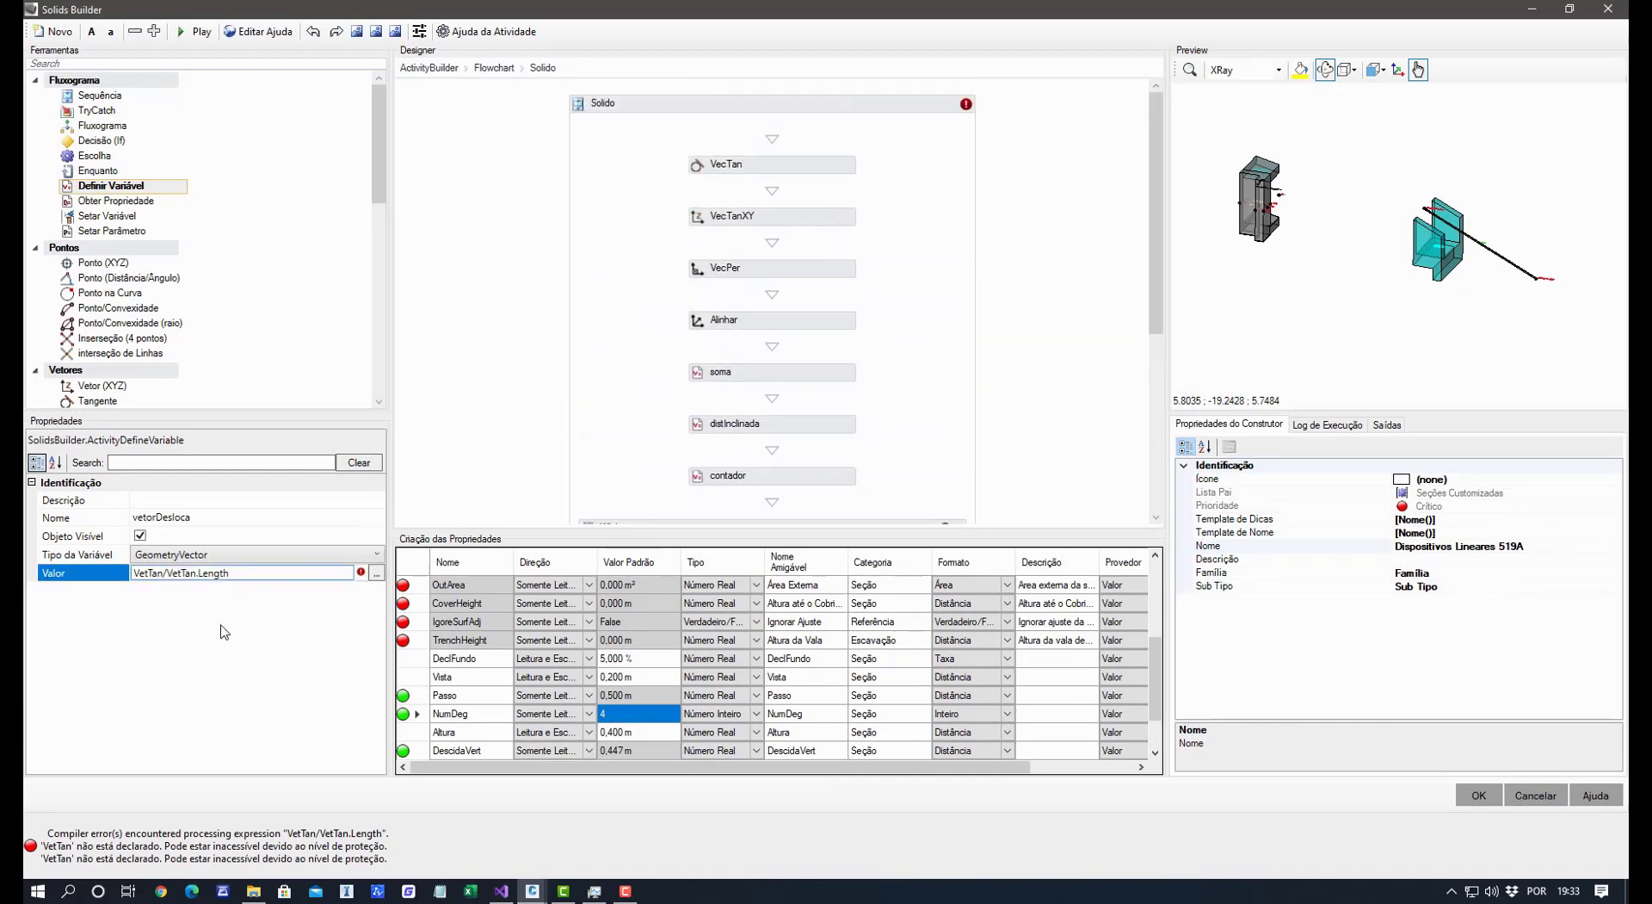
key(BackSpace)
text(c)
key(Delete)
text(c)
click(184, 627)
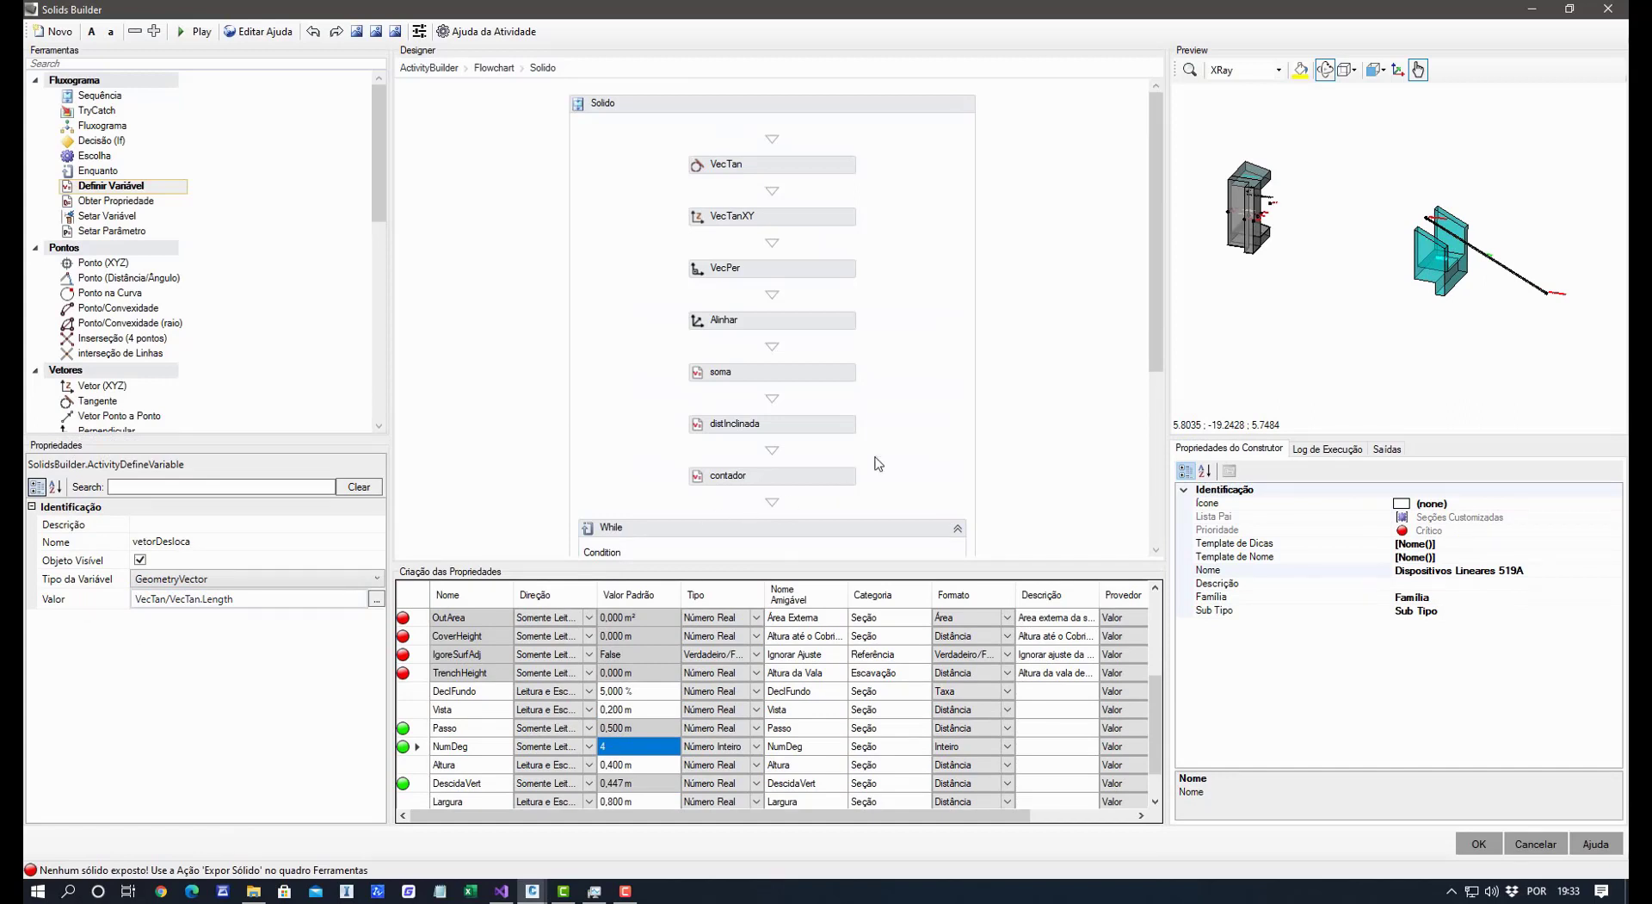
Extend vetorDesloca's value expression to VecTan/VecTan.Length * distInclinada * contador.
scroll(876, 458, down, 5)
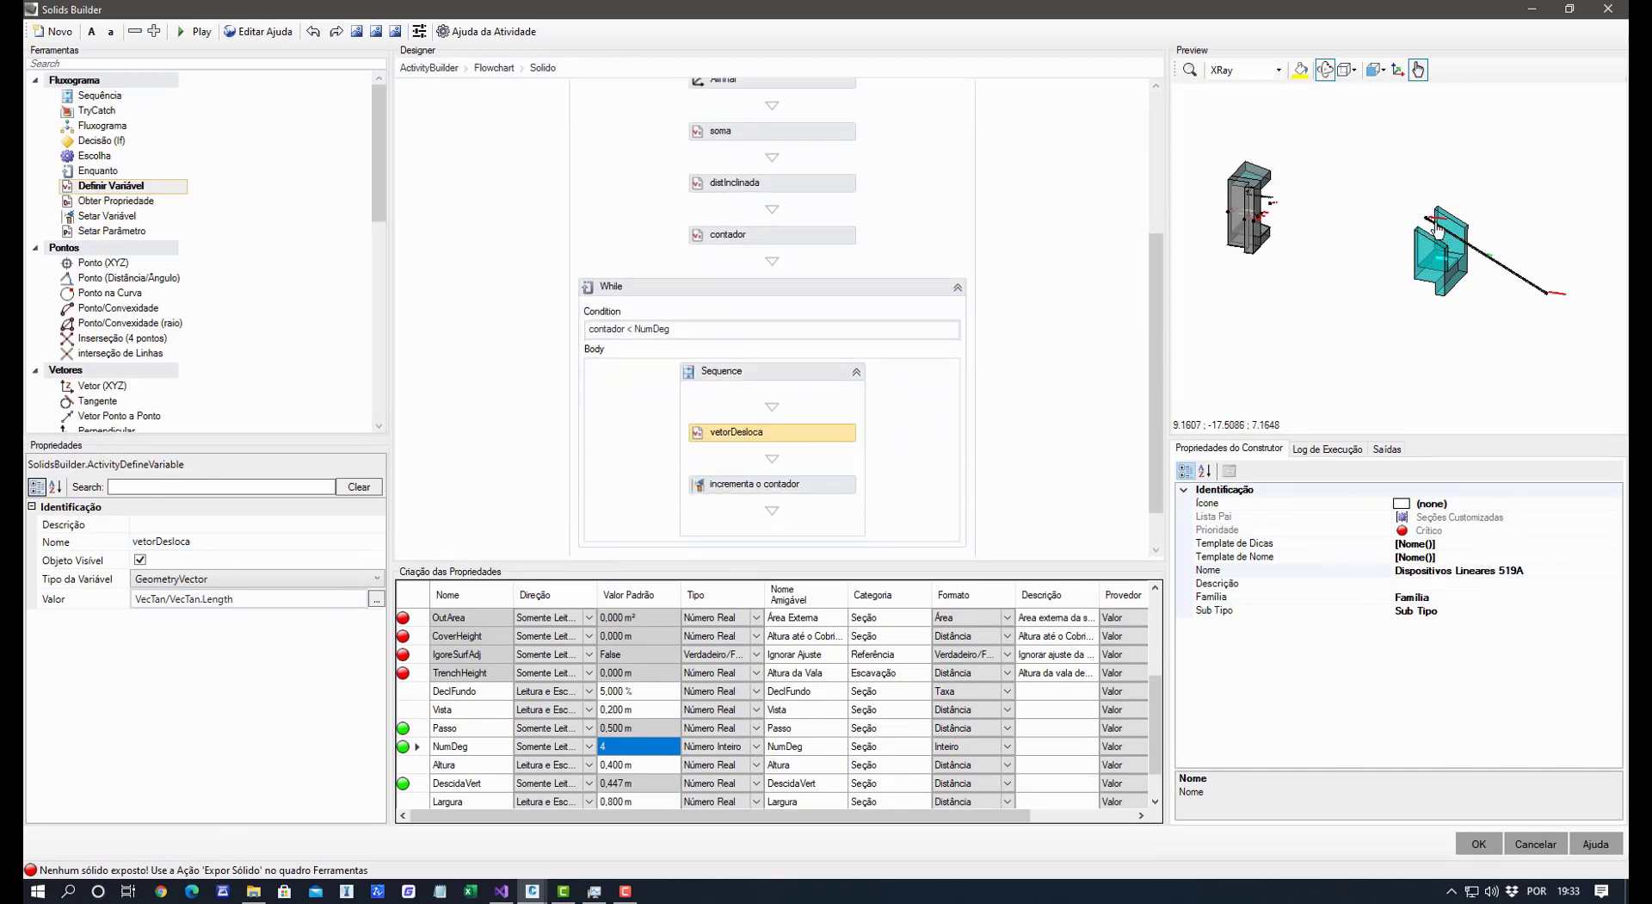
scroll(1429, 243, up, 4)
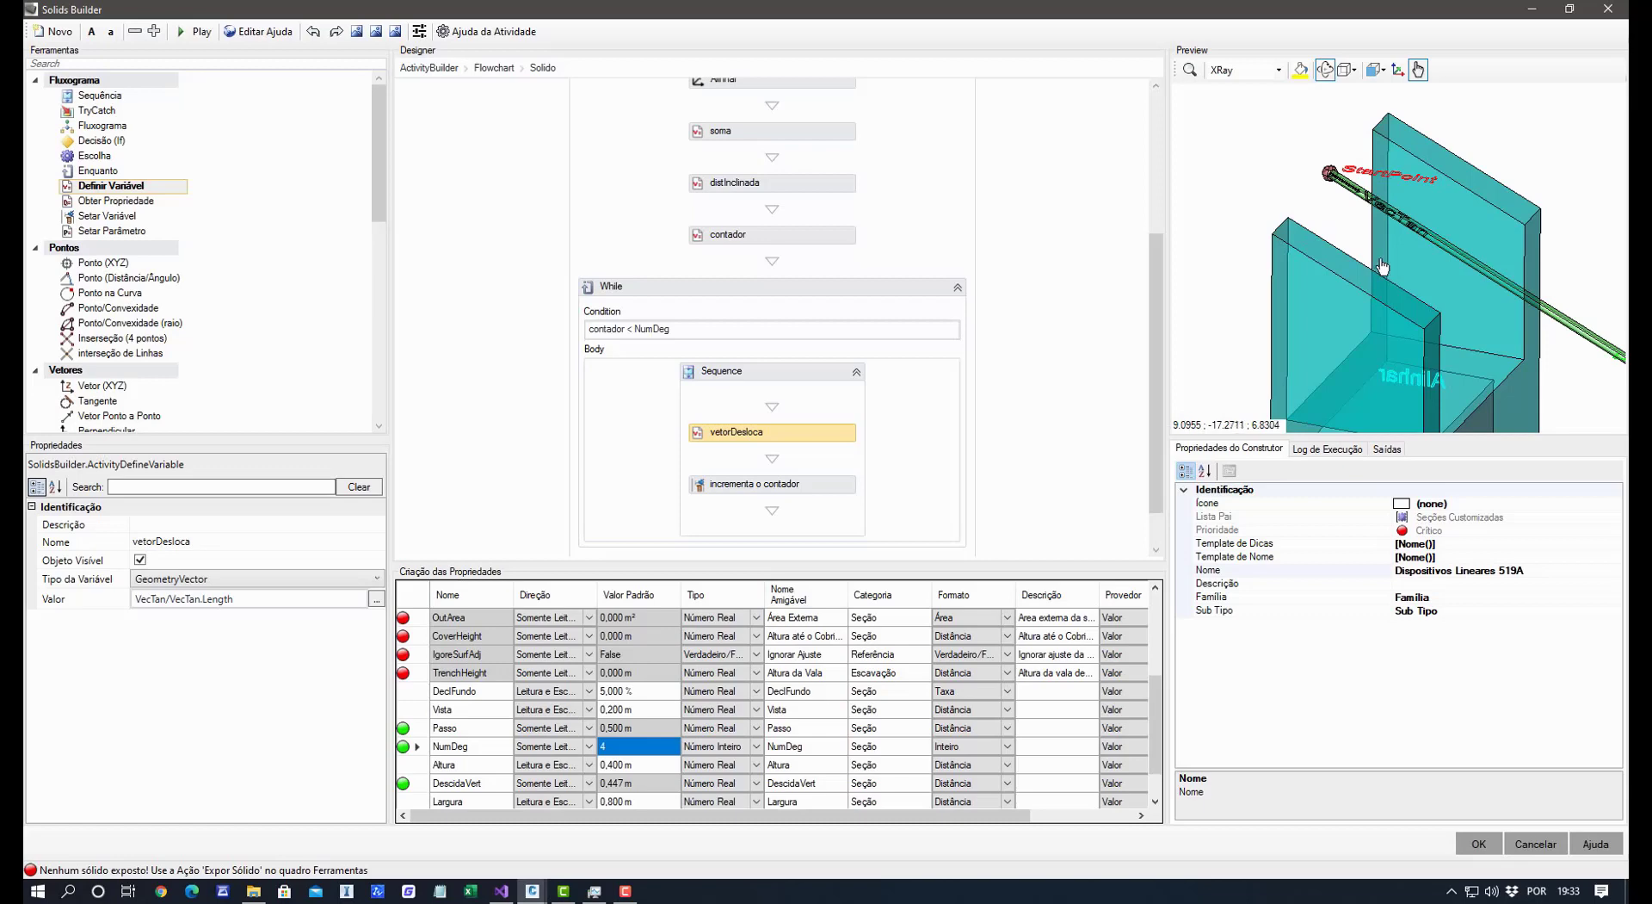
drag(1381, 262, 1304, 319)
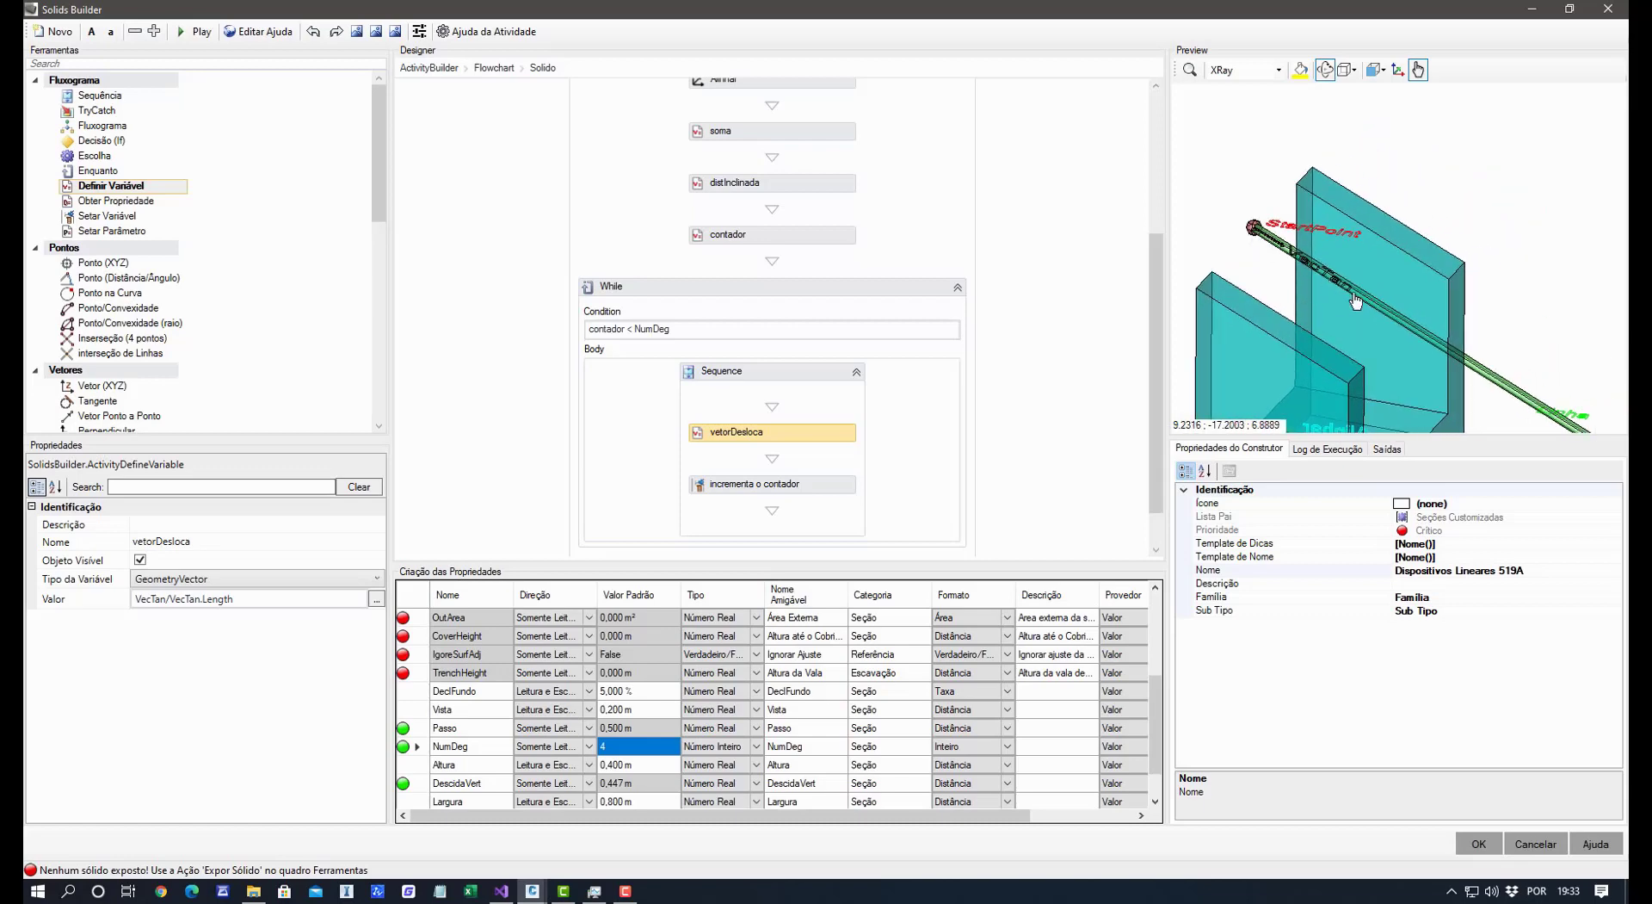
scroll(1318, 244, down, 5)
middle_drag(1358, 345, 1383, 283)
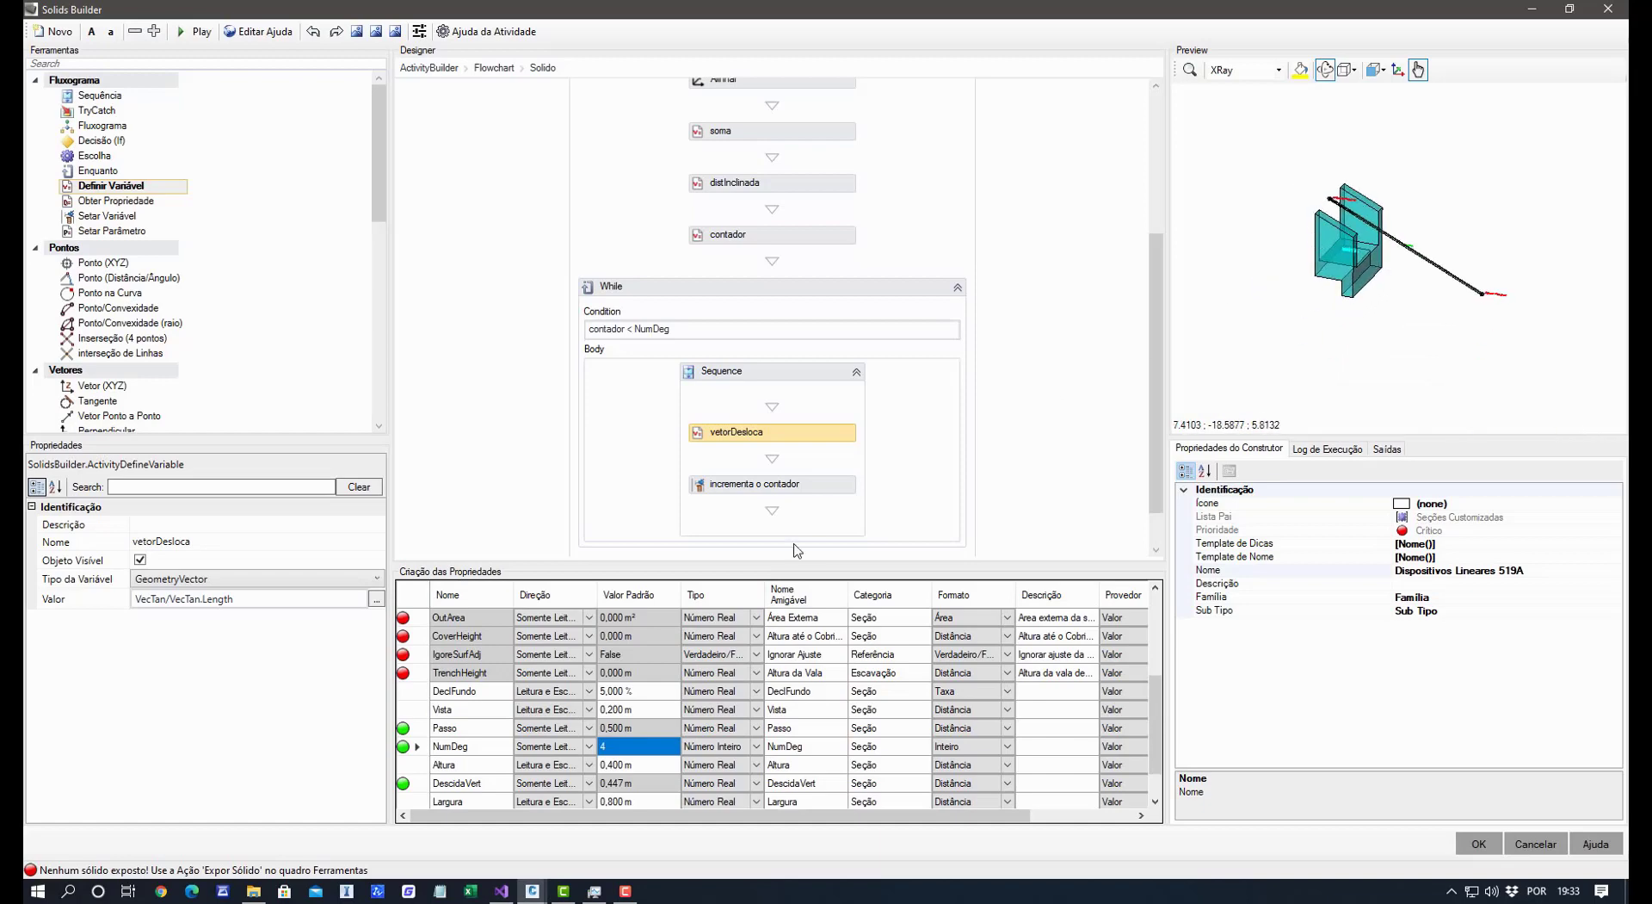
click(279, 598)
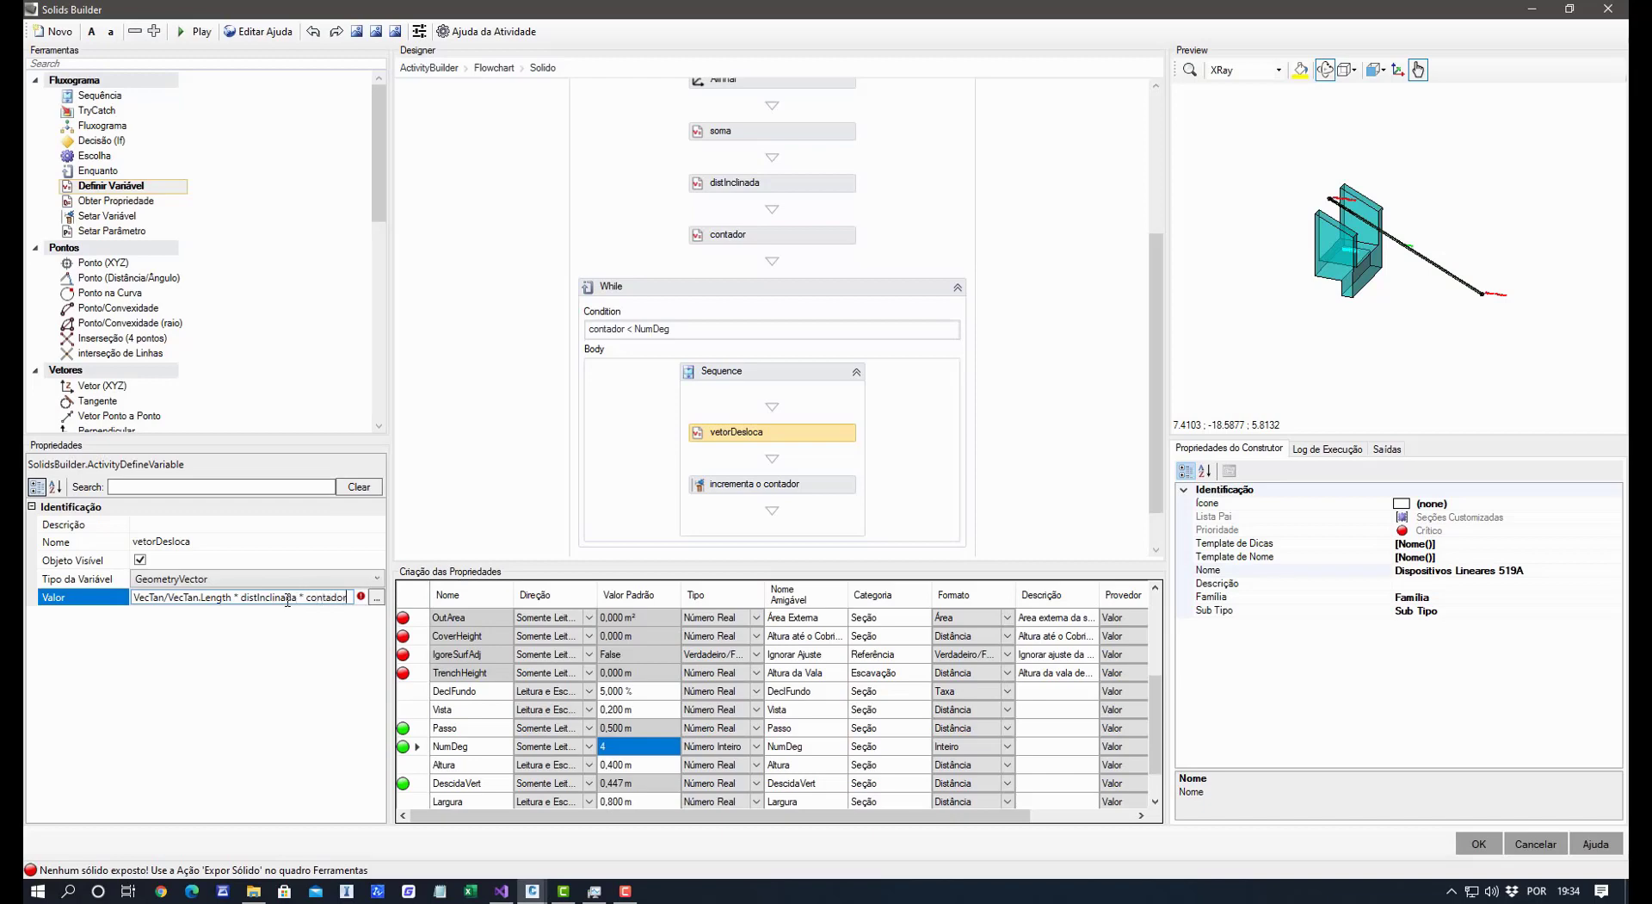
click(278, 665)
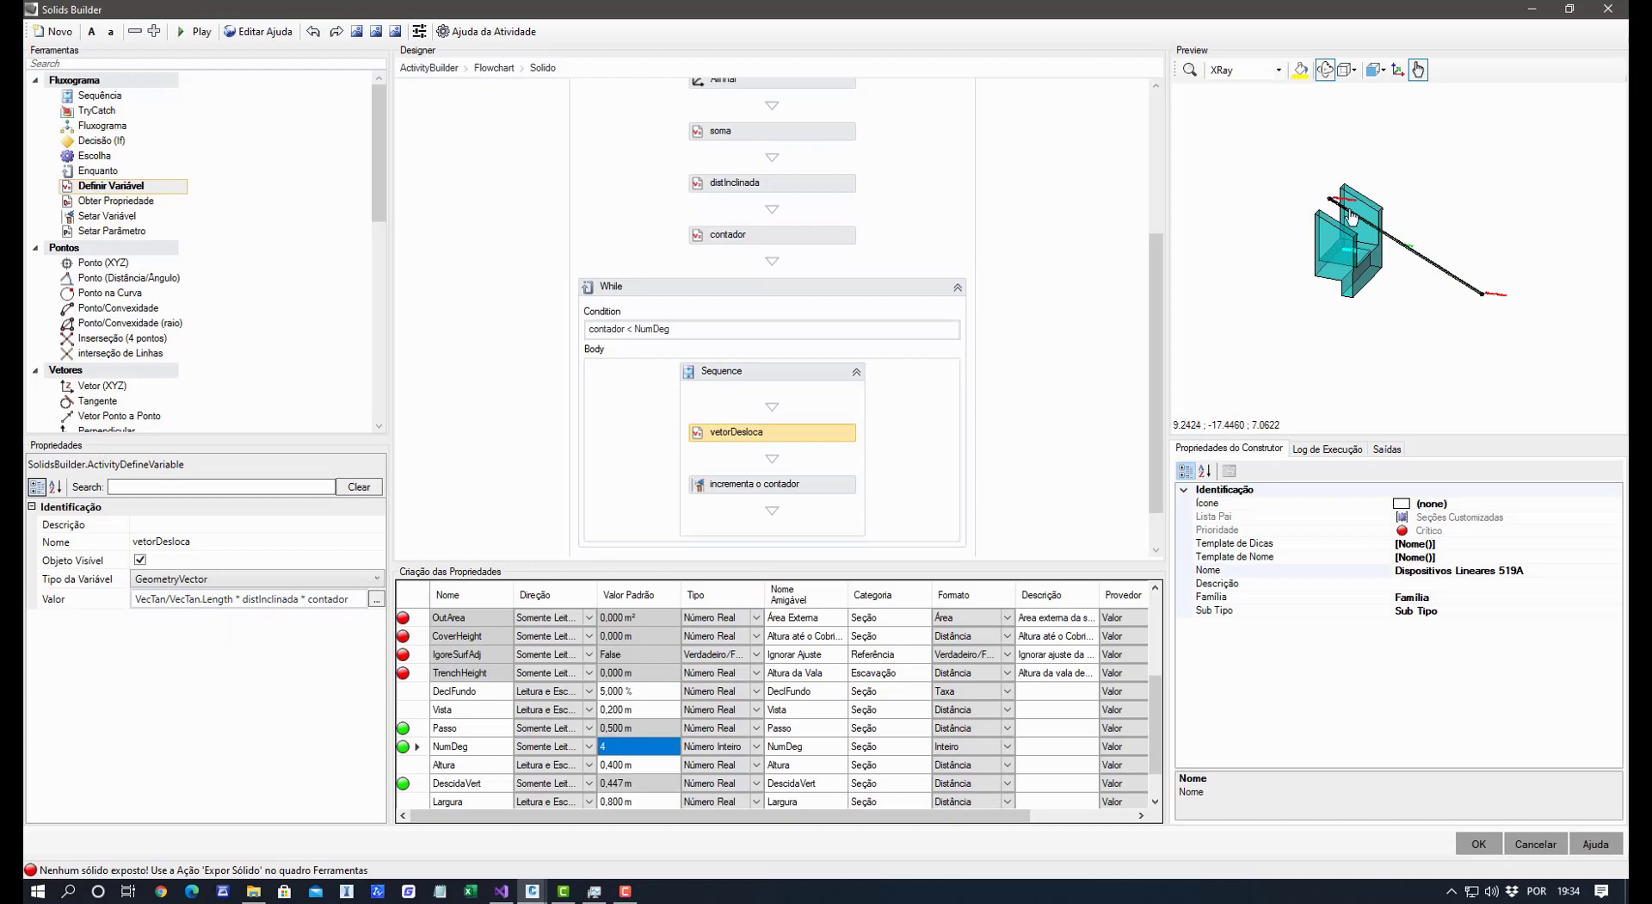
Examine the VecTan vector from the start point along the path, relative to the aligned solid in the preview.
scroll(1343, 215, up, 5)
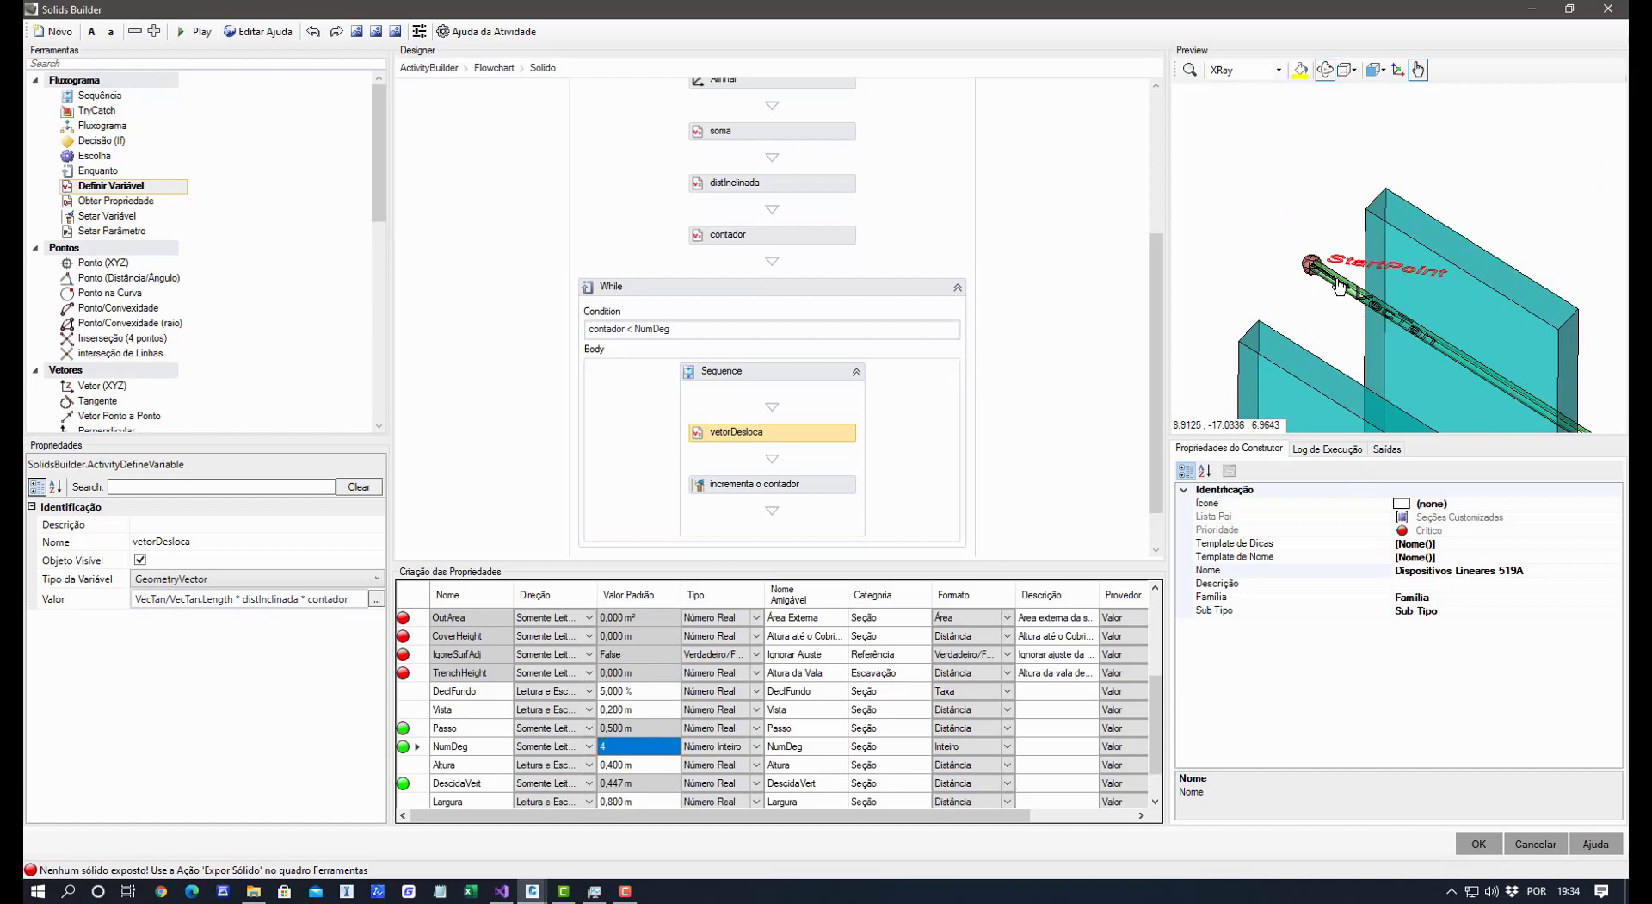
middle_drag(1390, 327, 1328, 248)
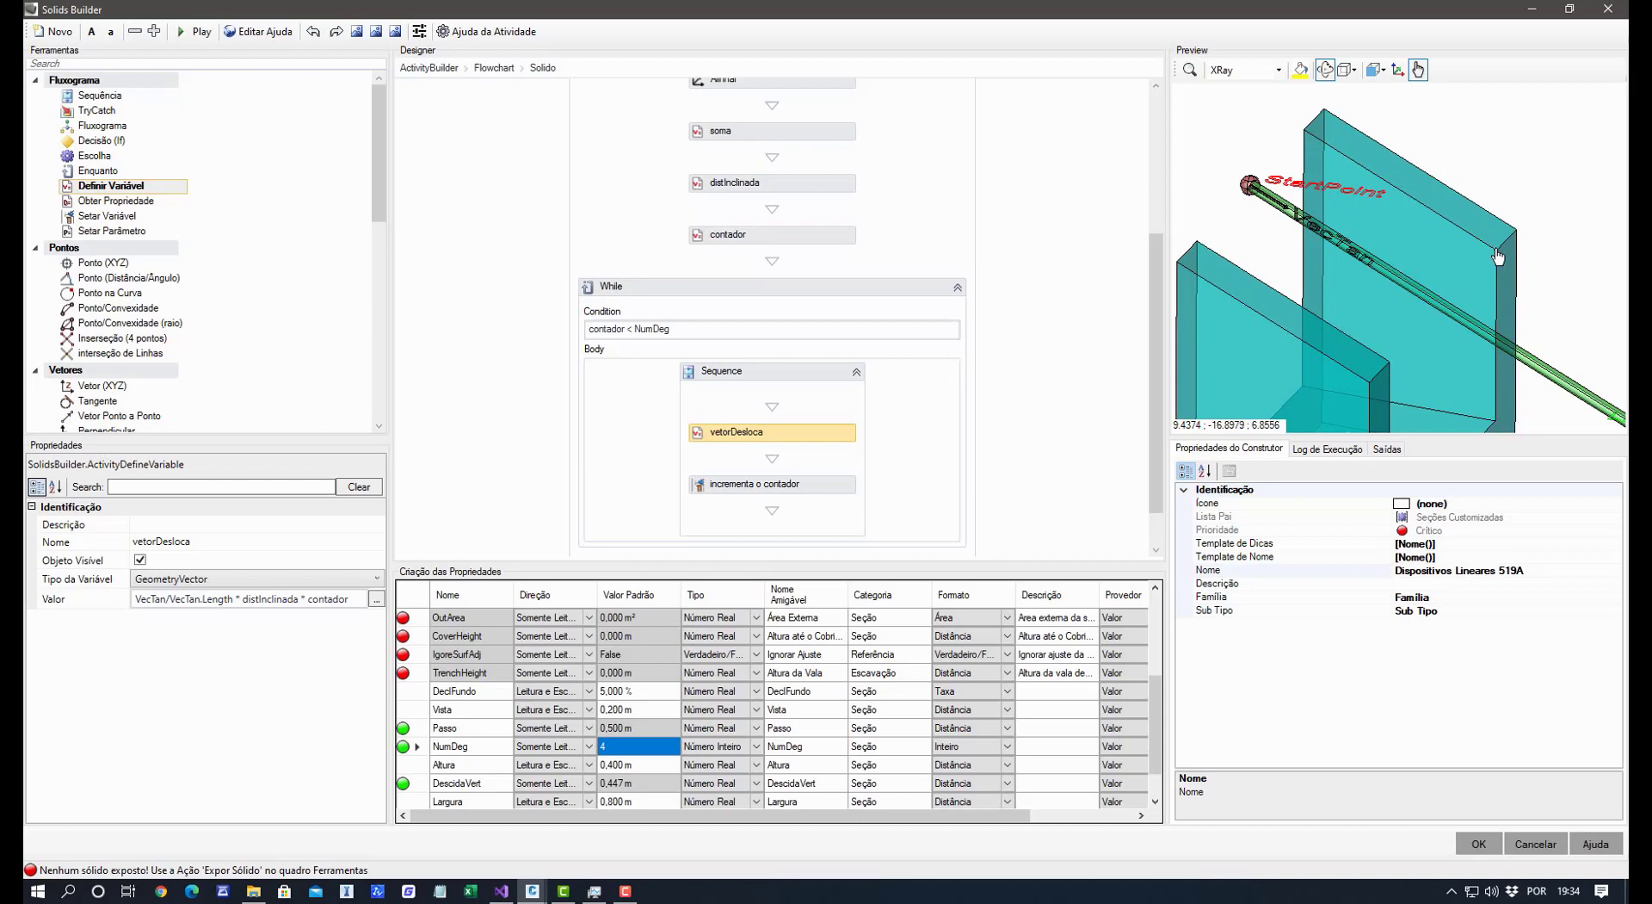
scroll(1498, 256, down, 5)
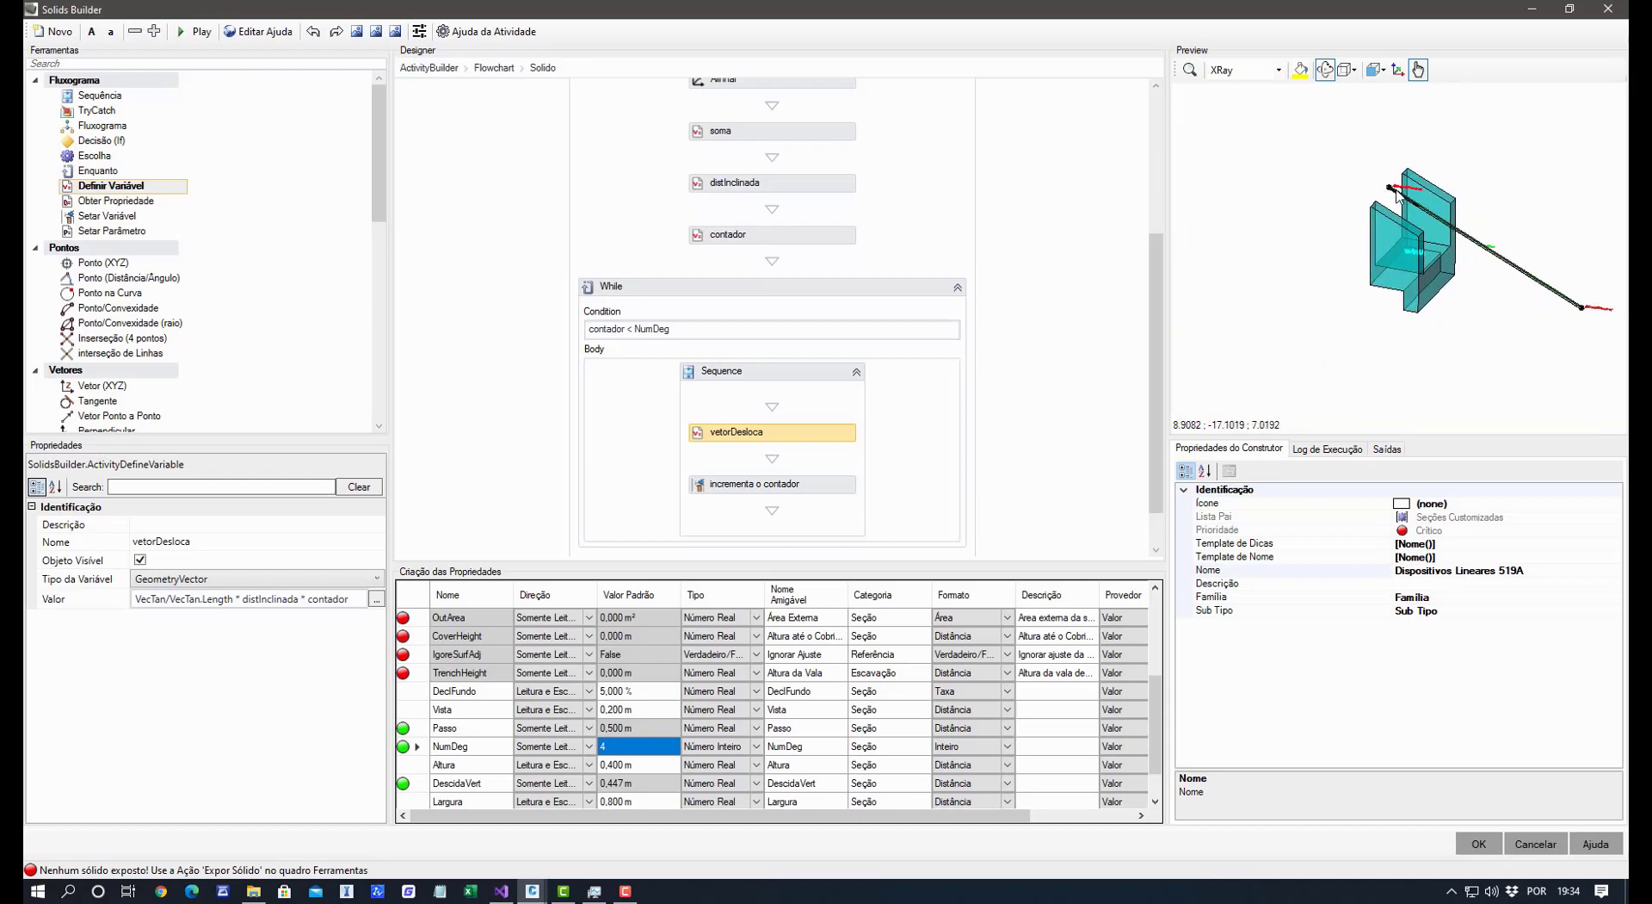
scroll(1458, 230, up, 4)
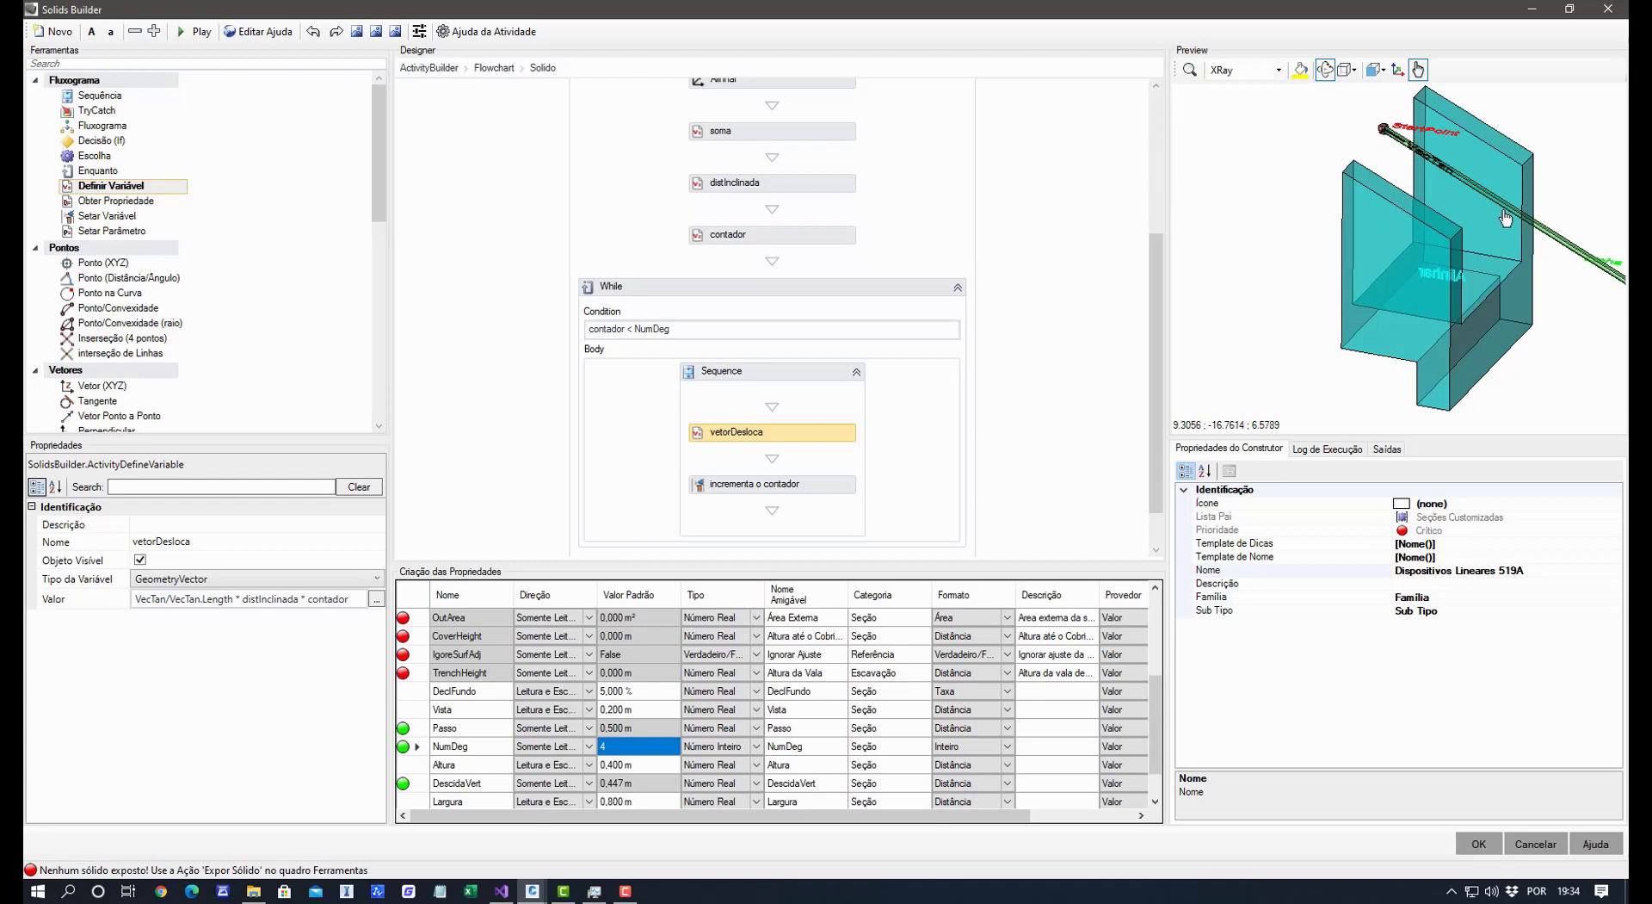
scroll(1502, 219, down, 4)
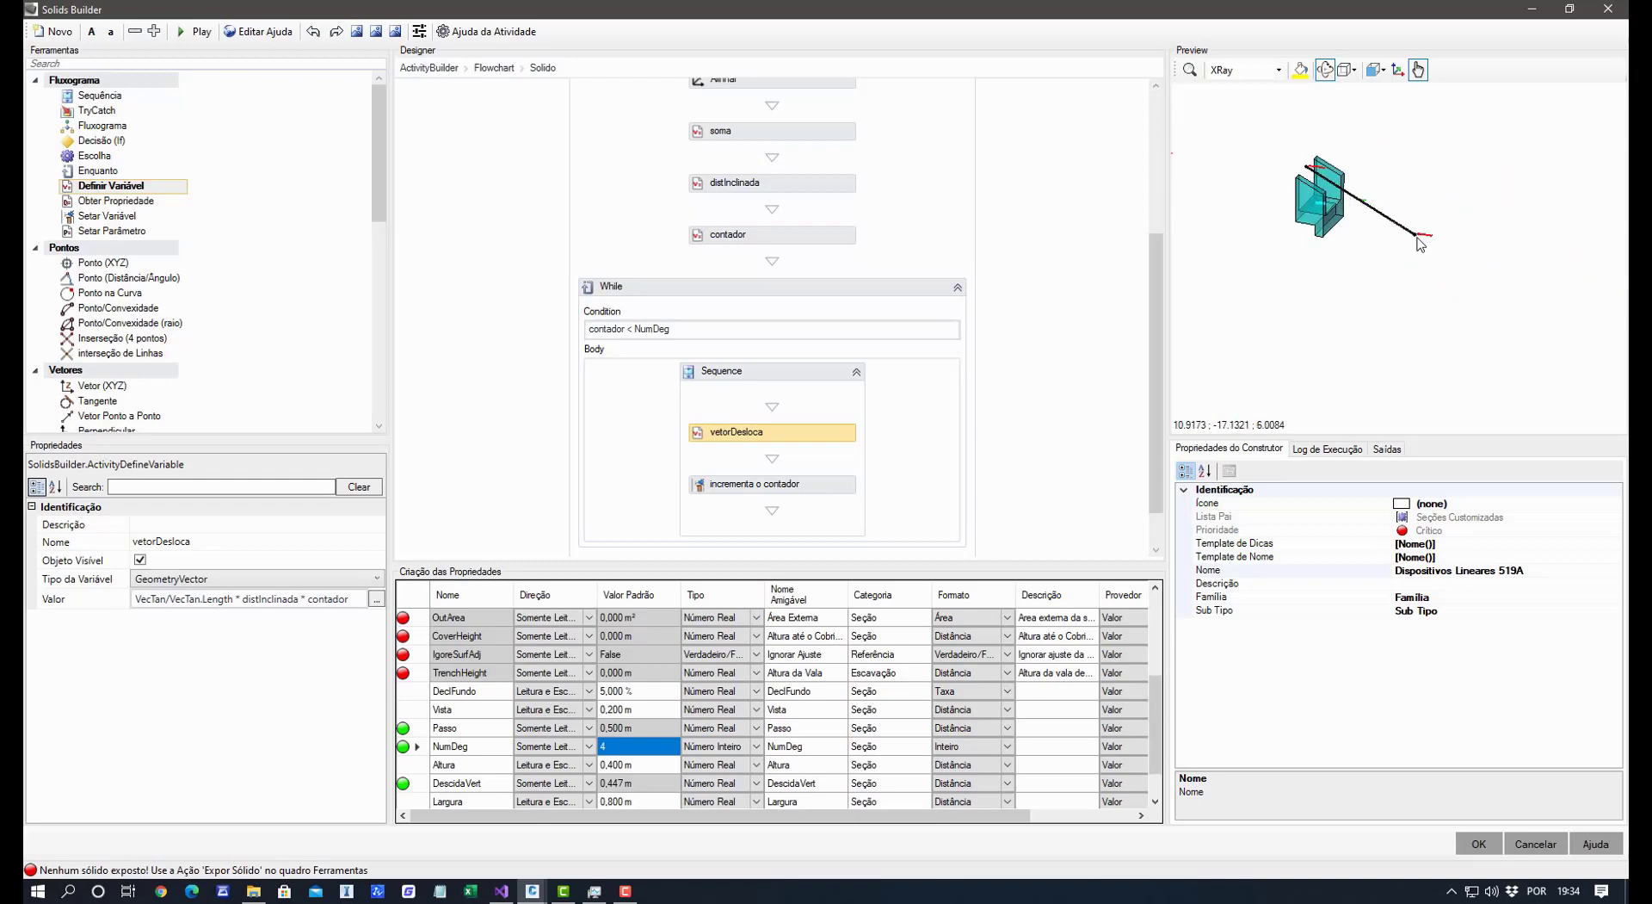
scroll(920, 388, down, 1)
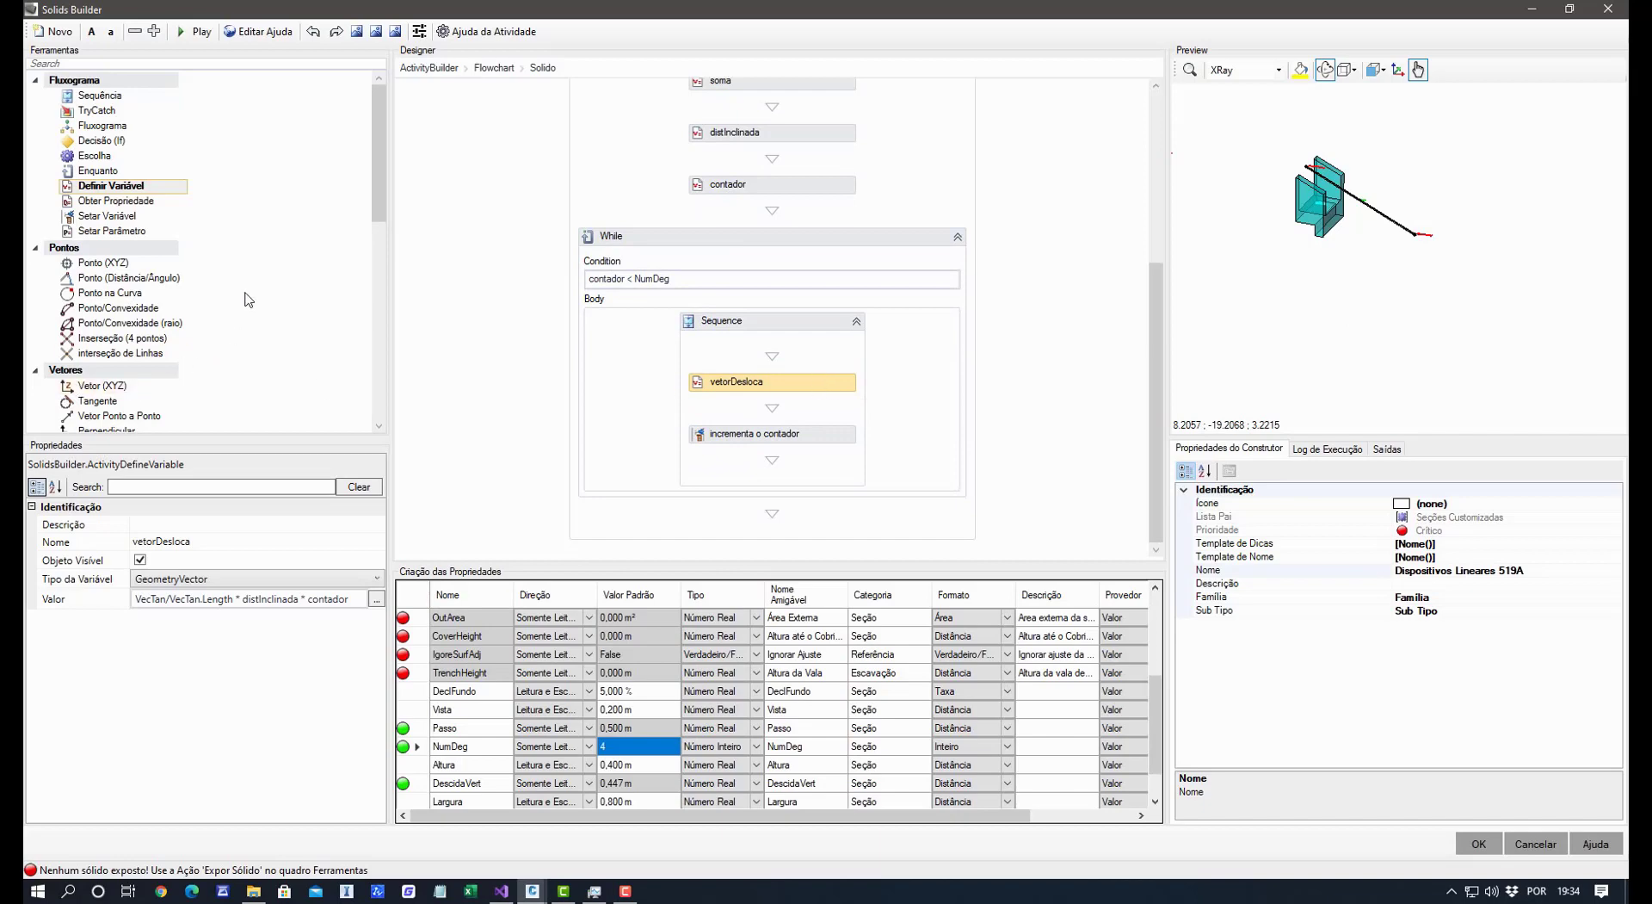
Add a Deslocar activity after vetorDesloca in the While sequence, with Alinhar as the geometry to transform.
scroll(258, 285, down, 9)
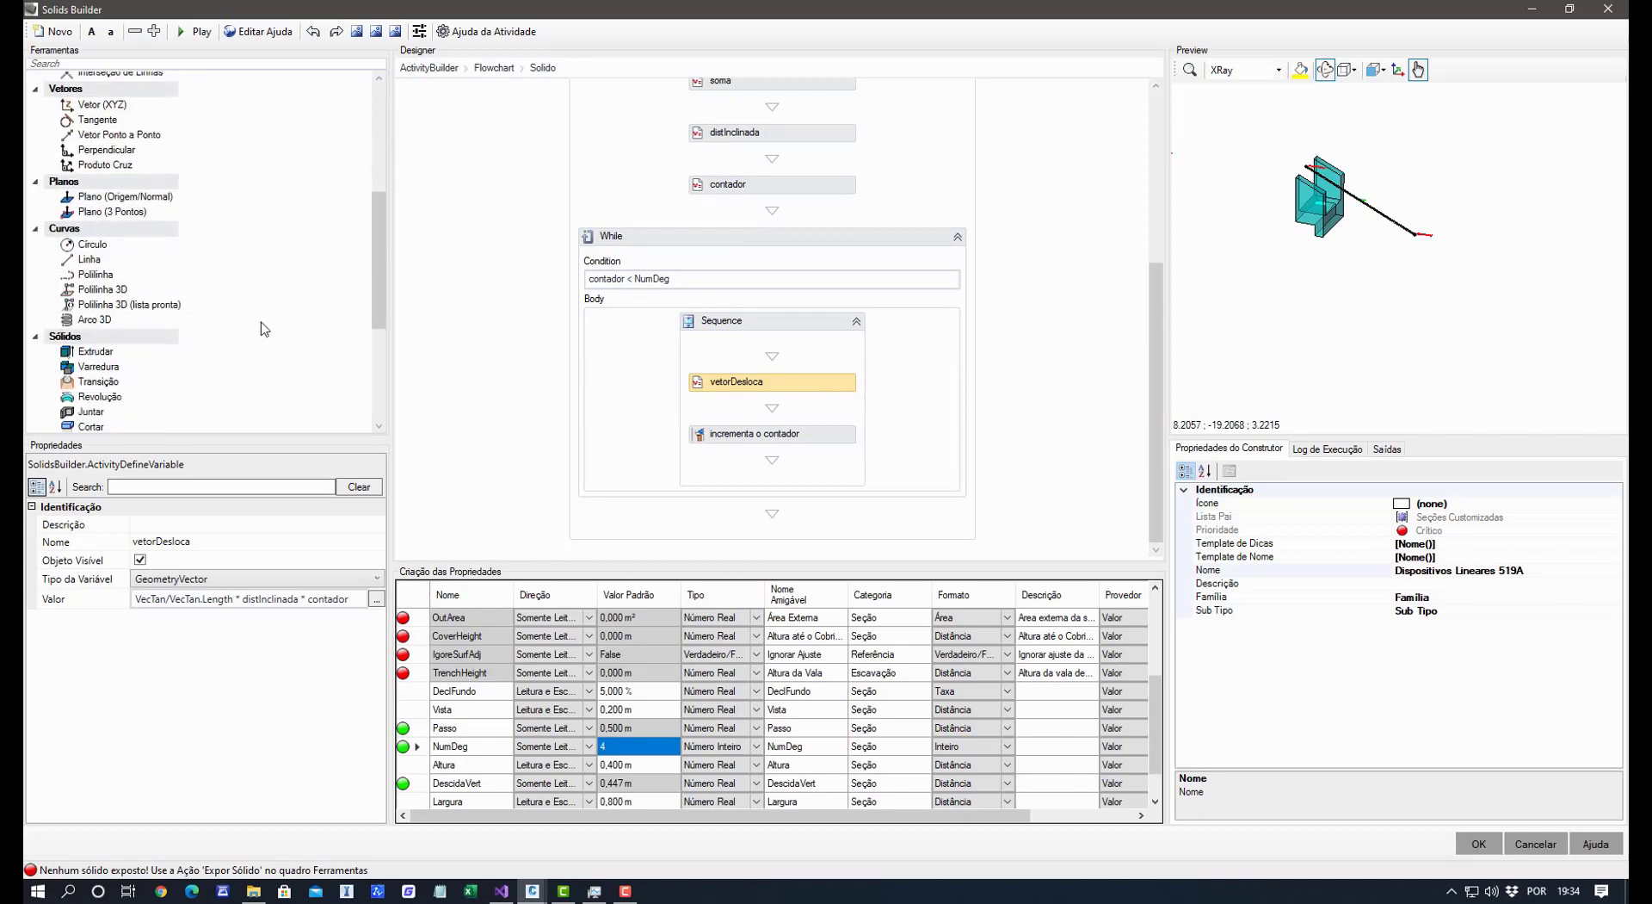
scroll(230, 330, down, 3)
drag(112, 239, 680, 420)
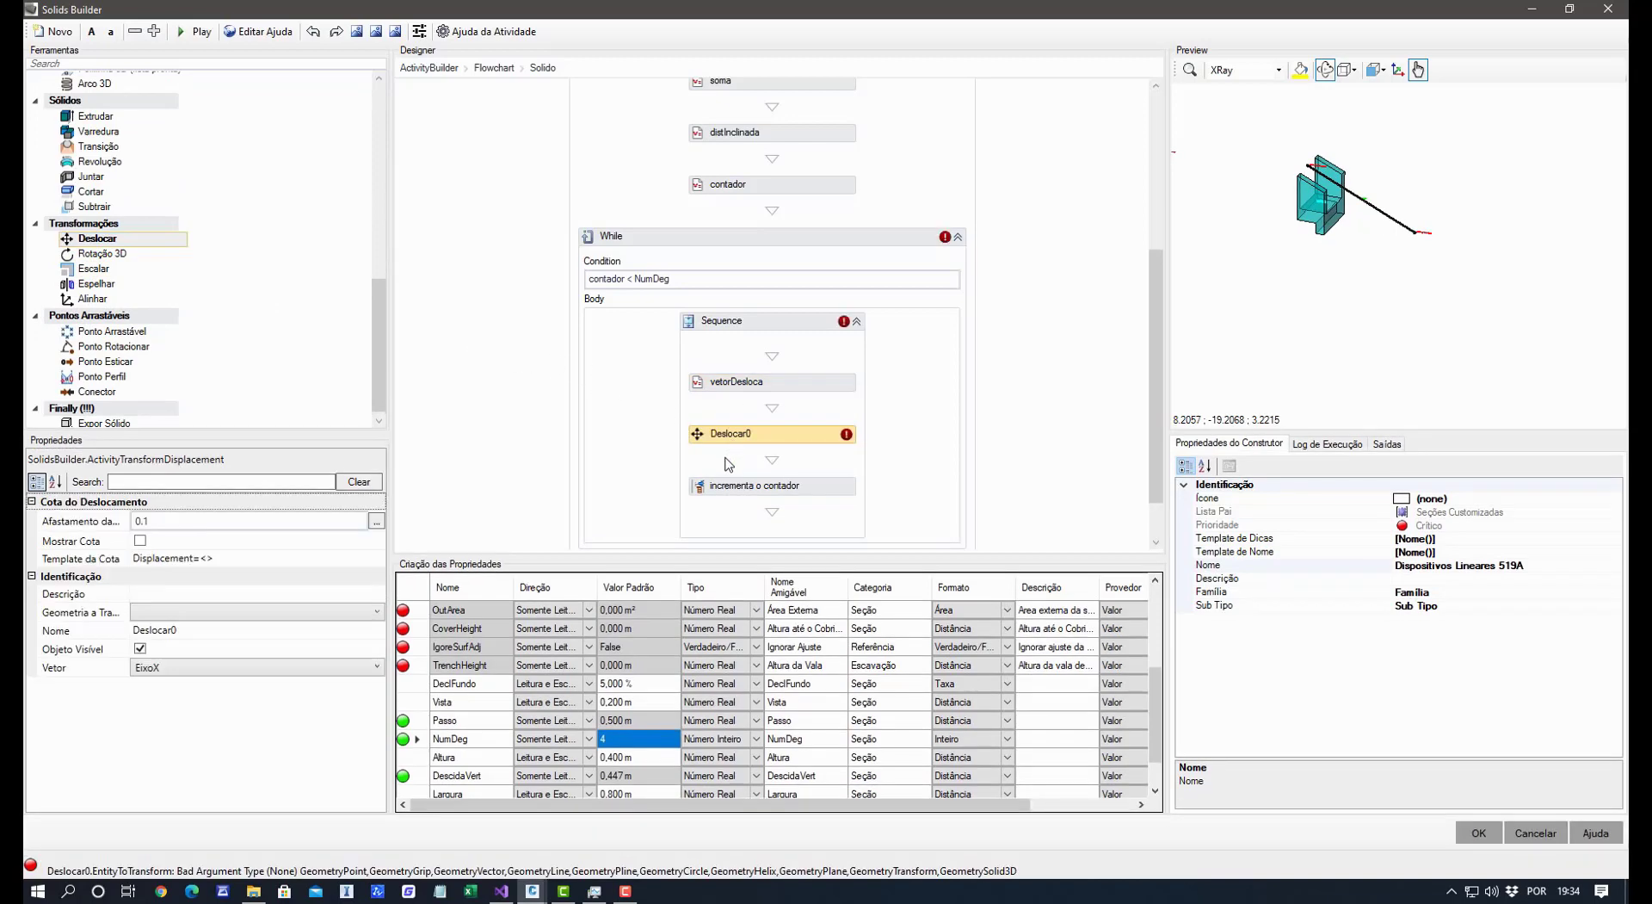
click(217, 613)
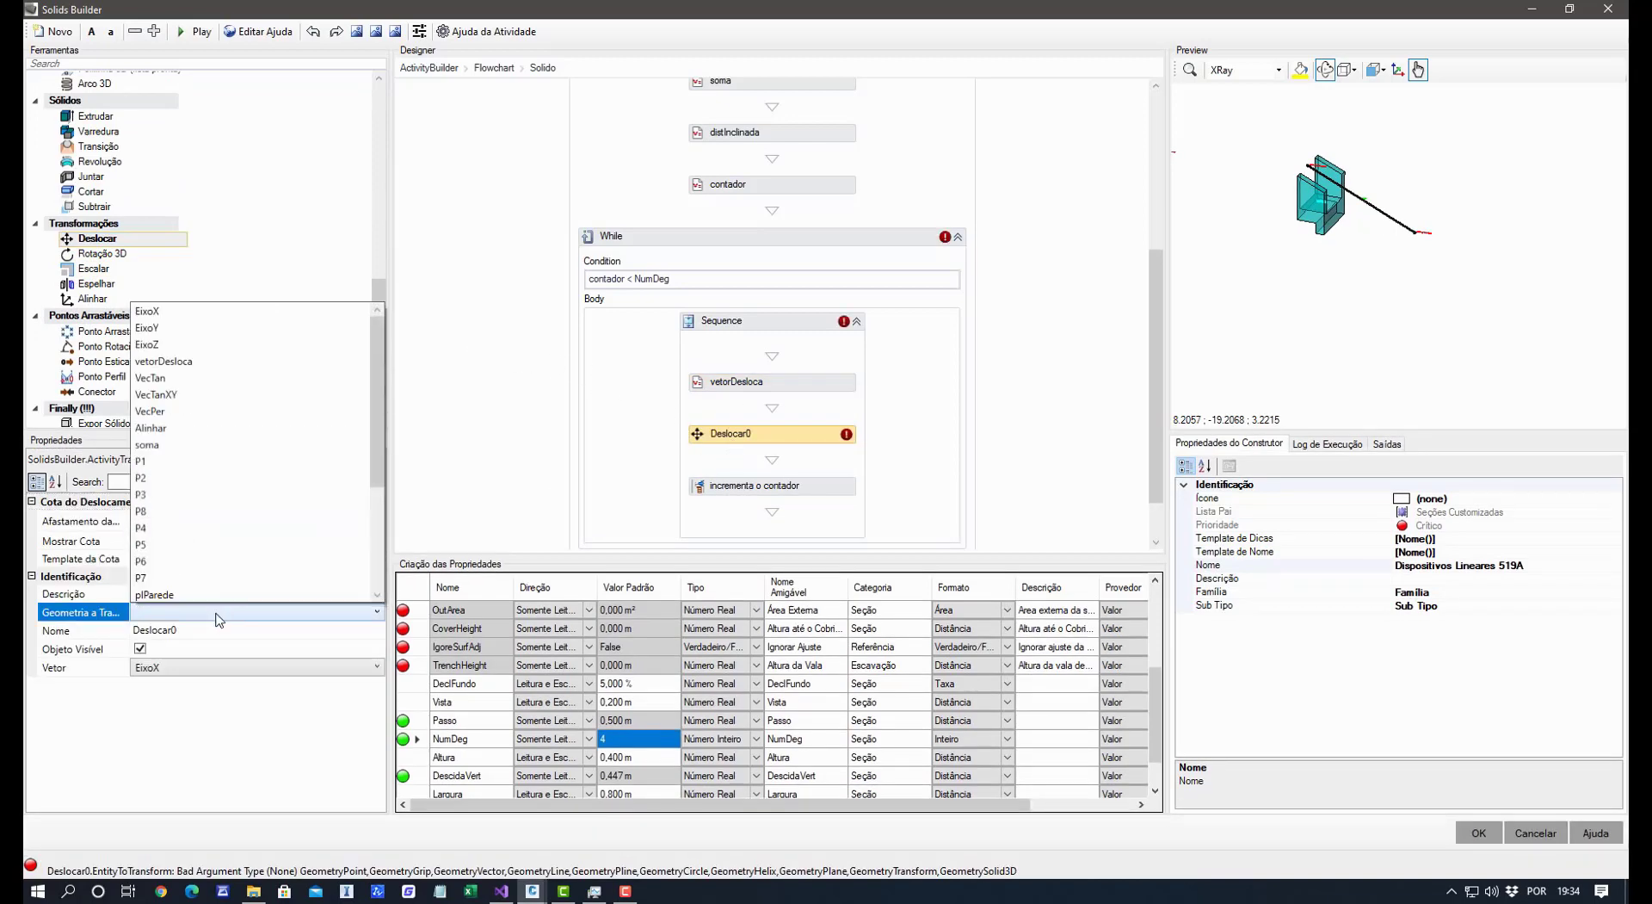
scroll(254, 554, down, 3)
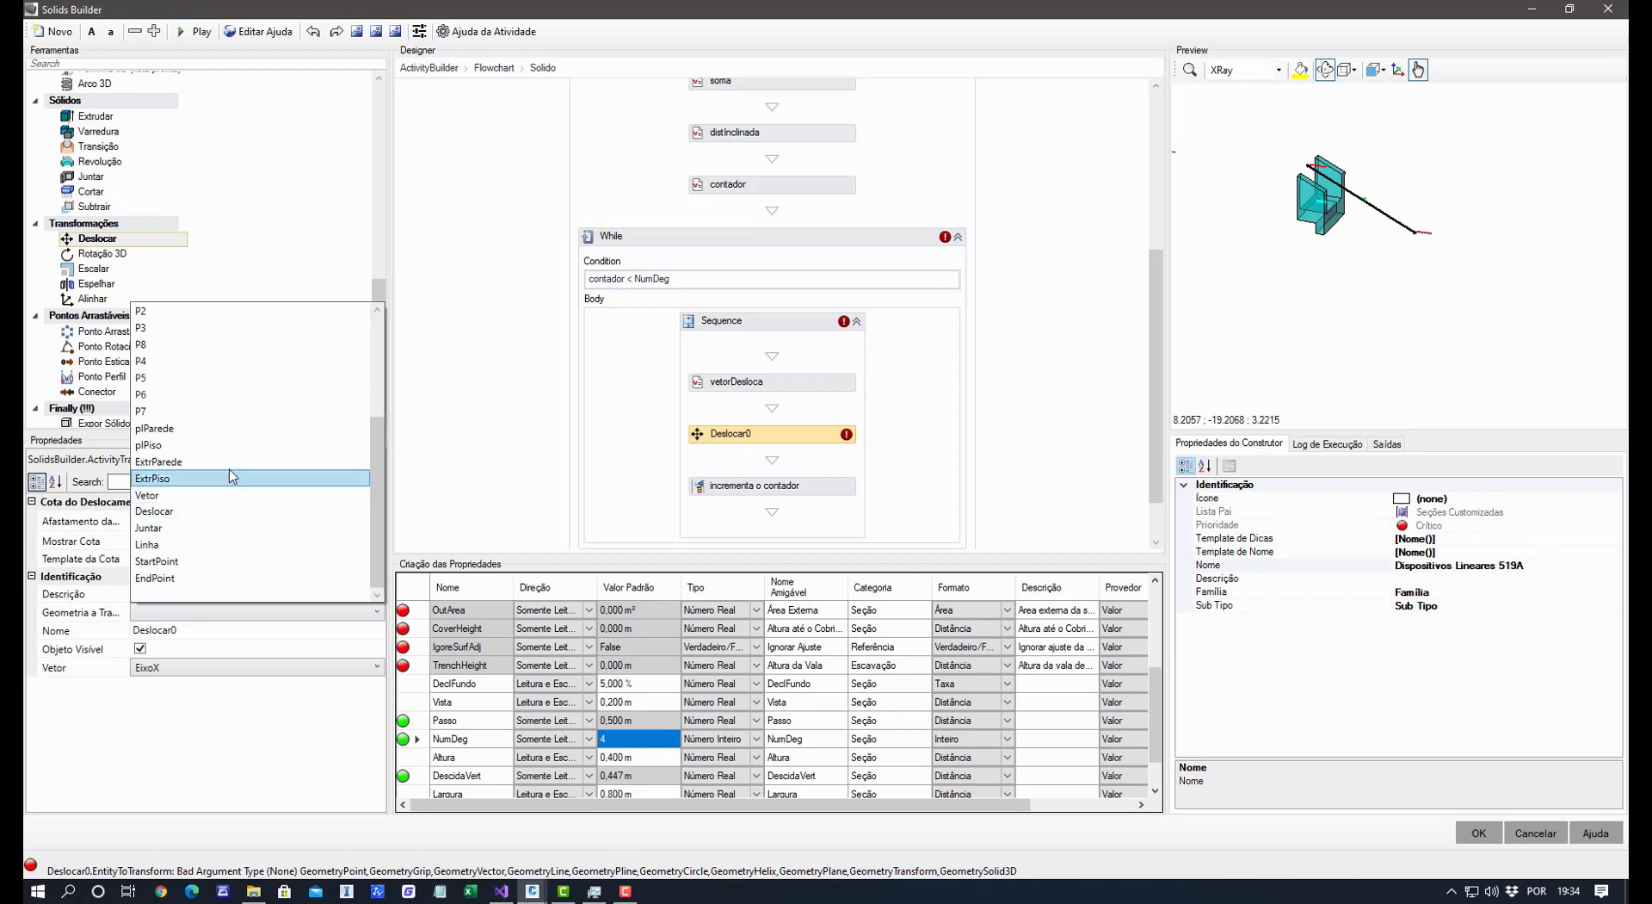
scroll(222, 472, up, 1)
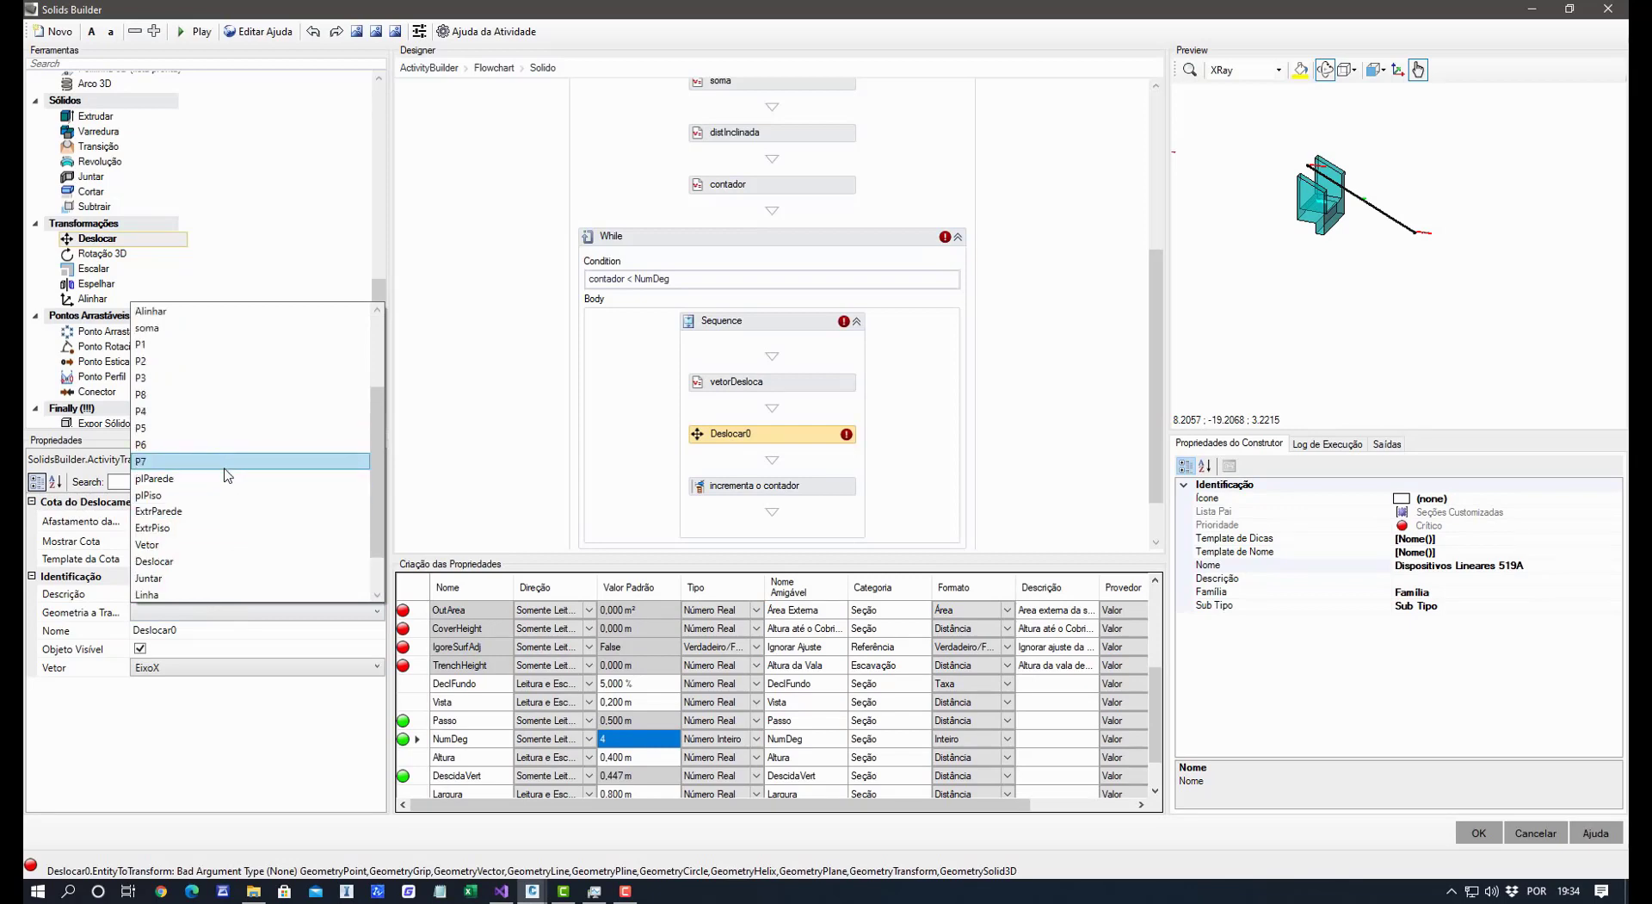
click(199, 311)
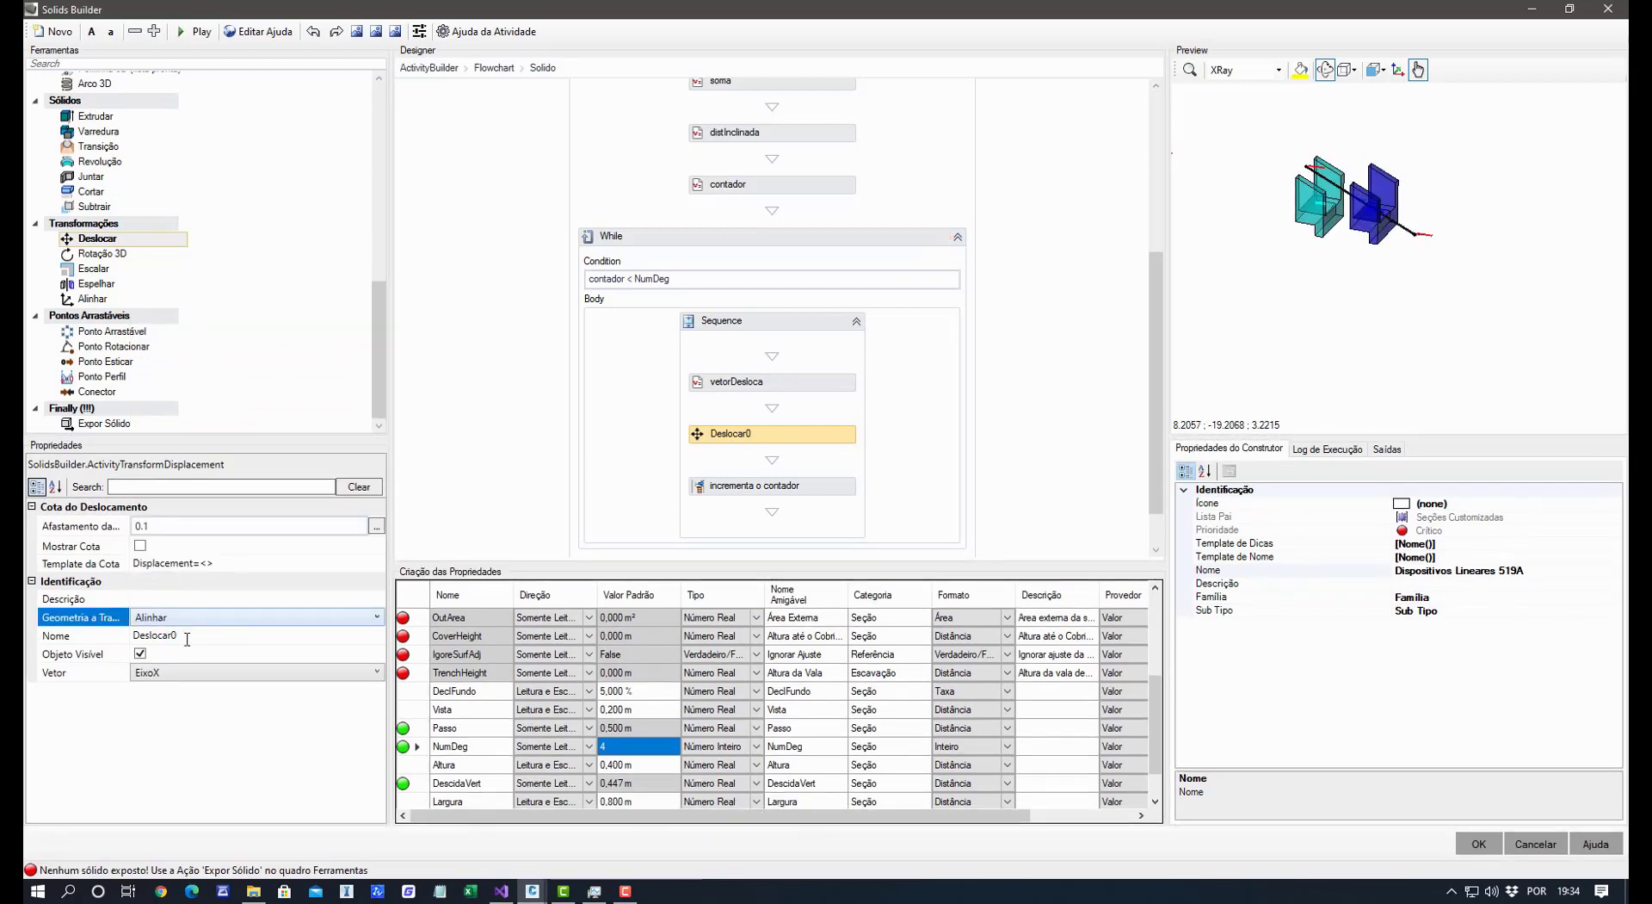
Set the new displacement's vector to vetorDesloca and inspect the displaced solid in the preview.
click(197, 672)
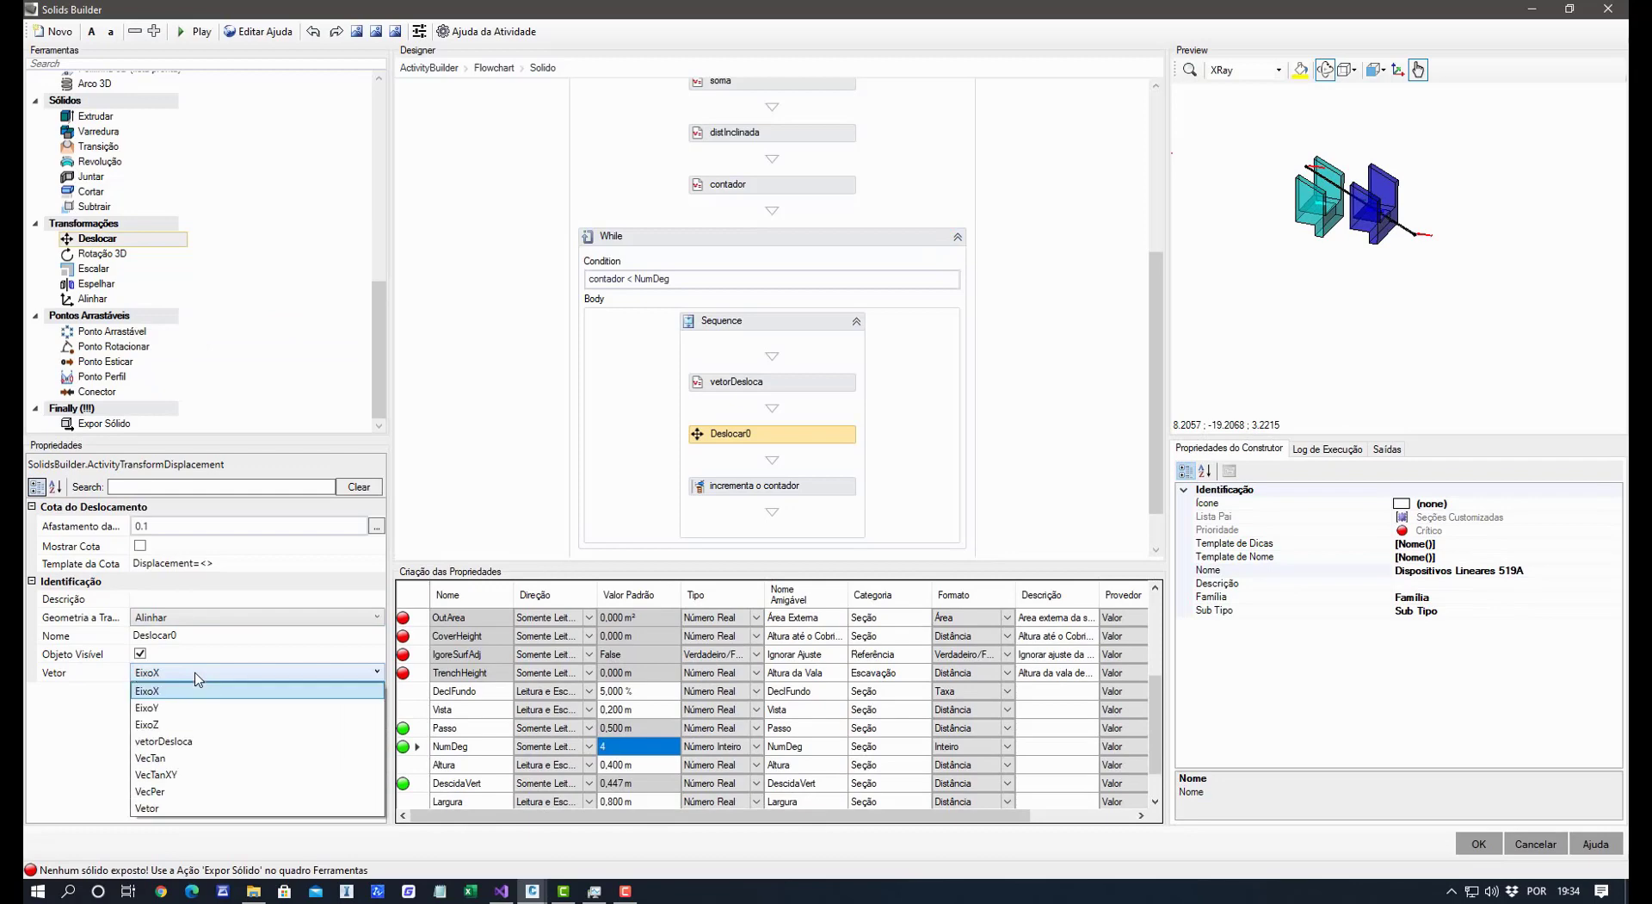
click(208, 742)
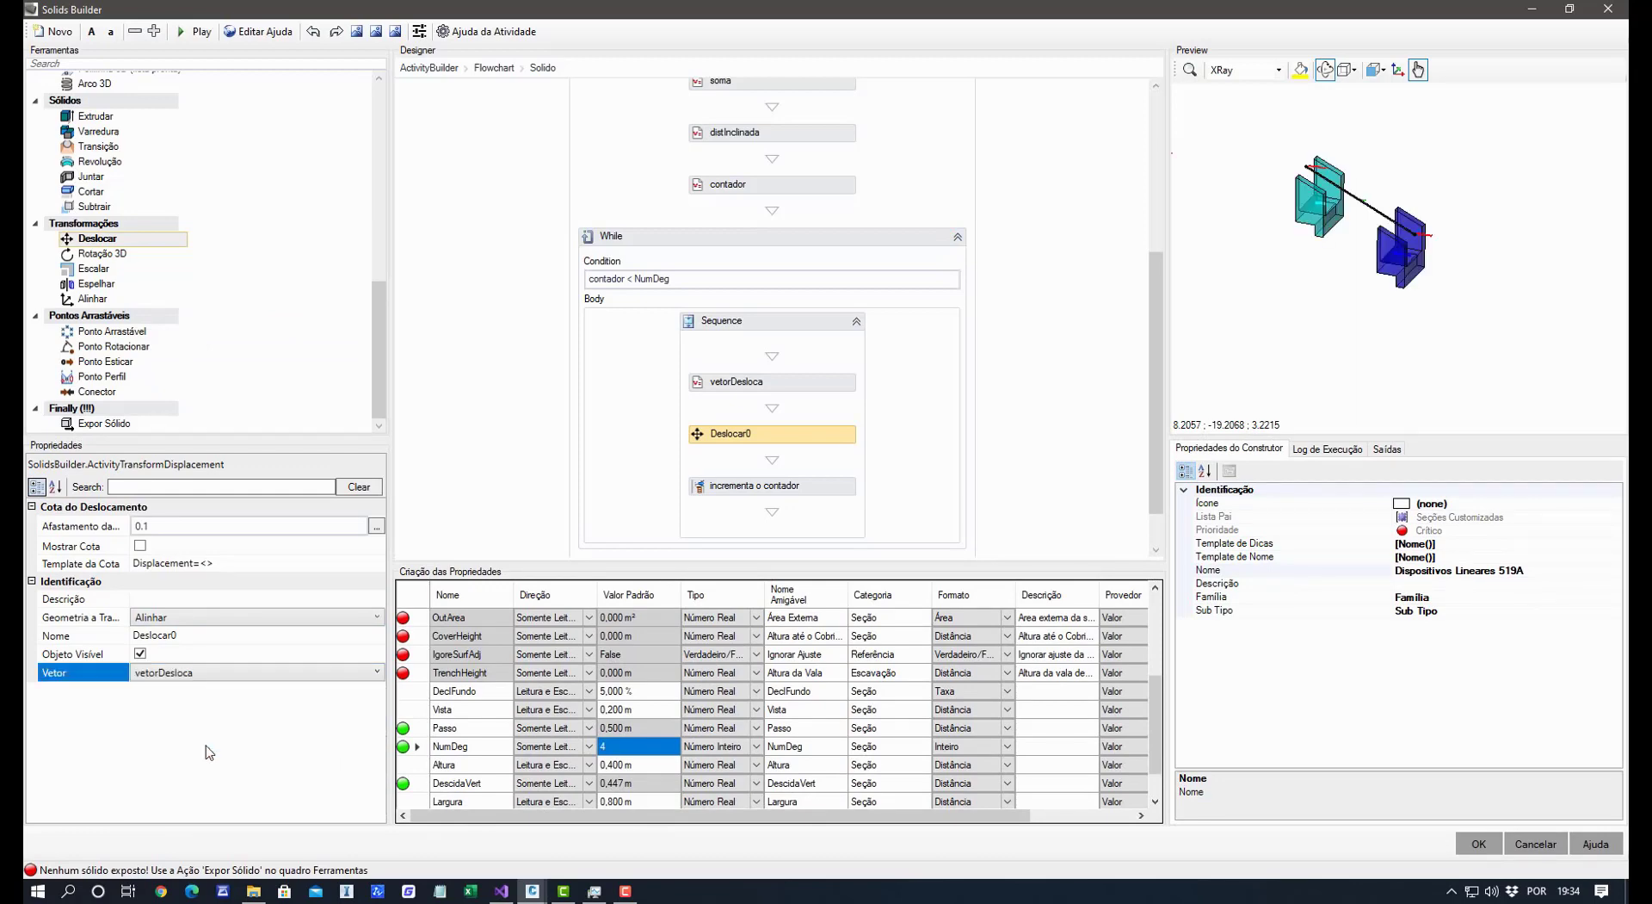
scroll(1352, 259, up, 3)
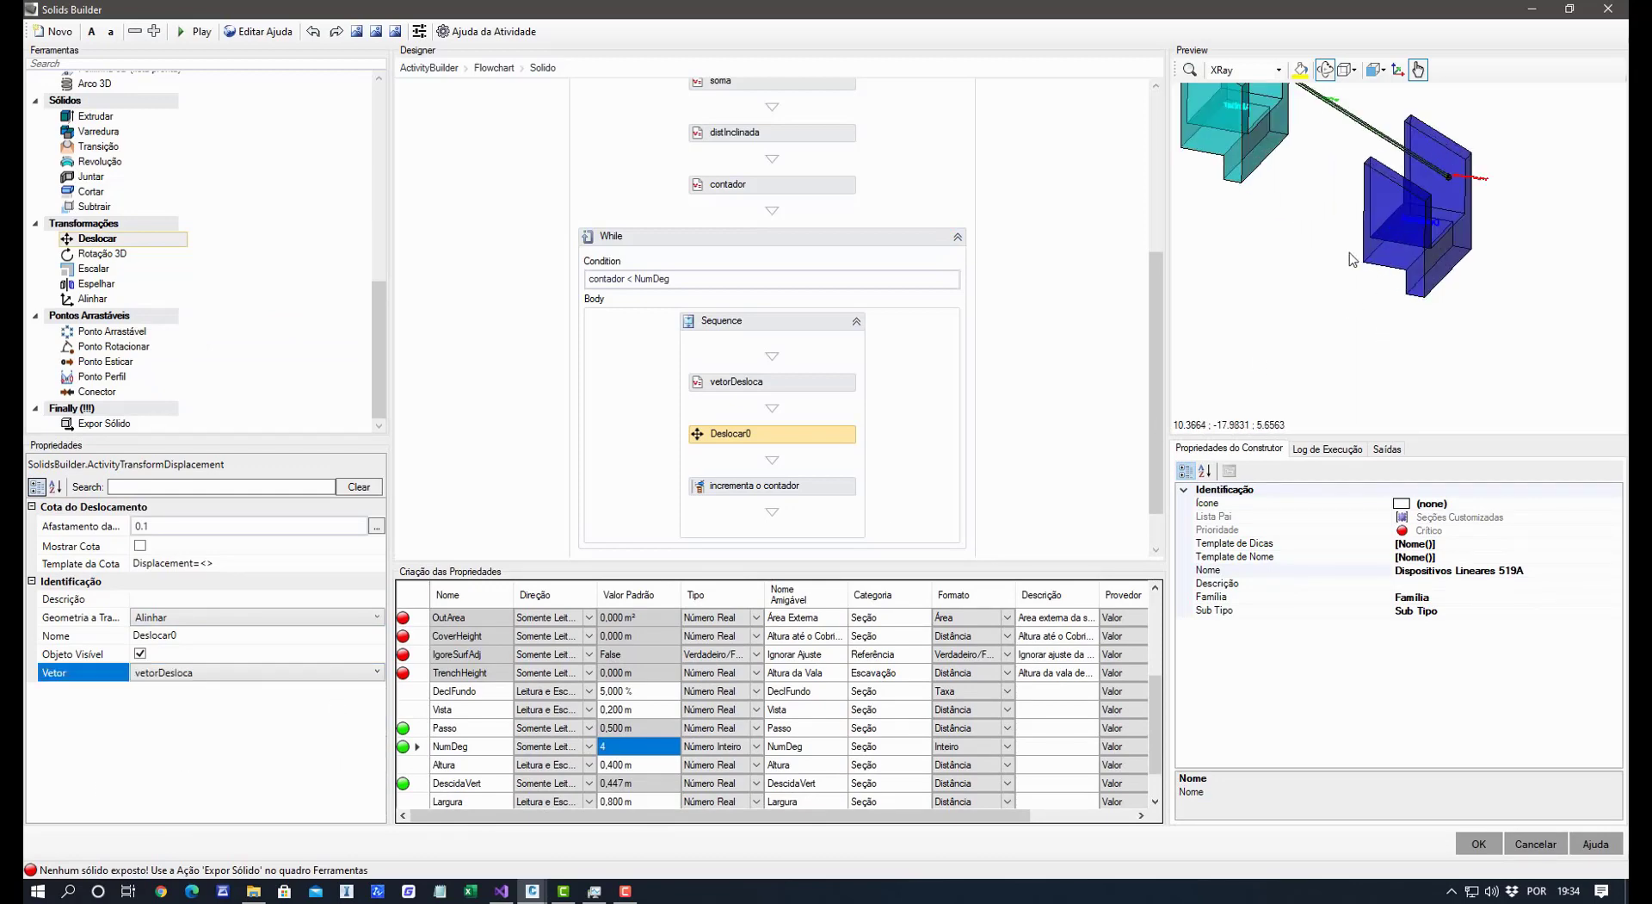
drag(1353, 259, 1404, 375)
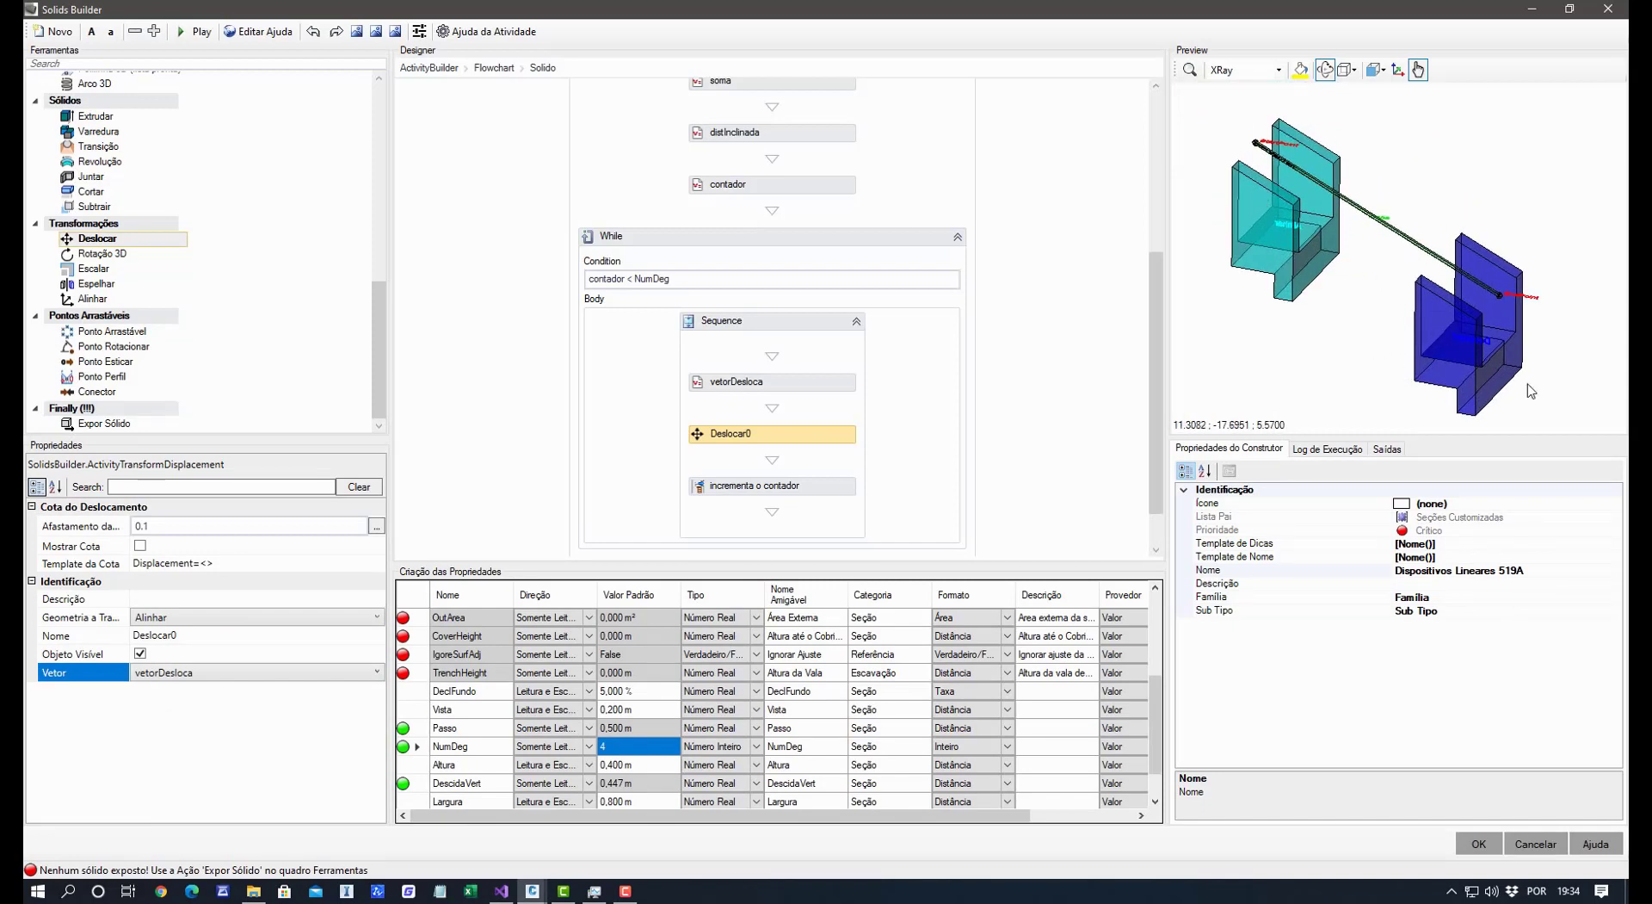
middle_drag(1398, 345, 1420, 334)
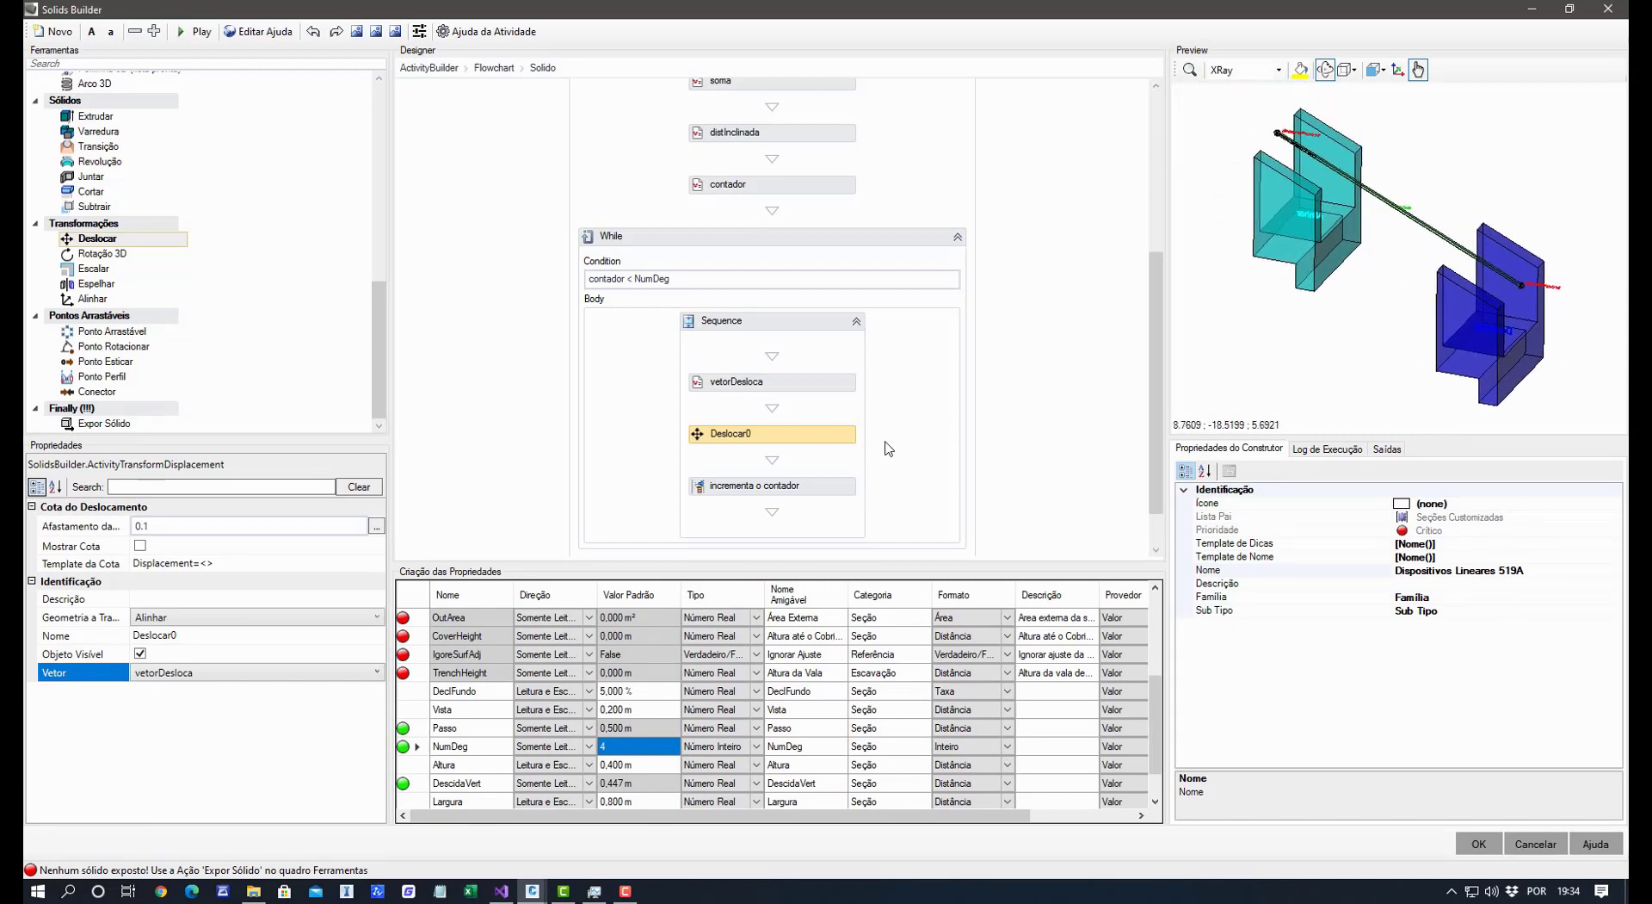
Rename the displacement activity as novoDegrau.
click(197, 634)
text(novoDegrau)
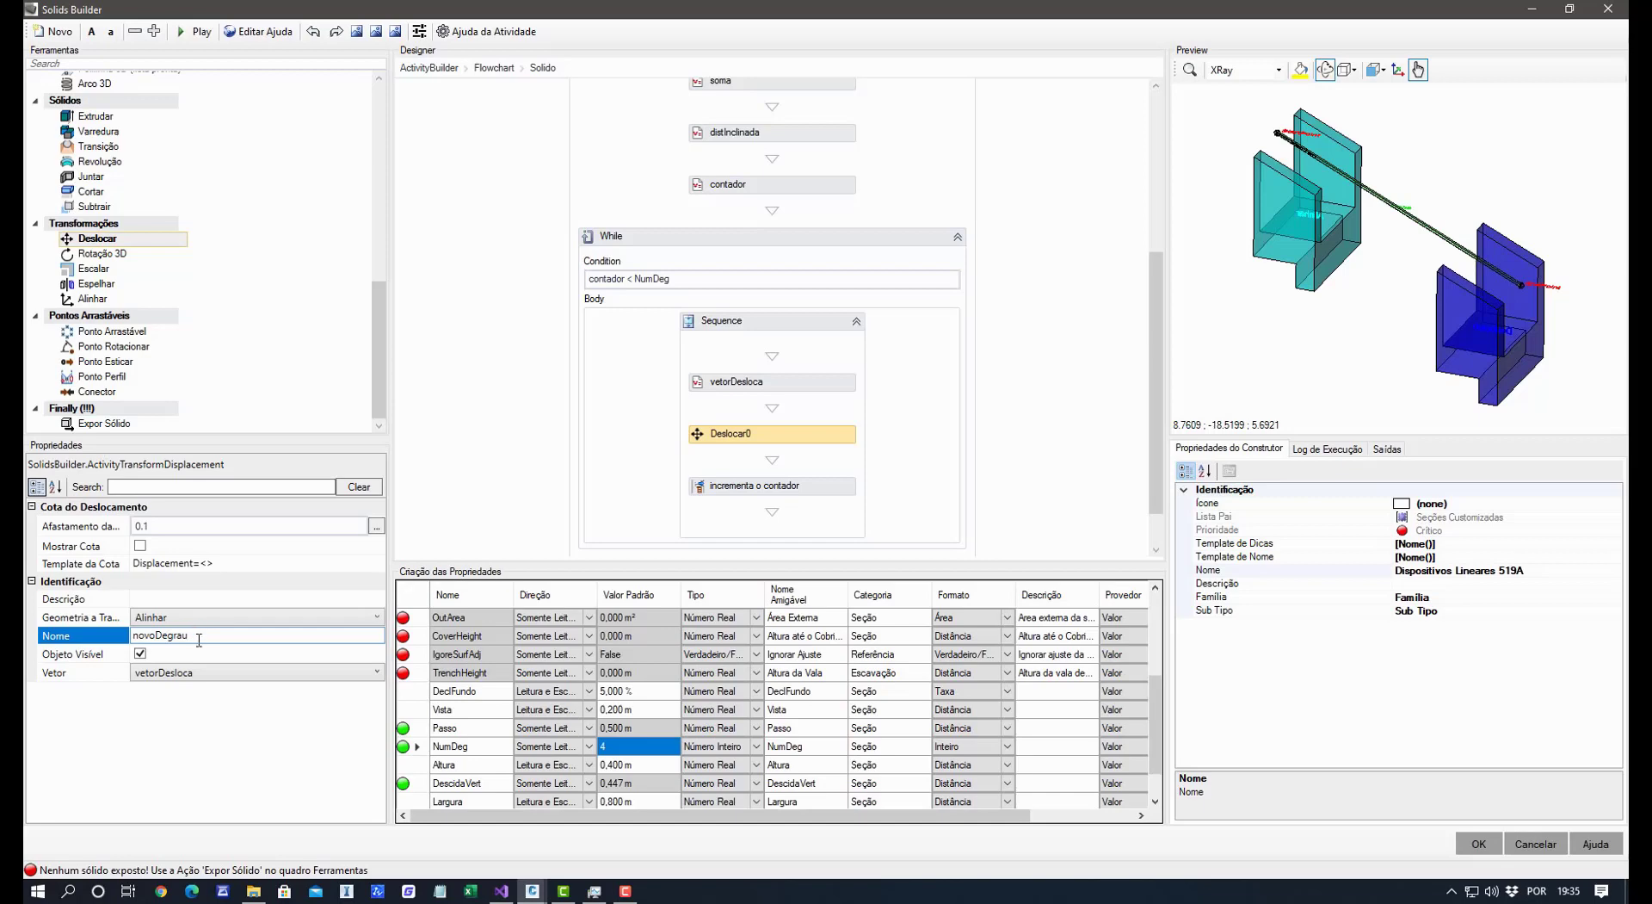
click(164, 731)
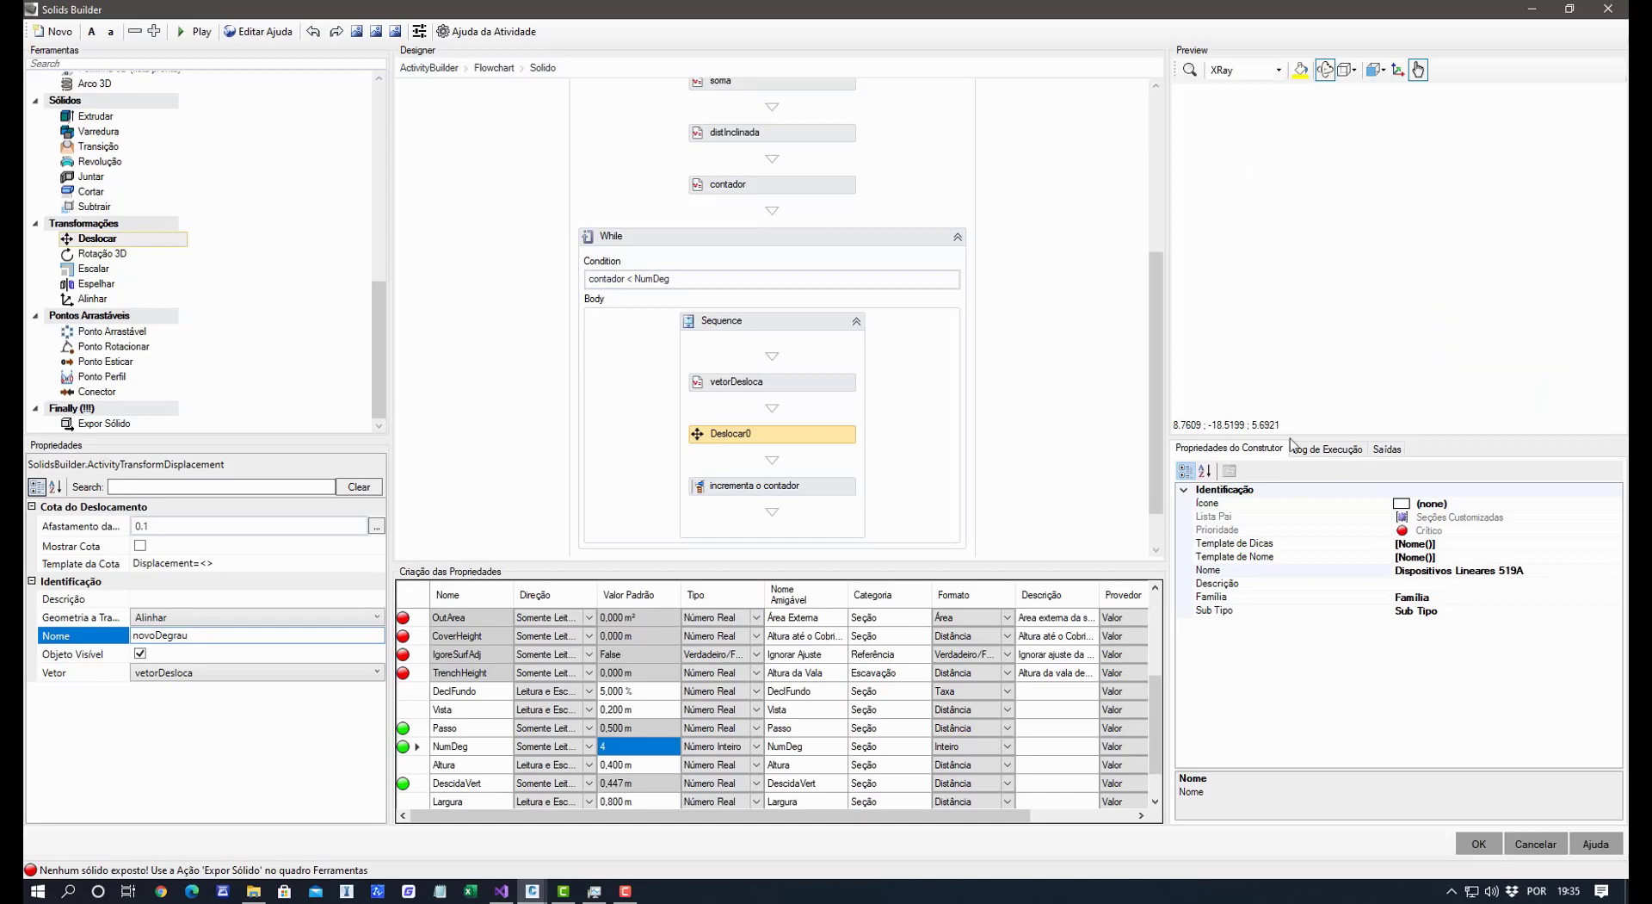
middle_drag(1423, 369, 1397, 377)
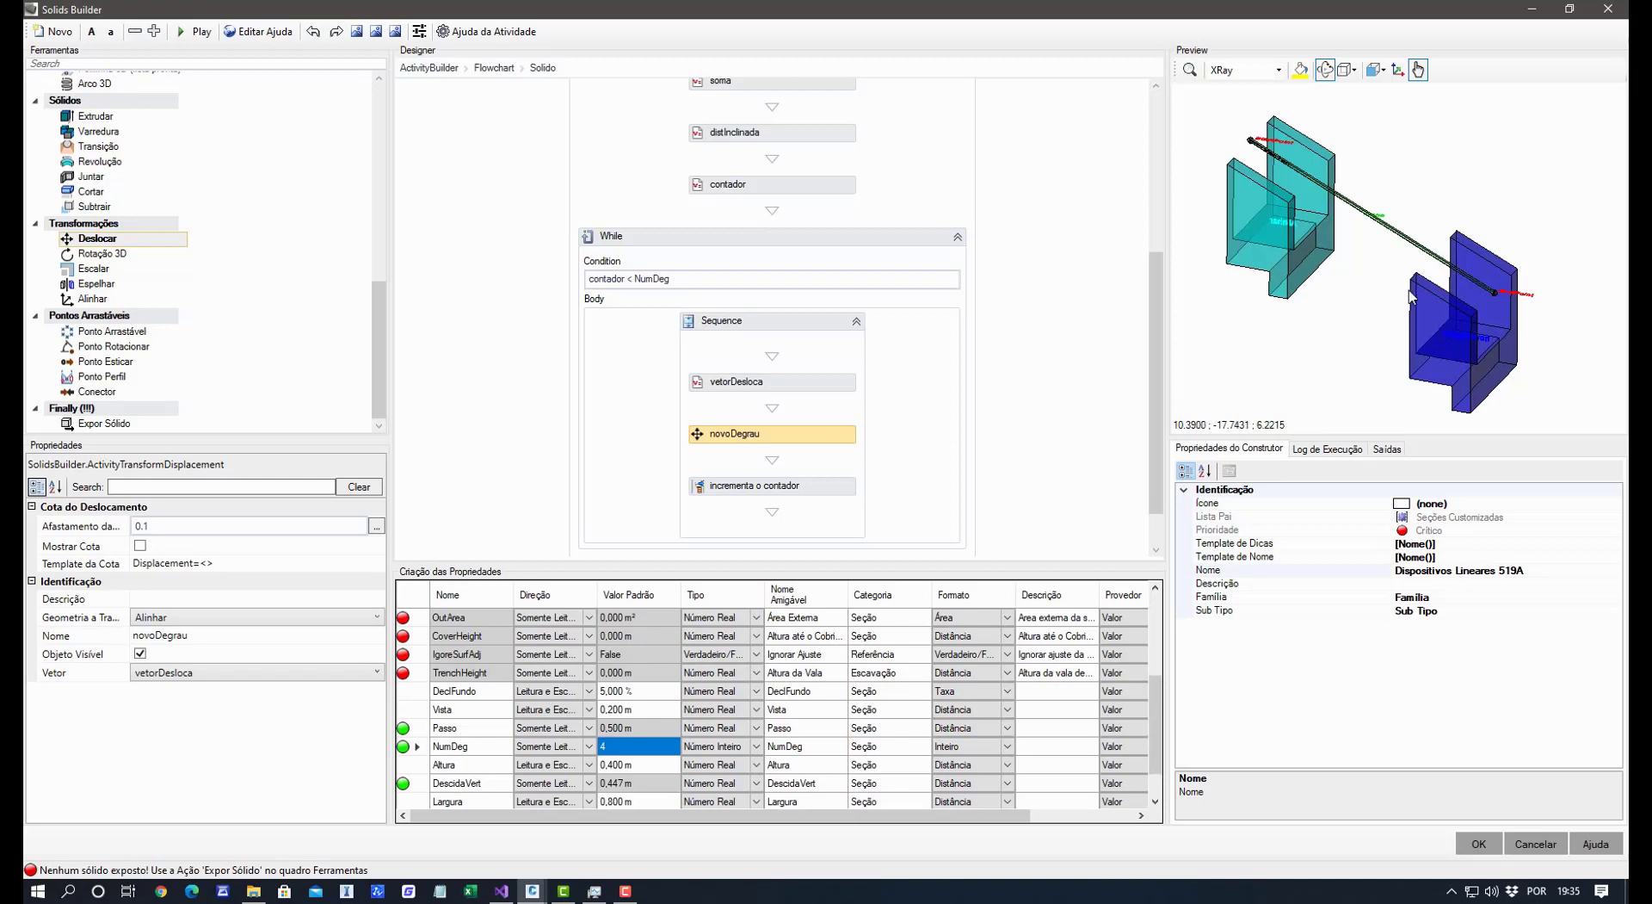
Check soma and vetorDesloca, and add a Juntar activity after novoDegrau that joins the solids novoDegrau and soma.
scroll(804, 176, up, 1)
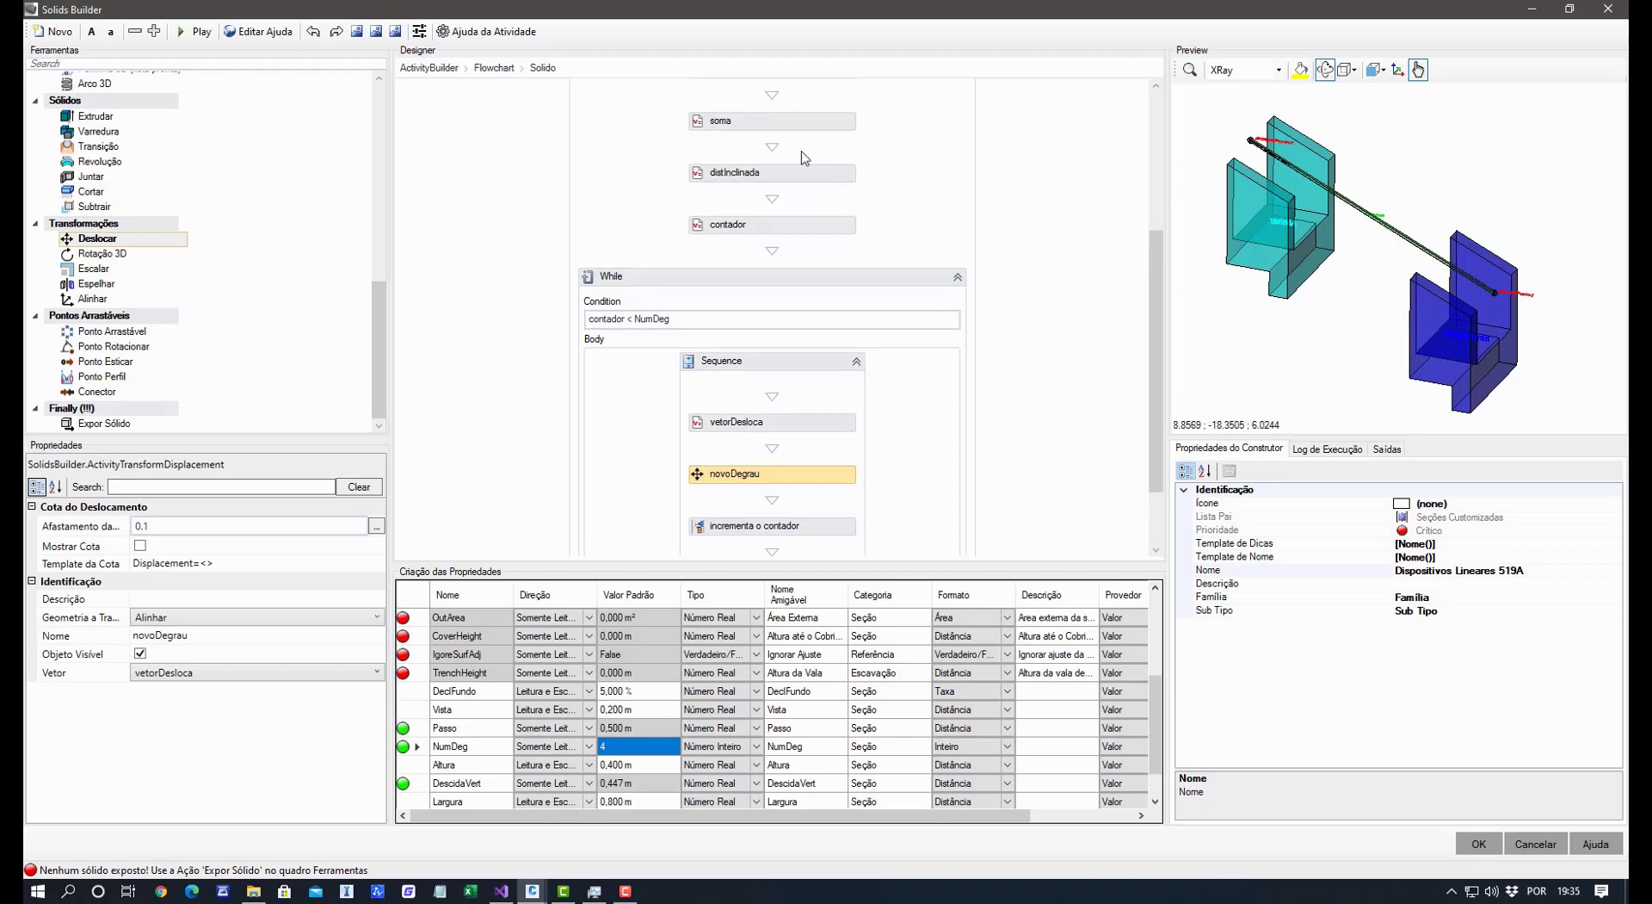
click(795, 127)
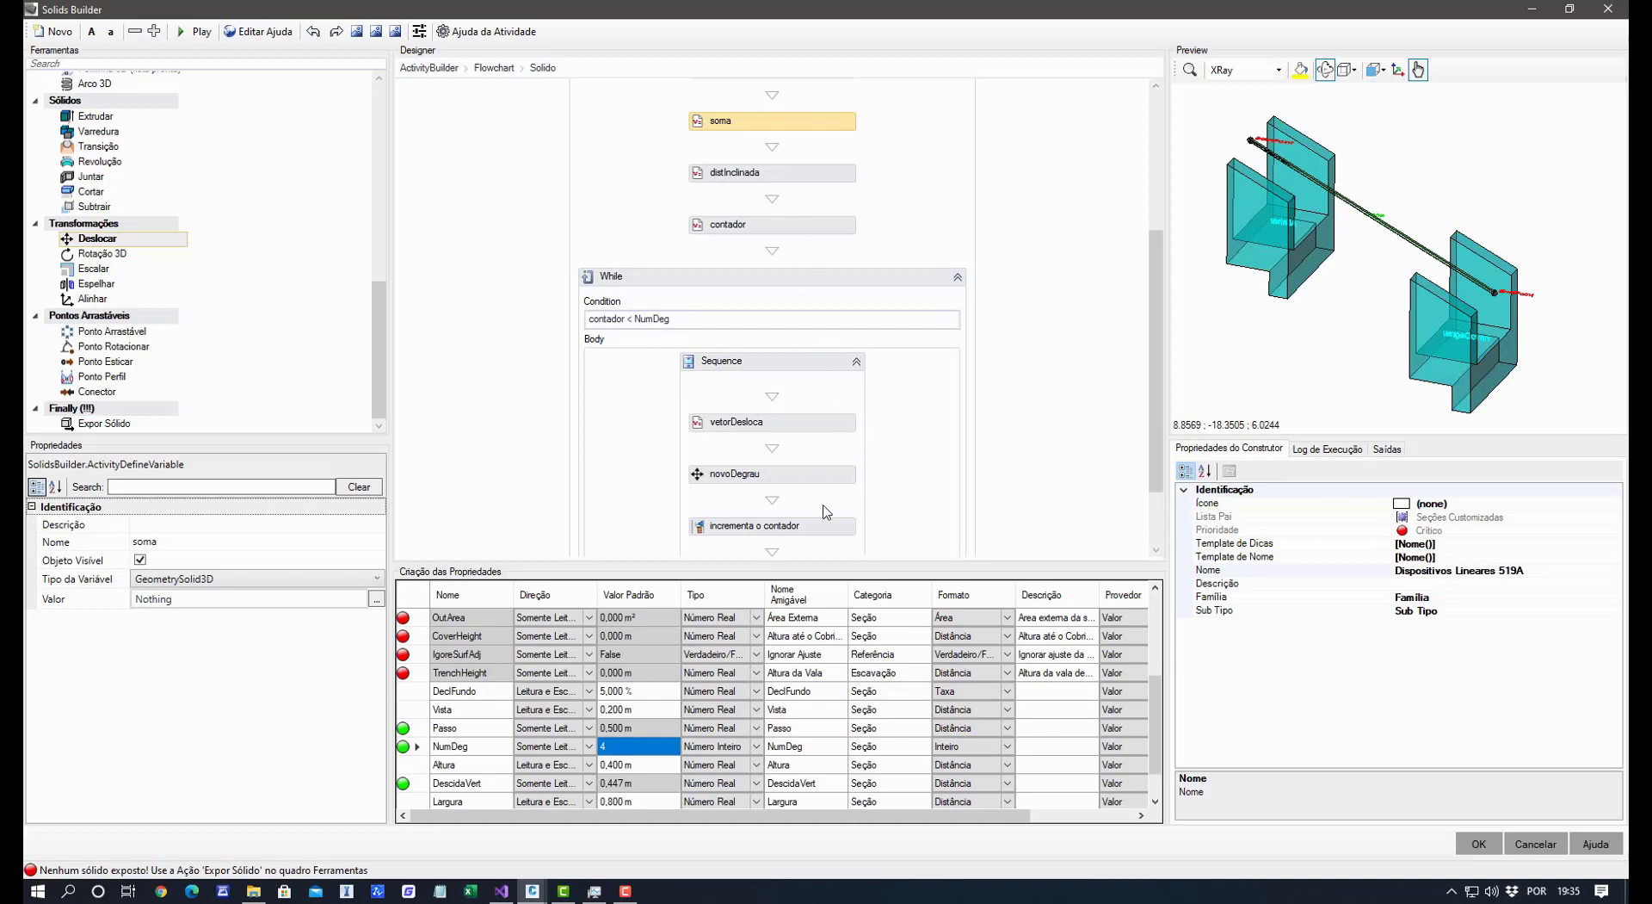
click(824, 427)
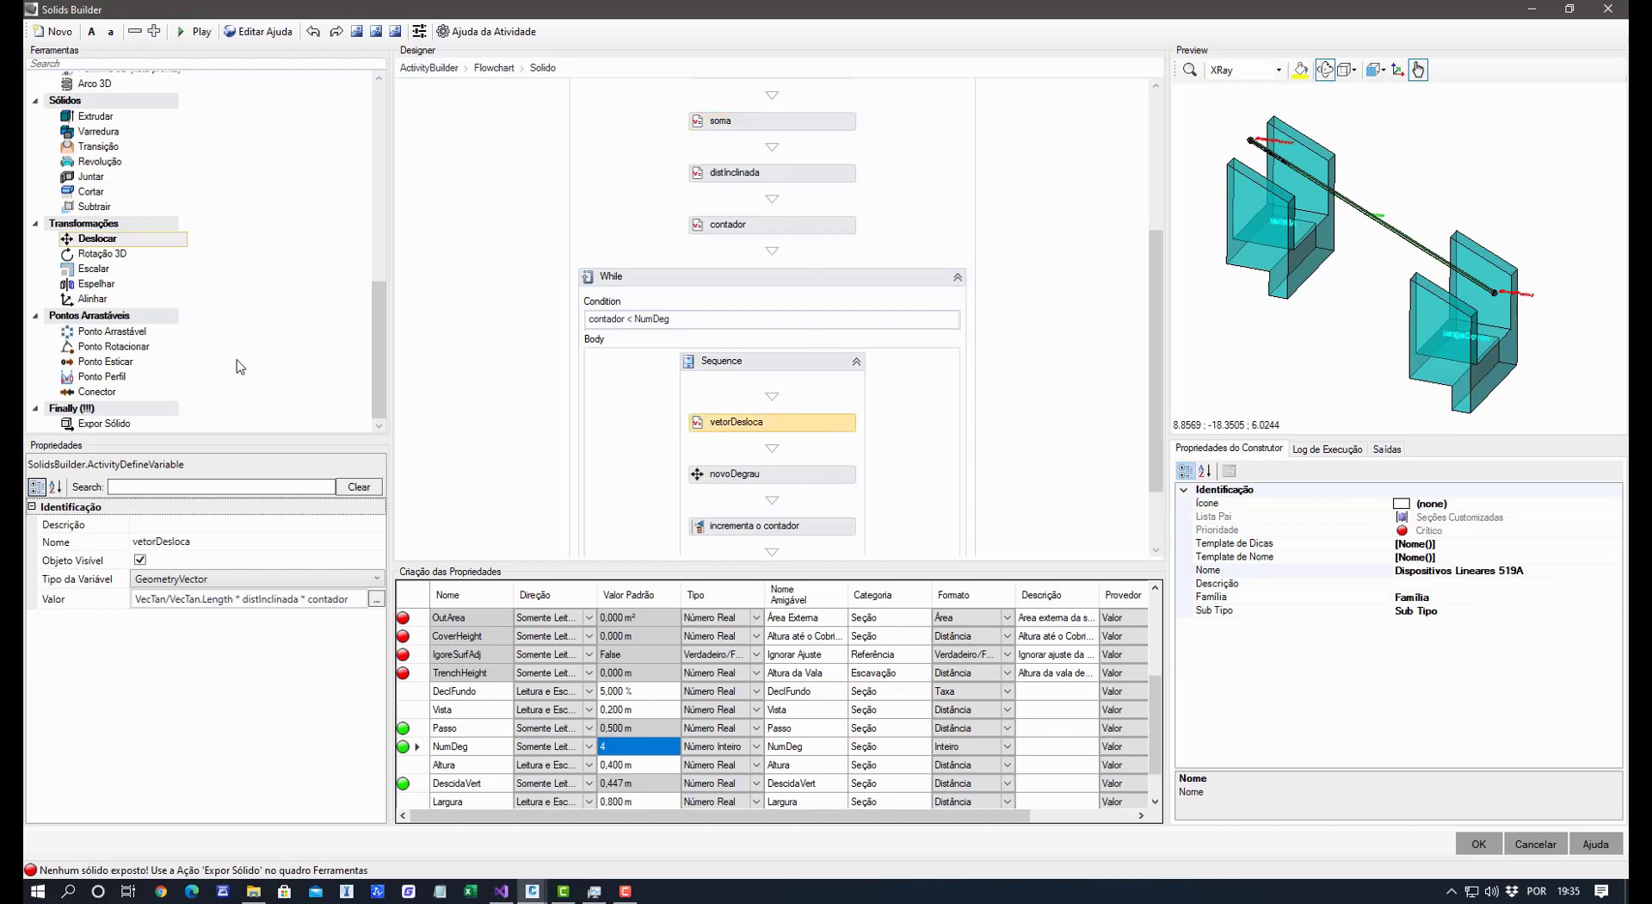
click(93, 179)
drag(93, 181, 747, 524)
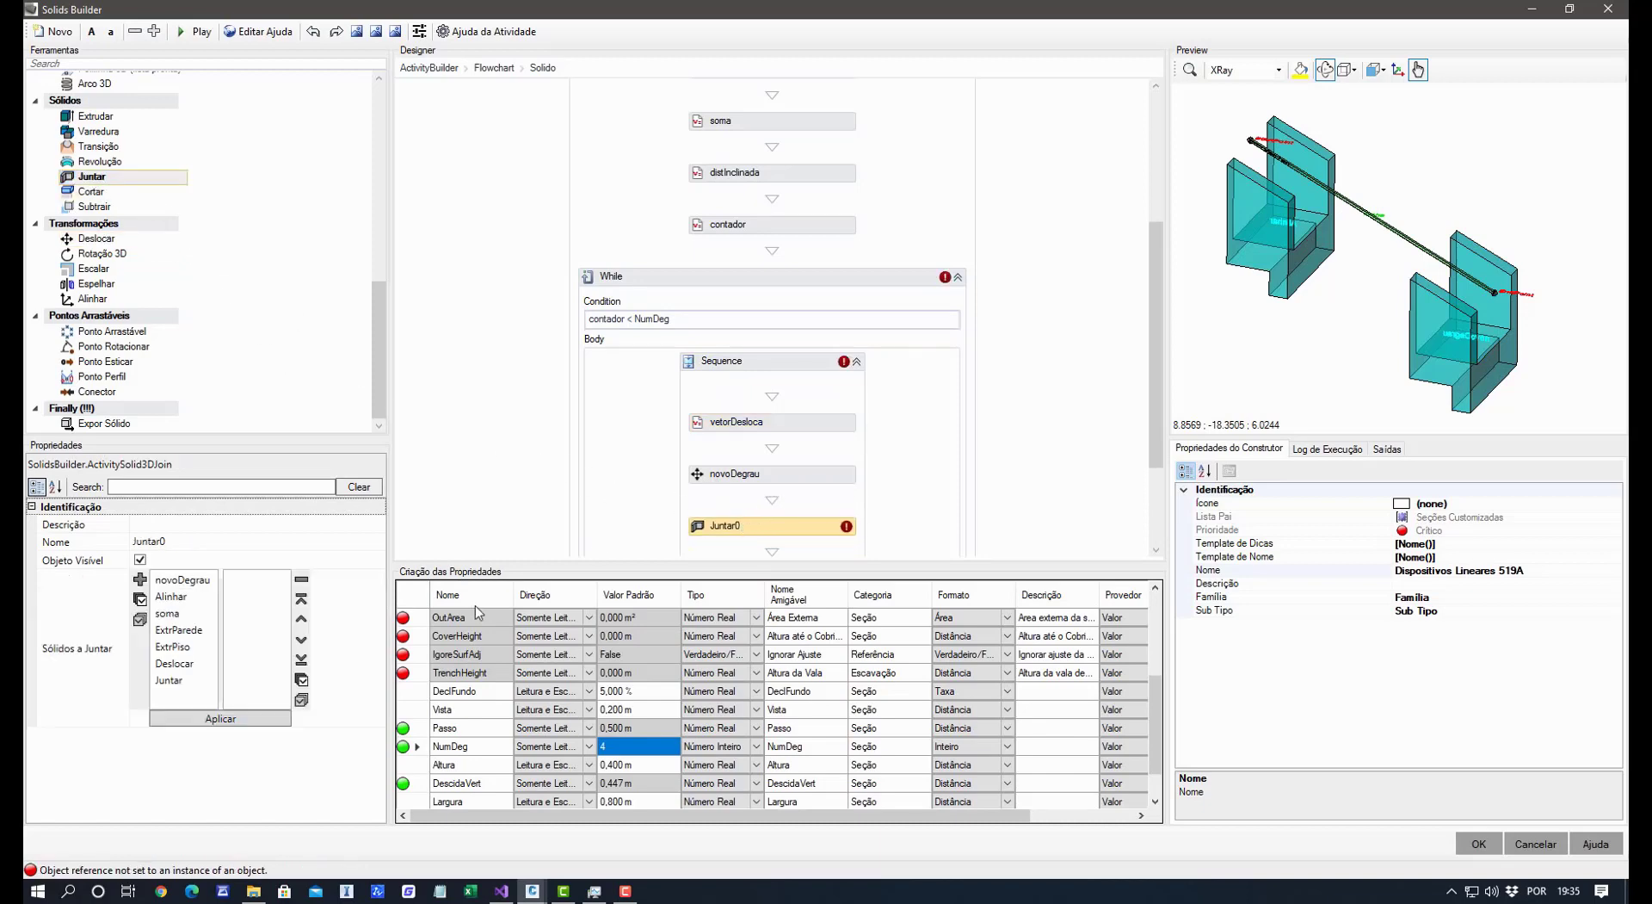
click(182, 581)
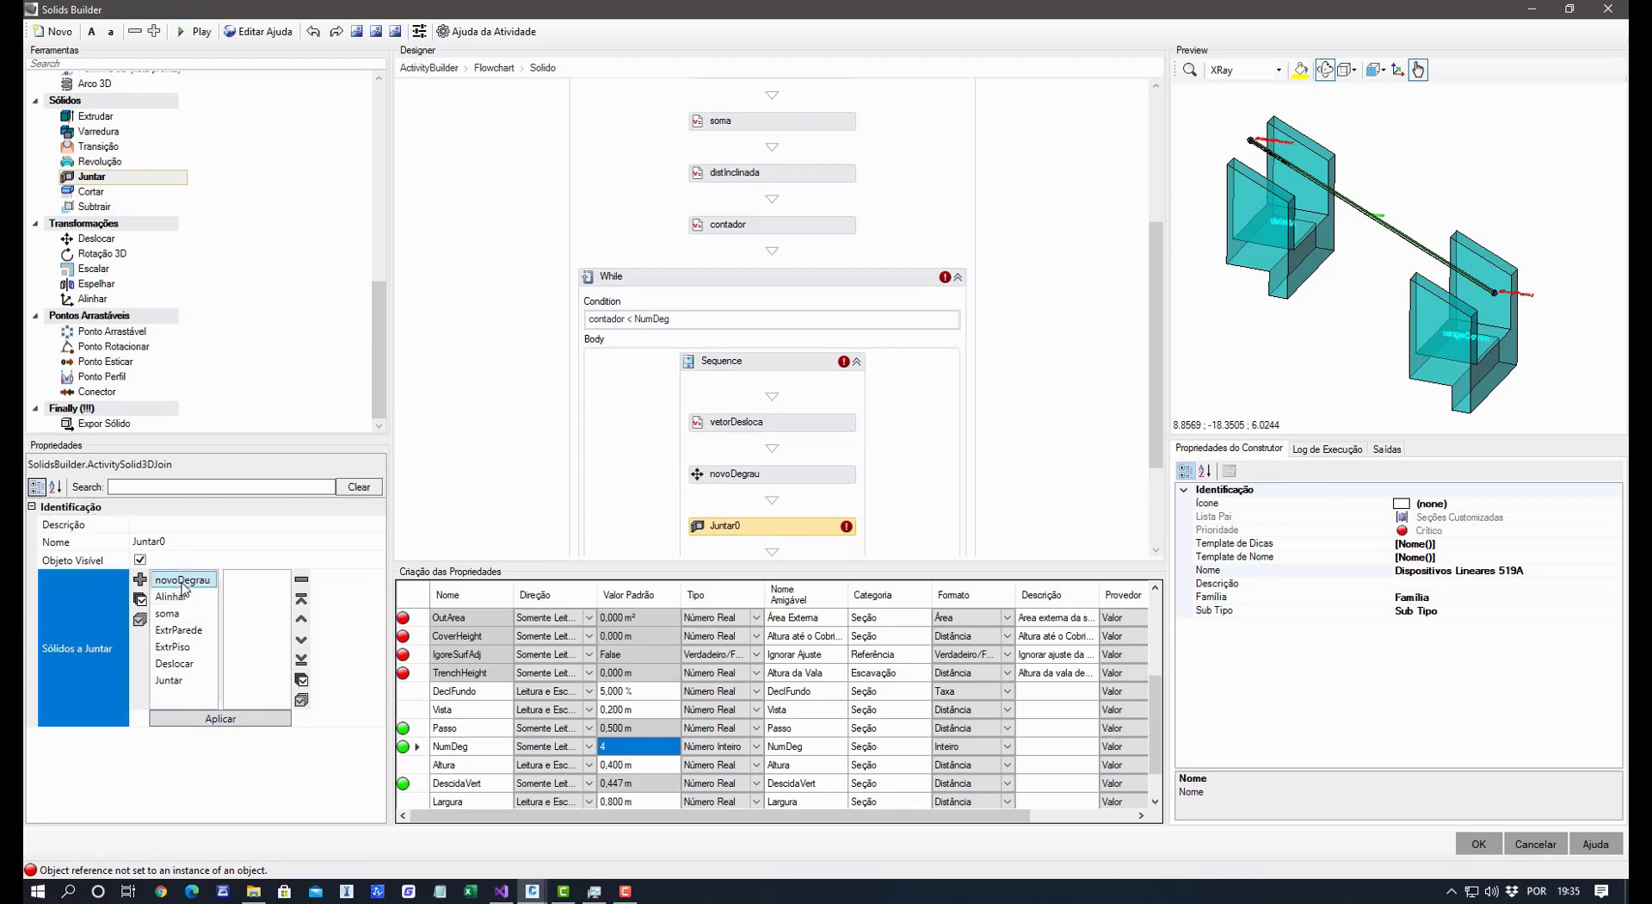
ctrl+click(168, 613)
click(139, 579)
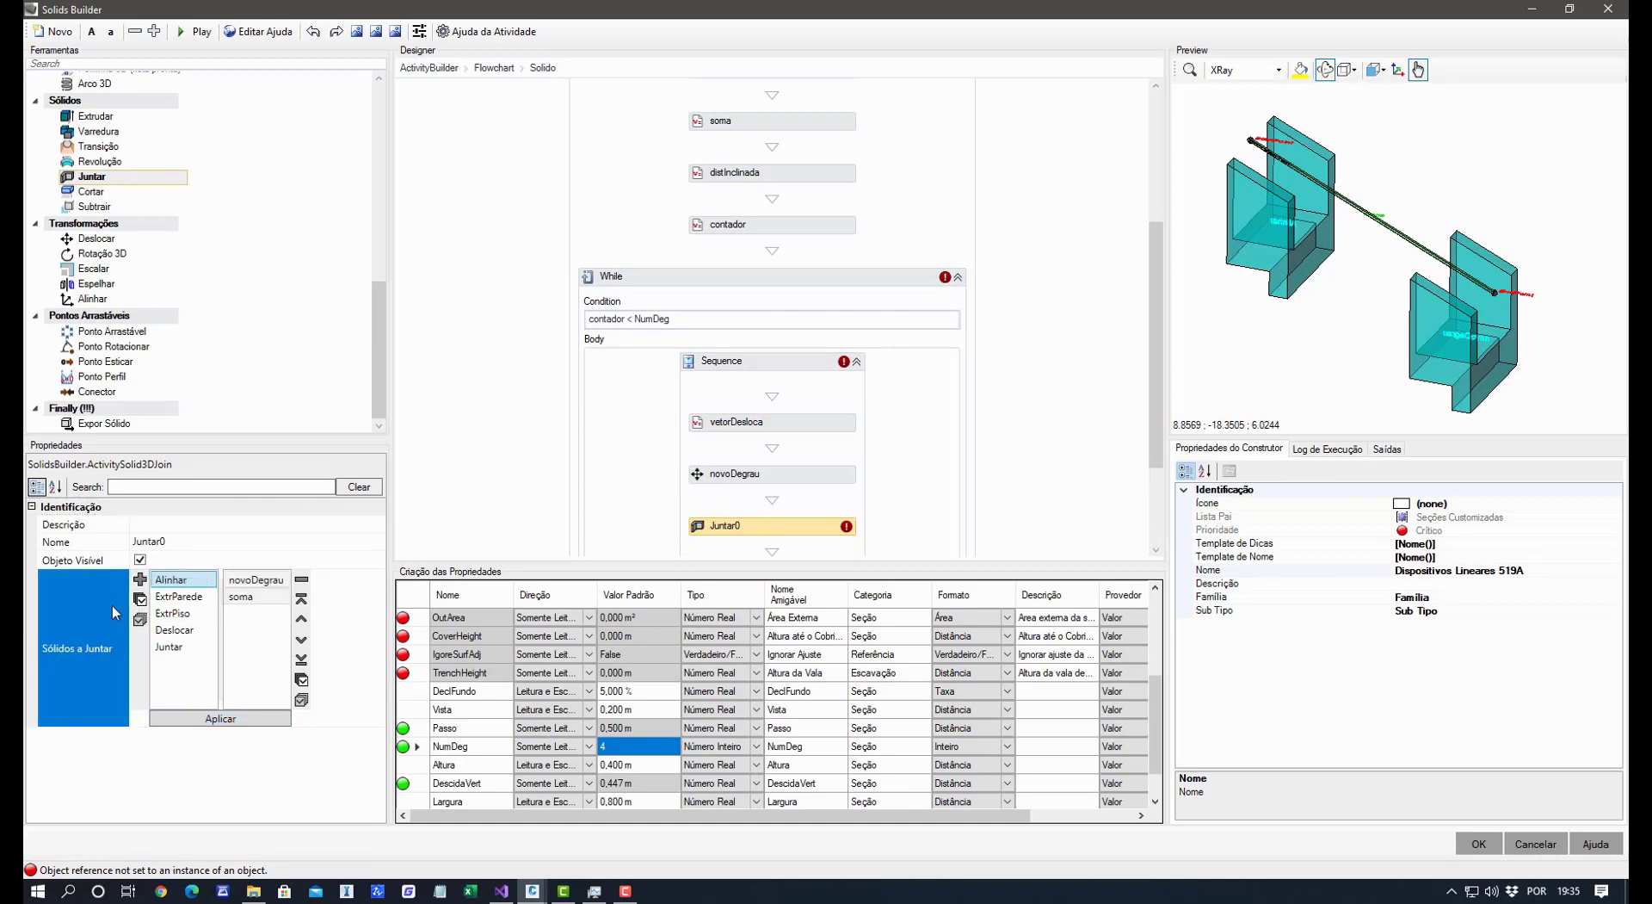
click(221, 720)
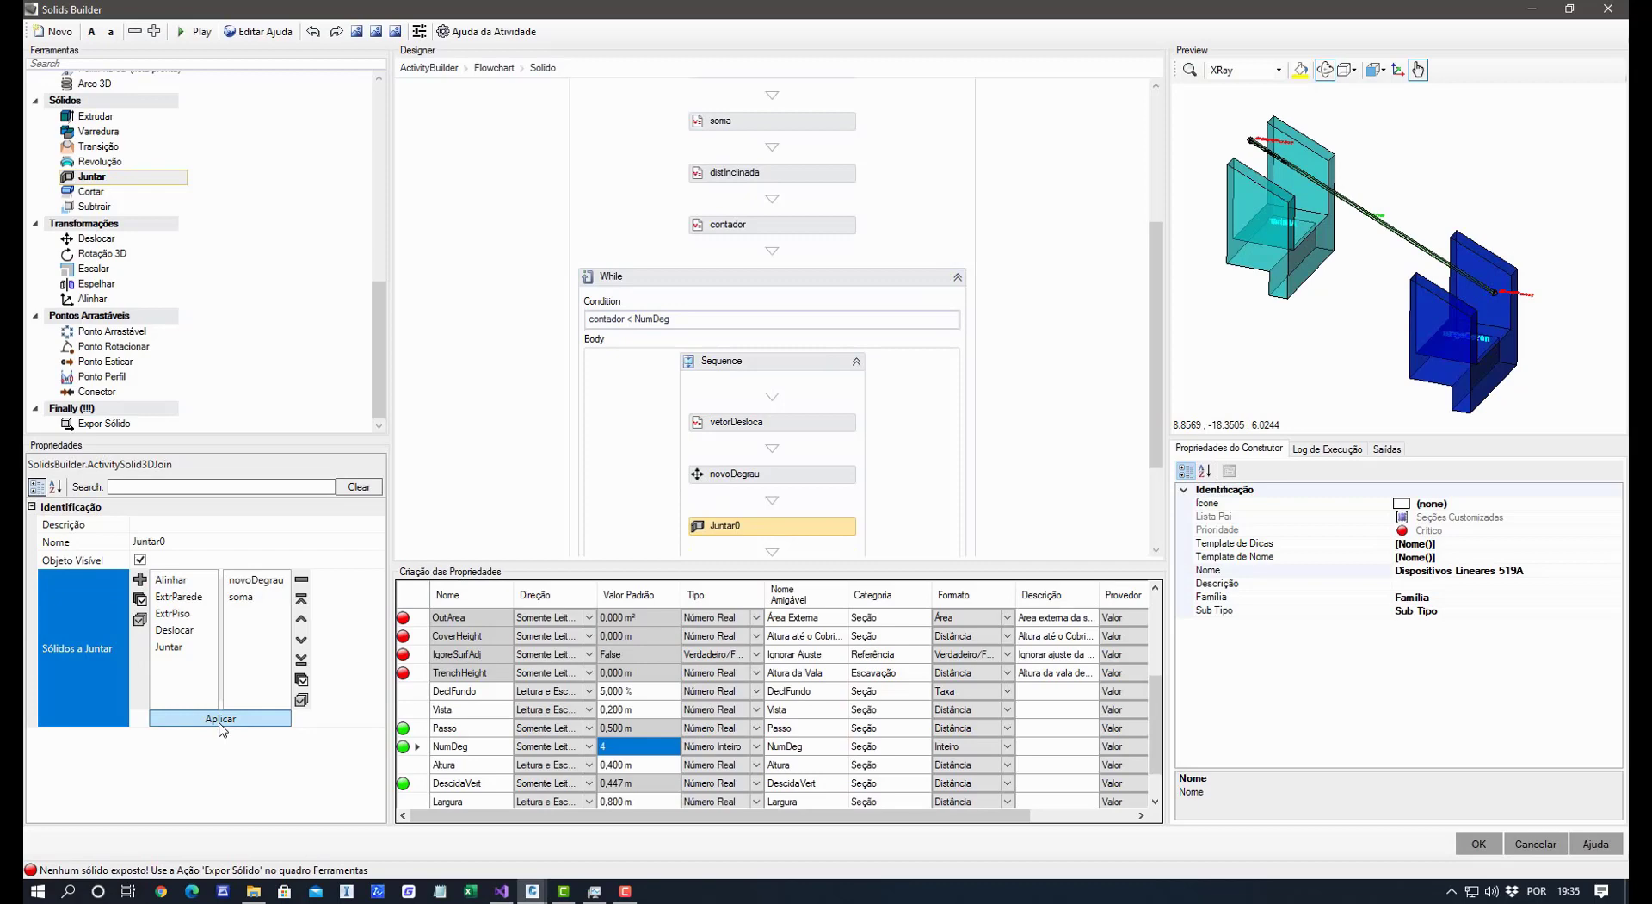
Rename the join activity as degrauIncrementado.
click(199, 541)
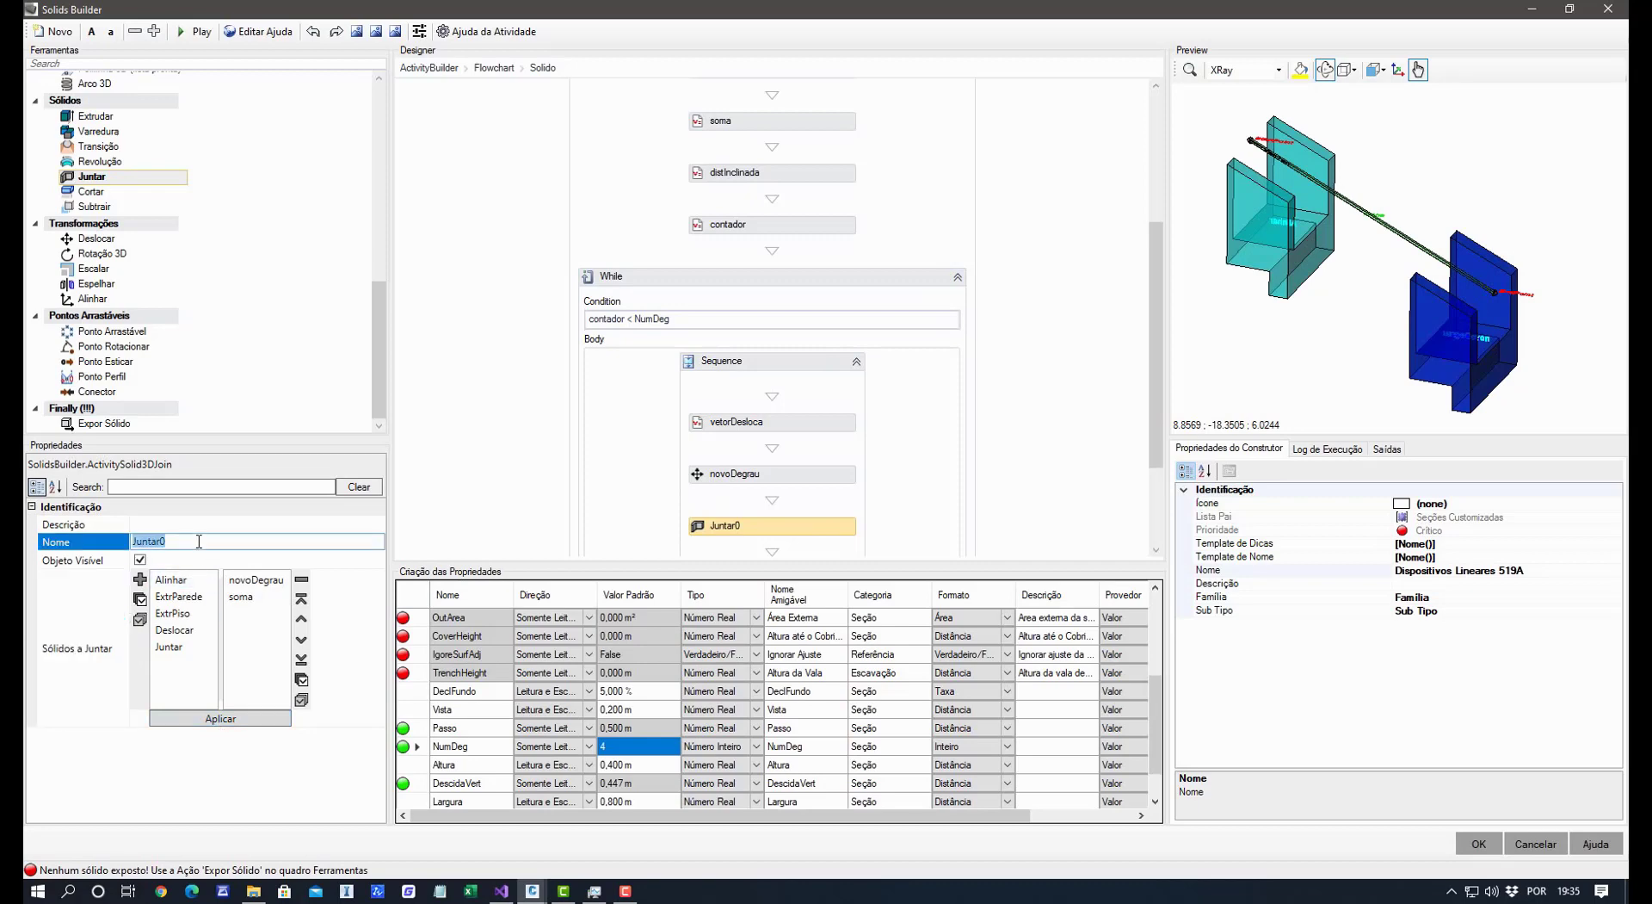
text(i)
key(Return)
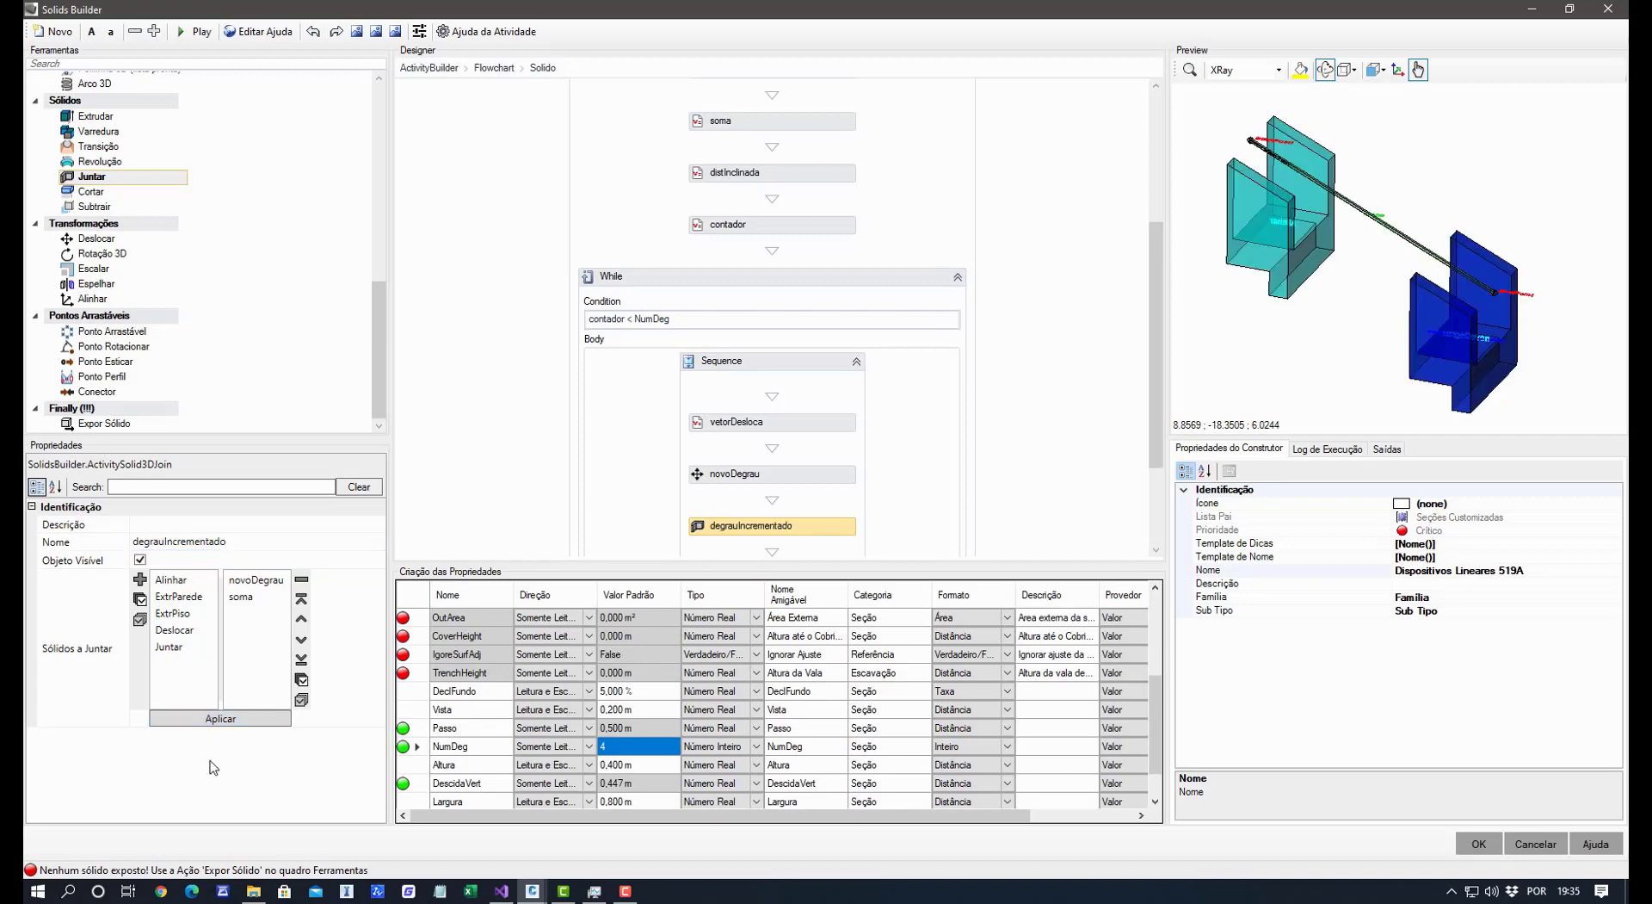
Add a Setar Variável activity between degrauIncrementado and the counter increment, with soma as its target variable.
scroll(946, 441, down, 2)
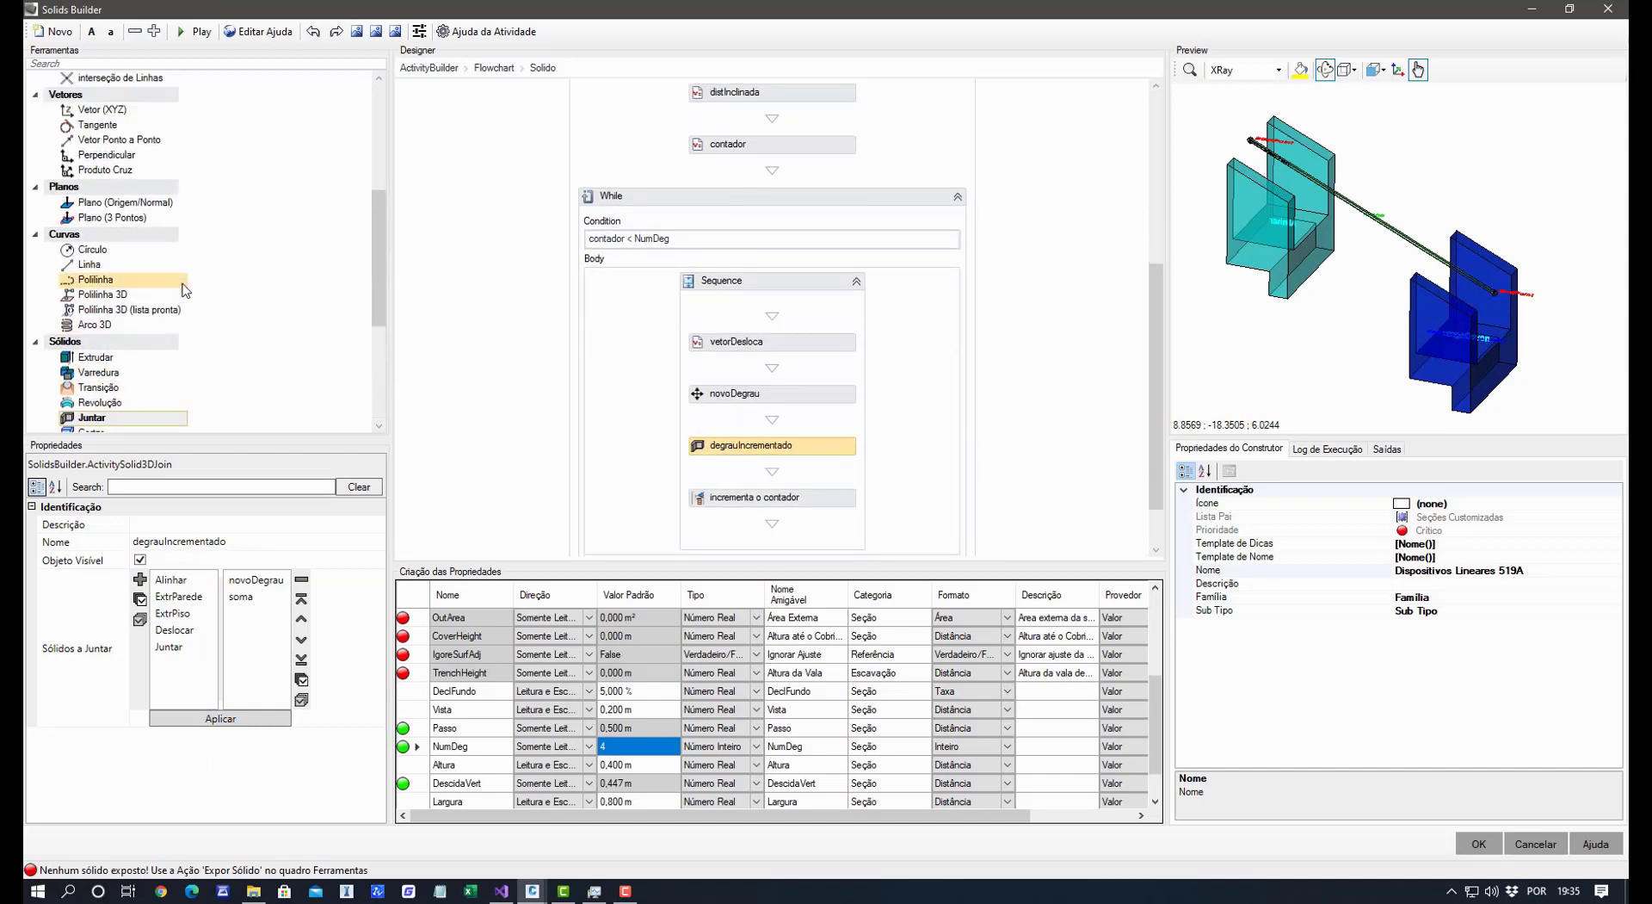
scroll(192, 258, up, 10)
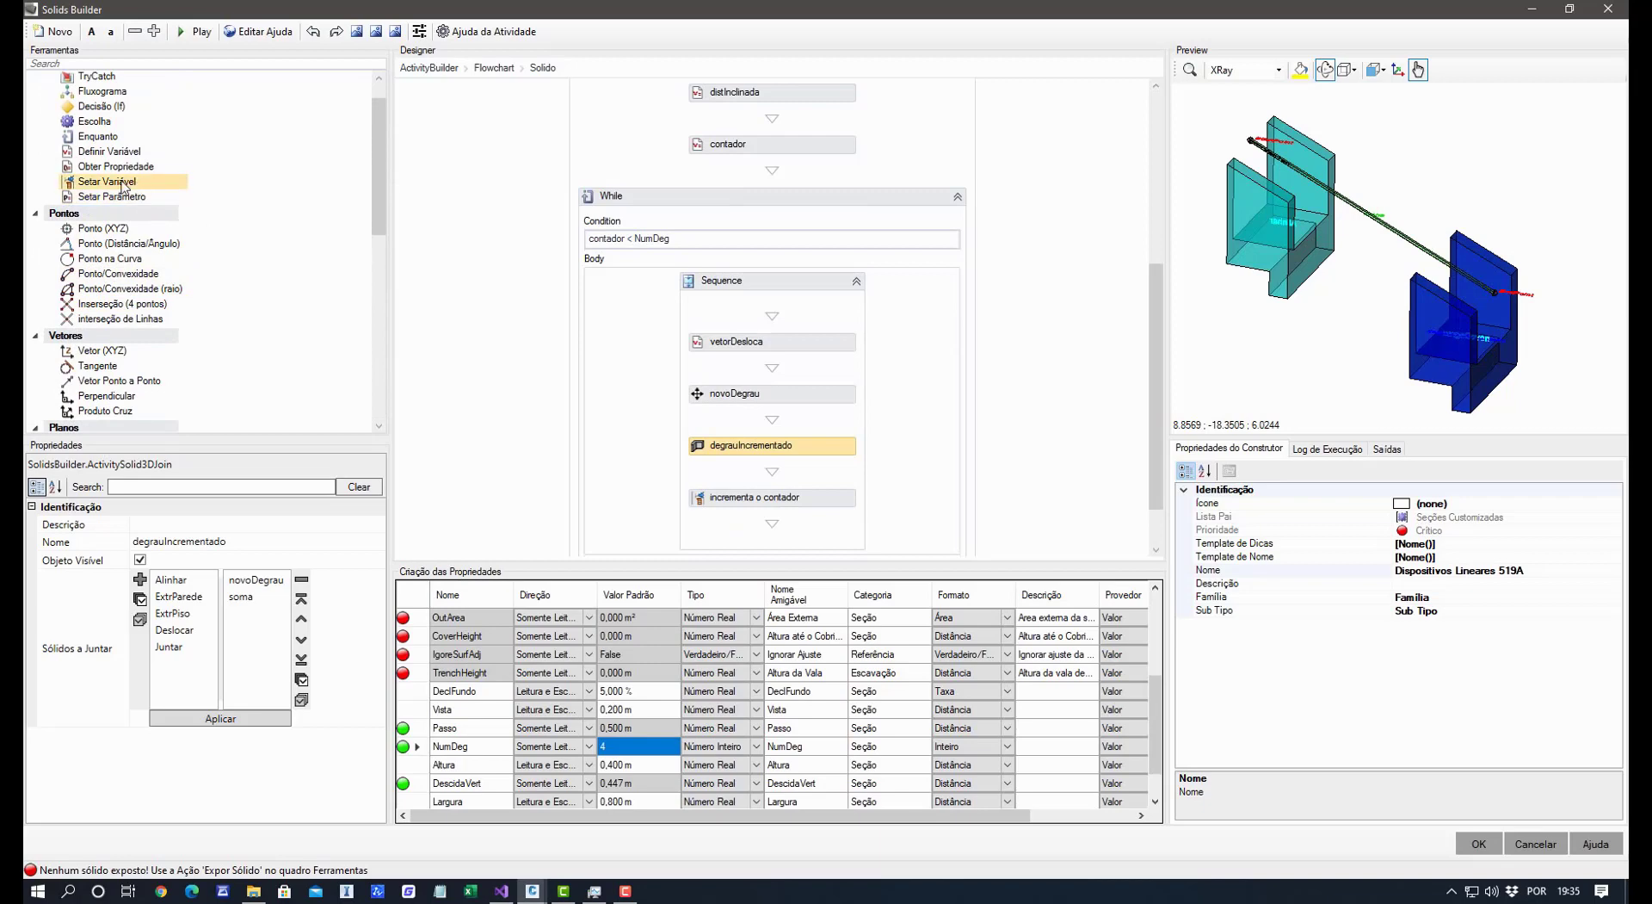
drag(120, 181, 772, 472)
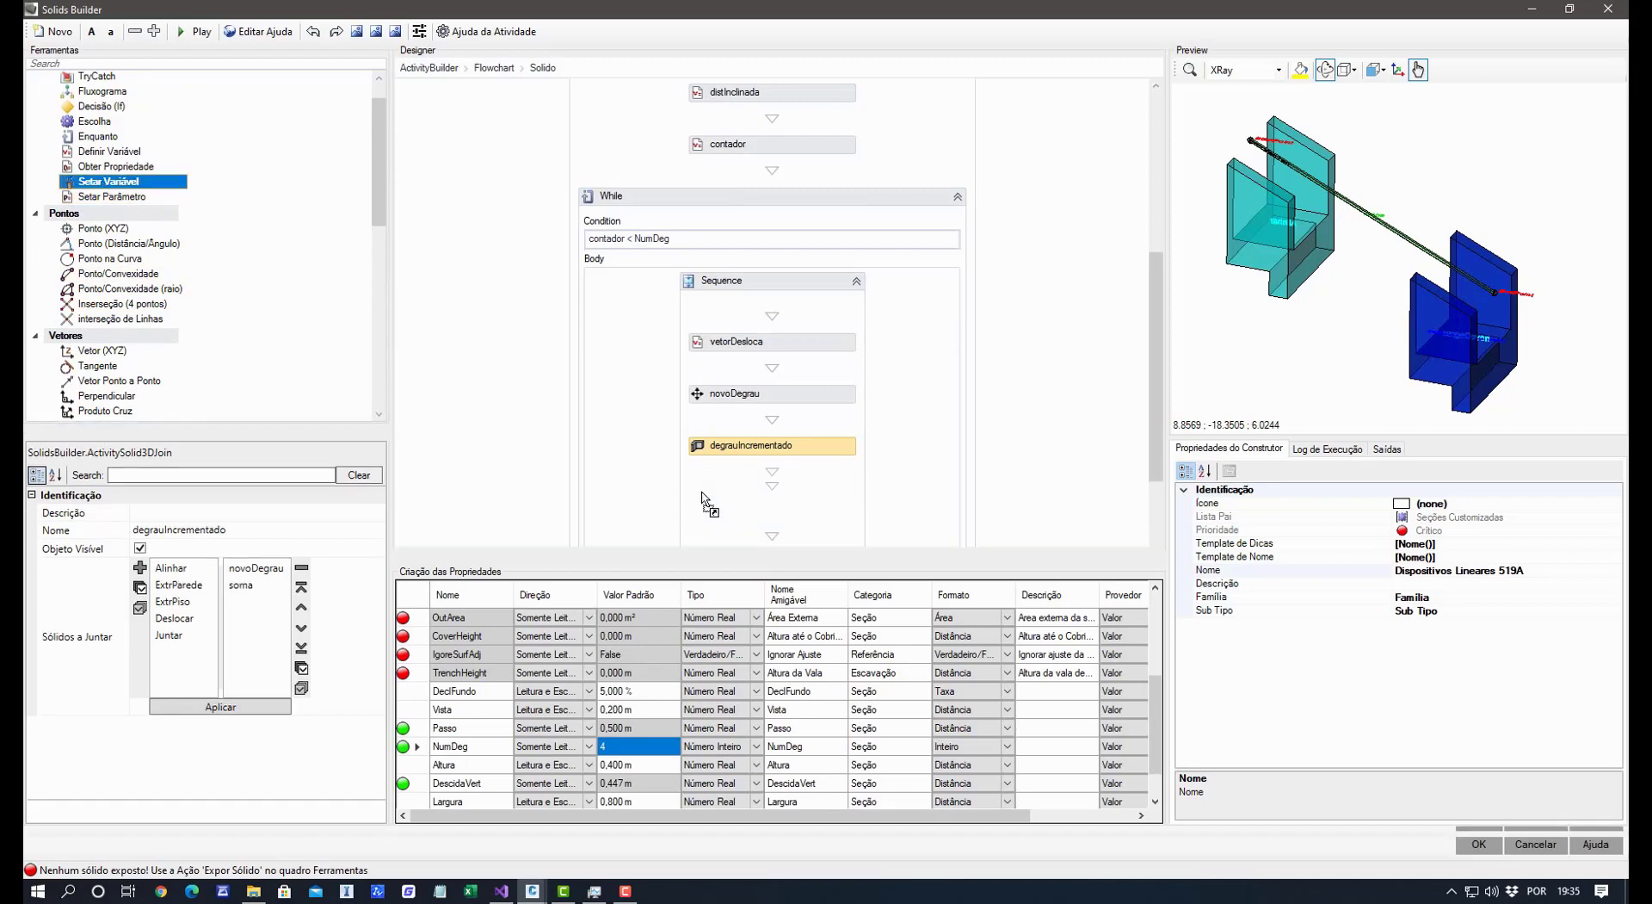
click(266, 531)
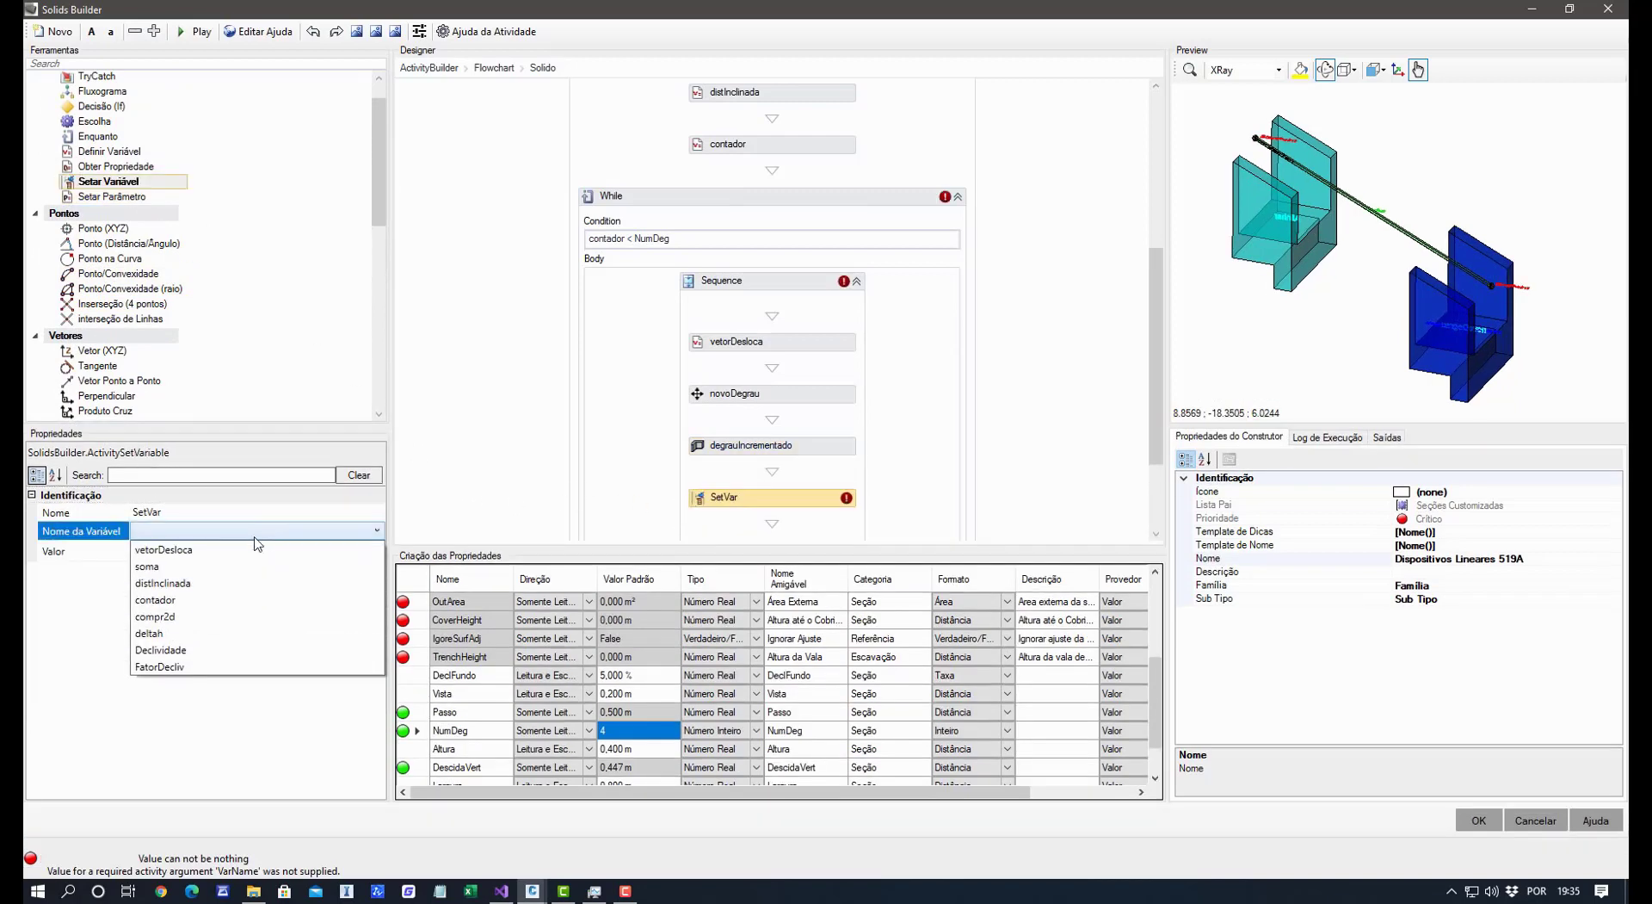
click(202, 575)
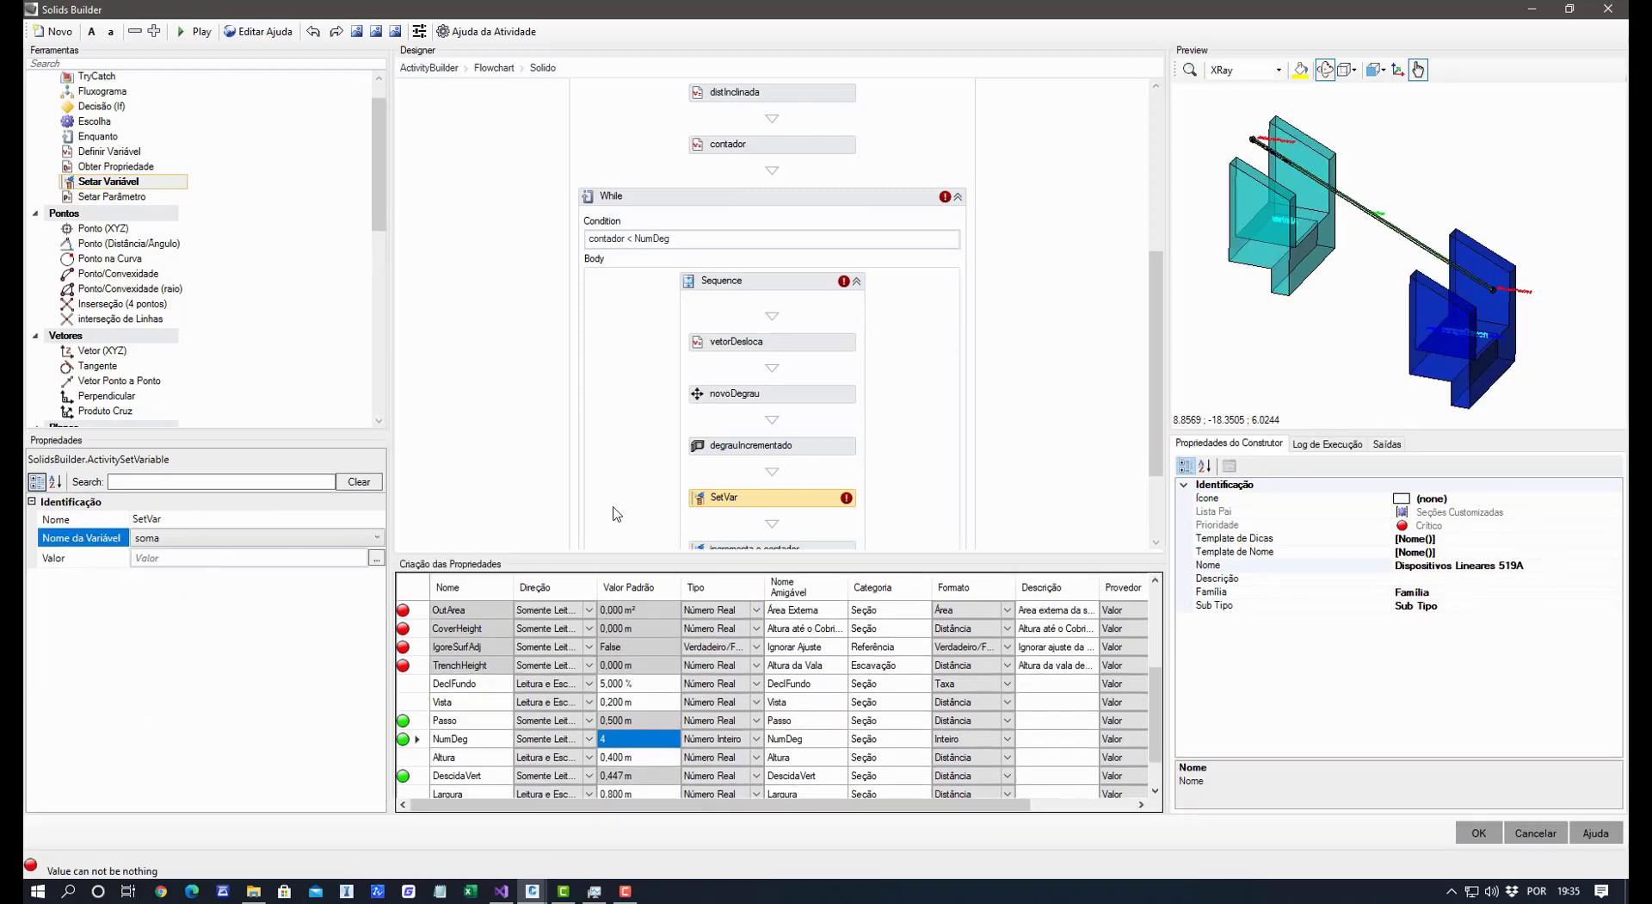
Copy the join activity's name, degrauIncrementado, into the value of the activity that sets soma.
click(794, 446)
click(57, 533)
key(ctrl+c)
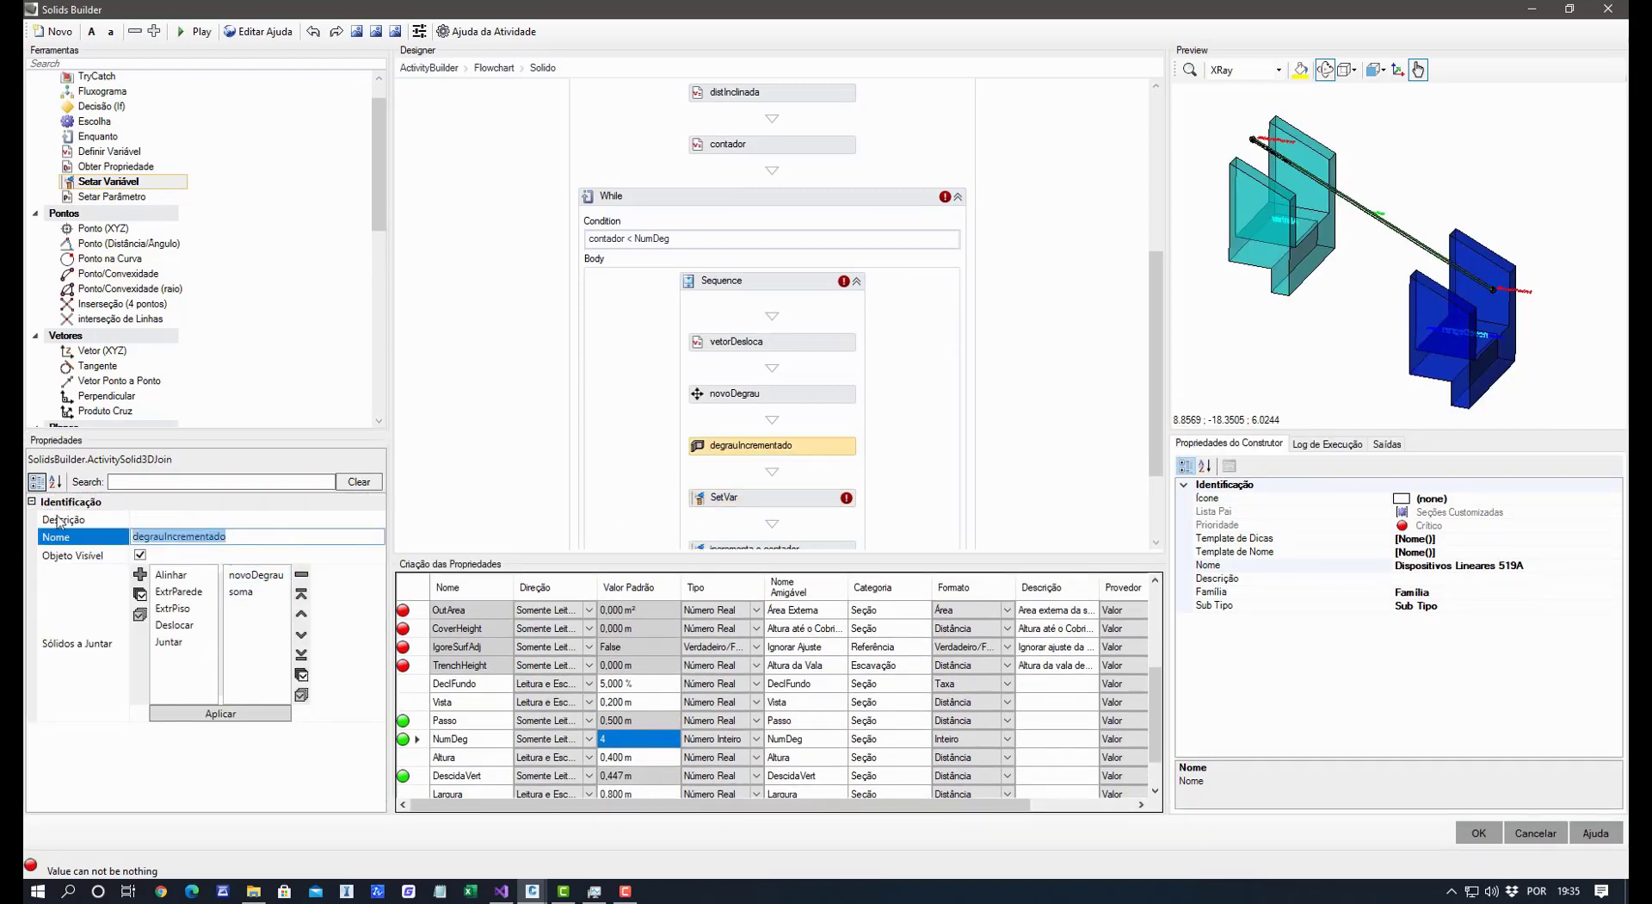
click(811, 499)
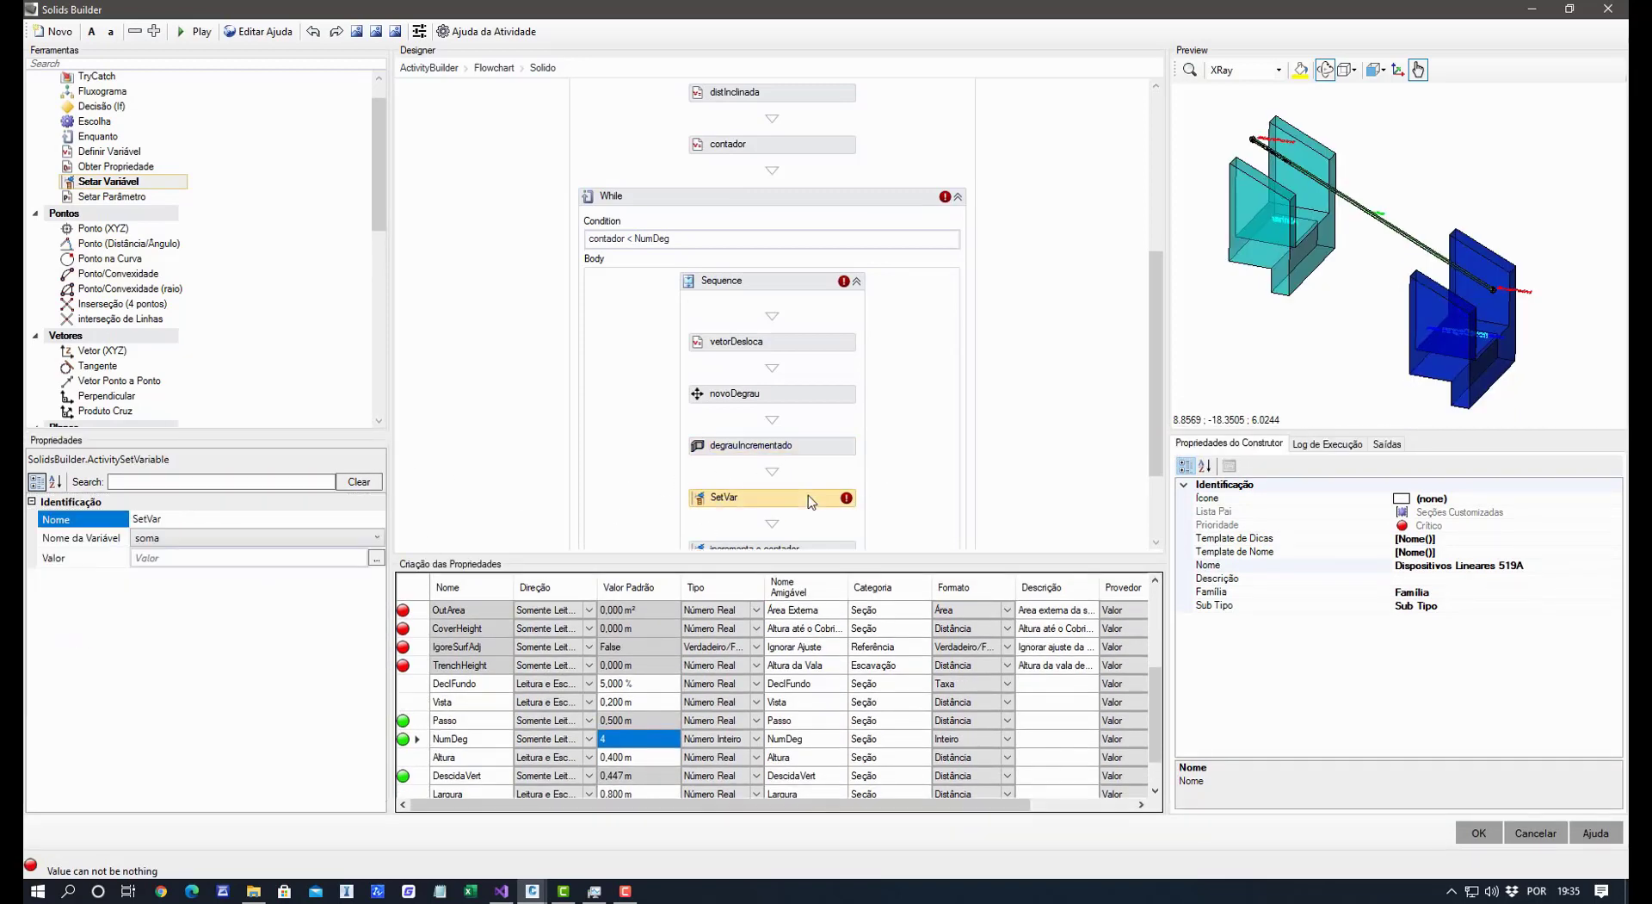
click(248, 556)
key(ctrl+v)
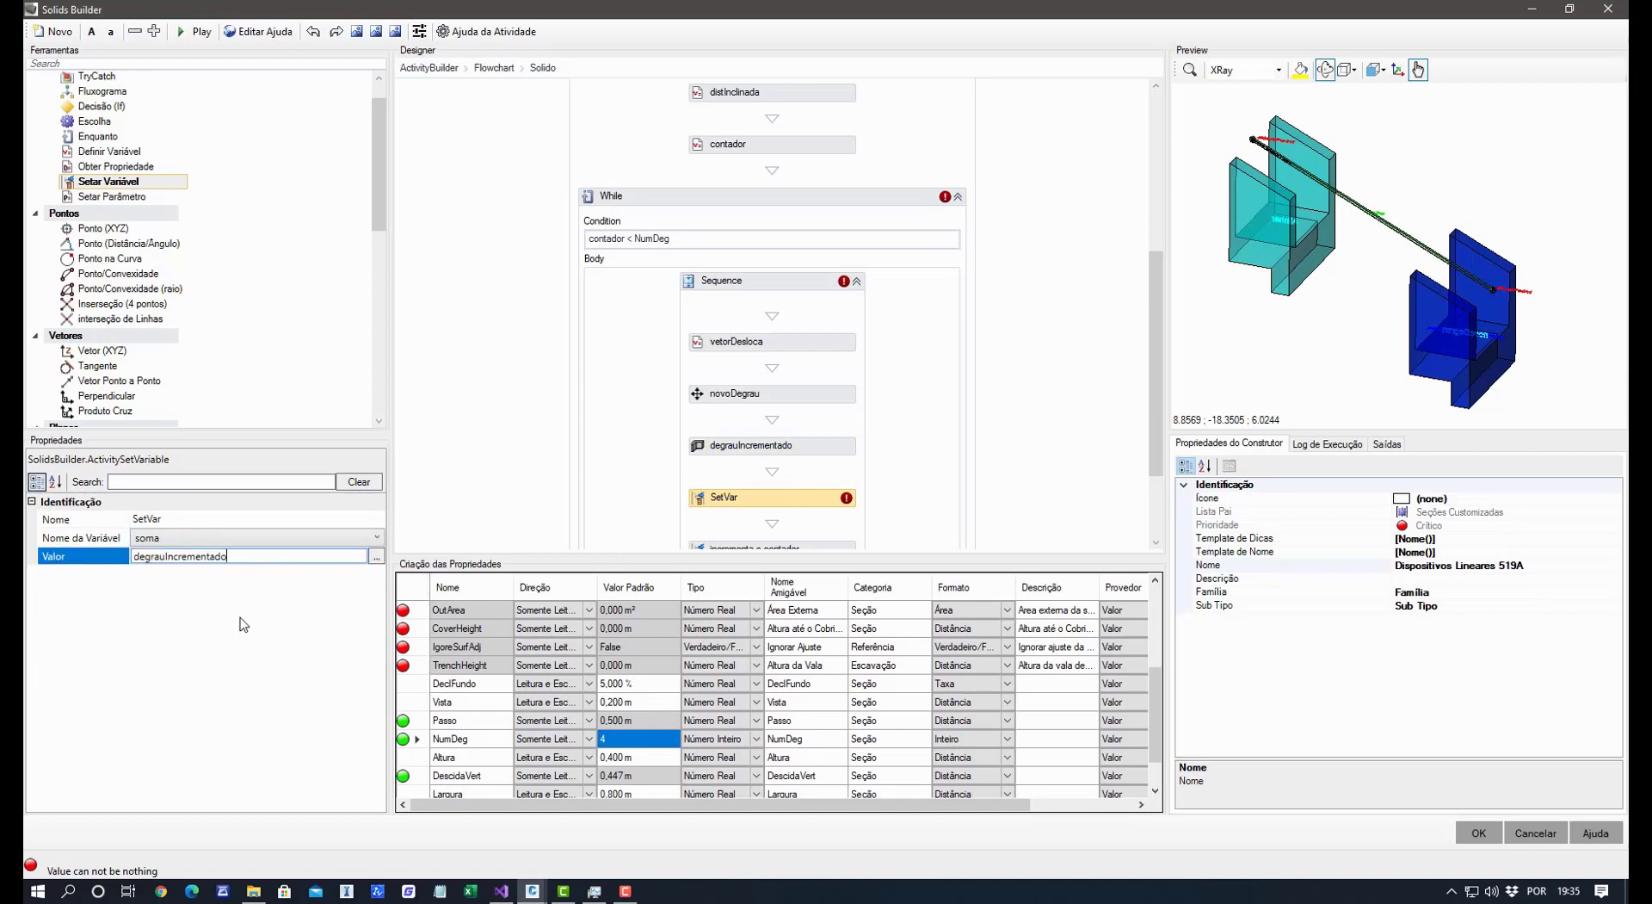
key(Return)
Examine the accumulated steps in the preview and review the settings of vetorDesloca and novoDegrau in the loop.
mouse_move(1332, 393)
mouse_down()
mouse_move(1288, 402)
mouse_move(1339, 402)
mouse_up()
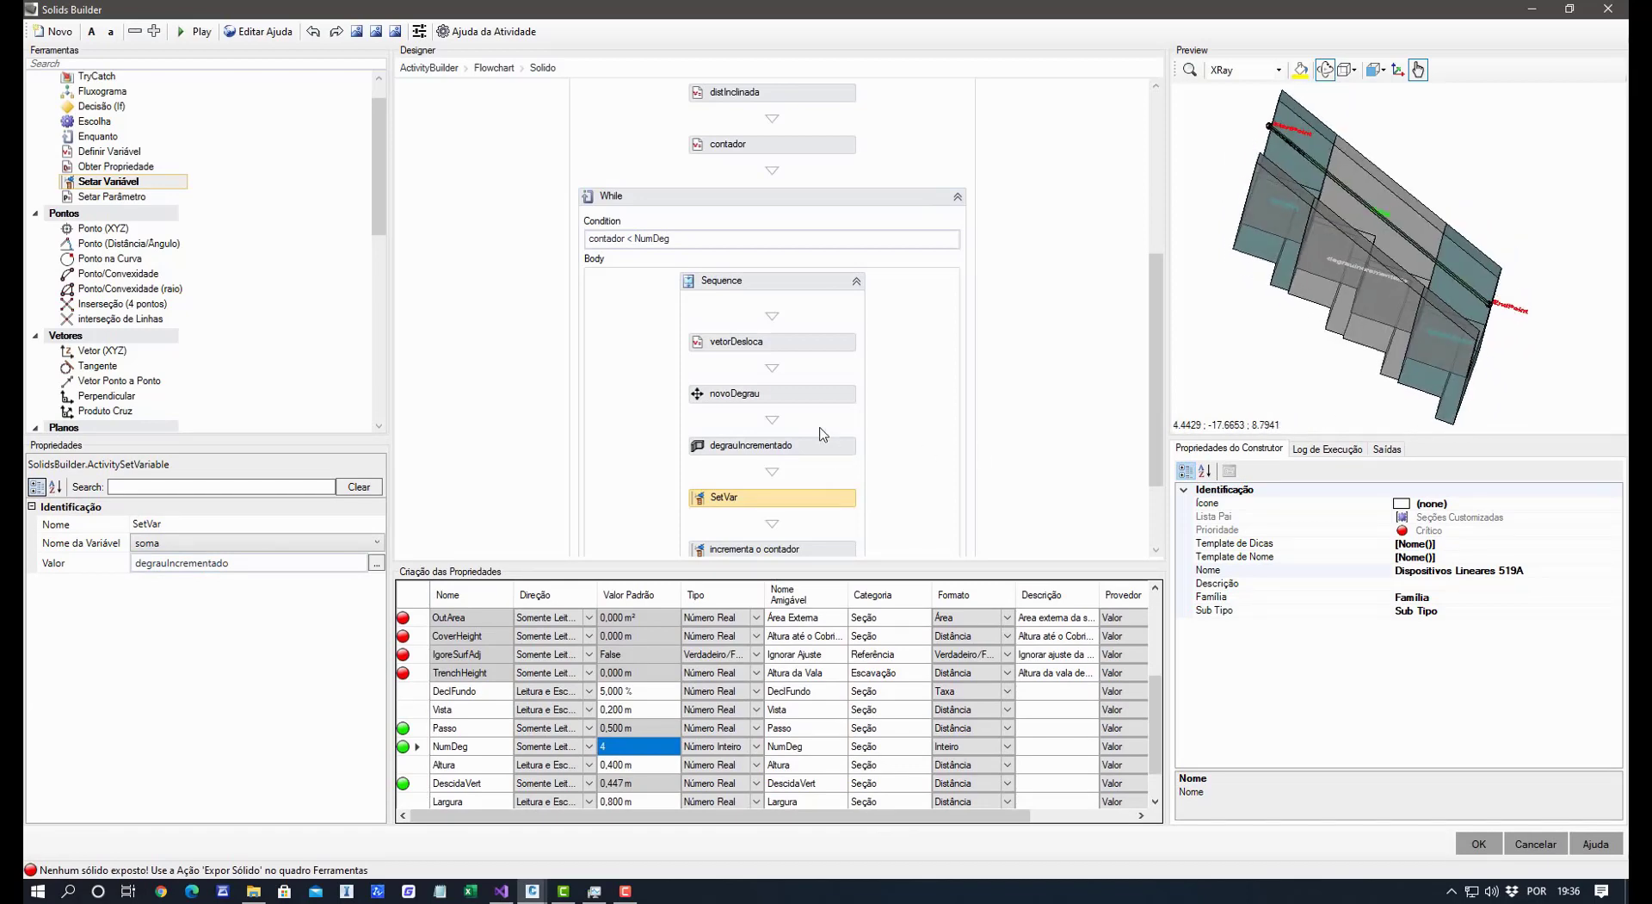
scroll(938, 391, up, 4)
click(817, 512)
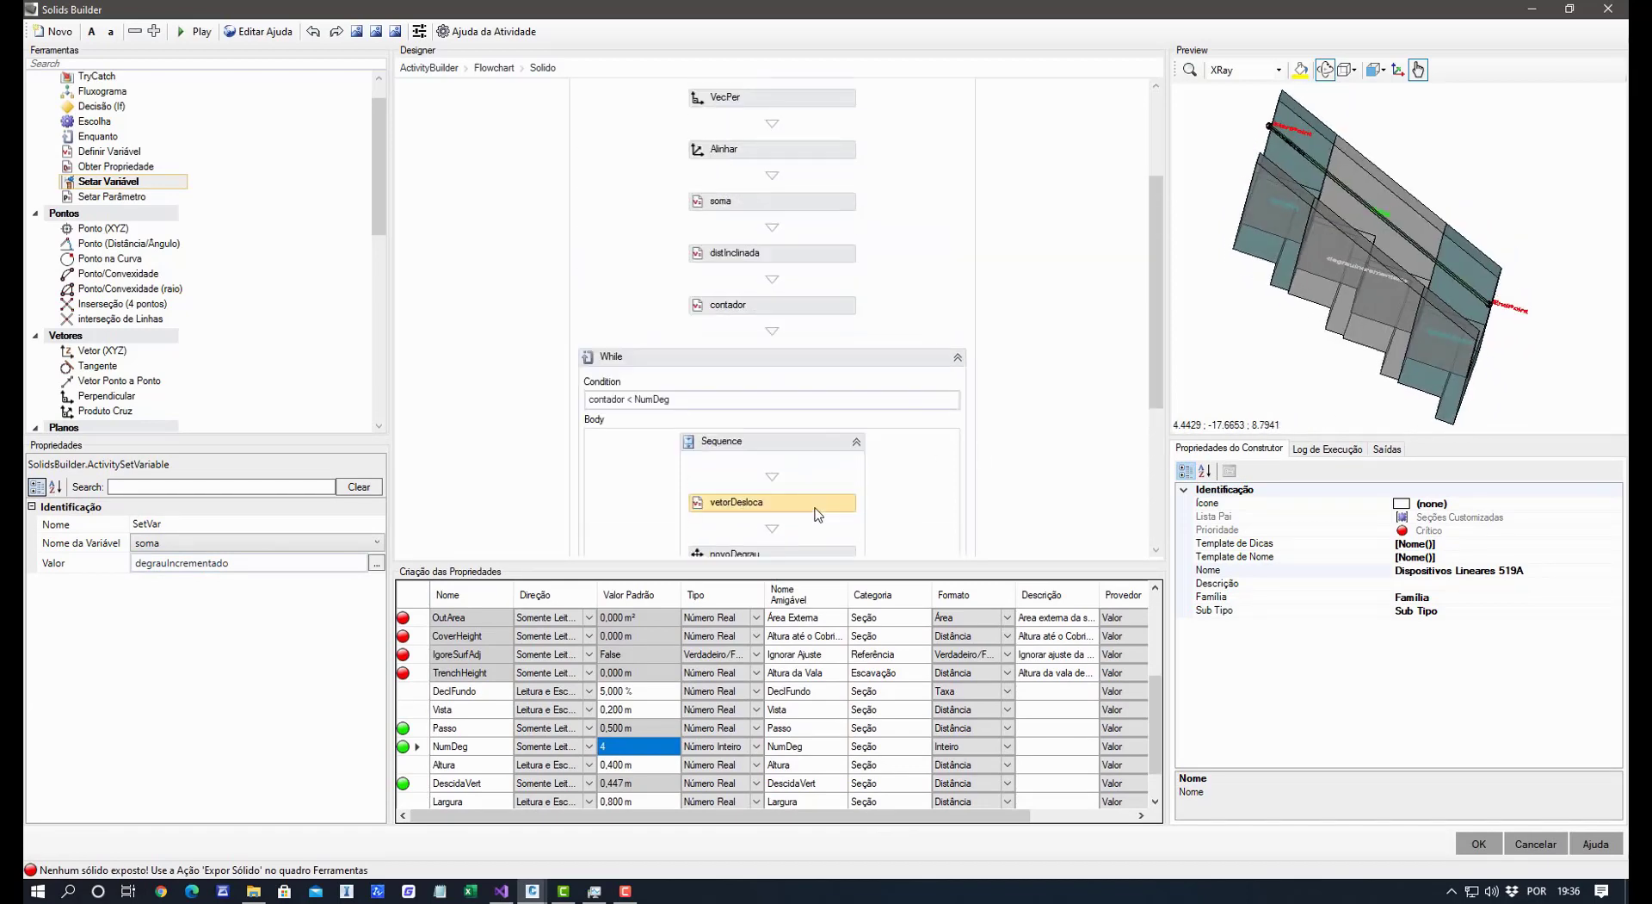
scroll(835, 428, down, 3)
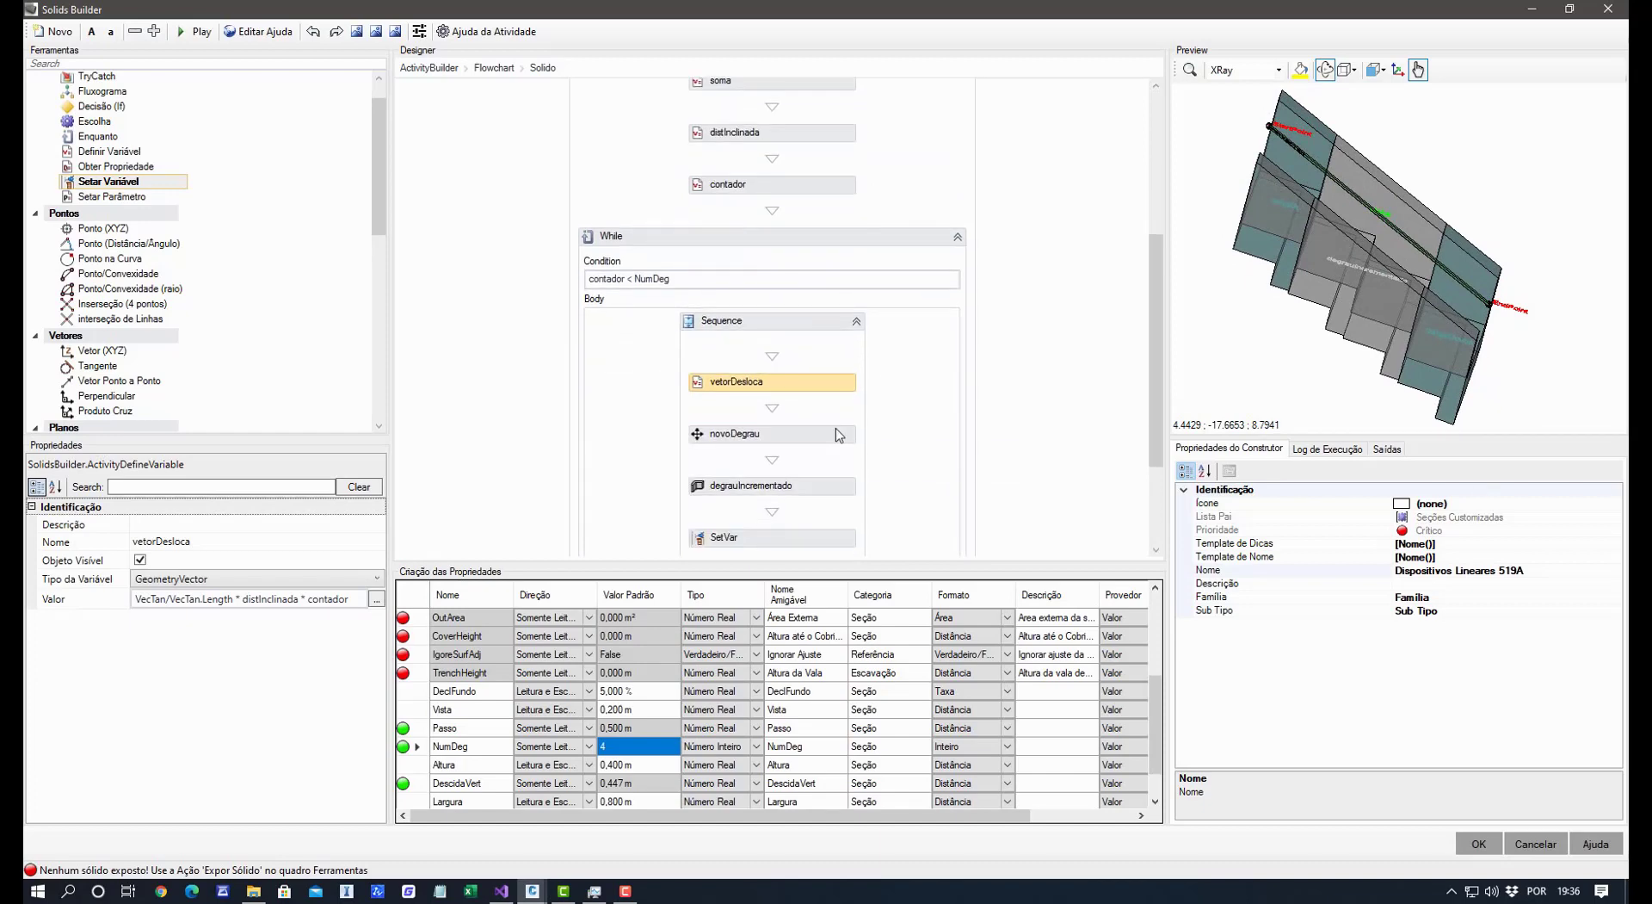
click(835, 429)
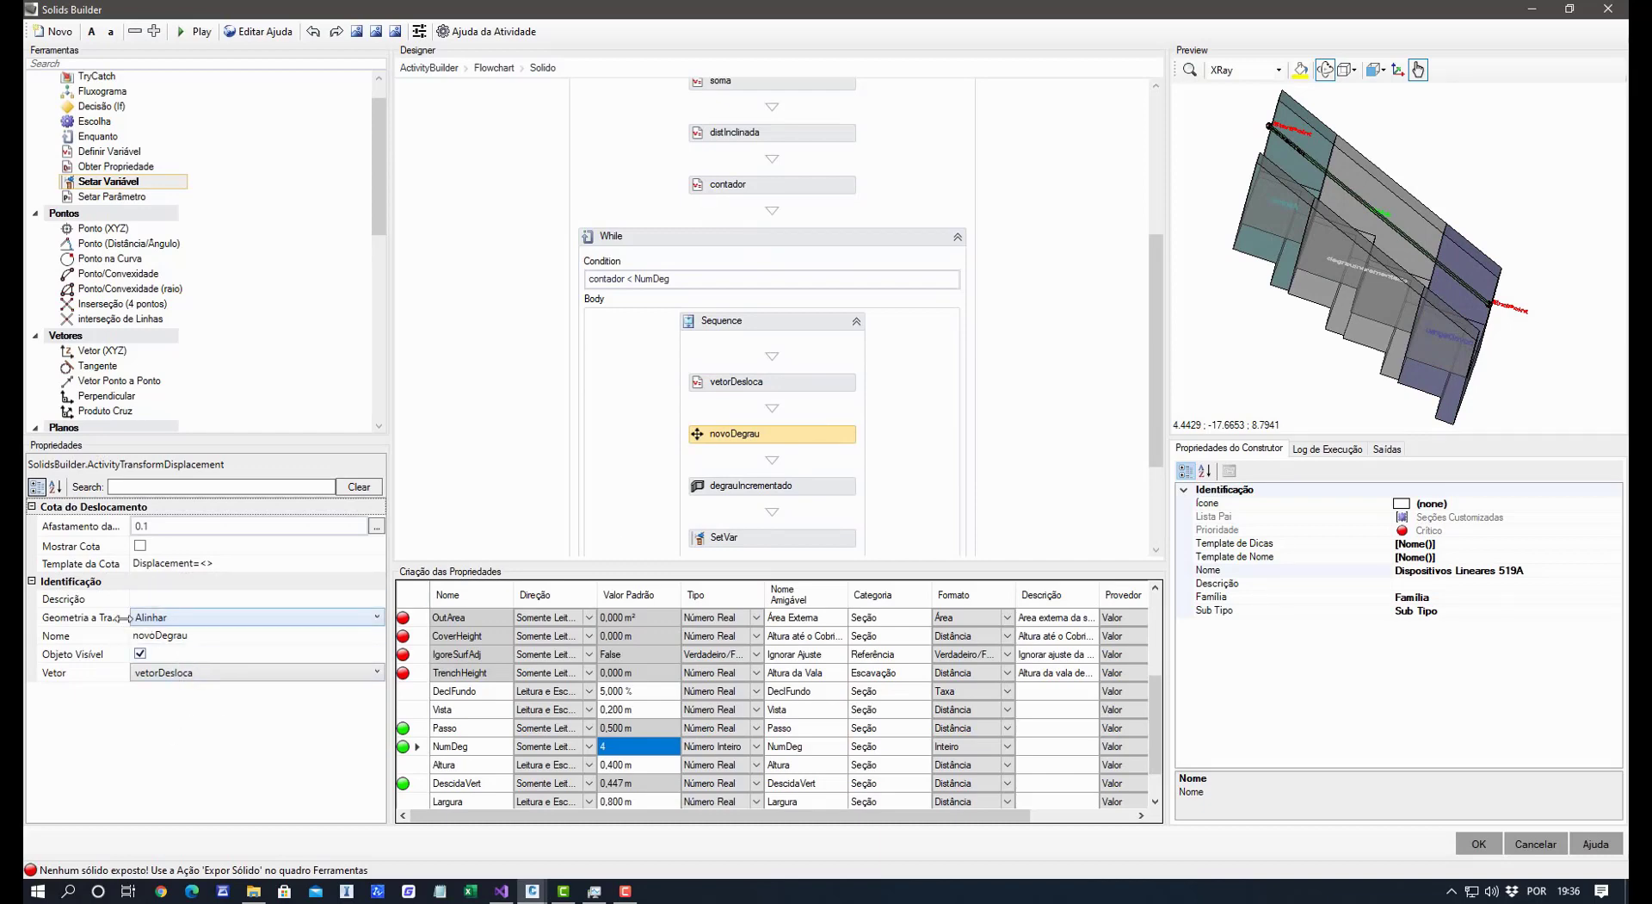
Review the geometry and vector used by novoDegrau and the solids joined in degrauIncrementado.
drag(1298, 365, 1339, 380)
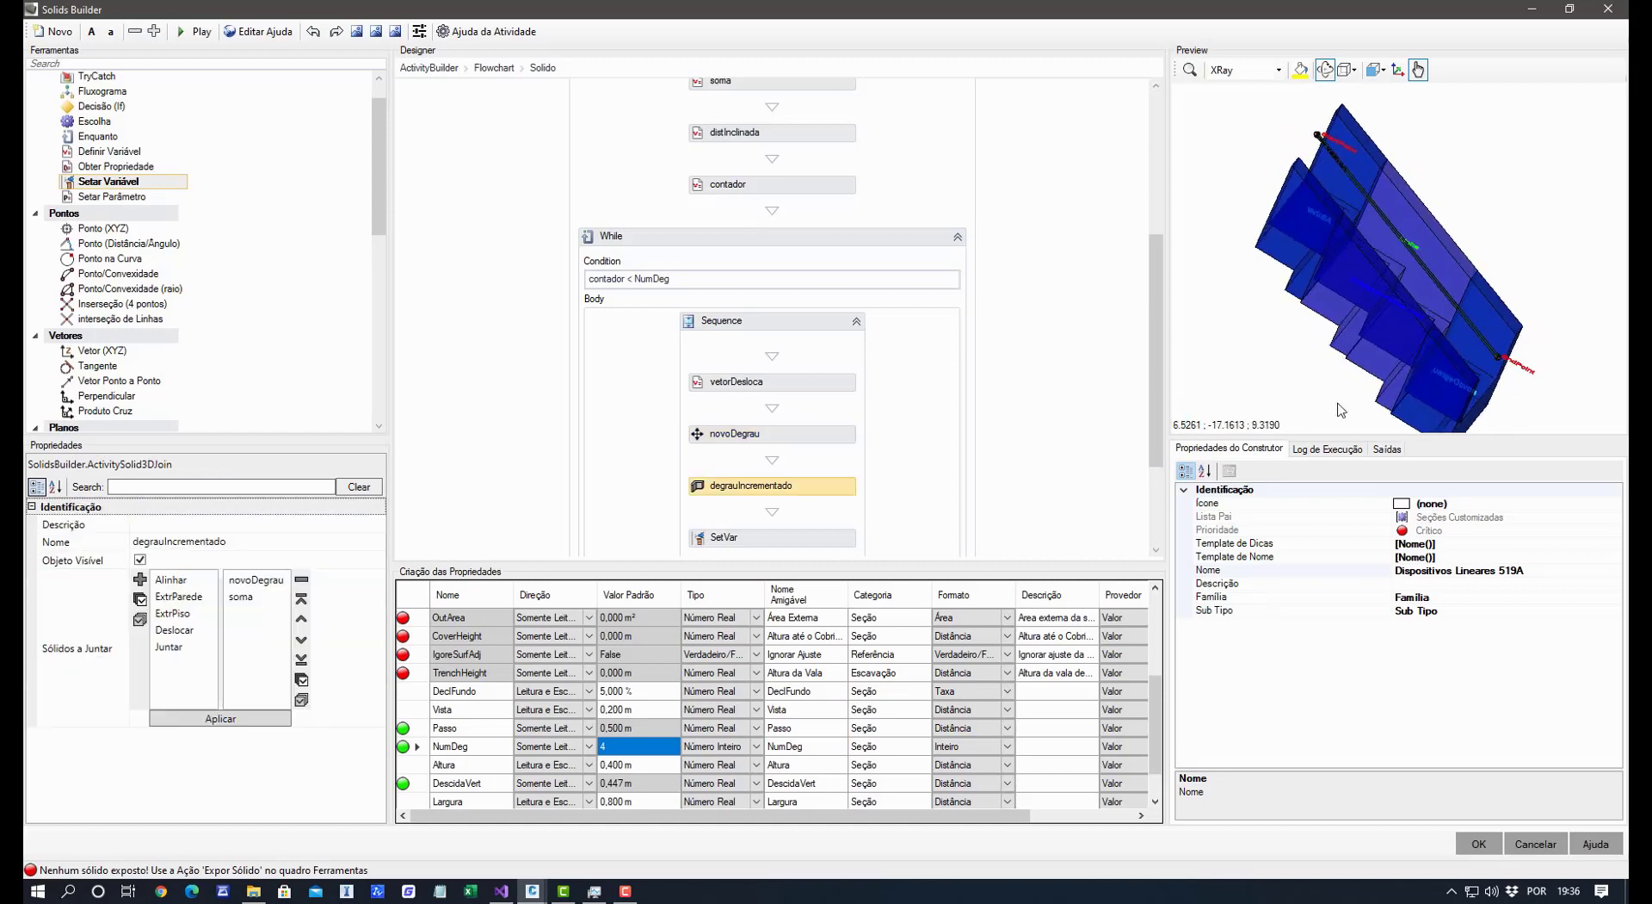
click(832, 438)
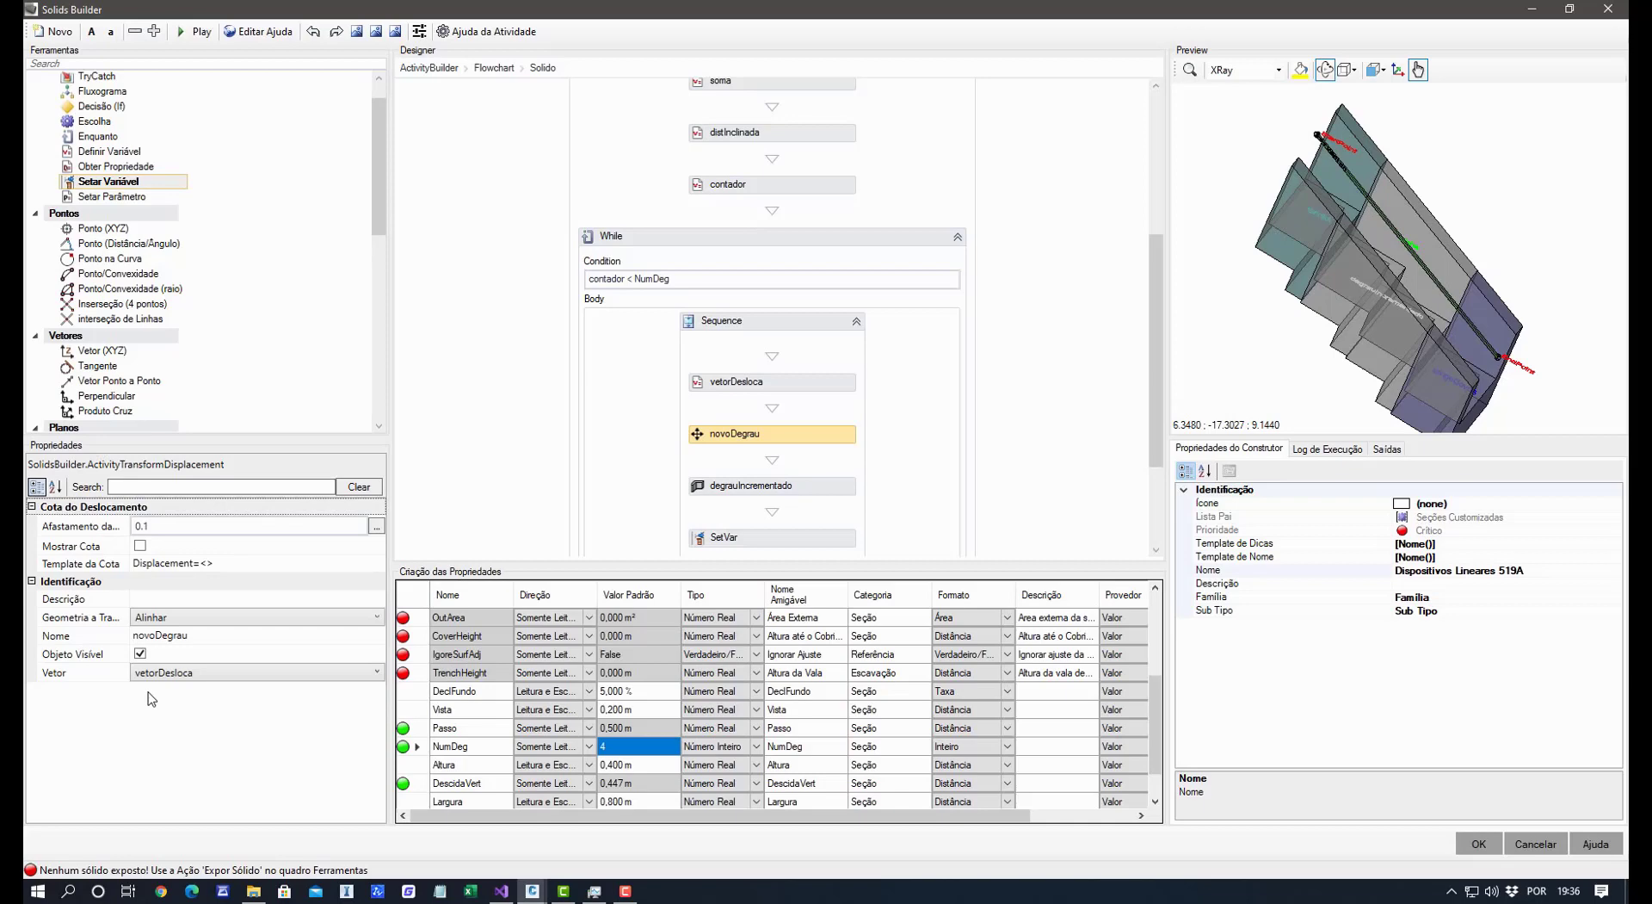
click(842, 485)
click(835, 484)
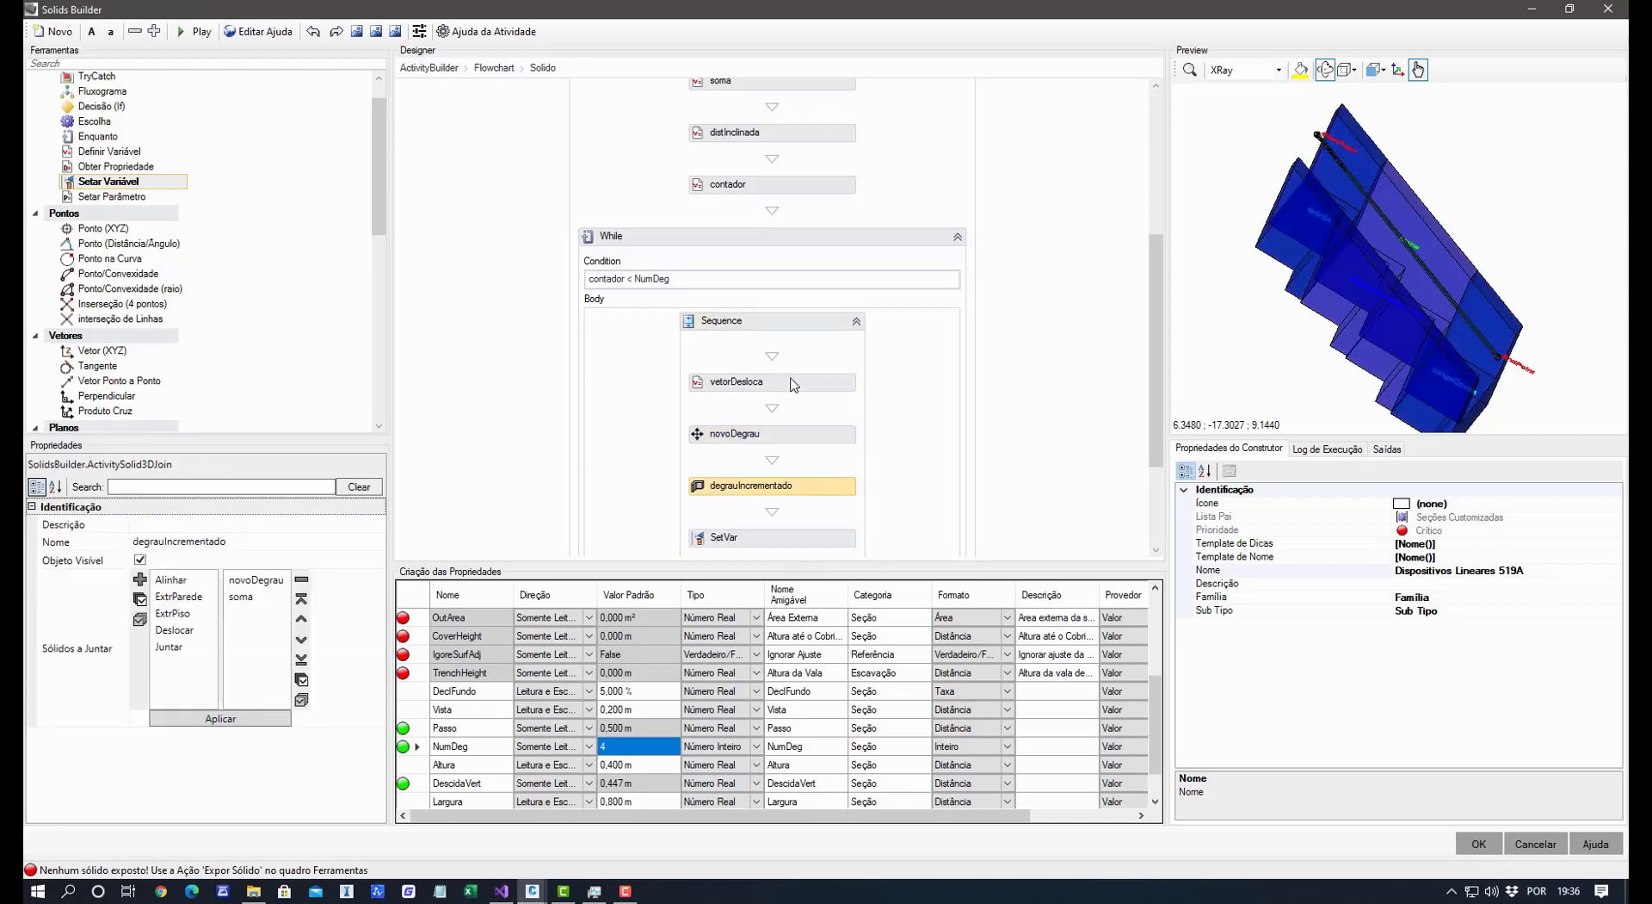
click(272, 596)
click(267, 584)
Rename the activity that sets soma as "redefinir a Soma".
click(807, 541)
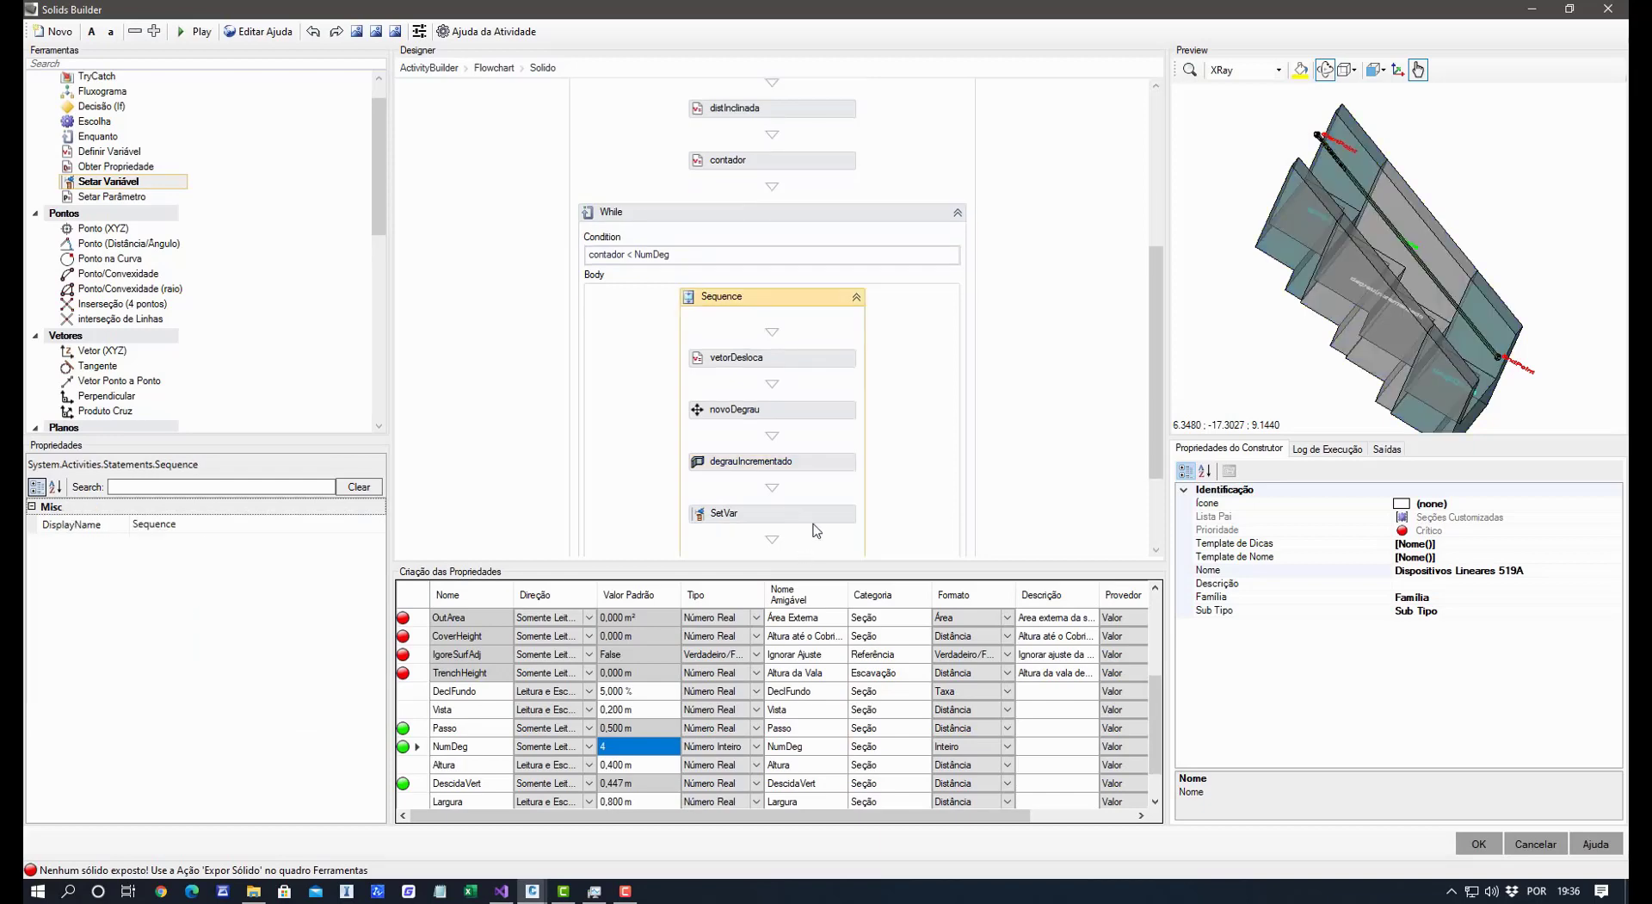
double_click(181, 523)
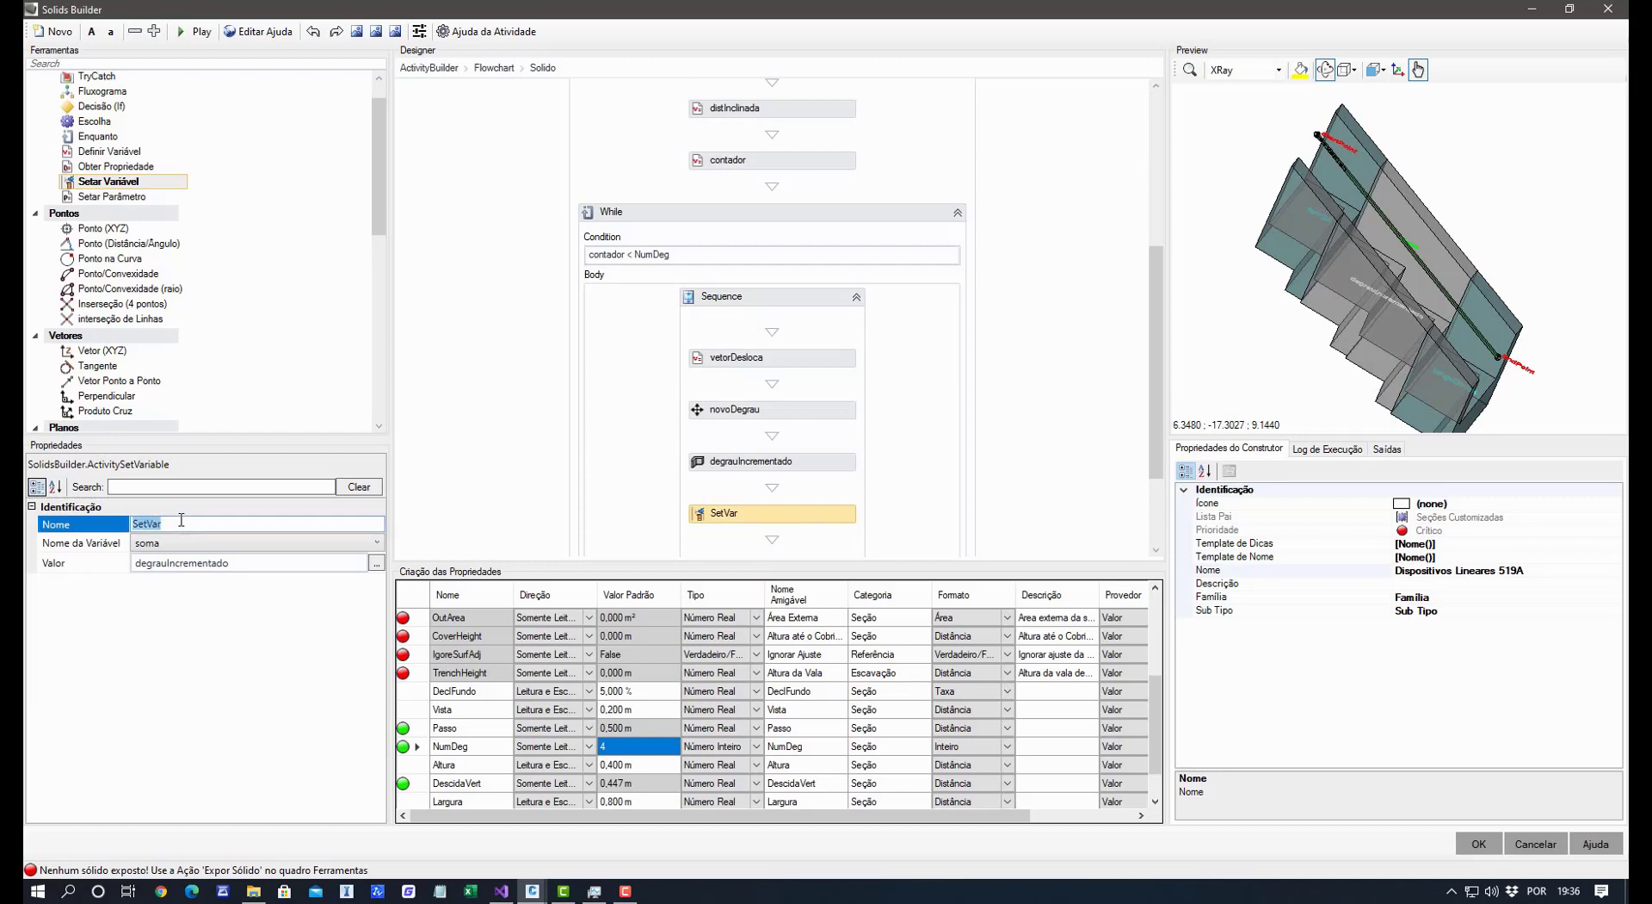
text(redefinir a Soma)
key(Tab)
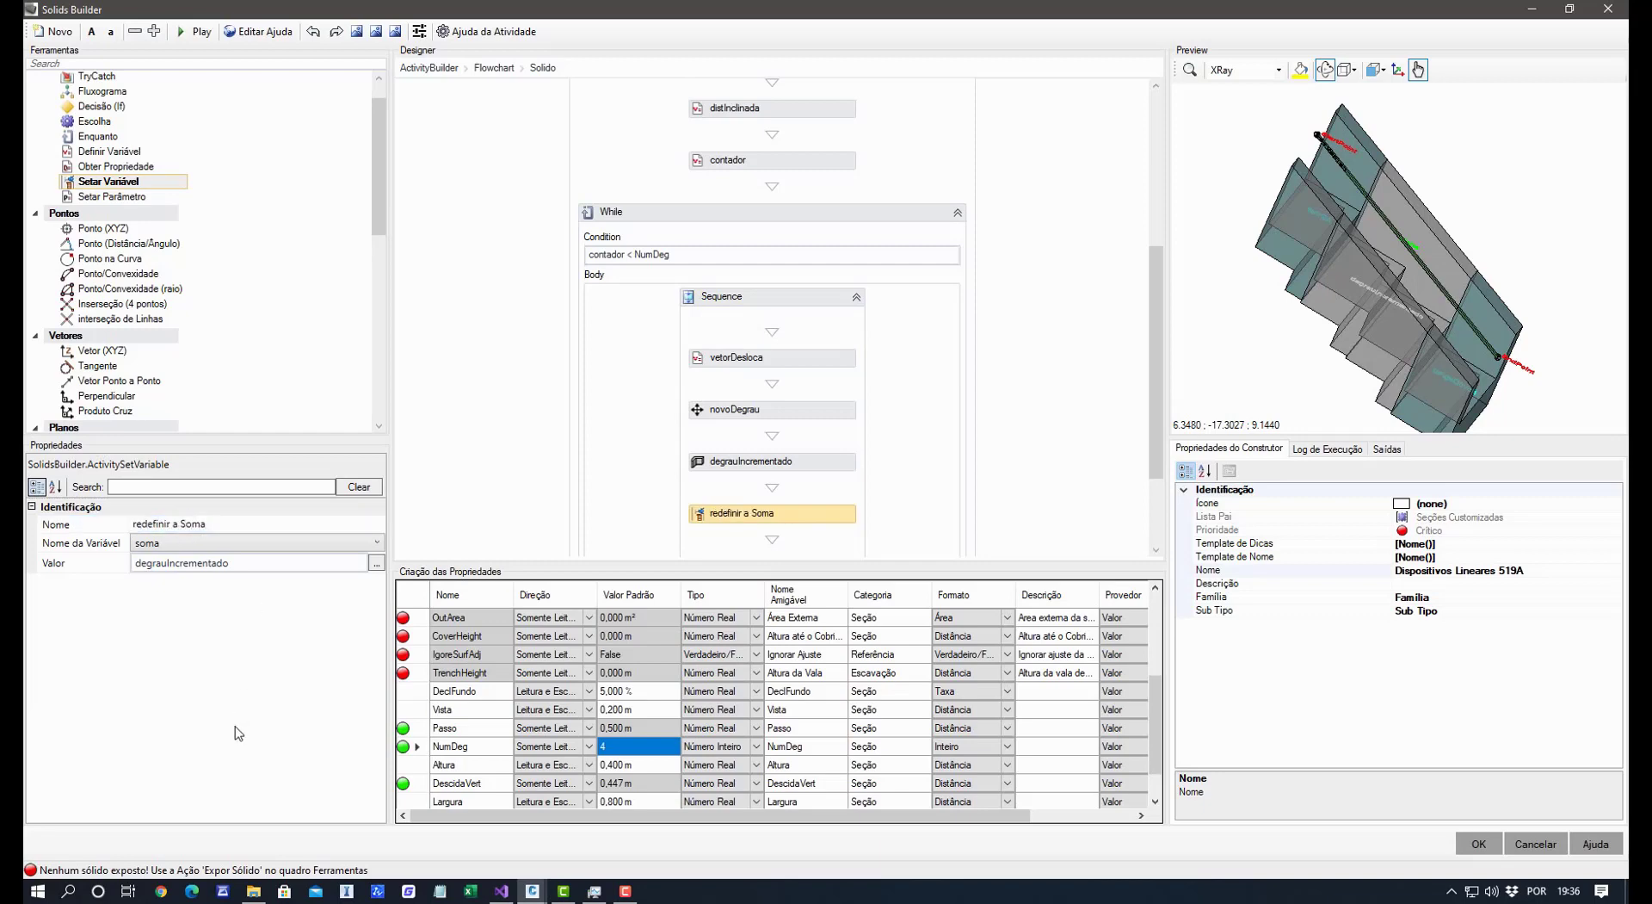
Review the counter increment and the vetorDesloca expression, and examine the displaced steps in the preview.
scroll(839, 514, down, 1)
click(813, 528)
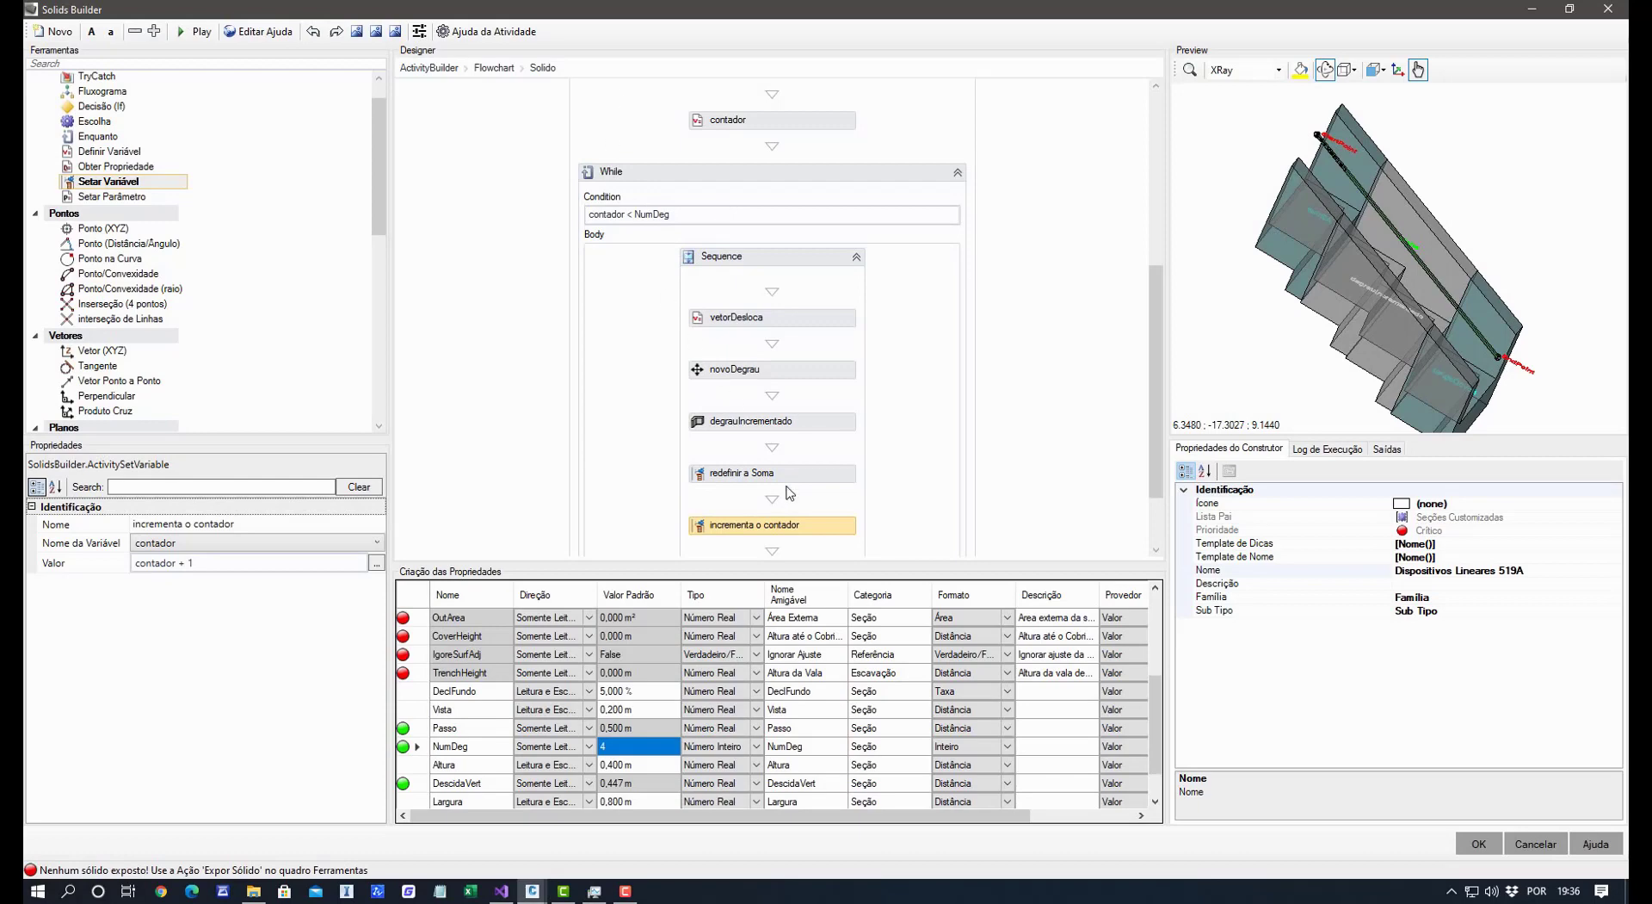
click(820, 324)
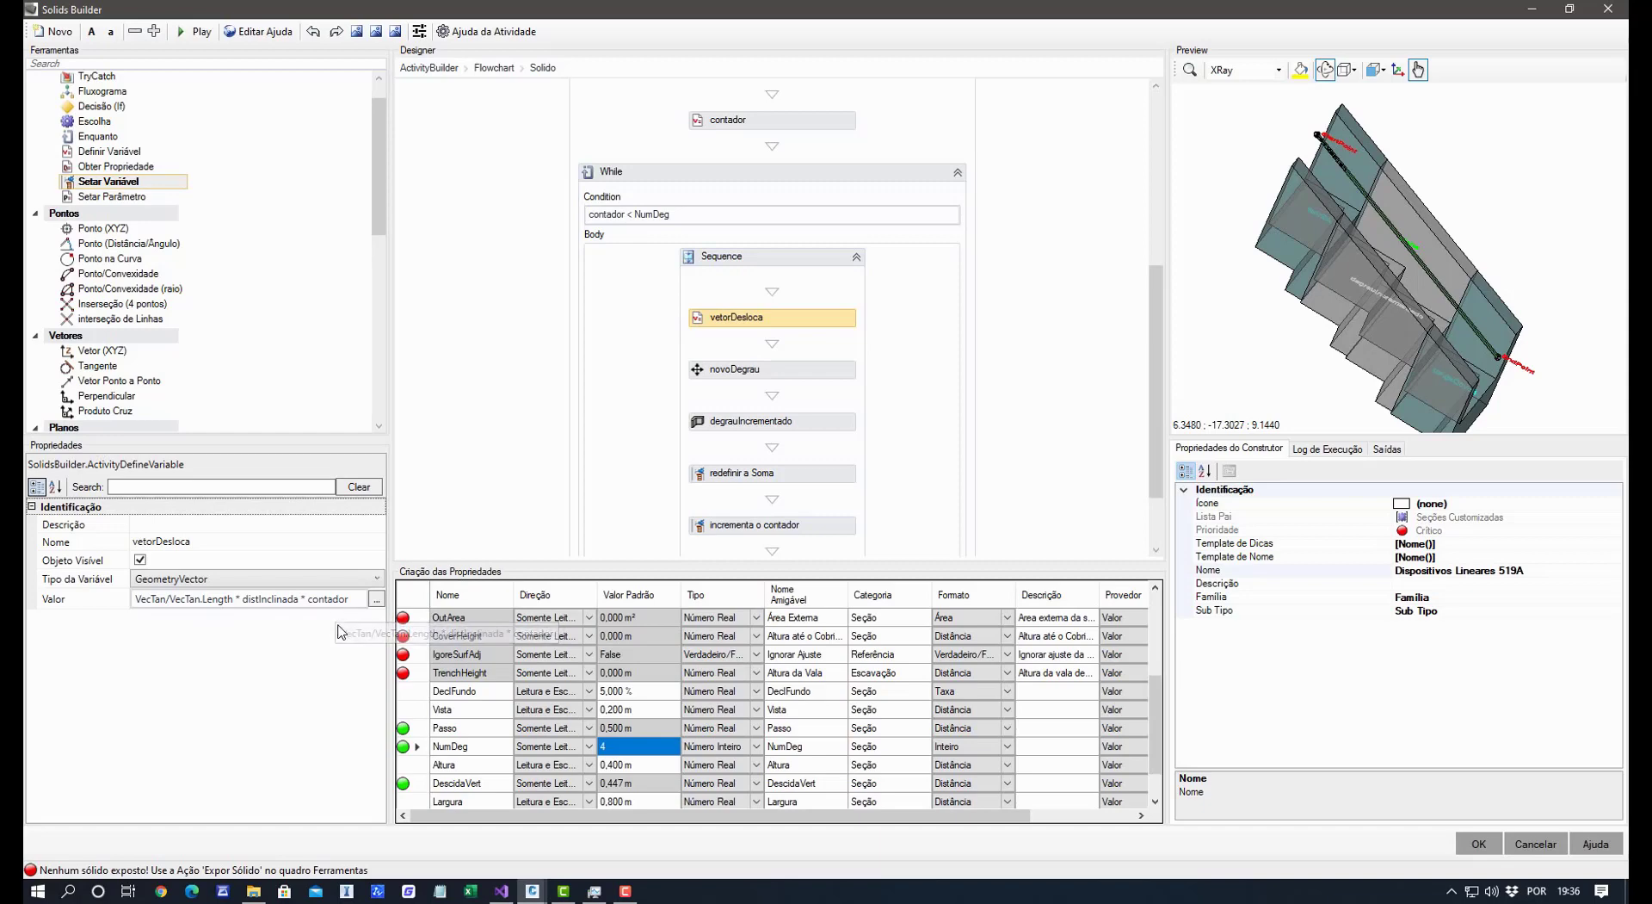
middle_drag(1288, 356, 1386, 327)
scroll(1296, 356, down, 3)
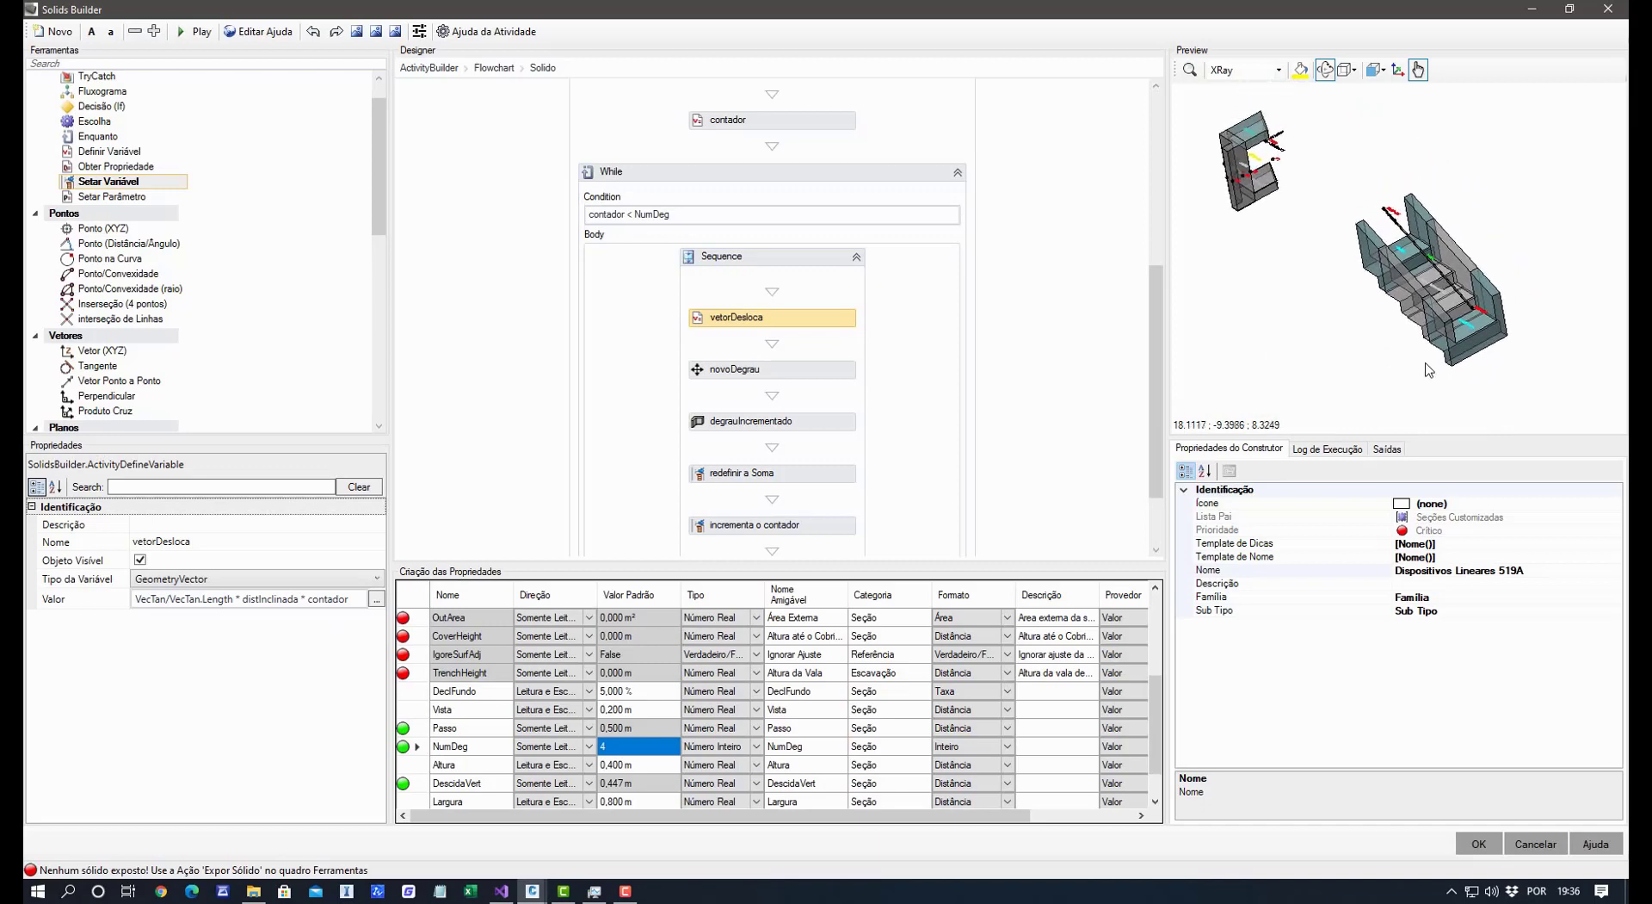
Collapse the While loop in the Solido sequence and add an Expor Sólido activity after it that exposes soma.
click(499, 69)
double_click(663, 325)
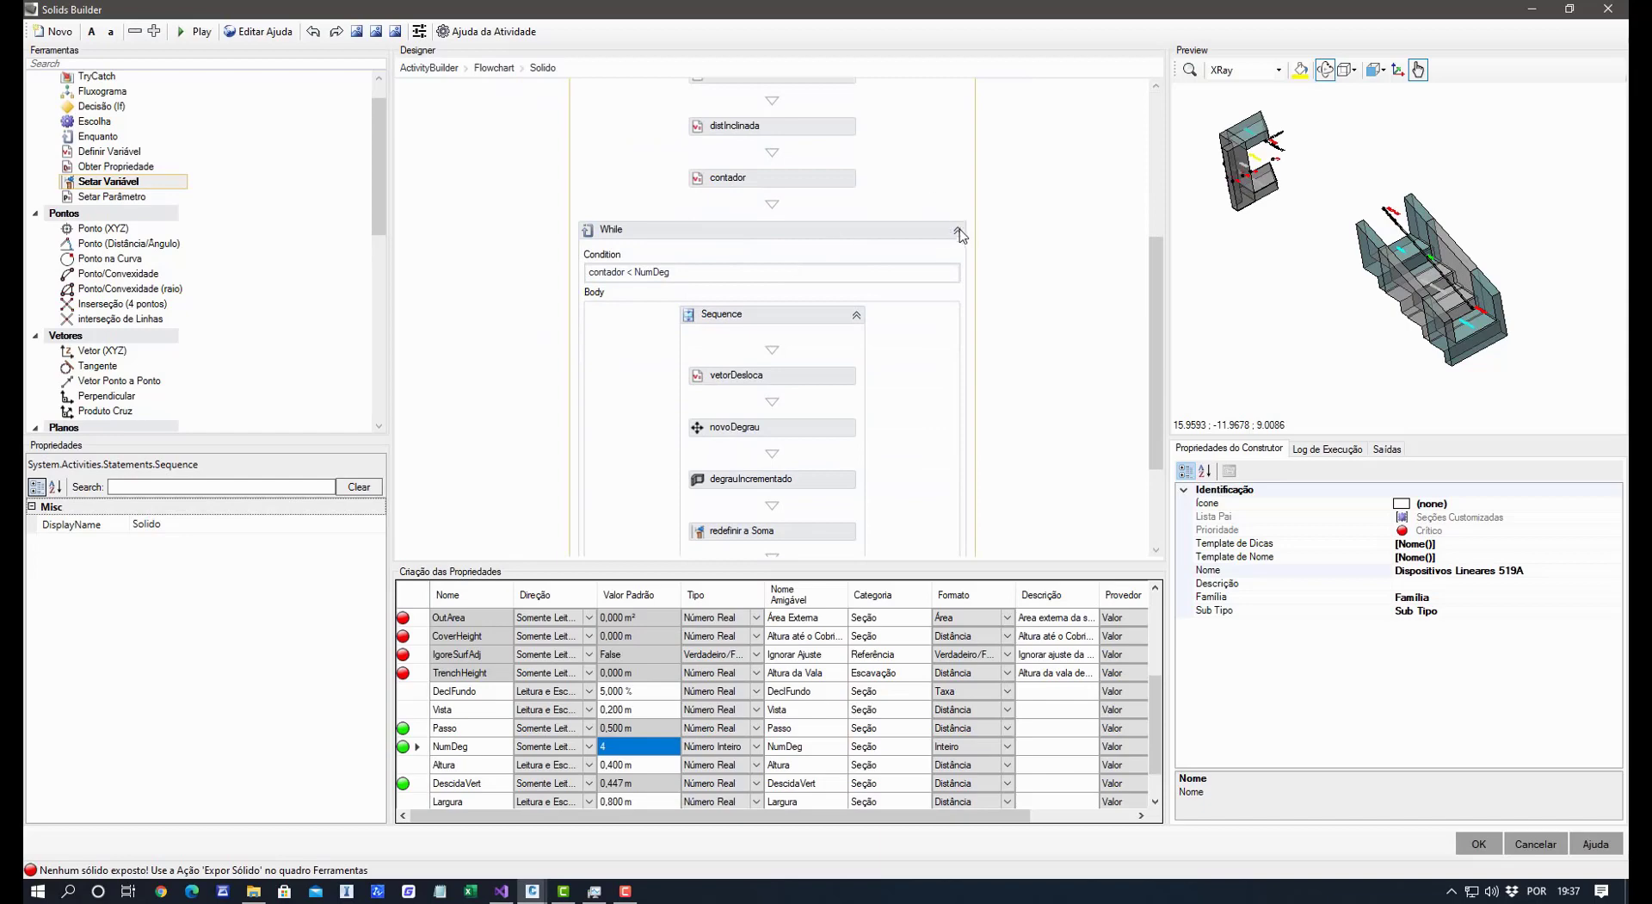
click(959, 232)
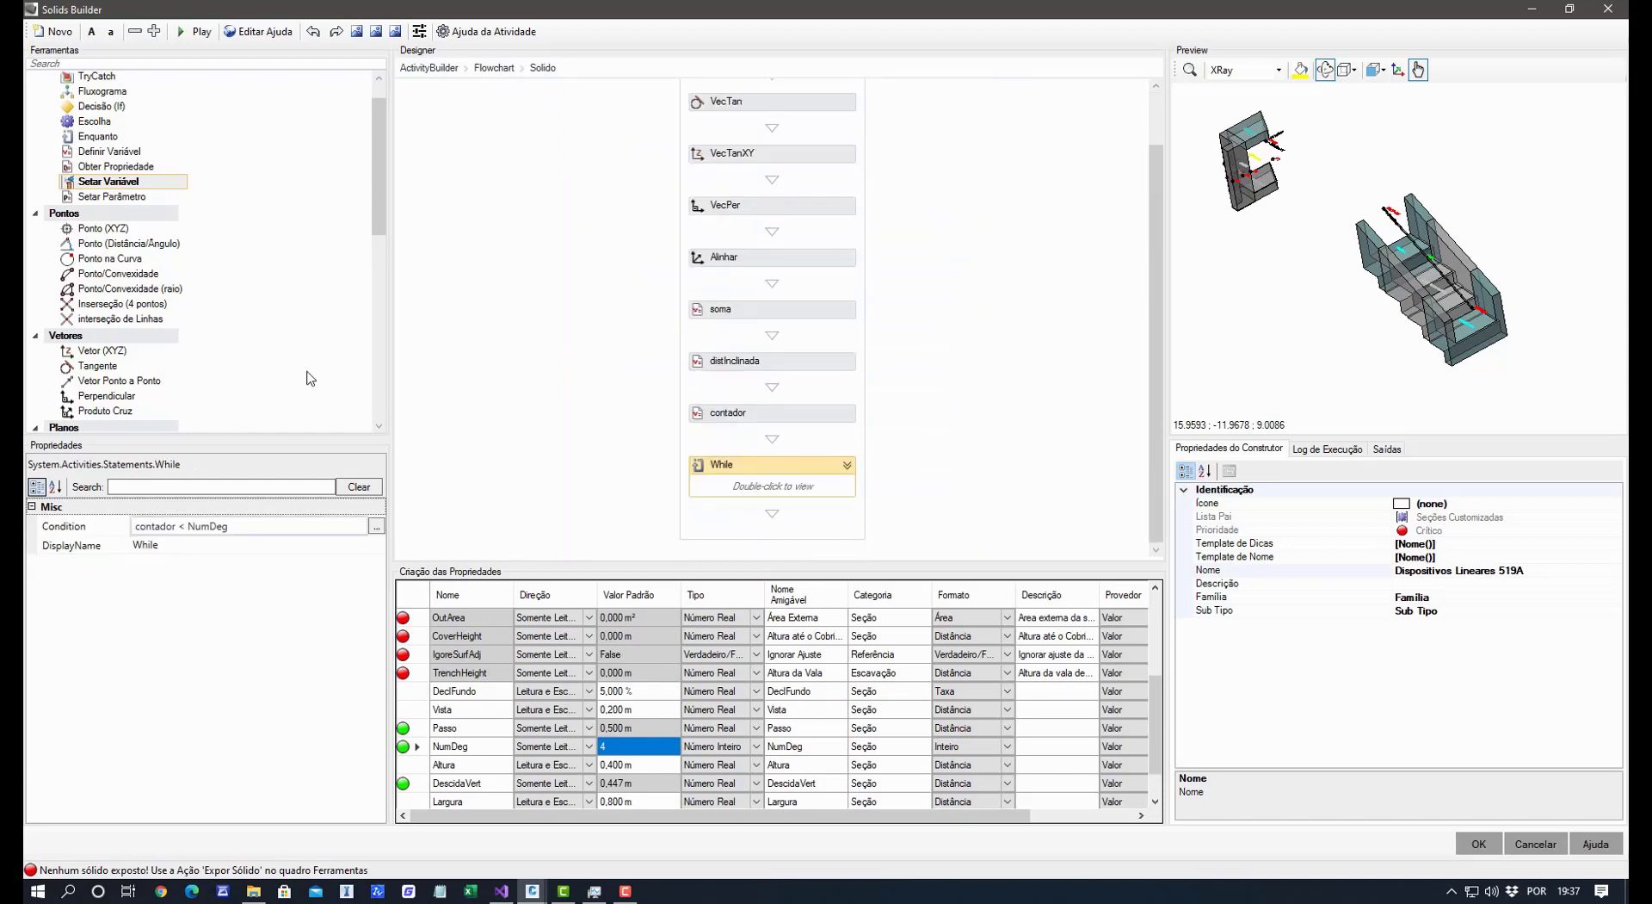
scroll(351, 322, down, 5)
scroll(274, 347, down, 5)
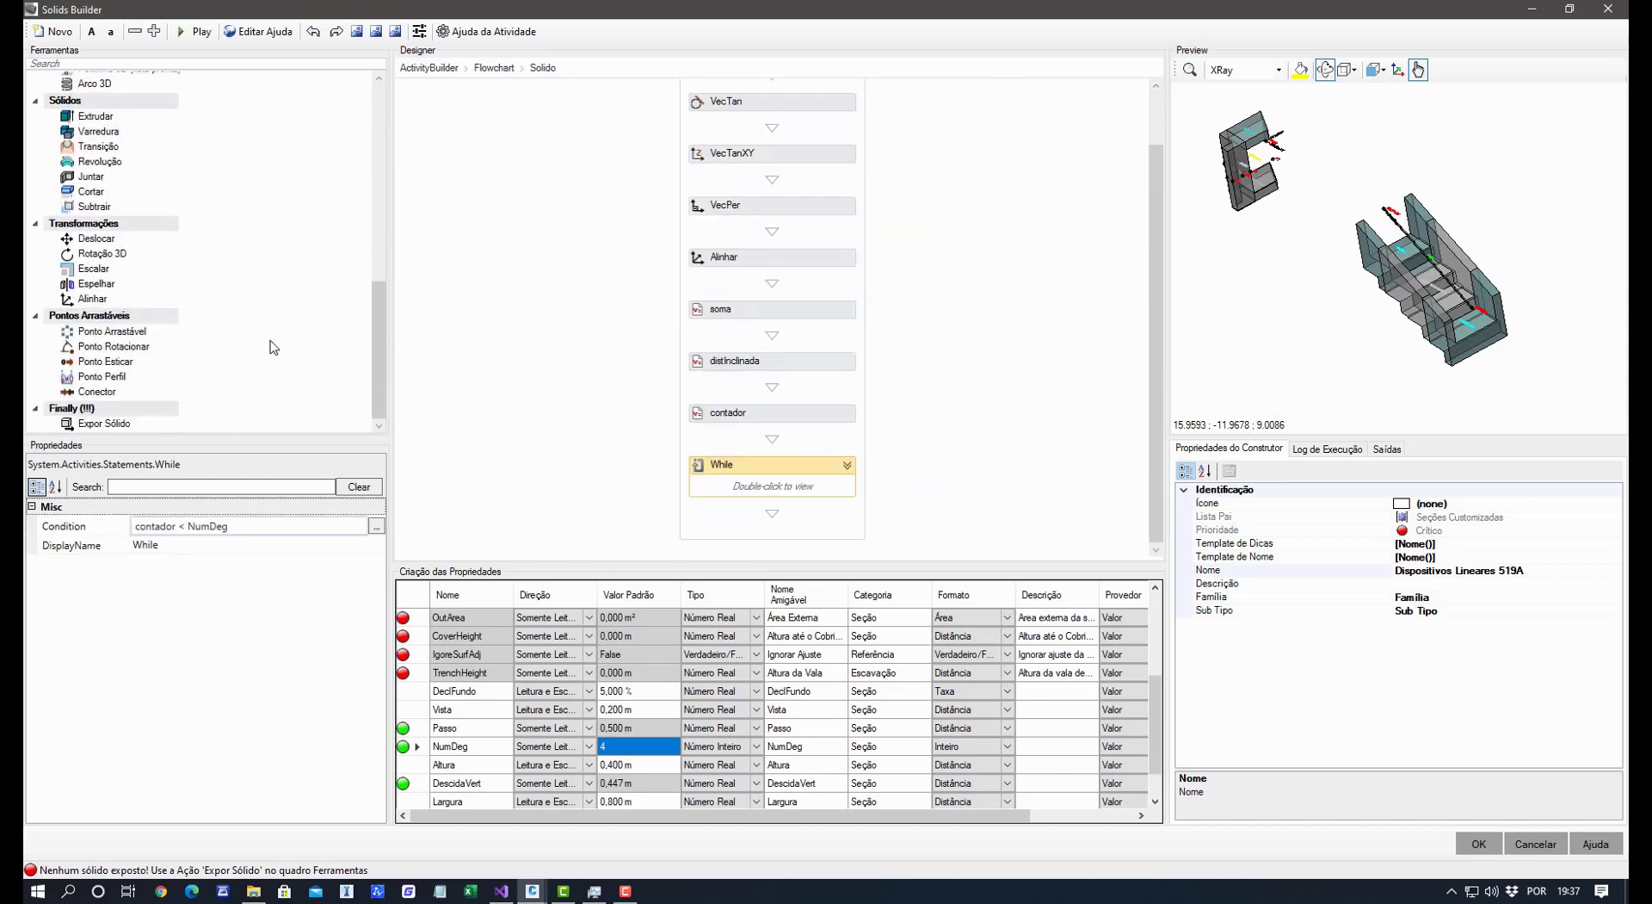
drag(105, 424, 665, 489)
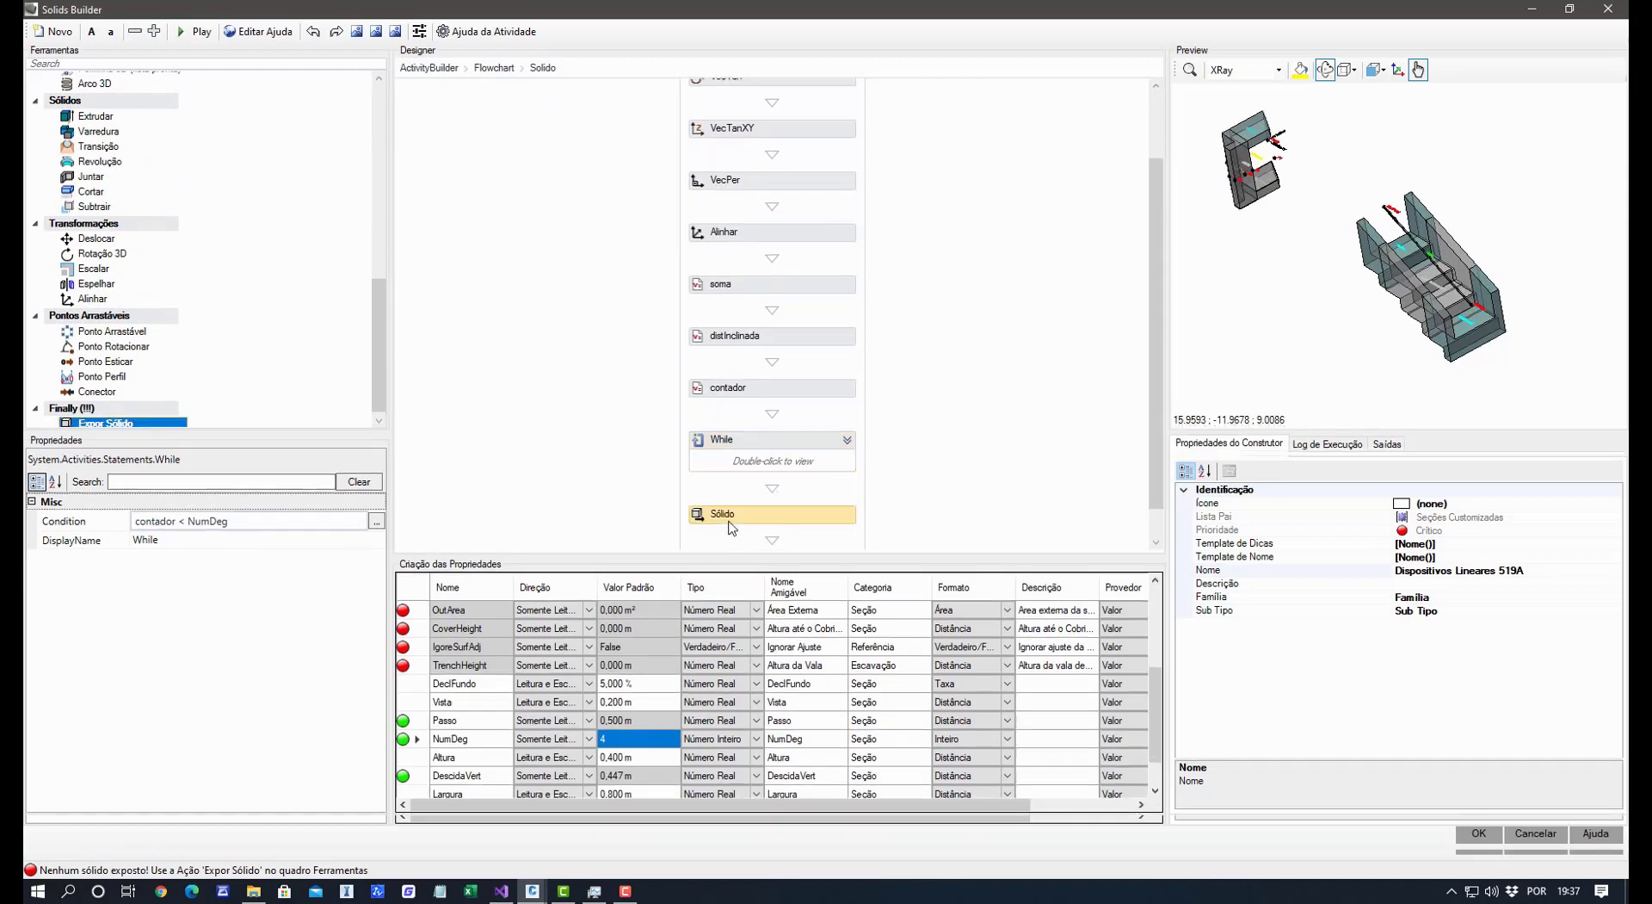
click(218, 538)
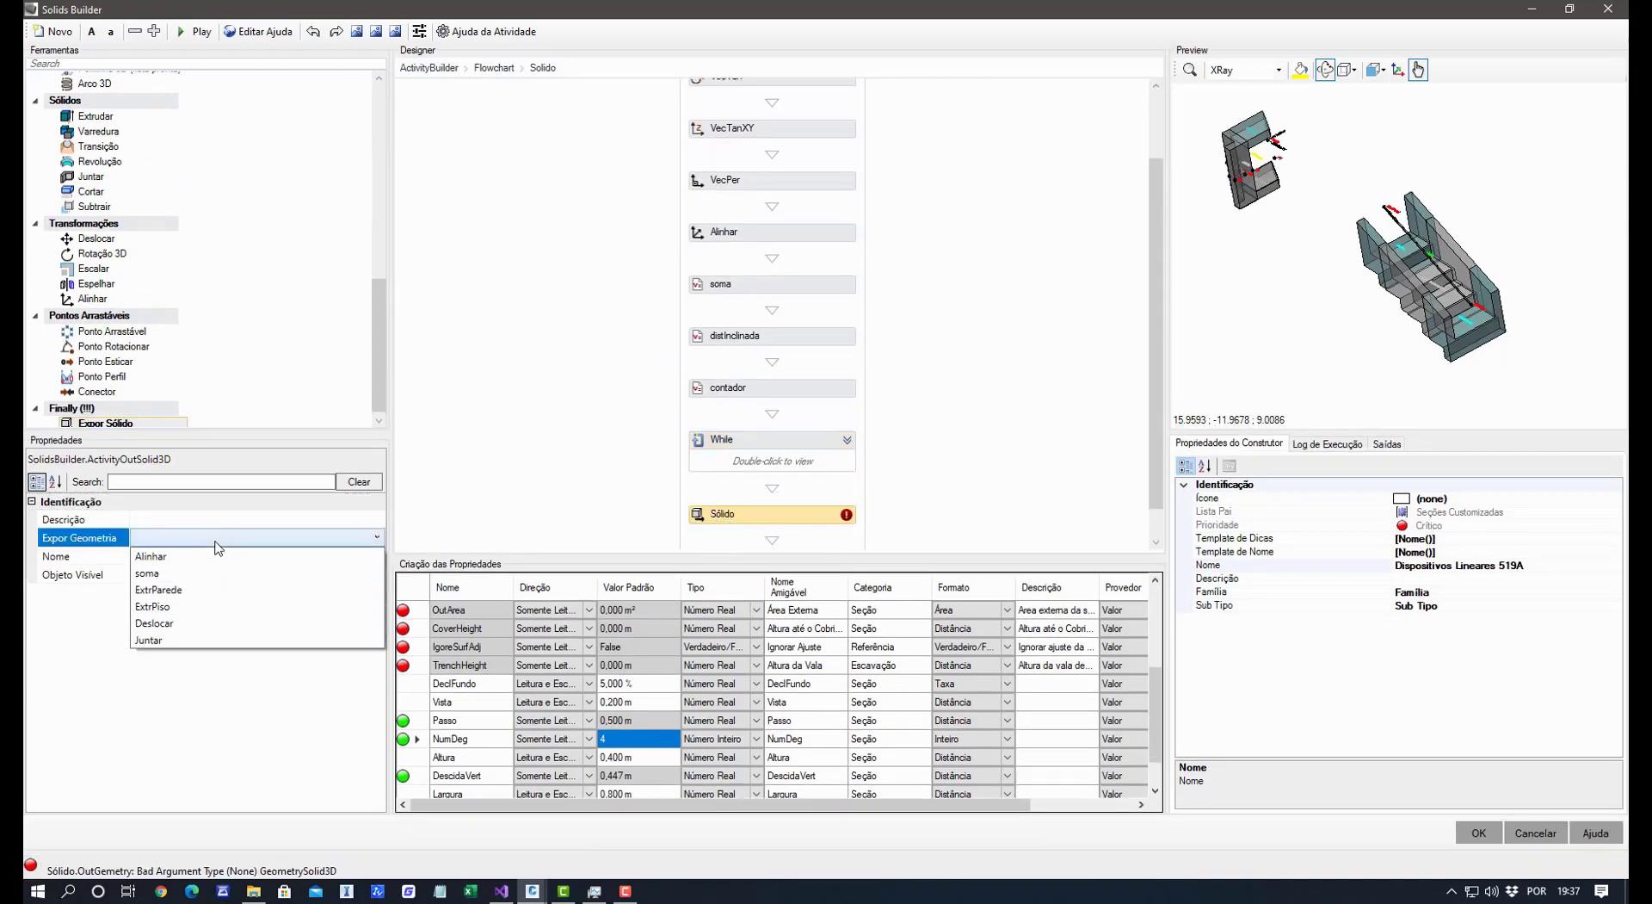
click(173, 574)
Hide every geometry in the execution log except the exposed Sólido.
drag(1325, 311, 1423, 299)
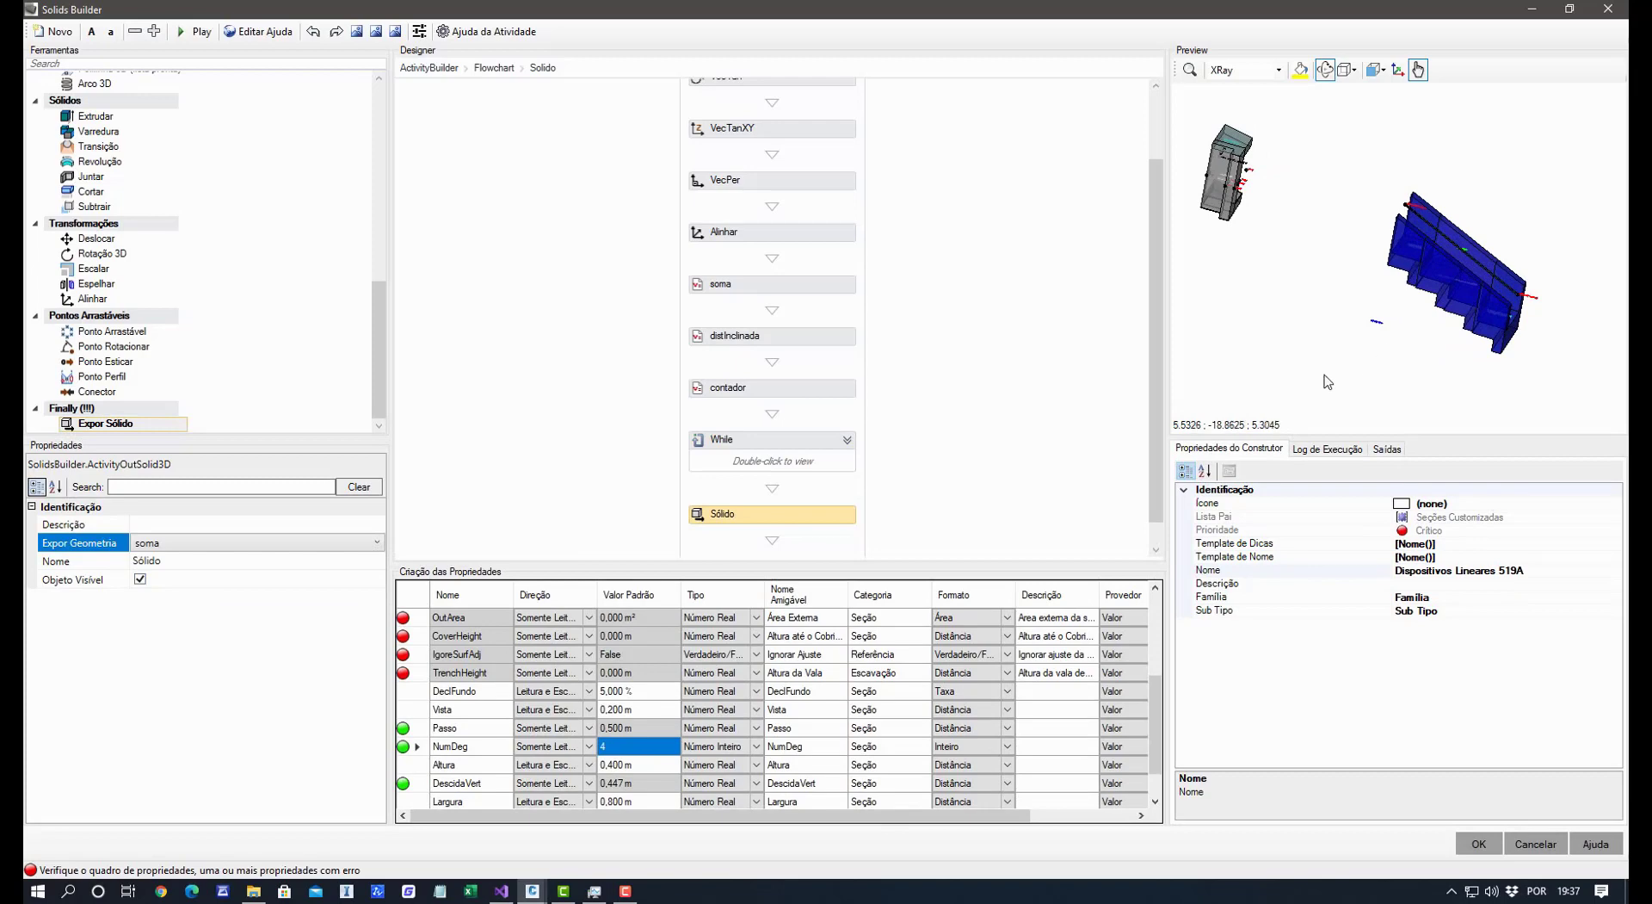
click(1343, 449)
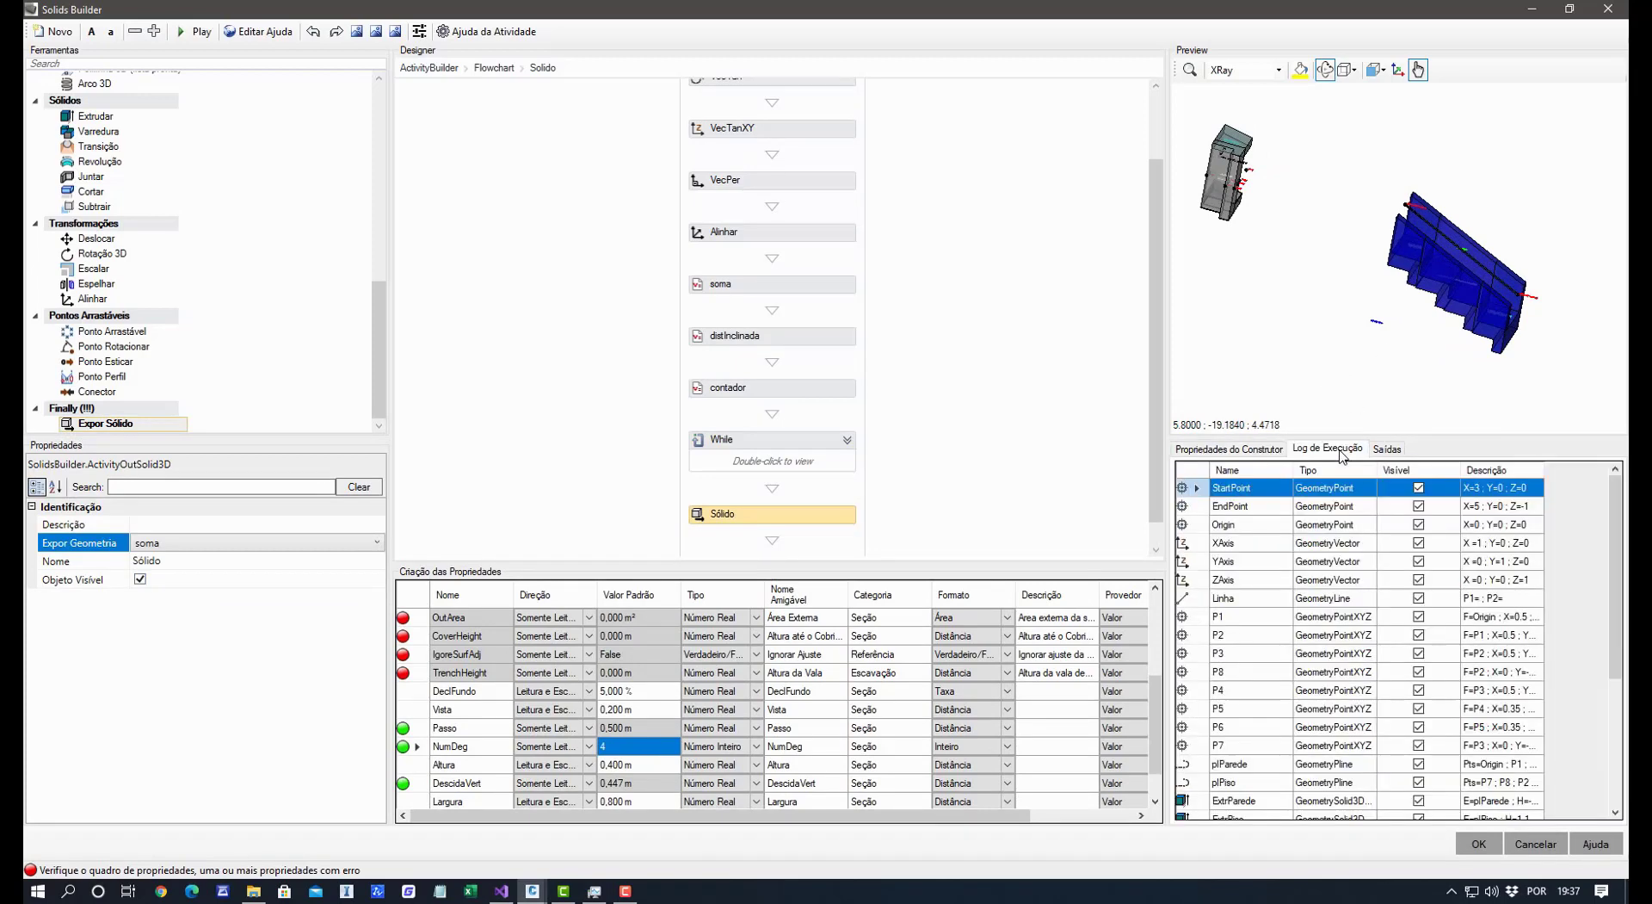
scroll(1269, 525, down, 4)
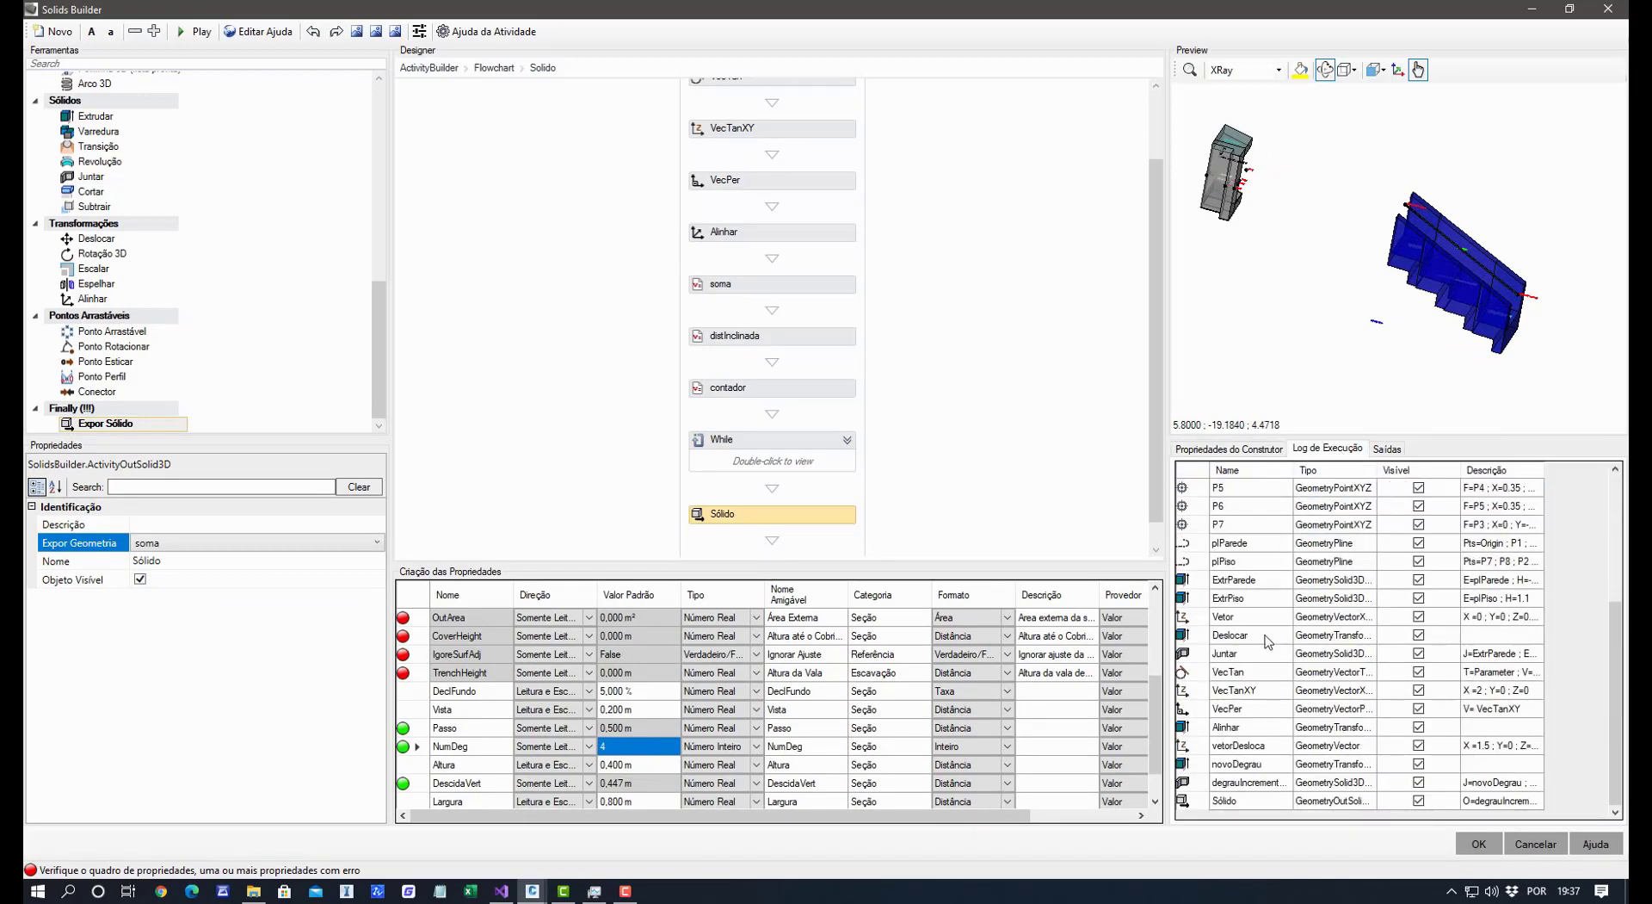
shift+click(1254, 784)
right_click(1384, 781)
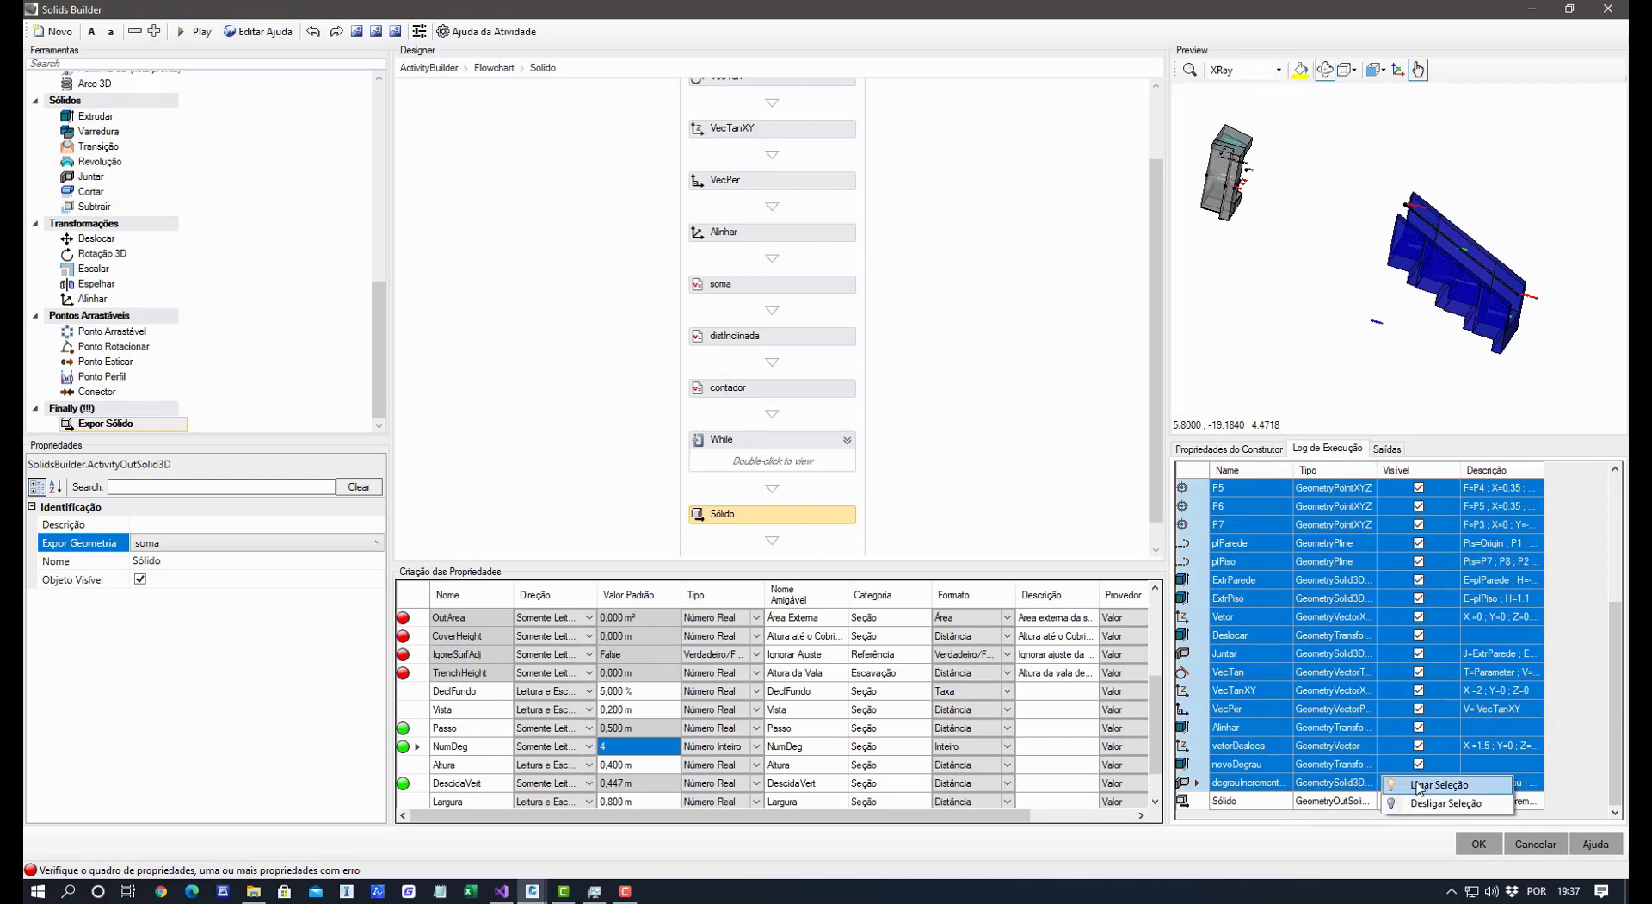
click(1420, 802)
drag(1429, 301, 1317, 351)
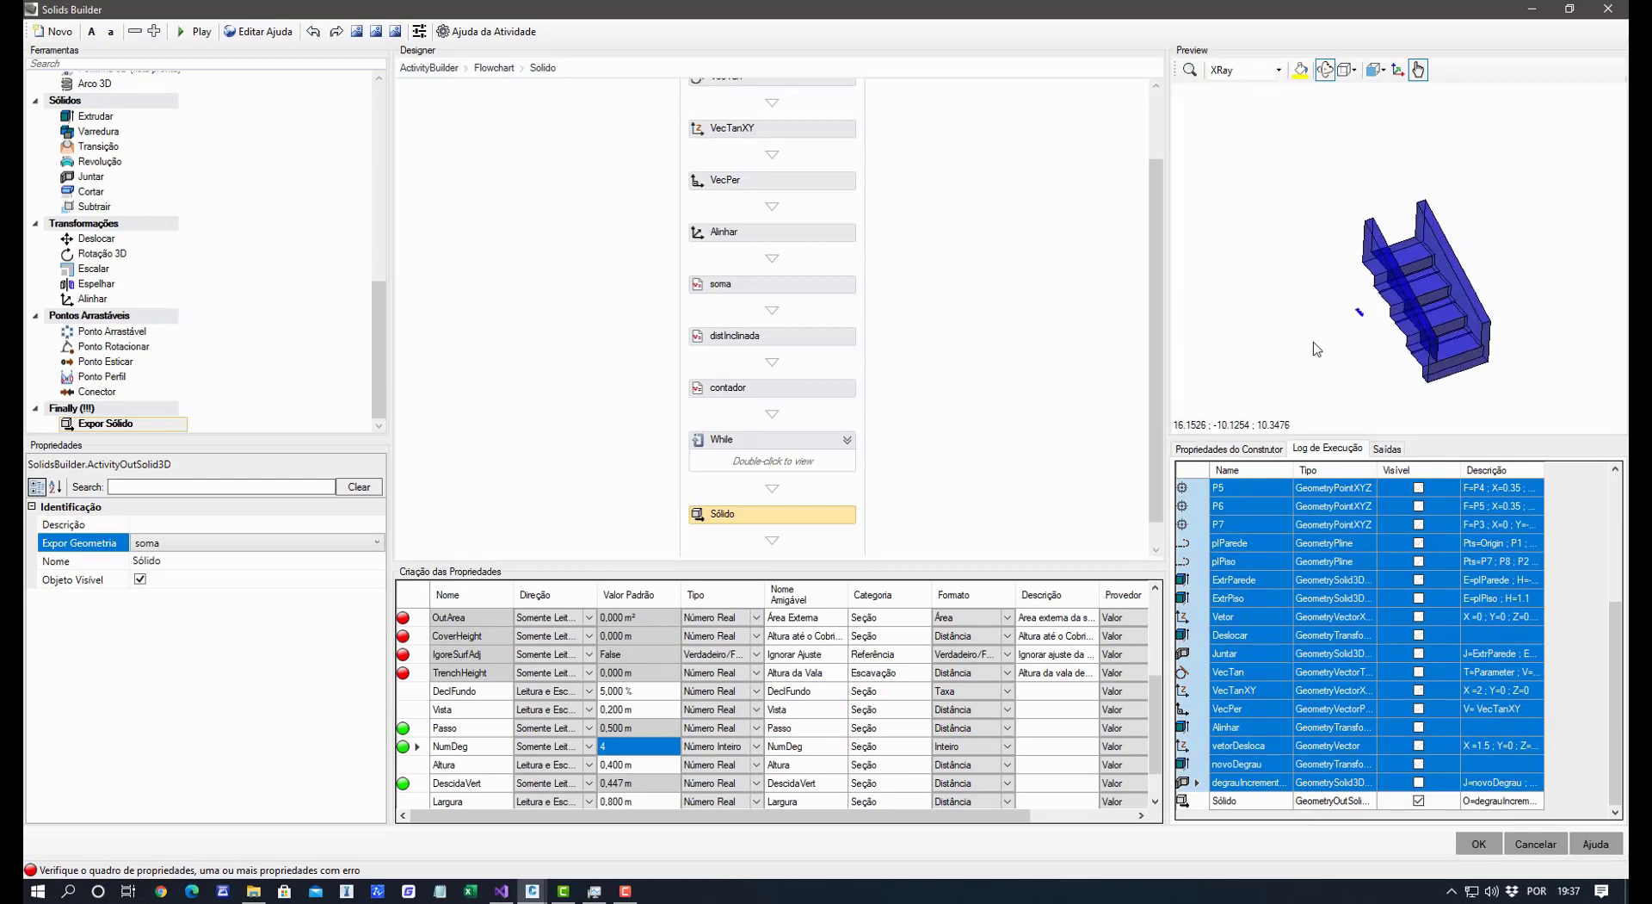
Make StartPoint, EndPoint and Linha visible again in the execution log.
click(1262, 584)
scroll(1280, 663, up, 4)
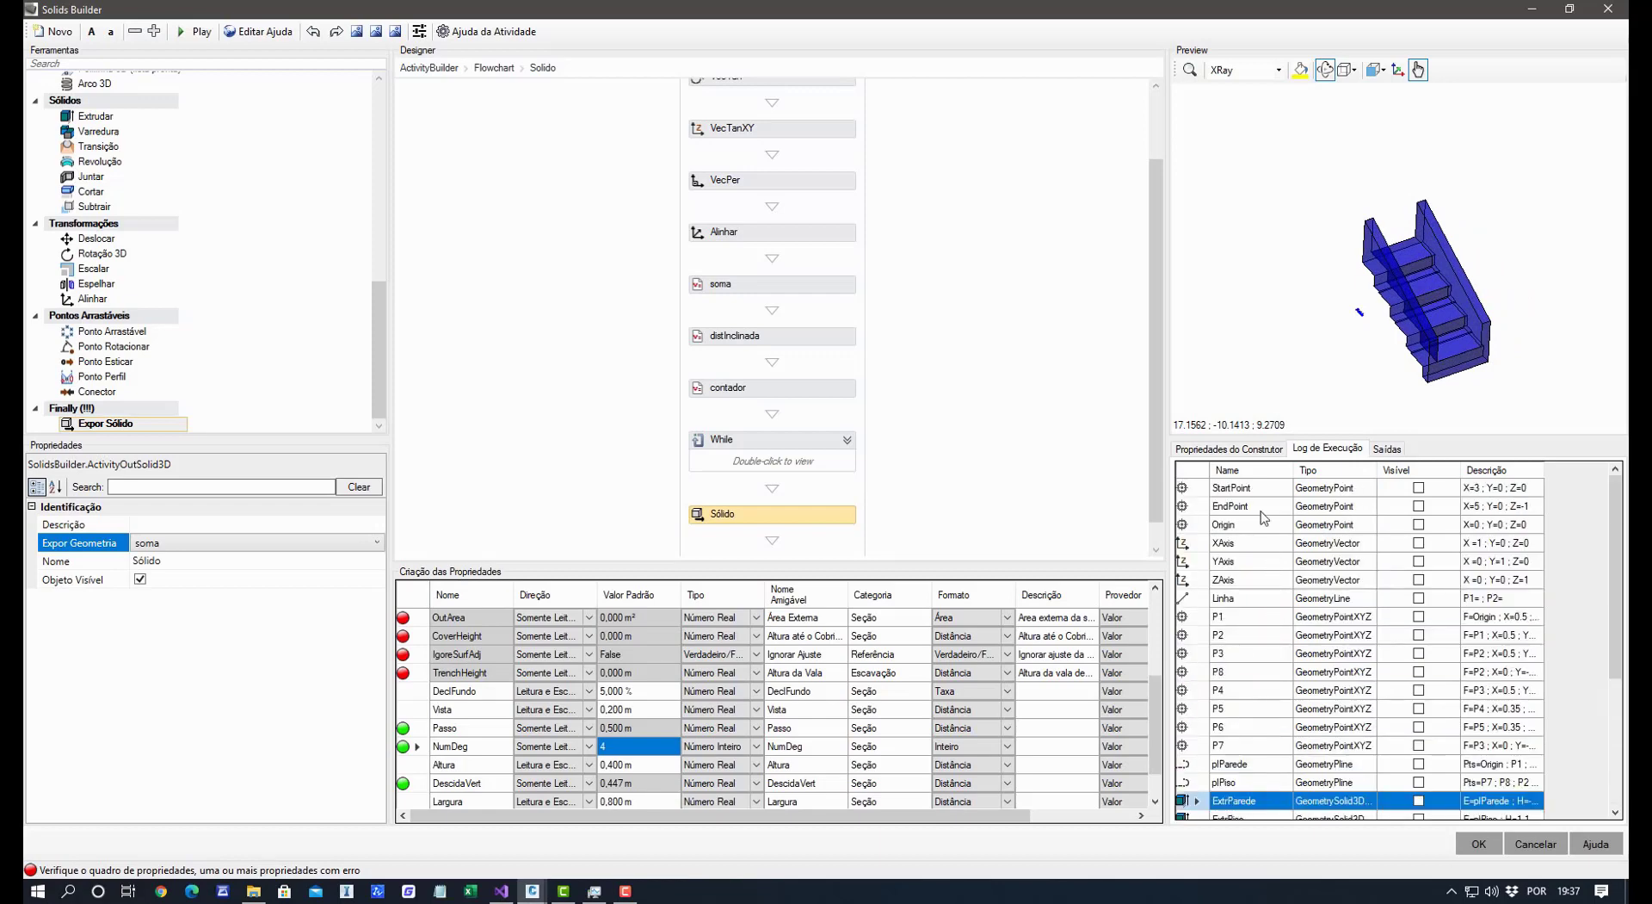
click(1261, 596)
scroll(1277, 565, down, 3)
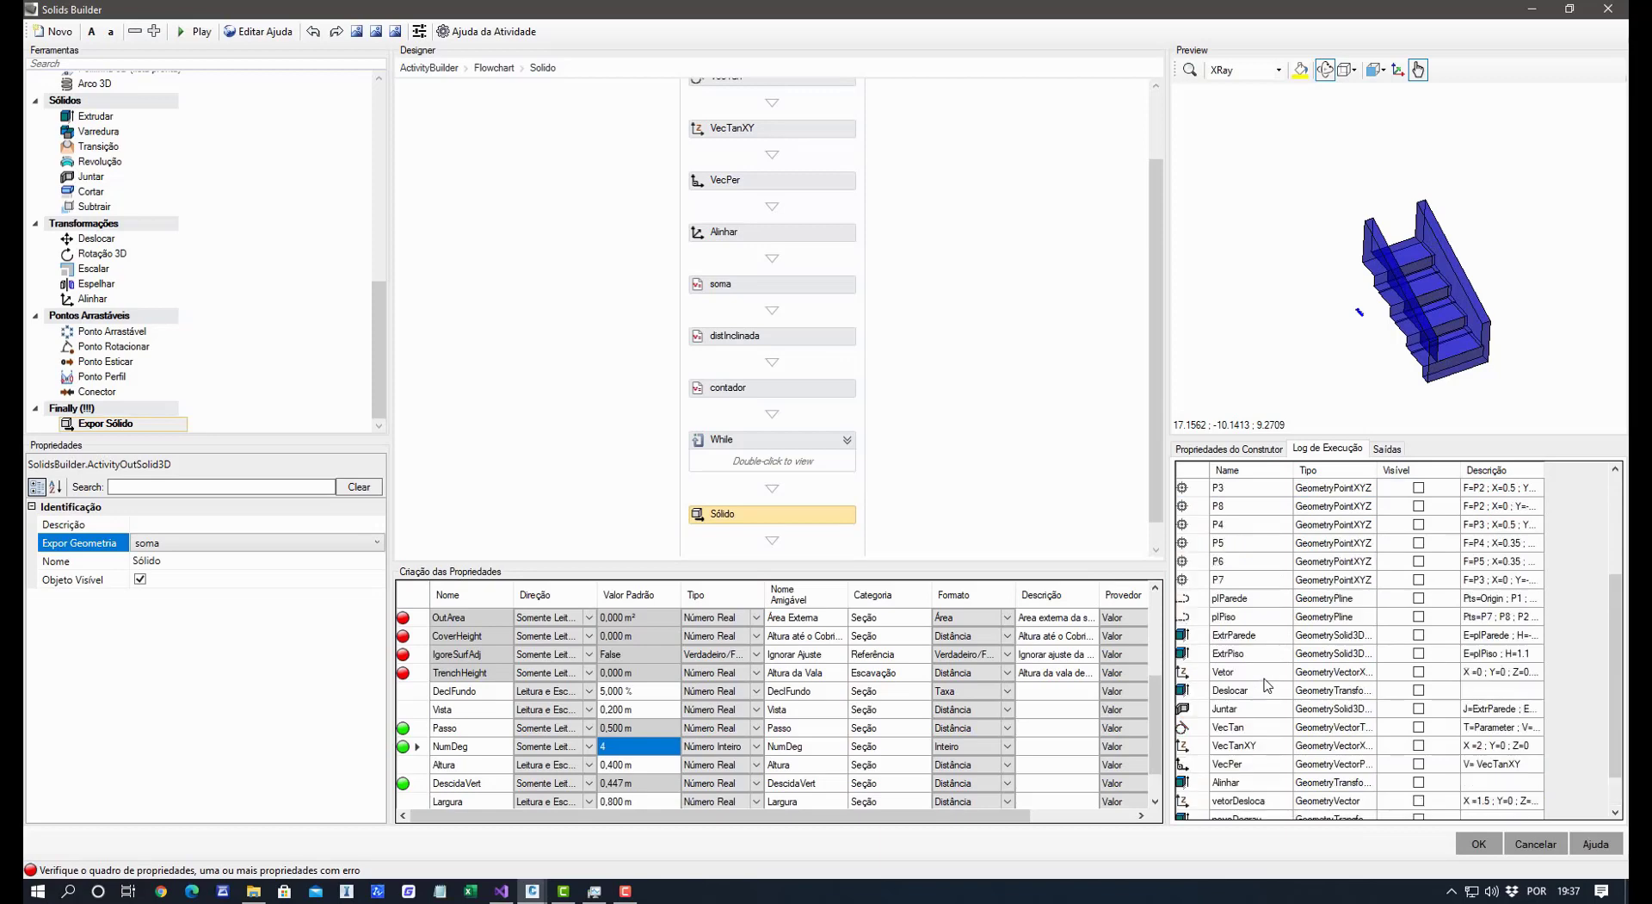
scroll(1269, 648, up, 3)
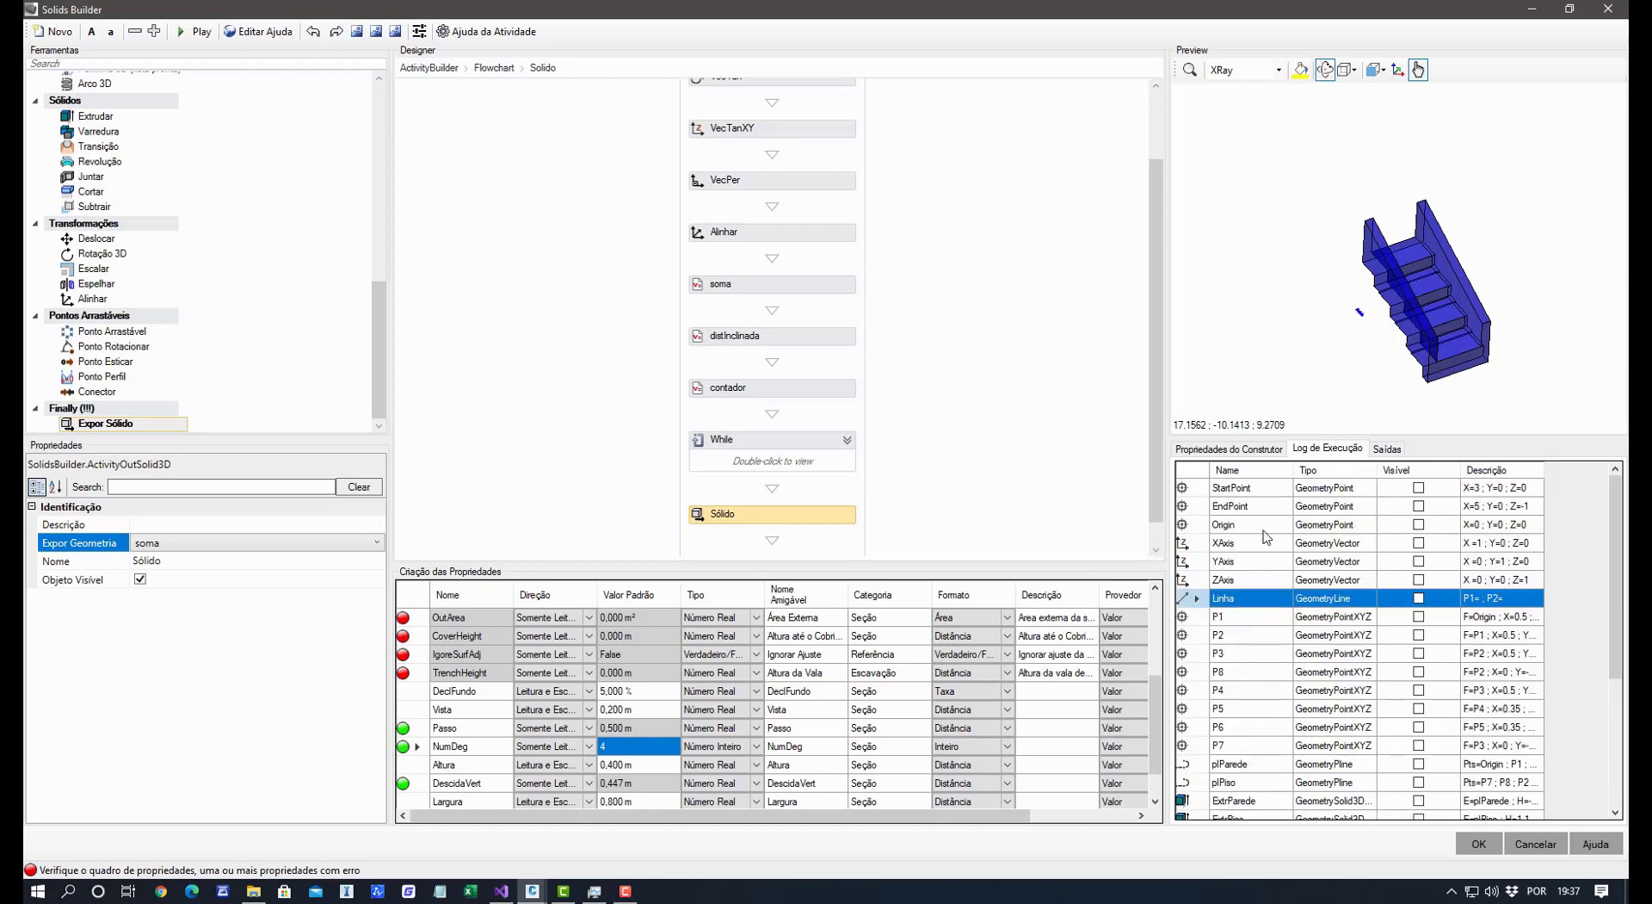
click(1266, 527)
click(1265, 488)
click(1419, 488)
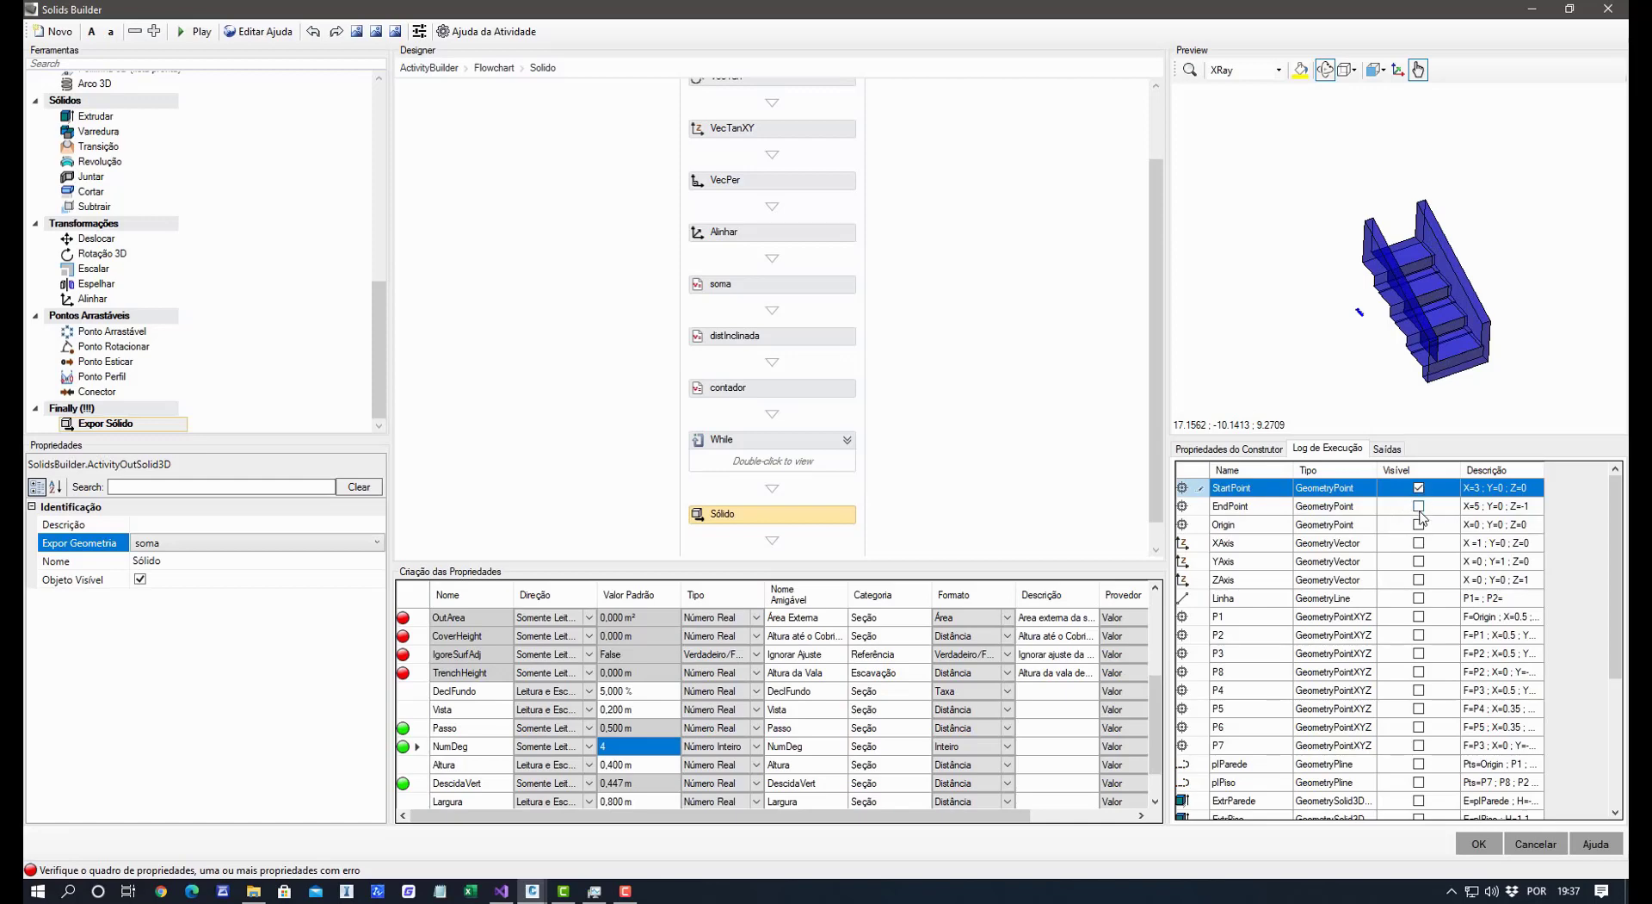
click(1419, 506)
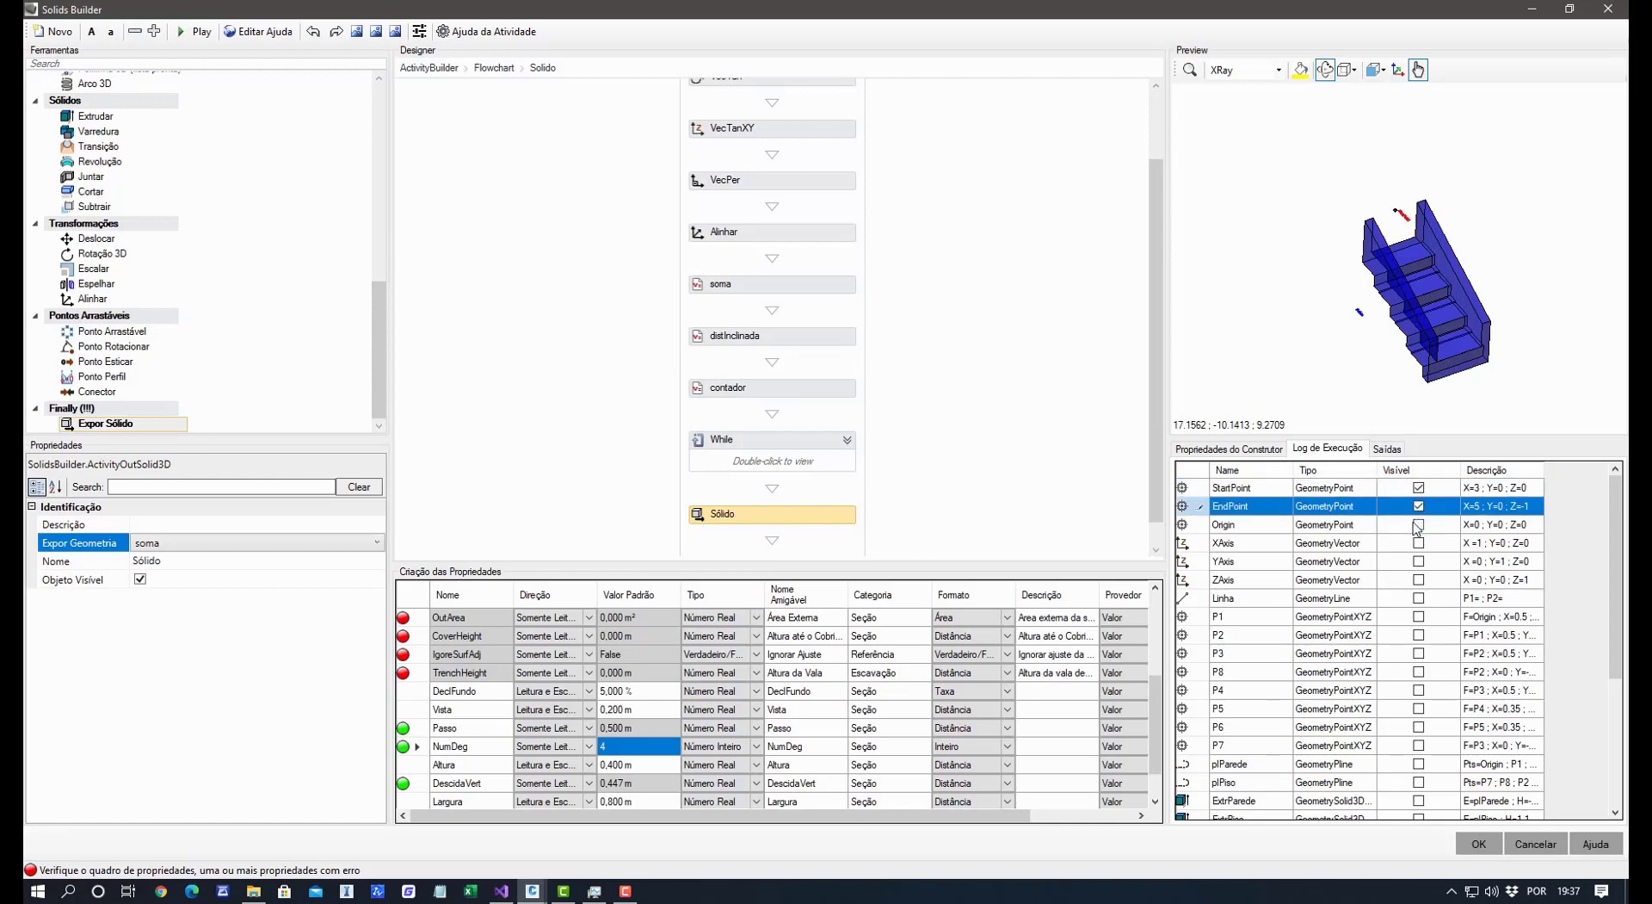
click(1251, 599)
click(1420, 598)
click(1383, 636)
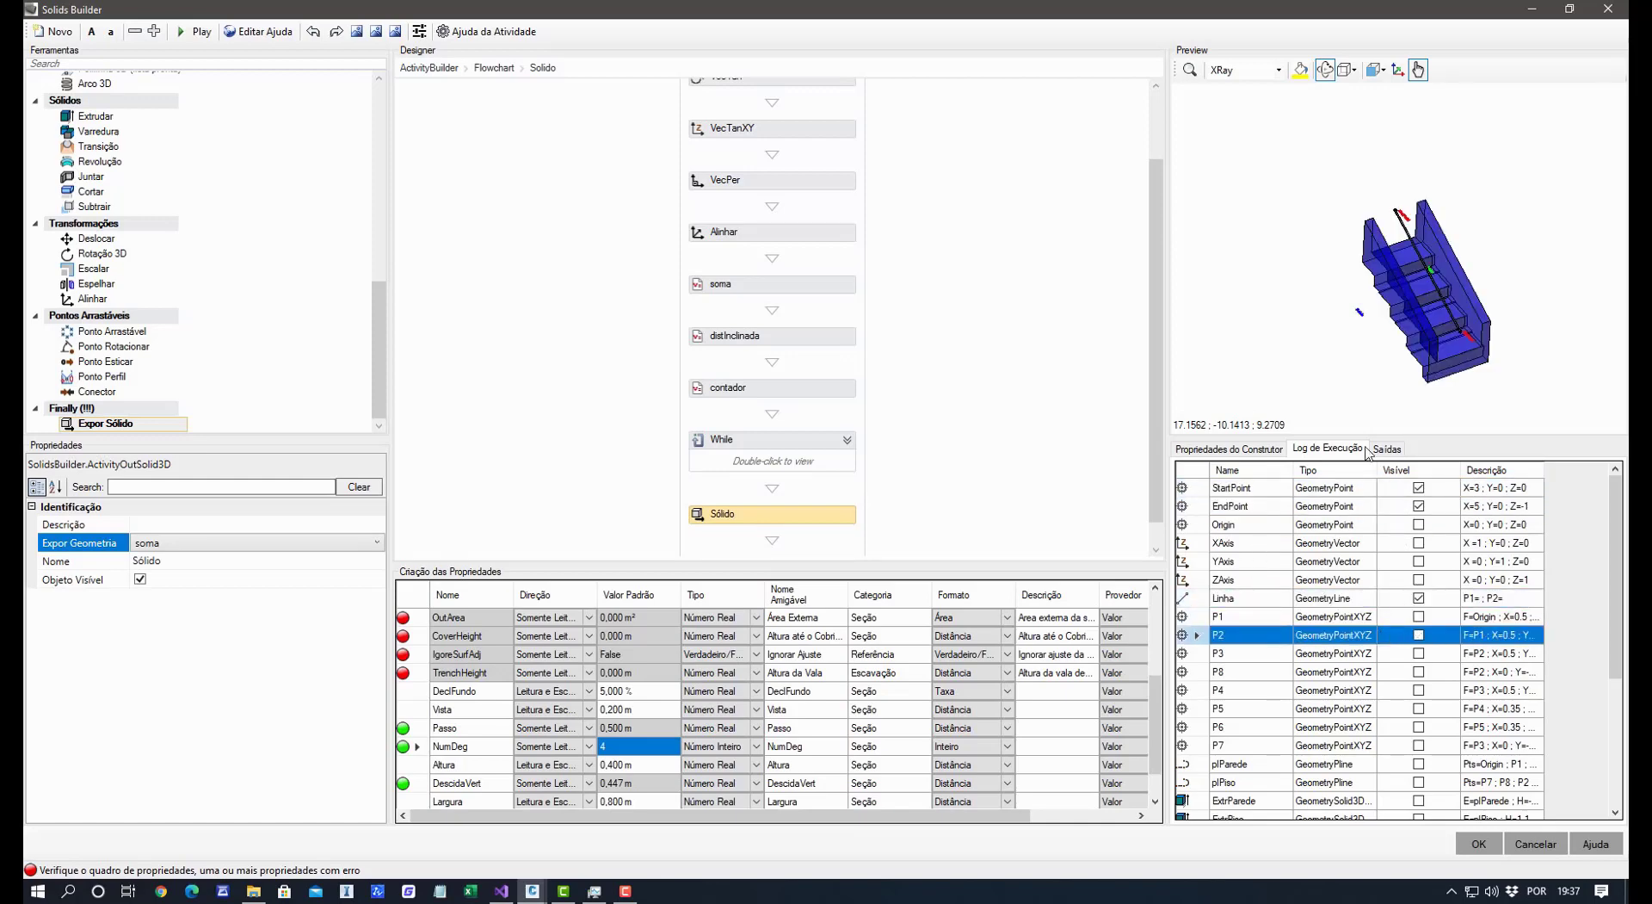
Examine the exposed stair solid and its position along the line between StartPoint and EndPoint in the preview.
mouse_move(1381, 379)
mouse_down()
mouse_move(1408, 374)
mouse_move(1359, 384)
mouse_up()
scroll(1361, 390, up, 5)
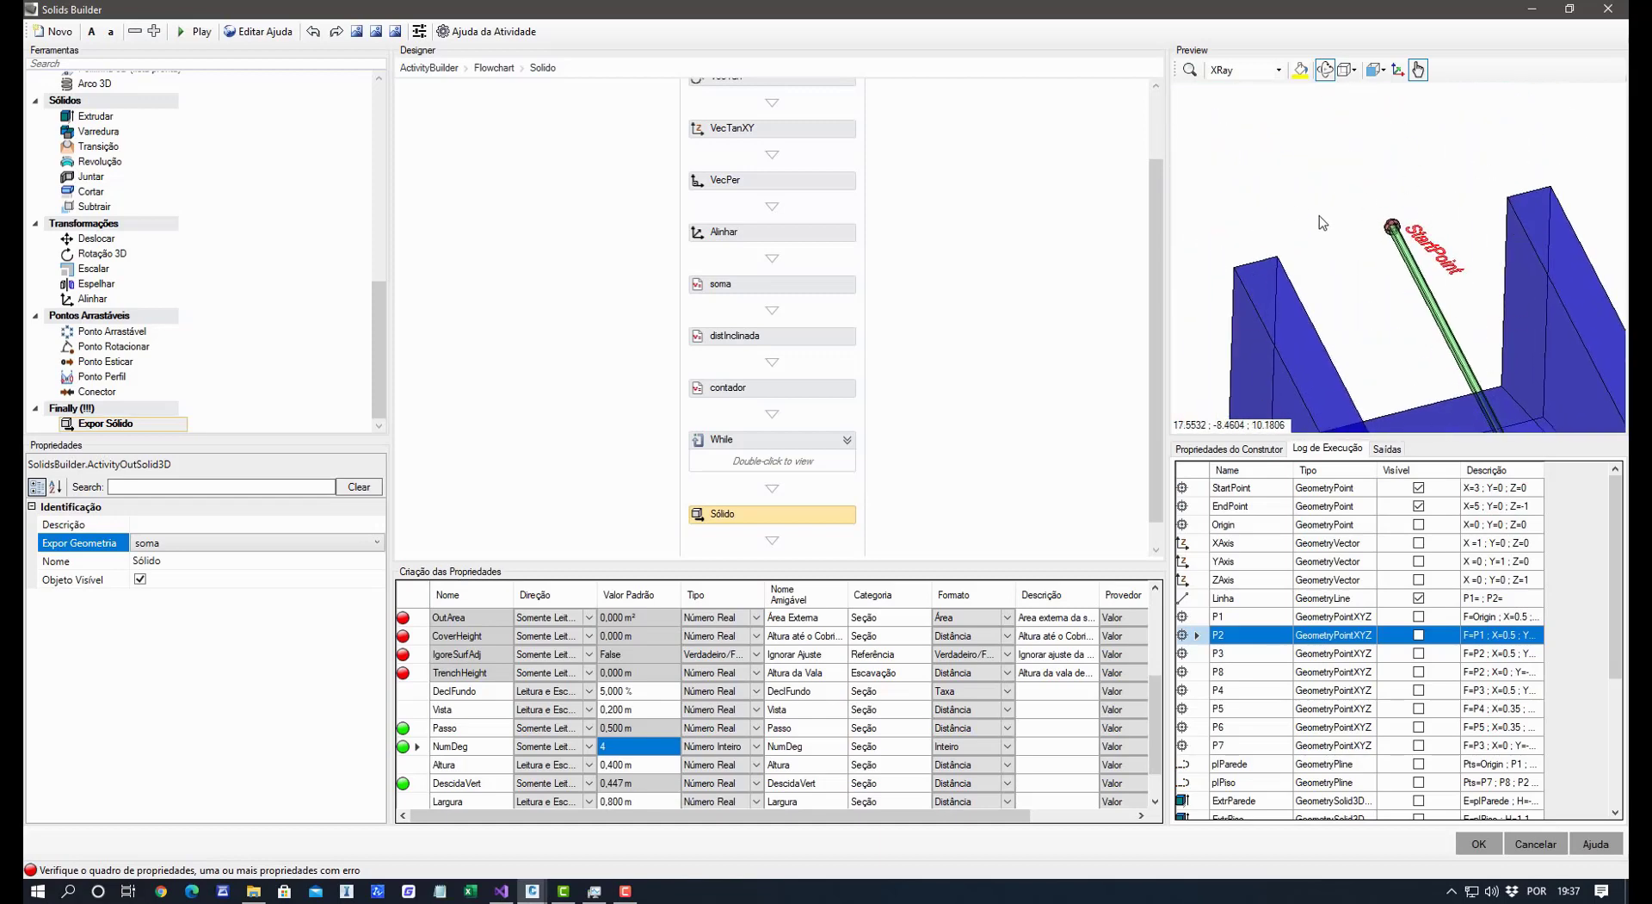
scroll(1339, 324, down, 5)
scroll(1339, 319, up, 3)
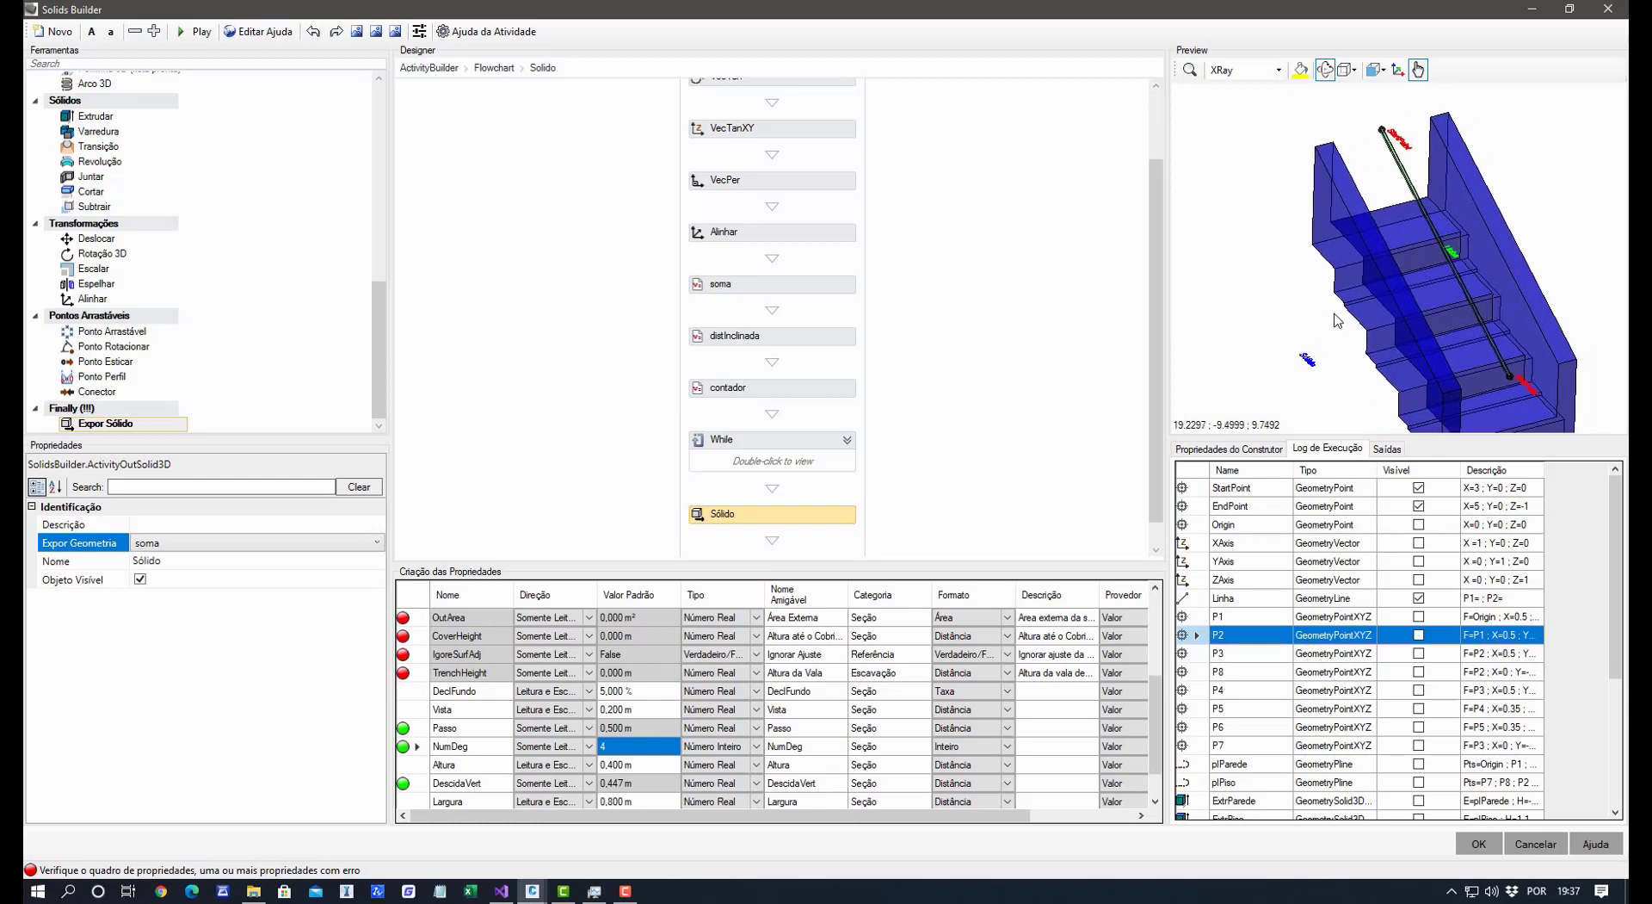
middle_drag(1298, 326, 1279, 331)
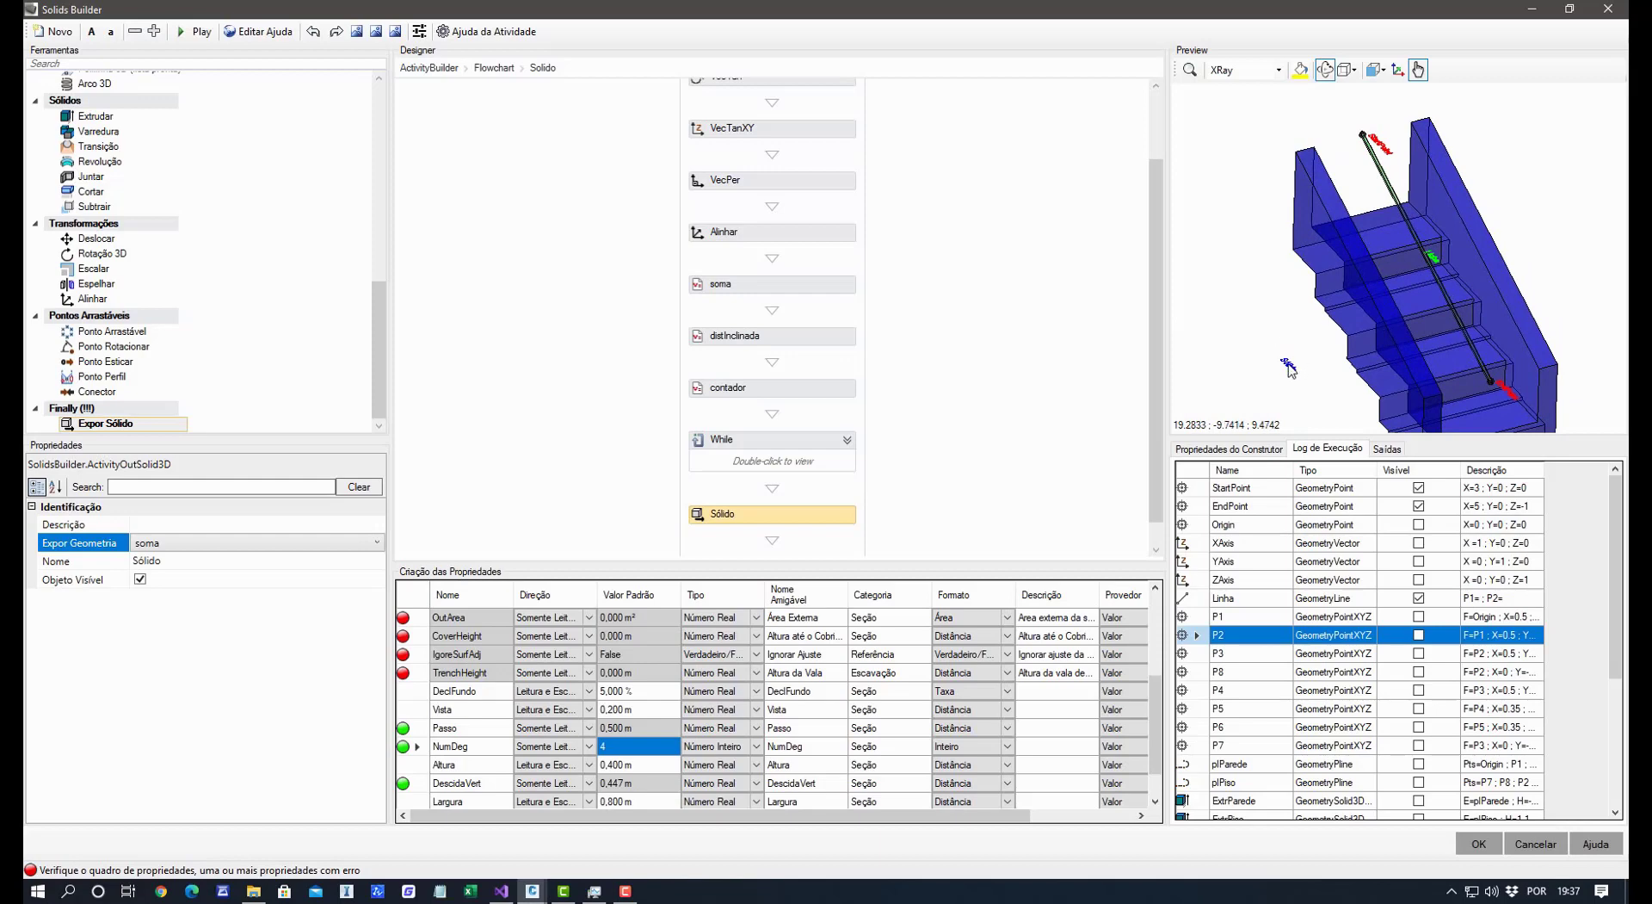
mouse_move(1333, 380)
mouse_down()
mouse_move(1337, 397)
mouse_move(1350, 368)
mouse_up()
middle_drag(1343, 269, 1368, 293)
scroll(1414, 270, down, 5)
scroll(1449, 293, up, 3)
drag(1368, 294, 1352, 298)
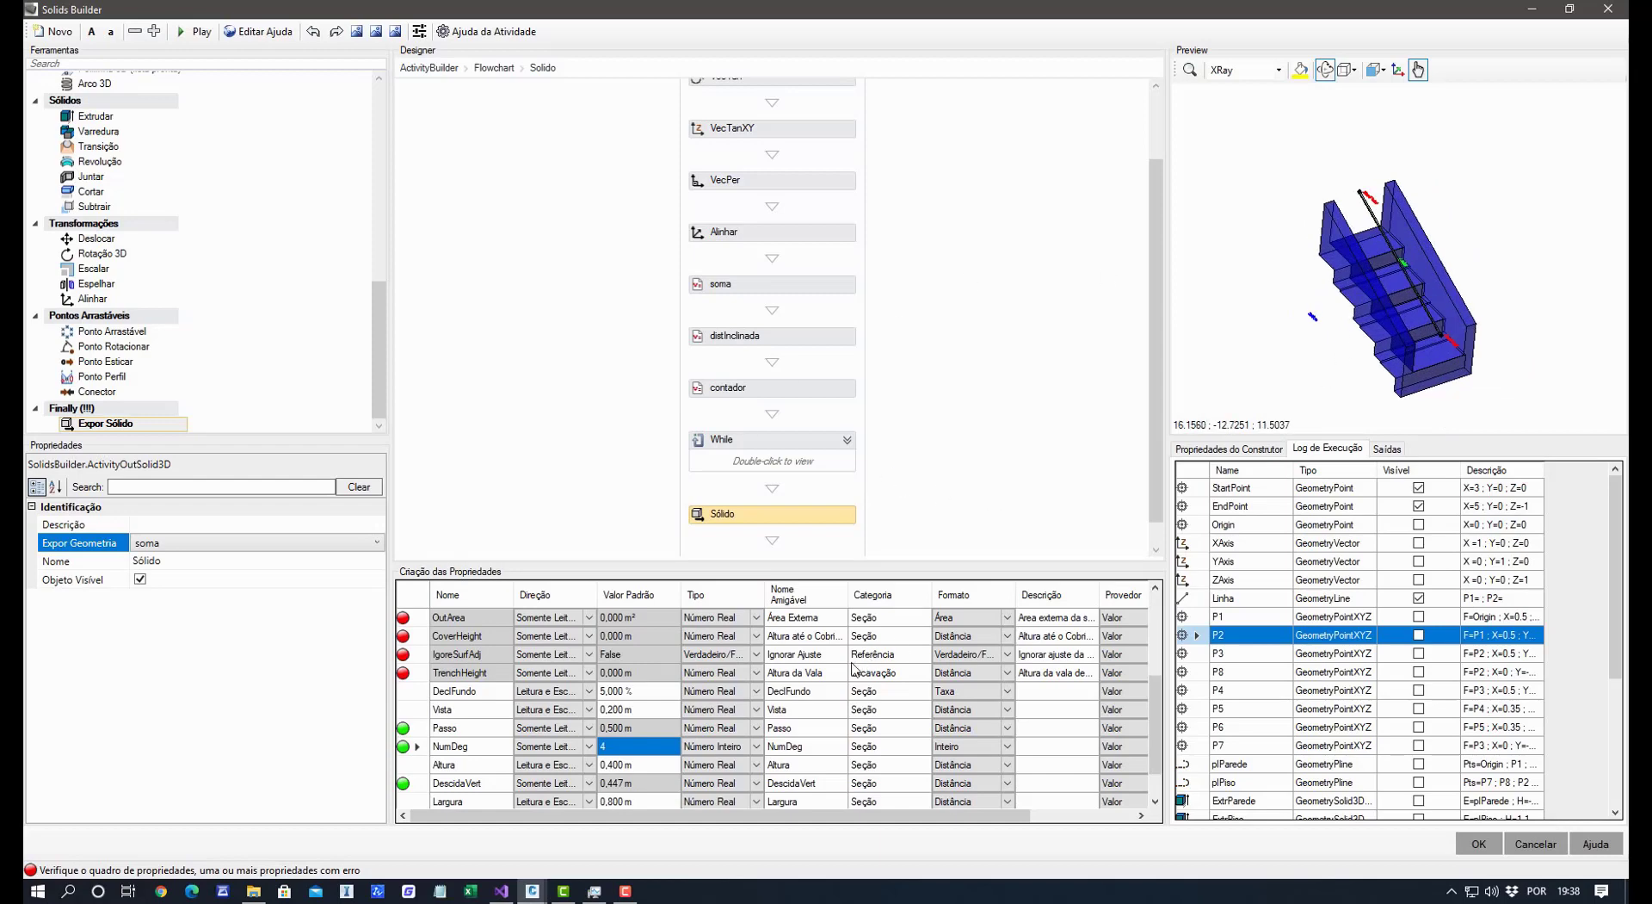
Open the Variaveis sequence of the flowchart and add a Setar Parâmetro activity after FatorDecliv.
scroll(469, 699, up, 3)
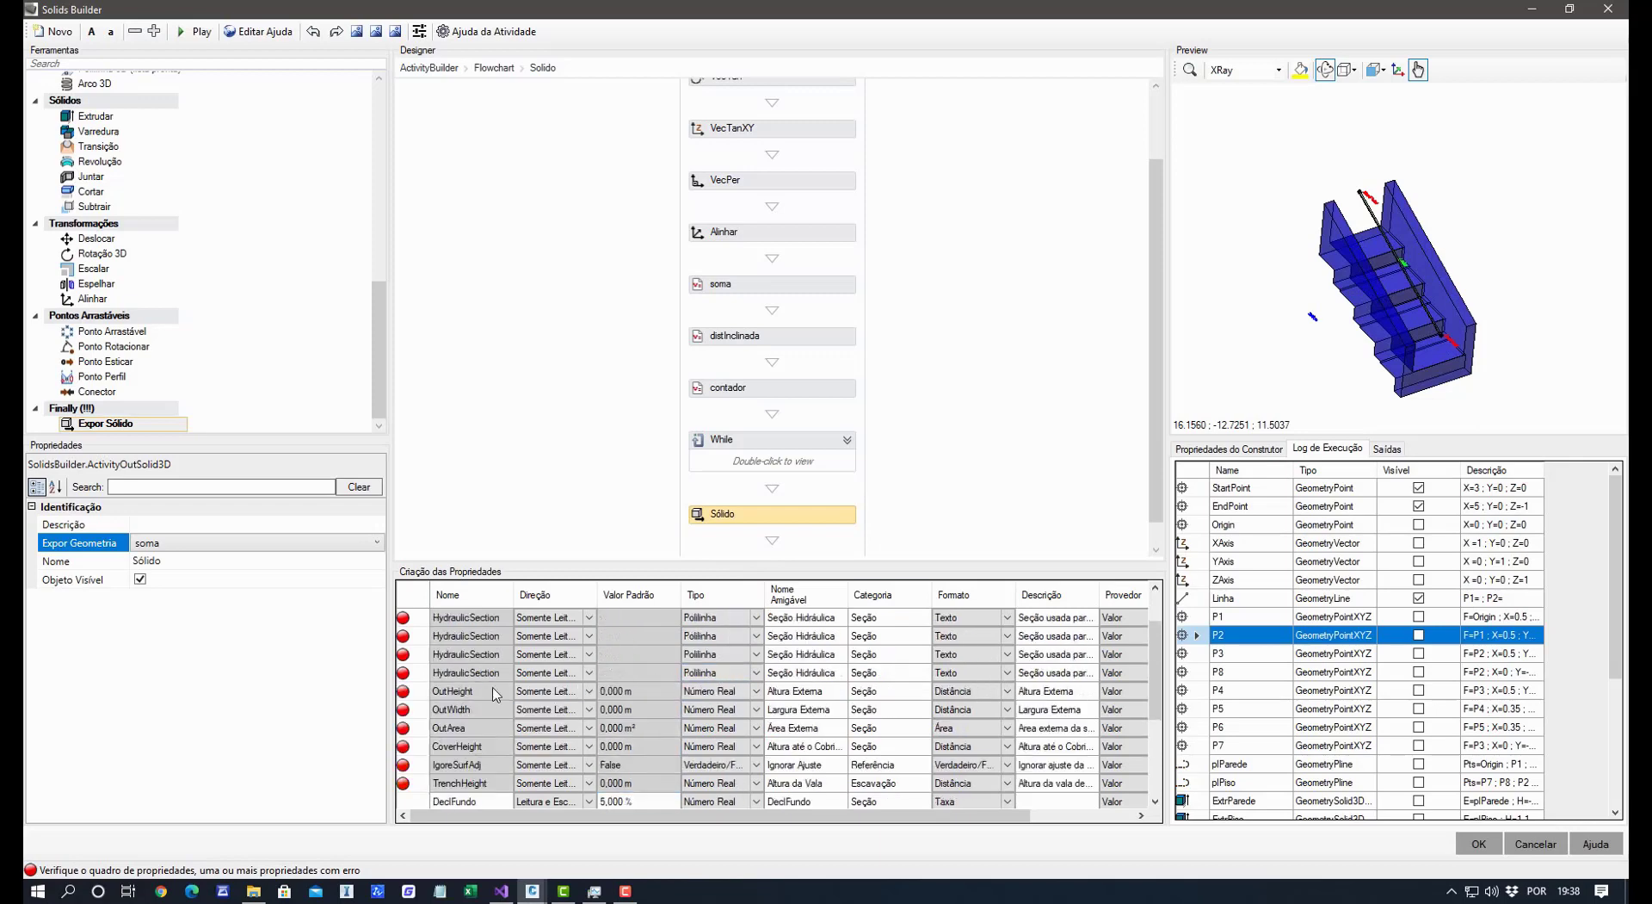
click(493, 658)
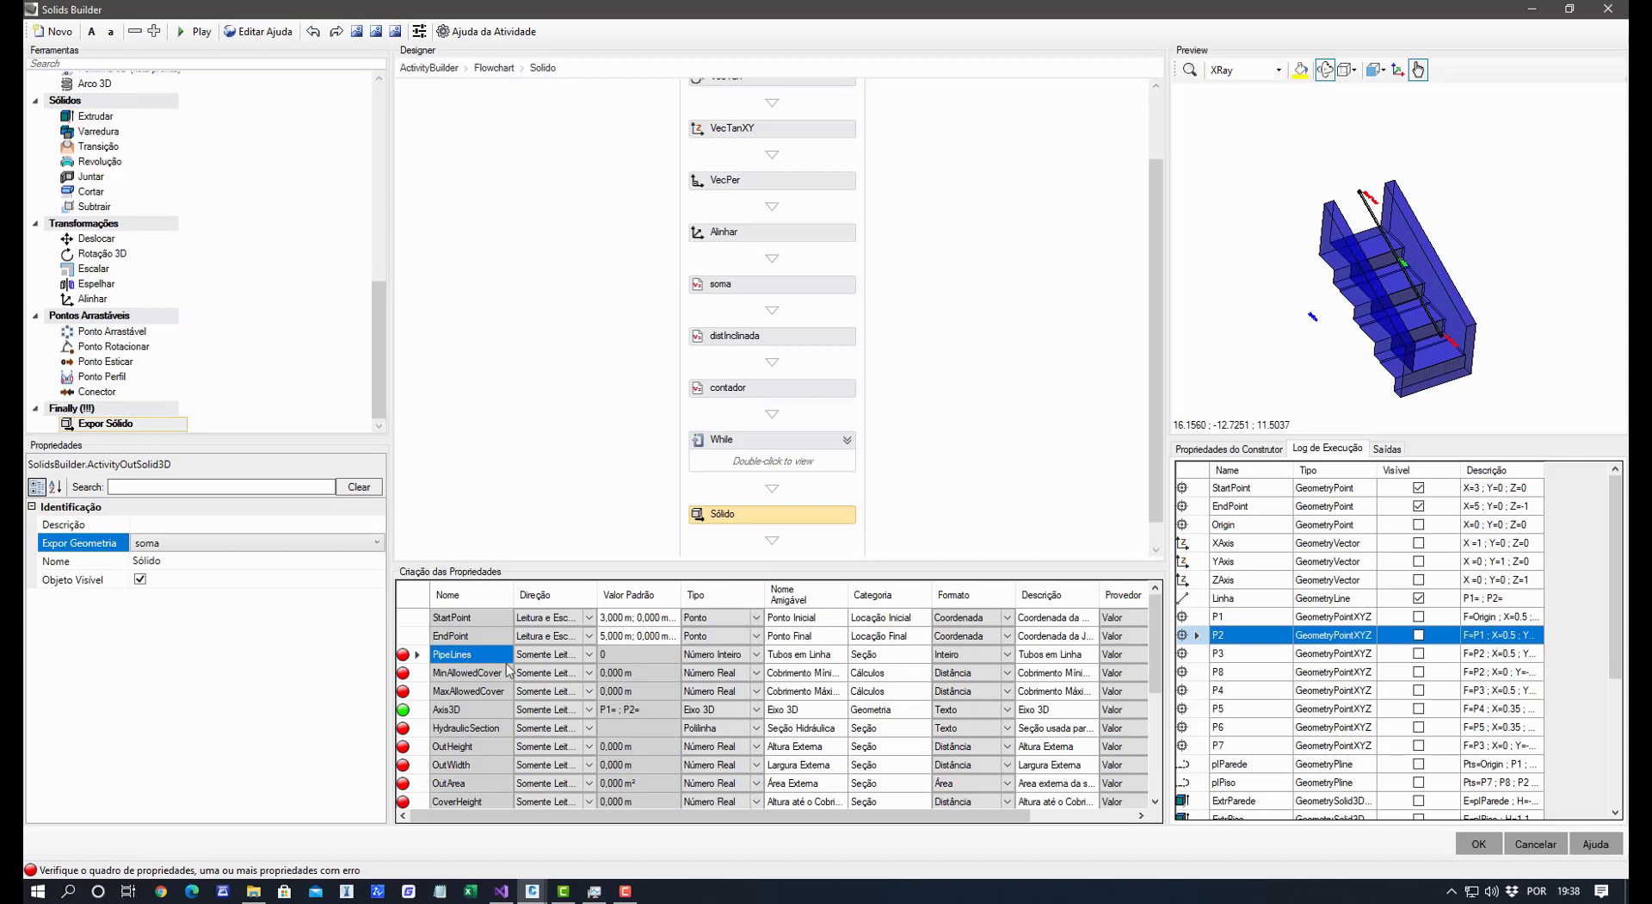
click(494, 68)
double_click(638, 242)
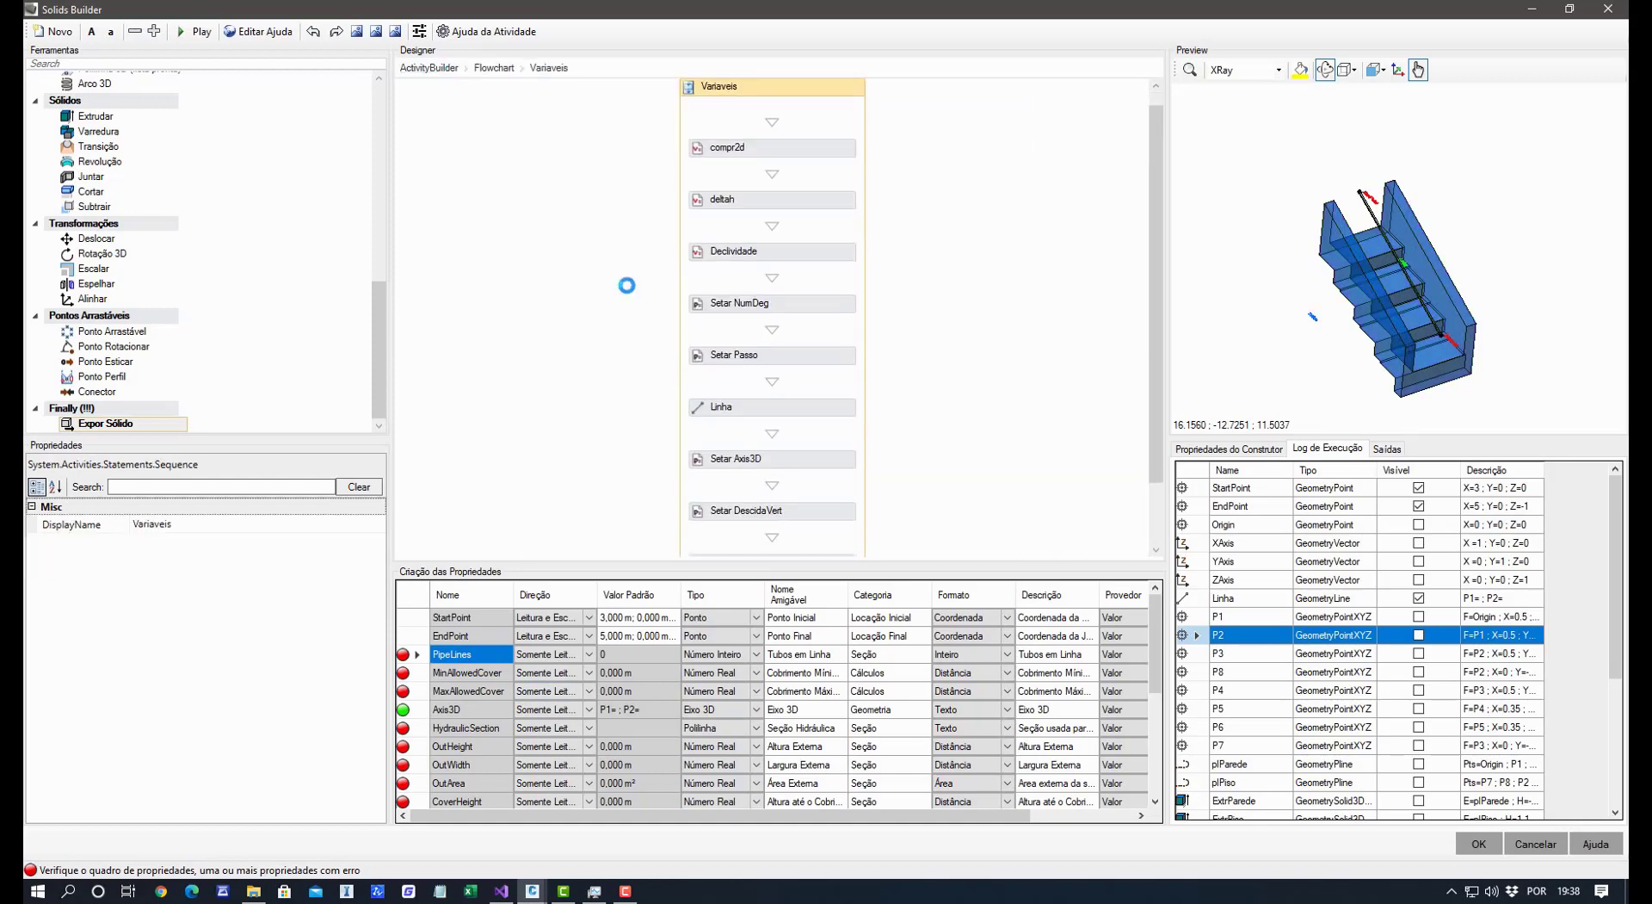
scroll(637, 404, down, 5)
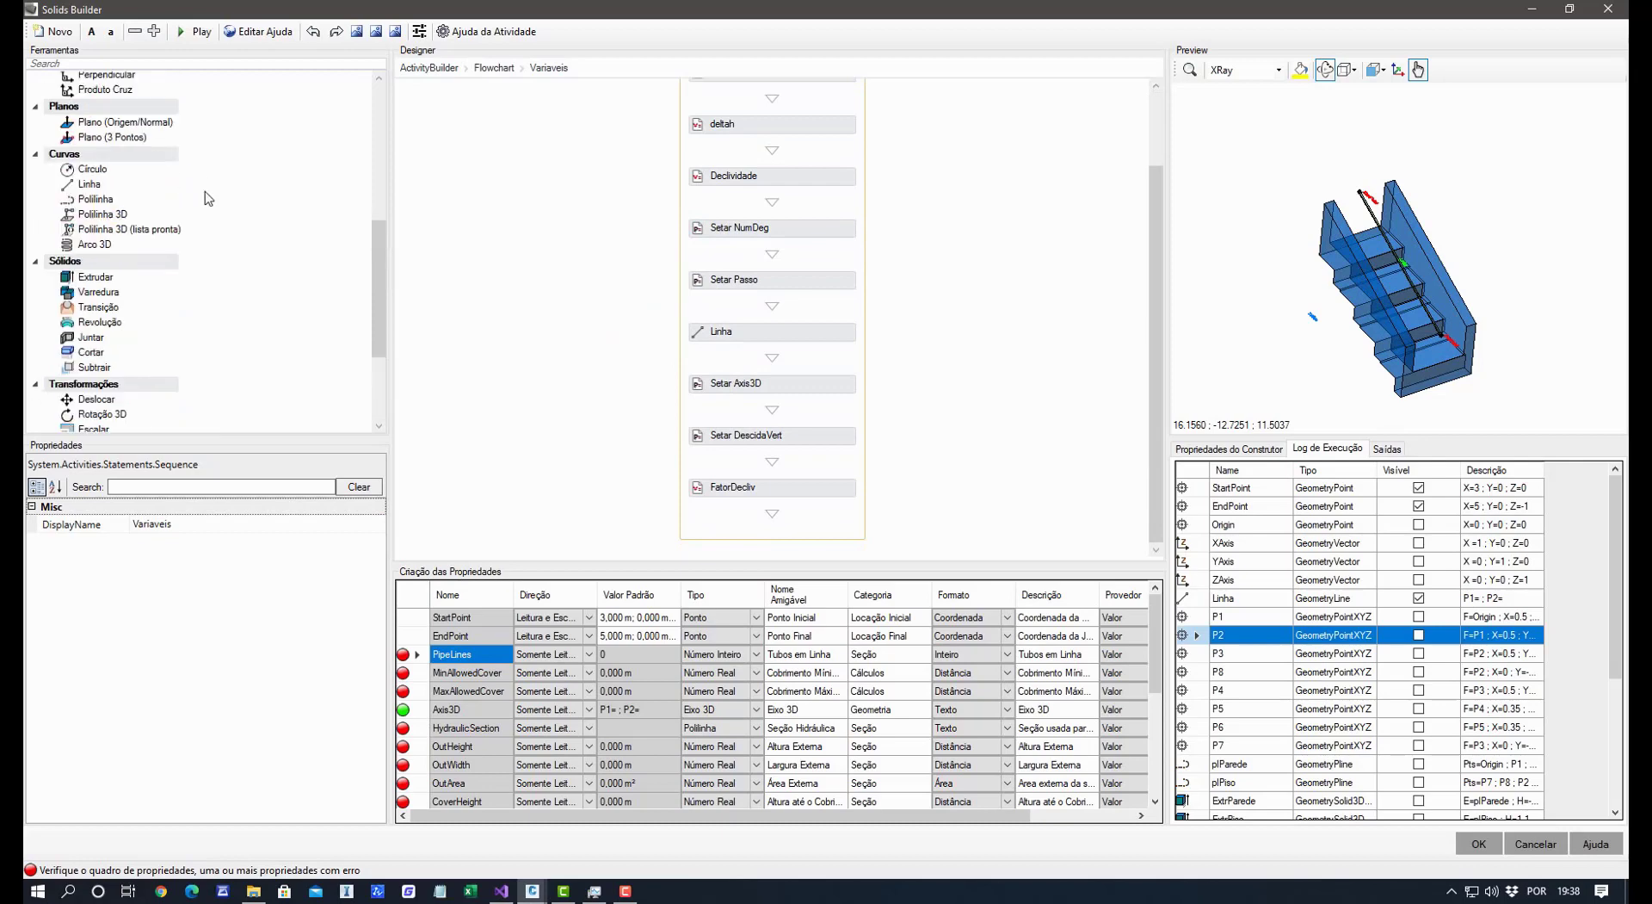
scroll(130, 243, up, 10)
drag(140, 232, 697, 532)
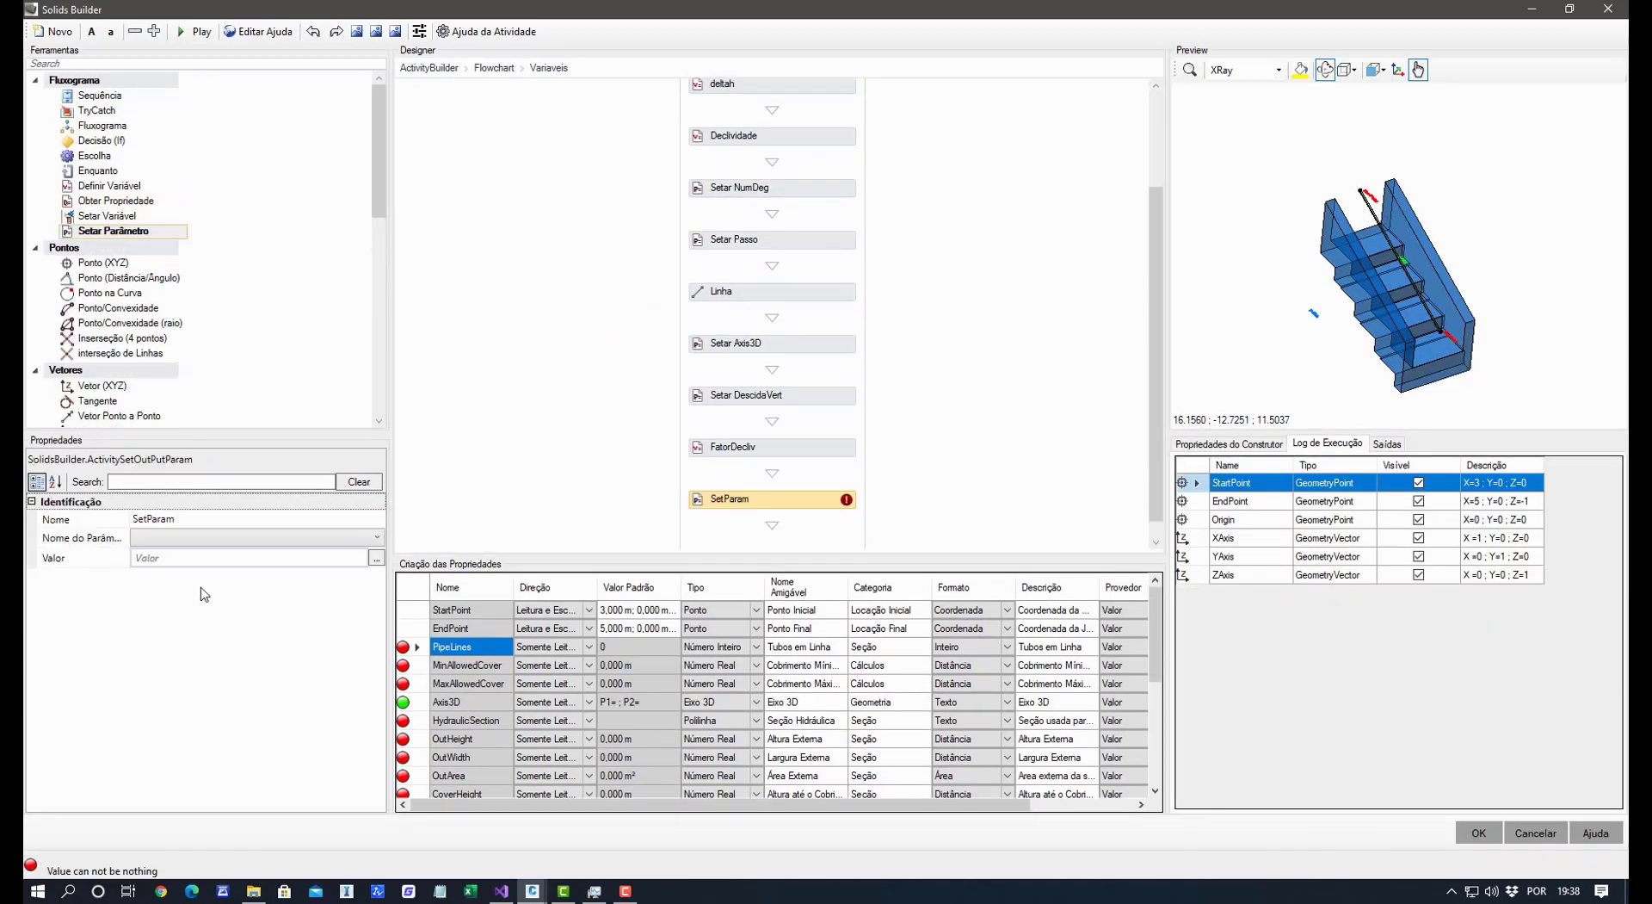
Make the new activity set PipeLines to 1 and name it "Setar numero de linhas".
click(213, 543)
click(191, 539)
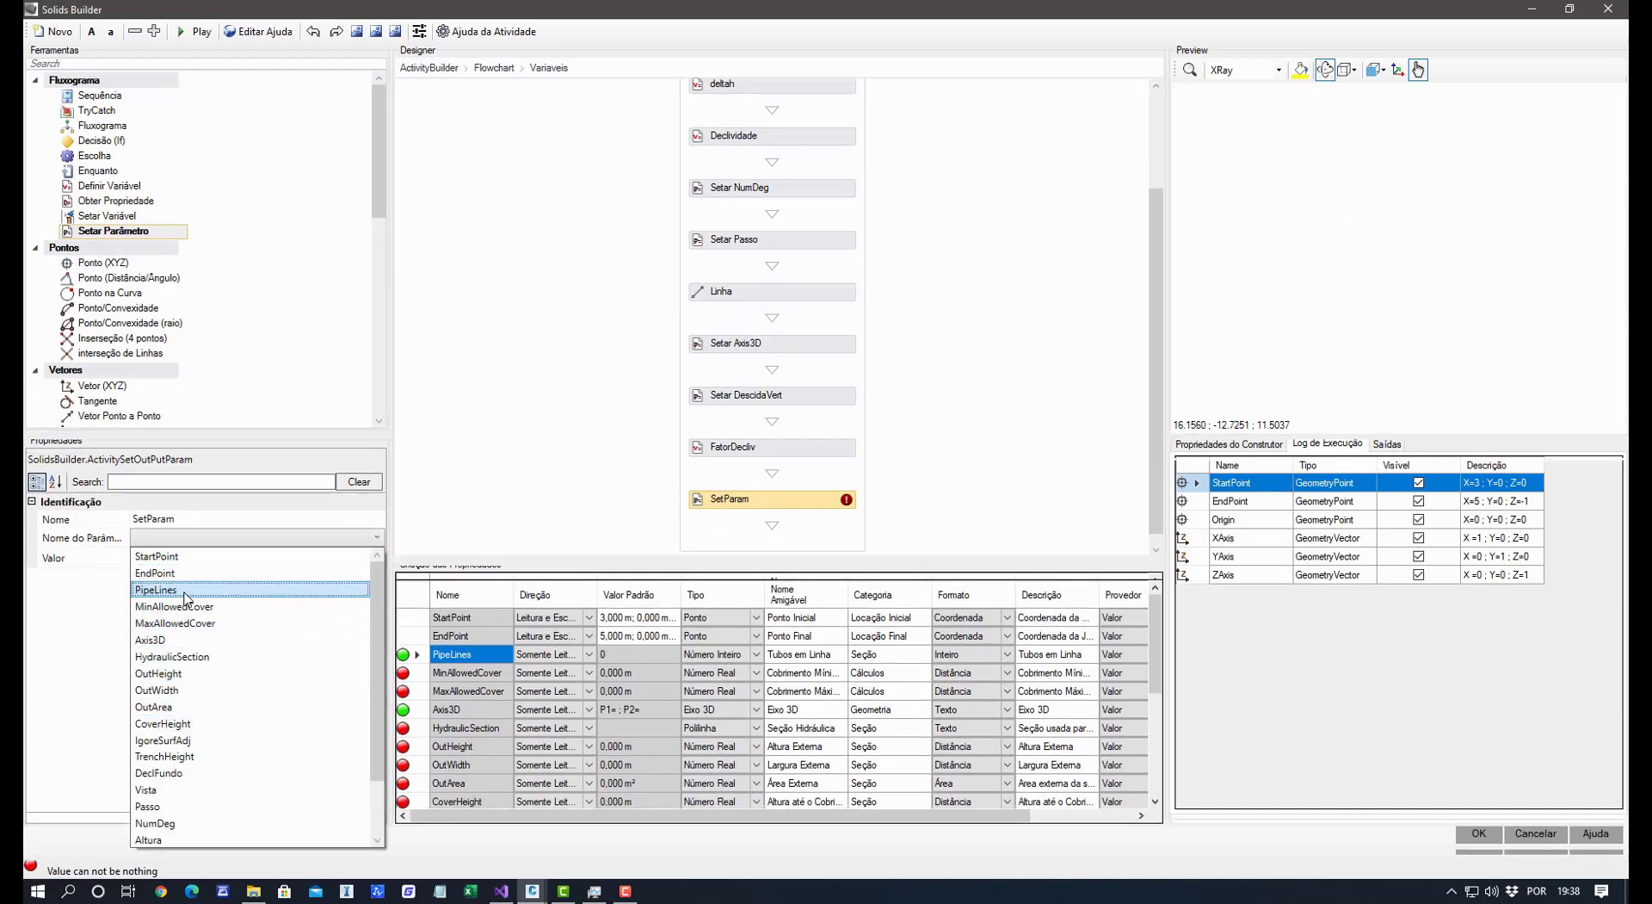
click(185, 591)
click(162, 556)
text(1)
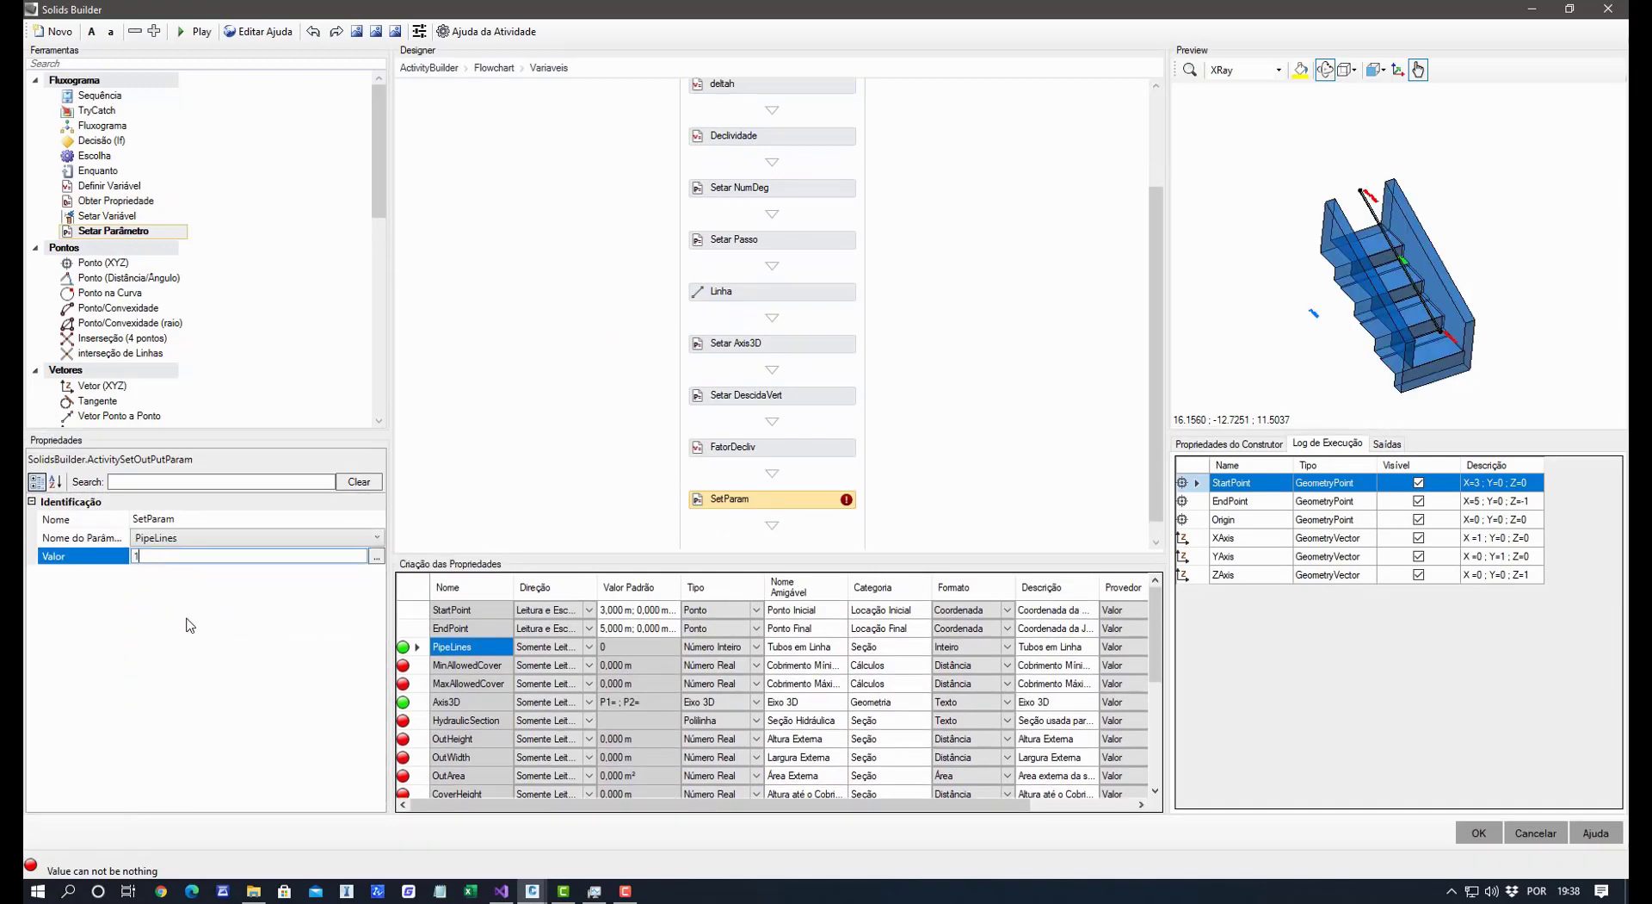
key(Return)
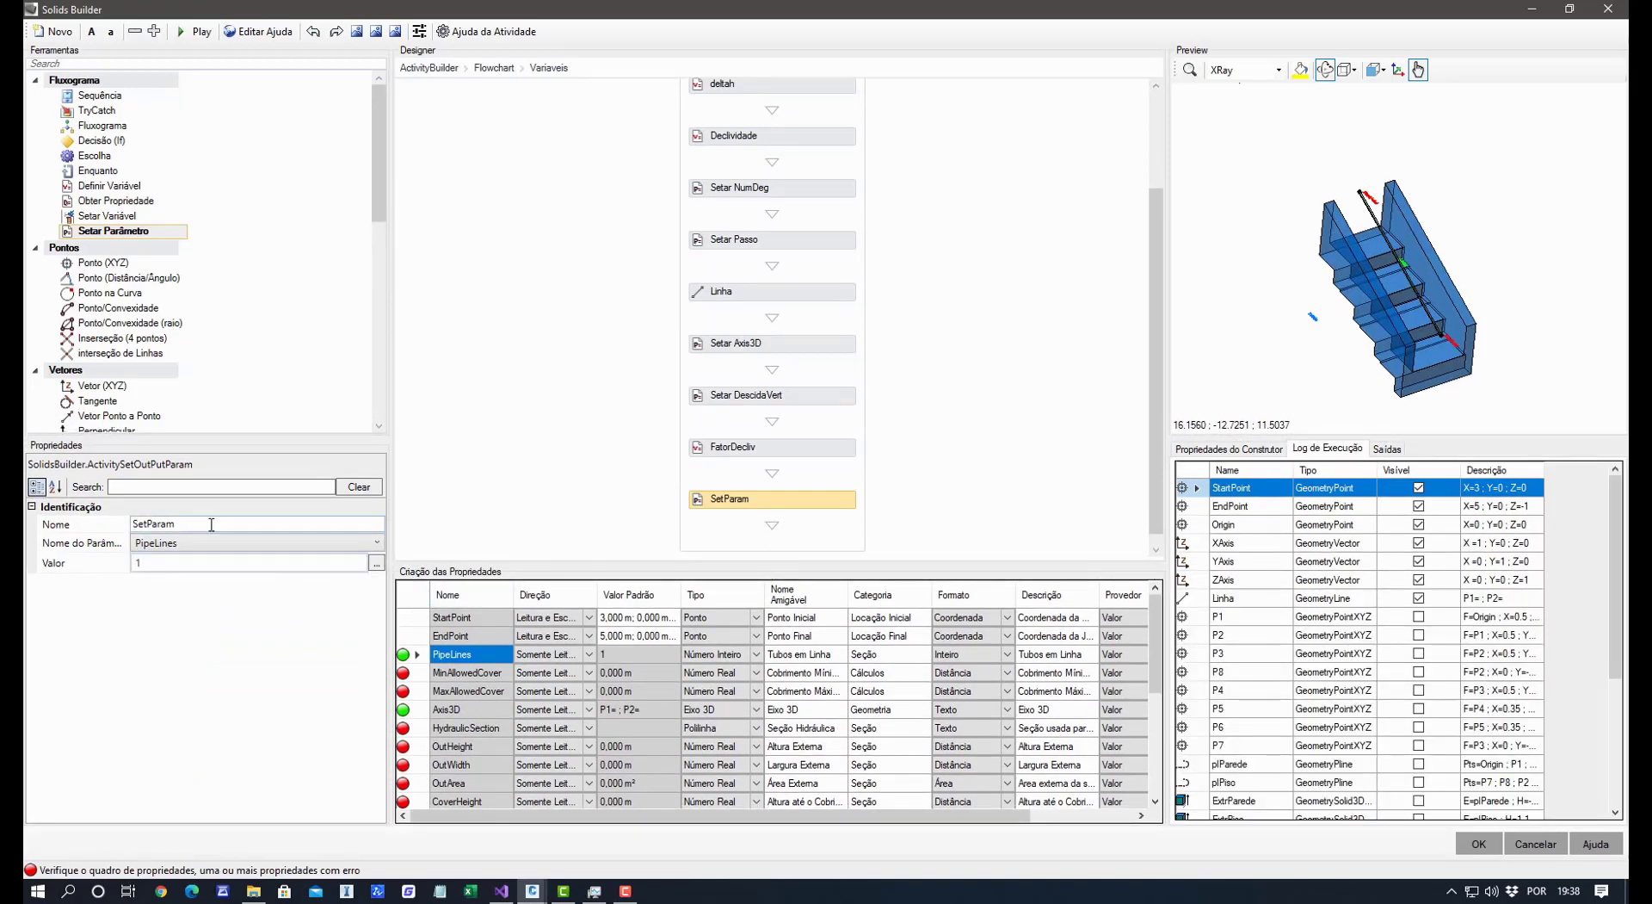
double_click(209, 523)
text(Setar numero de linha)
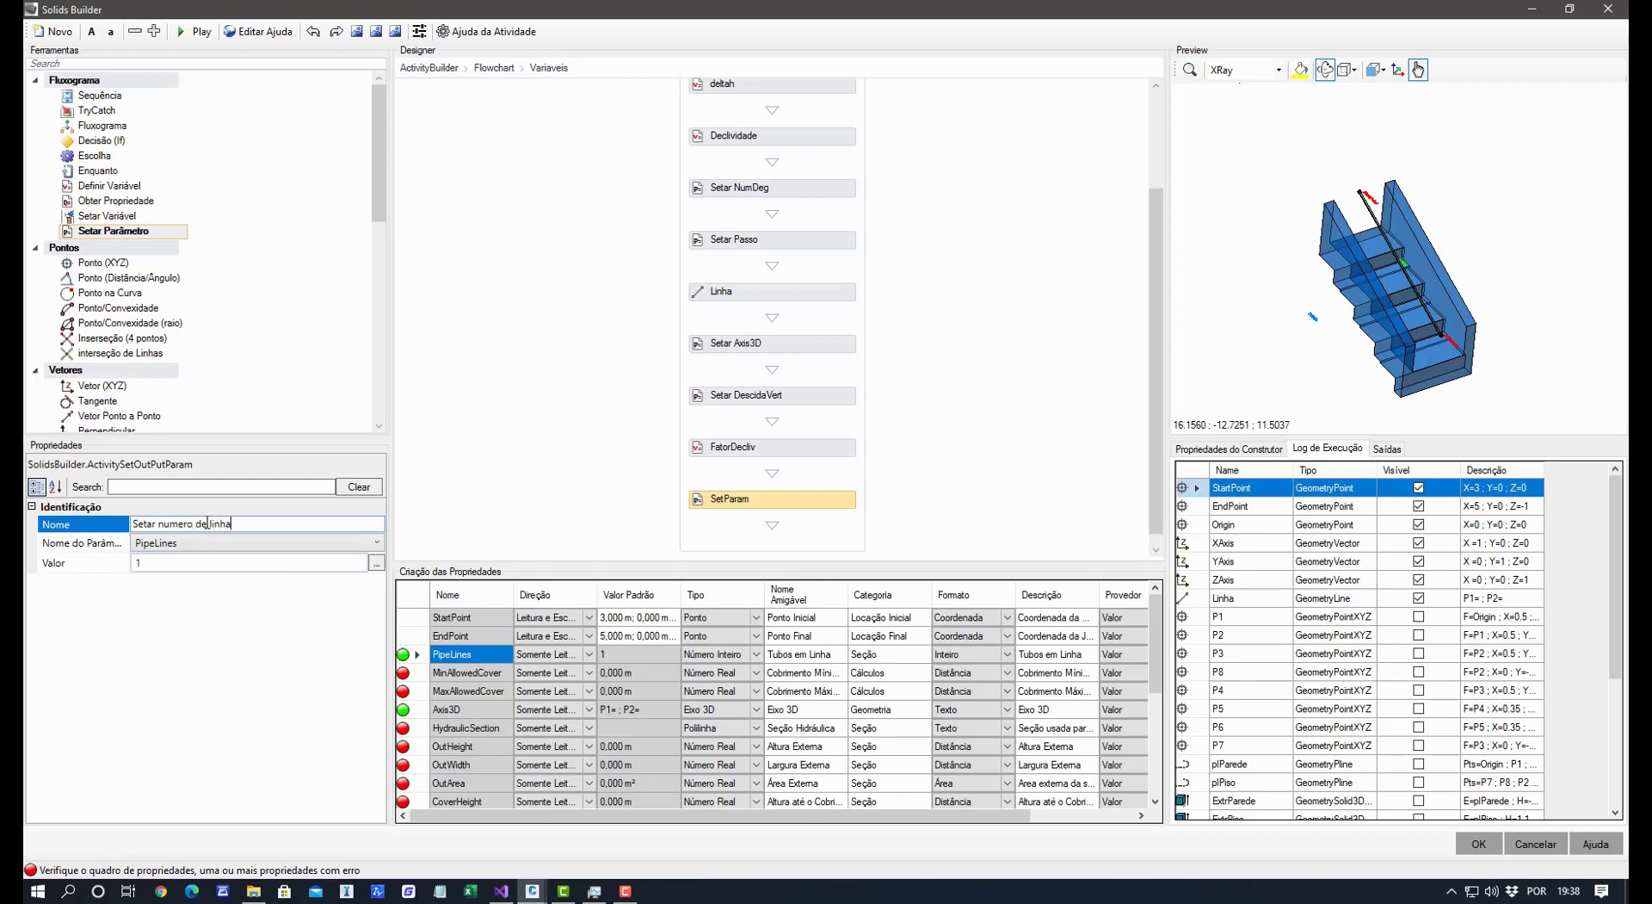
text(s)
key(Return)
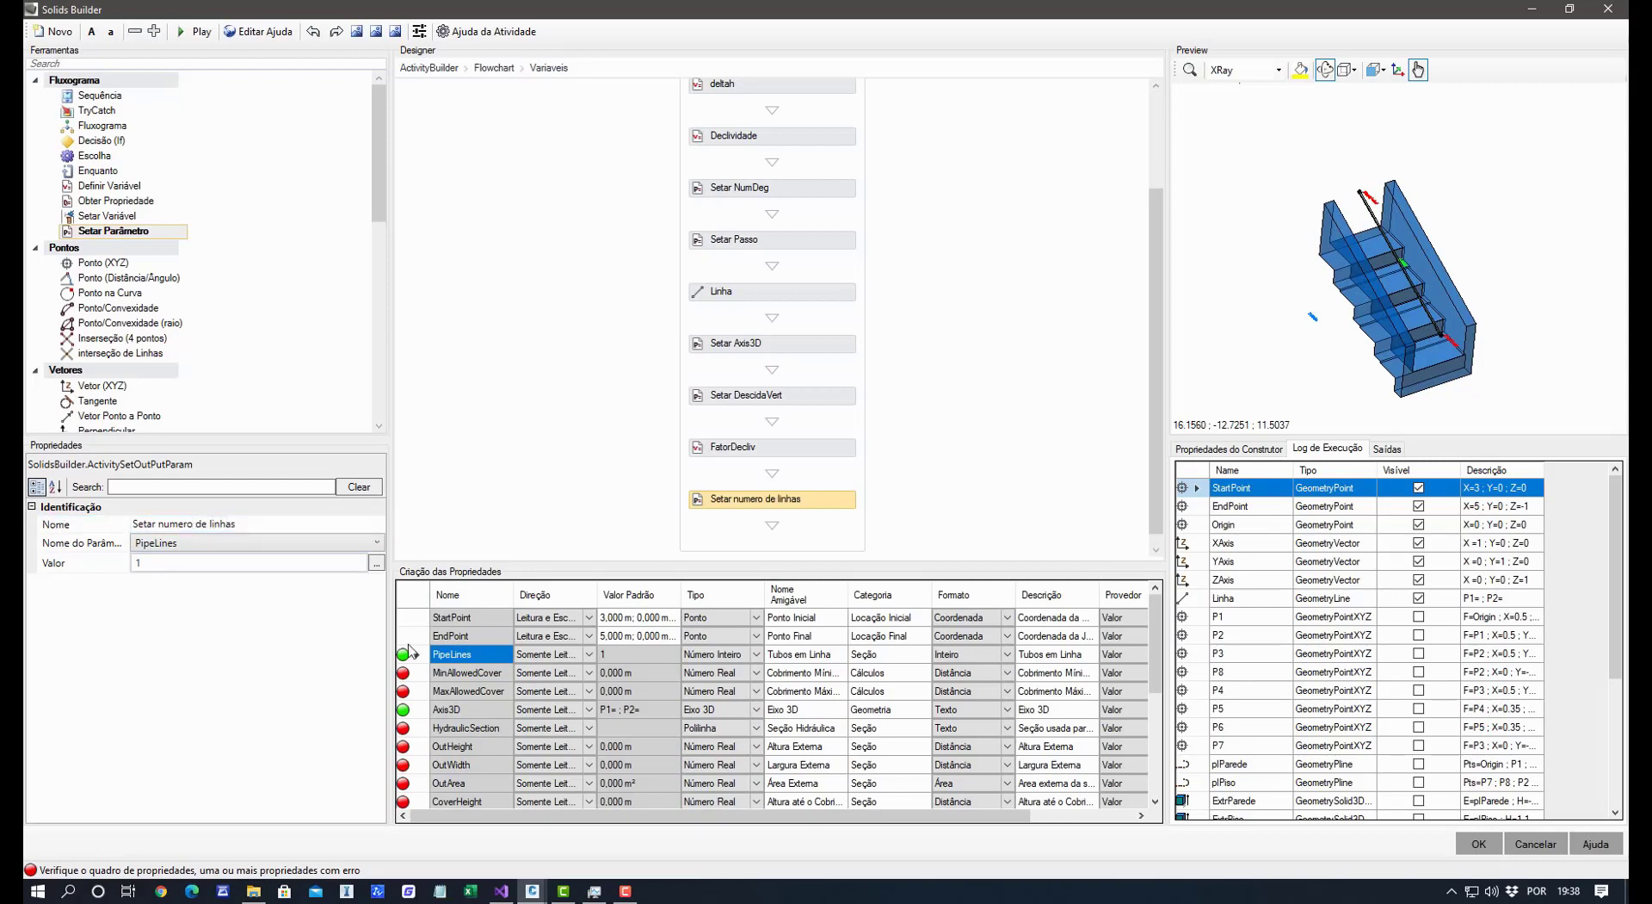
Add a Setar Parâmetro activity after Setar numero de linhas that sets MinAllowedCover to 0.
click(488, 683)
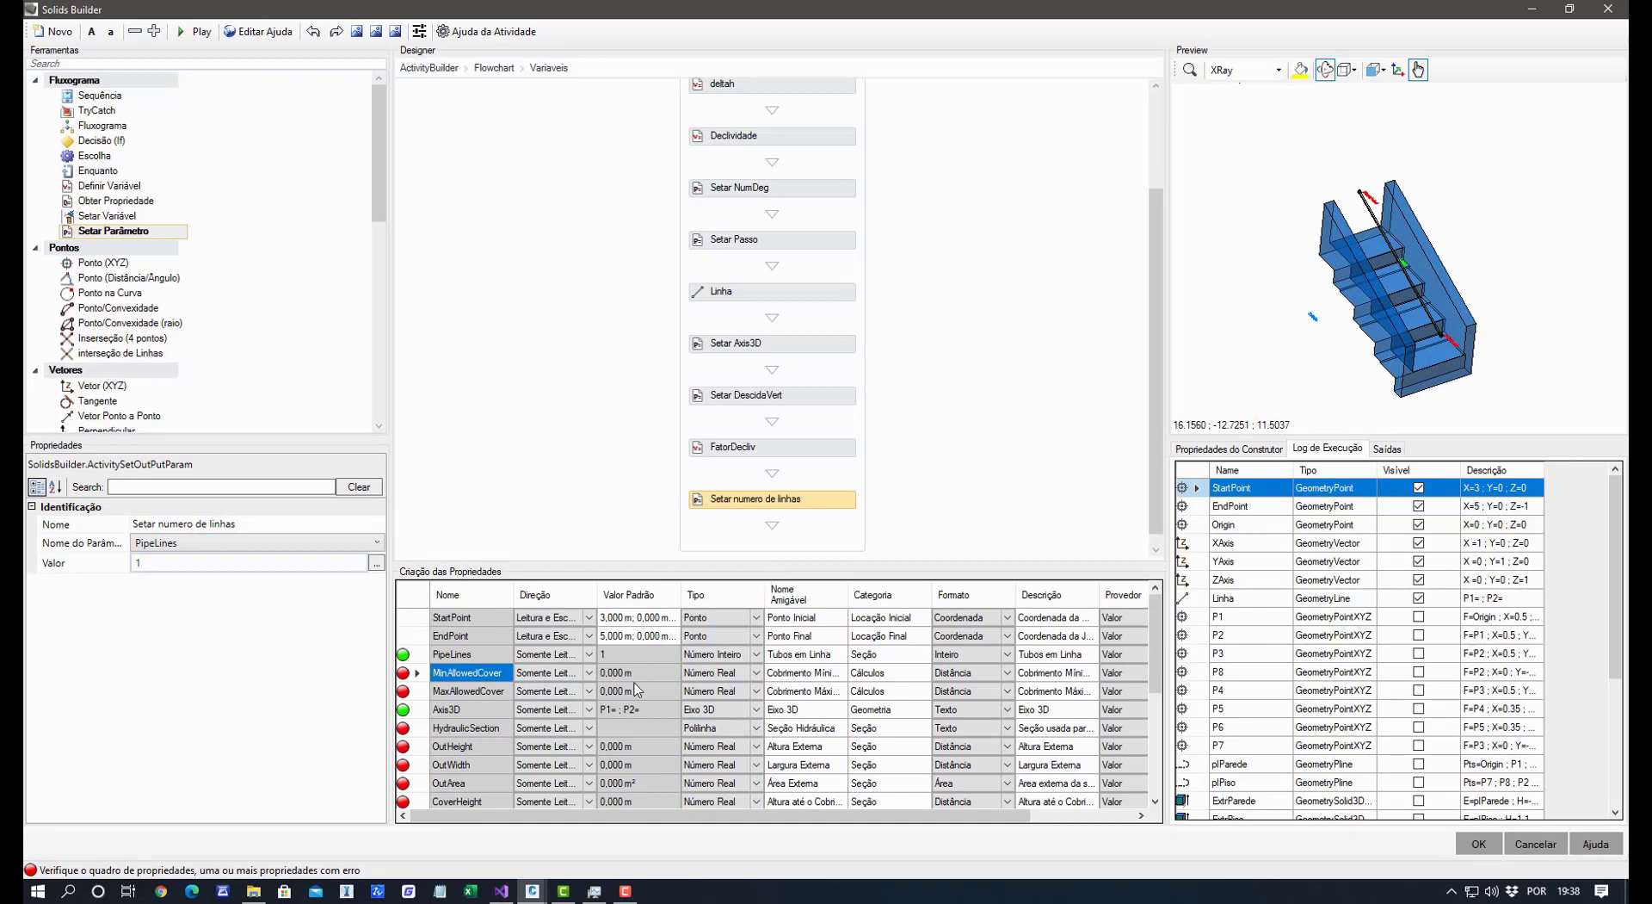
drag(125, 240, 732, 499)
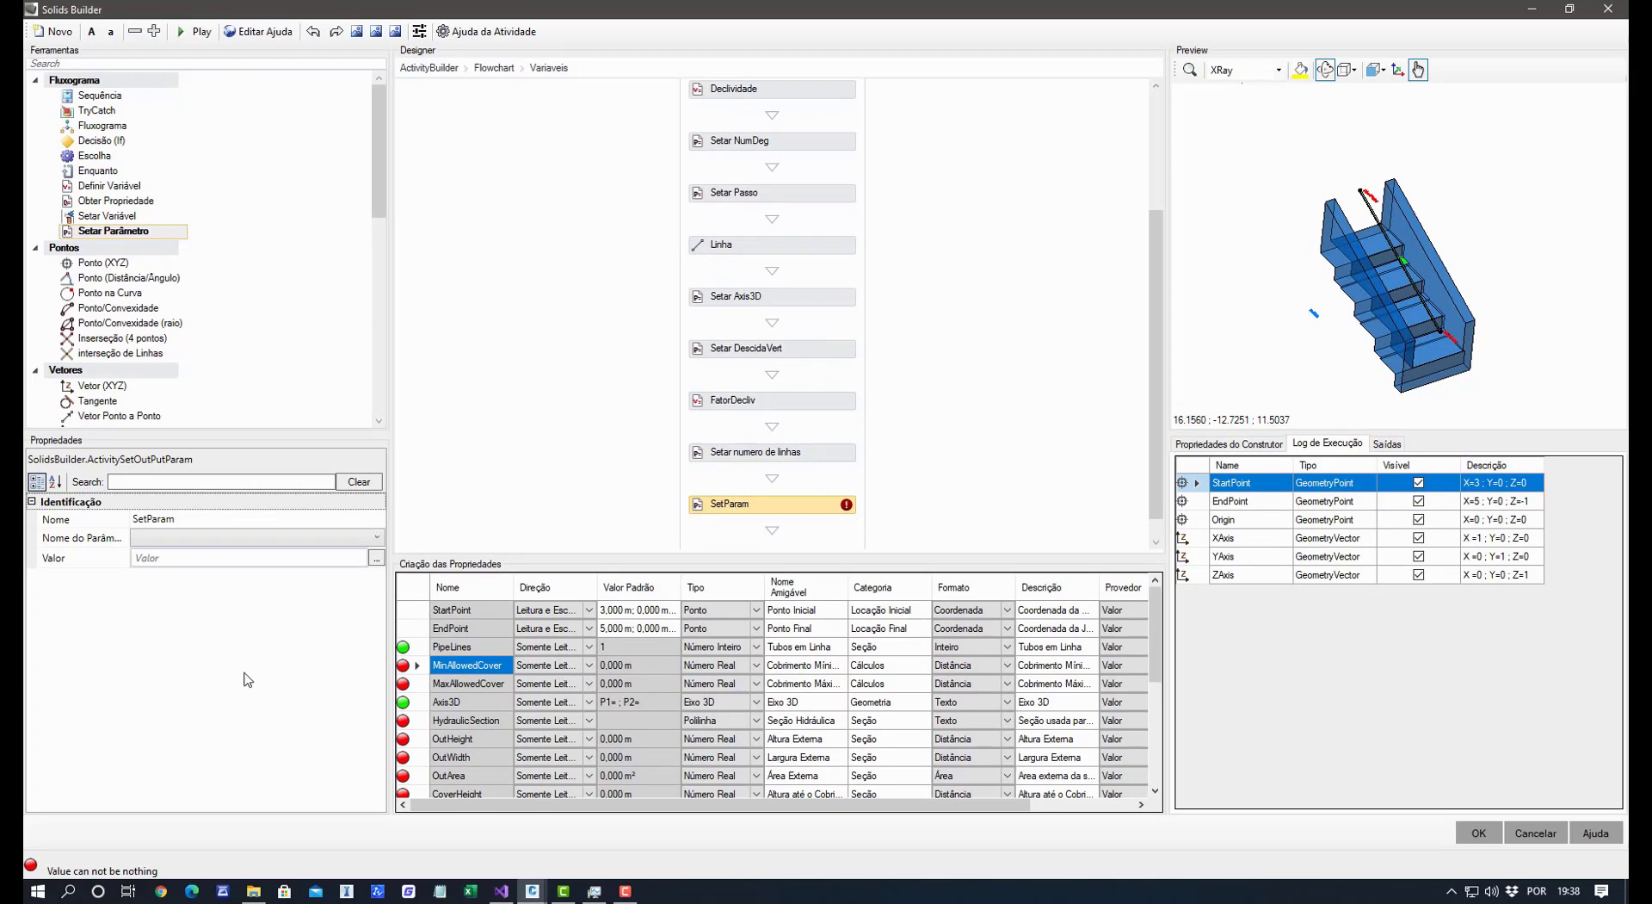
scroll(396, 688, down, 1)
scroll(478, 654, up, 1)
click(204, 538)
click(204, 538)
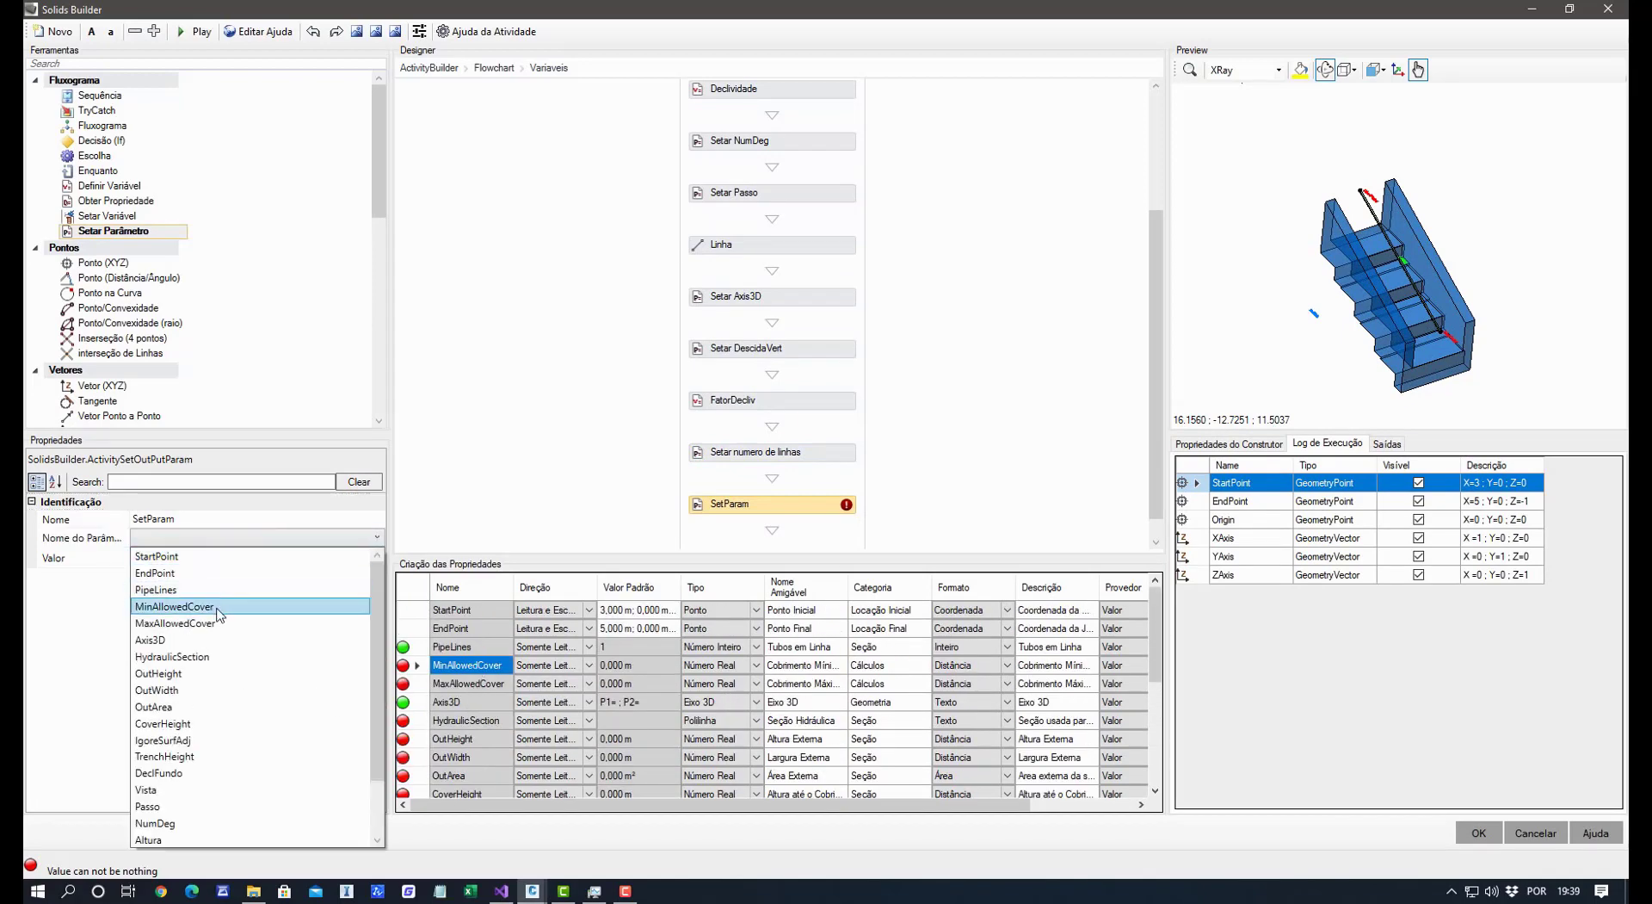
click(175, 606)
click(170, 555)
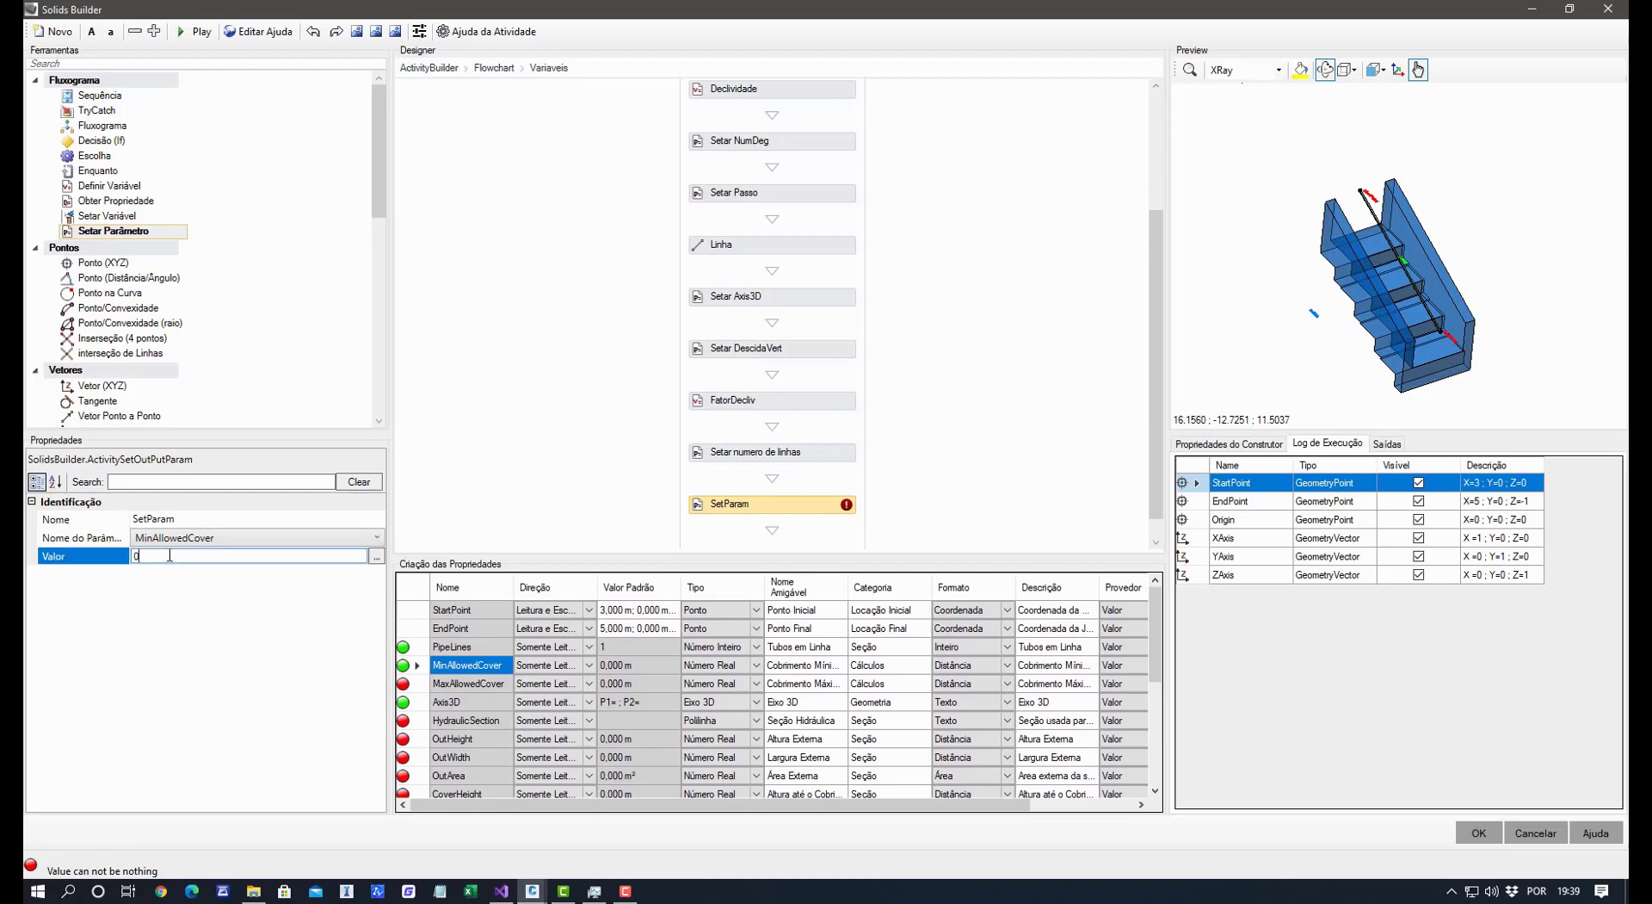
click(212, 627)
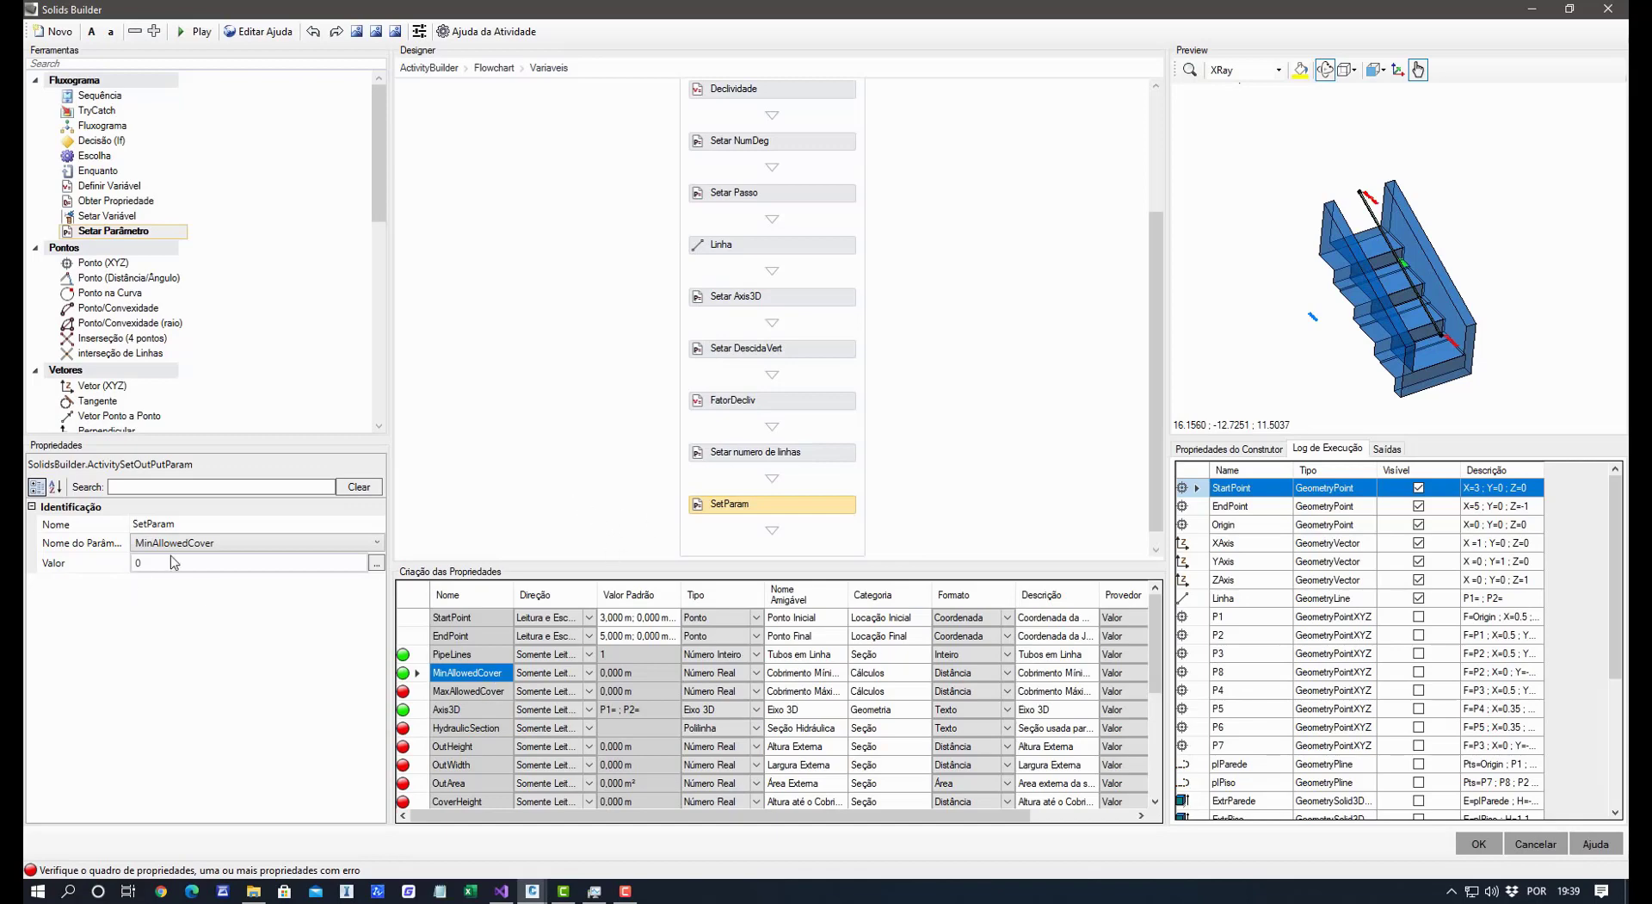
Rename the MinAllowedCover activity as "setar cobrimento minimo".
click(183, 522)
text(set)
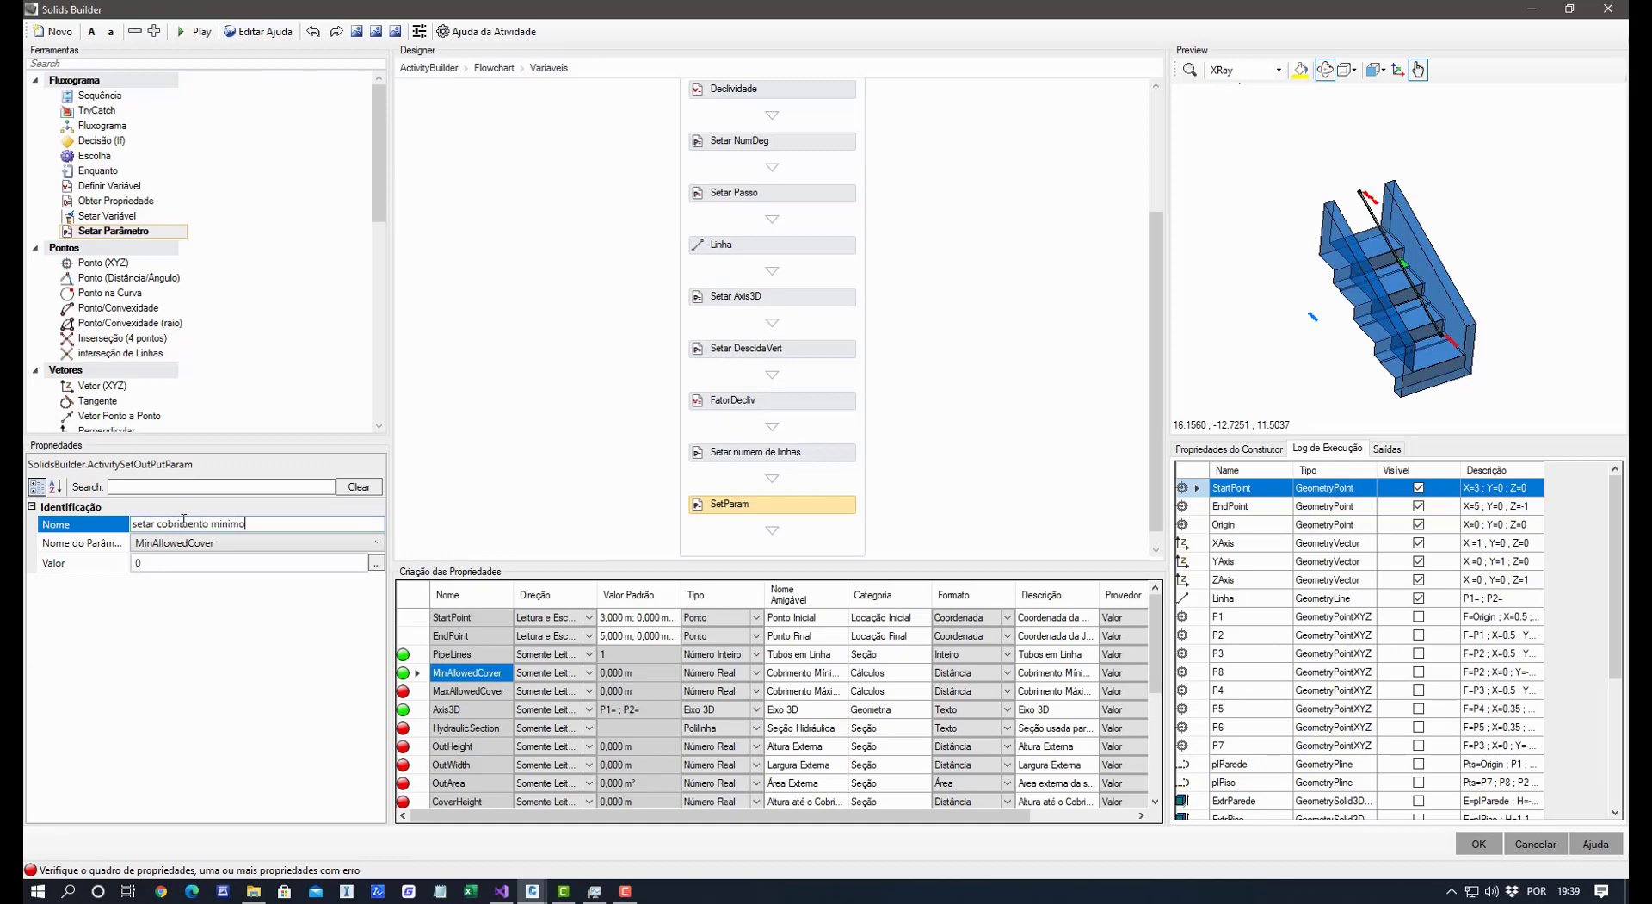
key(Return)
Add another Setar Parâmetro activity after setar cobrimento minimo and name it "setar cobrimento maximo", reusing the copied name.
drag(139, 233, 738, 529)
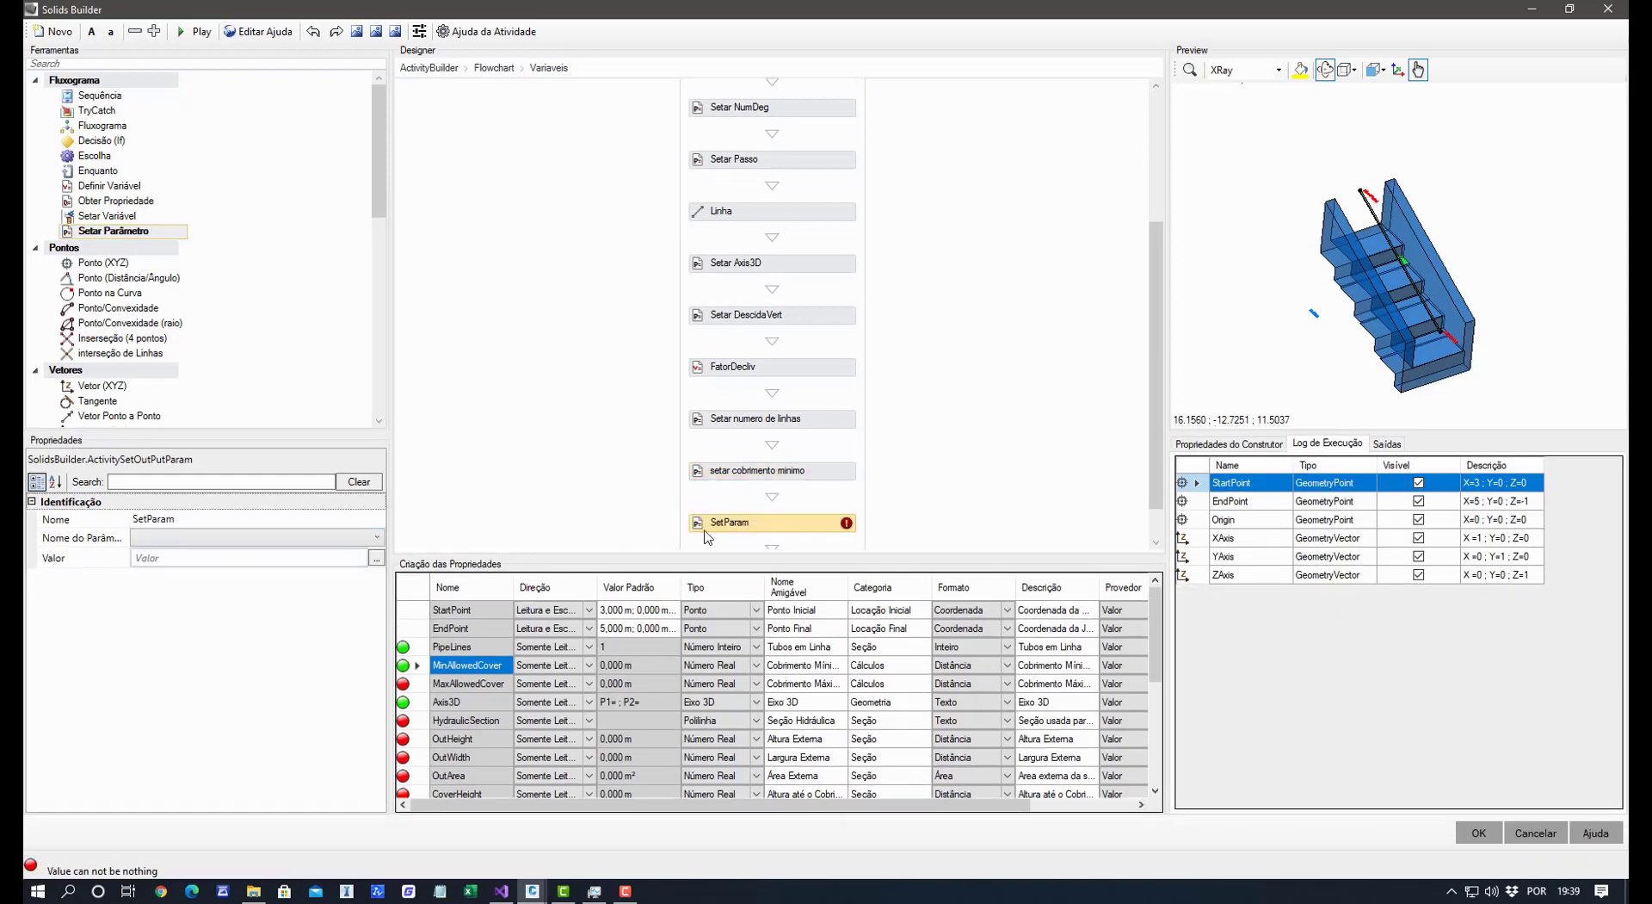
click(793, 474)
click(209, 519)
drag(209, 519, 75, 520)
key(ctrl+c)
click(801, 526)
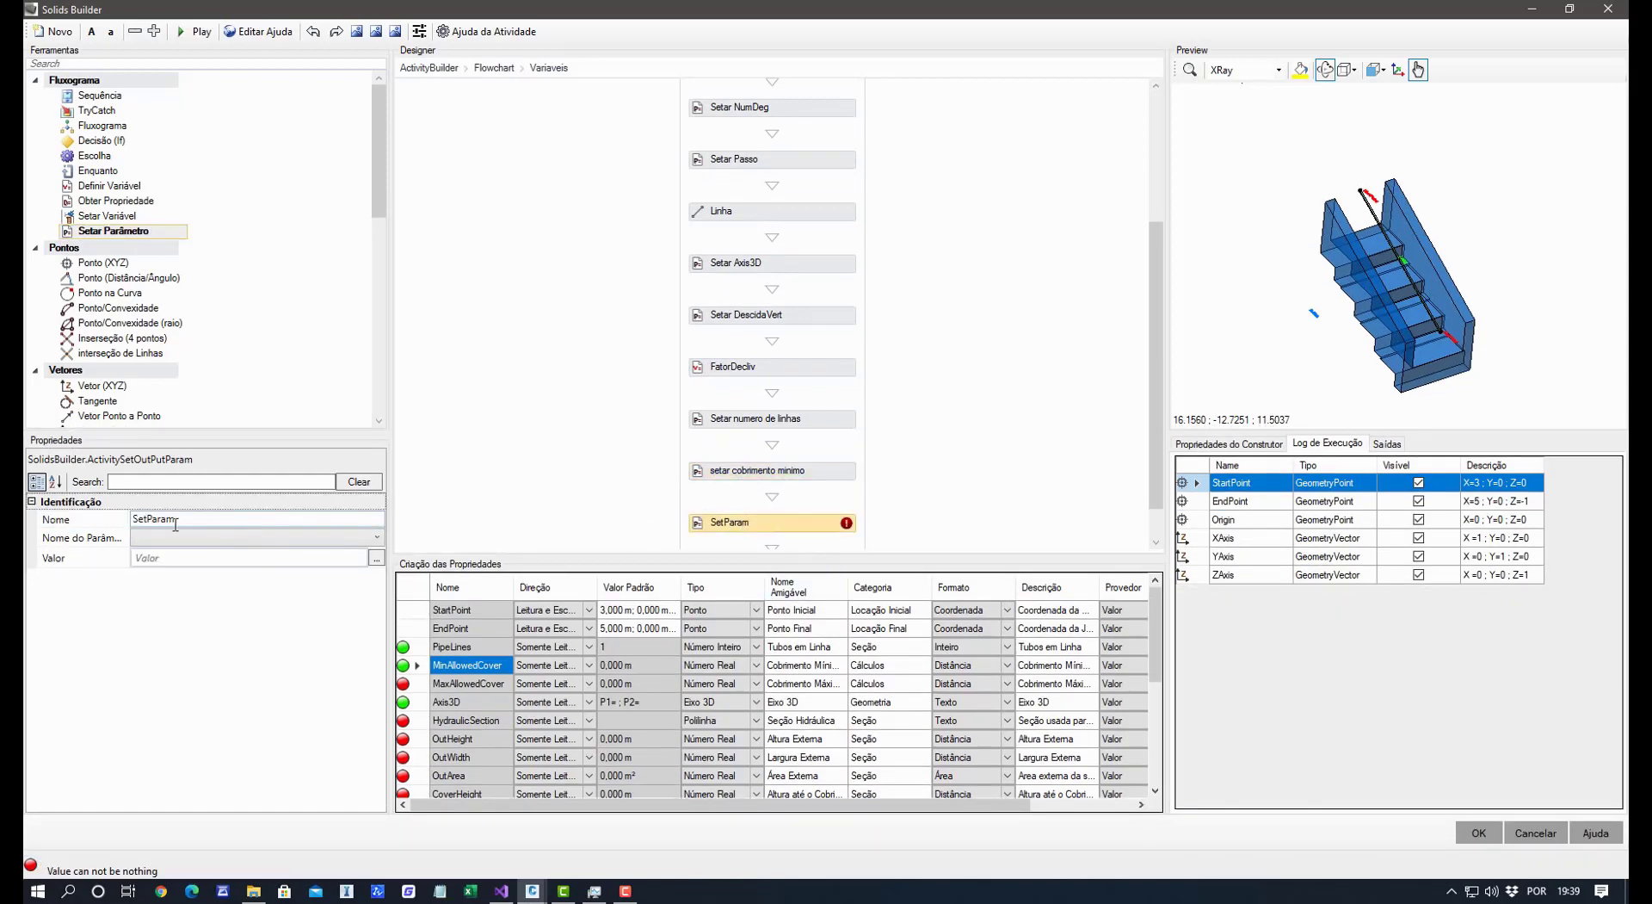
click(257, 523)
key(ctrl+a)
key(ctrl+v)
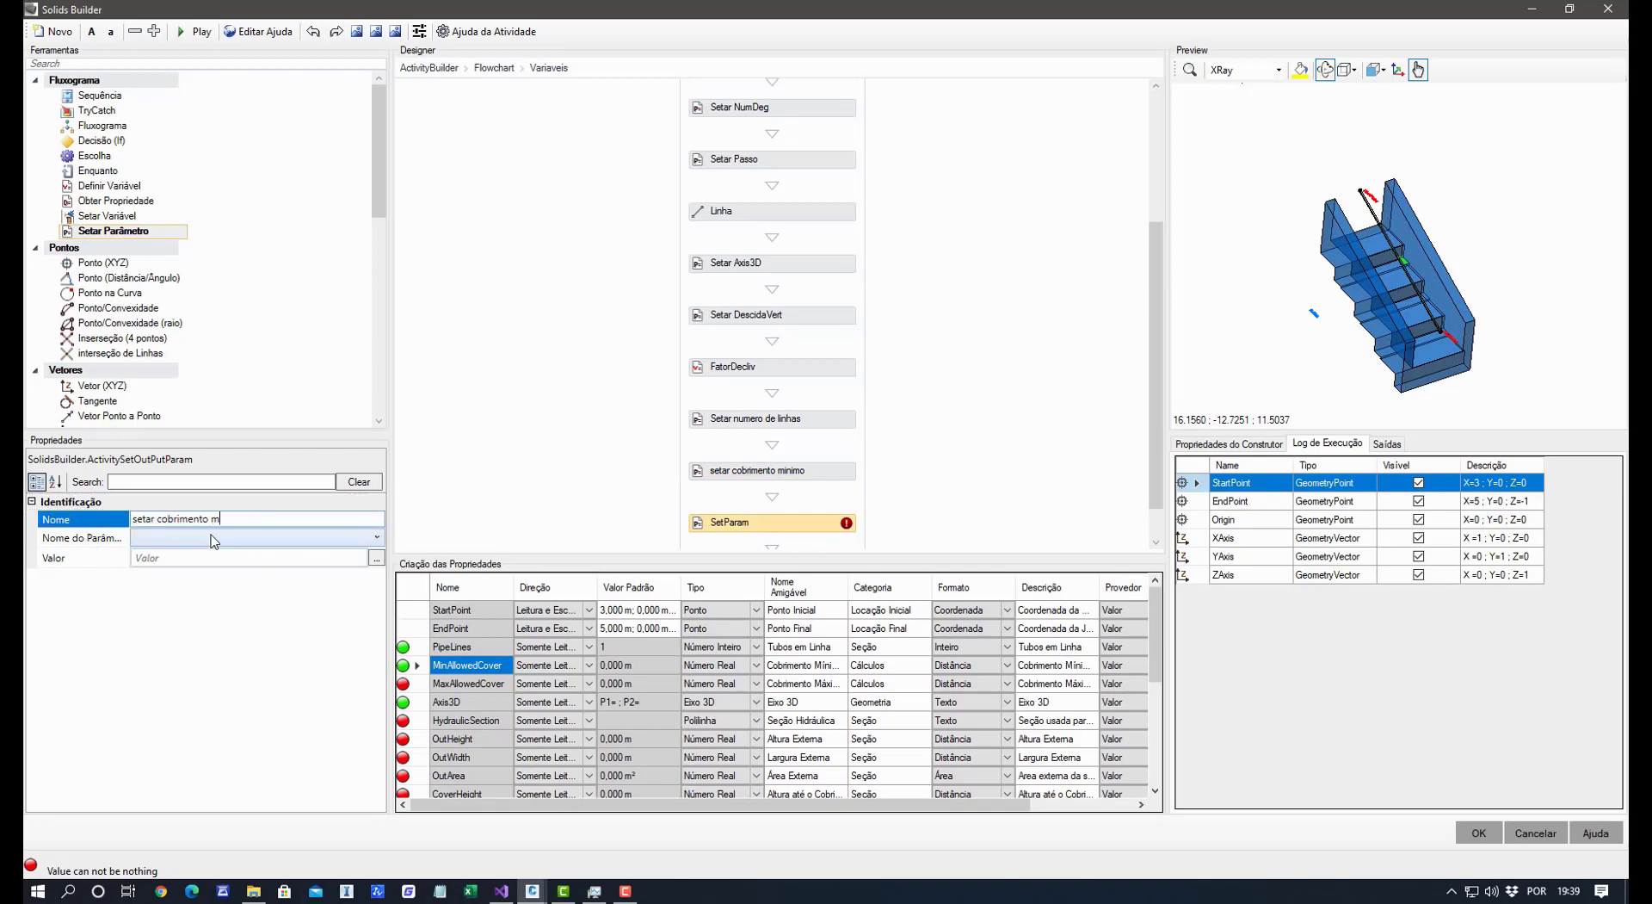
Make setar cobrimento maximo set the MaxAllowedCover parameter to 0.
click(213, 539)
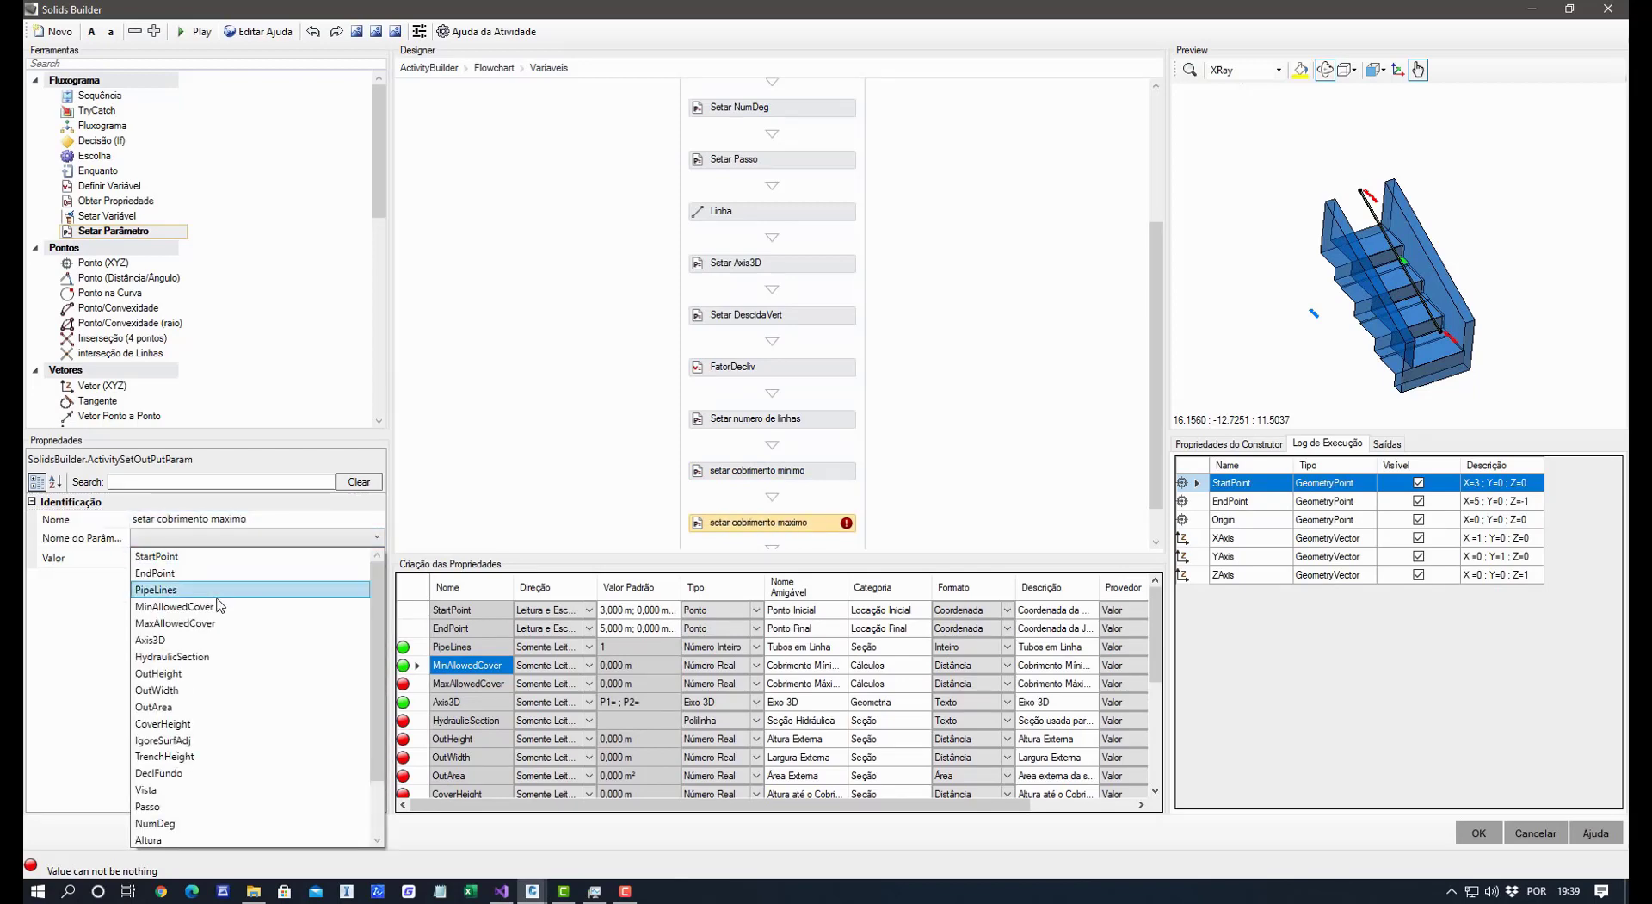
click(230, 623)
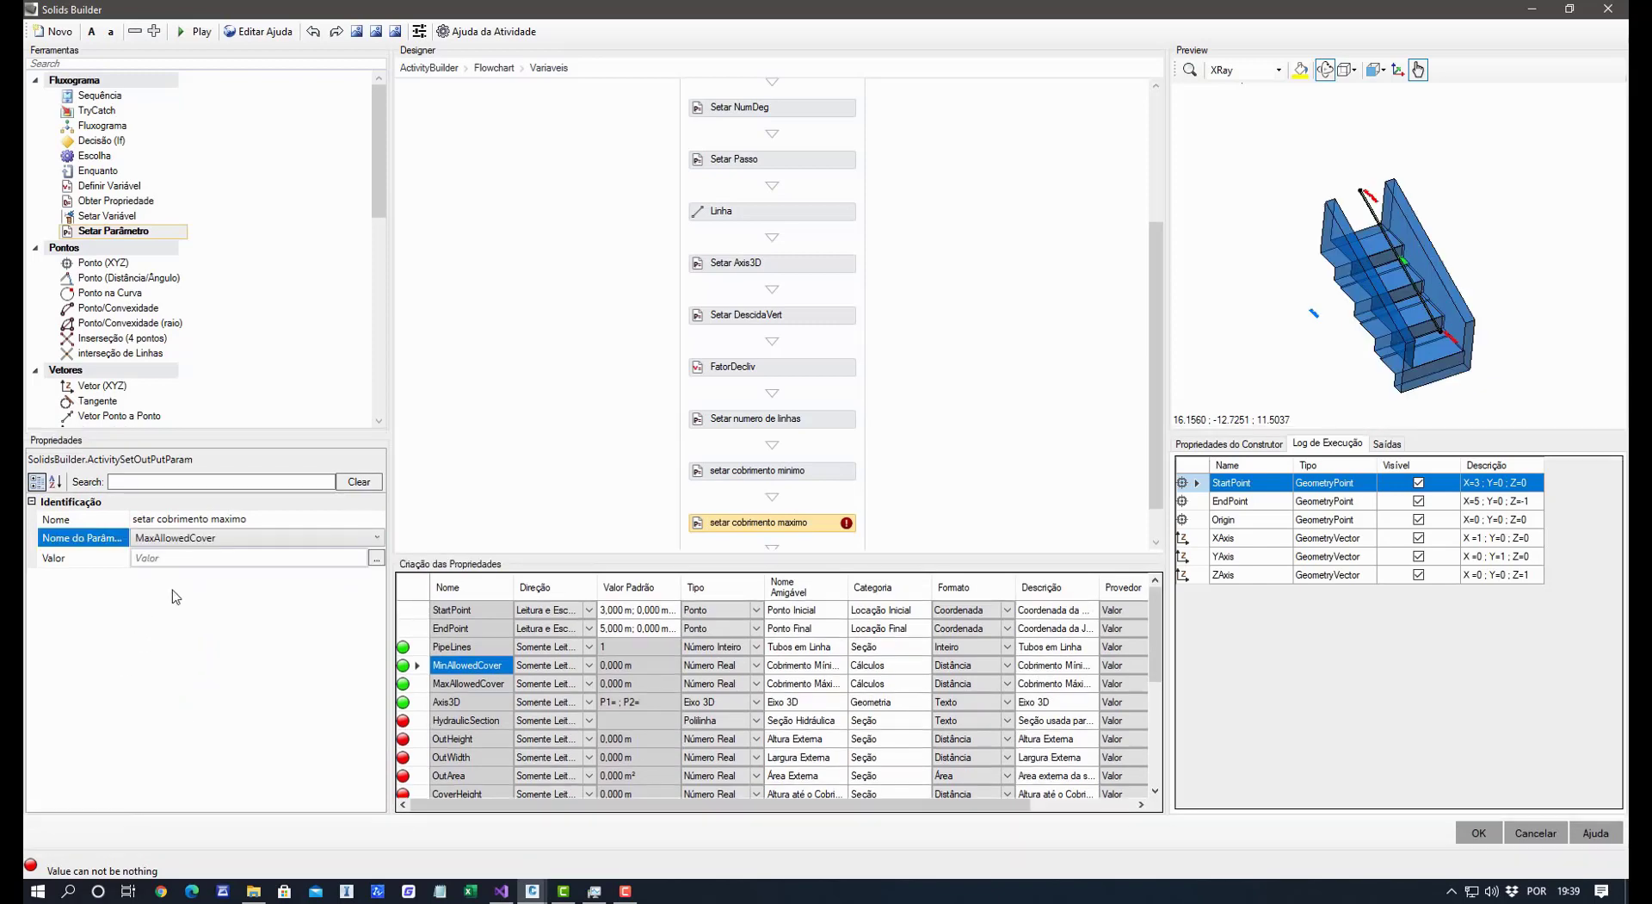
click(206, 558)
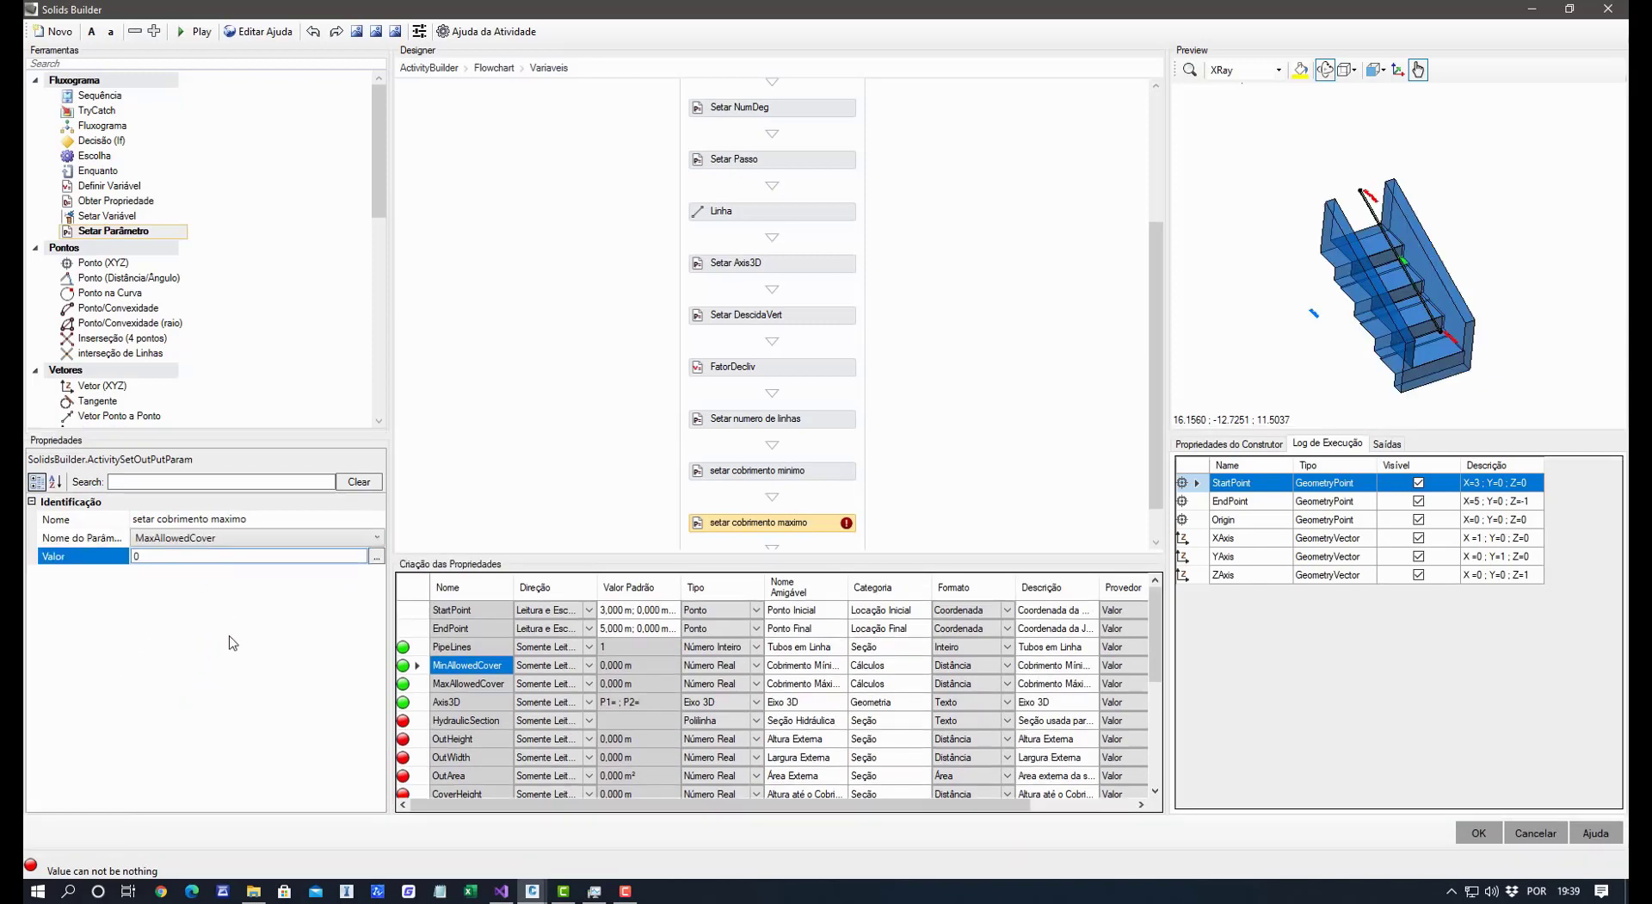
key(Return)
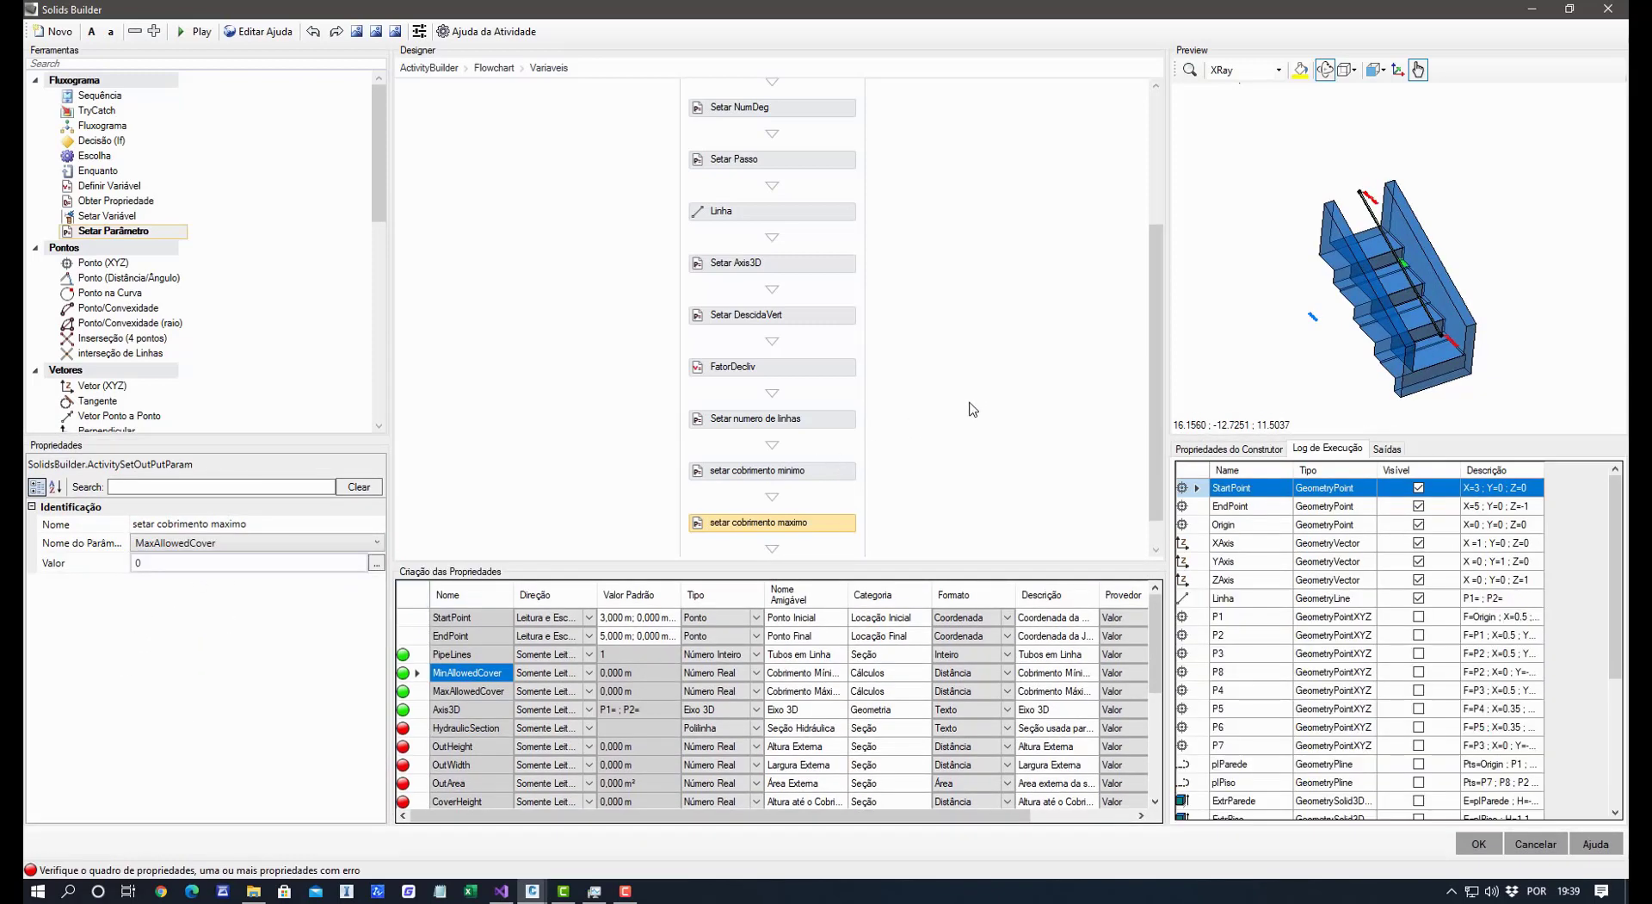
Add a Setar Parâmetro activity after setar cobrimento maximo and assign it the HydraulicSection parameter.
scroll(972, 409, down, 1)
click(475, 726)
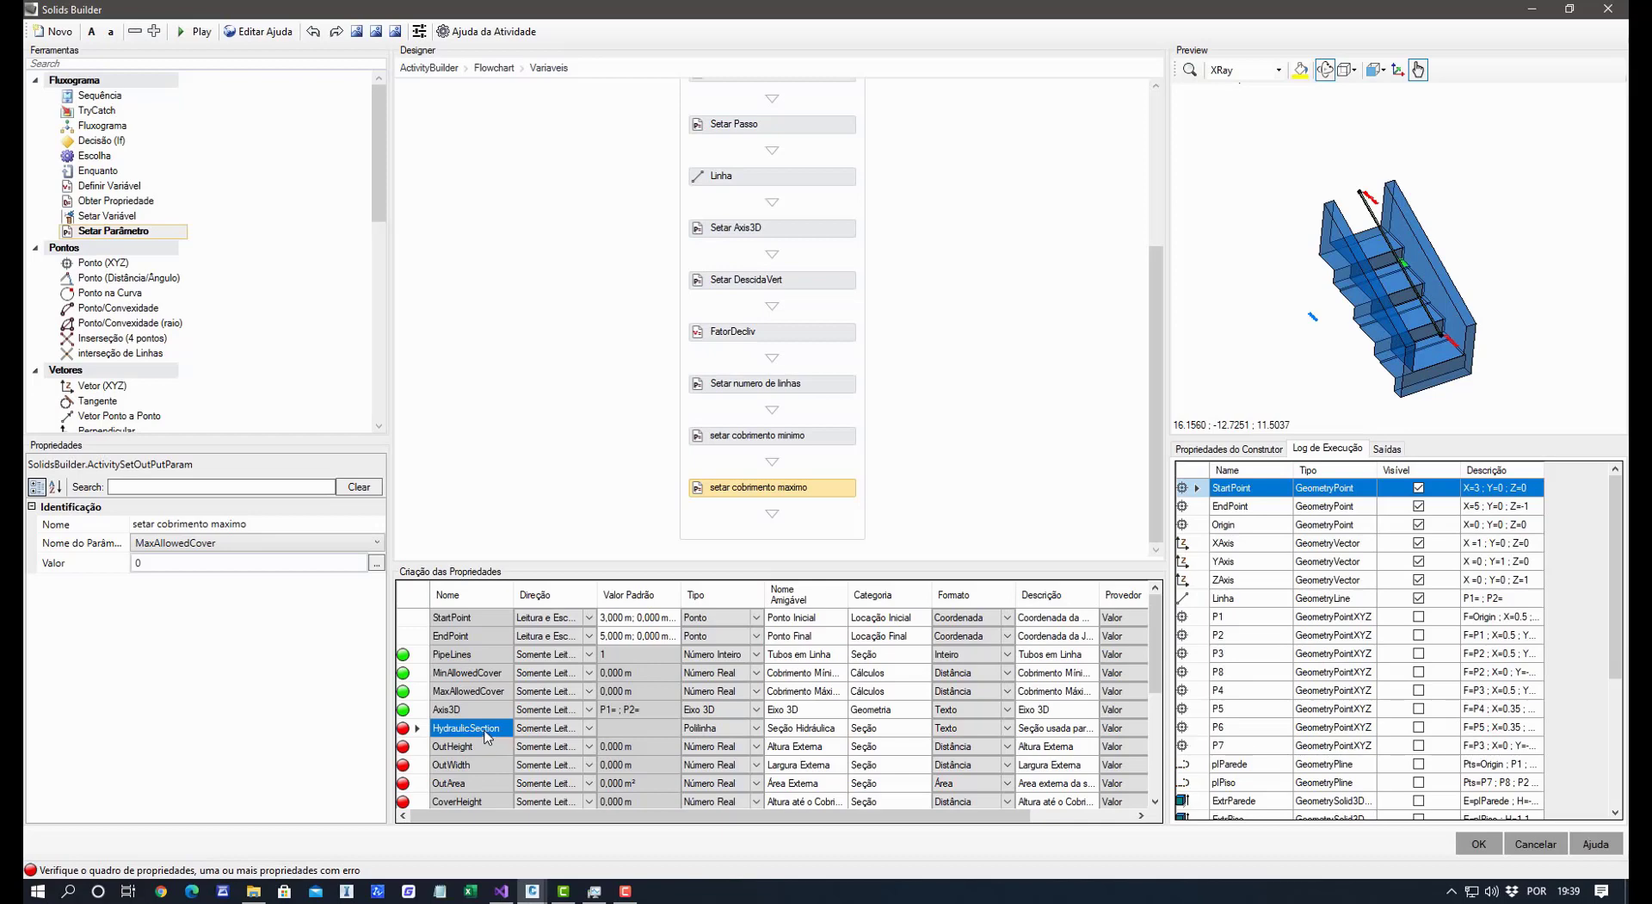
click(142, 230)
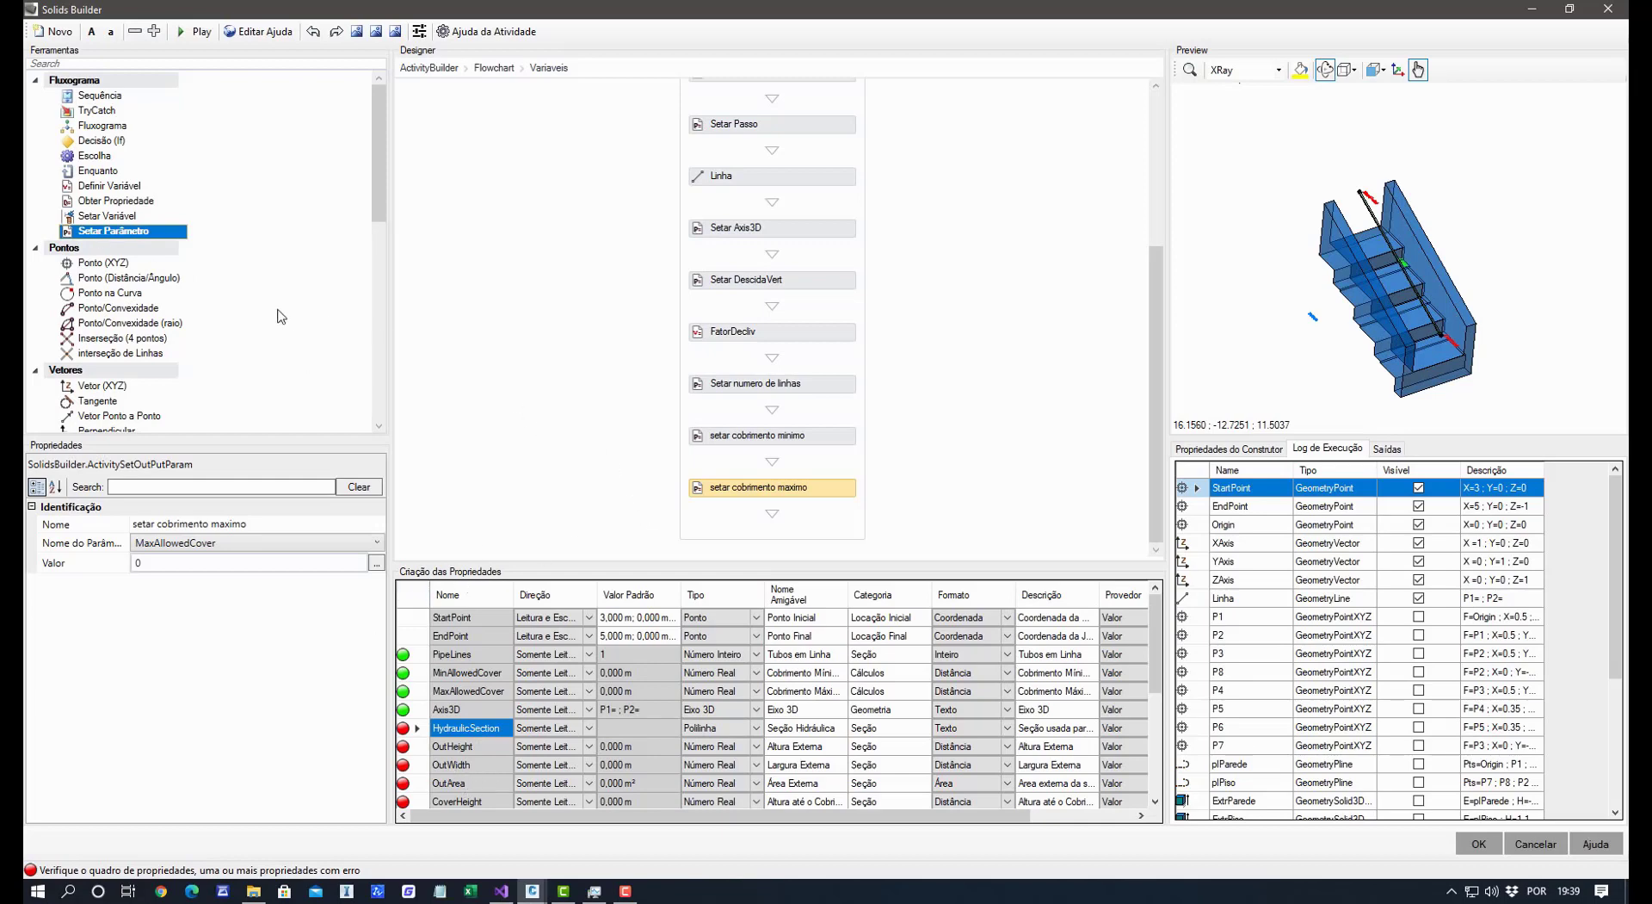
drag(114, 232, 711, 517)
click(295, 537)
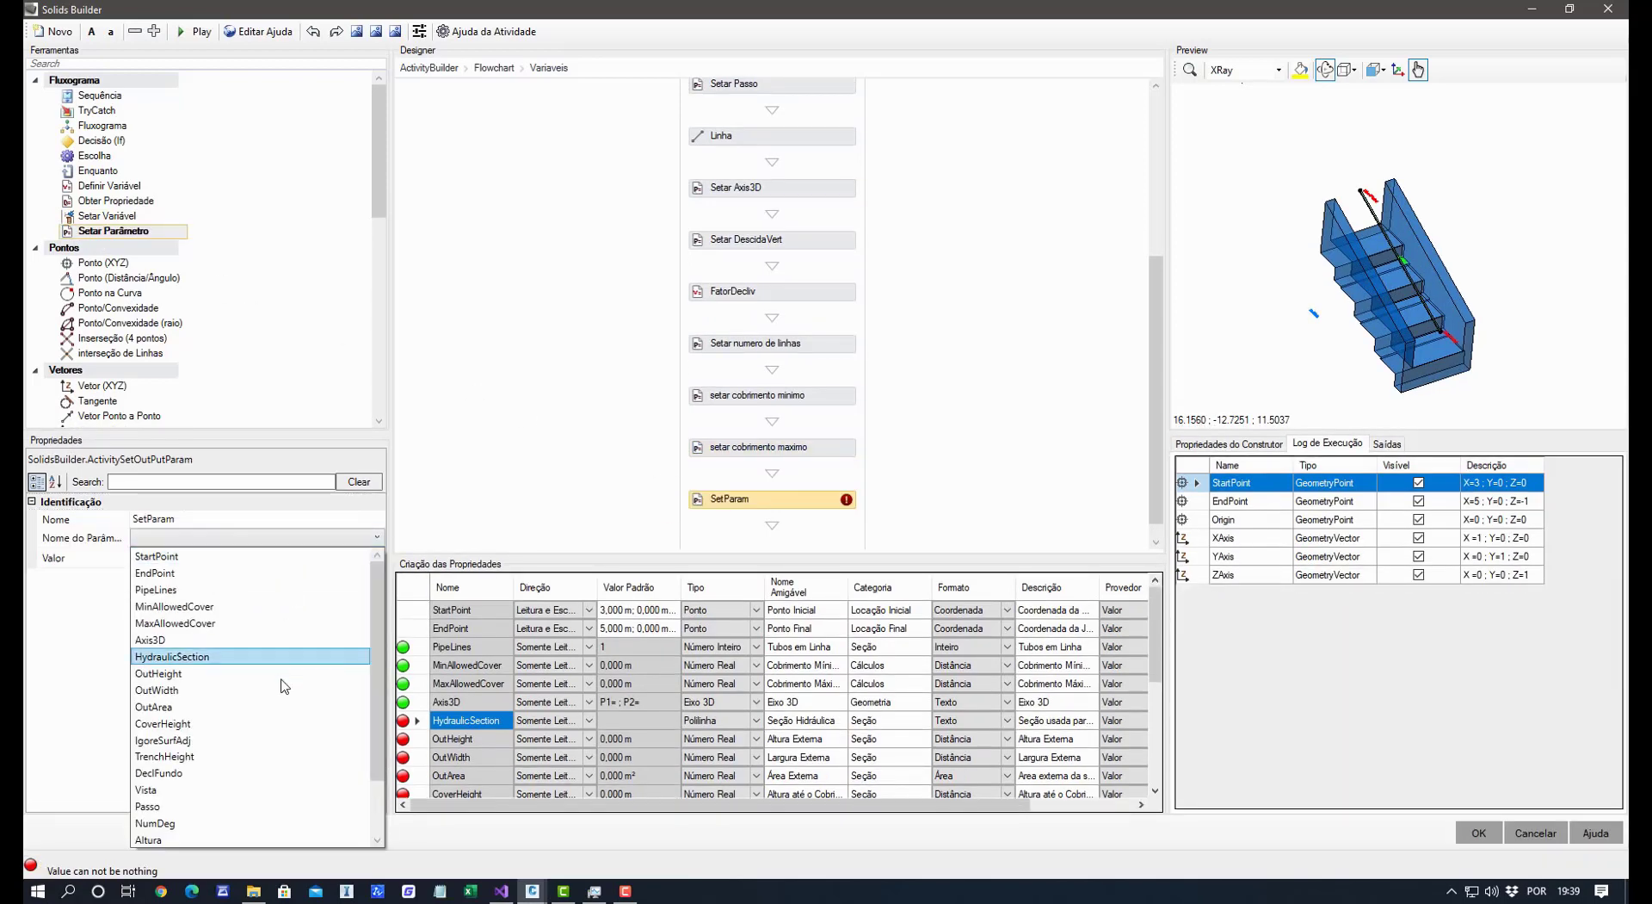
click(243, 656)
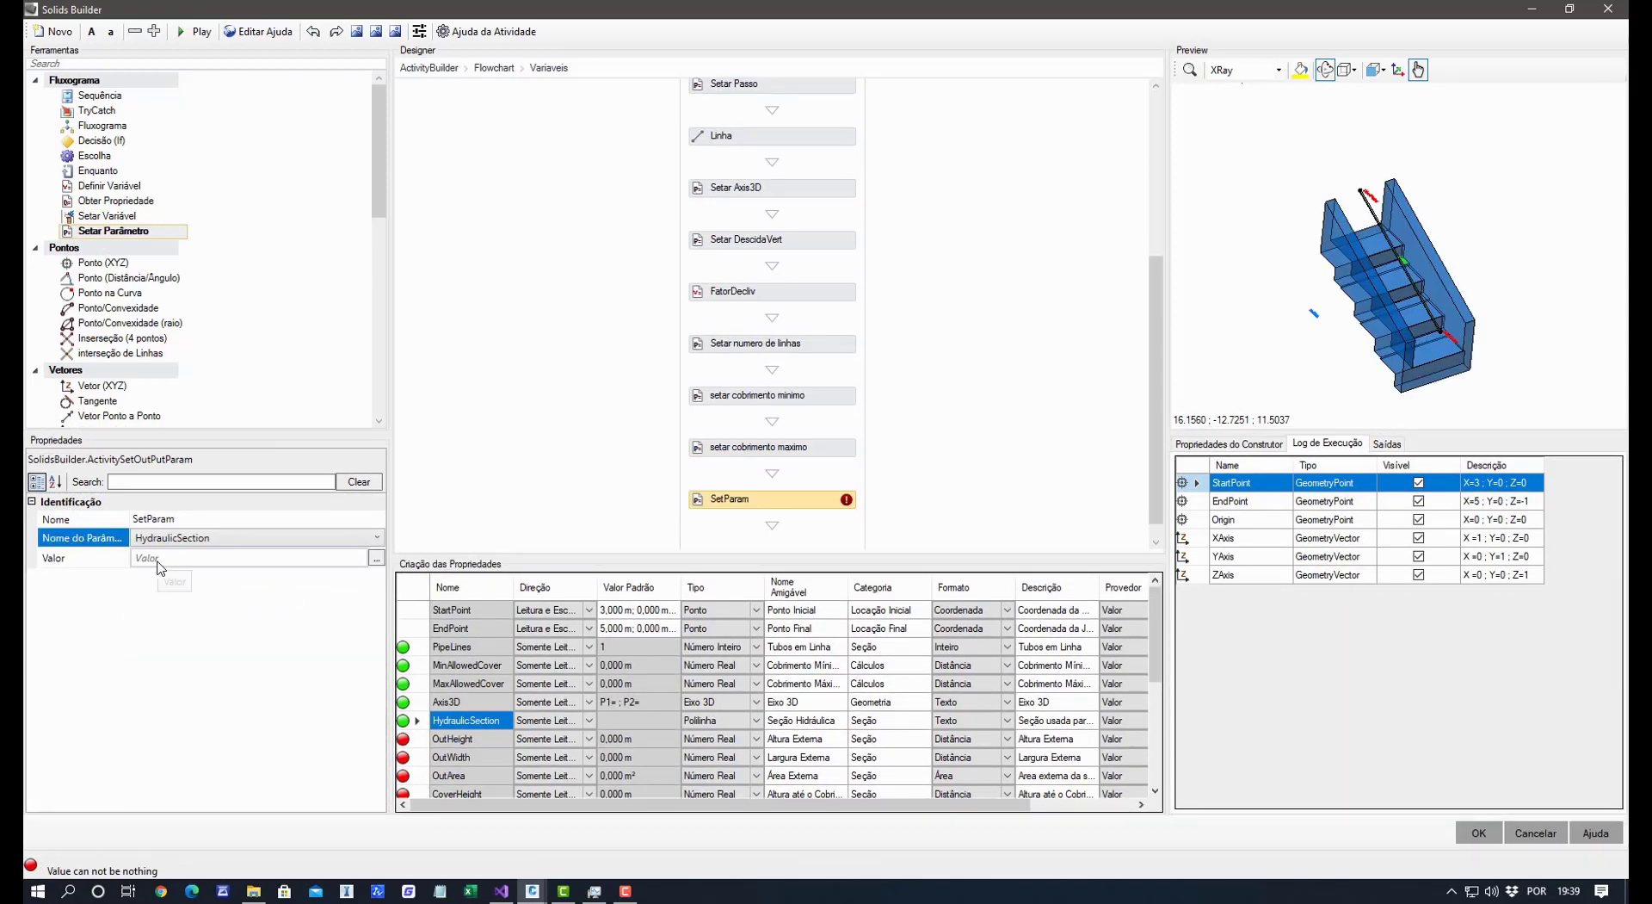
Name the HydraulicSection activity "Setar secao hidraulica" and set its value to Nothing.
click(158, 557)
text(Nothinhg)
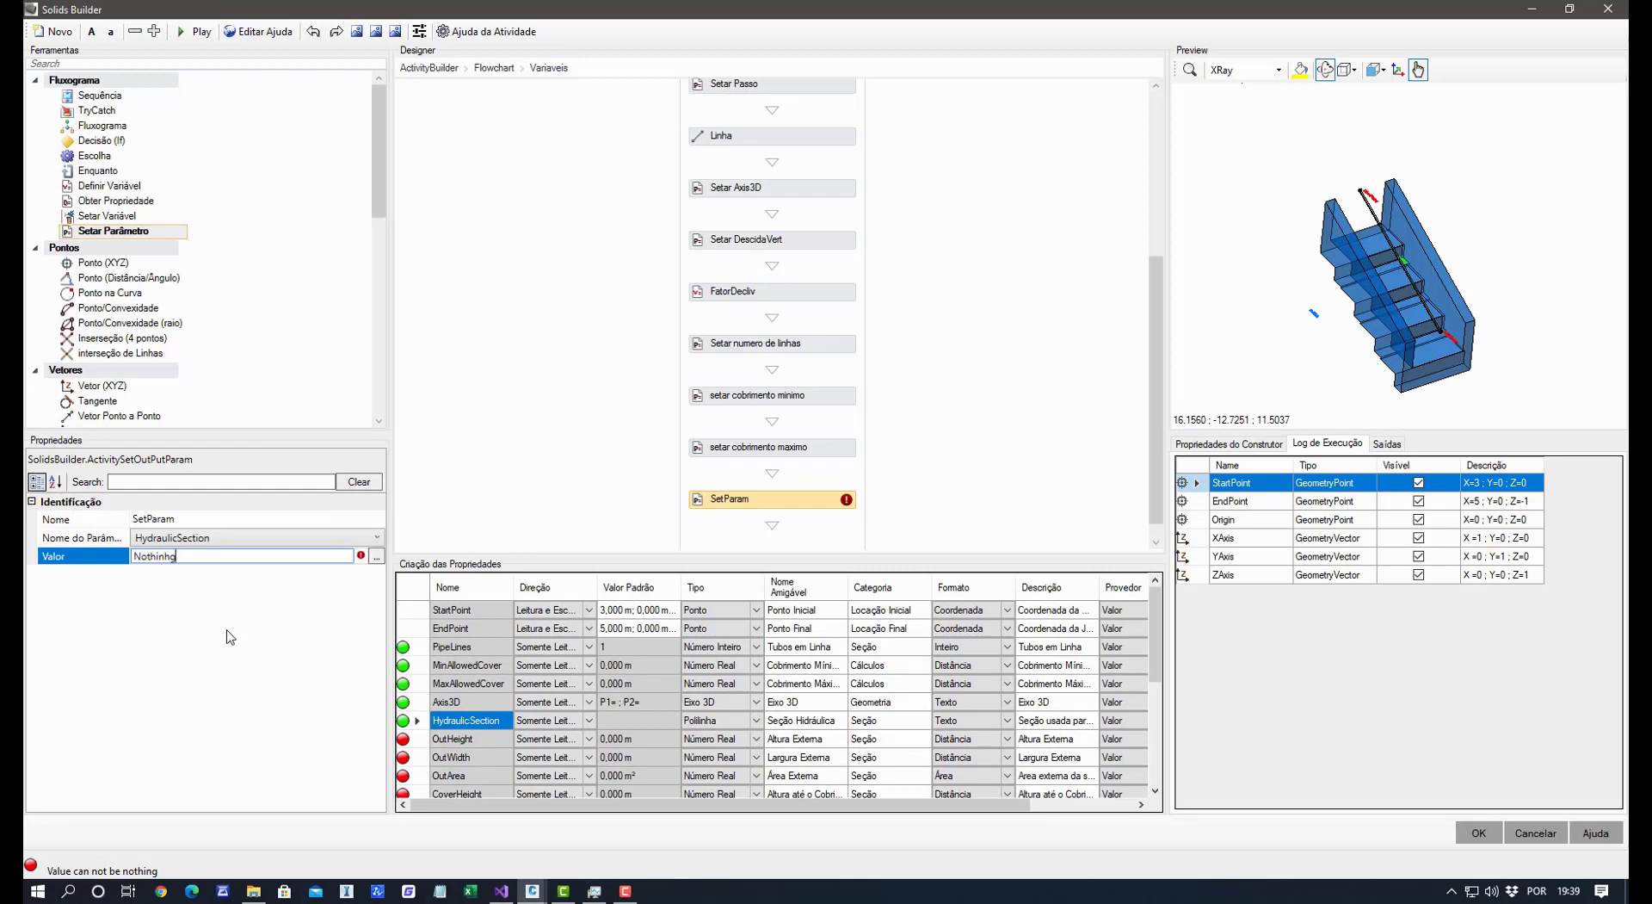
click(200, 673)
double_click(197, 506)
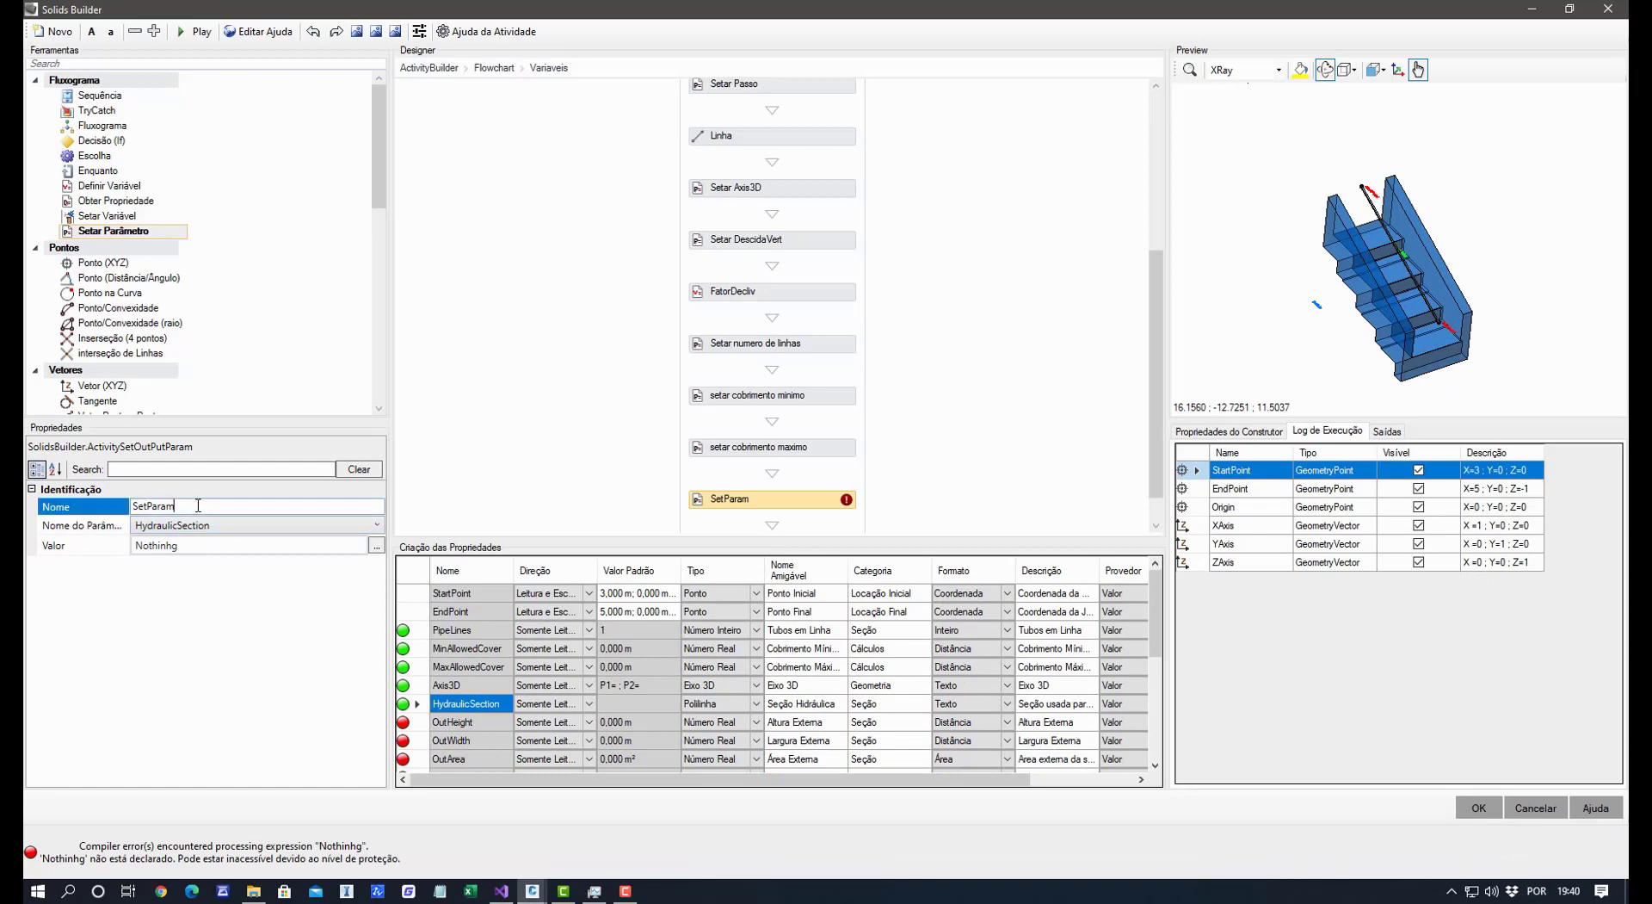
text(S)
click(224, 617)
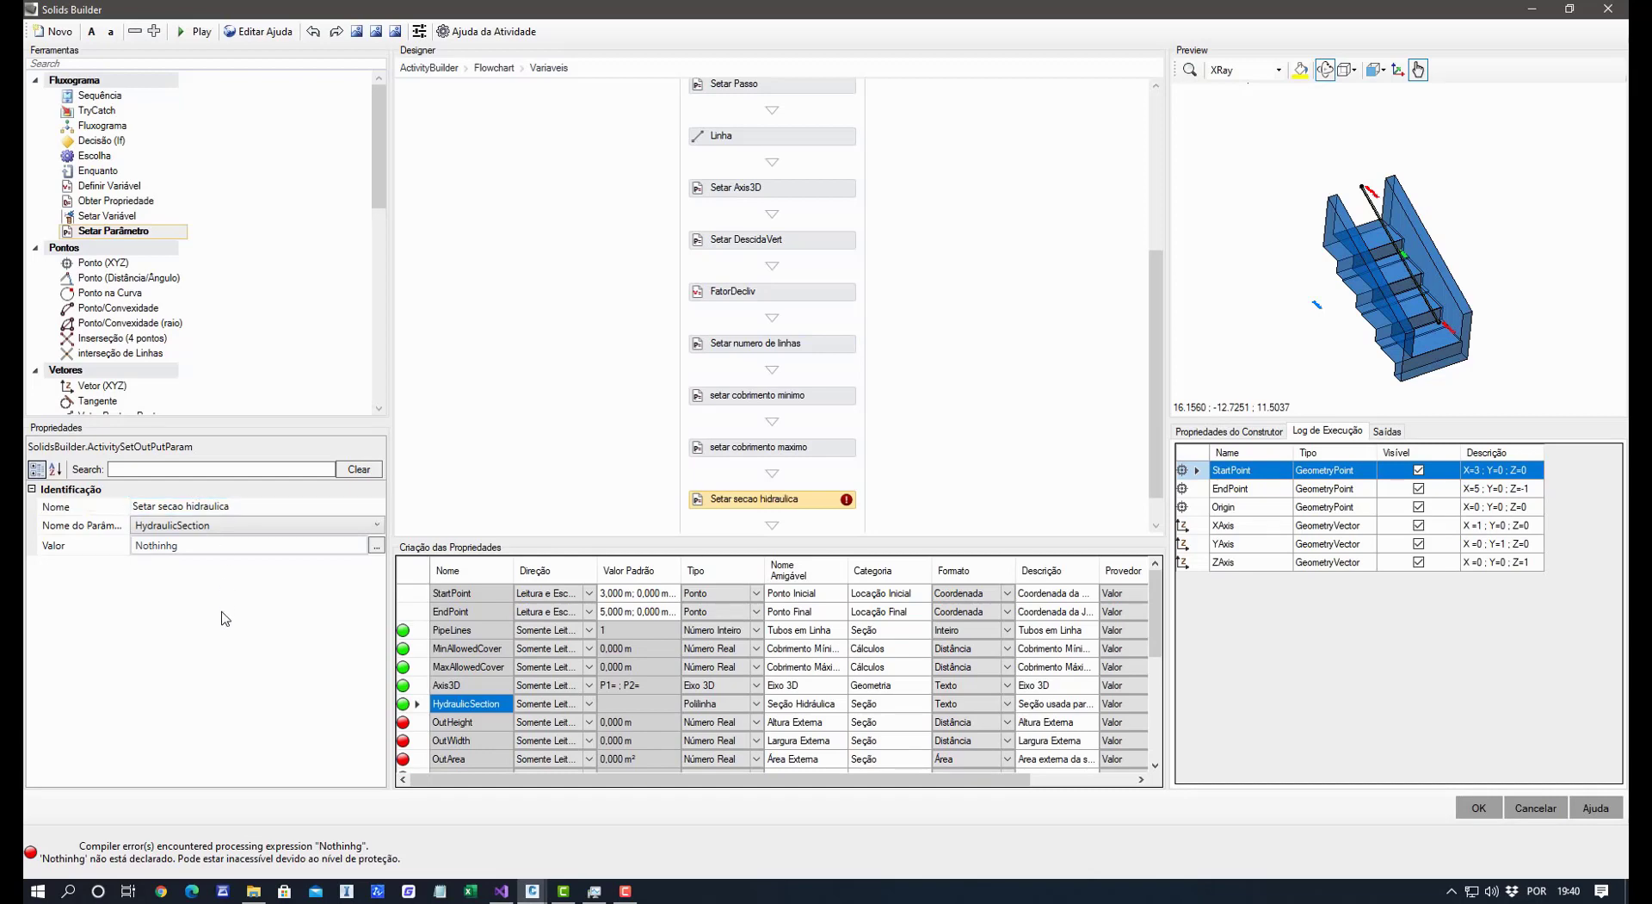
click(825, 449)
click(818, 499)
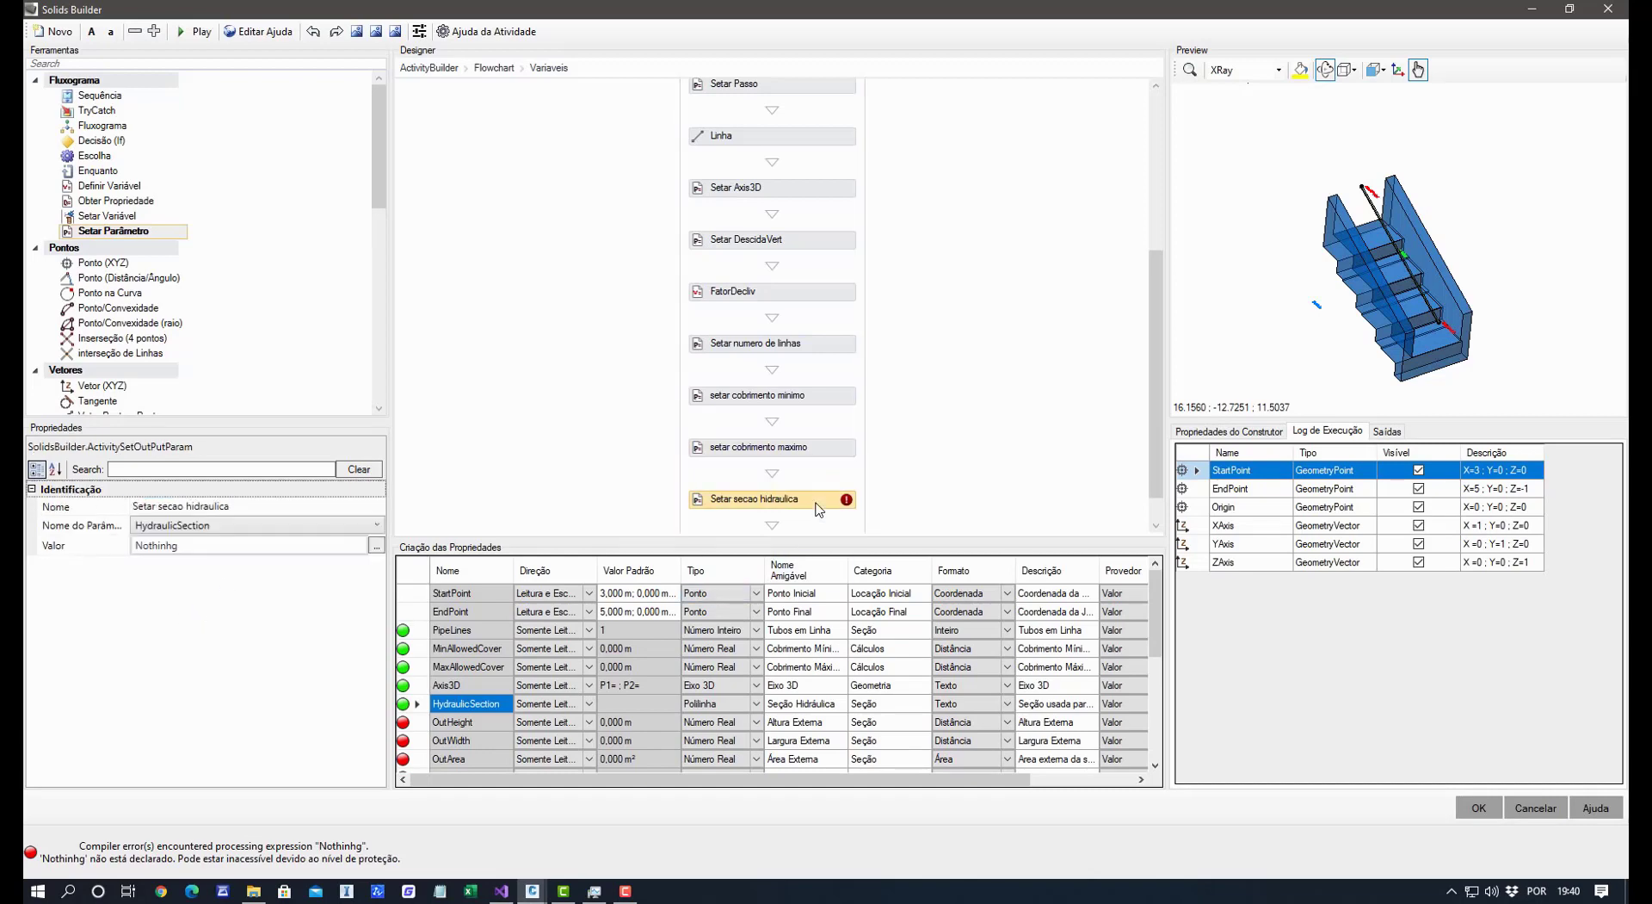
click(174, 545)
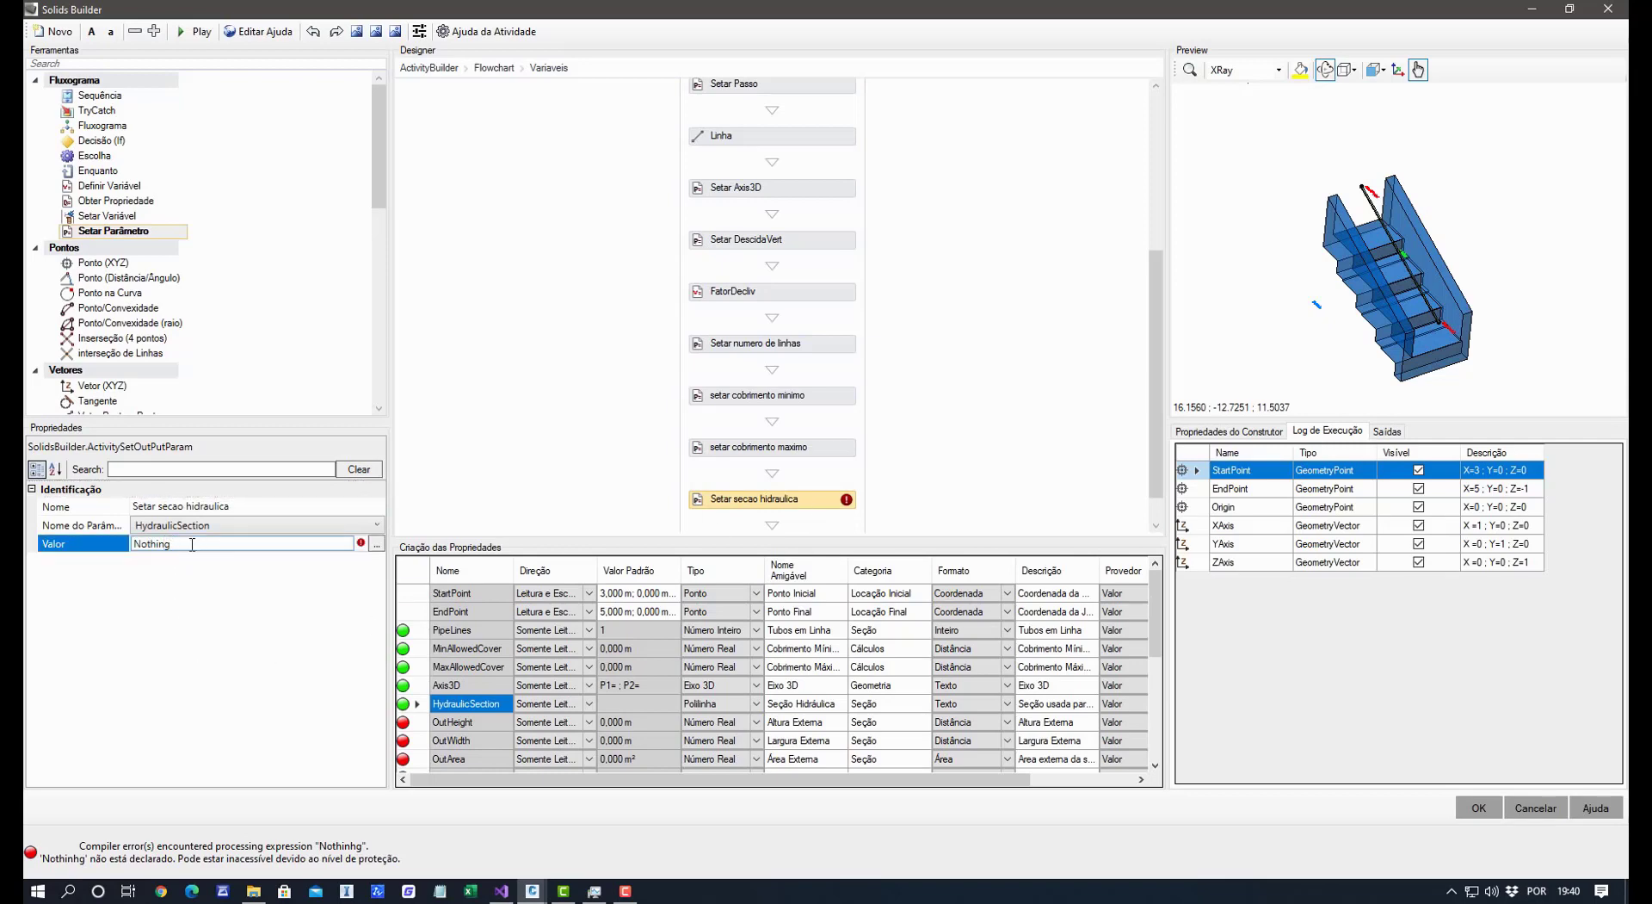
key(Return)
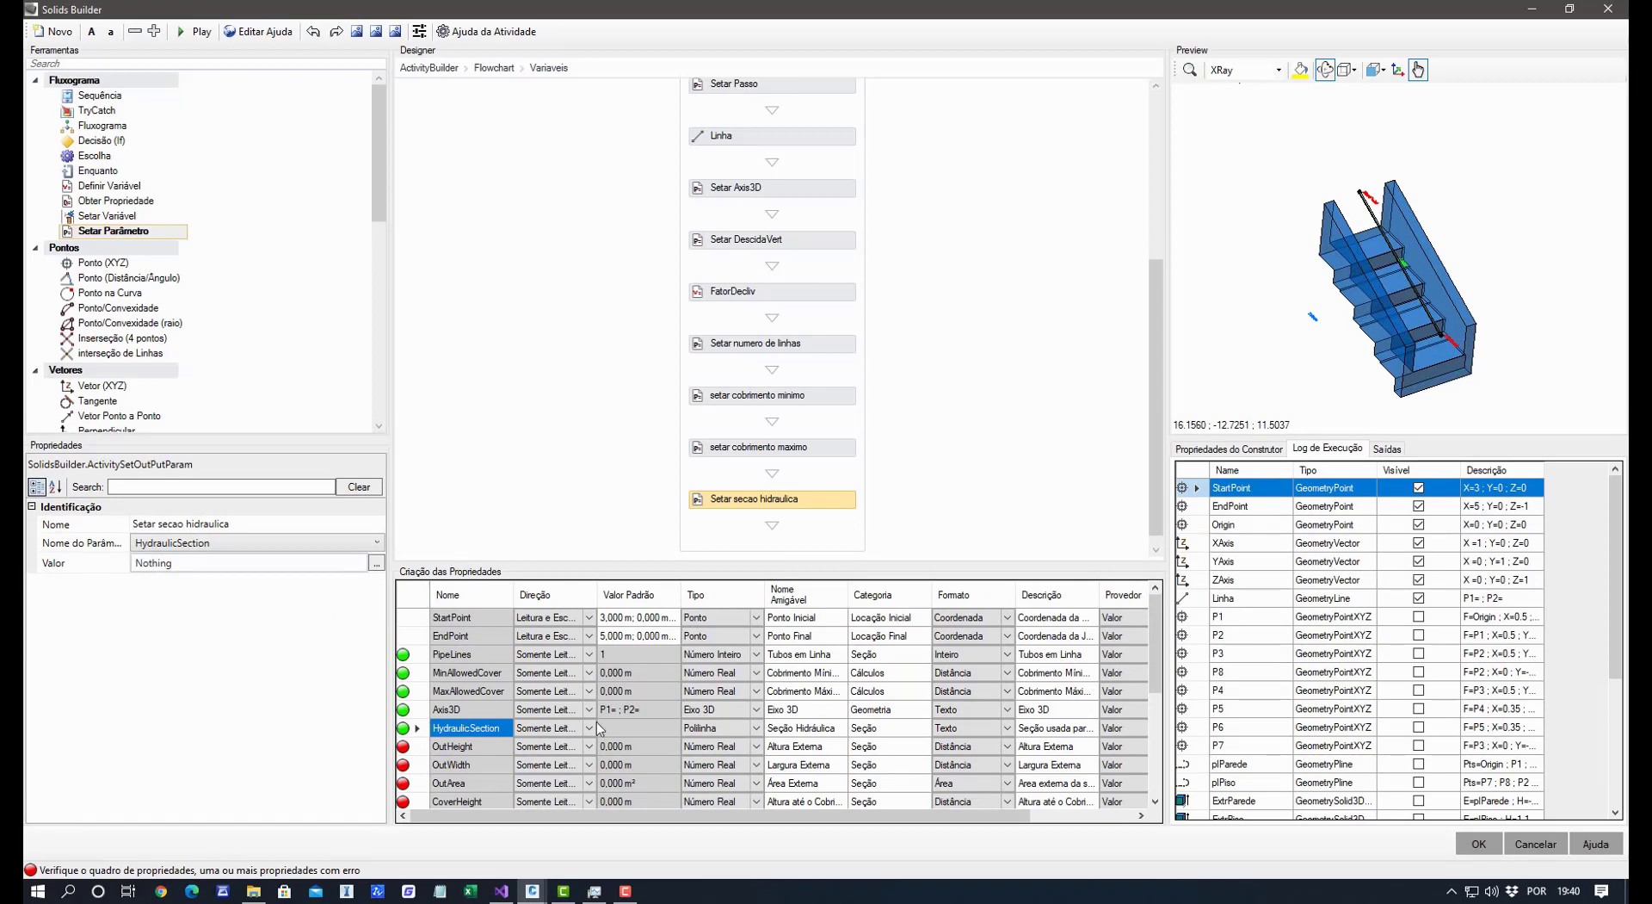
Locate the unset OutHeight parameter in the property list and view the model from the front in the preview.
click(489, 764)
click(491, 747)
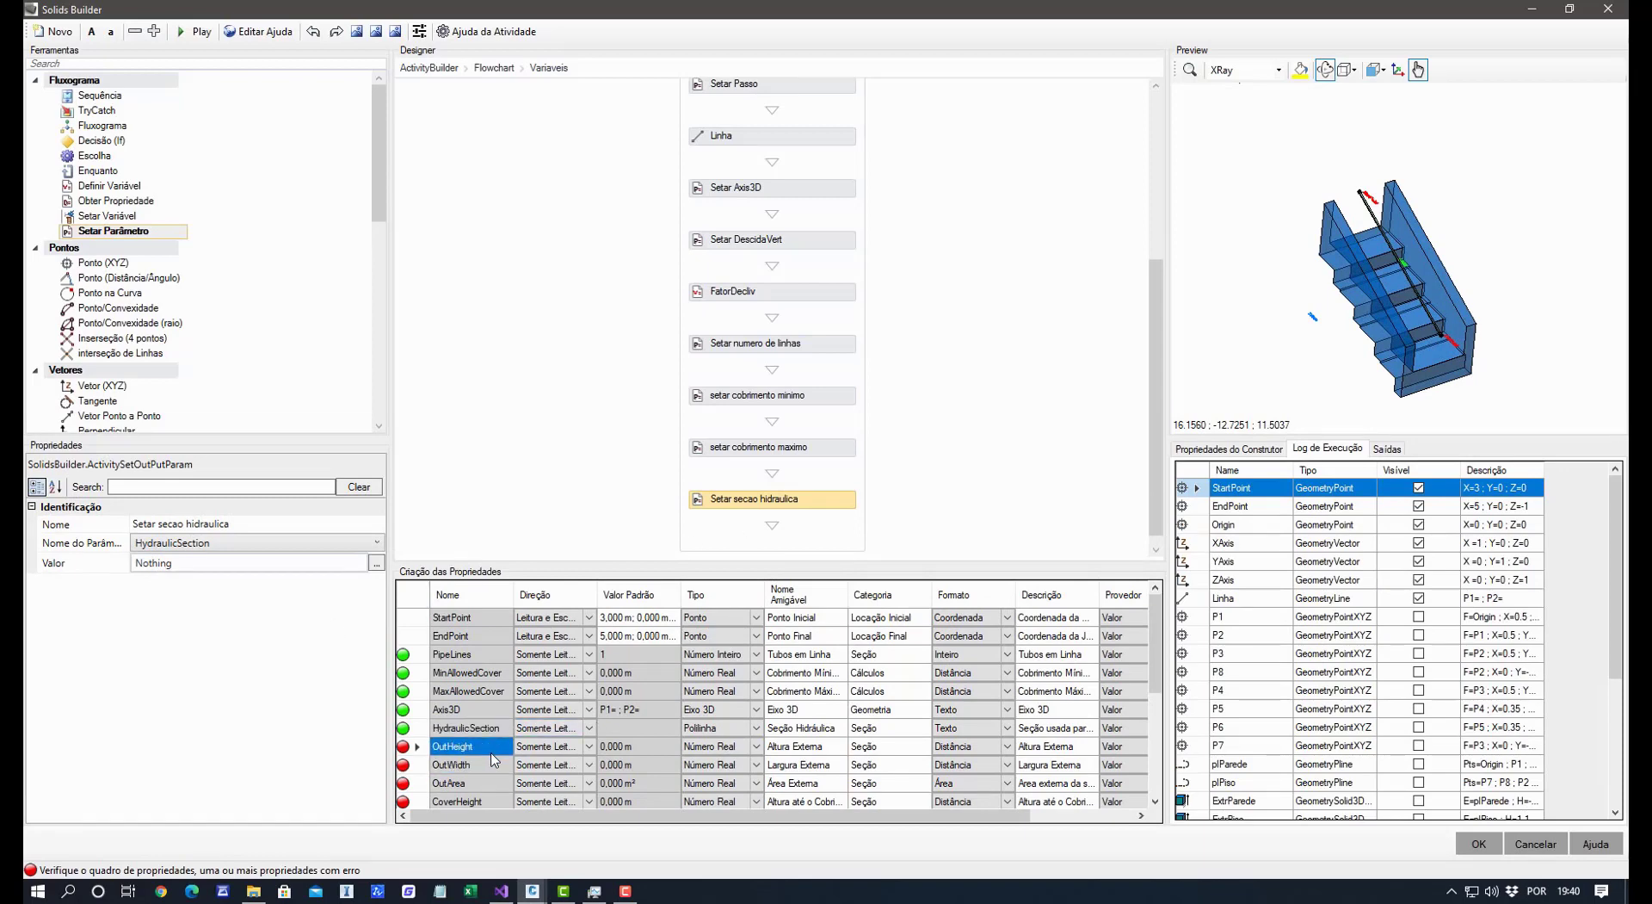
scroll(493, 760, down, 2)
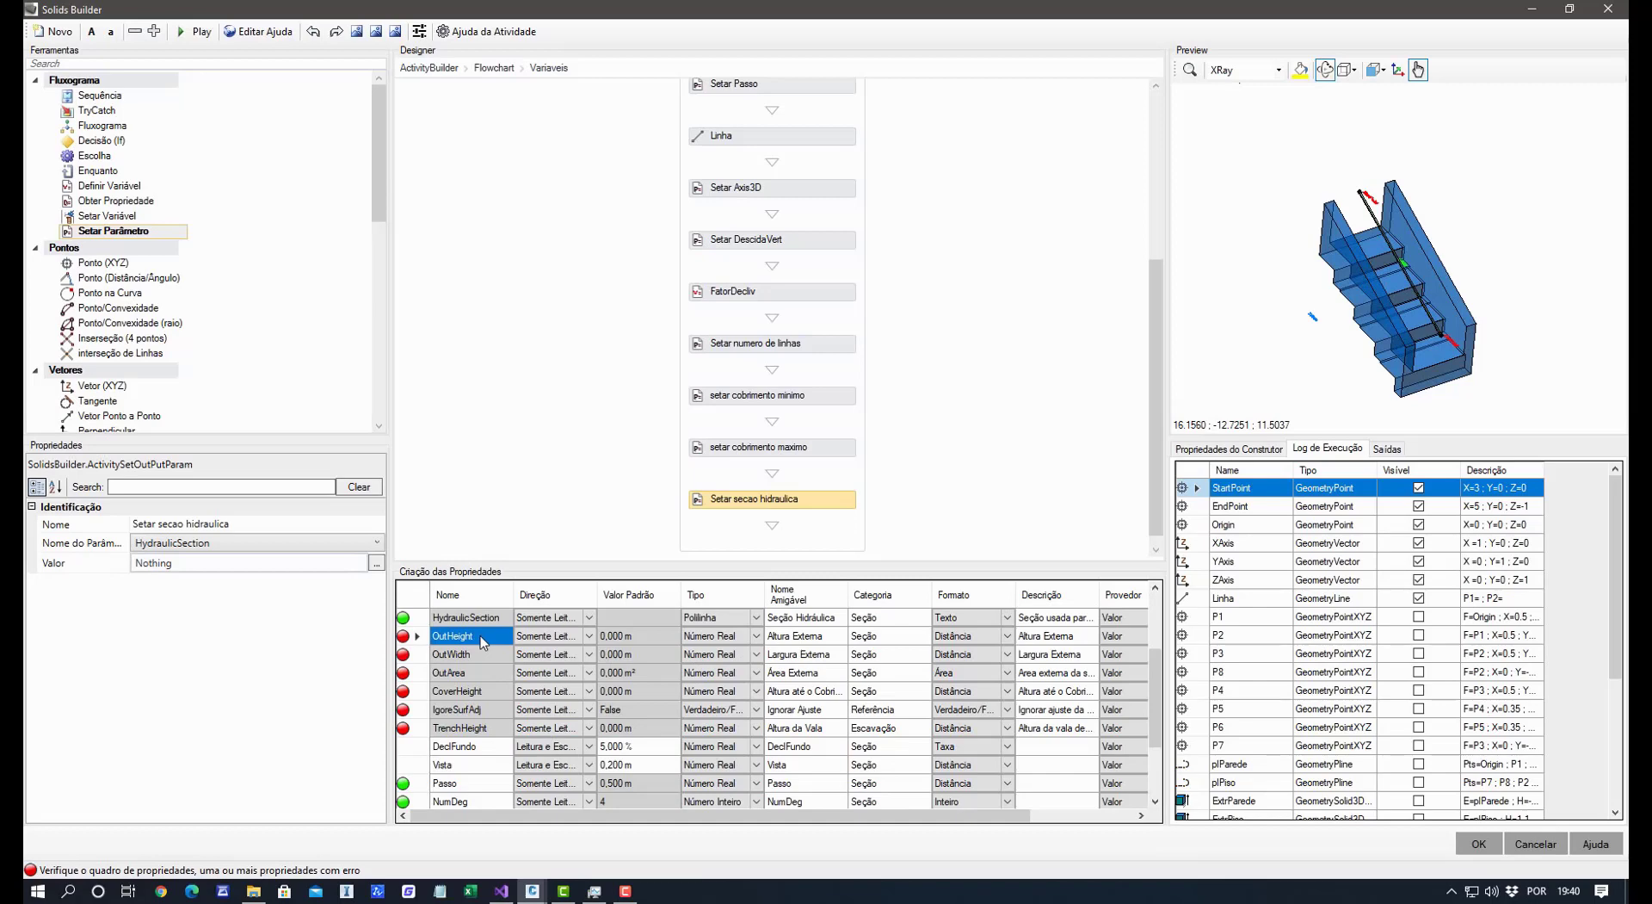
click(533, 892)
click(621, 822)
drag(1290, 368, 1342, 317)
click(1190, 70)
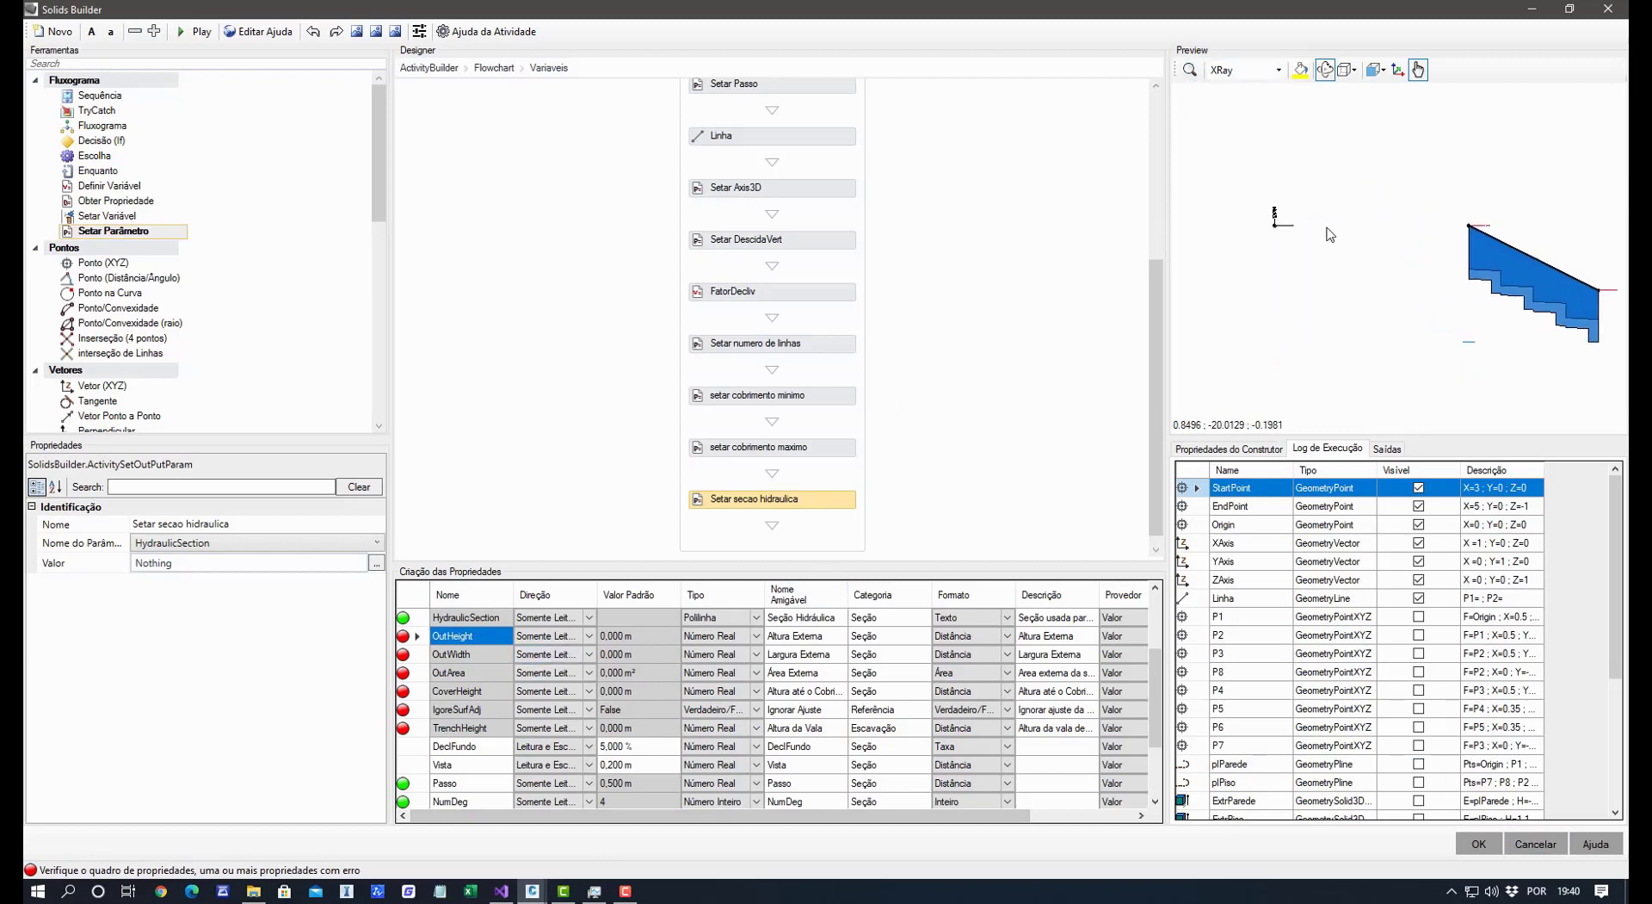
Make every item in the execution log visible and show the preview from the Topo view, close up on the labelled profile points.
click(1301, 525)
key(ctrl+a)
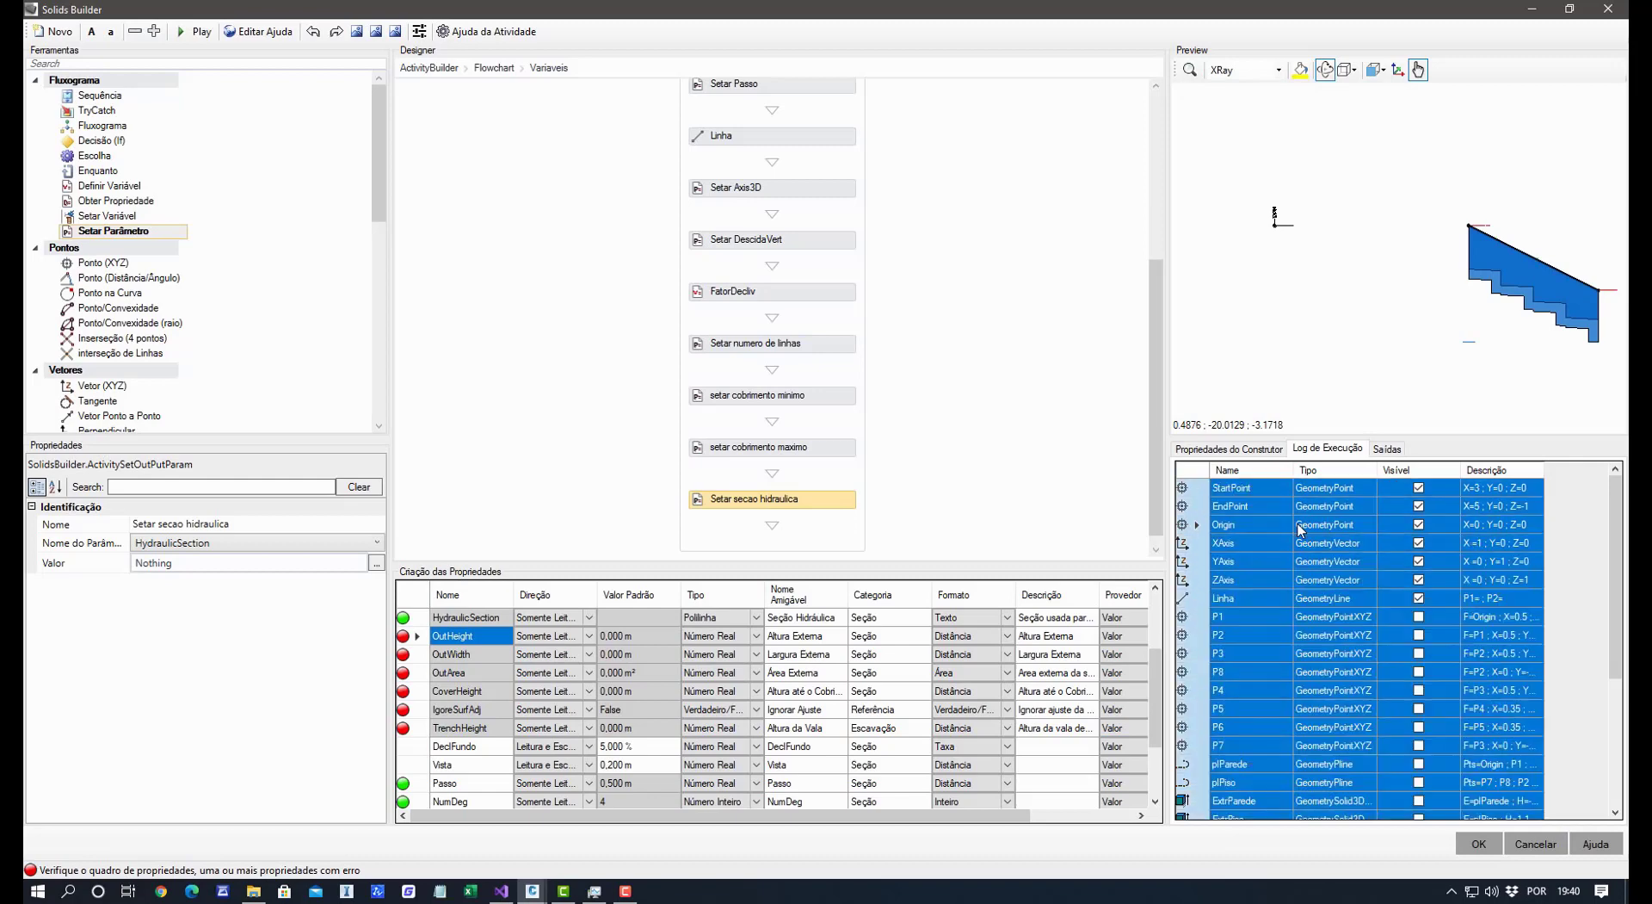
right_click(1301, 527)
click(1355, 534)
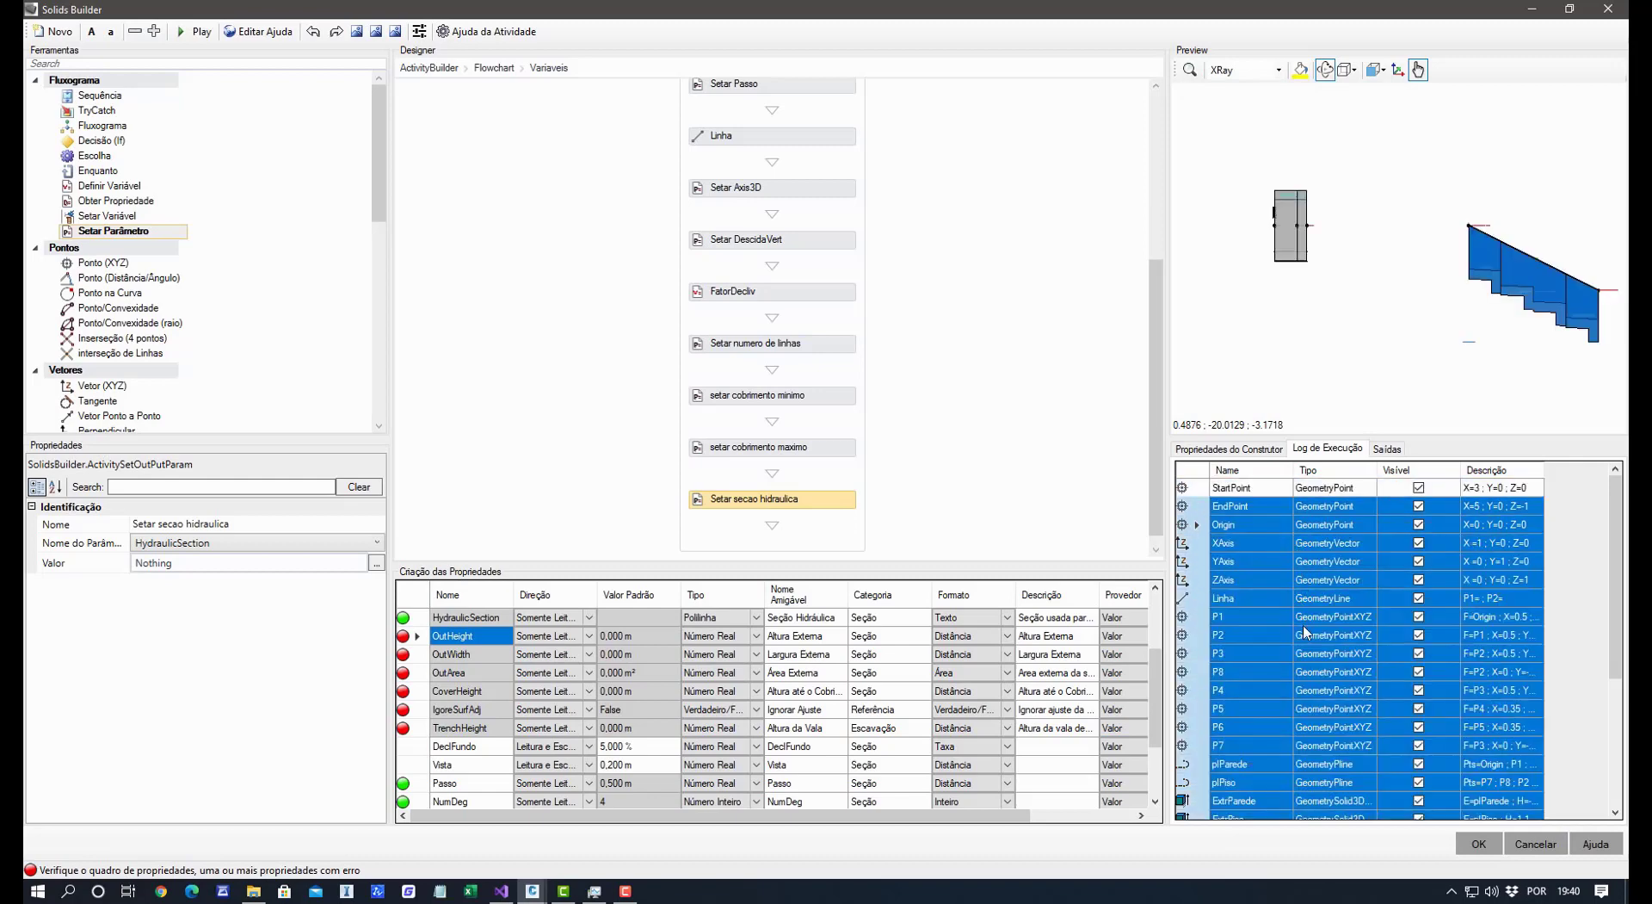
click(1325, 616)
click(1375, 78)
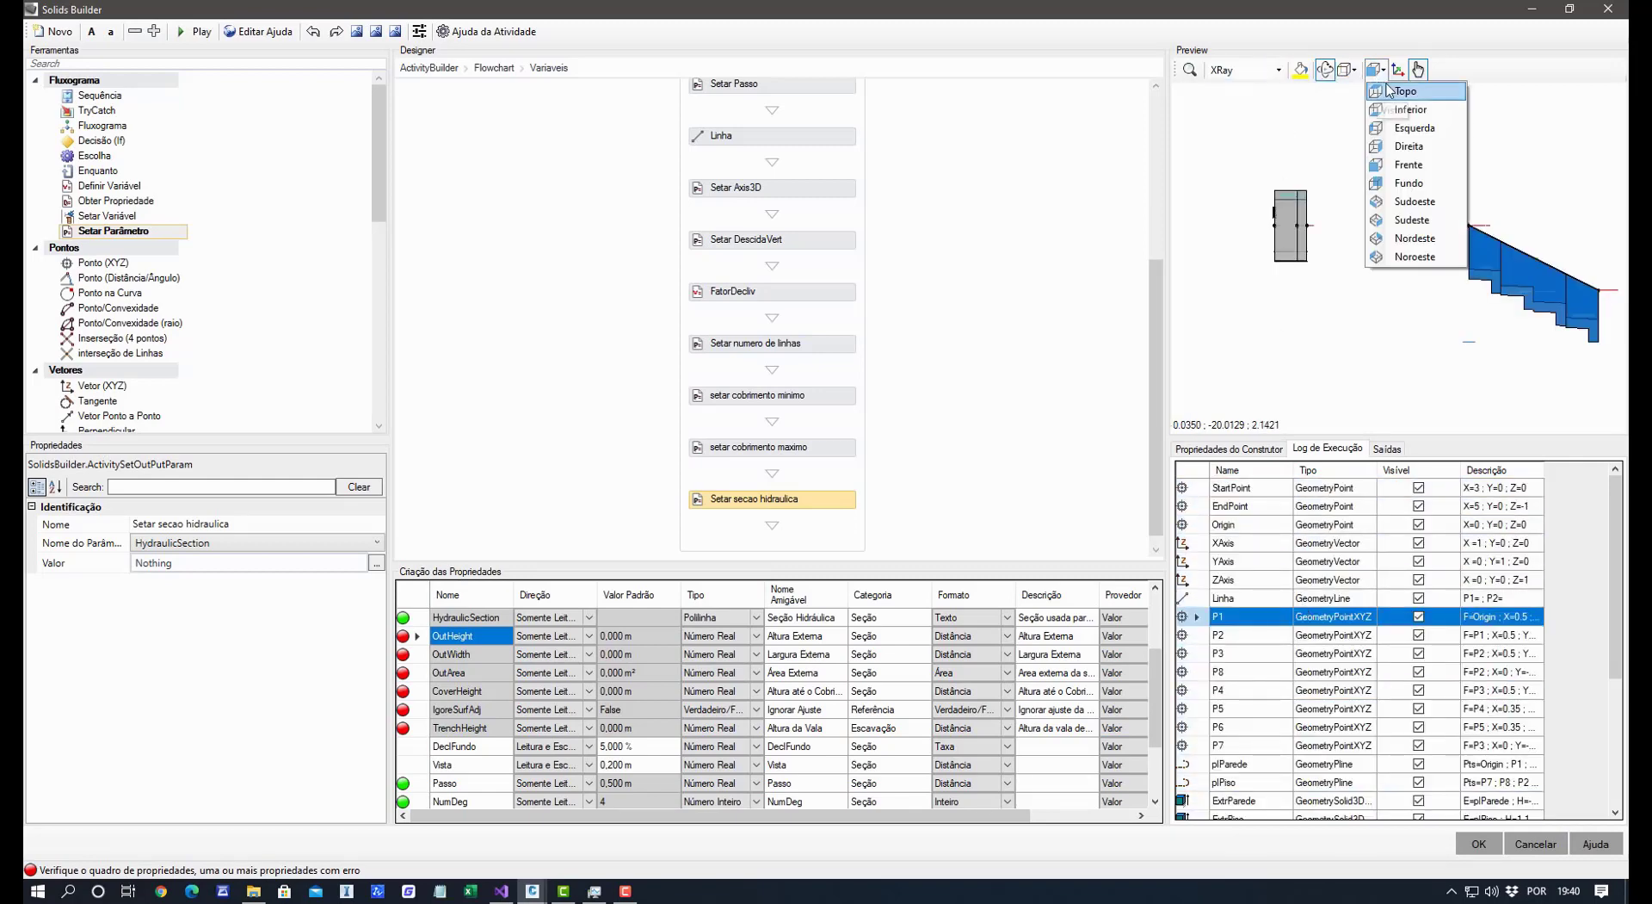
click(1398, 93)
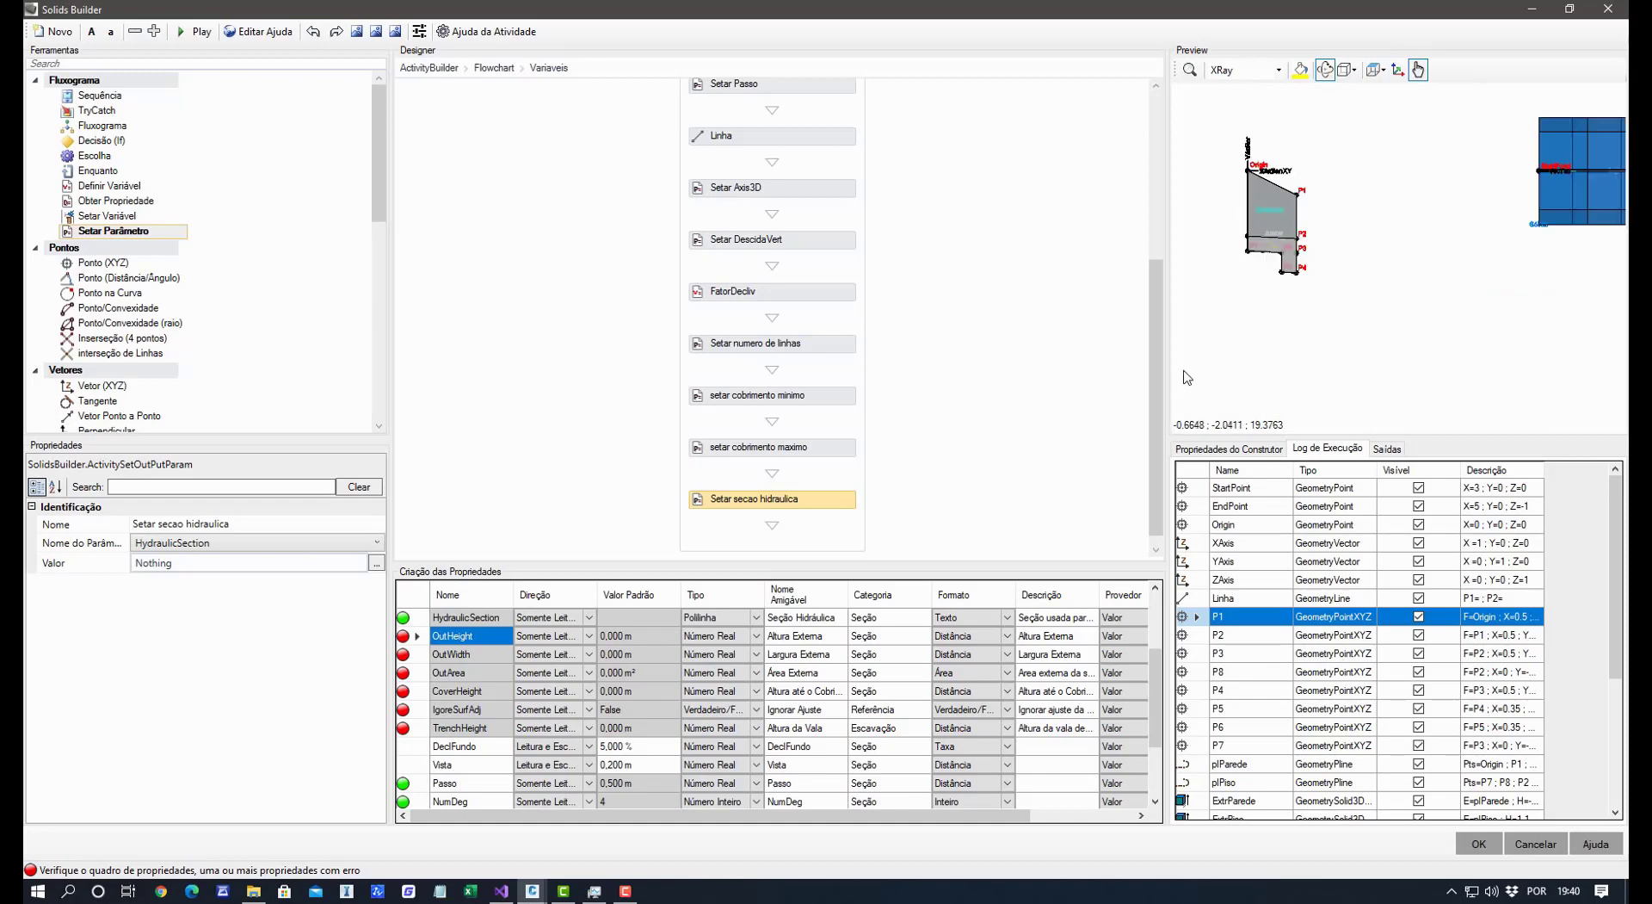
scroll(1327, 208, up, 5)
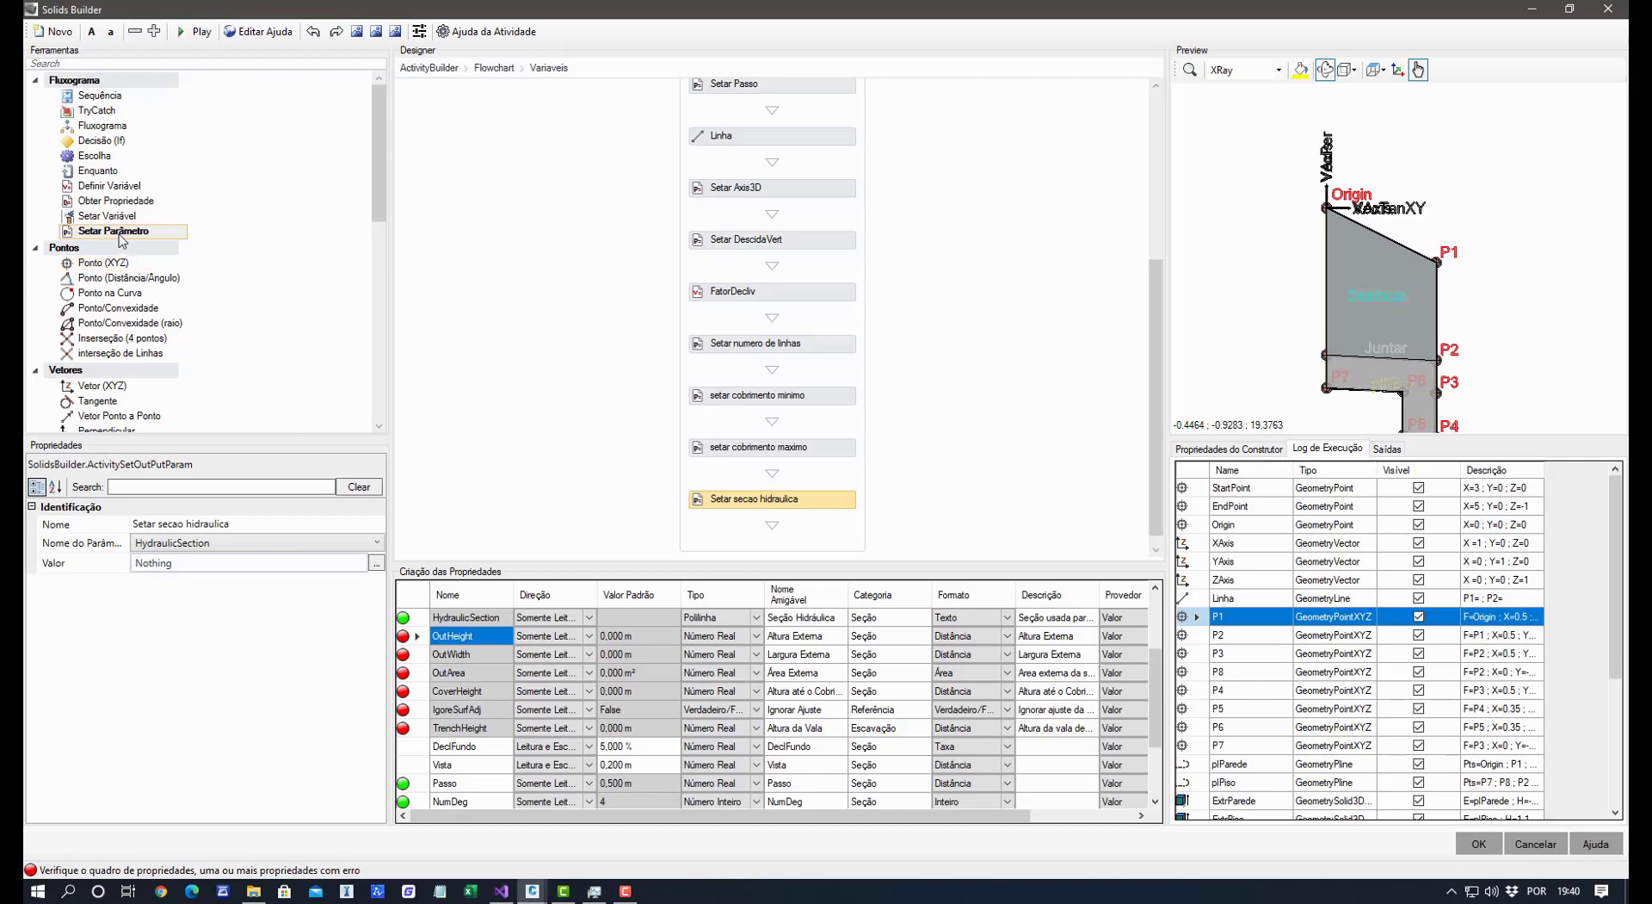
Add a Setar Parâmetro activity after Setar secao hidraulica that sets OutHeight to DescidaVert + Parede.
drag(119, 234, 740, 524)
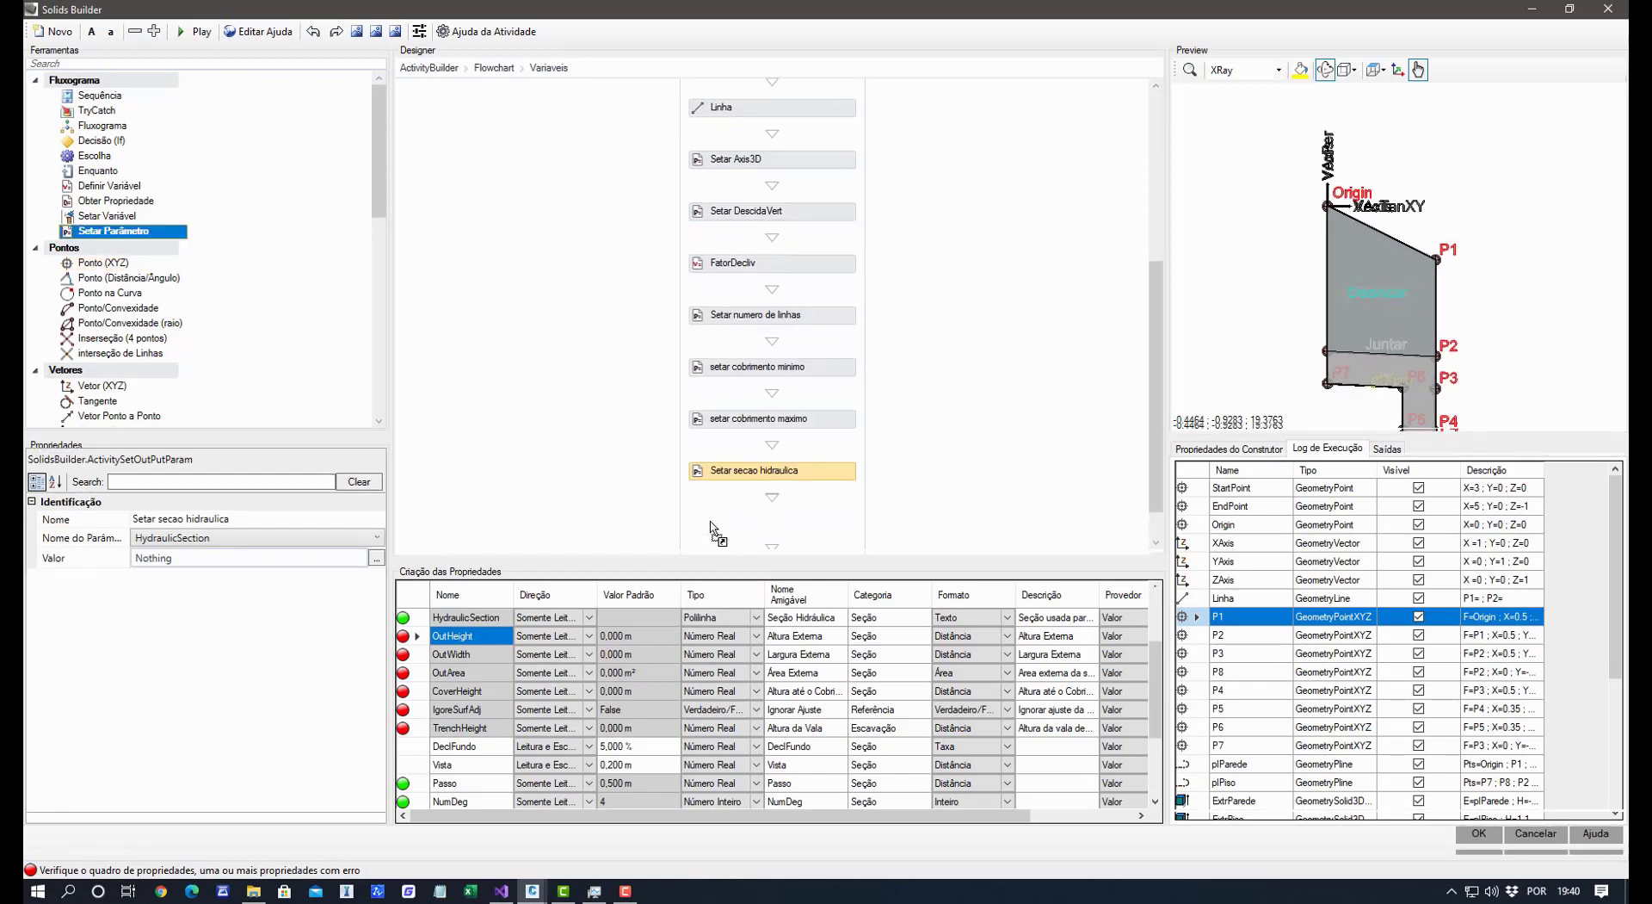
click(169, 538)
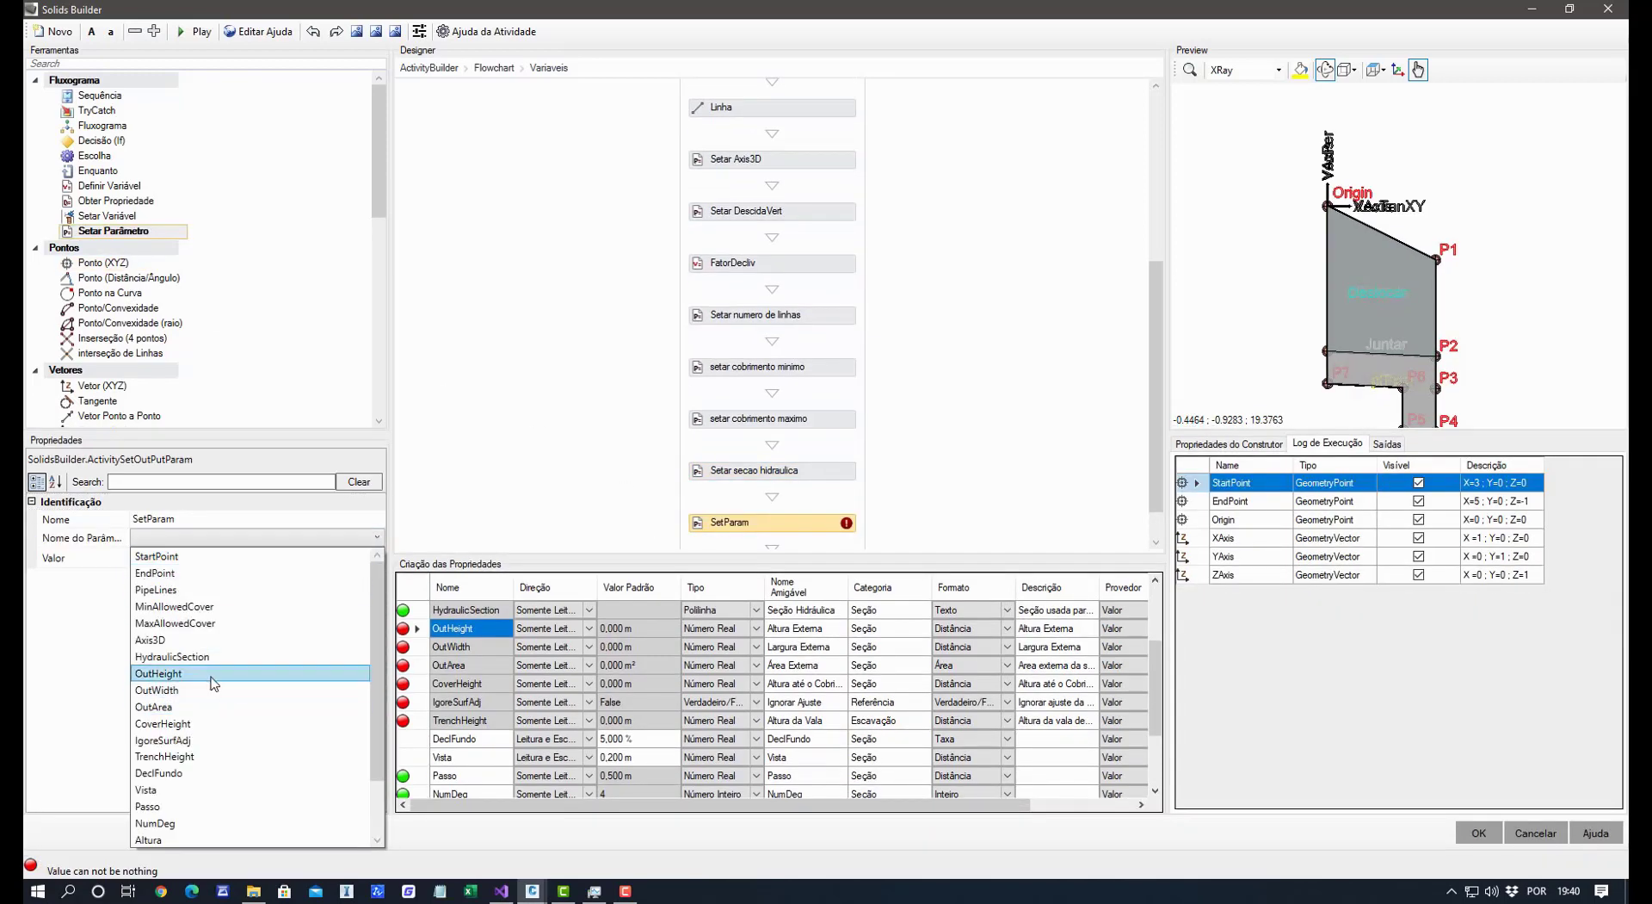
click(211, 674)
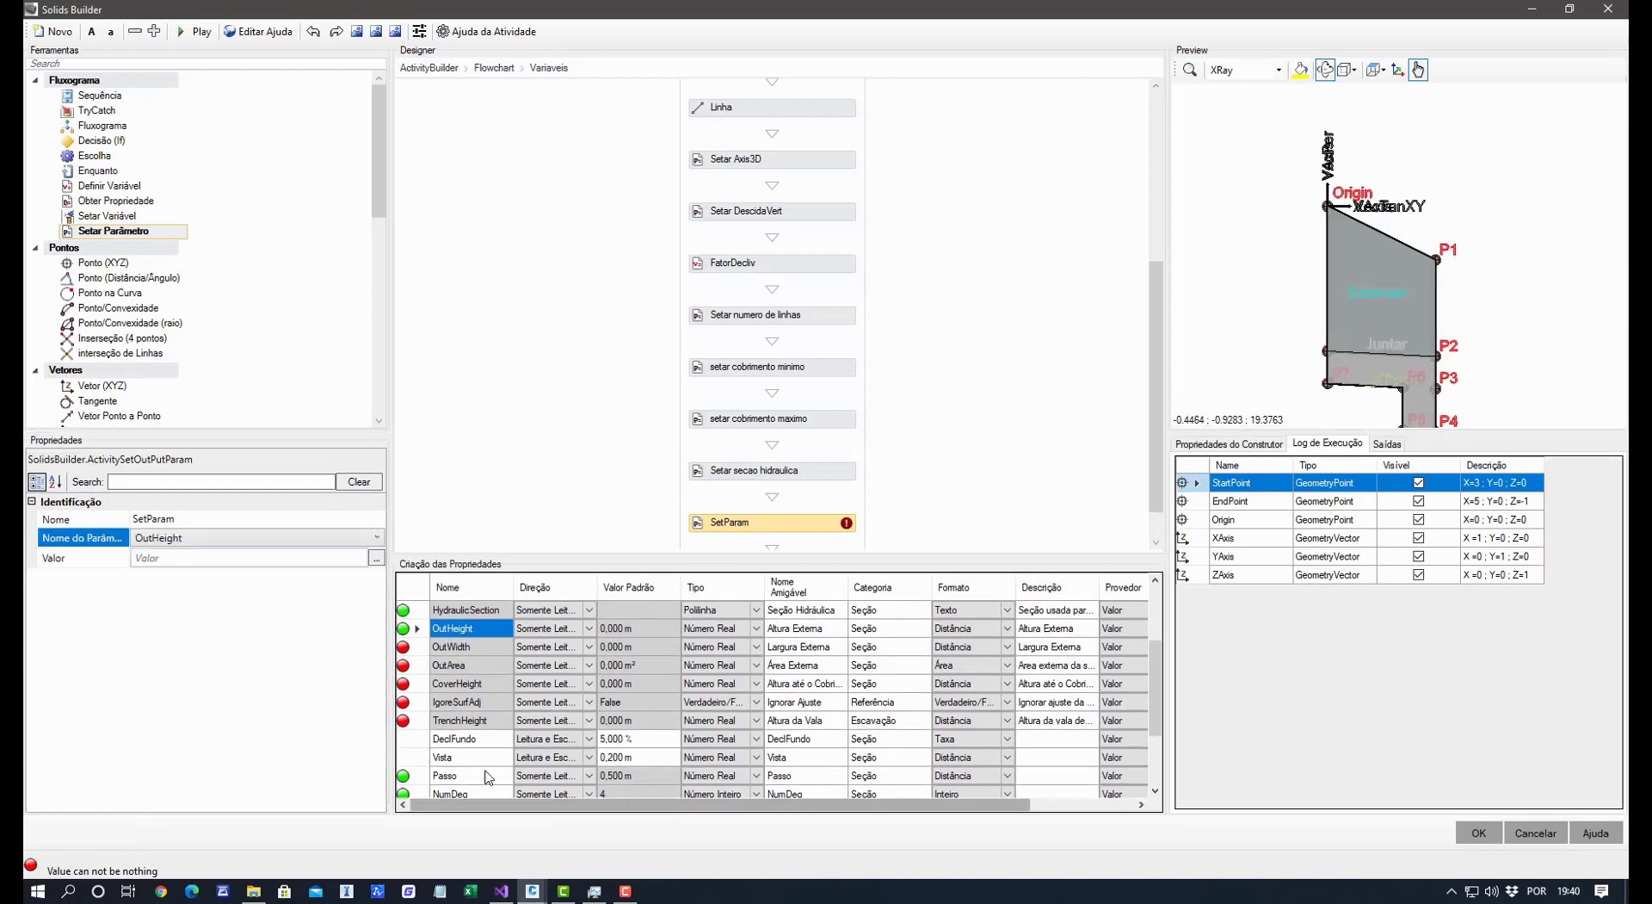
scroll(507, 745, down, 2)
click(495, 721)
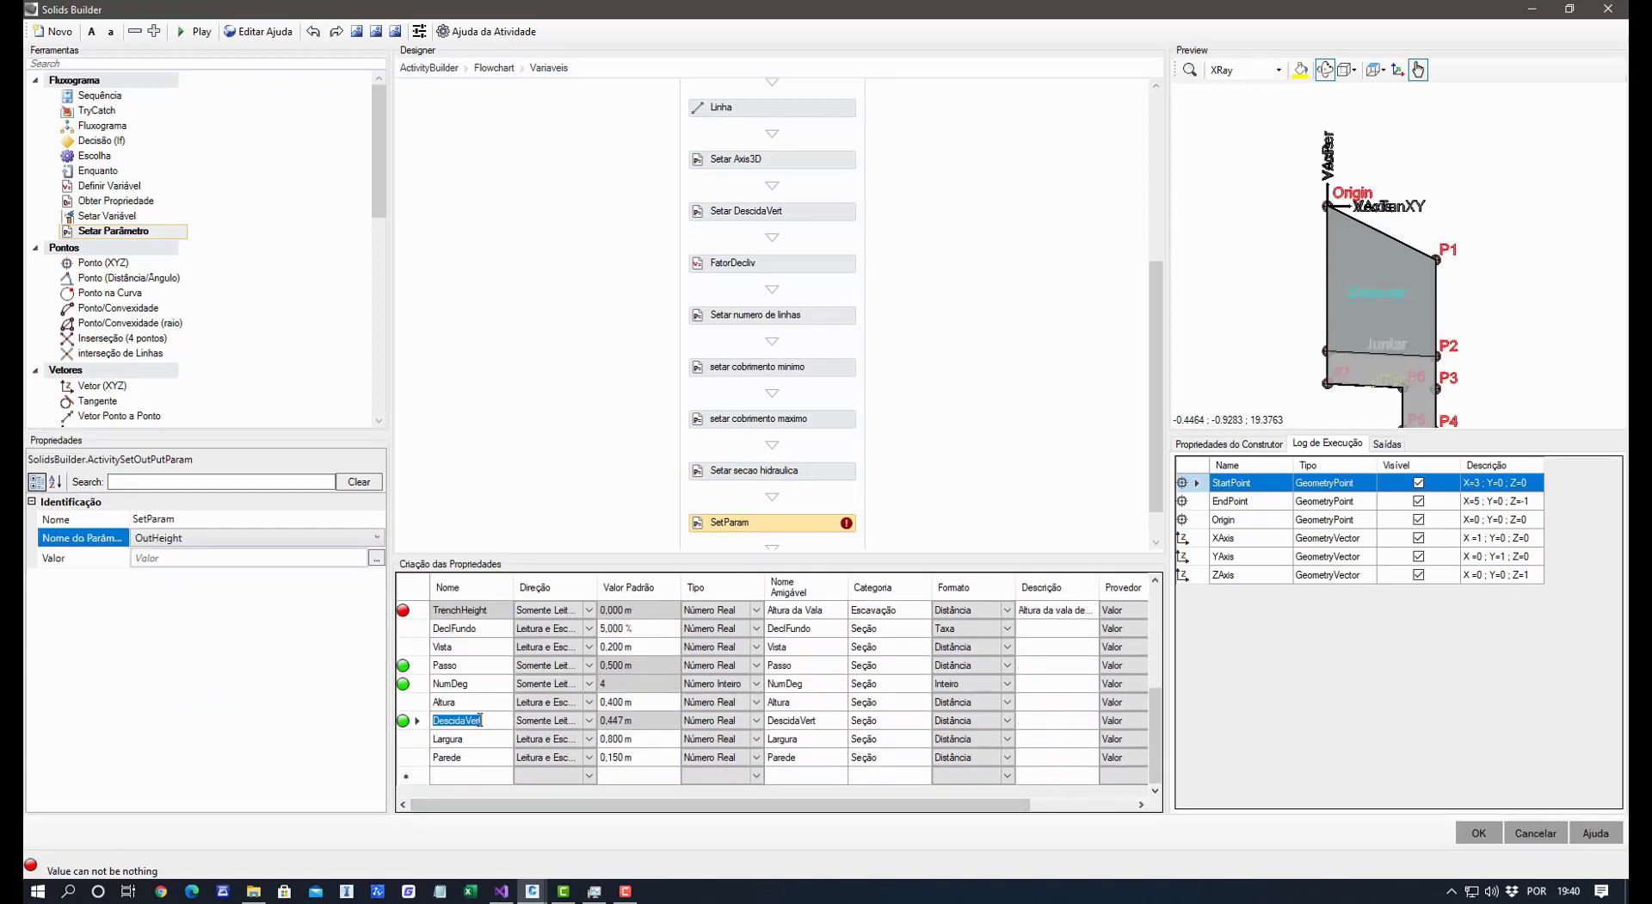
click(177, 558)
key(ctrl+v)
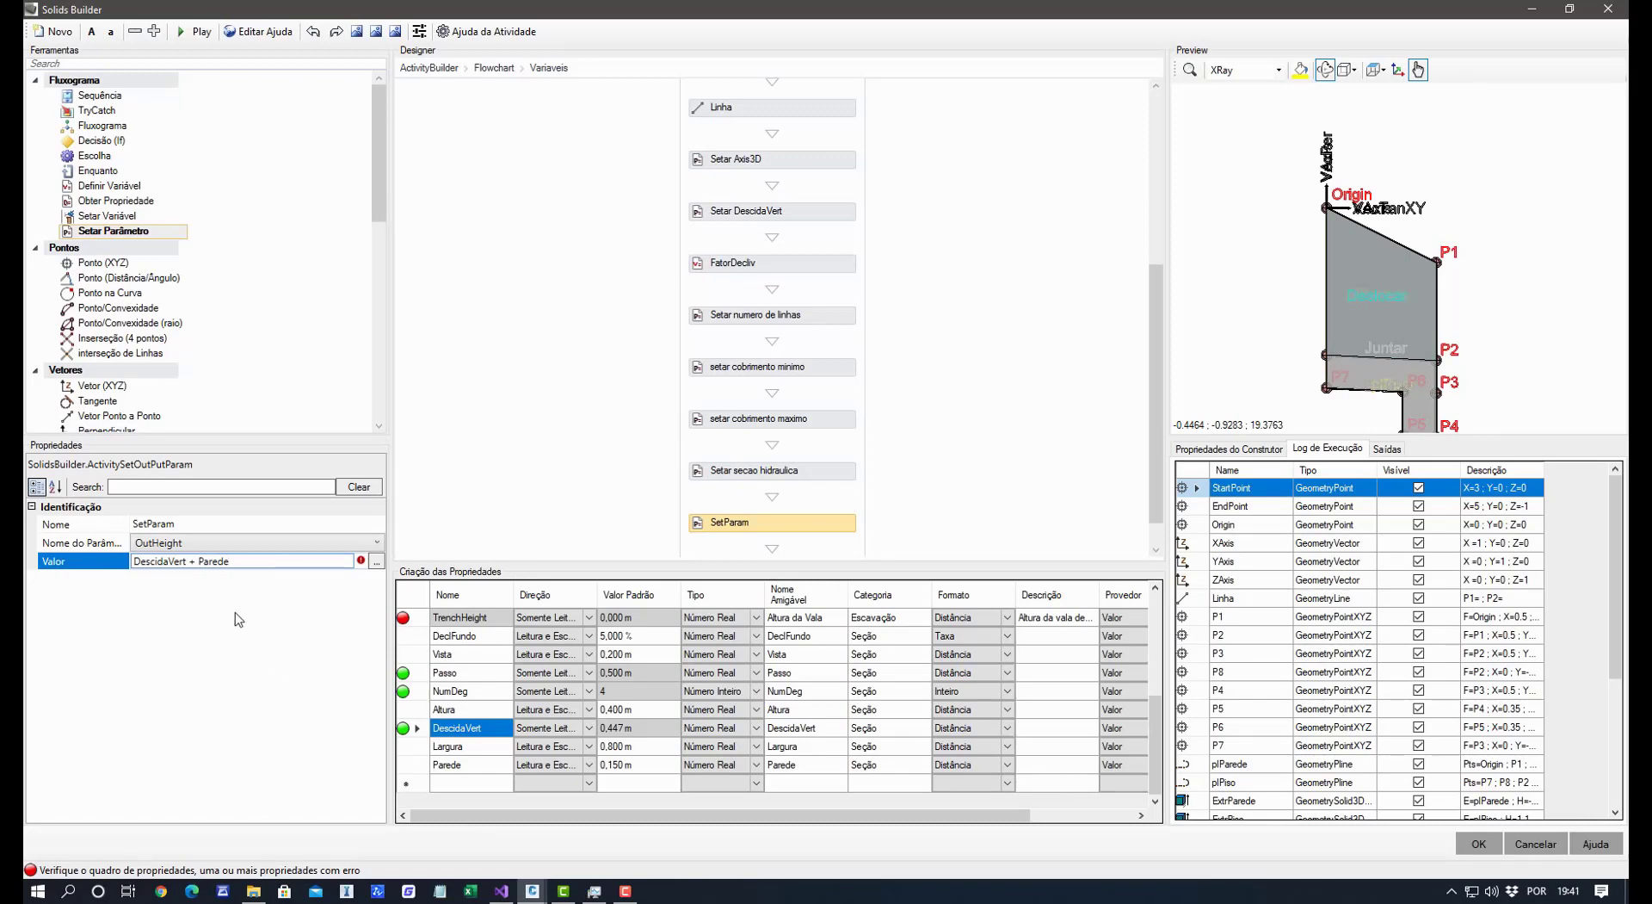
click(244, 659)
Rename the OutHeight activity as "SetAltura externa".
click(178, 524)
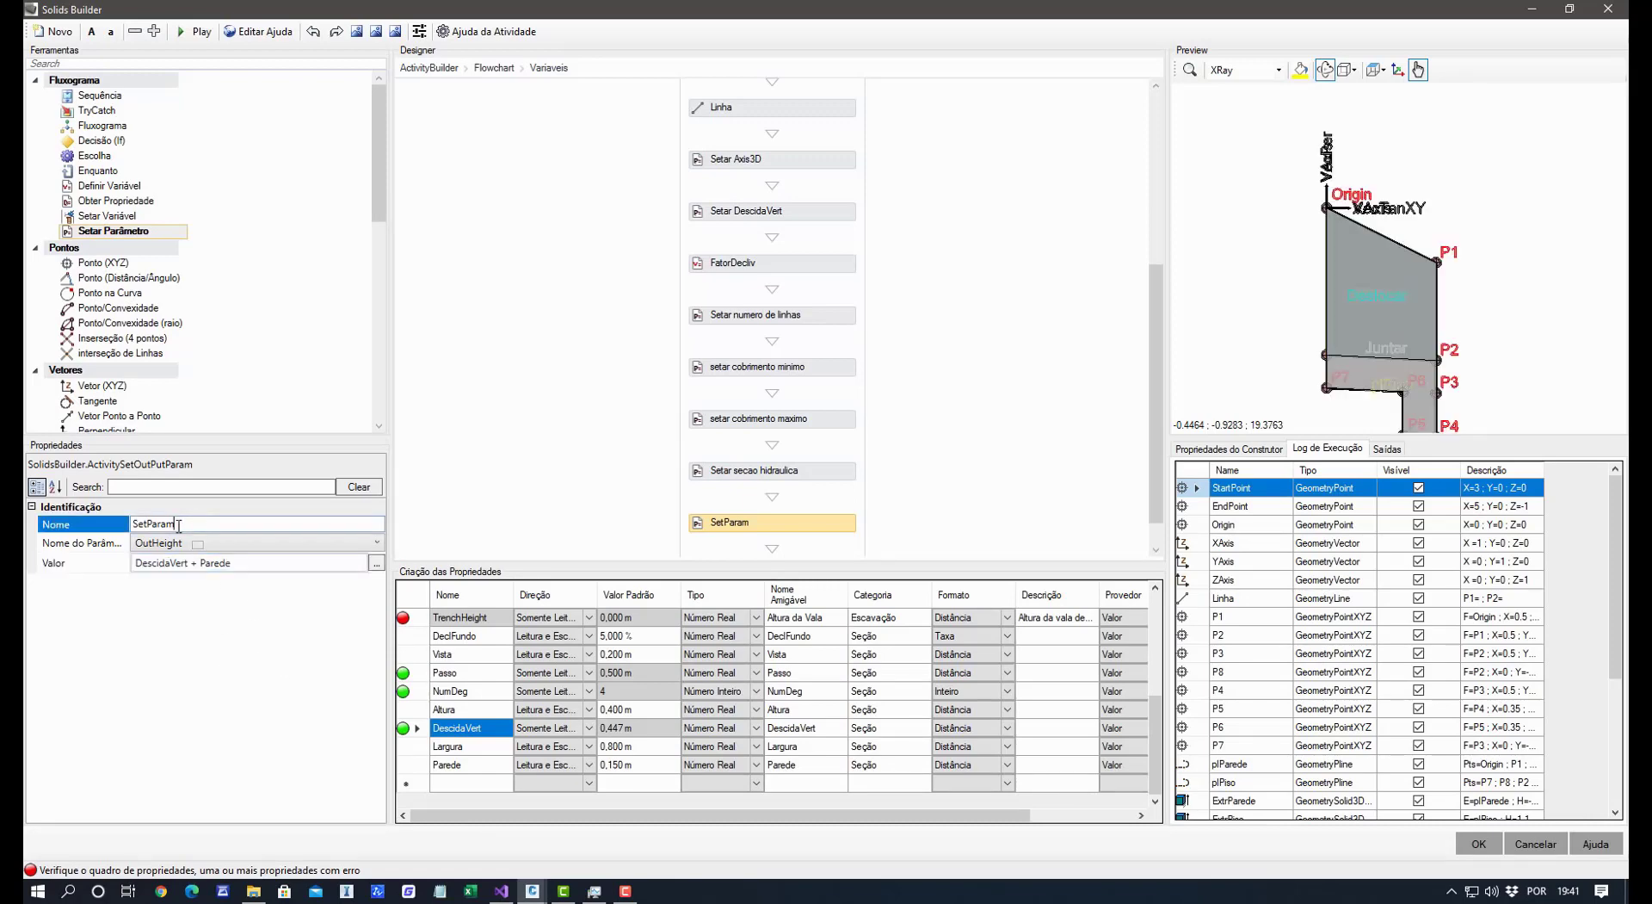
drag(148, 523, 214, 523)
key(BackSpace)
click(210, 652)
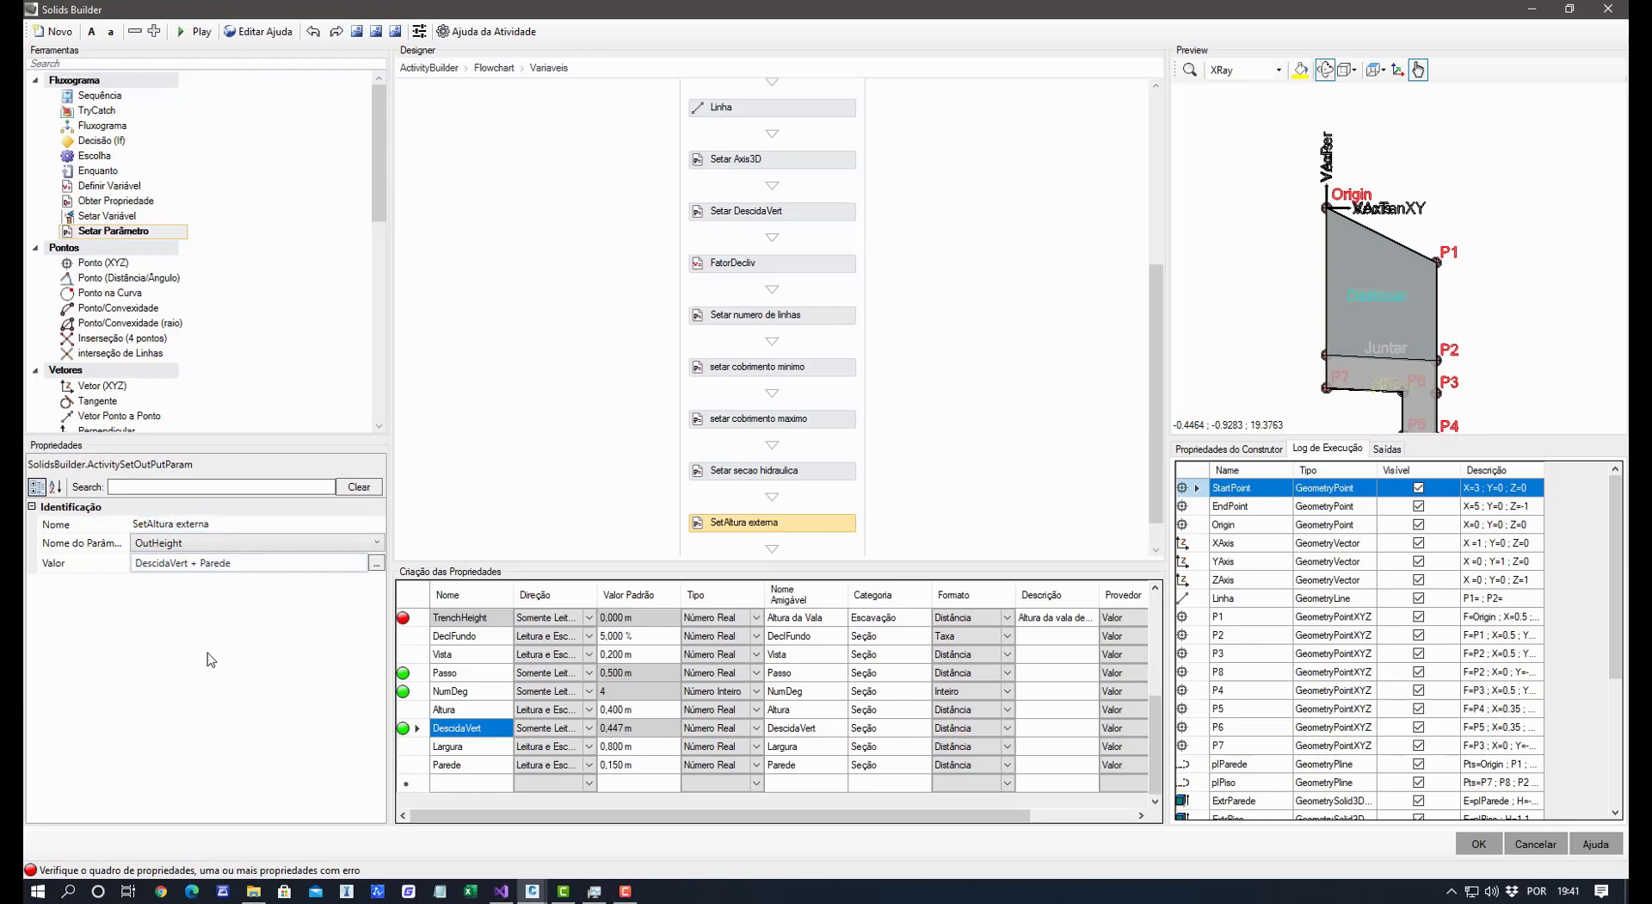
Add a Setar Parâmetro activity after SetAltura externa and name it "setar largura externa".
scroll(919, 468, down, 1)
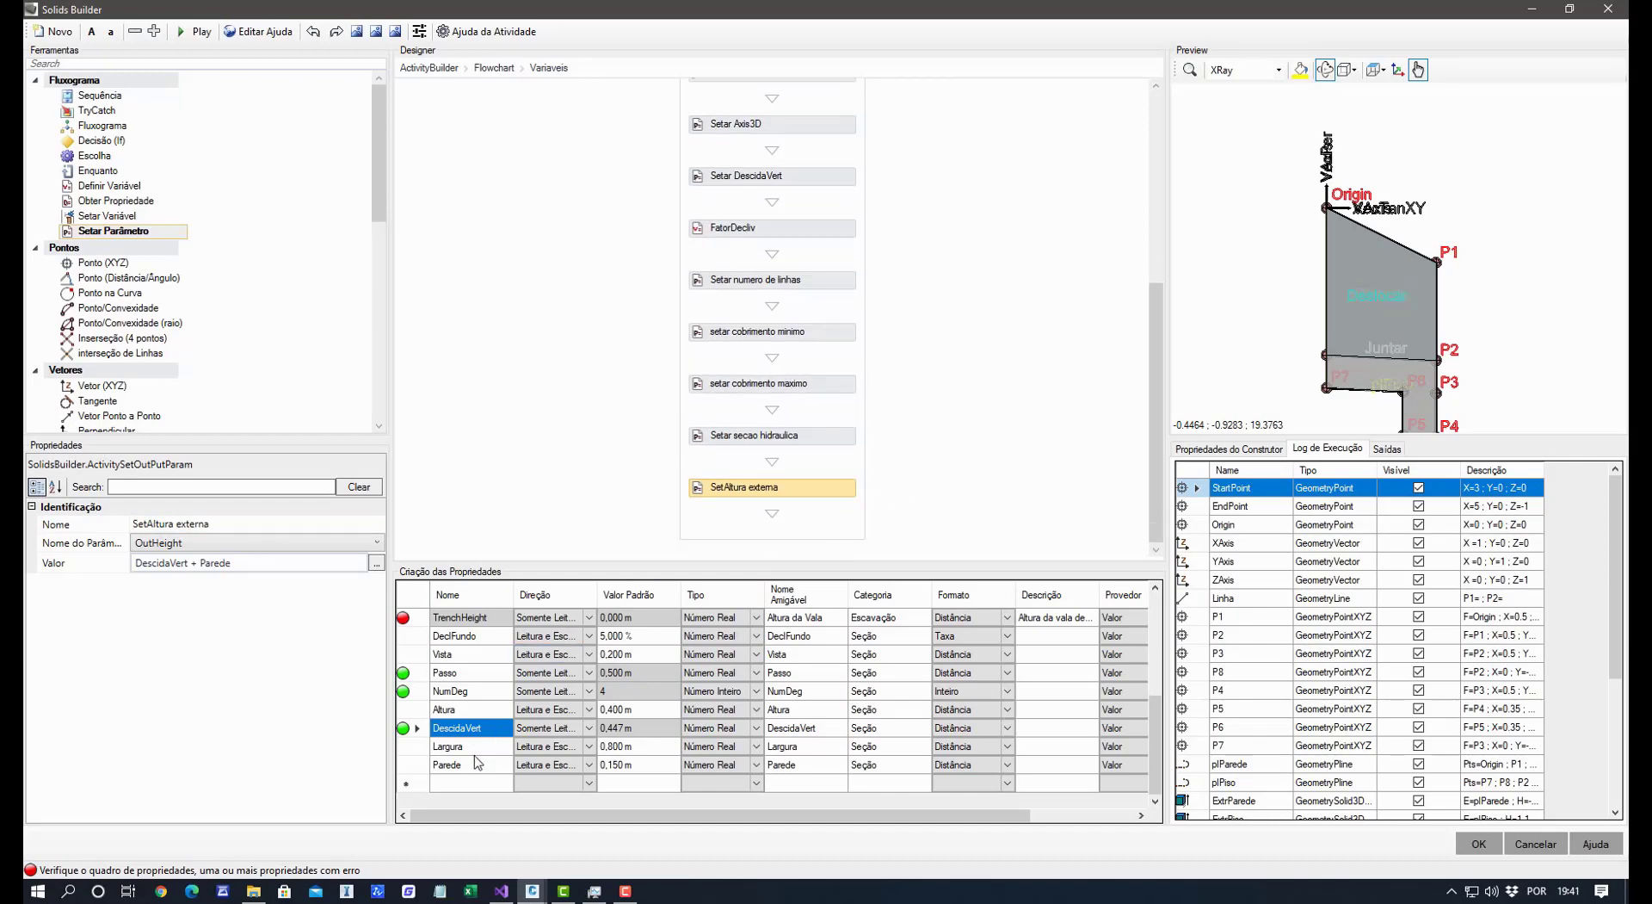
scroll(476, 754, up, 2)
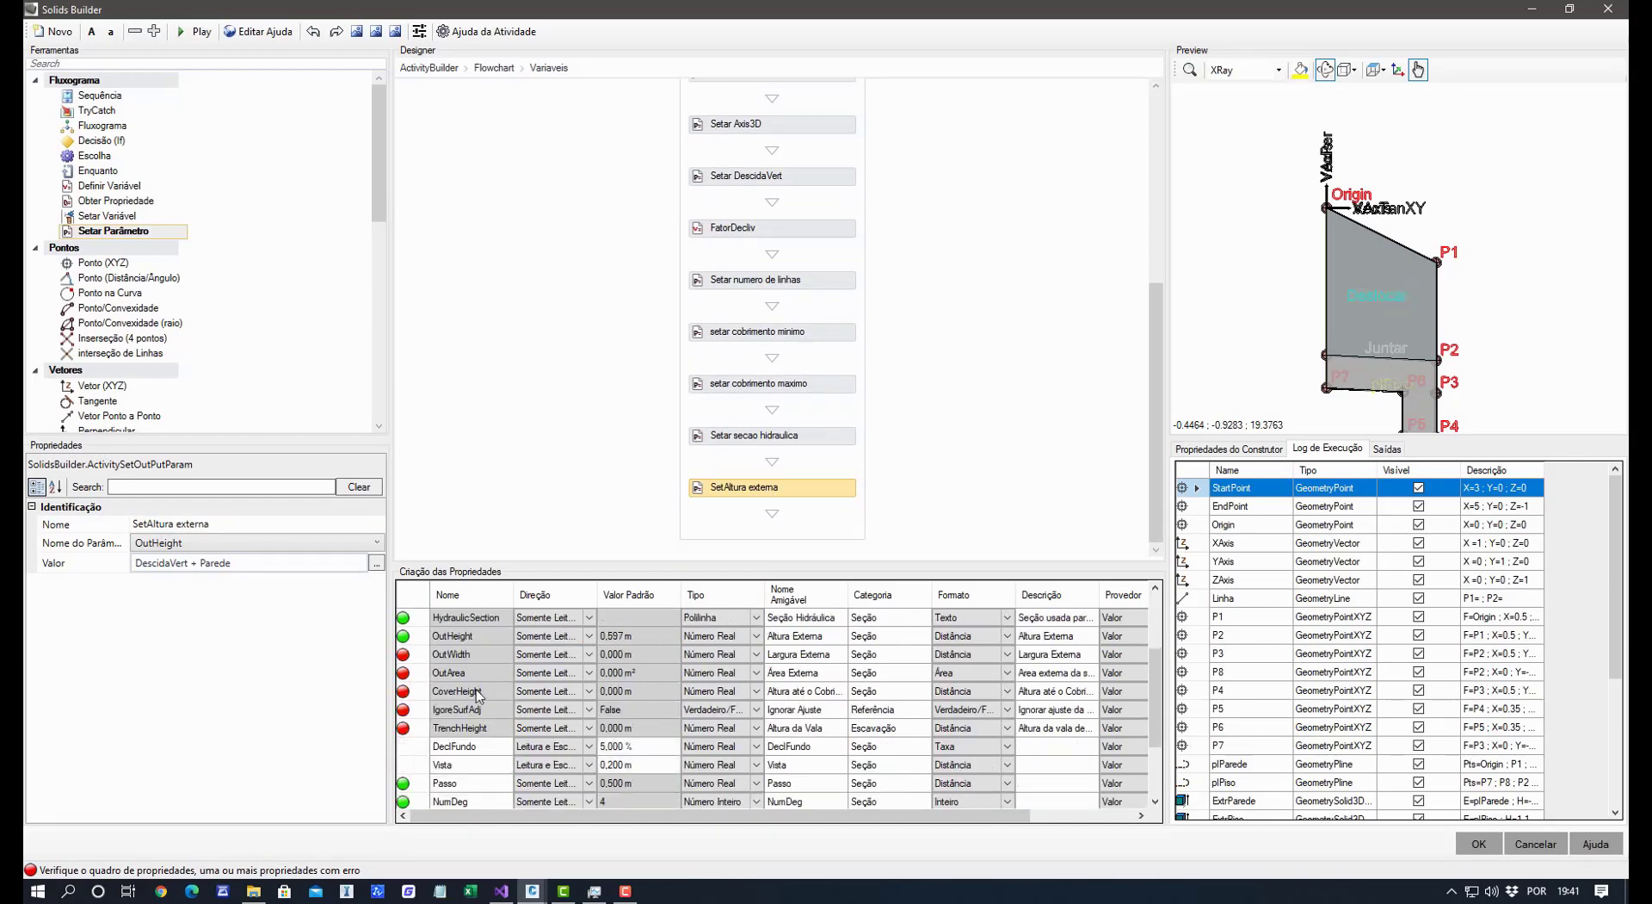
click(485, 658)
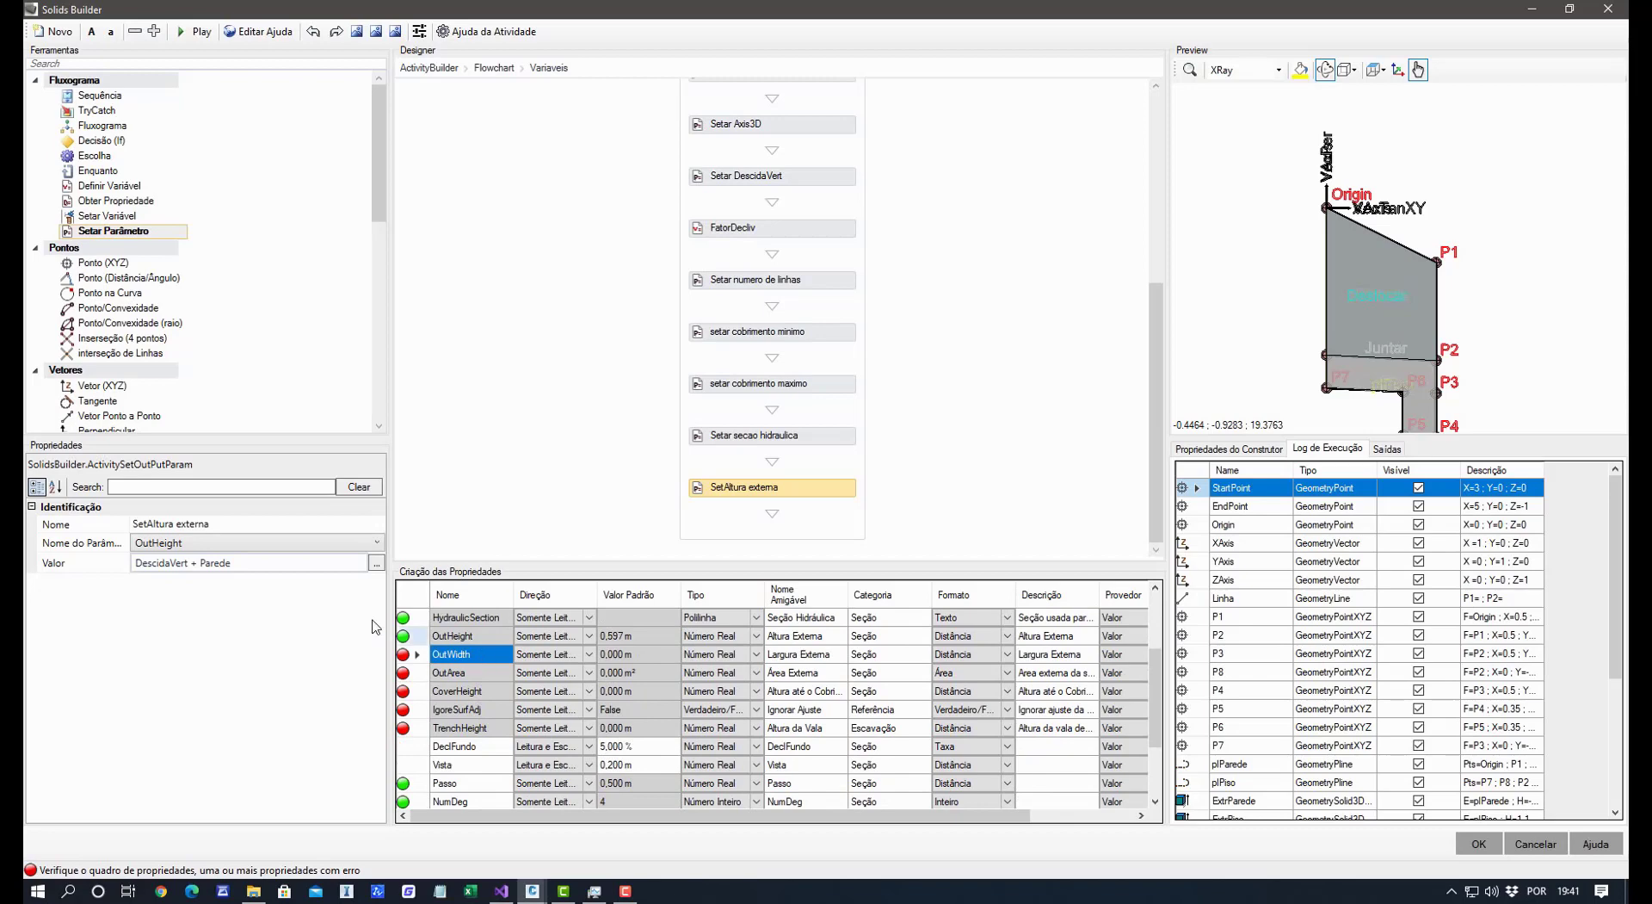
drag(116, 236, 721, 515)
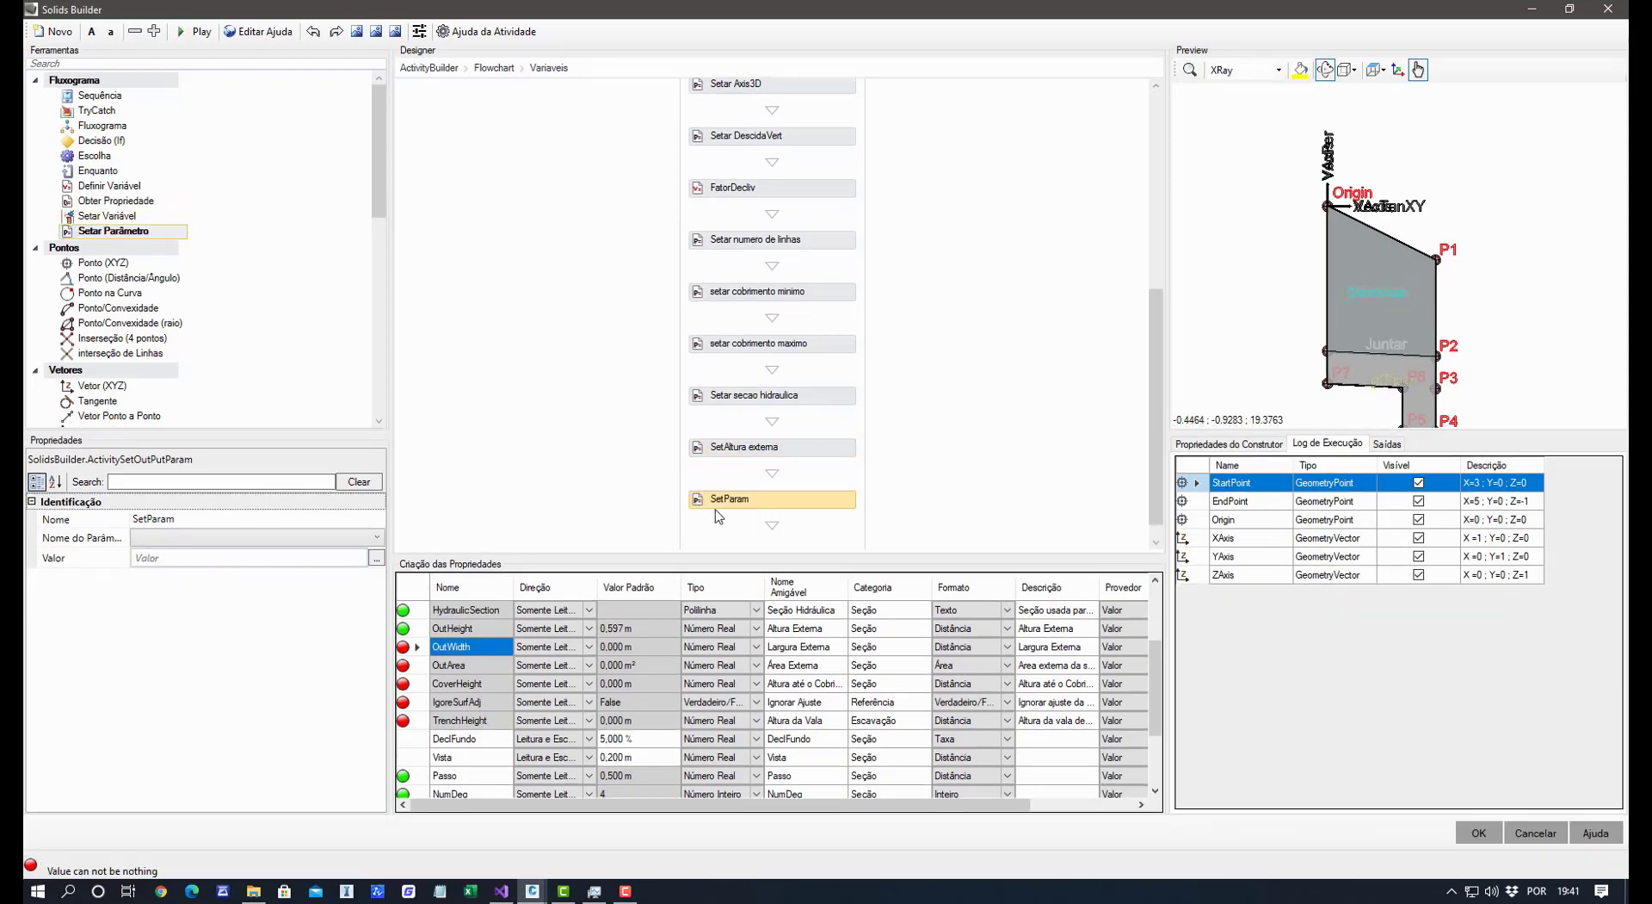
click(236, 520)
text(s)
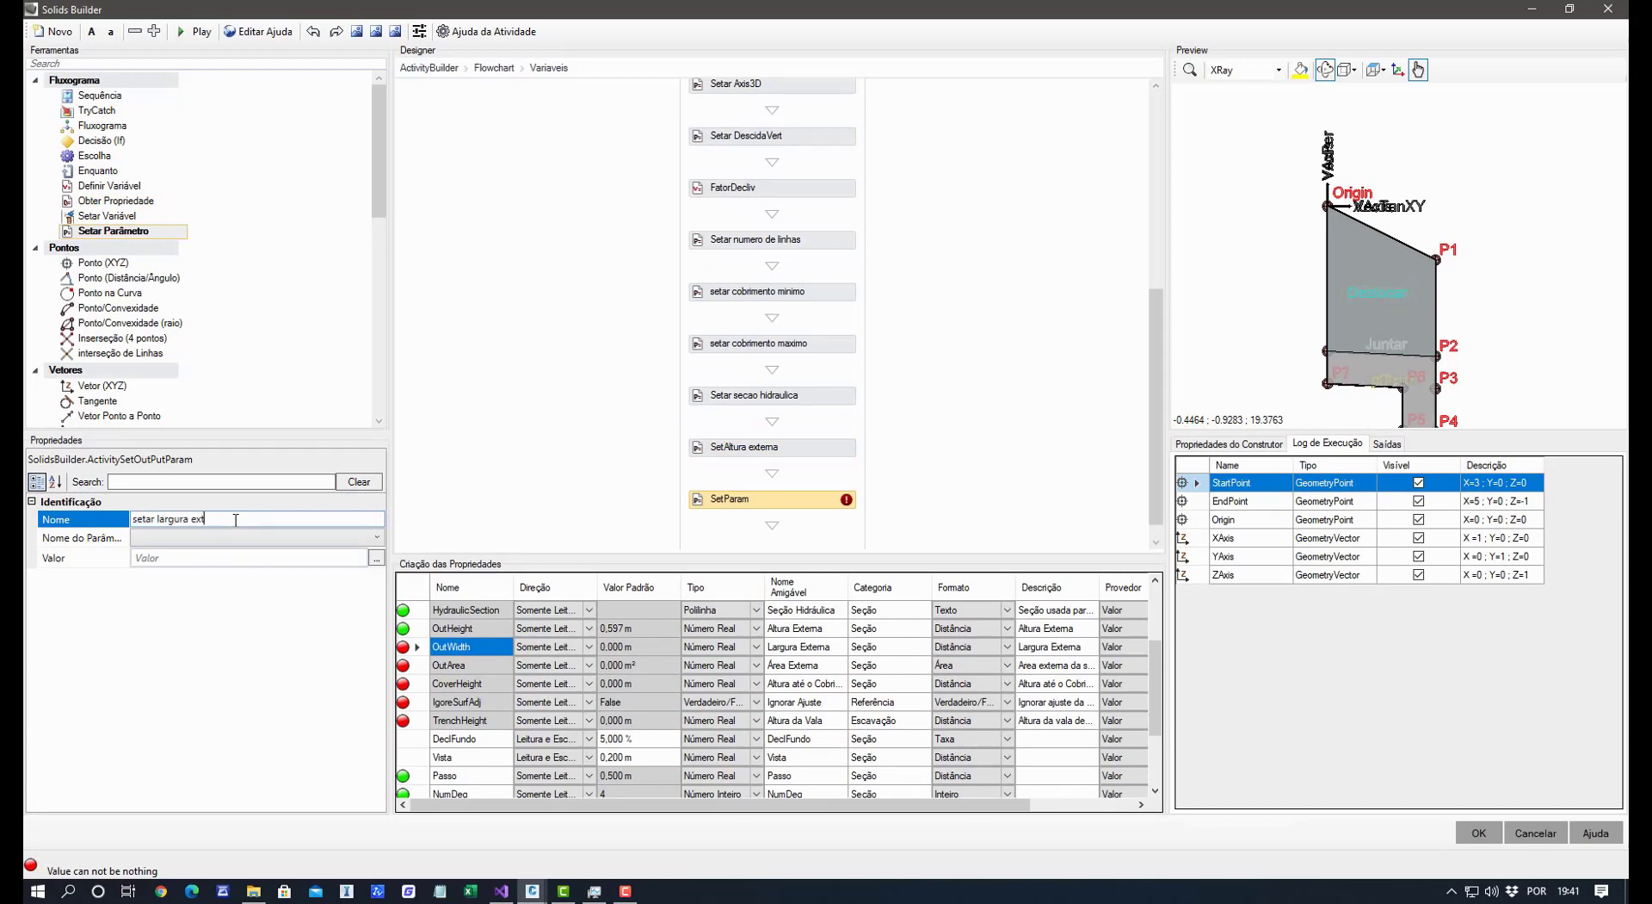
Make setar largura externa set the OutWidth parameter to Largura + 2*Parede.
click(254, 539)
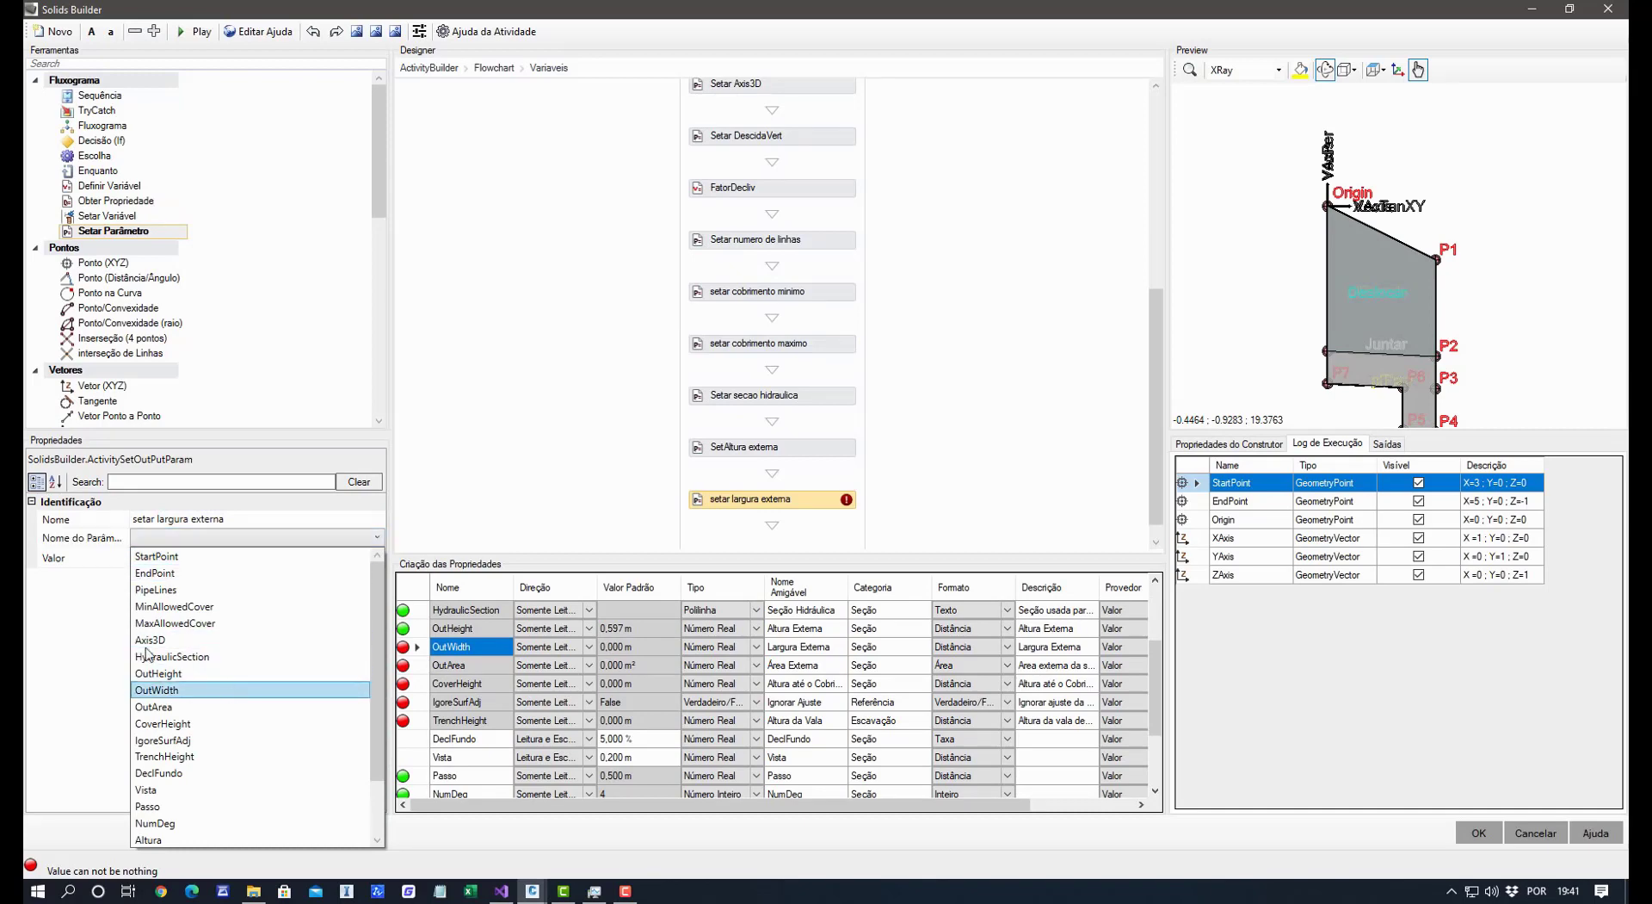
click(156, 689)
click(180, 557)
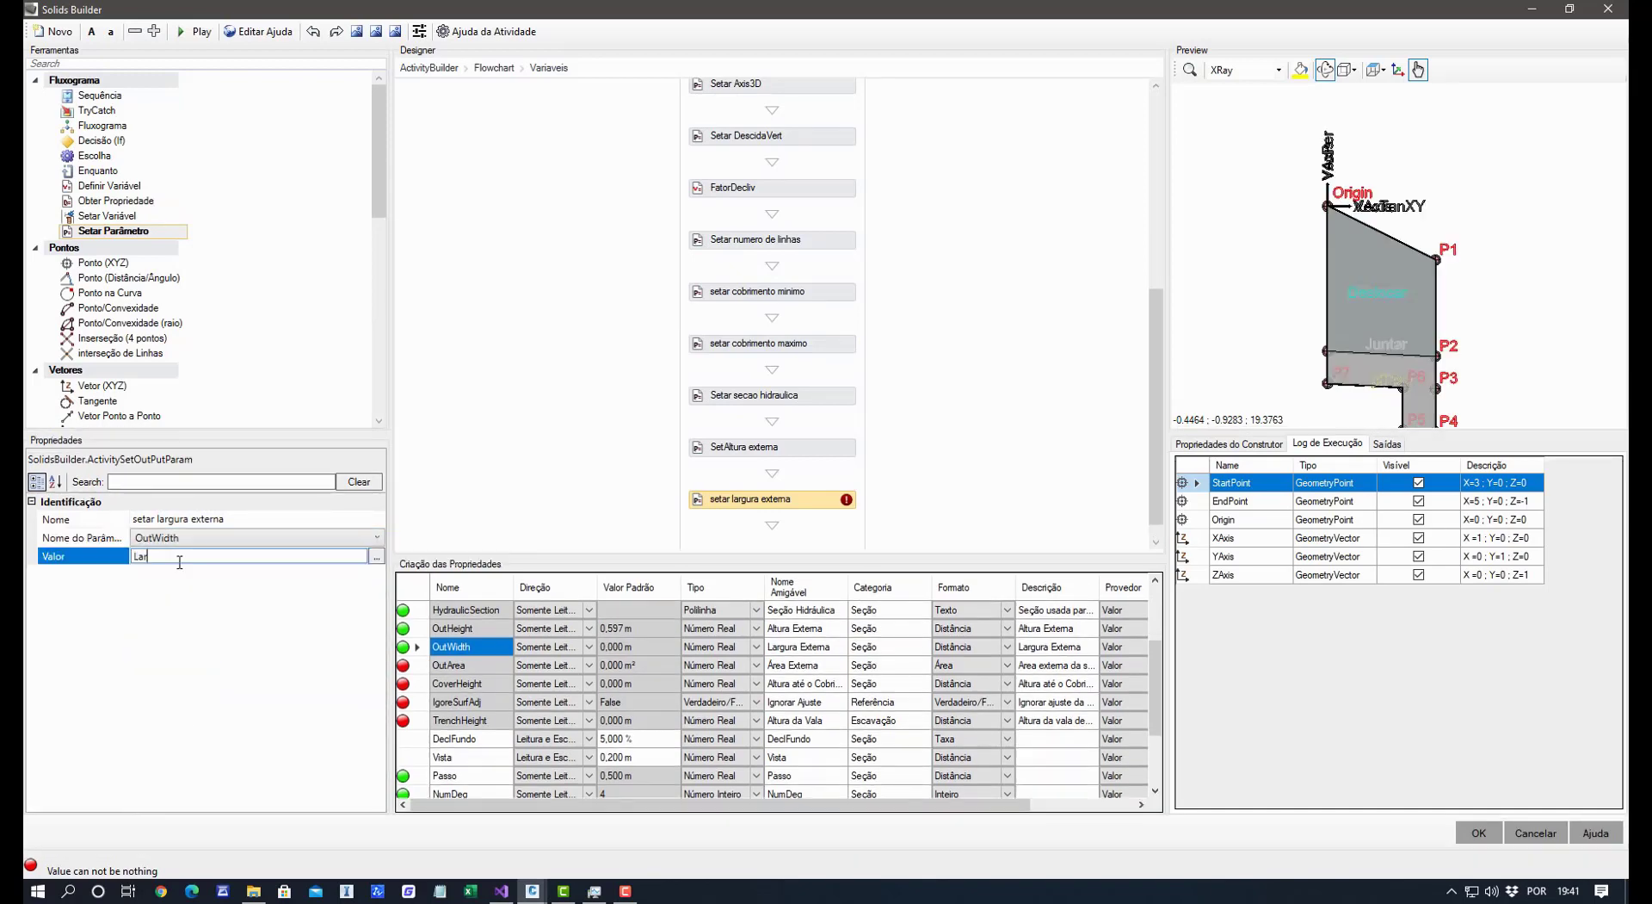
text(Largura + 2*Parede)
key(Return)
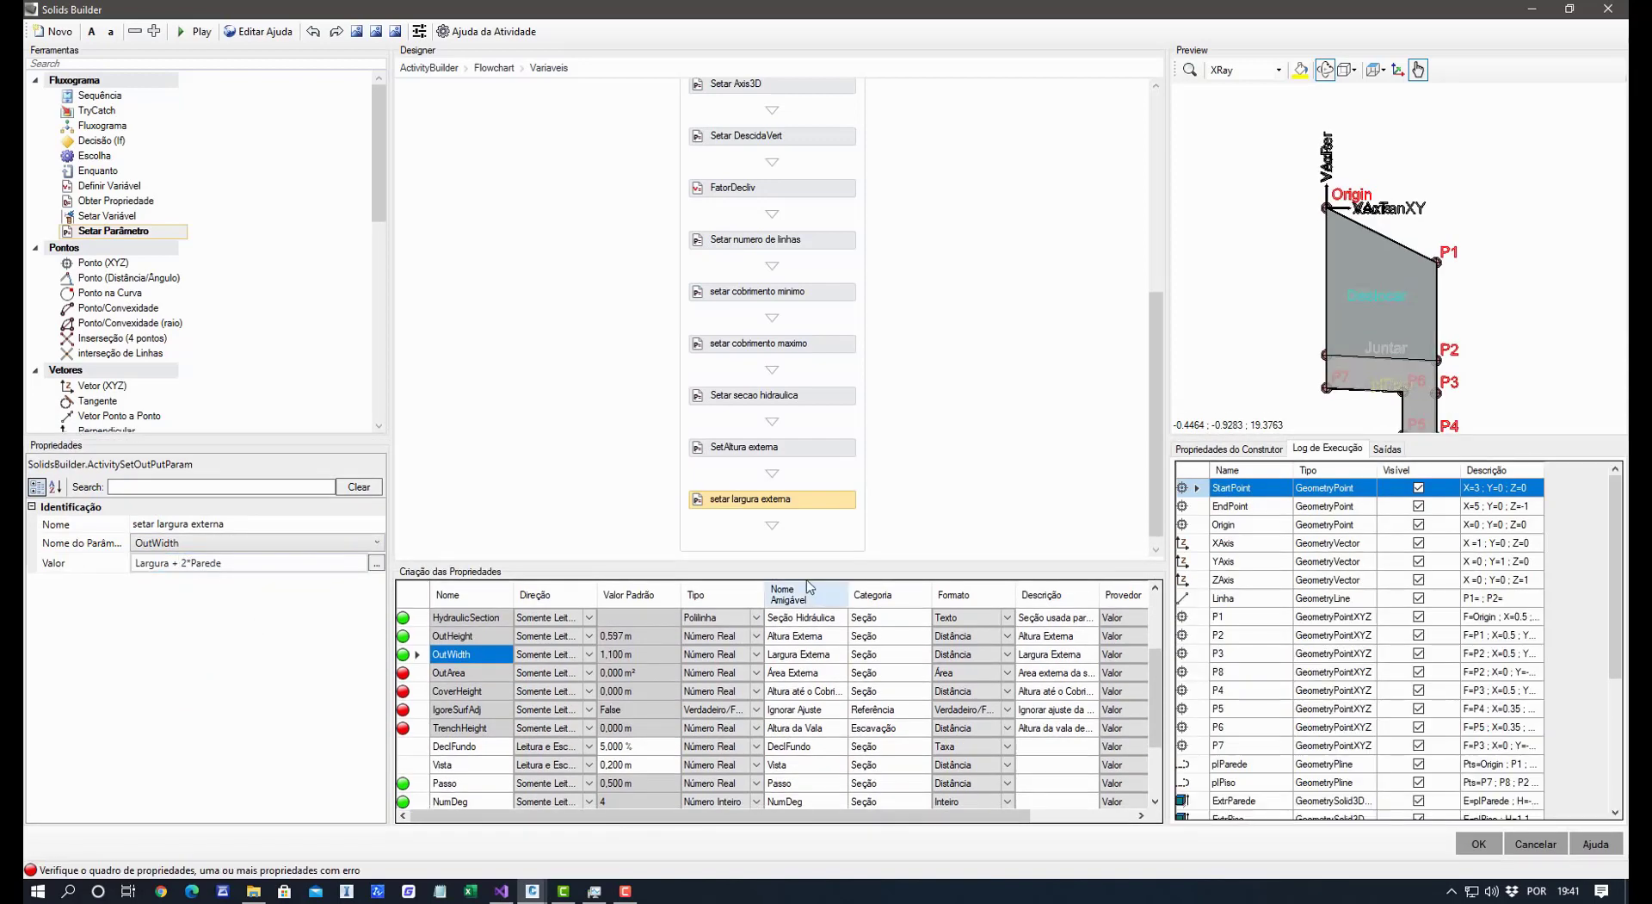
Add a Setar Parâmetro activity after setar largura externa that sets the IgoreSurfAdj parameter to False.
click(648, 657)
click(650, 691)
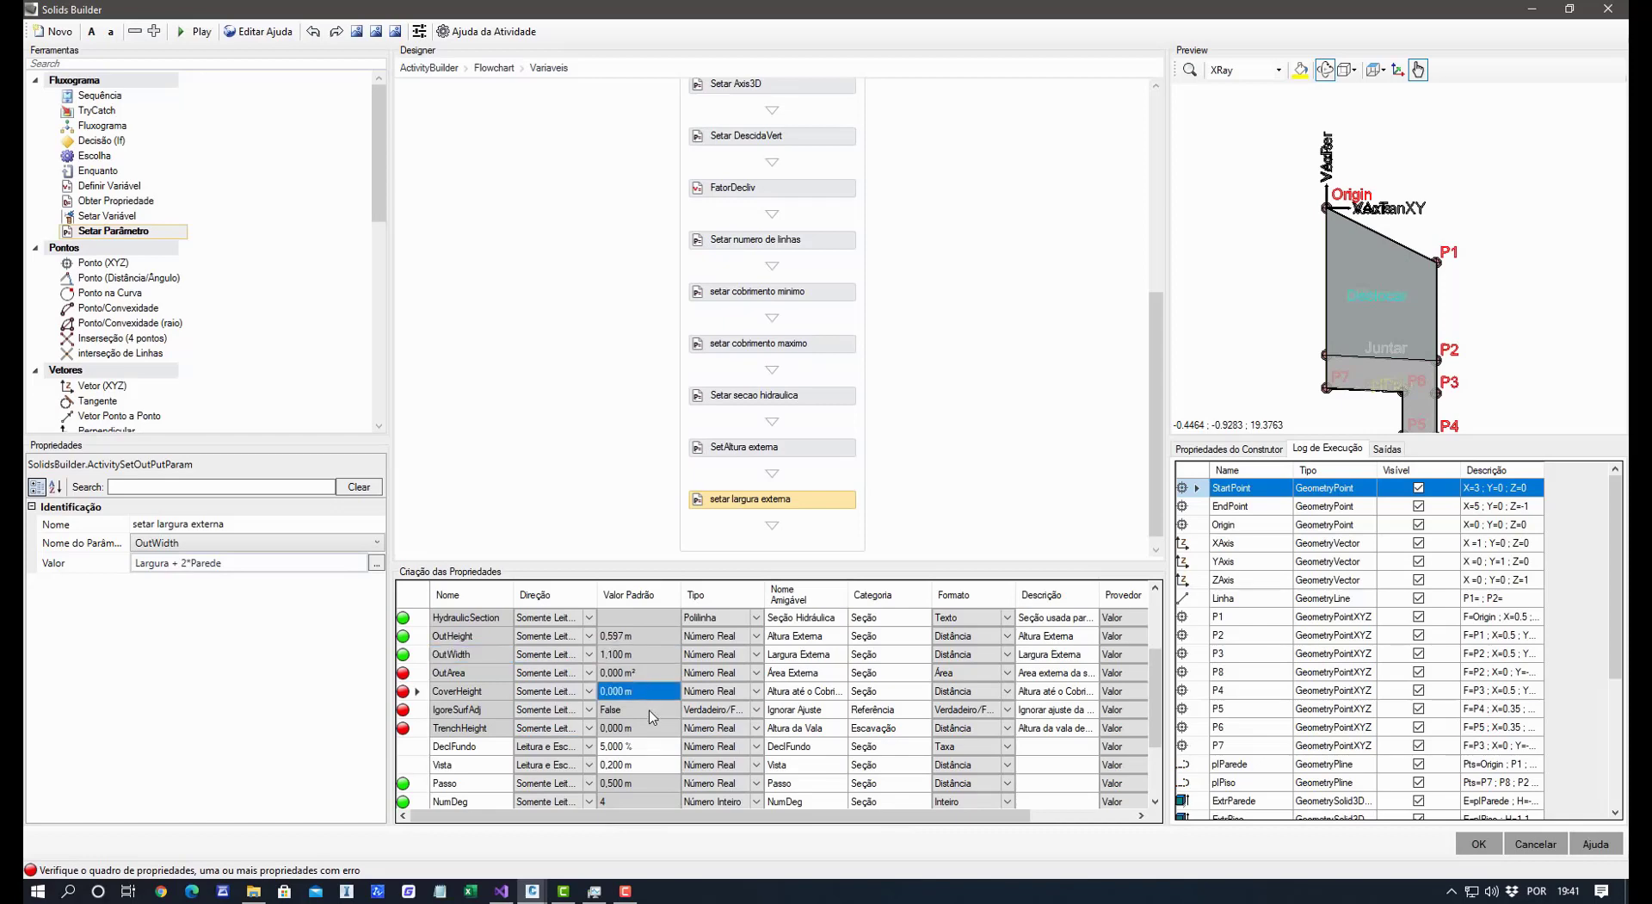
click(650, 711)
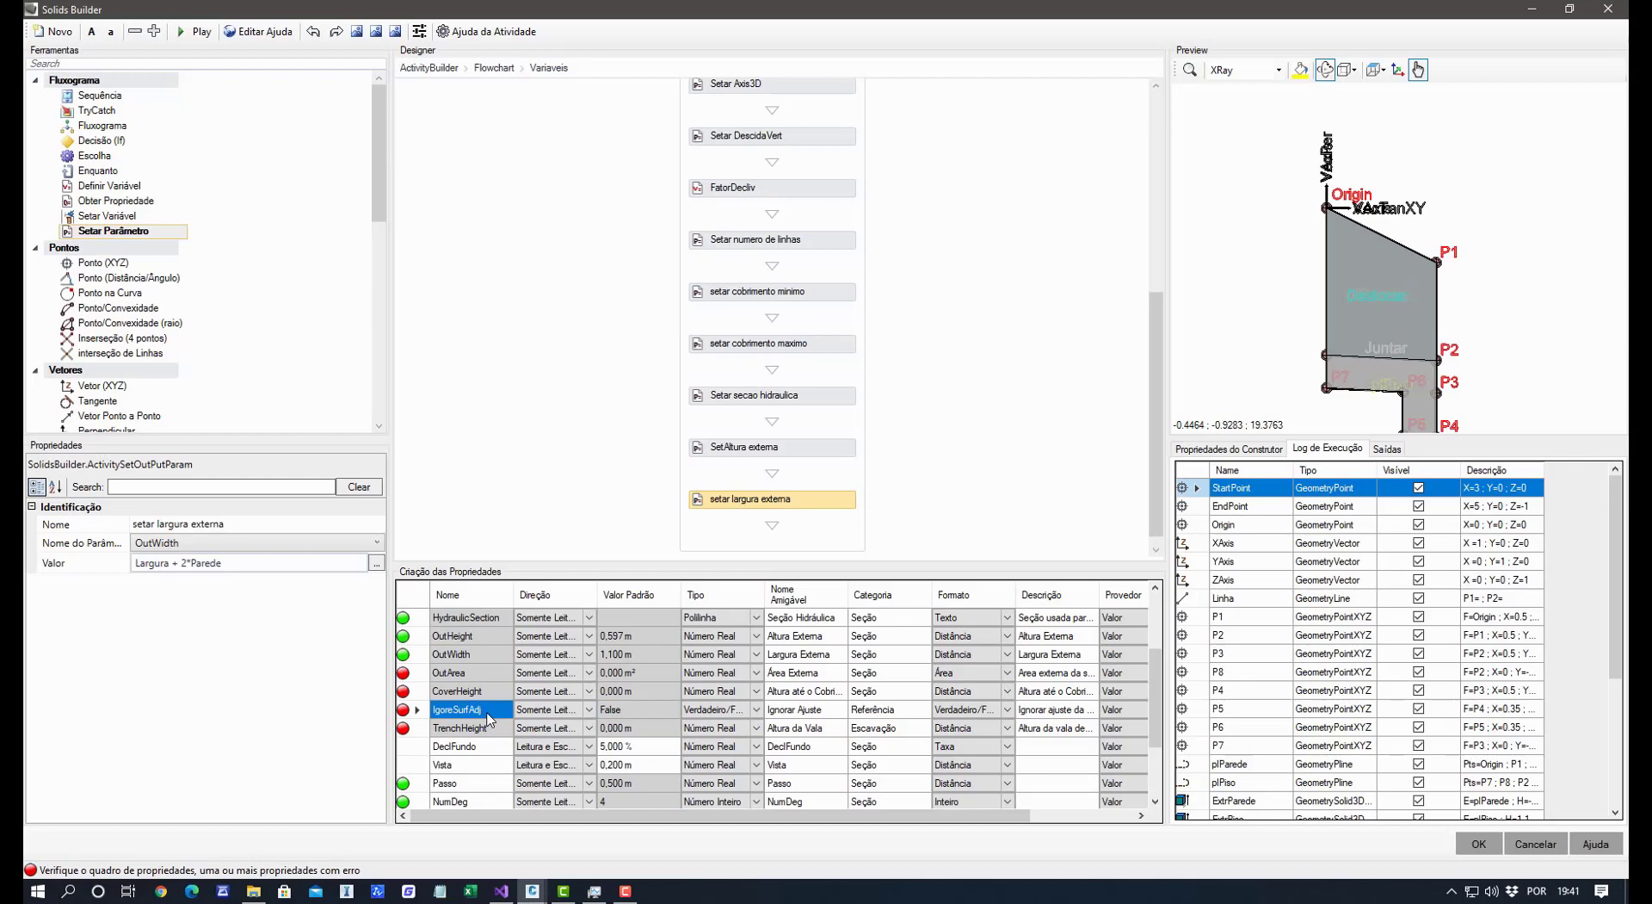
drag(130, 230, 746, 513)
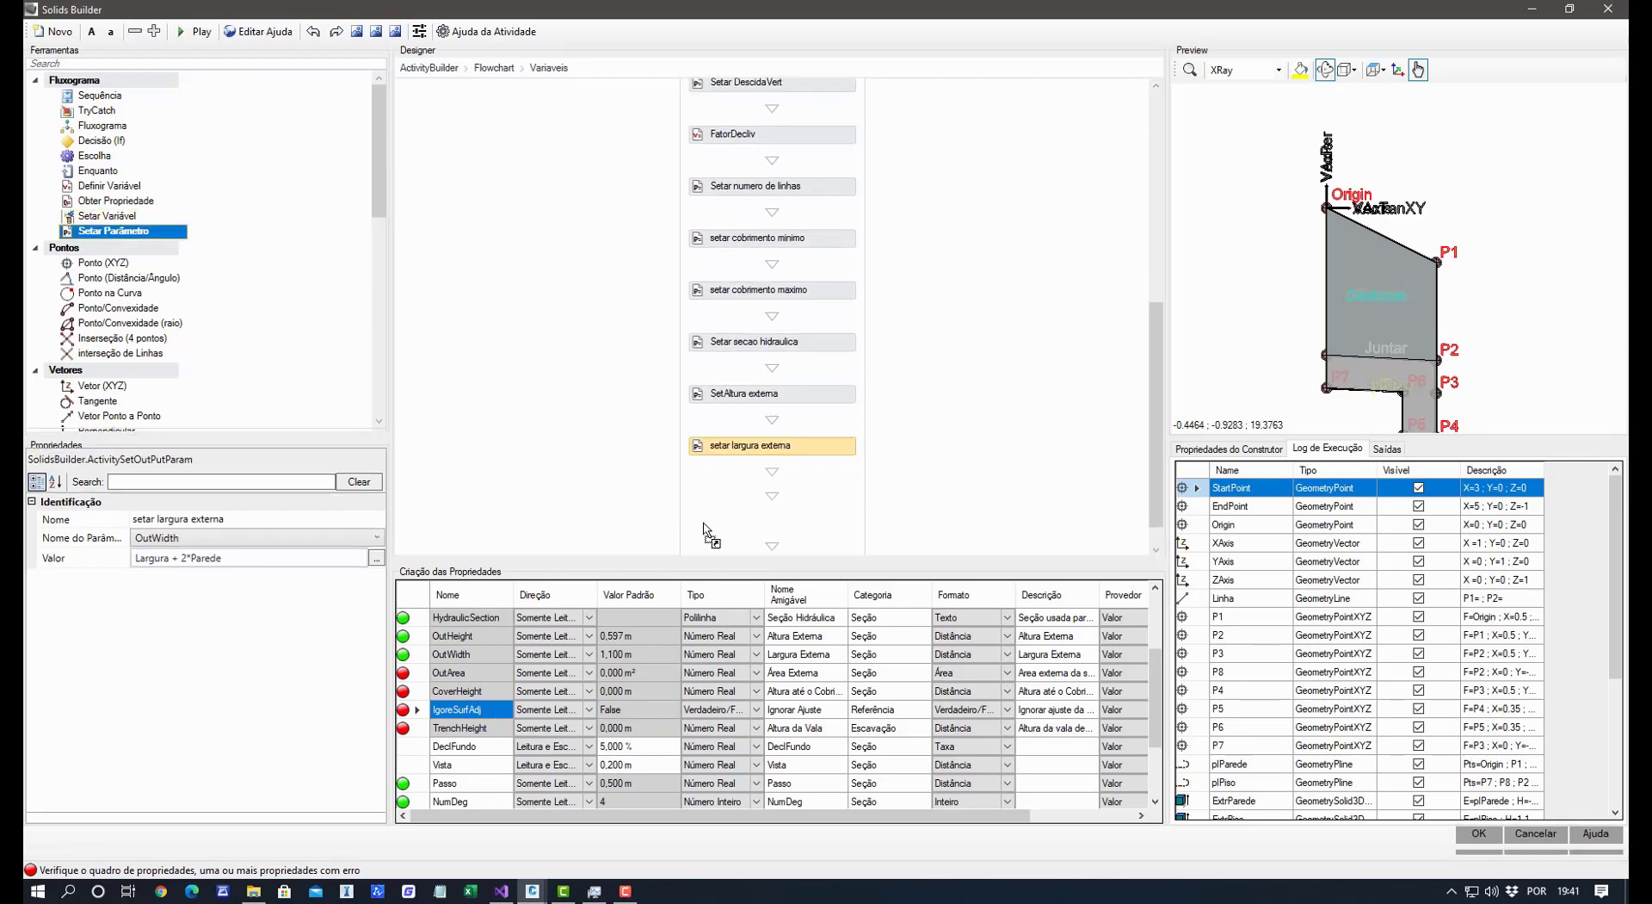
click(257, 538)
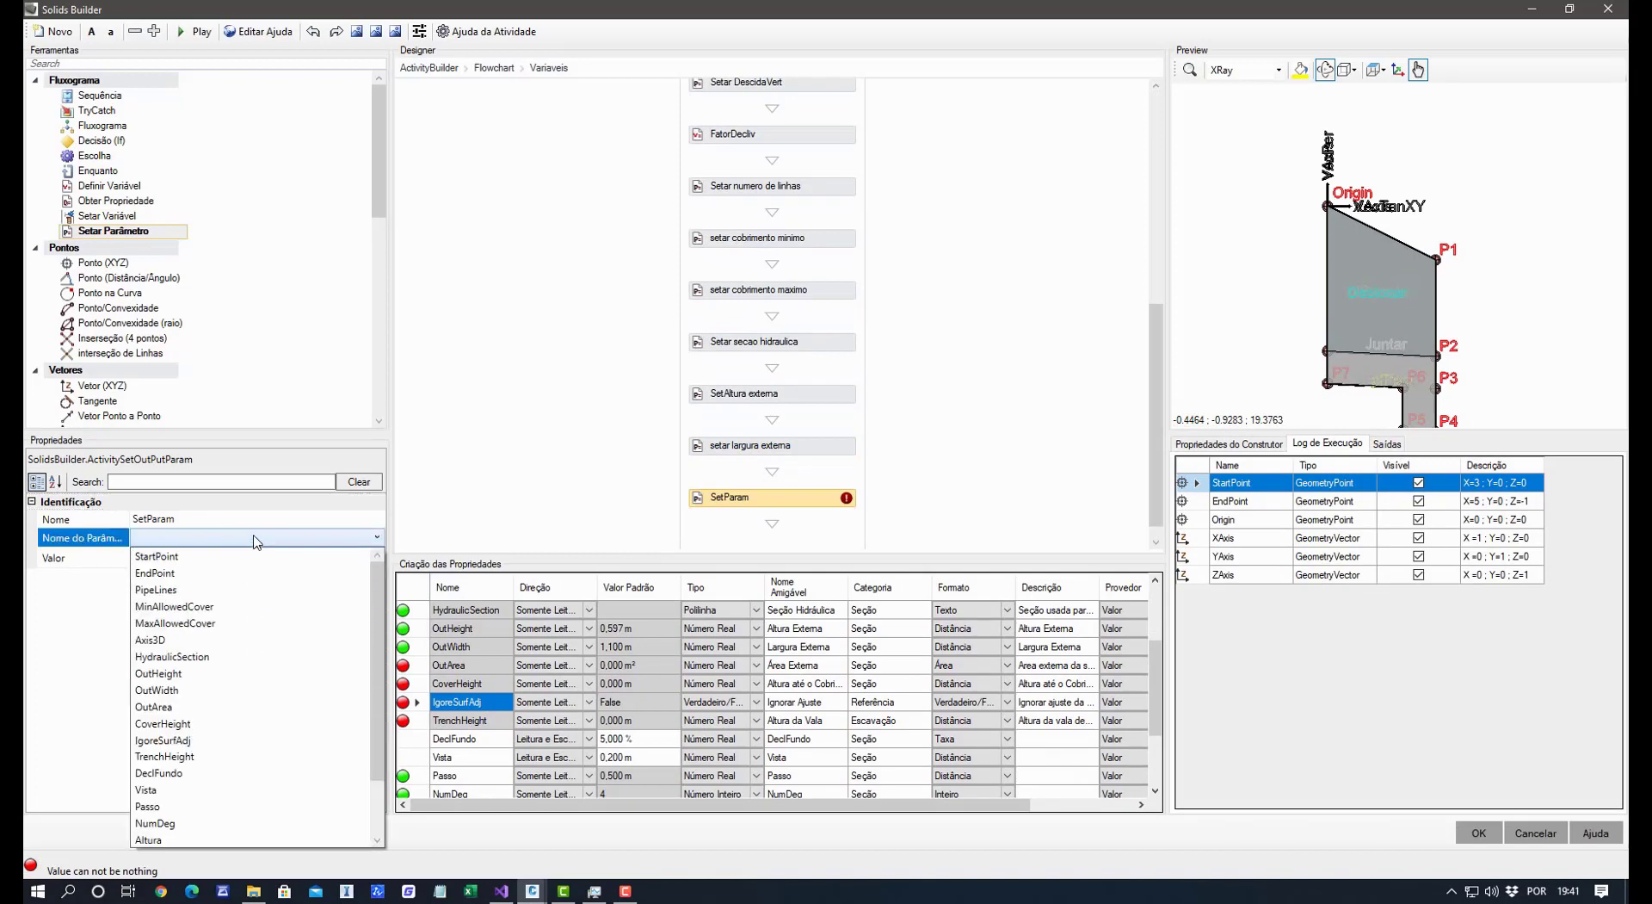
click(211, 740)
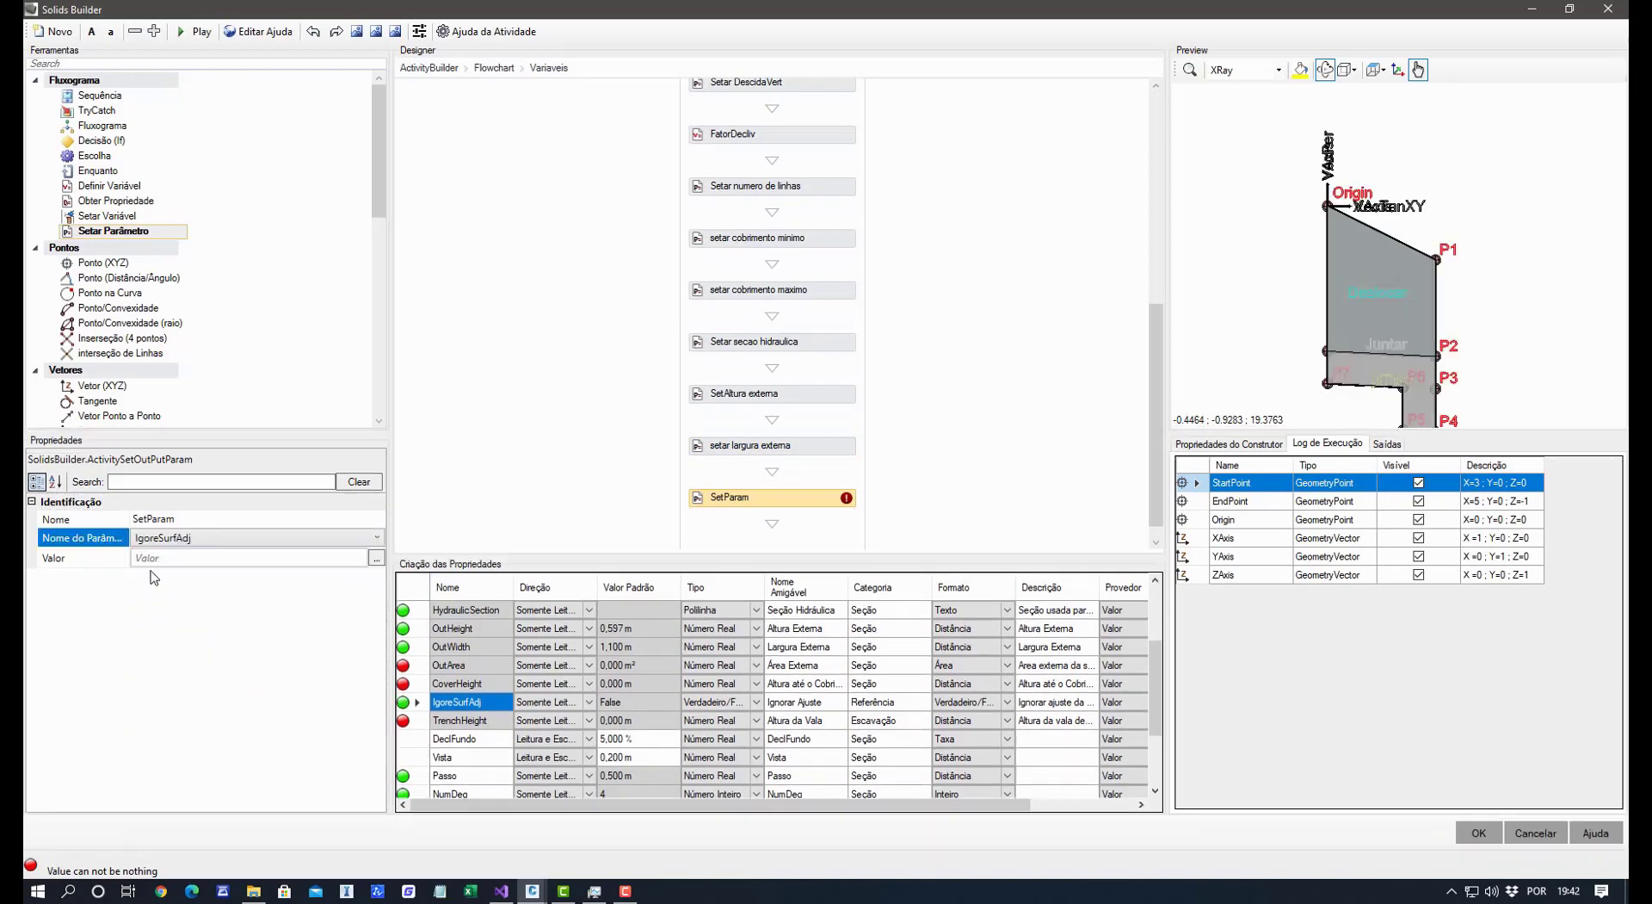
click(163, 556)
text(Fals)
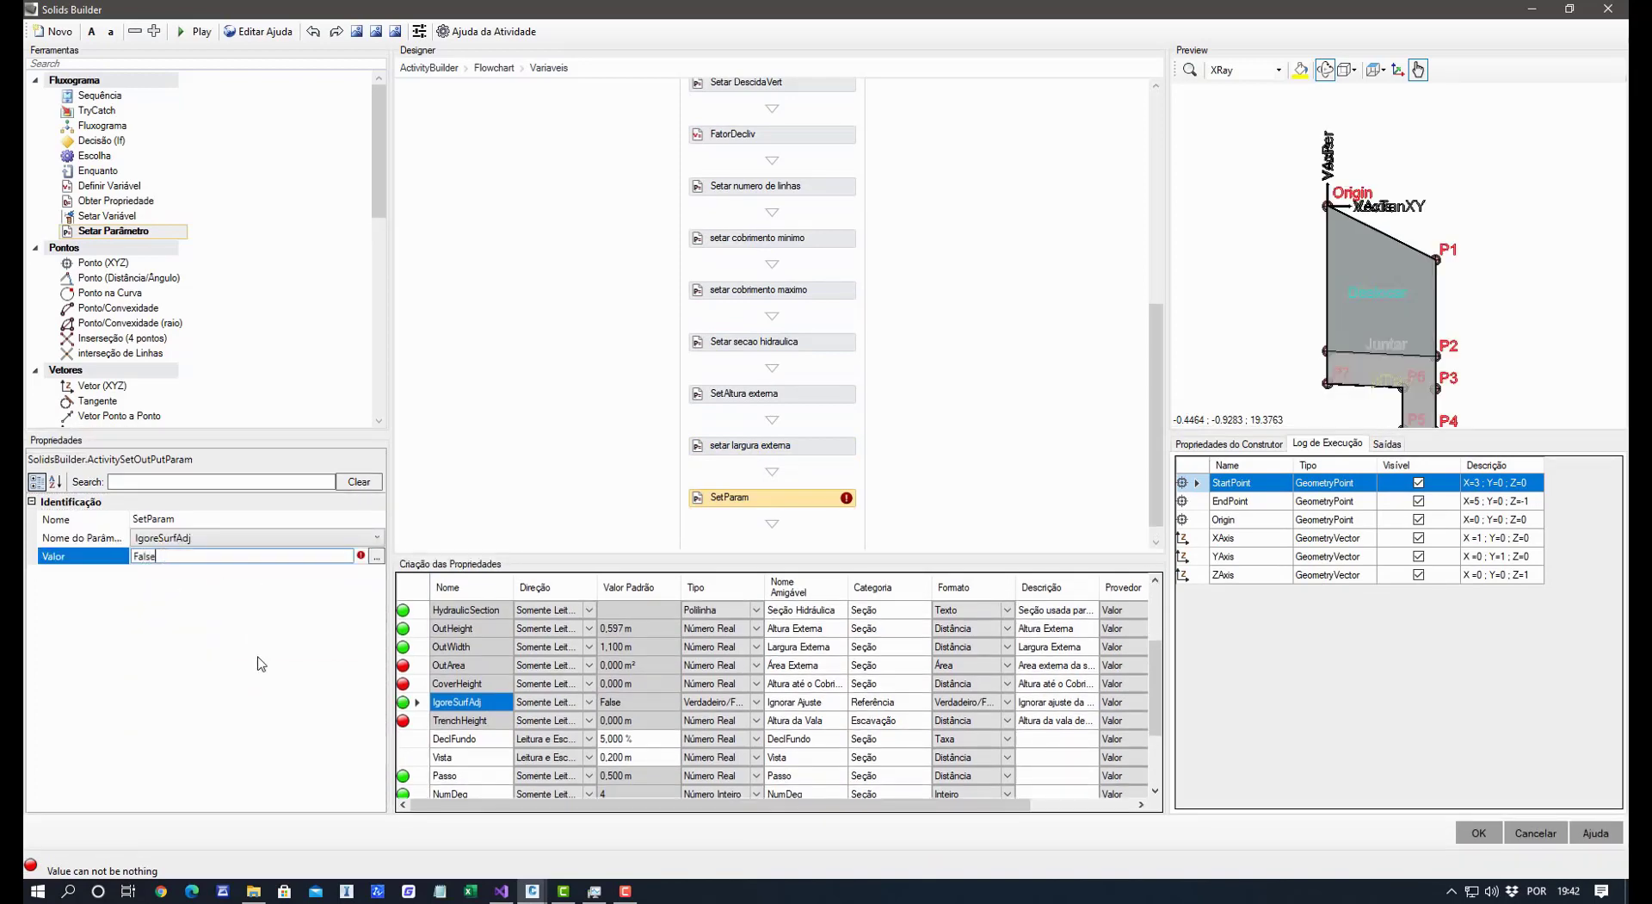
text(e)
key(Return)
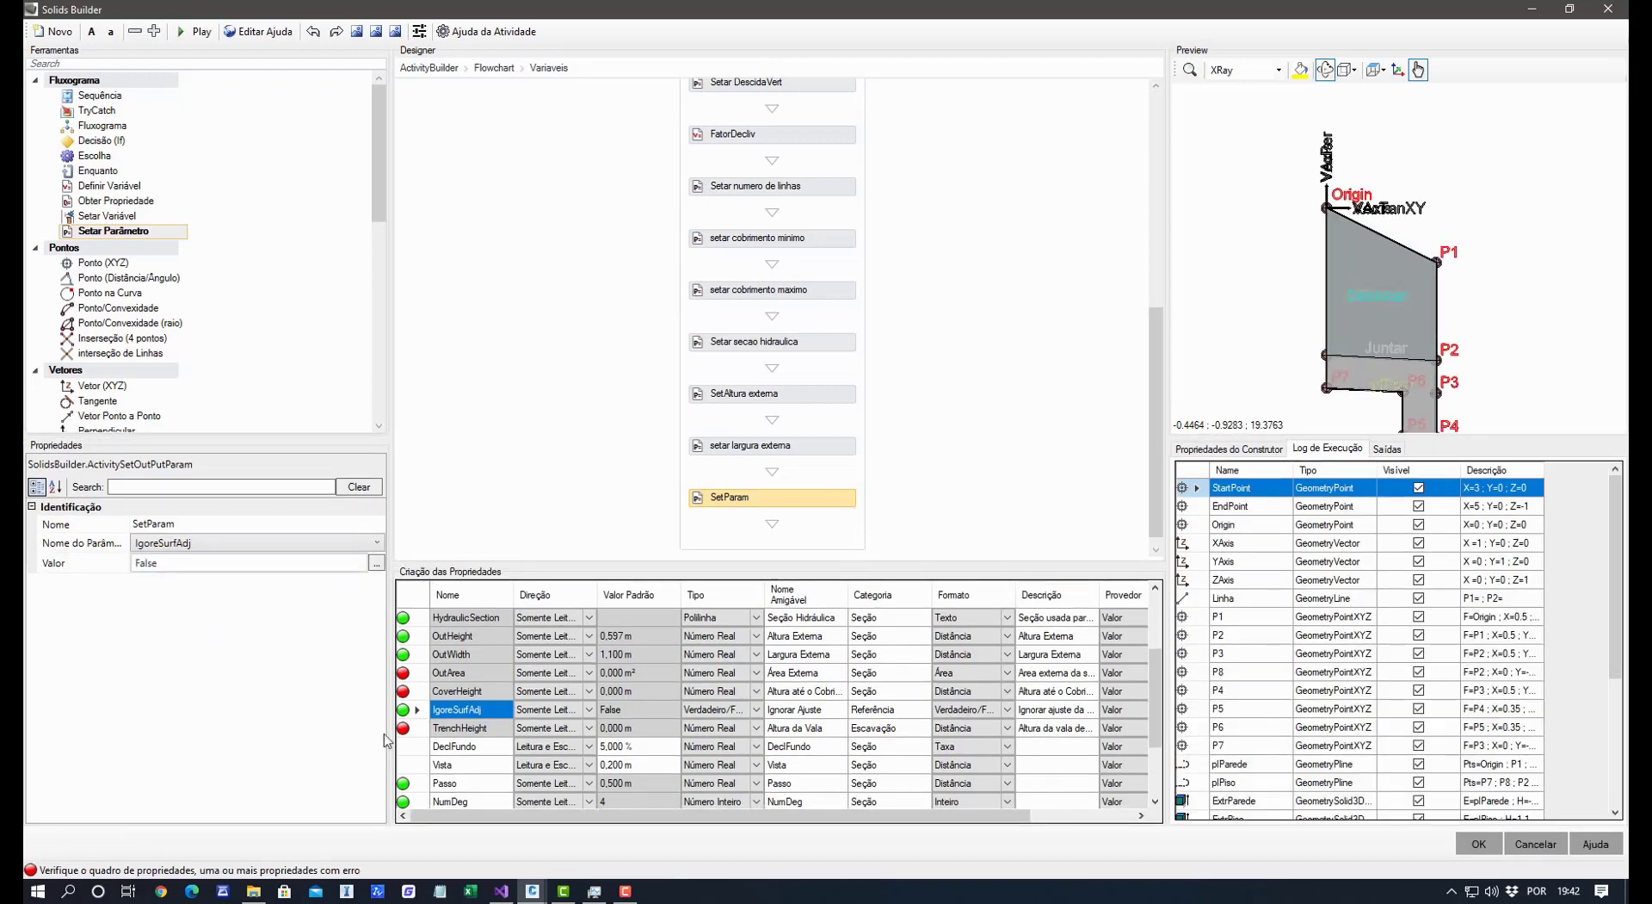
Add another Setar Parâmetro activity at the end of the sequence, assign it the OutArea parameter and name it "Area externa".
click(483, 673)
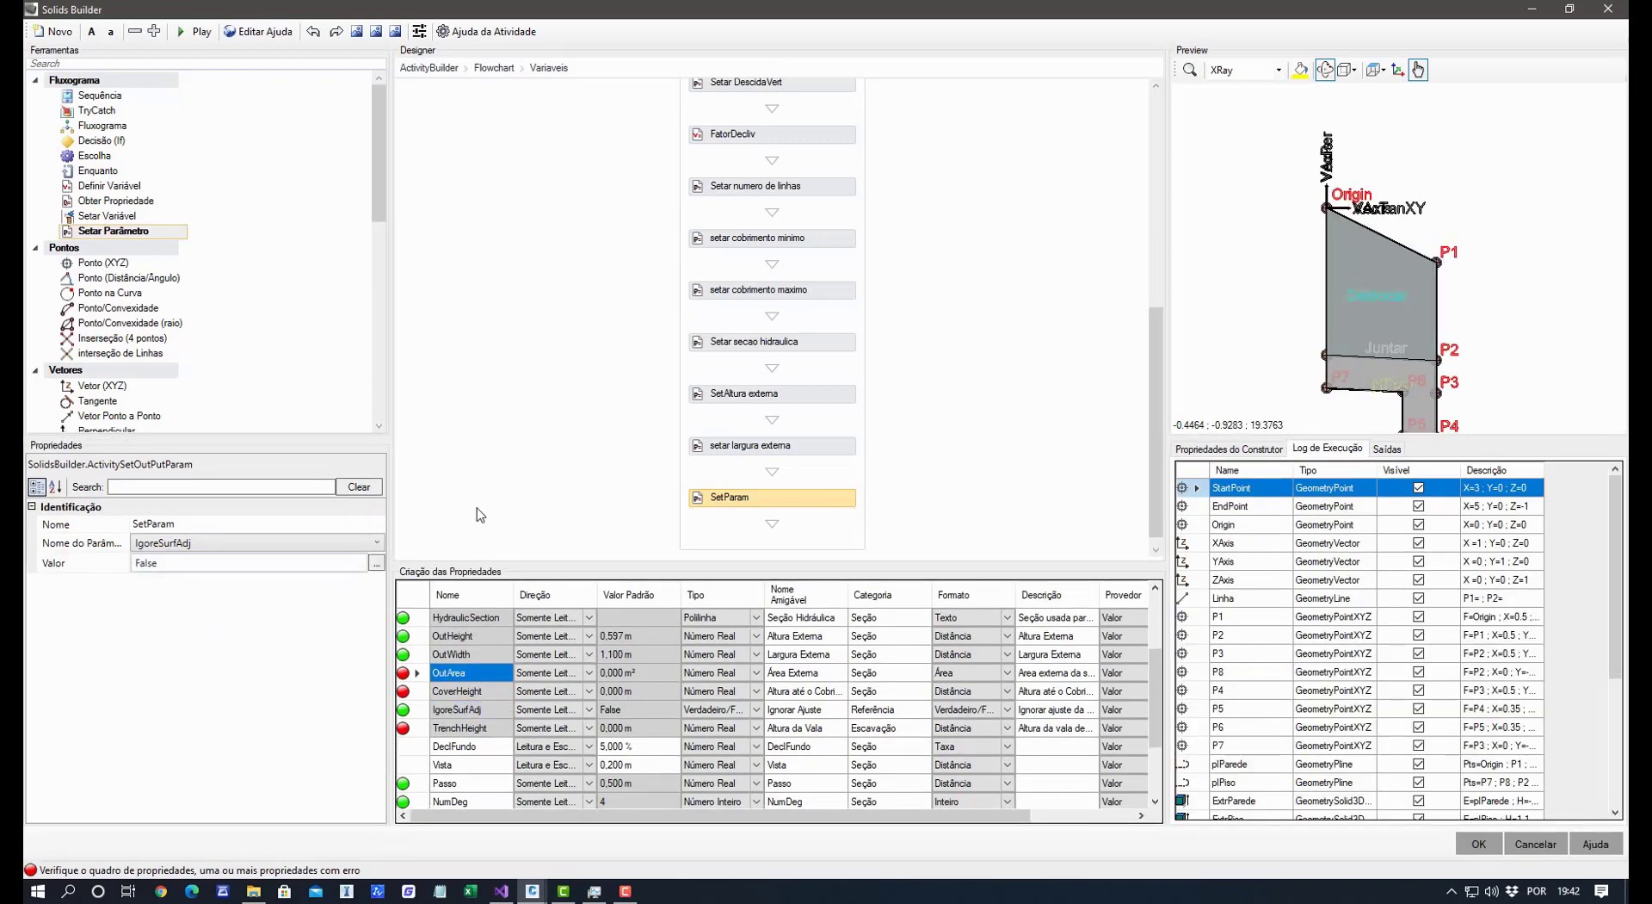
drag(114, 232, 729, 500)
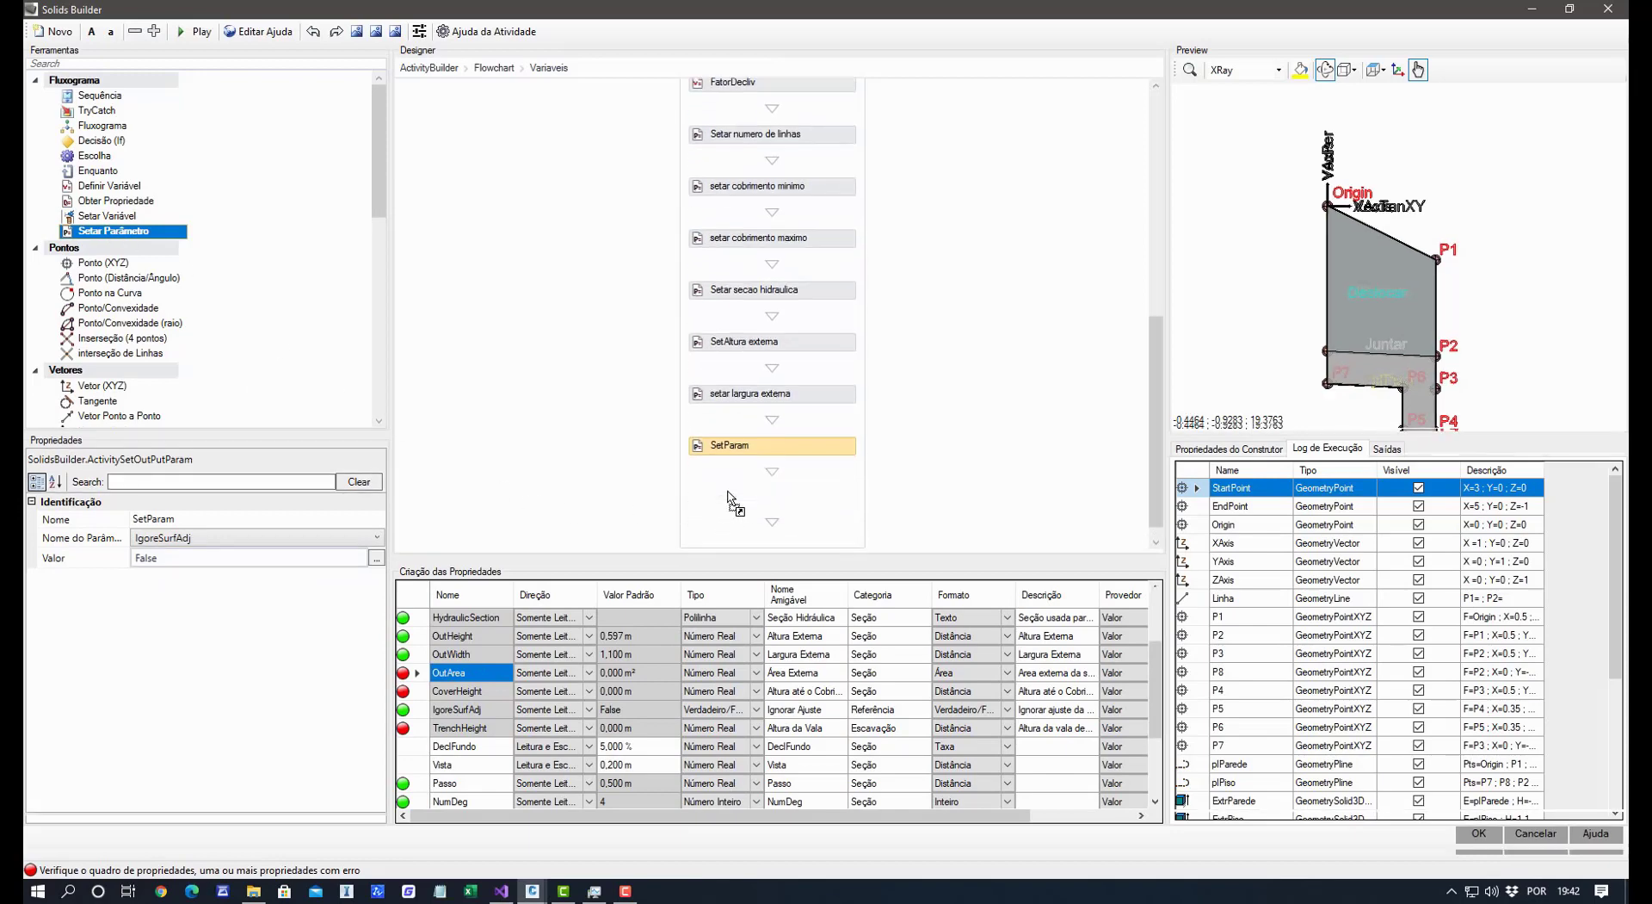
click(229, 537)
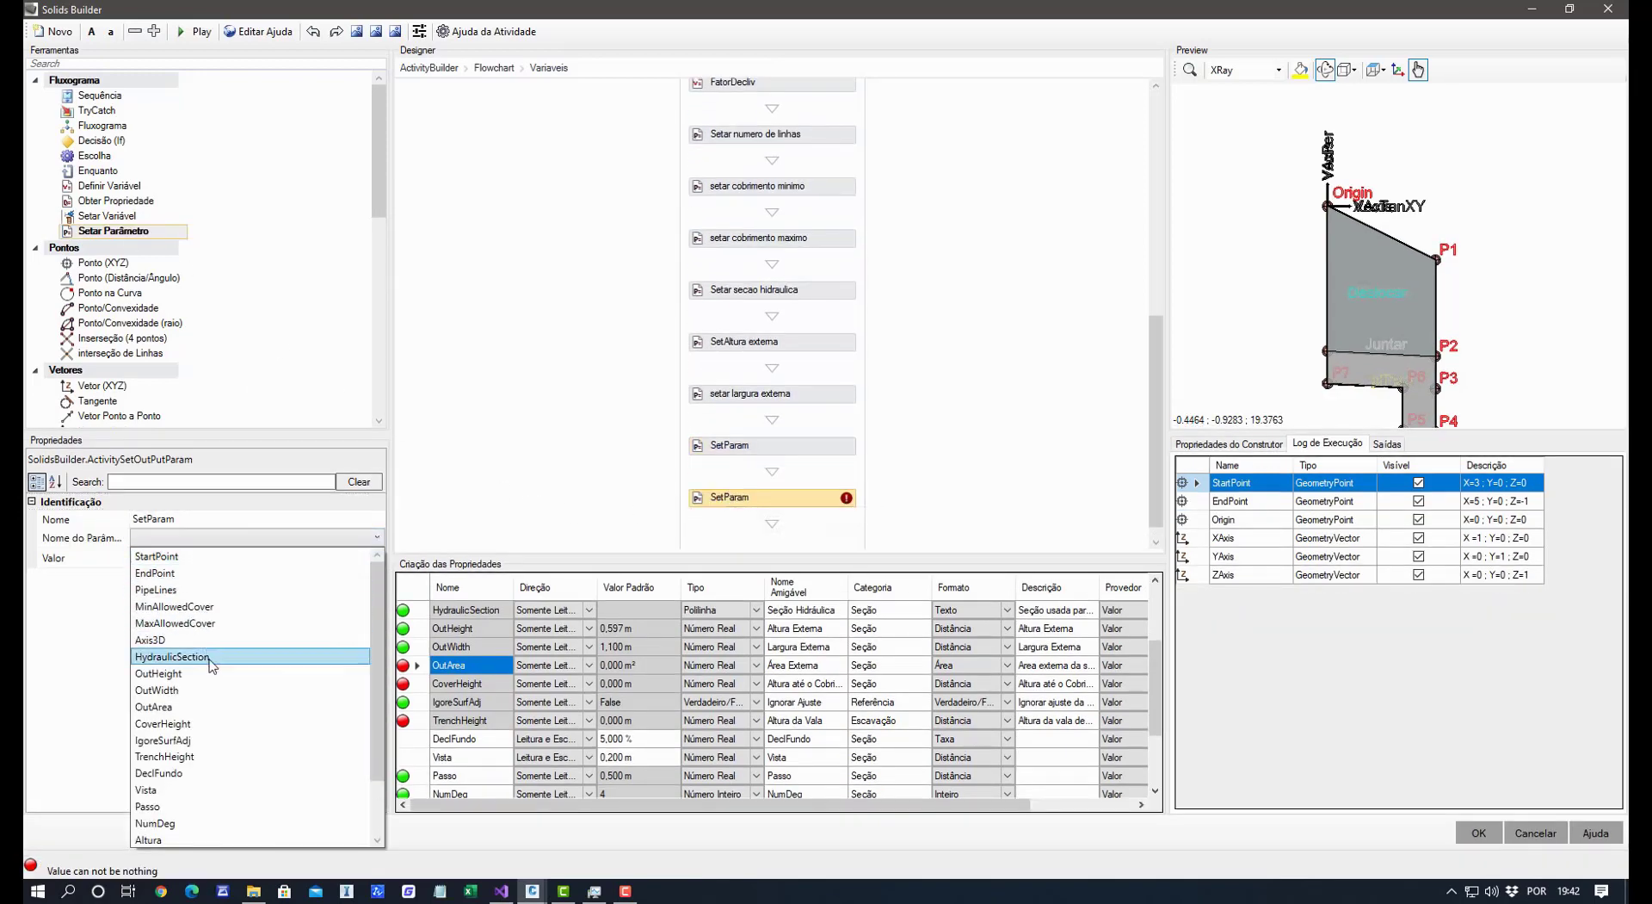
click(193, 707)
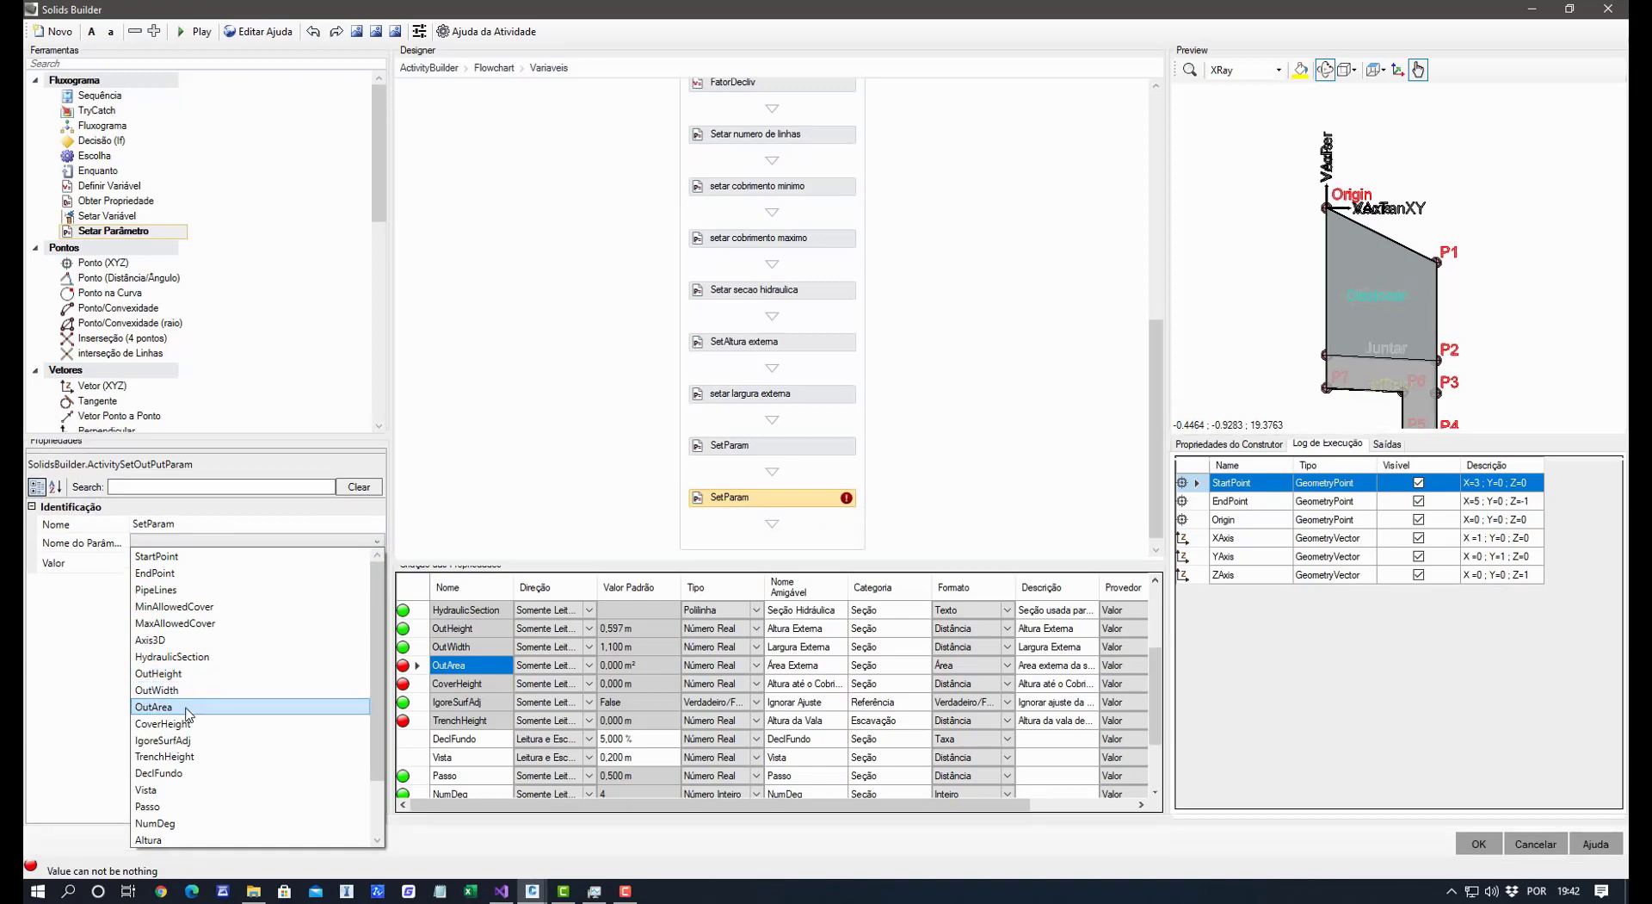
click(189, 521)
text(Area externa)
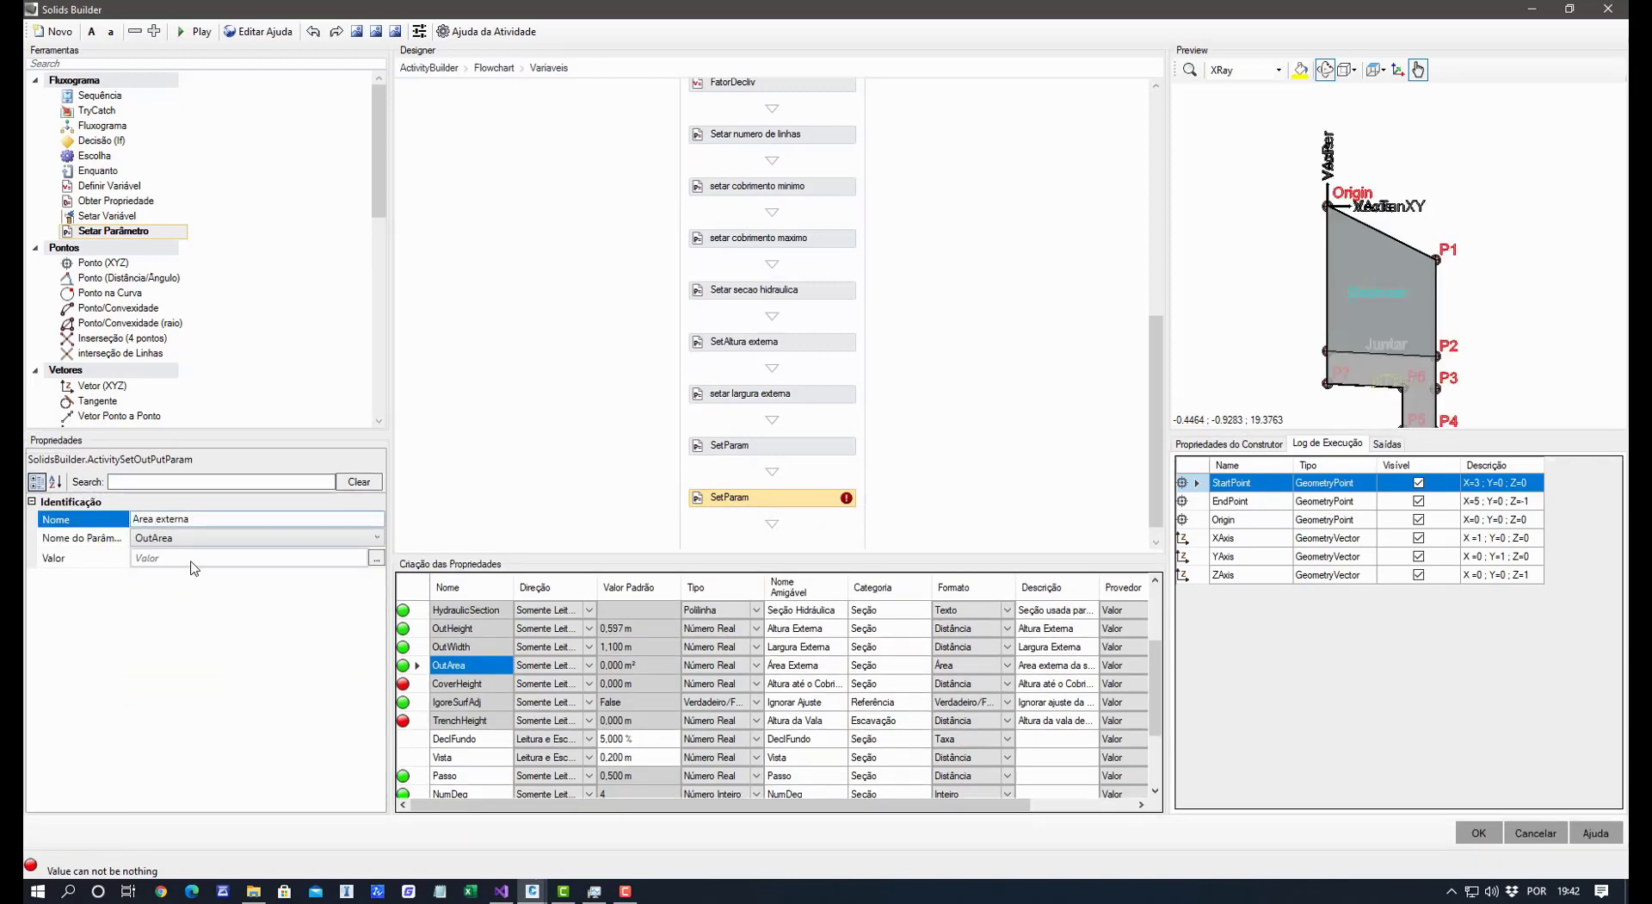
Set the value of the Area externa activity to OutHeight * OutWidth.
click(192, 558)
text(OutHeight * OutWidh)
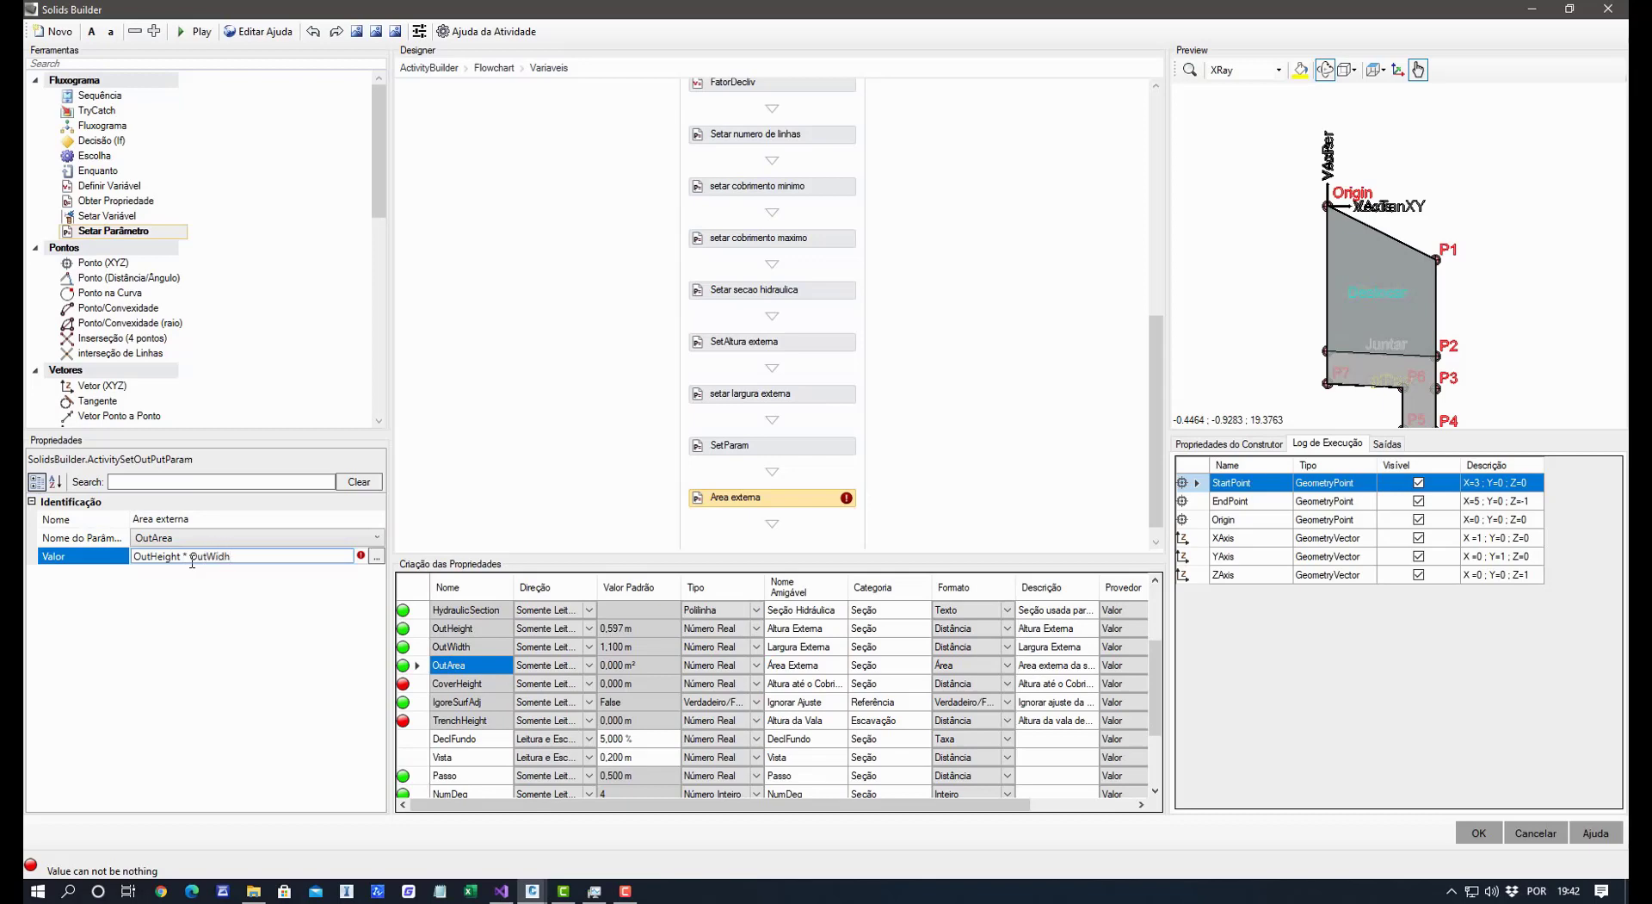
click(217, 655)
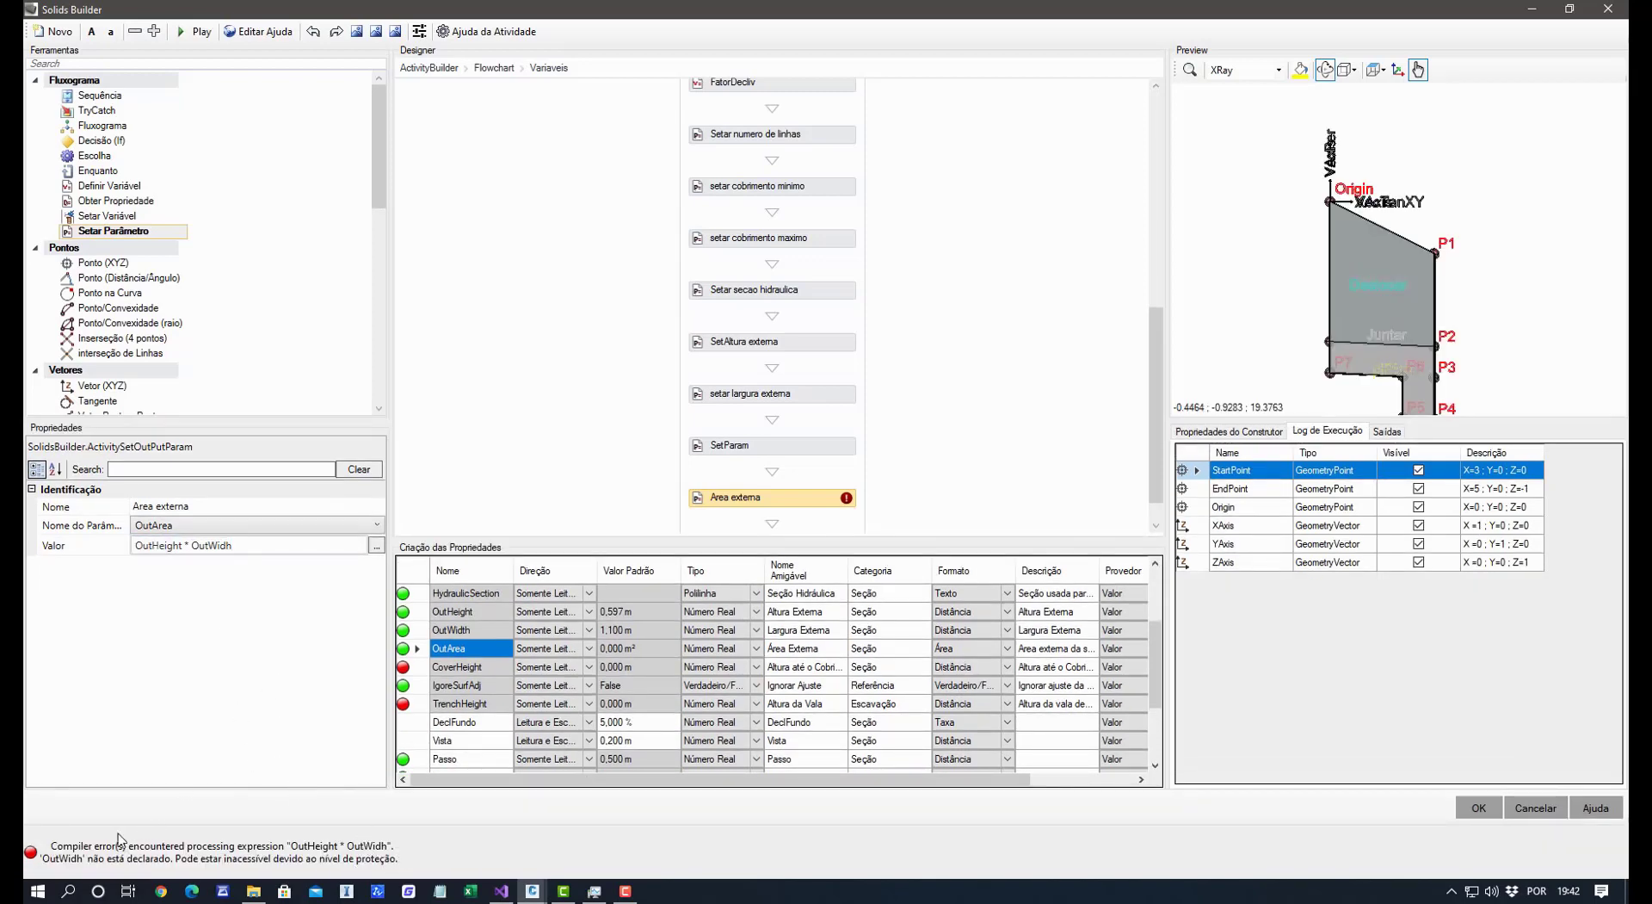
click(243, 543)
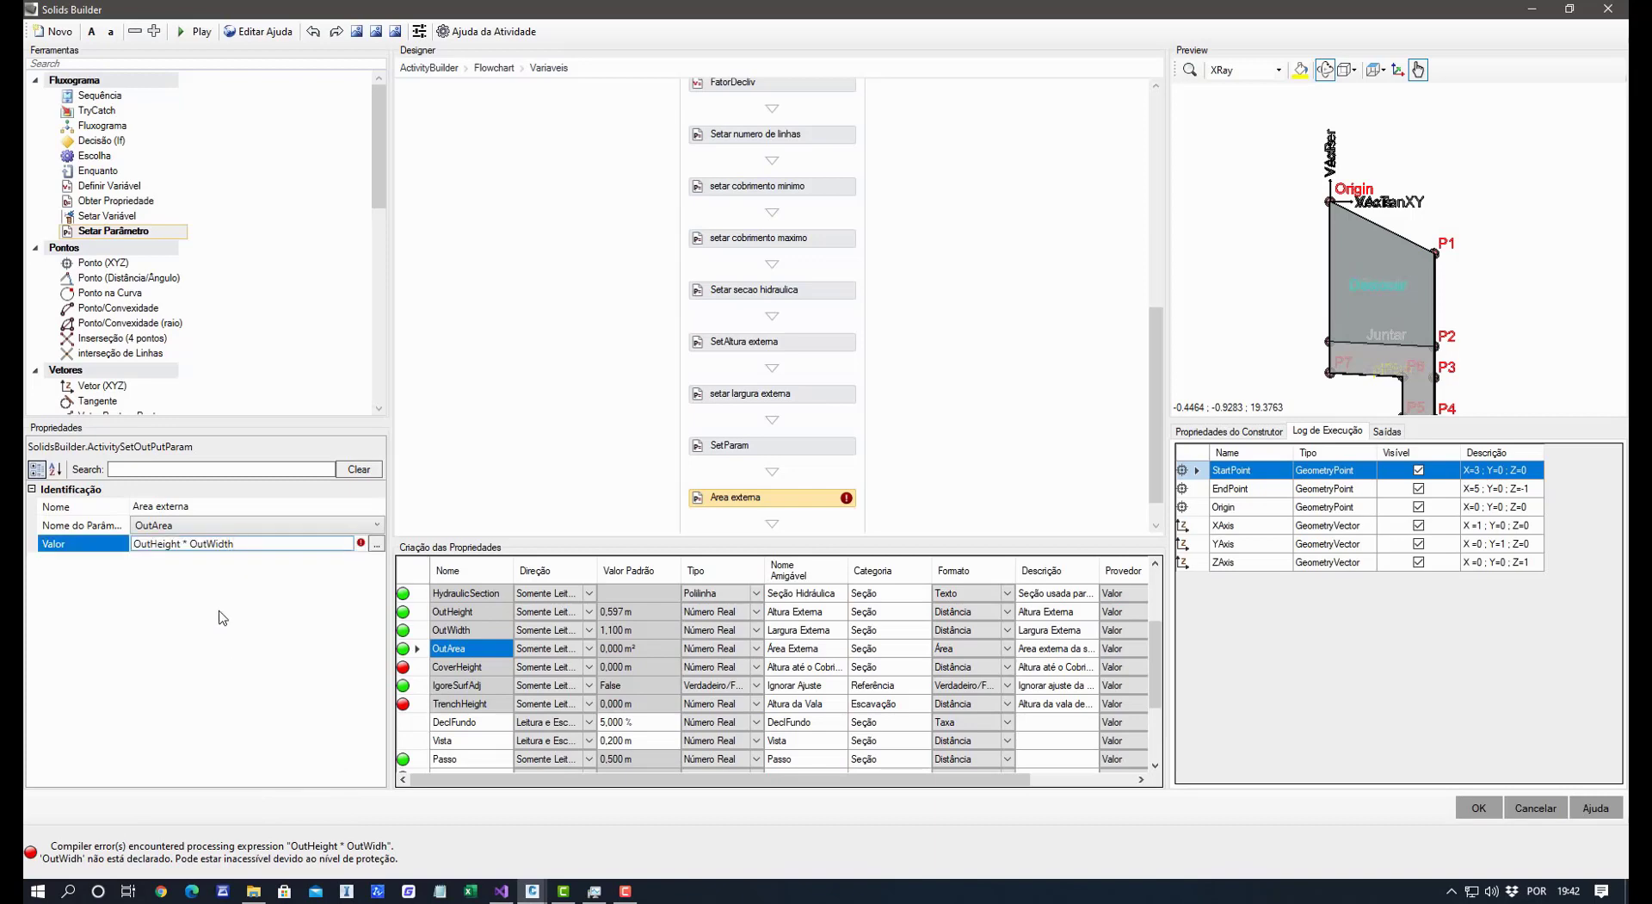
key(Return)
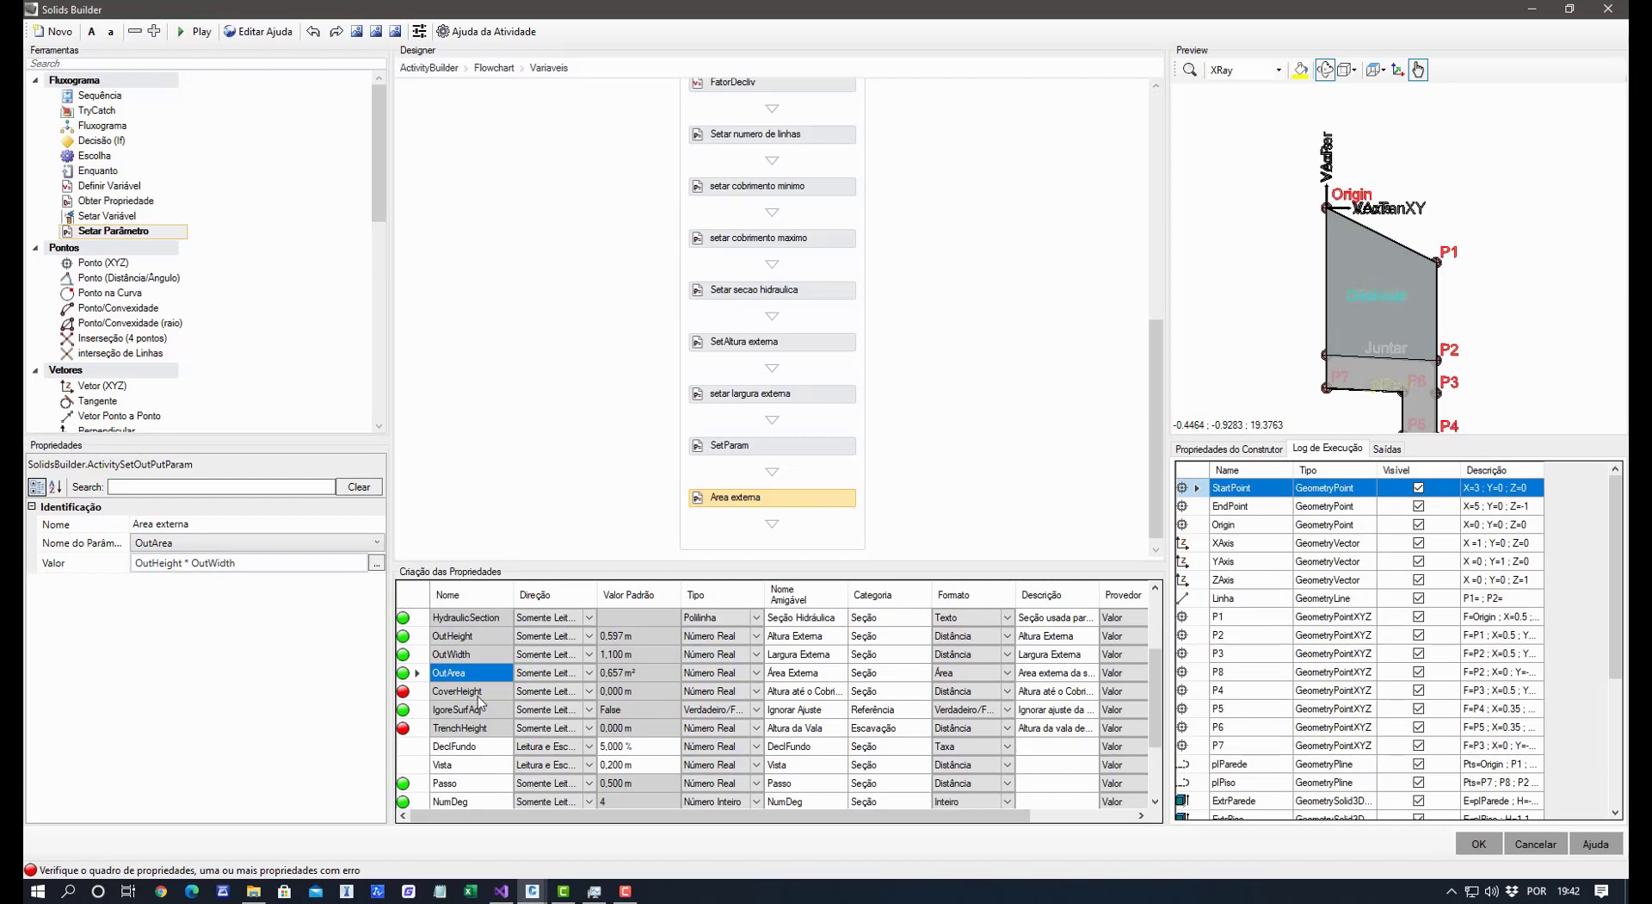
Add a Setar Parâmetro activity after Area externa that sets the CoverHeight parameter to 0.
click(509, 698)
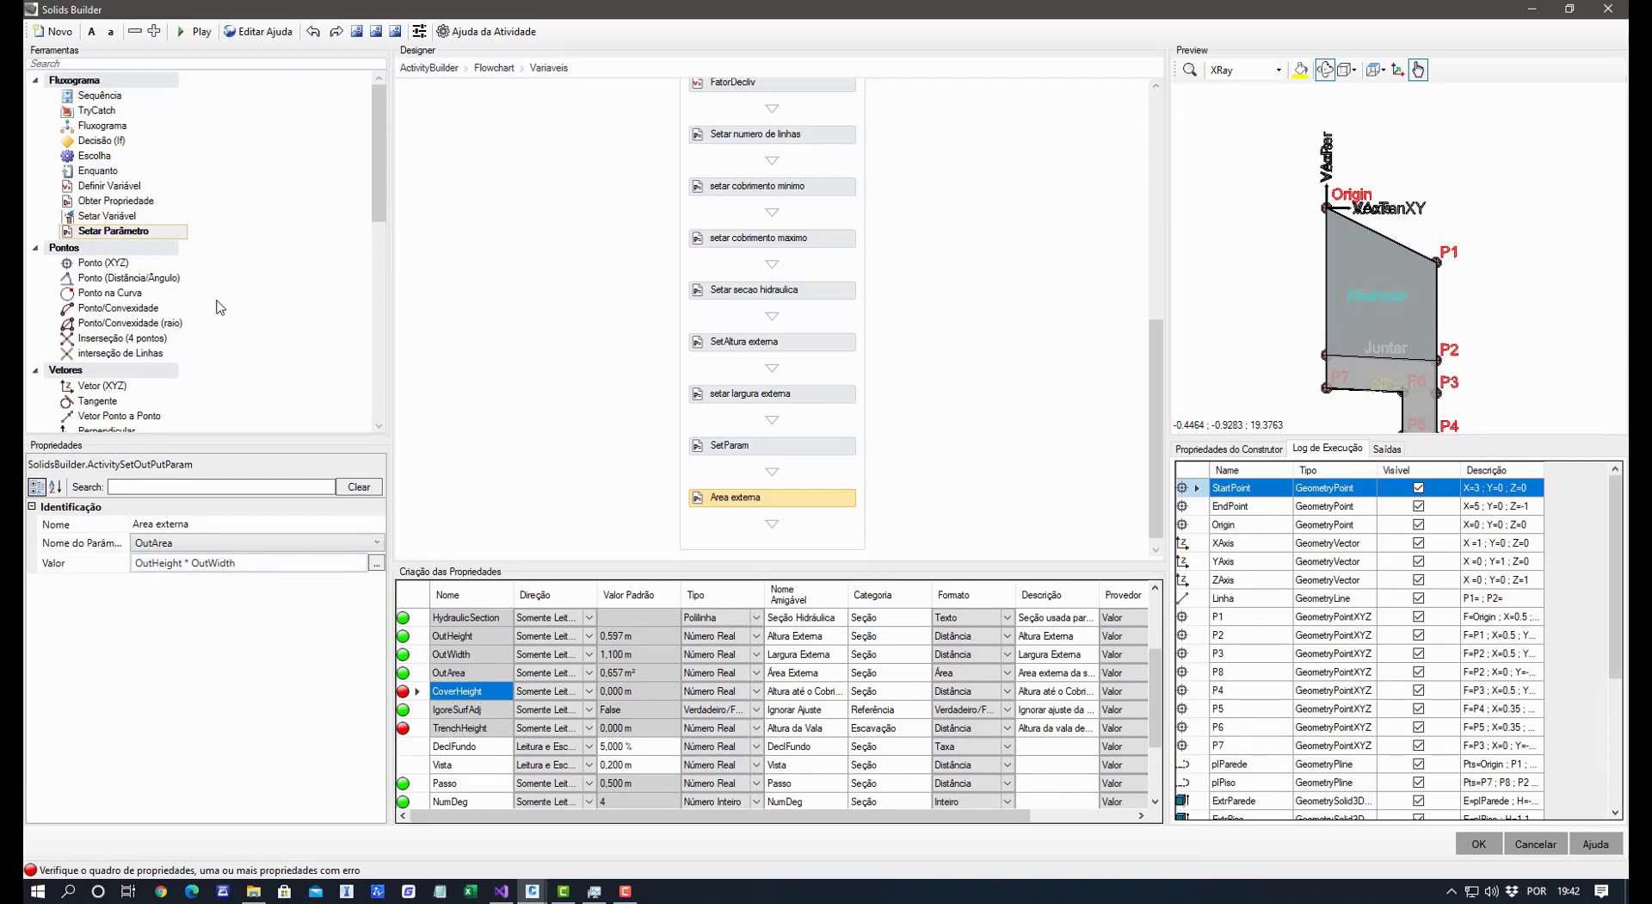
drag(129, 230, 727, 510)
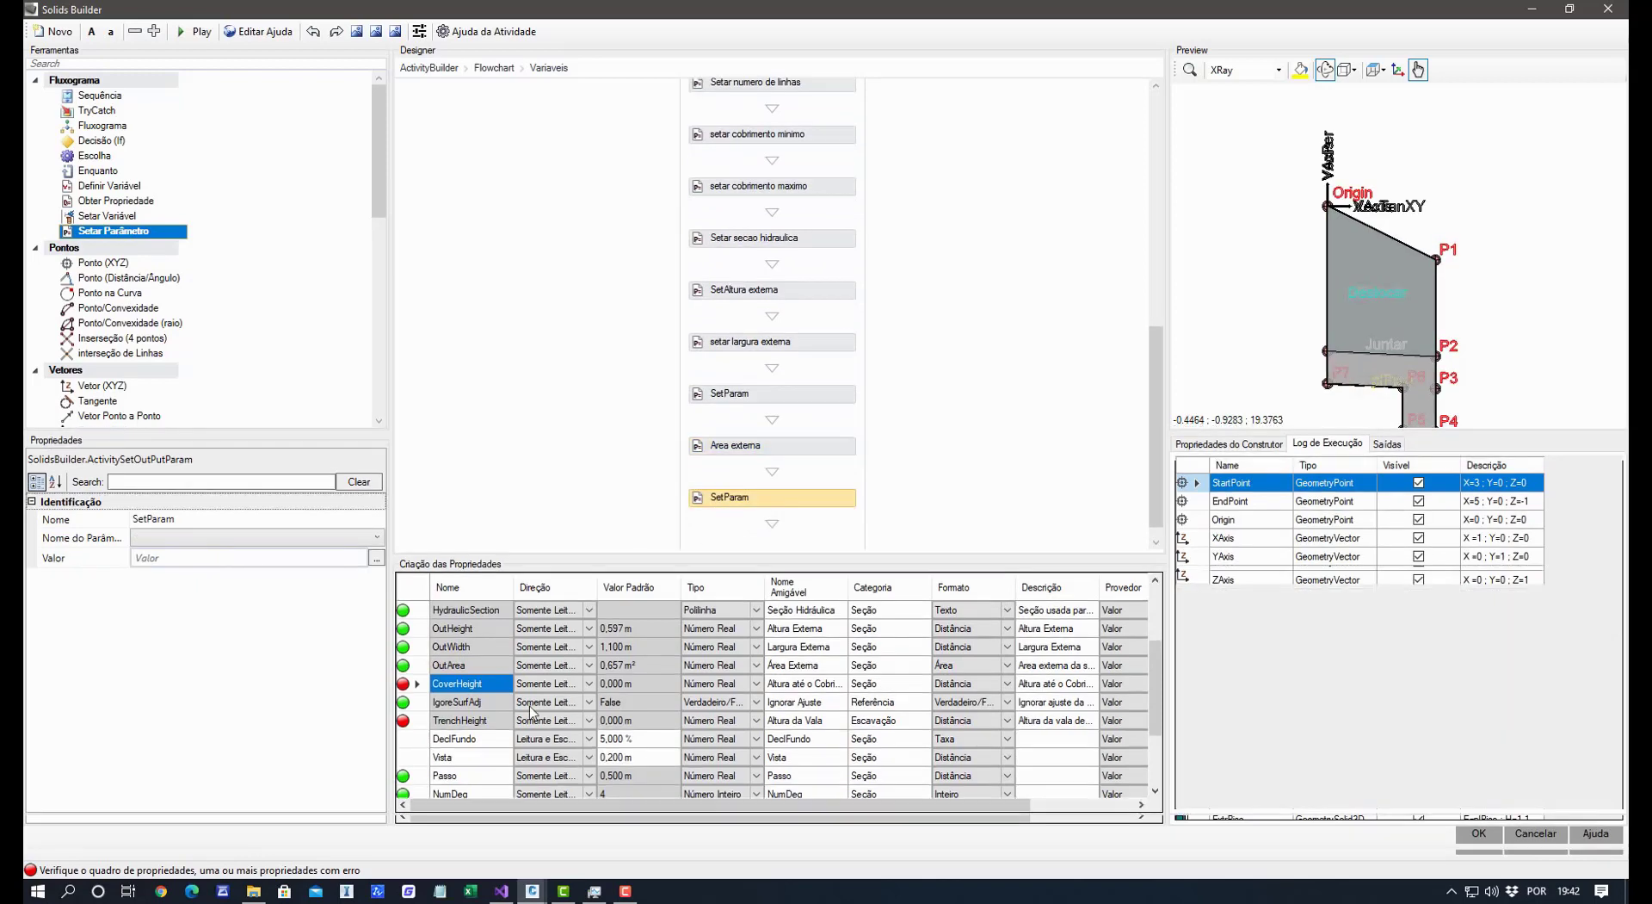
click(220, 538)
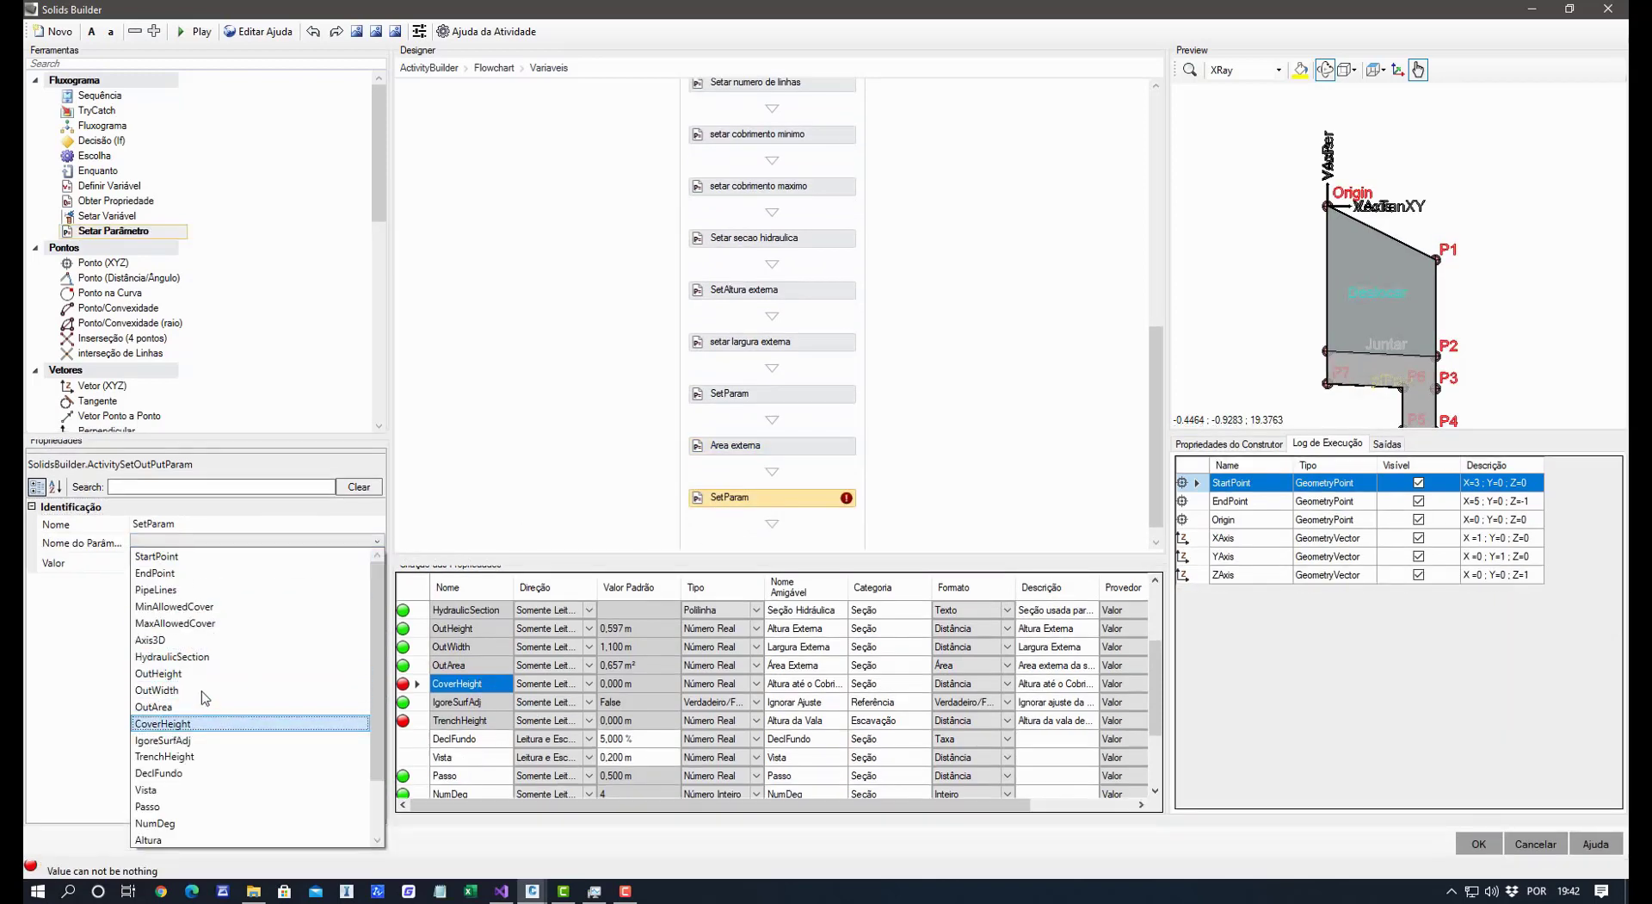
click(172, 723)
click(175, 557)
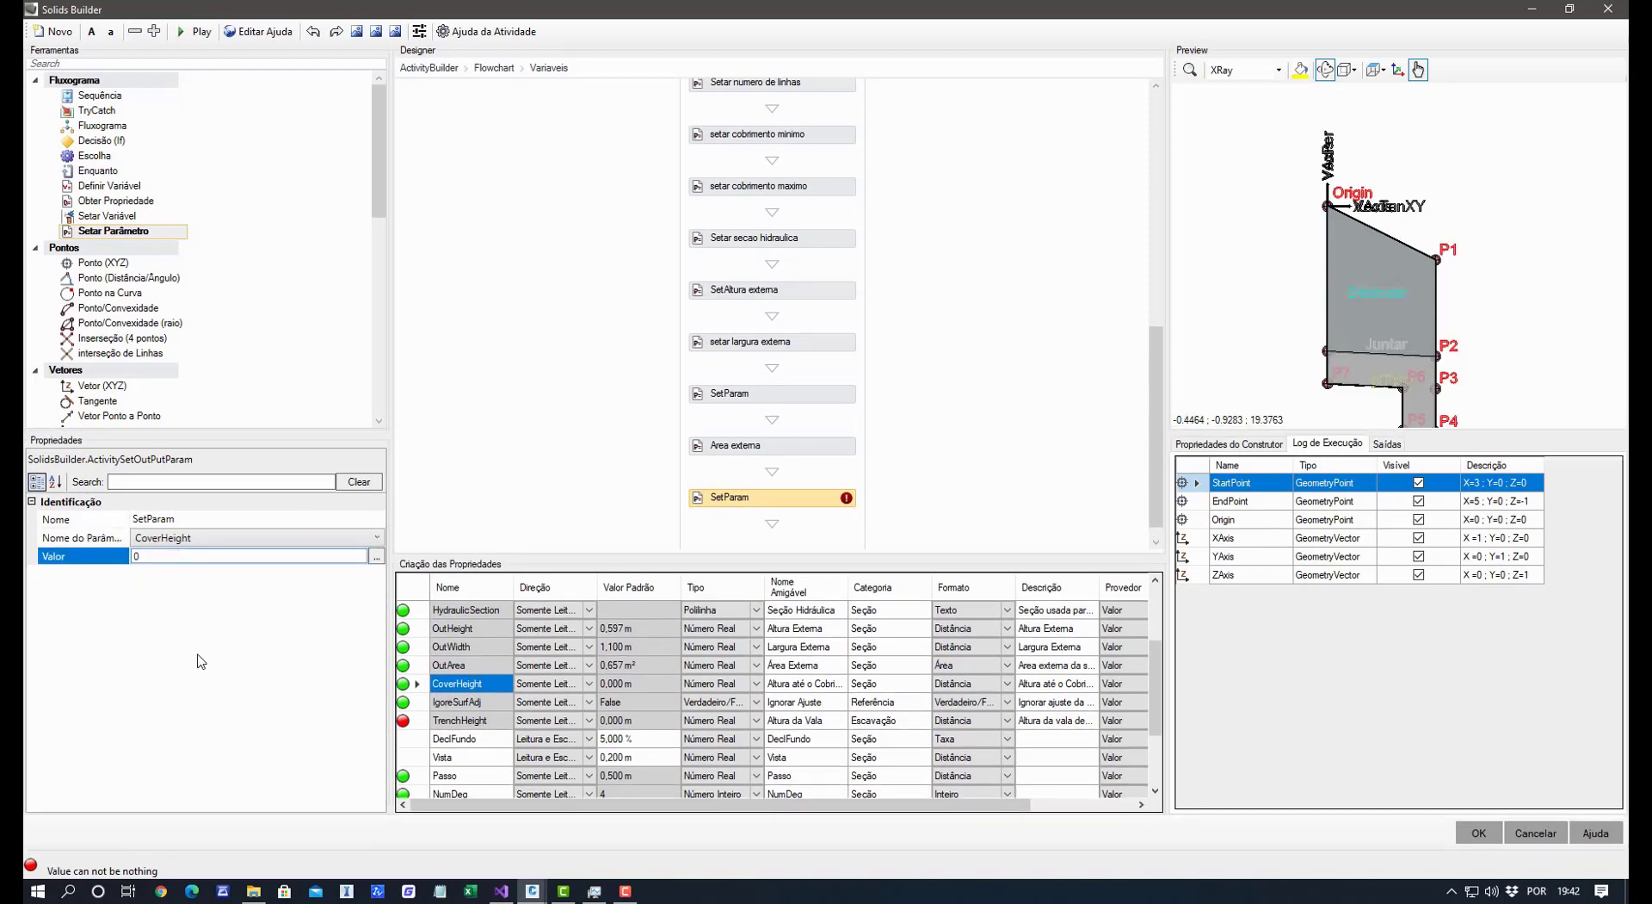
text(0)
key(Return)
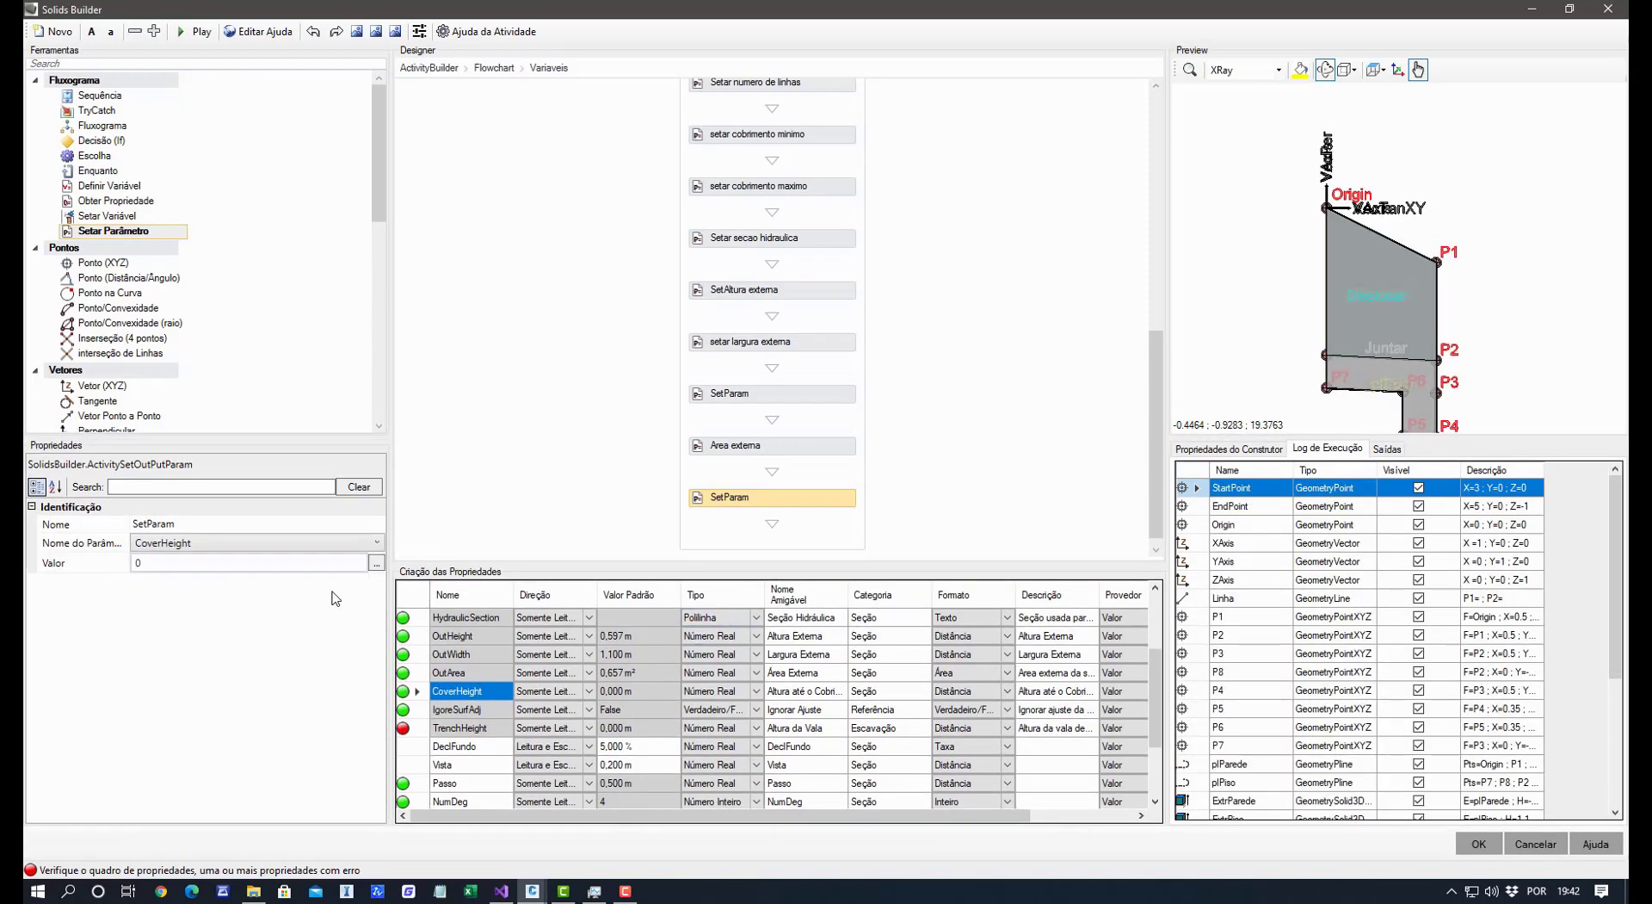
Name the new CoverHeight activity "Setar altura ate o cobrimento".
double_click(224, 522)
text(Se)
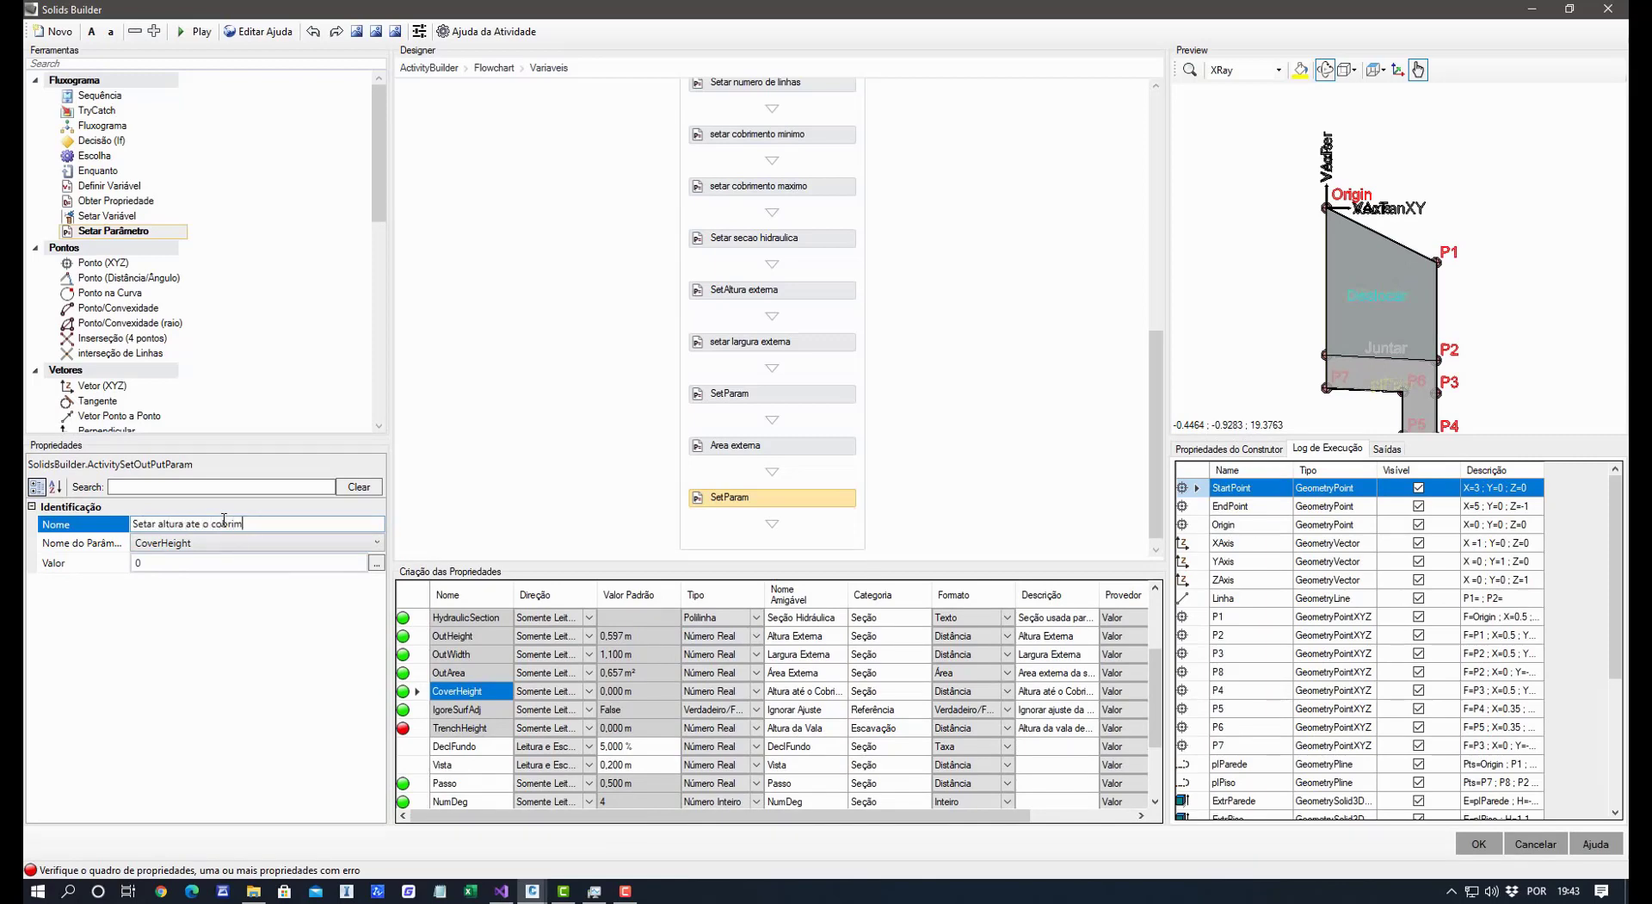
click(188, 560)
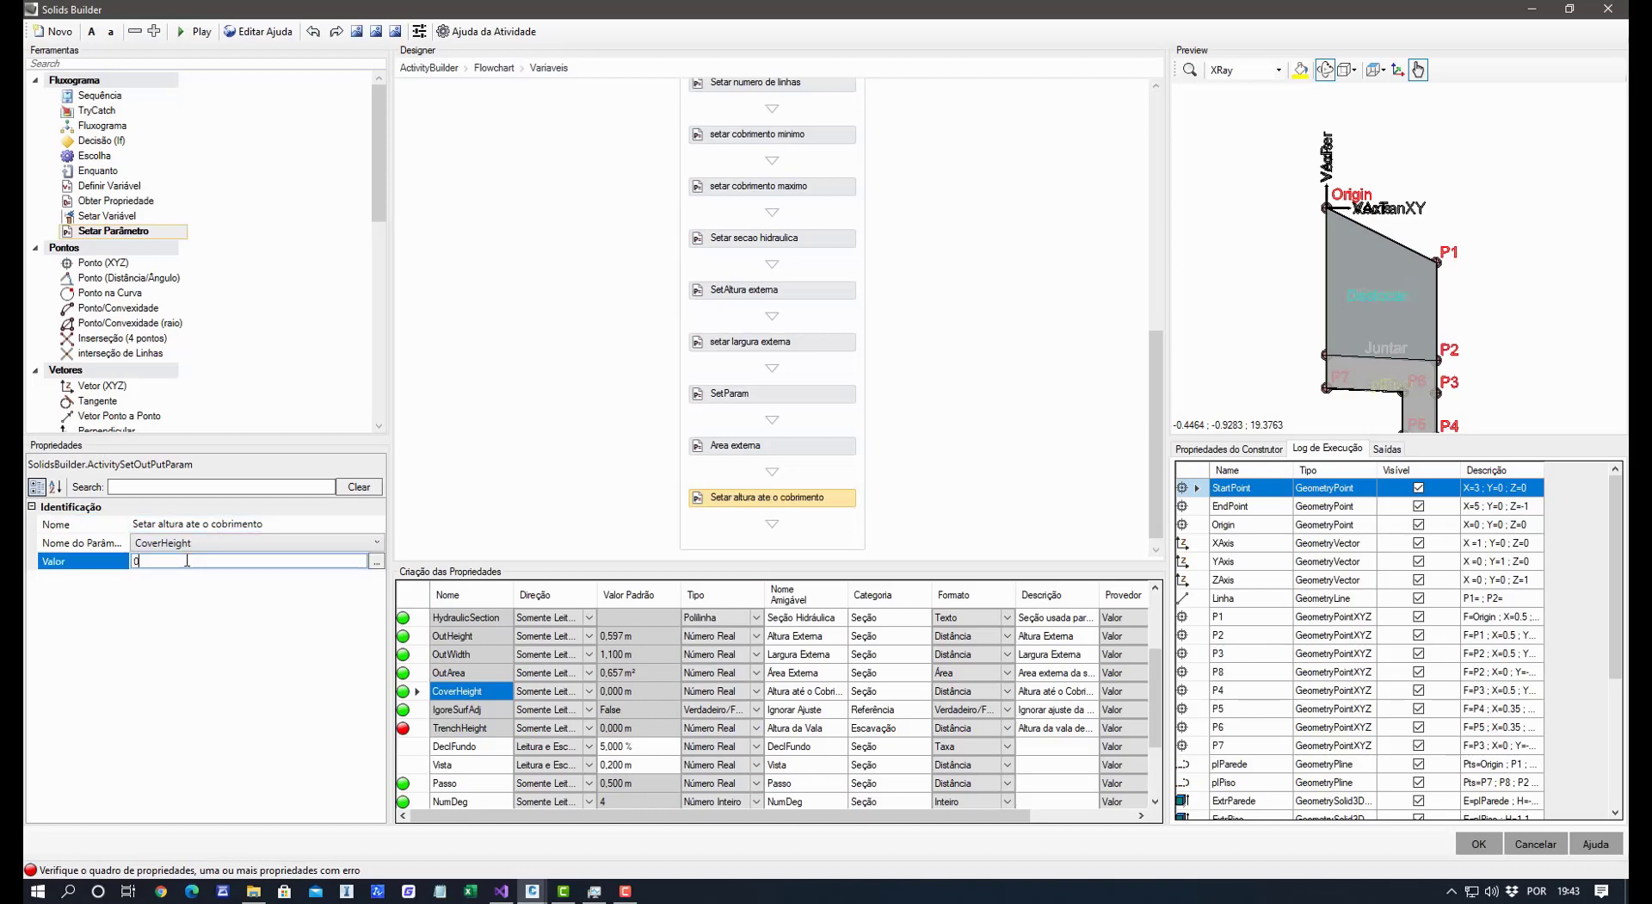
click(203, 689)
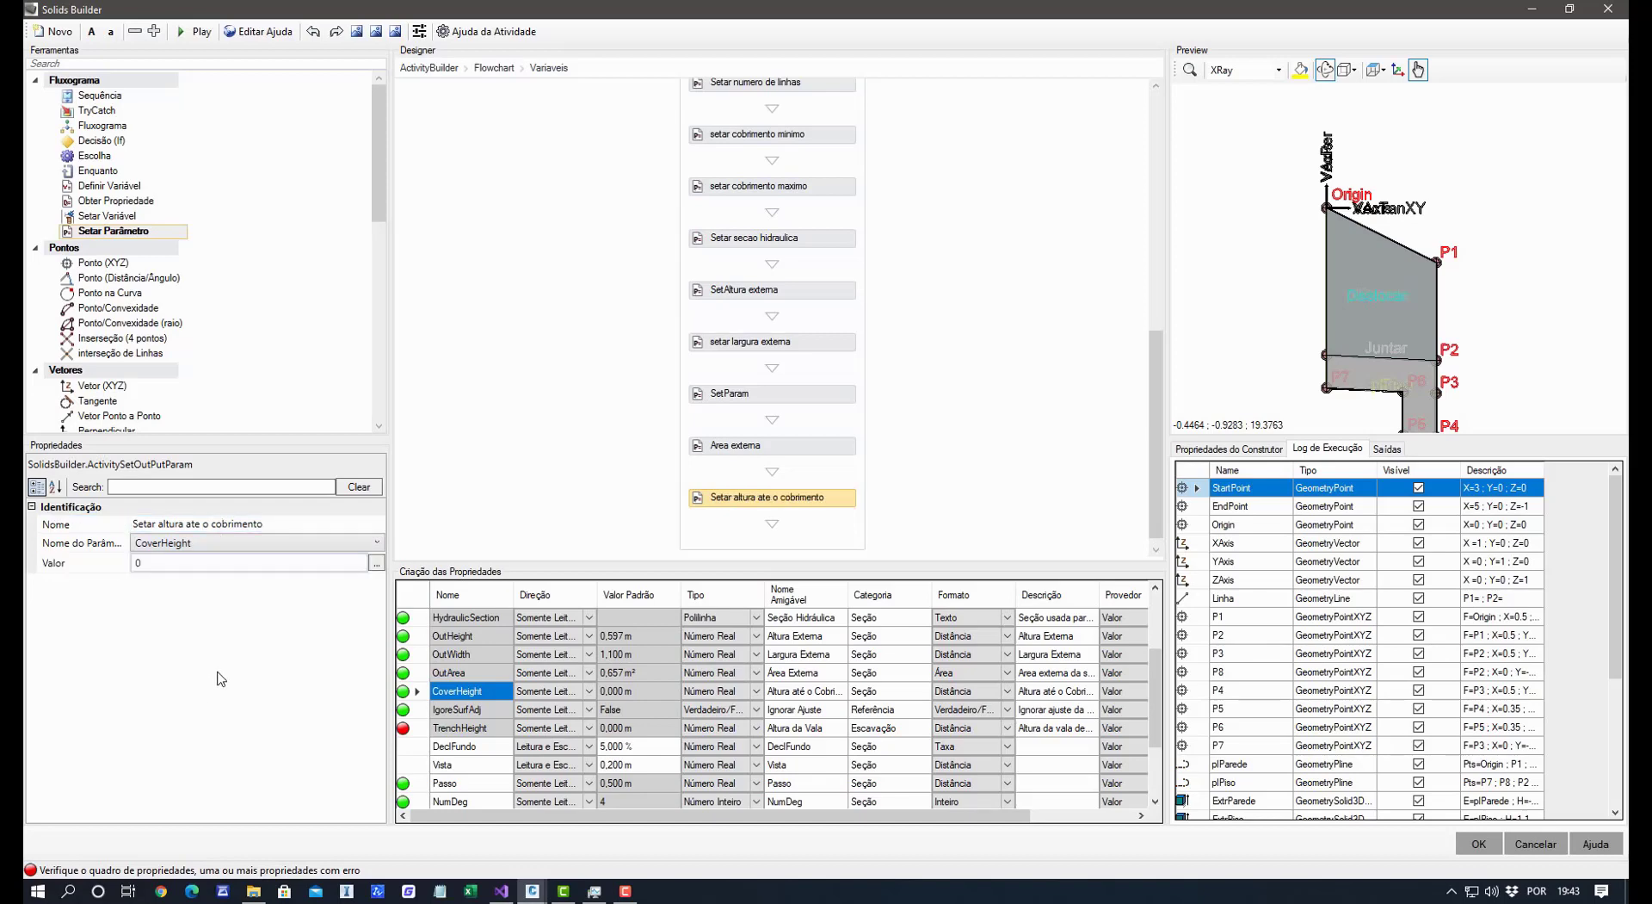
Change the value of the Setar altura ate o cobrimento activity to OutHeight.
click(492, 729)
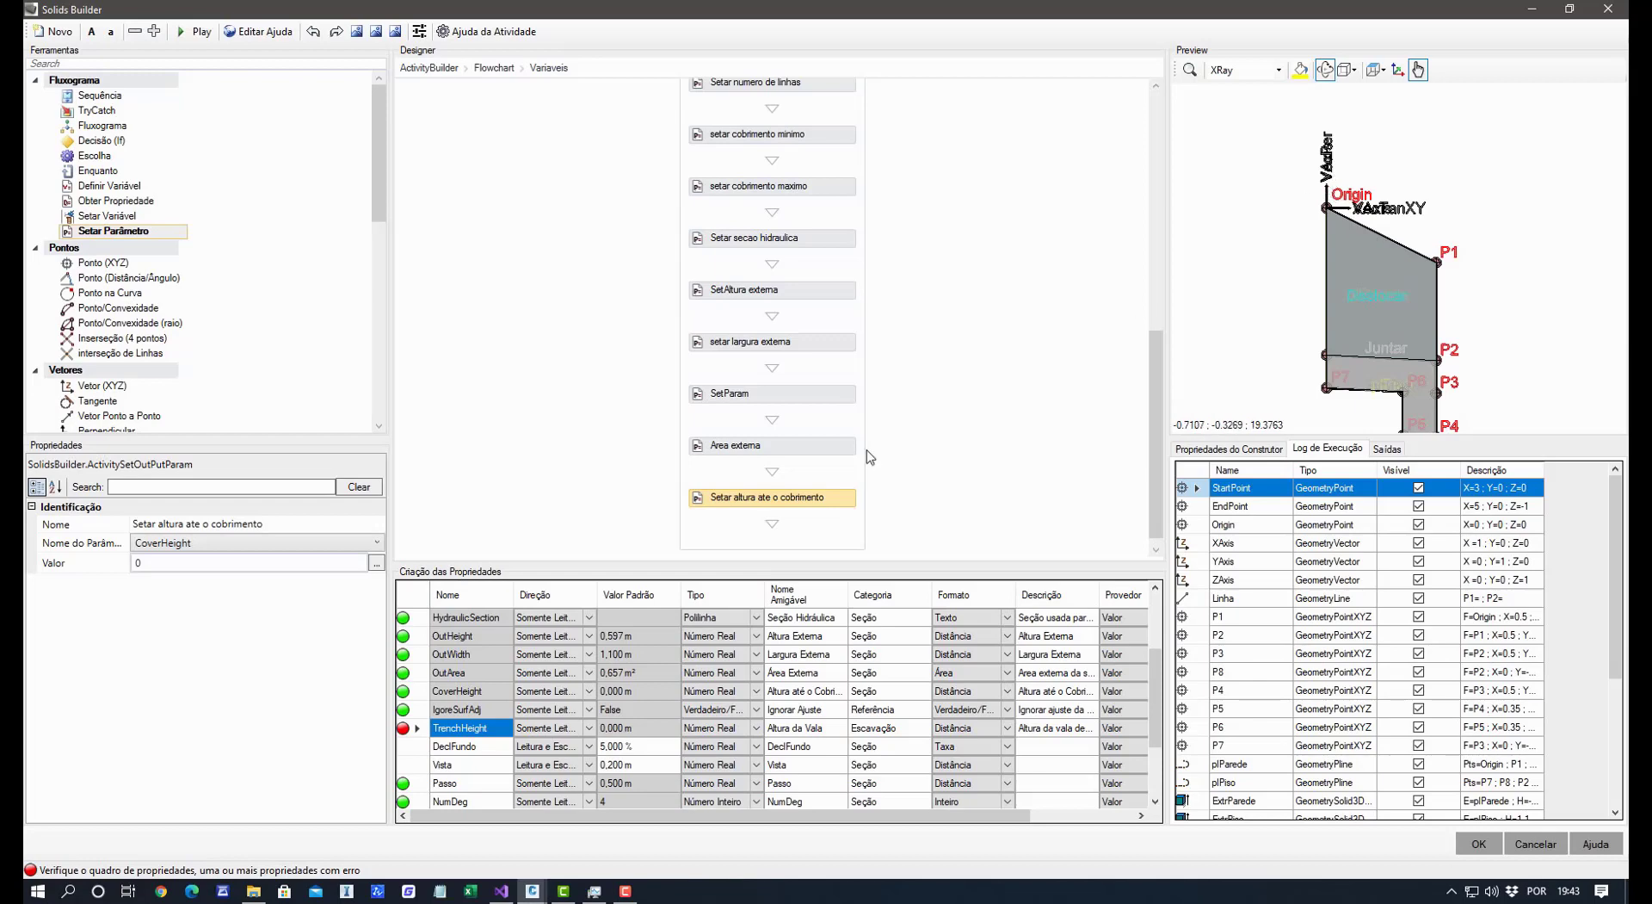
click(187, 569)
click(197, 560)
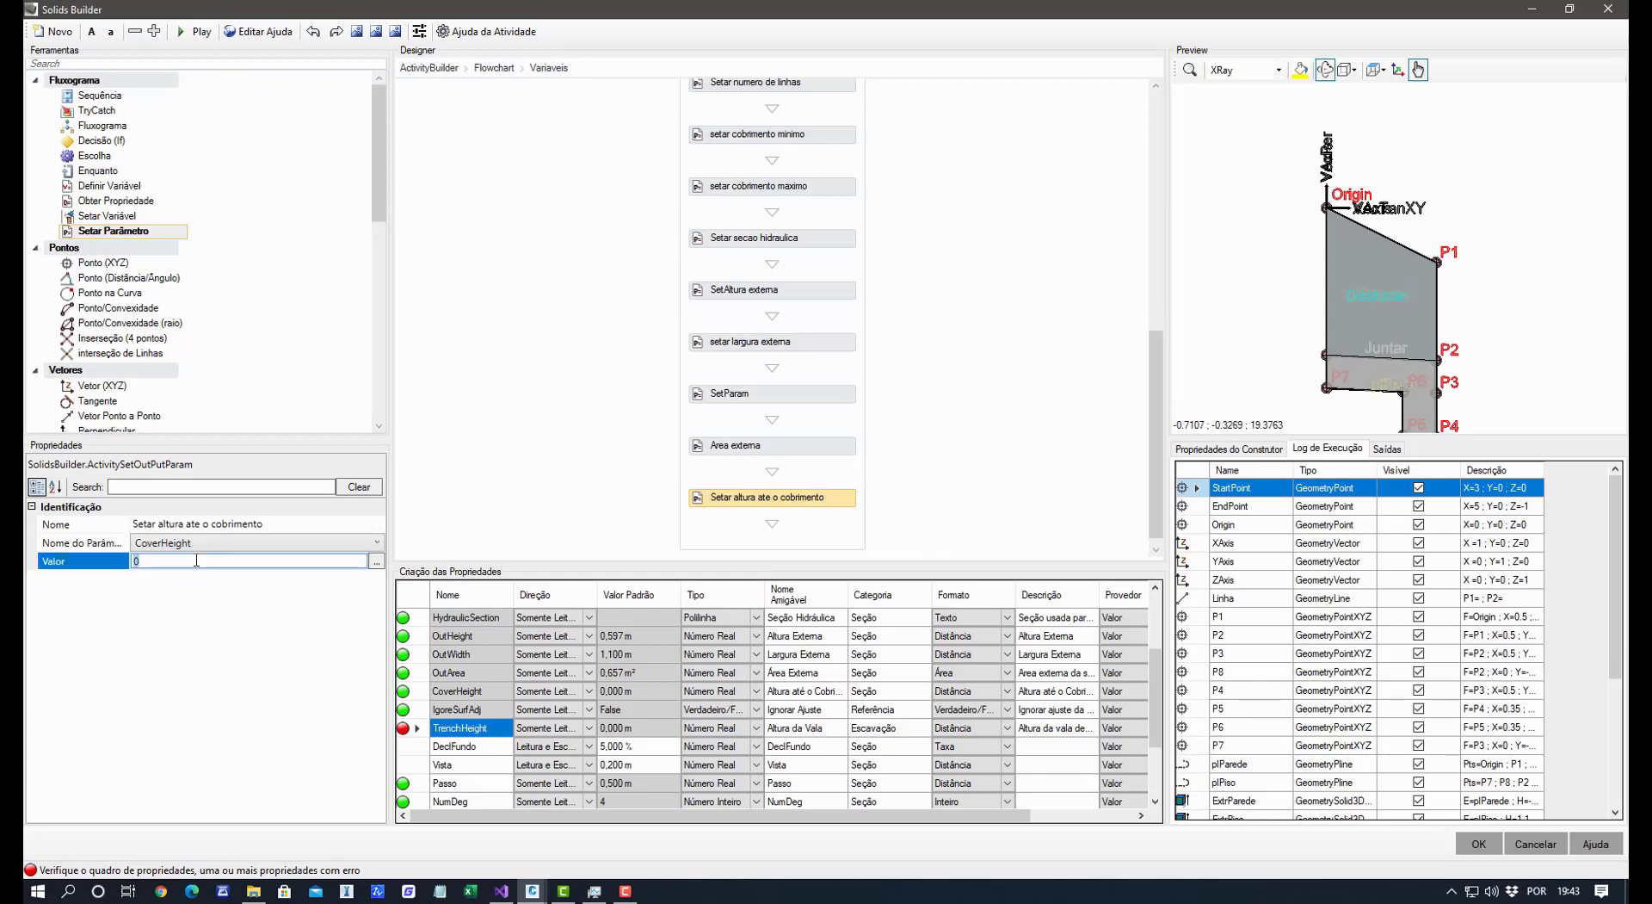
text(OutHeight)
key(Return)
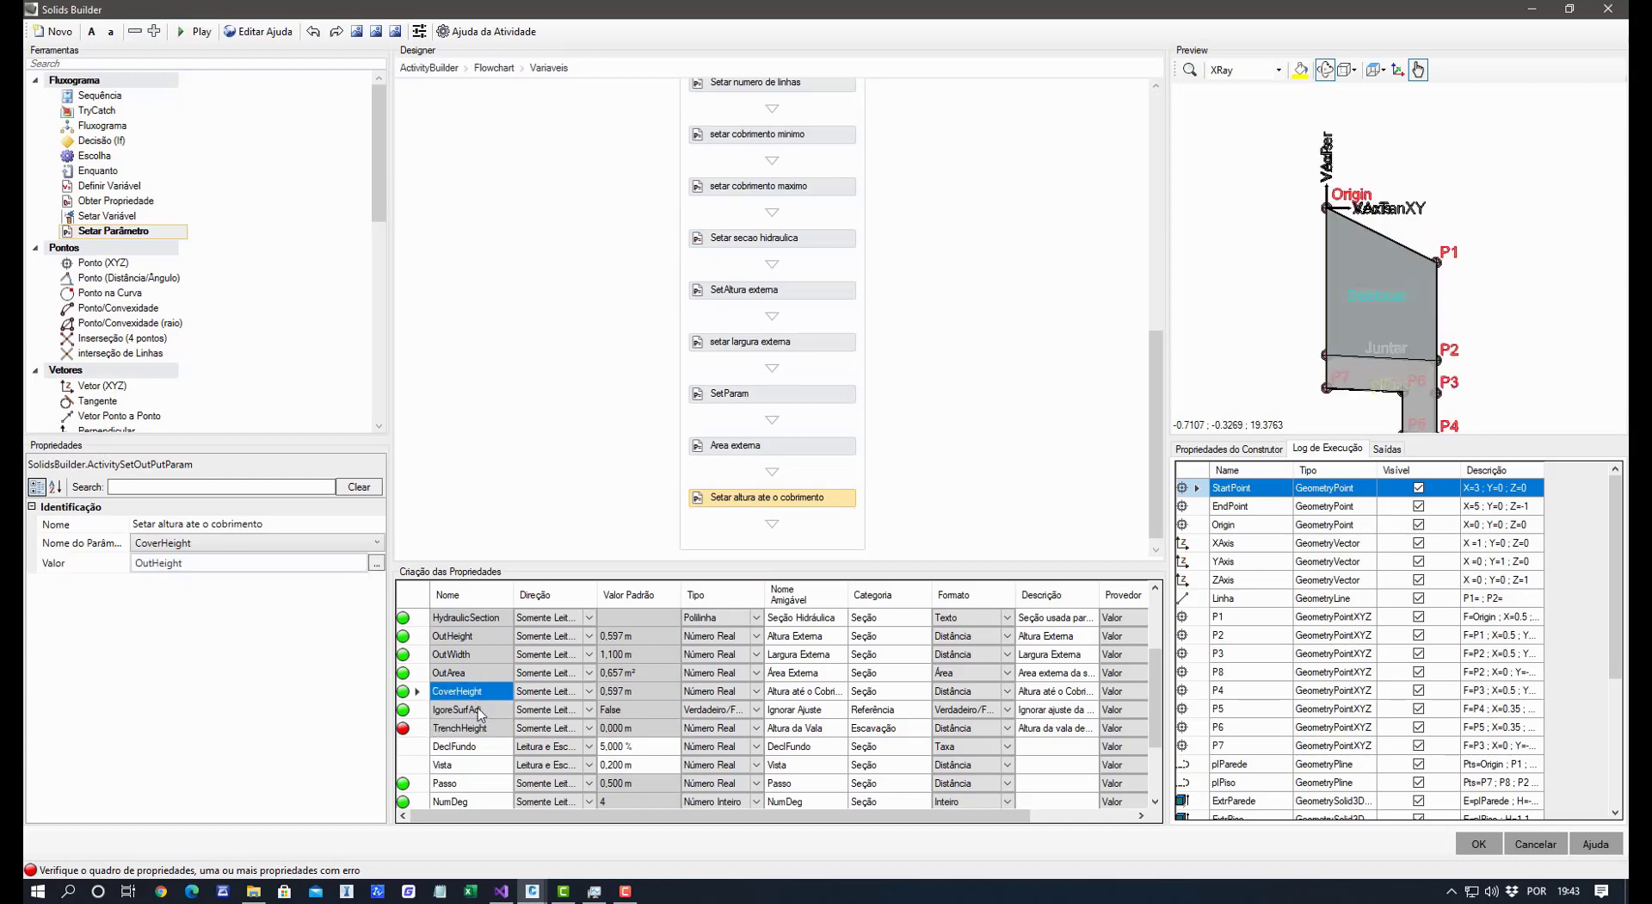
Reassign the Setar altura ate o cobrimento activity to the TrenchHeight parameter, keeping OutHeight as its value.
click(480, 728)
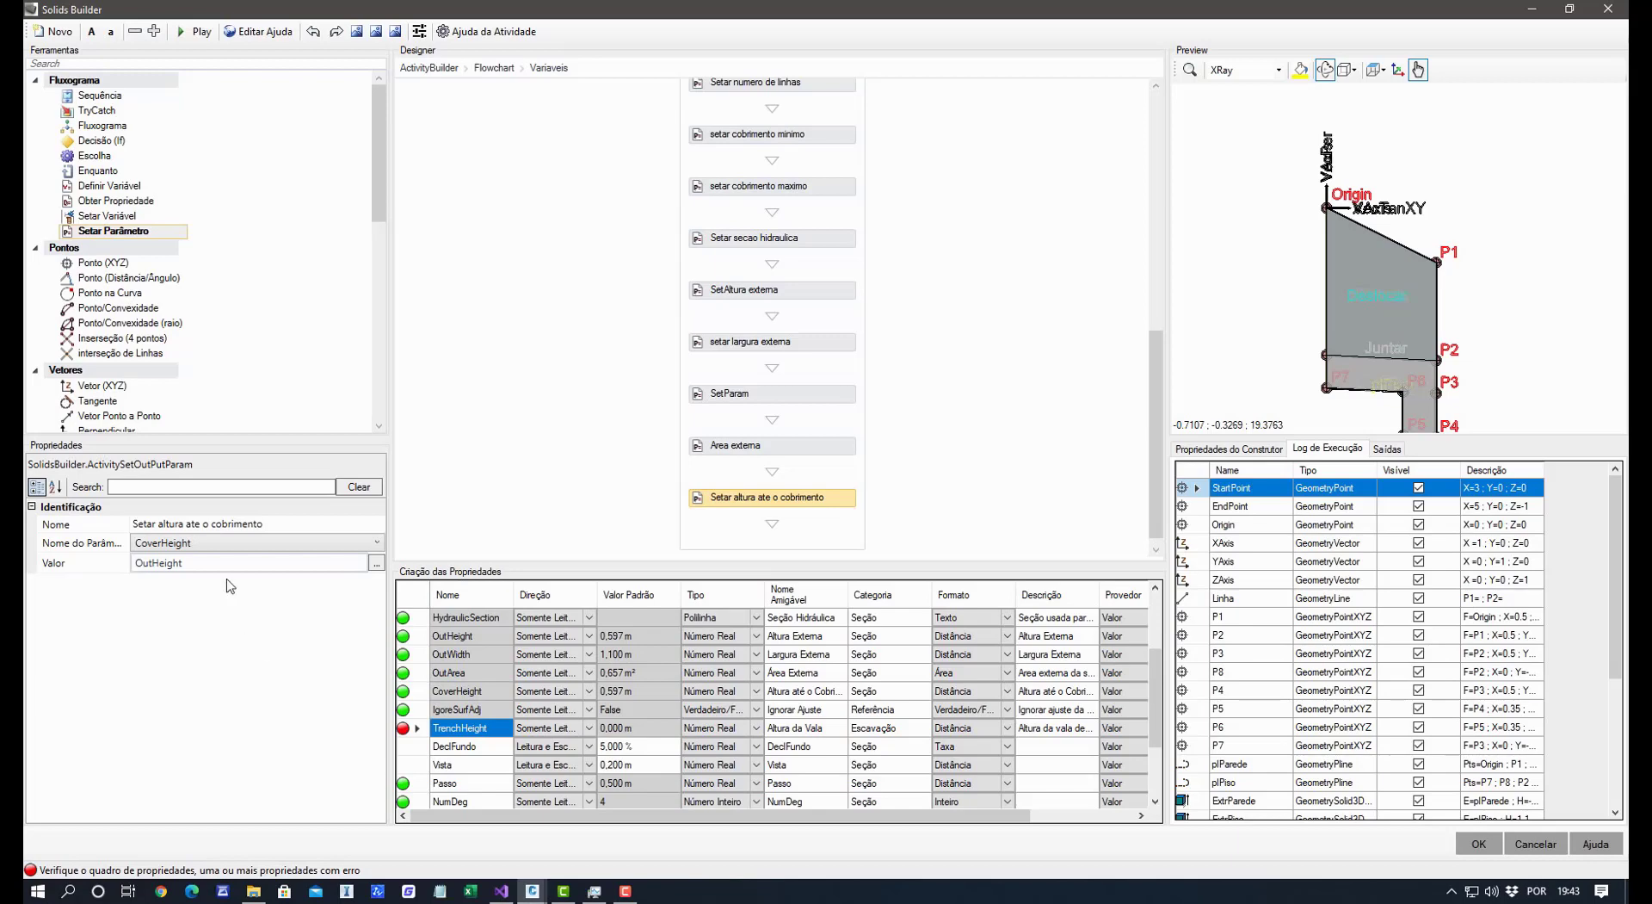
click(199, 564)
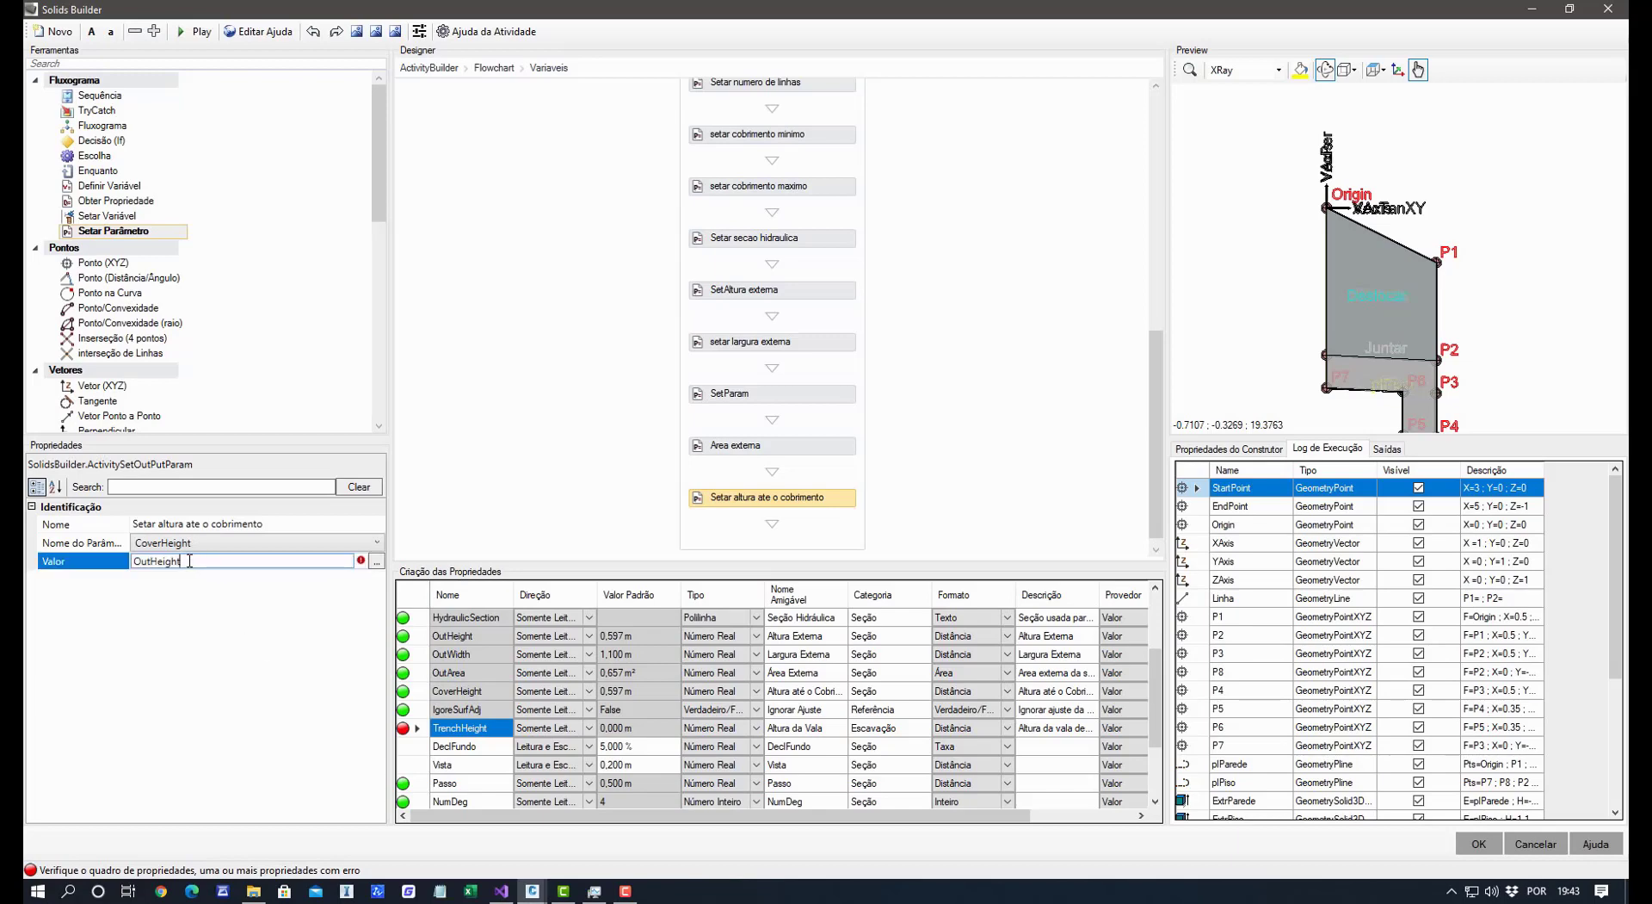
click(446, 764)
click(469, 728)
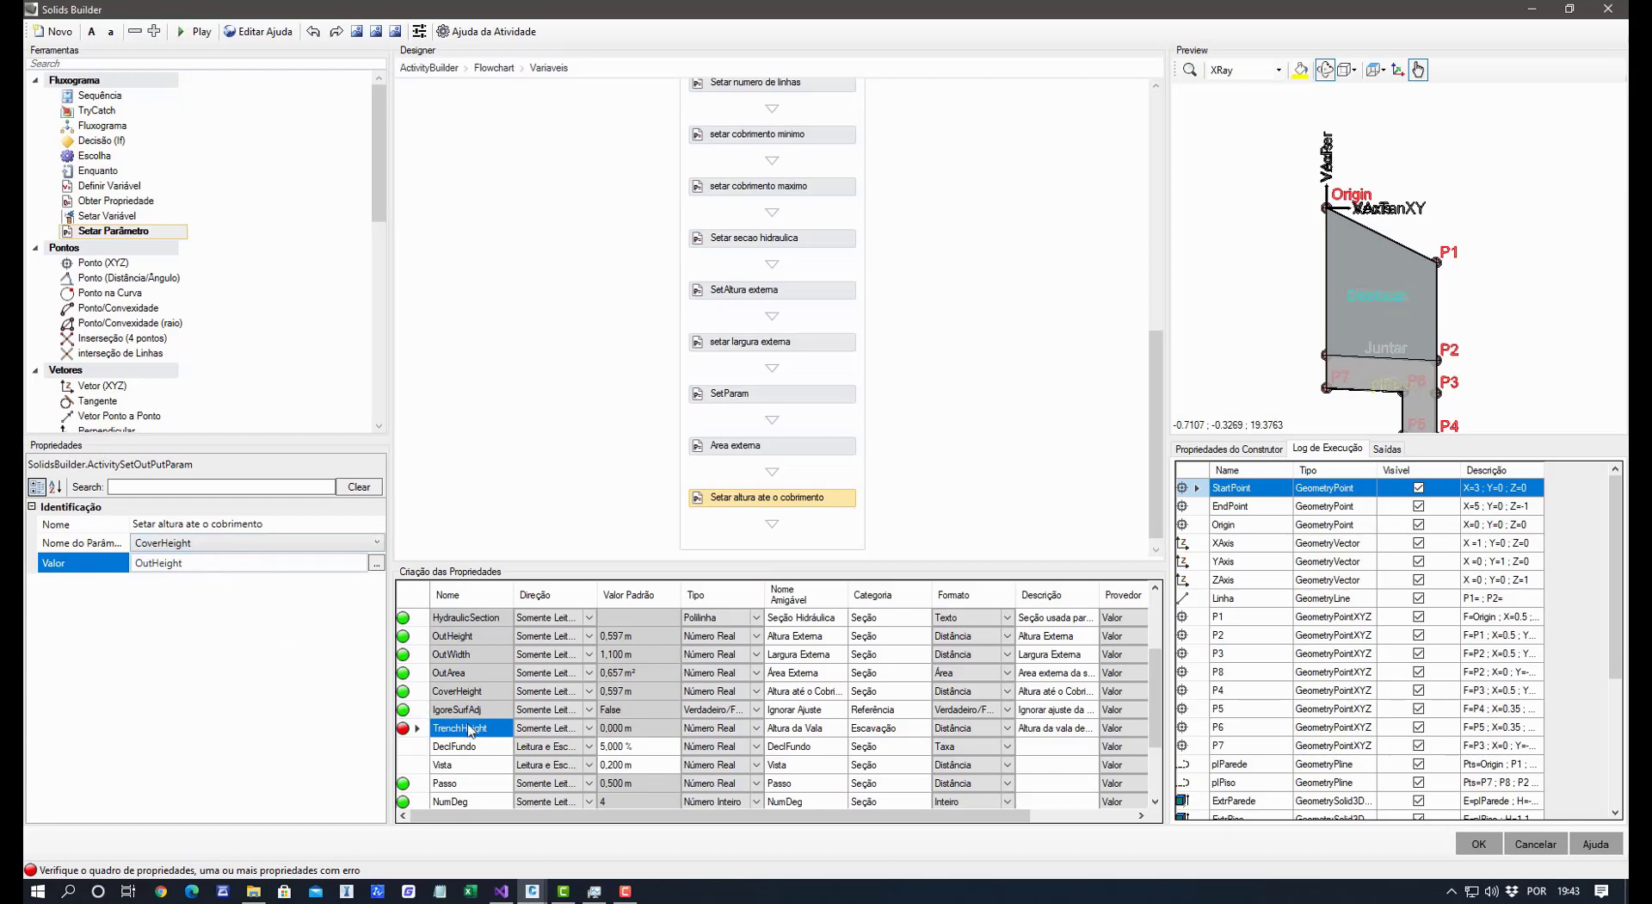
click(245, 545)
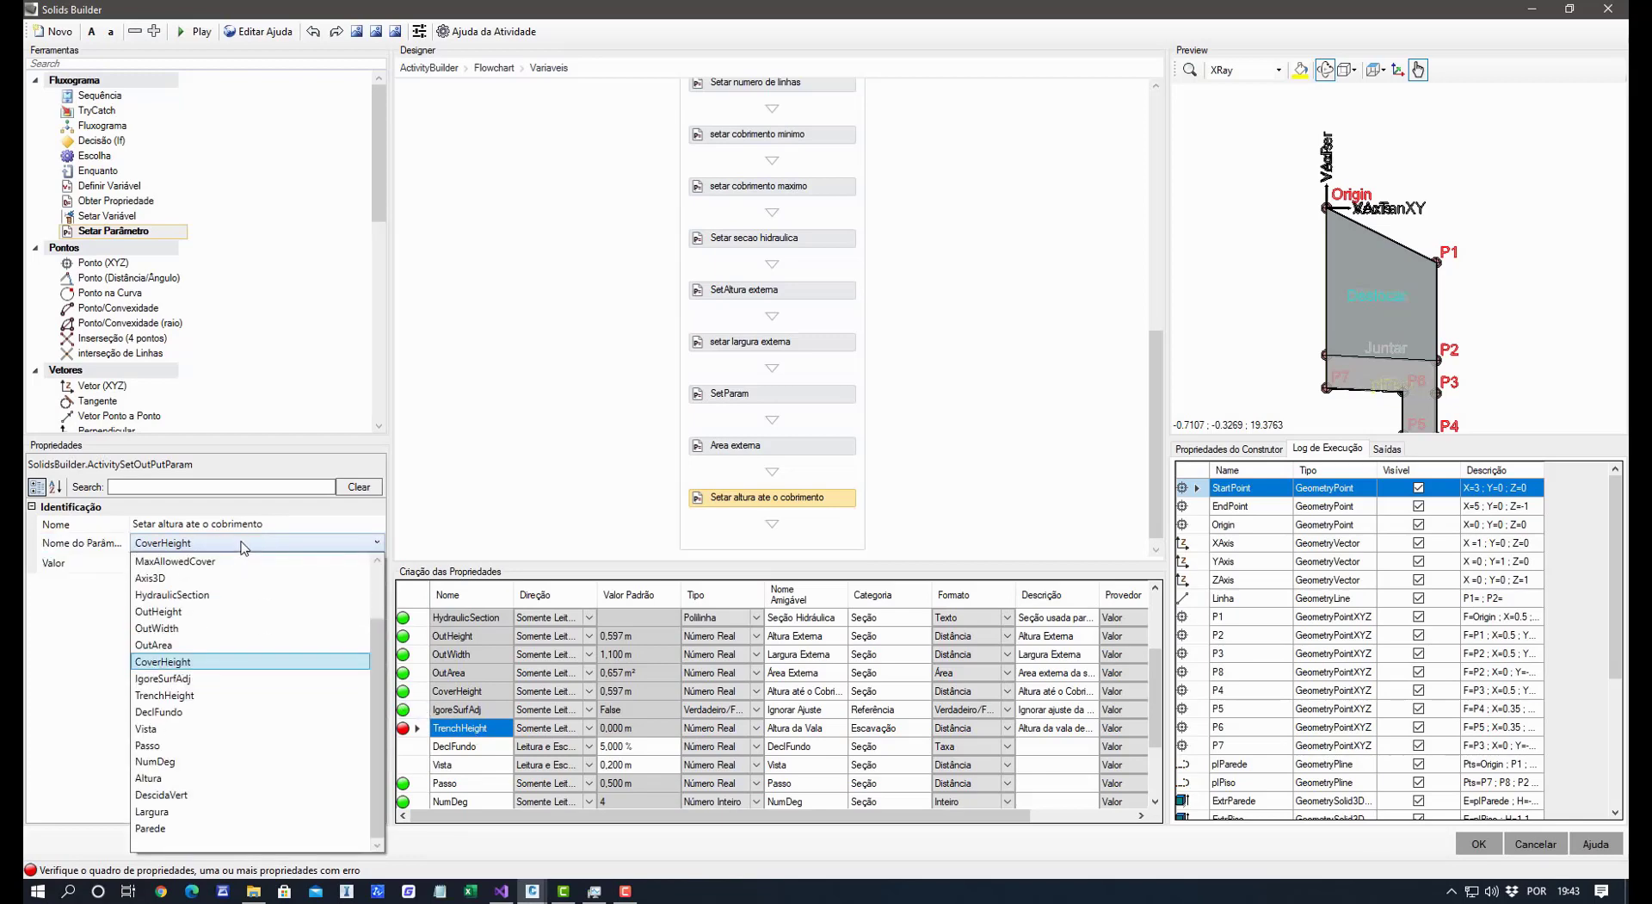
click(201, 695)
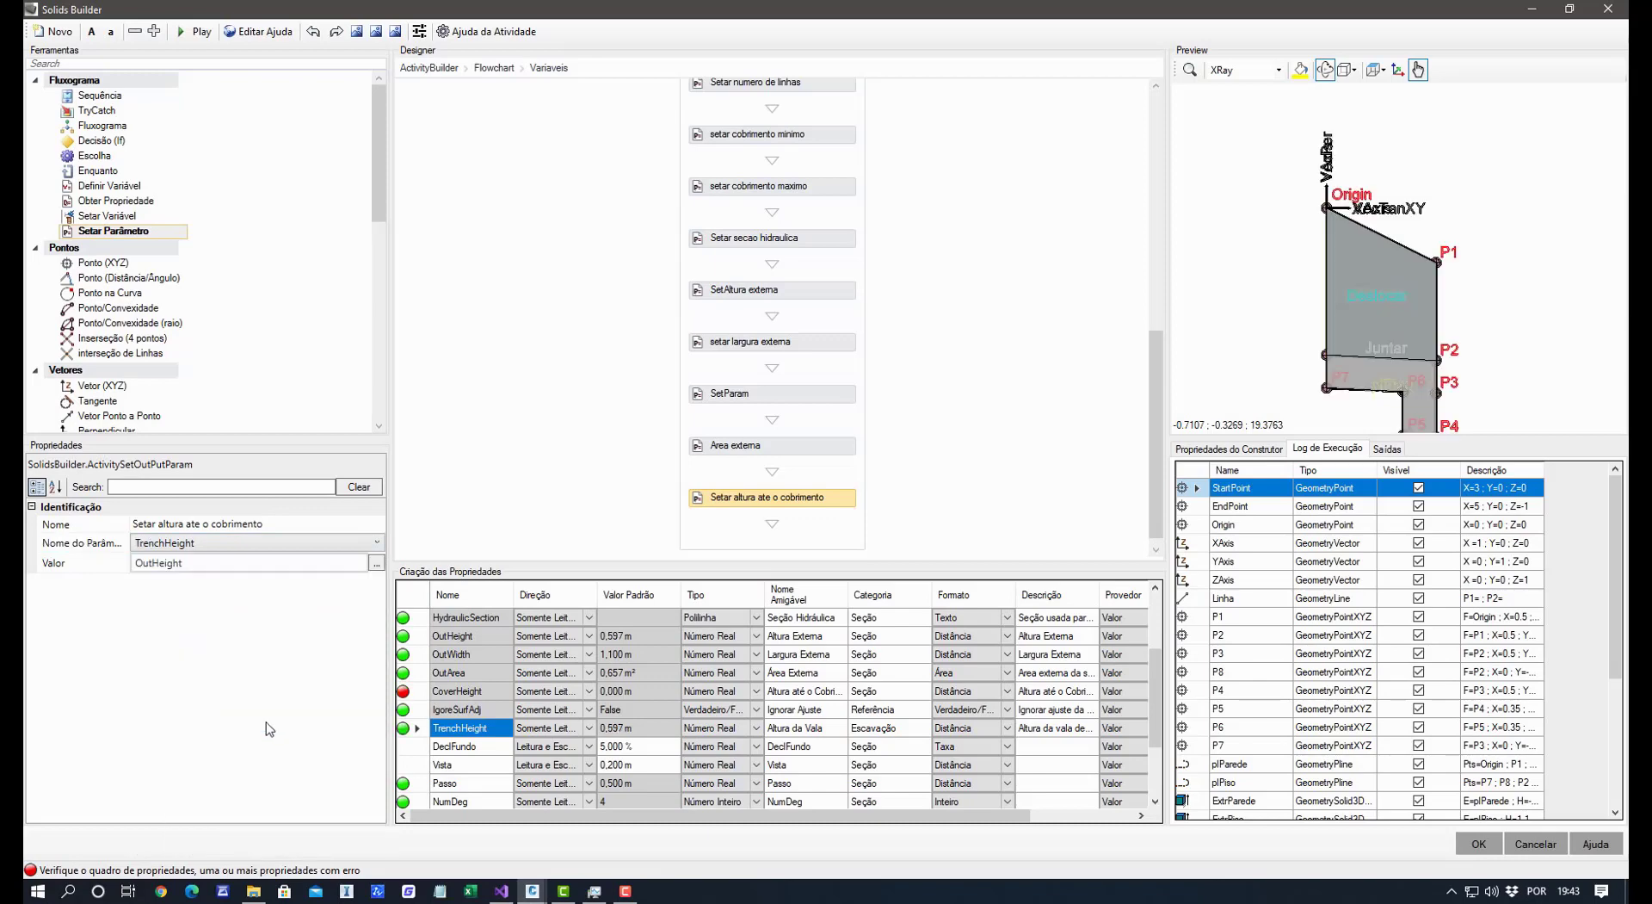
click(459, 769)
Check the preceding parameter activities, and add another Setar Parâmetro at the end of the sequence assigned to the CoverHeight parameter.
click(472, 695)
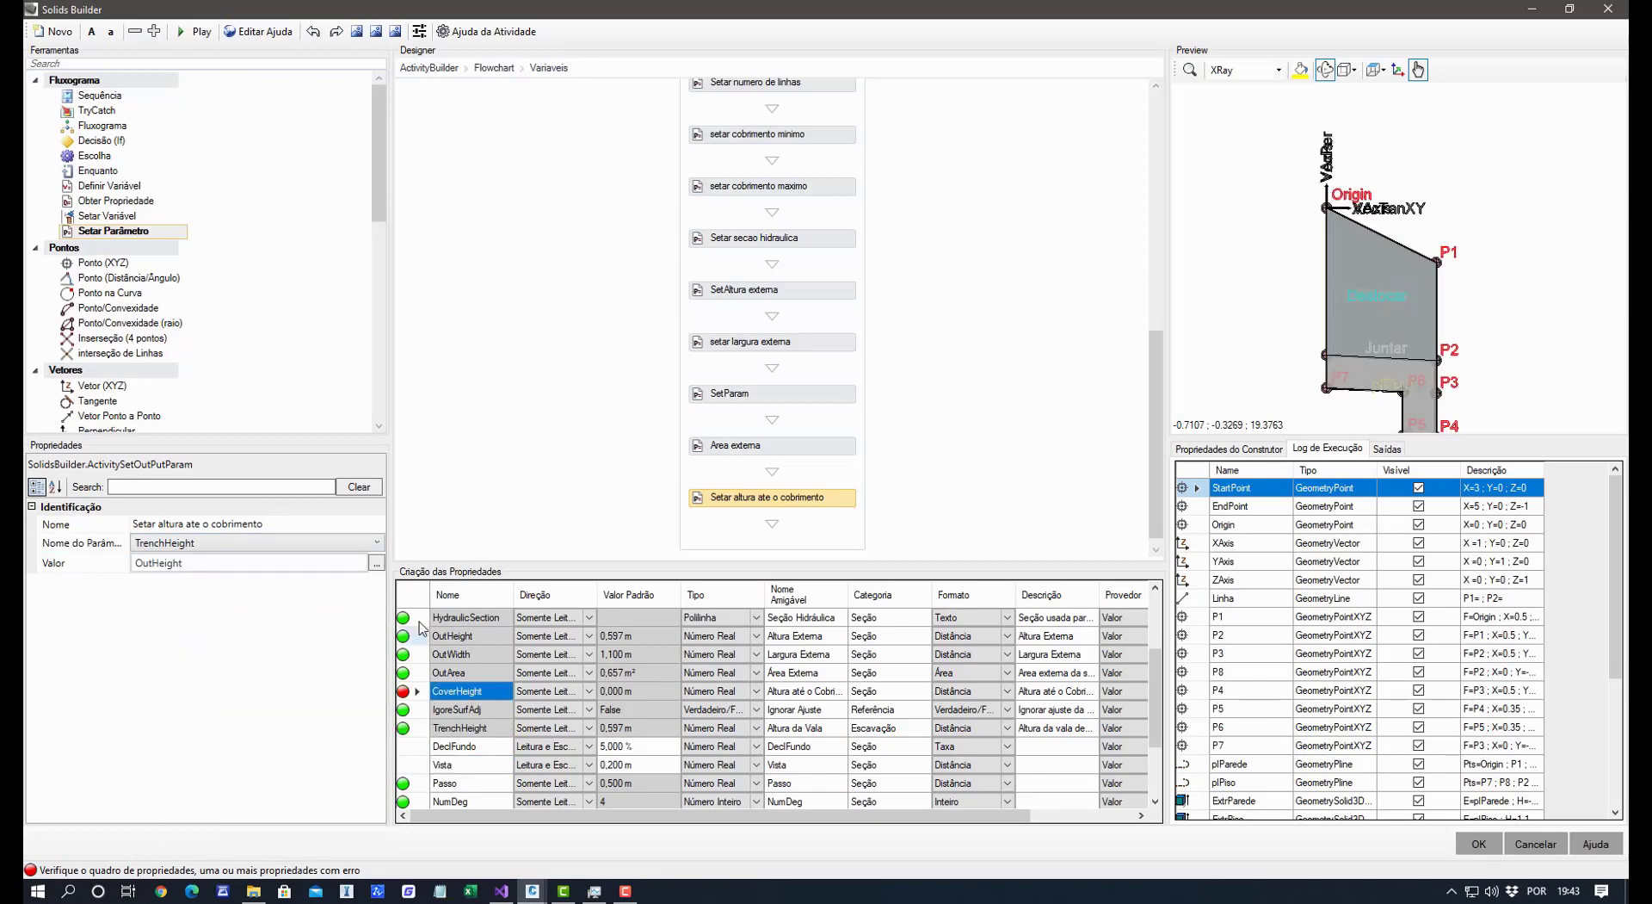
click(819, 394)
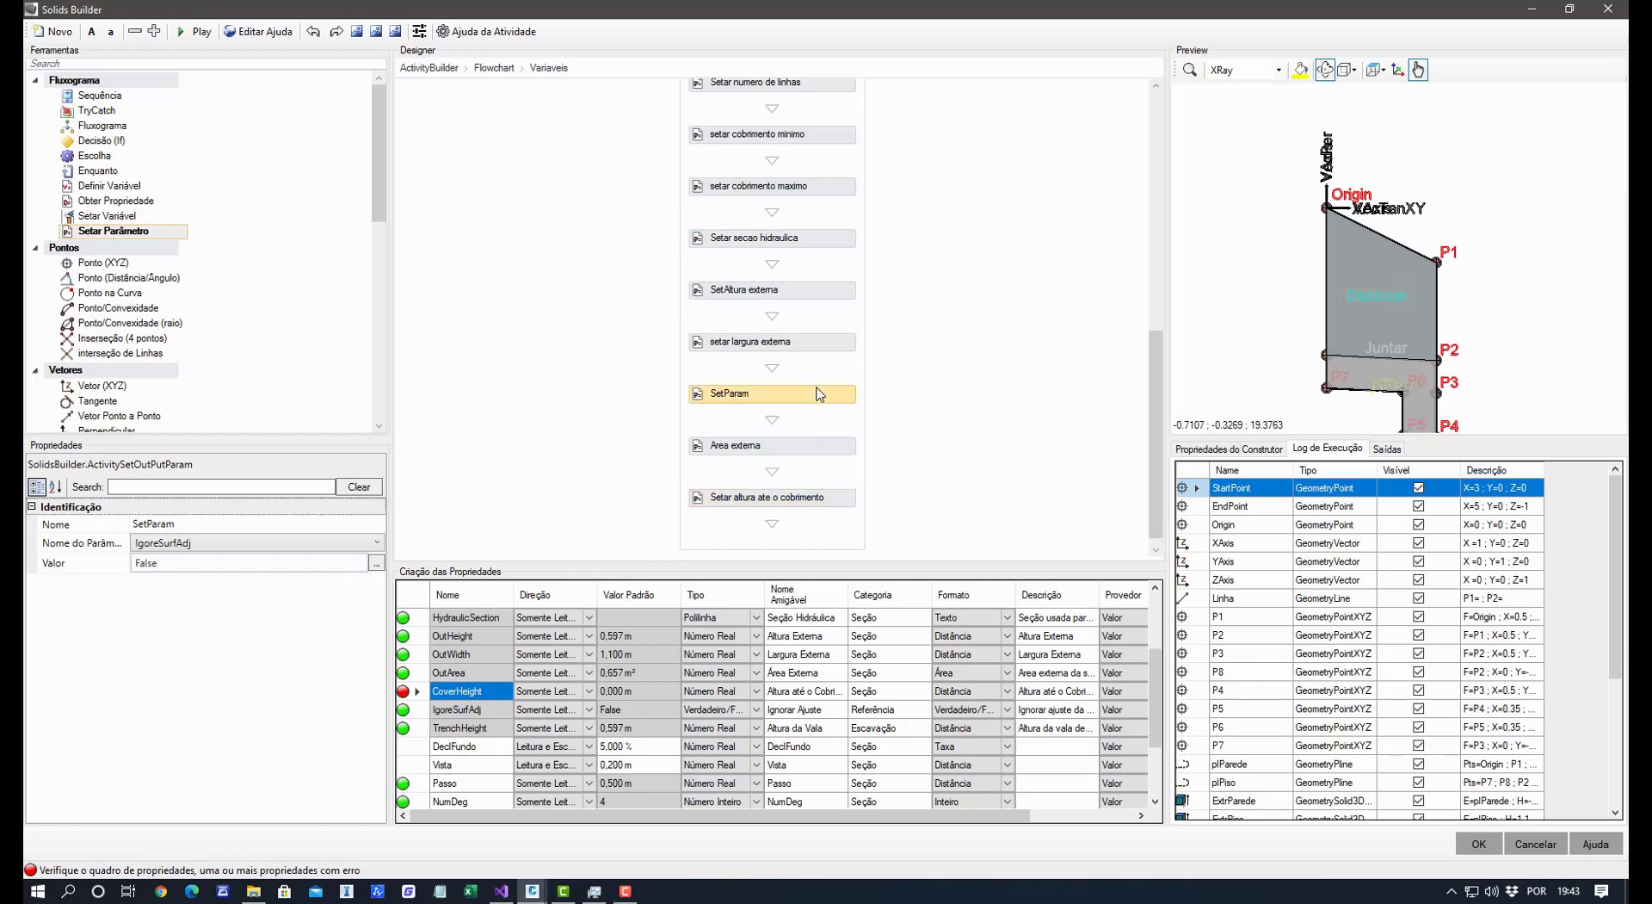
click(816, 448)
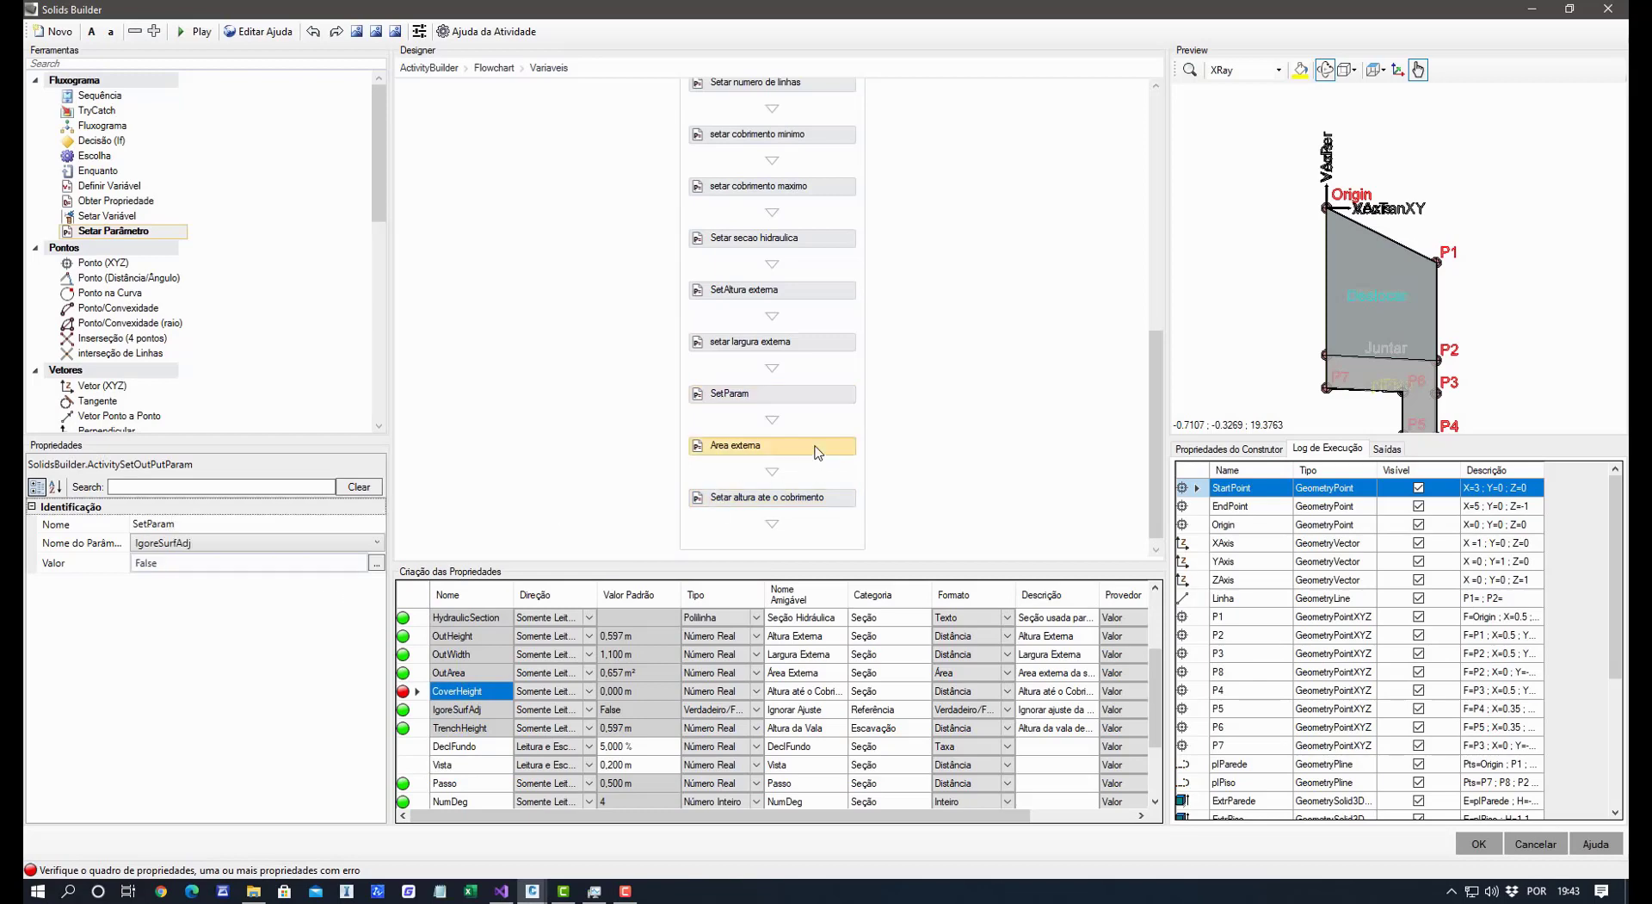
click(832, 344)
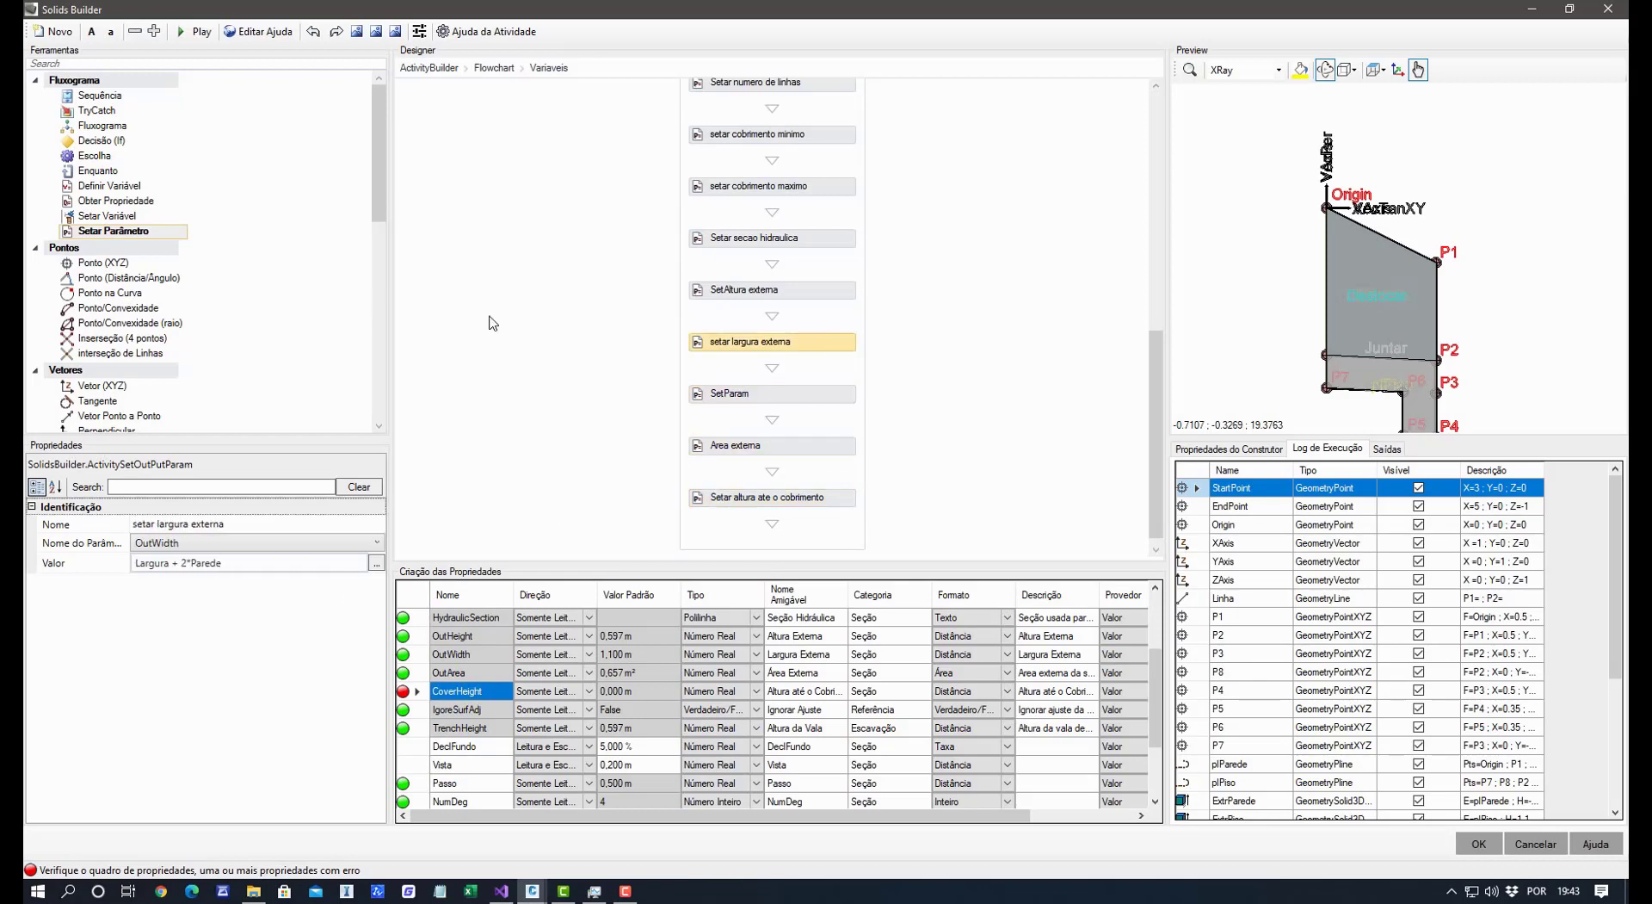
drag(112, 231, 742, 515)
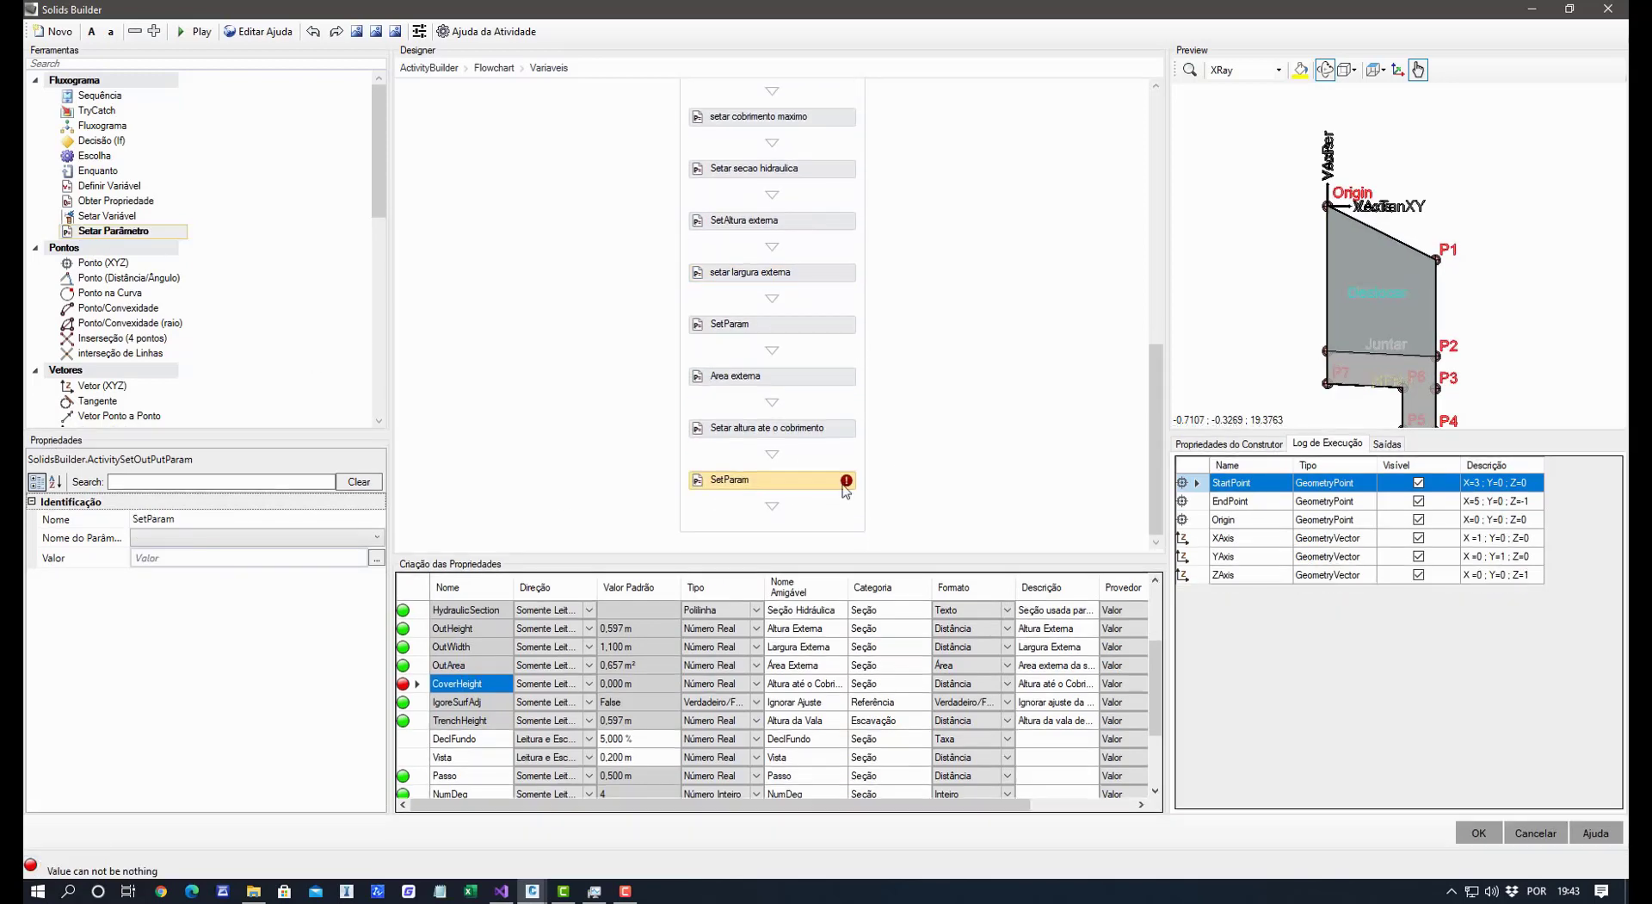
click(185, 538)
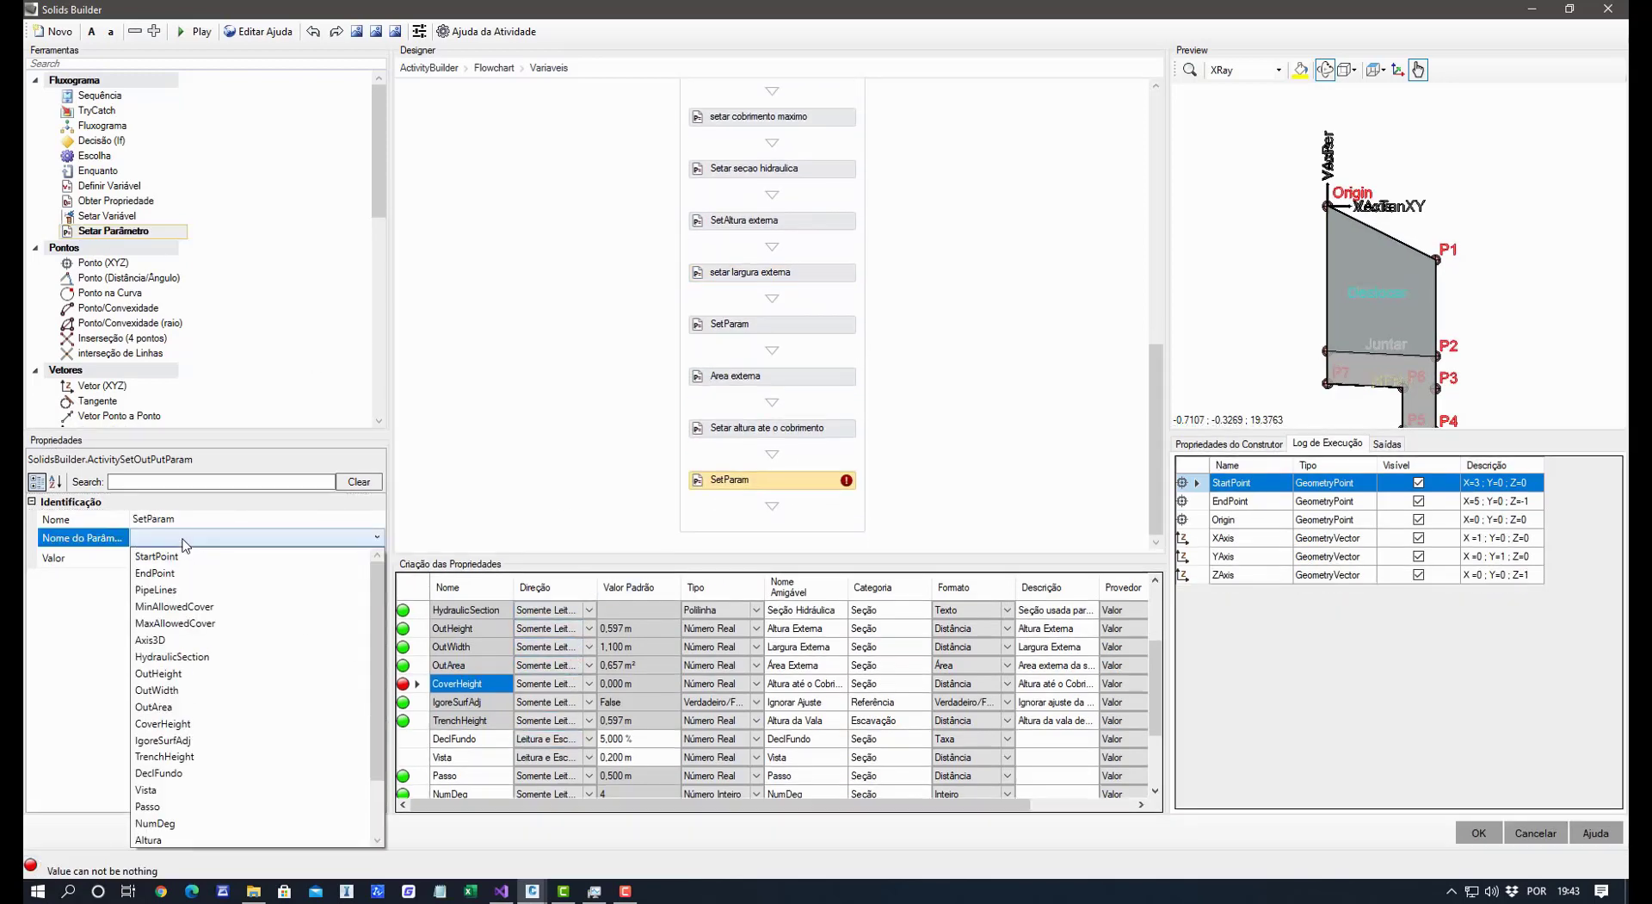
click(180, 724)
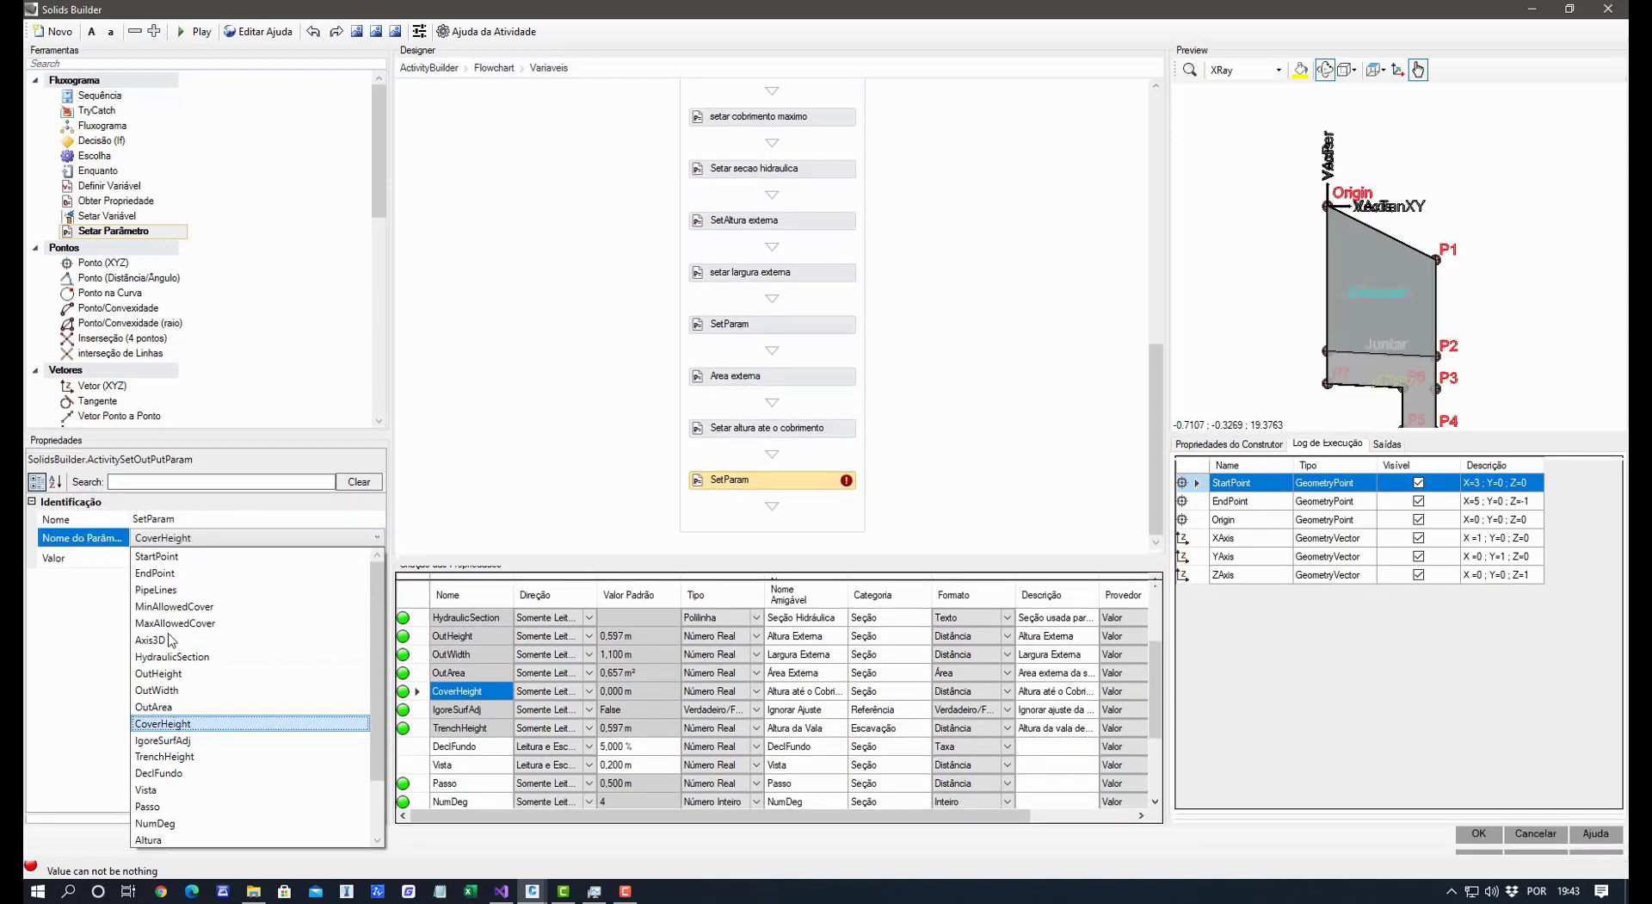
click(177, 557)
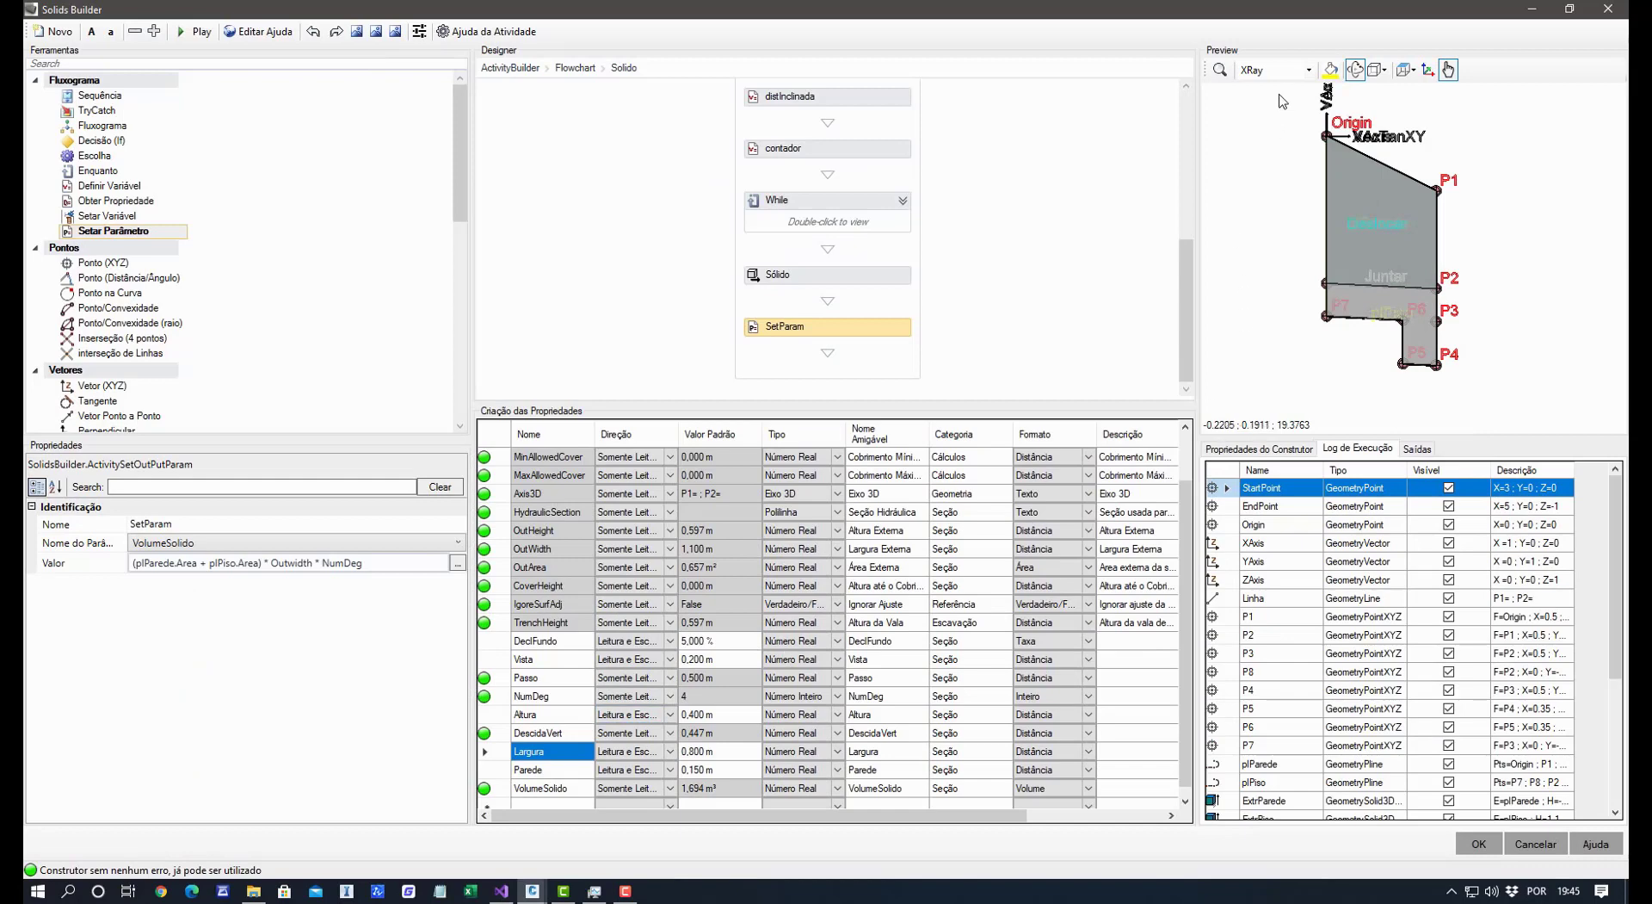
Fit the whole model in the preview and inspect the stepped solid from an isometric view.
click(1220, 70)
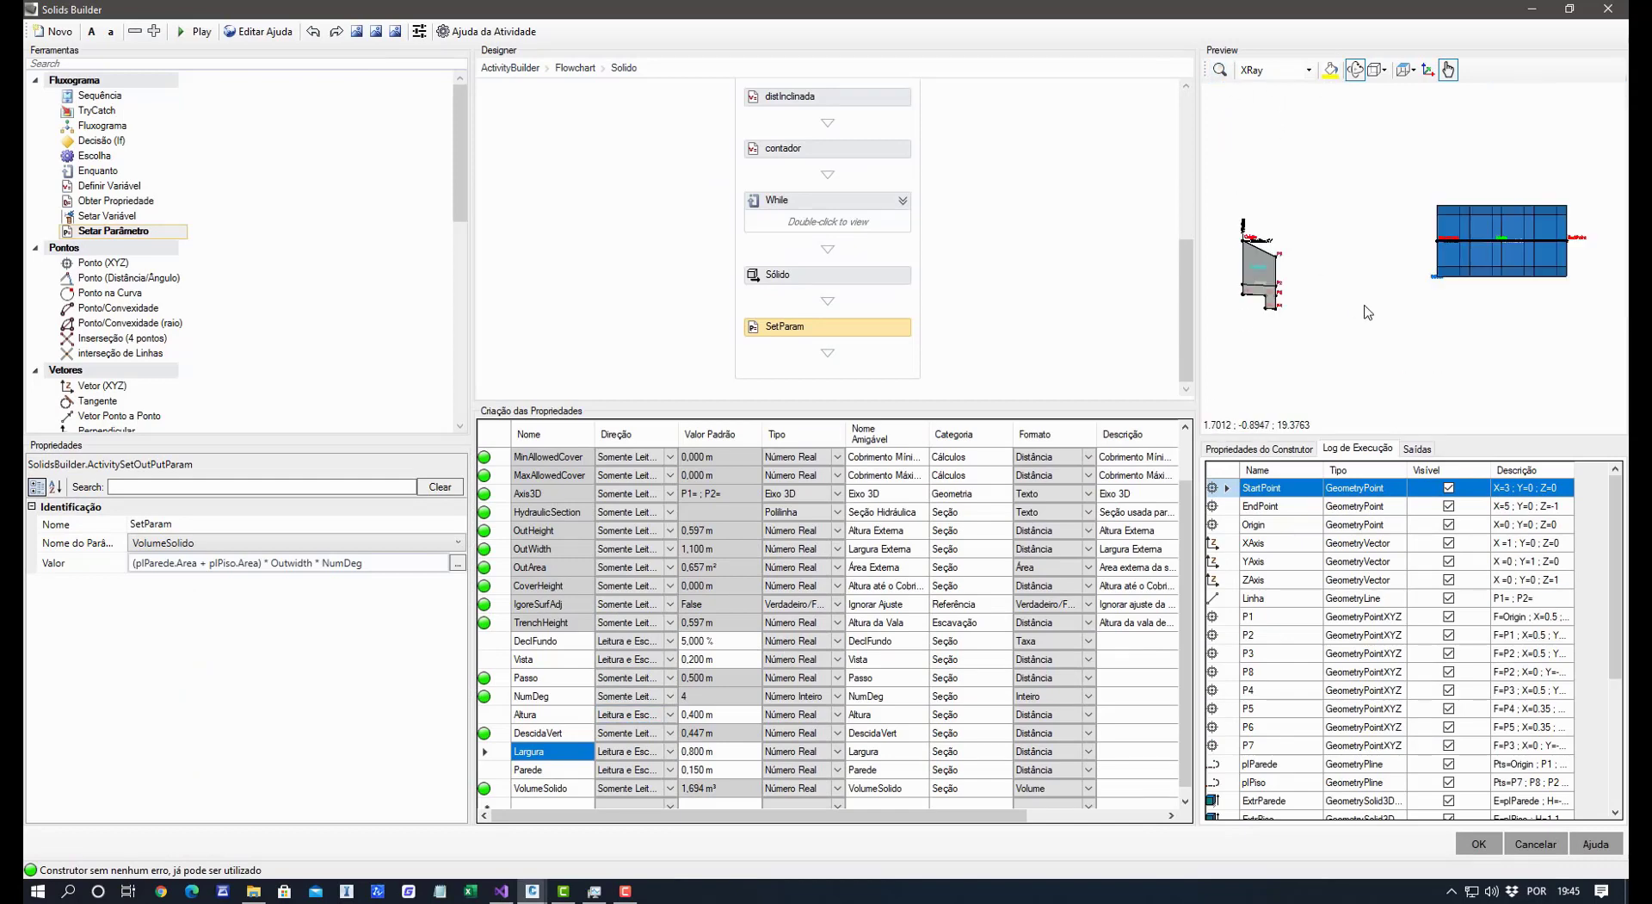
click(1406, 69)
click(1444, 201)
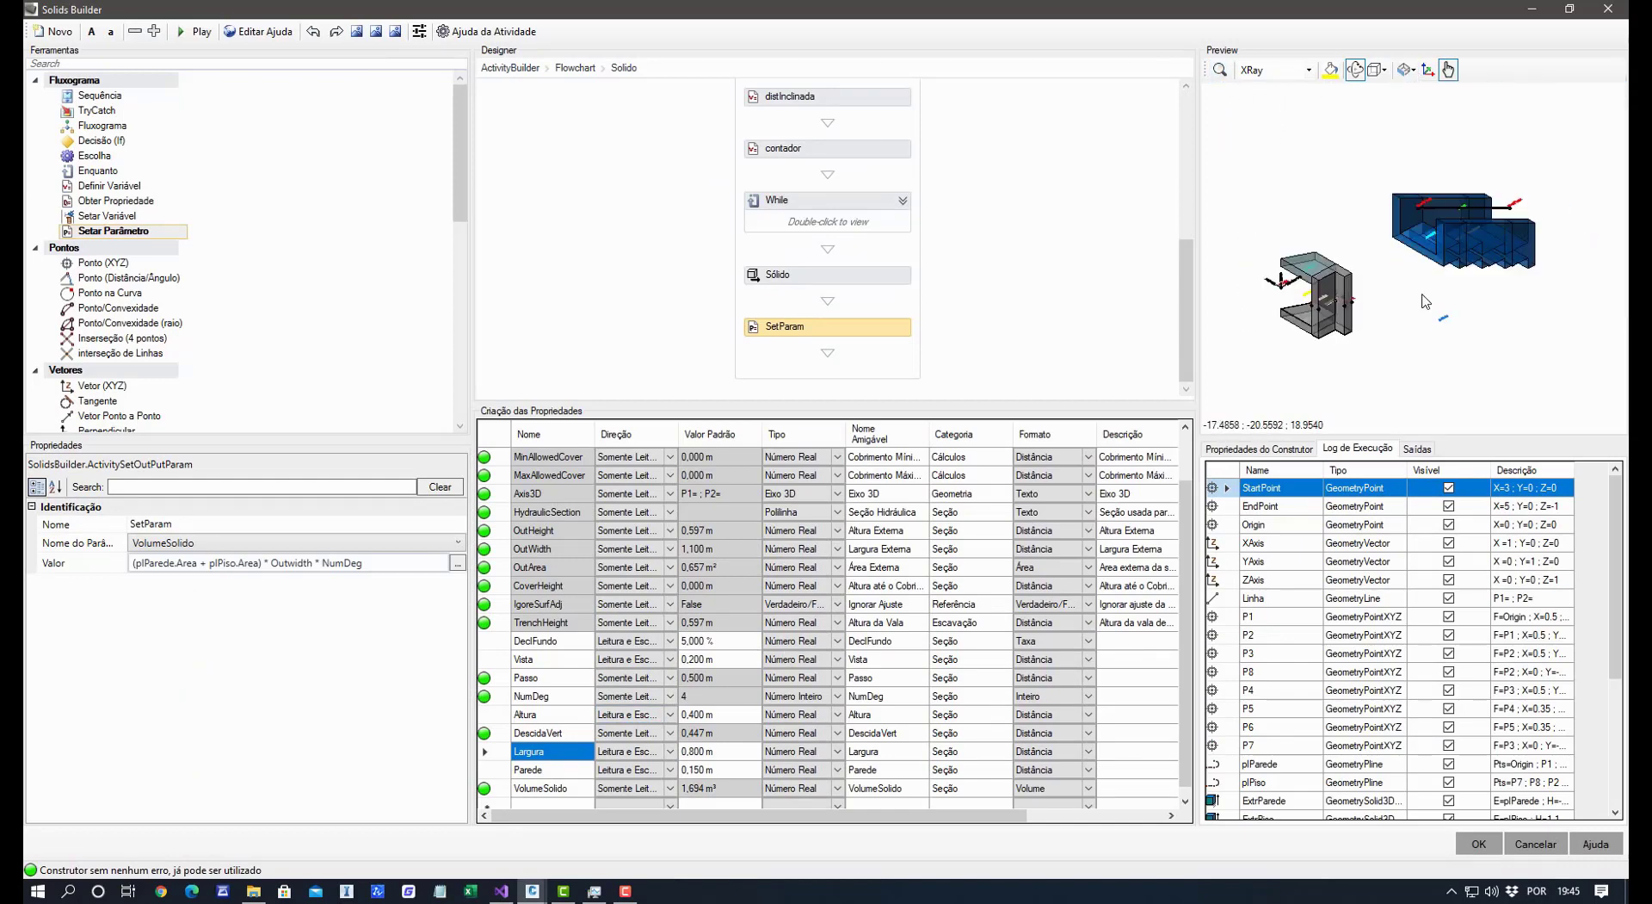
scroll(1387, 377, up, 5)
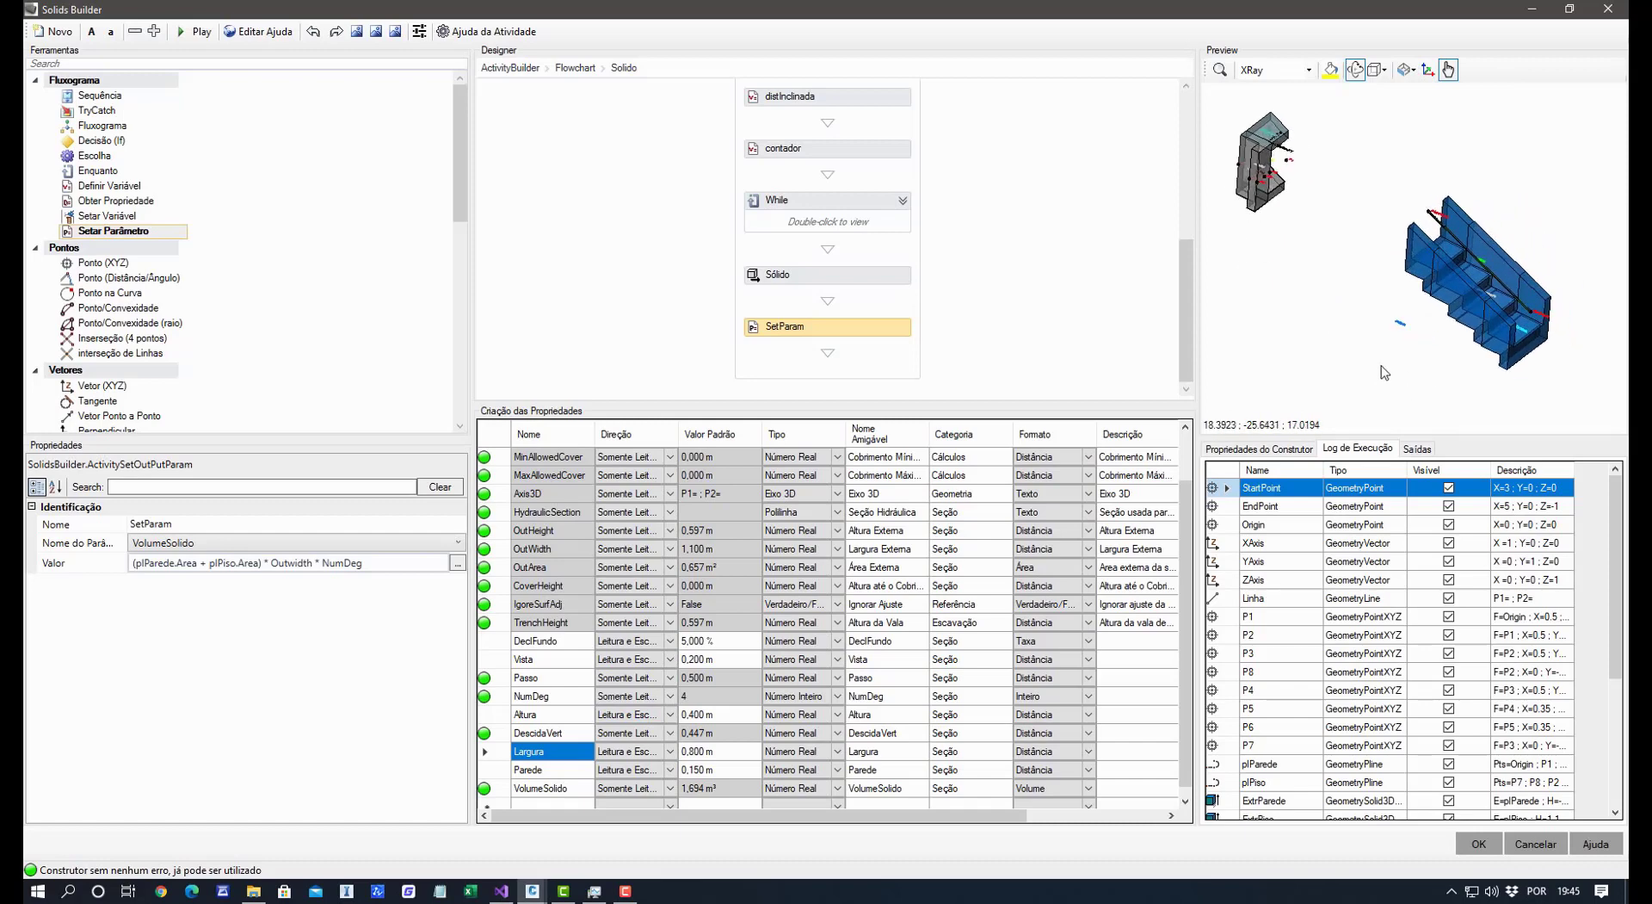
scroll(1395, 293, down, 5)
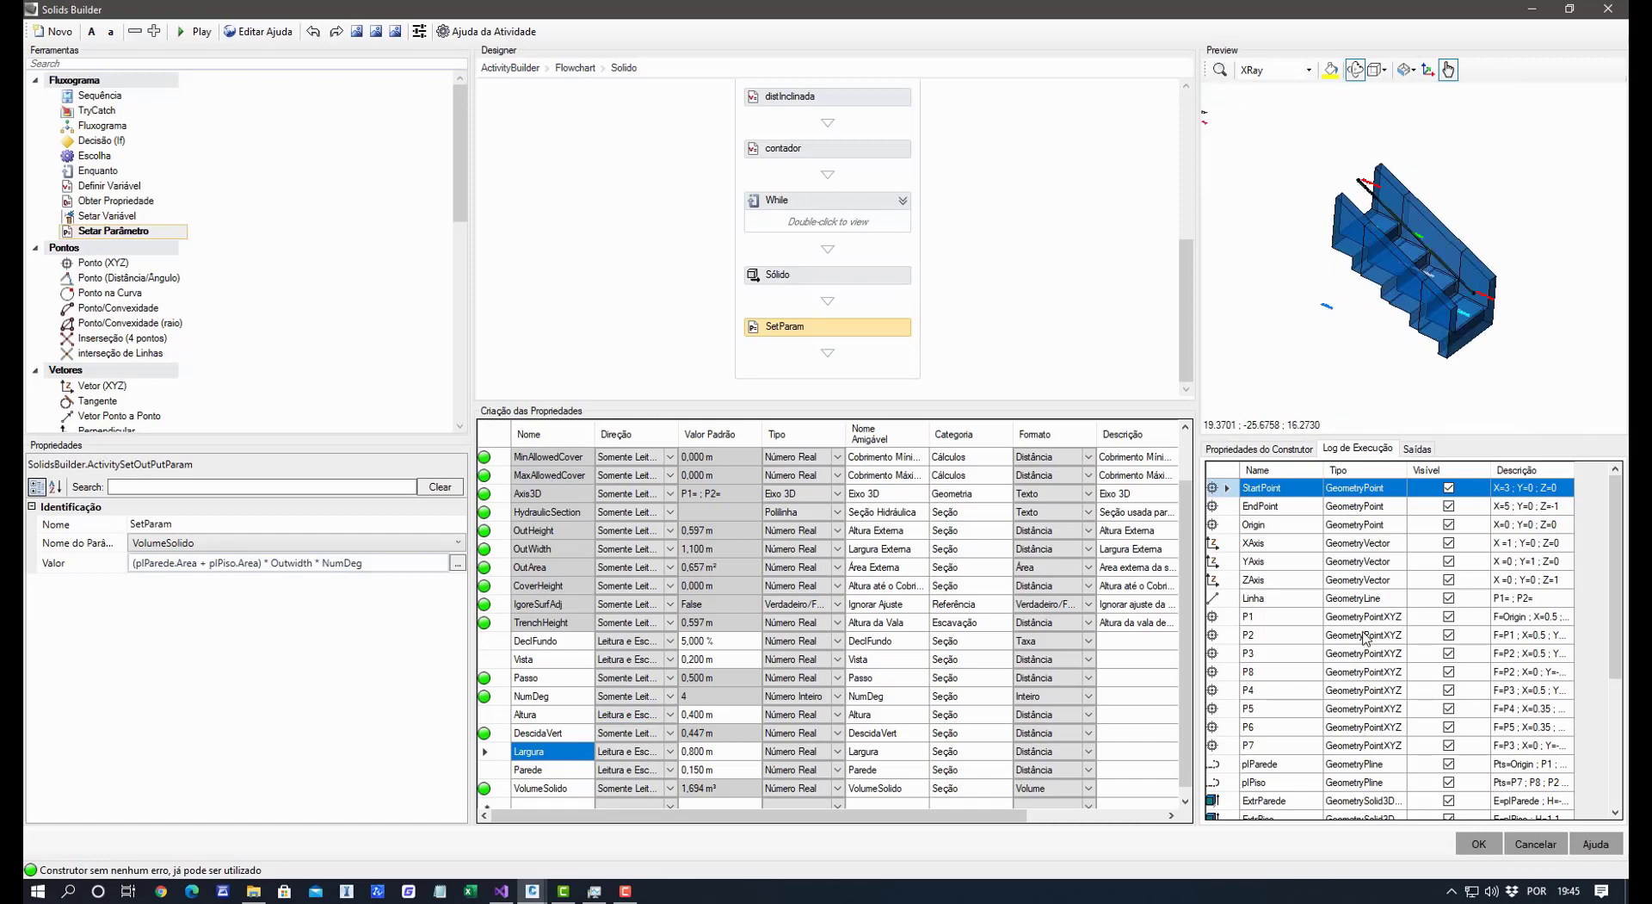
Accept the finished builder and reopen the properties of the Dispositivos Lineares 519A device in the drawing's custom sections.
click(1479, 844)
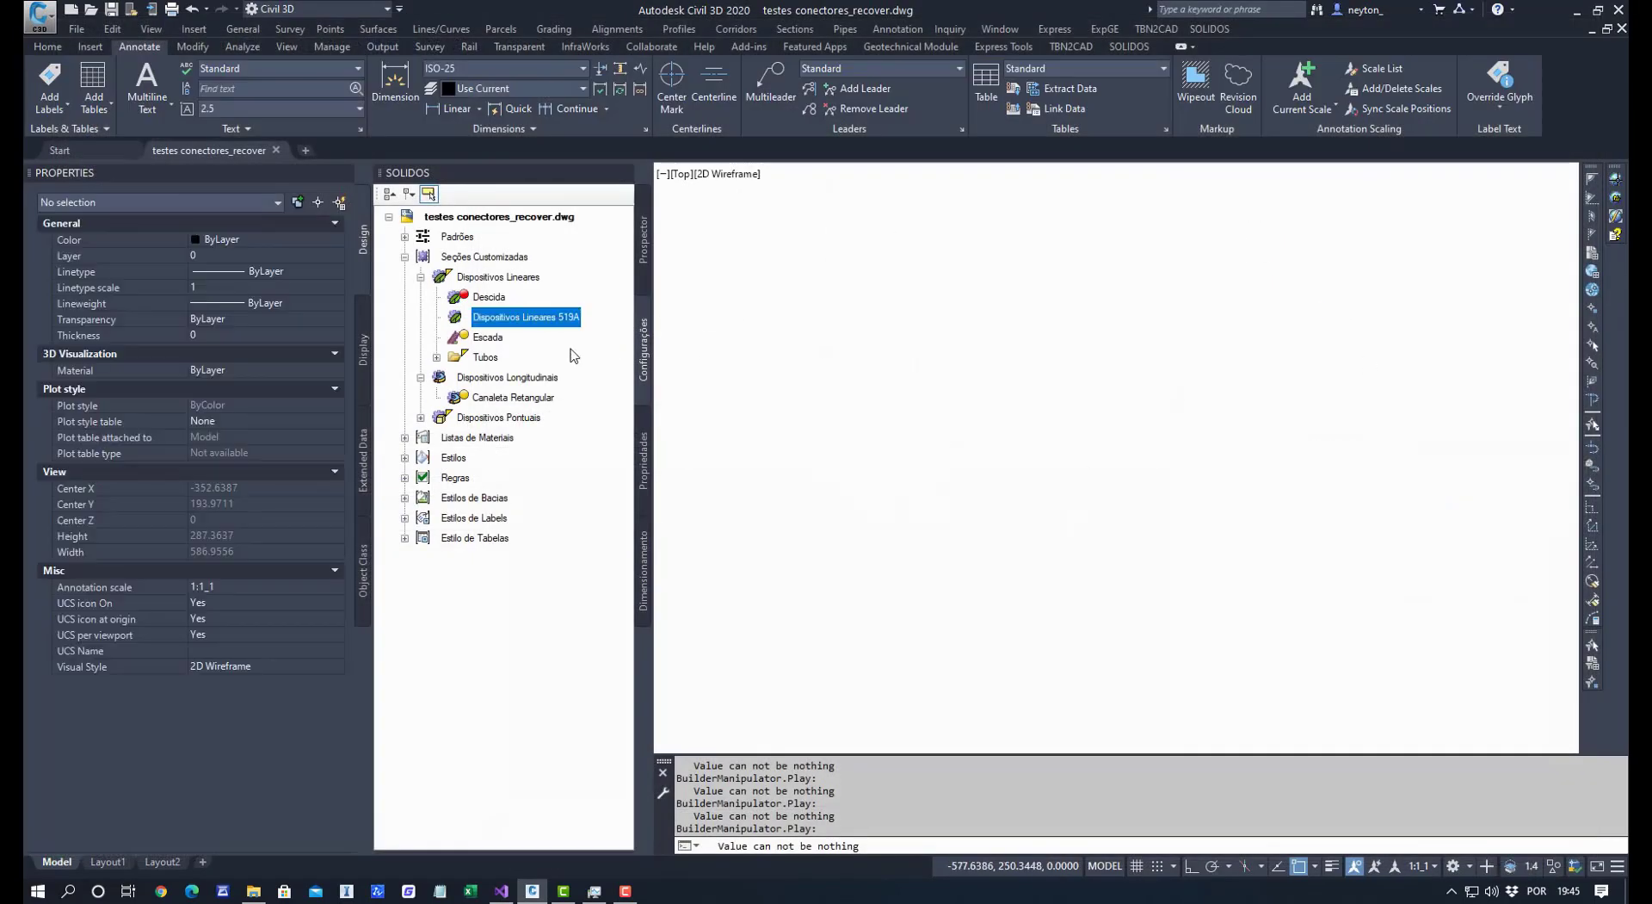
right_click(561, 322)
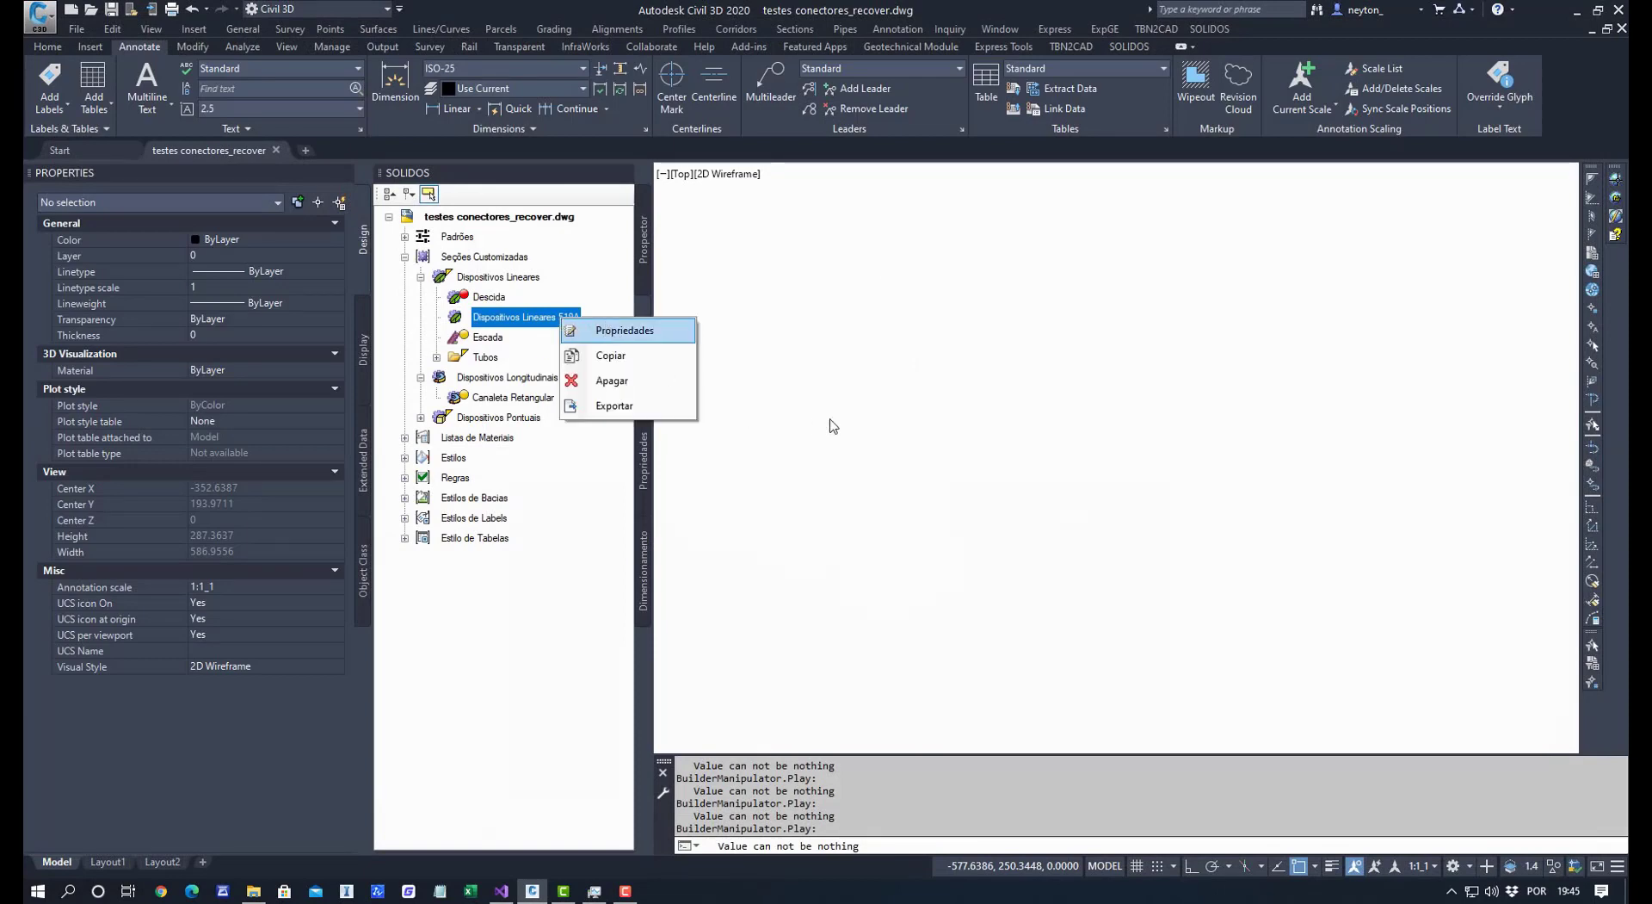
key(Return)
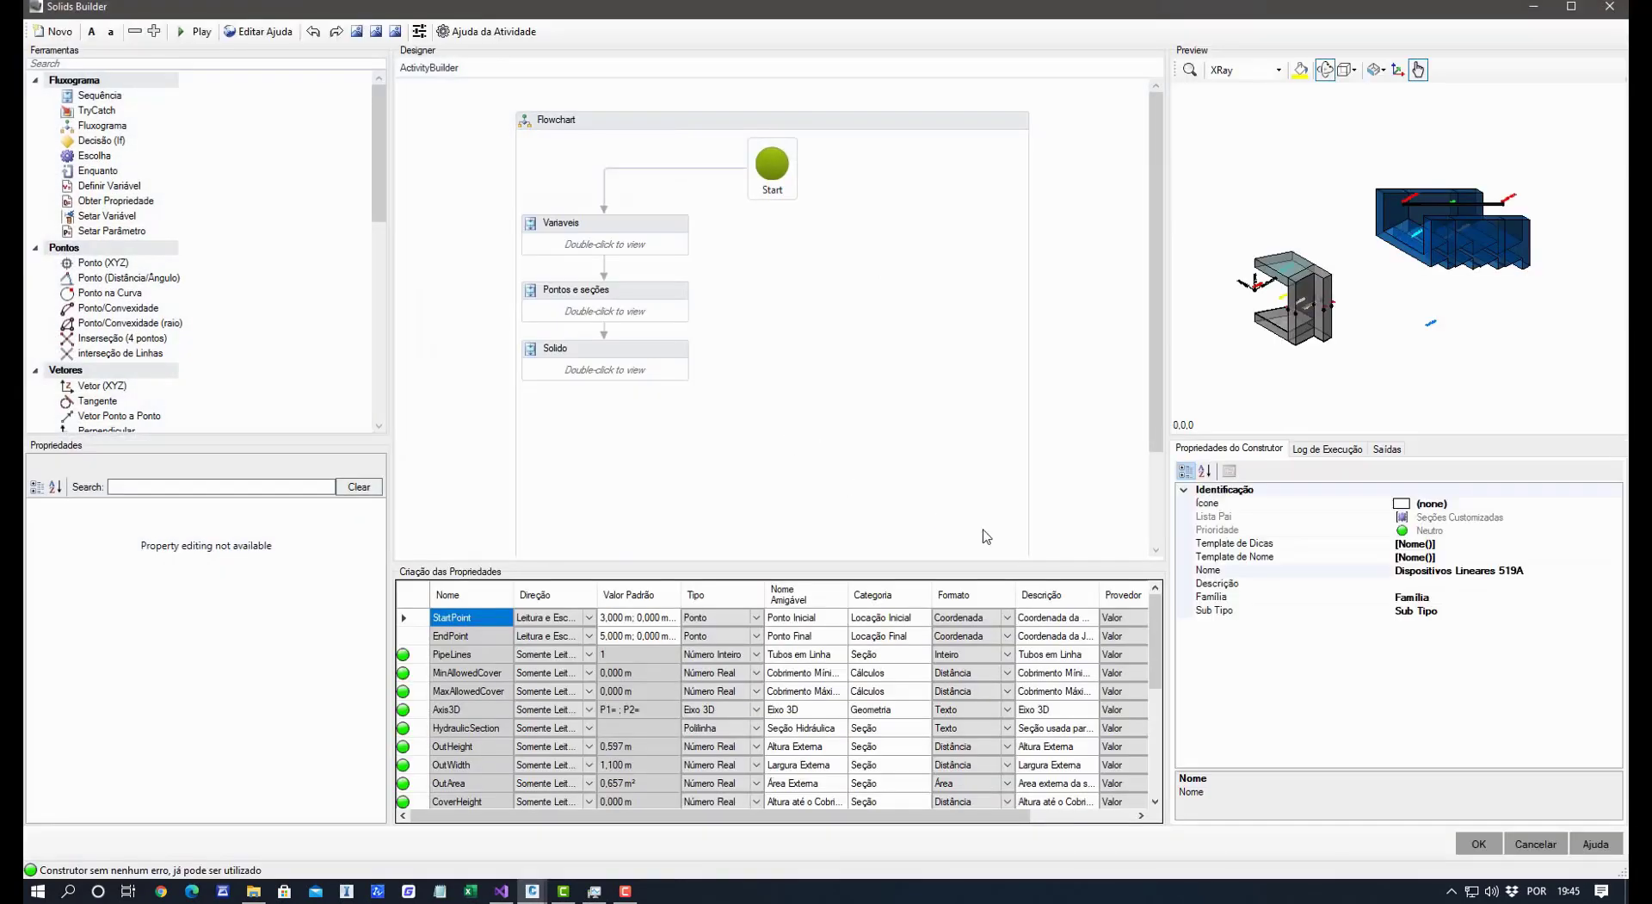
Rename the linear device builder as Descida dágua com degrau.
click(1531, 569)
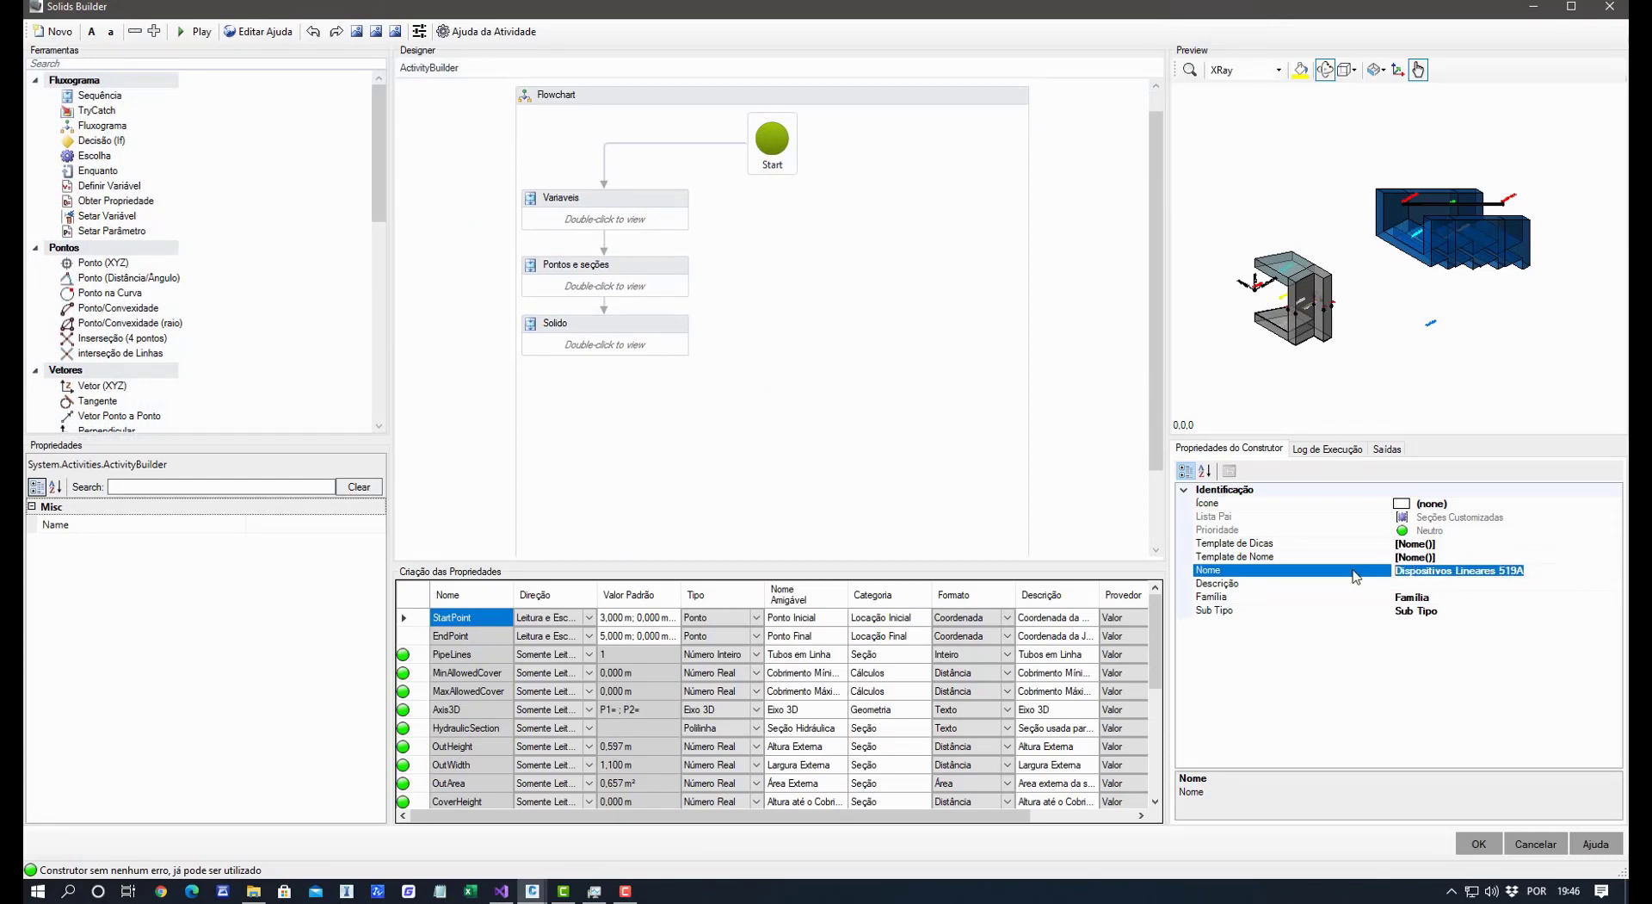
text(Descida d)
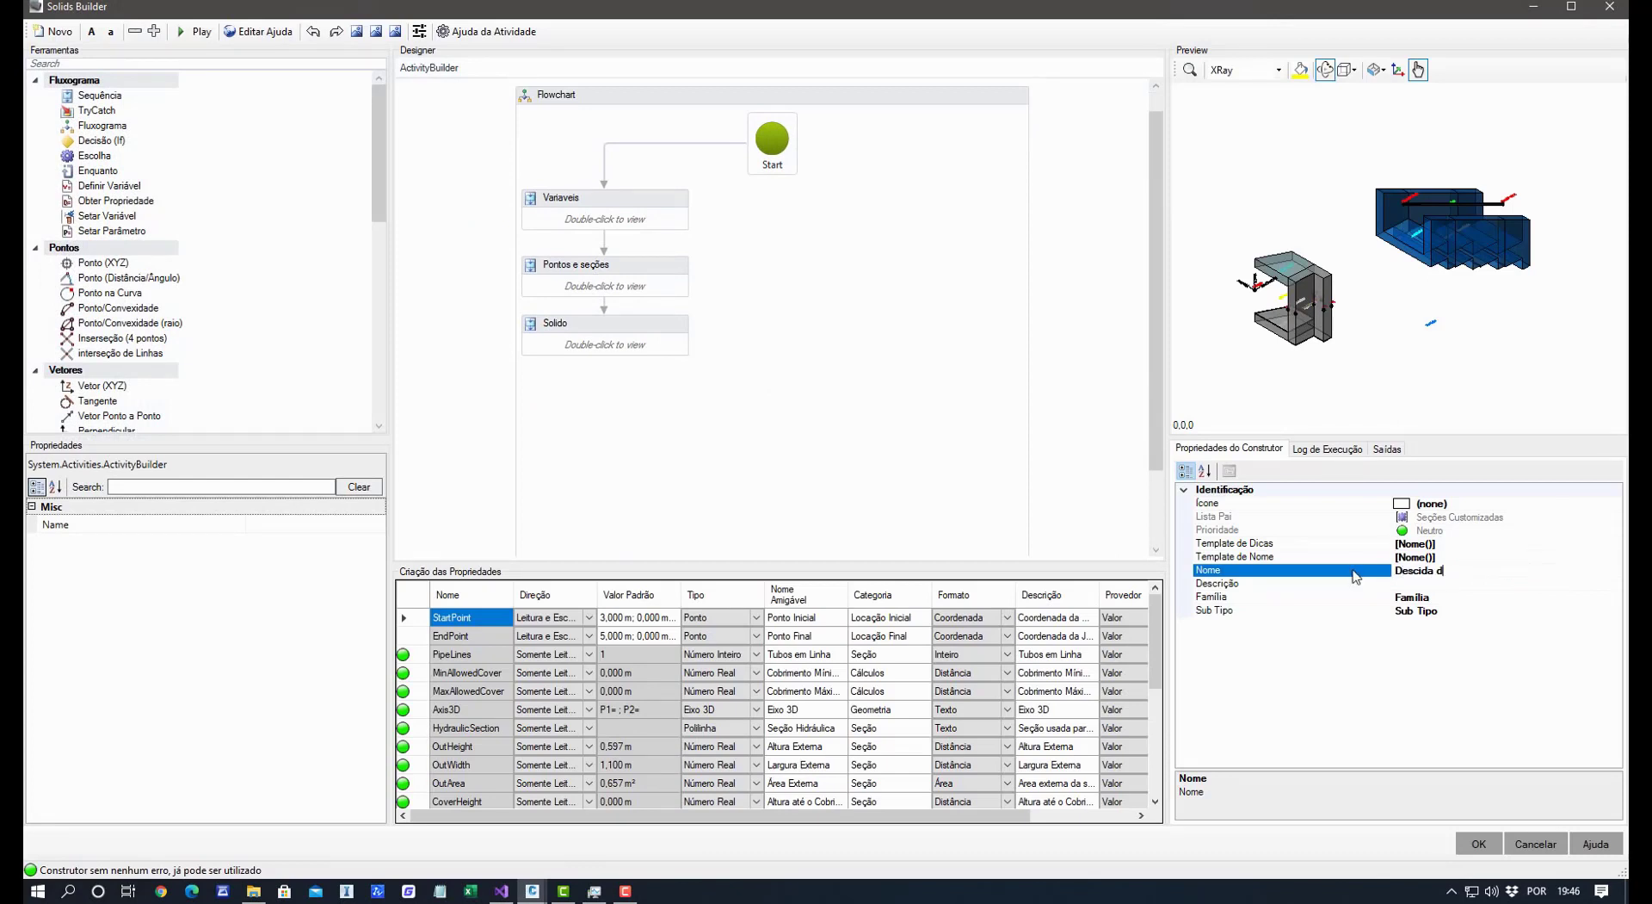
text(água com degrau)
click(1420, 583)
Set the device's family to Descida and its subtype to Descida com degrau, and accept the builder.
click(1303, 598)
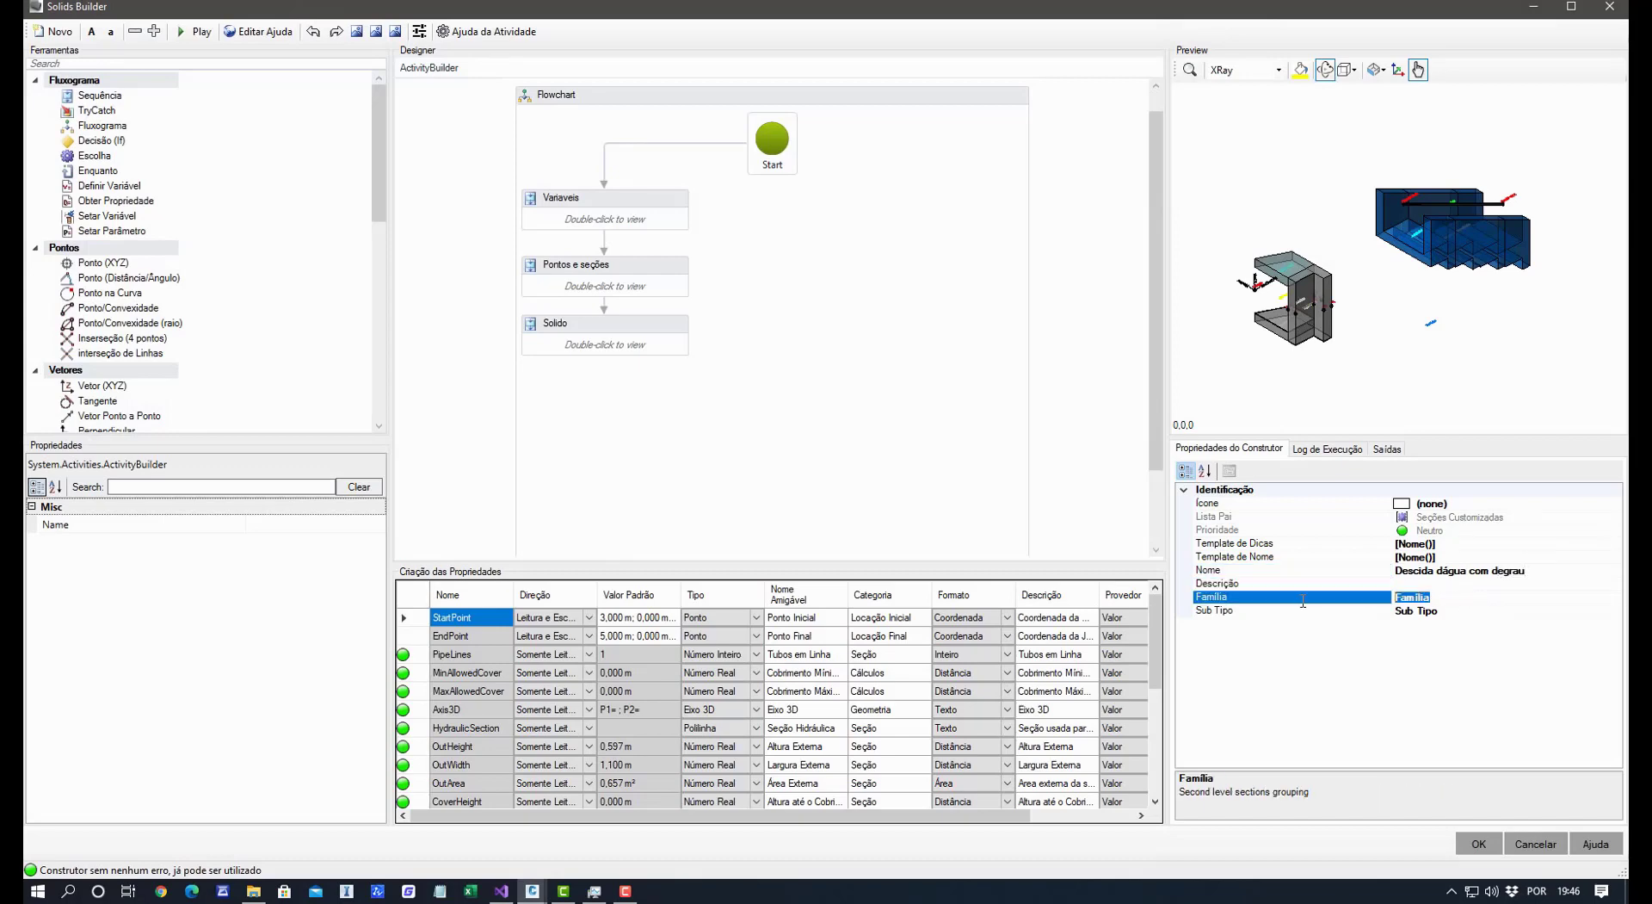
text(Descida)
click(1473, 613)
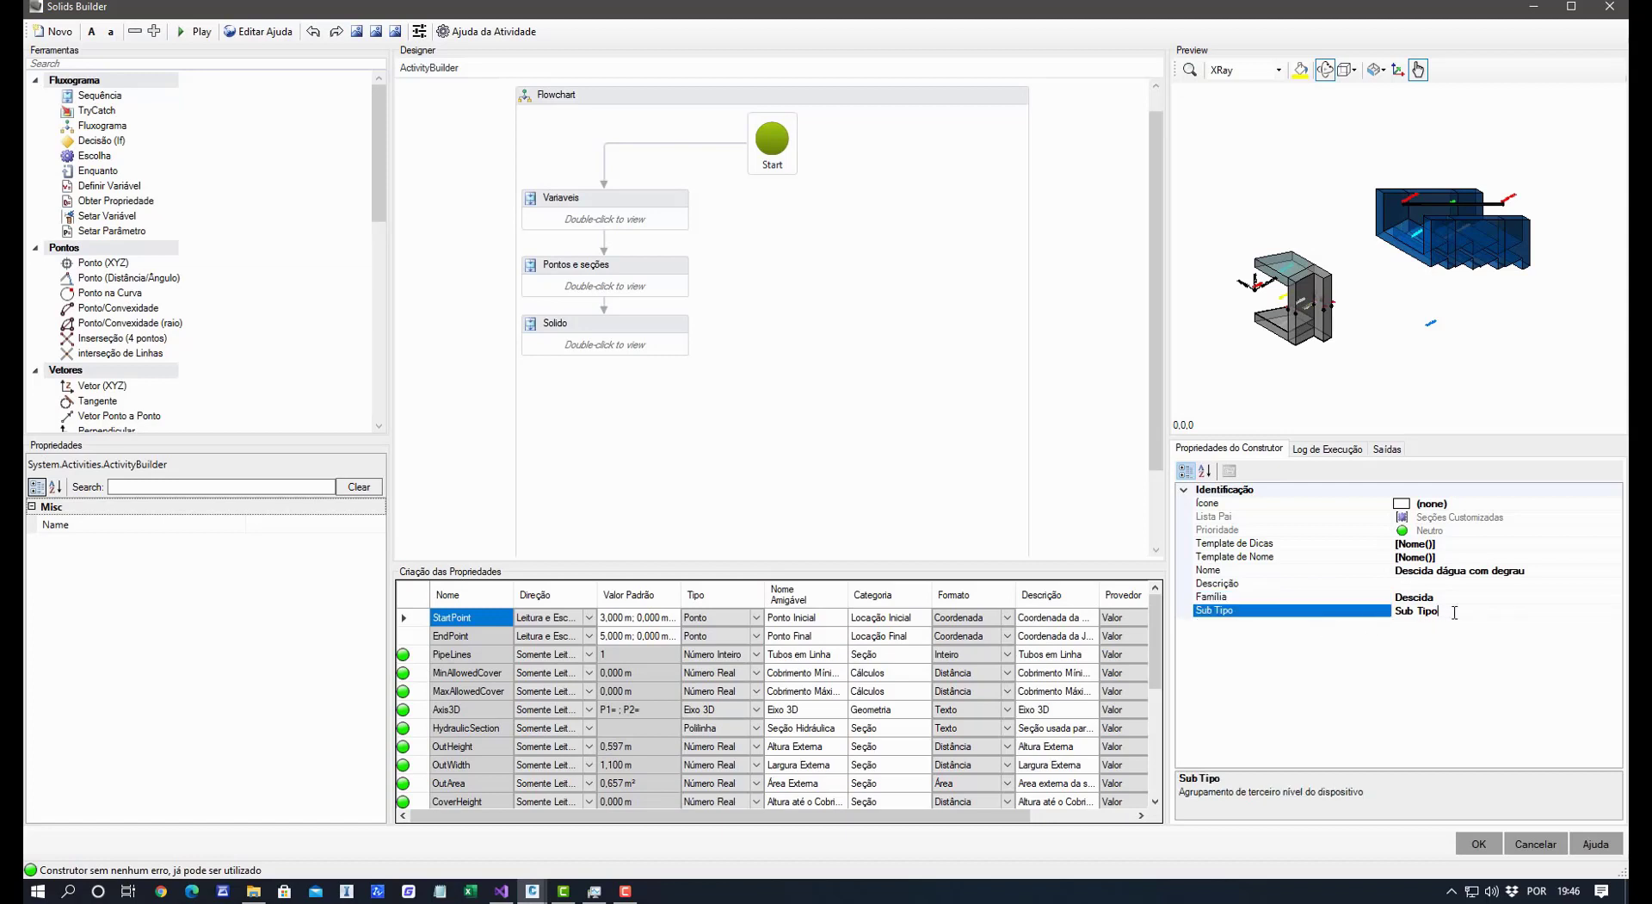
click(1331, 616)
text(Dew)
click(1288, 599)
click(1310, 518)
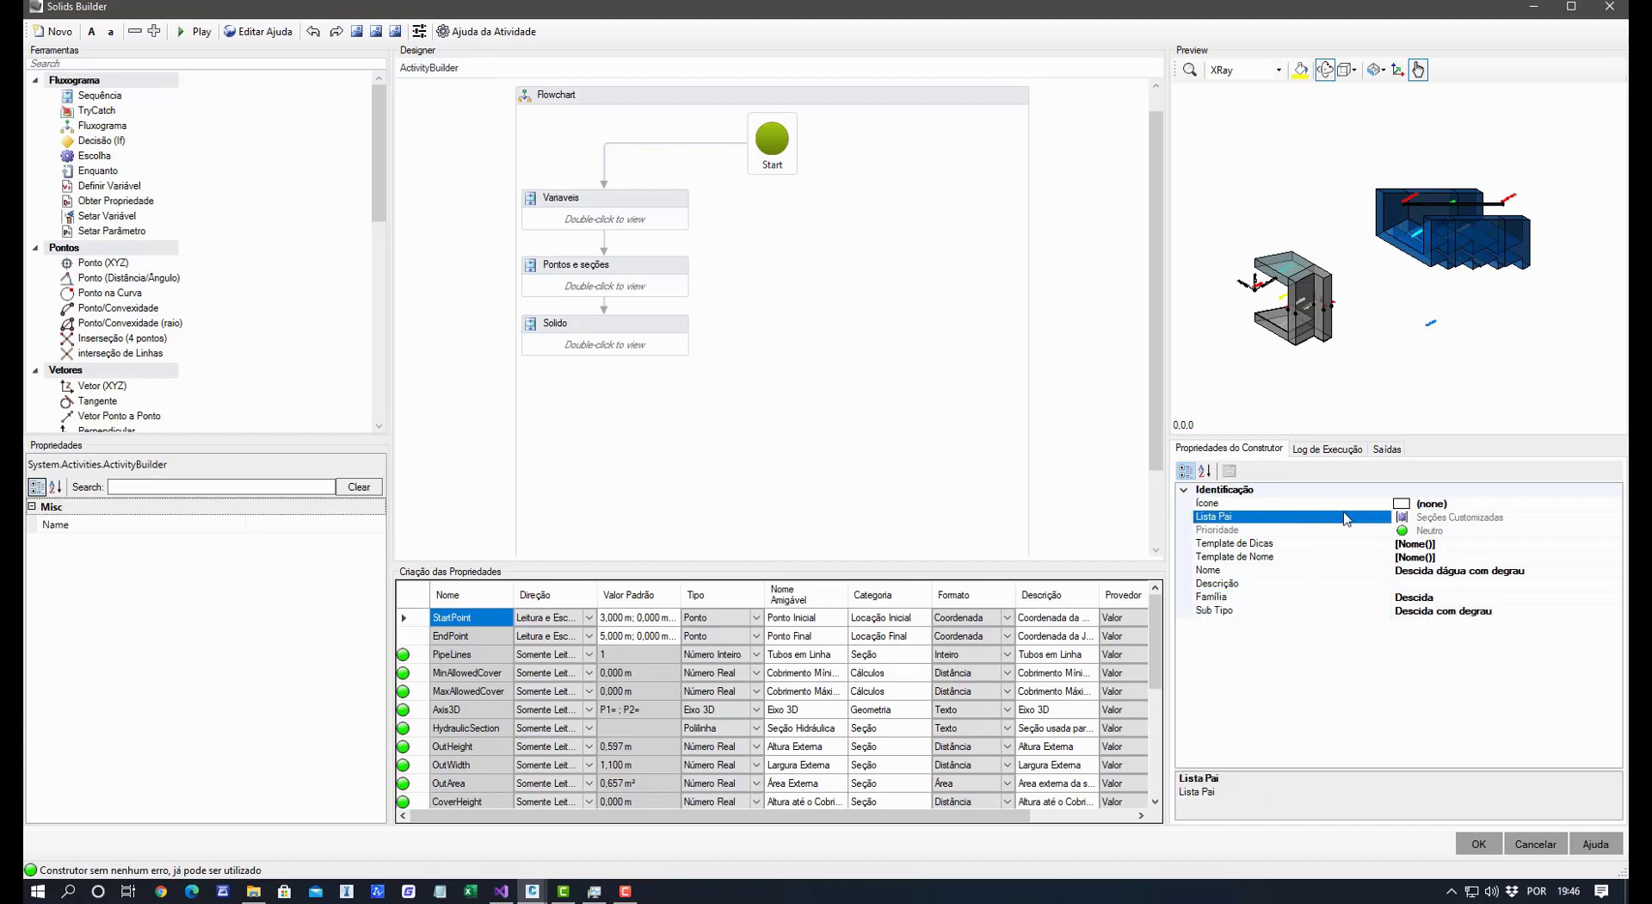
click(1507, 503)
click(1472, 544)
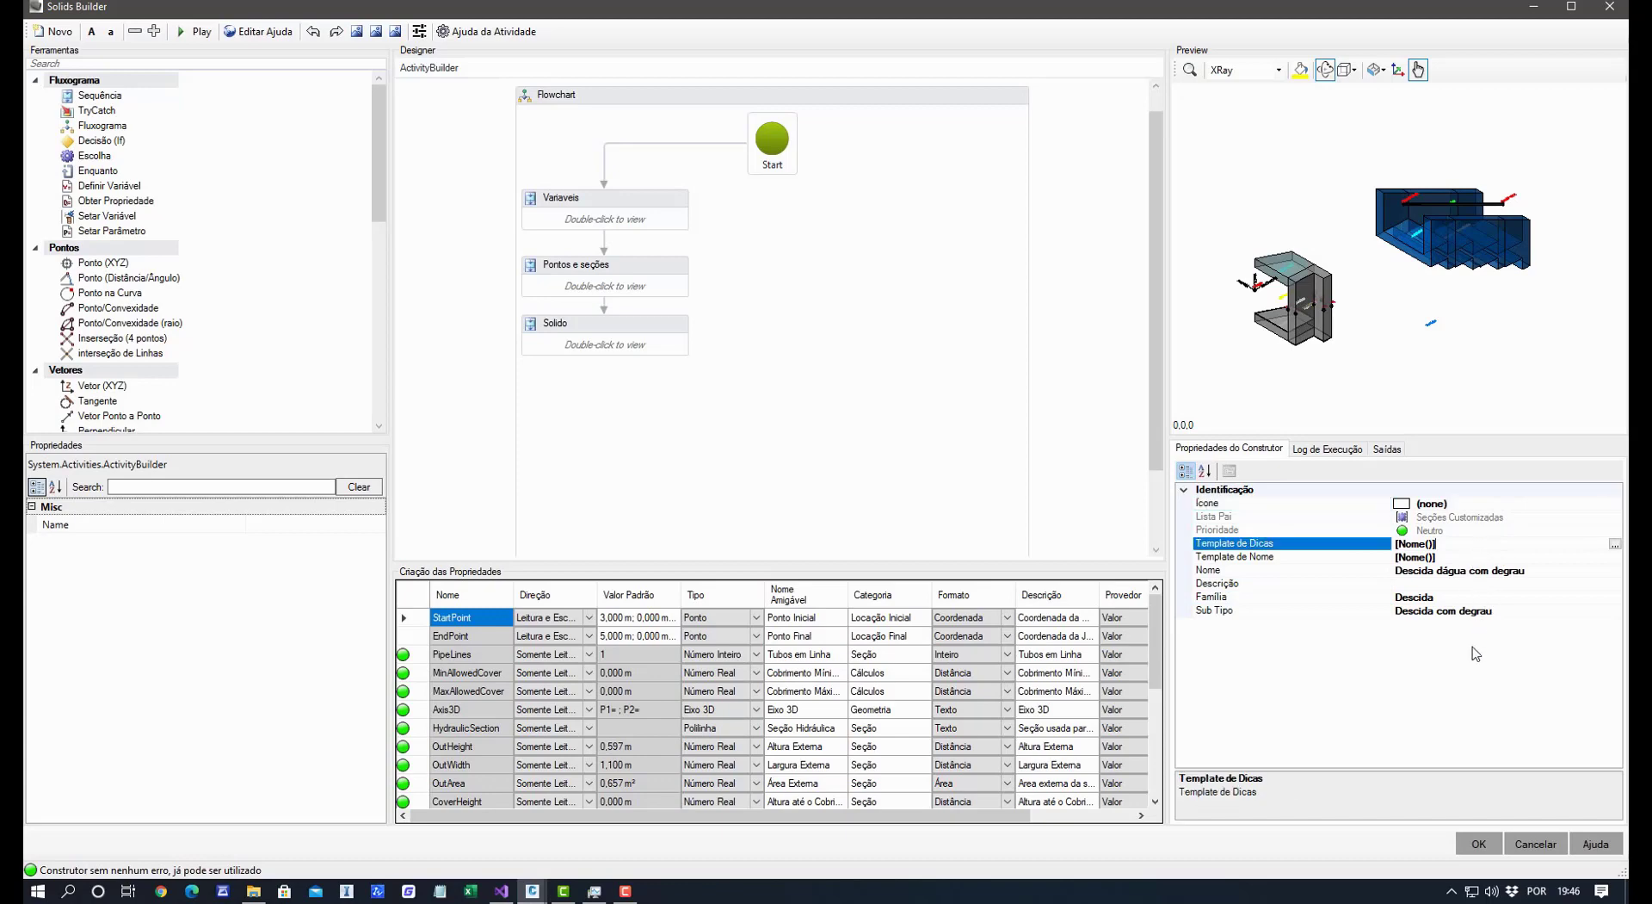
click(1469, 844)
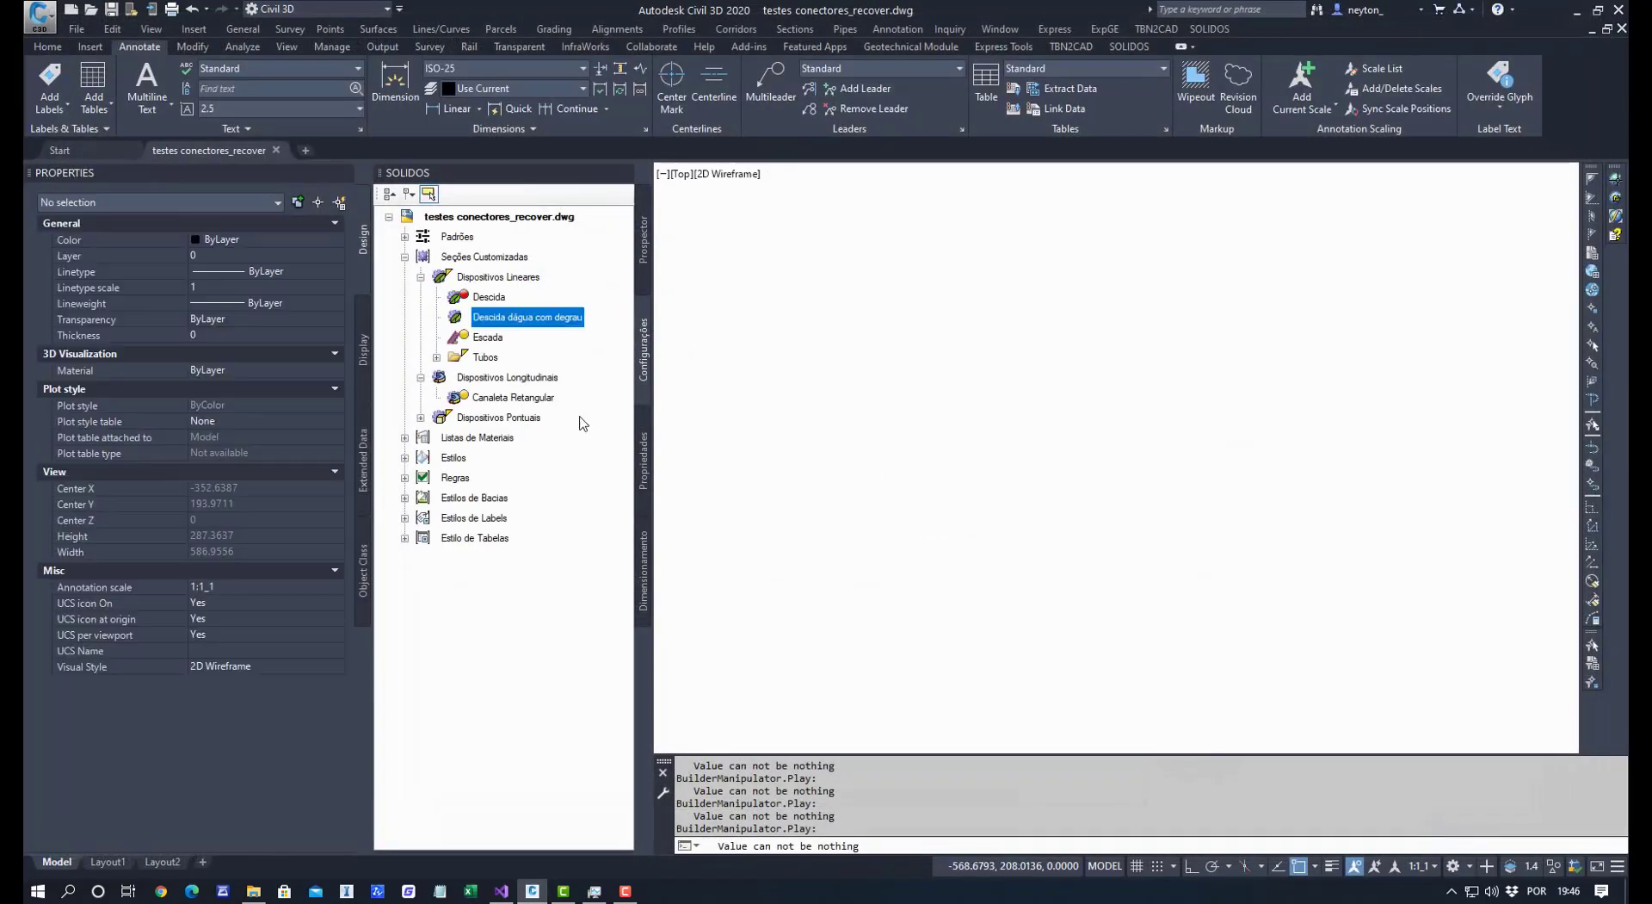
Create a materials list containing only the Descida dágua com degrau item from the Descida family, and expand the new list to check it.
right_click(493, 438)
click(573, 454)
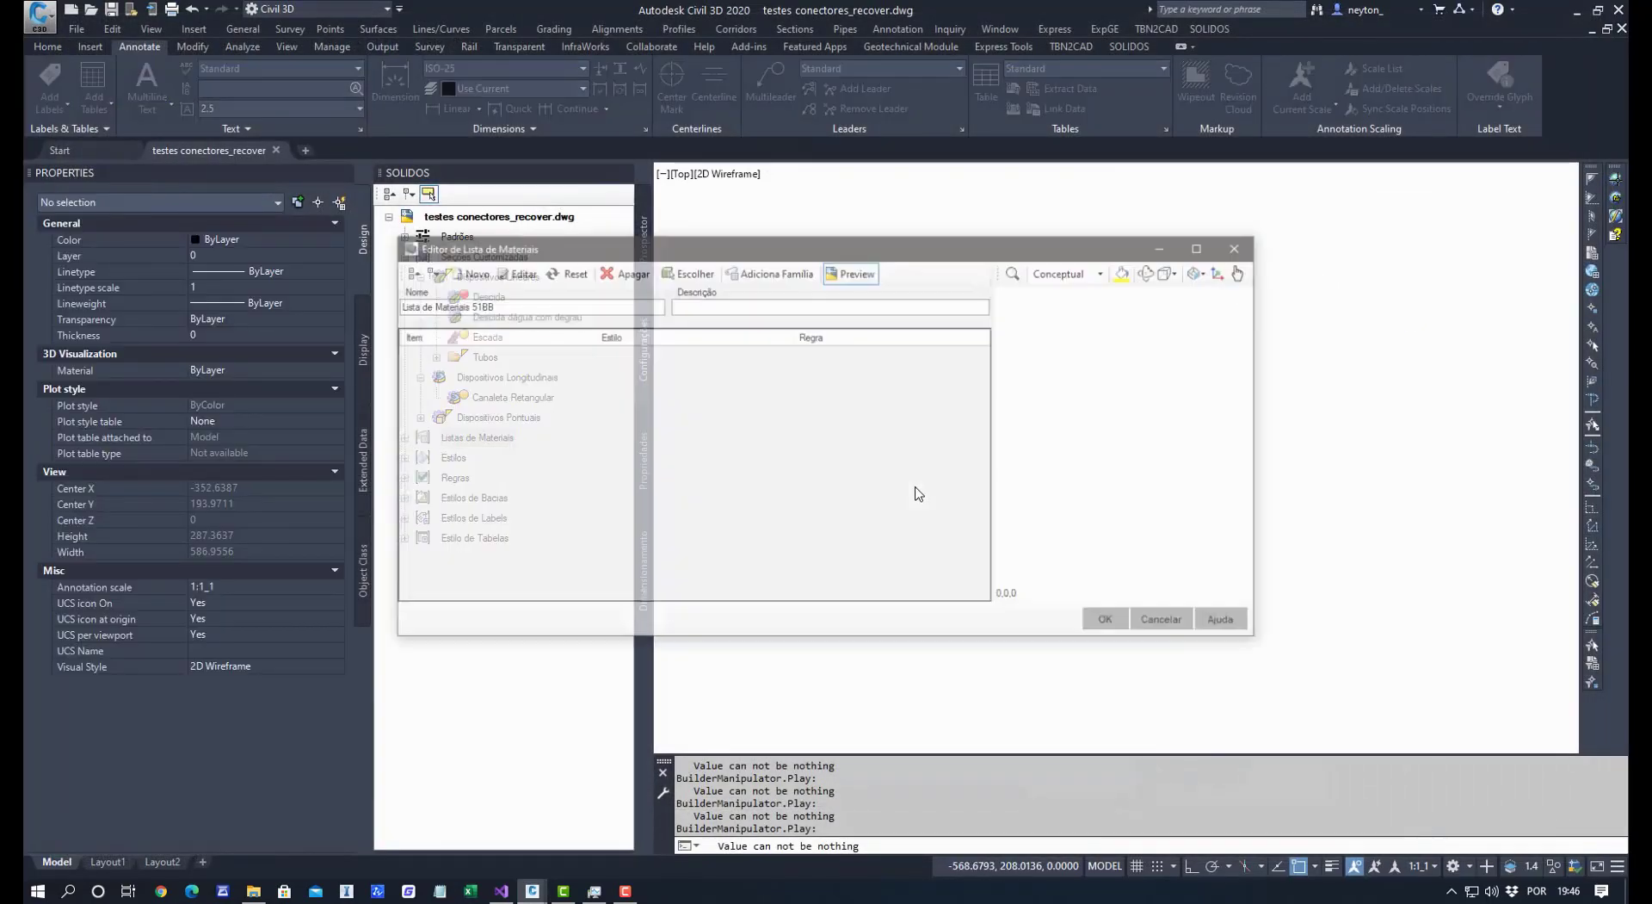
click(791, 272)
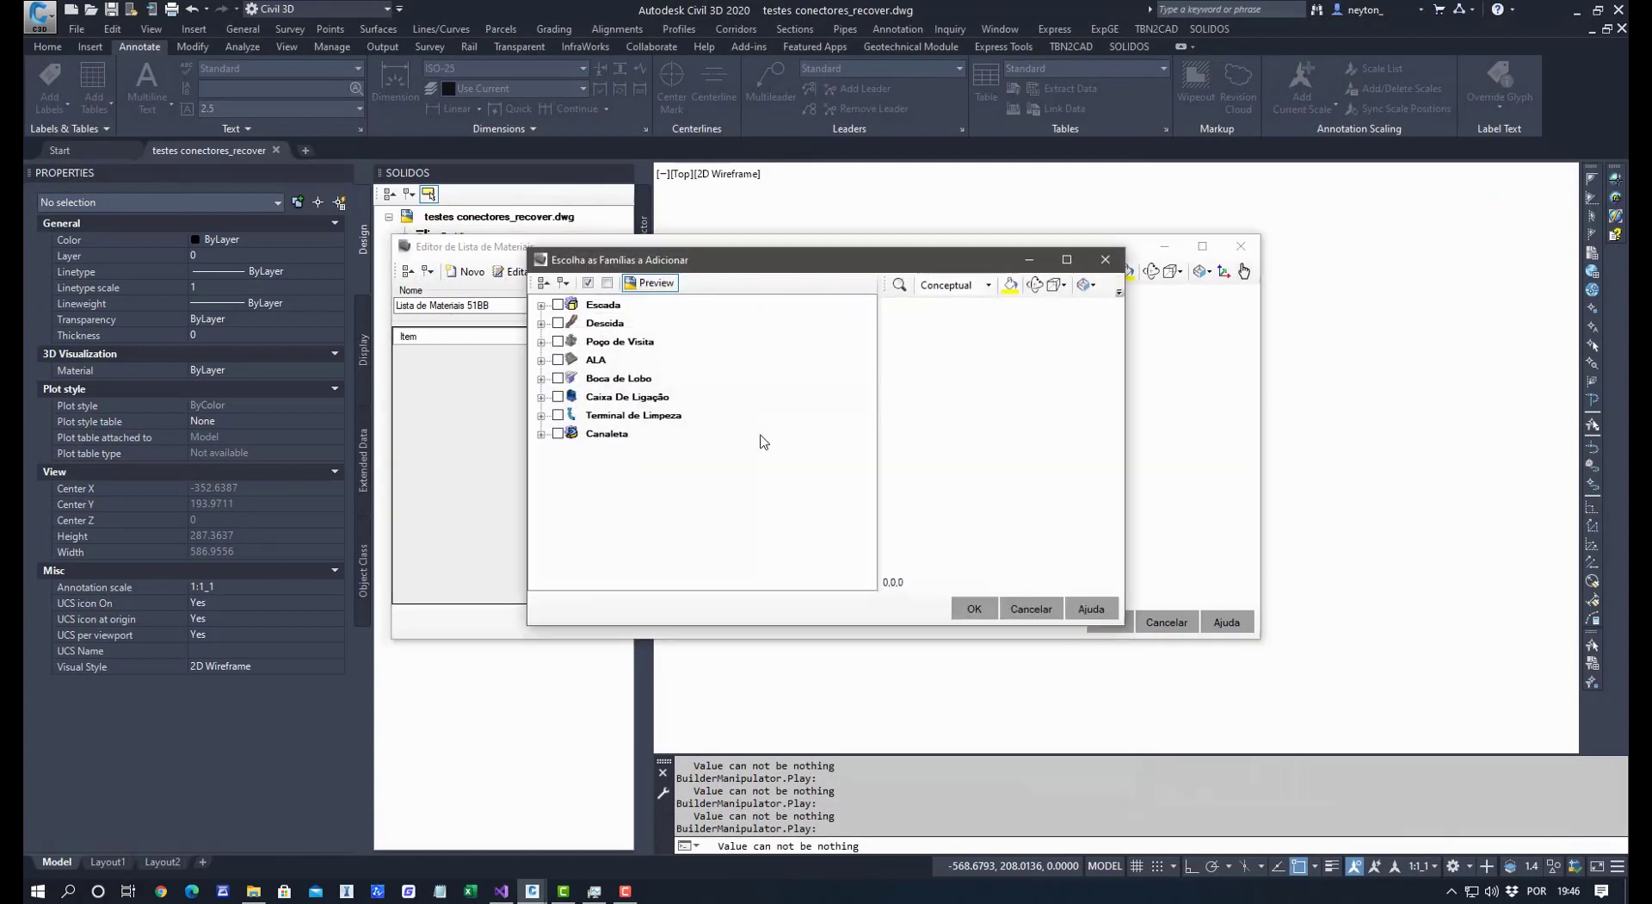
click(605, 323)
click(541, 324)
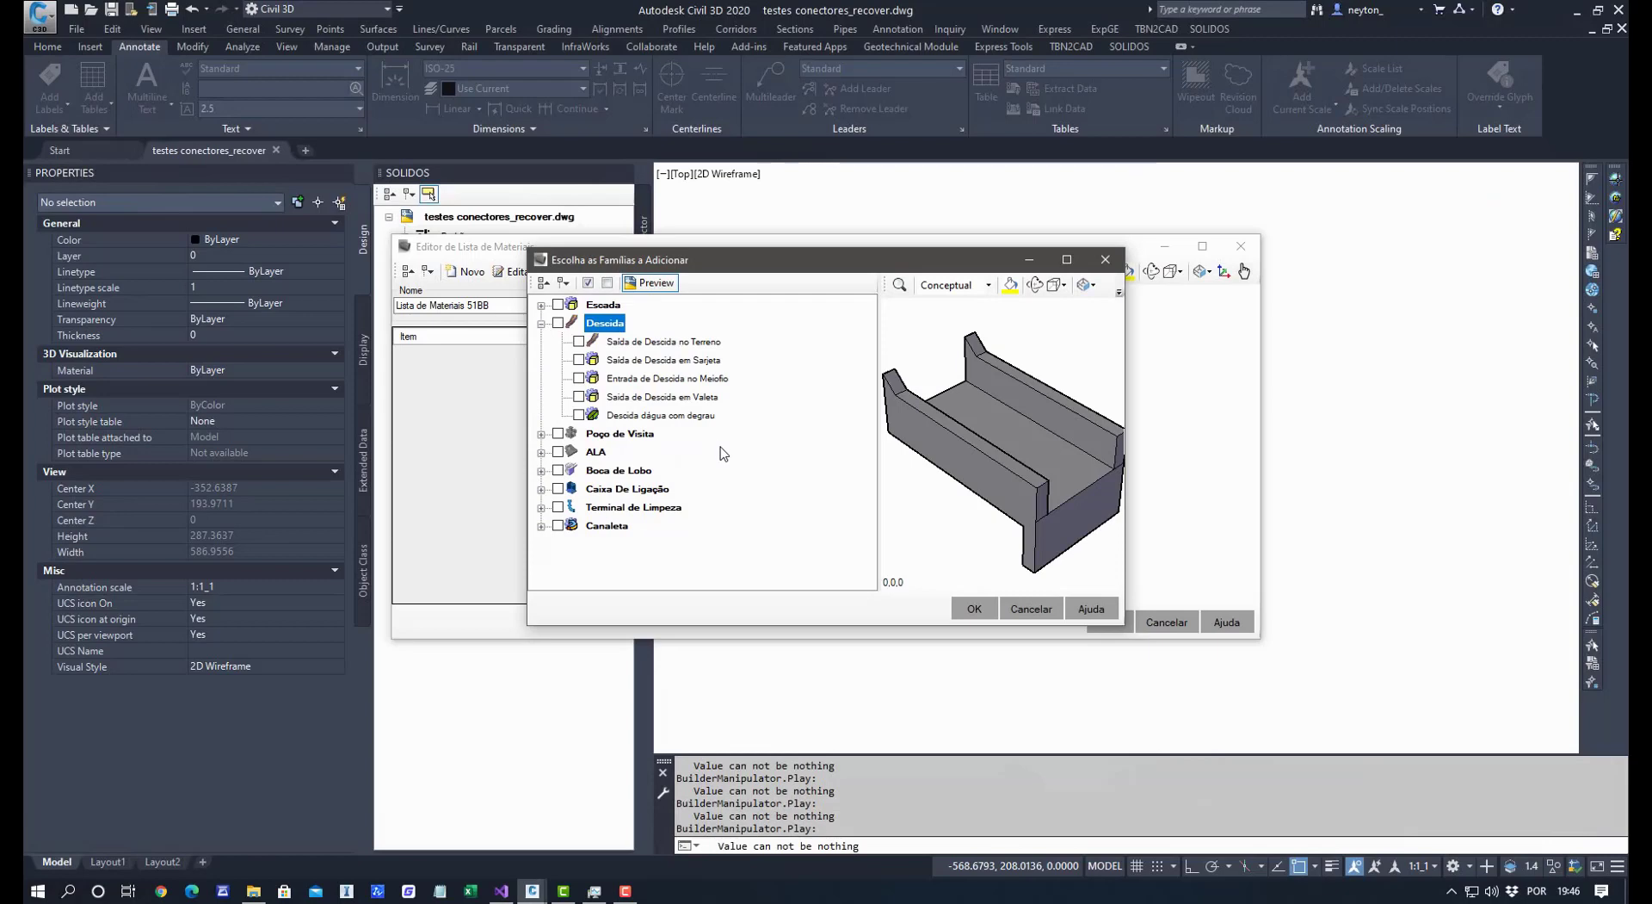
click(698, 418)
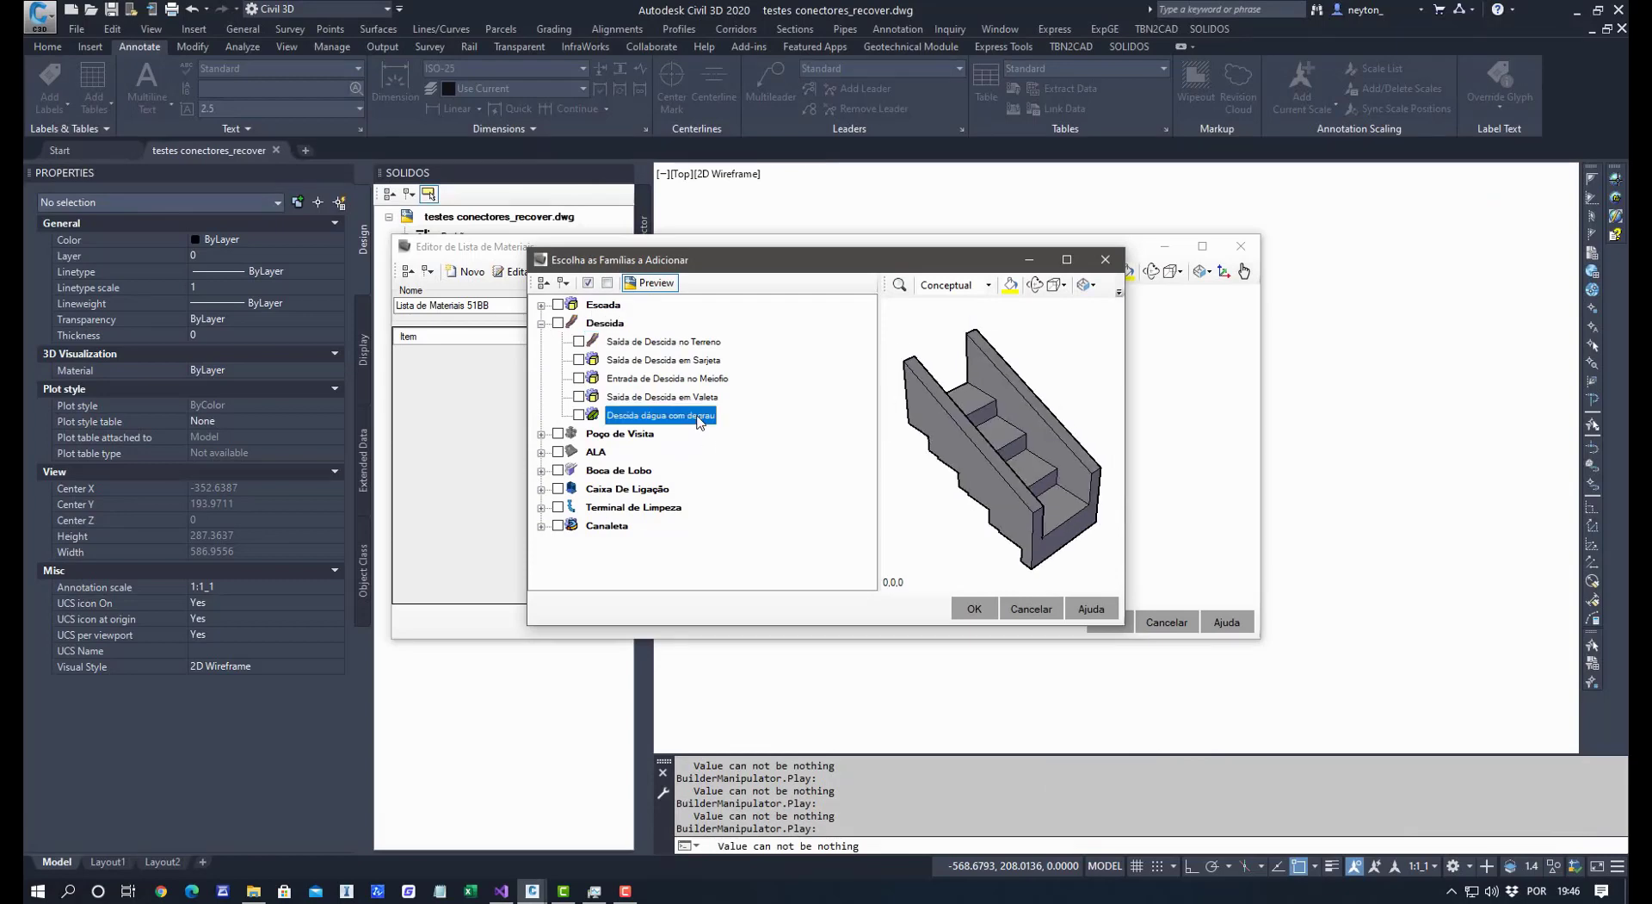
click(578, 415)
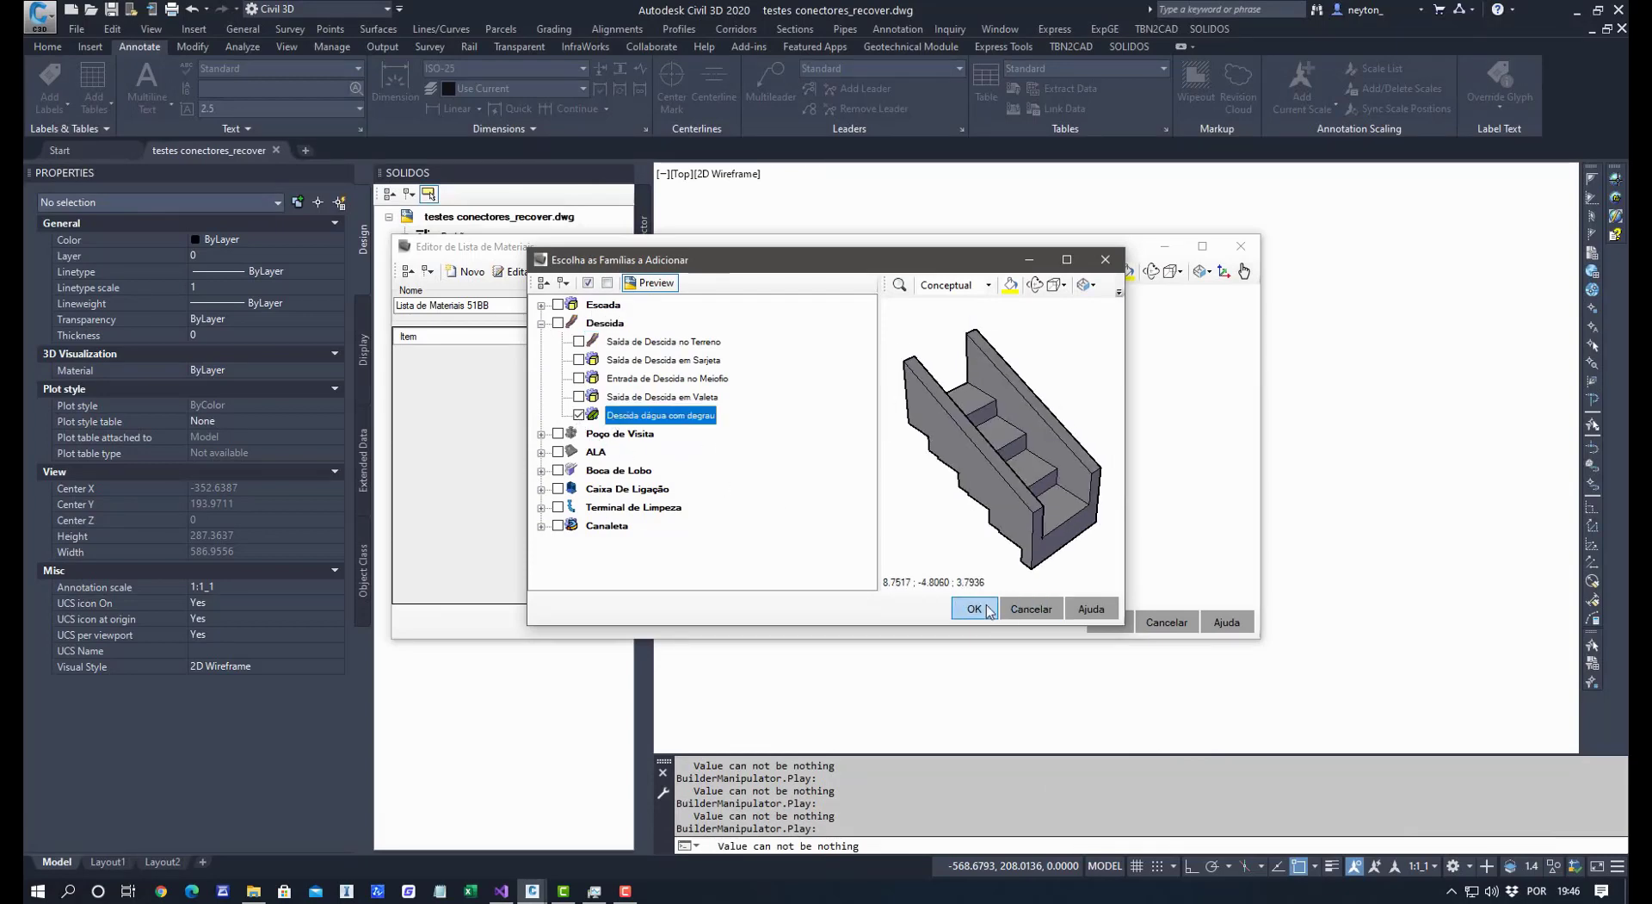
click(974, 609)
click(1100, 622)
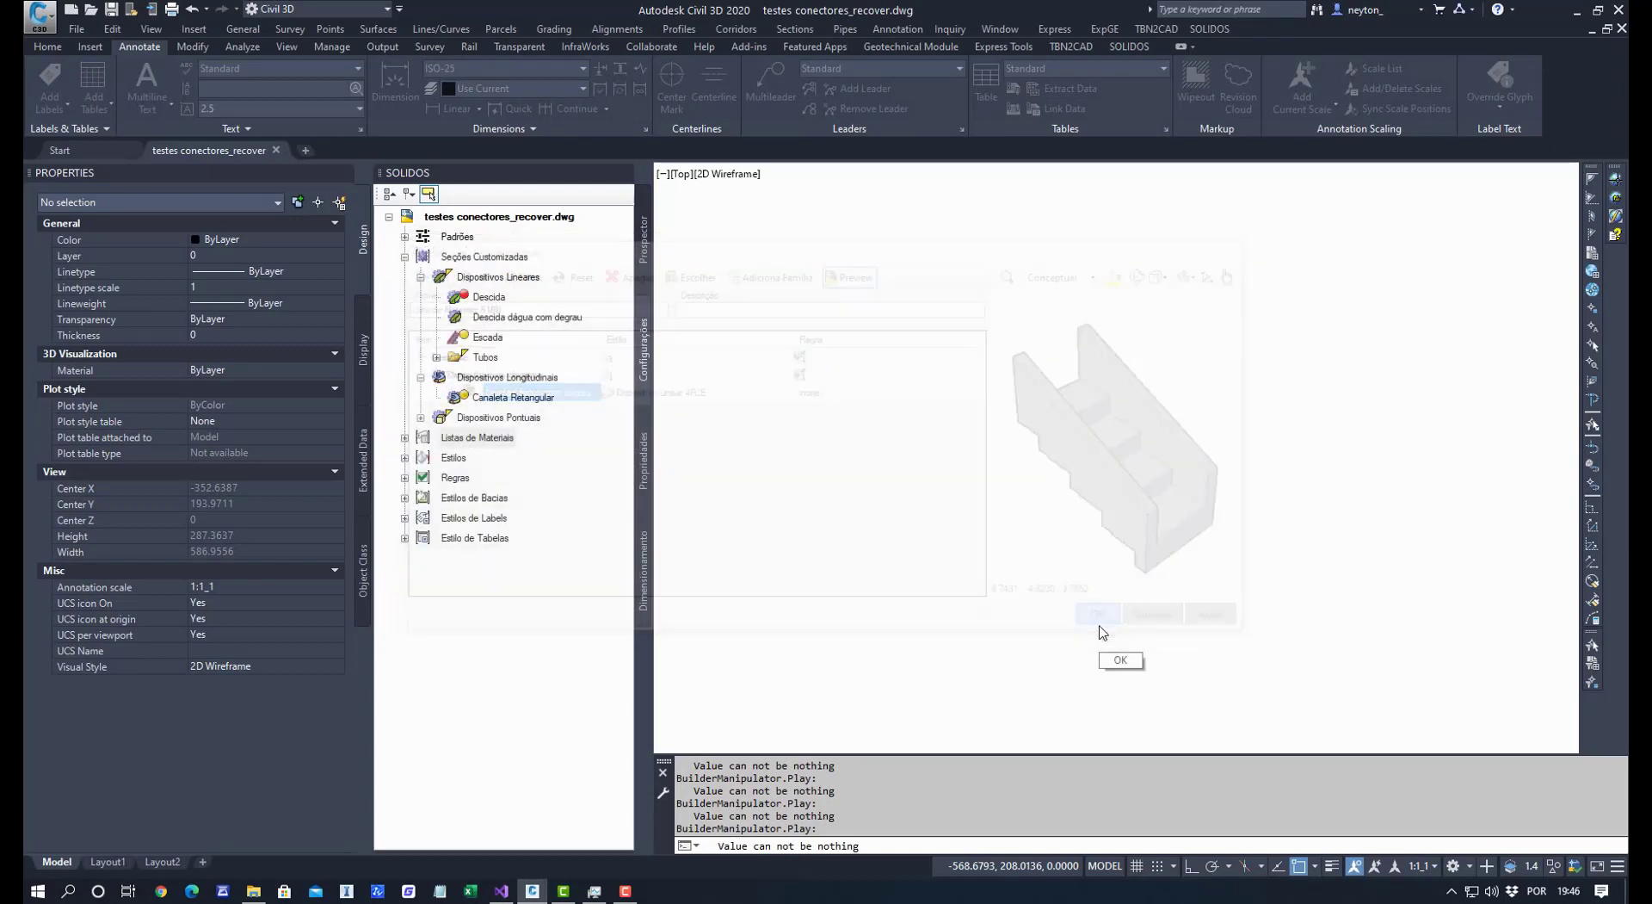
click(405, 437)
click(478, 478)
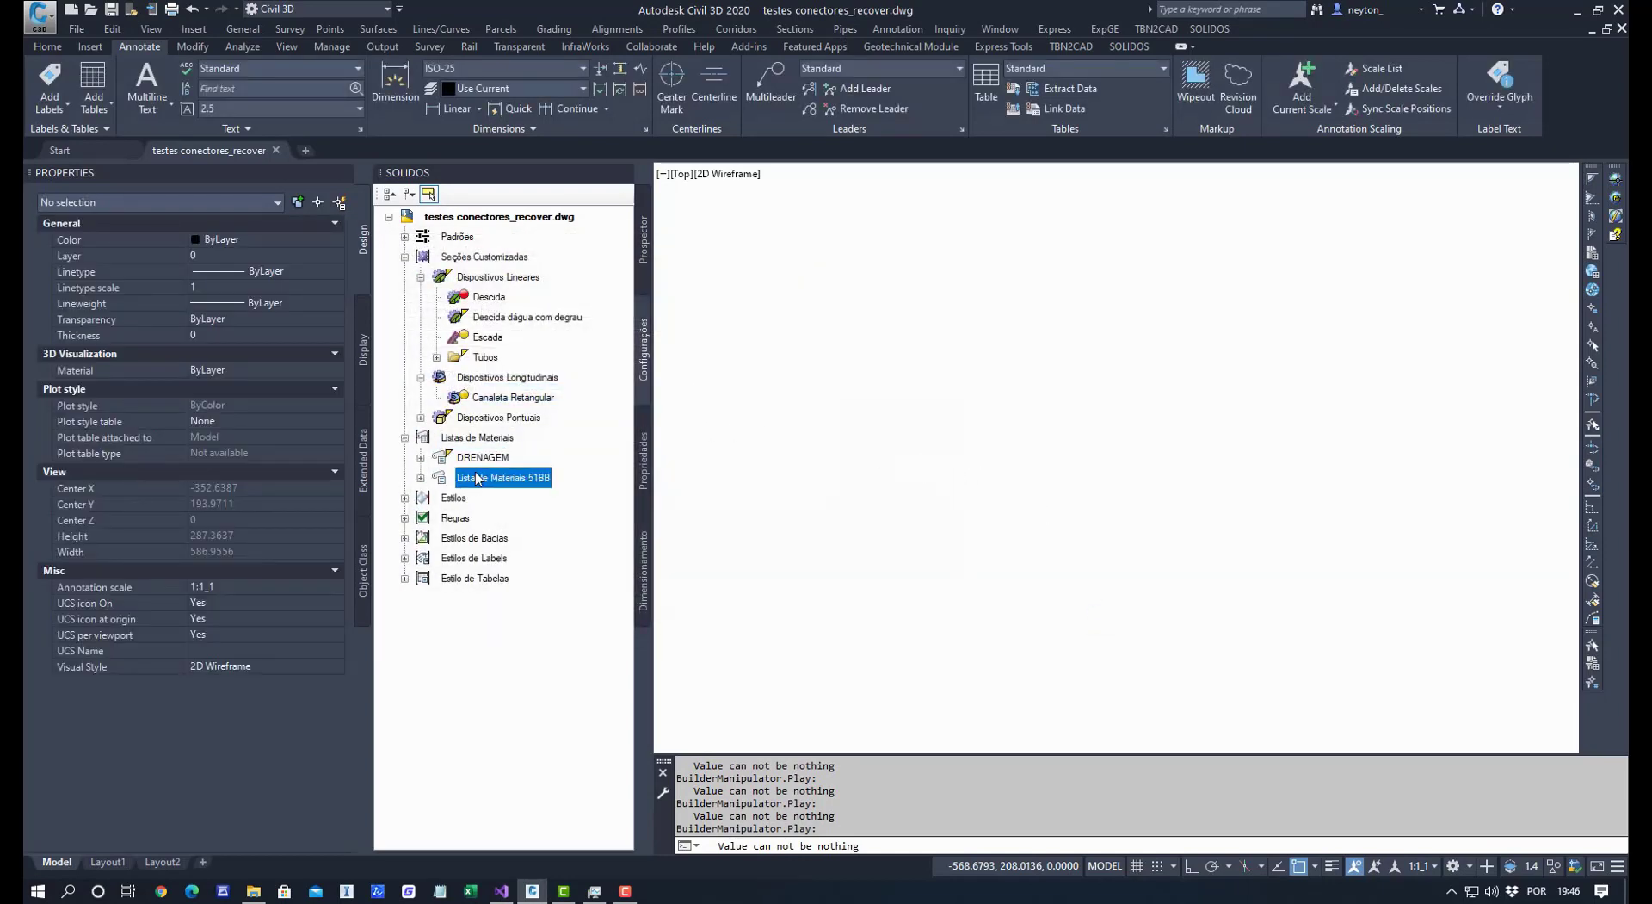
click(420, 477)
click(516, 498)
Create a new generic network that uses Lista de Materiais 51BB as its materials list.
click(644, 239)
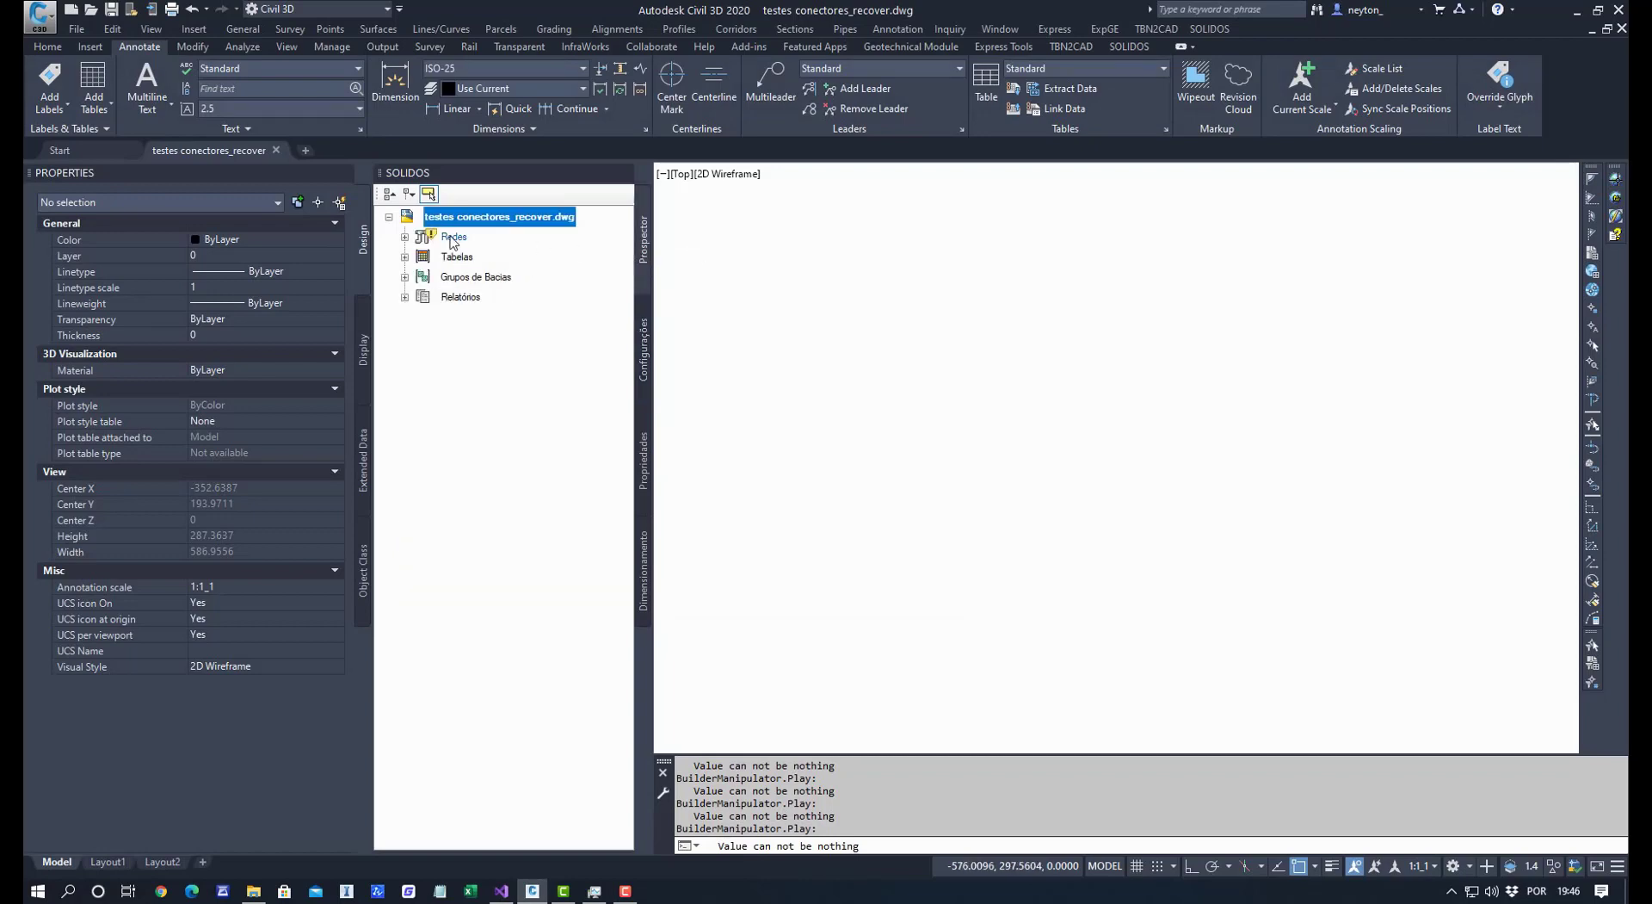
double_click(451, 239)
click(501, 298)
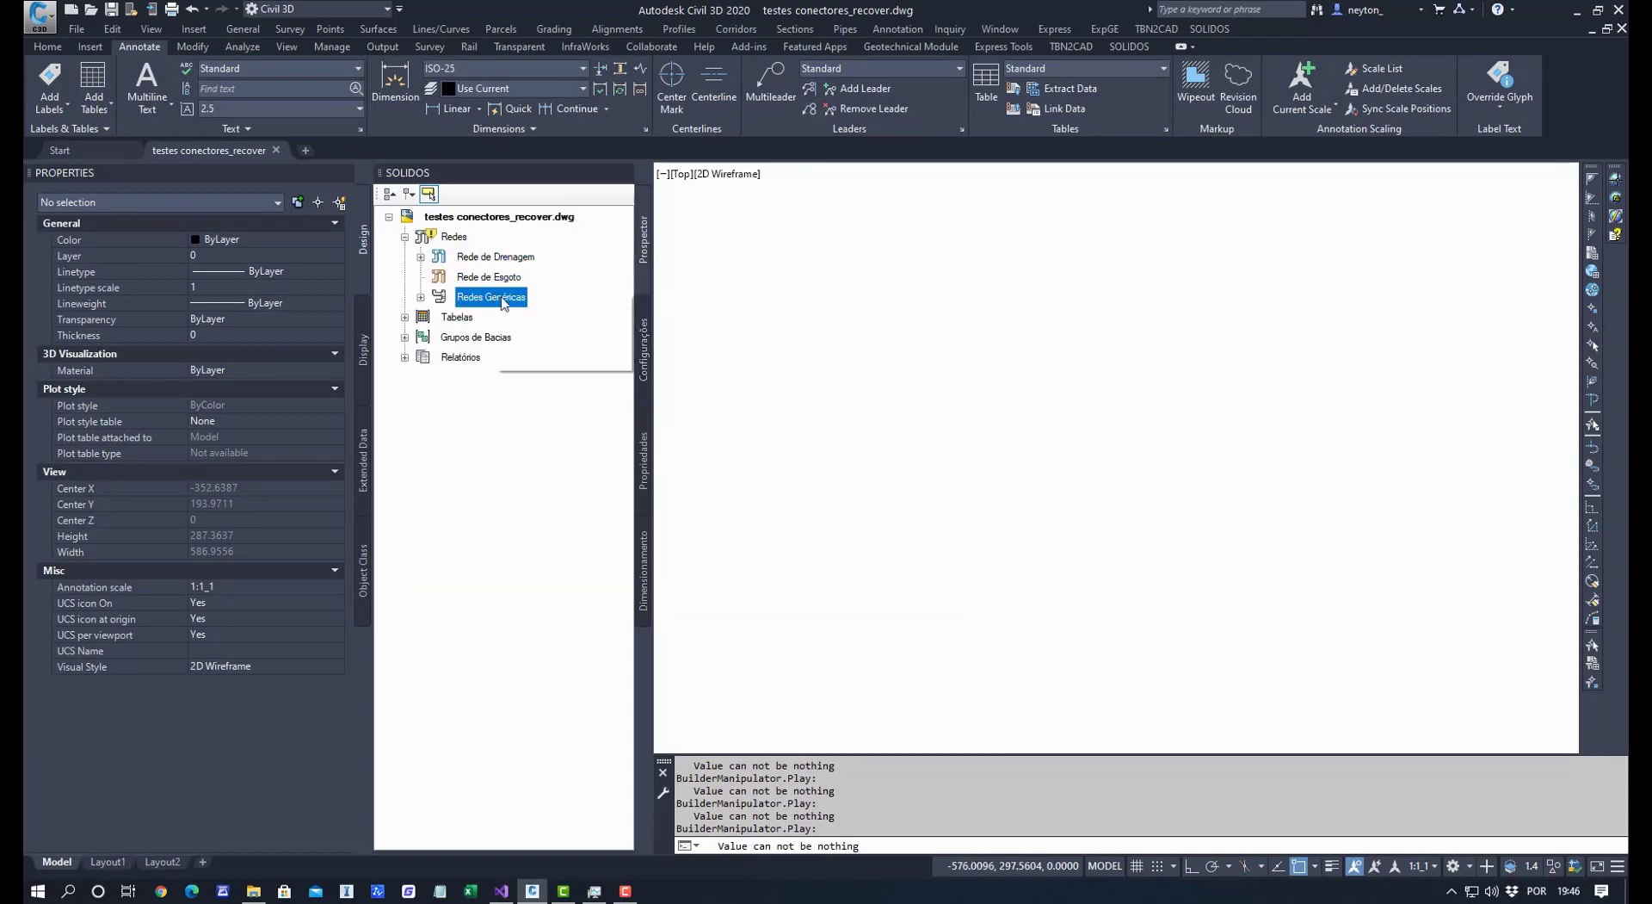
right_click(503, 301)
click(571, 312)
click(1062, 389)
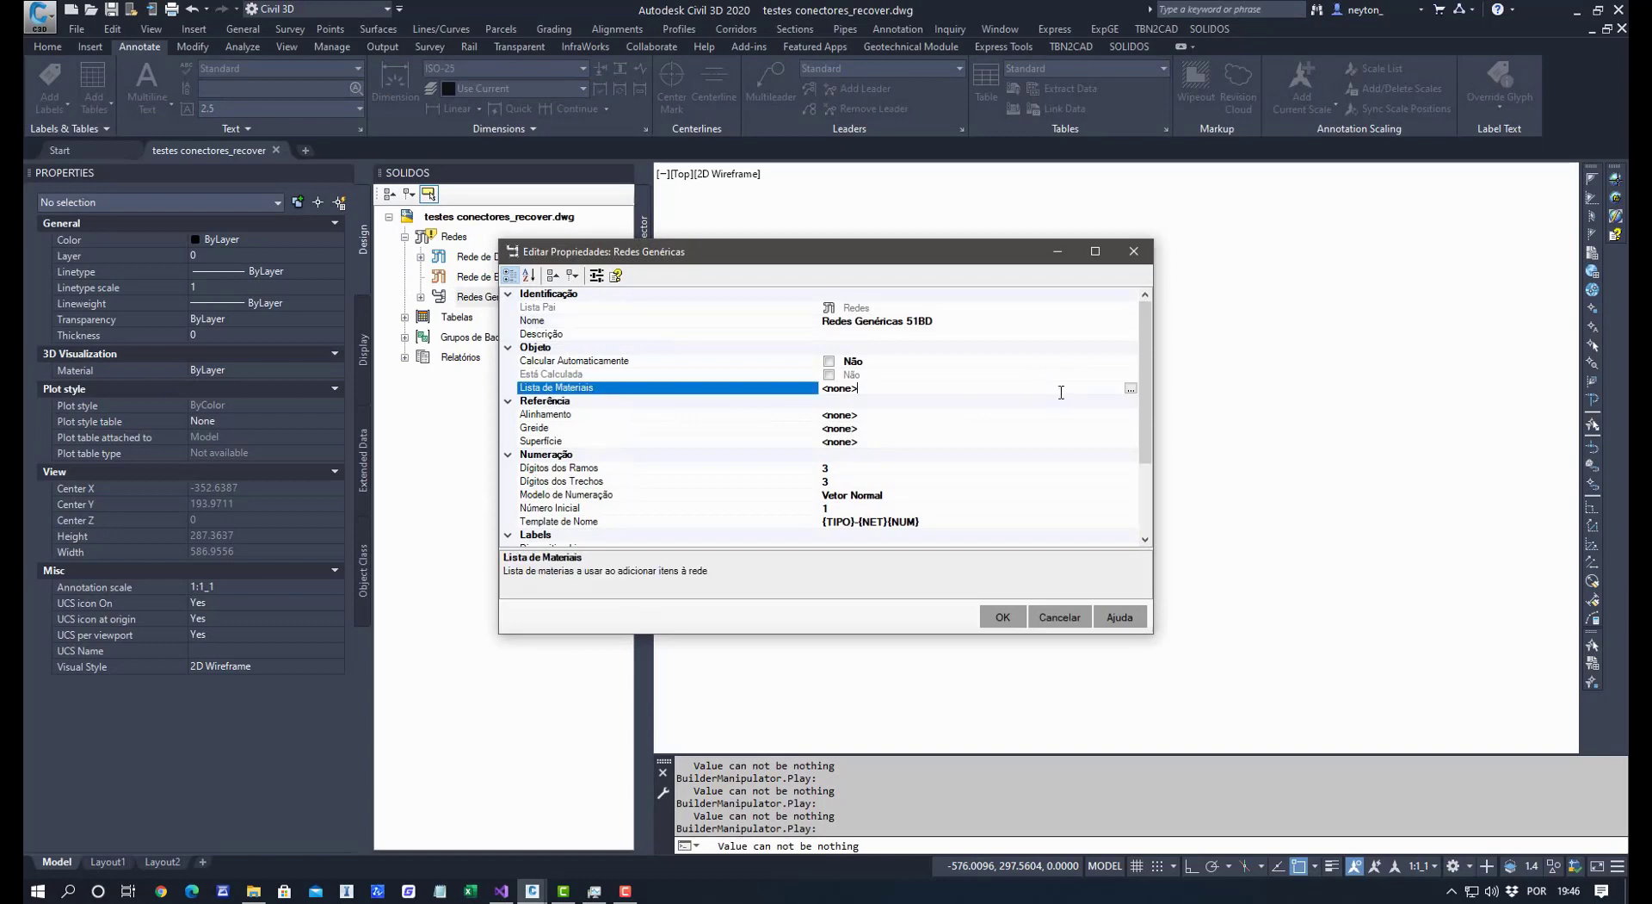
click(1130, 388)
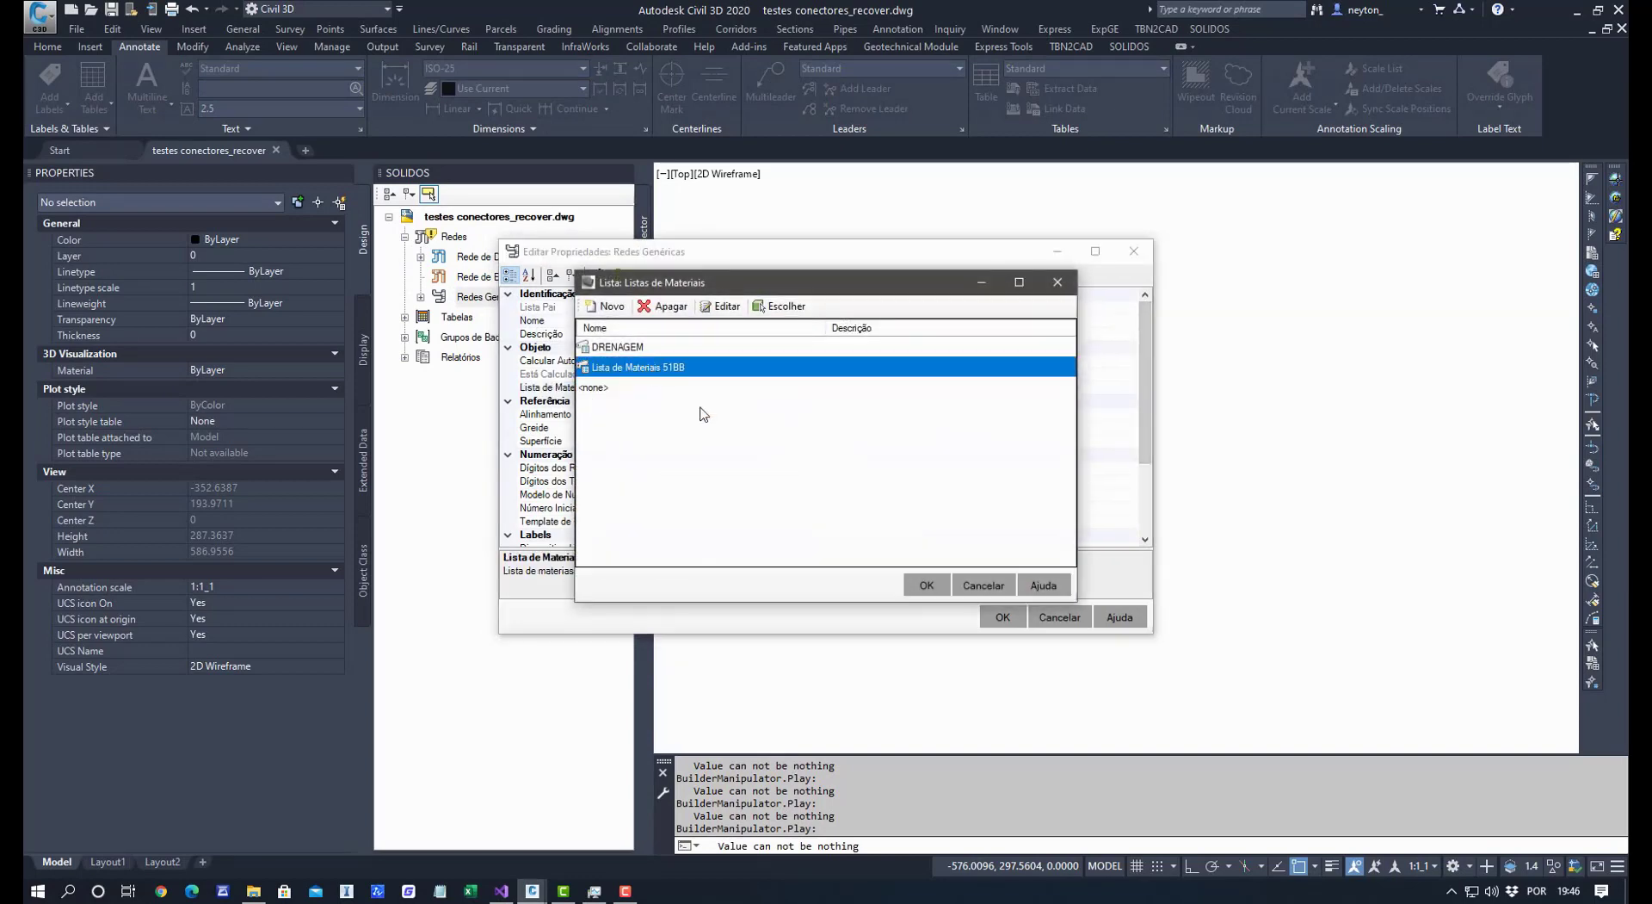
click(927, 585)
click(1003, 617)
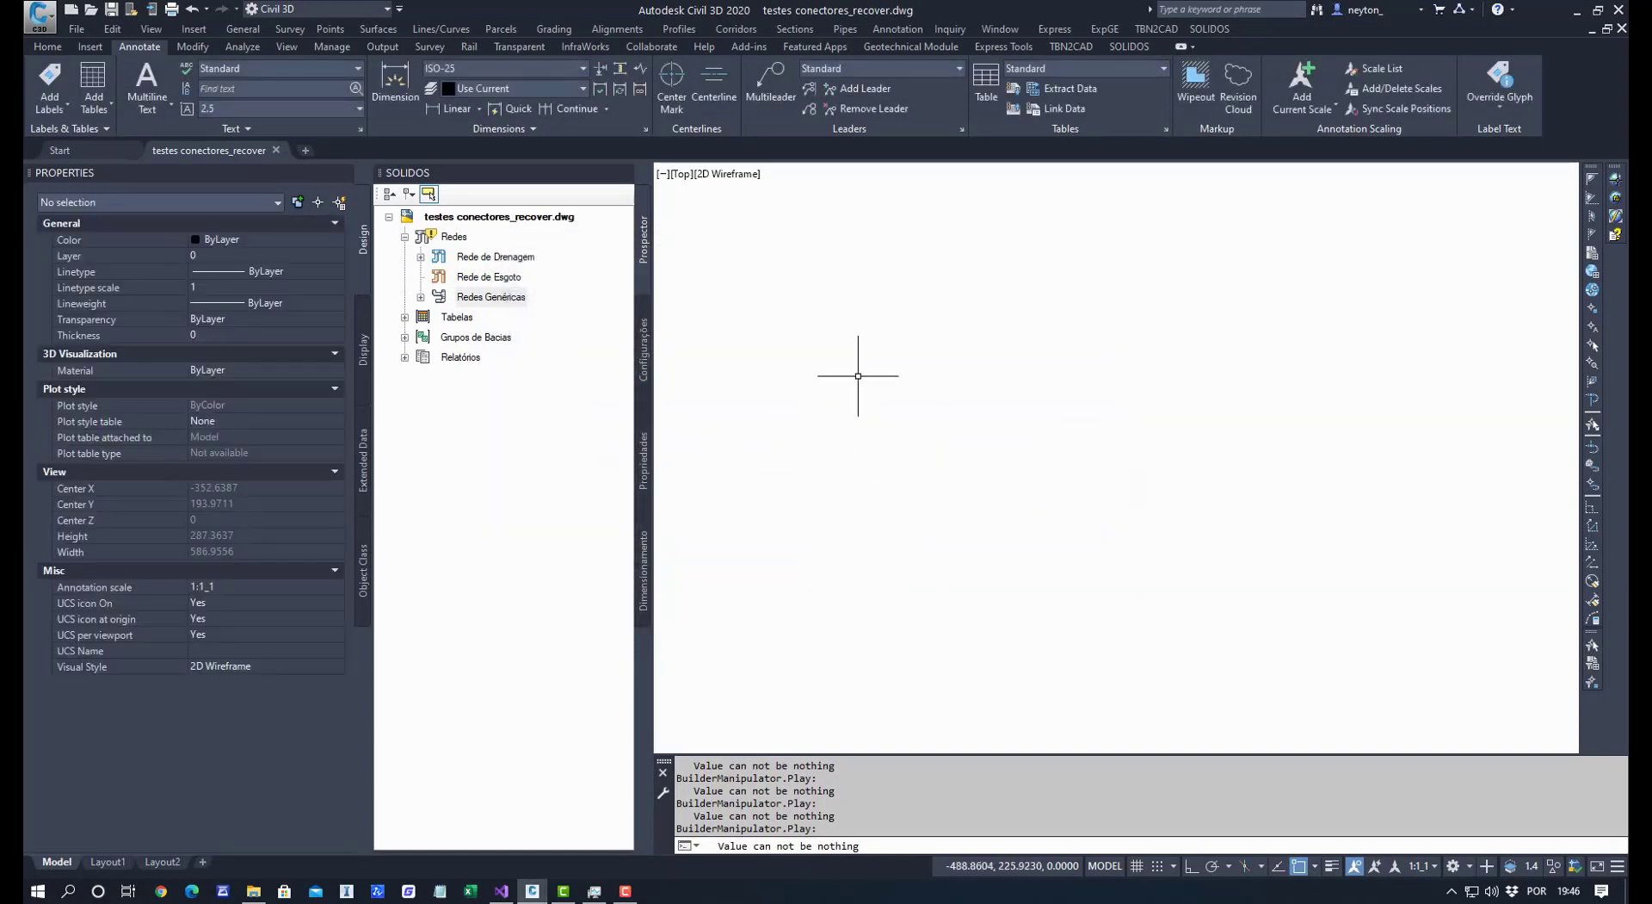
Open the network editor for Redes Genéricas 51BD and choose Descida dágua com degrau as the linear device to insert.
click(465, 300)
click(421, 297)
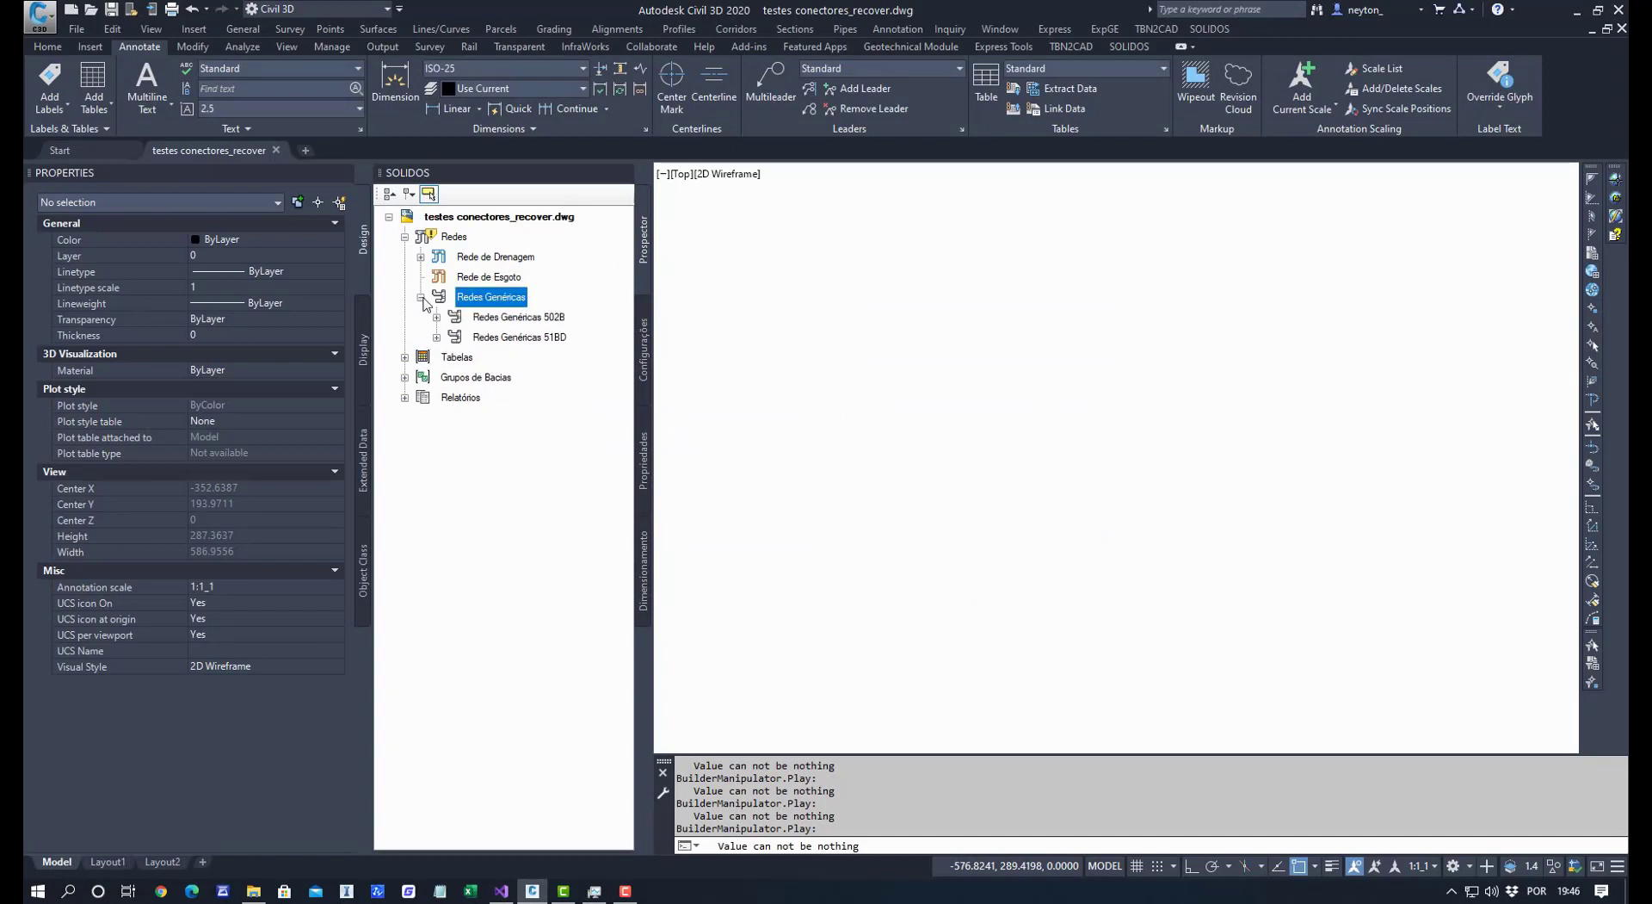
click(437, 318)
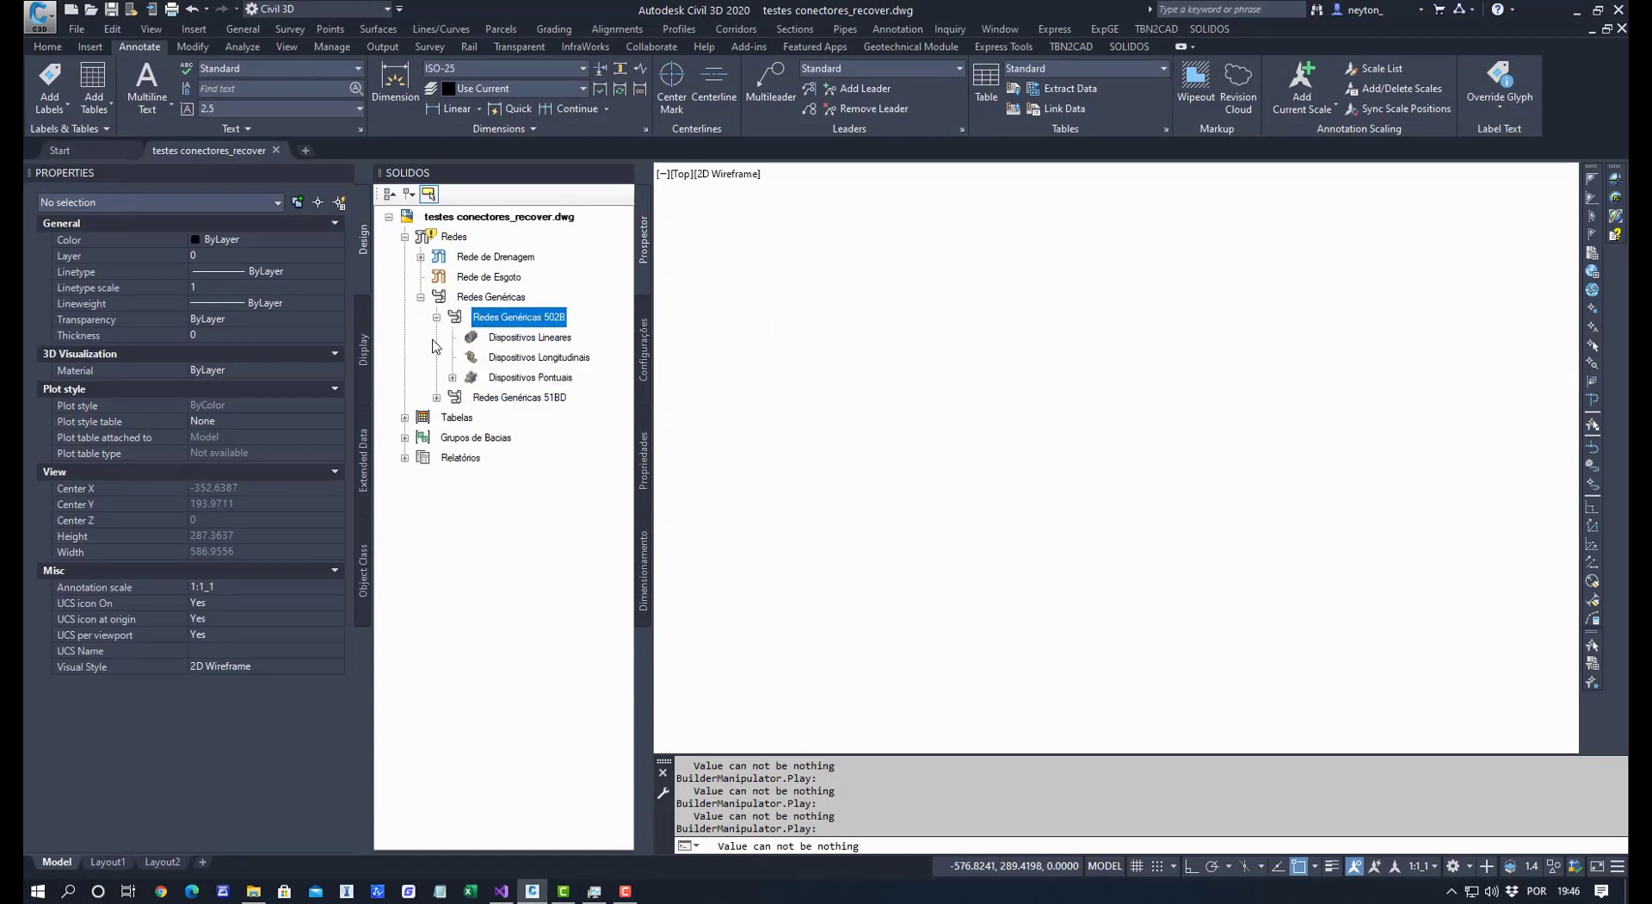
click(436, 398)
right_click(509, 403)
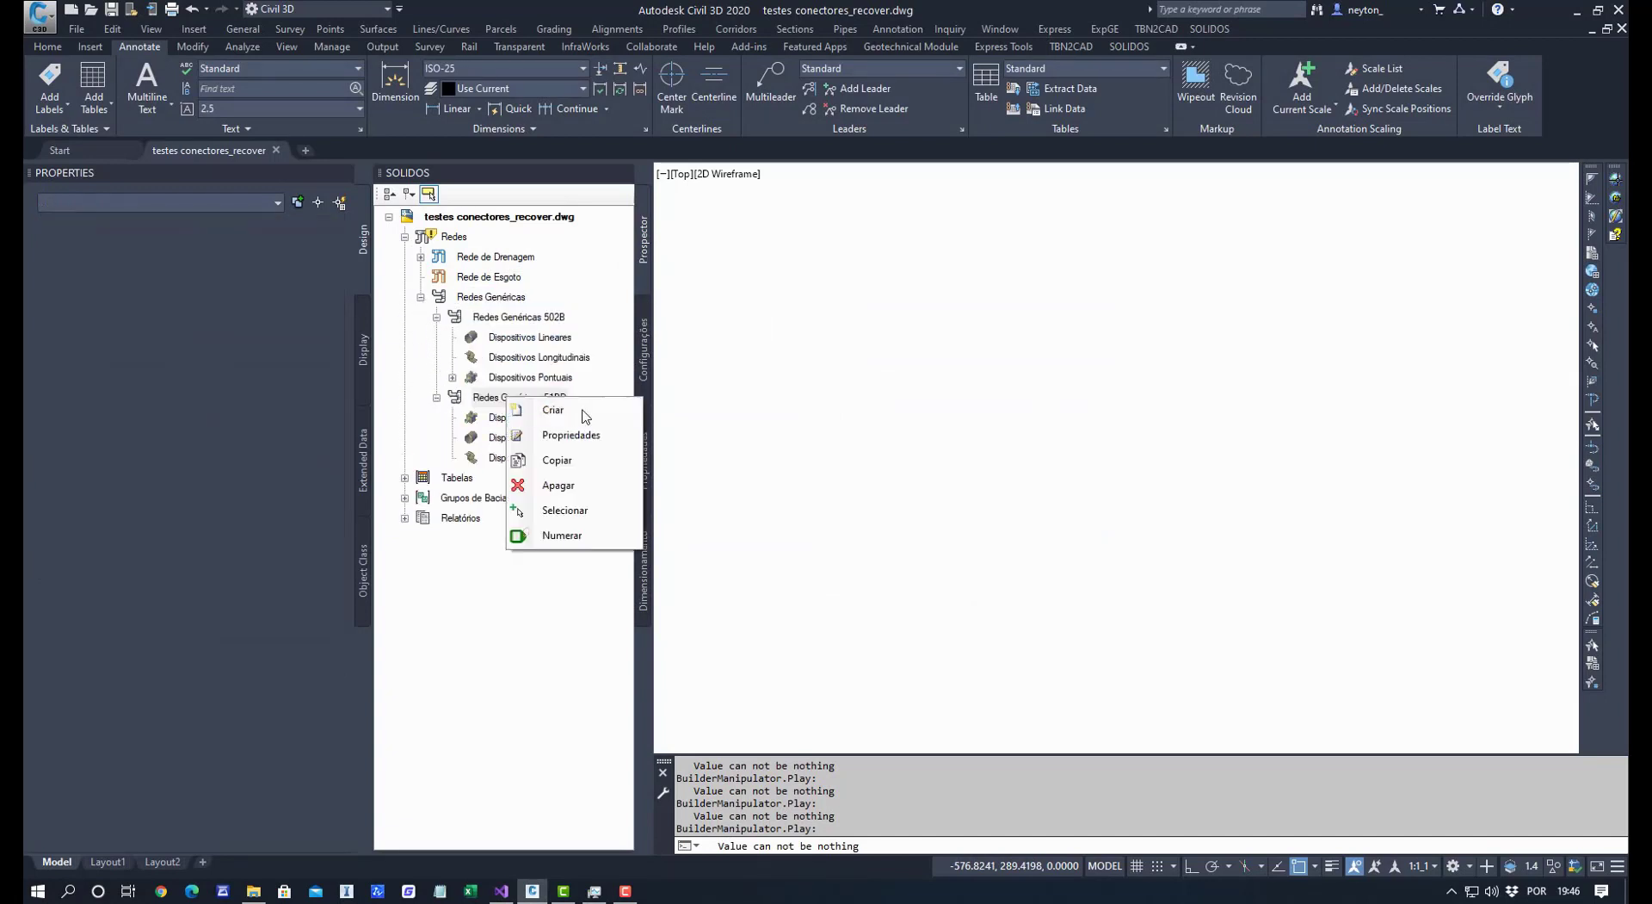
click(581, 416)
click(883, 445)
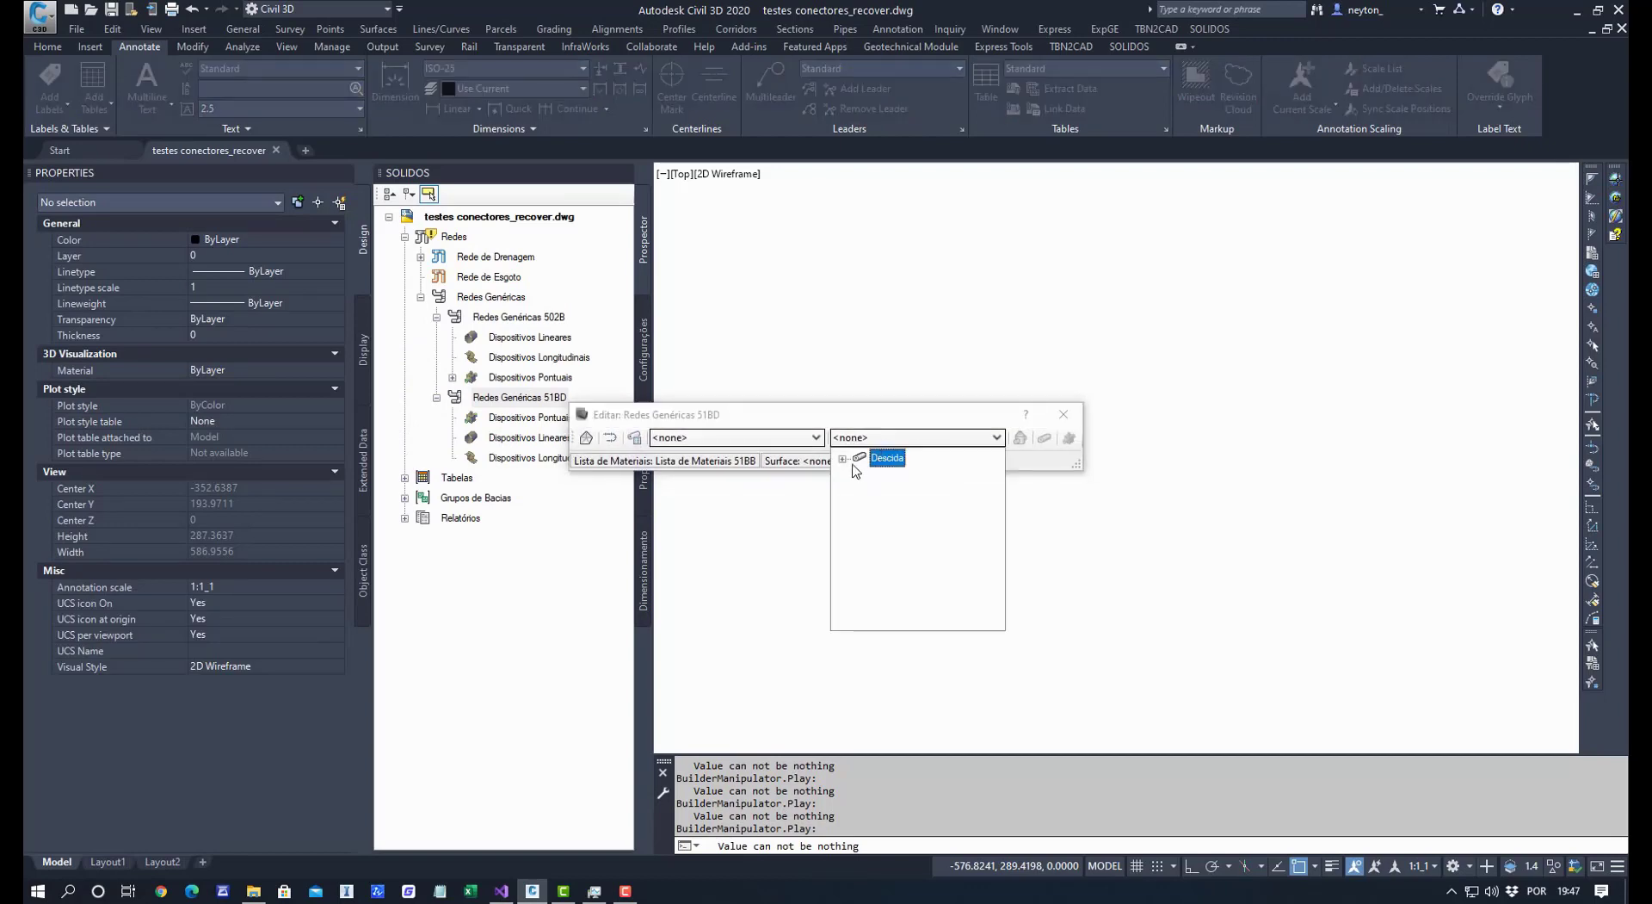
click(848, 461)
click(863, 476)
click(908, 497)
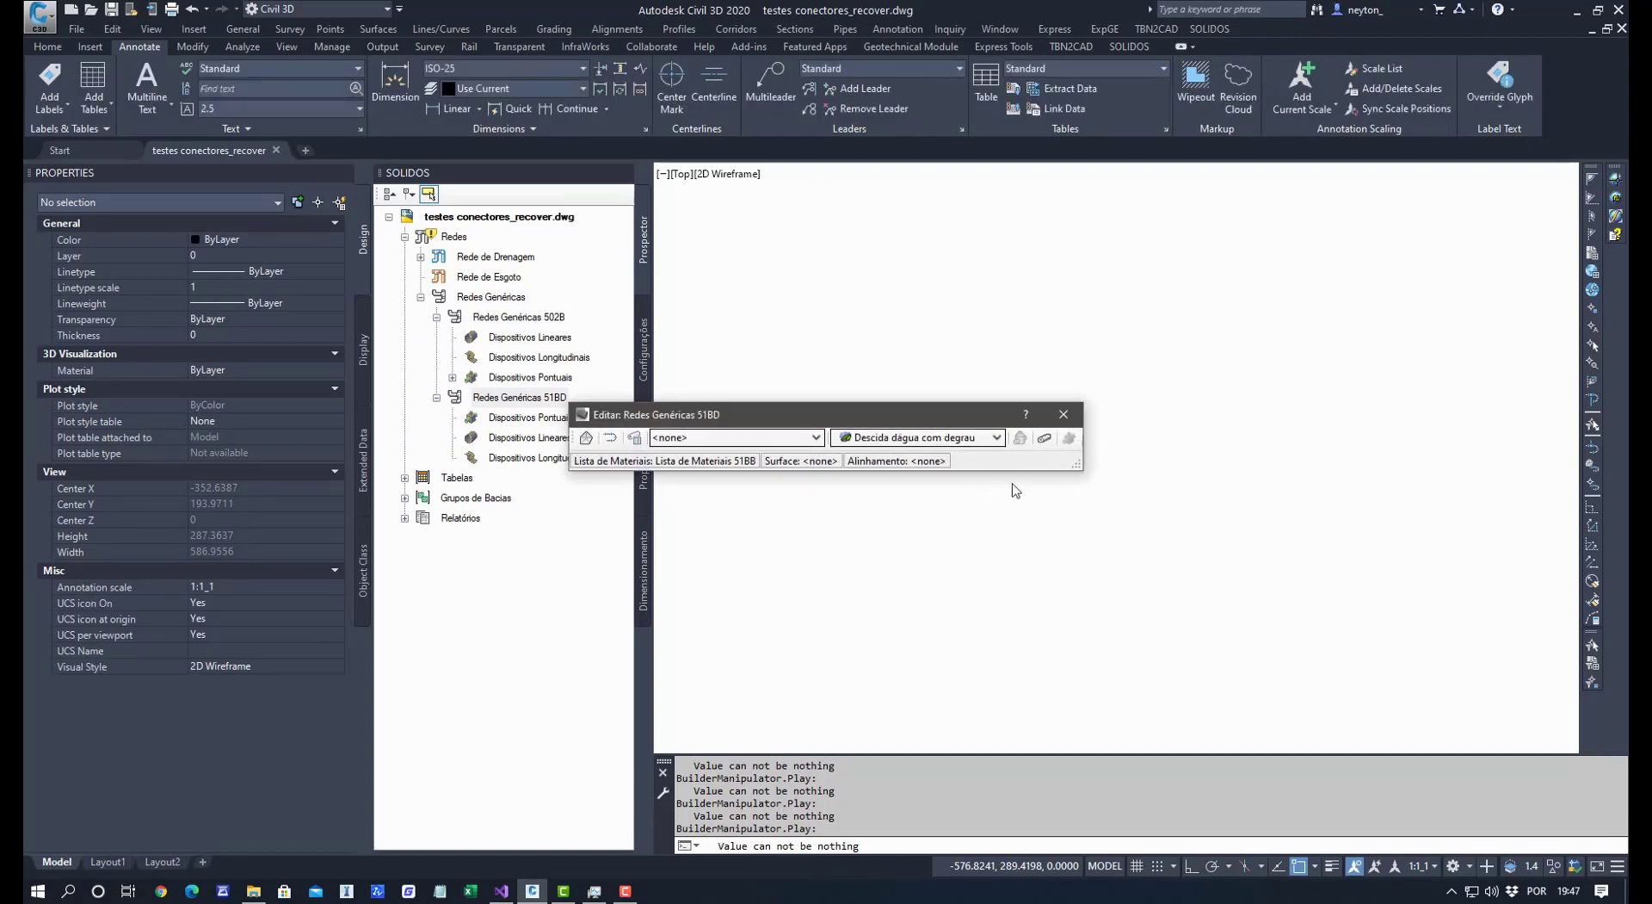
click(1045, 438)
key(Escape)
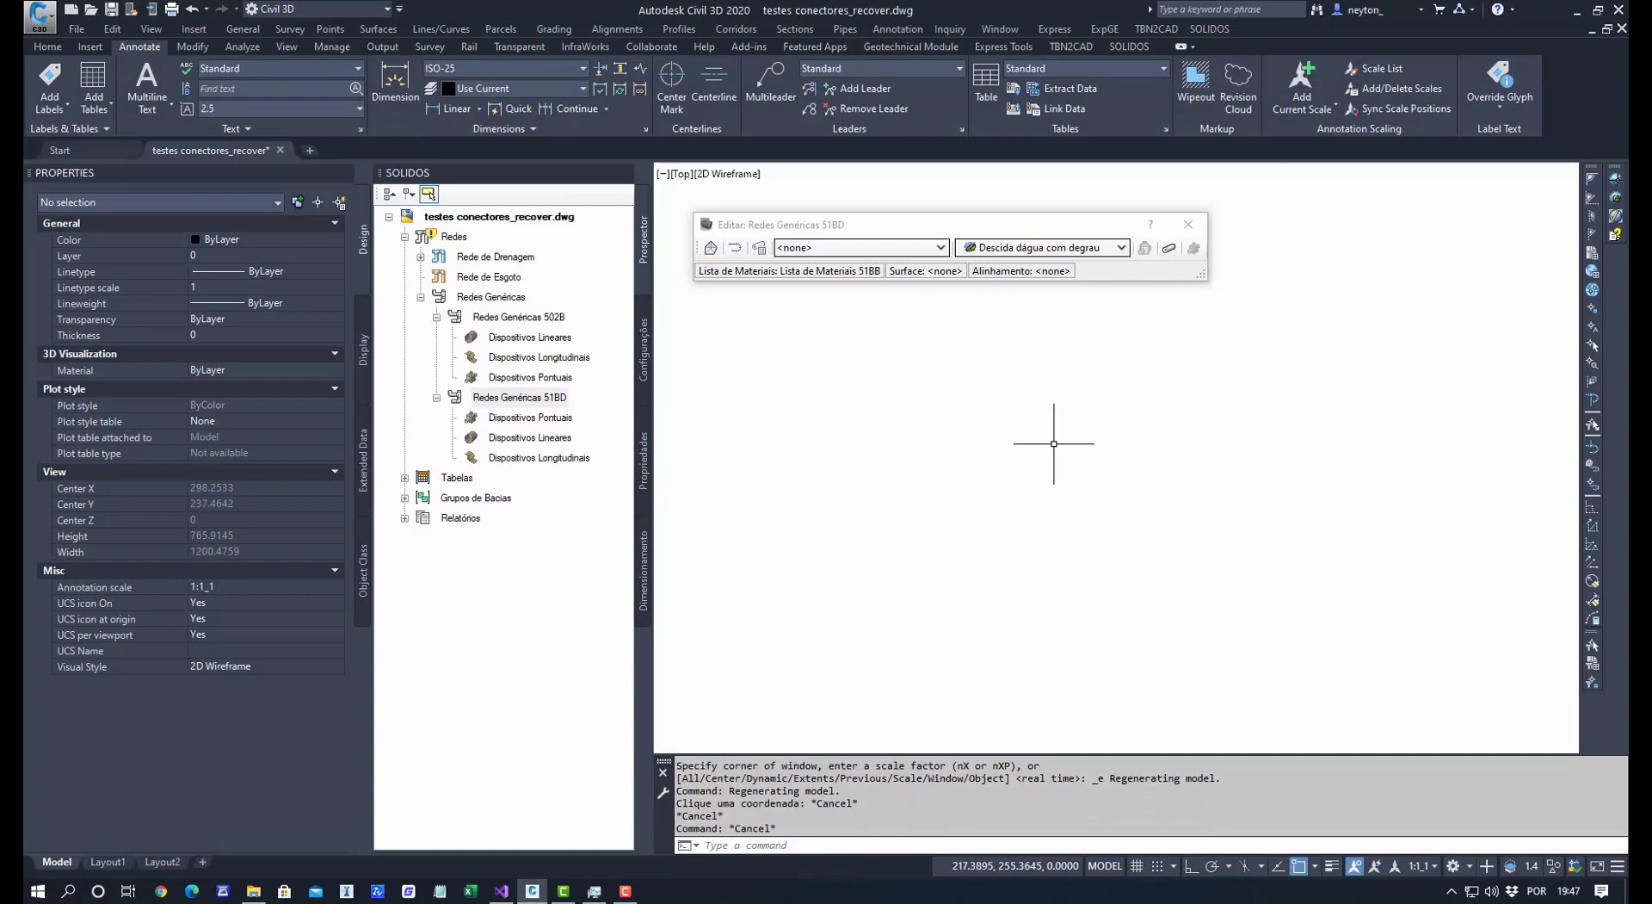
text(l)
key(Return)
click(994, 427)
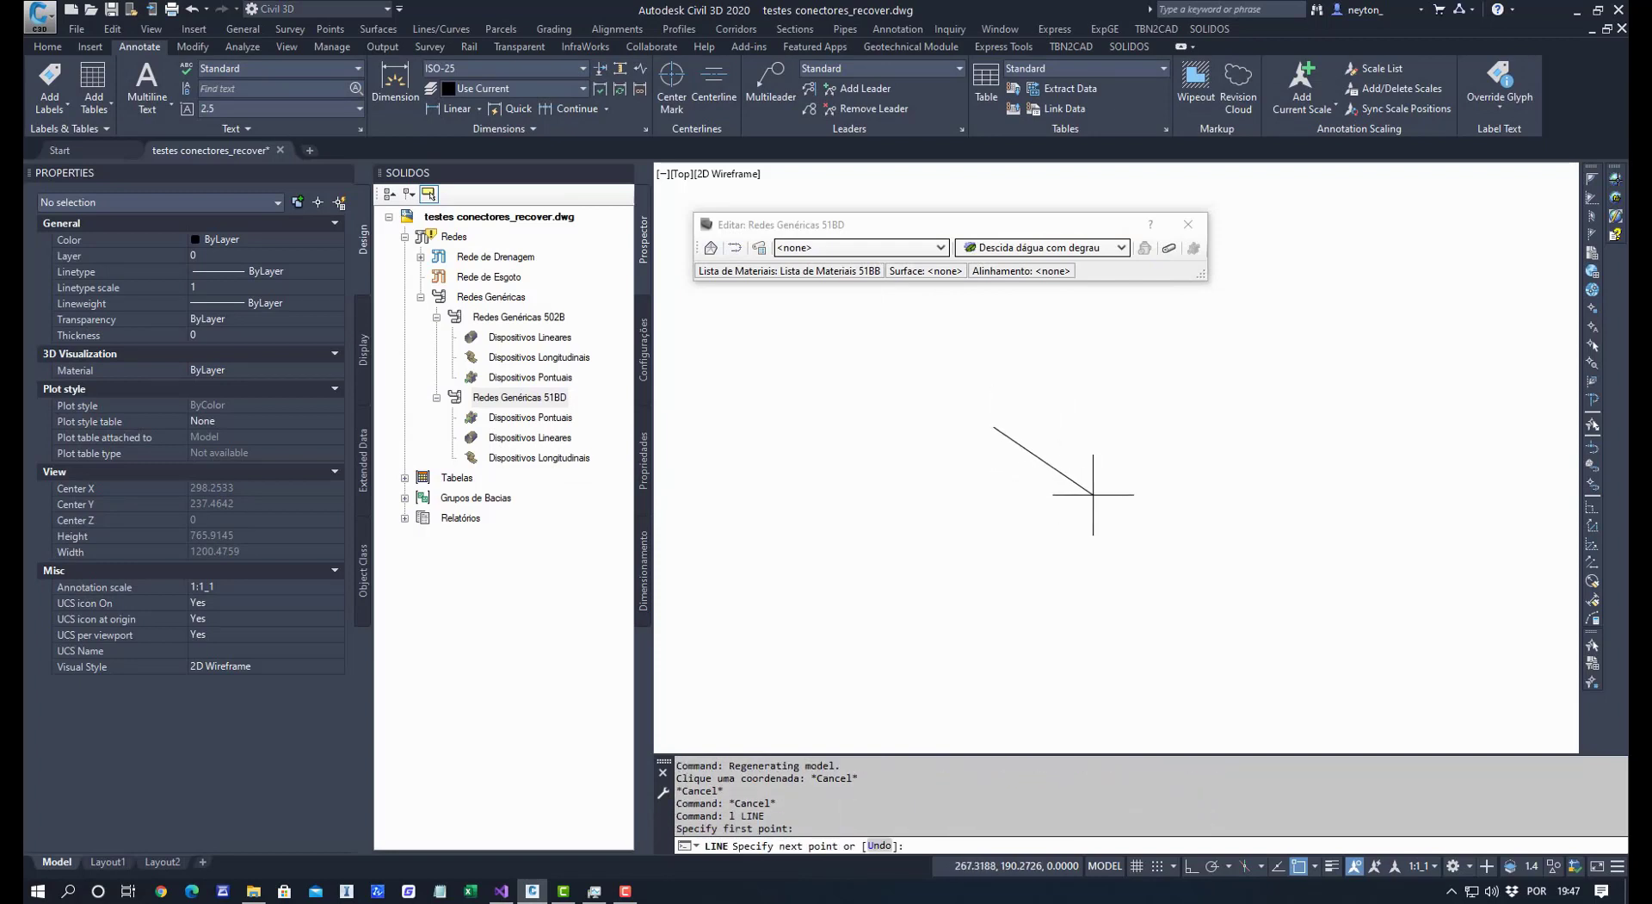
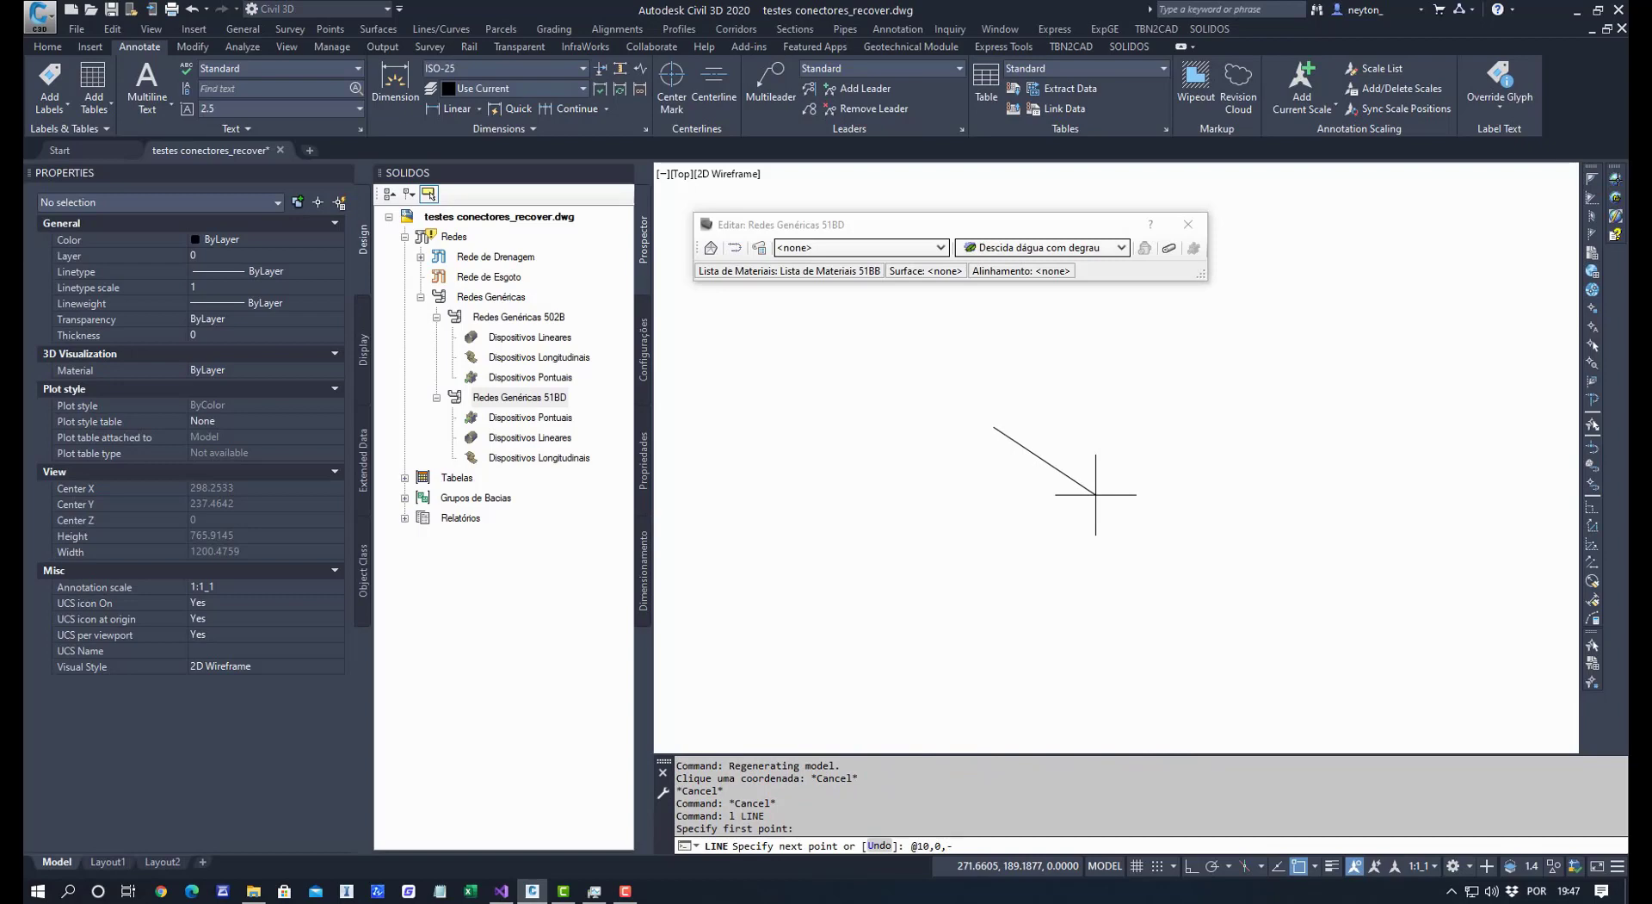
text(3)
key(Return)
key(Escape)
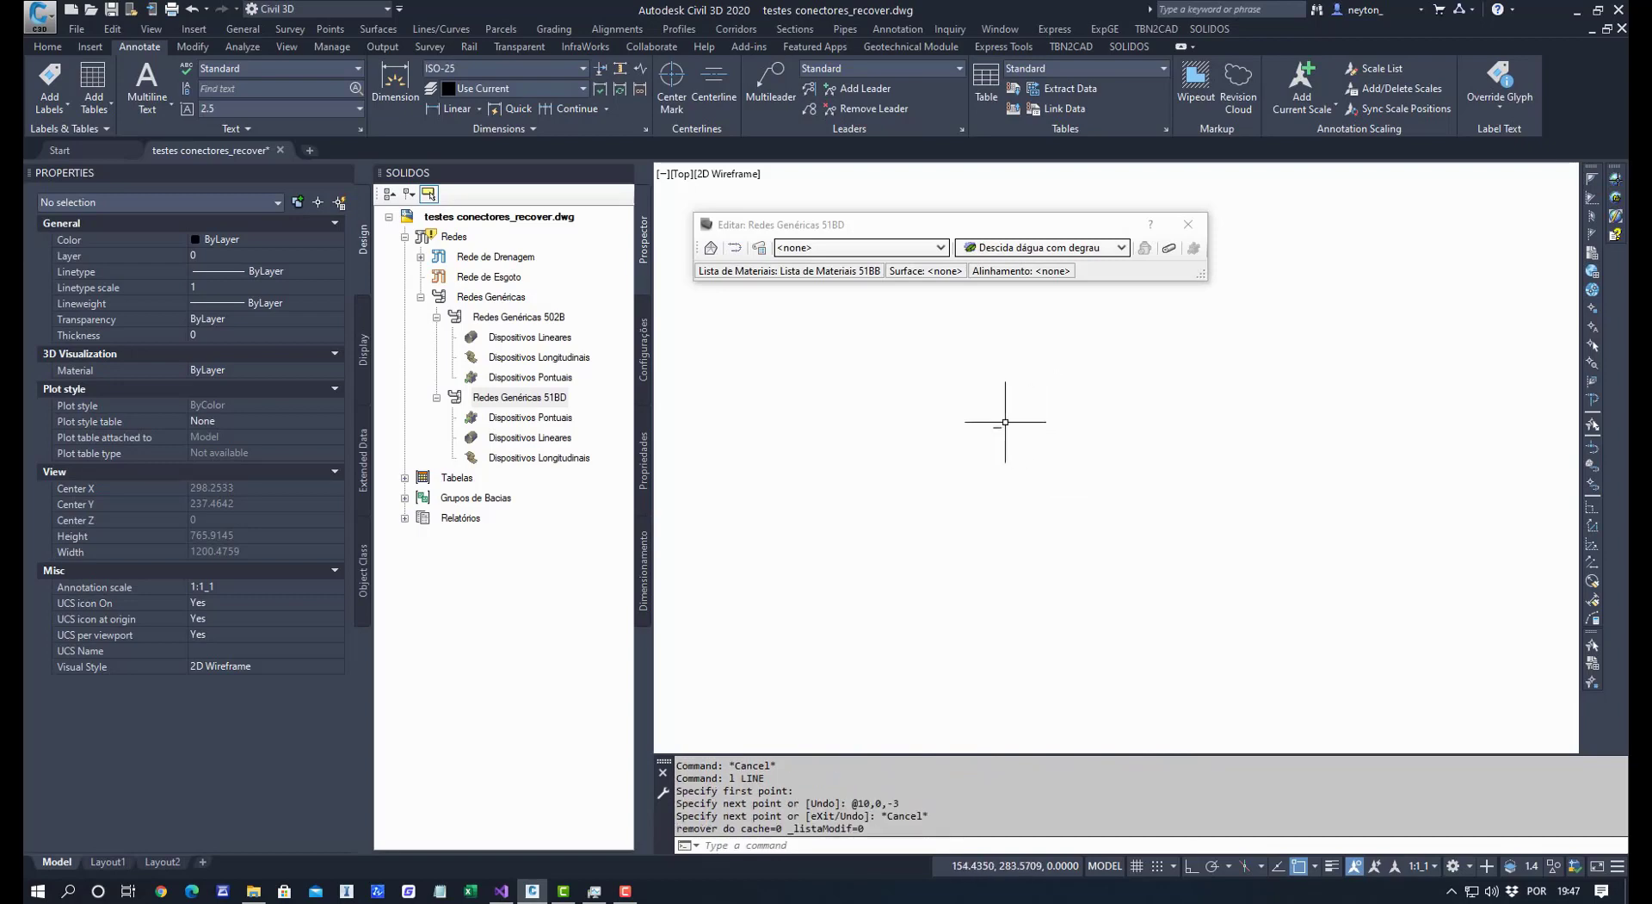
Place the Descida dágua com degrau device along the reference line, from its start point to its end point.
scroll(985, 422, up, 8)
scroll(985, 421, up, 2)
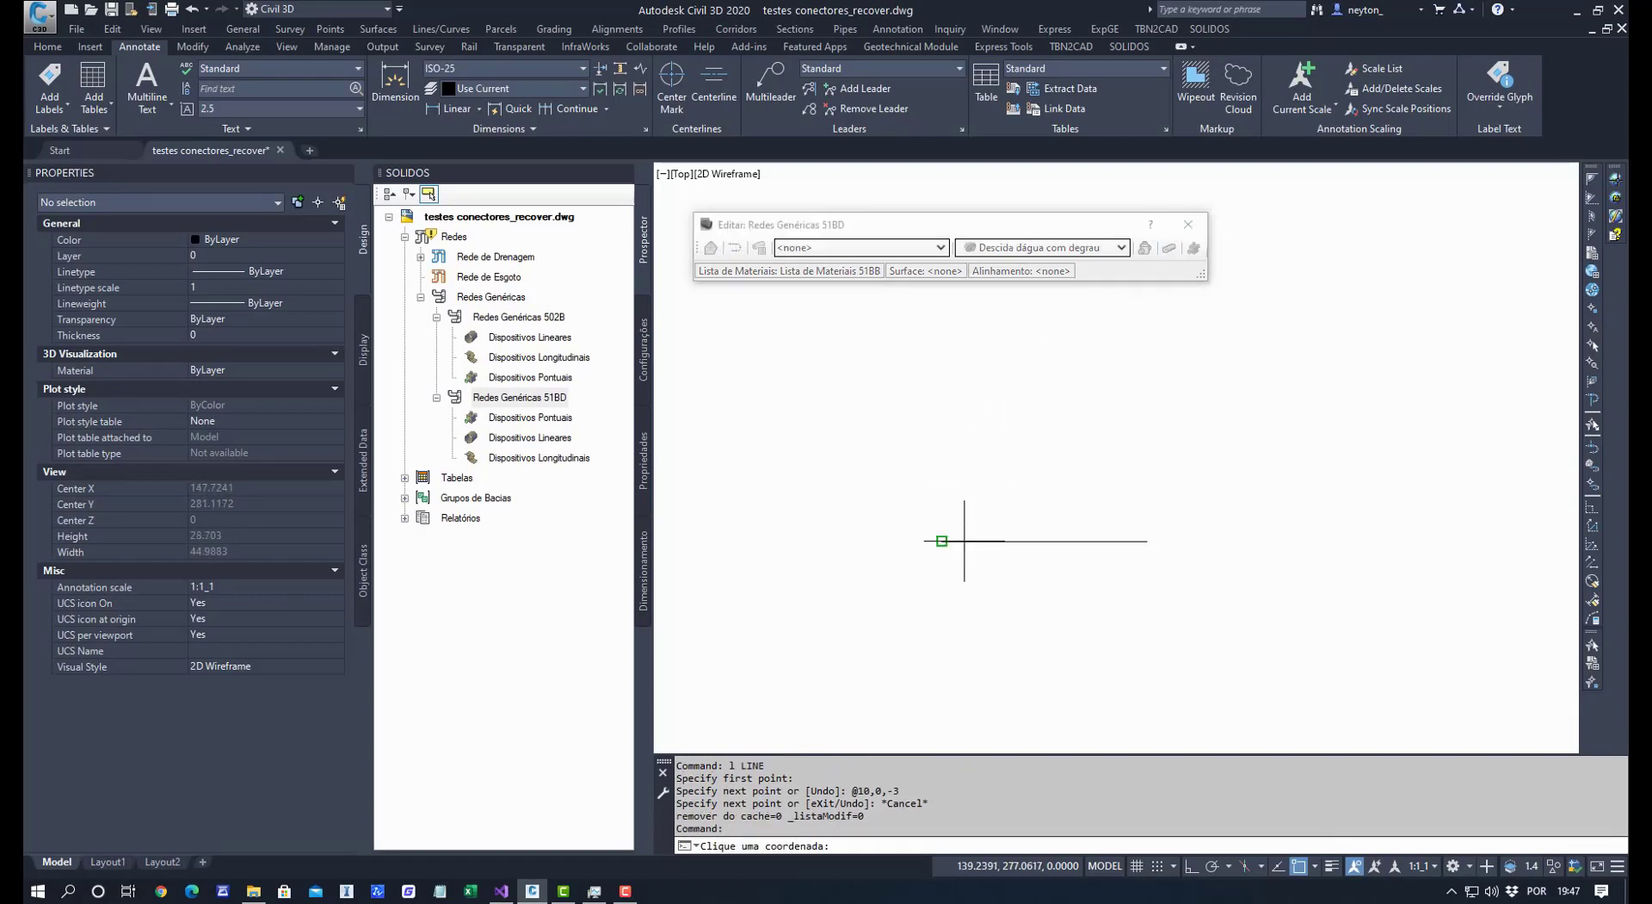
click(965, 540)
click(1121, 543)
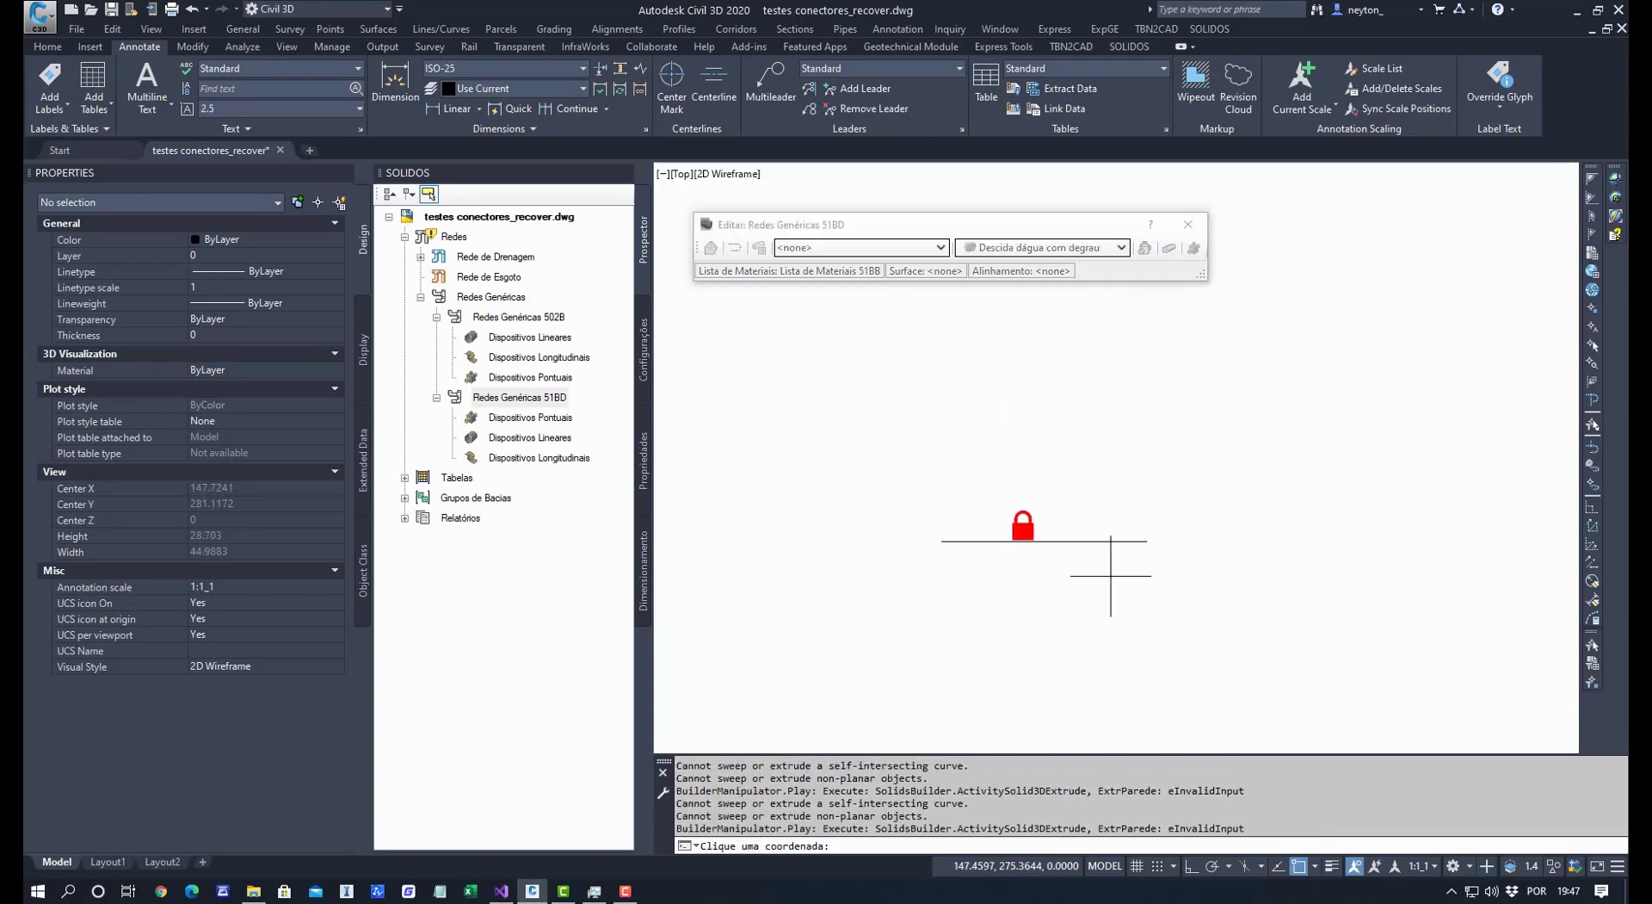
Show the section properties of the placed chute in the SOLIDOS palette, closing the Properties palette and widening SOLIDOS for readability.
click(1019, 514)
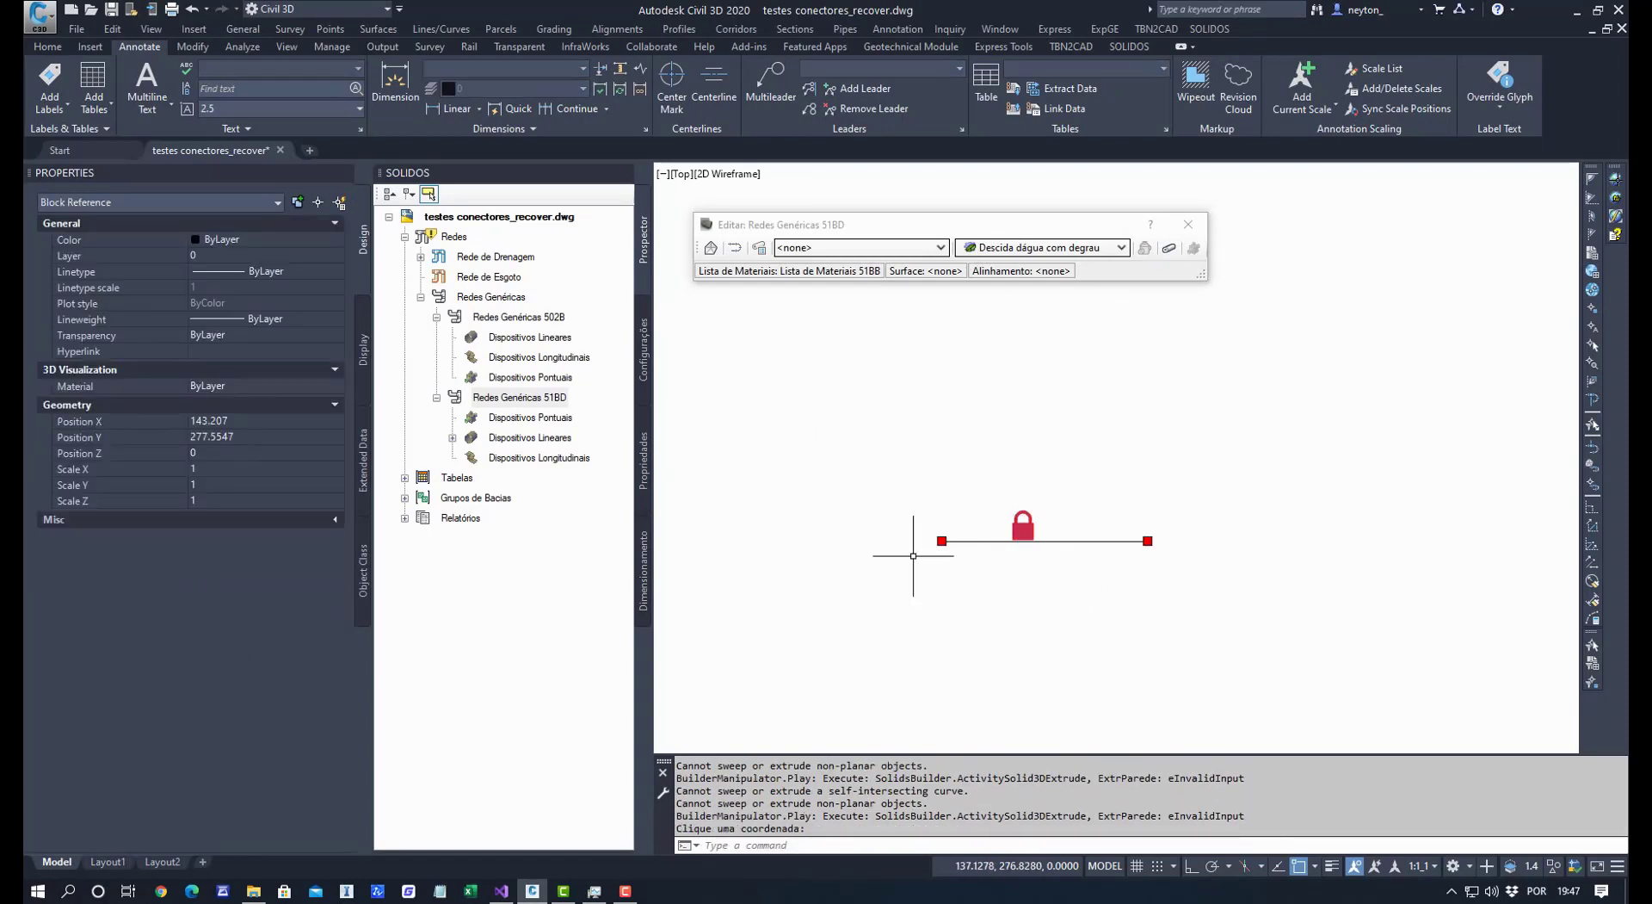
click(651, 446)
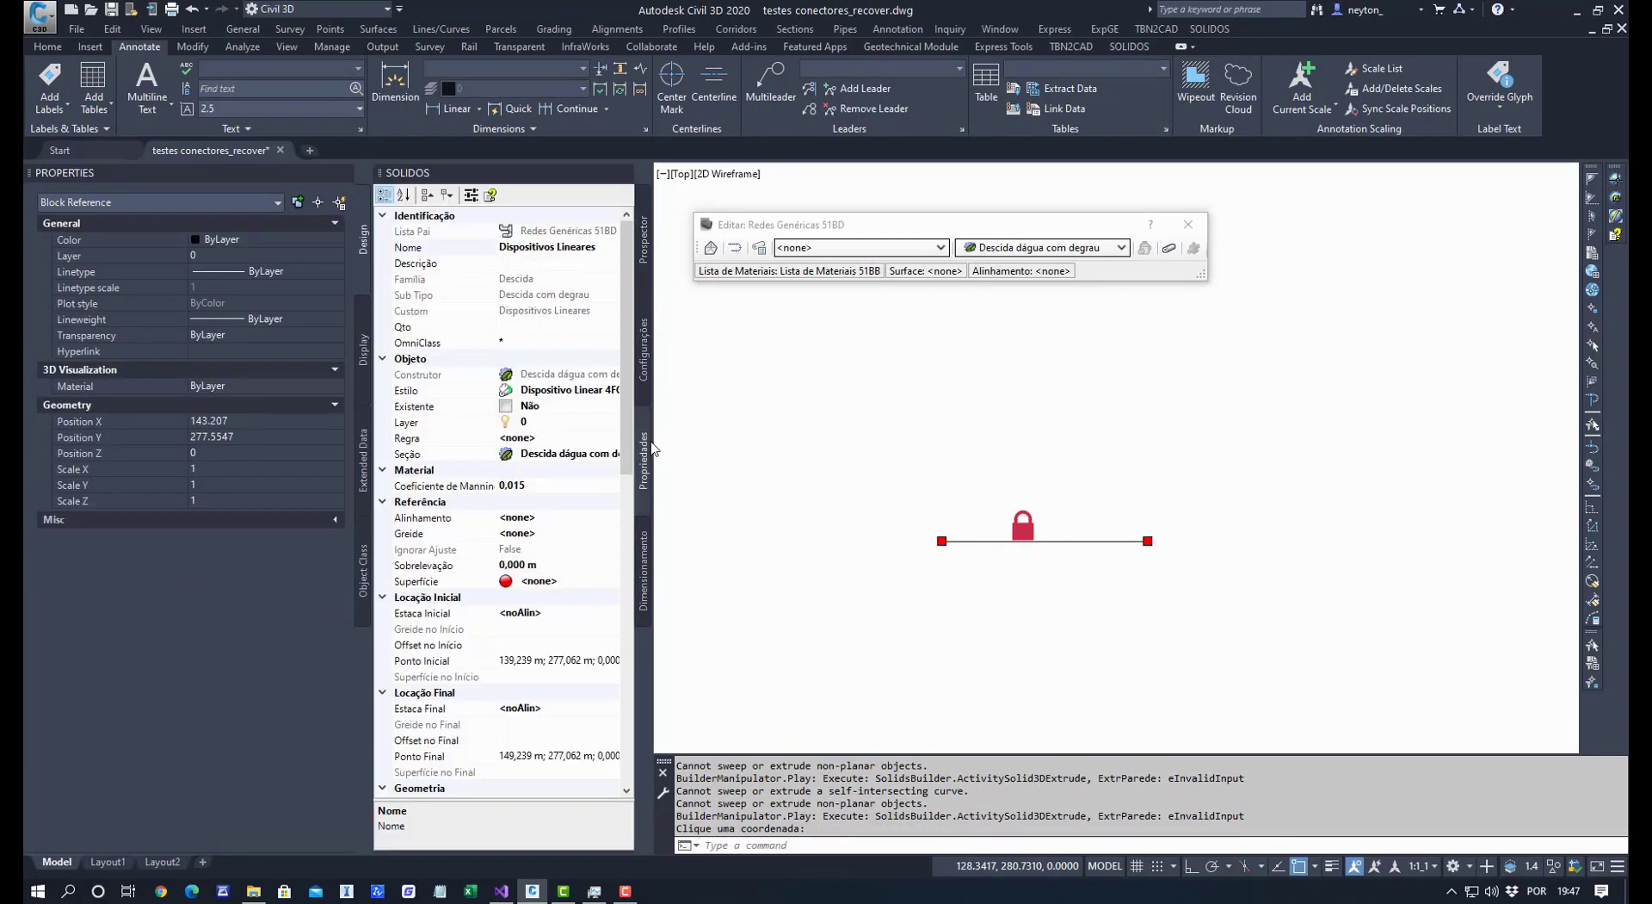
click(344, 173)
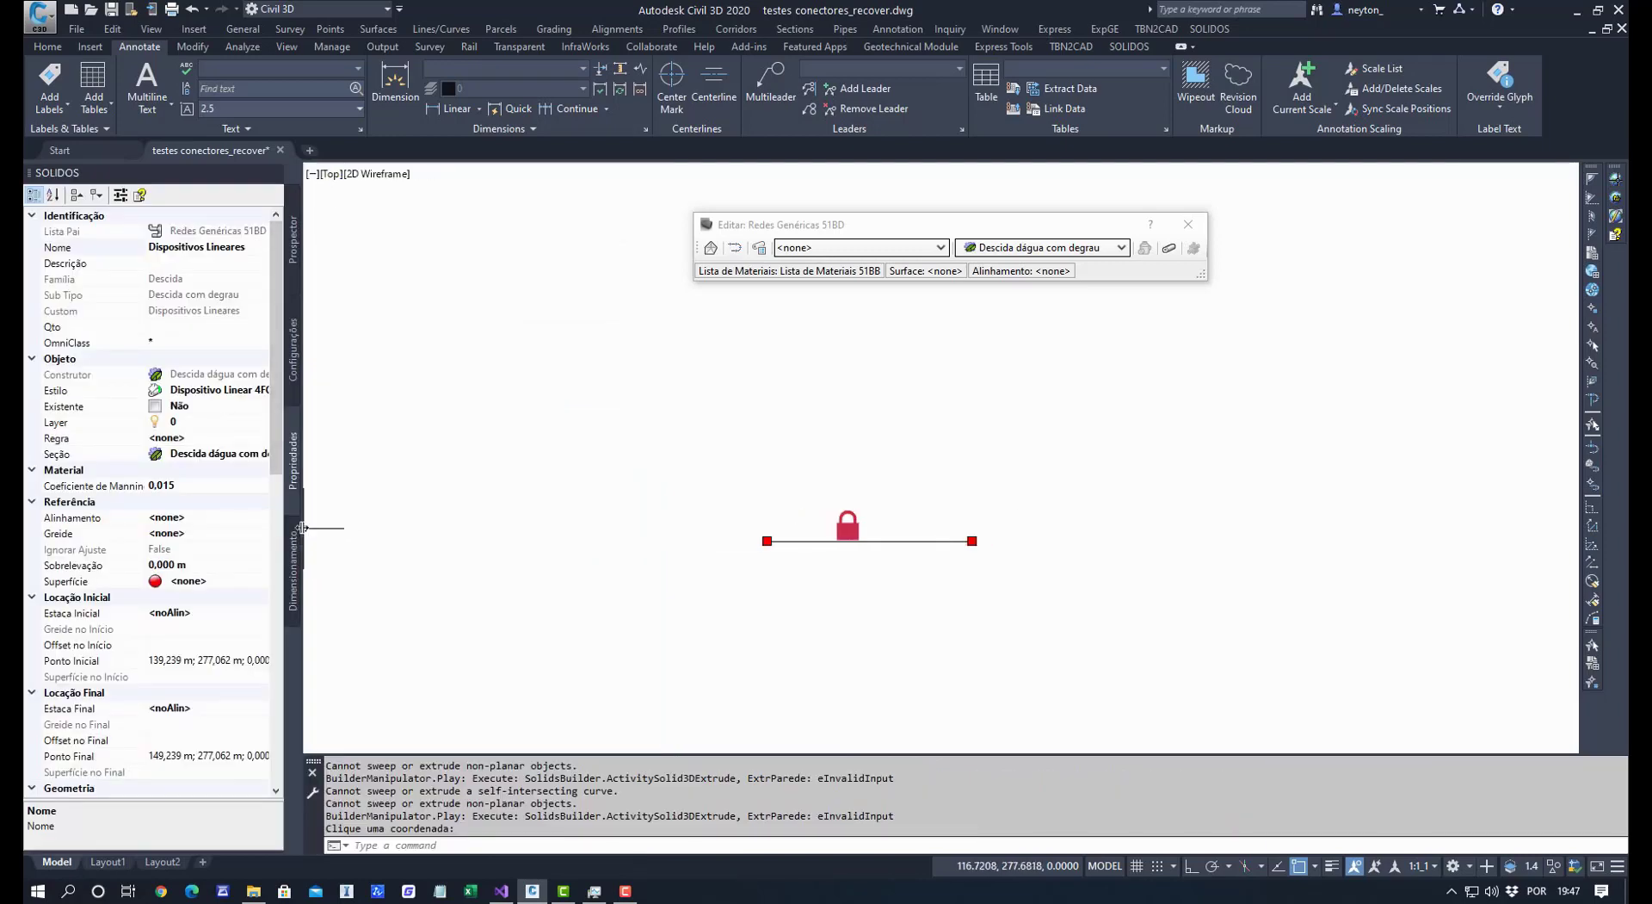
drag(303, 528, 479, 525)
scroll(175, 543, down, 8)
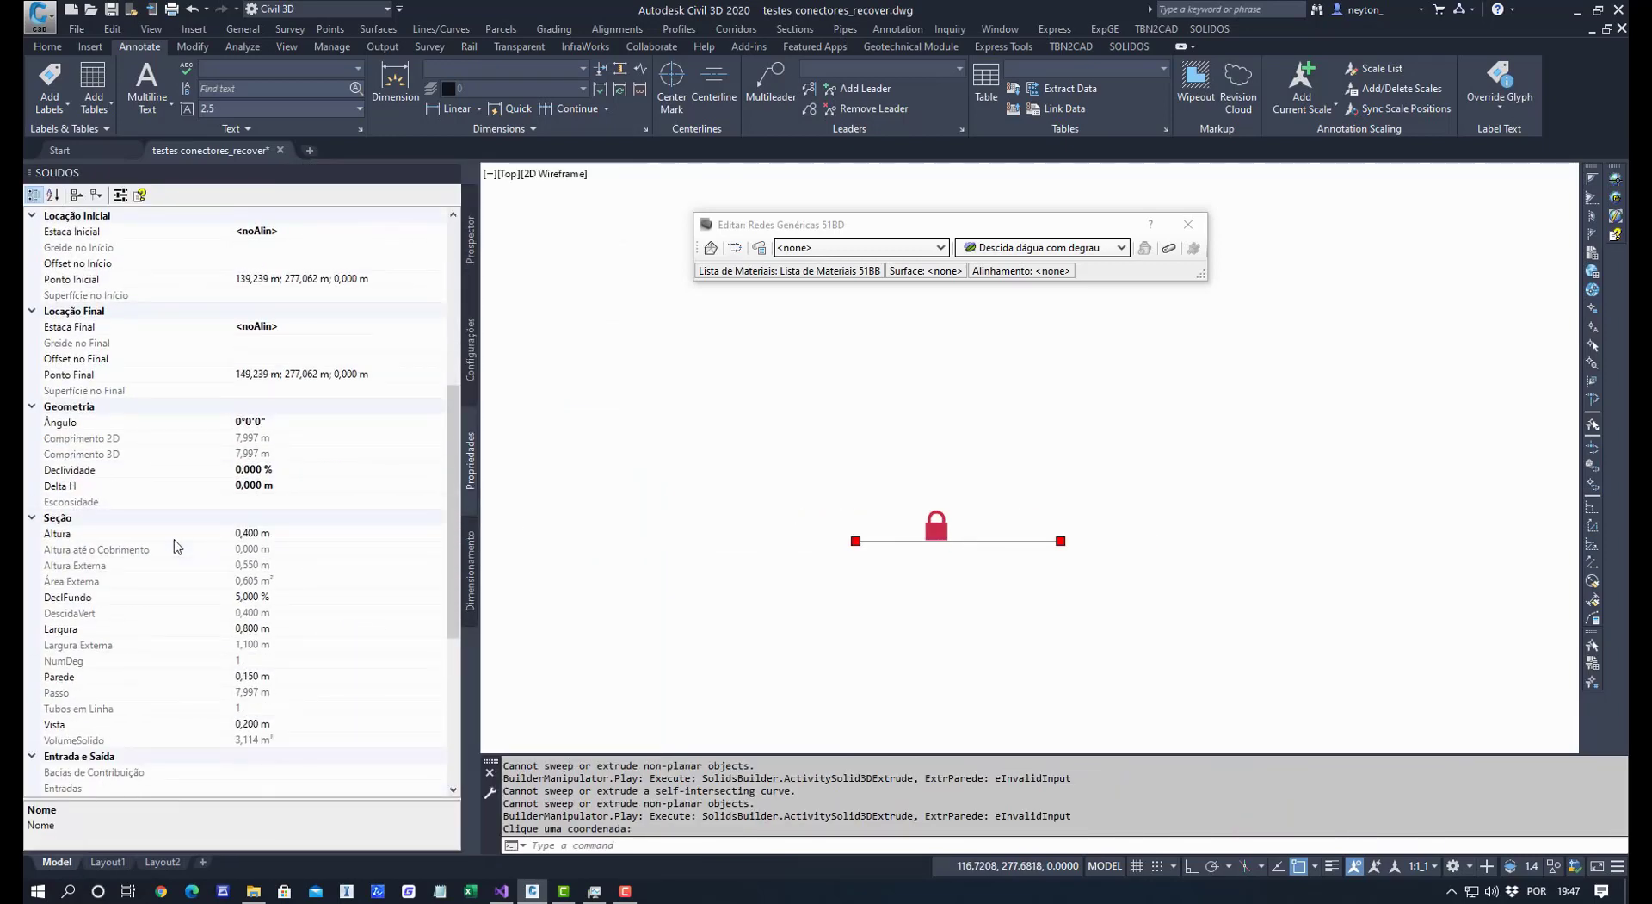
scroll(178, 545, down, 3)
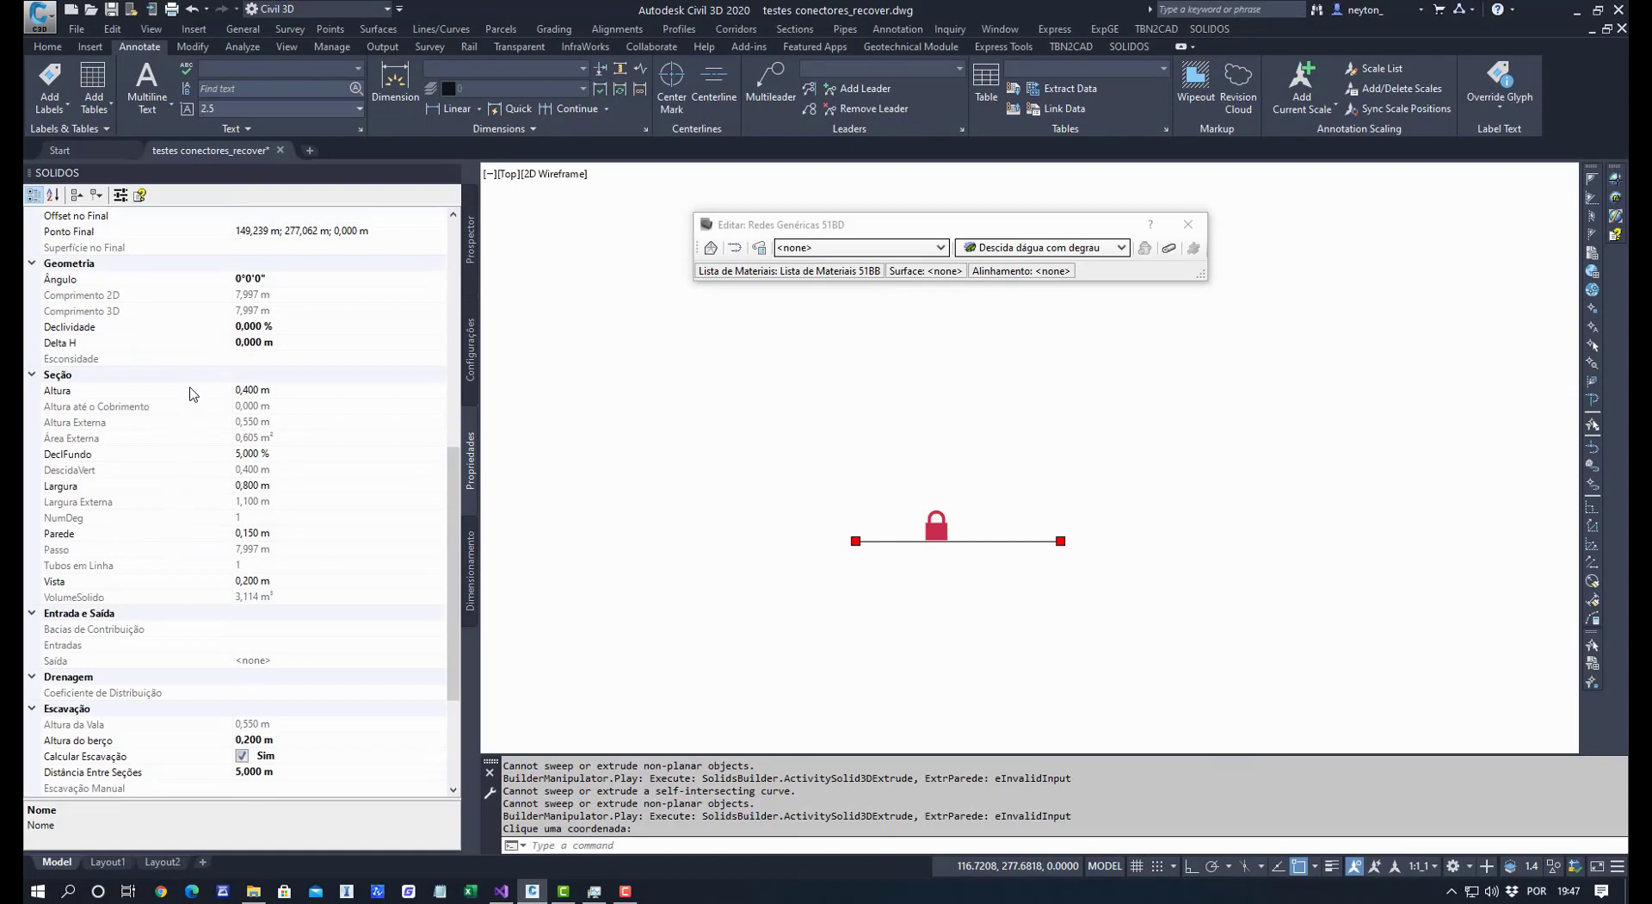
Set the chute's bottom slope, DeclFundo, to 0 %.
click(149, 518)
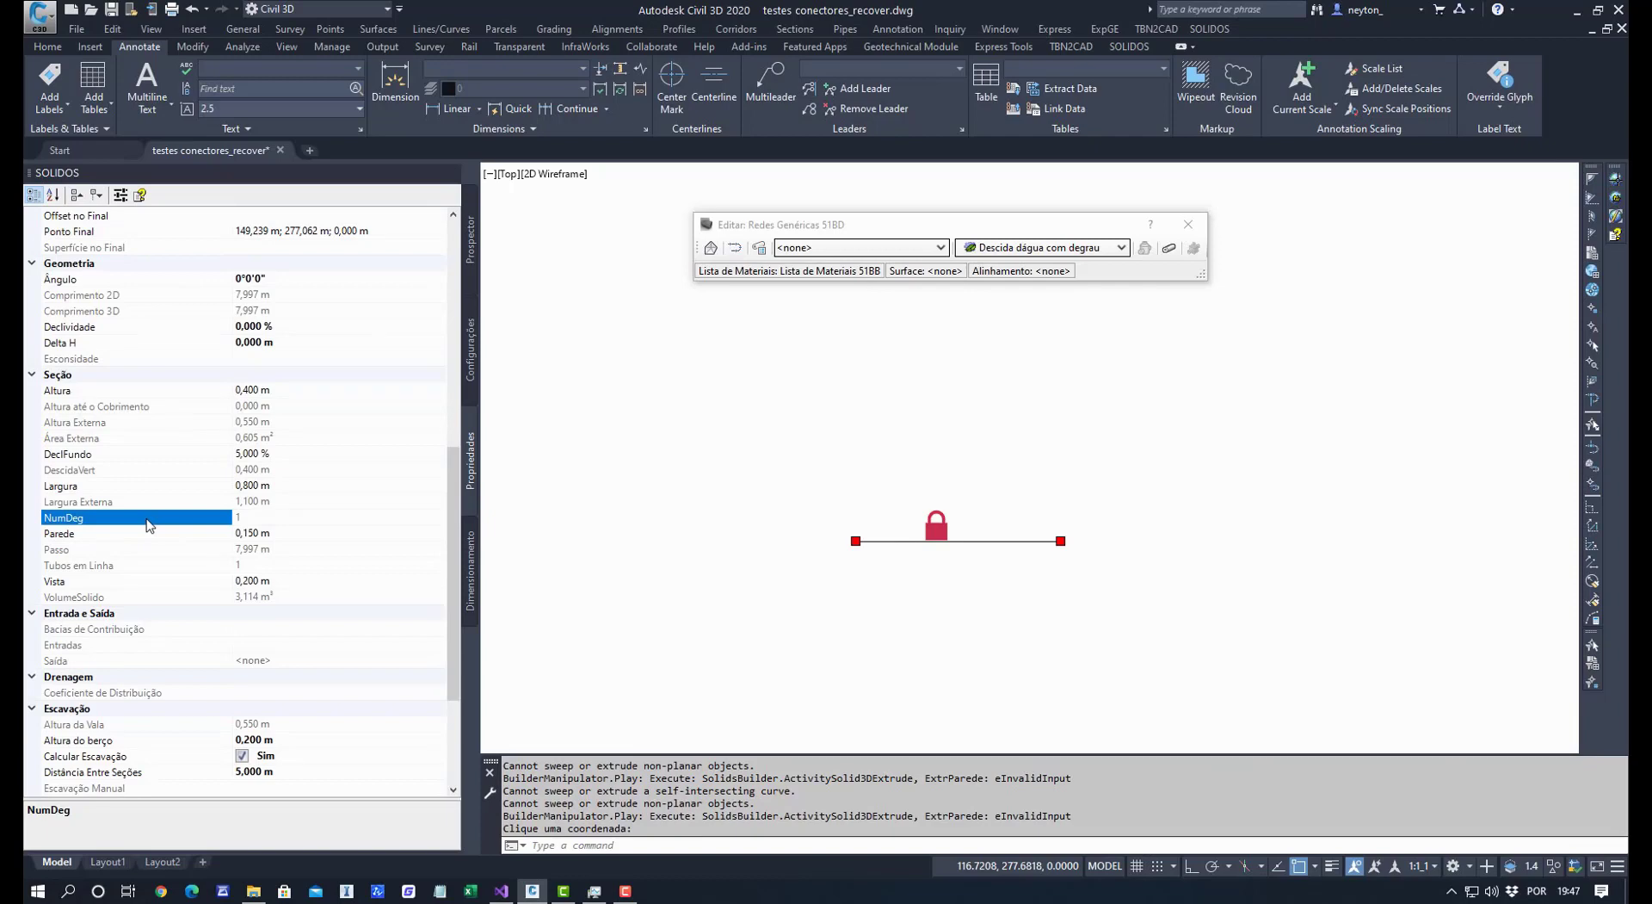
click(273, 454)
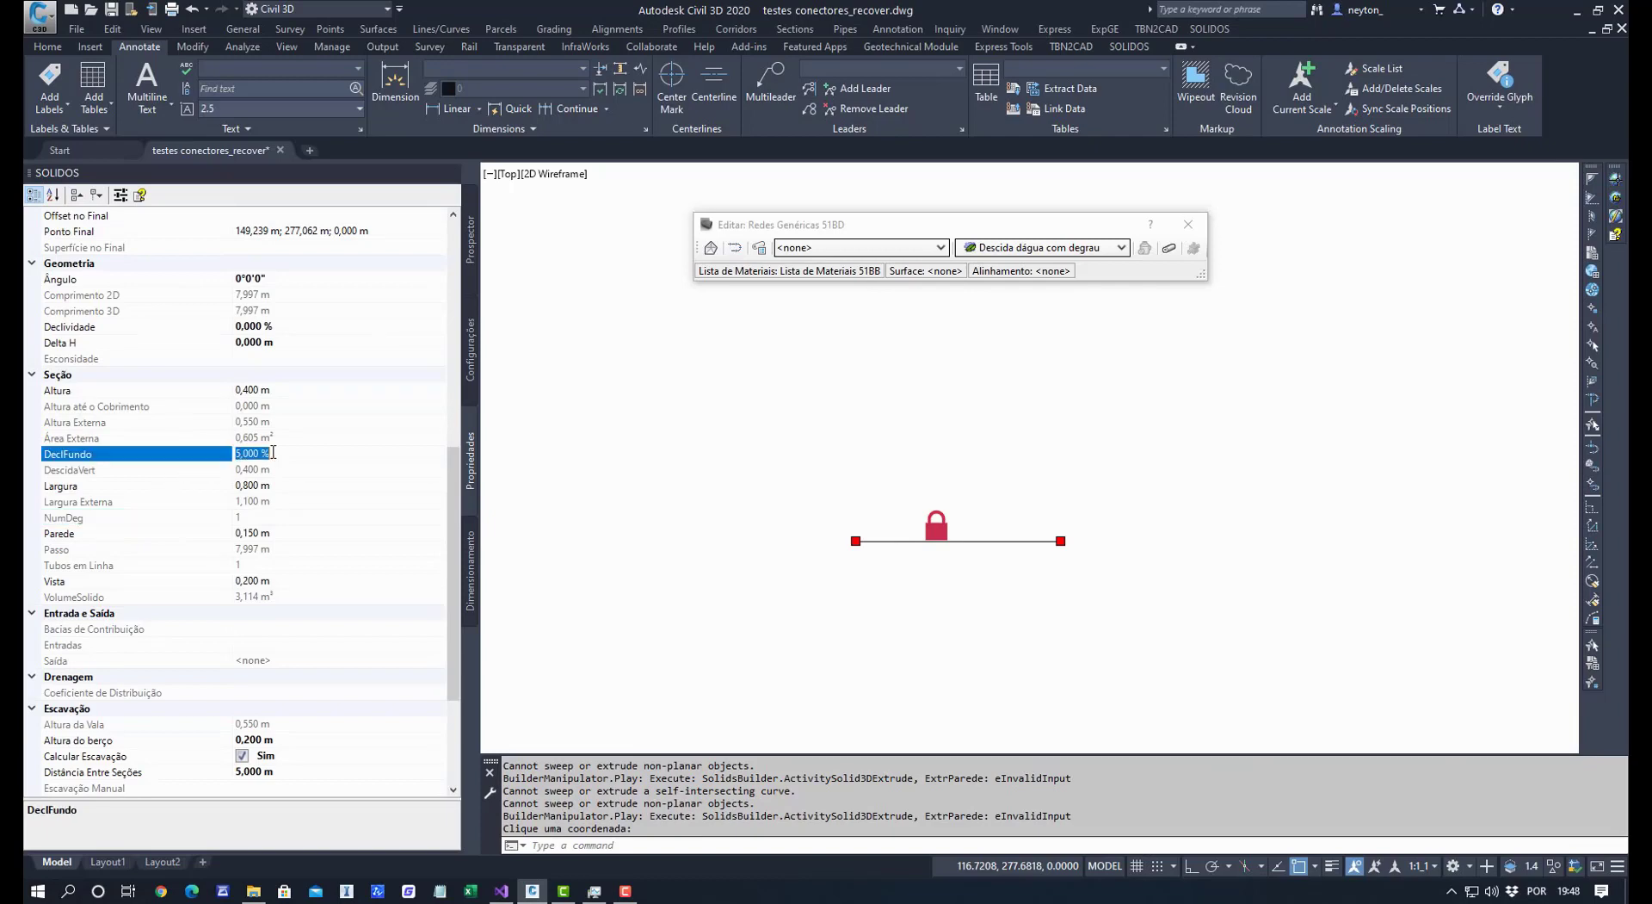
key(Return)
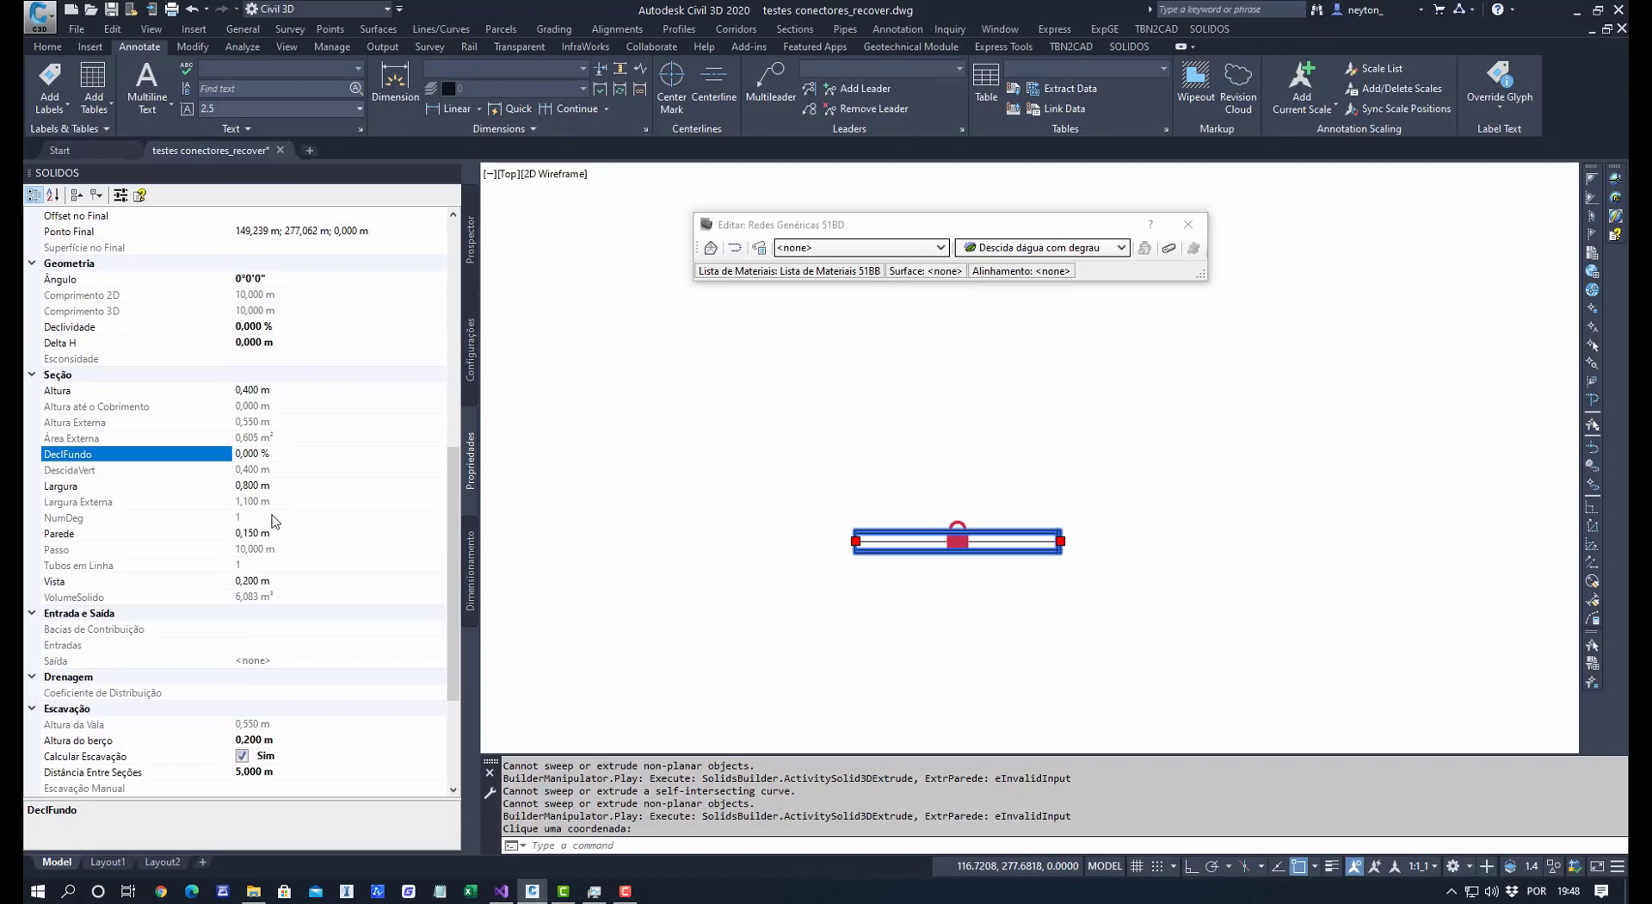
click(291, 565)
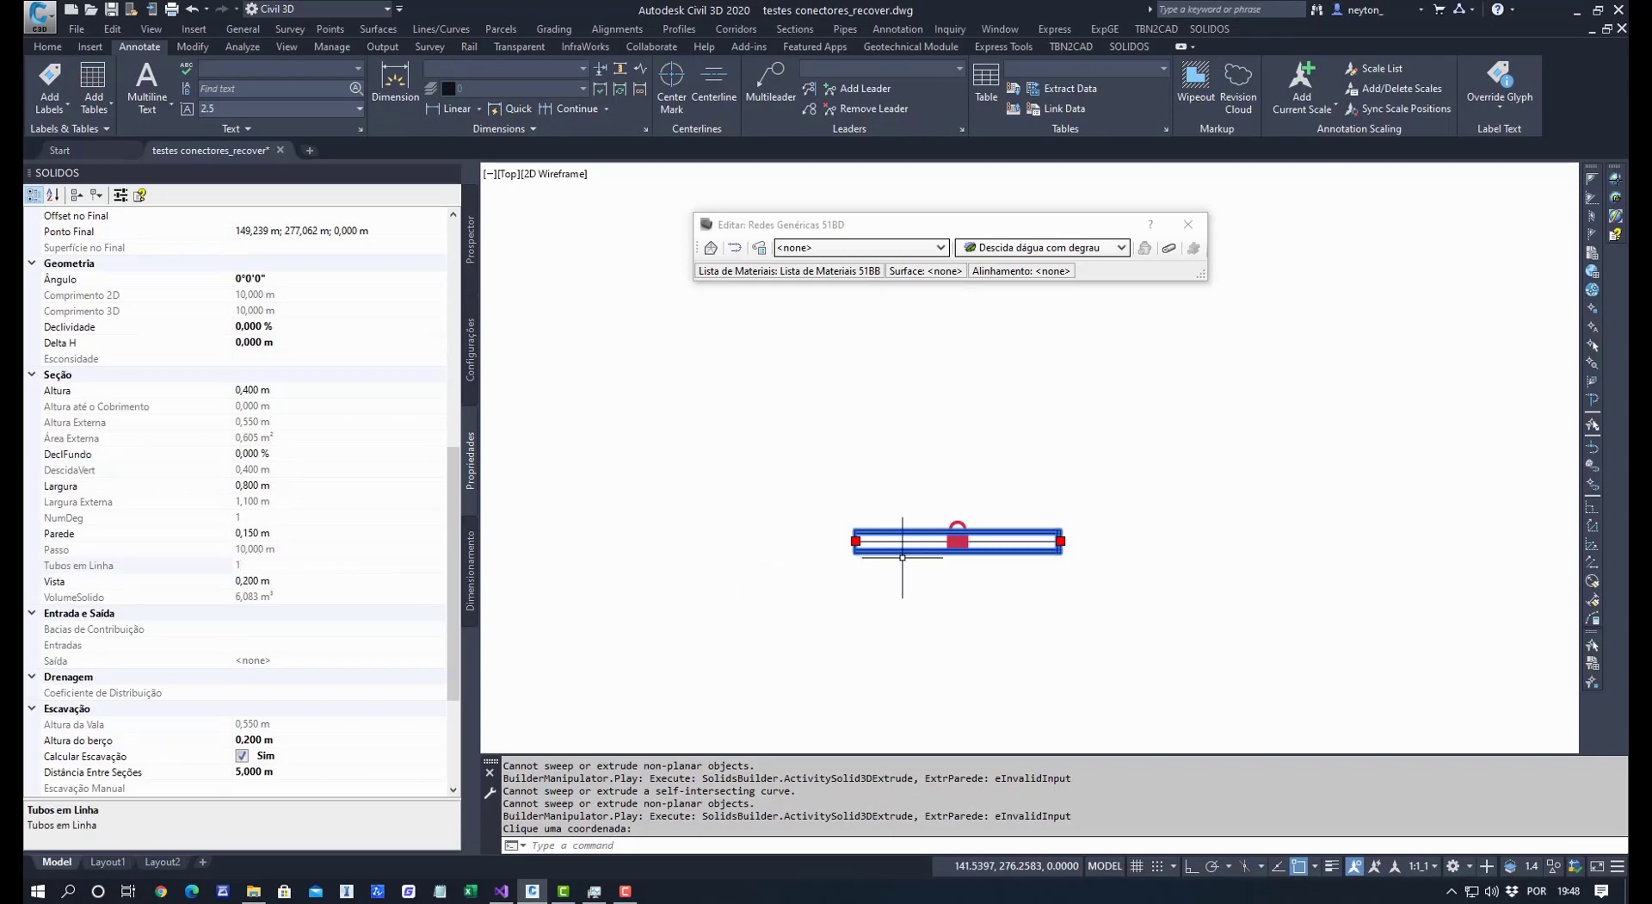
Set the elevation in the chute's Ponto Final to -2 m and deselect the device.
scroll(1054, 547, up, 2)
scroll(344, 497, up, 6)
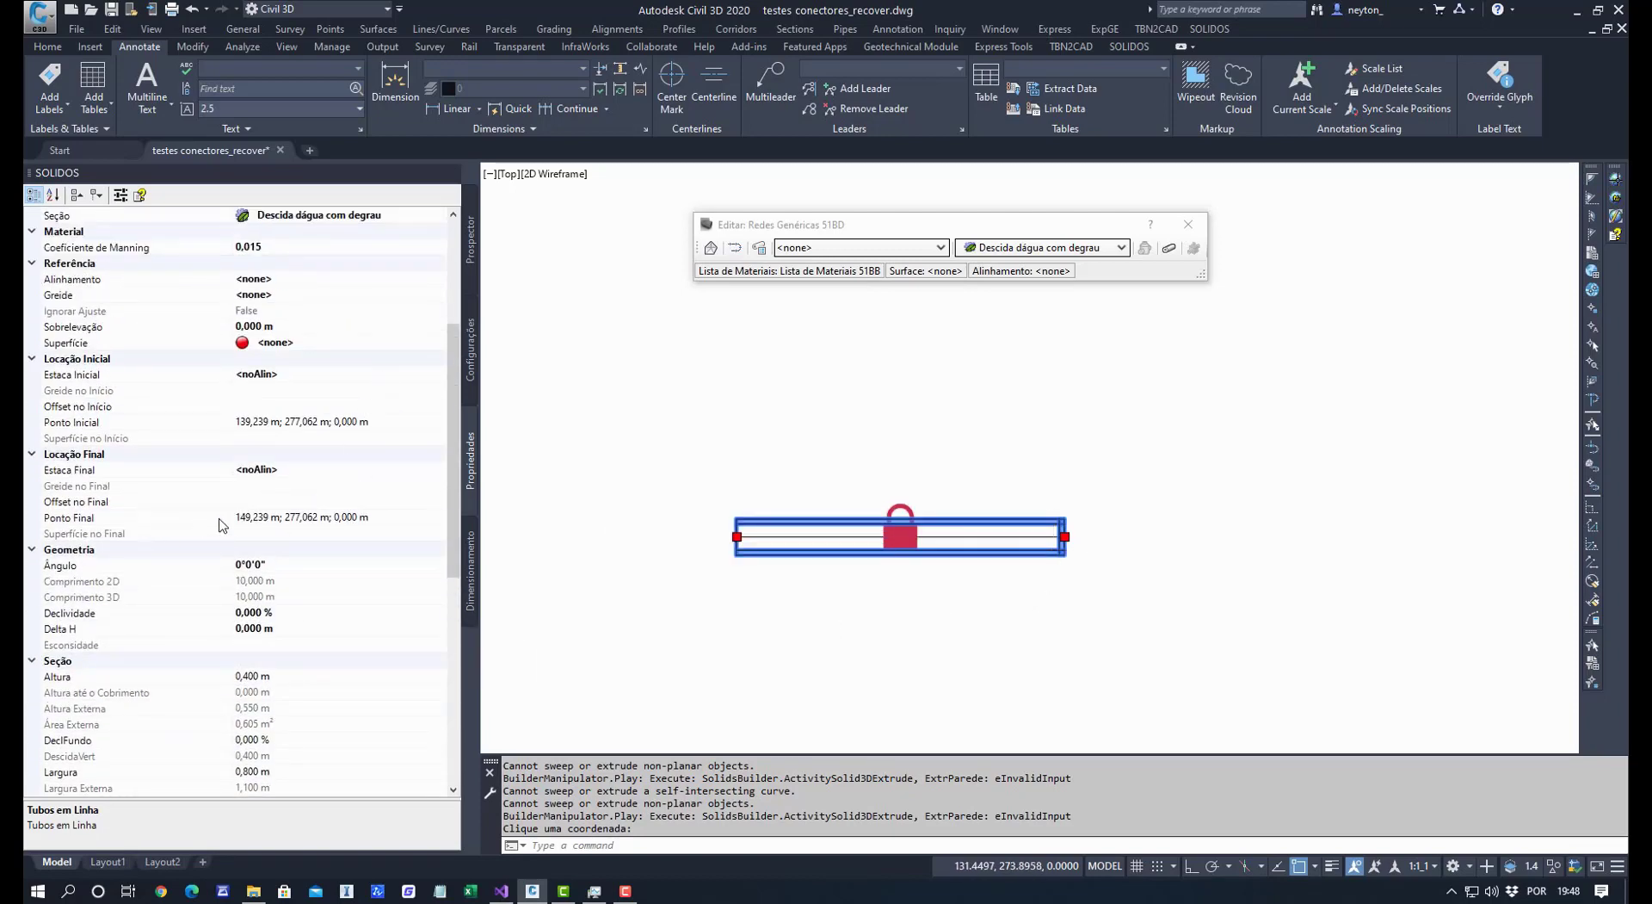
click(393, 520)
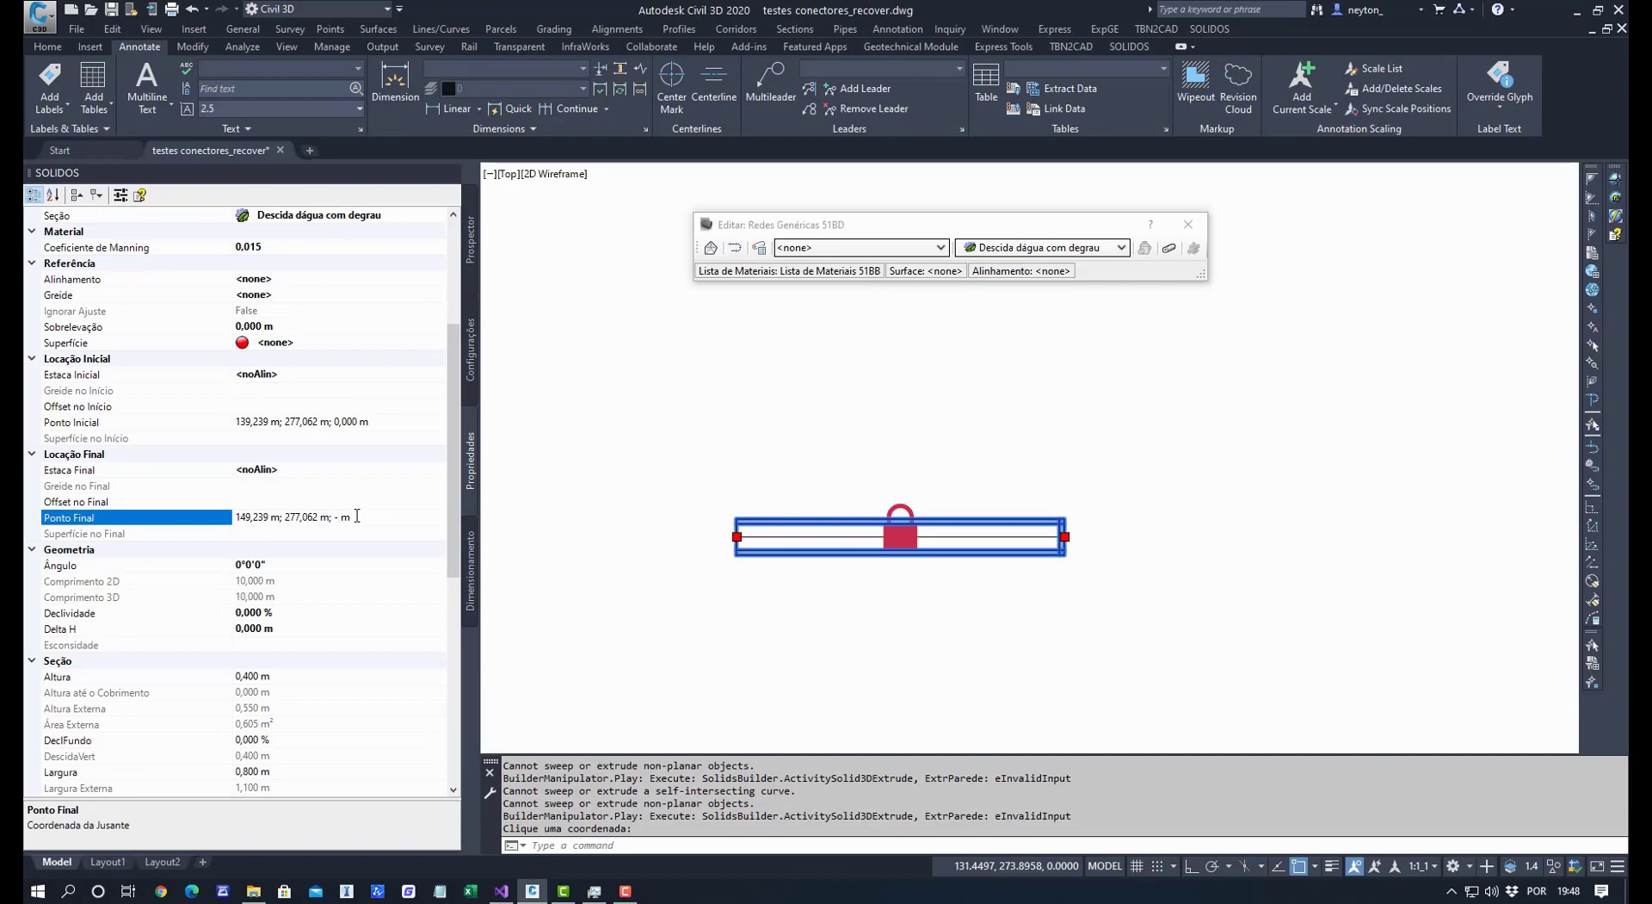
text(-2)
key(Return)
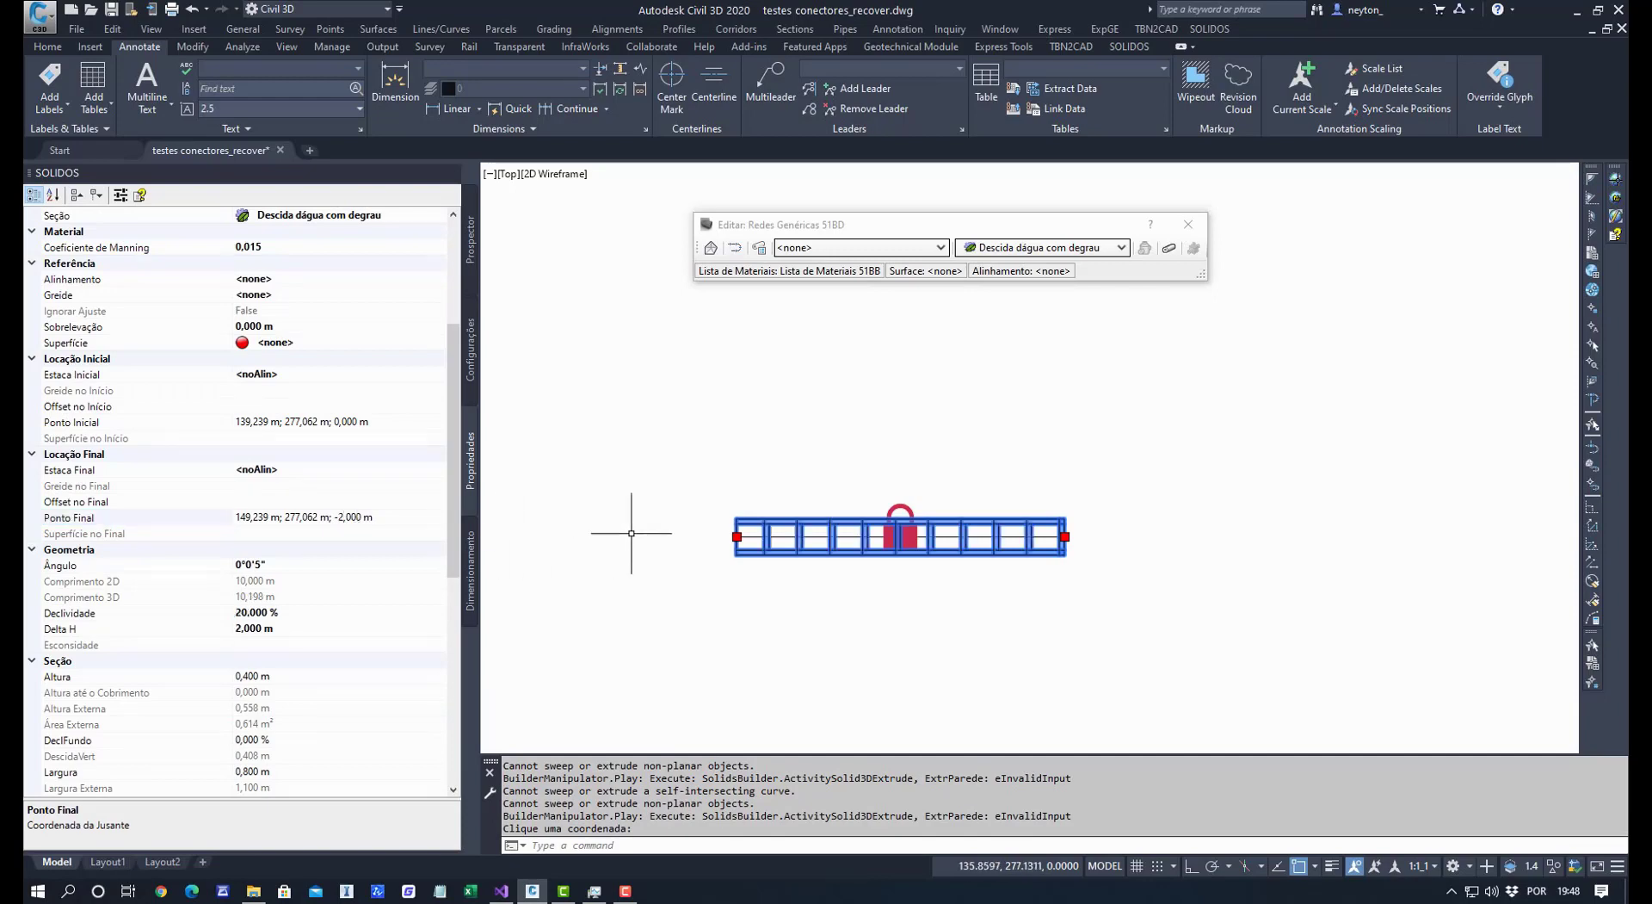
key(Escape)
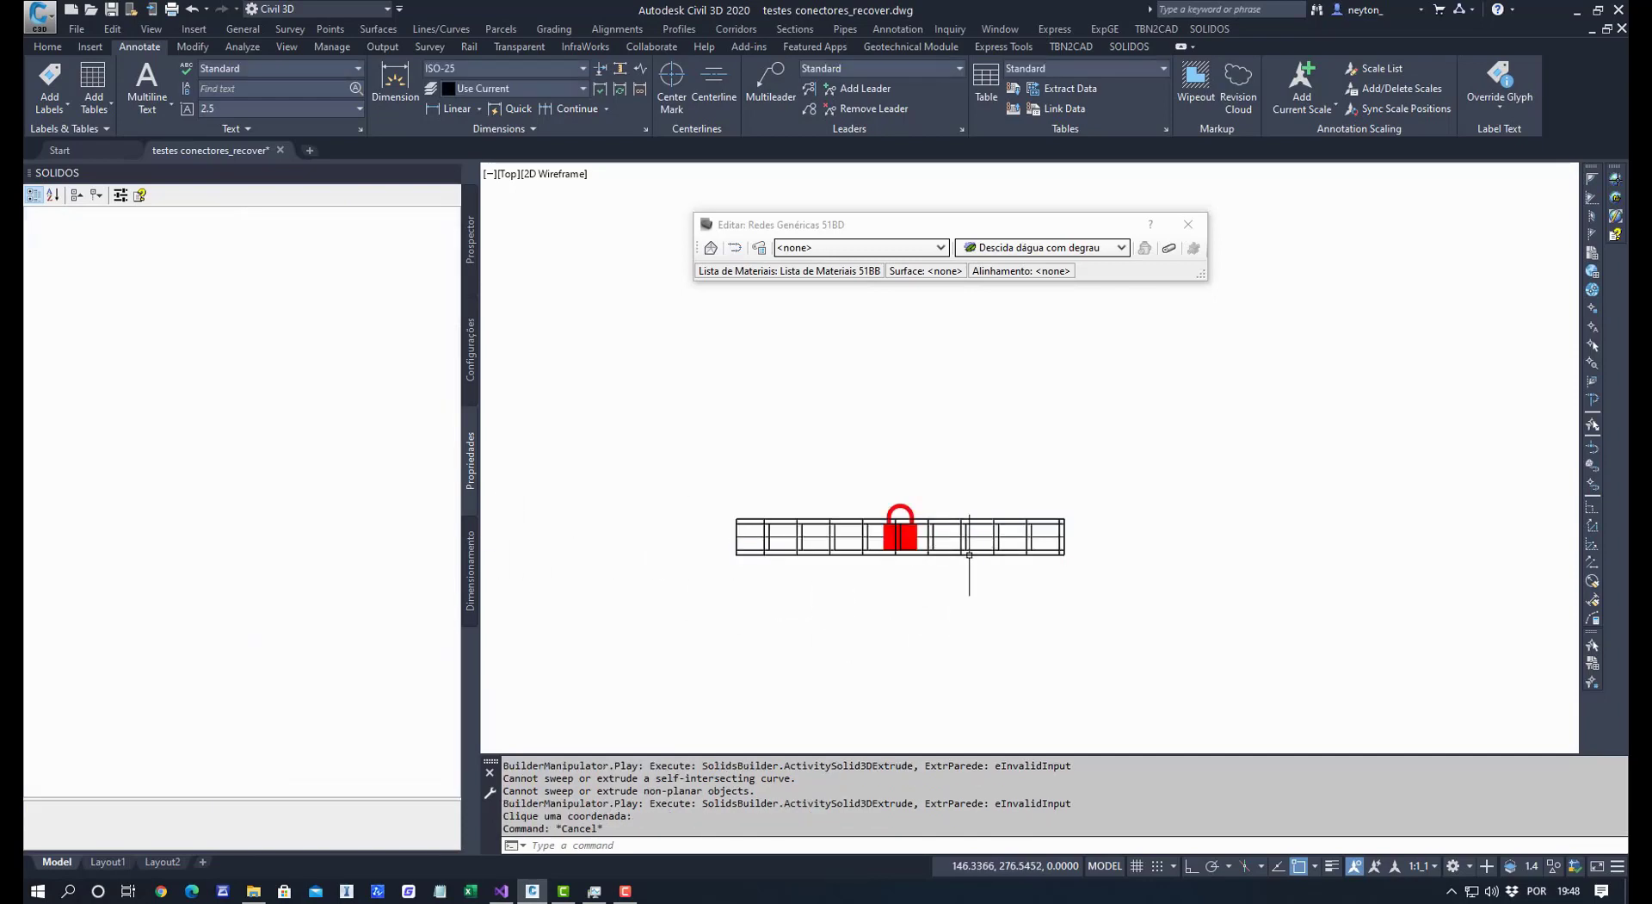
click(968, 545)
key(Escape)
key(Escape)
scroll(876, 641, up, 2)
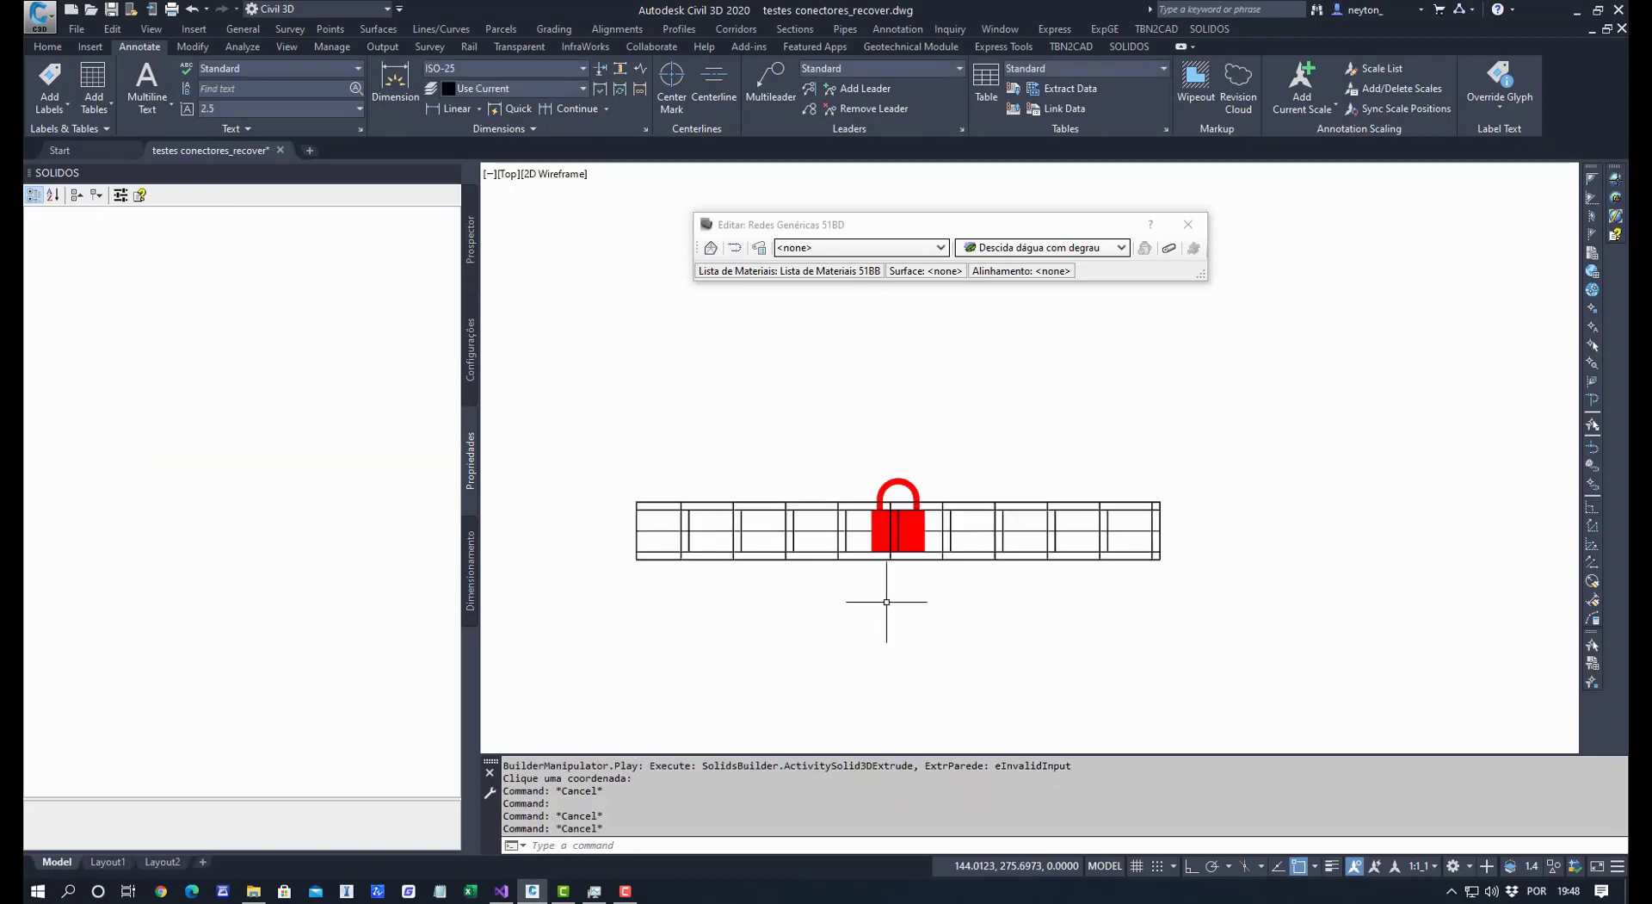
Split the drawing area into two vertical viewports and make the second one current.
click(150, 28)
mouse_move(275, 324)
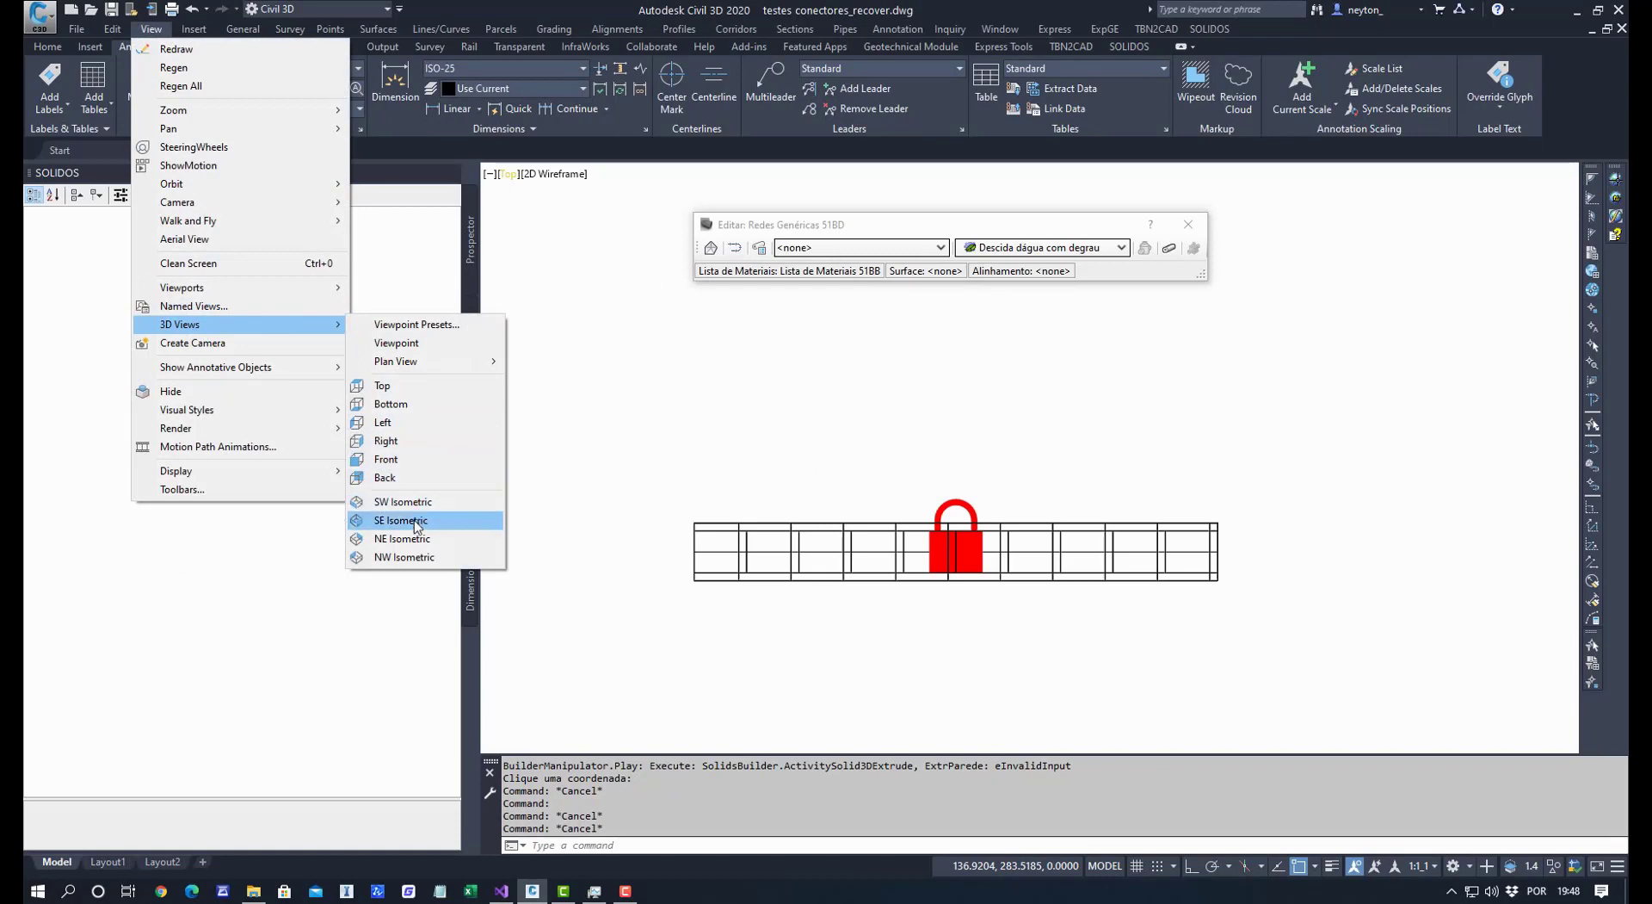
mouse_move(332, 289)
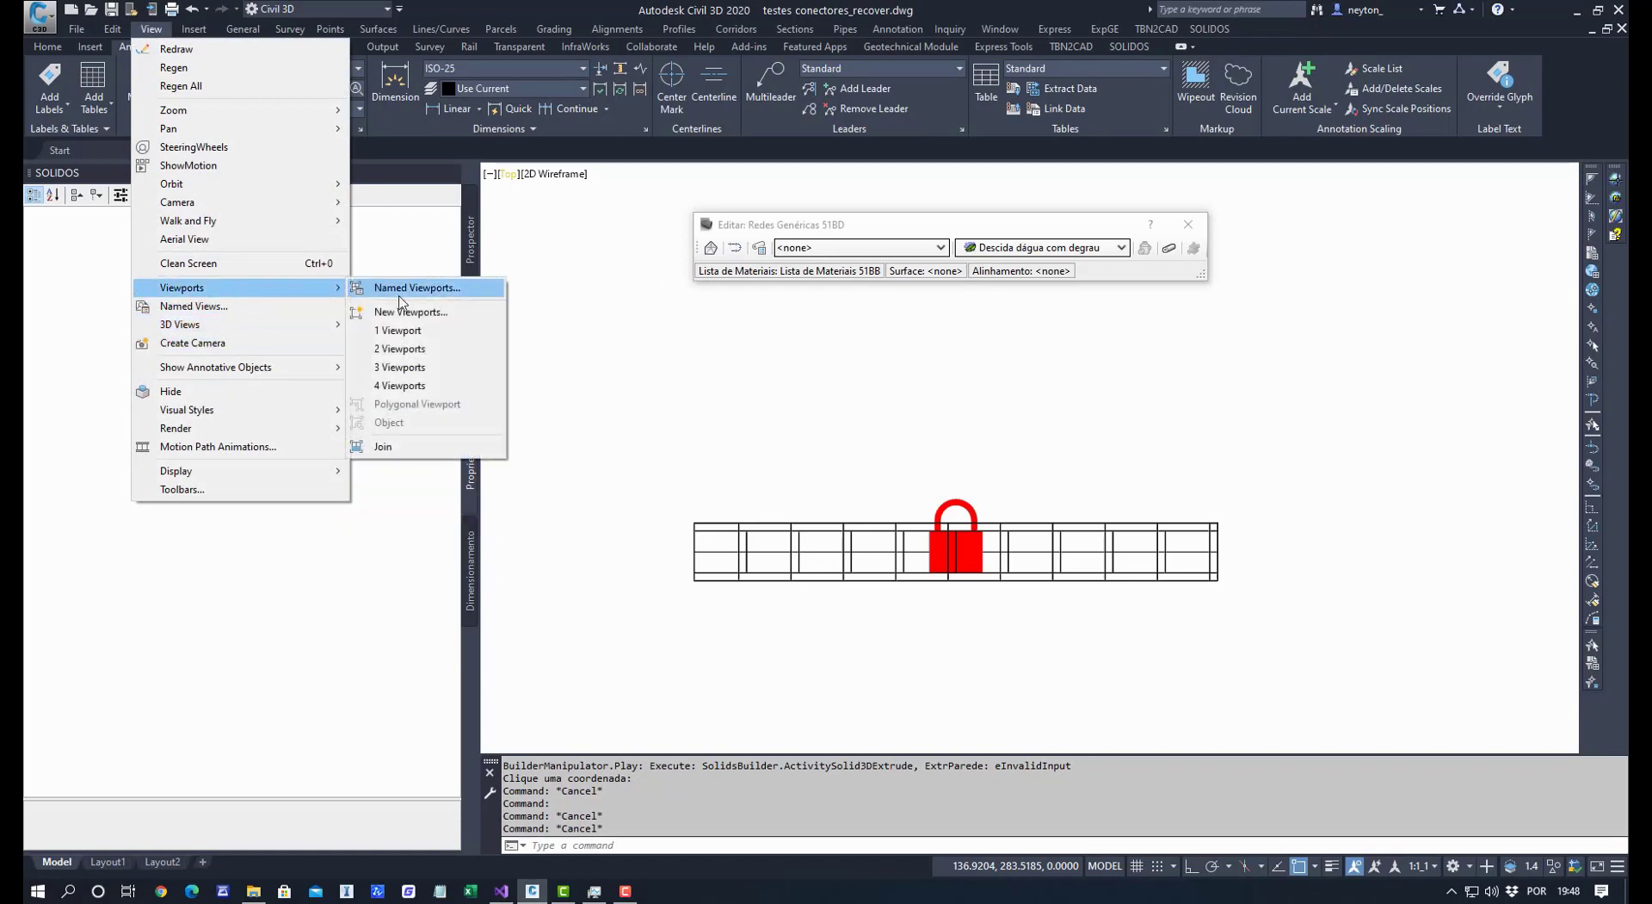
click(452, 353)
key(Return)
click(1171, 460)
key(Escape)
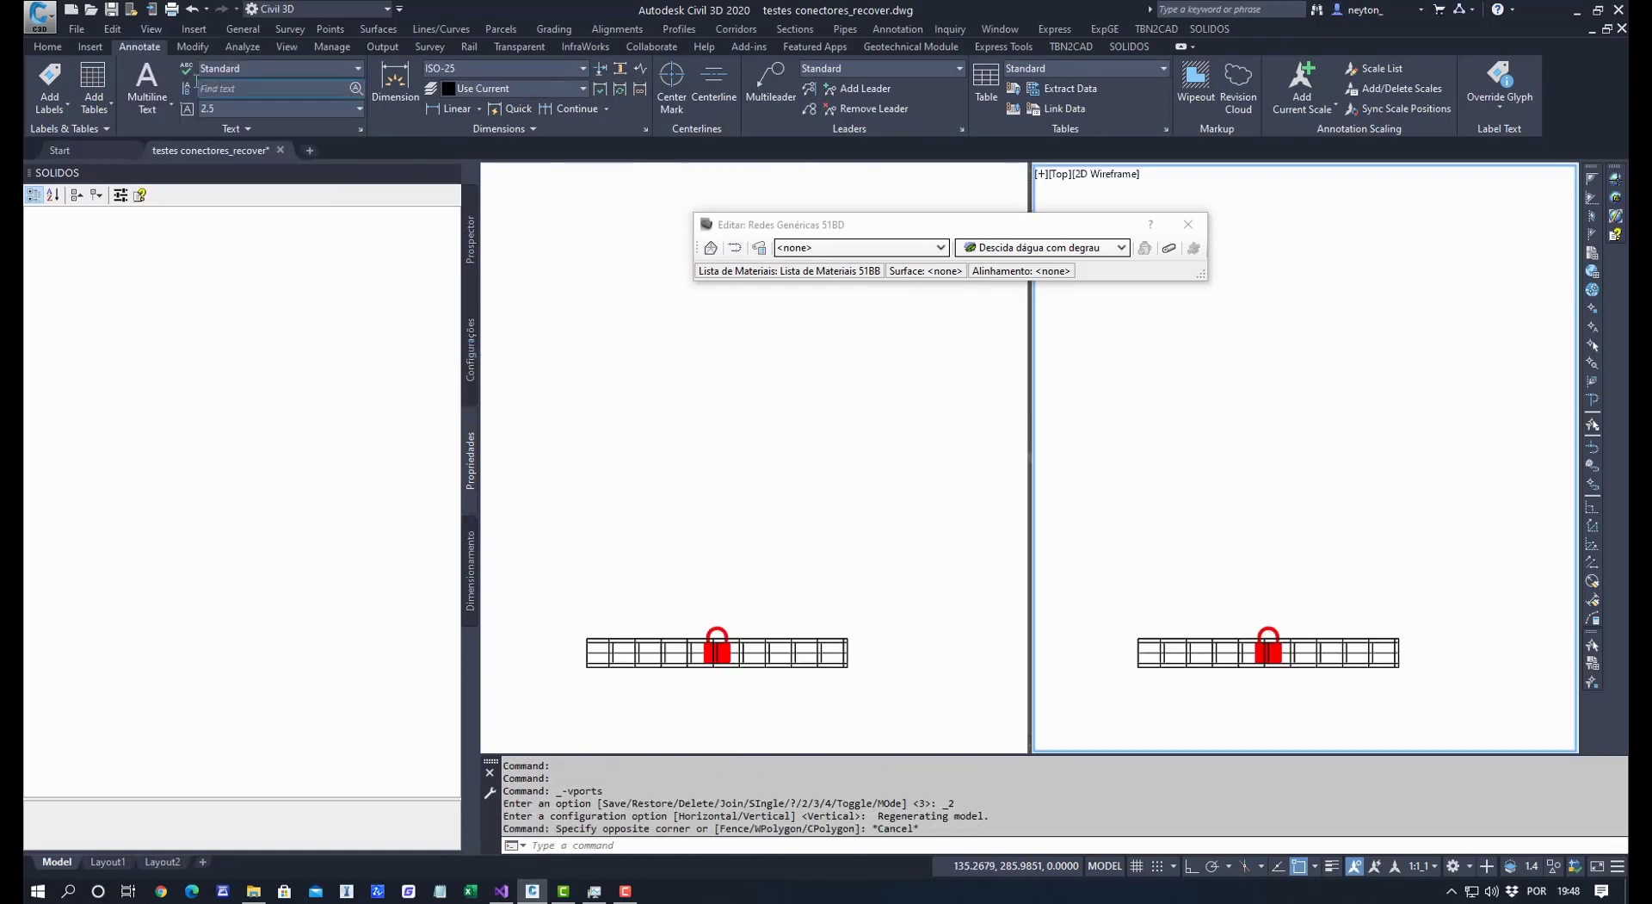
Set the current viewport to the SE Isometric view.
click(151, 29)
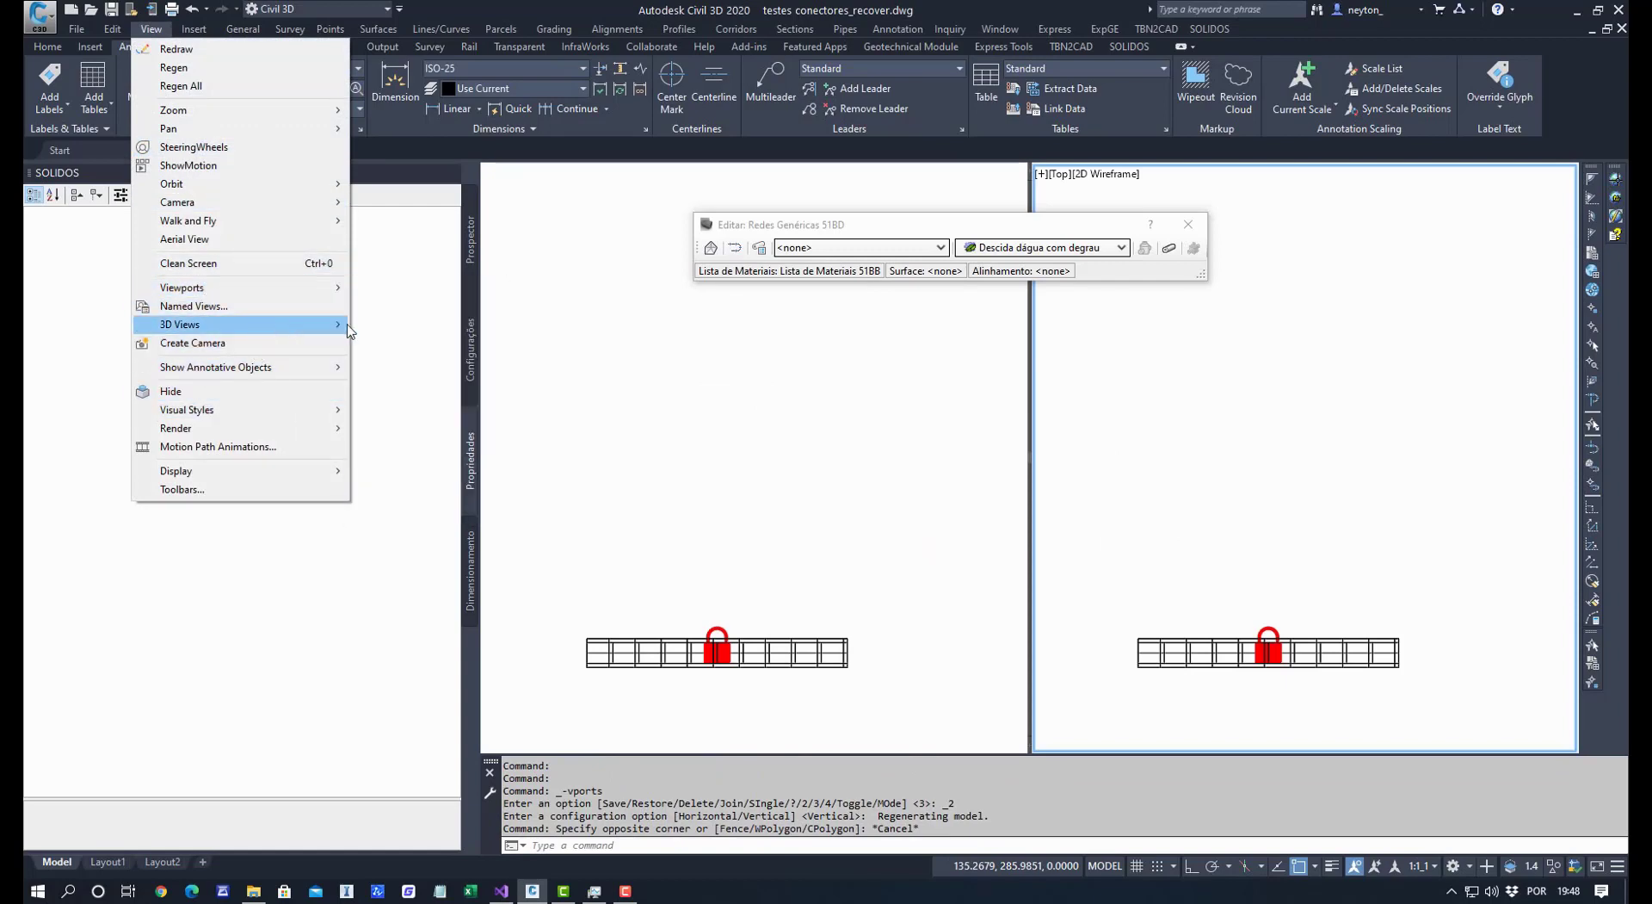
mouse_move(284, 324)
click(404, 520)
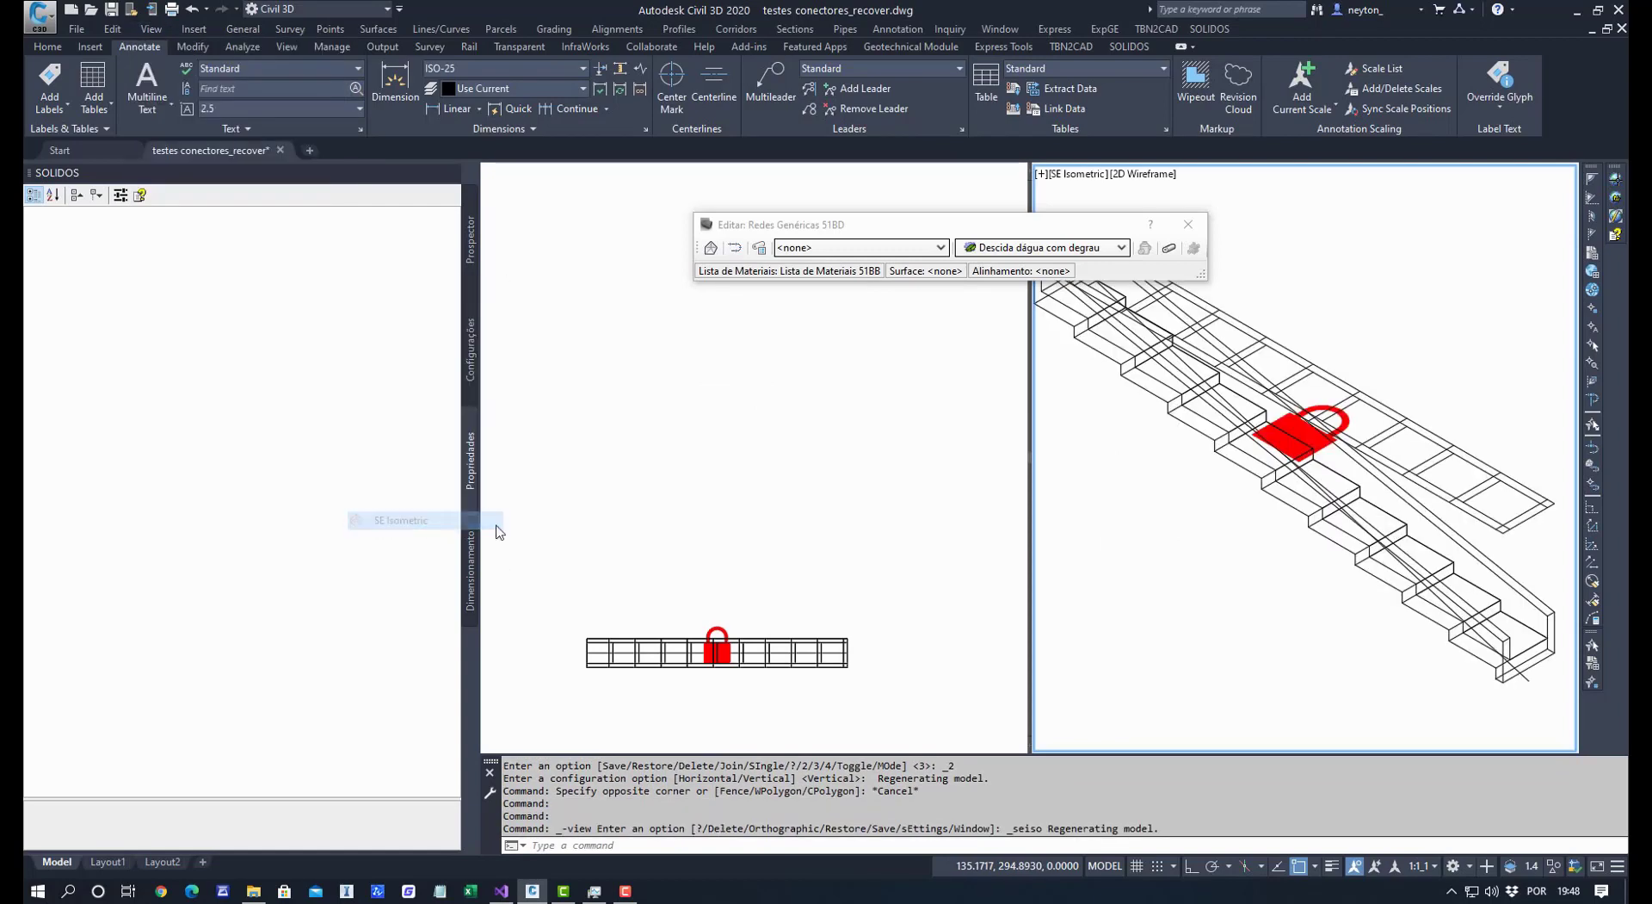
Close the Redes Genéricas 51BD network editor and frame the chute in both the plan and isometric viewports.
click(715, 569)
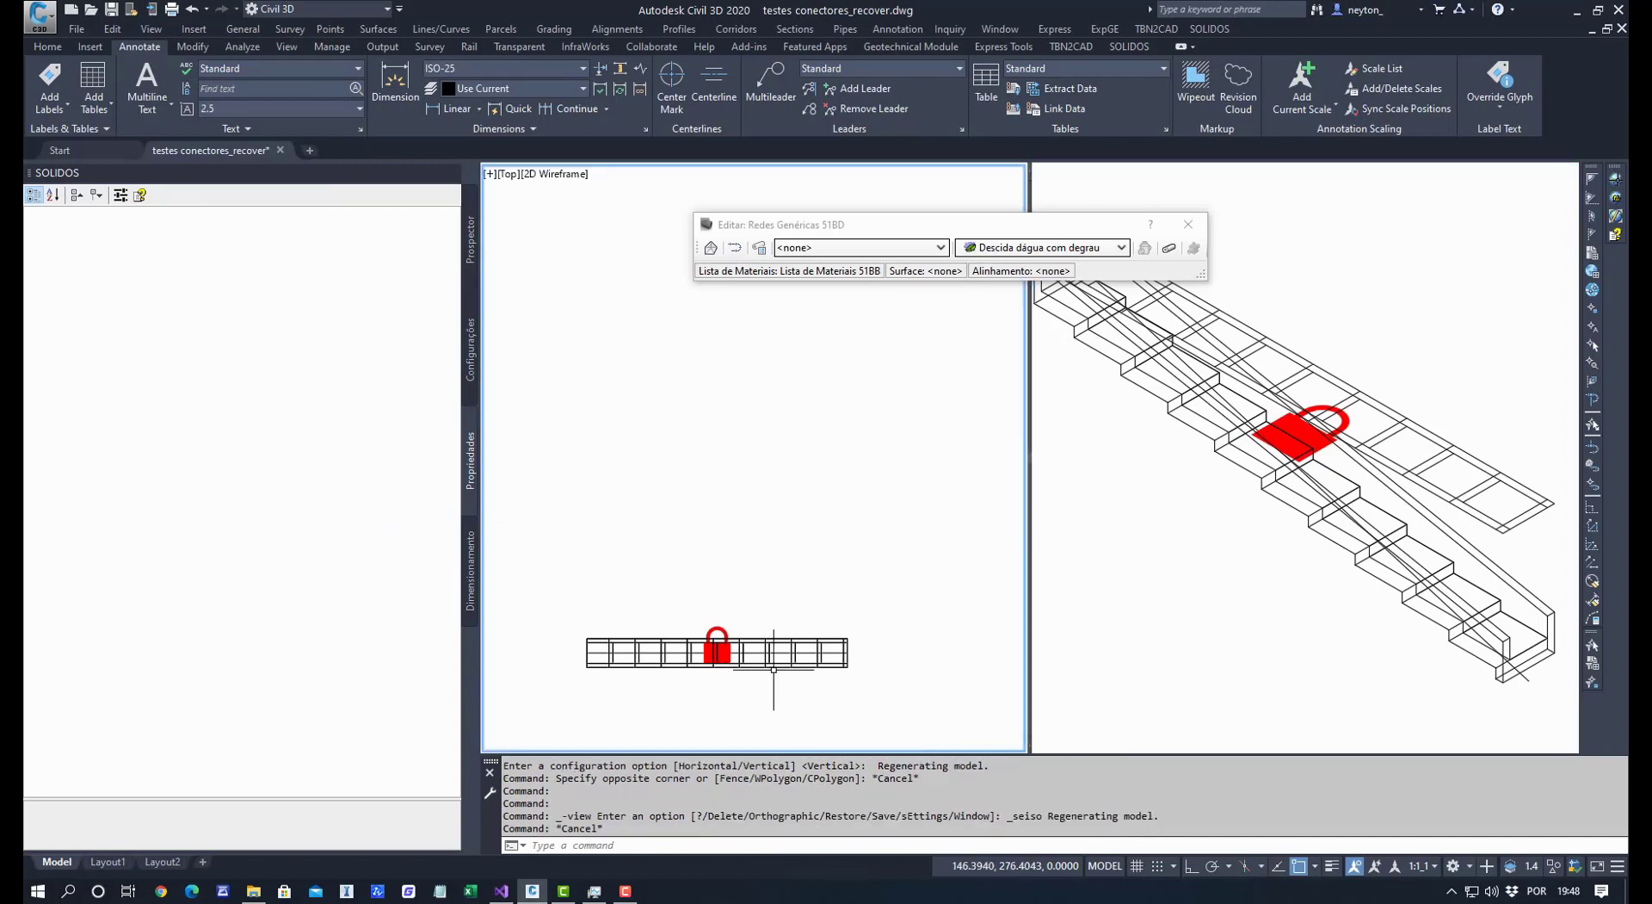
click(762, 652)
middle_drag(773, 638, 823, 507)
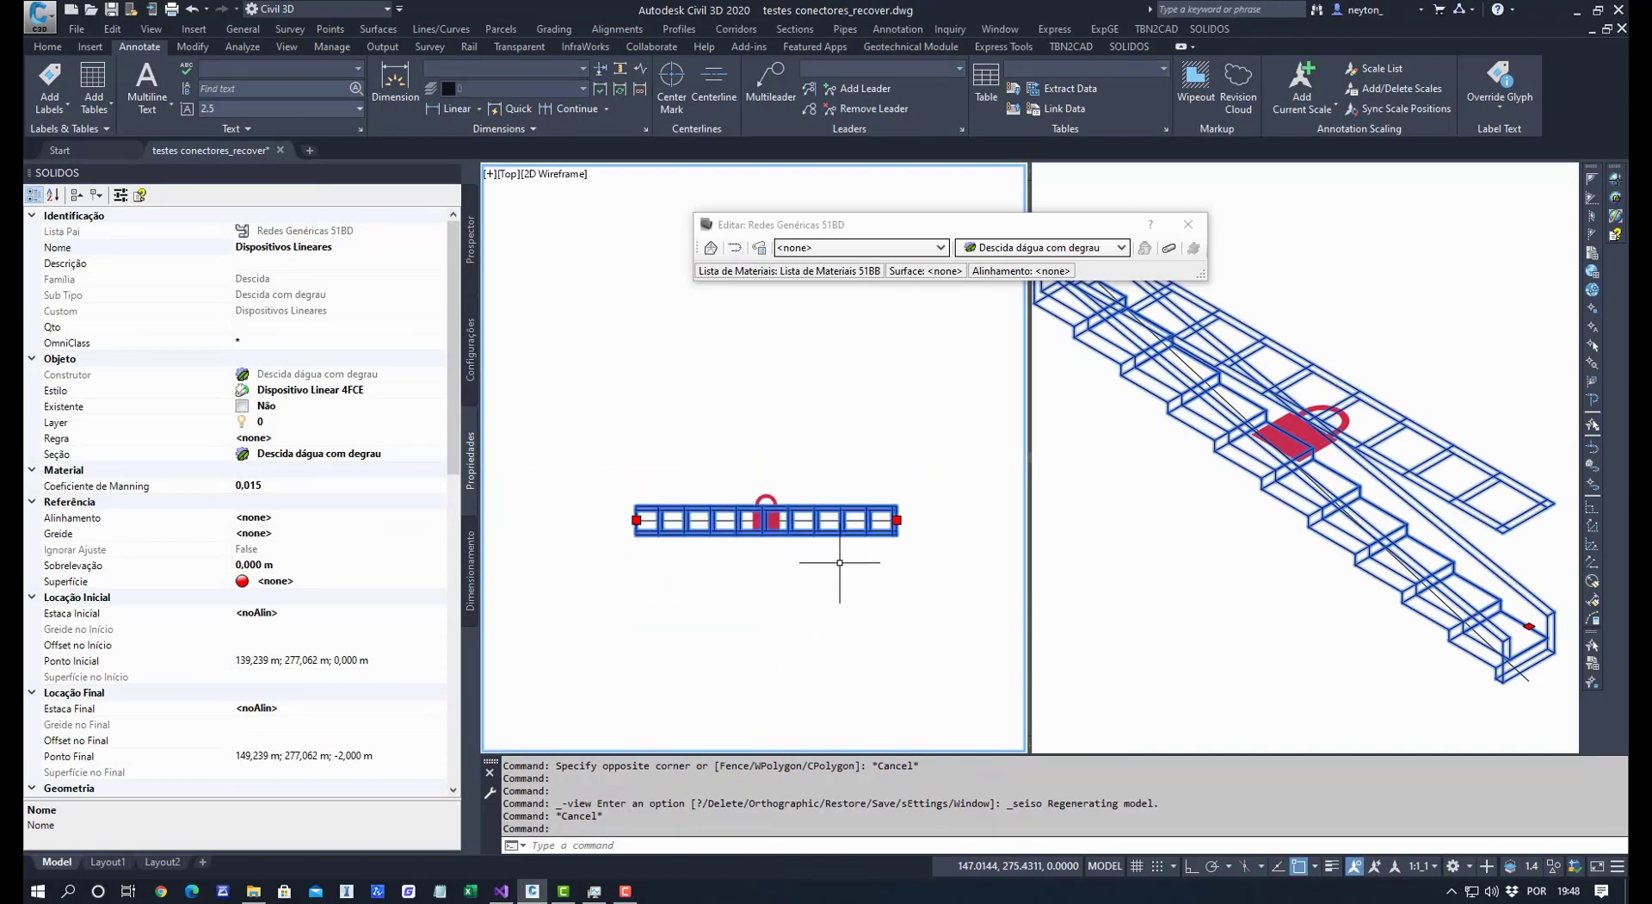
click(1194, 247)
click(1184, 487)
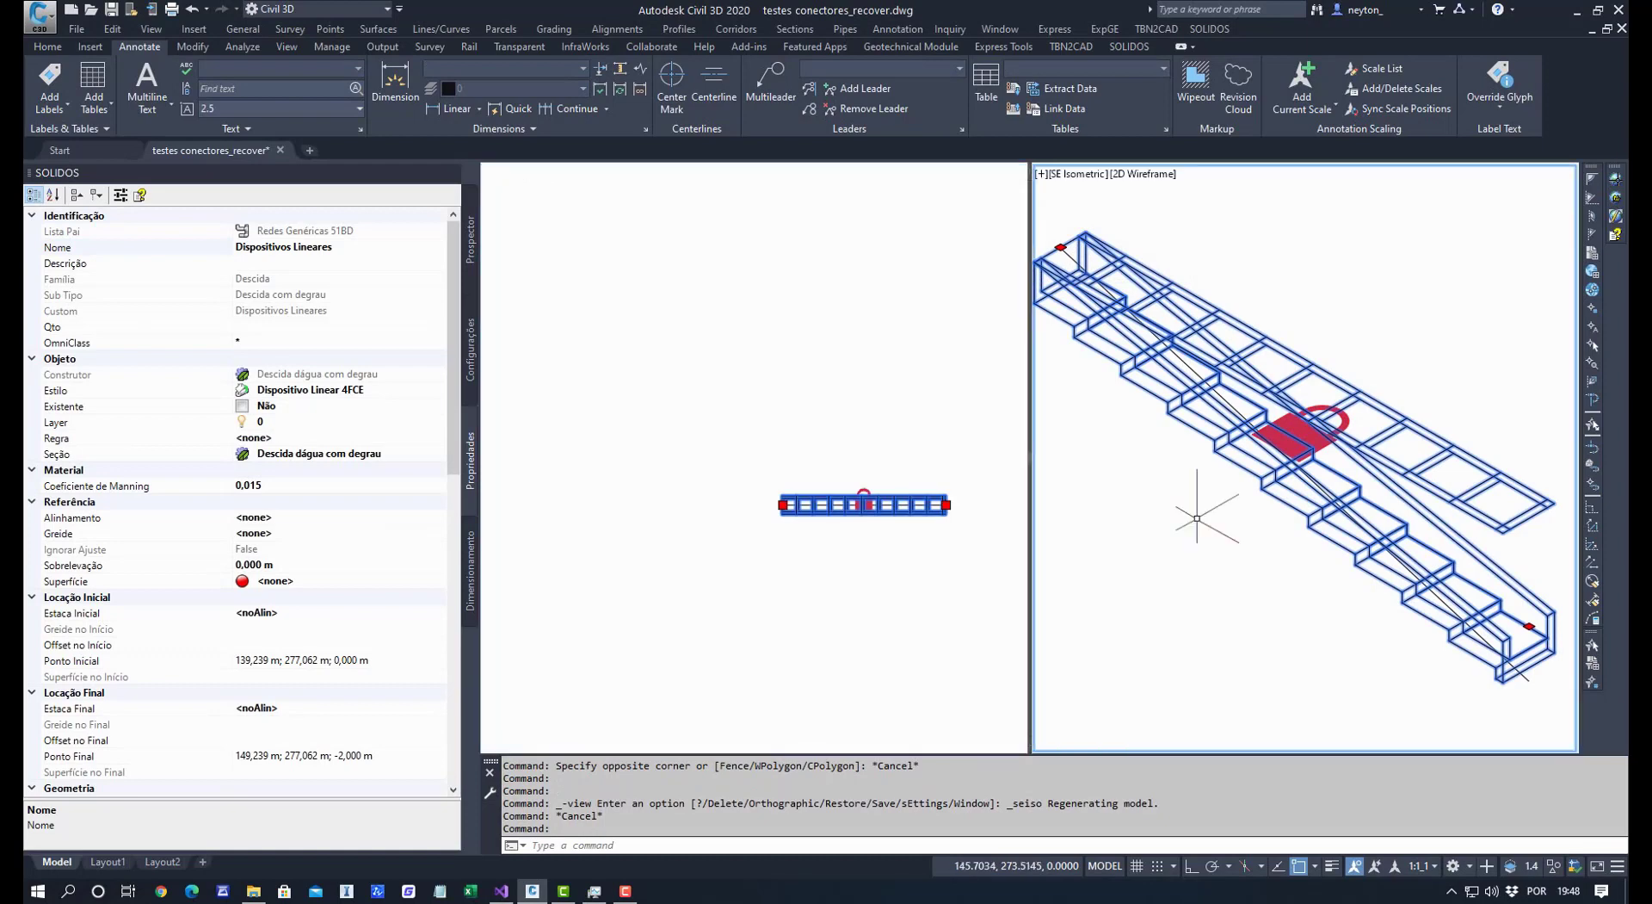
key(Escape)
middle_drag(1399, 502, 1376, 538)
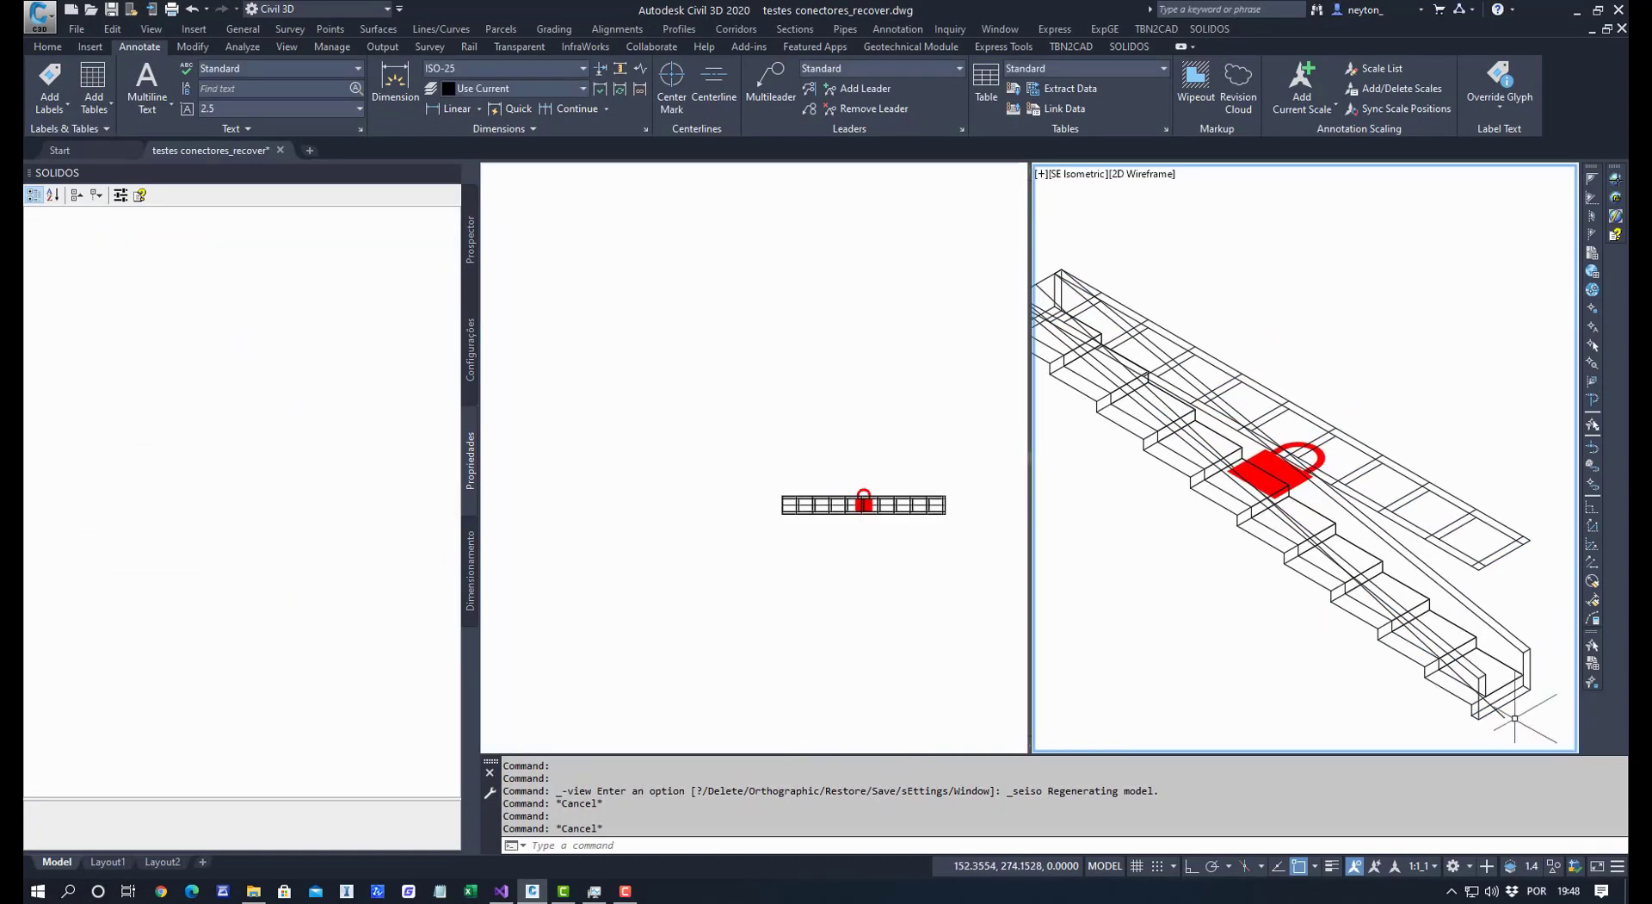
Erase the sloping reference line that runs beneath the chute.
click(1482, 704)
key(Escape)
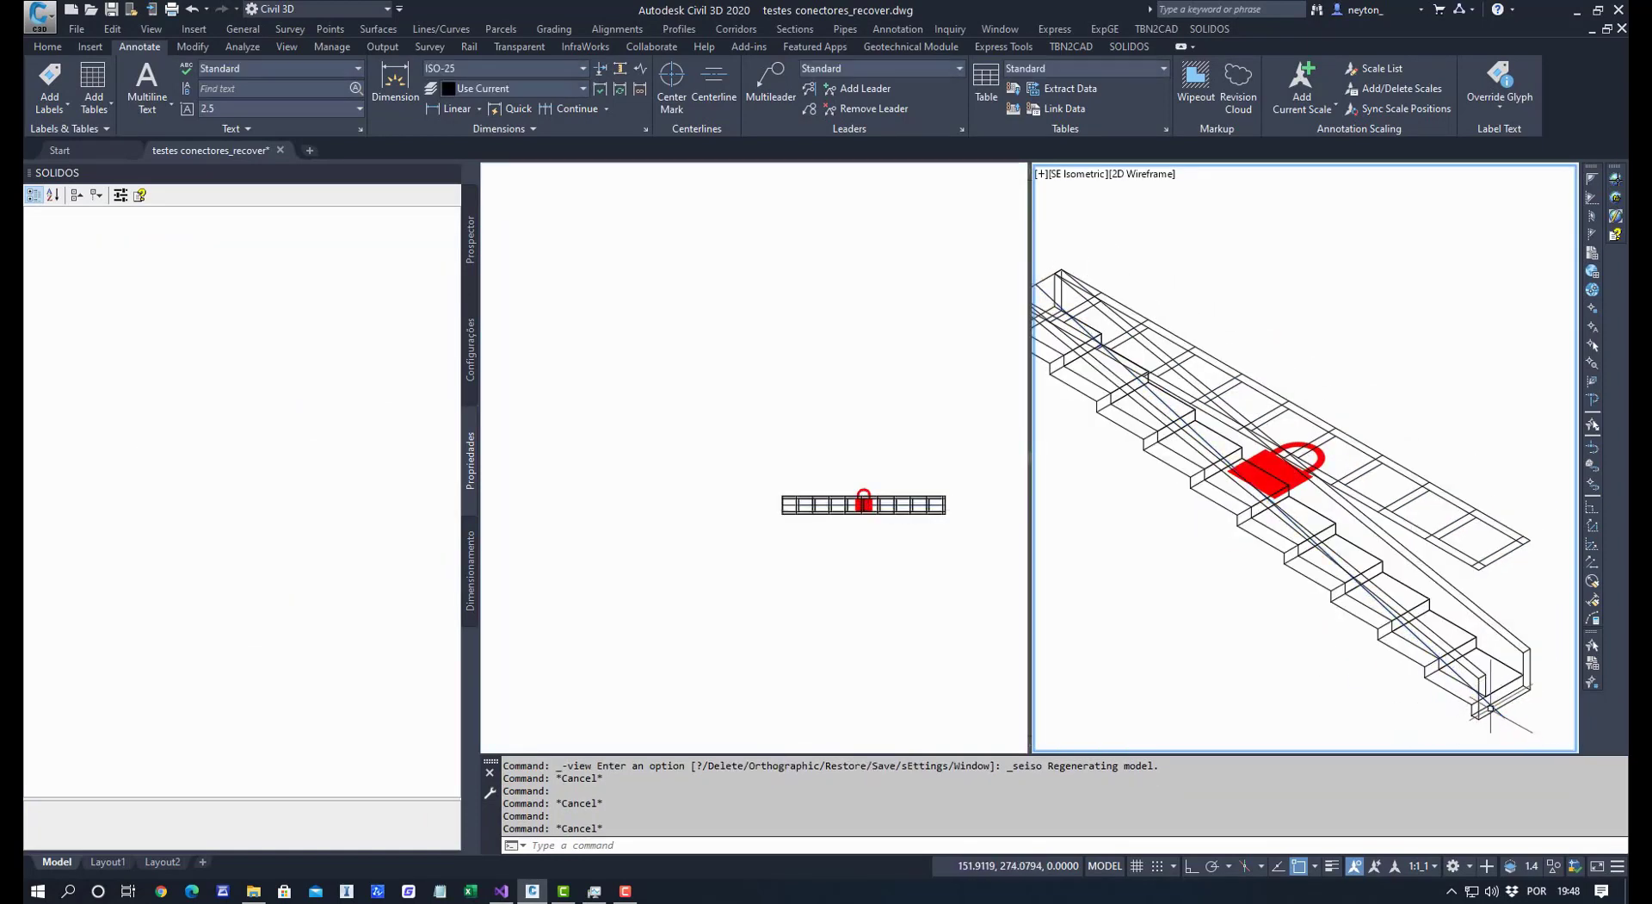
click(1501, 715)
text(e)
key(Return)
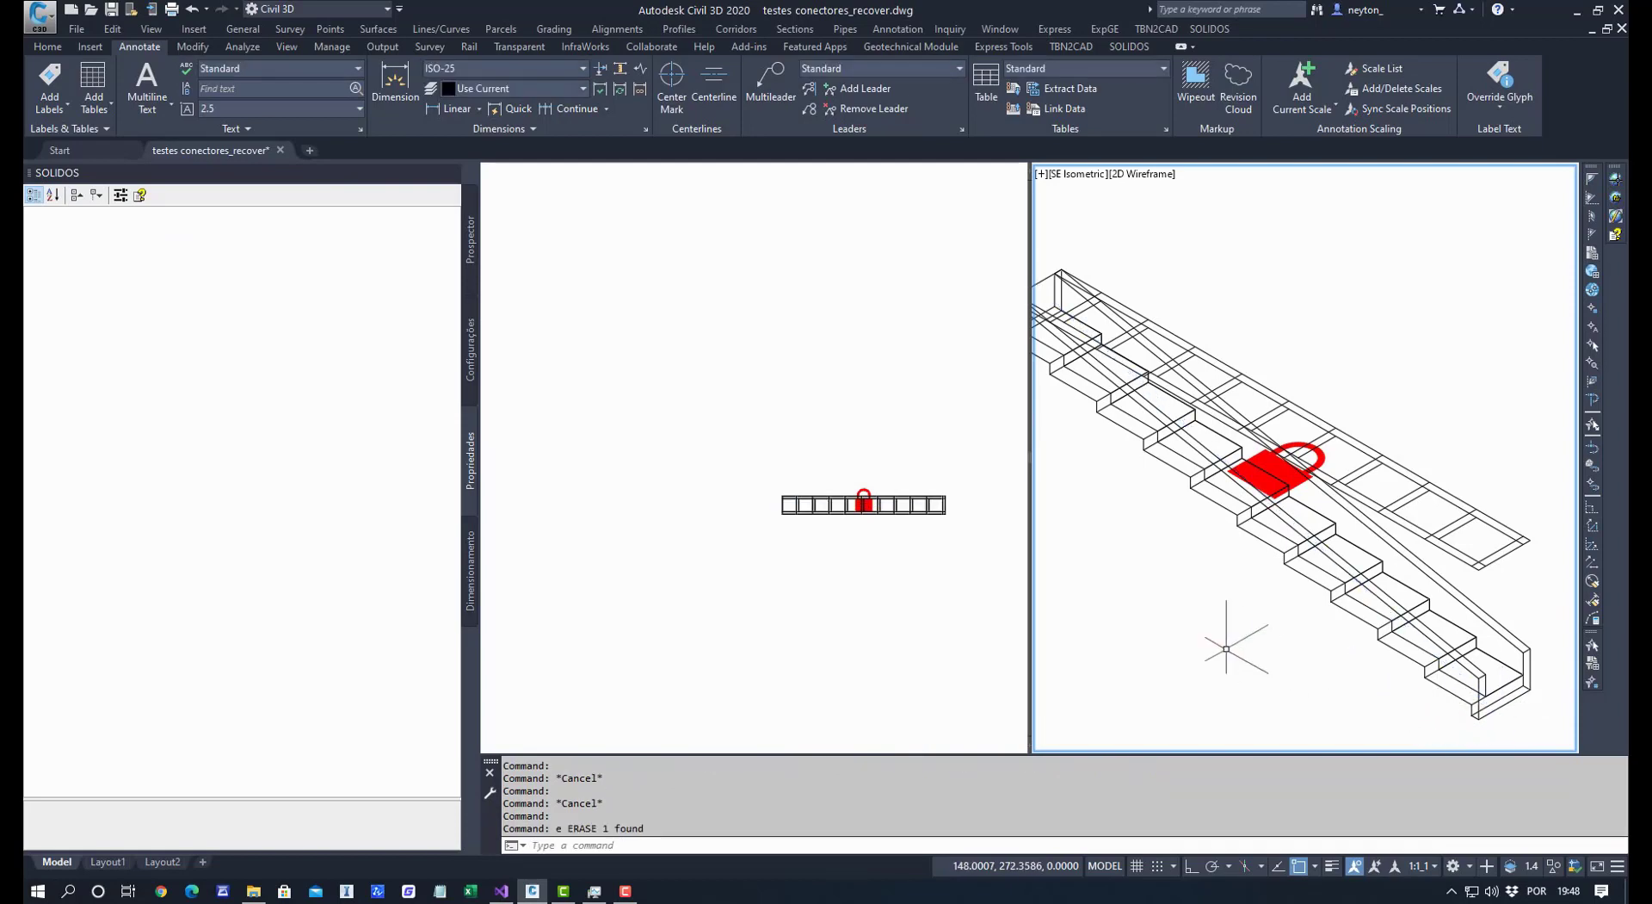
Edit the chute's linear device style to hide its flat plan-view outline, and accept the style changes.
click(1424, 534)
right_click(1424, 535)
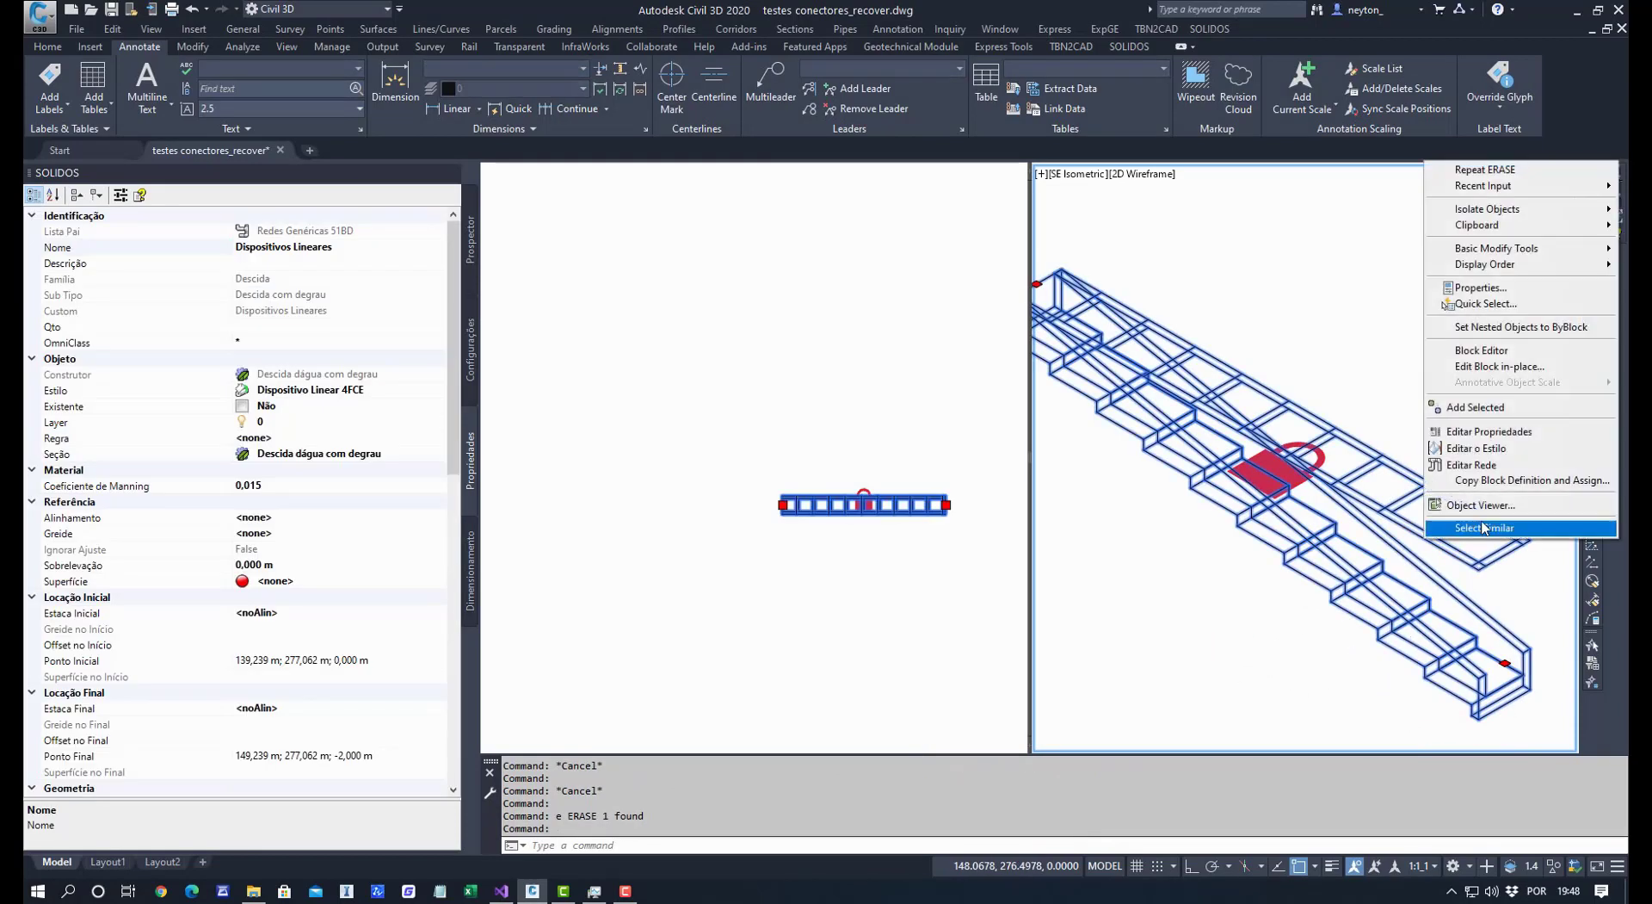
click(1463, 447)
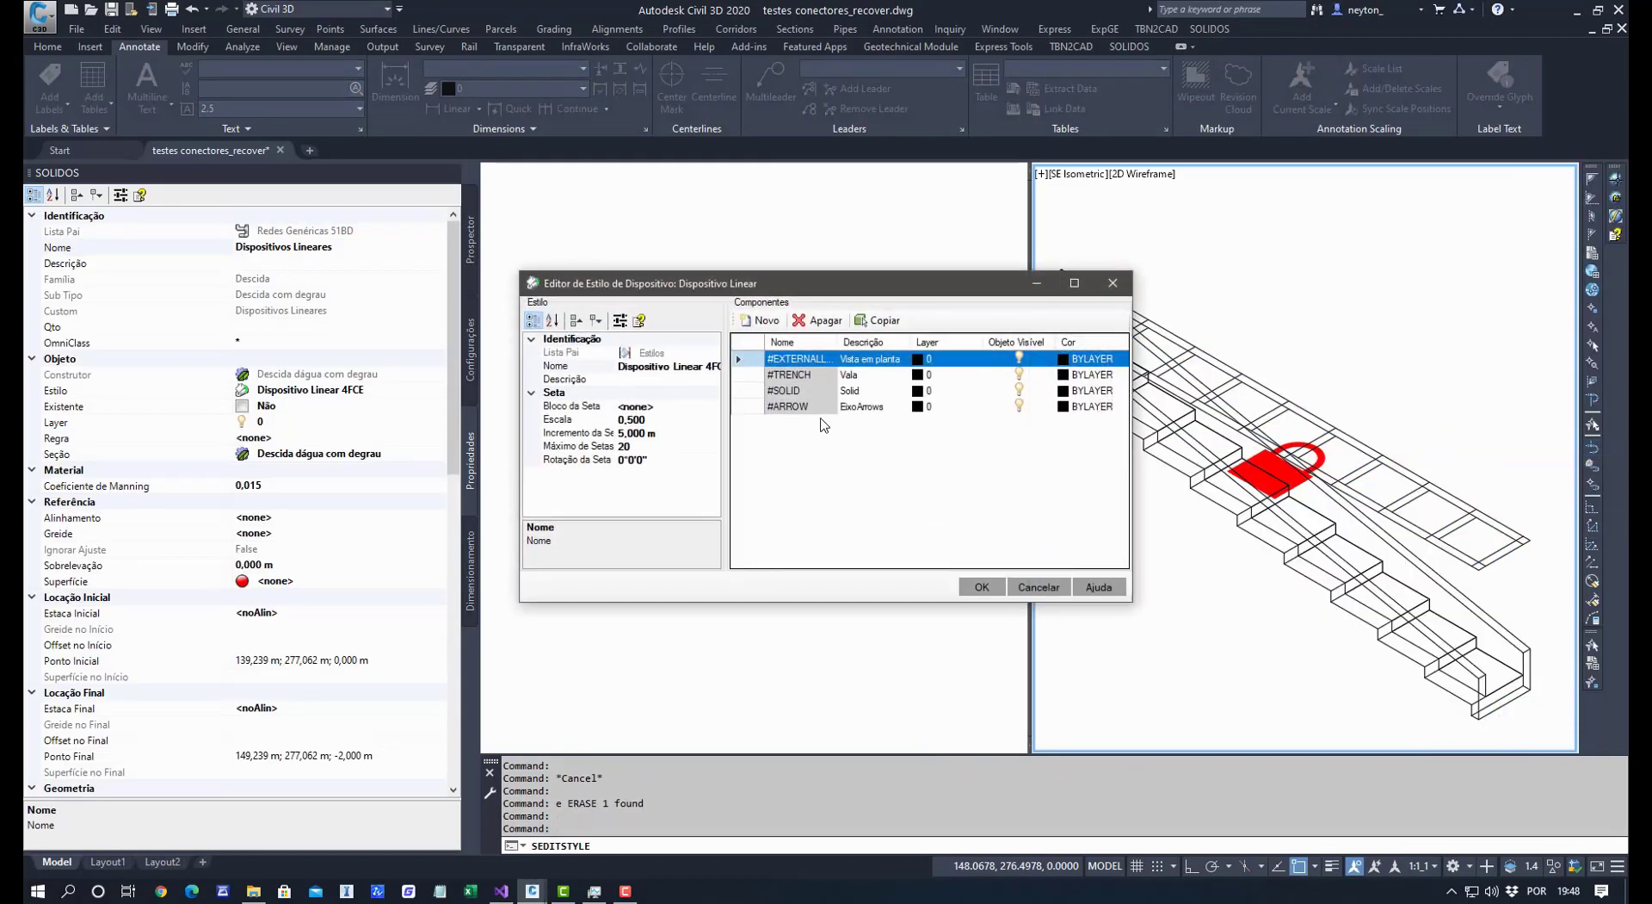
click(982, 587)
middle_drag(1146, 603, 1198, 563)
click(1194, 521)
key(Escape)
key(Escape)
Apply the Conceptual visual style to the isometric viewport.
click(151, 29)
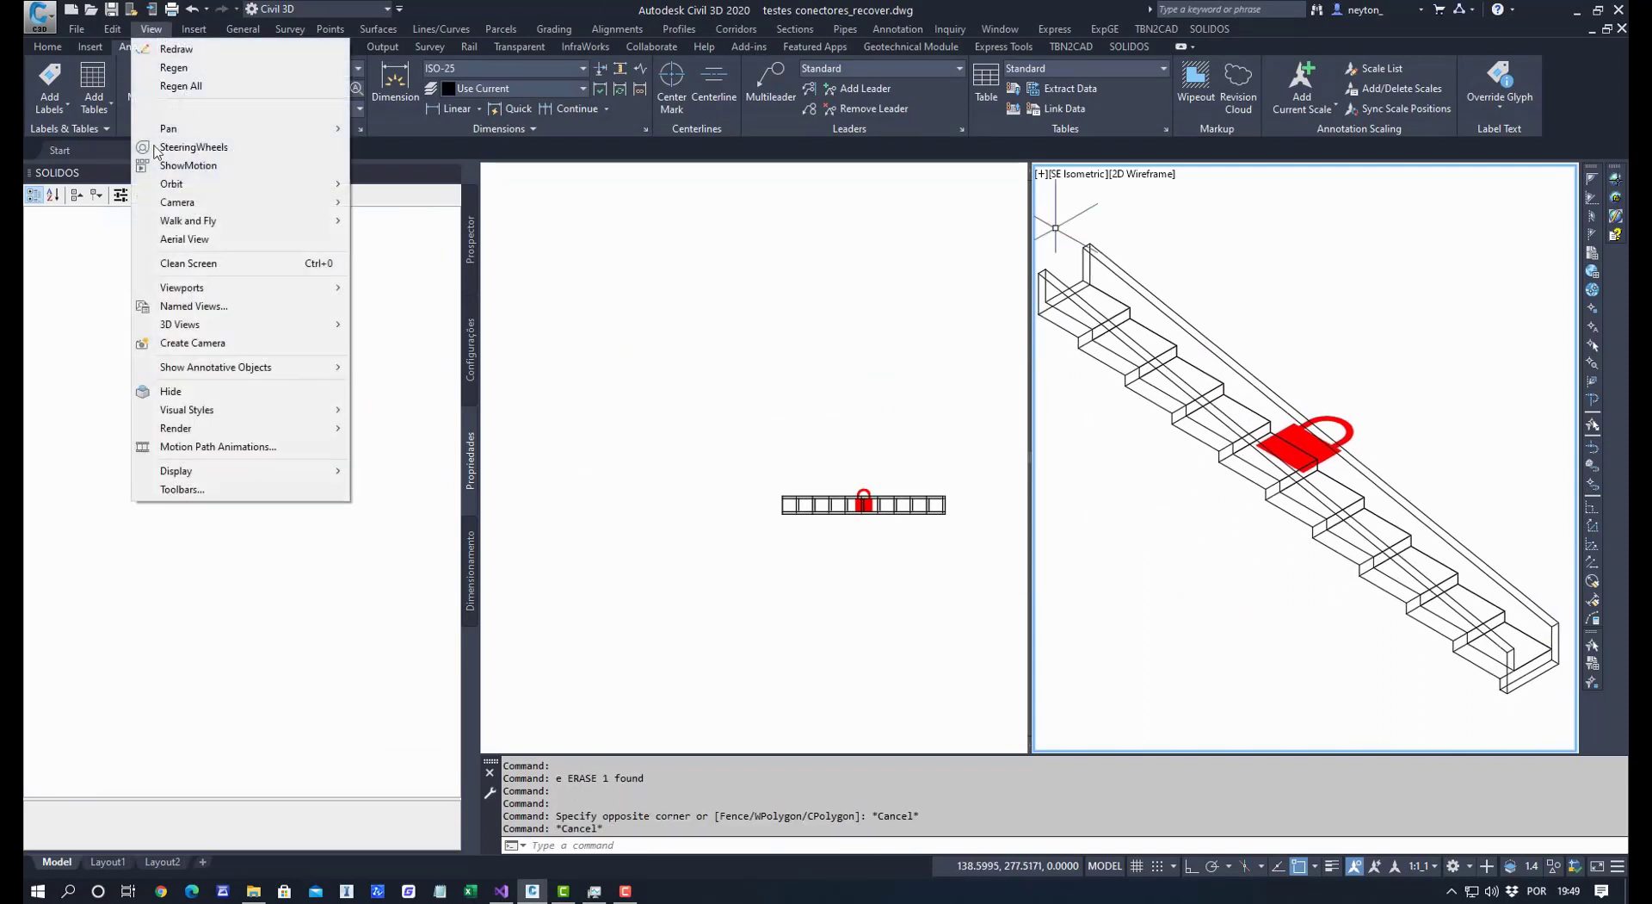
mouse_move(223, 410)
click(439, 489)
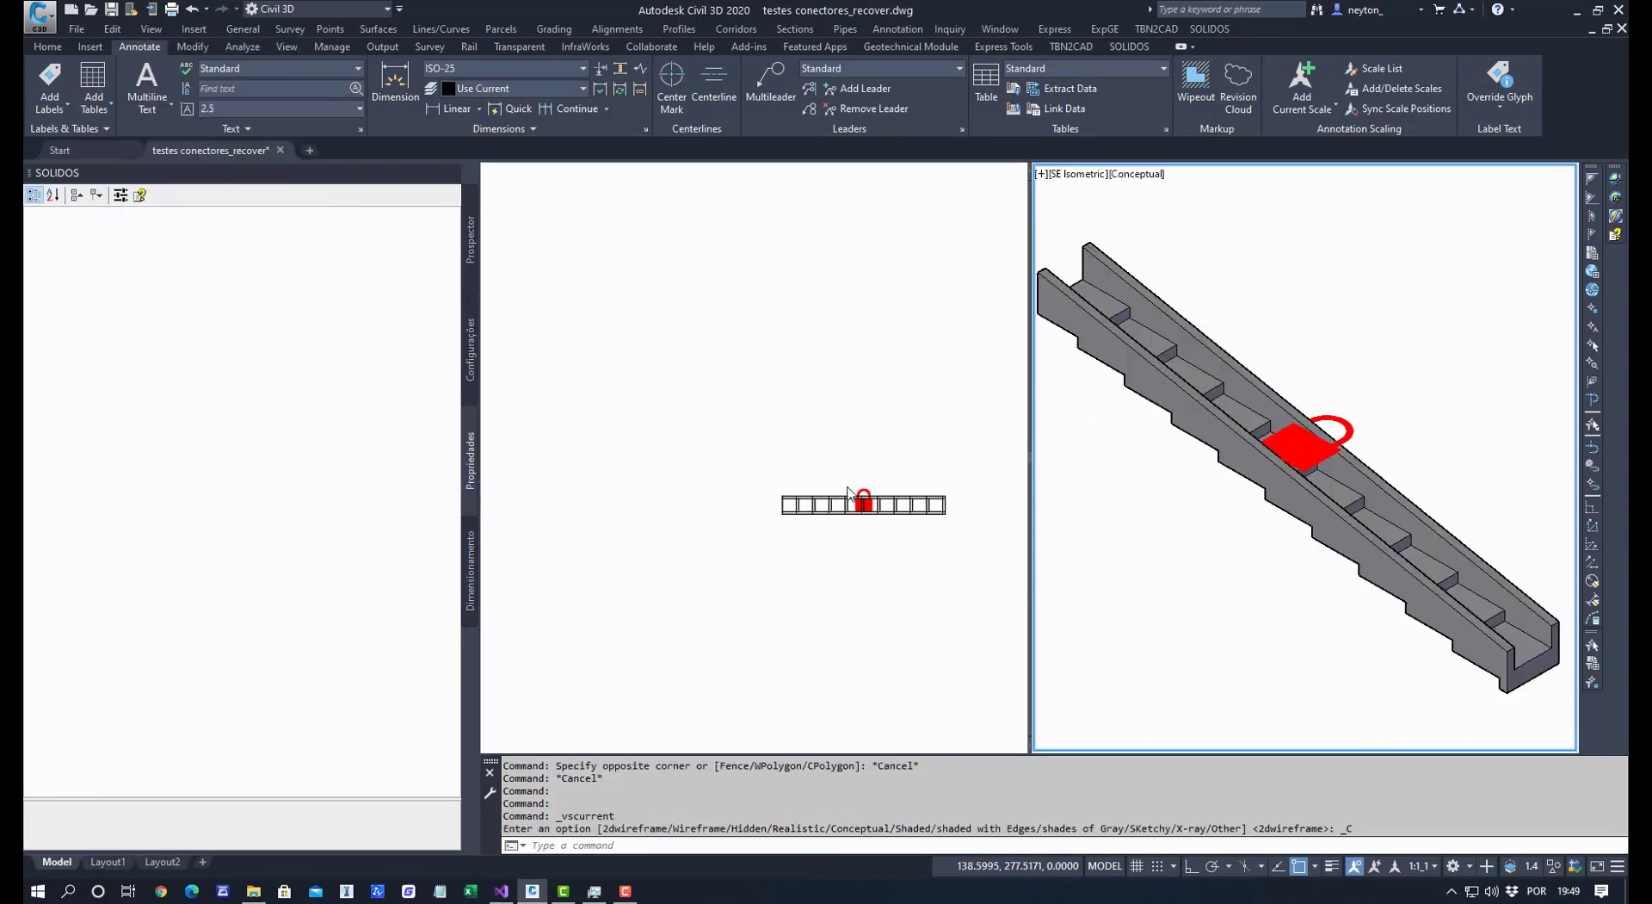
With ortho on, stretch the chute's lower end point straight down to an elevation of about -3.2 m.
click(856, 553)
click(861, 504)
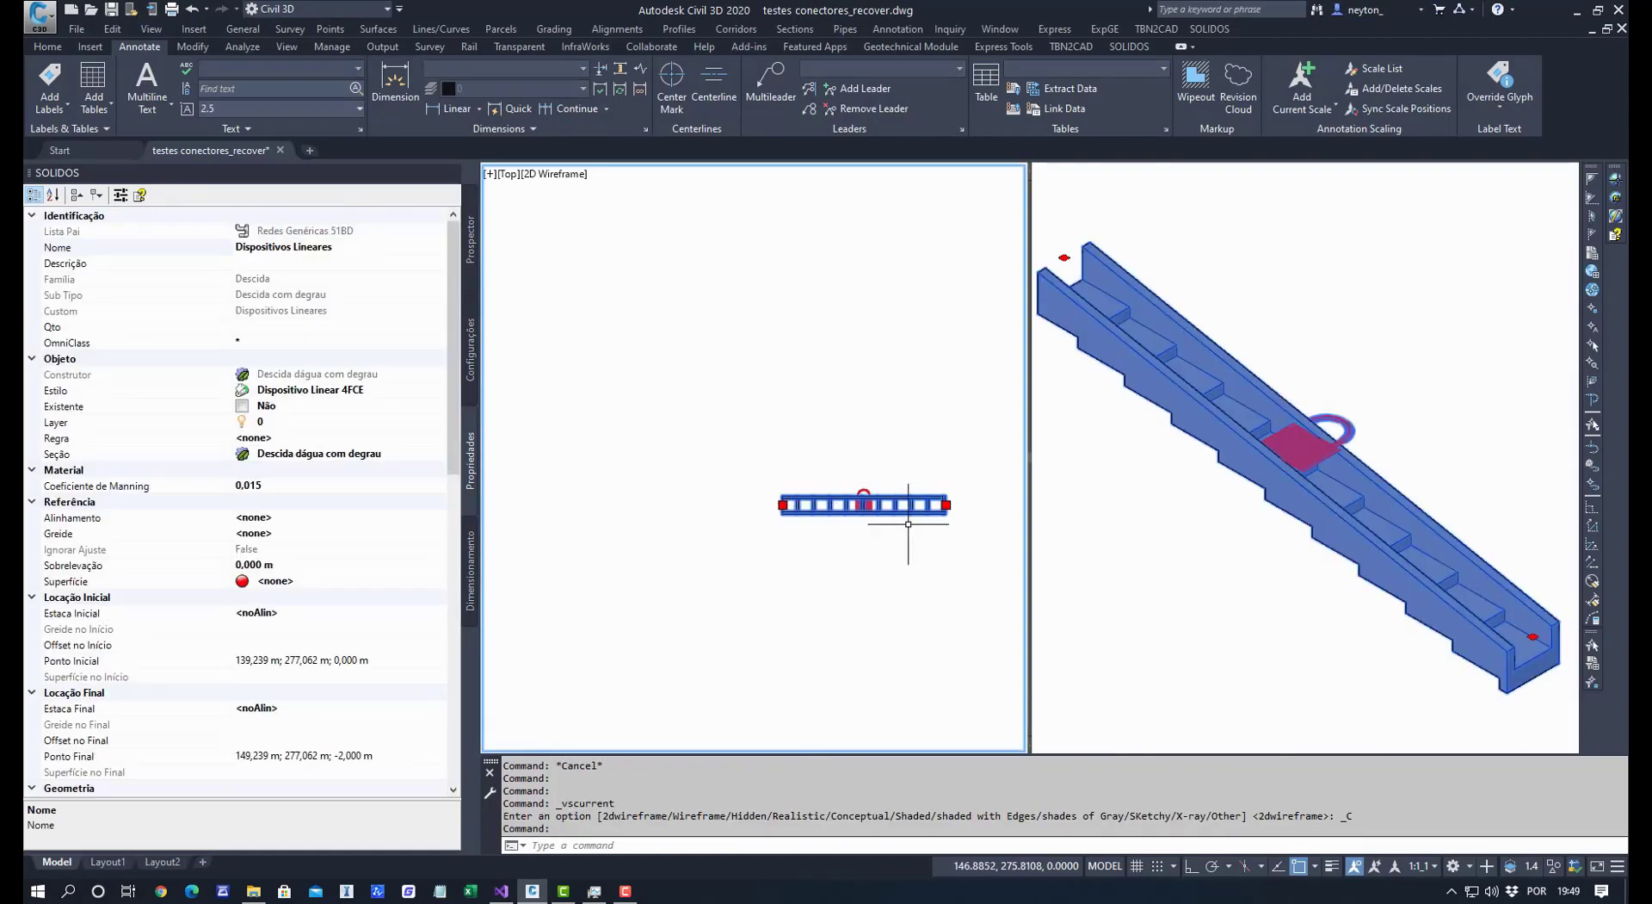
click(1202, 581)
click(1532, 636)
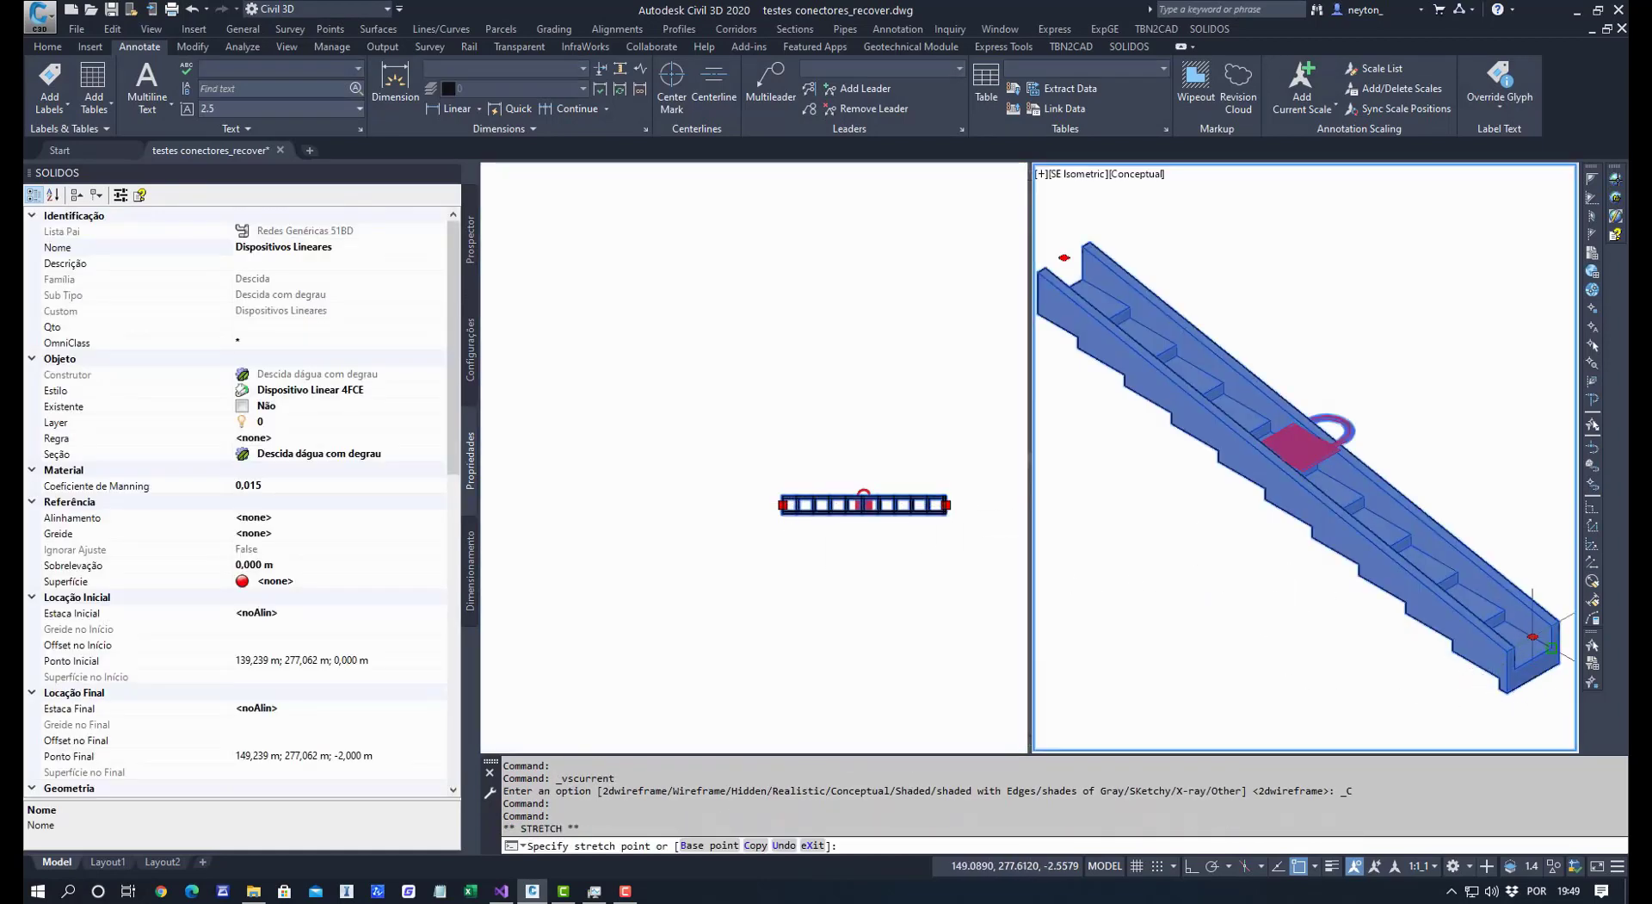
key(F8)
click(1533, 701)
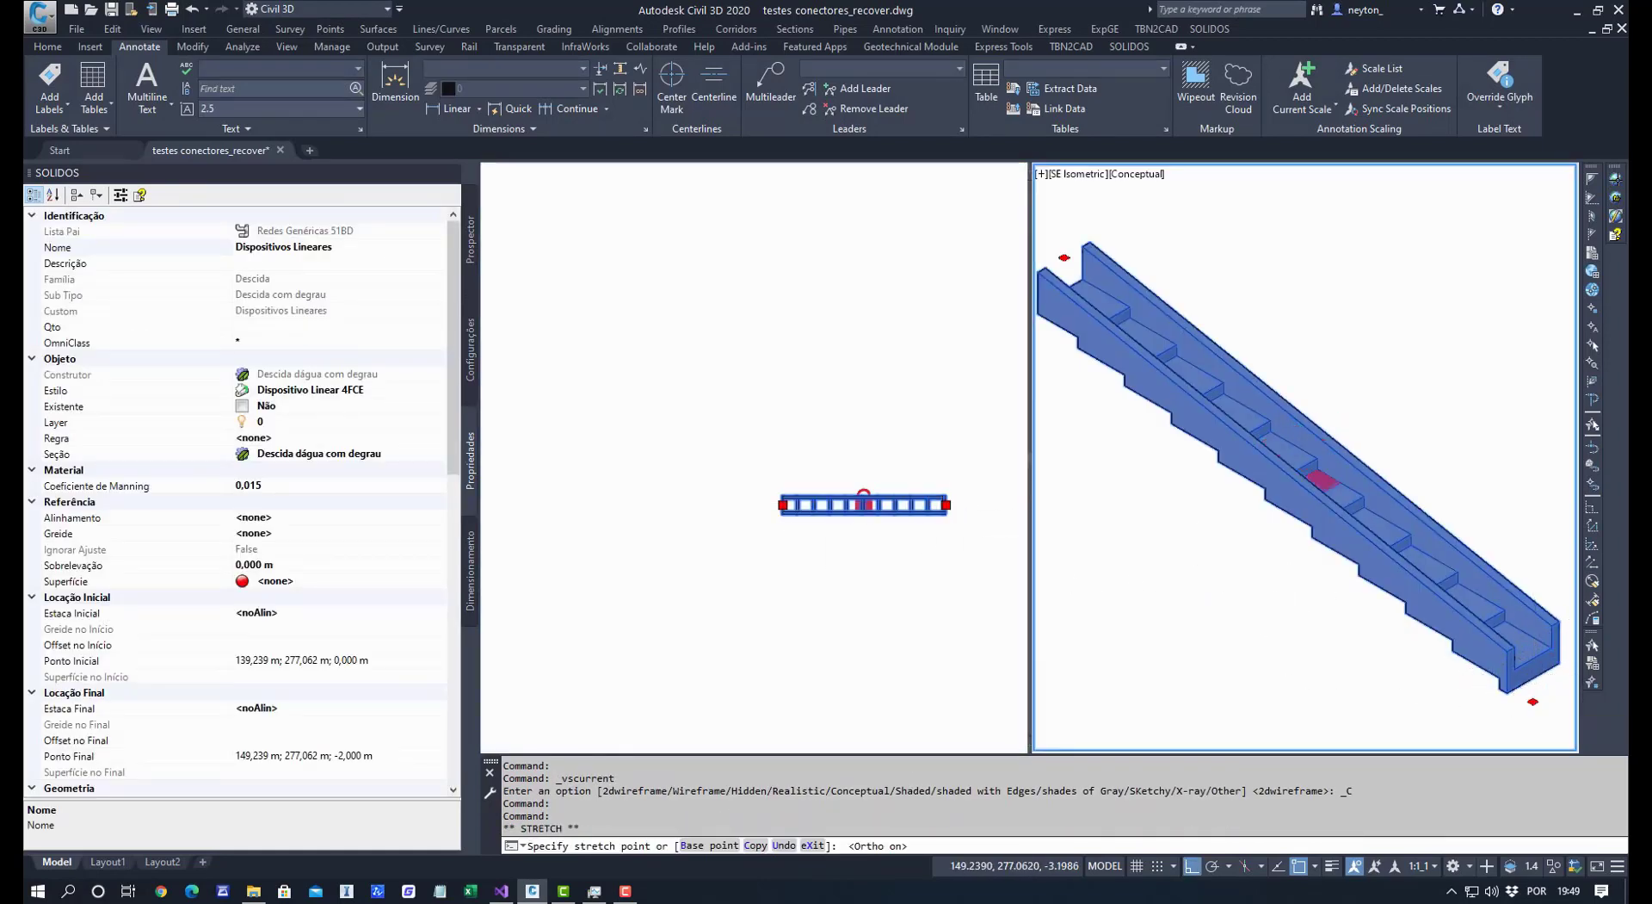
Stretch the chute's lower end point straight up to an elevation of about -1.09 m.
click(1533, 701)
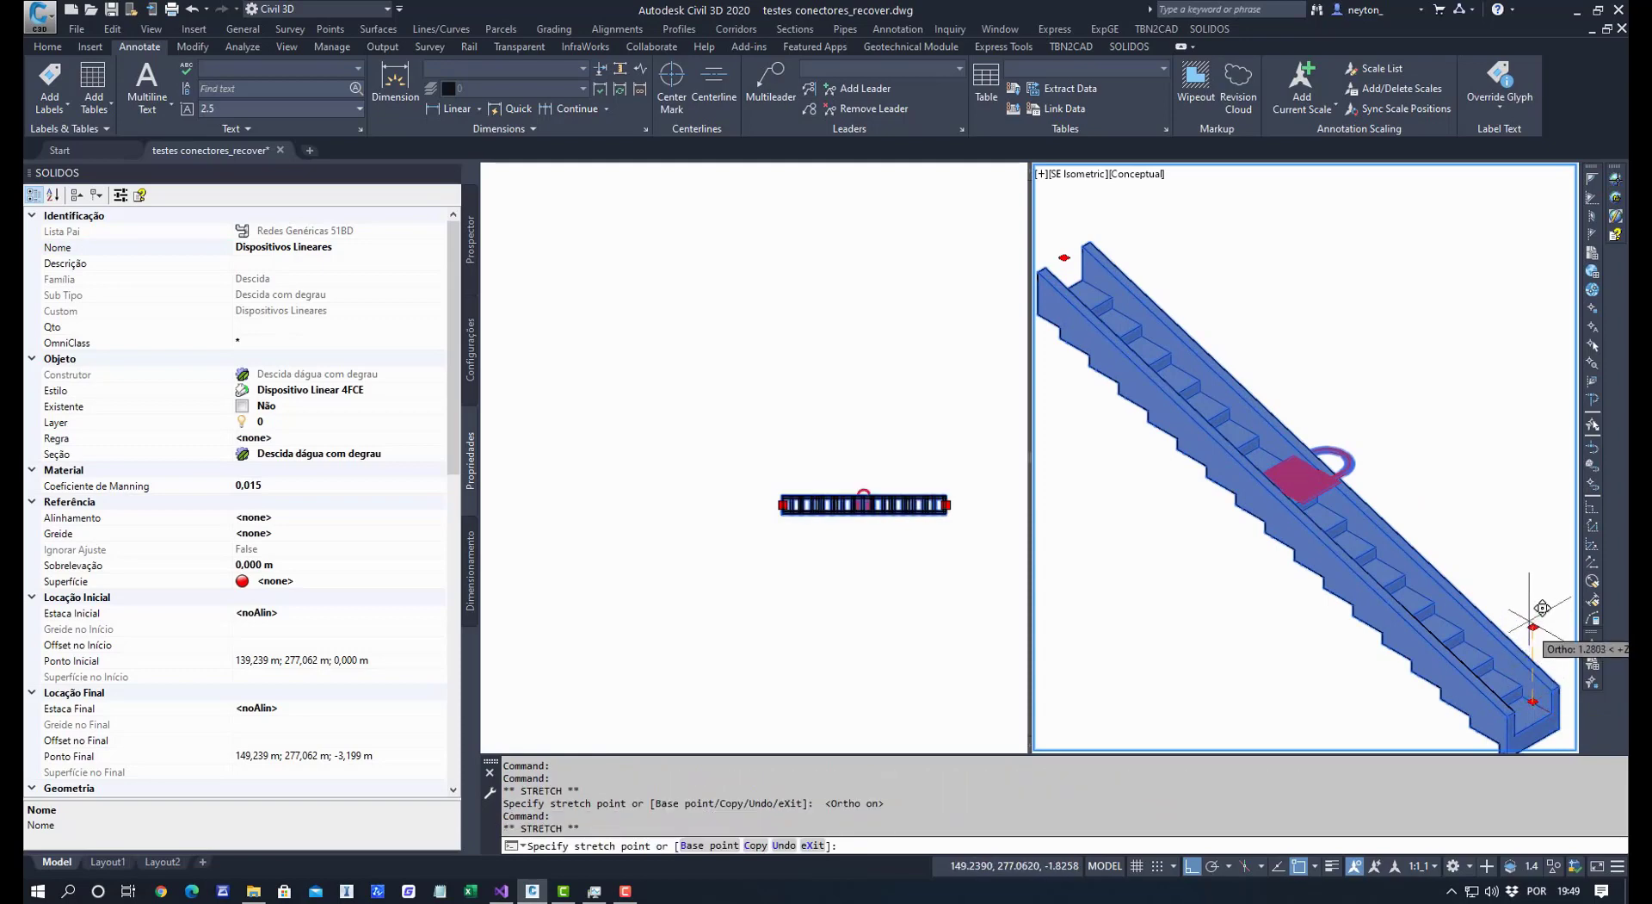
click(1533, 587)
middle_drag(1482, 605, 1568, 604)
scroll(1342, 551, down, 4)
scroll(1379, 532, up, 3)
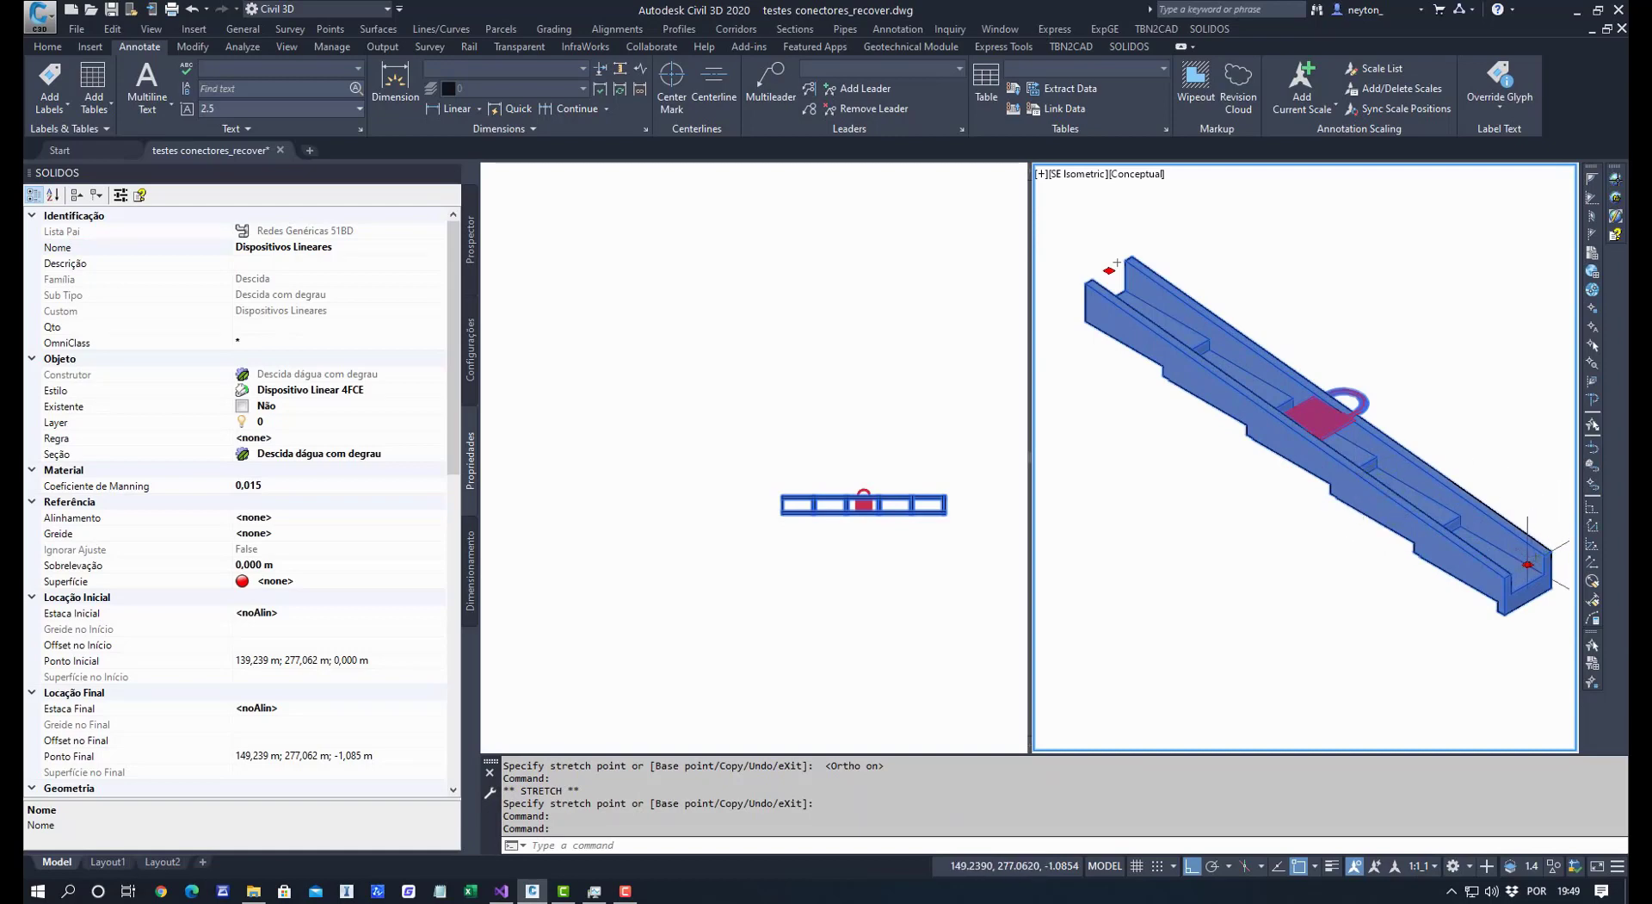
Stretch the chute's lower end point down to about -3.47 m and back up to about -2 m.
click(1527, 564)
click(1528, 680)
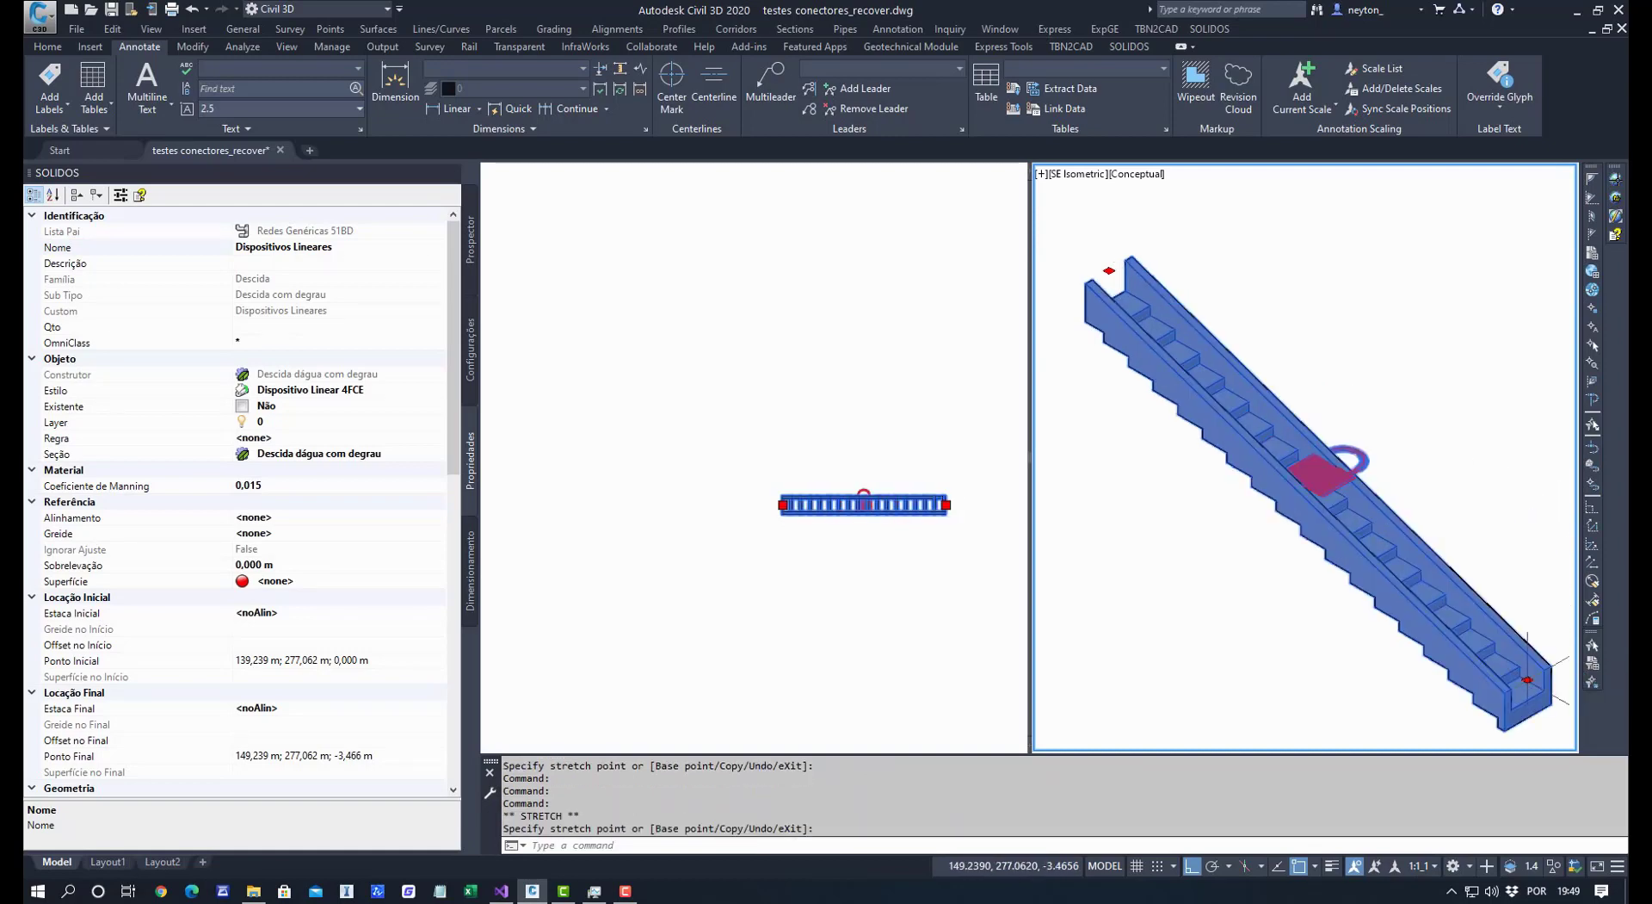
click(1528, 608)
click(1528, 609)
middle_drag(1474, 657, 1383, 637)
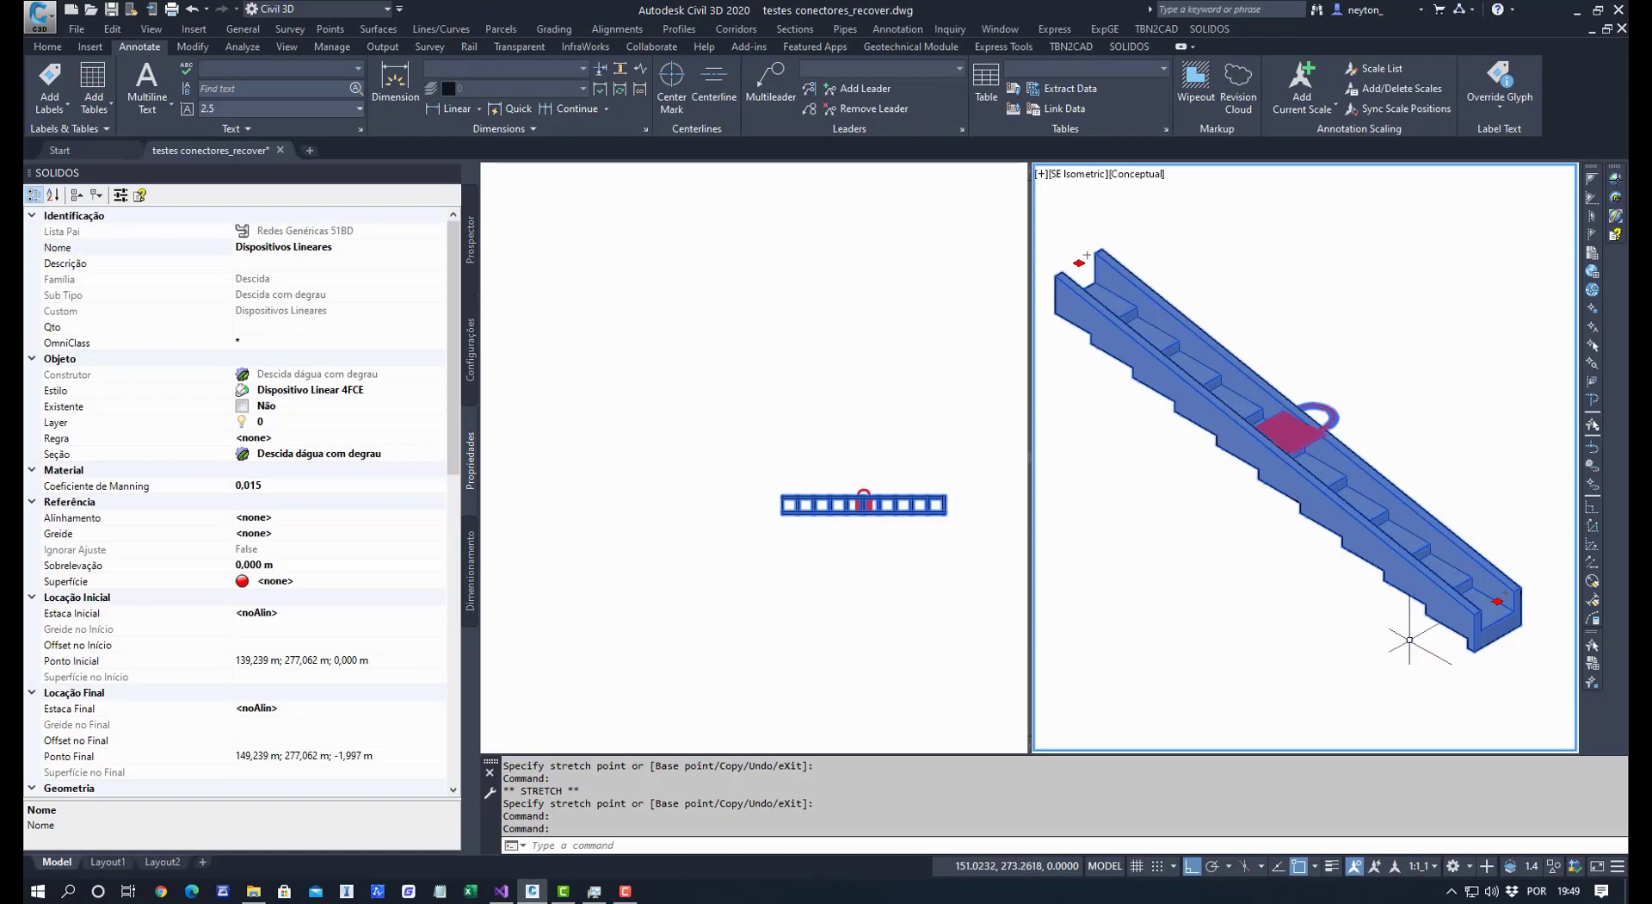
click(875, 571)
middle_drag(876, 567, 771, 568)
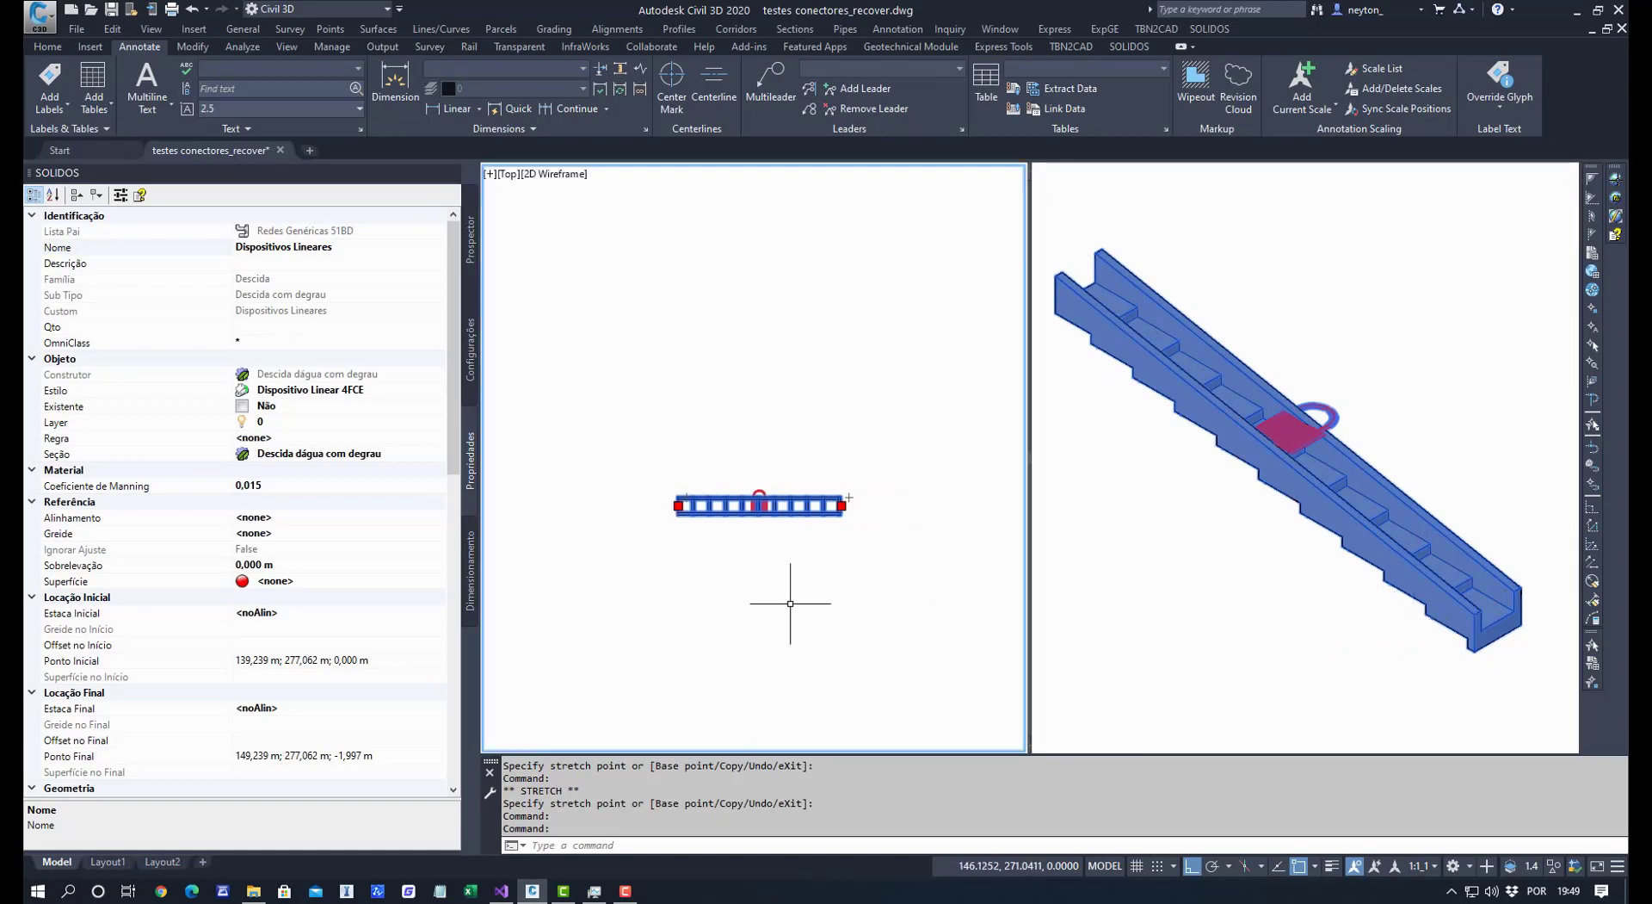